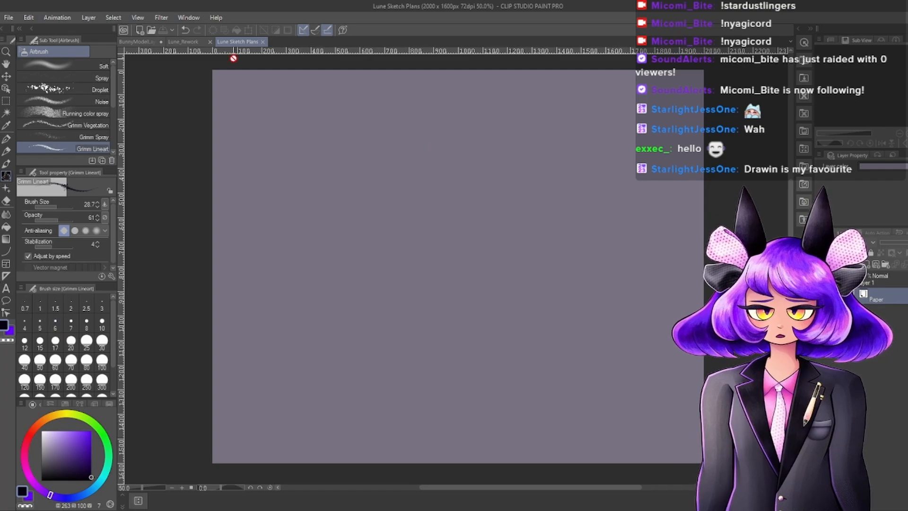
Switch to the BunnyModelLayer file and examine the bunny's face and the structure of its layer folders.
left_click(138, 41)
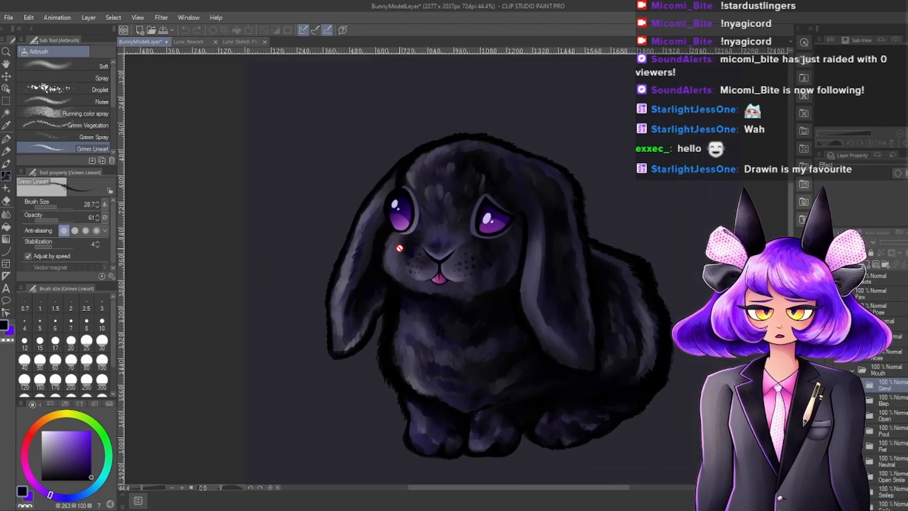
scroll(442, 288, "up", 2)
scroll(536, 357, "down", 1)
scroll(501, 260, "up", 1)
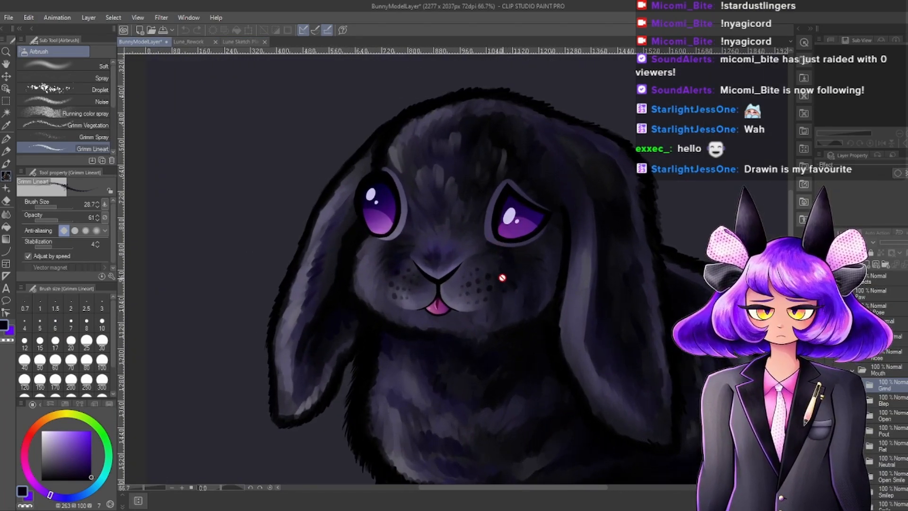
scroll(492, 265, "down", 3)
scroll(480, 180, "up", 3)
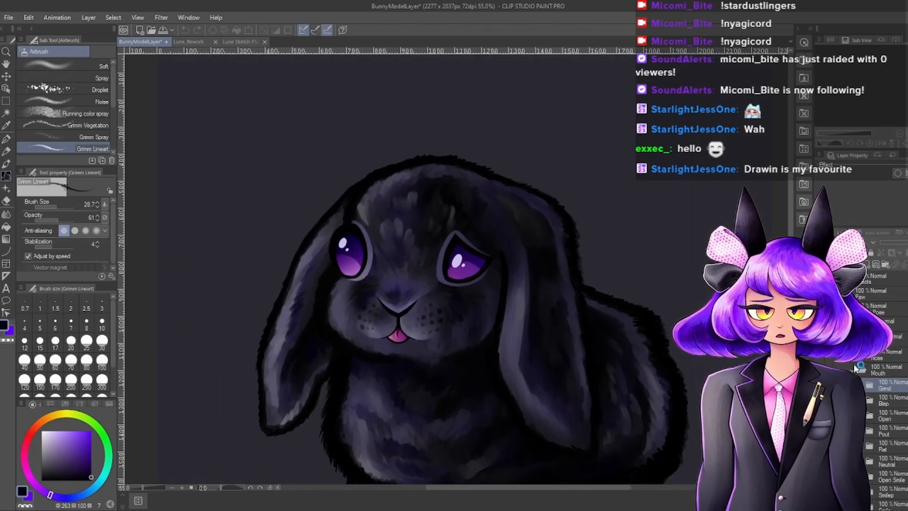
scroll(870, 366, "down", 8)
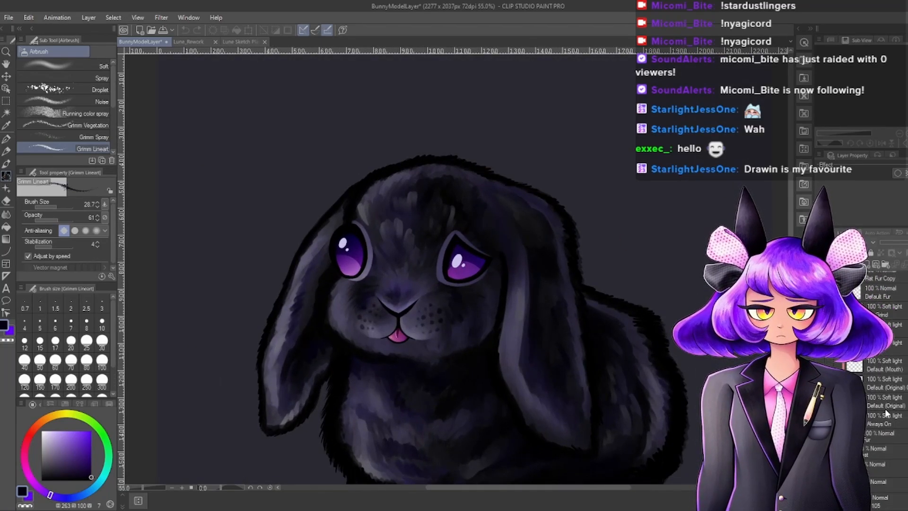
scroll(886, 447, "up", 5)
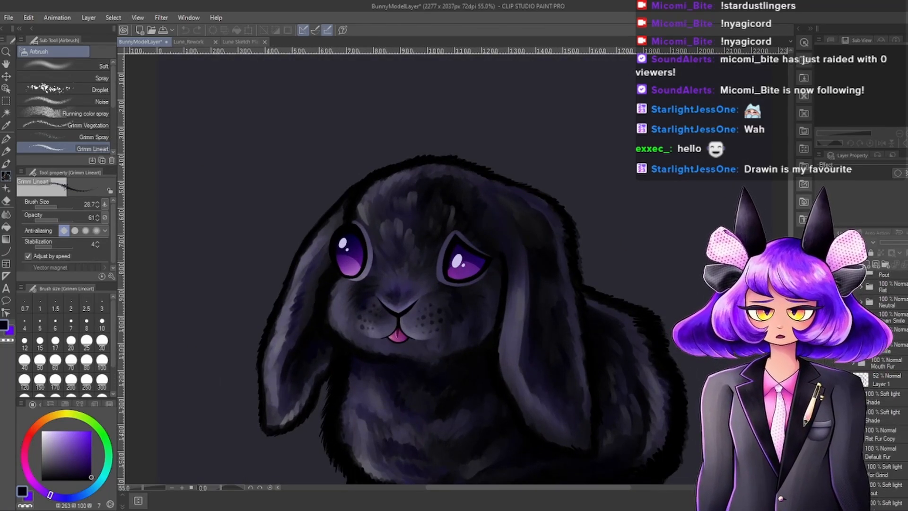
scroll(885, 393, "up", 4)
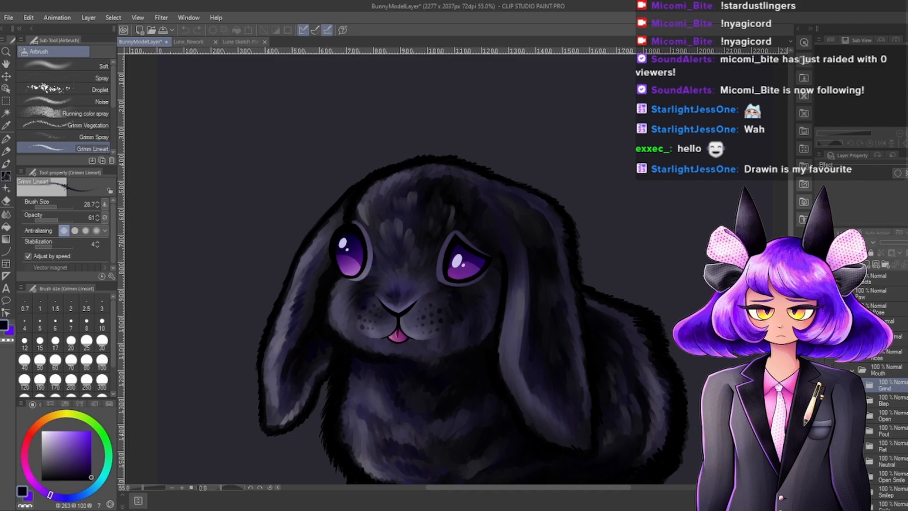
scroll(886, 401, "down", 5)
scroll(886, 402, "up", 5)
Swap the visible mouth from Blep through Open, Pout, Flat, Neutral, Open Smile and Smilep, leaving only Smile shown.
left_click(883, 278)
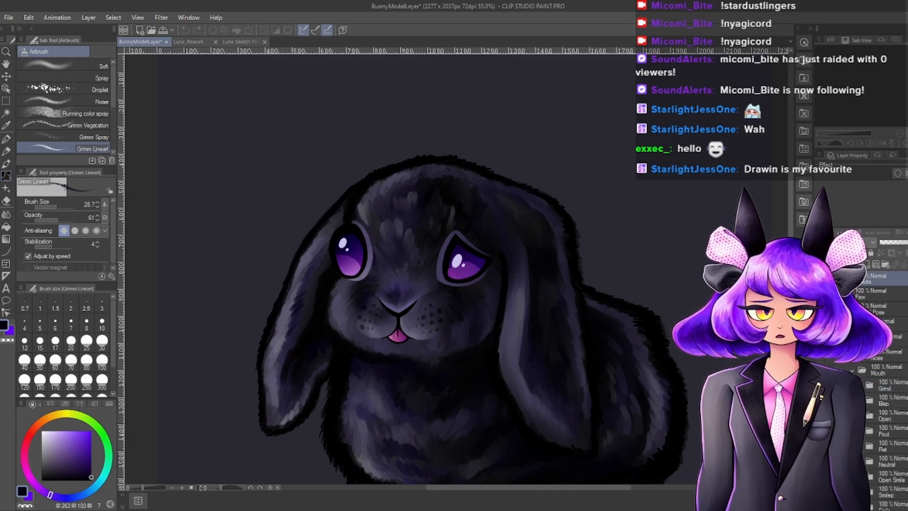
scroll(884, 392, "down", 4)
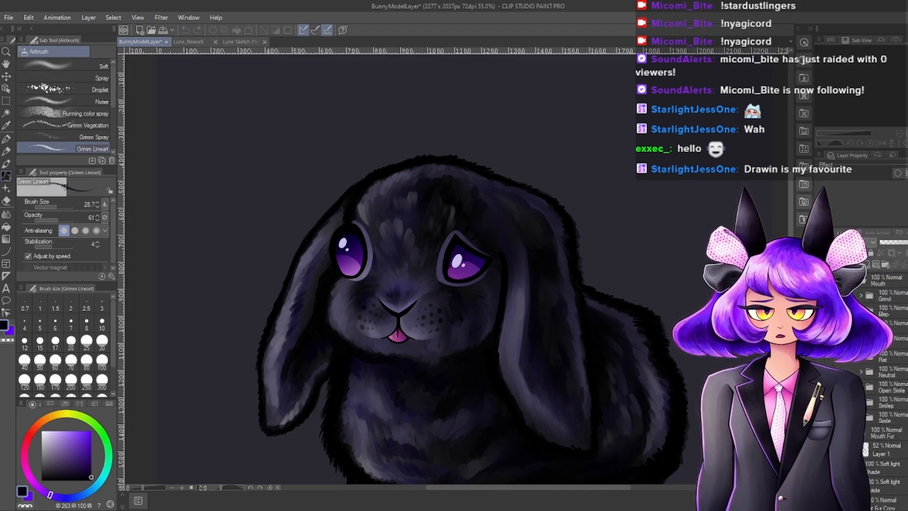
left_click(886, 311)
left_click(822, 311)
left_click(823, 326)
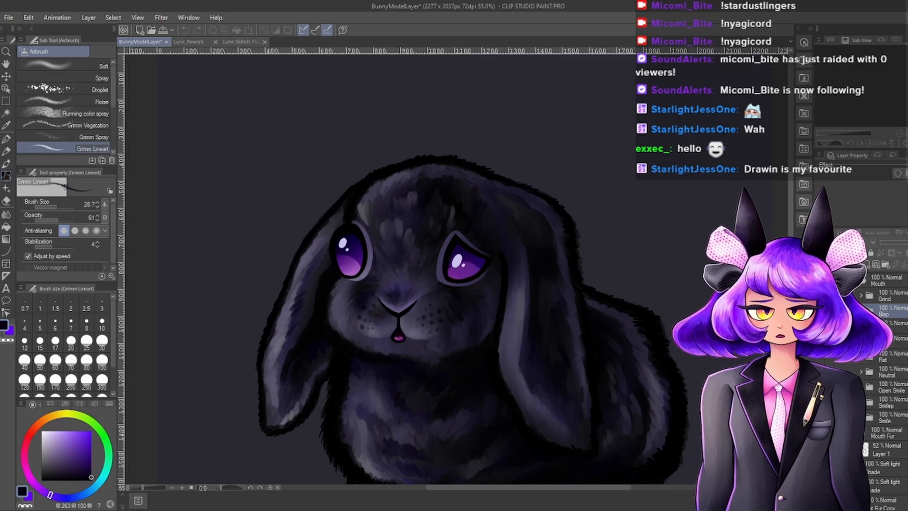
left_click(822, 326)
left_click(823, 342)
left_click(822, 342)
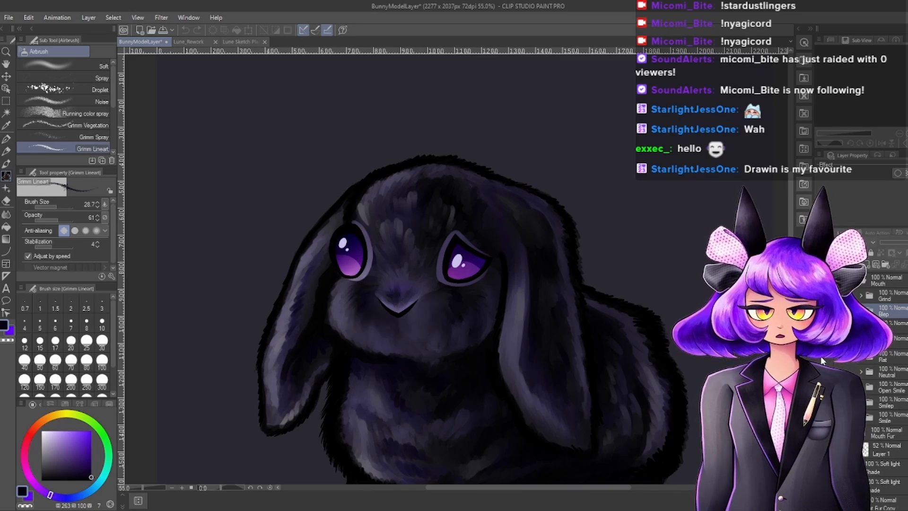
left_click(821, 357)
left_click(821, 357)
left_click(822, 372)
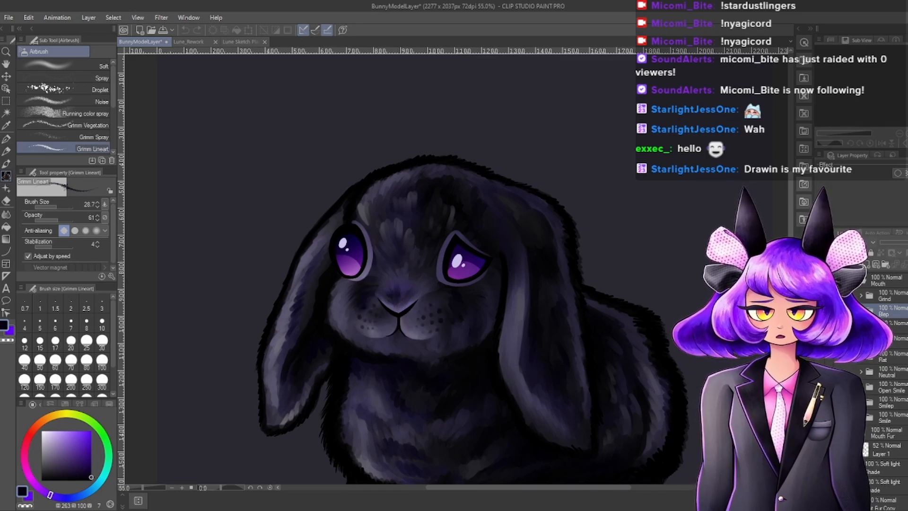
left_click(822, 372)
left_click(822, 387)
left_click(822, 387)
left_click(822, 401)
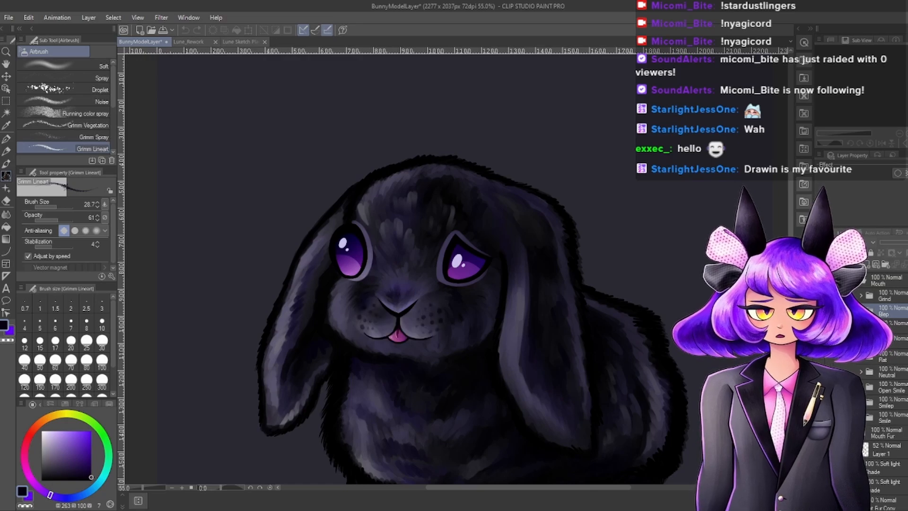
left_click(821, 402)
left_click(822, 418)
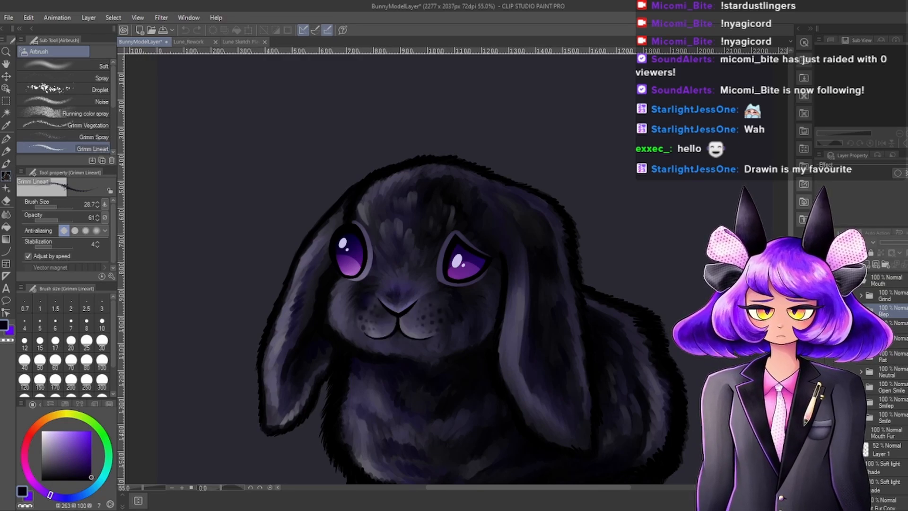
left_click(853, 280)
Swap the visible eyes from Open Sad through Open Lid, Shut and Lidded, leaving only the Sparkle eyes shown.
scroll(853, 284, "up", 3)
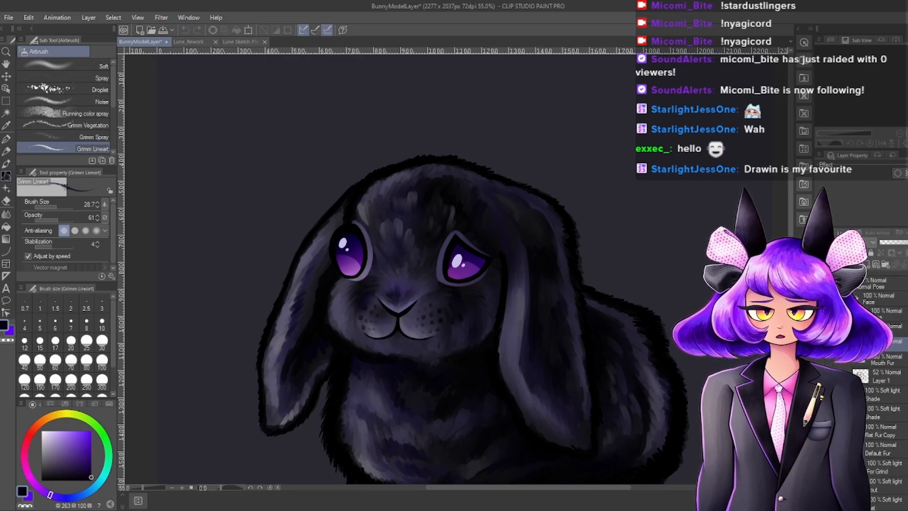
left_click(853, 311)
scroll(853, 331, "down", 3)
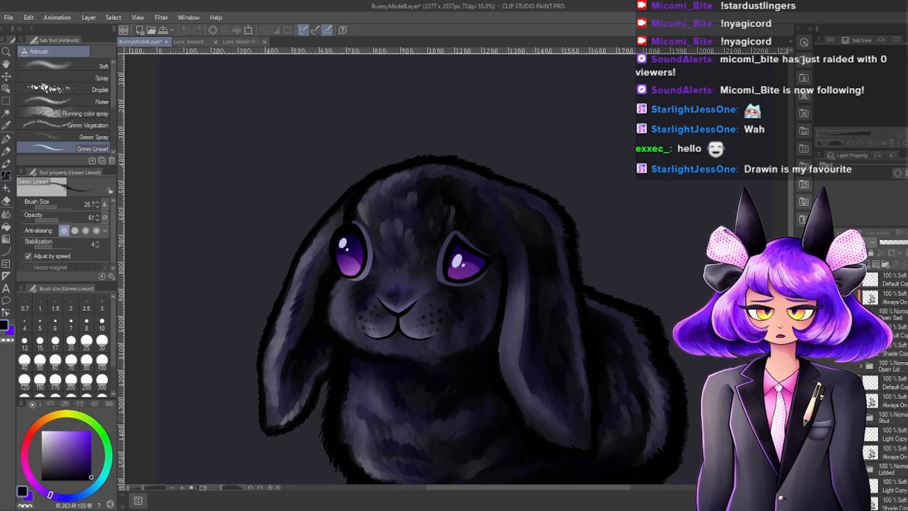
left_click(821, 314)
left_click(822, 366)
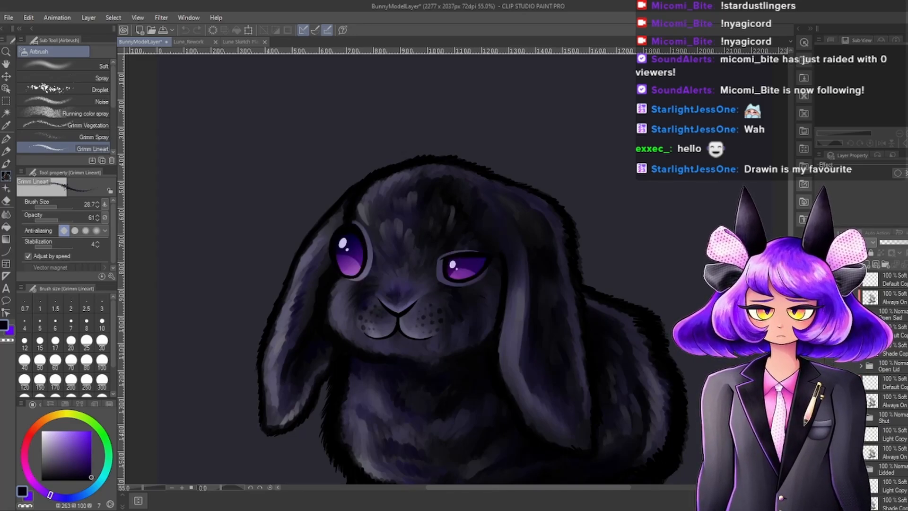
left_click(821, 366)
left_click(822, 418)
scroll(822, 418, "down", 1)
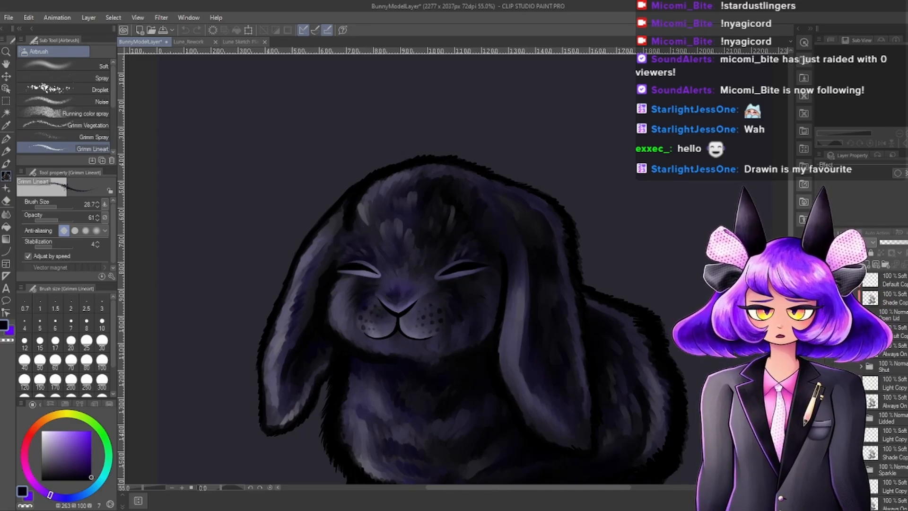
left_click(822, 366)
left_click(822, 418)
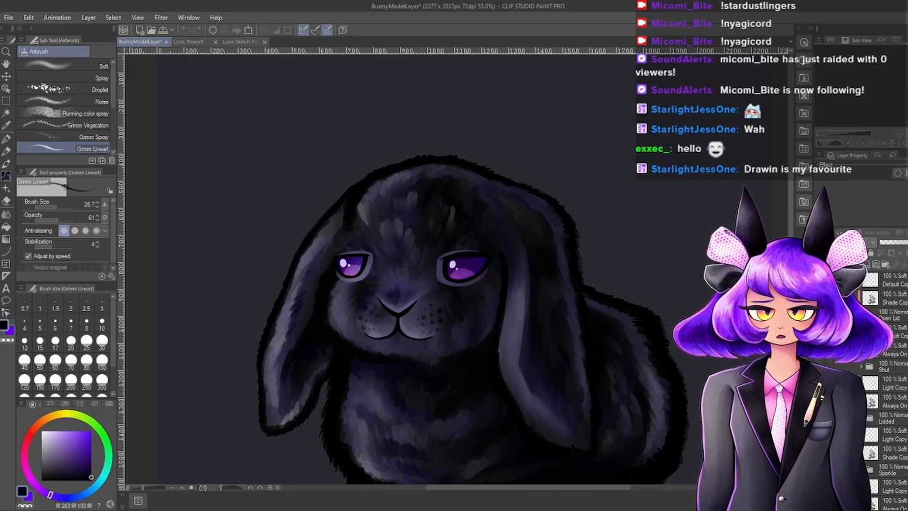
left_click(822, 418)
left_click(822, 470)
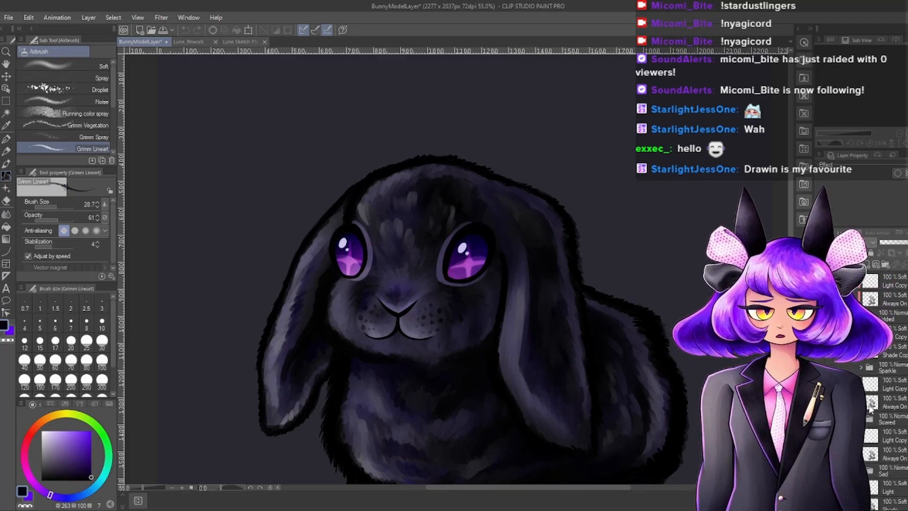
Hide the normal sitting pose and show the bunny's raised-paw pose with worried eyes.
scroll(520, 243, "down", 4)
scroll(480, 379, "up", 4)
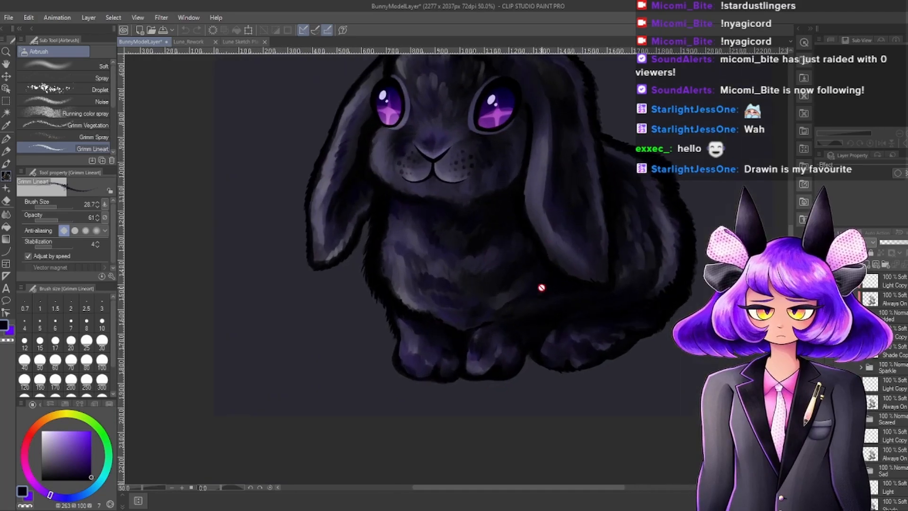
scroll(568, 397, "down", 4)
scroll(584, 315, "up", 4)
scroll(603, 314, "down", 4)
scroll(525, 348, "up", 4)
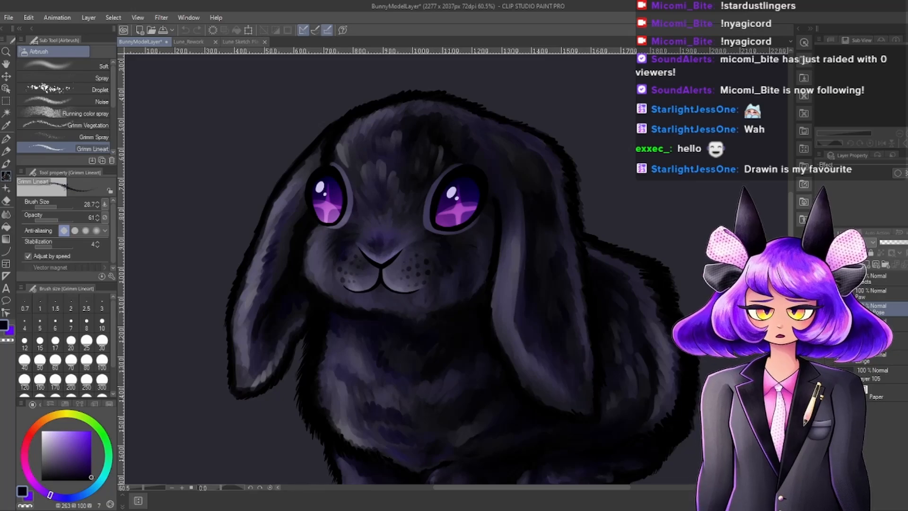
left_click(821, 309)
left_click(821, 323)
scroll(547, 348, "down", 4)
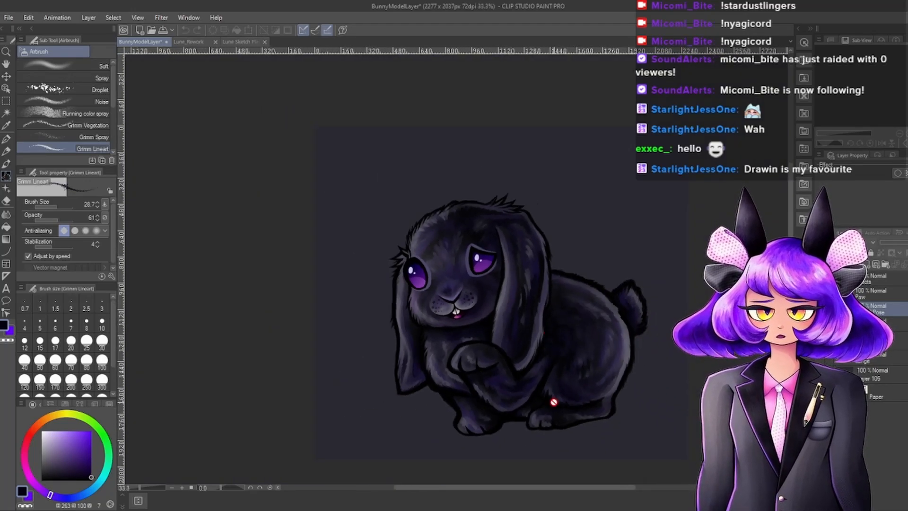
scroll(531, 395, "up", 3)
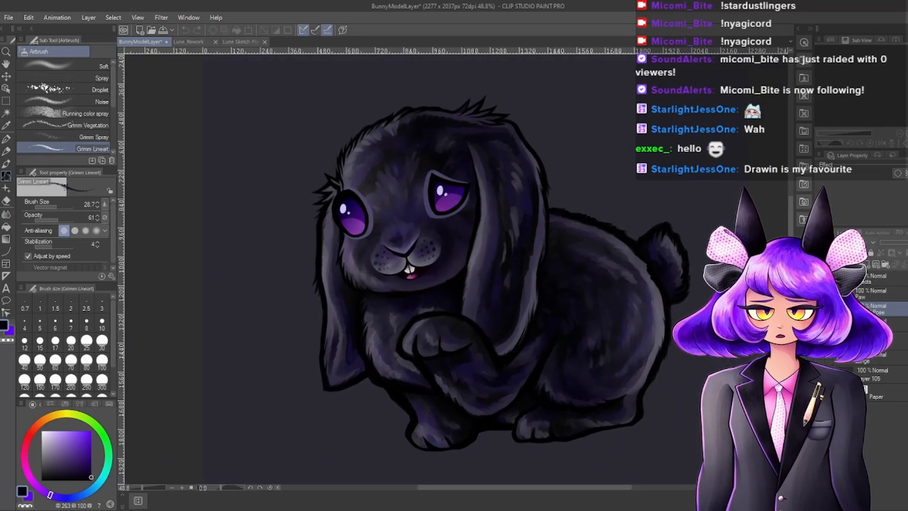
Replace the raised-paw pose with the angry pose and inspect its face and body up close.
left_click(821, 324)
left_click(822, 339)
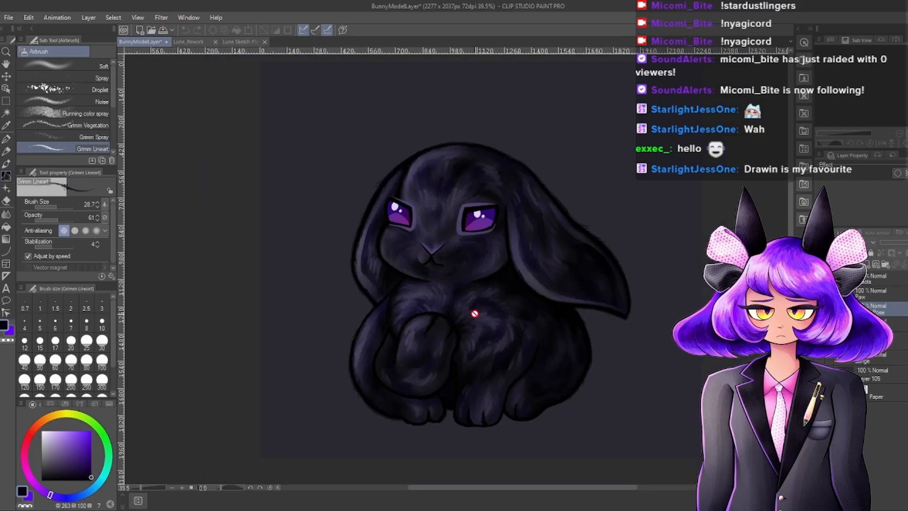
scroll(534, 290, "down", 2)
scroll(558, 298, "up", 1)
scroll(558, 299, "down", 1)
left_click_drag(487, 297, 598, 320)
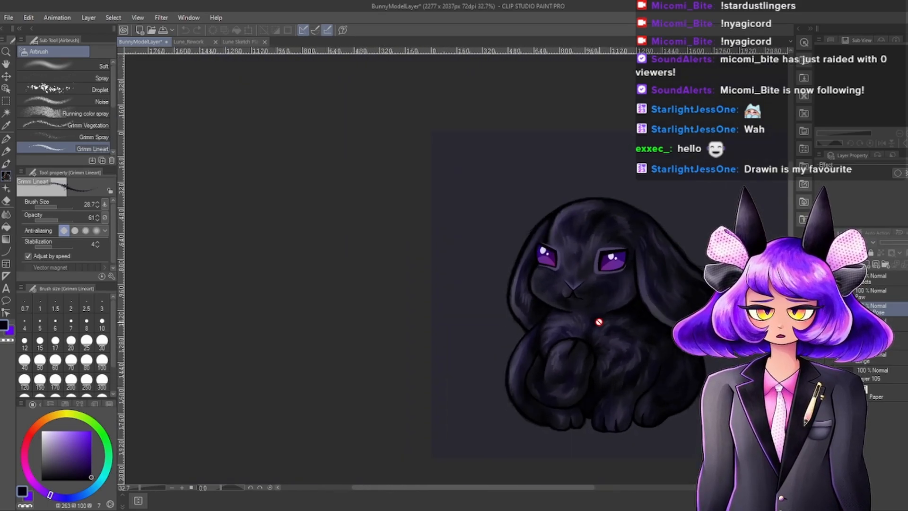
left_click_drag(655, 281, 561, 275)
scroll(561, 275, "up", 3)
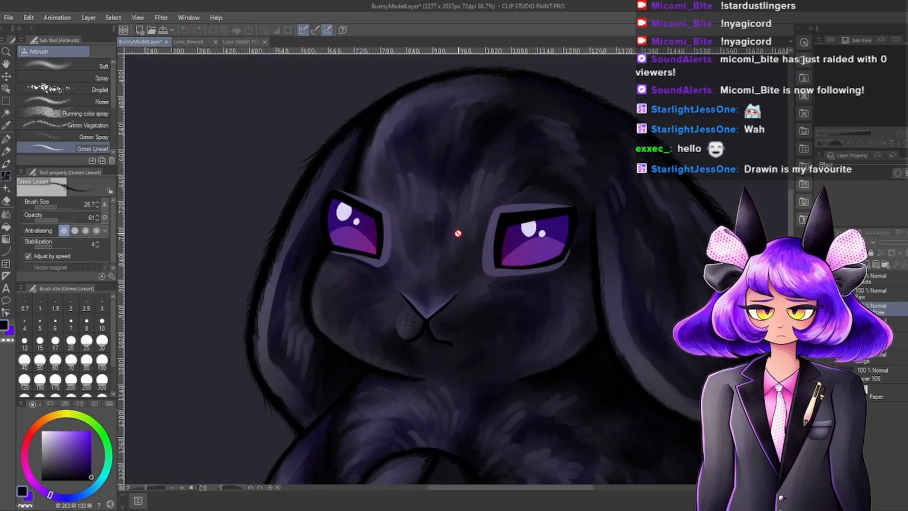
scroll(462, 237, "down", 3)
scroll(487, 324, "up", 2)
scroll(452, 256, "down", 3)
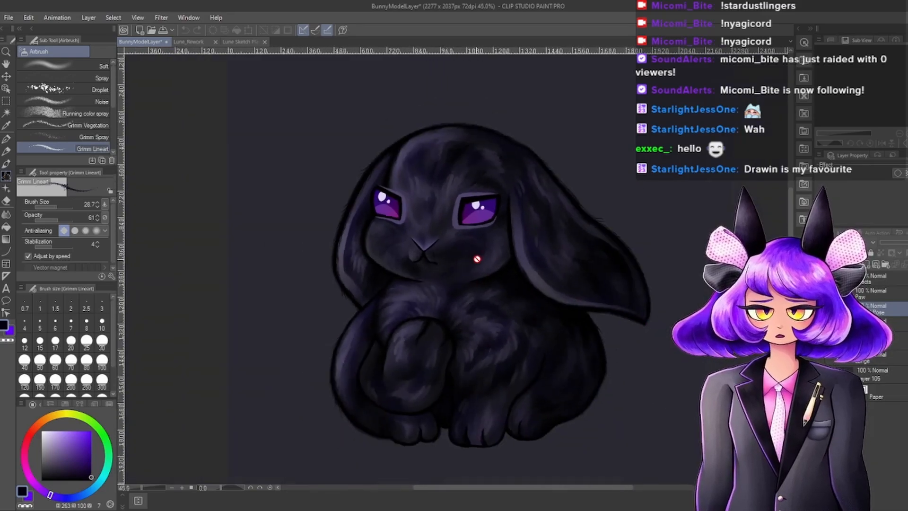
scroll(605, 251, "up", 1)
scroll(604, 250, "up", 2)
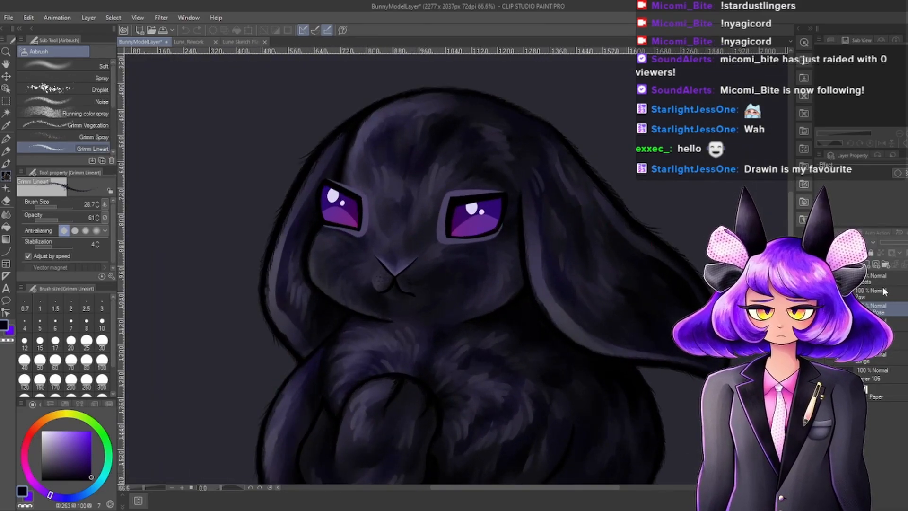
Preview the first four effect layers one at a time, including the halo with golden wings, and hide each again.
left_click(838, 278)
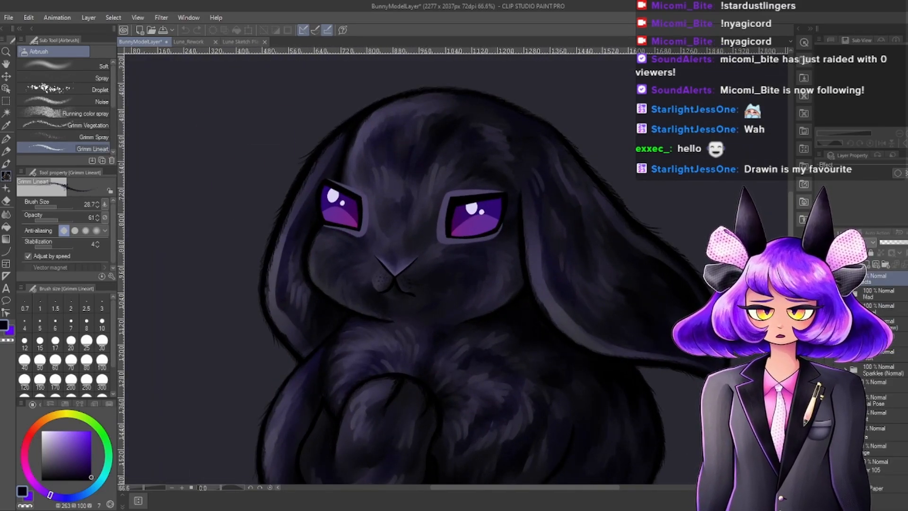
left_click(822, 294)
left_click(823, 294)
left_click(822, 309)
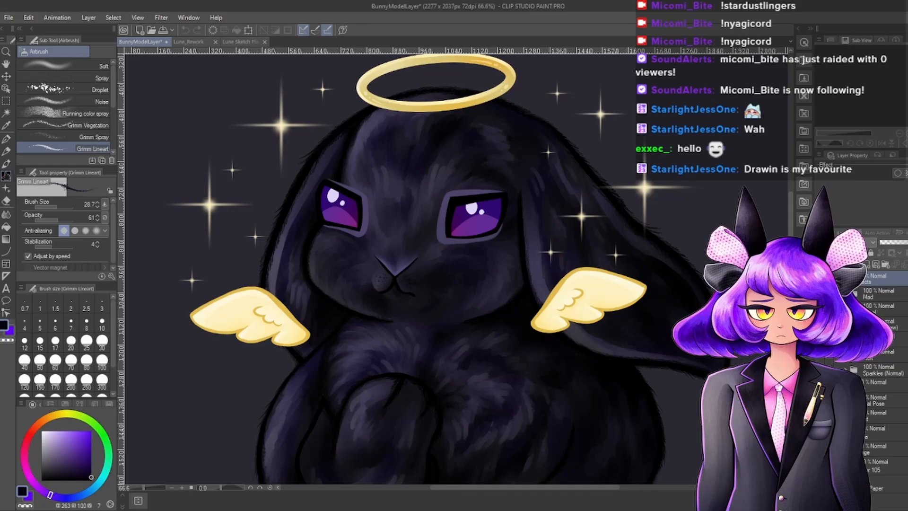
left_click(822, 308)
left_click(823, 323)
left_click(822, 324)
left_click(823, 339)
left_click(822, 339)
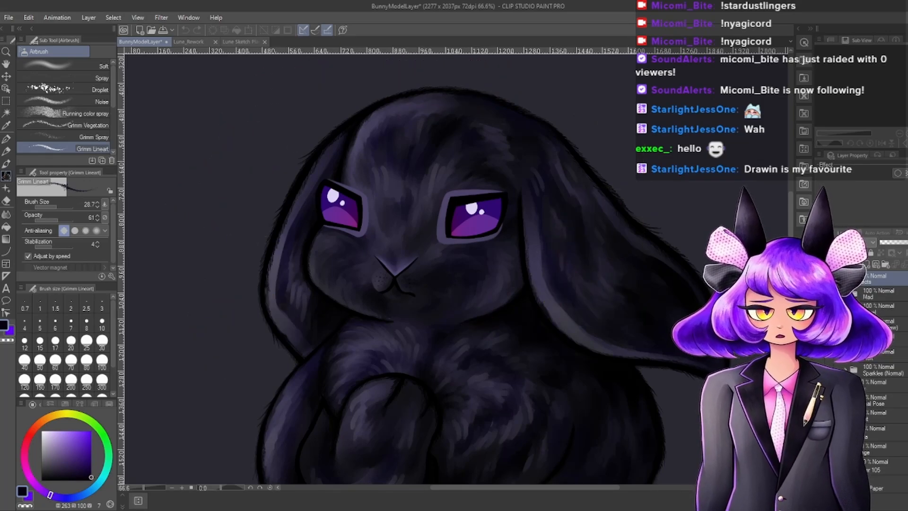
left_click(838, 278)
Return to the Lune Sketch Plans file and make Layer 1 above the paper the active layer.
scroll(484, 268, "down", 3)
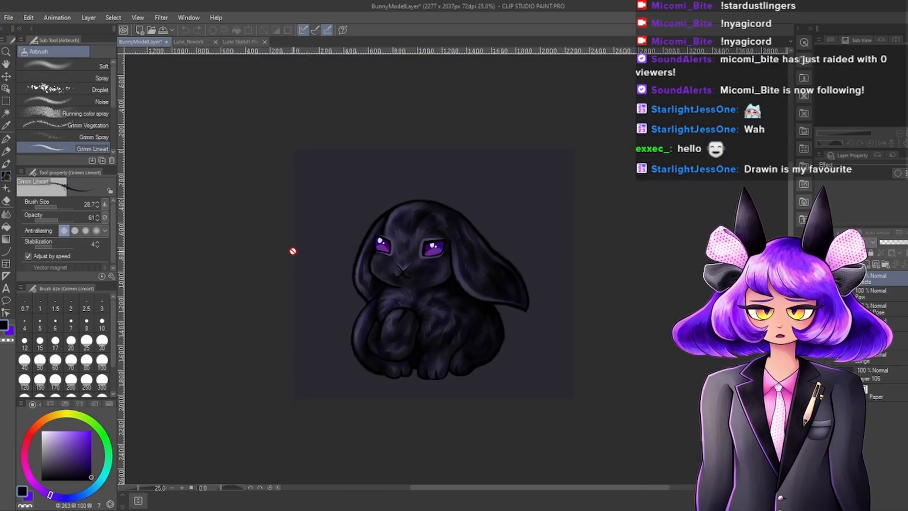
scroll(444, 179, "up", 3)
scroll(444, 322, "down", 3)
scroll(421, 321, "up", 3)
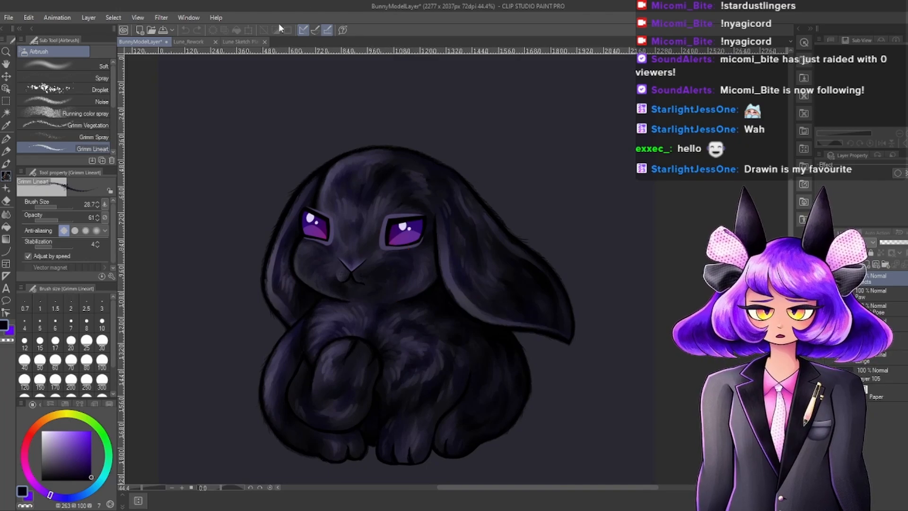
left_click(240, 42)
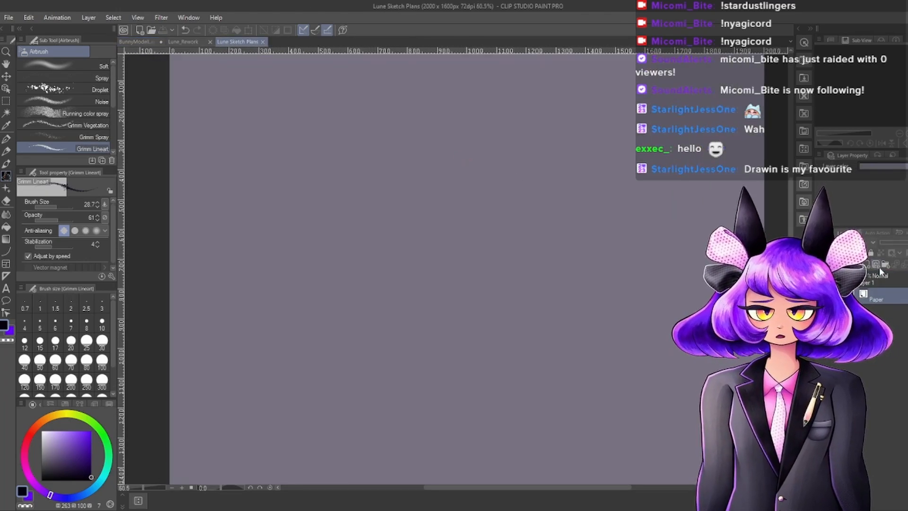
scroll(397, 198, "down", 3)
scroll(310, 179, "up", 2)
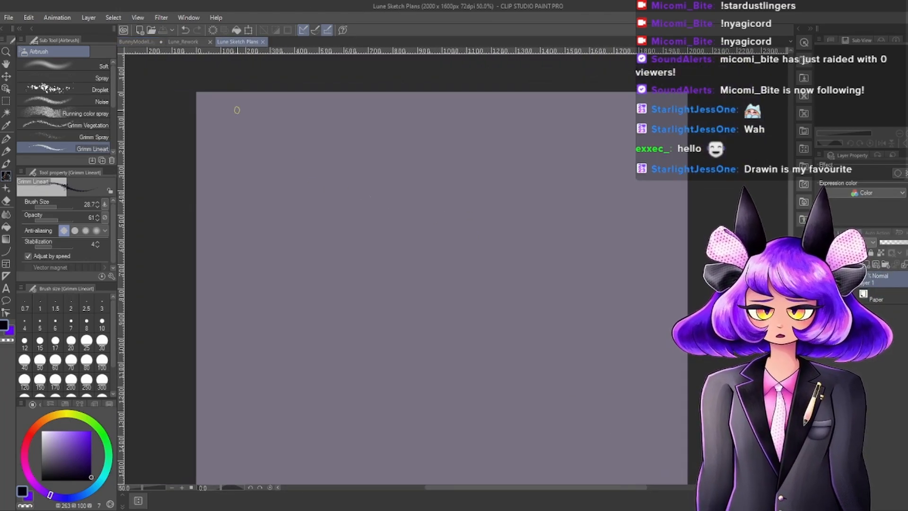
Switch to the BunnyModelLayer file, hide the angry pose, and show and select the normal sitting pose.
left_click(135, 42)
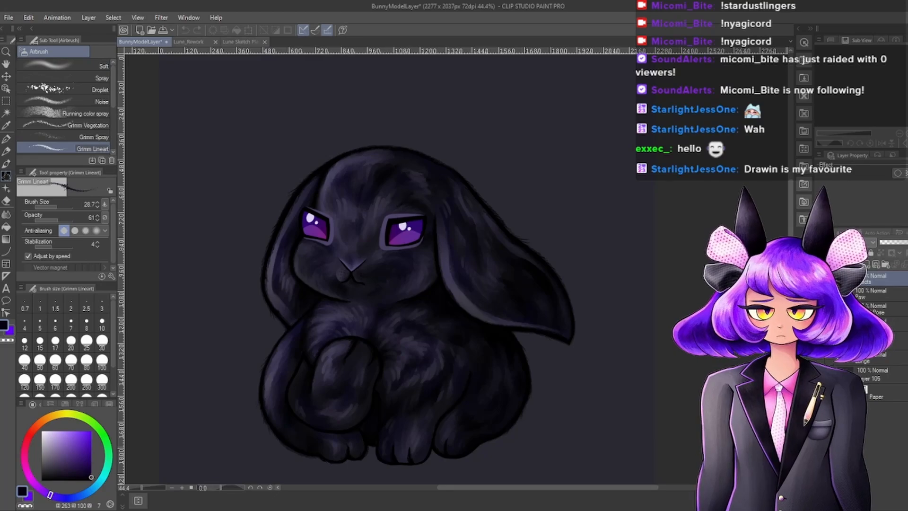
left_click(821, 294)
left_click(821, 308)
left_click(884, 309)
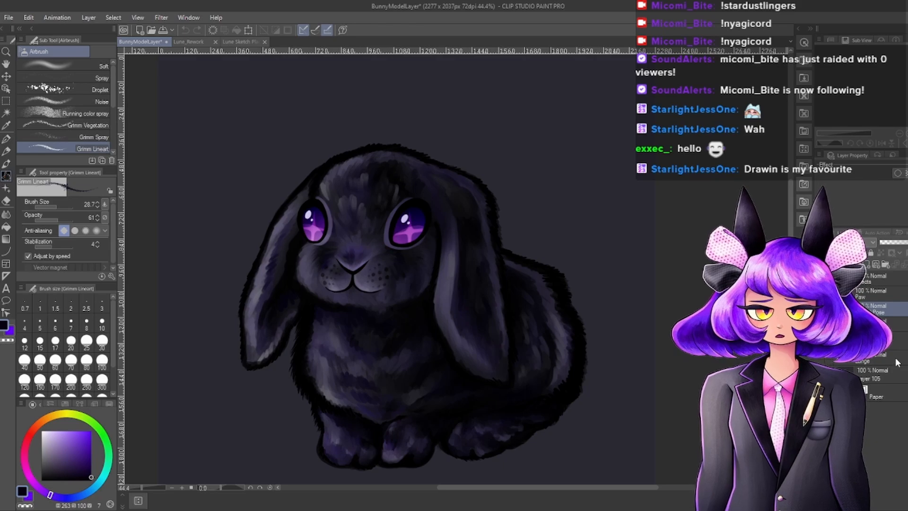
Duplicate the normal pose, merge the copy into a single layer, and paste it into the Lune Sketch Plans canvas.
key("ctrl+c")
key("ctrl+v")
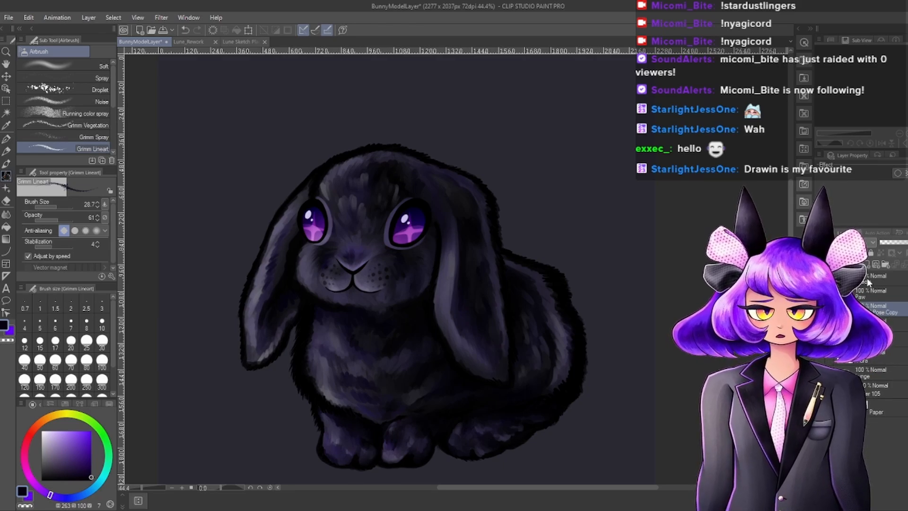
right_click(881, 310)
left_click(885, 354)
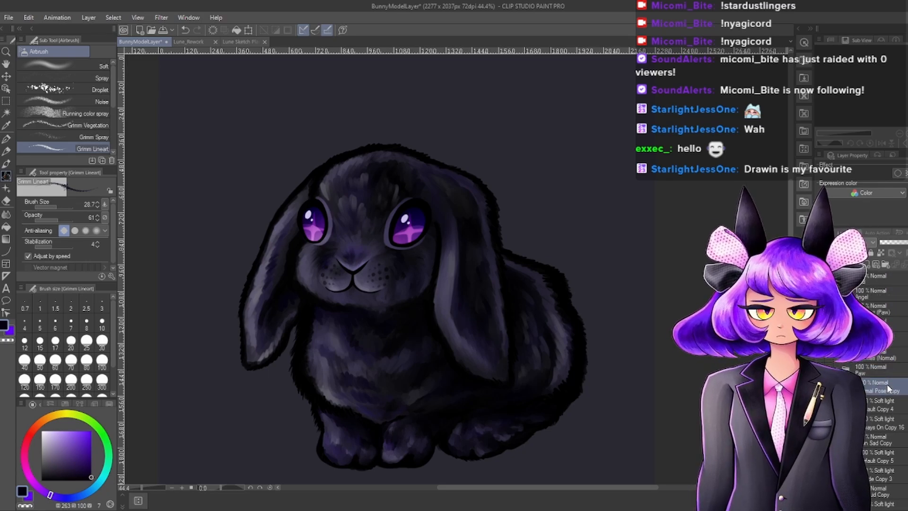
left_click(236, 41)
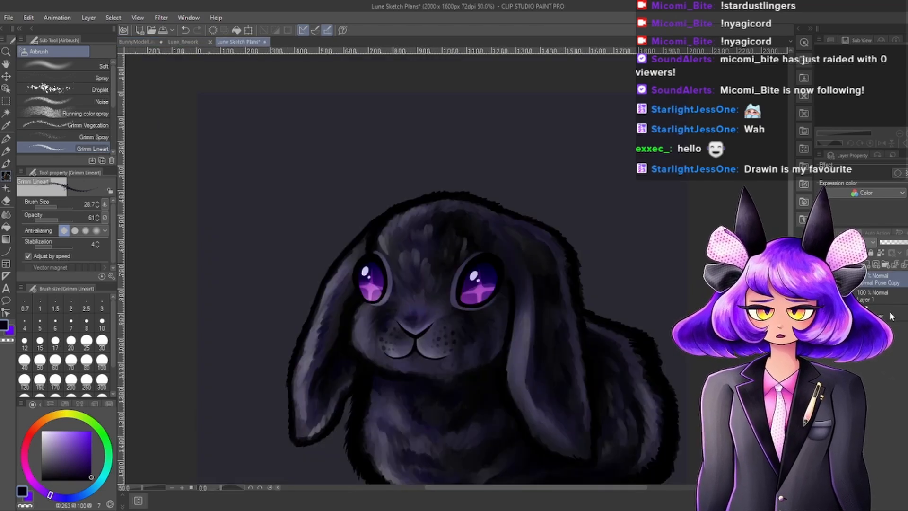
Scale the pasted bunny image down to about 27% and place it in the canvas's upper-right corner.
key("ctrl+minus")
key("ctrl+t")
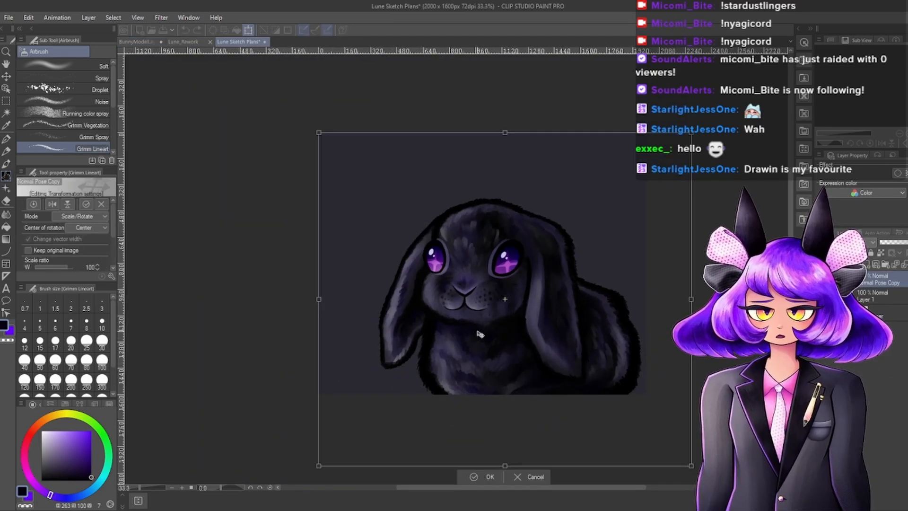
left_click_drag(461, 346, 448, 274)
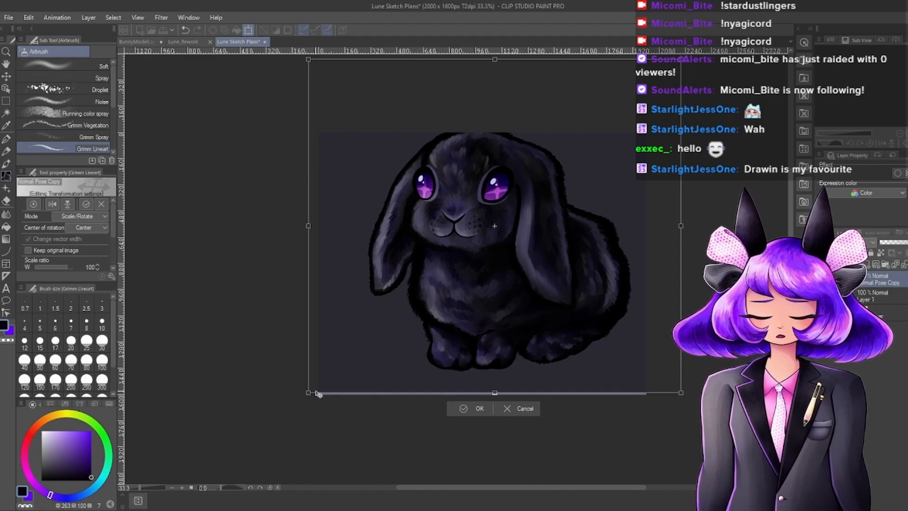
left_click_drag(308, 392, 552, 265)
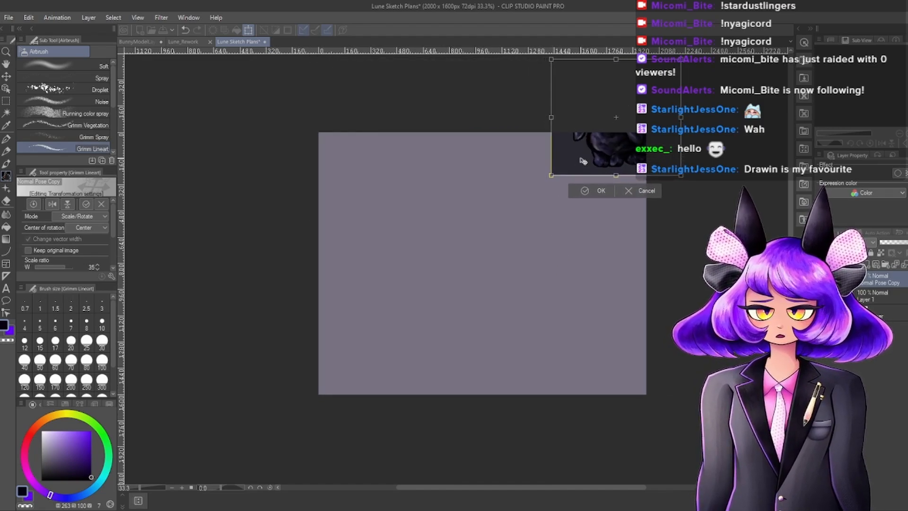
left_click_drag(584, 160, 561, 233)
left_click_drag(660, 132, 631, 156)
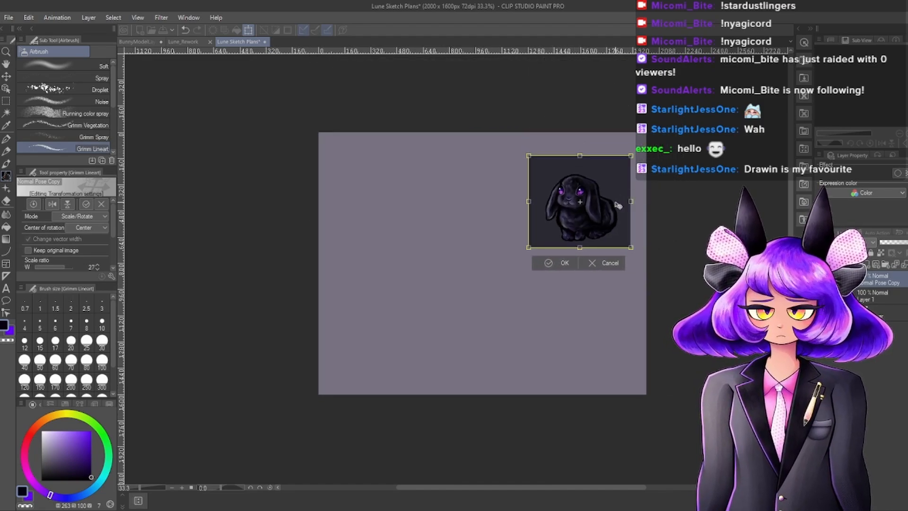
left_click_drag(620, 206, 633, 188)
key("Return")
Auto-select the dark background around the bunny reference, remove it, and clear the selection.
scroll(567, 135, "up", 6)
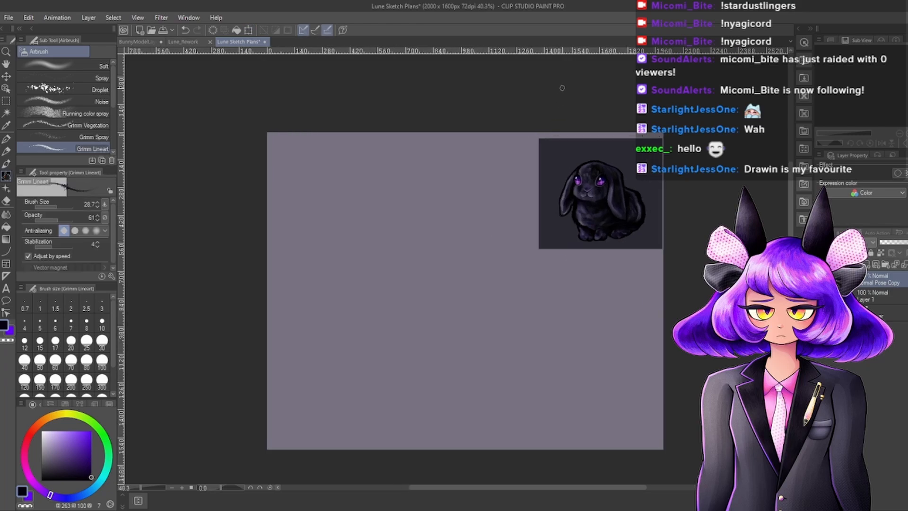
scroll(709, 198, "up", 6)
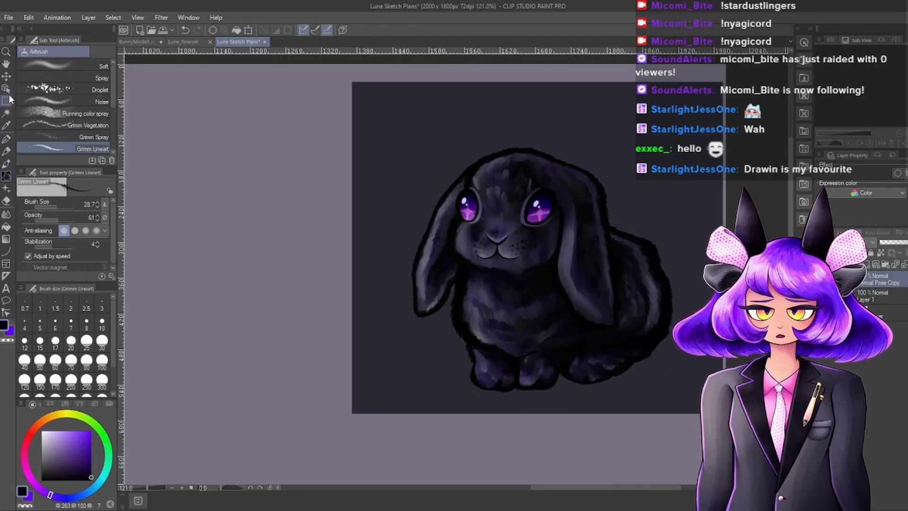
left_click(7, 113)
left_click(386, 173)
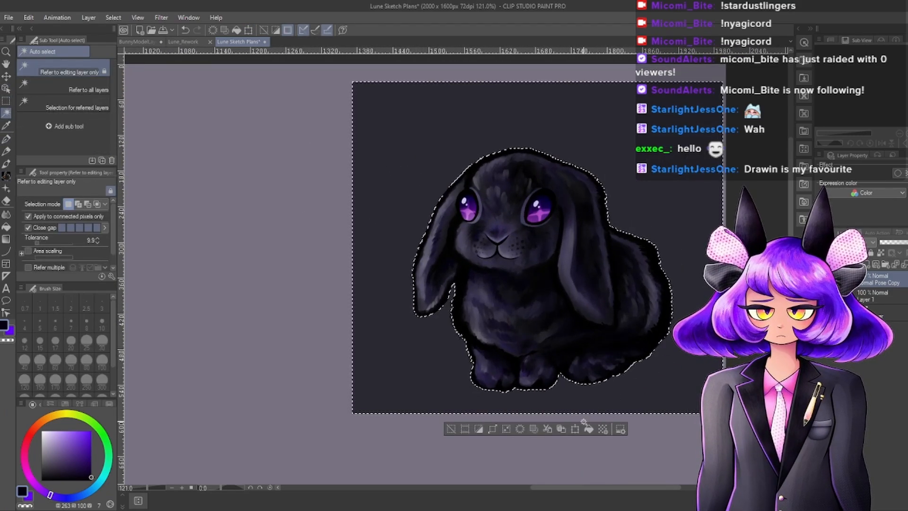
left_click(547, 429)
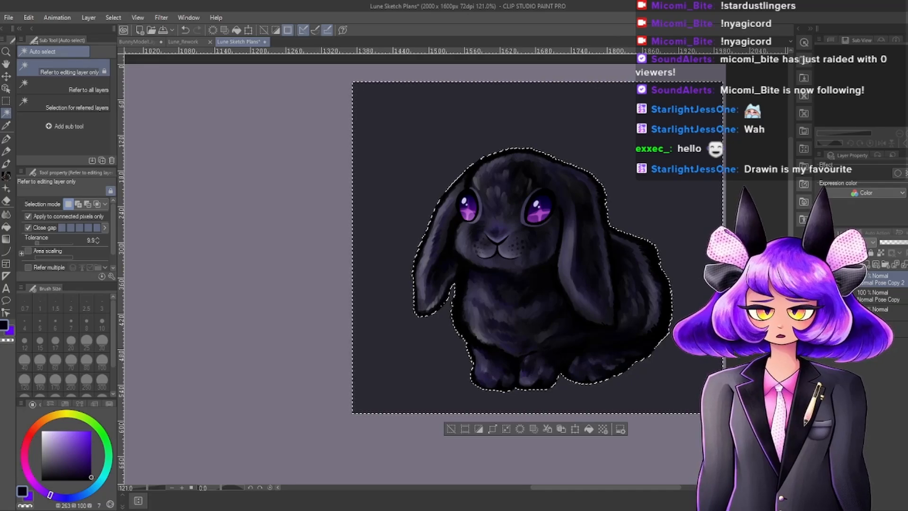
left_click(905, 264)
left_click(257, 146)
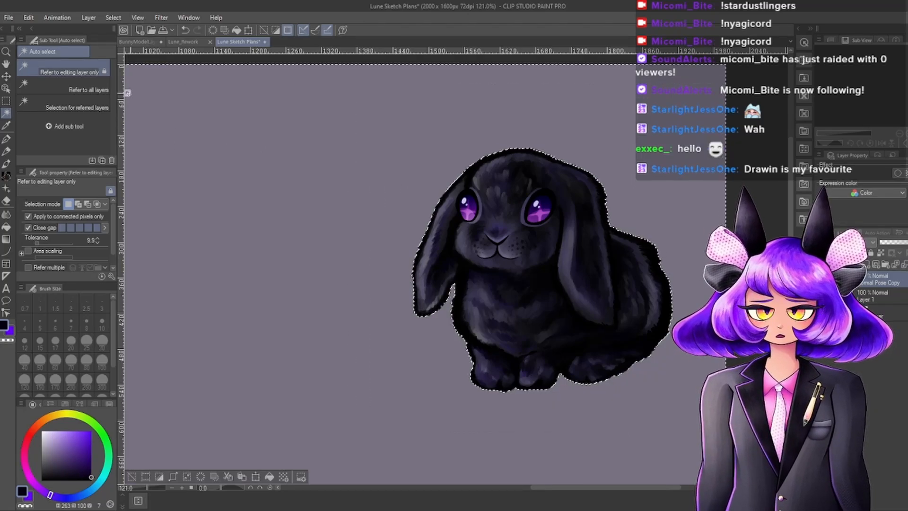
key("m")
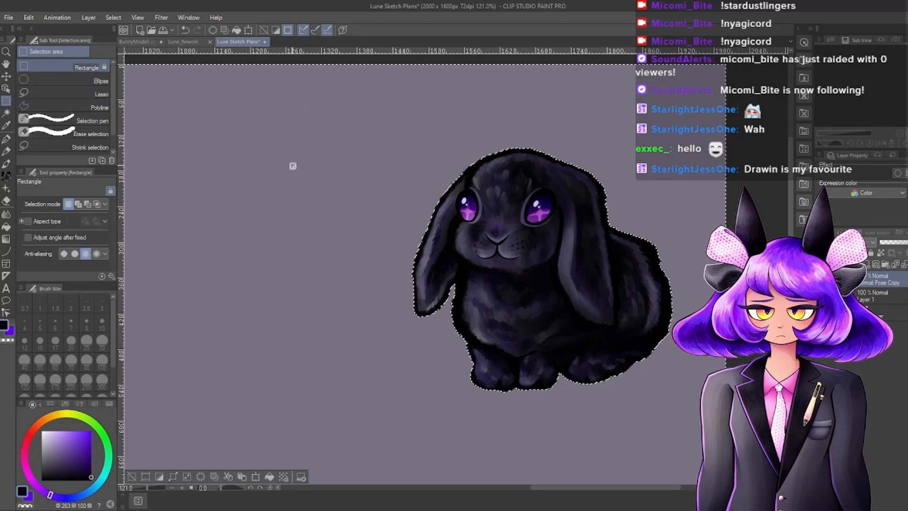
left_click(776, 156)
Move the cut-out bunny reference slightly upward, closer to the top edge of the canvas.
scroll(563, 227, "down", 10)
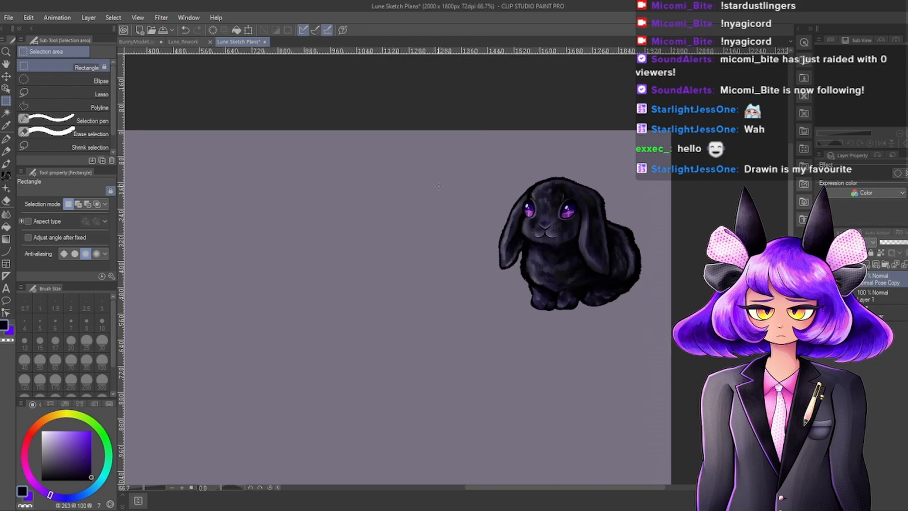
scroll(499, 201, "up", 2)
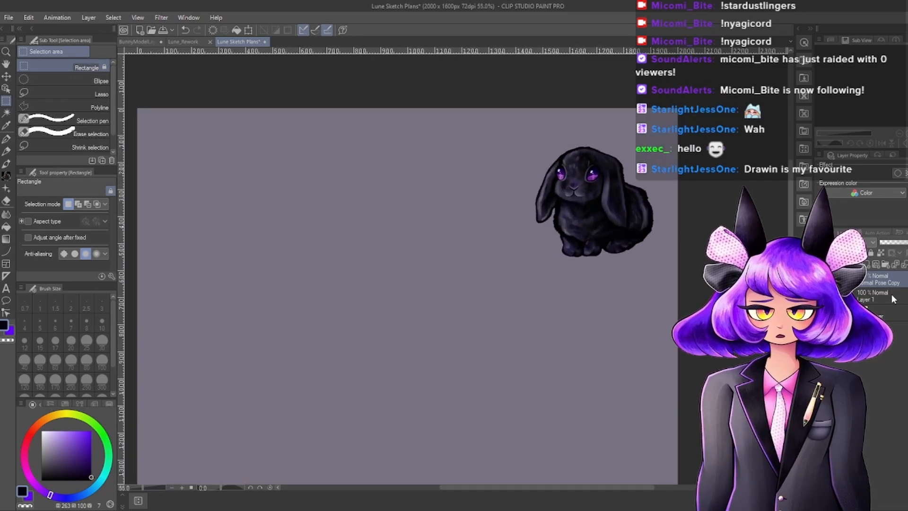
key("ctrl+t")
left_click_drag(602, 203, 603, 182)
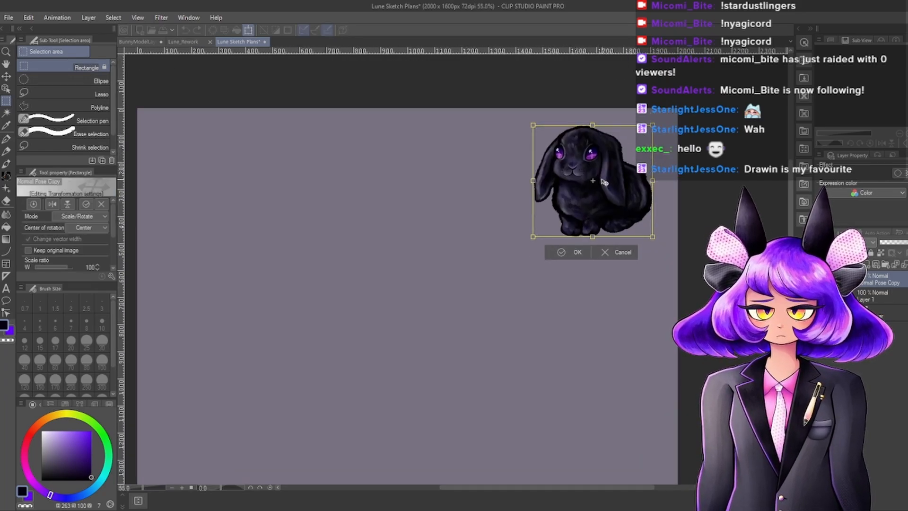
left_click(584, 257)
scroll(539, 242, "down", 2)
scroll(537, 240, "up", 1)
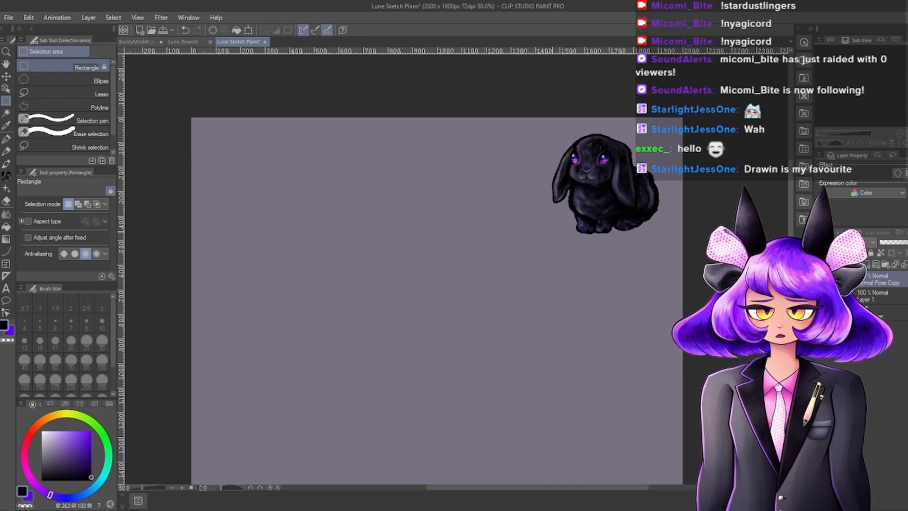
Choose the G-pen with a dark crimson color and sketch a rounded bunny body shape near the canvas centre.
left_click(9, 140)
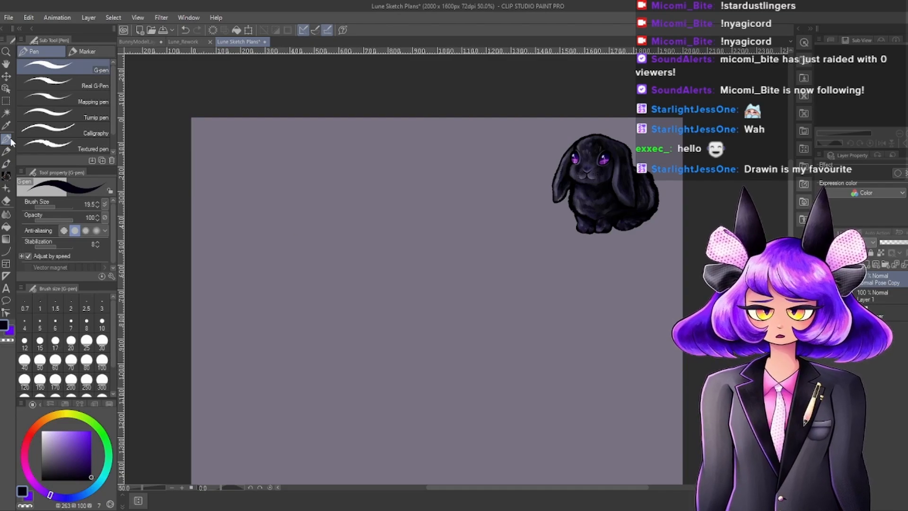
left_click(24, 454)
left_click_drag(70, 455, 95, 458)
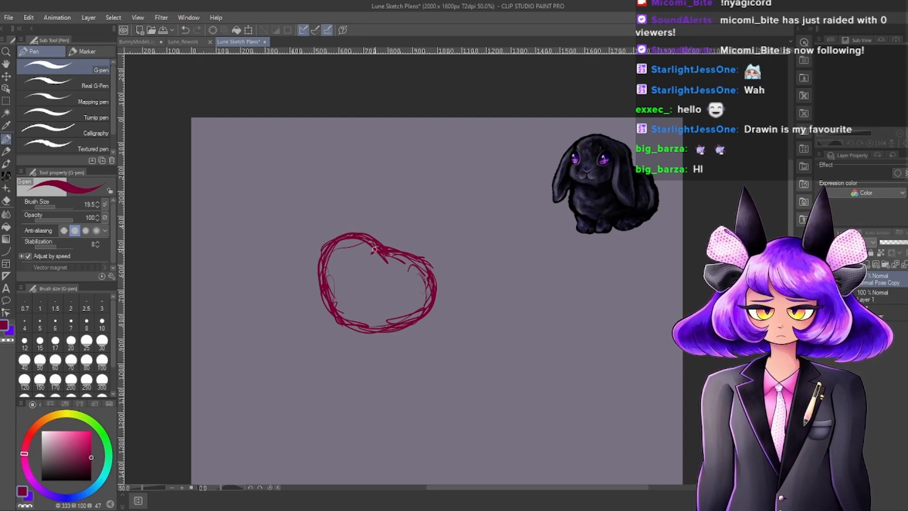
Sketch a round head above and left of the body, with two oval eyes and a small w-shaped mouth.
mouse_move(302, 165)
left_mouse_down()
mouse_move(269, 178)
mouse_move(282, 157)
mouse_move(264, 170)
left_mouse_up()
mouse_move(292, 183)
left_mouse_down()
mouse_move(282, 157)
mouse_move(255, 168)
mouse_move(245, 191)
mouse_move(243, 182)
mouse_move(300, 170)
mouse_move(315, 195)
mouse_move(248, 192)
mouse_move(247, 220)
mouse_move(313, 218)
left_mouse_up()
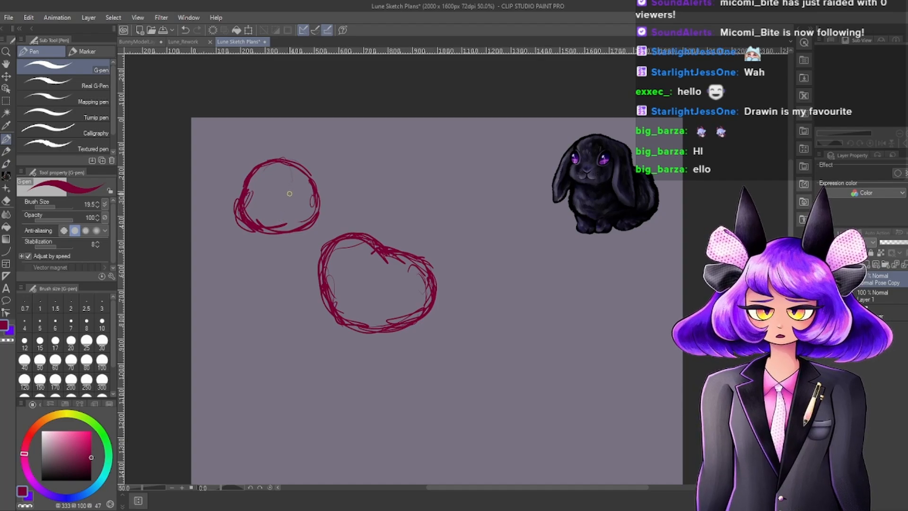
mouse_move(257, 197)
left_mouse_down()
mouse_move(269, 190)
mouse_move(284, 206)
left_mouse_up()
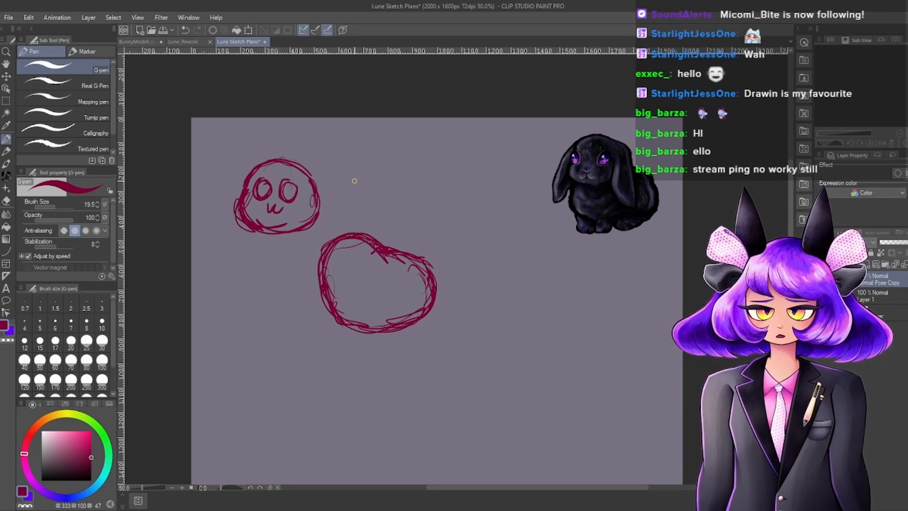
Sketch two separate floppy ears, one on each side of the head.
mouse_move(338, 169)
left_mouse_down()
mouse_move(337, 210)
mouse_move(362, 227)
left_mouse_up()
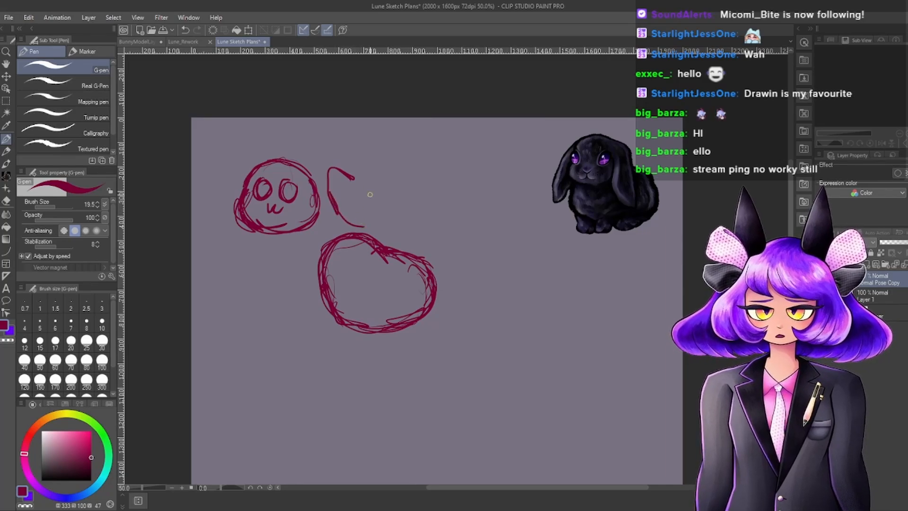
mouse_move(357, 182)
left_mouse_down()
mouse_move(393, 204)
mouse_move(381, 231)
left_mouse_up()
mouse_move(221, 197)
left_mouse_down()
mouse_move(222, 160)
mouse_move(198, 205)
mouse_move(230, 177)
left_mouse_up()
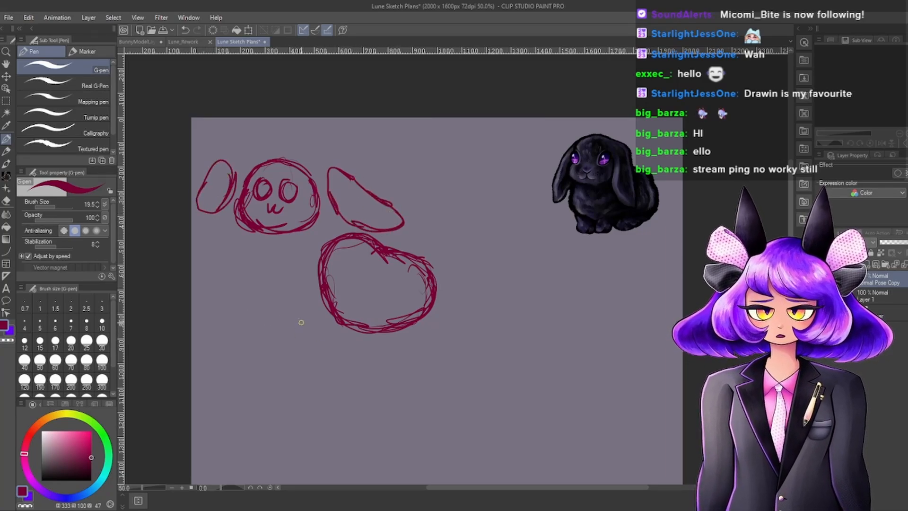
Sketch four oval paws below the body and an oval tail to its right, and enlarge the left ear's outline.
mouse_move(302, 322)
left_mouse_down()
mouse_move(306, 355)
mouse_move(294, 323)
mouse_move(352, 347)
mouse_move(349, 369)
mouse_move(334, 335)
mouse_move(335, 368)
mouse_move(395, 342)
mouse_move(375, 355)
mouse_move(409, 349)
mouse_move(407, 367)
mouse_move(423, 344)
mouse_move(409, 342)
mouse_move(407, 365)
left_mouse_up()
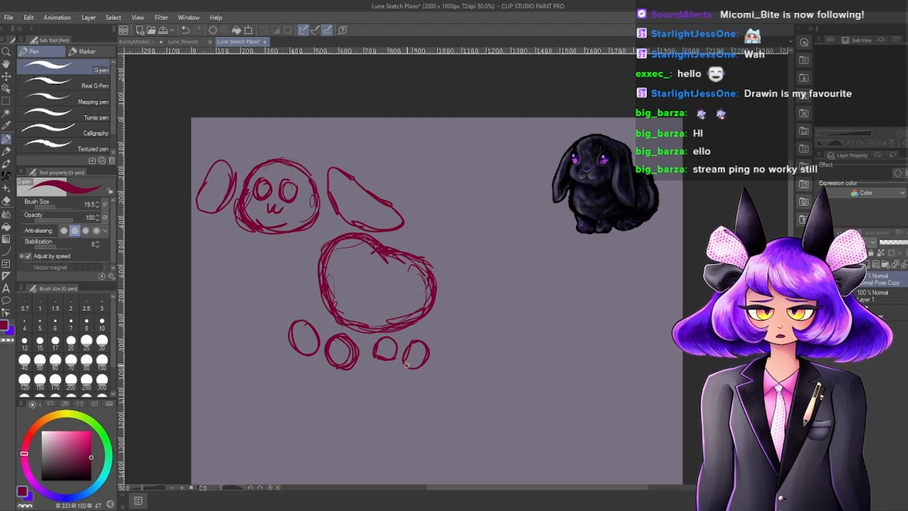
mouse_move(446, 286)
left_mouse_down()
mouse_move(452, 265)
mouse_move(468, 259)
left_mouse_up()
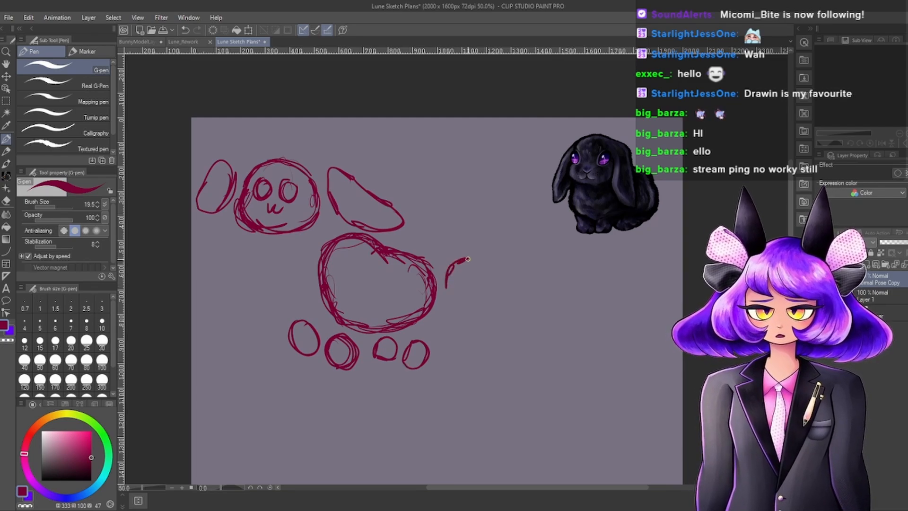
mouse_move(470, 294)
left_mouse_down()
mouse_move(452, 296)
mouse_move(476, 264)
left_mouse_up()
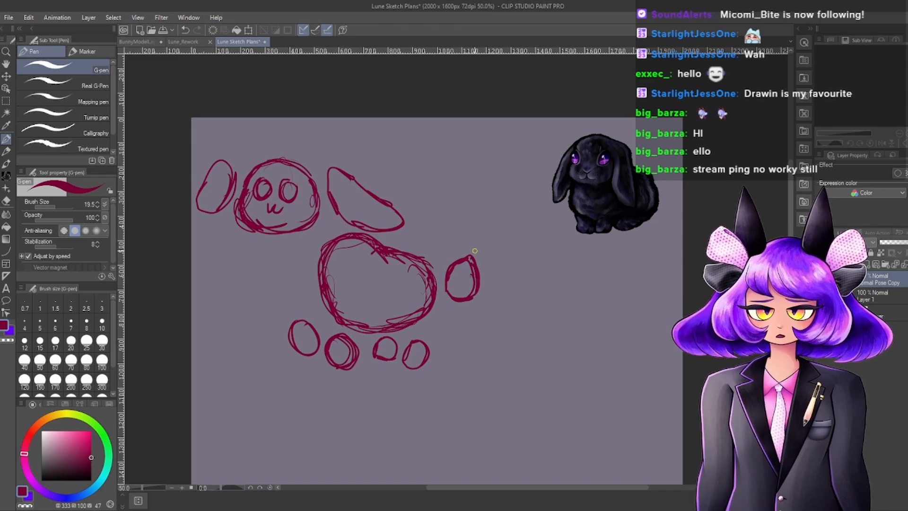
mouse_move(219, 204)
left_mouse_down()
mouse_move(211, 228)
mouse_move(196, 204)
mouse_move(195, 214)
mouse_move(216, 163)
mouse_move(237, 185)
mouse_move(235, 166)
mouse_move(221, 221)
left_mouse_up()
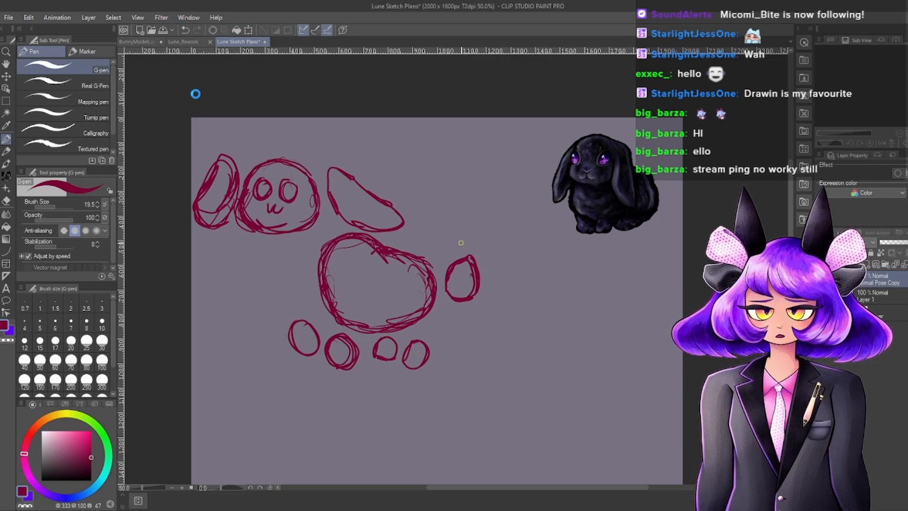
Select the crimson body-part sketch, shrink it to less than half size, and place it in the canvas's upper-left corner.
left_click(6, 100)
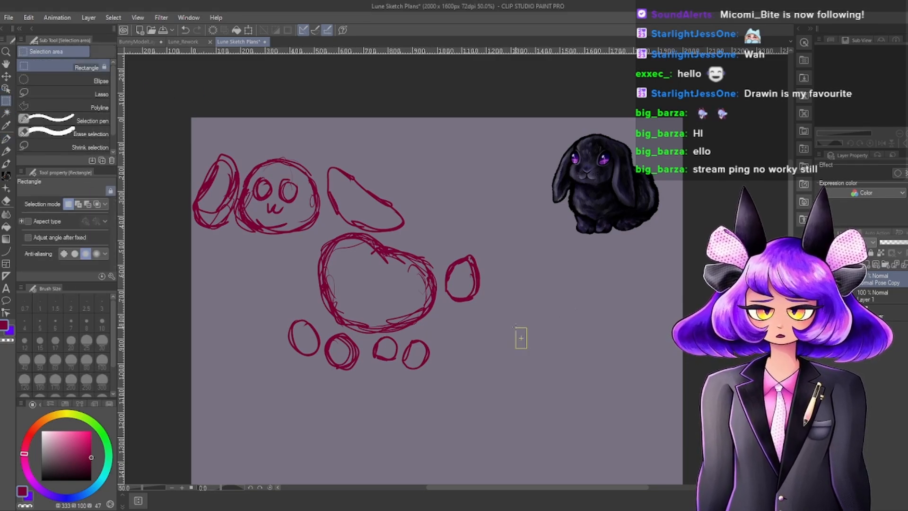
mouse_move(526, 348)
left_mouse_down()
mouse_move(181, 131)
mouse_move(580, 480)
mouse_move(509, 362)
mouse_move(441, 300)
mouse_move(288, 216)
mouse_move(328, 206)
left_mouse_up()
key("ctrl+d")
key("ctrl+t")
key("Return")
scroll(454, 251, "down", 3)
key("ctrl+d")
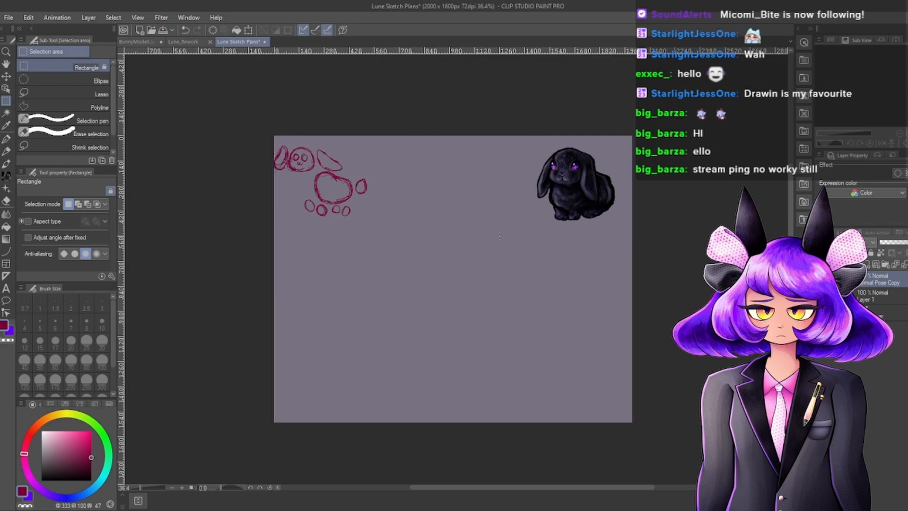
Duplicate the Normal Pose Copy layer holding the crimson sketch and the bunny reference, keeping the copy's size and position.
scroll(400, 208, "up", 5)
scroll(396, 216, "down", 2)
scroll(397, 216, "up", 1)
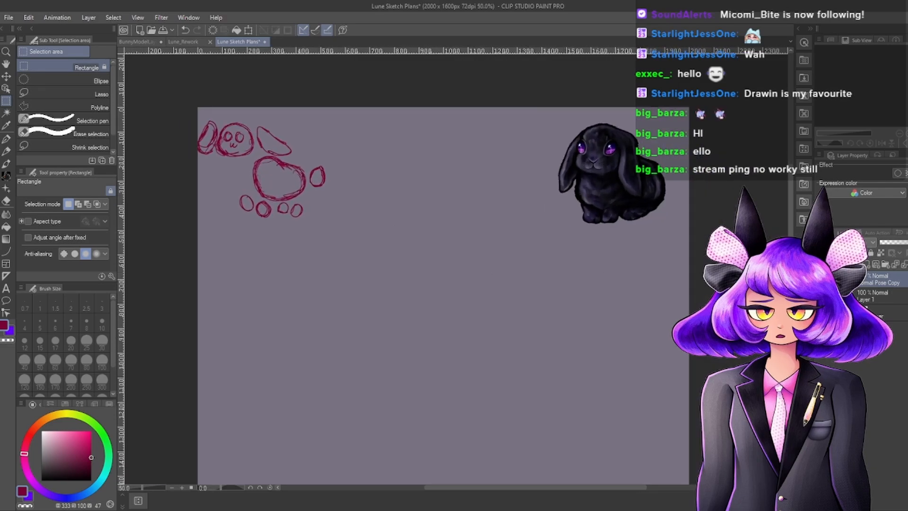
scroll(613, 171, "up", 3)
scroll(609, 165, "down", 3)
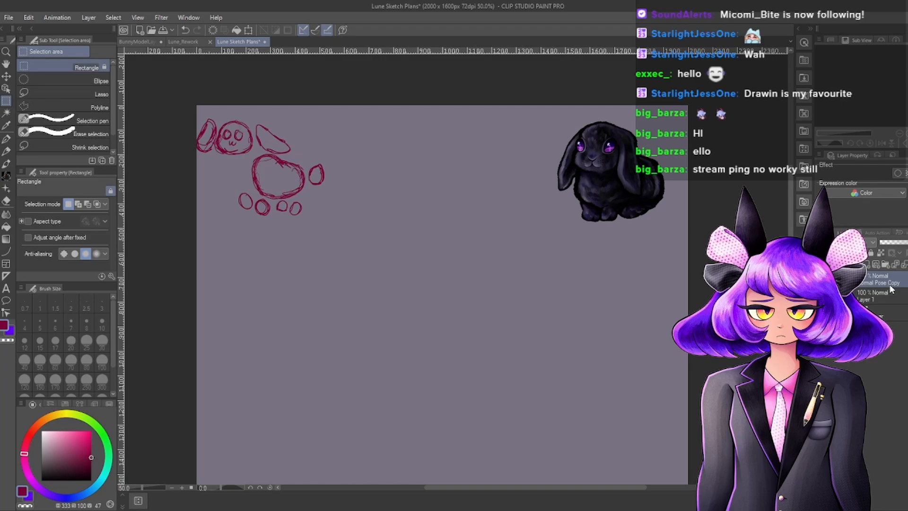
key("ctrl+v")
key("ctrl+t")
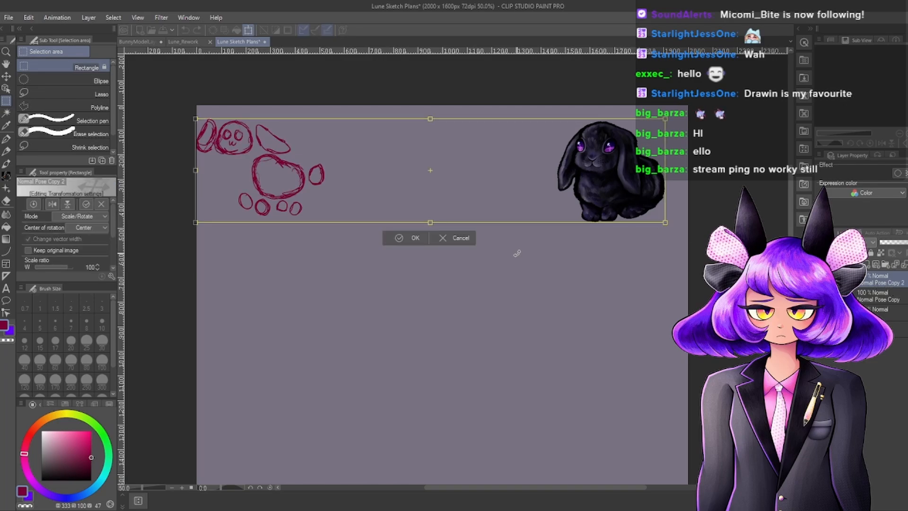
key("Return")
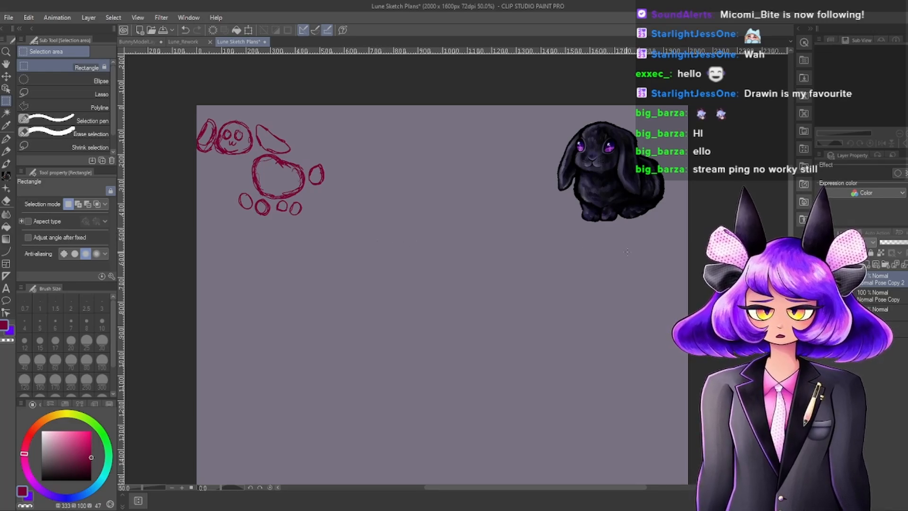
Copy the black bunny to its own layer, enlarge the copy to 183%, and place it in the middle of the canvas.
left_click_drag(513, 105, 689, 249)
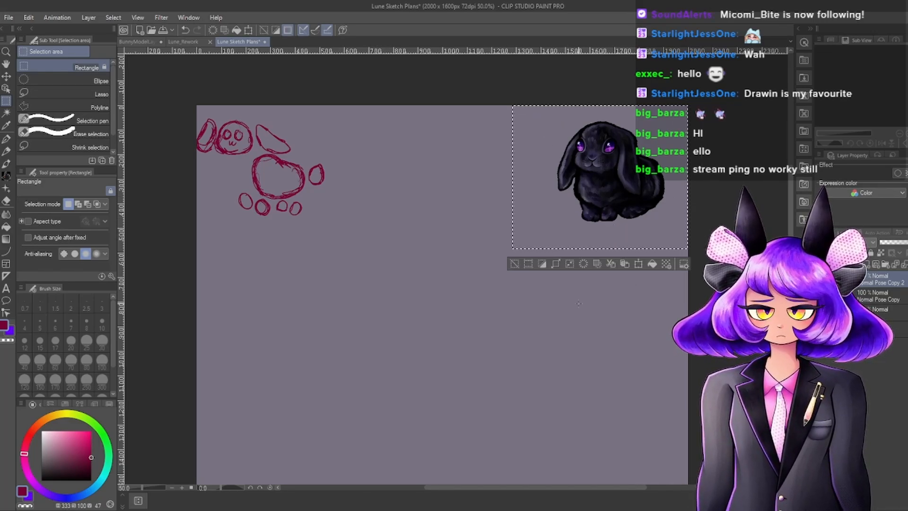
left_click(620, 264)
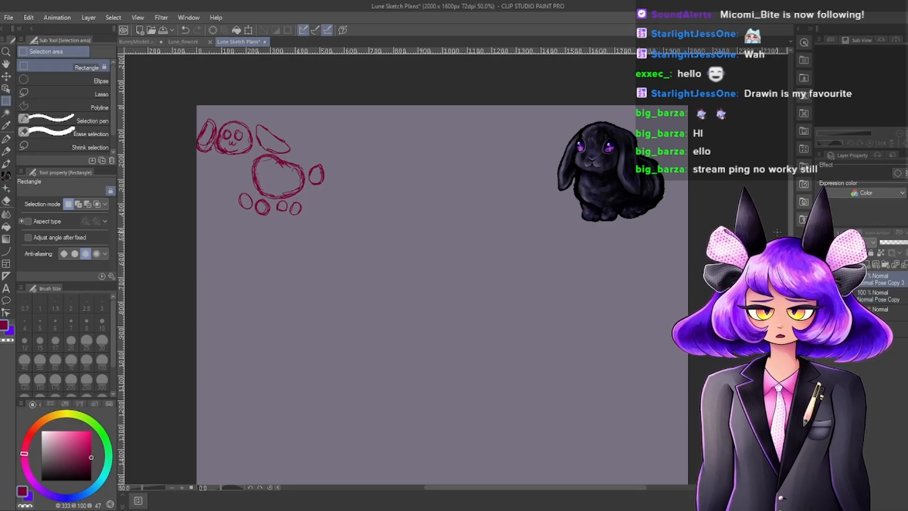
key("ctrl+t")
left_click_drag(610, 175, 433, 319)
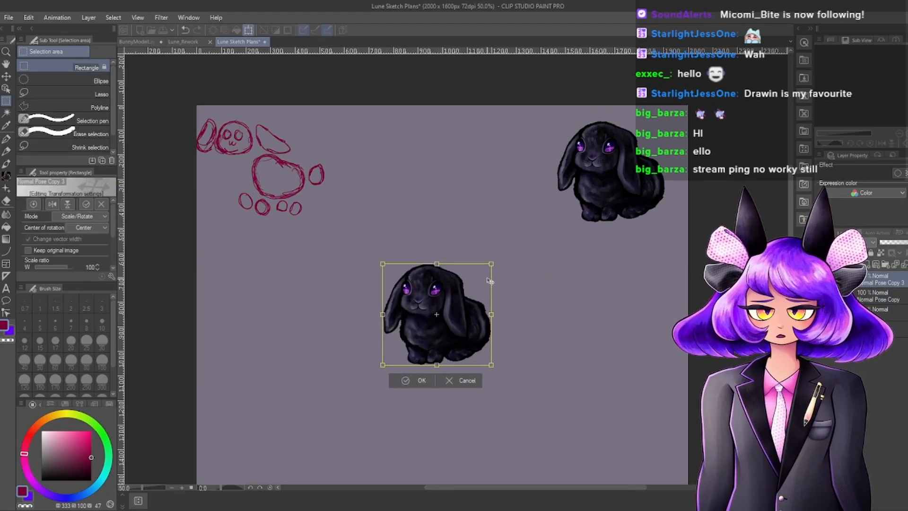
left_click_drag(492, 264, 581, 179)
scroll(581, 179, "down", 1)
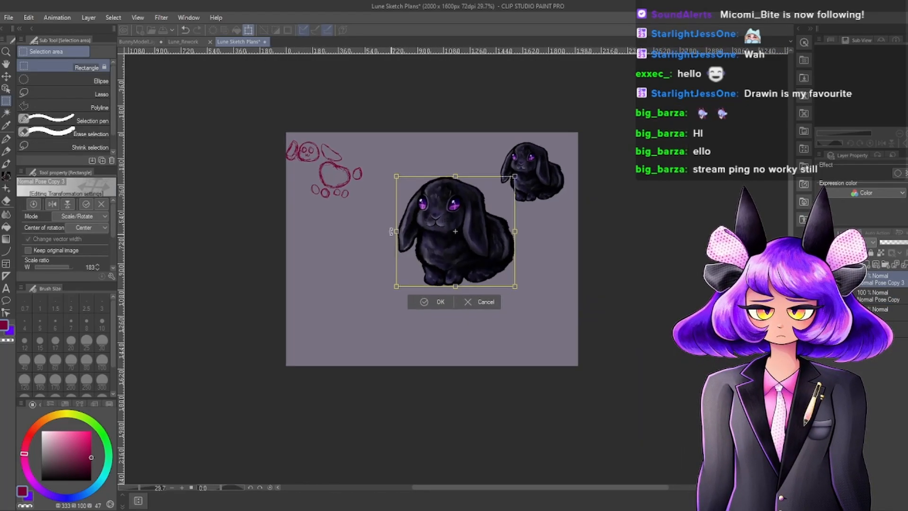
scroll(495, 194, "up", 1)
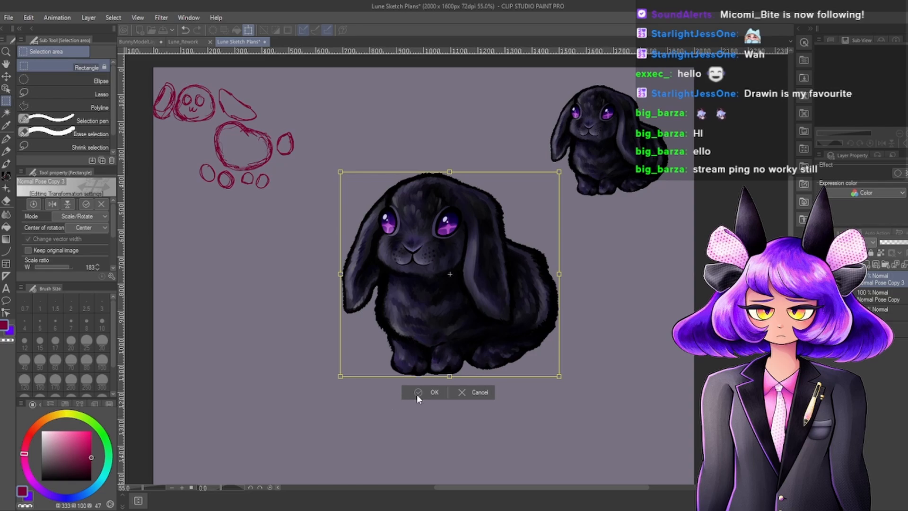
left_click(416, 393)
key("ctrl+t")
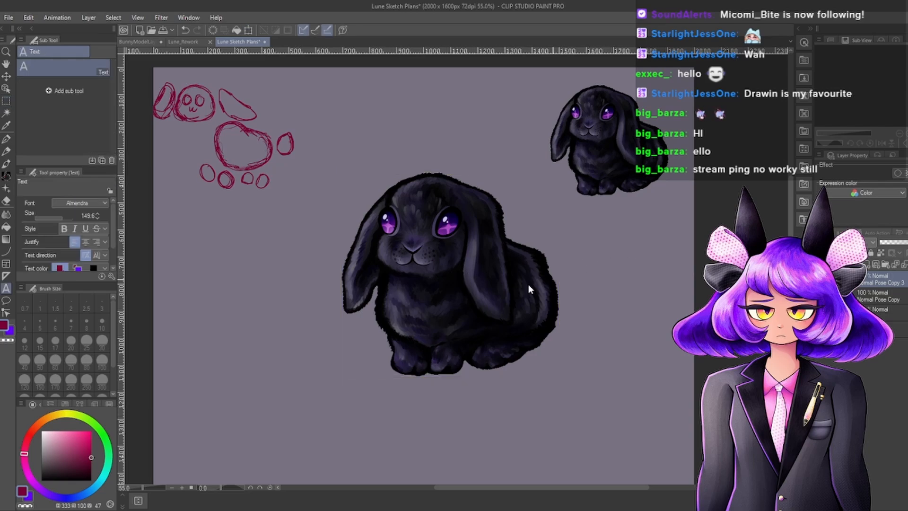
left_click(422, 410)
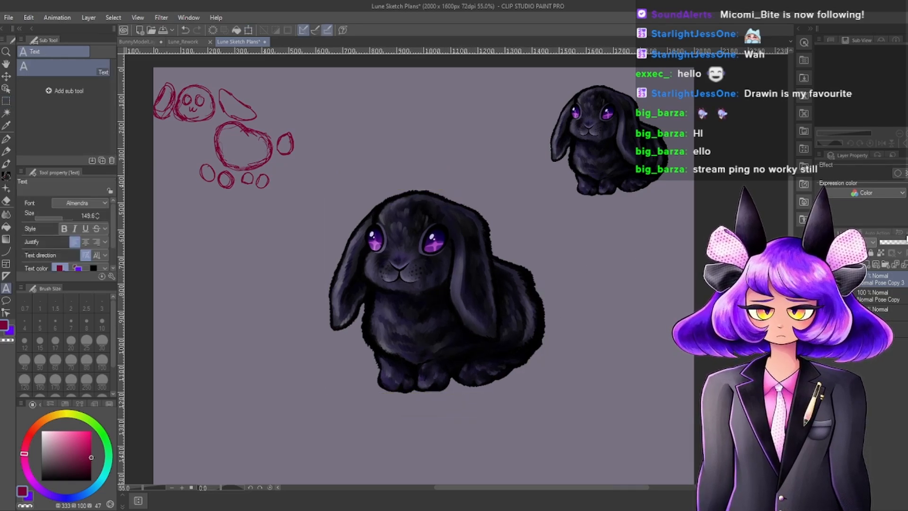
Lower the enlarged bunny layer's opacity to 25% and add a new layer above it.
left_click(889, 244)
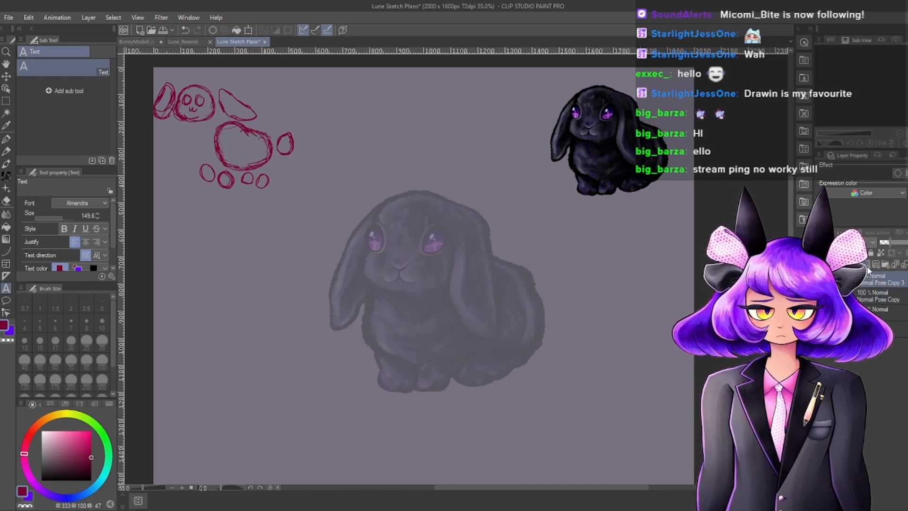
scroll(513, 260, "down", 4)
scroll(473, 258, "up", 4)
scroll(440, 243, "down", 3)
scroll(392, 232, "up", 3)
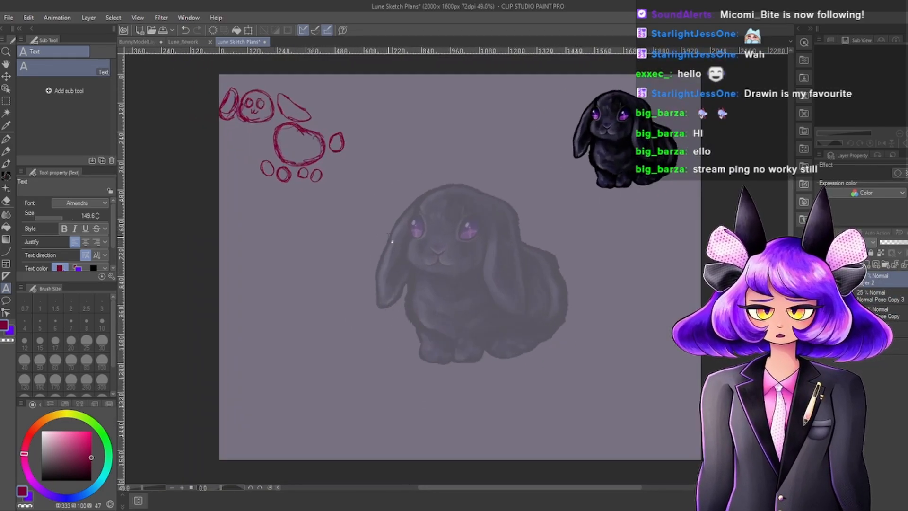
With the crimson G-pen, sketch a small bunny's smiling head, shaggy floppy ears and front paws beside the faded bunny's left side.
scroll(392, 231, "up", 1)
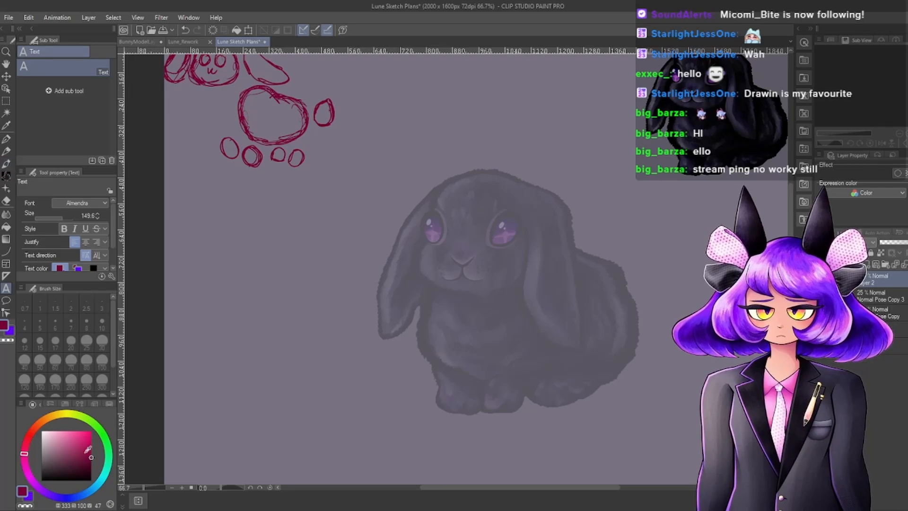
left_click(7, 139)
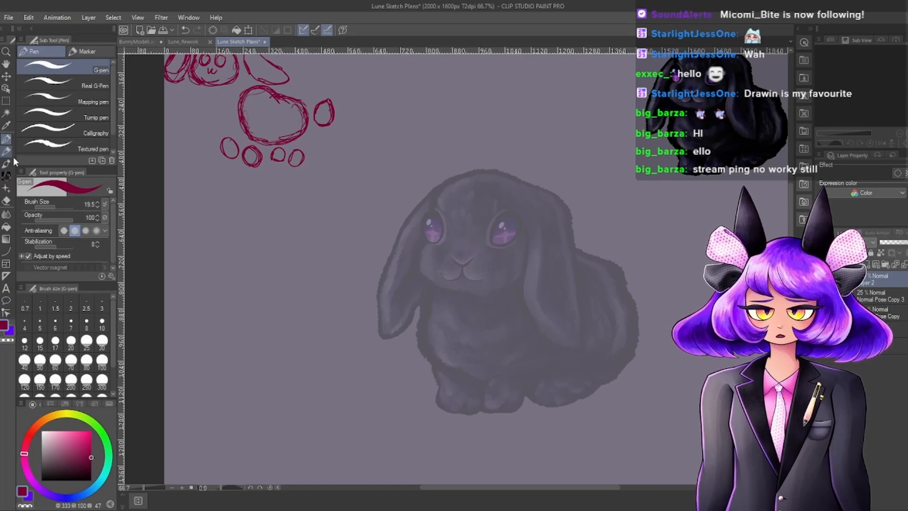
mouse_move(269, 222)
left_mouse_down()
mouse_move(298, 208)
mouse_move(313, 222)
mouse_move(261, 255)
mouse_move(301, 269)
mouse_move(283, 242)
mouse_move(336, 314)
left_mouse_up()
mouse_move(323, 227)
left_mouse_down()
mouse_move(336, 248)
mouse_move(358, 253)
mouse_move(353, 301)
left_mouse_up()
left_click_drag(334, 315, 352, 297)
mouse_move(255, 243)
left_mouse_down()
mouse_move(229, 272)
mouse_move(247, 277)
mouse_move(262, 312)
left_mouse_up()
mouse_move(272, 268)
left_mouse_down()
mouse_move(272, 289)
mouse_move(284, 276)
mouse_move(284, 289)
mouse_move(266, 296)
mouse_move(298, 321)
mouse_move(293, 338)
mouse_move(332, 324)
left_mouse_up()
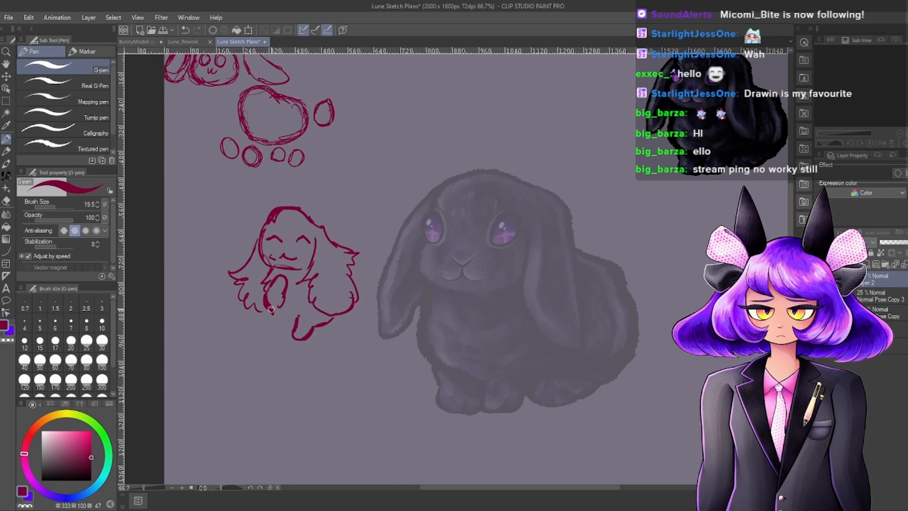
Complete the small smiling bunny with a belly line, hind leg, rump and upright tail.
left_click_drag(271, 309, 299, 325)
left_click_drag(358, 264, 374, 304)
mouse_move(364, 259)
left_mouse_down()
mouse_move(383, 269)
mouse_move(353, 335)
left_mouse_up()
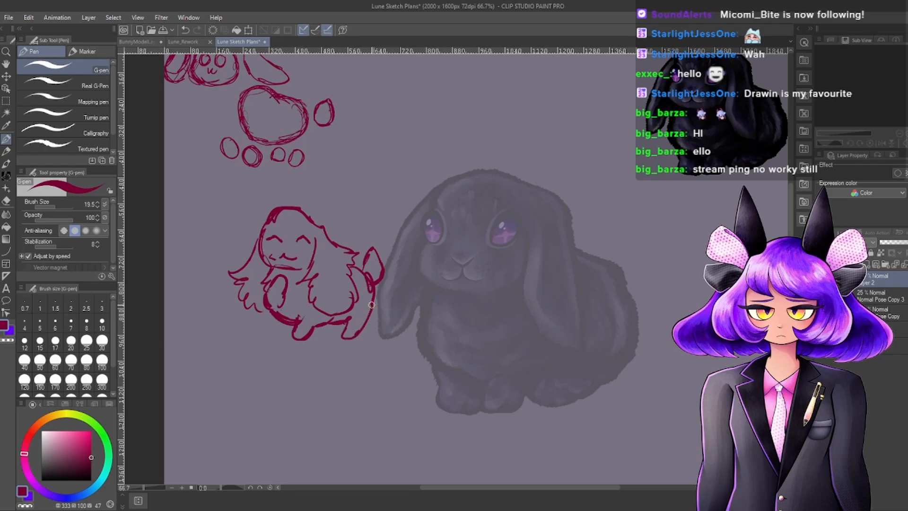
left_click_drag(376, 283, 359, 331)
scroll(331, 298, "down", 5)
scroll(355, 270, "up", 3)
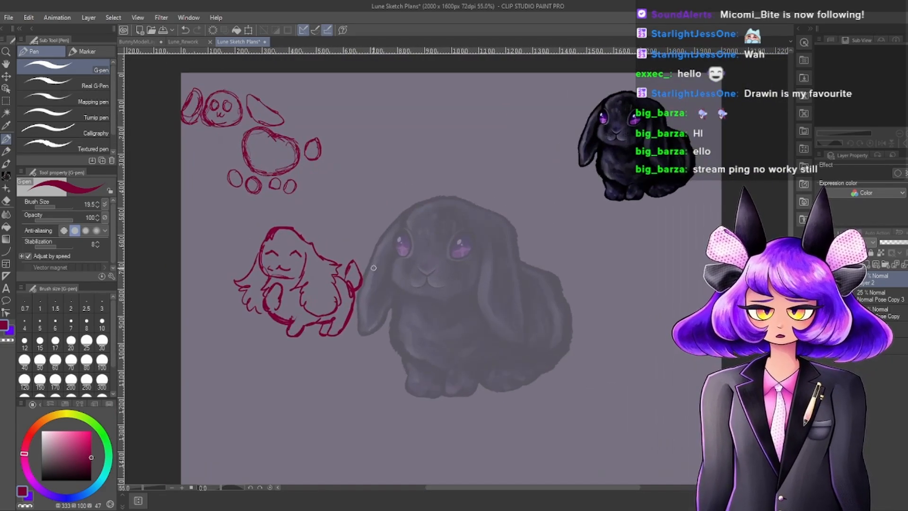
scroll(278, 262, "down", 3)
scroll(361, 268, "up", 3)
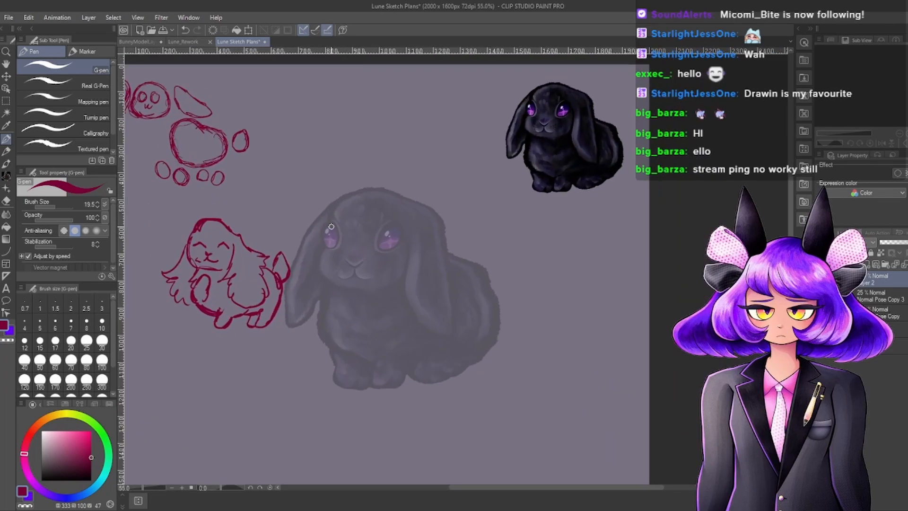
Sketch a second small bunny's head over the faded bunny, with both ears folded across its face, redrawing the last strokes.
mouse_move(348, 269)
left_mouse_down()
mouse_move(354, 255)
mouse_move(372, 251)
mouse_move(384, 261)
left_mouse_up()
mouse_move(364, 277)
left_mouse_down()
mouse_move(350, 301)
mouse_move(320, 296)
mouse_move(334, 270)
left_mouse_up()
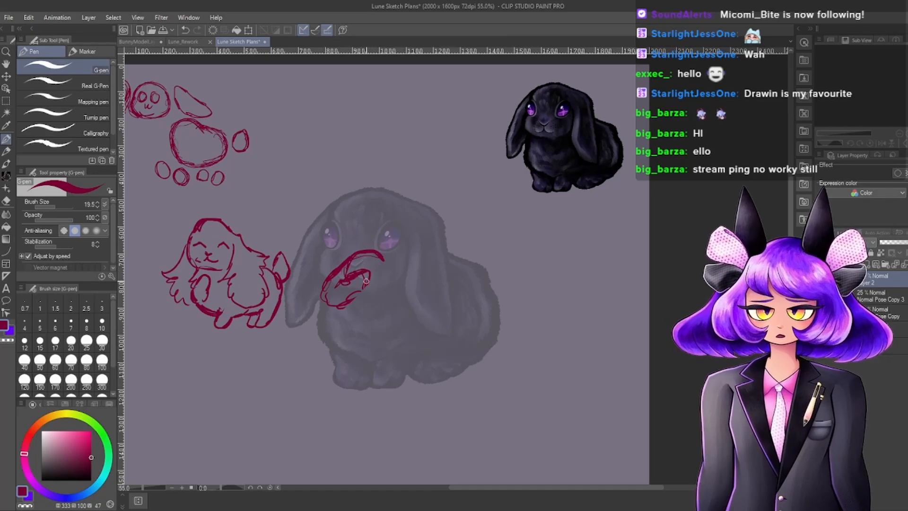
left_click_drag(366, 281, 352, 298)
mouse_move(388, 271)
left_mouse_down()
mouse_move(369, 268)
mouse_move(376, 266)
mouse_move(374, 295)
mouse_move(384, 298)
mouse_move(409, 284)
left_mouse_up()
left_click_drag(384, 251, 400, 258)
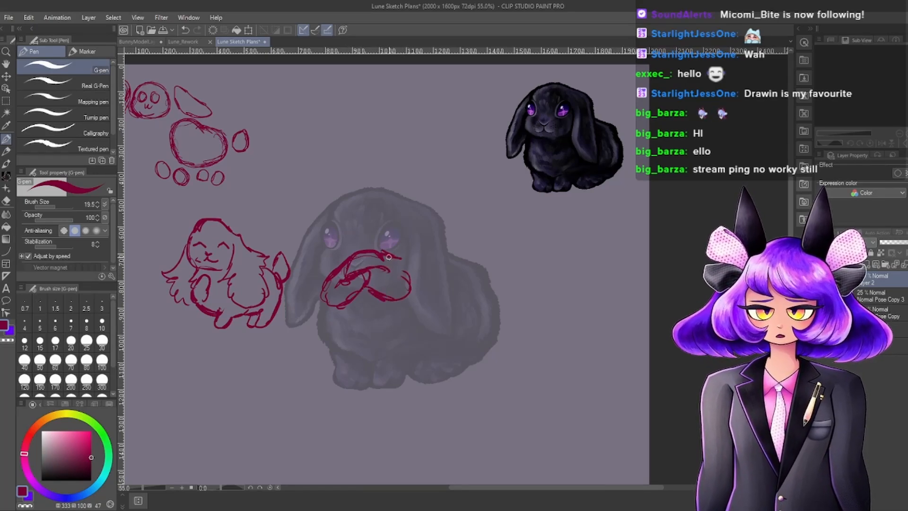
left_click_drag(359, 307, 375, 300)
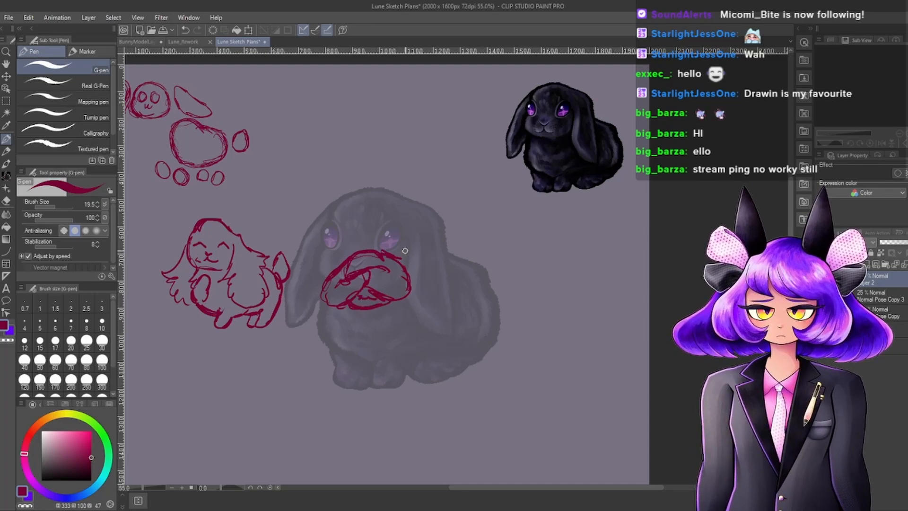
key("ctrl+z")
key("ctrl+z")
left_click_drag(366, 295, 374, 293)
Give the second bunny a fluffy body, feet and tail, and add short motion lines around it.
mouse_move(419, 282)
left_mouse_down()
mouse_move(434, 306)
mouse_move(431, 326)
left_mouse_up()
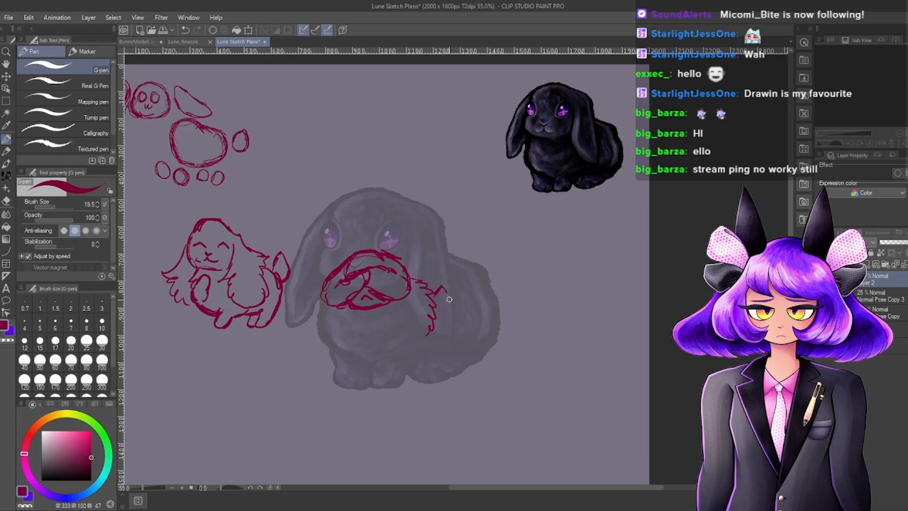
left_click_drag(443, 286, 442, 315)
mouse_move(350, 313)
left_mouse_down()
mouse_move(347, 343)
mouse_move(423, 340)
left_mouse_up()
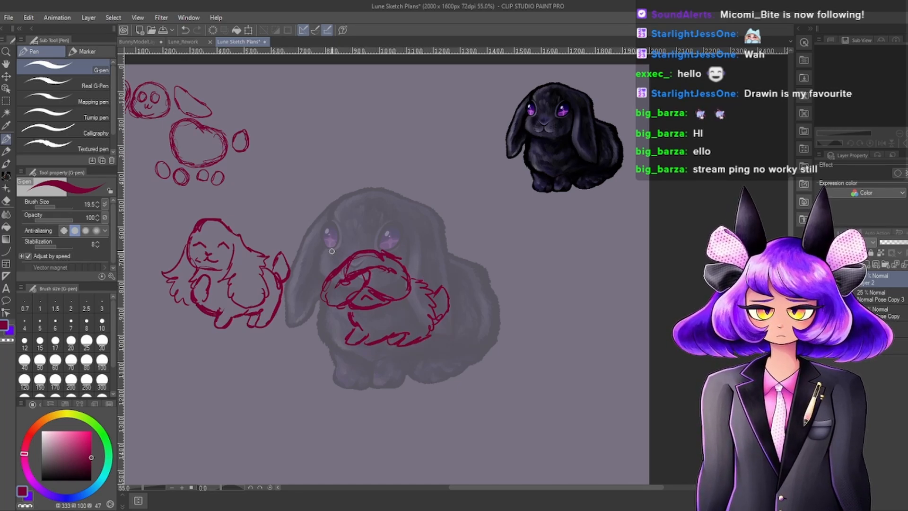
mouse_move(332, 251)
left_mouse_down()
mouse_move(339, 237)
mouse_move(374, 242)
left_mouse_up()
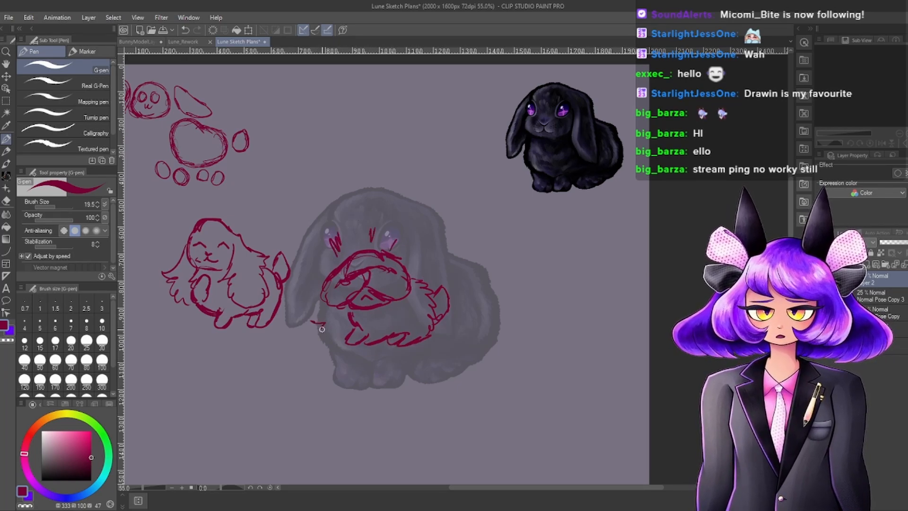
left_click_drag(322, 329, 323, 330)
Start a third small bunny at the faded bunny's right, sketching its head arc, outstretched paw, shaggy chest, feet and rounded back.
scroll(429, 247, "down", 7)
scroll(412, 244, "up", 8)
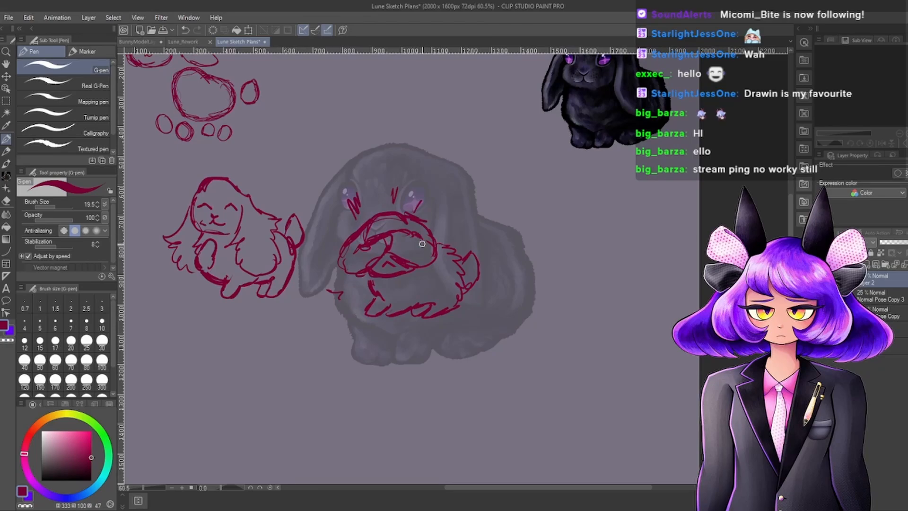
scroll(449, 248, "down", 7)
scroll(480, 240, "up", 6)
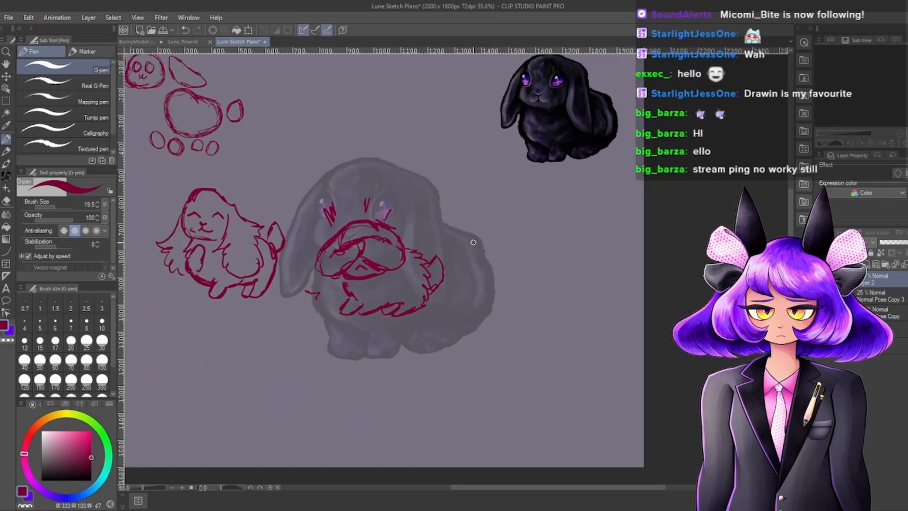
scroll(472, 242, "up", 1)
scroll(496, 245, "down", 2)
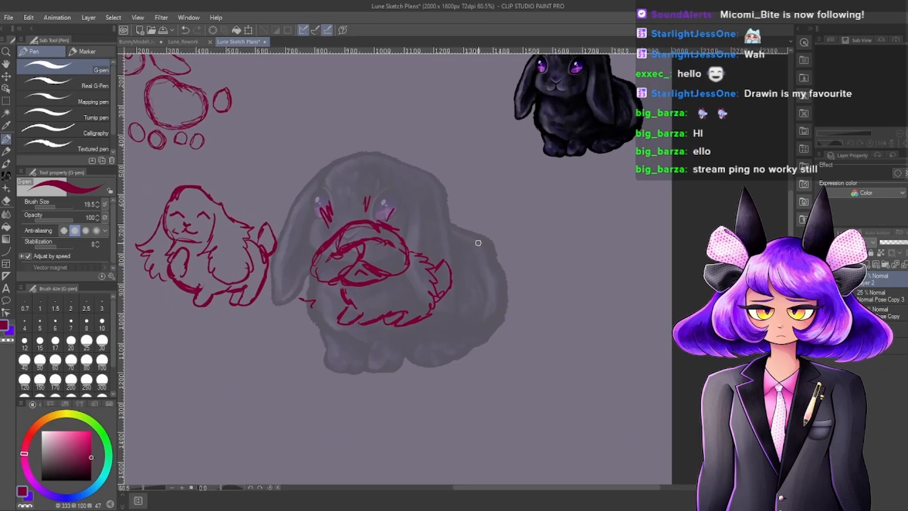
scroll(501, 247, "up", 2)
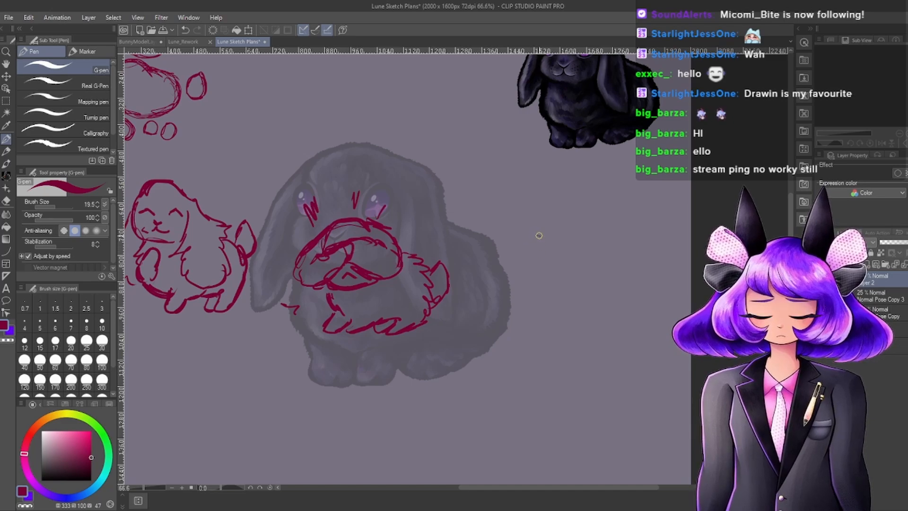
mouse_move(551, 240)
left_mouse_down()
mouse_move(524, 231)
mouse_move(509, 250)
left_mouse_up()
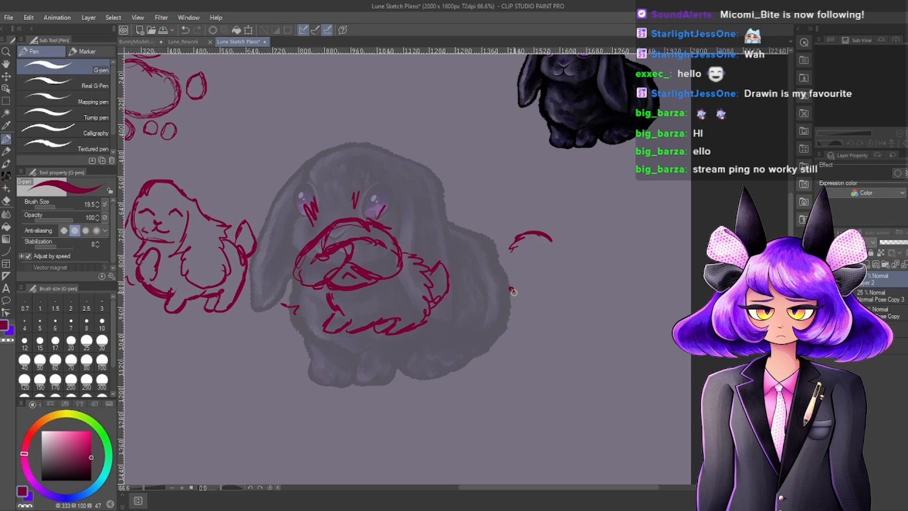
mouse_move(512, 286)
left_mouse_down()
mouse_move(508, 310)
mouse_move(547, 309)
mouse_move(528, 322)
mouse_move(538, 322)
mouse_move(523, 295)
mouse_move(523, 314)
mouse_move(550, 327)
mouse_move(555, 344)
mouse_move(570, 323)
left_mouse_up()
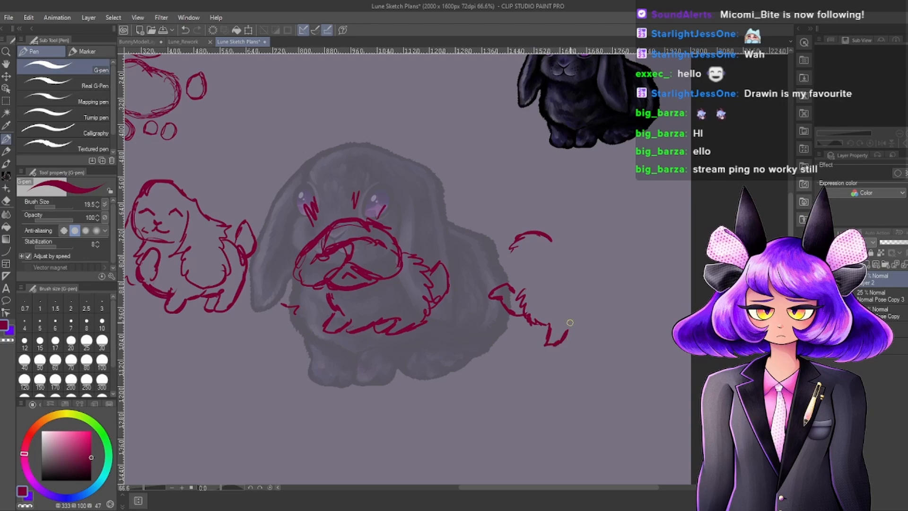
mouse_move(582, 280)
left_mouse_down()
mouse_move(602, 302)
mouse_move(591, 338)
mouse_move(572, 342)
mouse_move(533, 328)
mouse_move(548, 343)
left_mouse_up()
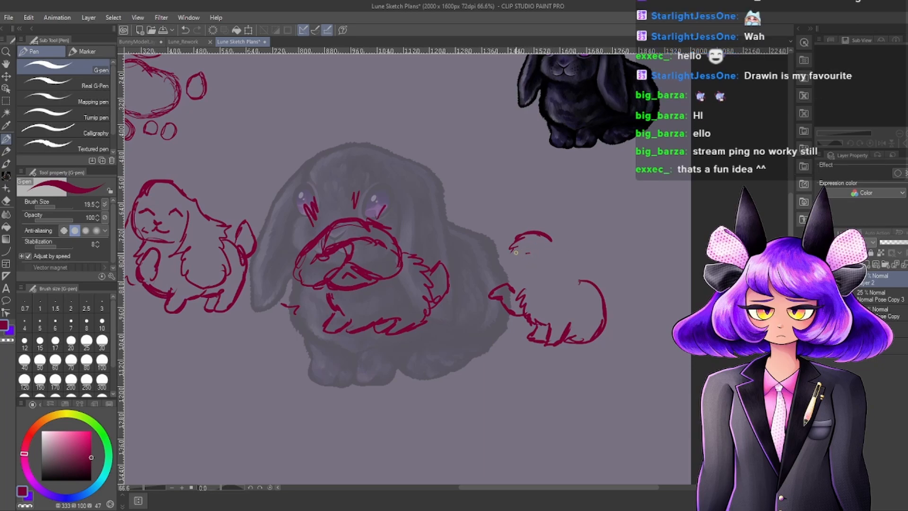
Erase the third bunny's head arc and sketch closed eyes and an open laughing mouth above its body.
left_click_drag(562, 233, 520, 240)
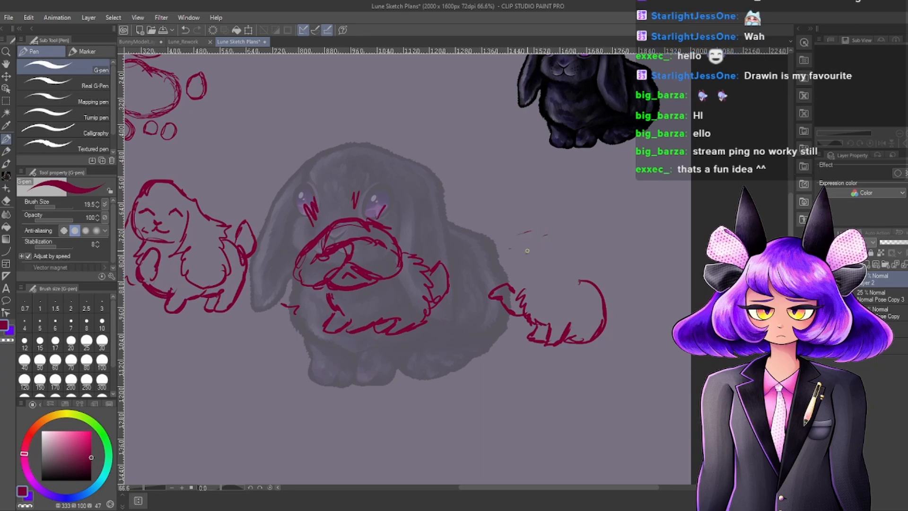
key("e")
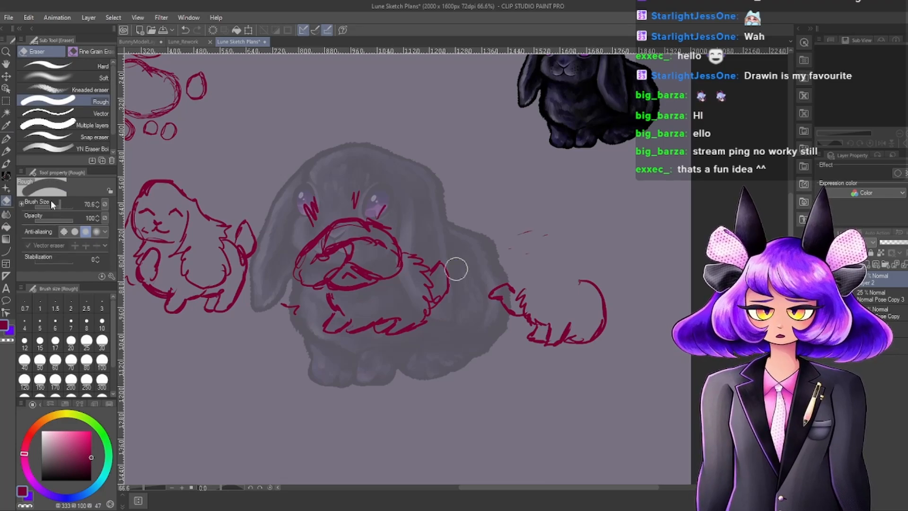
left_click(6, 139)
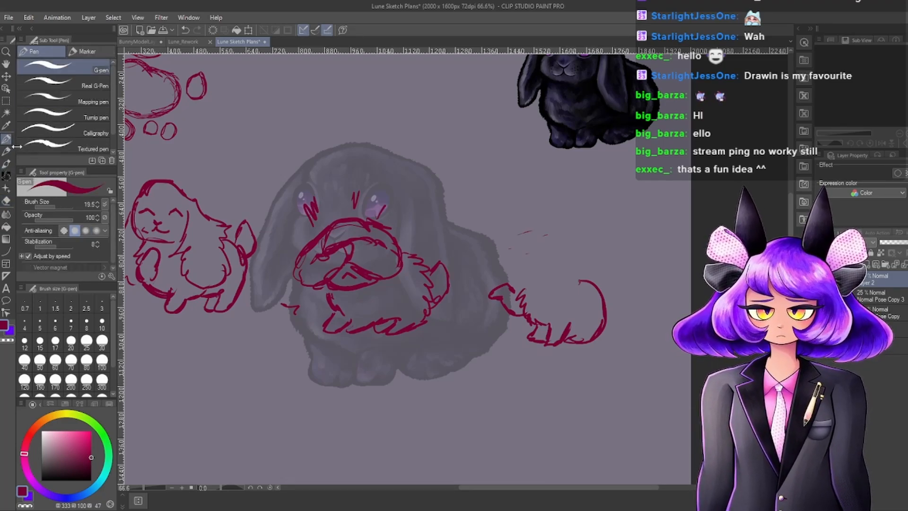
mouse_move(523, 240)
left_mouse_down()
mouse_move(564, 226)
mouse_move(529, 242)
left_mouse_up()
left_click_drag(541, 263, 554, 269)
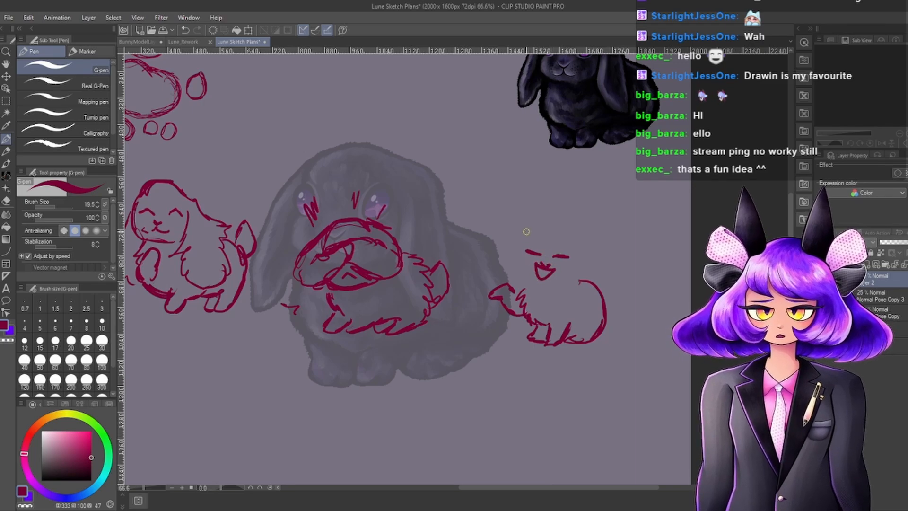
Draw the third bunny's head outline around the face, add two long shaggy ears, and sketch its tail.
mouse_move(525, 232)
left_mouse_down()
mouse_move(516, 268)
mouse_move(537, 287)
left_mouse_up()
mouse_move(529, 228)
left_mouse_down()
mouse_move(581, 235)
mouse_move(481, 260)
mouse_move(491, 268)
mouse_move(456, 299)
mouse_move(488, 328)
left_mouse_up()
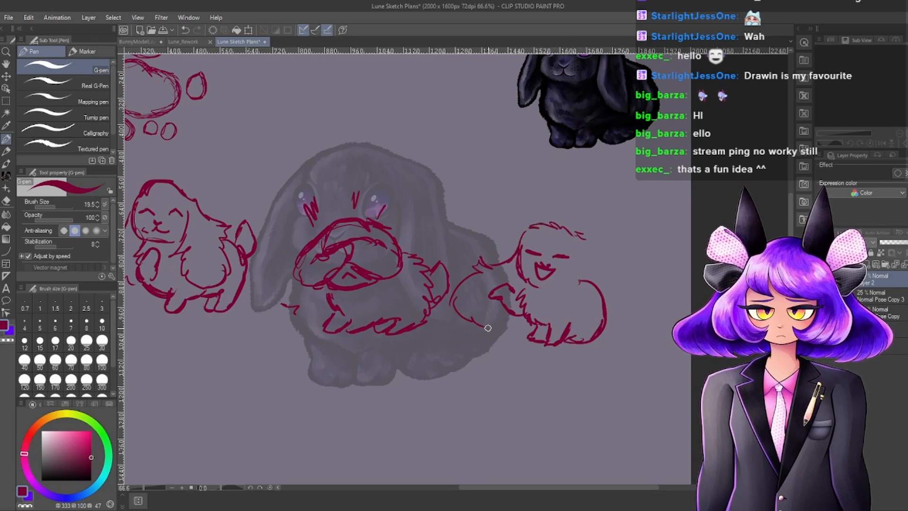
mouse_move(580, 239)
left_mouse_down()
mouse_move(565, 296)
mouse_move(579, 312)
mouse_move(608, 311)
mouse_move(613, 304)
mouse_move(599, 304)
mouse_move(605, 262)
mouse_move(575, 231)
left_mouse_up()
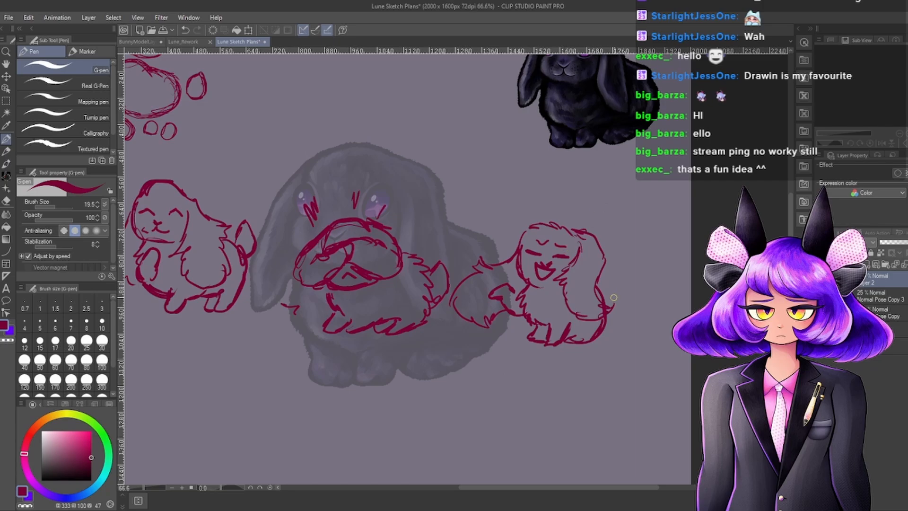
left_click_drag(600, 289, 616, 282)
scroll(614, 293, "down", 7)
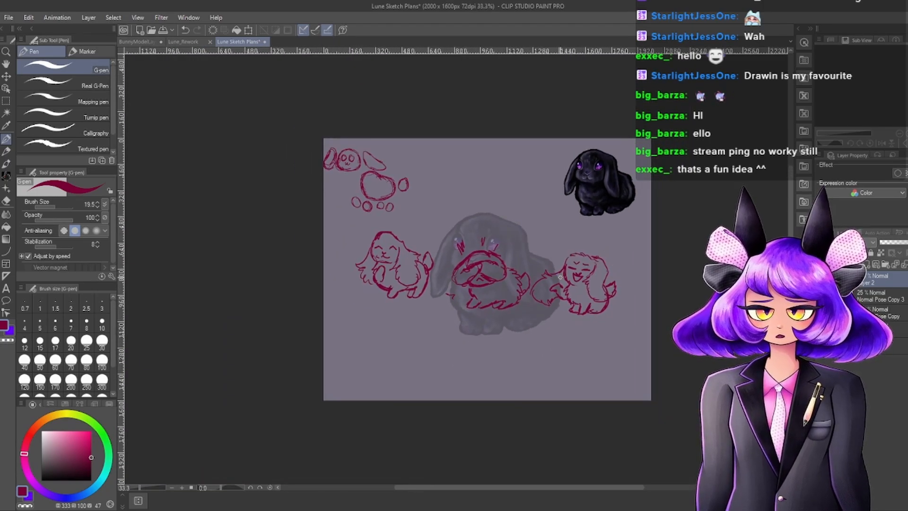
scroll(551, 276, "up", 4)
scroll(489, 224, "down", 4)
scroll(406, 279, "up", 1)
scroll(397, 273, "up", 2)
scroll(406, 264, "down", 3)
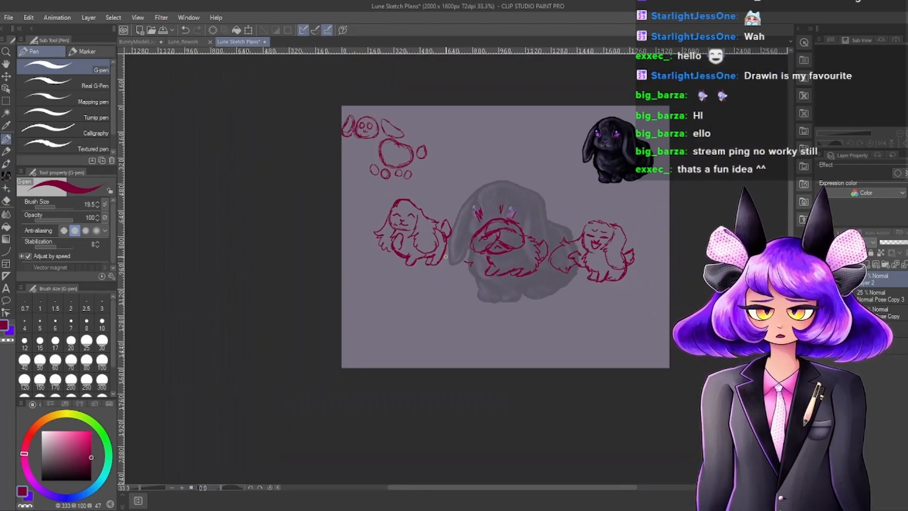
scroll(416, 256, "up", 3)
scroll(426, 245, "down", 1)
scroll(427, 244, "up", 2)
scroll(406, 283, "down", 3)
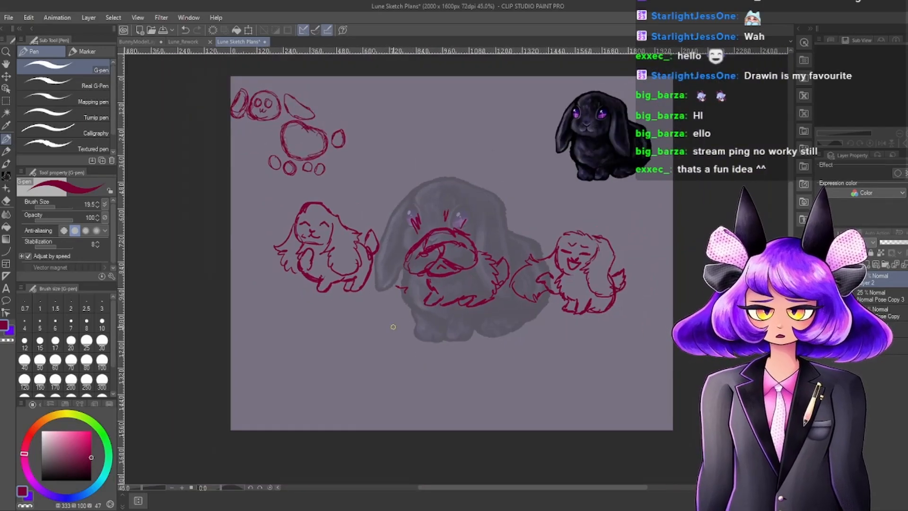
scroll(393, 326, "up", 2)
scroll(373, 333, "down", 1)
scroll(364, 333, "down", 1)
scroll(371, 327, "up", 1)
scroll(378, 326, "up", 2)
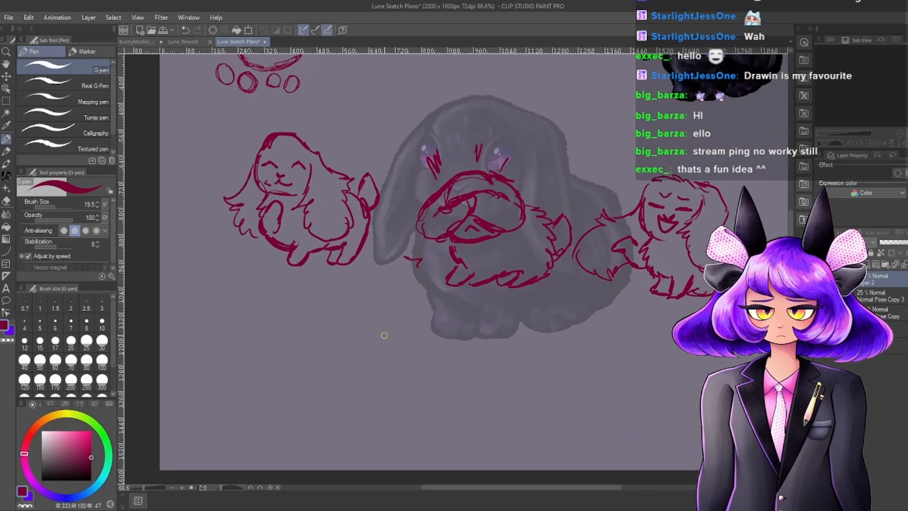
Reinforce the third bunny's head outline and ear edge, and extend the long ear with shaggy strokes down over its back.
scroll(378, 322, "down", 3)
scroll(377, 317, "up", 1)
scroll(376, 315, "down", 1)
scroll(375, 314, "up", 4)
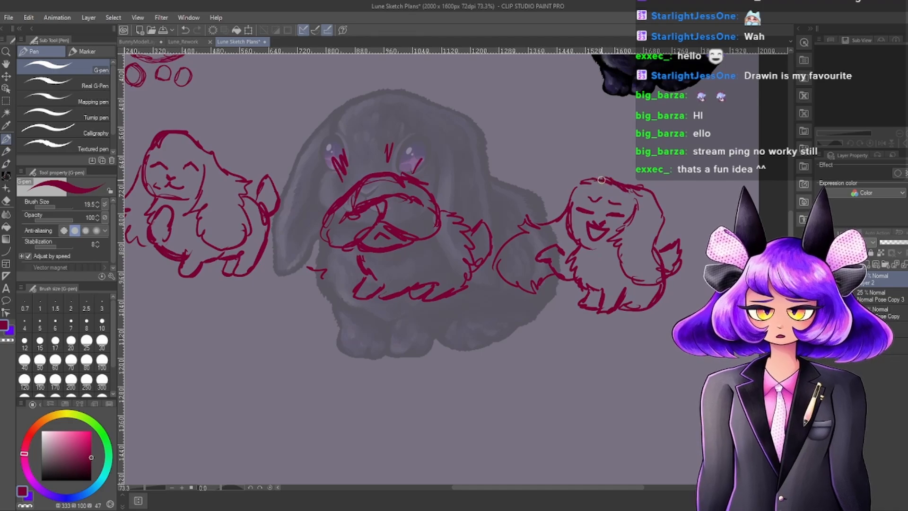
left_click_drag(587, 185, 570, 212)
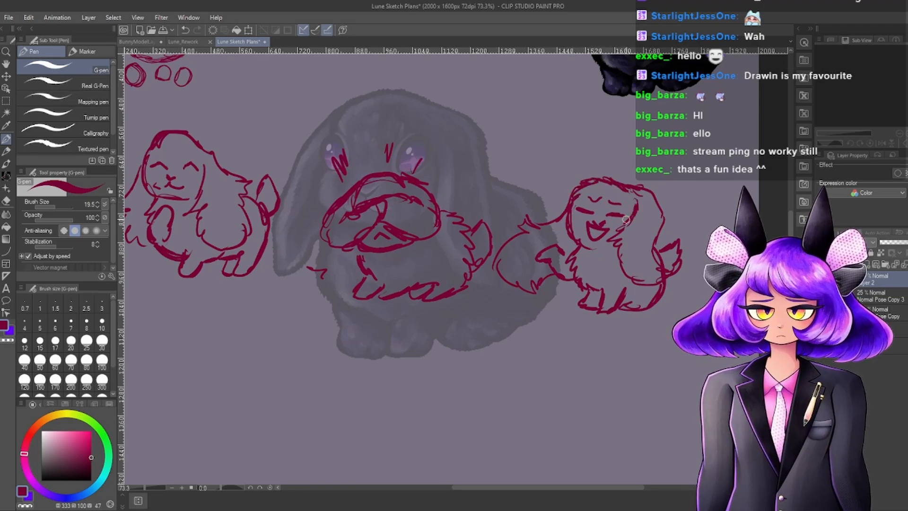
left_click_drag(633, 197, 625, 222)
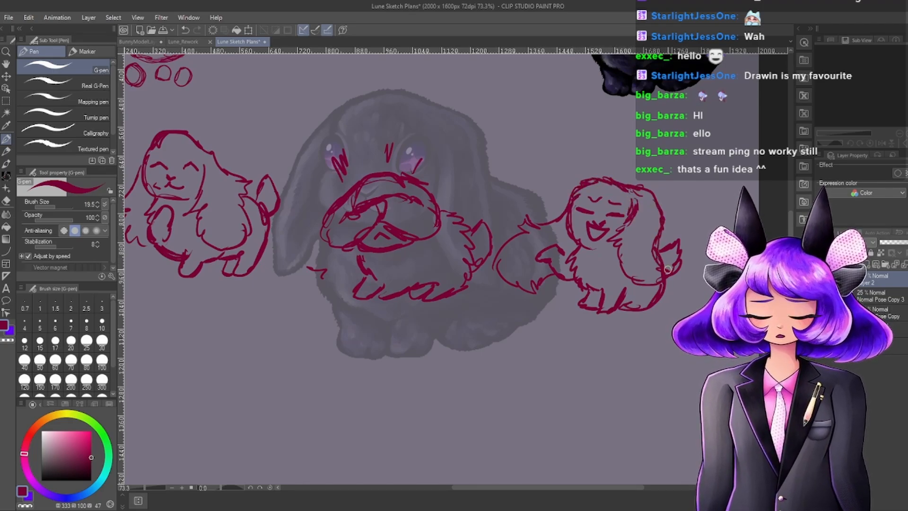
left_click_drag(645, 287, 628, 281)
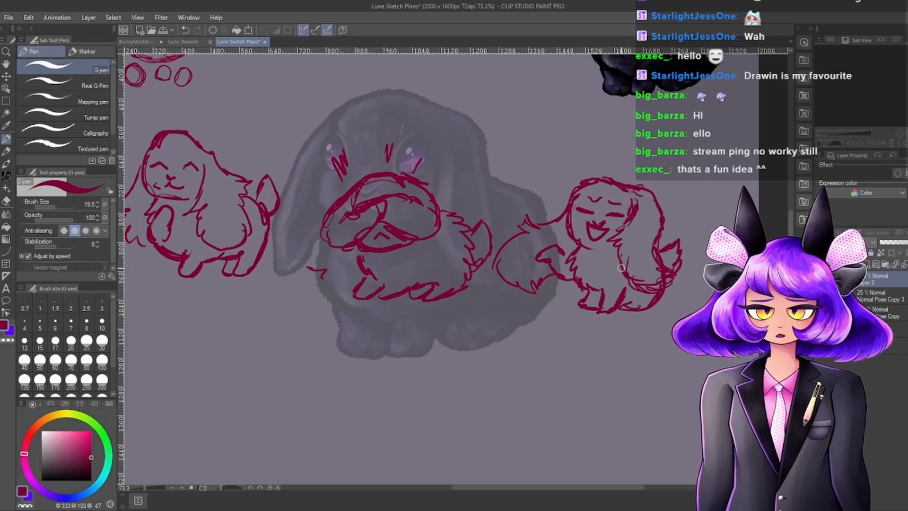
scroll(635, 222, "down", 5)
scroll(581, 244, "up", 3)
scroll(609, 227, "down", 6)
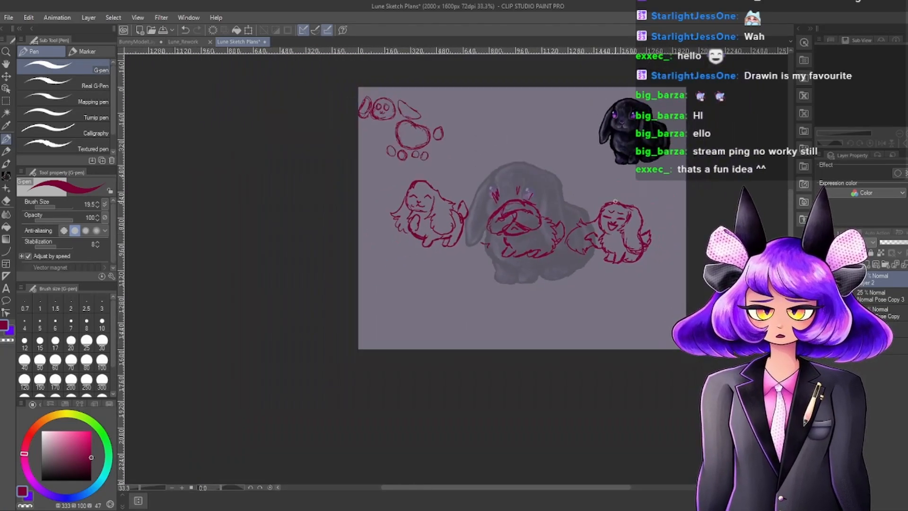
scroll(642, 211, "up", 6)
scroll(629, 246, "down", 4)
scroll(605, 246, "up", 3)
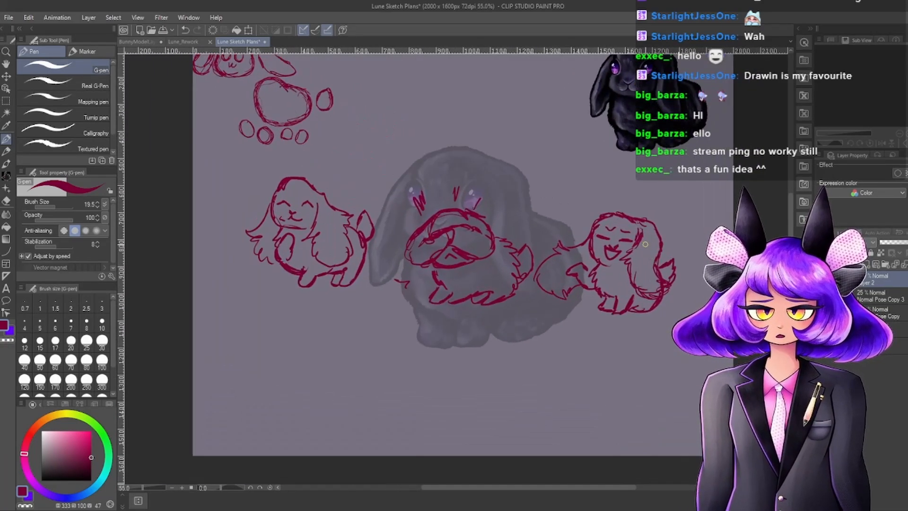
scroll(571, 245, "down", 2)
scroll(571, 245, "up", 3)
scroll(539, 269, "down", 2)
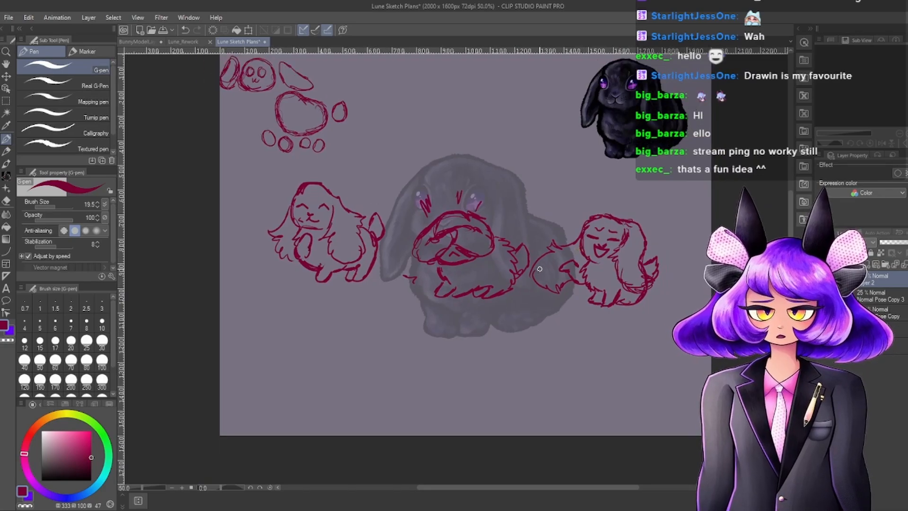
scroll(436, 282, "up", 2)
scroll(497, 265, "down", 3)
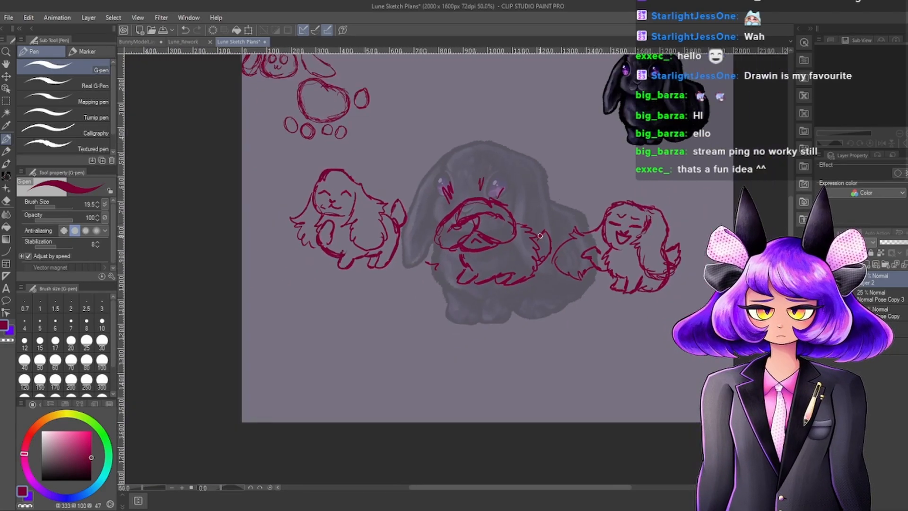
scroll(515, 251, "up", 1)
scroll(515, 252, "down", 1)
scroll(428, 263, "up", 1)
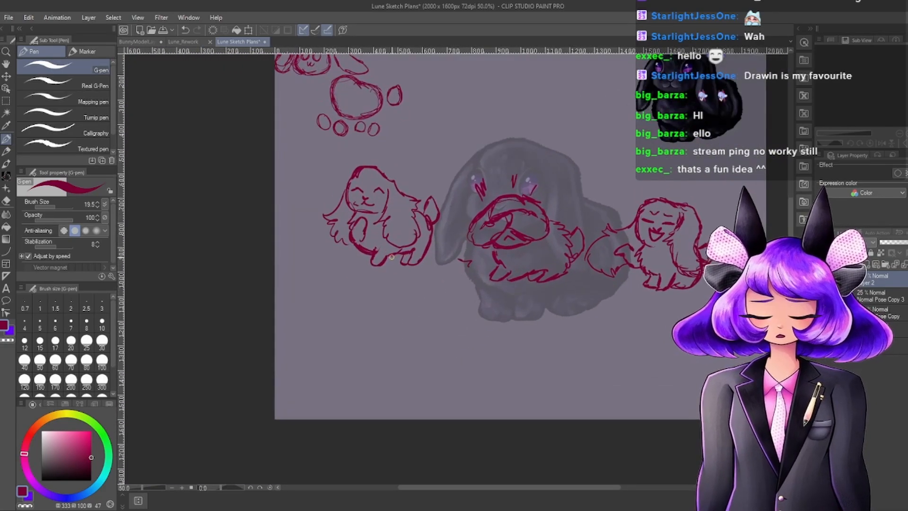
Sketch a fourth bunny lying flat below the first one, with closed eyes, a frown, long spread ears and a shaggy body.
scroll(392, 257, "up", 2)
scroll(347, 186, "down", 1)
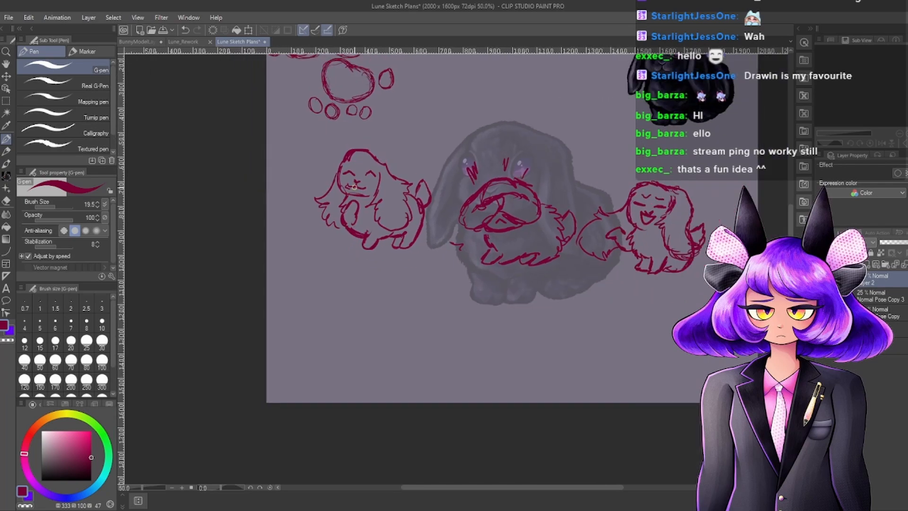
scroll(323, 210, "down", 1)
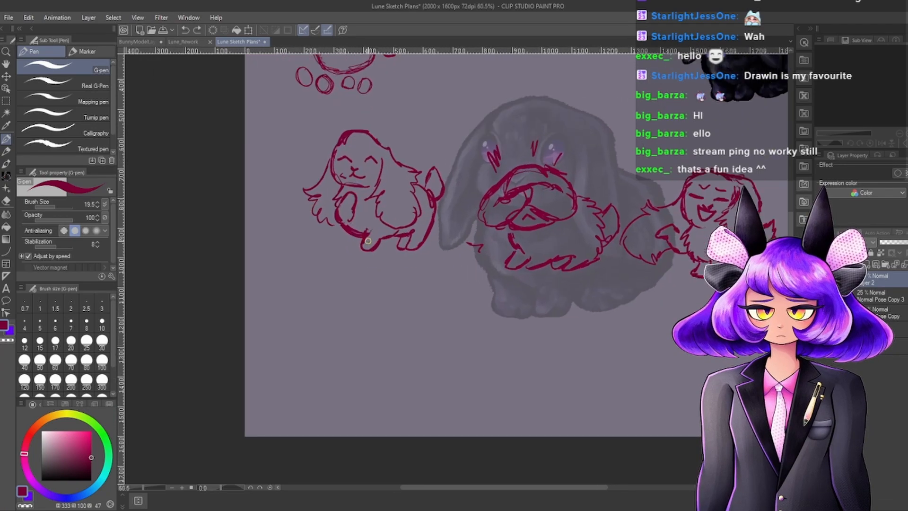
scroll(554, 260, "up", 2)
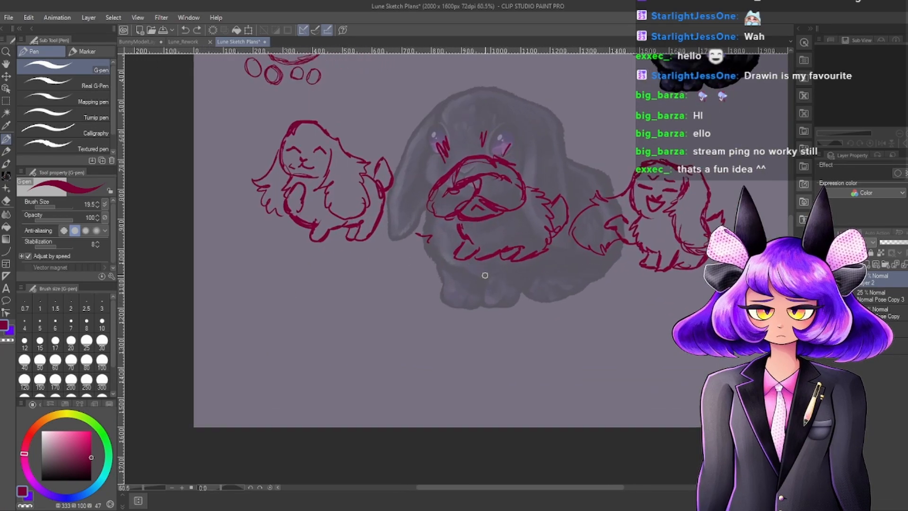
mouse_move(286, 294)
left_mouse_down()
mouse_move(304, 299)
mouse_move(268, 311)
mouse_move(314, 306)
mouse_move(290, 325)
mouse_move(311, 325)
left_mouse_up()
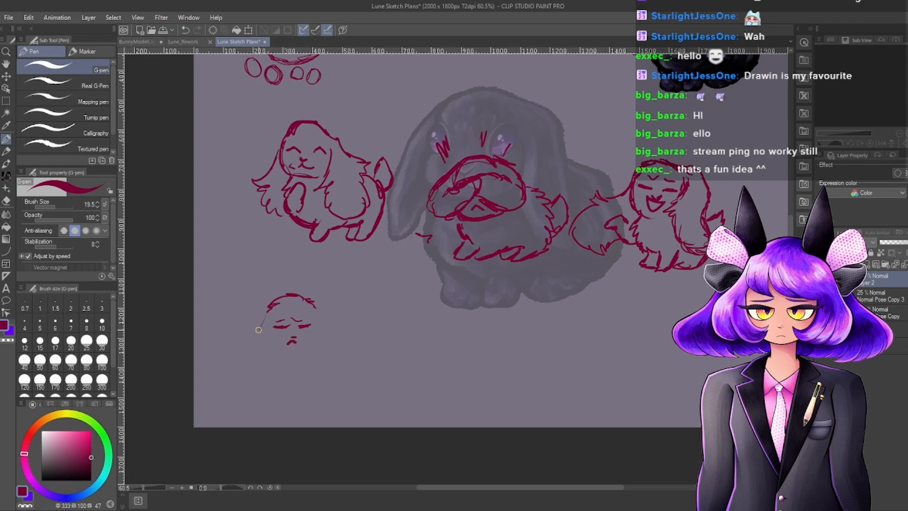
mouse_move(260, 345)
left_mouse_down()
mouse_move(282, 350)
mouse_move(248, 341)
mouse_move(209, 359)
mouse_move(248, 368)
mouse_move(317, 367)
left_mouse_up()
left_click_drag(314, 308, 338, 337)
mouse_move(330, 335)
left_mouse_down()
mouse_move(365, 358)
mouse_move(333, 365)
left_mouse_up()
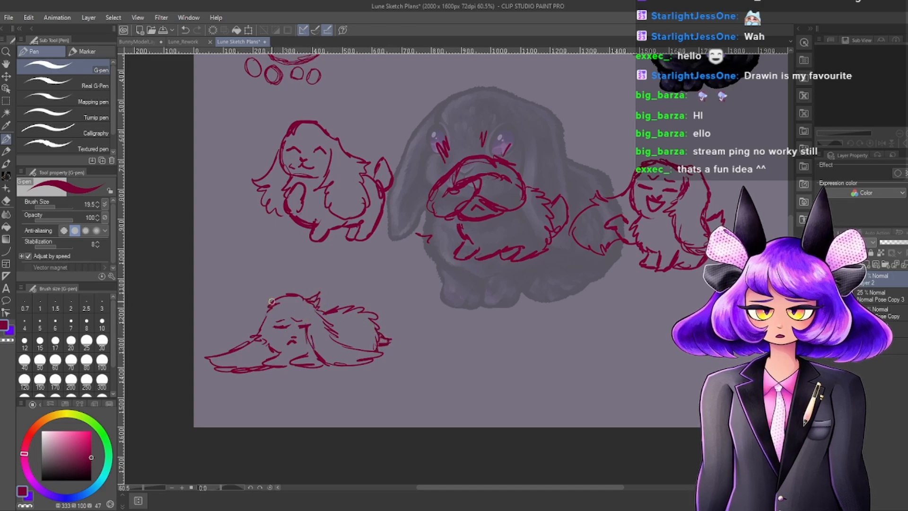
Add a fur tuft to the lying bunny's head and a small squiggly mark beside it.
mouse_move(273, 303)
left_mouse_down()
mouse_move(257, 304)
mouse_move(261, 325)
left_mouse_up()
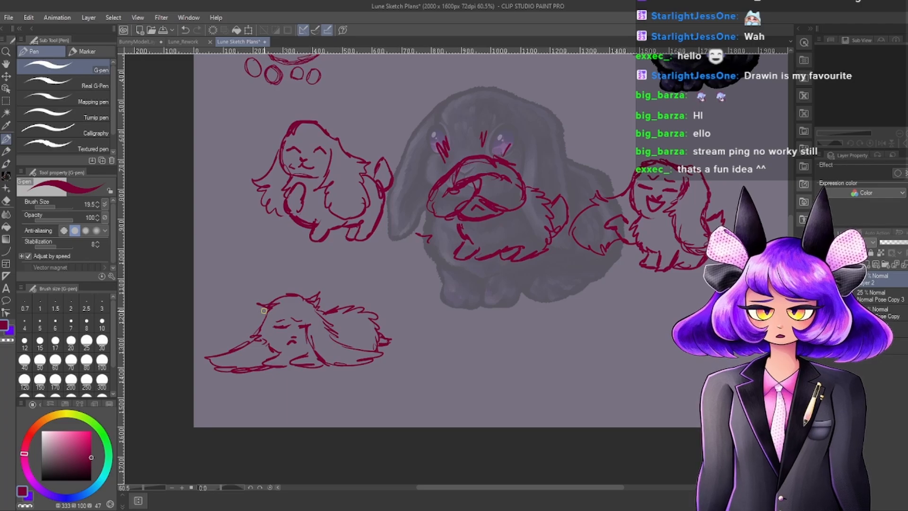
scroll(421, 376, "down", 3)
scroll(331, 383, "down", 3)
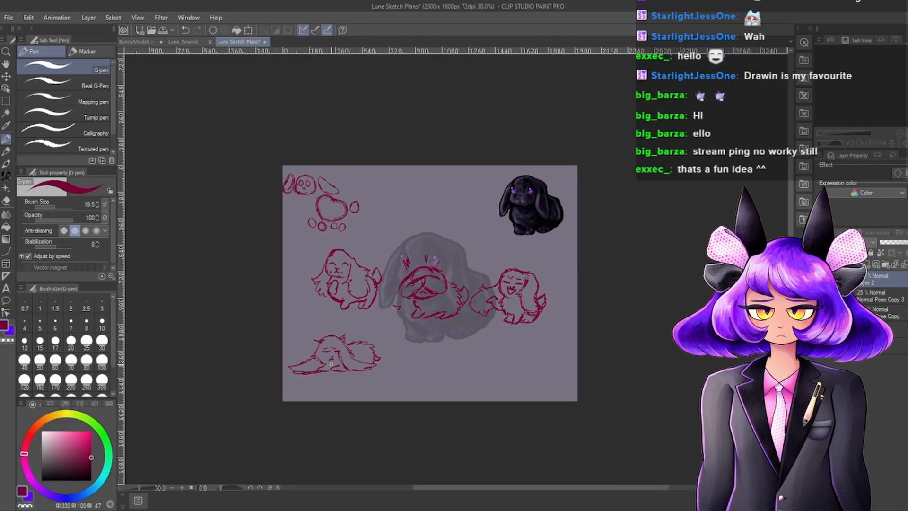
scroll(347, 362, "up", 7)
scroll(331, 334, "down", 4)
scroll(361, 344, "up", 5)
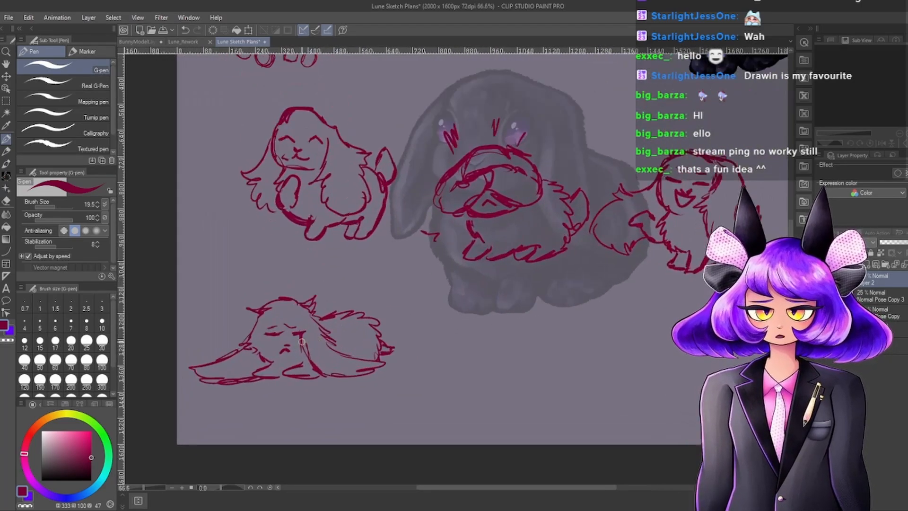
scroll(269, 368, "down", 6)
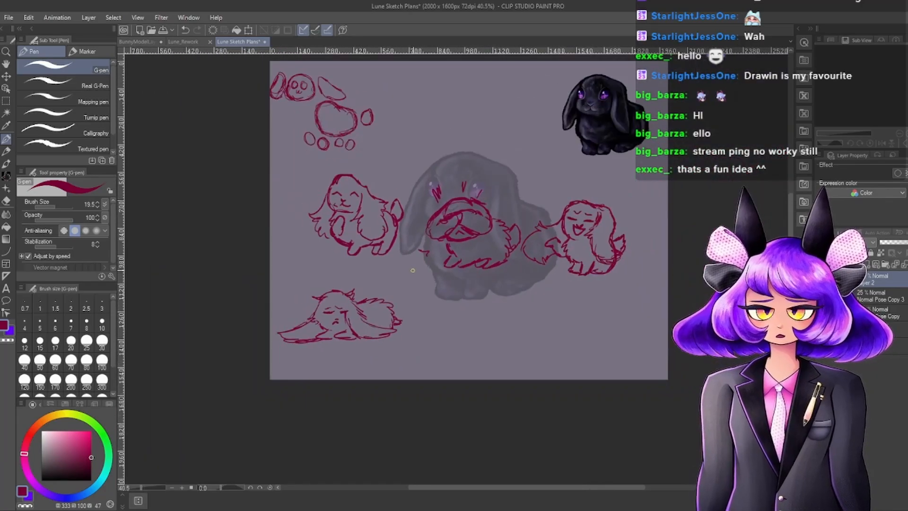
scroll(381, 314, "up", 3)
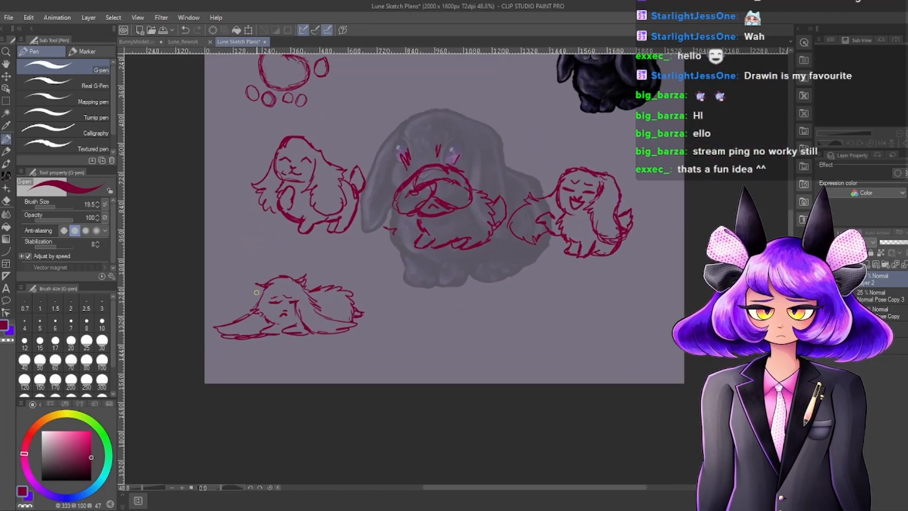
scroll(245, 278, "down", 3)
scroll(387, 298, "up", 3)
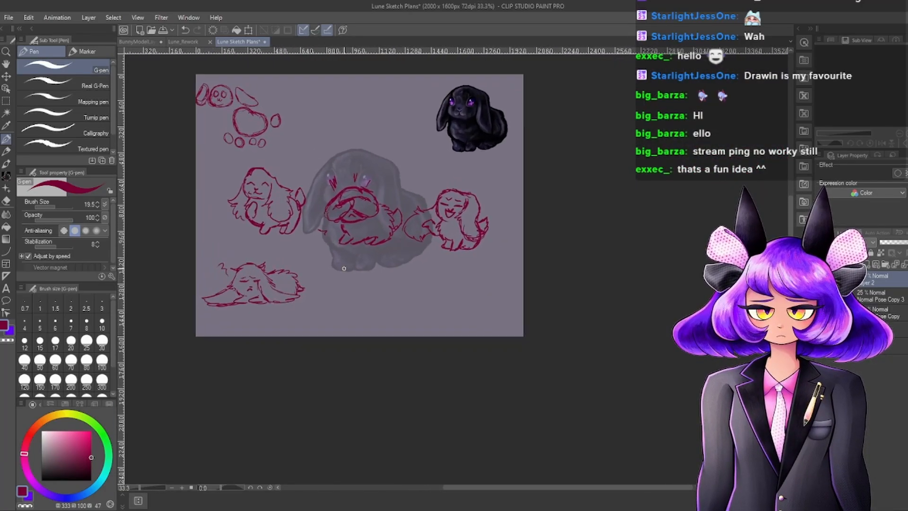
scroll(387, 297, "down", 2)
scroll(270, 289, "up", 2)
scroll(385, 249, "up", 1)
scroll(405, 310, "down", 2)
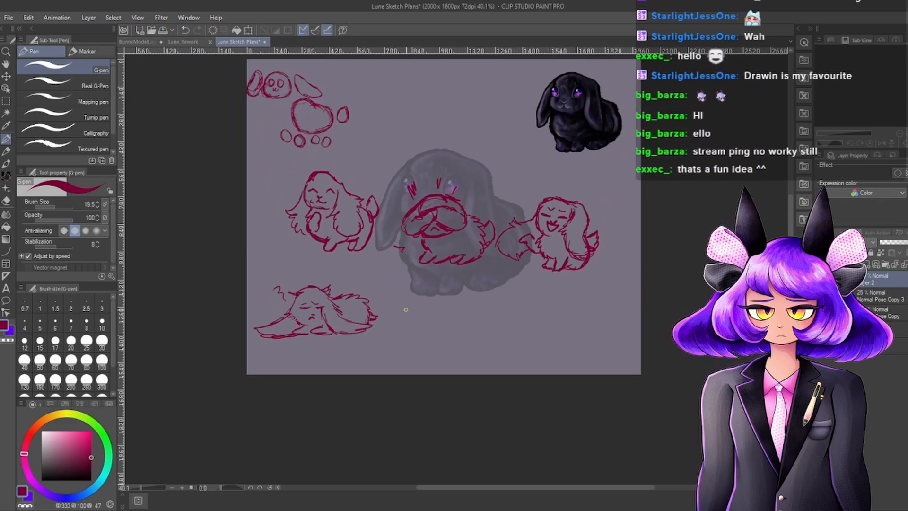
scroll(397, 264, "up", 1)
scroll(397, 263, "down", 3)
scroll(442, 281, "up", 2)
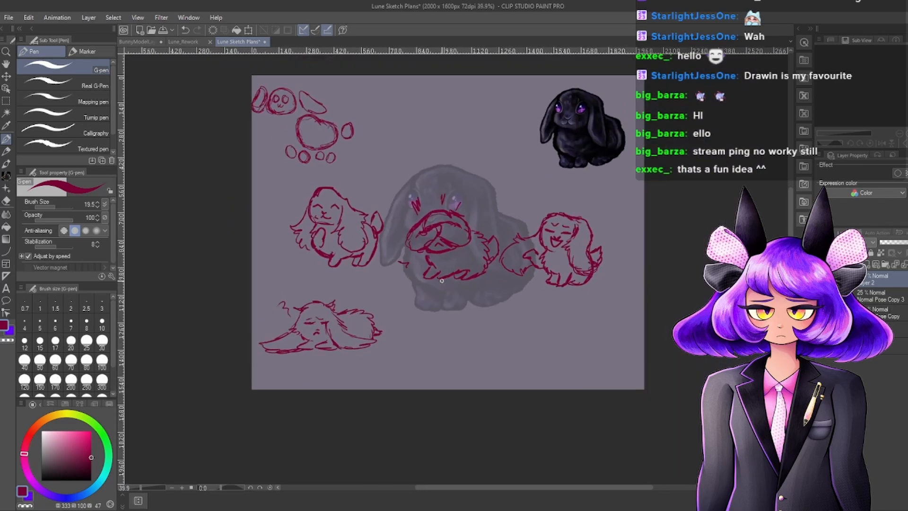
scroll(465, 270, "down", 1)
scroll(458, 276, "up", 3)
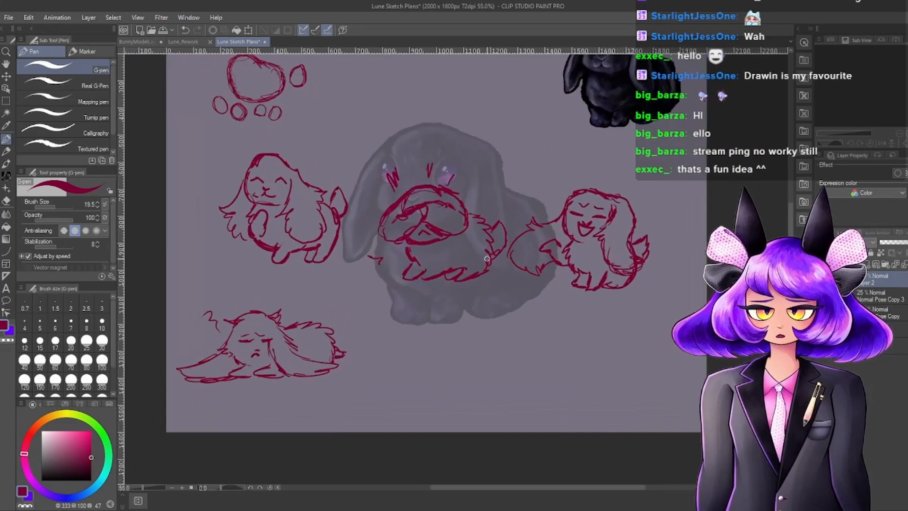
scroll(450, 285, "down", 3)
scroll(449, 284, "down", 1)
scroll(445, 286, "up", 3)
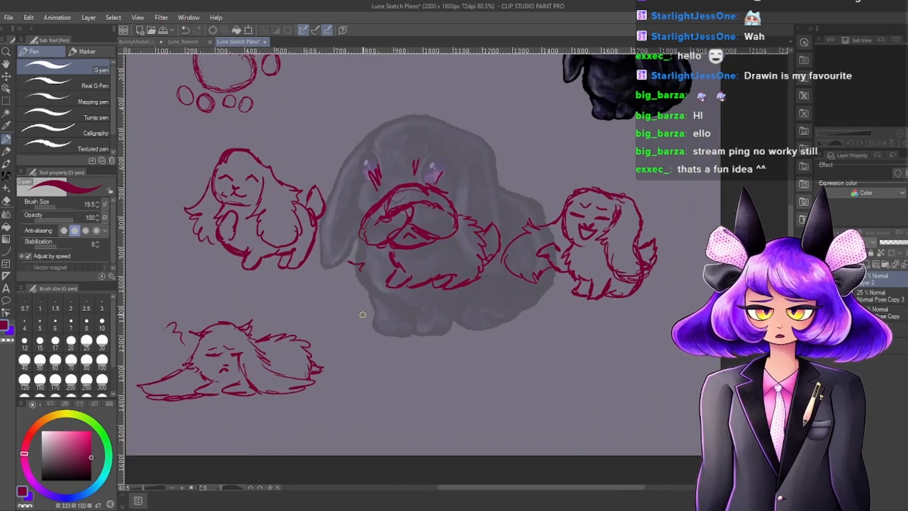
scroll(433, 293, "down", 2)
scroll(433, 293, "up", 3)
scroll(416, 308, "down", 2)
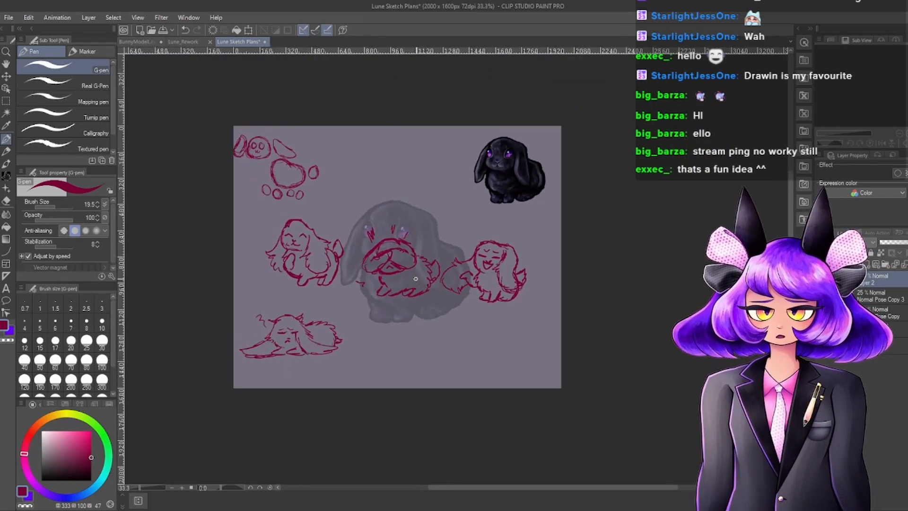
Start a fifth bunny below the faded reference, sketching a front-facing head outline and two long shaggy ears hanging down.
scroll(402, 317, "up", 3)
scroll(396, 319, "up", 3)
scroll(402, 322, "down", 3)
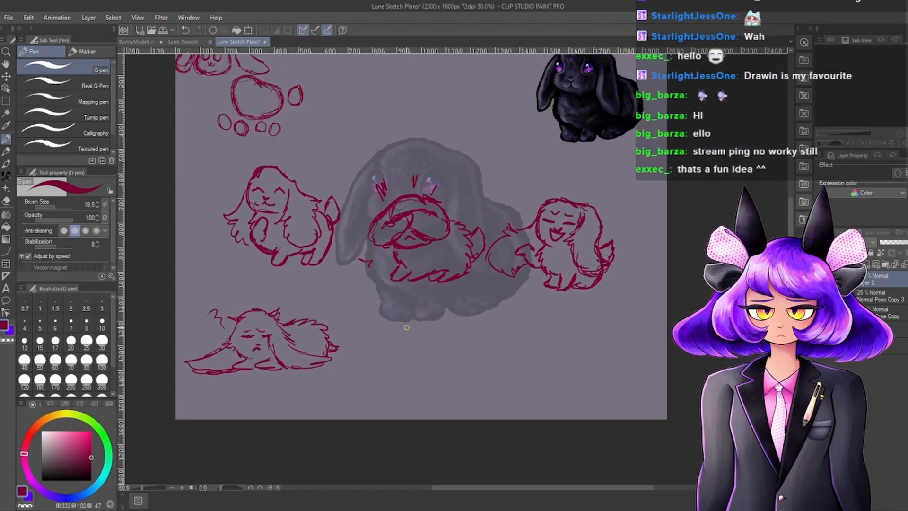
scroll(412, 318, "up", 2)
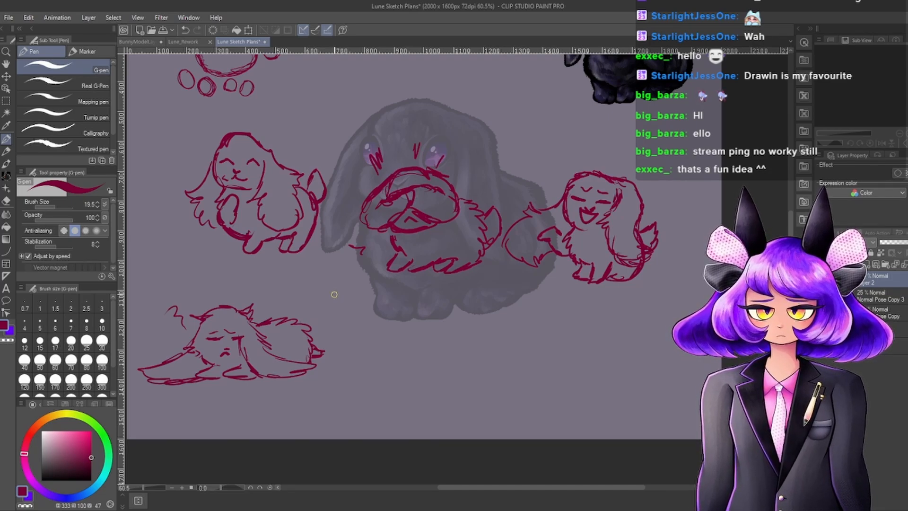
left_click_drag(420, 307, 410, 306)
left_click_drag(402, 359, 433, 361)
mouse_move(366, 362)
left_mouse_down()
mouse_move(371, 397)
mouse_move(382, 406)
mouse_move(402, 391)
mouse_move(398, 361)
left_mouse_up()
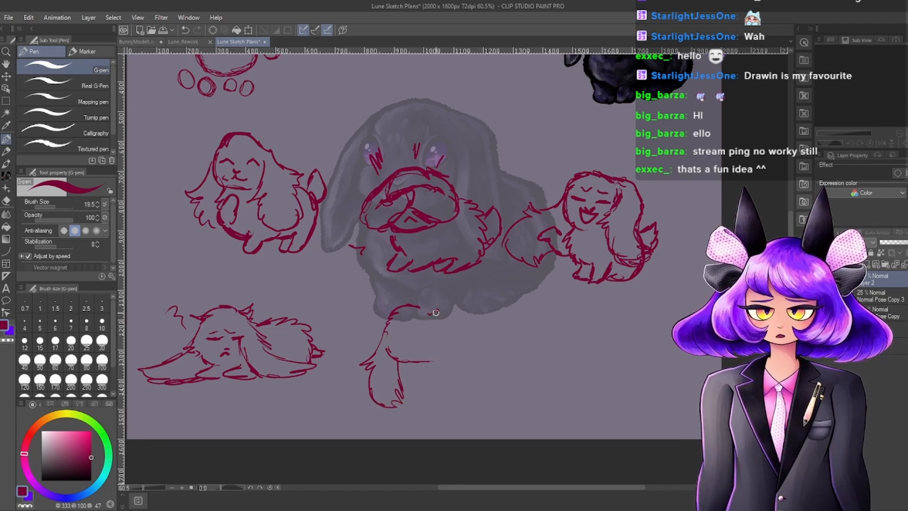
mouse_move(439, 314)
left_mouse_down()
mouse_move(427, 309)
mouse_move(440, 315)
mouse_move(455, 360)
mouse_move(422, 407)
mouse_move(448, 409)
mouse_move(459, 375)
left_mouse_up()
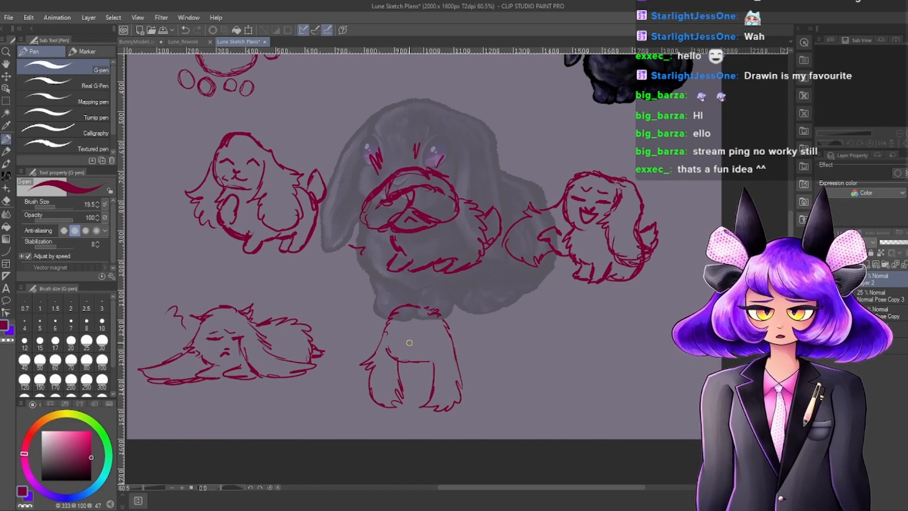
Give the fifth bunny large round eyes with swirled pupils and a small smile, and sketch its front paws and spread hind feet.
mouse_move(406, 323)
left_mouse_down()
mouse_move(422, 333)
mouse_move(425, 354)
left_mouse_up()
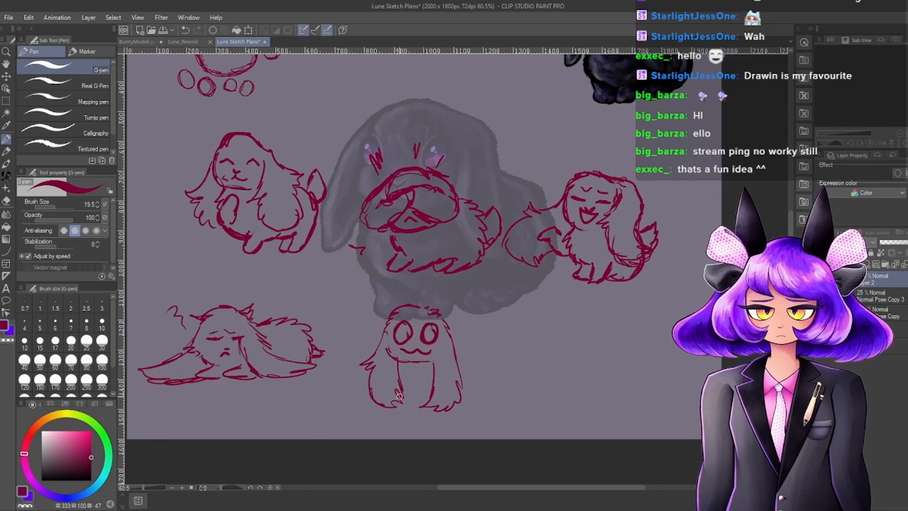
mouse_move(399, 396)
left_mouse_down()
mouse_move(402, 415)
mouse_move(412, 411)
left_mouse_up()
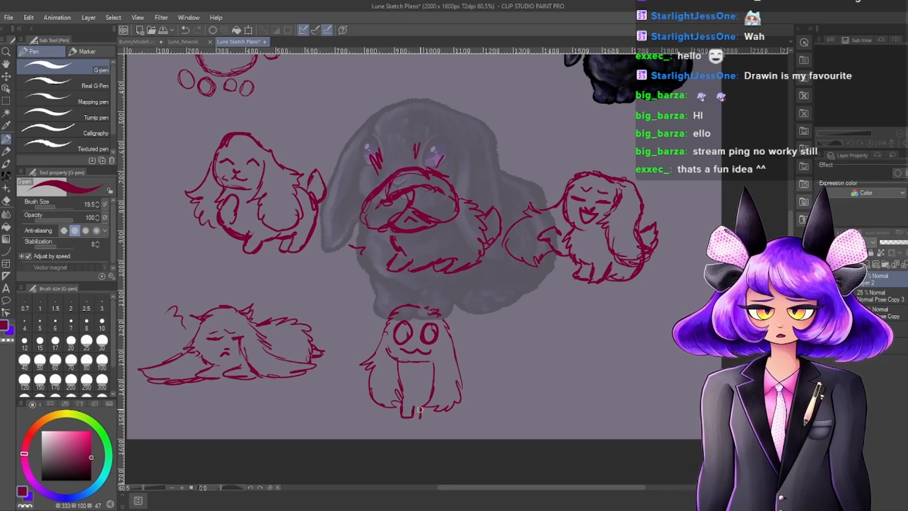
left_click_drag(374, 416, 411, 411)
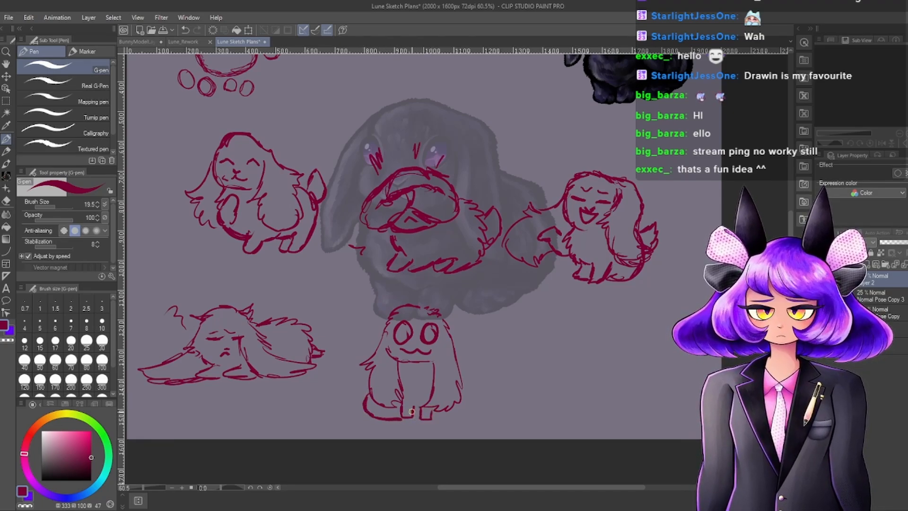
mouse_move(468, 380)
left_mouse_down()
mouse_move(472, 411)
mouse_move(435, 419)
mouse_move(466, 381)
left_mouse_up()
mouse_move(468, 416)
left_mouse_down()
mouse_move(452, 385)
mouse_move(479, 381)
mouse_move(483, 414)
mouse_move(478, 377)
mouse_move(483, 406)
mouse_move(436, 336)
mouse_move(402, 330)
mouse_move(429, 334)
left_mouse_up()
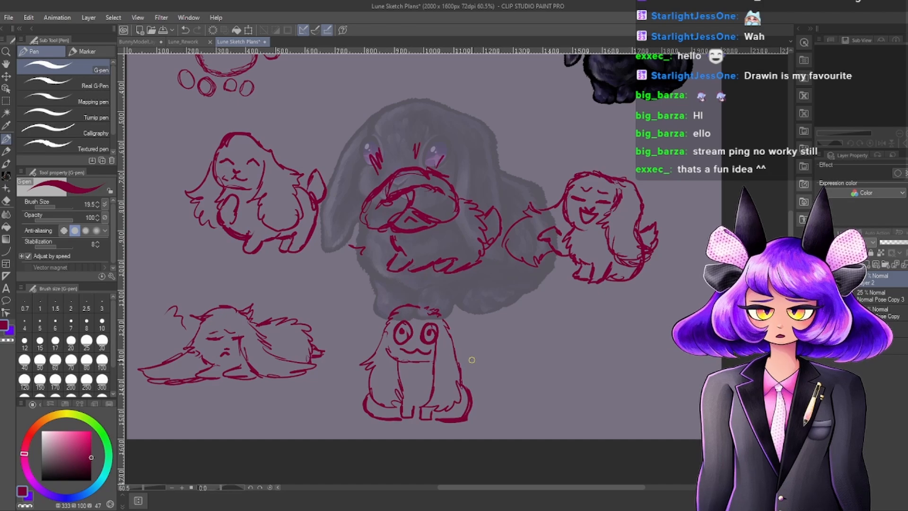
Examine the bunny pose sketches up close and across the whole canvas, checking the front-facing bunny against the others.
scroll(474, 305, "down", 6)
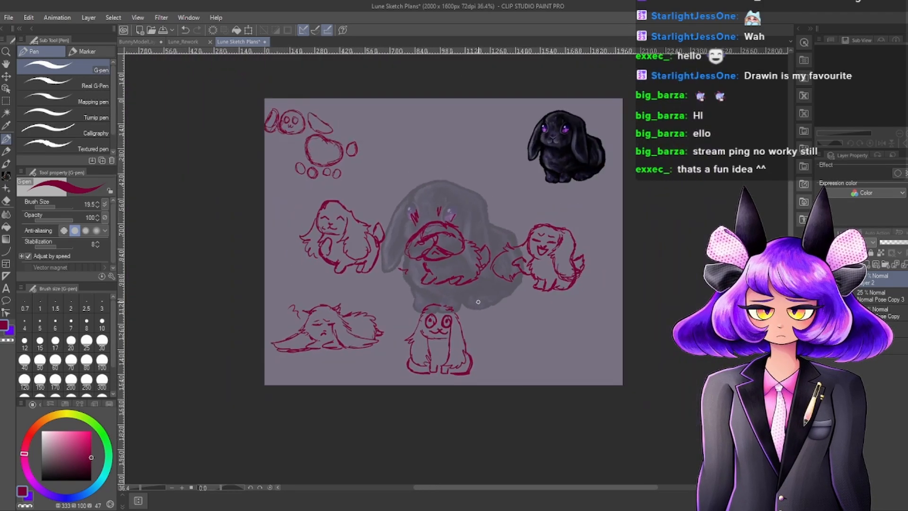
scroll(458, 316, "up", 8)
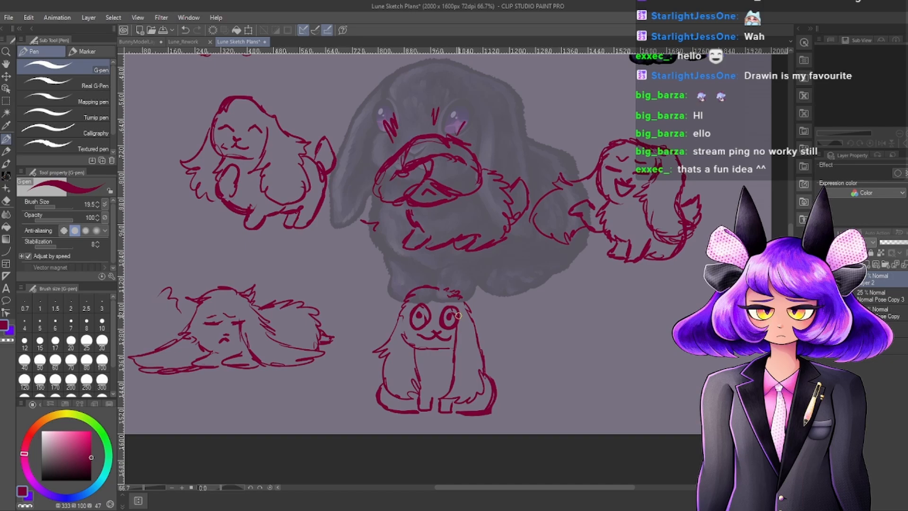
scroll(317, 324, "down", 5)
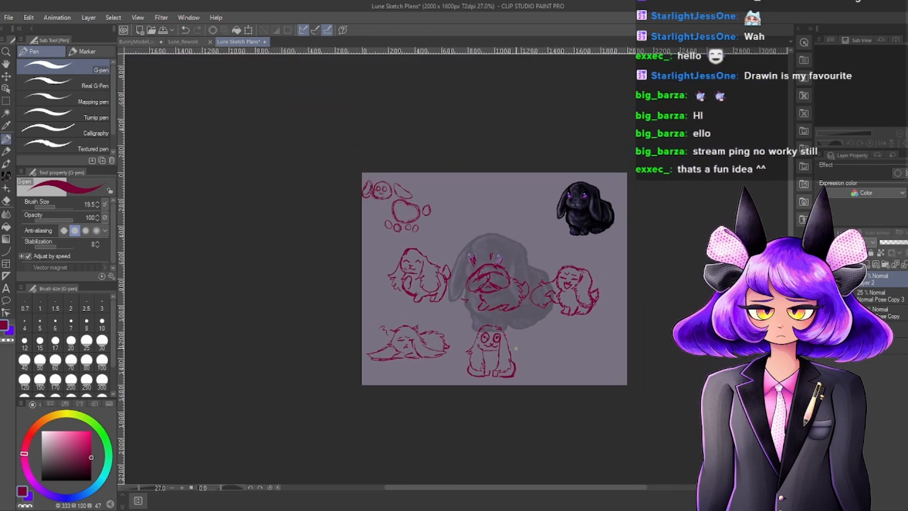
scroll(499, 347, "up", 4)
scroll(504, 364, "up", 2)
scroll(507, 375, "down", 3)
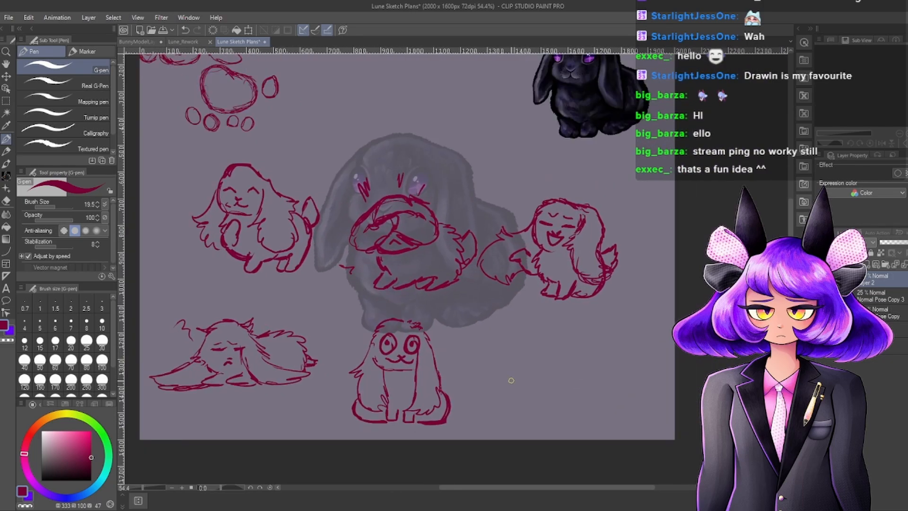
scroll(440, 371, "up", 2)
scroll(454, 374, "up", 2)
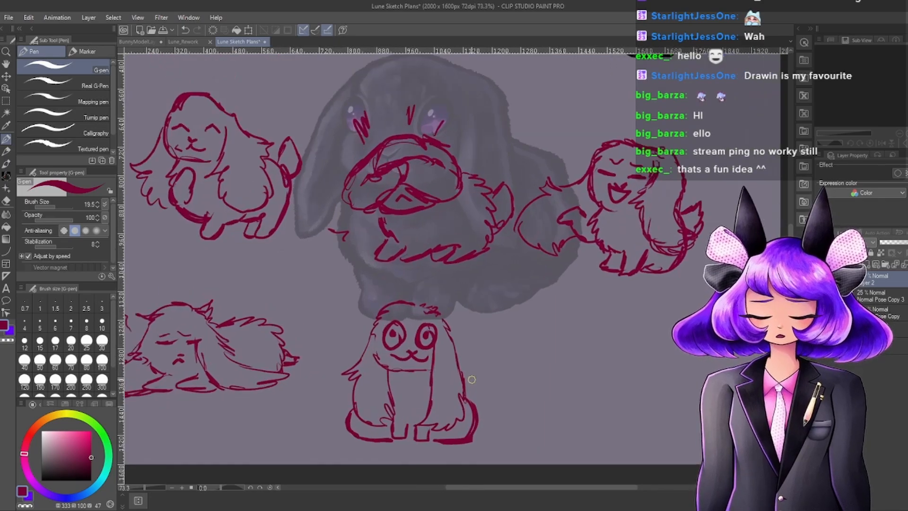
scroll(468, 377, "down", 2)
scroll(483, 381, "up", 1)
scroll(483, 381, "down", 2)
scroll(483, 377, "up", 2)
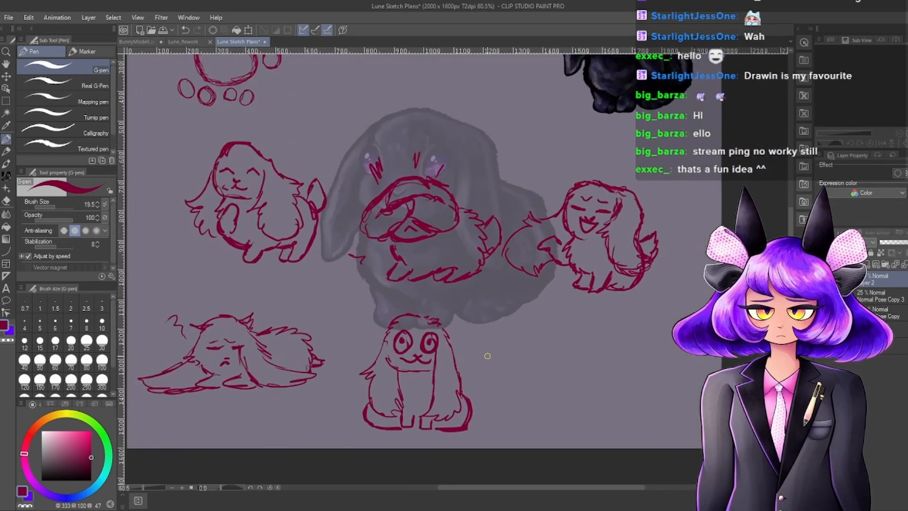
scroll(486, 356, "down", 2)
scroll(476, 347, "down", 3)
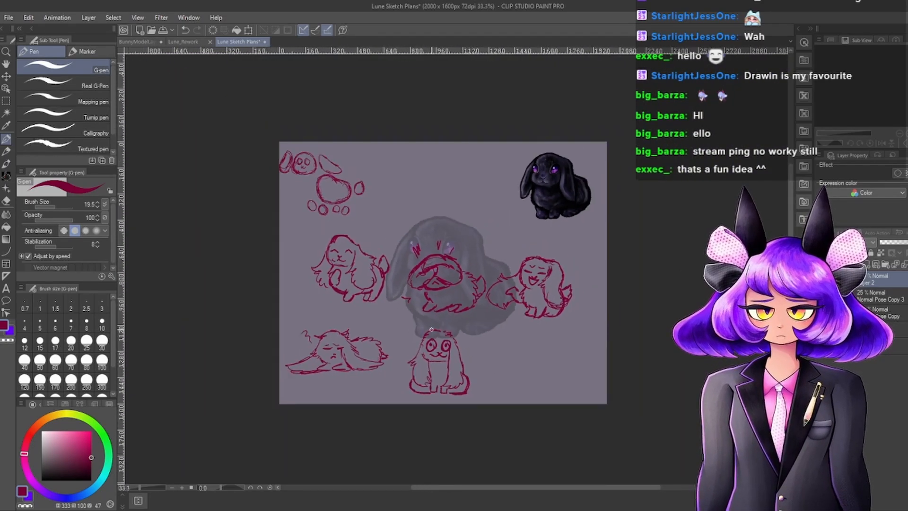
scroll(567, 321, "up", 3)
scroll(631, 296, "down", 2)
scroll(631, 296, "up", 3)
scroll(591, 379, "down", 1)
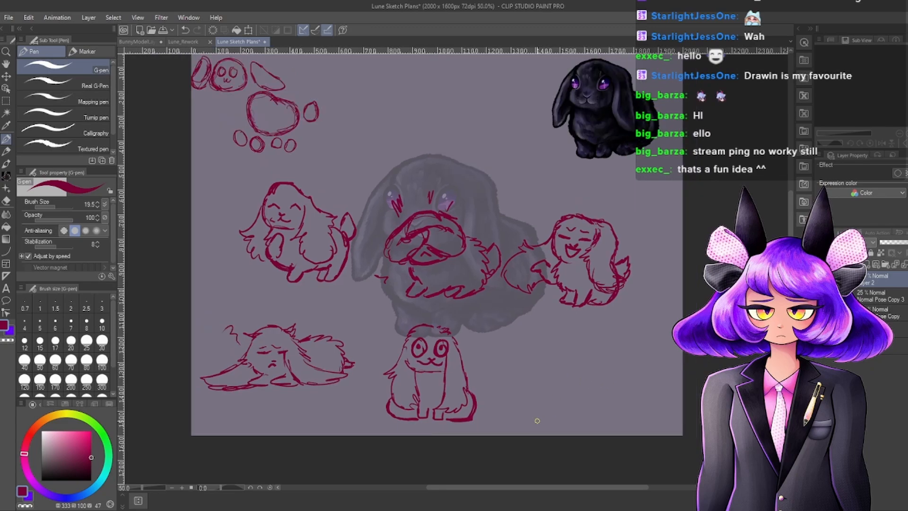
Start a sixth bunny beside the fifth, sketching a round head outline with fur tufts, and undo the stray squiggle below its chin.
scroll(573, 352, "up", 2)
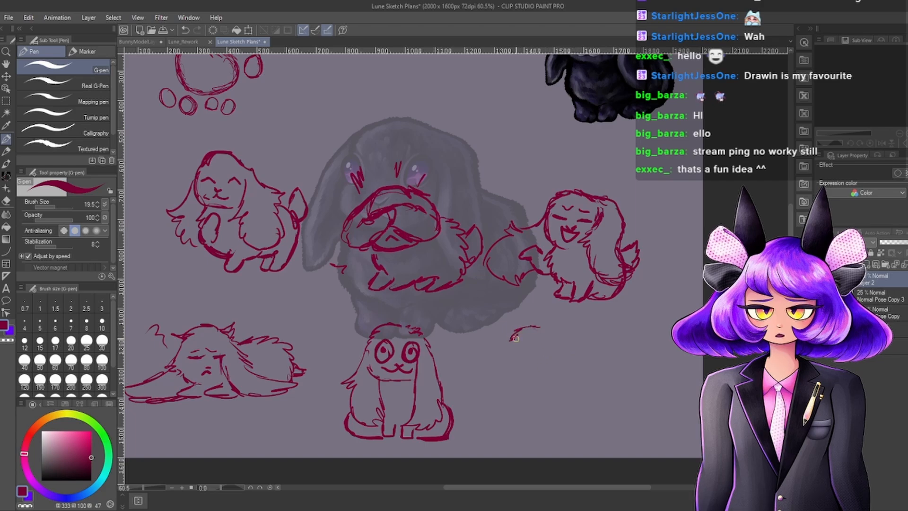
left_click_drag(548, 334, 564, 337)
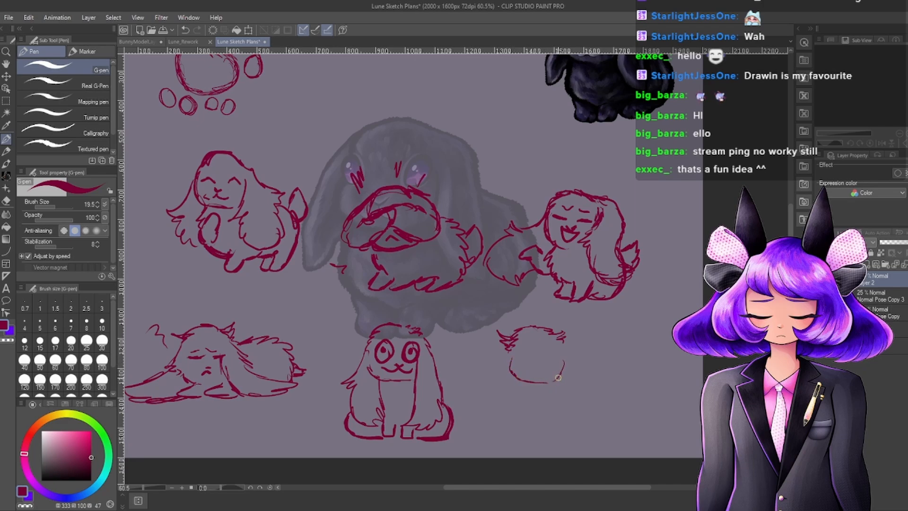
mouse_move(558, 377)
left_mouse_down()
mouse_move(544, 395)
mouse_move(549, 406)
left_mouse_up()
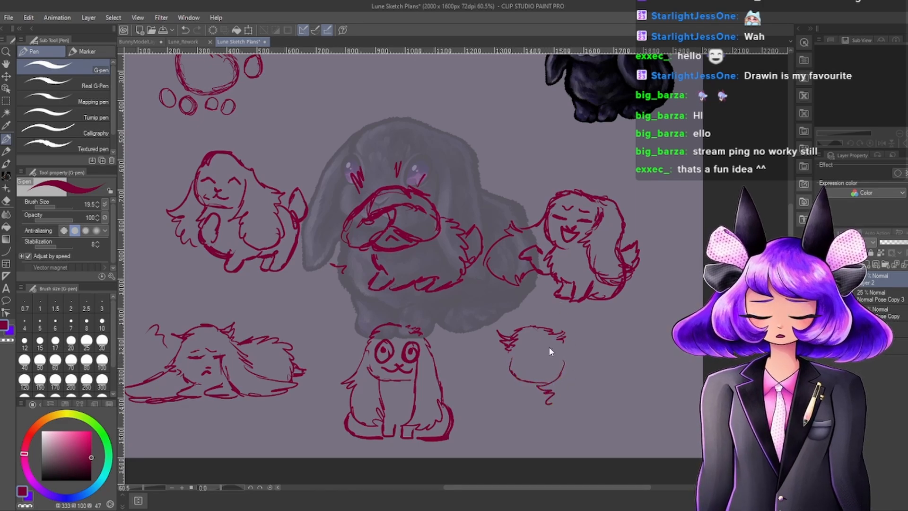
key("ctrl+z")
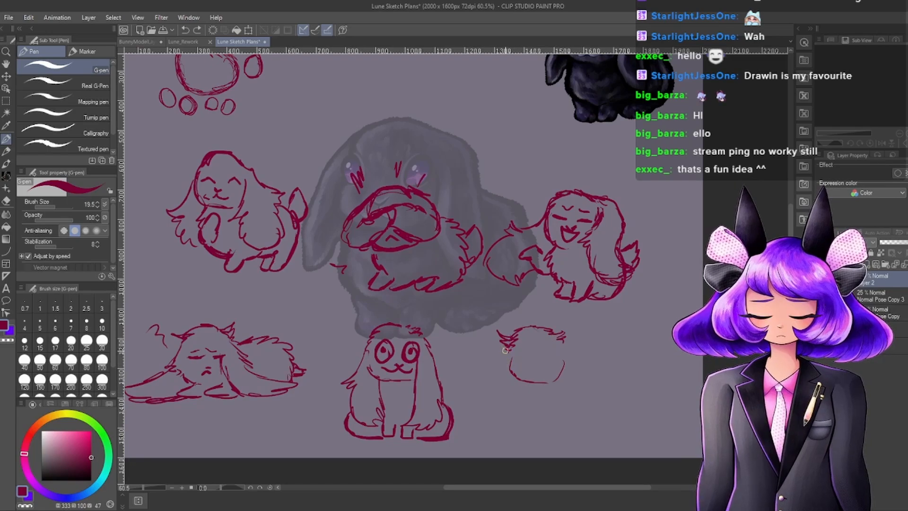
Sketch two long shaggy ears hanging down on both sides of the sixth bunny's head.
left_click_drag(505, 351, 482, 371)
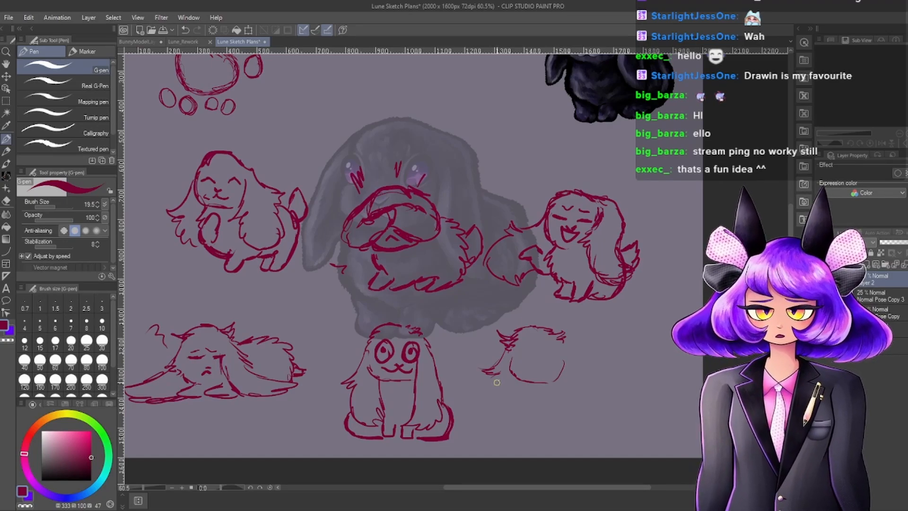
mouse_move(495, 378)
left_mouse_down()
mouse_move(477, 413)
mouse_move(494, 430)
mouse_move(523, 395)
mouse_move(526, 372)
left_mouse_up()
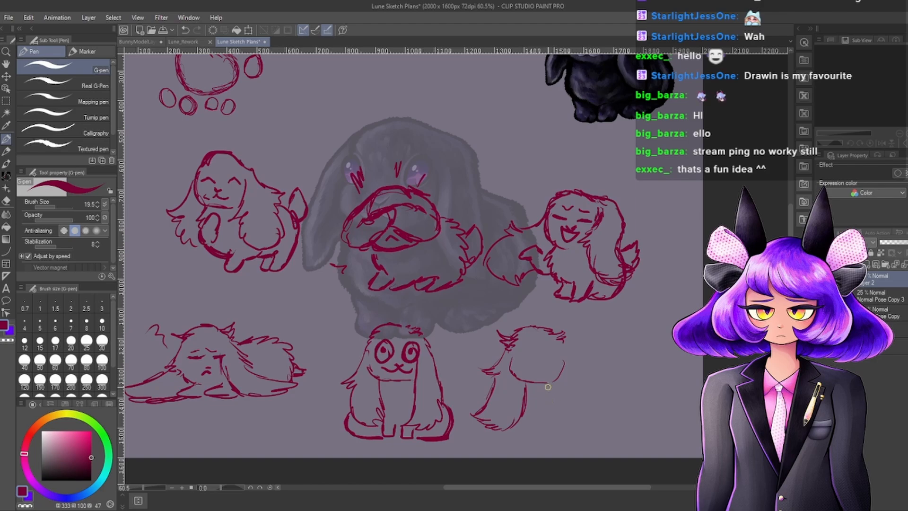
left_click_drag(556, 360, 546, 427)
mouse_move(569, 339)
left_mouse_down()
mouse_move(583, 370)
mouse_move(574, 413)
mouse_move(561, 432)
mouse_move(548, 419)
left_mouse_up()
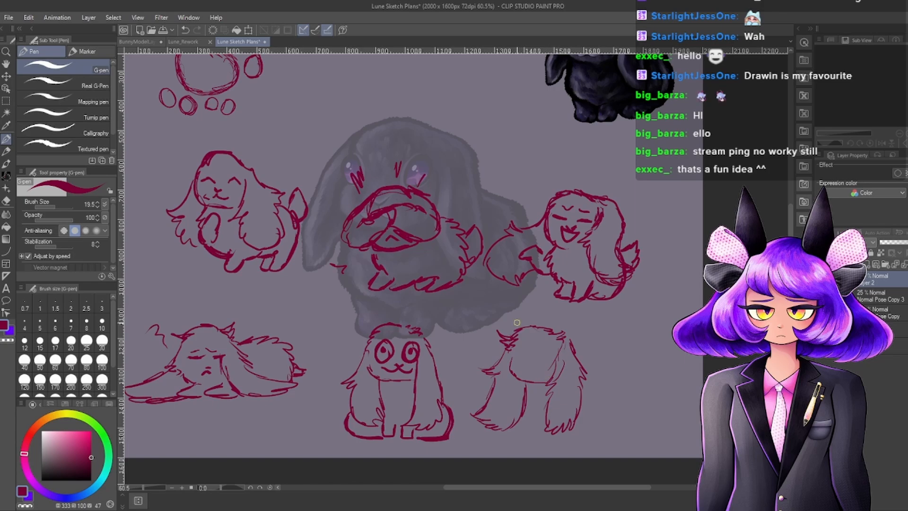
Draw the sixth bunny's round upward-looking eyes and small open mouth, and sketch its shaggy seated body and paws.
mouse_move(529, 353)
left_mouse_down()
mouse_move(550, 360)
mouse_move(541, 348)
mouse_move(527, 352)
mouse_move(535, 374)
left_mouse_up()
key("ctrl+z")
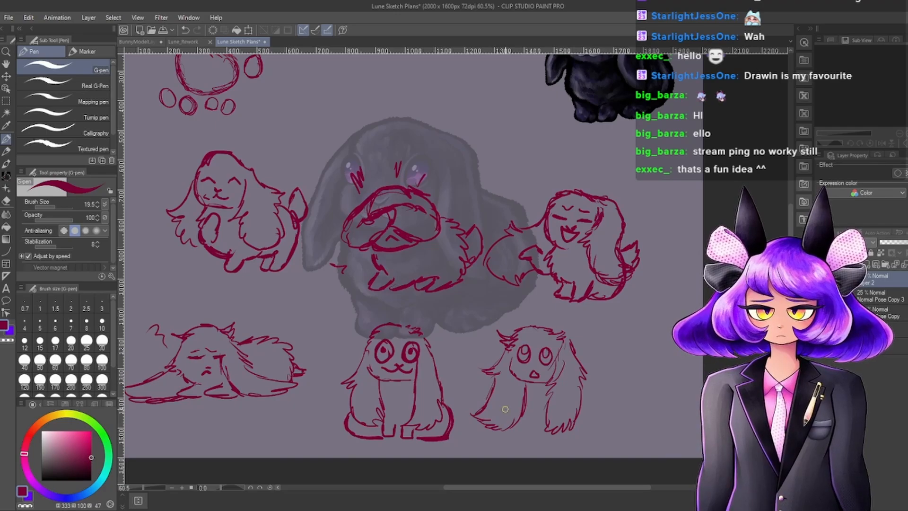
left_click_drag(481, 395, 475, 416)
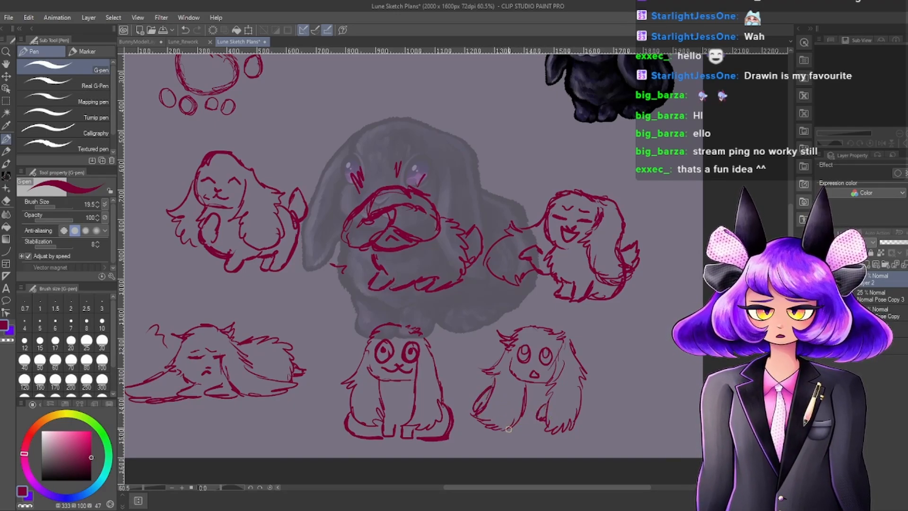
left_click_drag(494, 434, 511, 431)
key("ctrl+z")
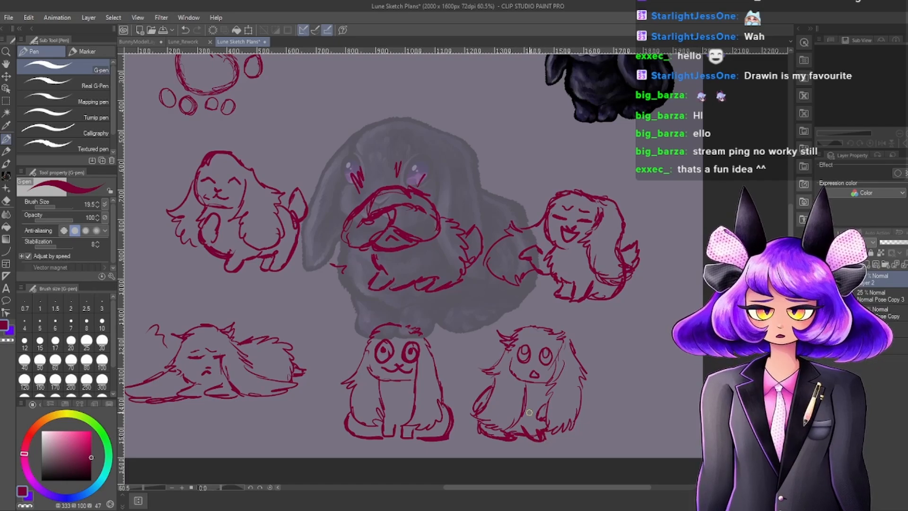
Add a small pointed tail at the side of the sixth bunny's body.
scroll(533, 397, "down", 5)
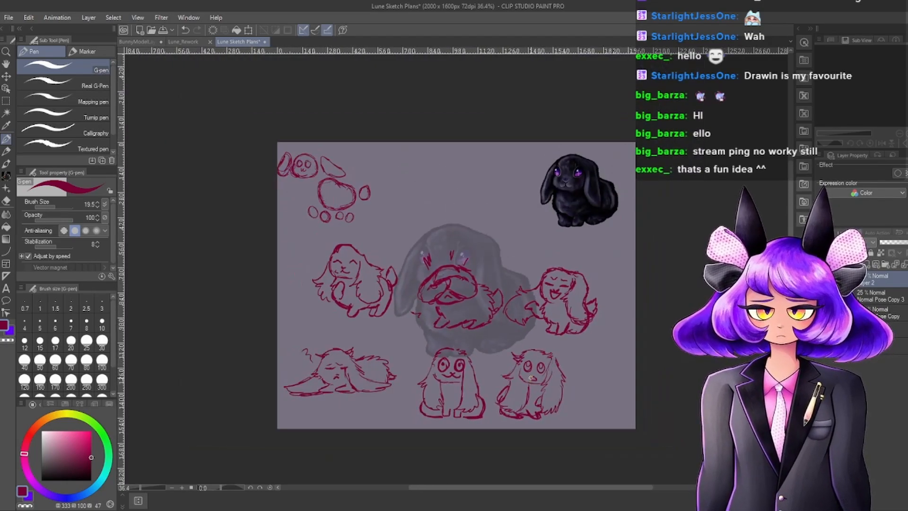
scroll(528, 373, "up", 5)
scroll(507, 360, "down", 2)
scroll(482, 343, "up", 2)
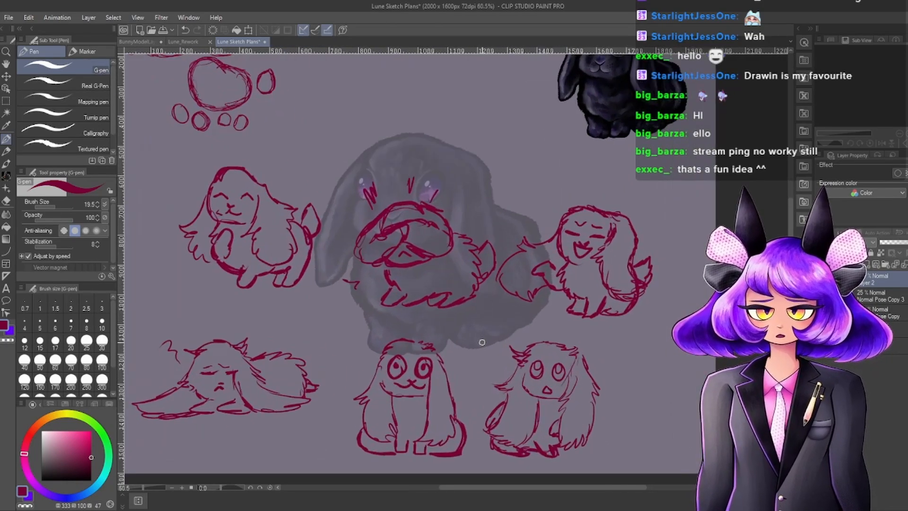
scroll(483, 346, "down", 2)
scroll(484, 350, "up", 1)
scroll(484, 354, "down", 2)
scroll(485, 355, "up", 4)
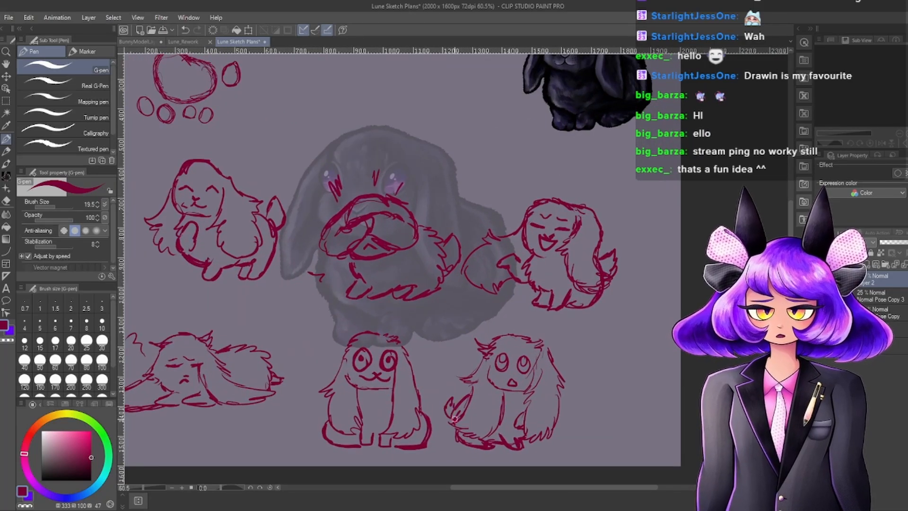
Examine the layout of all six bunny poses in relation to the body-part sketches and the references.
scroll(510, 375, "down", 1)
scroll(515, 355, "down", 2)
scroll(520, 331, "up", 1)
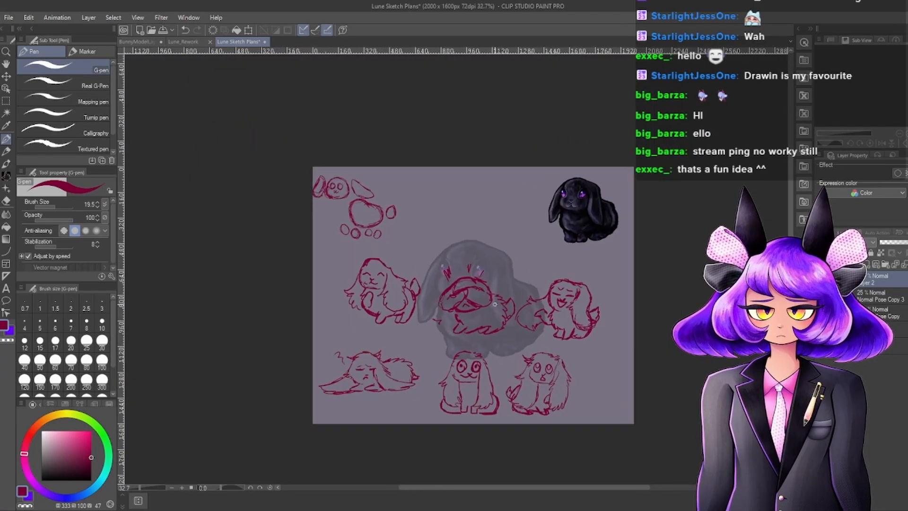
scroll(524, 317, "up", 2)
scroll(591, 312, "down", 2)
scroll(615, 308, "down", 1)
scroll(662, 303, "up", 1)
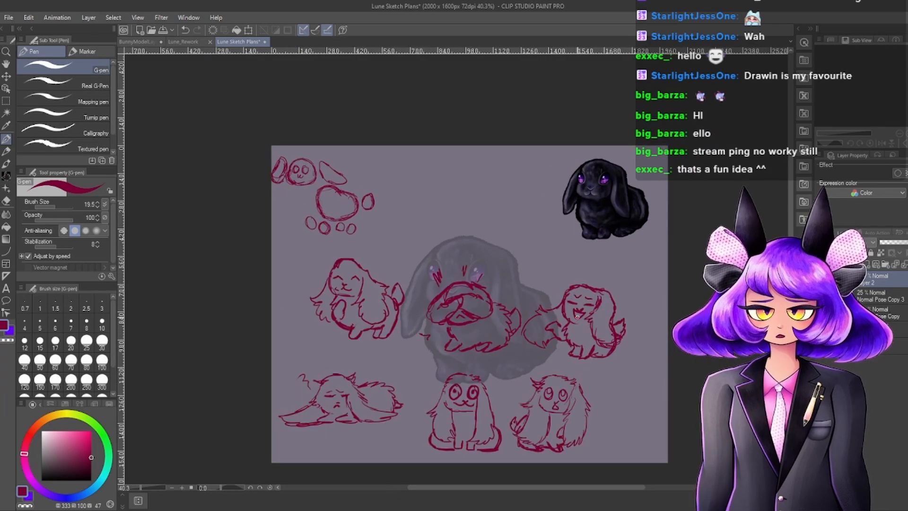
scroll(558, 295, "down", 2)
scroll(557, 295, "up", 1)
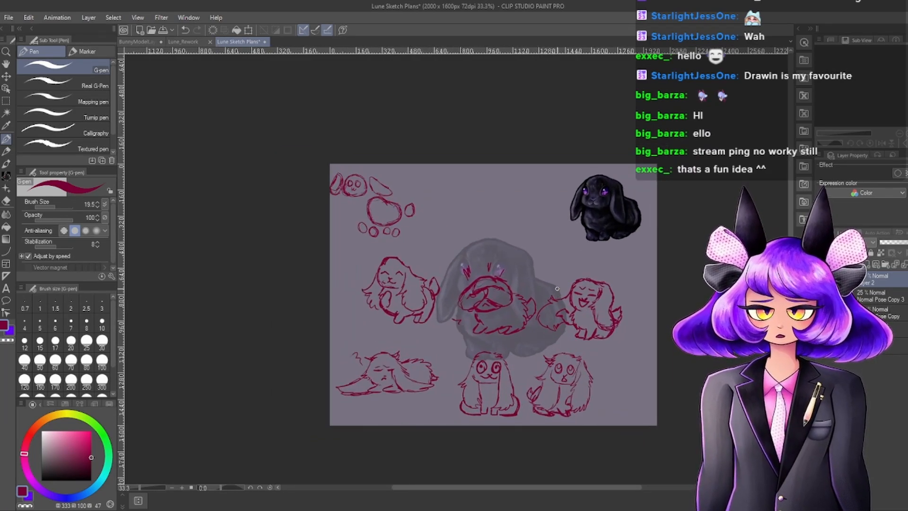
Scale down the group of six bunny poses and move it beneath the body-part sketches.
key("ctrl+t")
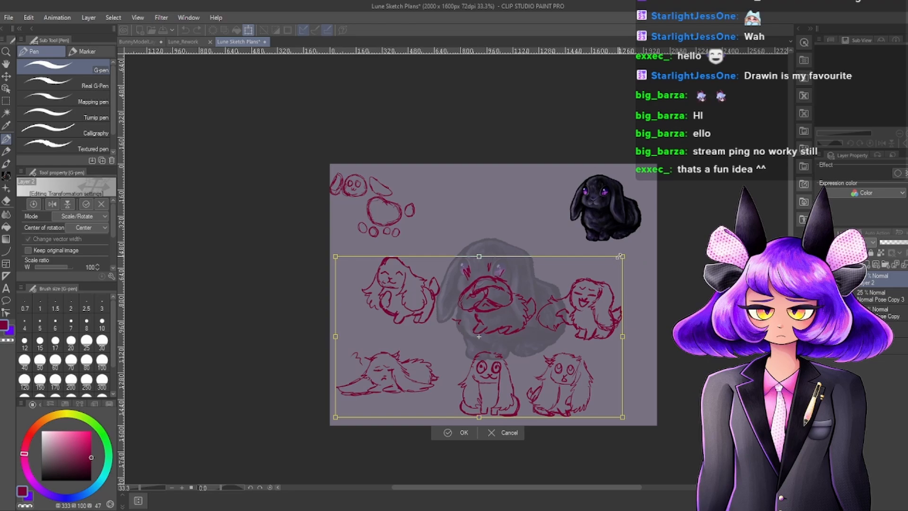
mouse_move(618, 255)
left_mouse_down()
mouse_move(584, 310)
mouse_move(529, 306)
mouse_move(589, 178)
mouse_move(572, 164)
mouse_move(545, 189)
mouse_move(539, 226)
mouse_move(548, 237)
mouse_move(529, 313)
mouse_move(599, 254)
left_mouse_up()
left_click_drag(558, 295, 501, 300)
left_click(420, 388)
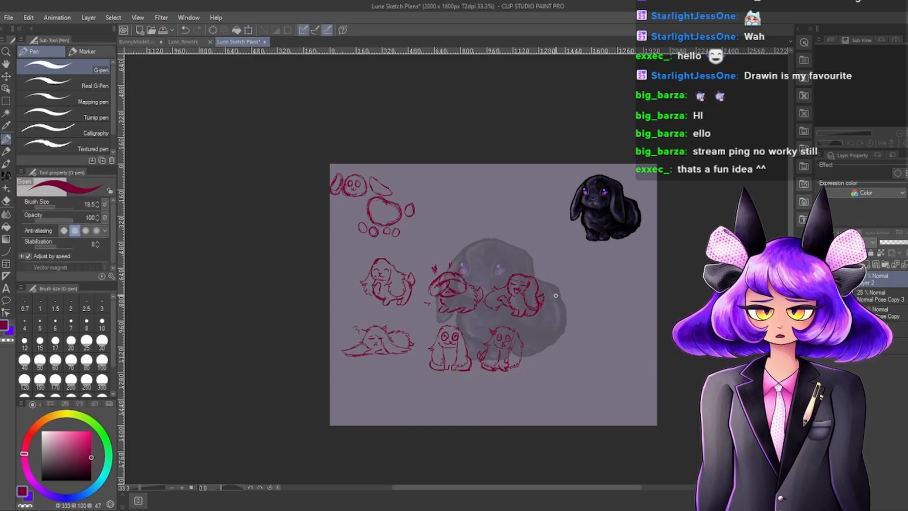
Enlarge the group of bunny poses slightly and shift it closer to the canvas edge.
key("ctrl+t")
left_click_drag(544, 257, 565, 239)
left_click_drag(514, 282, 507, 282)
left_click(422, 390)
Save the Lune Sketch Plans document.
scroll(530, 307, "down", 2)
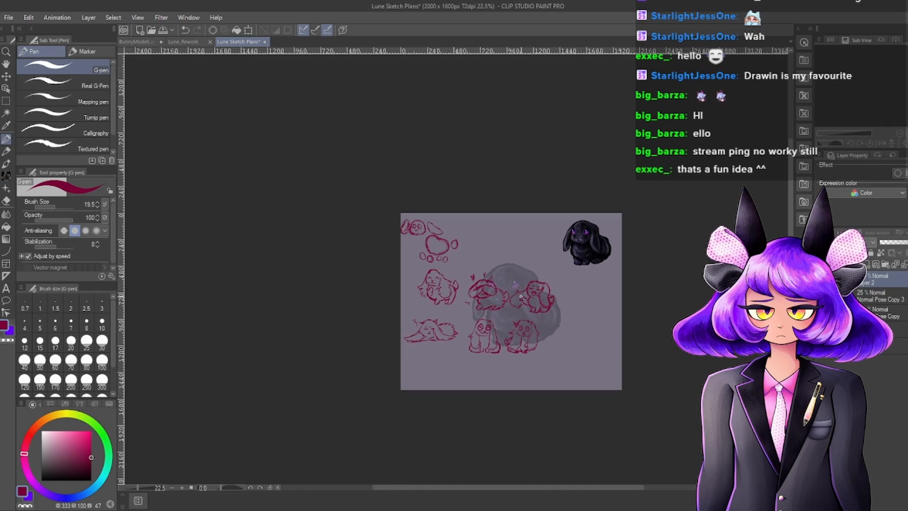
scroll(519, 297, "up", 2)
key("ctrl+s")
scroll(479, 268, "up", 3)
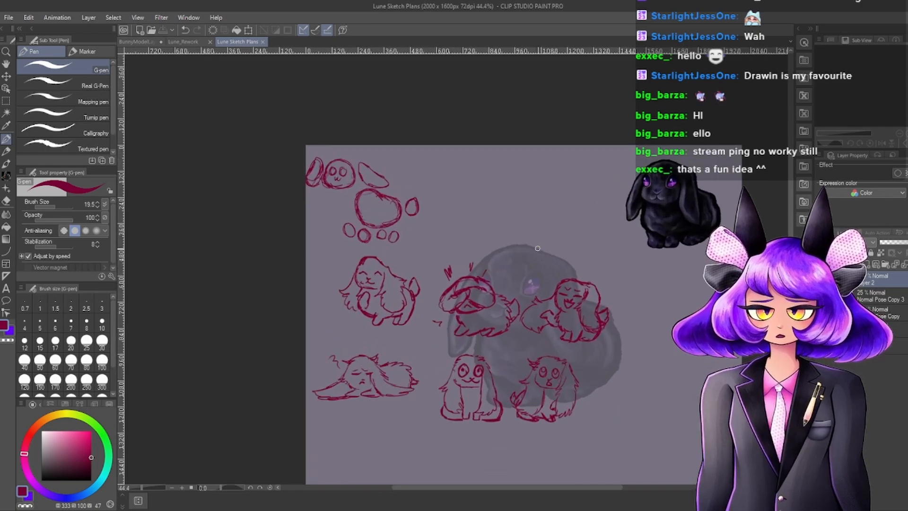
scroll(378, 137, "down", 2)
scroll(378, 137, "up", 1)
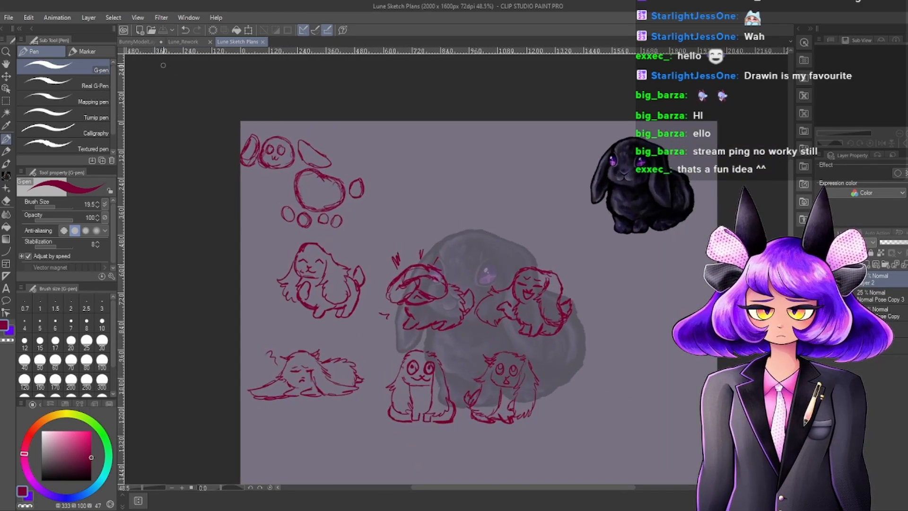
Sample the canvas's grey-purple background colour and switch to the Lune_Rework document.
left_click(375, 438, "alt")
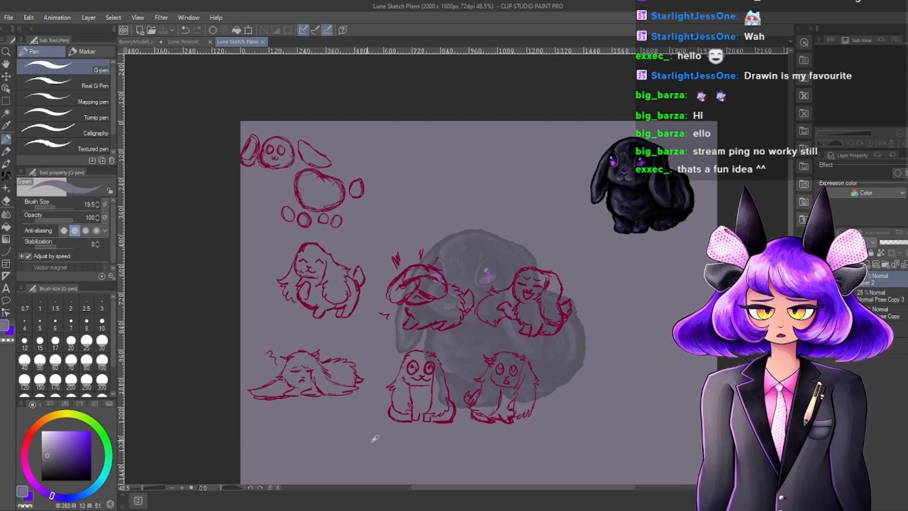
left_click(188, 43)
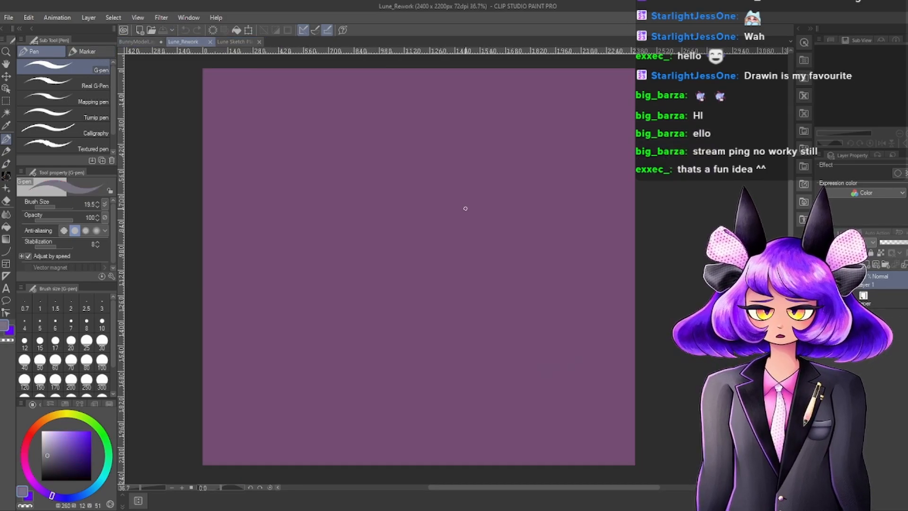
Paste the copied small bunny onto the canvas and fill the layer beneath with the sampled grey-purple.
key("ctrl+v")
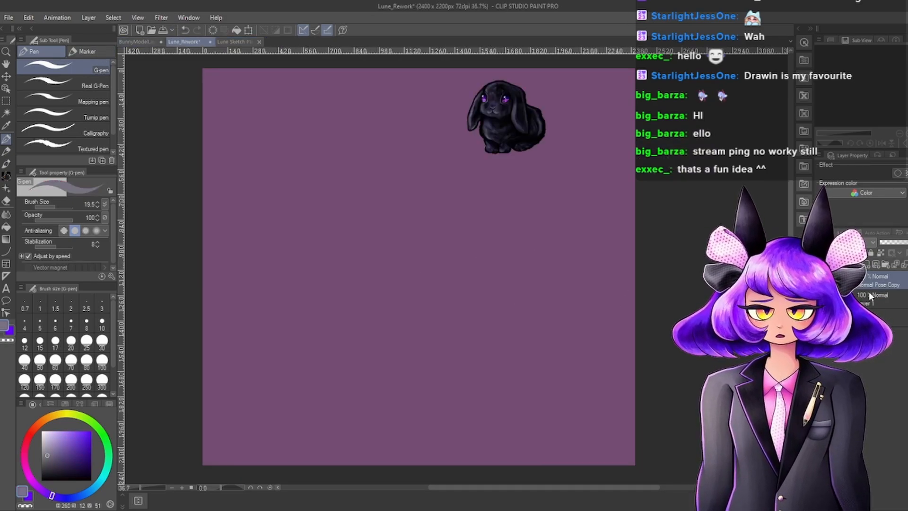
left_click(901, 320)
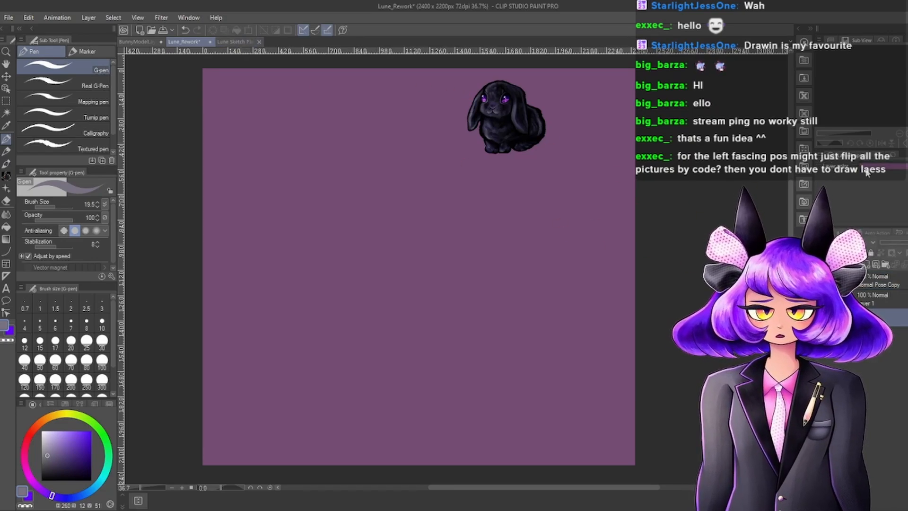
key("alt+Delete")
scroll(605, 268, "down", 5)
scroll(511, 194, "up", 4)
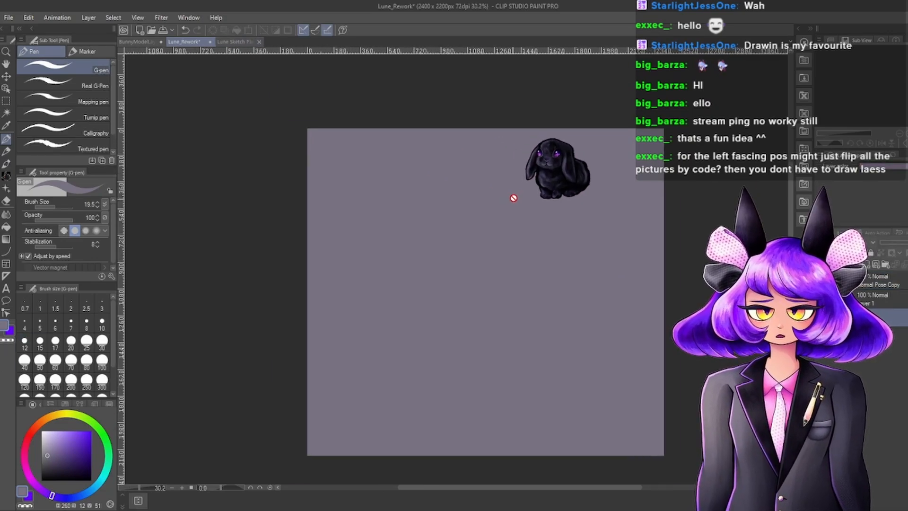
Copy the full-size Normal Pose layer from the BunnyModelLayer document and paste it into Lune_Rework.
left_click(883, 285)
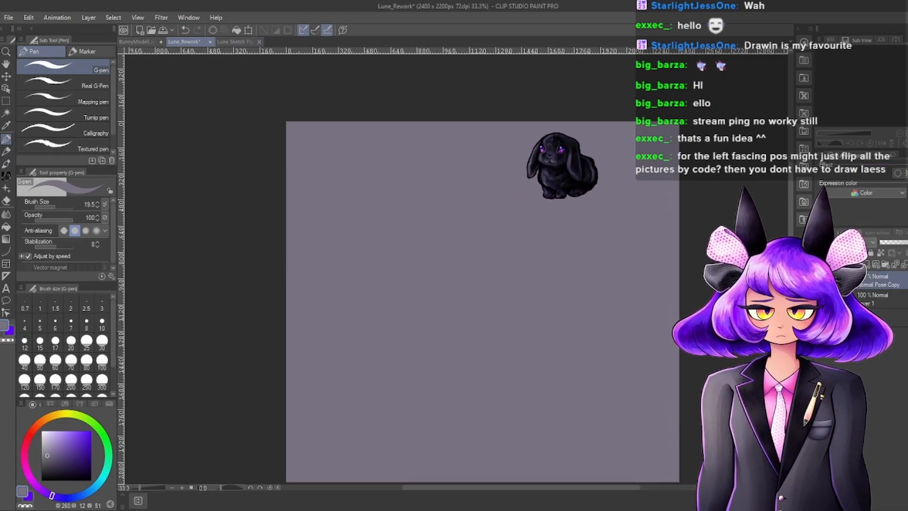
left_click(134, 42)
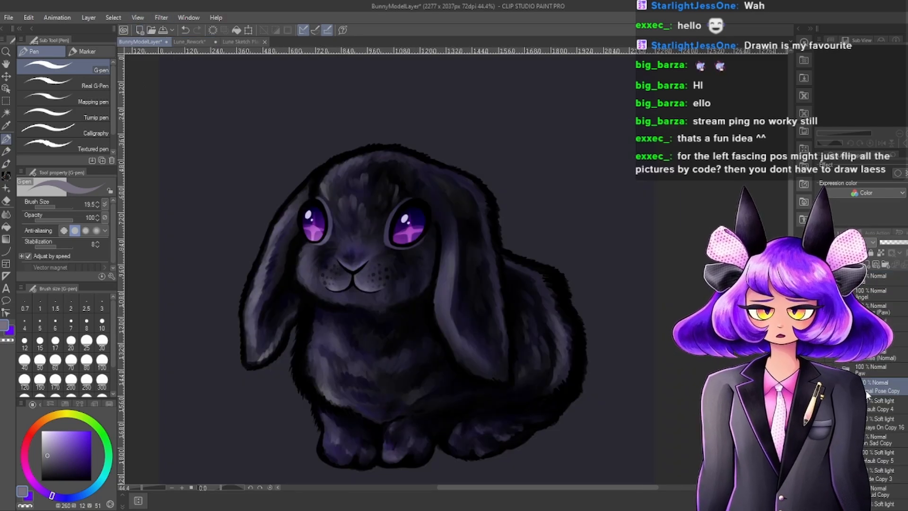
left_click(188, 42)
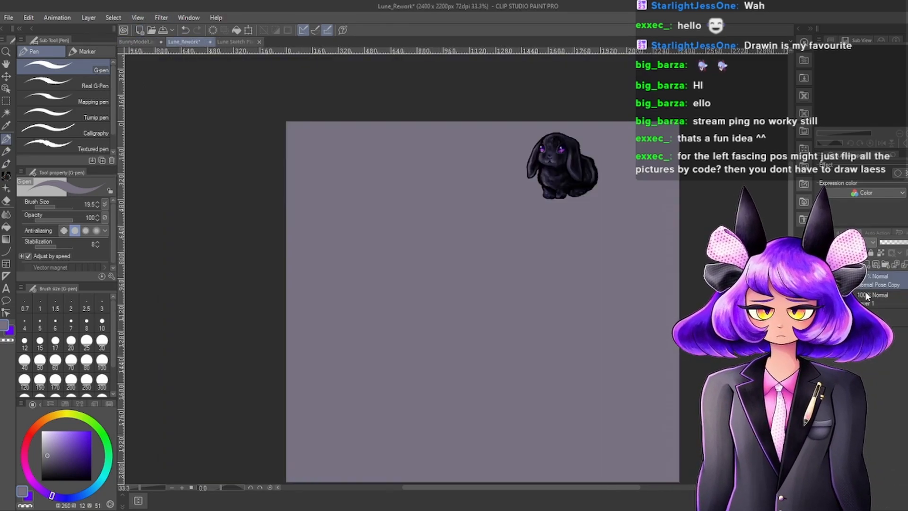
key("ctrl+v")
Move the pasted full-size bunny slightly down and to the right so it sits near the canvas's lower edge.
scroll(545, 241, "down", 4)
scroll(553, 248, "up", 2)
key("ctrl+t")
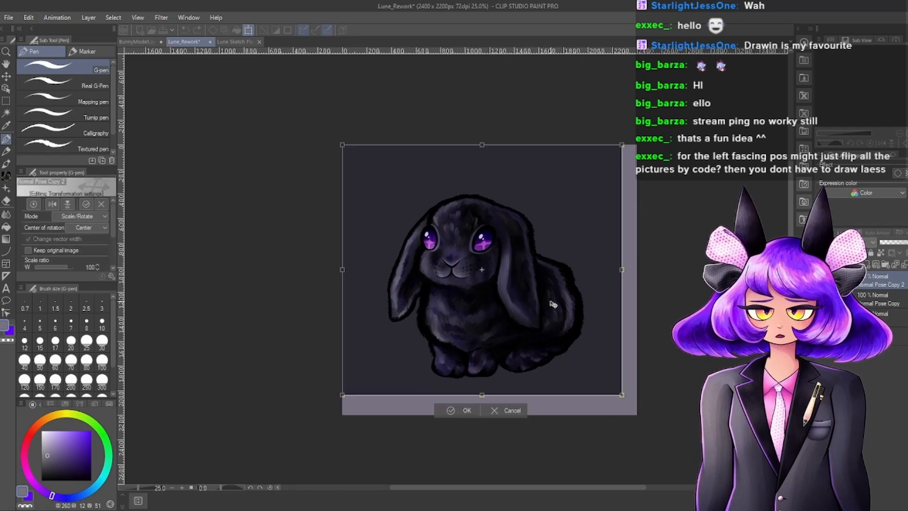
left_click_drag(553, 304, 581, 332)
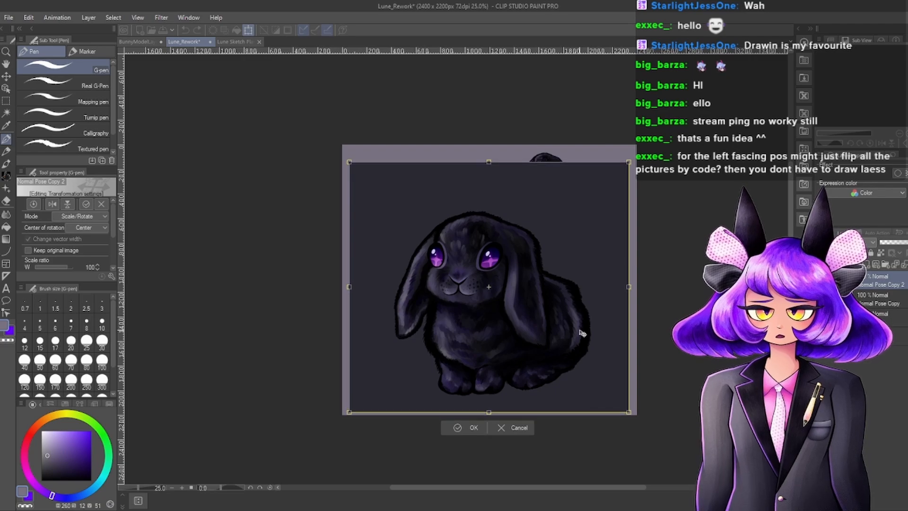
left_click(473, 428)
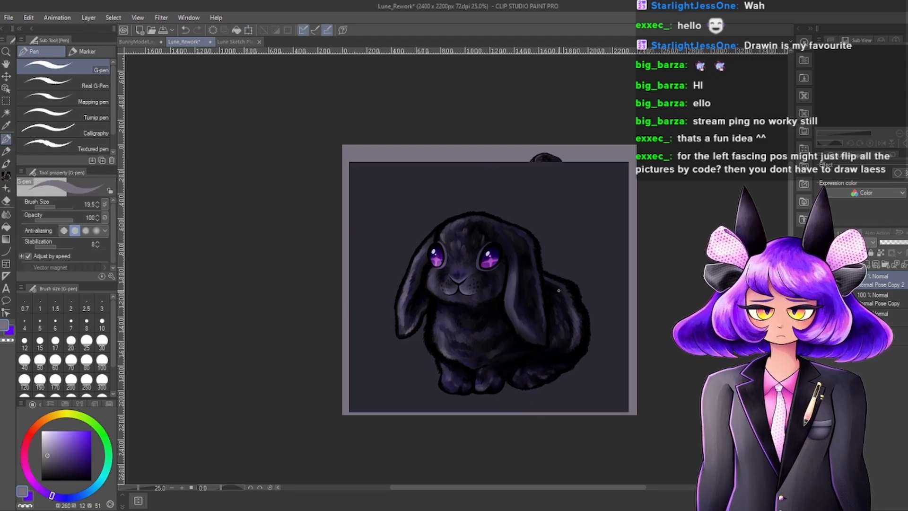
Delete the dark background around the full-size bunny using Auto select, and clear the selection.
scroll(558, 290, "up", 1)
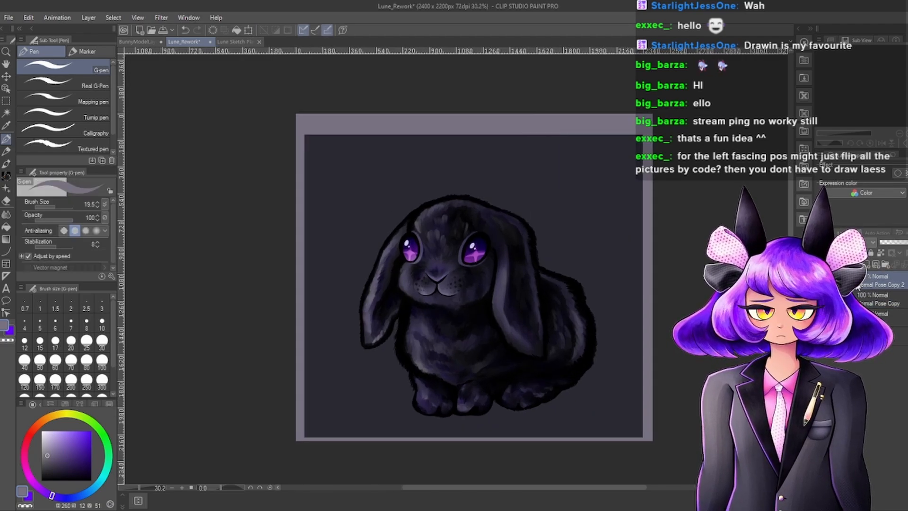
left_click(7, 113)
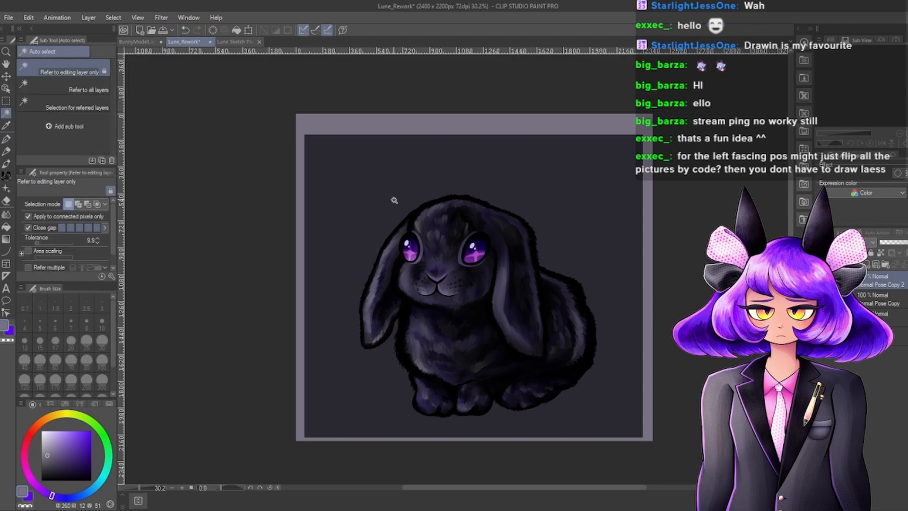
left_click(377, 189)
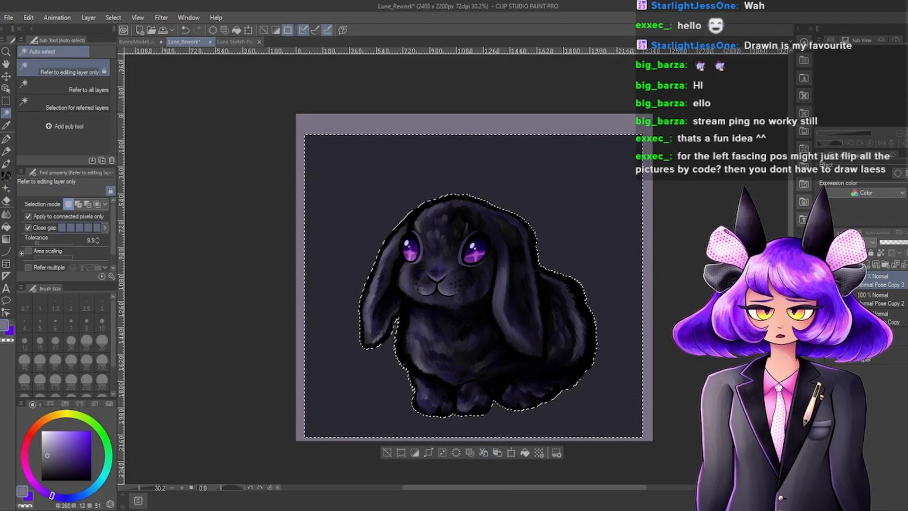
key("Delete")
left_click(6, 100)
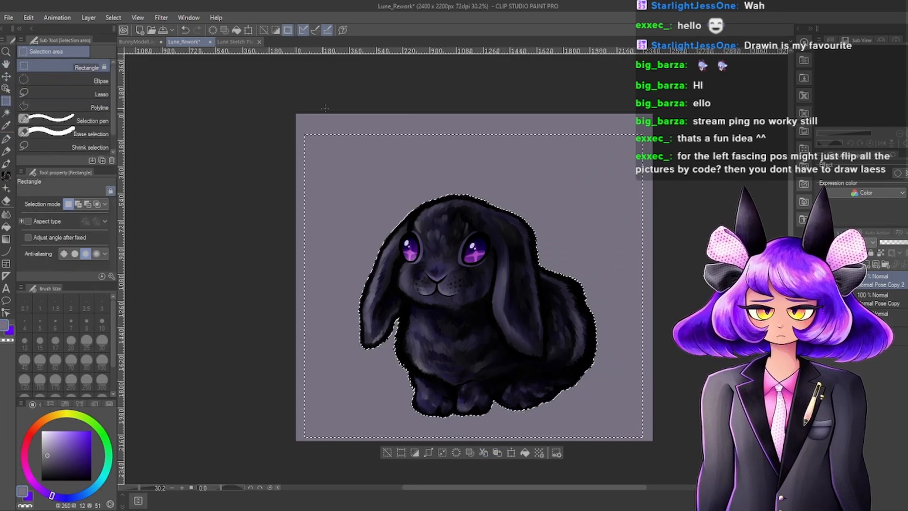
left_click(327, 109)
Lower the full-size bunny layer's opacity to 31% as a tracing reference and add a new layer above it.
scroll(504, 191, "up", 1)
left_click(898, 243)
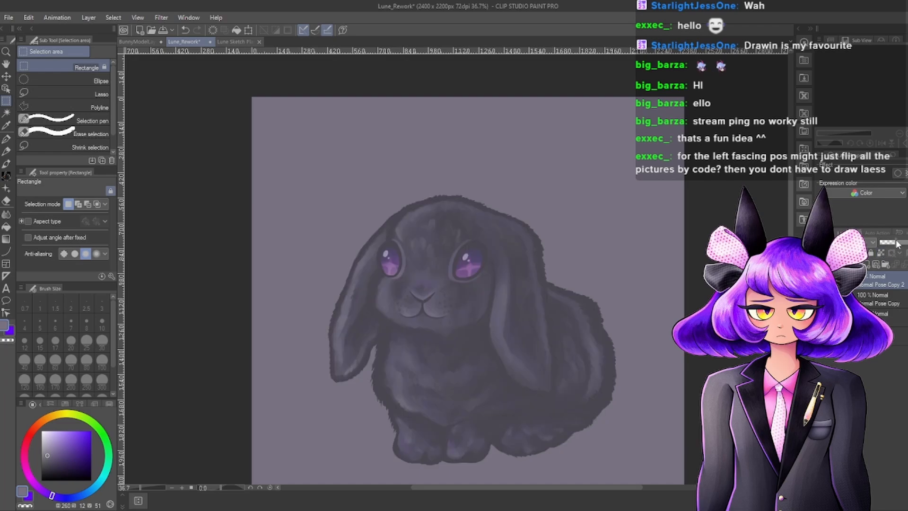
scroll(516, 249, "down", 2)
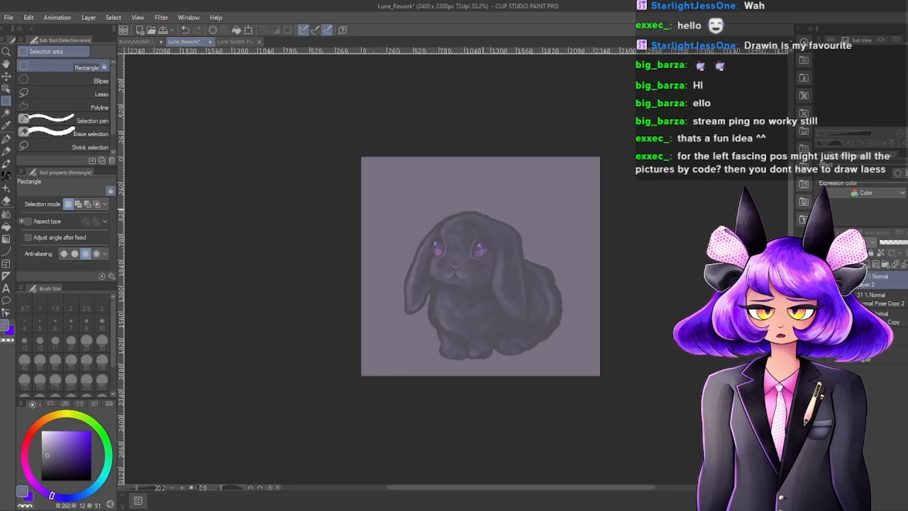
scroll(515, 249, "up", 1)
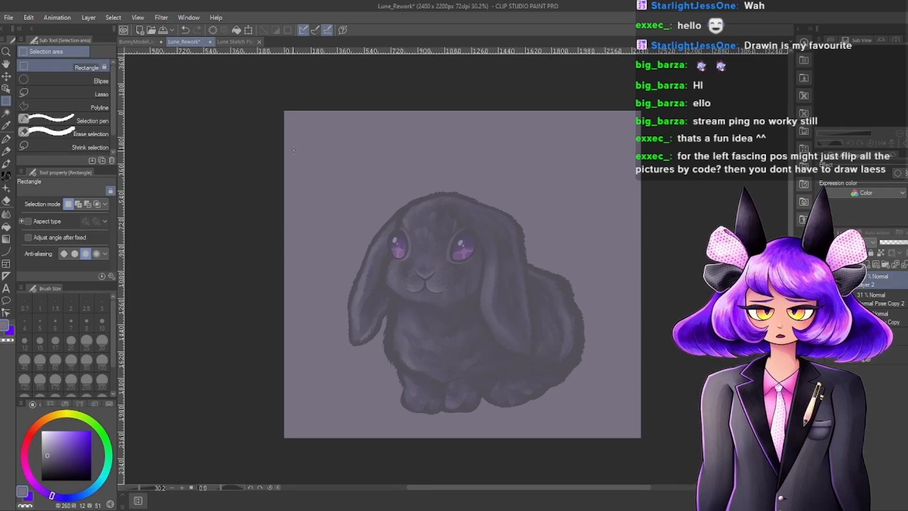
scroll(494, 231, "up", 1)
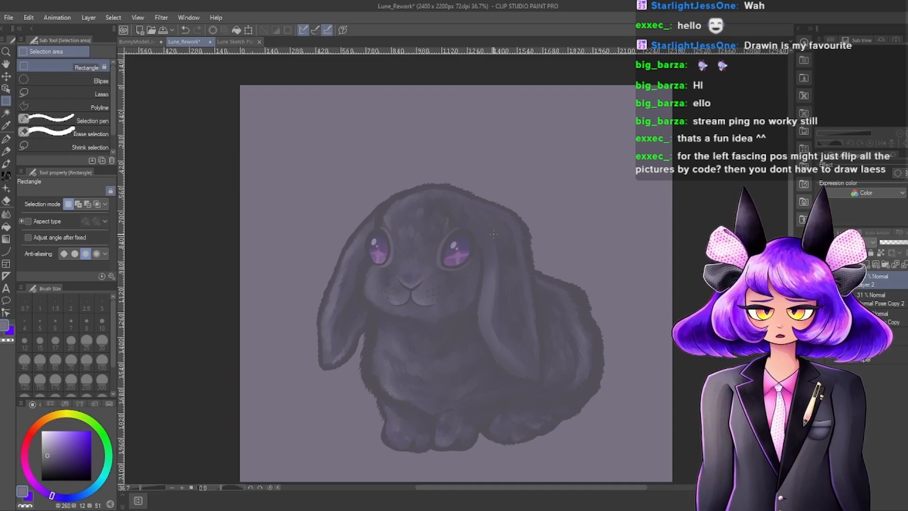
scroll(454, 265, "up", 2)
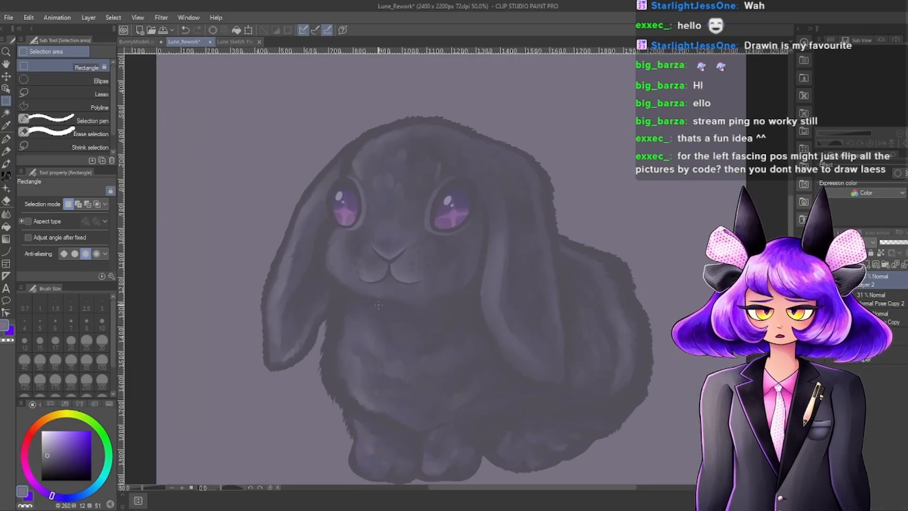
scroll(402, 289, "up", 3)
scroll(400, 286, "down", 2)
scroll(399, 287, "up", 3)
scroll(401, 285, "down", 4)
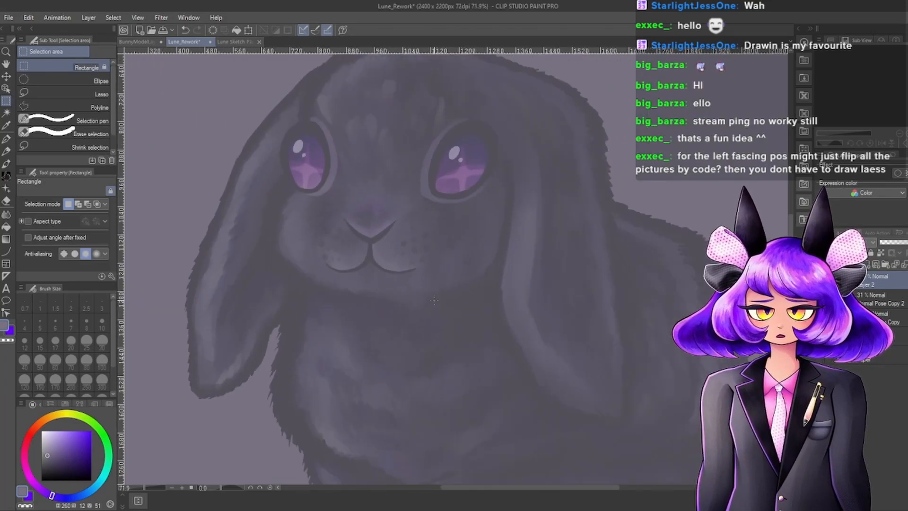
scroll(401, 285, "down", 2)
scroll(395, 280, "up", 1)
scroll(390, 275, "down", 1)
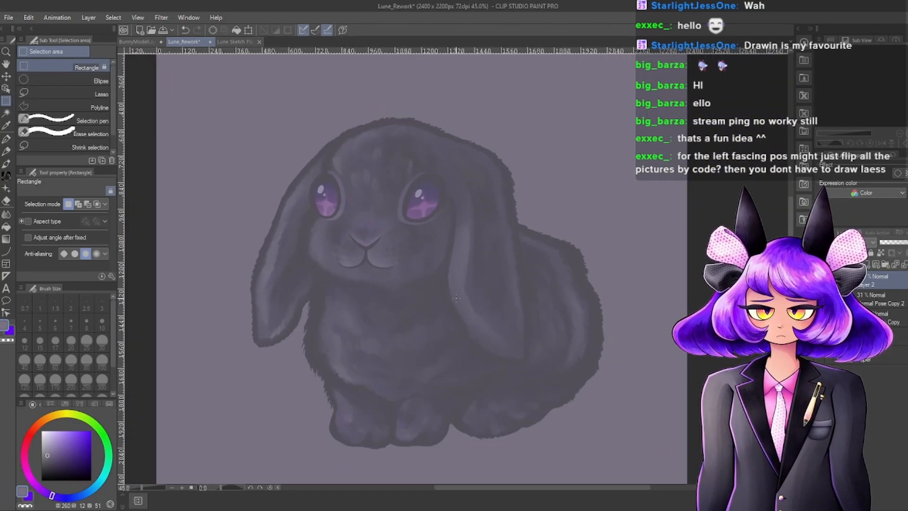
scroll(389, 276, "down", 1)
scroll(469, 283, "up", 3)
scroll(472, 284, "down", 3)
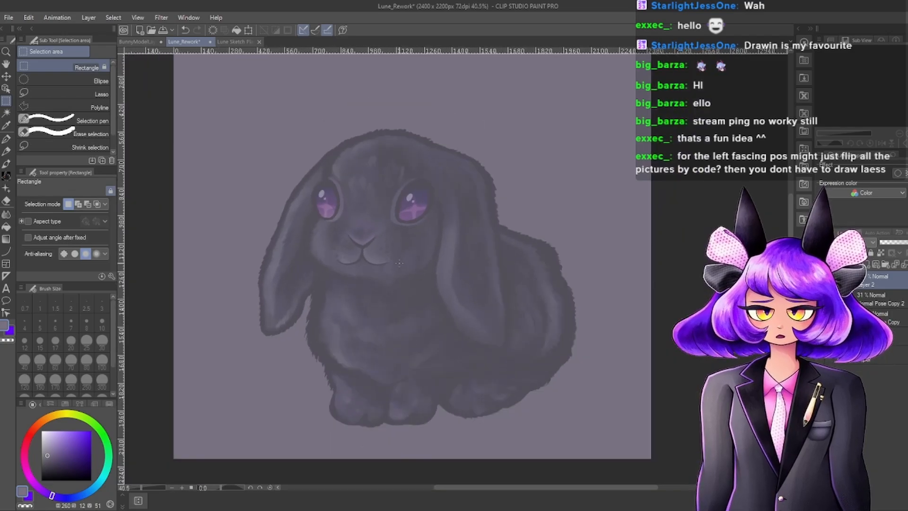
scroll(473, 284, "up", 1)
scroll(473, 284, "up", 2)
scroll(496, 274, "up", 1)
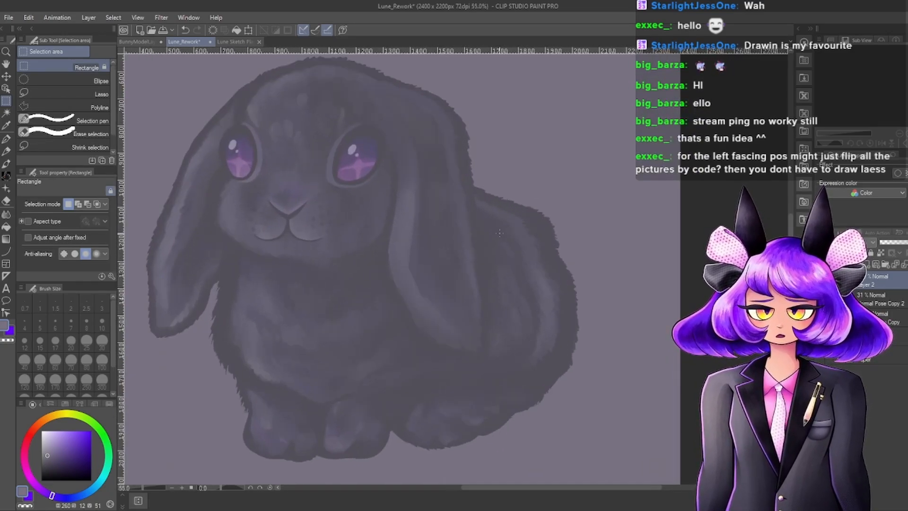
scroll(525, 255, "down", 3)
scroll(527, 253, "up", 2)
scroll(454, 265, "up", 1)
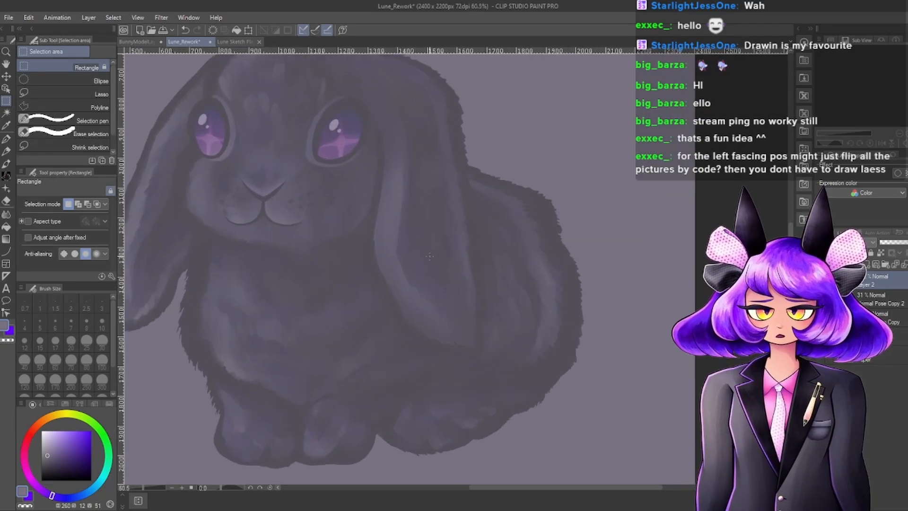
scroll(454, 265, "down", 3)
scroll(454, 264, "up", 2)
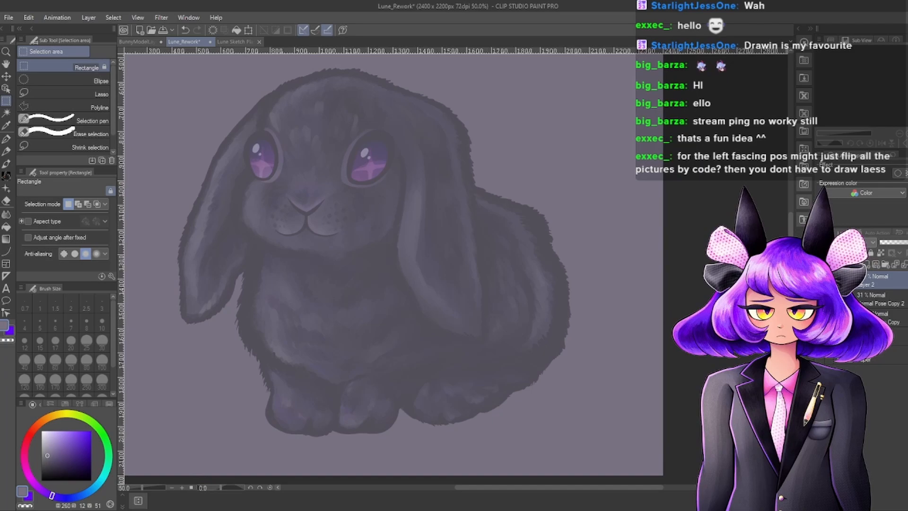
scroll(509, 204, "down", 2)
scroll(509, 204, "up", 1)
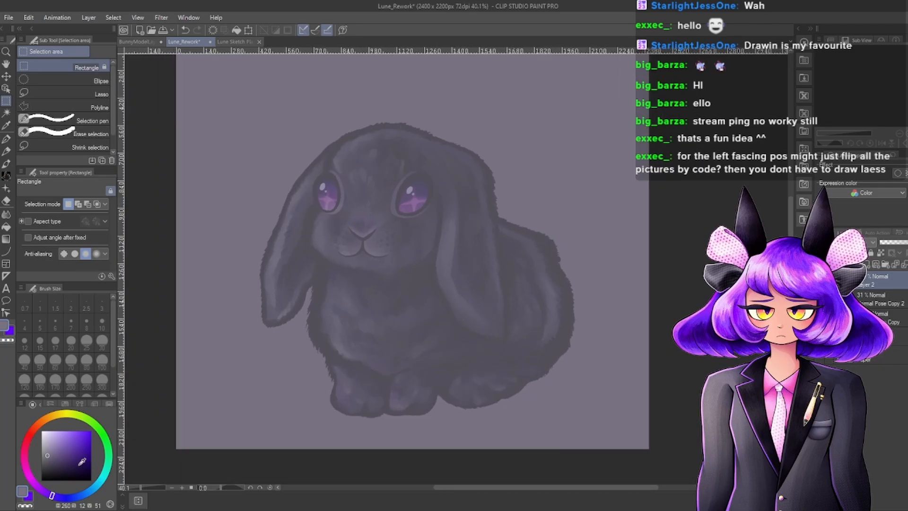
Set the drawing colour to black.
left_click_drag(79, 465, 97, 468)
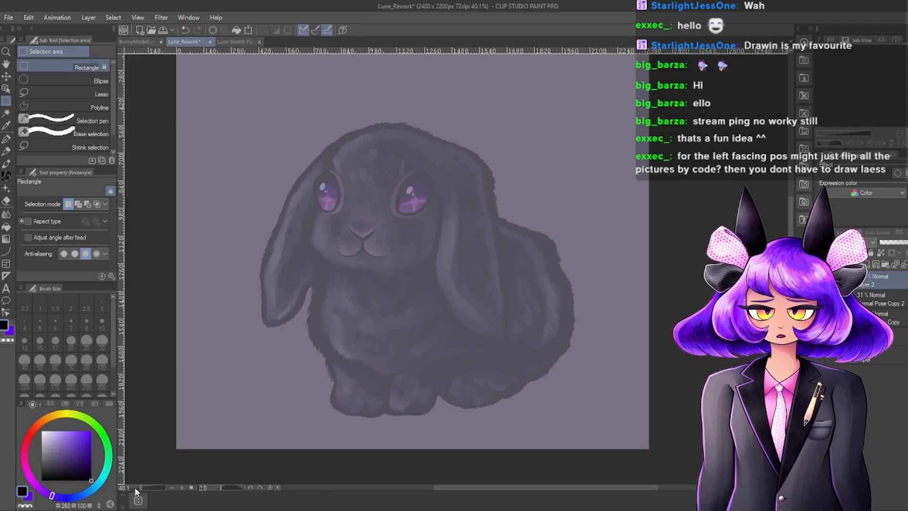
scroll(393, 272, "down", 1)
scroll(394, 272, "up", 1)
scroll(394, 272, "down", 1)
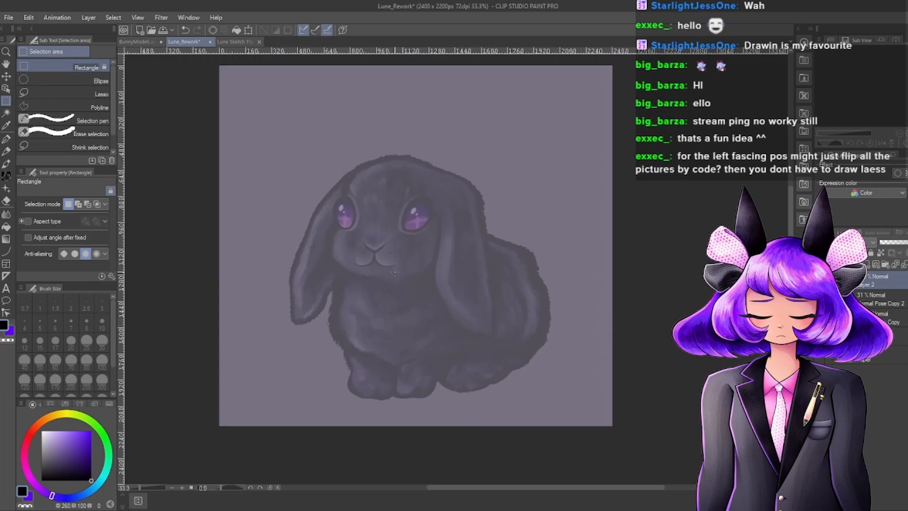
scroll(395, 271, "up", 1)
scroll(386, 352, "down", 1)
scroll(419, 348, "up", 1)
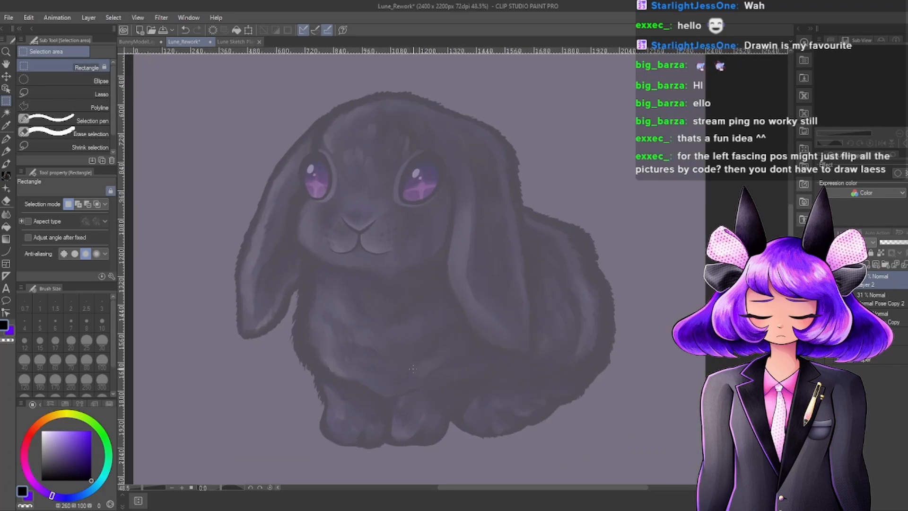
Choose the Textured pen and set its brush size to 28.7.
left_click(6, 164)
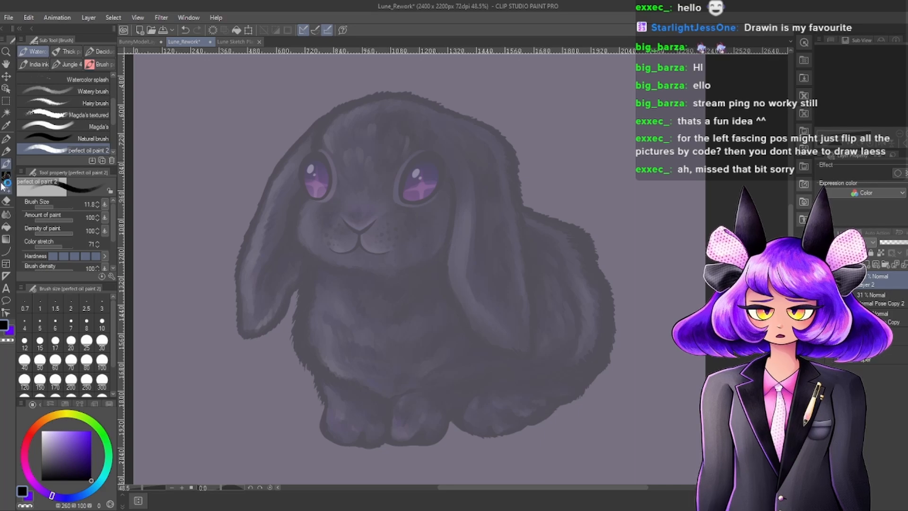
left_click(6, 140)
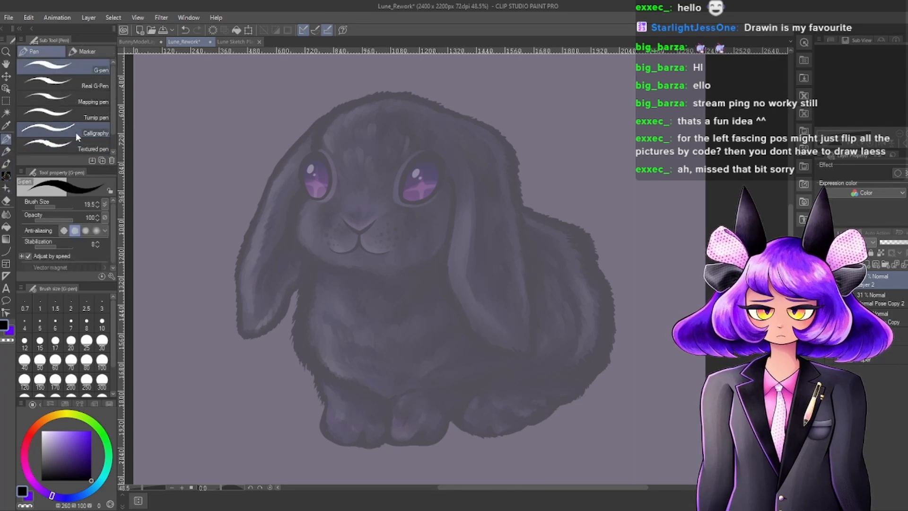
left_click(107, 144)
left_click_drag(115, 136, 115, 155)
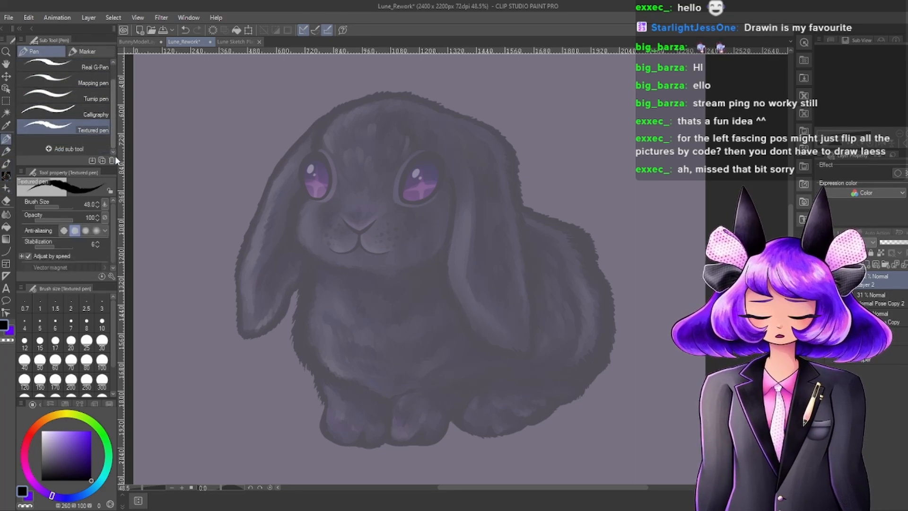
left_click(55, 205)
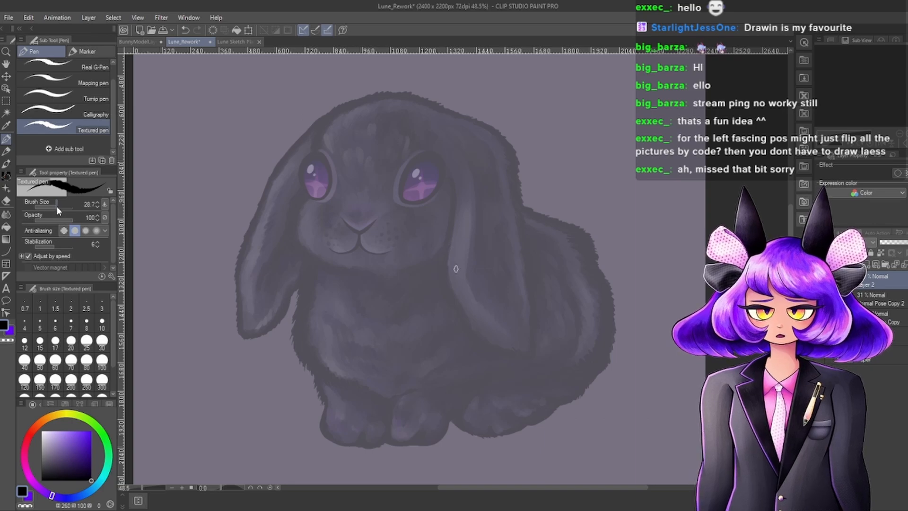
left_click_drag(55, 205, 72, 204)
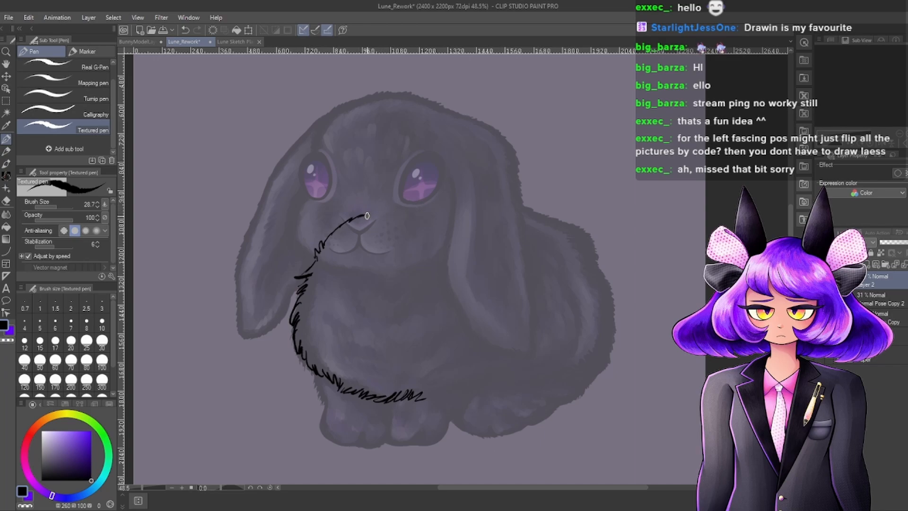
Draw the bunny's rounded body outline in short furry black strokes over the faded reference, from chest over the back to the belly.
left_click_drag(418, 204, 513, 200)
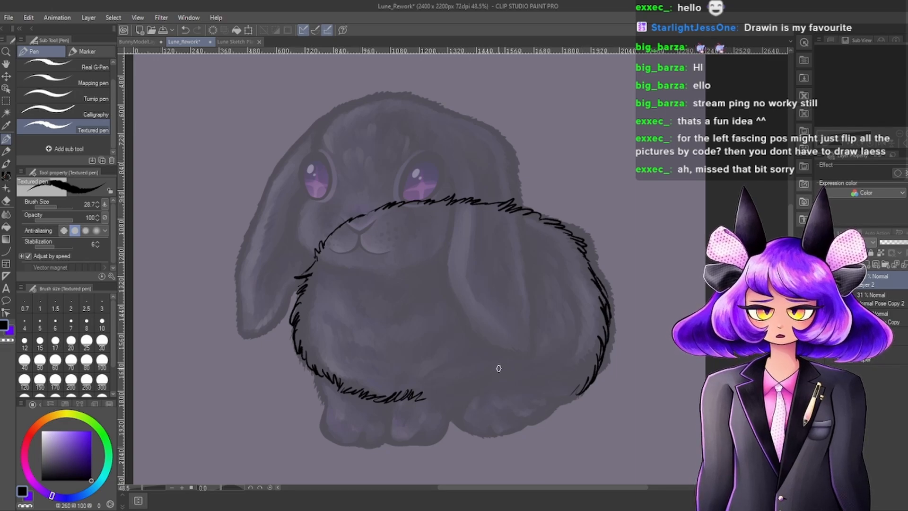
mouse_move(422, 400)
left_mouse_down()
mouse_move(468, 395)
mouse_move(457, 409)
mouse_move(487, 414)
mouse_move(464, 409)
mouse_move(490, 410)
mouse_move(521, 382)
mouse_move(517, 403)
mouse_move(557, 402)
mouse_move(584, 392)
mouse_move(602, 364)
left_mouse_up()
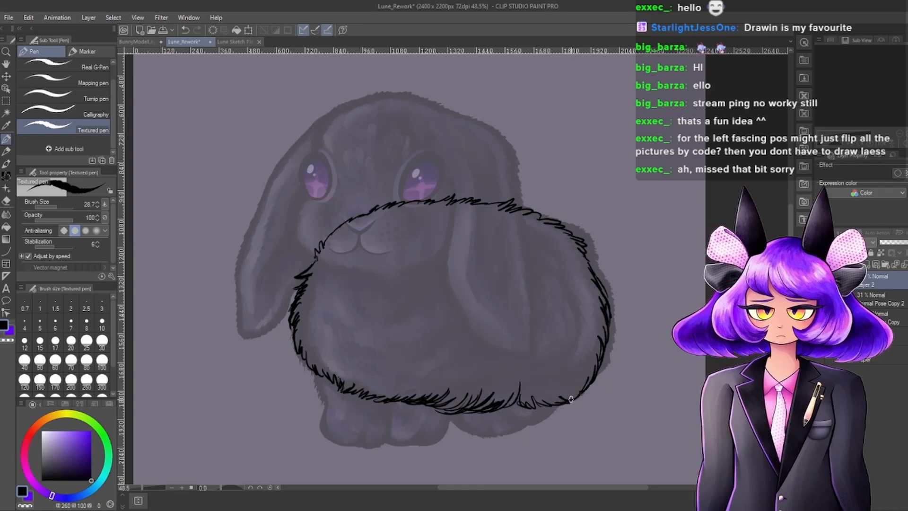
Add a new layer between the furry body outline and the faded bunny reference.
left_click(881, 299)
left_click(867, 265)
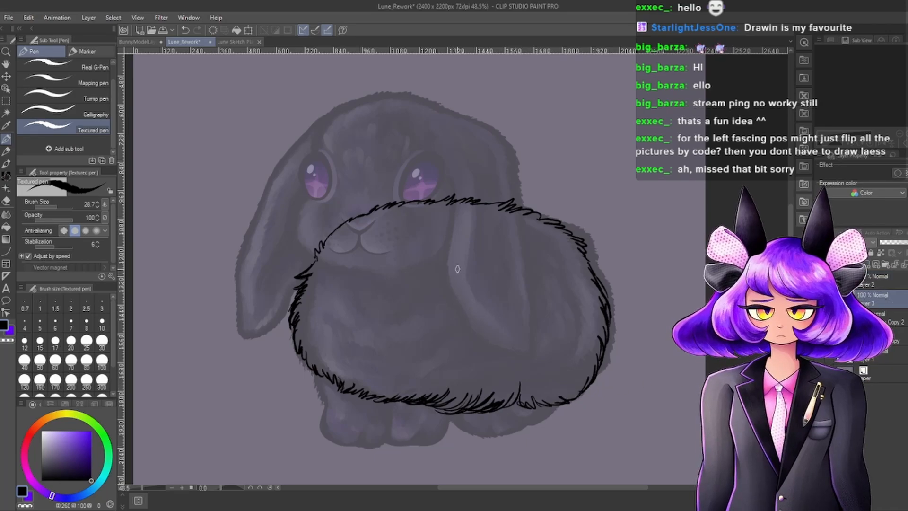
scroll(453, 265, "down", 2)
scroll(507, 264, "up", 2)
left_click(883, 318)
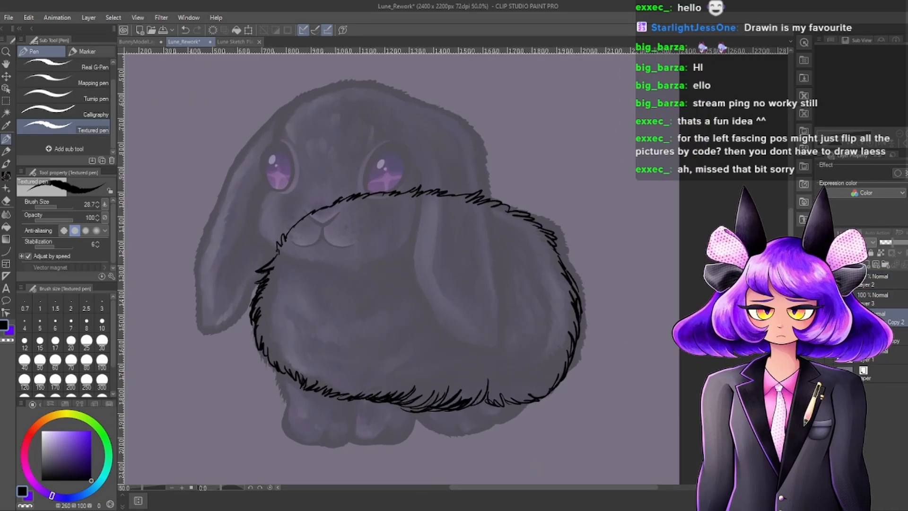
Switch to the BunnyModelLayer document with the original painted bunny.
left_click(134, 42)
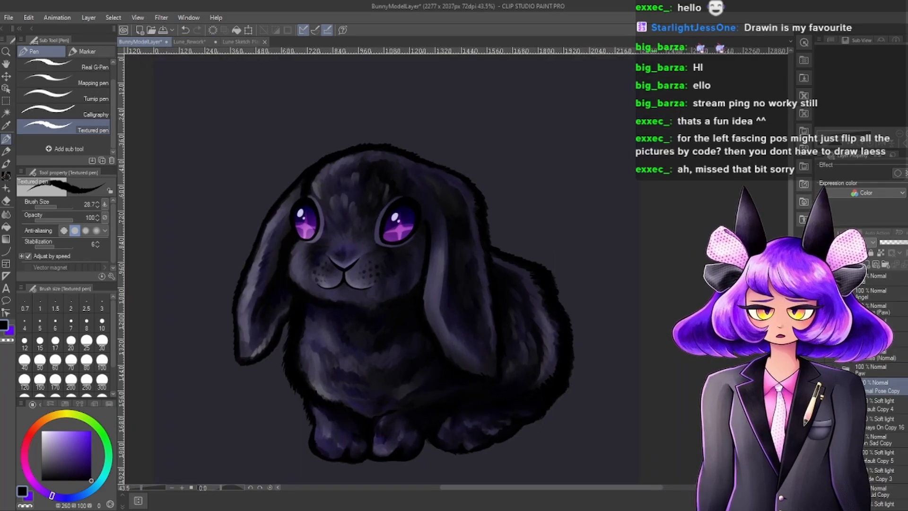
left_click(824, 386)
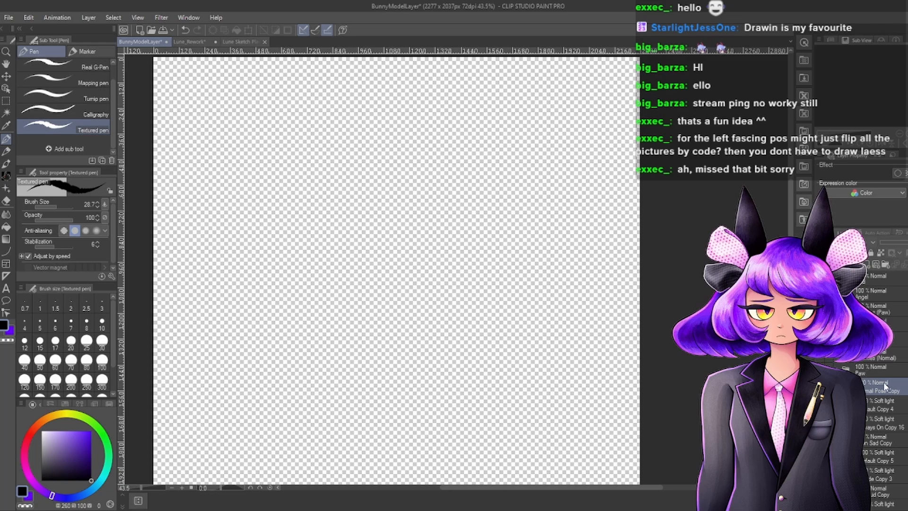
left_click(880, 232)
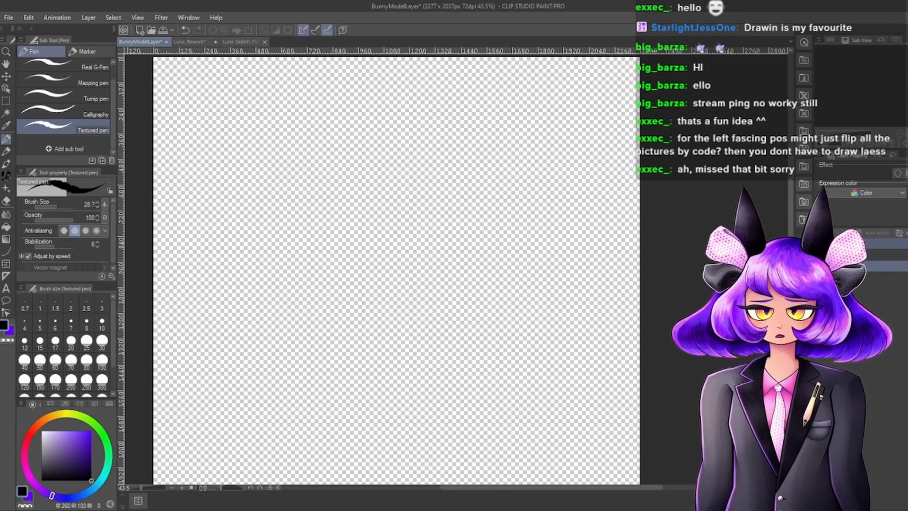
left_click(873, 245)
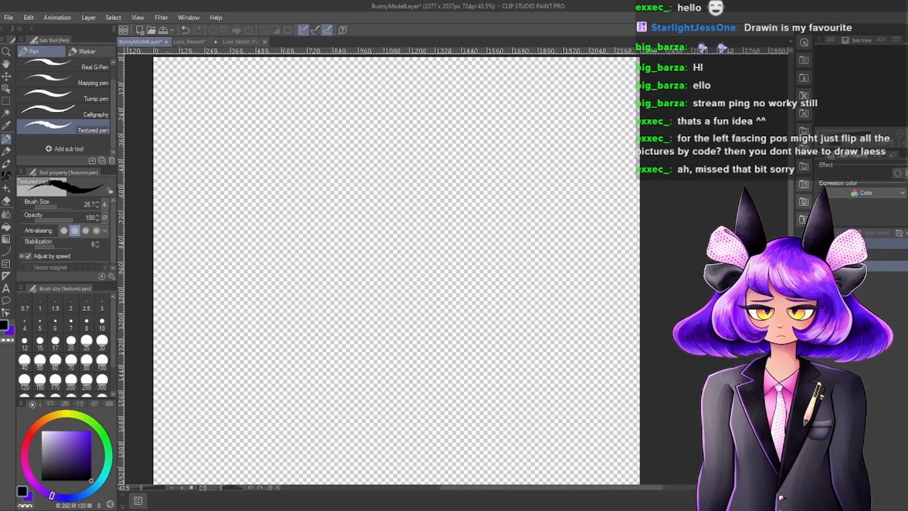
key("ctrl+z")
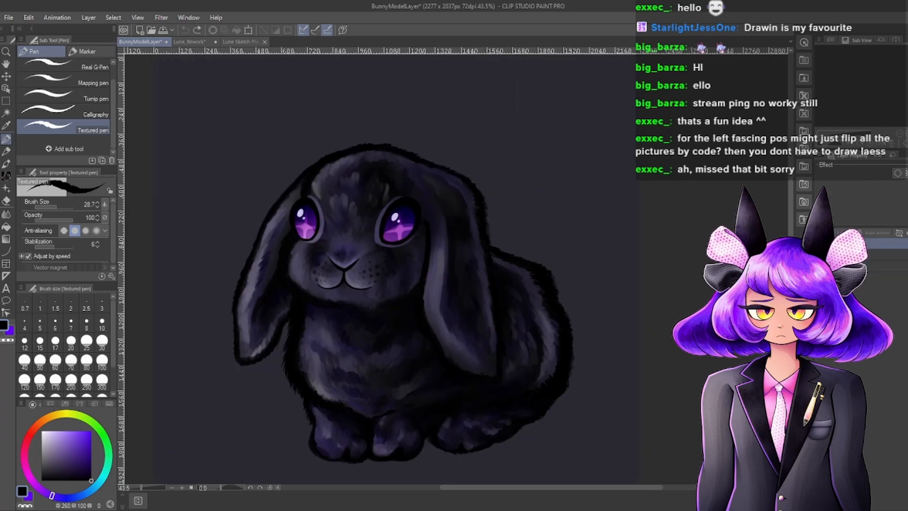
Find the layers of the original bunny pose and hide its Outline layer.
left_click(841, 309)
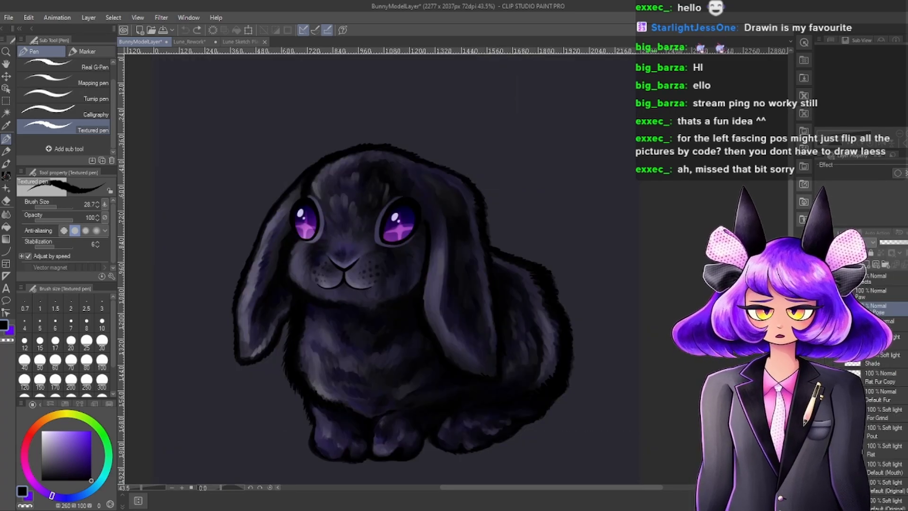
scroll(871, 408, "down", 10)
left_click(842, 419)
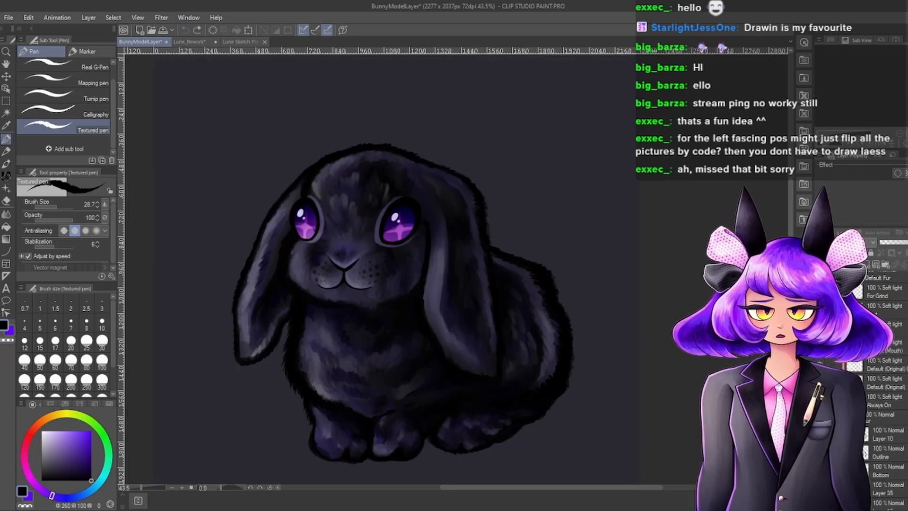
left_click(821, 365)
left_click(821, 382)
scroll(614, 284, "down", 1)
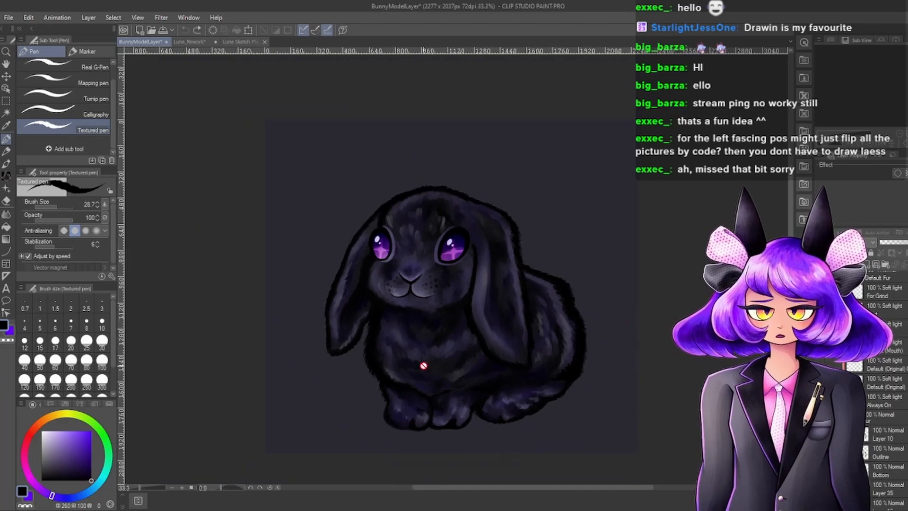
scroll(406, 327, "up", 1)
scroll(881, 379, "down", 3)
left_click(821, 358)
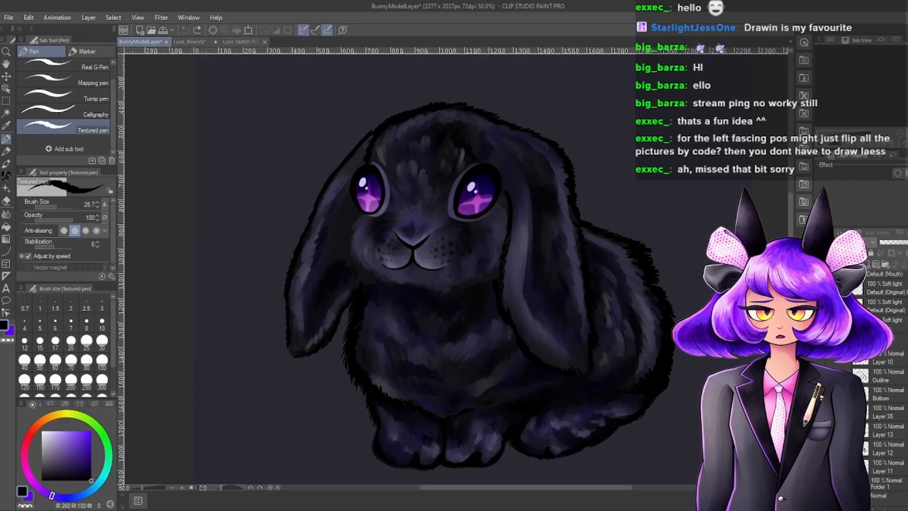
left_click(880, 376)
left_click(821, 376)
left_click(821, 393)
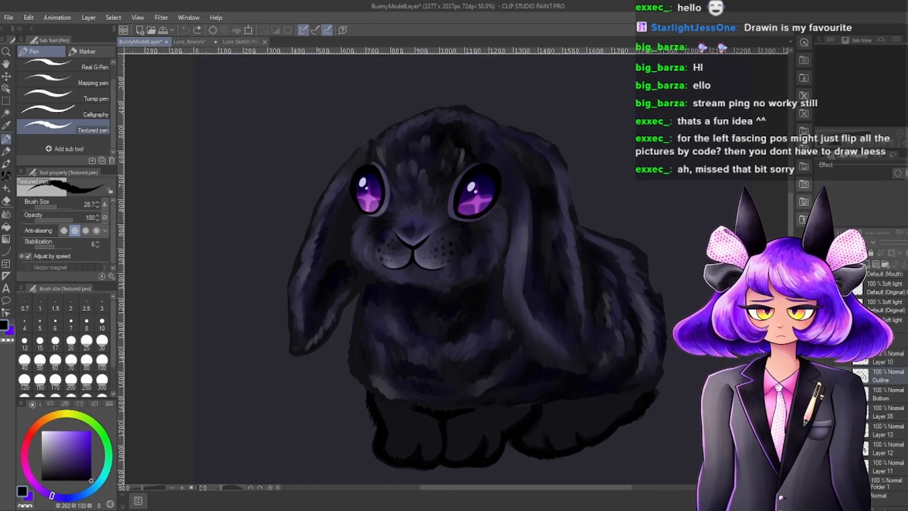
Hide the fur shading layers over the original bunny's body and sample its flat dark base colour as the drawing colour.
scroll(572, 436, "up", 1)
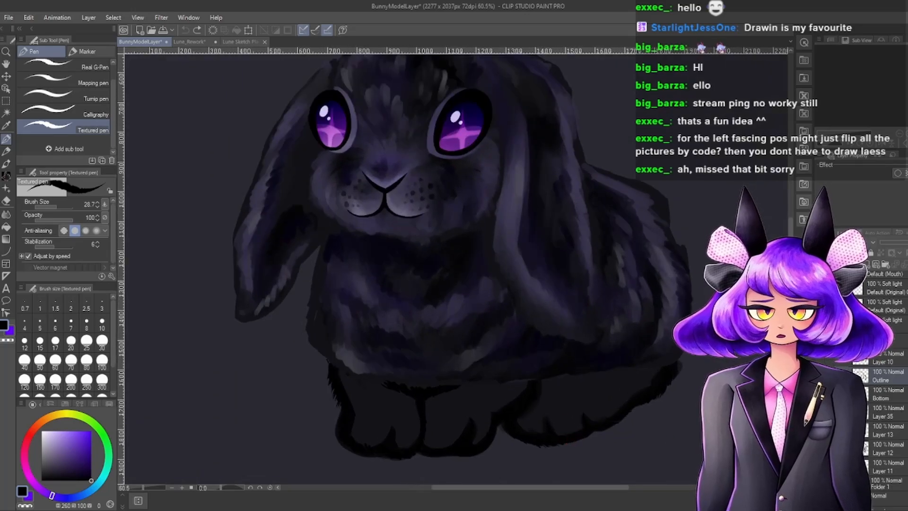
left_click(820, 412)
left_click(821, 430)
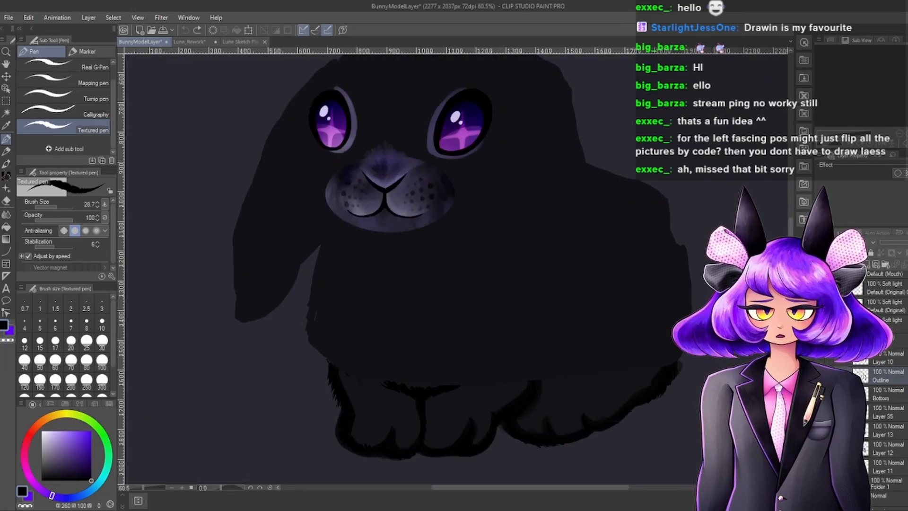
left_click(888, 466)
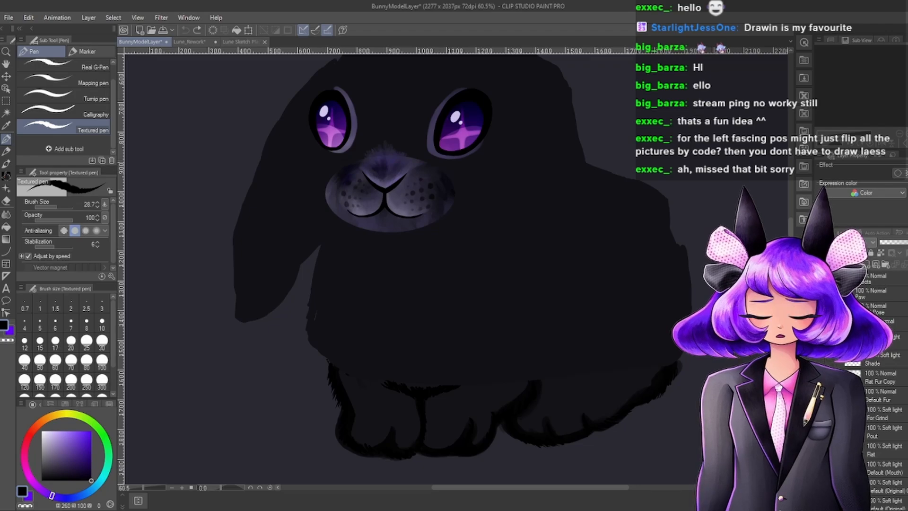
left_click(398, 318, "alt")
scroll(489, 341, "up", 3)
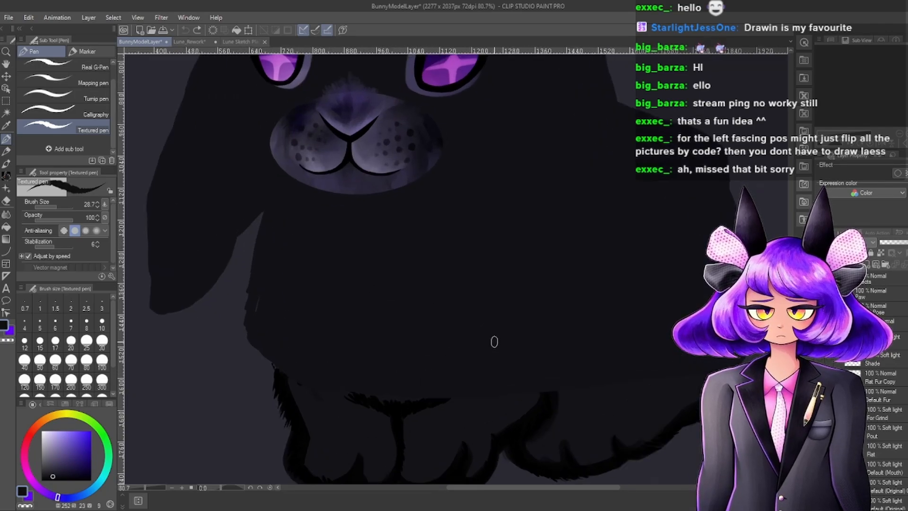
scroll(553, 408, "down", 3)
scroll(520, 353, "down", 2)
scroll(519, 331, "up", 3)
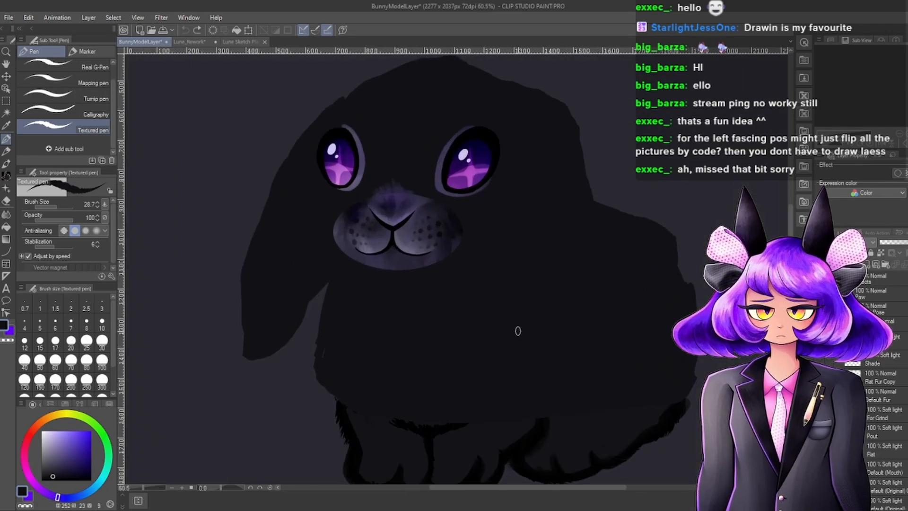
scroll(563, 377, "down", 2)
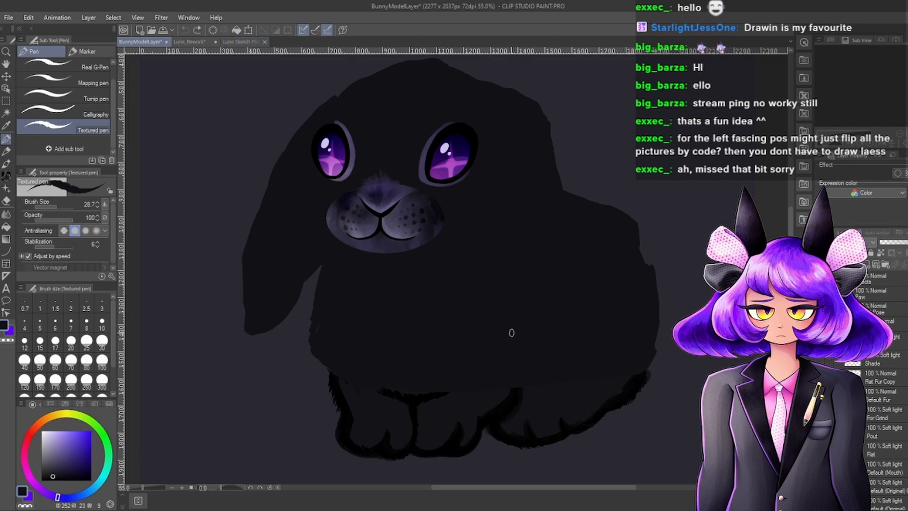
scroll(511, 333, "down", 1)
Review the sketches in the Lune Sketch Plans document and return to the Lune_Rework canvas.
left_click(238, 43)
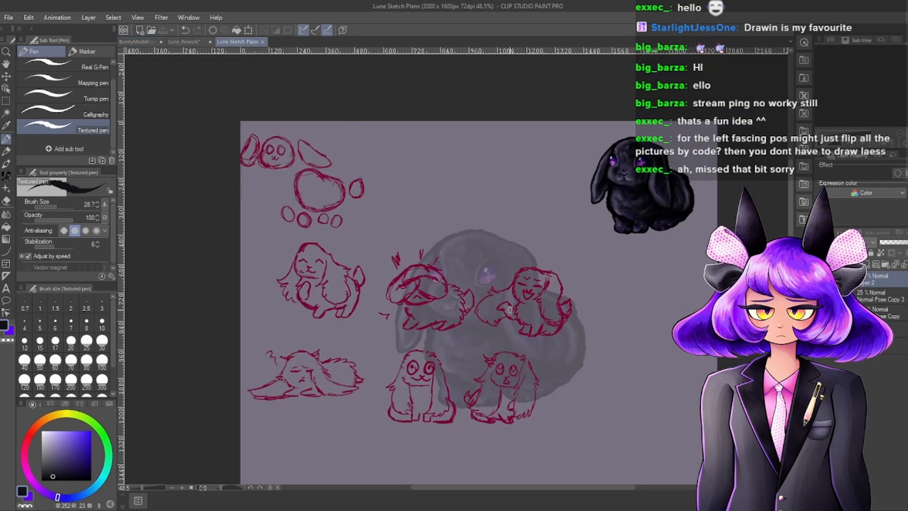
left_click(200, 42)
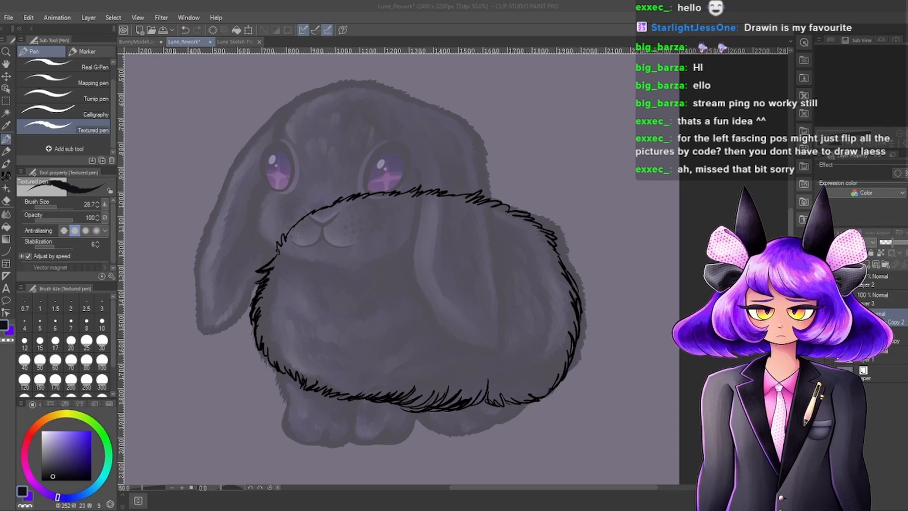
scroll(362, 271, "up", 1)
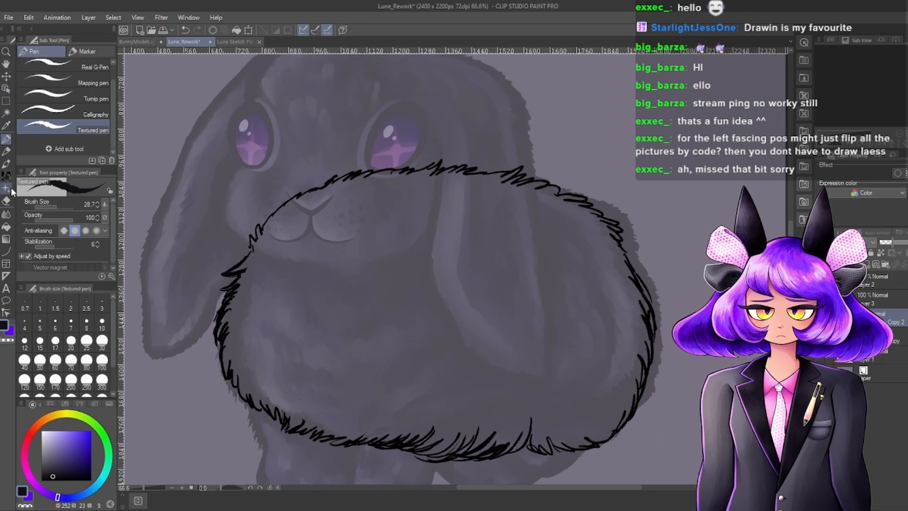
Select the area enclosed by the furry body outline using Auto select, referring only to the outline layer.
left_click(7, 226)
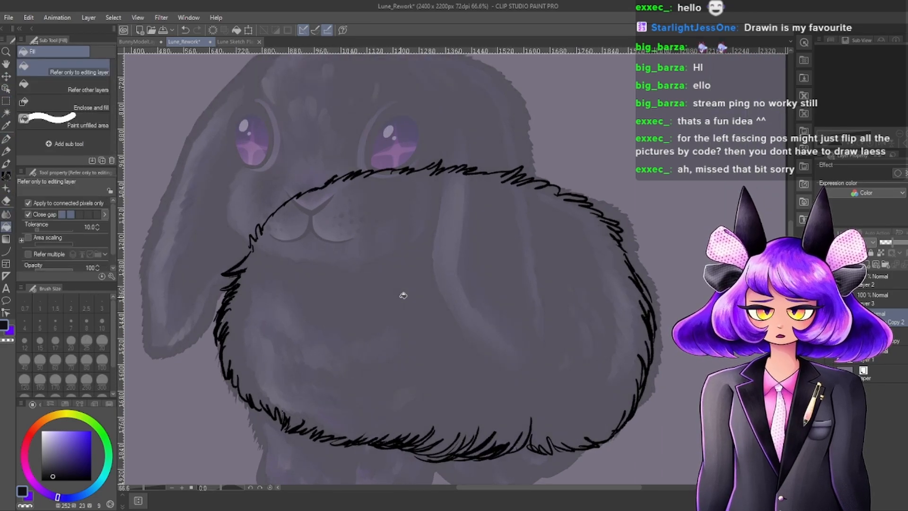
scroll(385, 245, "down", 2)
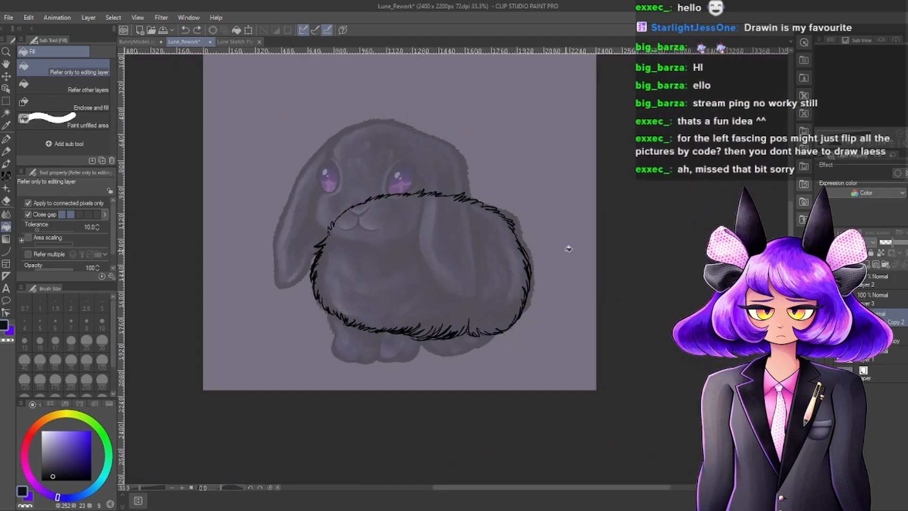
left_click(883, 297)
scroll(458, 199, "up", 1)
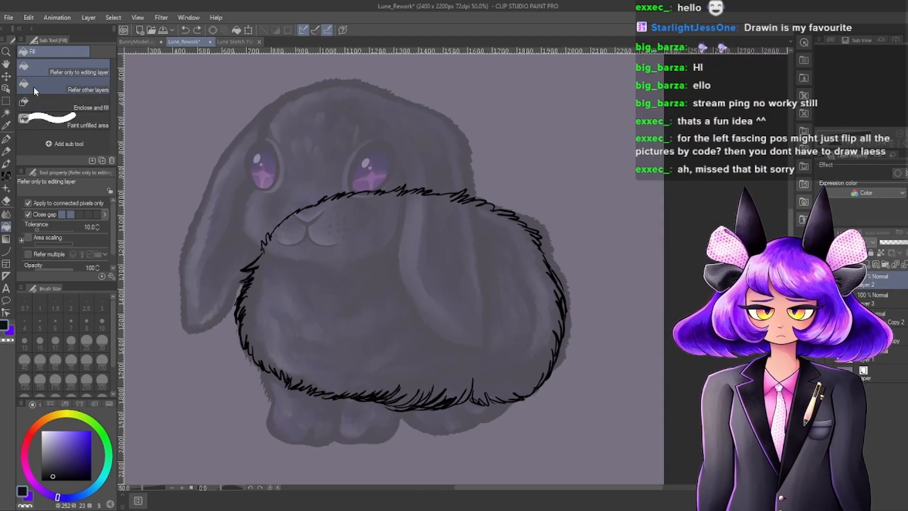
left_click(6, 101)
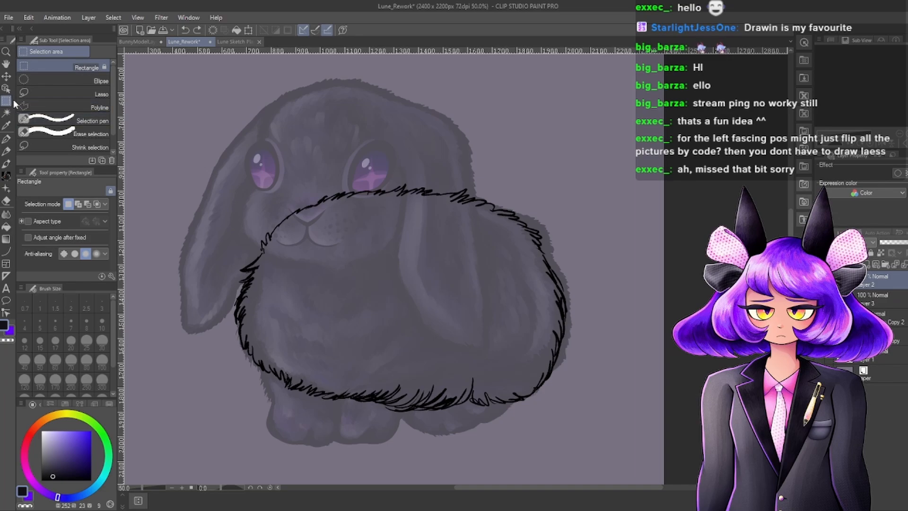
left_click(6, 114)
left_click(334, 272)
scroll(633, 284, "down", 1)
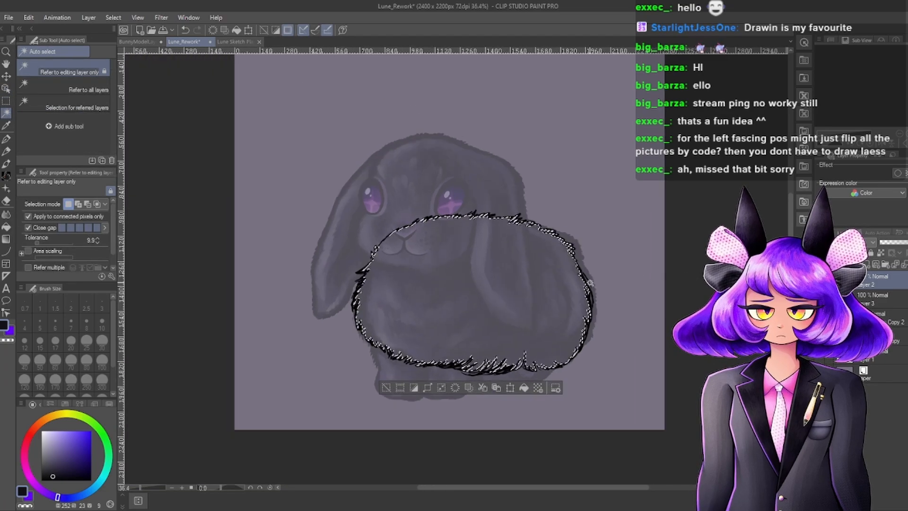
scroll(600, 297, "up", 1)
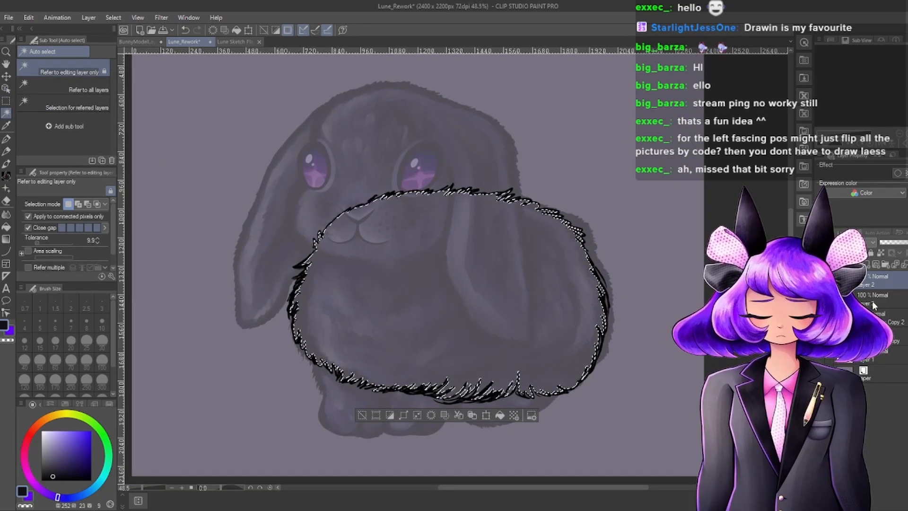
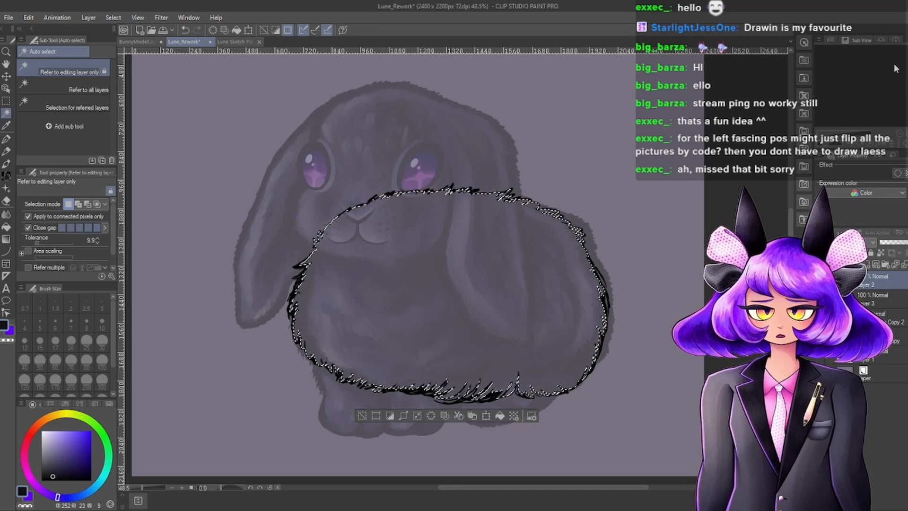
key("m")
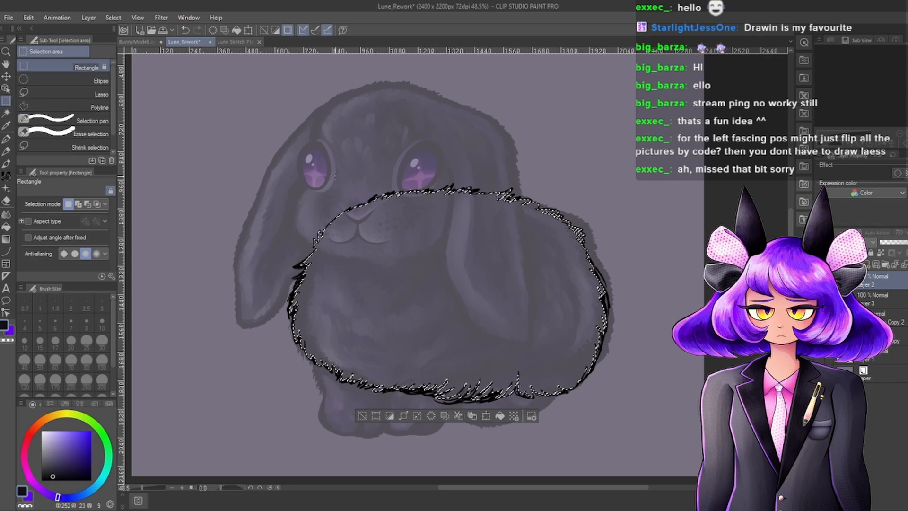
key("ctrl+d")
scroll(401, 291, "up", 2)
scroll(507, 333, "down", 2)
scroll(522, 335, "up", 2)
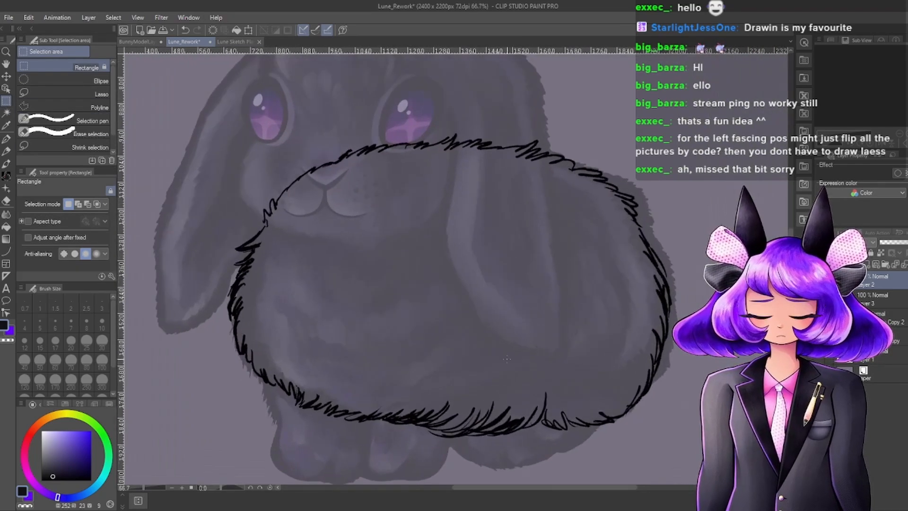
scroll(517, 324, "down", 2)
scroll(514, 318, "up", 2)
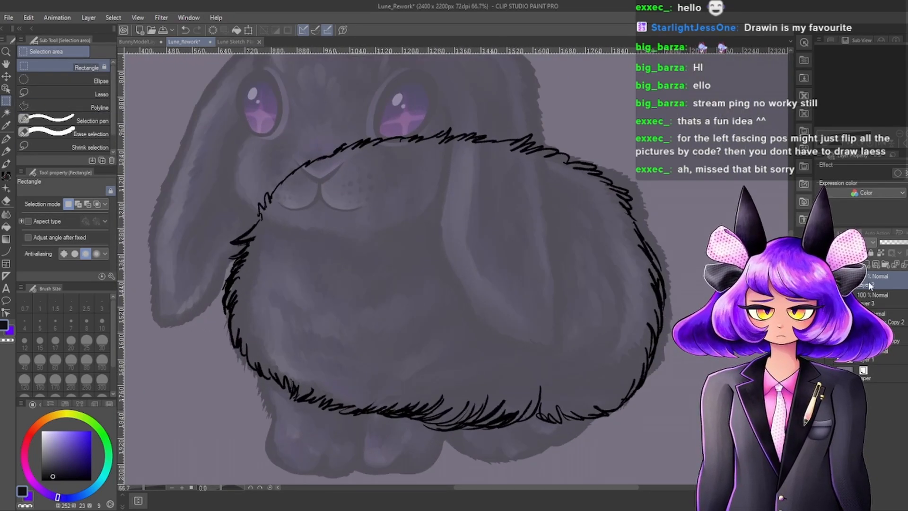
key("ctrl+z")
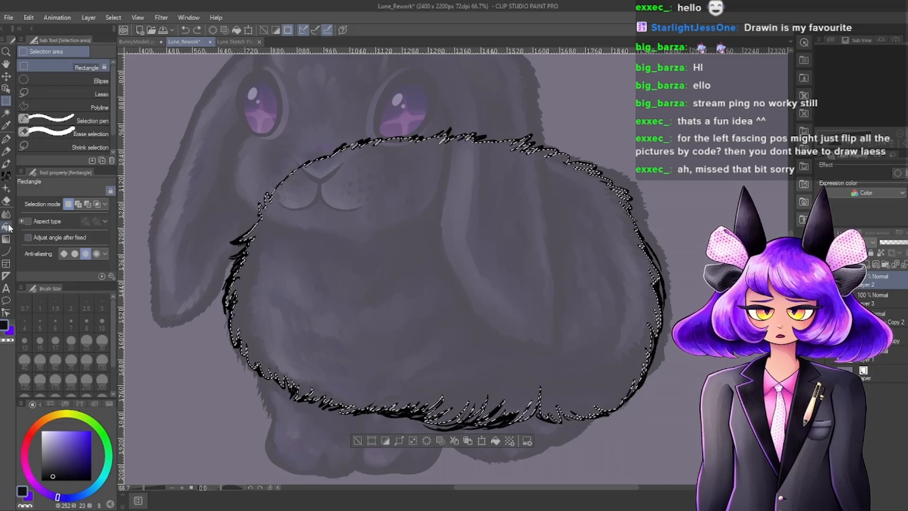
Fill the selected body area with the sampled dark colour on the layer beneath the outline, and clear the selection.
left_click(6, 227)
left_click(890, 303)
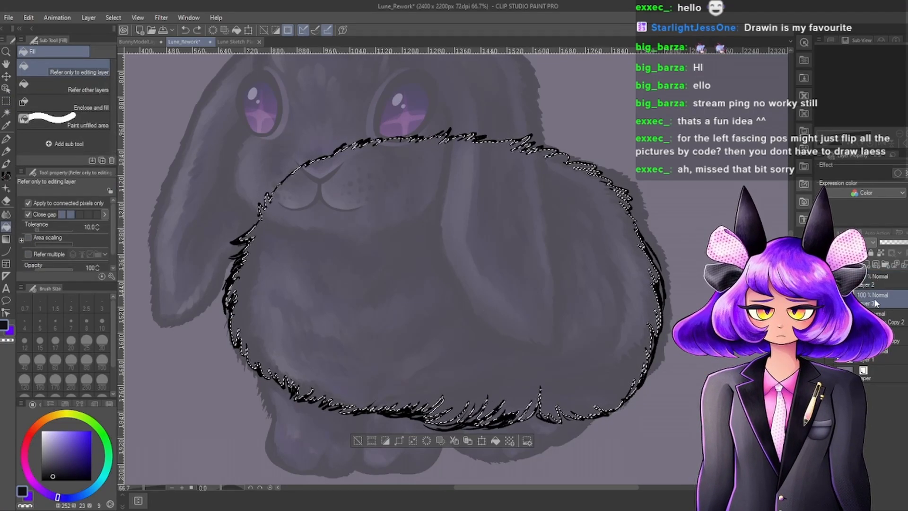
left_click(531, 290)
scroll(531, 290, "down", 2)
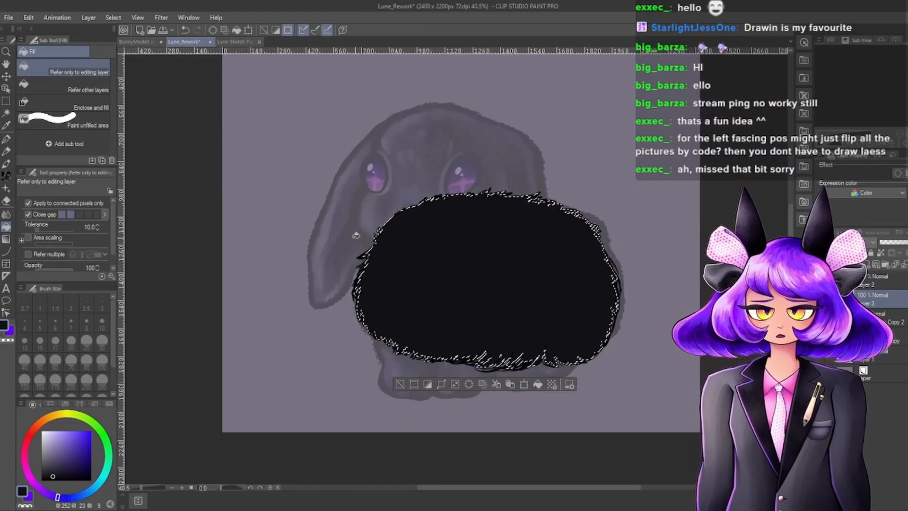
left_click(7, 100)
key("ctrl+d")
scroll(468, 359, "up", 2)
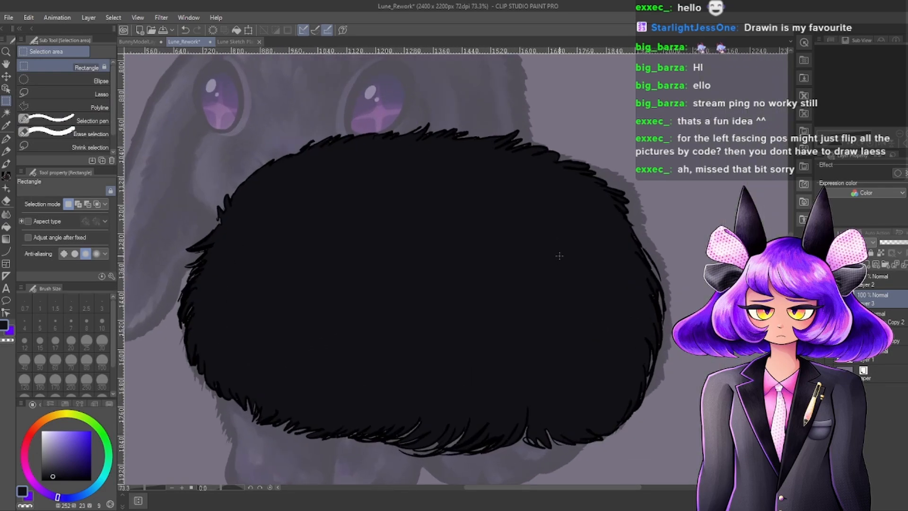
Refill the body shape with a slightly lighter dark blue-grey using the Fill tool.
scroll(467, 359, "up", 1)
left_click(6, 139)
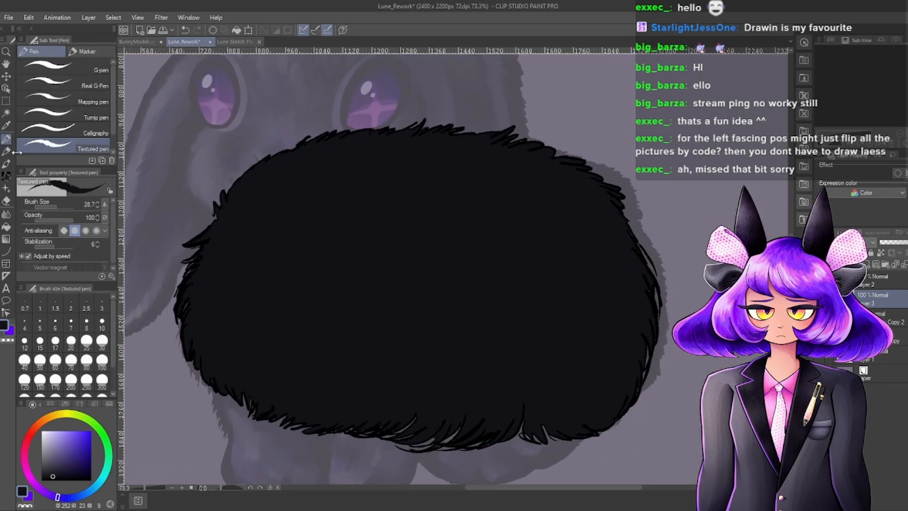
left_click(52, 472)
left_click(7, 226)
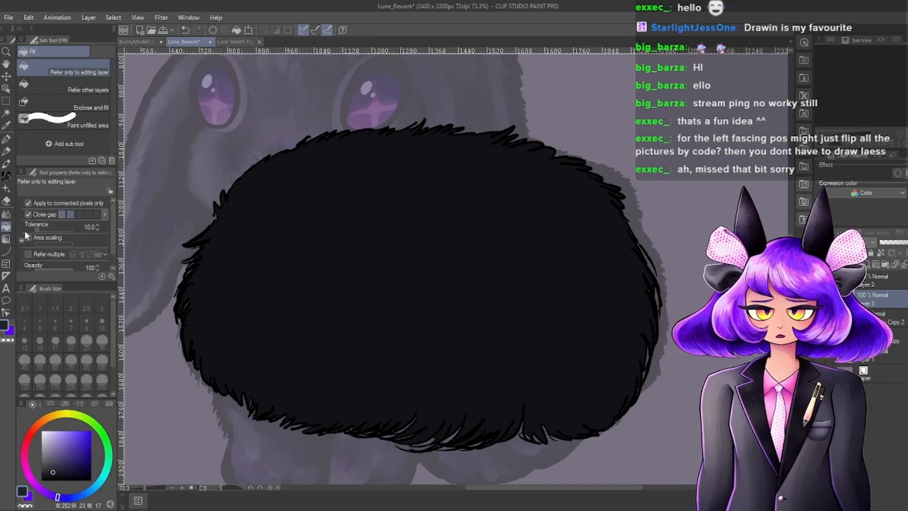
left_click(230, 290)
scroll(437, 255, "down", 3)
scroll(442, 258, "up", 2)
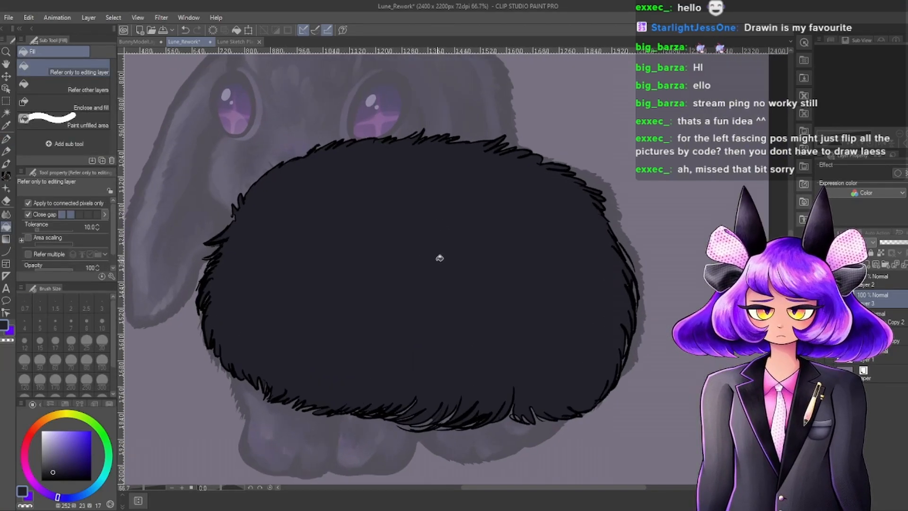
scroll(443, 258, "down", 4)
scroll(444, 258, "up", 3)
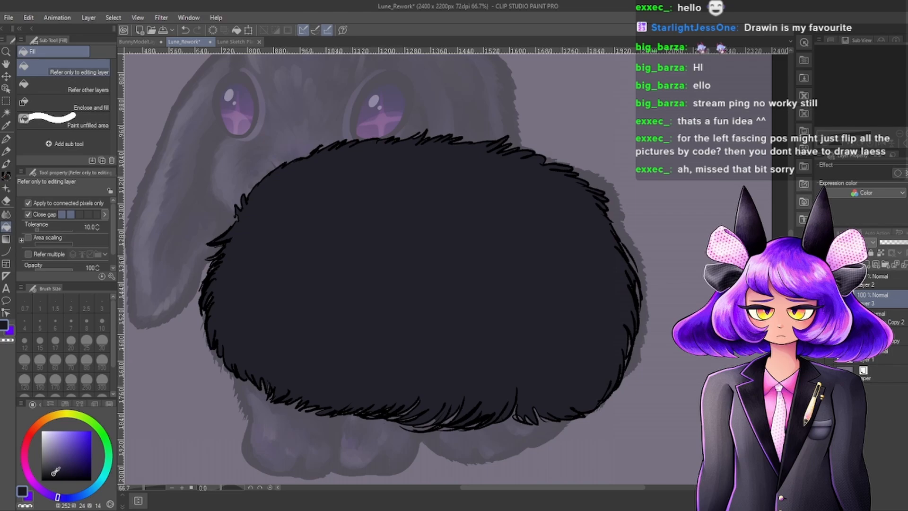
scroll(379, 255, "down", 5)
scroll(379, 256, "up", 6)
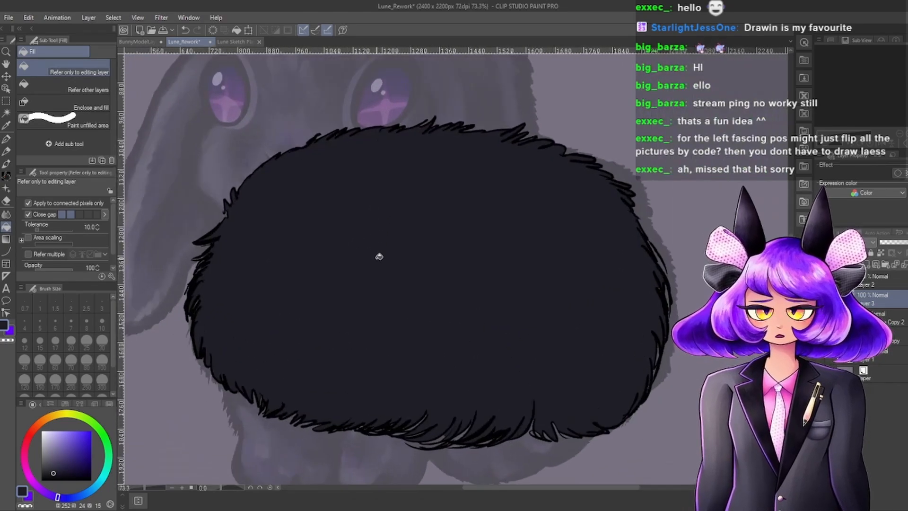
Use the G-pen at size 19.5 to touch up unfilled gaps among the fur strokes at the body's lower-left edge.
left_click(5, 139)
scroll(436, 328, "up", 1)
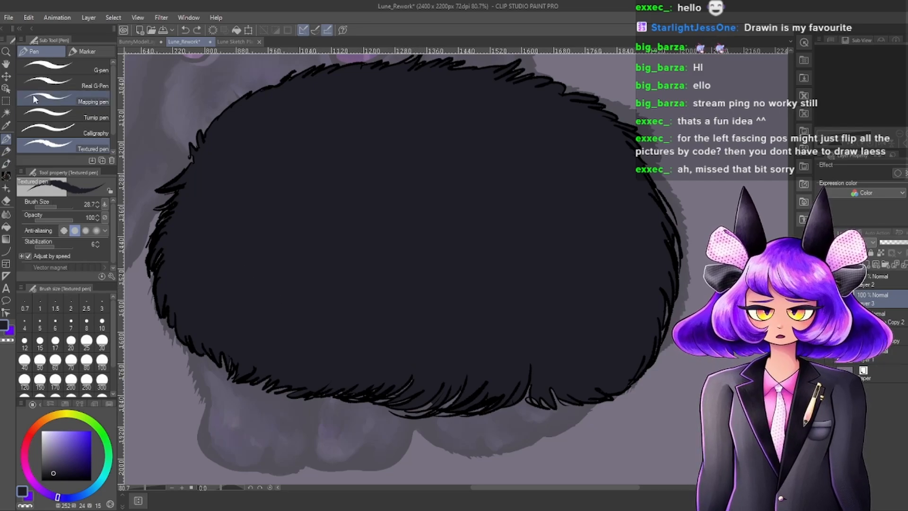
left_click(62, 67)
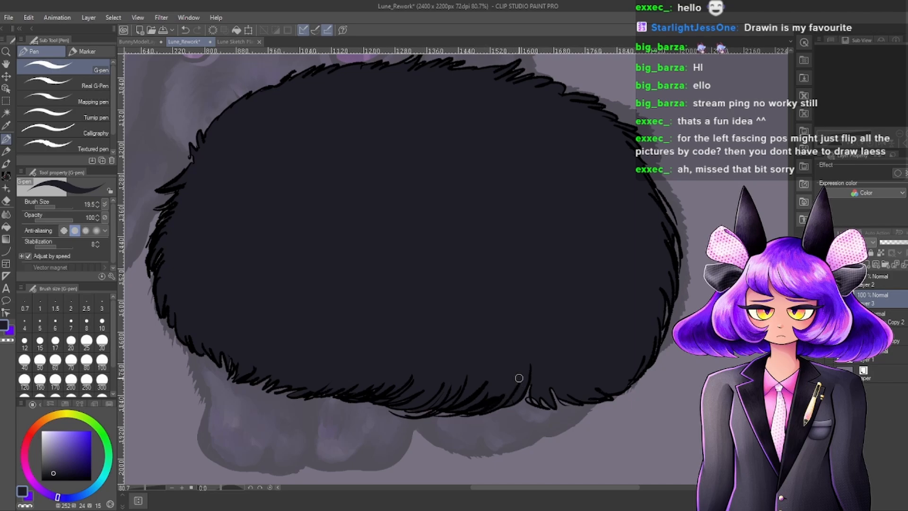
scroll(517, 378, "down", 7)
scroll(452, 376, "up", 5)
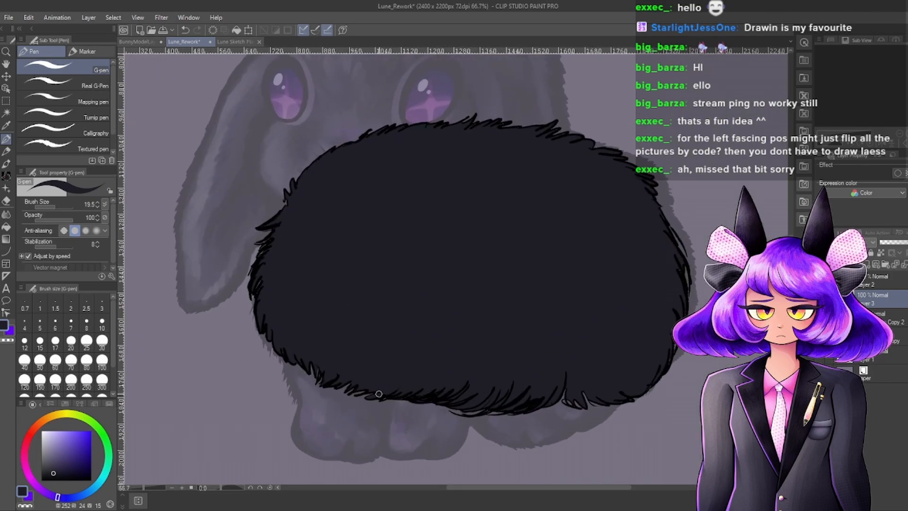
scroll(419, 382, "up", 3)
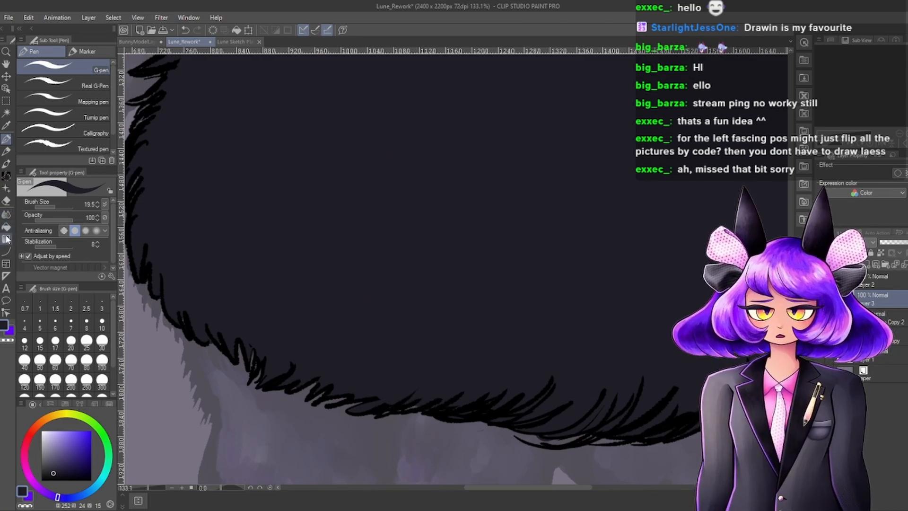
left_click(6, 200)
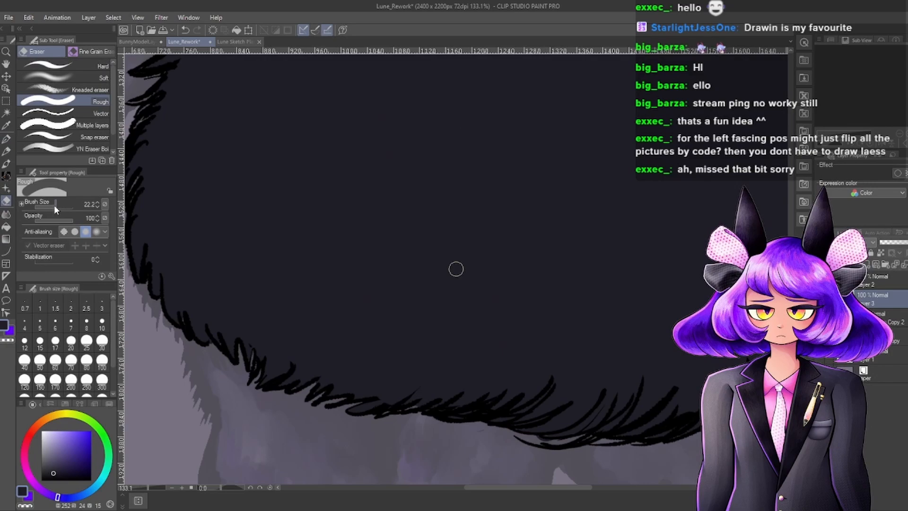
left_click(6, 138)
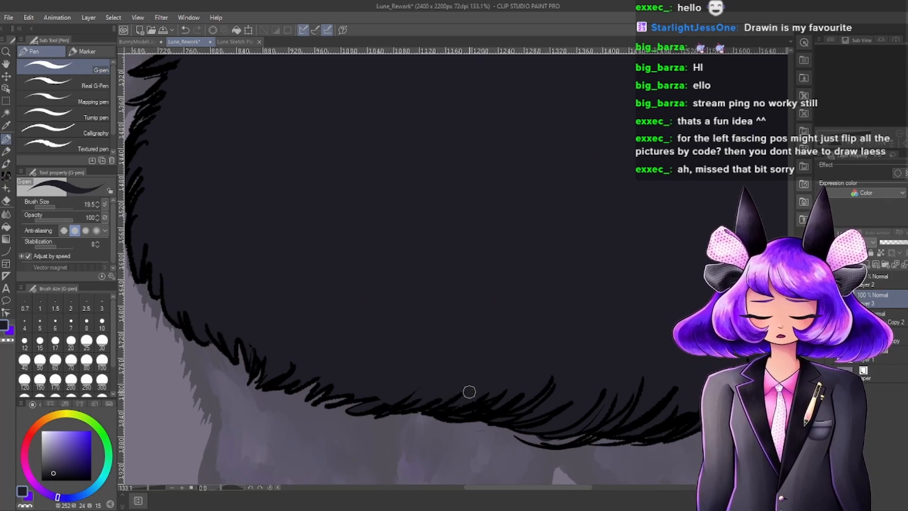
Reselect the body's fill layer and paint in the unfilled gaps between the fur tufts along the bottom edge.
left_click(889, 322)
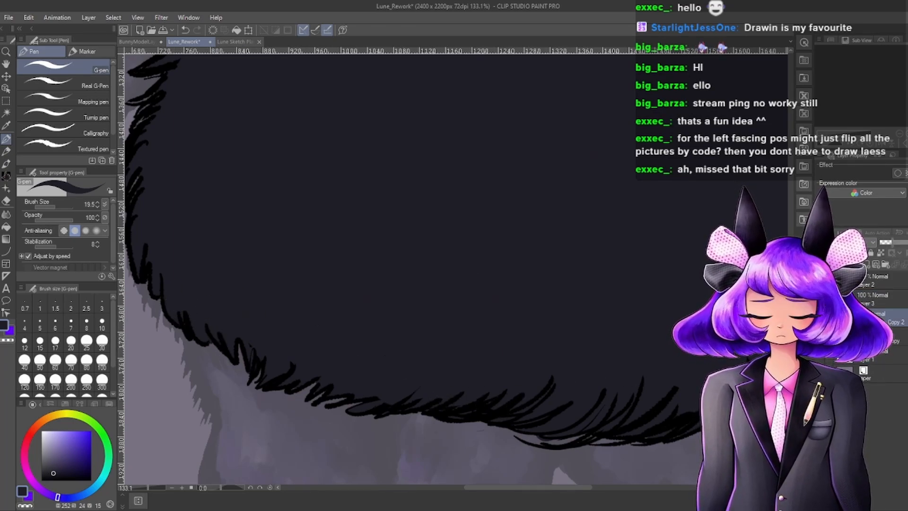
left_click(877, 282)
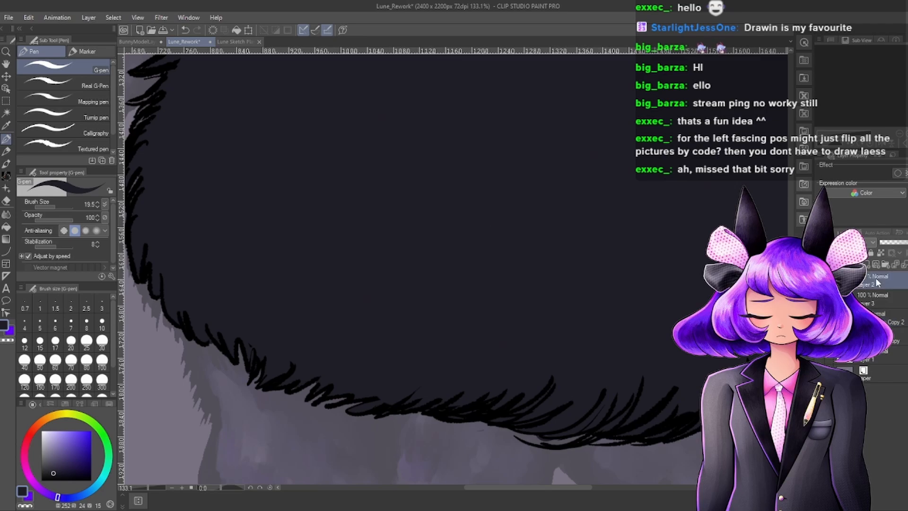
scroll(456, 376, "down", 8)
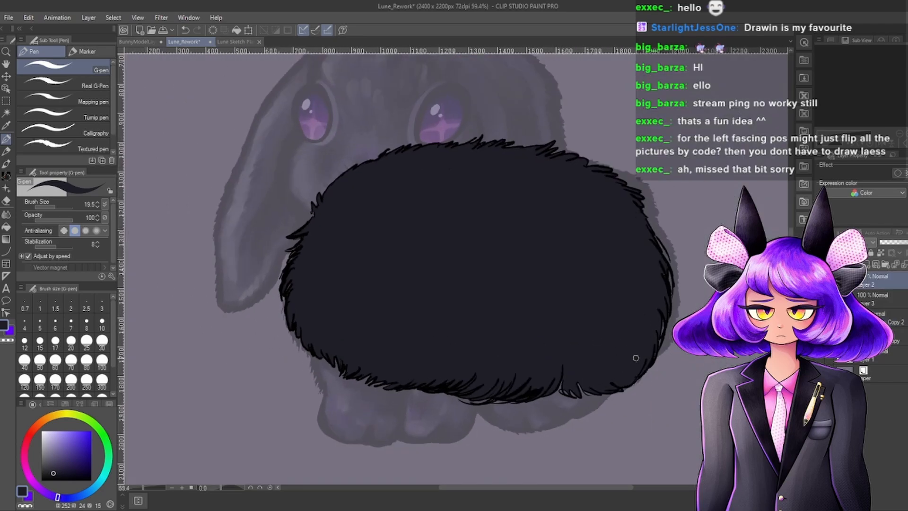
scroll(637, 359, "up", 6)
left_click(872, 301)
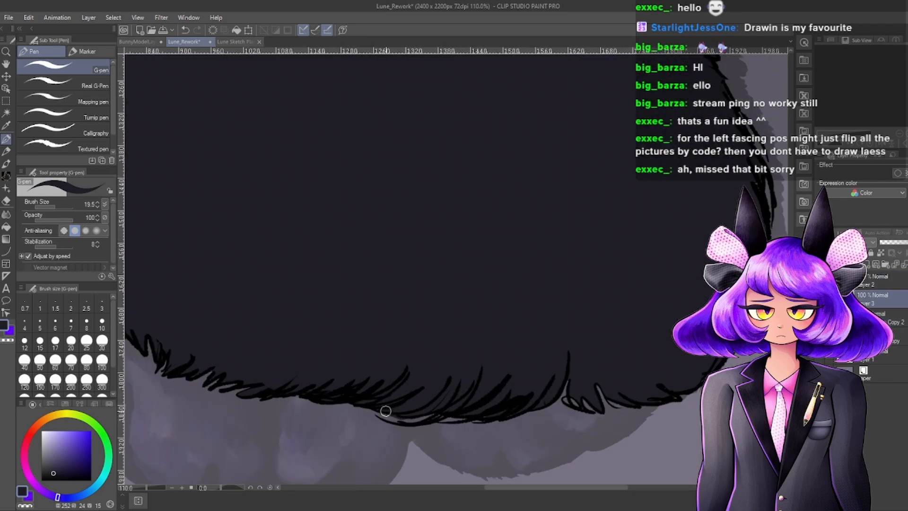
left_click_drag(377, 415, 421, 421)
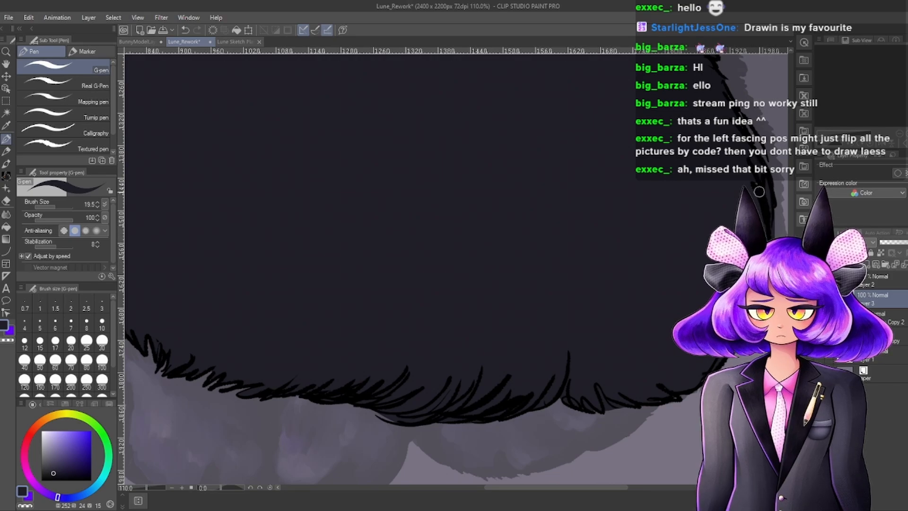
Check the fill along the body's right, top and left fur edges for unfilled gaps.
scroll(715, 190, "down", 8)
scroll(572, 240, "down", 3)
scroll(717, 154, "up", 12)
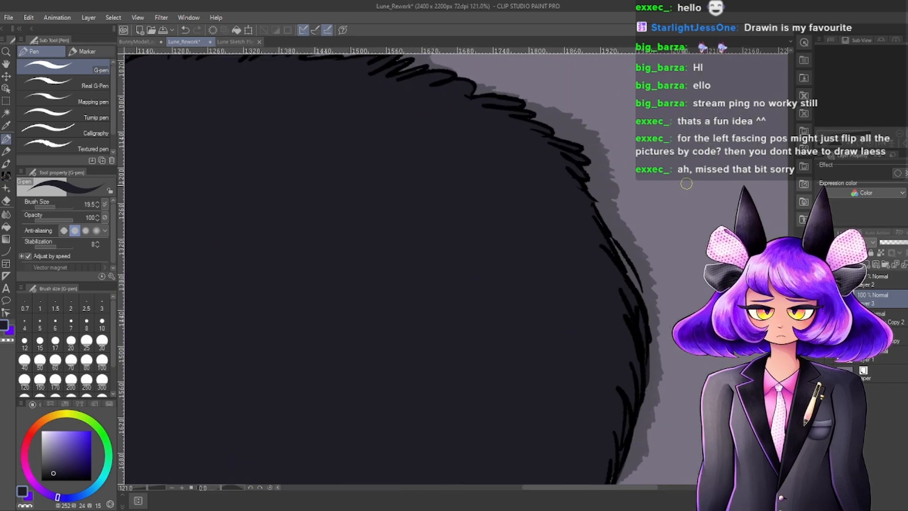
scroll(686, 183, "up", 3)
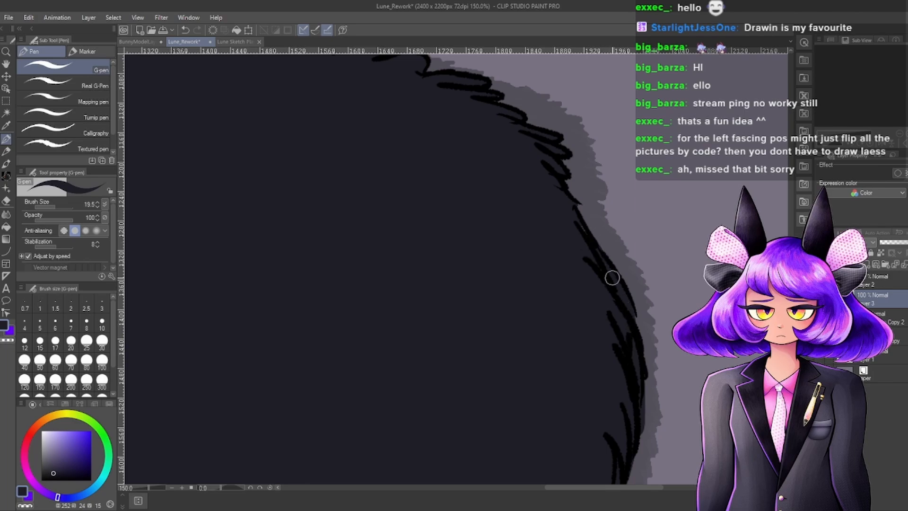
scroll(581, 225, "down", 6)
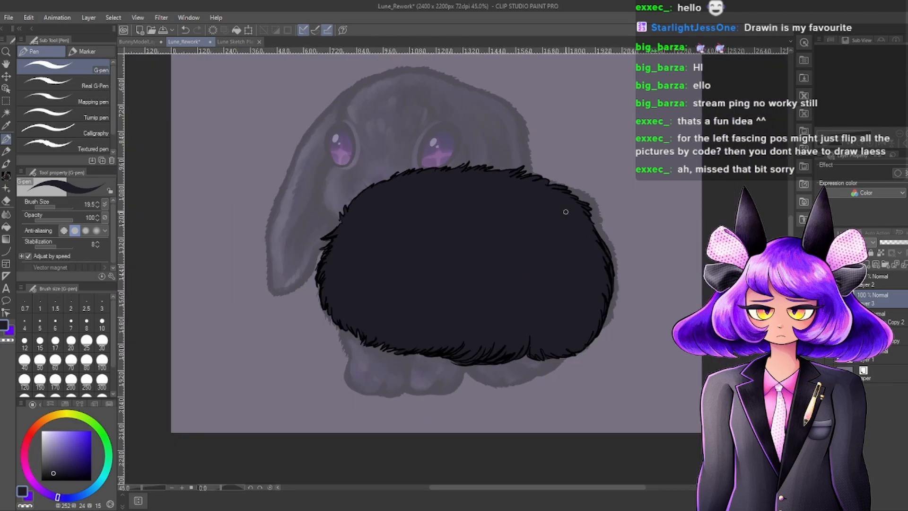
scroll(494, 157, "up", 5)
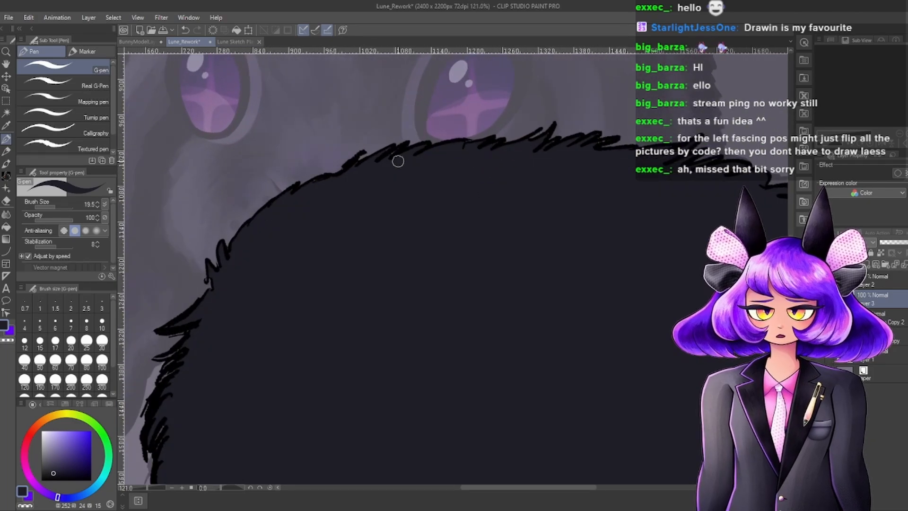
scroll(369, 174, "down", 3)
scroll(370, 174, "up", 3)
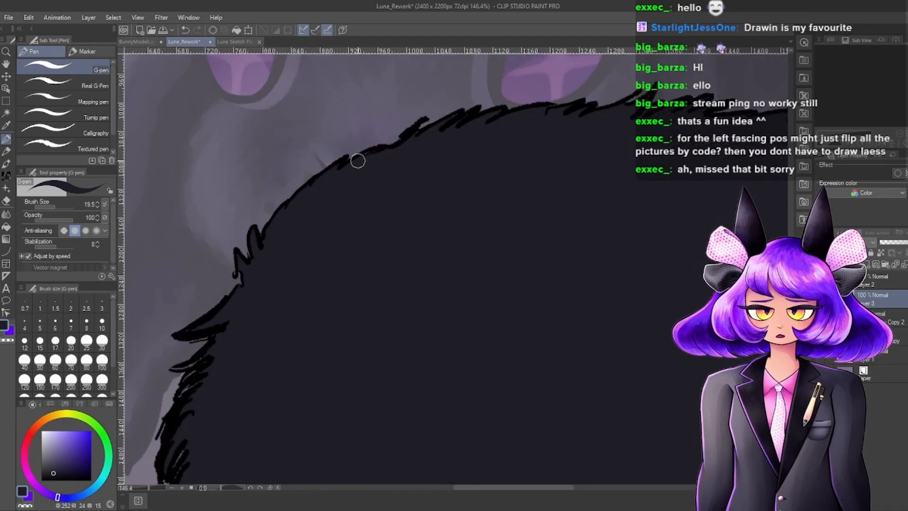
scroll(290, 202, "down", 4)
scroll(482, 126, "up", 5)
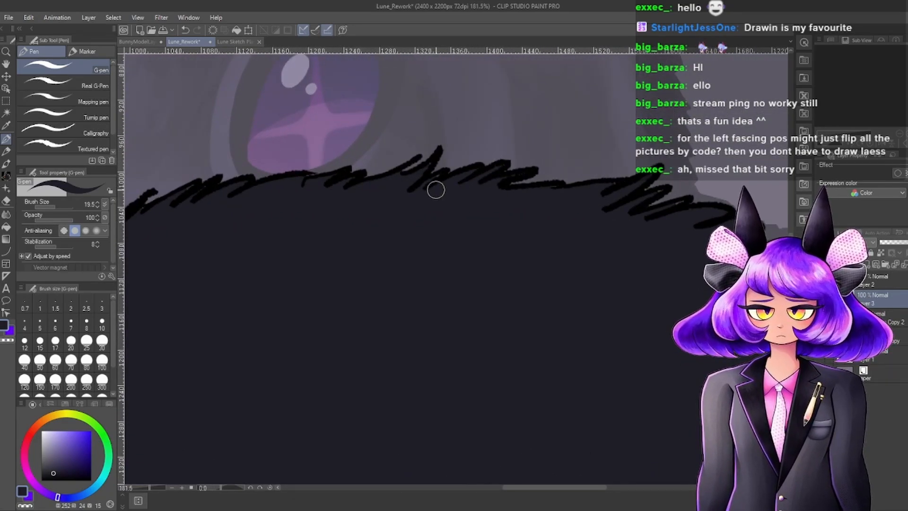
scroll(438, 178, "down", 3)
scroll(344, 196, "up", 2)
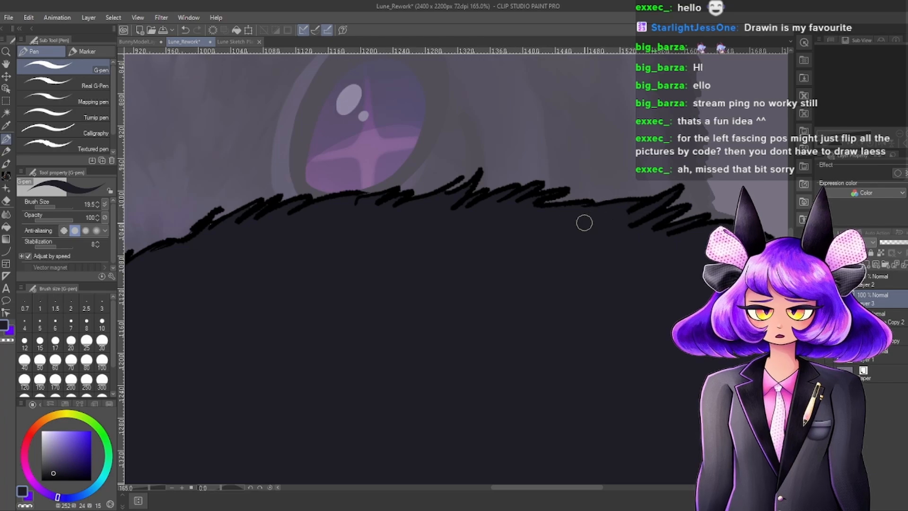
scroll(662, 198, "down", 2)
scroll(662, 199, "down", 3)
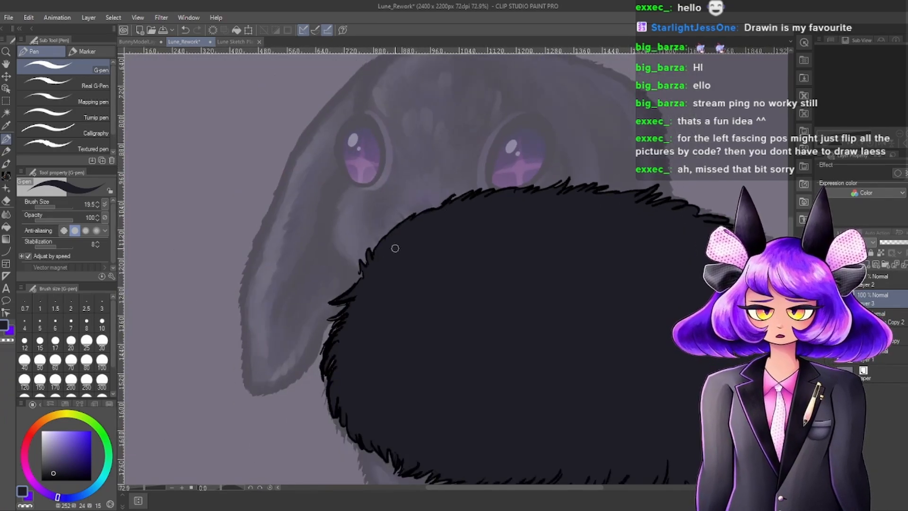
scroll(395, 247, "up", 5)
scroll(346, 336, "up", 2)
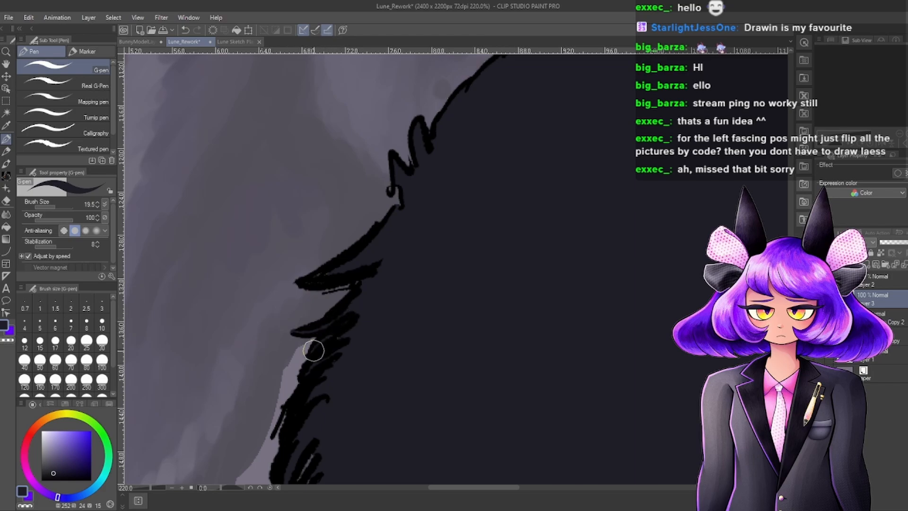
scroll(348, 314, "down", 4)
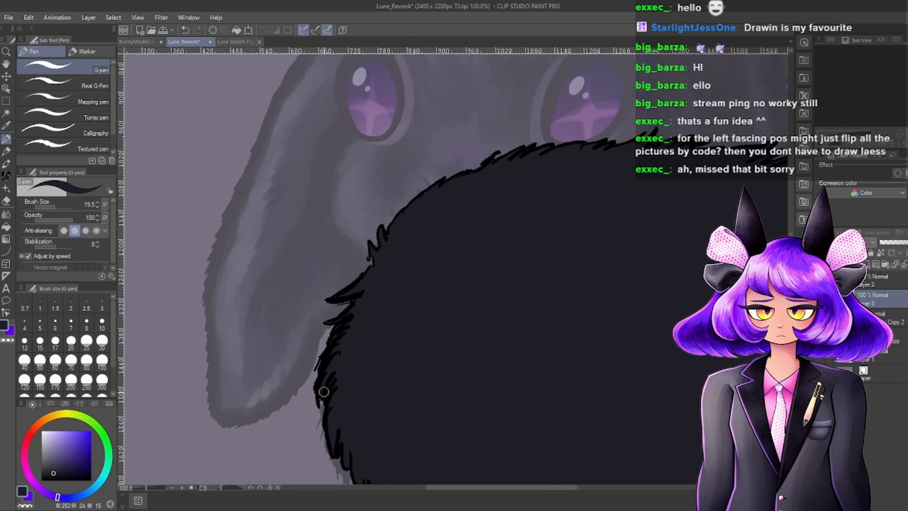
scroll(323, 391, "down", 5)
scroll(520, 326, "up", 3)
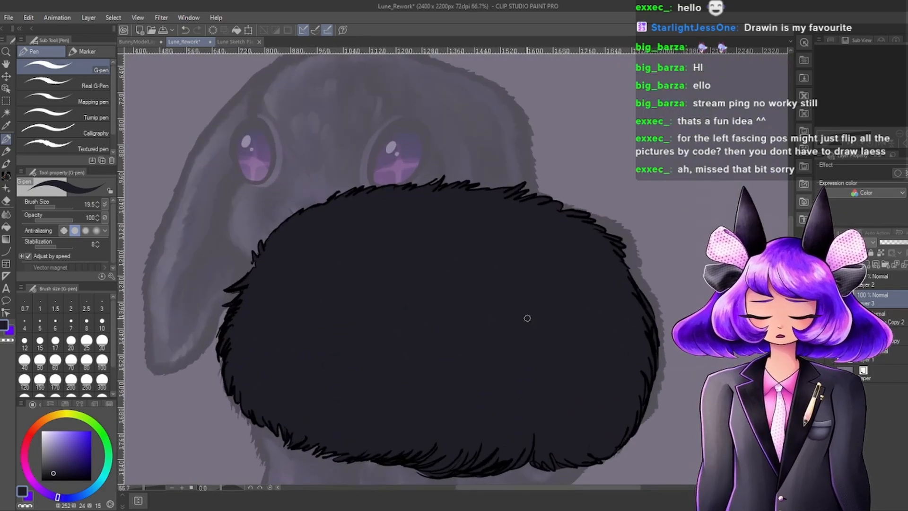
Add a new layer directly above the body's flat fill layer.
left_click(874, 317)
left_click(875, 299)
left_click(866, 265)
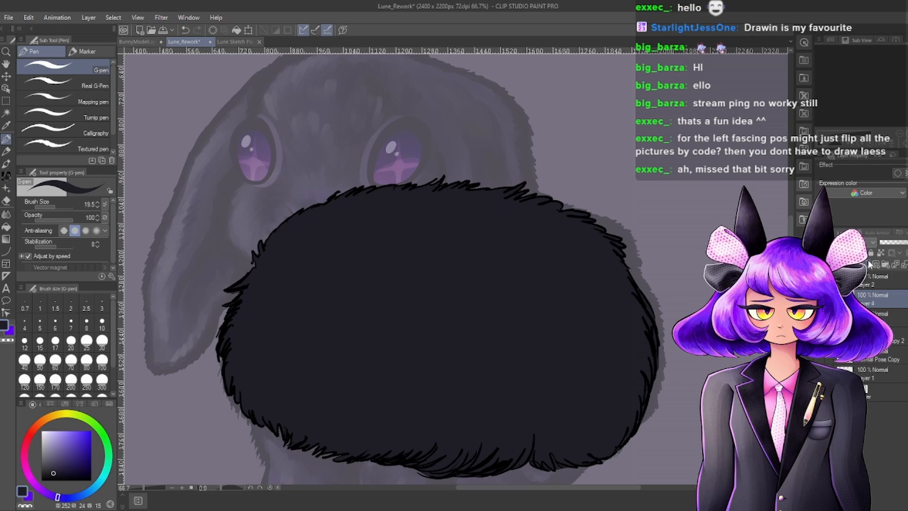
scroll(561, 238, "down", 3)
scroll(624, 265, "up", 2)
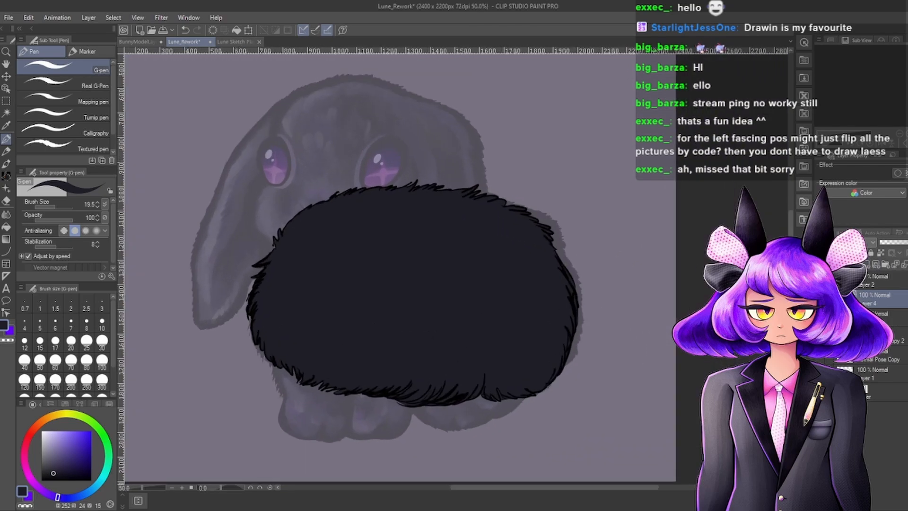
scroll(503, 284, "down", 3)
scroll(503, 284, "up", 2)
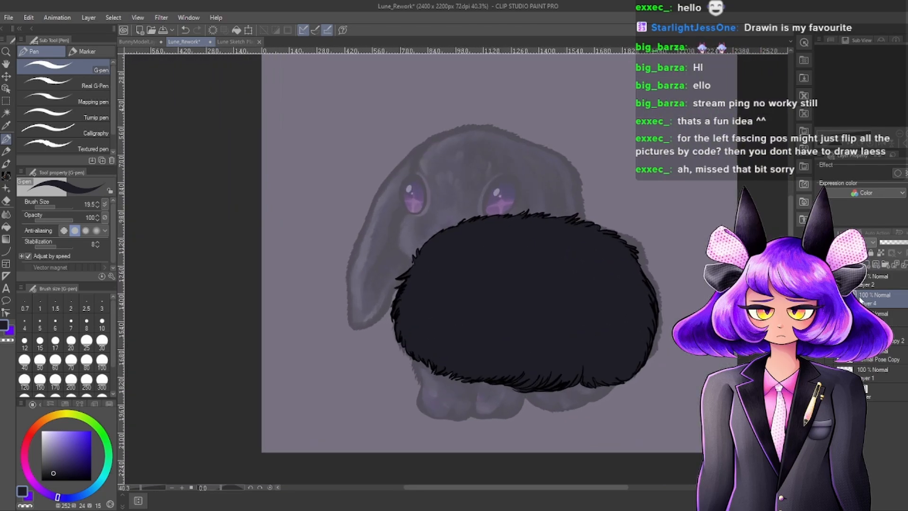
Create a layer folder for the body part and name it Torso.
left_click(886, 265)
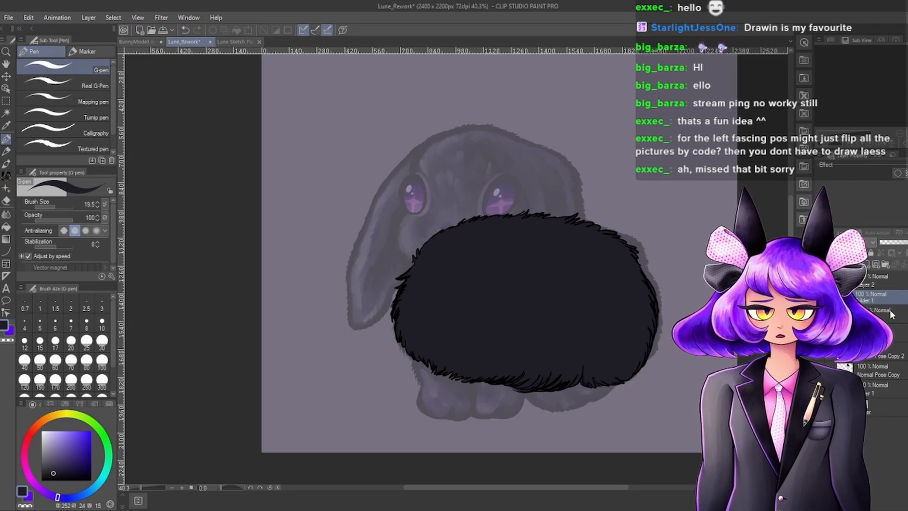
double_click(867, 301)
type("Torso")
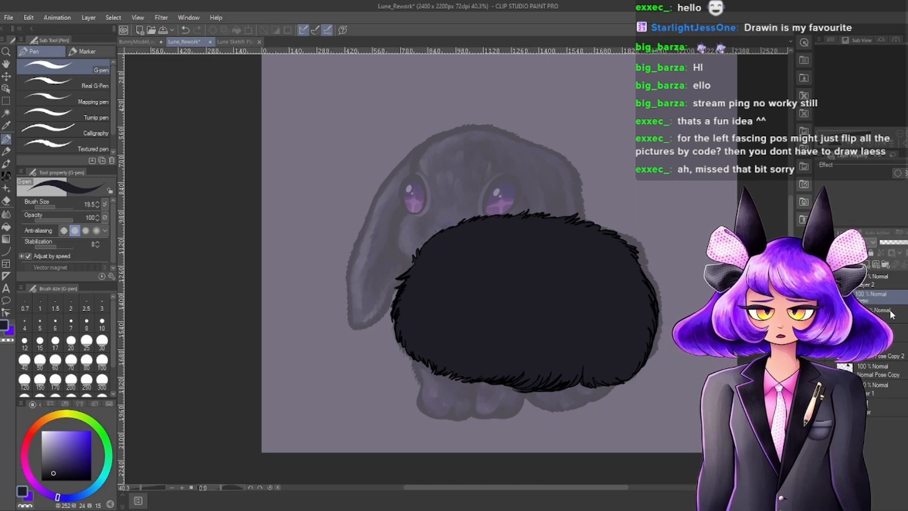
key("Return")
Move the new empty layer and the body's fill layer into the Torso folder, and select the upper one.
left_click_drag(895, 318, 889, 298)
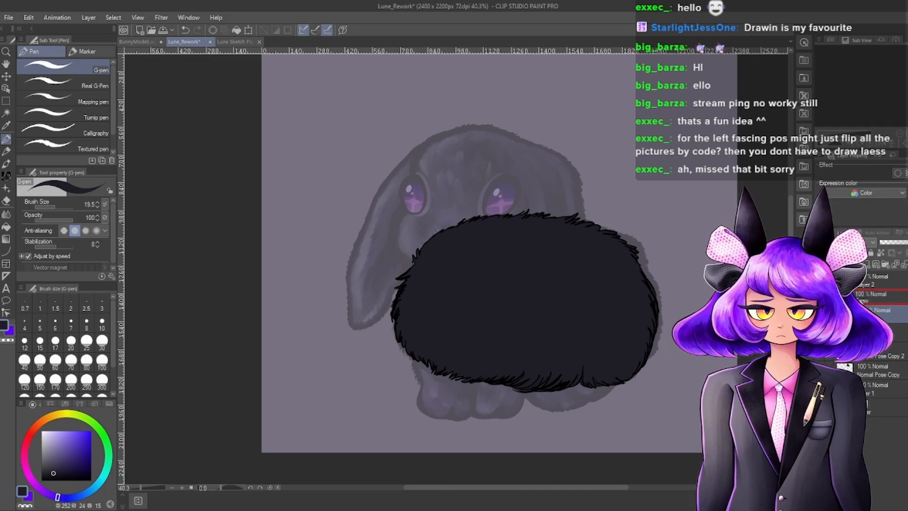
left_click_drag(894, 333, 893, 322)
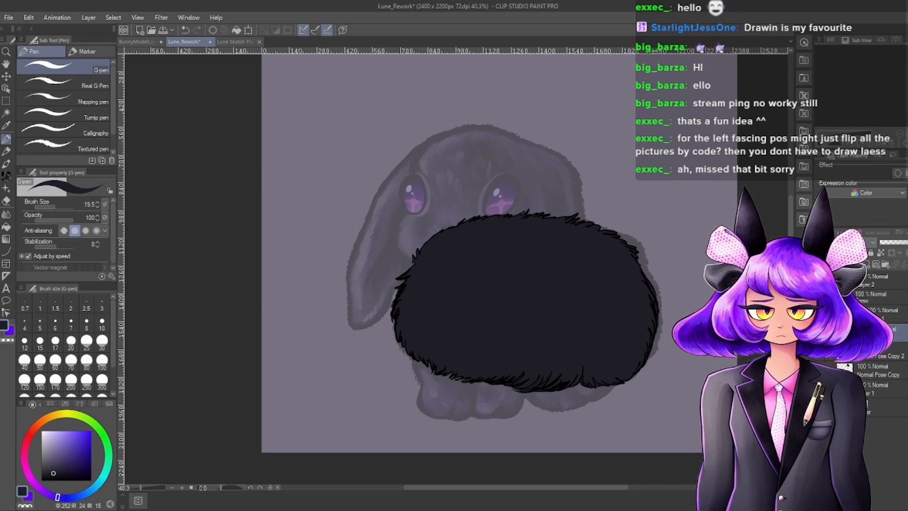
left_click(891, 315)
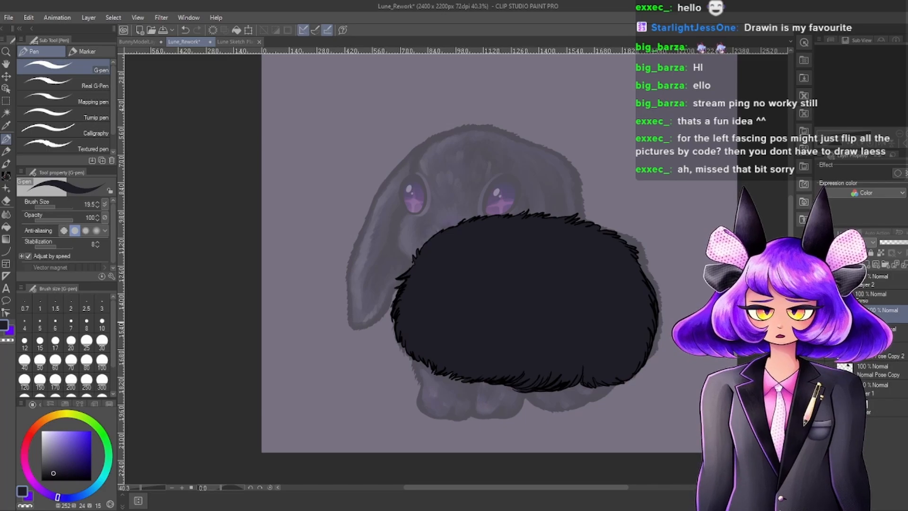
Name the body's line art layer Outline and move it into the Torso folder above the other body layers.
scroll(665, 310, "up", 1)
left_click(873, 286)
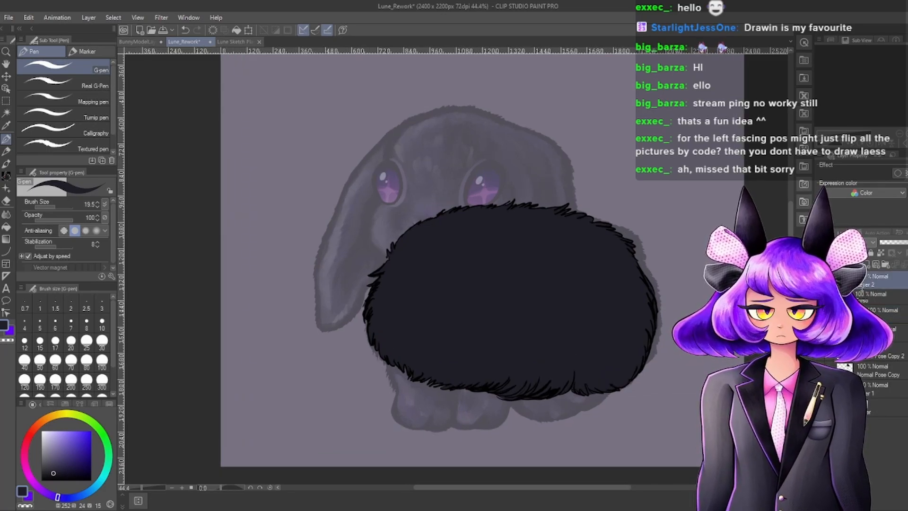
type("Outline")
key("Return")
left_click_drag(876, 311, 877, 309)
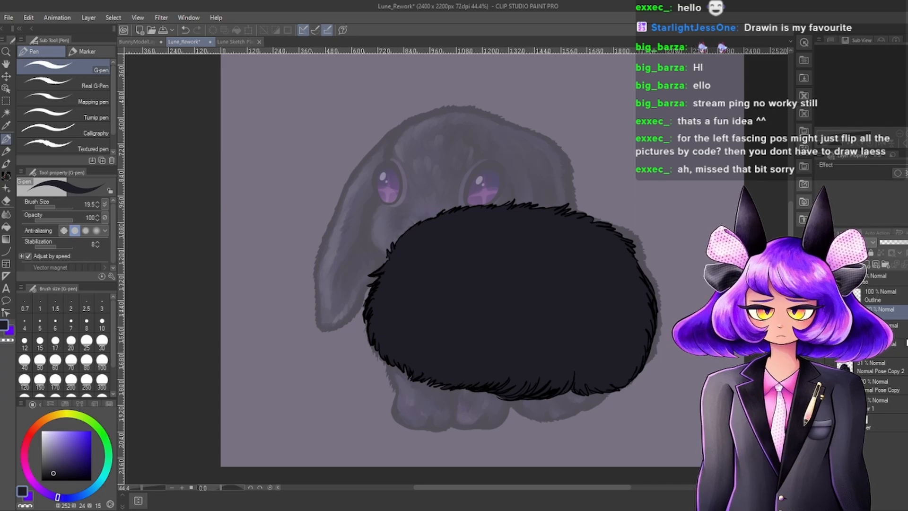
Rename the Normal Pose Copy 2 layer as Reference and save the file.
left_click(905, 333)
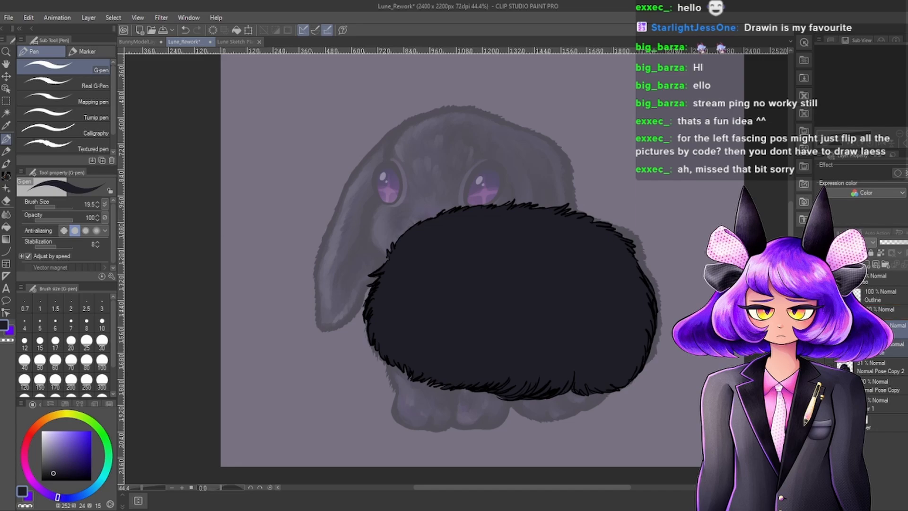
left_click(886, 367)
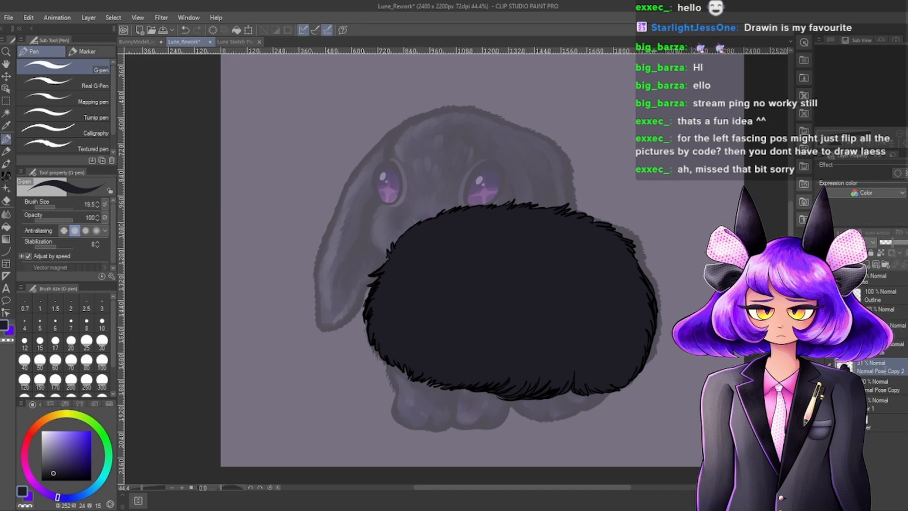
type("Reference")
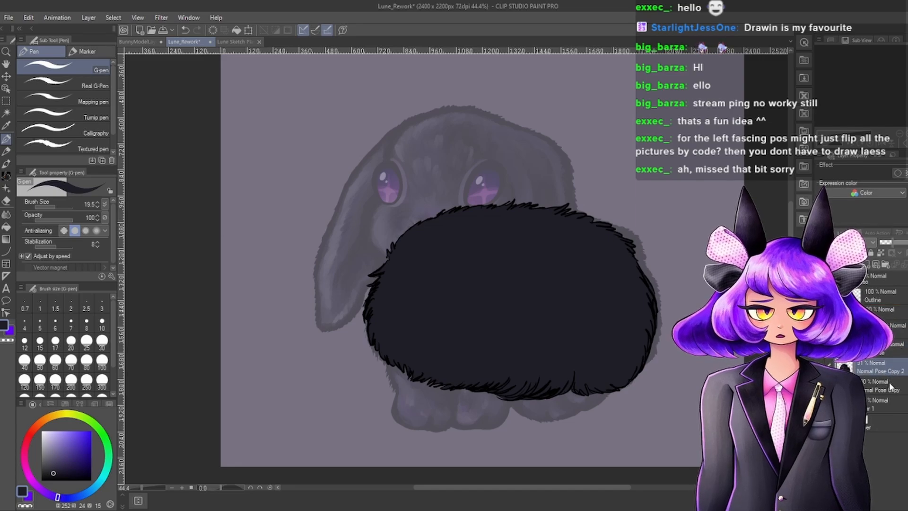
key("Return")
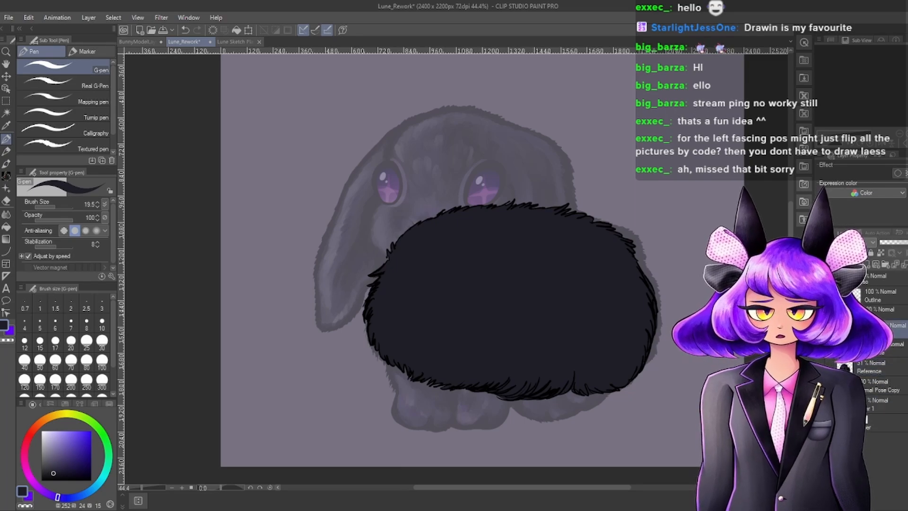
scroll(594, 288, "up", 2)
key("ctrl+s")
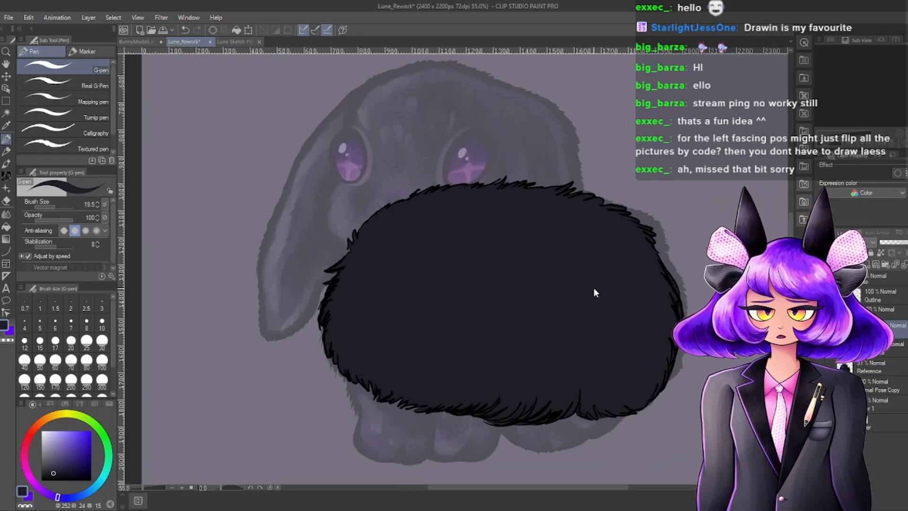
Choose the Magda's brush with a dark navy colour and paint a small first shadow stroke on the front of the body.
scroll(460, 252, "down", 2)
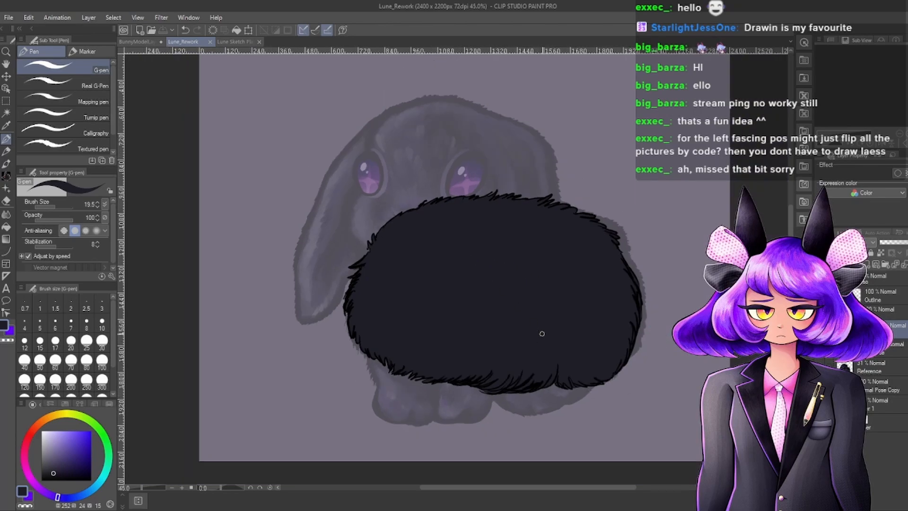
scroll(547, 302, "up", 3)
scroll(515, 301, "down", 1)
scroll(516, 301, "up", 2)
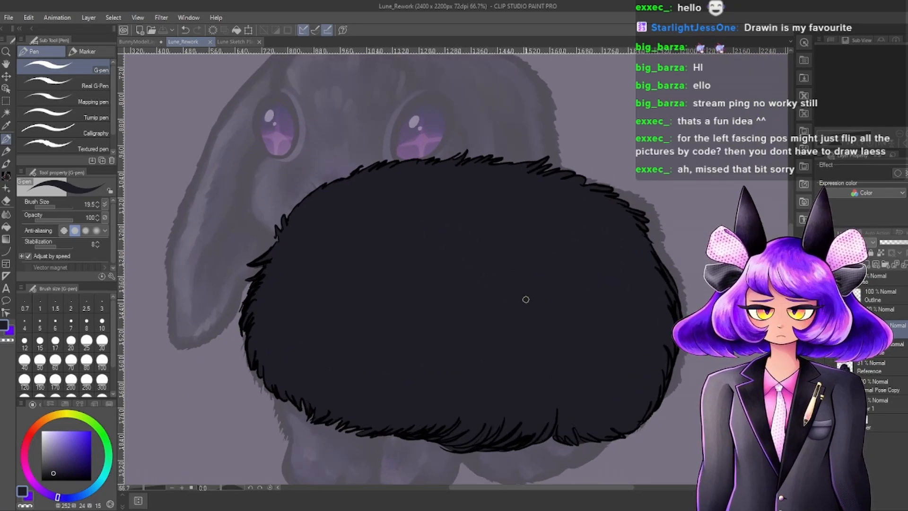
left_click(6, 164)
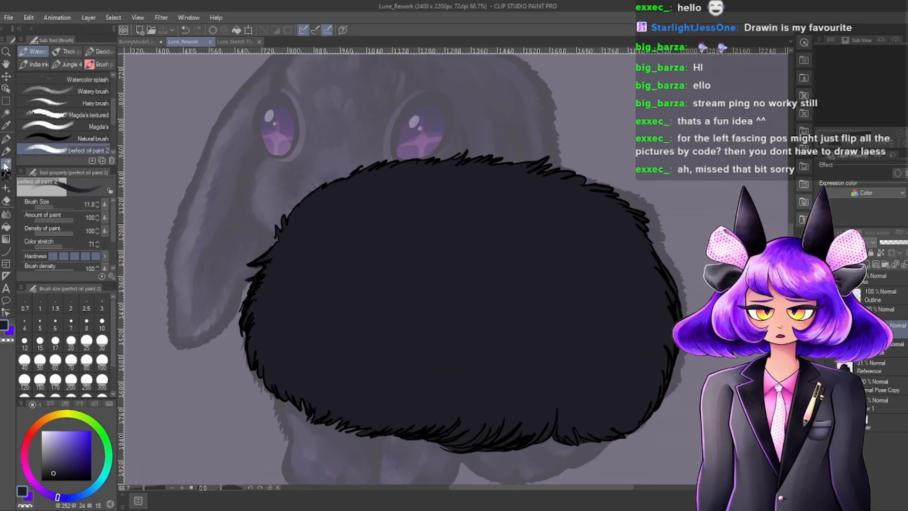
left_click(92, 126)
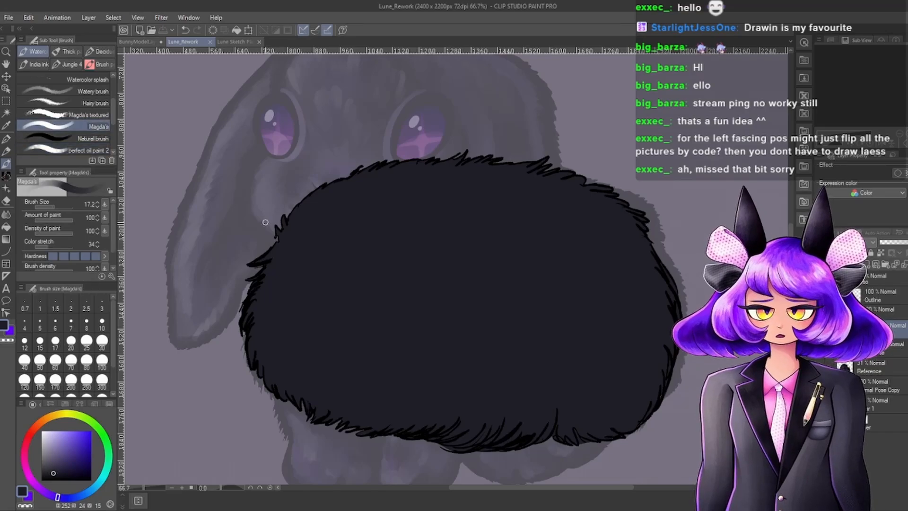
scroll(378, 237, "down", 2)
scroll(417, 241, "up", 2)
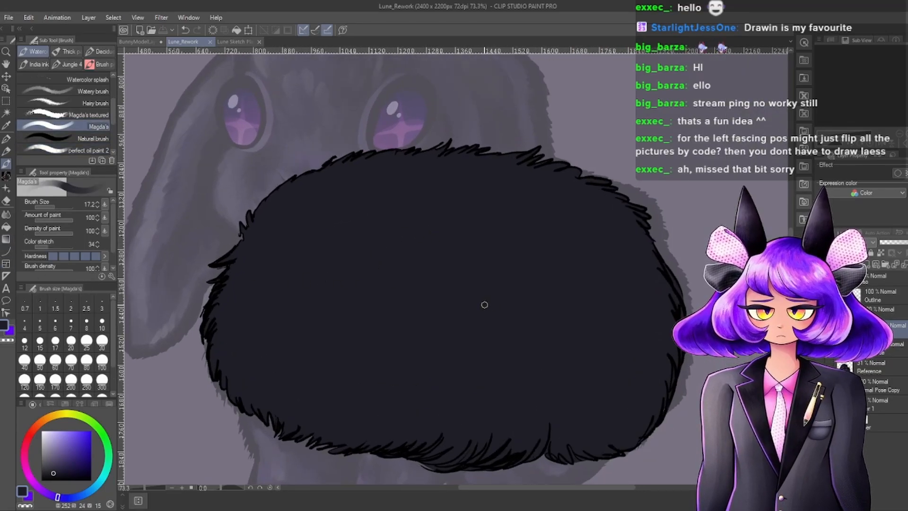
scroll(485, 302, "down", 1)
left_click(58, 473)
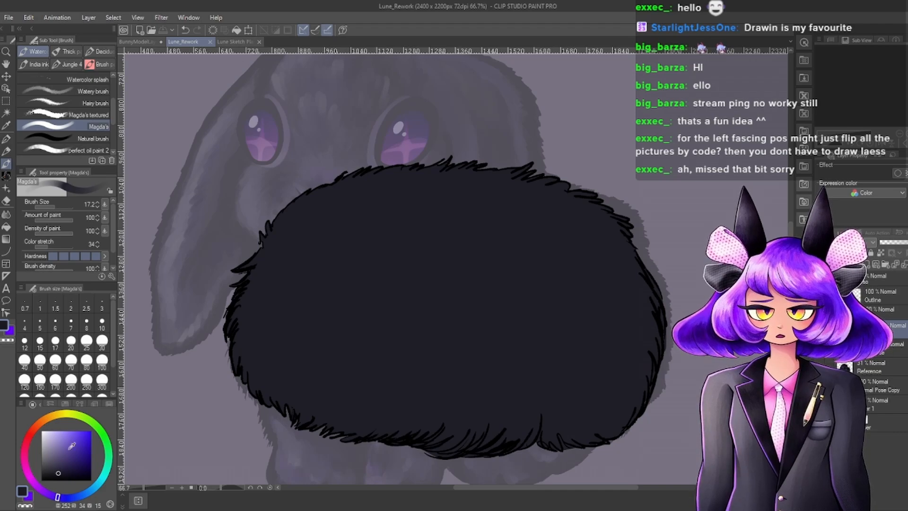
left_click_drag(337, 315, 329, 331)
Set the brush size to 48, choose a near-black navy, and paint a dark patch on the body's upper front.
scroll(347, 285, "up", 1)
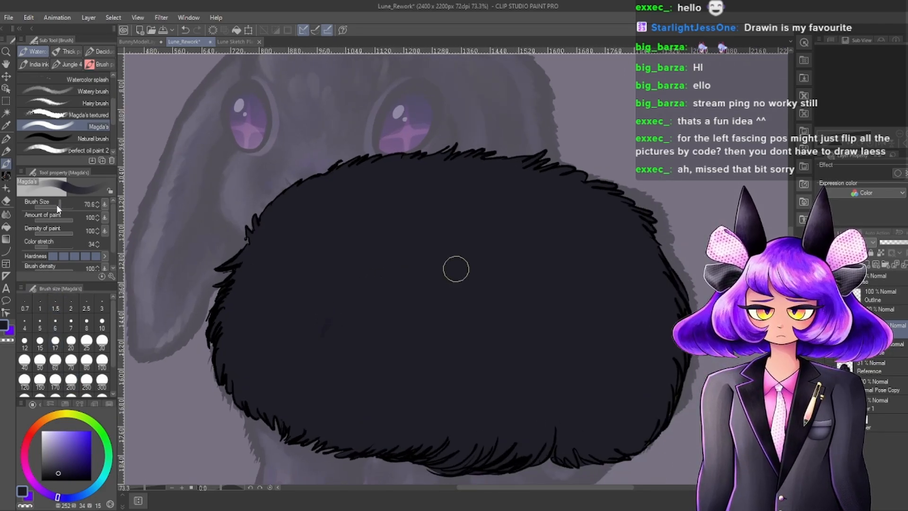
left_click_drag(56, 206, 61, 206)
left_click_drag(63, 474, 68, 477)
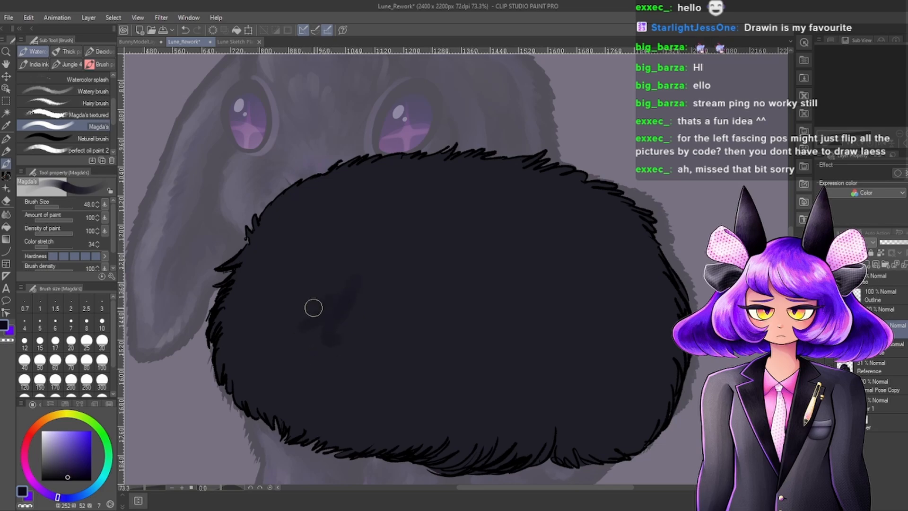
left_click_drag(314, 308, 281, 304)
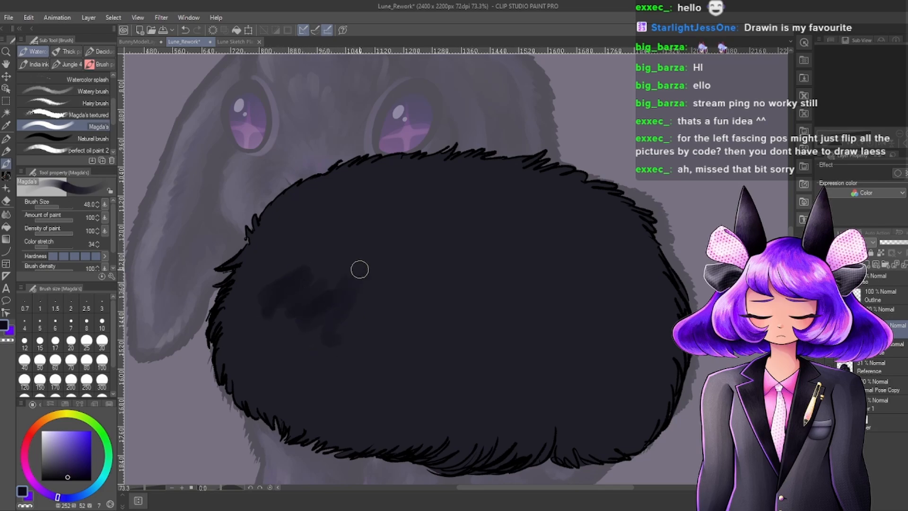
Brush dark contour strokes along the back and around the curve of the haunch down to the belly.
scroll(372, 261, "down", 2)
scroll(373, 261, "up", 1)
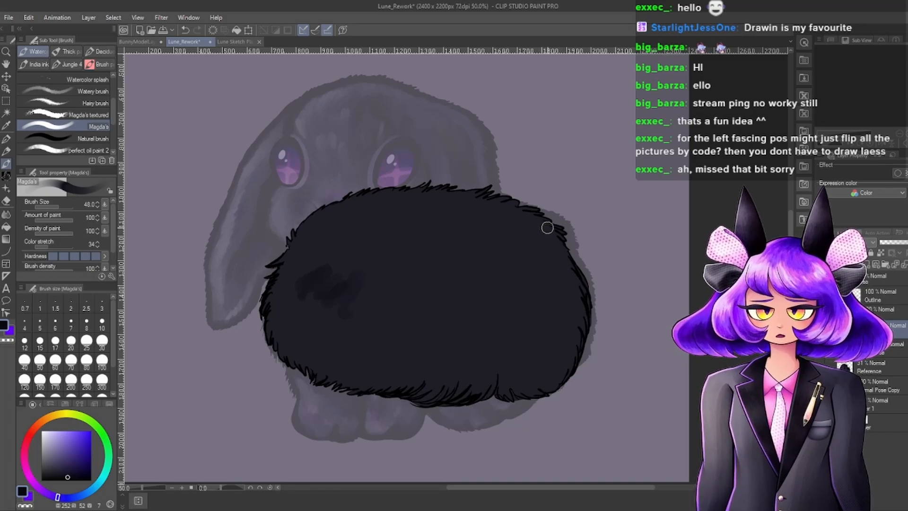
mouse_move(527, 231)
left_mouse_down()
mouse_move(510, 289)
mouse_move(460, 356)
mouse_move(411, 384)
left_mouse_up()
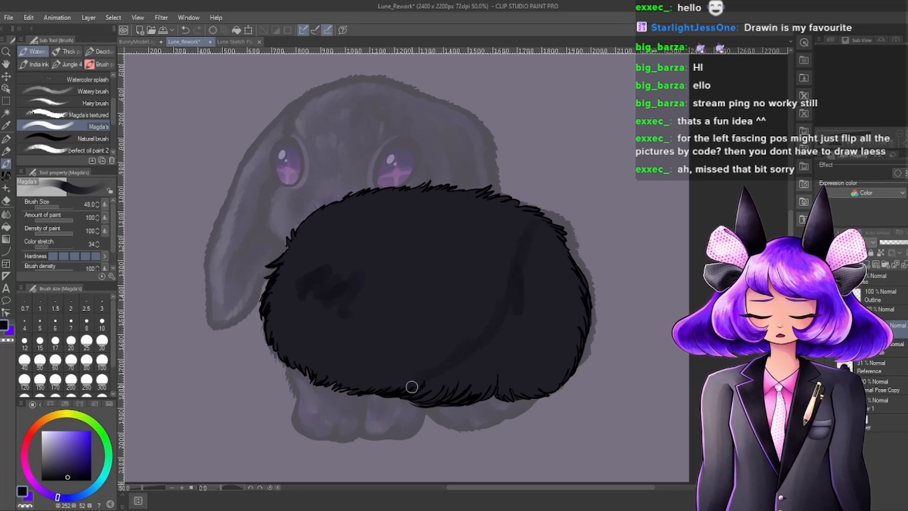
mouse_move(489, 329)
left_mouse_down()
mouse_move(464, 255)
mouse_move(481, 231)
left_mouse_up()
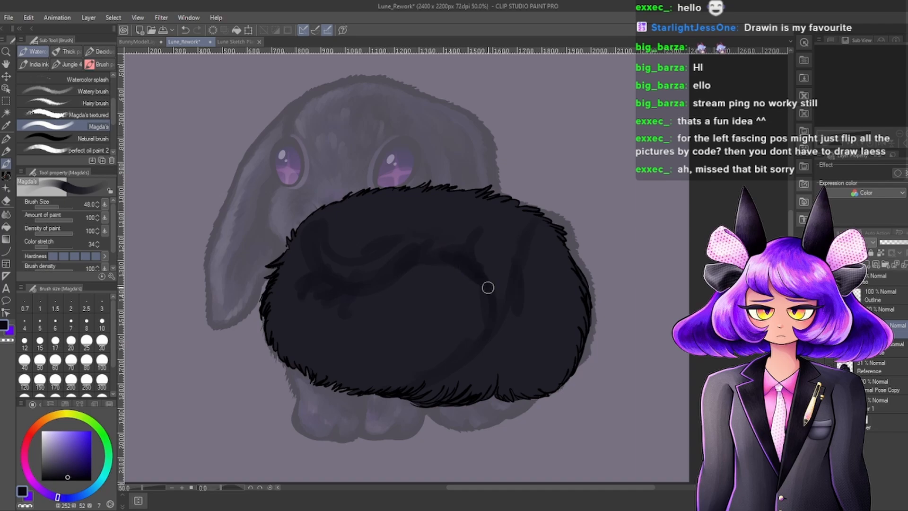
left_click_drag(488, 288, 504, 313)
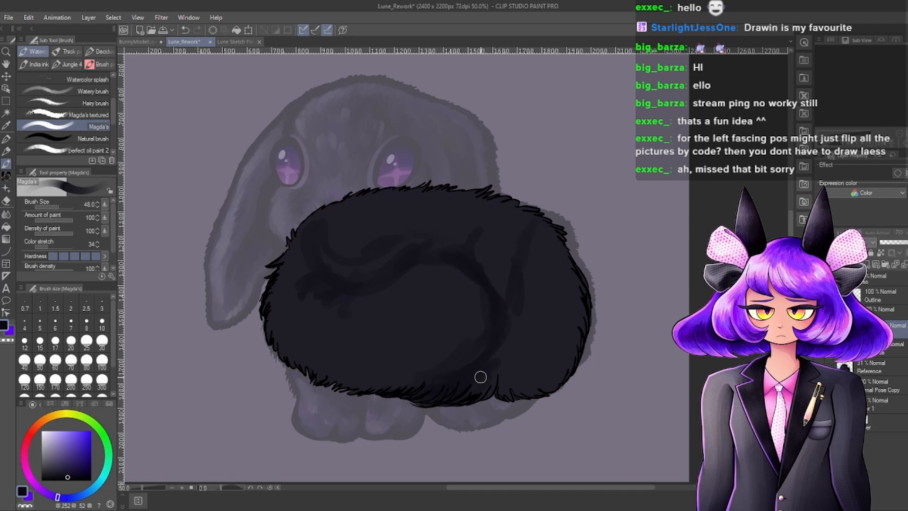
Fill the rump and the upper back with dark navy shading, leaving the middle of the body lighter.
mouse_move(493, 389)
left_mouse_down()
mouse_move(534, 368)
mouse_move(500, 398)
mouse_move(538, 388)
mouse_move(584, 343)
mouse_move(584, 277)
mouse_move(576, 331)
mouse_move(565, 259)
mouse_move(570, 352)
mouse_move(542, 371)
mouse_move(518, 321)
left_mouse_up()
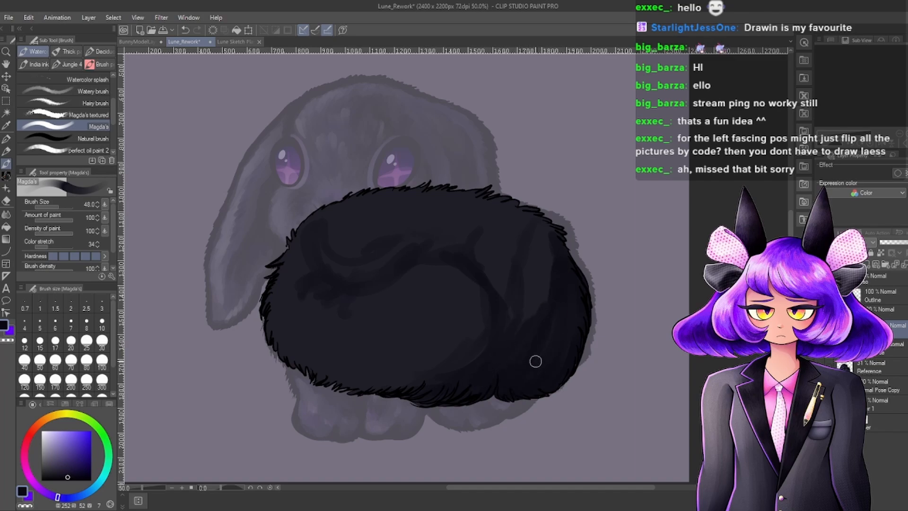
mouse_move(535, 361)
left_mouse_down()
mouse_move(532, 319)
mouse_move(470, 242)
mouse_move(517, 281)
mouse_move(537, 324)
mouse_move(550, 297)
mouse_move(541, 248)
left_mouse_up()
mouse_move(324, 264)
left_mouse_down()
mouse_move(389, 244)
mouse_move(348, 285)
mouse_move(361, 292)
mouse_move(332, 269)
mouse_move(338, 262)
mouse_move(294, 276)
mouse_move(298, 259)
mouse_move(281, 270)
mouse_move(314, 219)
mouse_move(279, 243)
mouse_move(319, 238)
mouse_move(355, 203)
mouse_move(320, 257)
mouse_move(367, 231)
mouse_move(328, 276)
mouse_move(370, 204)
mouse_move(312, 236)
mouse_move(330, 218)
mouse_move(406, 190)
mouse_move(354, 198)
mouse_move(357, 223)
mouse_move(458, 173)
mouse_move(367, 235)
mouse_move(412, 231)
mouse_move(512, 190)
mouse_move(385, 251)
mouse_move(394, 264)
mouse_move(519, 214)
mouse_move(497, 235)
mouse_move(458, 233)
mouse_move(456, 247)
mouse_move(537, 290)
mouse_move(552, 280)
mouse_move(555, 269)
mouse_move(534, 241)
mouse_move(455, 222)
left_mouse_up()
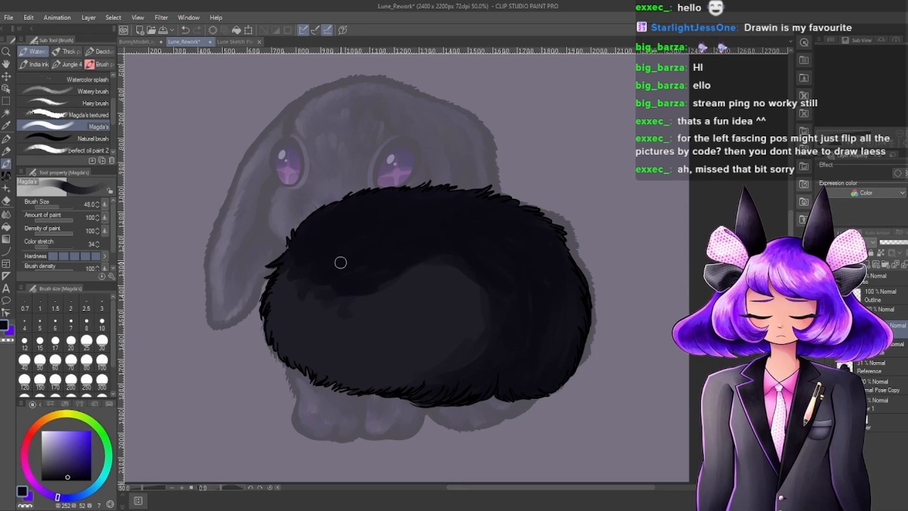
Blend the body's shading with tones sampled from the fur and brush a lighter muted purple over its lower front.
scroll(472, 241, "up", 1)
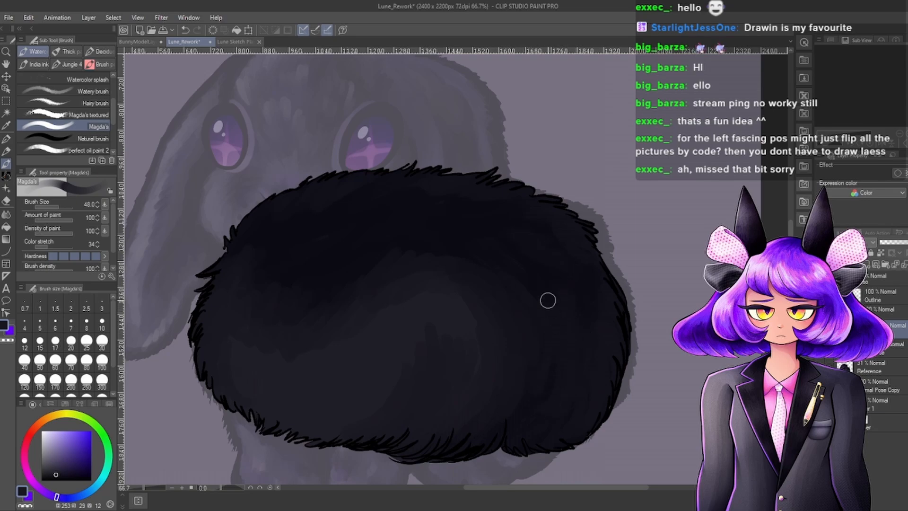
left_click(404, 235, "alt")
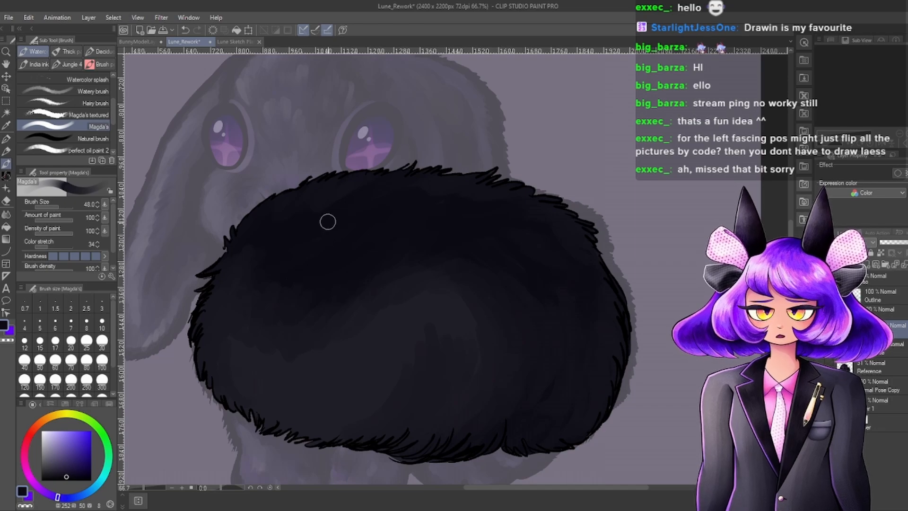
left_click(306, 224, "alt")
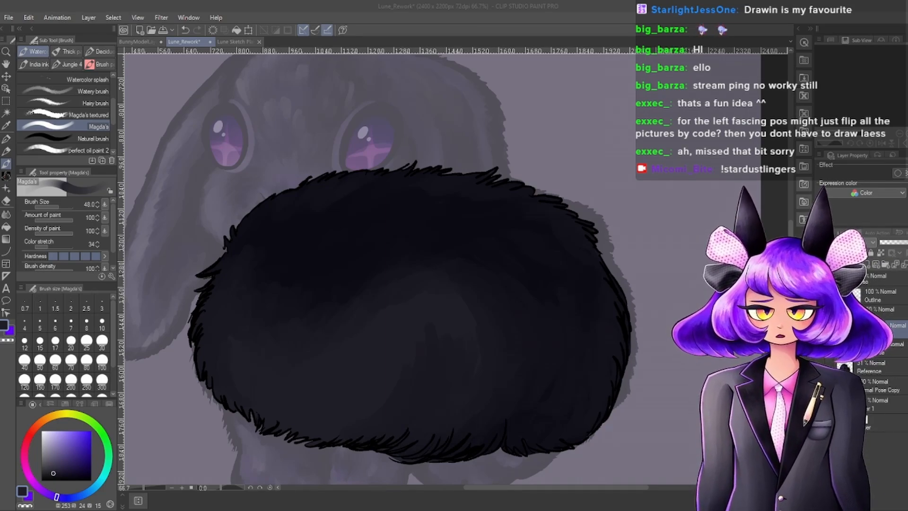
left_click(258, 308)
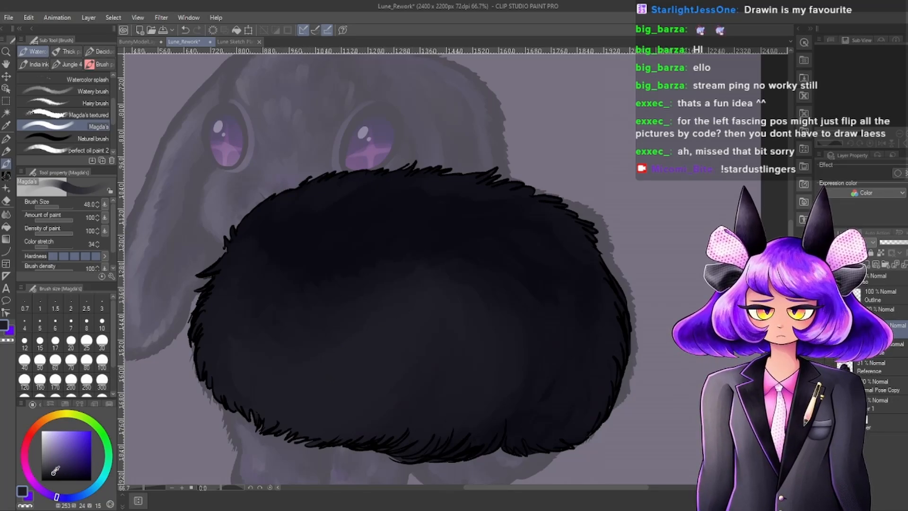
left_click_drag(55, 470, 53, 463)
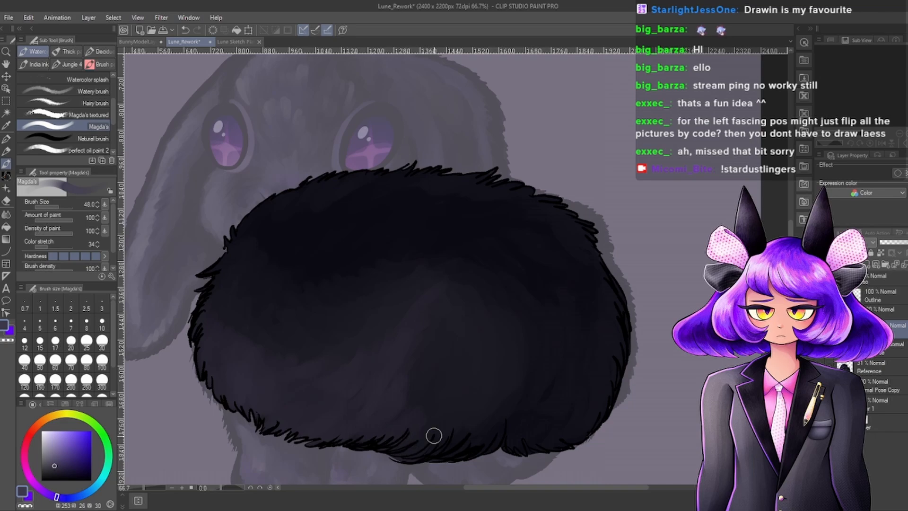
Examine the shaded body against the whole bunny at several zoom levels.
scroll(385, 298, "down", 4)
scroll(434, 316, "up", 3)
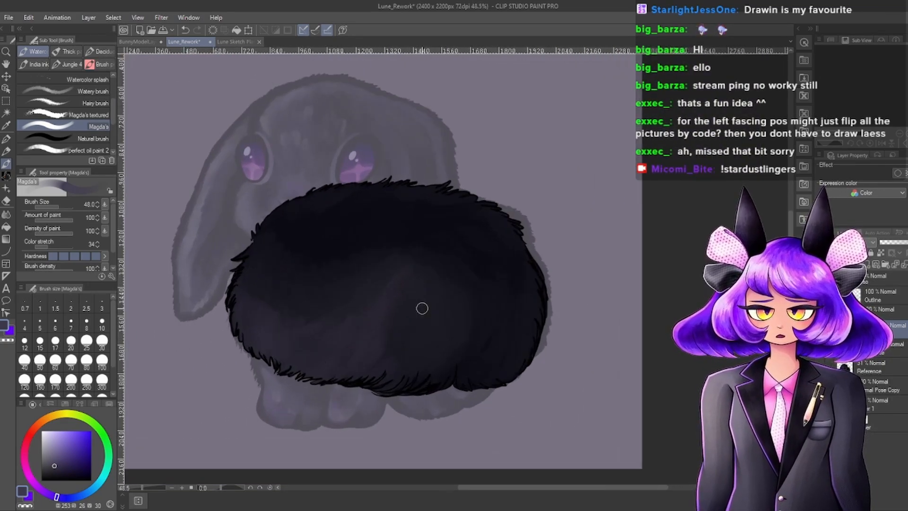
scroll(436, 328, "up", 1)
scroll(446, 334, "down", 3)
scroll(460, 329, "up", 5)
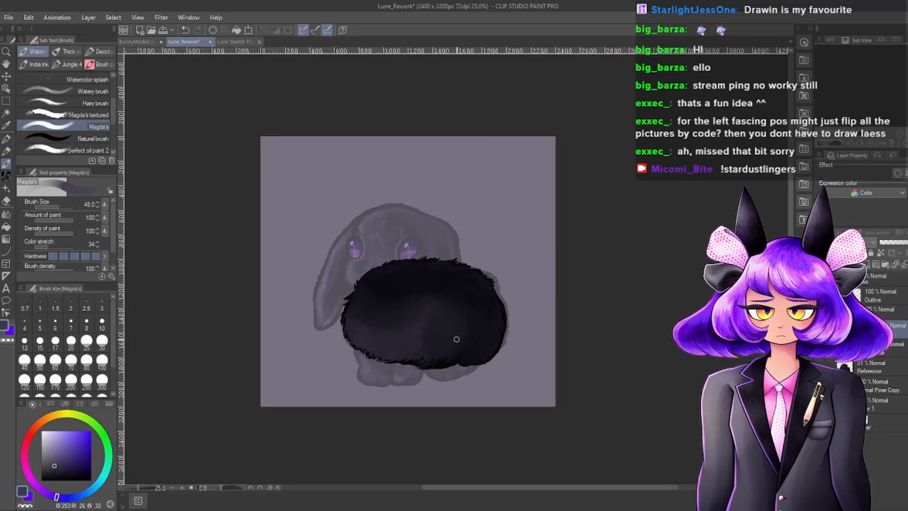
scroll(457, 326, "down", 3)
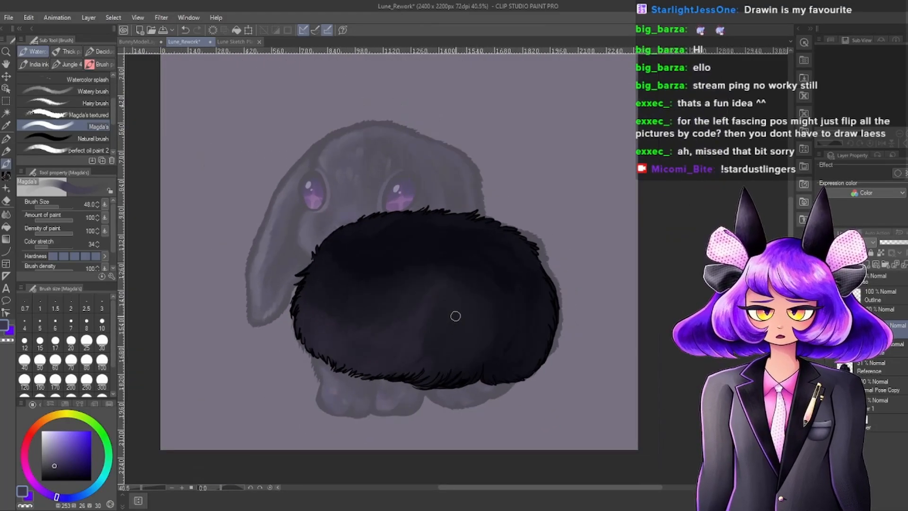
scroll(490, 293, "up", 3)
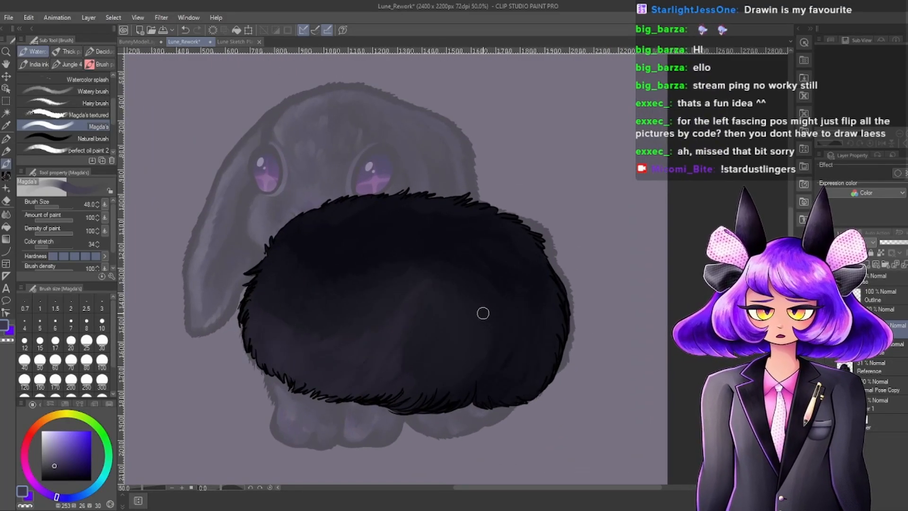
Try long curved muted-purple strokes marking the contour of the haunch, and undo them.
scroll(483, 313, "up", 2)
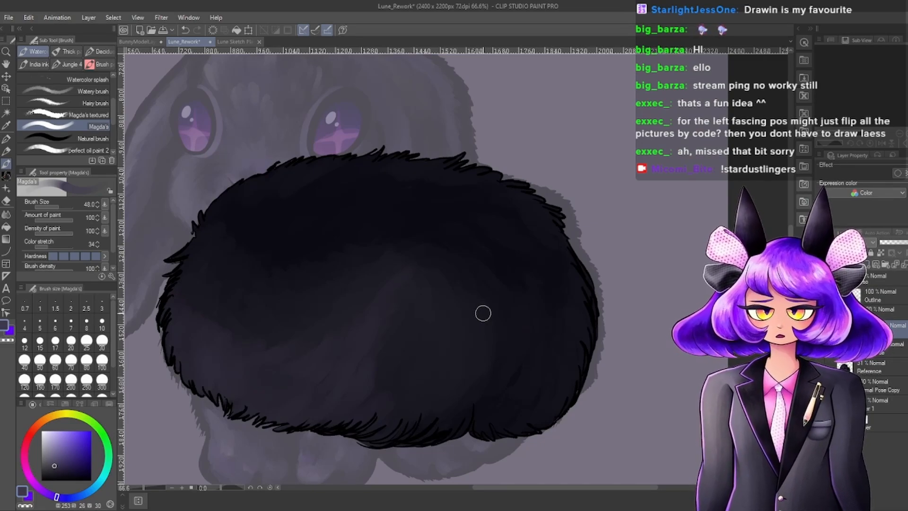
mouse_move(545, 277)
left_mouse_down()
mouse_move(416, 253)
mouse_move(393, 456)
left_mouse_up()
mouse_move(393, 456)
left_mouse_down()
mouse_move(419, 278)
mouse_move(557, 298)
left_mouse_up()
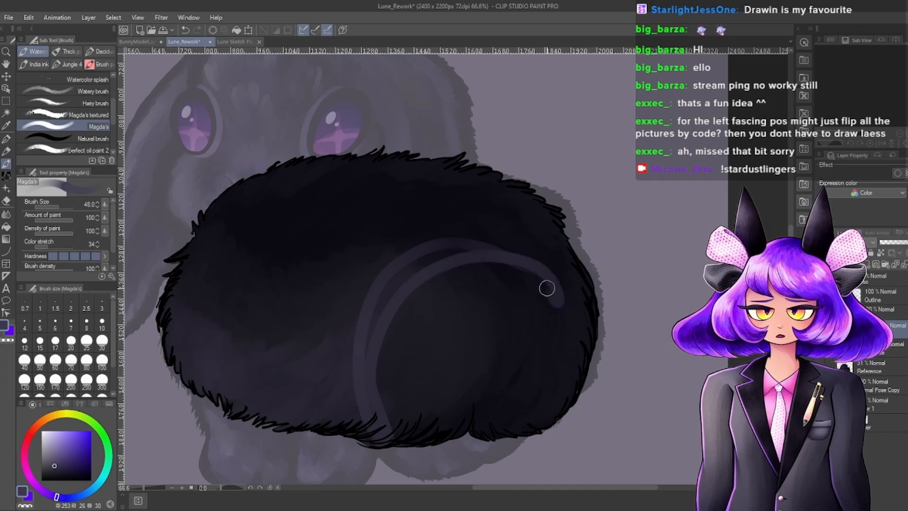
scroll(567, 252, "down", 3)
key("ctrl+z")
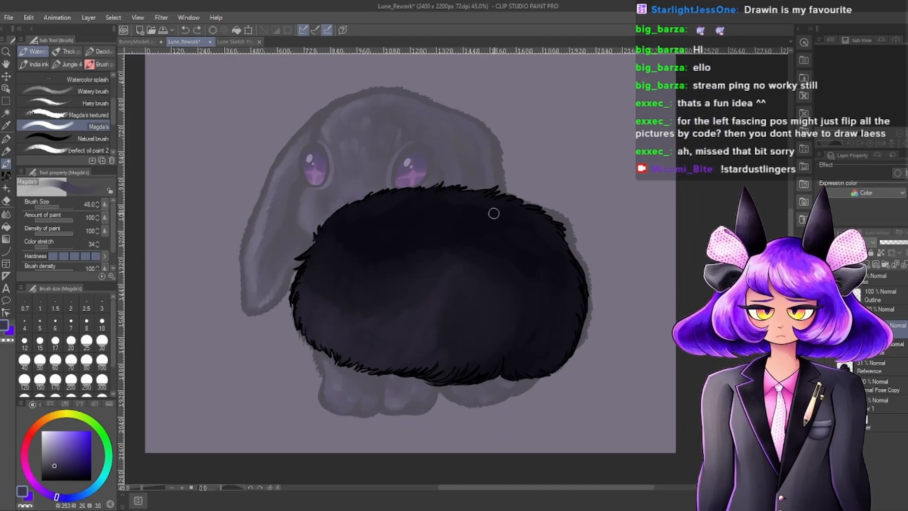
scroll(494, 210, "down", 1)
scroll(486, 265, "up", 3)
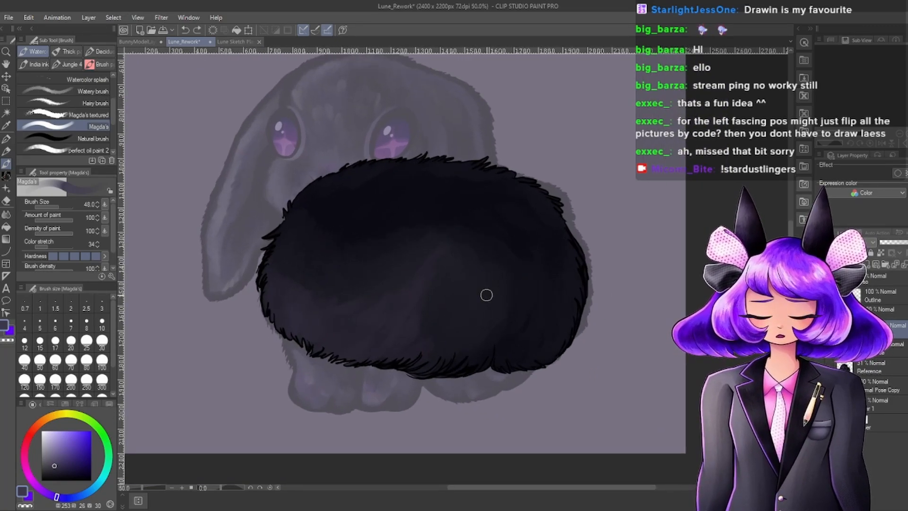
Move the small painted bunny on the Normal Pose Copy layer to the front side of the large body.
scroll(488, 292, "up", 1)
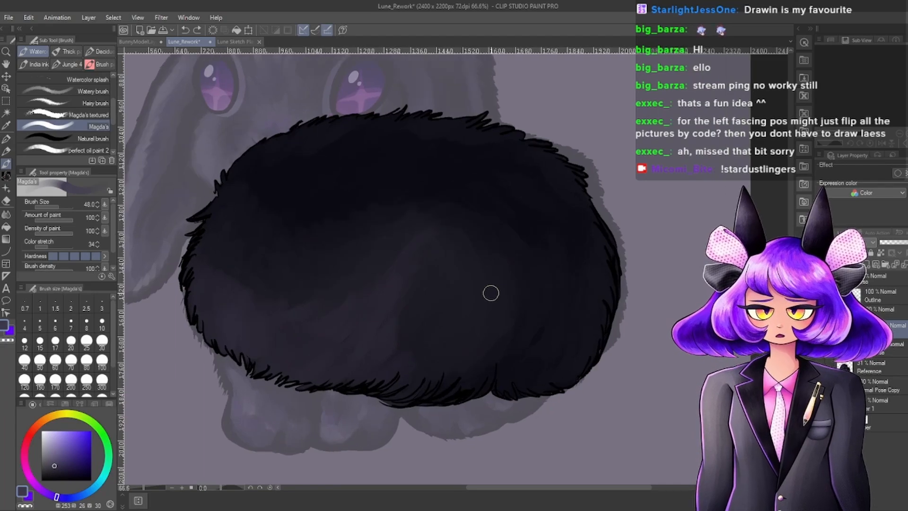
scroll(482, 289, "down", 3)
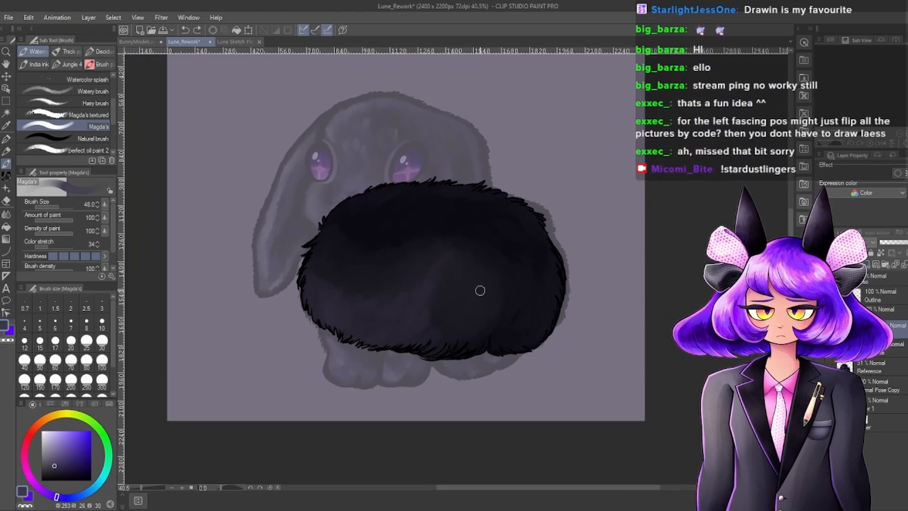
scroll(480, 290, "up", 3)
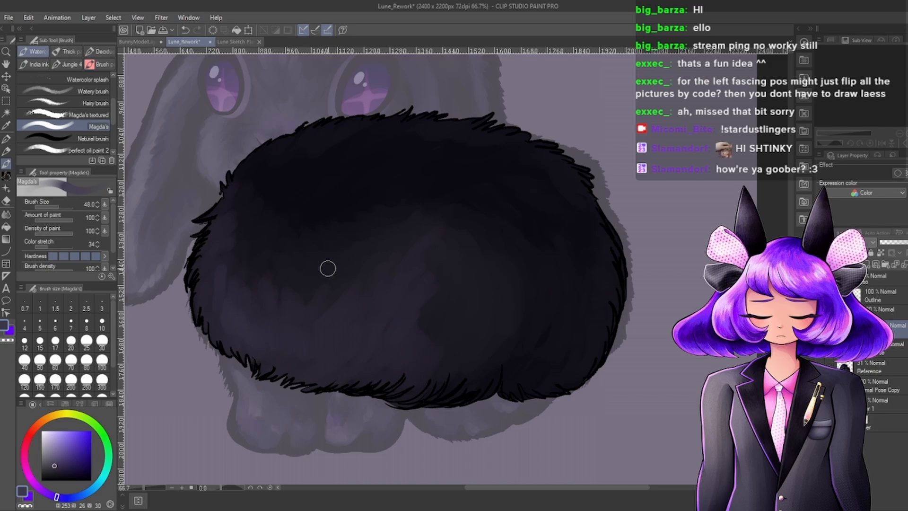
scroll(550, 333, "down", 5)
left_click(866, 382)
left_click(822, 385)
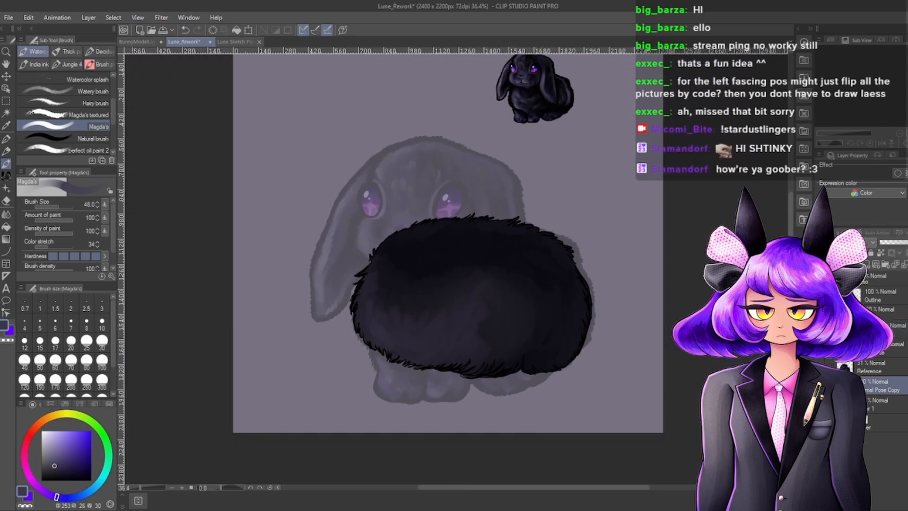
scroll(562, 243, "down", 3)
scroll(515, 146, "up", 5)
key("ctrl+t")
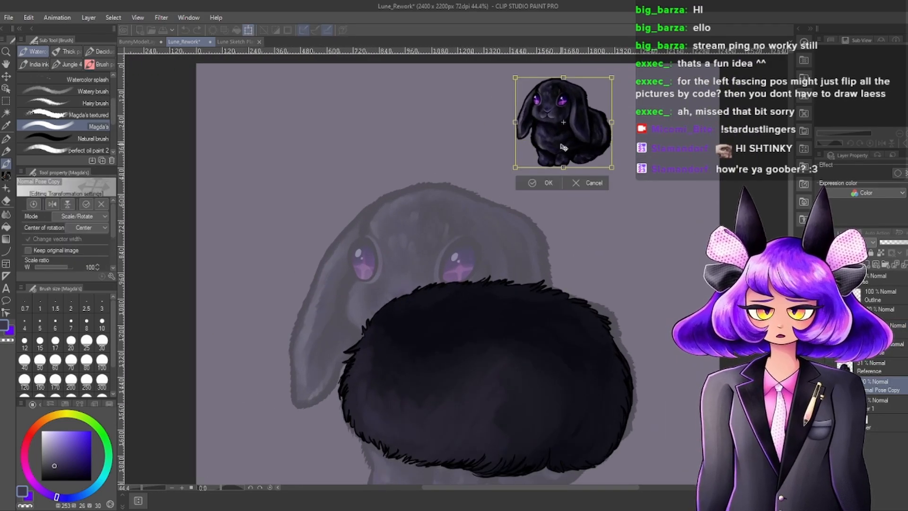
left_click_drag(572, 135, 280, 356)
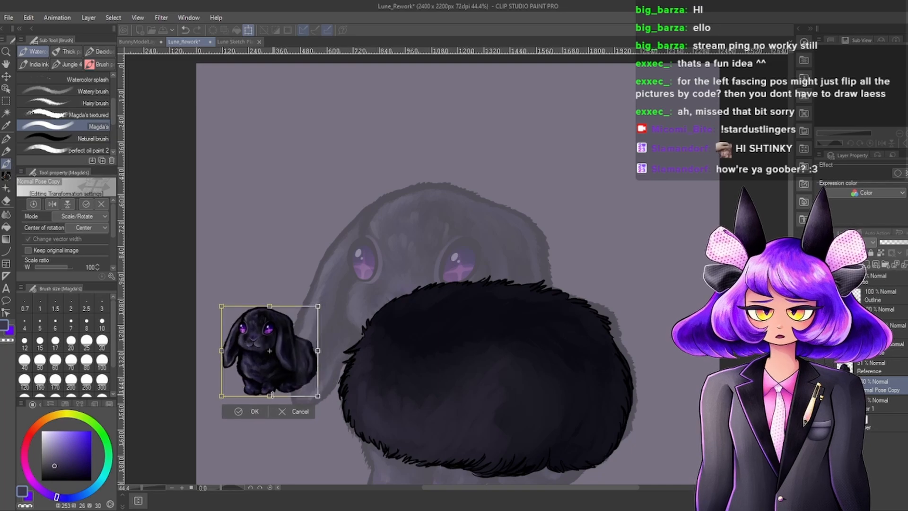
left_click(251, 412)
Reposition the small painted bunny closer, just above the front end of the enlarged body, as a shading reference.
scroll(326, 297, "down", 4)
scroll(479, 373, "up", 3)
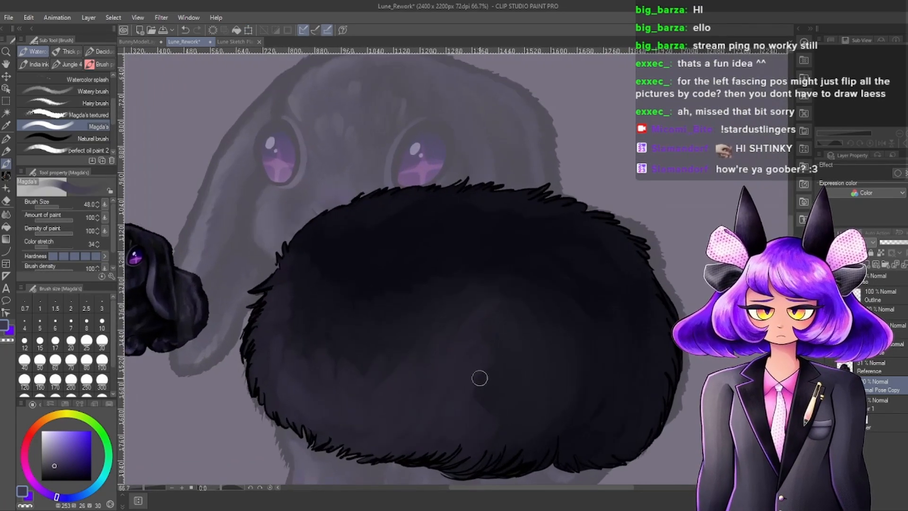
scroll(478, 374, "down", 2)
scroll(468, 330, "up", 2)
scroll(461, 338, "down", 3)
scroll(420, 392, "up", 2)
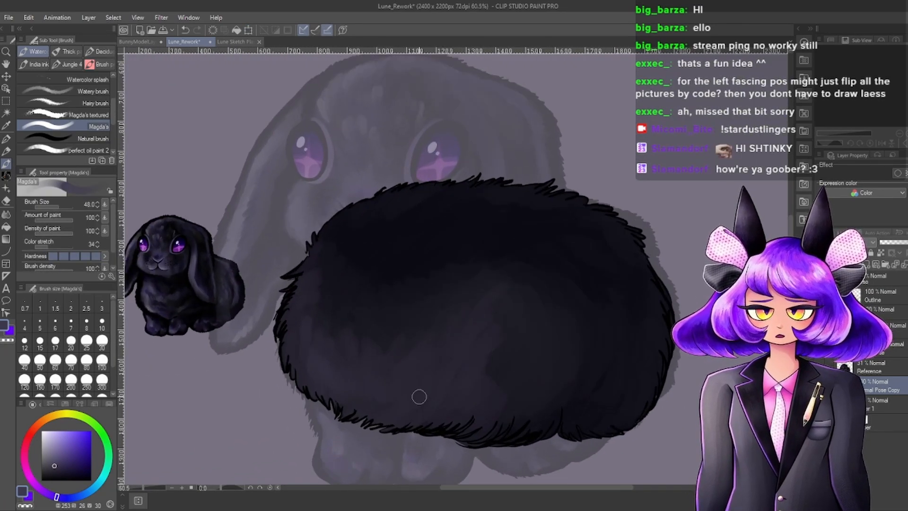
scroll(419, 396, "up", 1)
key("ctrl+t")
left_click_drag(189, 270, 255, 170)
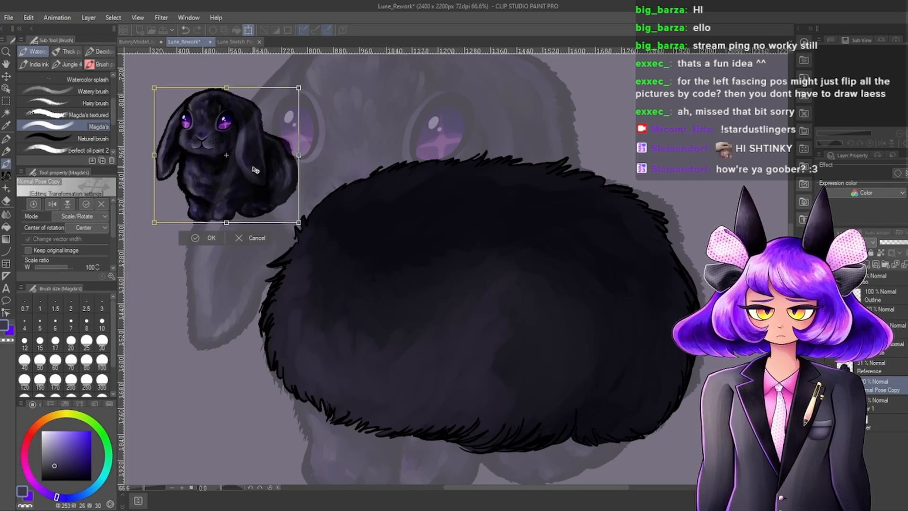
left_click(200, 238)
Reorder the Normal Pose Copy layer to the top of the layer stack, above the torso folder.
left_click_drag(882, 279, 882, 278)
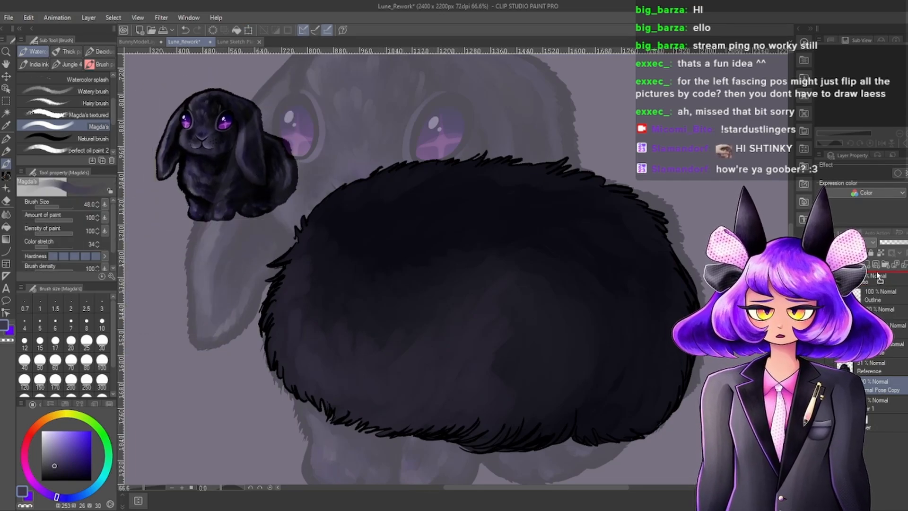
scroll(390, 276, "down", 1)
scroll(416, 305, "up", 1)
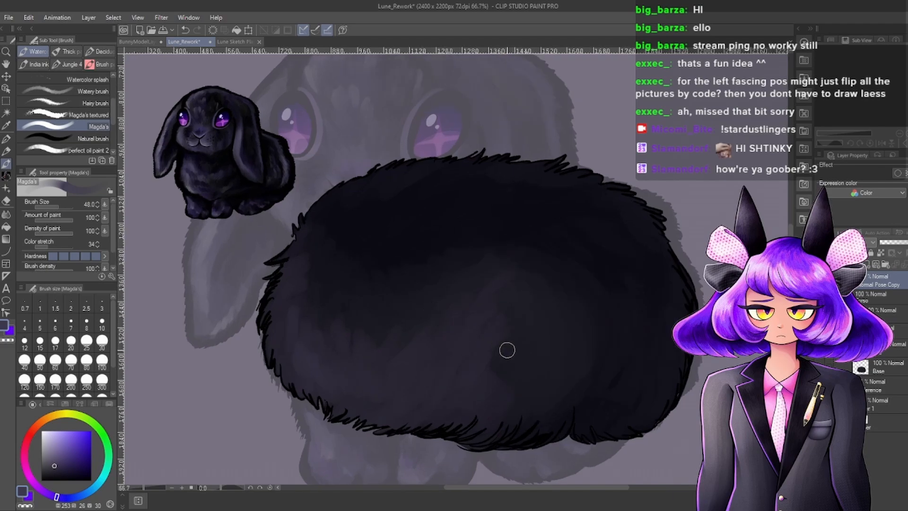
scroll(496, 349, "up", 1)
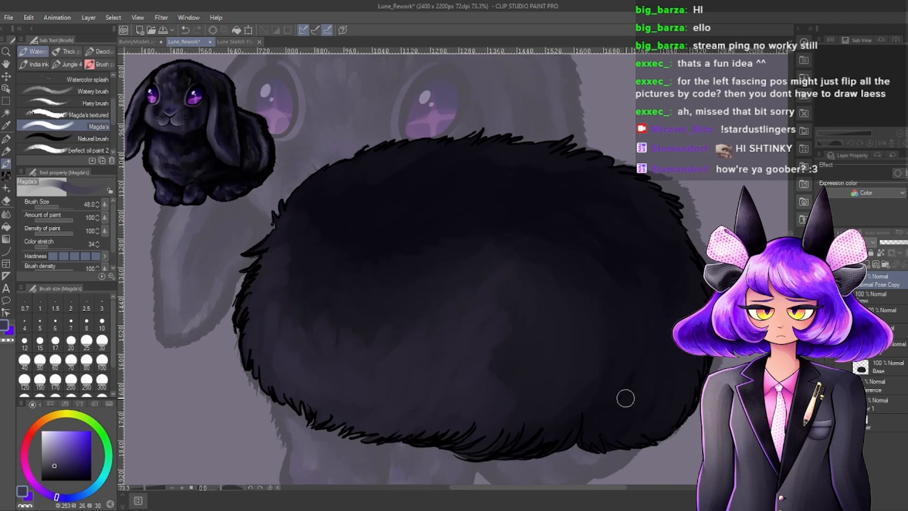
Blend the tones around the lower front edge of the haunch on the body's shading layer.
left_click(883, 367)
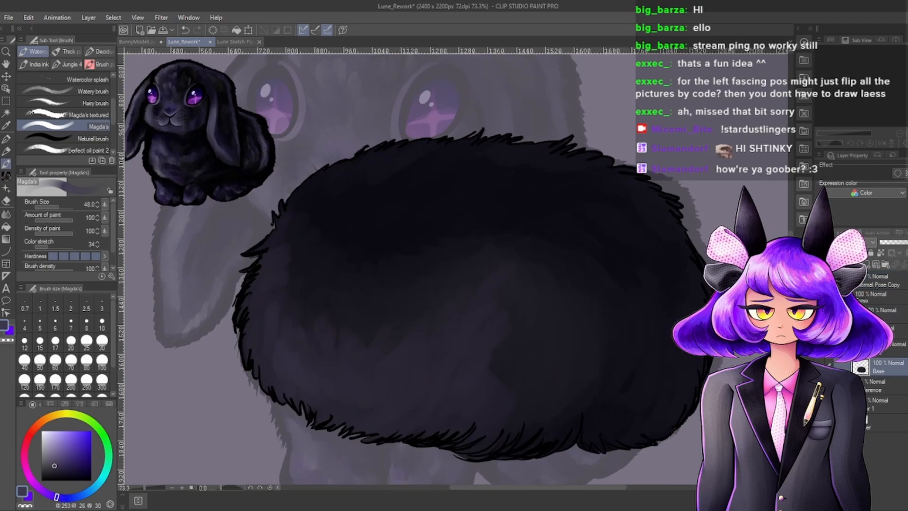
left_click(880, 352)
left_click(823, 349)
left_click(823, 348)
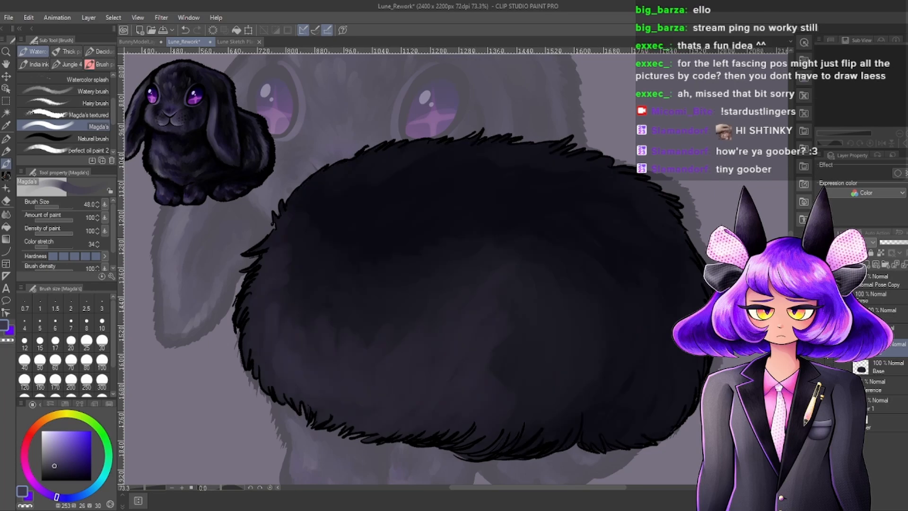
mouse_move(476, 395)
left_mouse_down()
mouse_move(501, 345)
mouse_move(511, 390)
left_mouse_up()
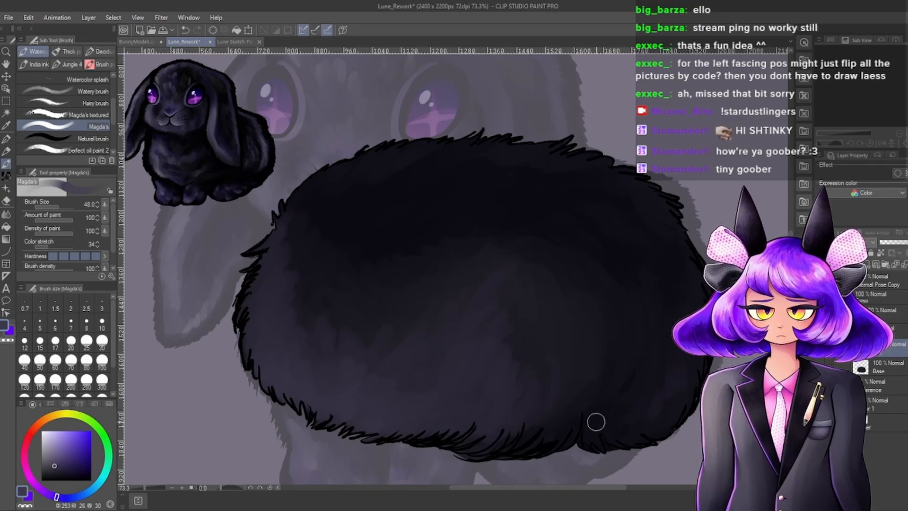
Set the Magda's brush size to 20 and paint thin muted-purple fur strokes over the rump.
left_click(55, 205)
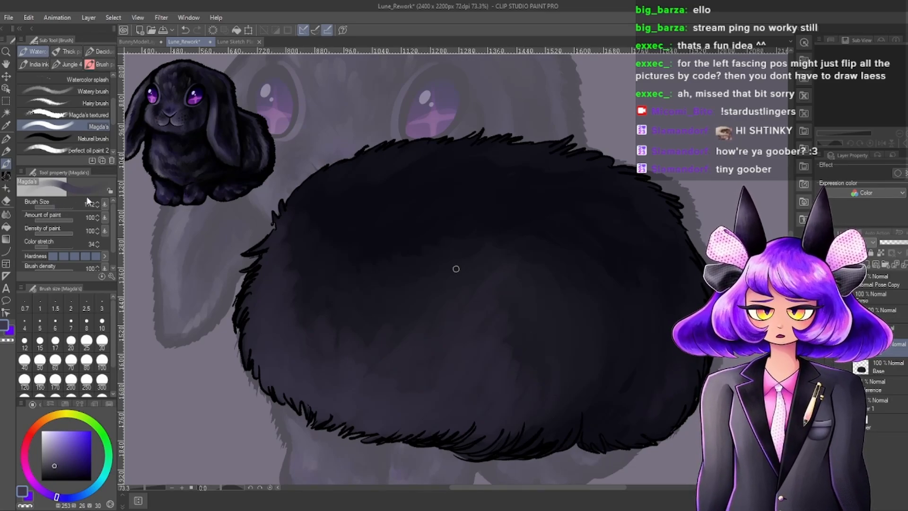
left_click(98, 202)
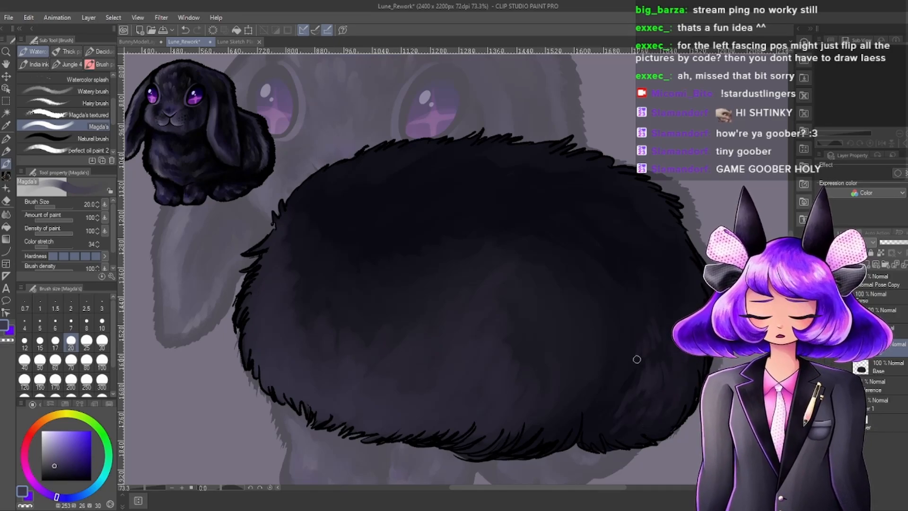
left_click_drag(674, 330, 675, 302)
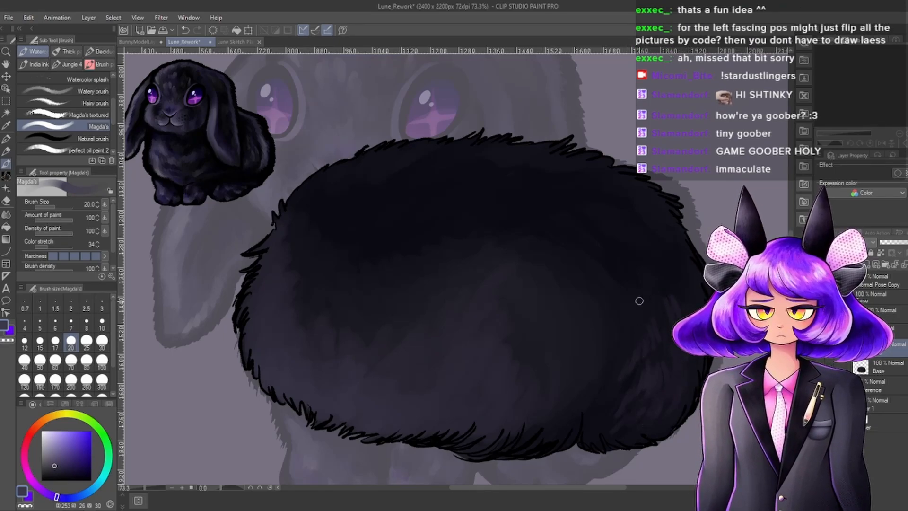
Paint short dark navy fur strokes over the shoulder area, behind the body's front edge.
left_click(67, 473)
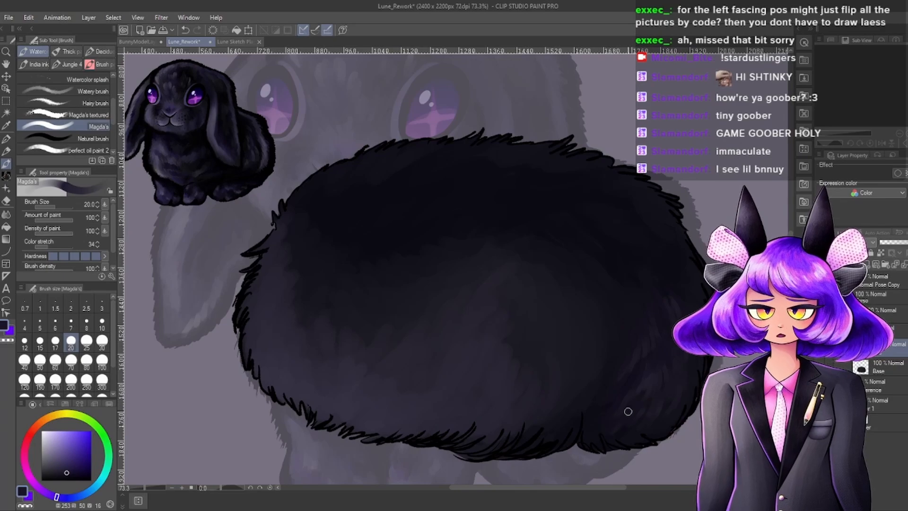
left_click(74, 474)
left_click_drag(74, 475, 84, 476)
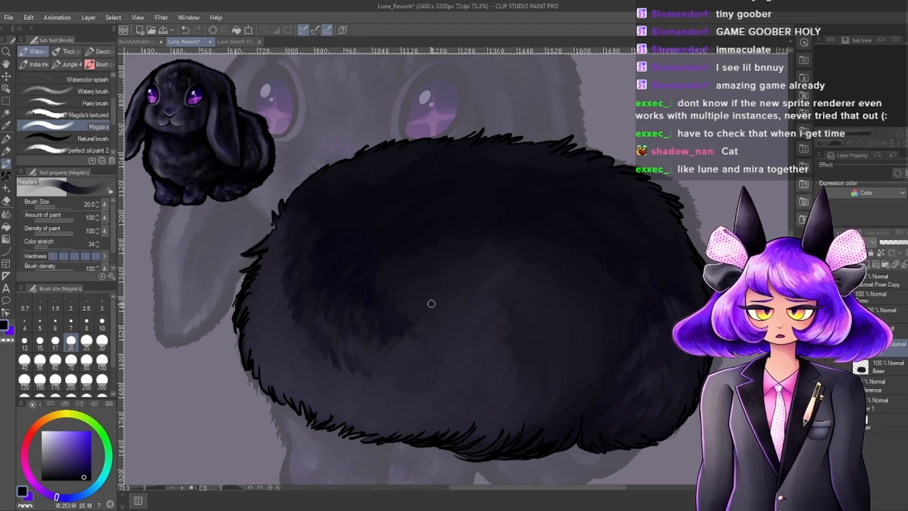
Paint muted-purple fur strokes along the chest, lower front and middle of the body, sampling tones from the fur.
left_click(46, 430)
mouse_move(262, 350)
left_mouse_down()
mouse_move(268, 372)
mouse_move(246, 315)
mouse_move(254, 283)
mouse_move(267, 267)
left_mouse_up()
mouse_move(272, 367)
left_mouse_down()
mouse_move(310, 402)
mouse_move(333, 395)
mouse_move(312, 420)
mouse_move(306, 389)
mouse_move(286, 367)
mouse_move(270, 387)
mouse_move(271, 326)
left_mouse_up()
left_click(271, 326, "alt")
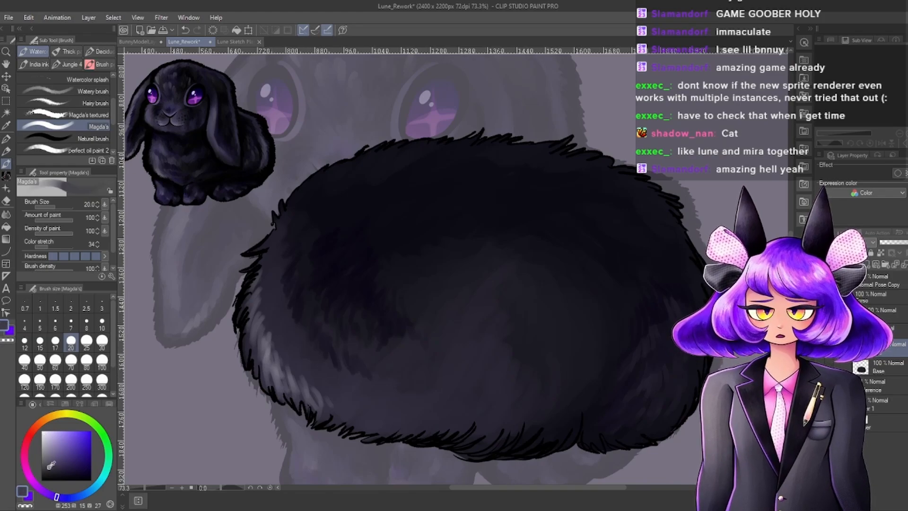
mouse_move(290, 391)
left_mouse_down()
mouse_move(256, 344)
mouse_move(258, 358)
mouse_move(276, 347)
mouse_move(301, 406)
mouse_move(326, 401)
left_mouse_up()
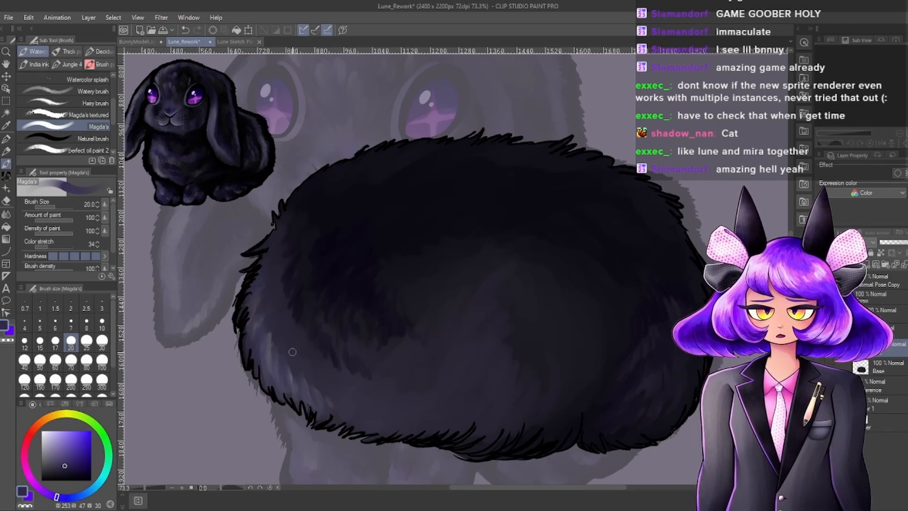
left_click(273, 353, "alt")
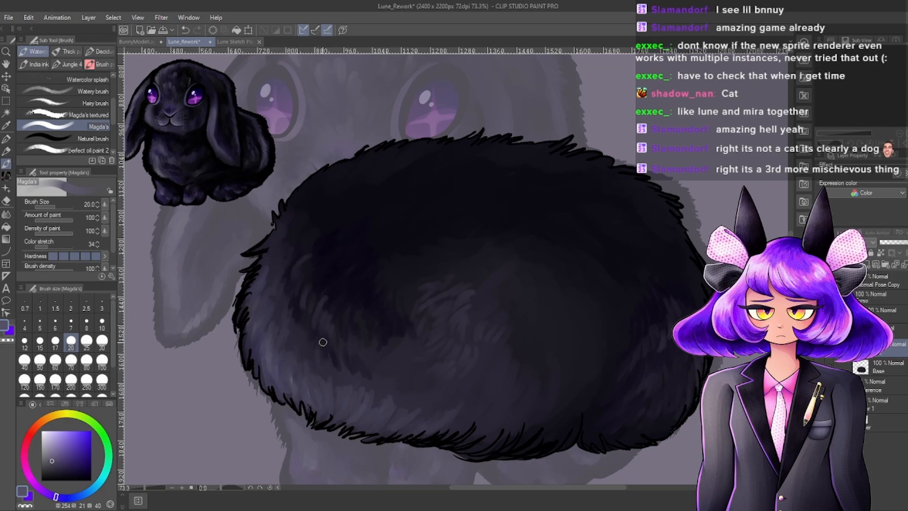
Brush pale lavender fur highlights over the chest, lower belly and rump, and deepen the fur with near-black navy strokes.
left_click(57, 438)
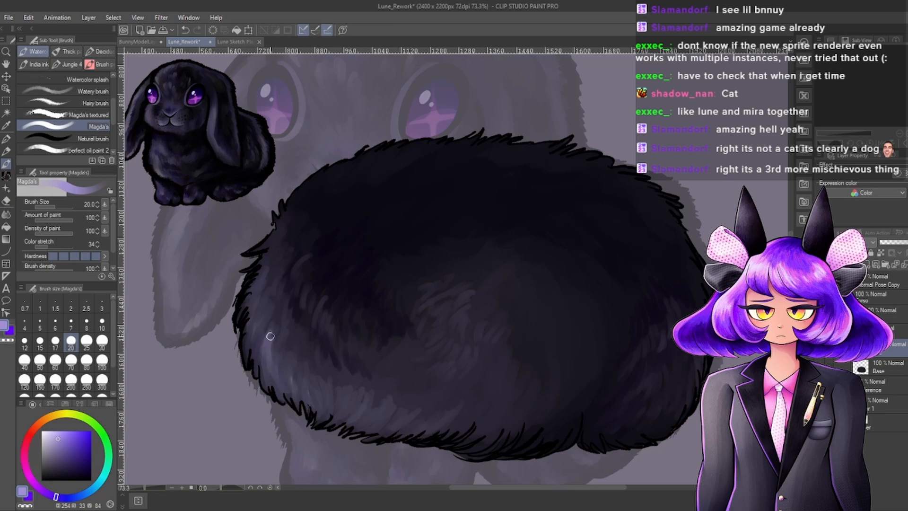
mouse_move(262, 313)
left_mouse_down()
mouse_move(257, 295)
mouse_move(275, 294)
left_mouse_up()
left_click_drag(287, 361, 316, 402)
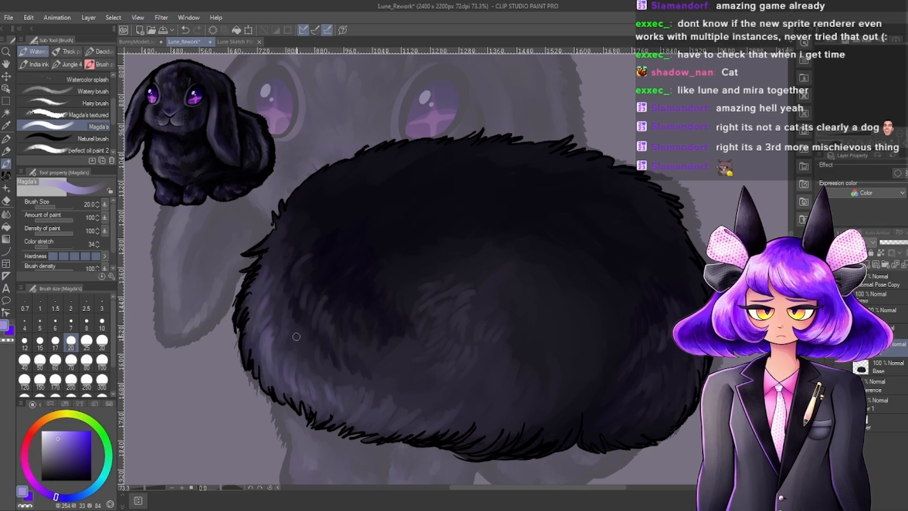
mouse_move(287, 313)
left_mouse_down()
mouse_move(287, 270)
mouse_move(274, 285)
mouse_move(293, 240)
mouse_move(276, 254)
left_mouse_up()
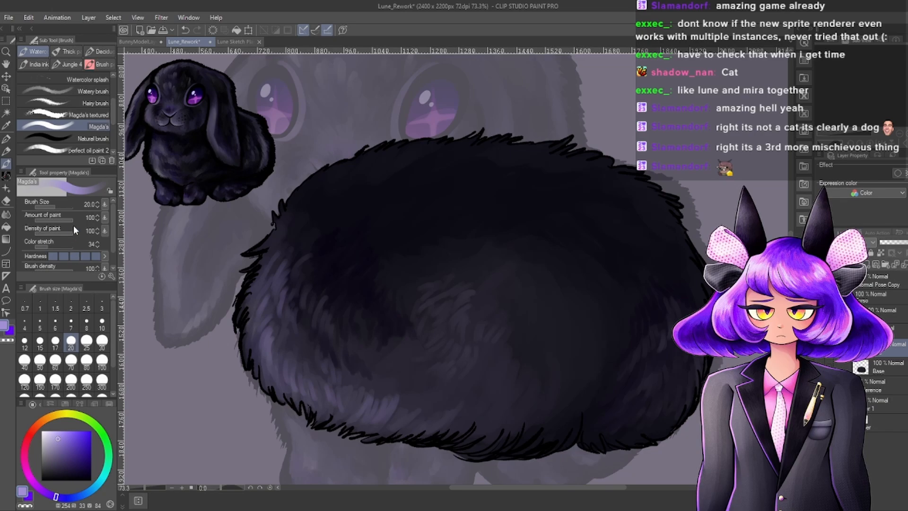
left_click_drag(352, 406, 372, 384)
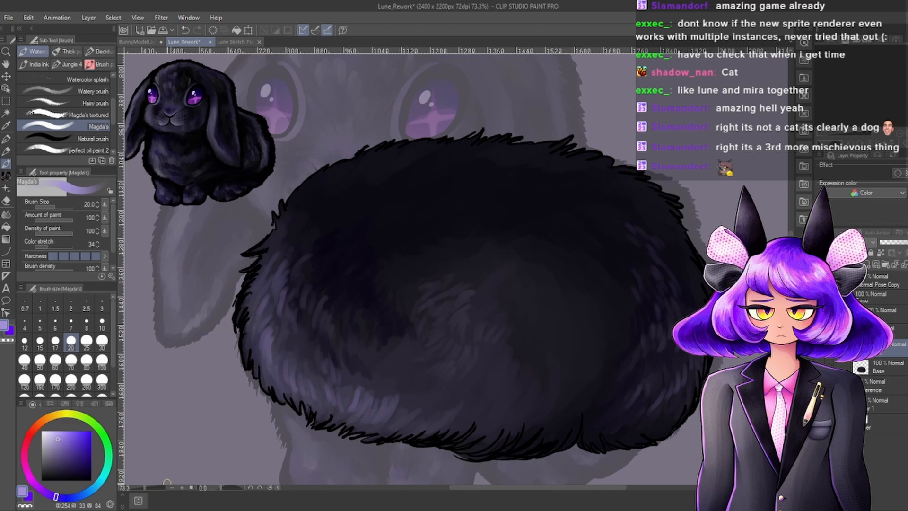
left_click_drag(78, 463, 91, 479)
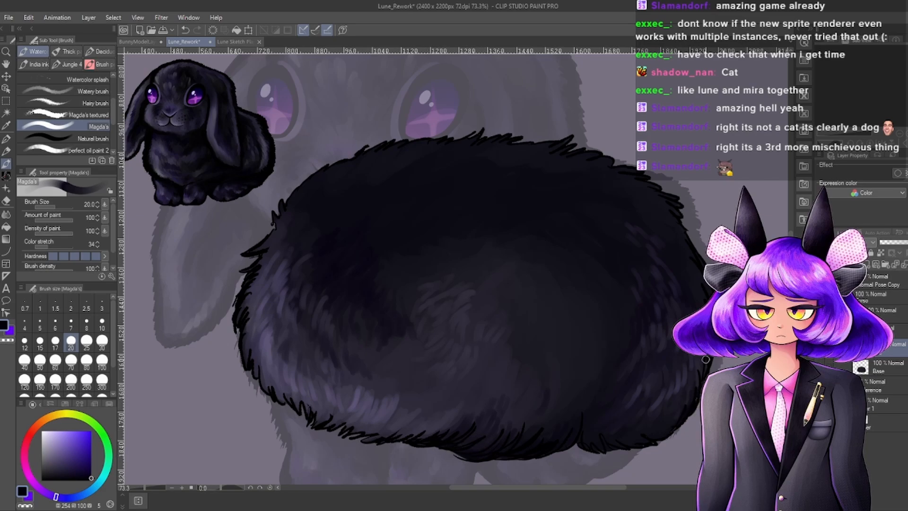
left_click(824, 349)
left_click(615, 369, "alt")
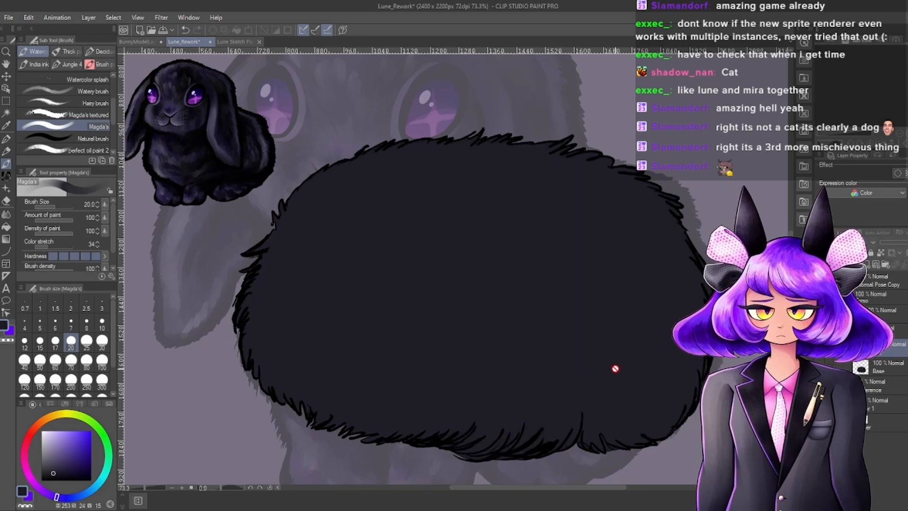
left_click(877, 368)
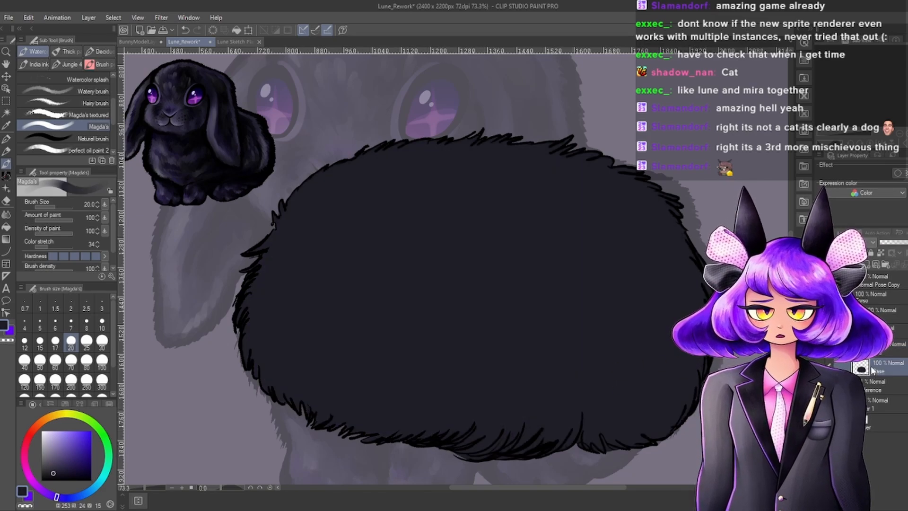
left_click(6, 138)
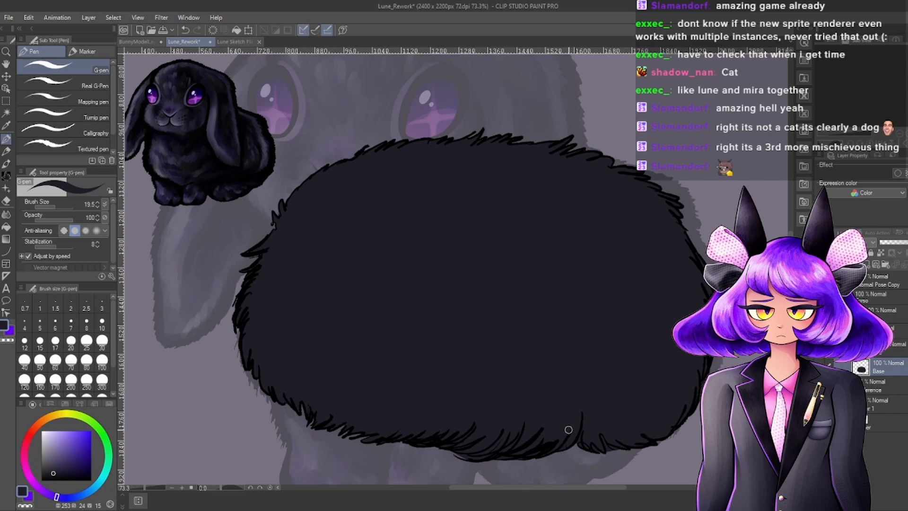
left_click(894, 348)
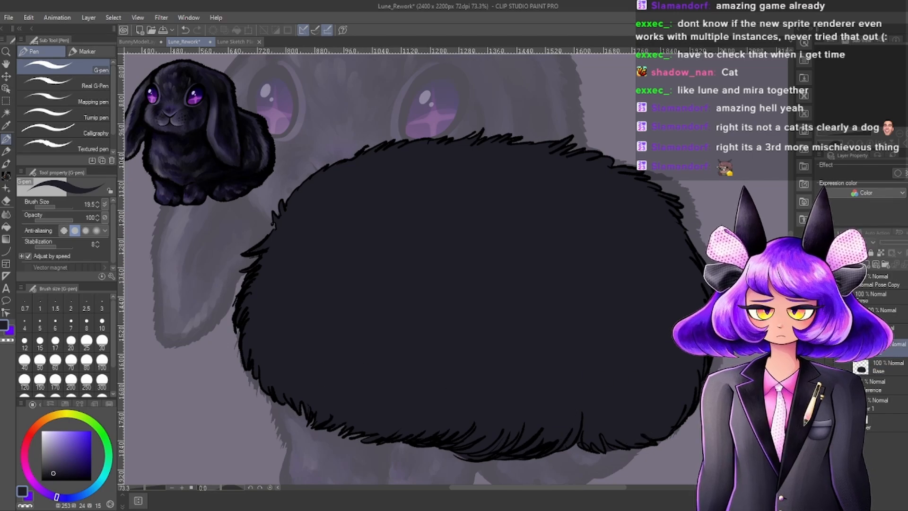
left_click(820, 348)
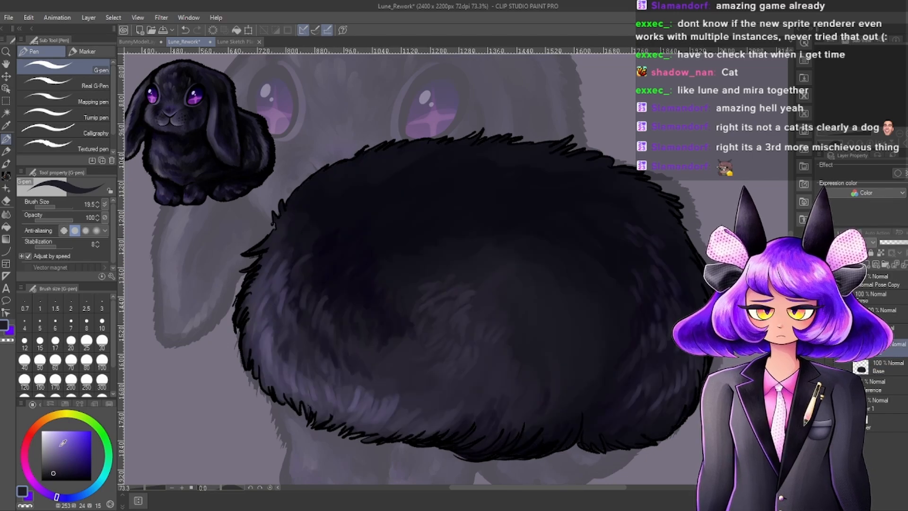
Paint black fur strokes over the haunch with the Magda's brush at size 20.
key("b")
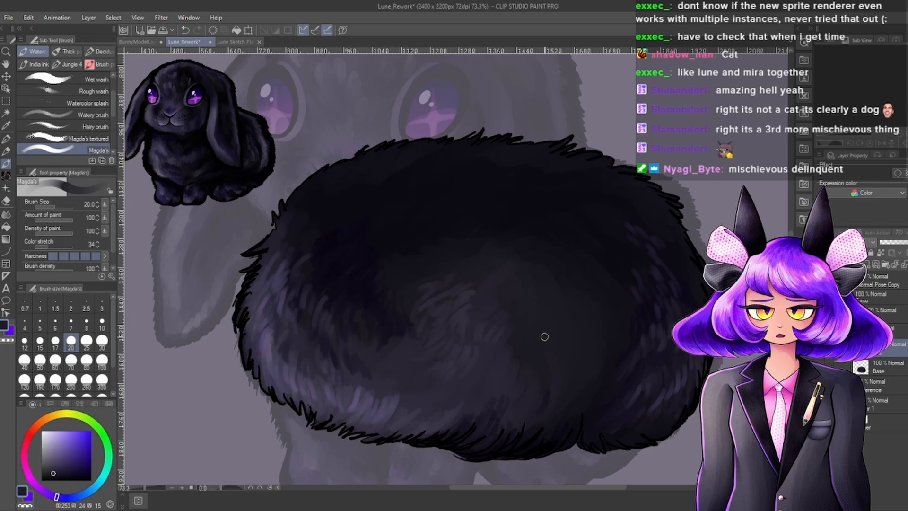
left_click(57, 473)
left_click_drag(60, 470, 112, 483)
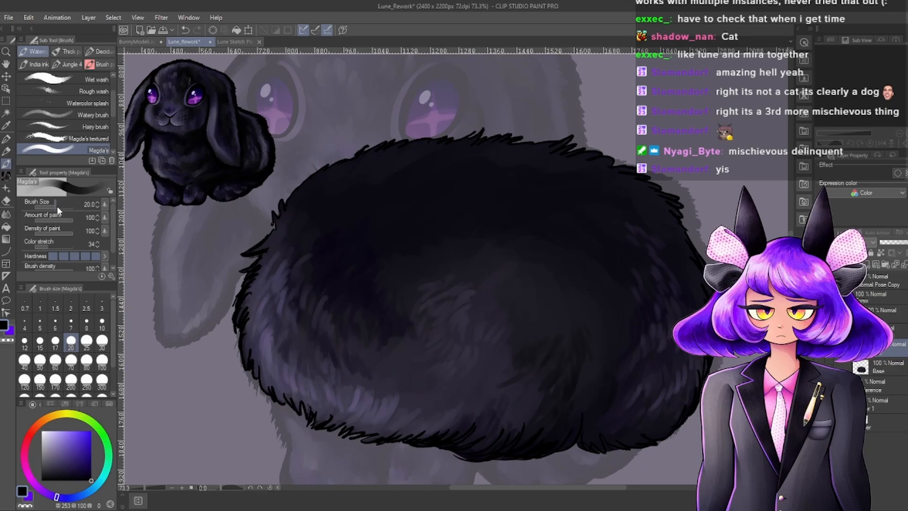
Set the Magda's brush to size 32.6, soften the black haunch strokes and paint muted lavender fur across the body's lower middle.
left_click_drag(57, 206, 65, 205)
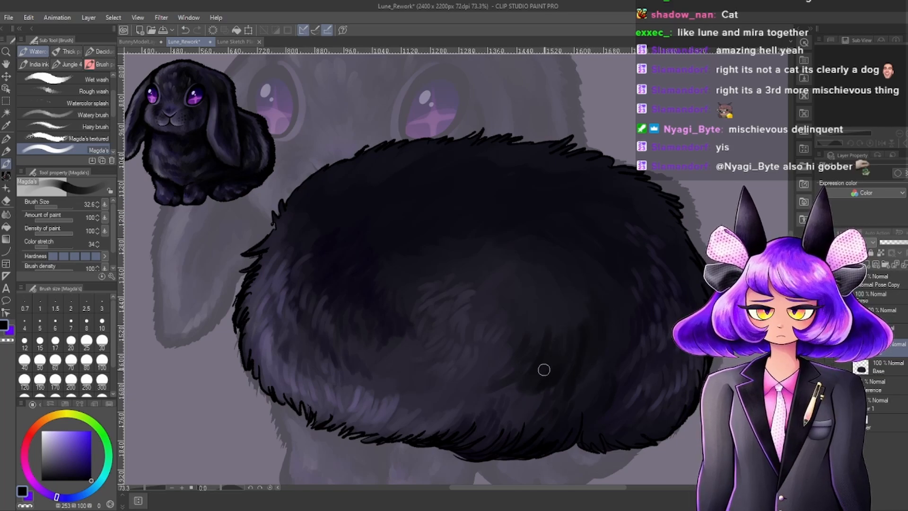
left_click(528, 350, "alt")
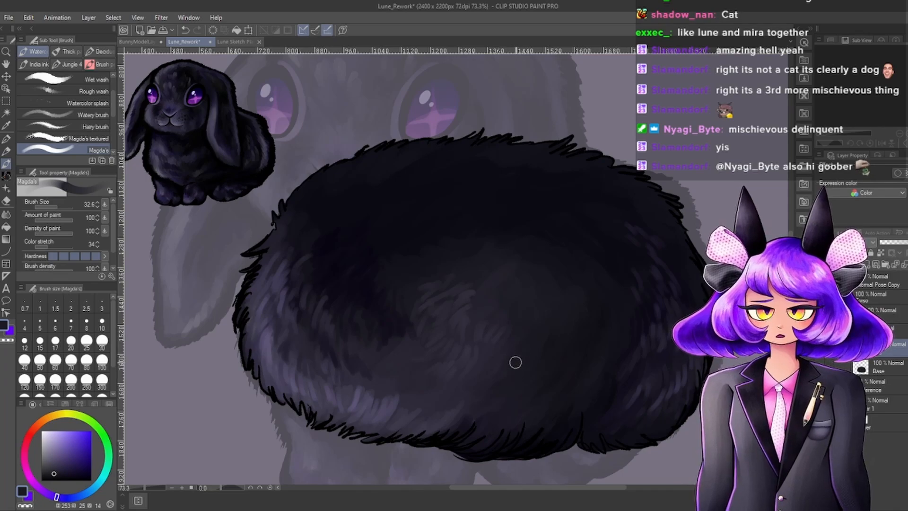
left_click(55, 430)
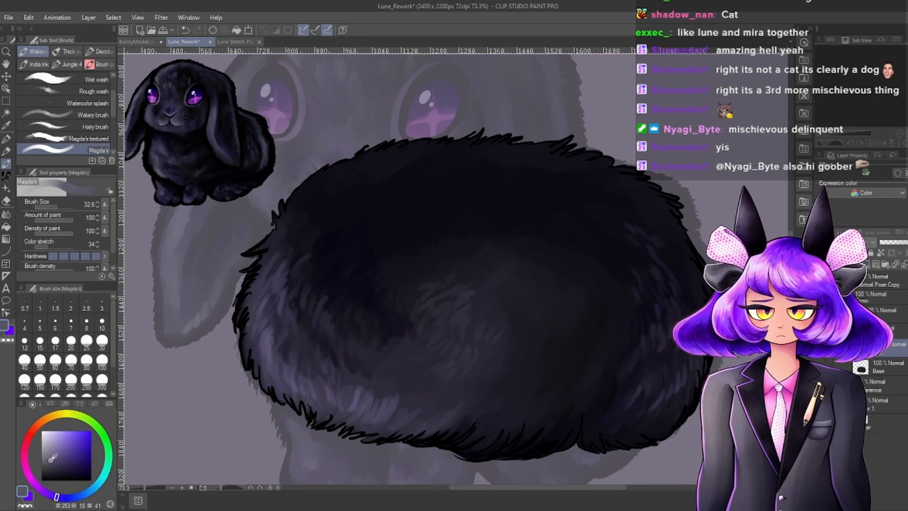
mouse_move(512, 385)
left_mouse_down()
mouse_move(510, 372)
mouse_move(516, 340)
mouse_move(509, 363)
mouse_move(481, 375)
mouse_move(504, 402)
mouse_move(526, 385)
mouse_move(532, 352)
mouse_move(509, 346)
left_mouse_up()
mouse_move(486, 379)
left_mouse_down()
mouse_move(490, 358)
mouse_move(482, 362)
left_mouse_up()
left_click_drag(462, 385, 465, 375)
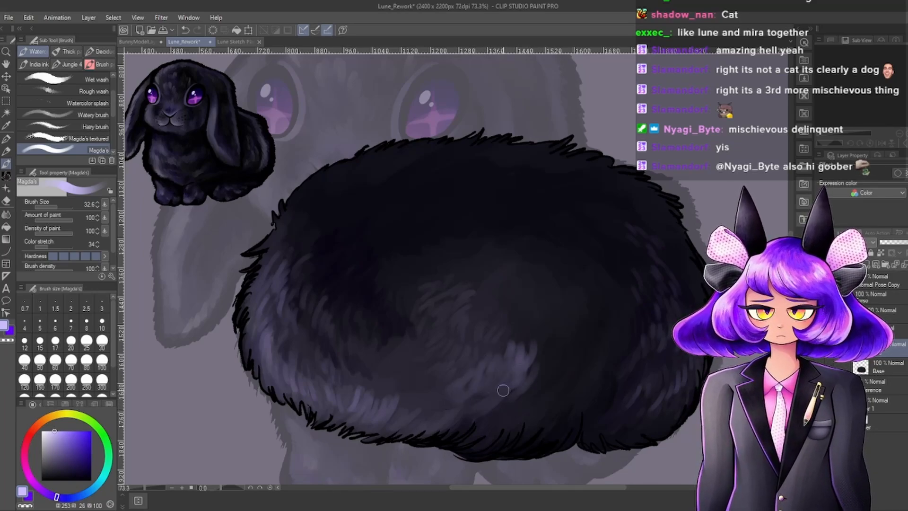
left_click(62, 461)
left_click_drag(531, 388, 529, 335)
left_click_drag(512, 367, 516, 338)
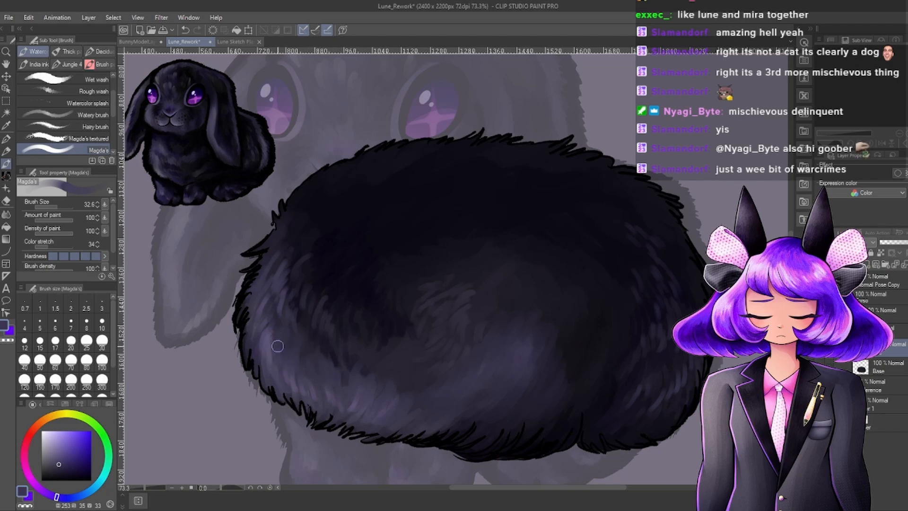
Paint lavender fur highlights over the haunch and along the back's upper edge, then blend them with darker purple.
left_click_drag(52, 450, 54, 440)
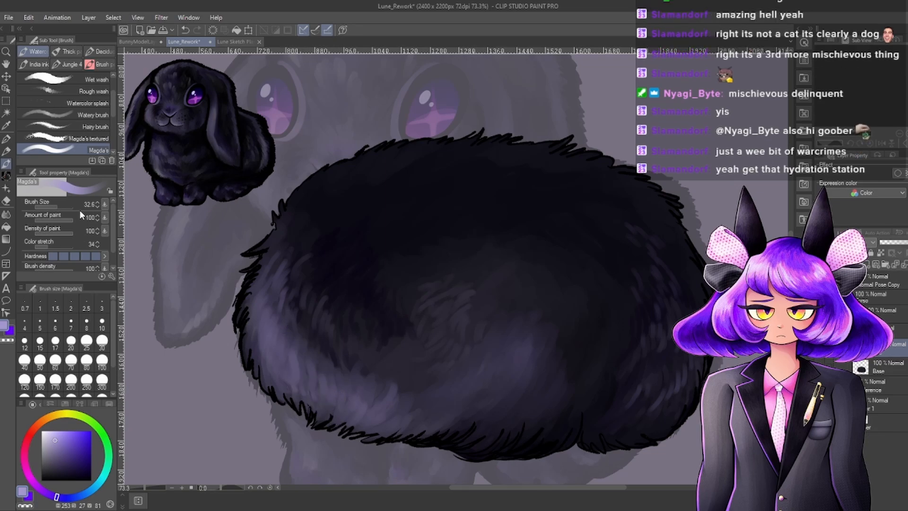
mouse_move(529, 280)
left_mouse_down()
mouse_move(575, 329)
mouse_move(567, 326)
mouse_move(576, 323)
mouse_move(586, 347)
left_mouse_up()
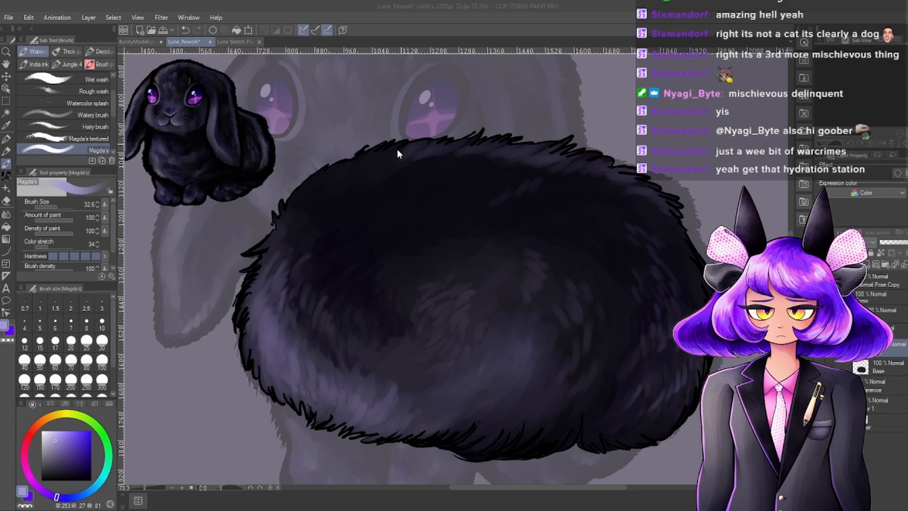
left_click(398, 147)
left_click_drag(400, 150, 377, 164)
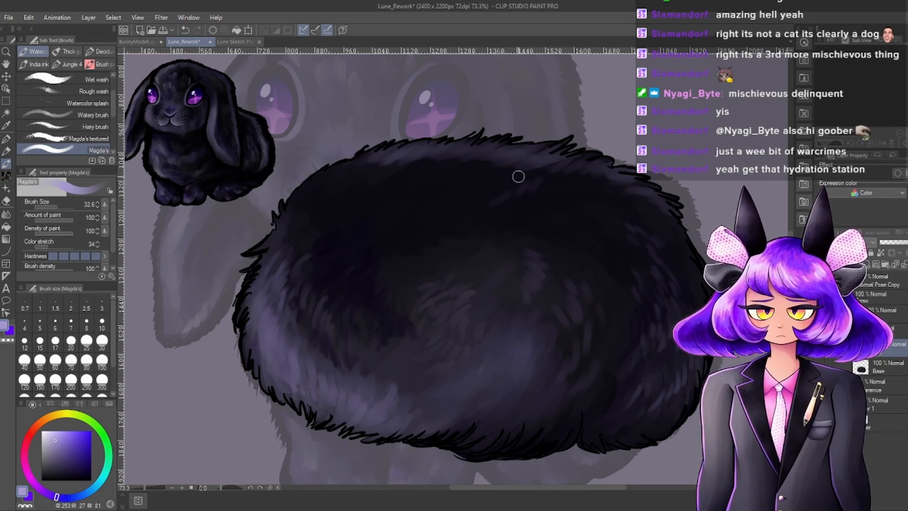
mouse_move(517, 174)
left_mouse_down()
mouse_move(558, 175)
mouse_move(547, 182)
mouse_move(570, 187)
mouse_move(534, 199)
mouse_move(598, 163)
mouse_move(611, 182)
mouse_move(560, 201)
mouse_move(618, 187)
left_mouse_up()
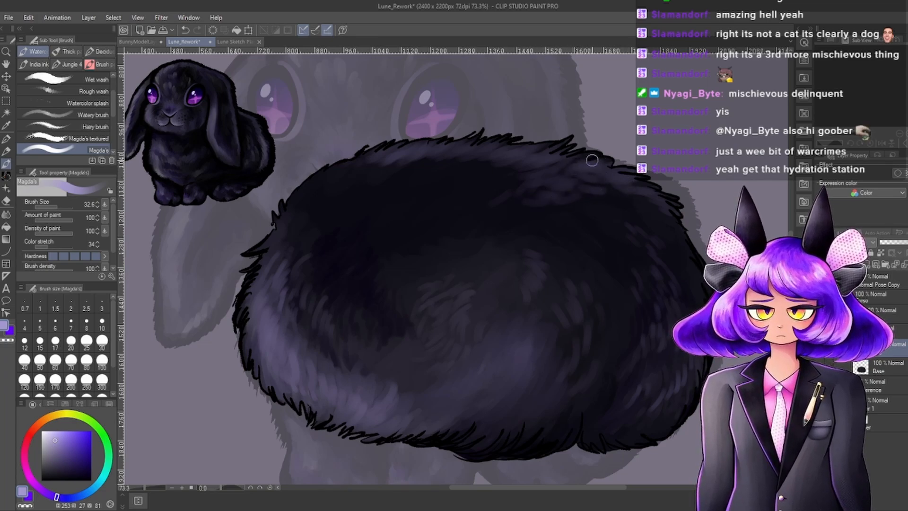
left_click(65, 466)
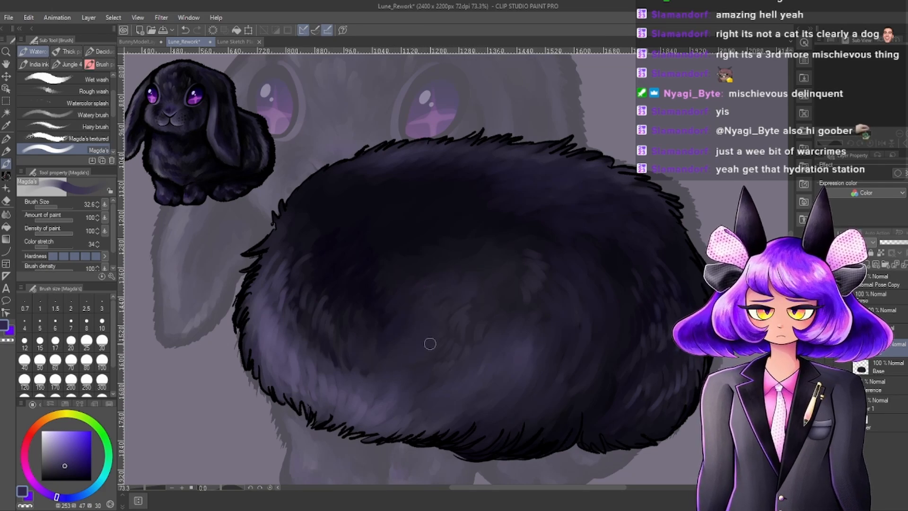
Brush purple, dark navy and pale lavender fur strokes through the lower belly between chest and haunch.
left_click(64, 453)
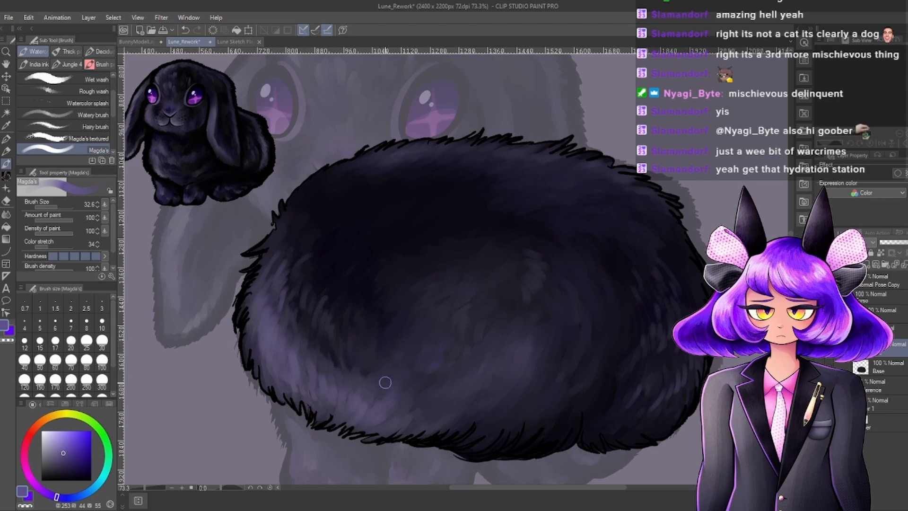
mouse_move(385, 382)
left_mouse_down()
mouse_move(377, 371)
mouse_move(395, 342)
left_mouse_up()
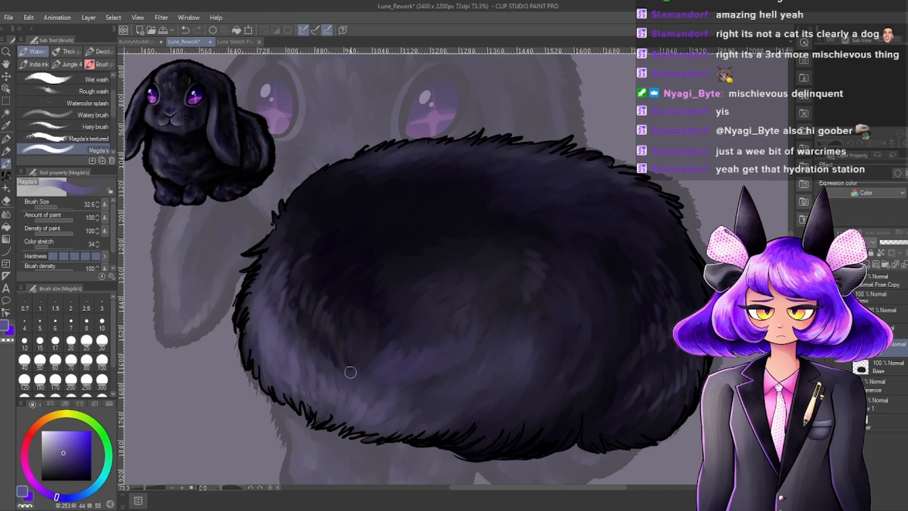
left_click_drag(55, 476, 87, 473)
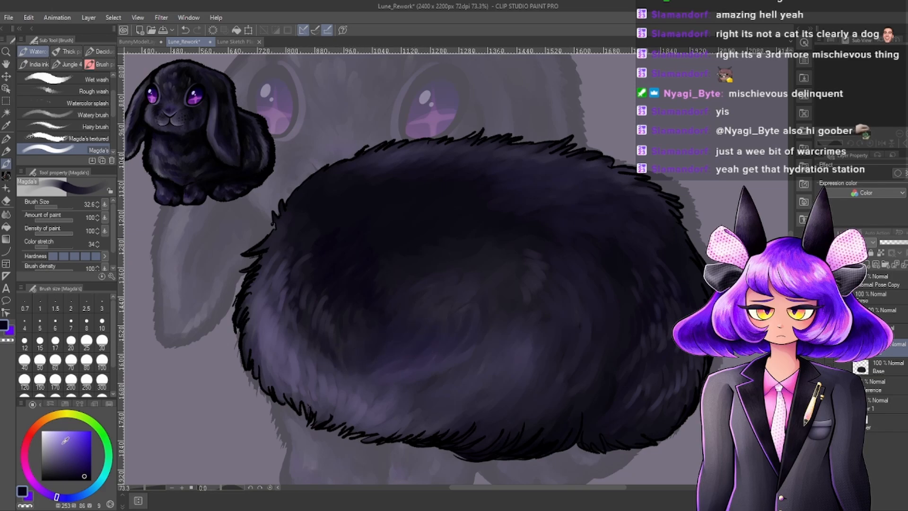
left_click_drag(63, 444, 44, 443)
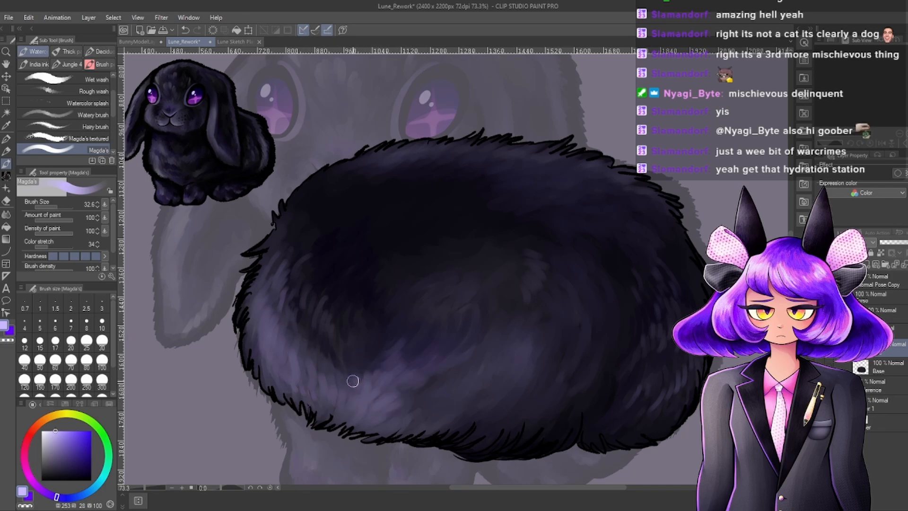
Blend the belly, chest and mid-body fur with sampled navy, violet, greyish lavender and dark purple-grey tones.
left_click(315, 344, "alt")
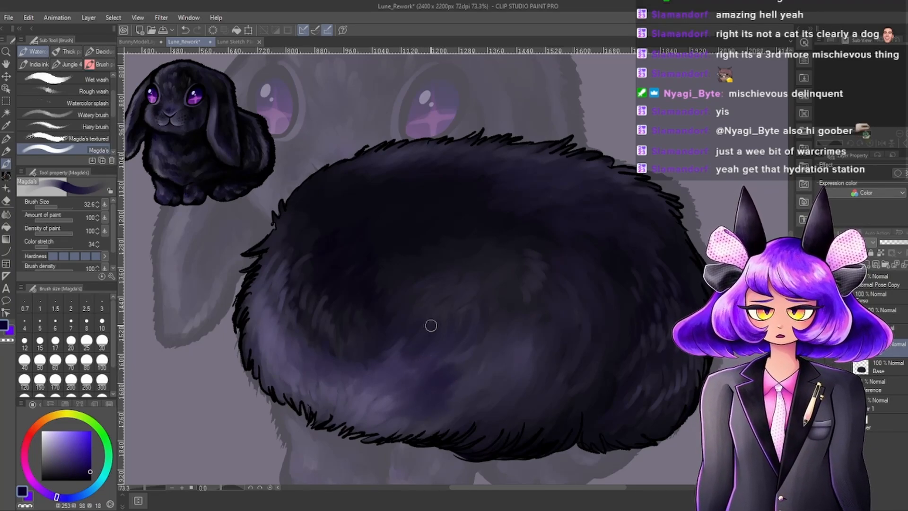
left_click(42, 431)
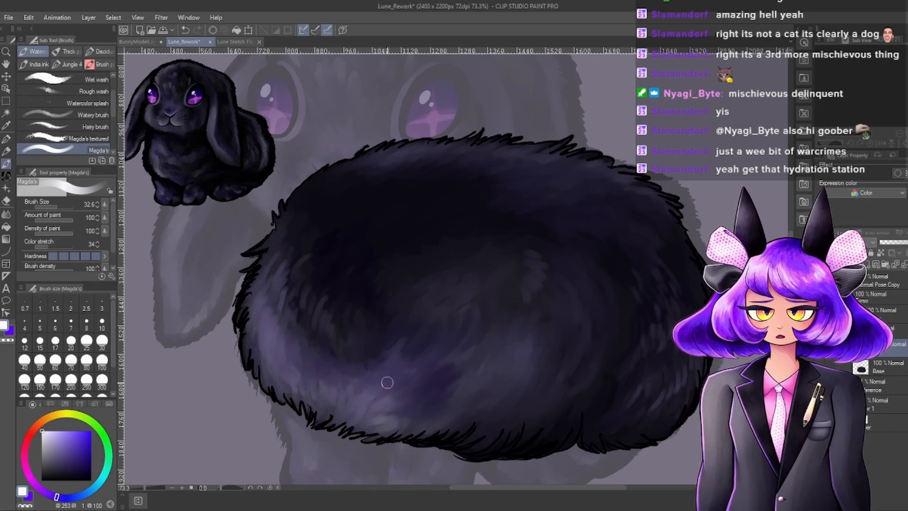
left_click(75, 438)
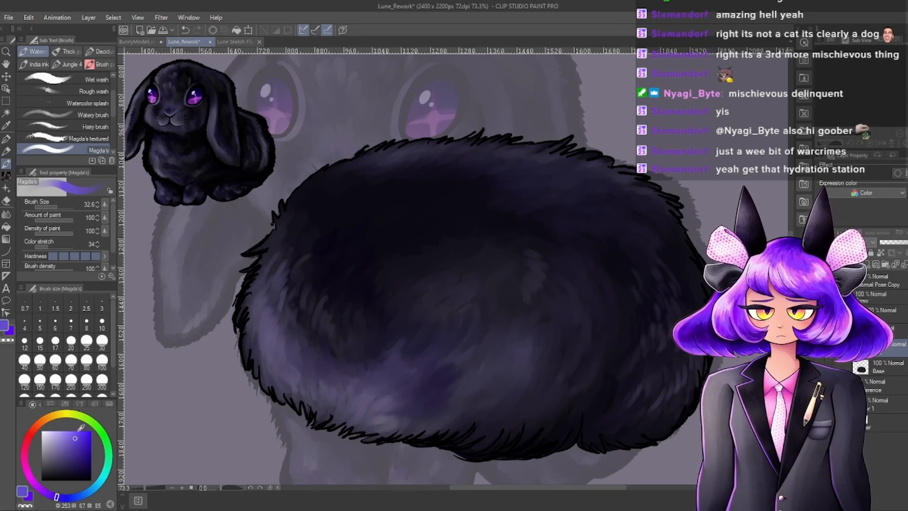
left_click_drag(67, 450, 60, 462)
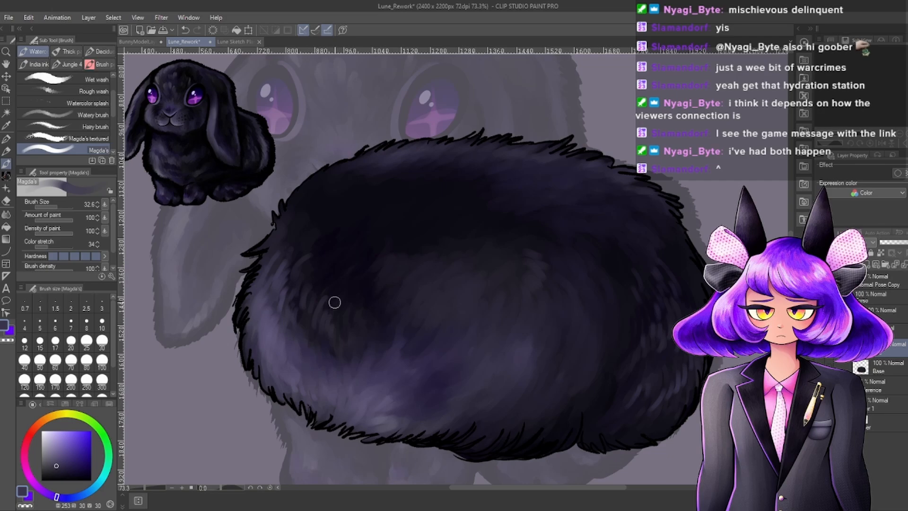
left_click_drag(47, 448, 44, 448)
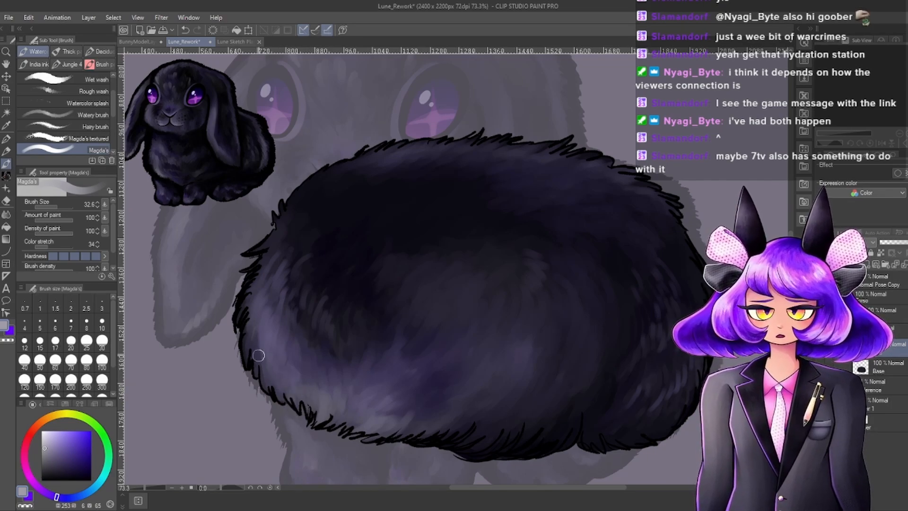
left_click(287, 394, "alt")
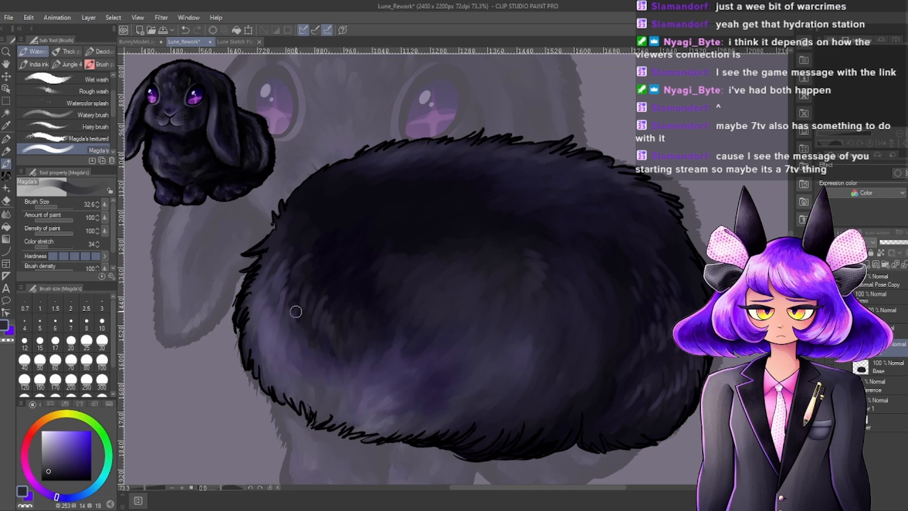
Switch to the Natural brush and add a new layer above the body's Fur layer.
scroll(461, 287, "down", 7)
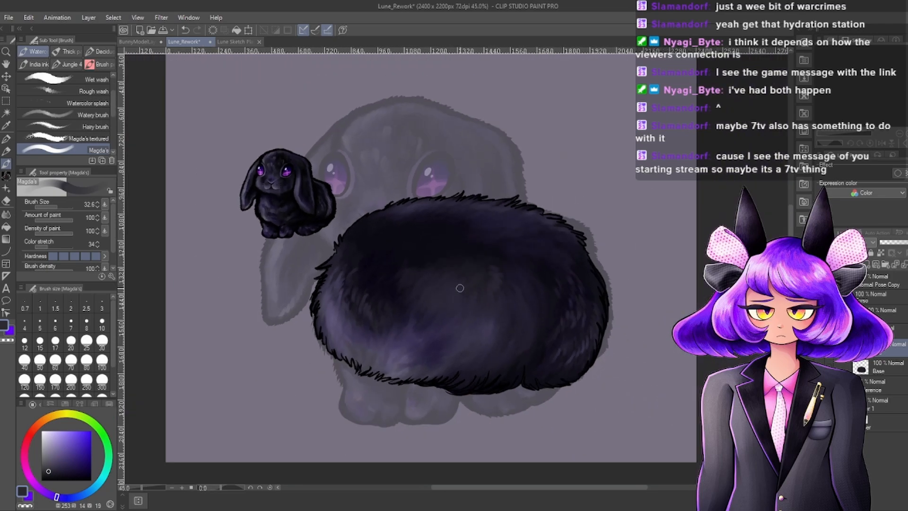
scroll(506, 313, "down", 2)
scroll(538, 343, "up", 8)
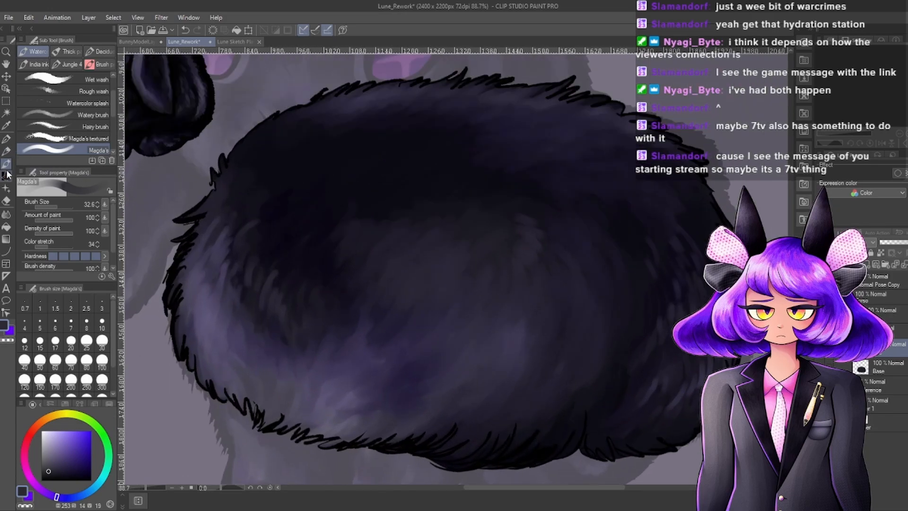
left_click(7, 175)
left_click(6, 165)
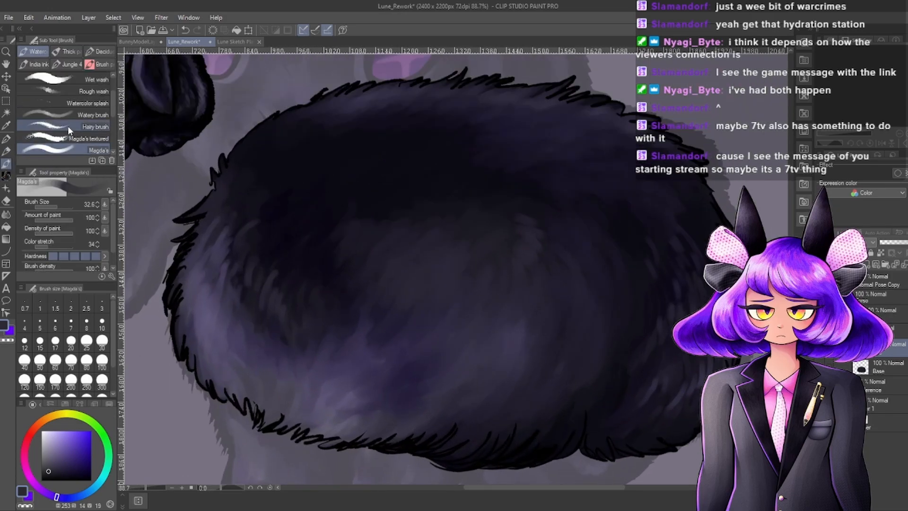
scroll(71, 131, "down", 4)
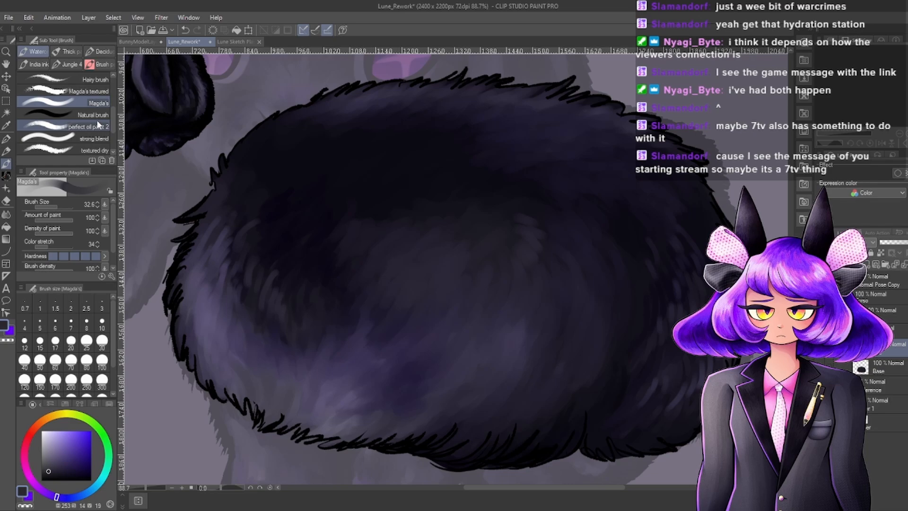
left_click(95, 115)
scroll(443, 323, "up", 1)
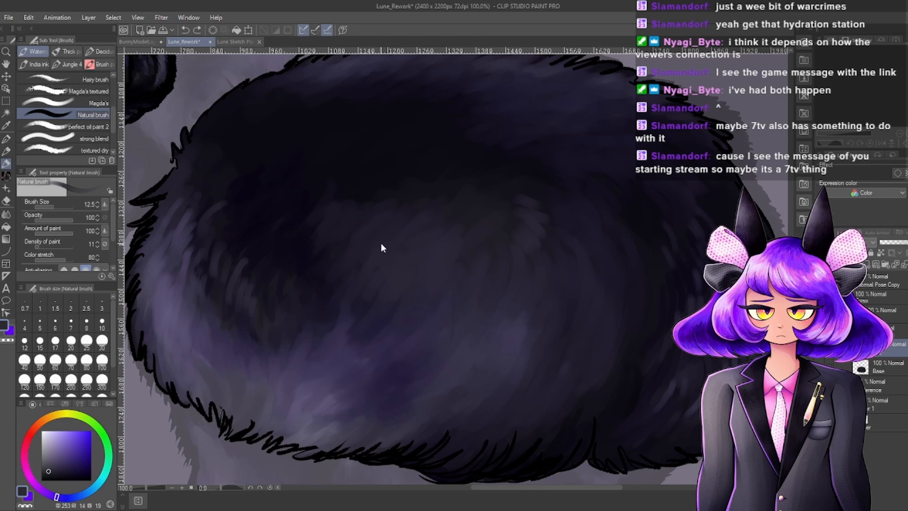
left_click(868, 267)
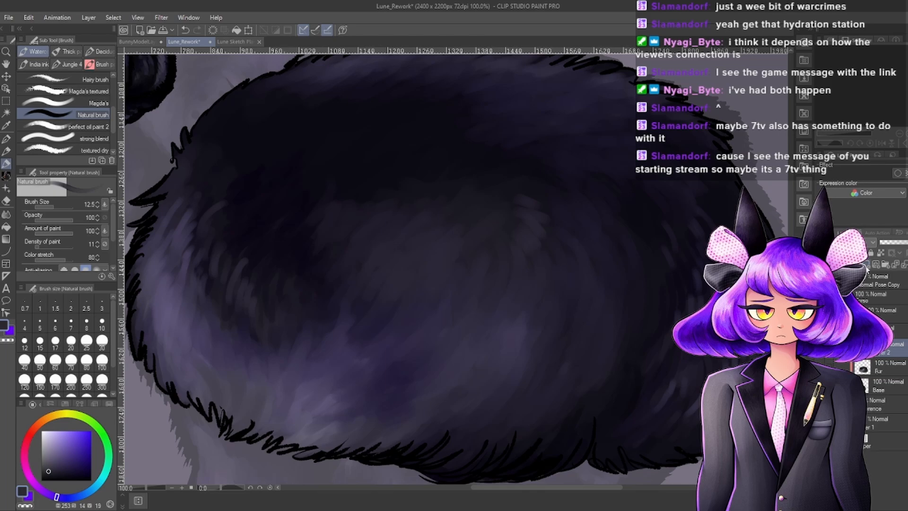
scroll(514, 272, "down", 3)
scroll(456, 336, "up", 4)
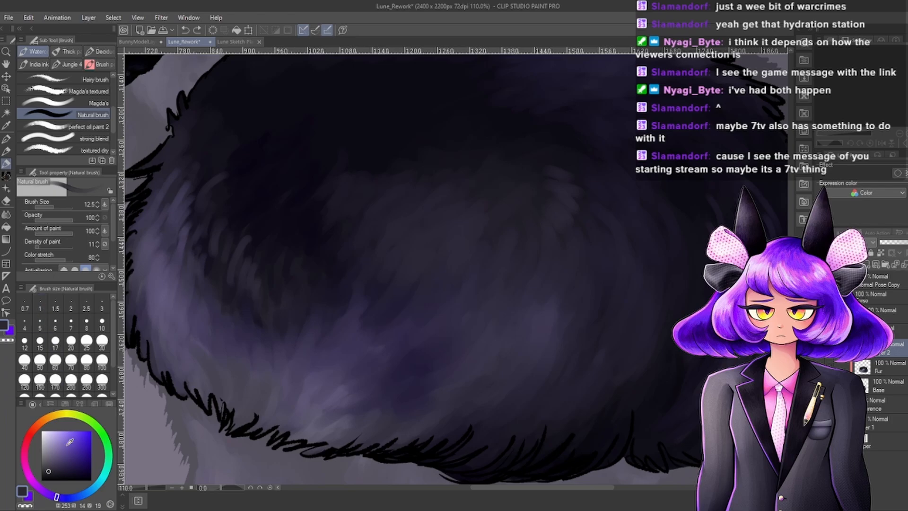
Try pale lavender fur strokes with the Natural brush on the middle of the body, and undo them.
left_click(47, 431)
mouse_move(469, 316)
left_mouse_down()
mouse_move(458, 350)
mouse_move(407, 266)
left_mouse_up()
scroll(439, 287, "up", 2)
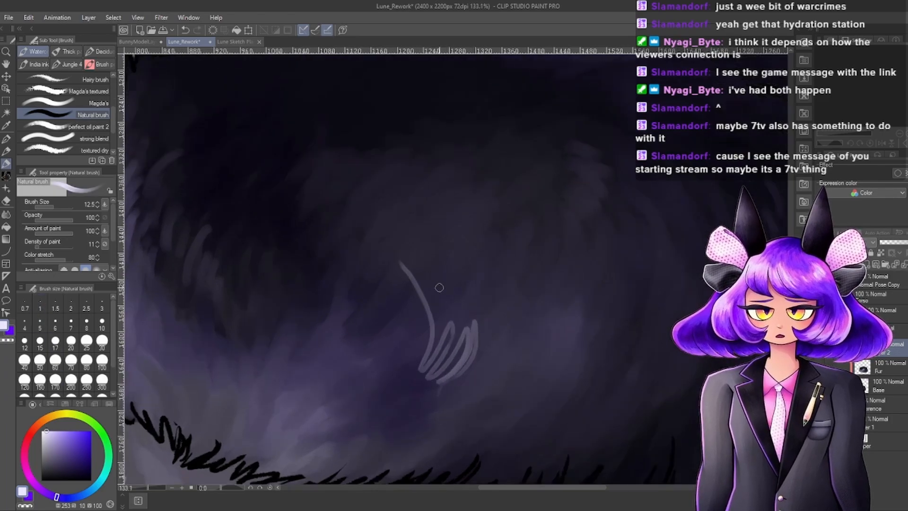
scroll(454, 364, "up", 4)
scroll(465, 402, "down", 6)
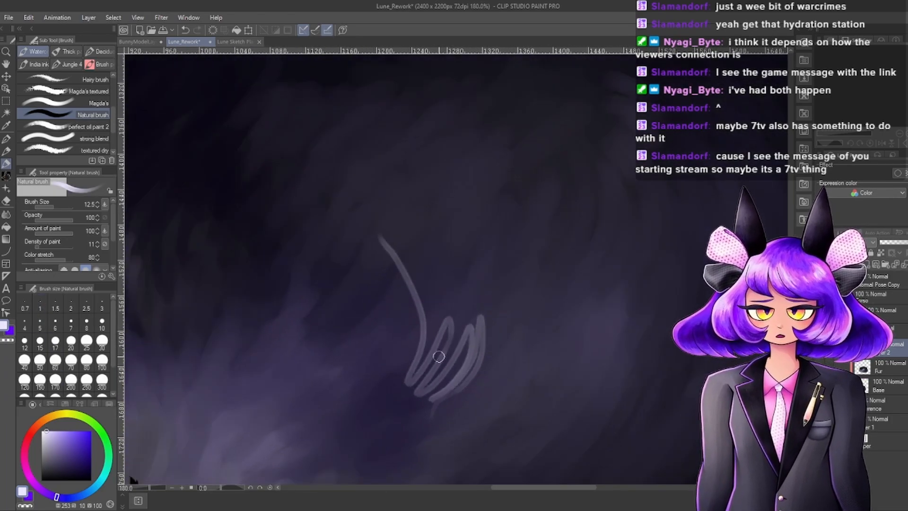
scroll(456, 331, "up", 3)
mouse_move(456, 324)
left_mouse_down()
mouse_move(467, 313)
mouse_move(438, 329)
left_mouse_up()
scroll(438, 328, "down", 5)
scroll(437, 327, "up", 6)
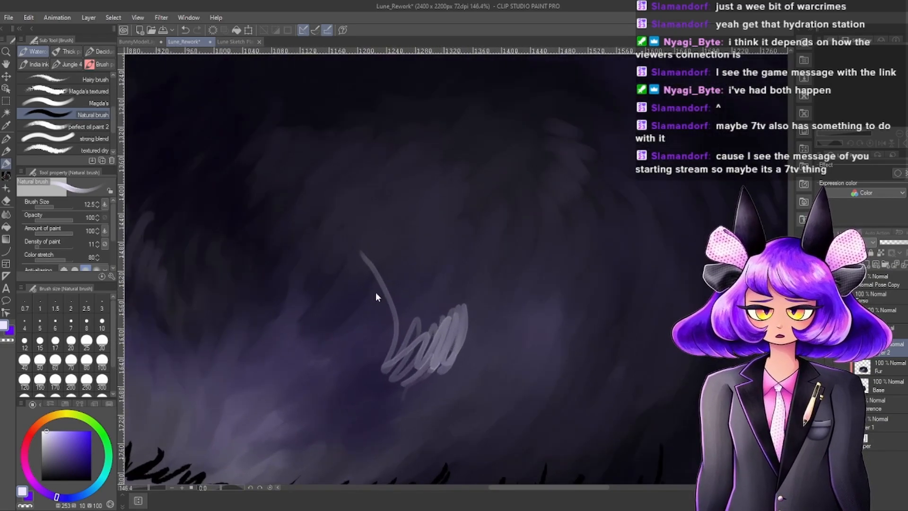
key("ctrl+z")
scroll(397, 279, "up", 1)
key("ctrl+z")
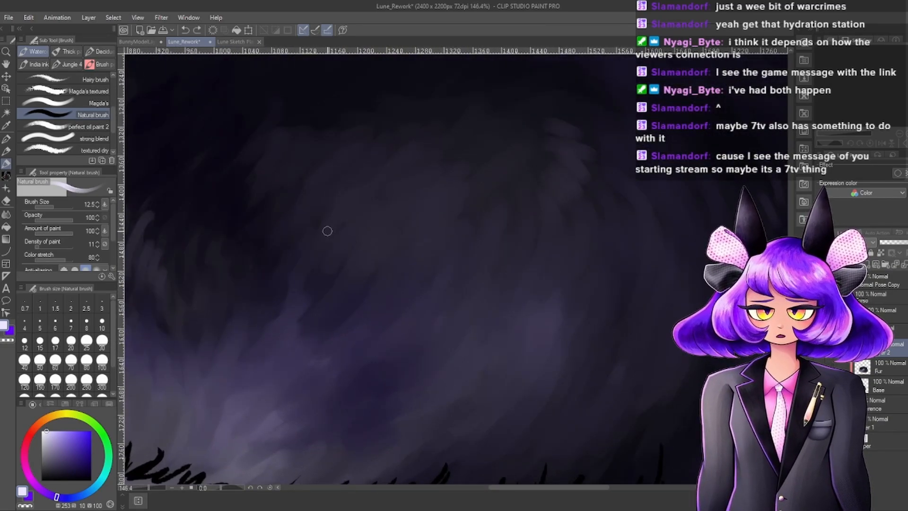
Switch to the Magda's textured brush at size 530 and dab a pale lavender texture over the body's lower middle.
scroll(100, 141, "down", 2)
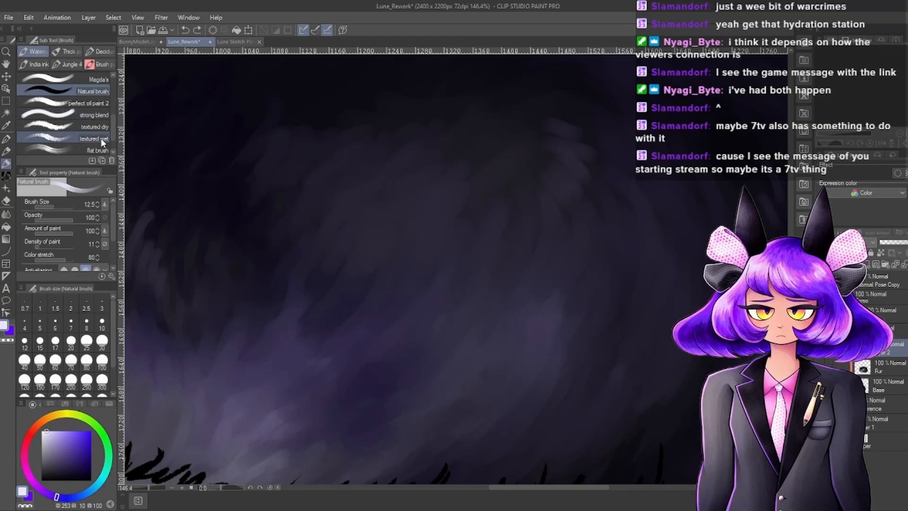
scroll(96, 135, "up", 3)
left_click(84, 105)
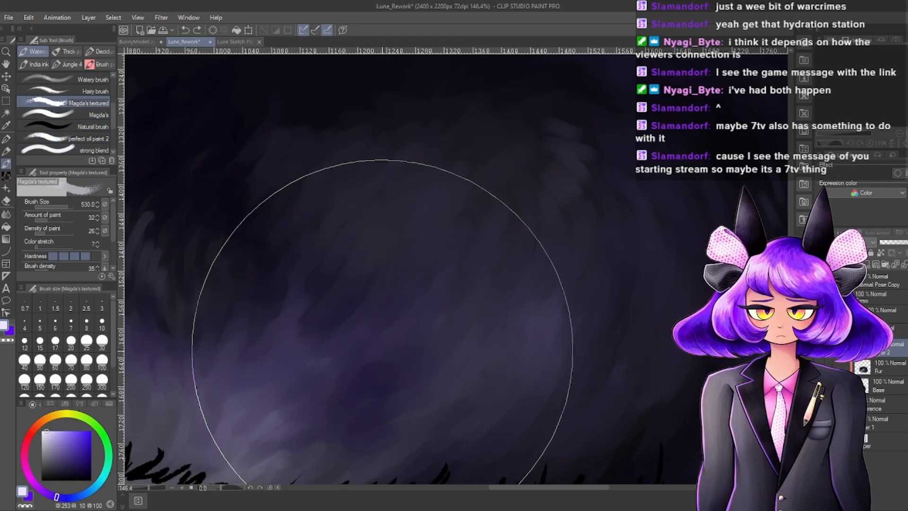
scroll(331, 302, "down", 6)
scroll(330, 276, "up", 3)
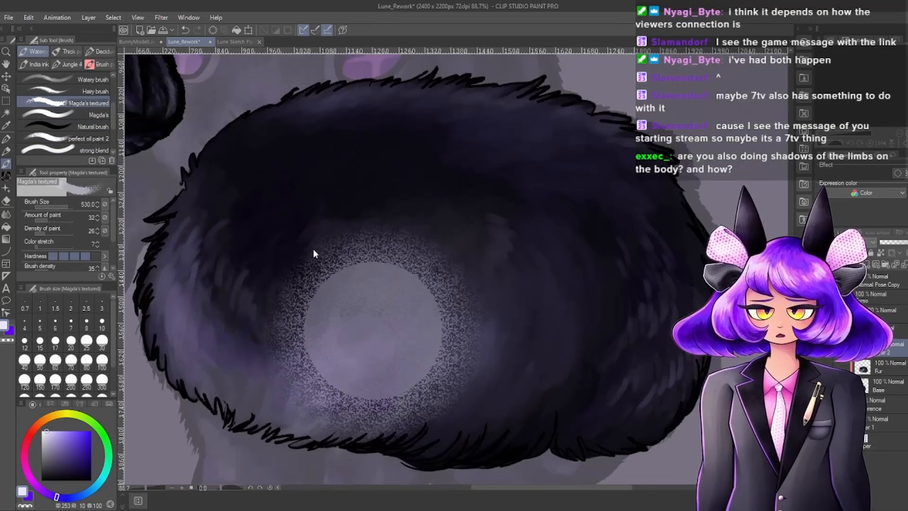
Undo the oversized pale dab on the body fur and set the Magda's textured brush size to 25.2.
key("ctrl+z")
key("ctrl+z")
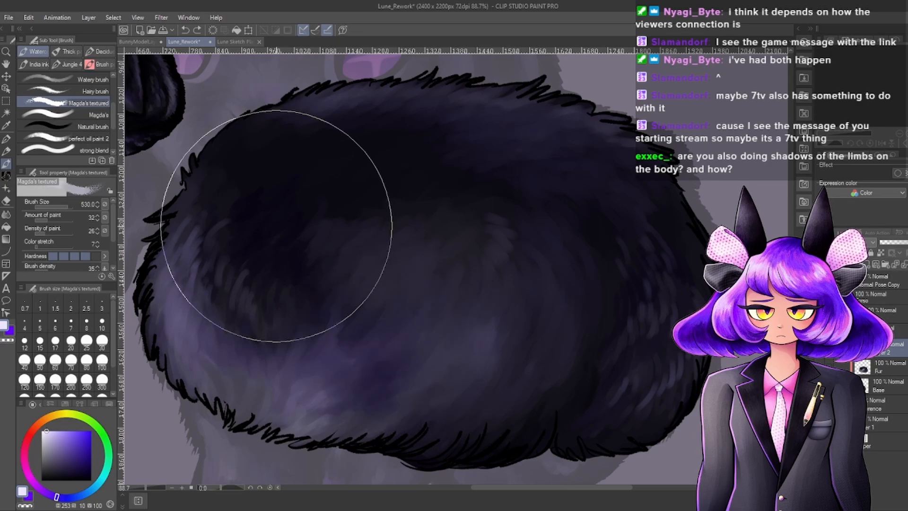
left_click_drag(61, 207, 56, 205)
Try a short light Magda's textured stroke on the lower body fur and undo it.
left_click_drag(418, 401, 409, 388)
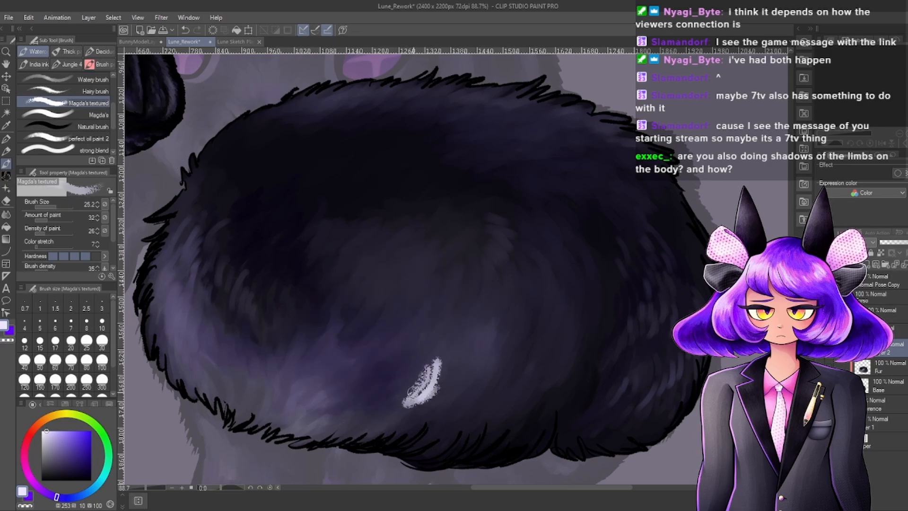
scroll(421, 326, "down", 5)
scroll(422, 333, "up", 6)
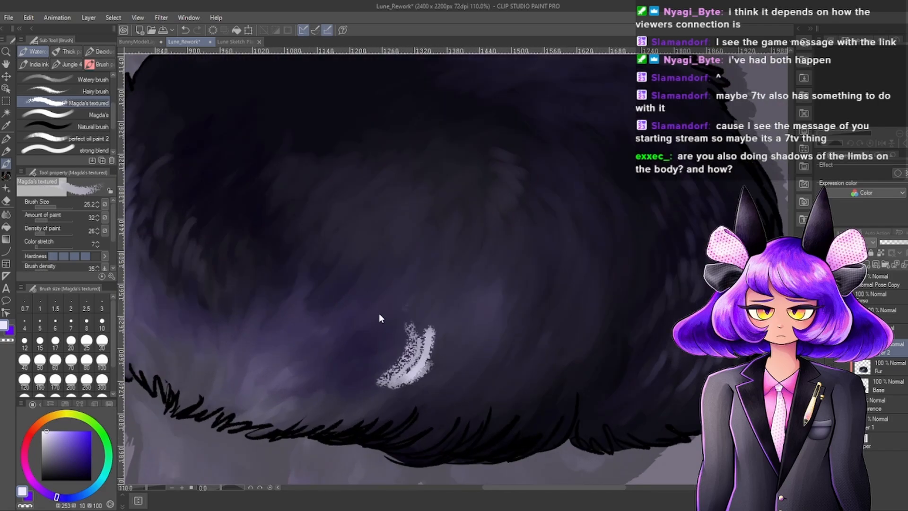
key("ctrl+z")
scroll(351, 284, "down", 2)
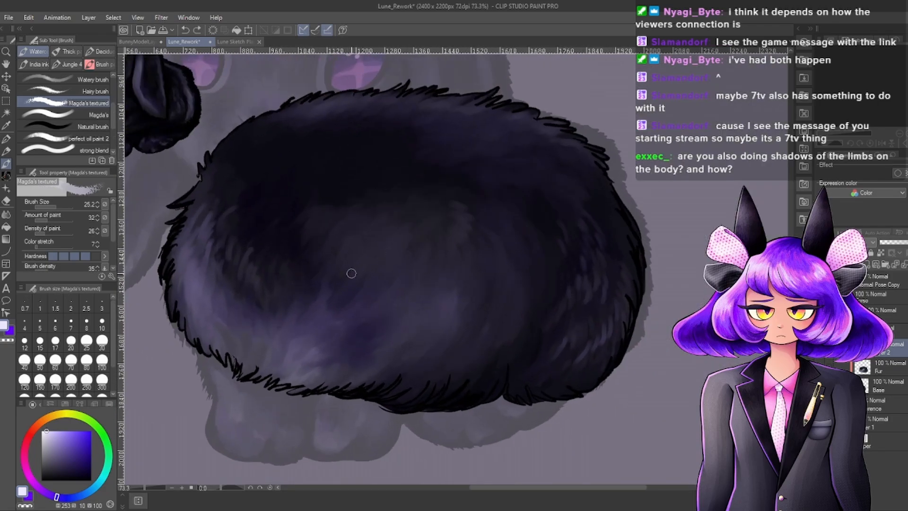
Reduce the Magda's textured brush hardness to its lowest level and try a light stroke on the fur, undoing it.
scroll(351, 284, "up", 2)
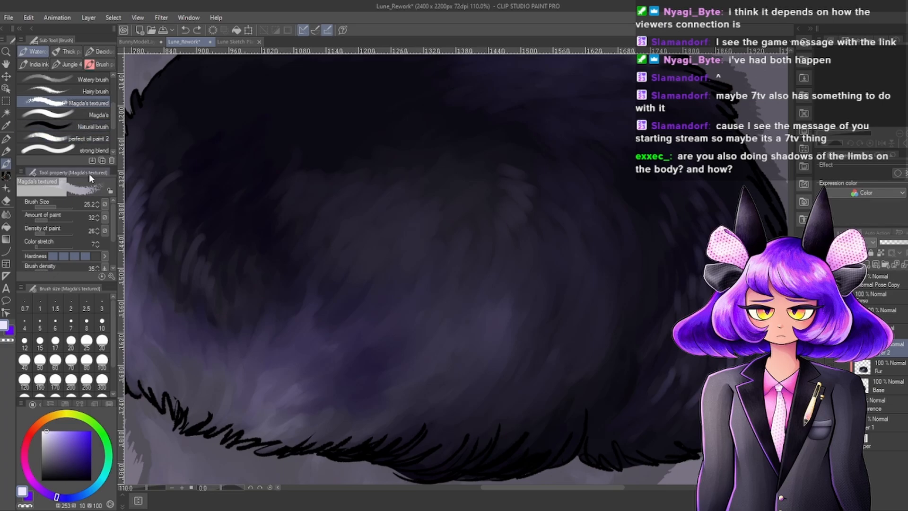
left_click(54, 255)
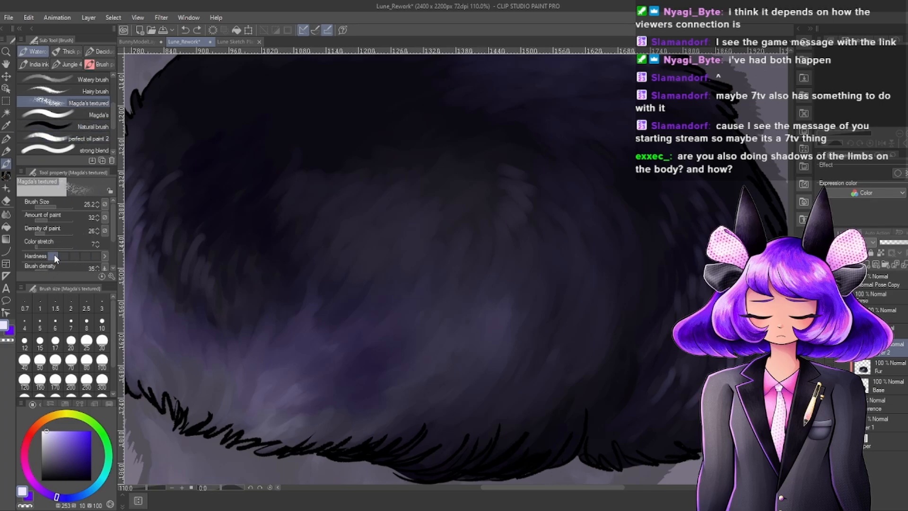
mouse_move(371, 311)
left_mouse_down()
mouse_move(373, 270)
mouse_move(335, 360)
mouse_move(290, 349)
left_mouse_up()
scroll(449, 282, "down", 8)
scroll(467, 276, "up", 4)
key("ctrl+z")
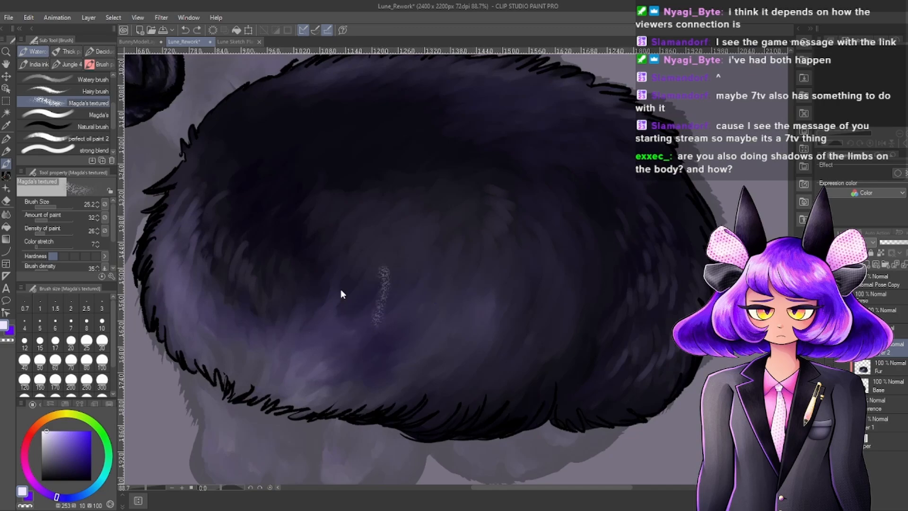
scroll(346, 300, "up", 2)
key("ctrl+z")
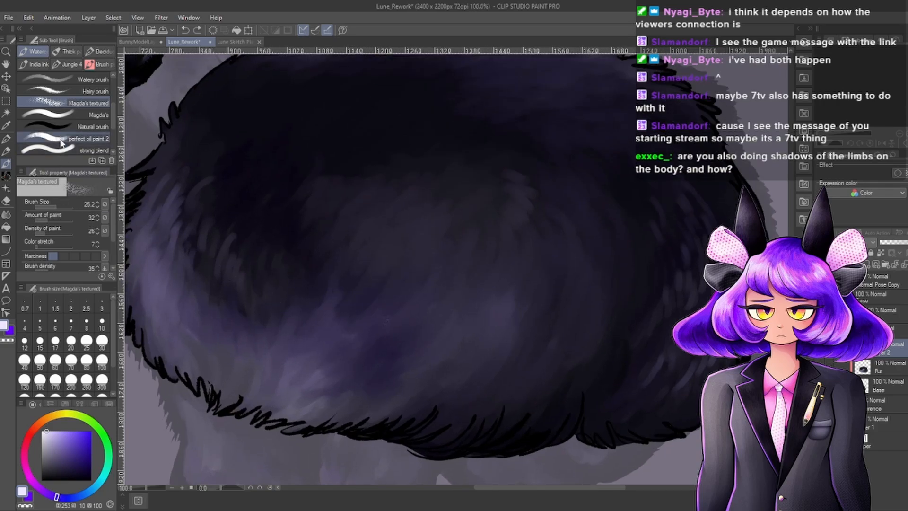
Try a light zigzag stroke on the body fur with the perfect oil paint 2 brush and undo it.
scroll(59, 107, "up", 1)
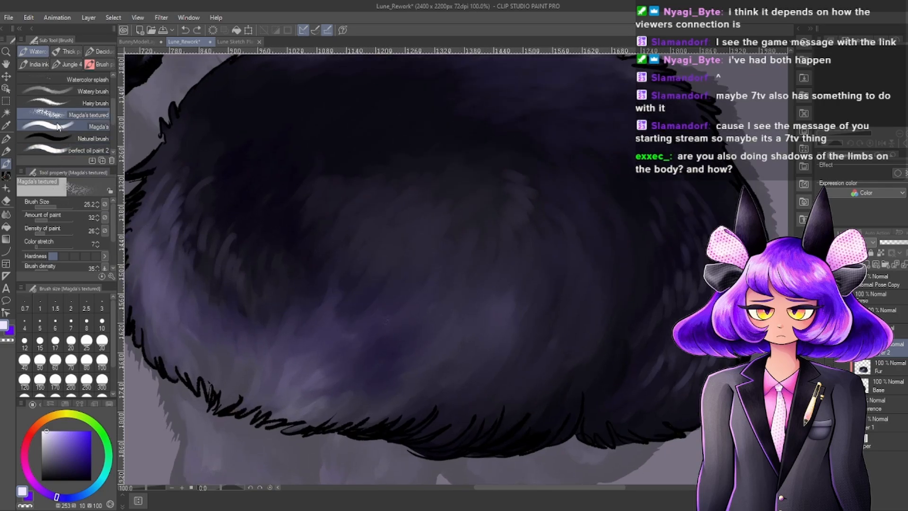
left_click(81, 150)
mouse_move(401, 335)
left_mouse_down()
mouse_move(408, 327)
mouse_move(373, 262)
left_mouse_up()
scroll(341, 231, "up", 1)
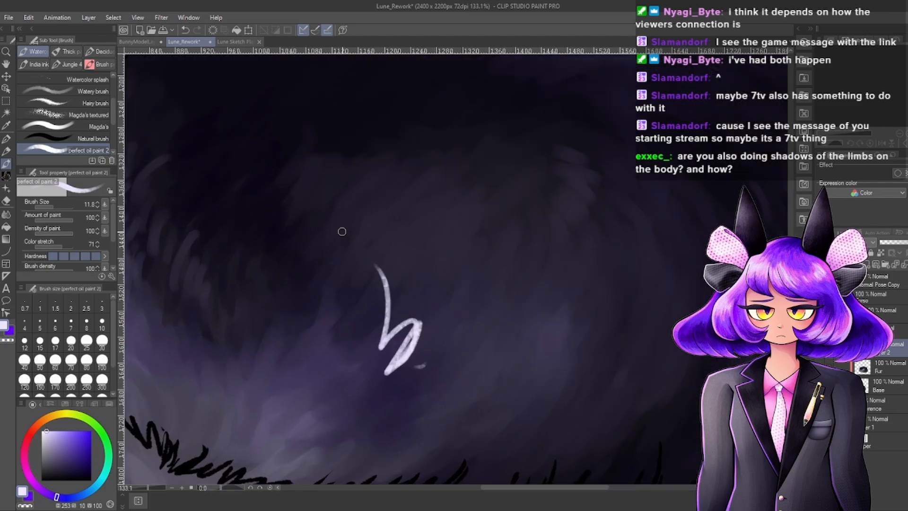
key("ctrl+z")
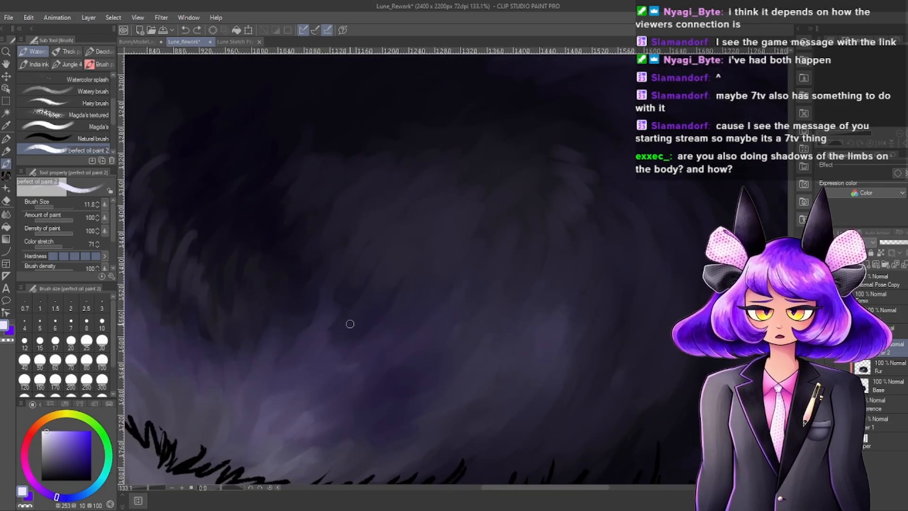
Switch to the textured dry brush and try a thick light stroke at size 80 on the fur, undoing it.
scroll(347, 320, "up", 1)
scroll(66, 114, "down", 2)
left_click(67, 126)
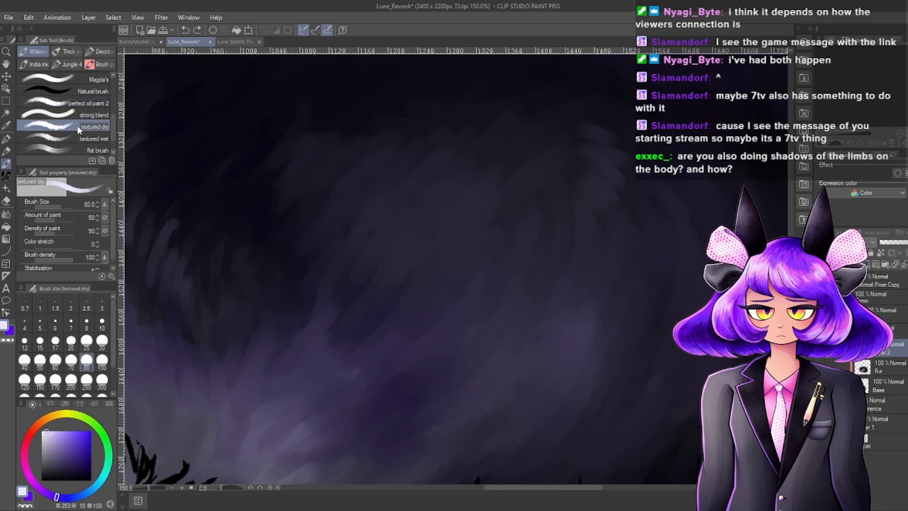
mouse_move(402, 331)
left_mouse_down()
mouse_move(375, 310)
mouse_move(385, 253)
left_mouse_up()
scroll(385, 255, "down", 2)
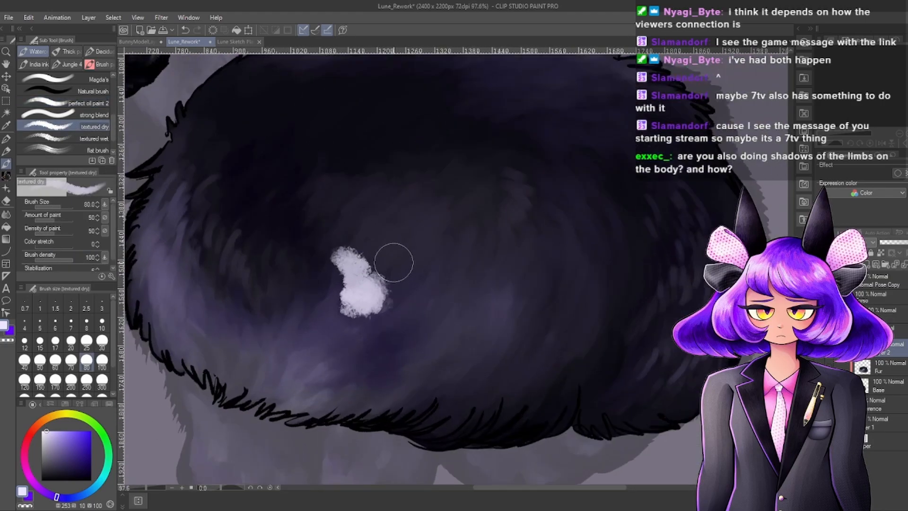
key("ctrl+z")
key("ctrl+z")
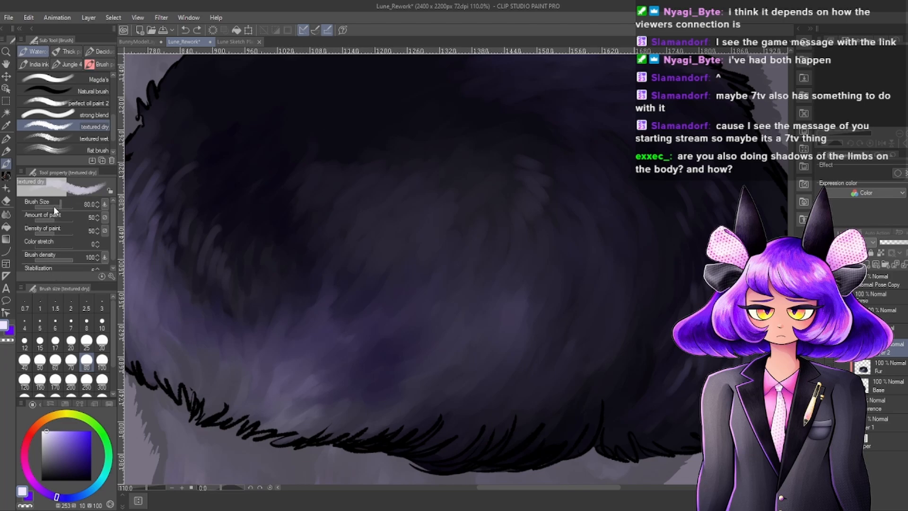
Reduce the textured dry brush size to 13.3 and try a few thin light strokes on the lower fur, undoing them.
mouse_move(404, 349)
left_mouse_down()
mouse_move(431, 309)
mouse_move(441, 313)
left_mouse_up()
scroll(393, 328, "up", 2)
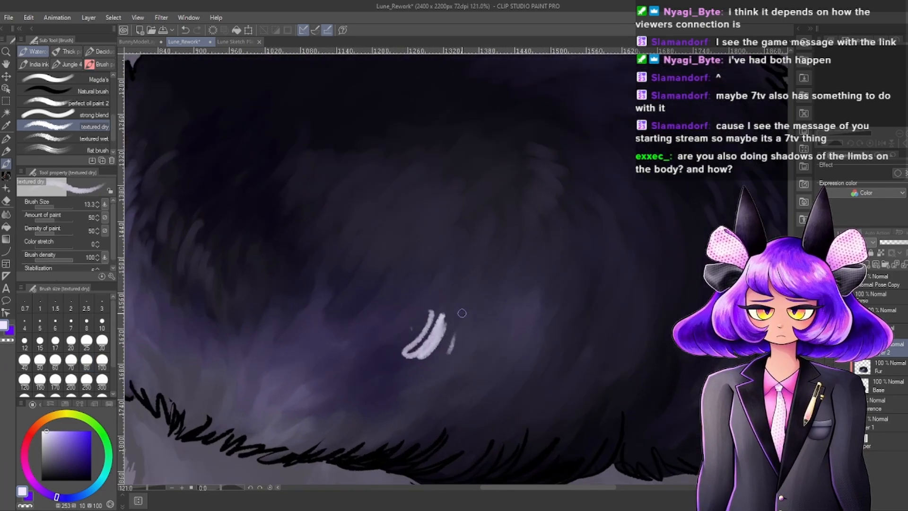
key("ctrl+z")
key("ctrl+z")
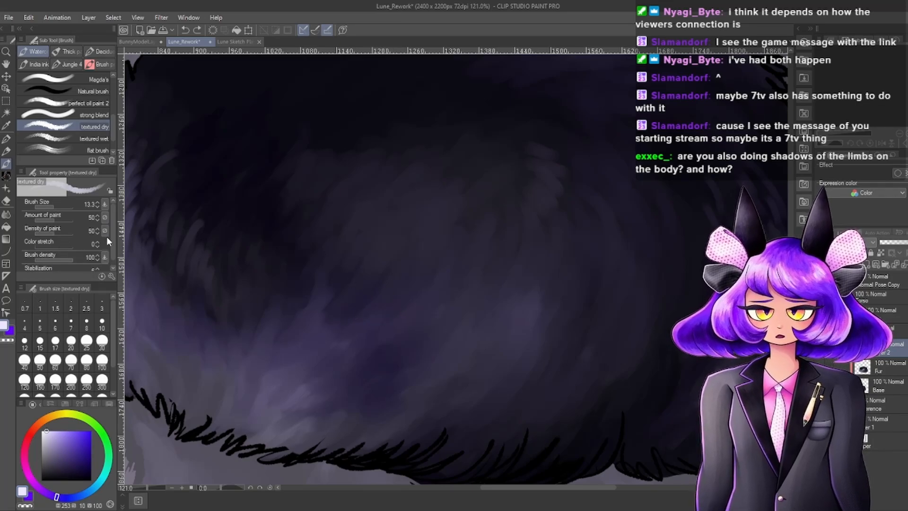
Set the textured dry brush density to 51 after trying and undoing light strokes on the fur at a density of 45.
mouse_move(113, 240)
left_mouse_down()
mouse_move(115, 258)
mouse_move(107, 209)
mouse_move(112, 249)
left_mouse_up()
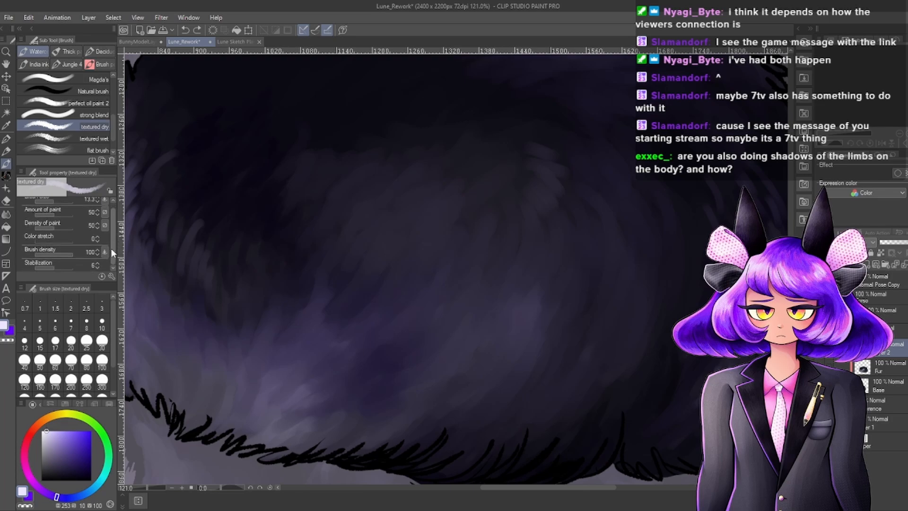
left_click(58, 255)
left_click(55, 253)
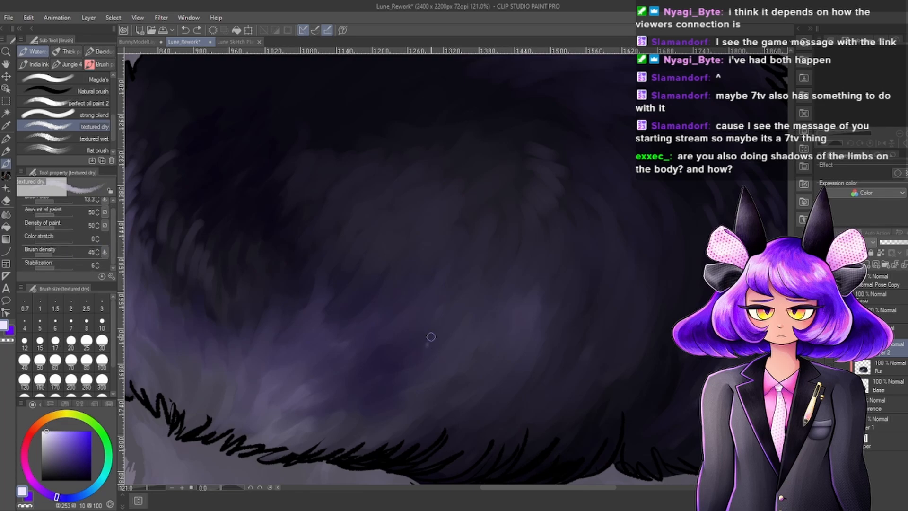
mouse_move(422, 338)
left_mouse_down()
mouse_move(394, 349)
mouse_move(387, 278)
left_mouse_up()
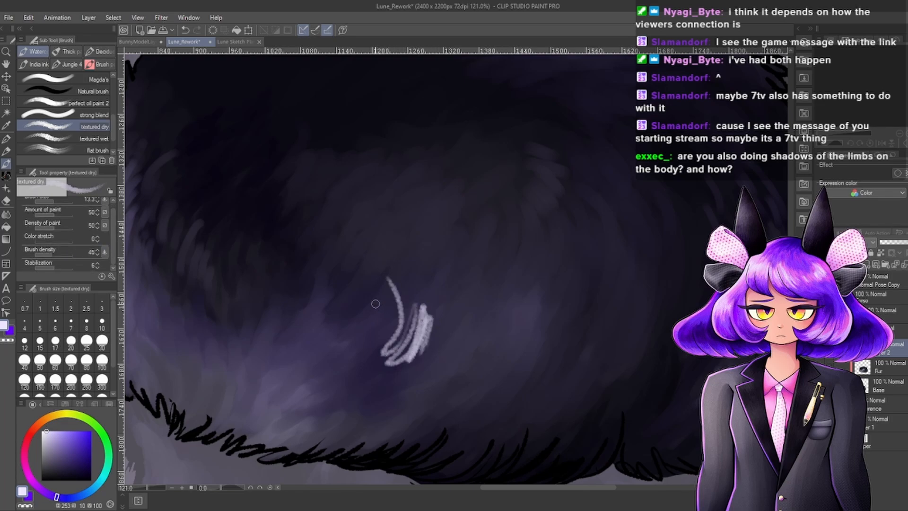
key("ctrl+z")
key("ctrl+z")
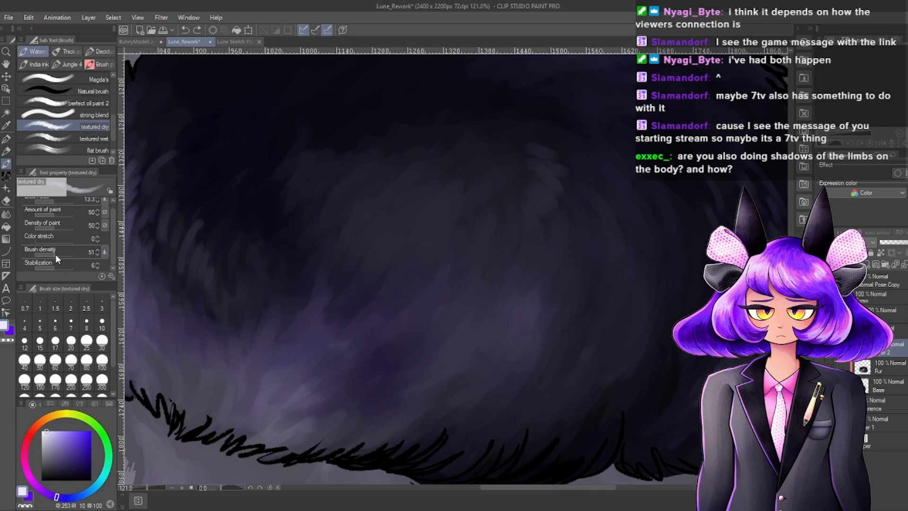
Lower the textured dry brush's amount of paint to 34 and try a short light stroke on the fur, undoing it.
scroll(120, 231, "up", 10)
scroll(257, 192, "down", 20)
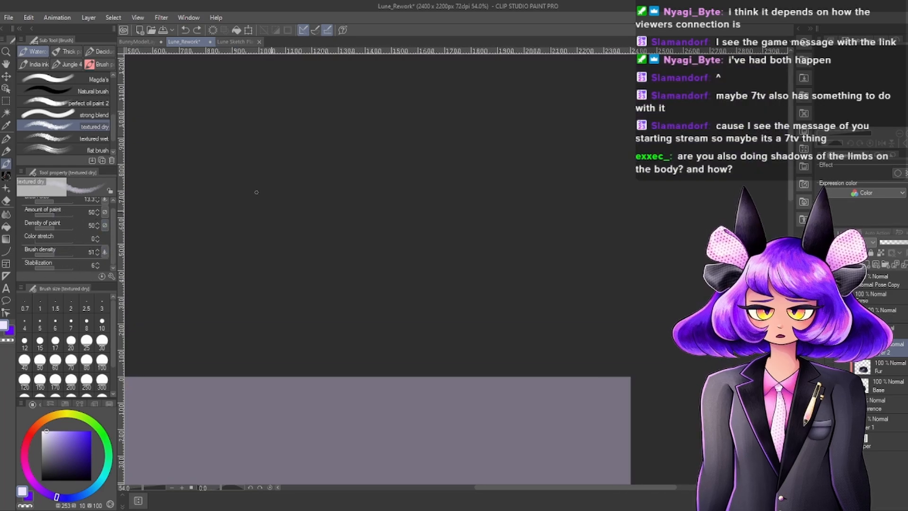
scroll(374, 423, "up", 15)
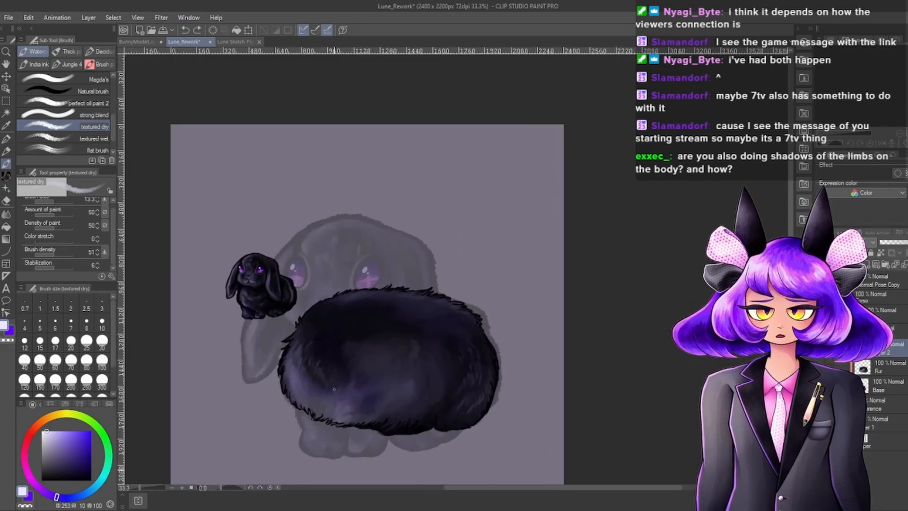
scroll(375, 423, "up", 3)
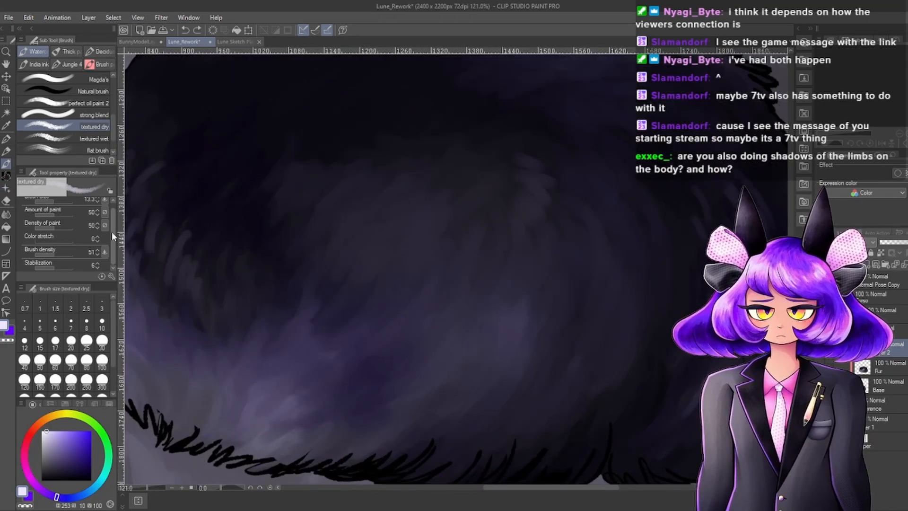
scroll(111, 231, "up", 1)
left_click_drag(55, 220, 47, 217)
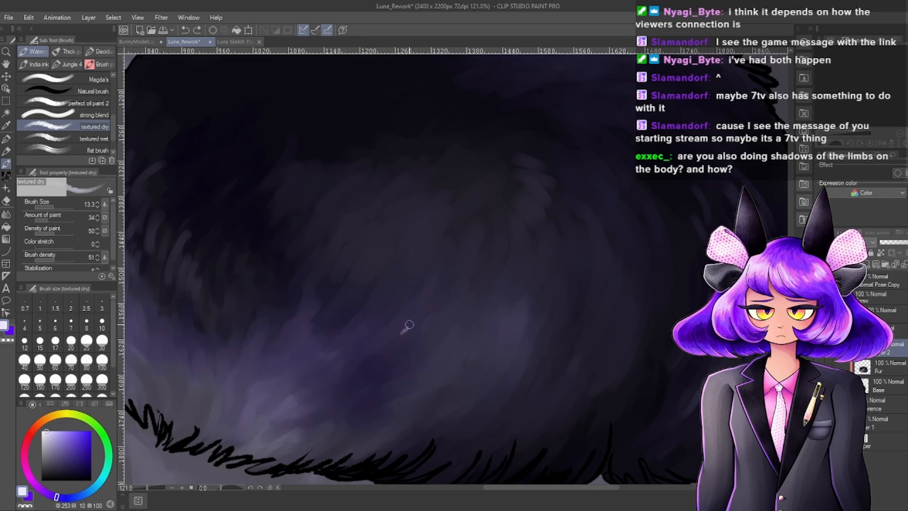
left_click_drag(401, 309, 389, 335)
scroll(381, 310, "down", 2)
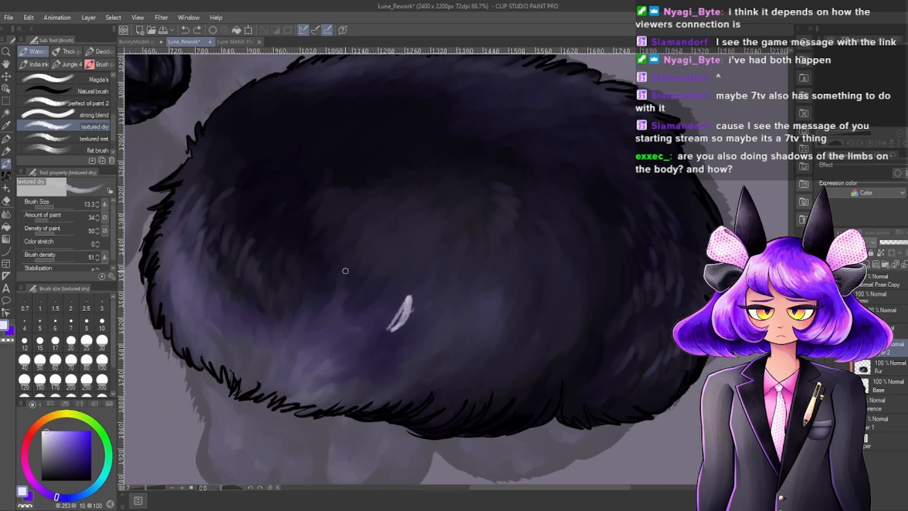
scroll(288, 256, "up", 1)
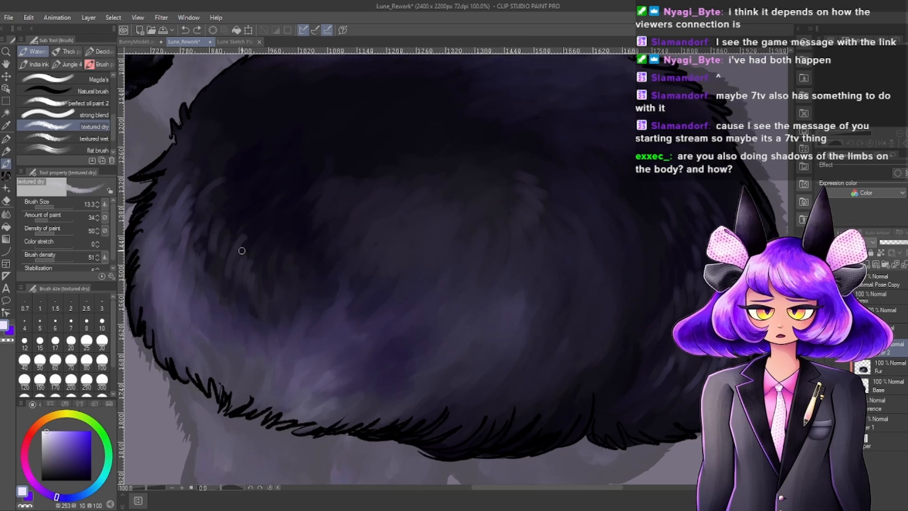
Lower the textured dry brush's density of paint to about 25 and try a few faint strokes on the lower fur, undoing them.
mouse_move(113, 232)
left_mouse_down()
mouse_move(114, 259)
mouse_move(110, 223)
left_mouse_up()
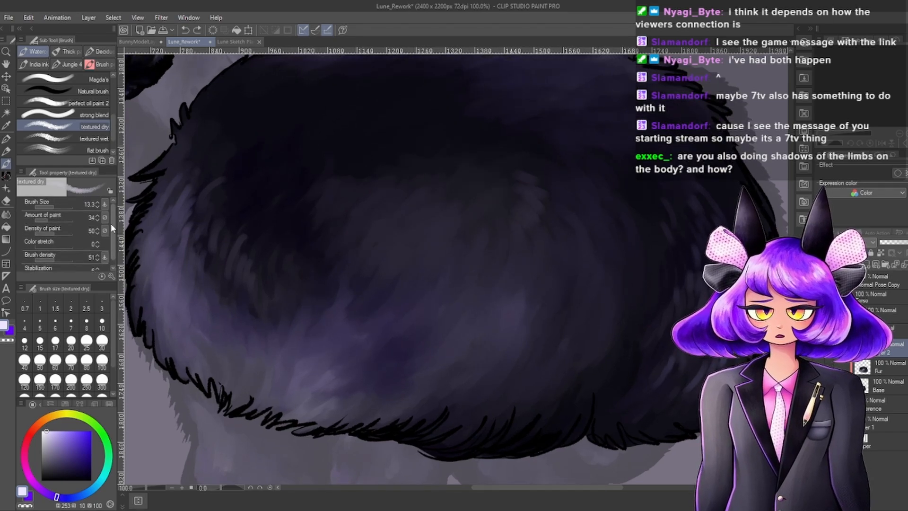
left_click(46, 234)
left_click_drag(45, 233, 44, 233)
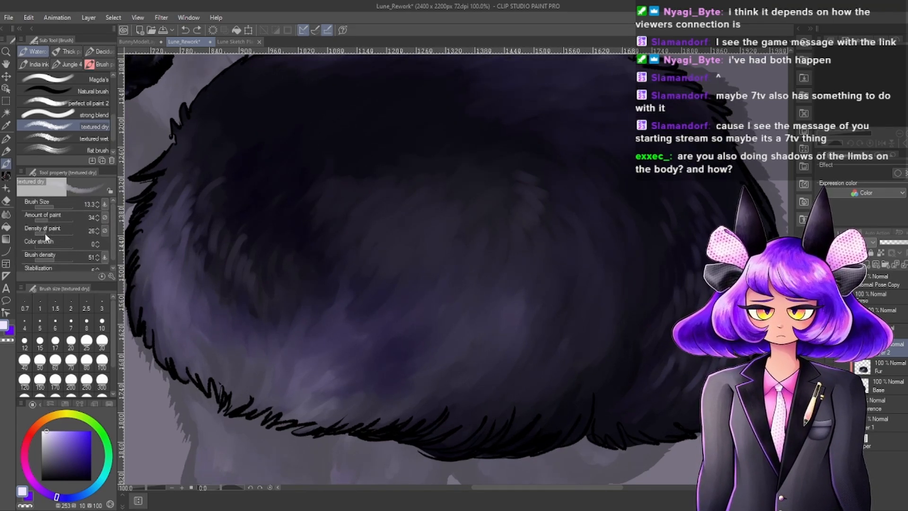
left_click_drag(436, 348, 431, 367)
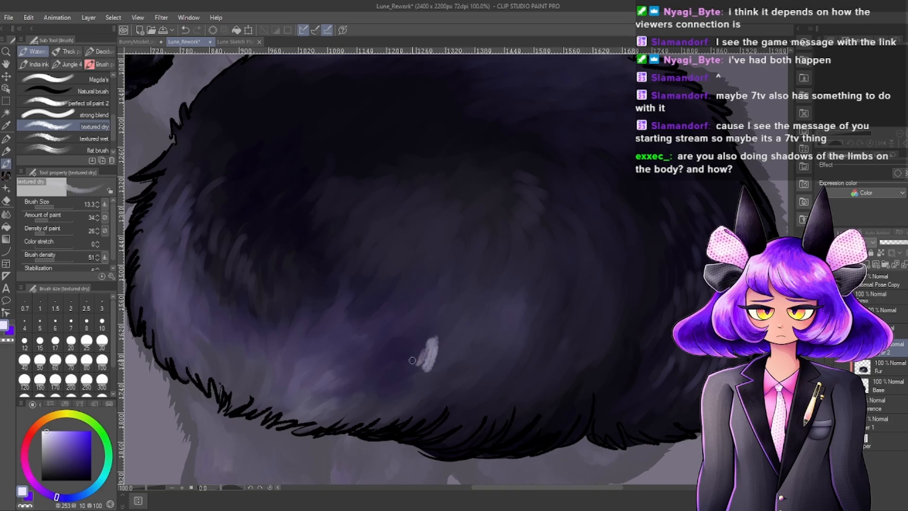
scroll(444, 312, "down", 3)
scroll(478, 331, "up", 3)
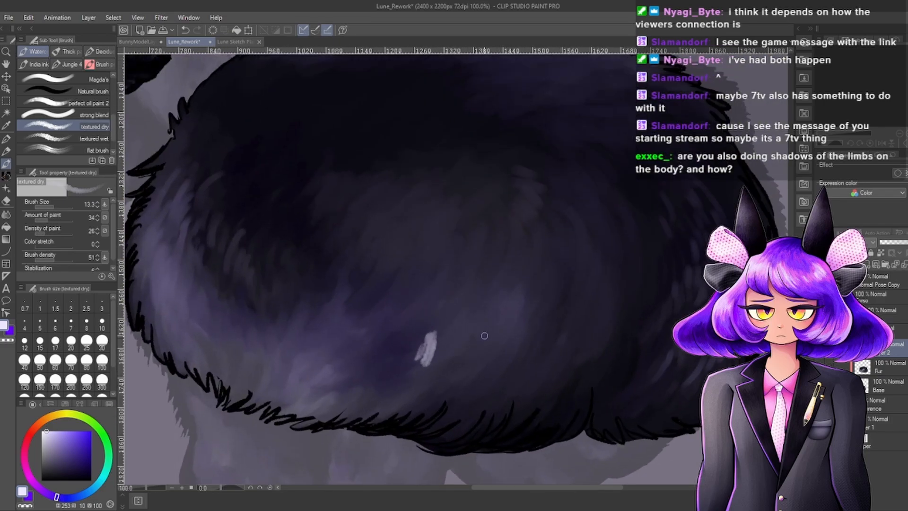
scroll(484, 335, "down", 4)
scroll(401, 310, "up", 3)
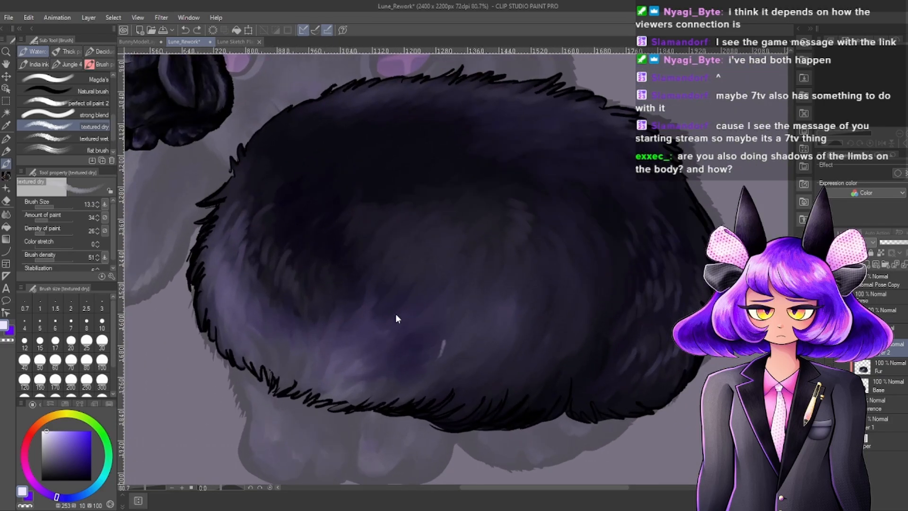
scroll(319, 294, "up", 2)
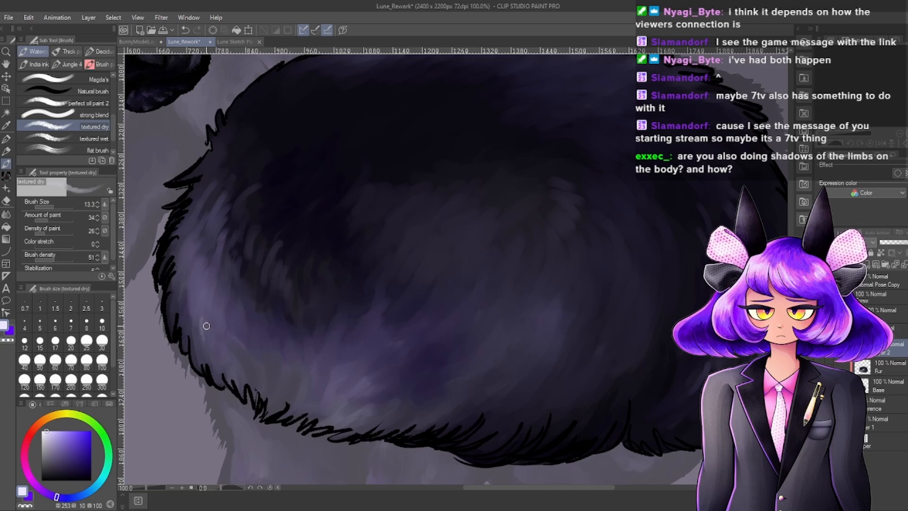
Switch to the Hairy brush for working on the fur near the body's outline.
scroll(217, 279, "up", 4)
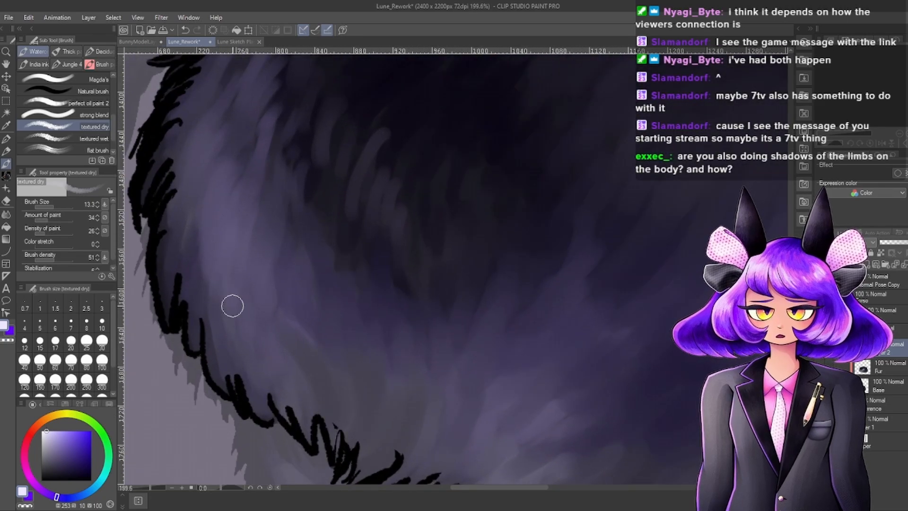
scroll(82, 136, "down", 1)
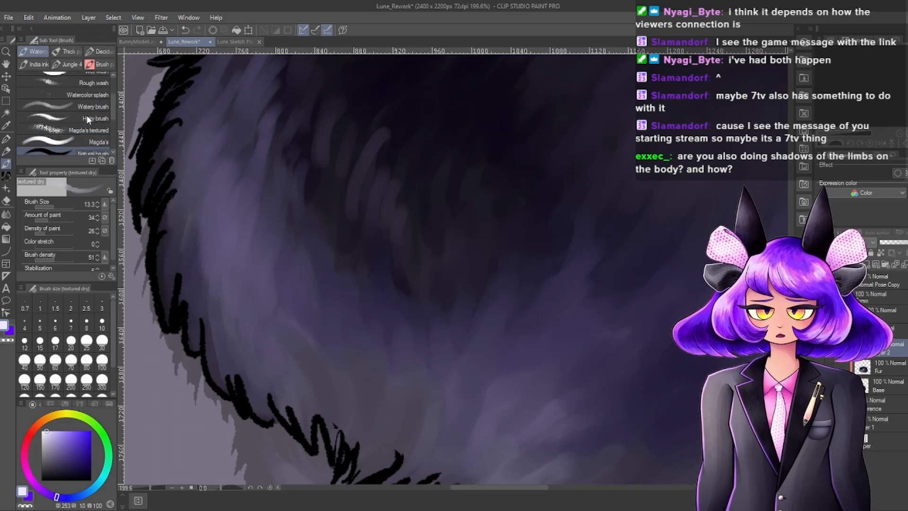
scroll(84, 114, "up", 3)
left_click(75, 105)
left_click(79, 119)
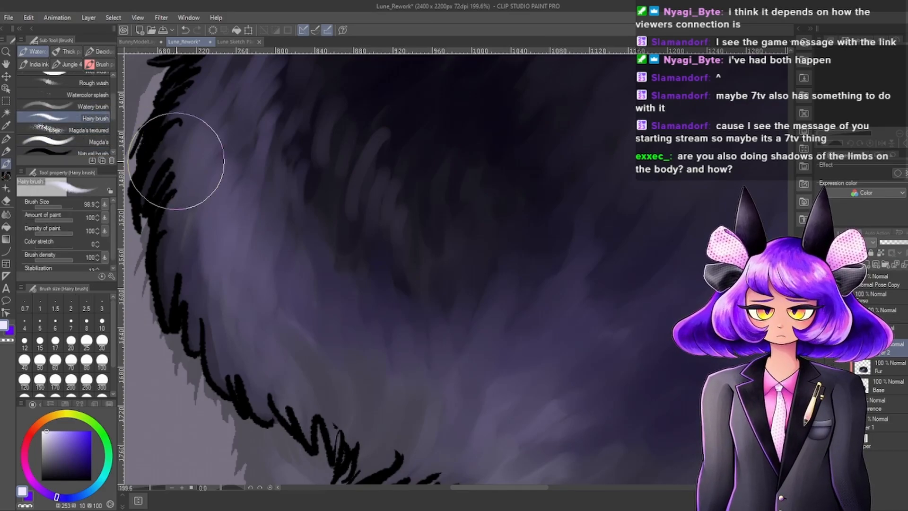
Try a few broad pale strokes with the Hairy brush on the lower fur near the outline, undoing them.
mouse_move(288, 309)
left_mouse_down()
mouse_move(261, 336)
mouse_move(251, 299)
mouse_move(253, 327)
left_mouse_up()
left_click_drag(233, 285, 256, 324)
scroll(340, 257, "down", 1)
scroll(350, 272, "up", 1)
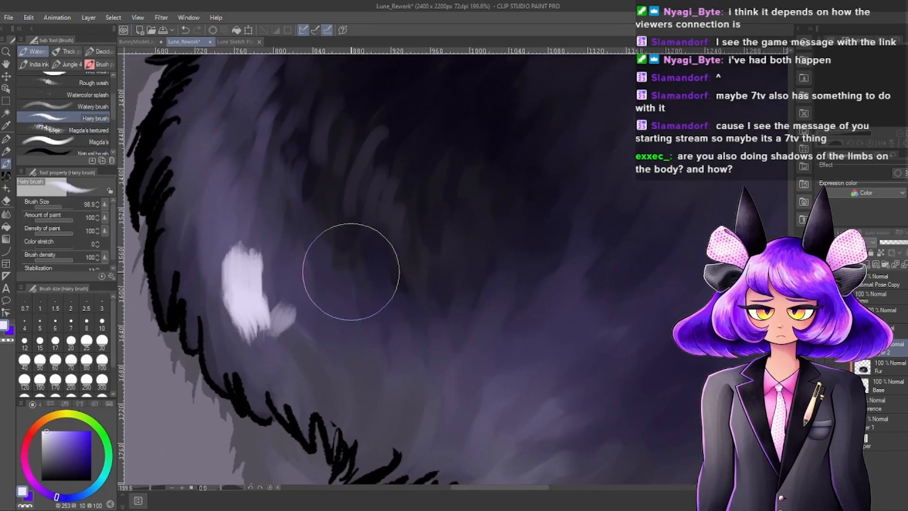
key("ctrl+z")
key("ctrl+z")
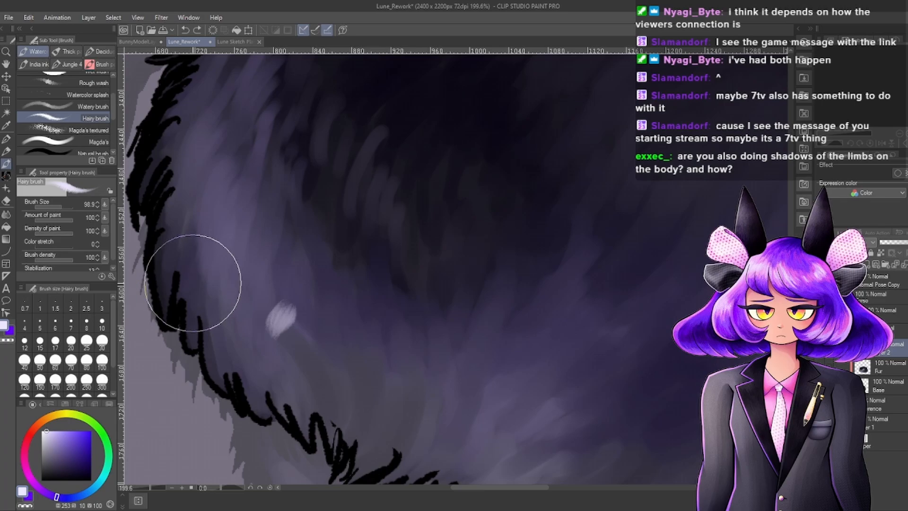
key("ctrl+z")
Reduce the Hairy brush's size to about 17 and try a few thin pale strokes on the fur, undoing them.
left_click(55, 205)
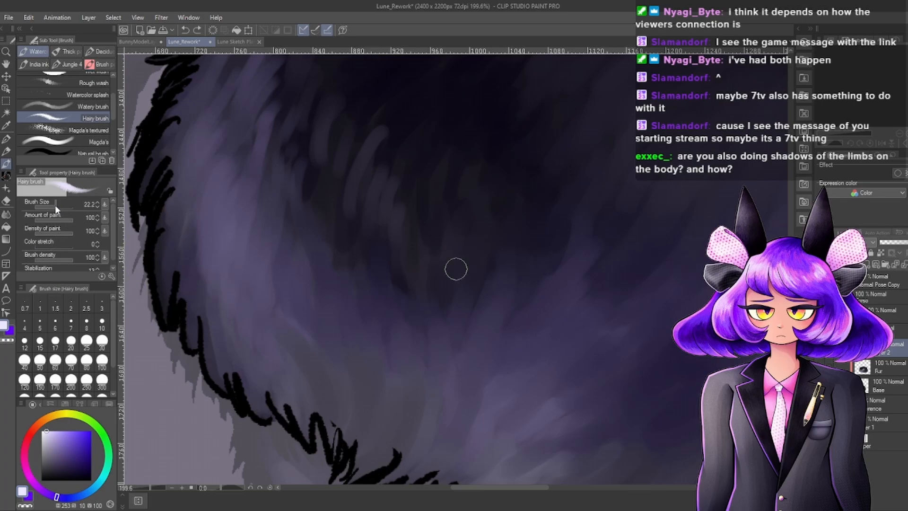
mouse_move(287, 321)
left_mouse_down()
mouse_move(264, 309)
mouse_move(261, 329)
mouse_move(243, 263)
left_mouse_up()
scroll(351, 345, "down", 4)
scroll(352, 346, "down", 2)
scroll(345, 345, "up", 8)
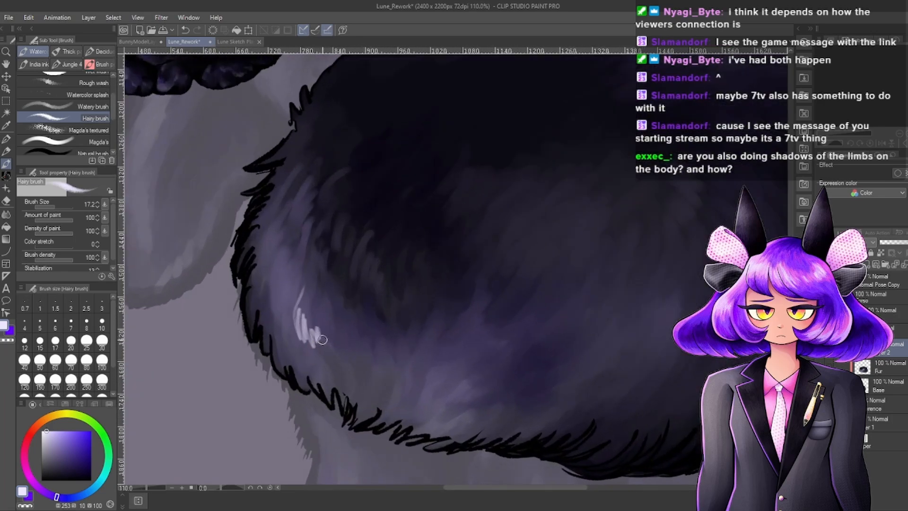
key("ctrl+z")
scroll(217, 268, "up", 1)
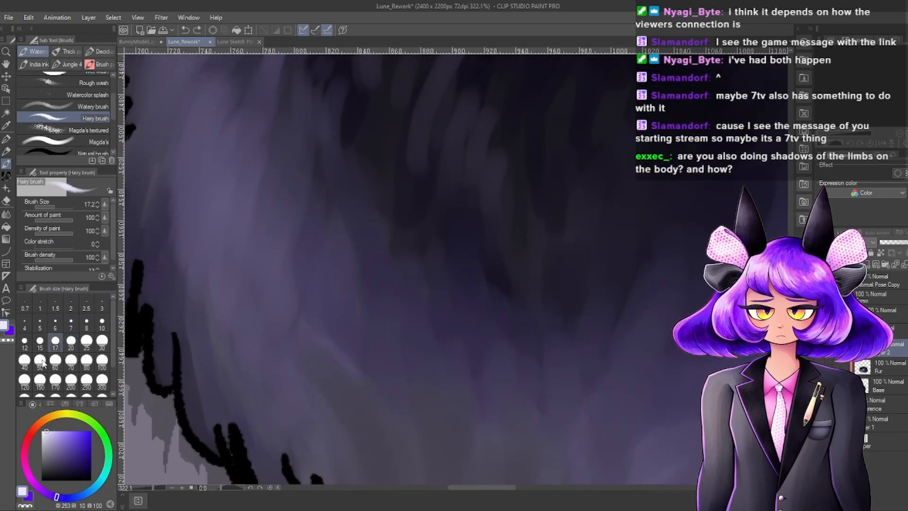
Choose a very dark grey-blue (253, 6, 14) and paint short strokes over the fur on the lower haunch.
left_click(51, 467)
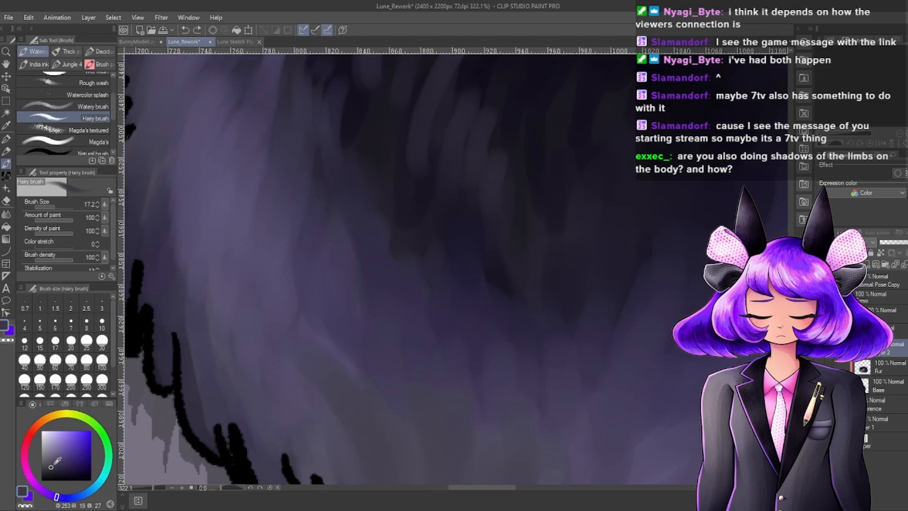
left_click(44, 473)
scroll(287, 274, "down", 5)
scroll(514, 260, "up", 2)
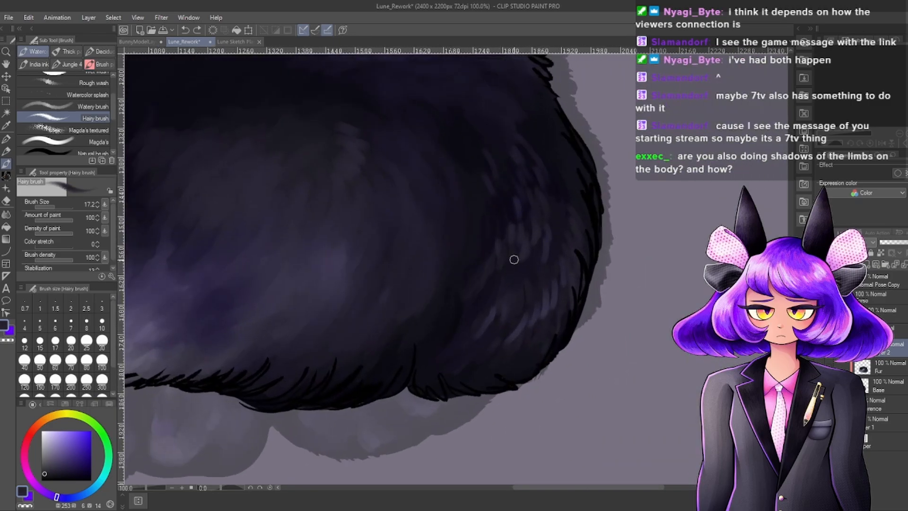
scroll(514, 259, "up", 1)
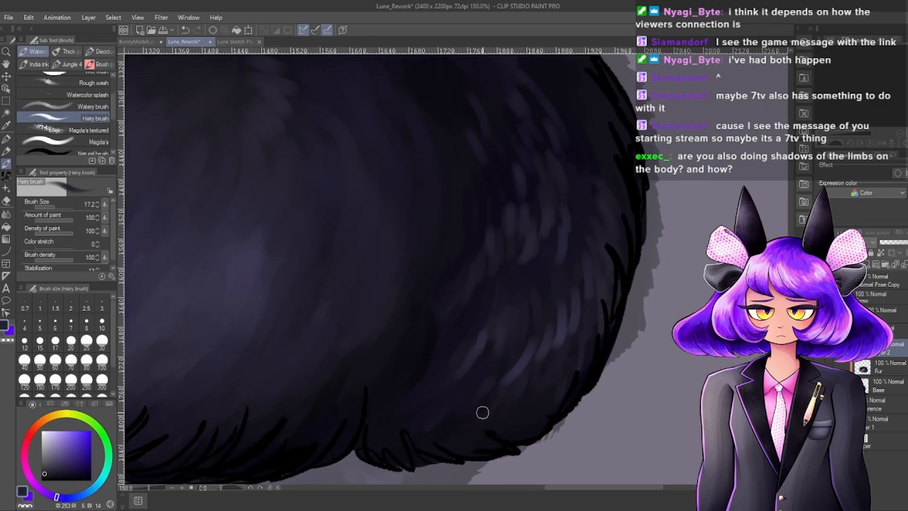
scroll(502, 350, "up", 2)
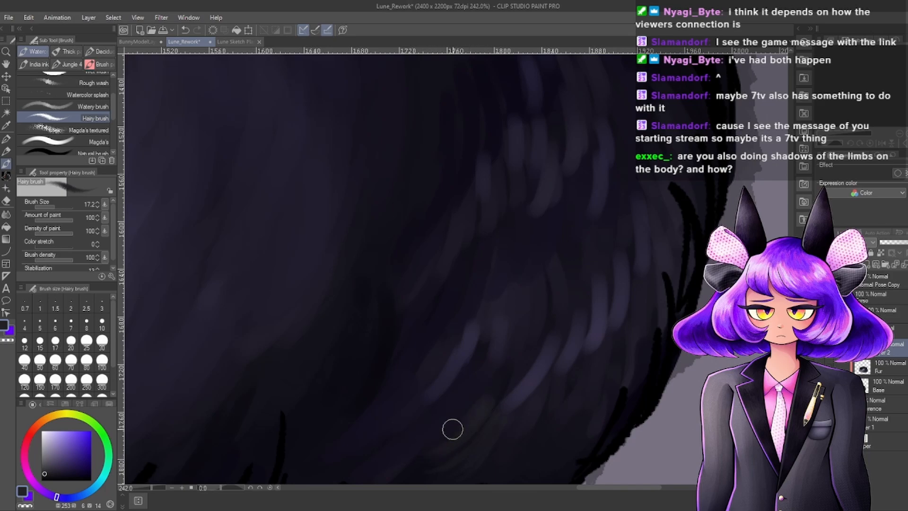
scroll(473, 330, "down", 3)
scroll(424, 261, "up", 1)
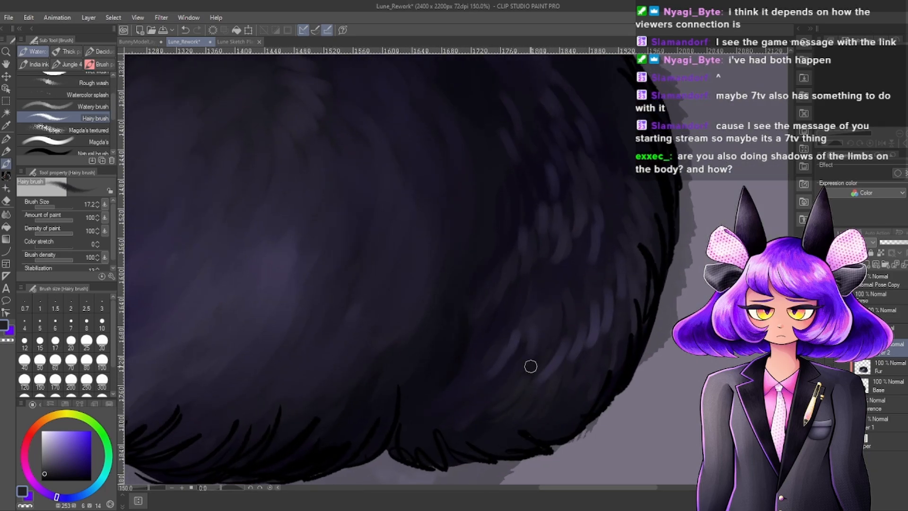
Enlarge the Hairy brush to about 55 and darken the fur beside the lower haunch with a deep blue (253, 62, 11).
scroll(470, 403, "down", 3)
scroll(531, 300, "up", 2)
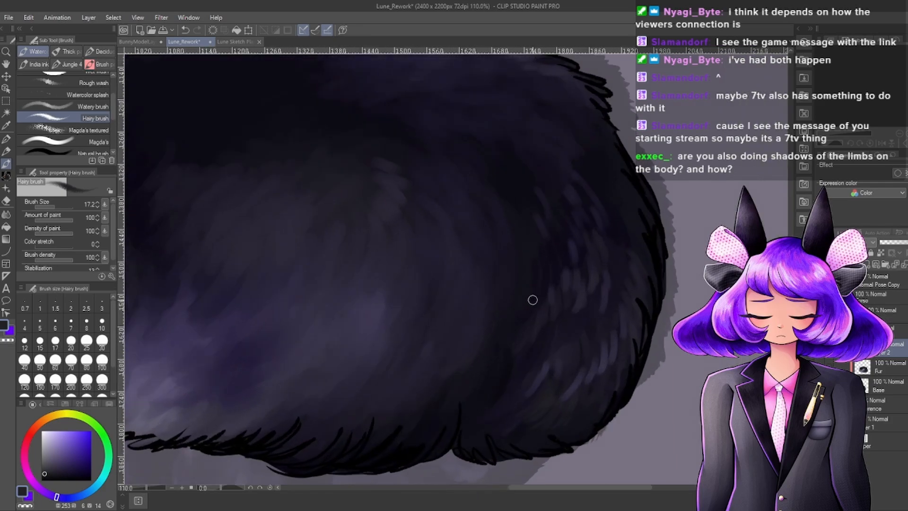
scroll(582, 312, "up", 1)
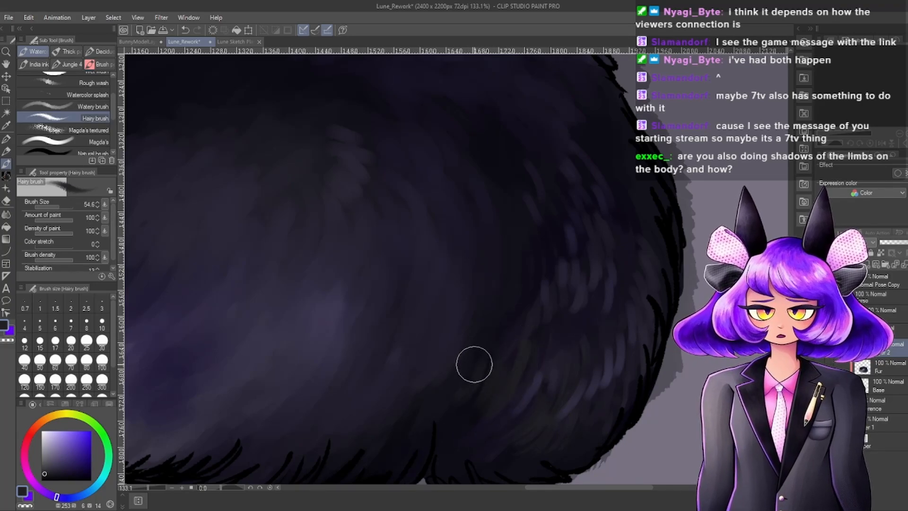
scroll(553, 307, "down", 4)
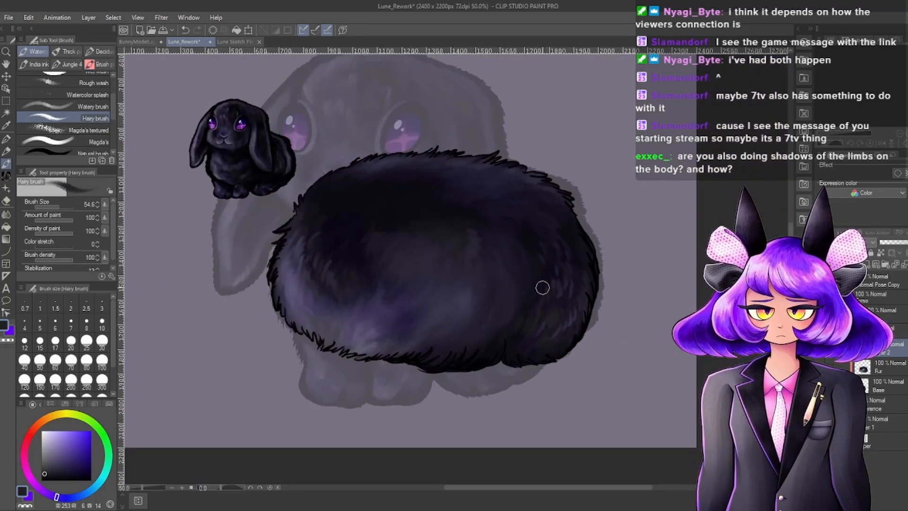
scroll(543, 288, "up", 4)
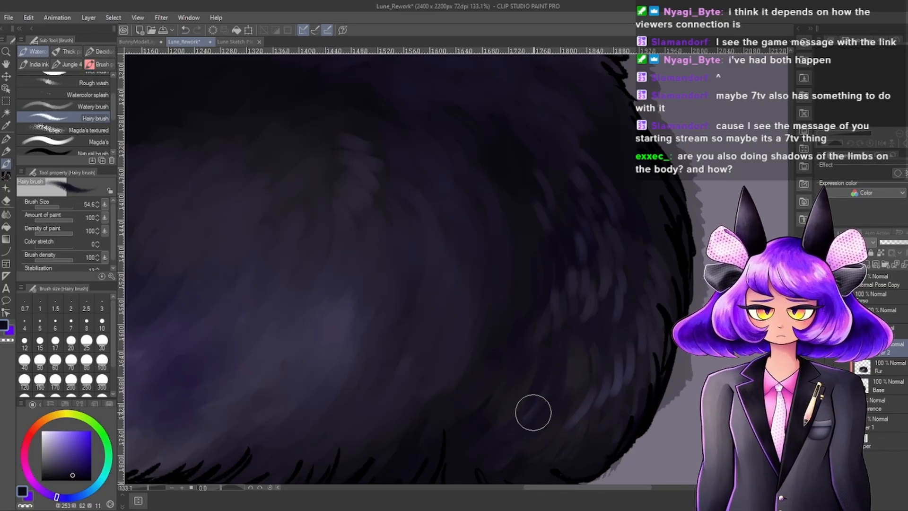
Brush lighter muted purple-blue fur (253, 36, 40) across the lower haunch, lowering the brush's stabilization to 4.
scroll(606, 328, "down", 1)
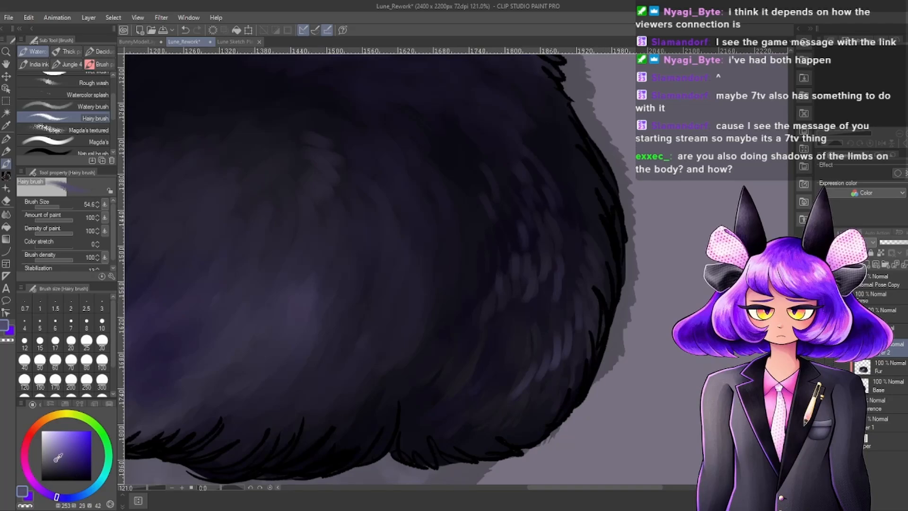
mouse_move(495, 394)
left_mouse_down()
mouse_move(474, 404)
mouse_move(459, 399)
mouse_move(469, 370)
mouse_move(493, 362)
left_mouse_up()
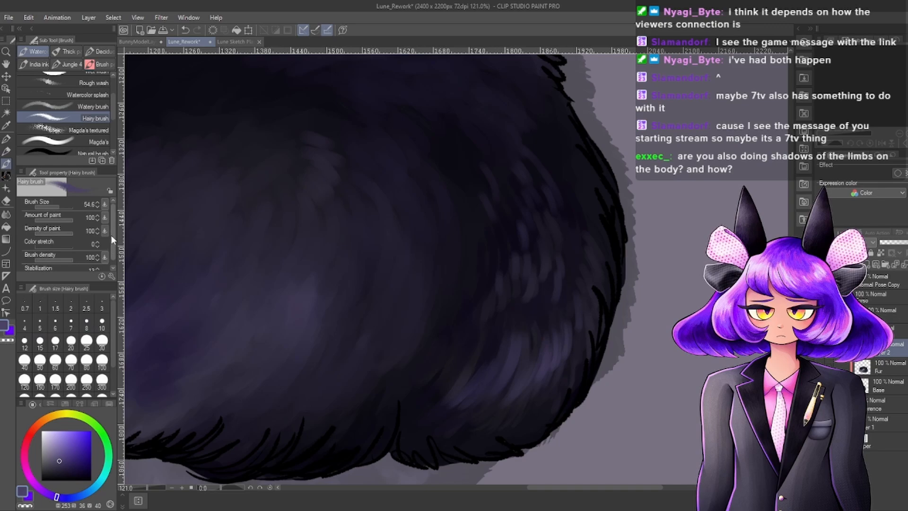
scroll(112, 235, "down", 1)
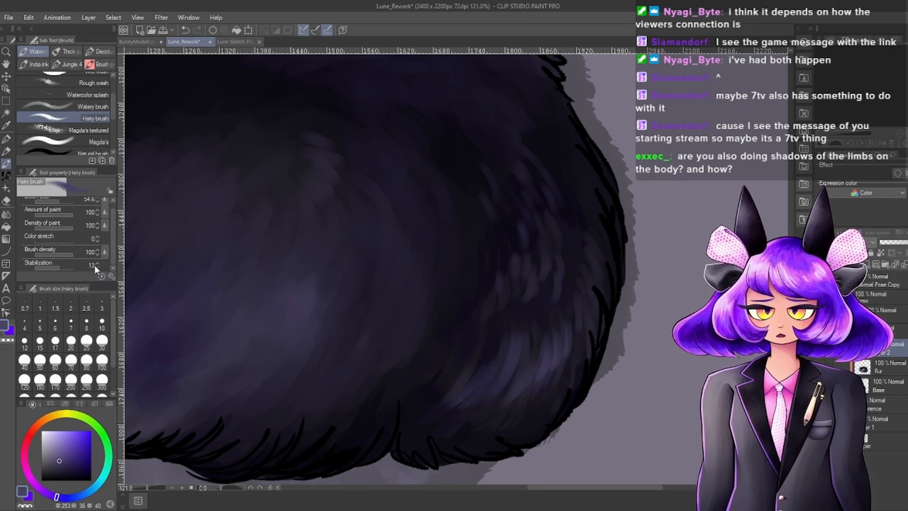
left_click(98, 267)
left_click(99, 265)
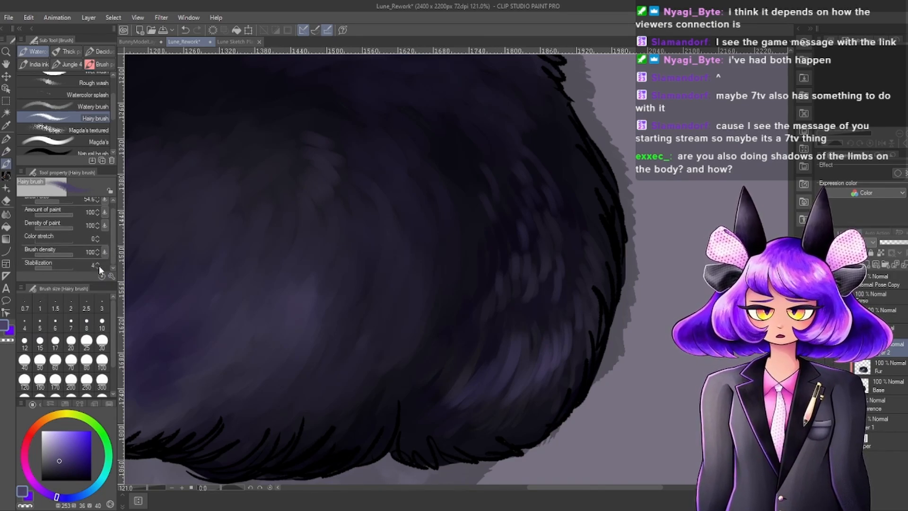
mouse_move(577, 361)
left_mouse_down()
mouse_move(586, 284)
mouse_move(580, 255)
mouse_move(573, 331)
mouse_move(564, 303)
mouse_move(541, 311)
mouse_move(533, 334)
mouse_move(520, 339)
mouse_move(517, 357)
mouse_move(542, 356)
mouse_move(541, 387)
mouse_move(550, 383)
mouse_move(512, 431)
mouse_move(556, 390)
mouse_move(505, 410)
left_mouse_up()
scroll(547, 280, "down", 9)
scroll(538, 278, "up", 6)
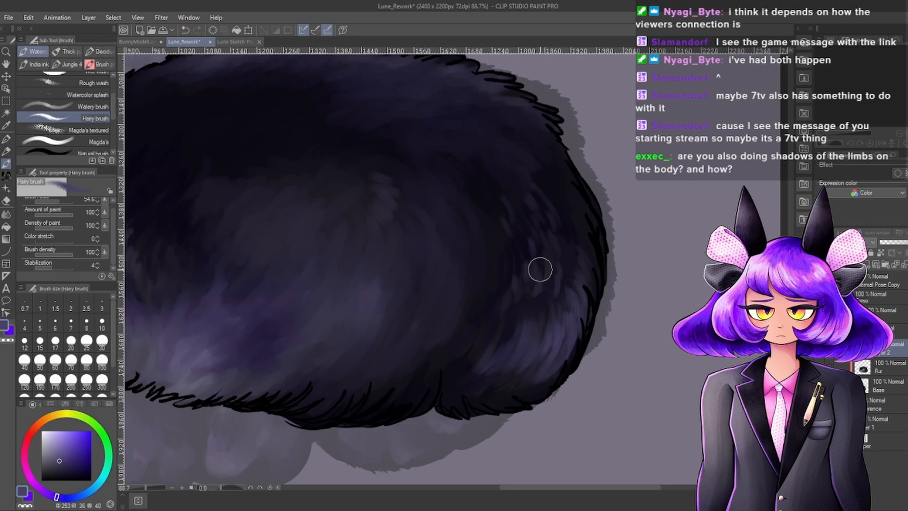
Blend the haunch's light patch with strokes of dark muted blue (253, 19, 22) and deeper saturated blue (253, 73, 17).
scroll(540, 269, "up", 1)
left_click(52, 468)
mouse_move(546, 379)
left_mouse_down()
mouse_move(542, 348)
mouse_move(510, 407)
mouse_move(526, 406)
mouse_move(490, 400)
left_mouse_up()
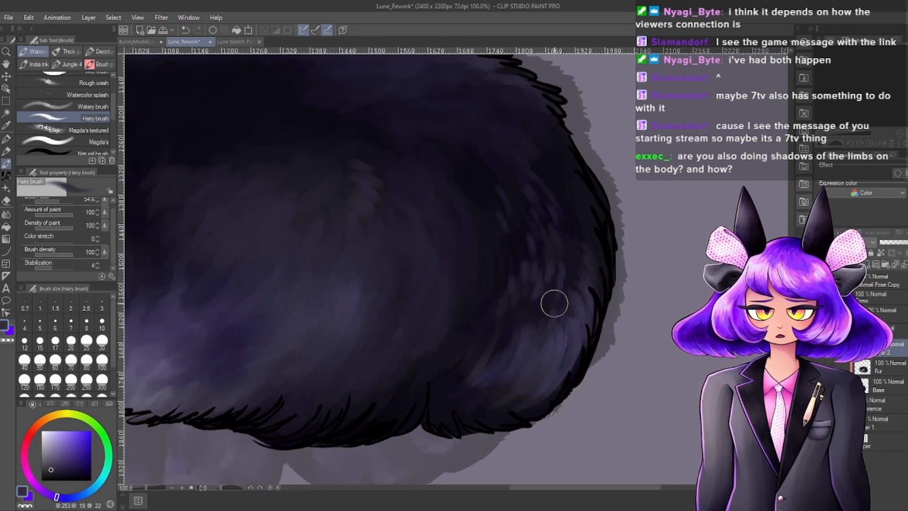
left_click(67, 479)
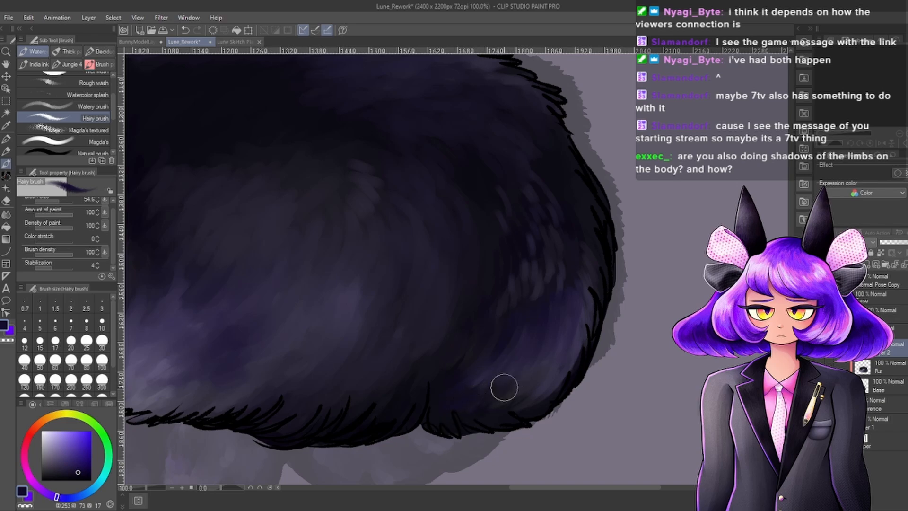
scroll(509, 310, "down", 2)
scroll(509, 310, "up", 1)
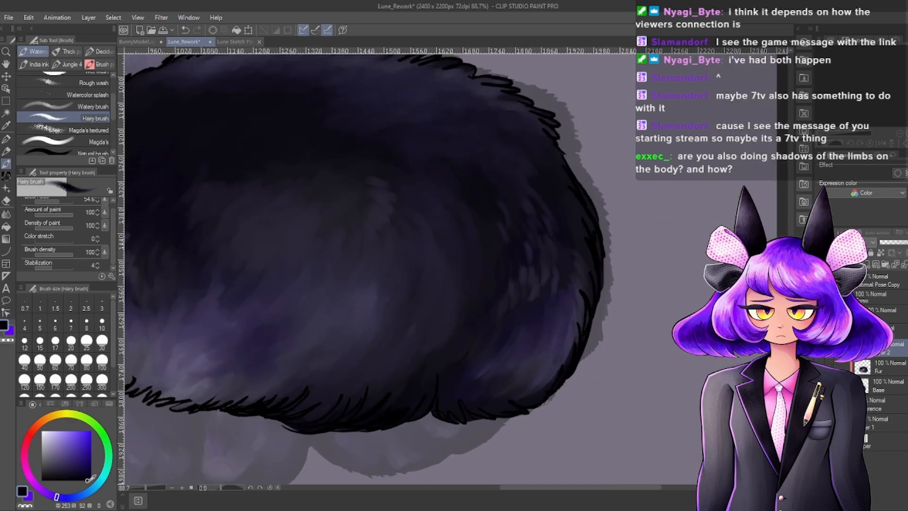
Sample near-black from the fur and paint shadow strokes in the crease under the haunch and along the belly's lower edge.
left_click(433, 376, "alt")
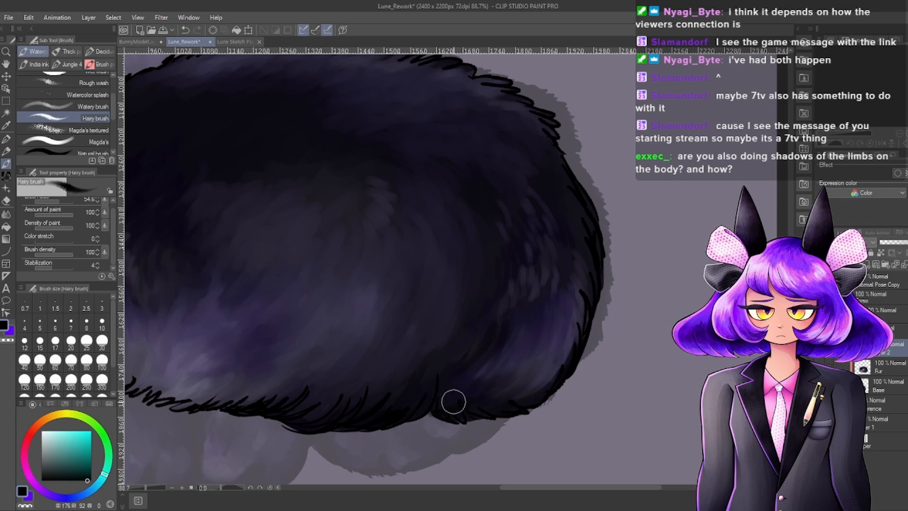
mouse_move(456, 410)
left_mouse_down()
mouse_move(508, 399)
mouse_move(515, 410)
mouse_move(500, 404)
left_mouse_up()
left_click(841, 252)
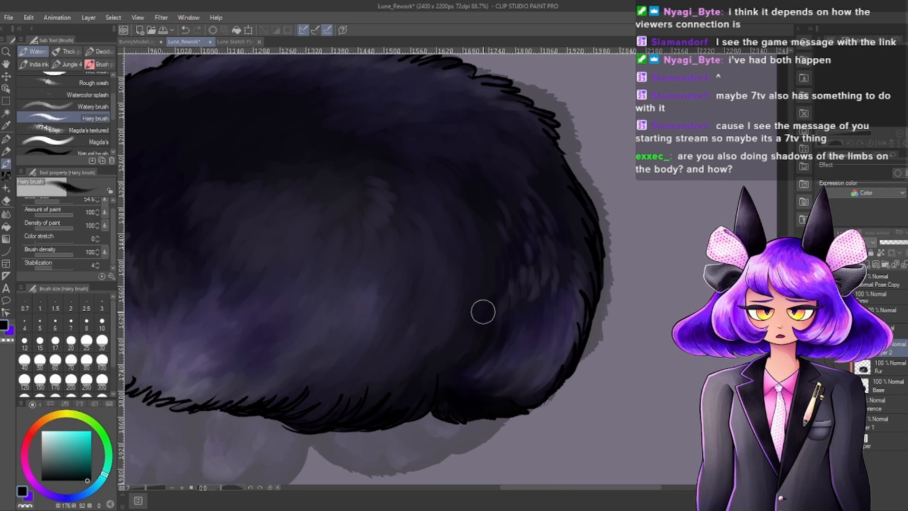
left_click_drag(402, 362, 378, 408)
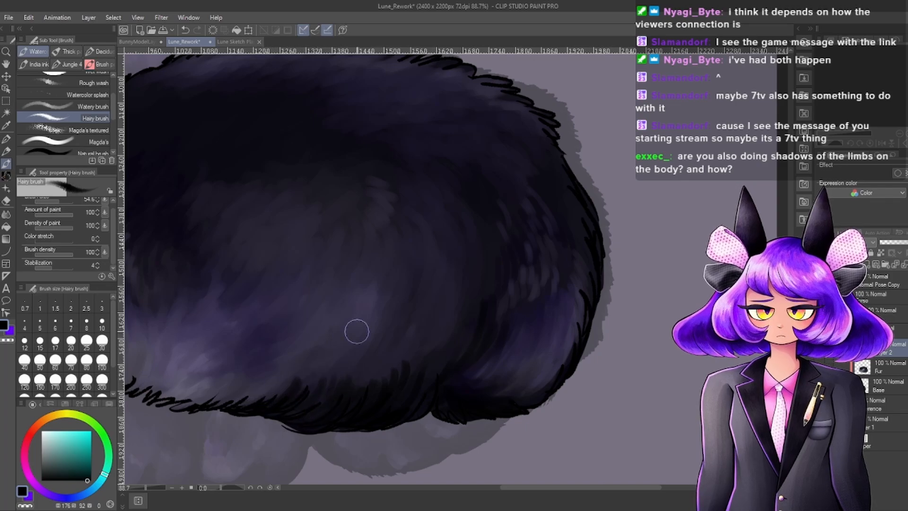
Sample a dark muted blue from the lower fur and soften the black strokes along the belly's lower edge.
scroll(355, 330, "down", 2)
scroll(391, 307, "up", 1)
scroll(495, 362, "down", 1)
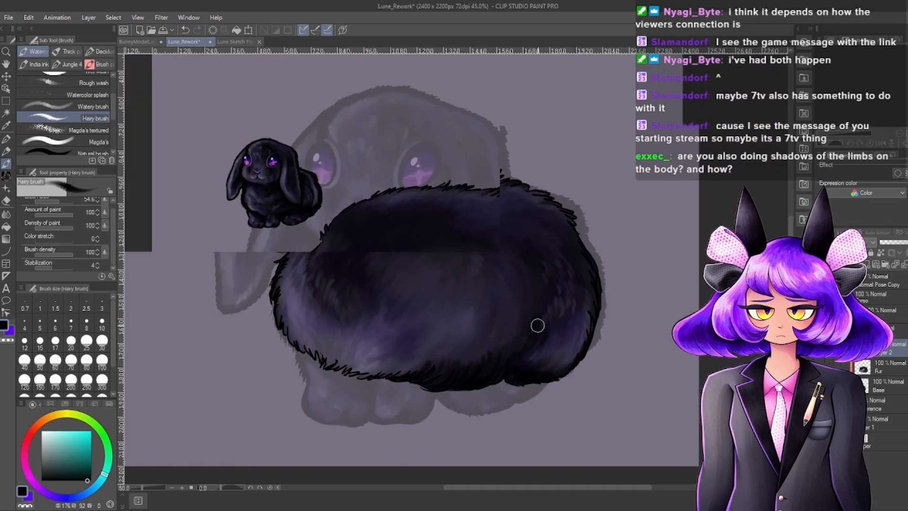
scroll(537, 324, "up", 3)
scroll(475, 407, "up", 1)
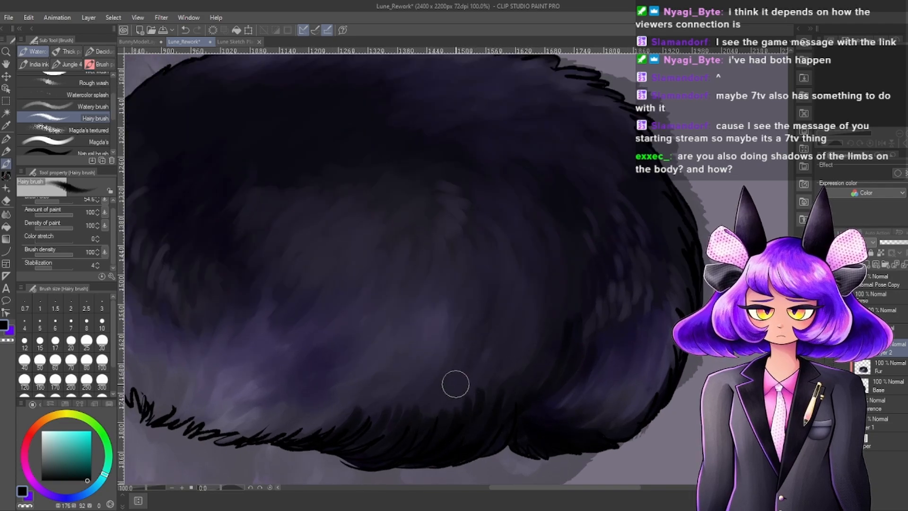
scroll(446, 396, "down", 1)
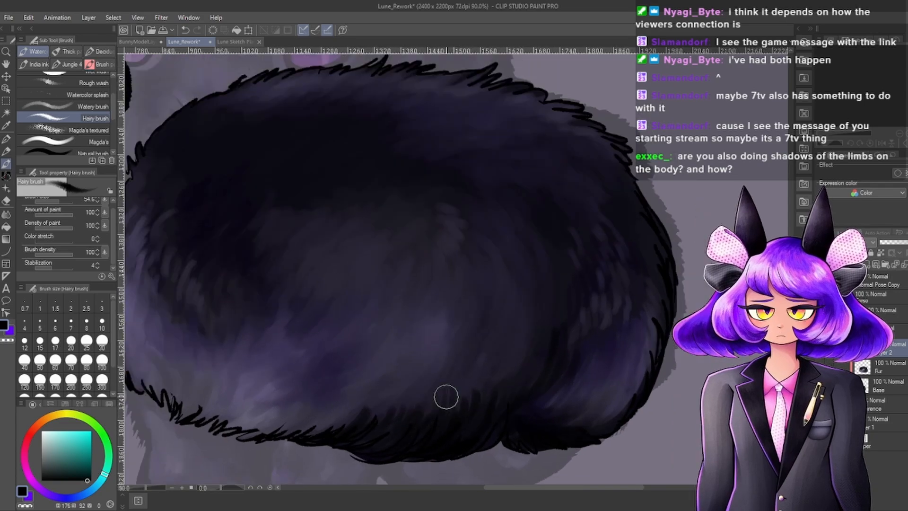
scroll(523, 363, "up", 1)
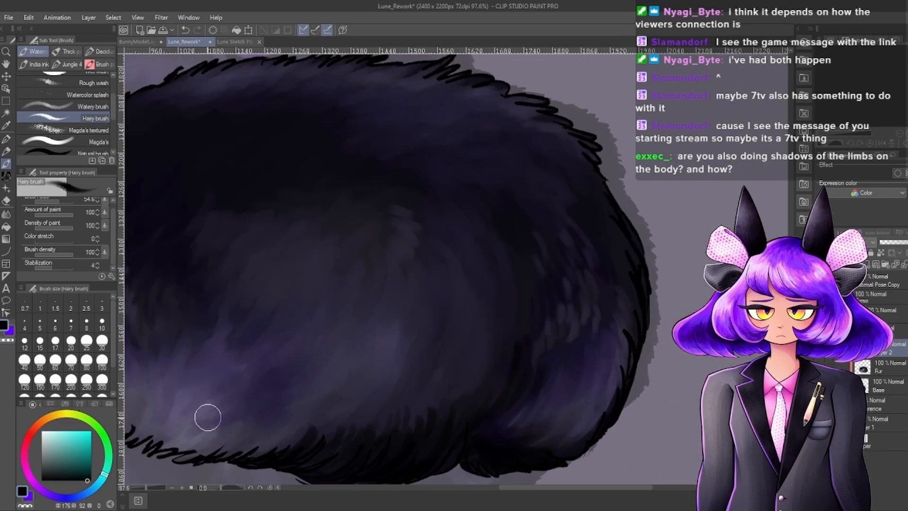
left_click(410, 388, "alt")
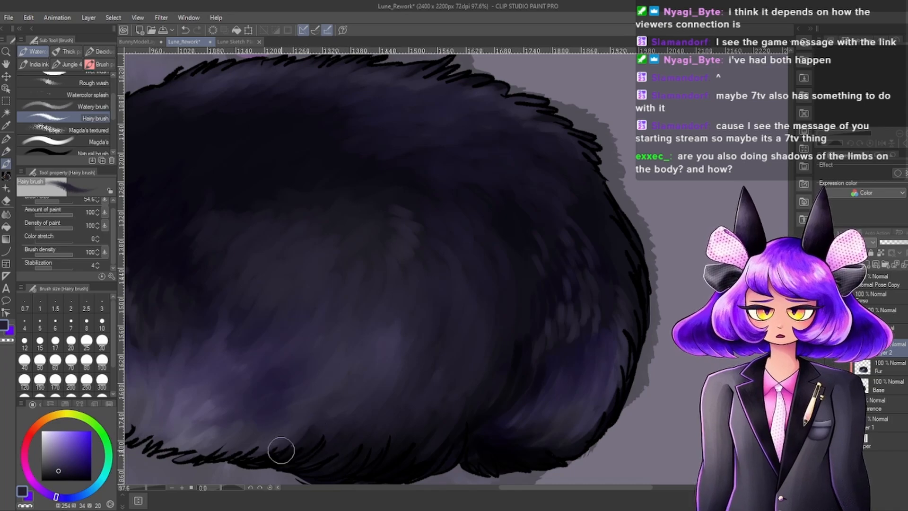
Examine the body's fur shading against the whole bunny and close up around the haunch.
scroll(357, 375, "down", 5)
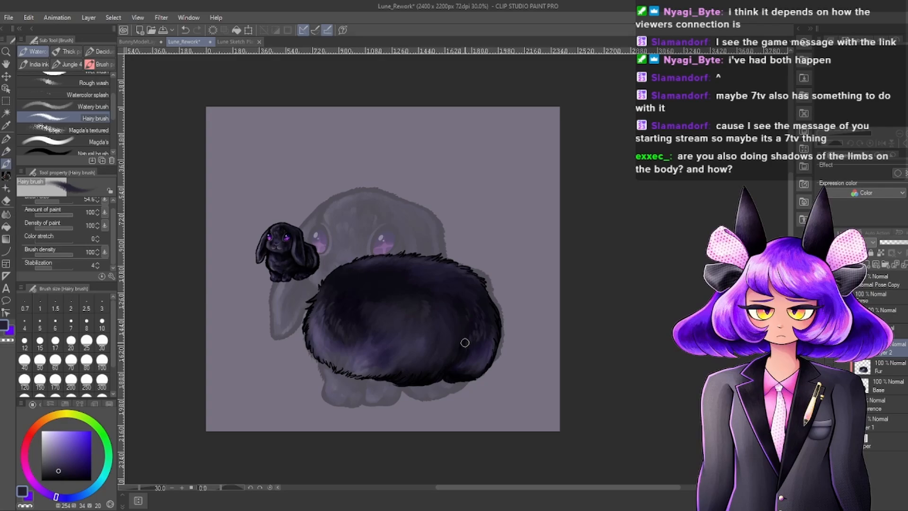
scroll(465, 342, "down", 2)
scroll(459, 341, "up", 3)
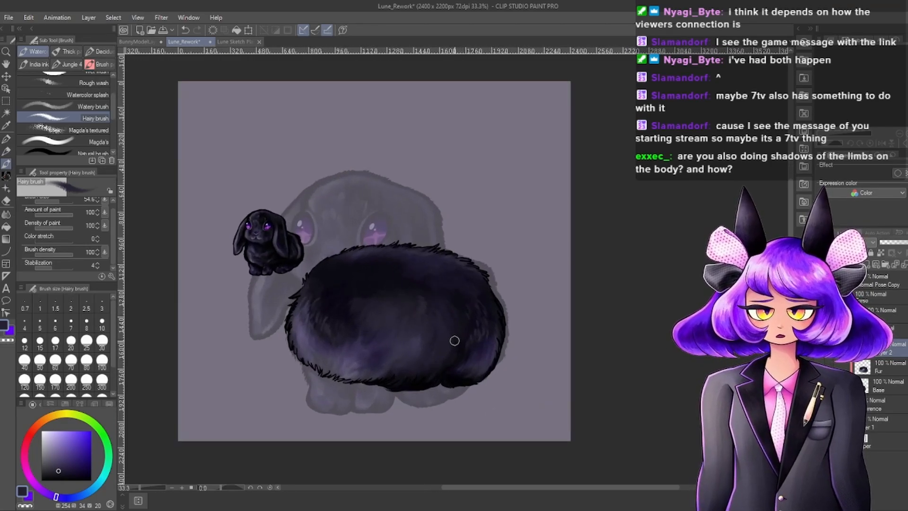
scroll(449, 344, "up", 1)
scroll(446, 347, "down", 1)
scroll(425, 364, "up", 4)
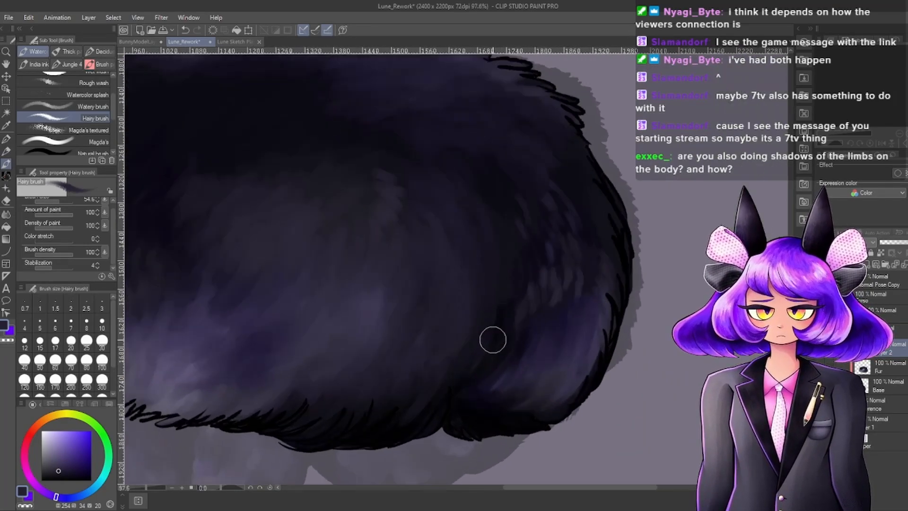
scroll(493, 340, "up", 1)
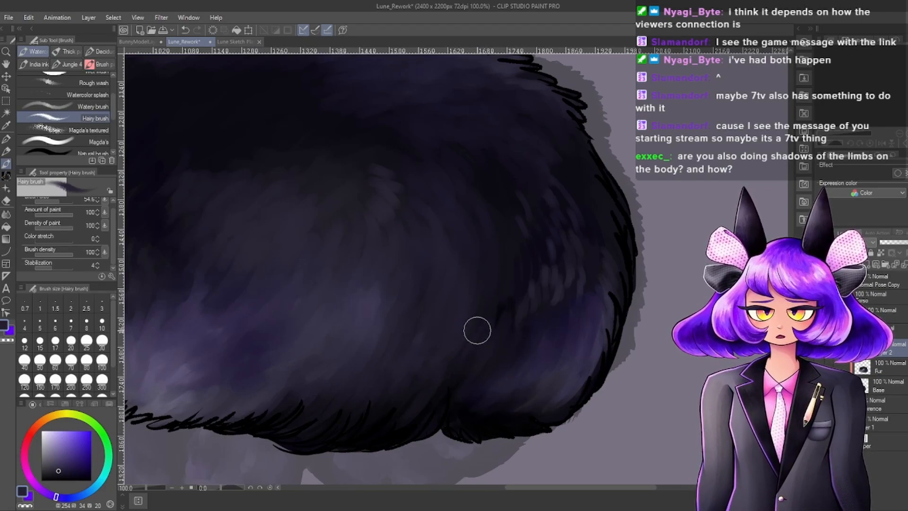
scroll(477, 330, "down", 3)
scroll(508, 328, "up", 4)
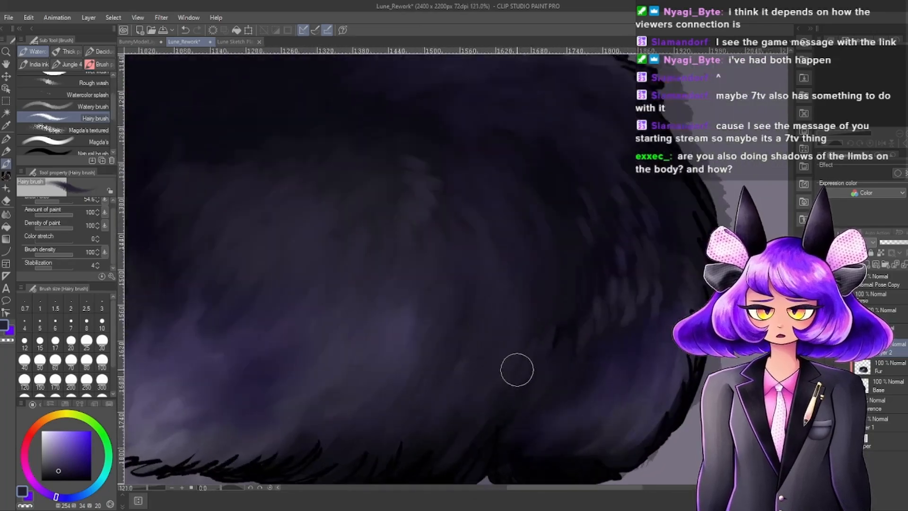
Check the body's shading as a whole beside the small reference bunny and up close at the chest-side fur.
scroll(517, 369, "up", 1)
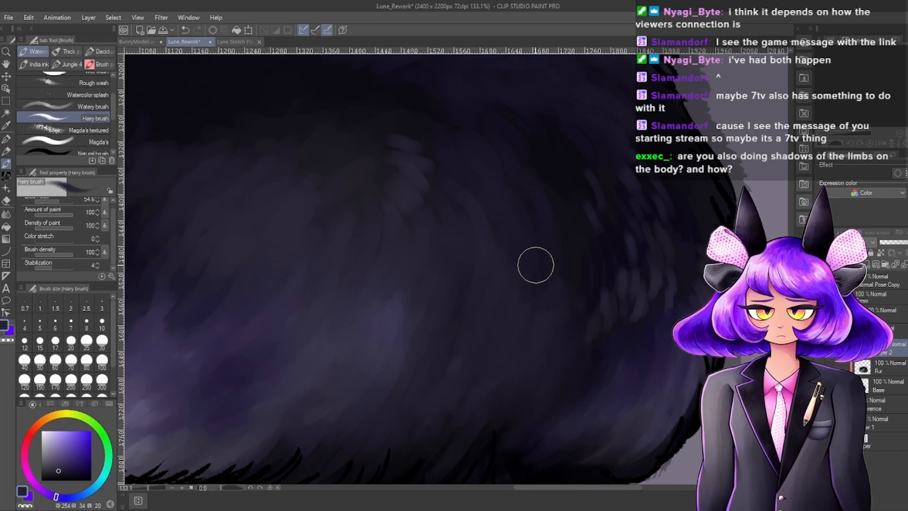
scroll(588, 387, "down", 2)
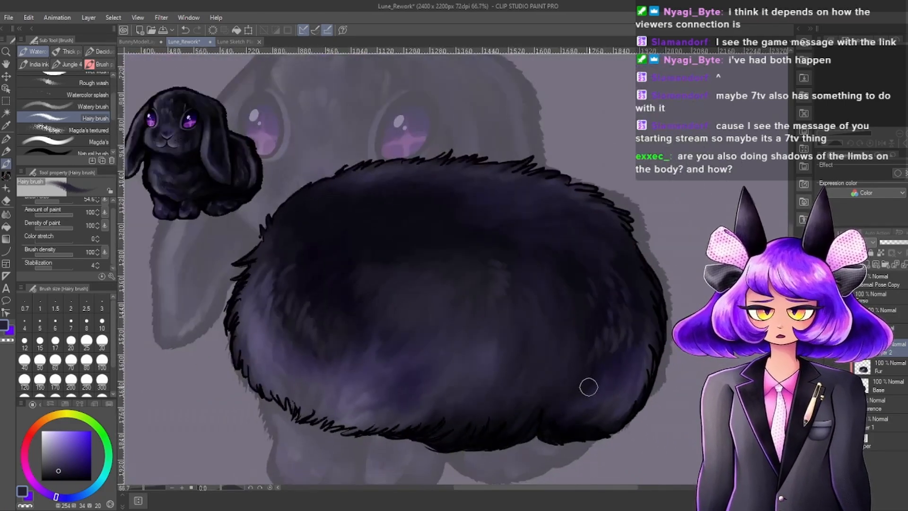
scroll(588, 386, "down", 2)
scroll(608, 314, "up", 2)
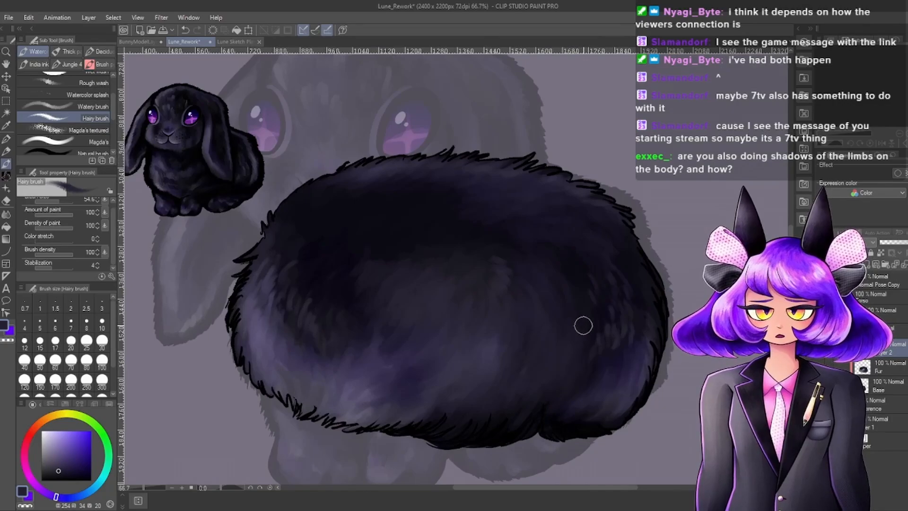
scroll(547, 256, "down", 3)
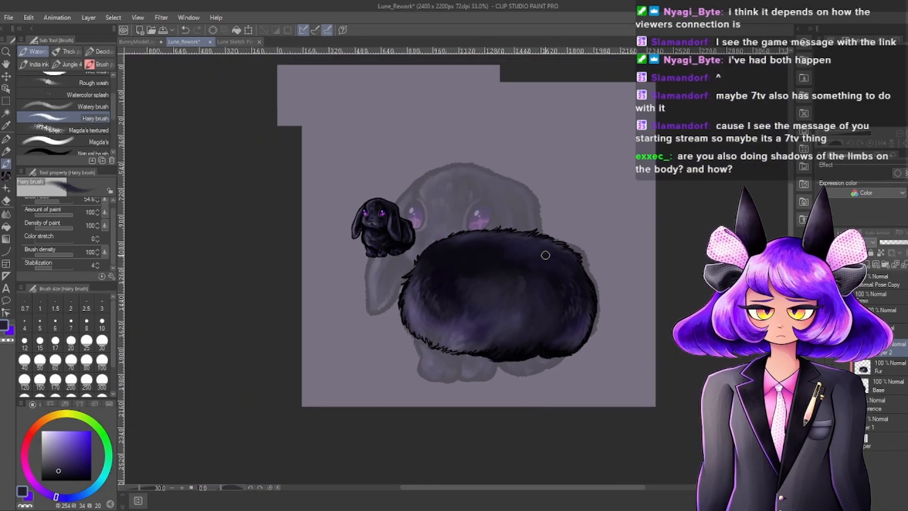
scroll(511, 279, "up", 3)
scroll(379, 324, "down", 1)
scroll(369, 314, "up", 2)
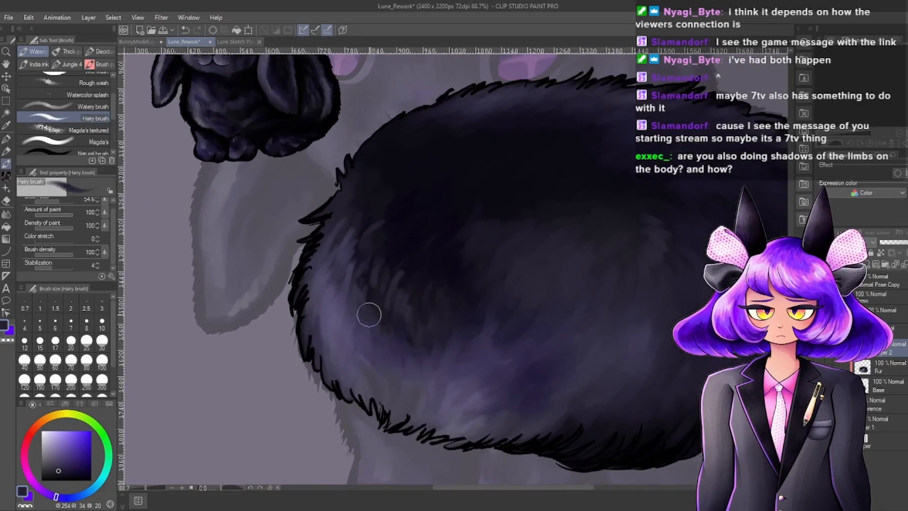
Paint light fur strokes along the body's chest-side edge with muted blue (254, 30, 50) and greyer blue (254, 11, 46).
scroll(418, 334, "down", 1)
scroll(431, 316, "up", 3)
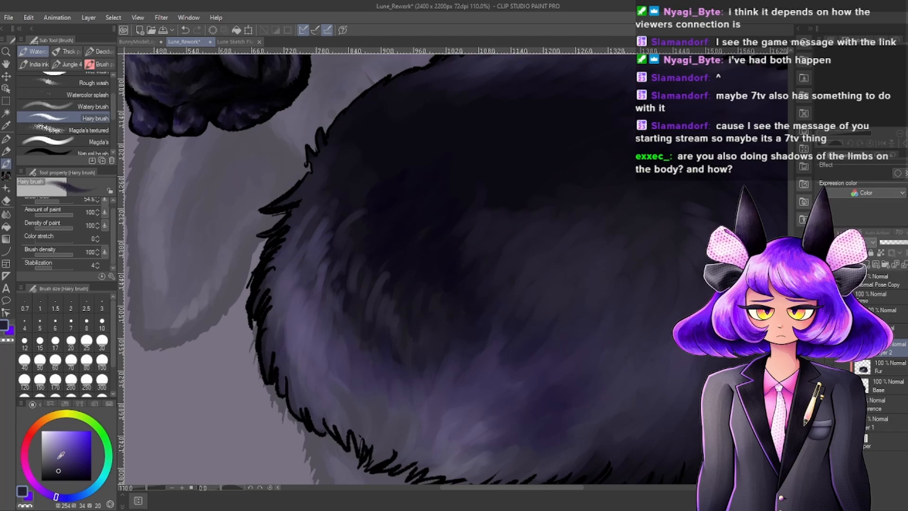
mouse_move(303, 265)
left_mouse_down()
mouse_move(290, 297)
mouse_move(320, 271)
mouse_move(331, 289)
mouse_move(335, 241)
mouse_move(307, 300)
mouse_move(320, 291)
mouse_move(299, 243)
mouse_move(269, 270)
mouse_move(345, 269)
mouse_move(345, 337)
mouse_move(363, 362)
mouse_move(379, 361)
mouse_move(342, 333)
mouse_move(341, 286)
left_mouse_up()
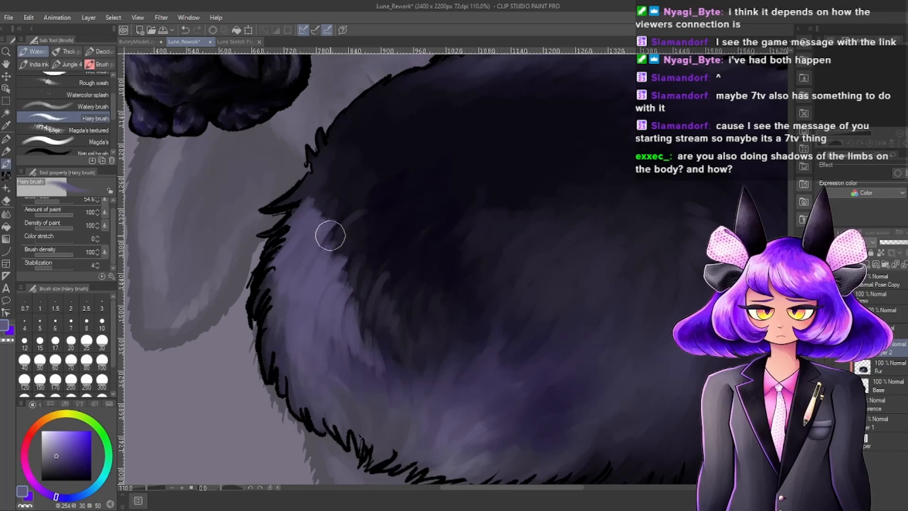
left_click(47, 458)
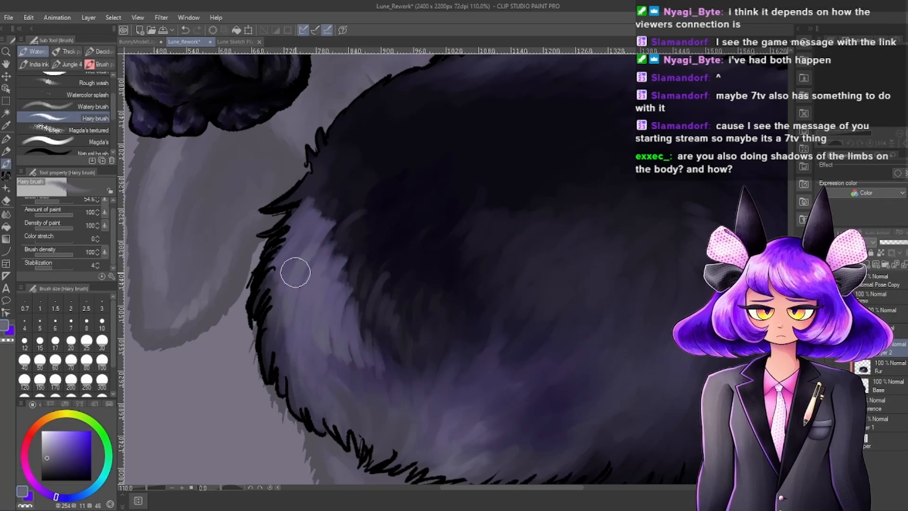
scroll(326, 222, "down", 3)
scroll(310, 264, "up", 4)
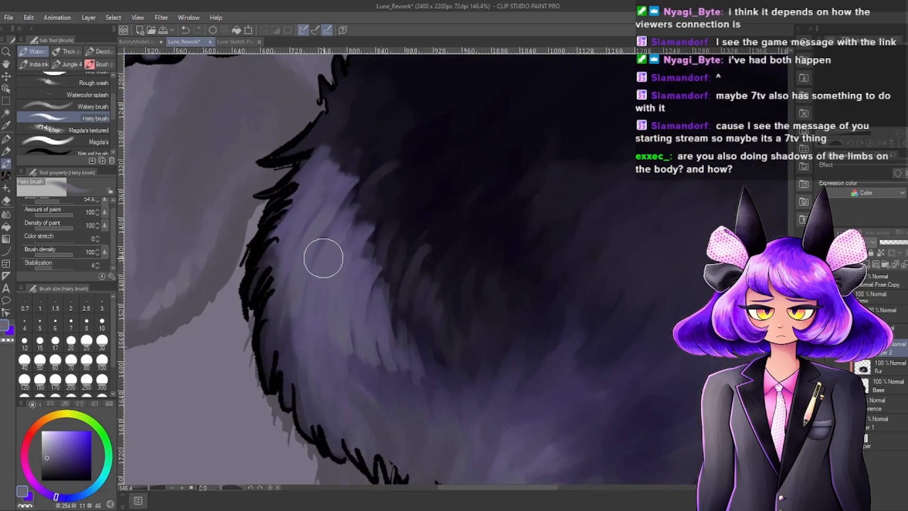
Blend the chest-side light patch into the surrounding fur with strokes of dark muted blue (254, 20, 24).
left_click_drag(46, 467, 51, 468)
left_click_drag(294, 290, 325, 341)
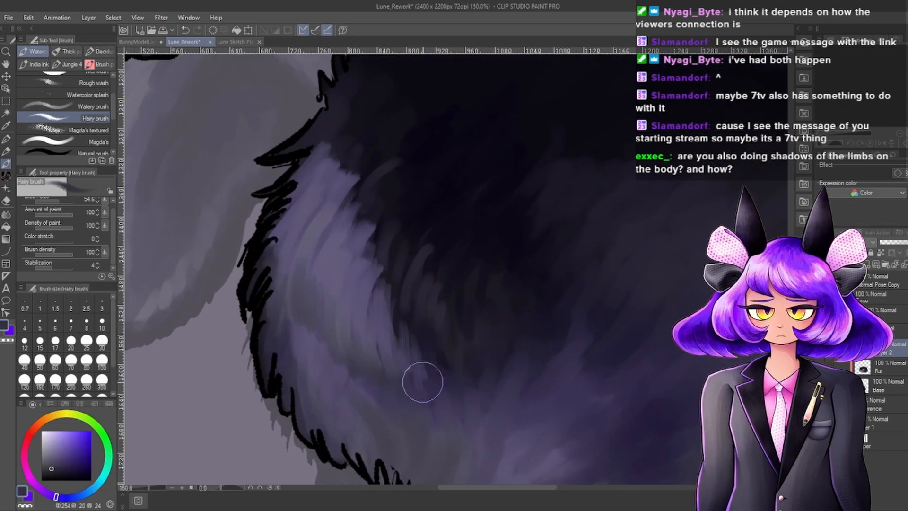
scroll(293, 326, "down", 2)
scroll(295, 293, "down", 3)
scroll(316, 288, "up", 2)
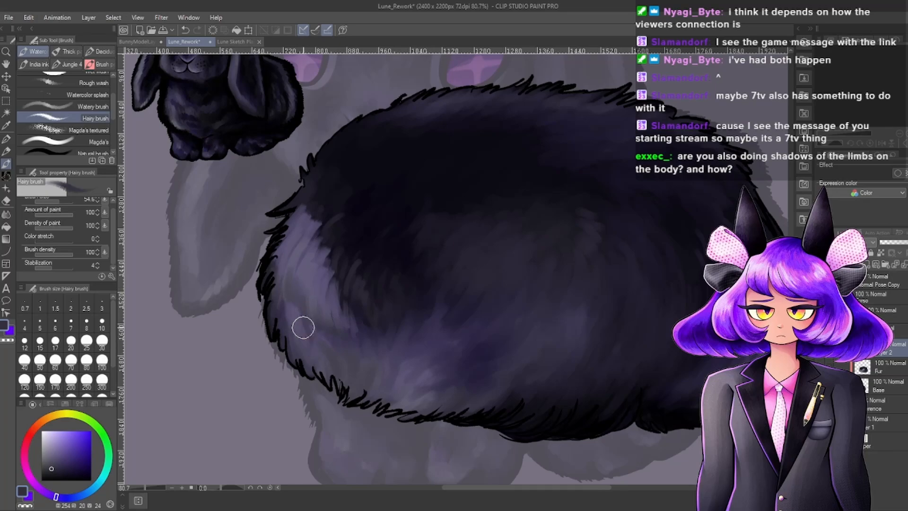
scroll(275, 303, "down", 3)
scroll(379, 289, "up", 3)
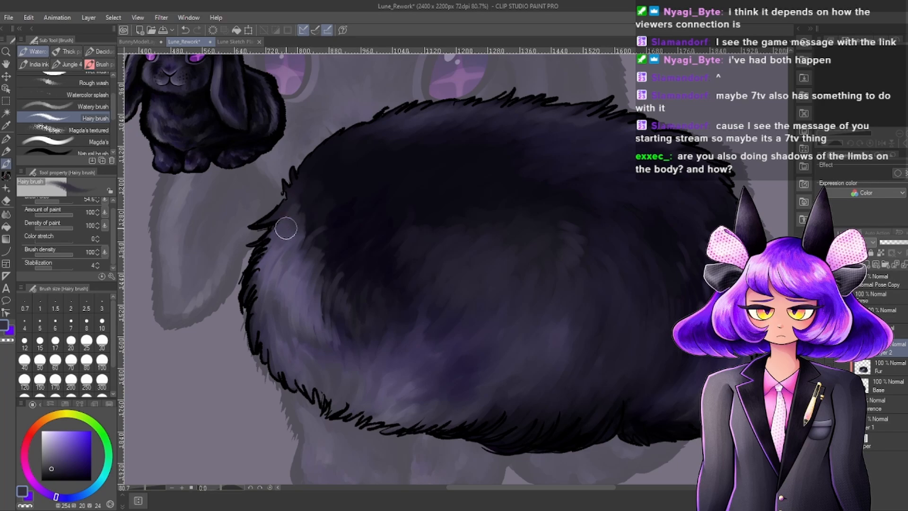
Darken the lower chest-side edge with (254, 34, 18) and brighten the fur above it with sampled muted blue (254, 25, 54) and lighter (254, 18, 68).
left_click(62, 469)
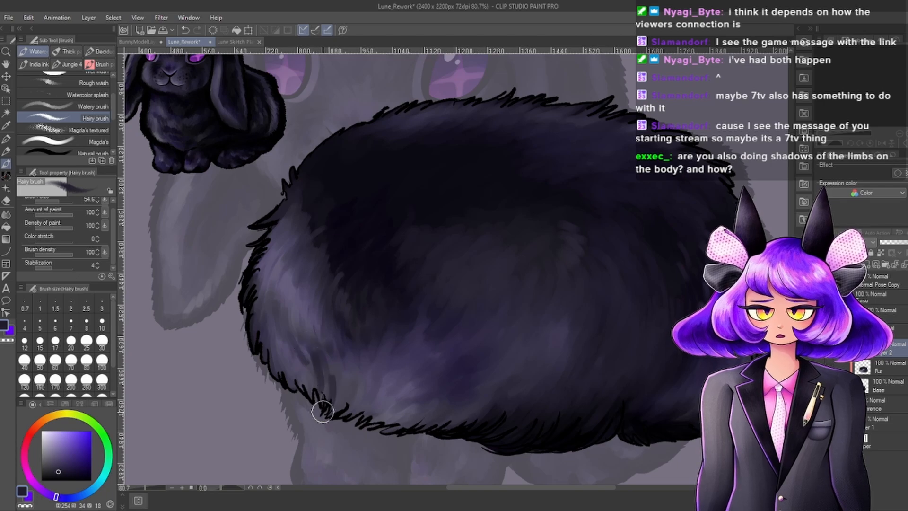
mouse_move(344, 403)
left_mouse_down()
mouse_move(319, 408)
mouse_move(316, 395)
mouse_move(328, 409)
mouse_move(344, 404)
mouse_move(345, 419)
mouse_move(362, 416)
mouse_move(366, 428)
mouse_move(419, 430)
mouse_move(404, 414)
mouse_move(410, 423)
mouse_move(393, 426)
mouse_move(407, 414)
mouse_move(385, 416)
mouse_move(397, 428)
mouse_move(428, 415)
mouse_move(417, 430)
mouse_move(426, 432)
mouse_move(460, 419)
left_mouse_up()
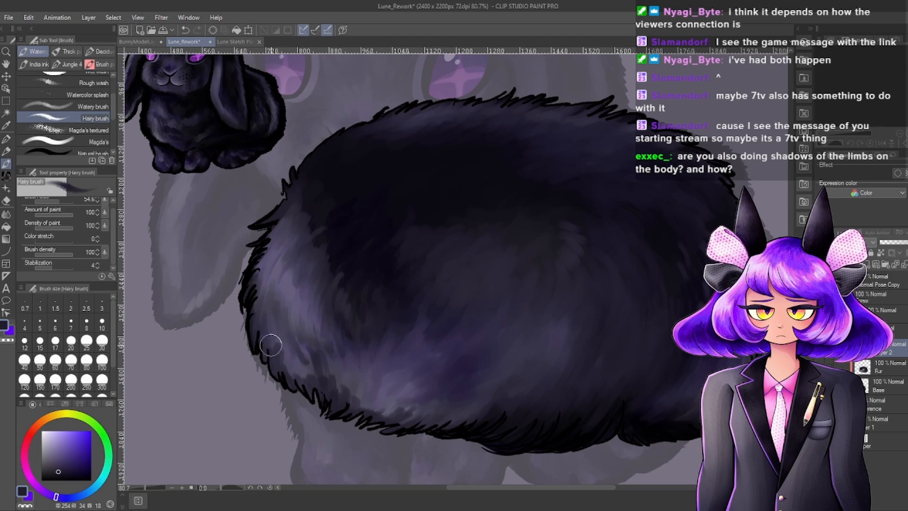
left_click(265, 279, "alt")
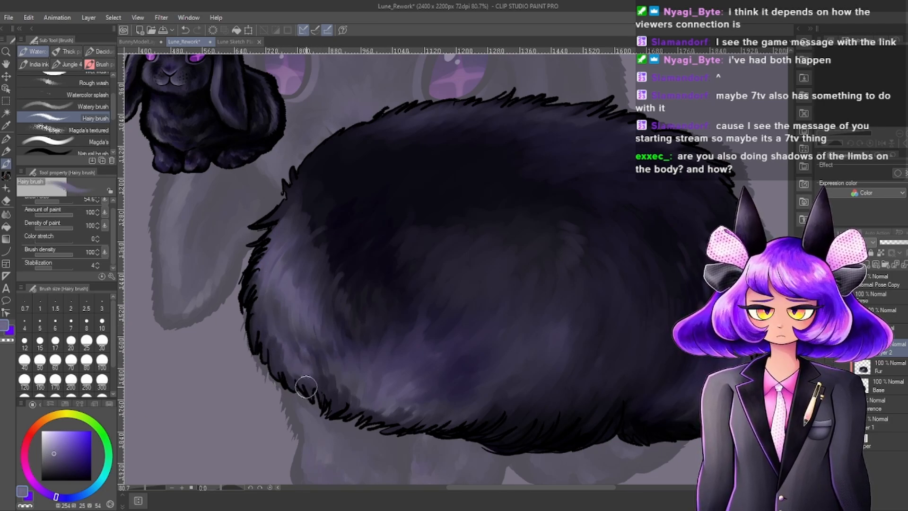
mouse_move(306, 387)
left_mouse_down()
mouse_move(321, 364)
mouse_move(326, 387)
left_mouse_up()
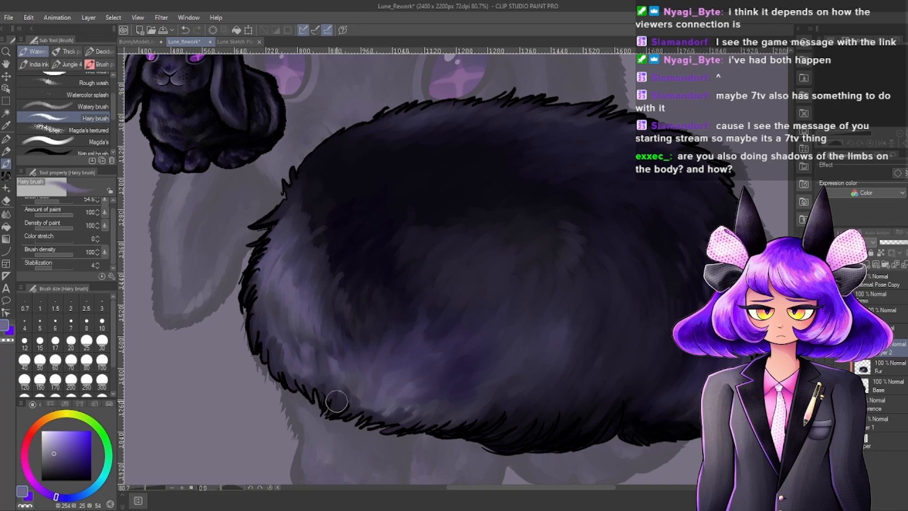
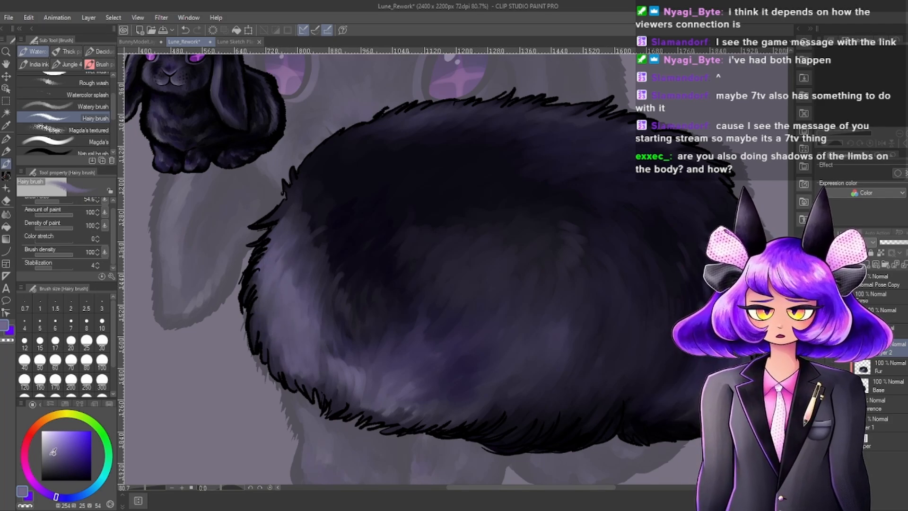
left_click_drag(54, 452, 50, 446)
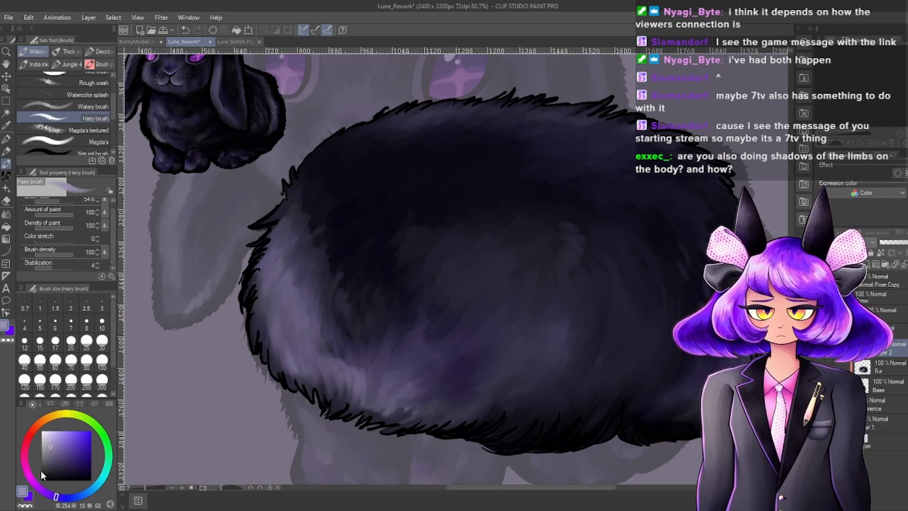
Shade the lower front edge with dark blue (254, 26, 23) and extend the light band along the belly with (254, 18, 49) and (254, 37, 66).
left_click_drag(42, 475, 55, 469)
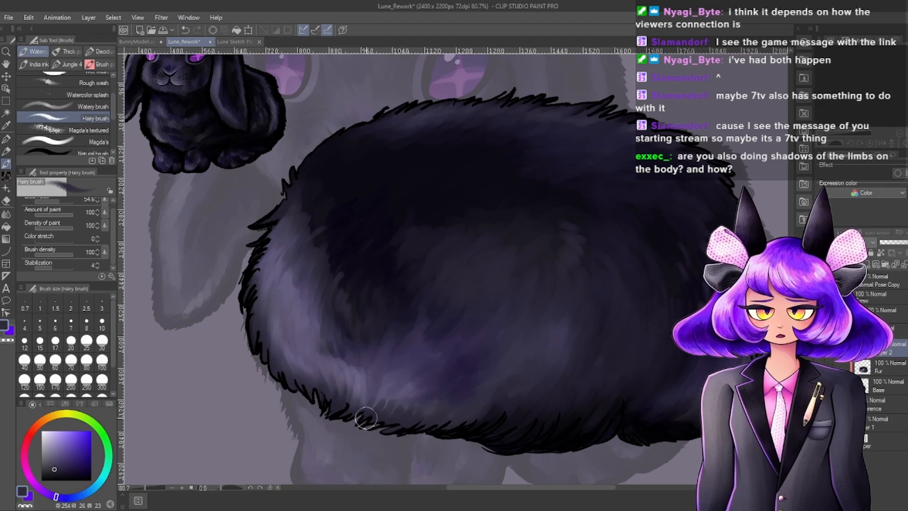
left_click(50, 456)
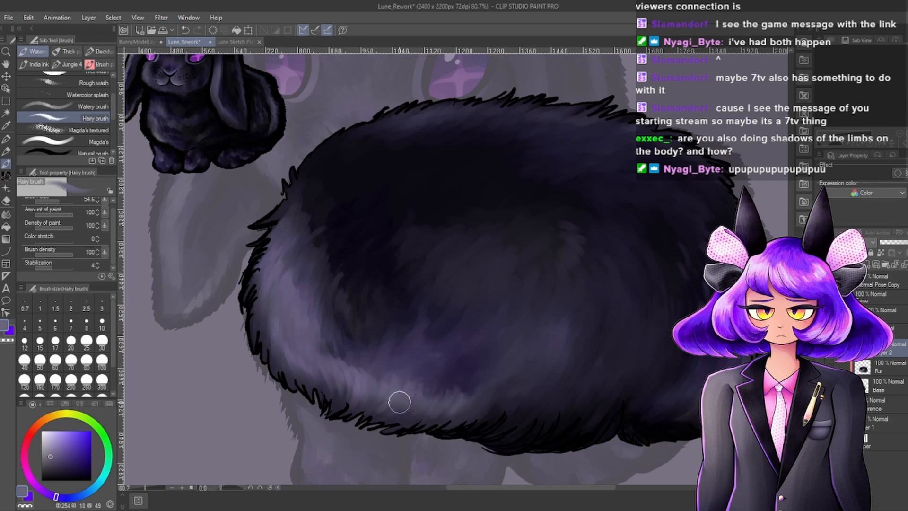
left_click(58, 446)
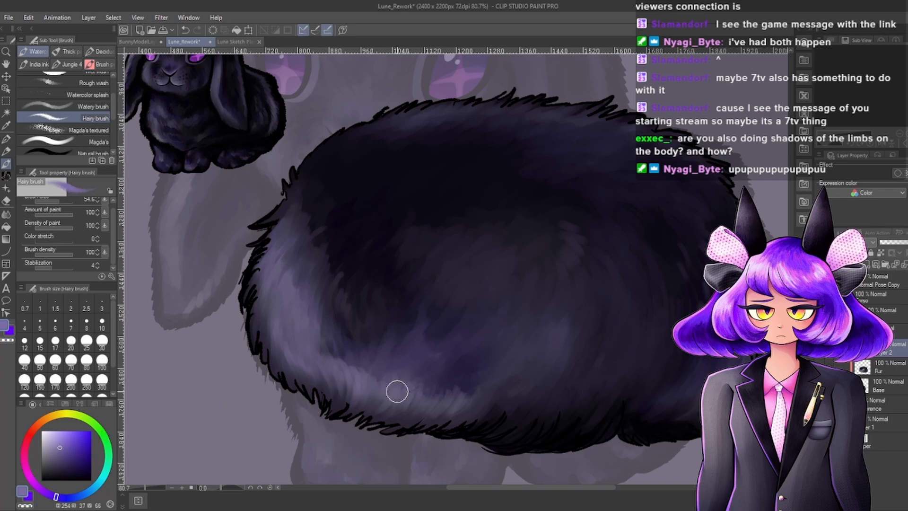
mouse_move(397, 391)
left_mouse_down()
mouse_move(412, 373)
mouse_move(411, 392)
mouse_move(438, 376)
mouse_move(444, 397)
left_mouse_up()
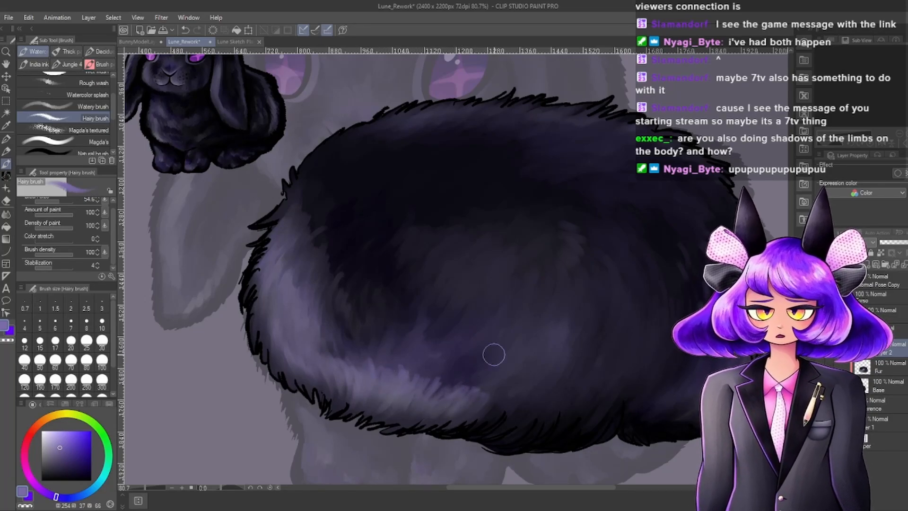
Reinforce the belly's light band with pale muted blue, adjusting the color from (254, 25, 72) to (254, 30, 66).
scroll(496, 352, "down", 5)
scroll(498, 374, "up", 6)
left_click(61, 441)
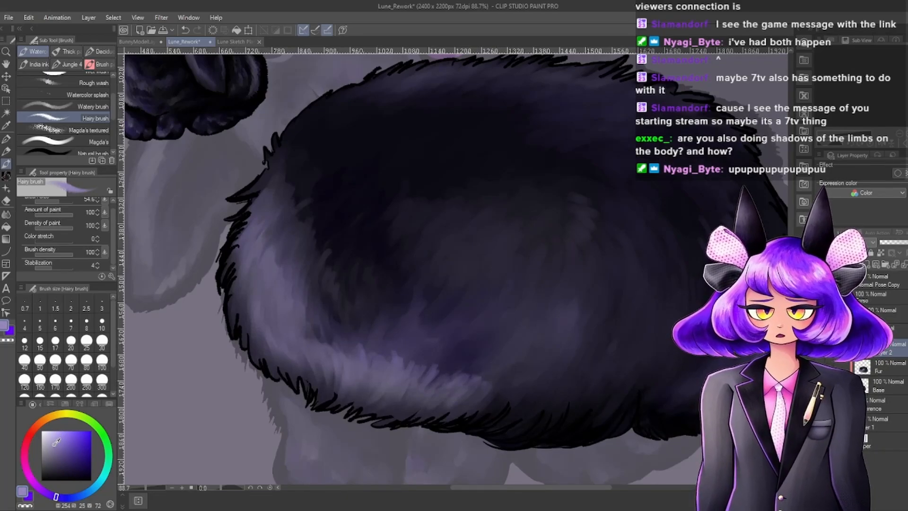
left_click(56, 447)
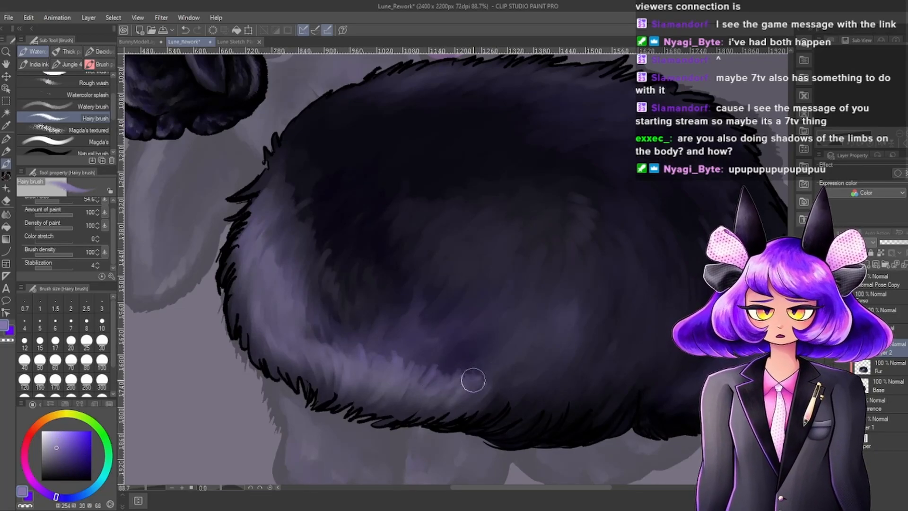
mouse_move(473, 381)
left_mouse_down()
mouse_move(490, 365)
mouse_move(426, 390)
mouse_move(441, 370)
mouse_move(407, 388)
mouse_move(432, 364)
mouse_move(419, 386)
mouse_move(416, 363)
mouse_move(388, 374)
left_mouse_up()
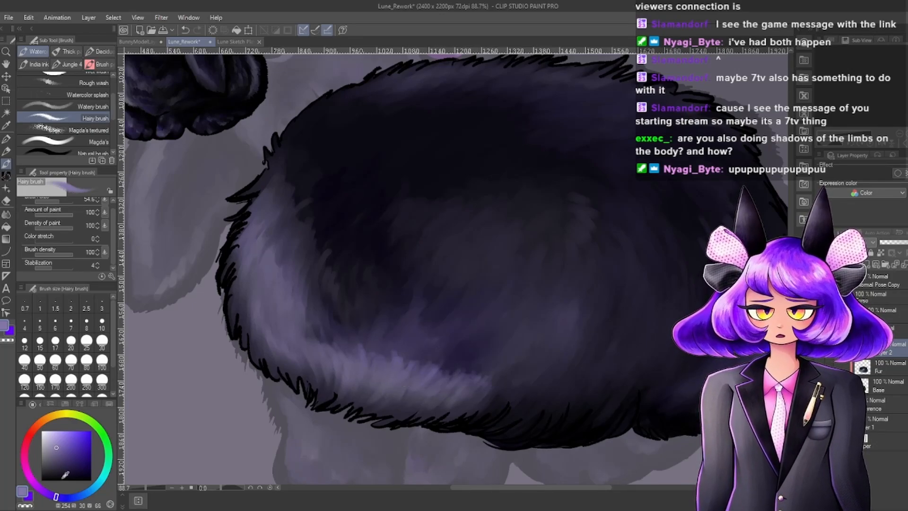
Paint a saturated blue (254, 52, 31) patch above the belly's light band and blend around it with (254, 15, 41), (254, 18, 18) and (254, 16, 41).
left_click(59, 463)
left_click(71, 462)
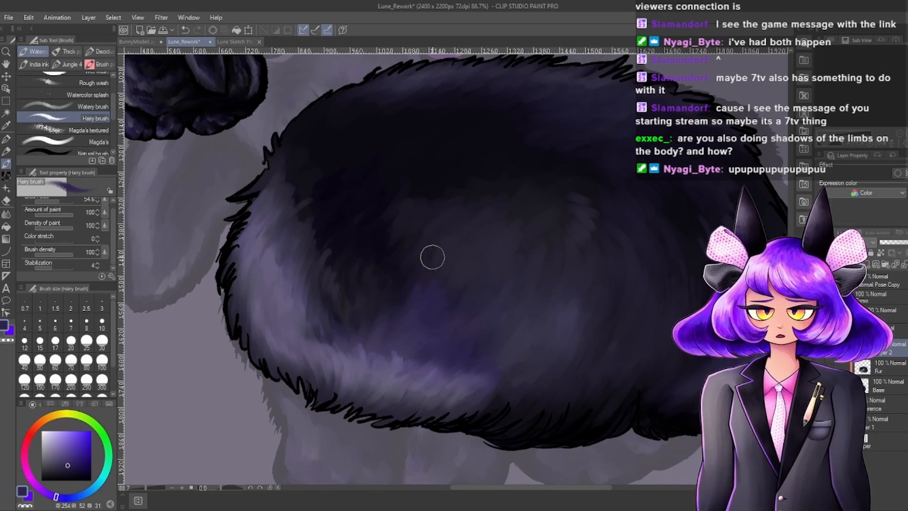
left_click_drag(58, 467, 48, 459)
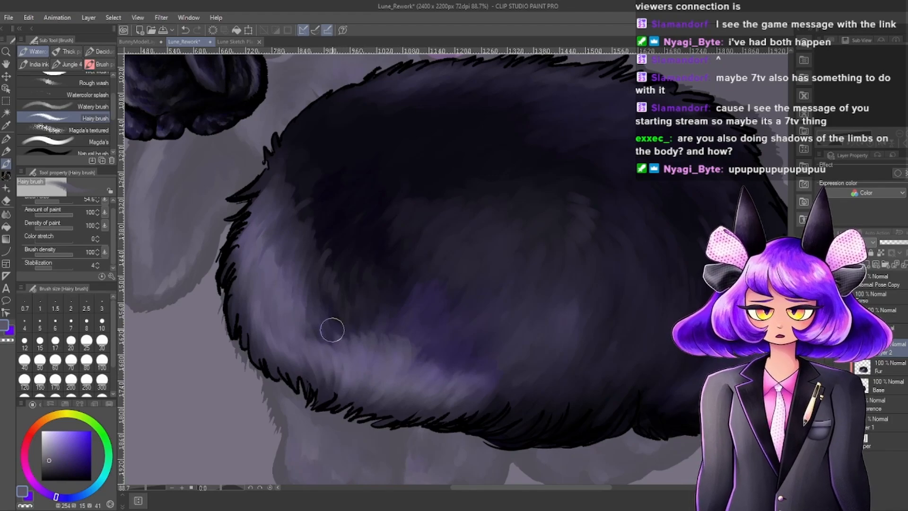
left_click_drag(53, 465, 49, 473)
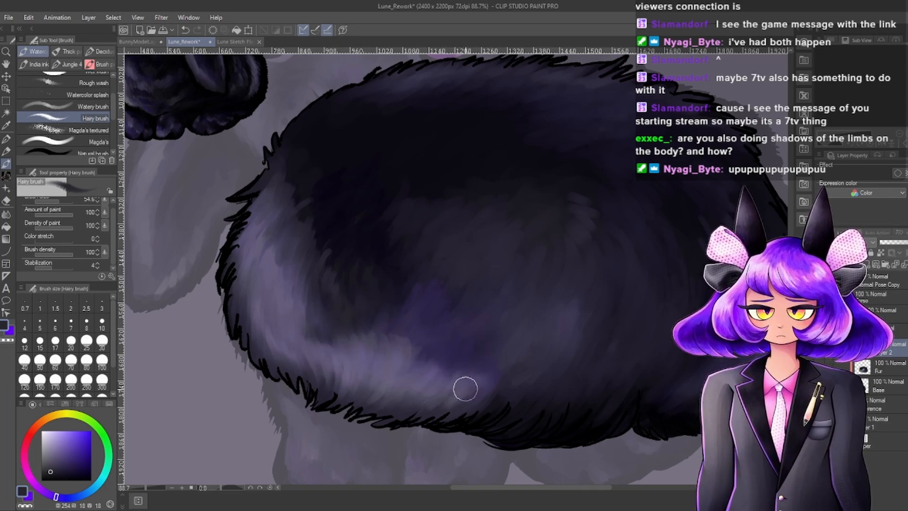
left_click_drag(51, 460, 52, 457)
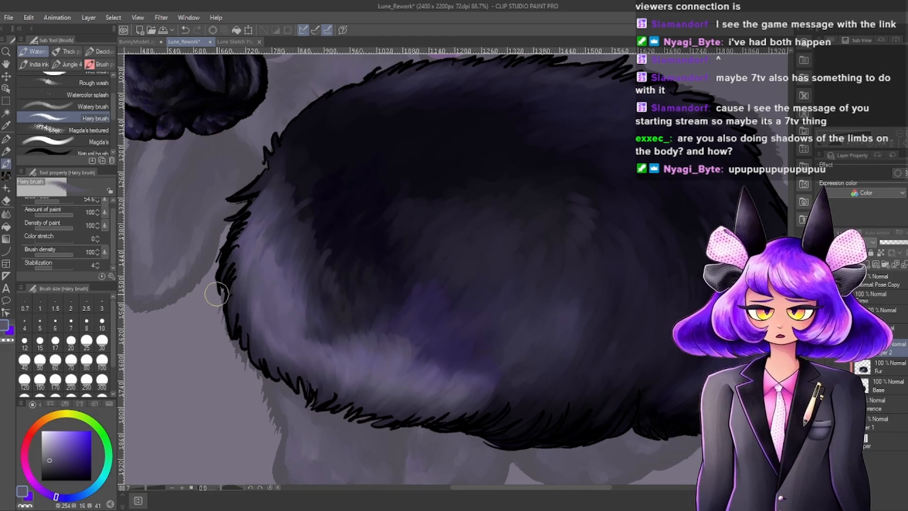
Add curved greyish-blue fur strokes beyond the haunch-side end of the belly's light band and check them against the whole body.
scroll(243, 304, "down", 5)
scroll(371, 296, "up", 5)
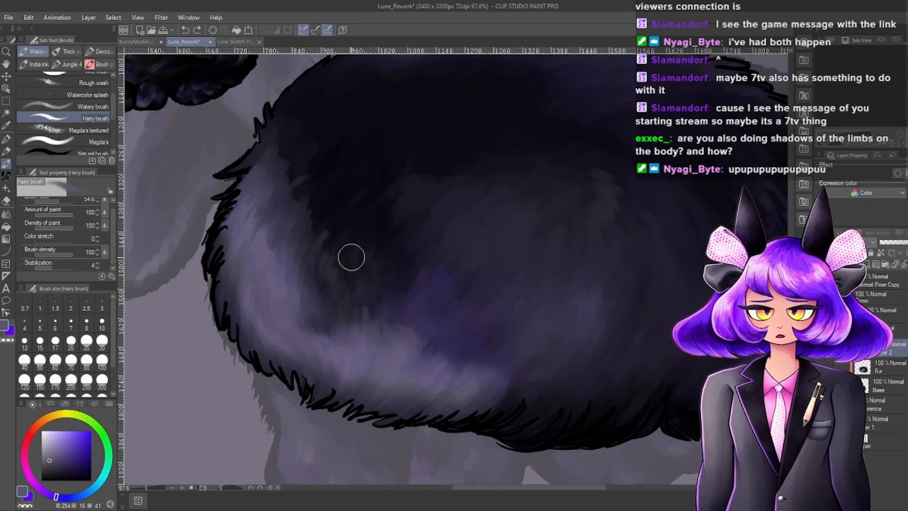
scroll(432, 259, "down", 5)
scroll(527, 318, "up", 4)
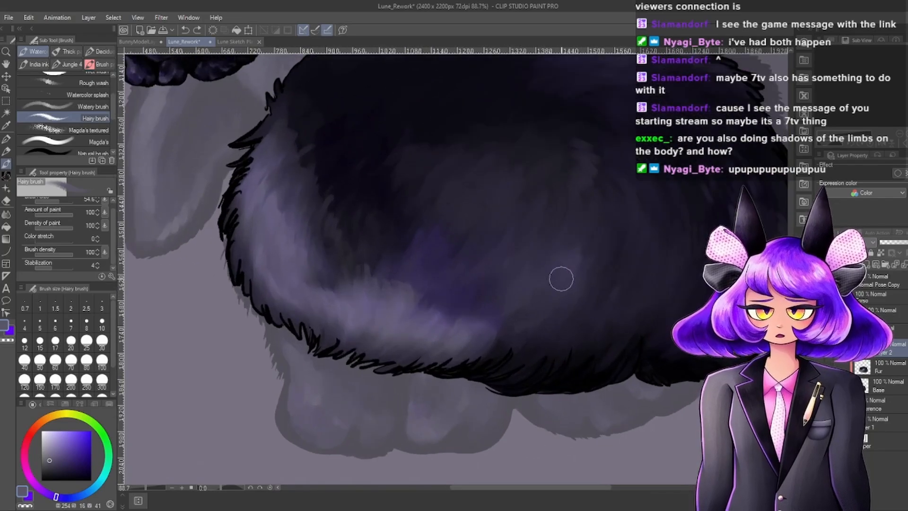
scroll(561, 278, "down", 3)
scroll(573, 296, "up", 5)
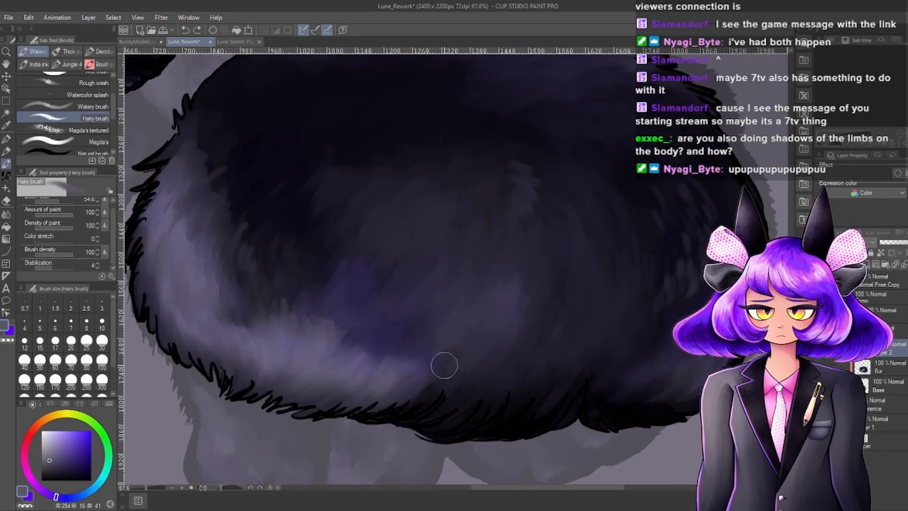
mouse_move(426, 391)
left_mouse_down()
mouse_move(460, 348)
mouse_move(447, 340)
left_mouse_up()
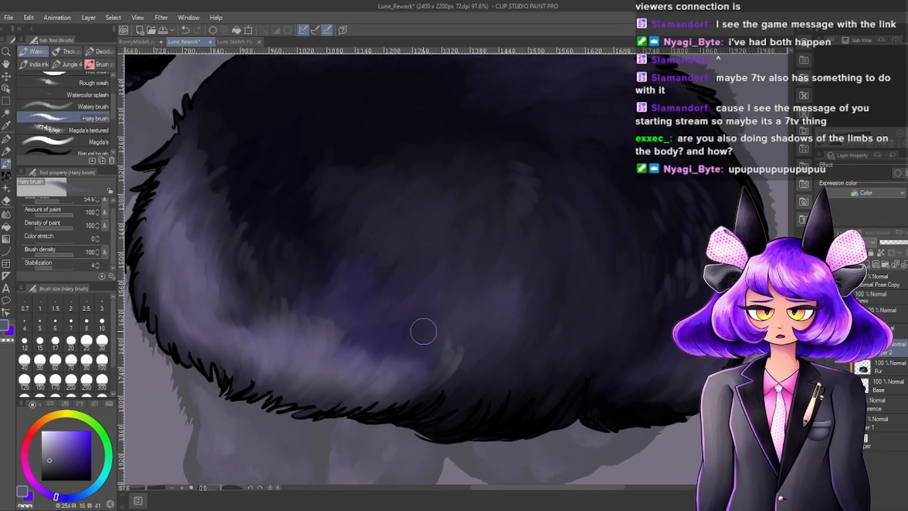
scroll(402, 284, "down", 4)
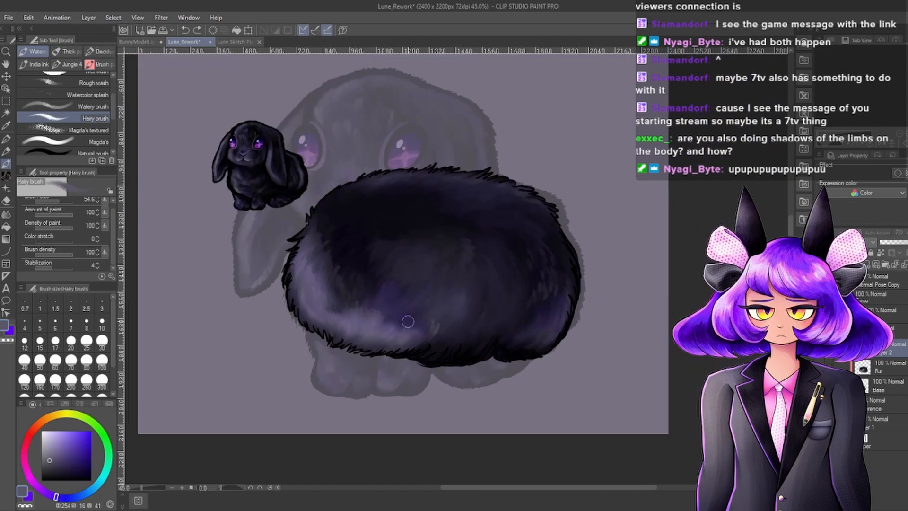
Soften the new strokes at the end of the belly's light band with dark blue (254, 45, 20).
scroll(425, 287, "up", 5)
left_click_drag(50, 471, 63, 470)
mouse_move(425, 365)
left_mouse_down()
mouse_move(435, 357)
mouse_move(438, 374)
mouse_move(464, 348)
left_mouse_up()
scroll(426, 374, "down", 4)
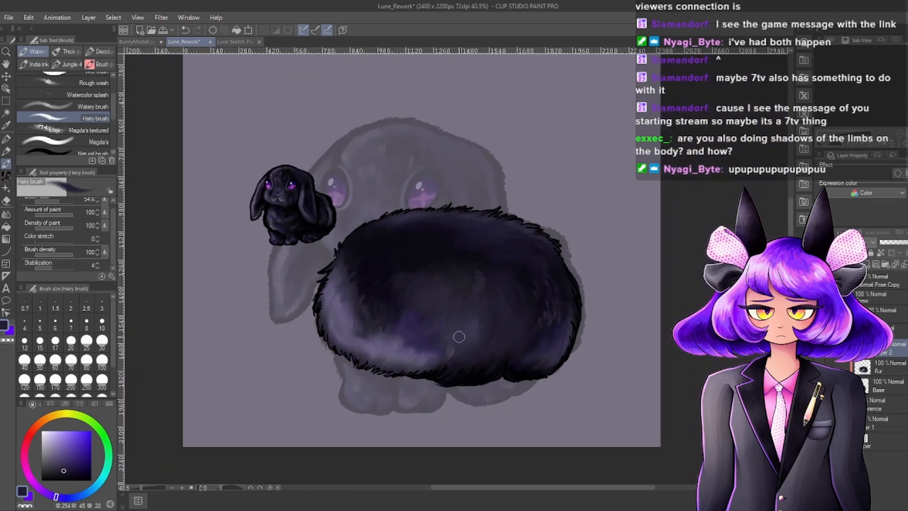
Pick pale blue (254, 23, 80), review the belly's light band, and blend its haunch-side end with dark blue (254, 49, 27).
scroll(462, 331, "up", 4)
left_click_drag(58, 454, 54, 441)
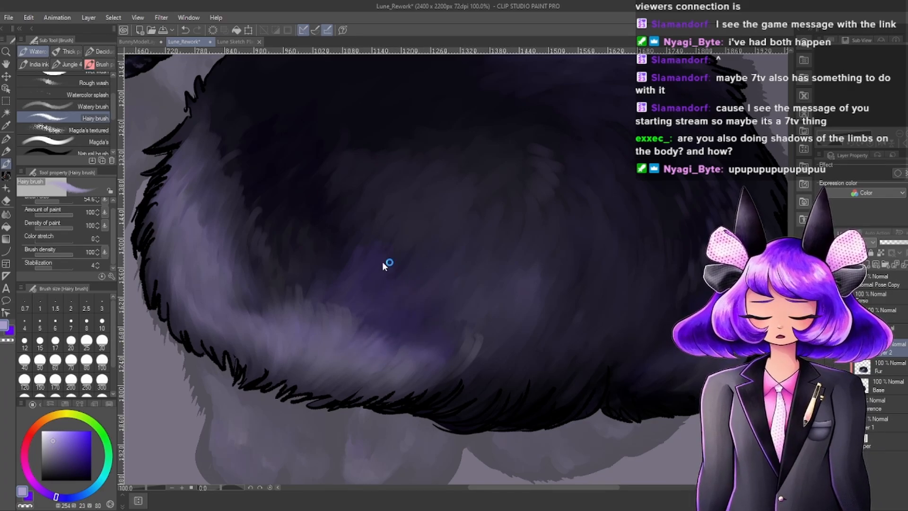
scroll(385, 263, "down", 2)
scroll(527, 300, "down", 2)
scroll(467, 326, "up", 1)
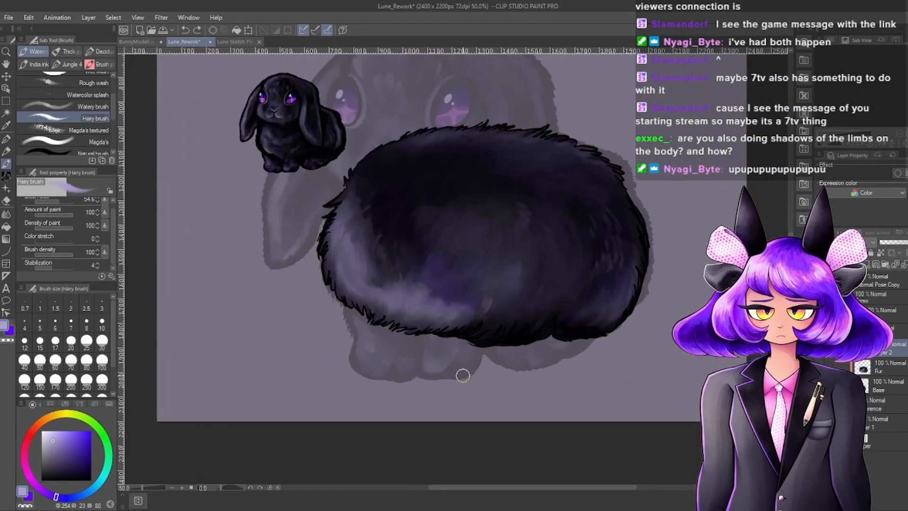
scroll(462, 371, "down", 1)
scroll(504, 251, "up", 3)
scroll(474, 273, "down", 2)
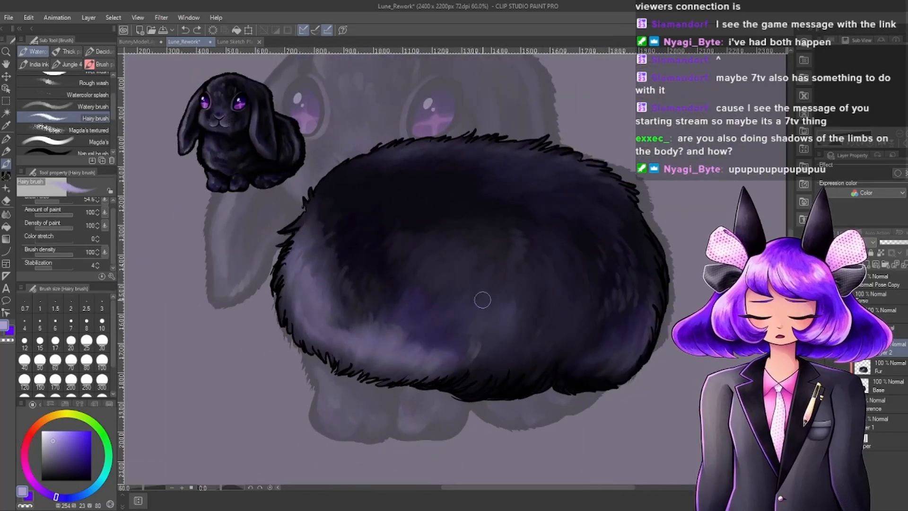
scroll(480, 298, "up", 2)
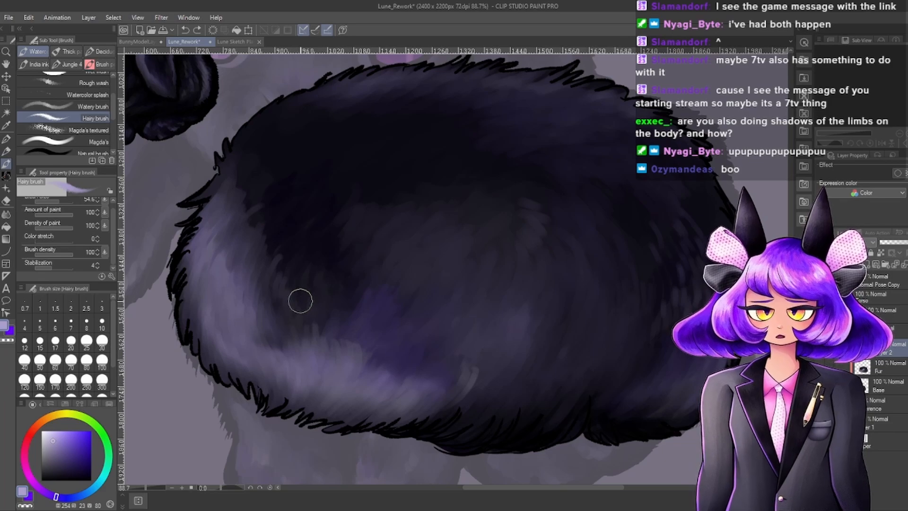
left_click_drag(73, 471, 62, 464)
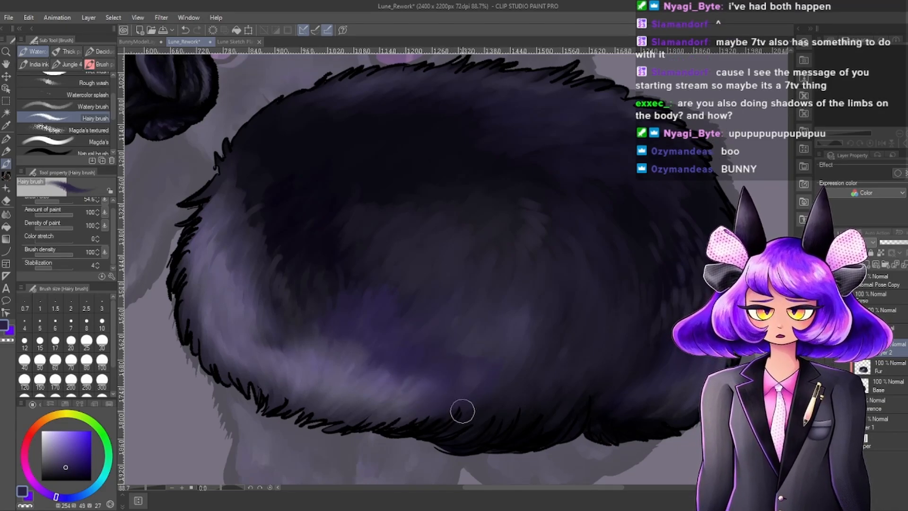
scroll(513, 299, "down", 2)
scroll(535, 299, "up", 2)
Add short curved fur strokes in muted blue (254, 23, 55) at the haunch-side end of the belly's light band.
left_click(52, 452)
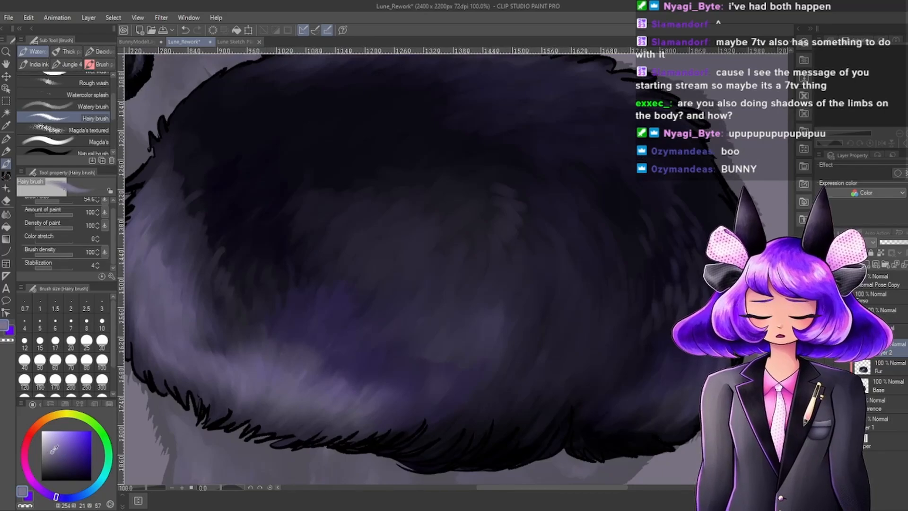
mouse_move(435, 374)
left_mouse_down()
mouse_move(427, 399)
mouse_move(406, 417)
mouse_move(470, 366)
mouse_move(453, 410)
left_mouse_up()
left_click_drag(484, 338, 447, 403)
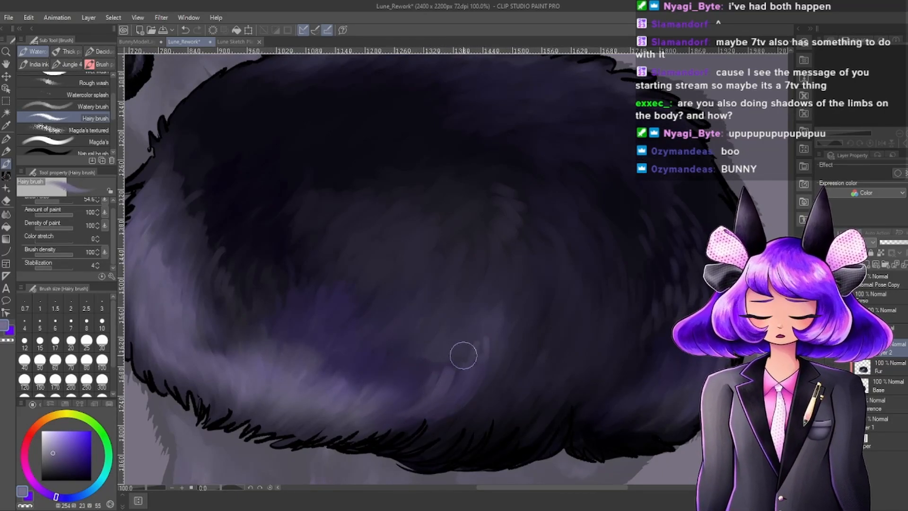
mouse_move(463, 354)
left_mouse_down()
mouse_move(418, 404)
mouse_move(442, 360)
mouse_move(423, 389)
mouse_move(385, 413)
mouse_move(409, 382)
mouse_move(356, 414)
mouse_move(407, 390)
mouse_move(442, 354)
left_mouse_up()
scroll(470, 281, "down", 8)
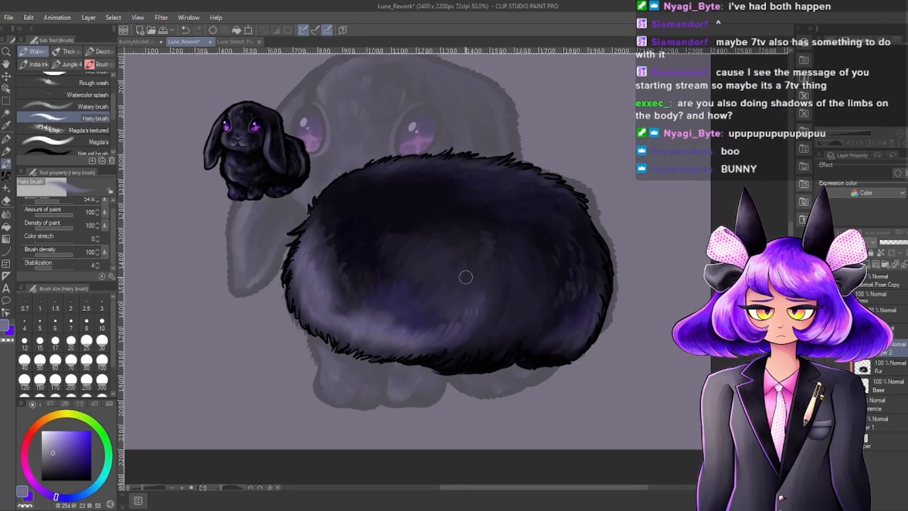
Soften the upper inner edge of the chest-side highlight with dark blues (254, 33, 27) and (254, 43, 19).
scroll(390, 251, "up", 2)
scroll(386, 248, "up", 3)
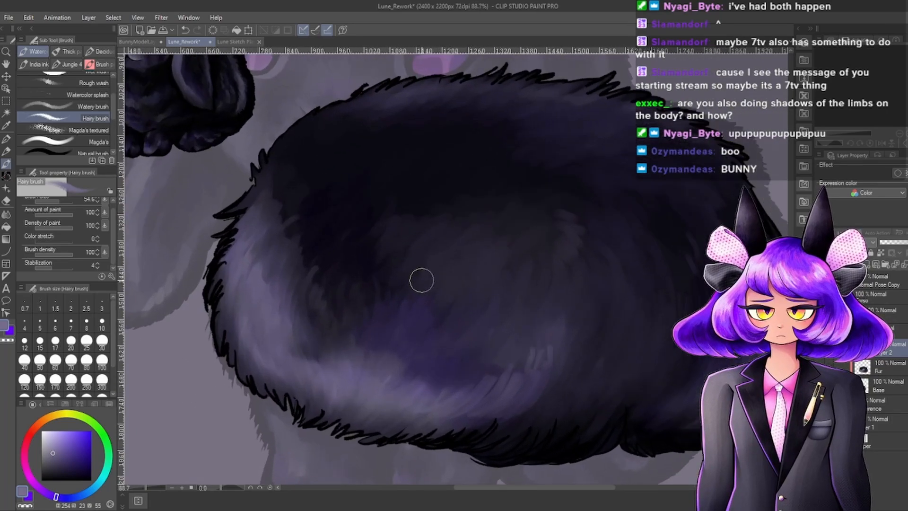
scroll(345, 315, "down", 3)
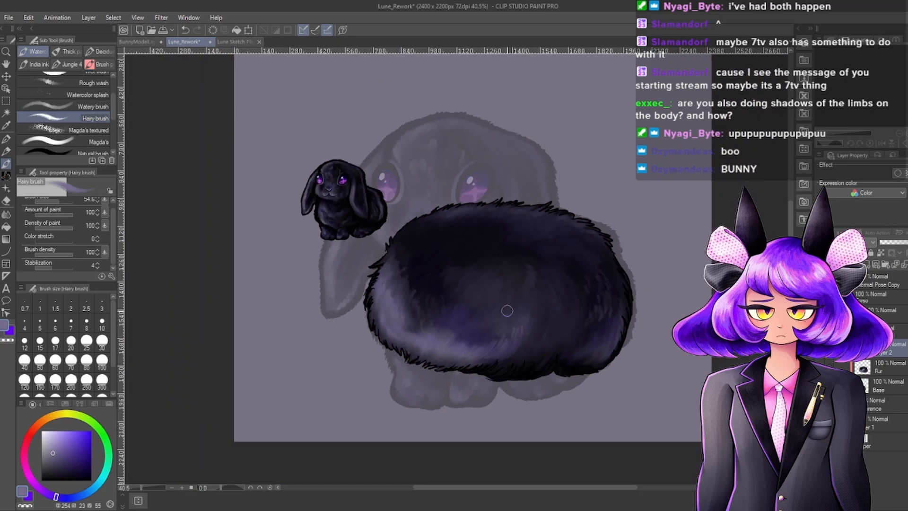
scroll(508, 307, "up", 1)
scroll(426, 271, "up", 2)
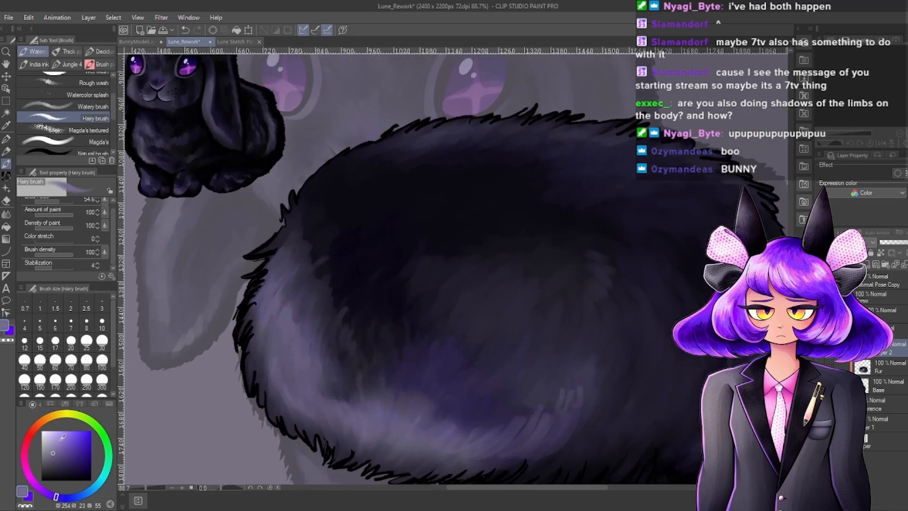
left_click(63, 465)
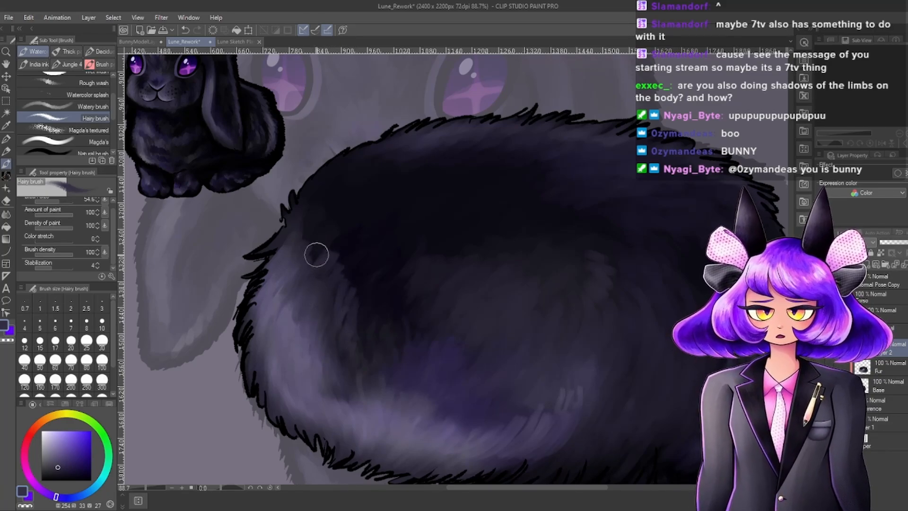
left_click(64, 470)
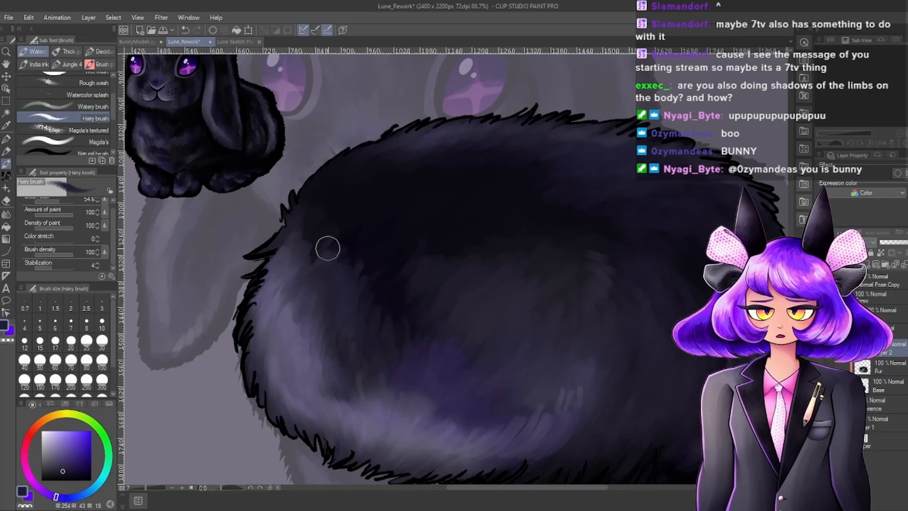
Blend the upper edge of the lighter mid-body patch with dark blue (254, 43, 19) and compare it against the whole body.
scroll(385, 255, "down", 2)
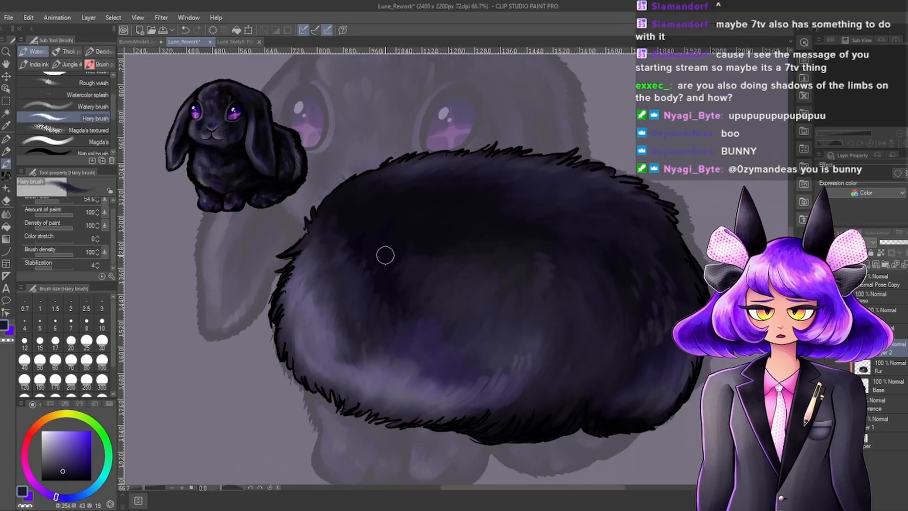
scroll(497, 286, "down", 4)
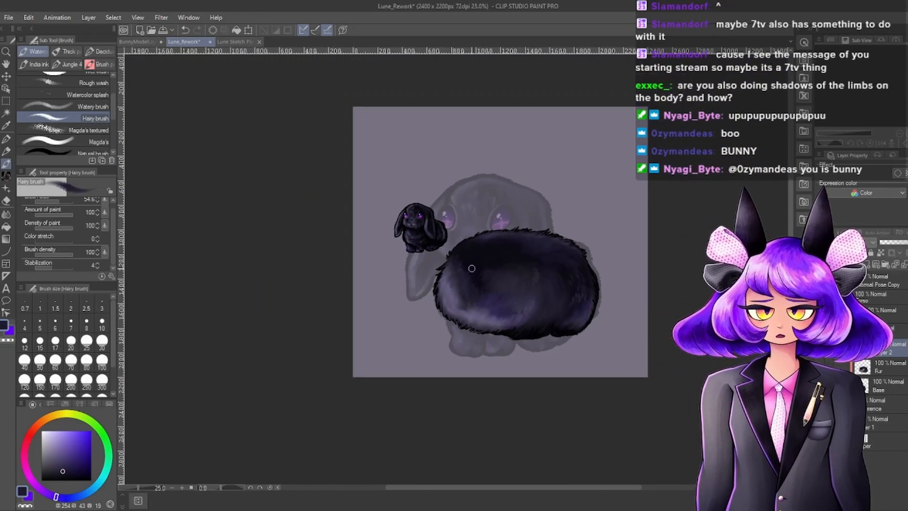
scroll(497, 286, "up", 2)
scroll(497, 285, "up", 3)
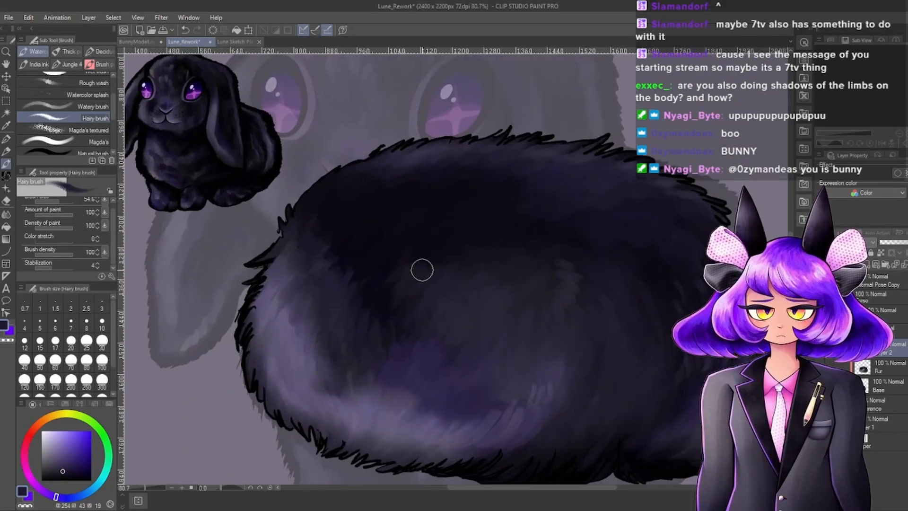
scroll(421, 267, "down", 3)
scroll(404, 255, "up", 4)
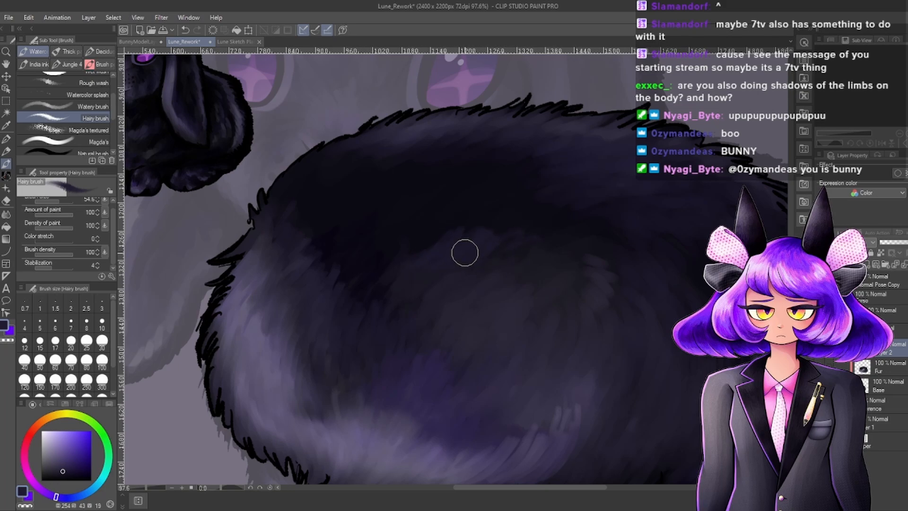
scroll(464, 257, "down", 5)
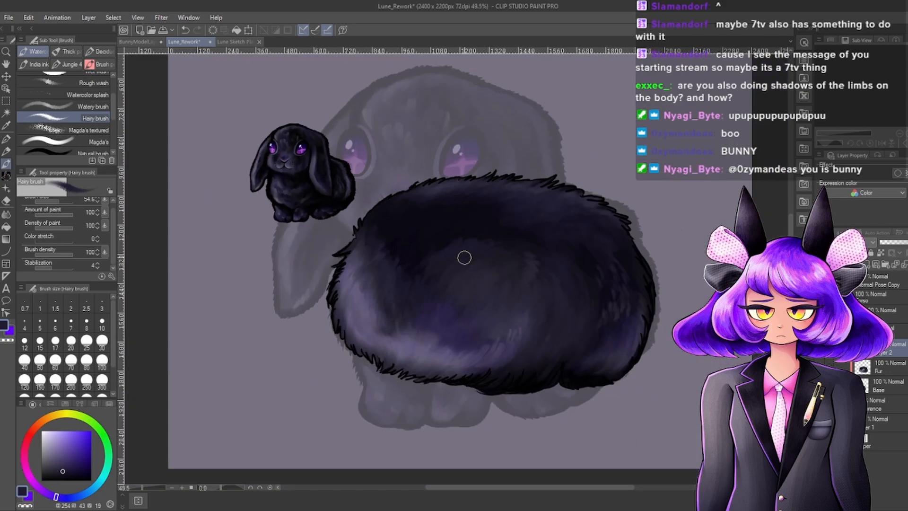
scroll(515, 282, "up", 3)
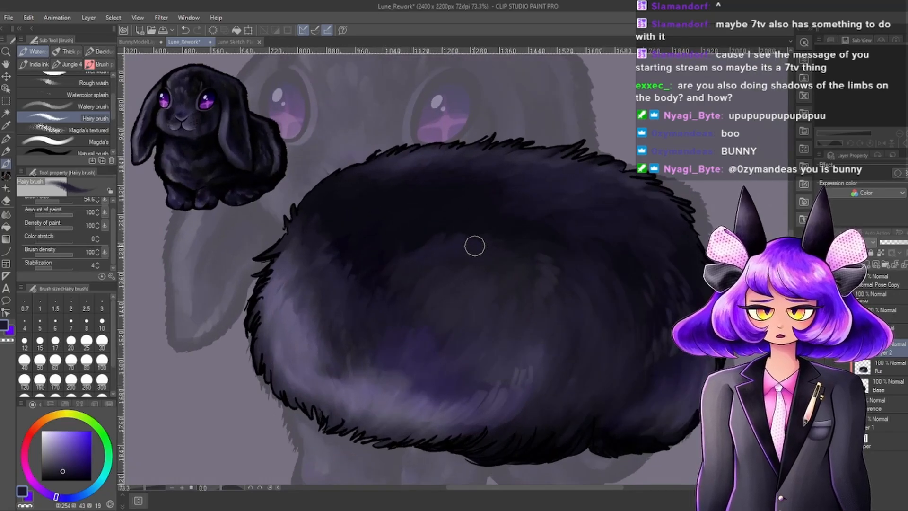
scroll(493, 272, "up", 2)
scroll(454, 257, "down", 3)
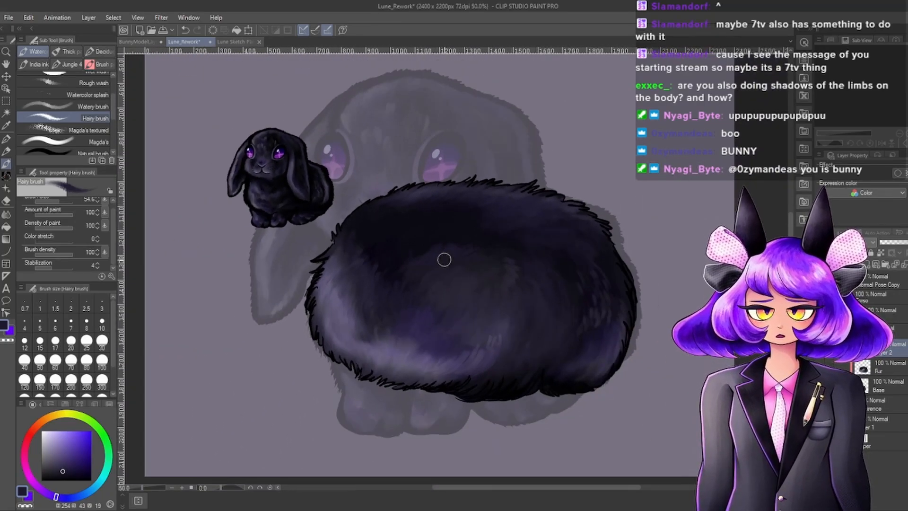
scroll(444, 259, "up", 6)
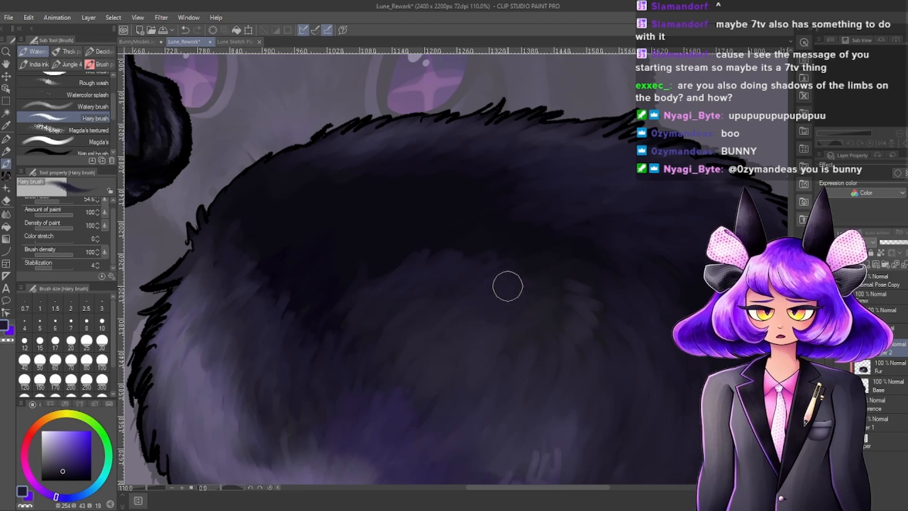
Undo trial mid-body strokes in (254, 28, 33) and darken the mid-body patch with curved fur strokes in (254, 45, 15).
left_click_drag(54, 471, 55, 464)
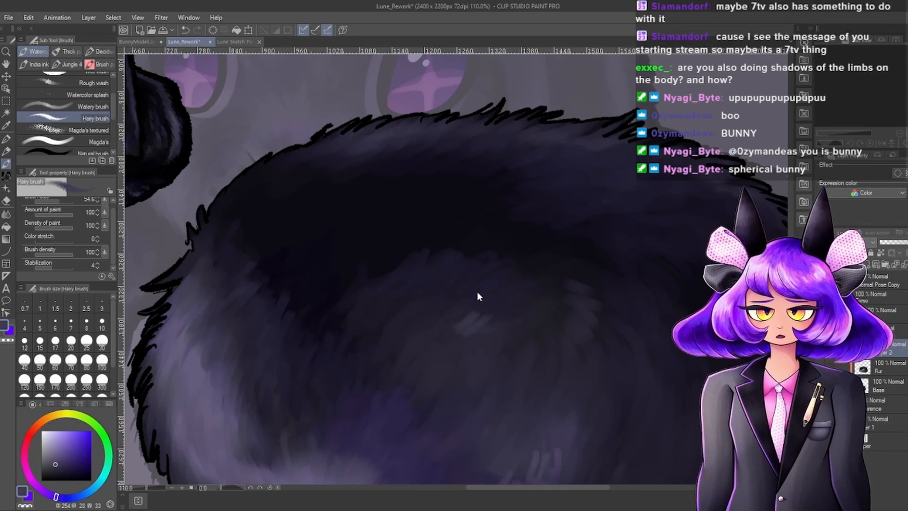
key("ctrl+z")
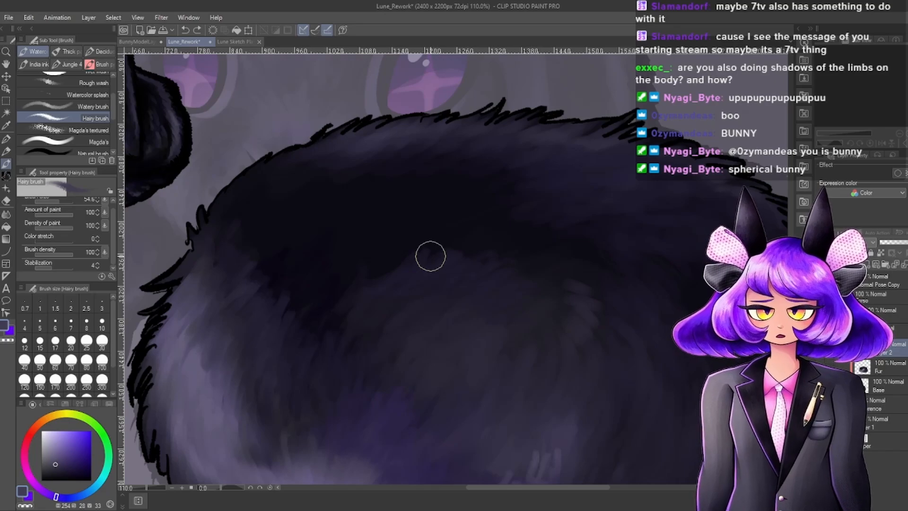
left_click(70, 474)
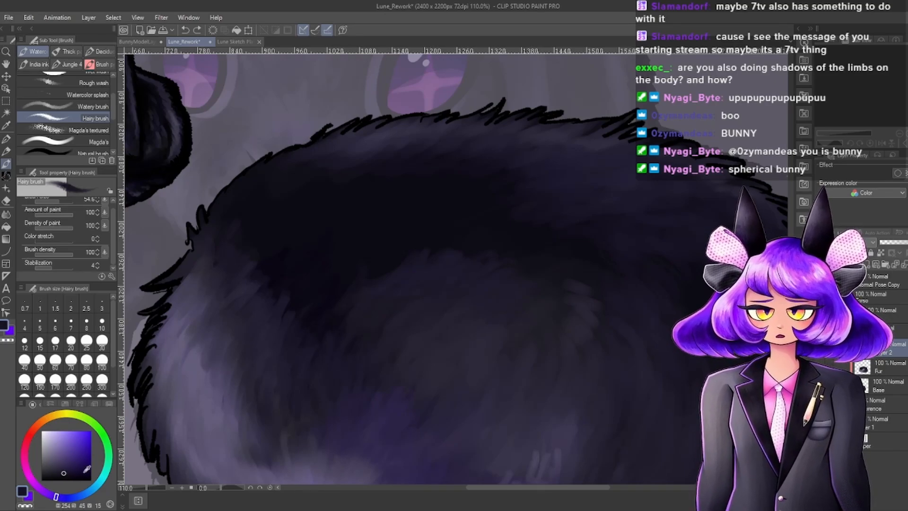
mouse_move(390, 273)
left_mouse_down()
mouse_move(370, 297)
mouse_move(372, 273)
left_mouse_up()
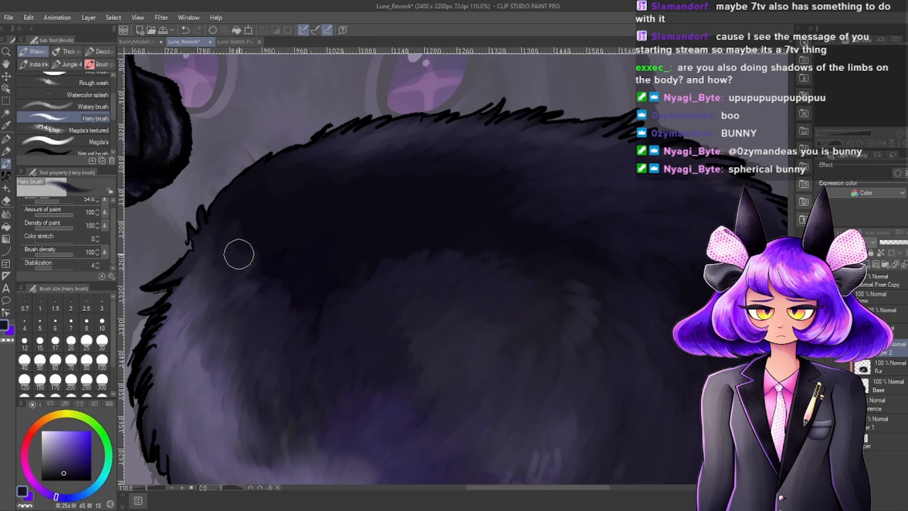
scroll(476, 258, "down", 3)
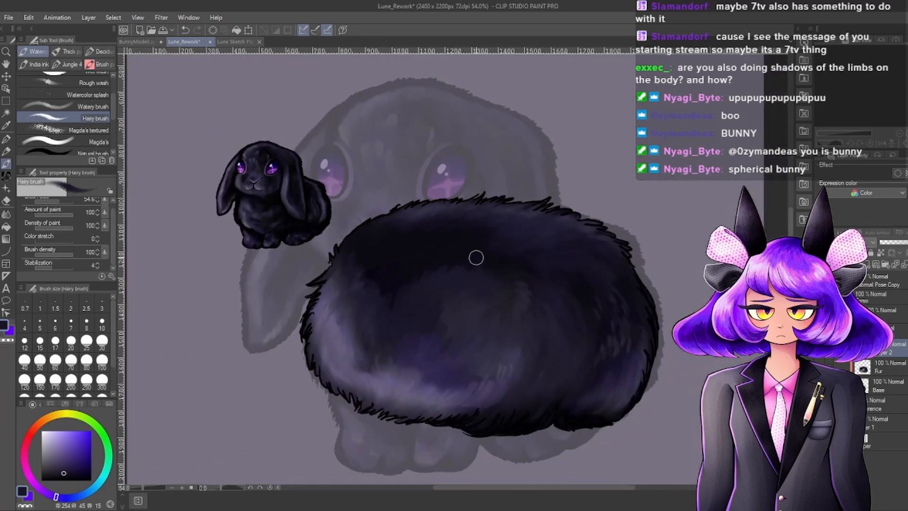
scroll(471, 279, "up", 2)
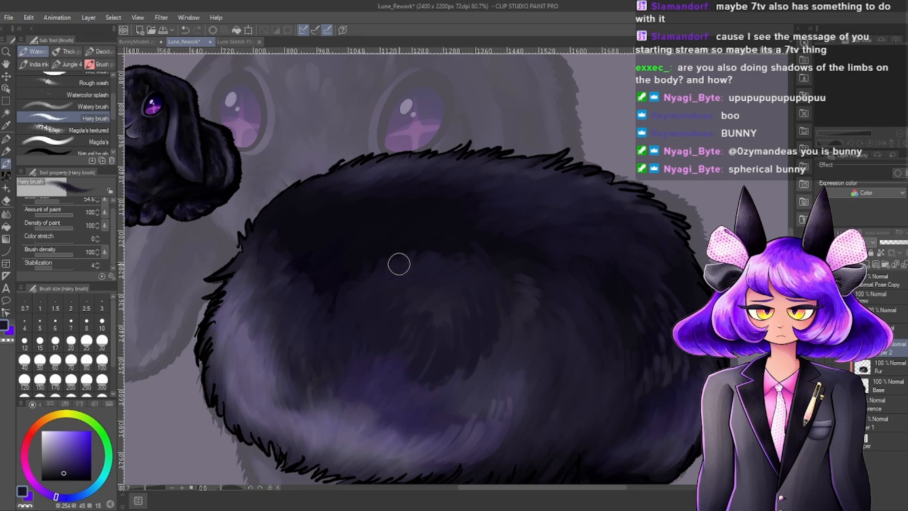
Lighten the centre of the mid-body patch with greyish blues (254, 20, 33) and (254, 13, 16), checking the whole body.
left_click(53, 463)
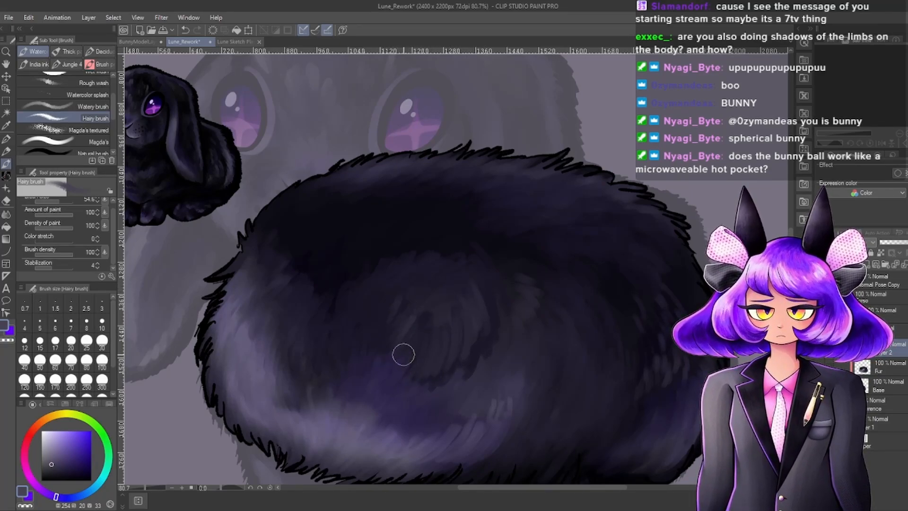
left_click(45, 473)
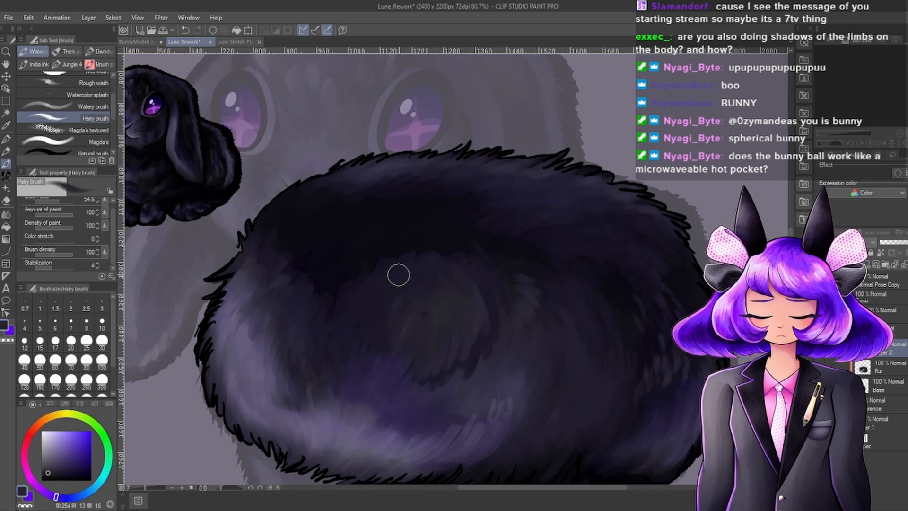
scroll(558, 282, "down", 6)
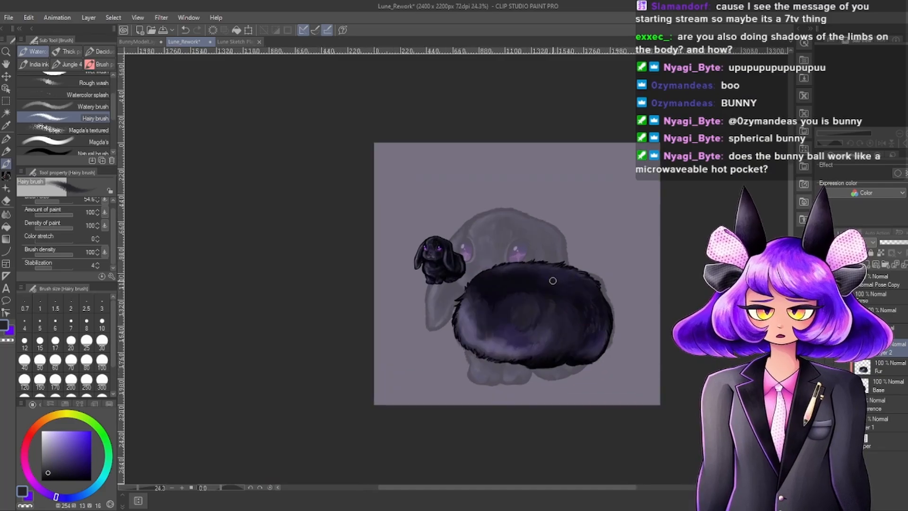
scroll(552, 280, "up", 2)
scroll(549, 284, "down", 3)
scroll(530, 298, "up", 3)
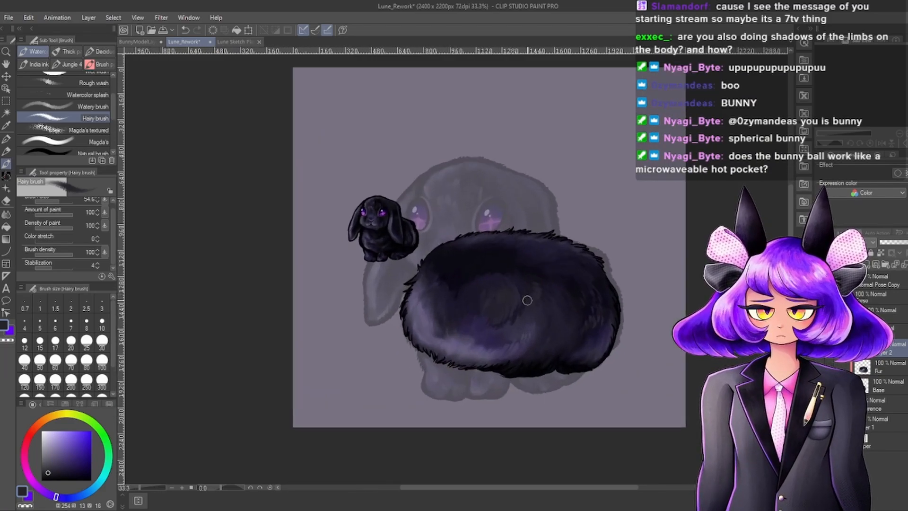
Deepen the shading between the chest-side highlight and the mid-body patch with dark blue (254, 28, 15).
scroll(527, 300, "up", 4)
scroll(547, 261, "up", 2)
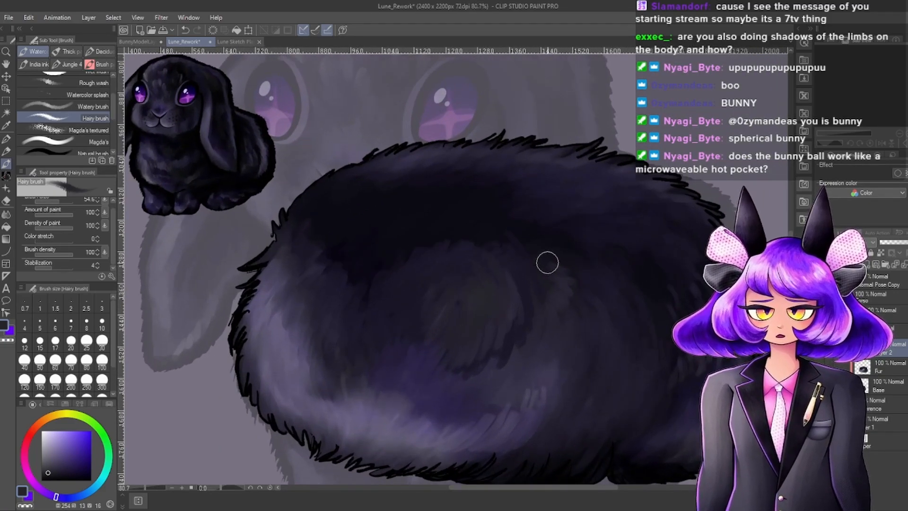
scroll(546, 258, "down", 3)
scroll(553, 270, "up", 4)
left_click(51, 476)
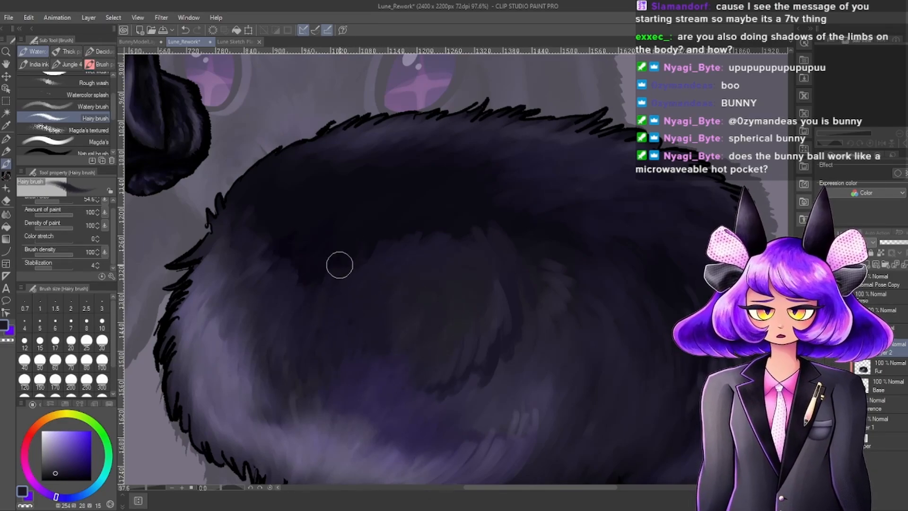
Paint black (254, 51, 0) fur shadows along the upper edge of the mid-body patch and blend them with dark blue (254, 48, 18).
left_click(68, 475)
mouse_move(398, 241)
left_mouse_down()
mouse_move(372, 276)
mouse_move(386, 277)
mouse_move(409, 252)
mouse_move(390, 283)
mouse_move(409, 283)
mouse_move(418, 243)
mouse_move(421, 272)
mouse_move(407, 249)
mouse_move(412, 240)
mouse_move(340, 279)
mouse_move(373, 237)
mouse_move(373, 263)
mouse_move(348, 299)
mouse_move(426, 251)
mouse_move(426, 283)
mouse_move(451, 273)
mouse_move(432, 218)
mouse_move(414, 252)
mouse_move(427, 292)
mouse_move(454, 262)
left_mouse_up()
mouse_move(451, 227)
left_mouse_down()
mouse_move(459, 244)
mouse_move(484, 235)
mouse_move(489, 218)
mouse_move(473, 215)
left_mouse_up()
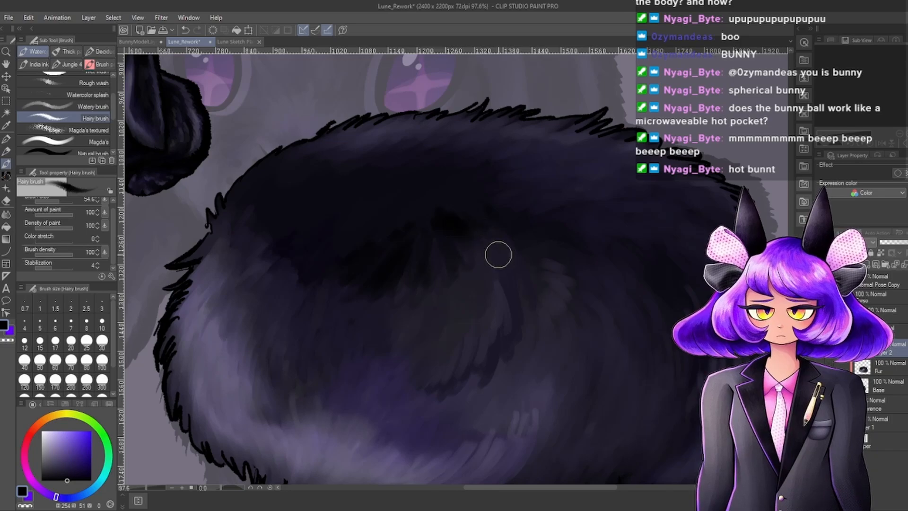
left_click_drag(75, 474, 65, 471)
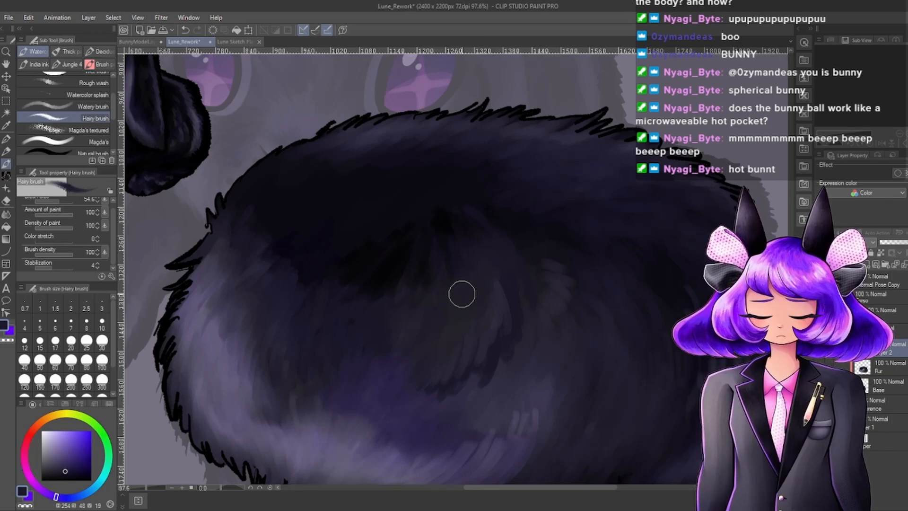
Blend the black shadows along the mid-body patch's upper edge with downward dark blue (254, 48, 18) fur strokes, checking the whole body.
left_click_drag(406, 246, 389, 306)
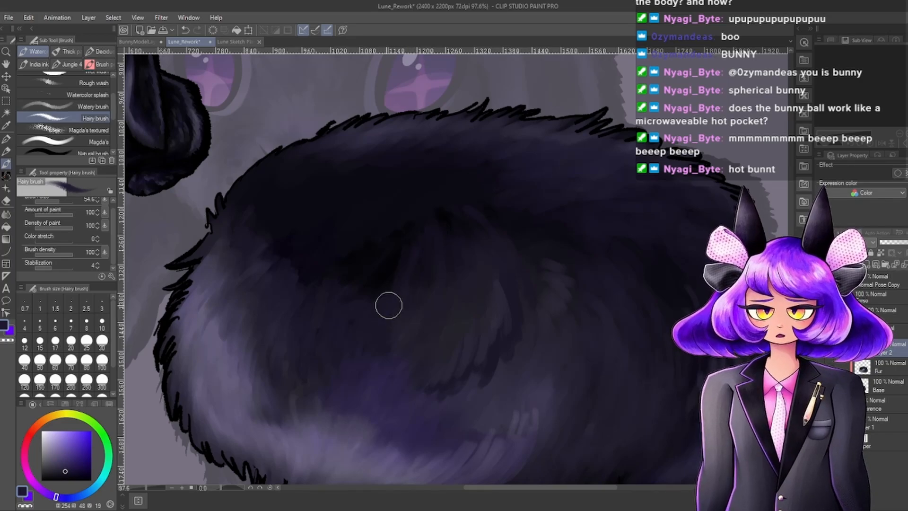
left_click_drag(378, 219, 373, 301)
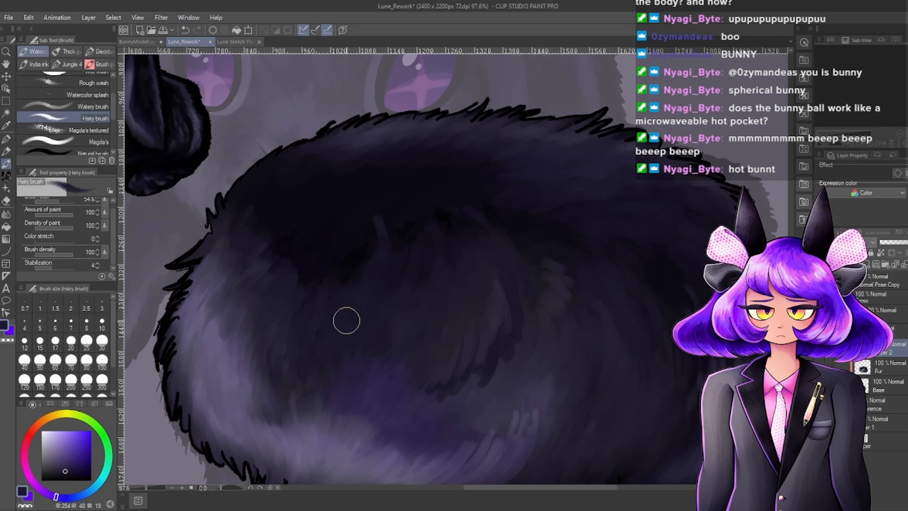
scroll(363, 263, "down", 1)
scroll(363, 262, "down", 5)
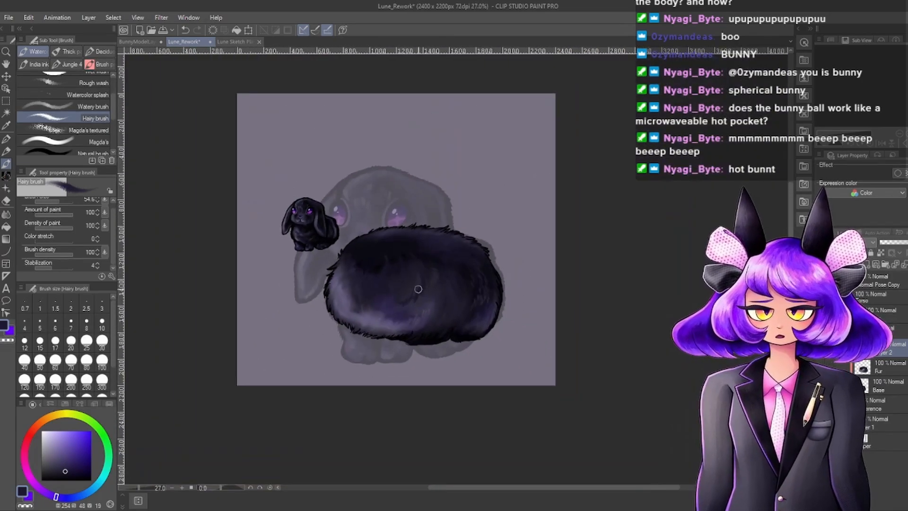
scroll(364, 327, "up", 4)
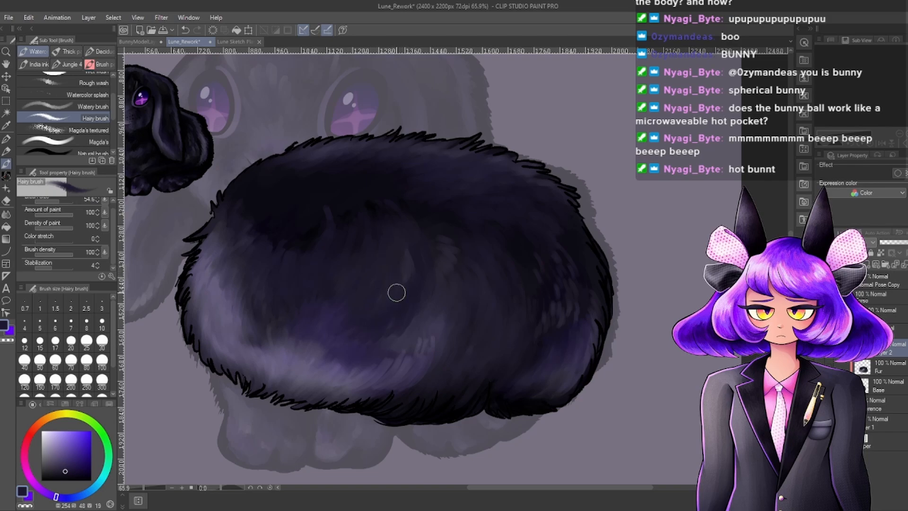
scroll(397, 194, "down", 2)
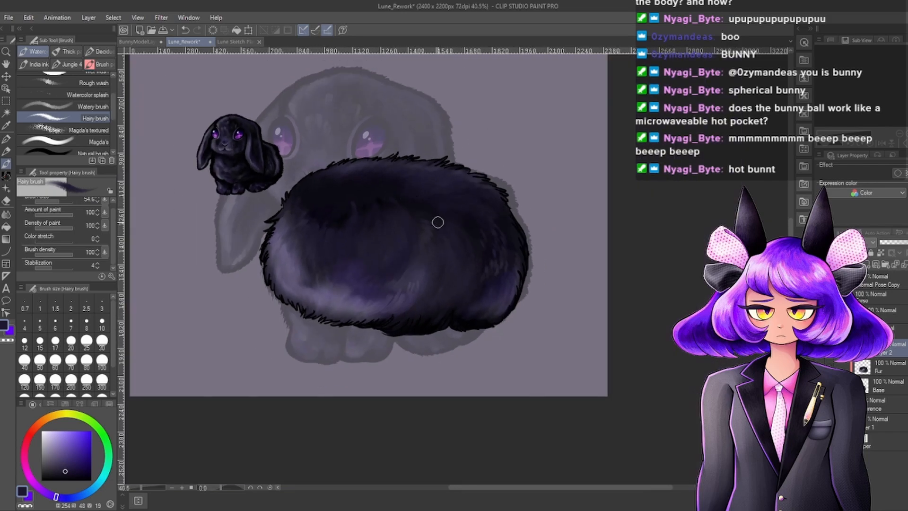
Brush muted violet (254, 41, 37) fur strokes down the mid-body patch's haunch side, comparing against the whole body.
scroll(435, 219, "up", 3)
left_click_drag(66, 469, 63, 461)
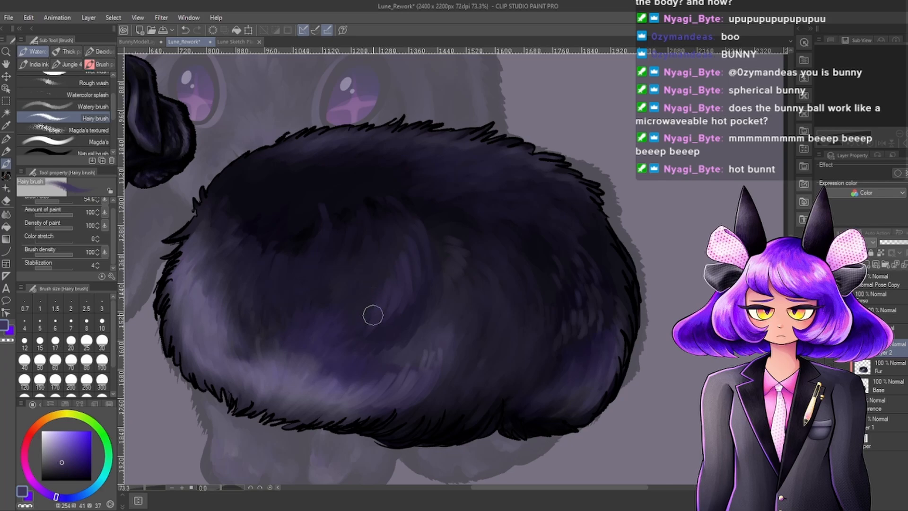
scroll(501, 296, "down", 4)
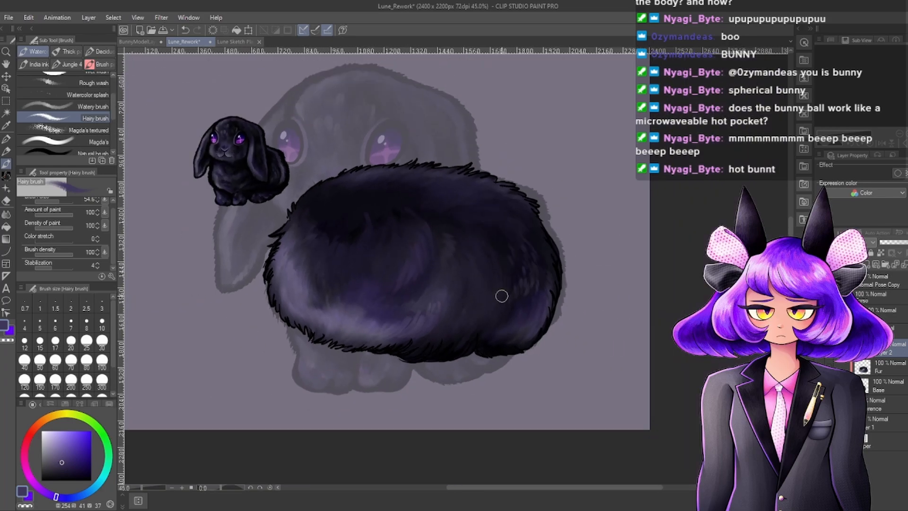
scroll(387, 298, "up", 3)
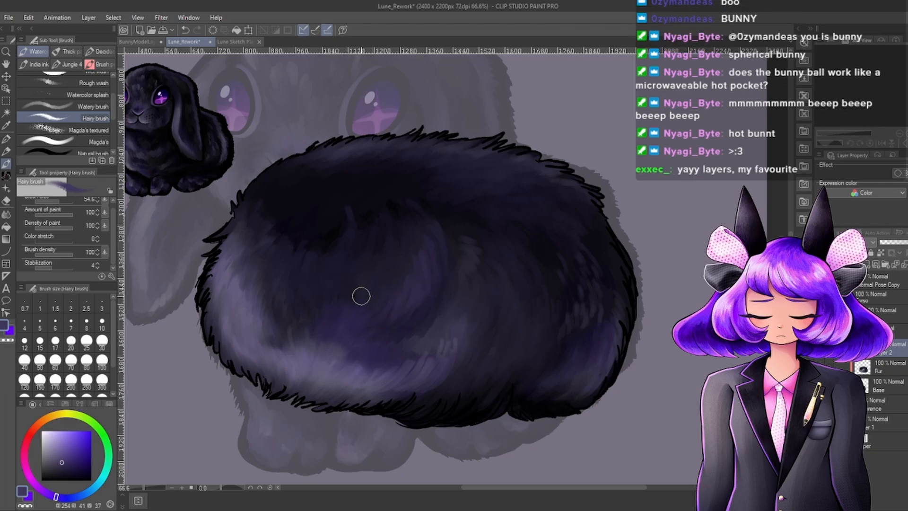
scroll(361, 296, "down", 3)
scroll(399, 273, "up", 3)
scroll(439, 284, "down", 3)
scroll(411, 243, "up", 3)
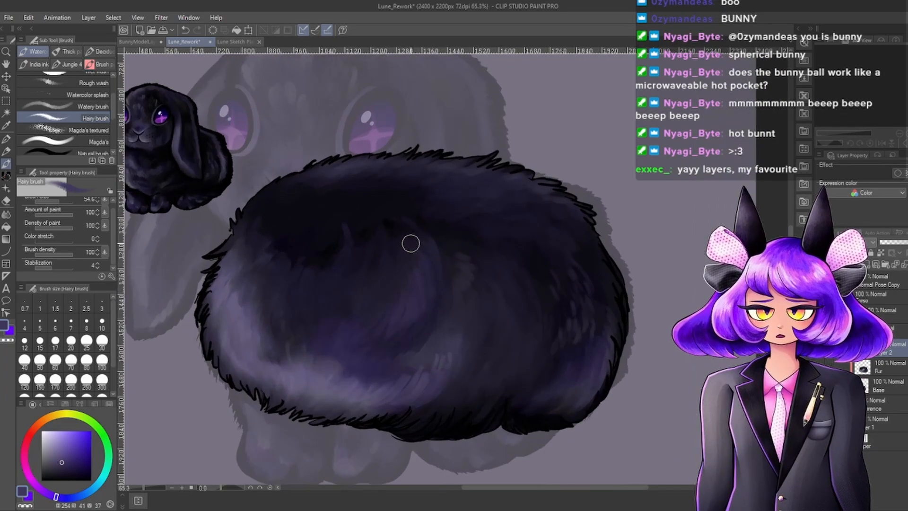
Extend the violet (254, 41, 37) highlight upward along the curved haunch-side edge of the mid-body patch.
scroll(410, 243, "up", 3)
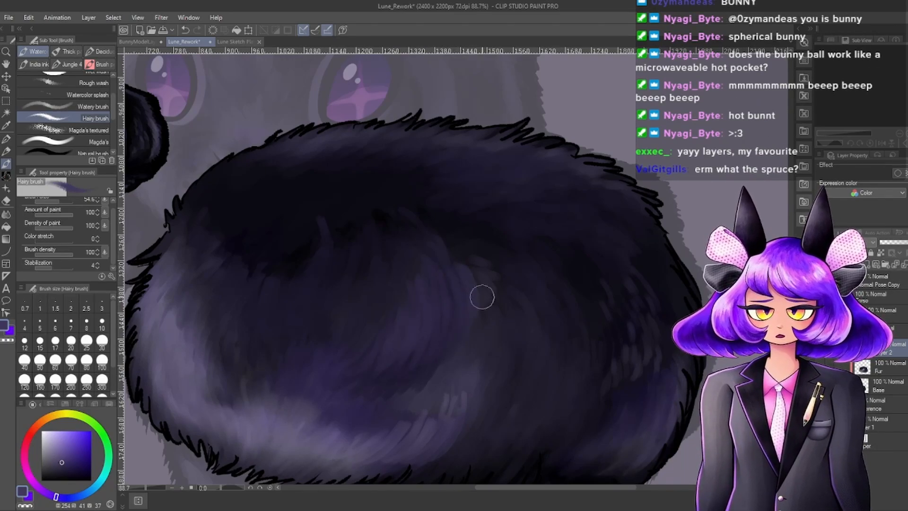
scroll(435, 294, "down", 3)
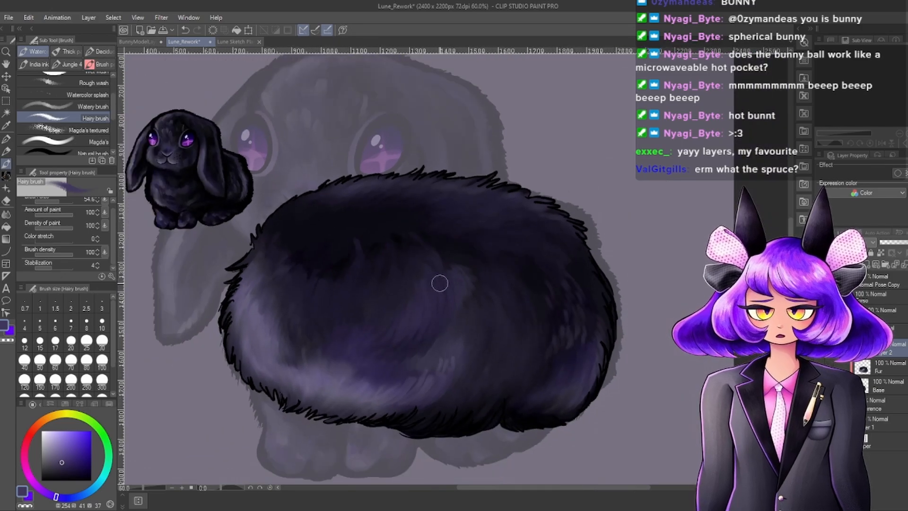
scroll(529, 283, "up", 3)
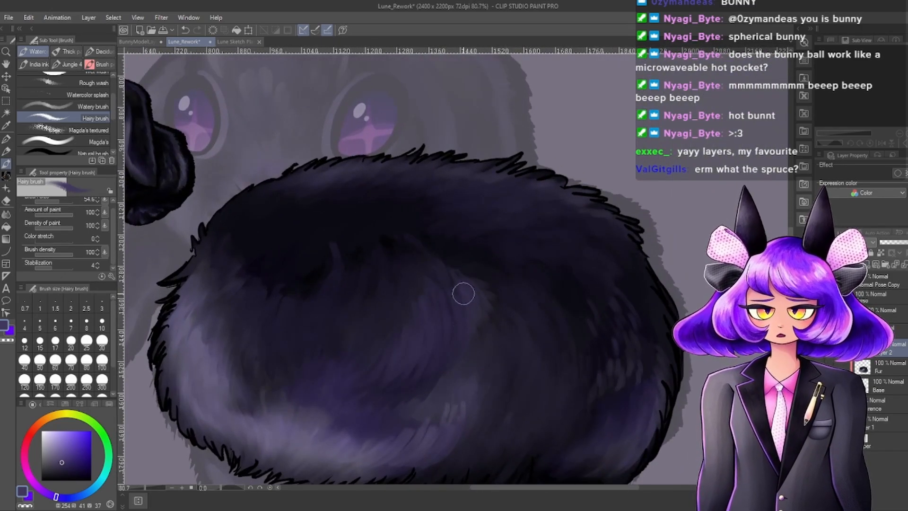
scroll(418, 253, "down", 4)
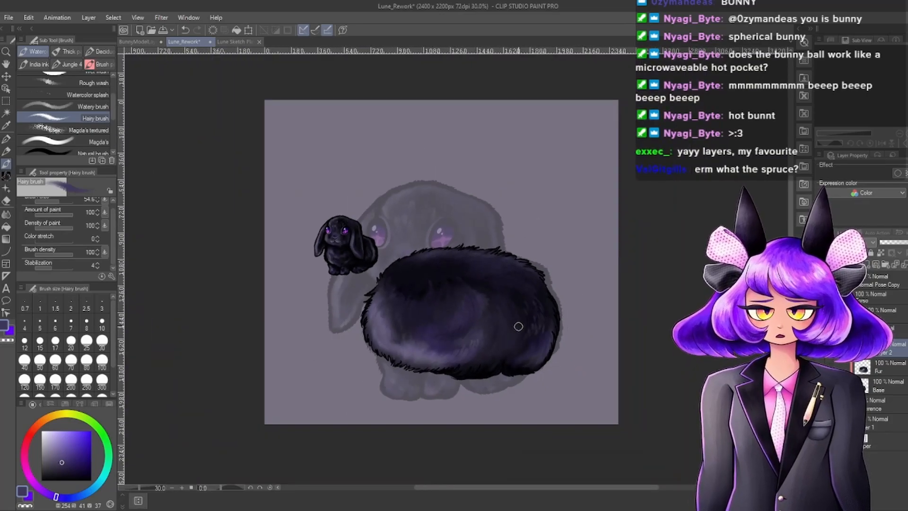
scroll(511, 320, "up", 3)
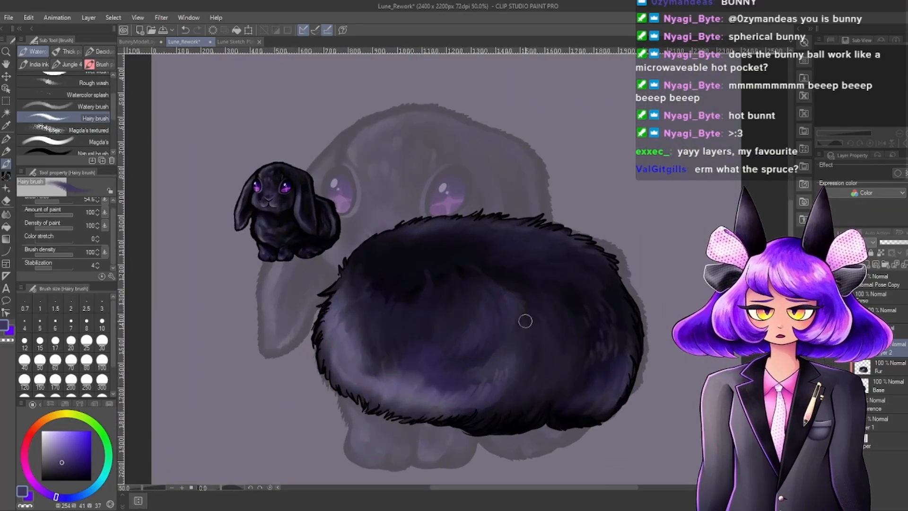
scroll(581, 310, "up", 4)
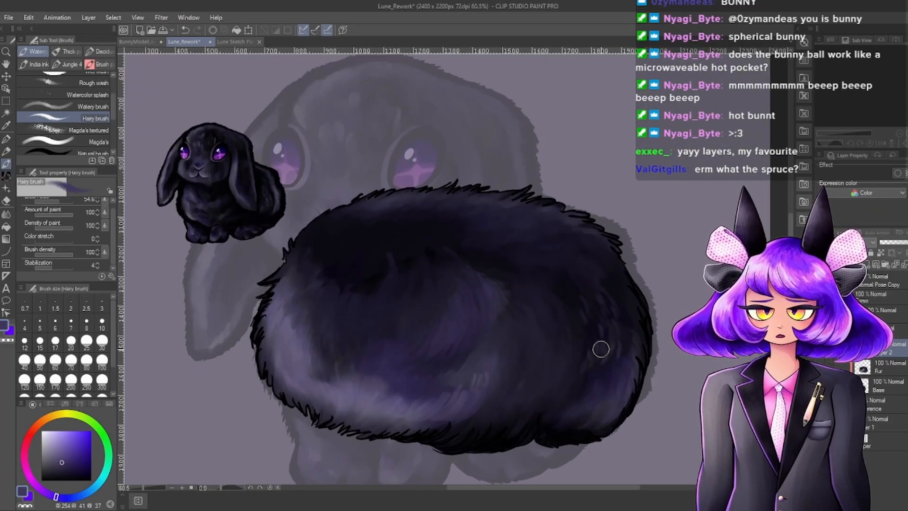
Deepen the shadow above the mid-body patch and down its haunch-side edge with near-black (254, 49, 4) fur strokes.
scroll(490, 383, "down", 4)
scroll(432, 330, "up", 2)
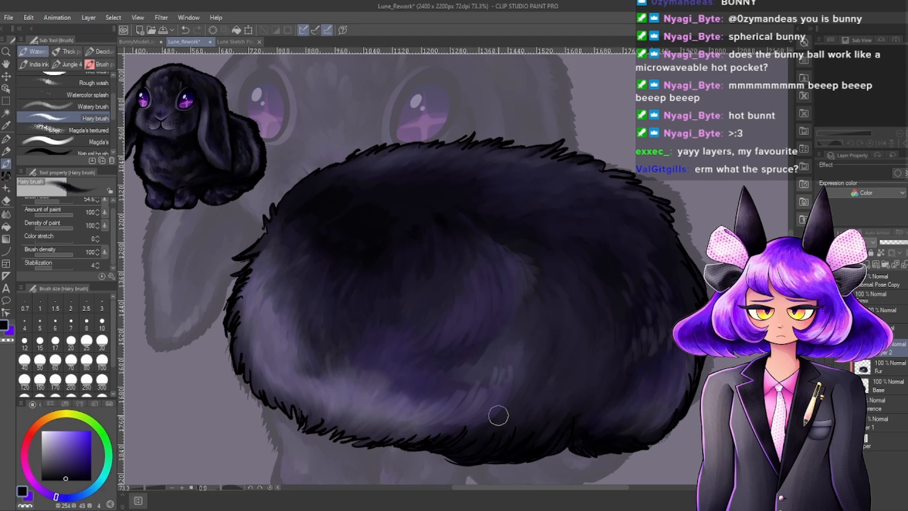
scroll(514, 324, "down", 8)
scroll(515, 305, "up", 11)
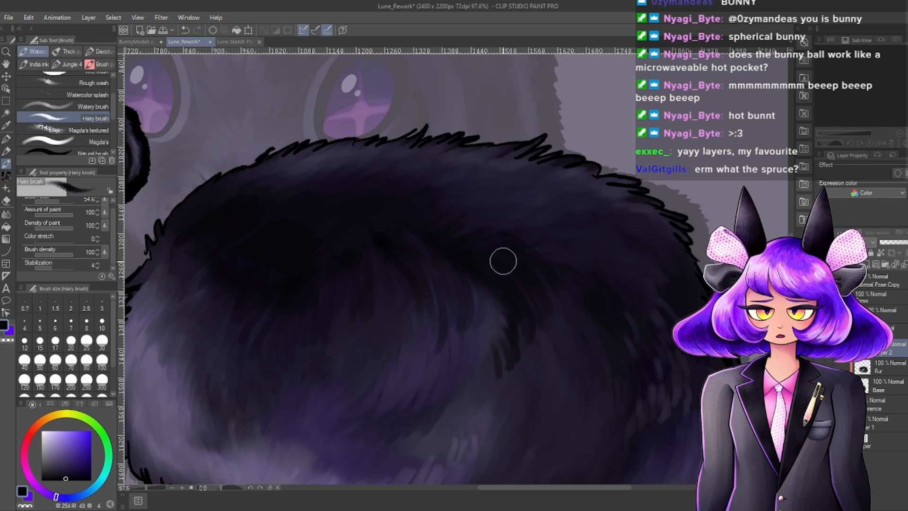
scroll(537, 318, "down", 5)
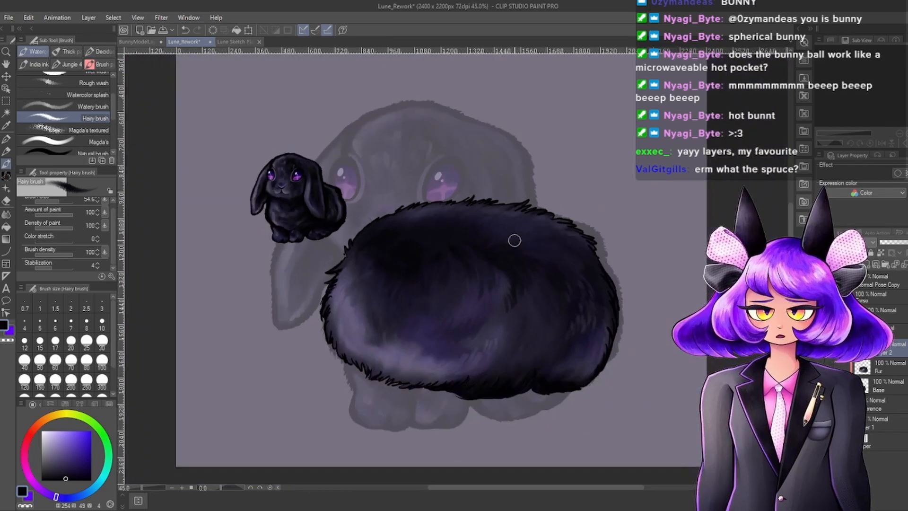
Soften the near-black strokes between the mid-body patch and the haunch with dark greyish blue (254, 37, 25).
scroll(572, 271, "up", 4)
left_click(61, 469)
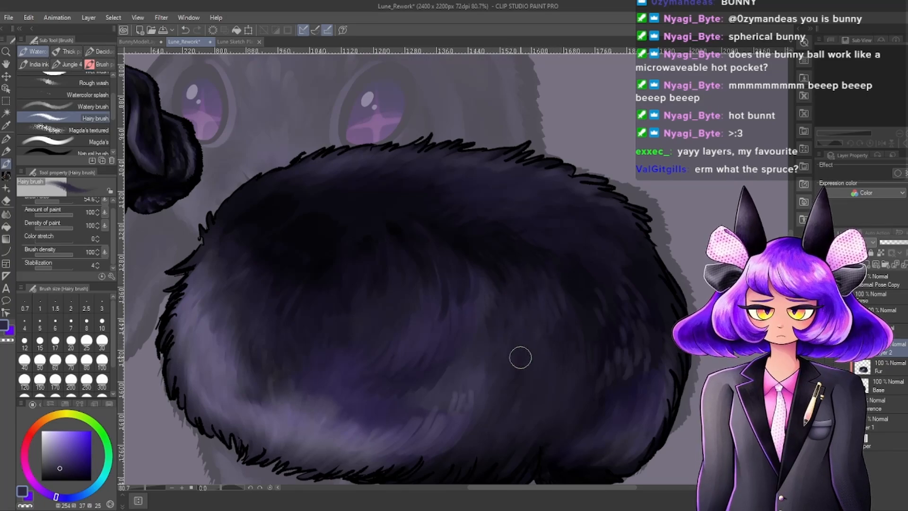
scroll(504, 307, "down", 7)
scroll(544, 267, "up", 9)
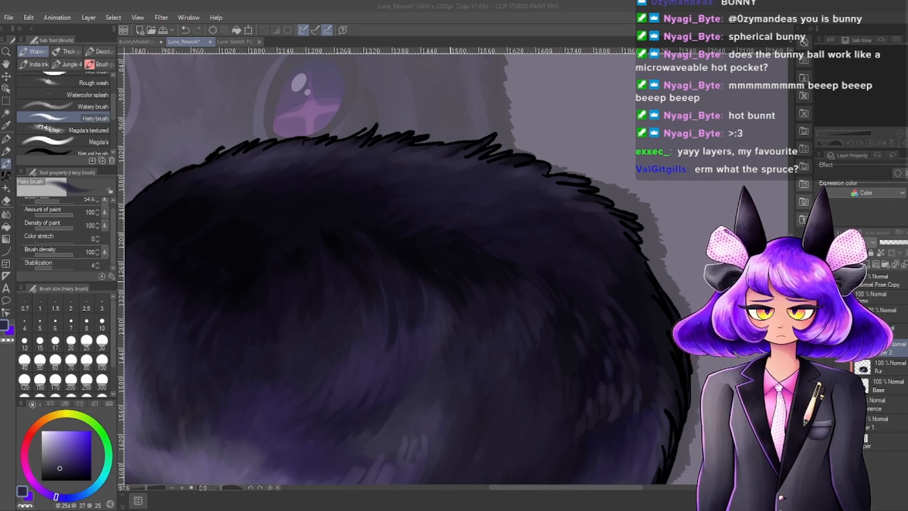
left_click(505, 307)
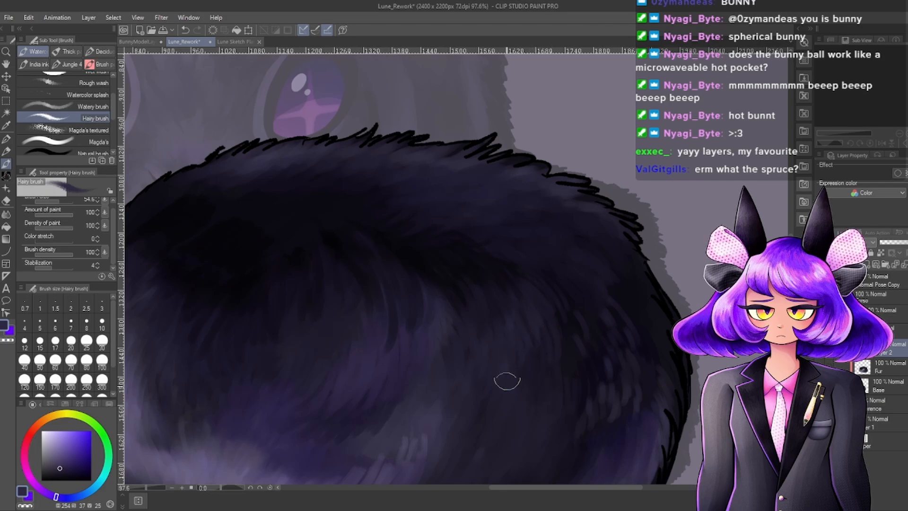
scroll(498, 255, "down", 10)
scroll(475, 235, "up", 6)
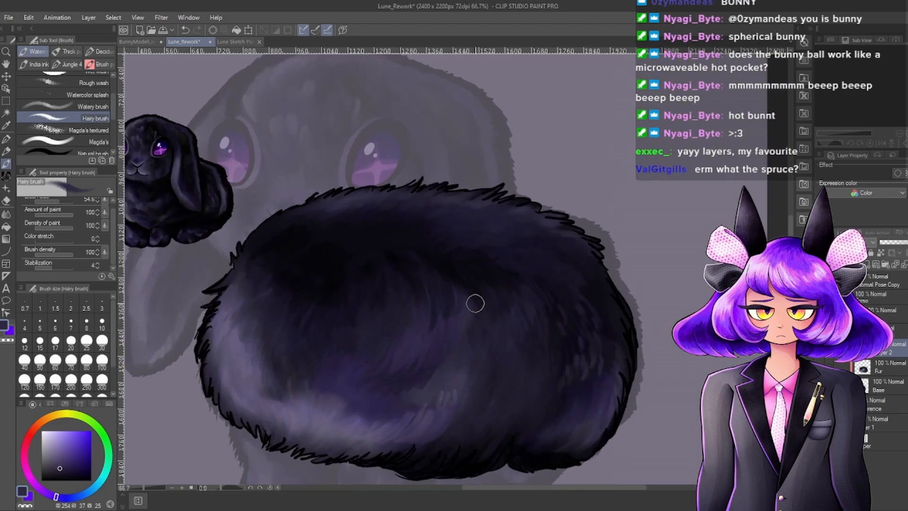
Add short, light greyish-violet (254, 30, 50) fur strokes between the mid-body patch and the haunch.
scroll(486, 373, "up", 2)
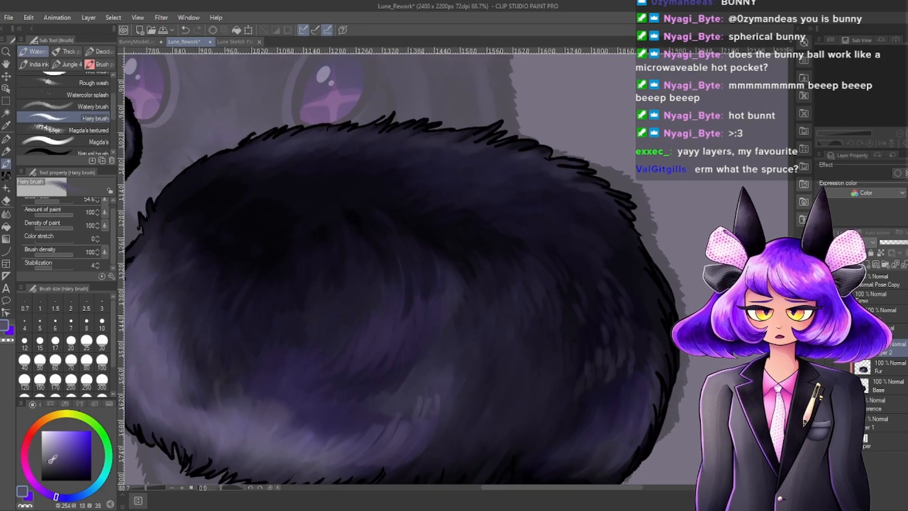
left_click_drag(487, 386, 480, 413)
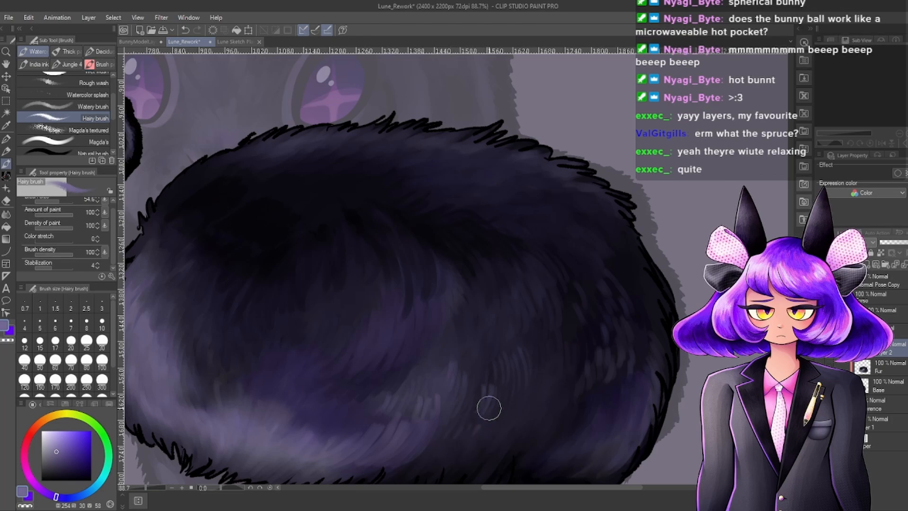
scroll(525, 413, "down", 4)
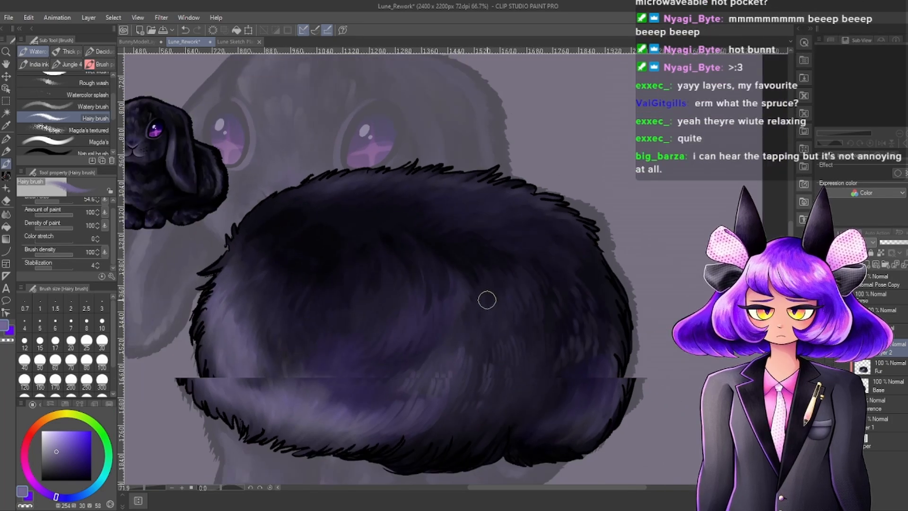
scroll(432, 302, "up", 2)
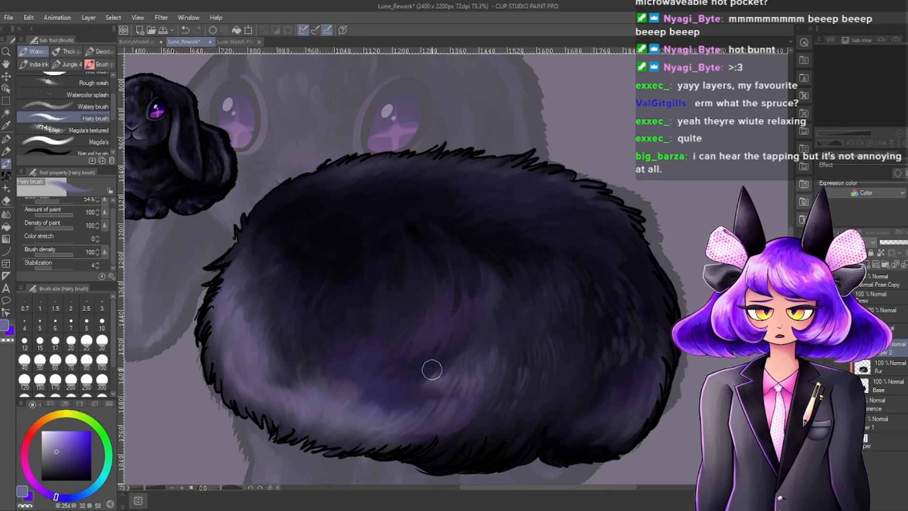
Pick dark blue (254, 36, 22) and stroke it along the chest-side outline of the body, checking the overall shading.
scroll(432, 367, "down", 5)
scroll(523, 301, "up", 7)
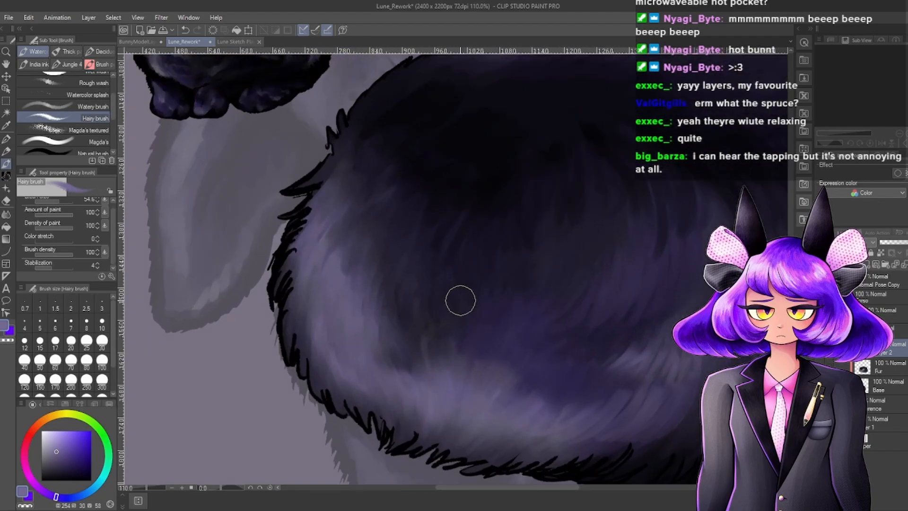
scroll(460, 301, "down", 7)
scroll(385, 308, "up", 6)
left_click(60, 470)
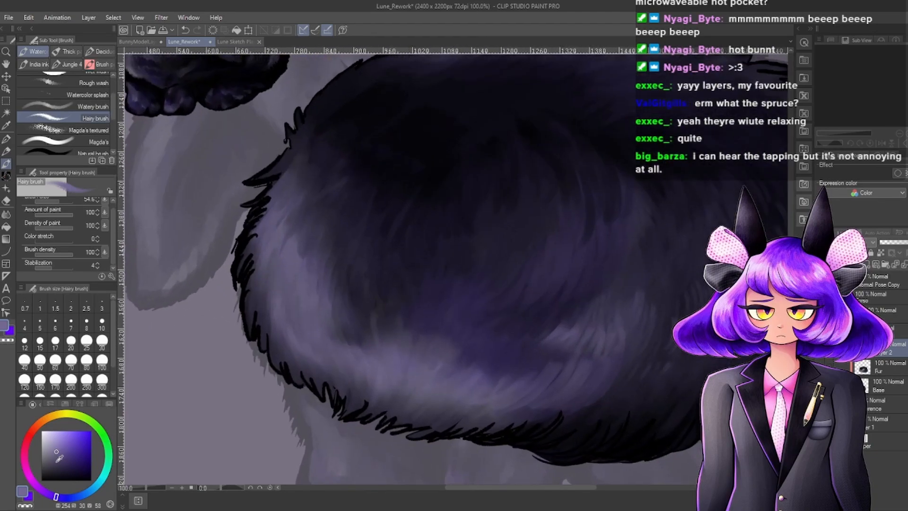
left_click_drag(262, 312, 277, 371)
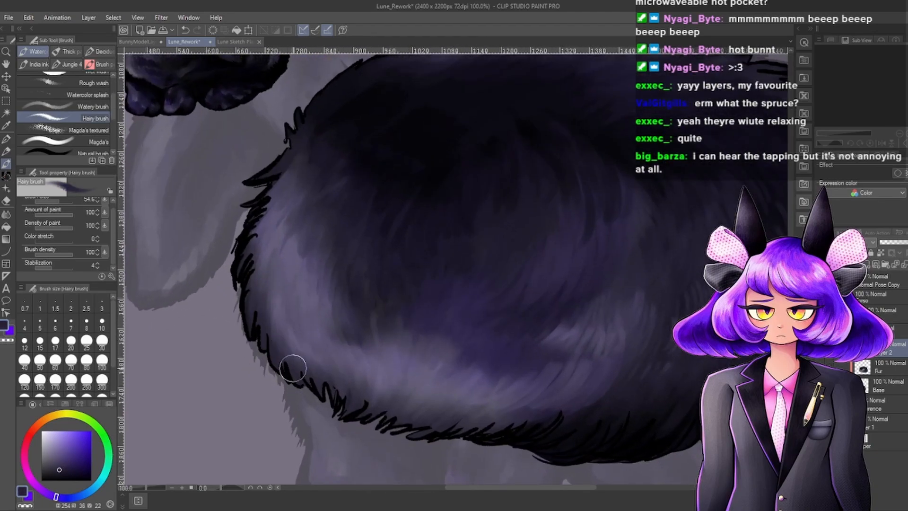
scroll(343, 335, "down", 6)
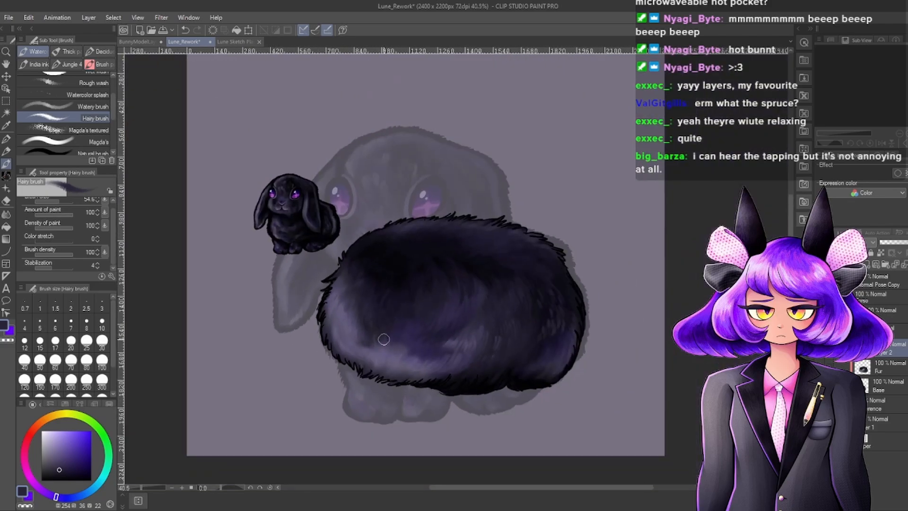
scroll(415, 348, "up", 3)
scroll(487, 275, "down", 1)
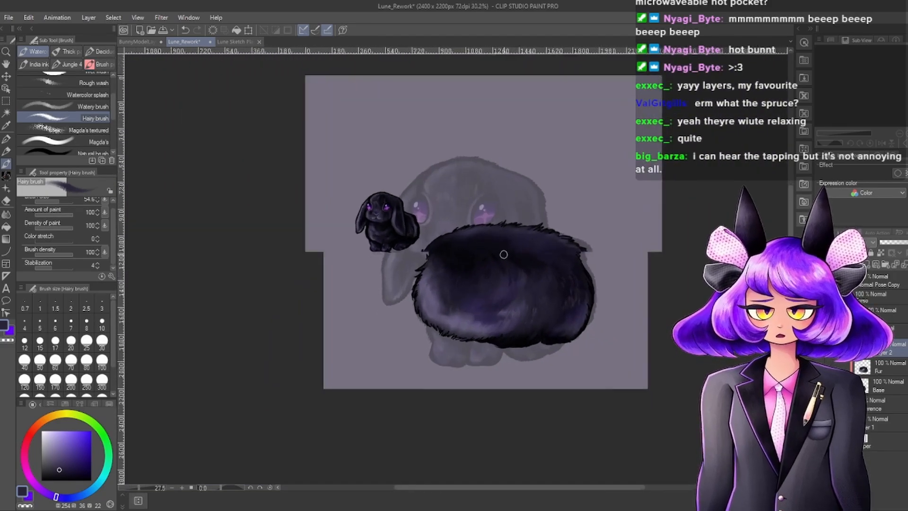
scroll(487, 275, "up", 4)
Add a new layer above Layer 2, rename Layer 2 to More Fur, and make the new layer active.
left_click(867, 265)
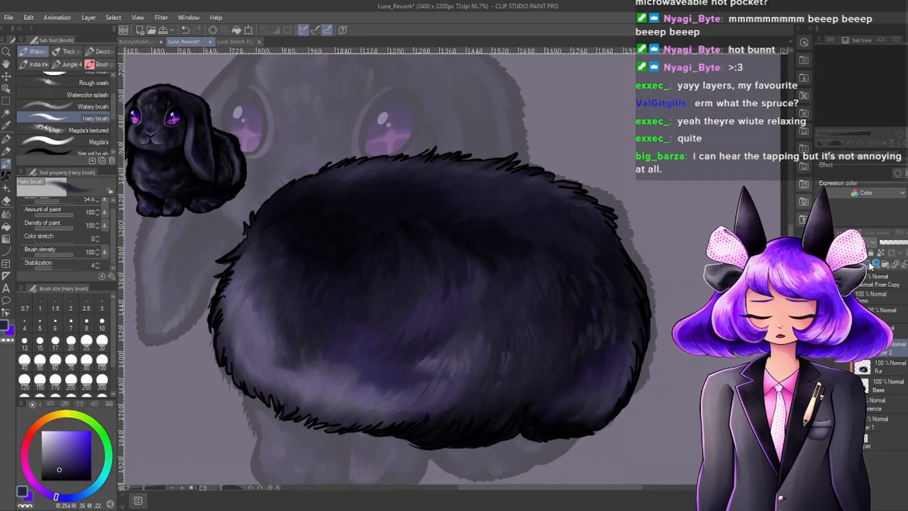
left_click(885, 373)
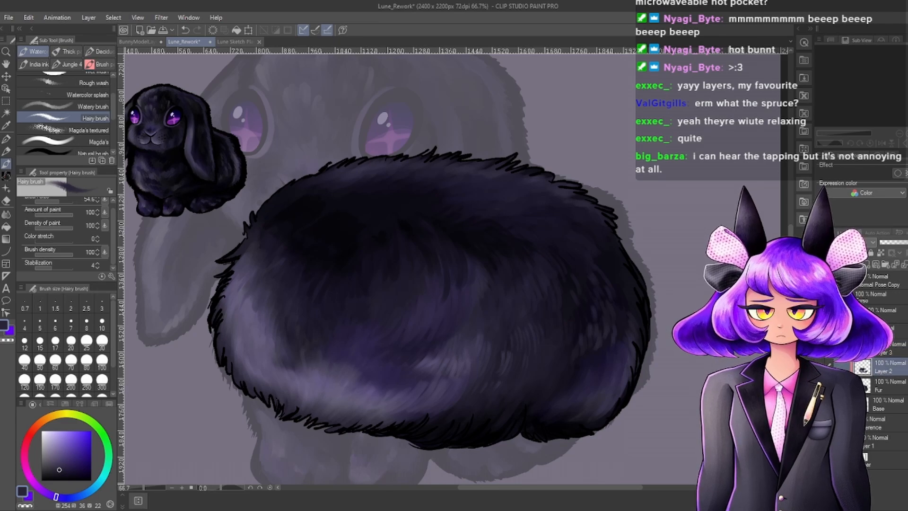
double_click(884, 371)
type("More Fur")
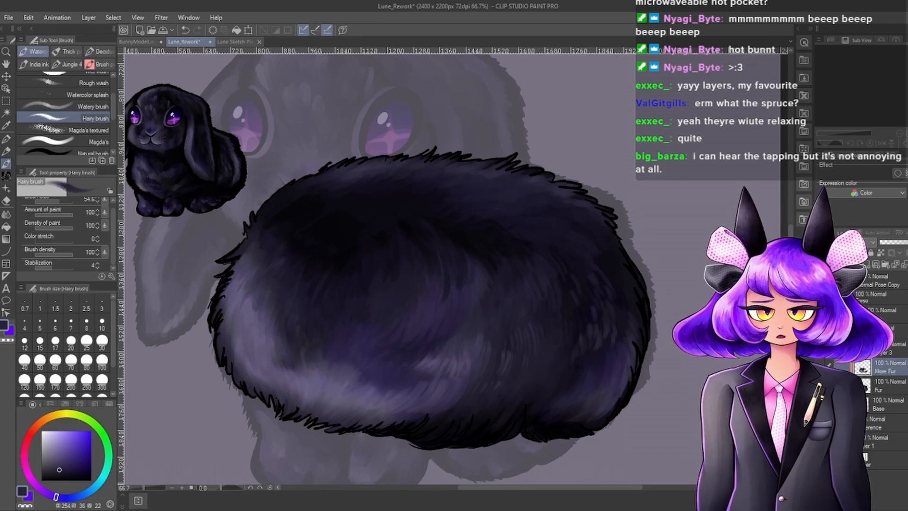
key("Return")
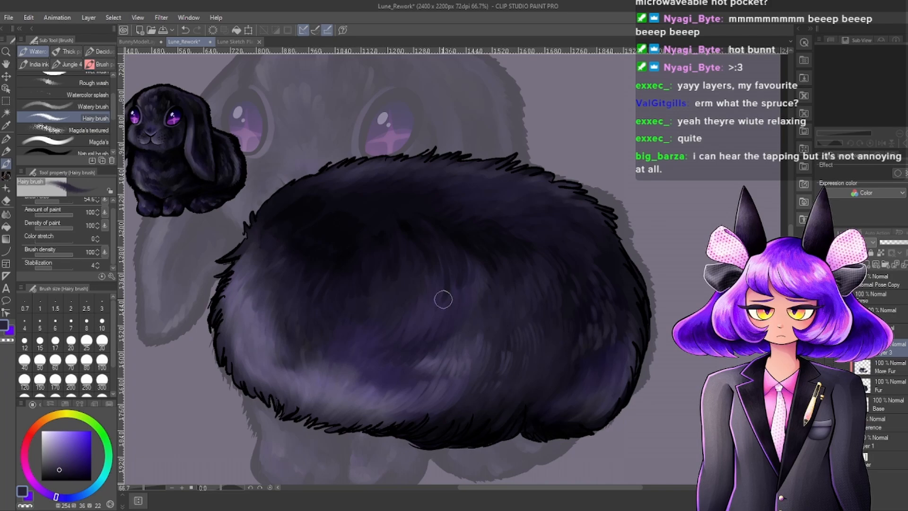
Fill a rectangular selection around the whole body with black on the new Layer 3, and deselect.
scroll(443, 299, "down", 3)
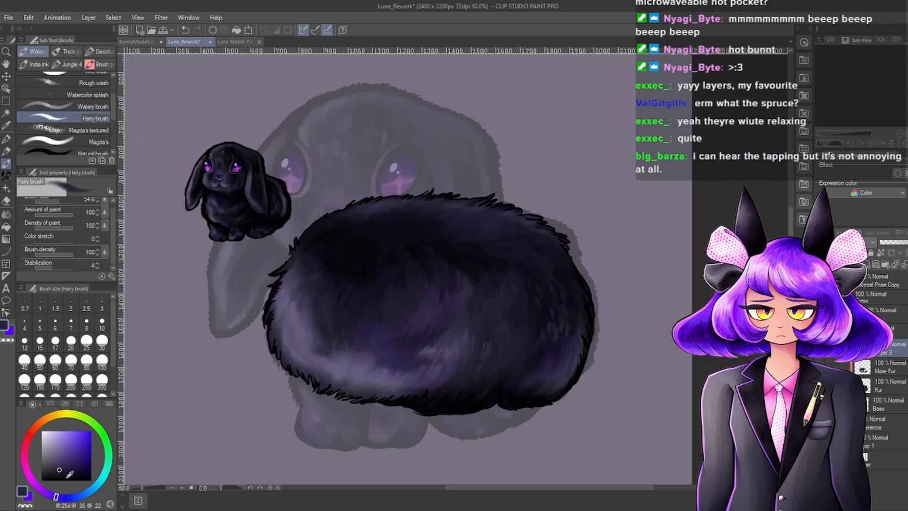
left_click_drag(69, 473, 92, 481)
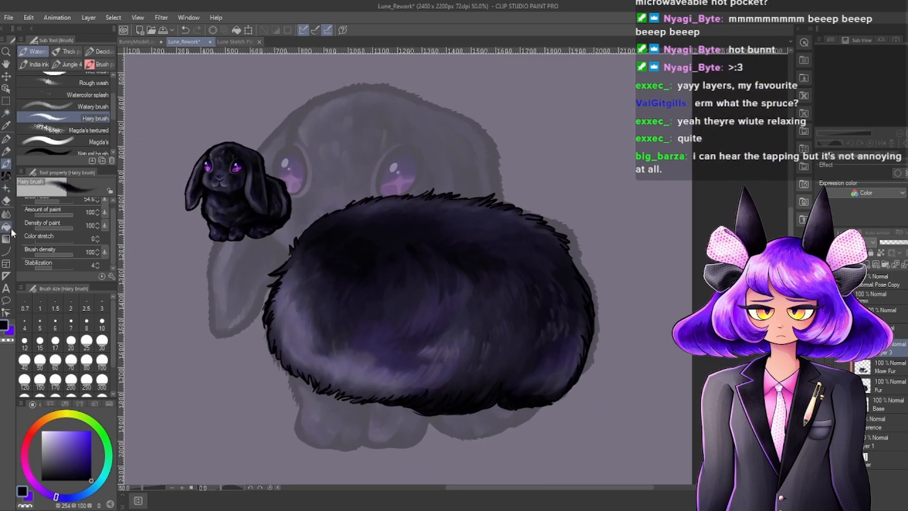
left_click(5, 101)
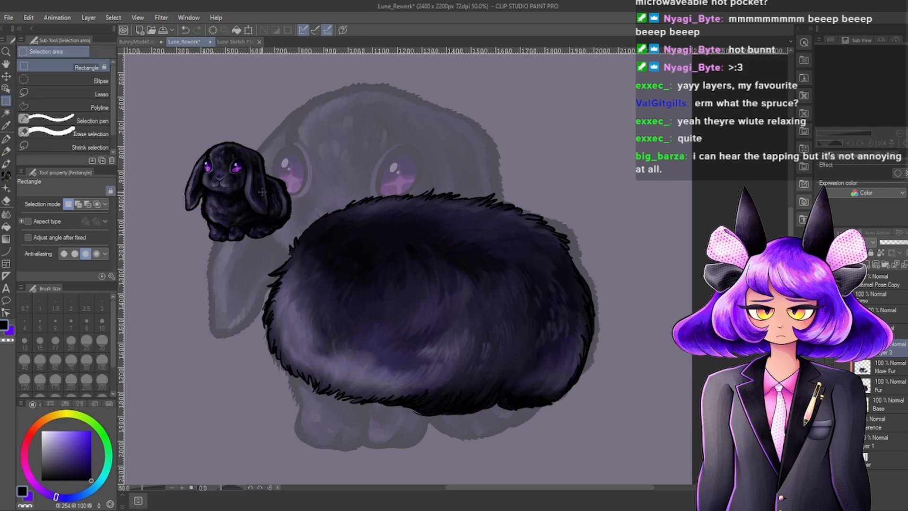
left_click_drag(222, 152, 639, 431)
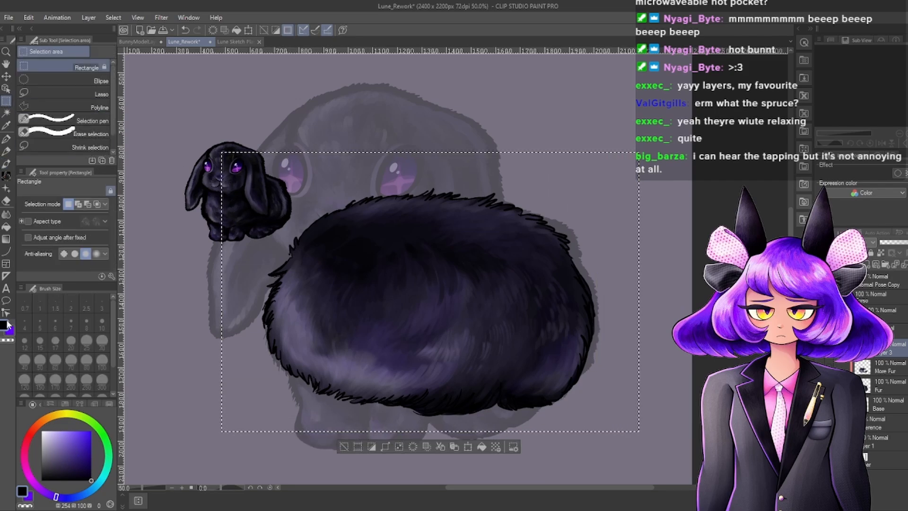
left_click(6, 227)
left_click(431, 288)
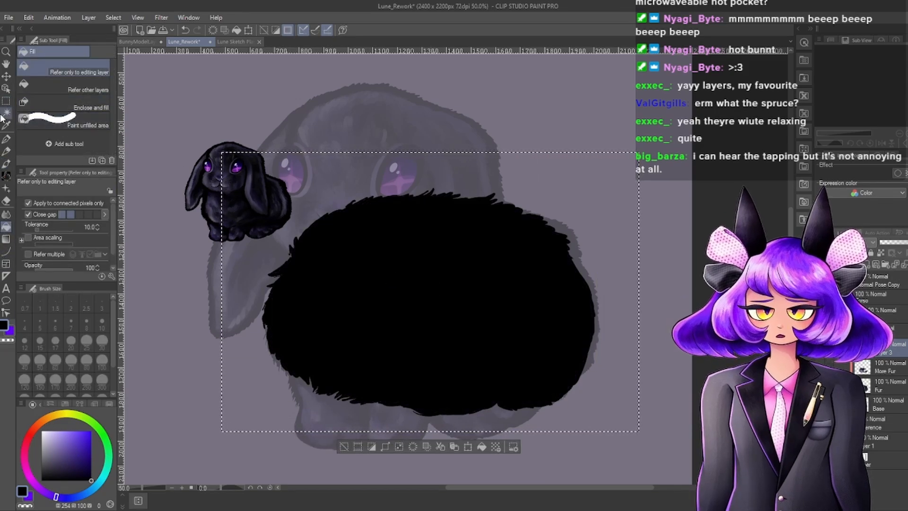
left_click(7, 101)
left_click(512, 284)
Go through the blending modes for the black-filled Layer 3 and set it to Soft light.
scroll(411, 299, "up", 1)
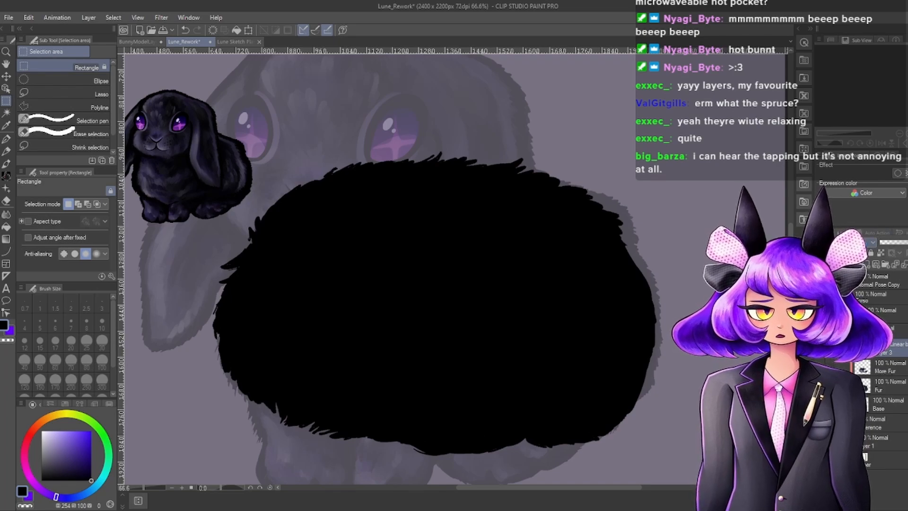
scroll(855, 242, "down", 3)
scroll(856, 242, "down", 3)
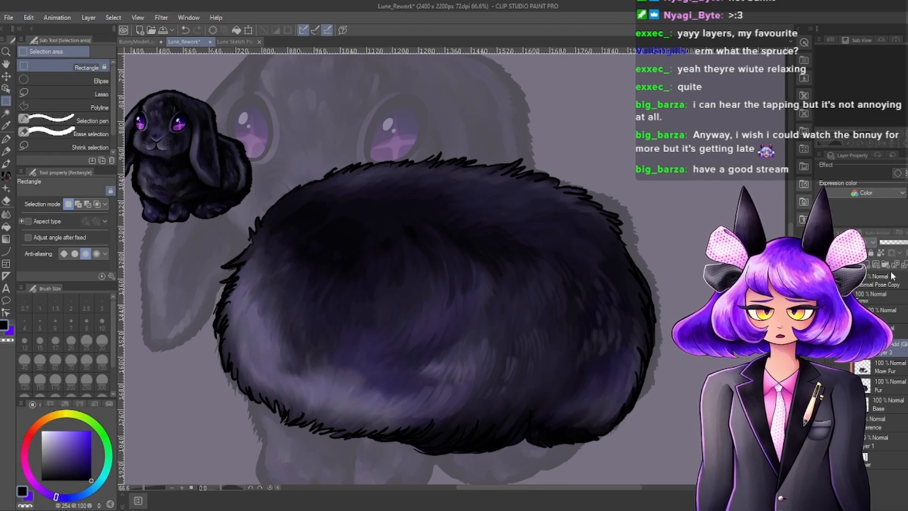
scroll(865, 241, "down", 4)
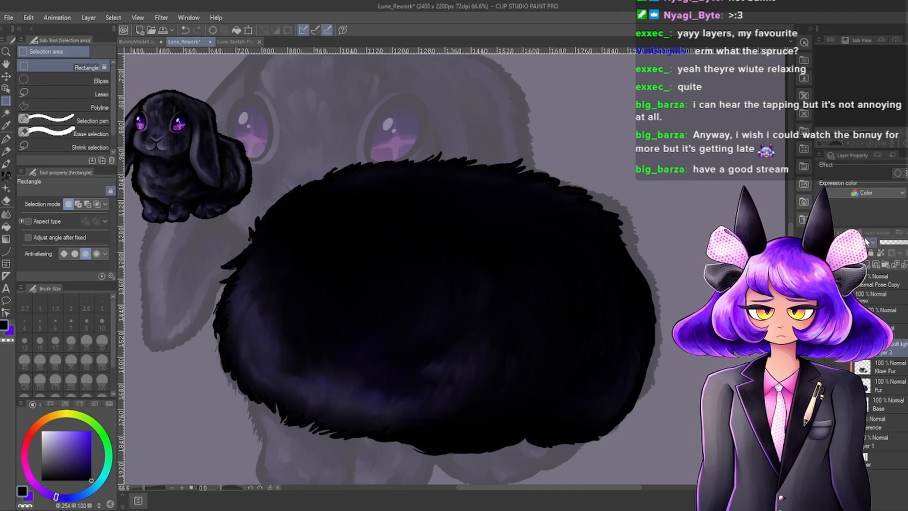
scroll(544, 263, "down", 3)
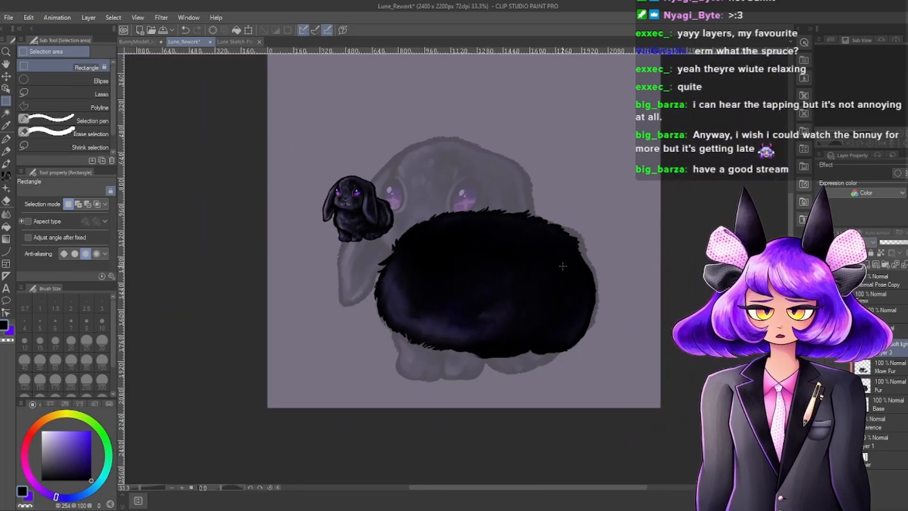
scroll(524, 273, "up", 2)
scroll(475, 298, "down", 1)
scroll(490, 350, "up", 2)
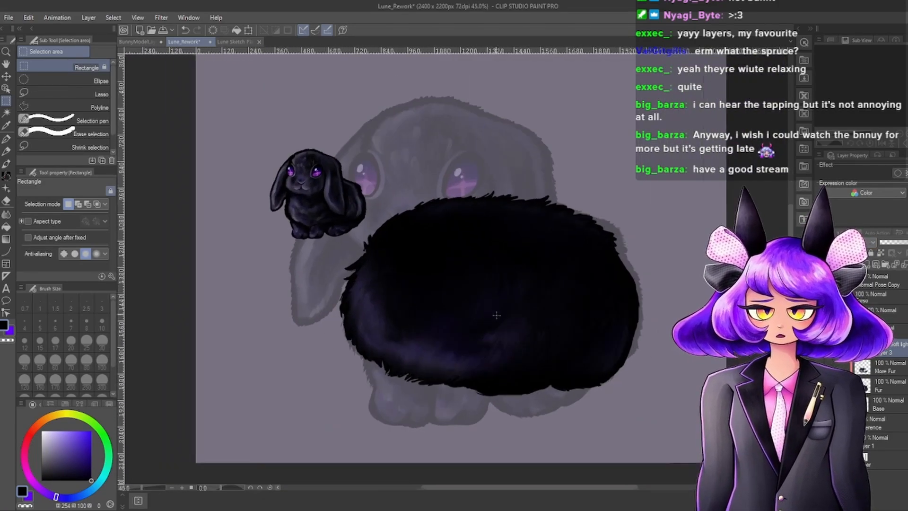
scroll(520, 308, "down", 1)
Try the Hard light and Overlay blending modes on the black-filled layer, and return it to Soft light.
scroll(555, 286, "up", 2)
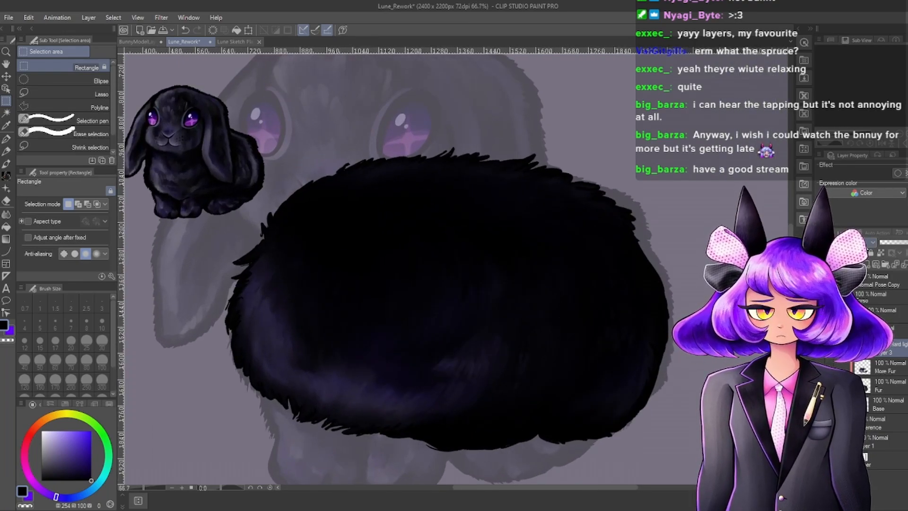
scroll(864, 243, "up", 1)
scroll(863, 242, "down", 1)
scroll(863, 242, "up", 1)
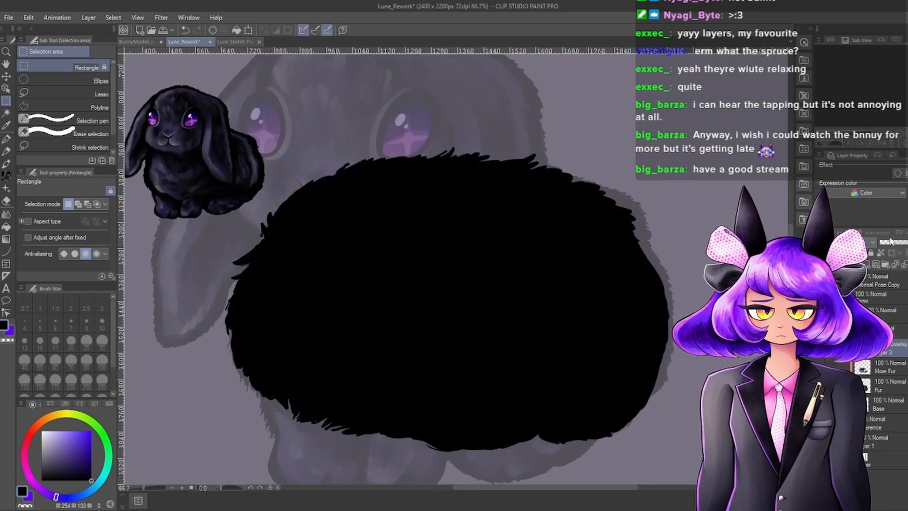
scroll(900, 244, "down", 1)
scroll(900, 244, "up", 1)
scroll(900, 244, "down", 1)
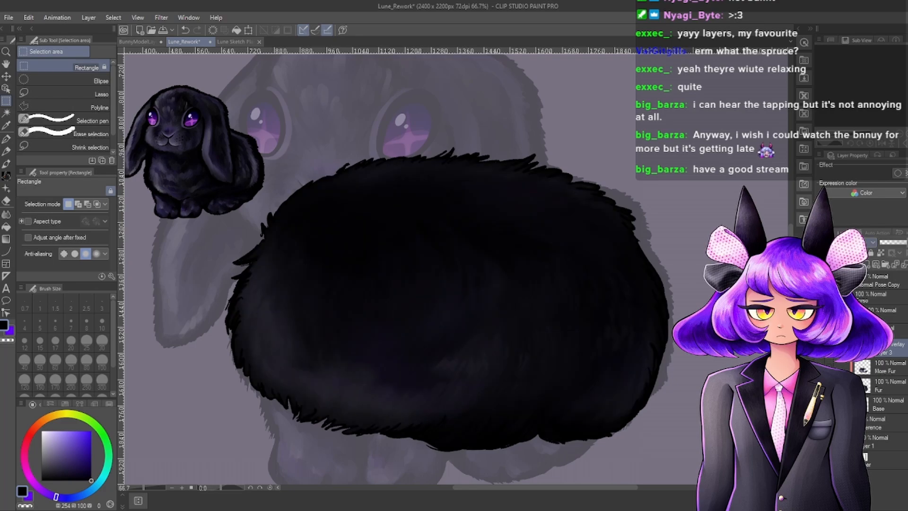
left_click(907, 243)
scroll(570, 337, "down", 4)
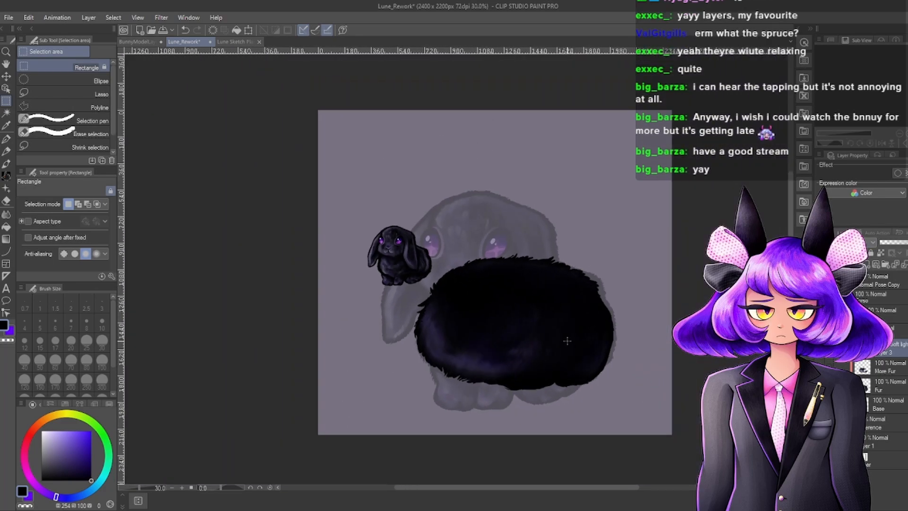
scroll(539, 334, "up", 3)
scroll(519, 318, "up", 2)
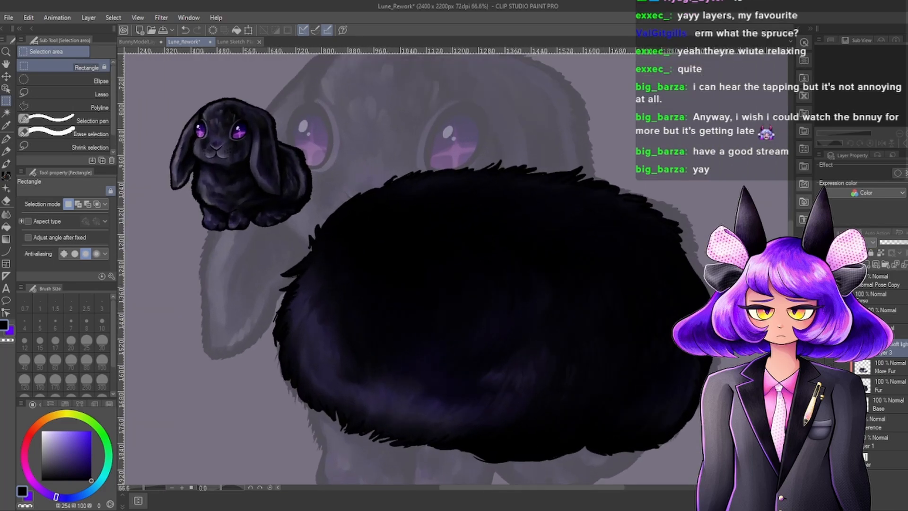
Lower the opacity of the black Soft light layer to 62%, judging the body's darkness against the small reference bunny.
left_click(883, 244)
left_click_drag(895, 244, 905, 242)
scroll(546, 233, "down", 5)
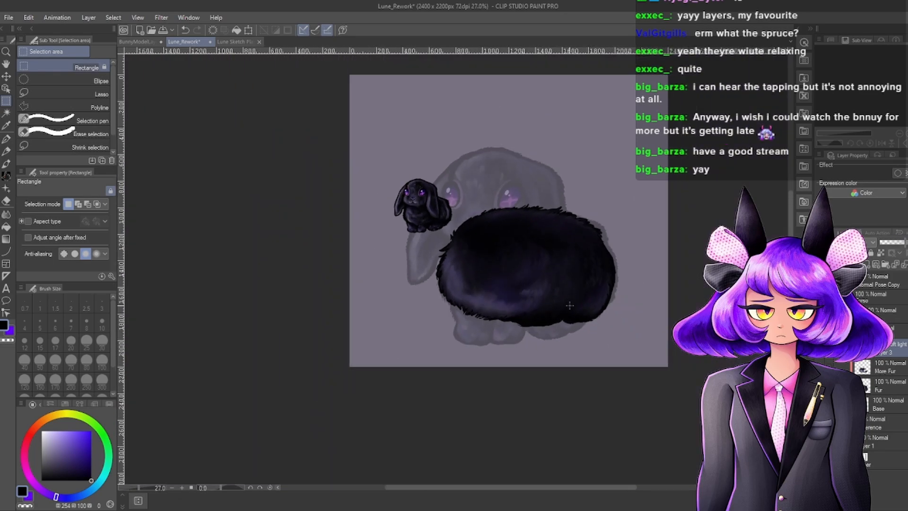
scroll(534, 308, "up", 3)
scroll(535, 331, "down", 4)
scroll(536, 336, "up", 3)
scroll(536, 336, "up", 3)
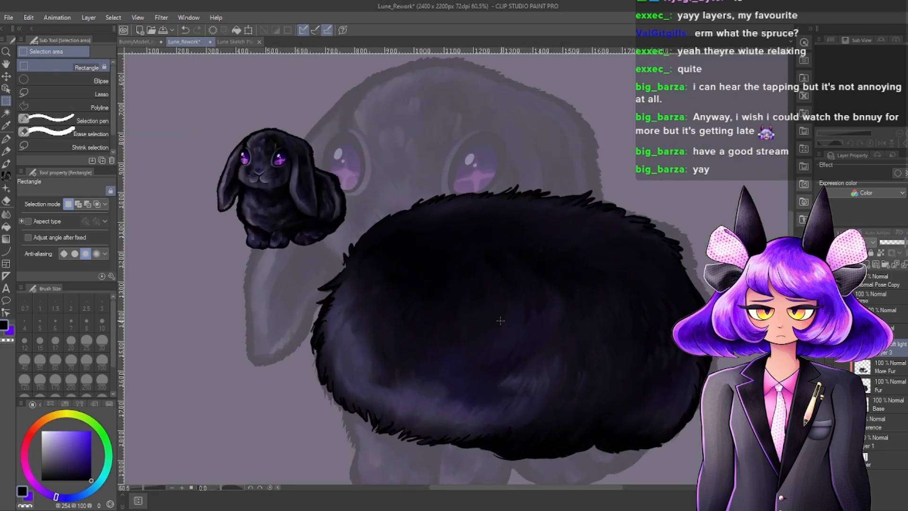
scroll(520, 331, "down", 4)
scroll(501, 327, "up", 2)
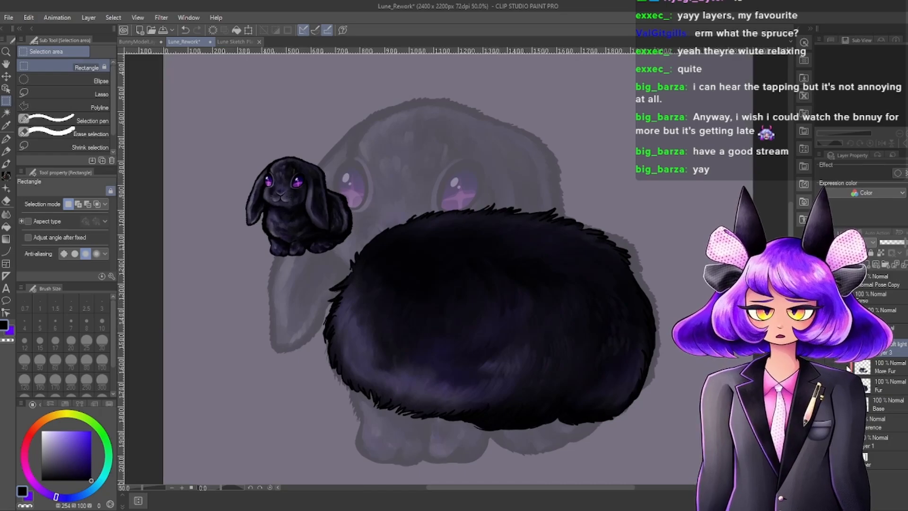
mouse_move(902, 243)
left_mouse_down()
mouse_move(881, 243)
mouse_move(904, 243)
left_mouse_up()
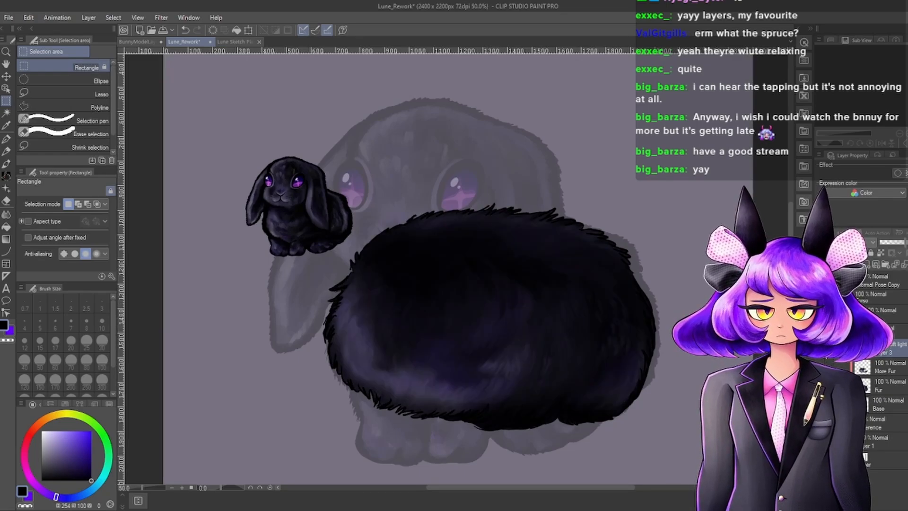
Compare the body's shading with the Soft light layer hidden and shown, both from afar and close up.
scroll(556, 350, "down", 4)
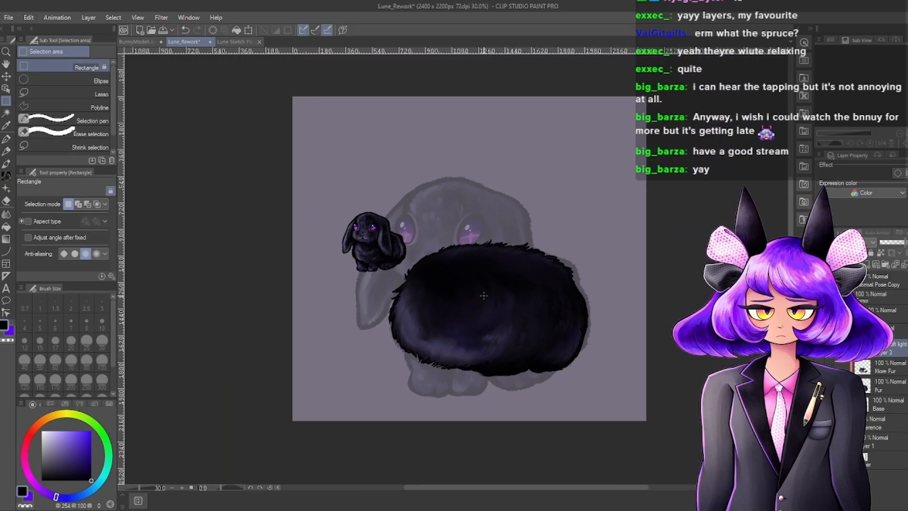
scroll(556, 350, "up", 5)
scroll(556, 350, "down", 4)
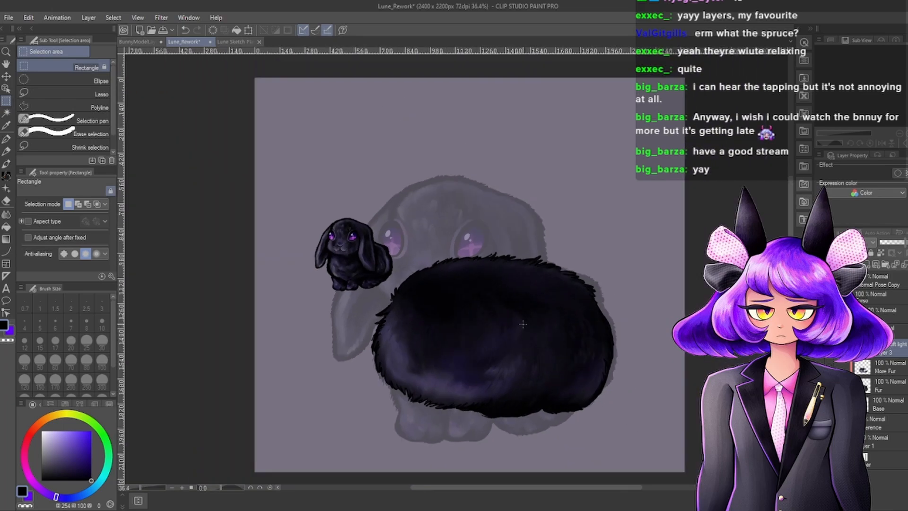
scroll(556, 350, "up", 3)
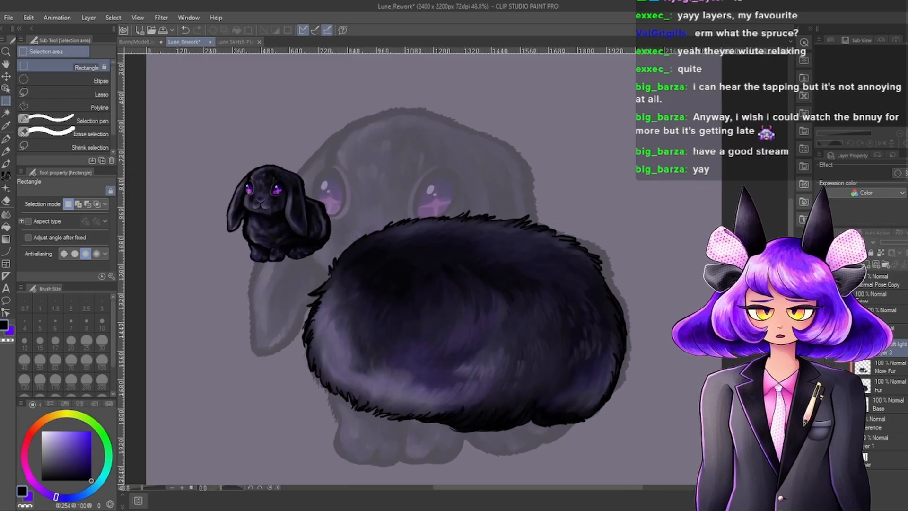
scroll(556, 350, "down", 4)
scroll(556, 350, "up", 3)
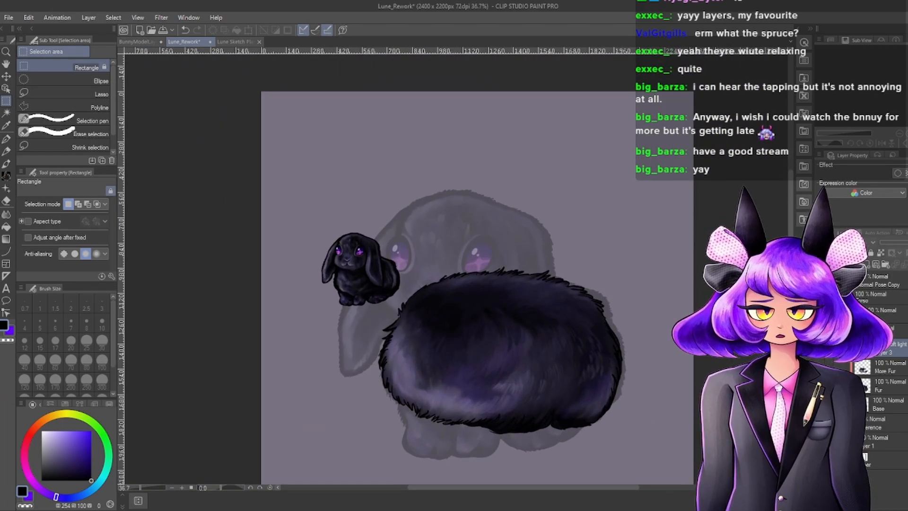
scroll(467, 373, "down", 3)
scroll(466, 373, "up", 4)
scroll(467, 372, "up", 4)
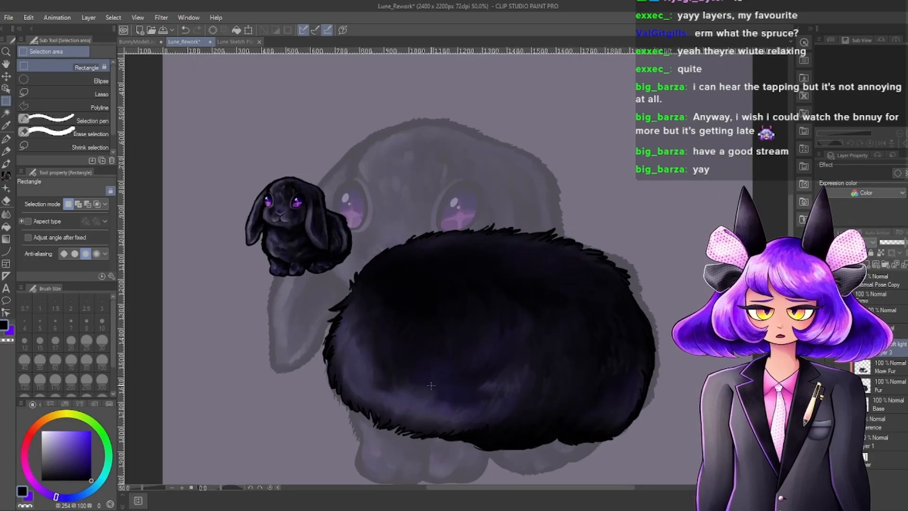
scroll(466, 340, "down", 2)
scroll(465, 307, "up", 3)
scroll(658, 351, "up", 1)
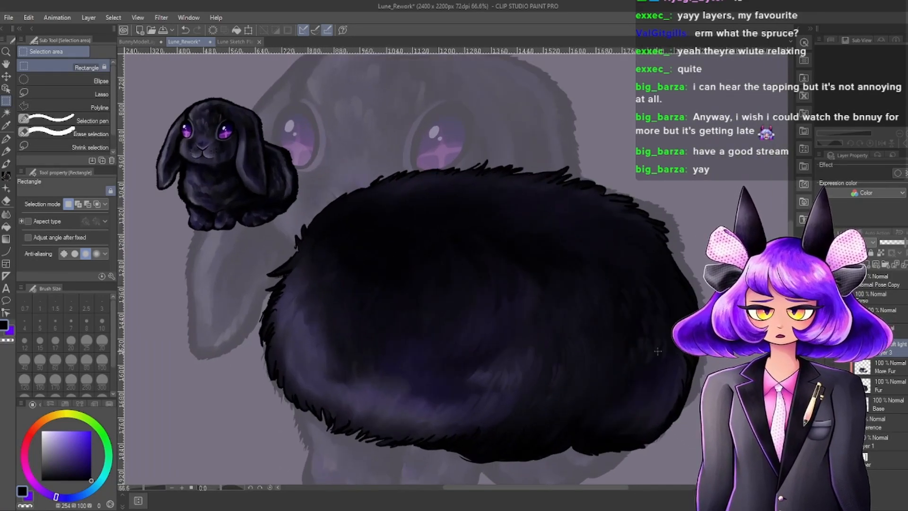
On a new layer above the Soft light layer, apply a light violet (254, 55, 100) foreground-to-transparent gradient from the chest side across the body.
left_click(867, 267)
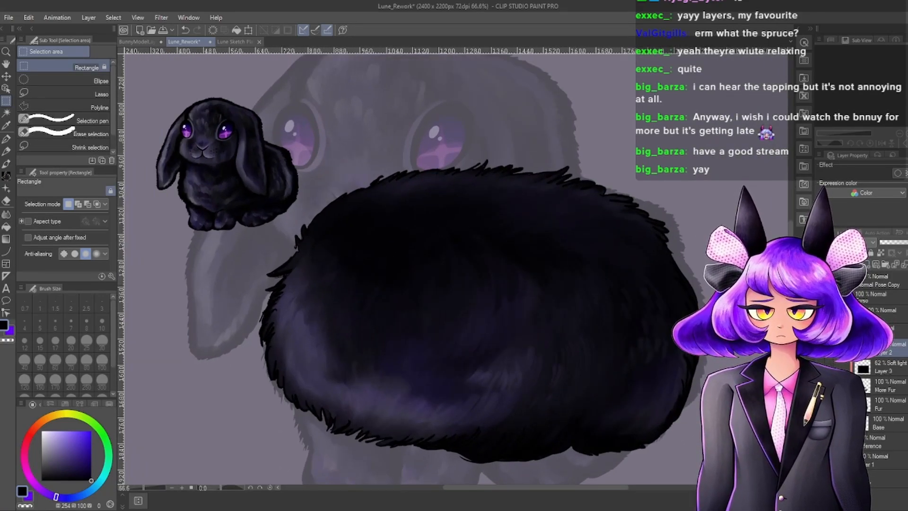
scroll(523, 258, "down", 3)
left_click(69, 430)
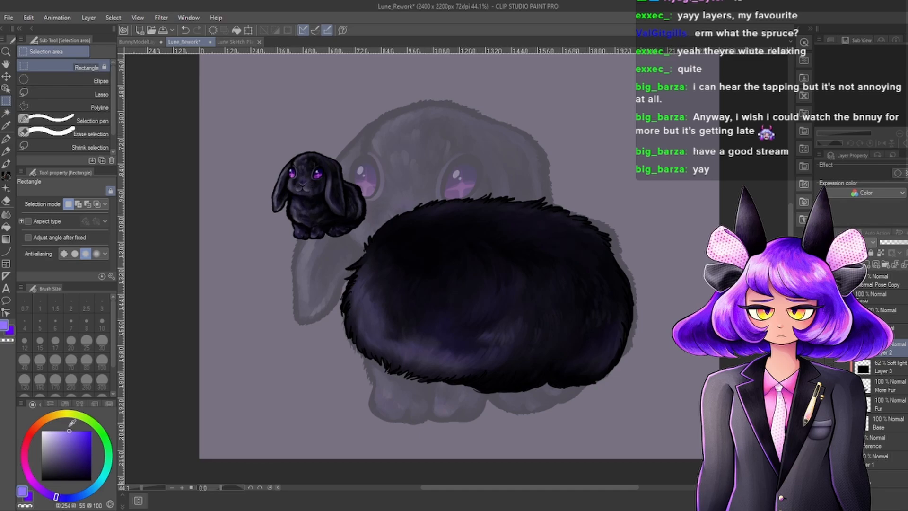
left_click(6, 240)
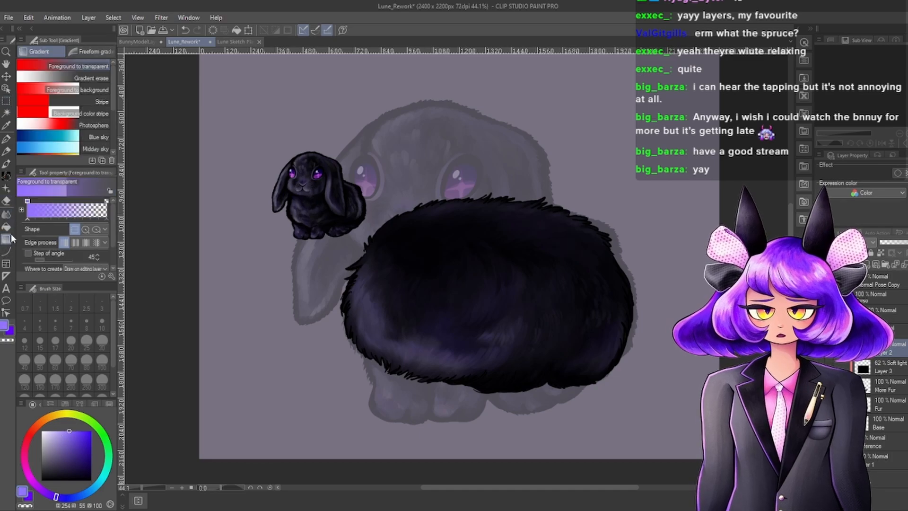
left_click_drag(366, 366, 523, 274)
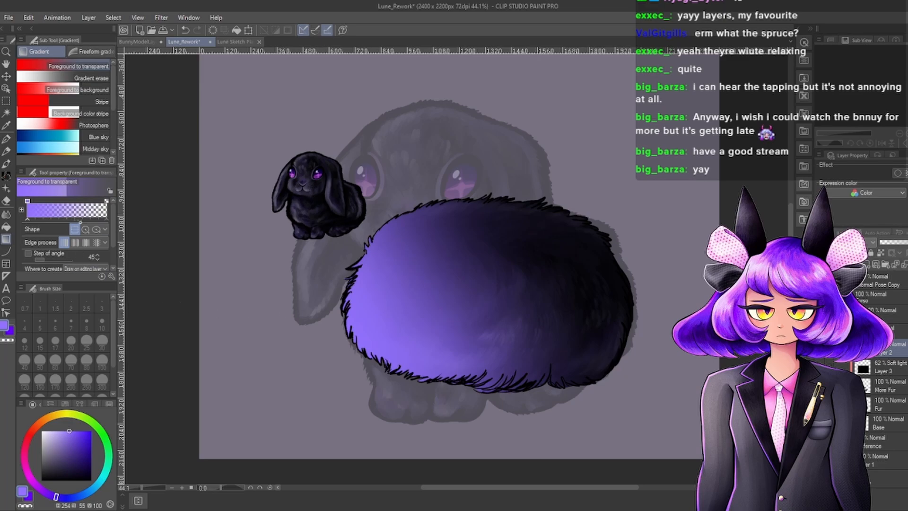
Erase the violet gradient from the back and haunch with Gradient erase in ellipse shape, keeping the glow on the chest side.
left_click(55, 79)
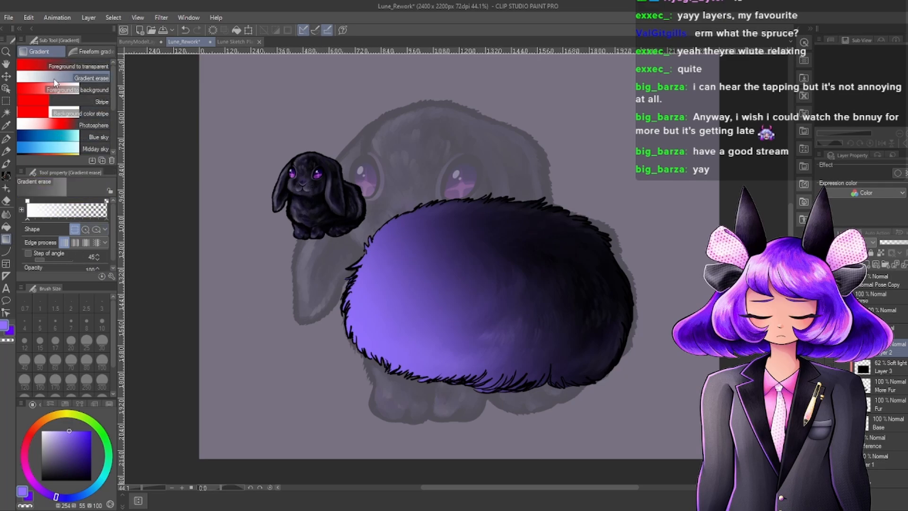
left_click(96, 229)
scroll(386, 156, "down", 2)
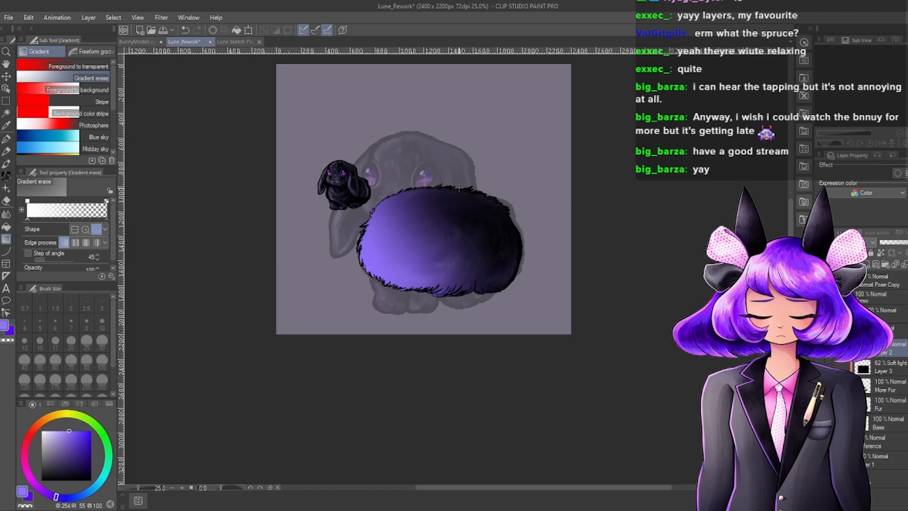
mouse_move(413, 188)
left_mouse_down()
mouse_move(591, 198)
mouse_move(567, 302)
mouse_move(549, 264)
mouse_move(560, 283)
mouse_move(560, 273)
left_mouse_up()
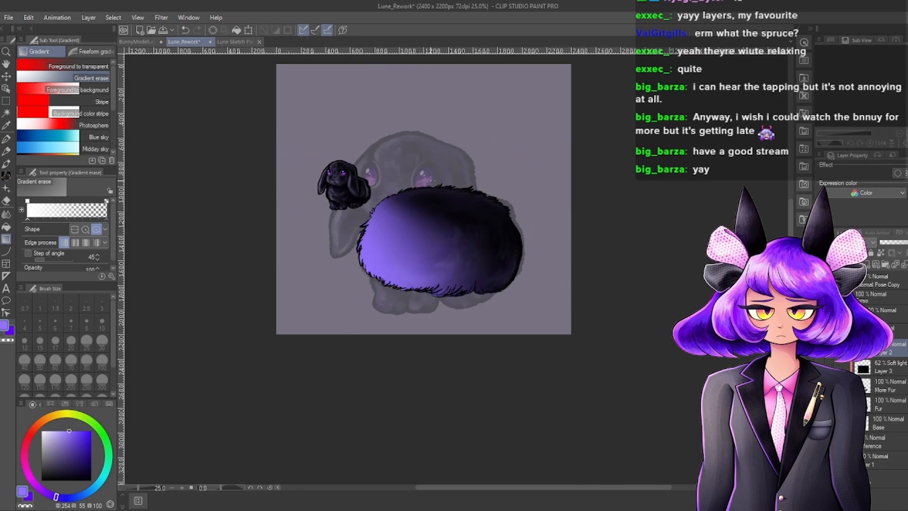
left_click_drag(466, 164, 523, 312)
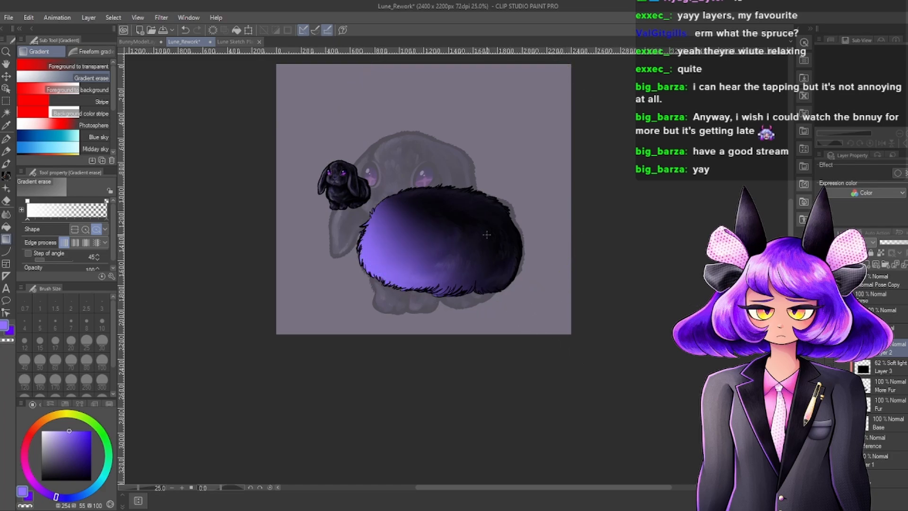
mouse_move(487, 234)
left_mouse_down()
mouse_move(325, 376)
mouse_move(278, 344)
left_mouse_up()
scroll(535, 285, "down", 5)
scroll(497, 252, "up", 7)
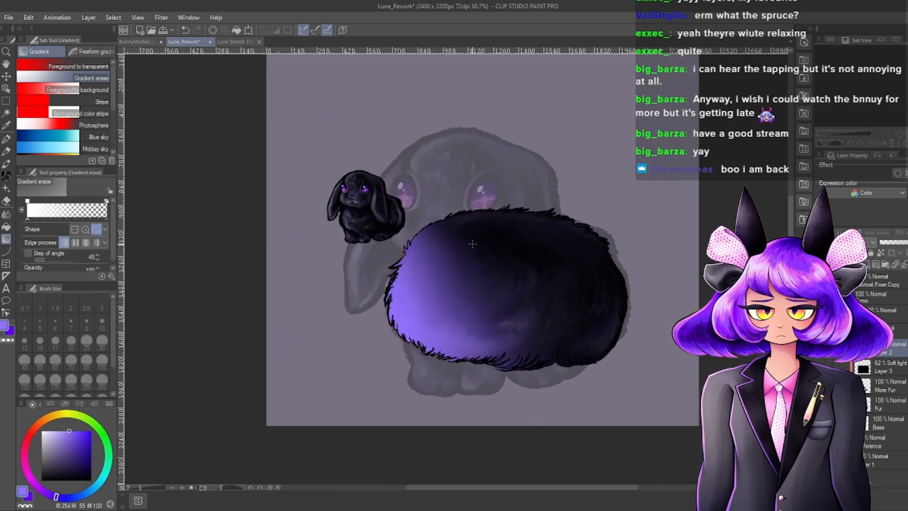
Widen the violet glow with another foreground-to-transparent gradient in circle shape on the body's chest side.
left_click(41, 64)
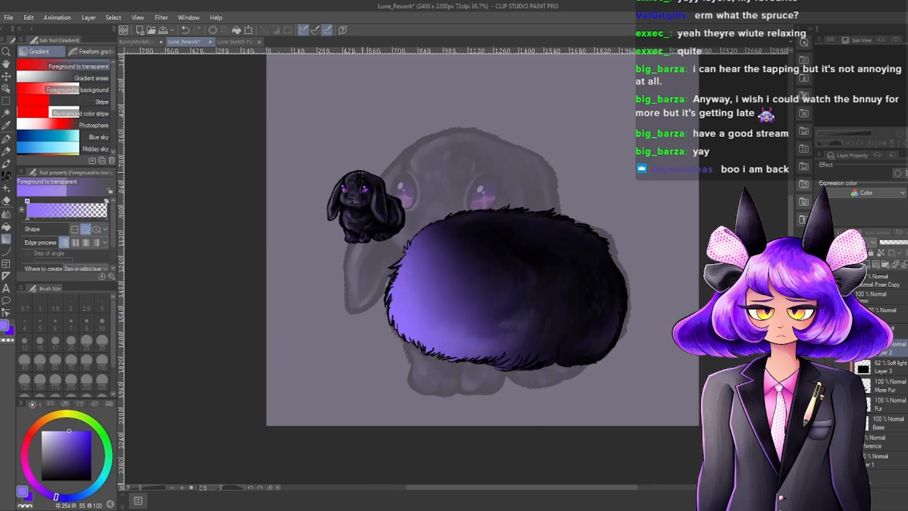
left_click_drag(376, 179, 191, 261)
left_click_drag(187, 286, 187, 286)
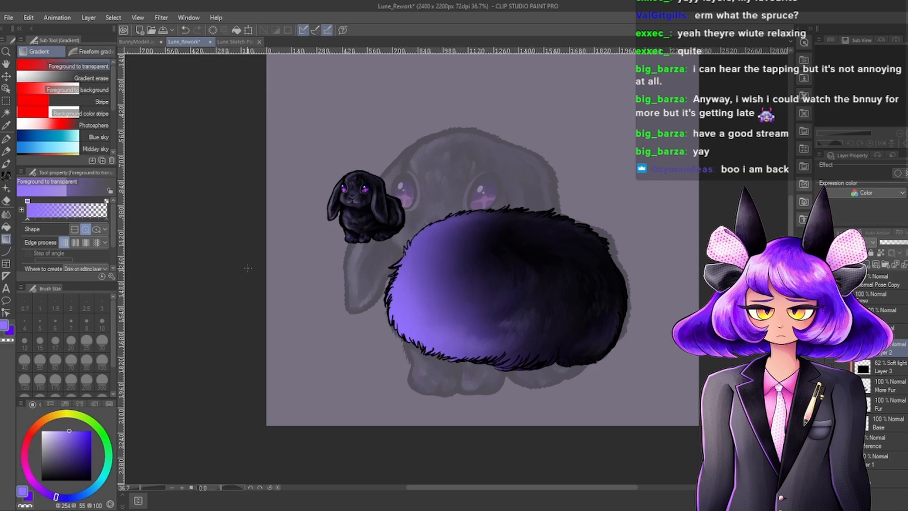
scroll(474, 217, "down", 9)
scroll(496, 220, "up", 11)
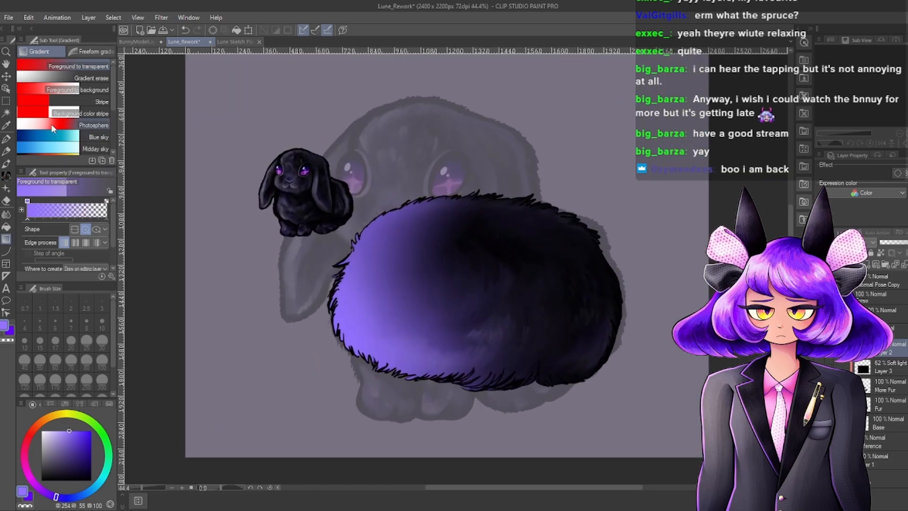
Erase the violet from the middle of the body with Gradient erase in circle shape, and judge the remaining glow at several zoom levels.
left_click(40, 77)
left_click(85, 229)
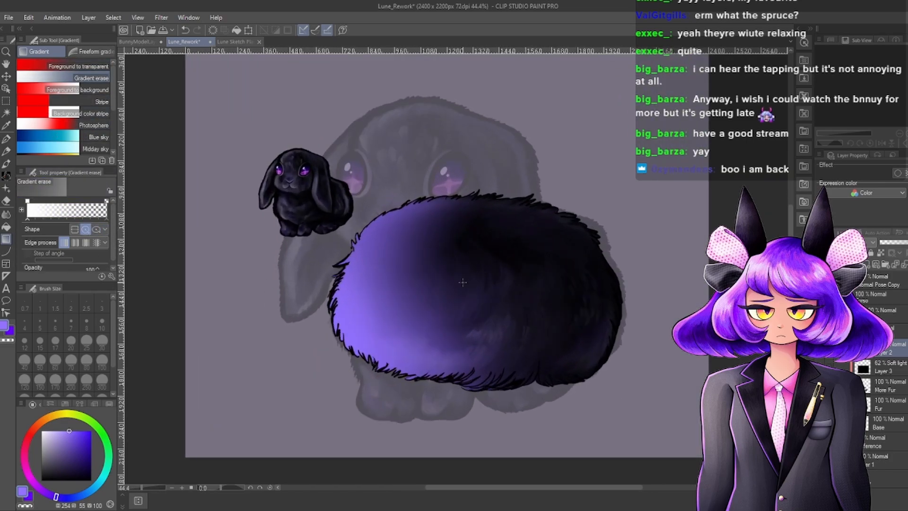
left_click_drag(461, 282, 618, 284)
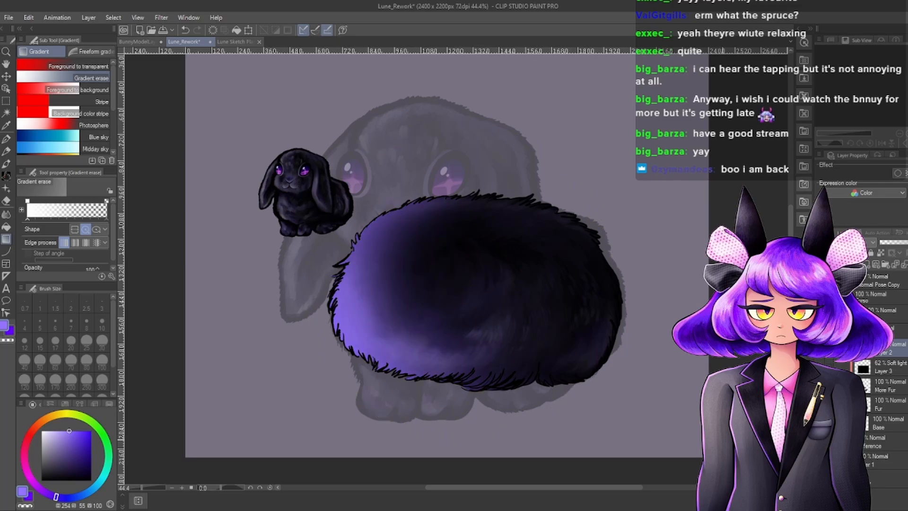
scroll(494, 242, "down", 3)
scroll(495, 243, "down", 4)
scroll(487, 227, "up", 7)
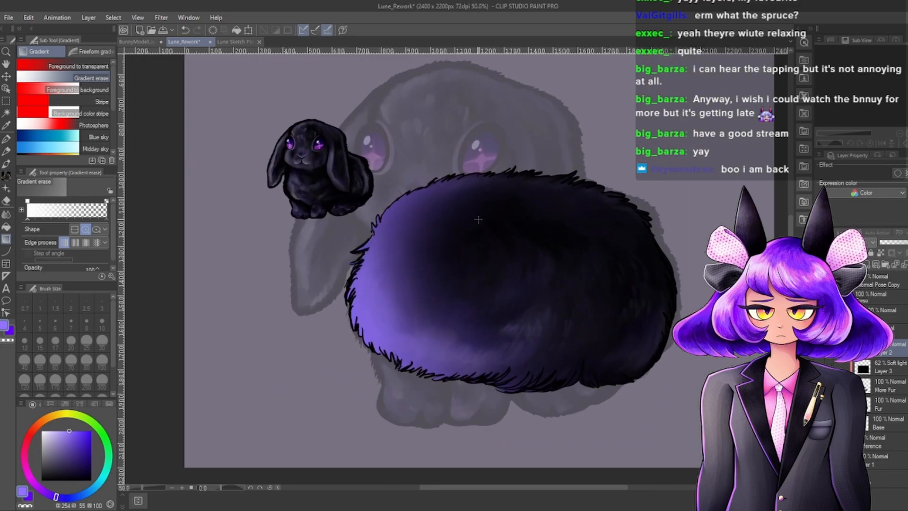
scroll(496, 236, "up", 3)
scroll(497, 239, "down", 3)
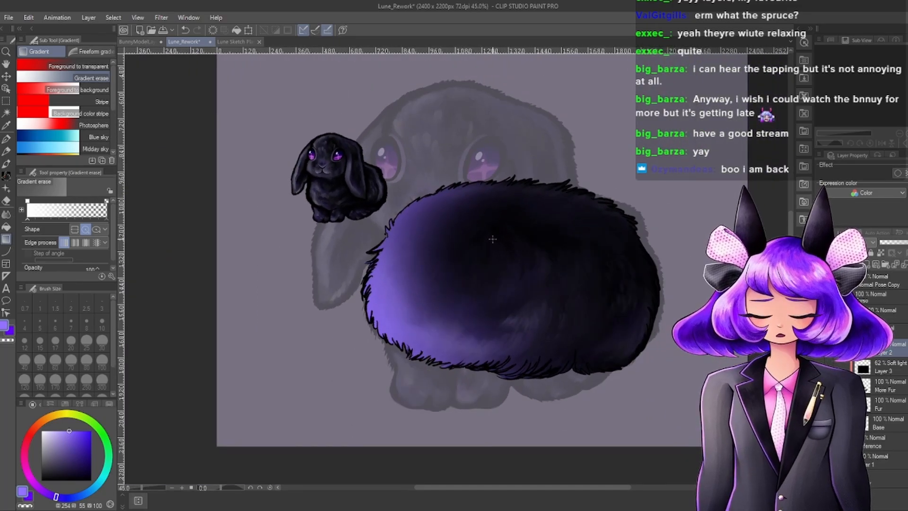
scroll(493, 240, "up", 3)
scroll(496, 241, "down", 5)
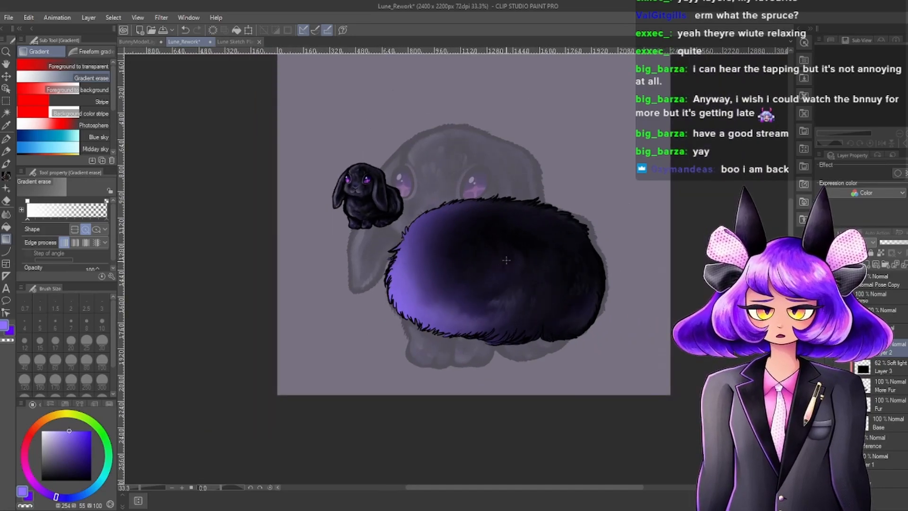
scroll(505, 256, "up", 5)
Try Darken, Subtract, Screen, Add (Glow), Hard light, Soft light and Vivid light as blending modes for the violet gradient layer.
left_click(870, 242)
left_click(851, 271)
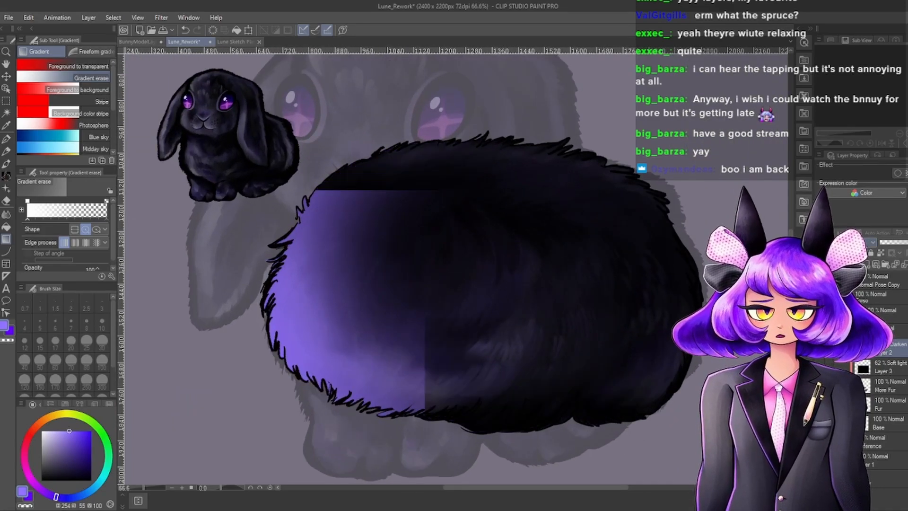
key("Down")
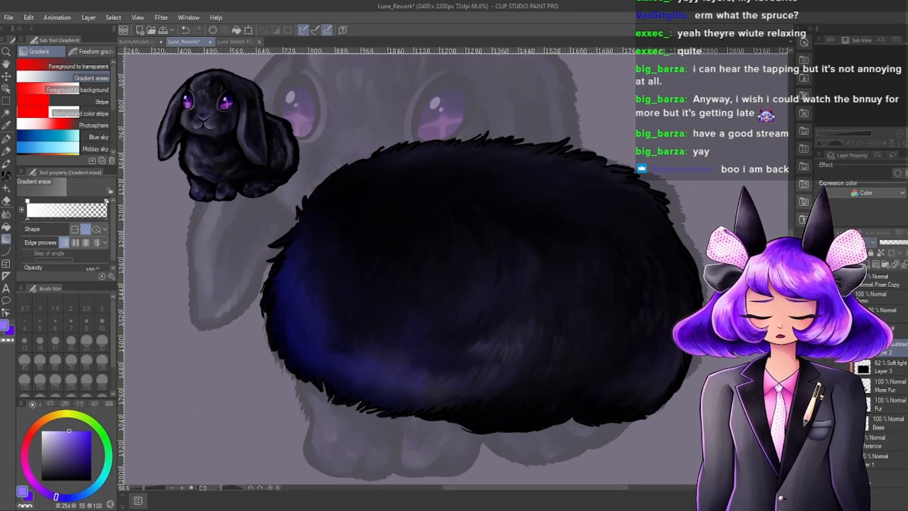
key("Down")
key("Down")
key("Down")
key("Down")
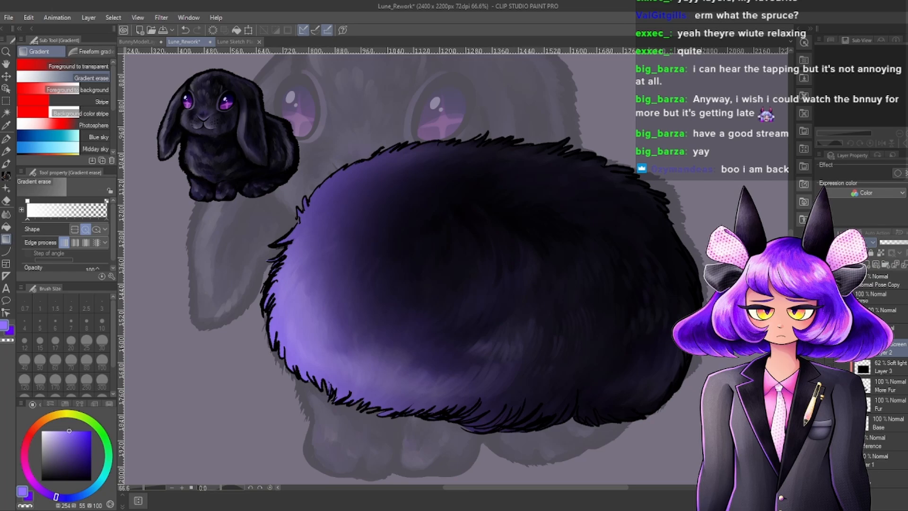
key("Down")
key("Down")
key("Down")
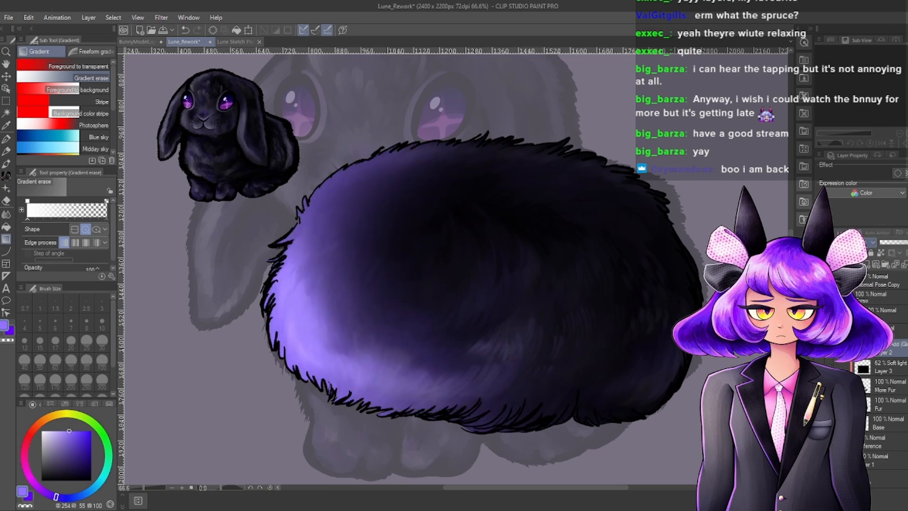
key("Down")
key("Down")
key("Down")
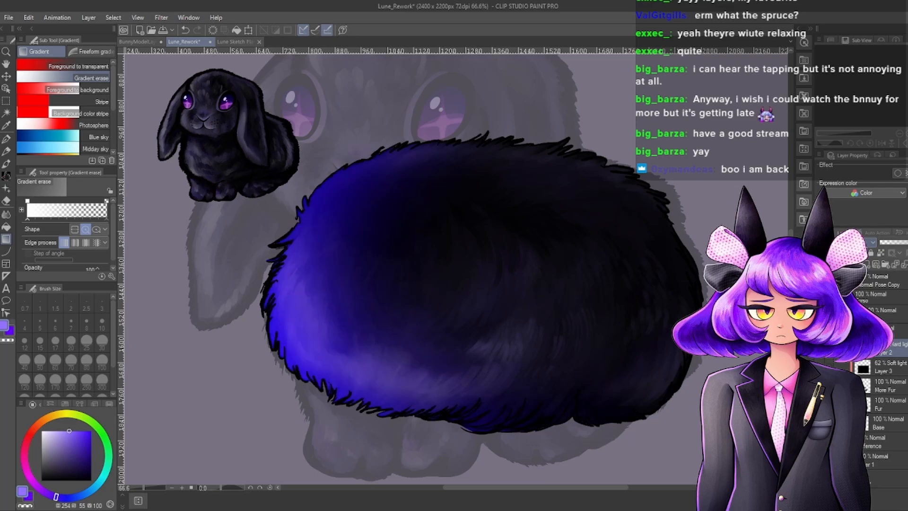
key("Down")
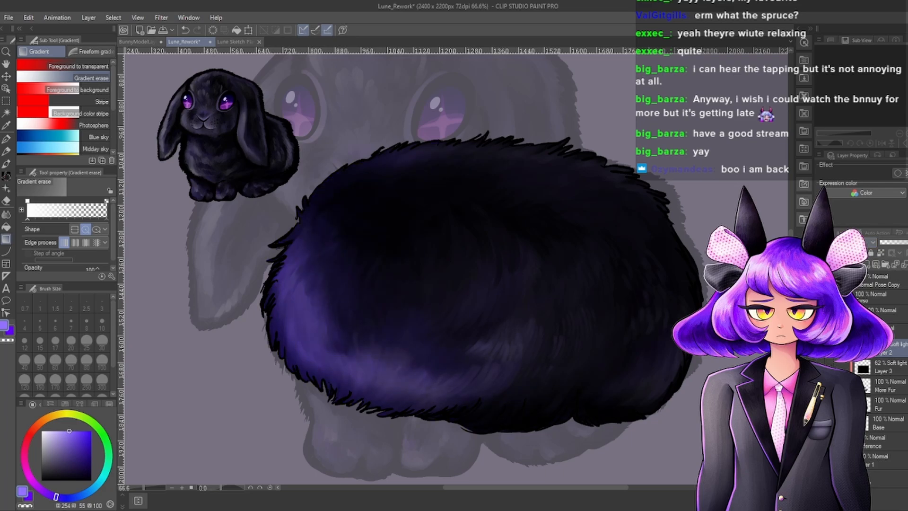
scroll(599, 356, "down", 4)
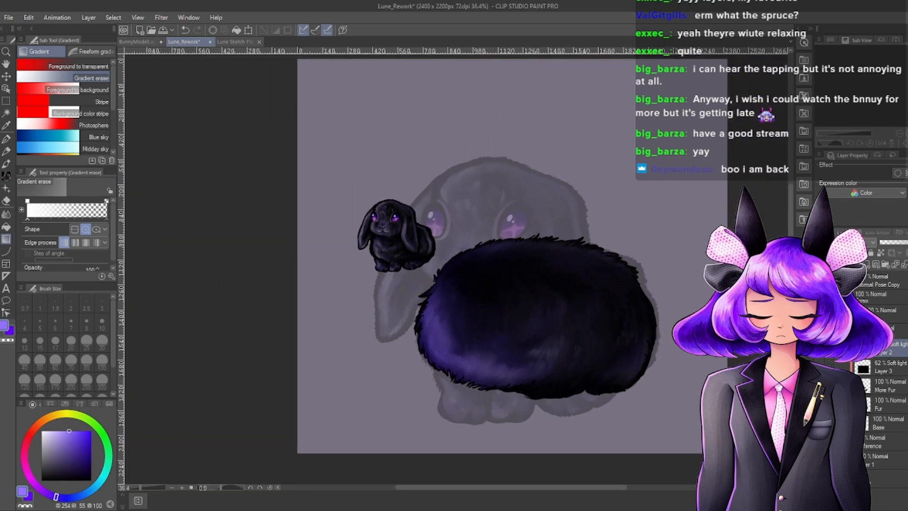
key("Down")
key("Down")
key("Down")
key("Down")
key("Down")
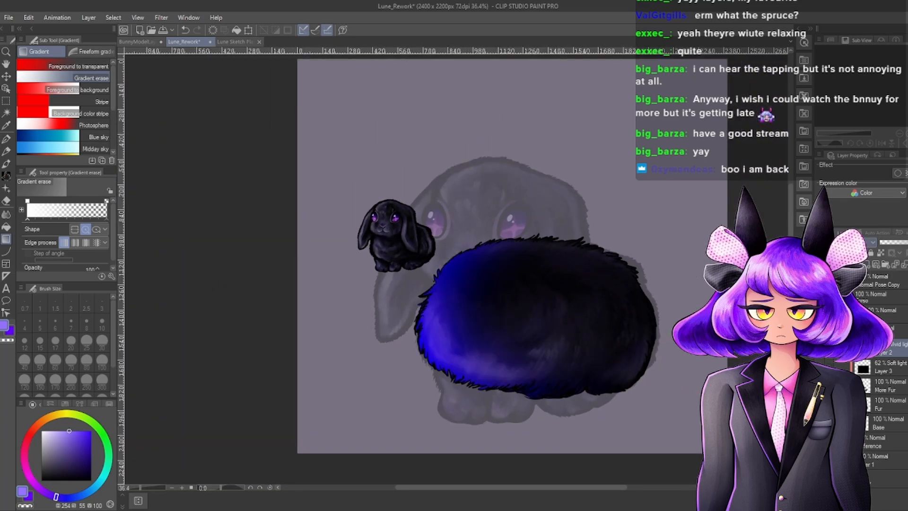
Try the violet gradient layer in Add (Glow) mode at a strongly reduced opacity, judging it against the reference bunny.
key("Up")
key("Up")
key("Up")
key("Up")
key("Up")
key("Up")
key("Up")
key("Up")
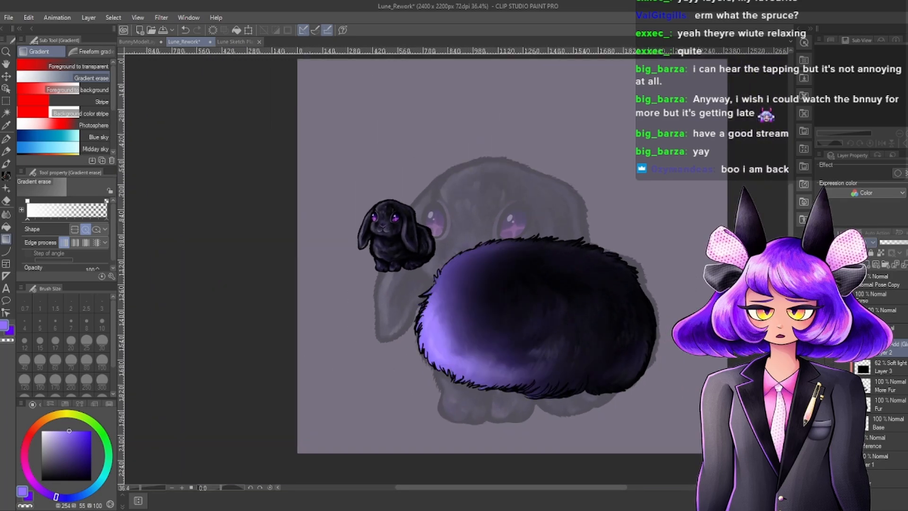
scroll(726, 267, "up", 4)
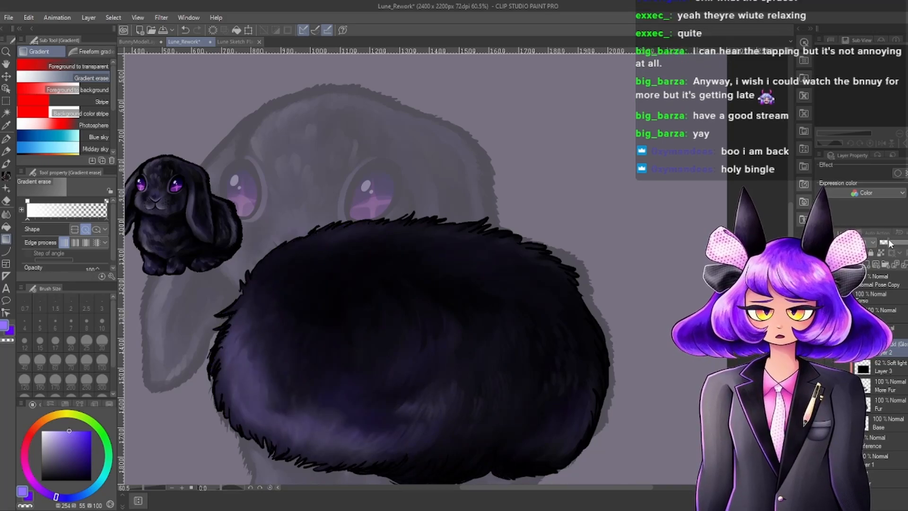
scroll(484, 283, "down", 4)
scroll(388, 326, "up", 2)
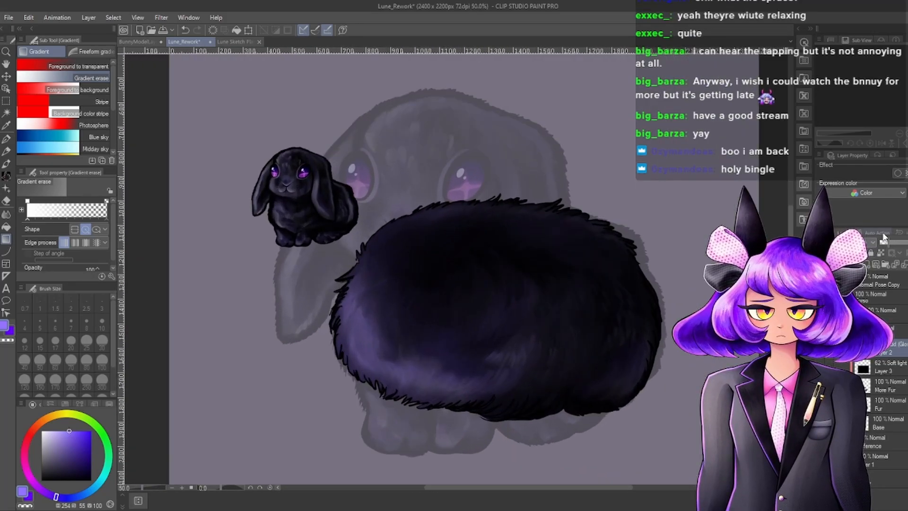
Restore the violet layer's full opacity and try Overlay as its blending mode, comparing it with the reference bunny.
left_click_drag(889, 242, 907, 242)
scroll(861, 242, "down", 1)
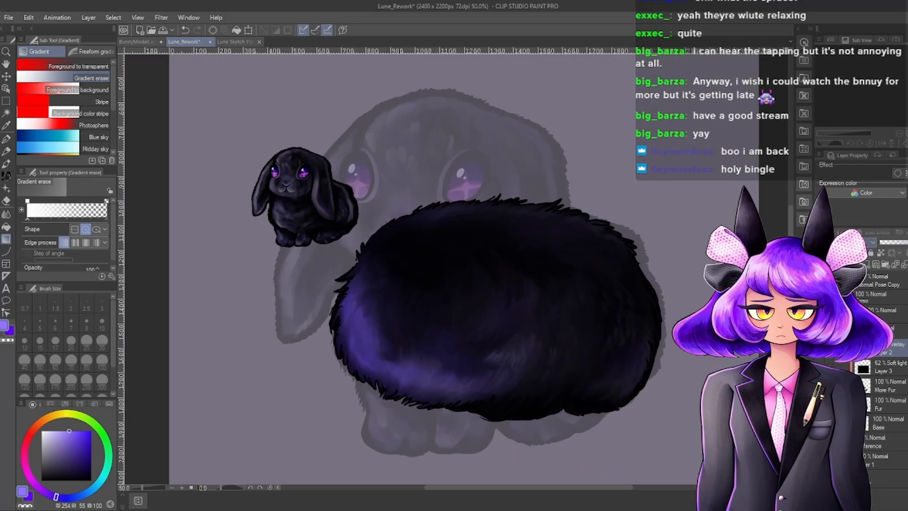
scroll(646, 327, "down", 2)
scroll(646, 326, "up", 2)
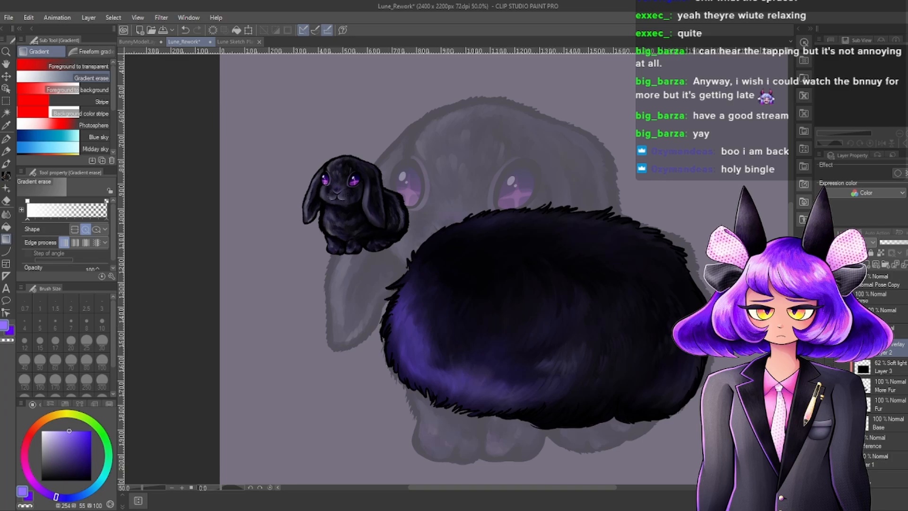
scroll(581, 347, "down", 2)
scroll(582, 347, "up", 2)
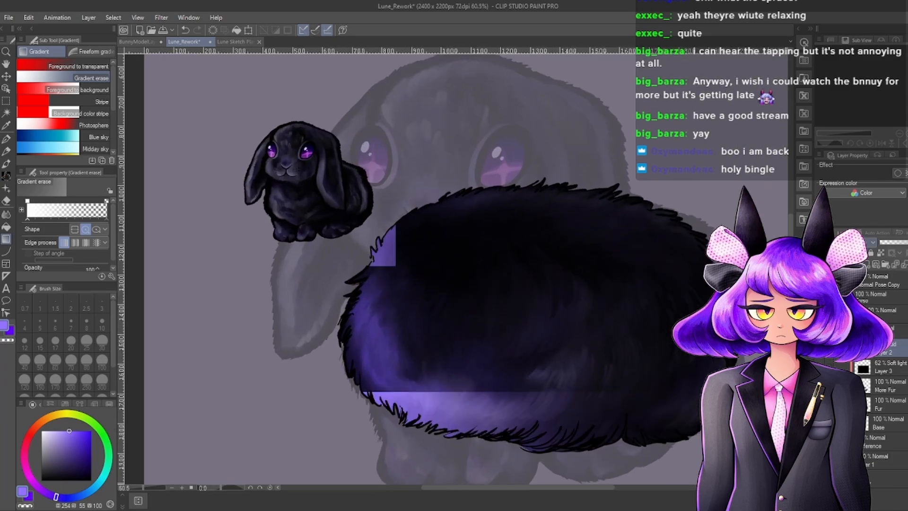
Switch the violet gradient layer back to Add (Glow) and try a reduced opacity again.
scroll(581, 347, "up", 1)
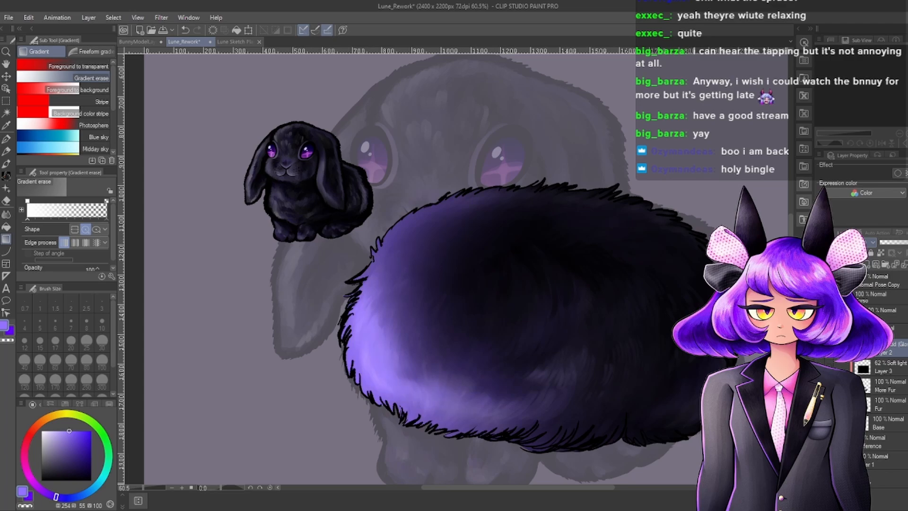
left_click_drag(891, 243, 892, 244)
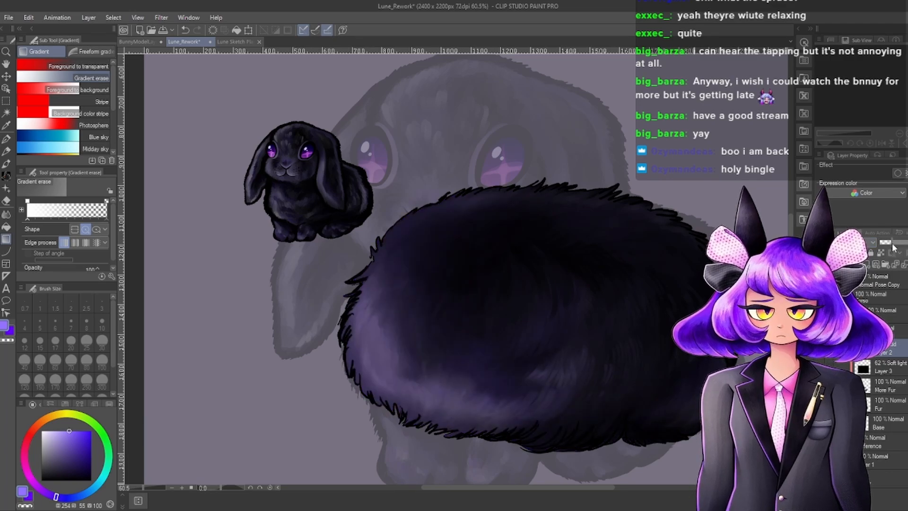
scroll(533, 254, "down", 3)
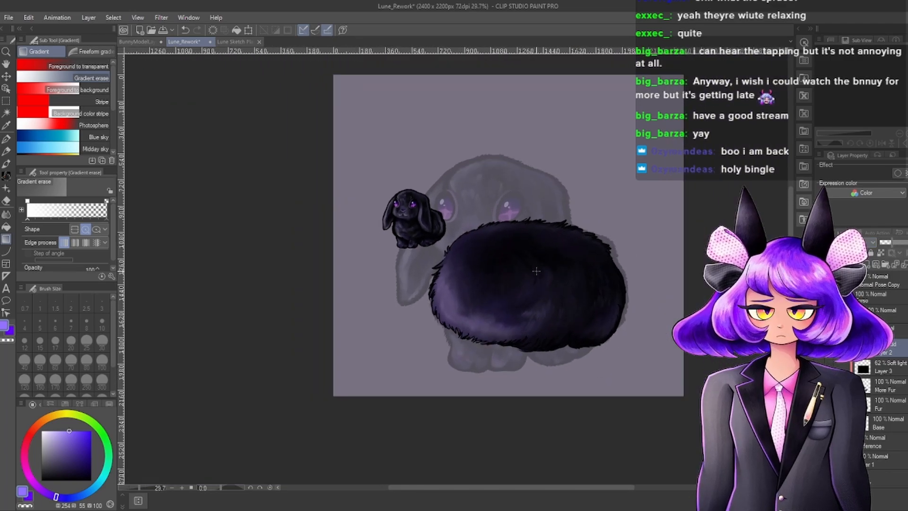
scroll(626, 264, "up", 2)
Raise the violet layer to full opacity and try Glow dodge, Subtract, Normal and Soft light blending.
left_click(907, 243)
scroll(861, 242, "up", 3)
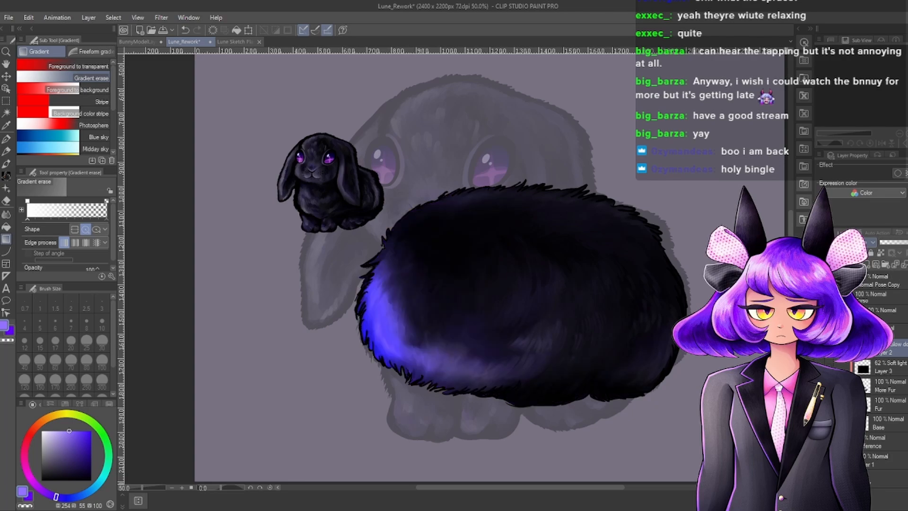
scroll(861, 242, "up", 2)
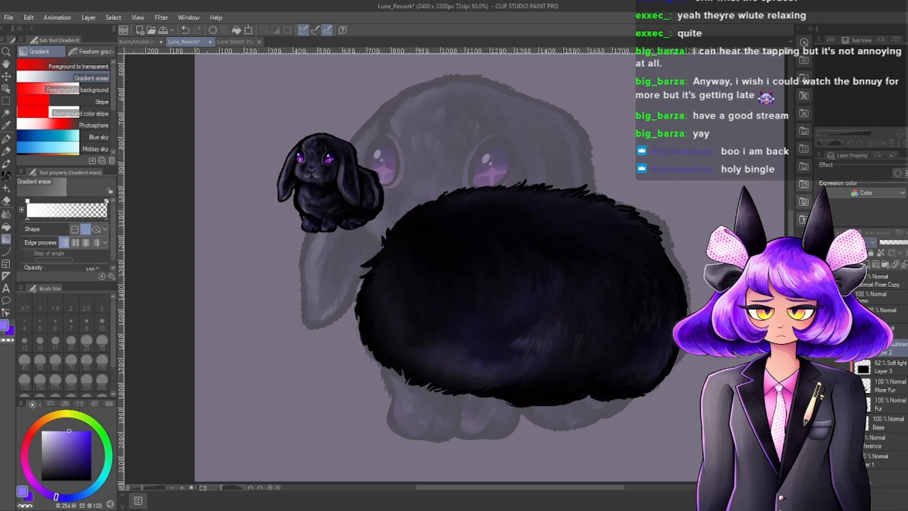
scroll(861, 243, "down", 9)
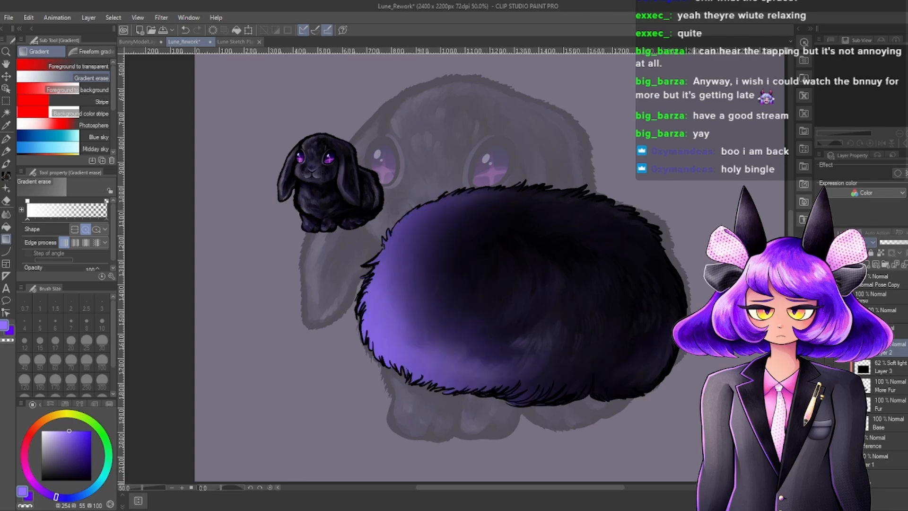
scroll(861, 243, "down", 1)
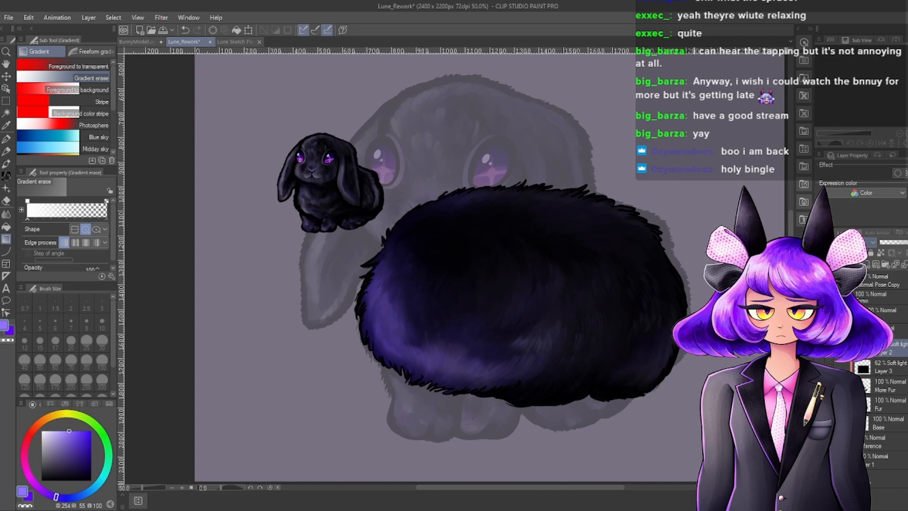
Set the violet gradient layer to Overlay blending at 43% opacity and check the softened glow.
scroll(656, 276, "up", 1)
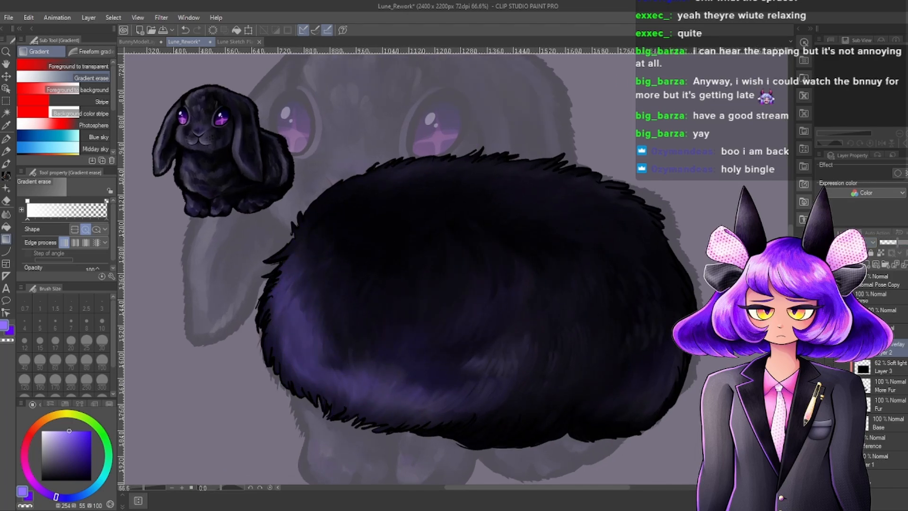
scroll(550, 326, "down", 3)
scroll(548, 339, "up", 2)
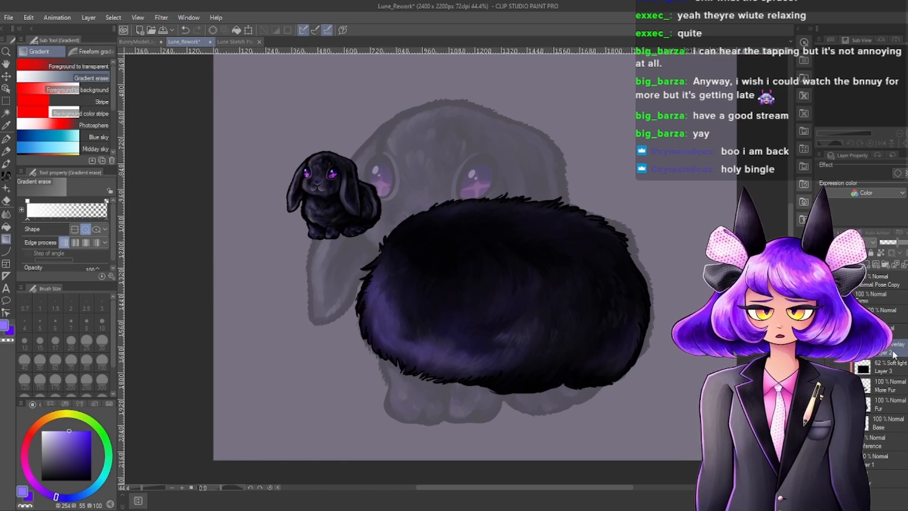
scroll(480, 273, "down", 1)
scroll(480, 273, "up", 1)
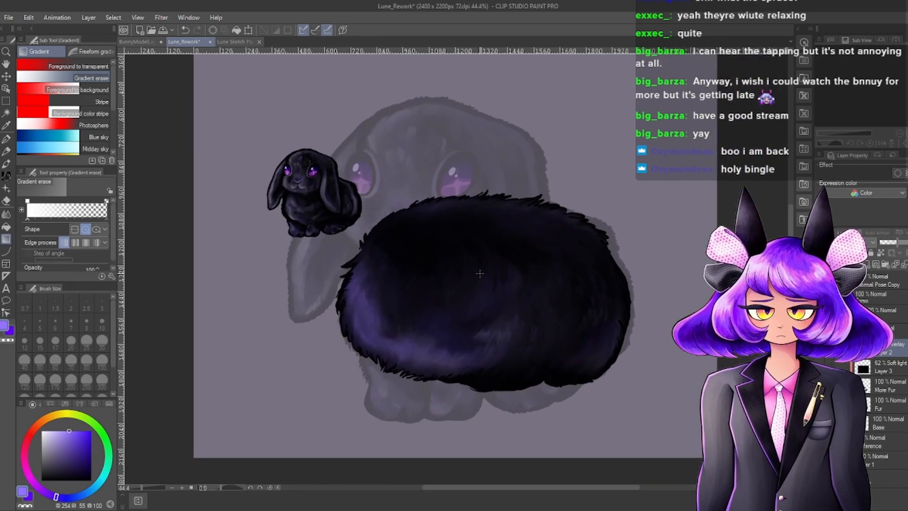
Duplicate the violet Overlay layer, set the copy to Add (Glow), and lower the copy's opacity.
key("ctrl+v")
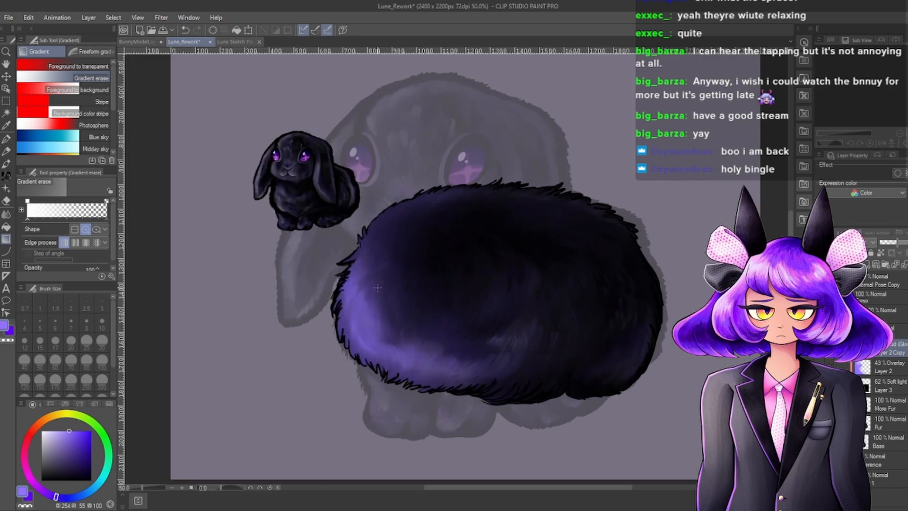
scroll(374, 286, "up", 1)
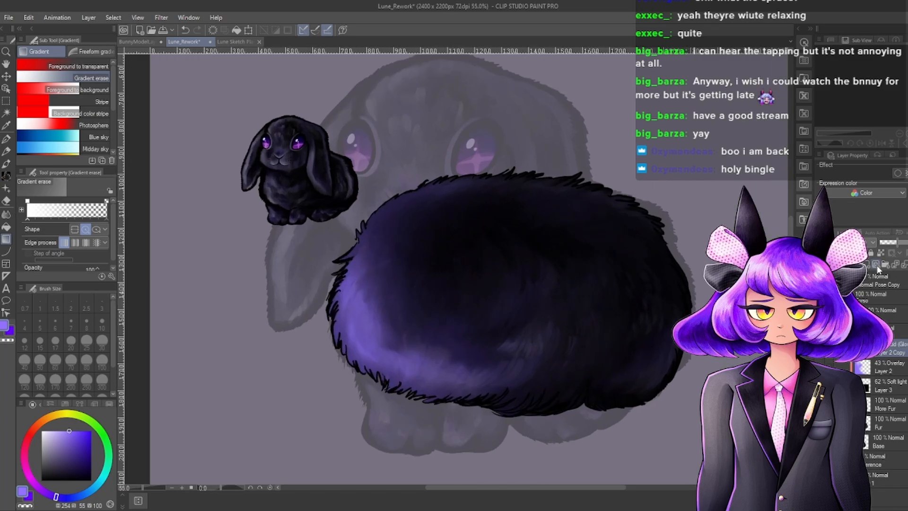
left_click(881, 241)
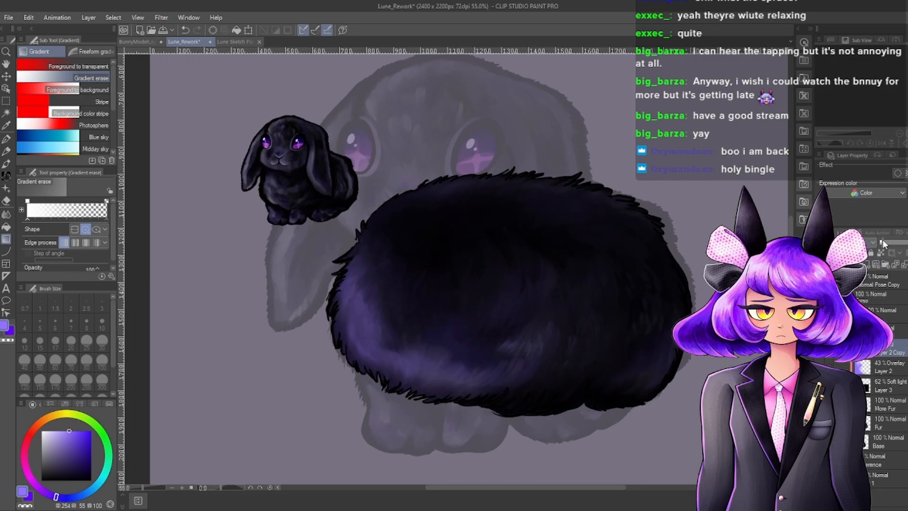
Examine the violet glow on the bunny's body from several viewing distances.
scroll(600, 318, "down", 3)
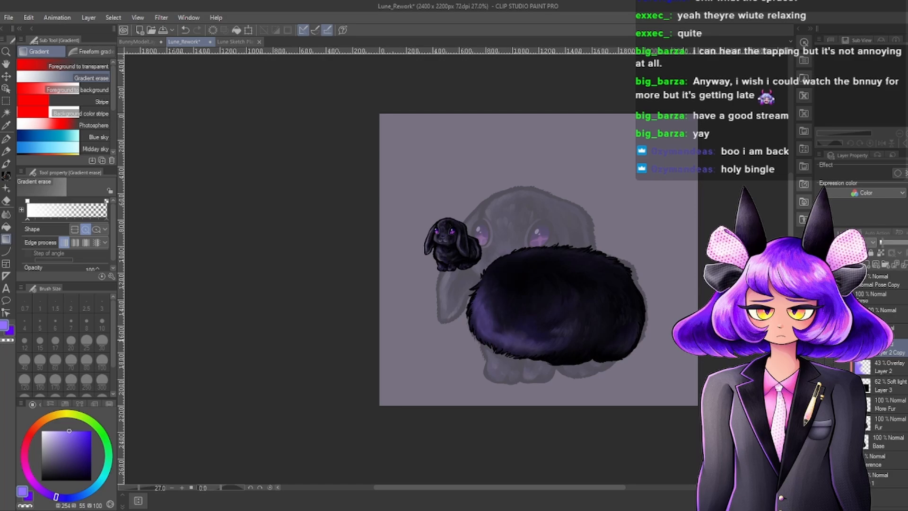
scroll(529, 277, "down", 1)
scroll(529, 278, "up", 3)
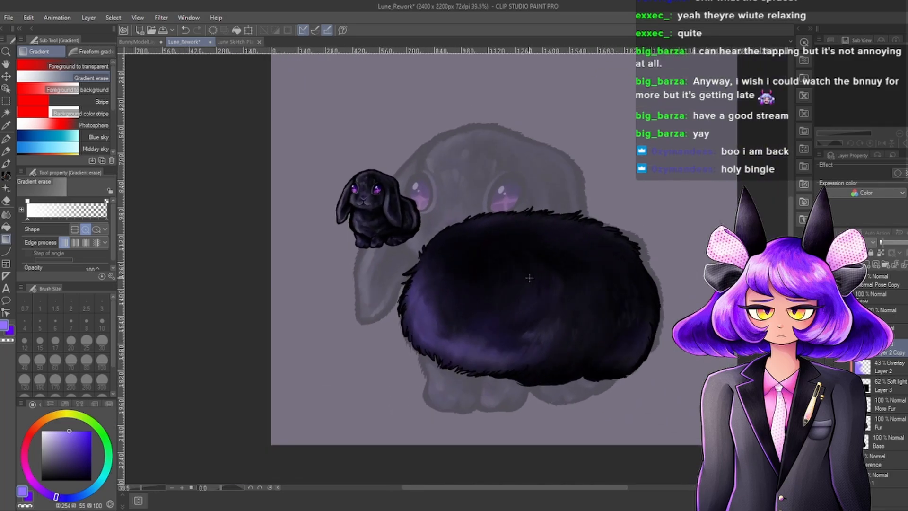
scroll(529, 277, "up", 1)
scroll(520, 328, "down", 1)
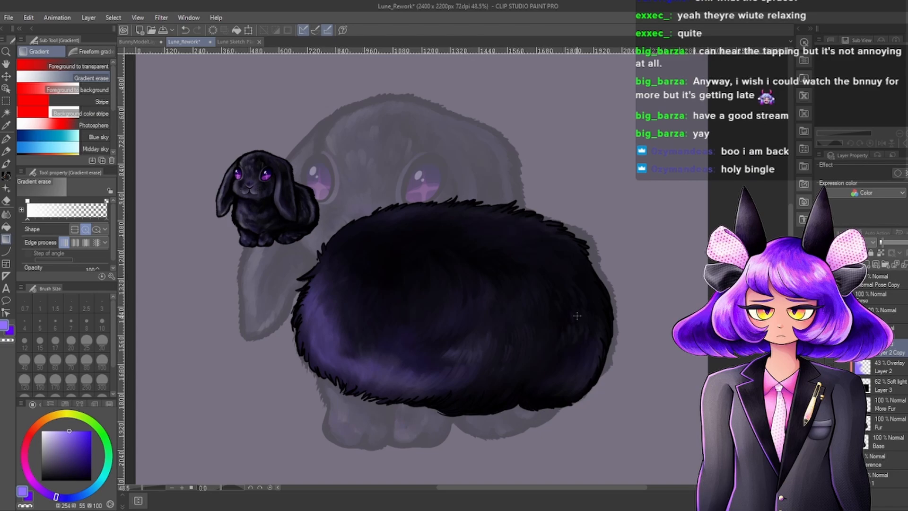
Select the 62% Soft light Layer 3 and compare the body with that shading hidden and shown.
left_click(877, 370)
left_click(874, 388)
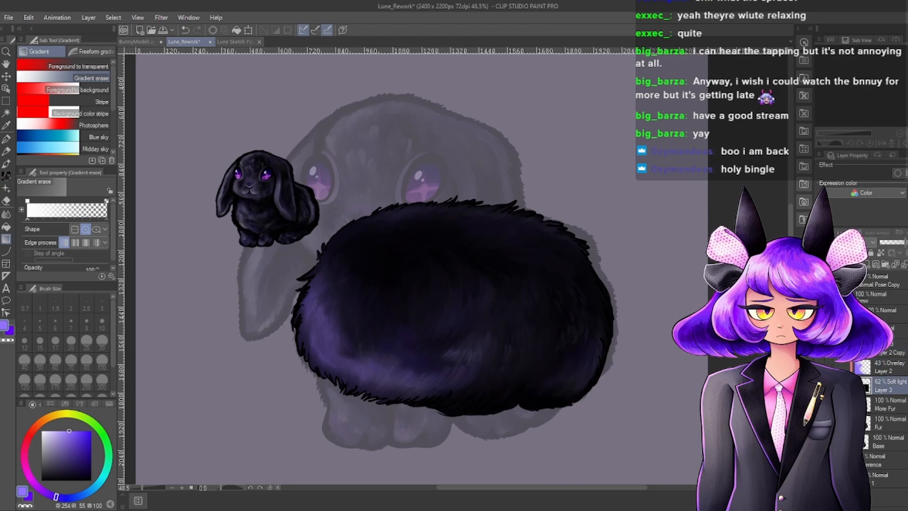
scroll(529, 314, "down", 3)
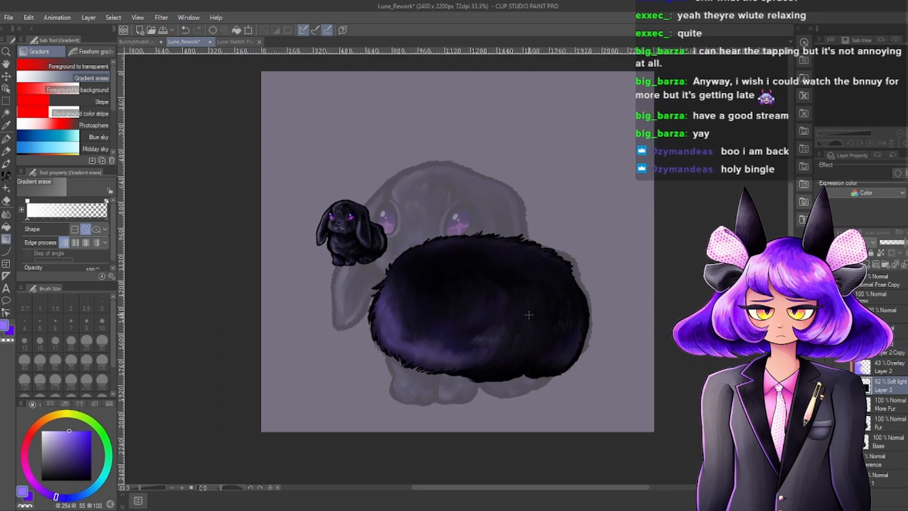
scroll(327, 200, "down", 2)
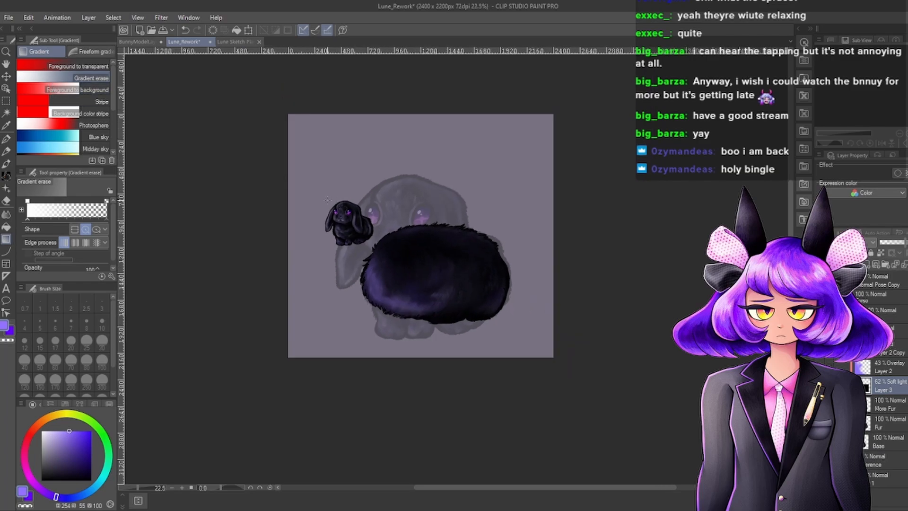
left_click_drag(225, 196, 658, 489)
scroll(535, 344, "down", 1)
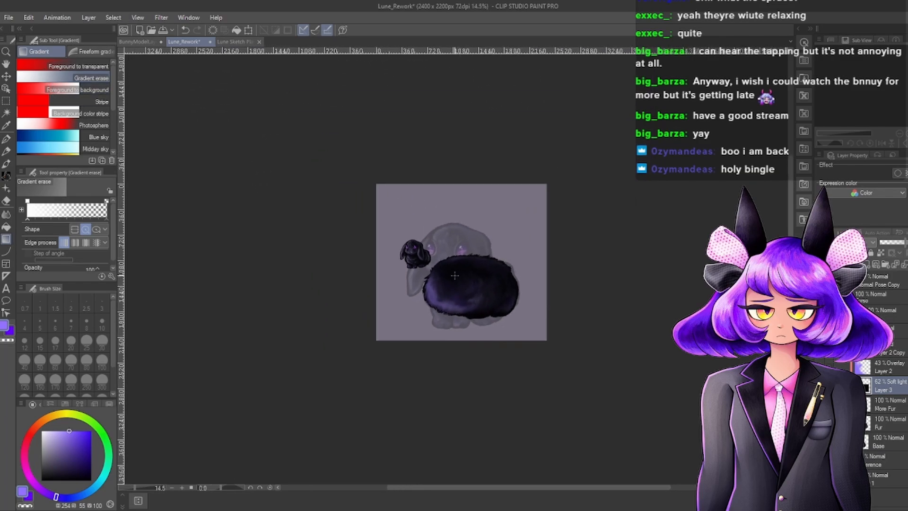
scroll(468, 281, "up", 2)
scroll(486, 303, "up", 1)
left_click(823, 386)
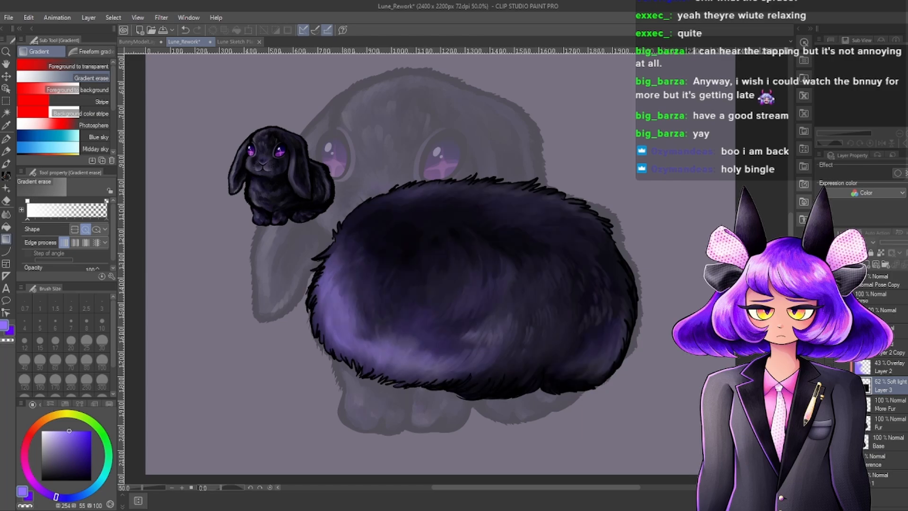
left_click(824, 385)
scroll(525, 268, "down", 2)
scroll(560, 285, "up", 3)
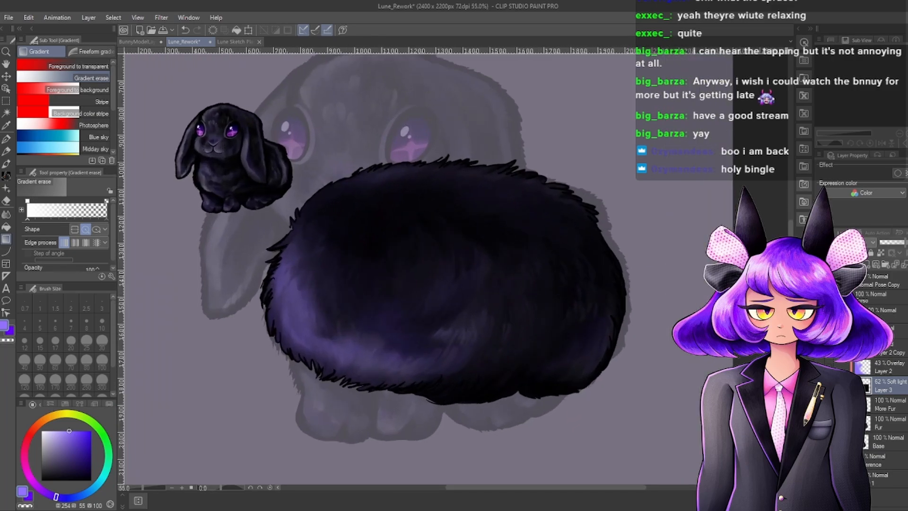
Add a new layer directly above Layer 3 and set its blending mode to Soft light.
left_click(903, 354)
key("ctrl+shift+n")
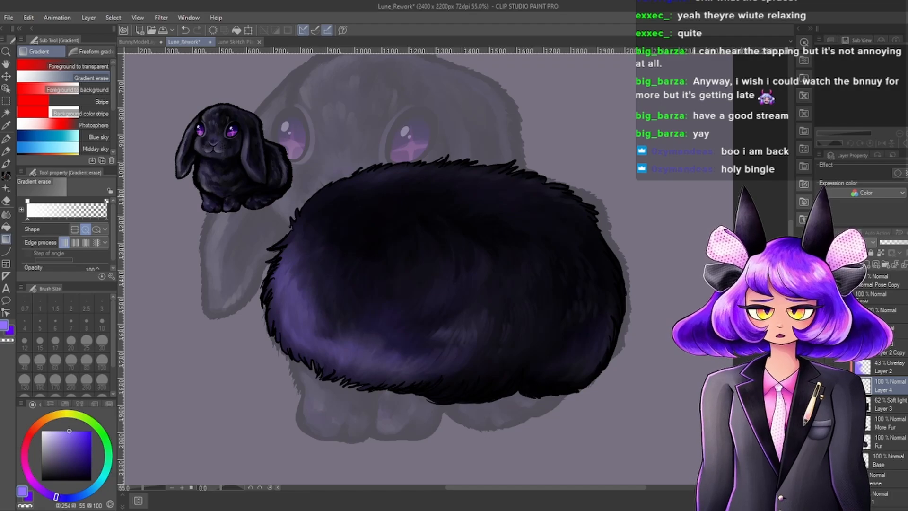
left_click(847, 387)
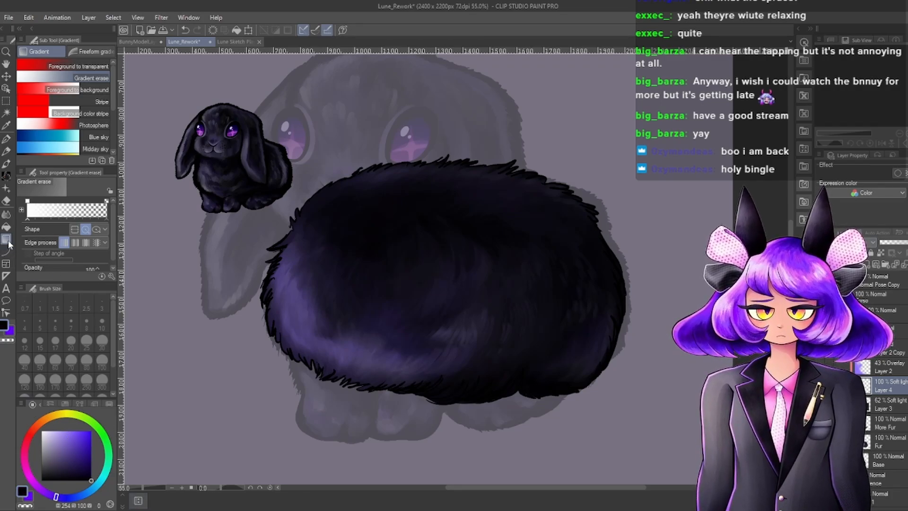
Darken the lower rear of the bunny's body with a straight Foreground to transparent gradient in black on Layer 4, redoing the first attempt.
left_click(46, 66)
scroll(501, 291, "down", 3)
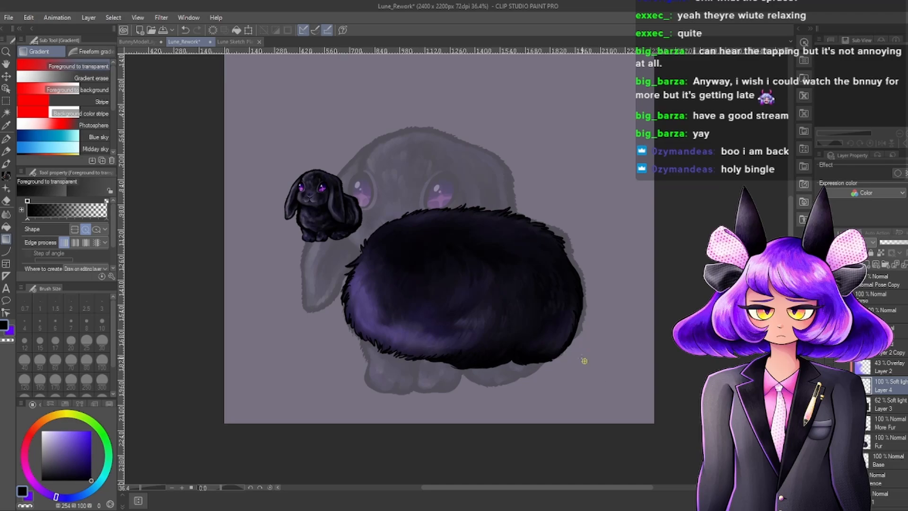
left_click_drag(583, 359, 382, 216)
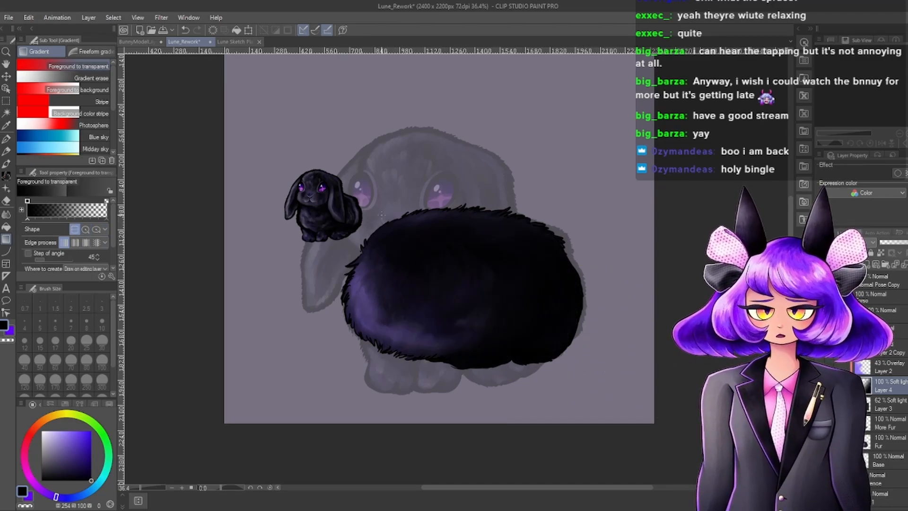
key("ctrl+z")
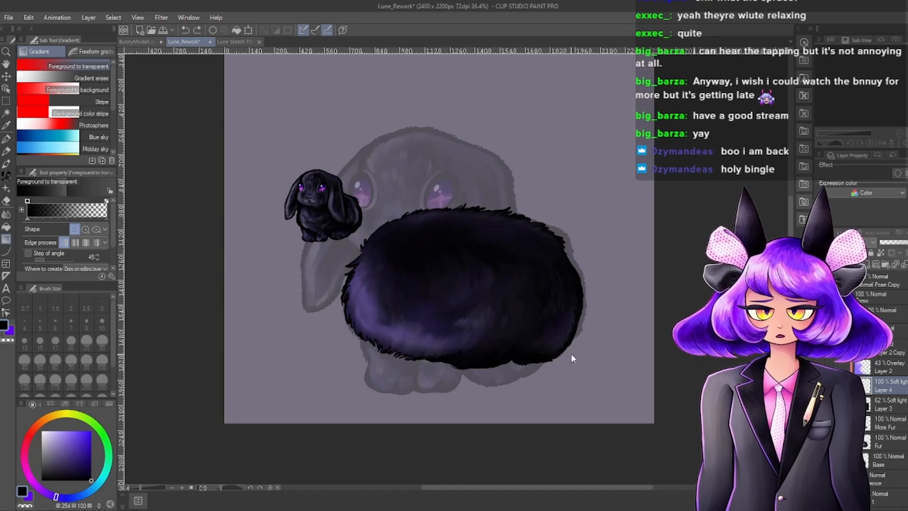
left_click_drag(608, 377, 456, 264)
scroll(351, 276, "up", 5)
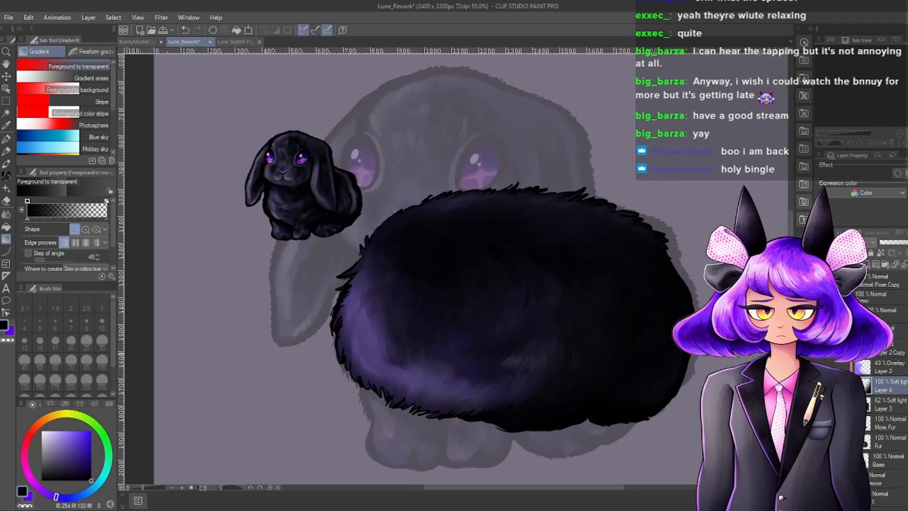
scroll(358, 278, "down", 7)
scroll(415, 280, "up", 5)
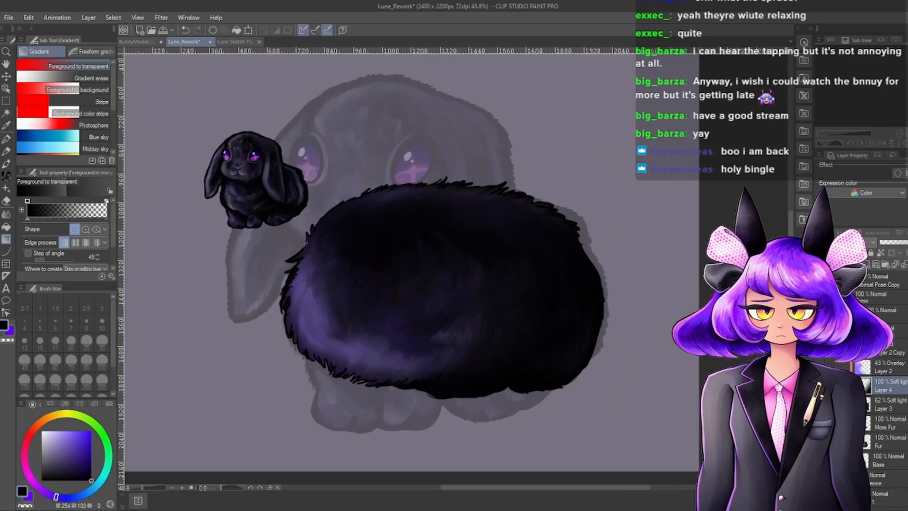
scroll(482, 291, "down", 4)
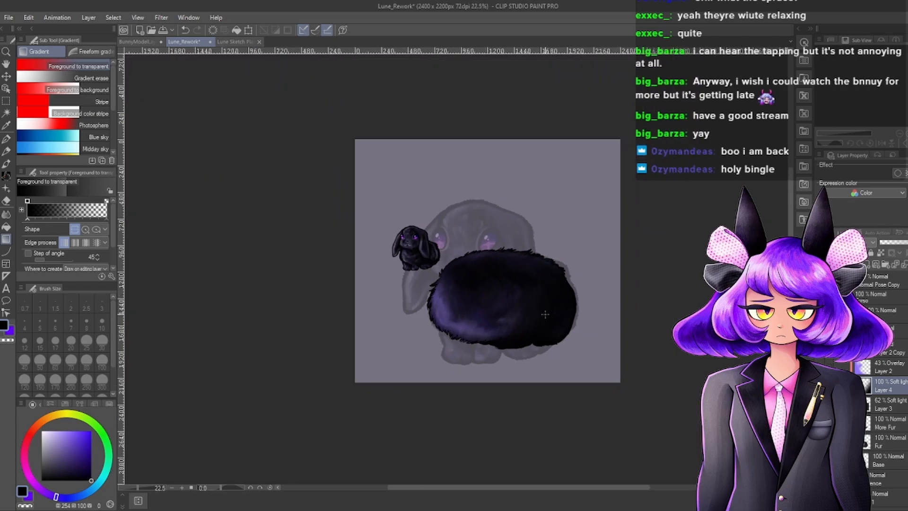
scroll(417, 254, "up", 3)
scroll(416, 254, "down", 2)
scroll(416, 254, "up", 4)
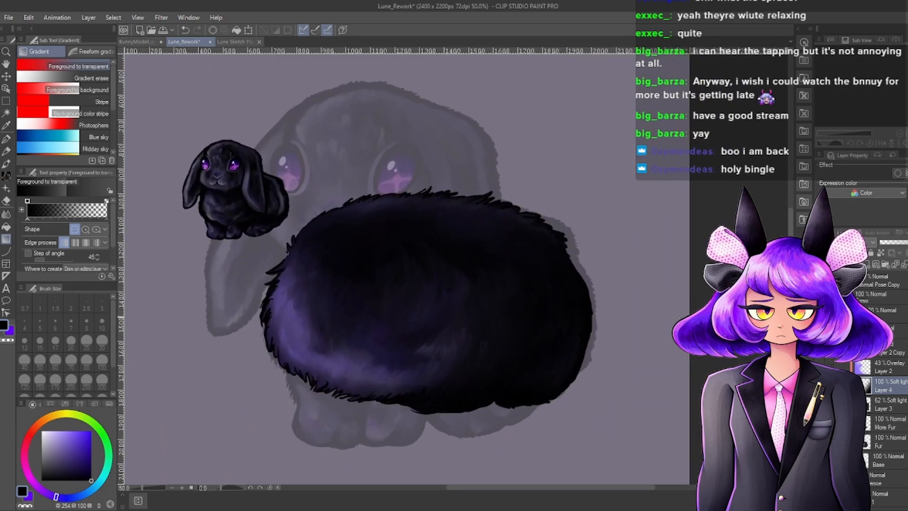
Lower the Soft light Layer 4 to 40% opacity and compare the body with and without it.
left_click(877, 243)
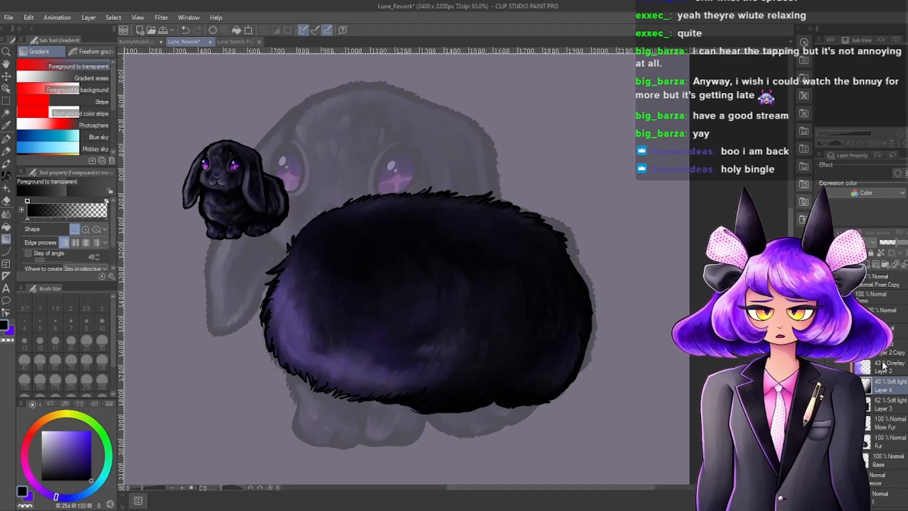
scroll(539, 255, "down", 3)
scroll(462, 257, "up", 3)
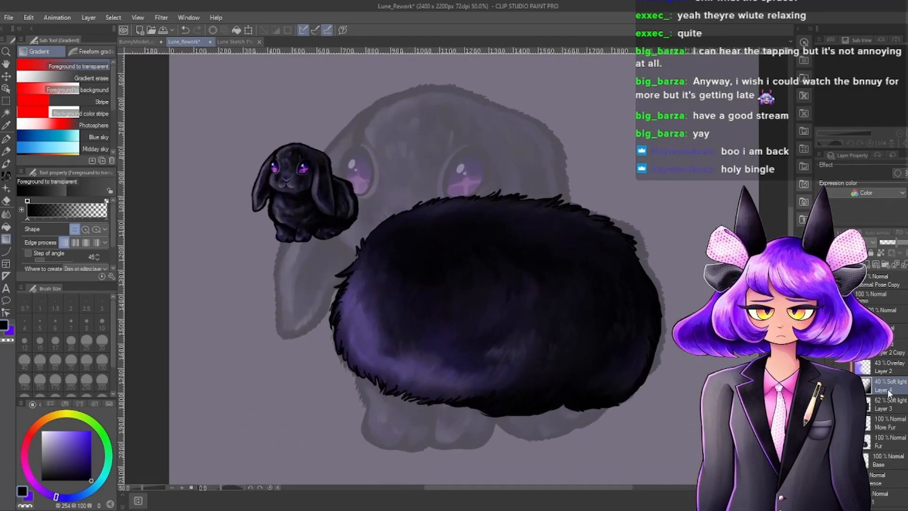
left_click(824, 386)
scroll(631, 355, "down", 5)
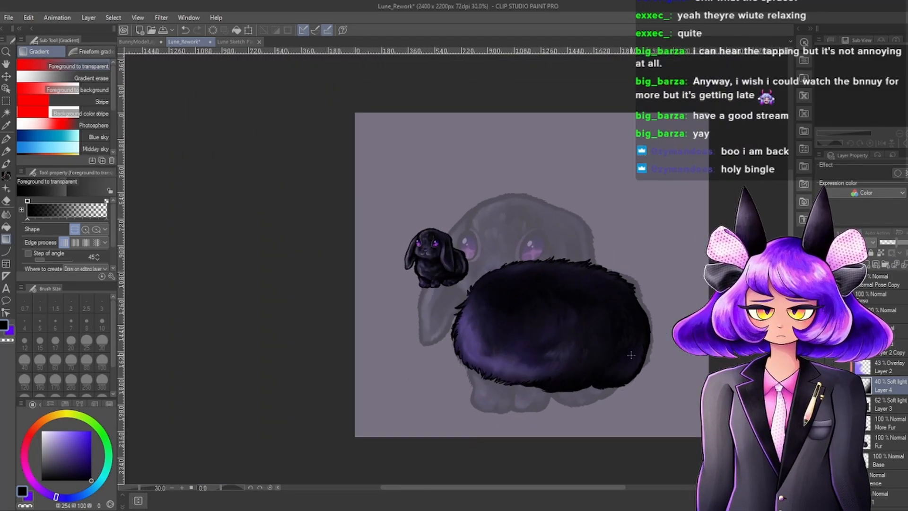
scroll(587, 361, "up", 5)
Set the Soft light Layer 3 to 40% opacity and check the lighter fur shading.
left_click(881, 401)
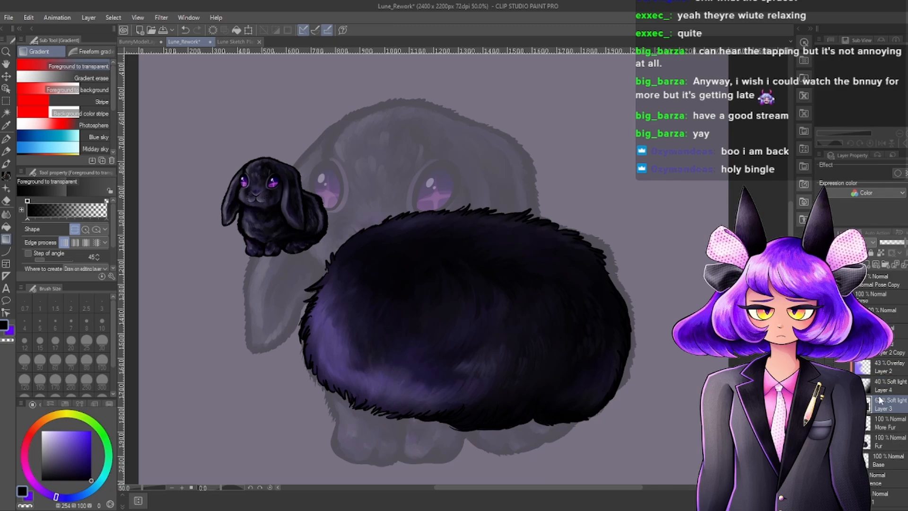
left_click_drag(898, 248, 895, 242)
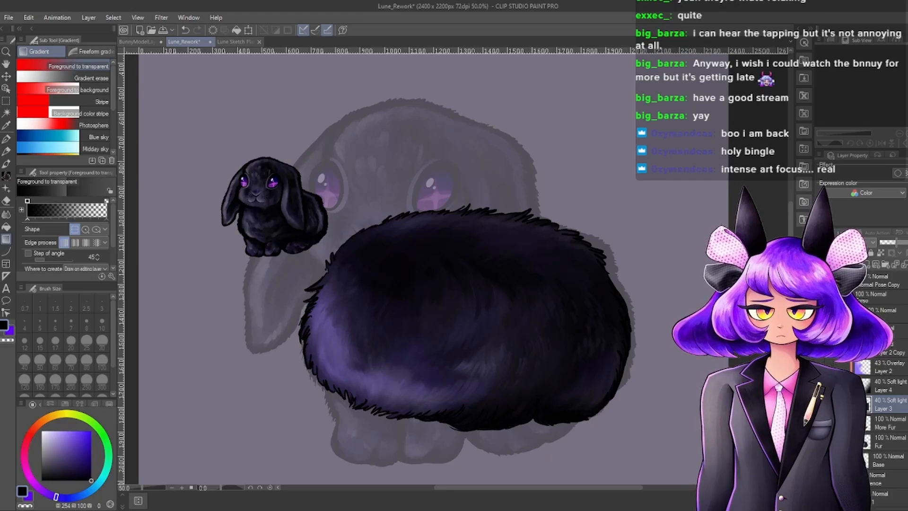
scroll(354, 283, "down", 3)
scroll(393, 288, "up", 3)
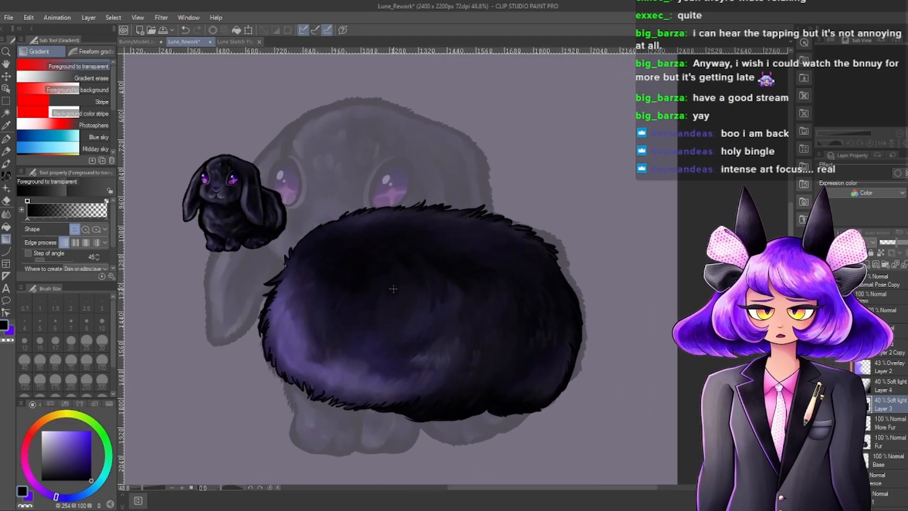
scroll(236, 248, "up", 3)
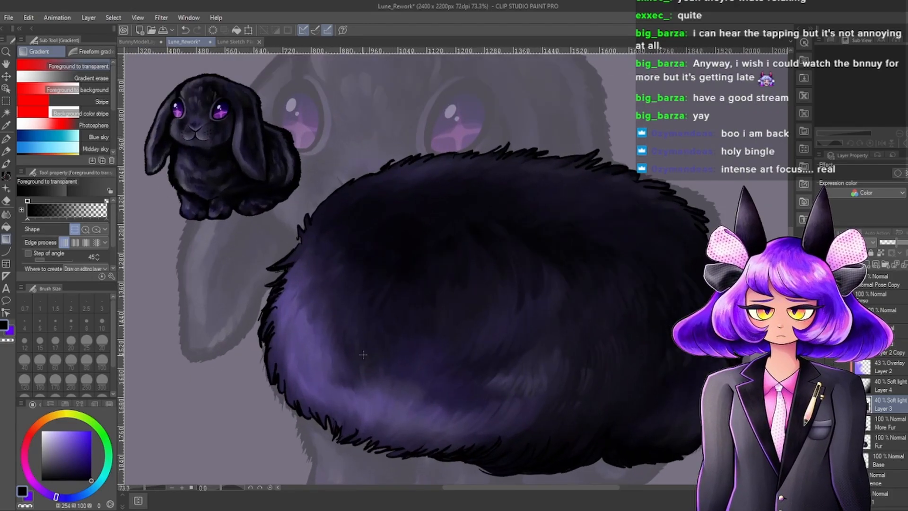
scroll(515, 326, "down", 3)
Select the 43% Overlay Layer 2 and examine the body's glow and shading against the small reference bunny.
left_click(888, 367)
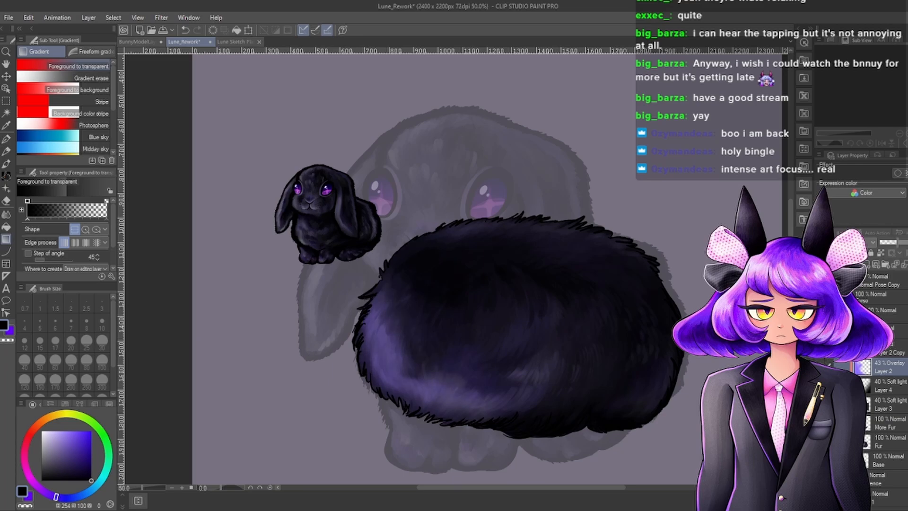
scroll(514, 312, "down", 3)
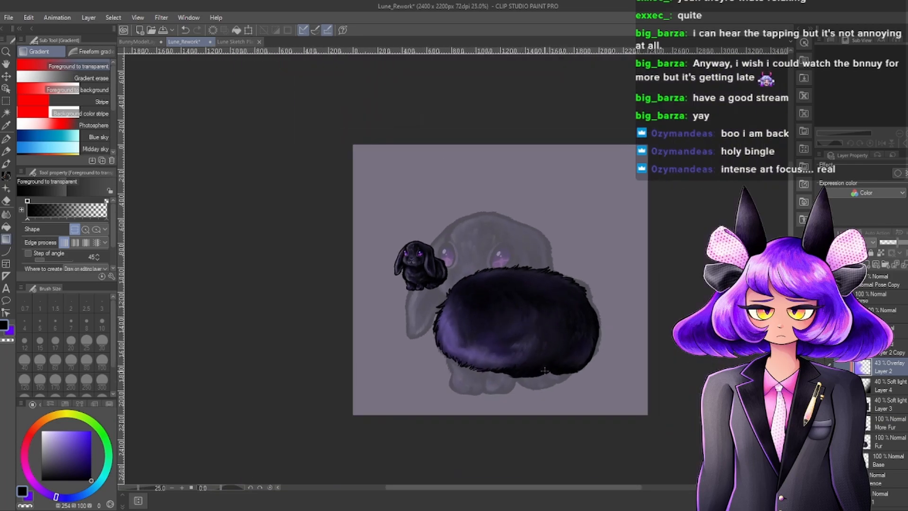
scroll(527, 331, "up", 3)
scroll(546, 374, "down", 2)
scroll(546, 373, "down", 2)
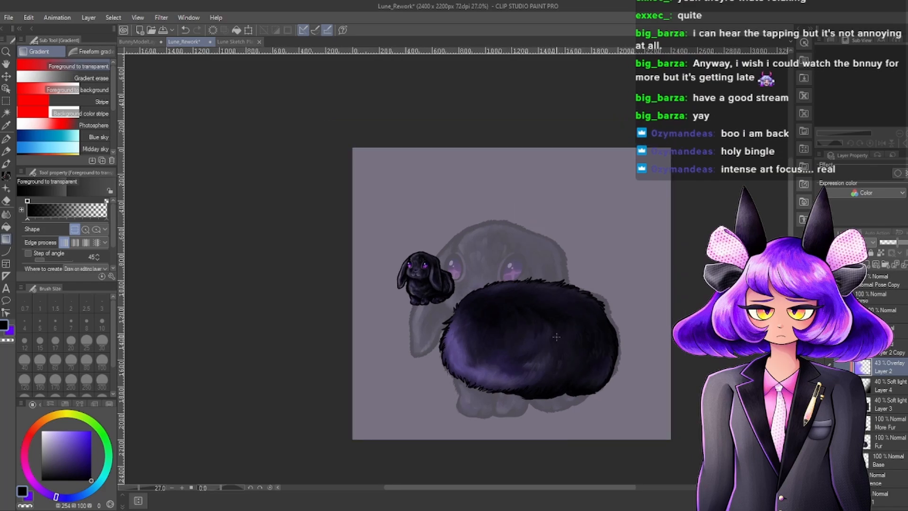
scroll(521, 382, "up", 4)
scroll(522, 382, "up", 3)
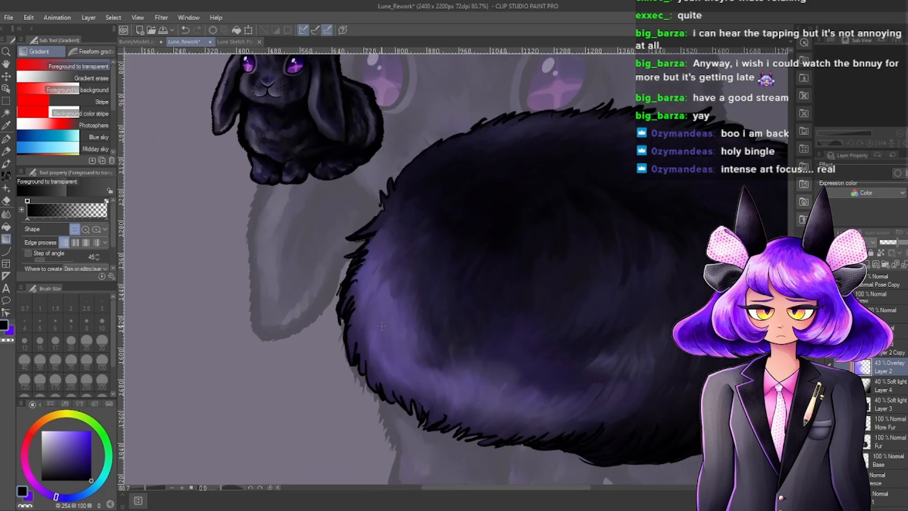
scroll(521, 382, "down", 2)
scroll(522, 382, "up", 2)
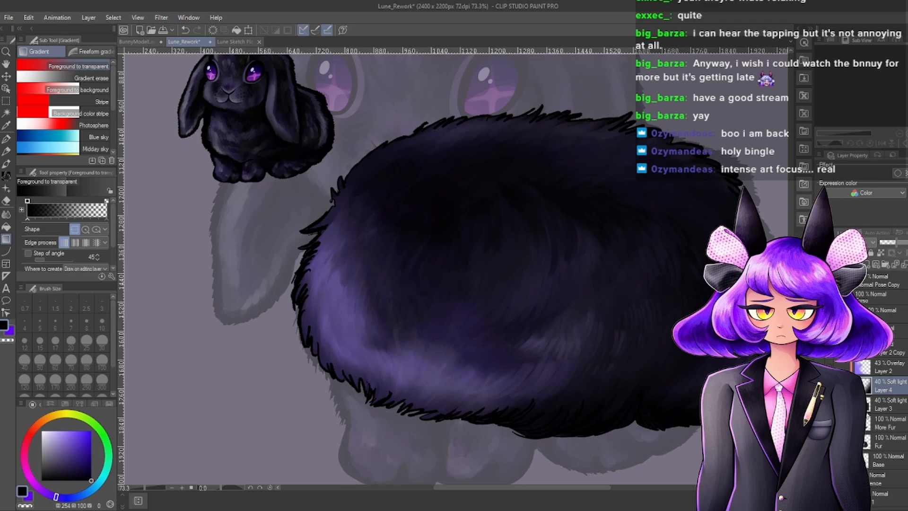
Select the 40% Soft light Layer 3 and compare the body with it hidden and shown.
left_click(868, 404)
scroll(618, 361, "down", 3)
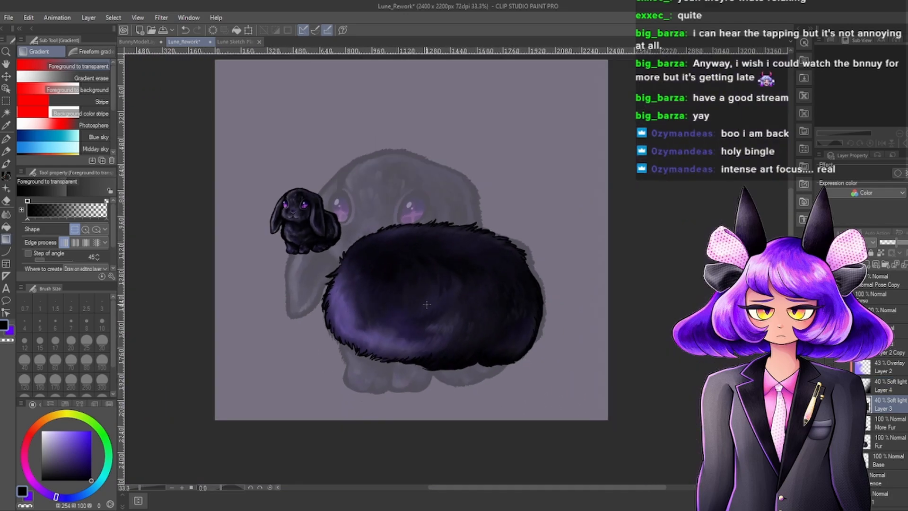
scroll(618, 361, "up", 2)
left_click(822, 404)
left_click(823, 404)
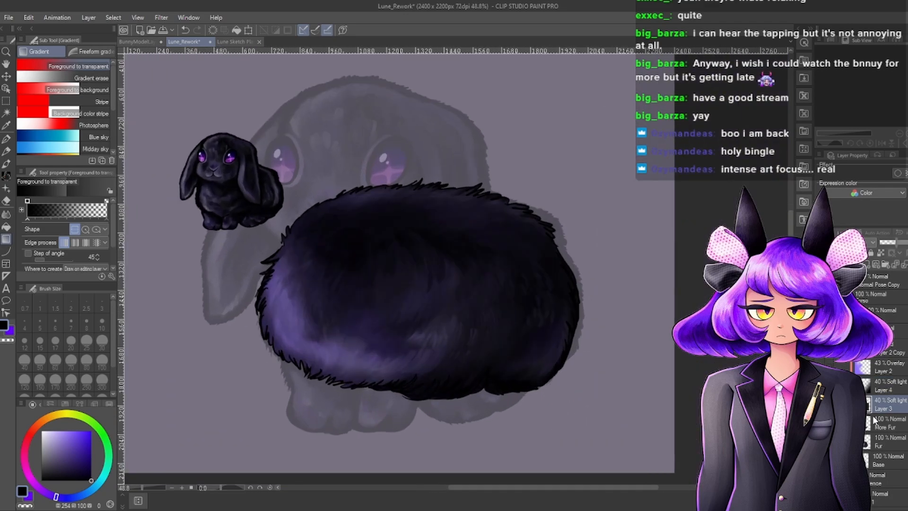
Add a new layer above Layer 2 Copy and lay a black-to-transparent gradient rising from below the bunny's body.
left_click(885, 352)
left_click(866, 265)
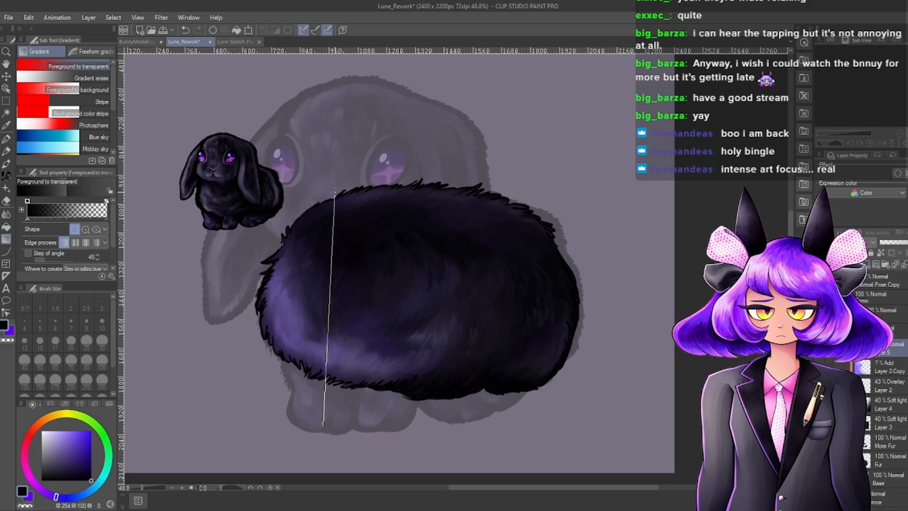
left_click_drag(335, 191, 334, 195)
scroll(563, 255, "down", 2)
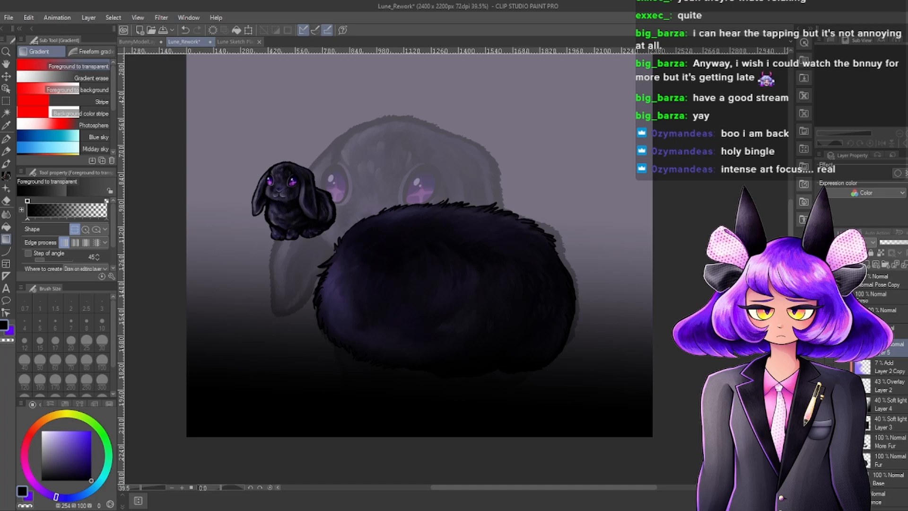
Confine the new black gradient to the bunny's body and check the darkened underside.
key("ctrl+z")
scroll(340, 274, "up", 5)
scroll(388, 279, "down", 5)
scroll(421, 264, "up", 6)
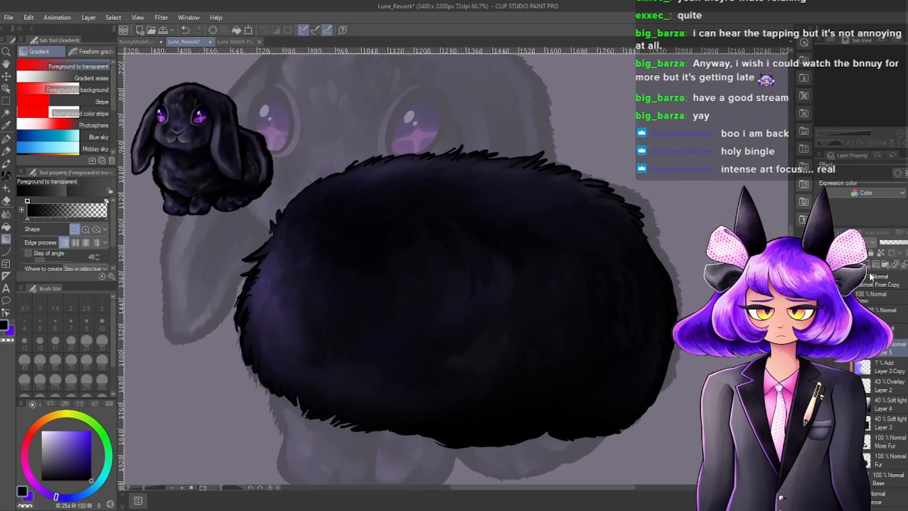
Set Layer 5's black gradient to Overlay blending and lower its opacity to 52%.
left_click(849, 365)
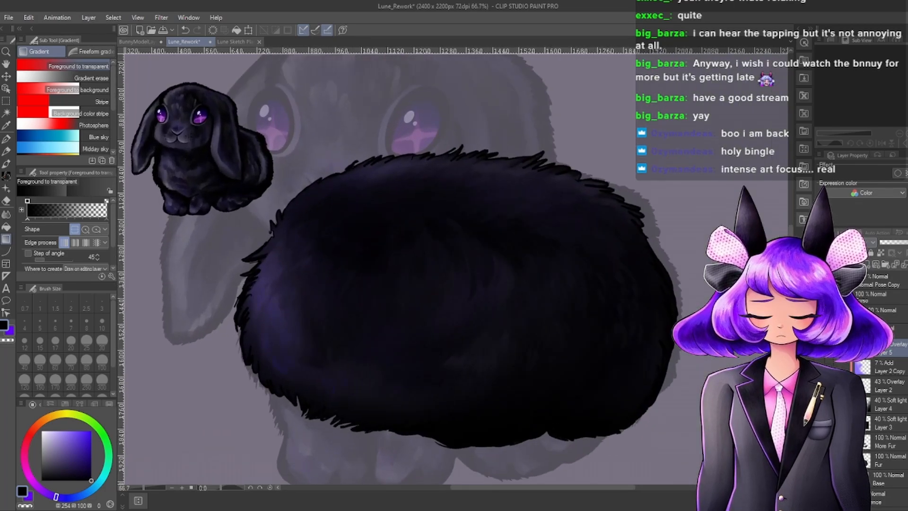
left_click_drag(879, 246, 904, 244)
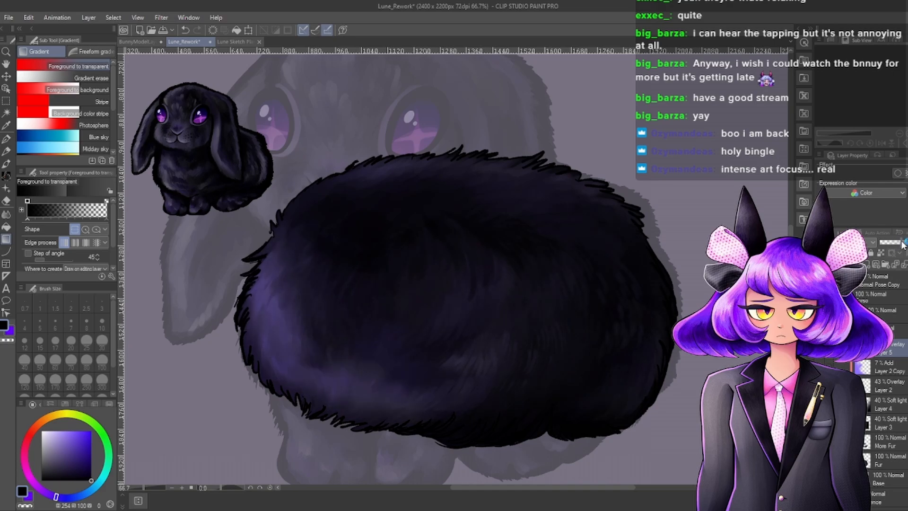
scroll(500, 257, "down", 3)
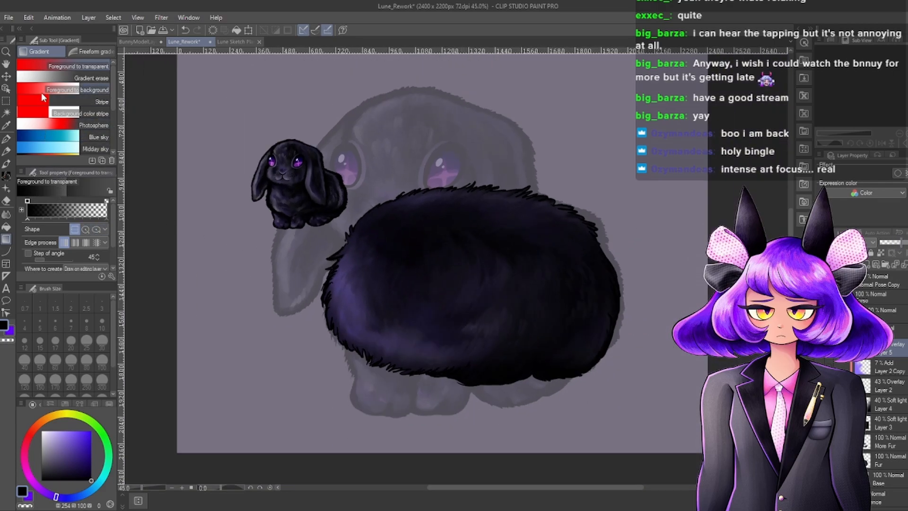
Soften Layer 5's dark shading with a straight Gradient erase swept across the bunny's body from the upper right.
left_click(41, 78)
scroll(653, 297, "down", 2)
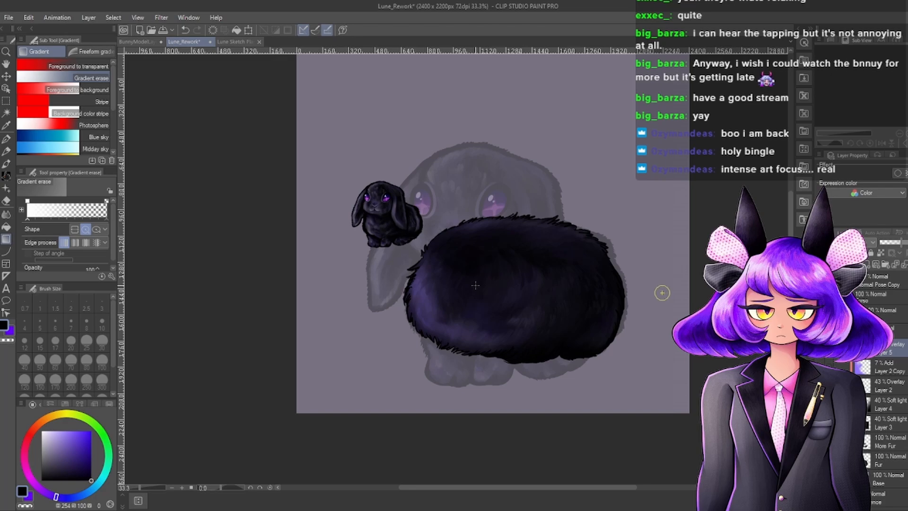
left_click(75, 229)
mouse_move(387, 290)
left_mouse_down()
mouse_move(689, 285)
mouse_move(693, 303)
mouse_move(387, 292)
left_mouse_up()
scroll(524, 260, "up", 2)
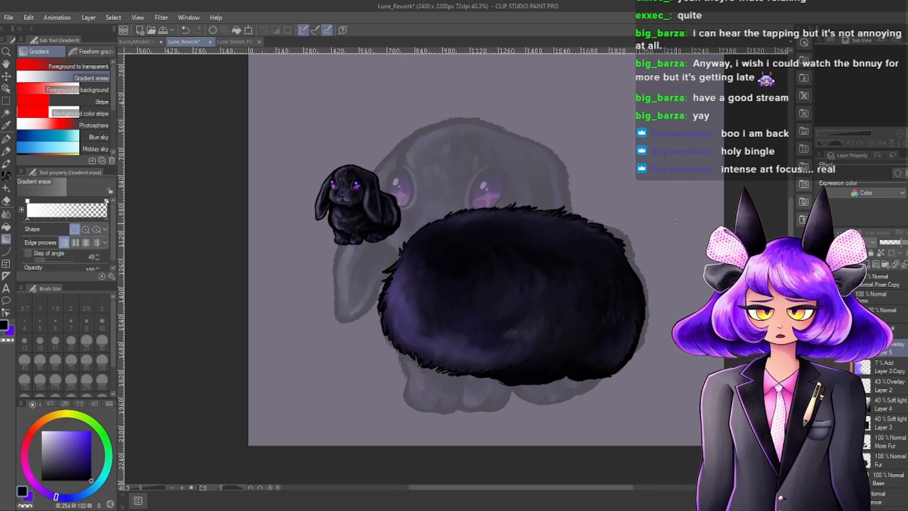
left_click_drag(725, 214, 348, 310)
Examine the softened Overlay shading on the body at close and full-canvas views, comparing it with the small reference bunny.
scroll(513, 303, "up", 3)
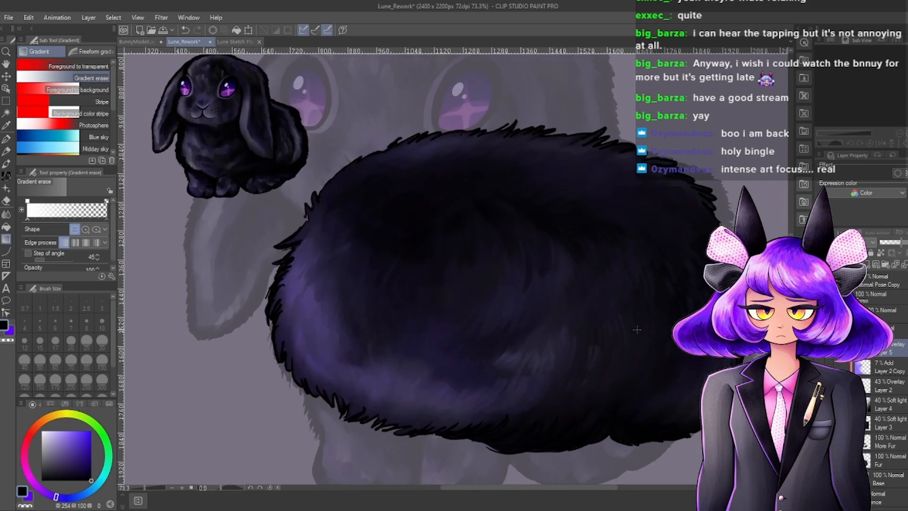
scroll(537, 317, "down", 5)
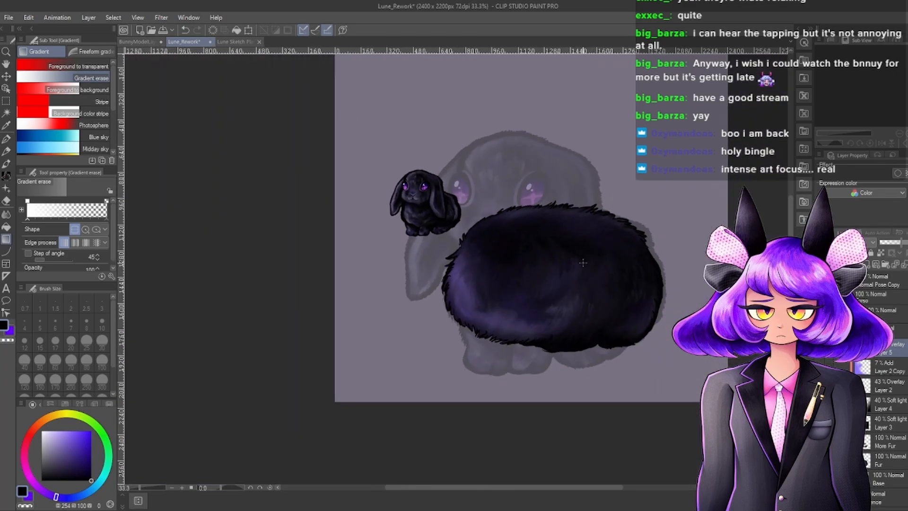
scroll(564, 323, "up", 4)
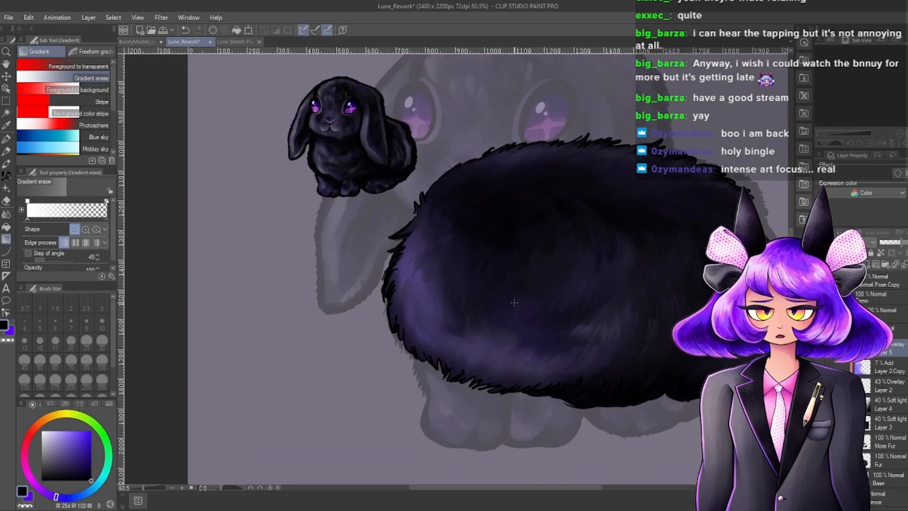
scroll(426, 284, "down", 4)
scroll(356, 278, "up", 2)
scroll(562, 352, "down", 2)
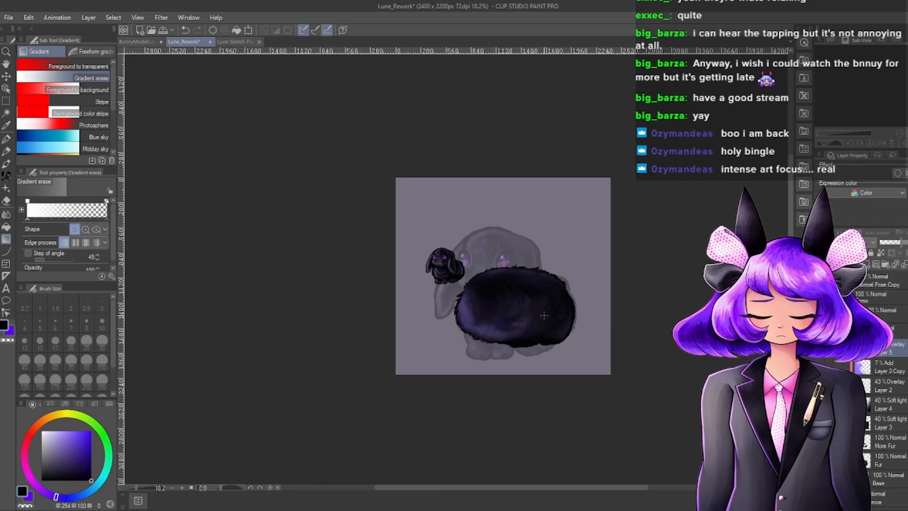
scroll(545, 315, "up", 4)
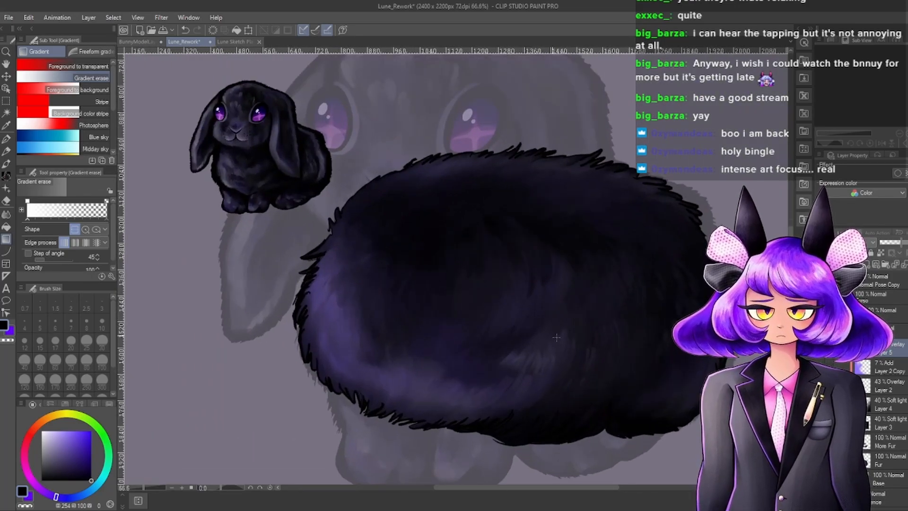
scroll(326, 336, "down", 1)
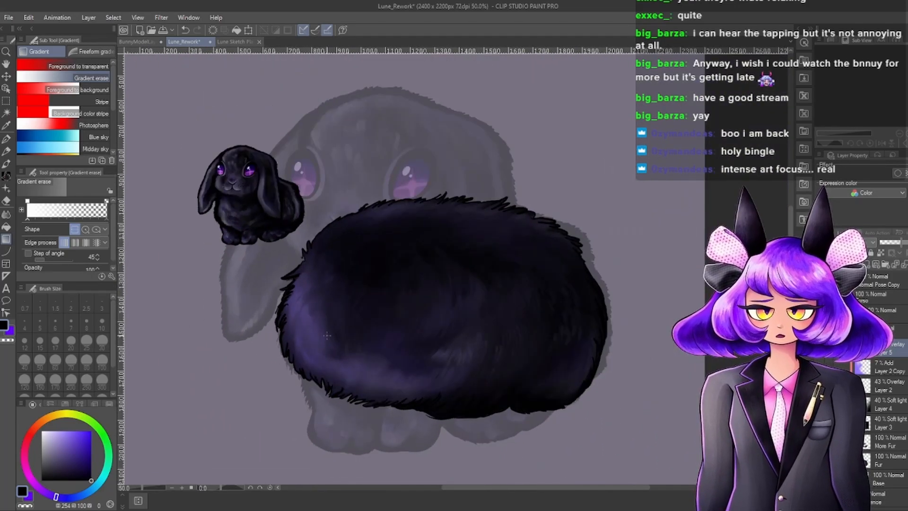
scroll(406, 331, "down", 1)
scroll(425, 327, "up", 2)
scroll(410, 395, "down", 1)
scroll(276, 382, "up", 2)
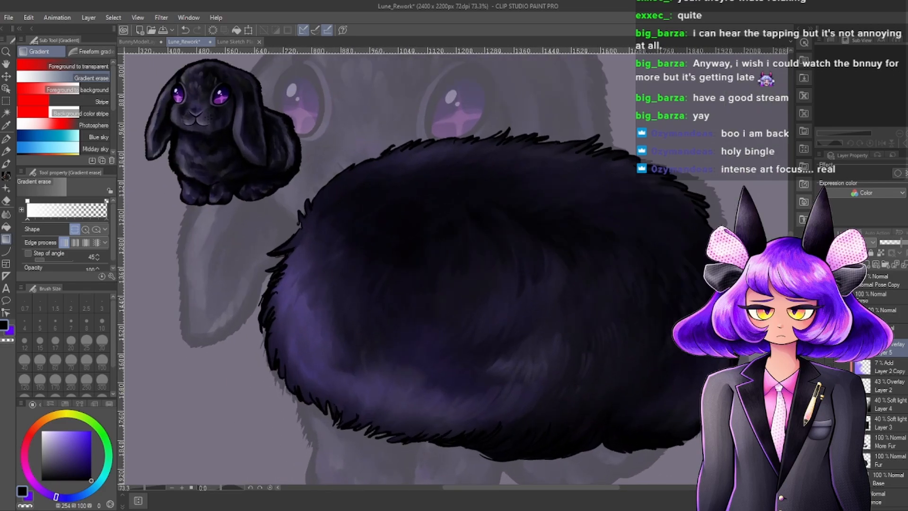
Add a new layer above the 52% Overlay Layer 5 and inspect where the body's fur needs highlights.
left_click(867, 267)
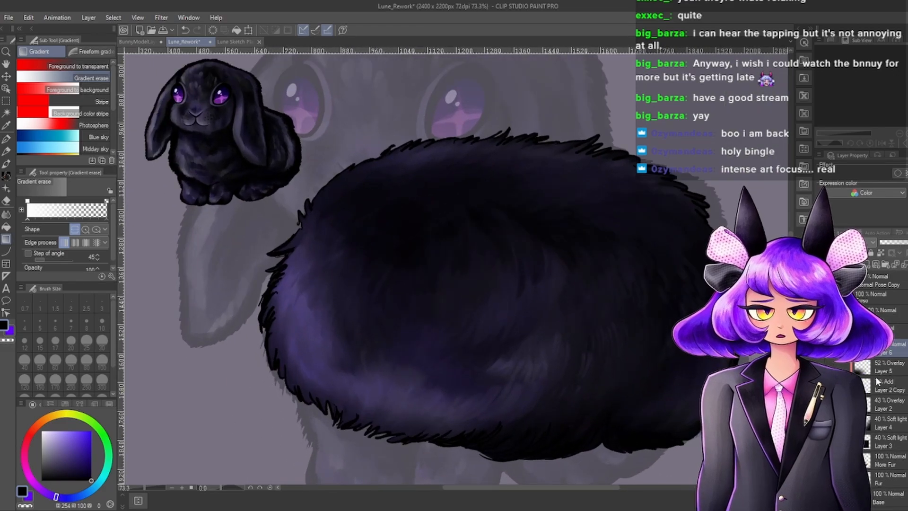
scroll(878, 374, "down", 3)
scroll(878, 391, "up", 1)
scroll(517, 326, "down", 4)
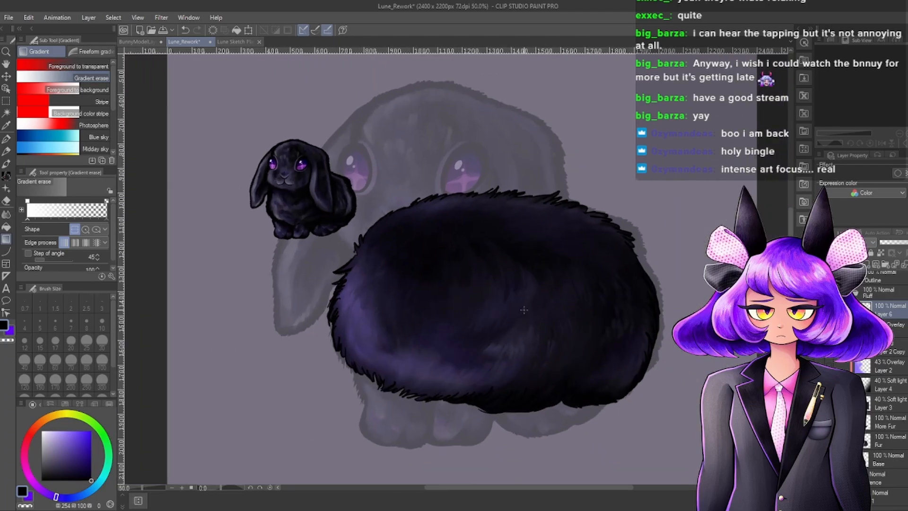
scroll(520, 326, "up", 4)
scroll(492, 321, "down", 3)
scroll(481, 320, "up", 3)
scroll(480, 320, "down", 3)
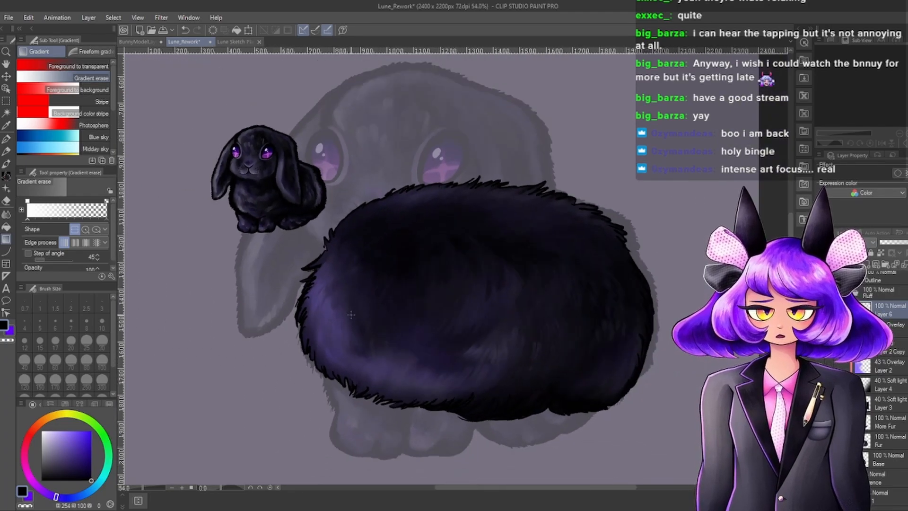
scroll(407, 312, "up", 3)
scroll(411, 293, "up", 1)
scroll(416, 283, "down", 1)
Set the new Layer 6 to Soft light and prepare the Hairy brush with a pale lavender, hue 262, saturation 17, brightness 100.
left_click(44, 447)
left_click(46, 430)
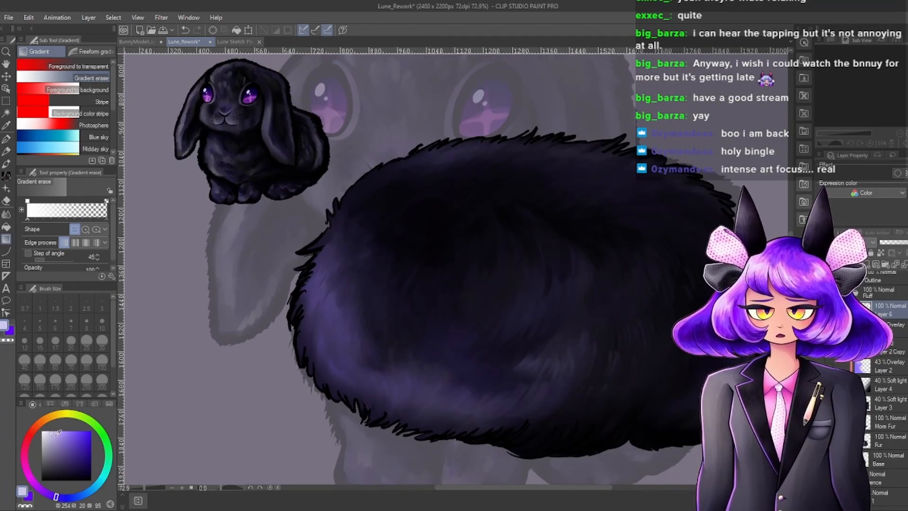
left_click_drag(50, 441, 43, 319)
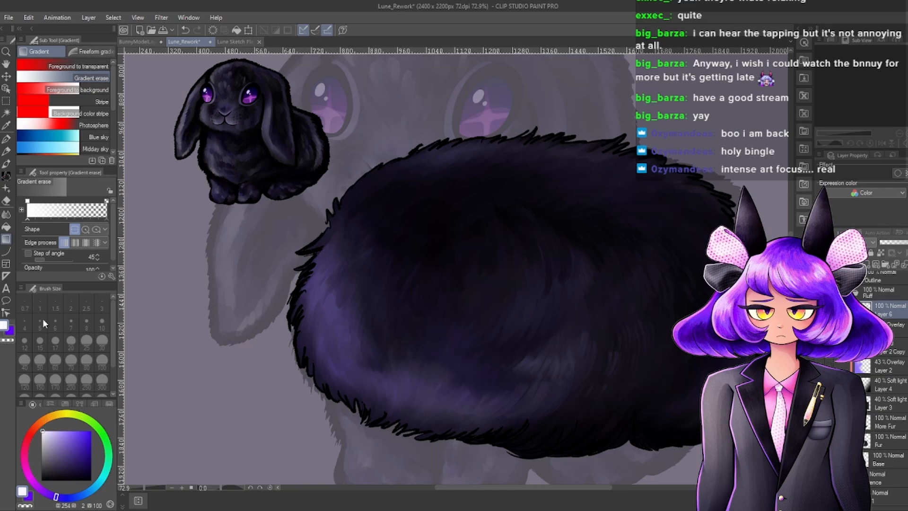
left_click(5, 164)
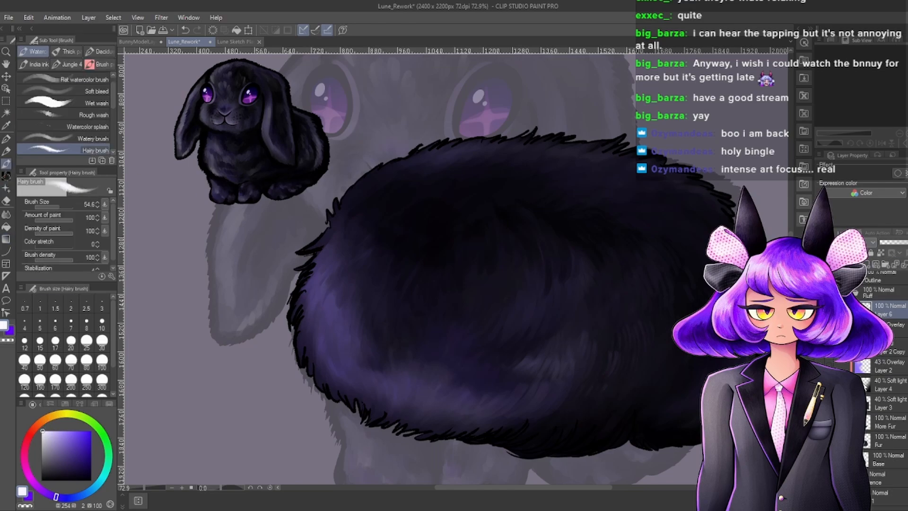
scroll(391, 300, "up", 1)
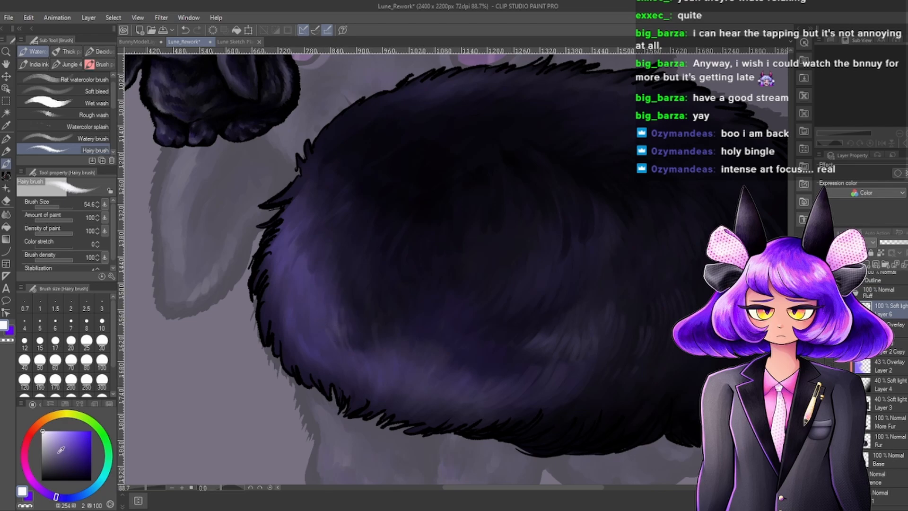
left_click_drag(60, 449, 49, 431)
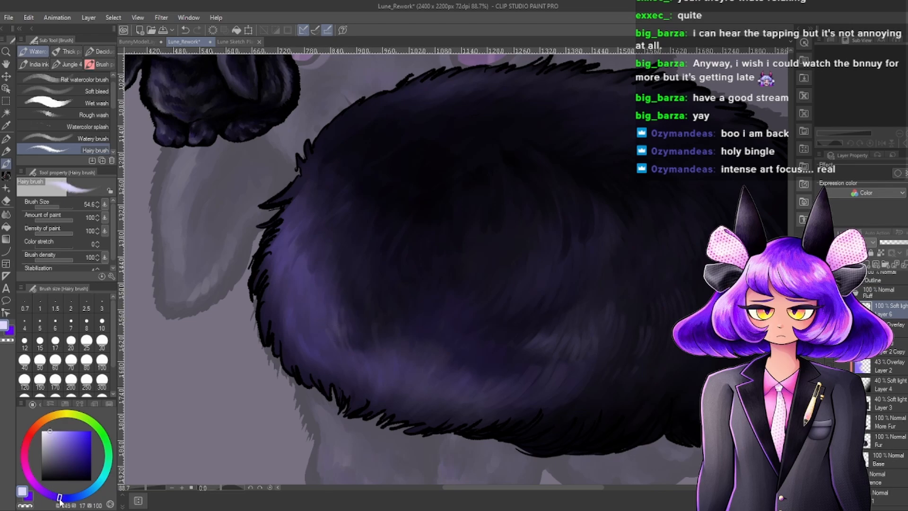
left_click_drag(59, 497, 48, 494)
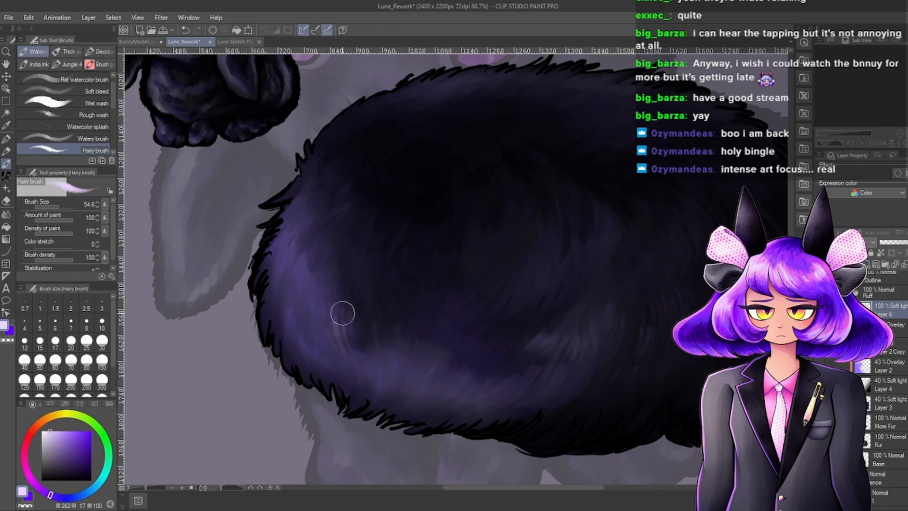
Set the Hairy brush size to 134.3 and paint pale lavender fur highlights on the body's lower-left side.
scroll(368, 264, "down", 5)
scroll(378, 252, "up", 4)
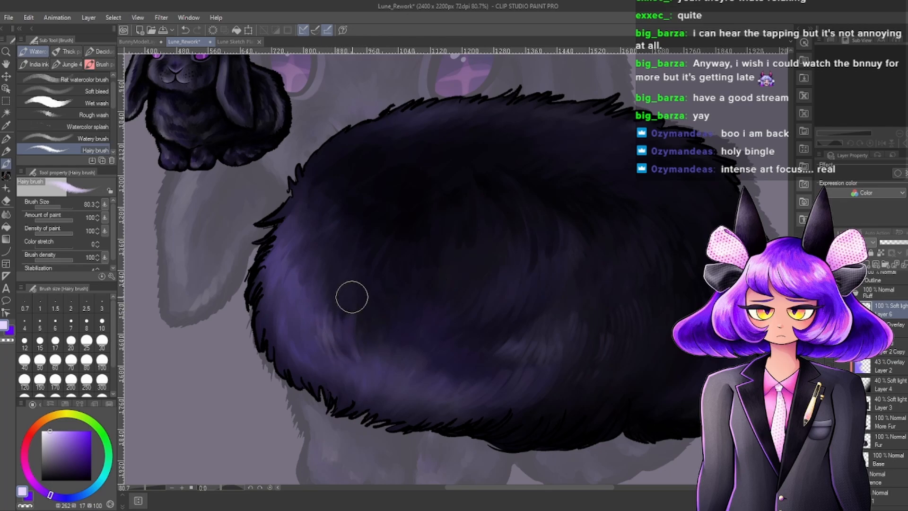
scroll(374, 274, "down", 3)
scroll(383, 274, "up", 4)
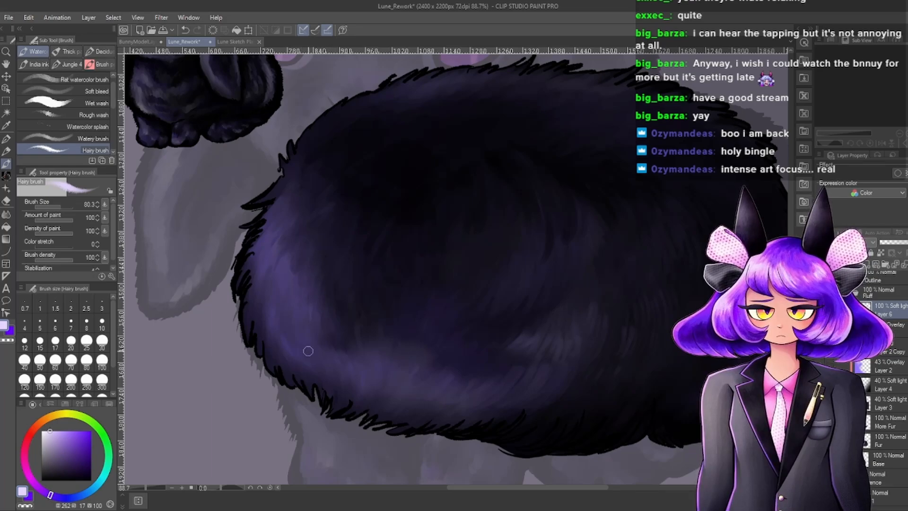
scroll(315, 288, "down", 3)
left_click(63, 207)
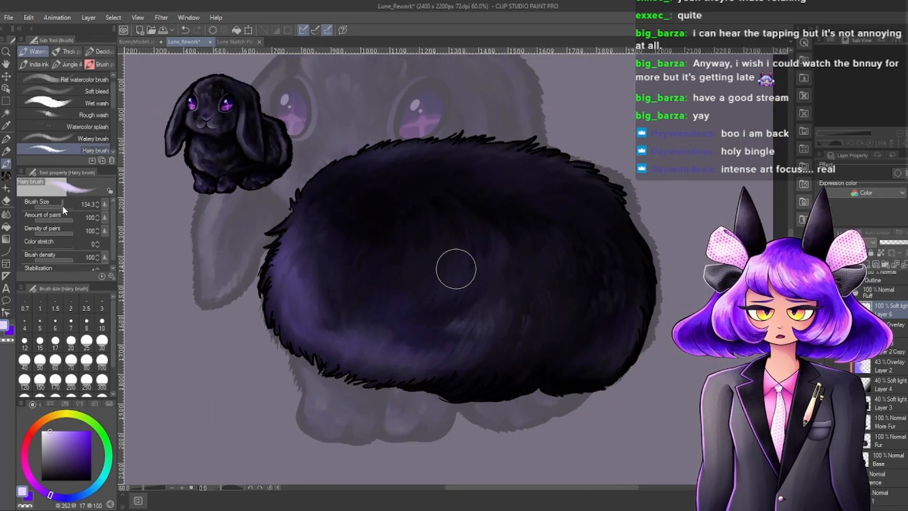
scroll(312, 248, "up", 2)
scroll(306, 245, "up", 1)
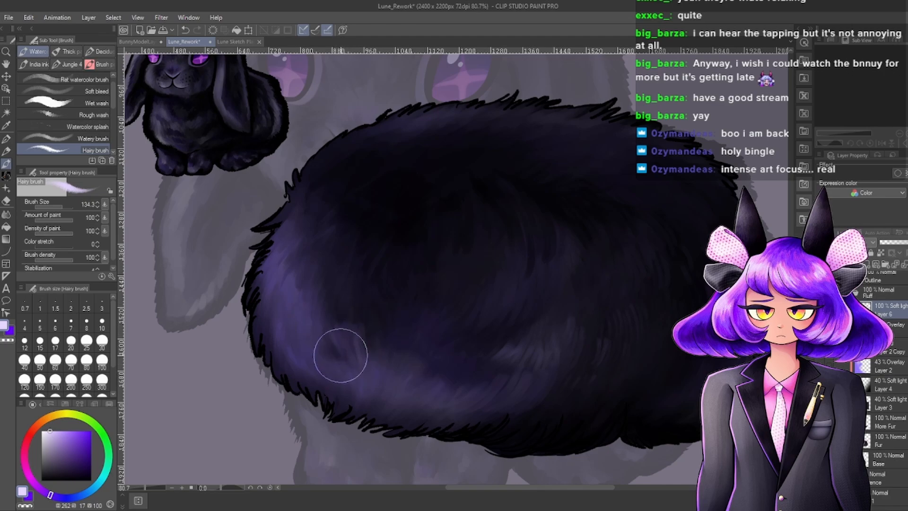
left_click_drag(318, 320, 340, 333)
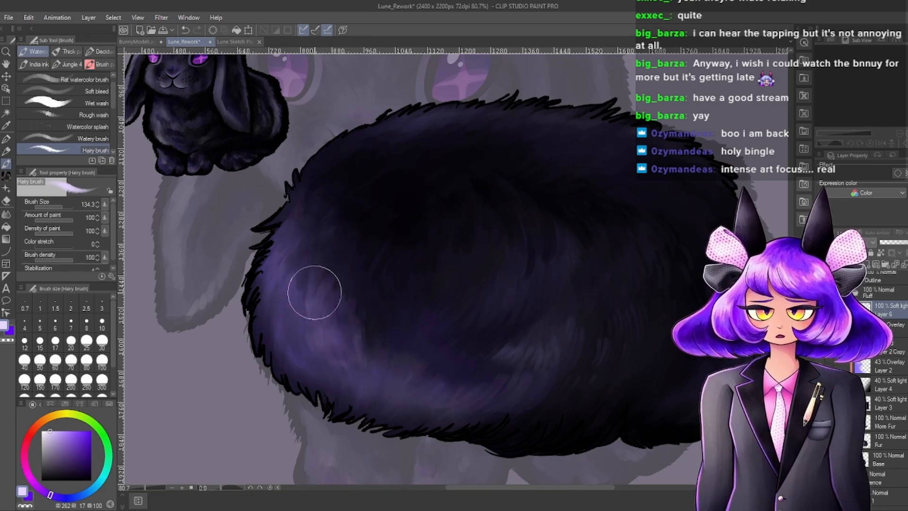
Extend the lavender fur highlights along the body's lower-left curve, checking them against the whole drawing.
scroll(401, 252, "down", 3)
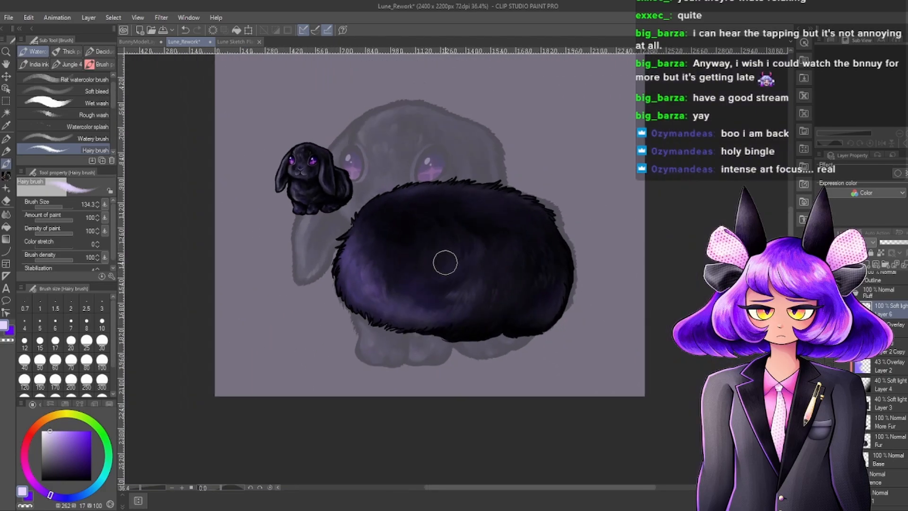
scroll(350, 284, "up", 3)
scroll(355, 290, "up", 2)
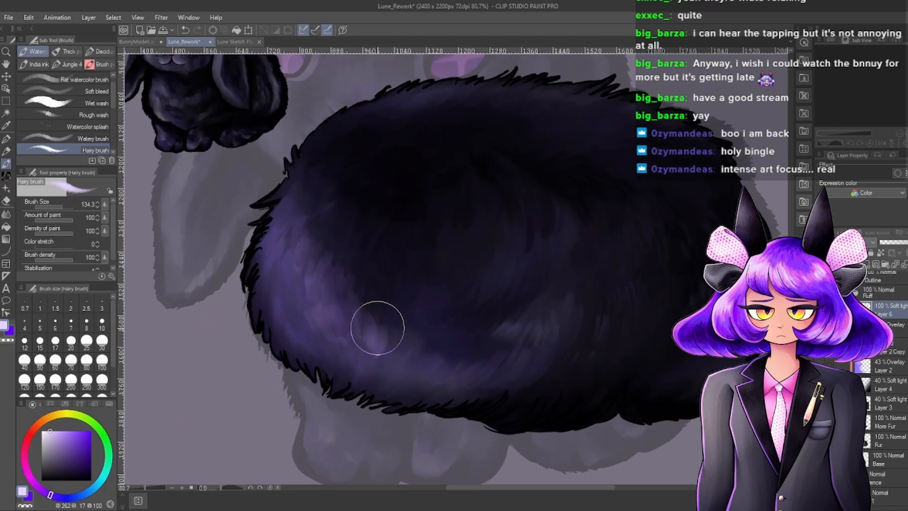
scroll(345, 320, "down", 3)
scroll(399, 285, "up", 4)
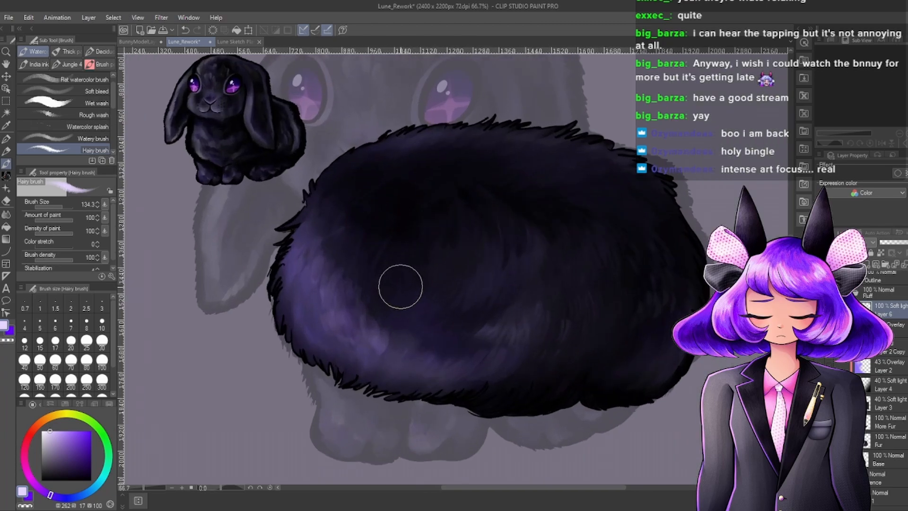
Paint a pale lavender rim highlight down the lower-right edge of the bunny's rump.
scroll(340, 304, "down", 4)
scroll(624, 251, "up", 3)
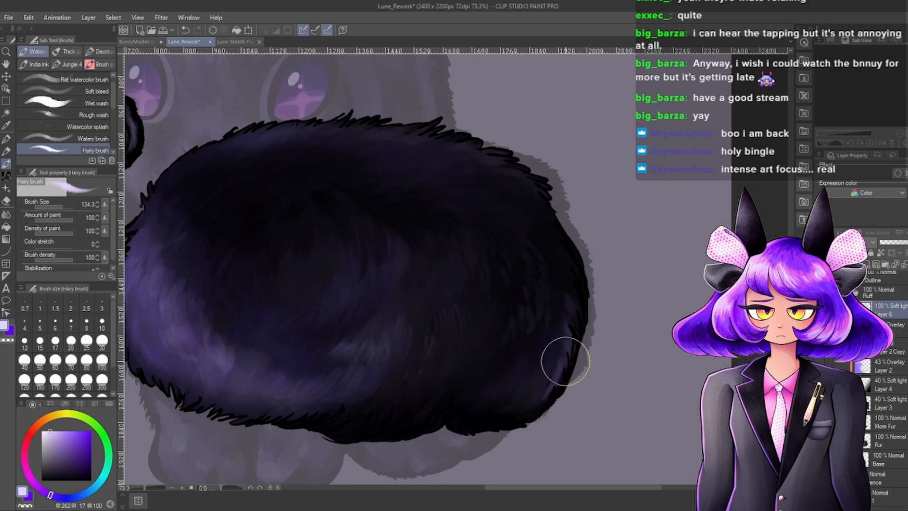
mouse_move(561, 331)
left_mouse_down()
mouse_move(549, 379)
mouse_move(521, 416)
left_mouse_up()
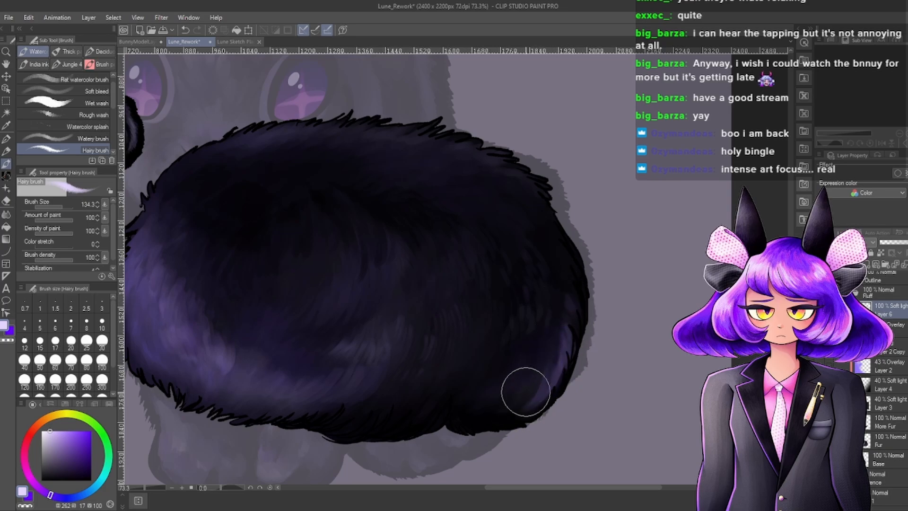
scroll(520, 378, "down", 3)
scroll(546, 275, "up", 2)
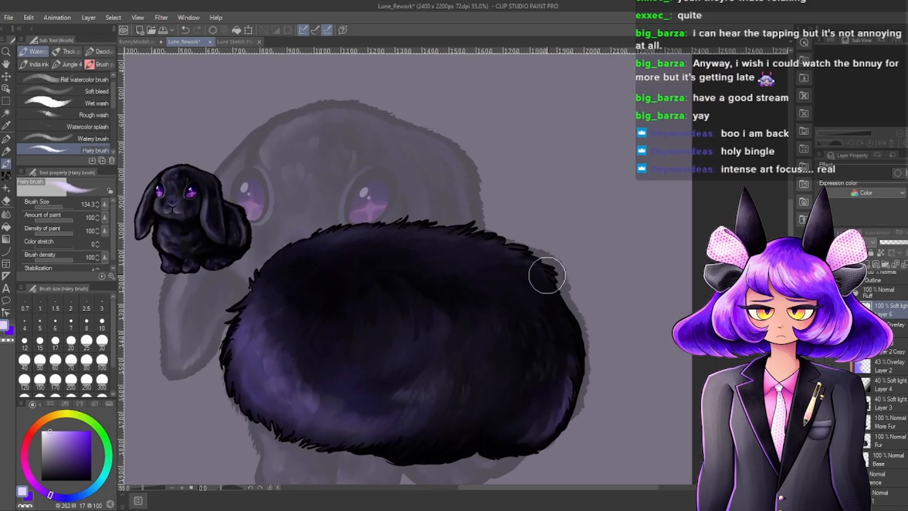
Brush lavender fur highlights along the back's upper edge and down its right side, and check the full canvas.
scroll(547, 275, "up", 1)
mouse_move(410, 235)
left_mouse_down()
mouse_move(408, 214)
mouse_move(429, 220)
mouse_move(427, 240)
mouse_move(471, 235)
left_mouse_up()
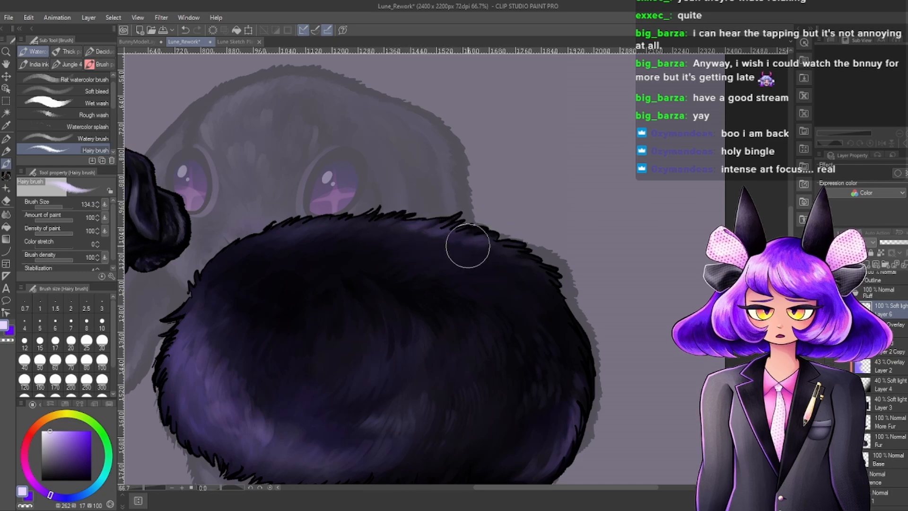
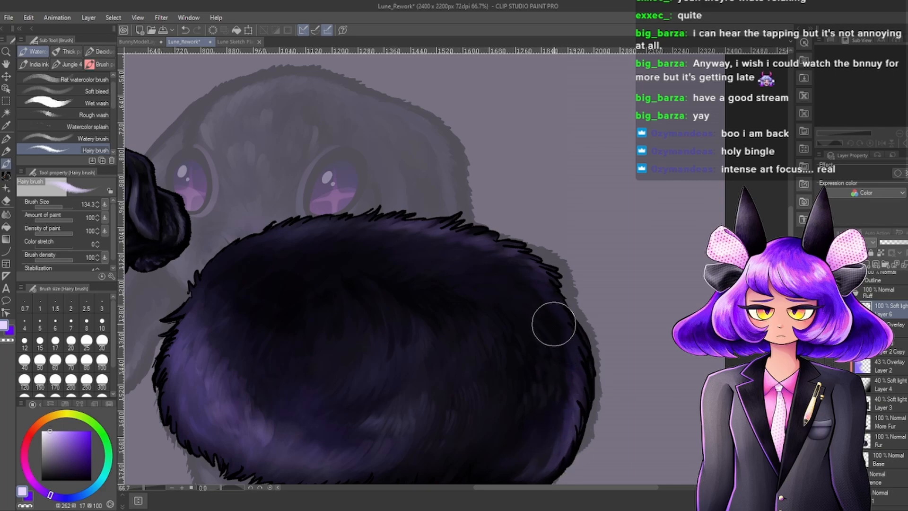
scroll(586, 246, "down", 8)
scroll(514, 350, "down", 3)
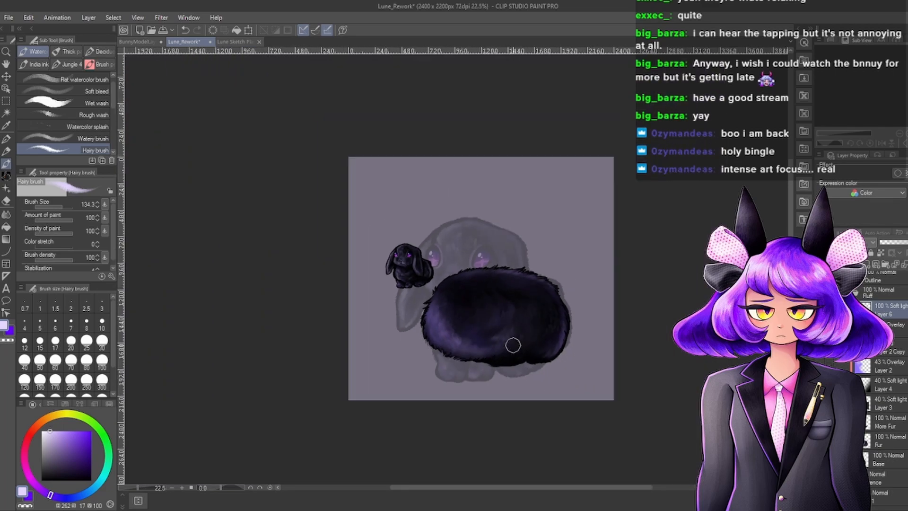
Brush lavender fur highlights along the body's left edge, just inside the dark outline.
scroll(432, 271, "up", 9)
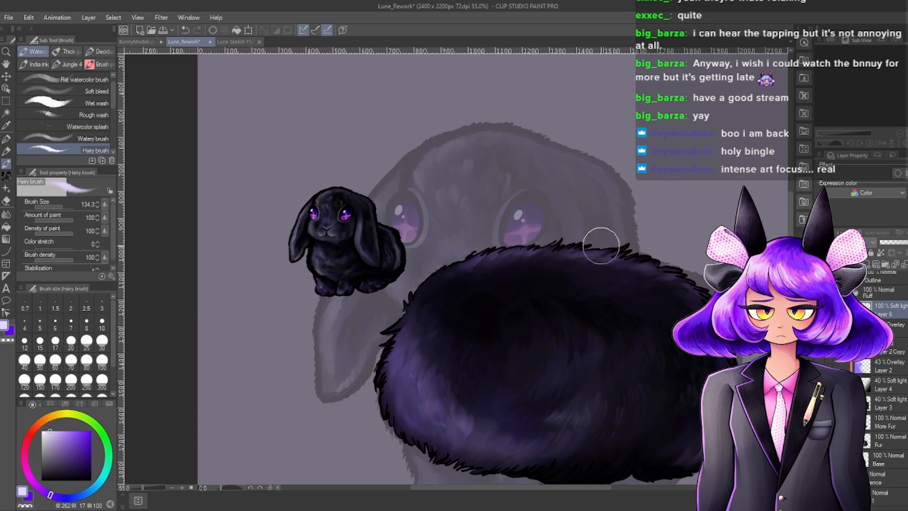
scroll(490, 371, "down", 3)
scroll(436, 239, "up", 6)
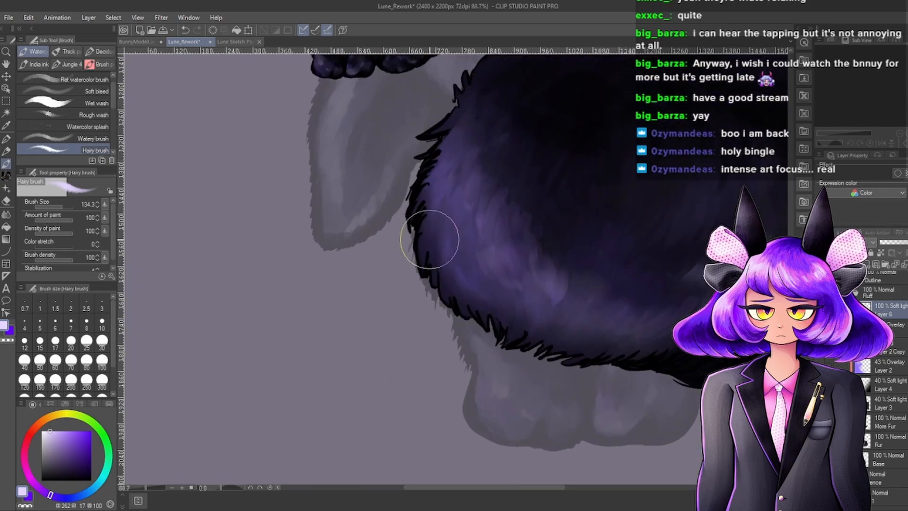
left_click_drag(416, 232, 426, 216)
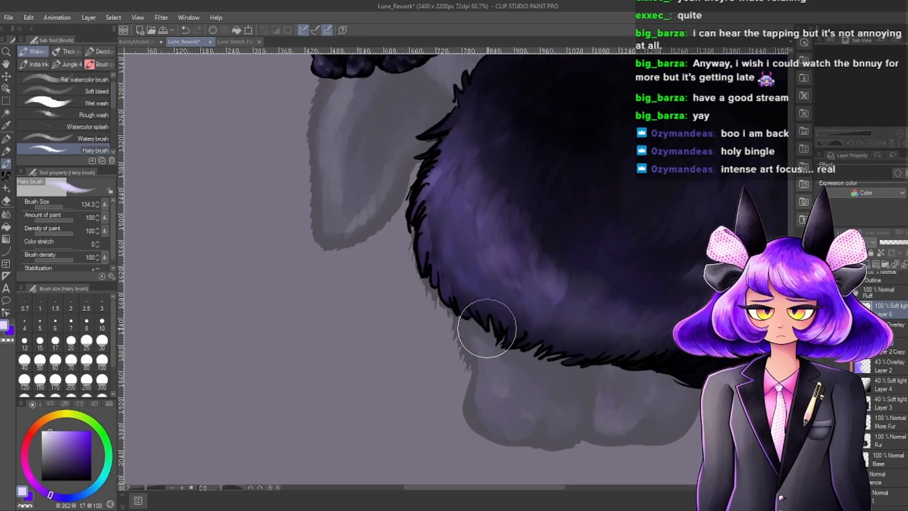
scroll(488, 314, "down", 3)
scroll(495, 246, "up", 2)
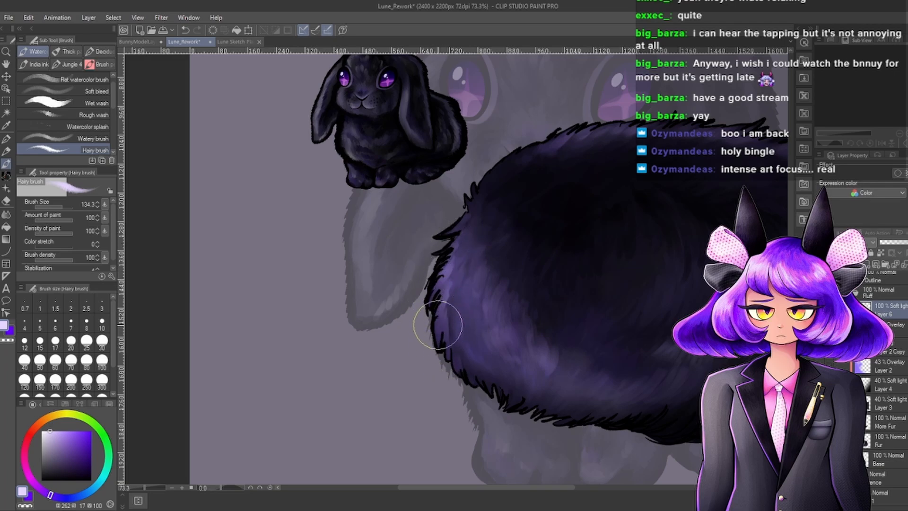
Build up pale lavender fur strokes across the lower-left flank and up its left curve.
scroll(463, 373, "down", 7)
scroll(484, 334, "up", 6)
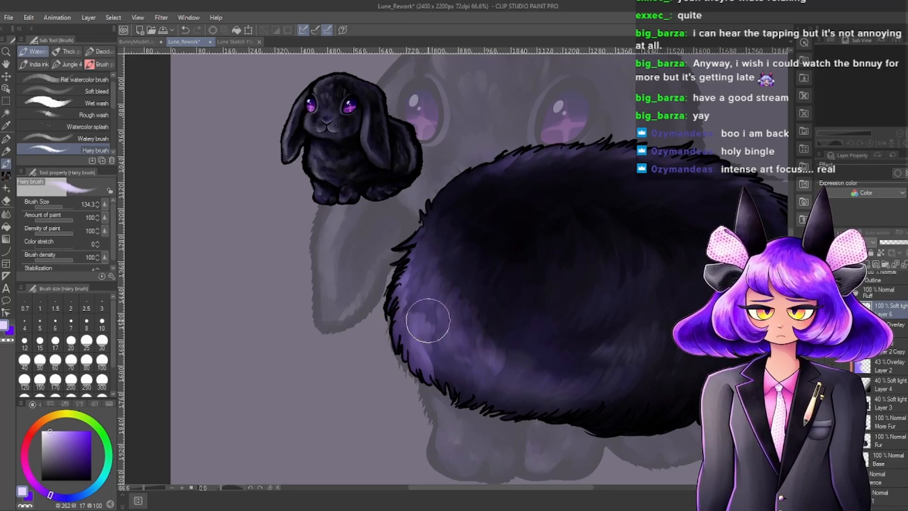
mouse_move(428, 320)
left_mouse_down()
mouse_move(419, 305)
mouse_move(419, 315)
mouse_move(402, 310)
left_mouse_up()
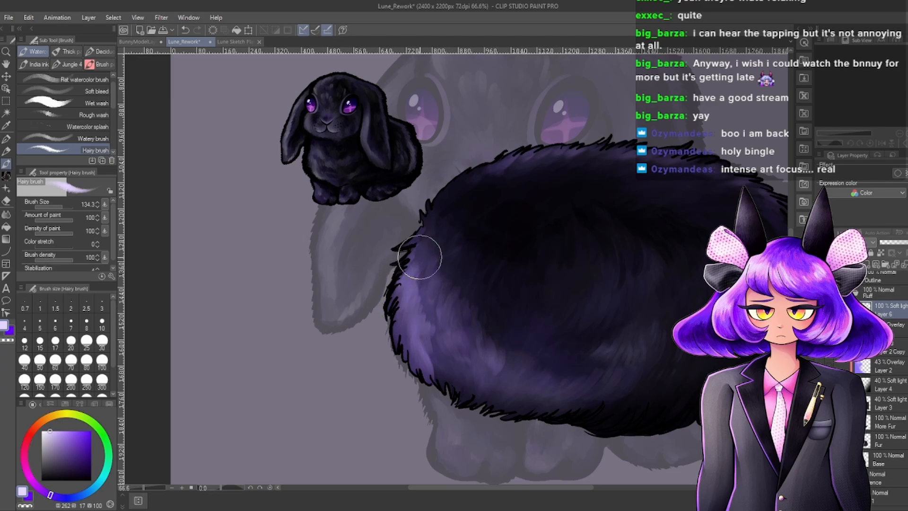
left_click_drag(432, 348, 441, 363)
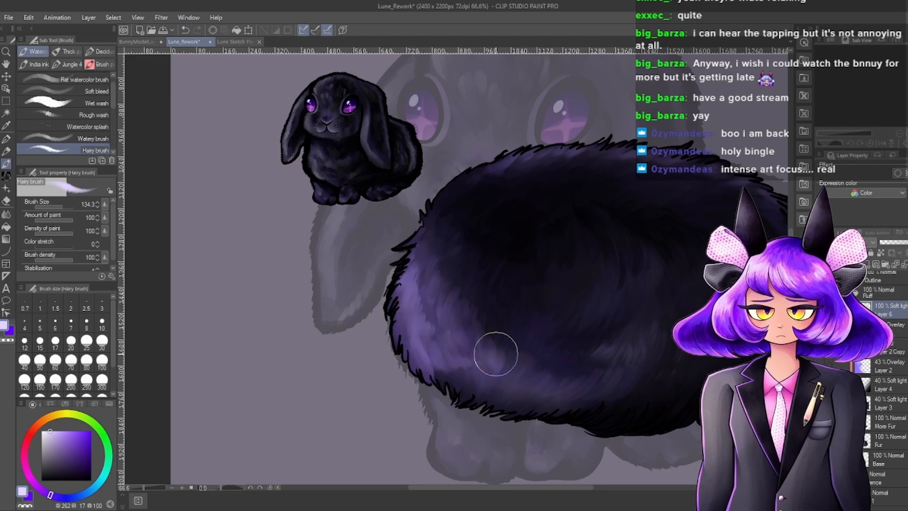
left_click_drag(496, 354, 436, 365)
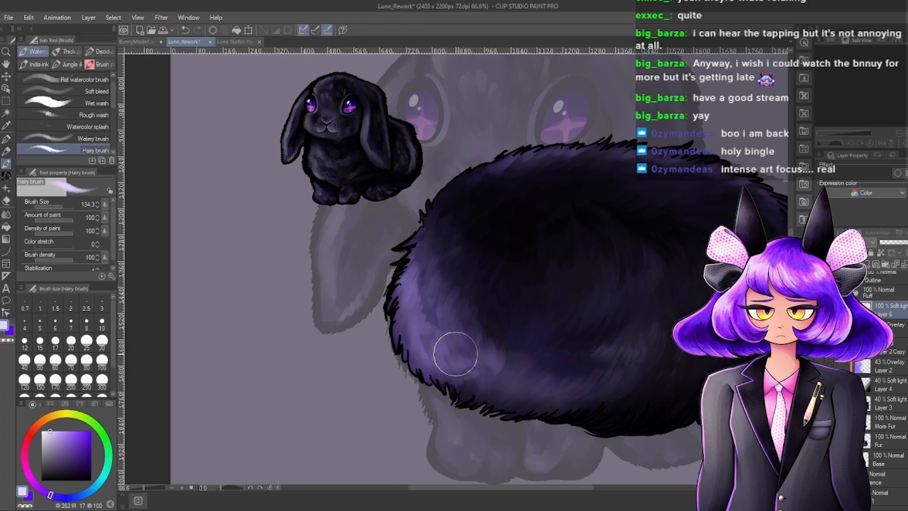
left_click_drag(421, 312, 420, 301)
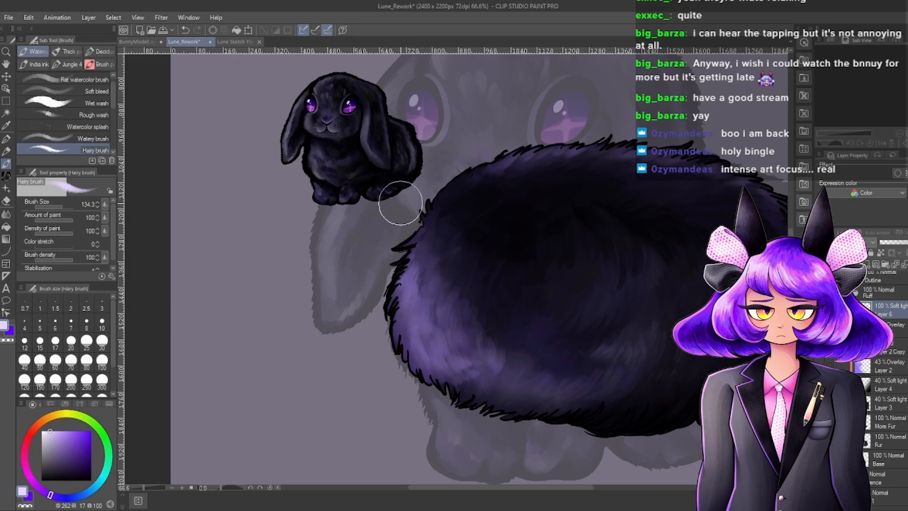
Extend the lavender fur highlights from the lower-left flank toward the middle of the belly.
scroll(496, 227, "down", 10)
scroll(500, 268, "up", 12)
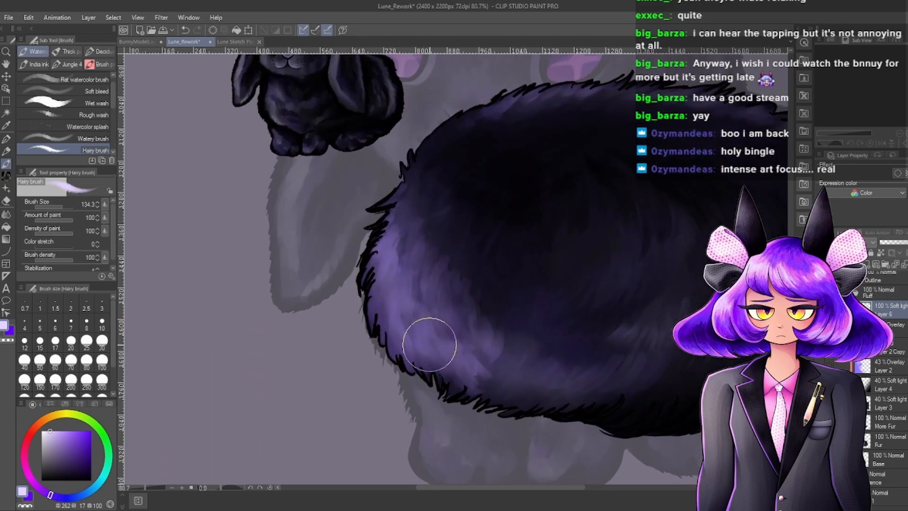
scroll(478, 360, "down", 6)
scroll(519, 296, "up", 5)
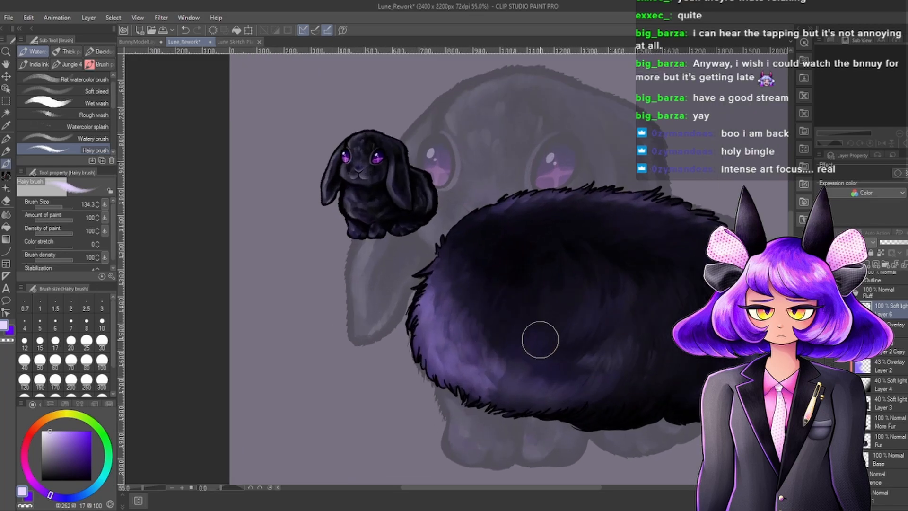
scroll(491, 359, "up", 3)
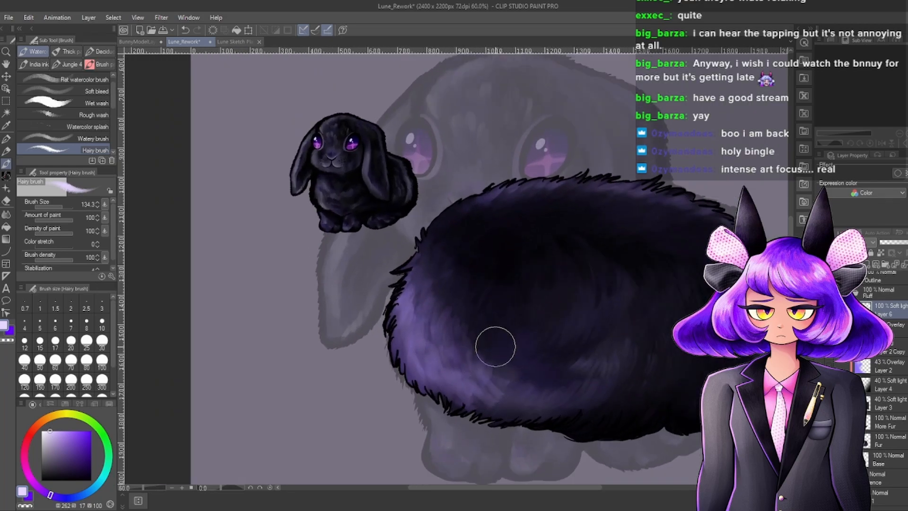
scroll(501, 350, "down", 4)
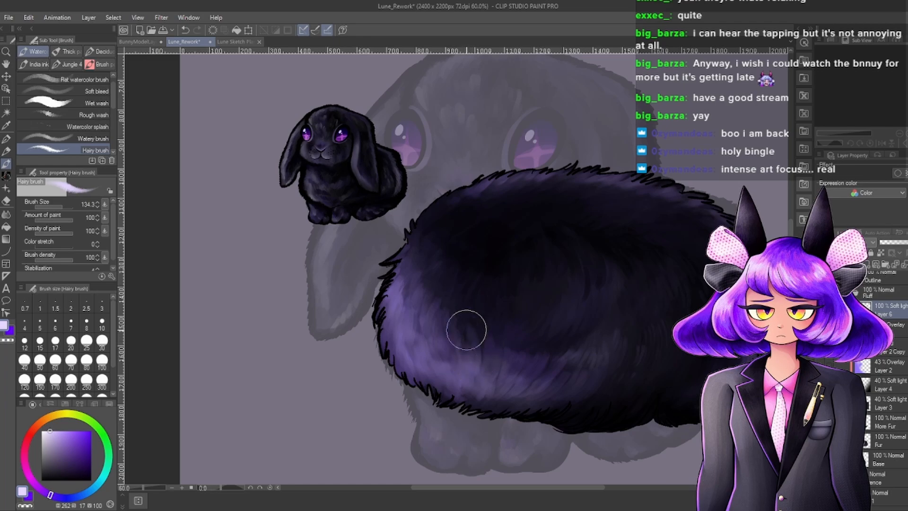
Add soft lavender fur highlights over the thigh in the right half of the body.
scroll(560, 249, "down", 1)
scroll(624, 282, "up", 1)
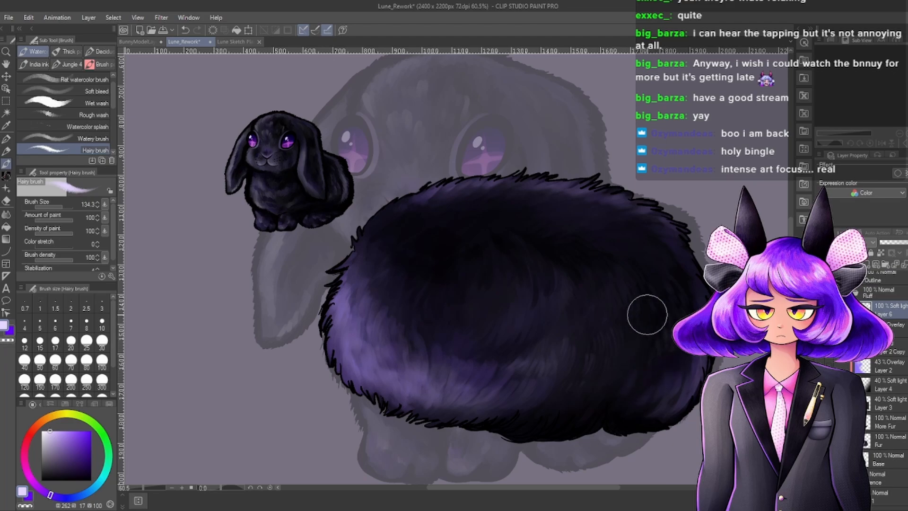
scroll(663, 264, "up", 2)
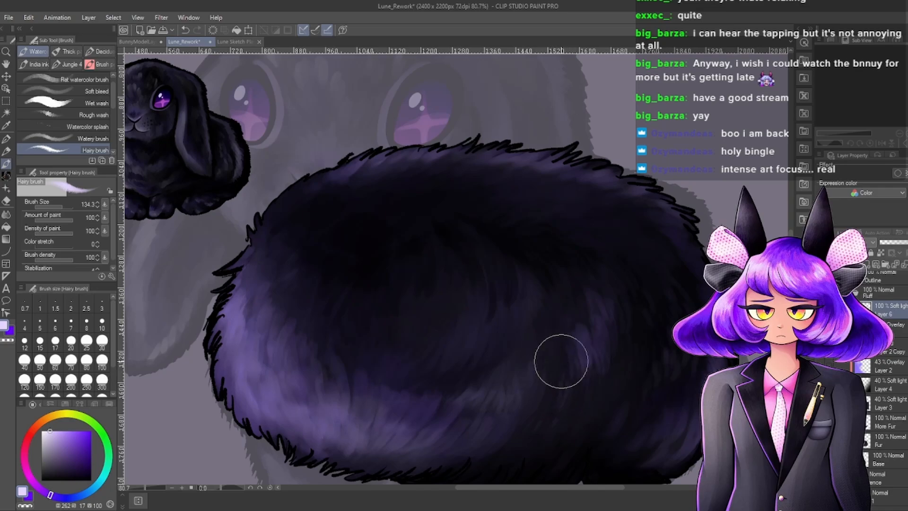
scroll(561, 242, "down", 2)
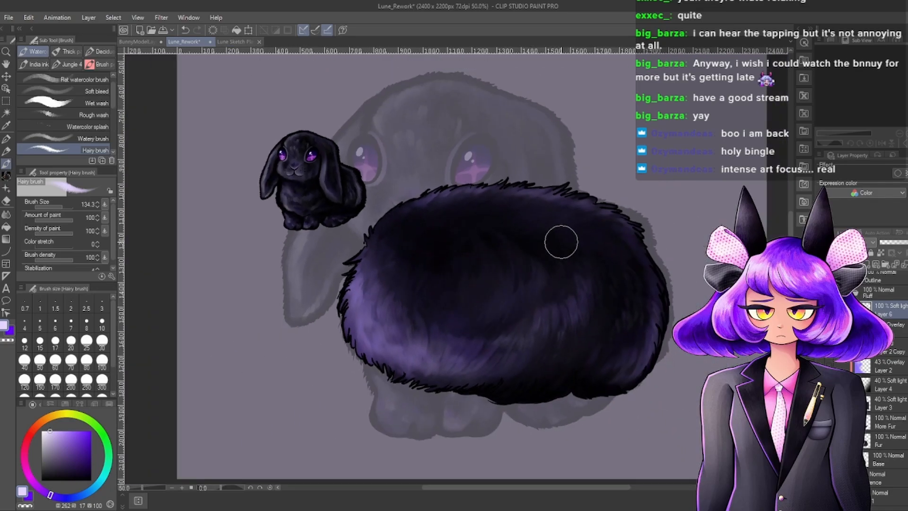
scroll(561, 242, "up", 1)
scroll(491, 320, "up", 1)
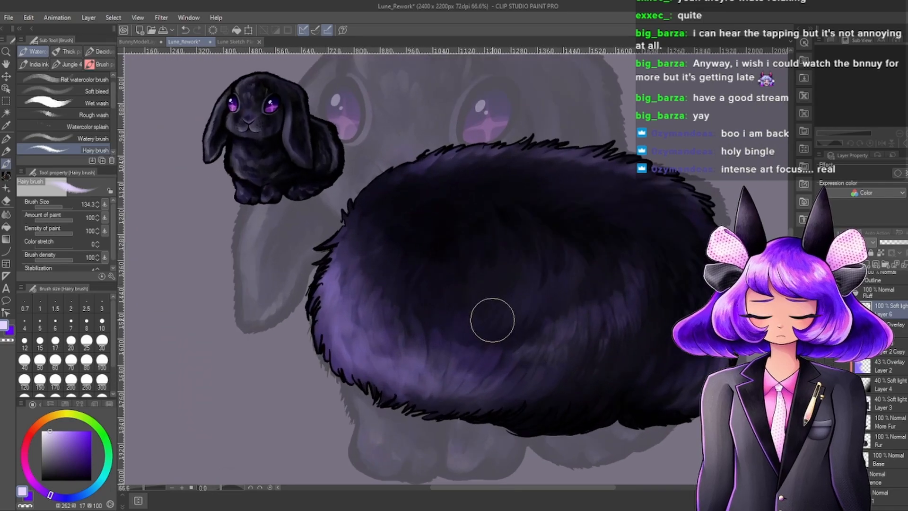
Lower the Soft light layer's opacity to 67% and brush lavender fur strokes along the belly's lower edge.
scroll(492, 320, "up", 1)
left_click_drag(891, 244, 902, 247)
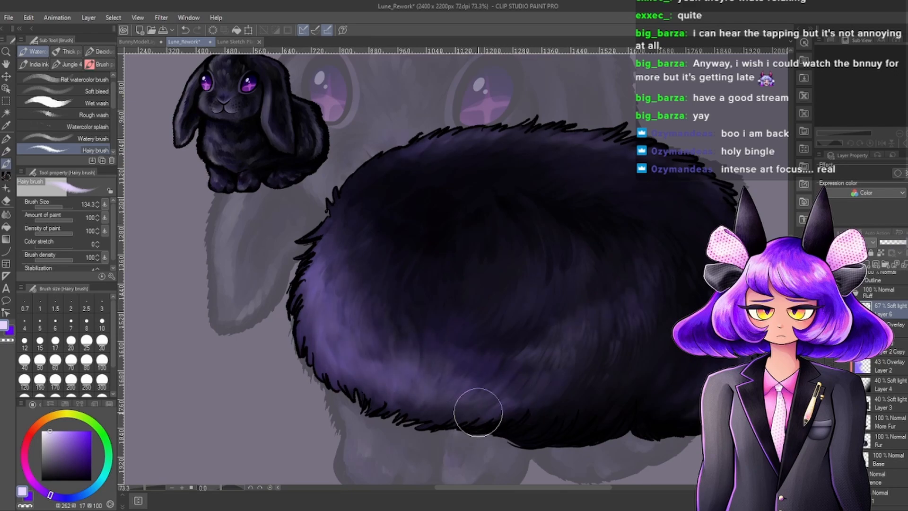
left_click_drag(478, 412, 489, 386)
left_click_drag(431, 421, 450, 396)
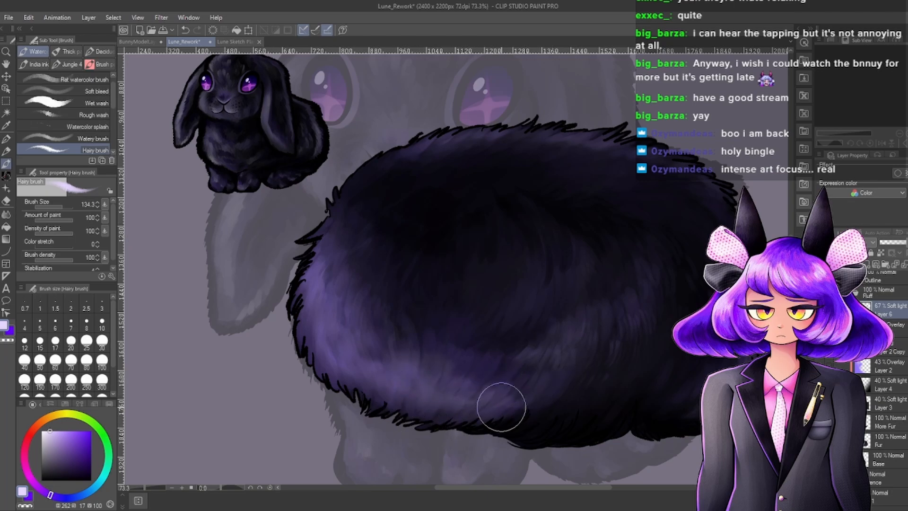
Move the Soft light highlight layer below the 52% Overlay layer in the layer stack.
scroll(563, 312, "down", 3)
scroll(558, 303, "up", 3)
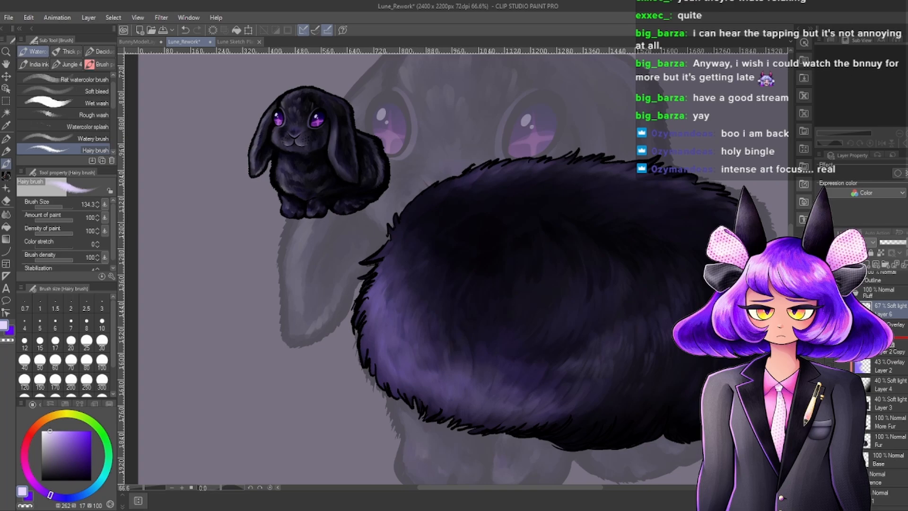
scroll(506, 338, "down", 4)
scroll(524, 331, "up", 2)
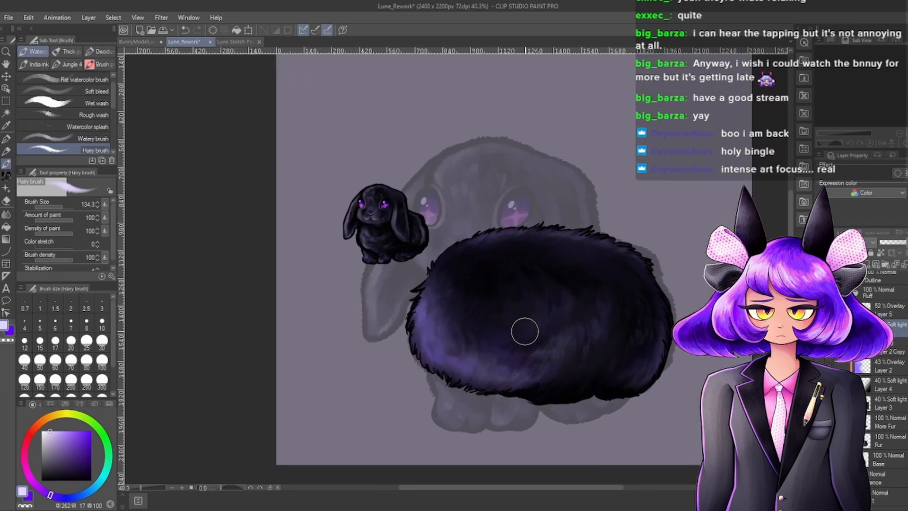
scroll(525, 331, "up", 2)
Adjust the Soft light highlight layer's opacity and compare its effect on the body fur.
left_click_drag(895, 392, 890, 321)
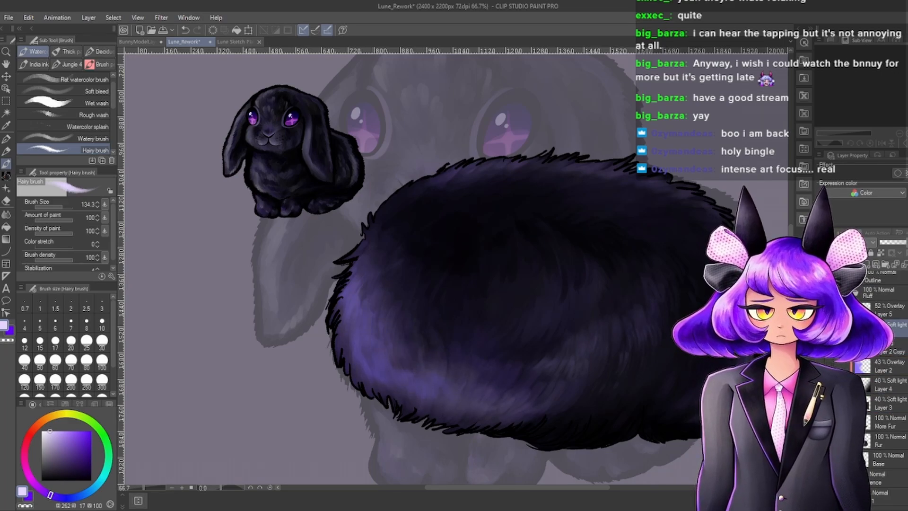
left_click_drag(884, 243, 888, 243)
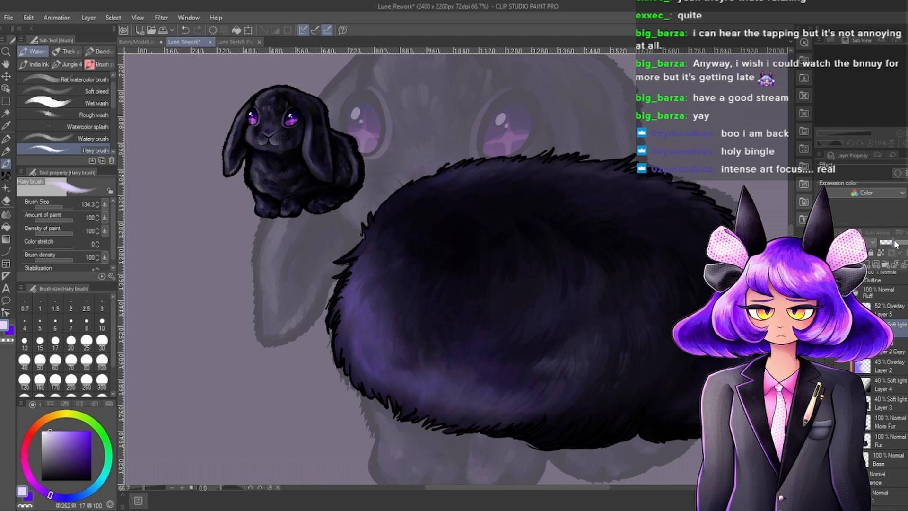
left_click(826, 328)
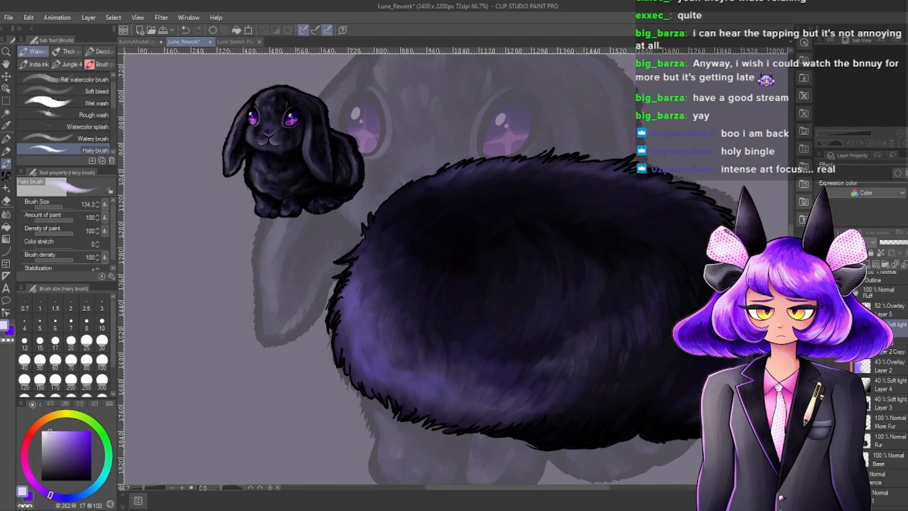
Examine the balance between violet highlights and dark shading across the bunny's body, both close up and over the full canvas.
scroll(610, 322, "down", 4)
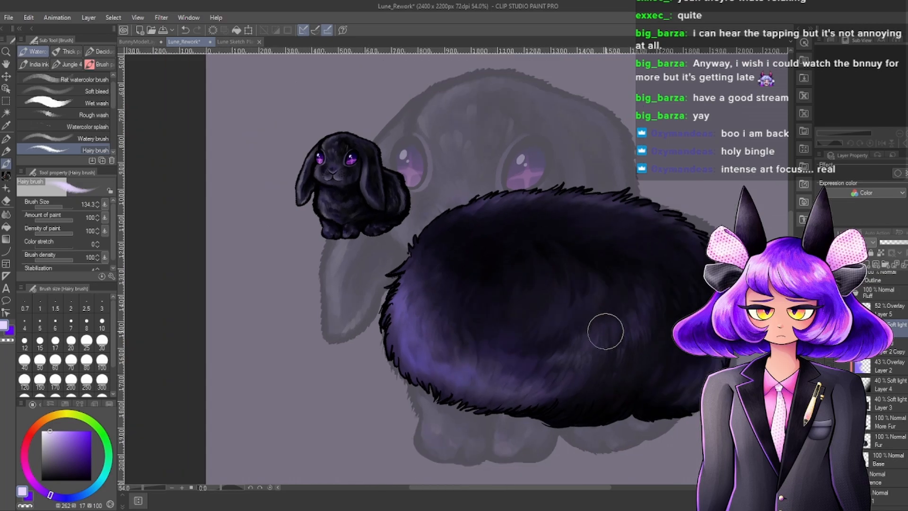
scroll(627, 312, "up", 4)
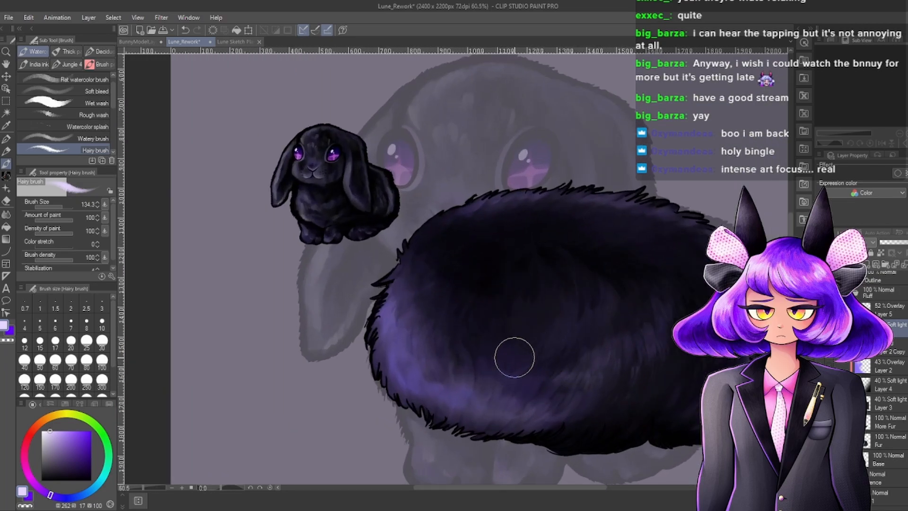
scroll(470, 333, "up", 1)
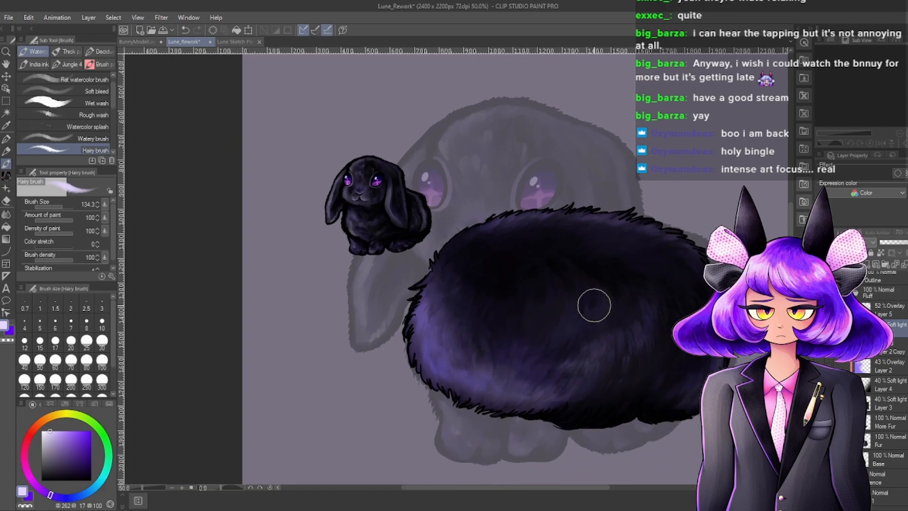
scroll(476, 307, "down", 3)
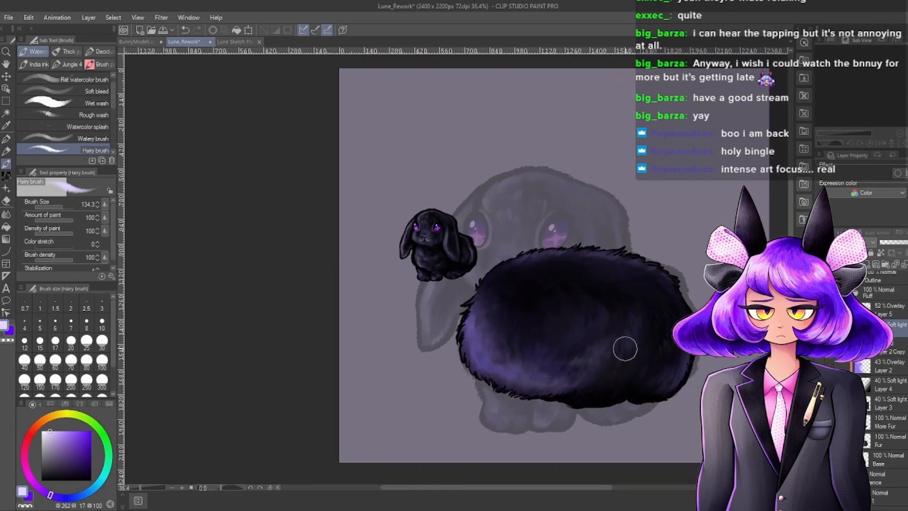
scroll(560, 420, "up", 3)
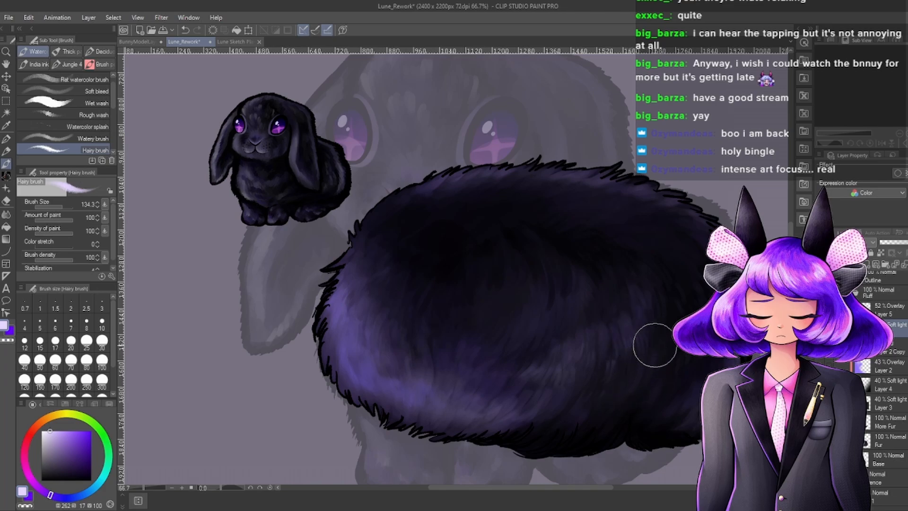
scroll(654, 312, "down", 4)
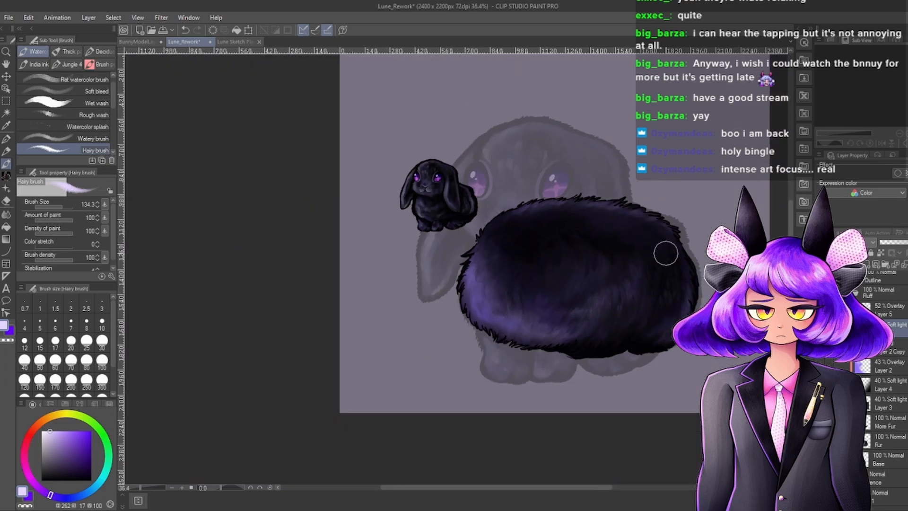
scroll(665, 251, "up", 3)
scroll(589, 415, "down", 4)
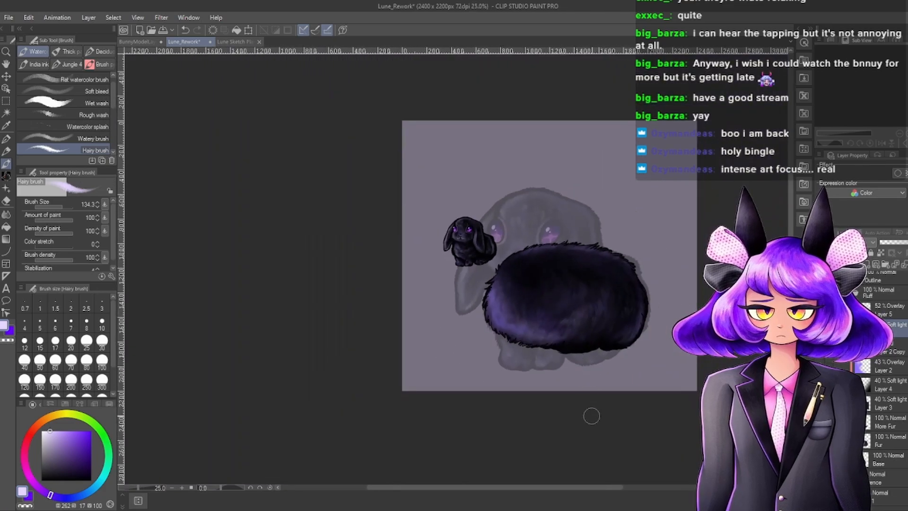
scroll(580, 330, "up", 6)
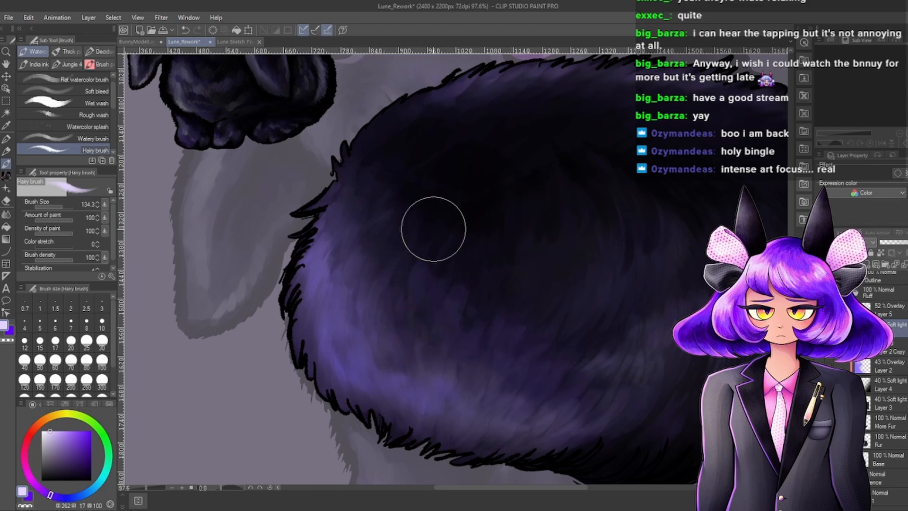
scroll(576, 317, "down", 5)
scroll(497, 299, "up", 3)
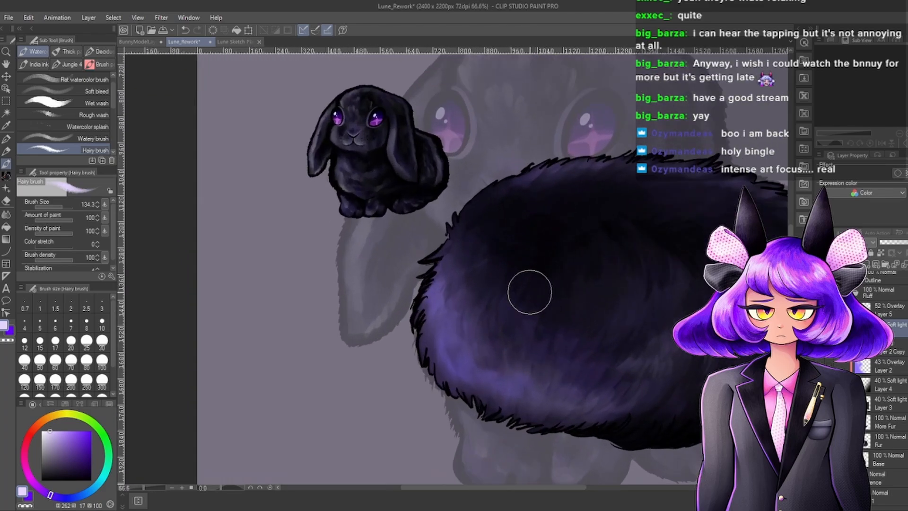
Sample near-black from the body and brush dark fur strokes through the inner edge of the left flank's highlights.
scroll(529, 291, "up", 3)
left_click(561, 290, "alt")
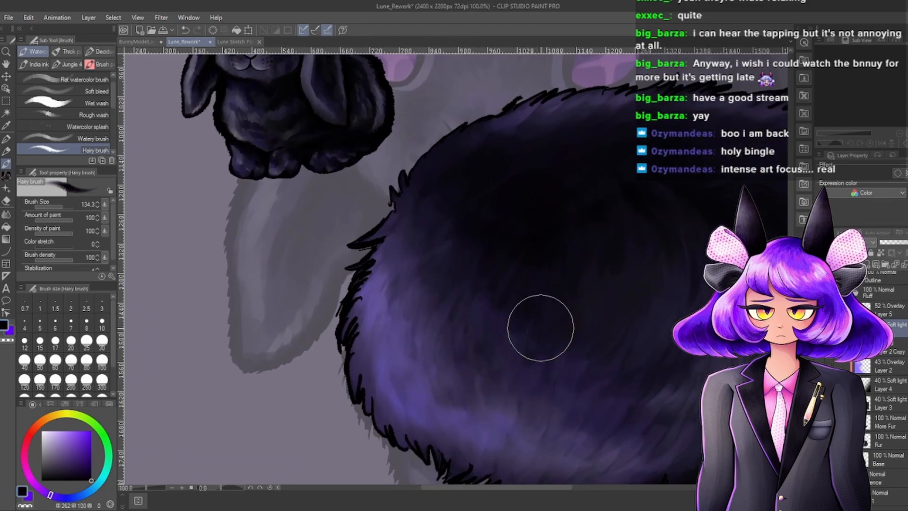
left_click_drag(540, 328, 540, 371)
left_click_drag(481, 358, 518, 269)
mouse_move(438, 320)
left_mouse_down()
mouse_move(469, 275)
mouse_move(486, 222)
mouse_move(431, 259)
mouse_move(416, 300)
mouse_move(477, 235)
mouse_move(448, 231)
mouse_move(404, 297)
mouse_move(466, 212)
mouse_move(441, 213)
mouse_move(390, 264)
mouse_move(476, 166)
left_mouse_up()
scroll(491, 198, "down", 3)
scroll(505, 230, "up", 2)
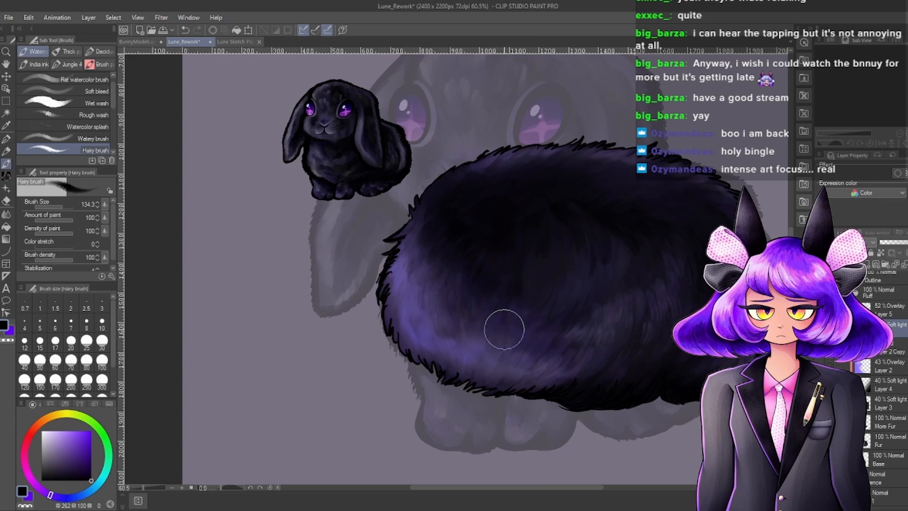
Examine the violet highlights and dark shading on the bunny's body, both close up and over the full canvas.
scroll(531, 276, "down", 3)
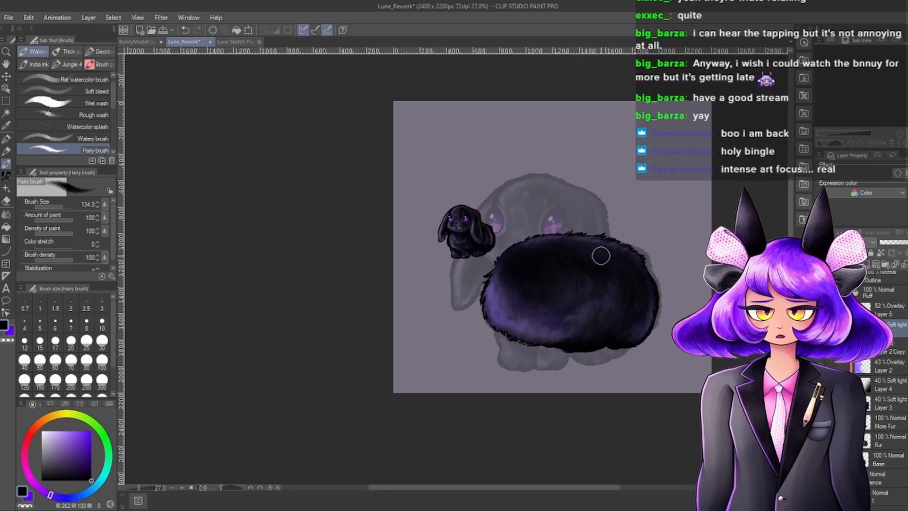
scroll(510, 321, "up", 3)
scroll(508, 320, "up", 1)
scroll(473, 304, "down", 2)
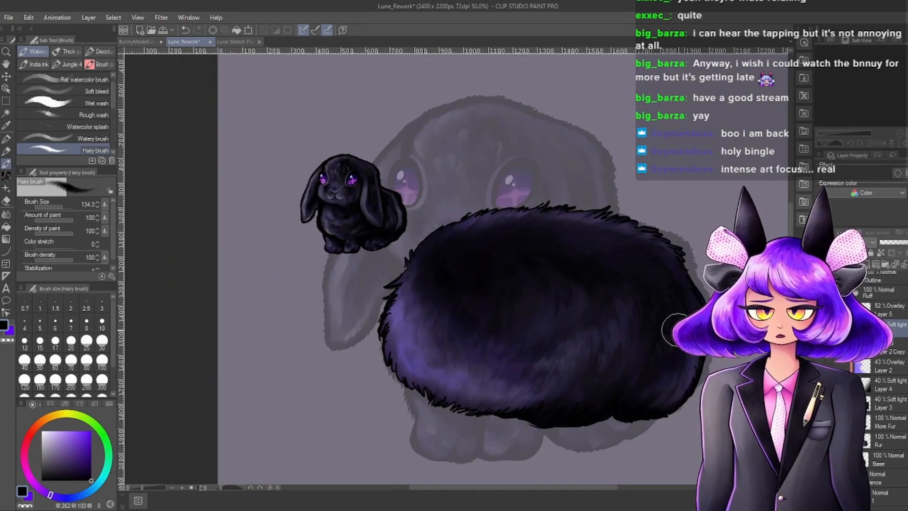
scroll(646, 271, "up", 2)
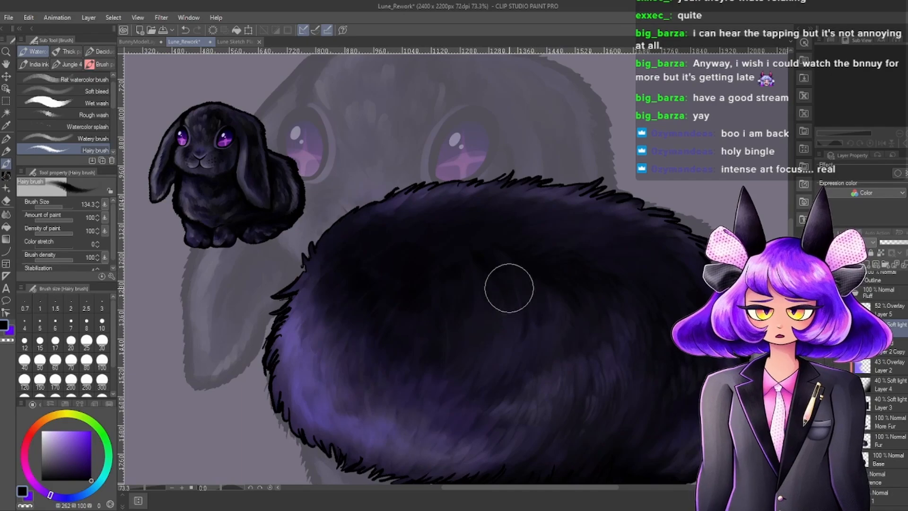
scroll(471, 339, "down", 4)
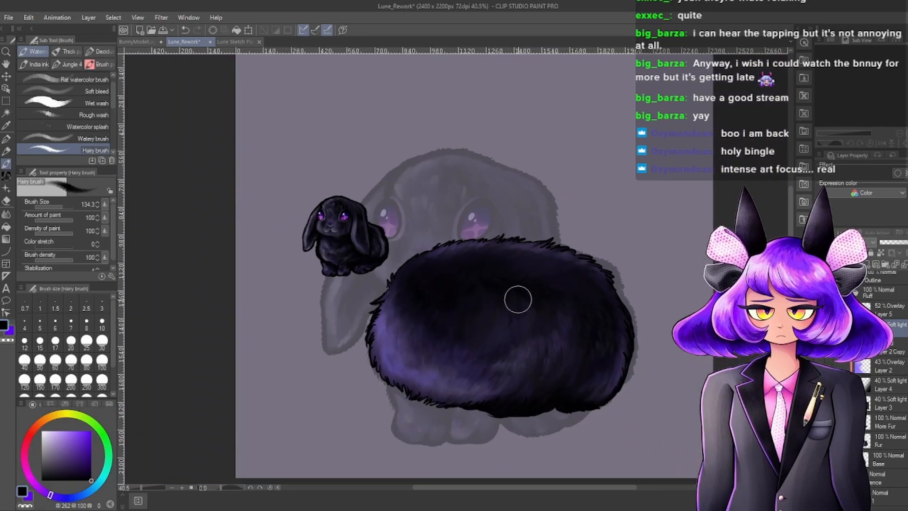
scroll(516, 312, "down", 1)
scroll(513, 305, "up", 5)
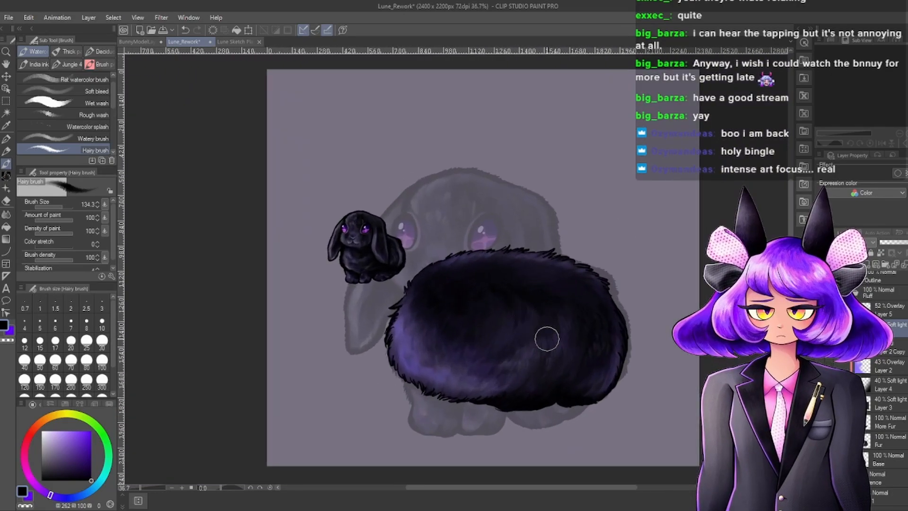
scroll(646, 274, "down", 5)
scroll(547, 330, "up", 4)
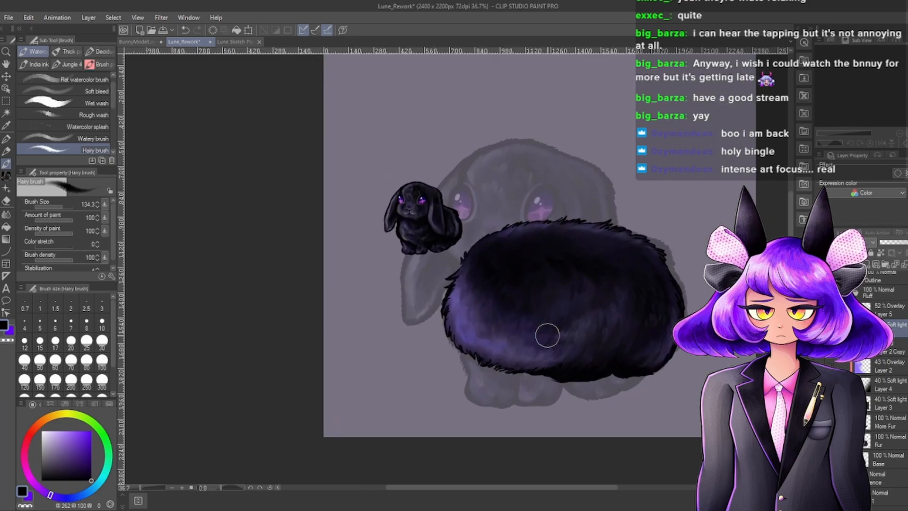
Toggle the Soft light highlight layer's visibility to compare the body fur with and without it.
left_click(822, 329)
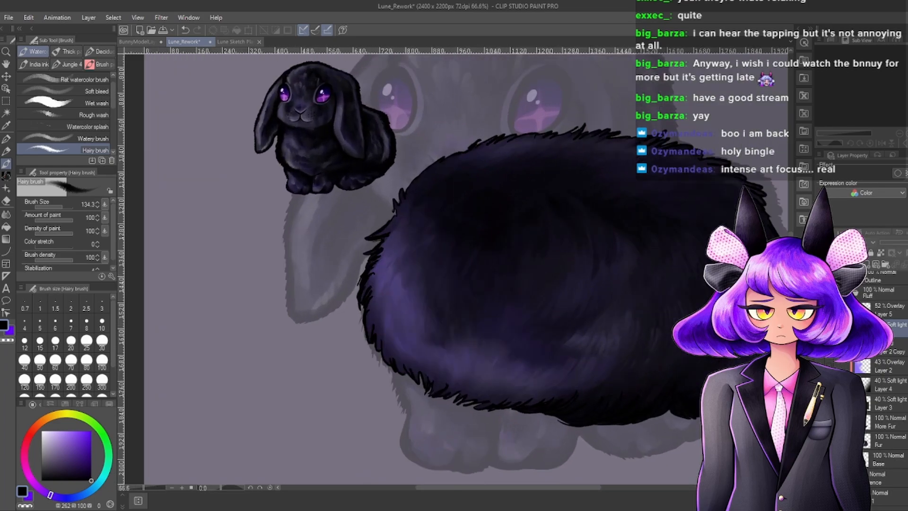
left_click(822, 328)
left_click(823, 329)
left_click(822, 329)
scroll(556, 366, "down", 3)
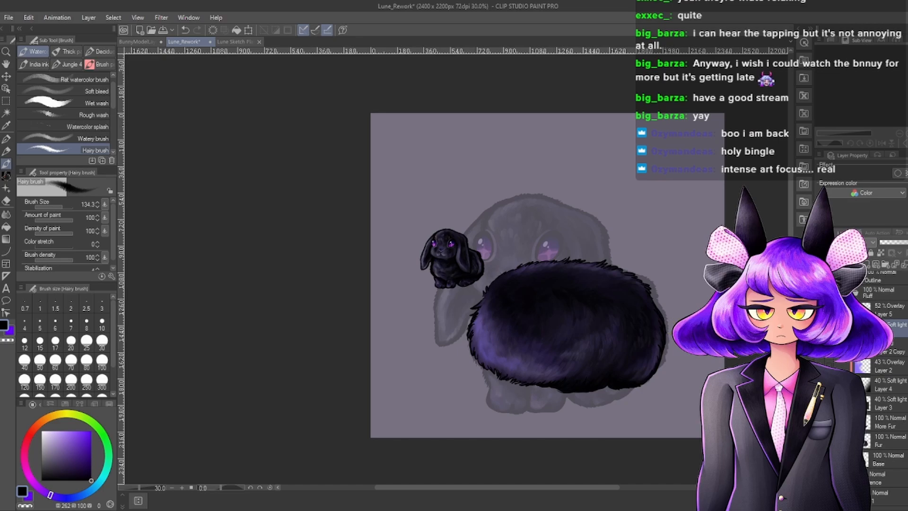
left_click(823, 328)
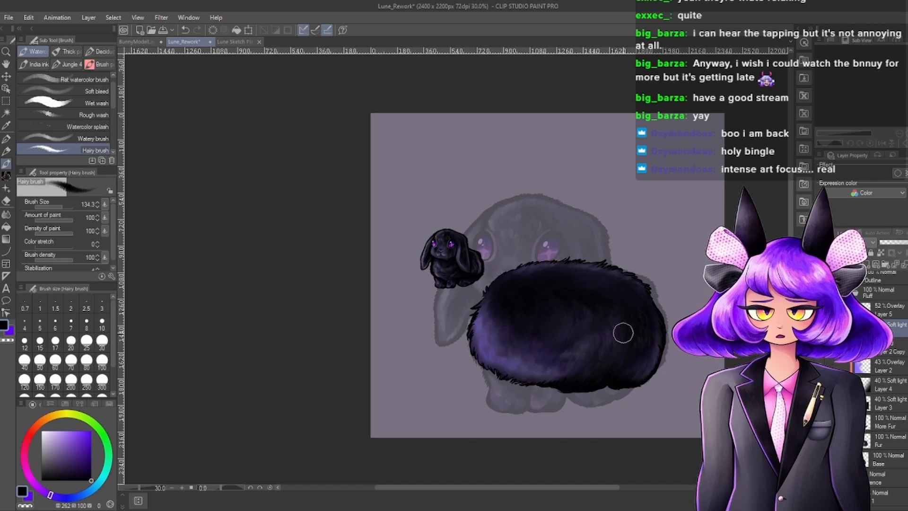
scroll(622, 330, "up", 2)
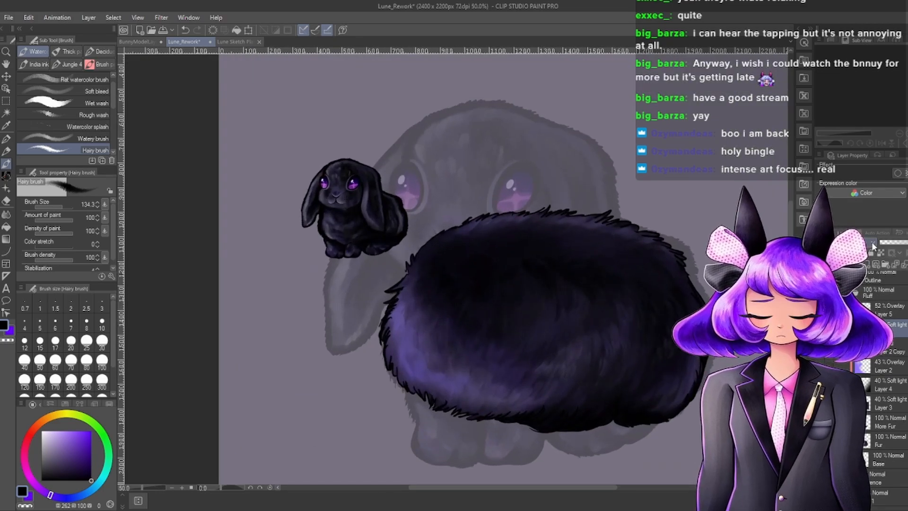
Lower the Soft light highlight layer's opacity slightly and check the body fur at several magnifications.
mouse_move(872, 245)
left_mouse_down()
mouse_move(907, 243)
mouse_move(888, 249)
left_mouse_up()
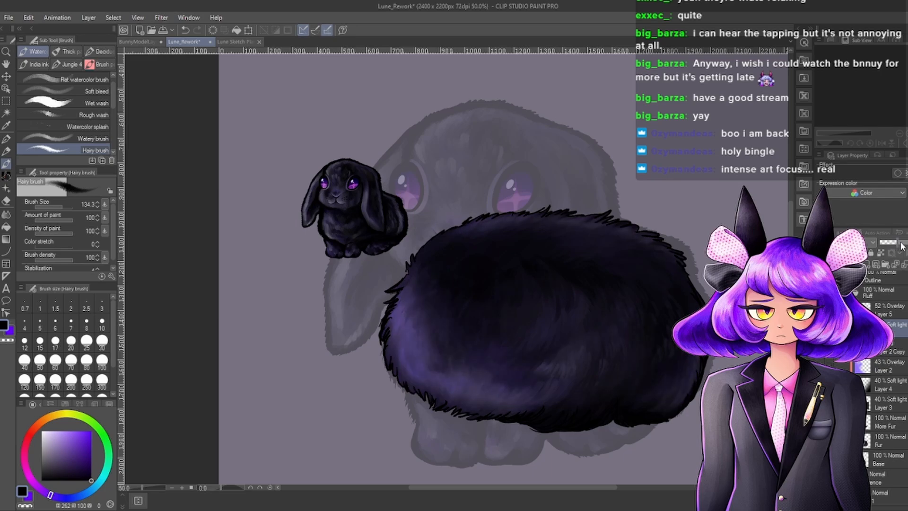
scroll(444, 364, "up", 1)
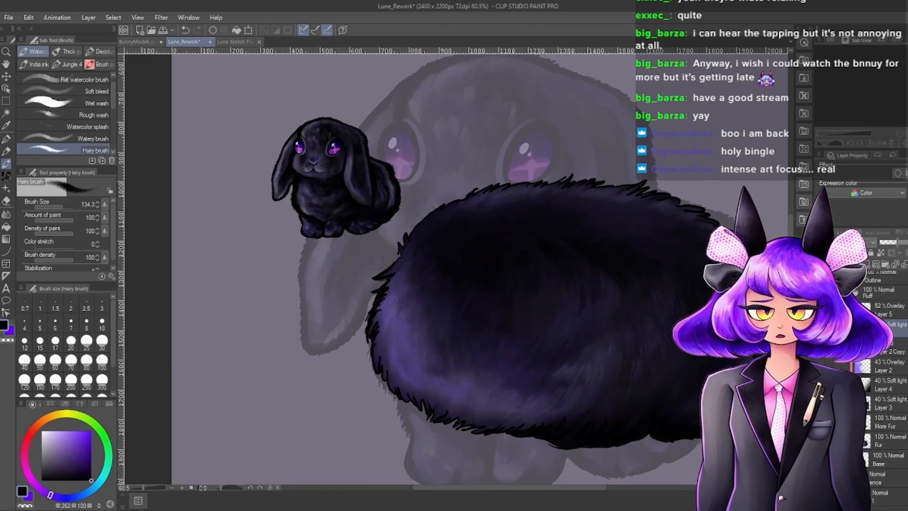
scroll(686, 332, "up", 1)
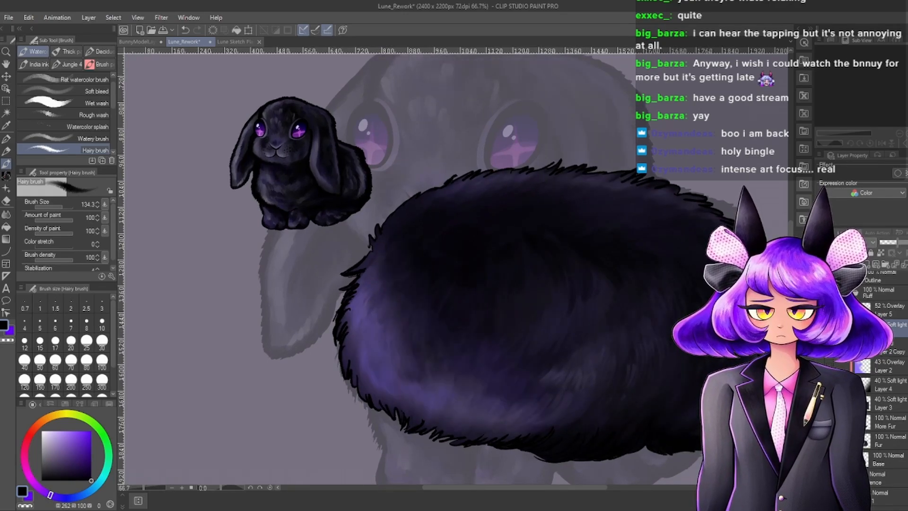
scroll(574, 375, "down", 4)
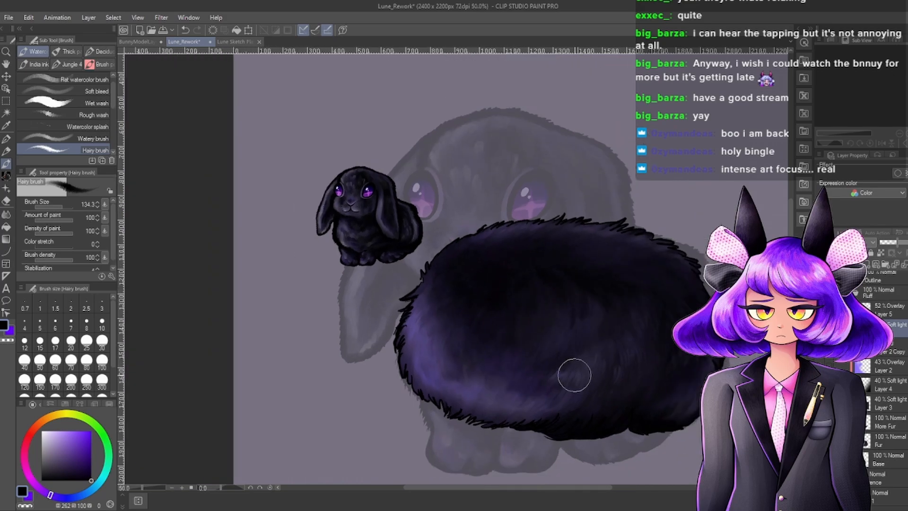
scroll(623, 390, "down", 1)
scroll(653, 385, "up", 3)
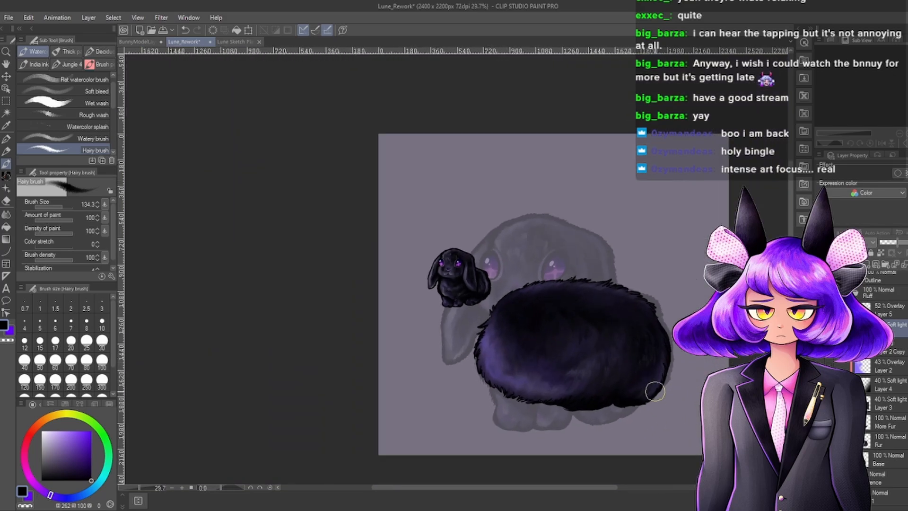
scroll(563, 351, "down", 3)
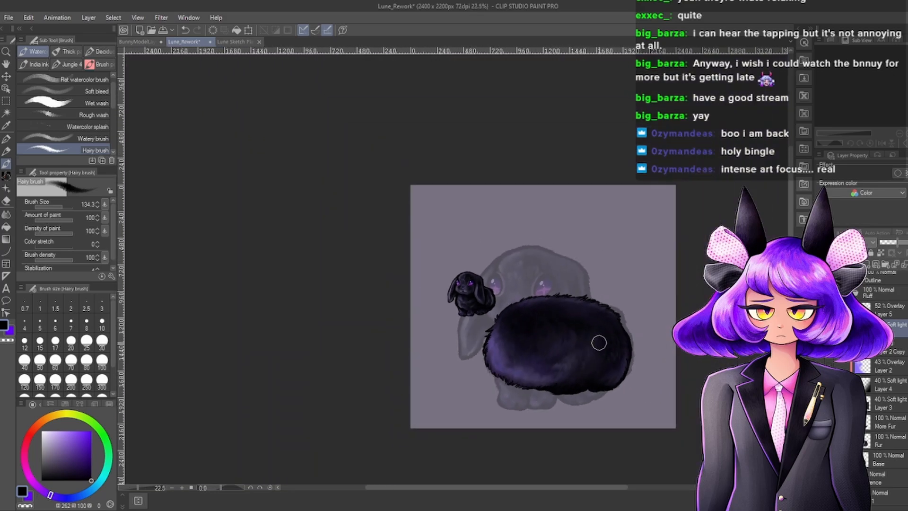
scroll(547, 366, "up", 2)
scroll(599, 330, "down", 1)
scroll(599, 330, "up", 2)
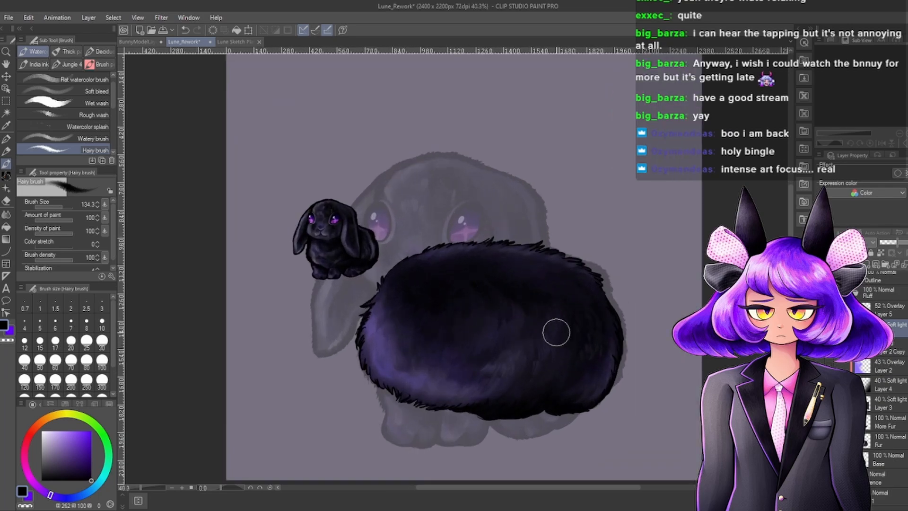
Hide the 43% Overlay layer, Layer 2, and check how the body fur reads without its violet glow.
left_click(895, 368)
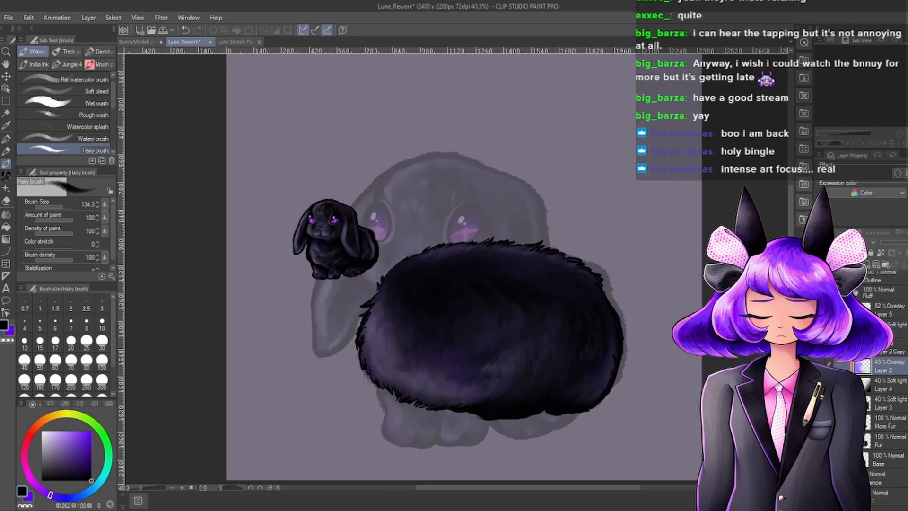
scroll(352, 396, "up", 1)
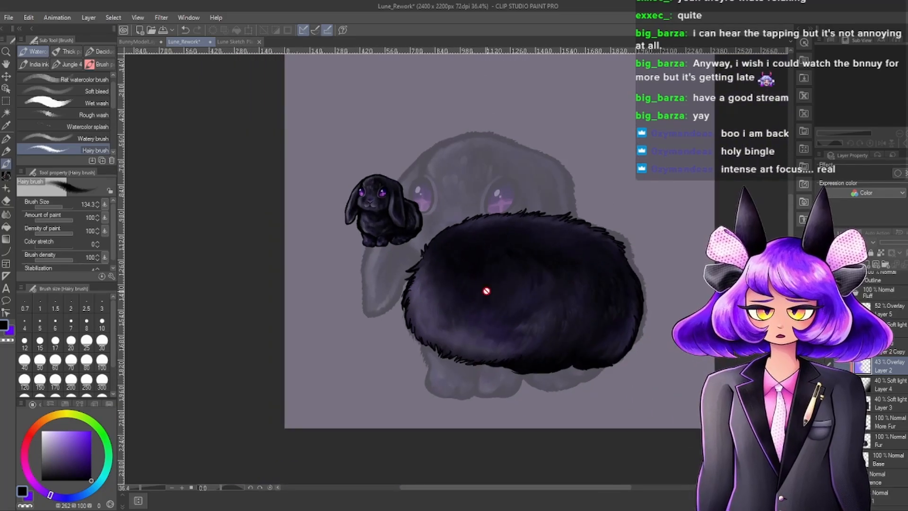
scroll(448, 279, "down", 2)
scroll(568, 311, "up", 1)
scroll(622, 329, "down", 2)
scroll(529, 308, "up", 3)
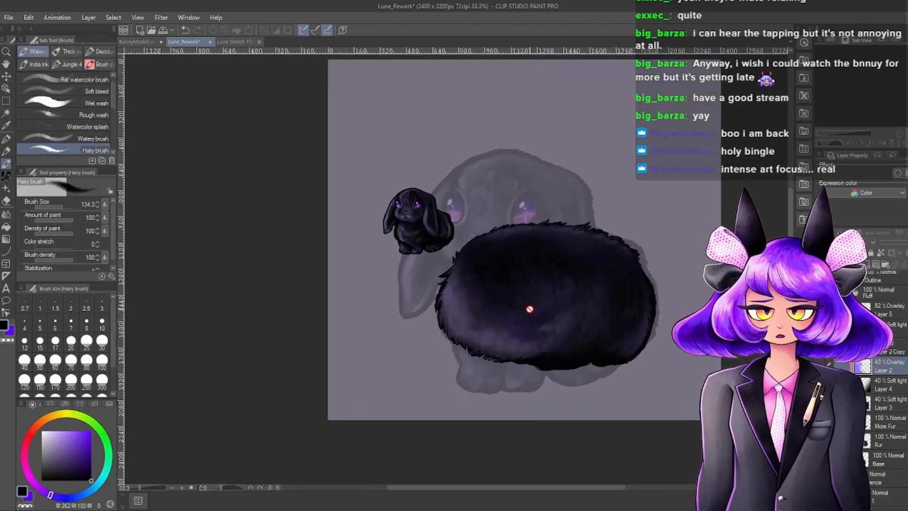
Check the neighbouring glow layers and delete the hidden 43% Overlay layer, Layer 2.
left_click(890, 349)
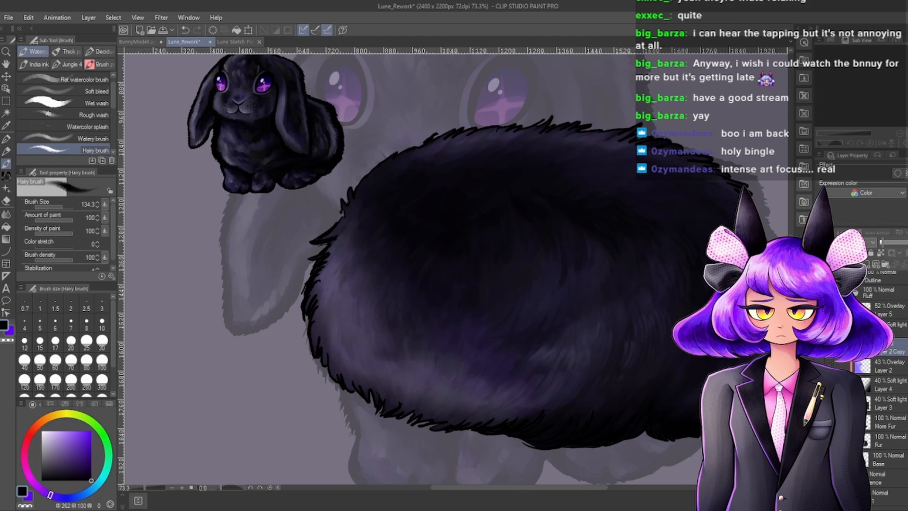
scroll(467, 279, "down", 2)
scroll(531, 301, "up", 1)
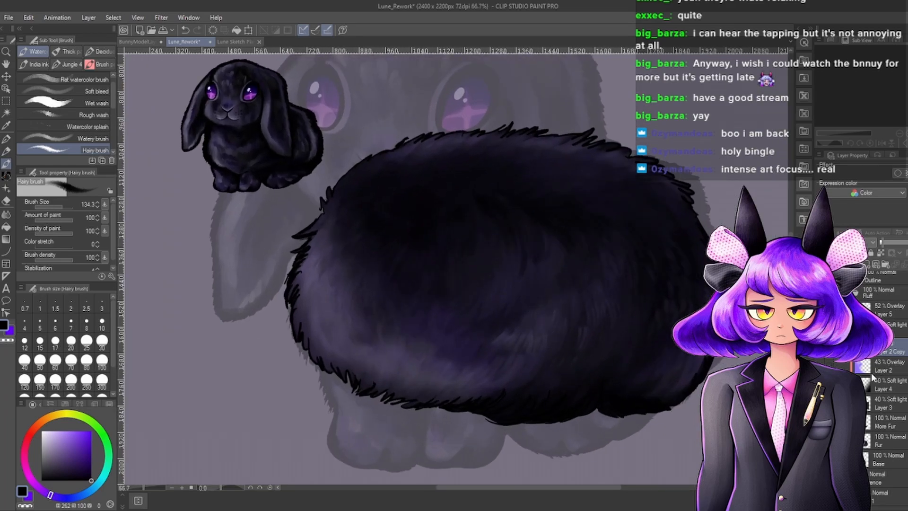
left_click(881, 310)
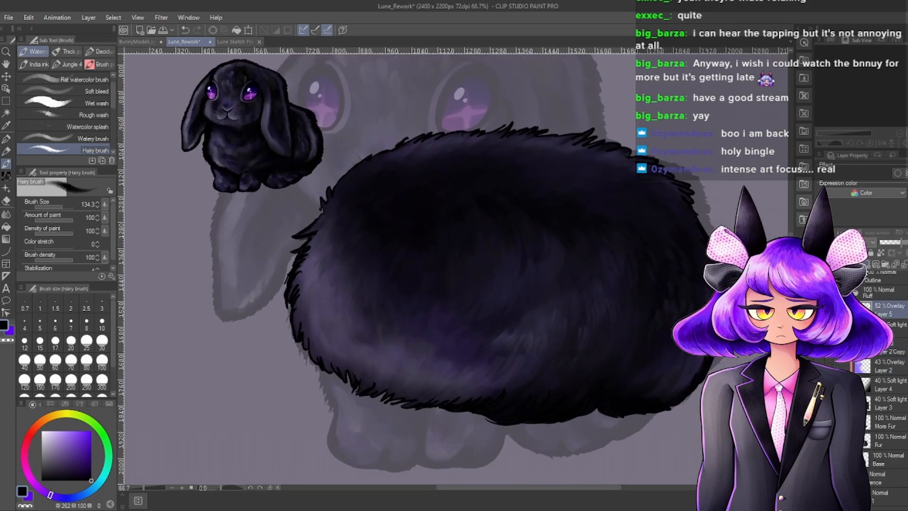
left_click(901, 349)
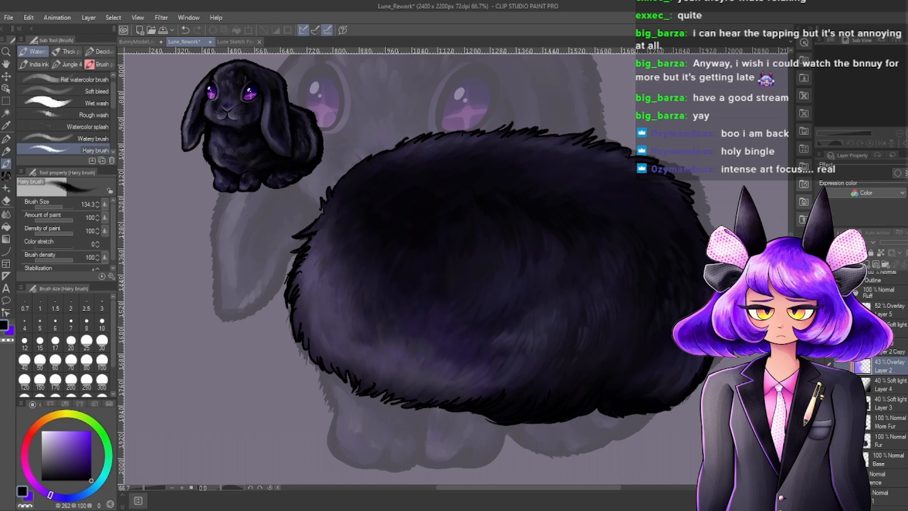
key("Delete")
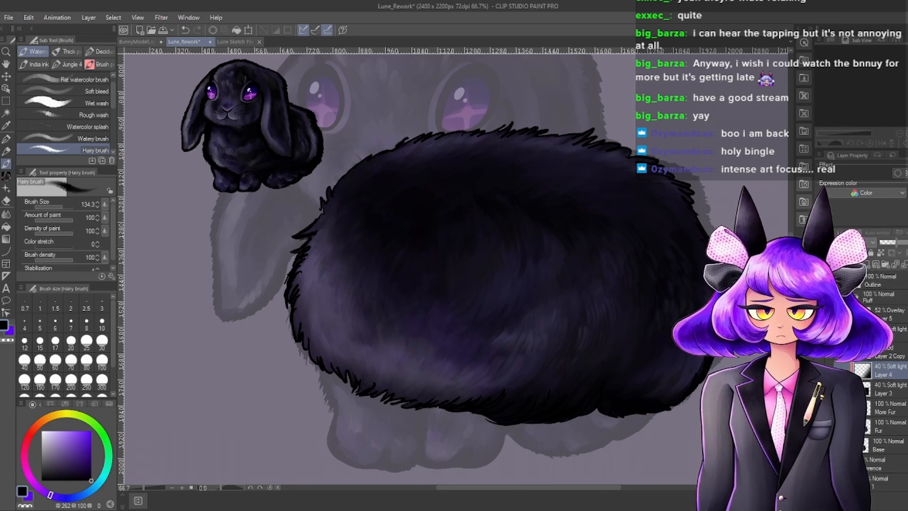
Rename the 40% Soft light Layer 3 as Darken and review the body's shading close up and from afar.
left_click(875, 393)
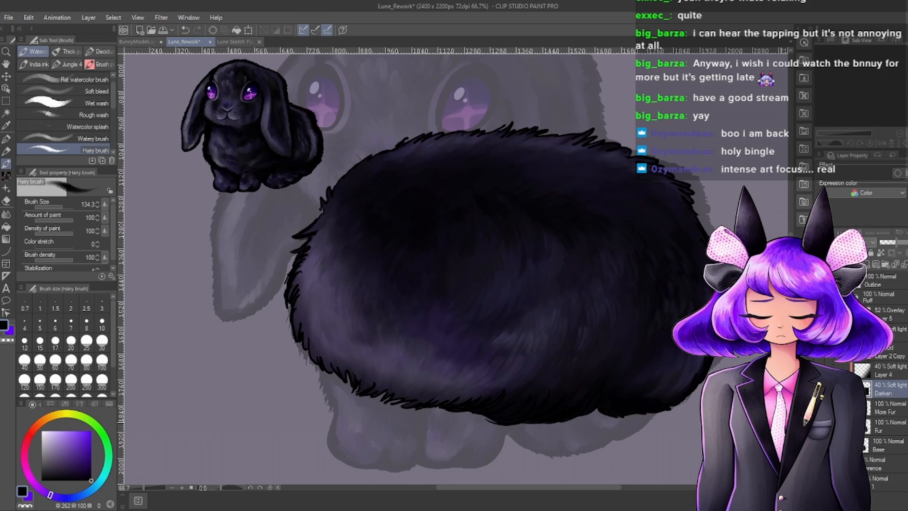
scroll(542, 358, "down", 3)
scroll(586, 400, "down", 1)
scroll(551, 376, "up", 4)
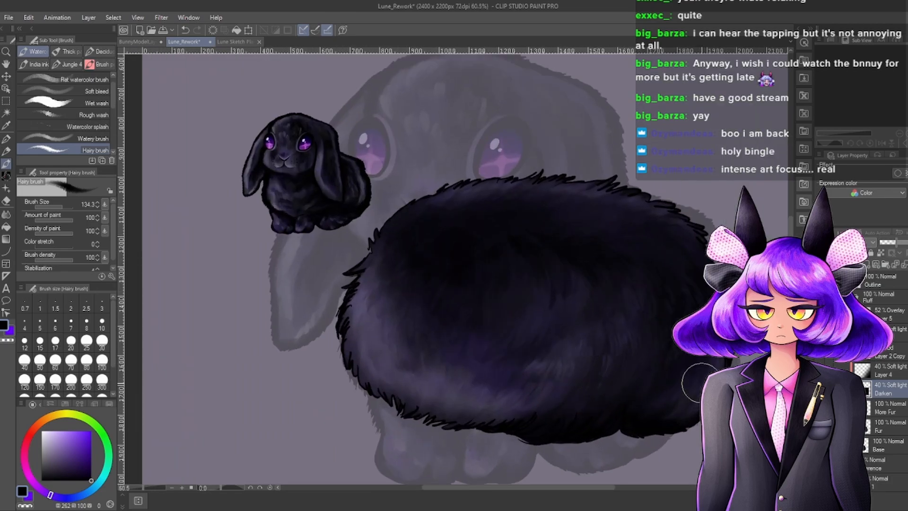
scroll(701, 383, "down", 3)
scroll(638, 395, "up", 4)
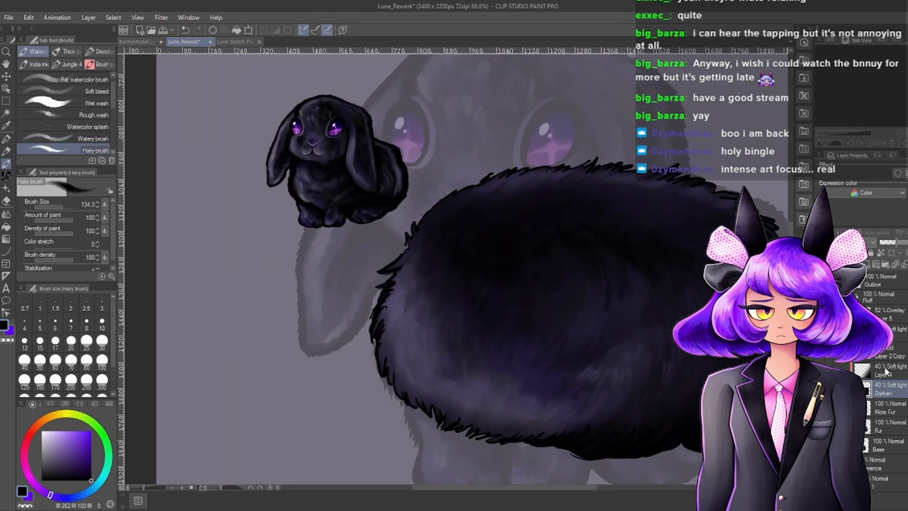
Make the More Fur layer active and sample a dark muted violet from the body fur for the Hairy brush.
left_click(886, 408)
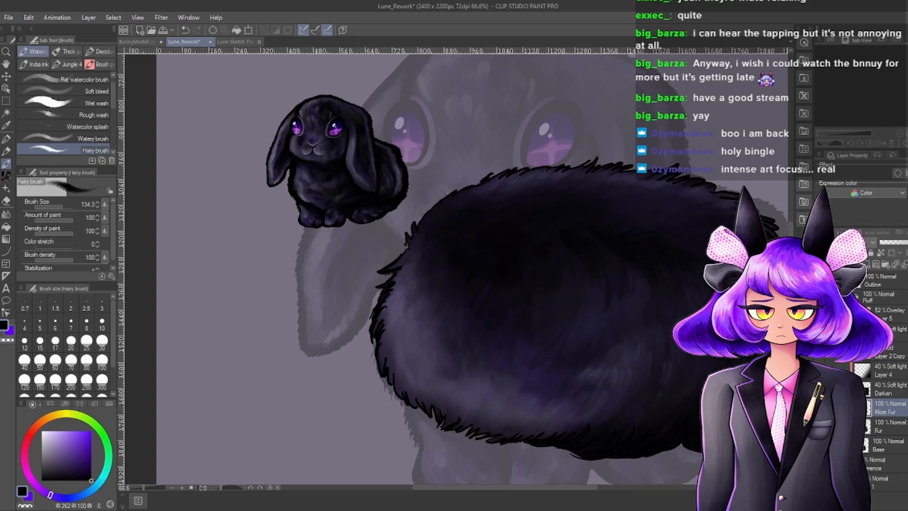
scroll(395, 320, "up", 5)
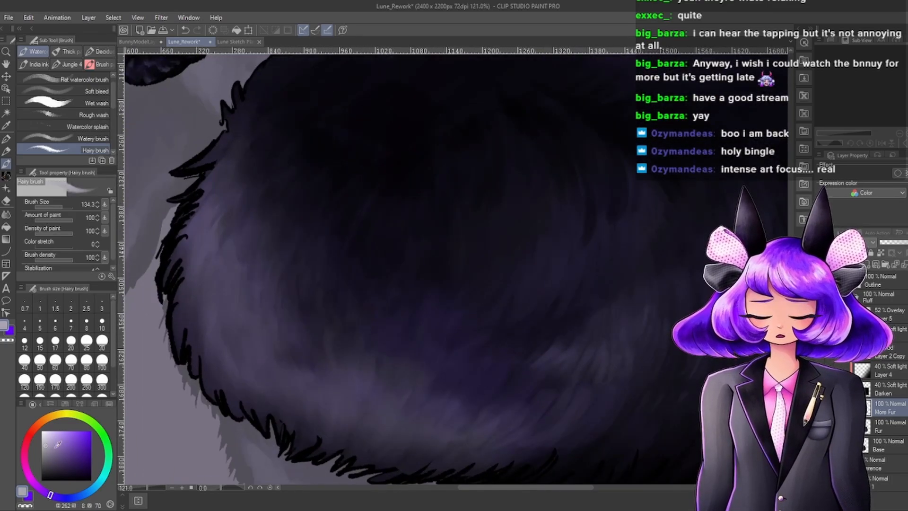
scroll(415, 334, "down", 6)
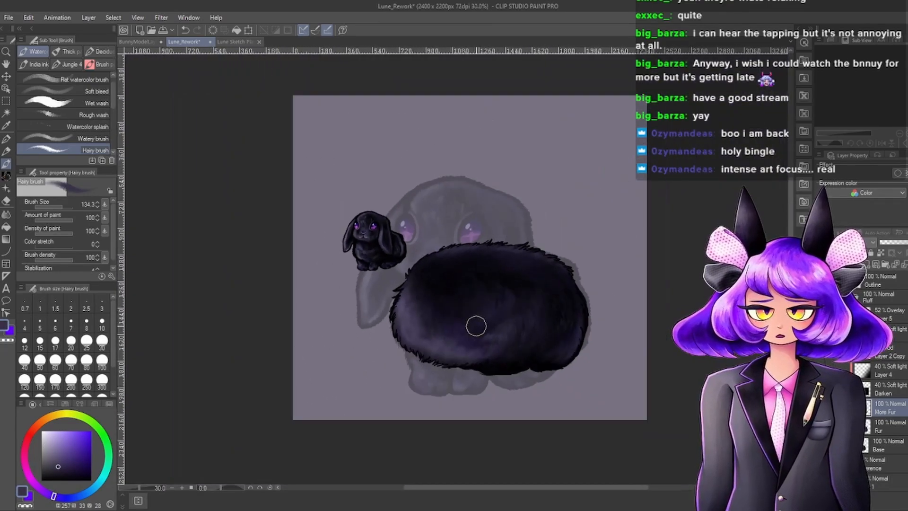
Examine the rabbit body's fur shading up close and at full-canvas view.
scroll(476, 326, "up", 6)
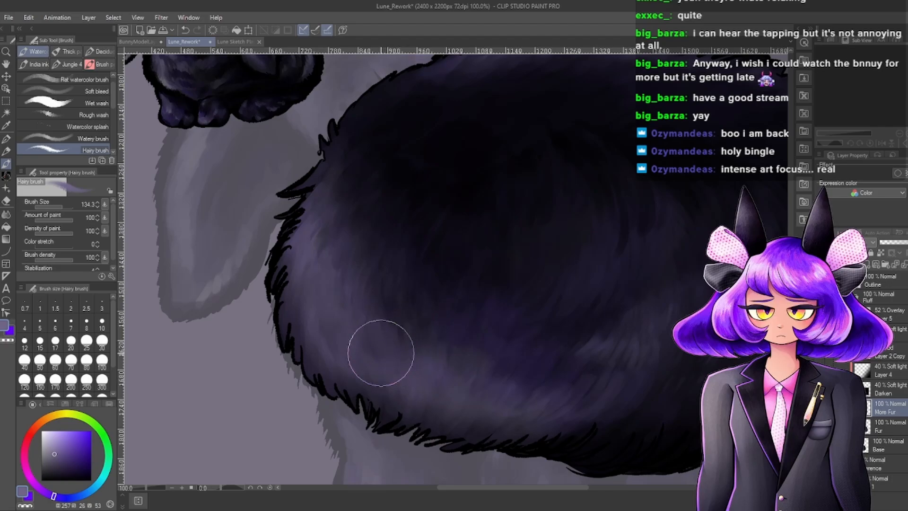
scroll(582, 345, "down", 5)
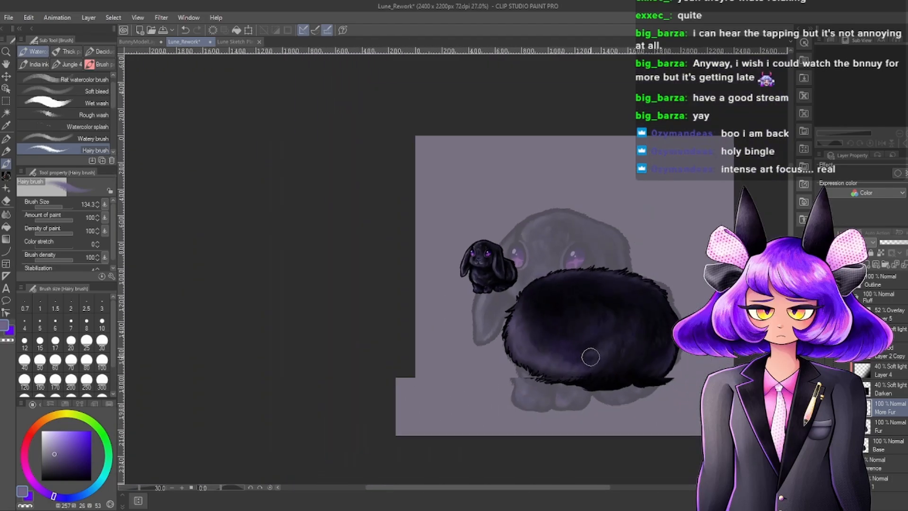
scroll(565, 329, "up", 4)
scroll(560, 331, "down", 4)
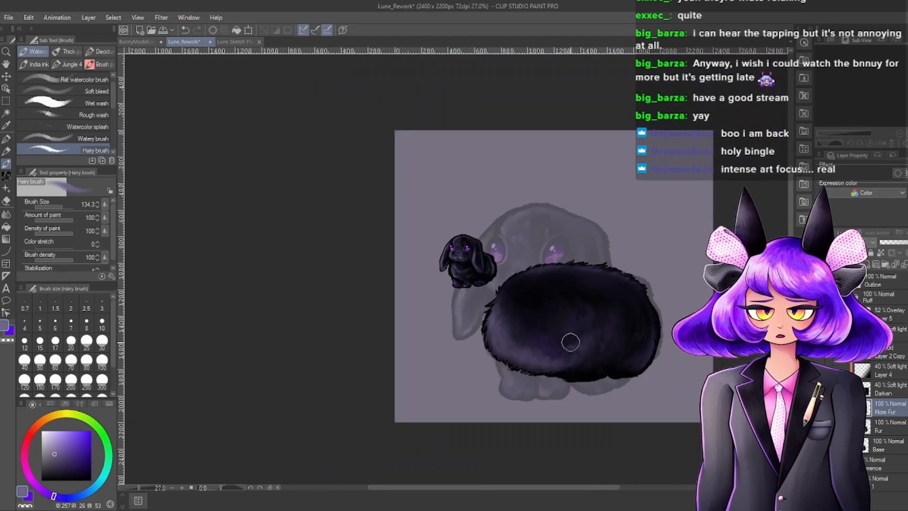
scroll(578, 344, "up", 3)
scroll(582, 328, "up", 1)
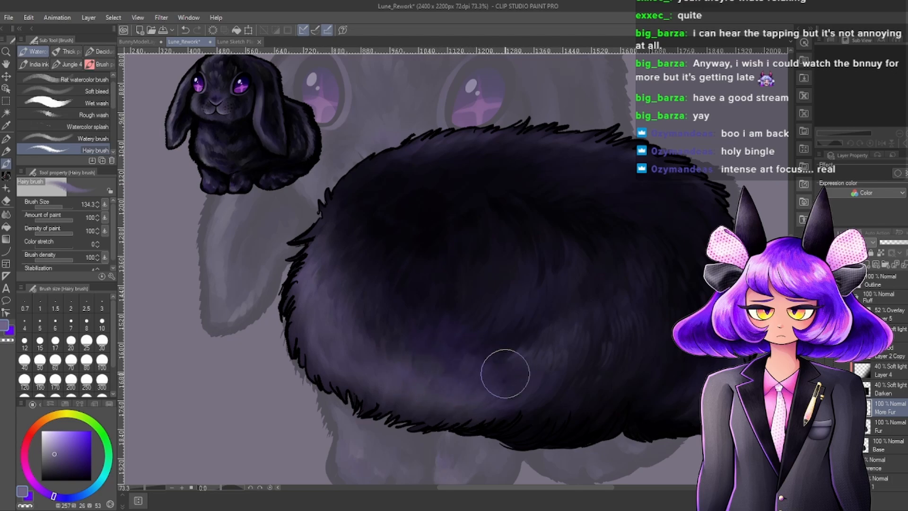
scroll(643, 280, "down", 6)
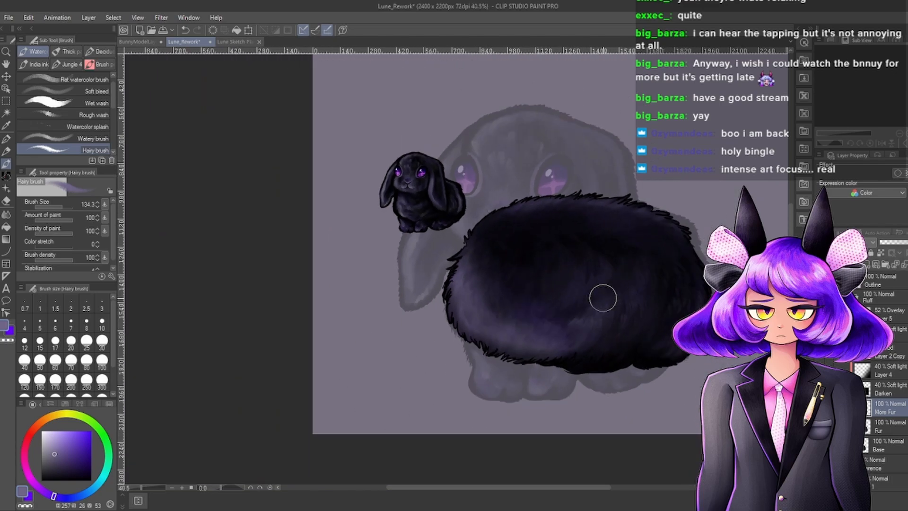
scroll(574, 303, "up", 5)
scroll(564, 354, "down", 5)
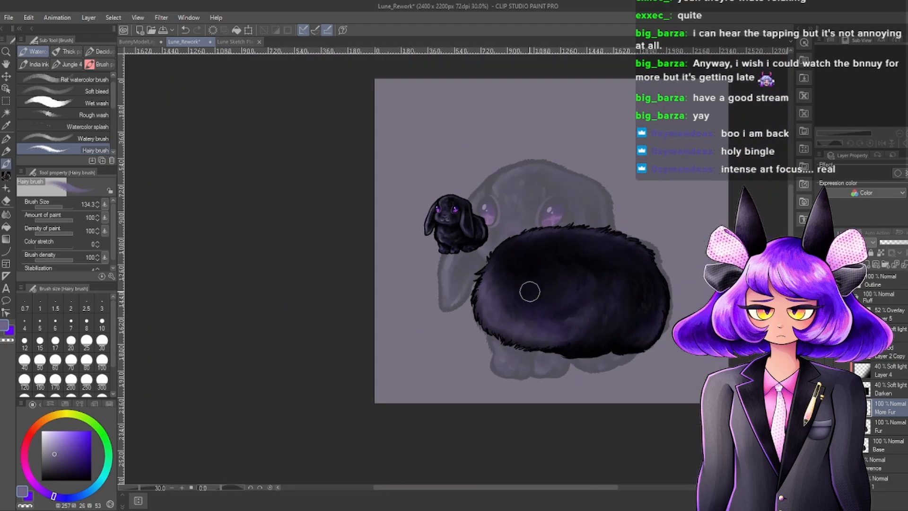
scroll(588, 268, "up", 5)
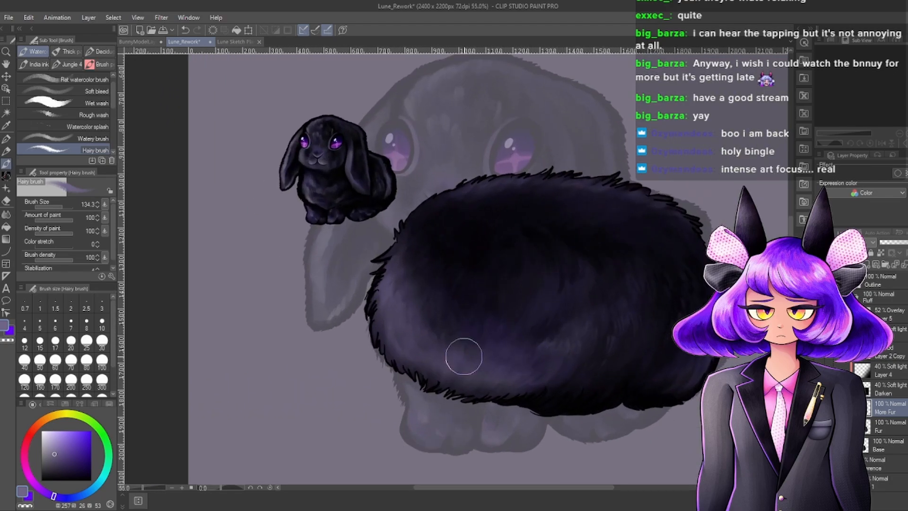
scroll(521, 361, "down", 5)
scroll(537, 360, "up", 6)
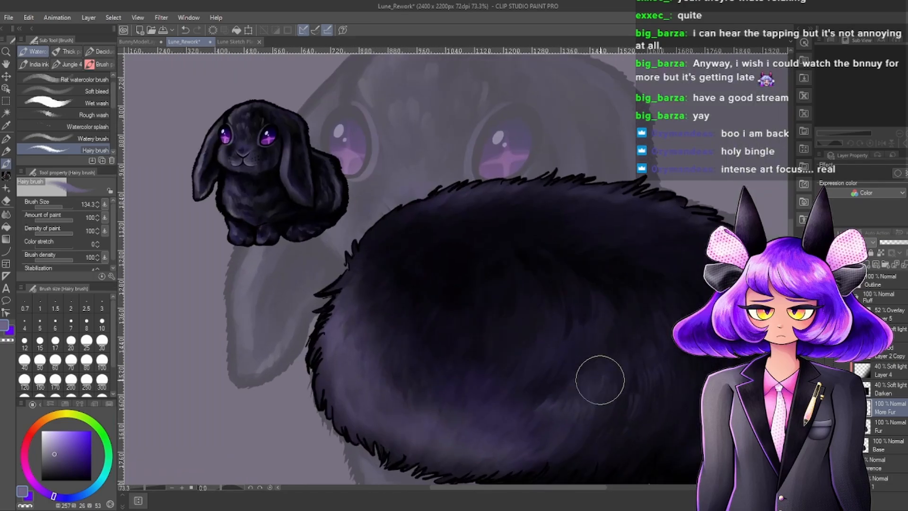
scroll(462, 314, "down", 6)
scroll(447, 283, "up", 5)
scroll(397, 243, "down", 3)
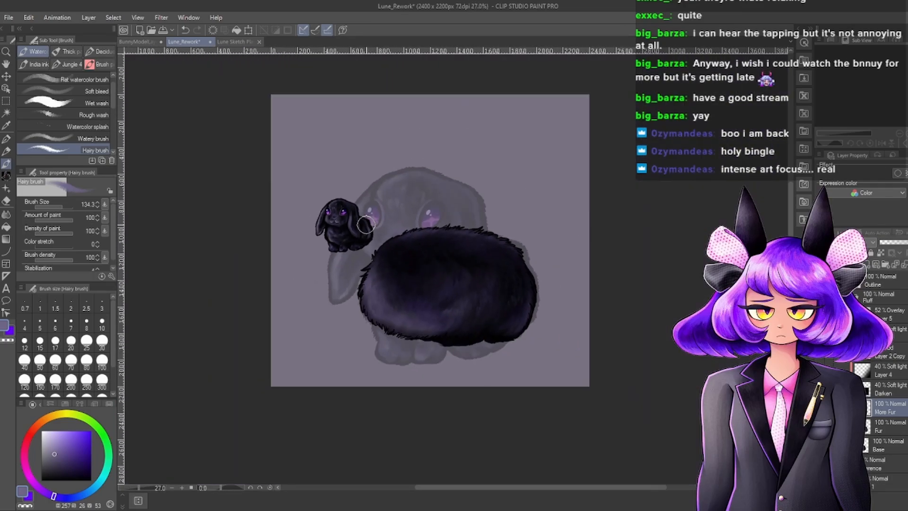
scroll(426, 289, "up", 2)
scroll(562, 384, "down", 2)
scroll(486, 324, "up", 1)
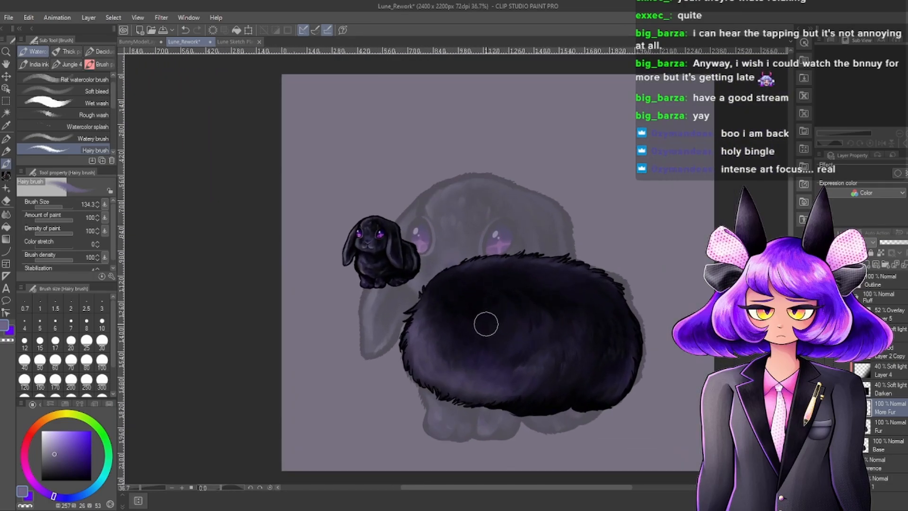
scroll(515, 318, "down", 2)
scroll(514, 308, "up", 2)
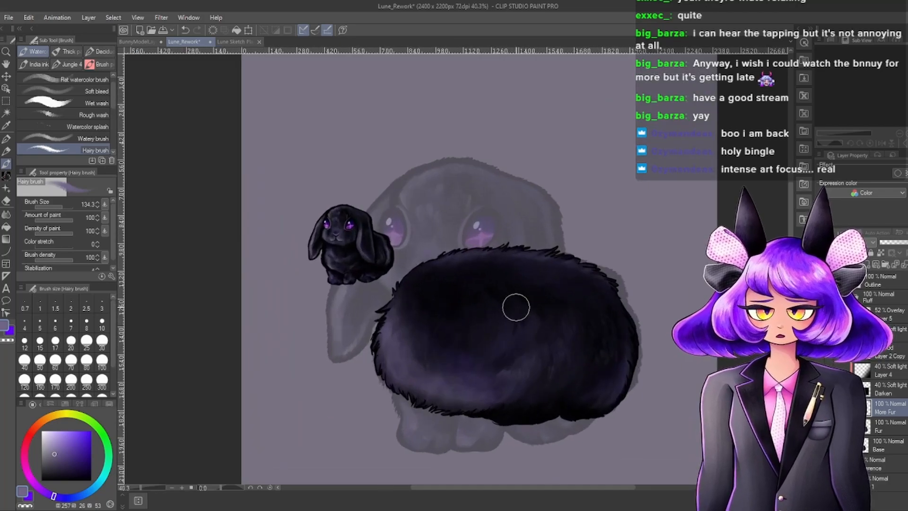
Save the Lune_Rework document and review the whole fur body.
key("ctrl+s")
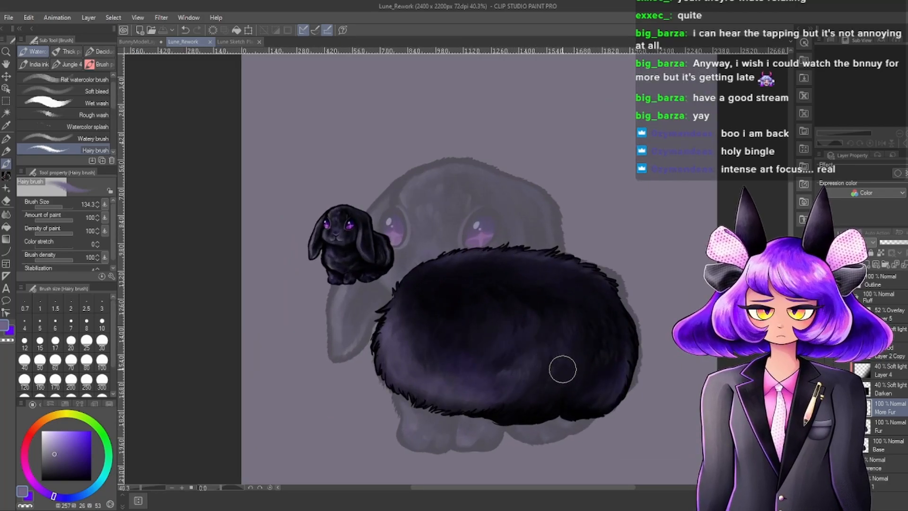
scroll(539, 349, "down", 3)
scroll(553, 364, "up", 3)
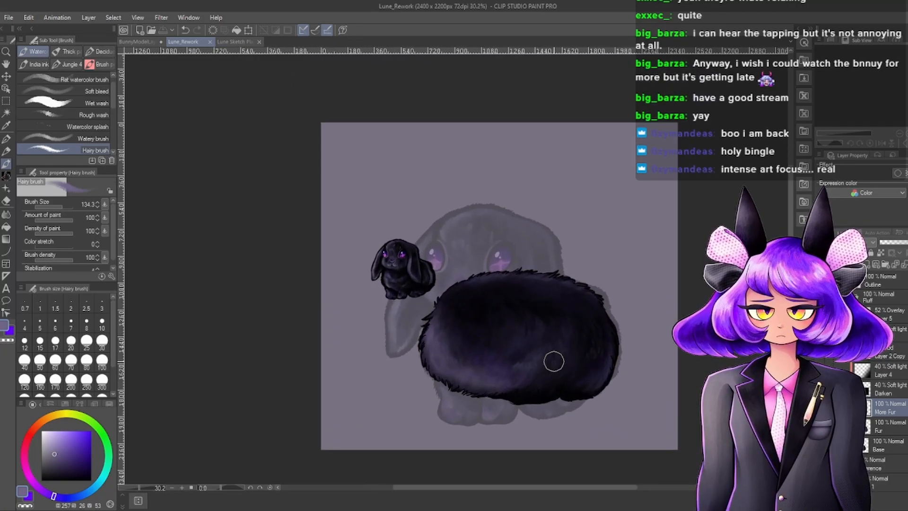
scroll(492, 308, "down", 2)
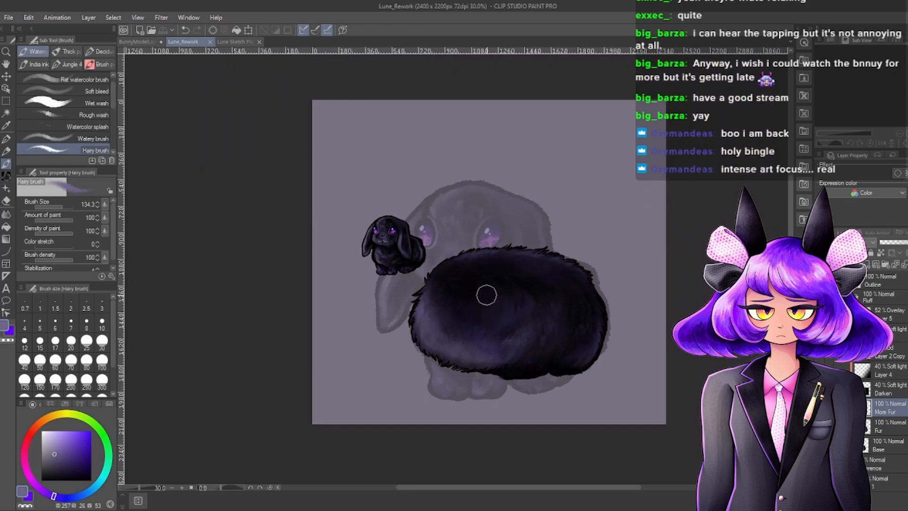
scroll(553, 325, "up", 3)
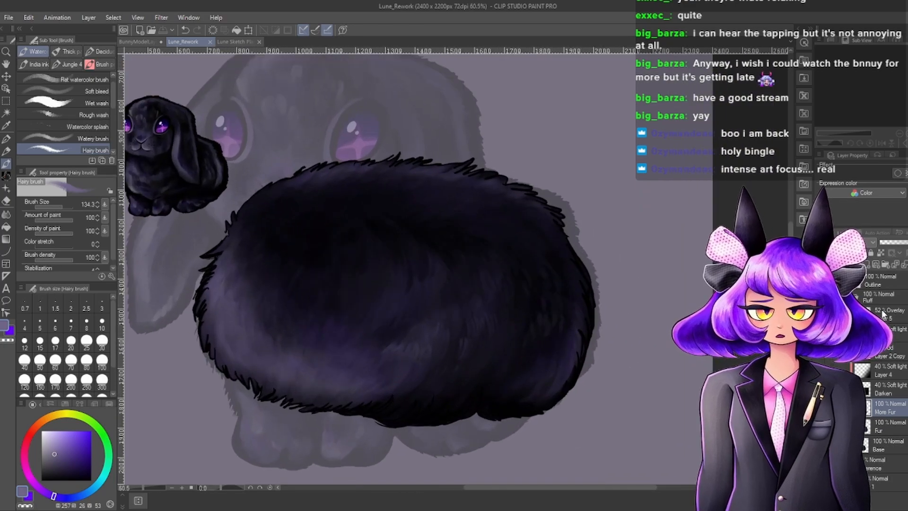
Add a new layer above the body's fur and shading layers.
left_click(880, 282)
scroll(881, 305, "up", 1)
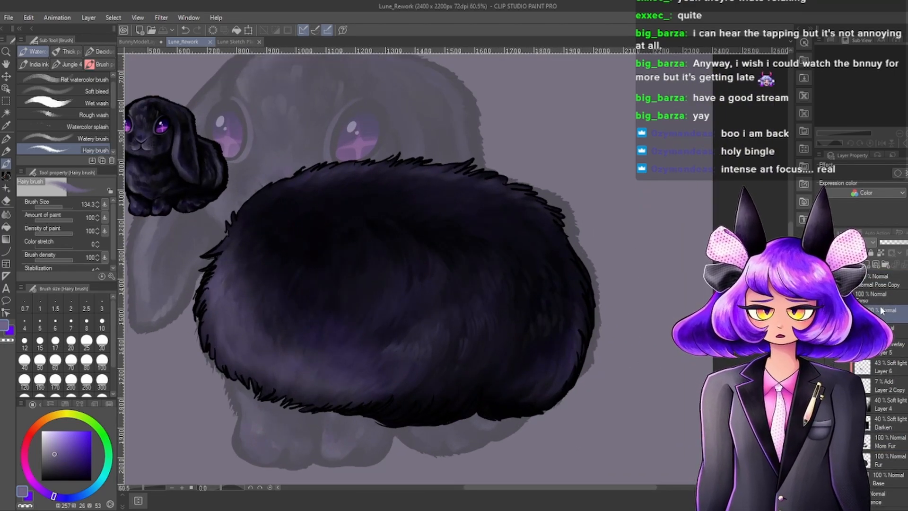
left_click(881, 328)
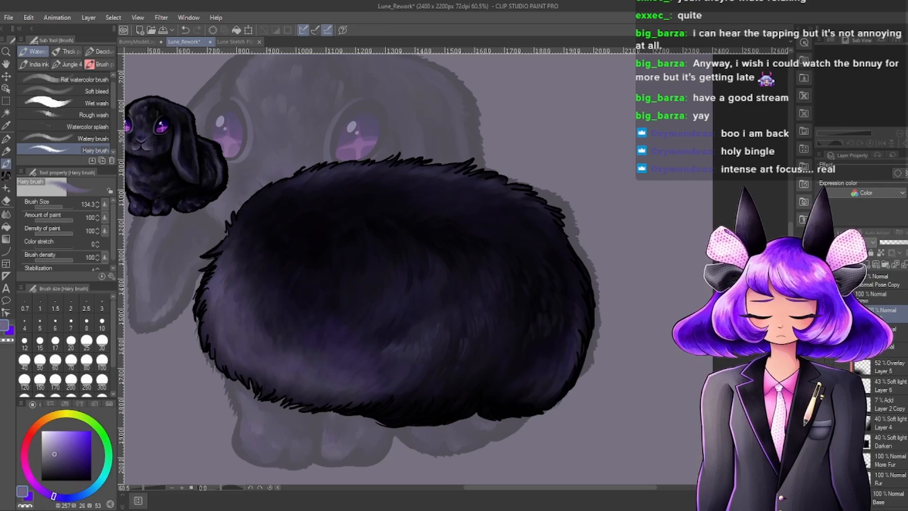
left_click(866, 265)
Set the drawing colour to black and try Hairy brush strokes at size 134.3 along the body's left edge.
scroll(289, 304, "up", 3)
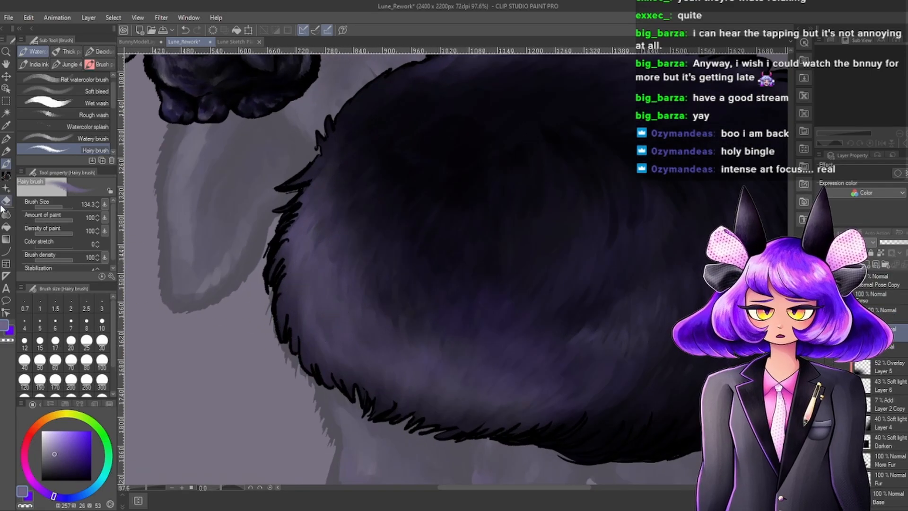
left_click_drag(59, 461, 38, 484)
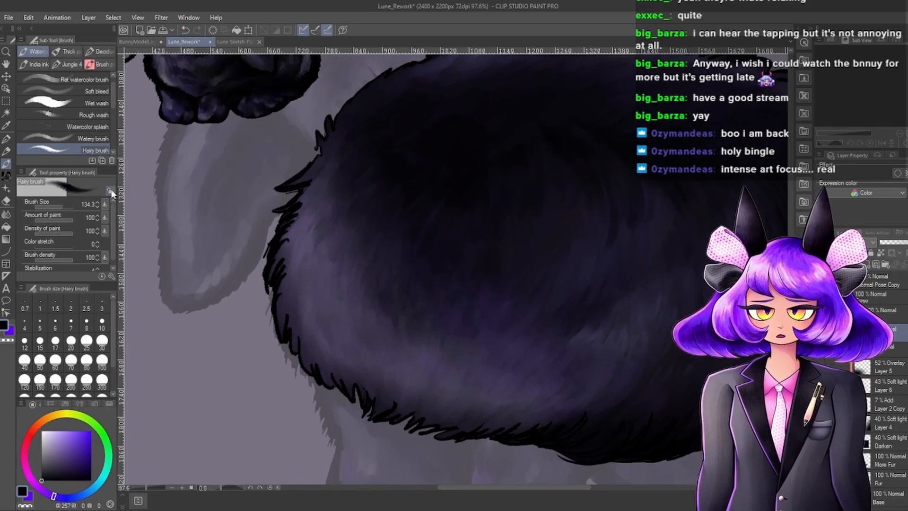
mouse_move(262, 249)
left_mouse_down()
mouse_move(280, 305)
mouse_move(283, 276)
mouse_move(268, 292)
mouse_move(294, 255)
left_mouse_up()
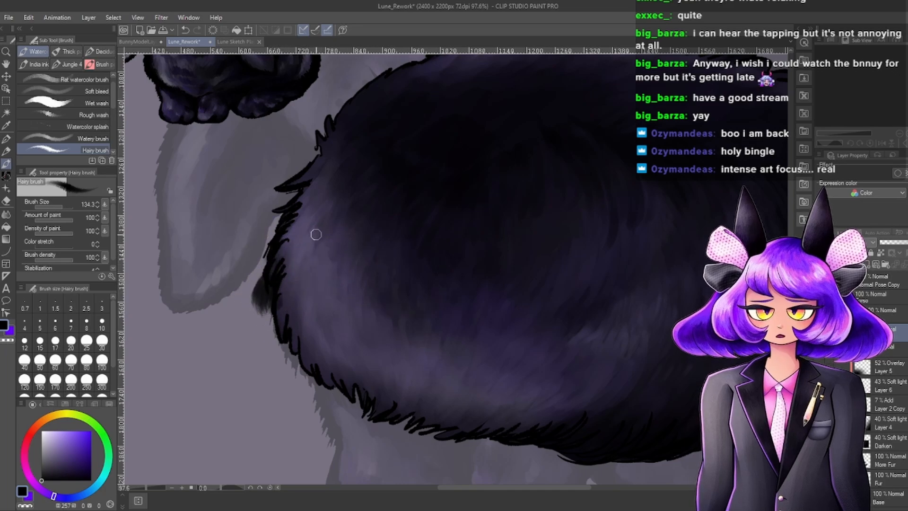
mouse_move(273, 288)
left_mouse_down()
mouse_move(256, 327)
mouse_move(258, 314)
left_mouse_up()
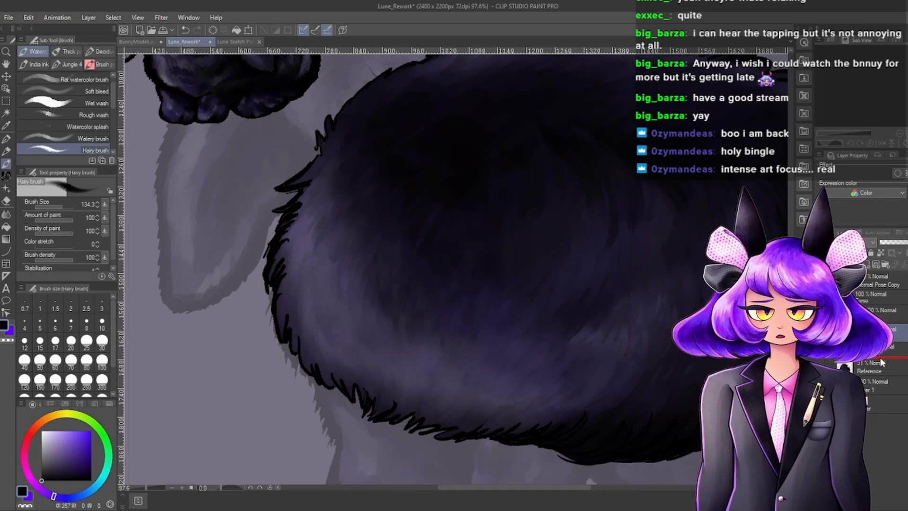
Move the new layer beneath the body's fur layers, directly above the Reference layer.
left_click_drag(882, 363, 881, 361)
scroll(296, 239, "down", 1)
scroll(270, 251, "up", 3)
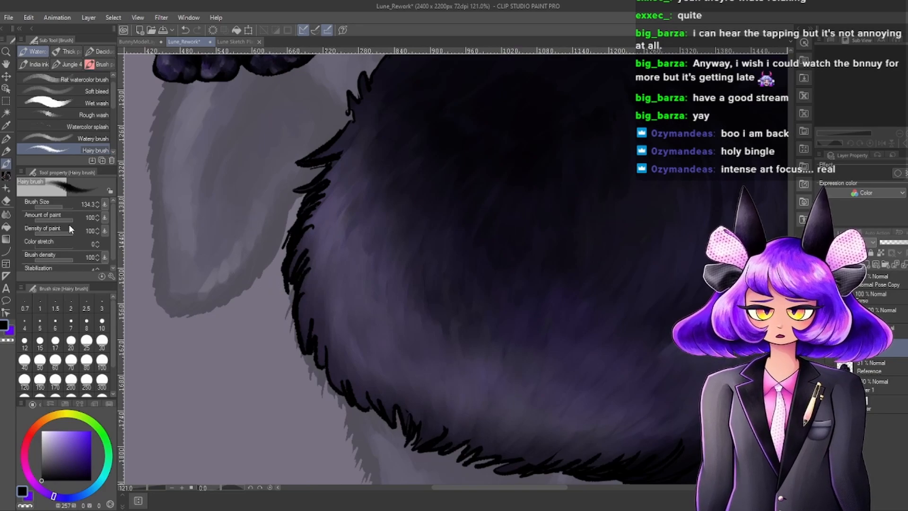
Try painting soft black fur along the body's left edge with the Hairy brush at size 37.1.
left_click(59, 206)
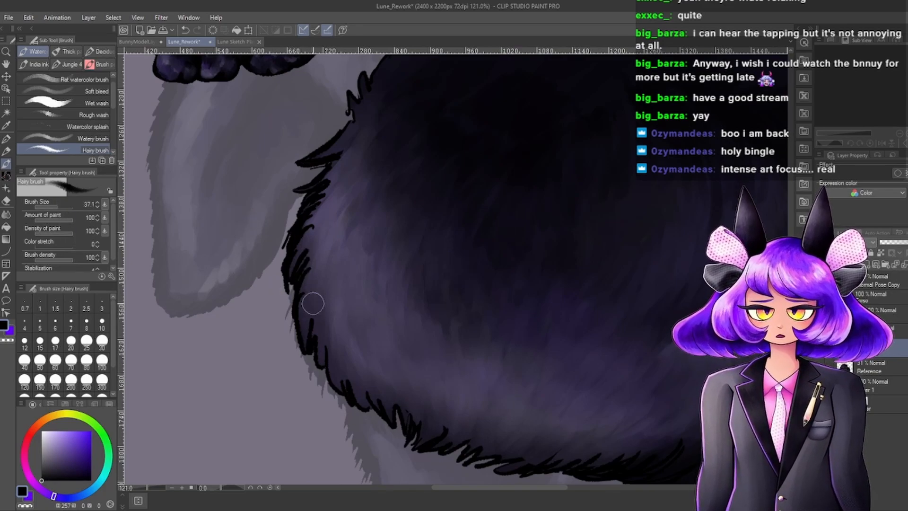
left_click_drag(300, 290, 286, 276)
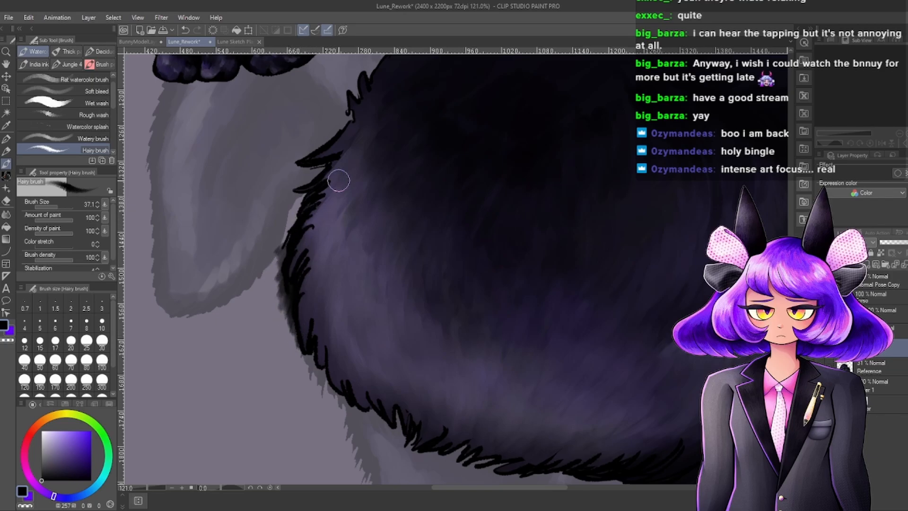
scroll(380, 213, "down", 5)
scroll(374, 217, "up", 4)
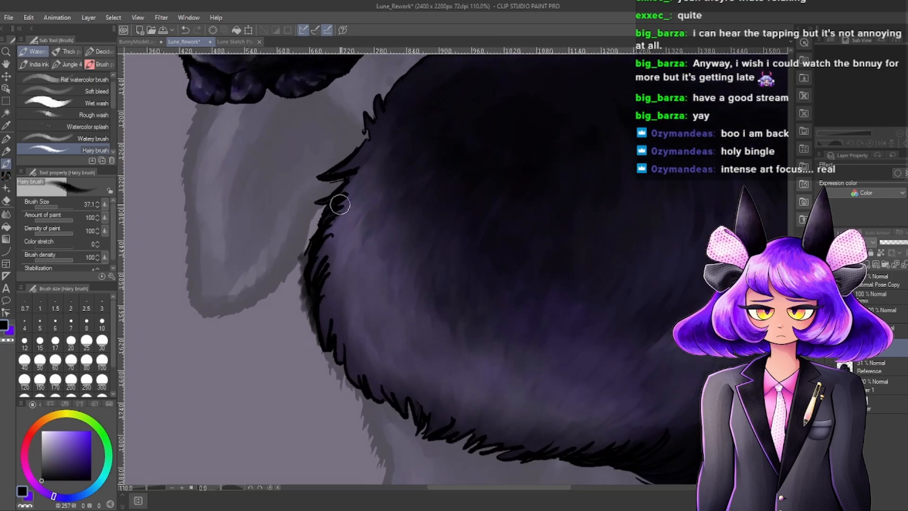
scroll(338, 202, "down", 2)
scroll(349, 230, "up", 4)
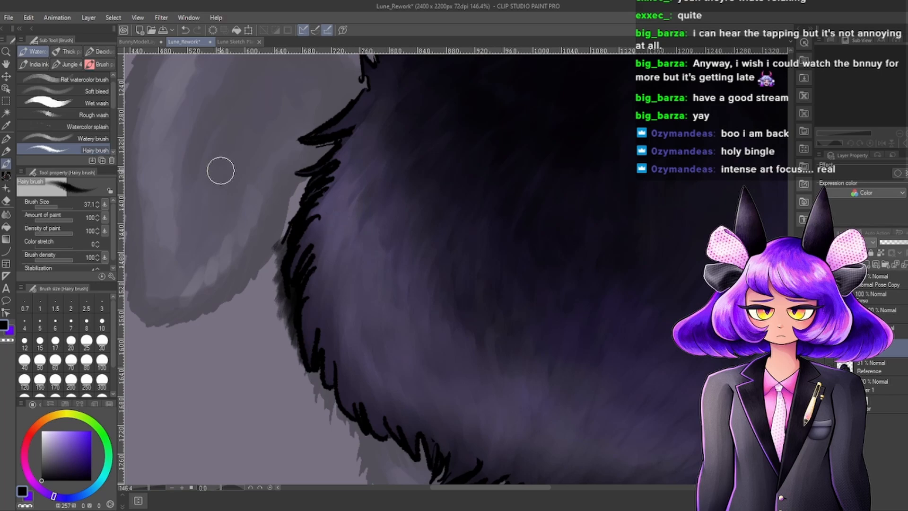
scroll(378, 232, "down", 4)
scroll(425, 242, "up", 3)
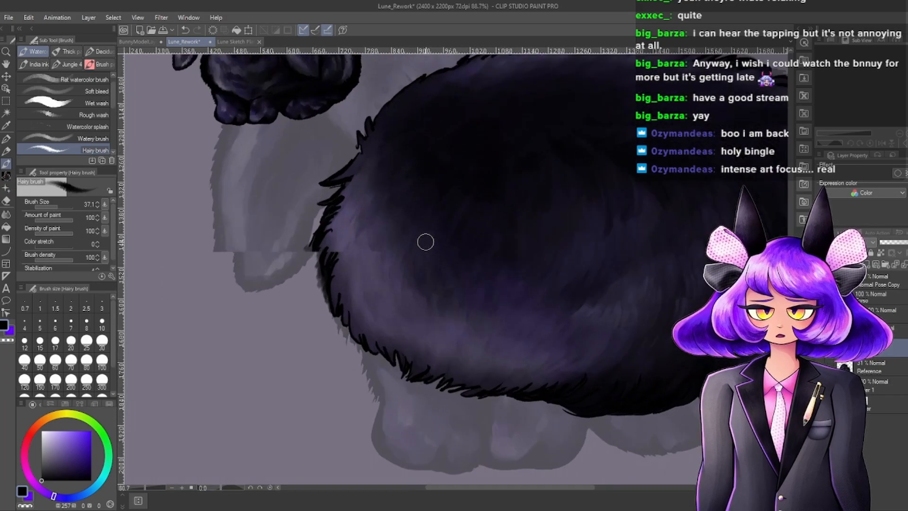
scroll(425, 242, "up", 1)
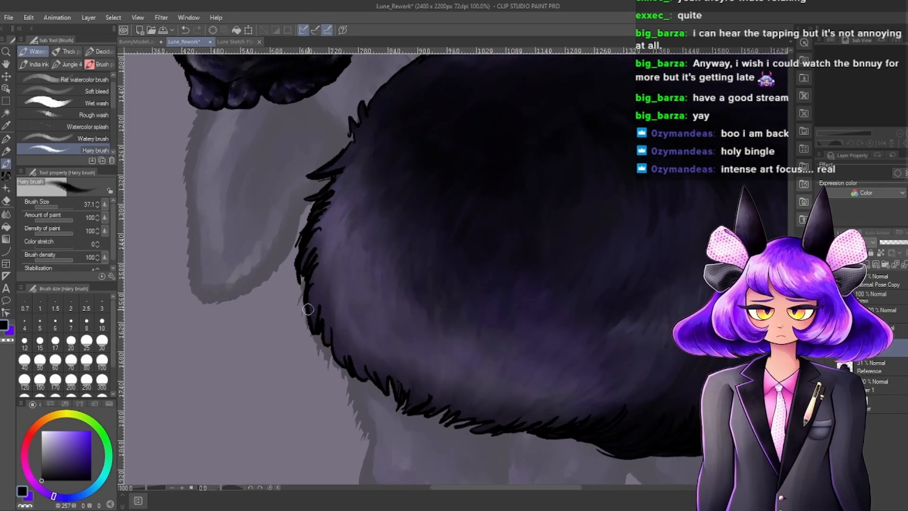
Paint black fur strokes along the body's left edge with the Grimm Lineart airbrush at size 28.7, undoing those on the upper tuft.
left_click(7, 178)
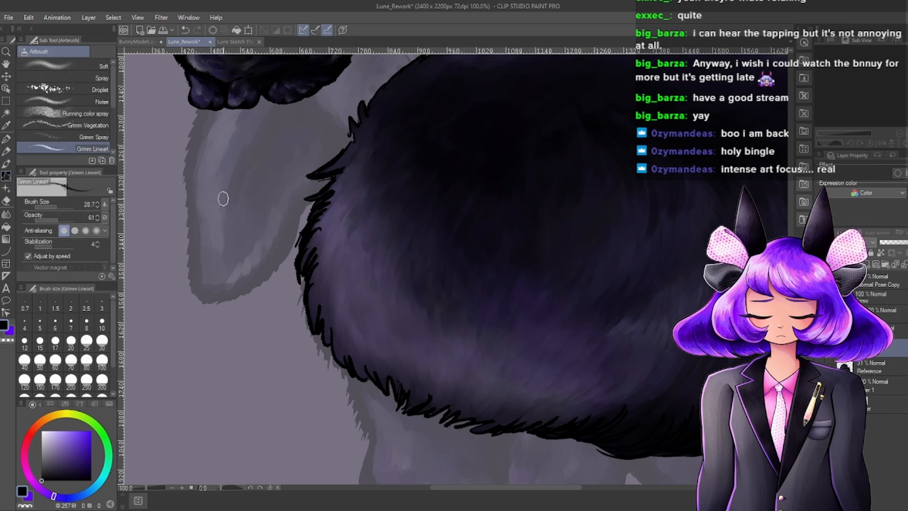
scroll(307, 222, "up", 4)
left_click_drag(306, 296, 299, 349)
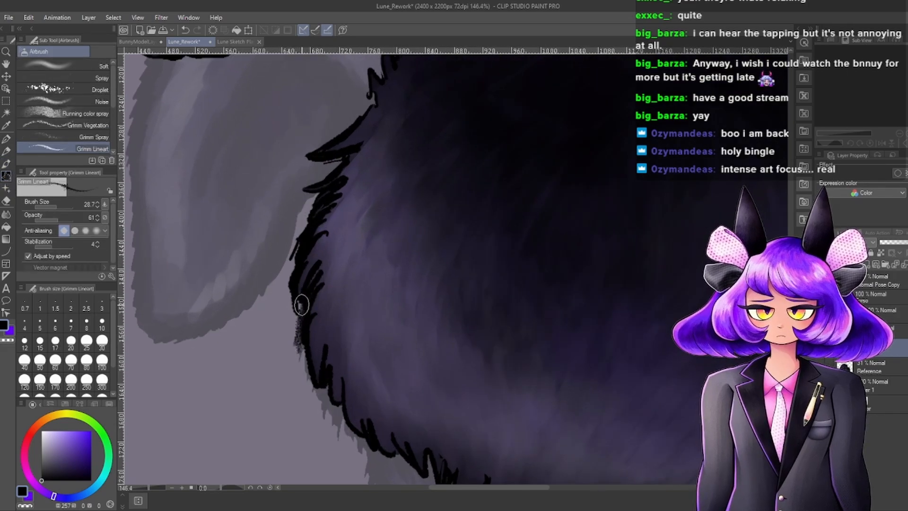
mouse_move(300, 306)
left_mouse_down()
mouse_move(297, 334)
mouse_move(291, 327)
left_mouse_up()
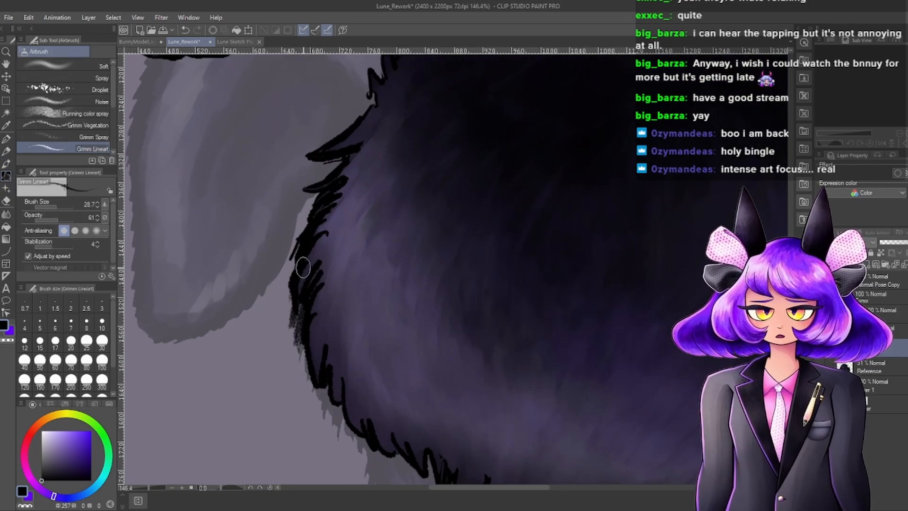
left_click_drag(293, 286, 286, 309)
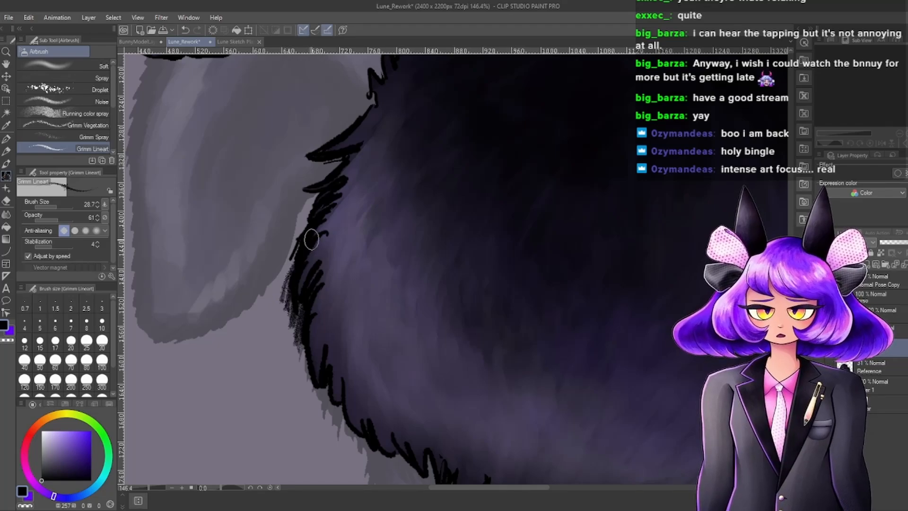
scroll(359, 214, "down", 4)
scroll(359, 214, "up", 3)
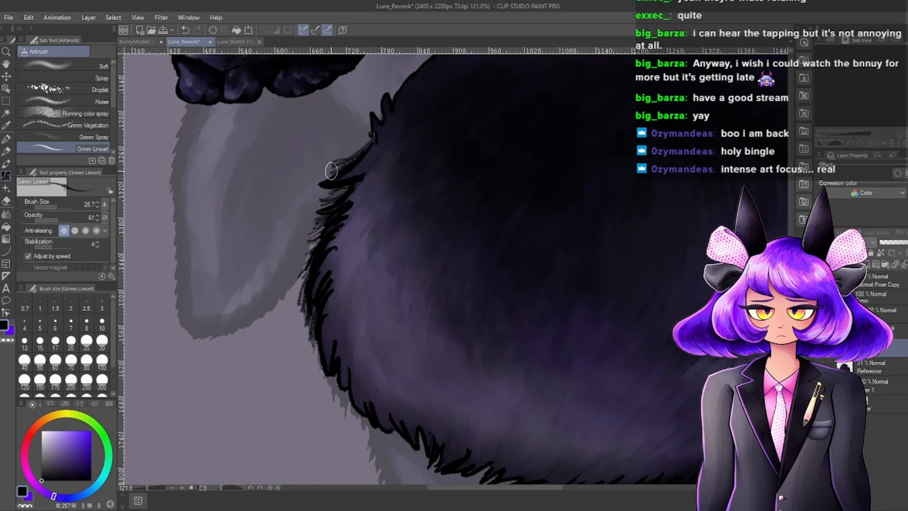
key("ctrl+z")
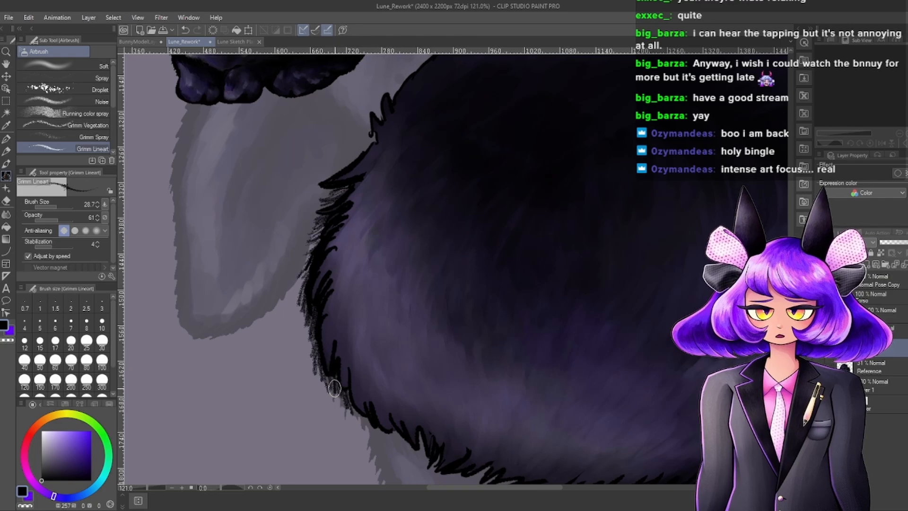
scroll(310, 307, "down", 2)
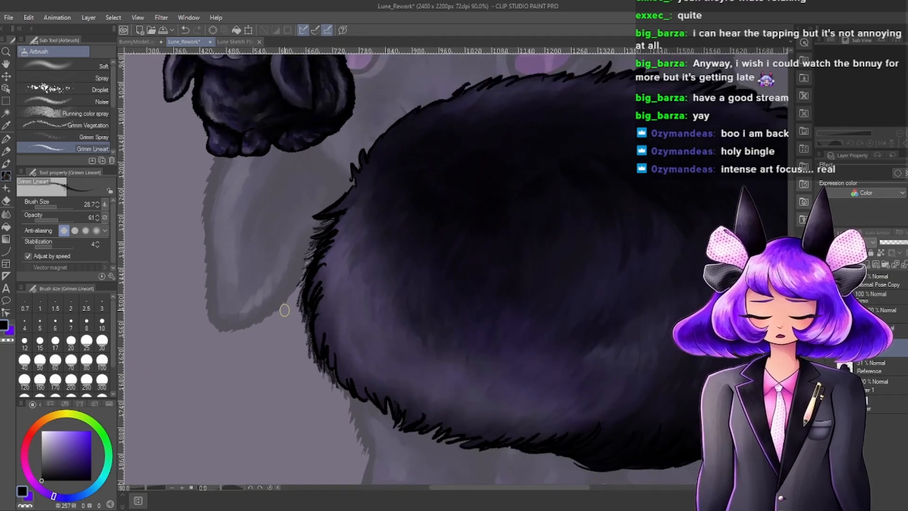
Examine the new fur strokes on the body's left edge in close-up and against the whole torso.
scroll(376, 305, "down", 3)
scroll(373, 266, "up", 4)
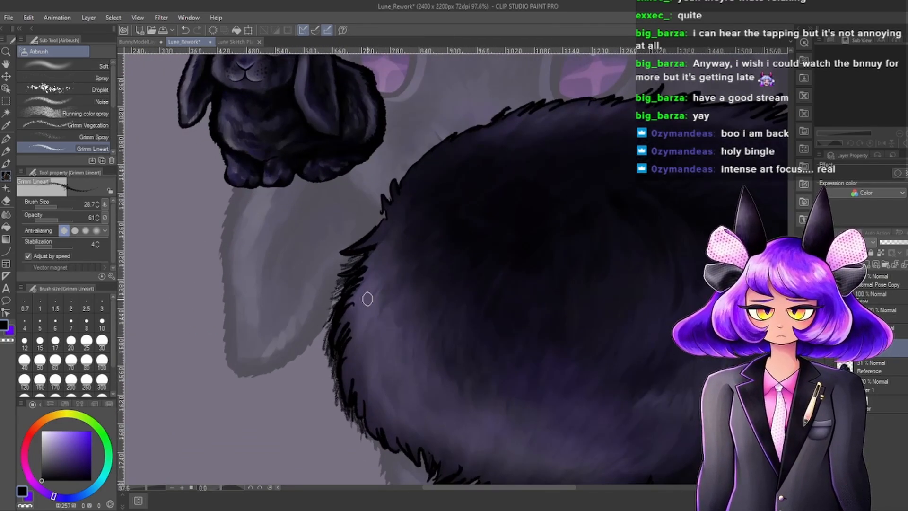
scroll(377, 265, "up", 4)
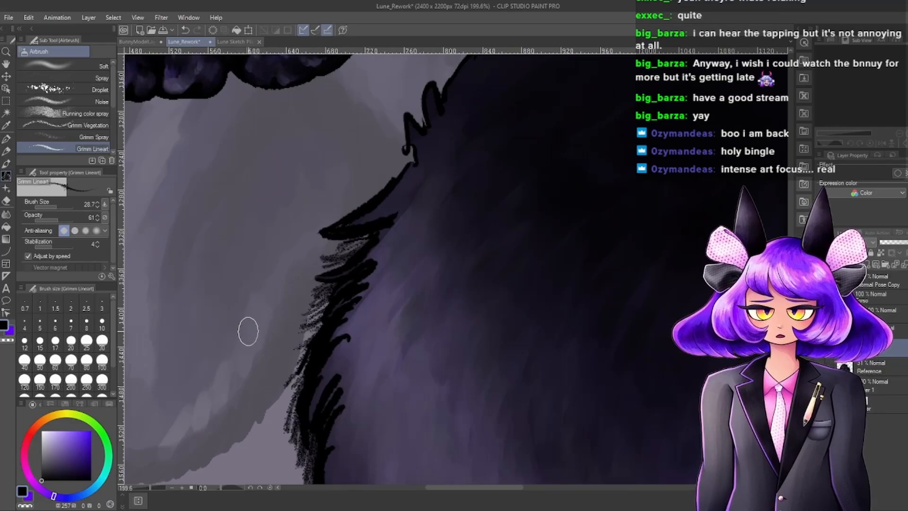
scroll(312, 310, "up", 12)
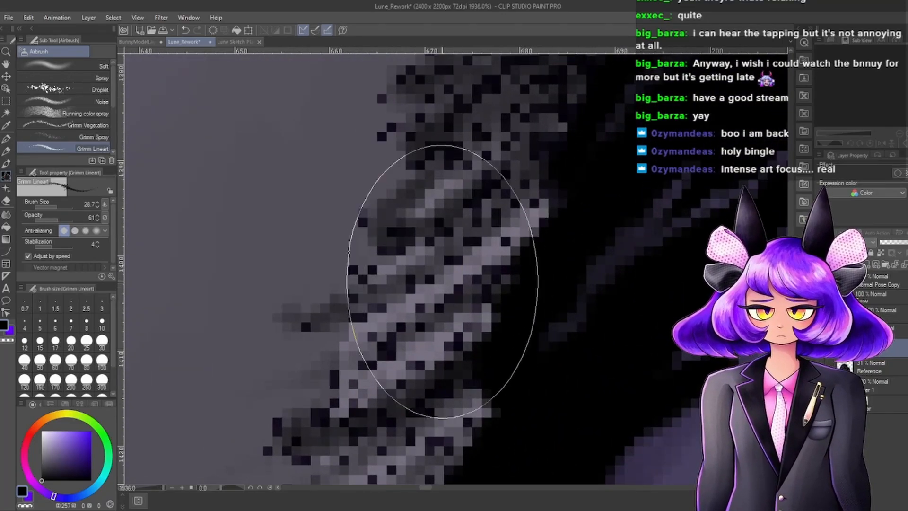
scroll(436, 282, "down", 5)
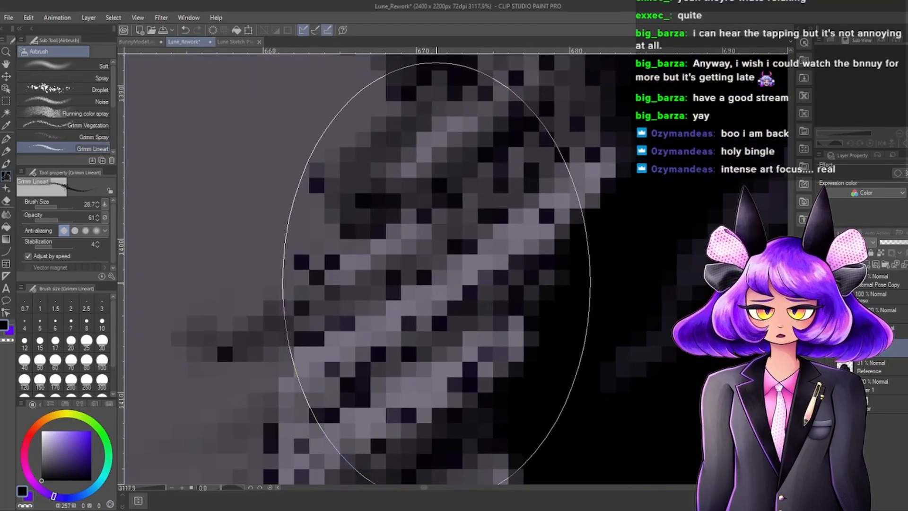
scroll(436, 282, "down", 9)
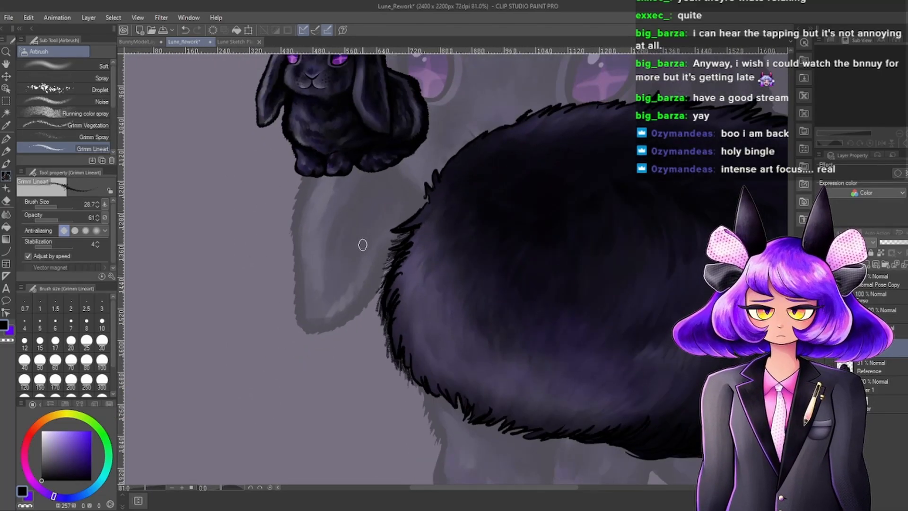
scroll(385, 253, "up", 3)
scroll(334, 219, "down", 6)
scroll(456, 239, "up", 4)
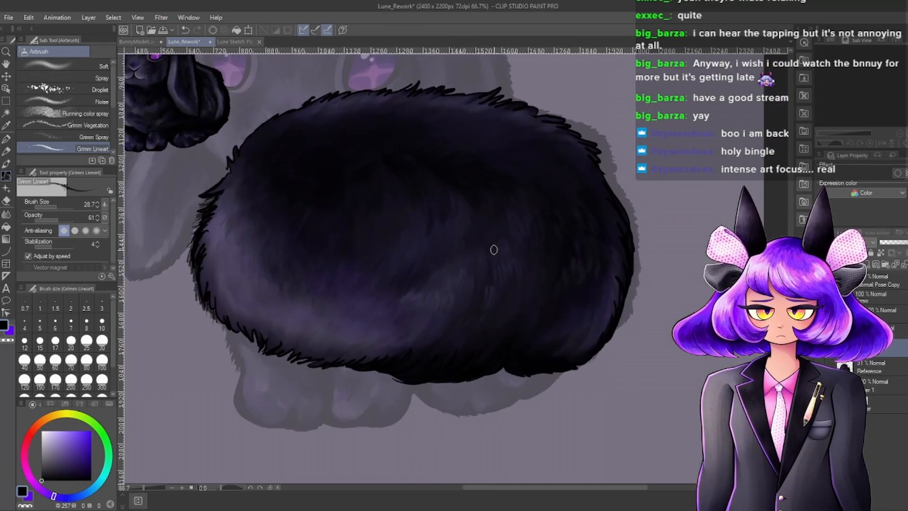
Paint wispy black fur strokes down the middle of the body's right edge with the Grimm Lineart airbrush at size 28.7.
scroll(576, 300, "up", 2)
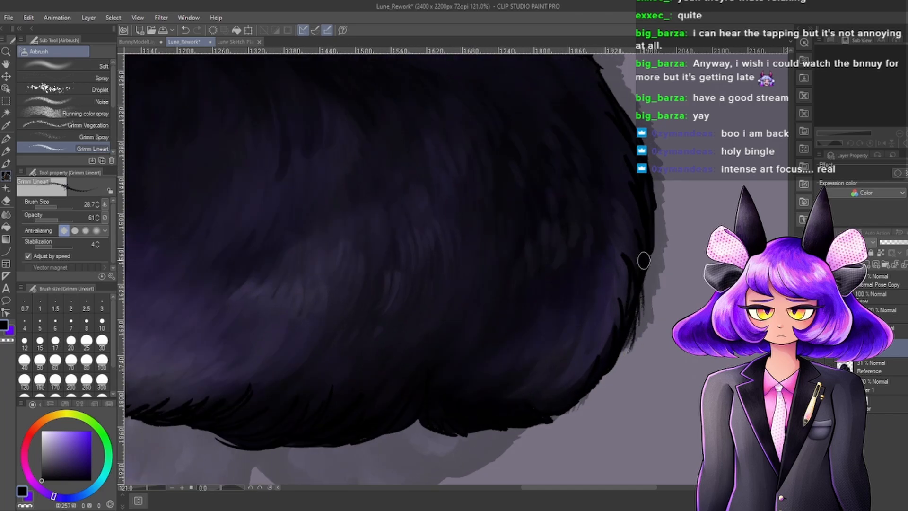
left_click_drag(647, 237, 650, 275)
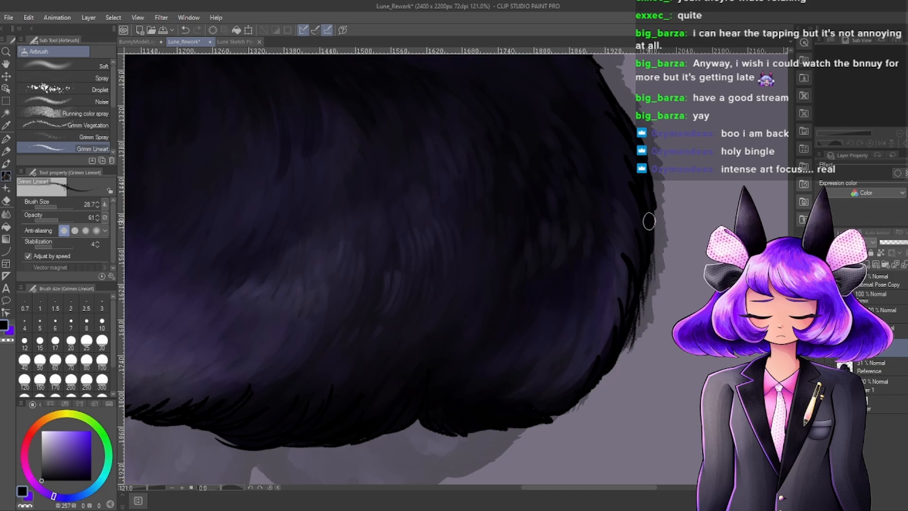
left_click_drag(648, 221, 654, 269)
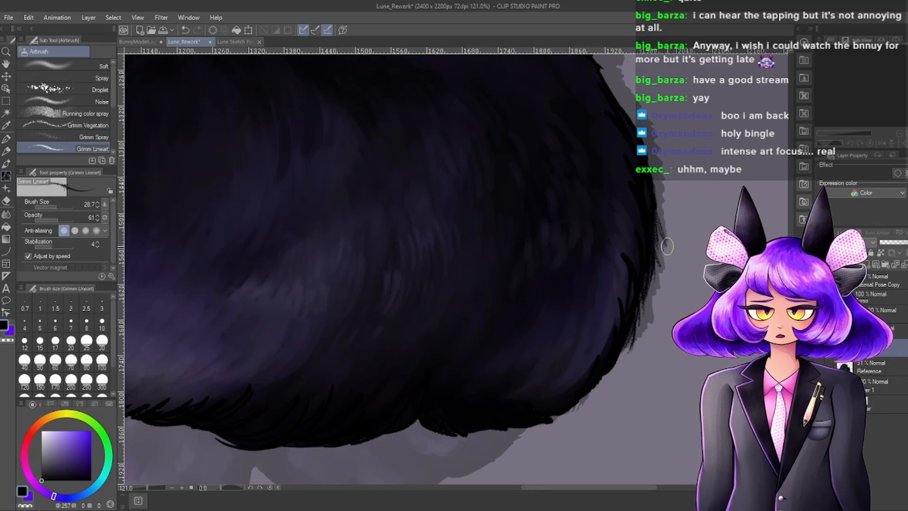
scroll(662, 244, "down", 3)
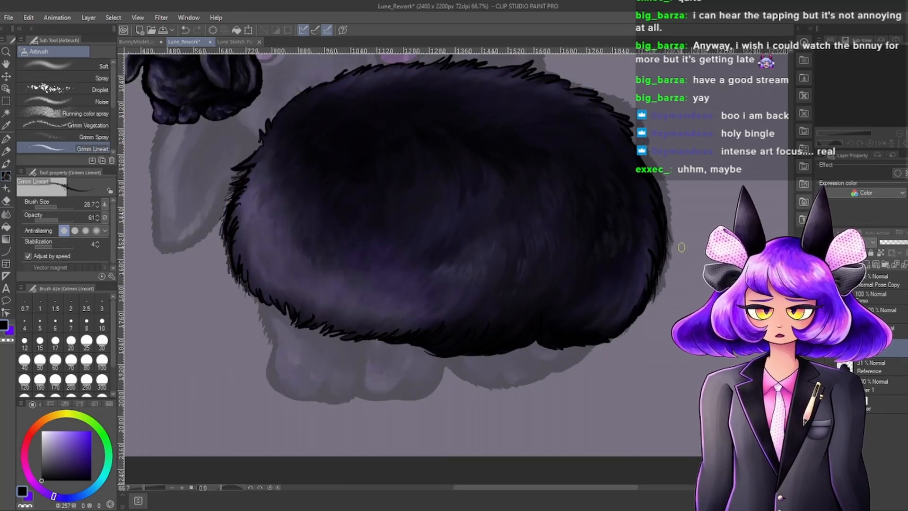
scroll(681, 247, "down", 2)
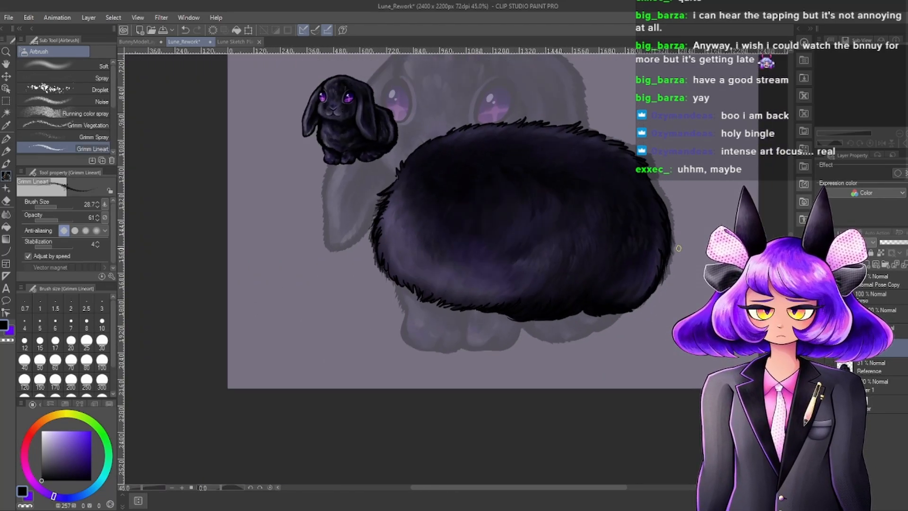
Extend the black fur fringe around the lower-right curve of the body with short, downward-slanting strokes.
scroll(660, 248, "up", 5)
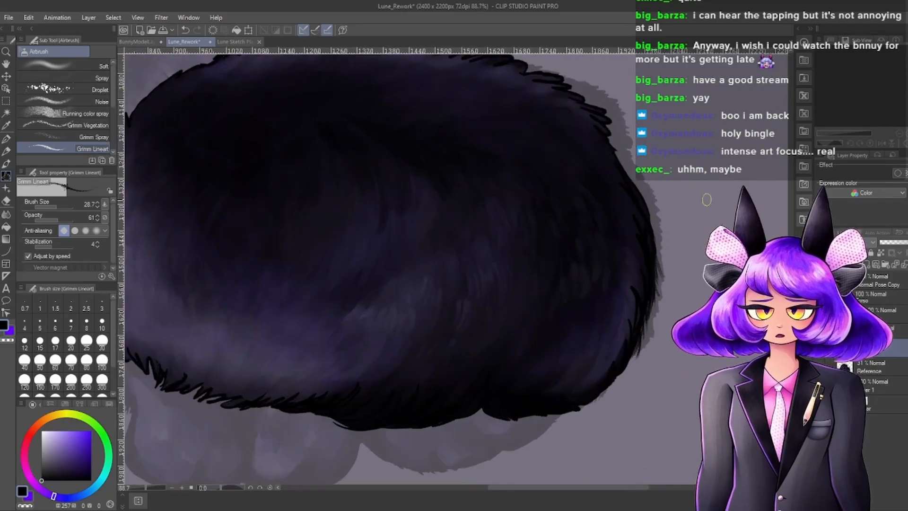
scroll(586, 319, "down", 2)
scroll(619, 373, "up", 4)
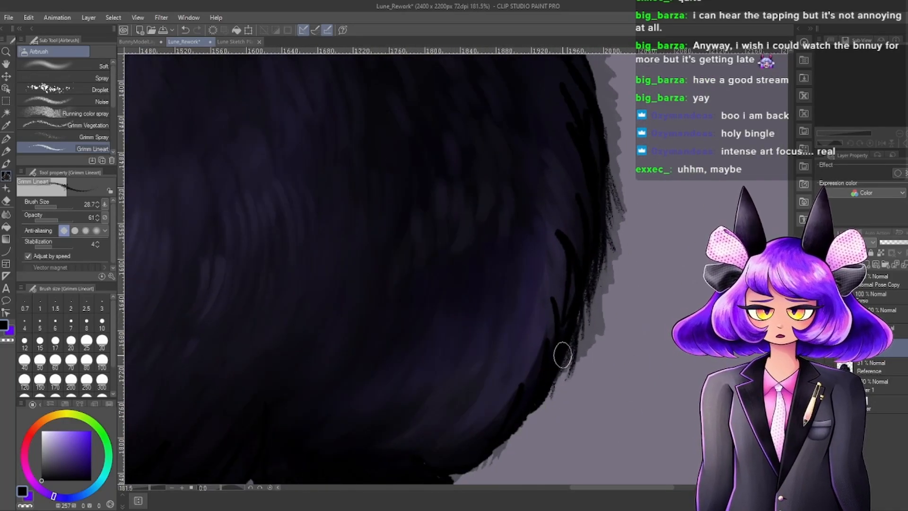
mouse_move(563, 354)
left_mouse_down()
mouse_move(552, 409)
mouse_move(519, 437)
left_mouse_up()
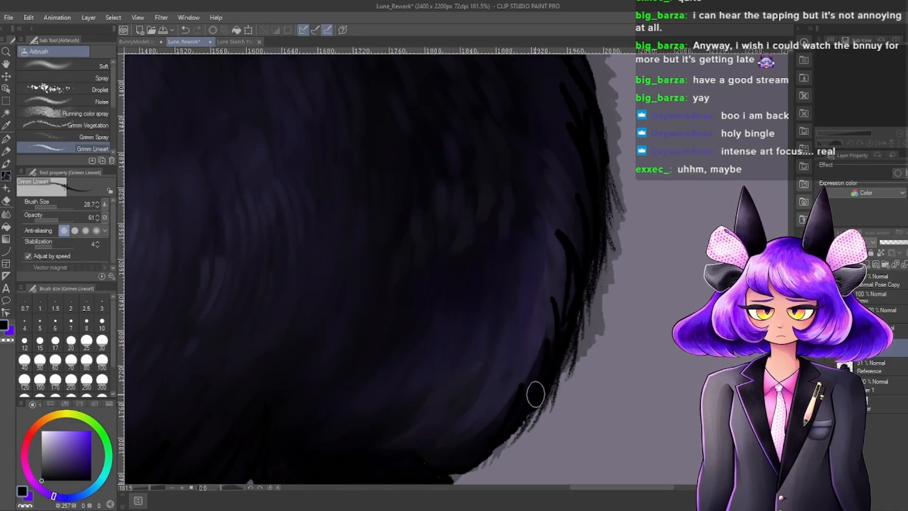
left_click_drag(535, 395, 509, 441)
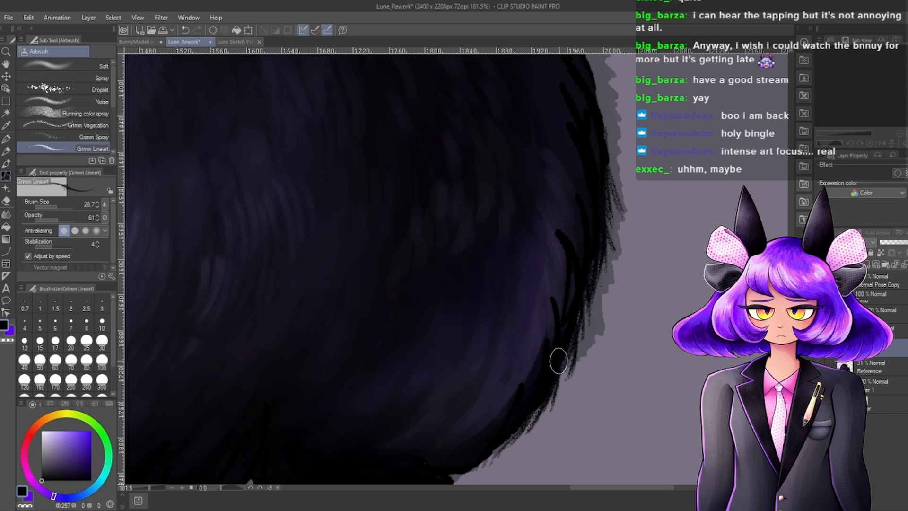
left_click_drag(560, 360, 553, 390)
scroll(573, 303, "down", 4)
scroll(614, 279, "up", 3)
scroll(613, 278, "down", 4)
scroll(537, 359, "up", 3)
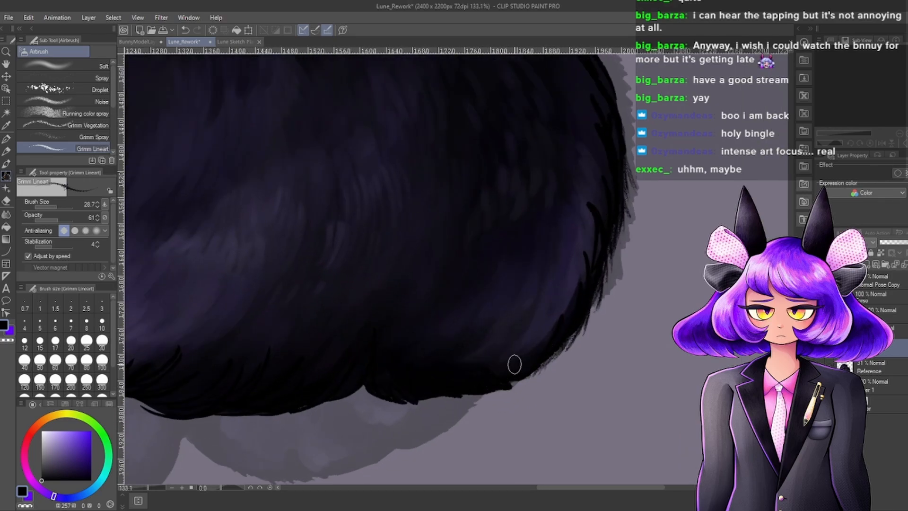
Paint fine black fur strokes along the upper-right slope of the body, below the outlined tufts.
scroll(515, 364, "down", 4)
scroll(566, 217, "up", 3)
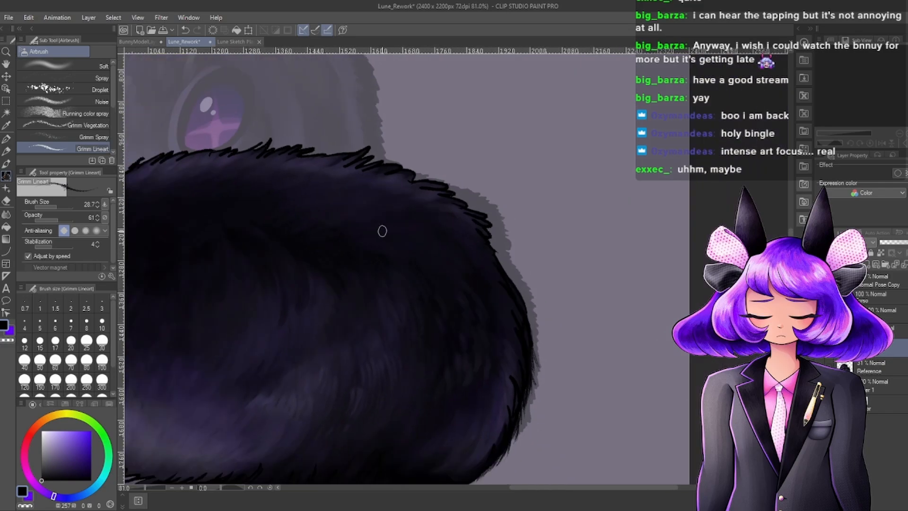
scroll(543, 297, "up", 10)
left_click_drag(499, 298, 519, 339)
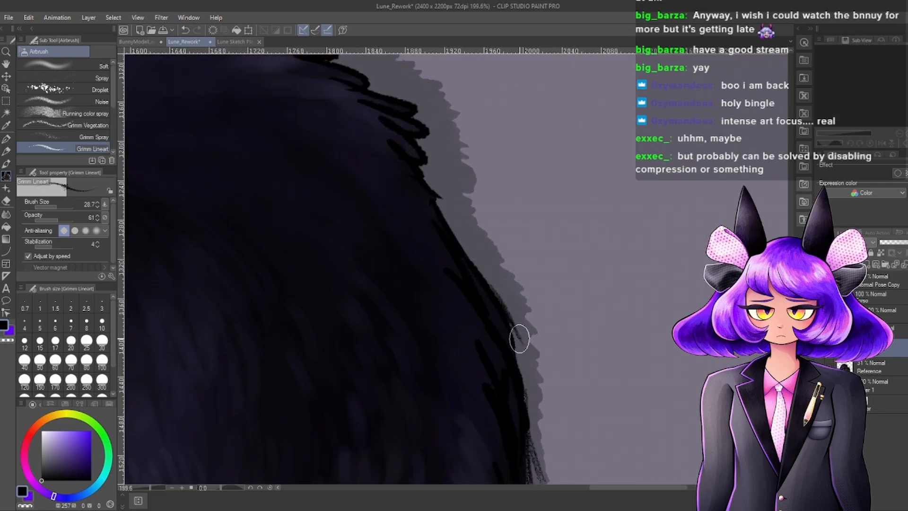
left_click_drag(494, 300, 521, 363)
left_click_drag(501, 312, 539, 427)
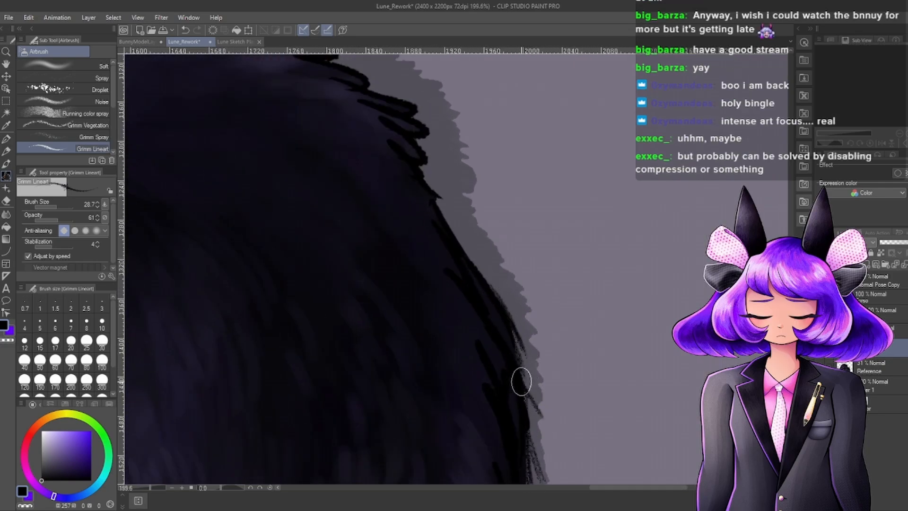
left_click_drag(510, 368, 535, 451)
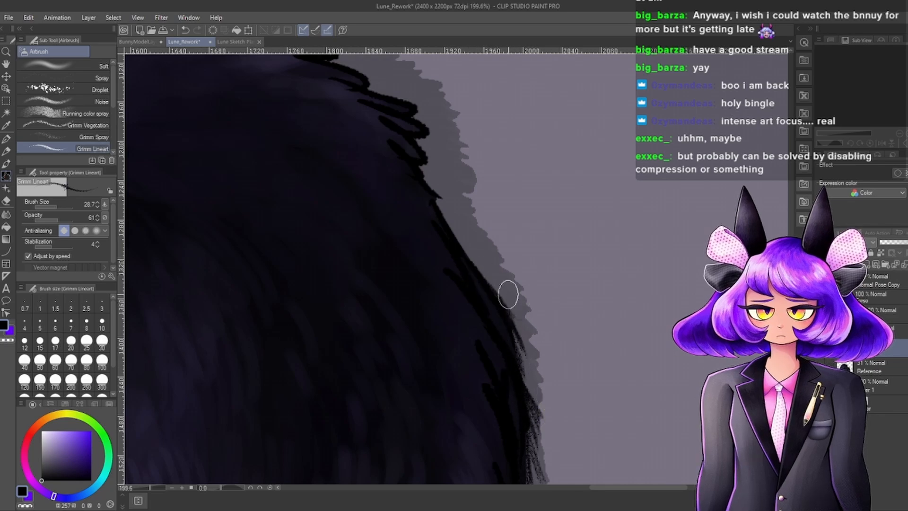
scroll(472, 246, "down", 2)
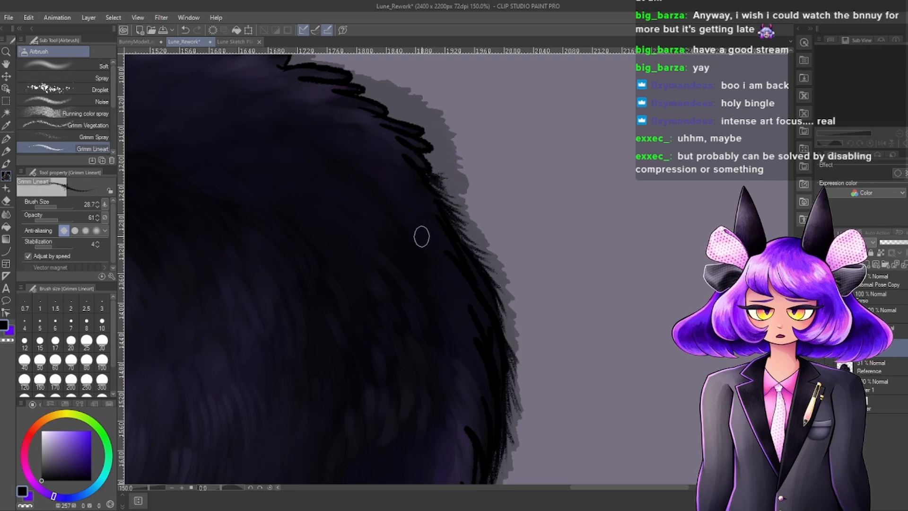
Undo the last two strokes below the upper-right tufts and paint a wispy black fringe outward around those tufts.
scroll(492, 236, "down", 1)
scroll(491, 236, "up", 7)
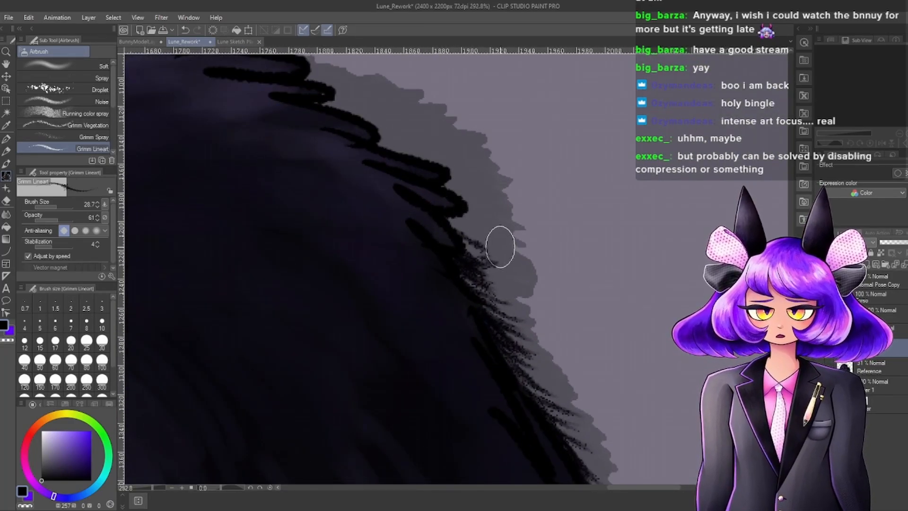
scroll(515, 237, "down", 1)
key("ctrl+z")
key("ctrl+z")
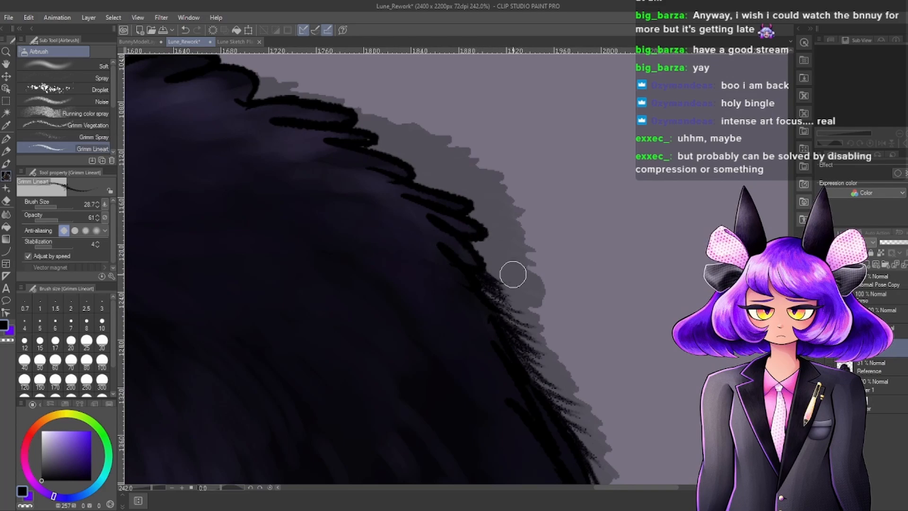
mouse_move(527, 260)
left_mouse_down()
mouse_move(553, 263)
mouse_move(553, 275)
left_mouse_up()
mouse_move(476, 240)
left_mouse_down()
mouse_move(531, 284)
mouse_move(530, 295)
mouse_move(504, 272)
mouse_move(504, 235)
mouse_move(504, 258)
mouse_move(518, 253)
mouse_move(484, 248)
mouse_move(521, 235)
mouse_move(483, 222)
mouse_move(517, 222)
mouse_move(539, 239)
mouse_move(525, 241)
mouse_move(564, 230)
mouse_move(568, 242)
mouse_move(548, 248)
mouse_move(614, 267)
left_mouse_up()
scroll(533, 236, "down", 3)
scroll(495, 188, "up", 2)
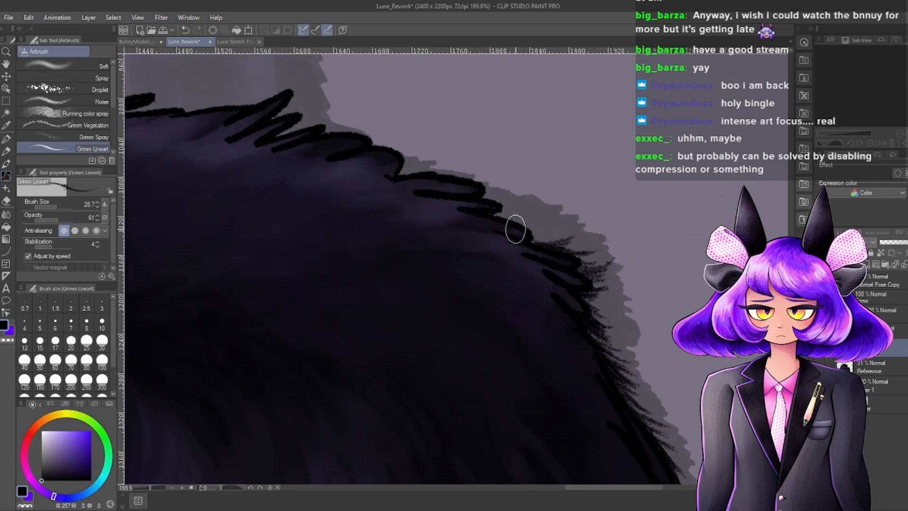
mouse_move(515, 229)
left_mouse_down()
mouse_move(562, 229)
mouse_move(496, 215)
mouse_move(530, 231)
mouse_move(543, 186)
left_mouse_up()
scroll(543, 186, "down", 5)
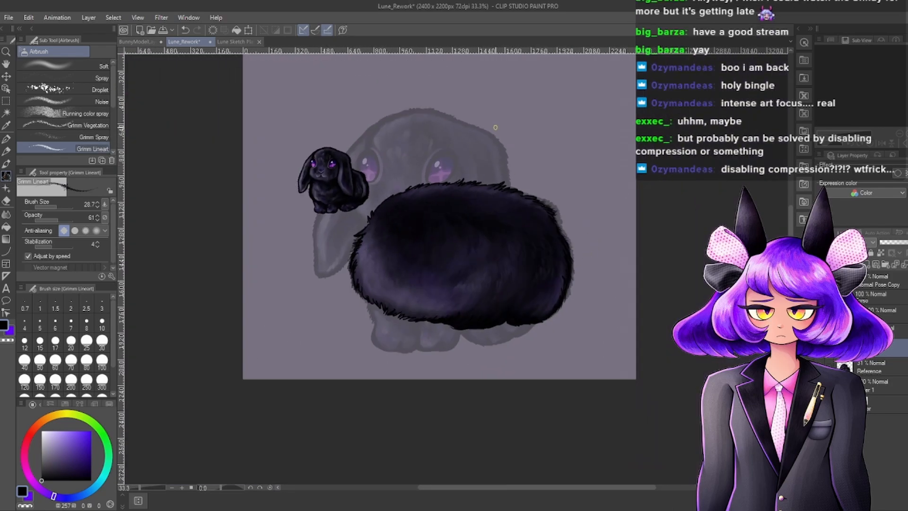
Add feathery black fur strokes on the body's upper-left edge, between the large pointed tuft and the small curl above it.
scroll(495, 127, "up", 1)
scroll(321, 226, "up", 3)
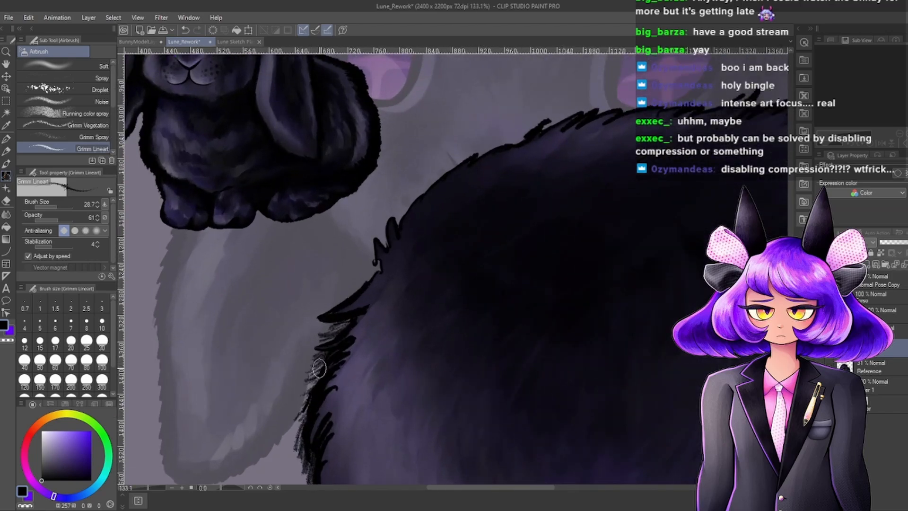
scroll(341, 331, "up", 2)
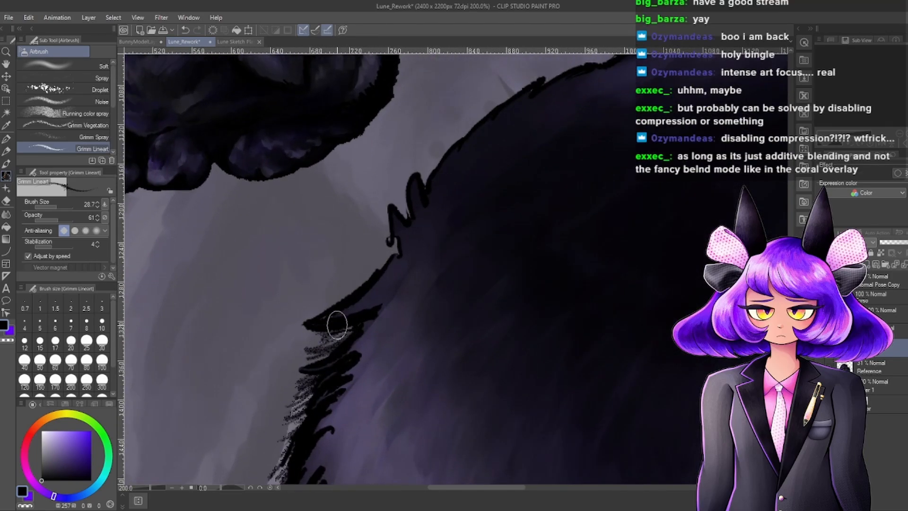
mouse_move(388, 265)
left_mouse_down()
mouse_move(329, 291)
mouse_move(388, 265)
mouse_move(398, 249)
mouse_move(356, 279)
mouse_move(381, 267)
mouse_move(369, 272)
mouse_move(404, 234)
mouse_move(366, 282)
left_mouse_up()
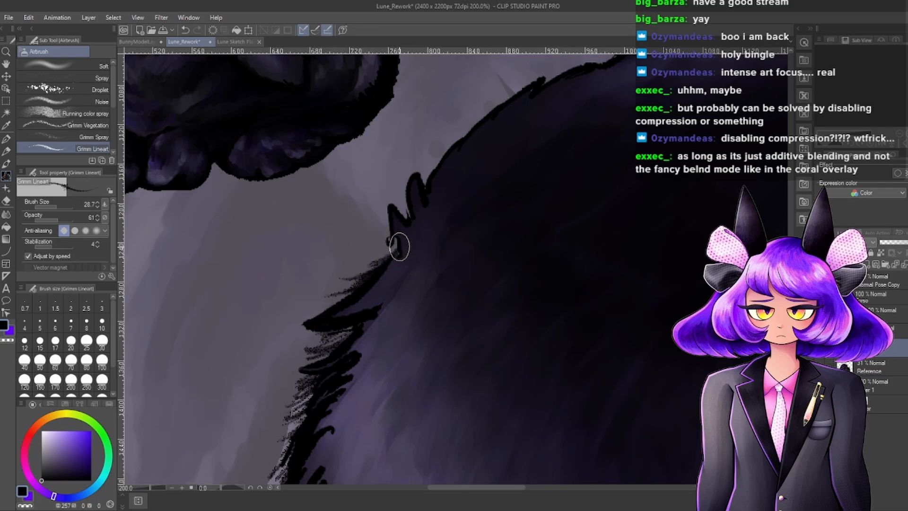
left_click_drag(399, 248, 369, 257)
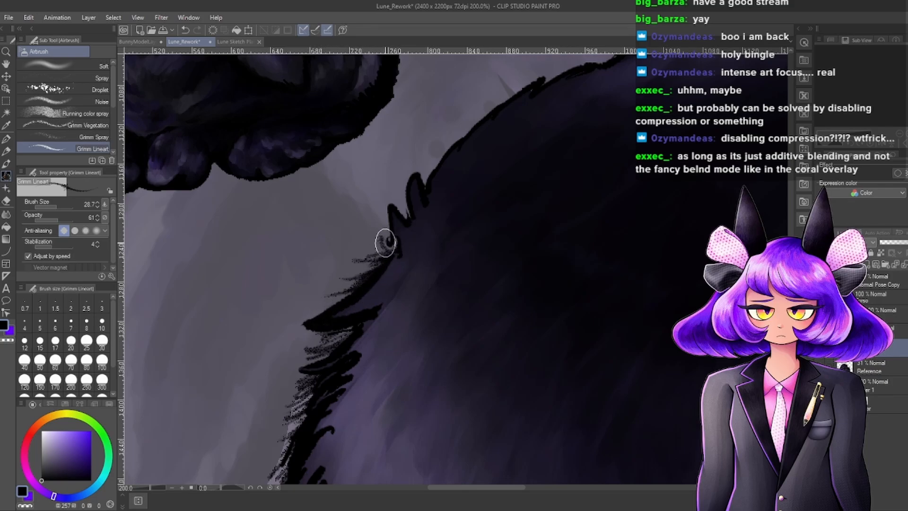
Undo the last stroke on the body's upper-left slope and repaint wispy black fur there, down to the curled tuft.
scroll(385, 242, "down", 5)
scroll(391, 248, "up", 2)
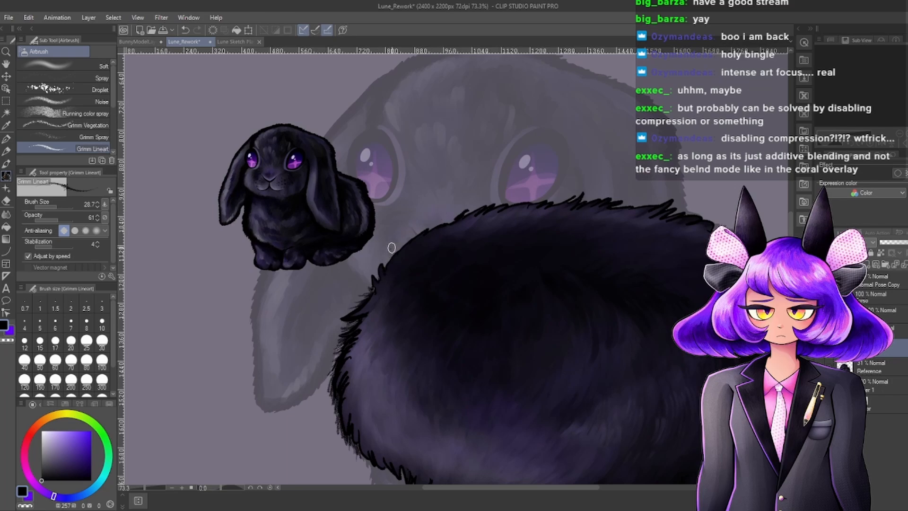
scroll(392, 254, "up", 3)
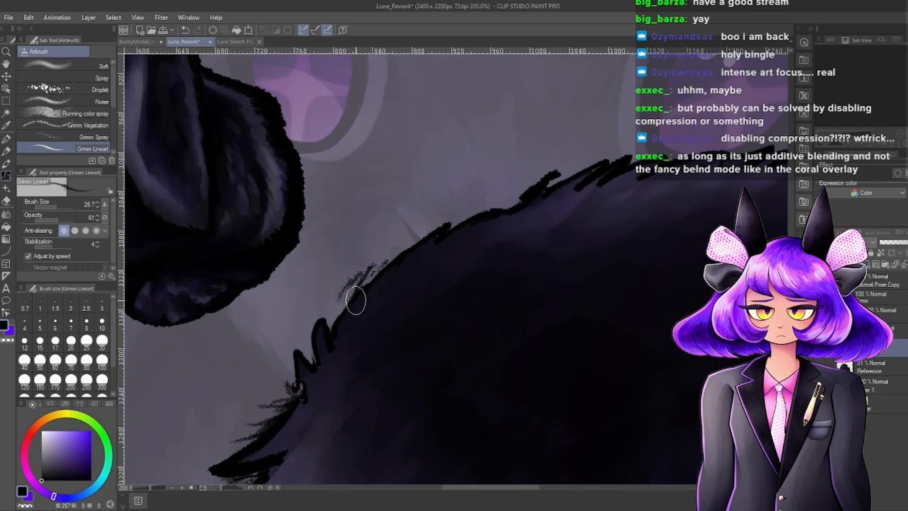
key("ctrl+z")
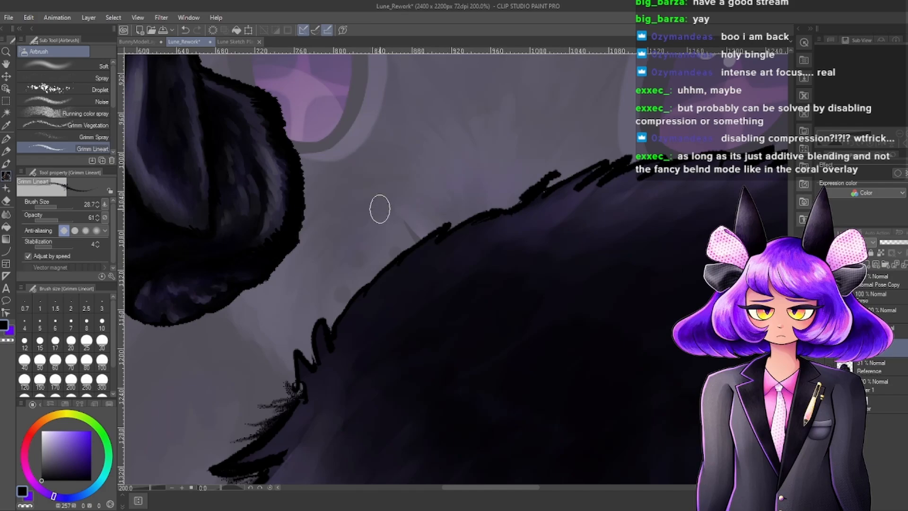
left_click_drag(391, 244, 358, 302)
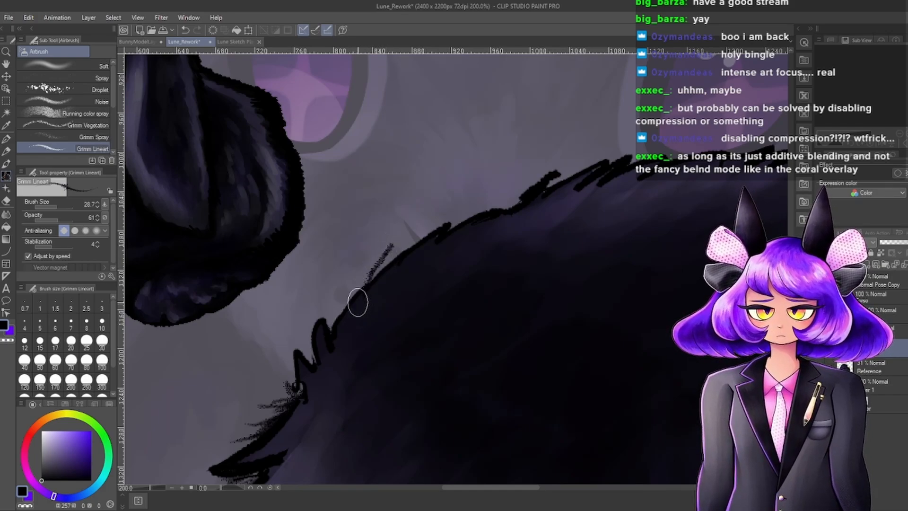
mouse_move(368, 265)
left_mouse_down()
mouse_move(363, 286)
mouse_move(395, 243)
left_mouse_up()
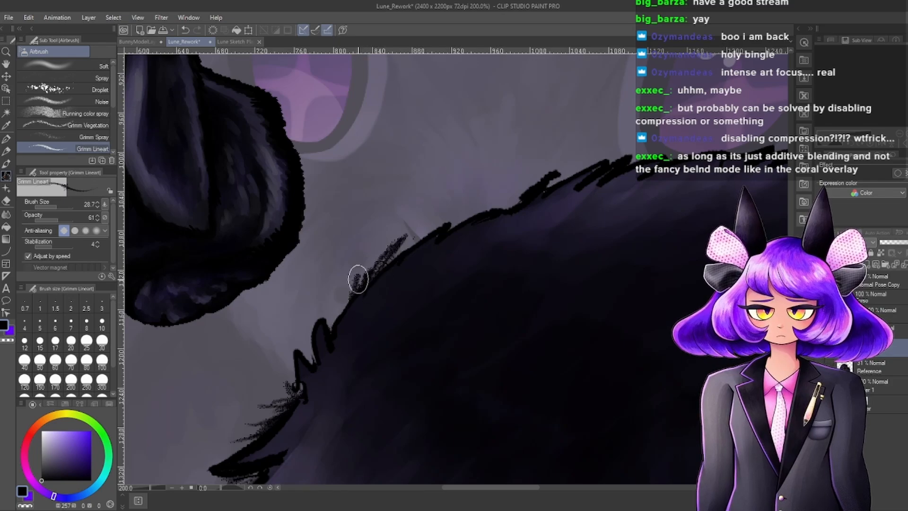
left_click_drag(352, 303, 345, 275)
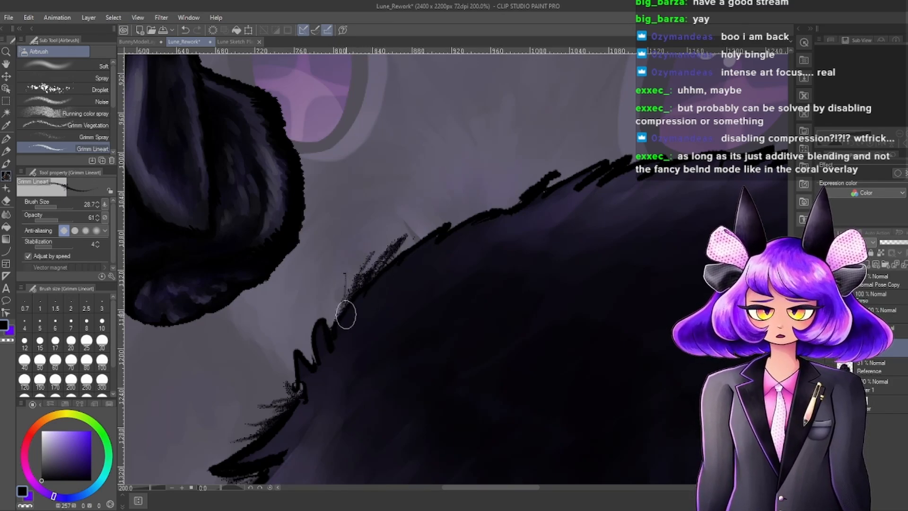
left_click_drag(330, 310, 319, 340)
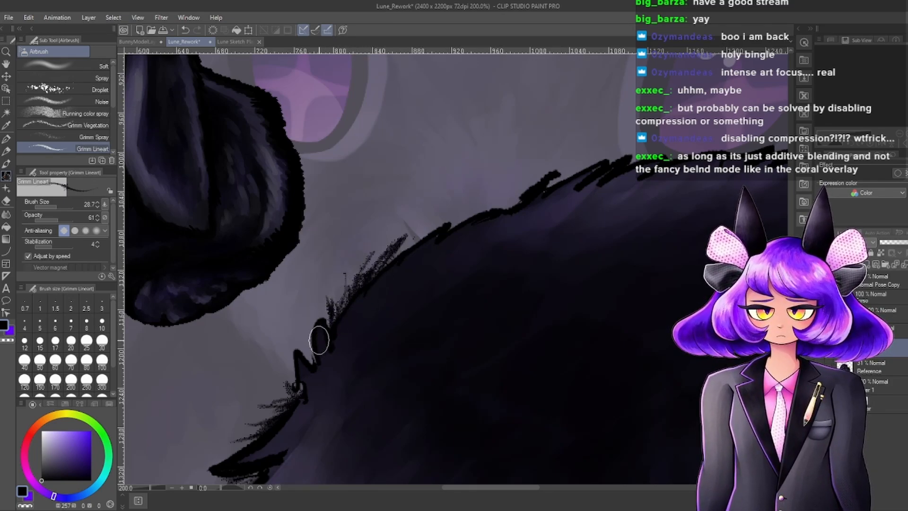
Extend the feathery black fringe up the slope and along the body's top edge with short strokes slanting up and right.
mouse_move(350, 302)
left_mouse_down()
mouse_move(360, 269)
mouse_move(331, 323)
mouse_move(337, 303)
mouse_move(423, 236)
left_mouse_up()
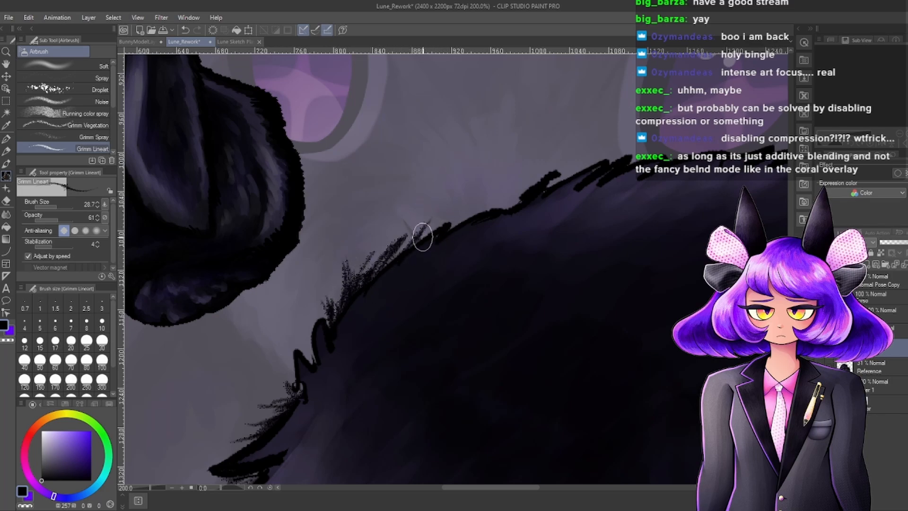
left_click_drag(462, 207, 454, 216)
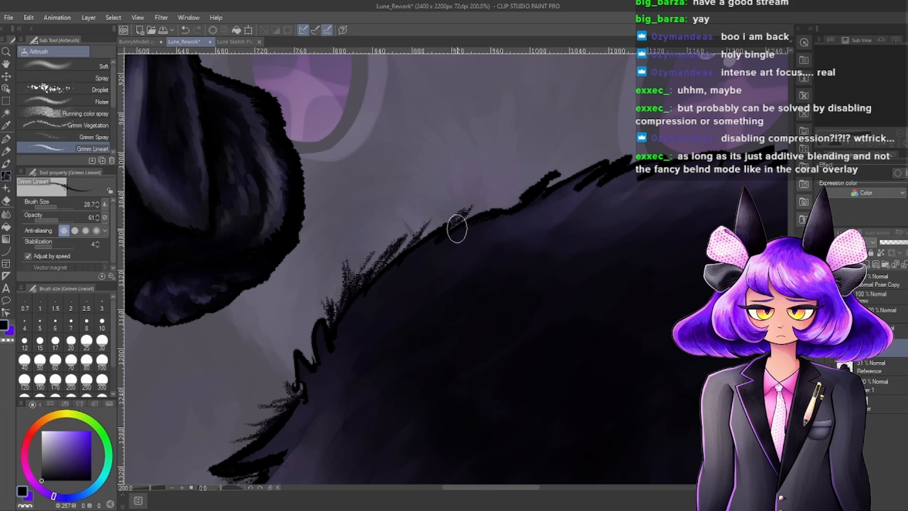
mouse_move(566, 171)
left_mouse_down()
mouse_move(552, 190)
mouse_move(604, 147)
mouse_move(548, 185)
left_mouse_up()
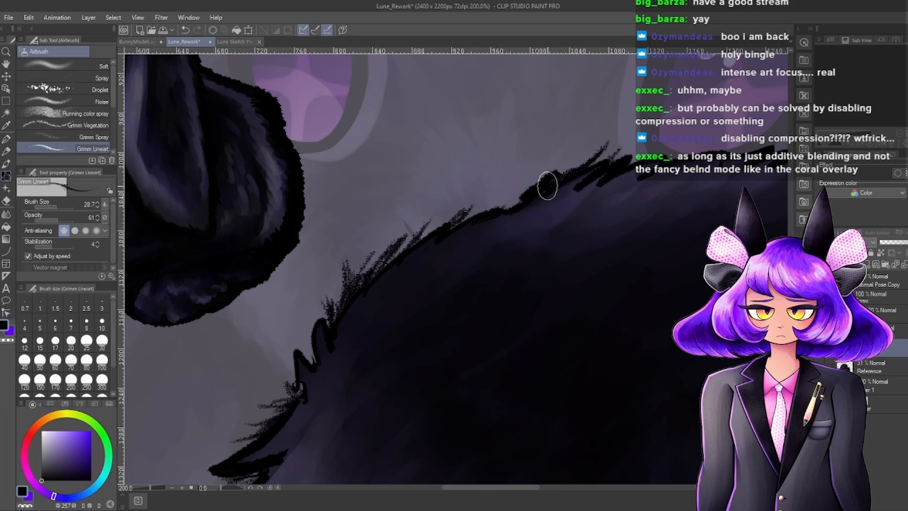
left_click_drag(607, 165, 622, 167)
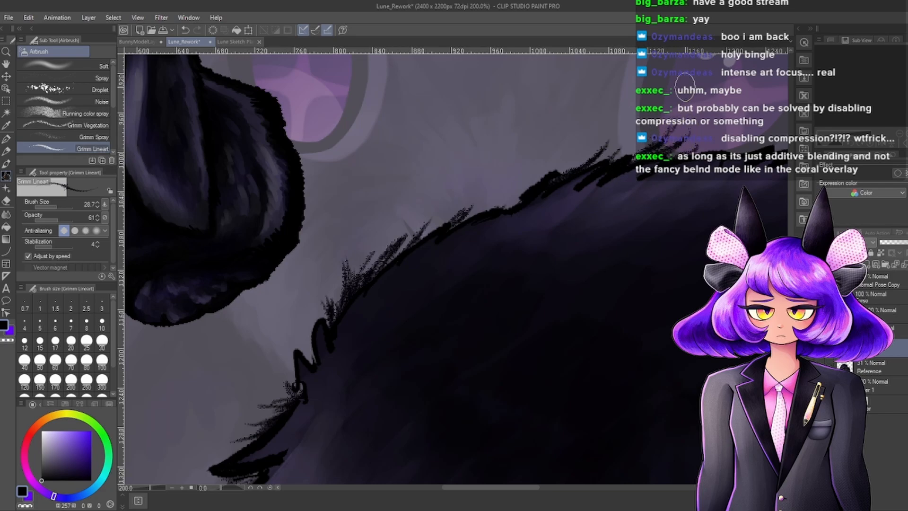
Examine the fringe around the whole torso, checking the top tufts and the pixel texture of the right edge up close.
scroll(480, 257, "down", 5)
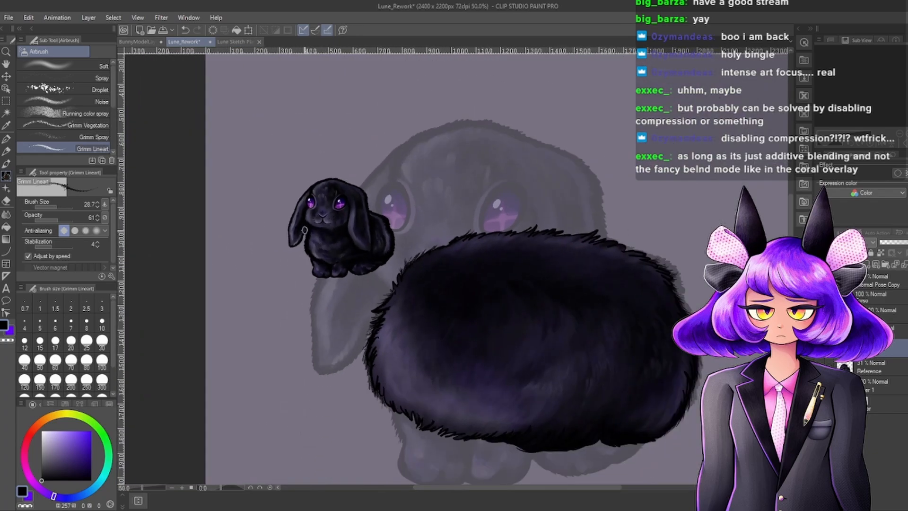
scroll(305, 230, "down", 2)
scroll(305, 203, "up", 1)
scroll(237, 194, "down", 2)
scroll(333, 194, "up", 2)
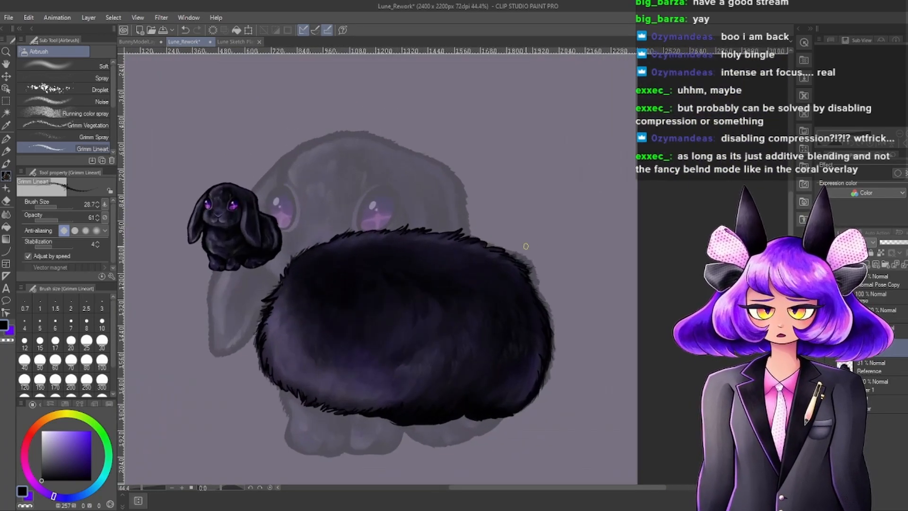
scroll(357, 239, "up", 4)
scroll(334, 223, "down", 1)
scroll(290, 255, "up", 1)
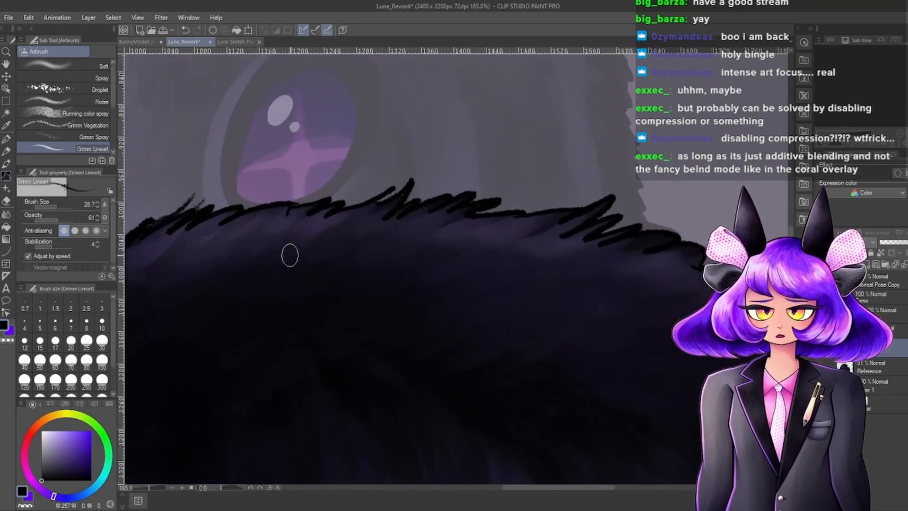
scroll(443, 130, "up", 4)
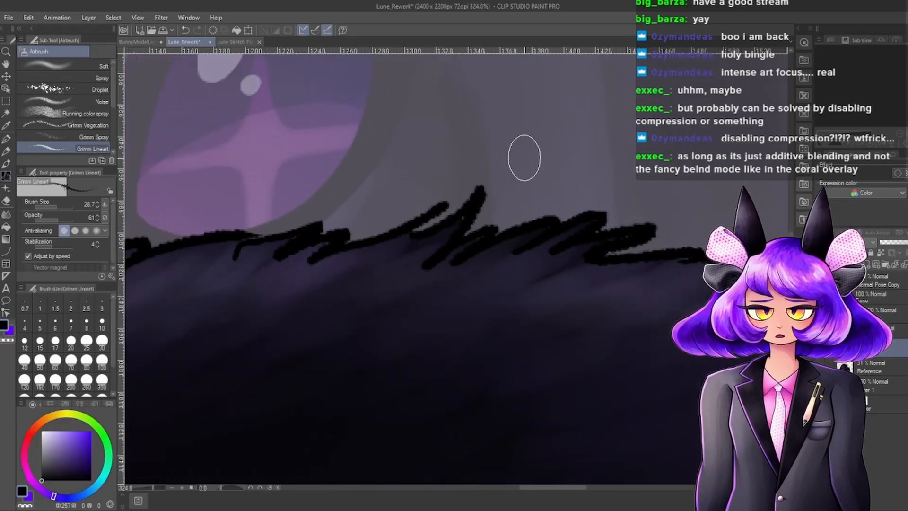
scroll(524, 158, "down", 1)
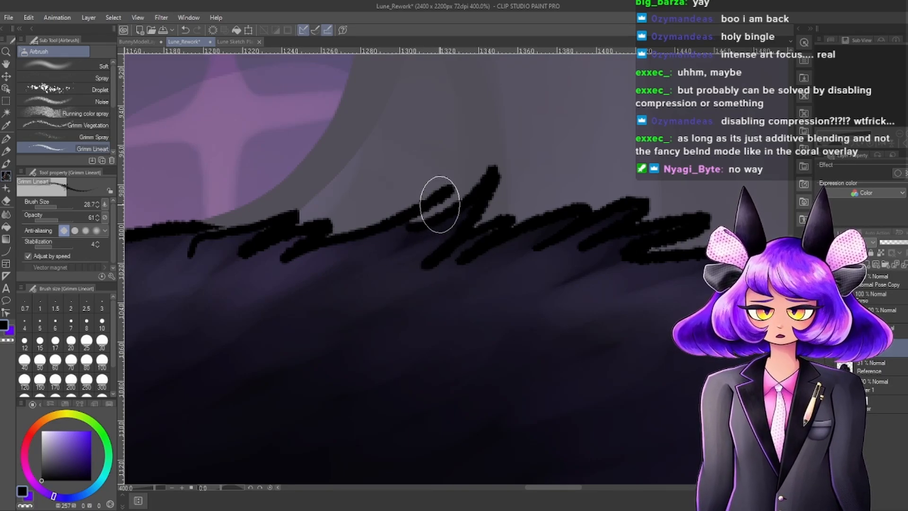
scroll(306, 169, "down", 2)
scroll(305, 152, "down", 6)
scroll(544, 340, "up", 8)
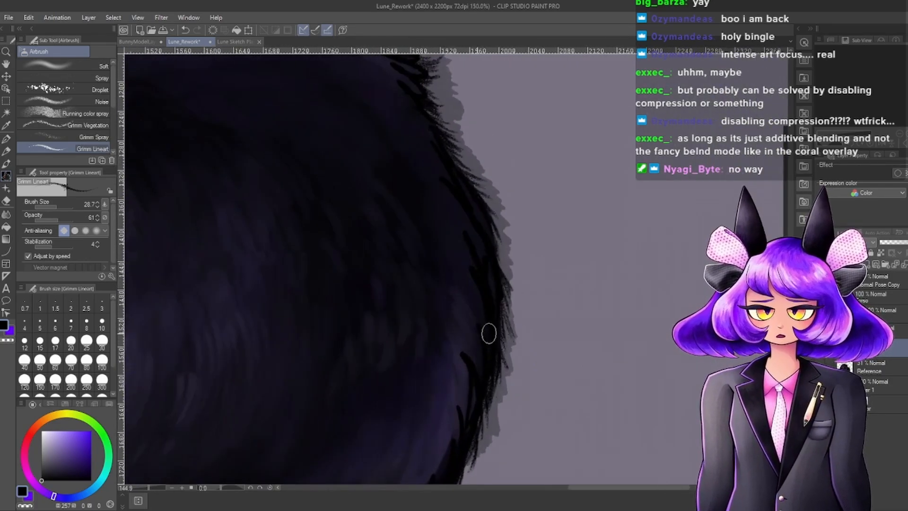
scroll(516, 316, "up", 8)
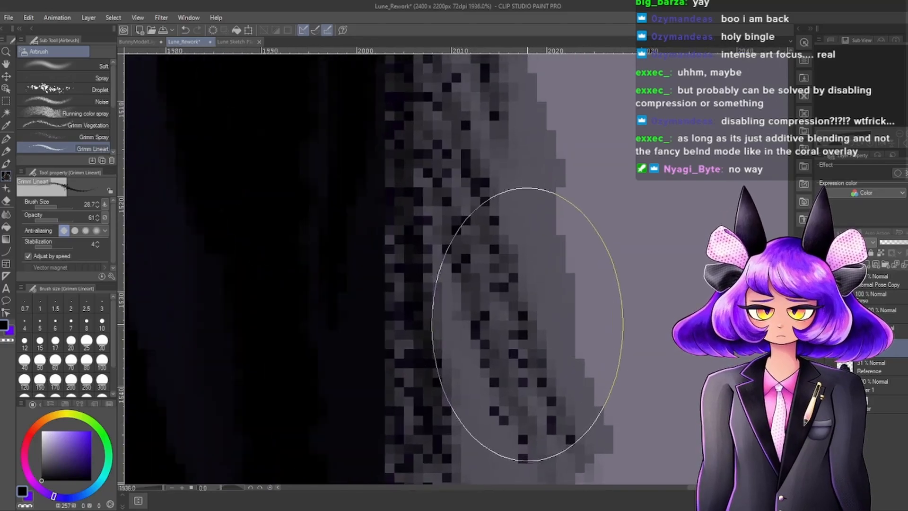
scroll(524, 326, "down", 2)
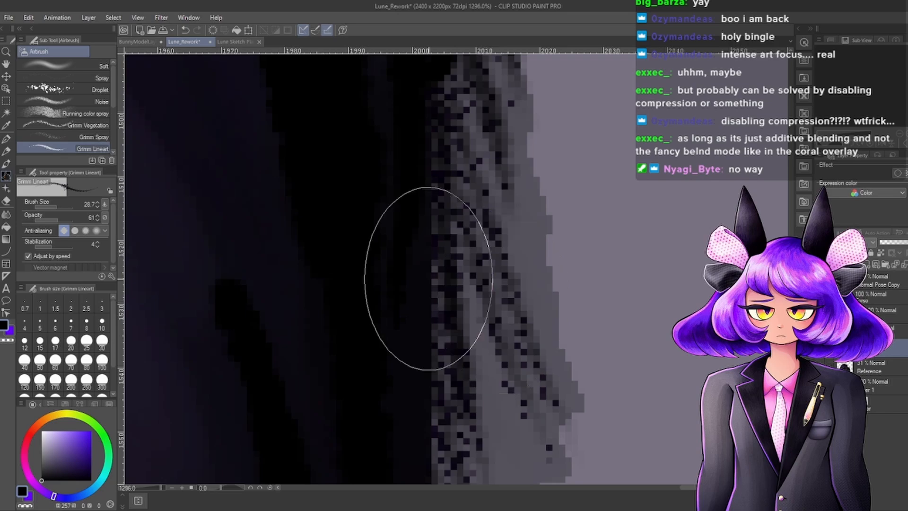
mouse_move(426, 252)
left_mouse_down()
mouse_move(438, 342)
mouse_move(426, 199)
mouse_move(435, 346)
left_mouse_up()
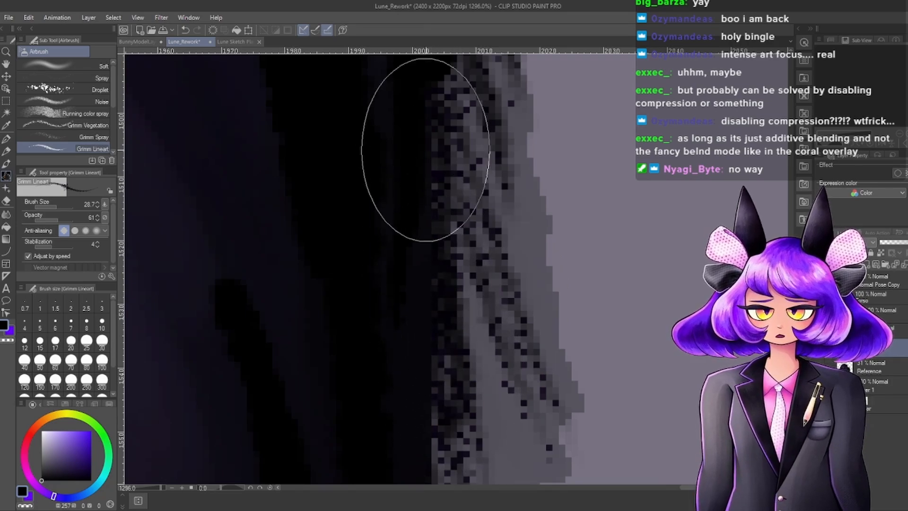
scroll(558, 294, "down", 5)
scroll(542, 282, "down", 3)
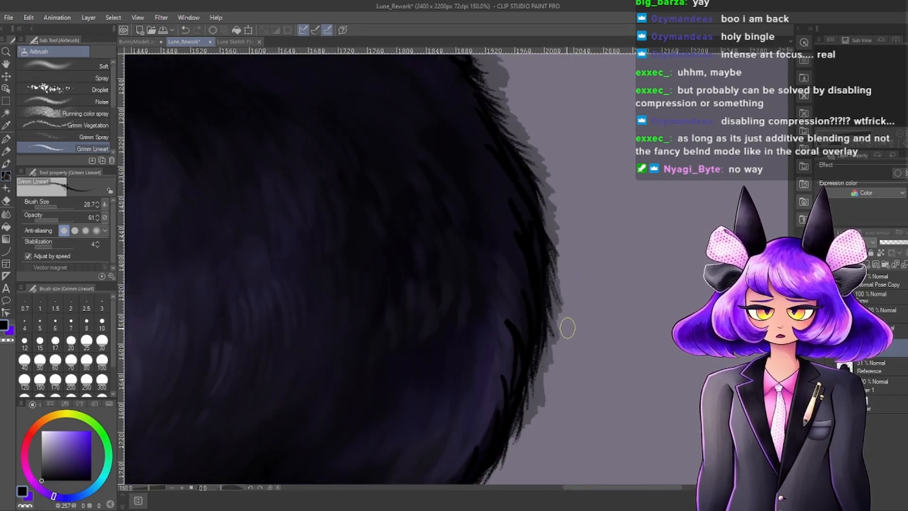
scroll(585, 244, "up", 2)
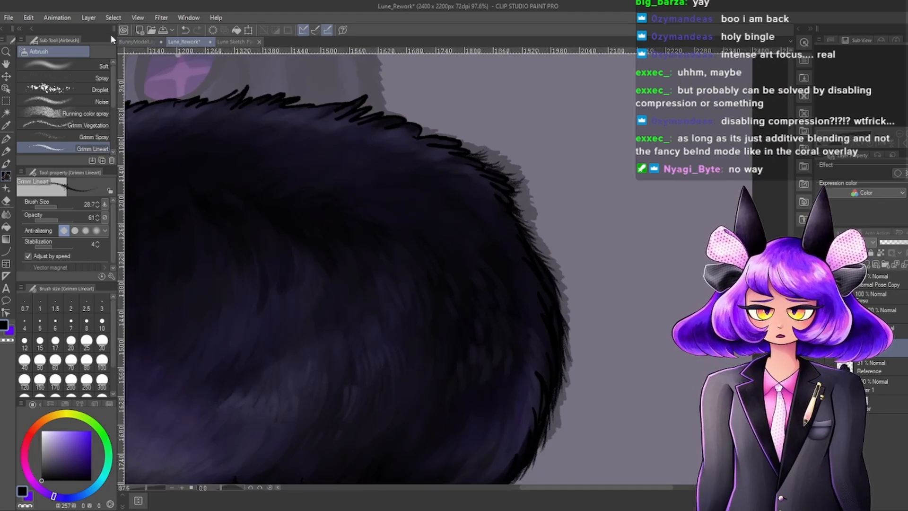
Check the BunnyModelLayer document, then examine the painted rabbit's outline and fur edges up close in Lune Sketch Plans.
left_click(133, 41)
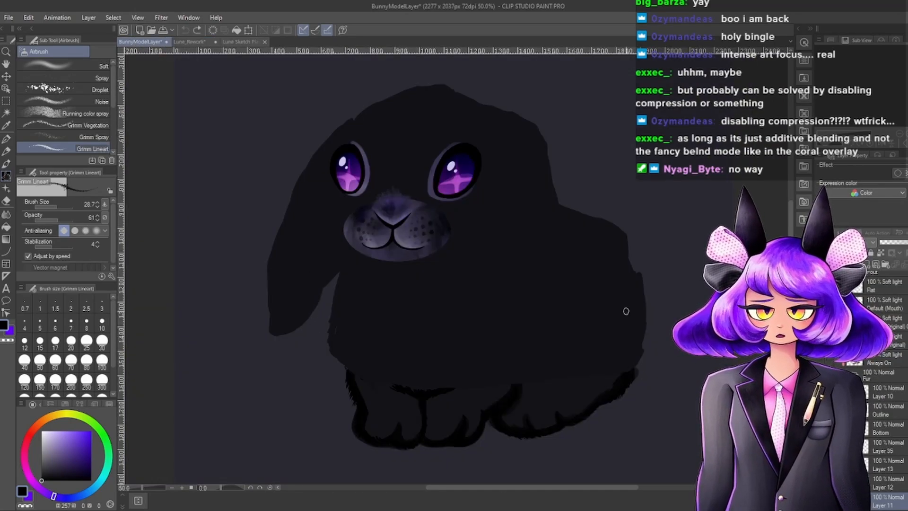
left_click(246, 41)
scroll(549, 161, "up", 3)
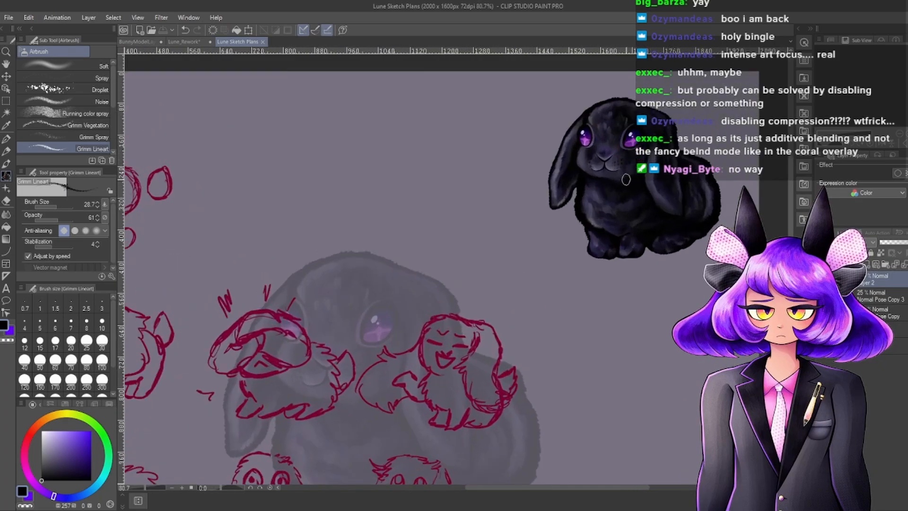
scroll(548, 157, "up", 5)
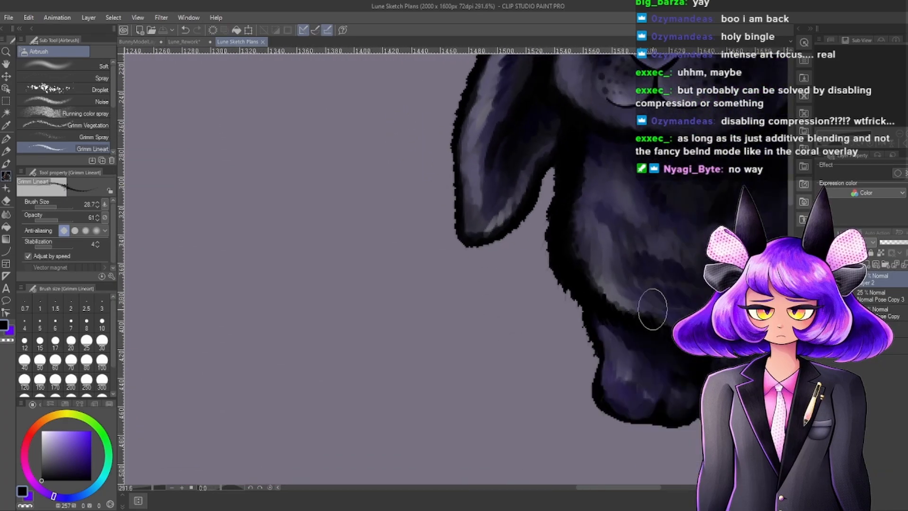
scroll(512, 244, "down", 3)
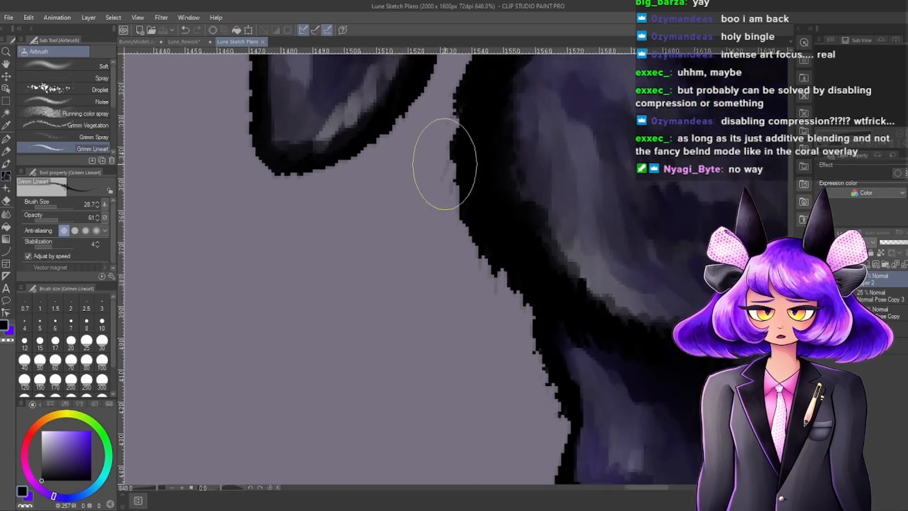
scroll(498, 434, "down", 4)
scroll(653, 389, "up", 5)
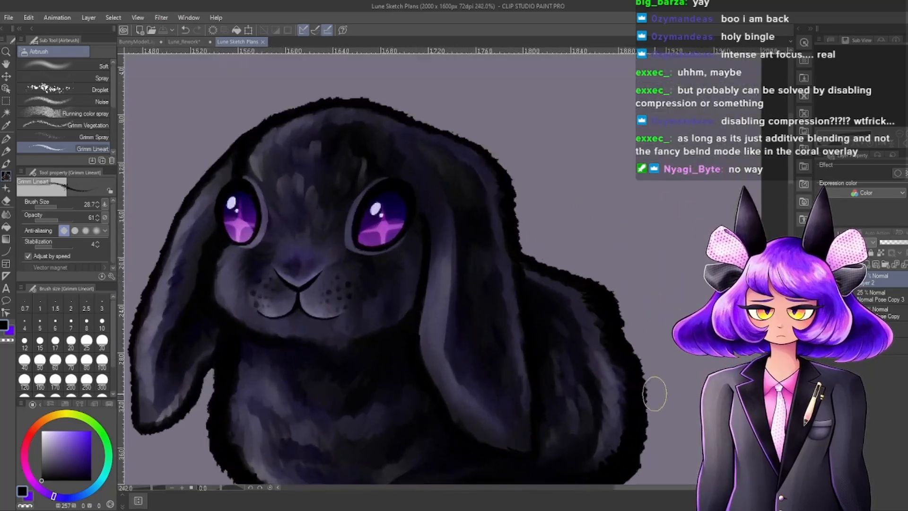
scroll(662, 390, "down", 5)
scroll(269, 257, "up", 4)
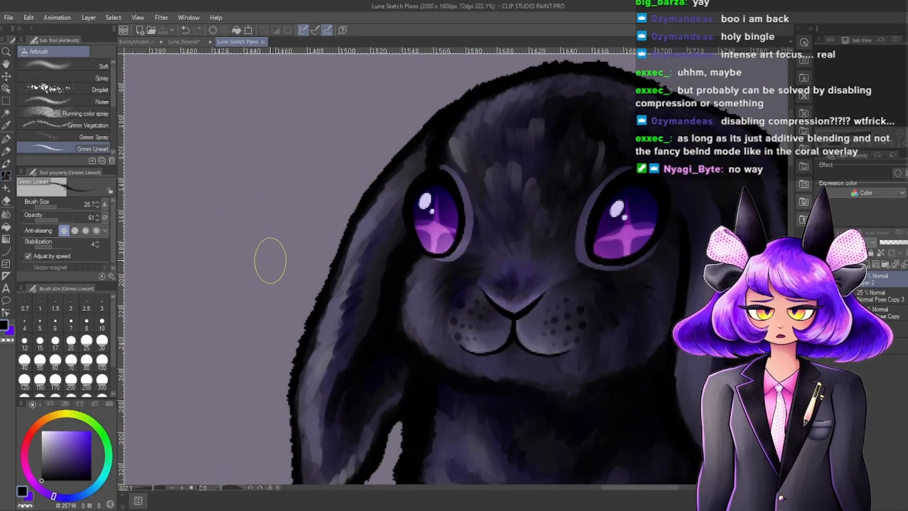
scroll(284, 257, "up", 5)
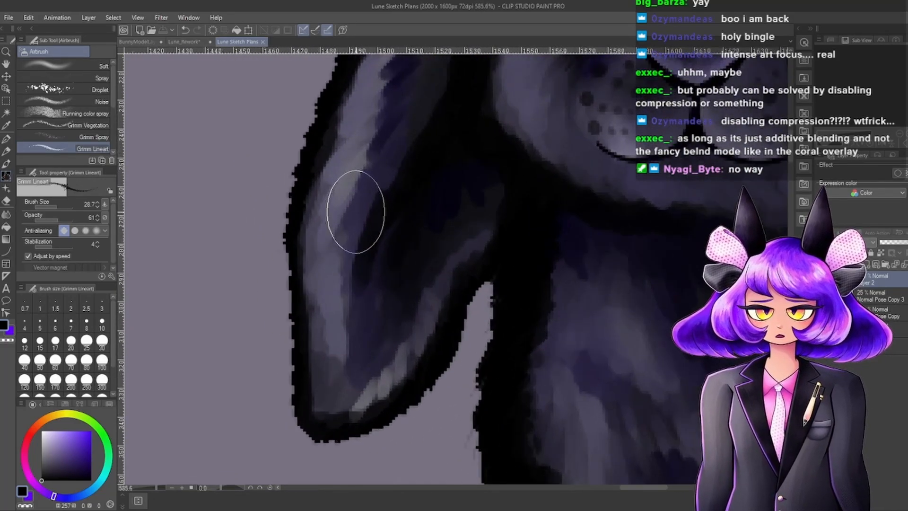
scroll(384, 152, "down", 4)
scroll(384, 345, "up", 7)
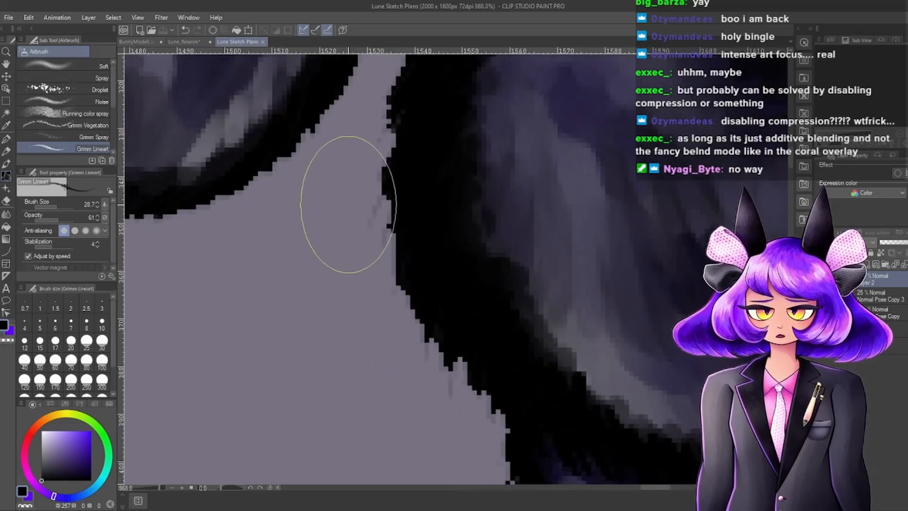
scroll(495, 366, "down", 2)
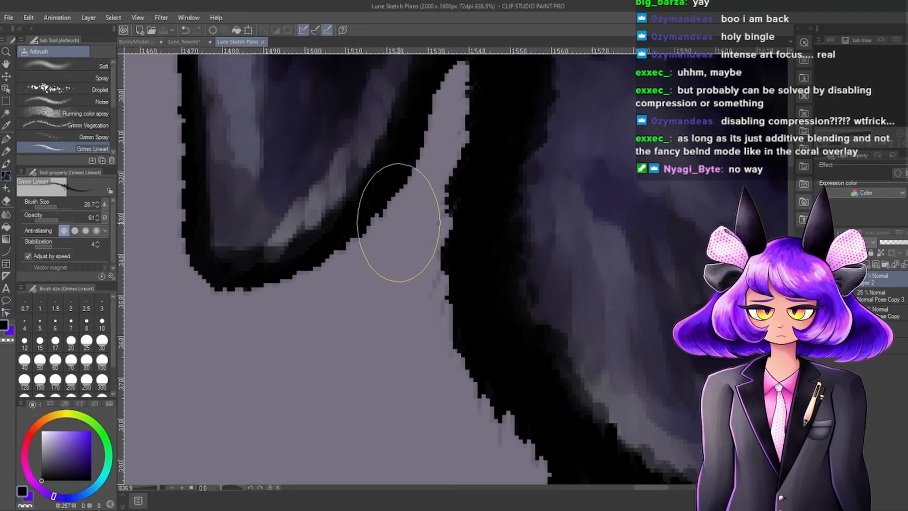
Return to the Lune_Rework document and paint feathery black fur strokes along the right half of the torso's top edge.
left_click(190, 42)
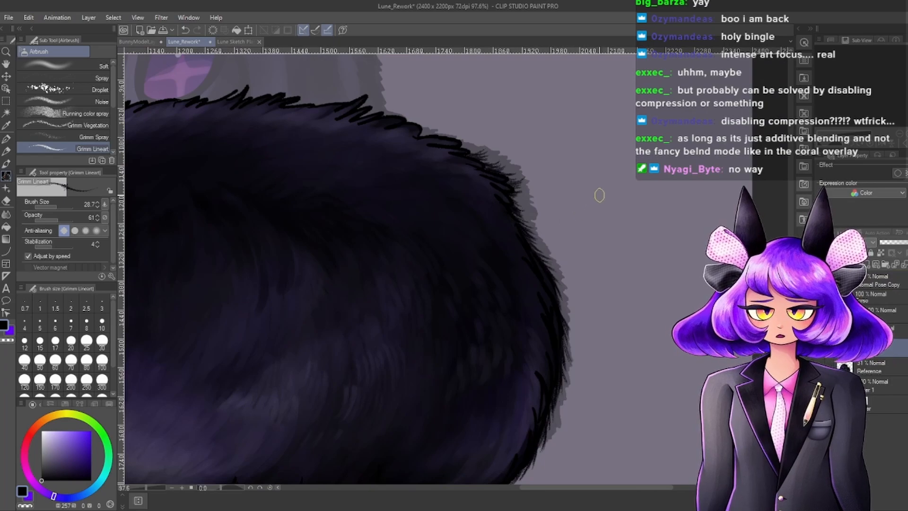
scroll(599, 195, "down", 2)
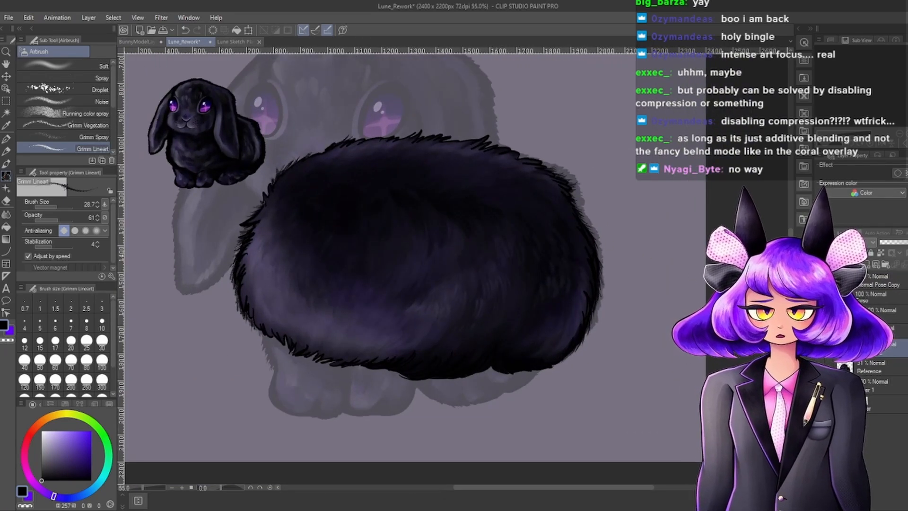
scroll(462, 152, "up", 3)
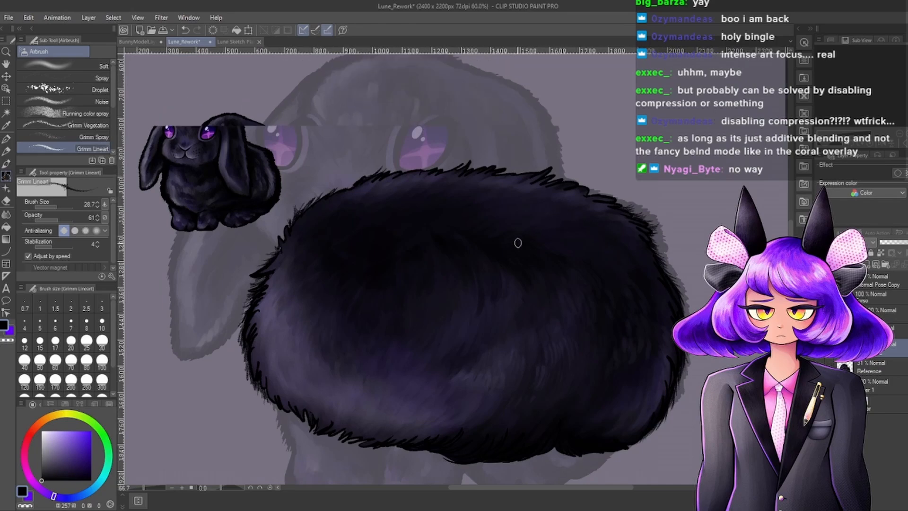
scroll(558, 150, "up", 3)
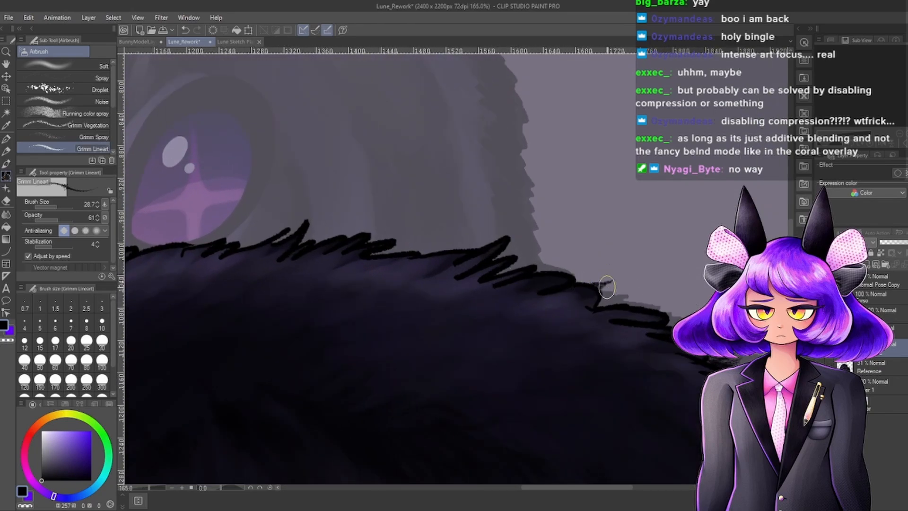
left_click_drag(596, 305, 662, 307)
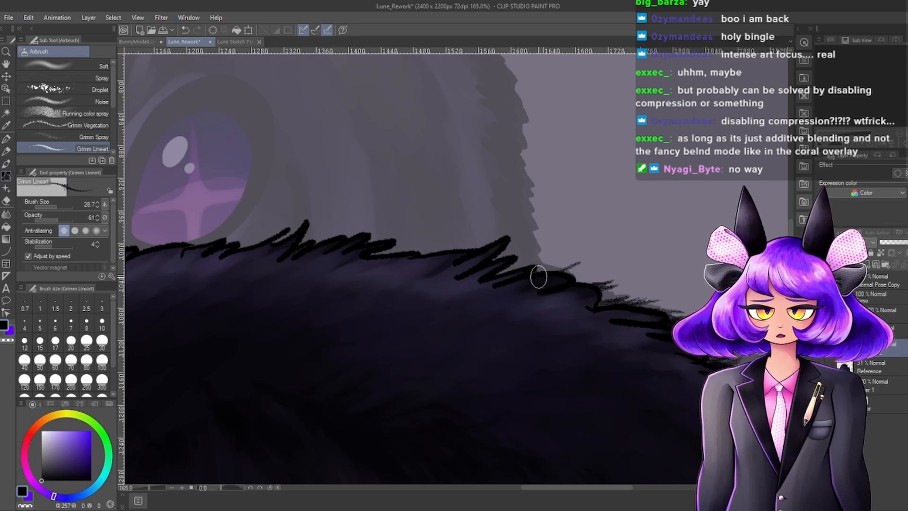
mouse_move(561, 271)
left_mouse_down()
mouse_move(592, 278)
mouse_move(522, 275)
left_mouse_up()
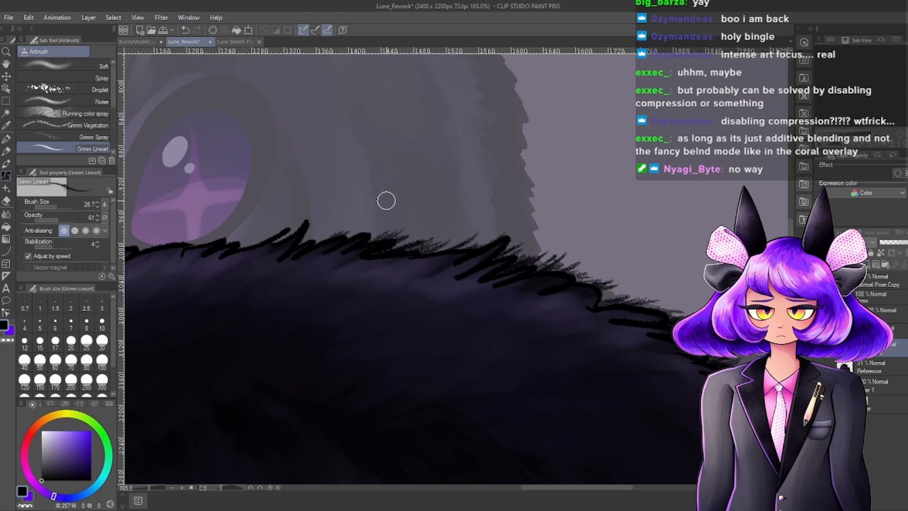
mouse_move(232, 250)
left_mouse_down()
mouse_move(279, 221)
mouse_move(323, 228)
mouse_move(304, 245)
left_mouse_up()
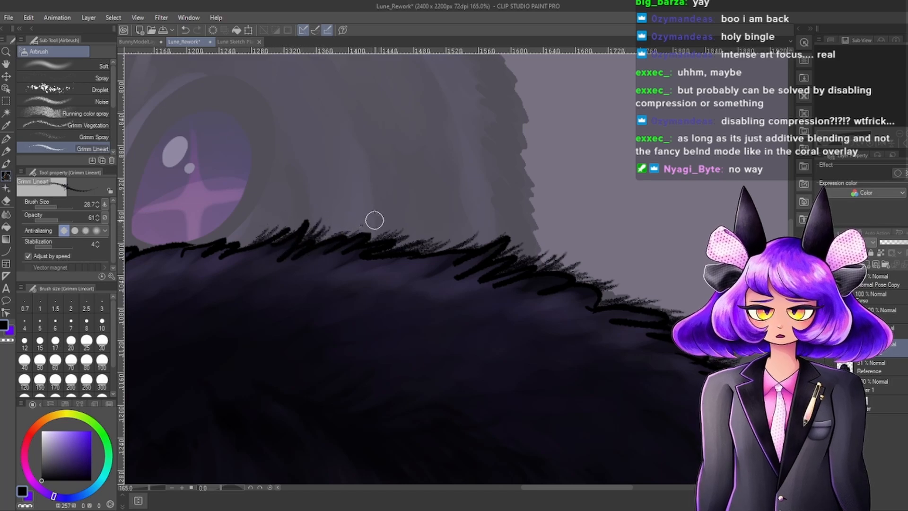
Fill in wispy black fur along the torso's top edge beneath the faded right eye and down the upper-left slope.
scroll(417, 212, "down", 4)
scroll(478, 223, "up", 4)
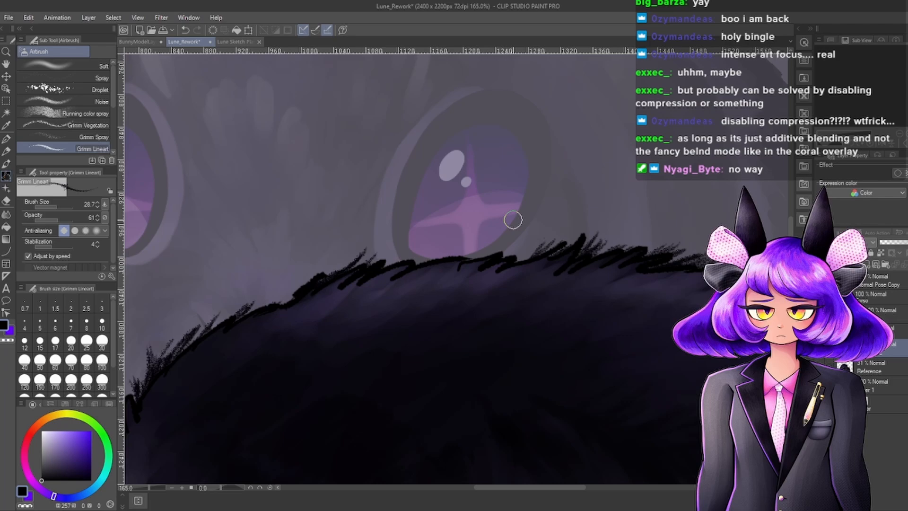
left_click_drag(434, 260, 461, 258)
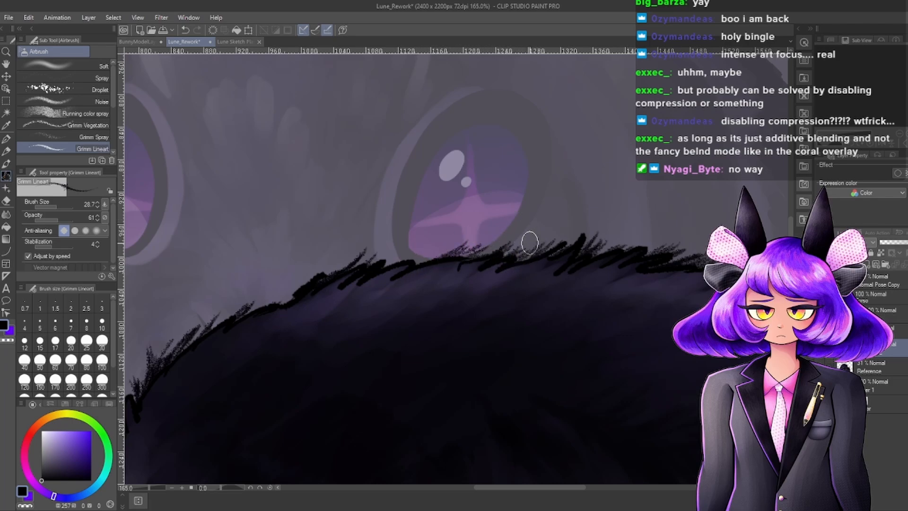
mouse_move(458, 245)
left_mouse_down()
mouse_move(399, 266)
mouse_move(419, 246)
left_mouse_up()
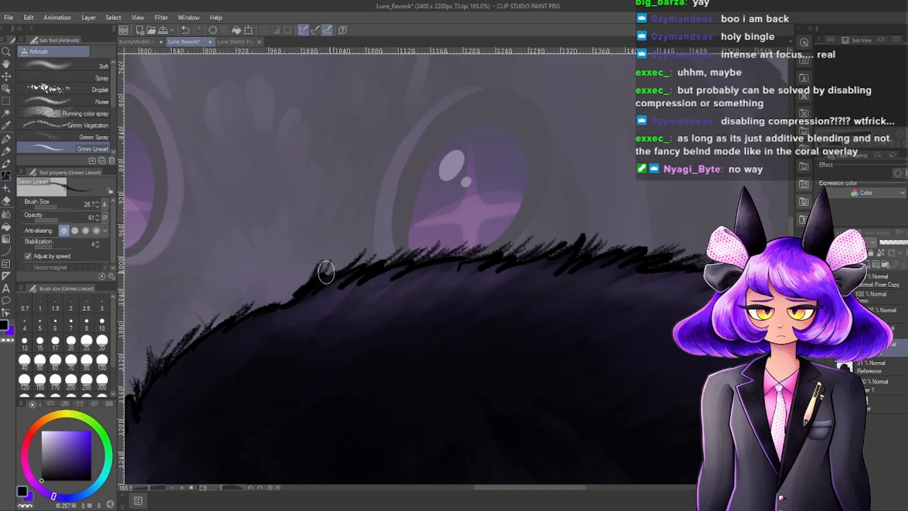
scroll(326, 272, "down", 10)
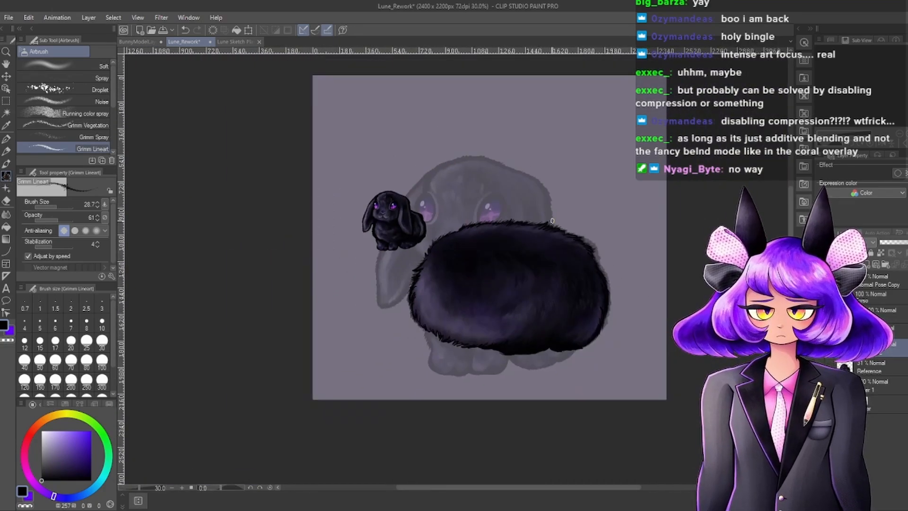
scroll(520, 236, "up", 7)
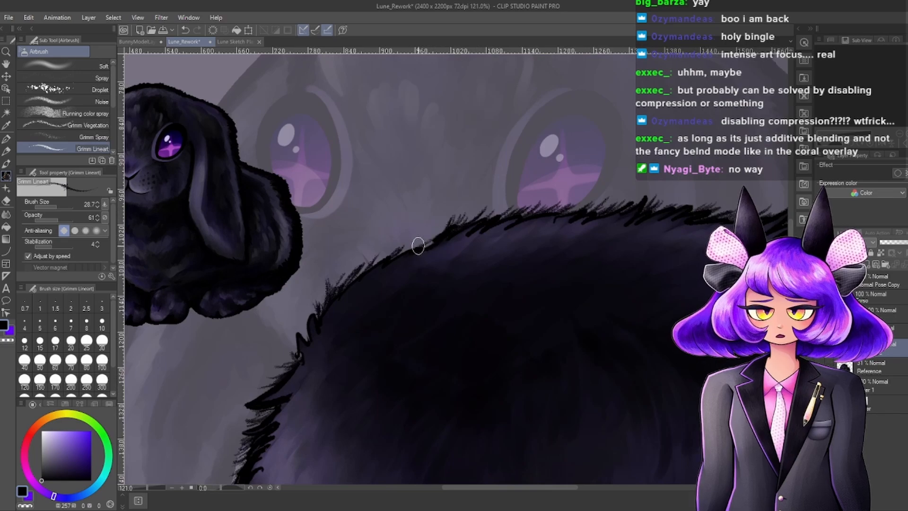
mouse_move(419, 241)
left_mouse_down()
mouse_move(432, 225)
mouse_move(413, 244)
left_mouse_up()
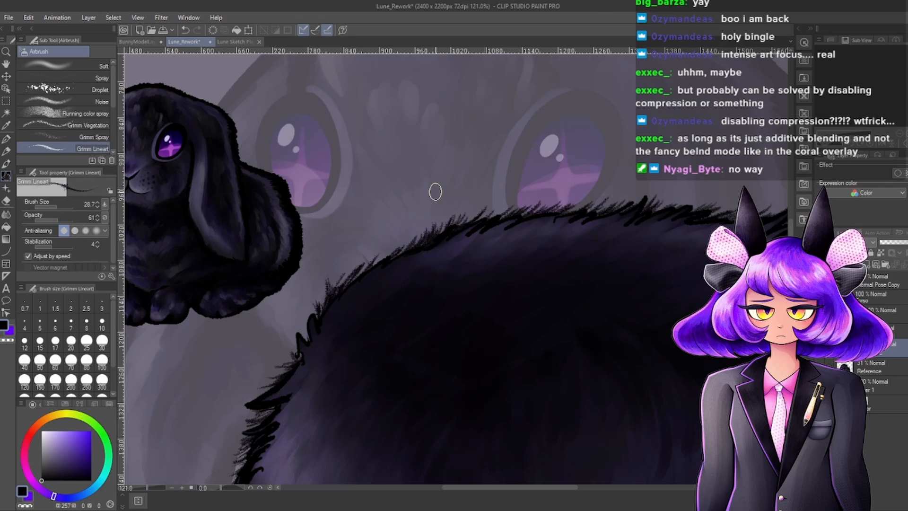
Paint short black fur strokes pointing down along the torso's lower-left curve, ending in a tuft at the corner.
scroll(434, 192, "down", 5)
scroll(543, 221, "up", 1)
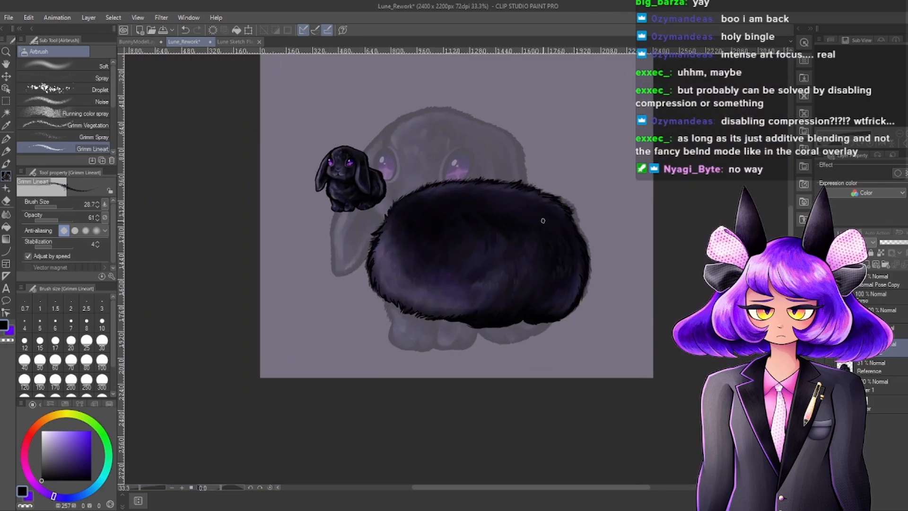
scroll(542, 220, "up", 1)
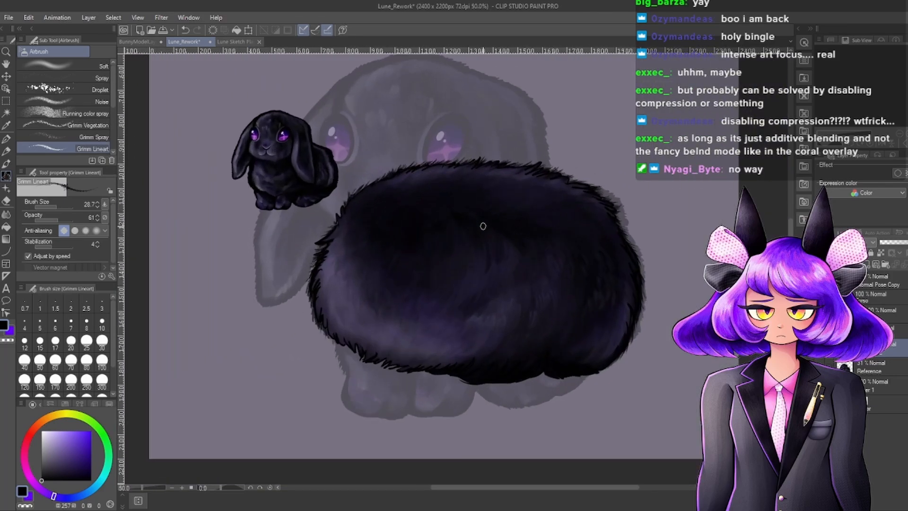
scroll(352, 367, "up", 5)
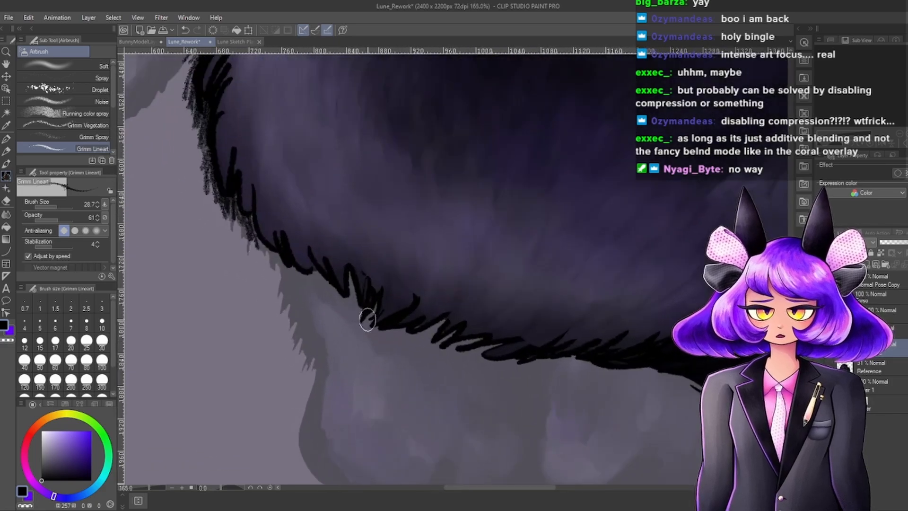
scroll(354, 297, "up", 1)
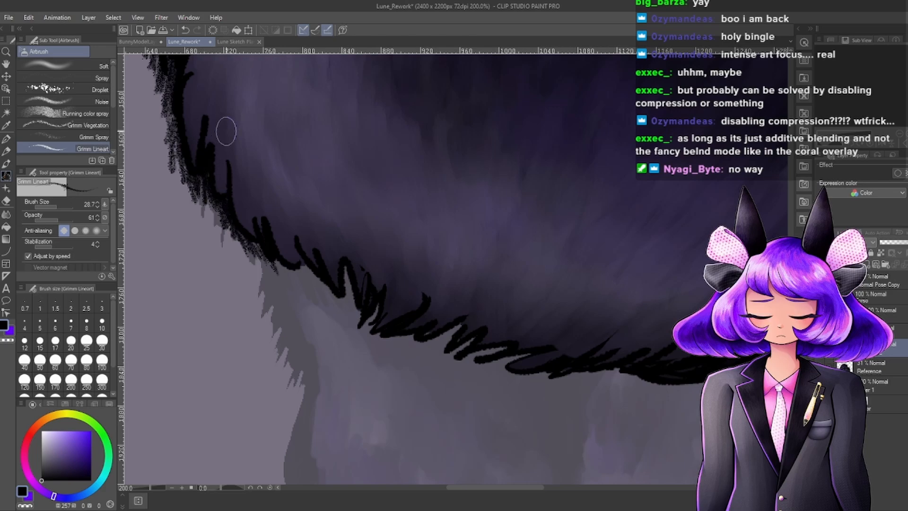
mouse_move(290, 270)
left_mouse_down()
mouse_move(314, 295)
mouse_move(297, 255)
mouse_move(321, 317)
mouse_move(318, 282)
mouse_move(294, 261)
mouse_move(326, 295)
mouse_move(321, 274)
mouse_move(330, 279)
mouse_move(344, 264)
mouse_move(352, 324)
mouse_move(351, 308)
mouse_move(359, 332)
left_mouse_up()
mouse_move(347, 289)
left_mouse_down()
mouse_move(353, 342)
mouse_move(357, 312)
mouse_move(342, 275)
mouse_move(349, 338)
mouse_move(358, 302)
mouse_move(355, 333)
left_mouse_up()
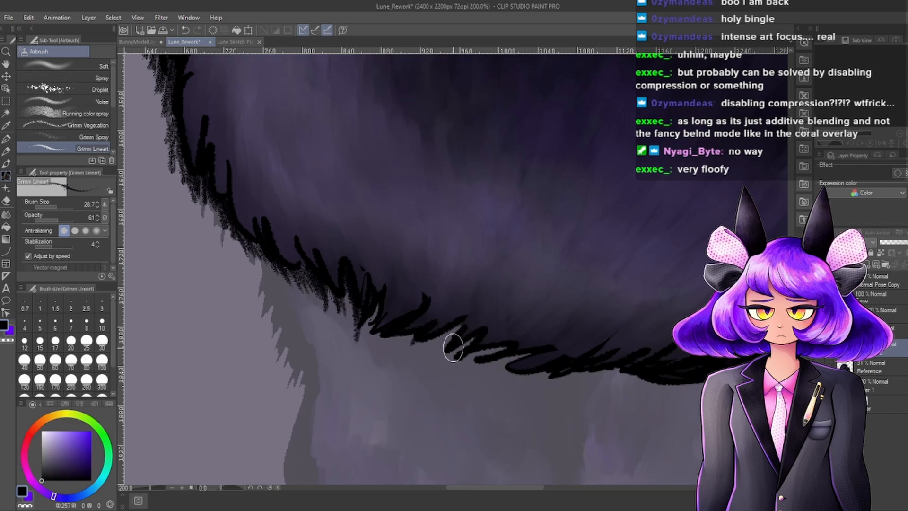
Extend the ragged black fringe along the left part of the belly edge and rework the corner tuft to point down-left.
mouse_move(464, 330)
left_mouse_down()
mouse_move(430, 359)
mouse_move(444, 344)
mouse_move(435, 329)
mouse_move(396, 348)
mouse_move(380, 341)
left_mouse_up()
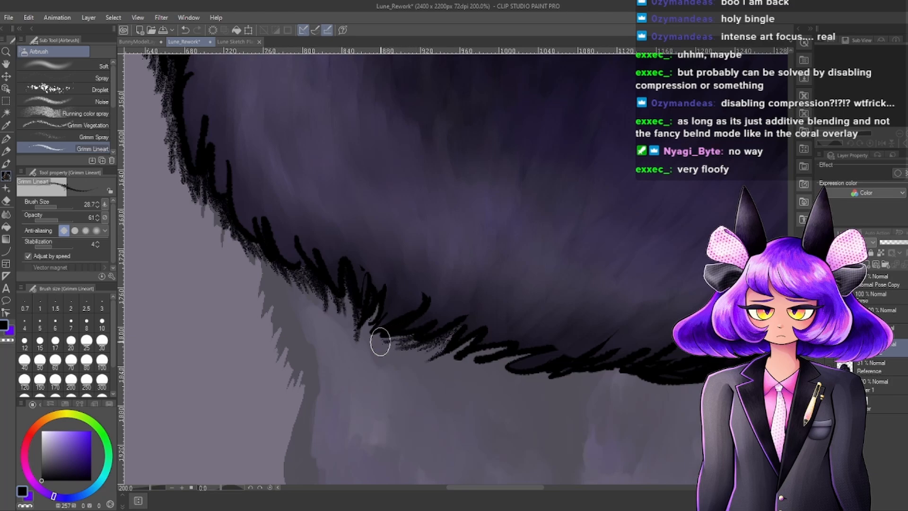
mouse_move(490, 360)
left_mouse_down()
mouse_move(480, 363)
mouse_move(542, 351)
left_mouse_up()
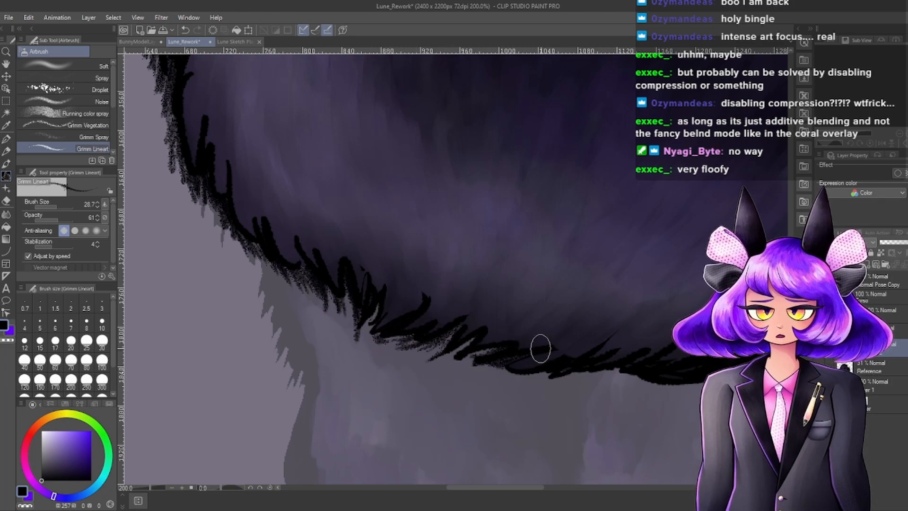
mouse_move(478, 356)
left_mouse_down()
mouse_move(484, 376)
mouse_move(533, 367)
mouse_move(529, 376)
mouse_move(498, 376)
mouse_move(514, 379)
mouse_move(557, 375)
left_mouse_up()
key("ctrl+z")
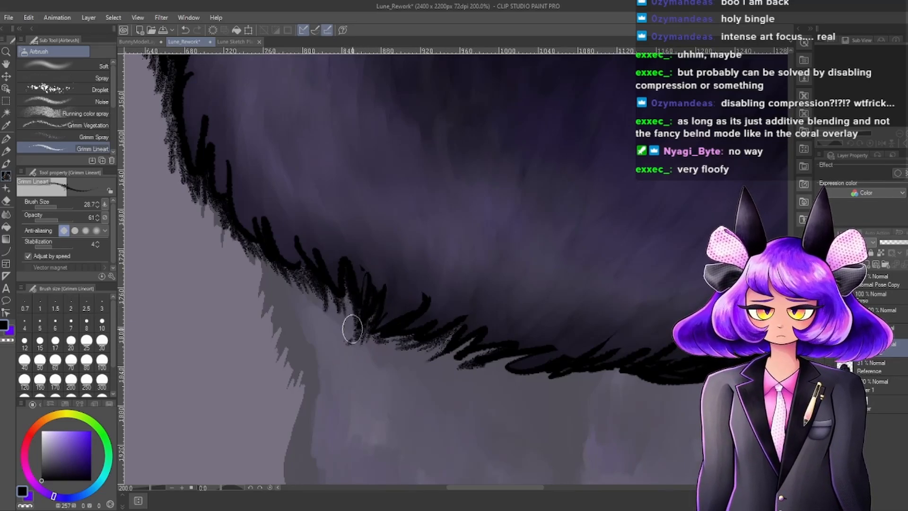
left_click_drag(364, 327, 341, 351)
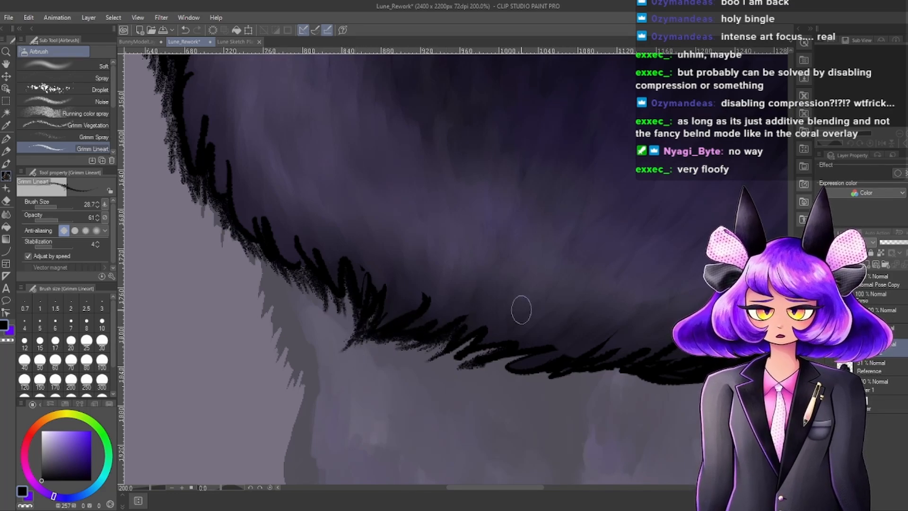
mouse_move(513, 358)
left_mouse_down()
mouse_move(481, 377)
mouse_move(496, 389)
mouse_move(534, 390)
left_mouse_up()
mouse_move(595, 372)
left_mouse_down()
mouse_move(566, 402)
mouse_move(570, 381)
mouse_move(567, 393)
mouse_move(586, 380)
left_mouse_up()
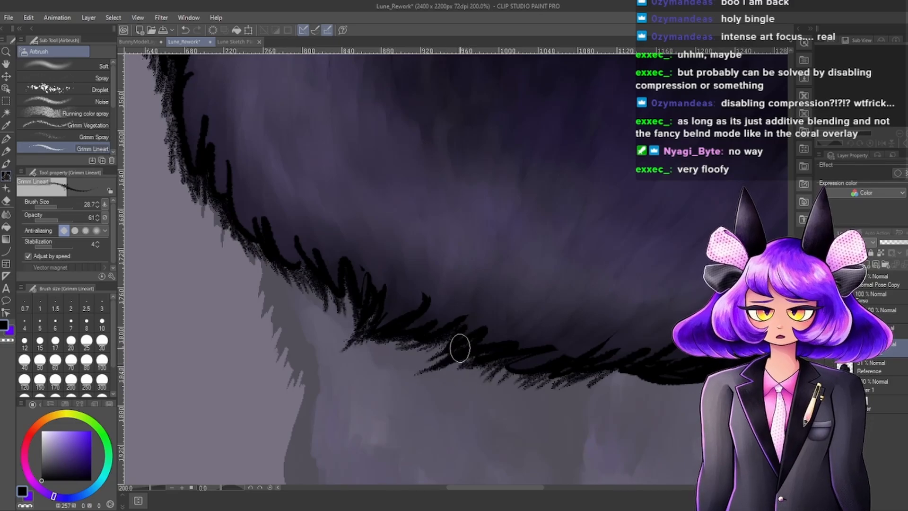
Continue the feathery black fringe along the belly edge above the faded front paws, up to the smooth overlapping curve.
scroll(405, 348, "down", 5)
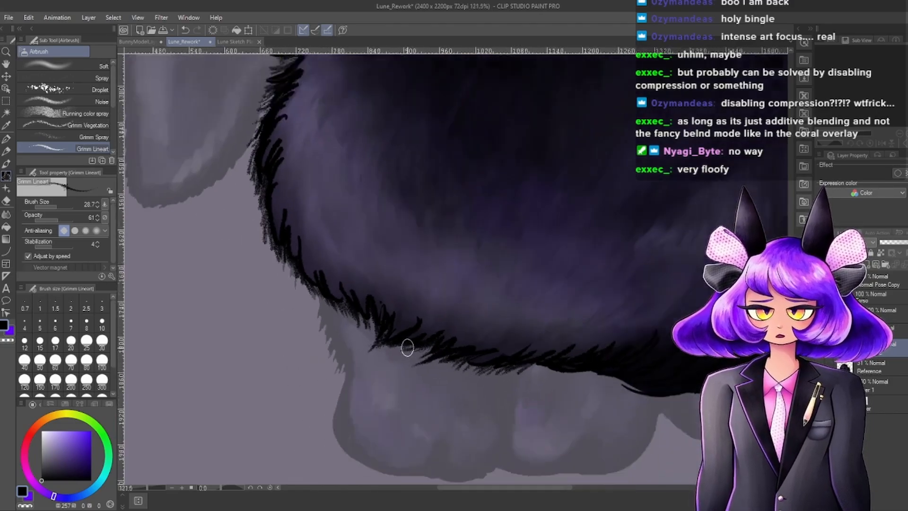
scroll(503, 344, "up", 5)
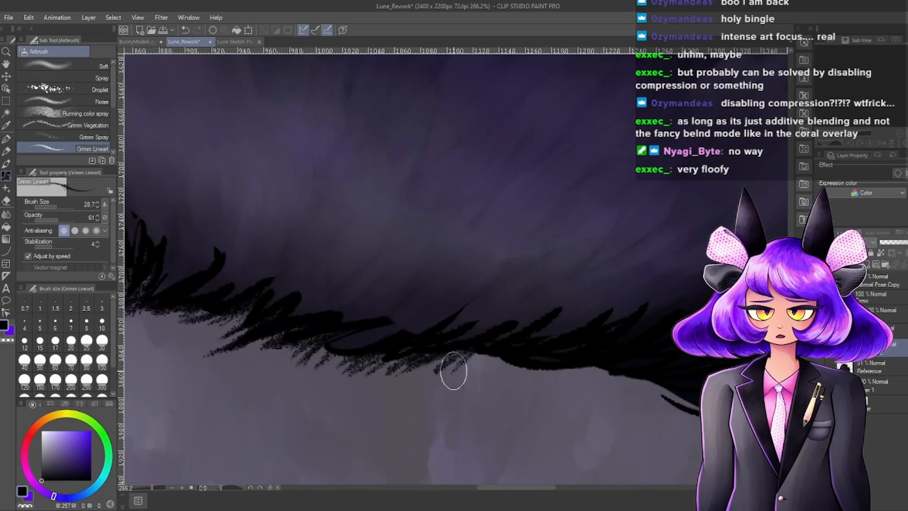
scroll(454, 370, "down", 2)
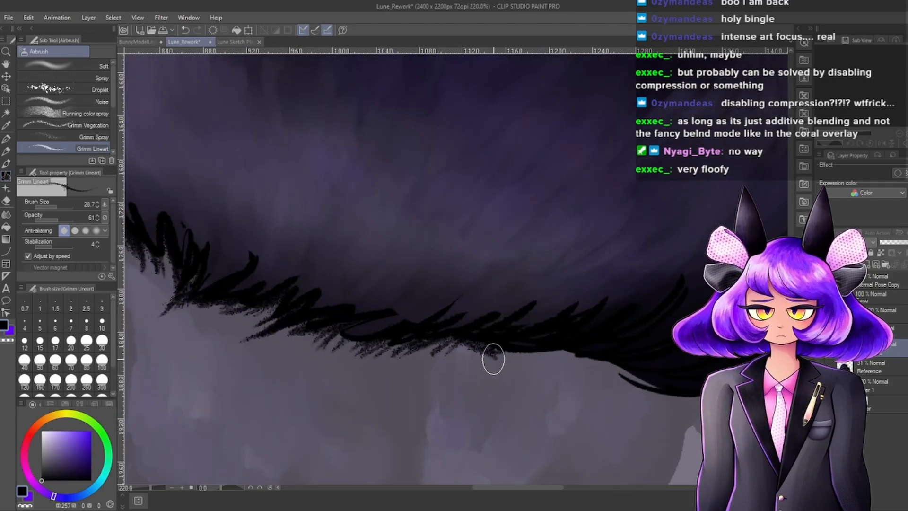
scroll(493, 359, "up", 3)
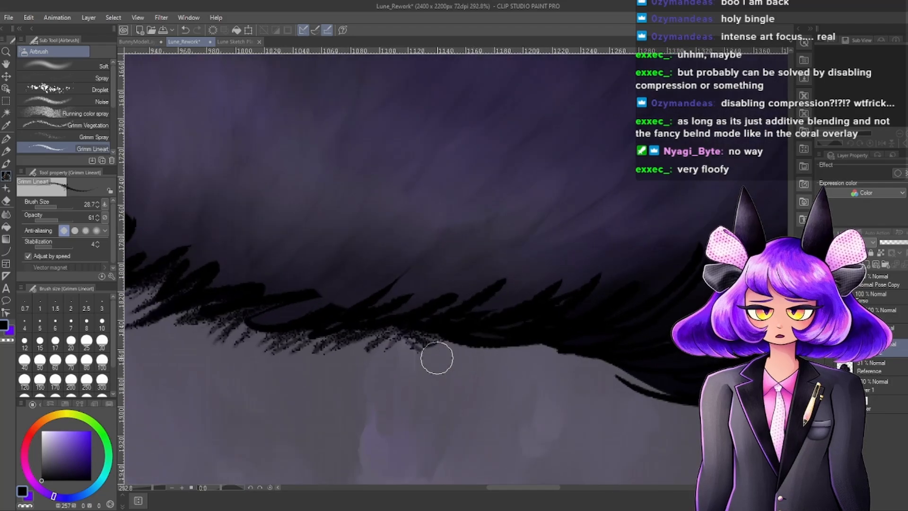
scroll(419, 340, "down", 3)
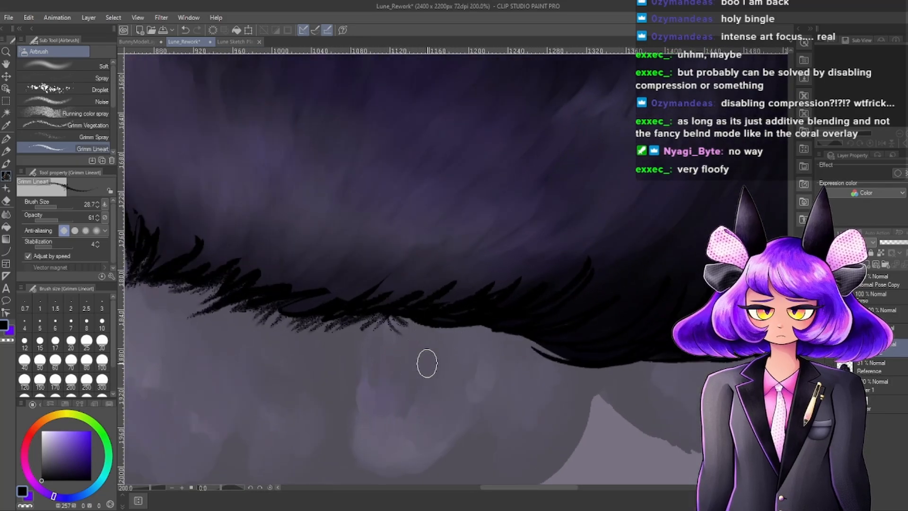
mouse_move(415, 333)
left_mouse_down()
mouse_move(404, 310)
mouse_move(453, 333)
left_mouse_up()
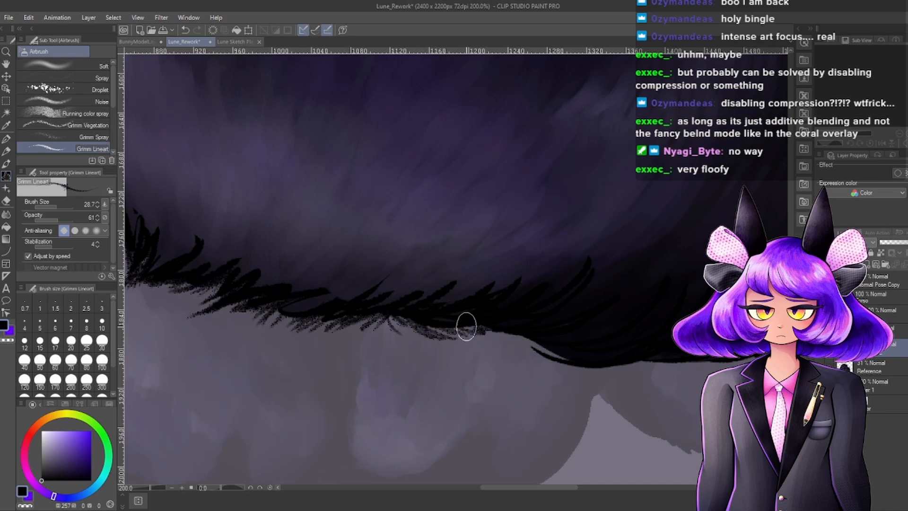
mouse_move(469, 323)
left_mouse_down()
mouse_move(487, 339)
mouse_move(427, 316)
mouse_move(468, 337)
mouse_move(440, 335)
mouse_move(401, 313)
mouse_move(457, 327)
left_mouse_up()
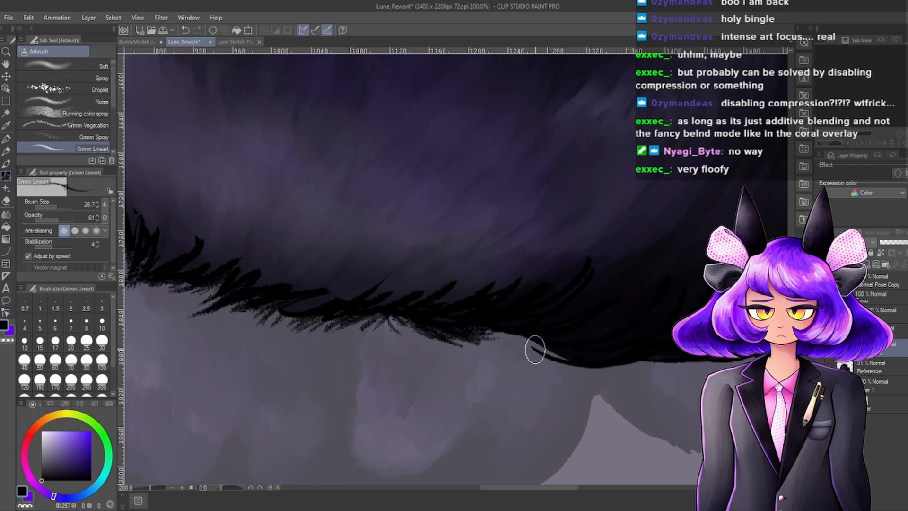
Paint the ragged black fringe along the belly's smooth overlapping curve and around the notch above the faded hind foot.
mouse_move(618, 366)
left_mouse_down()
mouse_move(591, 372)
mouse_move(639, 355)
mouse_move(616, 370)
left_mouse_up()
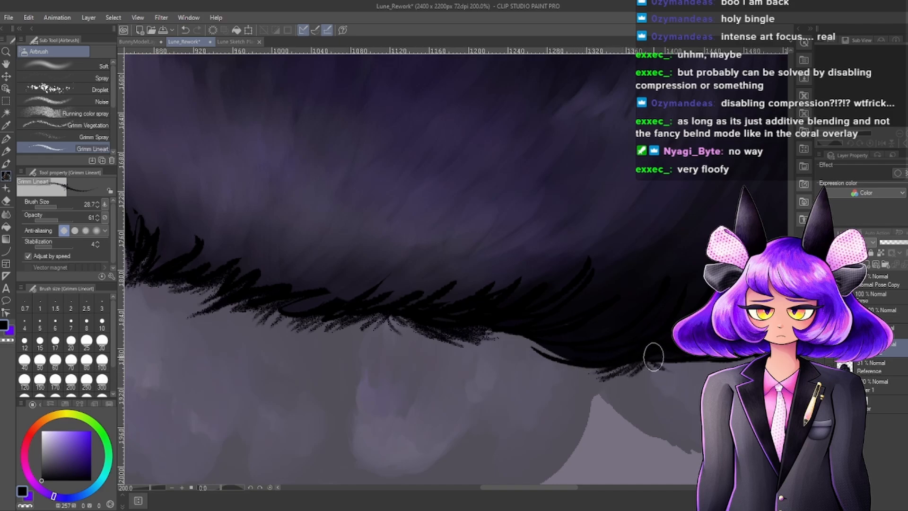
left_click_drag(654, 358, 633, 362)
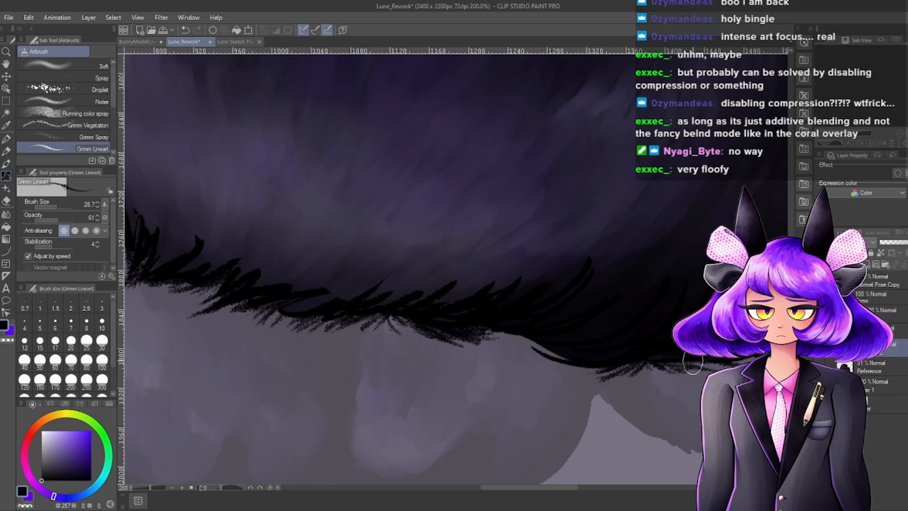
scroll(489, 299, "down", 5)
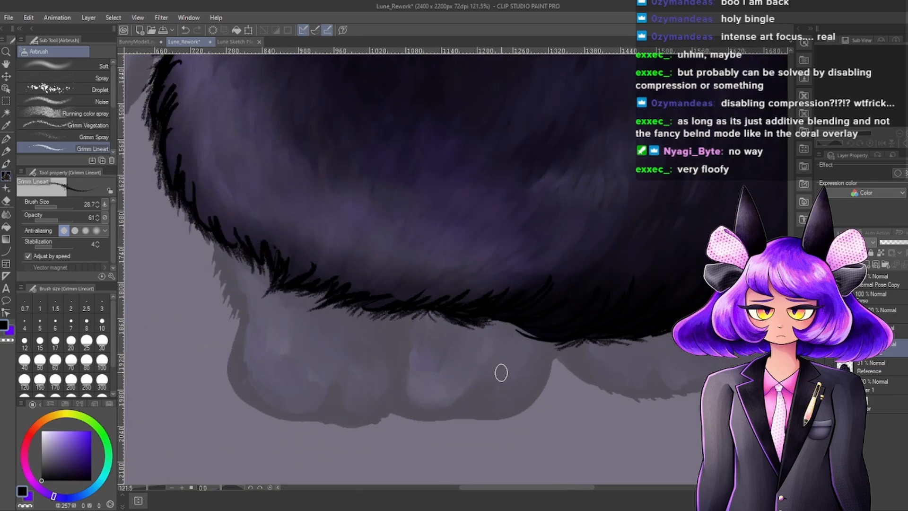
scroll(532, 383, "up", 3)
scroll(532, 383, "up", 2)
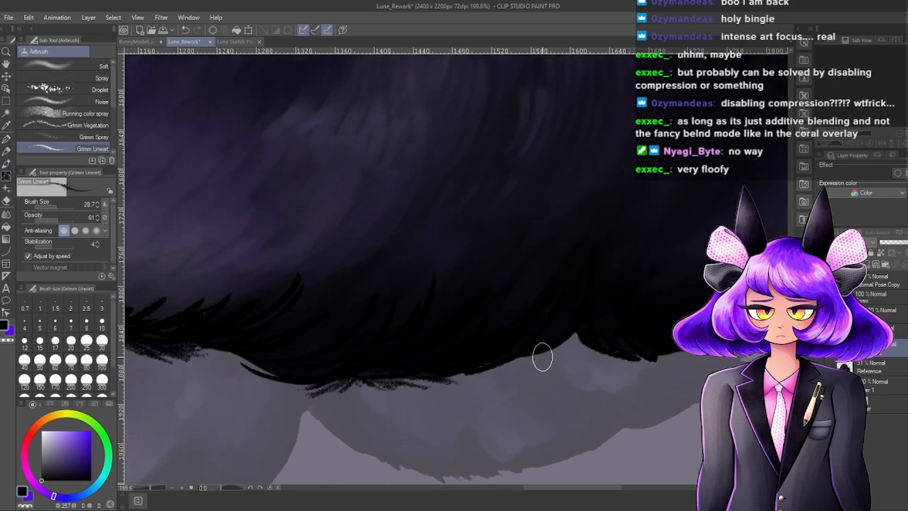
mouse_move(541, 356)
left_mouse_down()
mouse_move(563, 330)
mouse_move(525, 364)
mouse_move(547, 346)
mouse_move(508, 362)
mouse_move(521, 351)
mouse_move(485, 381)
mouse_move(462, 375)
left_mouse_up()
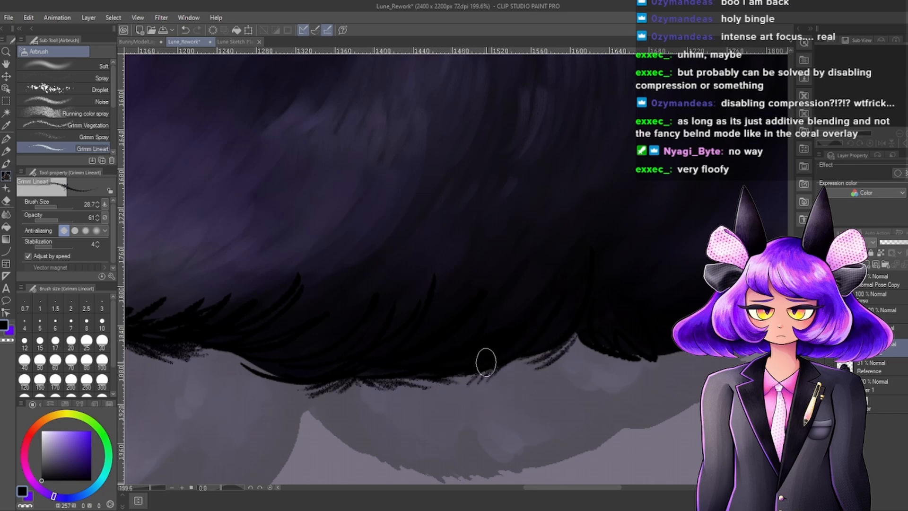
mouse_move(575, 354)
left_mouse_down()
mouse_move(578, 333)
mouse_move(557, 358)
mouse_move(546, 351)
mouse_move(588, 339)
mouse_move(625, 363)
mouse_move(617, 367)
mouse_move(582, 343)
mouse_move(655, 370)
mouse_move(629, 347)
left_mouse_up()
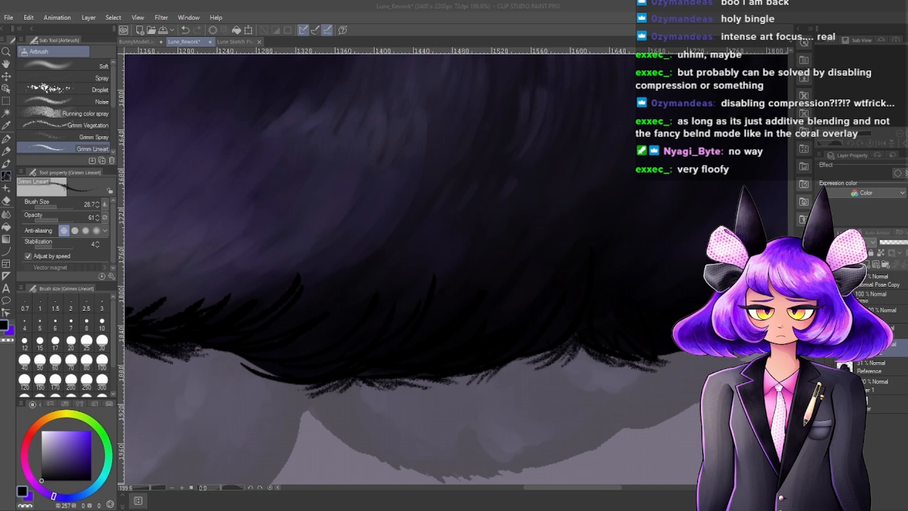
left_click(614, 353)
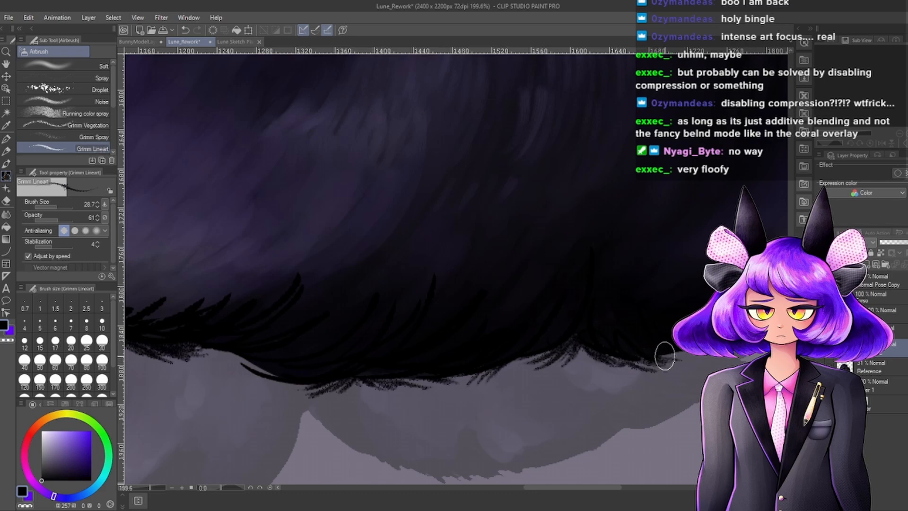
left_click_drag(663, 355, 693, 364)
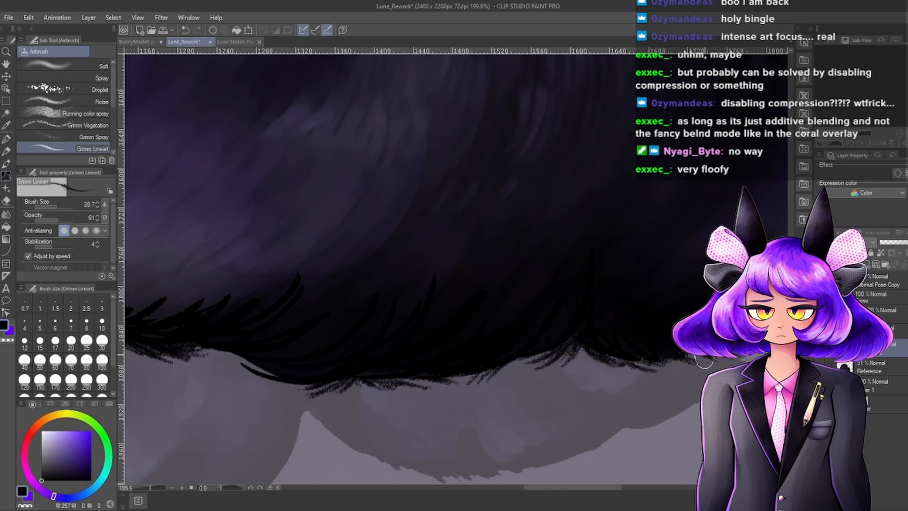
Continue the feathery black fringe along the lower-right belly edge beyond the faded hind foot, reworking the strokes beside the right-hand curve.
scroll(684, 356, "down", 6)
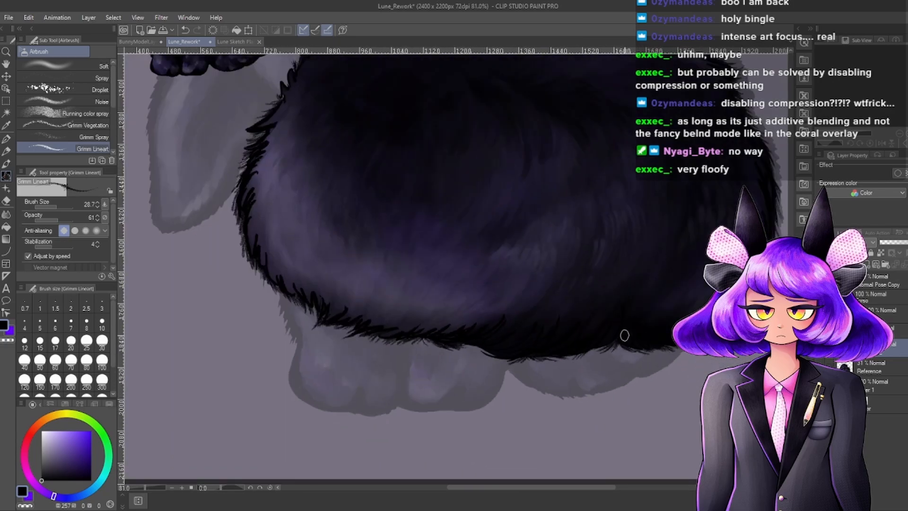
scroll(622, 358, "up", 7)
mouse_move(620, 355)
left_mouse_down()
mouse_move(666, 360)
mouse_move(672, 341)
left_mouse_up()
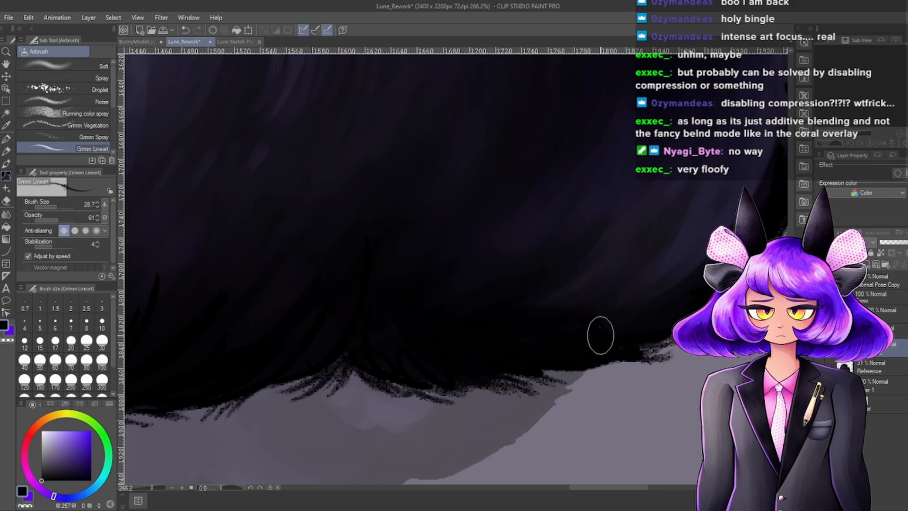
mouse_move(569, 353)
left_mouse_down()
mouse_move(590, 358)
mouse_move(569, 370)
mouse_move(604, 389)
mouse_move(601, 379)
mouse_move(554, 366)
mouse_move(602, 391)
mouse_move(573, 360)
mouse_move(631, 369)
left_mouse_up()
left_click_drag(575, 369, 610, 377)
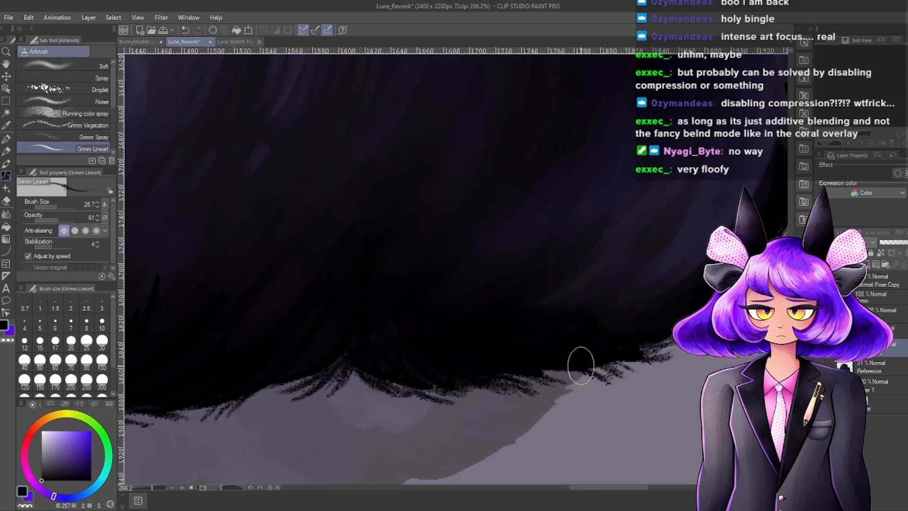
scroll(628, 395, "down", 3)
scroll(626, 386, "up", 3)
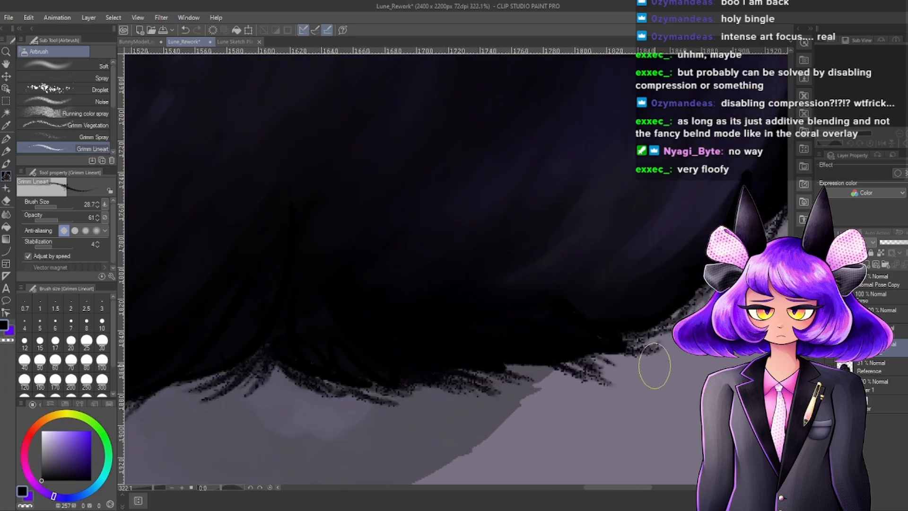
left_click_drag(580, 371, 608, 376)
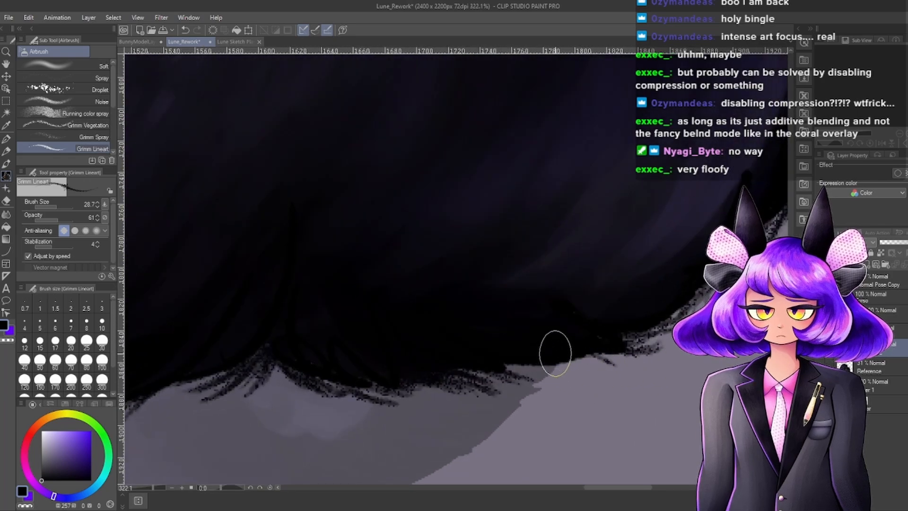
mouse_move(555, 358)
left_mouse_down()
mouse_move(603, 377)
mouse_move(550, 361)
mouse_move(533, 365)
mouse_move(573, 383)
mouse_move(530, 361)
mouse_move(604, 385)
mouse_move(575, 362)
mouse_move(555, 363)
mouse_move(625, 366)
left_mouse_up()
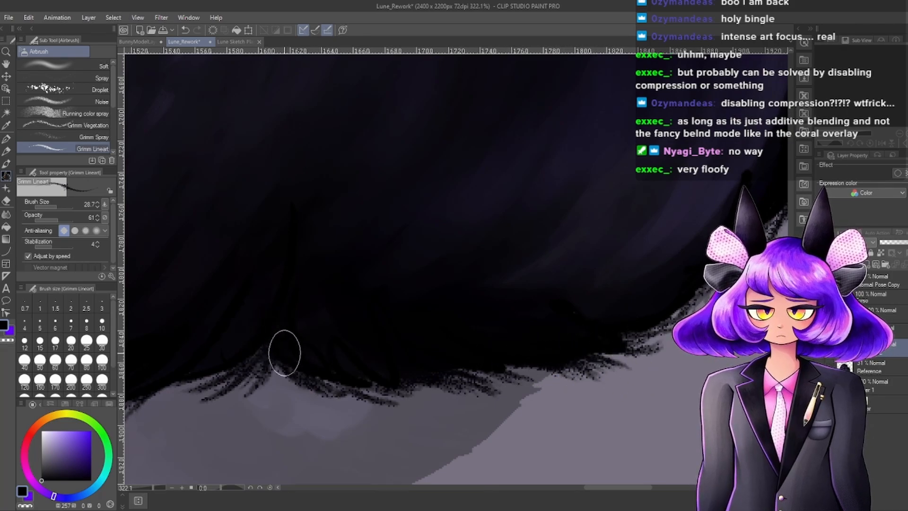
Examine the fur fringe up close at the torso's upper-left slope and around the whole body, comparing it with the small rabbit artwork.
scroll(476, 334, "down", 6)
scroll(643, 383, "down", 3)
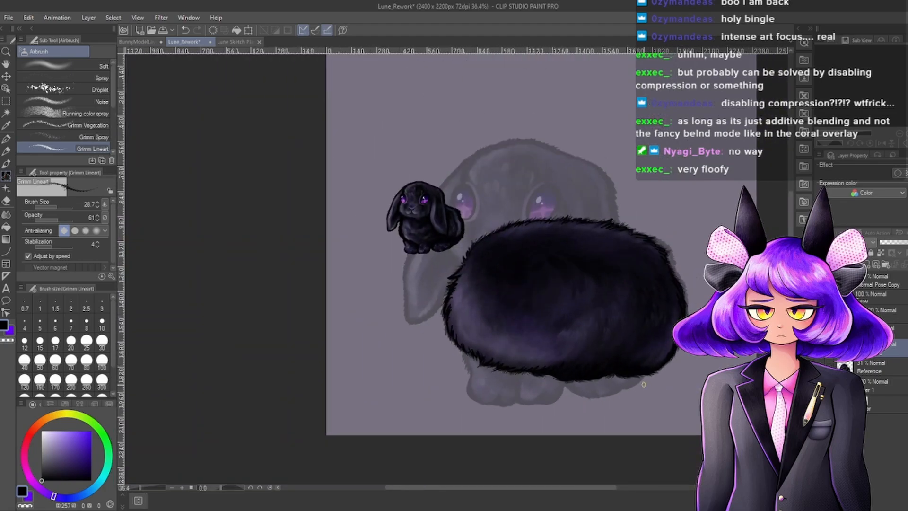
scroll(463, 265, "up", 6)
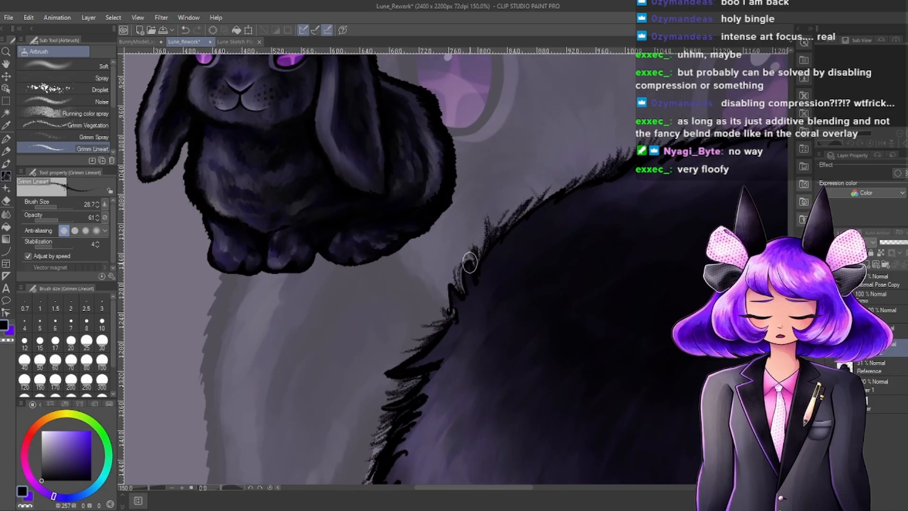
scroll(488, 270, "up", 2)
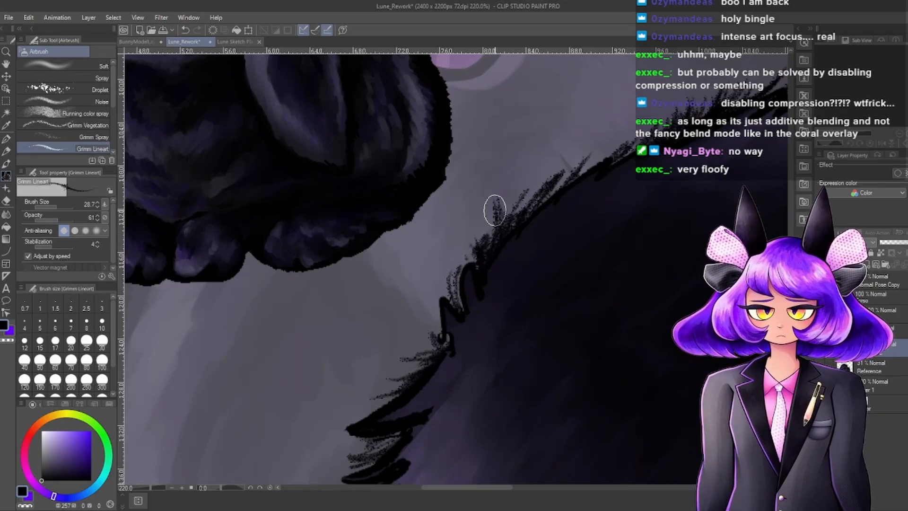
scroll(494, 212, "up", 1)
scroll(464, 208, "up", 2)
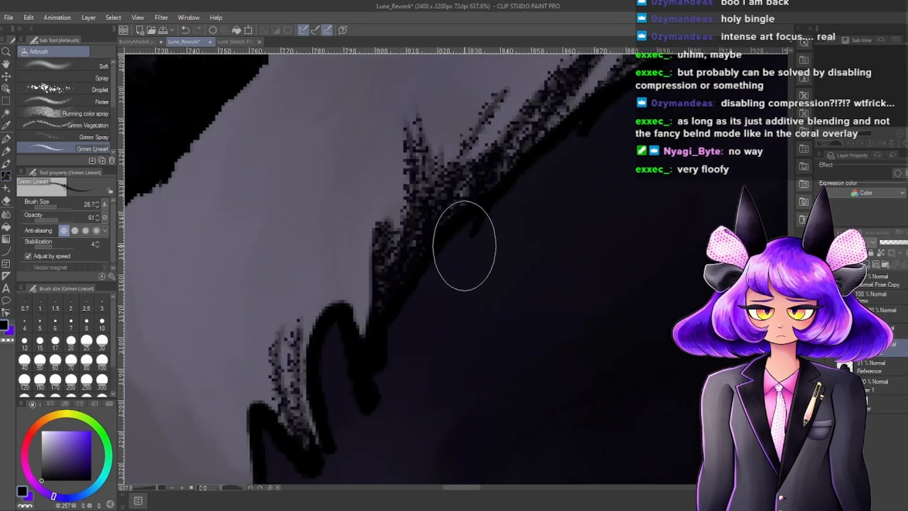
scroll(461, 255, "down", 4)
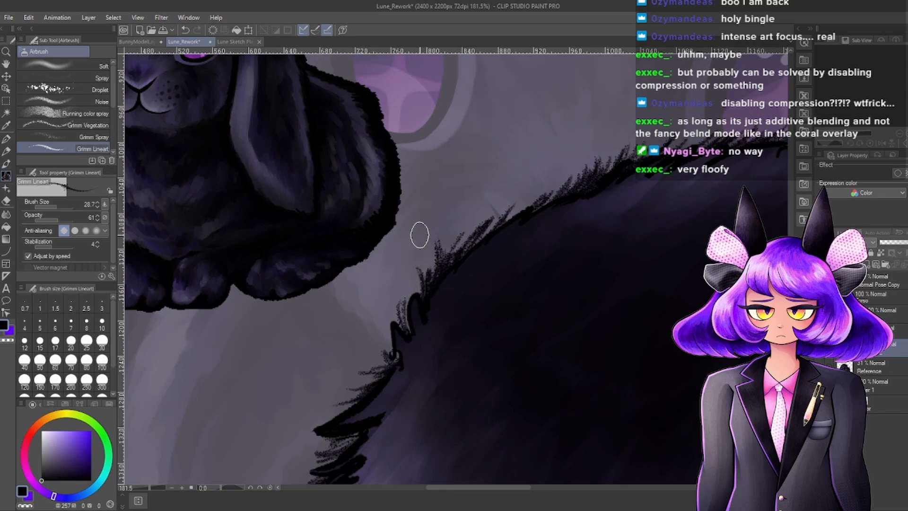
scroll(420, 235, "up", 1)
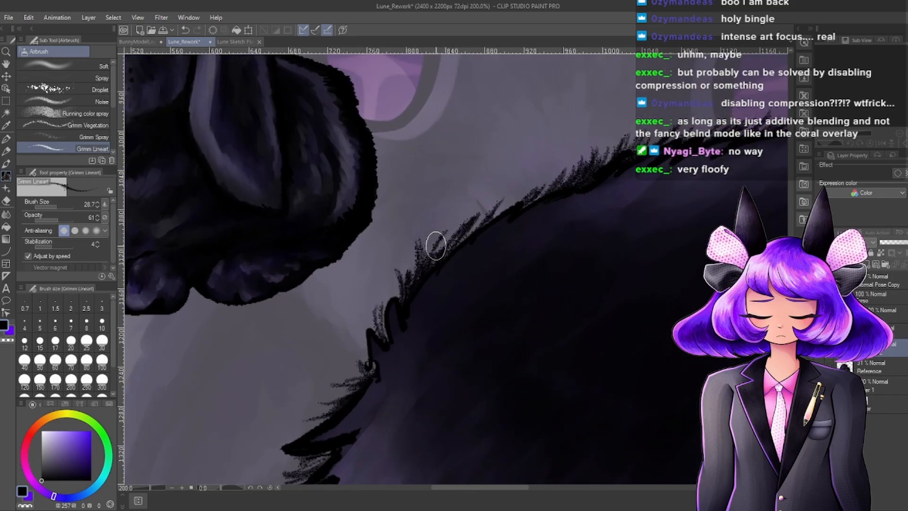
scroll(482, 215, "down", 2)
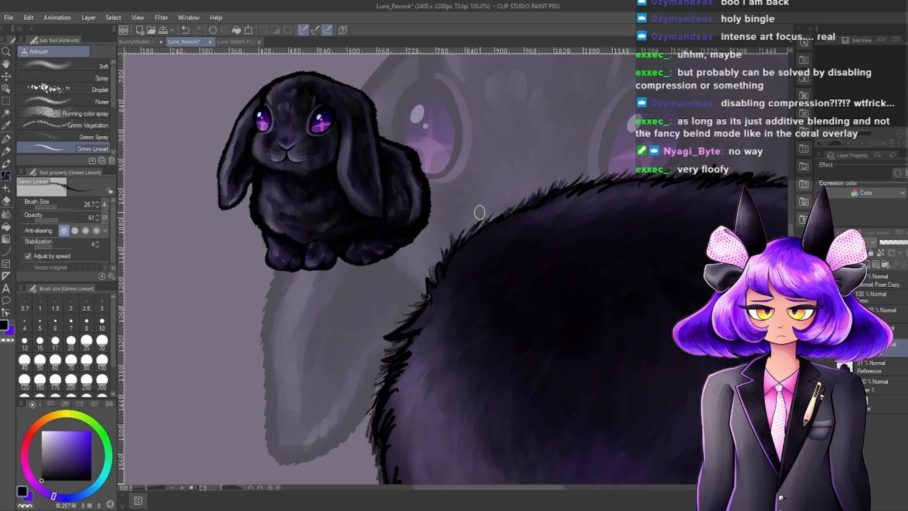
scroll(495, 201, "down", 4)
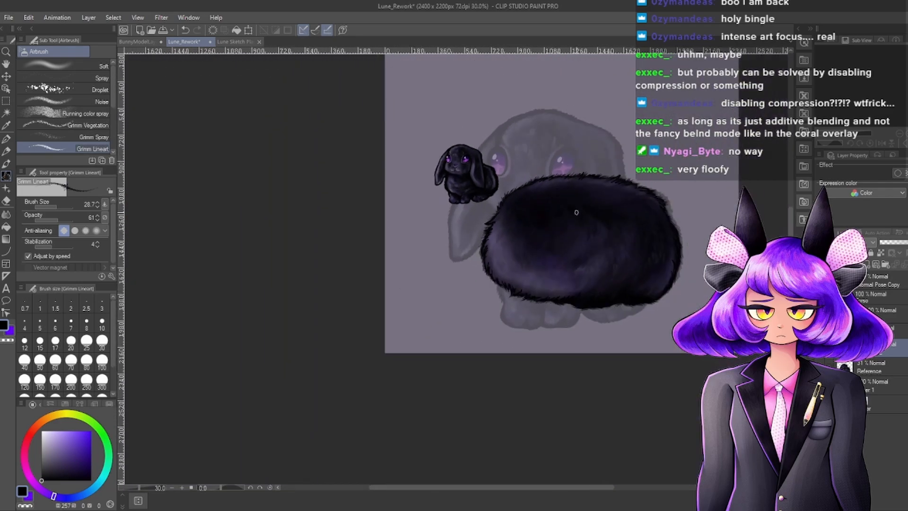
scroll(611, 227, "down", 2)
scroll(605, 250, "up", 3)
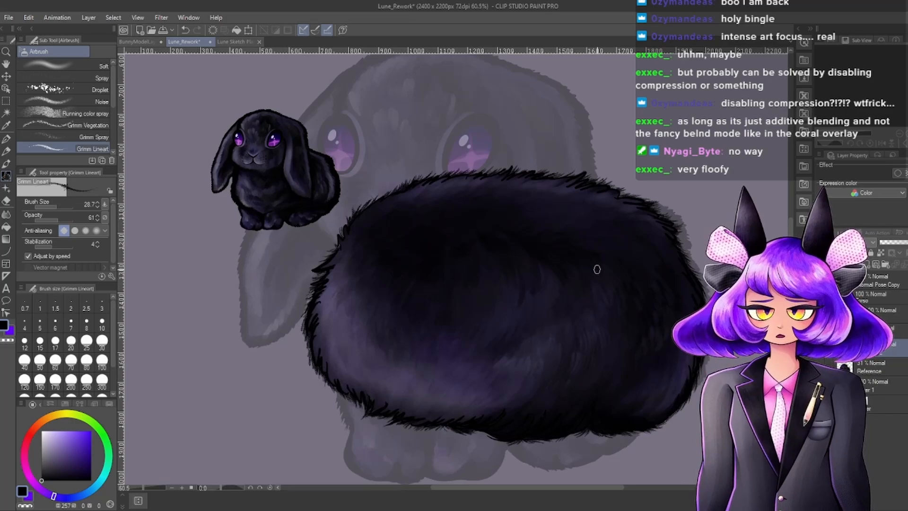
scroll(600, 267, "down", 2)
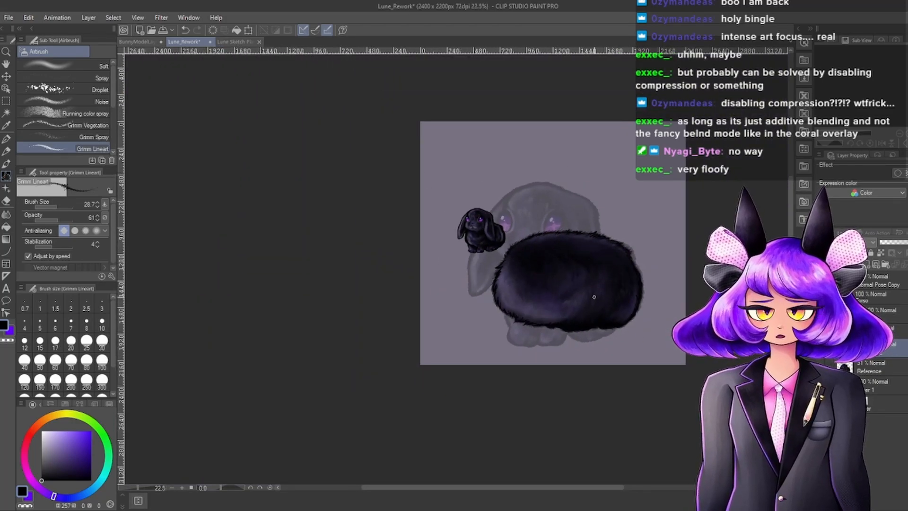
scroll(577, 274, "up", 3)
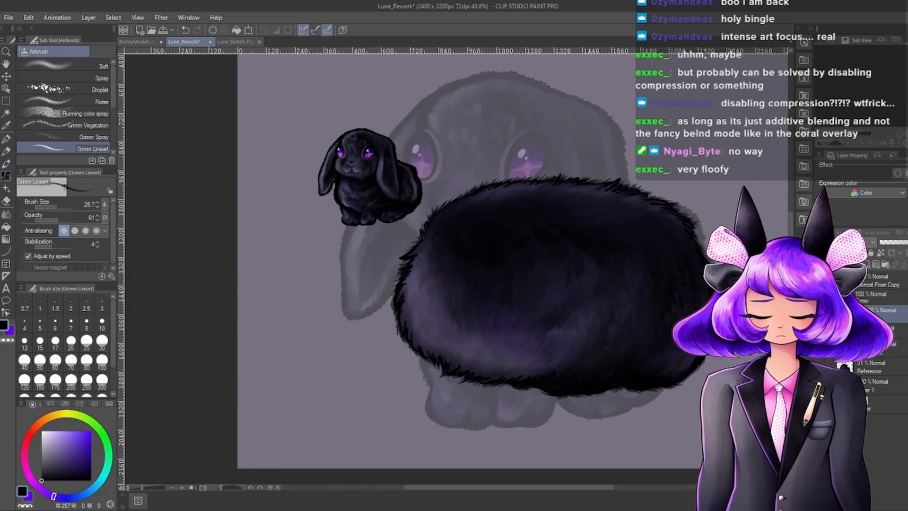
Select the torso's layer folder and save the drawing.
left_click(880, 297)
scroll(668, 304, "down", 3)
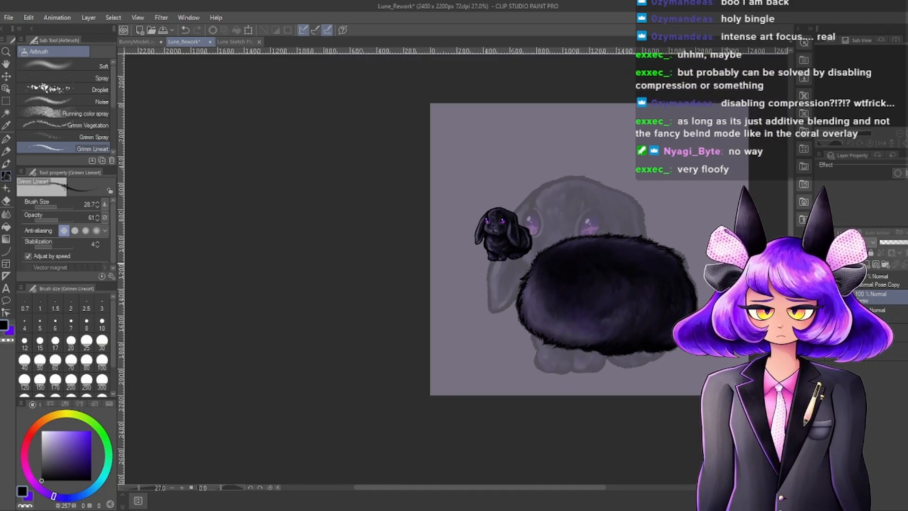
scroll(674, 280, "up", 2)
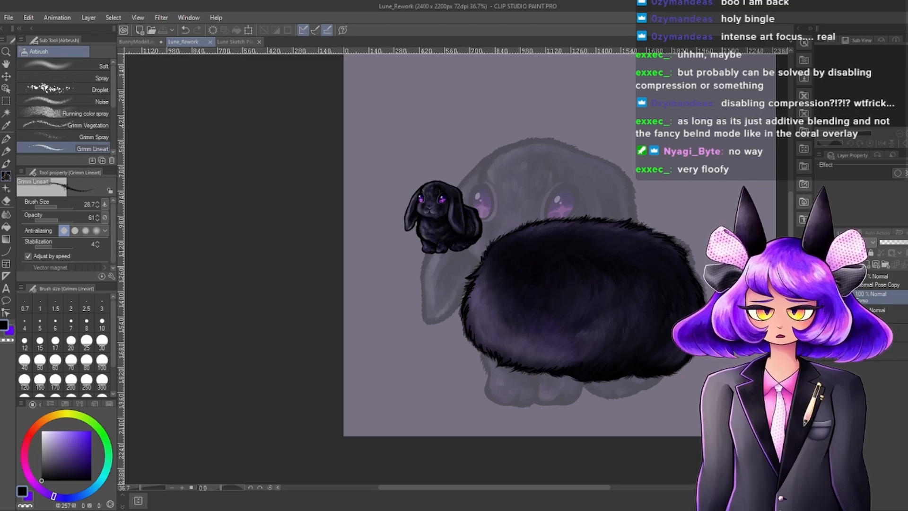
Examine the finished torso's overall silhouette and shading against the faded rabbit underneath.
scroll(672, 280, "down", 1)
scroll(694, 258, "up", 2)
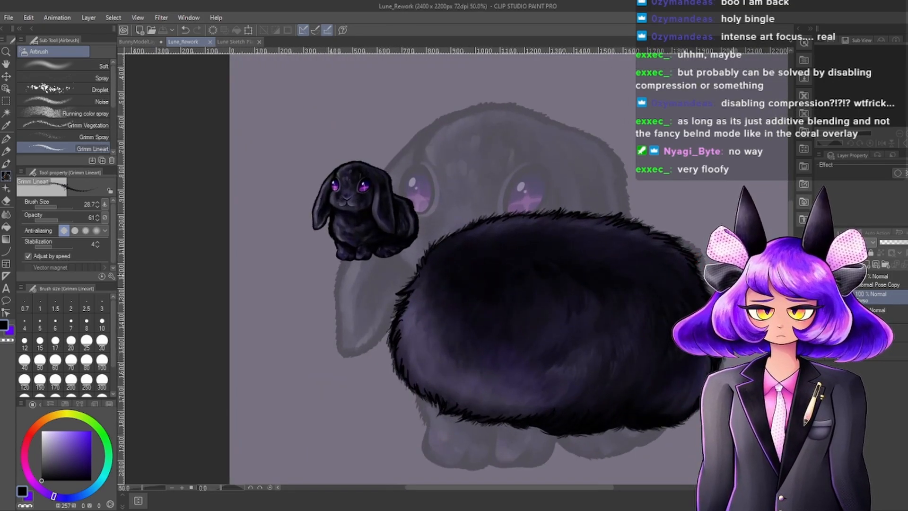
scroll(681, 265, "down", 3)
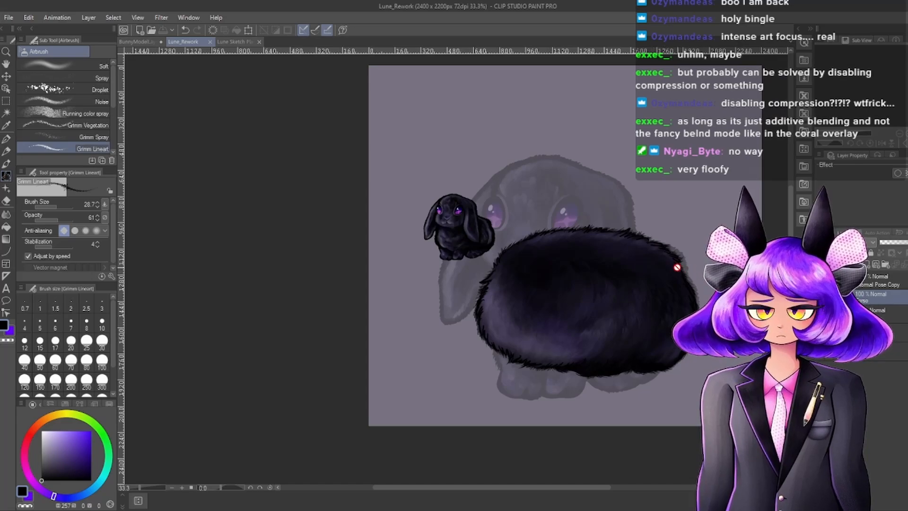
scroll(681, 265, "up", 2)
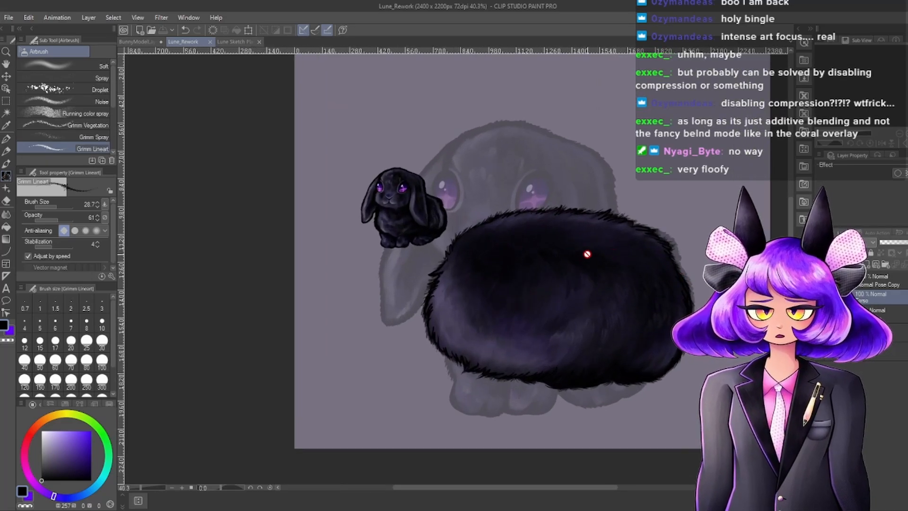
scroll(586, 252, "down", 1)
scroll(559, 265, "up", 2)
scroll(638, 293, "down", 3)
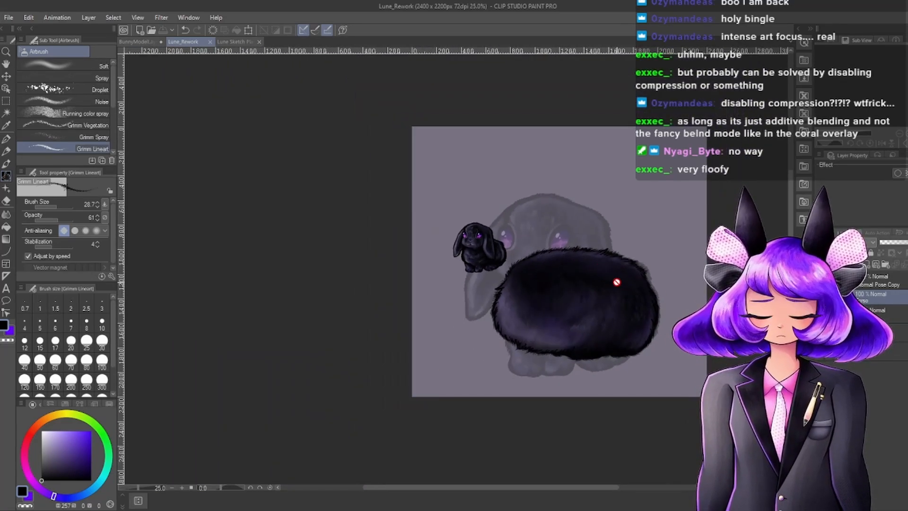
scroll(632, 302, "up", 2)
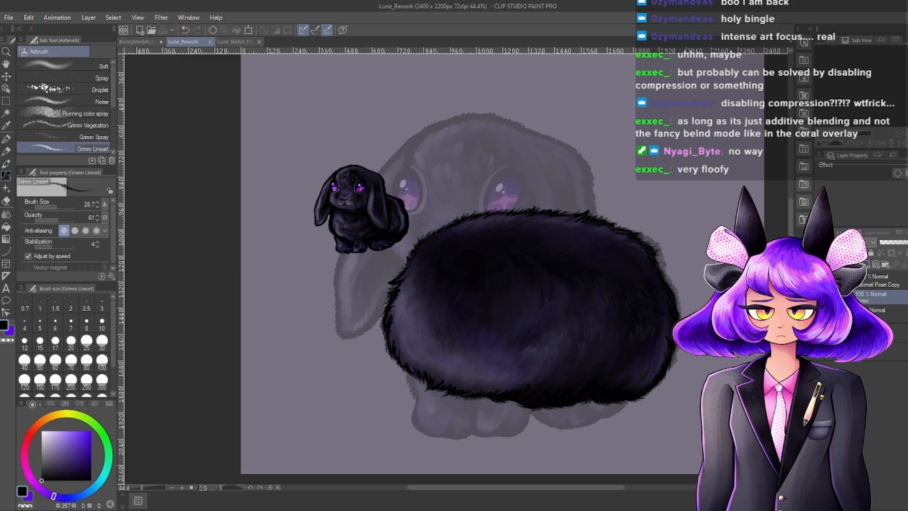
Create a new layer folder above the torso folder with a new layer inside, and name the folder Paw.
left_click(886, 265)
left_click(866, 264)
scroll(539, 284, "down", 3)
scroll(447, 331, "up", 3)
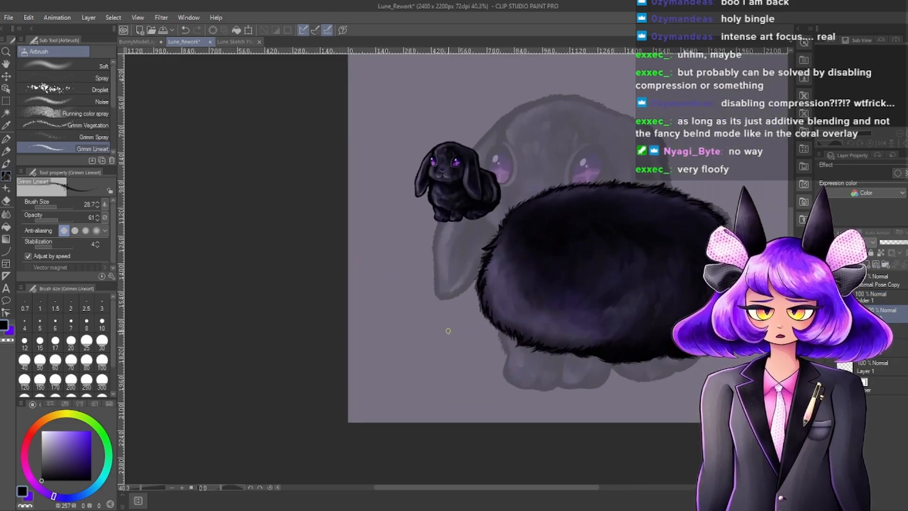
scroll(459, 272, "down", 2)
scroll(667, 293, "up", 2)
left_click(874, 297)
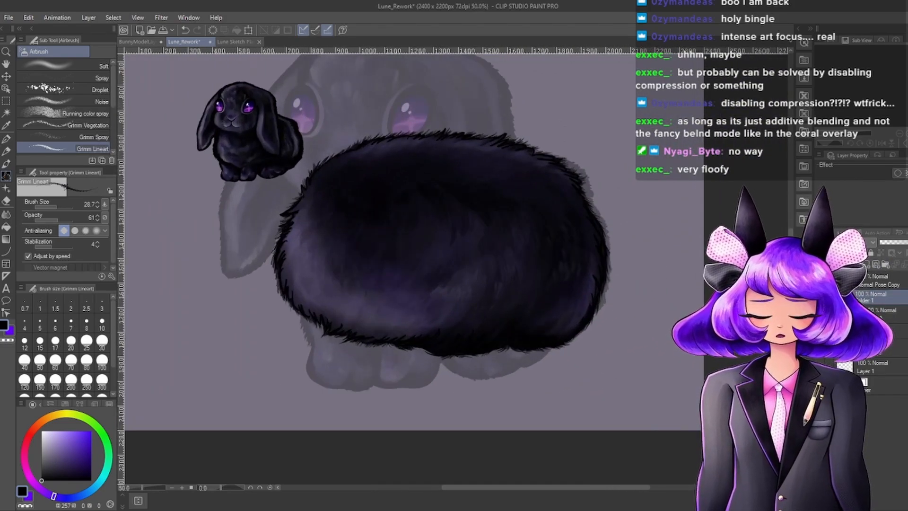
double_click(869, 300)
type("Paw")
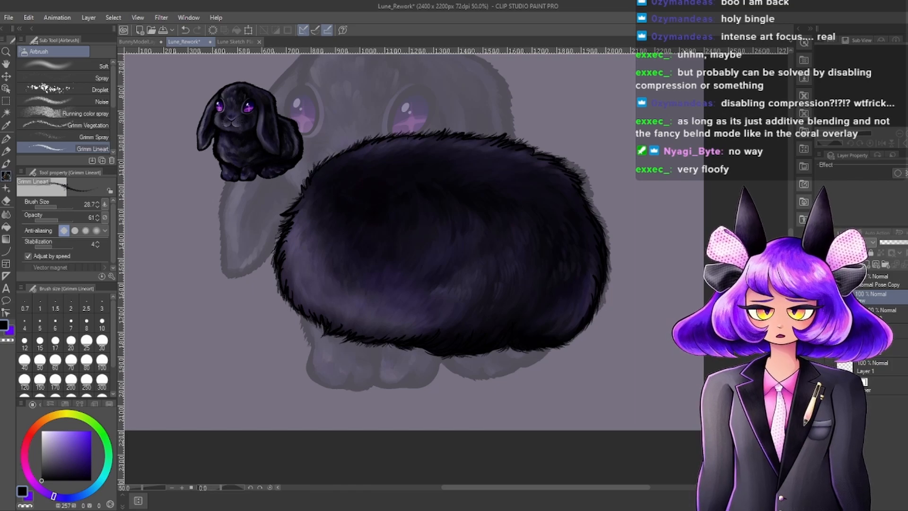
Select the new layer inside the Paw folder and switch to the Textured pen for outlining the front paw.
key("Return")
left_click(880, 314)
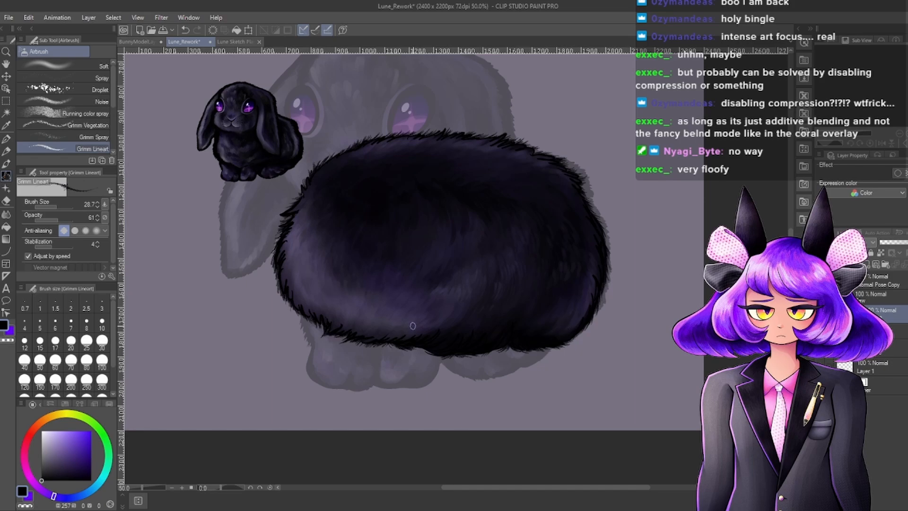
scroll(413, 325, "up", 2)
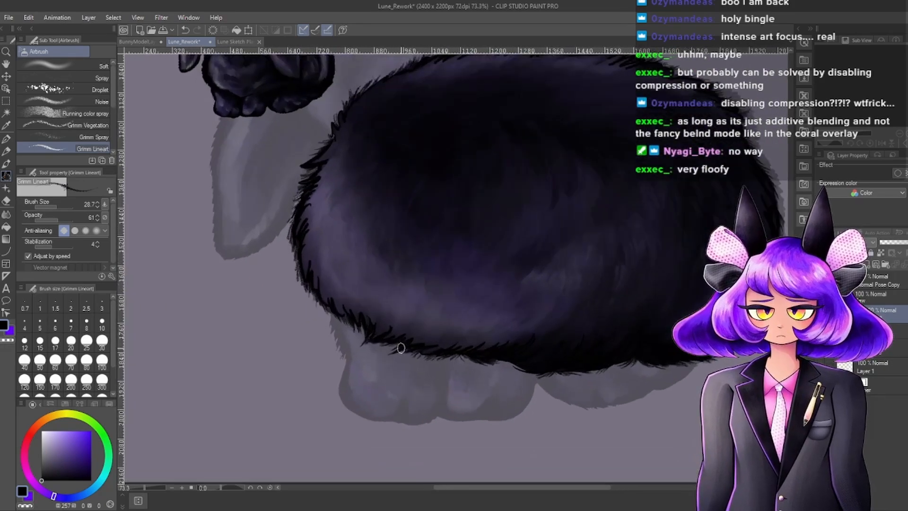
scroll(401, 348, "up", 2)
left_click(6, 137)
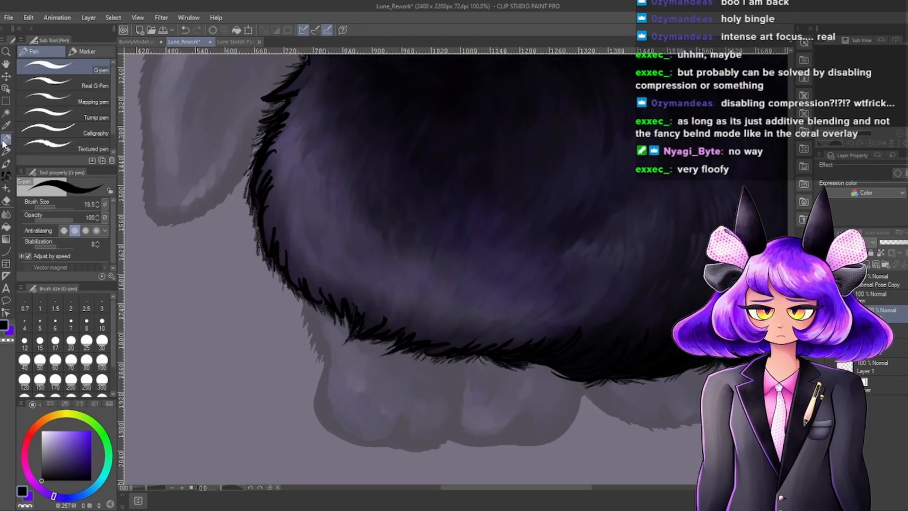
scroll(333, 271, "down", 2)
scroll(357, 291, "up", 2)
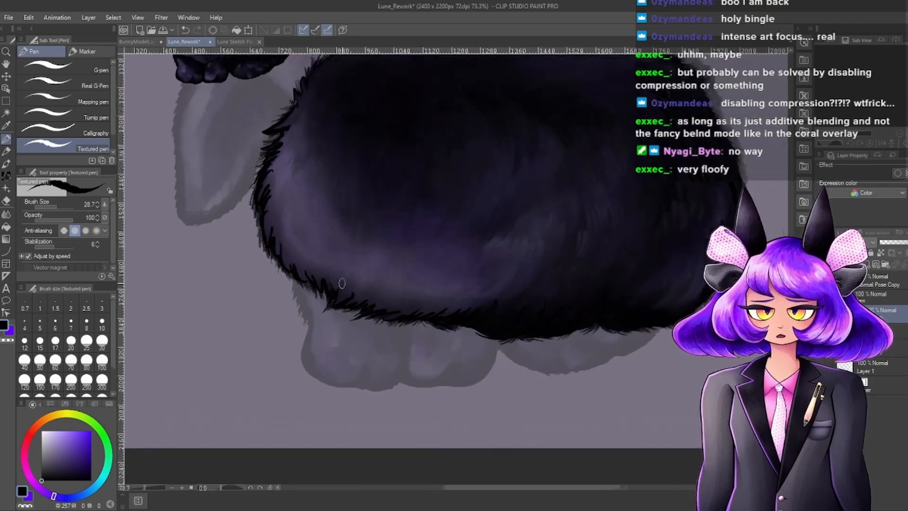
left_click_drag(273, 275, 277, 310)
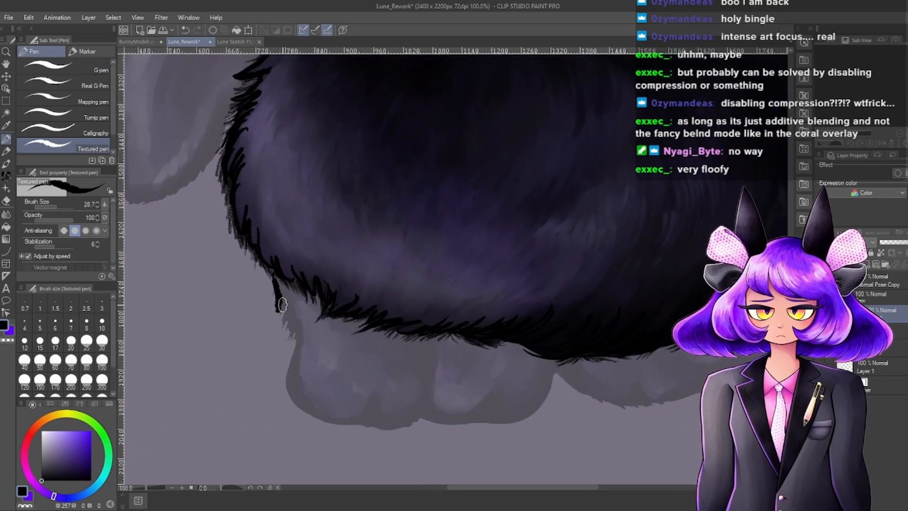
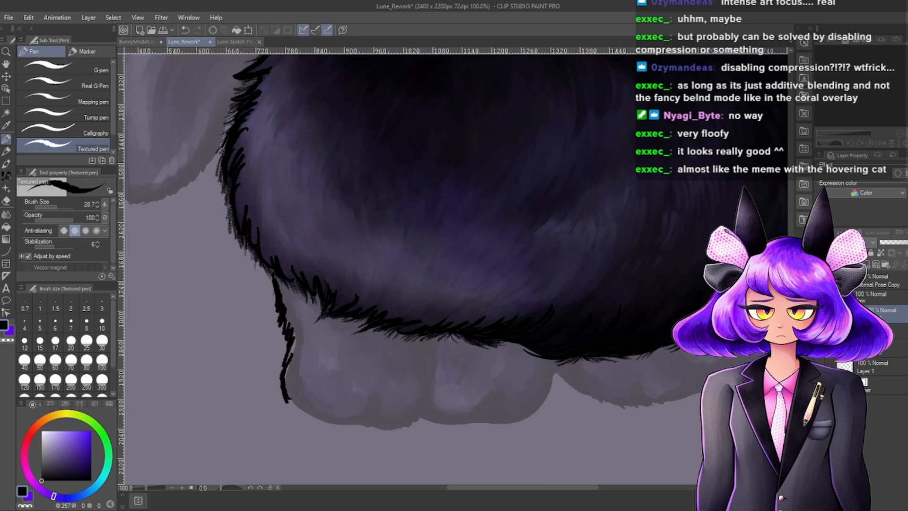
left_click(852, 383)
left_click(880, 314)
scroll(446, 328, "down", 7)
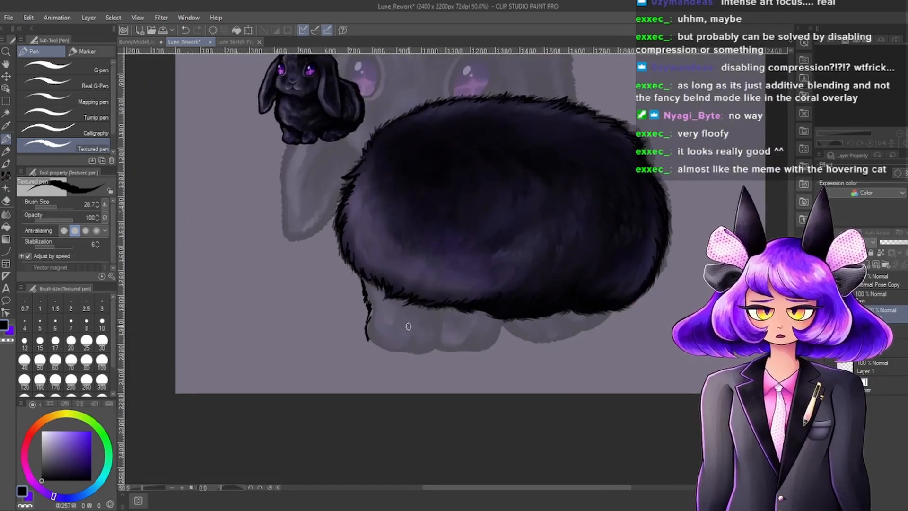
scroll(382, 319, "up", 9)
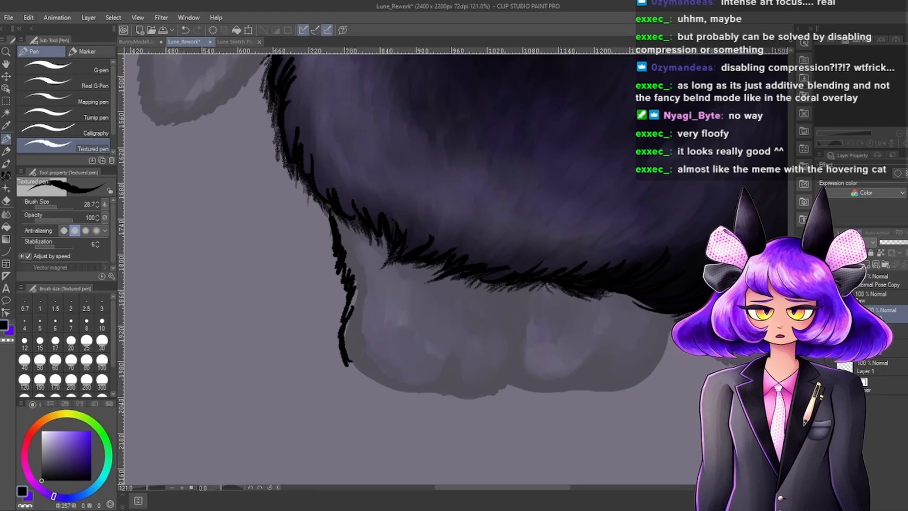
scroll(439, 311, "up", 1)
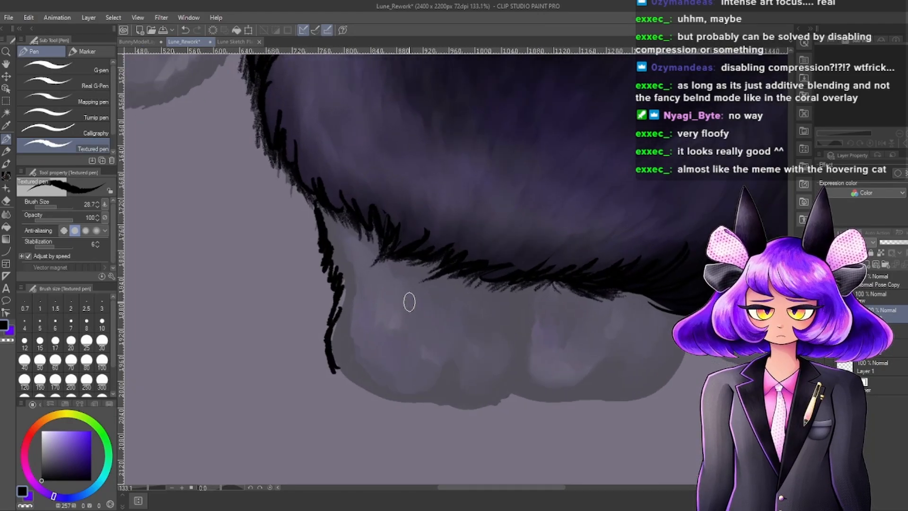
mouse_move(509, 284)
left_mouse_down()
mouse_move(494, 350)
mouse_move(512, 325)
left_mouse_up()
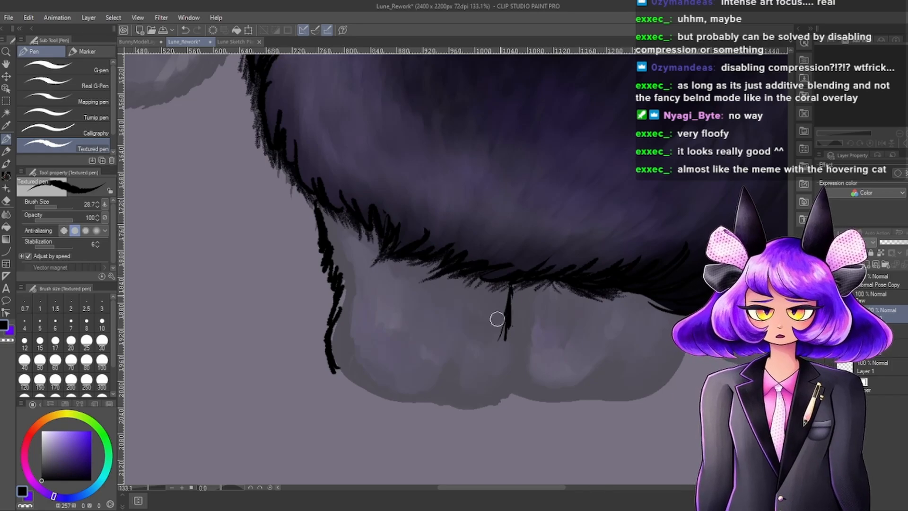
key("ctrl+z")
key("ctrl+z")
key("ctrl+z")
key("ctrl+z")
key("ctrl+z")
key("ctrl+z")
key("ctrl+z")
key("ctrl+z")
key("ctrl+z")
key("ctrl+z")
key("ctrl+z")
key("ctrl+z")
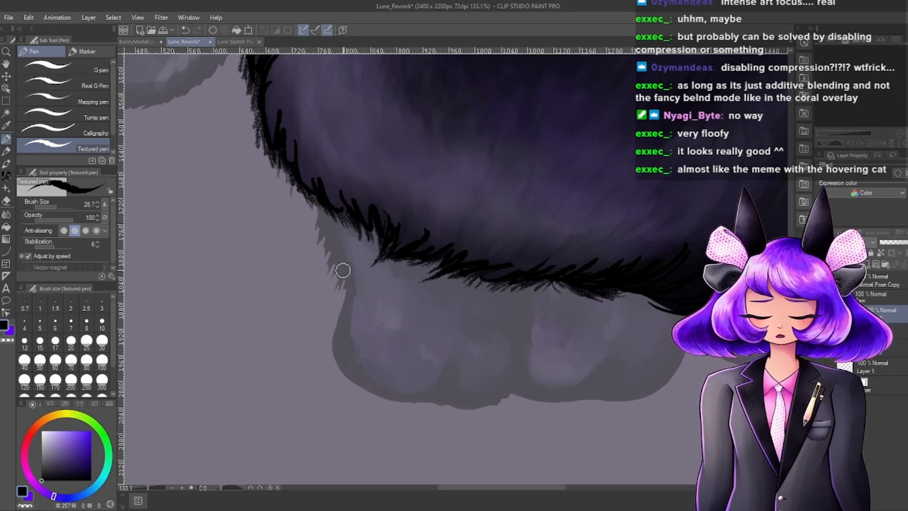
Outline the front-left paw with short, furry black strokes from the torso's fringe down around the foot and back up to the belly.
mouse_move(321, 239)
left_mouse_down()
mouse_move(318, 204)
mouse_move(318, 251)
mouse_move(335, 257)
mouse_move(340, 283)
mouse_move(351, 288)
mouse_move(332, 359)
mouse_move(345, 353)
mouse_move(329, 376)
mouse_move(335, 394)
mouse_move(337, 383)
mouse_move(349, 405)
mouse_move(372, 409)
mouse_move(351, 409)
mouse_move(386, 410)
left_mouse_up()
mouse_move(412, 408)
left_mouse_down()
mouse_move(451, 409)
mouse_move(435, 399)
mouse_move(478, 361)
mouse_move(524, 296)
left_mouse_up()
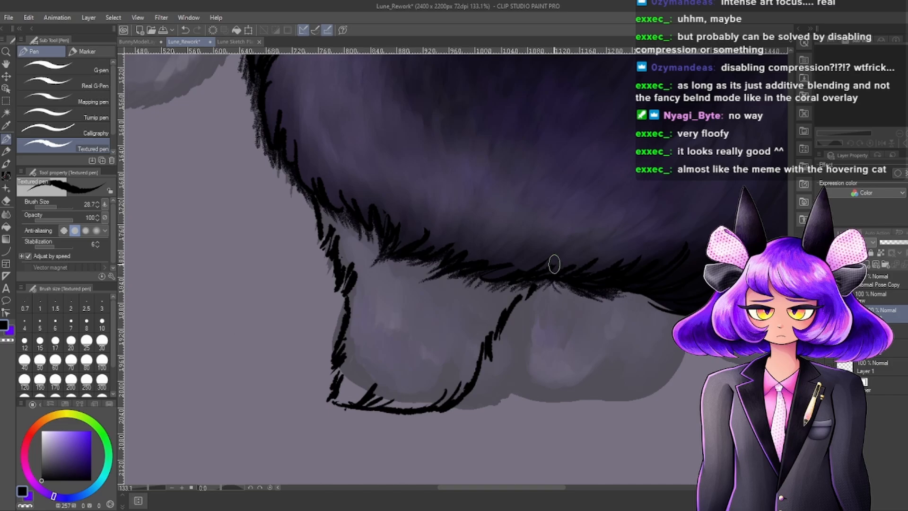
scroll(503, 371, "down", 5)
scroll(500, 360, "up", 6)
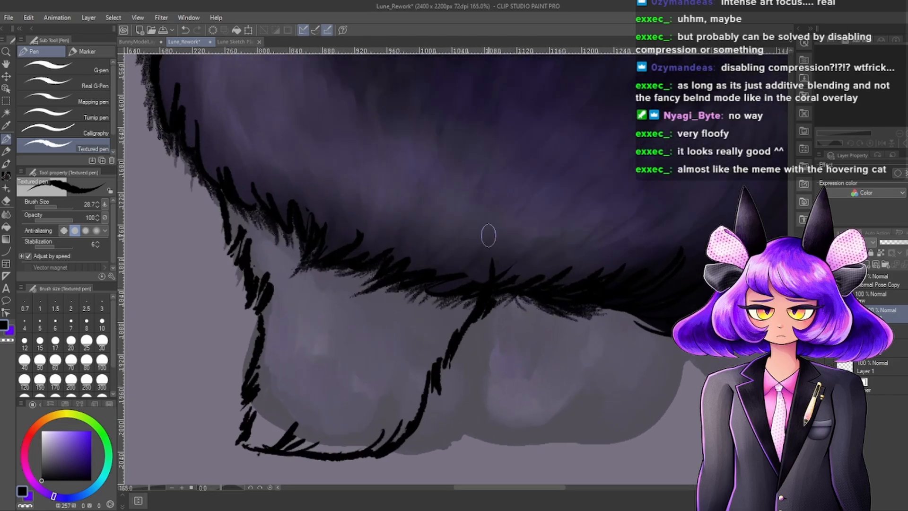
Examine the paw outline's shape and proportions against the whole torso and the faded rabbit underneath.
scroll(527, 189, "down", 4)
scroll(527, 251, "down", 3)
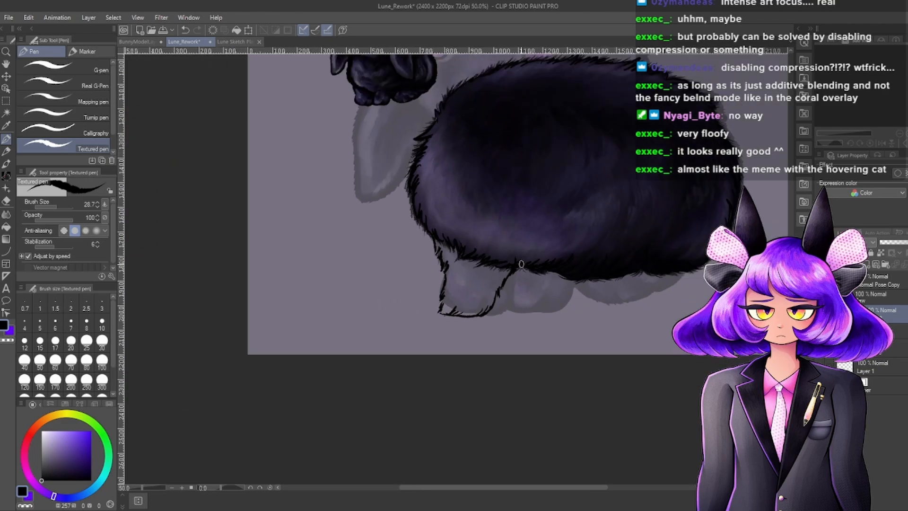
scroll(523, 255, "up", 2)
scroll(496, 252, "down", 1)
scroll(495, 252, "down", 1)
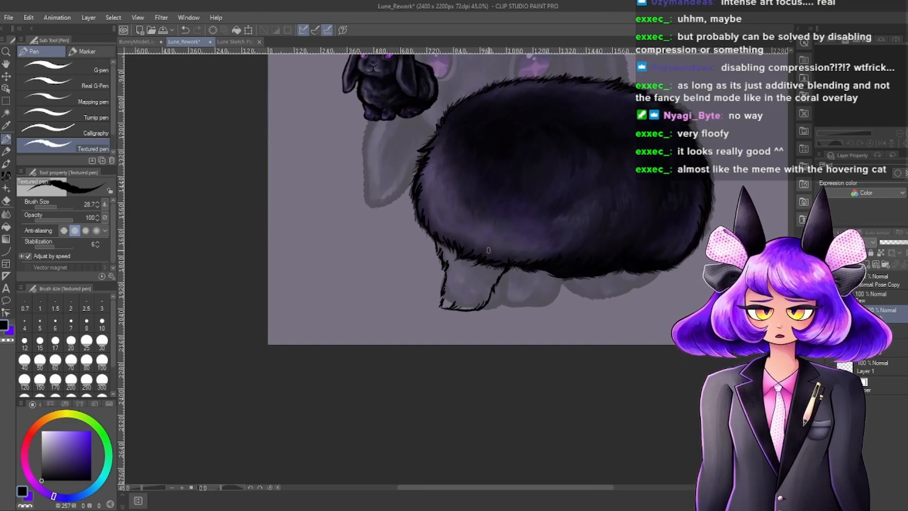
scroll(522, 257, "down", 1)
scroll(521, 258, "up", 3)
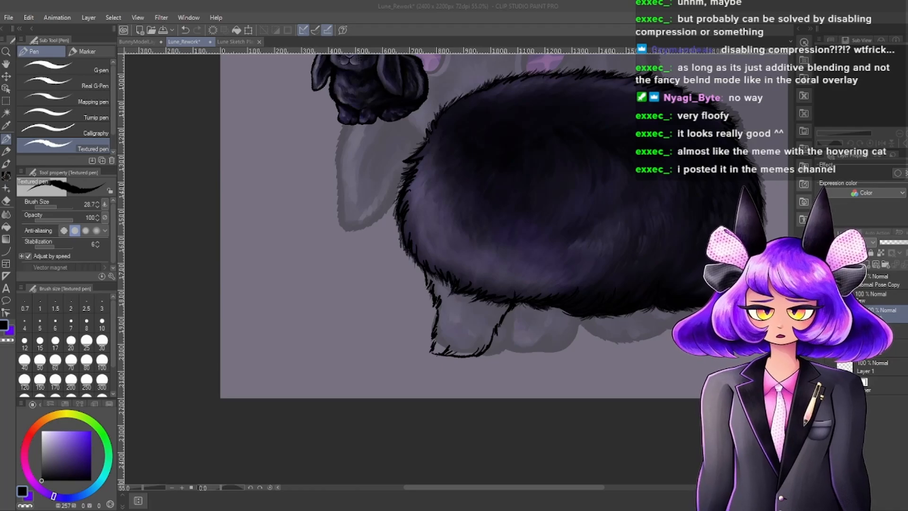
key("alt+Tab")
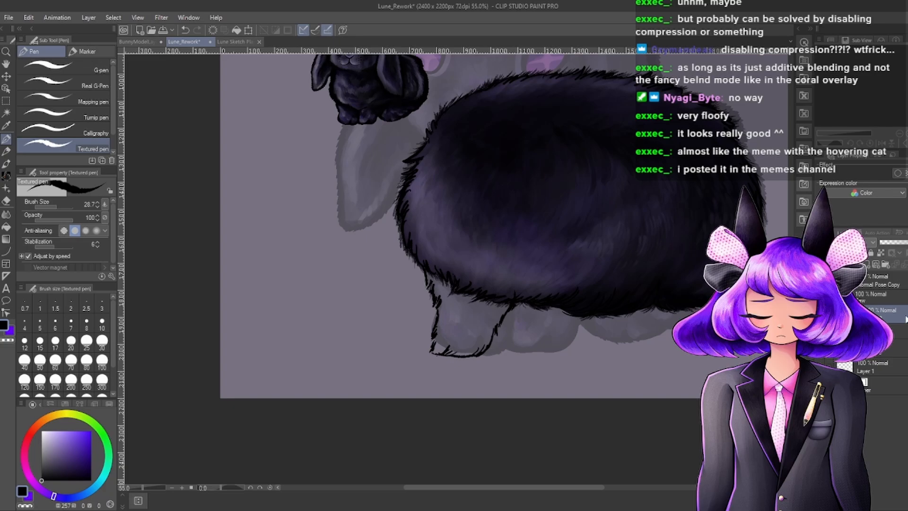
scroll(300, 391, "down", 5)
scroll(419, 304, "up", 11)
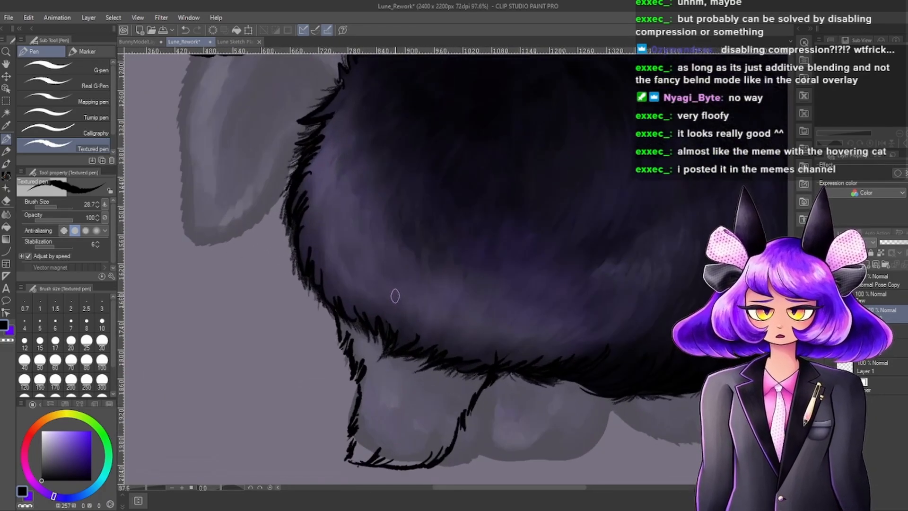
scroll(395, 295, "down", 6)
scroll(396, 296, "up", 6)
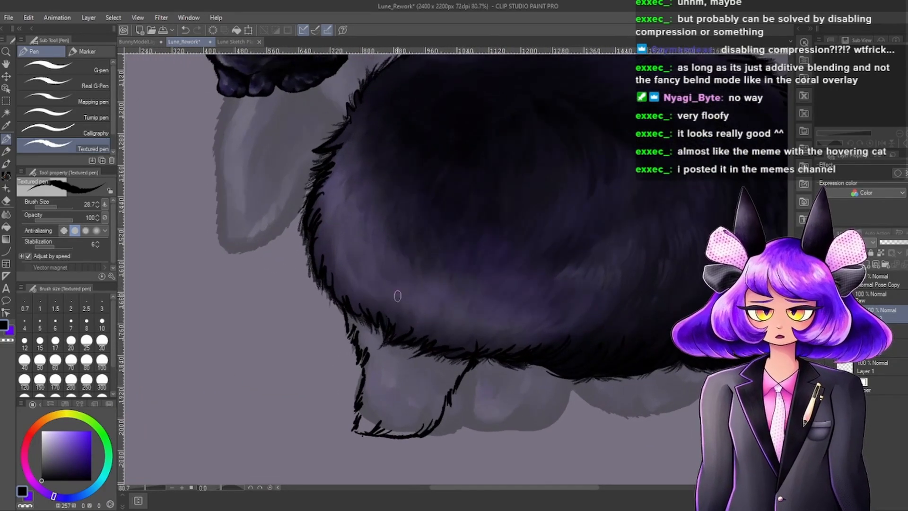
scroll(397, 296, "down", 5)
scroll(406, 326, "up", 6)
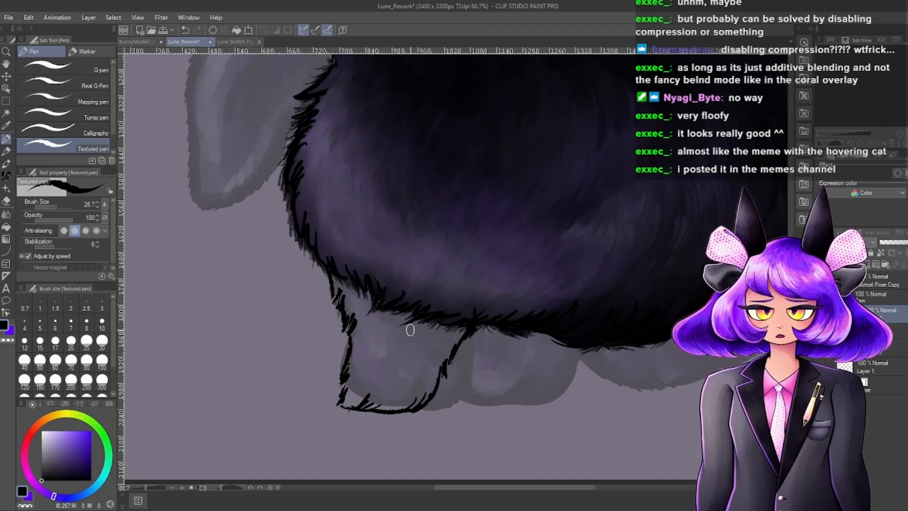
scroll(486, 315, "down", 1)
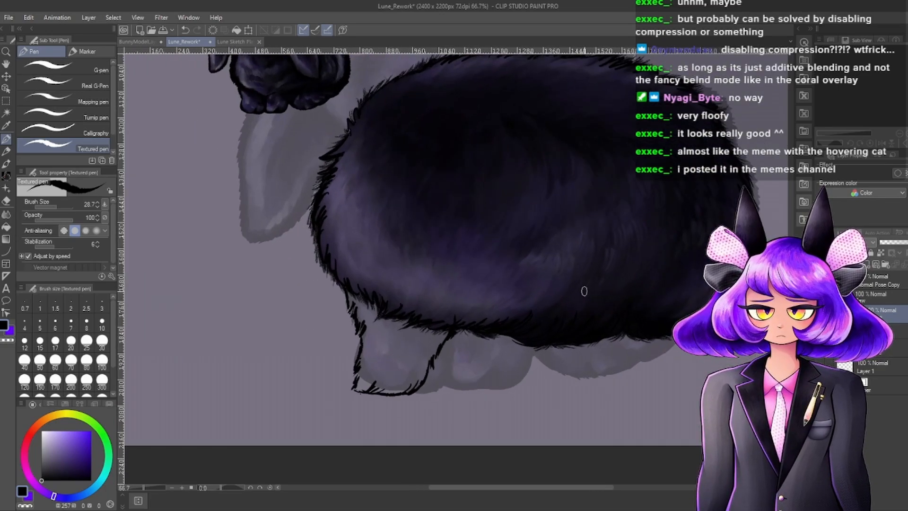
Move the Paw folder beneath the torso folder and select the paw's drawing layer.
left_click_drag(864, 302, 870, 338)
left_click(887, 326)
scroll(401, 336, "down", 5)
scroll(384, 316, "up", 6)
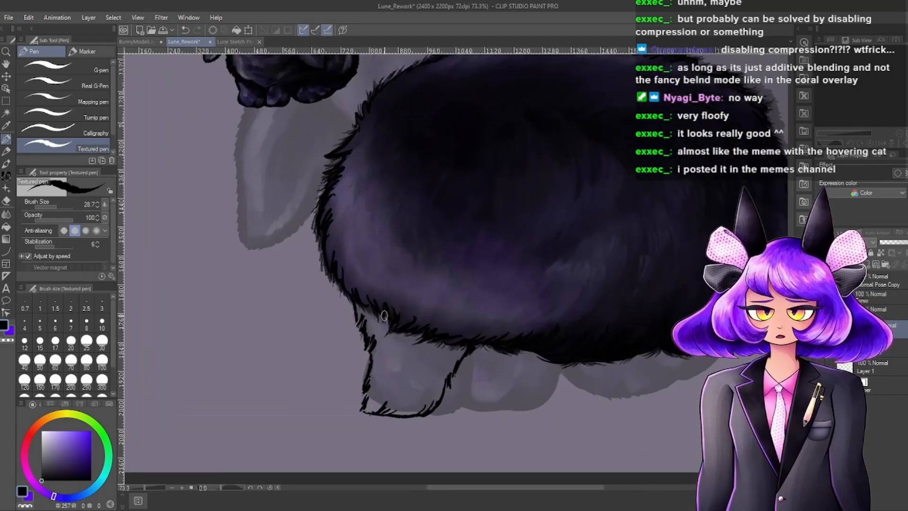
scroll(384, 316, "up", 3)
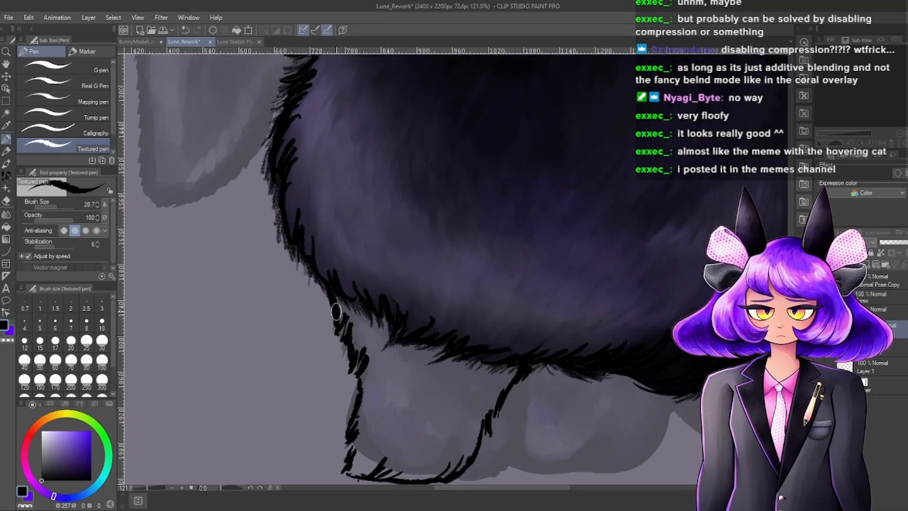
Examine how the paw outline joins the torso's lower fur fringe, both up close and zoomed out.
scroll(336, 311, "down", 5)
scroll(464, 318, "up", 3)
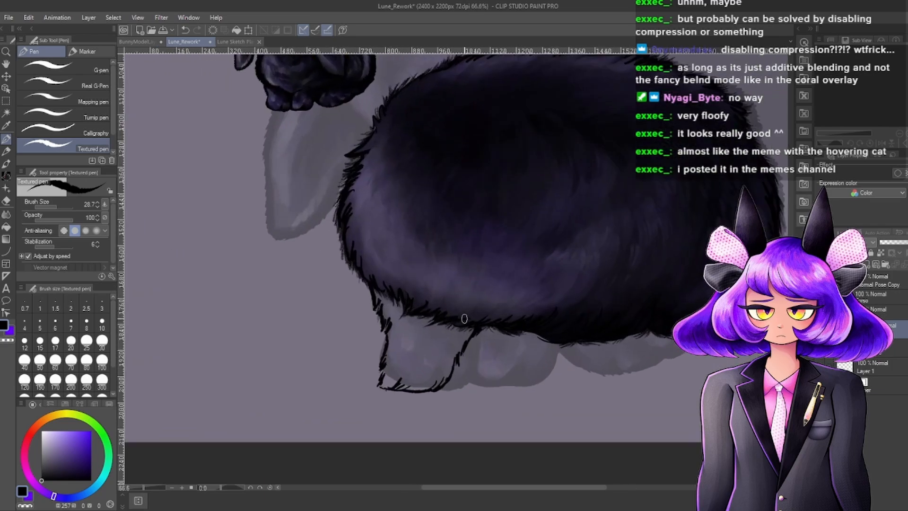
scroll(464, 319, "up", 2)
scroll(454, 274, "down", 1)
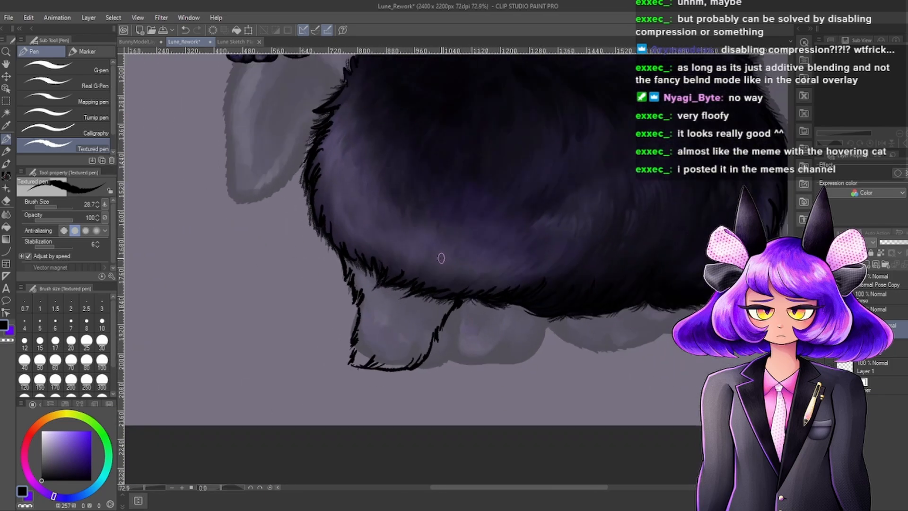
scroll(375, 263, "up", 2)
scroll(379, 265, "down", 2)
scroll(384, 289, "up", 2)
scroll(521, 323, "up", 1)
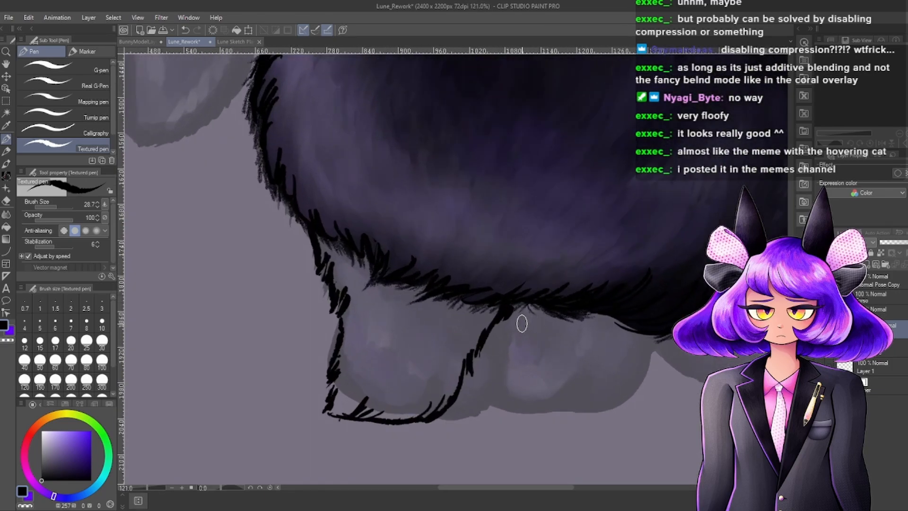
scroll(643, 331, "down", 3)
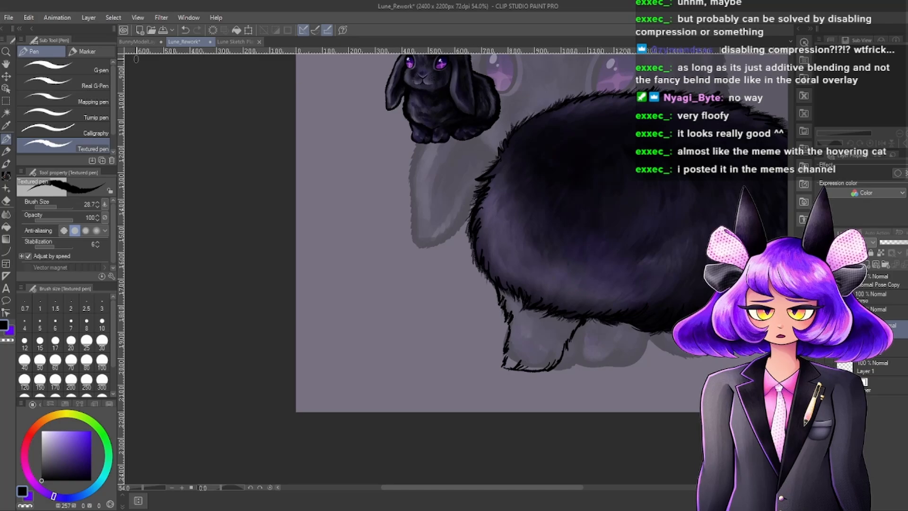
Sample the dark paw colour from the BunnyModelLayer drawing and return to the Lune_Rework drawing.
left_click(138, 44)
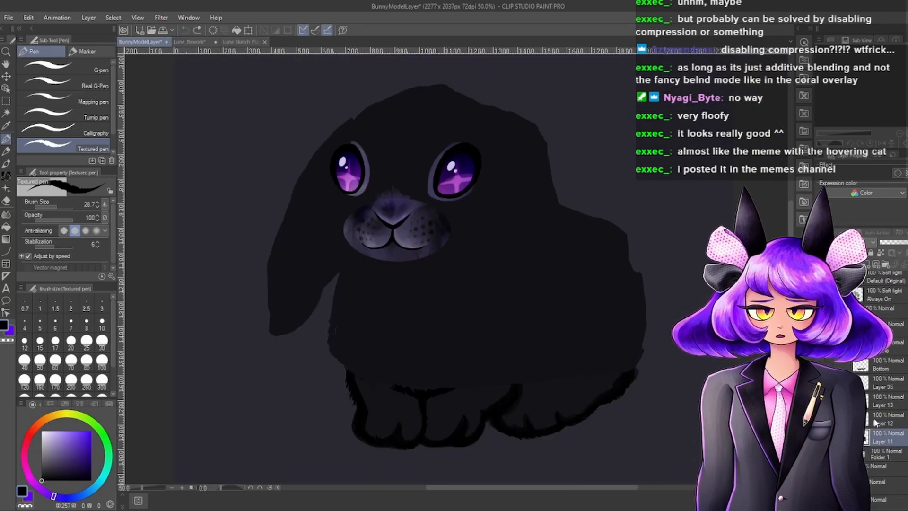
left_click(477, 398, "alt")
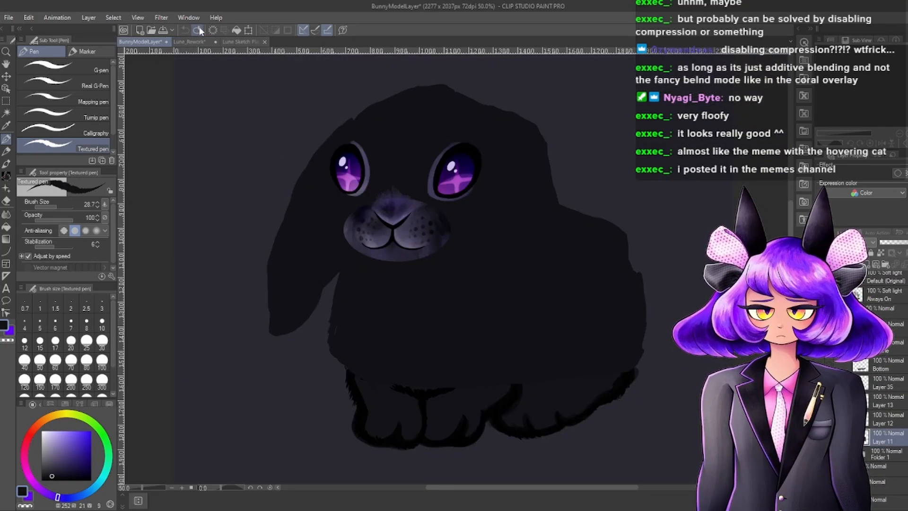
left_click(190, 41)
scroll(645, 245, "up", 3)
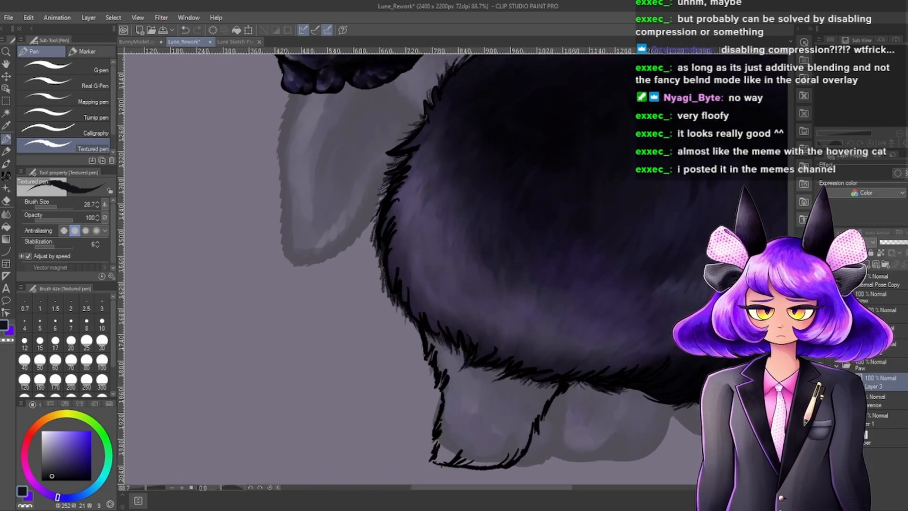
Paste a copy of the torso's Base layer above the Normal Pose Copy layer and sample its dark base colour.
left_click(844, 328)
scroll(884, 409, "down", 3)
left_click(884, 410)
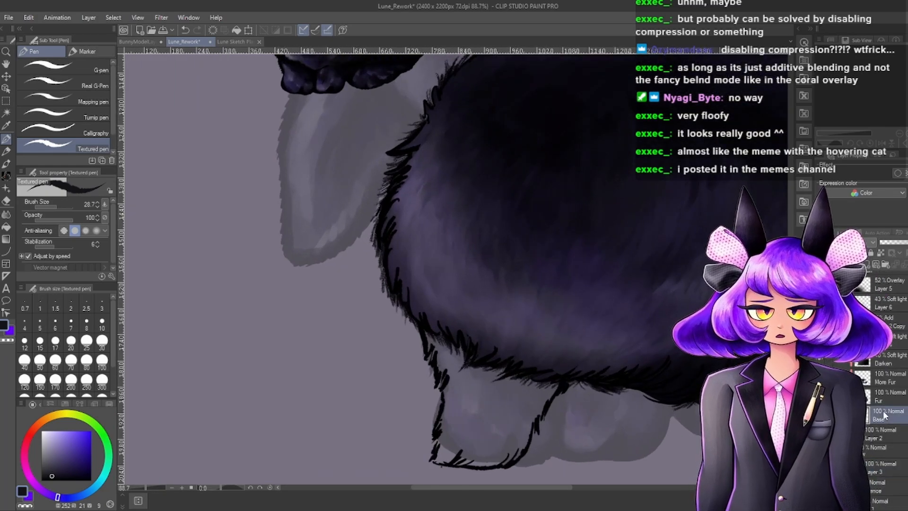
scroll(876, 395, "up", 3)
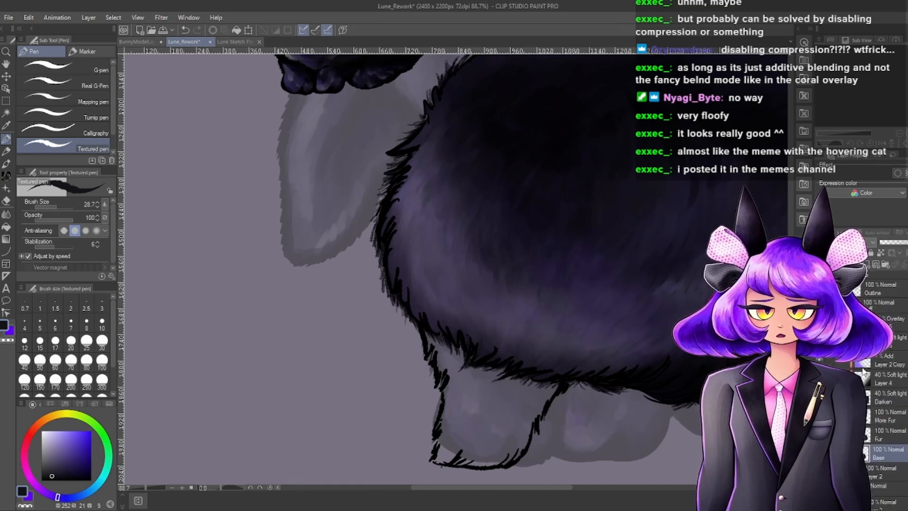
left_click(844, 318)
left_click(872, 281)
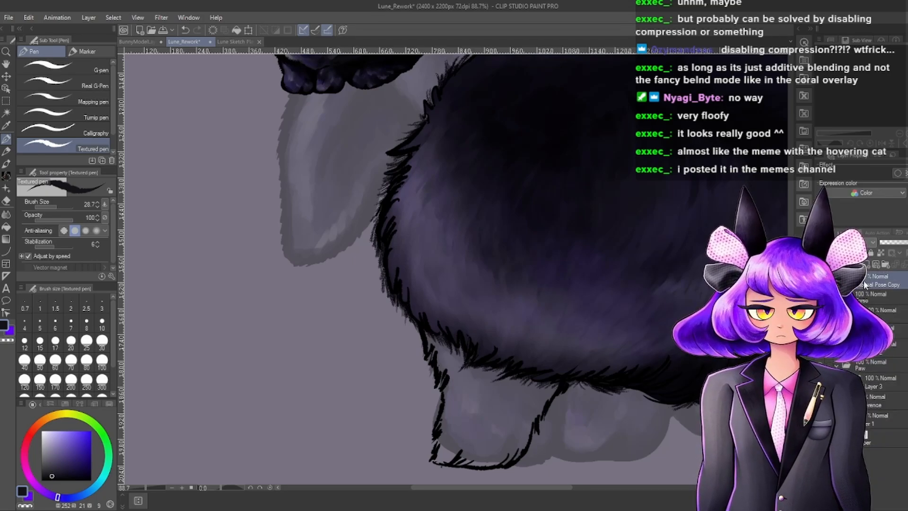
key("ctrl+v")
scroll(608, 298, "down", 2)
scroll(658, 274, "up", 2)
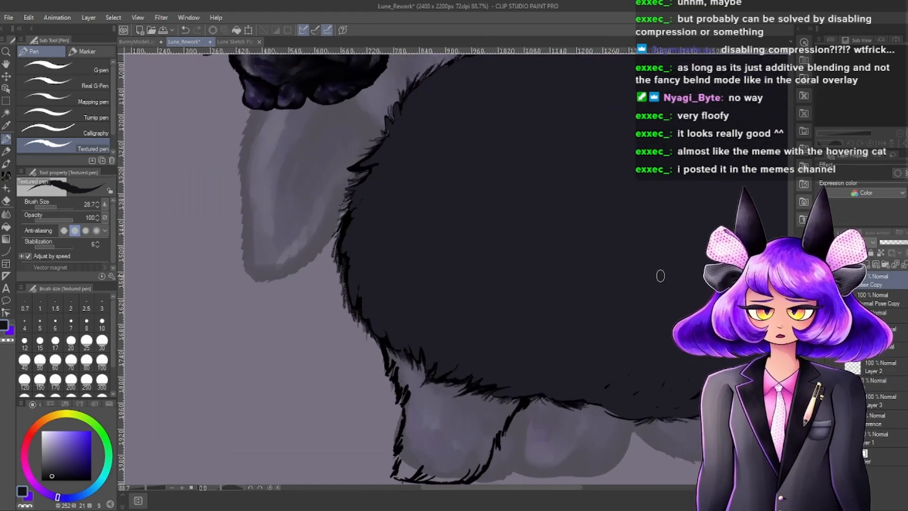
scroll(492, 280, "down", 1)
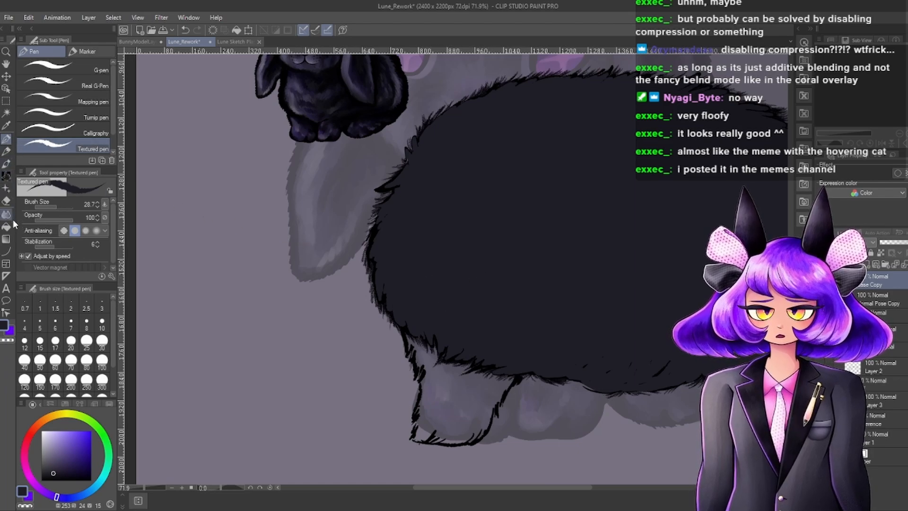
Switch to the G-pen and set its brush size to about 54.6.
left_click_drag(61, 208, 54, 205)
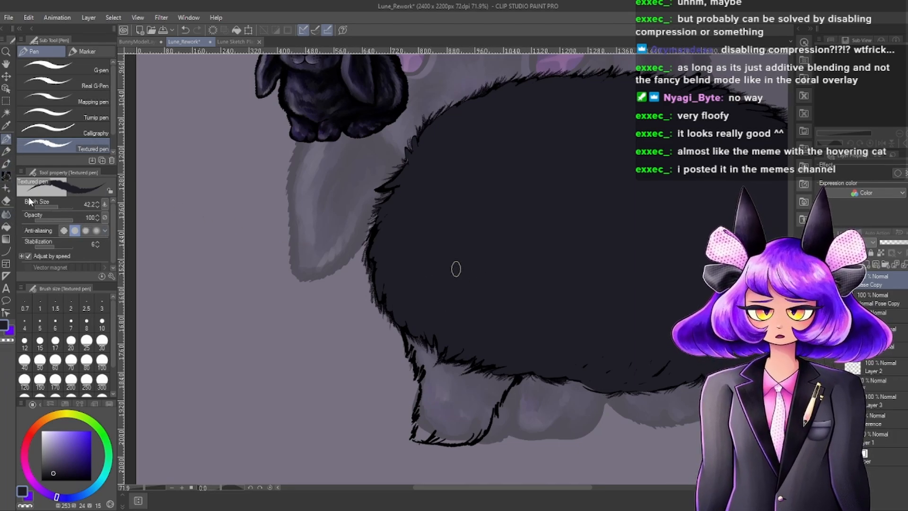
left_click(62, 67)
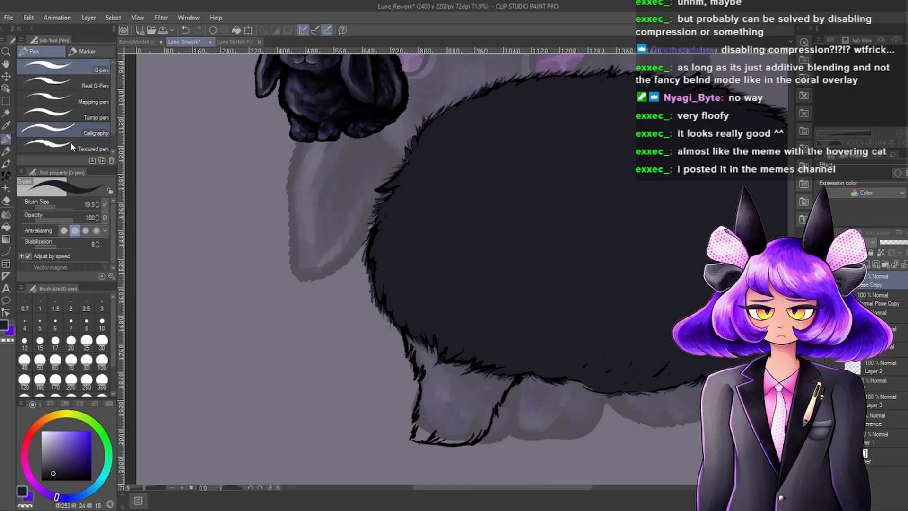
left_click(60, 206)
Try a dark base-colour swatch beside the torso on the pasted Base layer copy.
left_click_drag(257, 302, 260, 318)
scroll(339, 279, "down", 3)
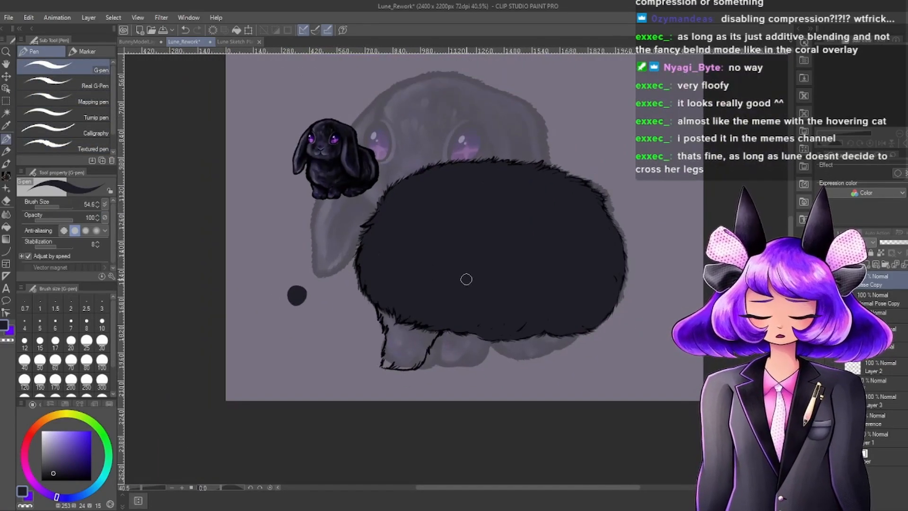
scroll(457, 274, "up", 3)
scroll(315, 334, "down", 1)
scroll(338, 341, "down", 2)
scroll(415, 384, "up", 6)
scroll(334, 375, "down", 2)
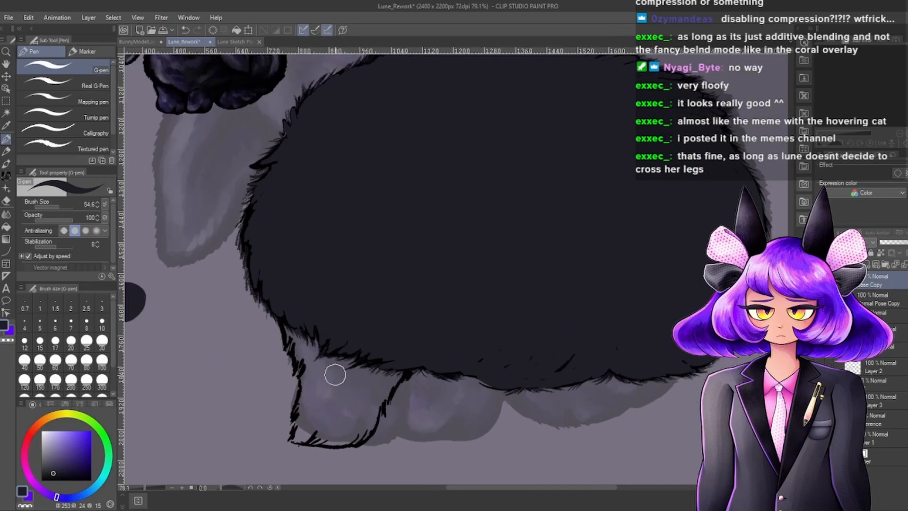
scroll(436, 353, "down", 3)
scroll(174, 347, "up", 3)
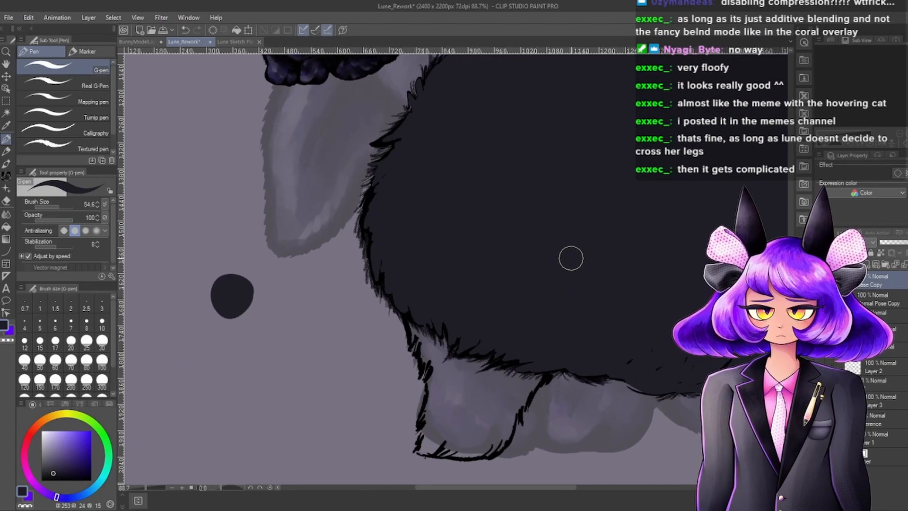
key("ctrl+z")
Dab a dark base-colour swatch beside the torso on a new layer and remove the pasted Base layer copy.
left_click(895, 263)
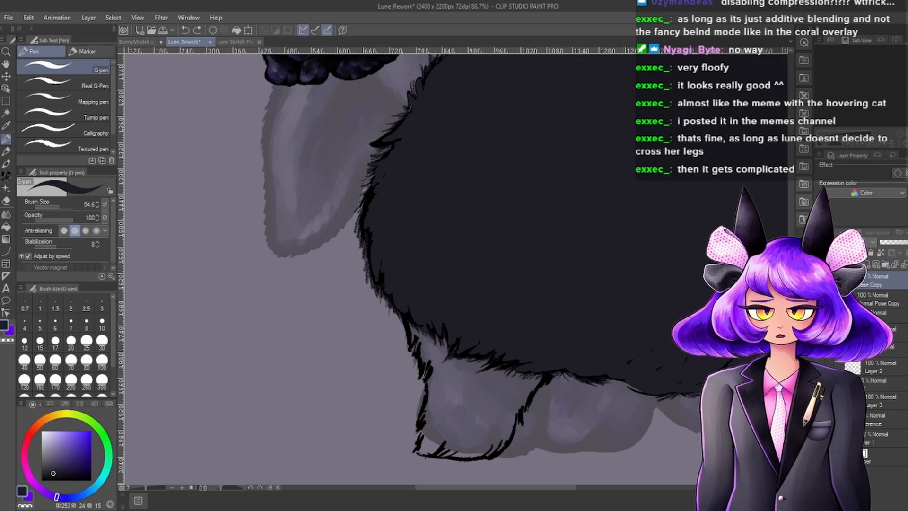
scroll(324, 360, "up", 2)
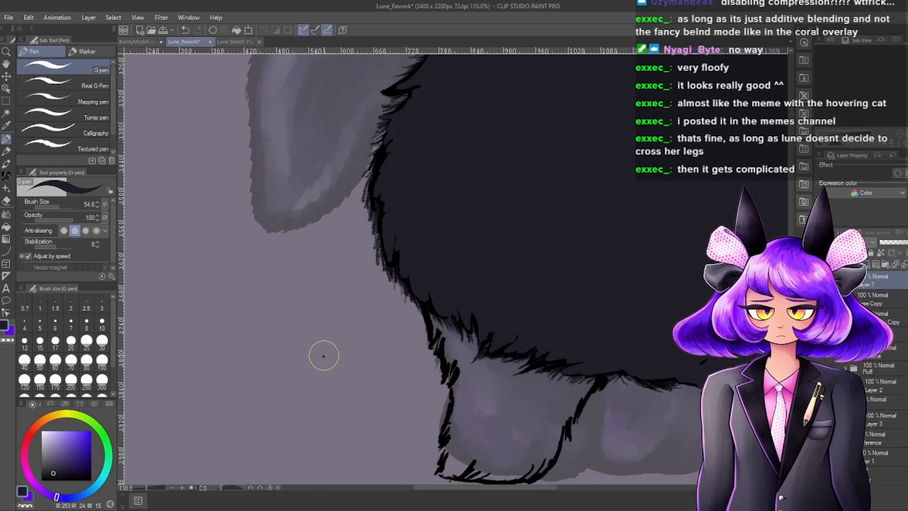
left_click(320, 357)
scroll(330, 303, "down", 5)
scroll(428, 321, "up", 4)
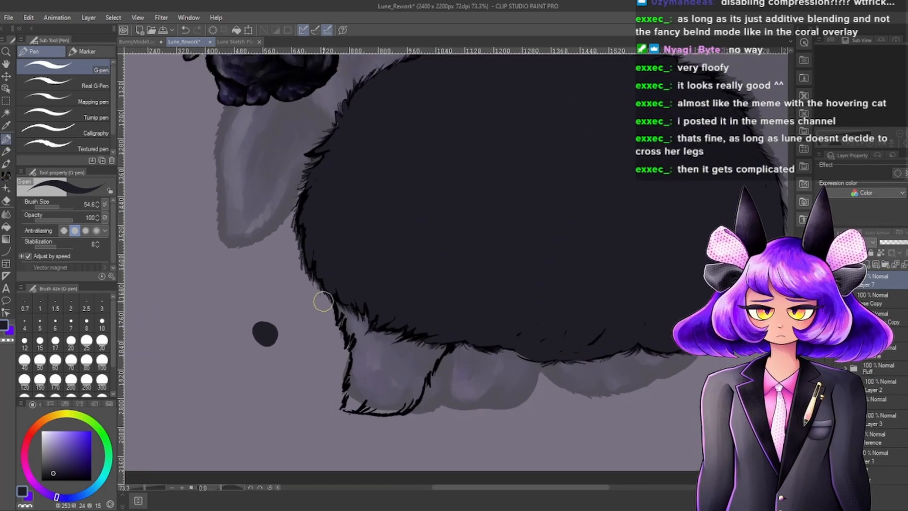
key("ctrl+z")
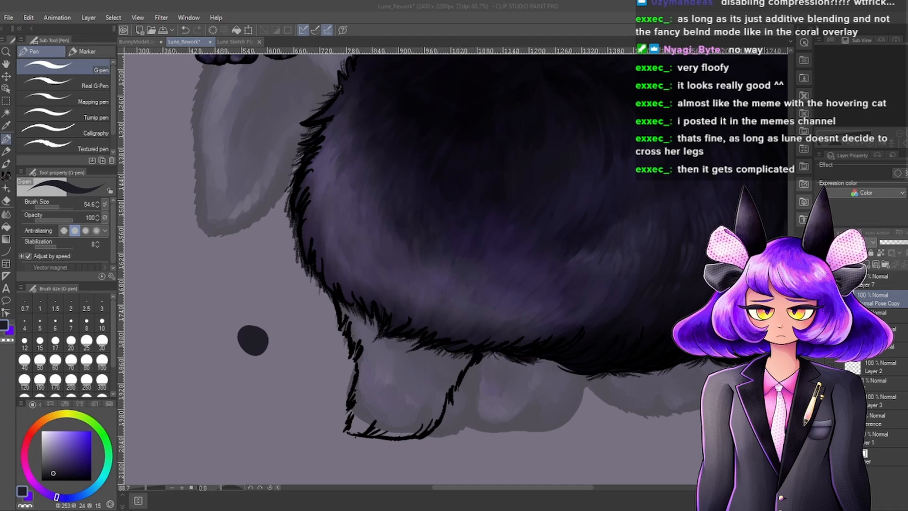
key("alt+Tab")
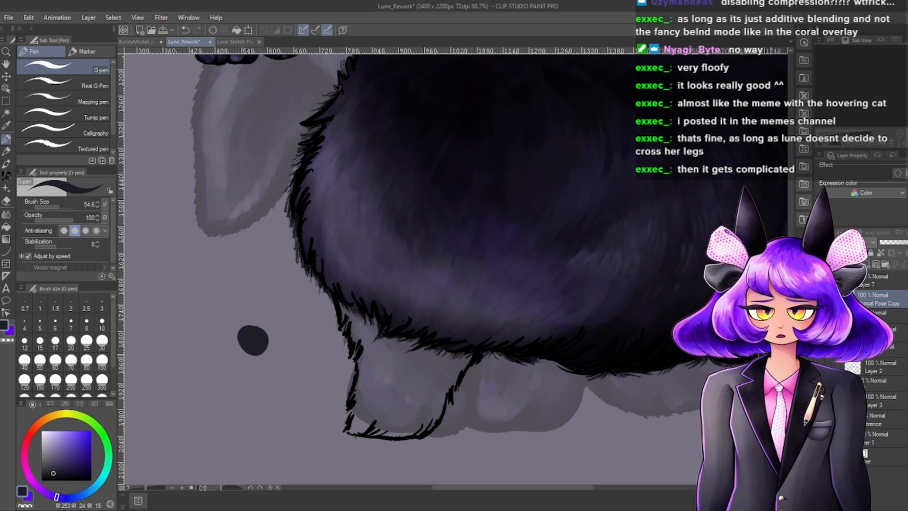
Select Layer 3, the layer holding the front paw's outline, beneath the torso.
scroll(584, 330, "down", 3)
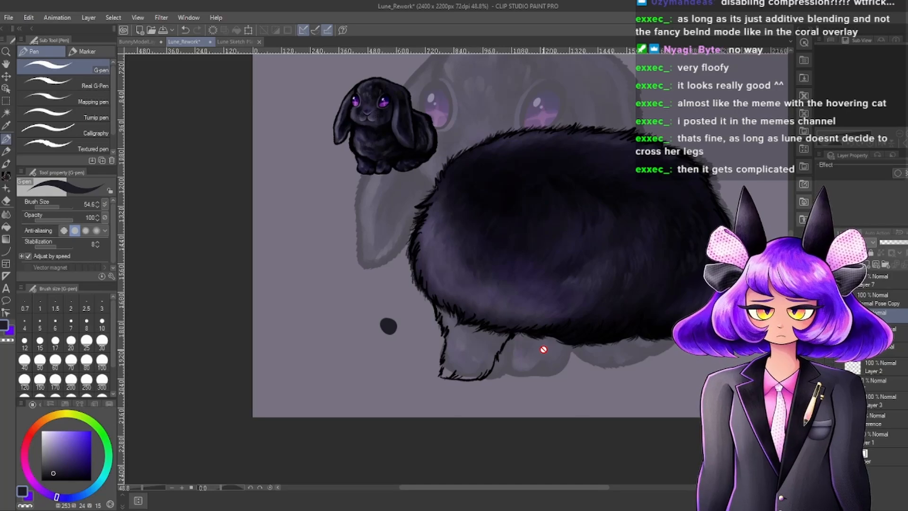
scroll(543, 349, "up", 5)
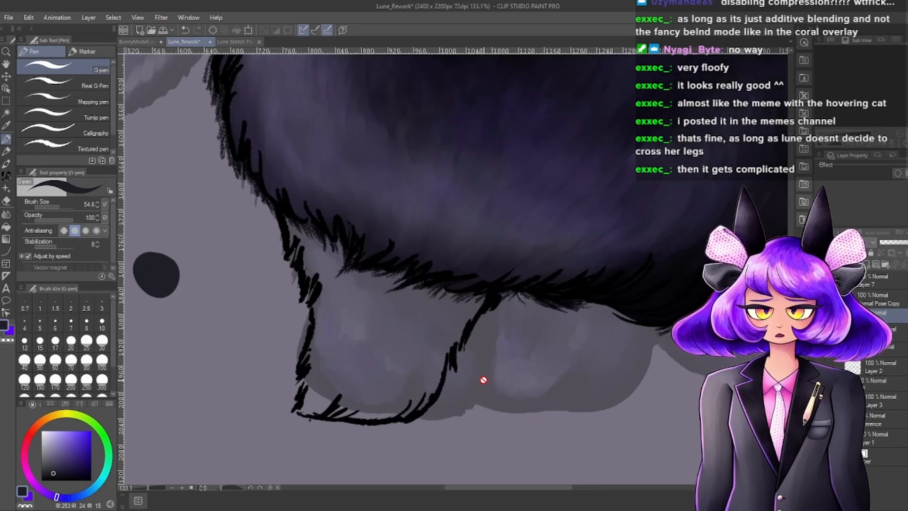
scroll(517, 375, "up", 2)
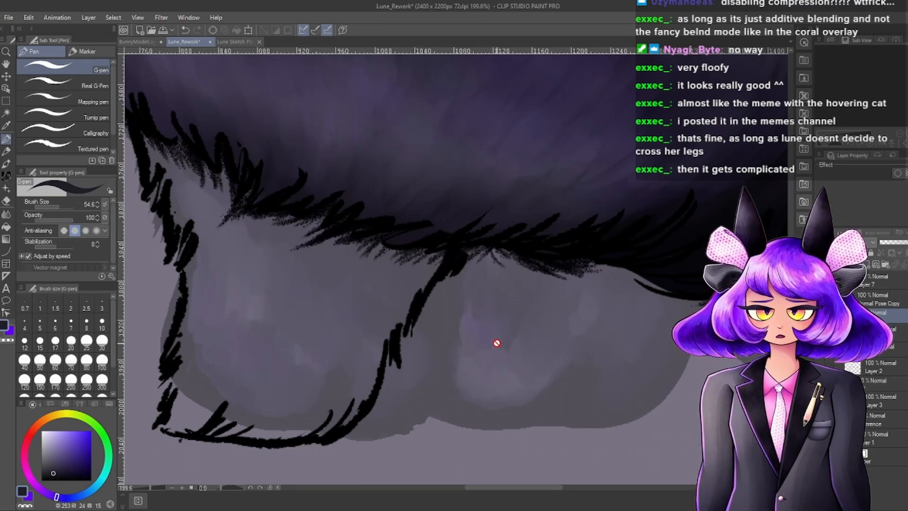
scroll(469, 328, "down", 2)
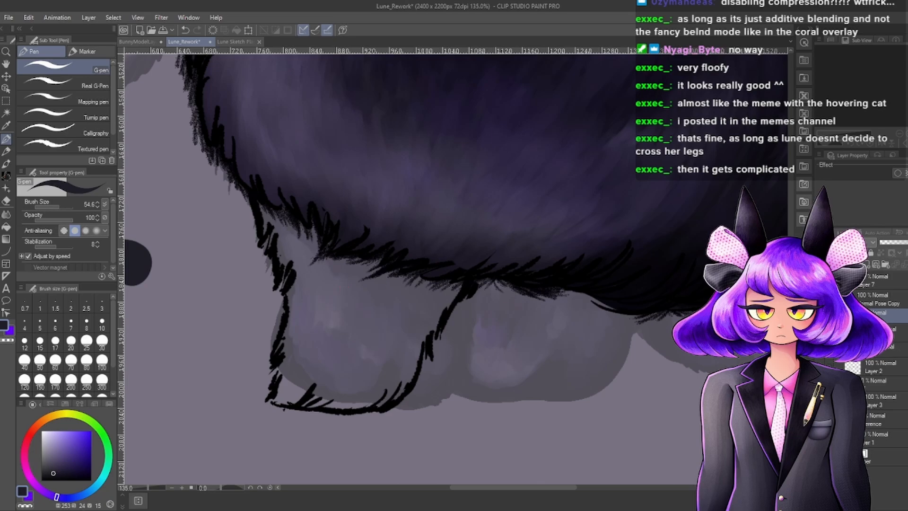
left_click(904, 334)
left_click(902, 371)
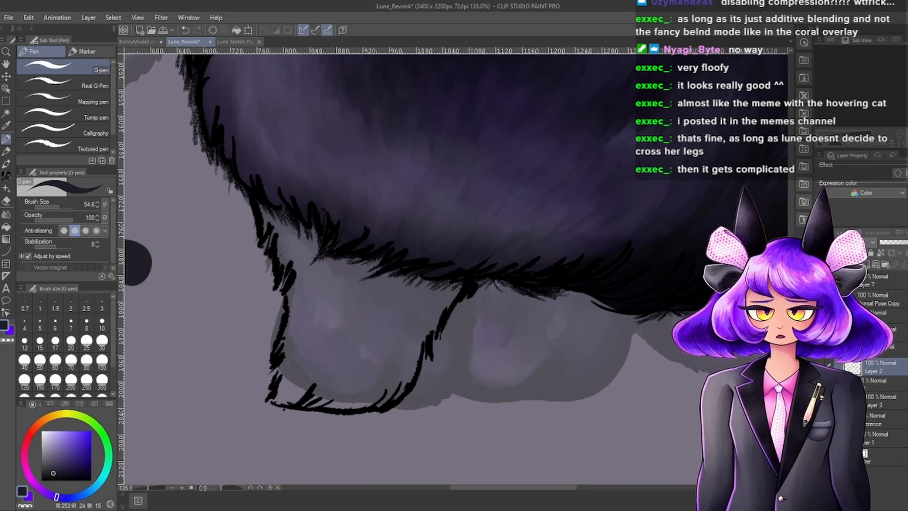
left_click(877, 408)
scroll(476, 293, "up", 2)
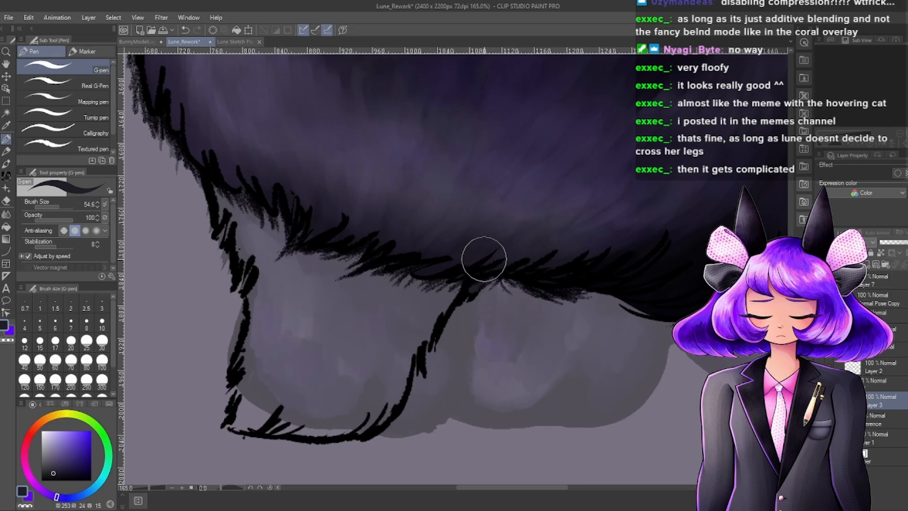
scroll(476, 258, "up", 3)
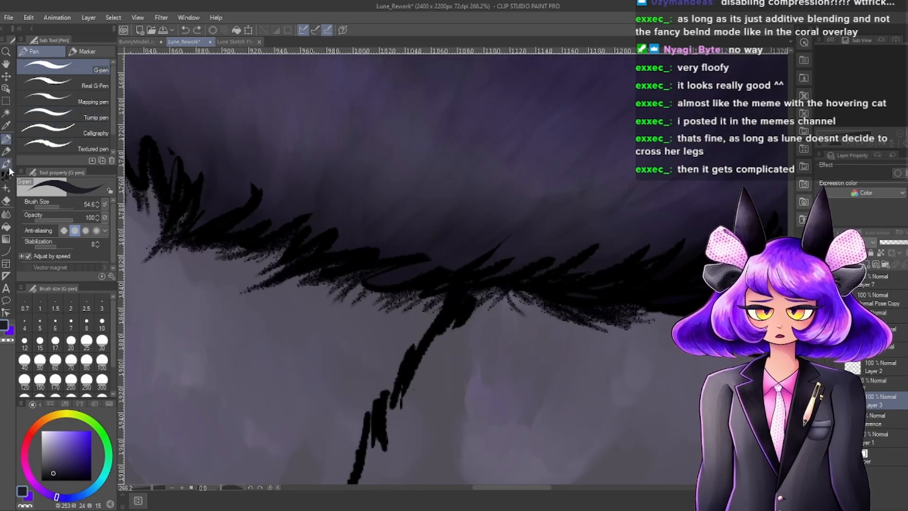
Set the drawing colour to pure black and switch to the Textured pen at size 15.1.
left_click_drag(50, 475, 38, 486)
left_click(31, 506)
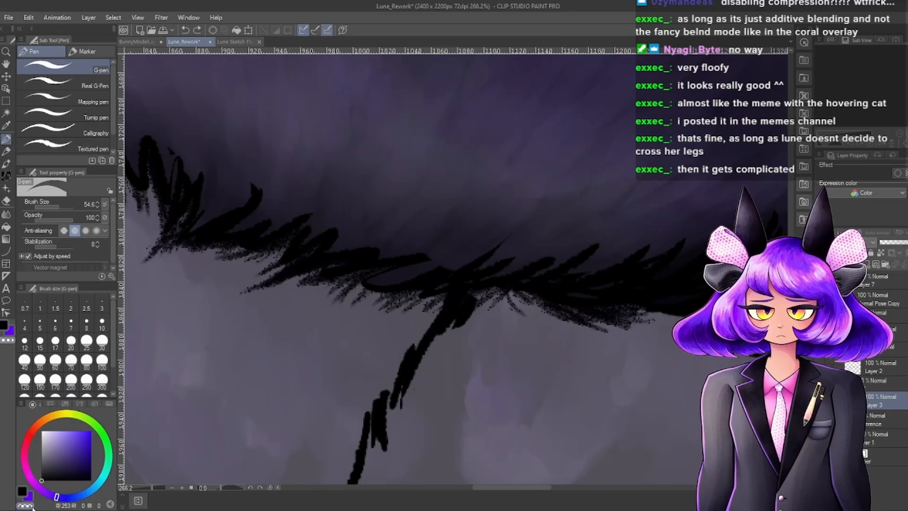
left_click(66, 148)
scroll(512, 257, "down", 3)
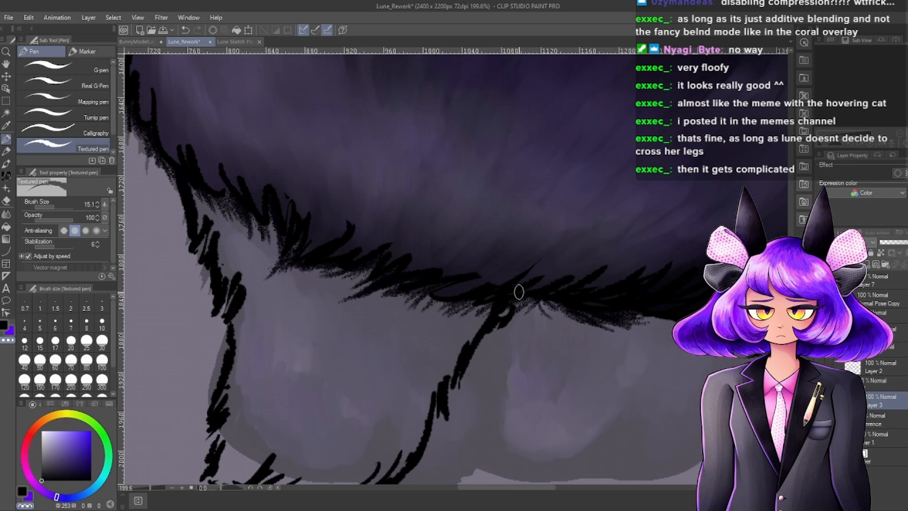
scroll(519, 292, "up", 2)
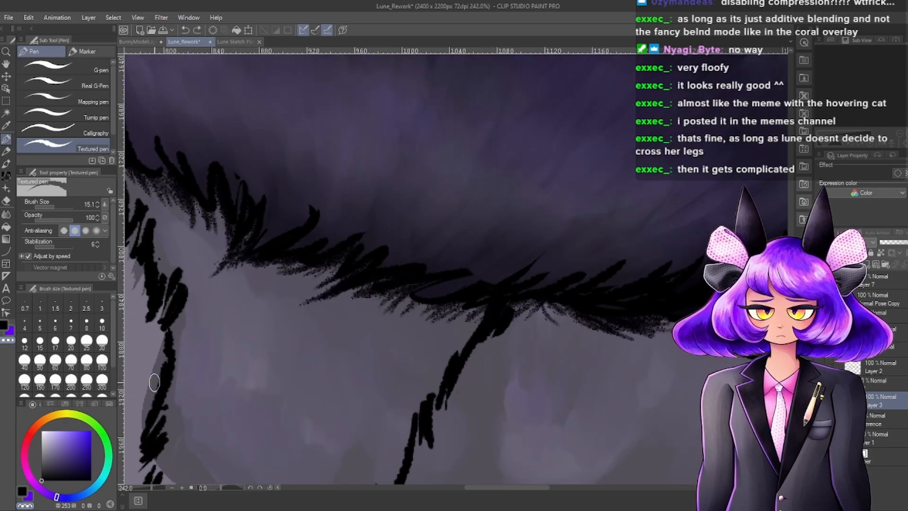
left_click(22, 491)
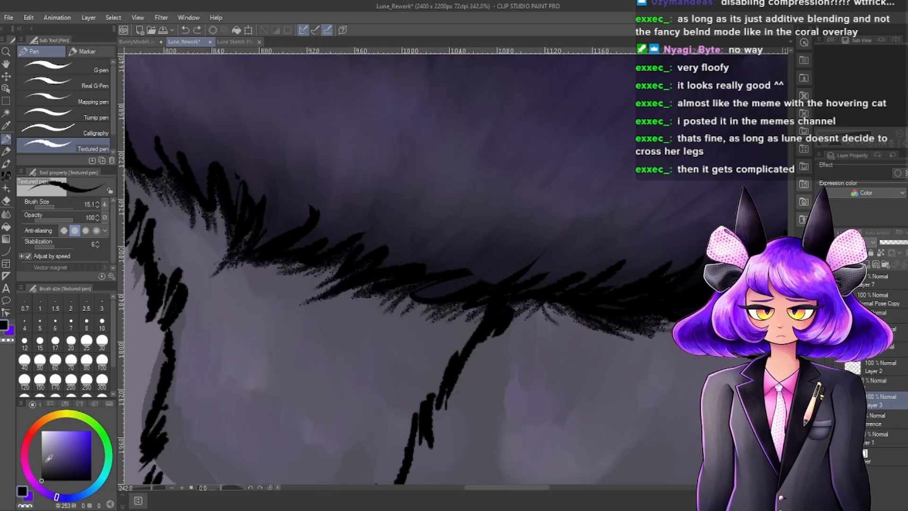
Try black fur strokes along the paw's inner edge just below the torso fringe, and undo them.
left_click(482, 367)
mouse_move(493, 330)
left_mouse_down()
mouse_move(478, 361)
mouse_move(455, 371)
left_mouse_up()
left_click_drag(481, 325, 431, 373)
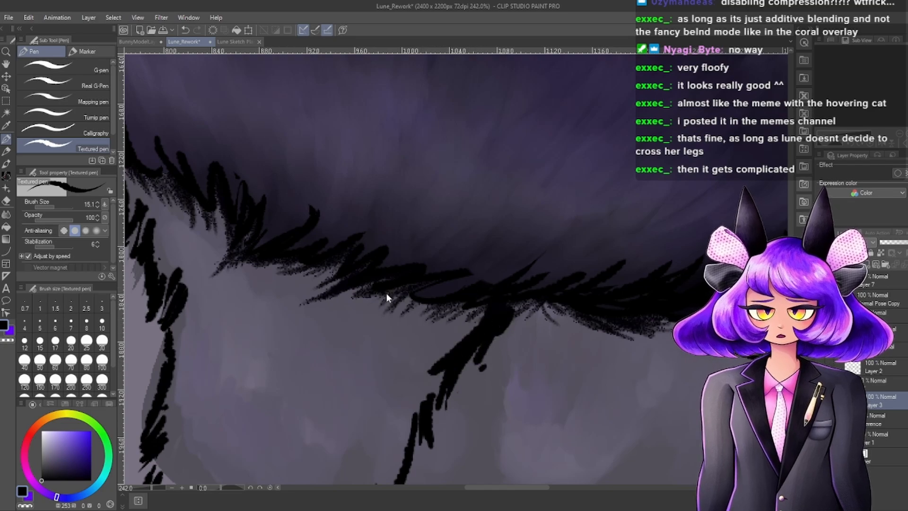
key("ctrl+z")
key("ctrl+z")
key("ctrl+z")
key("ctrl+z")
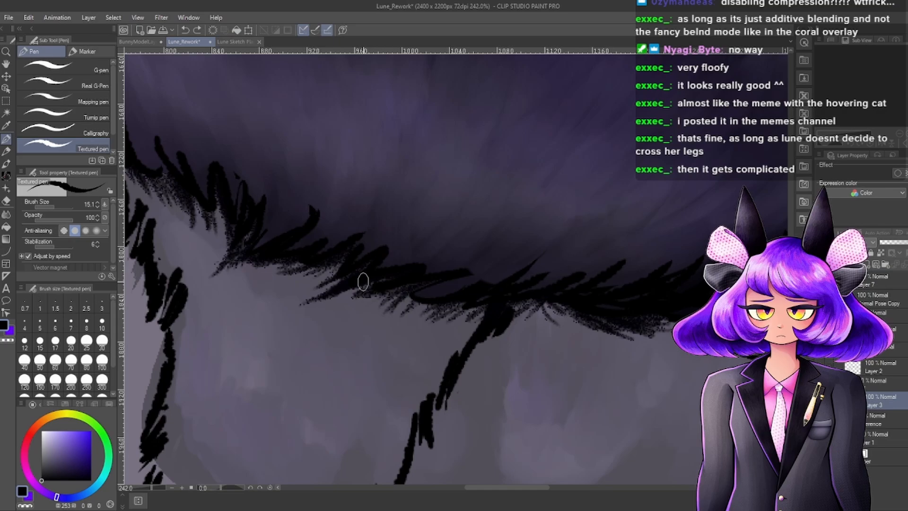
Examine how the paw outline meets the torso's lower fur fringe, both up close and zoomed out.
left_click_drag(363, 281, 312, 299)
scroll(467, 260, "down", 4)
scroll(468, 260, "up", 3)
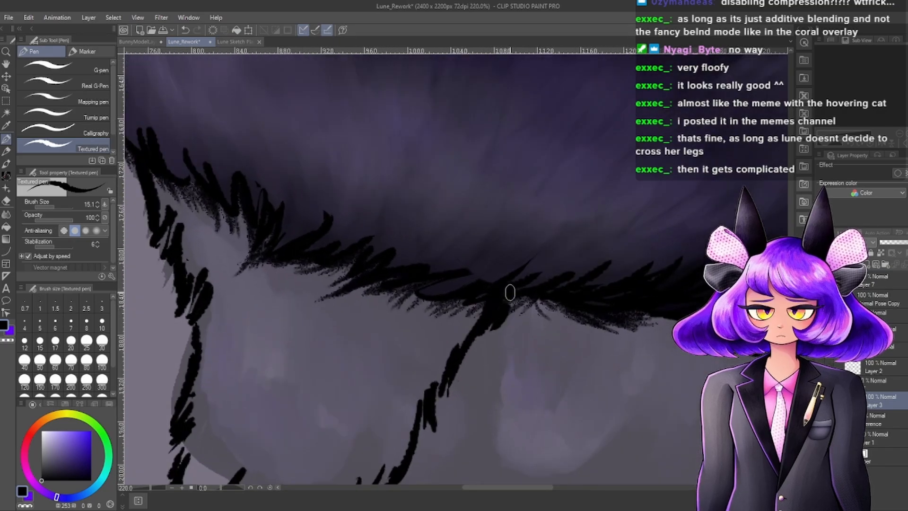
scroll(509, 279, "down", 6)
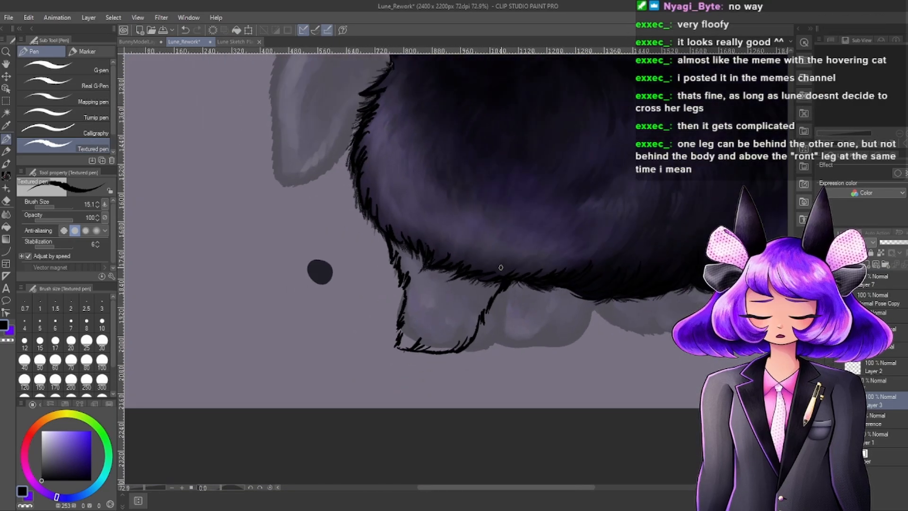
scroll(501, 268, "up", 2)
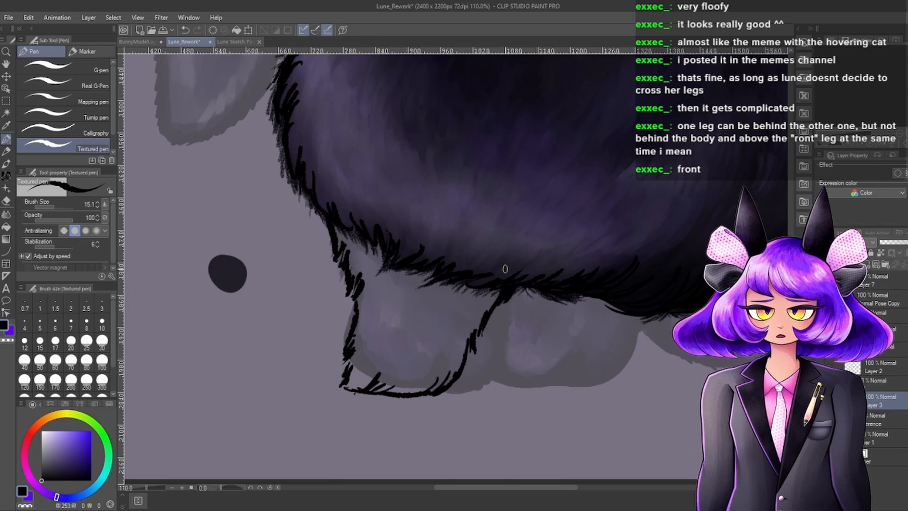
scroll(536, 267, "up", 7)
scroll(400, 315, "down", 5)
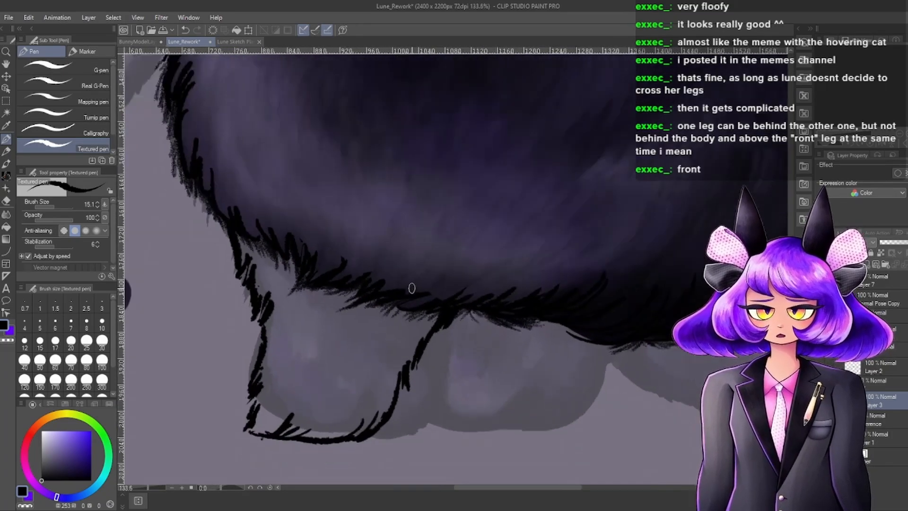
Close the gap at the paw outline's lower outer corner with a black Textured pen stroke.
scroll(407, 284, "down", 3)
scroll(336, 313, "up", 4)
scroll(337, 312, "up", 3)
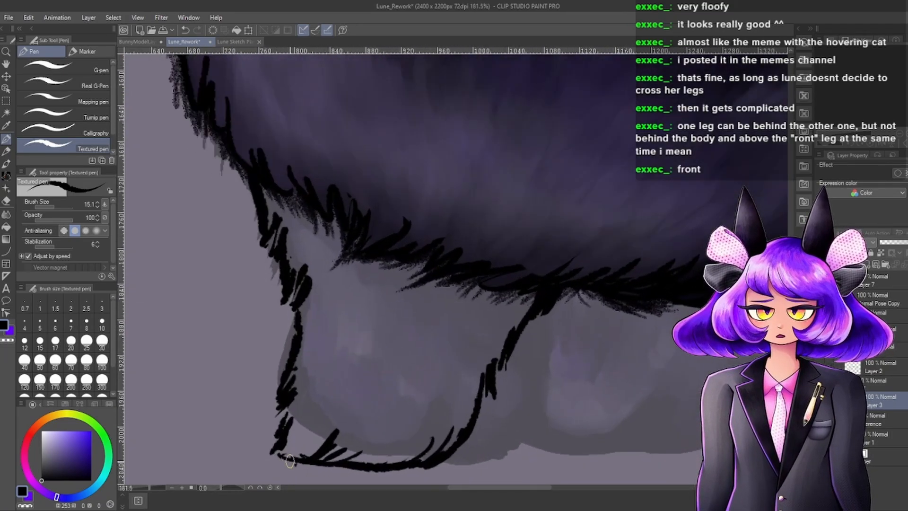
mouse_move(274, 454)
left_mouse_down()
mouse_move(282, 457)
mouse_move(282, 447)
left_mouse_up()
scroll(312, 420, "down", 2)
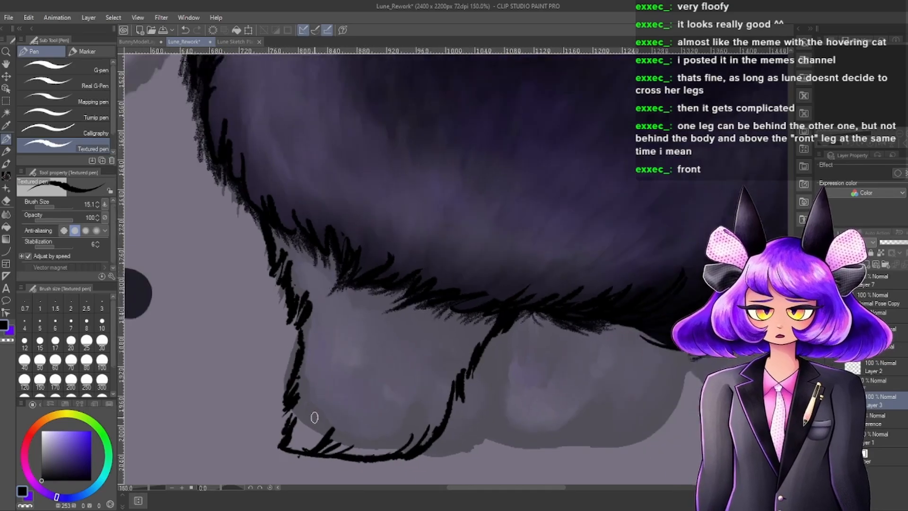
scroll(316, 444, "up", 3)
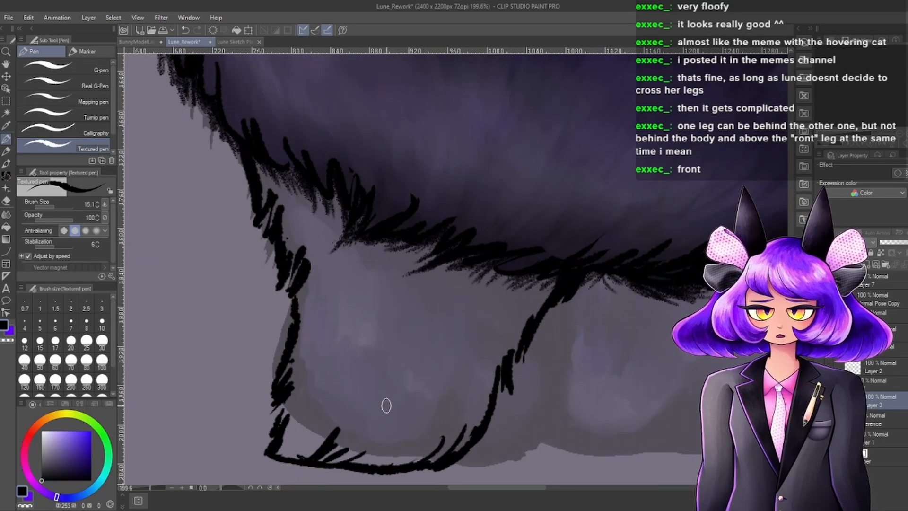
Rework the black fur tufts on the paw outline's upper outer edge, just below the torso fringe, using short Textured pen strokes.
scroll(387, 359, "down", 3)
scroll(387, 308, "up", 4)
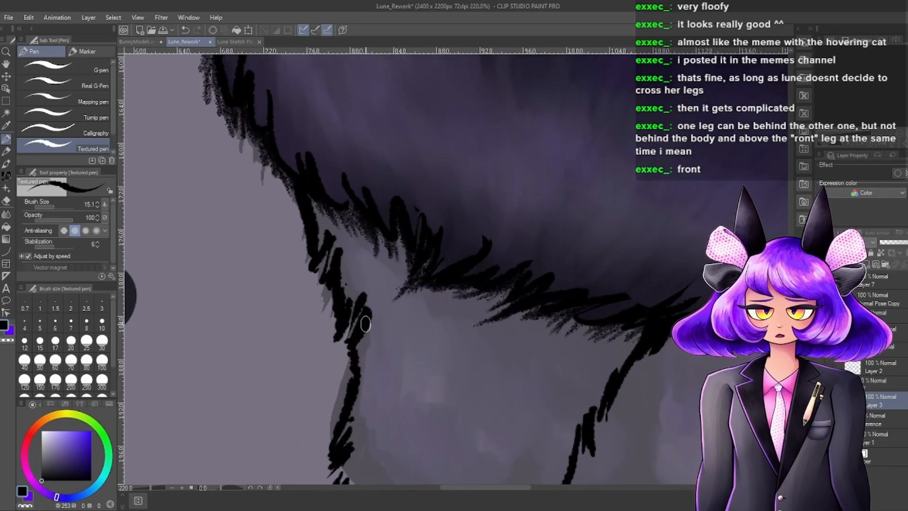
scroll(388, 303, "up", 3)
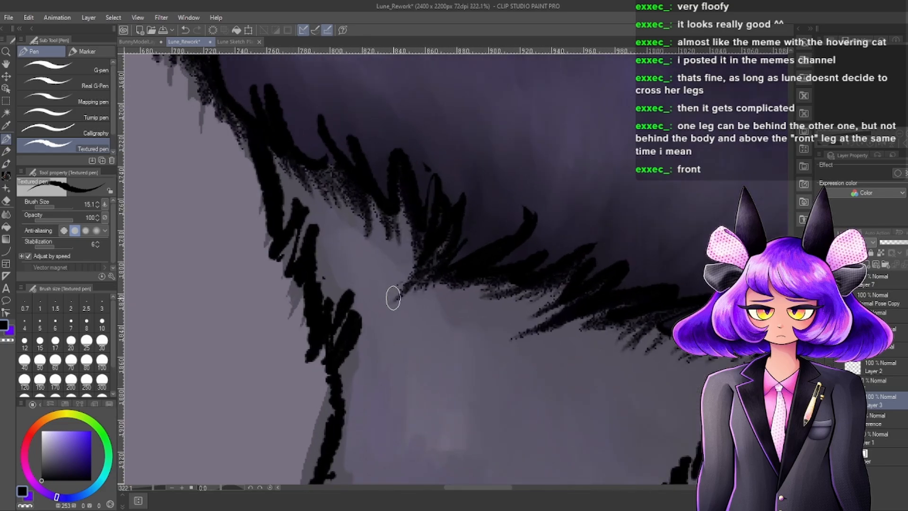
left_click_drag(335, 258, 336, 228)
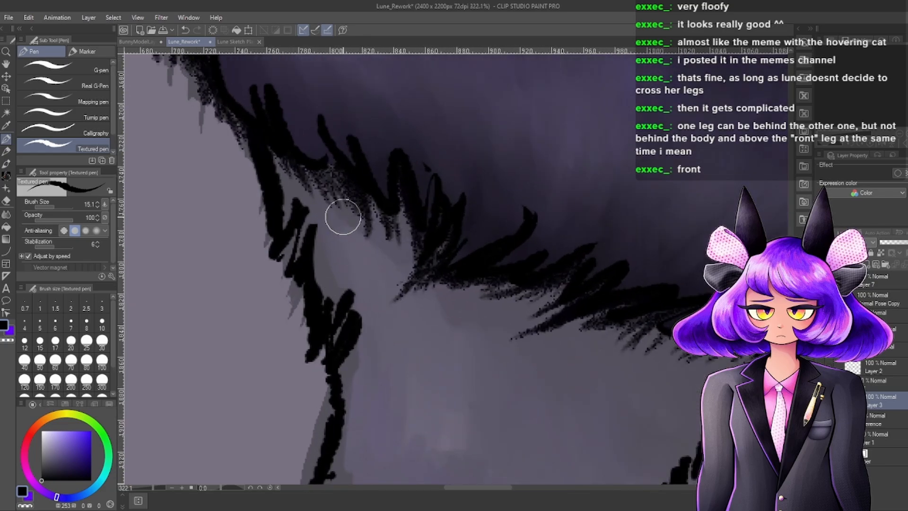
scroll(358, 283, "down", 15)
scroll(364, 250, "up", 16)
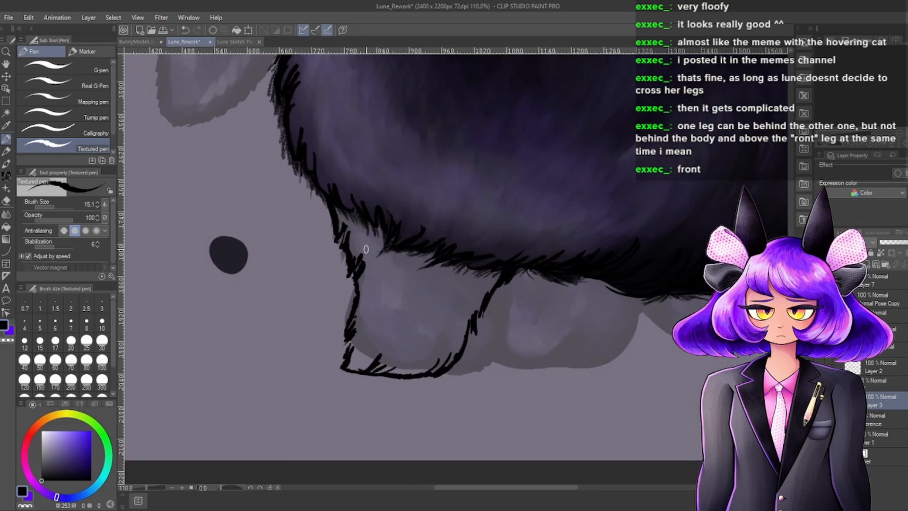
scroll(363, 236, "up", 2)
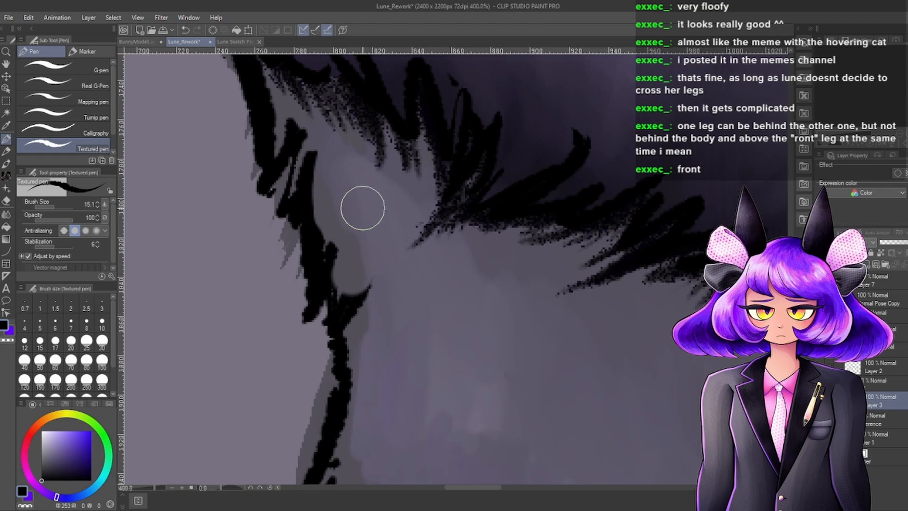
left_click_drag(328, 269, 348, 221)
mouse_move(329, 265)
left_mouse_down()
mouse_move(350, 209)
mouse_move(331, 207)
left_mouse_up()
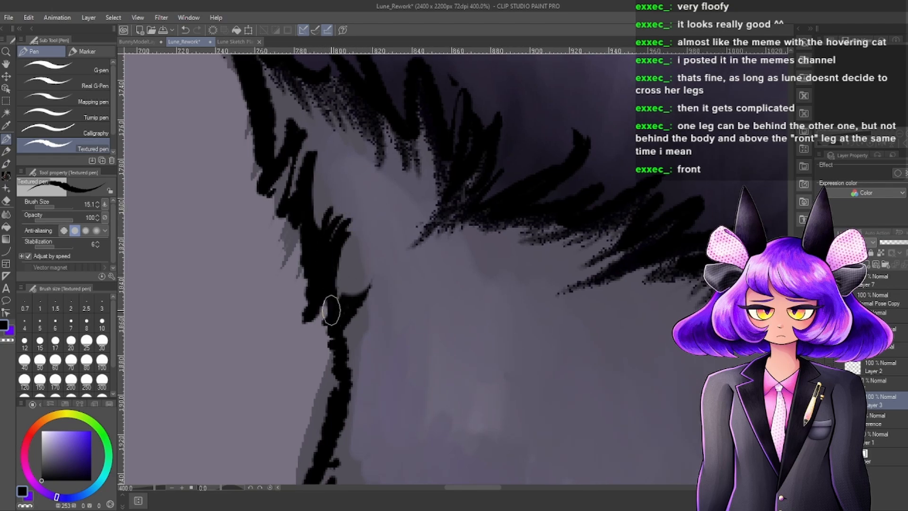
scroll(360, 274, "down", 10)
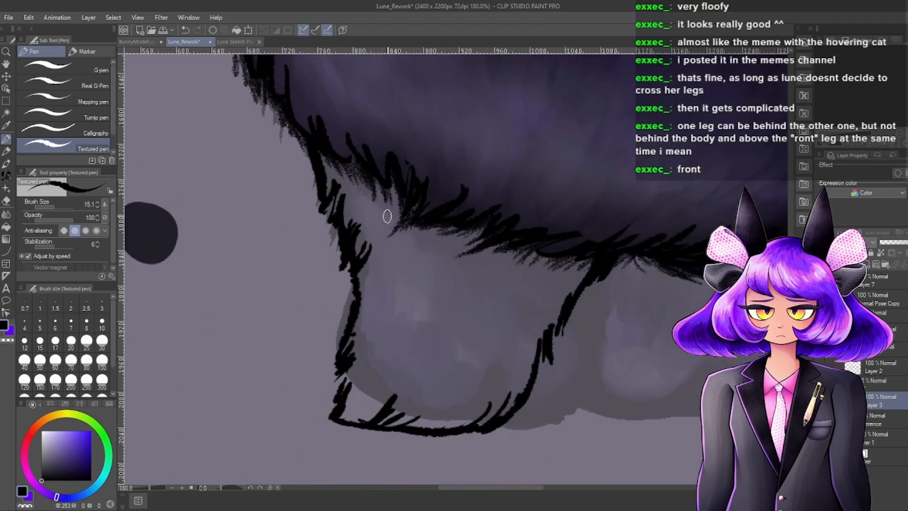
Thicken the fur tuft inside the paw outline's lower outer corner with black Textured pen strokes.
scroll(416, 266, "up", 3)
scroll(435, 324, "down", 6)
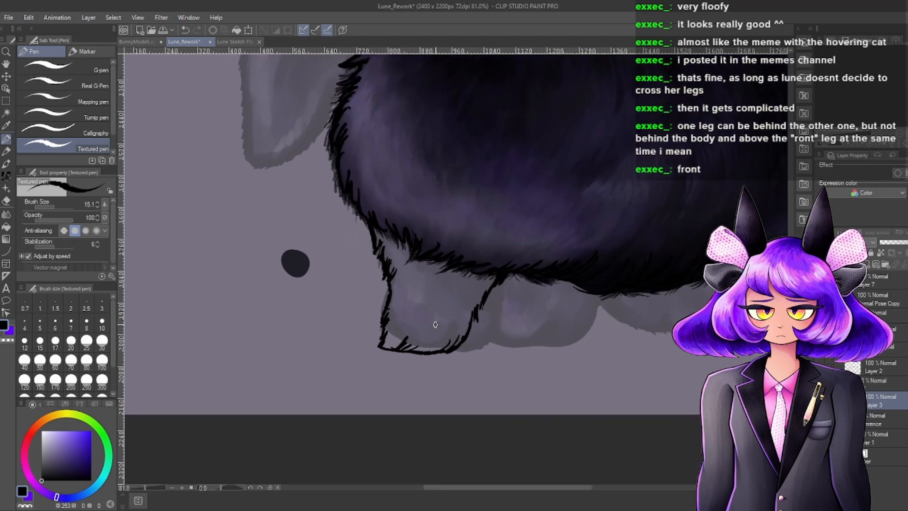
scroll(400, 309, "up", 1)
scroll(401, 310, "up", 3)
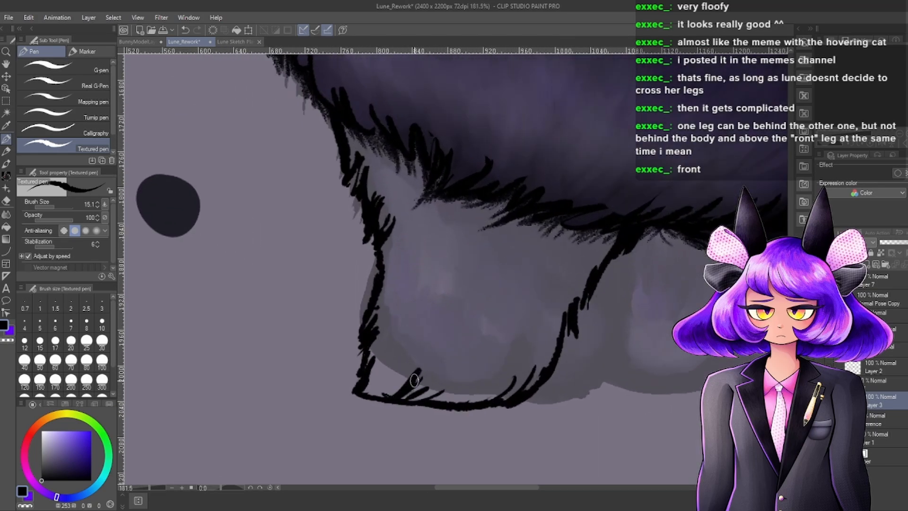
mouse_move(398, 393)
left_mouse_down()
mouse_move(426, 358)
mouse_move(419, 377)
left_mouse_up()
scroll(427, 350, "down", 2)
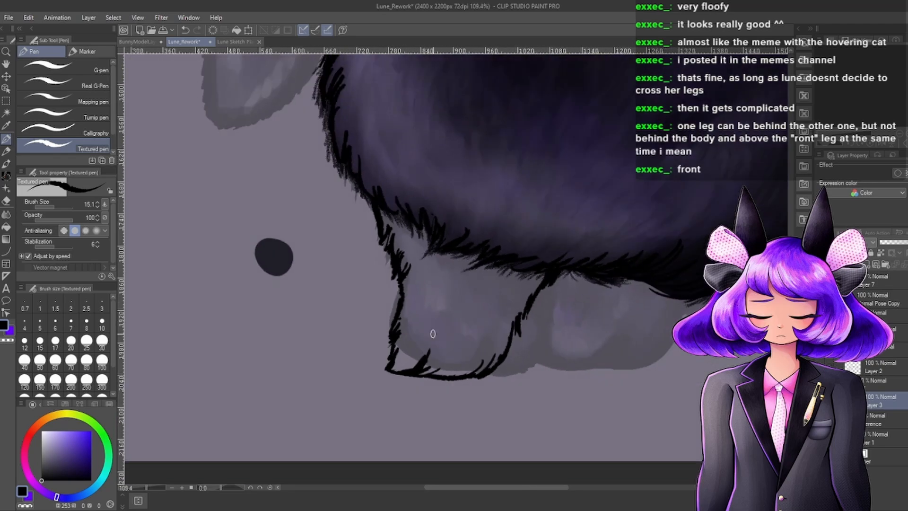
scroll(436, 341, "up", 4)
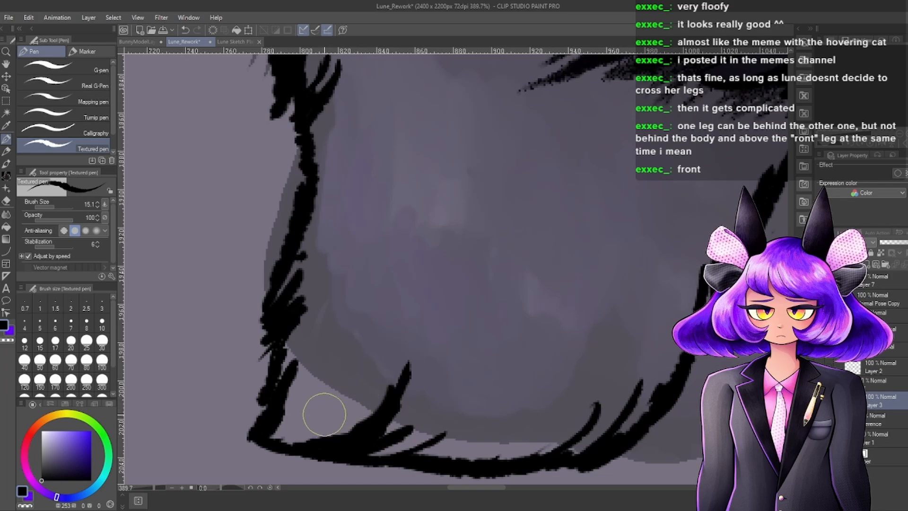
scroll(395, 336, "down", 5)
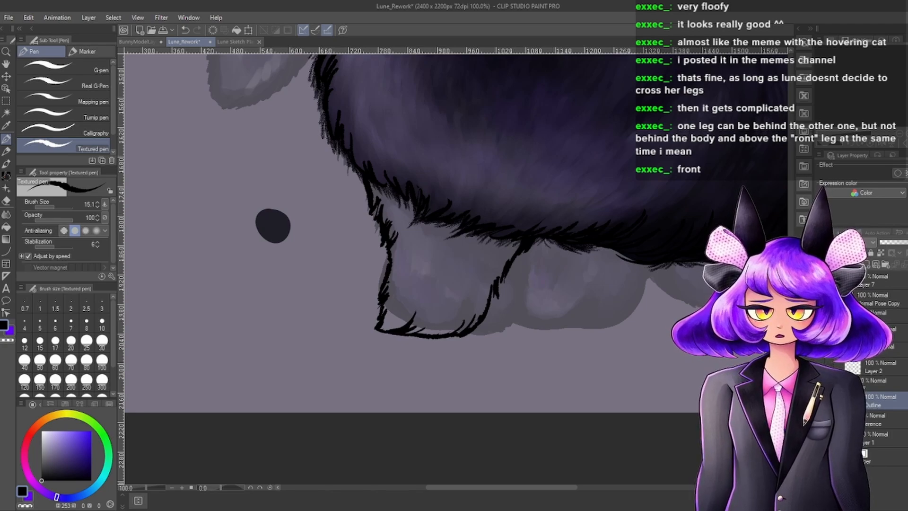
Create a folder containing a new raster layer, place it beneath the Outline layer, and rename the folder.
left_click(884, 266)
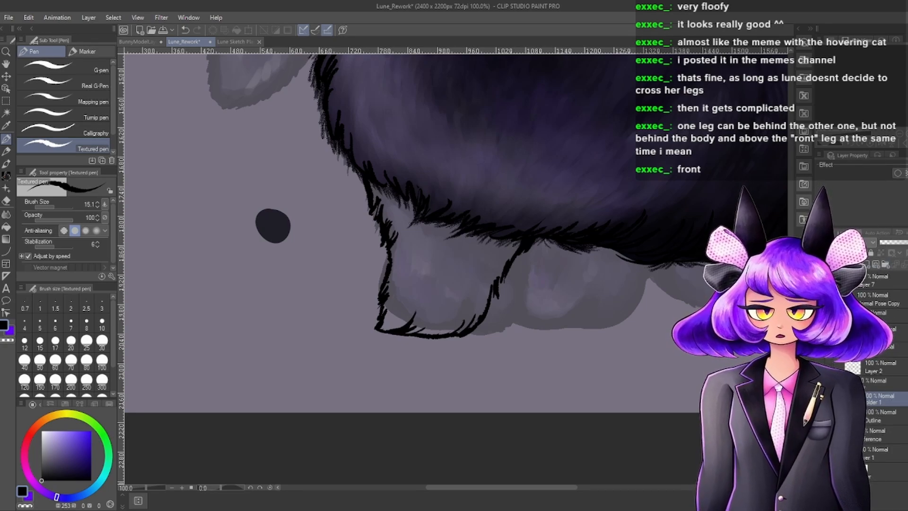
left_click(867, 265)
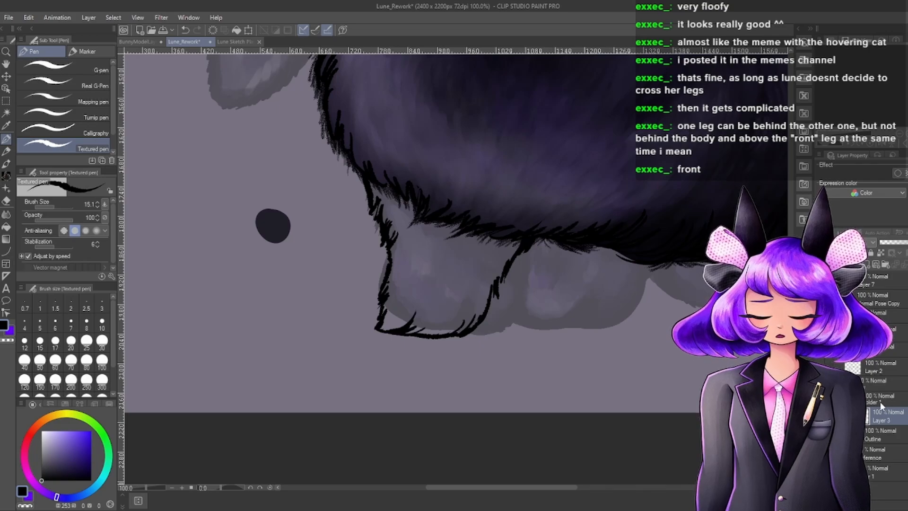
scroll(533, 288, "down", 3)
scroll(459, 275, "up", 4)
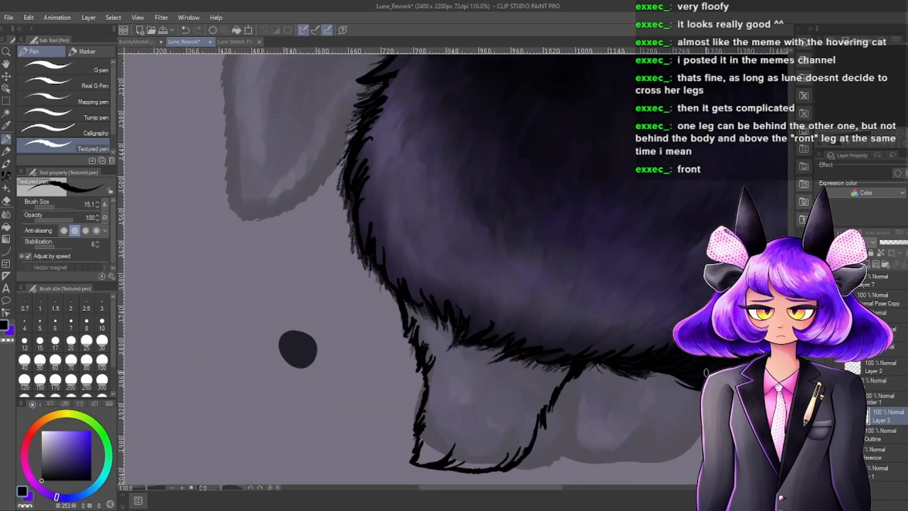
left_click_drag(883, 398, 875, 419)
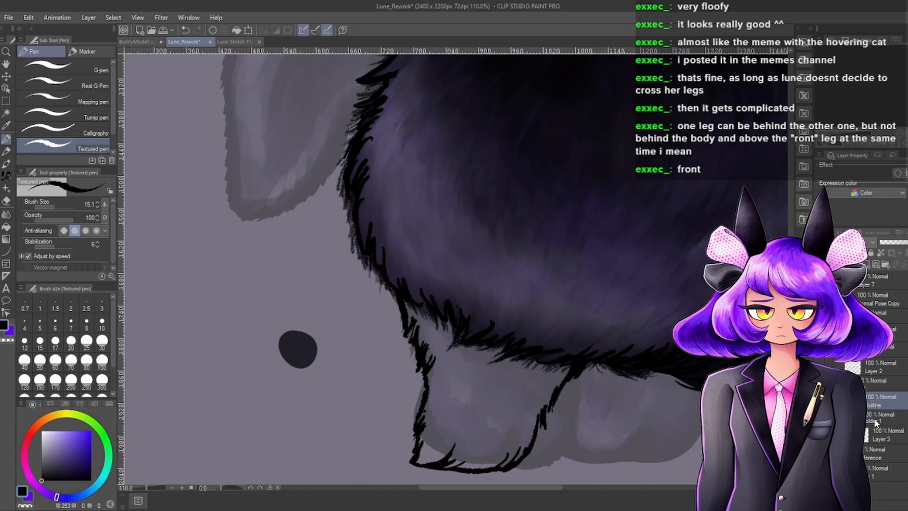
left_click(875, 422)
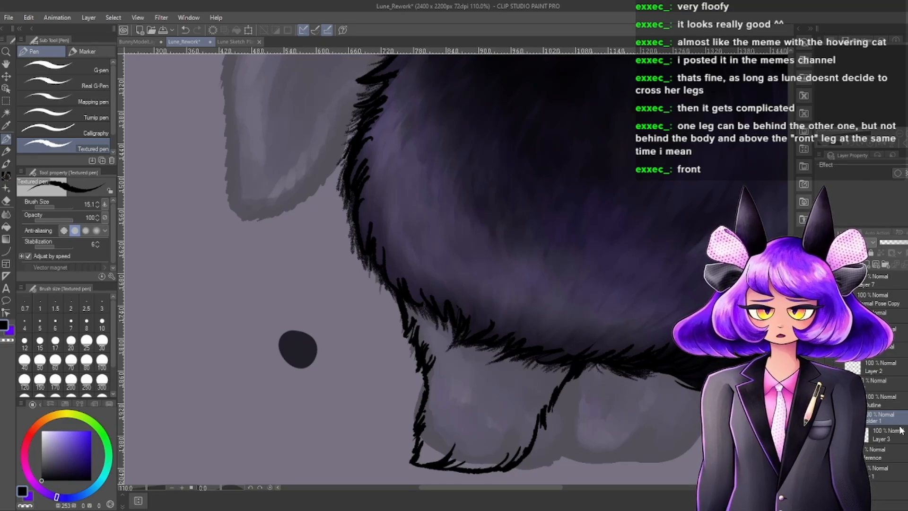
left_click(894, 436)
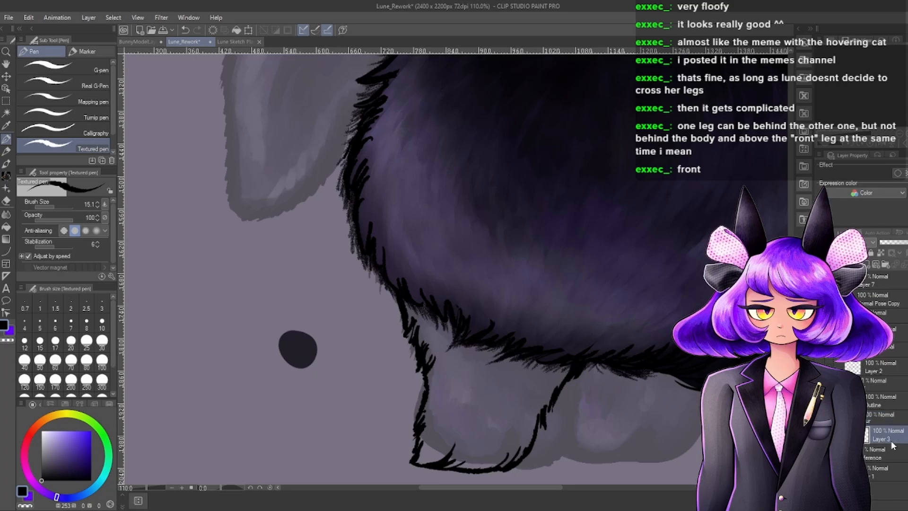
Lower the opacity of the finished torso artwork to reveal the open top of the paw outline over the reference.
scroll(547, 308, "down", 4)
scroll(566, 335, "up", 7)
scroll(317, 250, "down", 5)
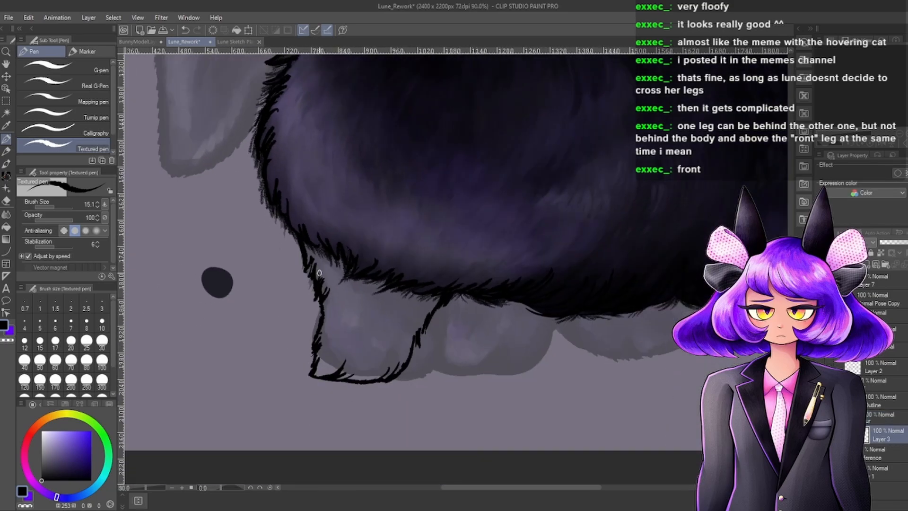
scroll(328, 271, "up", 5)
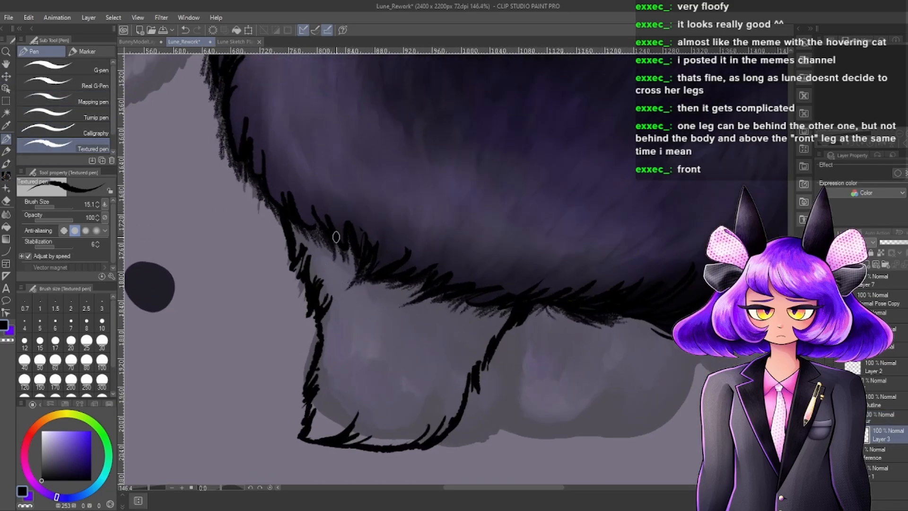
scroll(517, 343, "down", 4)
scroll(586, 317, "up", 2)
scroll(595, 374, "down", 6)
scroll(618, 319, "up", 5)
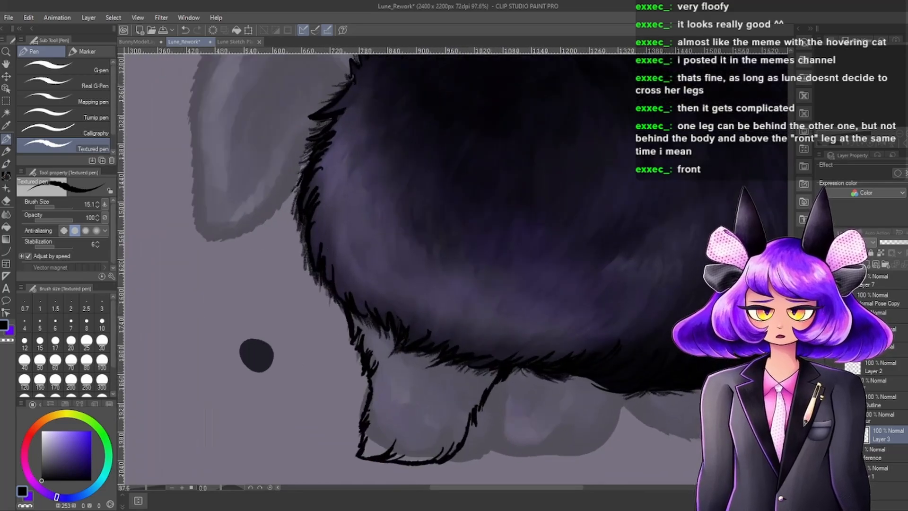
left_click(886, 314)
left_click_drag(895, 243, 889, 242)
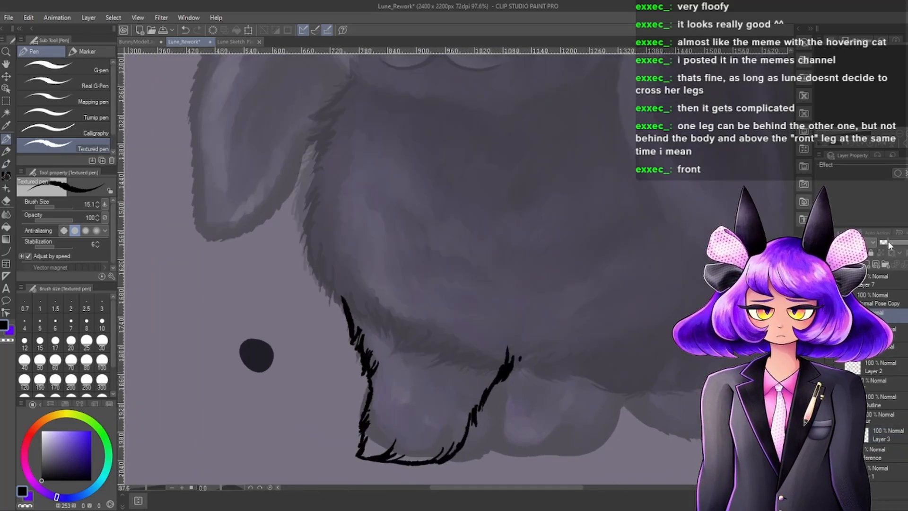
On the Outline layer, close the top of the paw shape with a near-black curved line joining its inner and outer edges.
scroll(583, 233, "down", 5)
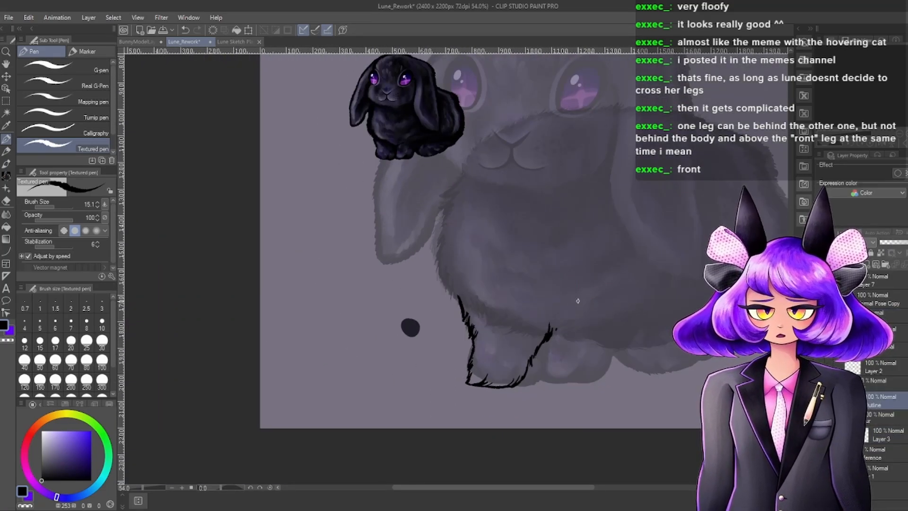
scroll(573, 339, "up", 7)
scroll(574, 339, "up", 1)
left_click(534, 425, "alt")
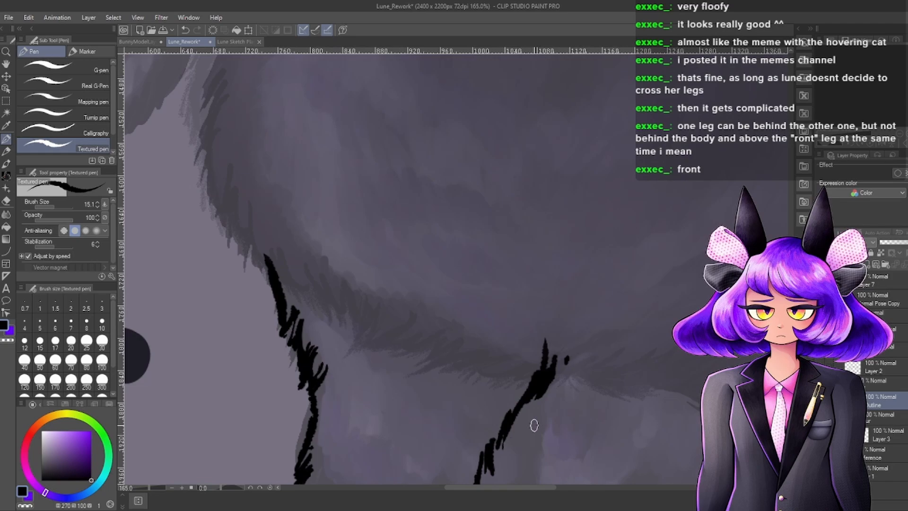
left_click_drag(557, 381, 549, 324)
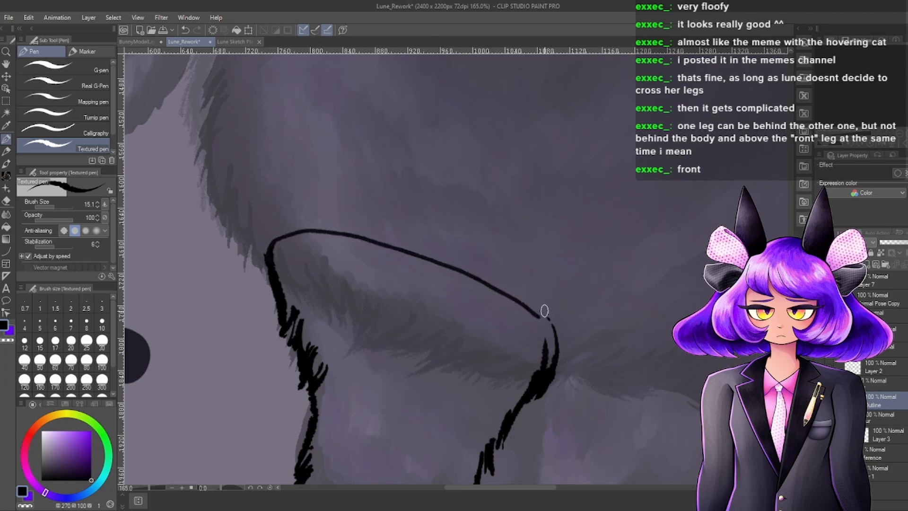
left_click_drag(550, 323, 504, 288)
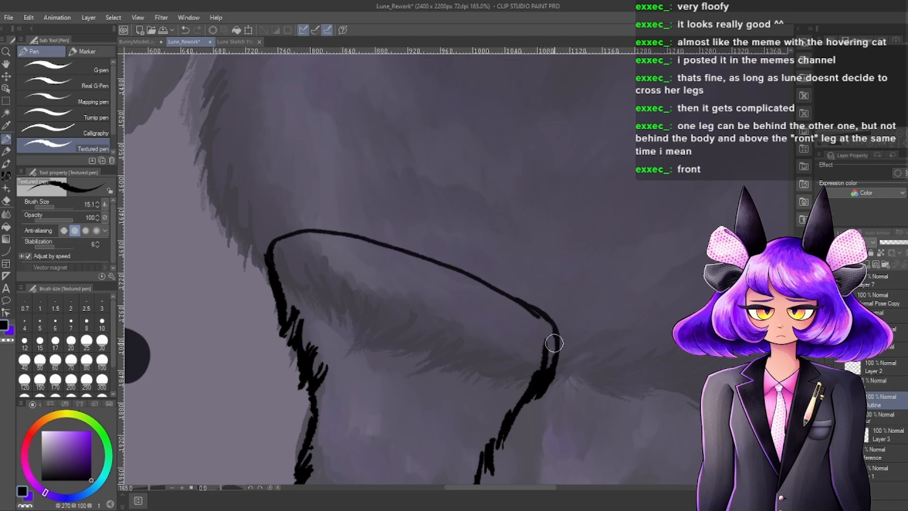
key("ctrl+z")
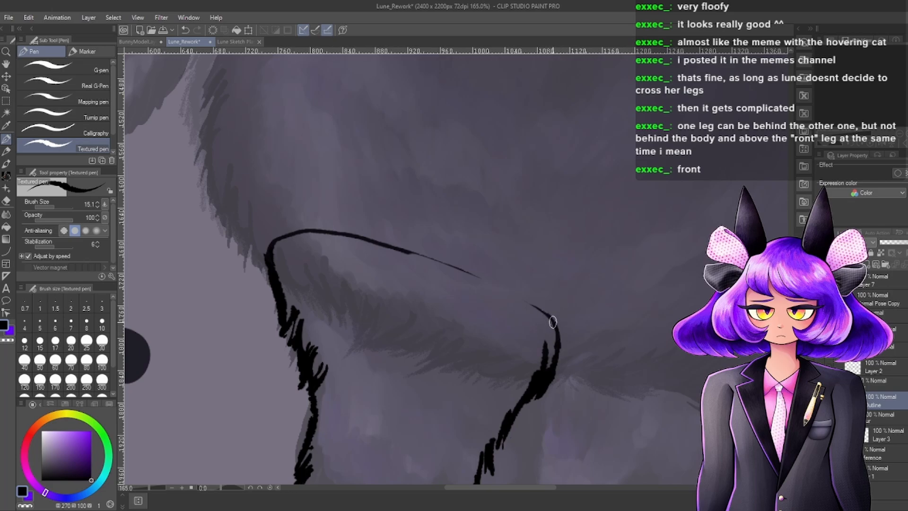
left_click_drag(546, 314, 494, 286)
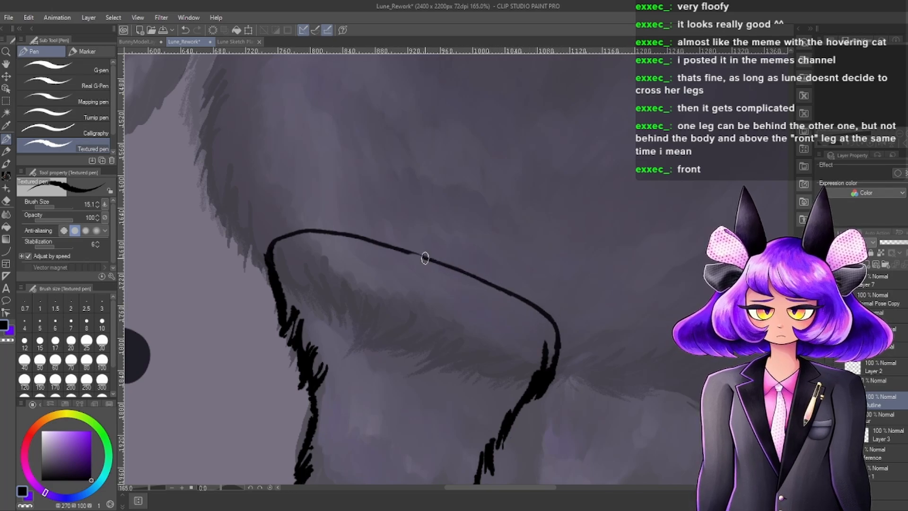
left_click_drag(425, 257, 375, 242)
Inspect the closed paw outline for gaps, especially along the curved top line.
scroll(457, 226, "down", 9)
scroll(466, 247, "up", 7)
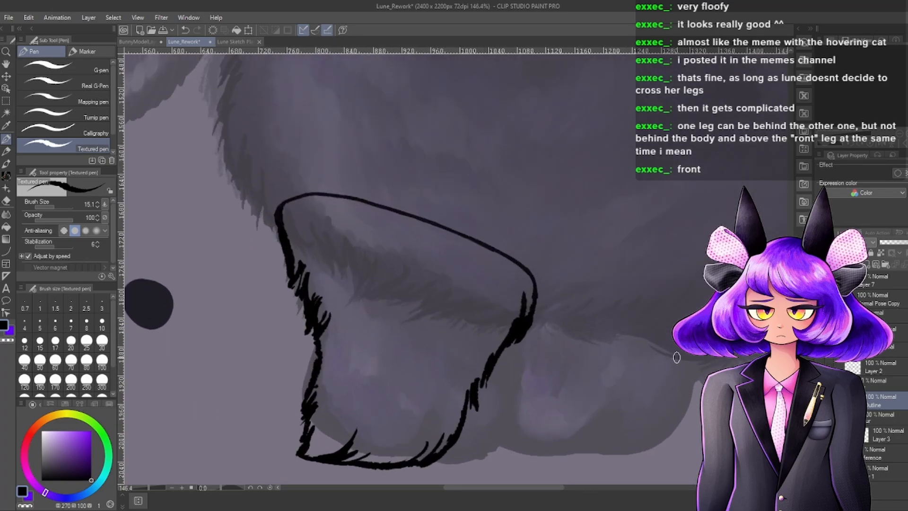
scroll(379, 269, "down", 4)
scroll(357, 211, "up", 6)
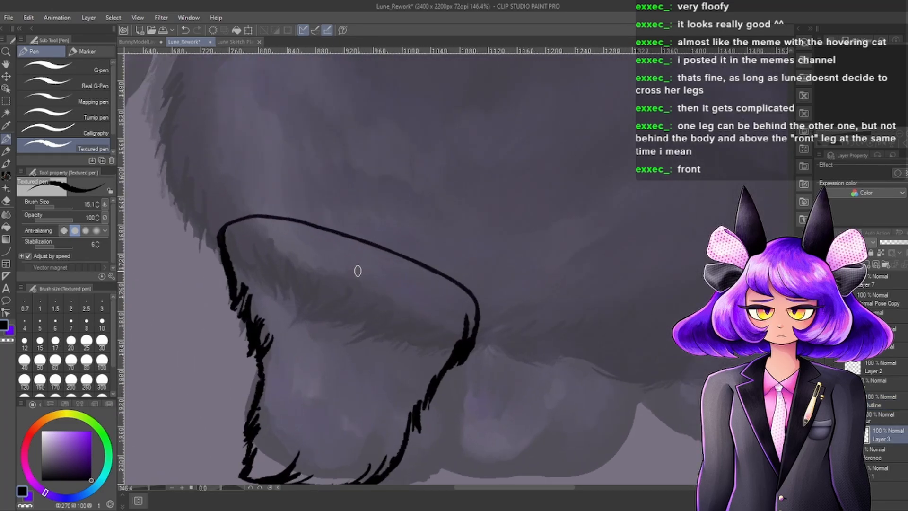
scroll(355, 294, "down", 3)
scroll(286, 166, "up", 6)
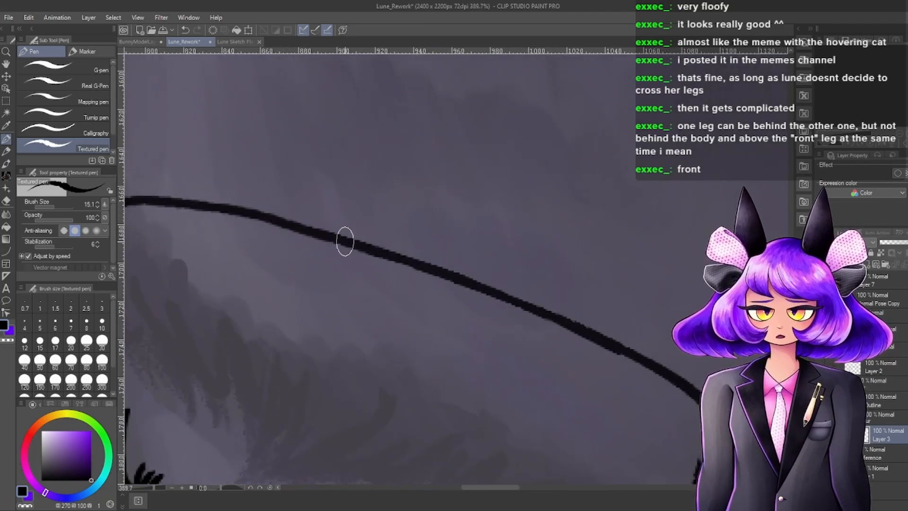
scroll(359, 265, "down", 2)
scroll(374, 291, "down", 6)
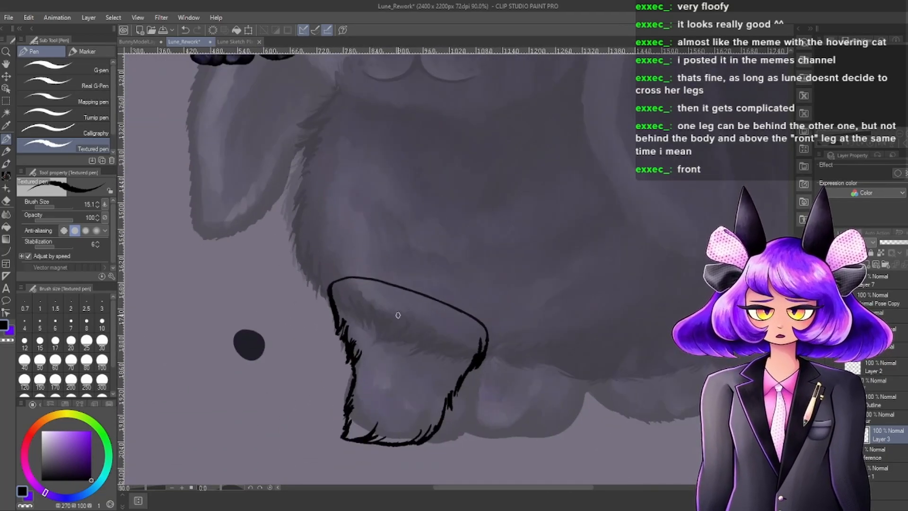
Auto-select the enclosed area inside the closed paw outline, using the Outline layer as the source.
scroll(407, 359, "up", 3)
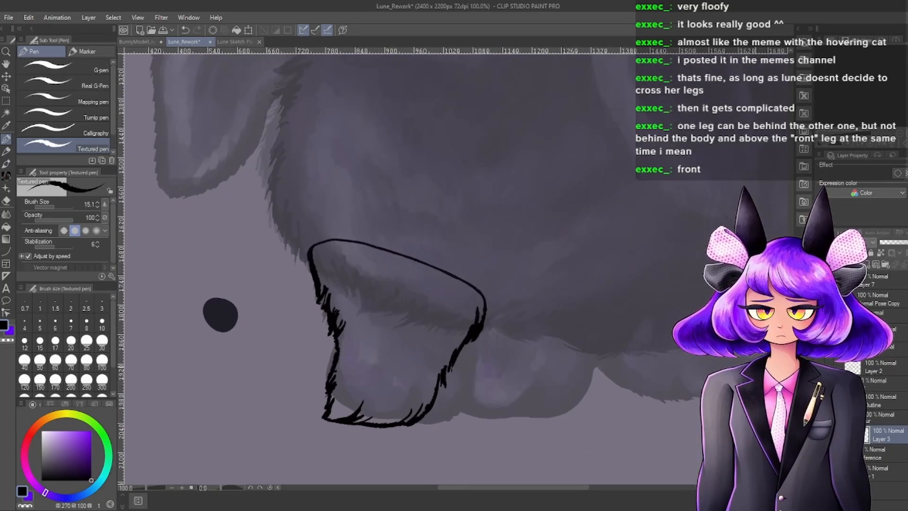
scroll(354, 302, "up", 4)
scroll(416, 285, "down", 5)
scroll(392, 367, "up", 5)
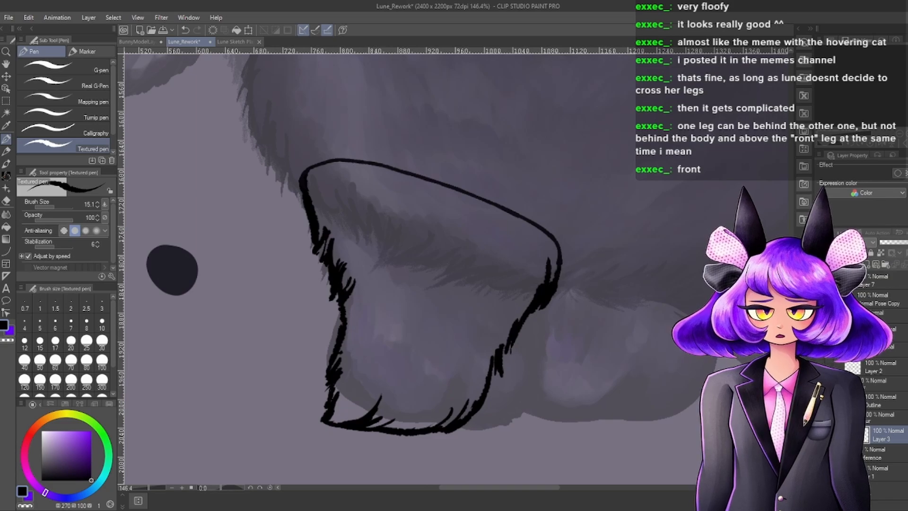
left_click(6, 113)
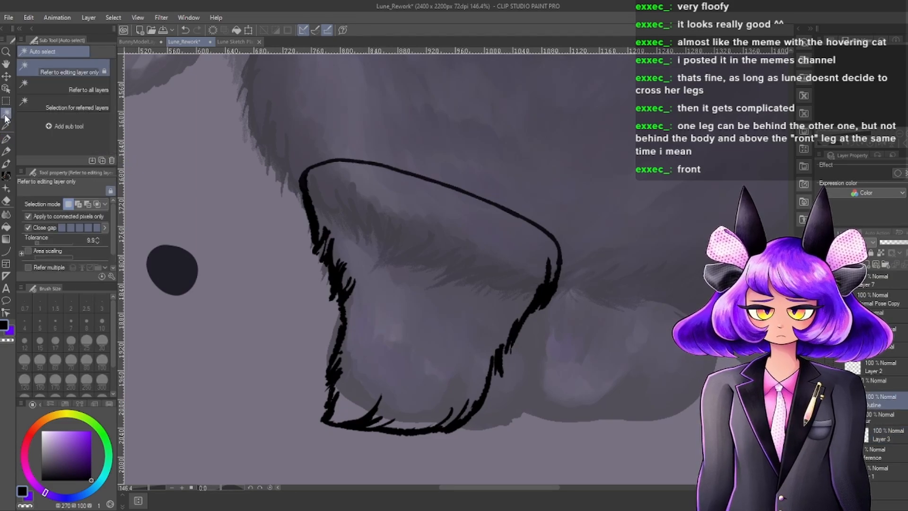
left_click(371, 303)
key("p")
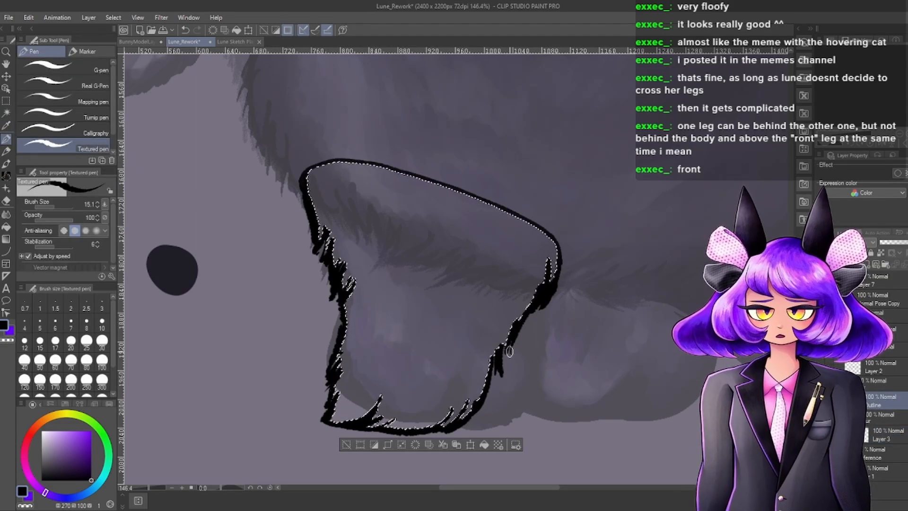
With Layer 3 active, expand the paw selection slightly so its edge runs beneath the outline.
scroll(600, 345, "up", 2)
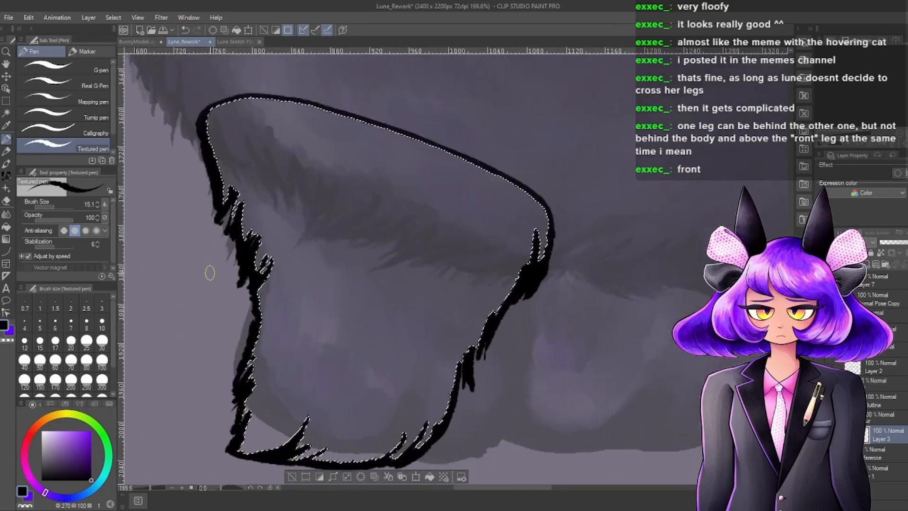
scroll(340, 274, "down", 2)
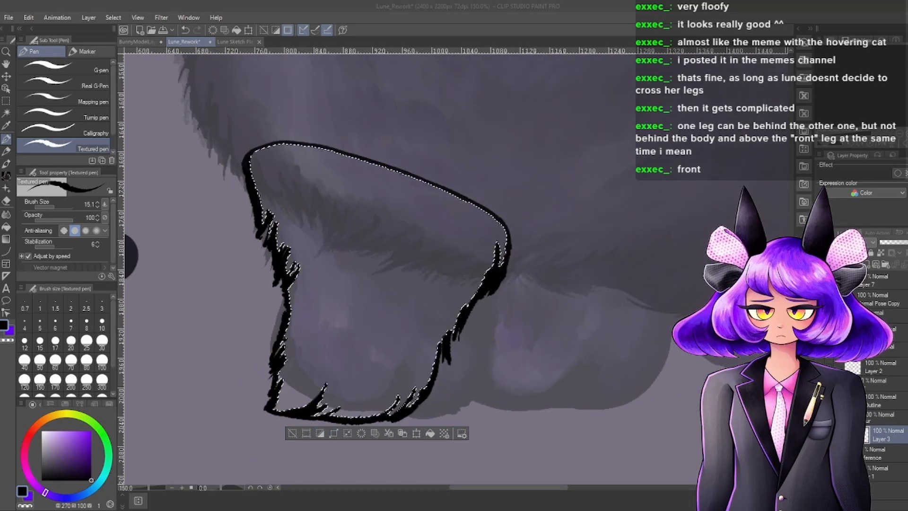
key("Return")
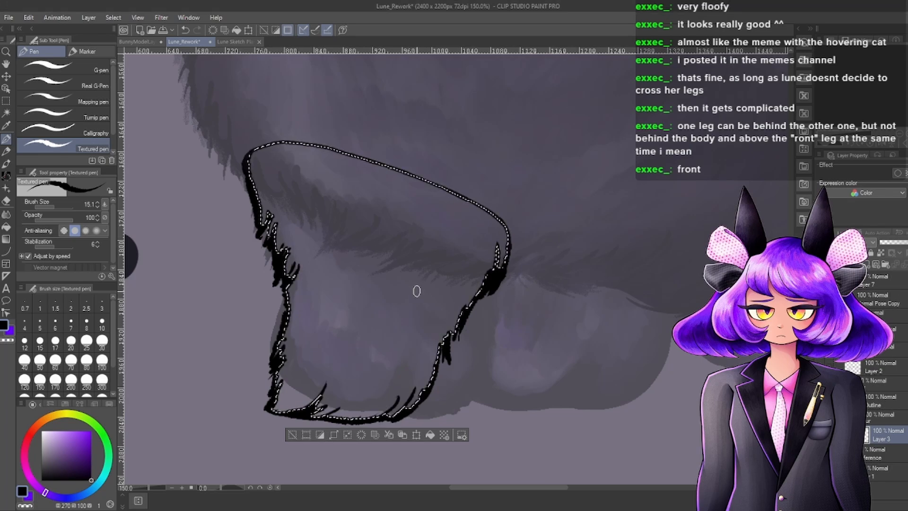
scroll(412, 284, "down", 2)
scroll(310, 241, "up", 4)
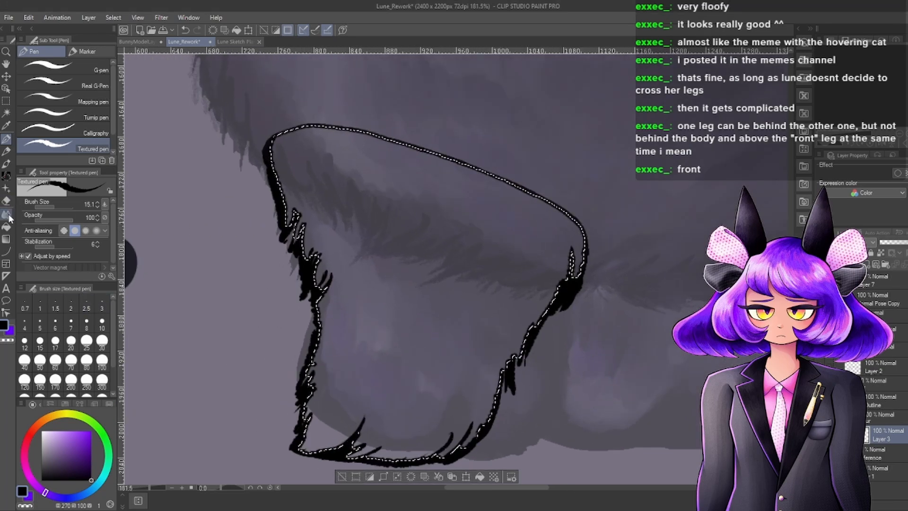
Fill the selected paw on Layer 3 with the dark blue-black sampled from the round colour swatch, and clear the selection.
left_click(6, 227)
scroll(349, 284, "down", 1)
left_click(144, 275, "alt")
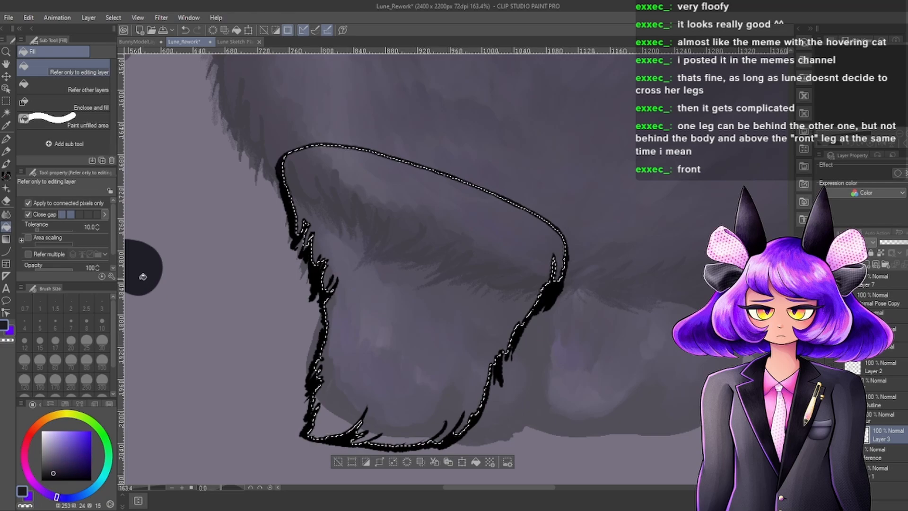
left_click(454, 266)
left_click(6, 101)
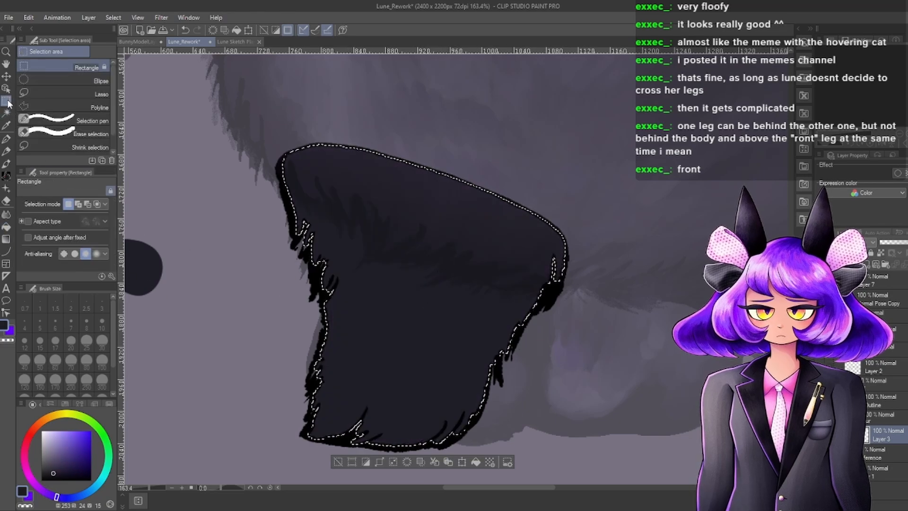
left_click(305, 238)
Touch up the dark base colour along the paw's side edges on Layer 3 with the Textured pen.
scroll(344, 228, "down", 4)
scroll(304, 268, "up", 6)
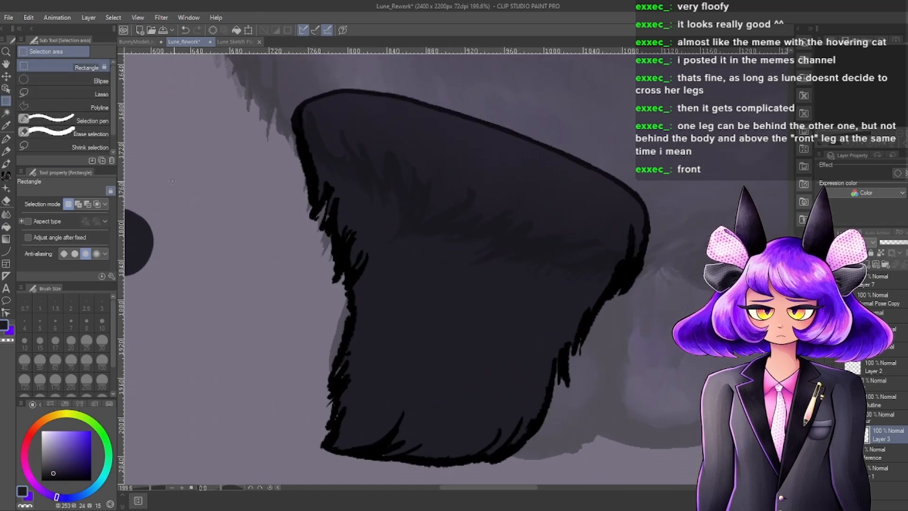
left_click(6, 138)
scroll(361, 227, "up", 4)
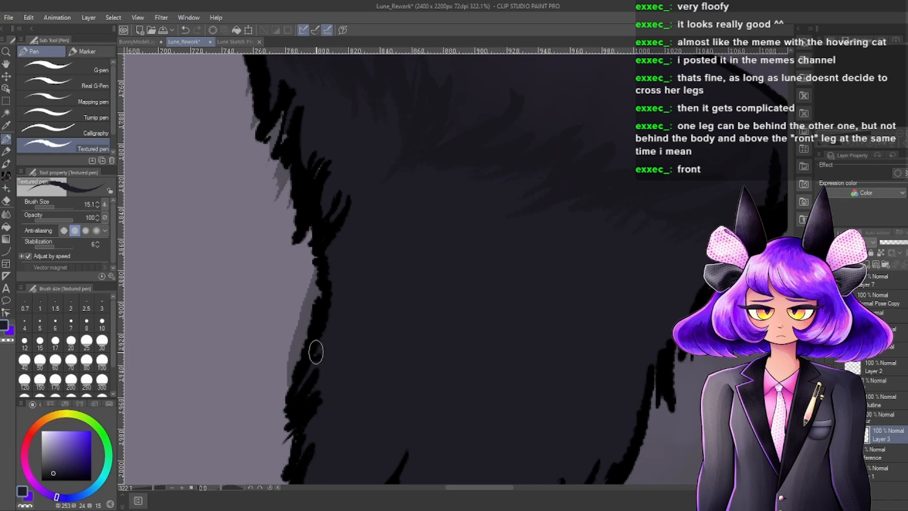
scroll(331, 348, "down", 5)
scroll(298, 211, "up", 6)
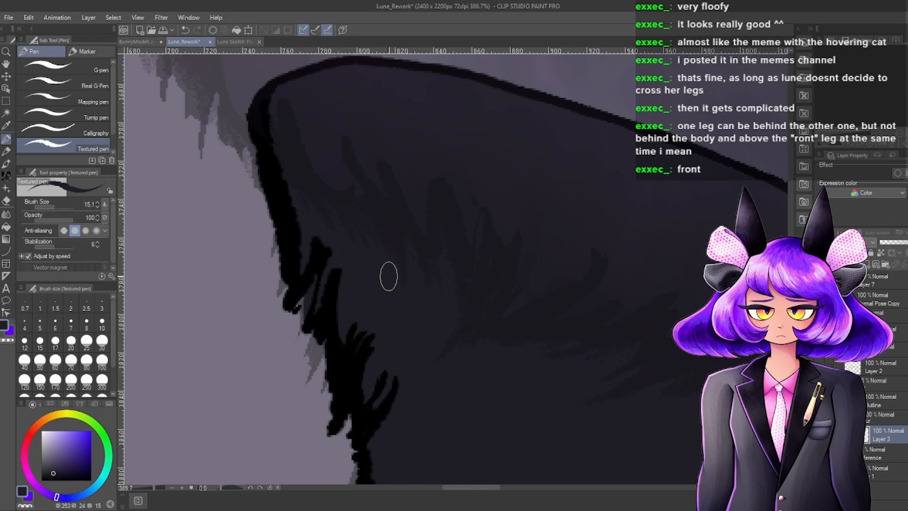
scroll(389, 277, "down", 5)
scroll(373, 235, "up", 3)
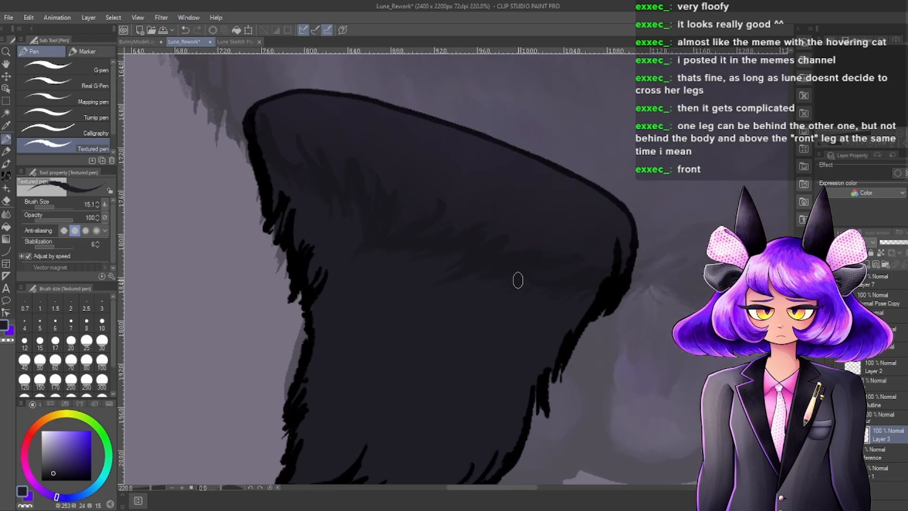
scroll(537, 361, "up", 2)
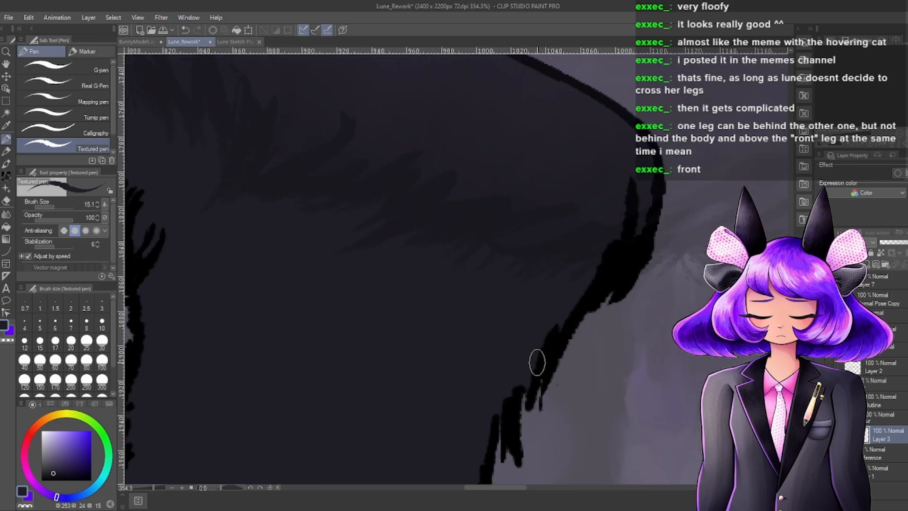
Clean up the fur tufts along the paw's inner edge on the Outline layer.
left_click(873, 402)
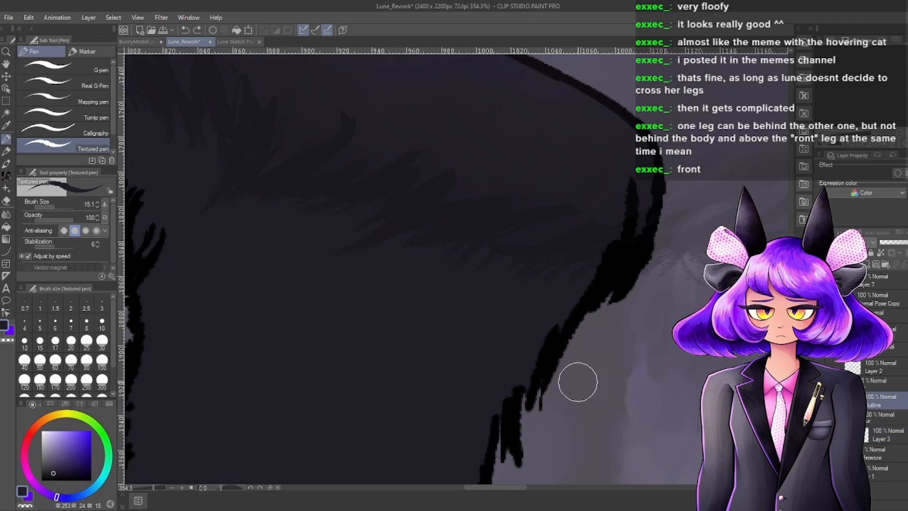
scroll(648, 299, "down", 9)
scroll(667, 252, "up", 4)
scroll(652, 246, "down", 4)
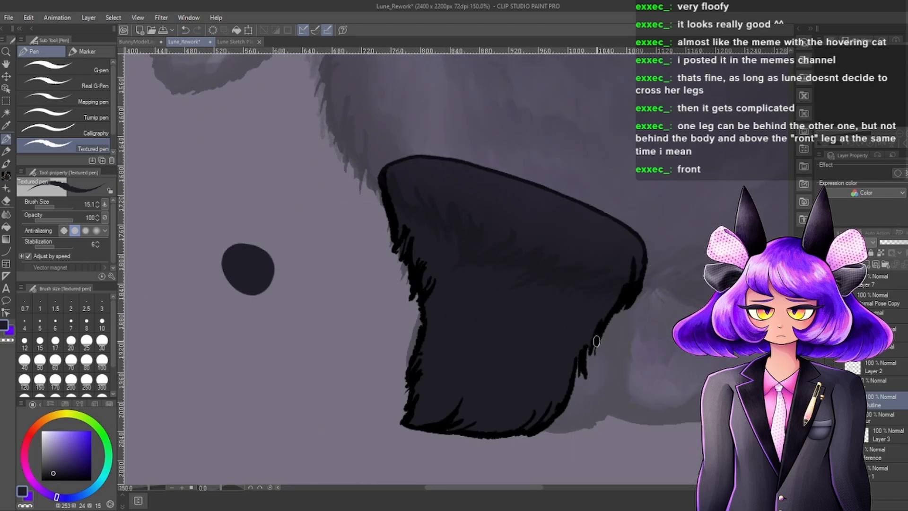
scroll(574, 343, "up", 6)
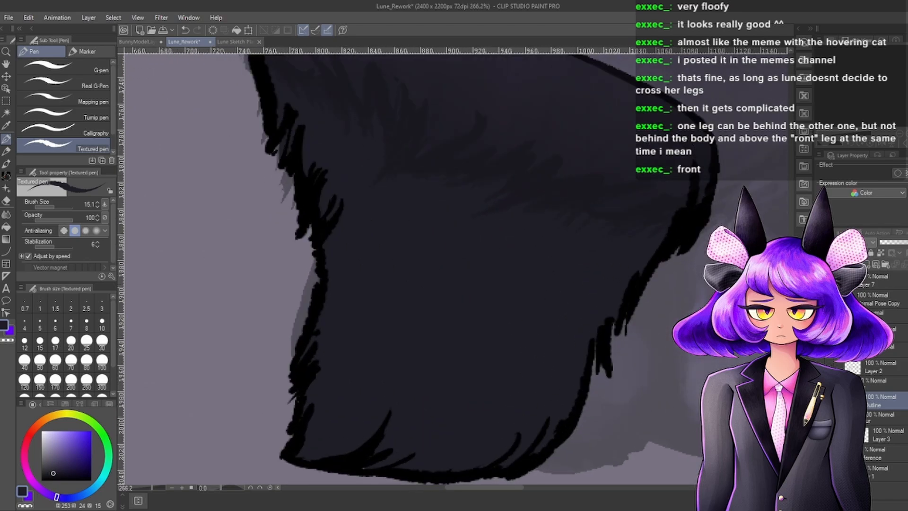
Return to Layer 3 and fill remaining gaps between the dark base and the outline around the paw's lower and upper edges.
left_click(878, 431)
scroll(597, 316, "up", 2)
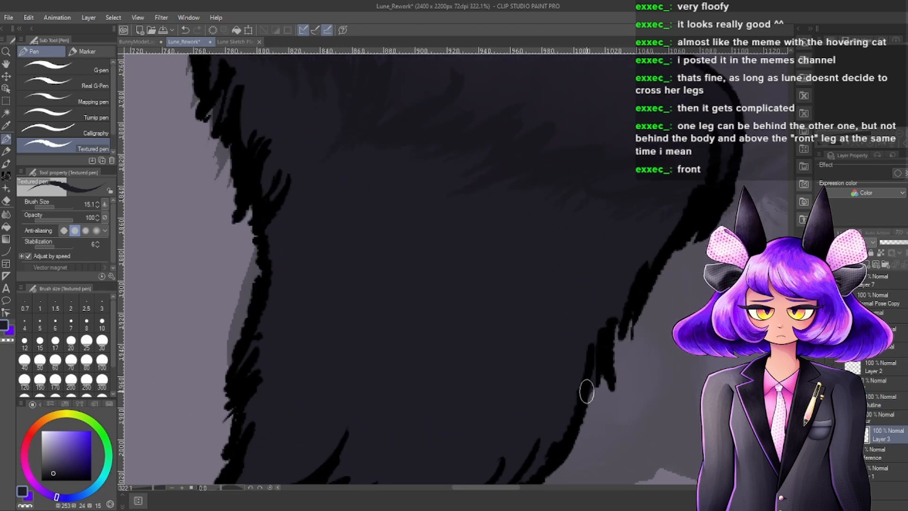
scroll(639, 294, "down", 2)
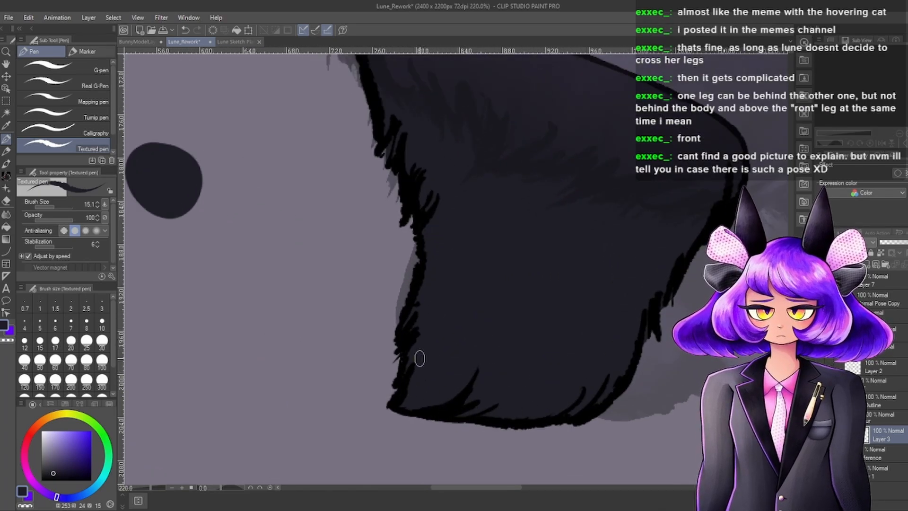
scroll(457, 331, "down", 6)
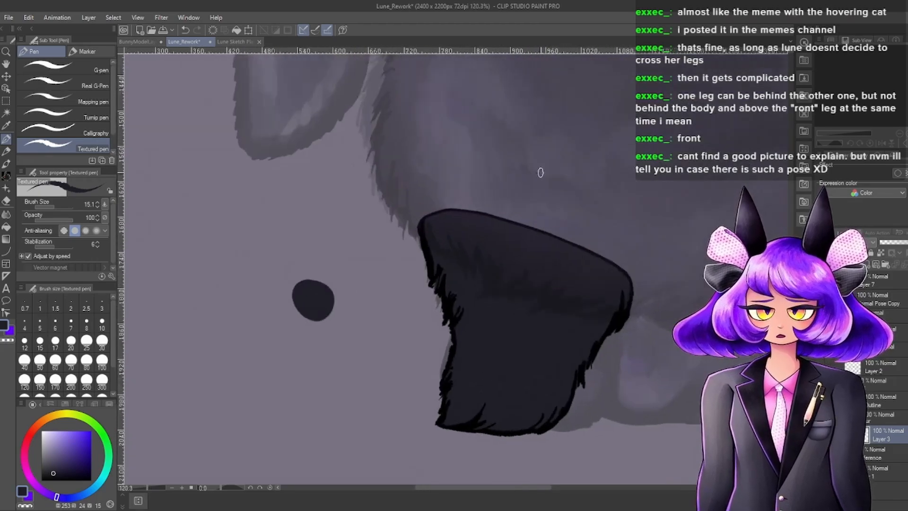
scroll(562, 201, "up", 7)
scroll(598, 274, "up", 2)
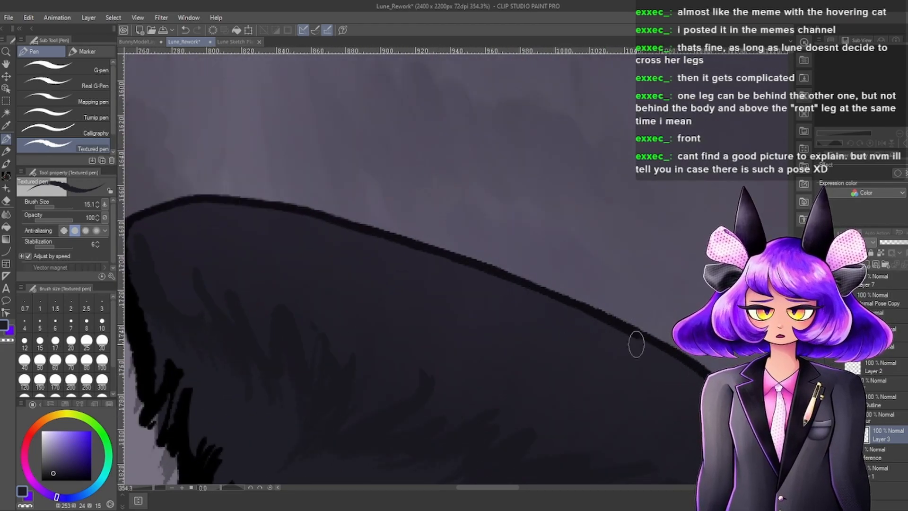
scroll(638, 350, "down", 7)
scroll(401, 317, "up", 7)
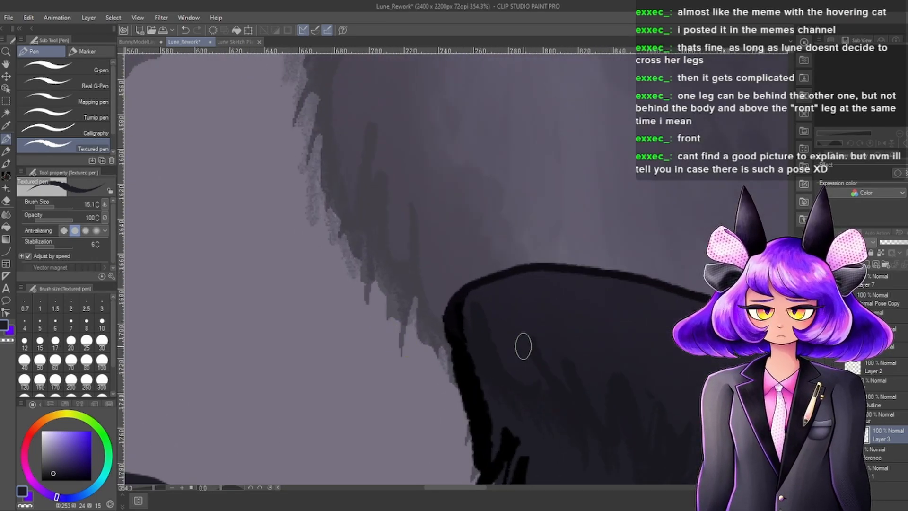
scroll(460, 211, "down", 8)
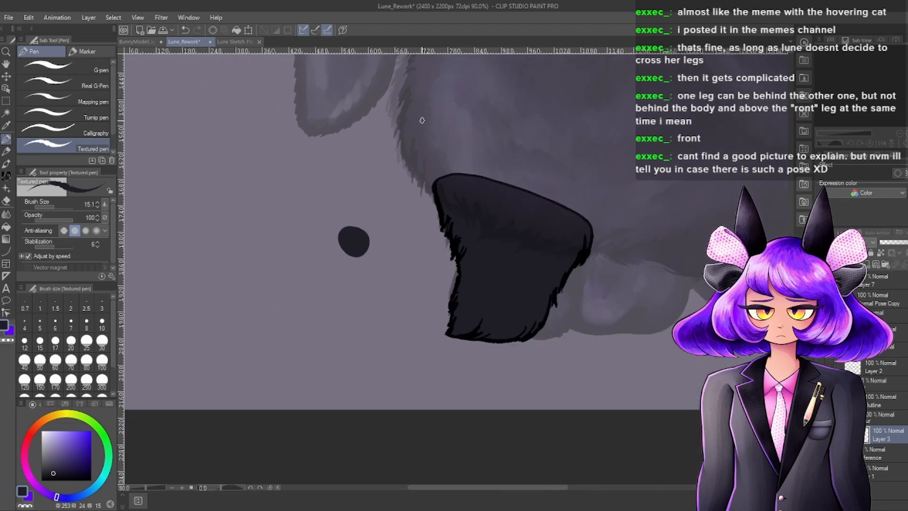
Add a new raster layer directly above the paw's base colour layer.
scroll(511, 155, "up", 4)
left_click(6, 227)
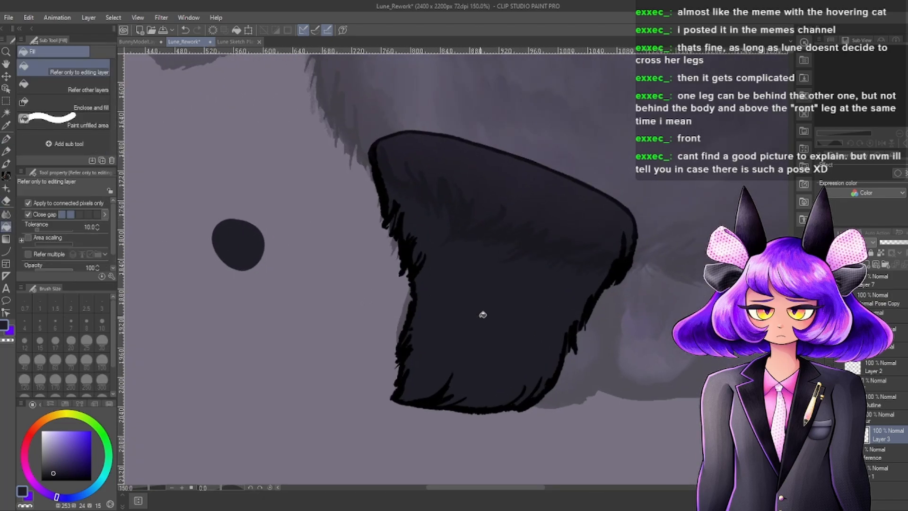
scroll(581, 267, "up", 2)
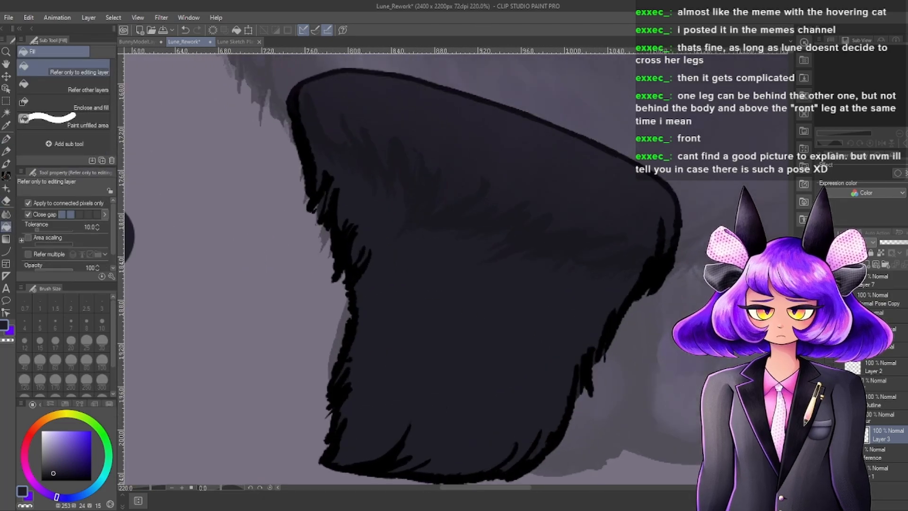
scroll(531, 205, "down", 7)
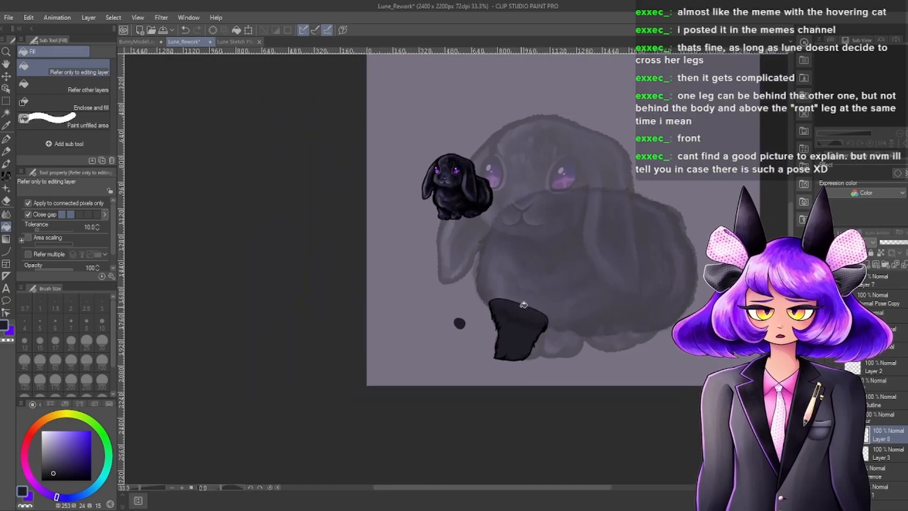
scroll(563, 342, "up", 3)
scroll(563, 342, "down", 2)
scroll(568, 345, "up", 5)
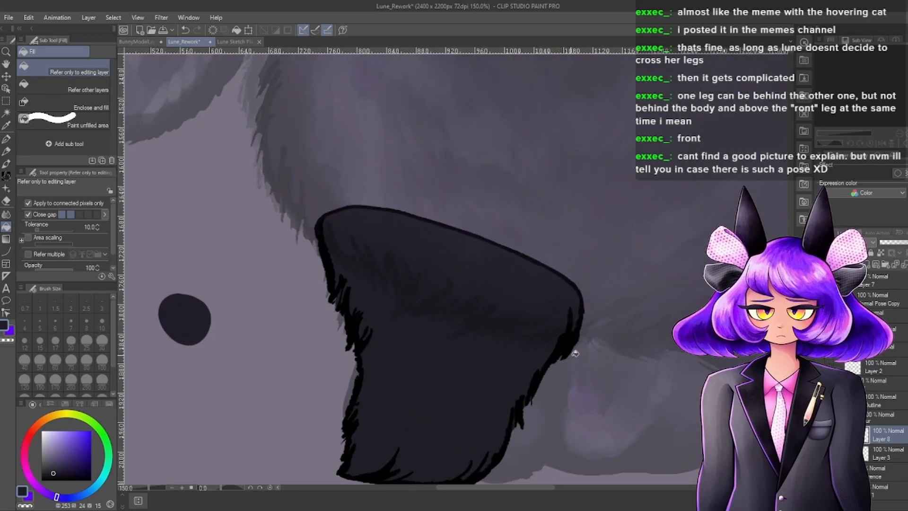
Restore the finished torso artwork to full opacity over the filled paw.
left_click(890, 316)
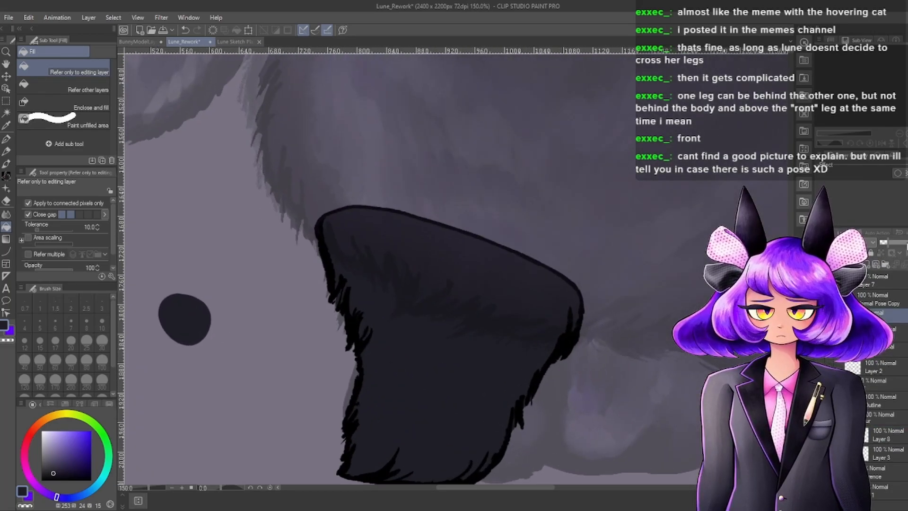
scroll(520, 272, "down", 4)
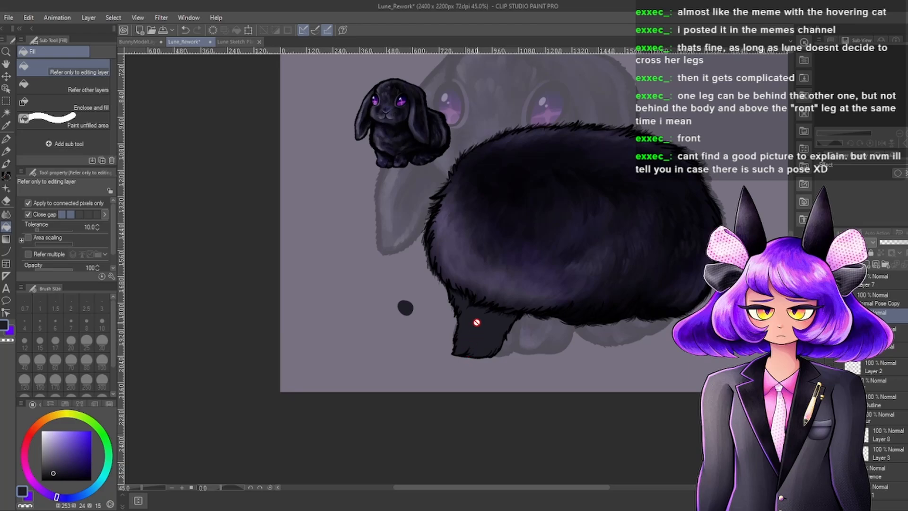
Examine how the filled paw joins the furry underside of the torso, both close up and in the whole figure.
scroll(476, 322, "up", 3)
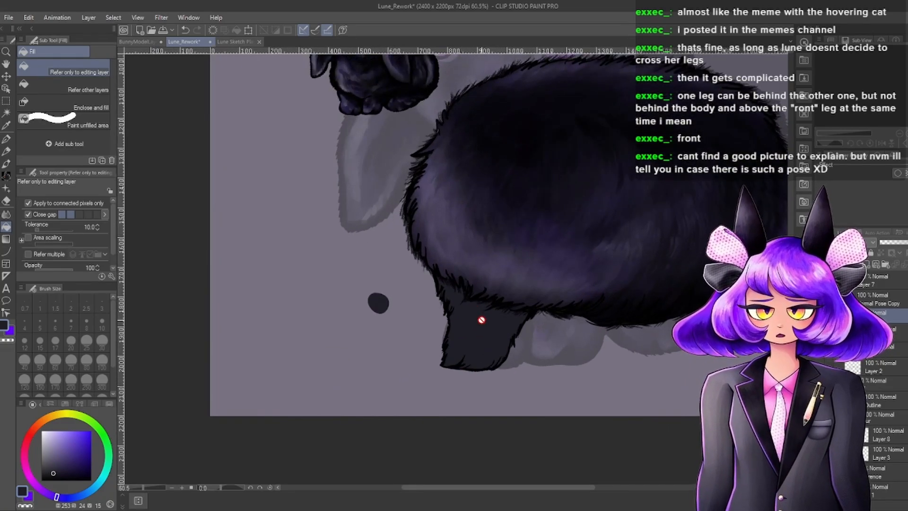
scroll(482, 319, "up", 1)
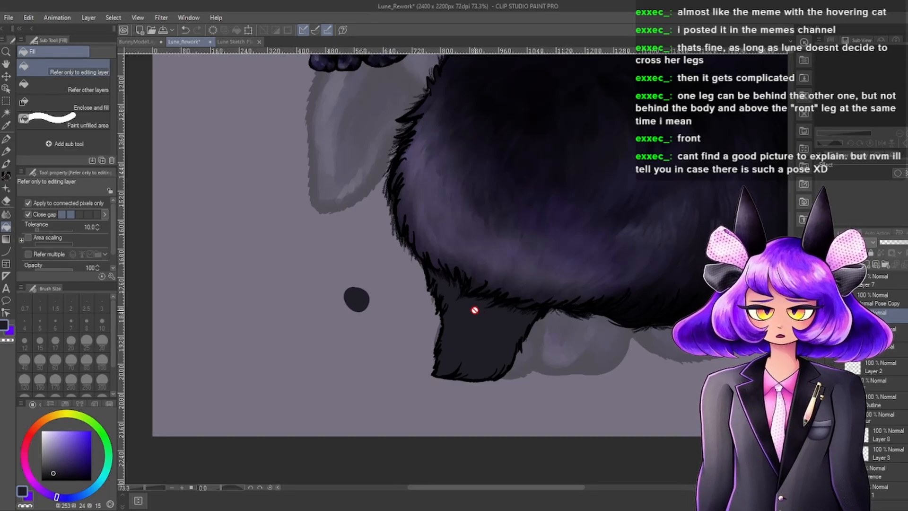
scroll(468, 288, "down", 2)
scroll(468, 288, "up", 5)
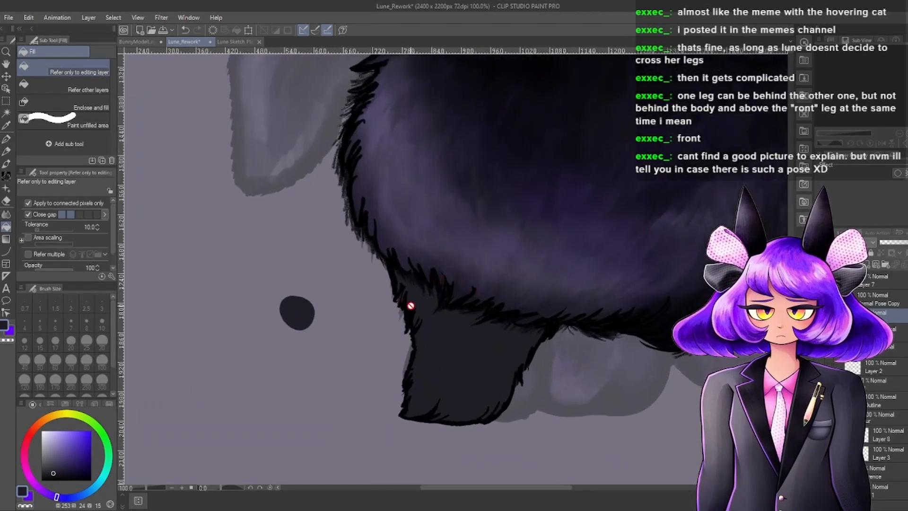
scroll(496, 335, "up", 5)
scroll(348, 242, "down", 5)
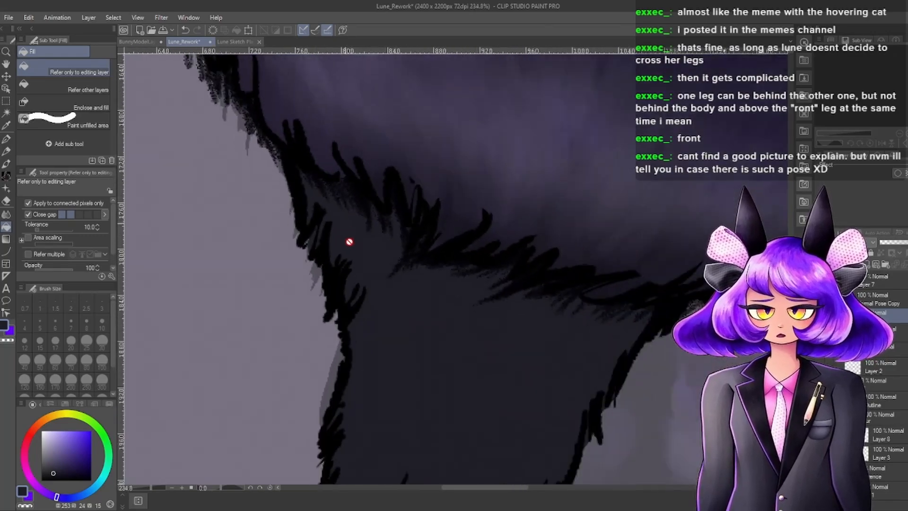
scroll(390, 307, "down", 6)
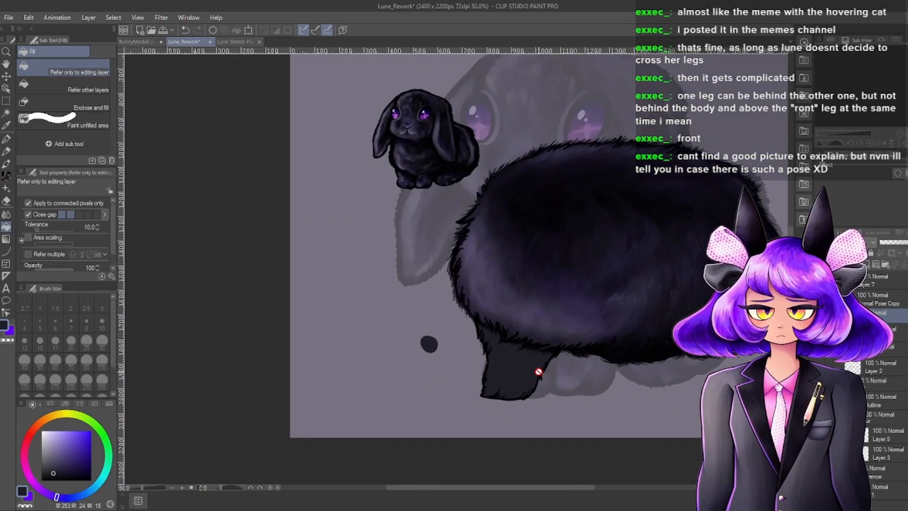
Rename the paw's base fill layer, Layer 3, as Base.
scroll(570, 379, "up", 2)
scroll(506, 389, "up", 2)
scroll(495, 383, "up", 3)
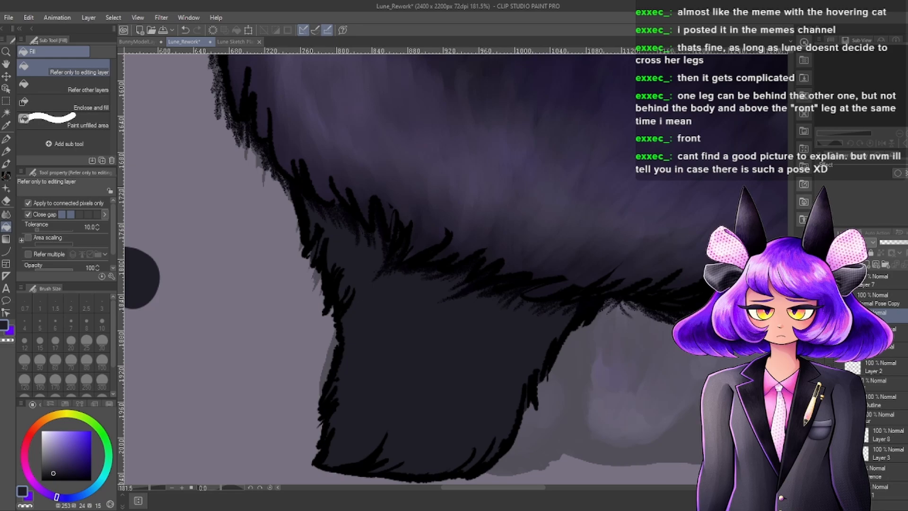
scroll(557, 304, "down", 3)
scroll(557, 304, "up", 3)
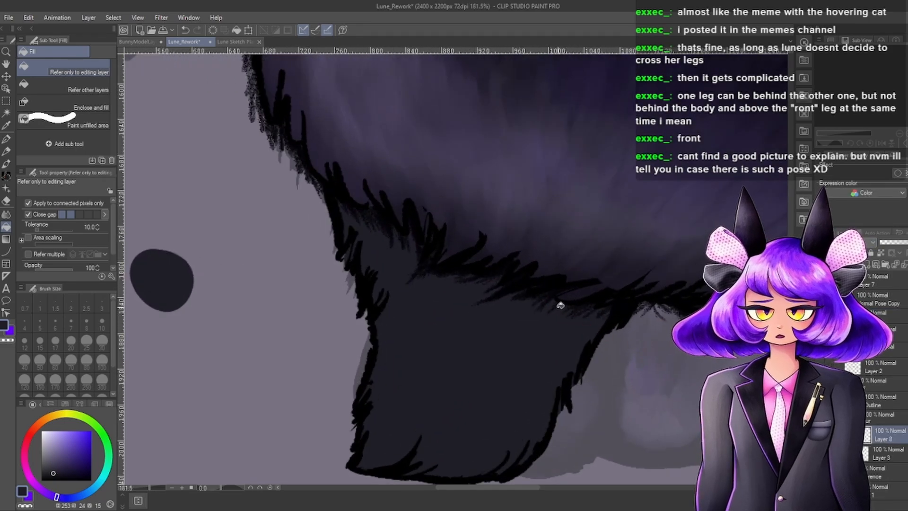
scroll(560, 306, "down", 3)
scroll(549, 308, "up", 3)
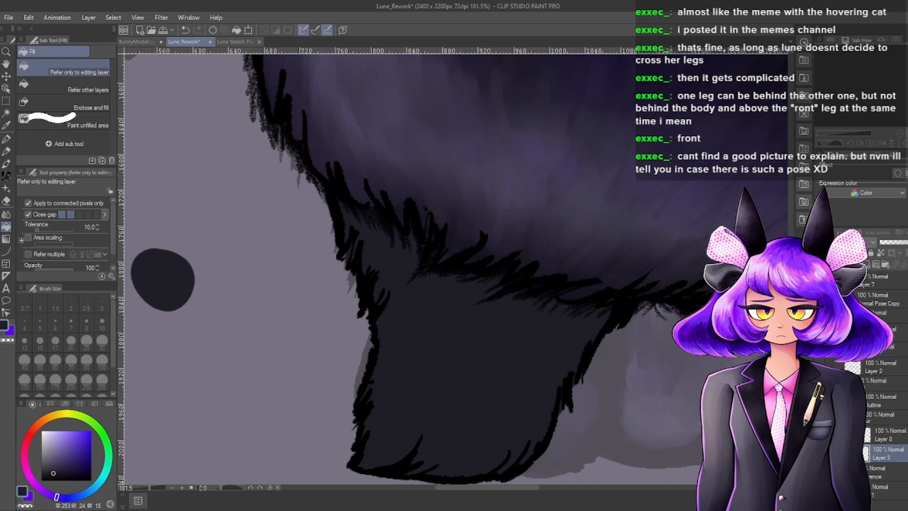
double_click(882, 457)
type("Base")
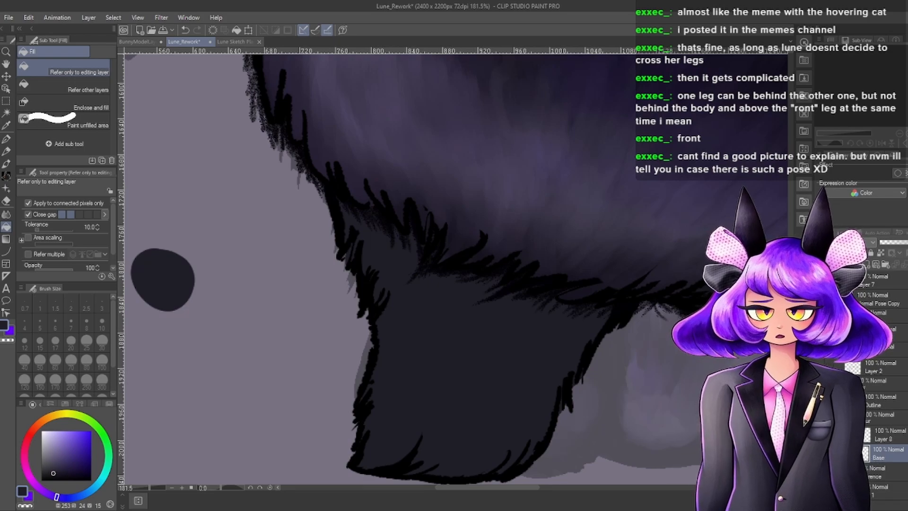
key("Return")
On Layer 8, paint the left and middle of the paw in a muted purple sampled from the torso, using the Magda's brush.
left_click(883, 436)
scroll(519, 310, "down", 4)
scroll(485, 327, "up", 3)
scroll(484, 328, "down", 5)
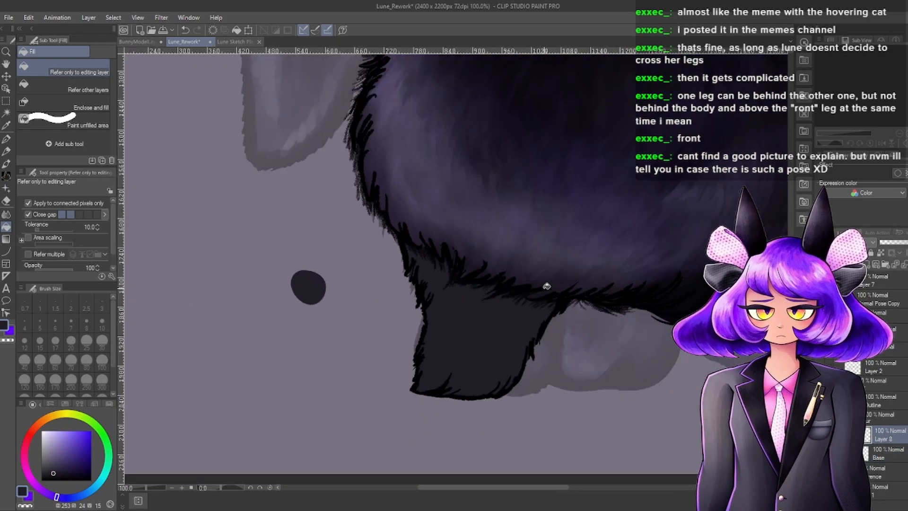
scroll(558, 284, "up", 4)
left_click(378, 205, "alt")
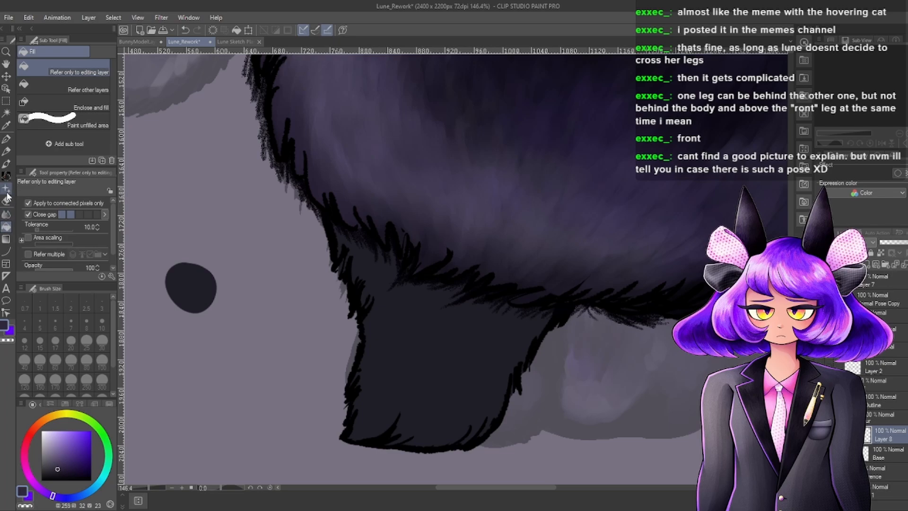
left_click(6, 176)
left_click(6, 164)
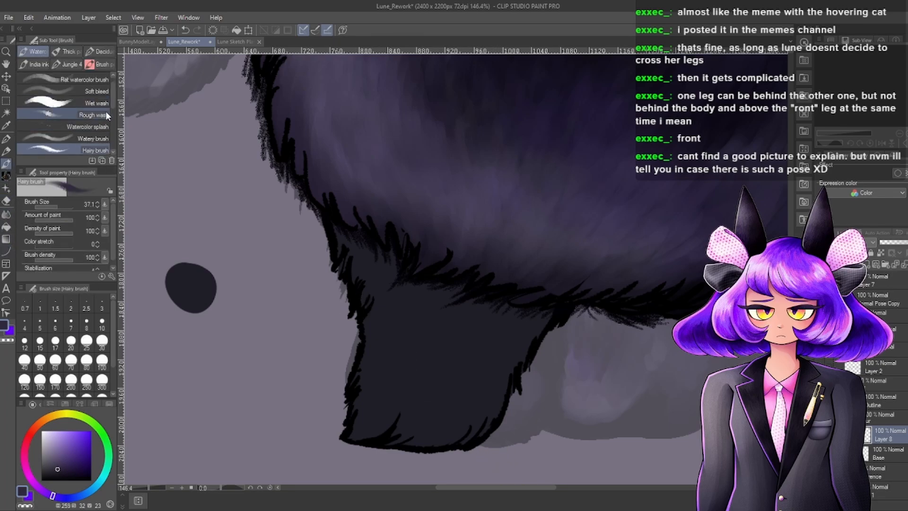
scroll(112, 104, "down", 3)
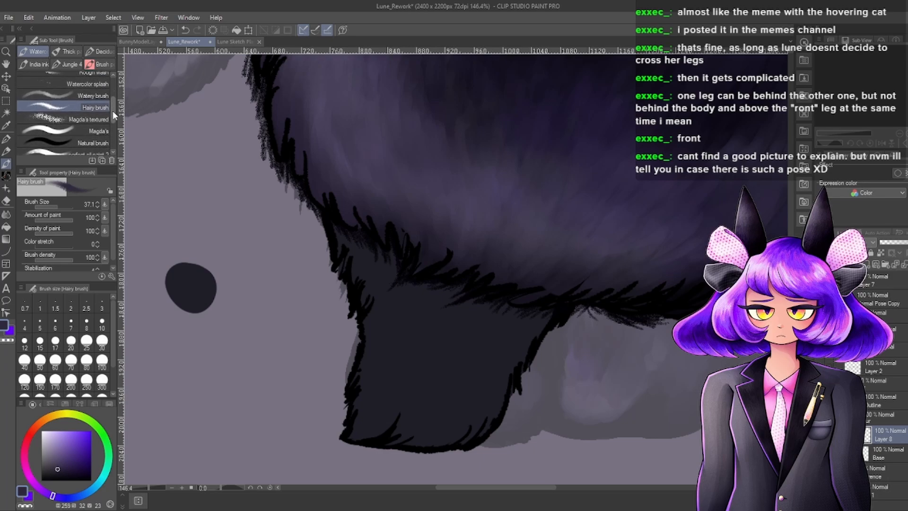
left_click(88, 124)
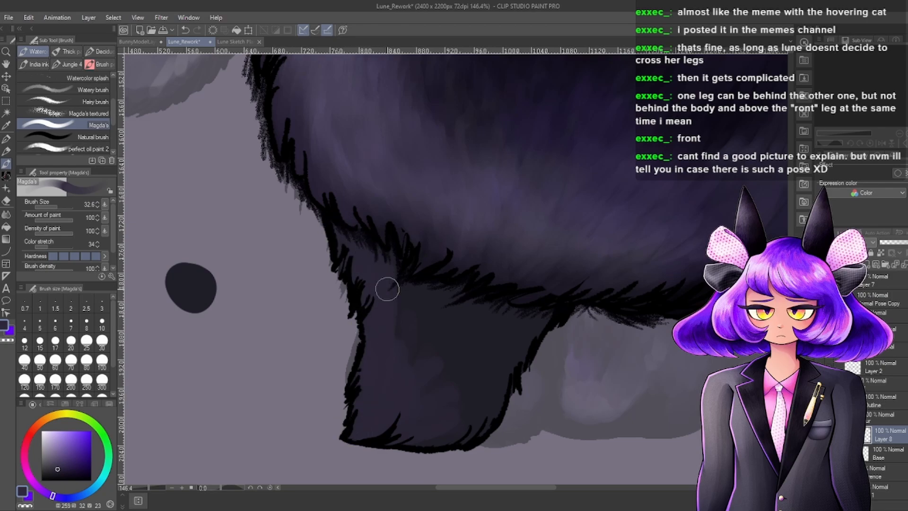
mouse_move(388, 289)
left_mouse_down()
mouse_move(405, 345)
mouse_move(403, 376)
mouse_move(432, 339)
mouse_move(434, 371)
mouse_move(408, 424)
mouse_move(457, 426)
left_mouse_up()
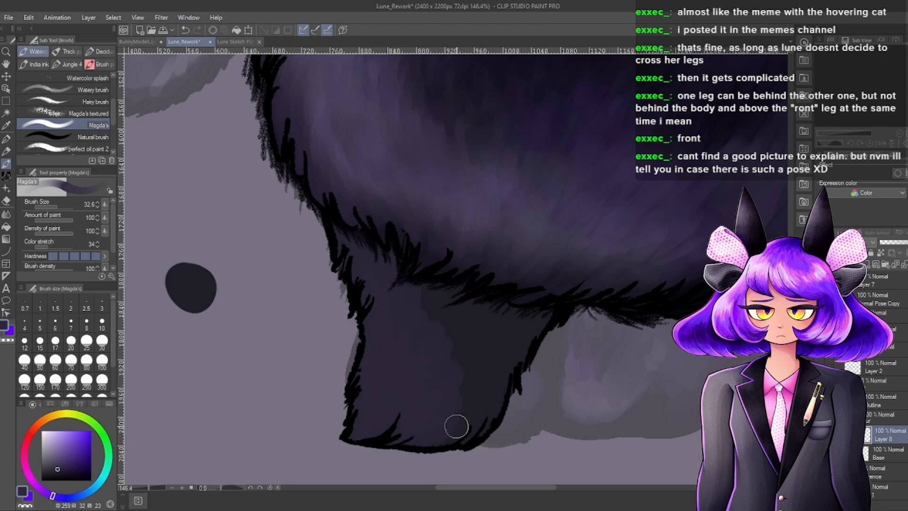
Shade the paw's right side and the area below the belly fur with near-black tones sampled from the artwork.
left_click(671, 140, "alt")
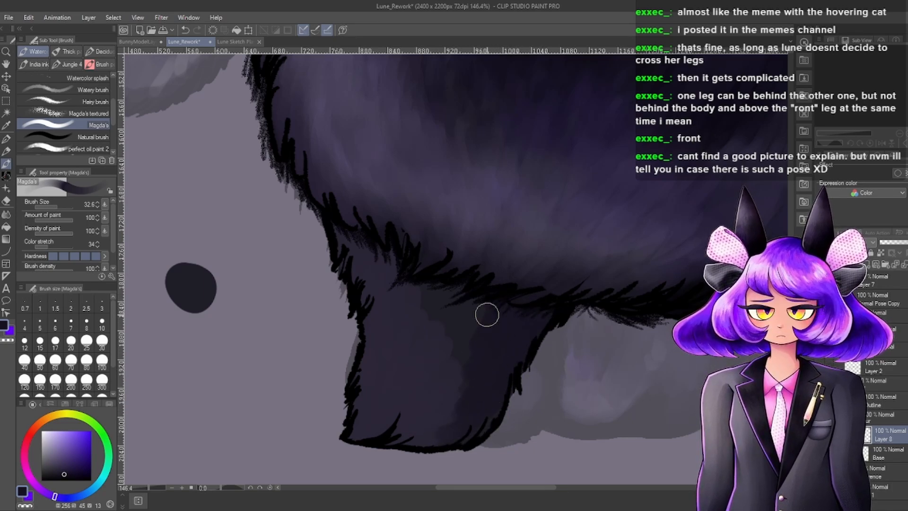
left_click(455, 293, "alt")
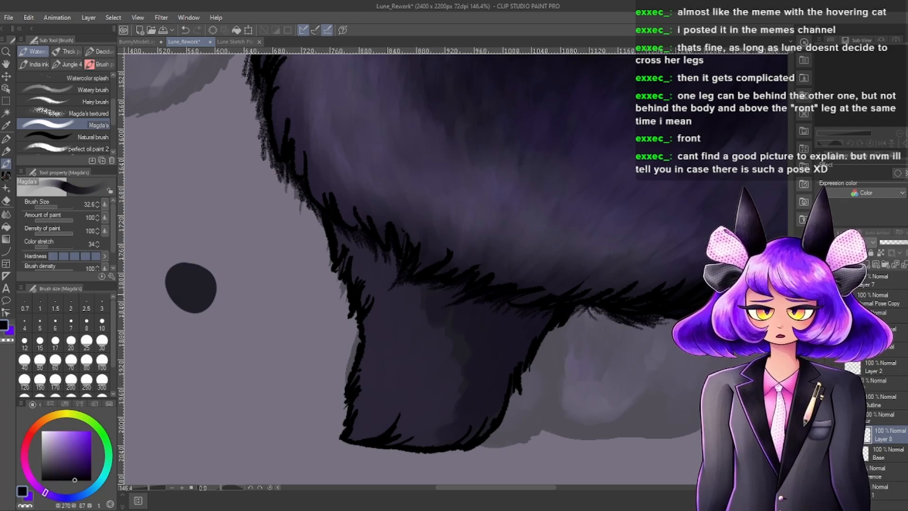
left_click(466, 294, "alt")
mouse_move(503, 337)
left_mouse_down()
mouse_move(539, 316)
mouse_move(524, 355)
mouse_move(502, 361)
mouse_move(517, 325)
mouse_move(510, 307)
mouse_move(485, 326)
mouse_move(488, 274)
mouse_move(464, 303)
mouse_move(443, 281)
mouse_move(427, 298)
mouse_move(437, 316)
mouse_move(463, 309)
mouse_move(448, 392)
mouse_move(464, 350)
mouse_move(463, 374)
mouse_move(473, 362)
mouse_move(448, 414)
mouse_move(474, 389)
mouse_move(495, 392)
mouse_move(482, 432)
mouse_move(454, 449)
mouse_move(479, 421)
mouse_move(492, 356)
left_mouse_up()
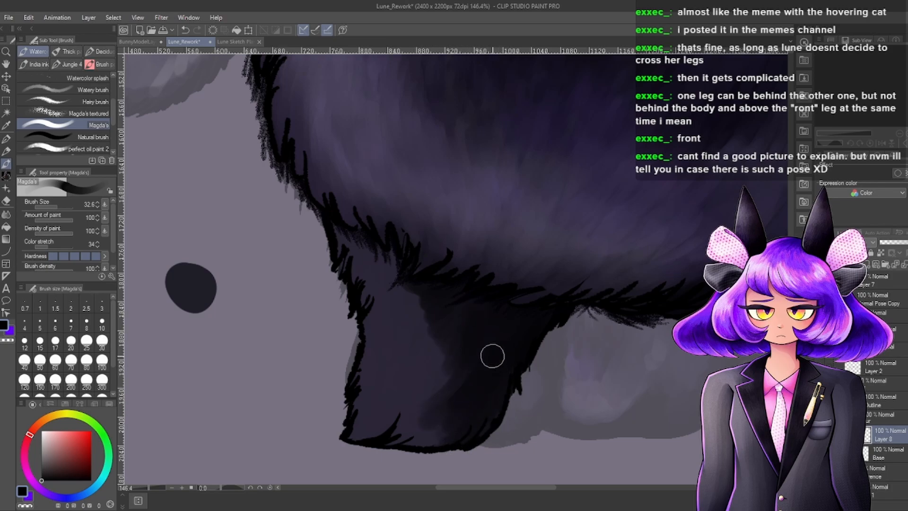
Soften the boundary between the paw's dark side and lighter side with dark purple midtones sampled from the torso.
left_click(509, 258, "alt")
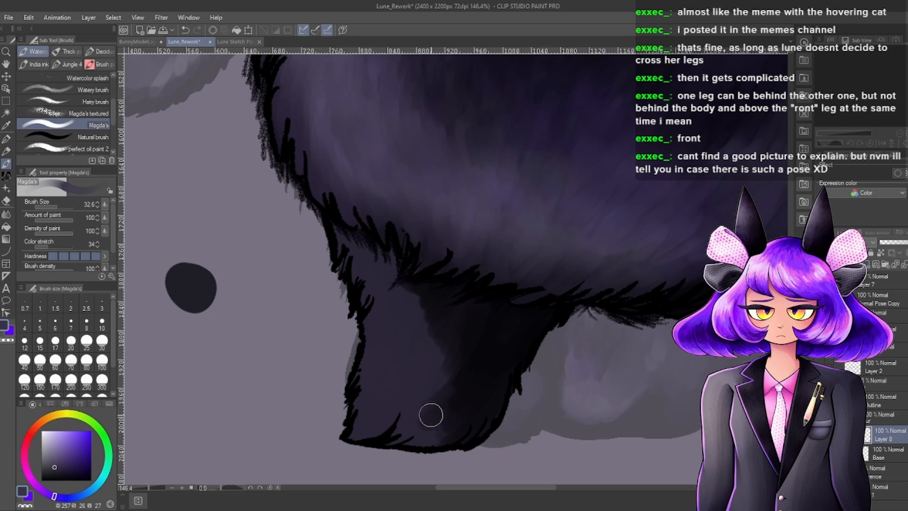
mouse_move(430, 414)
left_mouse_down()
mouse_move(419, 450)
mouse_move(480, 363)
left_mouse_up()
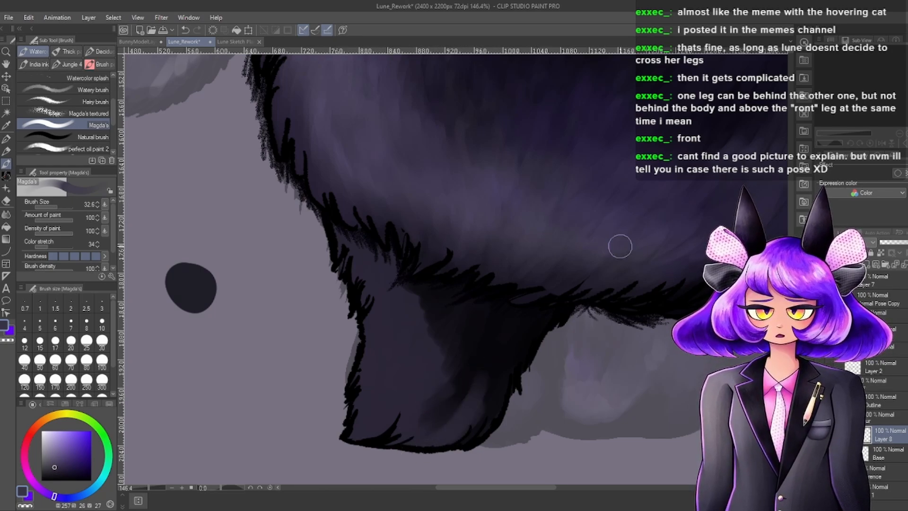
left_click(612, 142, "alt")
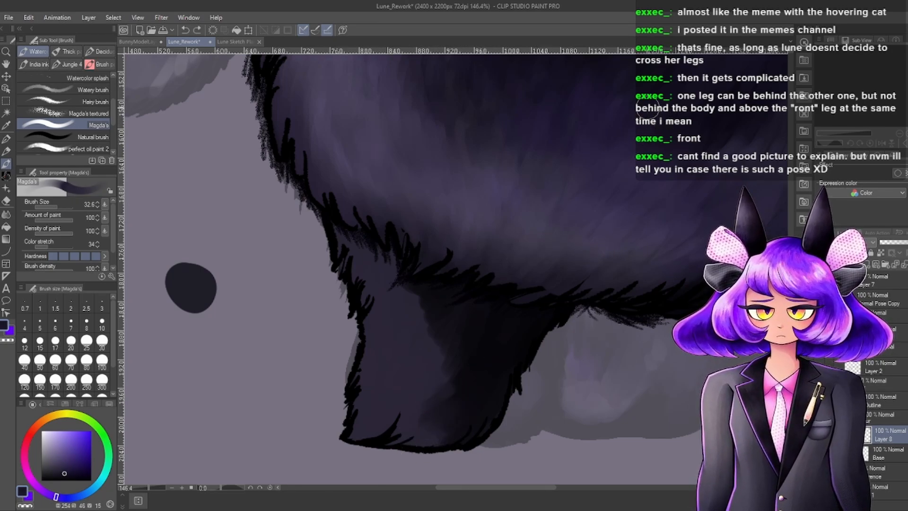
mouse_move(459, 411)
left_mouse_down()
mouse_move(432, 430)
mouse_move(401, 436)
mouse_move(434, 431)
left_mouse_up()
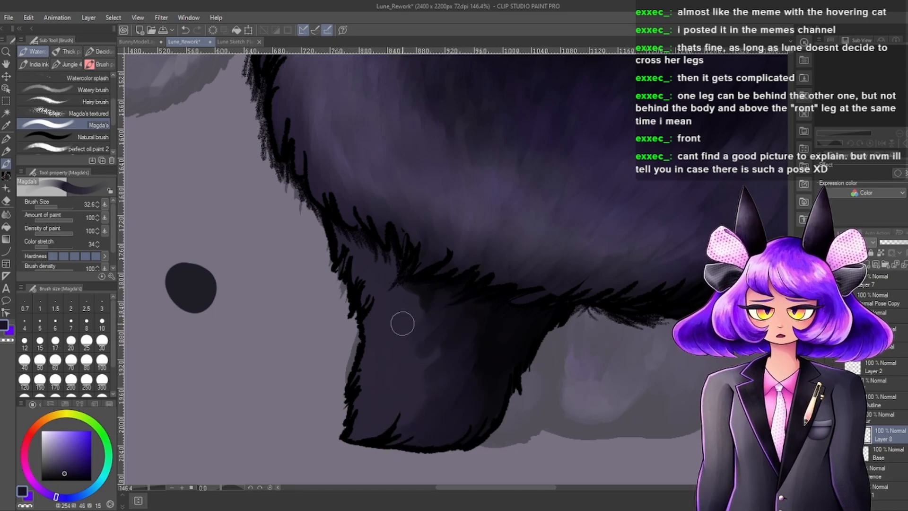
left_click_drag(409, 279, 411, 313)
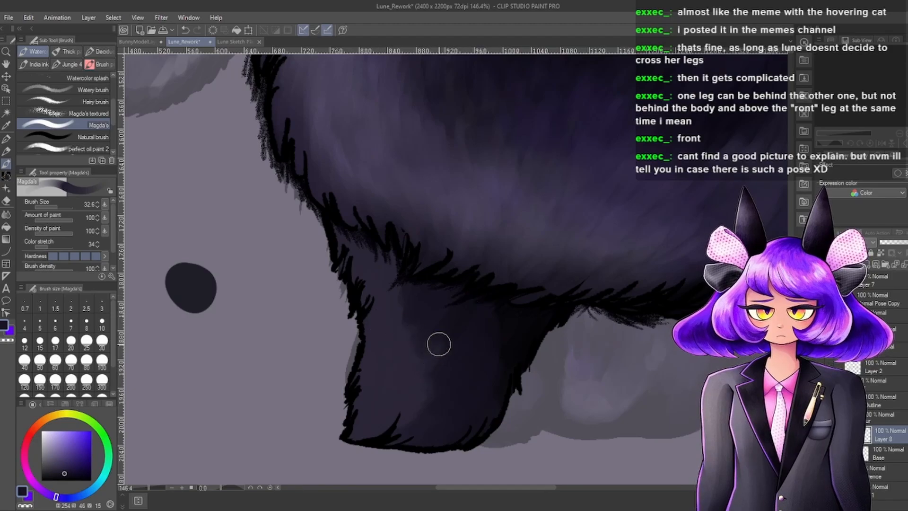
Smooth the paw's shading with alternating purple and near-black tones sampled from the torso and the paw itself.
left_click(470, 251, "alt")
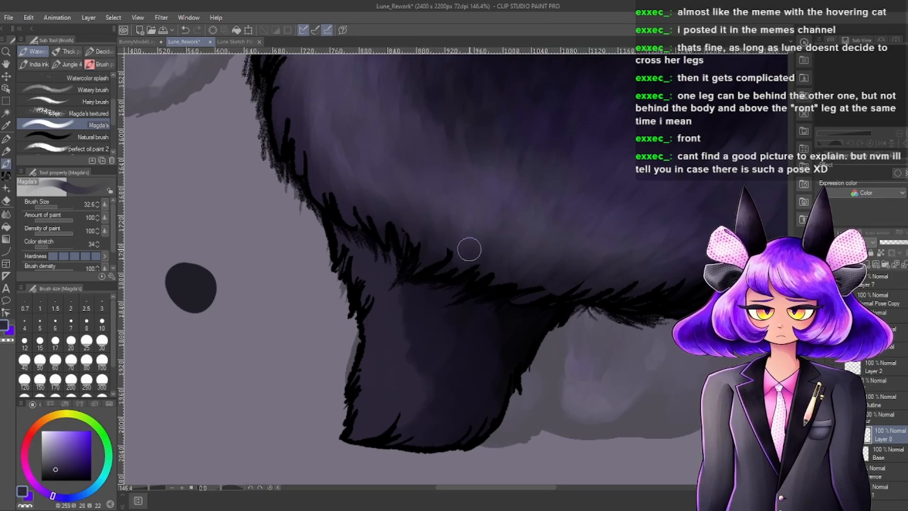
left_click(548, 269, "alt")
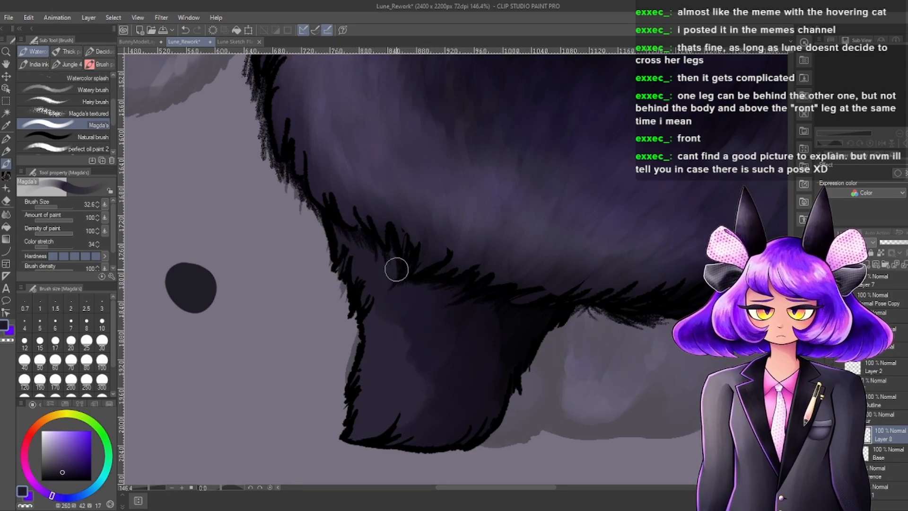
left_click(401, 362, "alt")
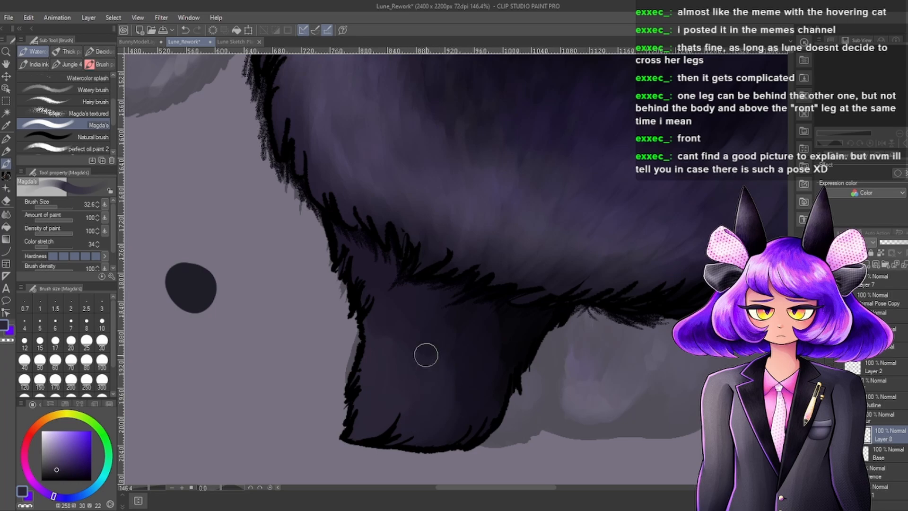
left_click(462, 329, "alt")
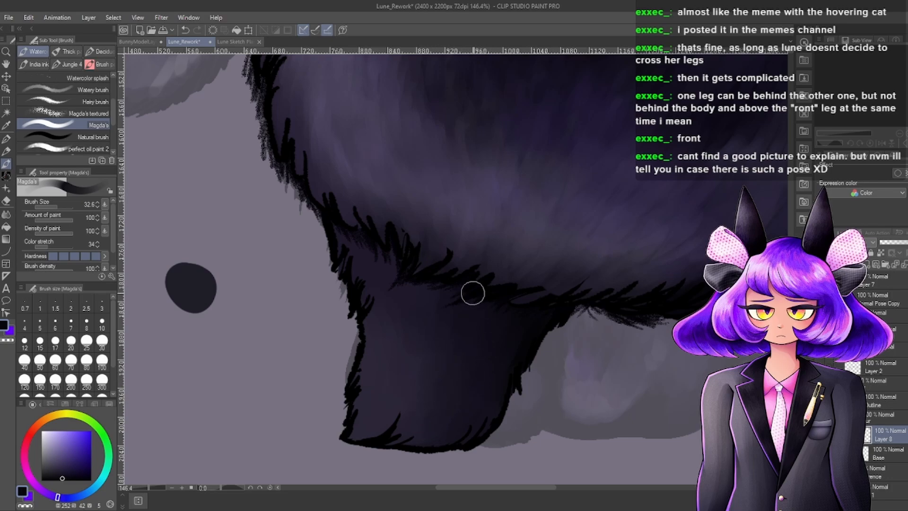
left_click(382, 394, "alt")
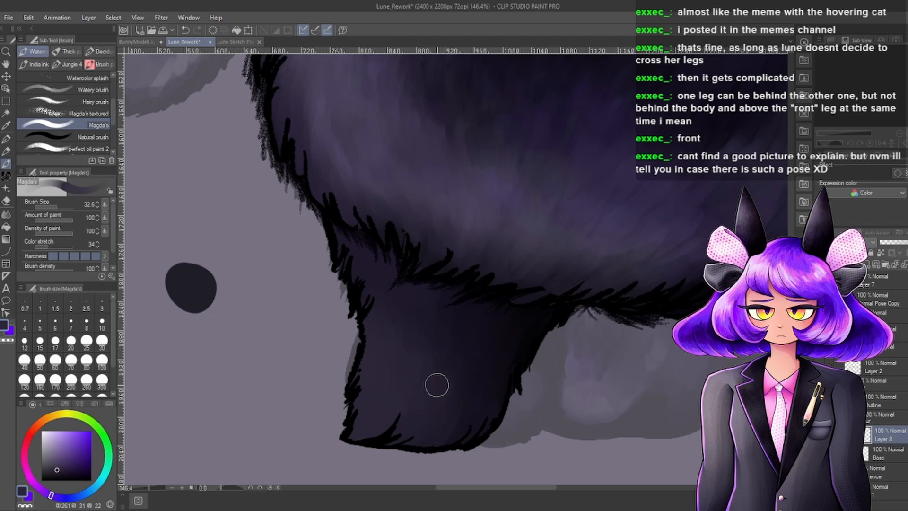
Examine the paw's shading against the torso, both close up and in the whole figure.
scroll(520, 393, "down", 3)
scroll(478, 430, "up", 2)
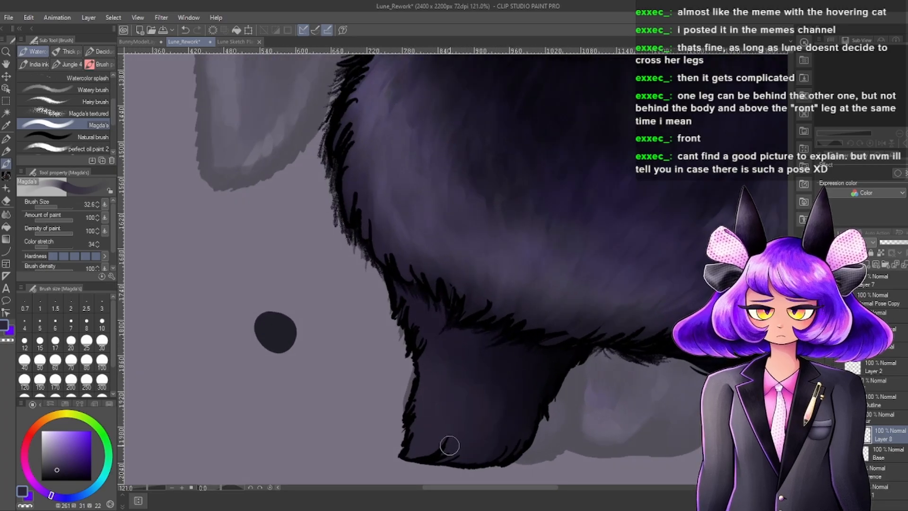
scroll(438, 433, "up", 3)
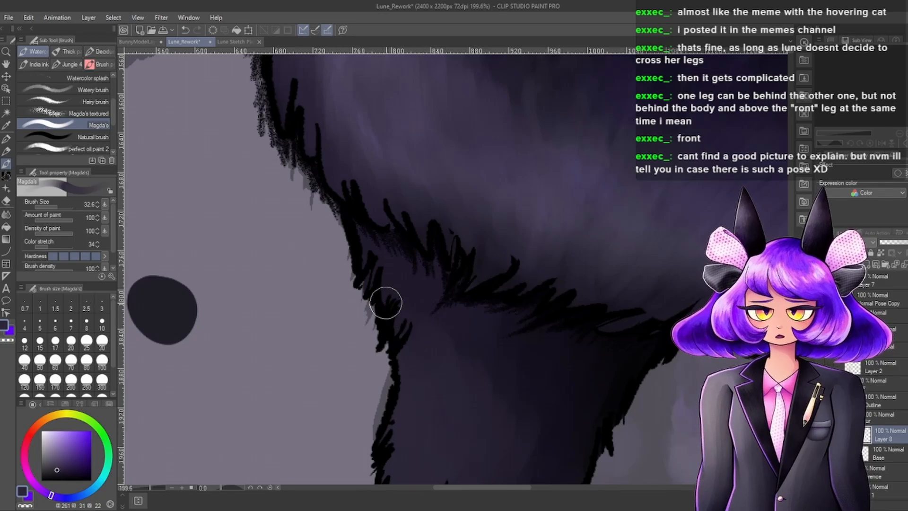
scroll(385, 302, "down", 3)
scroll(389, 284, "up", 2)
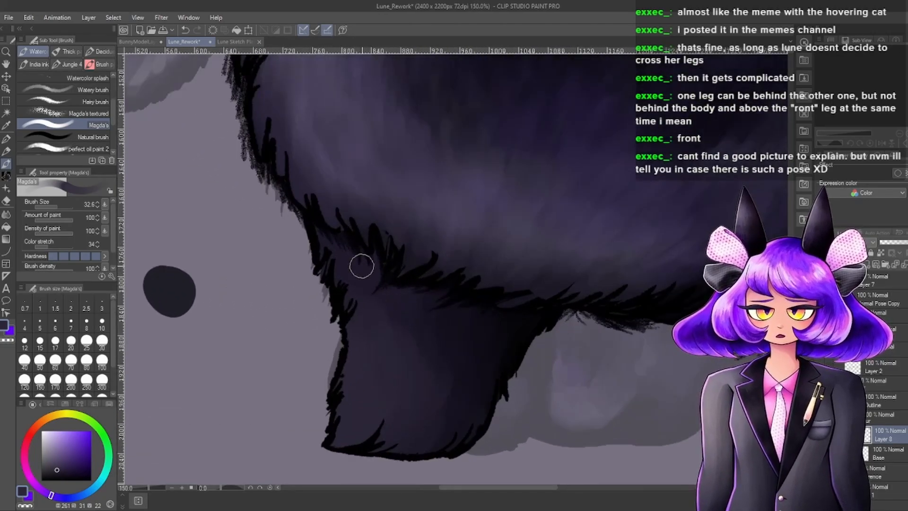
scroll(361, 266, "up", 2)
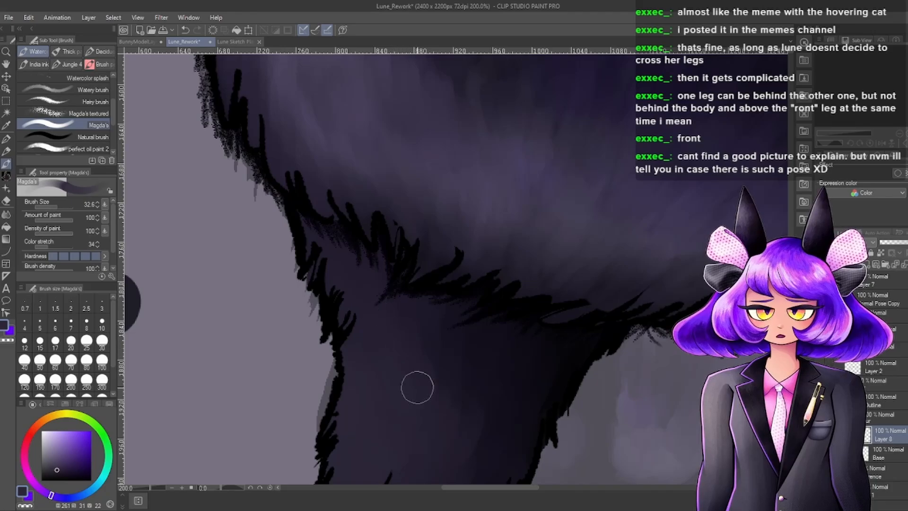
scroll(417, 387, "down", 4)
scroll(527, 348, "up", 2)
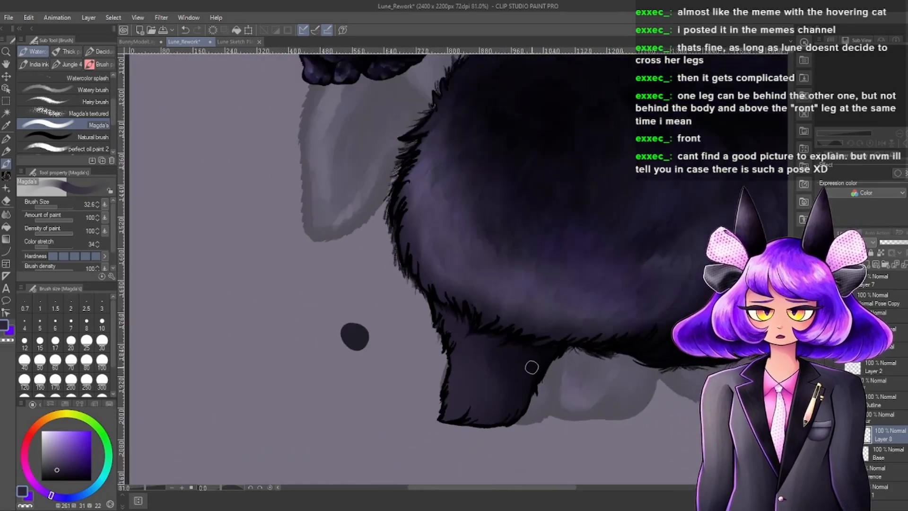
scroll(531, 367, "down", 2)
scroll(582, 278, "up", 3)
scroll(454, 294, "down", 2)
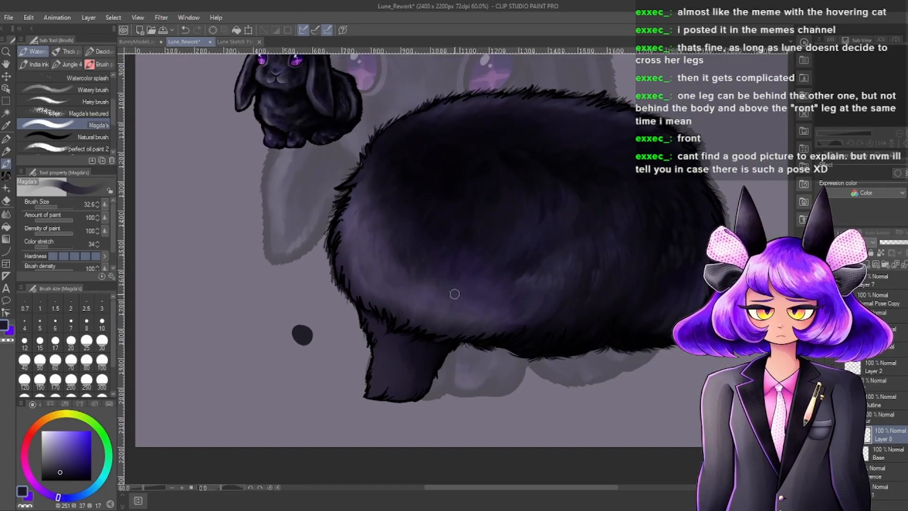
Deepen the shadow along the paw's upper edge beneath the belly fur with a near-black tone sampled from the outline area.
scroll(454, 294, "up", 5)
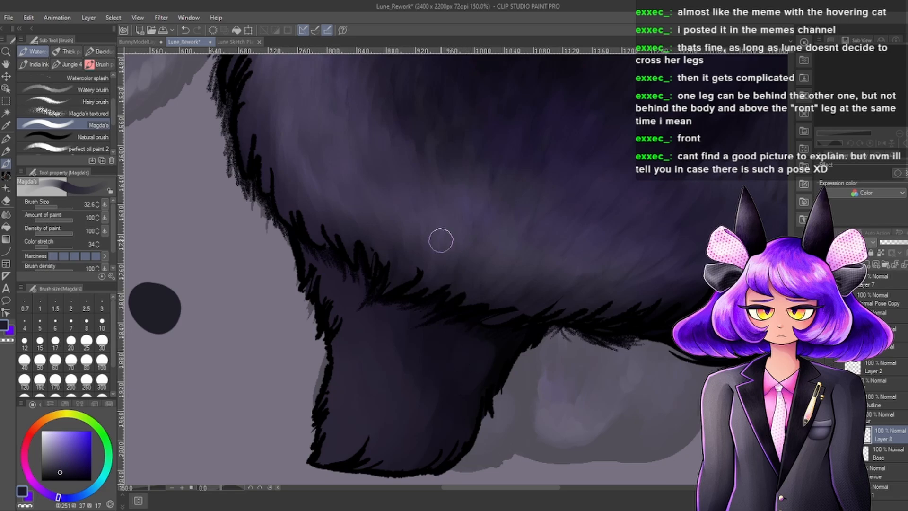
left_click(409, 290, "alt")
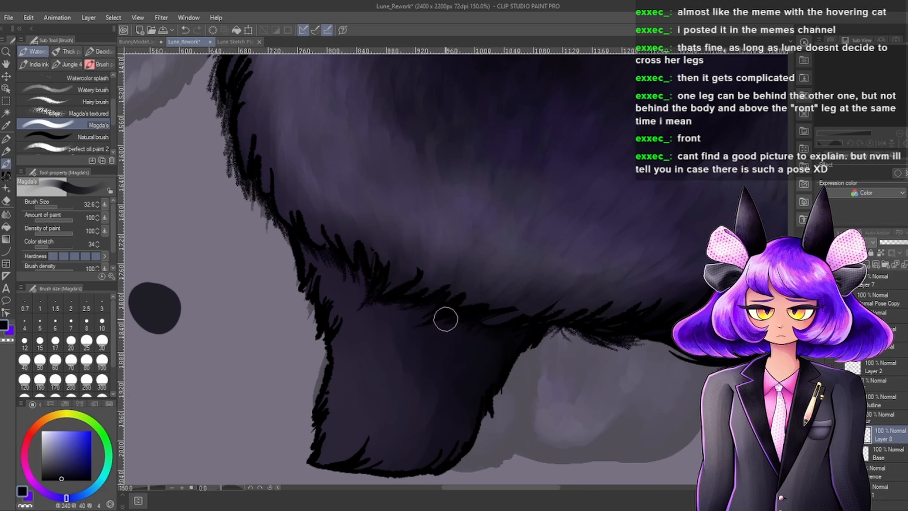
scroll(440, 300, "down", 3)
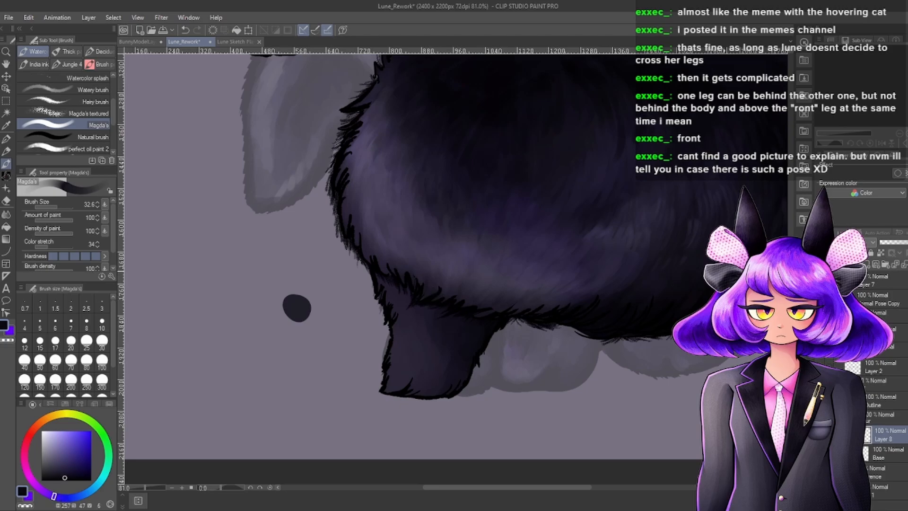
scroll(484, 347, "up", 3)
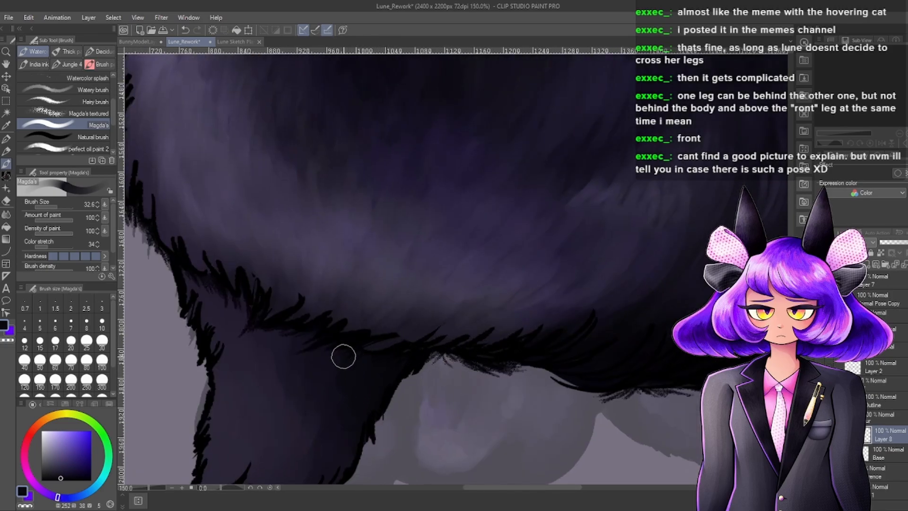
scroll(297, 303, "down", 3)
scroll(413, 351, "up", 2)
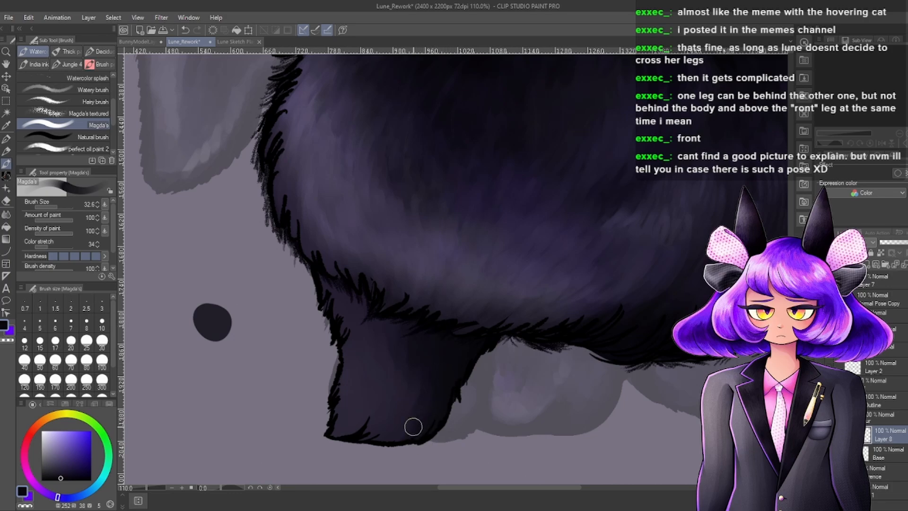
scroll(409, 362, "up", 1)
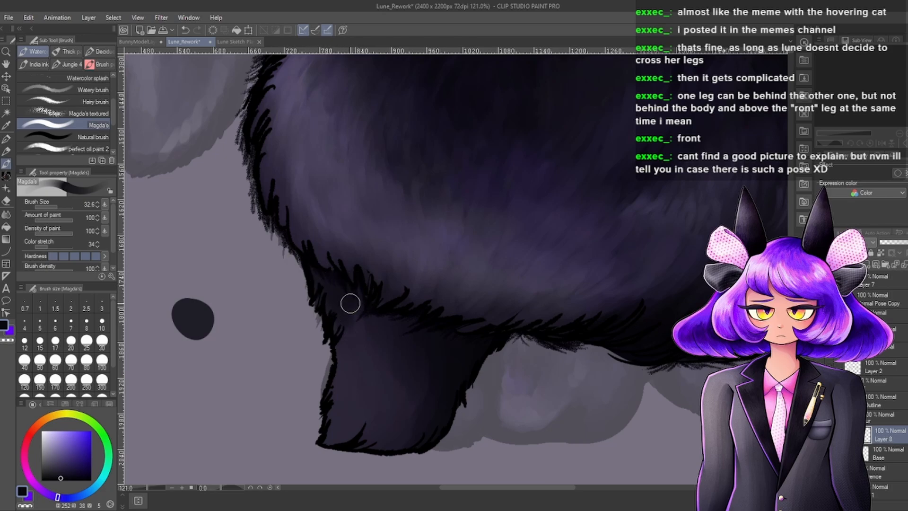
Blend the paw's midtones and lower outer corner with near-black and muted purple tones sampled from the paw and the torso.
left_click(359, 382, "alt")
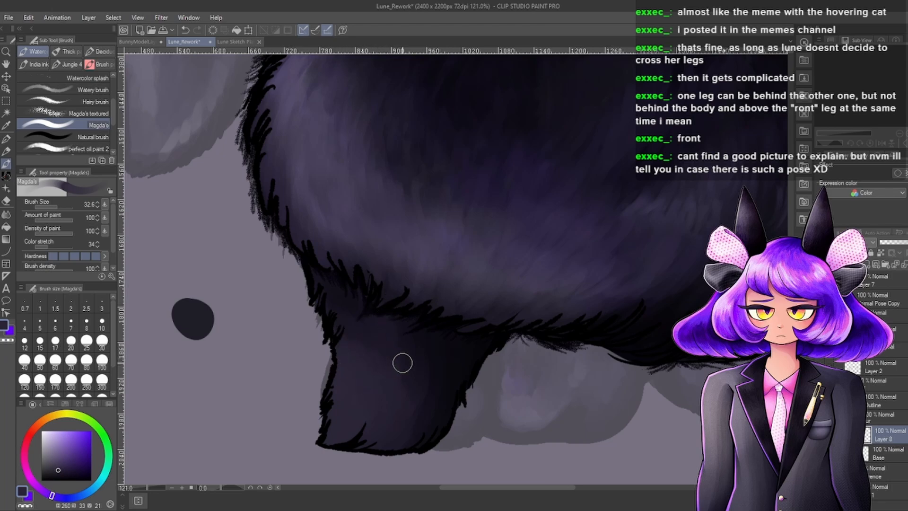
left_click(307, 136, "alt")
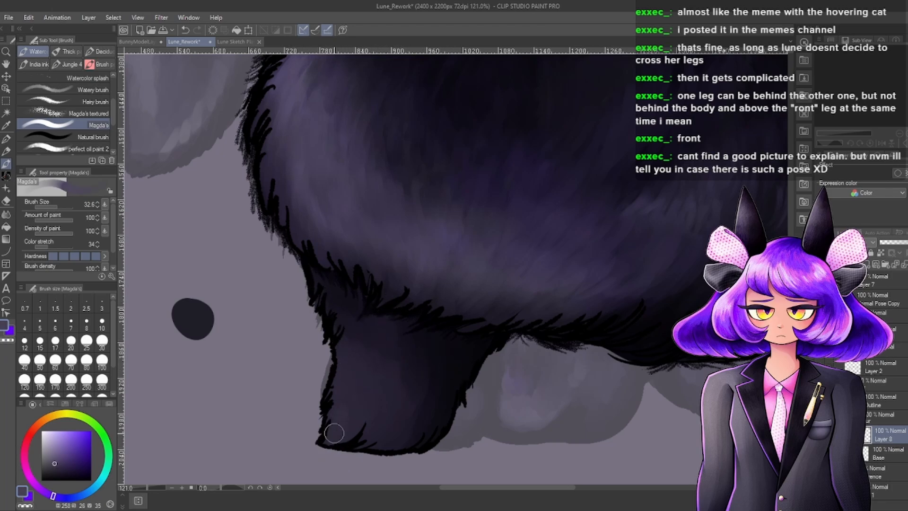
left_click_drag(343, 435, 368, 435)
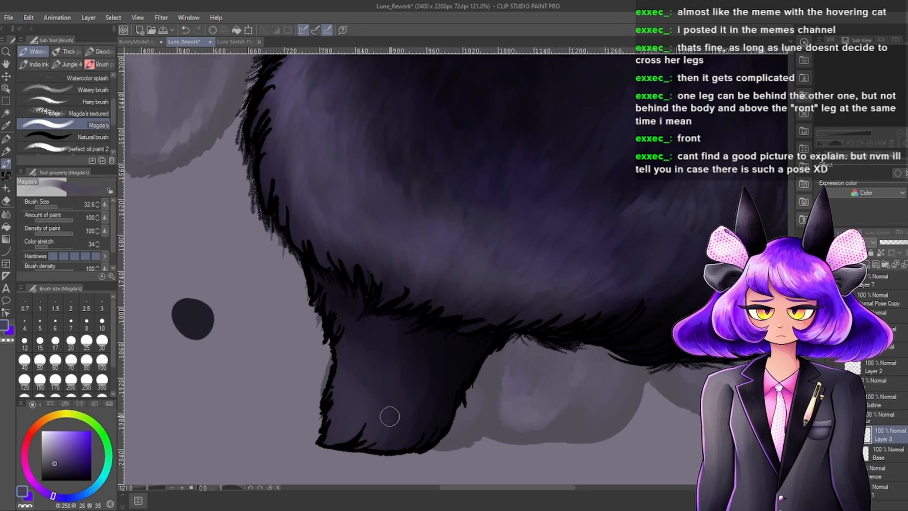
scroll(449, 309, "down", 6)
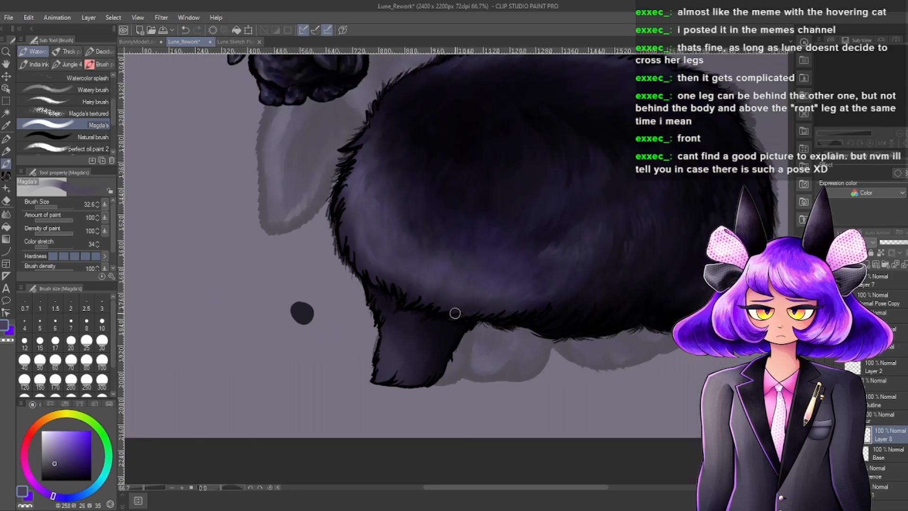
scroll(417, 323, "up", 7)
left_click(411, 382, "alt")
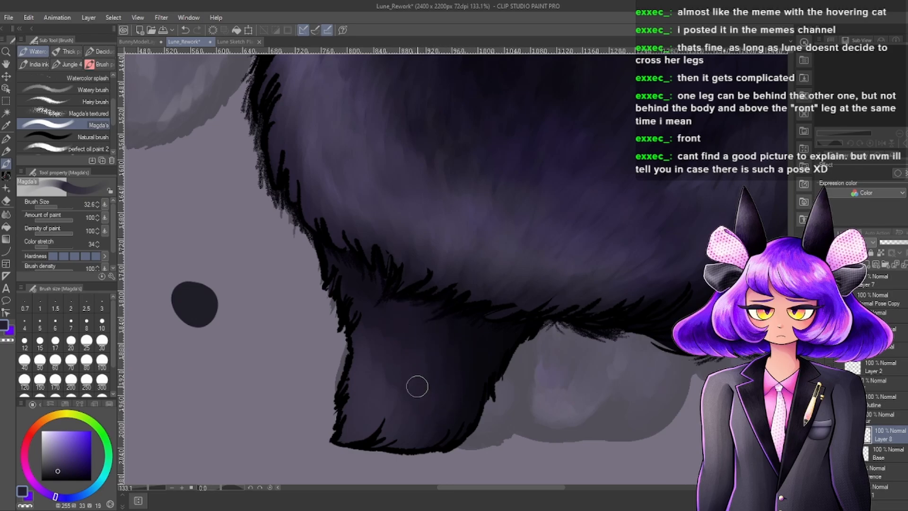
scroll(430, 356, "down", 5)
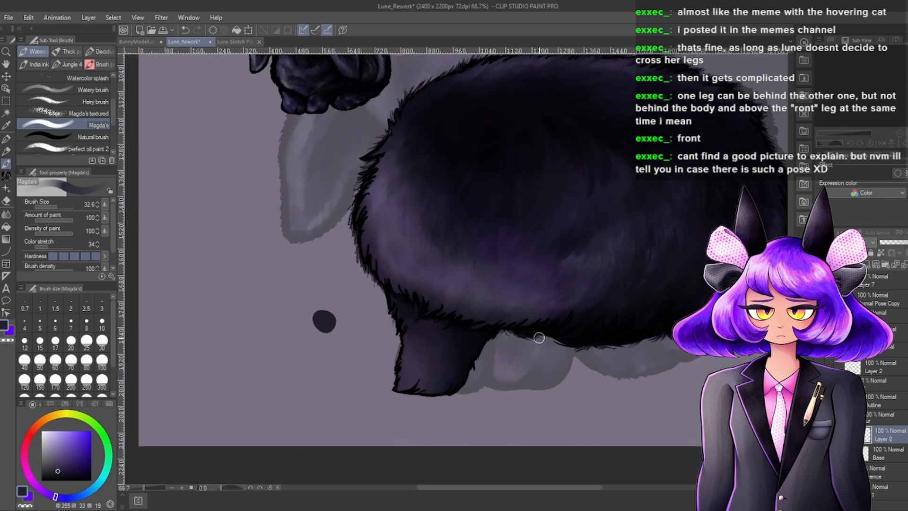
scroll(492, 342, "up", 5)
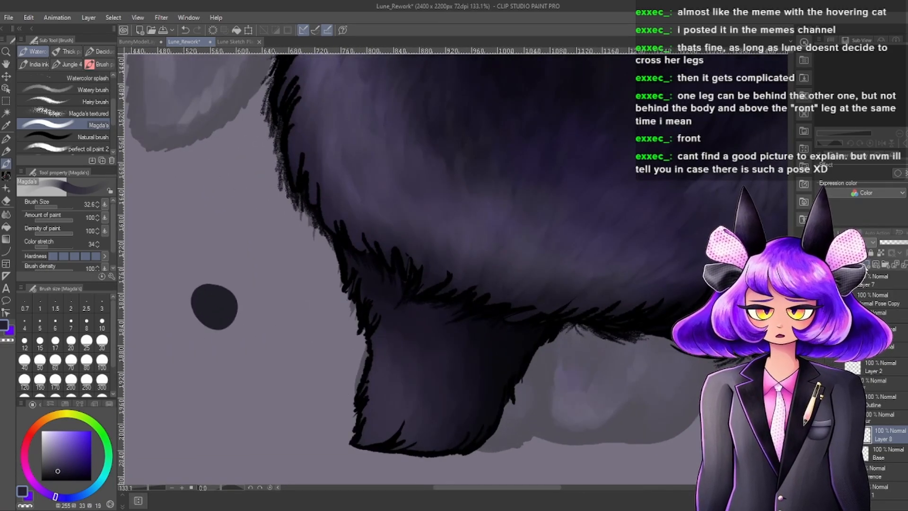
scroll(388, 375, "down", 5)
Add a new layer above the paw's shading layer and choose the Hairy brush.
scroll(446, 355, "up", 5)
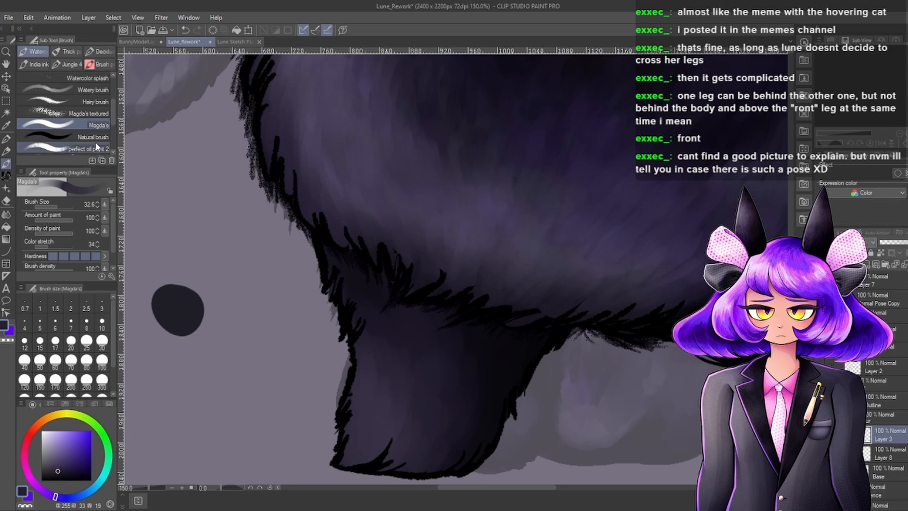
scroll(82, 130, "down", 3)
scroll(81, 129, "up", 5)
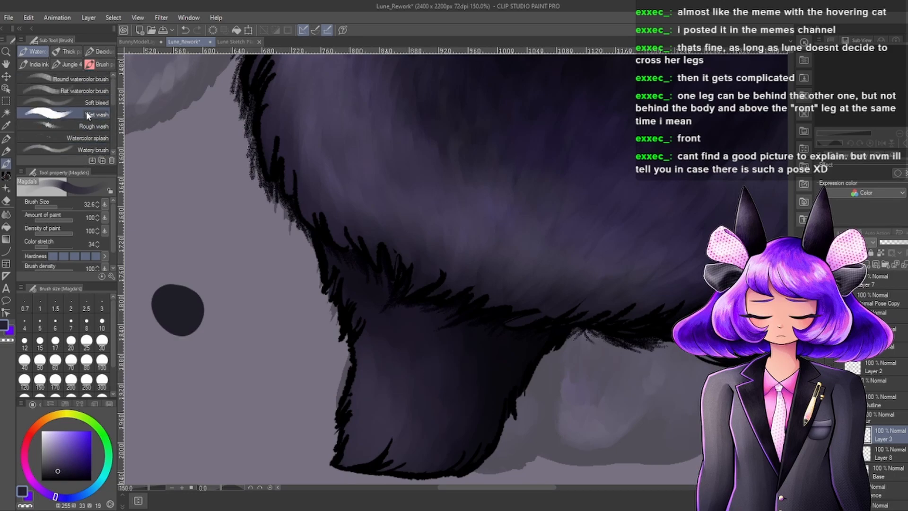
scroll(86, 112, "down", 1)
left_click(86, 126)
scroll(242, 203, "down", 1)
scroll(320, 310, "up", 2)
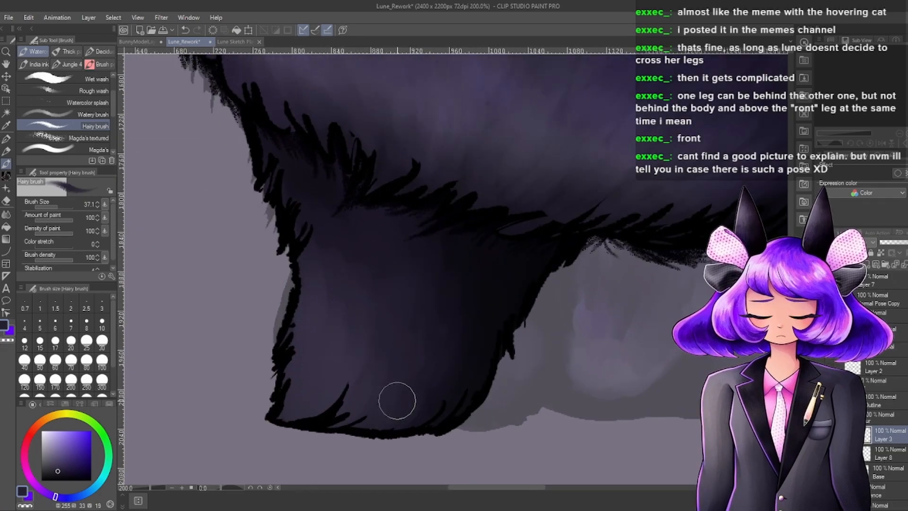
Paint fur strokes on the paw's lower outer side with the Hairy brush in a muted purple sampled from the torso.
left_click_drag(405, 262, 500, 222)
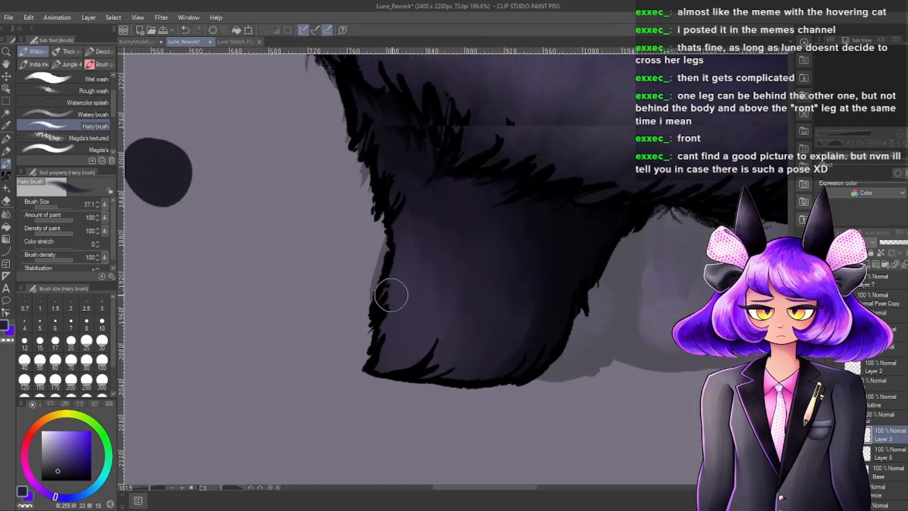
scroll(494, 335, "down", 7)
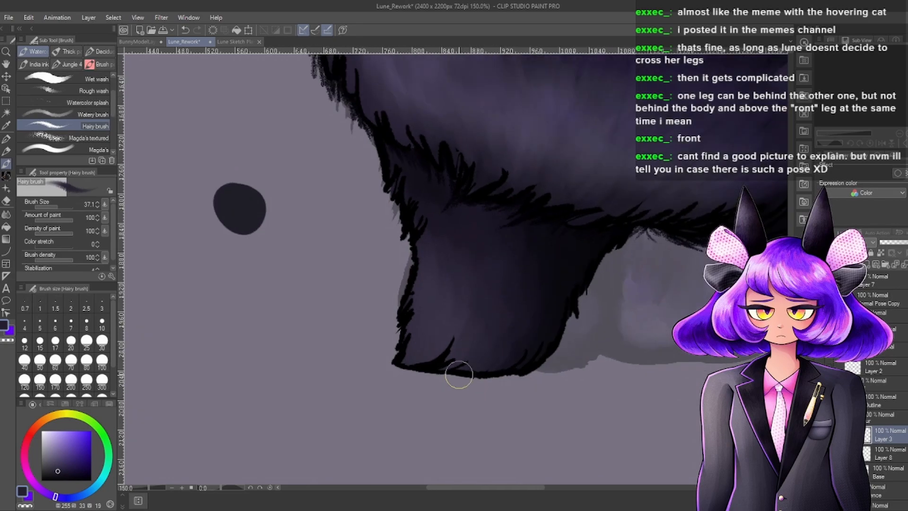
left_click(407, 134, "alt")
scroll(492, 207, "up", 3)
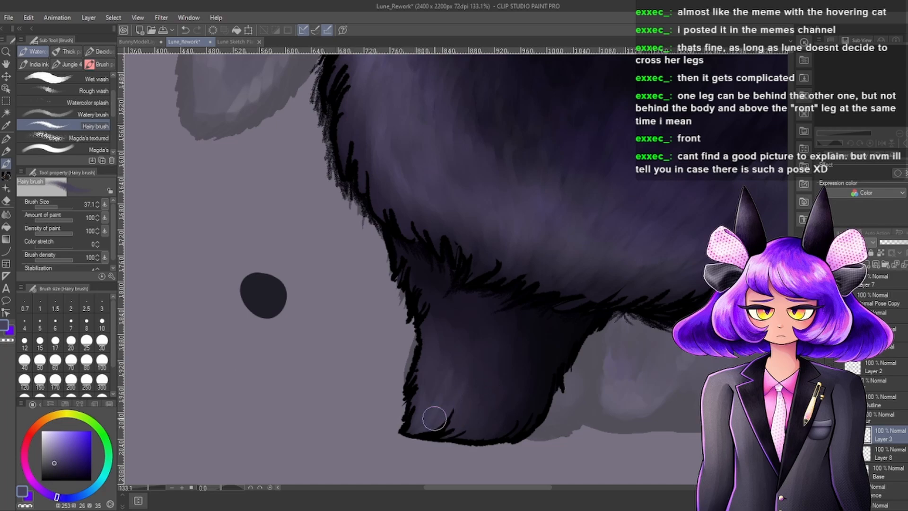
scroll(434, 418, "up", 1)
scroll(449, 365, "up", 2)
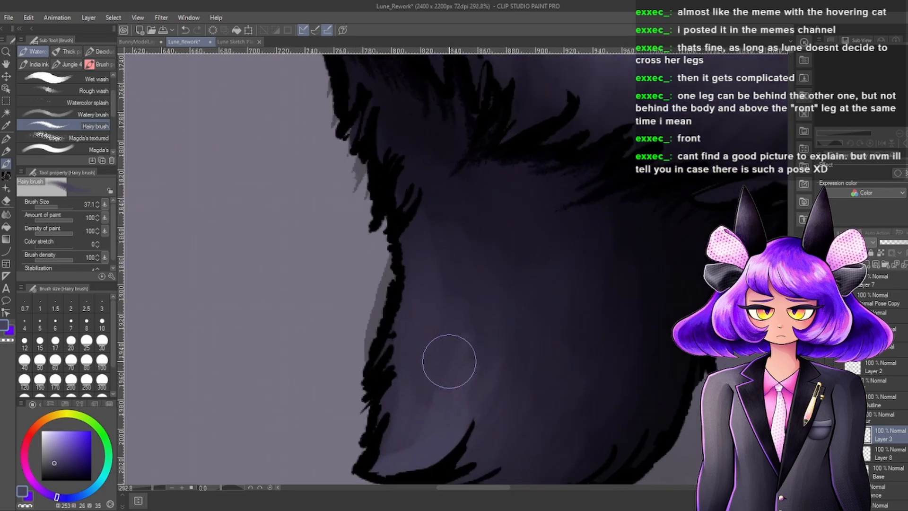
Reduce the Hairy brush size to 22.2 and paint light purple fur strokes along the paw's outer edge up to the torso.
left_click(54, 206)
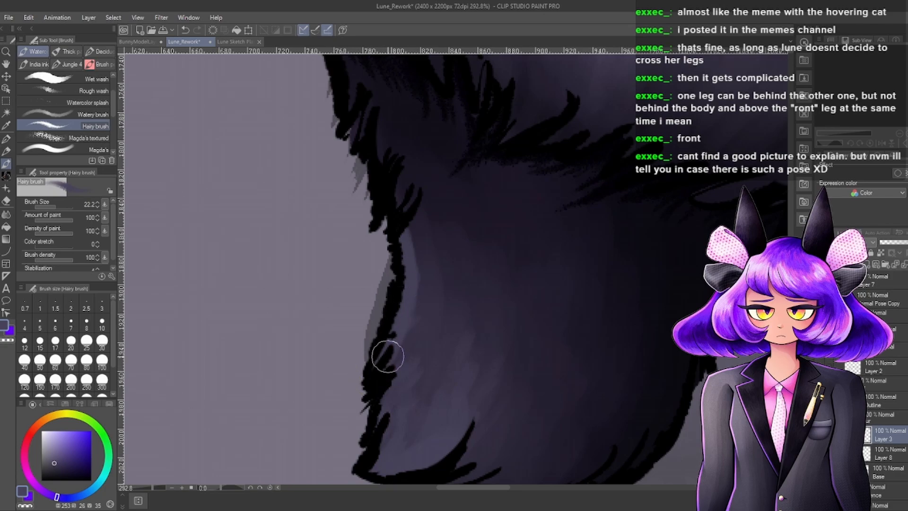
scroll(463, 223, "down", 8)
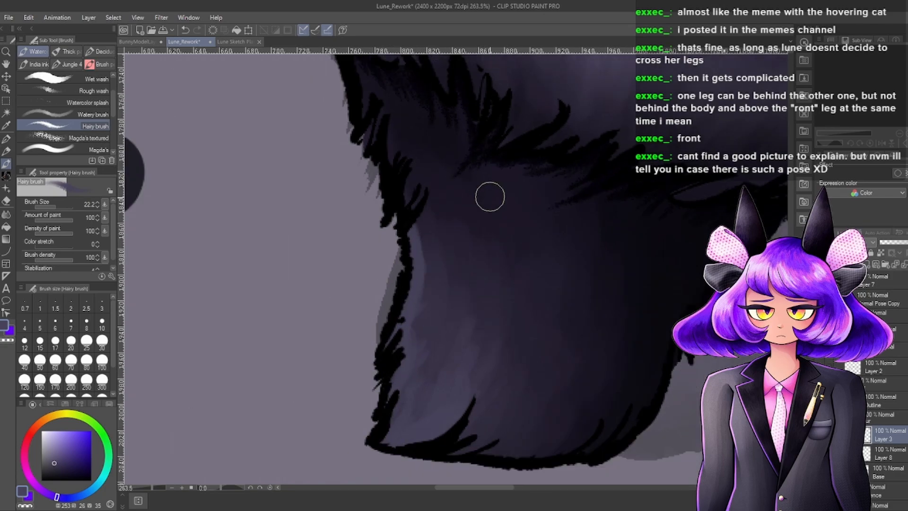
scroll(465, 239, "up", 5)
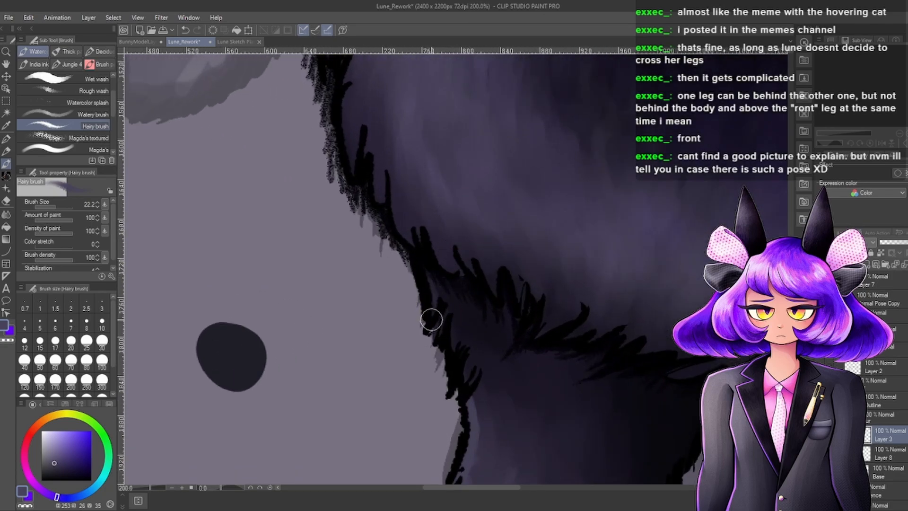
left_click_drag(452, 338, 455, 359)
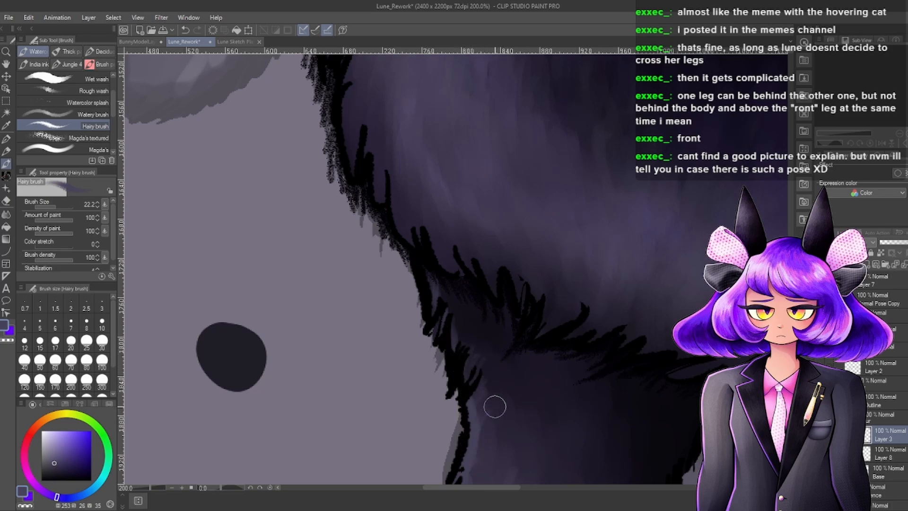
scroll(510, 339, "down", 4)
scroll(525, 347, "up", 3)
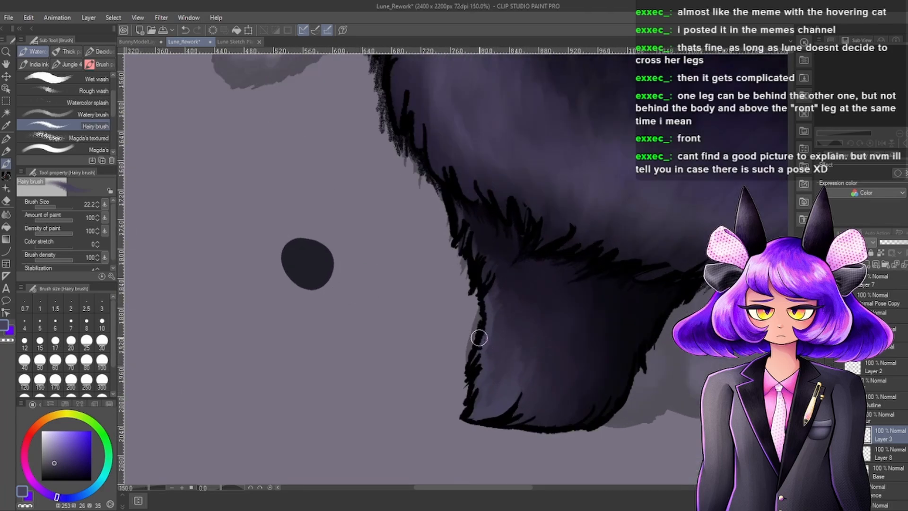
Break up the highlight along the paw's outer edge with more fine purple fur strokes reaching into the paw's middle.
scroll(529, 339, "up", 2)
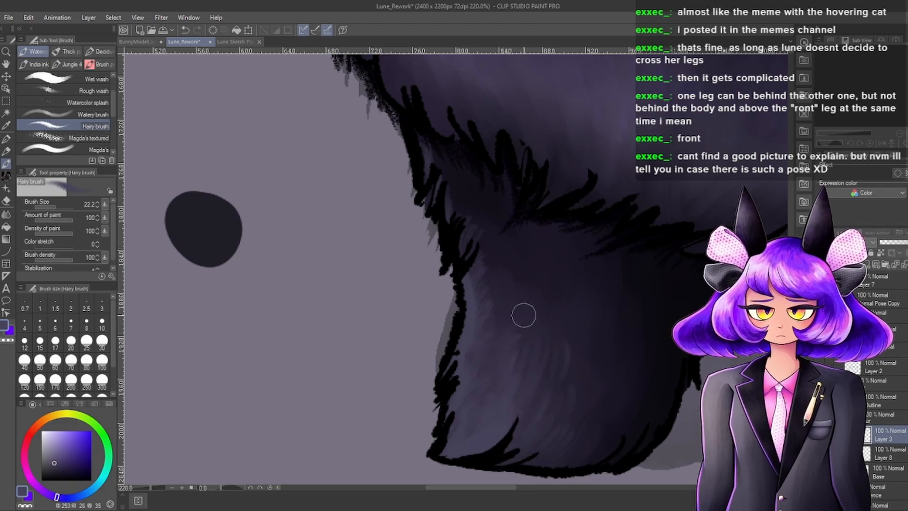
scroll(505, 311, "down", 5)
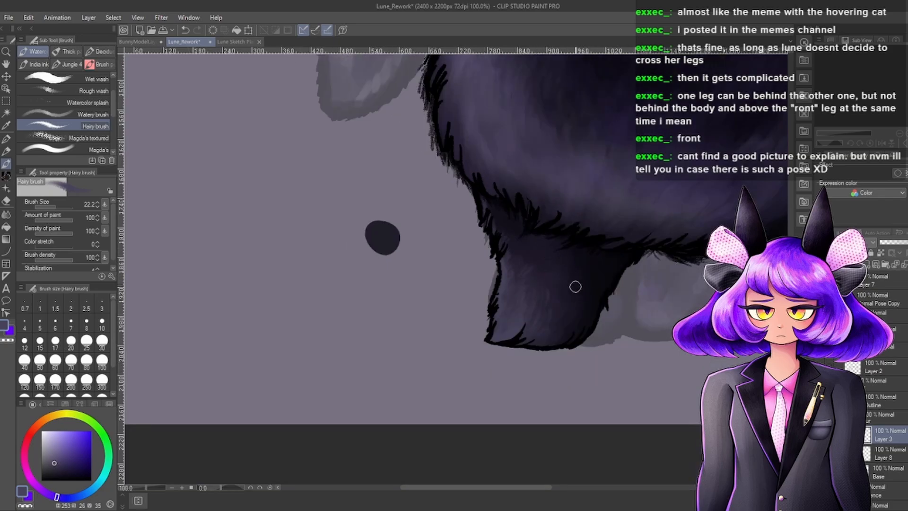
scroll(564, 323, "up", 3)
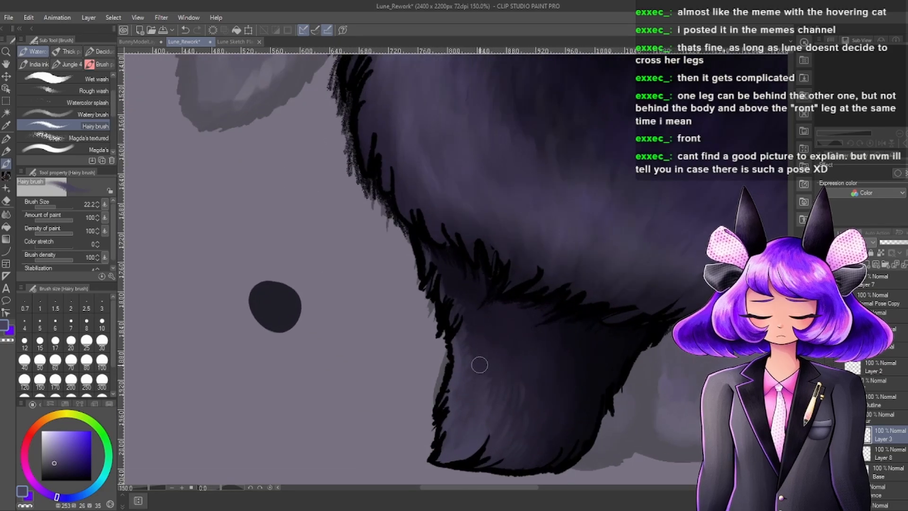
scroll(481, 365, "down", 3)
scroll(466, 310, "up", 2)
scroll(454, 350, "up", 1)
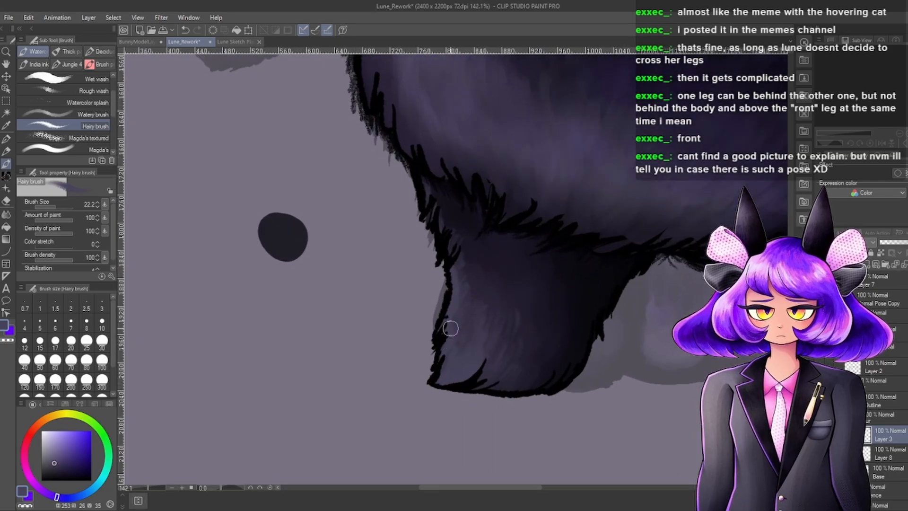
scroll(451, 328, "down", 4)
scroll(583, 340, "up", 2)
scroll(524, 390, "down", 1)
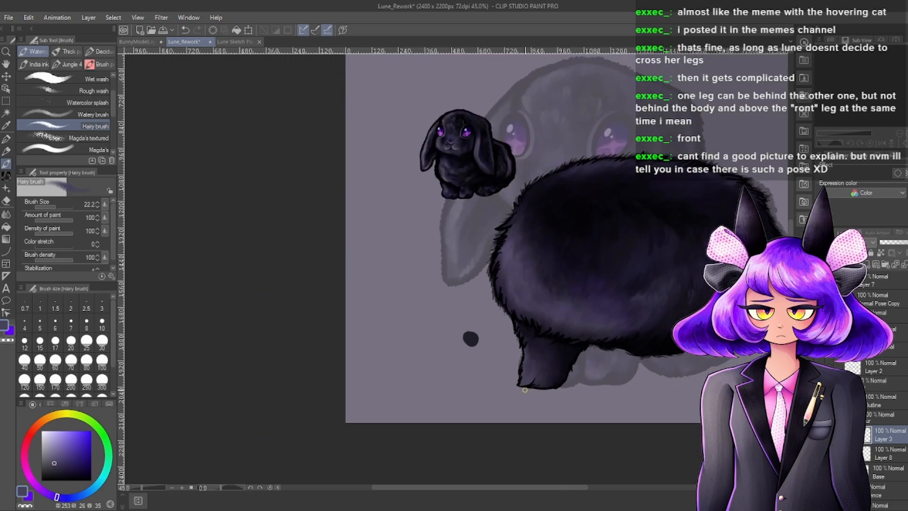
Enlarge the Hairy brush to 48 and spread broader purple fur strokes across the paw's lighter side and lower middle.
scroll(524, 390, "up", 5)
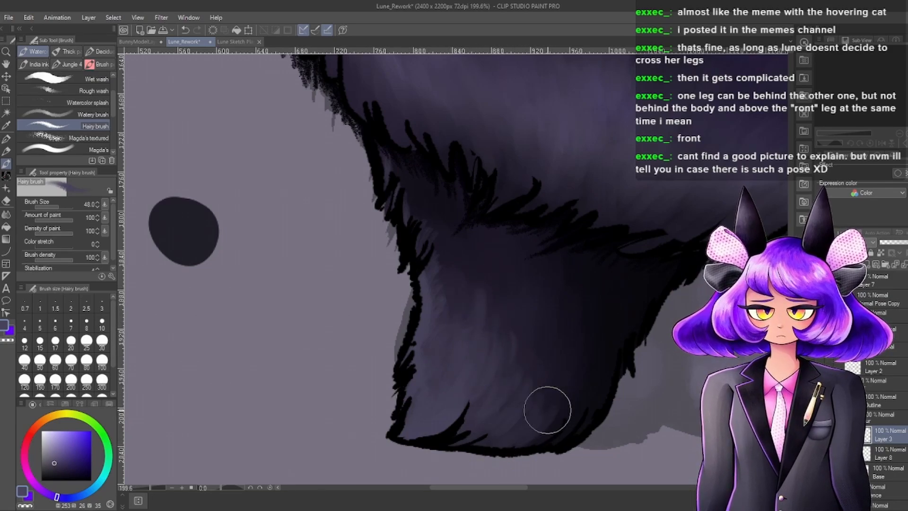
scroll(516, 332, "down", 7)
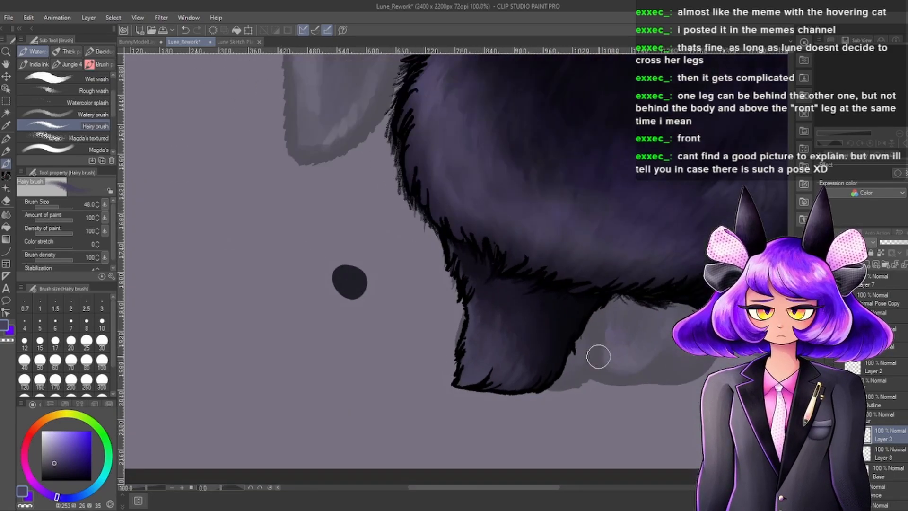
scroll(586, 347, "up", 6)
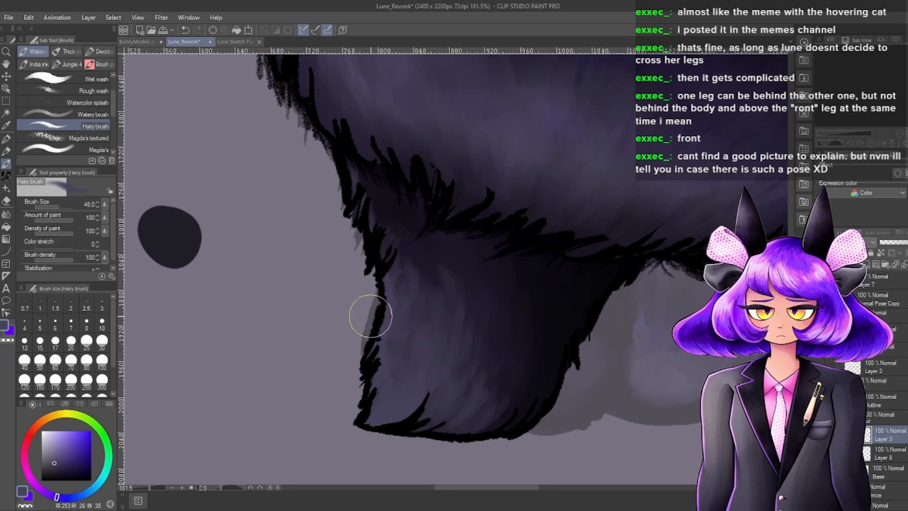
scroll(543, 290, "down", 4)
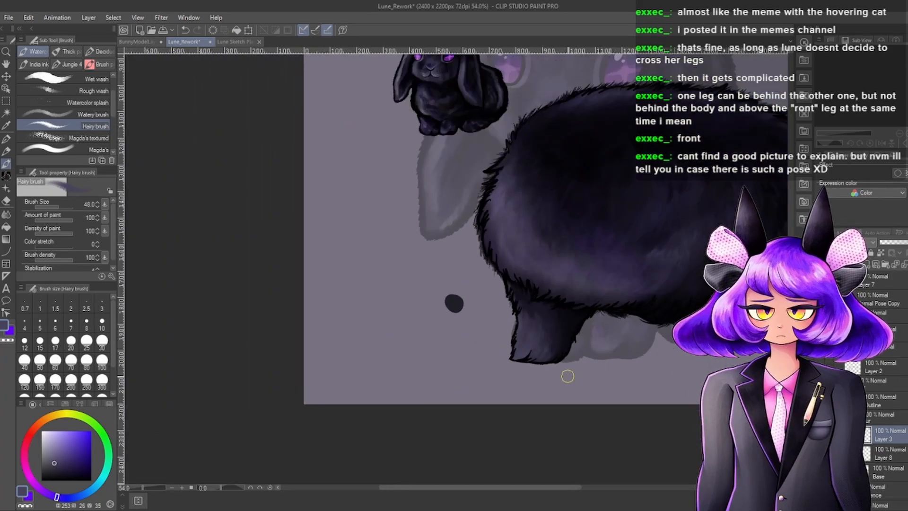
scroll(551, 298, "up", 2)
scroll(552, 298, "up", 3)
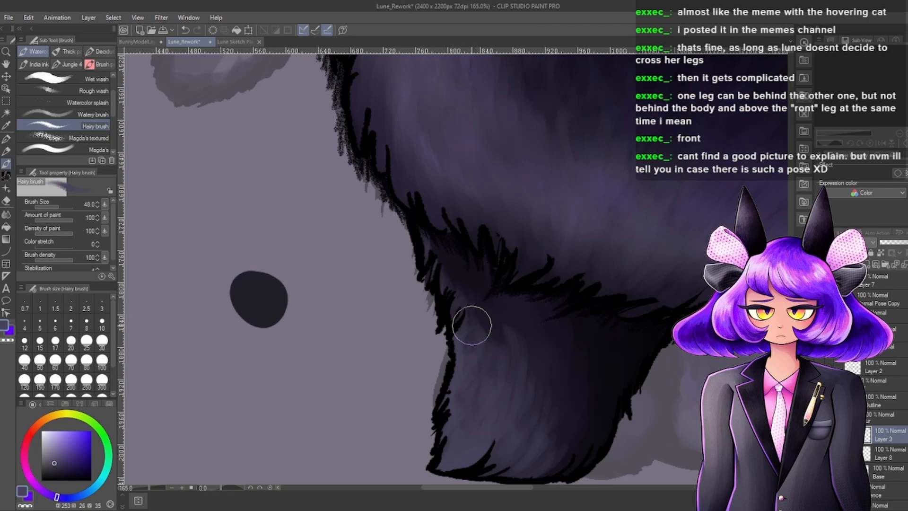
Darken the paw's upper part beneath the belly fur with near-black Hairy brush strokes and check it against the whole figure.
scroll(471, 325, "down", 1)
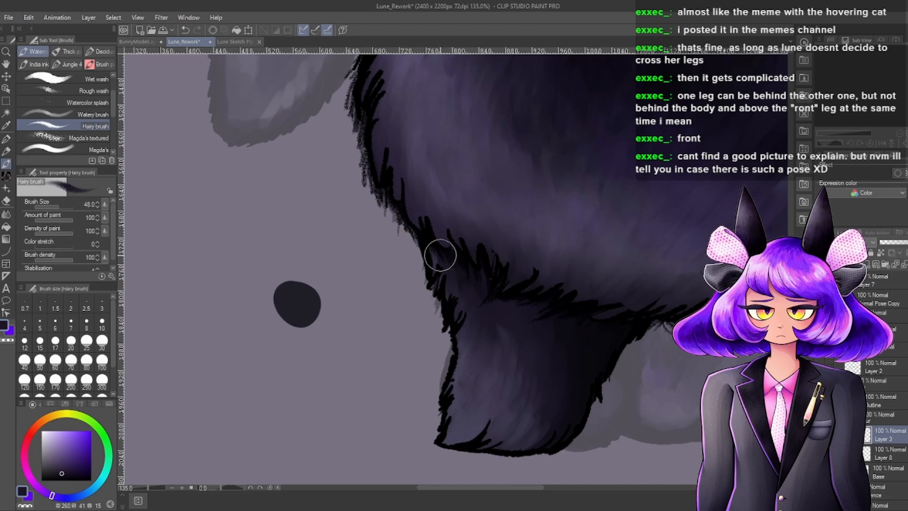
scroll(492, 226, "down", 3)
scroll(557, 287, "up", 3)
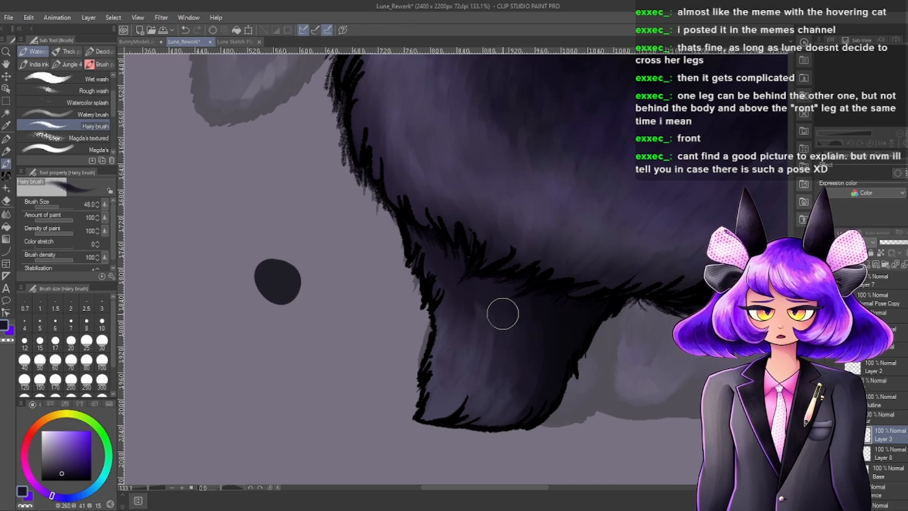
scroll(502, 312, "down", 3)
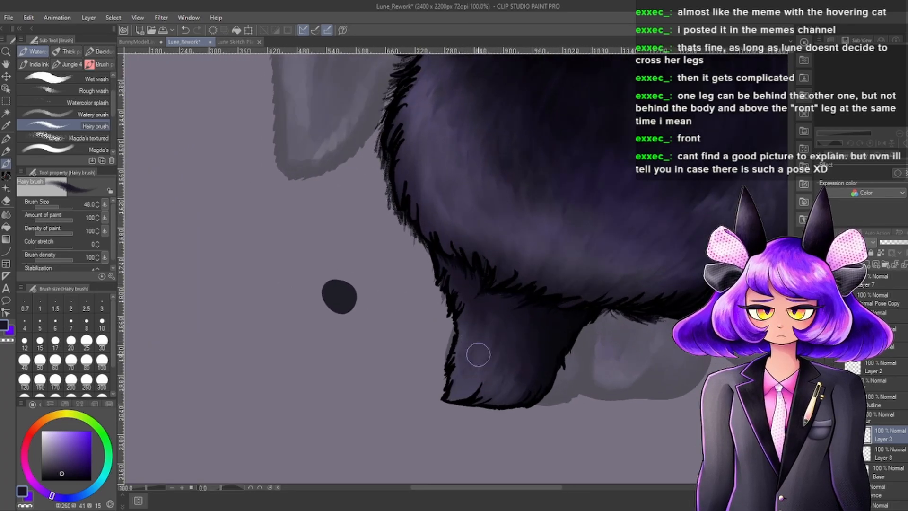
scroll(468, 266, "down", 5)
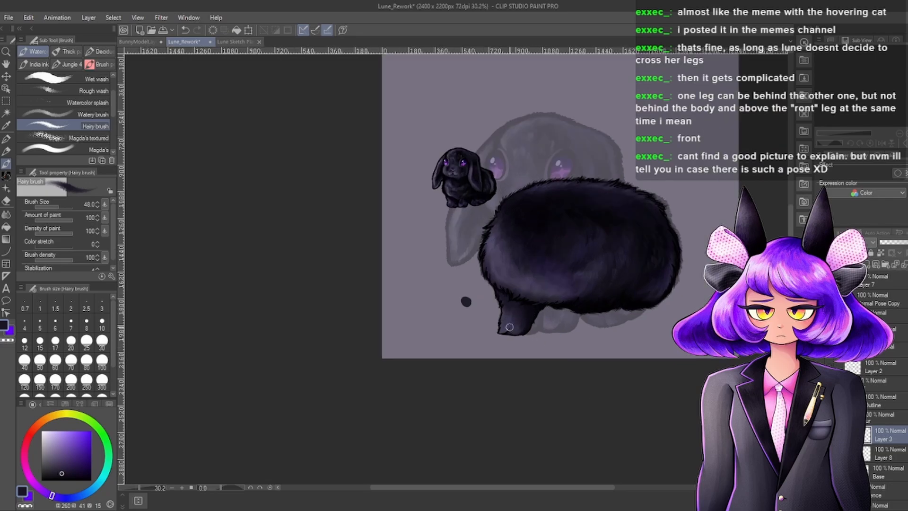
scroll(529, 385, "up", 6)
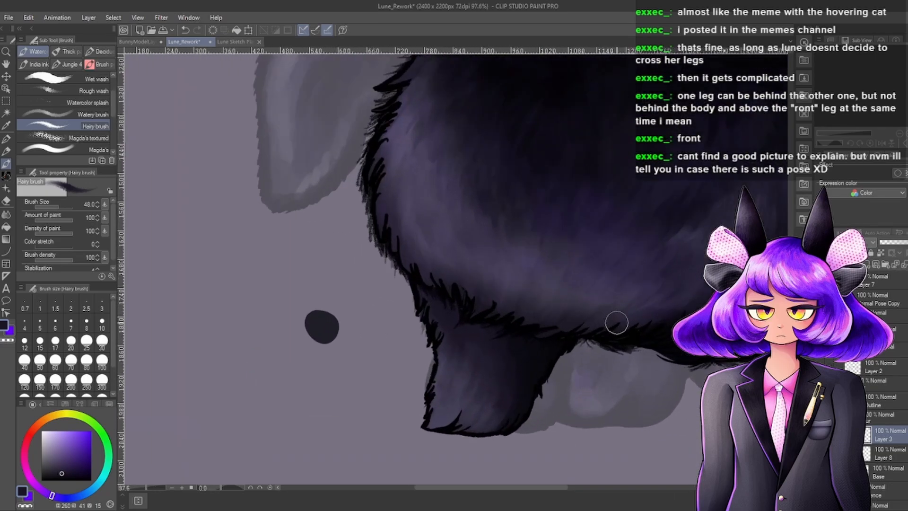
scroll(405, 418, "down", 3)
scroll(293, 361, "up", 2)
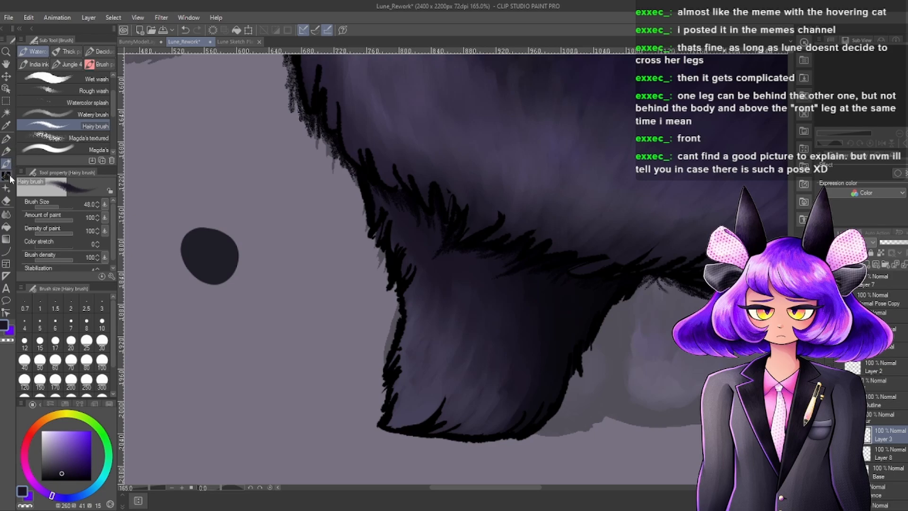
Add a new layer above Layer 3 for the paw's highlights and sample a muted purple from the torso for the Grimm Lineart airbrush.
left_click(8, 176)
scroll(466, 231, "up", 4)
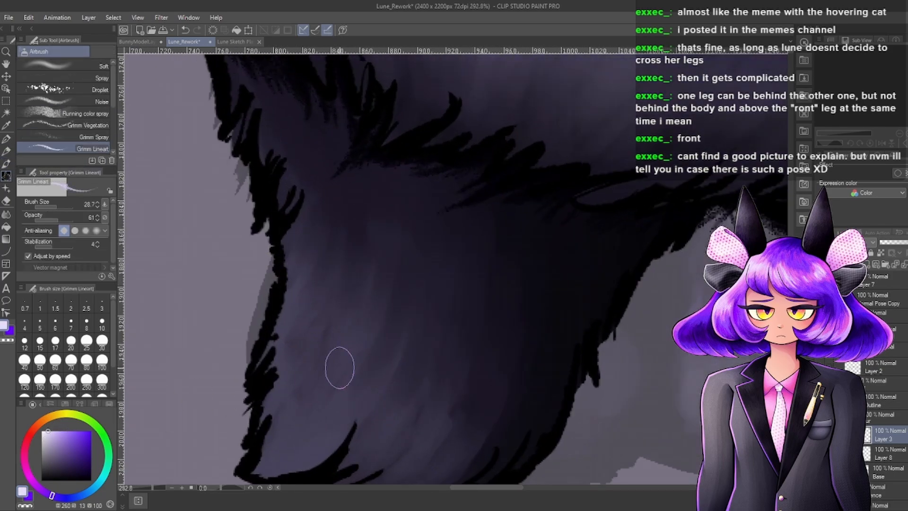
scroll(339, 367, "down", 3)
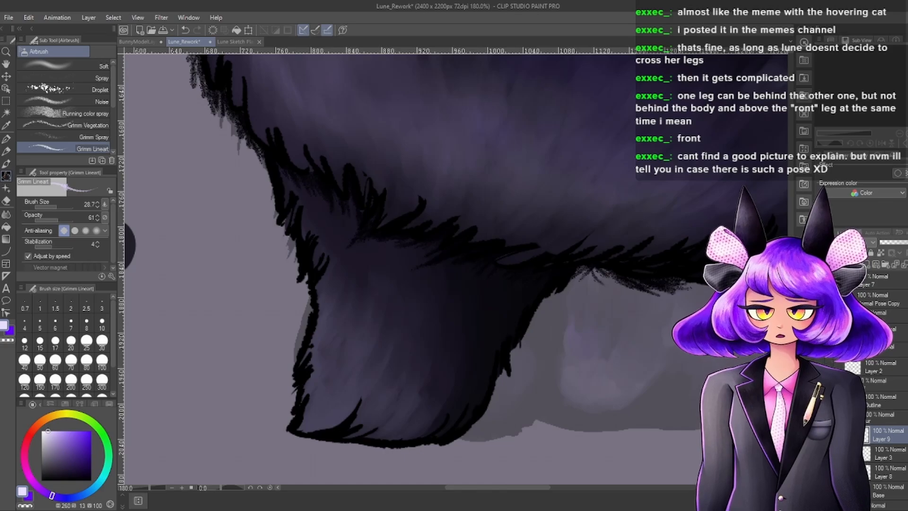
scroll(412, 207, "down", 5)
left_click(413, 206, "alt")
scroll(412, 461, "up", 5)
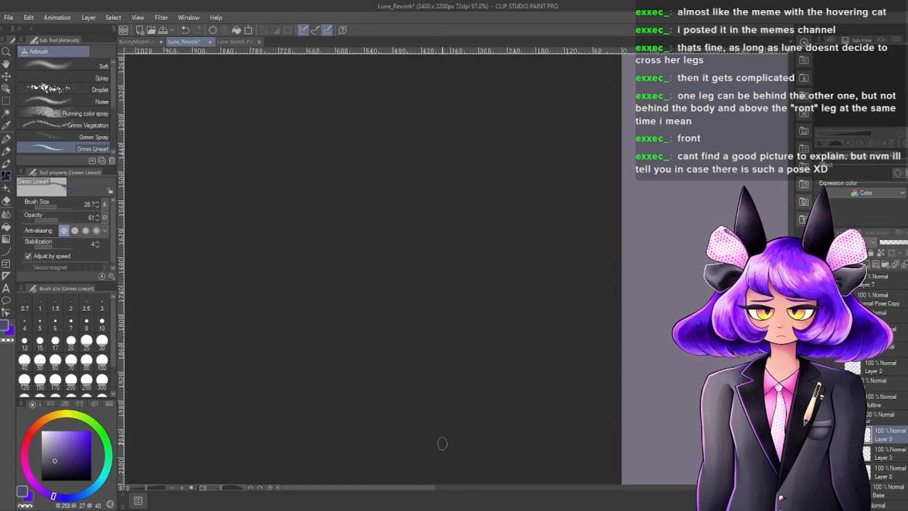
Lighten the purple and paint a thin Grimm Lineart highlight along the paw's outer edge, just inside the black outline.
left_click_drag(405, 488, 541, 446)
scroll(427, 425, "up", 2)
scroll(427, 424, "up", 4)
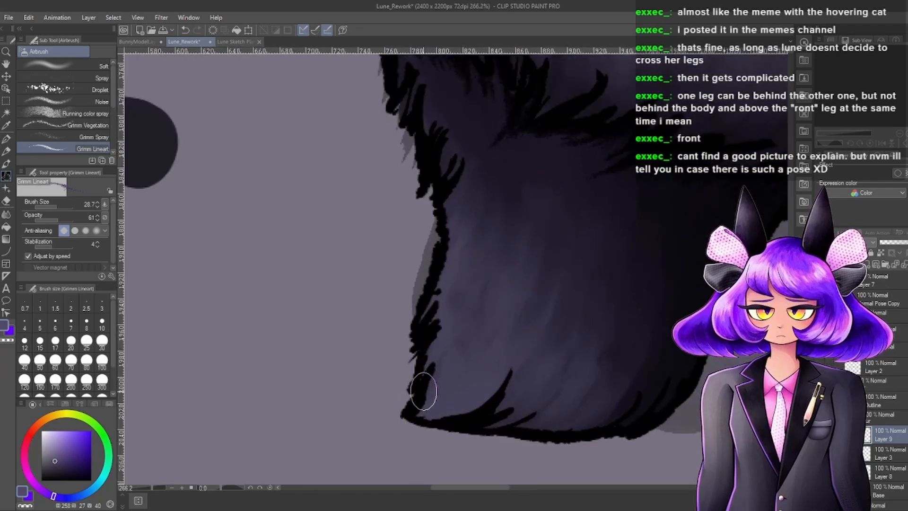
scroll(416, 322, "up", 1)
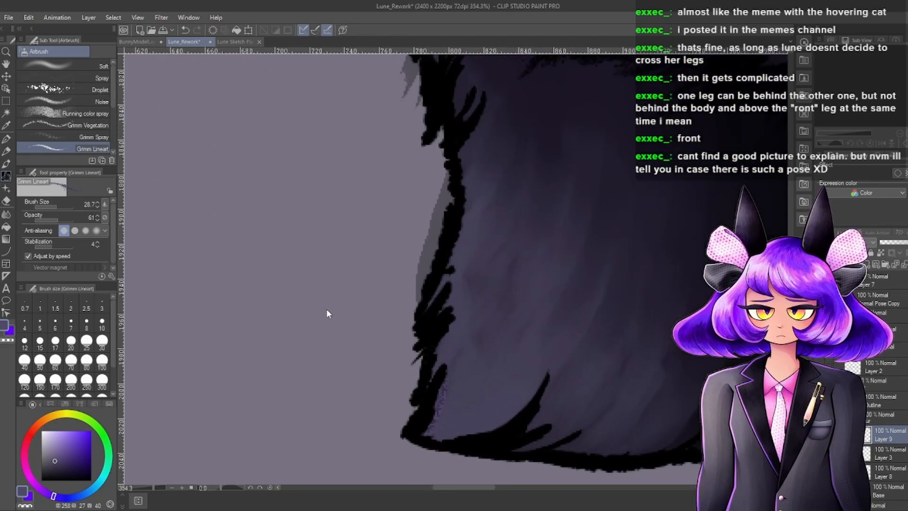
mouse_move(426, 434)
left_mouse_down()
mouse_move(450, 374)
mouse_move(442, 351)
left_mouse_up()
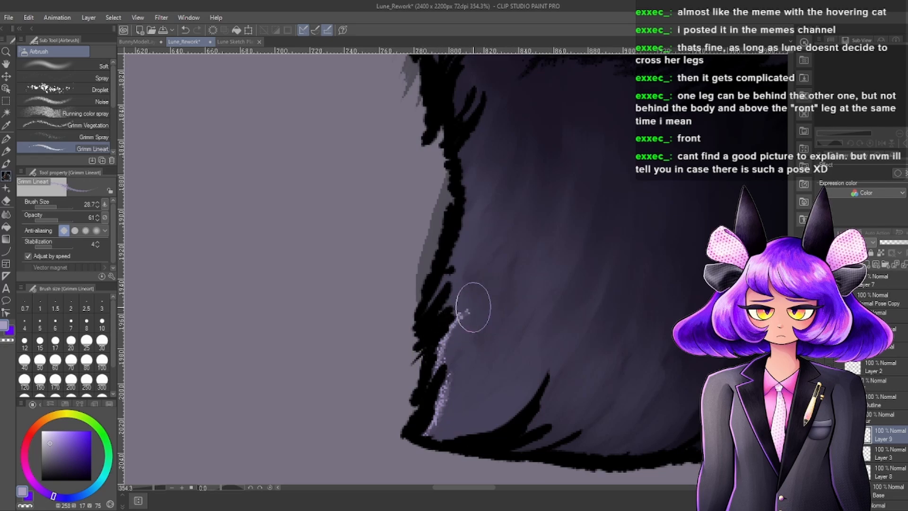
mouse_move(449, 259)
left_mouse_down()
mouse_move(437, 273)
mouse_move(459, 227)
mouse_move(456, 152)
left_mouse_up()
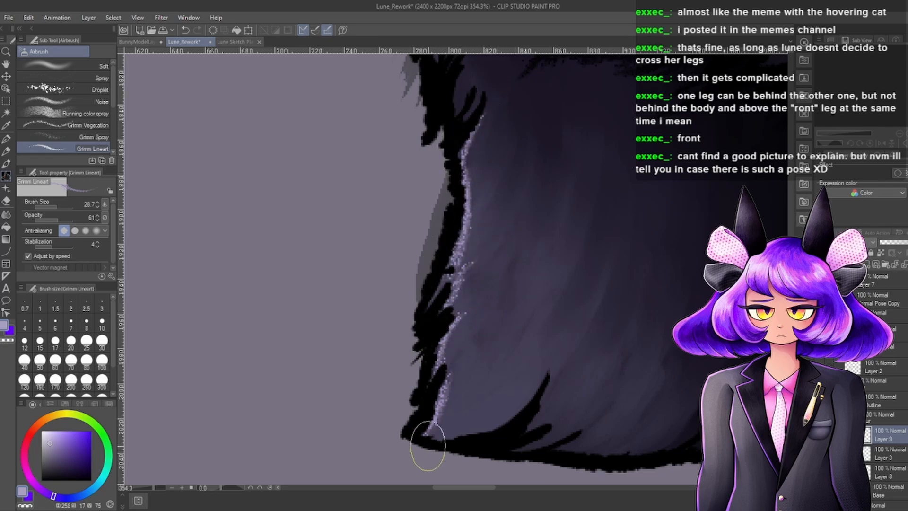
Paint curved light purple fur strokes rising from the paw's outer corner and along its lower edge.
mouse_move(428, 445)
left_mouse_down()
mouse_move(532, 387)
mouse_move(546, 335)
mouse_move(549, 353)
mouse_move(515, 350)
mouse_move(443, 428)
left_mouse_up()
left_click_drag(465, 367, 475, 313)
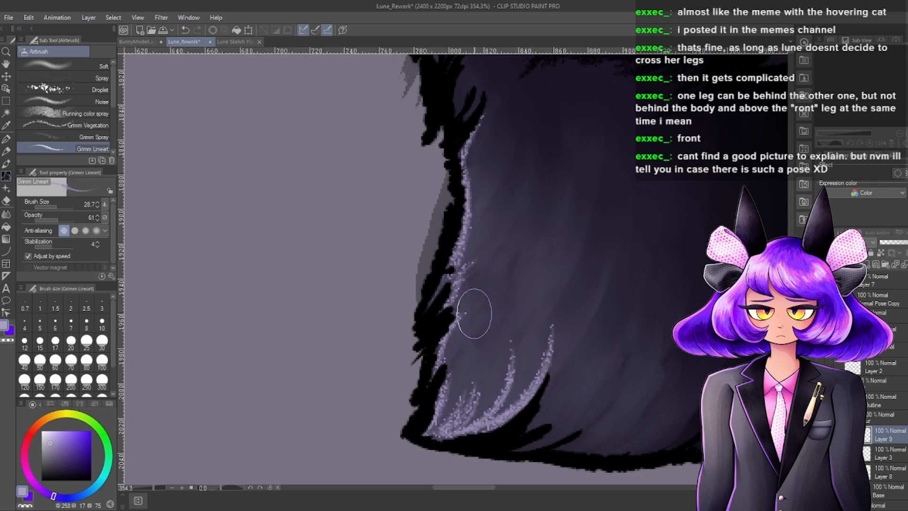
mouse_move(531, 421)
left_mouse_down()
mouse_move(576, 424)
mouse_move(603, 393)
mouse_move(598, 446)
mouse_move(645, 443)
mouse_move(686, 419)
left_mouse_up()
scroll(656, 384, "down", 8)
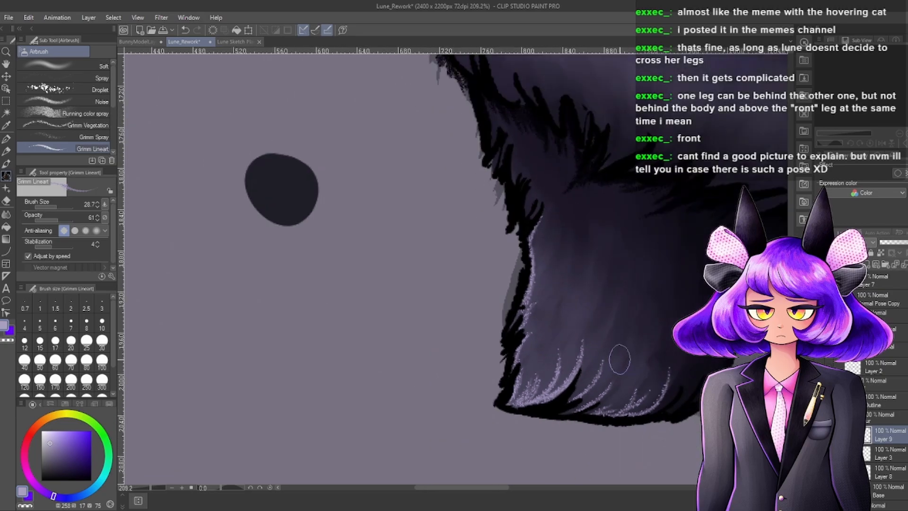
Add short light purple fur wisps to the paw's middle and along its outer edge where it meets the torso.
scroll(603, 286, "up", 6)
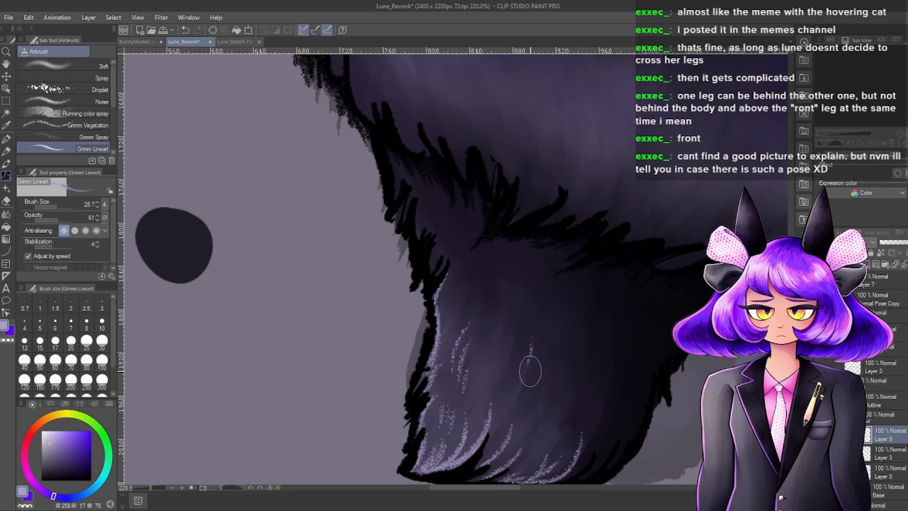
scroll(452, 202, "down", 2)
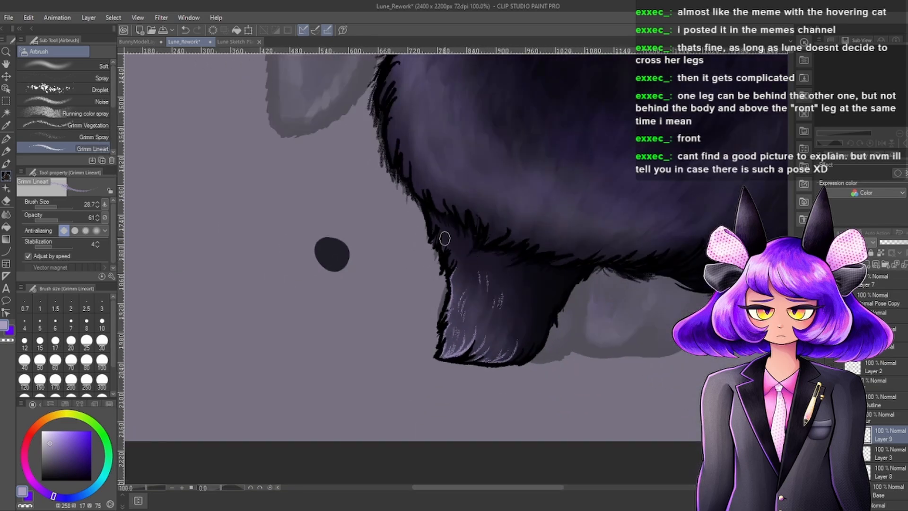
scroll(442, 178, "up", 3)
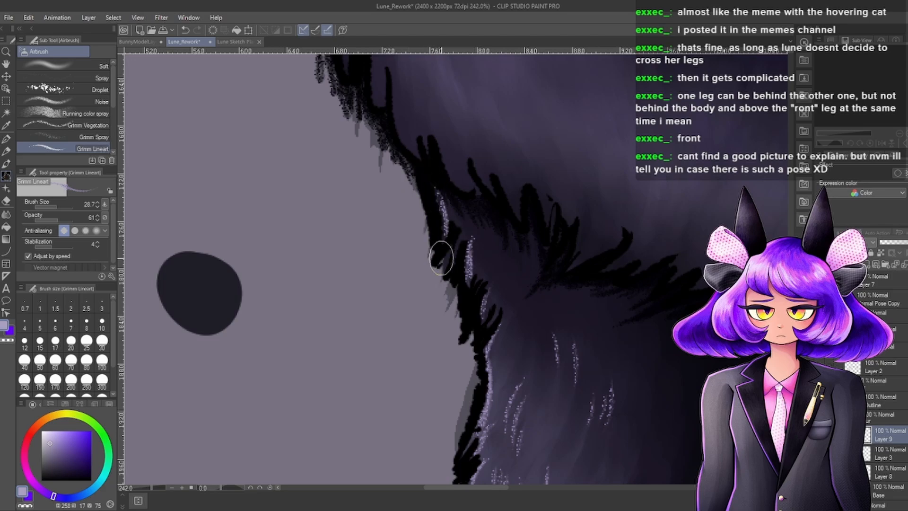
left_click_drag(463, 233, 436, 190)
scroll(409, 162, "down", 8)
Paint a fine light purple rim highlight along the paw's dark inner edge, extending up towards the belly fur.
scroll(504, 263, "up", 6)
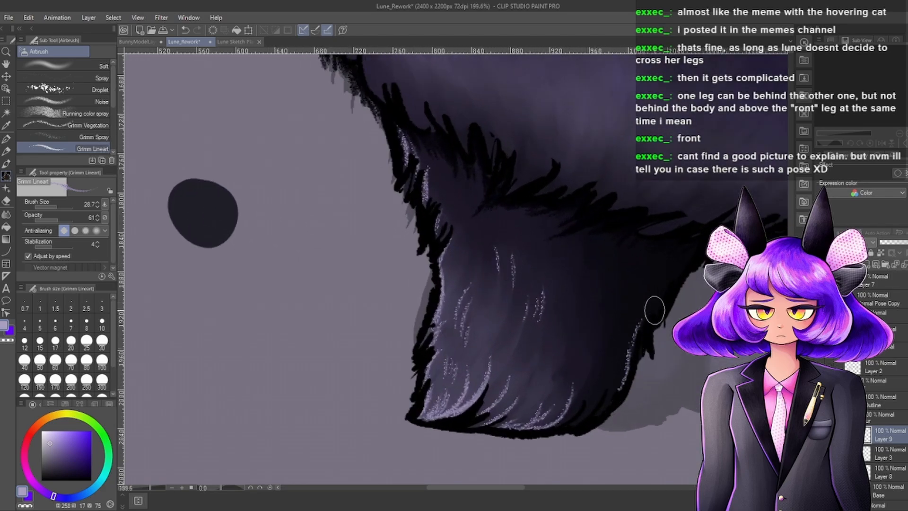
scroll(664, 236, "down", 3)
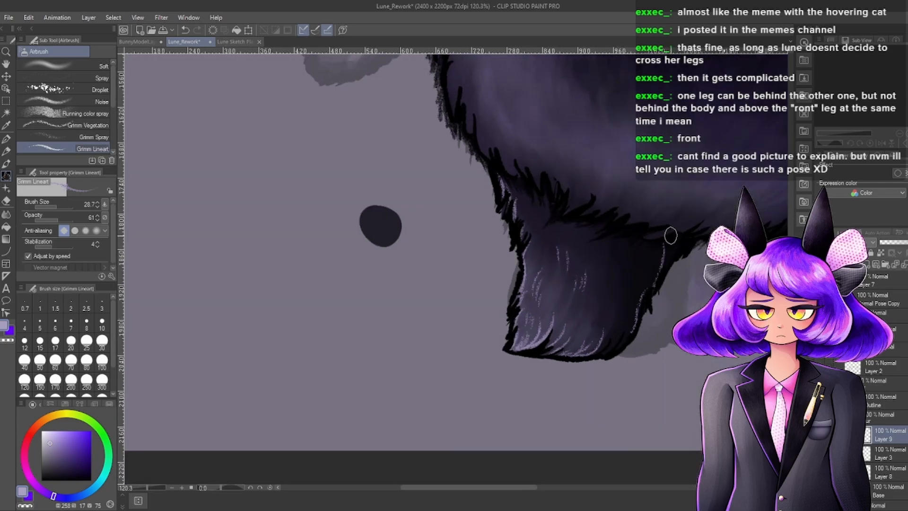
scroll(647, 275, "up", 2)
scroll(672, 232, "down", 4)
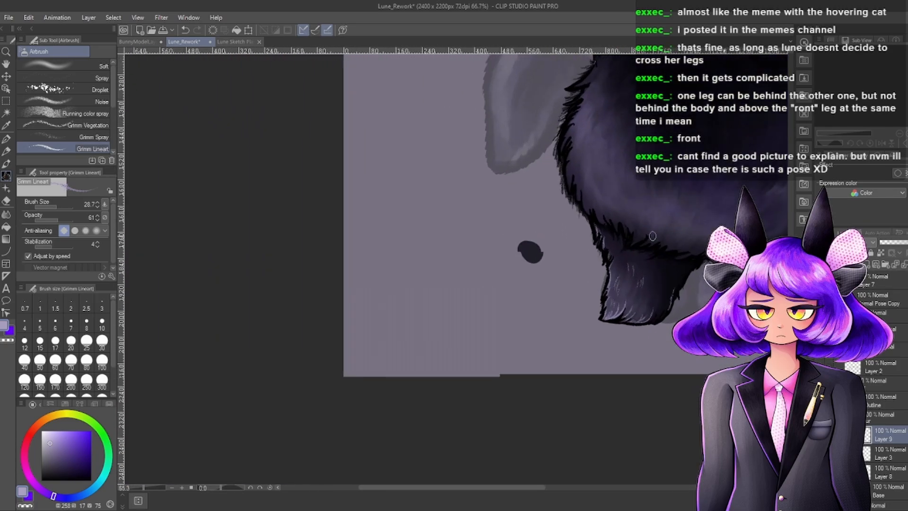
Set the fur highlight layer's blending mode to Soft light and check the softened strokes on the paw.
scroll(627, 238, "up", 2)
scroll(675, 248, "up", 5)
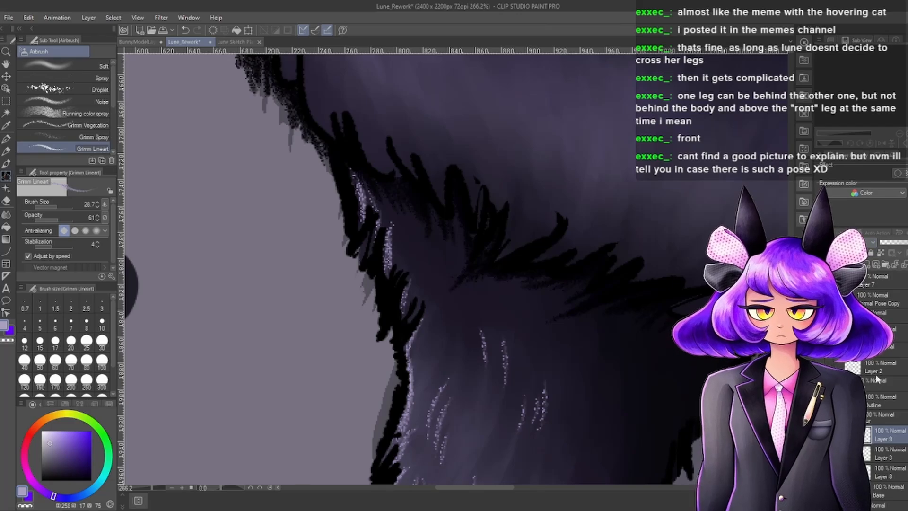
scroll(531, 211, "down", 6)
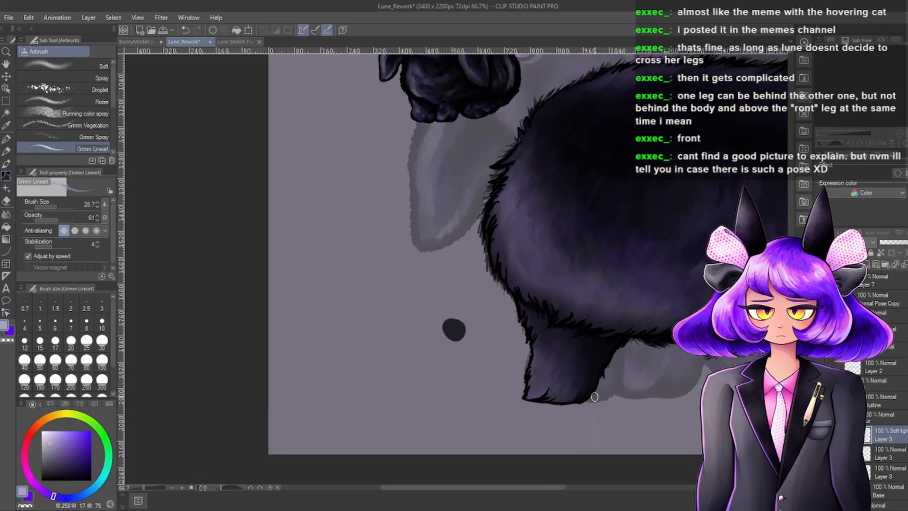
scroll(574, 392, "up", 4)
scroll(559, 369, "down", 2)
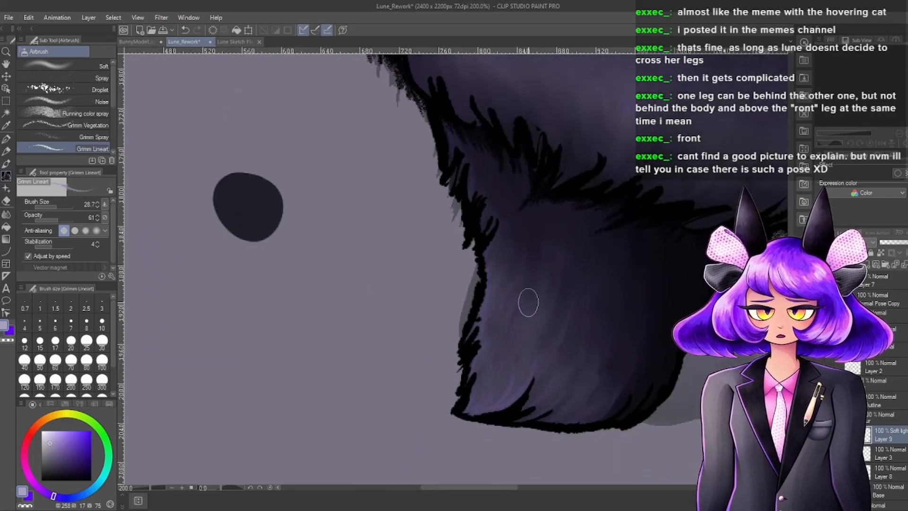
scroll(593, 350, "down", 1)
scroll(587, 378, "up", 2)
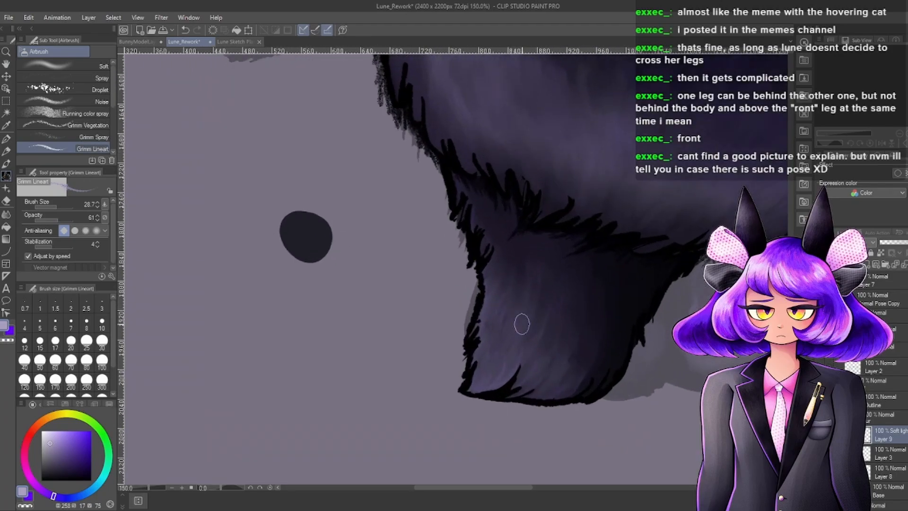
Paint purple fur highlights along the front leg's outer edge and foot with the Grimm Lineart airbrush on soft light Layer 9.
scroll(585, 422, "down", 5)
scroll(602, 417, "up", 5)
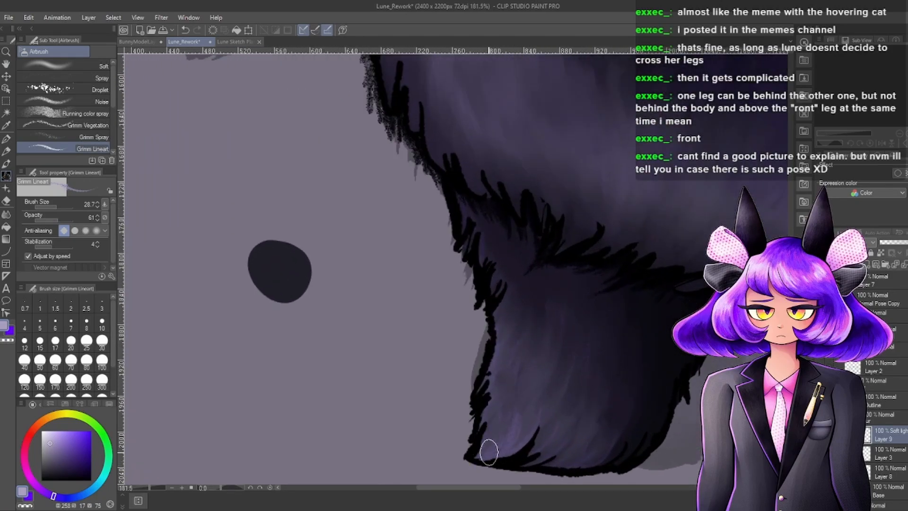
scroll(519, 381, "down", 1)
scroll(472, 458, "up", 2)
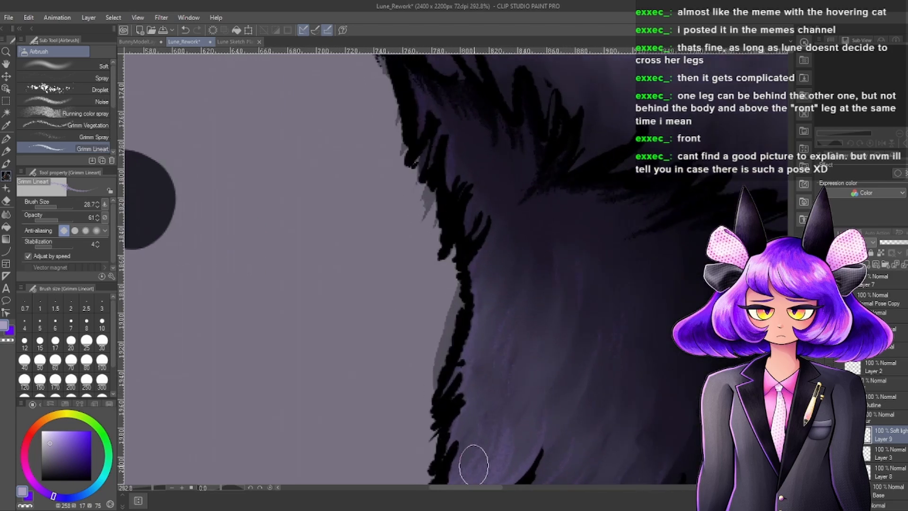
scroll(495, 406, "down", 2)
scroll(495, 406, "up", 2)
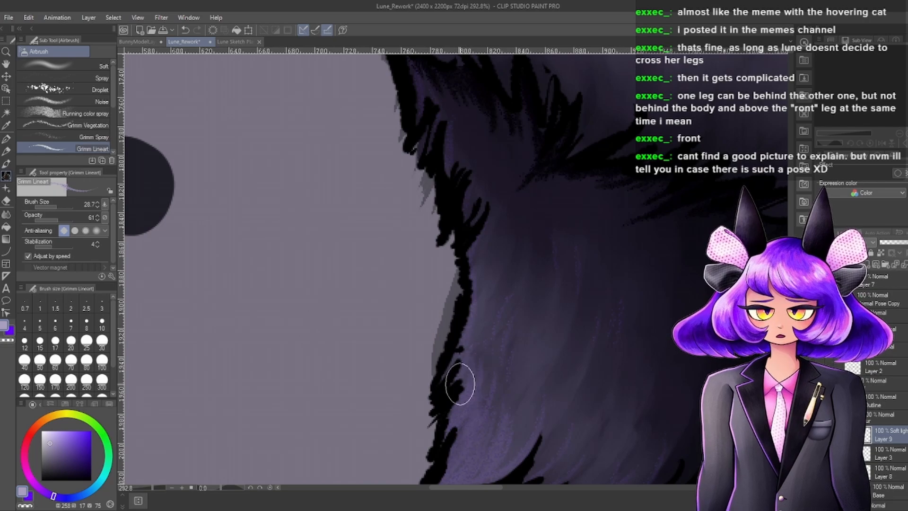
scroll(501, 248, "down", 2)
scroll(570, 310, "up", 2)
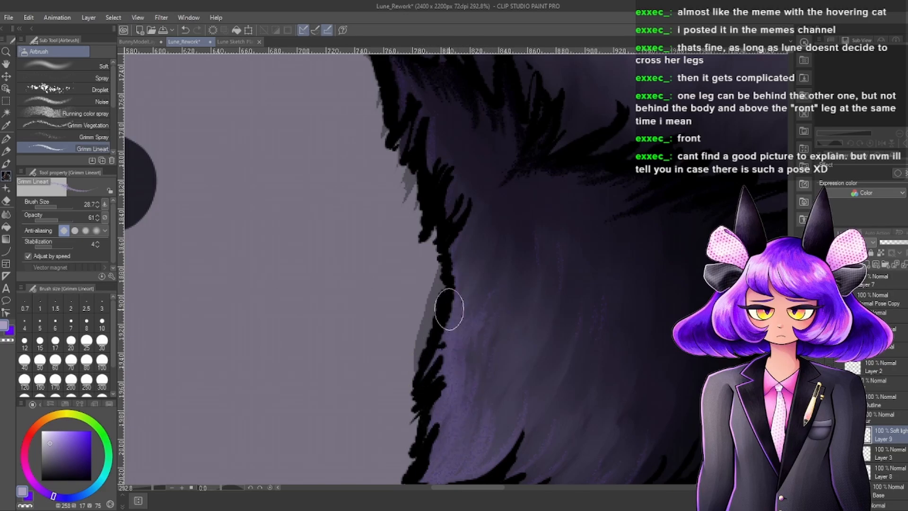
scroll(569, 314, "down", 6)
scroll(572, 372, "up", 2)
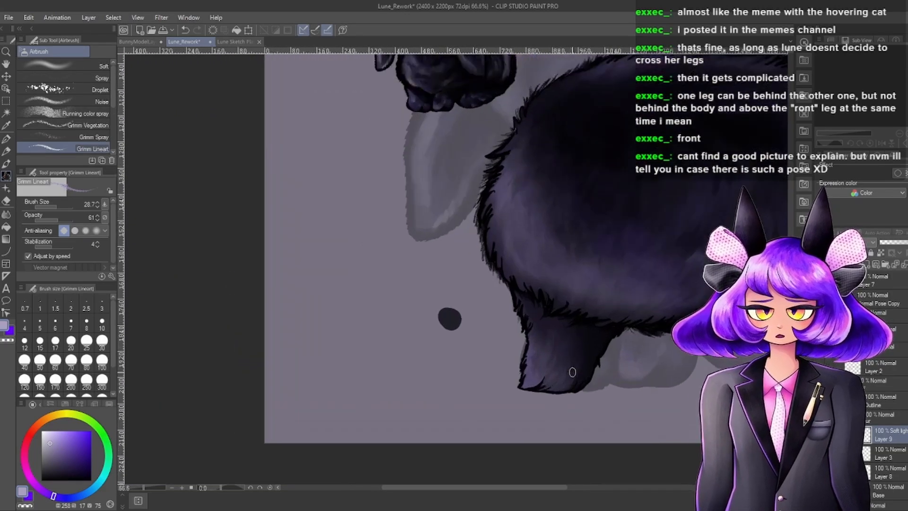
scroll(572, 372, "up", 5)
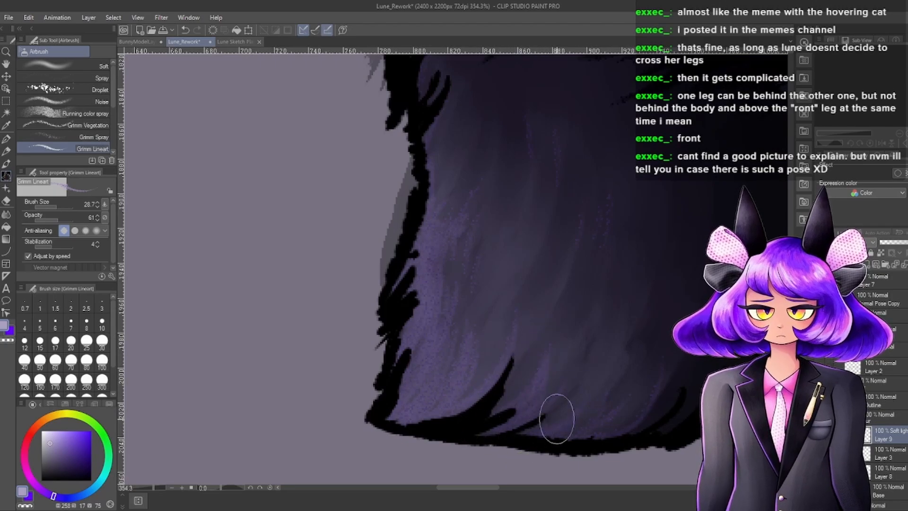
Compare the highlighted front leg with the rest of the bunny's body from several viewing distances.
scroll(583, 331, "down", 8)
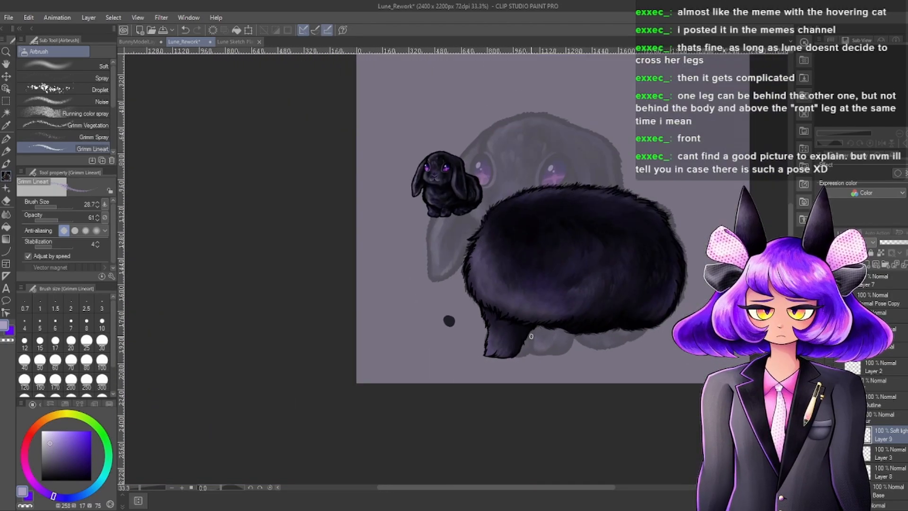
scroll(530, 336, "down", 2)
scroll(539, 350, "up", 4)
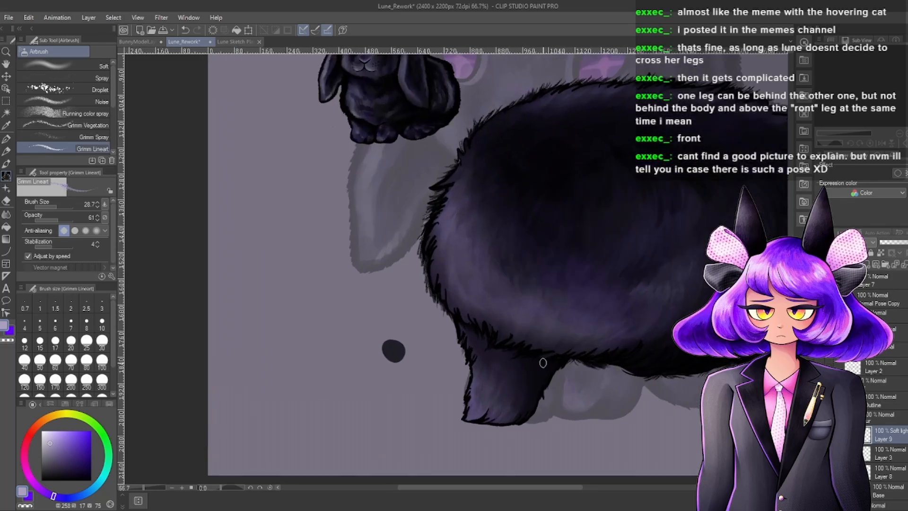
scroll(543, 363, "up", 2)
scroll(501, 366, "up", 4)
scroll(454, 343, "down", 6)
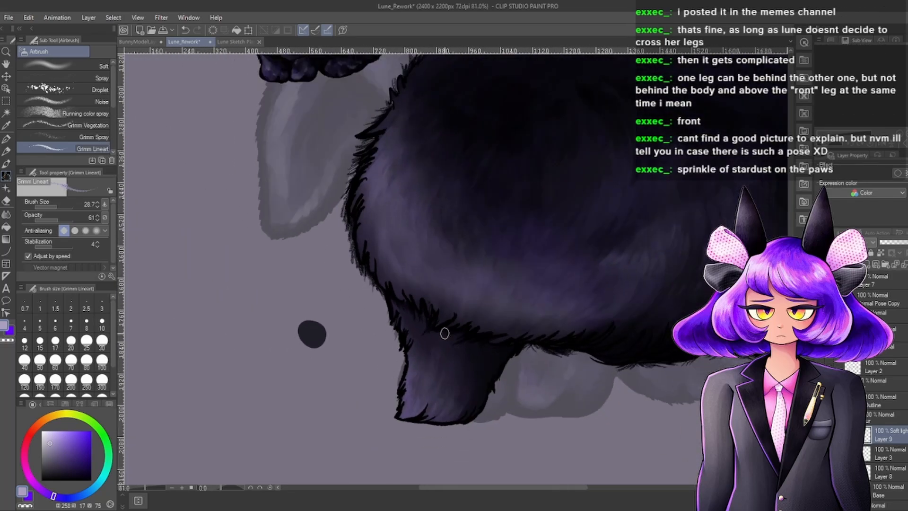
scroll(474, 368, "up", 5)
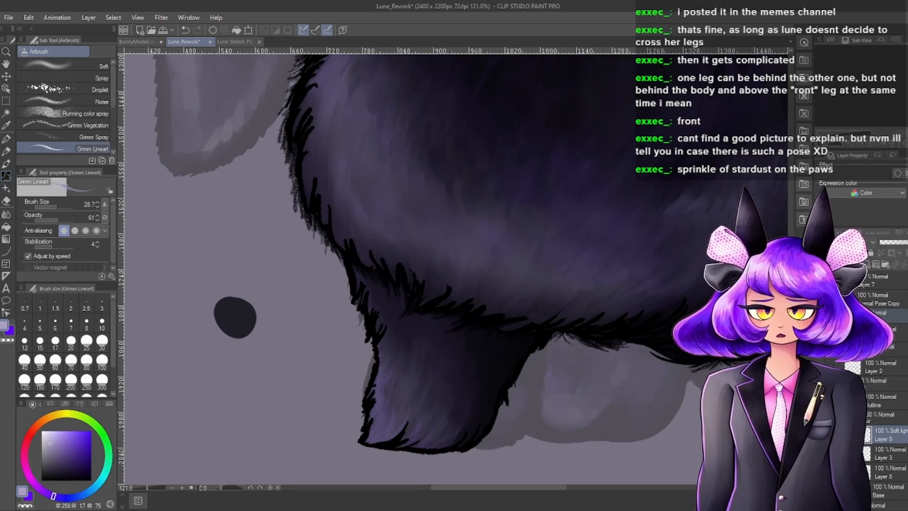
Hide the body artwork covering the top of the front leg and make Layer 8 active.
left_click(821, 316)
scroll(537, 304, "down", 1)
scroll(520, 265, "up", 3)
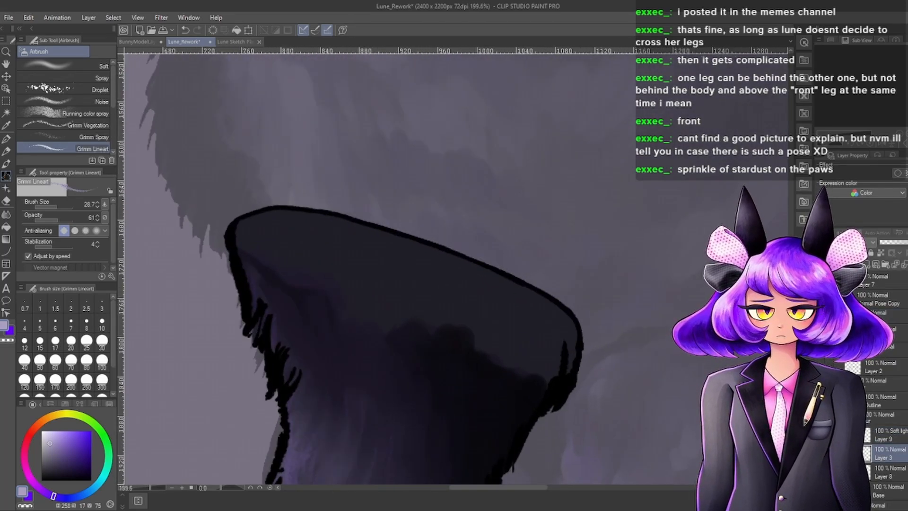
left_click(890, 479)
scroll(584, 354, "up", 1)
Shade the upper part of the leg on Layer 8 with the Magda's brush, using near-black tones sampled from the leg.
left_click(470, 405, "alt")
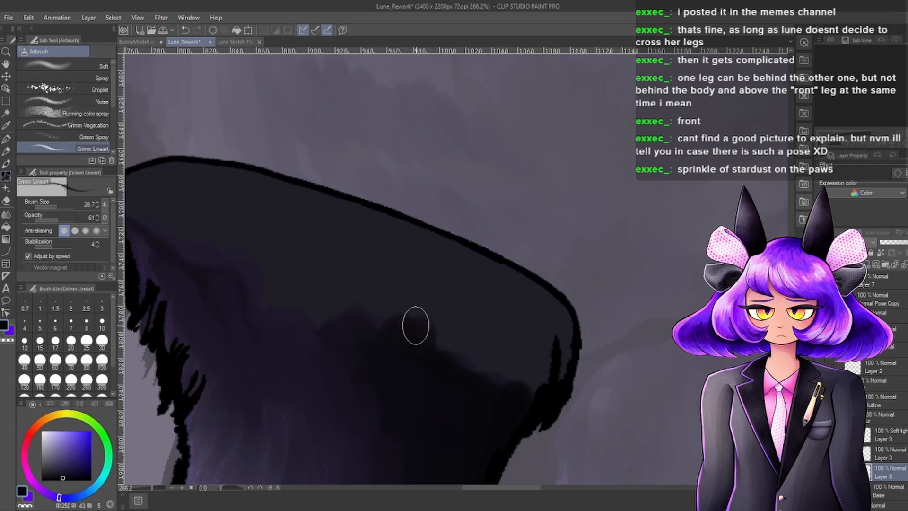
key("b")
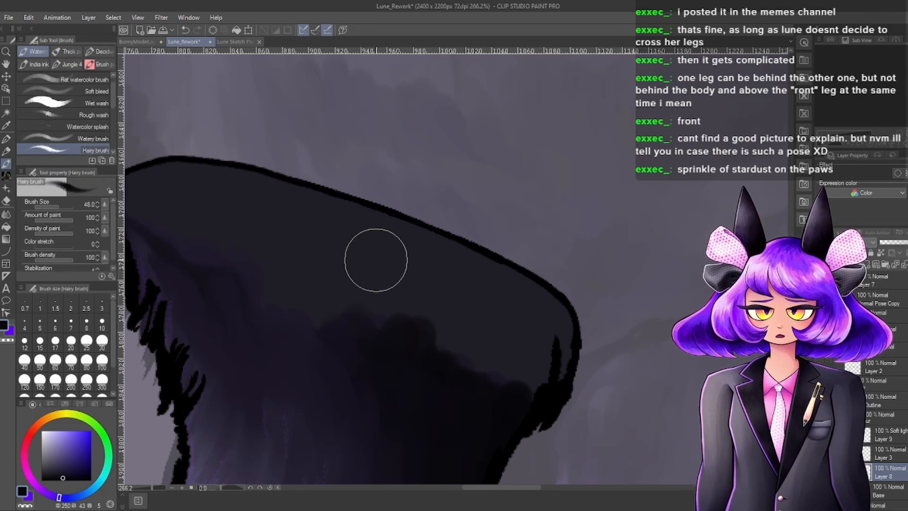
scroll(89, 126, "down", 1)
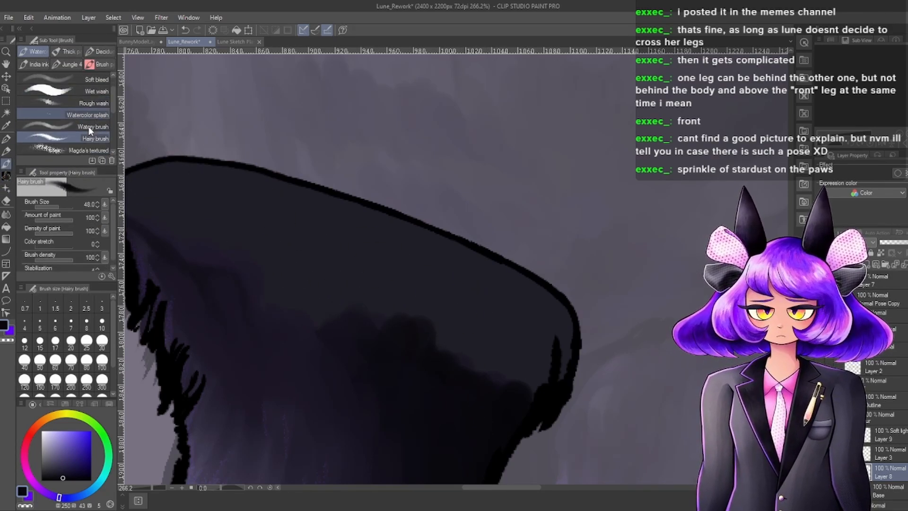
scroll(88, 126, "down", 3)
left_click(88, 126)
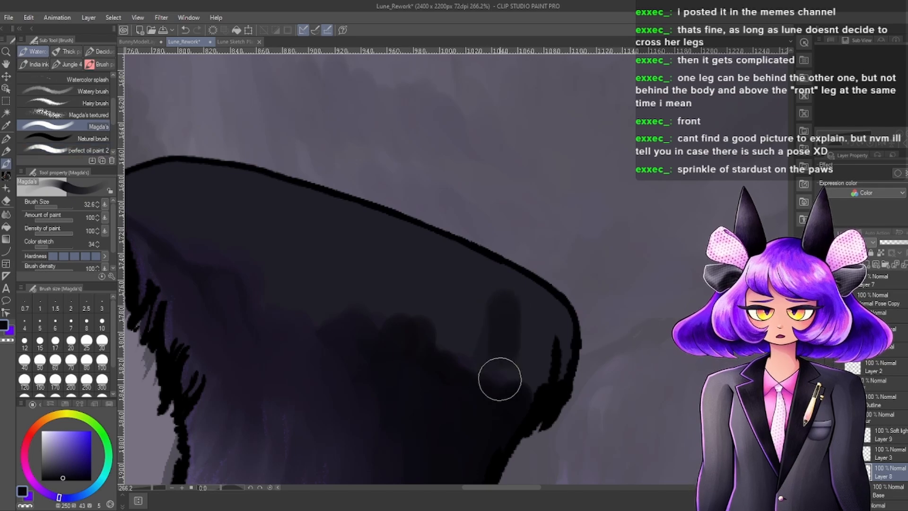
mouse_move(496, 292)
left_mouse_down()
mouse_move(470, 359)
mouse_move(479, 379)
left_mouse_up()
left_click(438, 367, "alt")
mouse_move(434, 362)
left_mouse_down()
mouse_move(429, 297)
mouse_move(441, 359)
mouse_move(475, 296)
mouse_move(432, 217)
mouse_move(445, 249)
mouse_move(429, 324)
mouse_move(406, 333)
mouse_move(333, 253)
left_mouse_up()
scroll(378, 219, "down", 6)
mouse_move(263, 204)
left_mouse_down()
mouse_move(278, 227)
mouse_move(301, 225)
left_mouse_up()
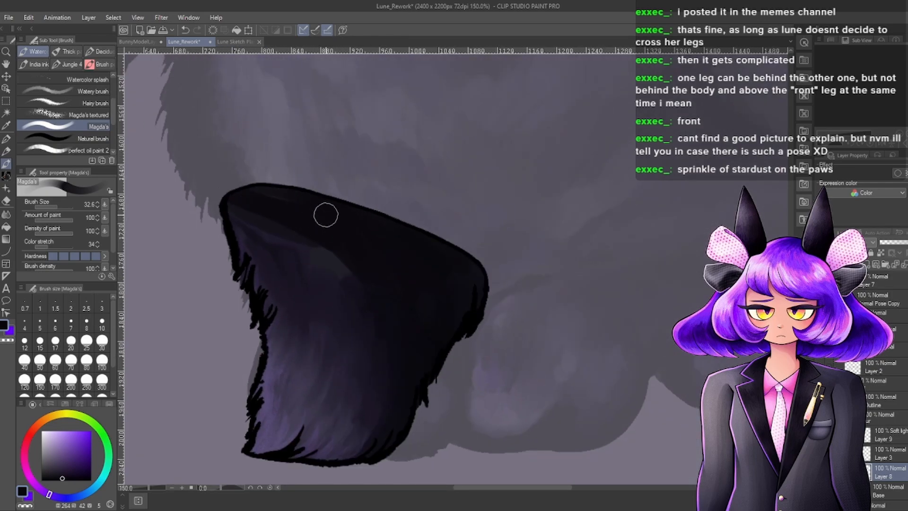
Blend the dark shading at the top of the leg smoothly into the purple fur below on Layer 8.
scroll(324, 208, "up", 6)
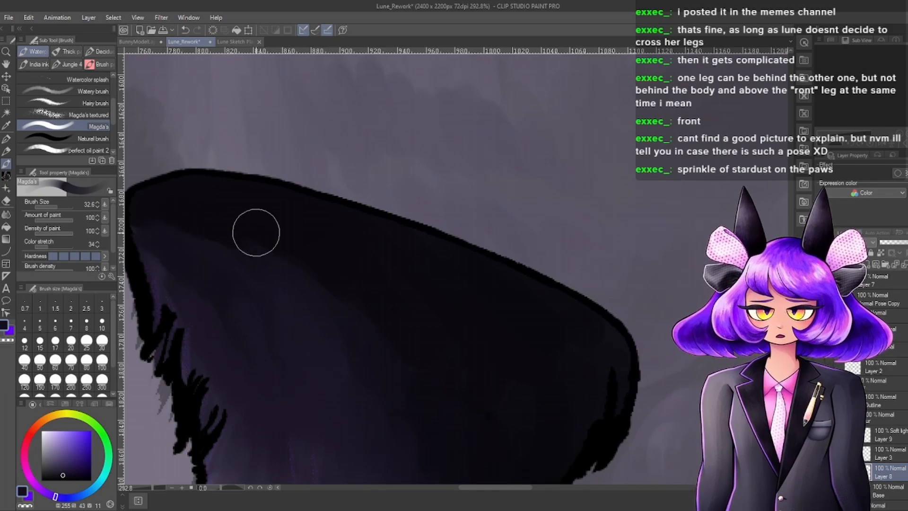
scroll(246, 235, "down", 3)
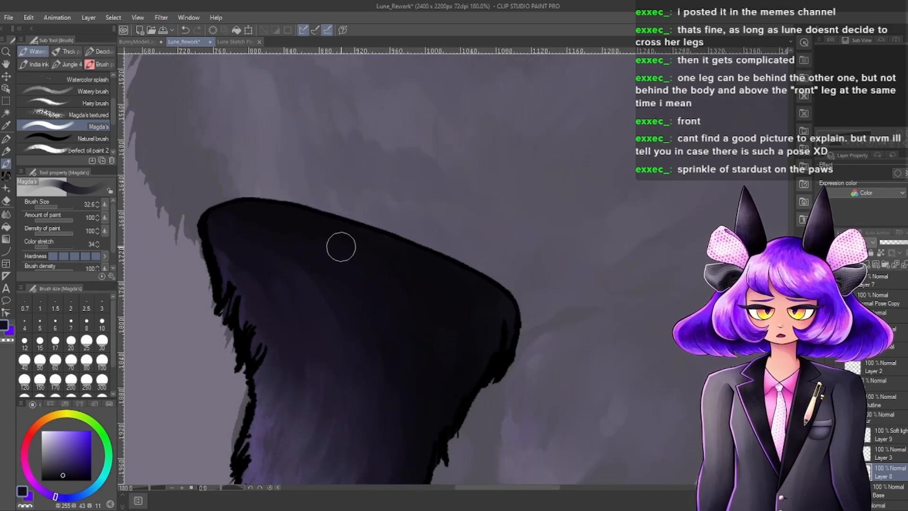
scroll(397, 264, "down", 6)
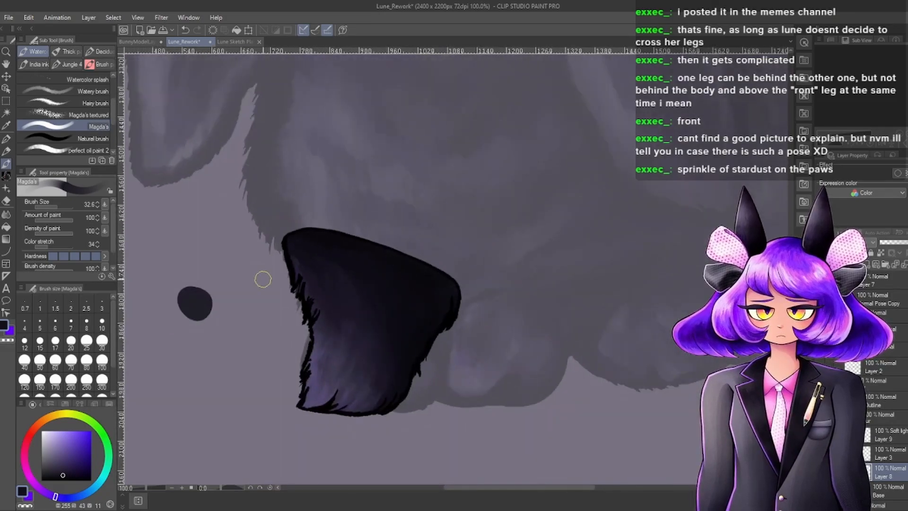
scroll(262, 275, "up", 7)
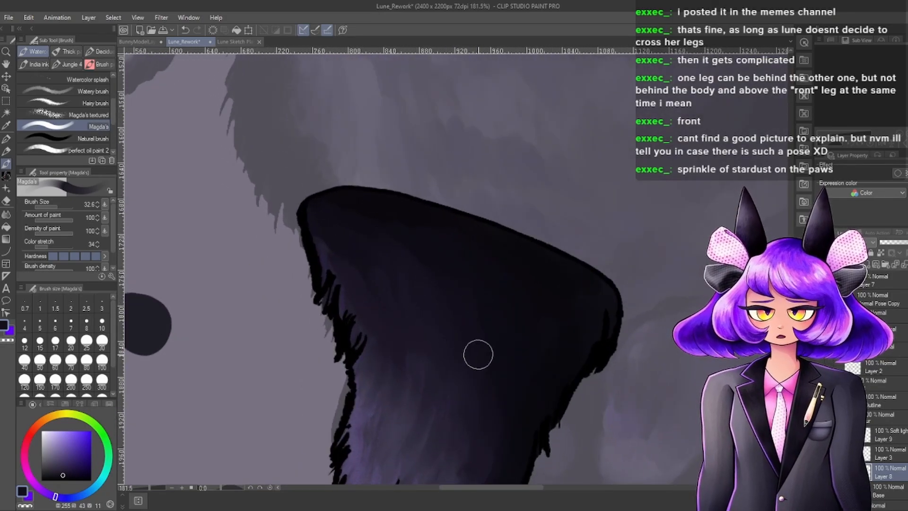
scroll(617, 234, "down", 3)
scroll(579, 222, "up", 2)
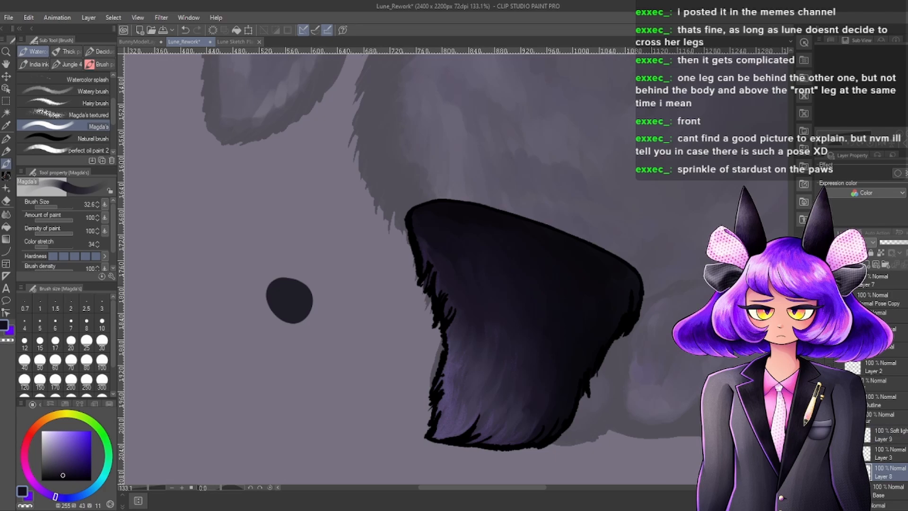
Lighten the upper outer edge of the leg on soft light Layer 9 with a pale lavender Magda's brush.
left_click(891, 437)
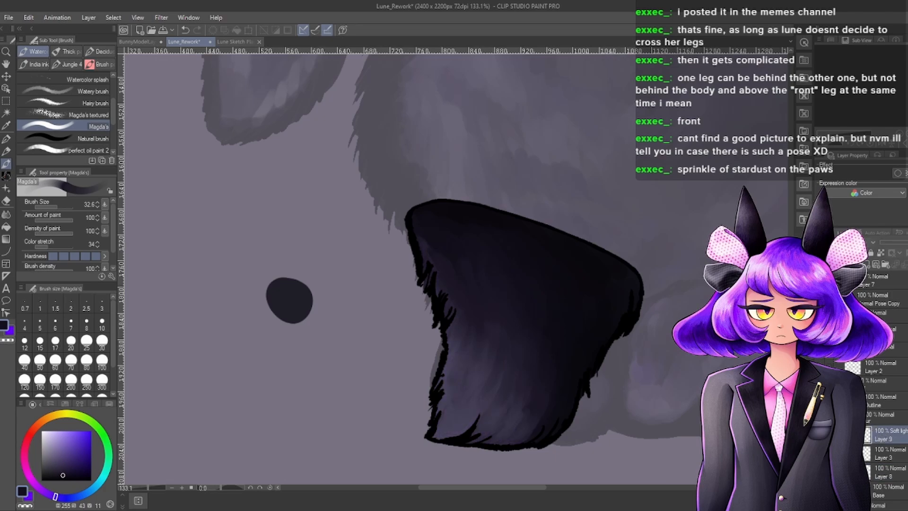
scroll(356, 255, "up", 2)
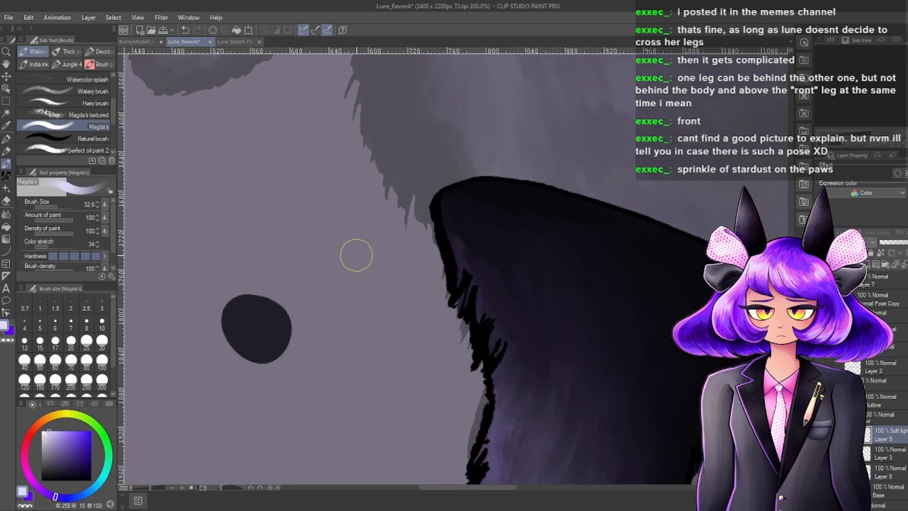
scroll(490, 197, "up", 2)
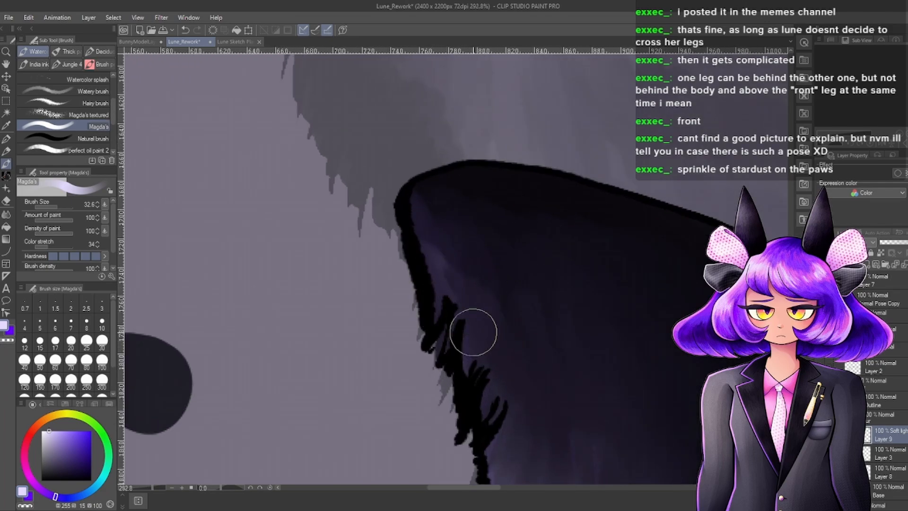
scroll(497, 275, "down", 6)
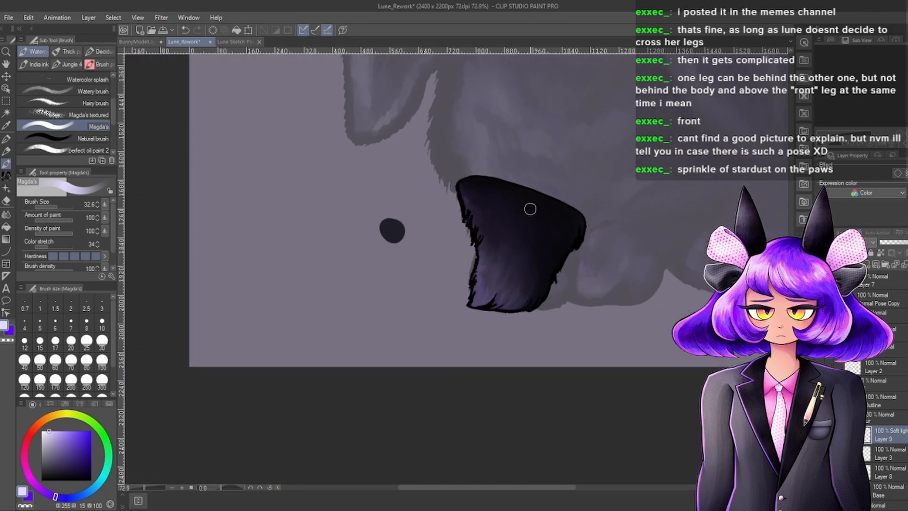
scroll(513, 225, "up", 2)
left_click(889, 455)
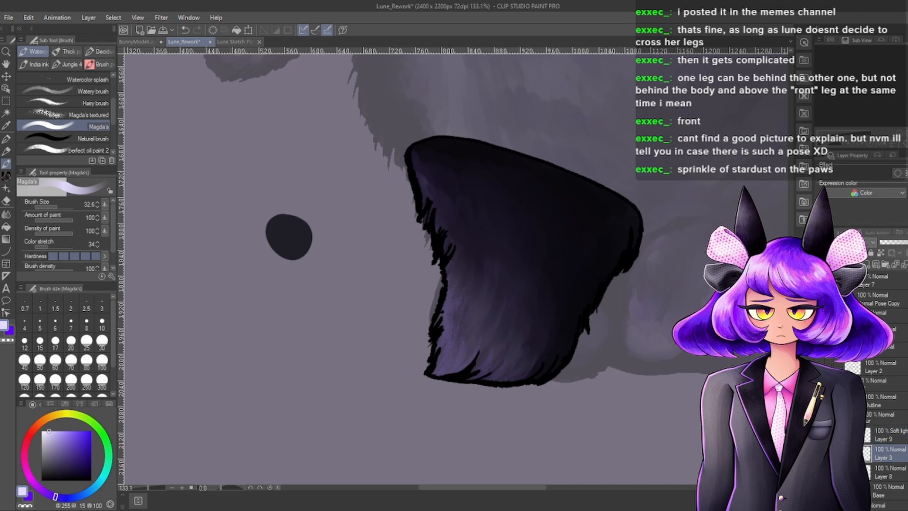
left_click(822, 453)
scroll(404, 209, "up", 5)
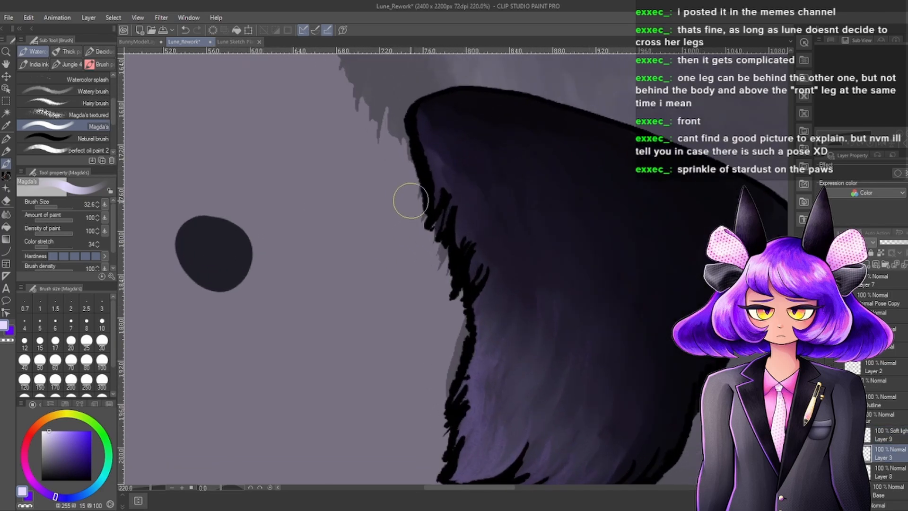
mouse_move(489, 216)
left_mouse_down()
mouse_move(472, 206)
mouse_move(454, 157)
left_mouse_up()
scroll(499, 243, "down", 5)
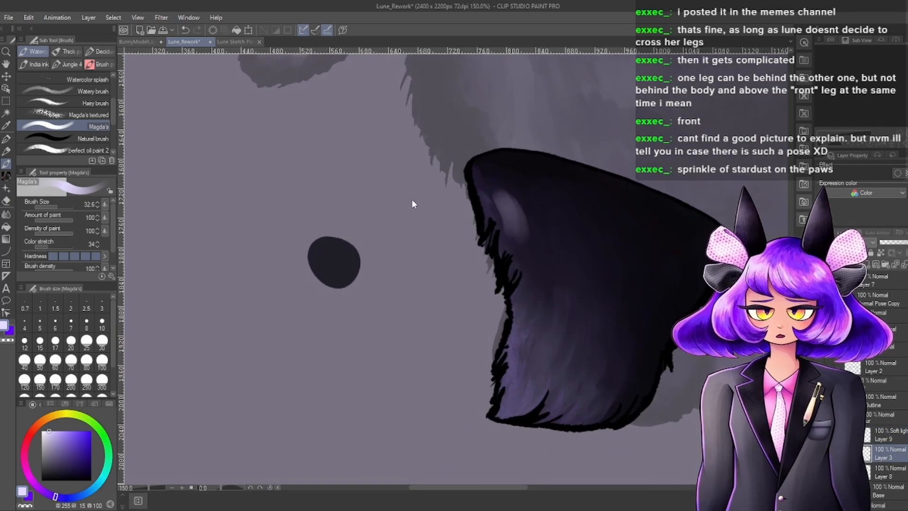
key("ctrl+z")
scroll(380, 279, "up", 4)
mouse_move(375, 226)
left_mouse_down()
mouse_move(378, 292)
mouse_move(391, 254)
mouse_move(405, 249)
left_mouse_up()
scroll(405, 216, "down", 4)
scroll(460, 232, "down", 2)
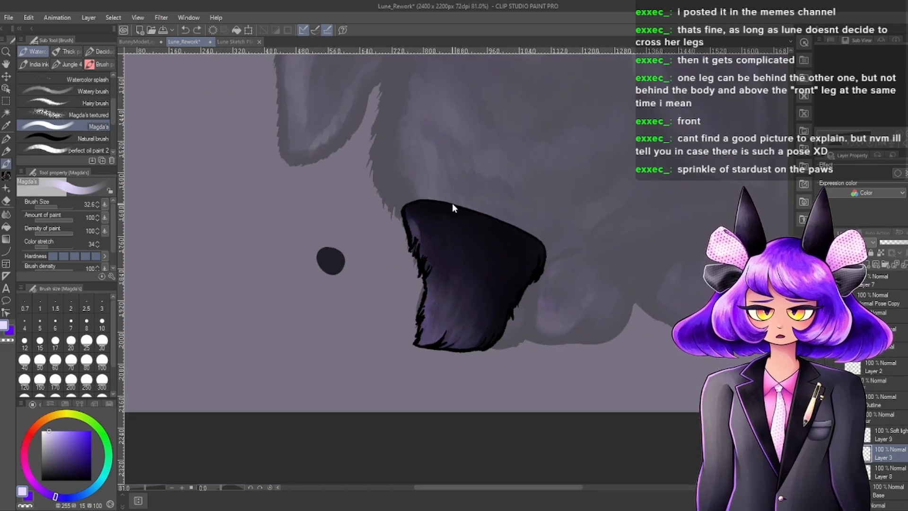
Switch to the Grimm Lineart airbrush in light purple, undo the trial stroke on the leg's upper edge, and make soft light Layer 9 active.
scroll(437, 208, "up", 6)
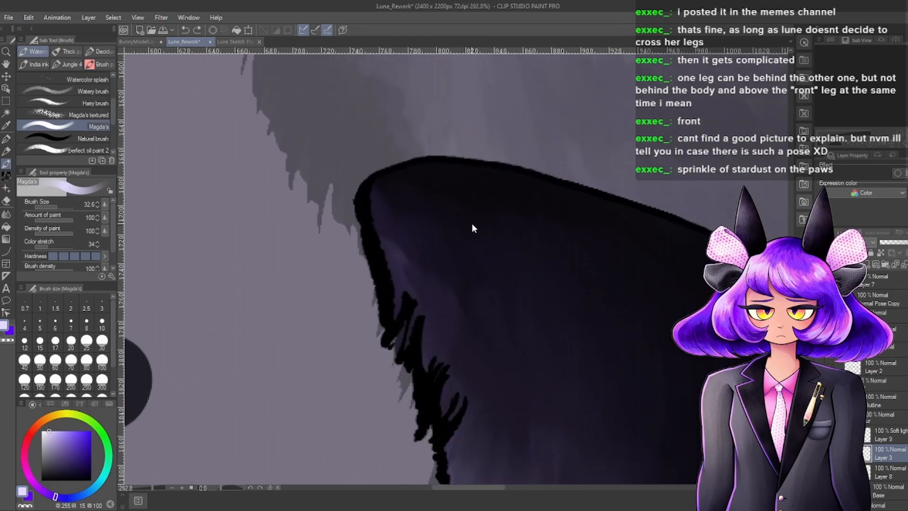
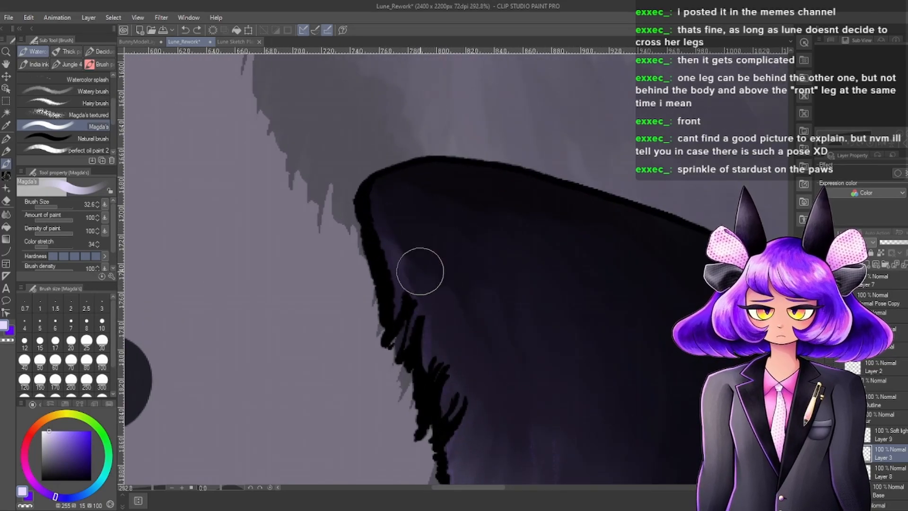
scroll(419, 269, "up", 1)
key("b")
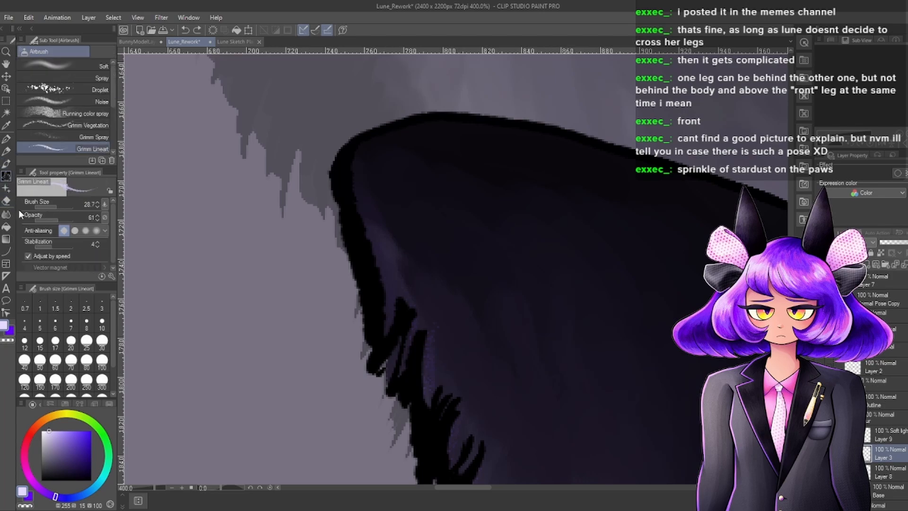
mouse_move(396, 325)
left_mouse_down()
mouse_move(373, 247)
mouse_move(378, 348)
mouse_move(348, 215)
left_mouse_up()
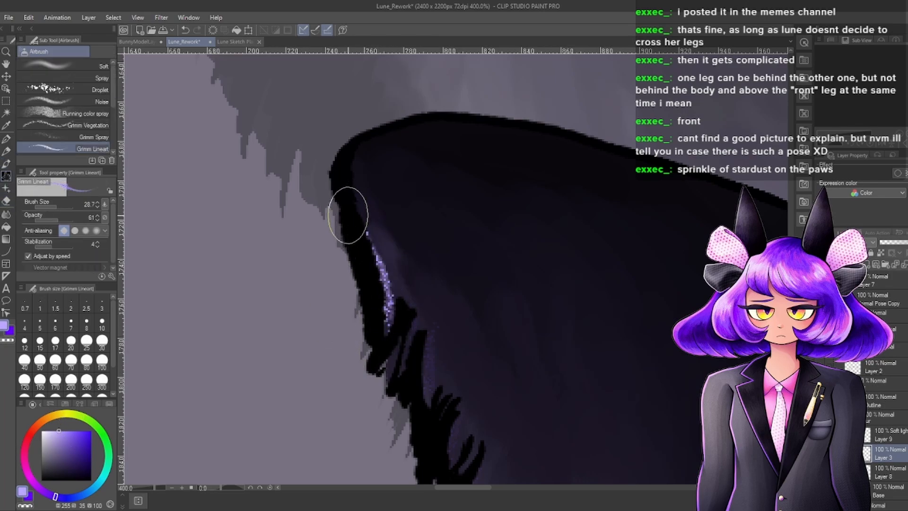
key("ctrl+z")
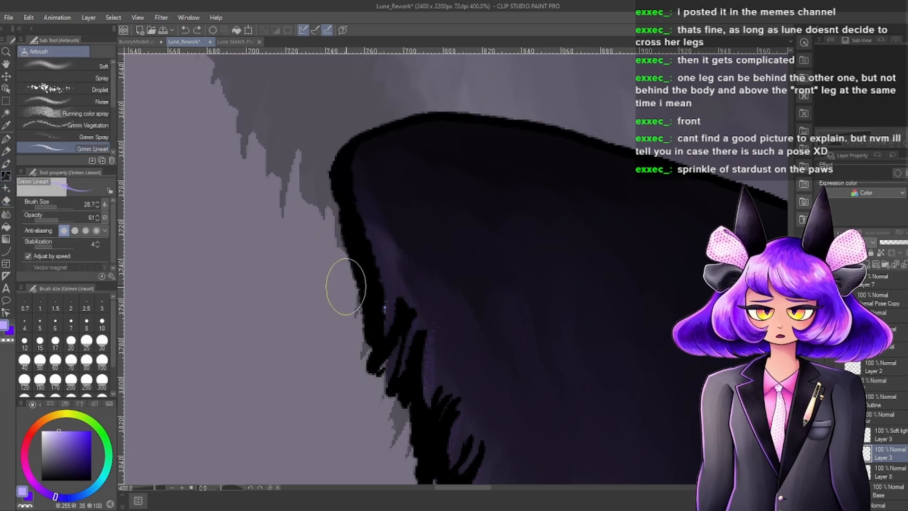
left_click(881, 436)
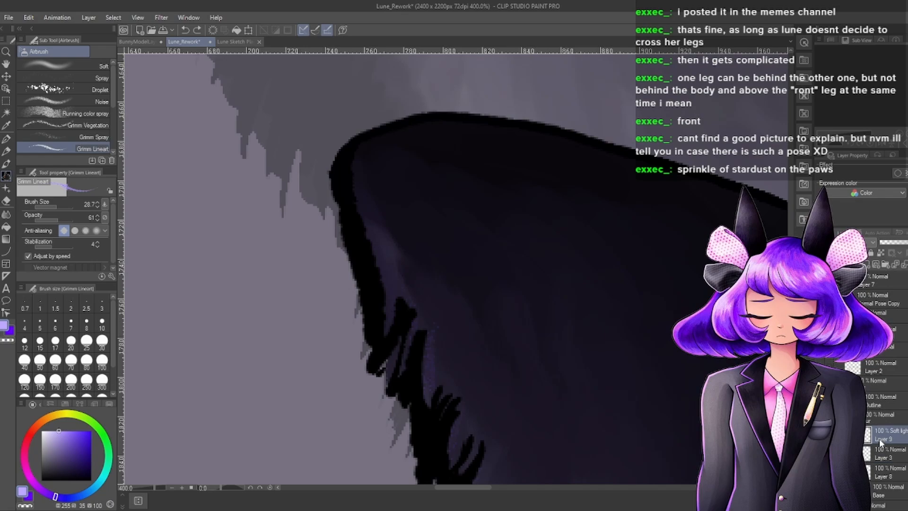
Highlight the leg's upper outer edge on soft light Layer 9 with the Grimm Lineart airbrush in a paler lavender.
left_click_drag(385, 331, 373, 282)
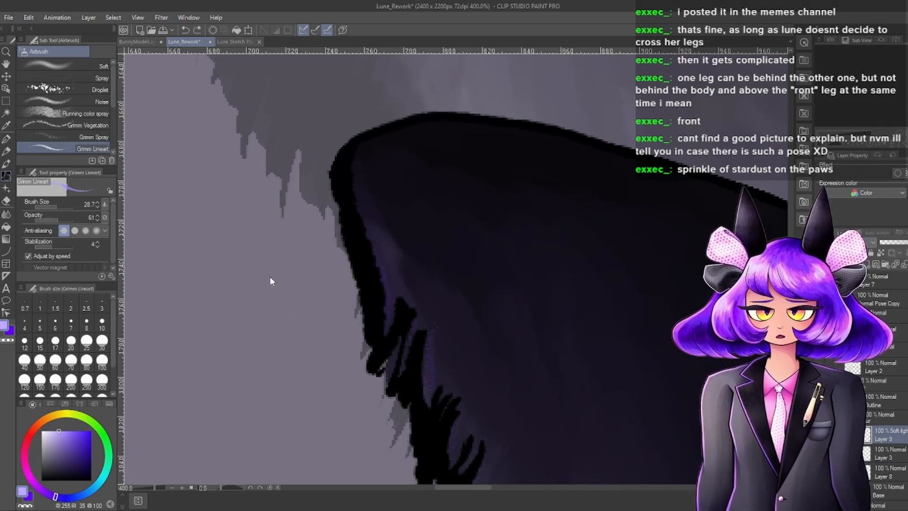
left_click(49, 432)
left_click_drag(366, 339, 374, 267)
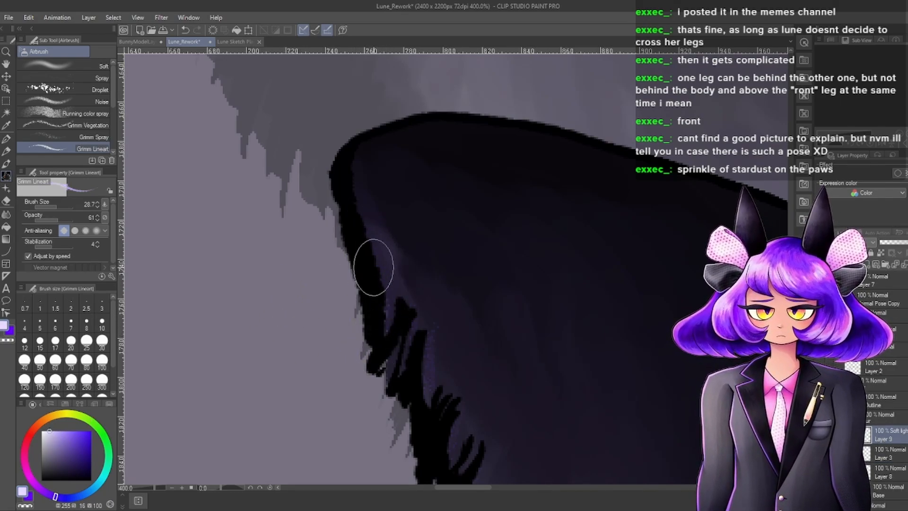
left_click_drag(350, 193, 387, 332)
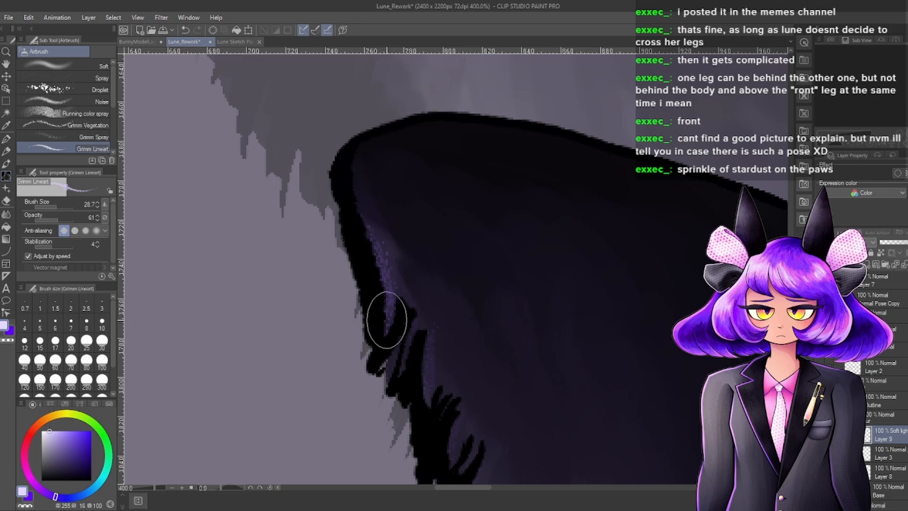
scroll(377, 166, "down", 5)
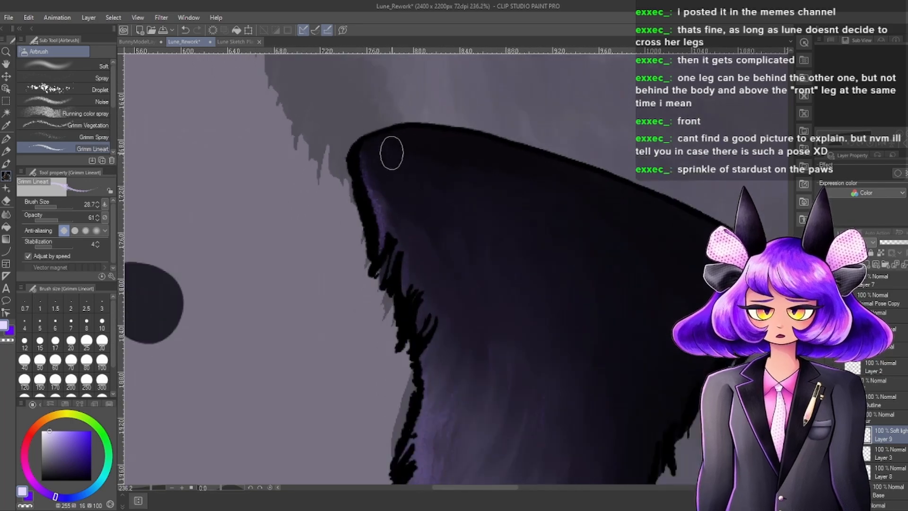
Refine the speckled lavender highlight on Layer 9 and extend it down along the fur tufts of the leg's outer edge.
scroll(448, 209, "up", 5)
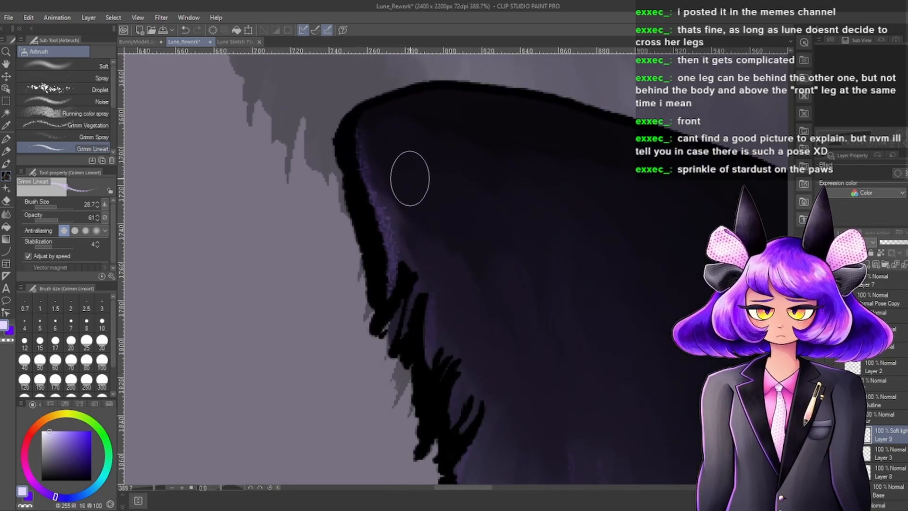
scroll(401, 166, "down", 4)
scroll(425, 185, "up", 2)
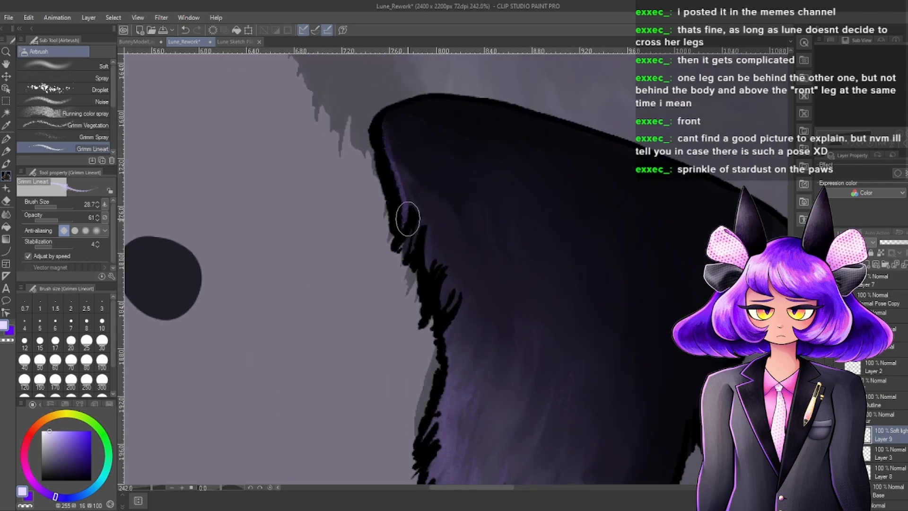
scroll(407, 218, "up", 1)
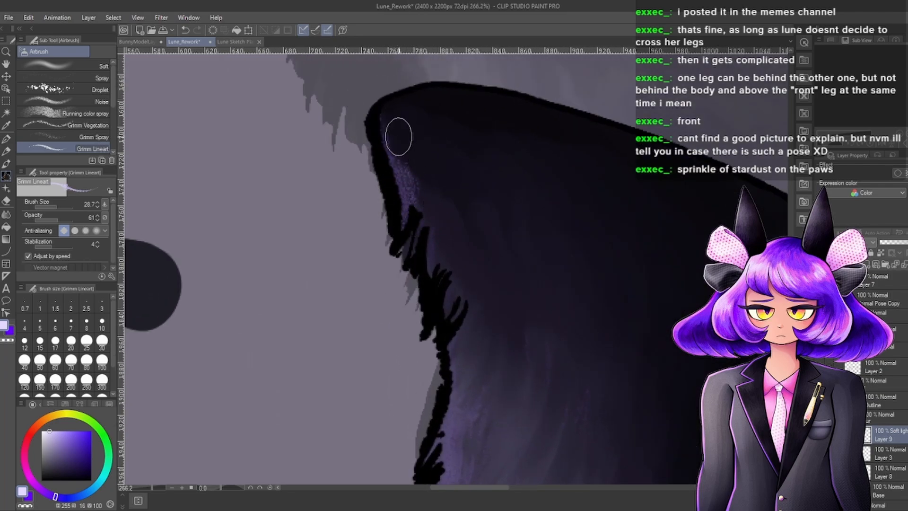
scroll(486, 280, "down", 4)
scroll(453, 267, "up", 6)
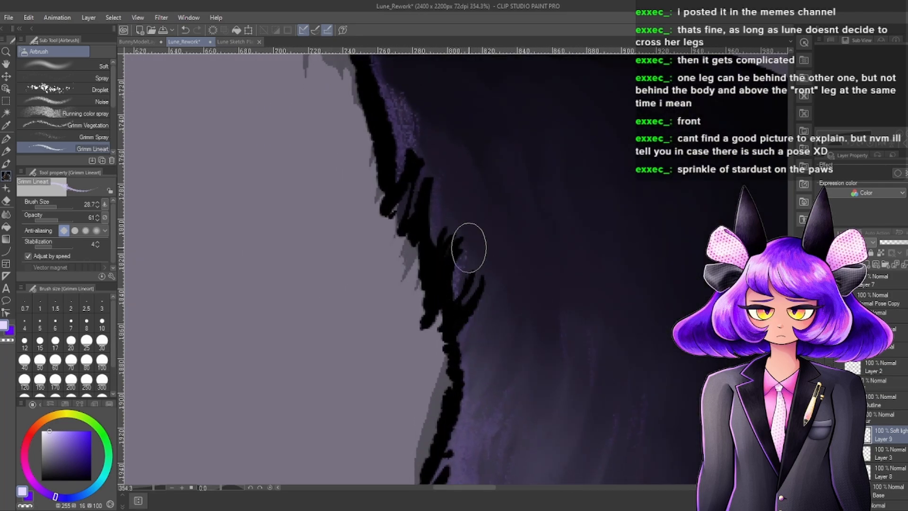
left_click_drag(468, 247, 475, 289)
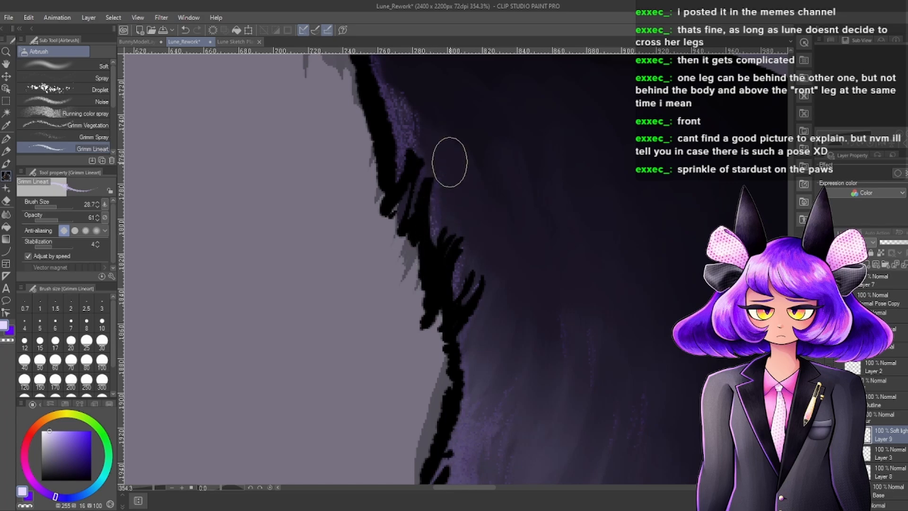
Show the body over the leg and examine how the highlighted leg meets the body's fur, close up and in full view.
scroll(449, 163, "down", 8)
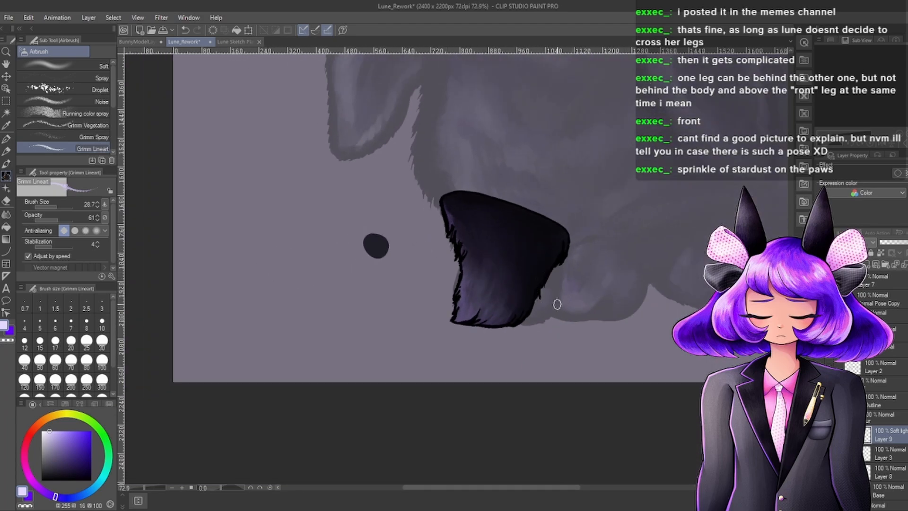
scroll(459, 225, "up", 2)
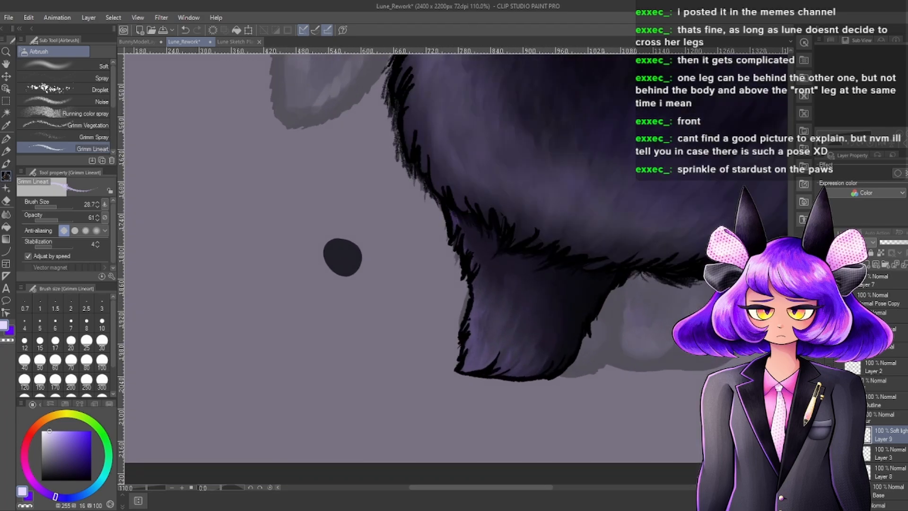
scroll(486, 249, "down", 2)
scroll(478, 228, "up", 5)
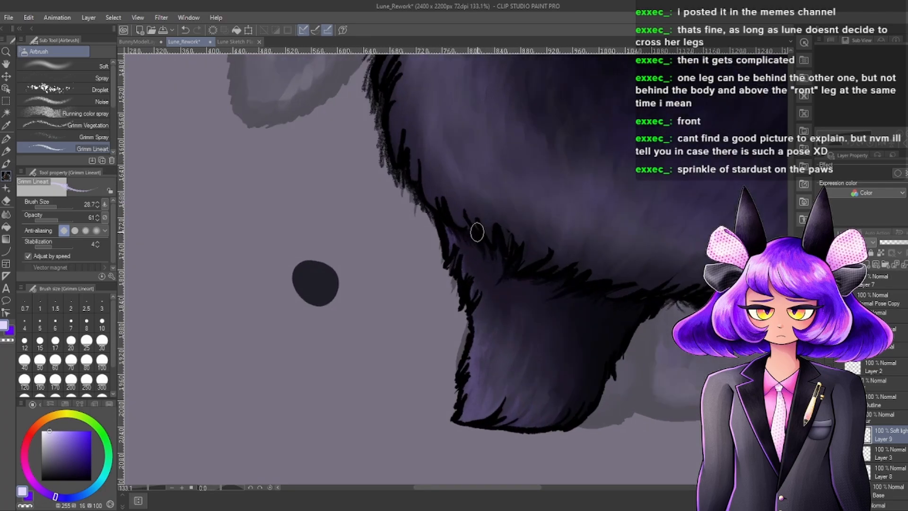
scroll(424, 213, "down", 5)
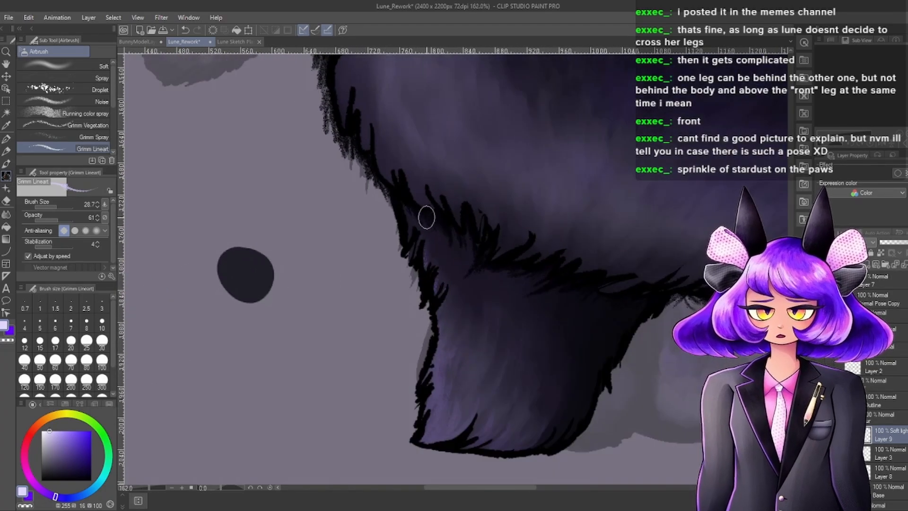
scroll(429, 248, "up", 5)
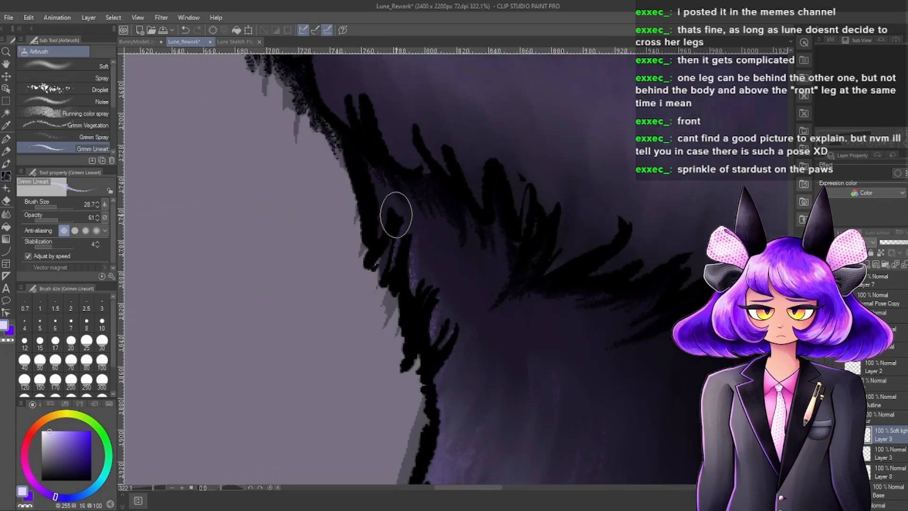
scroll(396, 215, "down", 8)
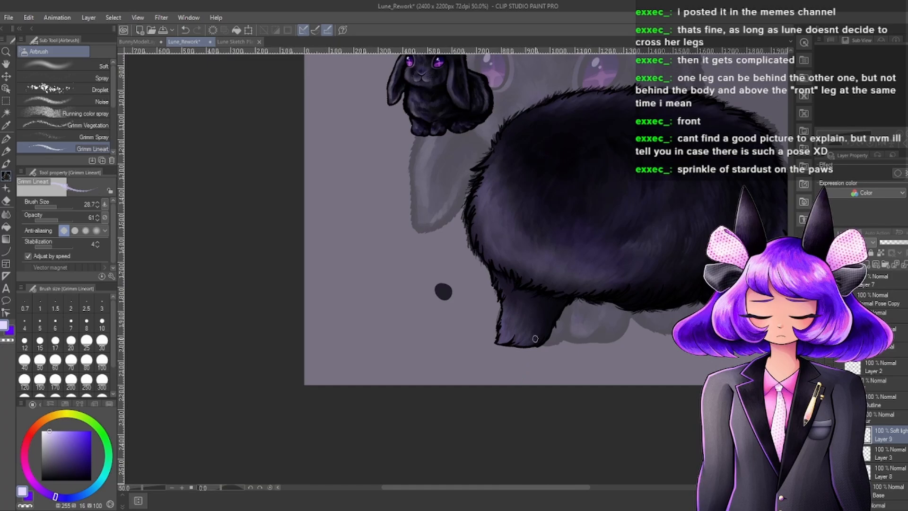
scroll(535, 339, "down", 1)
scroll(473, 321, "up", 4)
scroll(468, 309, "down", 3)
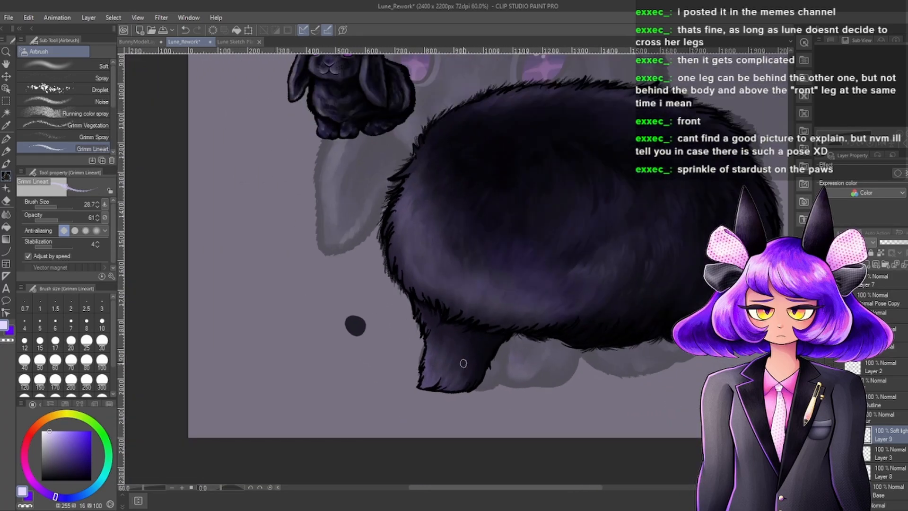
scroll(463, 363, "down", 2)
scroll(570, 335, "up", 1)
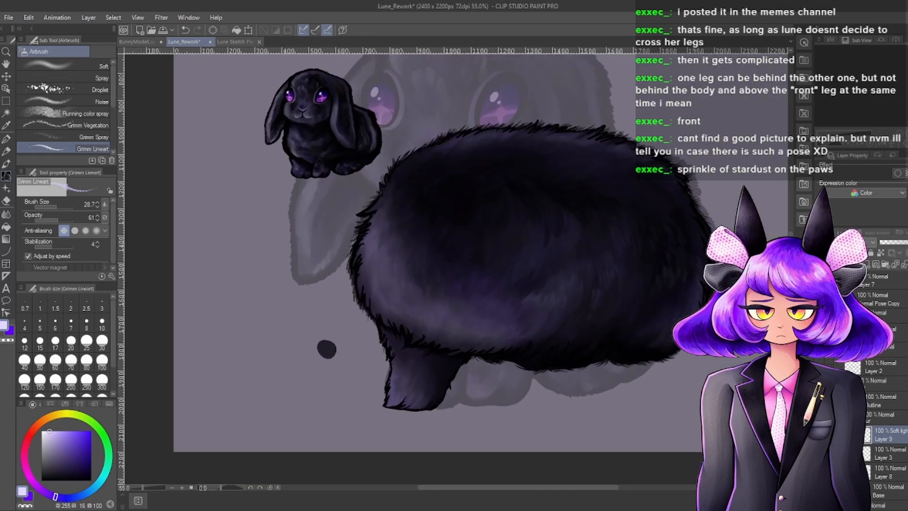
Hide the body, make Layer 3 active, sample a dark purple from the leg and switch to the Hairy brush.
left_click(822, 351)
scroll(533, 332, "up", 5)
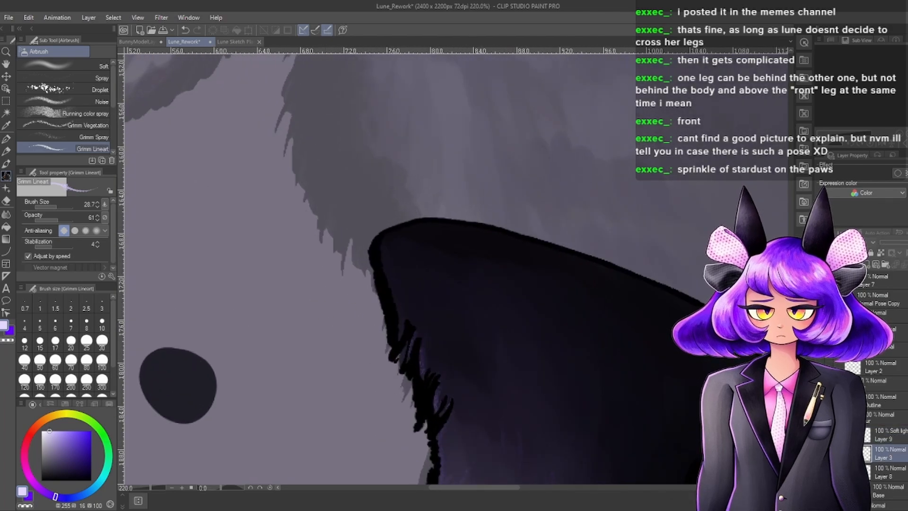
scroll(426, 312, "up", 2)
left_click(444, 336, "alt")
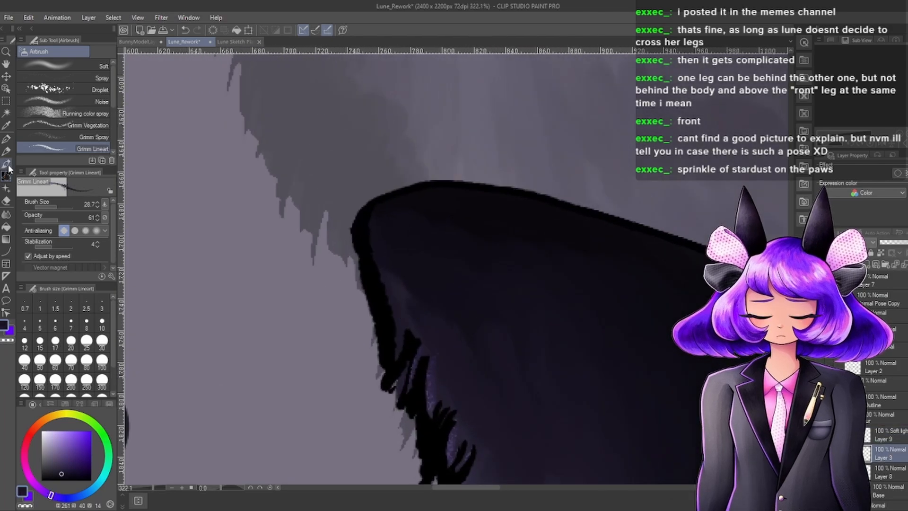
left_click(6, 164)
scroll(75, 135, "down", 2)
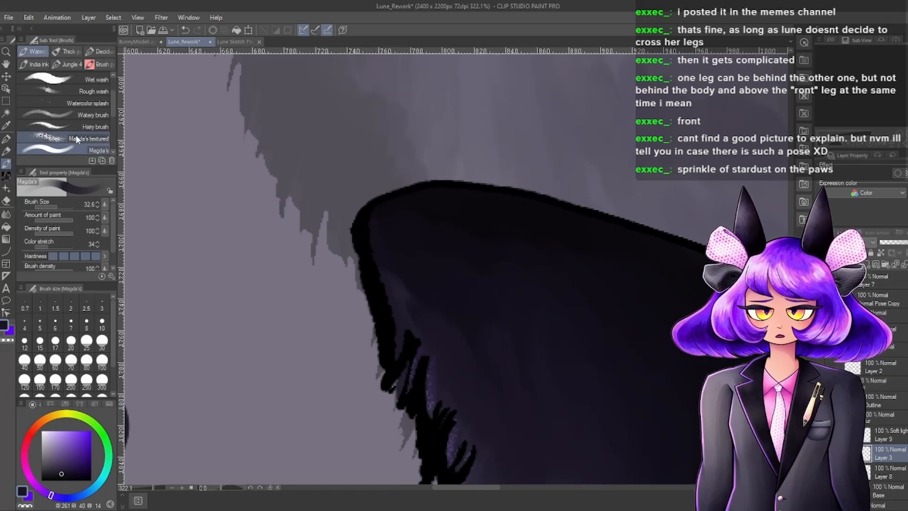
left_click(86, 104)
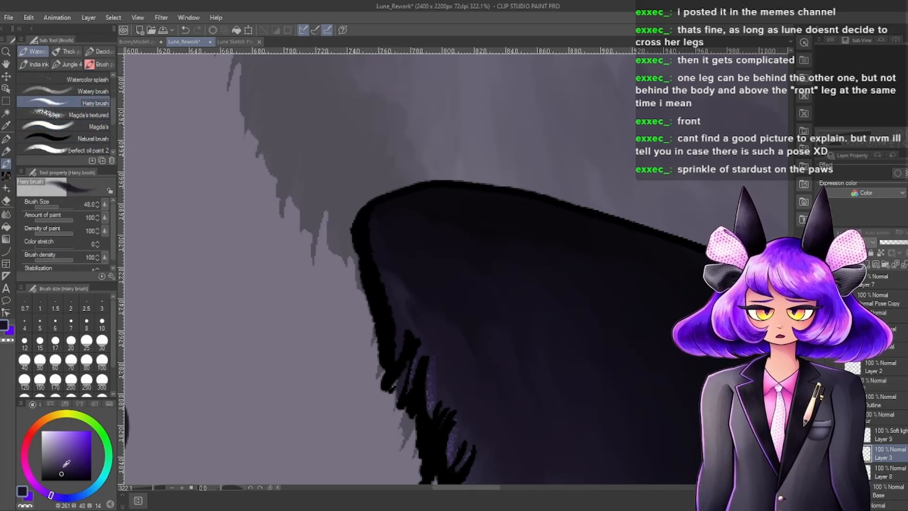
Paint soft purple fur tones across the upper outer part of the leg on Layer 3, blending them into the dark shading.
left_click(459, 297, "alt")
mouse_move(459, 297)
left_mouse_down()
mouse_move(473, 338)
mouse_move(433, 336)
mouse_move(373, 247)
mouse_move(396, 236)
mouse_move(424, 253)
mouse_move(478, 343)
mouse_move(486, 304)
mouse_move(462, 272)
mouse_move(446, 291)
mouse_move(467, 351)
left_mouse_up()
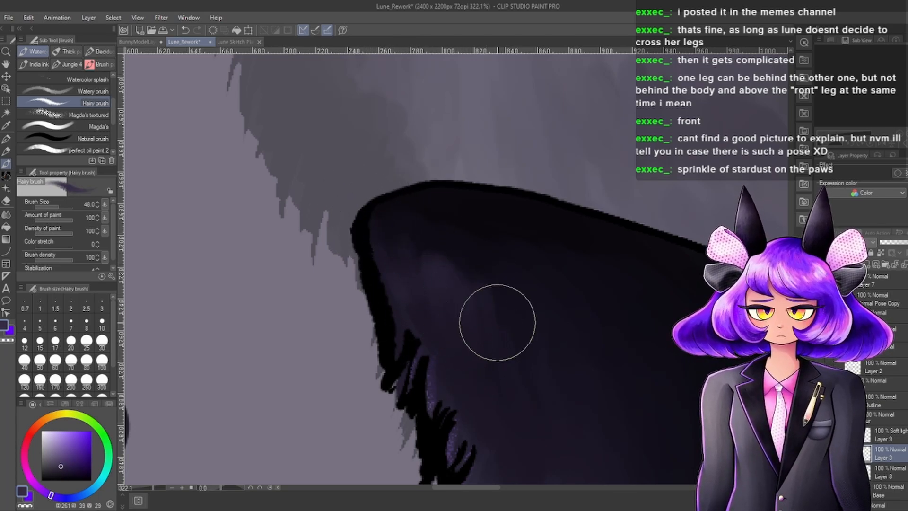
left_click_drag(497, 321, 460, 247)
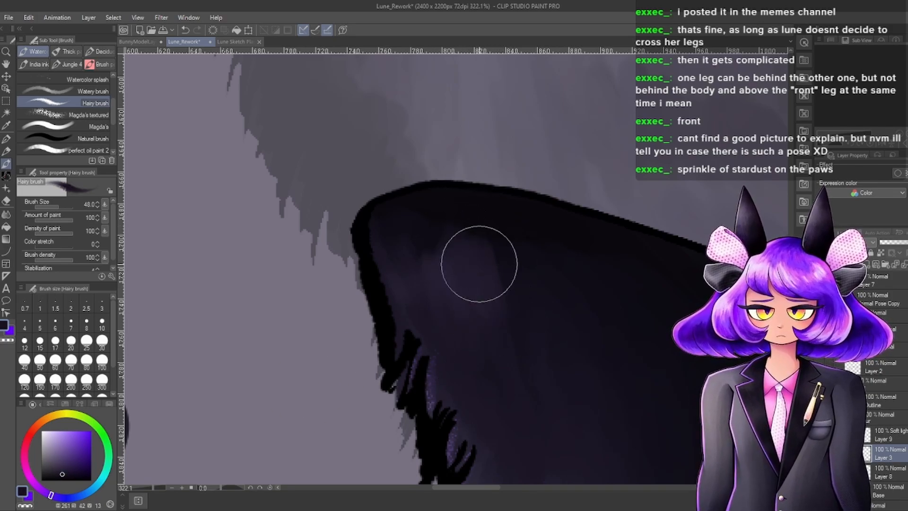
left_click_drag(479, 264, 498, 232)
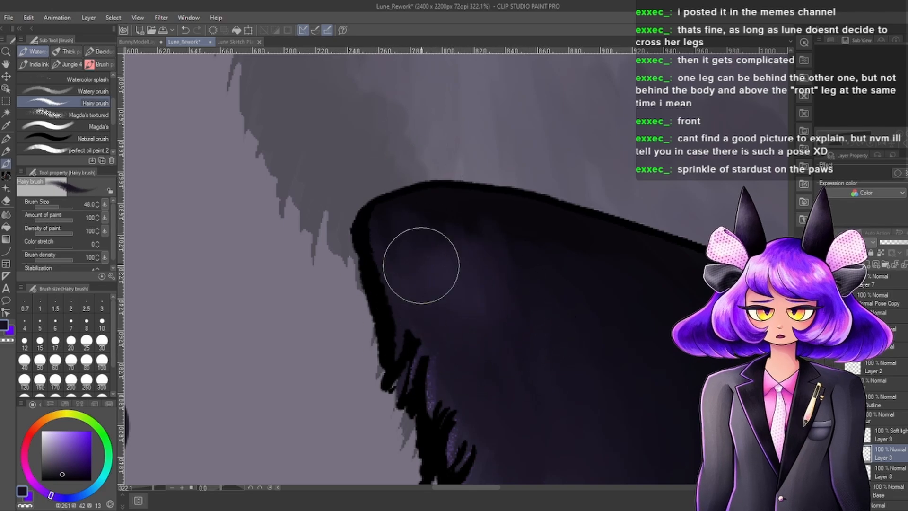
scroll(421, 265, "down", 5)
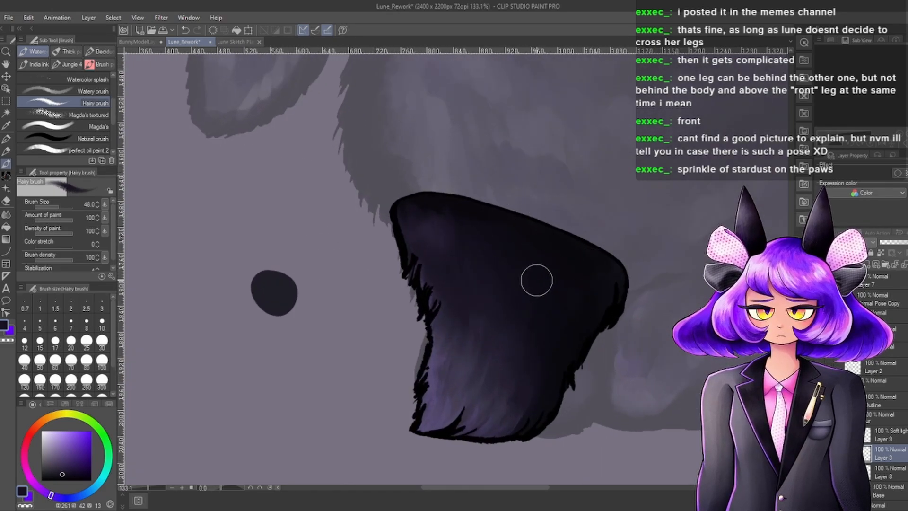
scroll(427, 223, "up", 3)
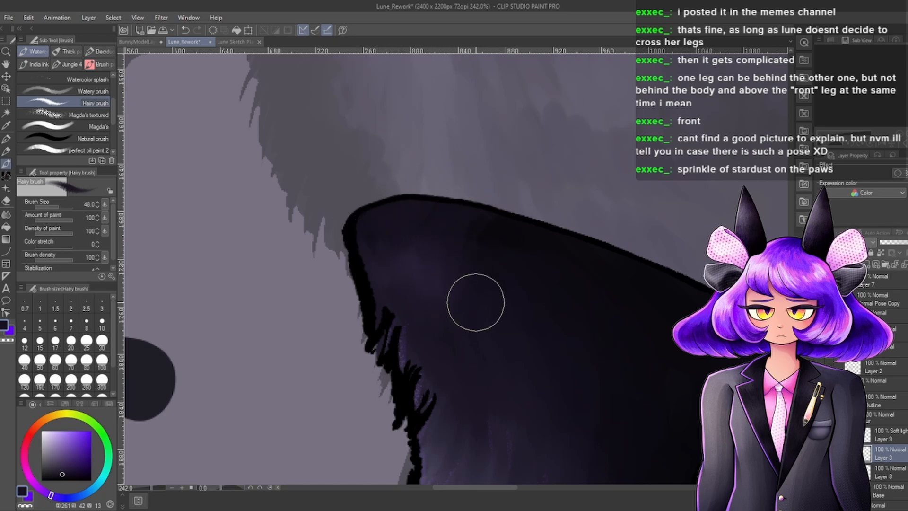
scroll(545, 296, "down", 2)
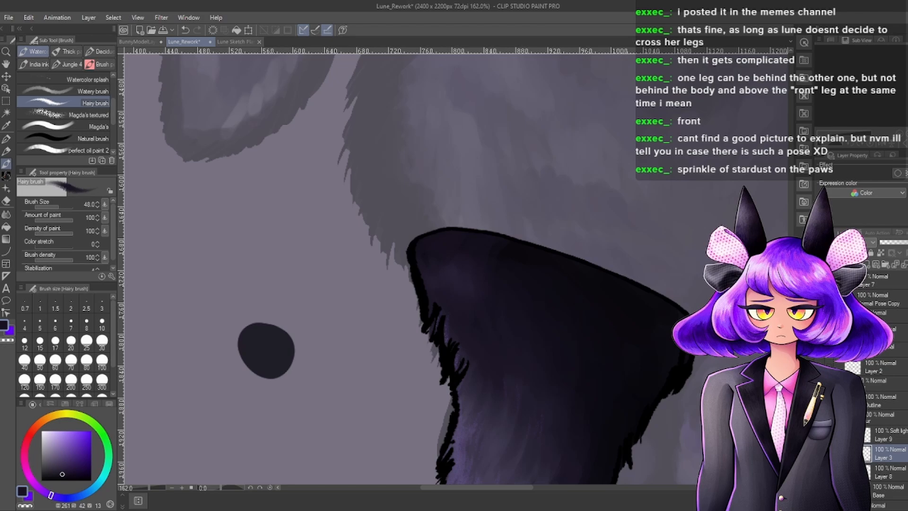
Show the body over the leg again and save the Lune_Rework artwork.
left_click(822, 331)
scroll(469, 293, "down", 8)
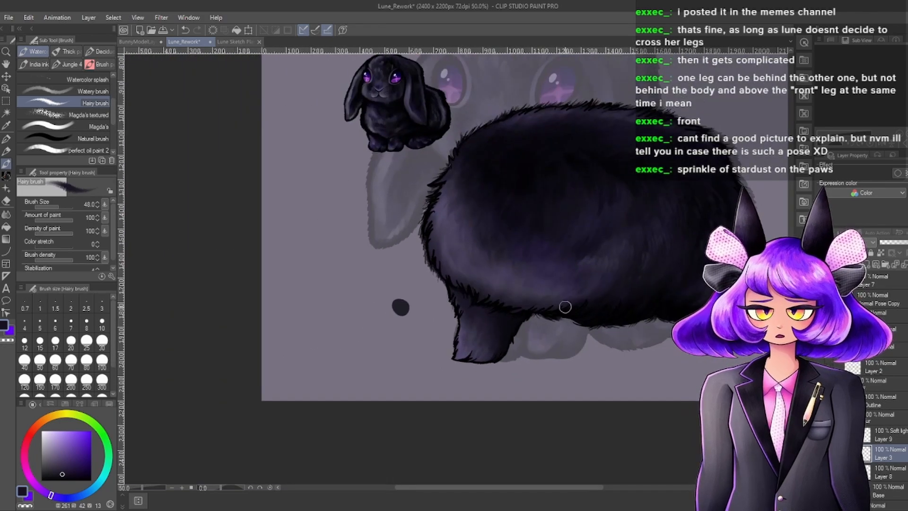
scroll(579, 329, "up", 3)
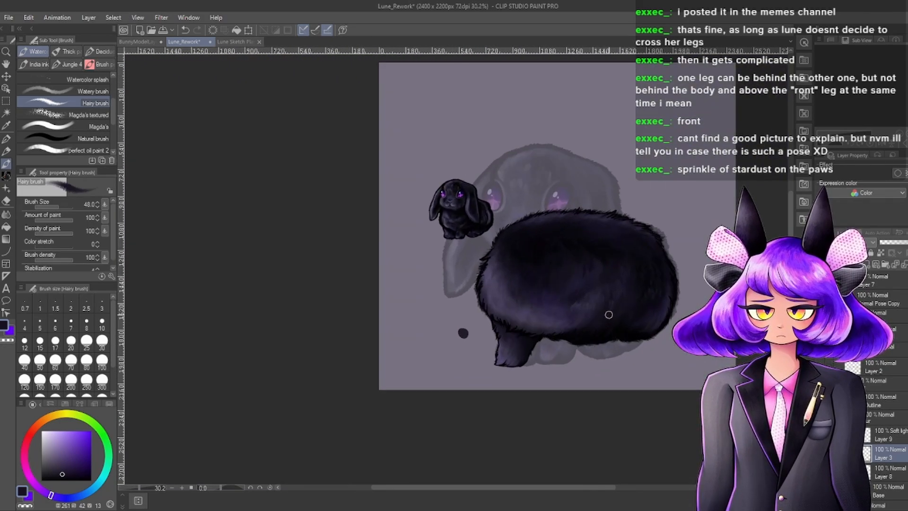
key("ctrl+s")
Examine the paws of the small reference bunny and compare them with the shaded front leg and the whole figure.
scroll(523, 337, "up", 3)
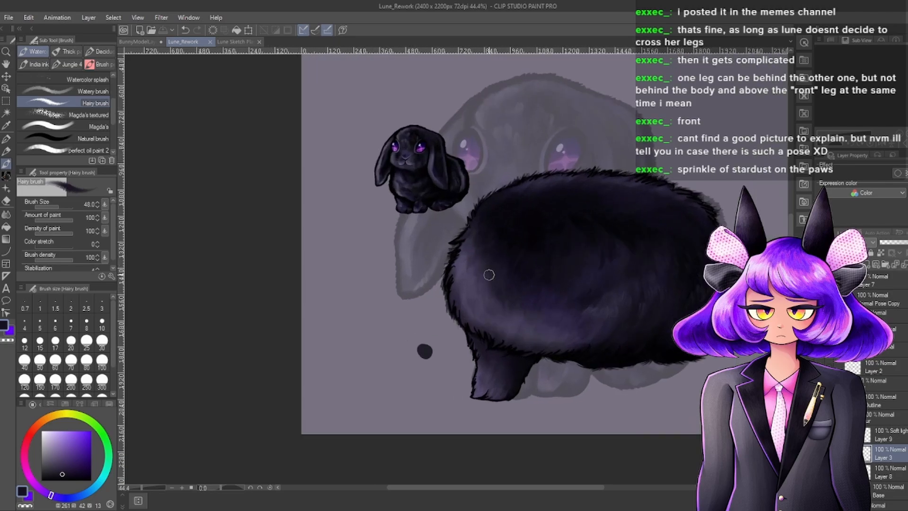
scroll(380, 189, "up", 3)
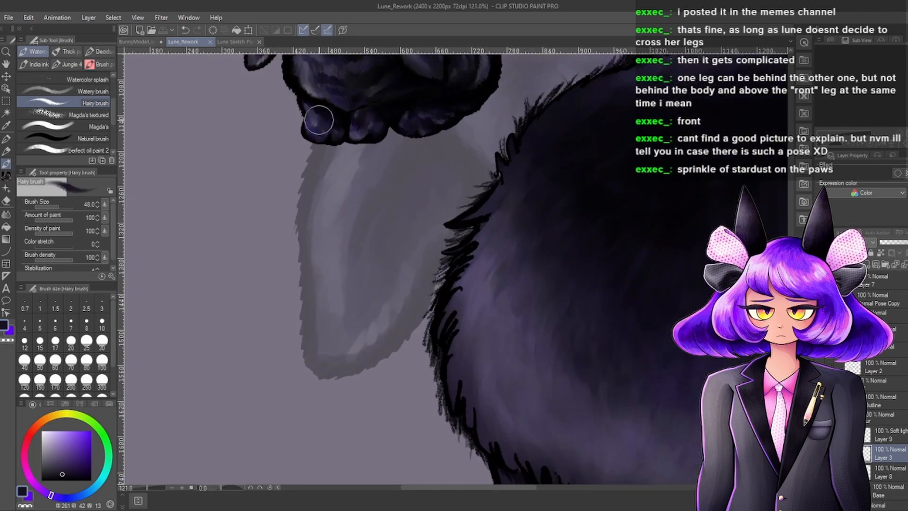
scroll(361, 151, "down", 4)
scroll(527, 400, "down", 3)
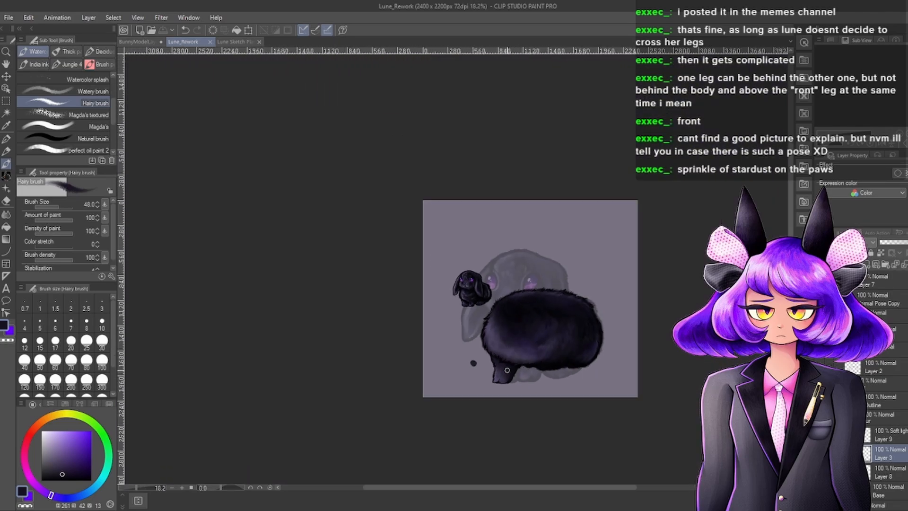
scroll(510, 378, "up", 1)
scroll(510, 380, "up", 5)
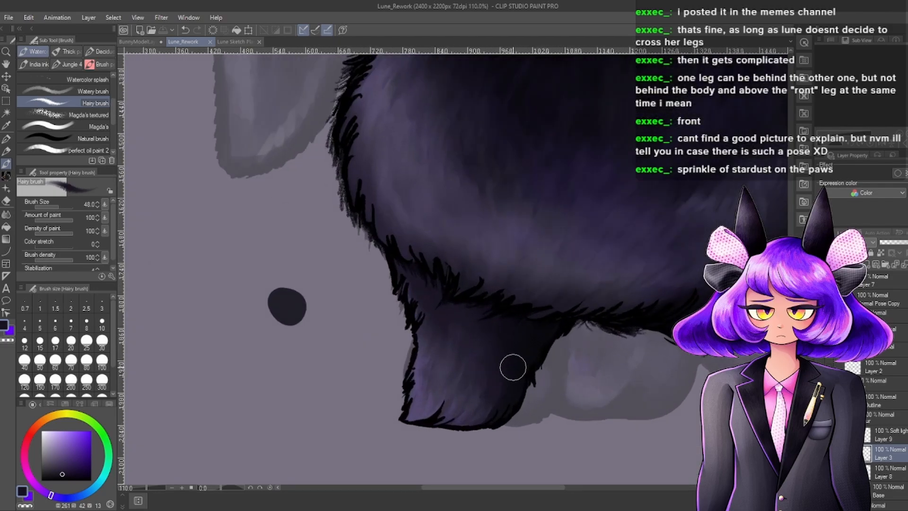
scroll(548, 376, "down", 6)
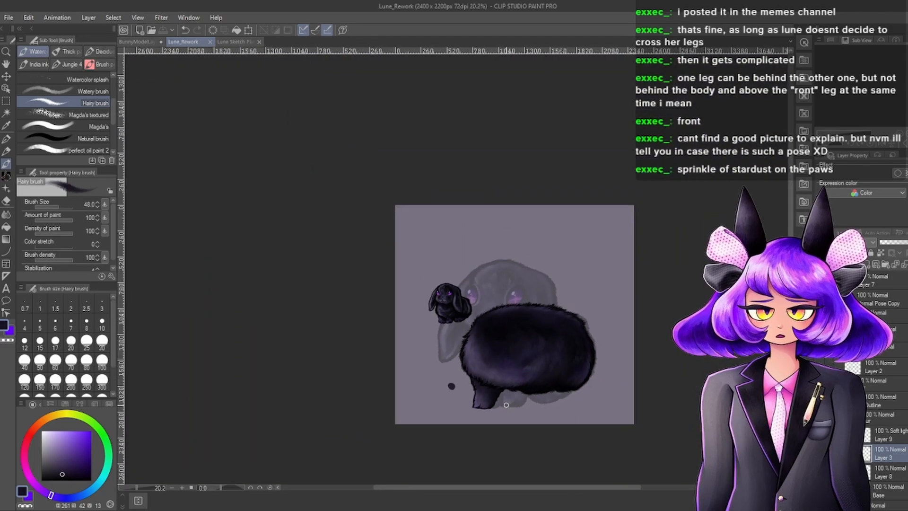
scroll(470, 388, "up", 2)
scroll(471, 389, "up", 1)
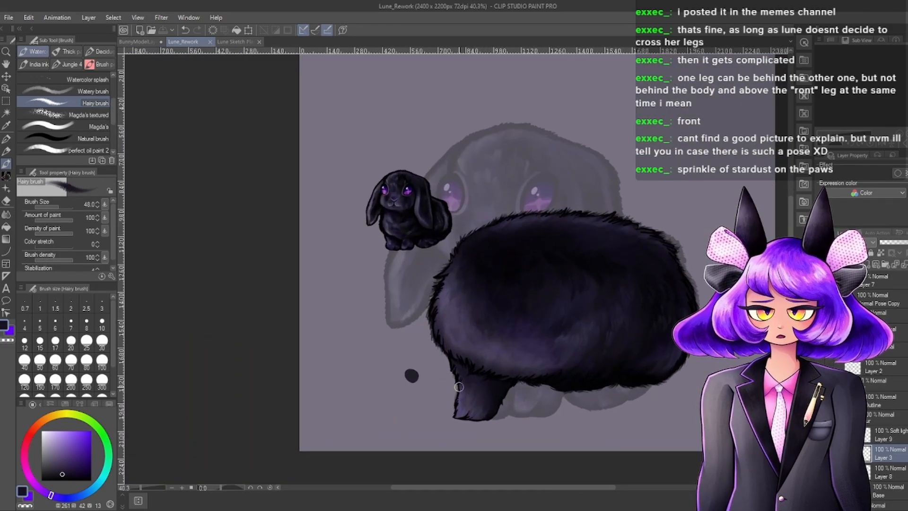
Add a new layer directly above the Soft light Layer 9 for stardust on the front paw.
scroll(451, 408, "down", 1)
scroll(380, 344, "up", 2)
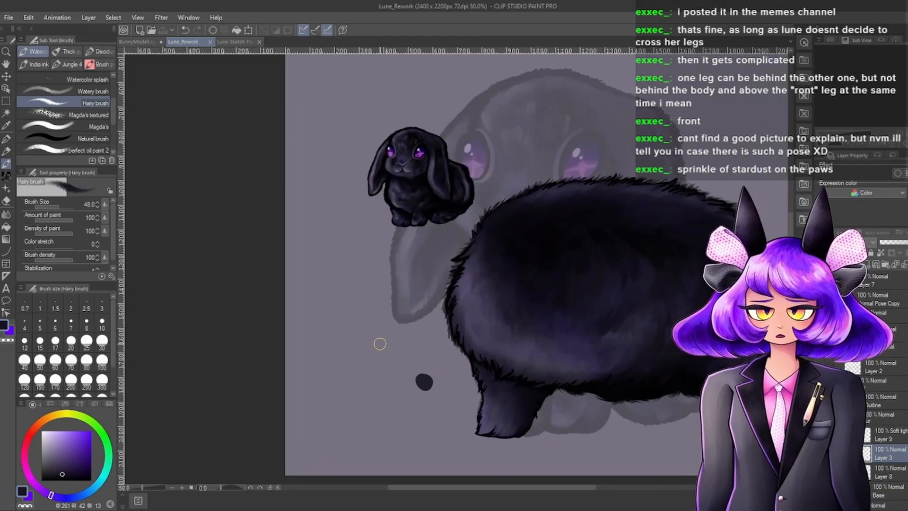
scroll(415, 375, "down", 1)
scroll(450, 405, "up", 5)
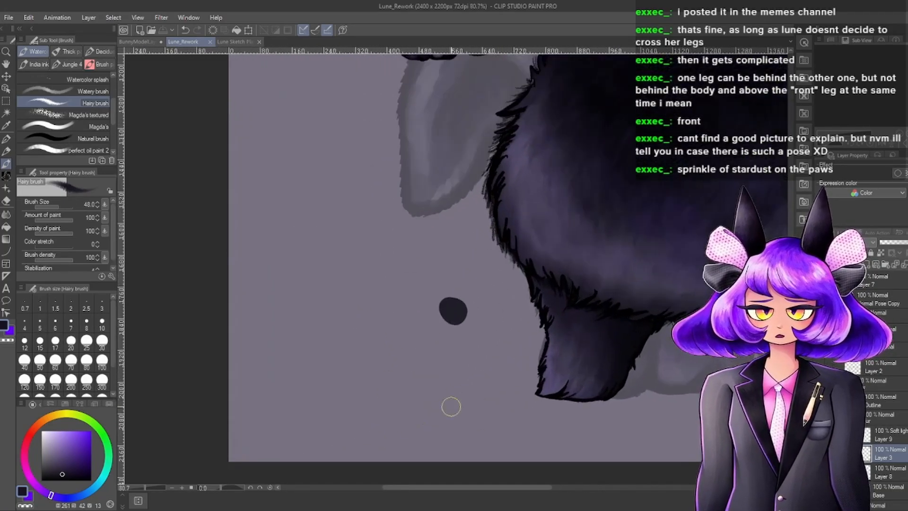
scroll(544, 397, "up", 4)
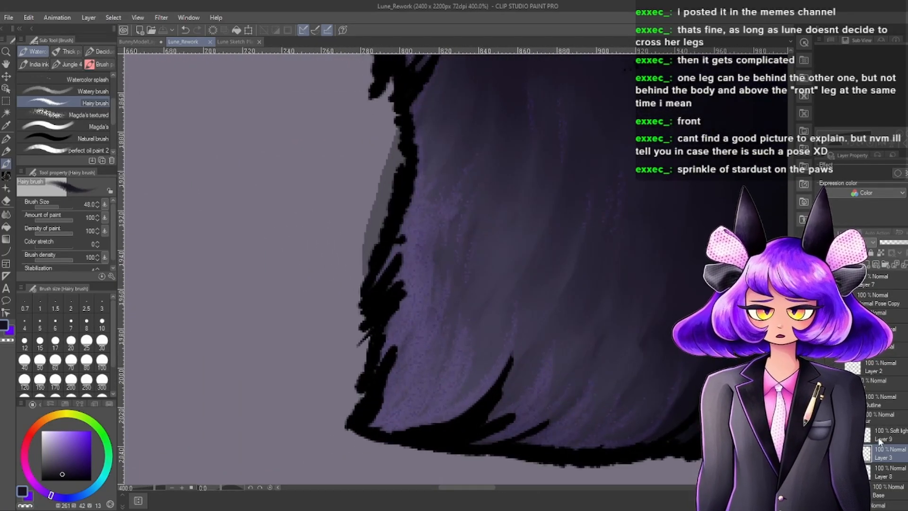
scroll(513, 390, "down", 10)
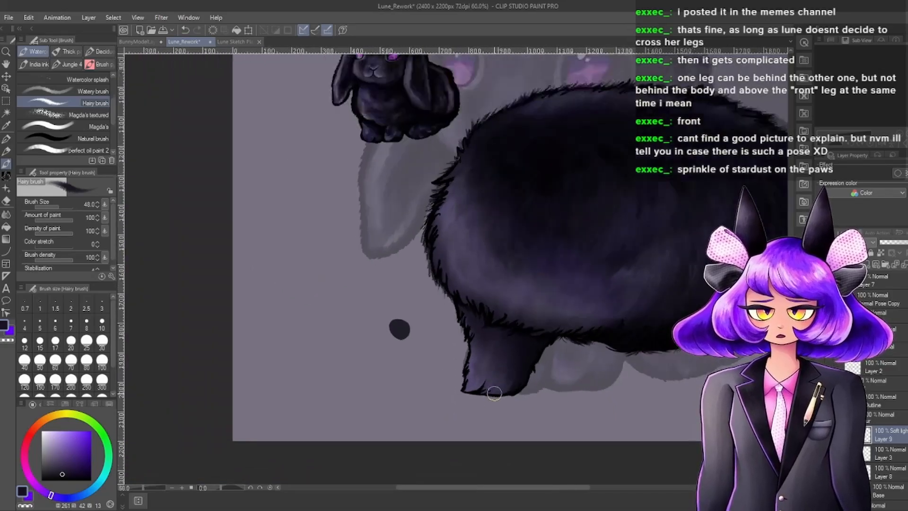
scroll(513, 390, "up", 2)
scroll(550, 401, "up", 2)
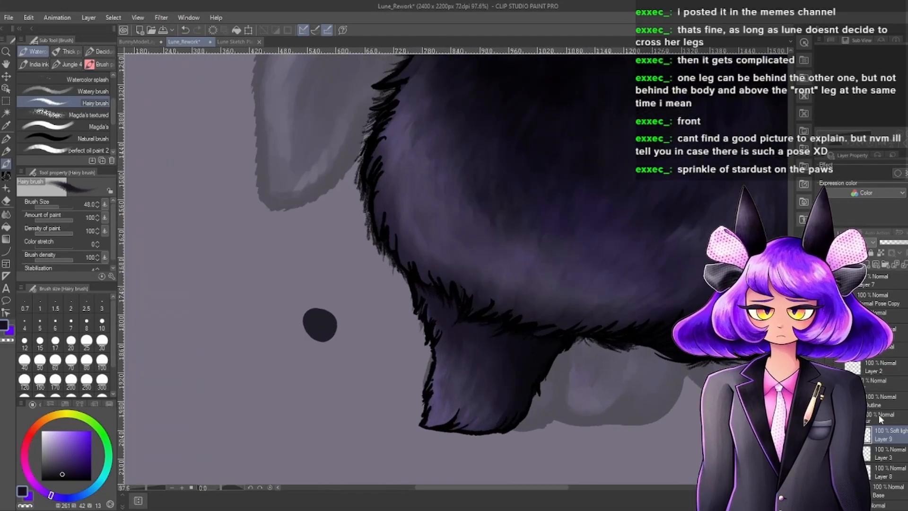
scroll(485, 386, "down", 3)
scroll(490, 402, "up", 3)
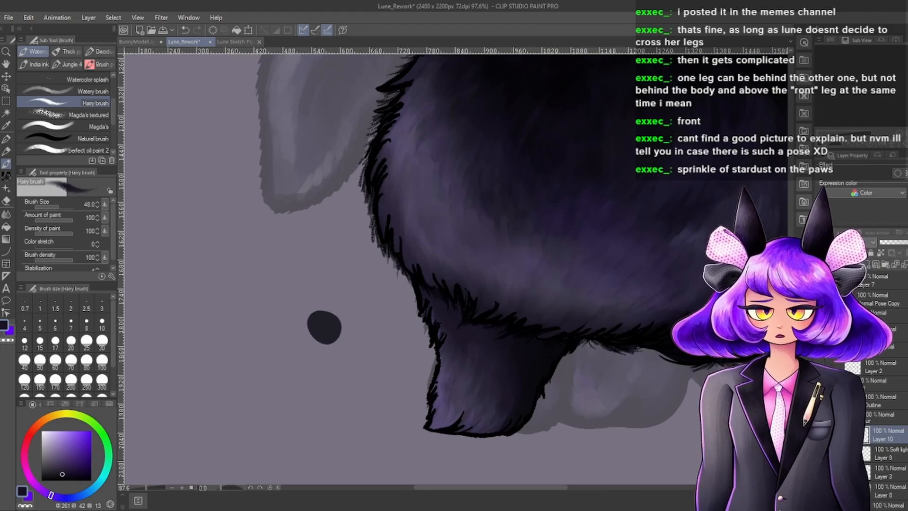
Spray clusters of purple and white particles over the lower part of the front leg with the Glitter decoration brush.
scroll(534, 368, "up", 3)
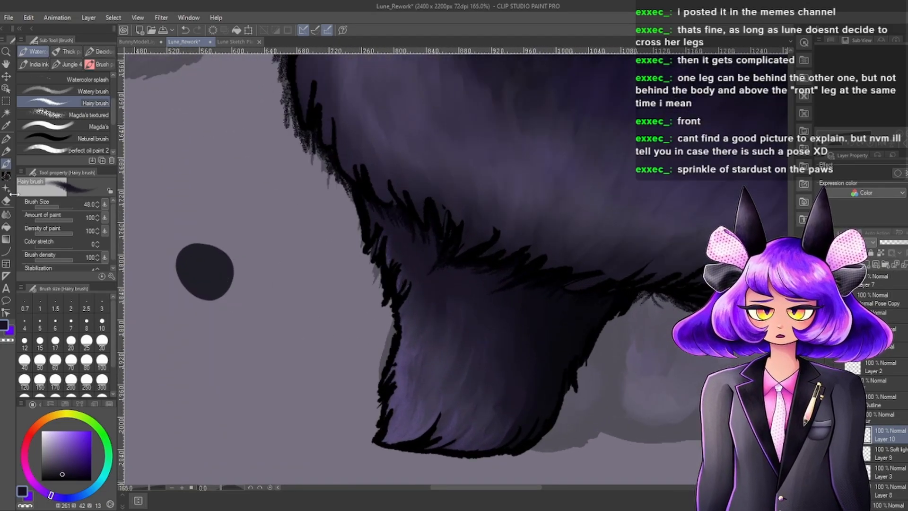
left_click(6, 187)
scroll(438, 321, "down", 2)
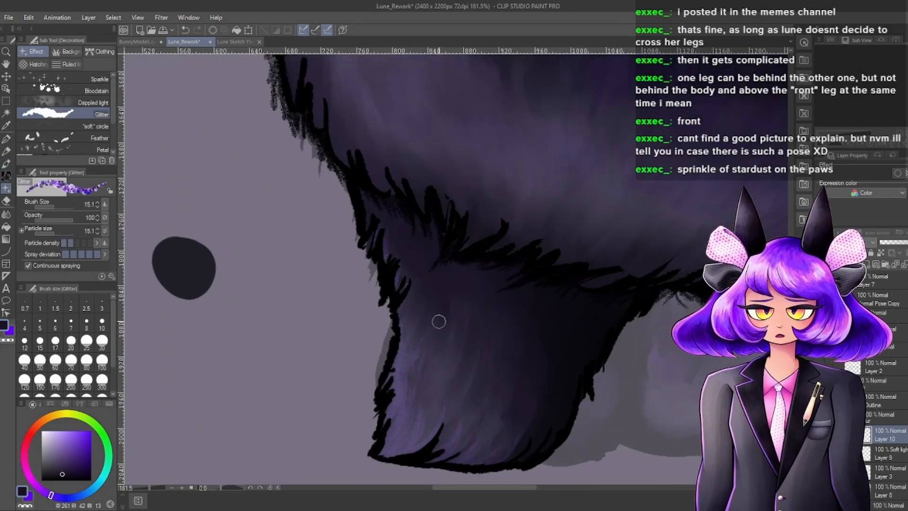
scroll(446, 366, "up", 3)
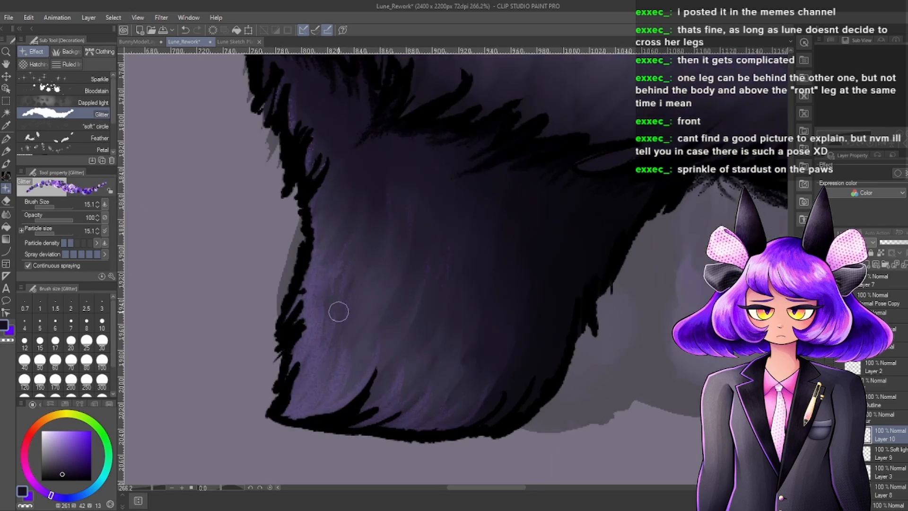
left_click_drag(321, 387, 321, 401)
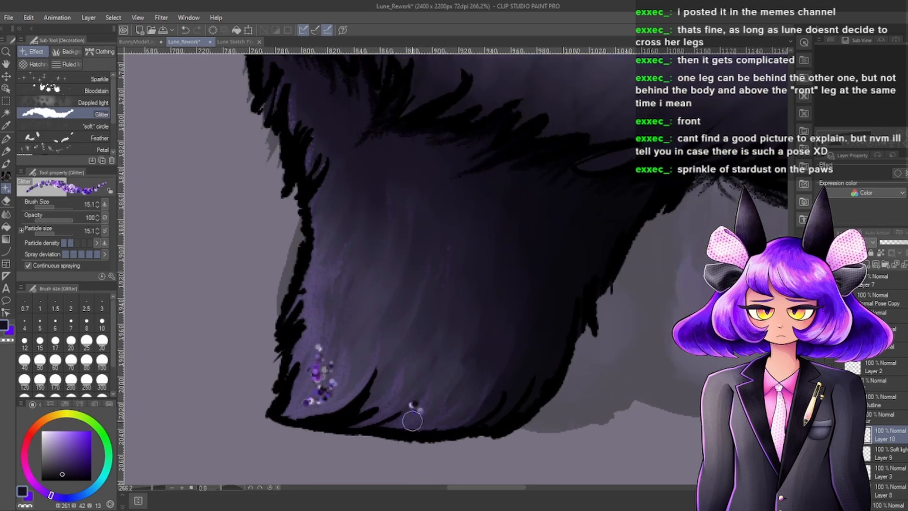
left_click_drag(453, 413, 438, 411)
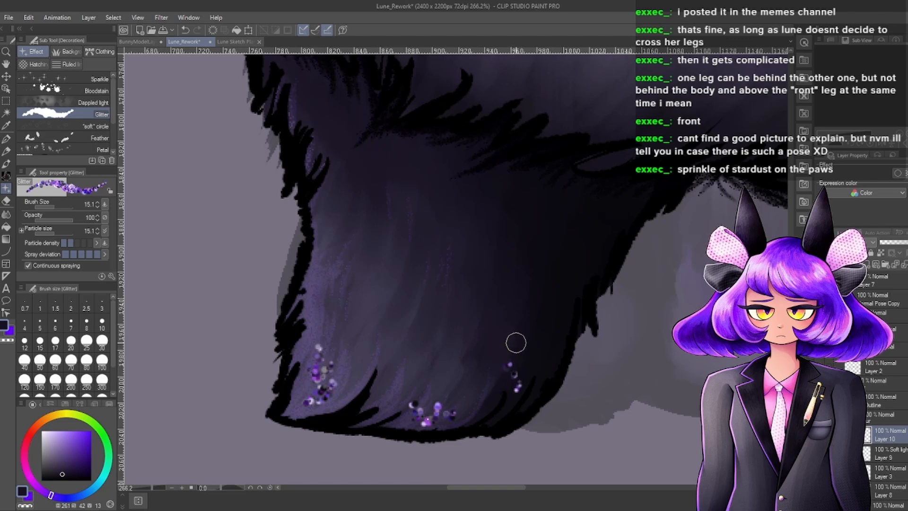
left_click_drag(396, 333, 405, 322)
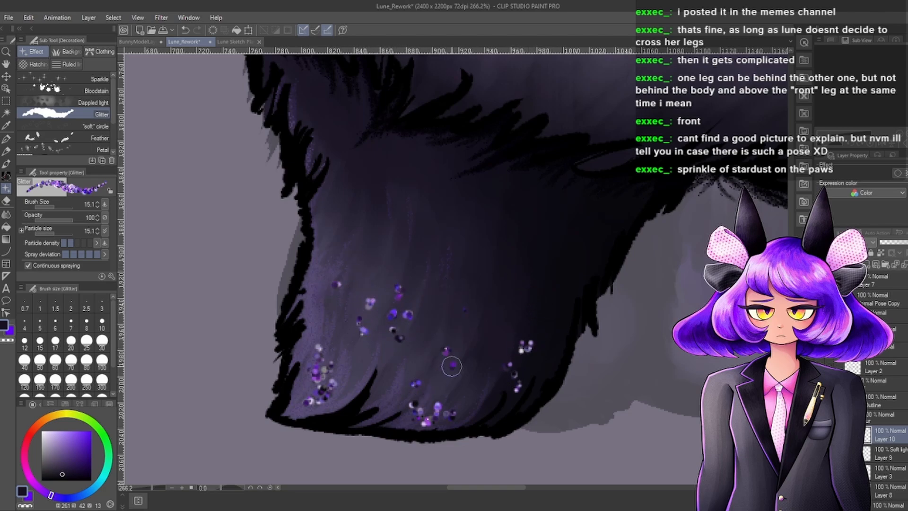
left_click(325, 279)
Apply a filter to the glitter layer that scatters the particle clusters into fine specks across the lower leg.
scroll(384, 278, "down", 2)
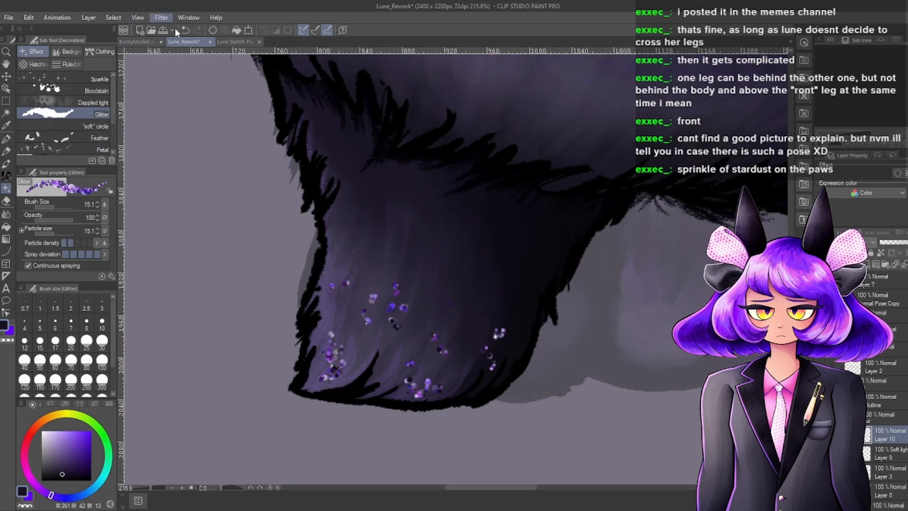
left_click(277, 127)
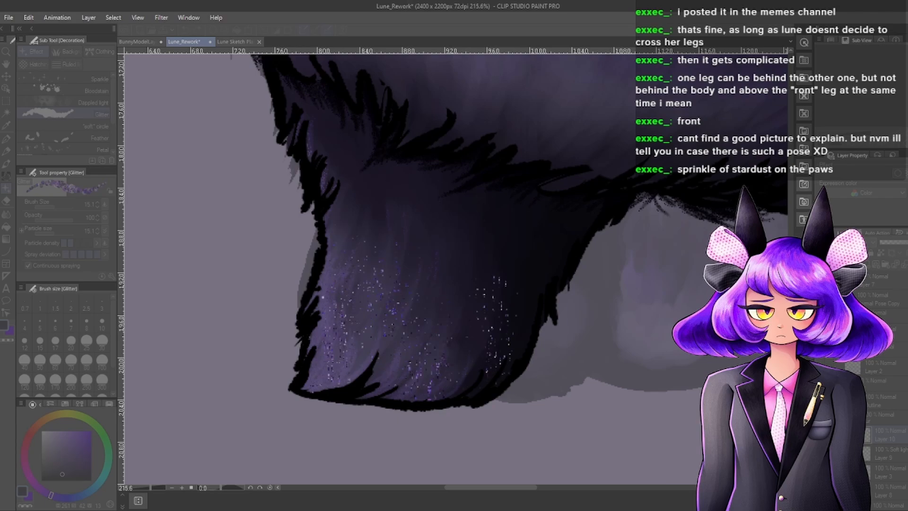
key("Return")
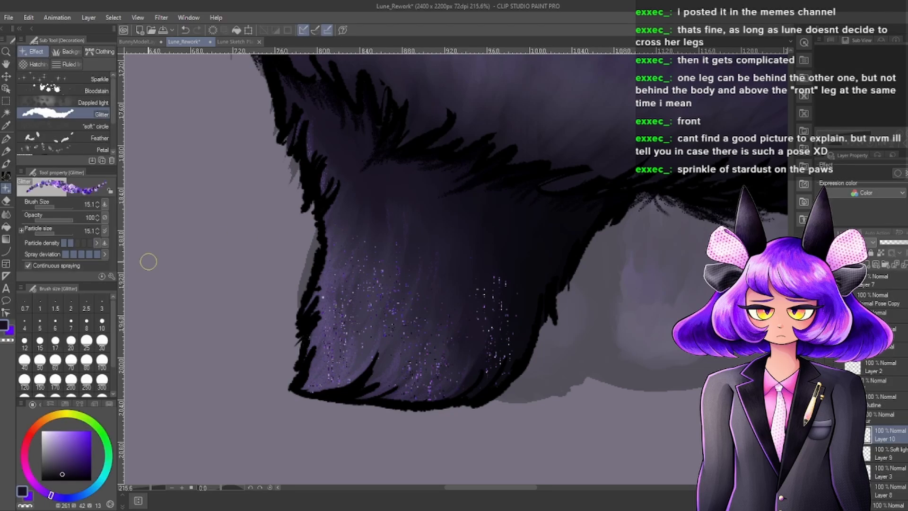
Soften the scattered glitter specks on the paw slightly with a blur filter.
scroll(148, 261, "down", 8)
scroll(487, 372, "up", 3)
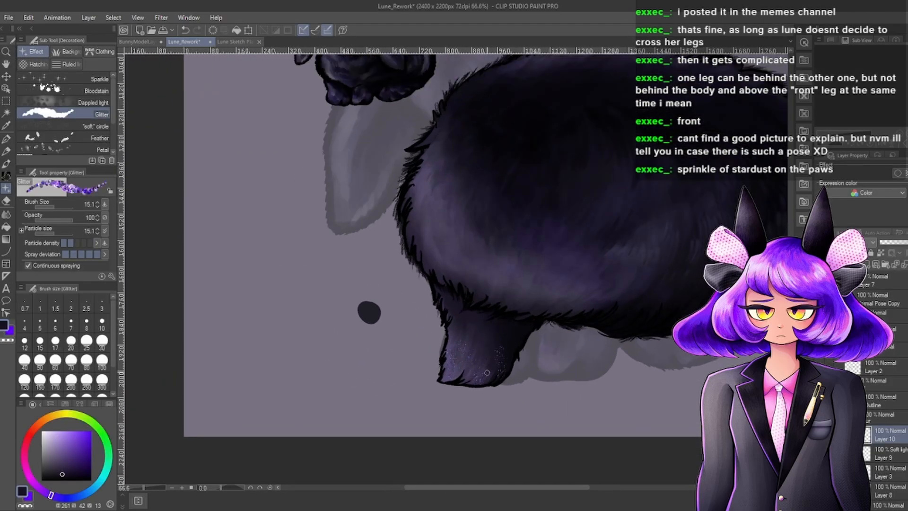
scroll(487, 372, "up", 6)
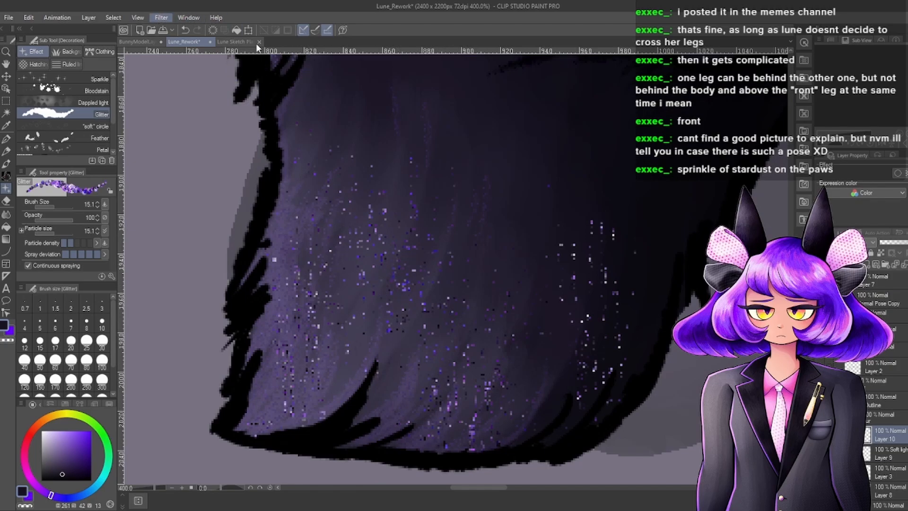
left_click(265, 54)
scroll(517, 318, "down", 3)
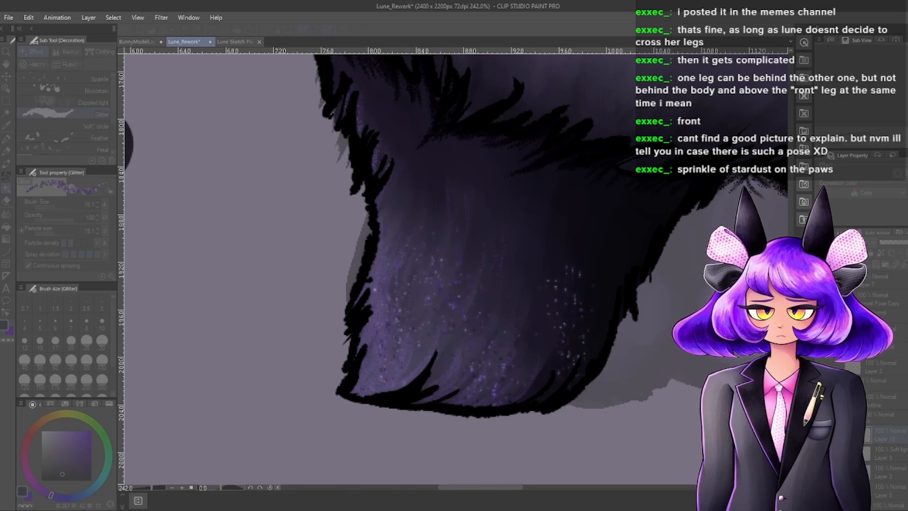
scroll(466, 344, "up", 4)
scroll(382, 354, "down", 3)
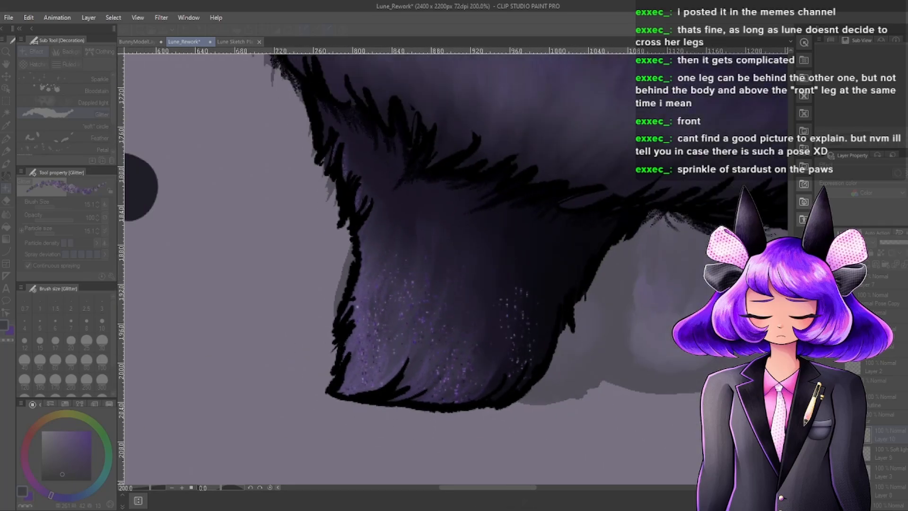
key("Return")
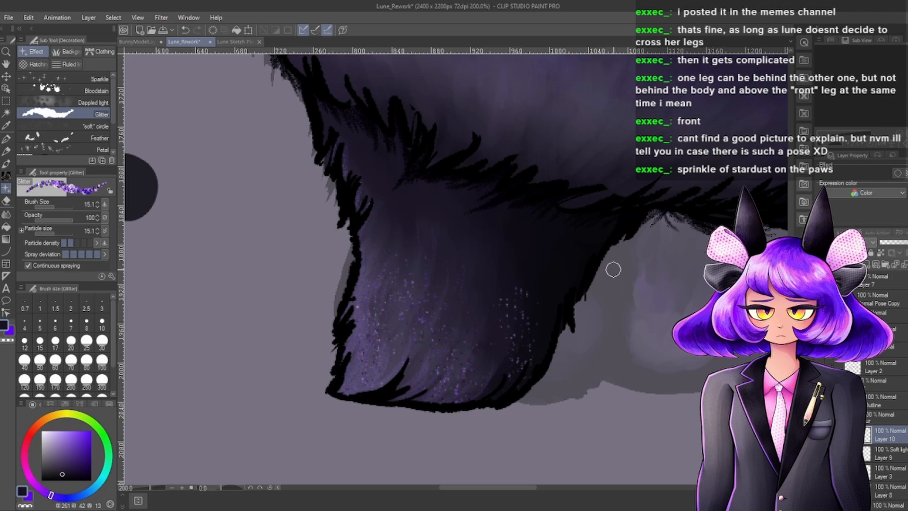
Try different blending modes on the glitter layer and set it to Glow dodge.
scroll(614, 269, "up", 1)
scroll(866, 244, "down", 8)
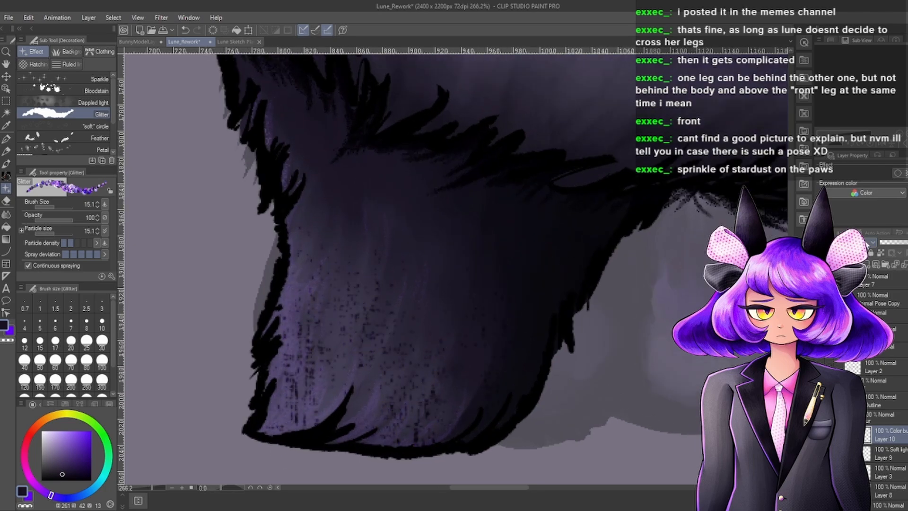
scroll(867, 244, "down", 1)
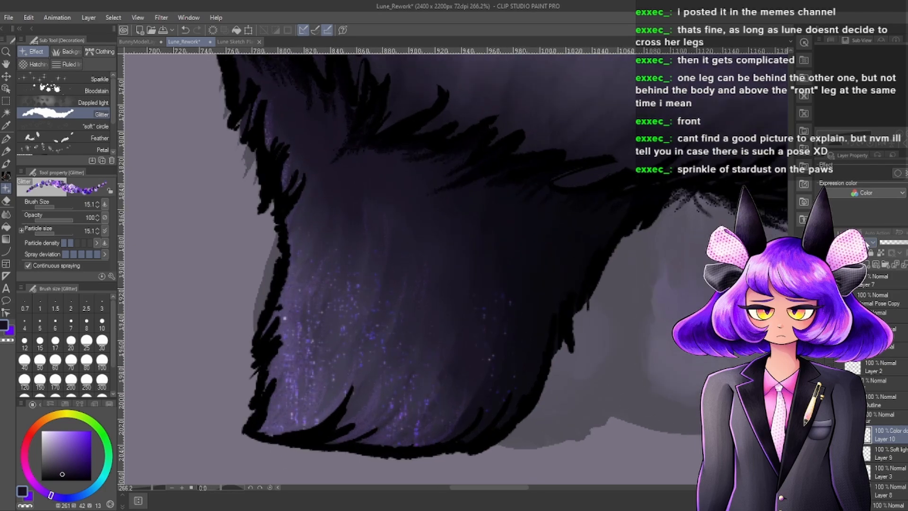
scroll(867, 244, "down", 2)
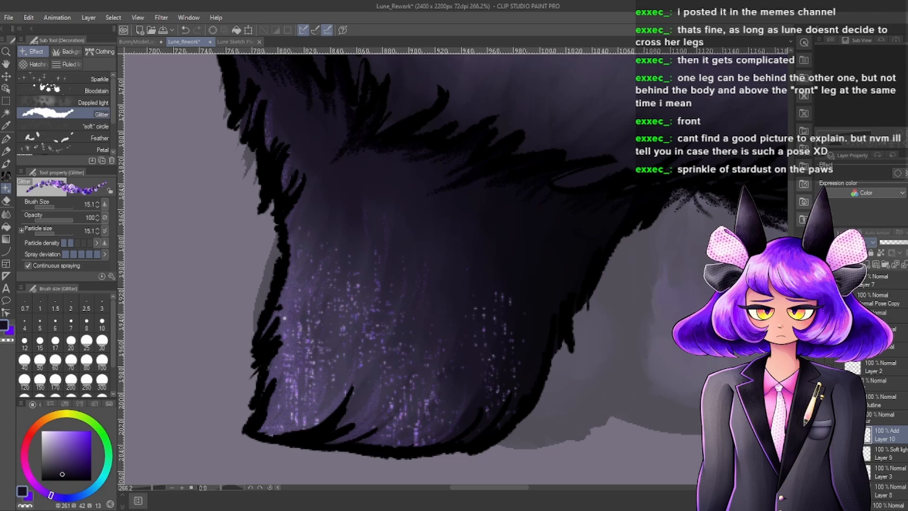
scroll(867, 244, "down", 3)
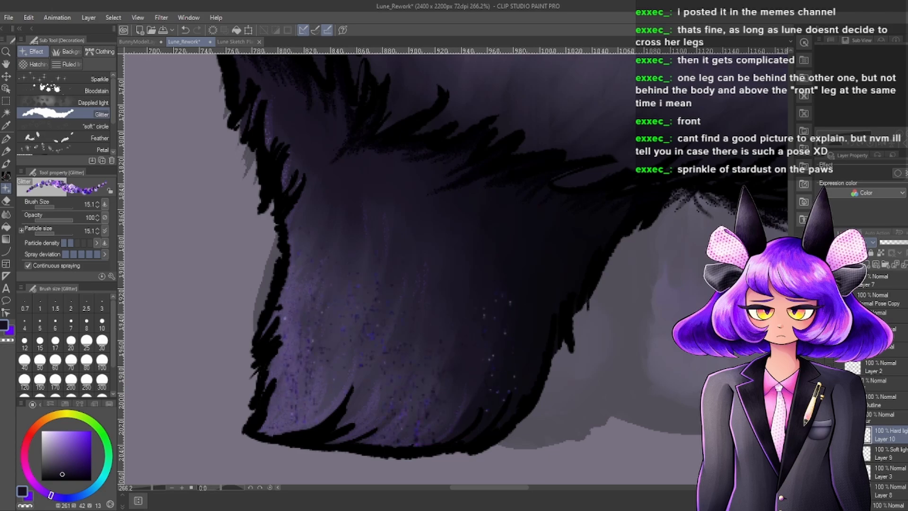
scroll(867, 244, "down", 2)
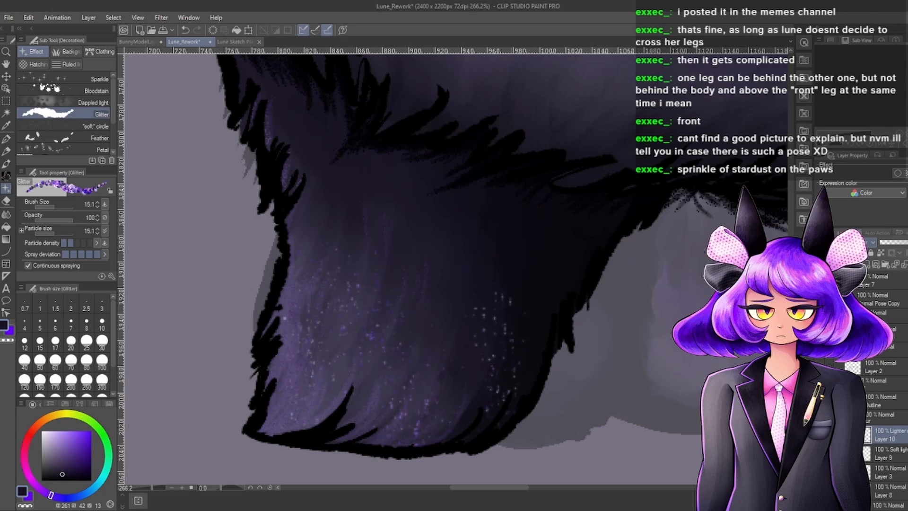
scroll(866, 244, "down", 4)
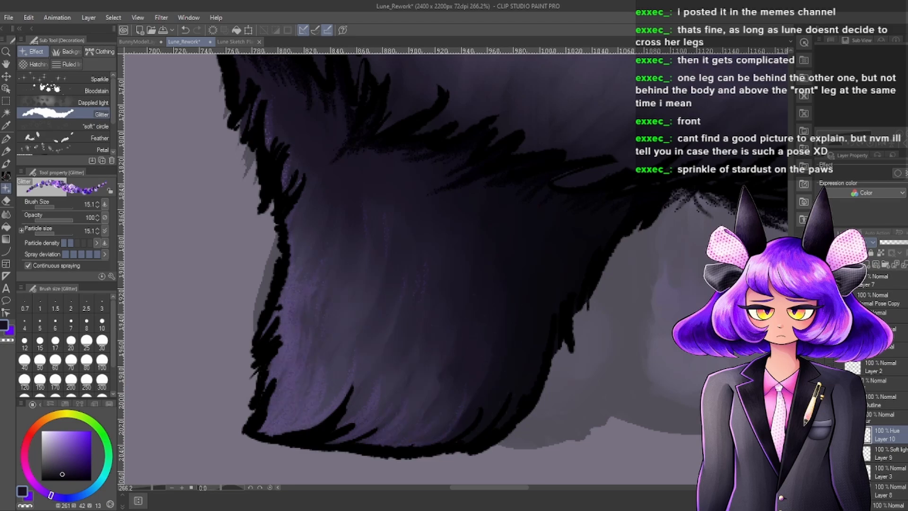
scroll(867, 244, "up", 8)
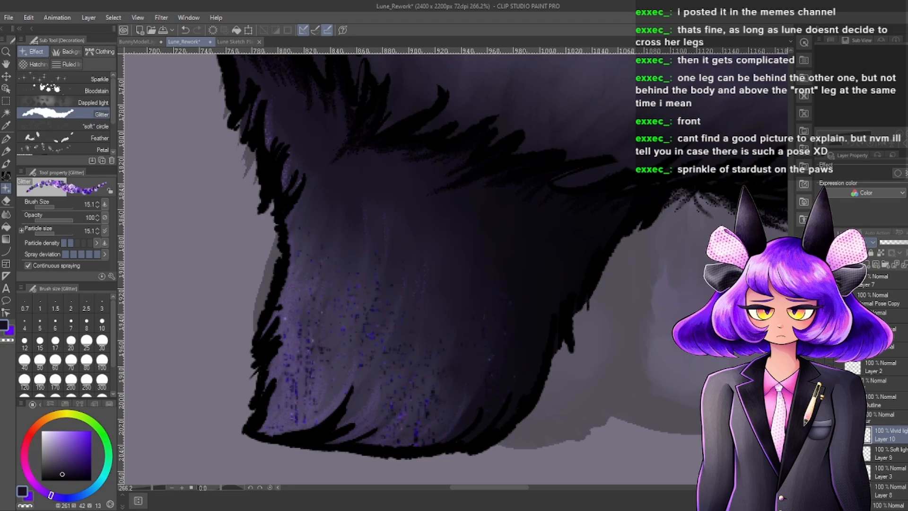
scroll(867, 244, "up", 7)
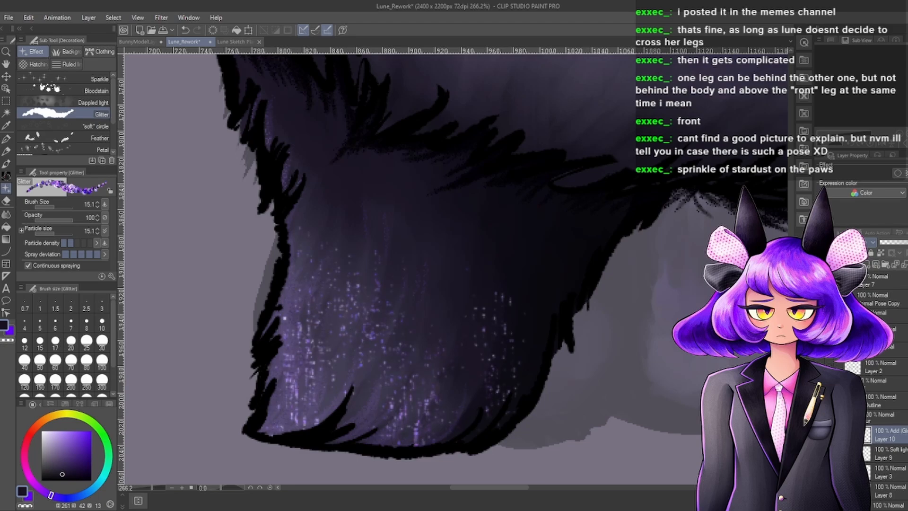
scroll(867, 244, "up", 2)
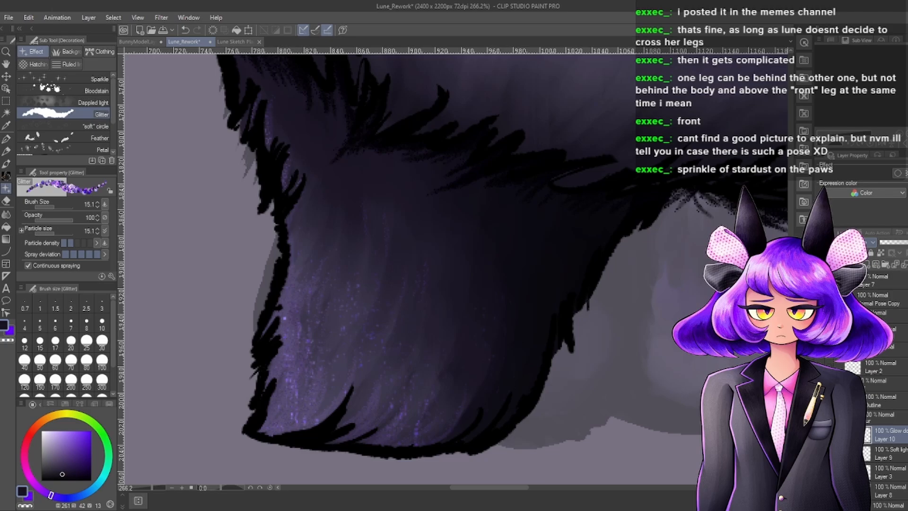
scroll(430, 290, "down", 5)
scroll(398, 300, "up", 7)
scroll(399, 334, "down", 12)
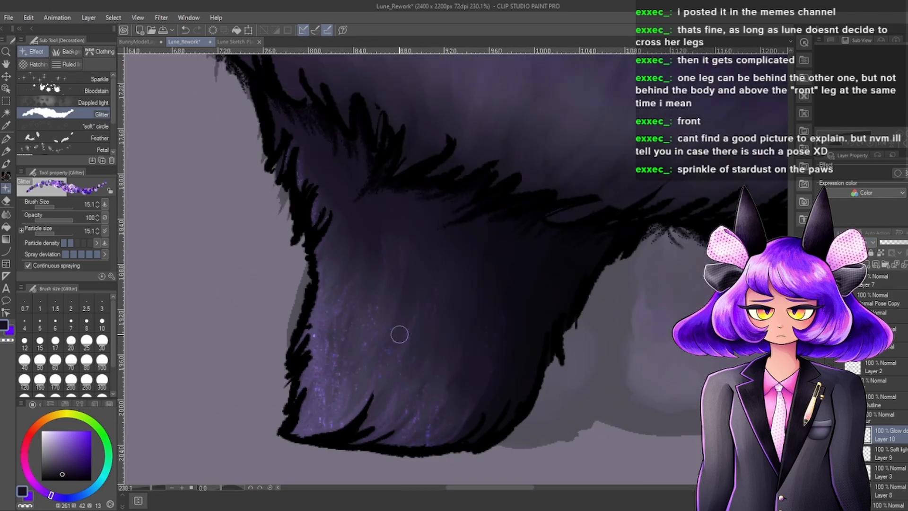
Examine the glitter specks on the paw both up close and against the whole body.
scroll(562, 407, "down", 3)
scroll(520, 405, "up", 7)
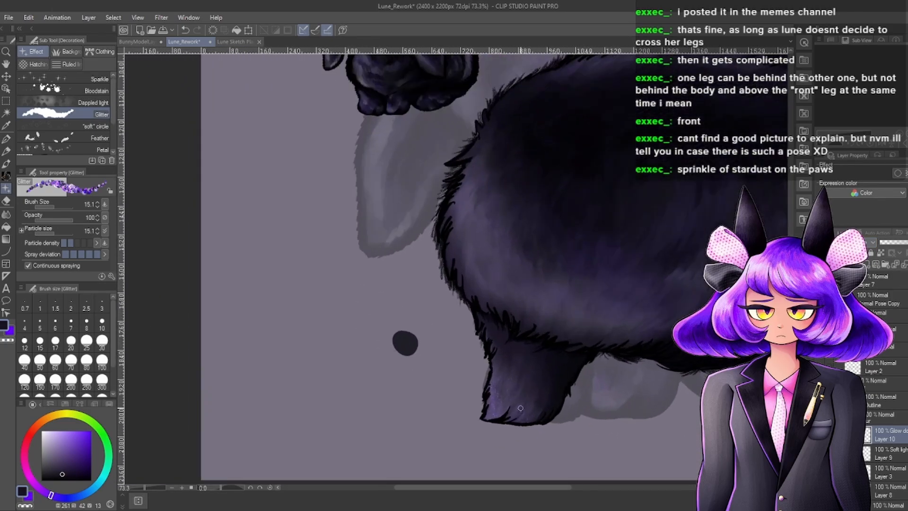
scroll(508, 403, "up", 2)
scroll(385, 385, "down", 4)
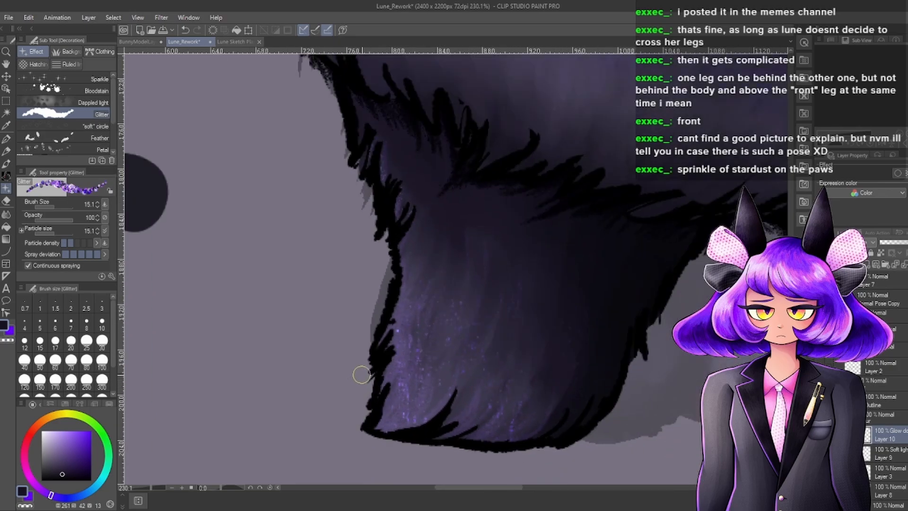
scroll(457, 364, "down", 4)
scroll(501, 418, "up", 5)
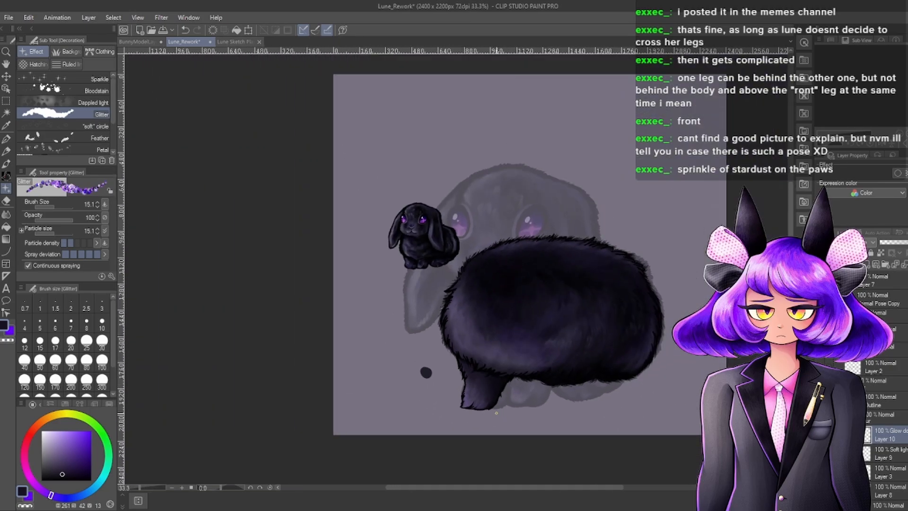
scroll(410, 399, "up", 2)
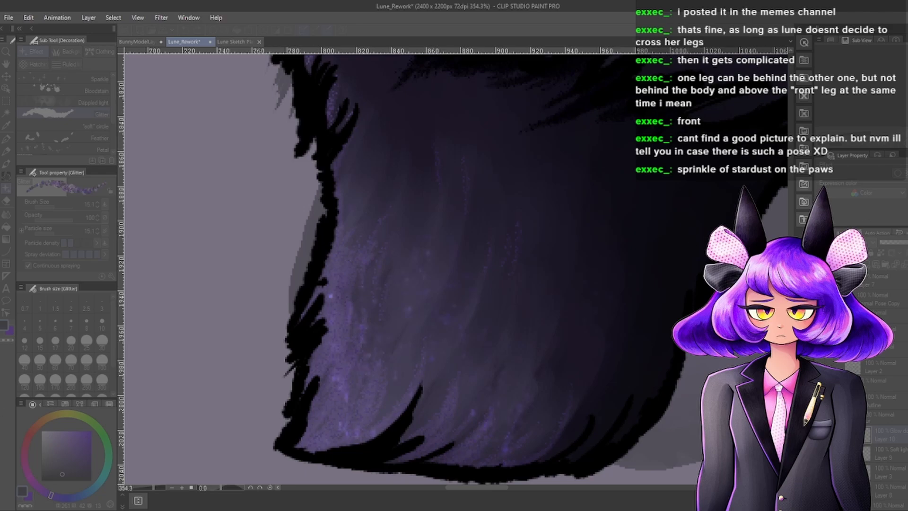
scroll(466, 368, "down", 4)
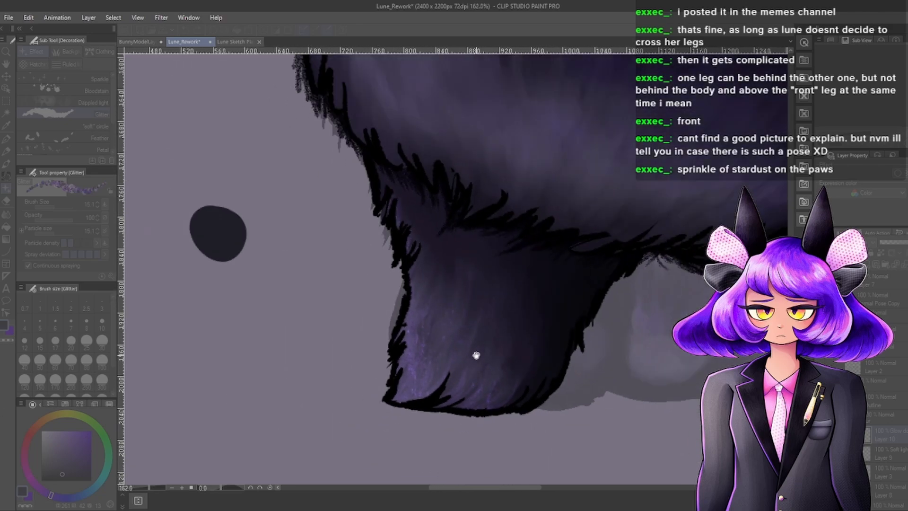
scroll(517, 353, "up", 1)
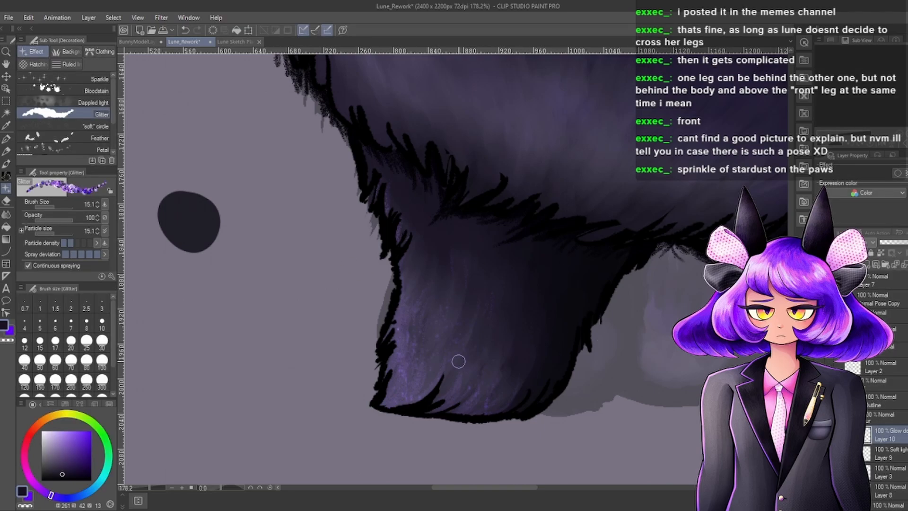
scroll(458, 361, "up", 5)
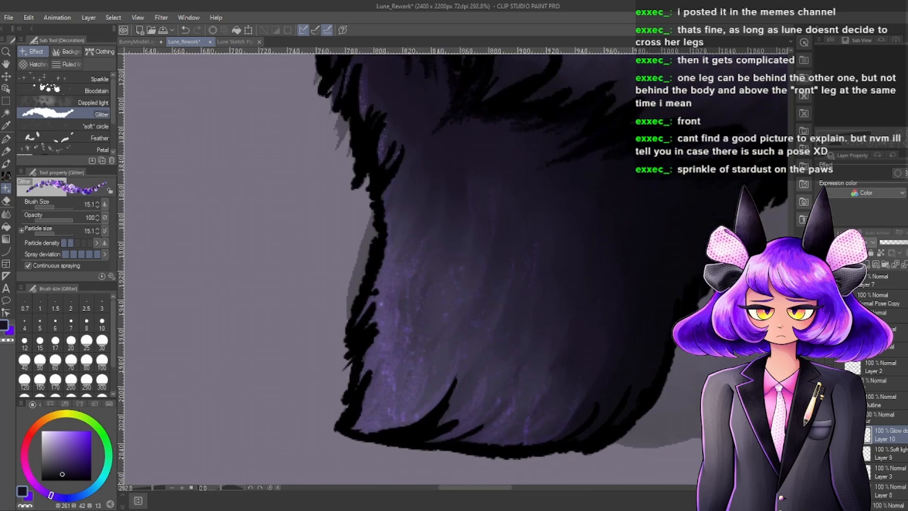
Duplicate the Glow dodge glitter layer to intensify the specks on the paw.
key("ctrl+v")
scroll(497, 358, "down", 4)
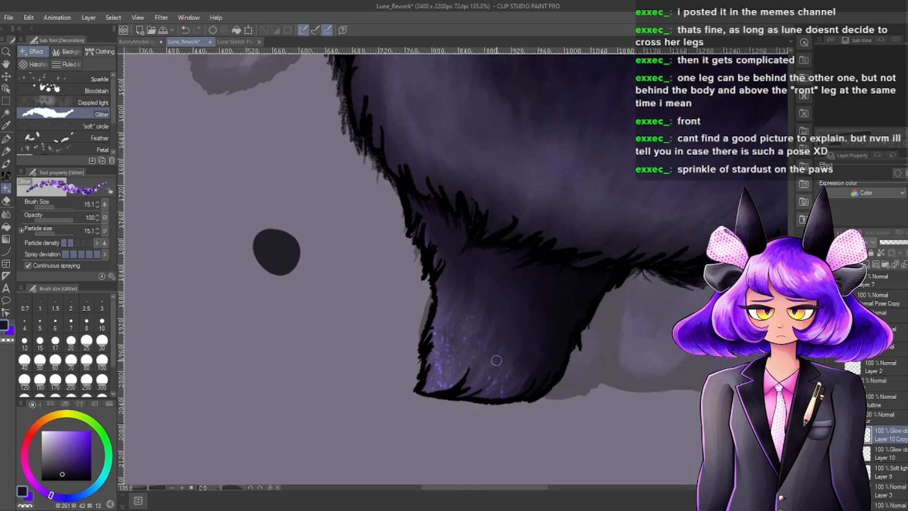
scroll(546, 363, "up", 6)
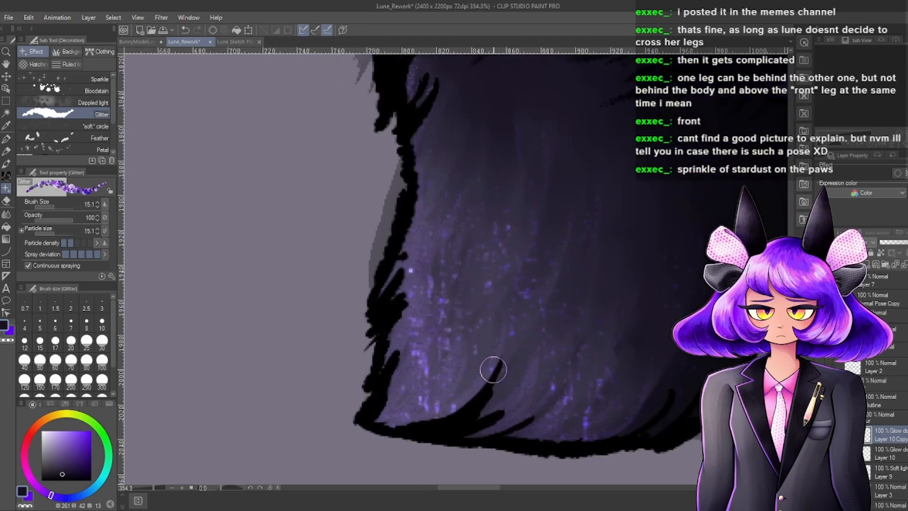
scroll(462, 264, "down", 10)
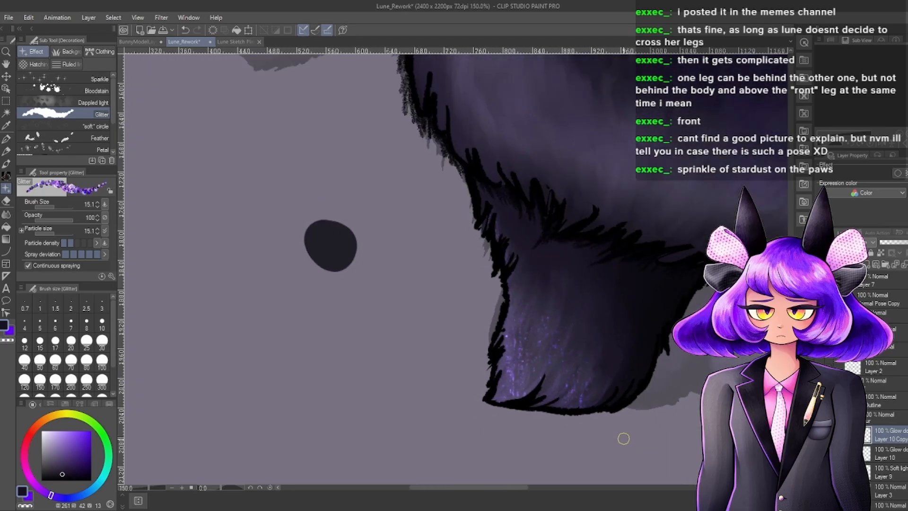
scroll(504, 376, "up", 6)
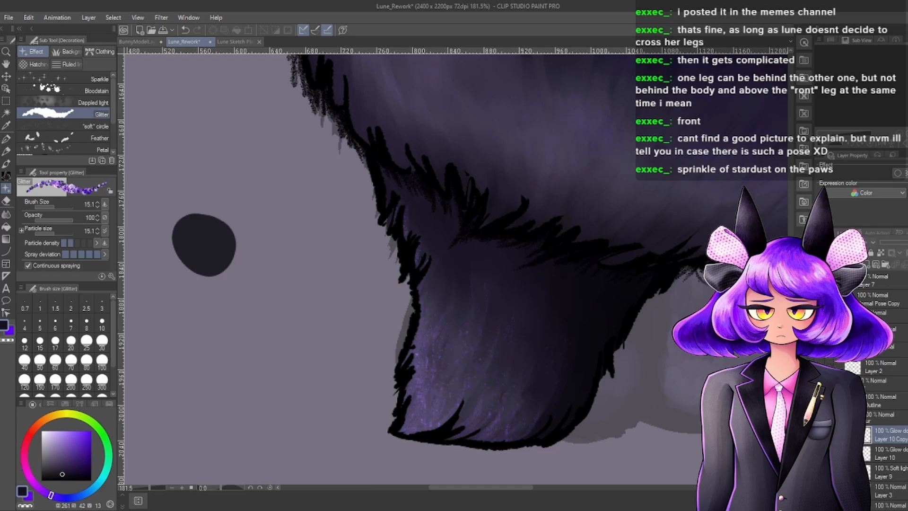
scroll(544, 378, "down", 4)
scroll(539, 381, "up", 8)
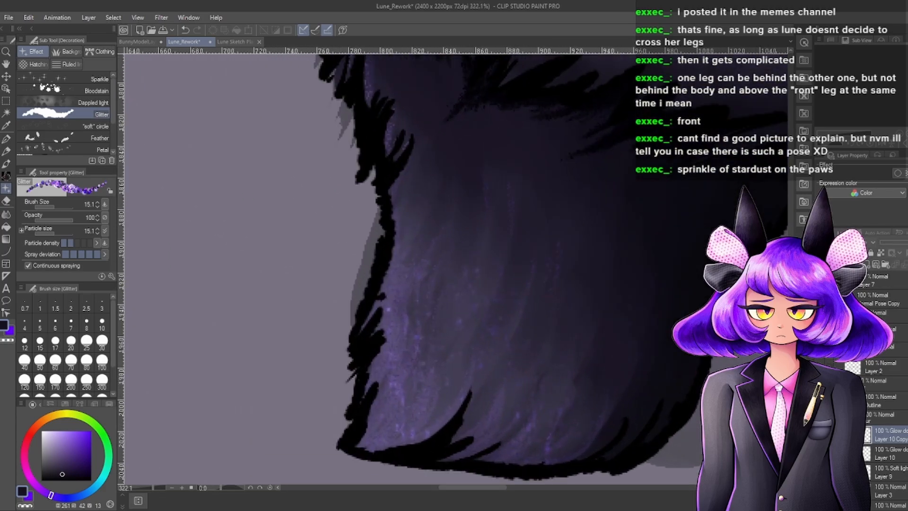
Fade the upper part of the duplicated glitter with Gradient erase, running down the leg toward the paw.
left_click(6, 240)
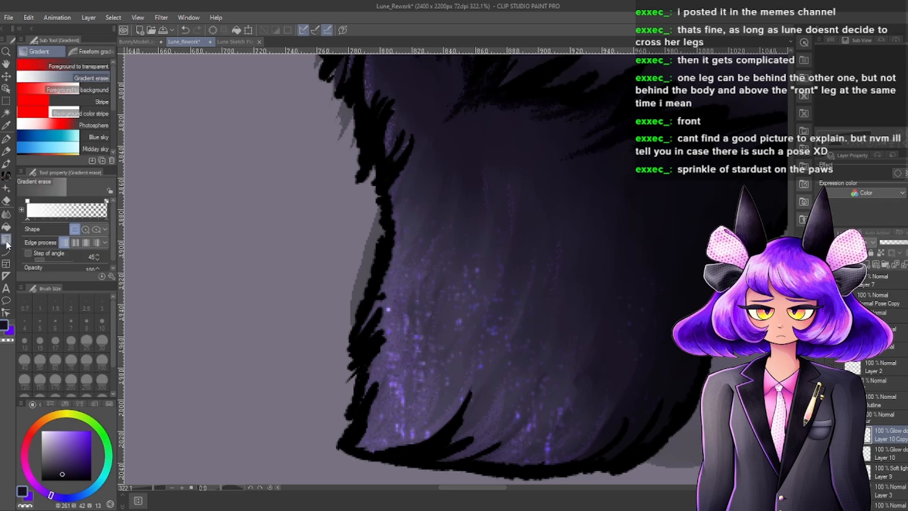
scroll(466, 234, "down", 2)
left_click_drag(478, 187, 465, 388)
scroll(507, 339, "down", 3)
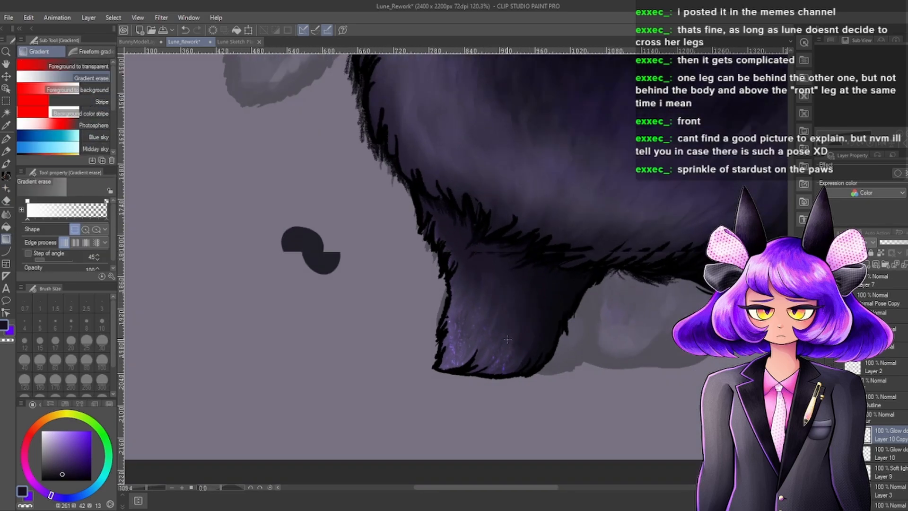
scroll(507, 339, "up", 2)
left_click_drag(493, 245, 429, 430)
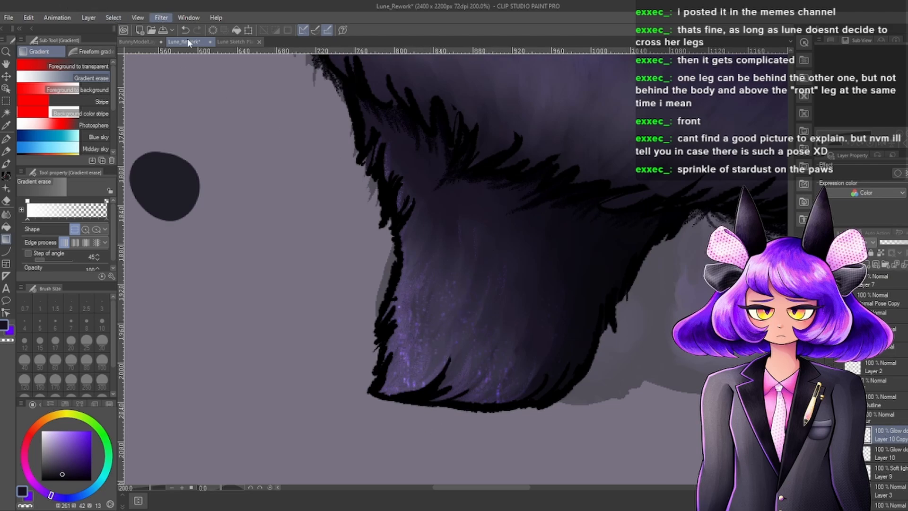
Soften the duplicated glitter with a filter and merge it down into the original glitter layer.
left_click(263, 54)
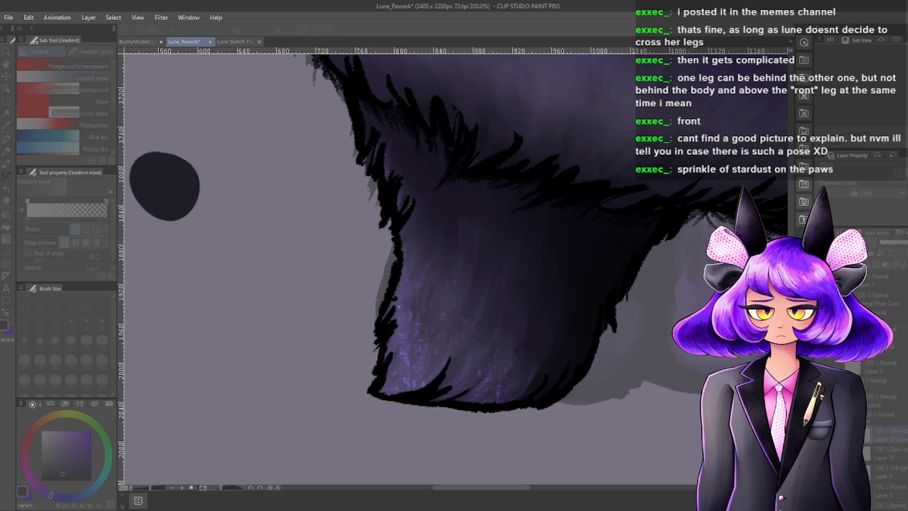
key("Return")
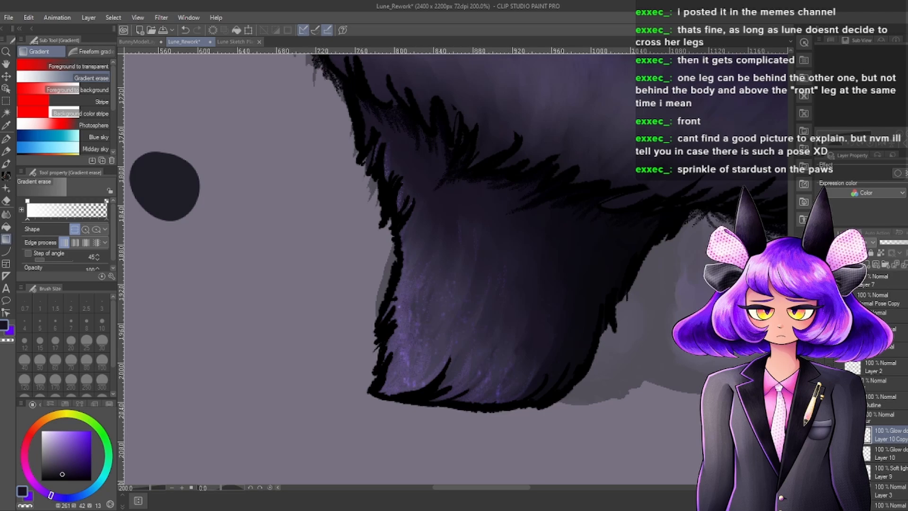
scroll(376, 325, "down", 1)
scroll(376, 325, "up", 3)
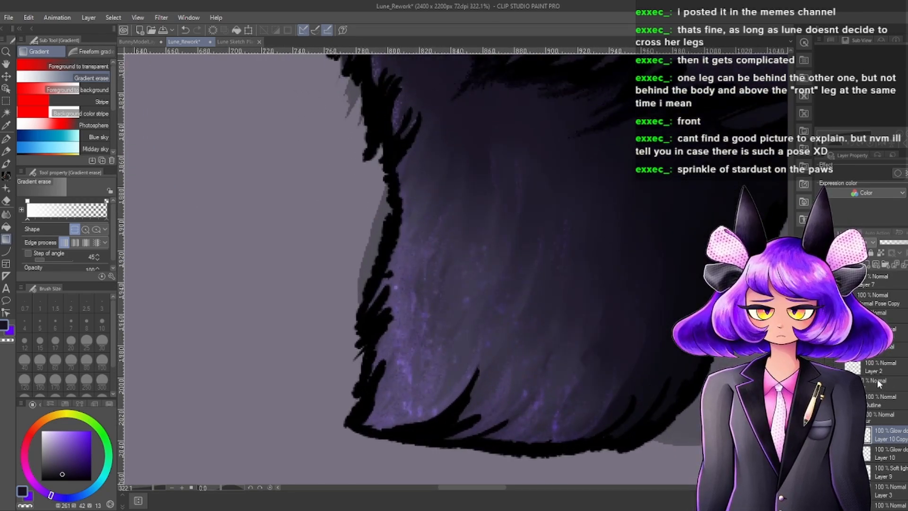
key("ctrl+e")
scroll(504, 357, "down", 5)
scroll(536, 366, "down", 1)
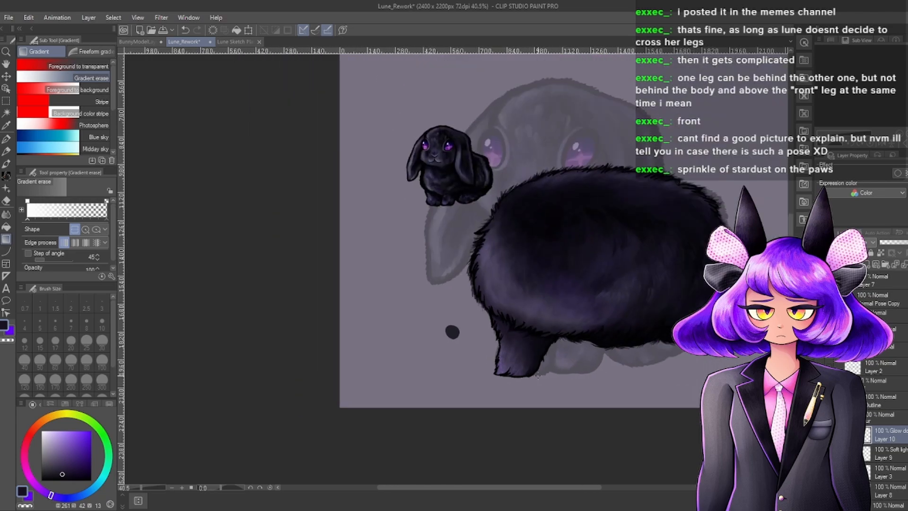
scroll(535, 366, "up", 4)
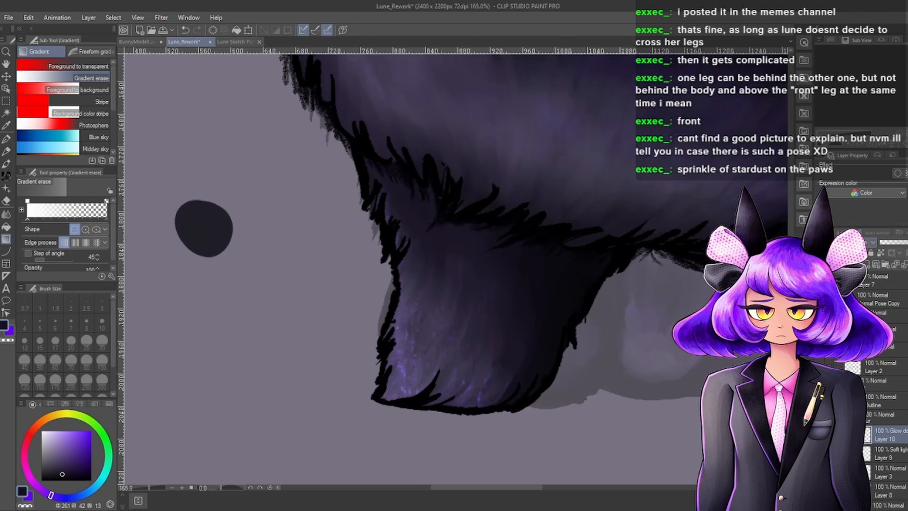
Add a new layer in Add (Glow) mode, pick a light purple, and select a rectangular area around the front leg.
left_click(867, 267)
left_click(59, 430)
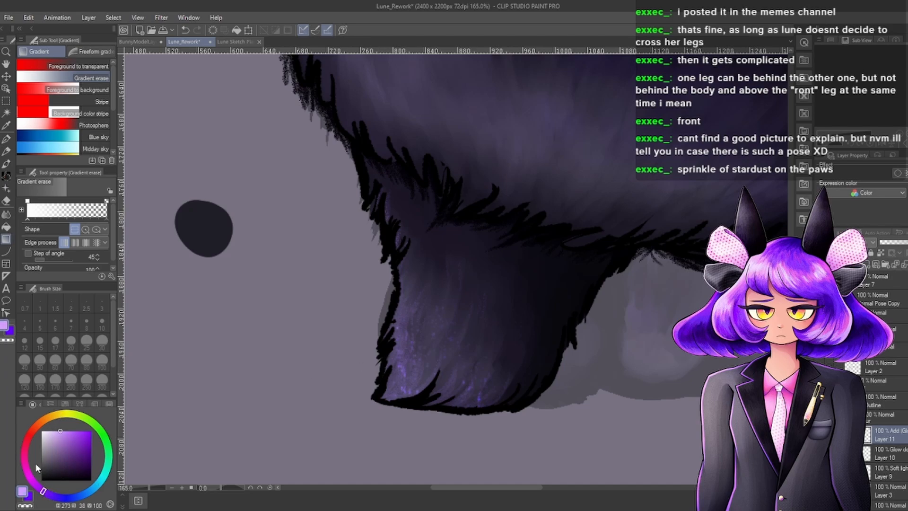
left_click(6, 100)
left_click_drag(305, 159, 632, 430)
Fill the bottom of the paw with a light purple Foreground to transparent gradient fading upward.
left_click(6, 239)
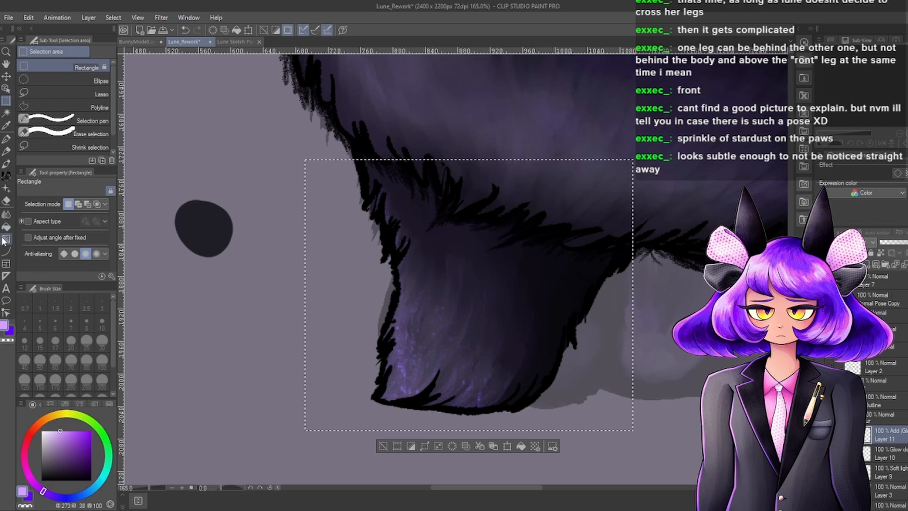
left_click_drag(435, 426, 443, 332)
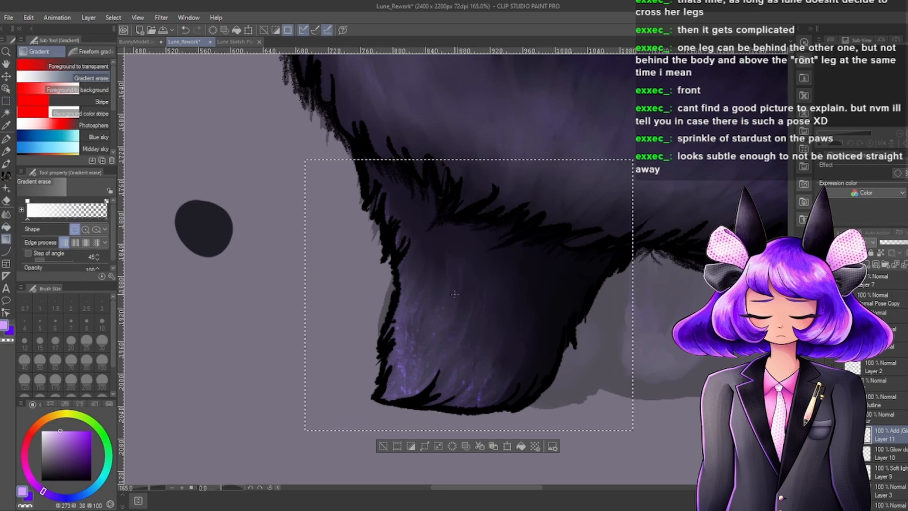
left_click(78, 66)
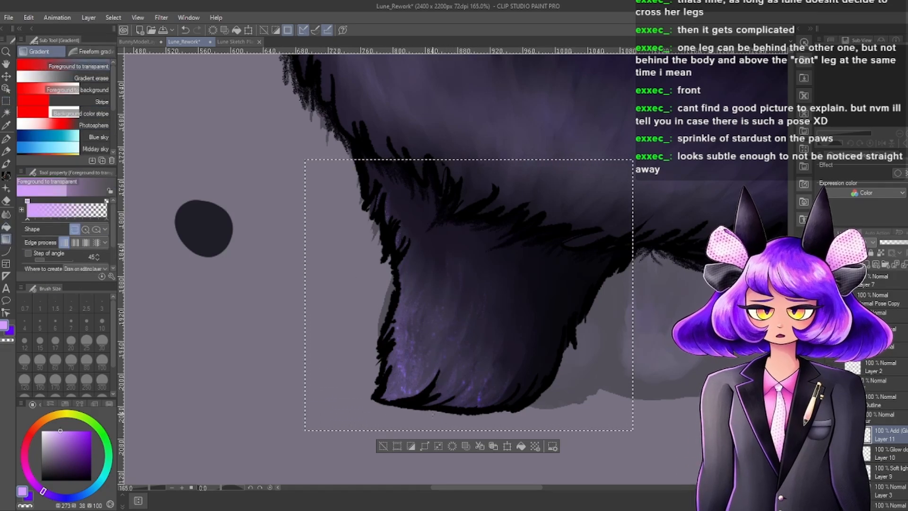
left_click_drag(457, 417, 451, 312)
scroll(473, 359, "down", 3)
scroll(494, 367, "down", 2)
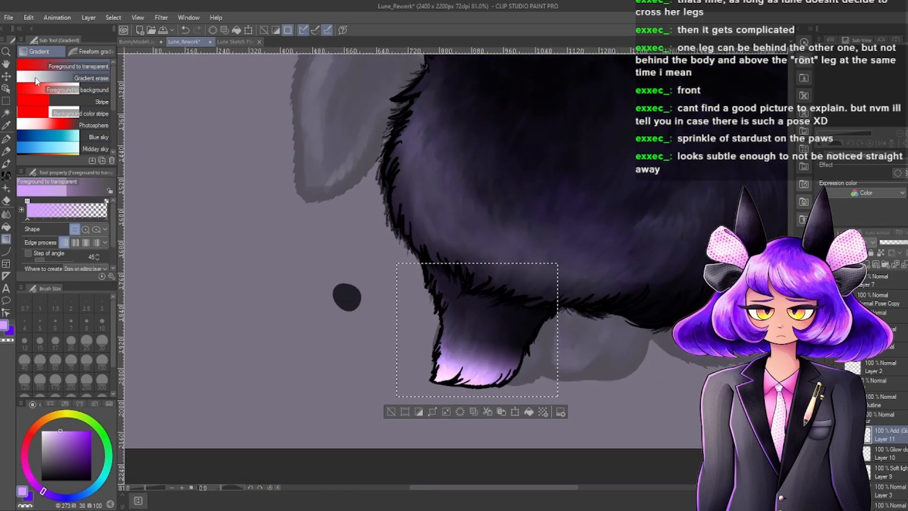
Thin out the paw's glow with a circular Gradient erase, keeping it strongest at the lower front corner.
left_click(87, 78)
left_click_drag(494, 320, 348, 412)
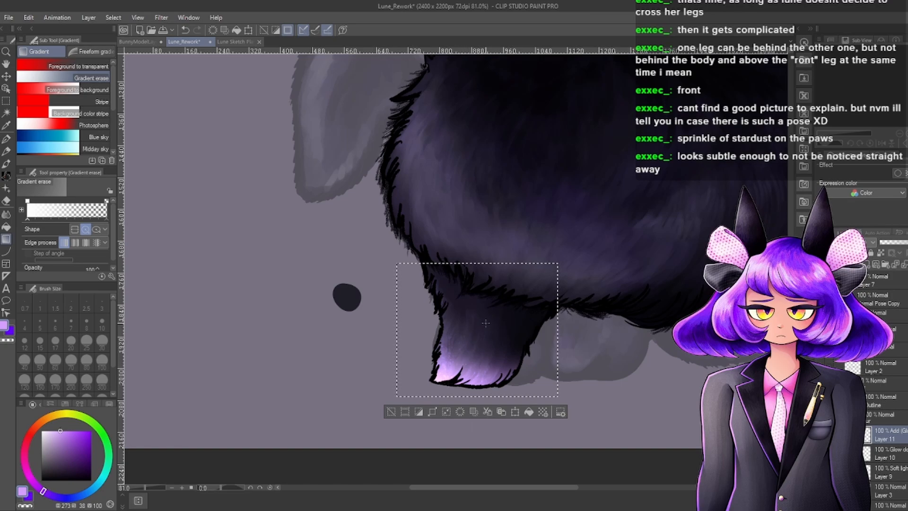
left_click_drag(490, 324, 437, 379)
scroll(497, 365, "up", 3)
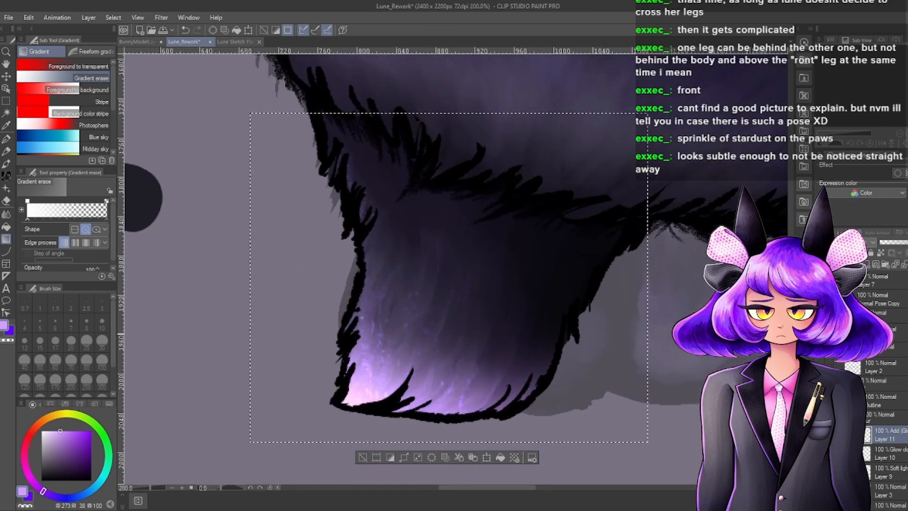
Try Soft light on the paw's glow layer, return it to Add (Glow) at 23% opacity, and clear the selection.
scroll(872, 243, "down", 3)
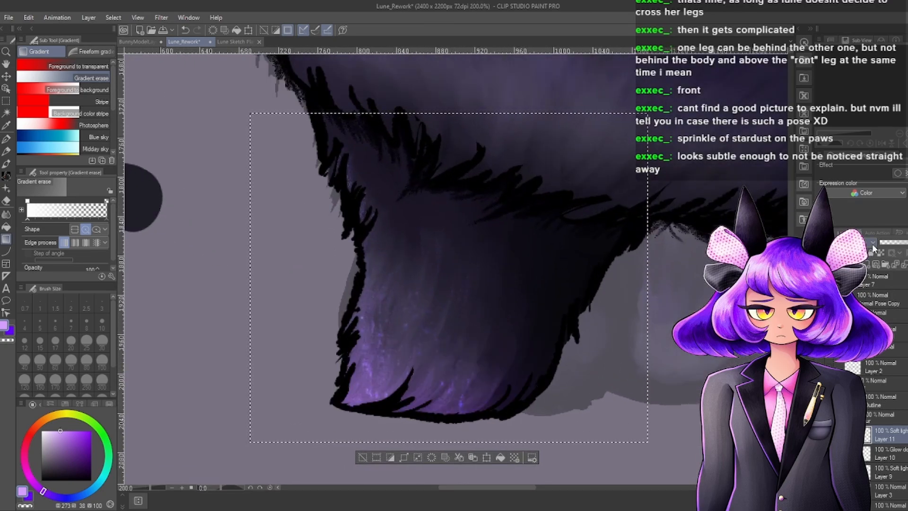
scroll(872, 243, "up", 3)
left_click(881, 242)
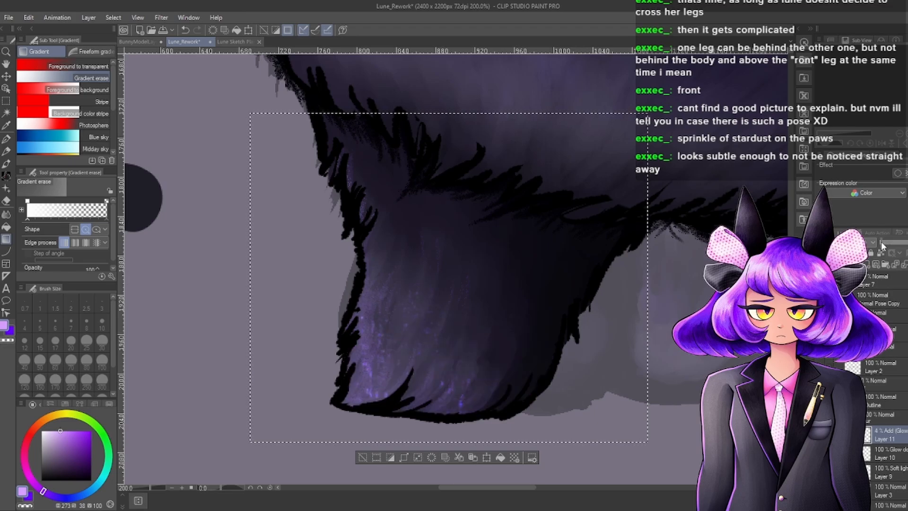
left_click_drag(883, 242, 888, 242)
left_click(6, 101)
left_click(364, 364)
scroll(375, 372, "down", 2)
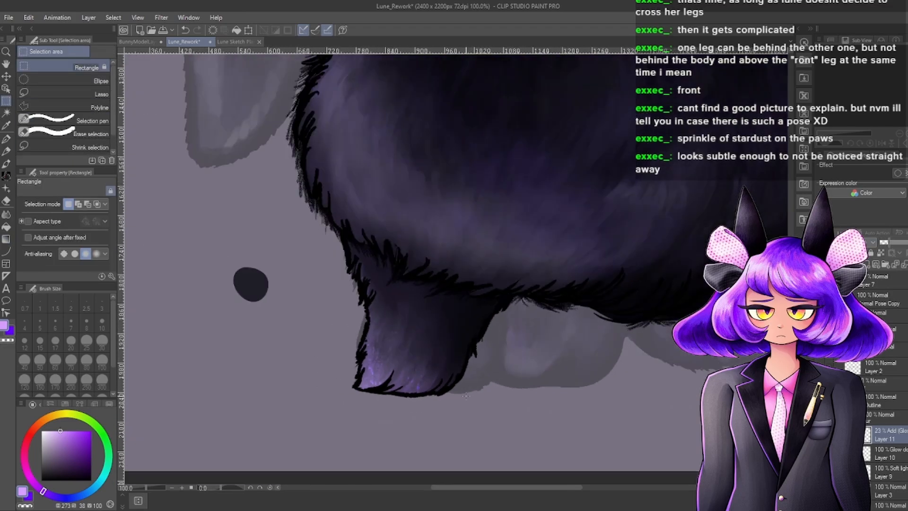
scroll(465, 396, "down", 5)
scroll(478, 393, "up", 4)
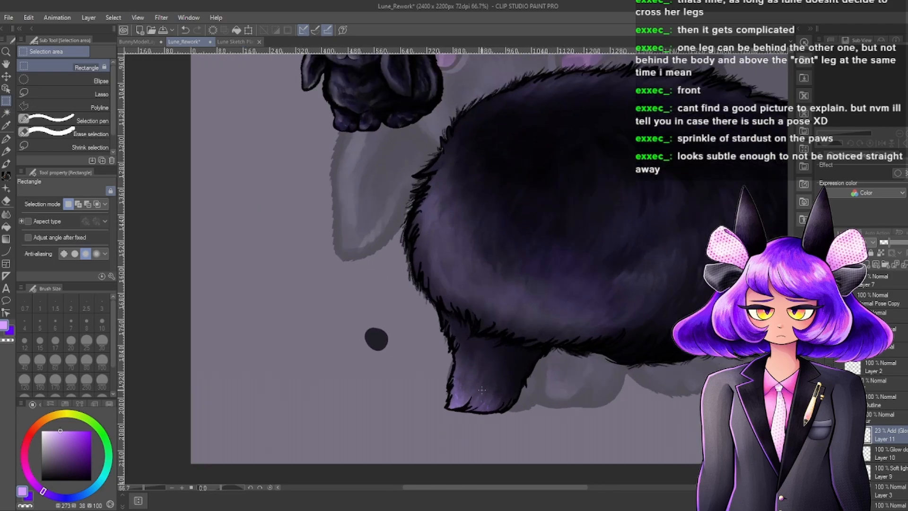
scroll(481, 389, "up", 4)
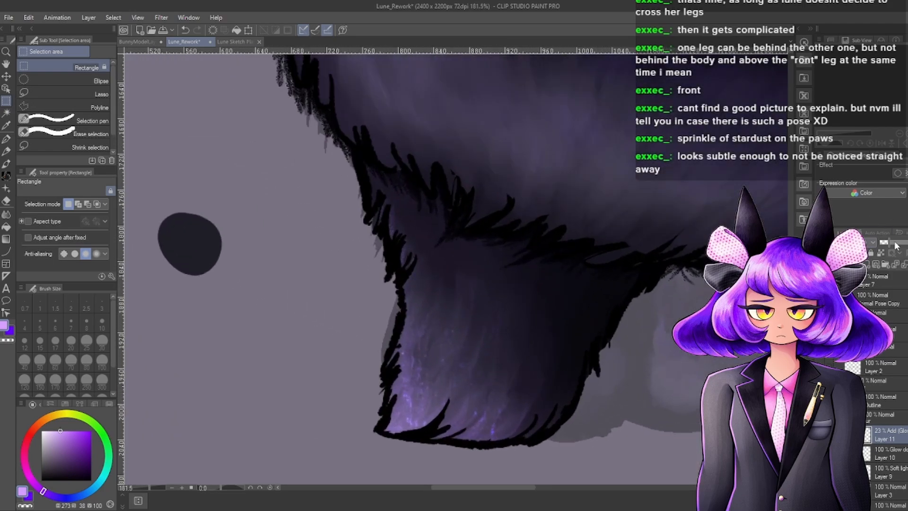
Try Linear light on the glow layer at full opacity, and set it to Vivid light at 26% opacity.
left_click_drag(894, 243, 907, 242)
scroll(869, 244, "down", 6)
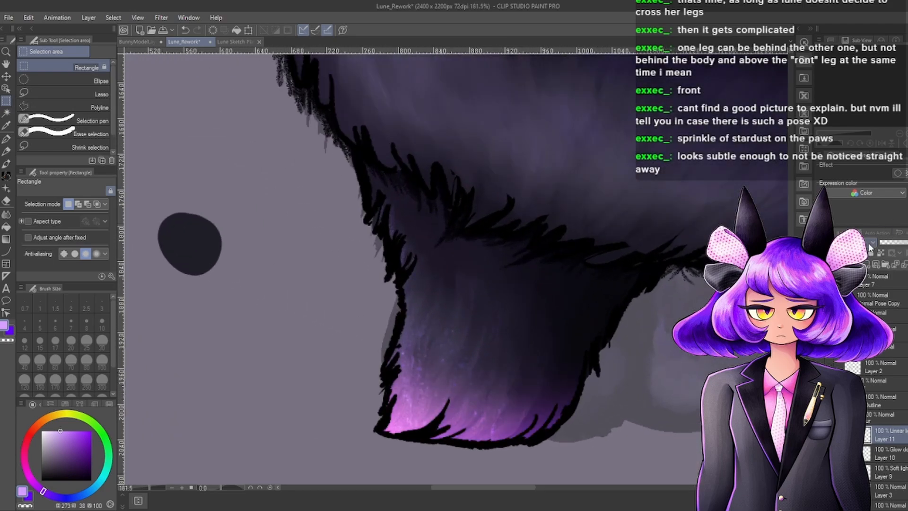
scroll(869, 244, "up", 1)
left_click_drag(889, 246, 886, 246)
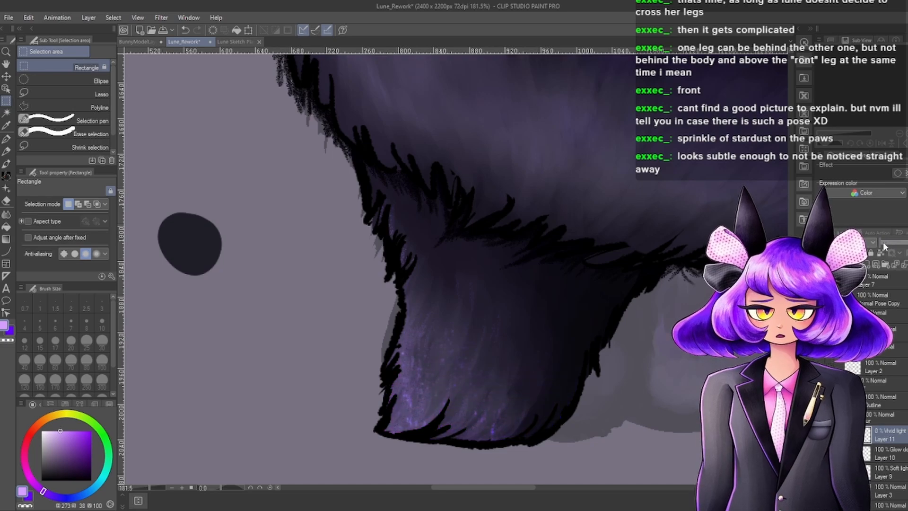
scroll(503, 397, "down", 17)
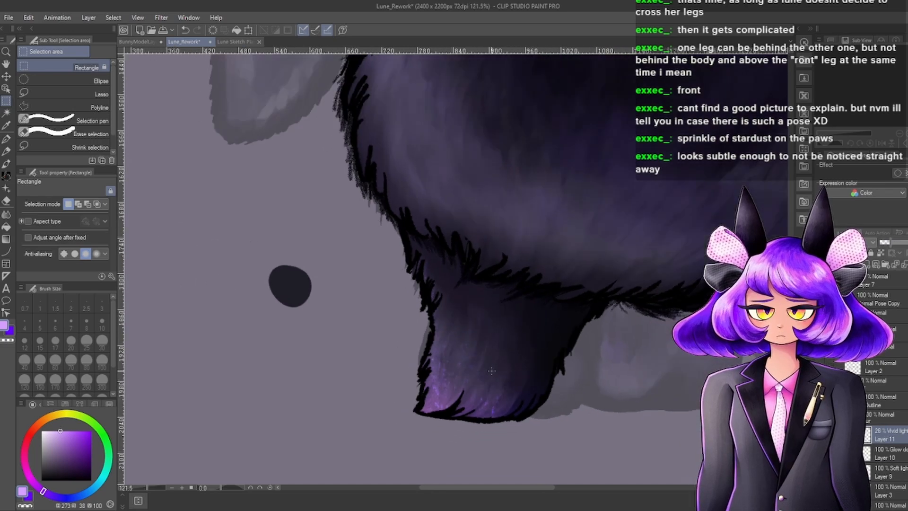
Lower the opacity of the paw's Vivid light glow layer to 8%.
scroll(502, 411, "up", 2)
scroll(503, 411, "up", 3)
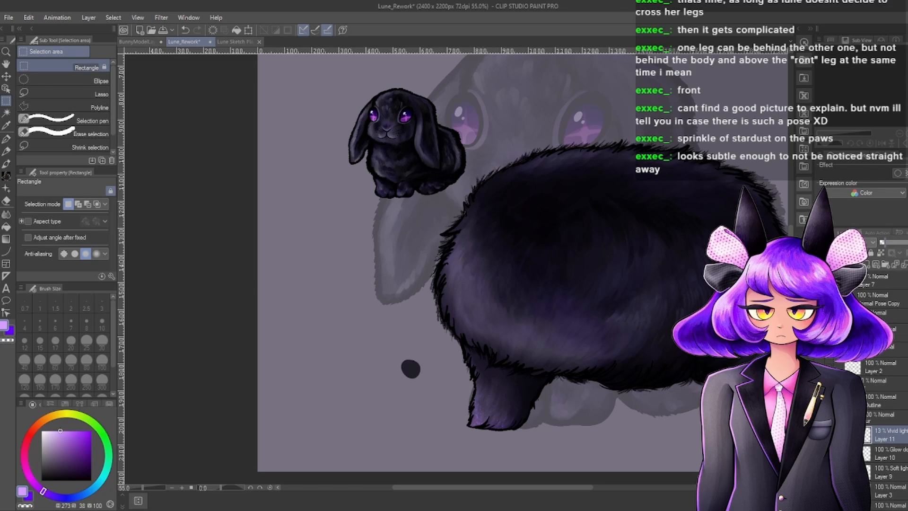
scroll(539, 380, "up", 2)
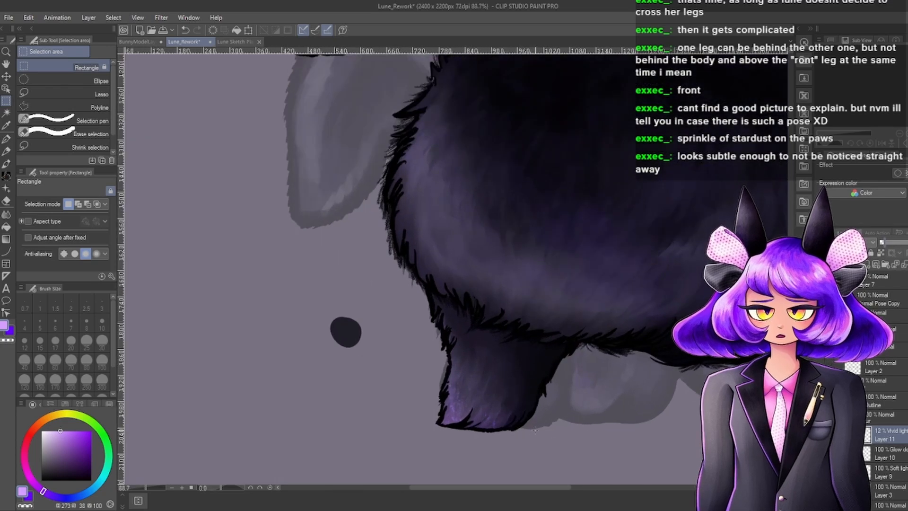
scroll(520, 421, "down", 1)
scroll(520, 421, "down", 3)
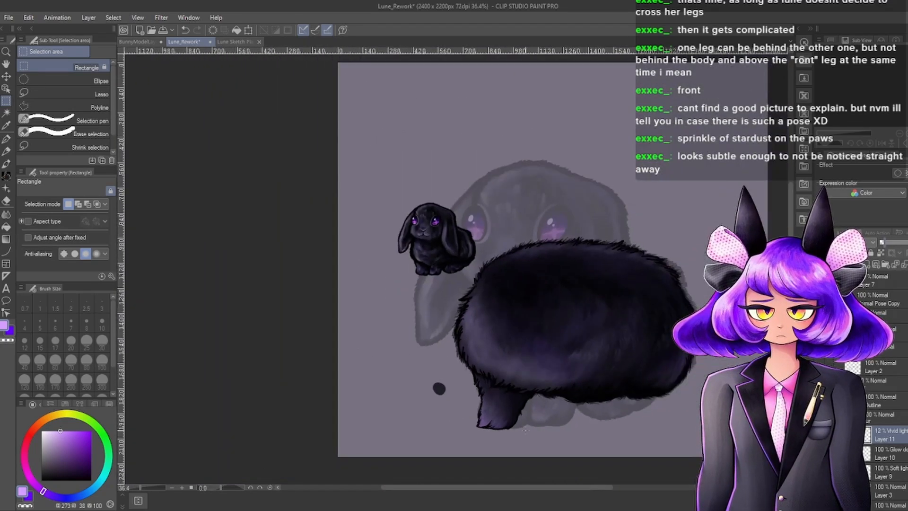
scroll(444, 452, "up", 2)
scroll(520, 426, "up", 5)
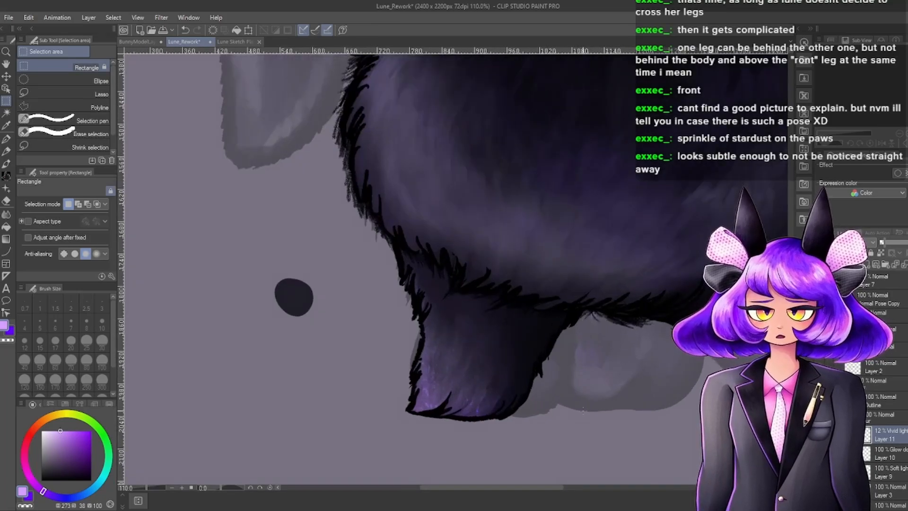
left_click(883, 242)
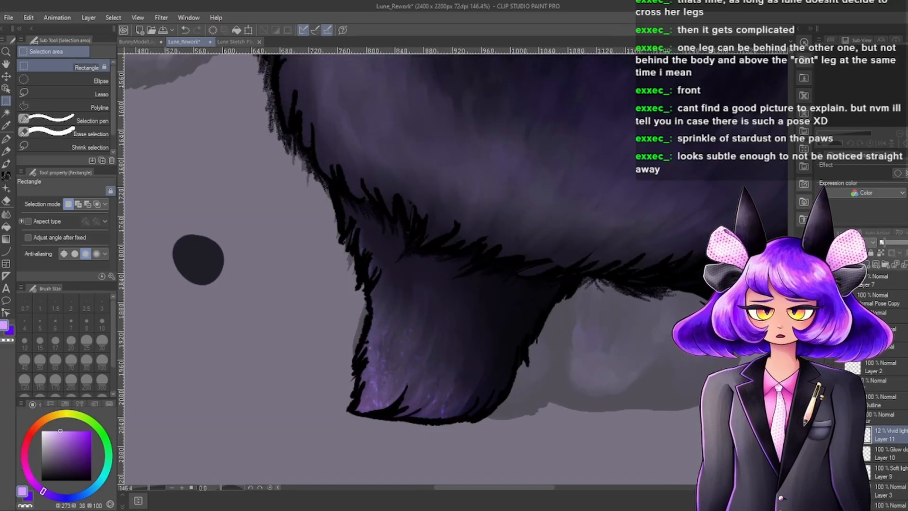
scroll(522, 421, "down", 5)
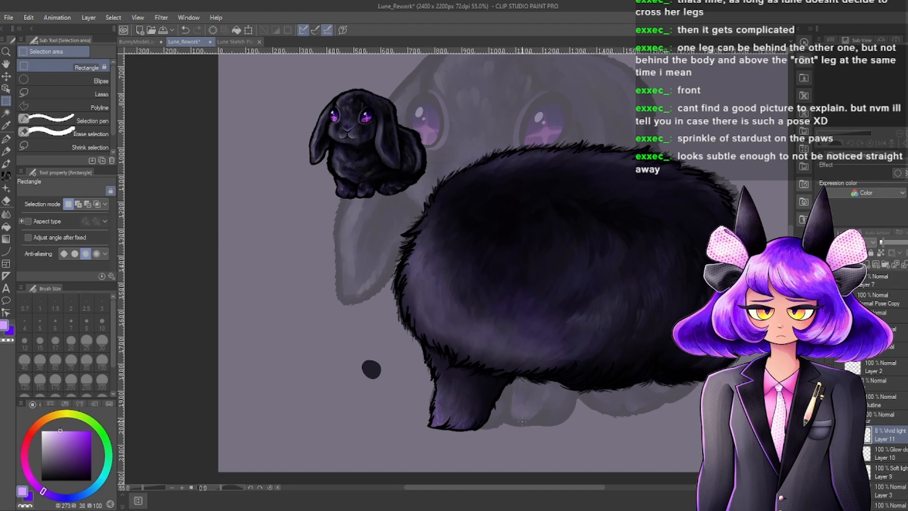
scroll(522, 420, "down", 2)
scroll(522, 421, "up", 3)
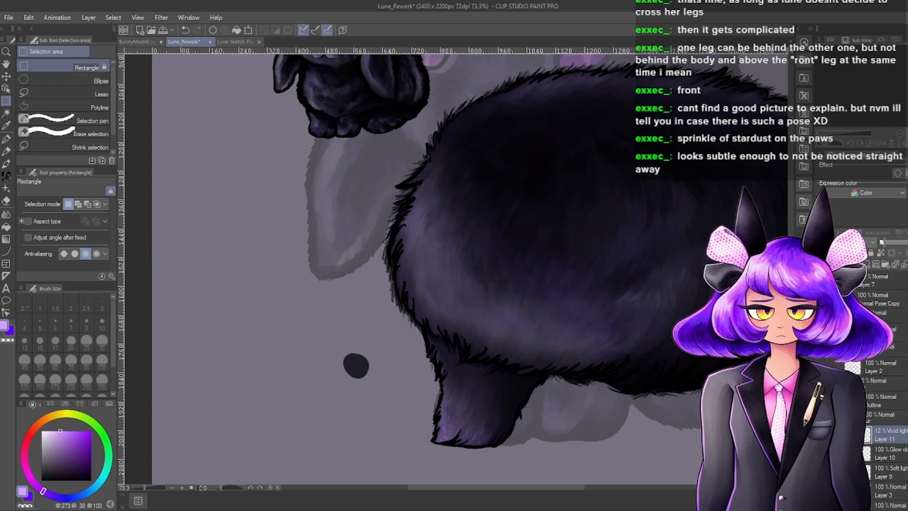
scroll(526, 405, "down", 3)
scroll(527, 405, "down", 2)
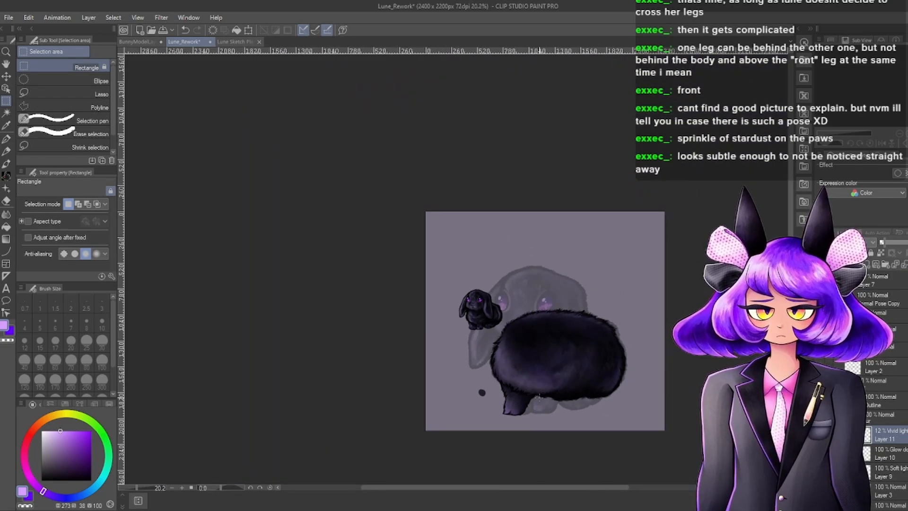
scroll(539, 394, "up", 1)
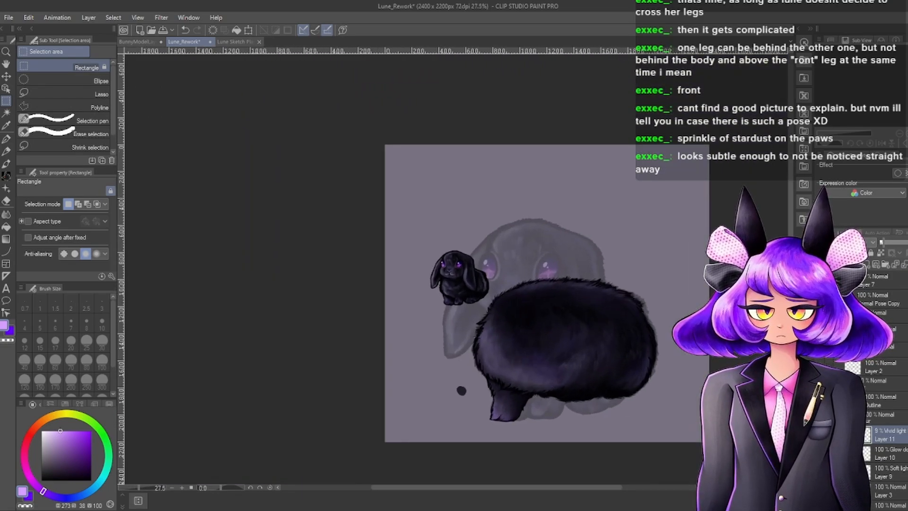
scroll(539, 393, "down", 1)
scroll(543, 387, "up", 3)
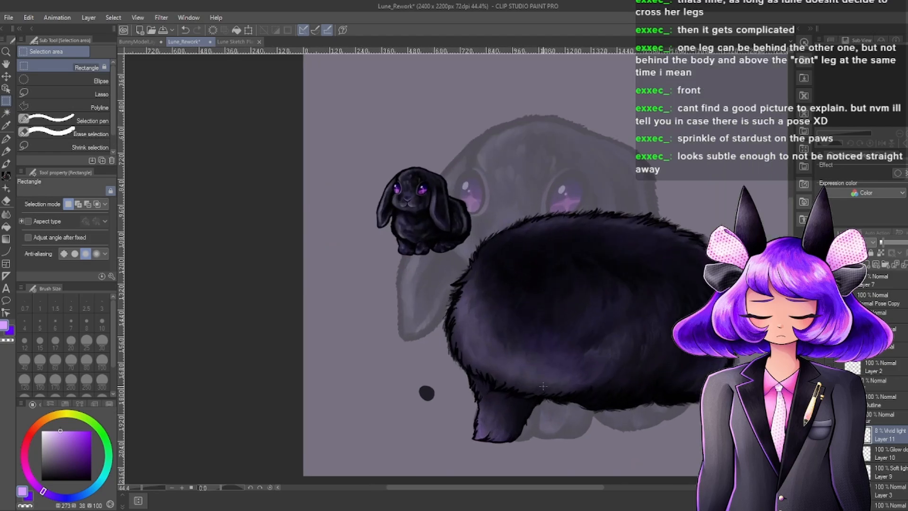
Examine the paw's glow and stardust specks close up and against the whole bunny at different magnifications.
scroll(543, 386, "down", 4)
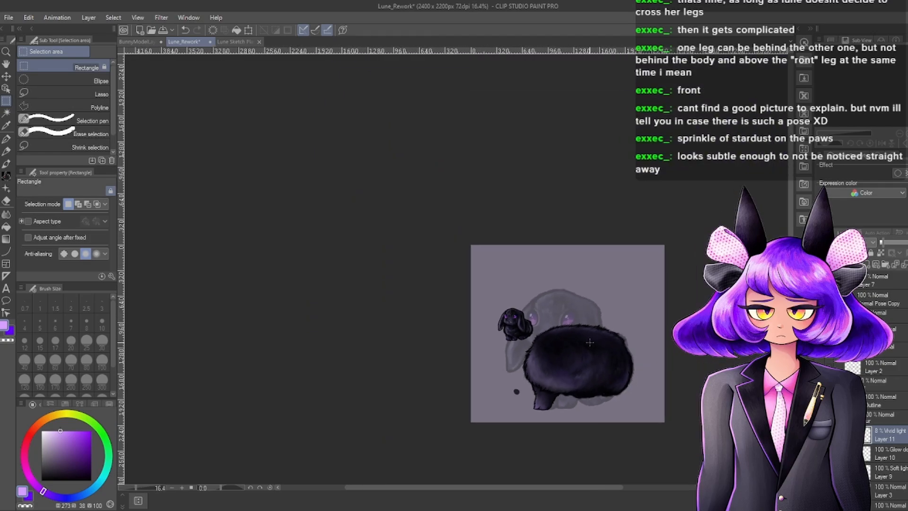
scroll(589, 342, "up", 3)
scroll(571, 375, "down", 4)
scroll(501, 400, "up", 4)
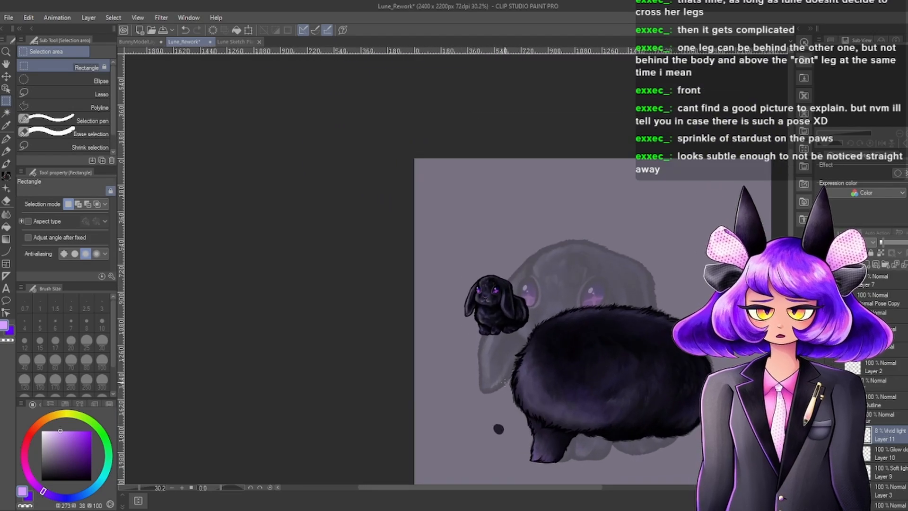
scroll(518, 419, "up", 2)
scroll(520, 412, "down", 1)
scroll(519, 412, "down", 1)
scroll(520, 413, "up", 1)
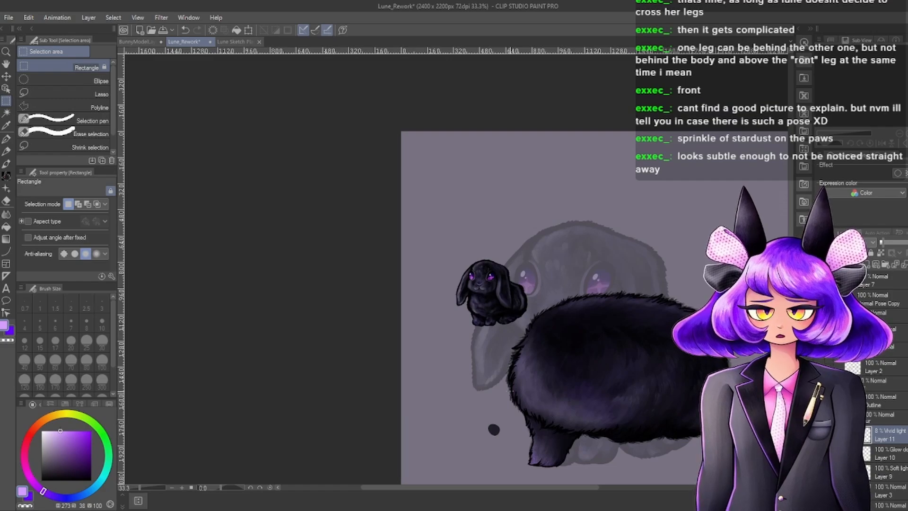
scroll(473, 413, "down", 2)
scroll(471, 413, "up", 5)
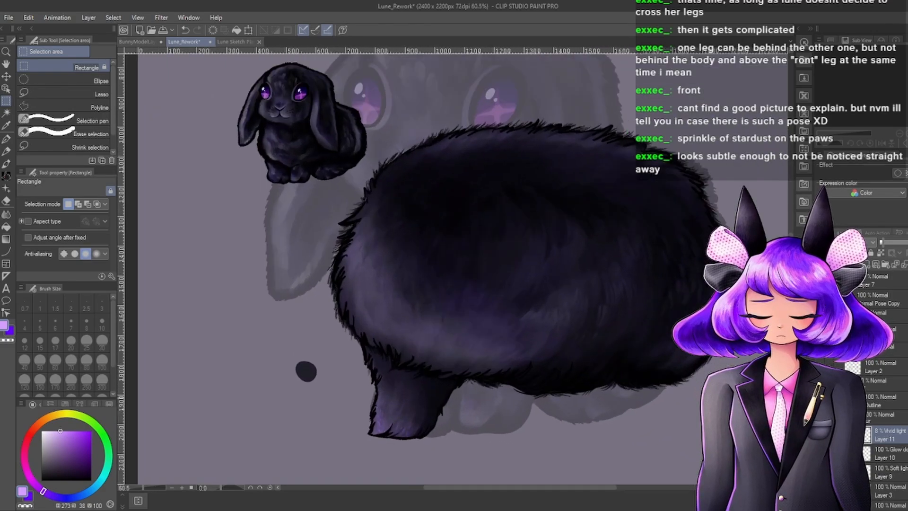
scroll(386, 385, "up", 2)
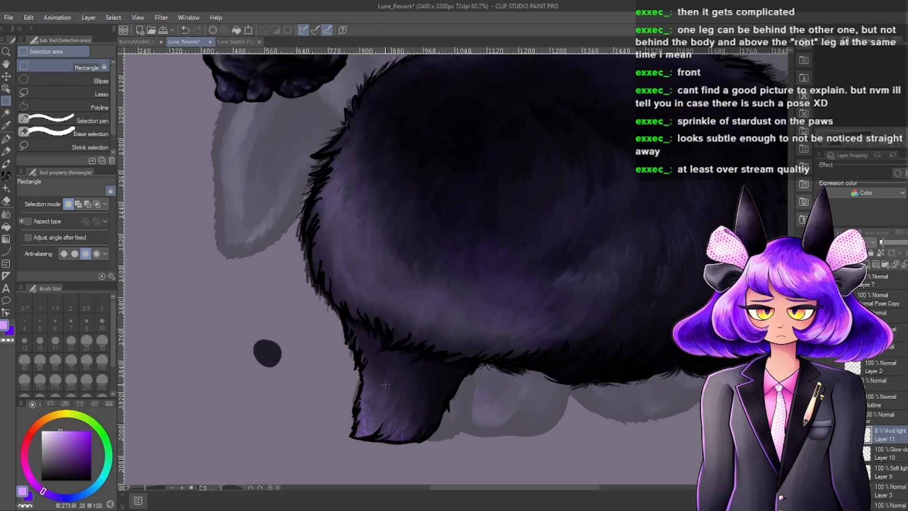
scroll(381, 343, "down", 2)
scroll(393, 353, "down", 1)
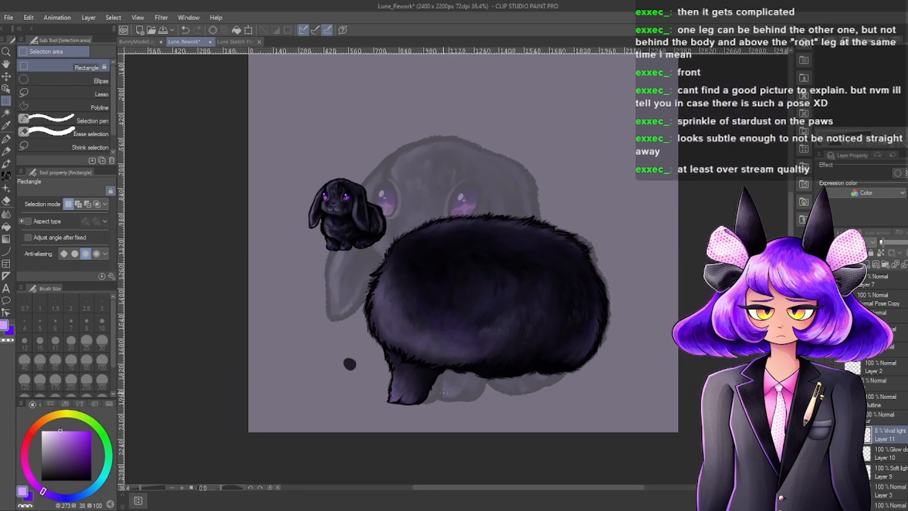
scroll(486, 393, "up", 3)
scroll(486, 394, "down", 4)
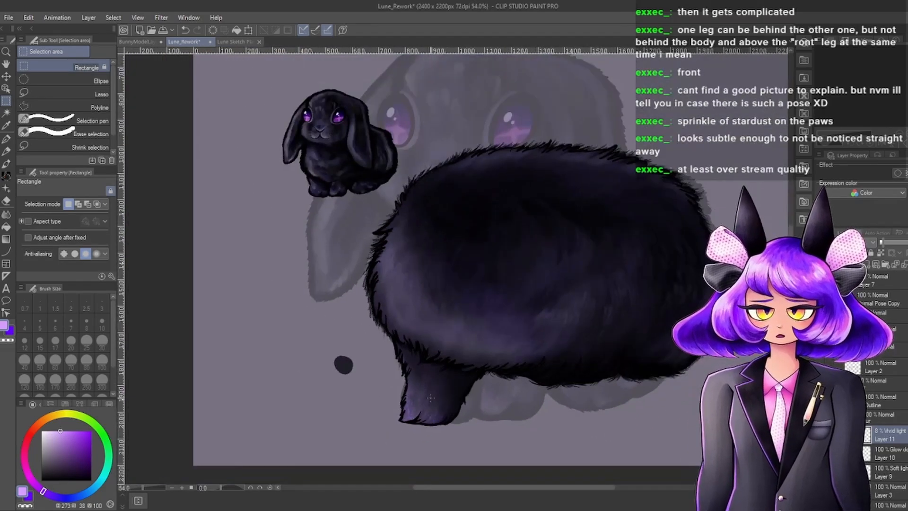
scroll(534, 419, "up", 4)
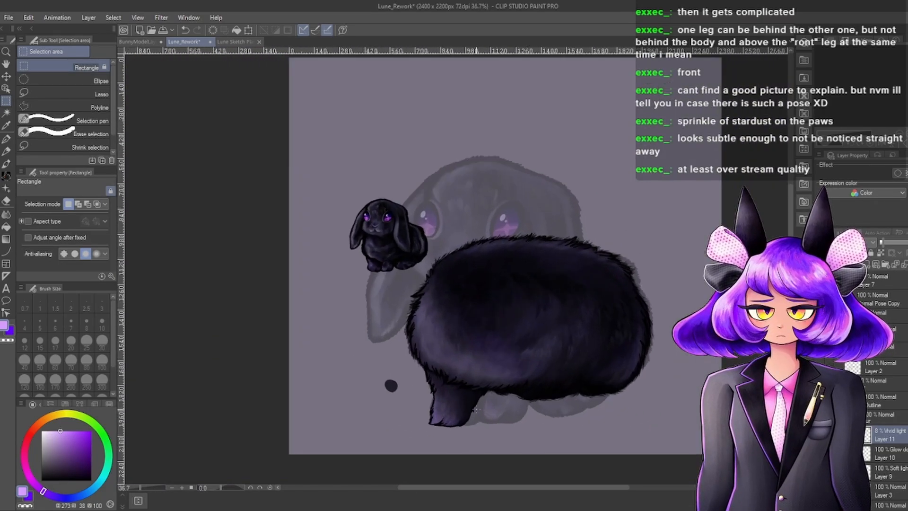
scroll(430, 358, "up", 2)
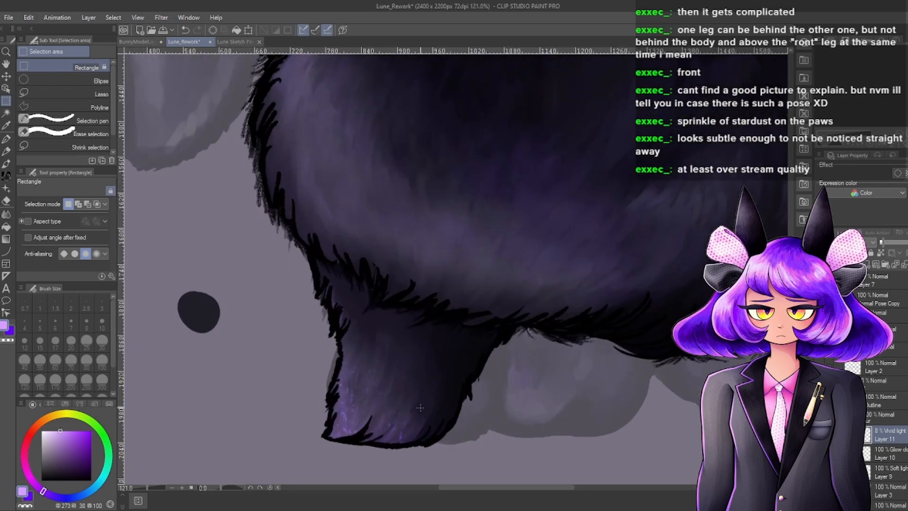
scroll(488, 341, "down", 1)
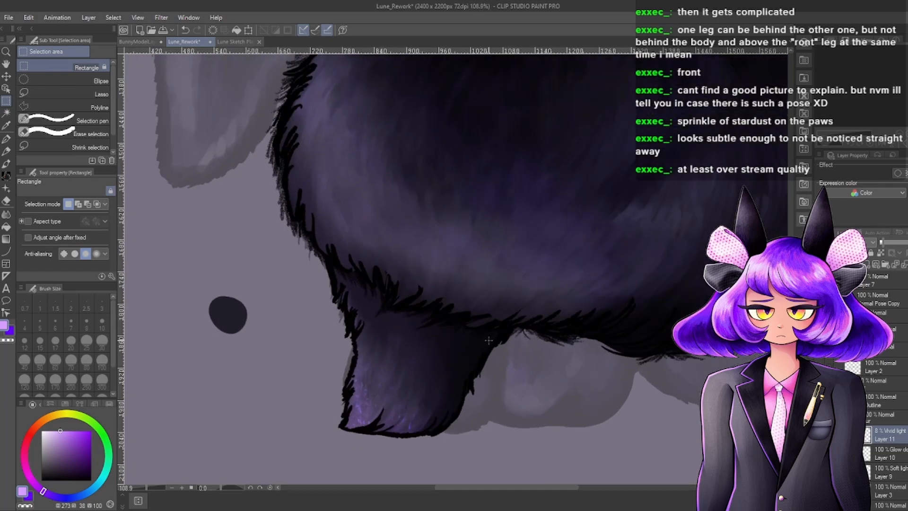
Collapse the front leg's layer folder and place a new layer directly beneath it.
scroll(881, 463, "down", 2)
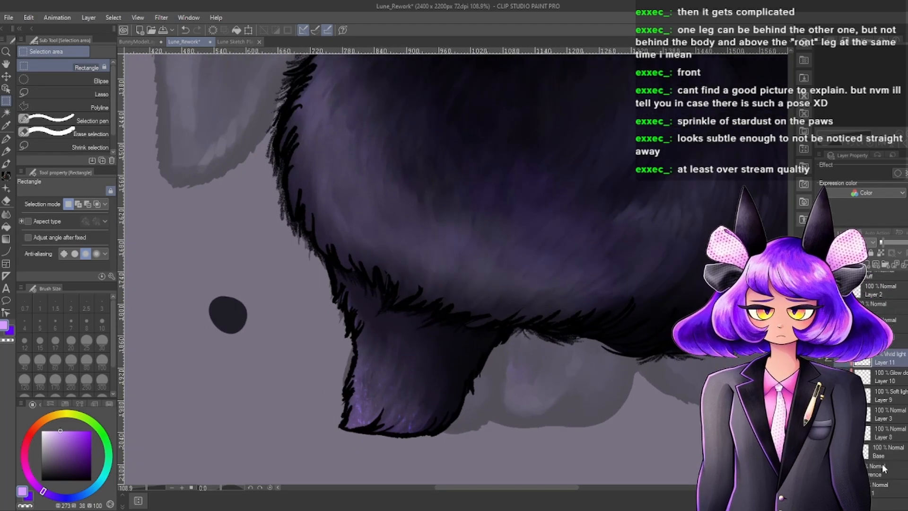
left_click(875, 456)
left_click(845, 338)
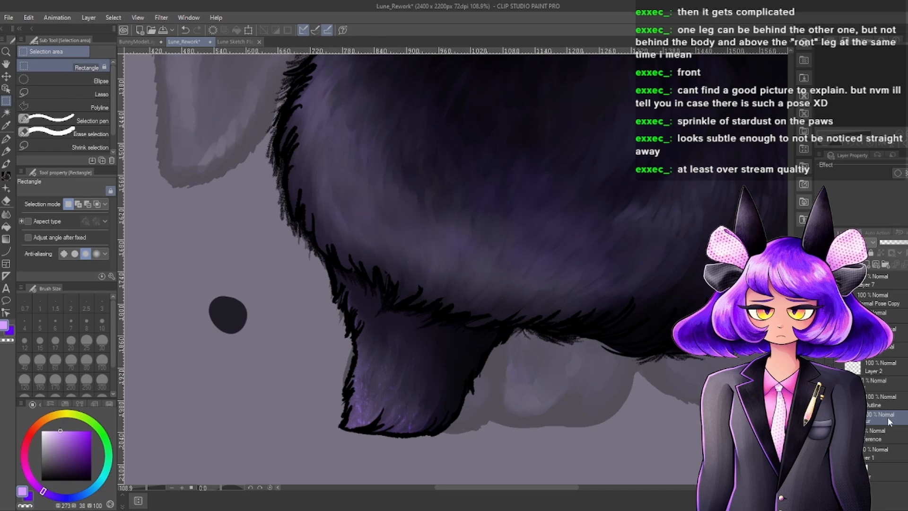
left_click(865, 264)
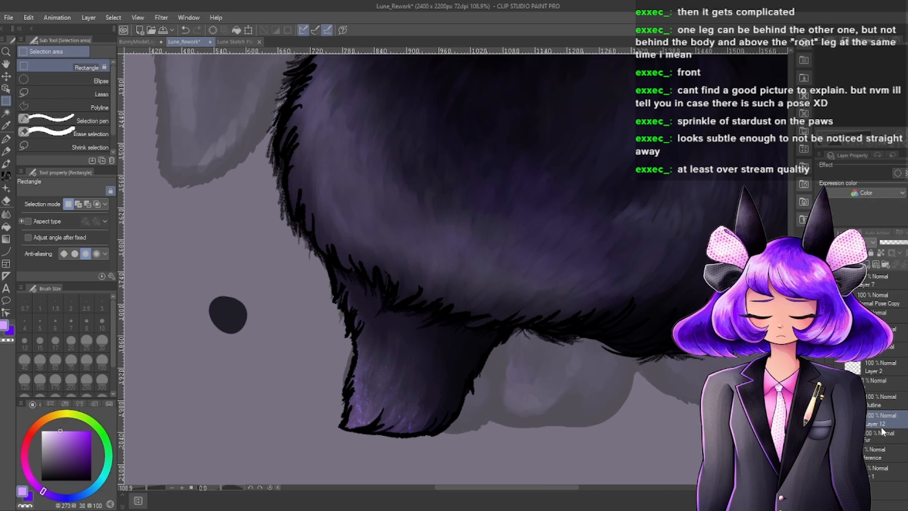
left_click_drag(881, 426, 875, 440)
Paint black fur strokes with the Grimm Lineart airbrush along the outer edge where the body meets the front leg.
scroll(352, 311, "down", 2)
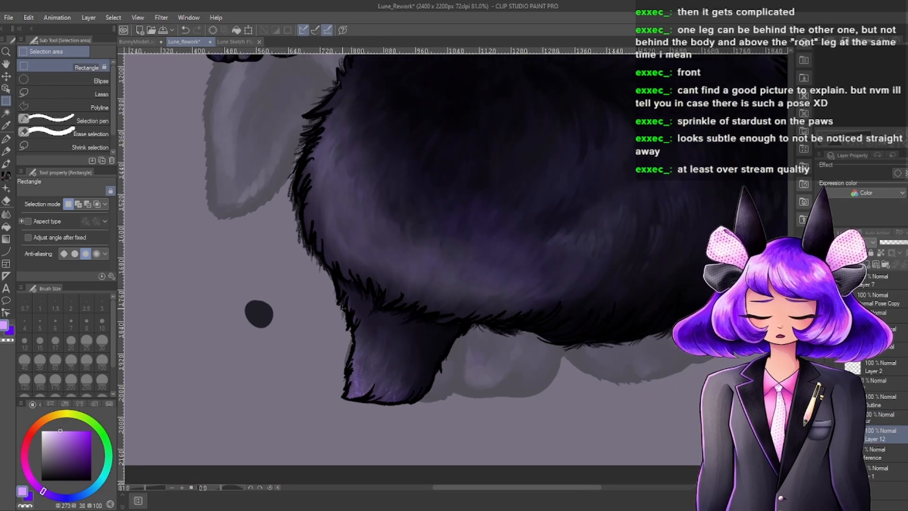
scroll(318, 308, "up", 4)
left_click(53, 456)
left_click_drag(53, 457, 41, 481)
left_click(6, 176)
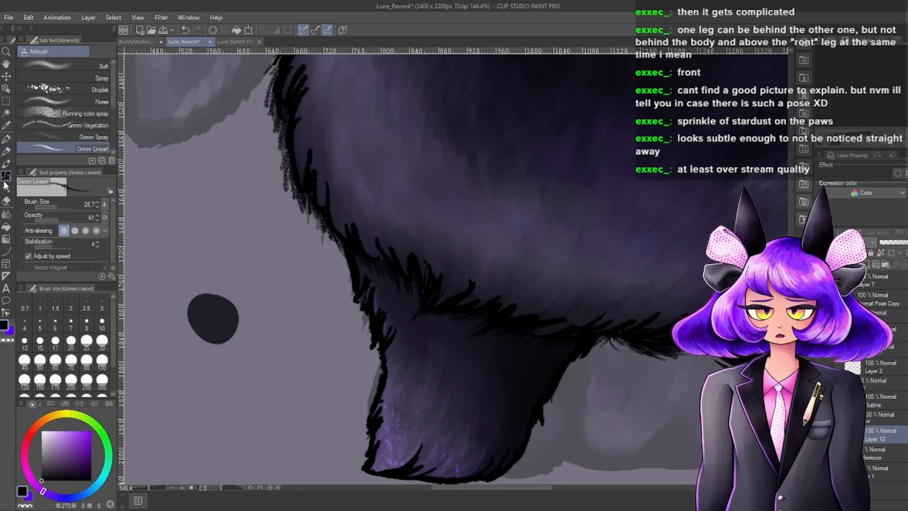
scroll(326, 279, "down", 2)
scroll(334, 282, "up", 3)
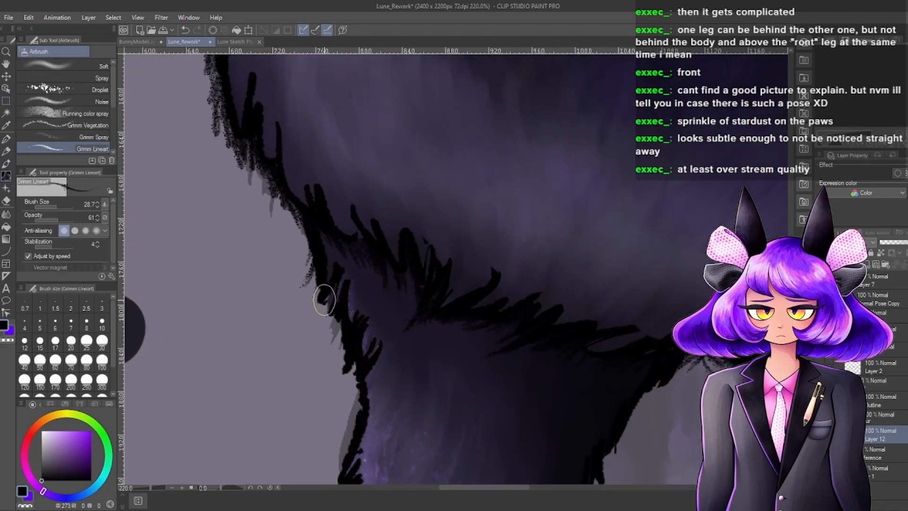
left_click_drag(320, 327, 327, 361)
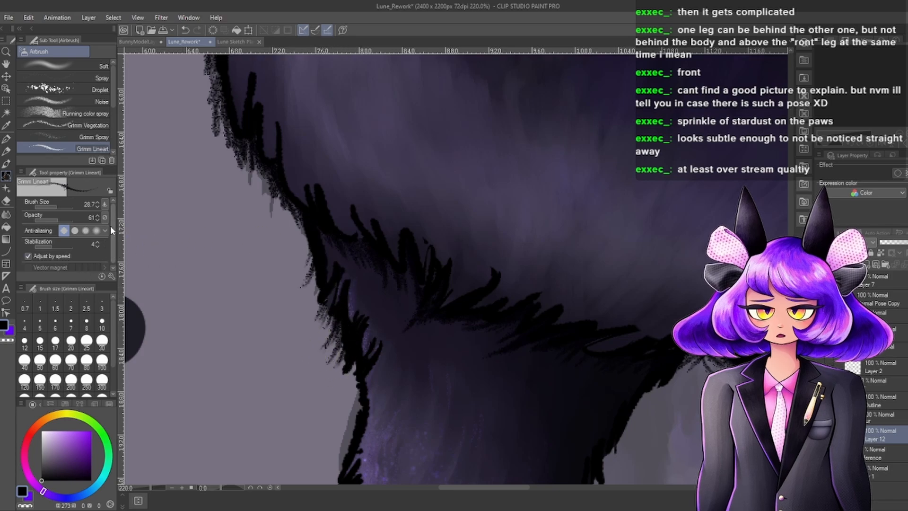
Raise the brush opacity to 100 and thicken the black fur fringe along the front edge of the upper leg.
left_click_drag(57, 220, 86, 220)
scroll(257, 191, "down", 3)
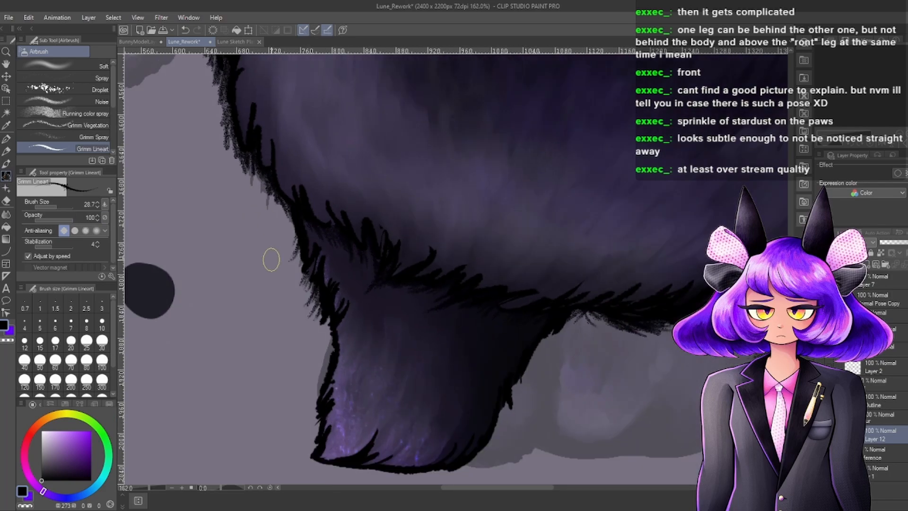
scroll(284, 312, "up", 2)
left_click_drag(348, 368, 340, 414)
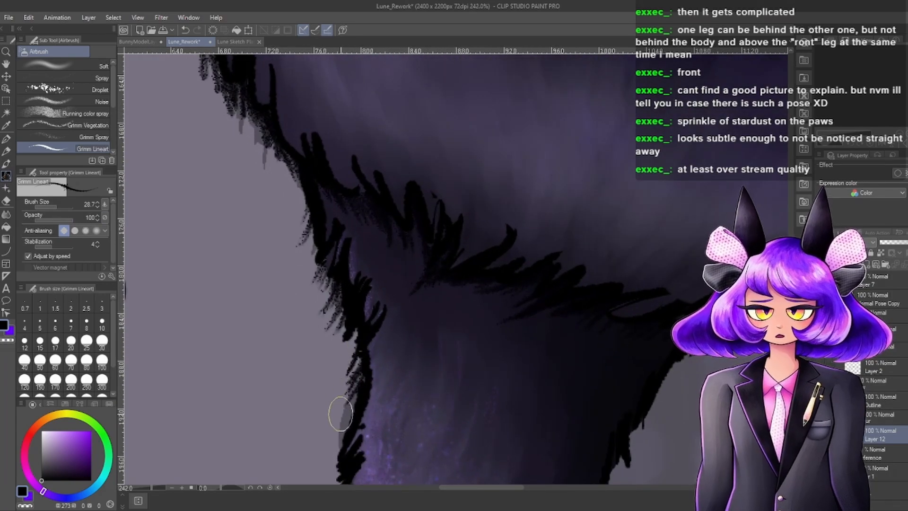
left_click_drag(358, 341, 346, 361)
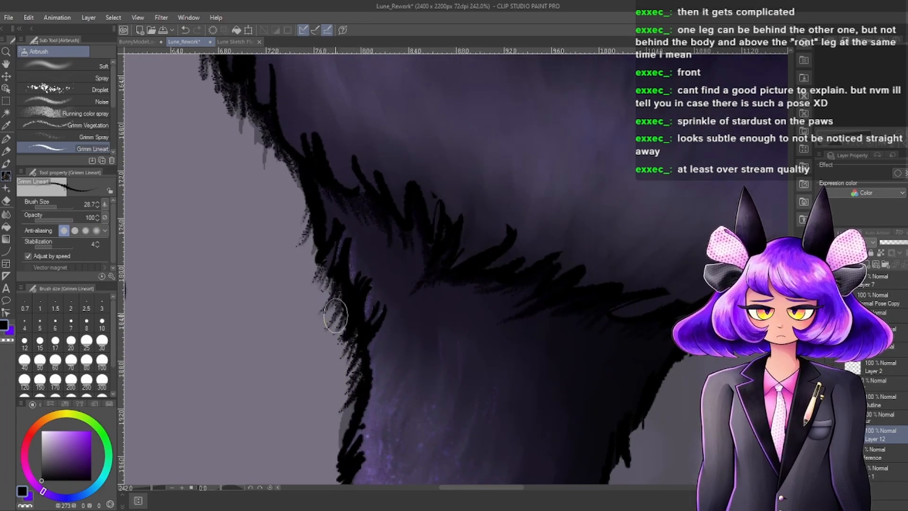
left_click_drag(326, 279, 309, 305)
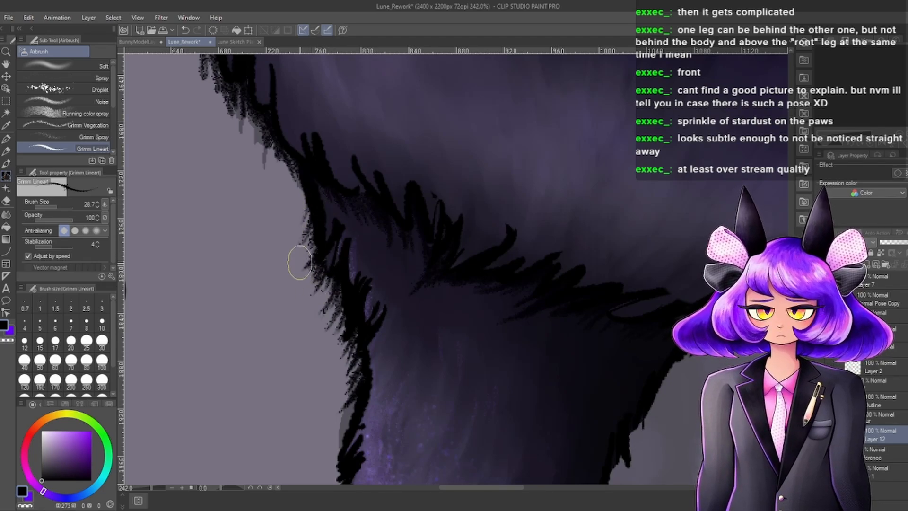
Extend the black fur tufts down the leg's front edge to the tip of the paw.
scroll(333, 227, "down", 5)
scroll(317, 270, "up", 4)
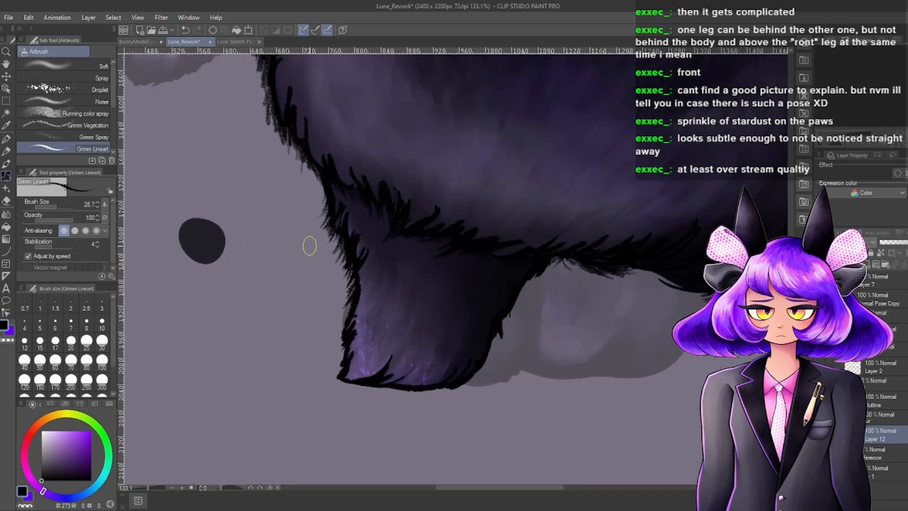
left_click_drag(331, 164, 305, 217)
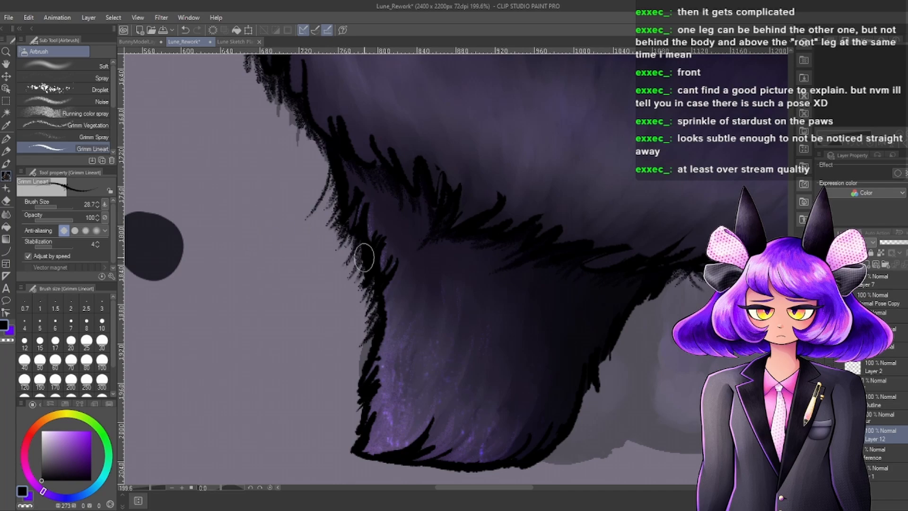
scroll(364, 258, "down", 5)
scroll(321, 247, "up", 4)
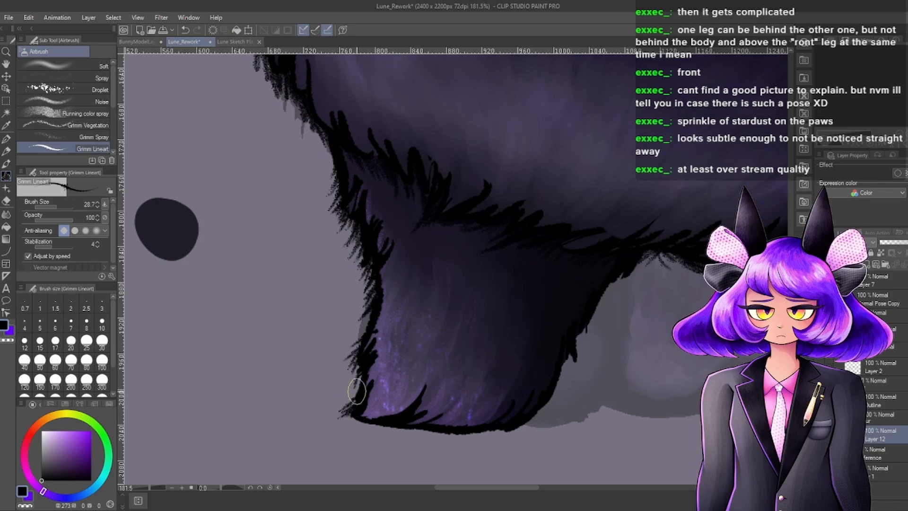
scroll(361, 382, "down", 6)
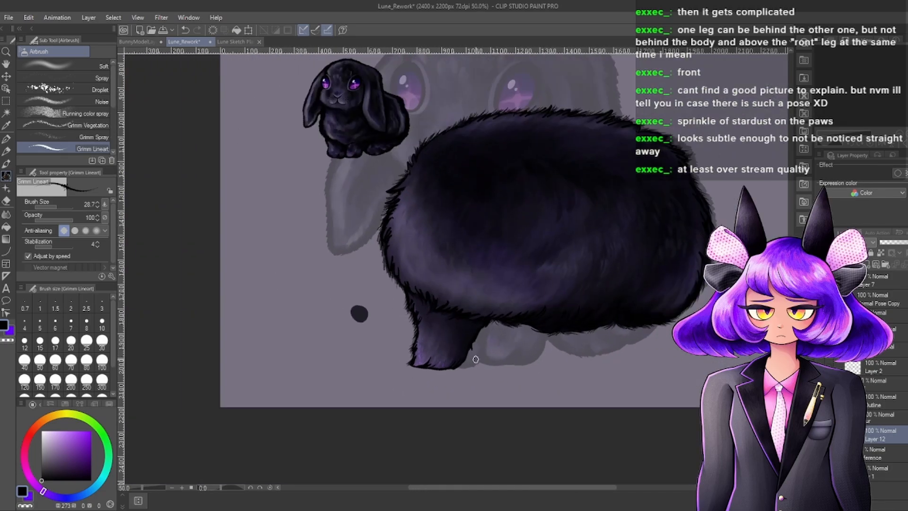
Try a black fur stroke along the rear edge of the front leg.
scroll(464, 353, "up", 1)
scroll(464, 353, "up", 5)
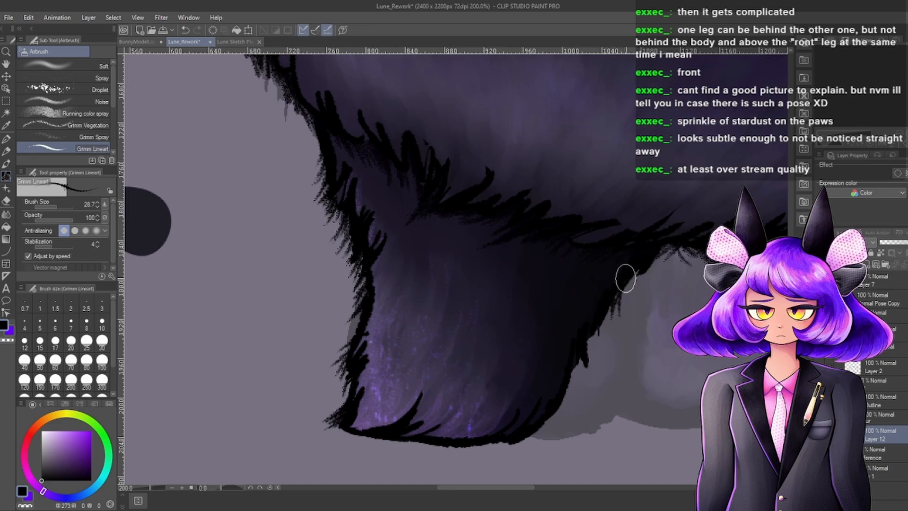
scroll(608, 314, "up", 3)
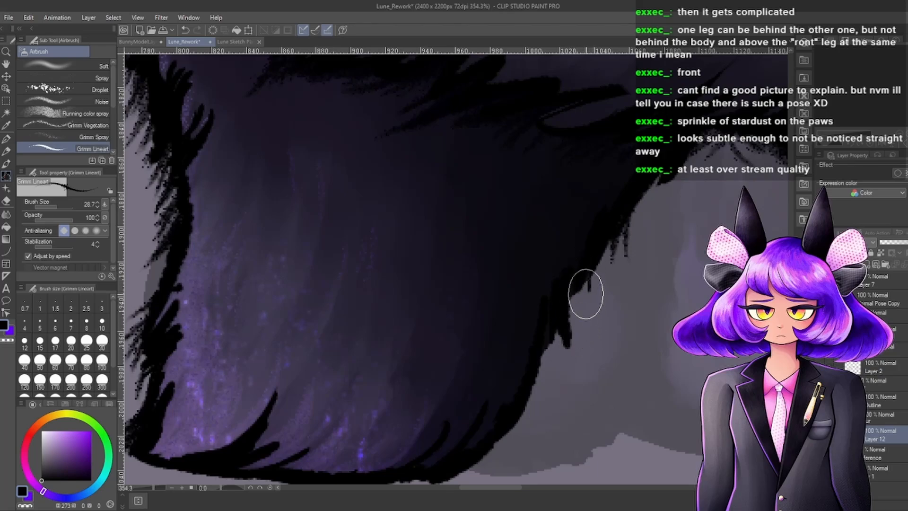
left_click_drag(576, 319, 574, 337)
key("ctrl+z")
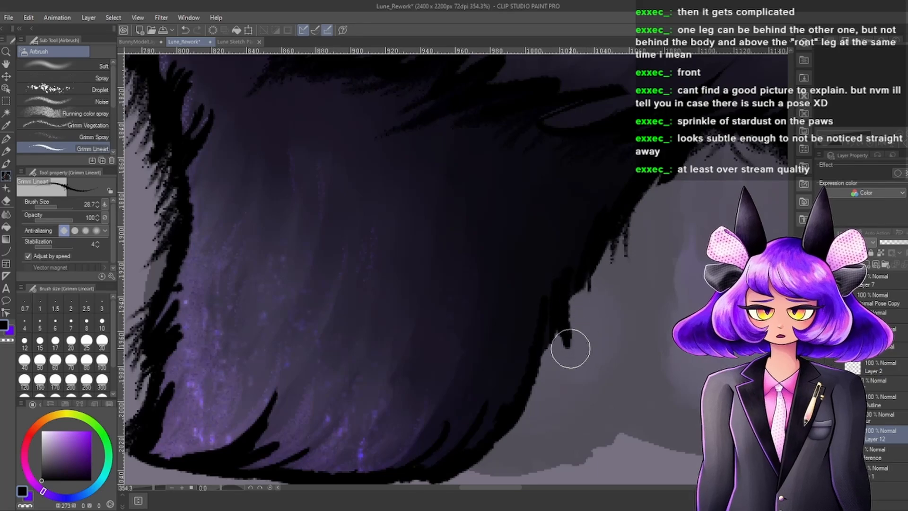
left_click(887, 405)
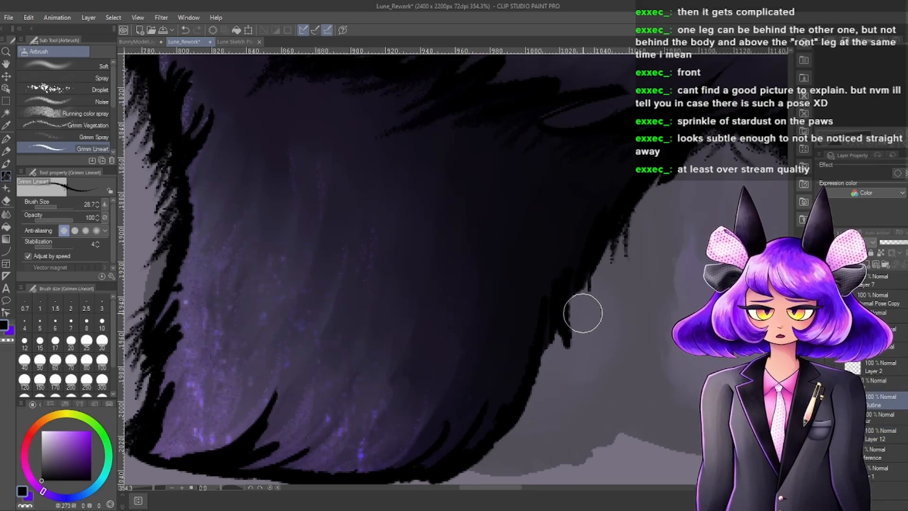
scroll(628, 267, "down", 10)
scroll(642, 286, "up", 5)
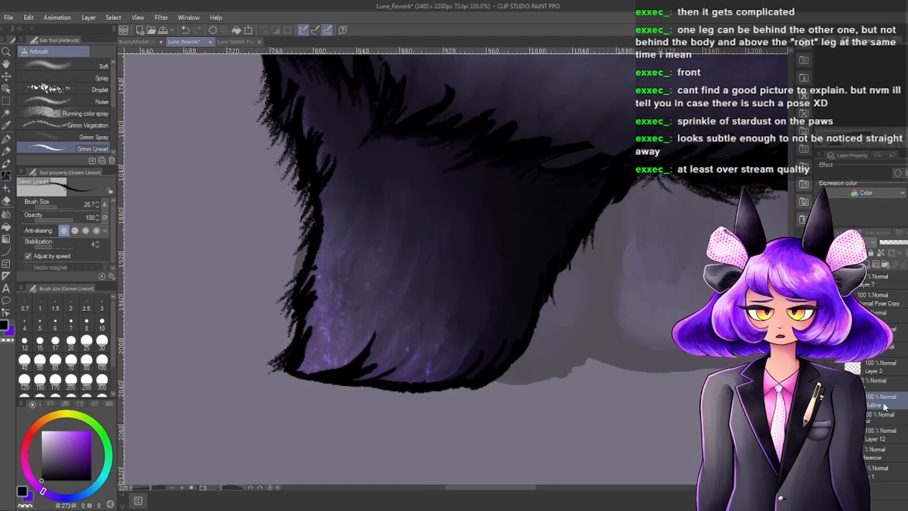
left_click(873, 438)
Try touching up the rear edge of the front leg with a sampled greyish purple.
scroll(567, 293, "up", 2)
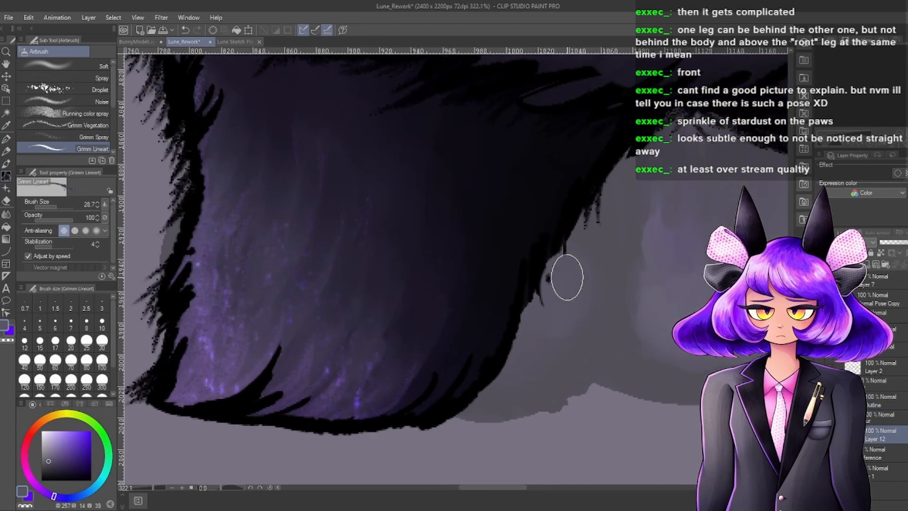
scroll(556, 279, "up", 2)
left_click_drag(547, 263, 547, 306)
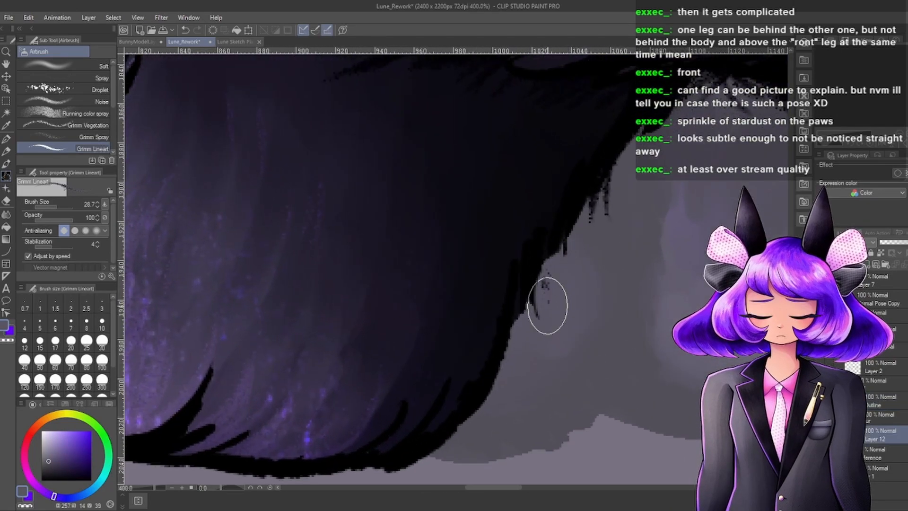
left_click_drag(555, 248, 563, 288)
scroll(572, 255, "down", 2)
scroll(567, 243, "up", 5)
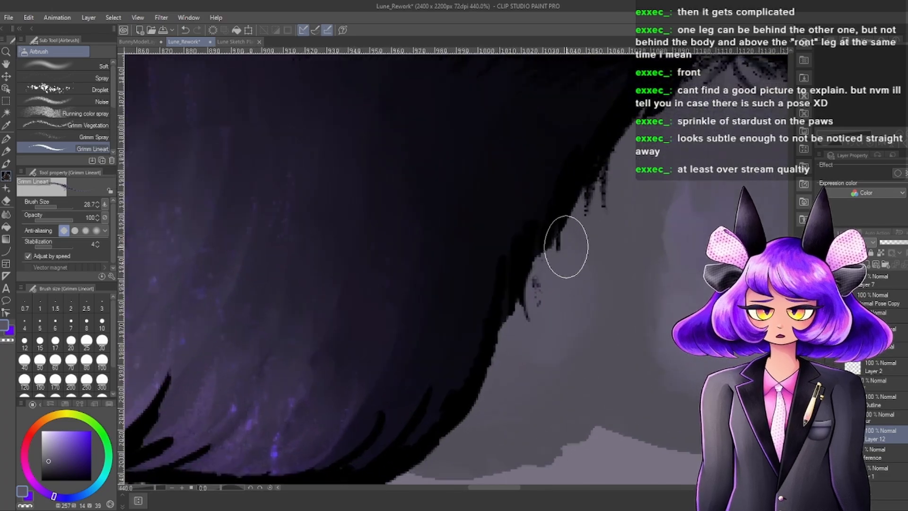
scroll(512, 298, "down", 9)
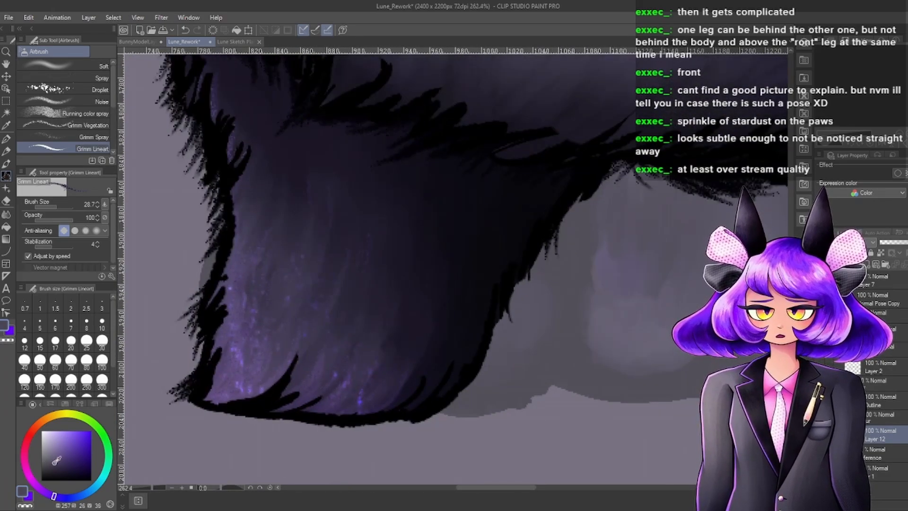
Set the brush colour back to near-black and undo the stray specks beside the leg's rear edge.
left_click_drag(54, 462, 42, 481)
left_click(29, 496)
key("x")
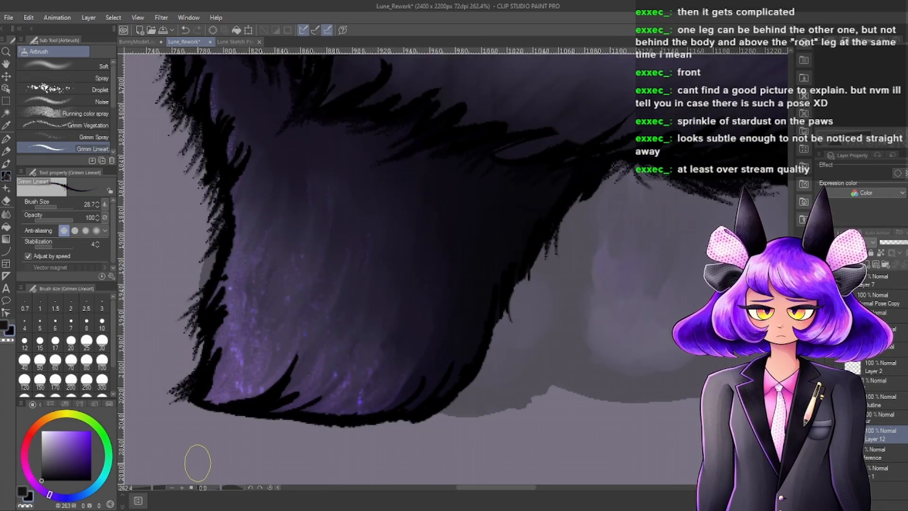
scroll(442, 357, "up", 3)
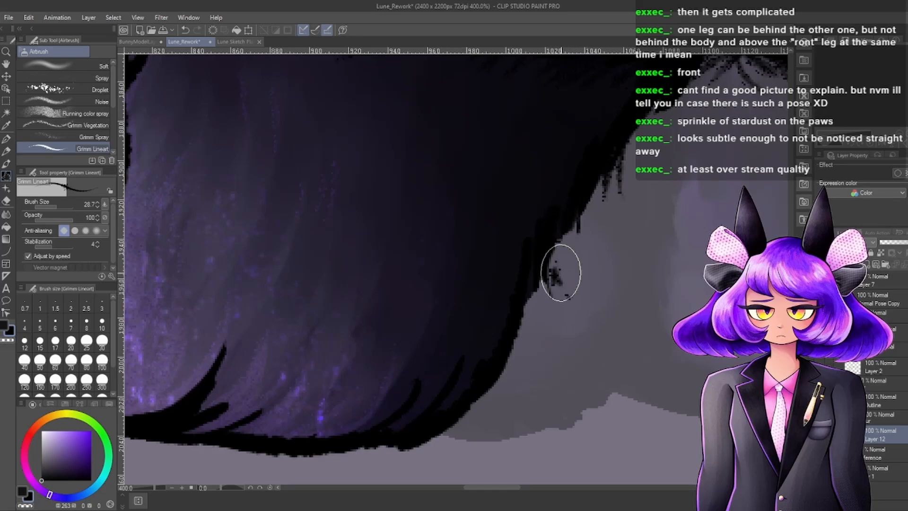
key("ctrl+z")
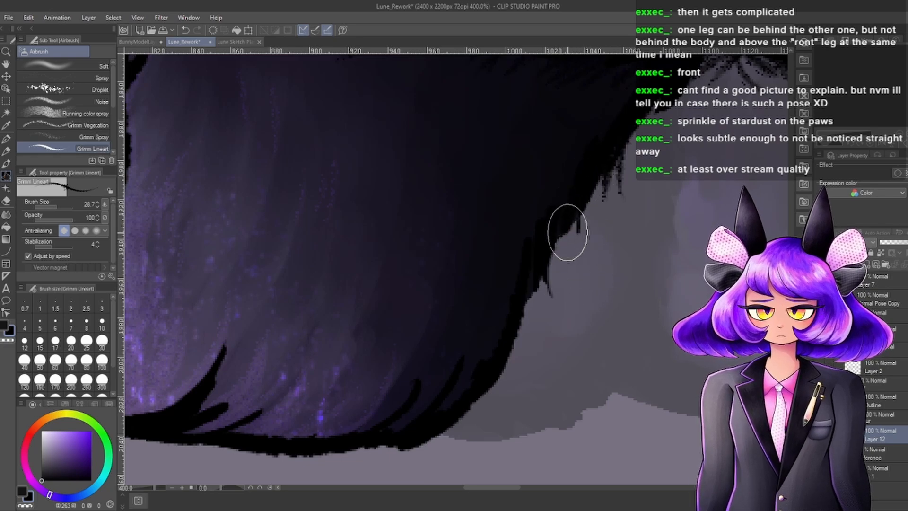
Reduce the brush size to 9 and paint thin black fur tufts down the rear edge of the front leg.
left_click(52, 207)
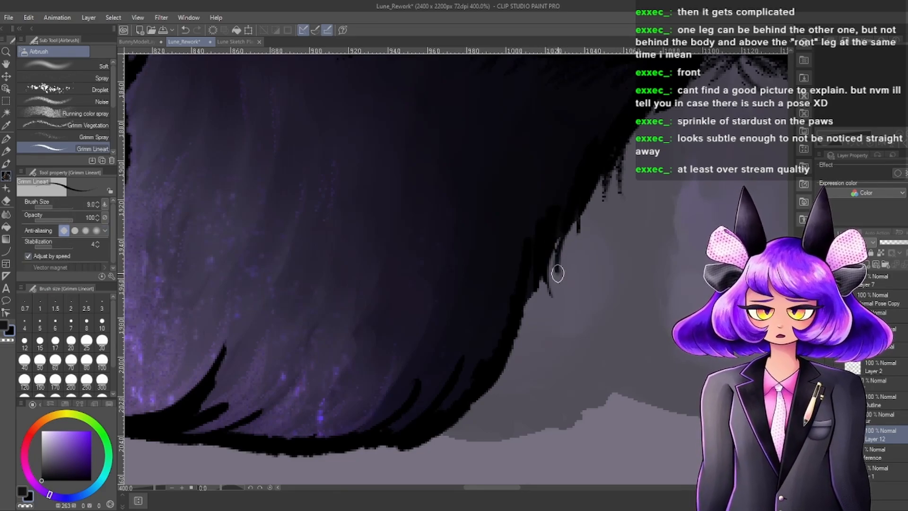
left_click_drag(563, 231, 557, 275)
left_click_drag(564, 231, 562, 290)
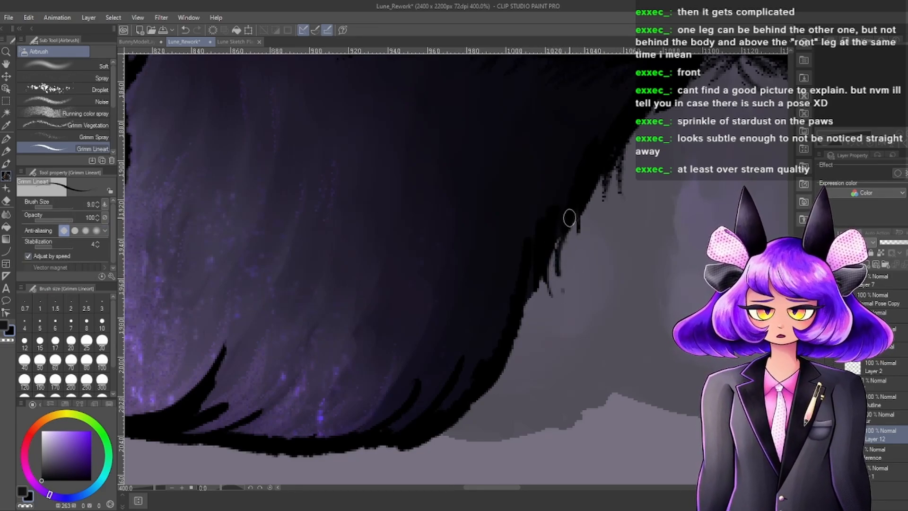
left_click_drag(565, 236, 552, 280)
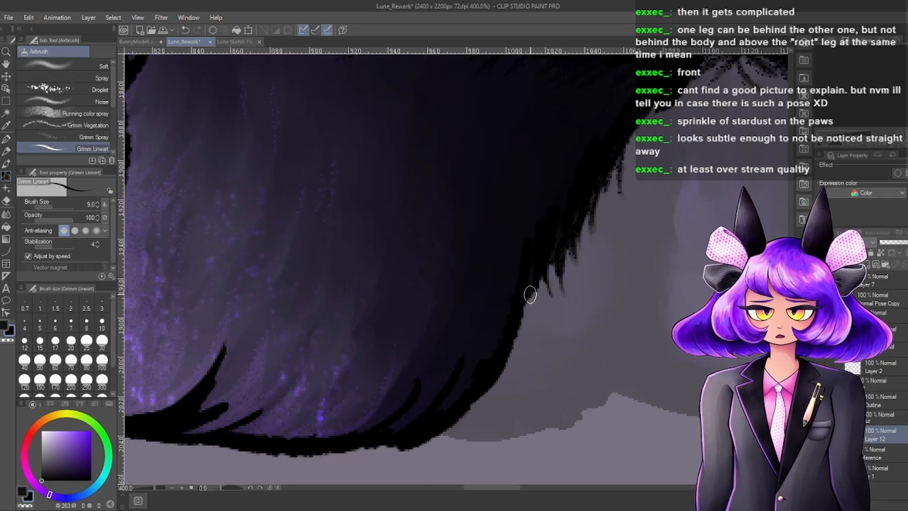
mouse_move(546, 267)
left_mouse_down()
mouse_move(541, 307)
mouse_move(545, 268)
mouse_move(553, 298)
mouse_move(542, 275)
mouse_move(531, 328)
mouse_move(524, 325)
mouse_move(537, 313)
mouse_move(527, 351)
mouse_move(551, 349)
mouse_move(523, 326)
mouse_move(516, 369)
left_mouse_up()
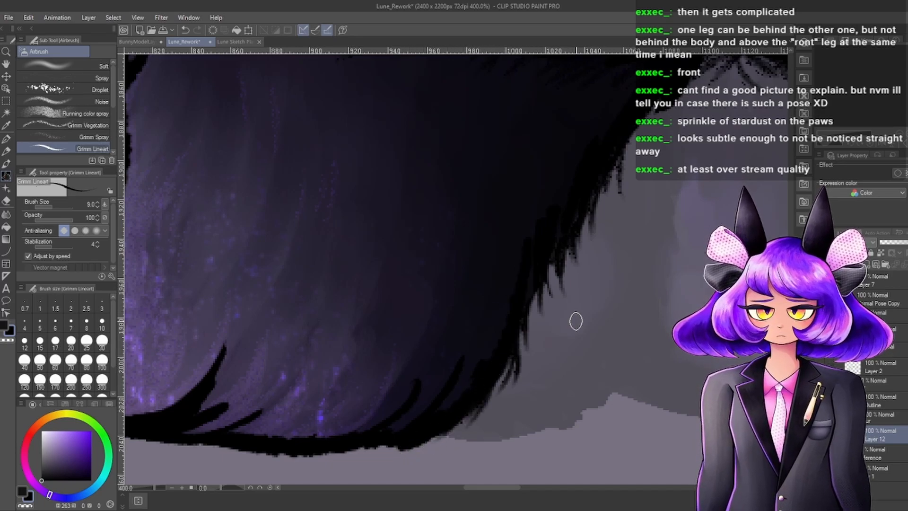
Try adding extra fur strokes in the gap midway down the leg's rear edge.
scroll(579, 334, "down", 5)
scroll(570, 331, "up", 4)
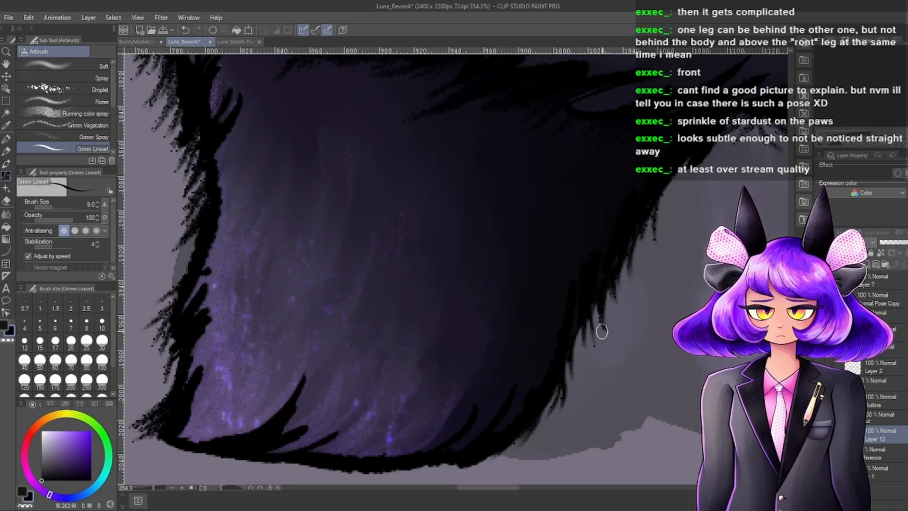
scroll(581, 323, "up", 3)
scroll(614, 357, "down", 4)
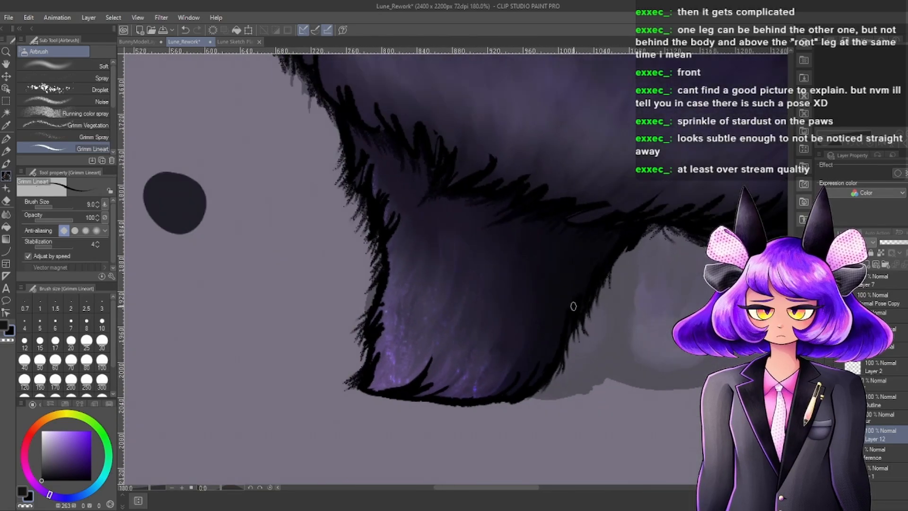
scroll(588, 344, "up", 3)
scroll(578, 328, "up", 1)
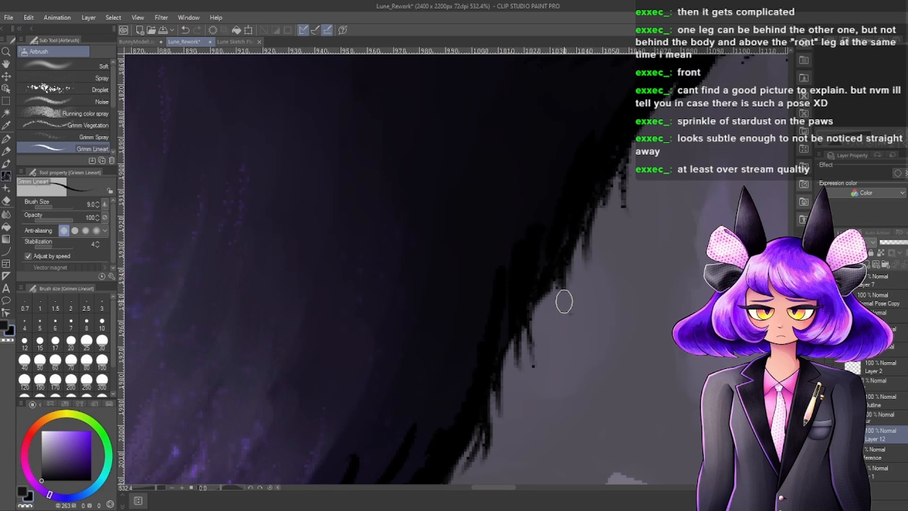
scroll(581, 265, "up", 3)
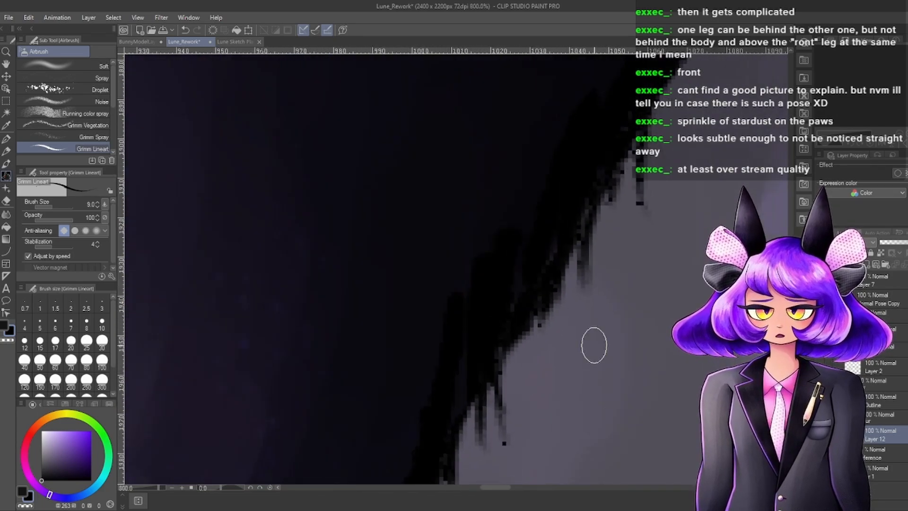
scroll(594, 345, "down", 3)
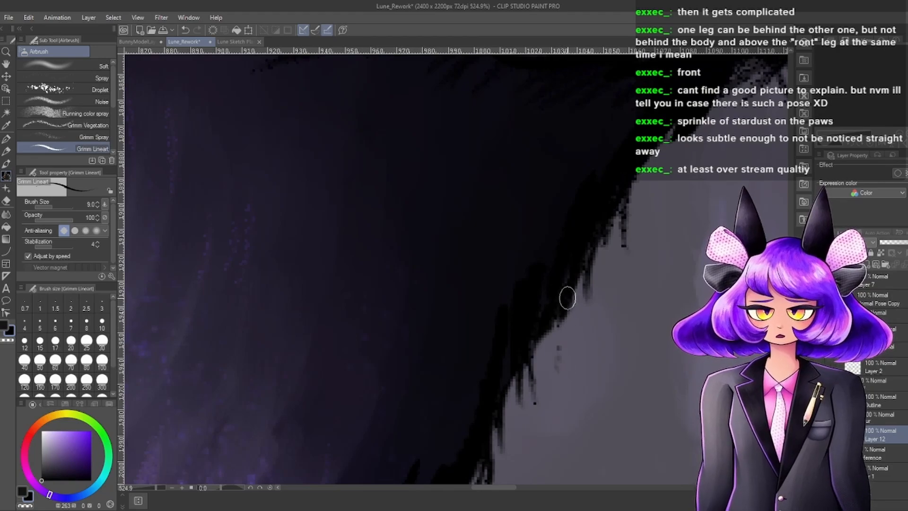
mouse_move(561, 312)
left_mouse_down()
mouse_move(560, 355)
mouse_move(547, 365)
left_mouse_up()
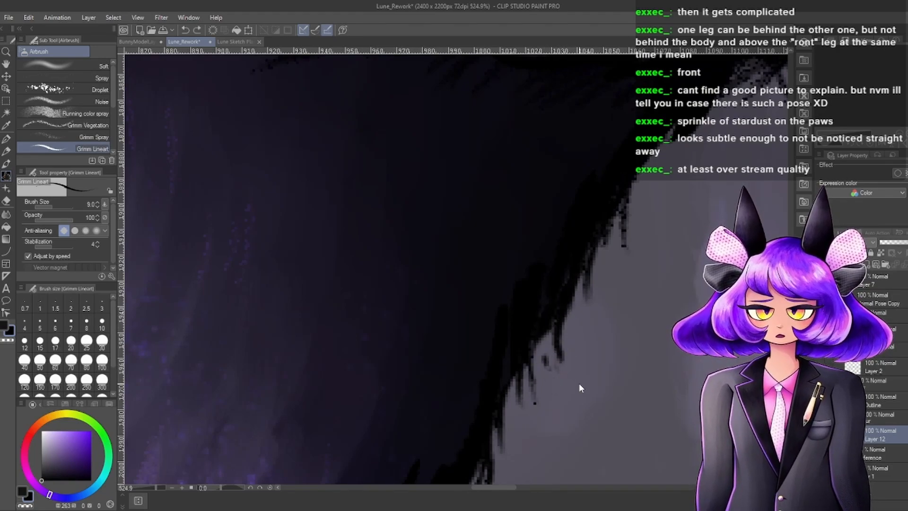
key("ctrl+z")
key("ctrl+z")
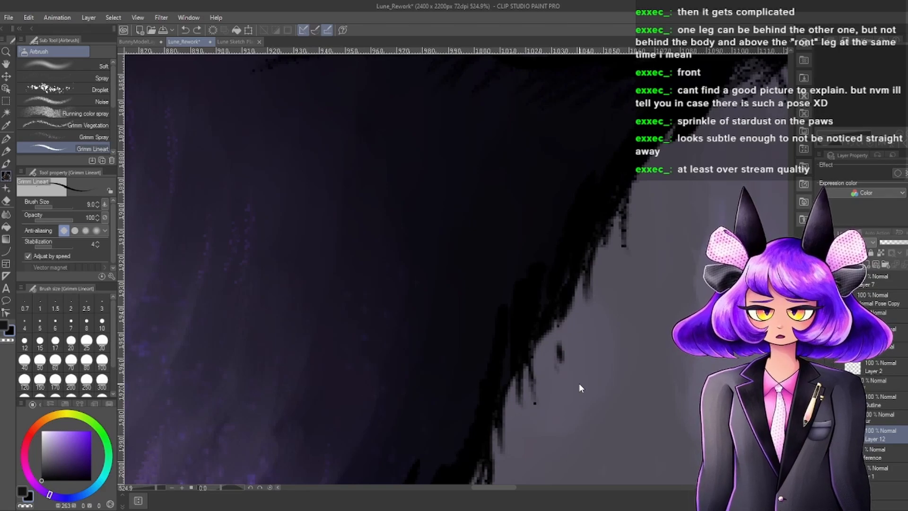
key("ctrl+z")
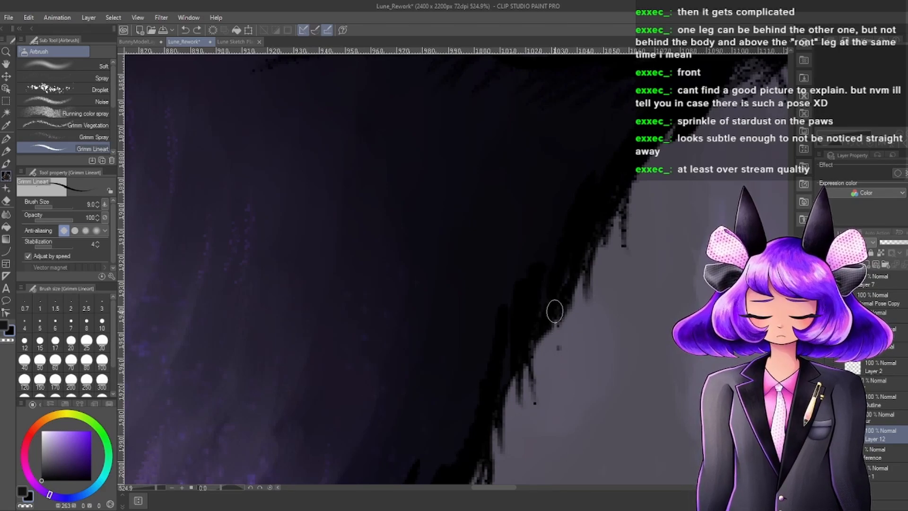
Paint fine black fur strands to fill the gap midway down the front leg's rear edge.
left_click_drag(557, 352, 567, 309)
left_click_drag(547, 375, 558, 333)
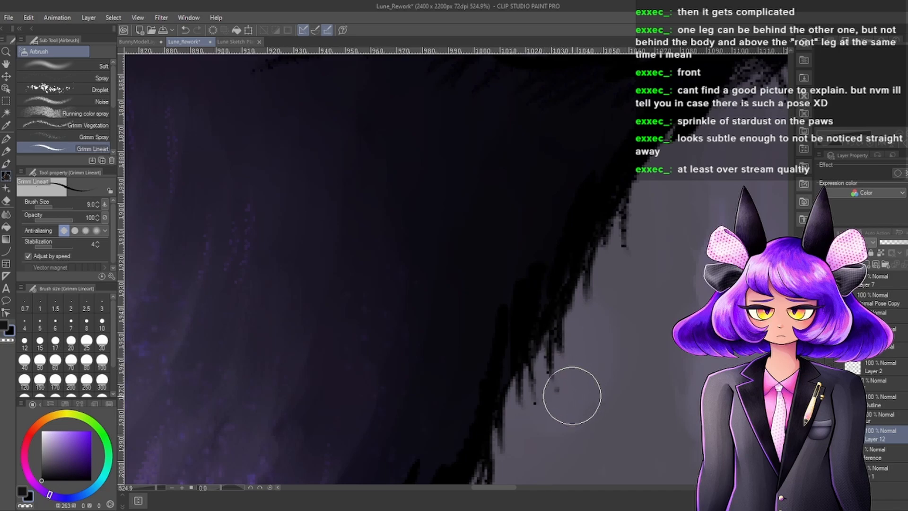
scroll(608, 374, "up", 2)
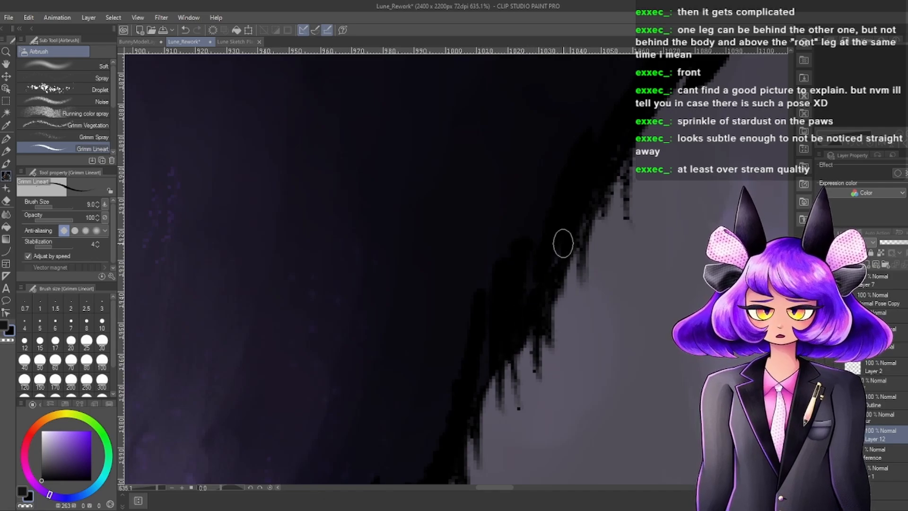
Examine the front leg's furry outline up close and against the whole bunny.
scroll(588, 218, "down", 6)
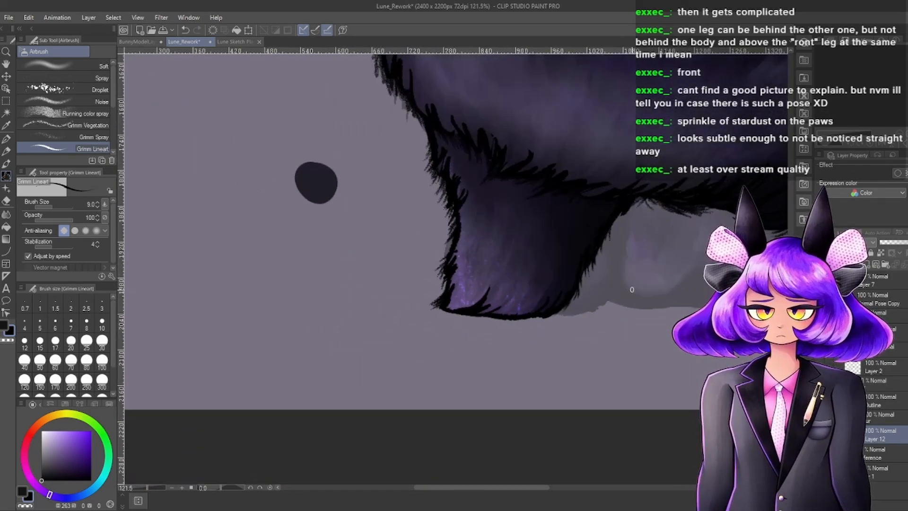
scroll(597, 242, "up", 3)
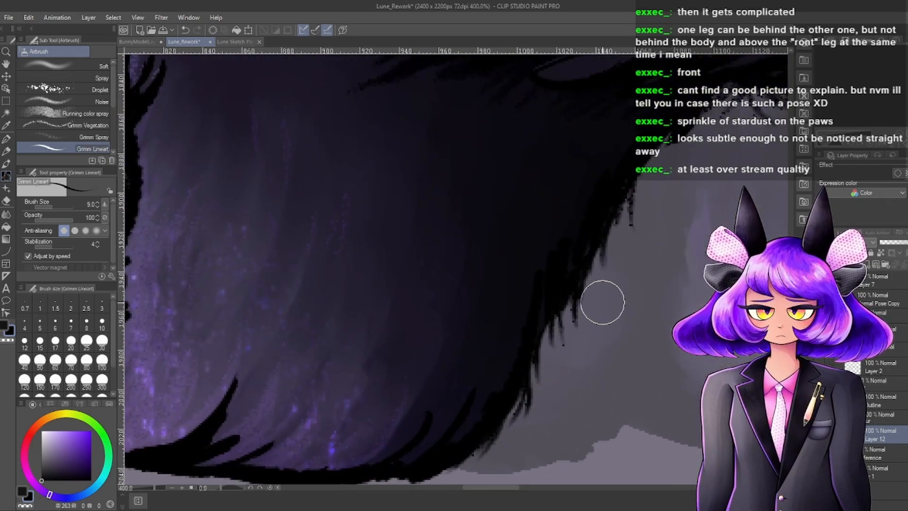
scroll(620, 264, "down", 10)
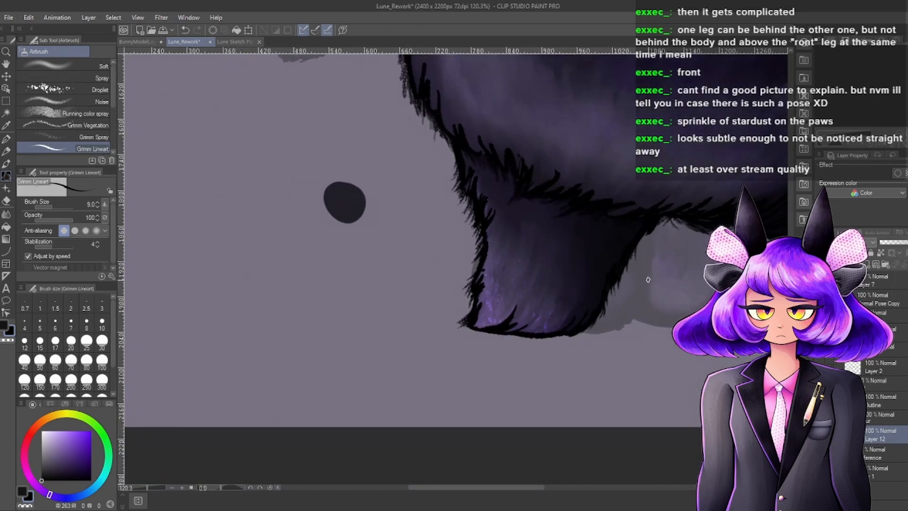
scroll(648, 293, "up", 2)
scroll(615, 292, "down", 4)
scroll(564, 293, "up", 8)
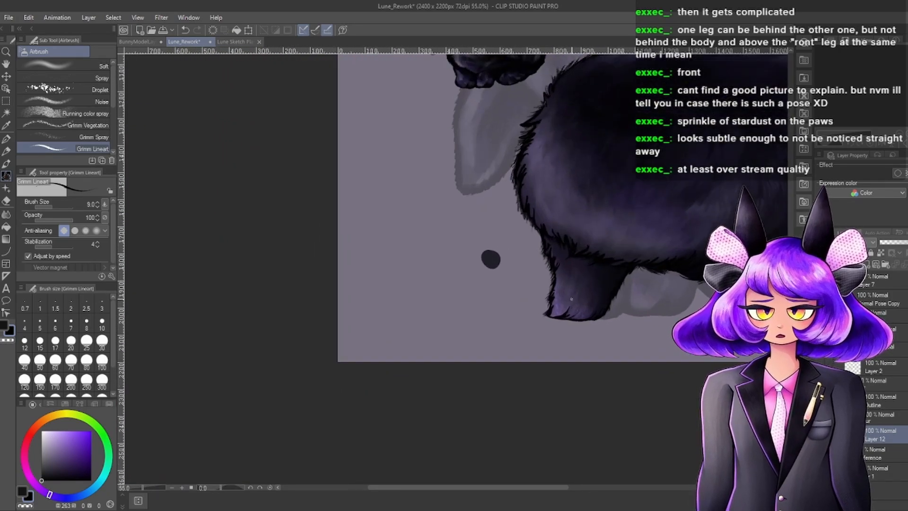
scroll(563, 293, "down", 5)
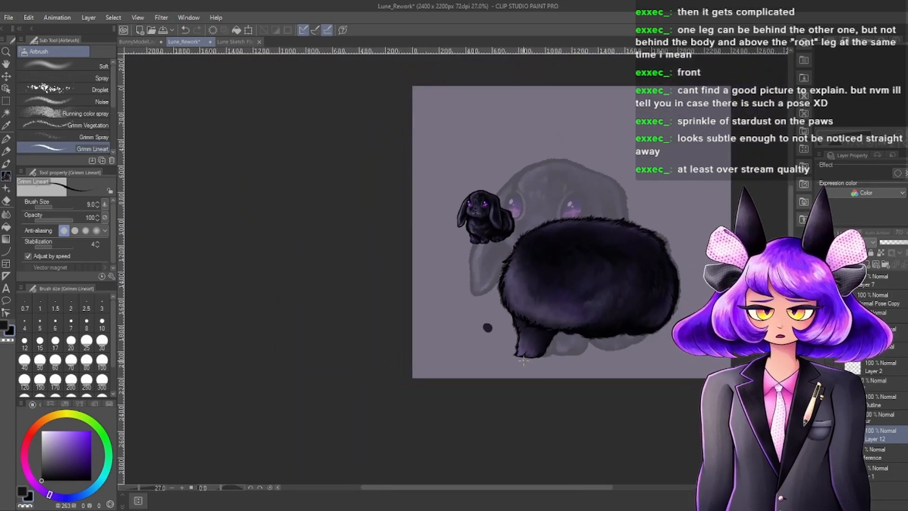
scroll(514, 337, "up", 5)
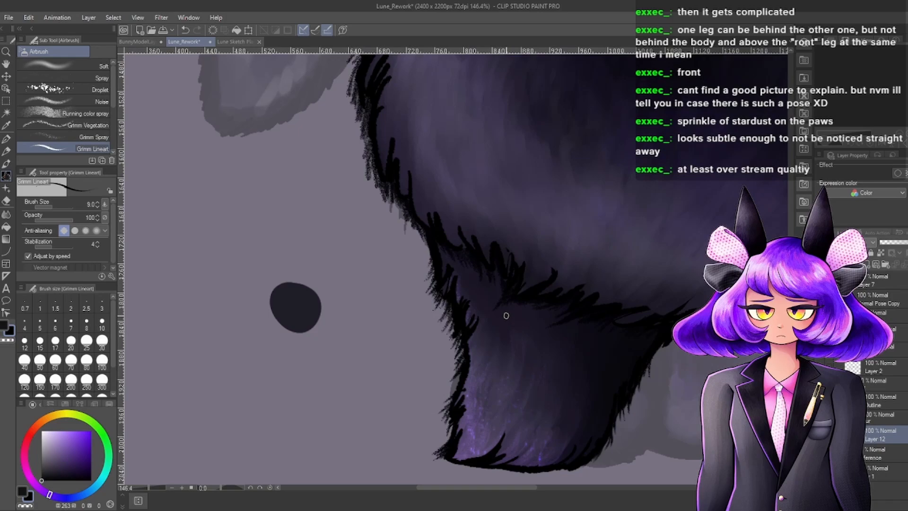
Erase the stray black nub poking into the stardust on the front leg's edge, working on the Outline layer.
left_click(872, 397)
scroll(504, 357, "up", 3)
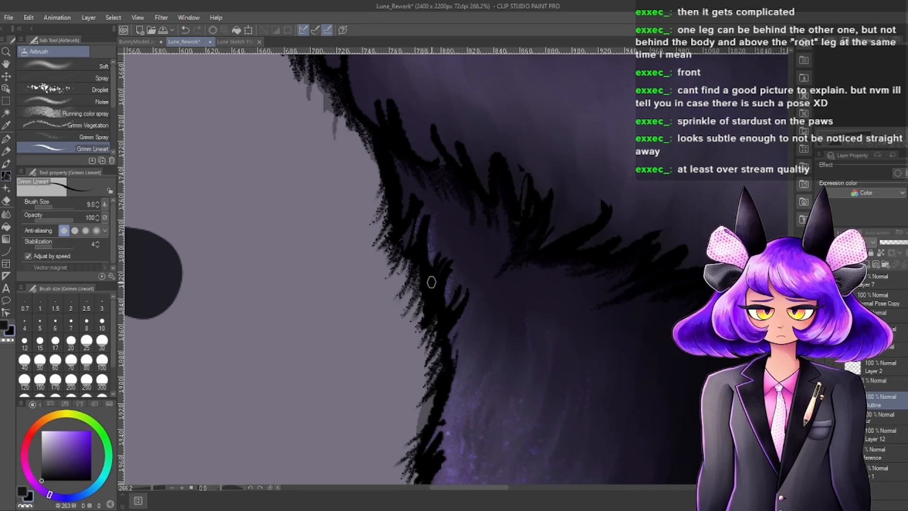
scroll(446, 173, "down", 2)
scroll(409, 229, "up", 3)
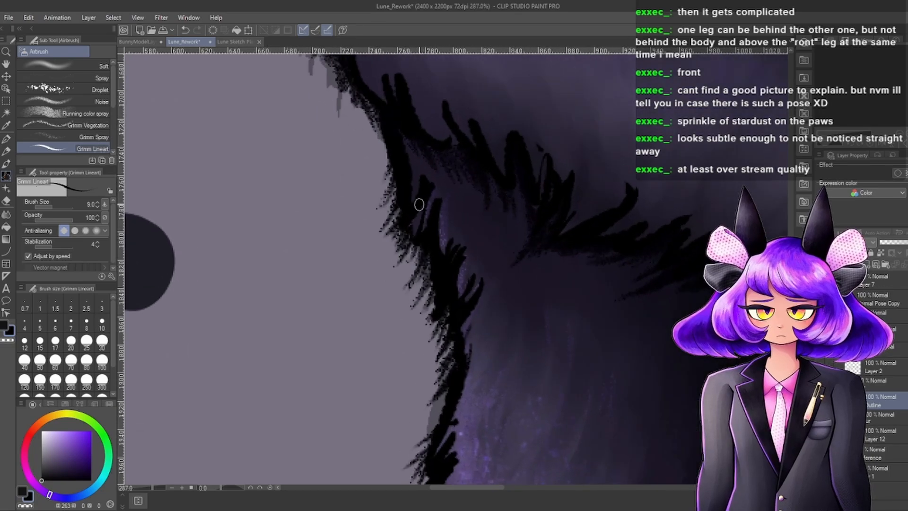
scroll(432, 175, "down", 4)
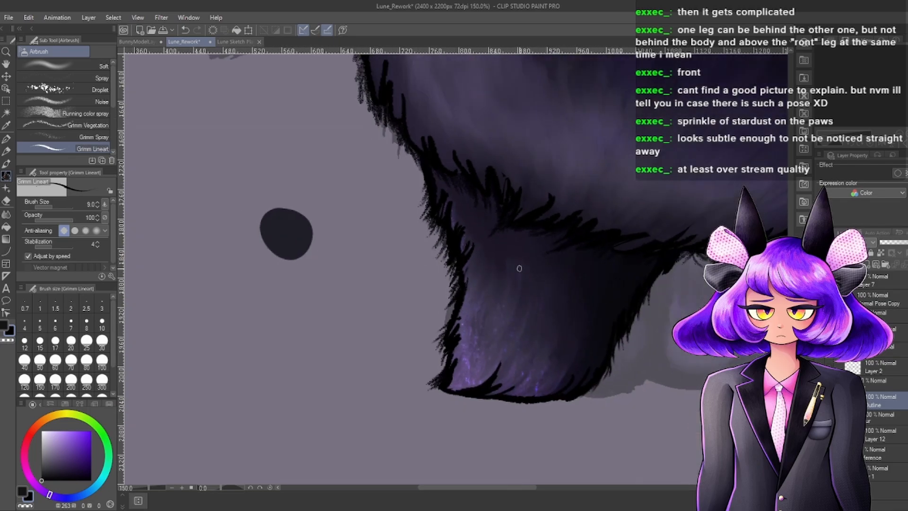
scroll(478, 325, "up", 6)
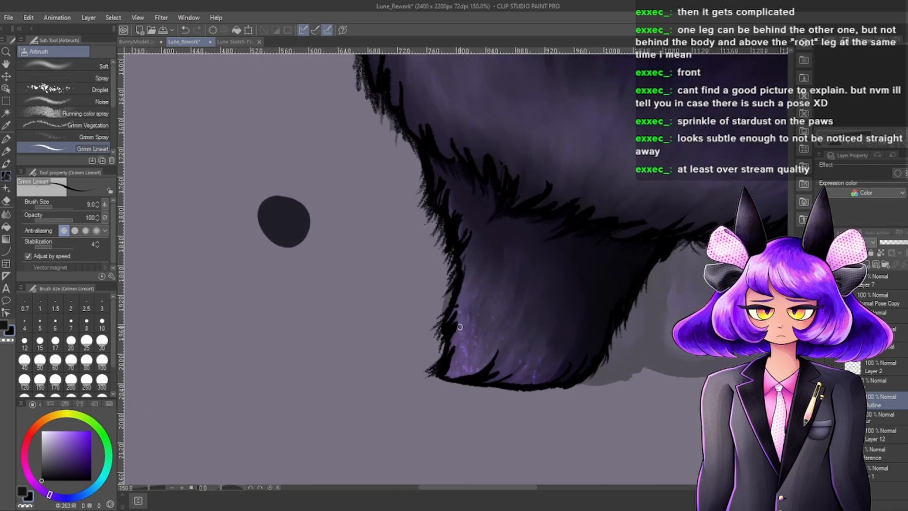
scroll(496, 278, "up", 3)
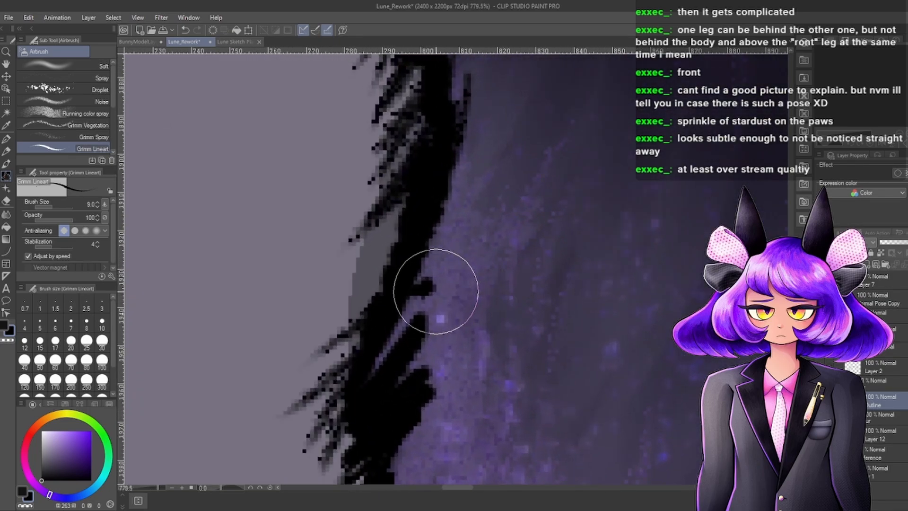
key("e")
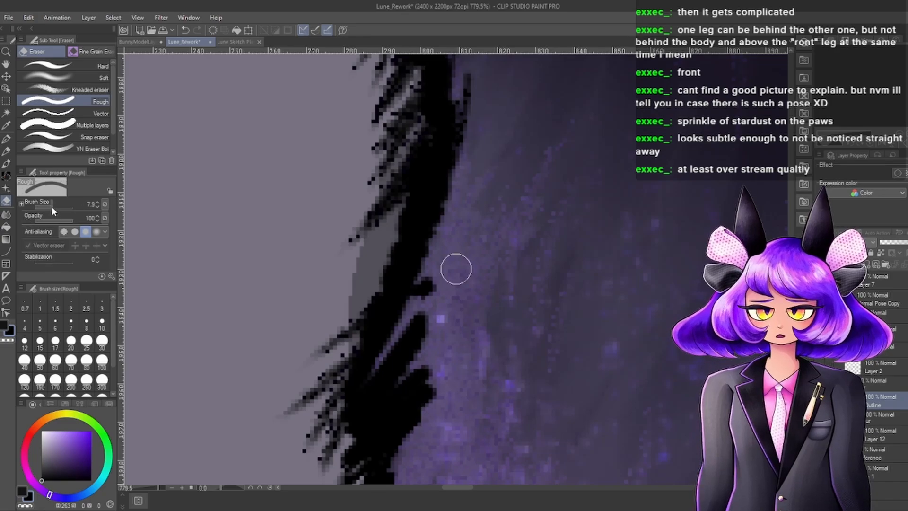
key("p")
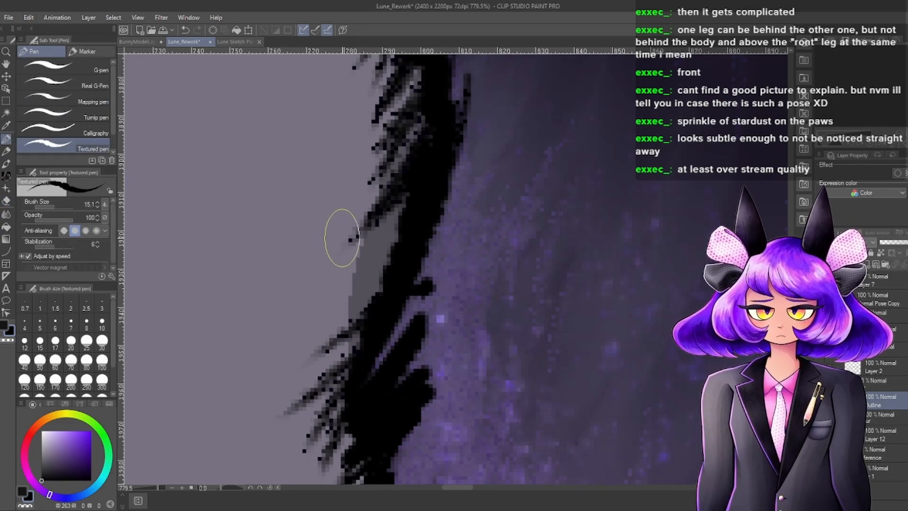
left_click_drag(420, 295, 442, 281)
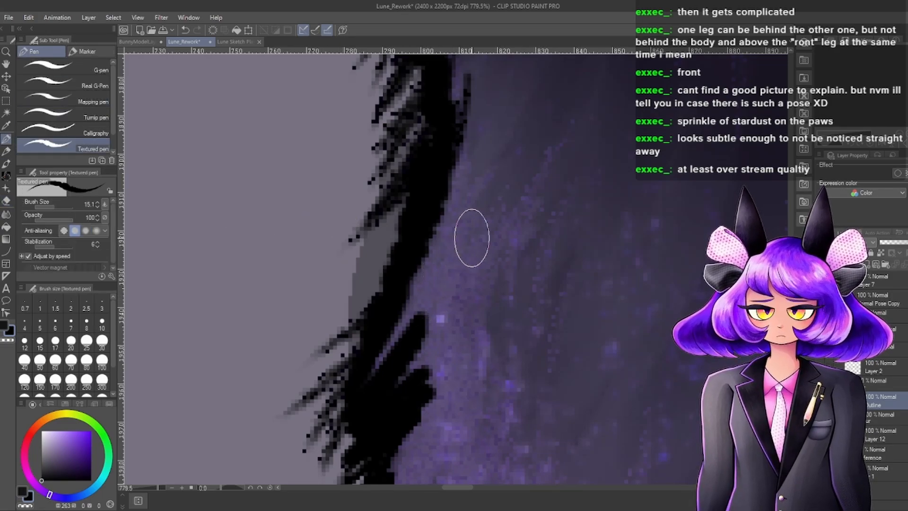
Try to lengthen the large fur tuft on the paw's lower edge with the Textured pen.
scroll(418, 257, "down", 10)
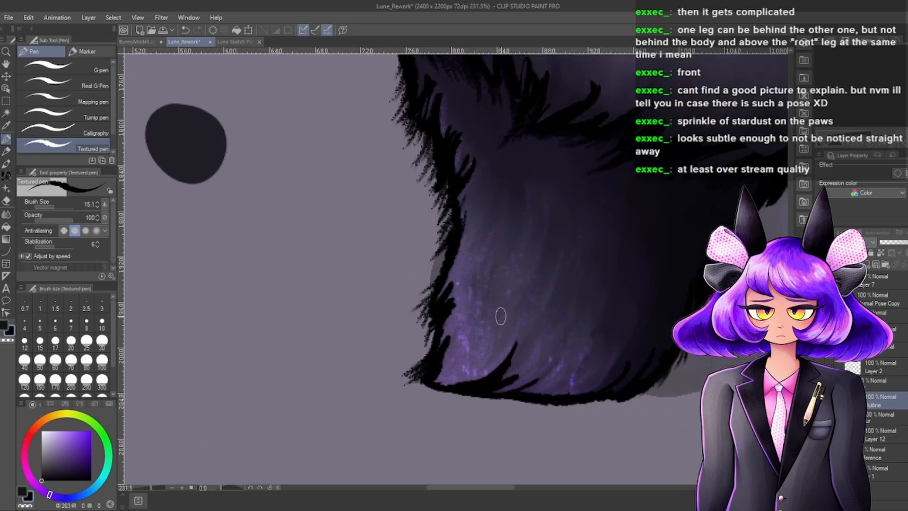
scroll(501, 304, "up", 6)
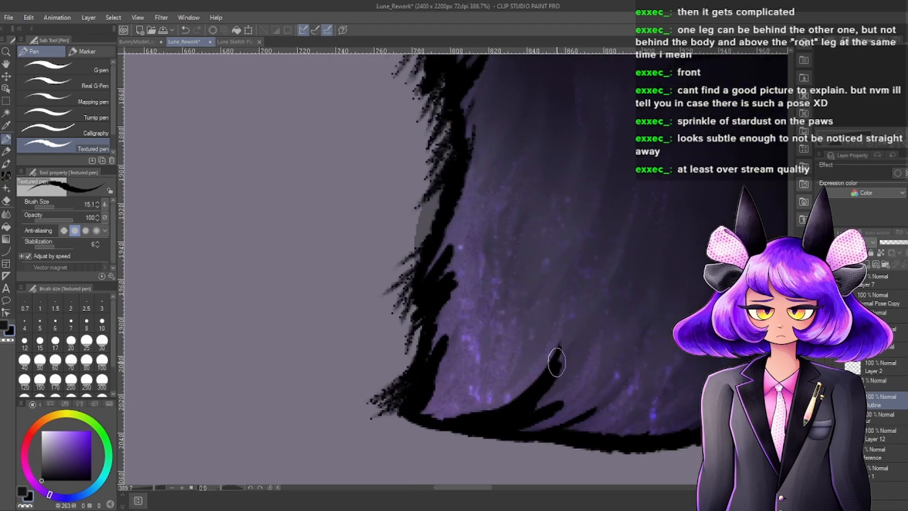
left_click_drag(546, 381, 567, 290)
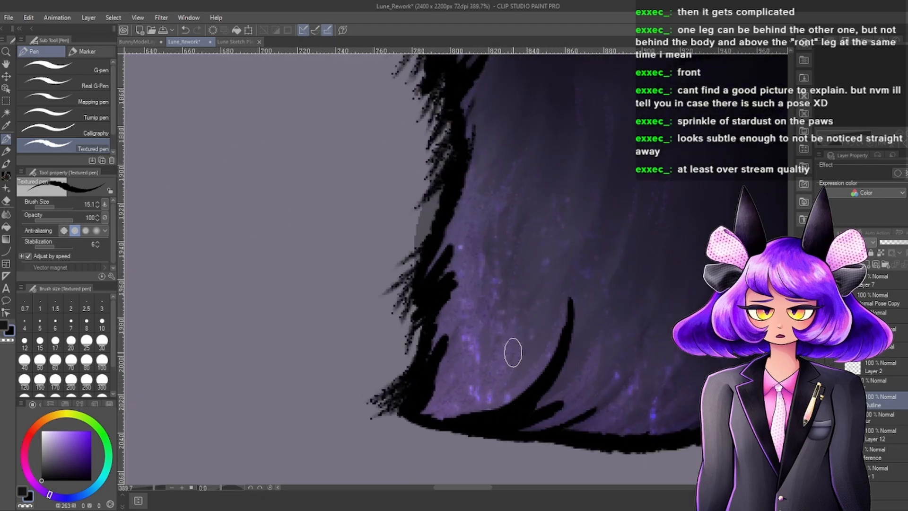
key("ctrl+z")
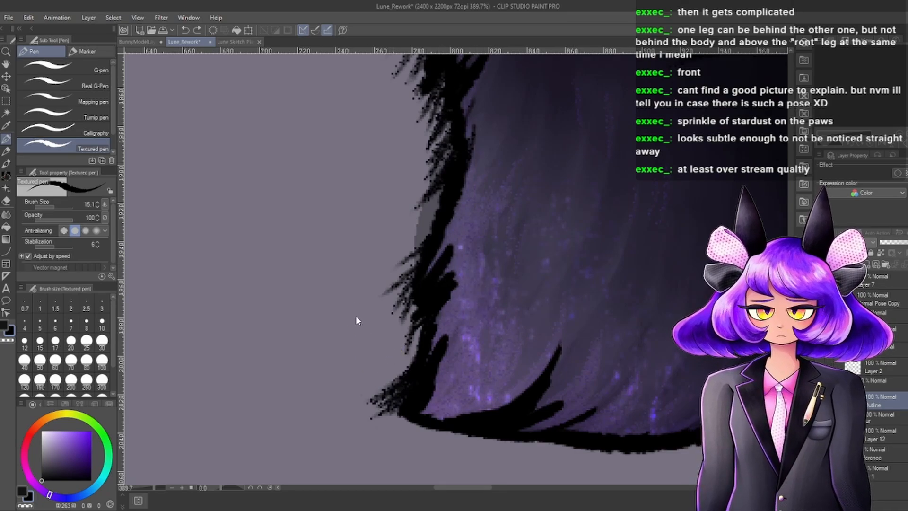
Paint fine black fur strands along the paw's lower edge with Grimm Lineart, drawing out the large tuft into a thin tip.
left_click(6, 178)
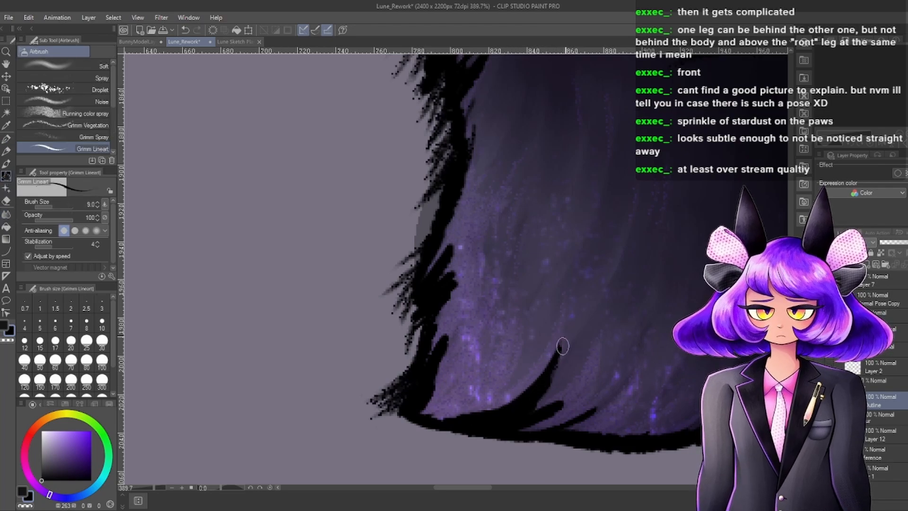
mouse_move(522, 409)
left_mouse_down()
mouse_move(570, 354)
mouse_move(562, 342)
left_mouse_up()
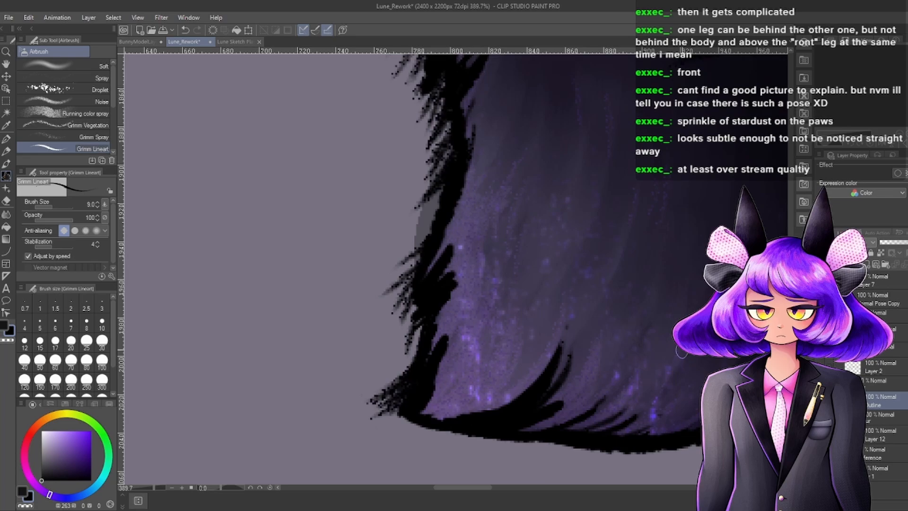
mouse_move(557, 363)
left_mouse_down()
mouse_move(538, 384)
mouse_move(570, 321)
mouse_move(533, 397)
mouse_move(571, 311)
left_mouse_up()
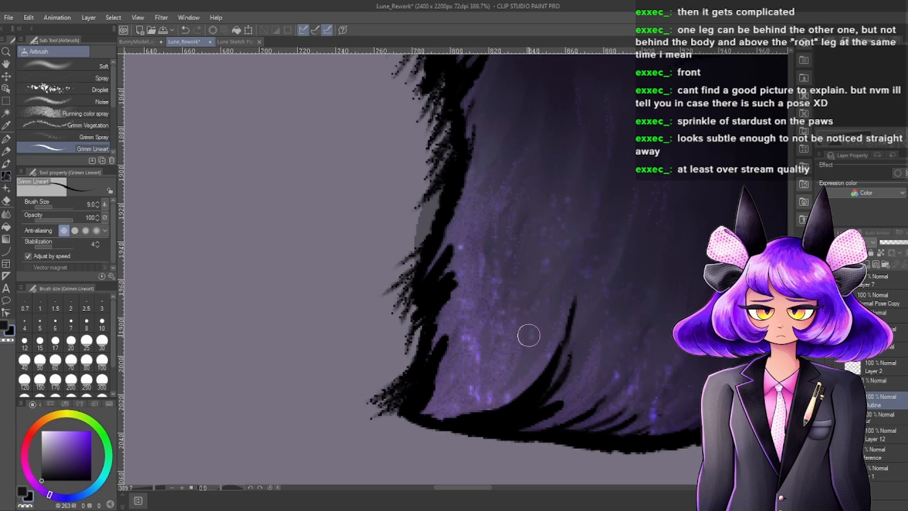
key("ctrl+z")
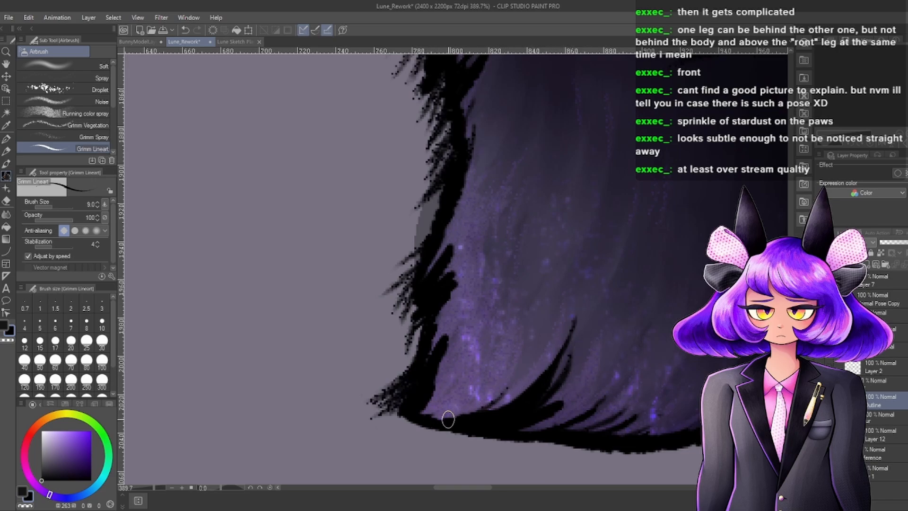
left_click_drag(449, 420, 510, 388)
Reshape the blunt tuft beside the large one on the paw's lower edge into slender, pointed fur strands.
scroll(515, 319, "down", 15)
scroll(534, 334, "up", 10)
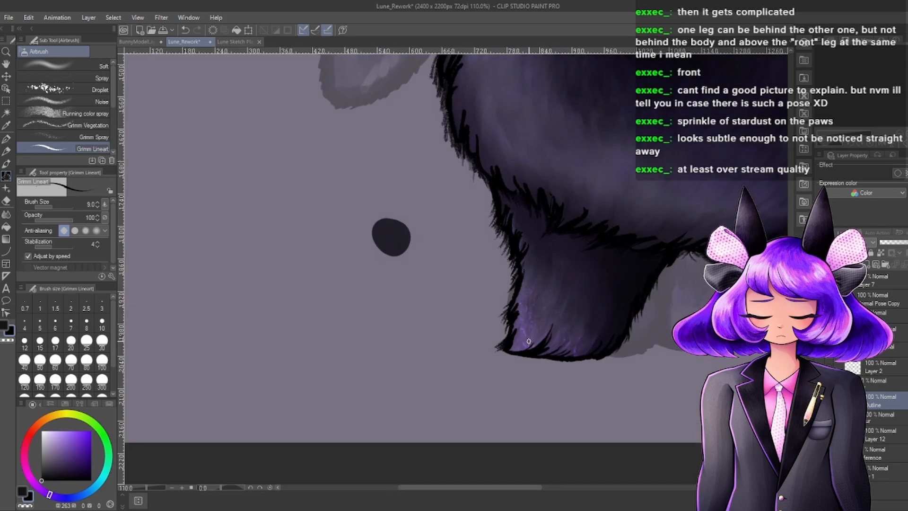
scroll(558, 339, "up", 6)
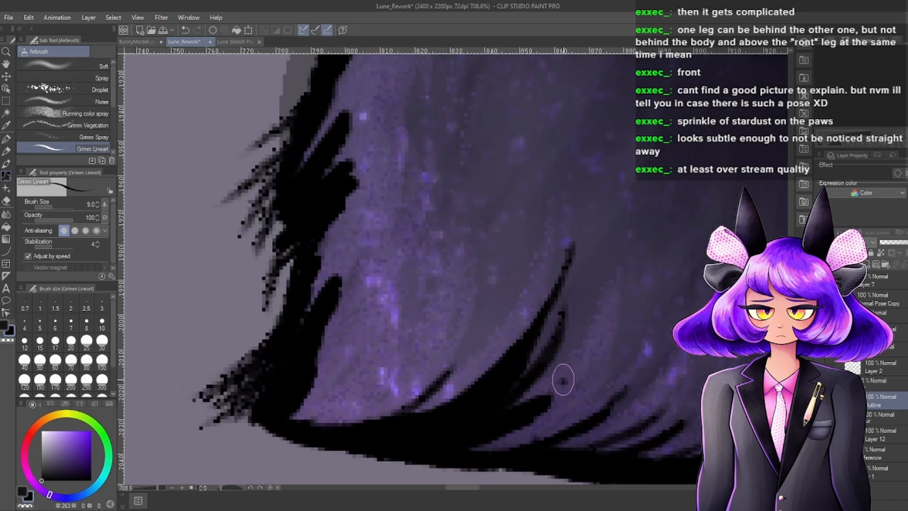
left_click_drag(495, 426, 573, 371)
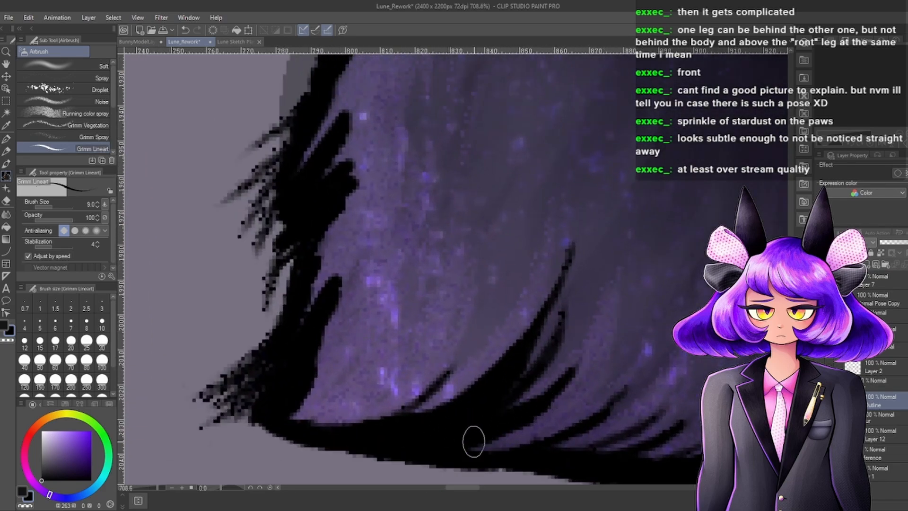
scroll(640, 314, "up", 1)
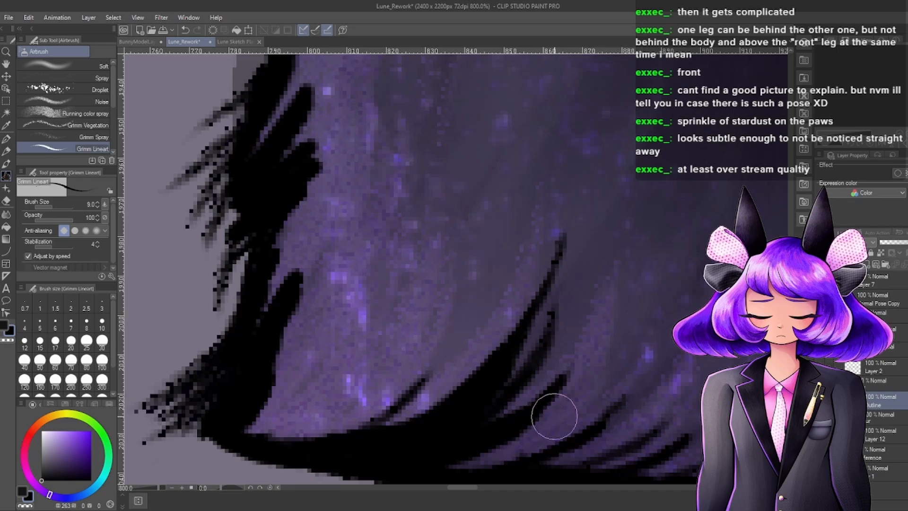
left_click_drag(513, 447, 566, 403)
scroll(580, 387, "down", 3)
scroll(576, 392, "up", 2)
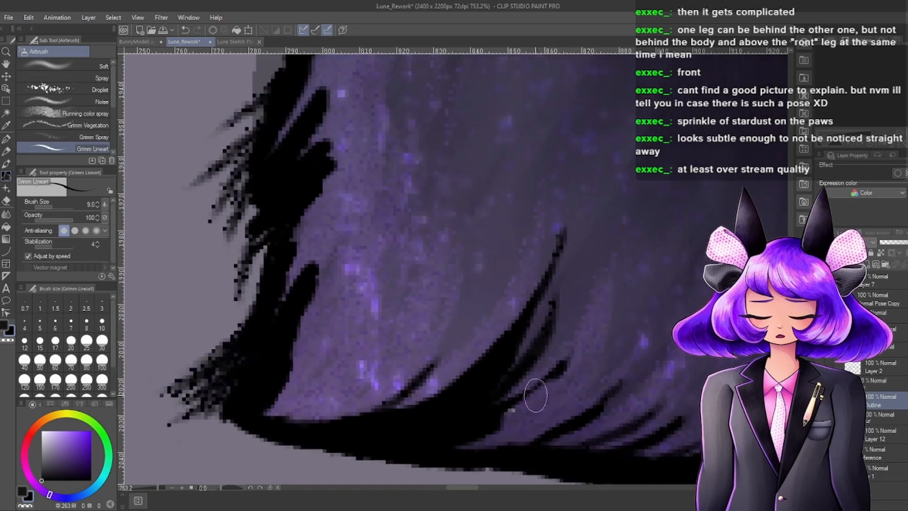
left_click_drag(495, 425, 563, 365)
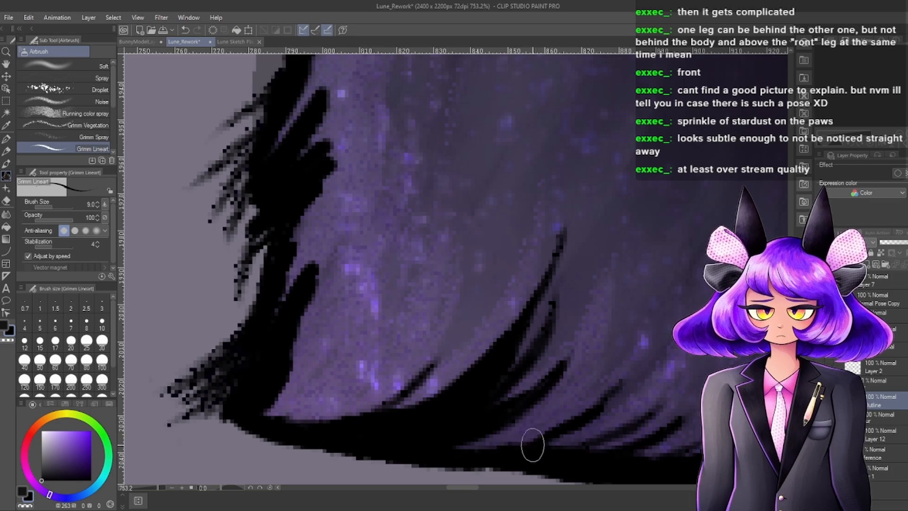
Examine the front leg's fur outline up close and against the whole bunny and the small reference bunny.
scroll(539, 417, "down", 3)
scroll(542, 398, "down", 5)
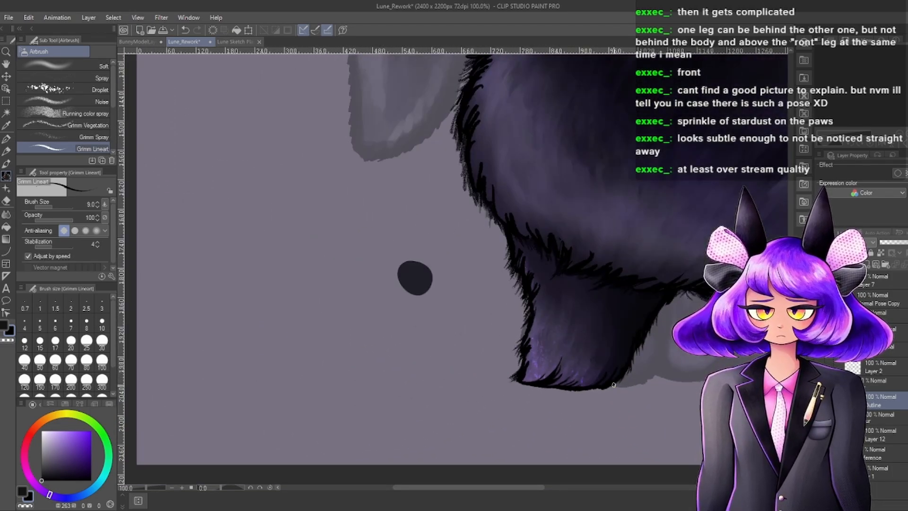
scroll(614, 385, "down", 4)
scroll(536, 330, "up", 2)
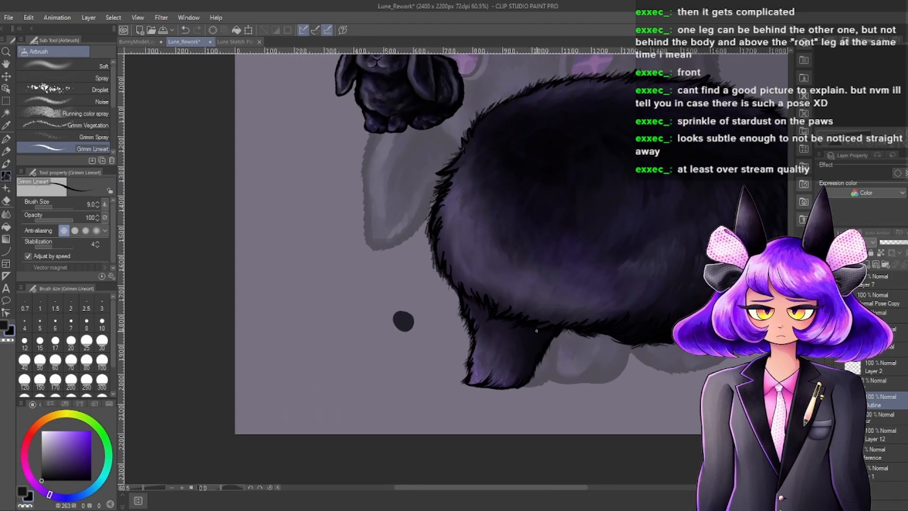
scroll(536, 330, "down", 2)
scroll(541, 343, "up", 4)
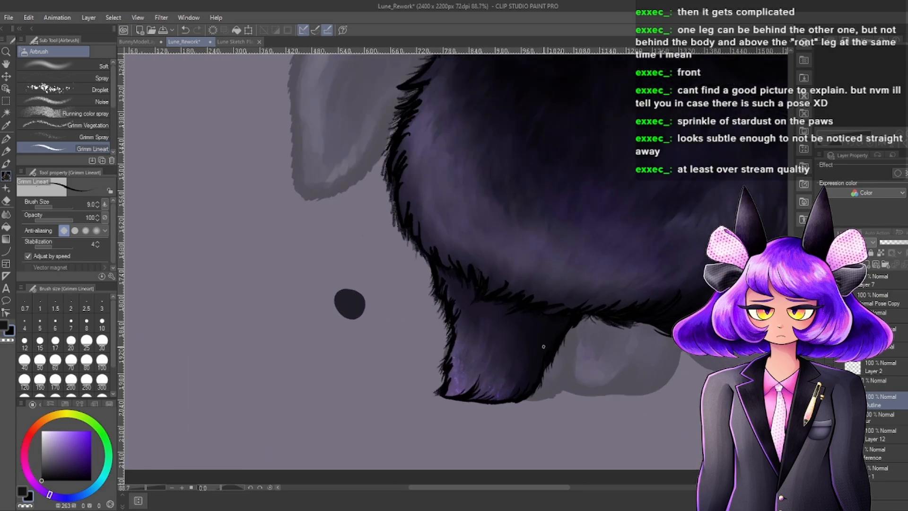
scroll(534, 352, "up", 3)
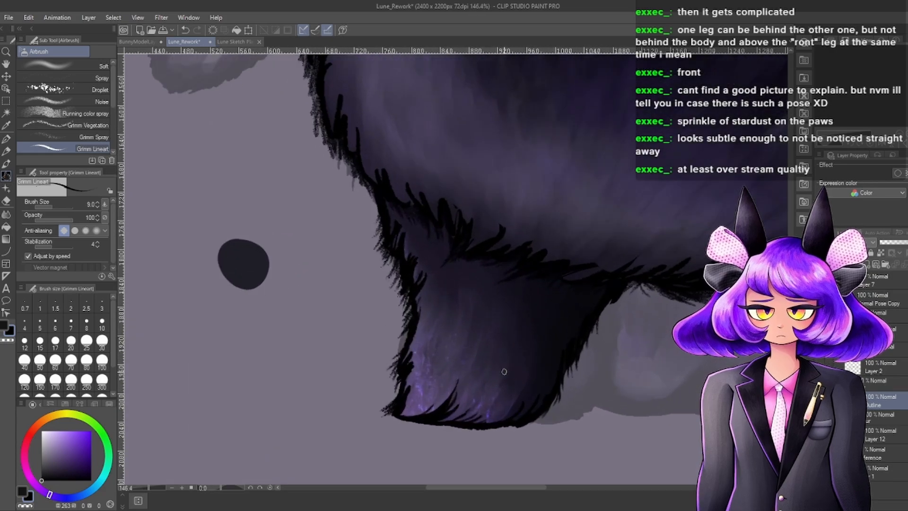
scroll(504, 371, "down", 3)
scroll(536, 387, "down", 2)
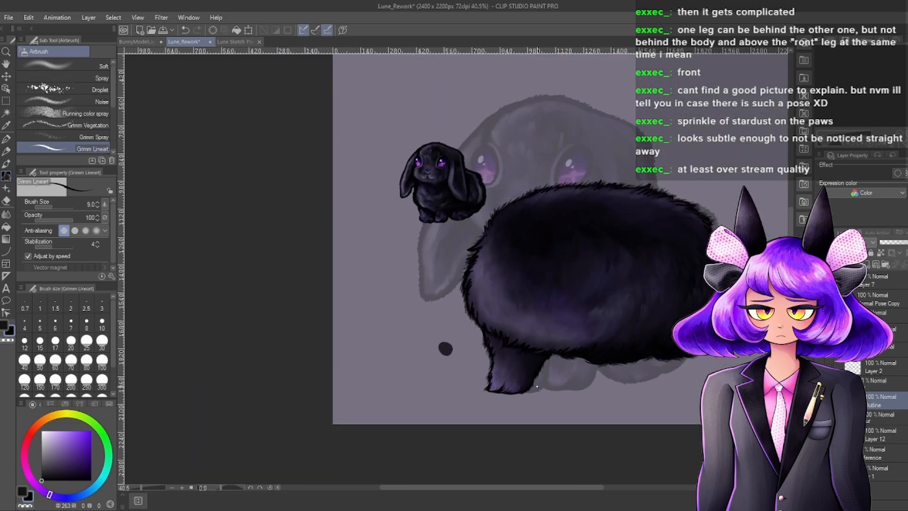
scroll(535, 385, "down", 2)
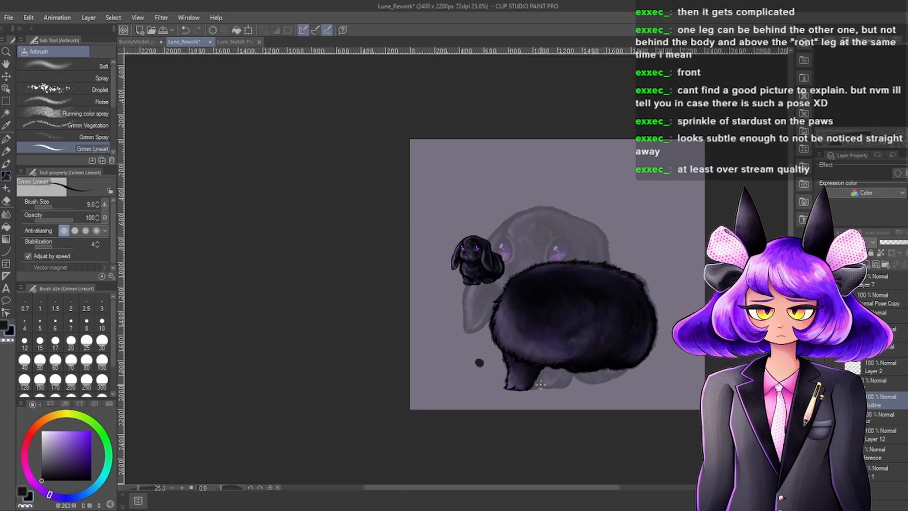
scroll(542, 376, "up", 10)
scroll(506, 342, "down", 10)
scroll(554, 307, "up", 4)
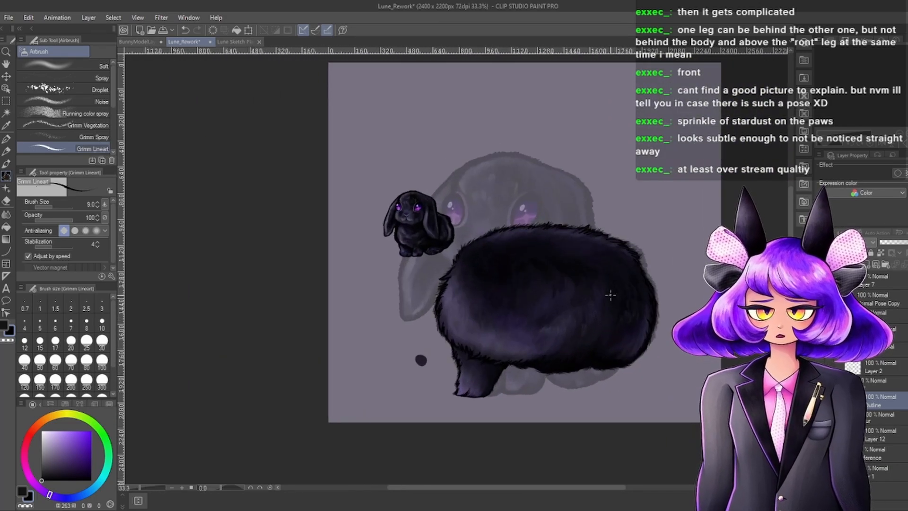
scroll(610, 295, "down", 2)
scroll(634, 346, "up", 2)
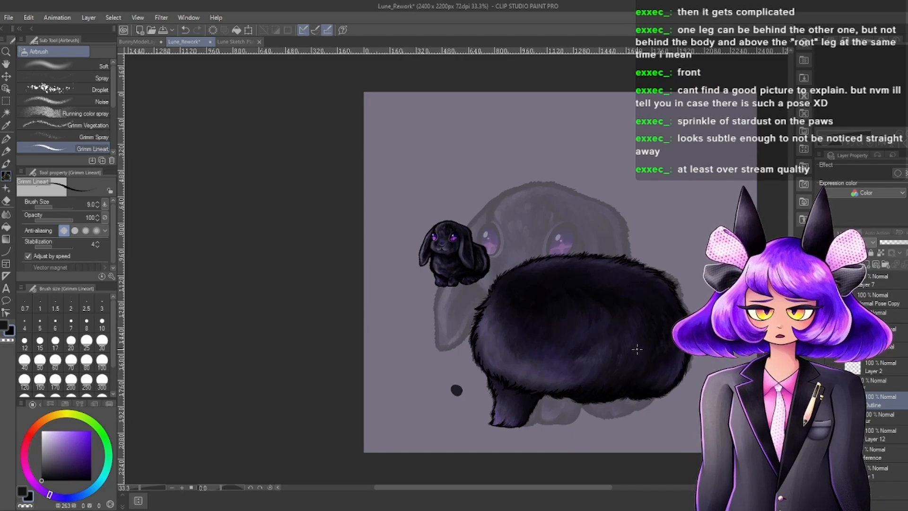
scroll(556, 412, "up", 3)
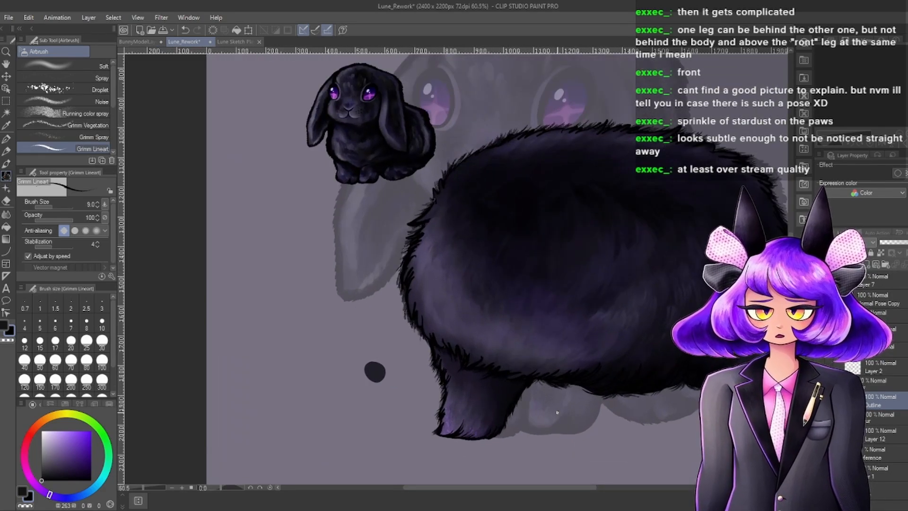
scroll(557, 412, "up", 3)
scroll(563, 374, "down", 5)
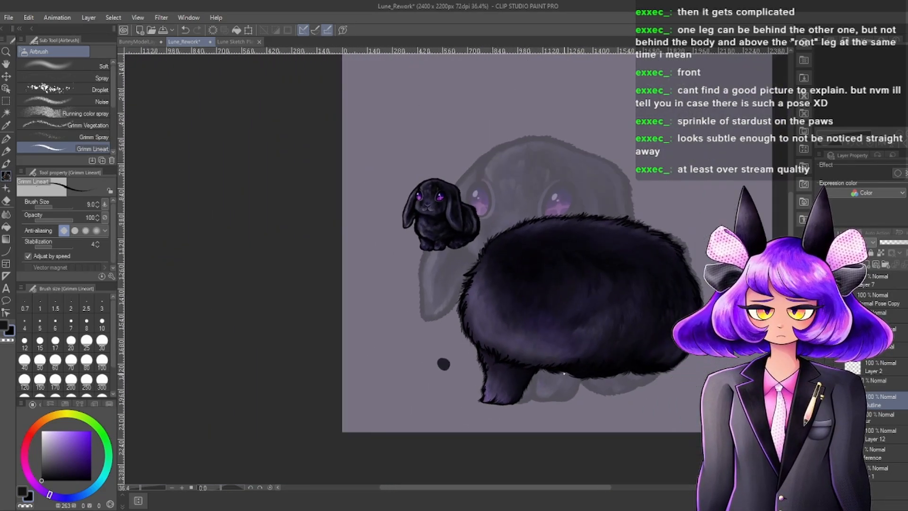
Save the Lune_Rework drawing.
key("ctrl+s")
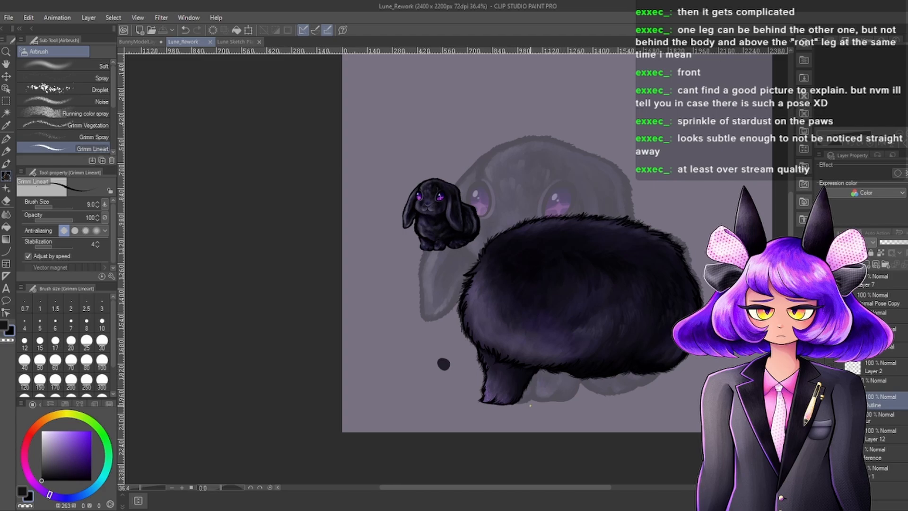
scroll(524, 399, "up", 2)
scroll(525, 394, "down", 3)
scroll(532, 381, "up", 3)
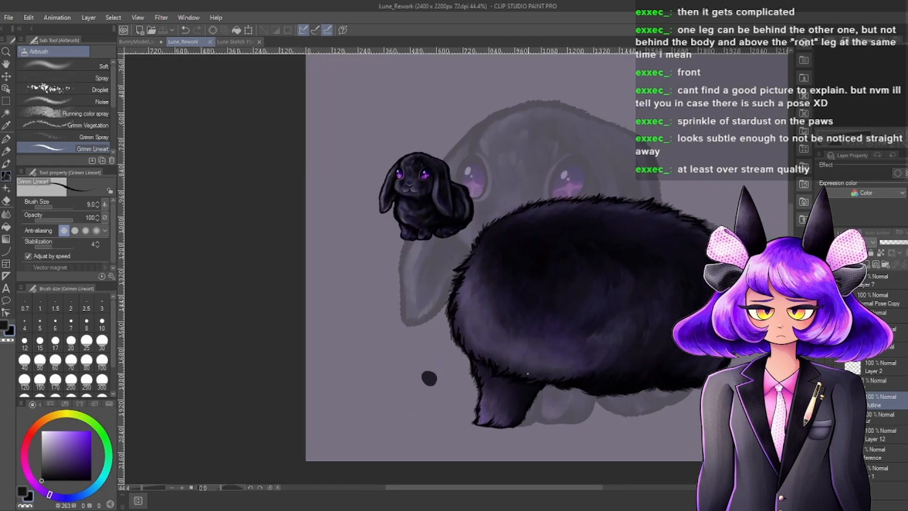
scroll(534, 375, "down", 3)
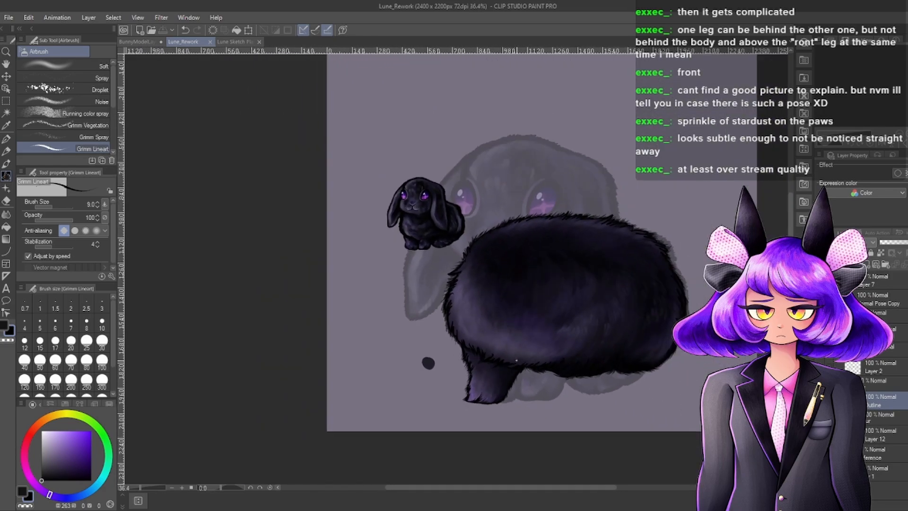
Examine the black bunny's body and front leg against the faded reference pose, both close up and as a whole.
scroll(505, 344, "up", 2)
scroll(520, 351, "up", 3)
scroll(530, 326, "down", 4)
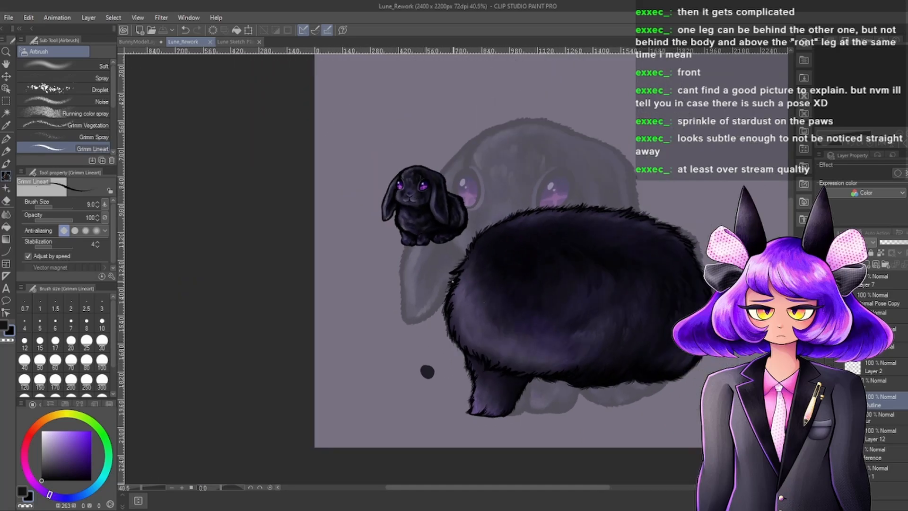
scroll(540, 296, "up", 2)
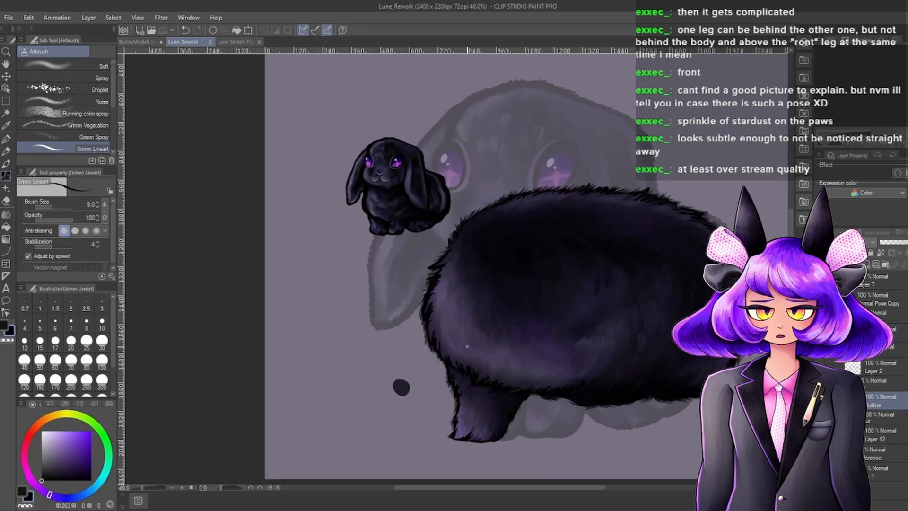
scroll(536, 359, "down", 3)
scroll(536, 359, "up", 2)
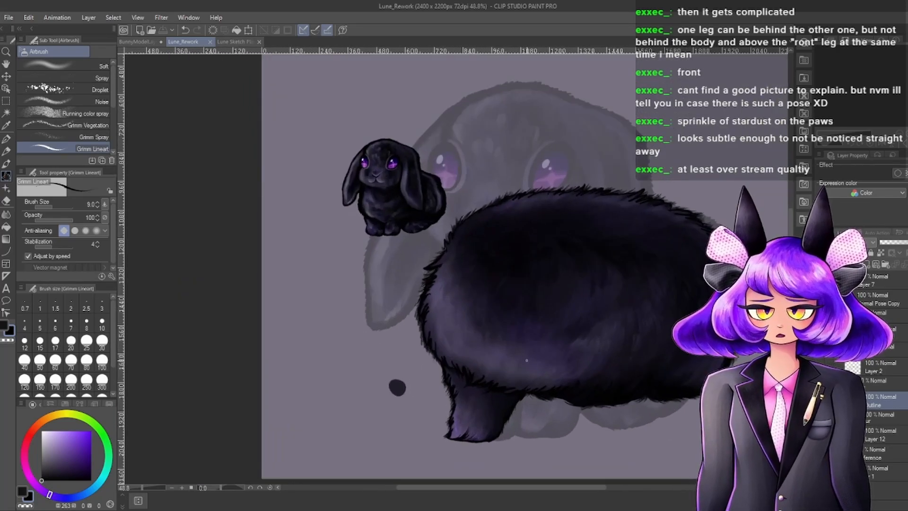
scroll(470, 336, "down", 3)
scroll(470, 336, "up", 1)
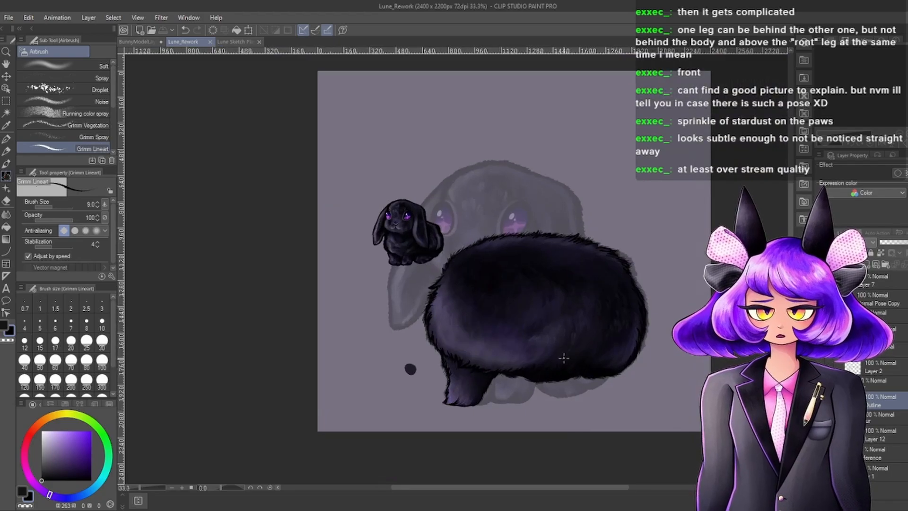
scroll(511, 348, "down", 3)
scroll(551, 361, "up", 3)
scroll(550, 361, "up", 2)
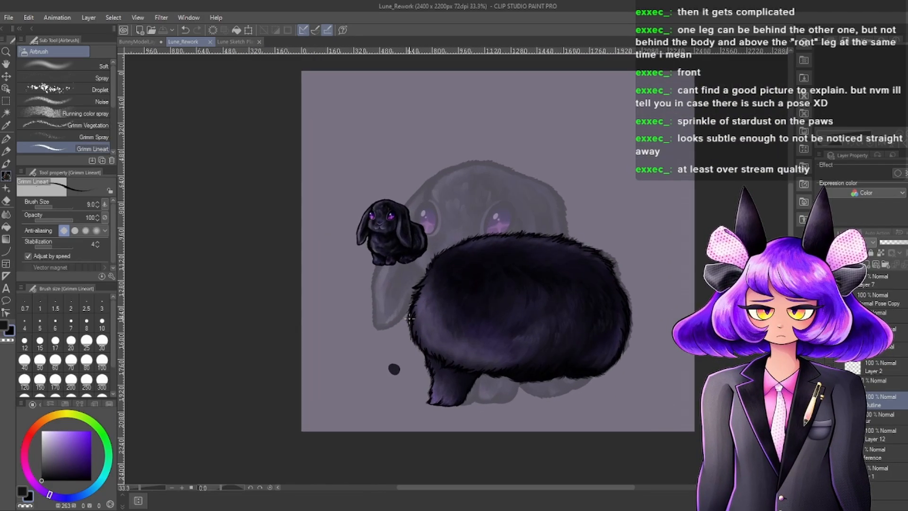
Switch to the Lune Sketch Plans drawing and add a new layer for sketching in the empty area beneath the small black bunny.
left_click(252, 42)
scroll(557, 259, "down", 6)
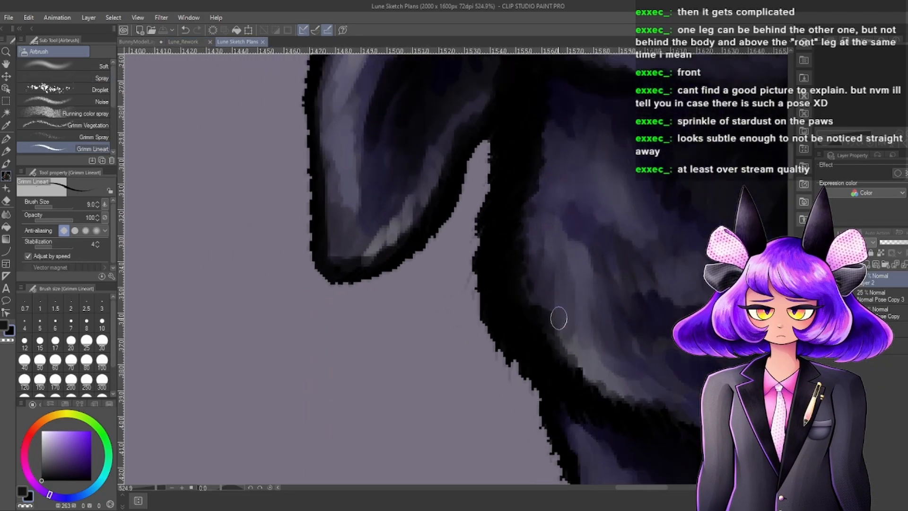
scroll(495, 299, "down", 6)
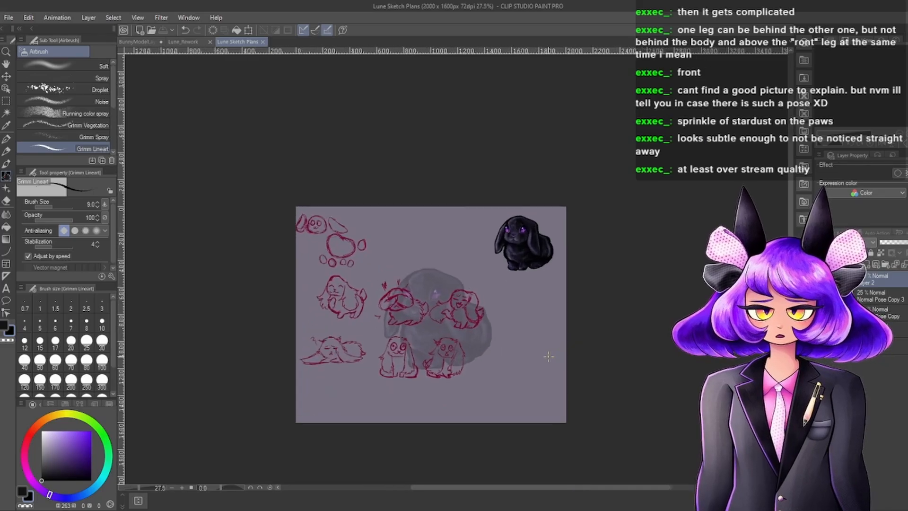
scroll(495, 300, "up", 5)
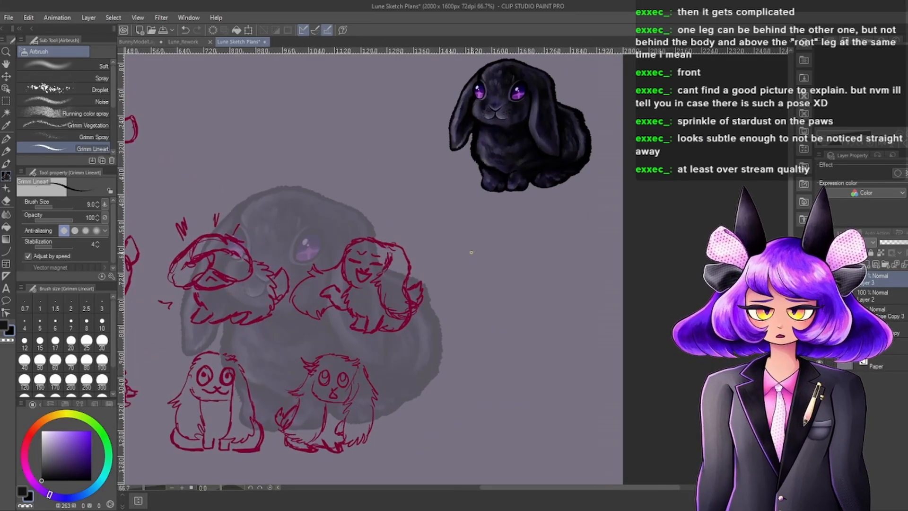
scroll(490, 209, "up", 4)
scroll(350, 234, "up", 4)
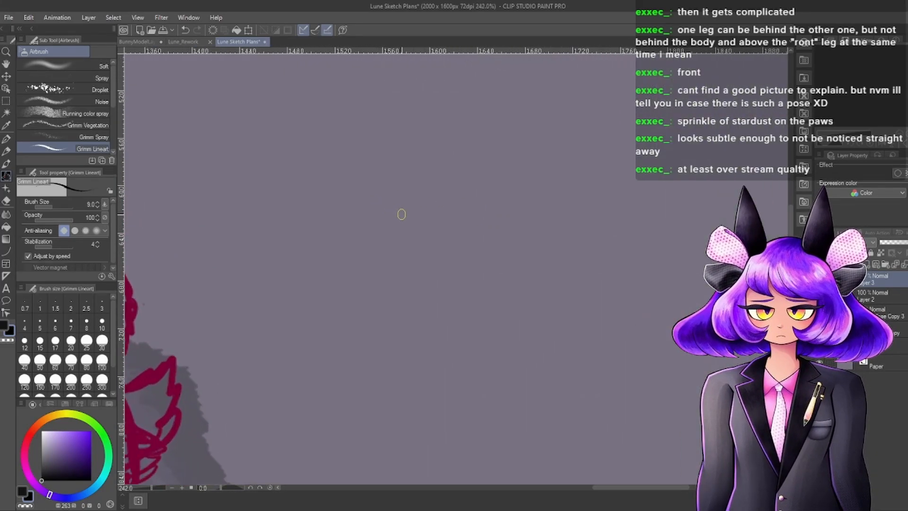
scroll(401, 214, "down", 3)
Set the drawing colour to a dark purple with hue 270, saturation 68 and value 49, and try it with a short stroke.
left_click(27, 440)
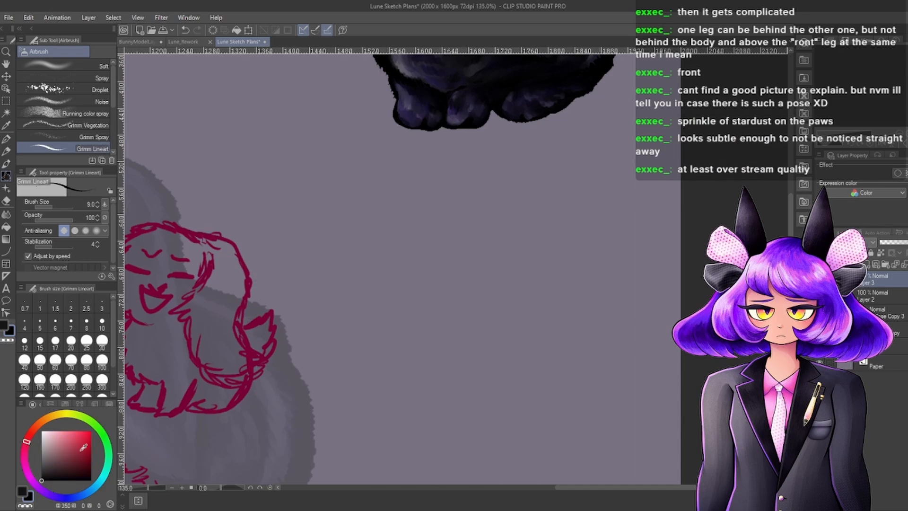
left_click_drag(83, 447, 75, 456)
scroll(366, 266, "up", 2)
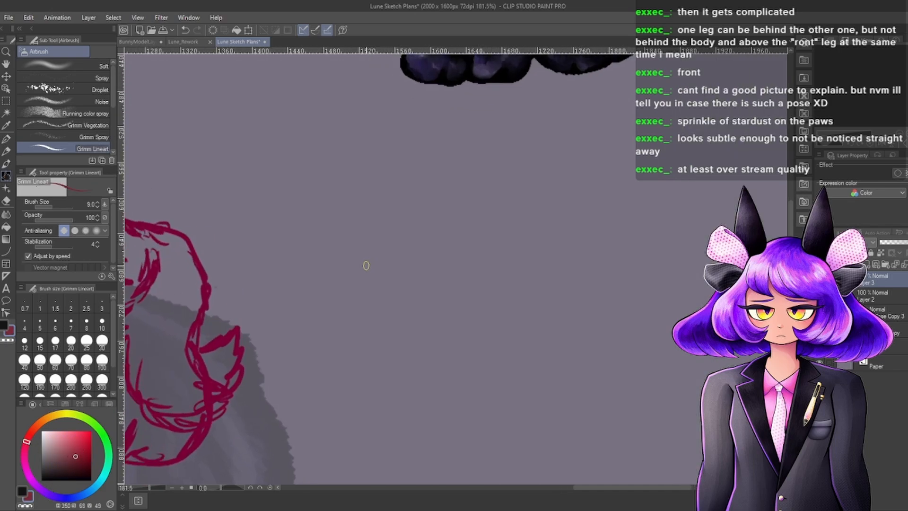
left_click(44, 493)
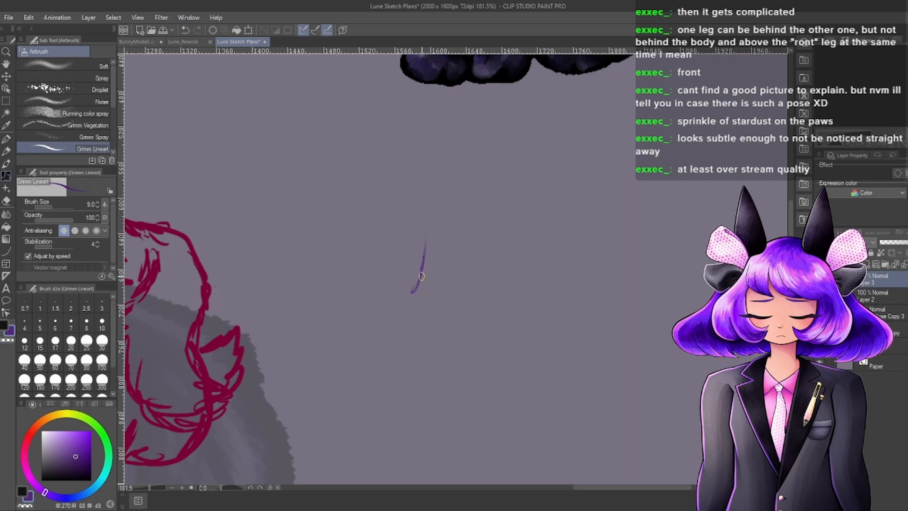
Sketch an upright furry front leg with a flat paw and a toe line beneath the small black bunny using the Textured pen.
left_click(4, 138)
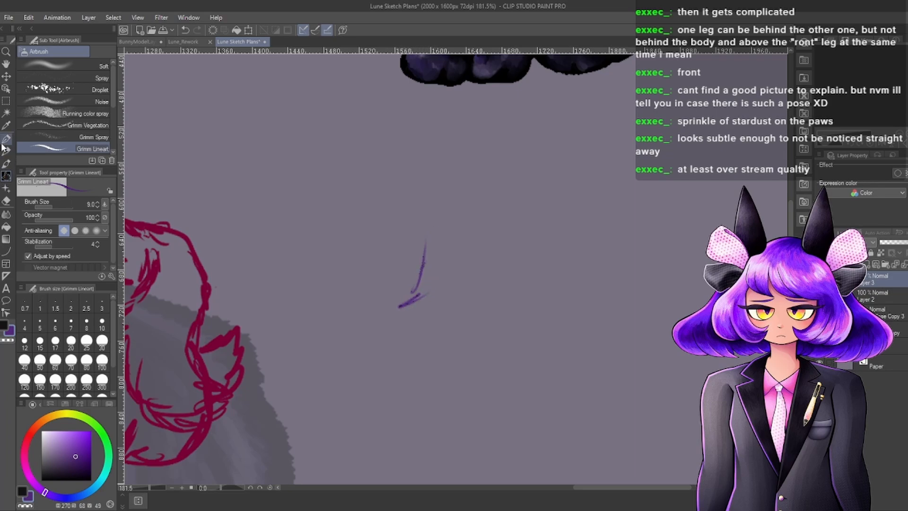
left_click_drag(428, 251, 401, 307)
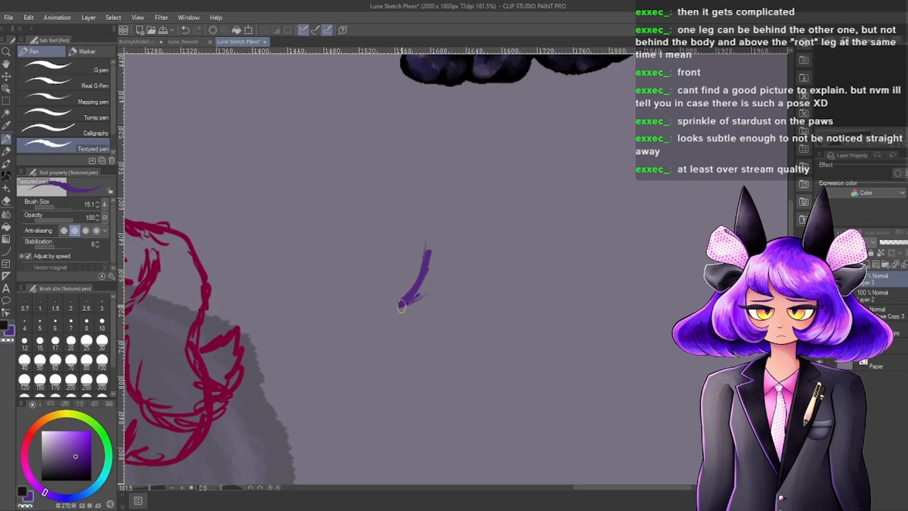
mouse_move(396, 341)
left_mouse_down()
mouse_move(428, 345)
mouse_move(454, 331)
mouse_move(494, 270)
left_mouse_up()
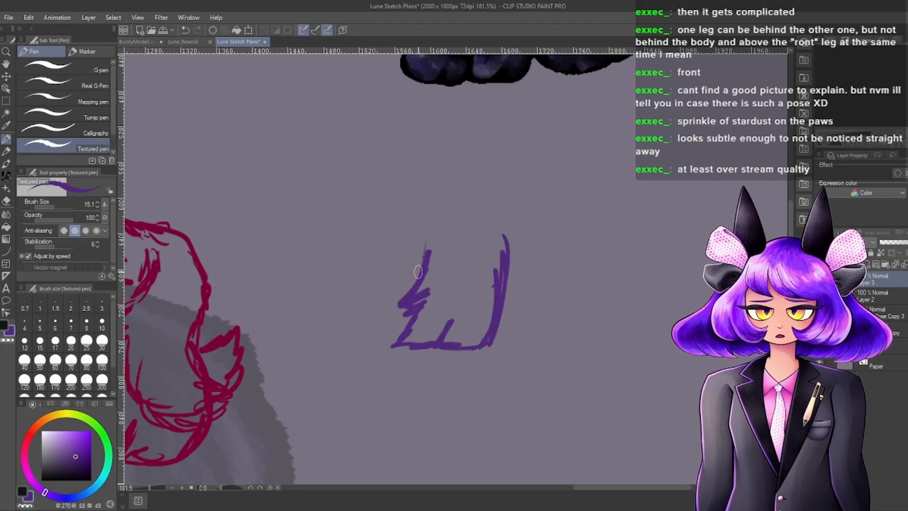
scroll(476, 264, "down", 4)
scroll(501, 285, "down", 4)
scroll(502, 286, "up", 5)
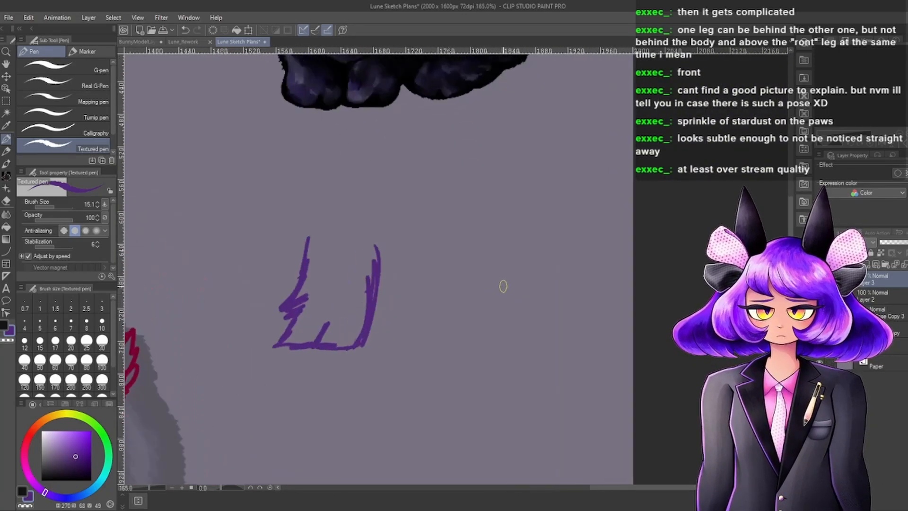
scroll(501, 286, "down", 3)
scroll(501, 286, "down", 2)
scroll(500, 286, "up", 1)
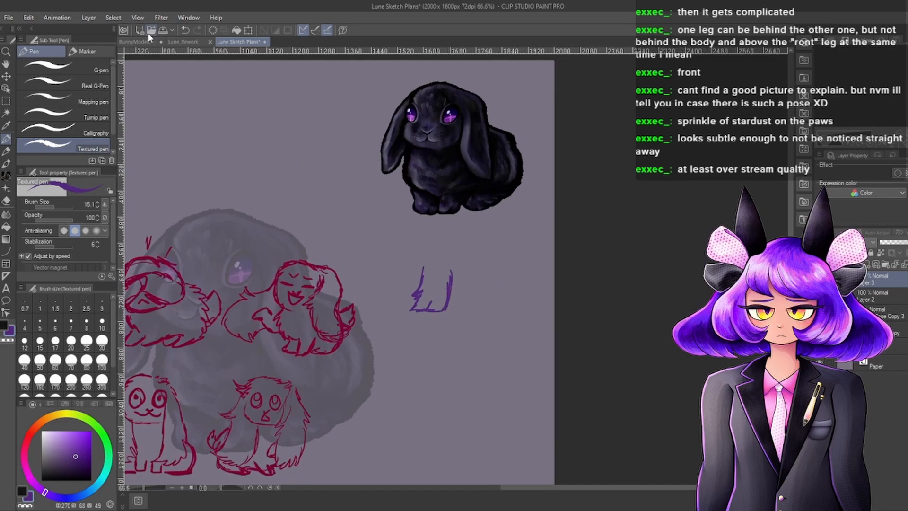
Return to Lune_Rework and try moving the bunny's body down with a transform so it covers most of the front leg.
left_click(185, 41)
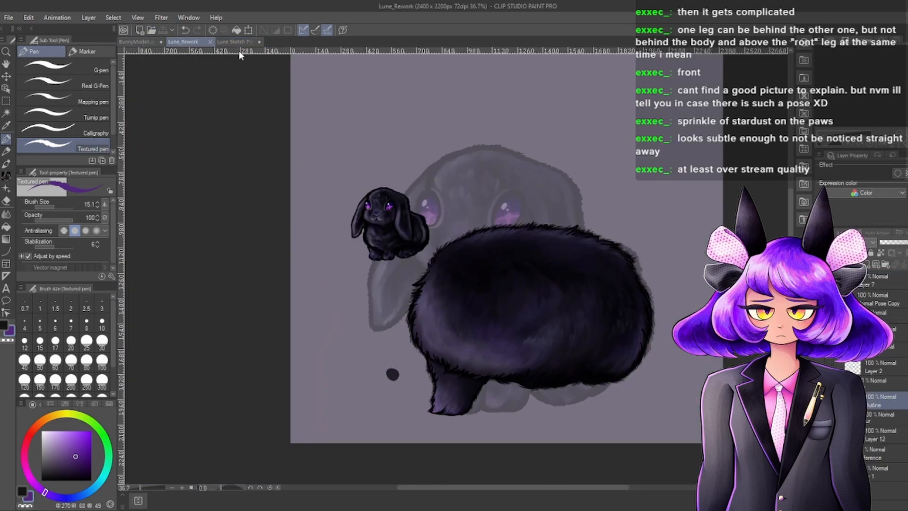
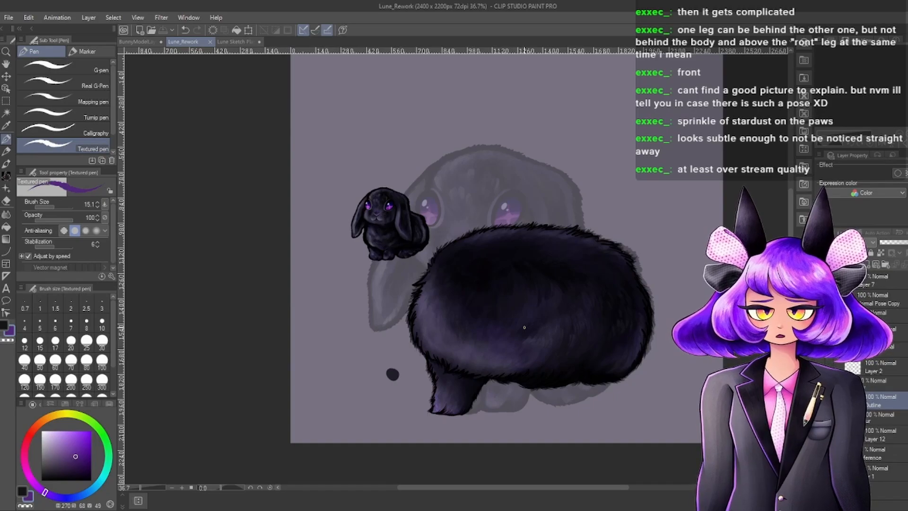
scroll(524, 327, "up", 4)
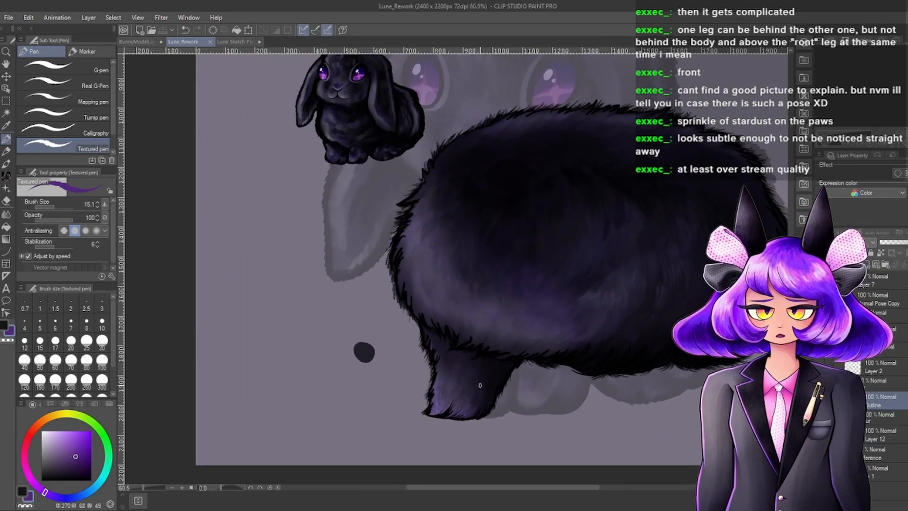
scroll(480, 386, "down", 4)
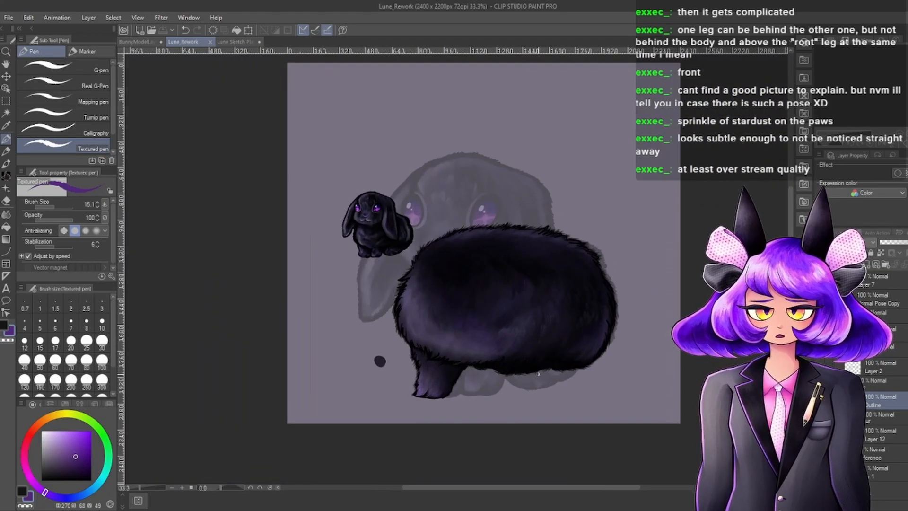
left_click(889, 316)
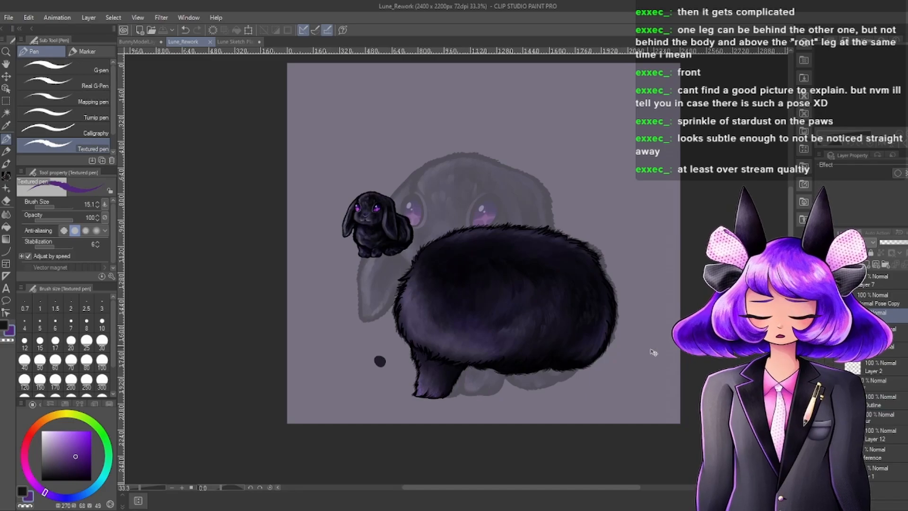
key("ctrl+t")
left_click_drag(520, 319, 518, 345)
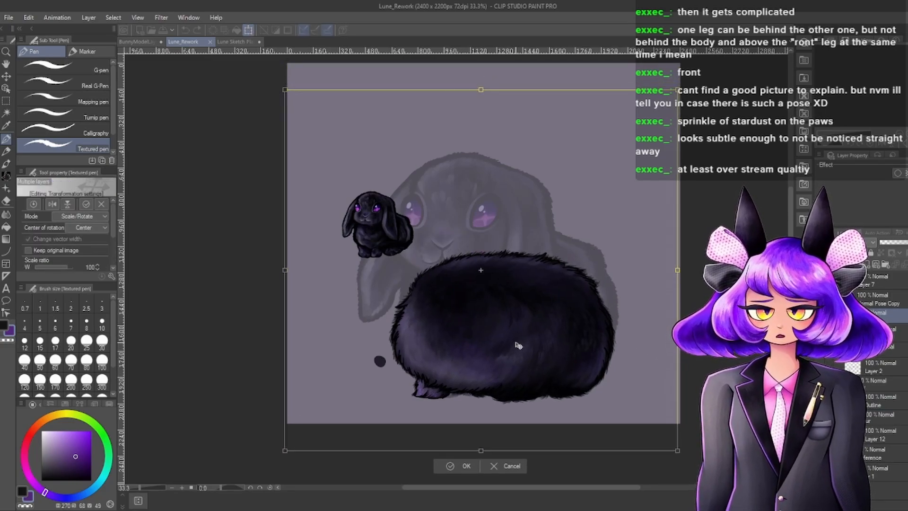
scroll(518, 345, "down", 2)
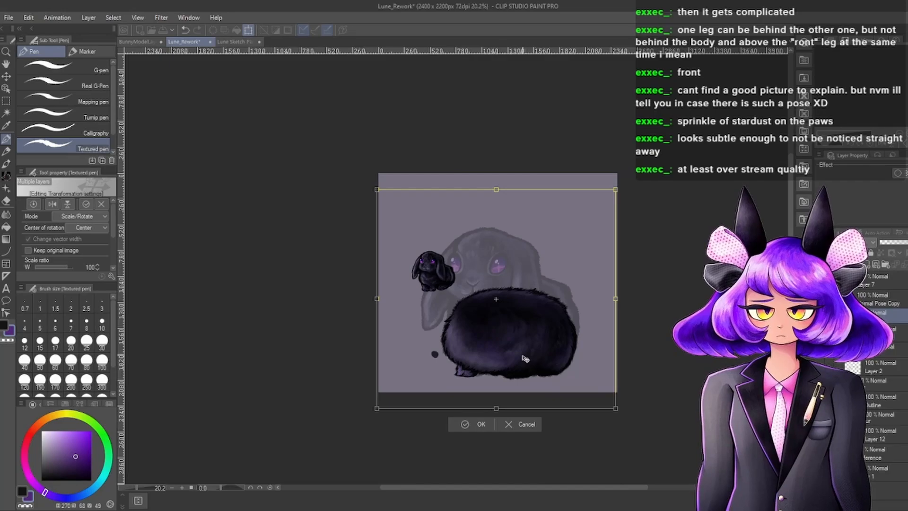
scroll(524, 359, "up", 2)
scroll(526, 394, "up", 3)
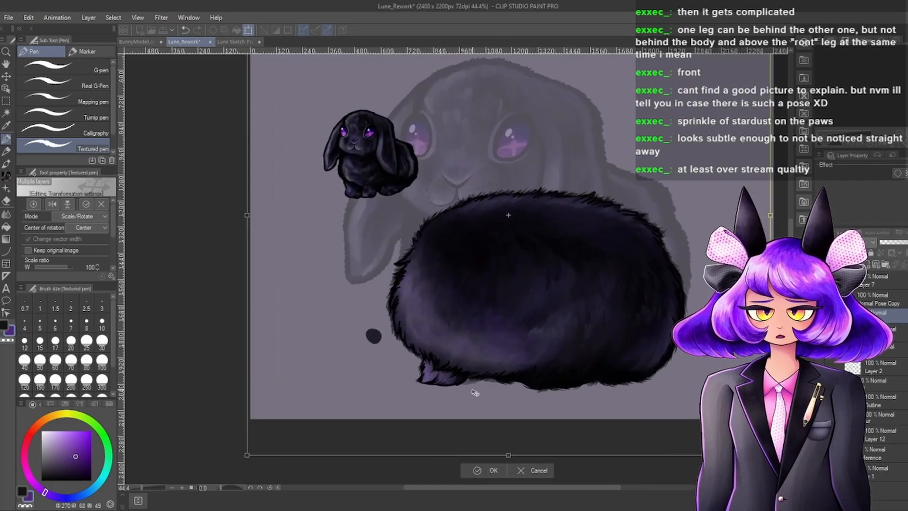
scroll(536, 341, "down", 1)
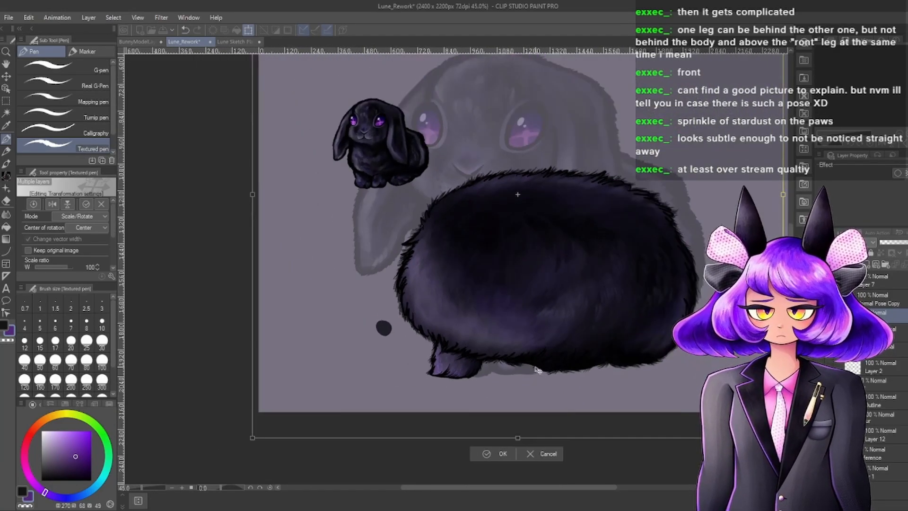
scroll(511, 412, "down", 2)
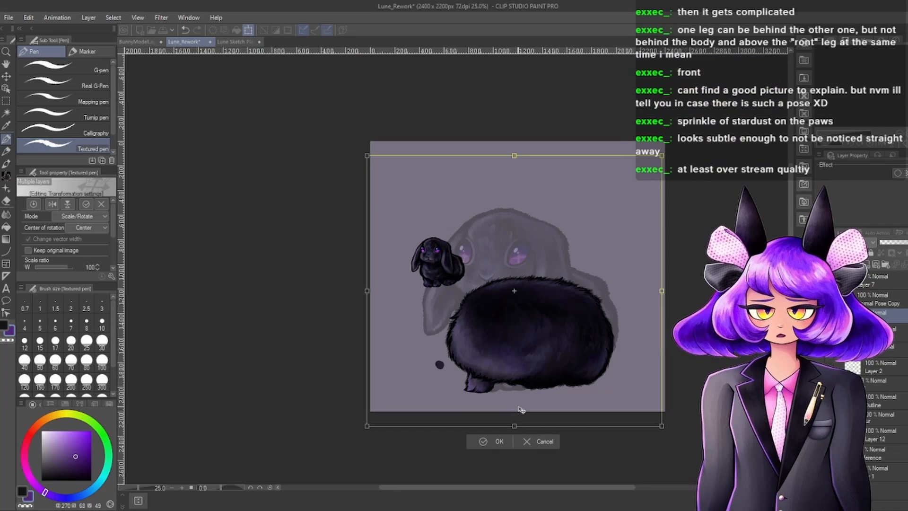
left_click(545, 441)
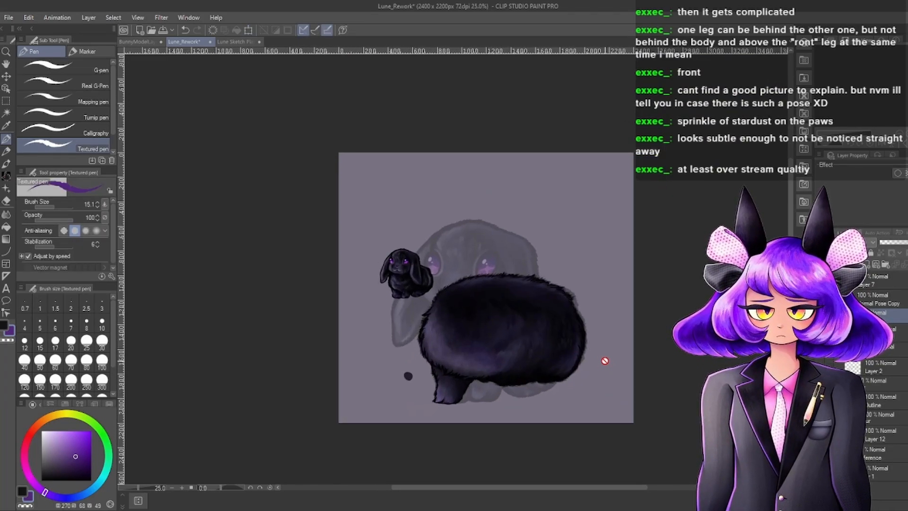
In Lune Sketch Plans, sketch a low, rounded resting paw with toe lines beside the upright leg sketch.
left_click(239, 42)
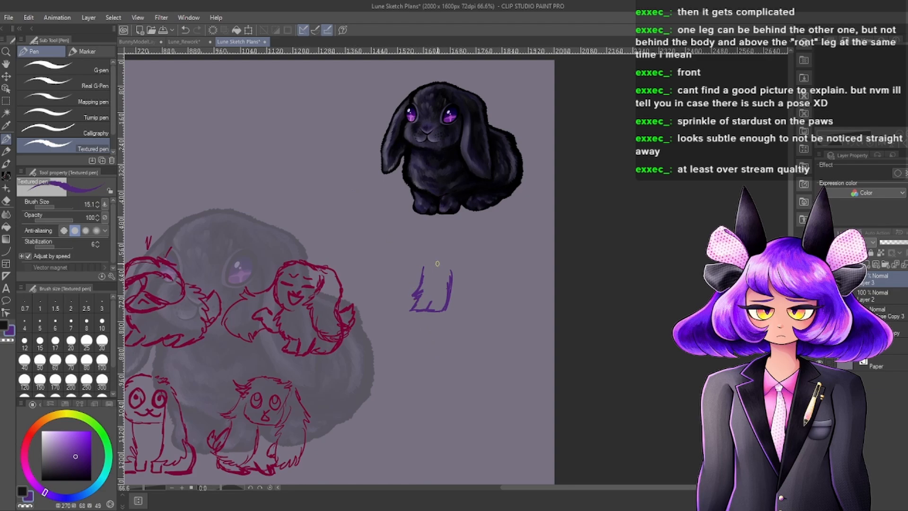
scroll(437, 263, "up", 4)
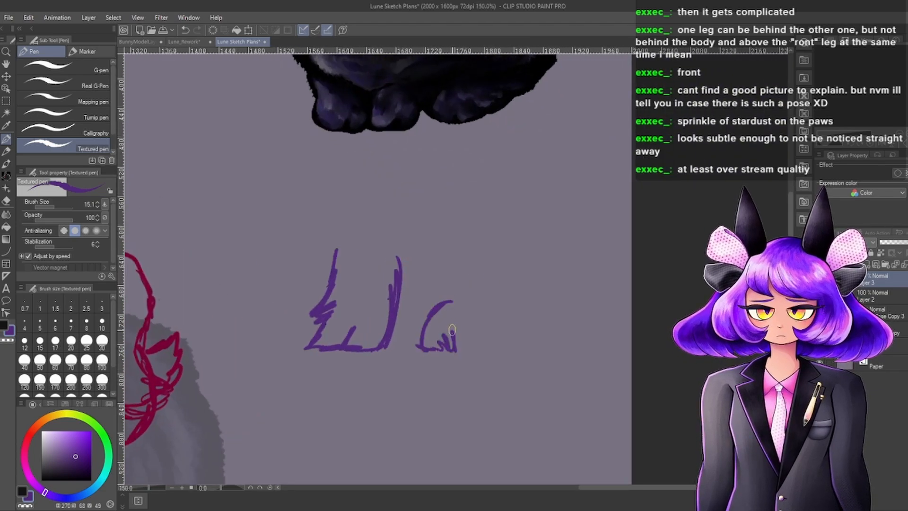
left_click_drag(452, 330, 491, 347)
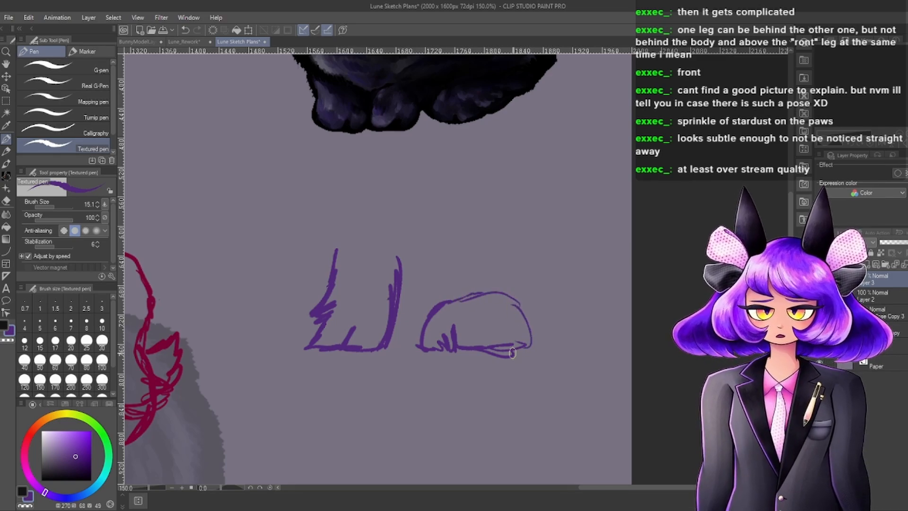
scroll(512, 353, "down", 6)
scroll(494, 323, "up", 6)
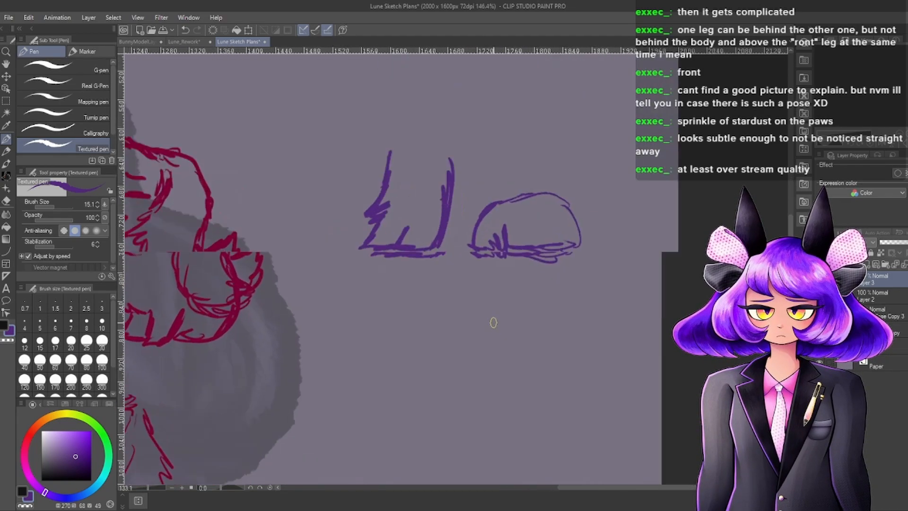
scroll(493, 322, "up", 1)
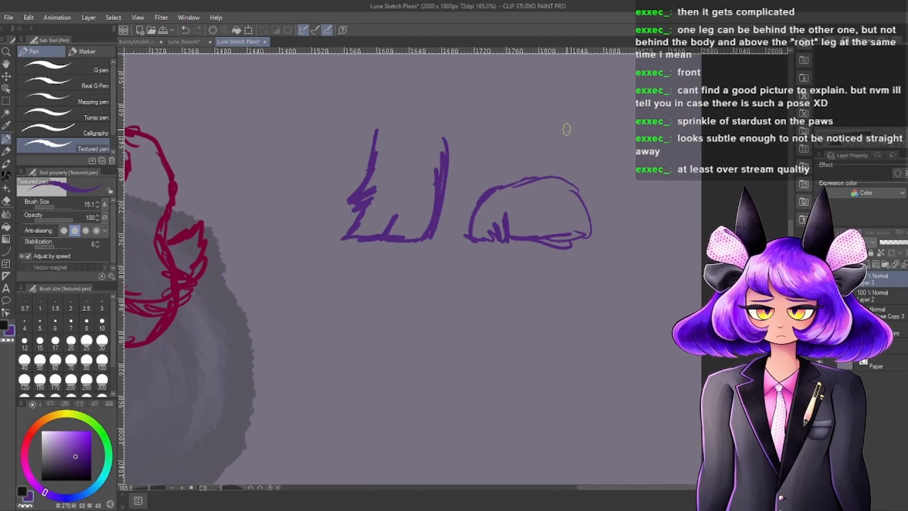
Sketch a bent leg ending in a large rounded paw with inner fold lines in the empty area beneath the two paw sketches.
scroll(600, 213, "down", 5)
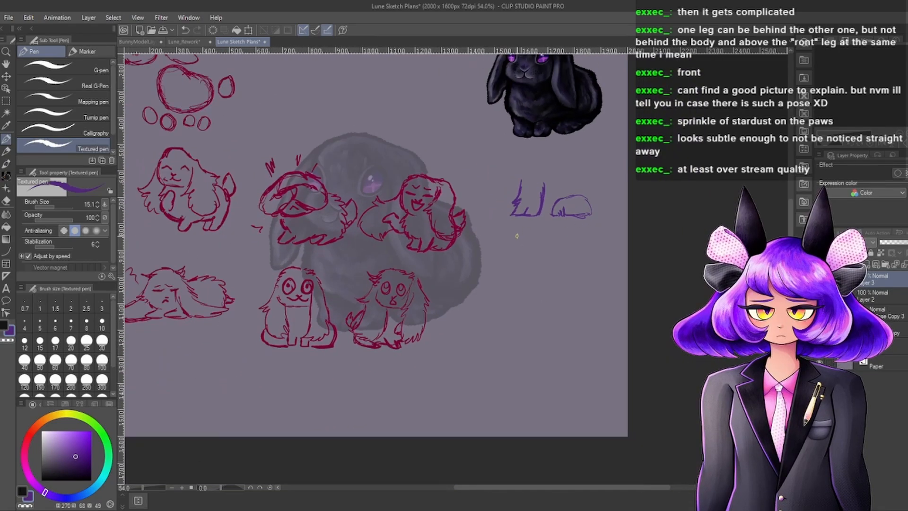
scroll(517, 236, "up", 5)
mouse_move(482, 384)
left_mouse_down()
mouse_move(520, 350)
mouse_move(513, 337)
left_mouse_up()
mouse_move(521, 336)
left_mouse_down()
mouse_move(507, 268)
mouse_move(472, 295)
mouse_move(493, 264)
mouse_move(474, 262)
mouse_move(487, 262)
mouse_move(442, 325)
mouse_move(452, 388)
mouse_move(476, 404)
mouse_move(534, 365)
mouse_move(476, 406)
mouse_move(539, 382)
left_mouse_up()
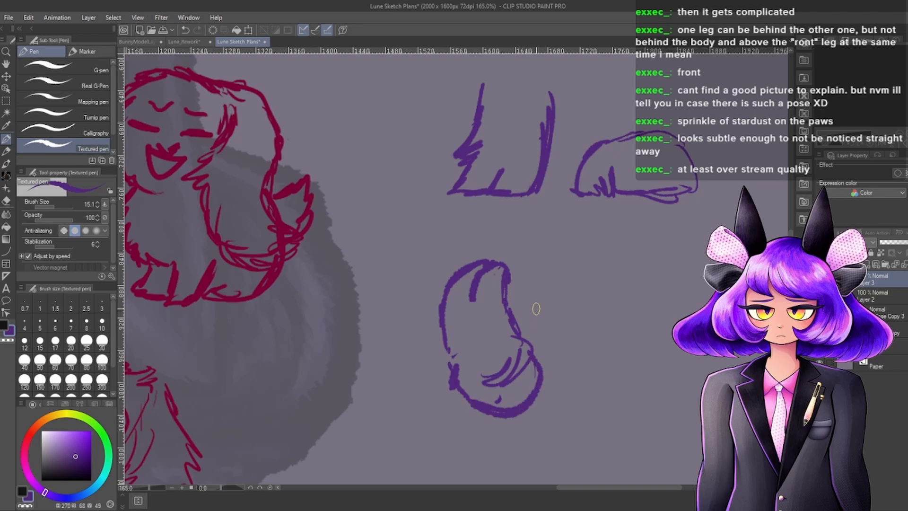
Sketch a sideways bent leg with a large rounded paw and dark inner fold lines beside the upright bent-leg sketch.
scroll(536, 309, "down", 8)
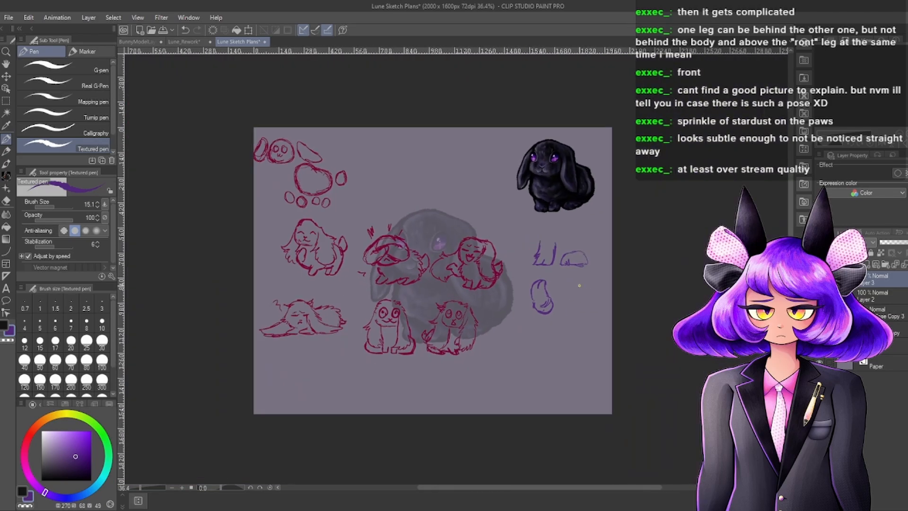
scroll(579, 285, "up", 3)
scroll(581, 286, "down", 2)
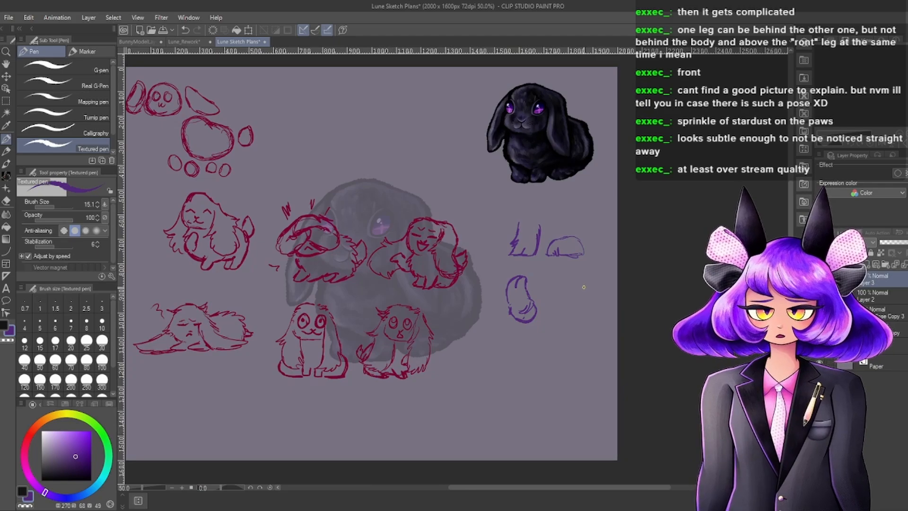
scroll(591, 287, "up", 4)
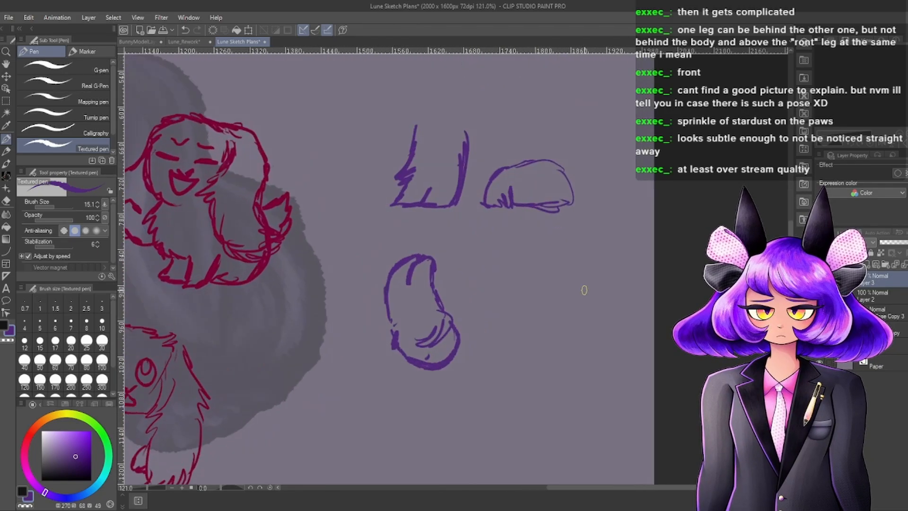
mouse_move(548, 291)
left_mouse_down()
mouse_move(574, 298)
mouse_move(561, 294)
mouse_move(519, 328)
mouse_move(517, 346)
mouse_move(539, 336)
mouse_move(542, 349)
mouse_move(564, 348)
mouse_move(568, 371)
mouse_move(612, 374)
left_mouse_up()
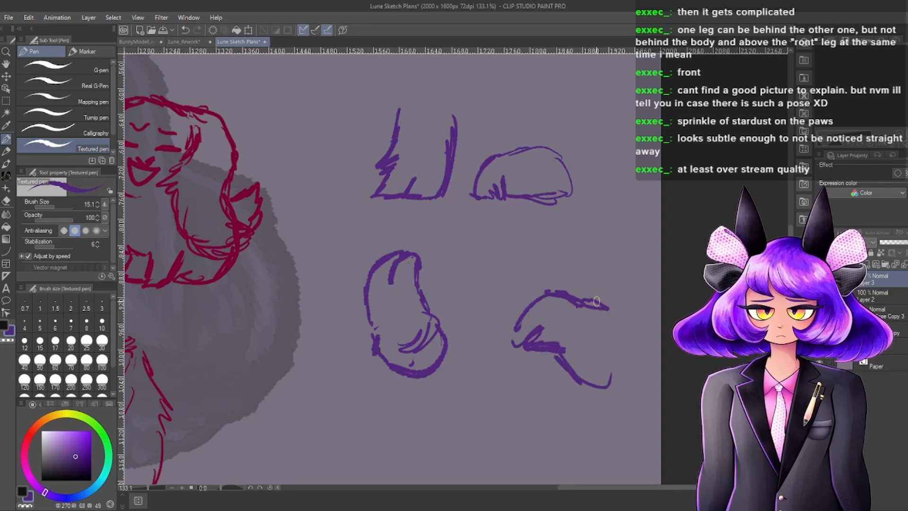
mouse_move(596, 301)
left_mouse_down()
mouse_move(640, 344)
mouse_move(591, 390)
left_mouse_up()
mouse_move(640, 359)
left_mouse_down()
mouse_move(565, 369)
mouse_move(577, 364)
mouse_move(528, 353)
mouse_move(537, 327)
mouse_move(527, 340)
mouse_move(562, 350)
mouse_move(593, 330)
left_mouse_up()
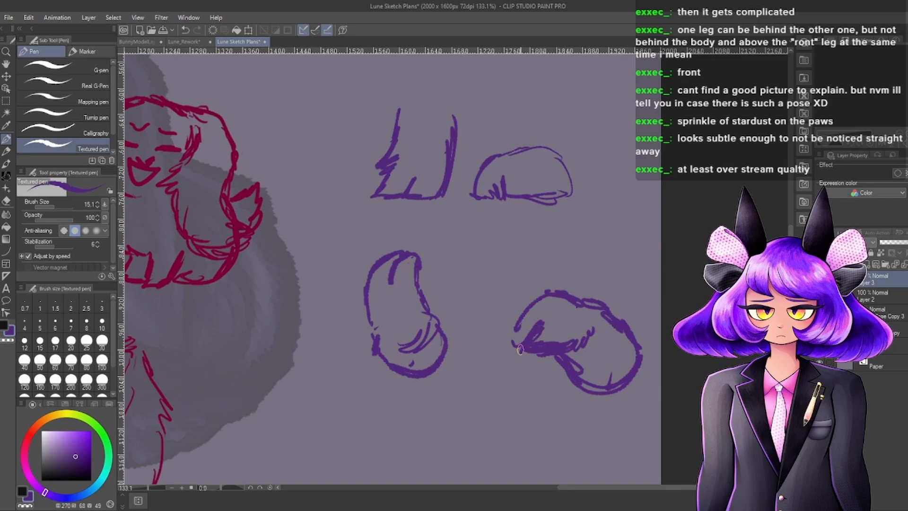
mouse_move(520, 349)
left_mouse_down()
mouse_move(548, 297)
mouse_move(610, 312)
mouse_move(618, 320)
mouse_move(575, 393)
left_mouse_up()
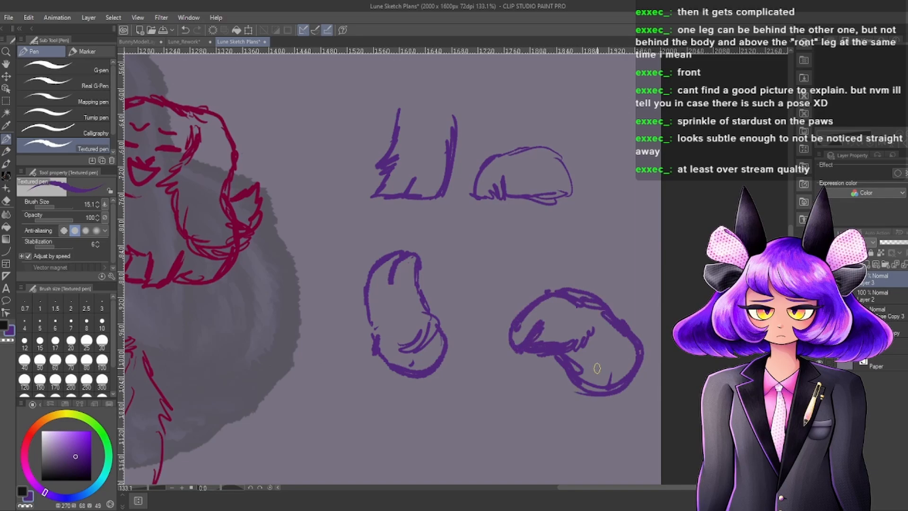
Examine the four purple leg and paw sketches against the red bunny pose sketches and the small black bunny.
scroll(511, 281, "down", 15)
scroll(509, 286, "up", 9)
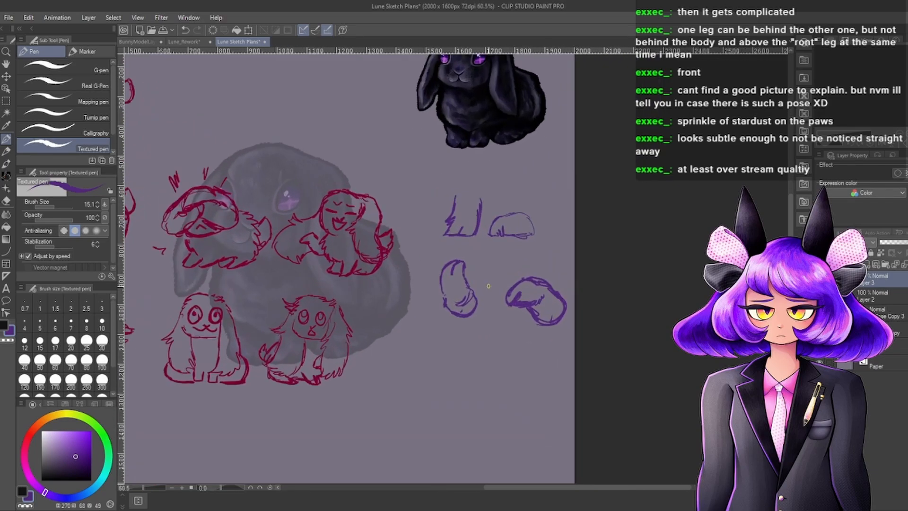
scroll(462, 270, "up", 5)
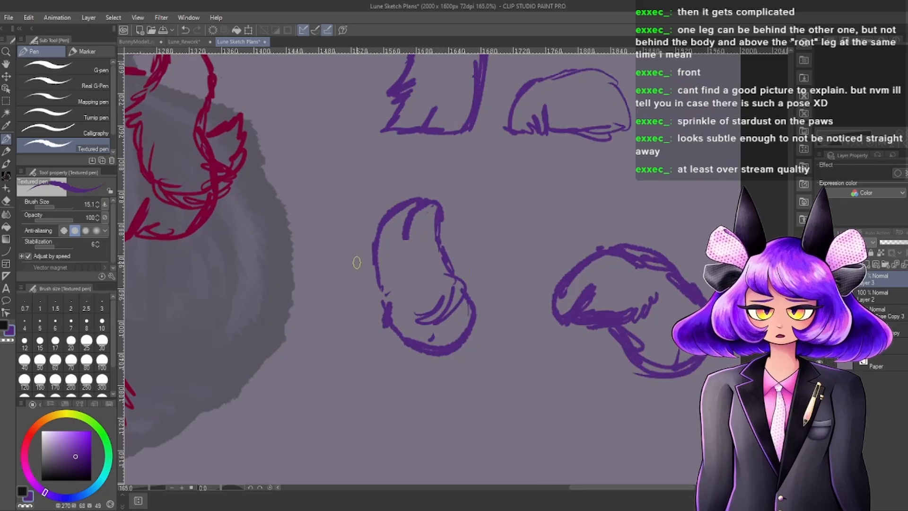
scroll(473, 297, "down", 3)
scroll(473, 297, "down", 4)
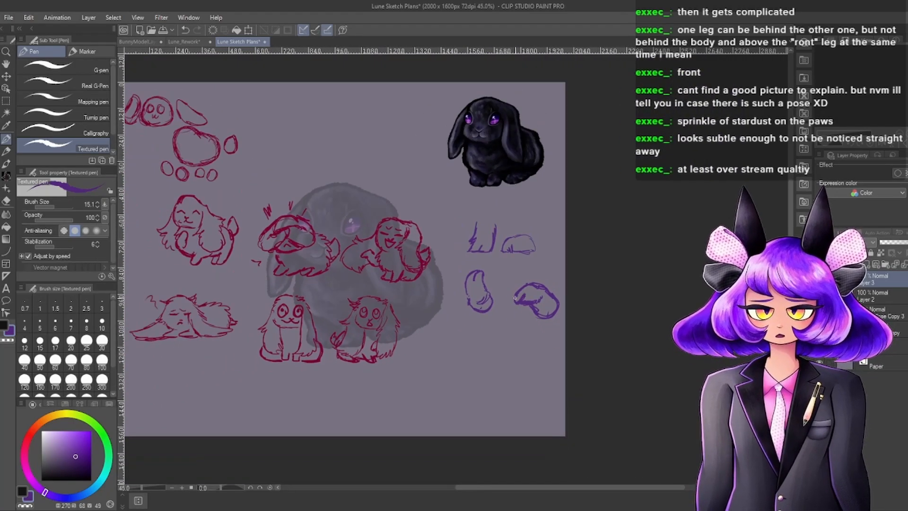
scroll(489, 296, "up", 4)
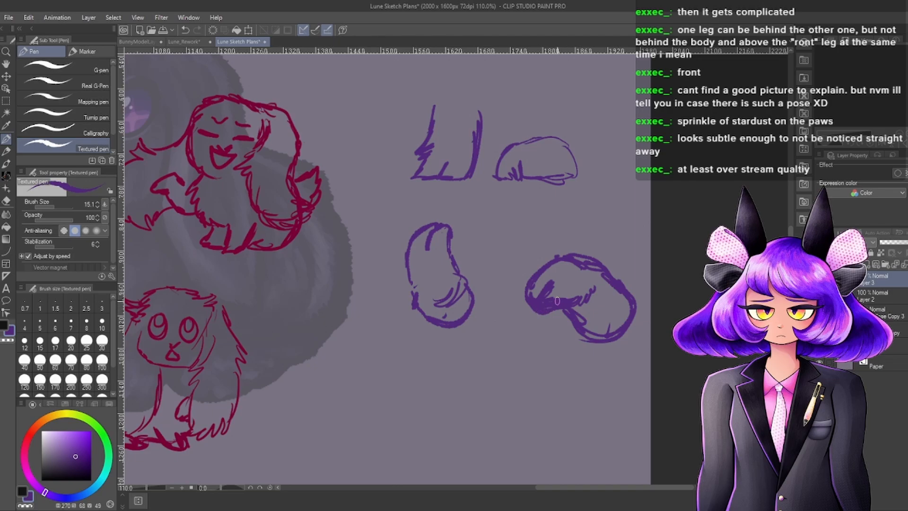
scroll(557, 301, "down", 6)
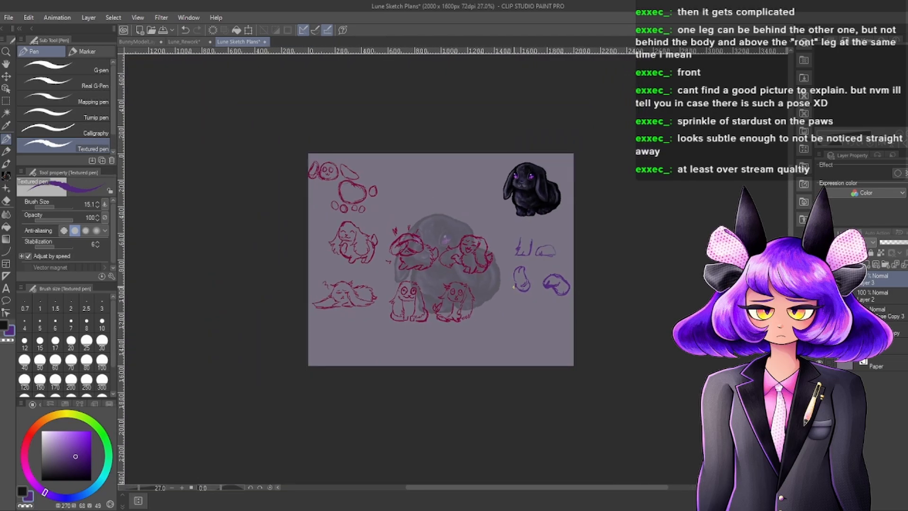
scroll(533, 276, "up", 3)
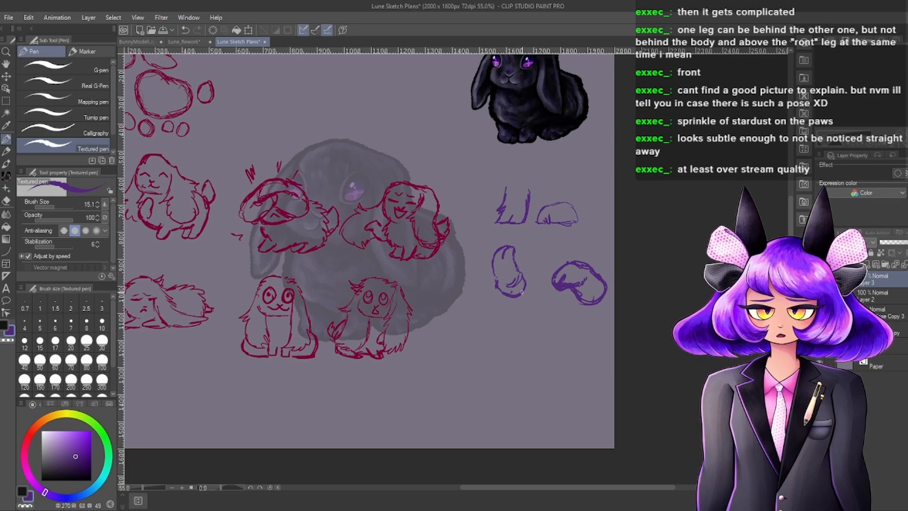
scroll(534, 297, "up", 2)
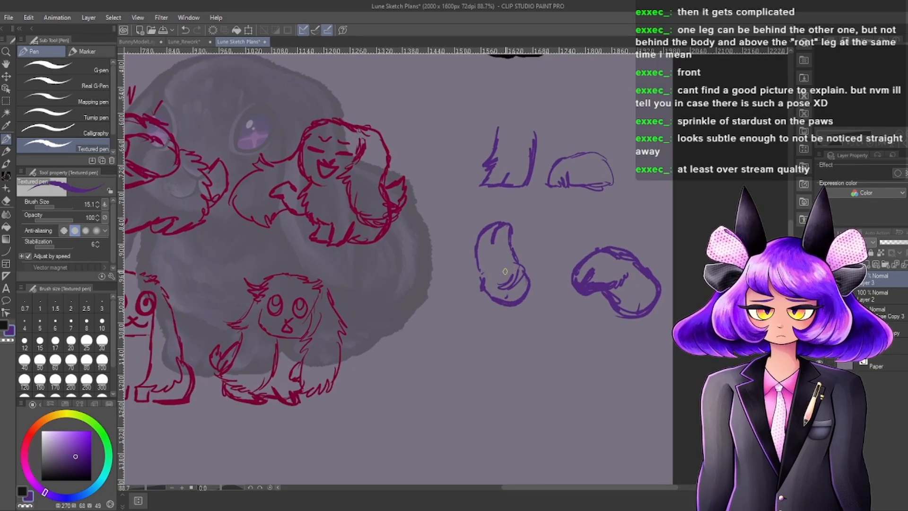
scroll(582, 332, "down", 1)
scroll(615, 338, "up", 3)
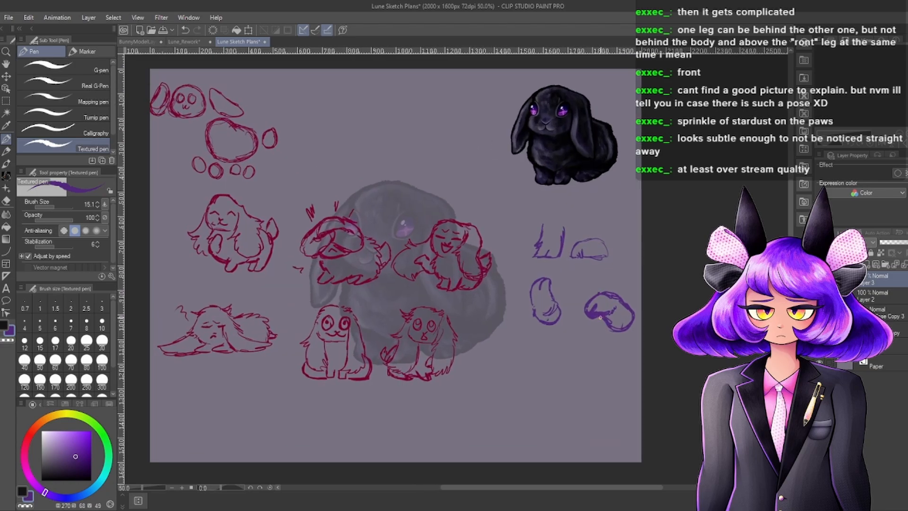
scroll(576, 313, "down", 2)
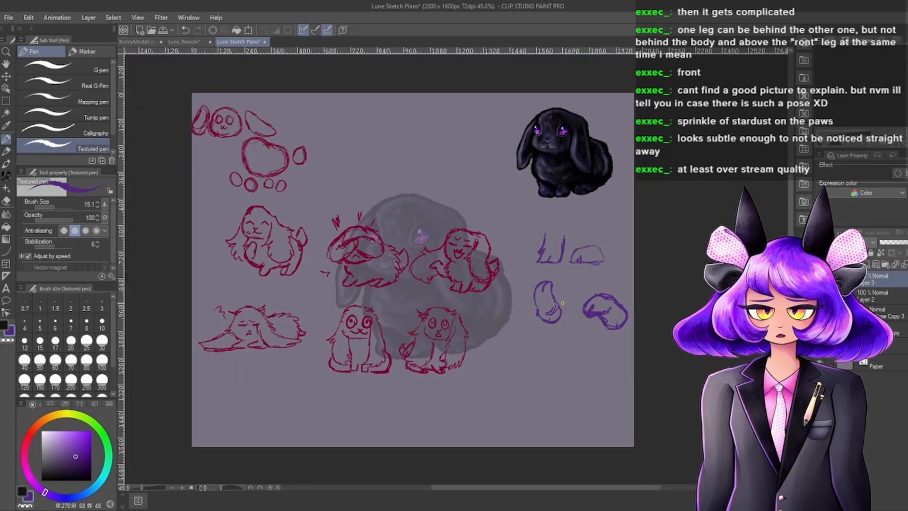
scroll(563, 306, "up", 1)
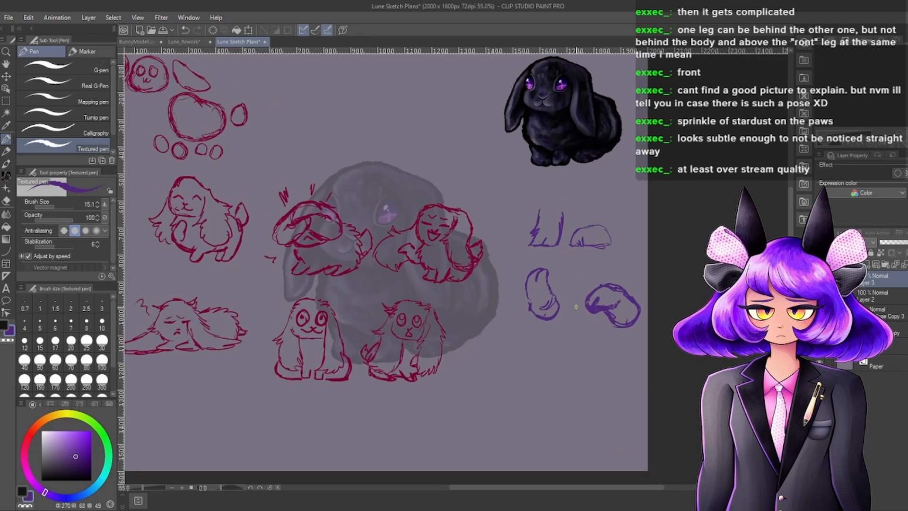
scroll(582, 279, "up", 3)
scroll(567, 284, "down", 2)
scroll(541, 289, "up", 2)
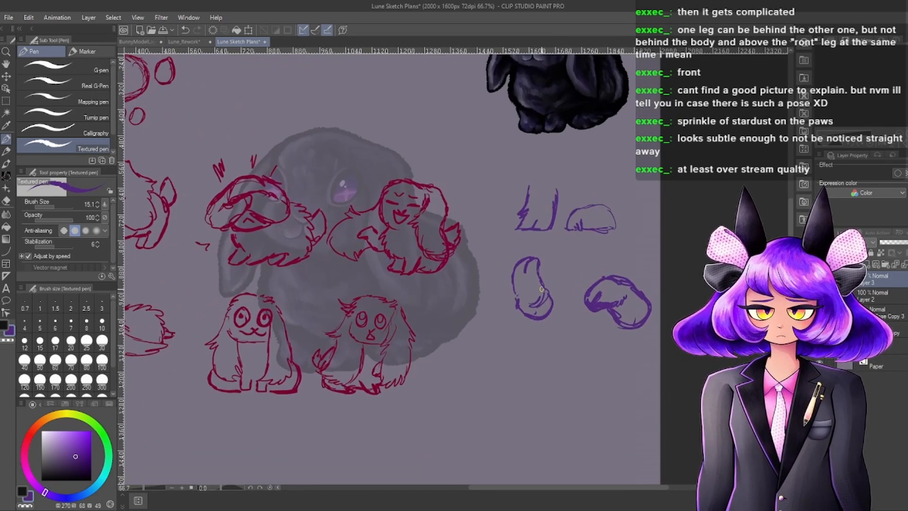
scroll(542, 289, "down", 3)
scroll(599, 305, "up", 2)
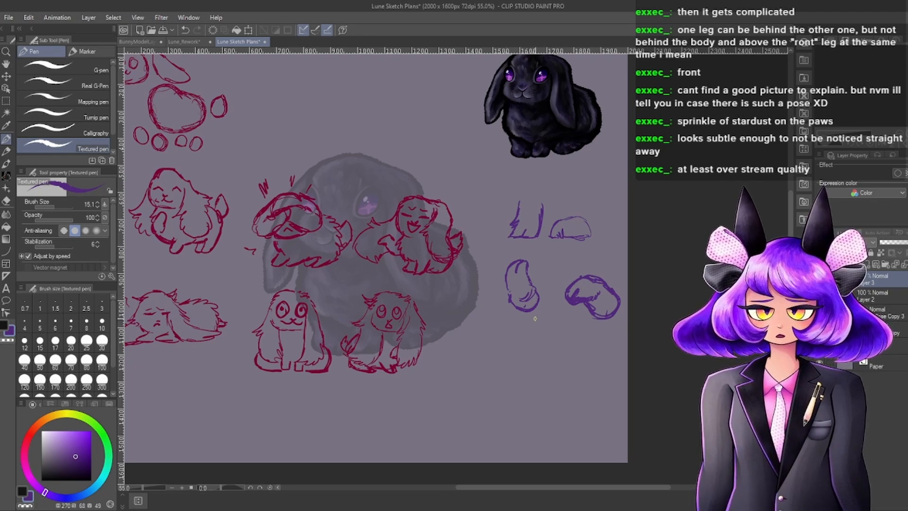
scroll(535, 318, "up", 1)
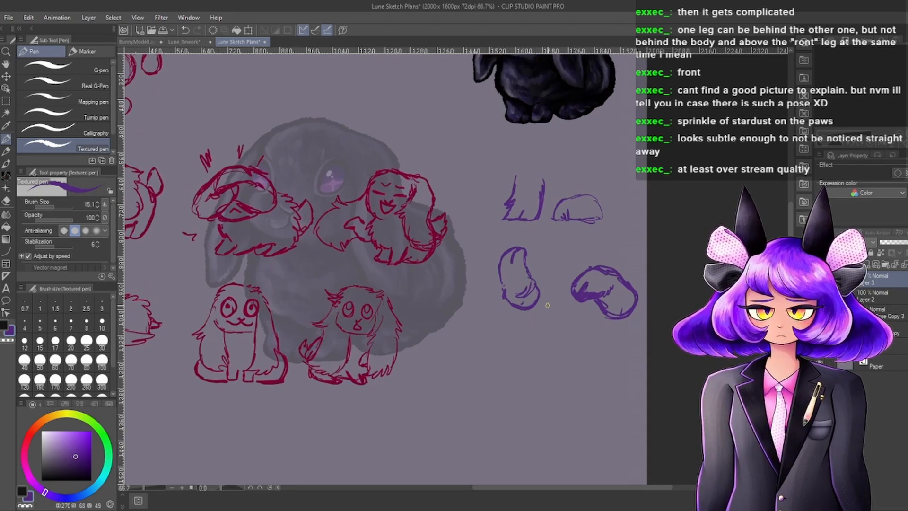
scroll(552, 285, "down", 3)
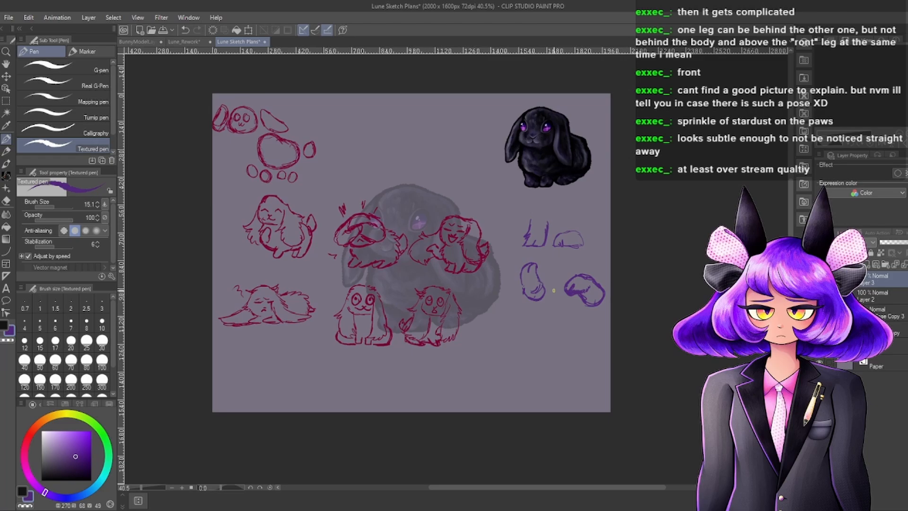
scroll(540, 294, "up", 1)
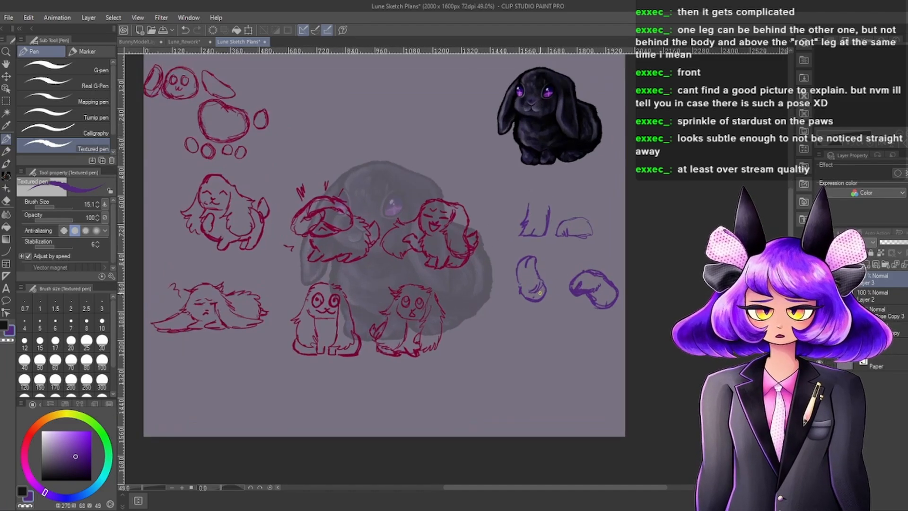
scroll(543, 300, "up", 2)
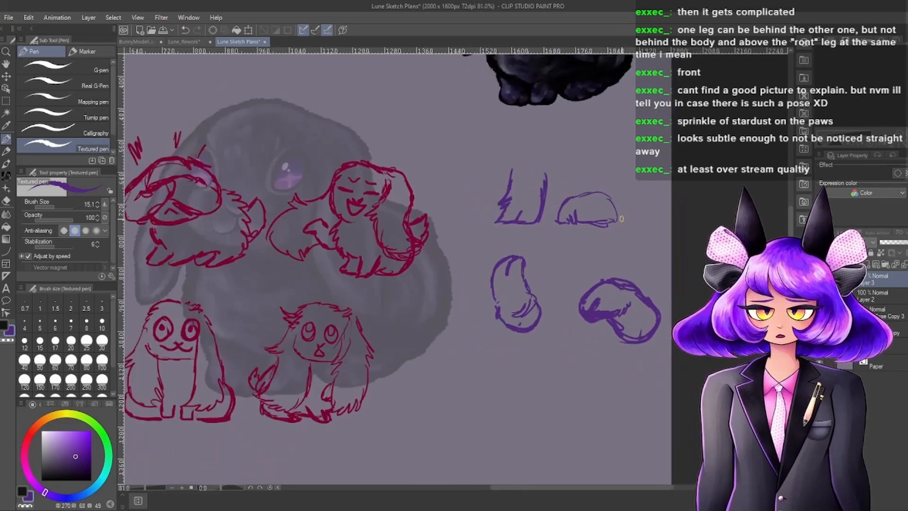
scroll(544, 298, "down", 2)
scroll(553, 298, "up", 2)
scroll(624, 283, "down", 4)
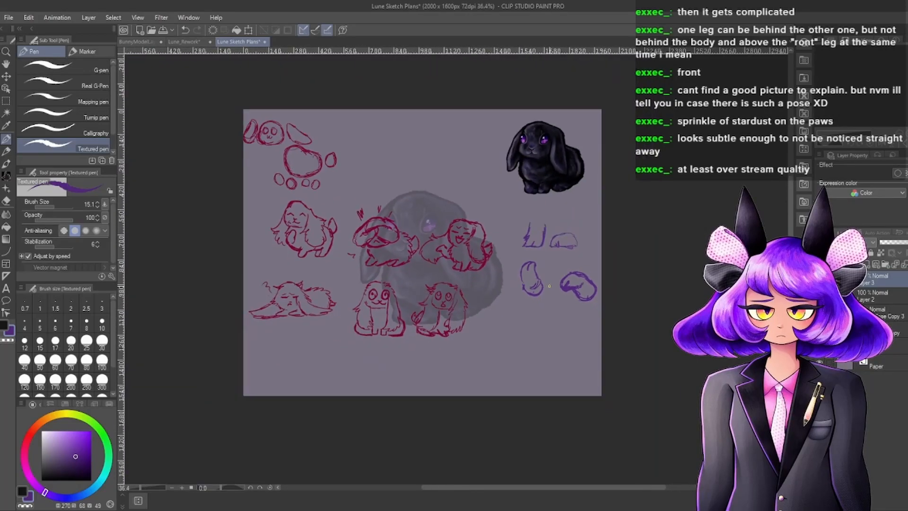
scroll(550, 297, "up", 3)
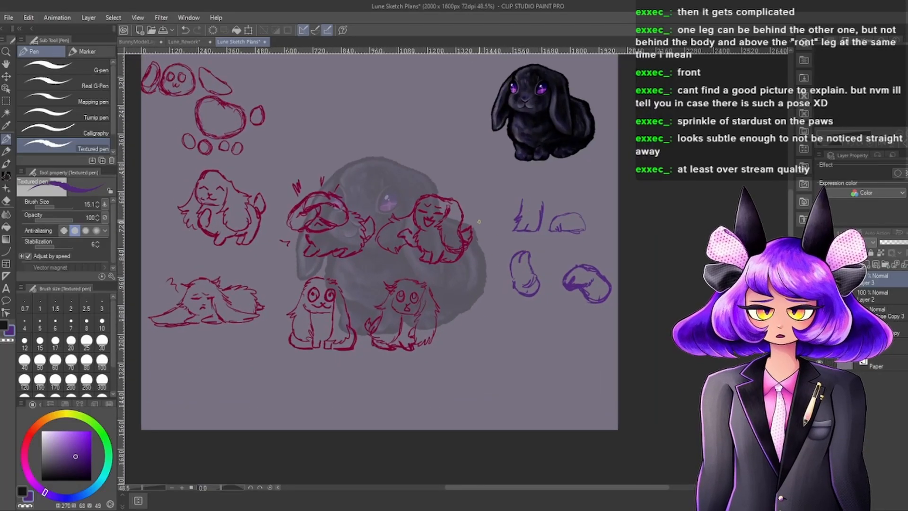
scroll(520, 283, "up", 3)
scroll(519, 284, "down", 3)
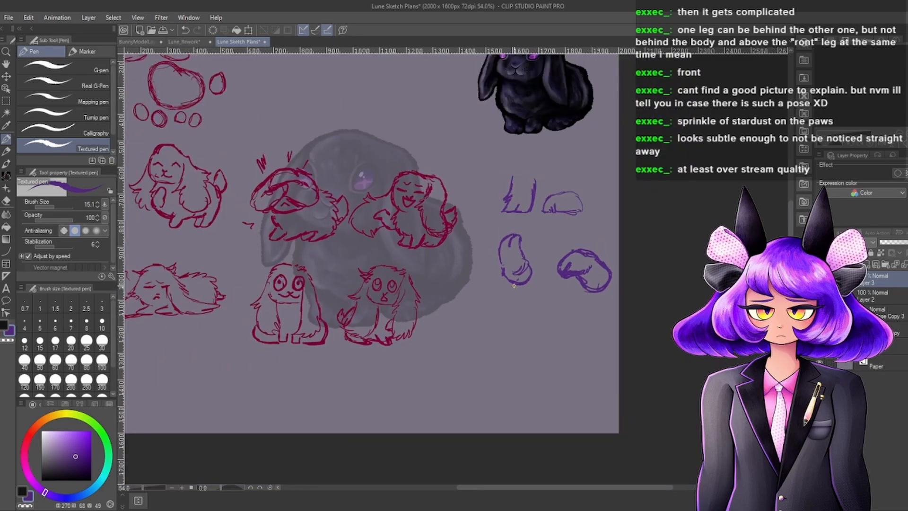
Try sketching a short, flared furry leg end with toe and fur lines beneath the upright bent-leg sketch.
scroll(519, 281, "up", 2)
scroll(519, 280, "up", 2)
mouse_move(500, 340)
left_mouse_down()
mouse_move(495, 369)
mouse_move(522, 395)
mouse_move(535, 393)
mouse_move(527, 396)
left_mouse_up()
mouse_move(526, 362)
left_mouse_down()
mouse_move(532, 393)
mouse_move(565, 380)
mouse_move(552, 332)
mouse_move(567, 388)
mouse_move(502, 381)
mouse_move(485, 390)
mouse_move(499, 388)
mouse_move(494, 383)
mouse_move(513, 386)
left_mouse_up()
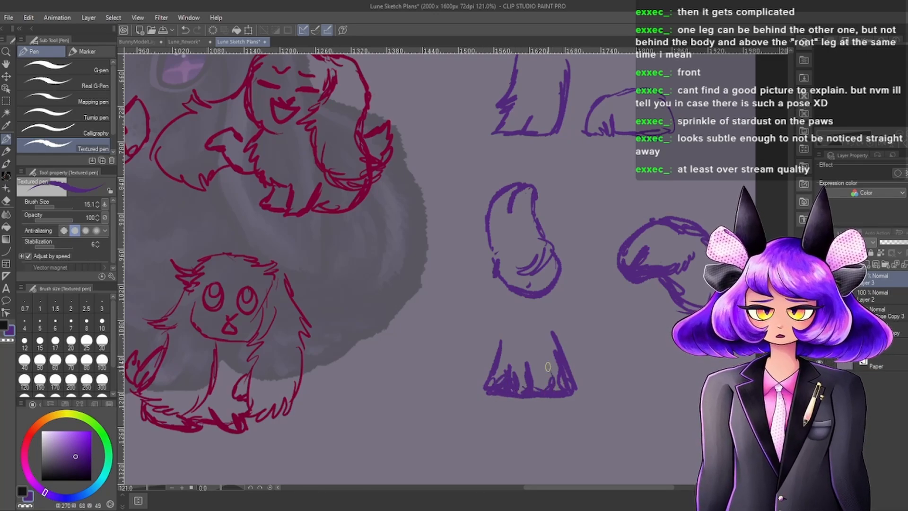
scroll(518, 382, "down", 3)
scroll(523, 353, "down", 1)
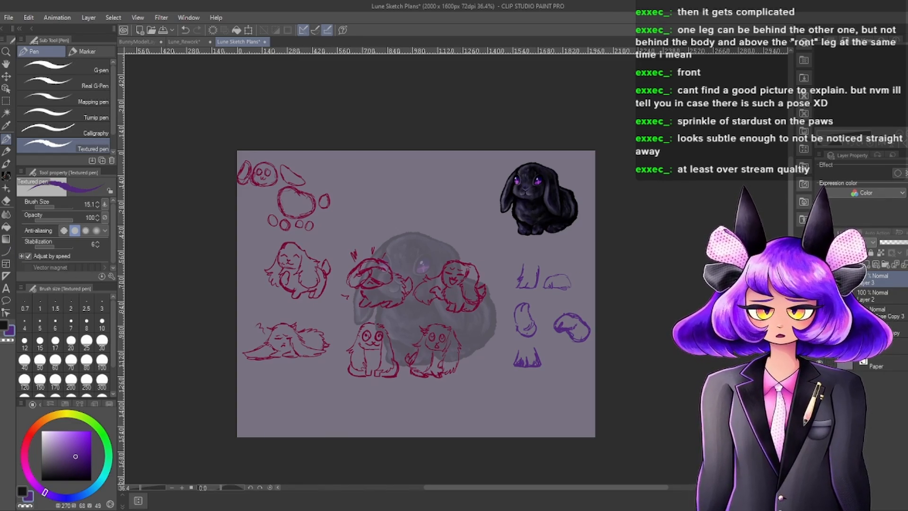
scroll(565, 333, "up", 3)
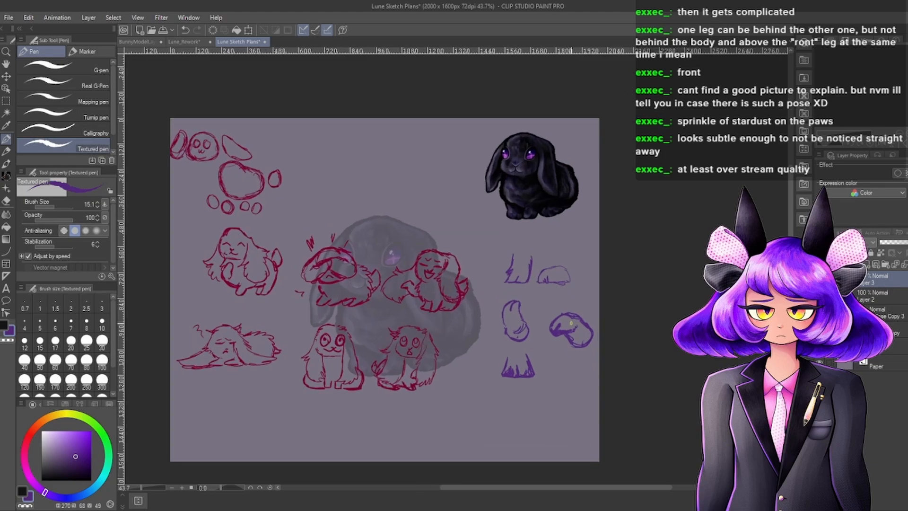
Erase the short flared leg sketch beneath the bent leg and check the remaining leg sketches.
left_click_drag(501, 404, 525, 390)
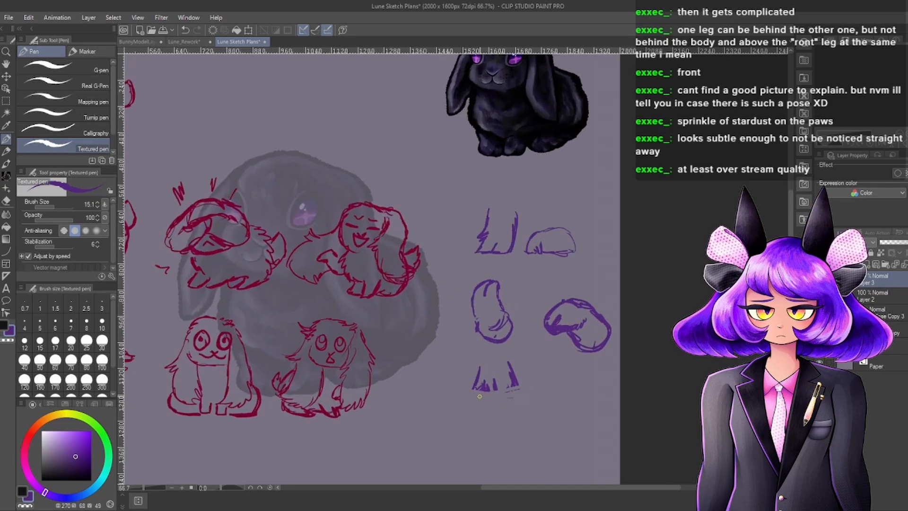
mouse_move(471, 381)
left_mouse_down()
mouse_move(520, 375)
mouse_move(471, 373)
mouse_move(517, 365)
mouse_move(482, 364)
left_mouse_up()
scroll(519, 283, "up", 4)
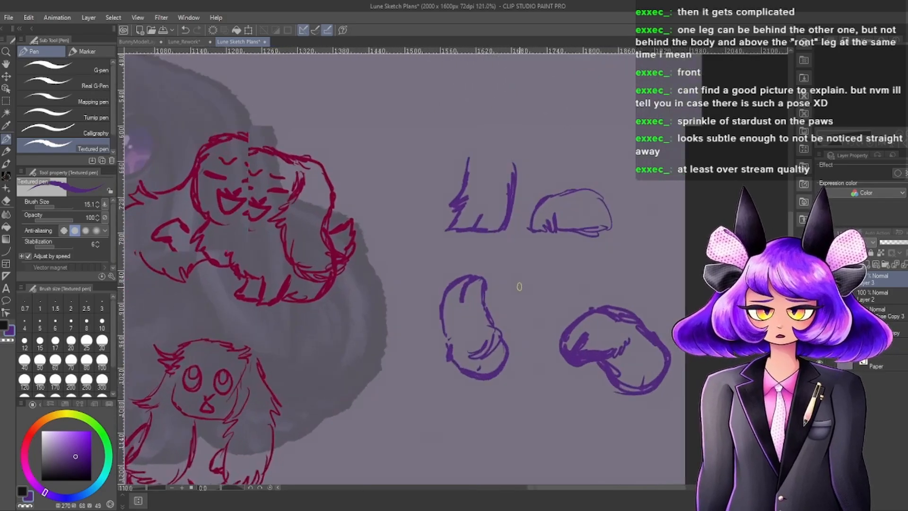
scroll(519, 282, "down", 3)
scroll(519, 282, "down", 3)
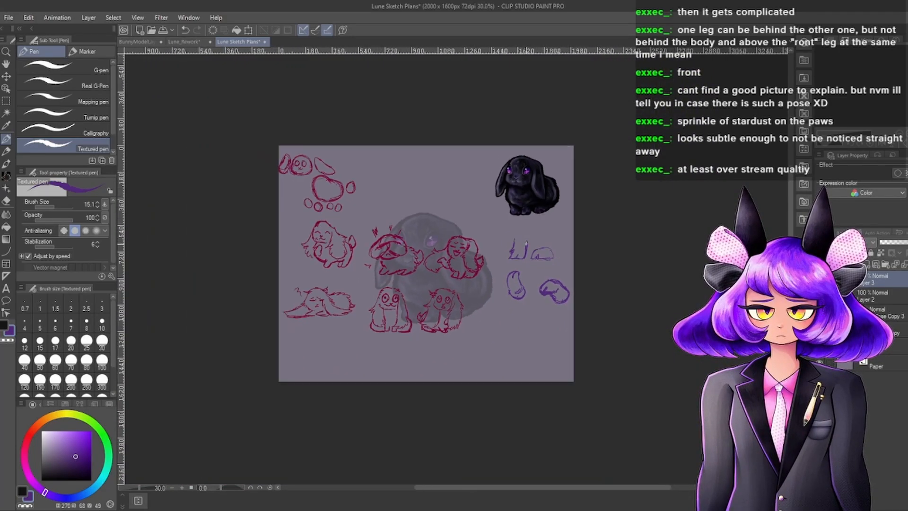
scroll(516, 239, "up", 1)
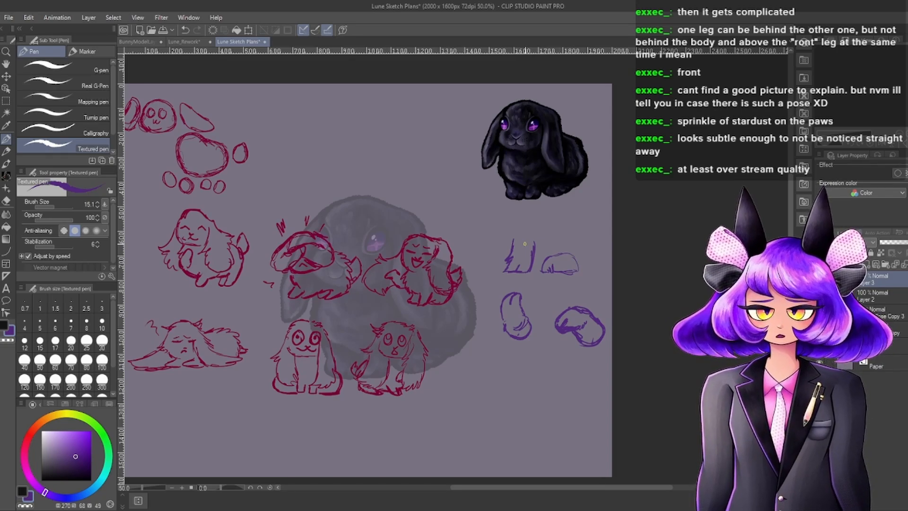
Return to Lune_Rework and examine the furry front leg where it meets the bunny's body.
left_click(180, 41)
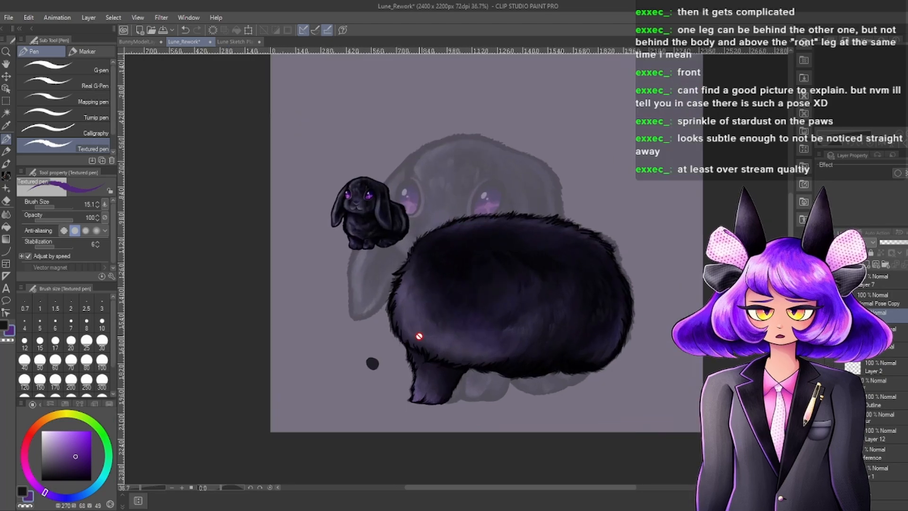
scroll(419, 337, "up", 3)
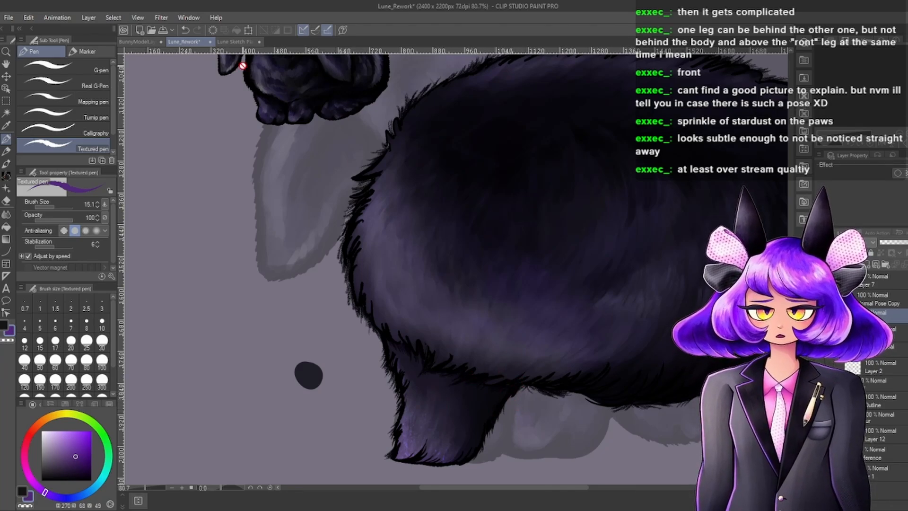
scroll(517, 361, "down", 5)
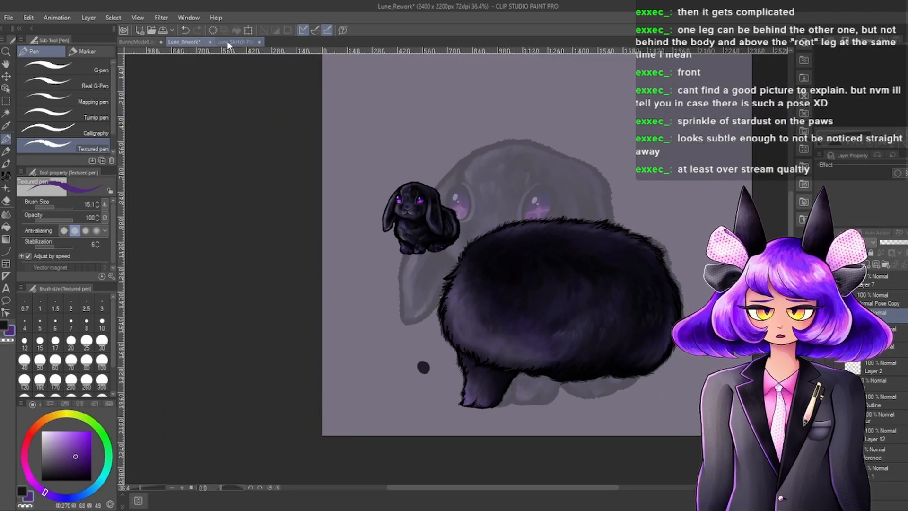
Switch to Lune Sketch Plans, check the four purple leg and paw sketches, and save the document.
left_click(227, 40)
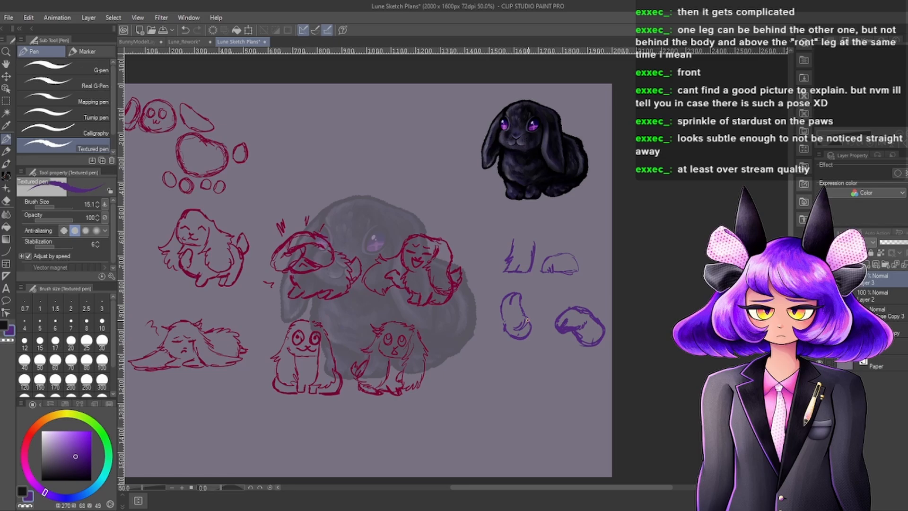
scroll(586, 255, "up", 5)
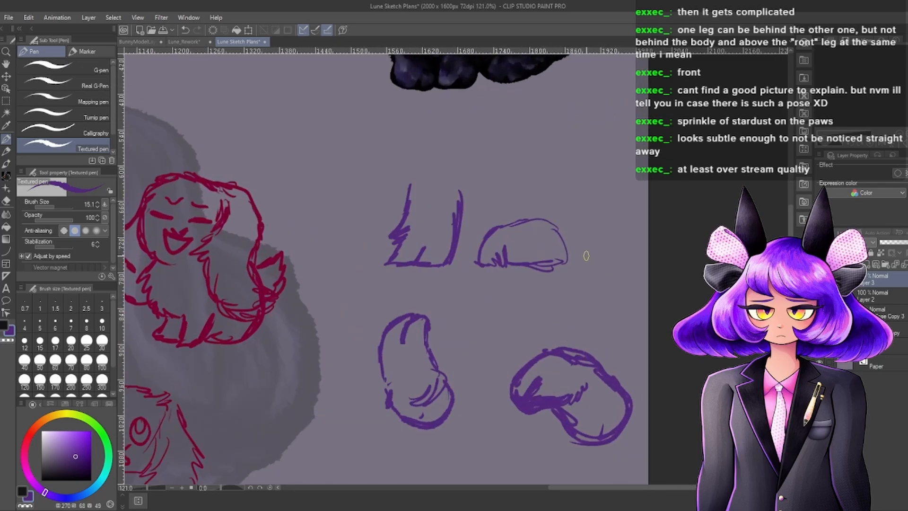
key("ctrl+s")
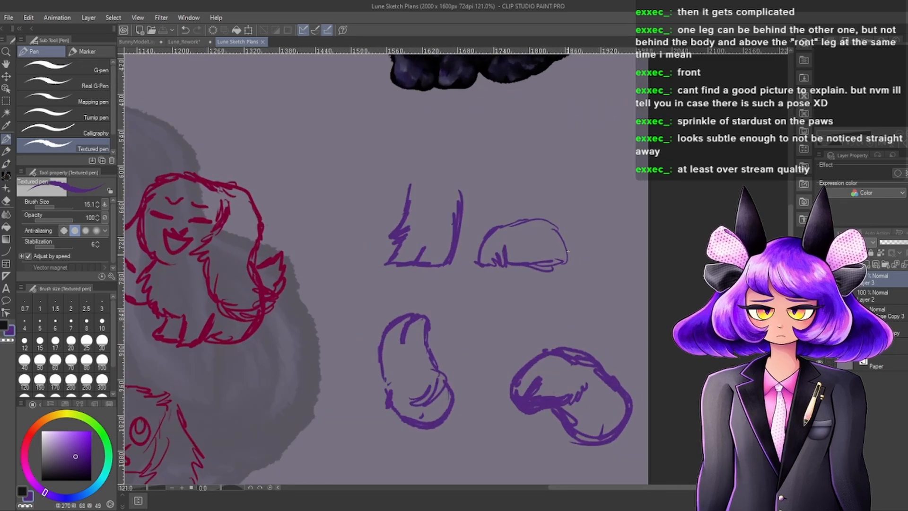
Return to Lune_Rework and add a new layer at the top of the layer stack.
left_click(171, 41)
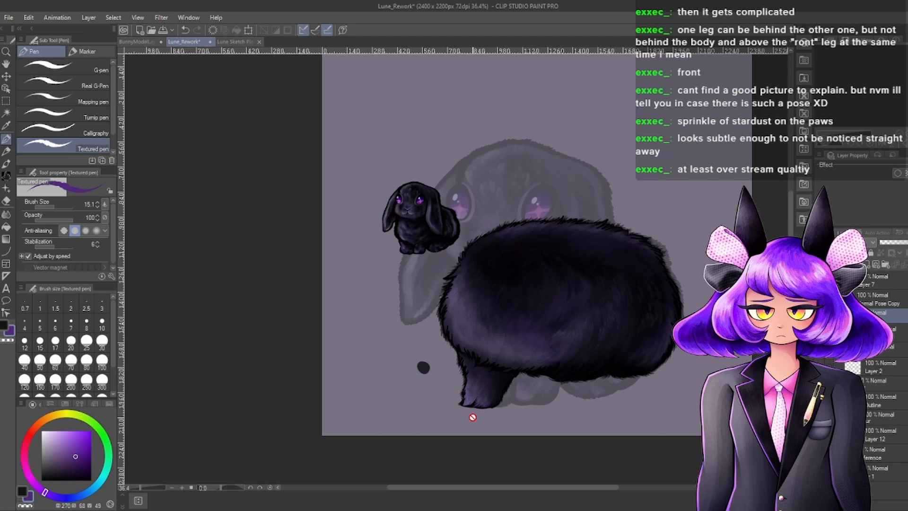
scroll(504, 362, "up", 3)
scroll(504, 362, "up", 2)
scroll(529, 339, "down", 4)
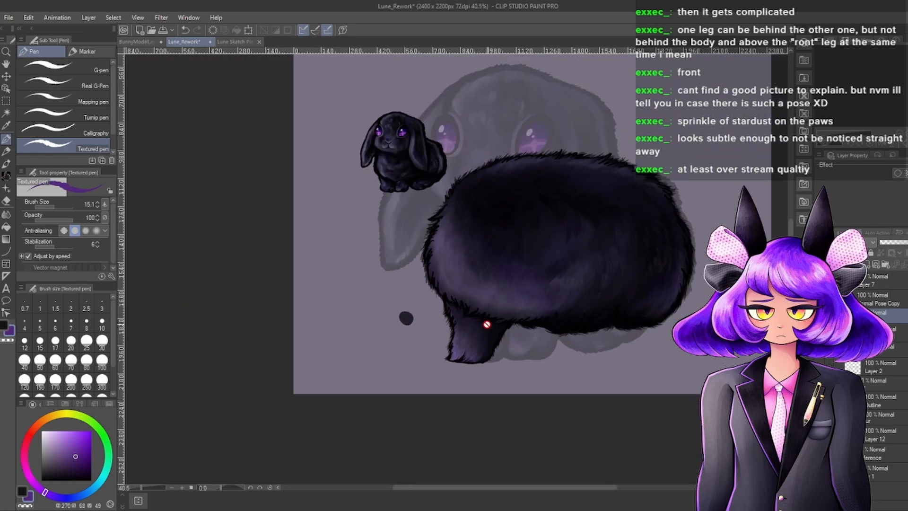
scroll(482, 319, "up", 2)
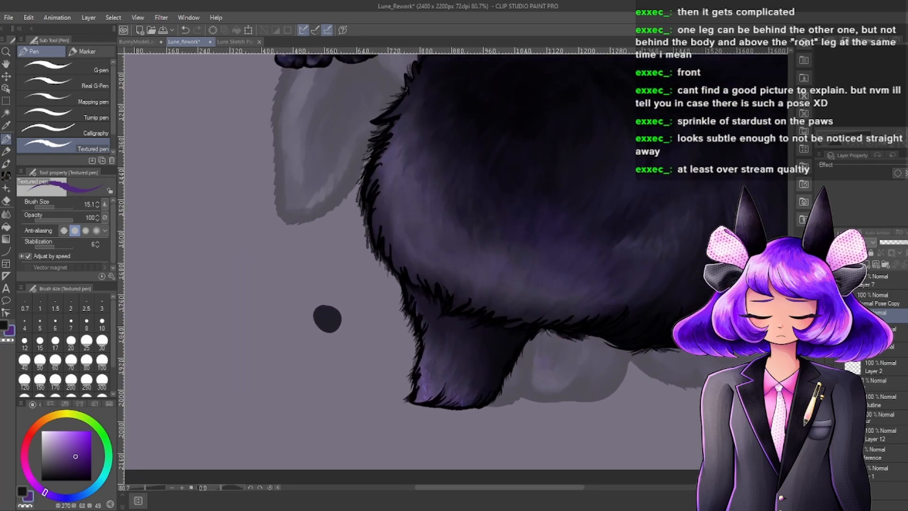
left_click(866, 267)
left_click_drag(871, 333, 865, 280)
scroll(407, 302, "up", 1)
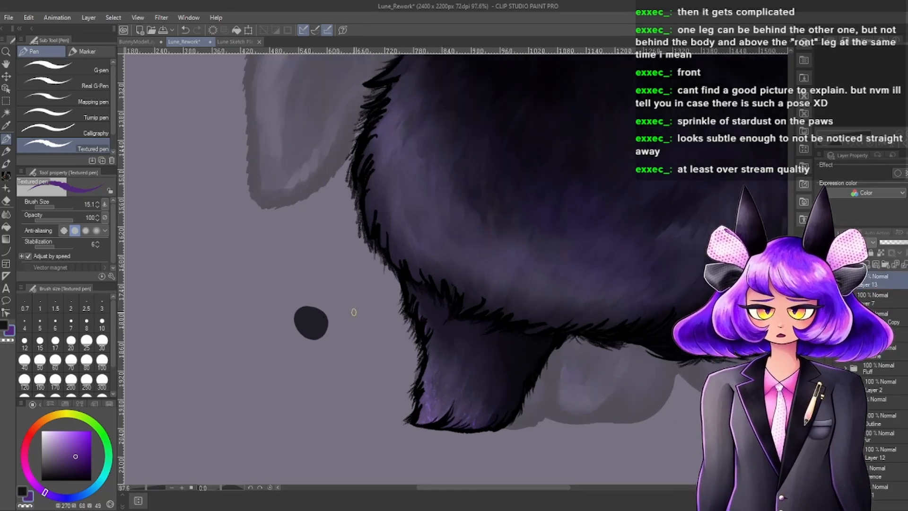
Sketch a rounded, sideways paw in red with the Textured pen where the front leg meets the body.
left_click(30, 434)
left_click_drag(74, 454, 78, 439)
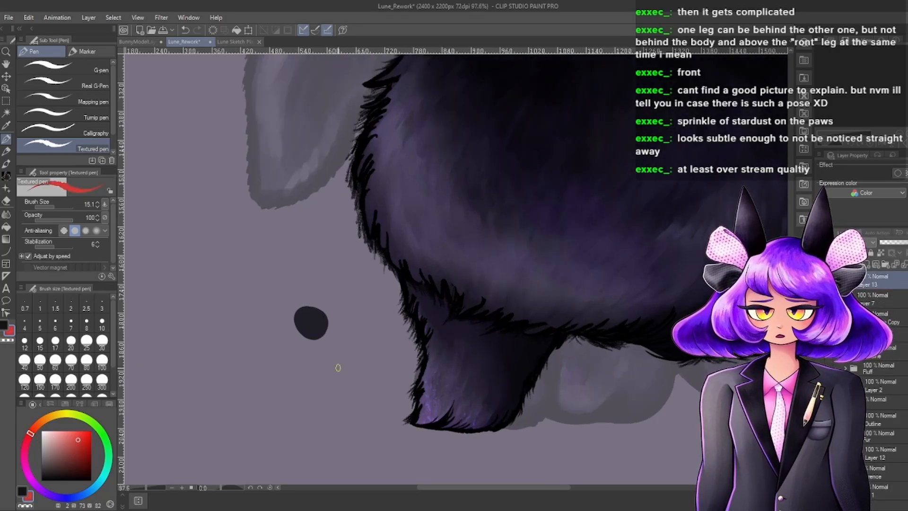
scroll(340, 364, "up", 1)
left_click_drag(427, 249, 388, 268)
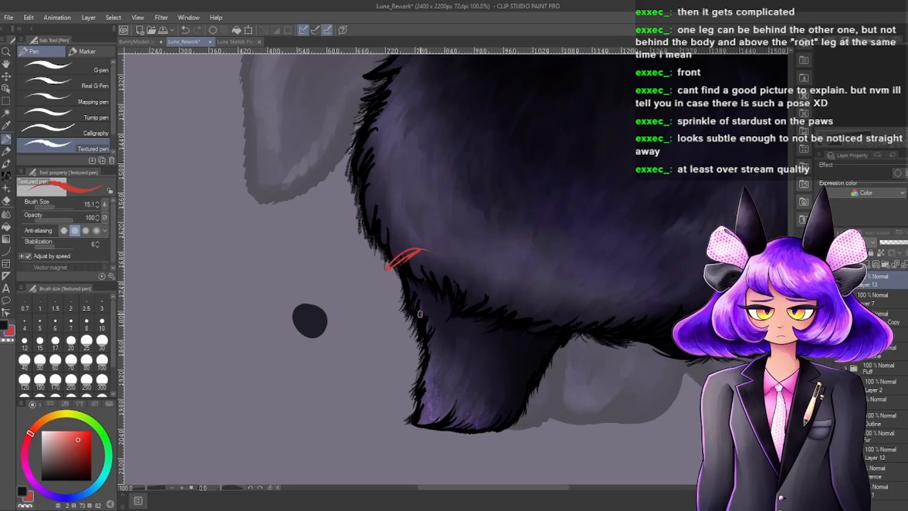
mouse_move(395, 307)
left_mouse_down()
mouse_move(429, 312)
mouse_move(421, 279)
mouse_move(429, 305)
mouse_move(489, 313)
mouse_move(462, 298)
left_mouse_up()
mouse_move(397, 310)
left_mouse_down()
mouse_move(393, 253)
mouse_move(446, 248)
mouse_move(476, 262)
mouse_move(516, 303)
mouse_move(490, 321)
mouse_move(520, 295)
mouse_move(523, 323)
left_mouse_up()
scroll(487, 275, "down", 1)
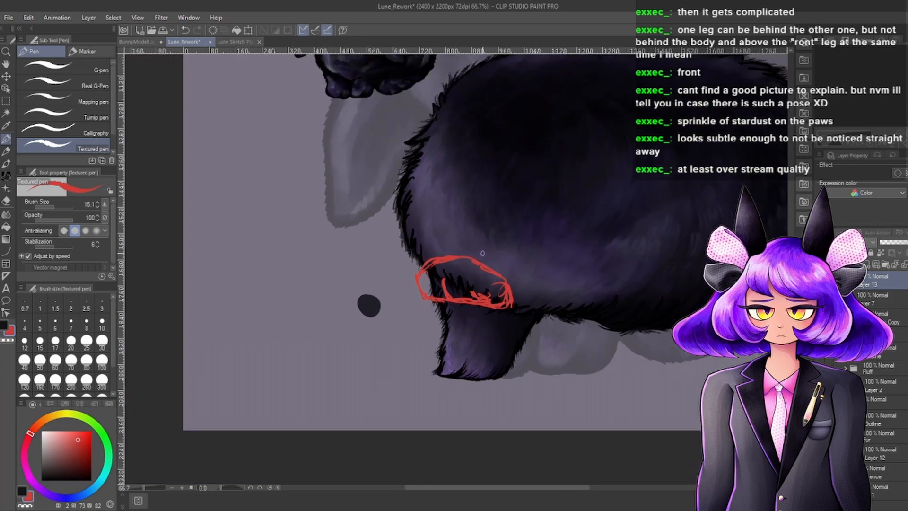
Shift the red paw sketch slightly lower over the top of the front leg, tilting it very slightly.
key("ctrl+t")
left_click_drag(475, 289, 476, 306)
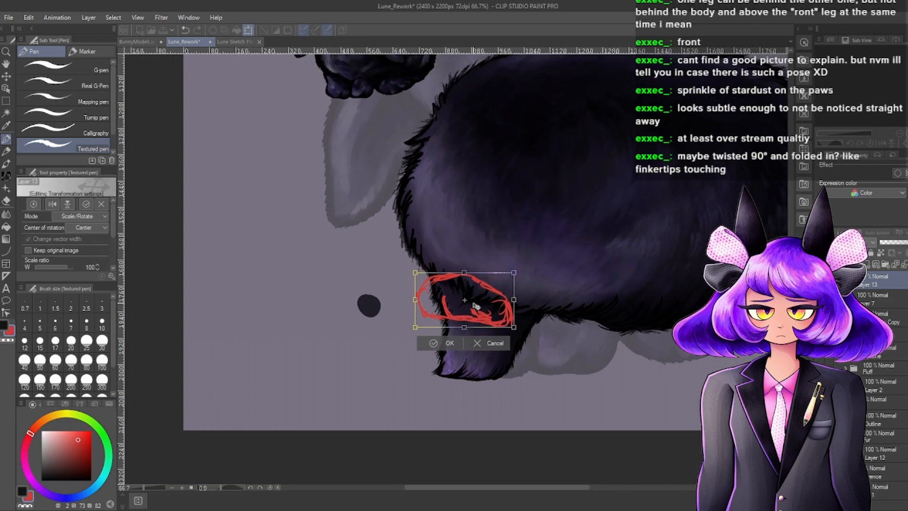
left_click_drag(471, 249, 471, 238)
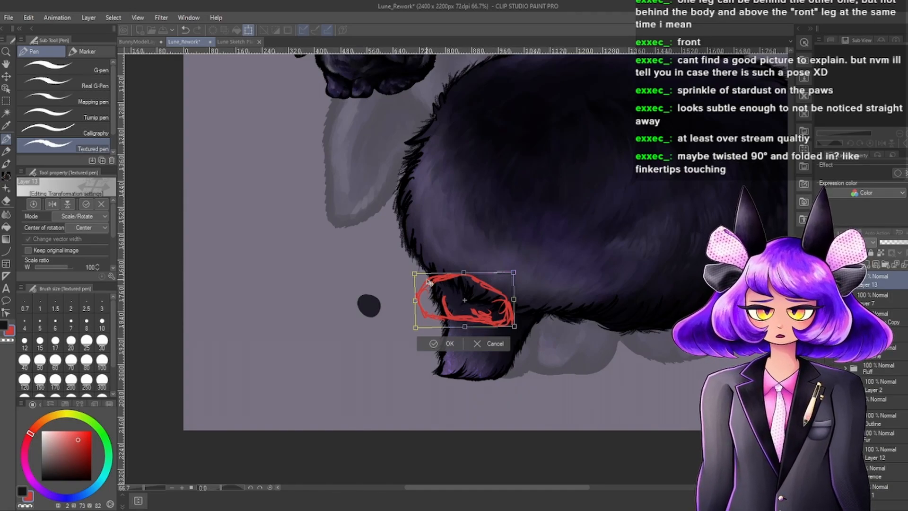
left_click(434, 344)
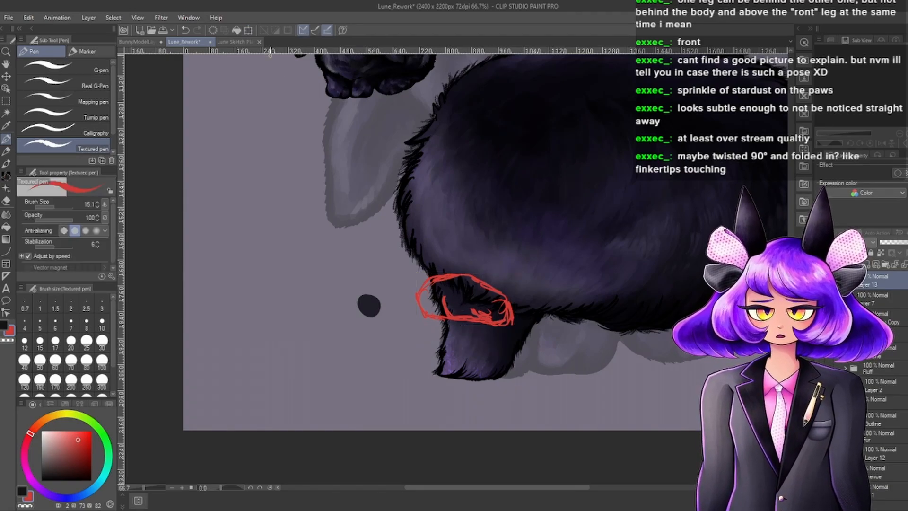
In Lune Sketch Plans, sketch two purple paws angled together into a peak beneath the bent-leg sketches.
left_click(231, 40)
scroll(525, 316, "up", 3)
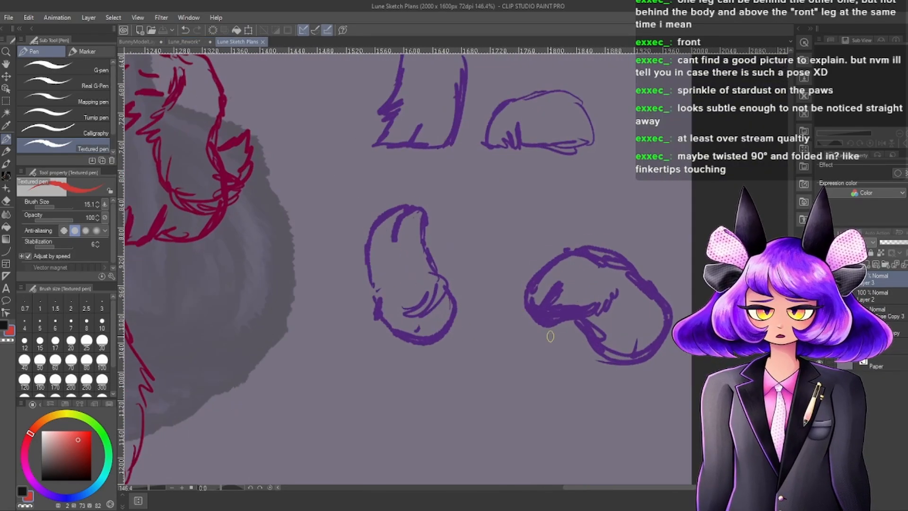
left_click(540, 321, "alt")
scroll(522, 307, "down", 4)
scroll(492, 348, "up", 3)
mouse_move(472, 367)
left_mouse_down()
mouse_move(458, 387)
mouse_move(465, 379)
mouse_move(499, 393)
mouse_move(473, 420)
mouse_move(484, 416)
mouse_move(479, 430)
mouse_move(428, 440)
left_mouse_up()
mouse_move(452, 391)
left_mouse_down()
mouse_move(501, 371)
mouse_move(505, 357)
mouse_move(548, 396)
left_mouse_up()
mouse_move(499, 374)
left_mouse_down()
mouse_move(500, 399)
mouse_move(553, 437)
mouse_move(489, 423)
mouse_move(479, 440)
mouse_move(465, 438)
mouse_move(468, 395)
mouse_move(454, 416)
mouse_move(498, 426)
left_mouse_up()
scroll(526, 426, "down", 2)
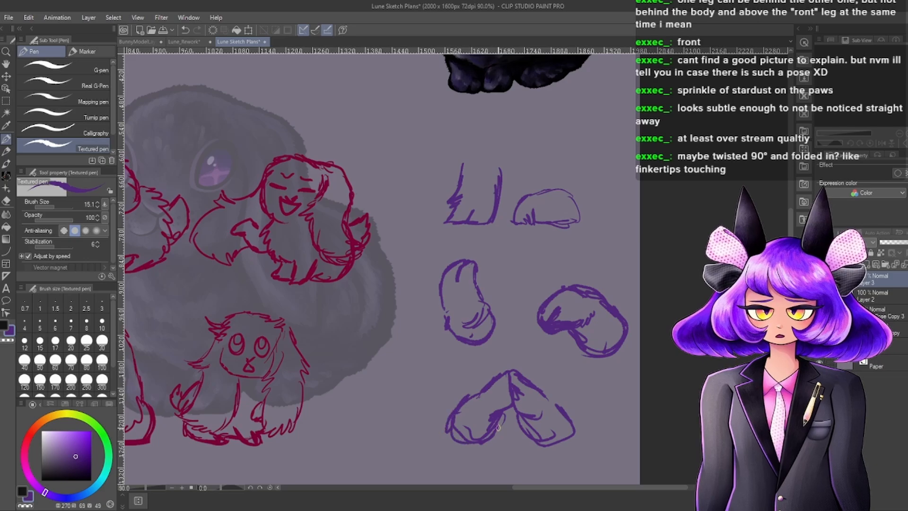
Thicken the lines where the two angled purple paws meet and save the sketch plans.
left_click_drag(509, 384, 490, 398)
left_click_drag(510, 384, 492, 389)
scroll(461, 415, "down", 1)
scroll(463, 396, "down", 3)
scroll(518, 392, "up", 2)
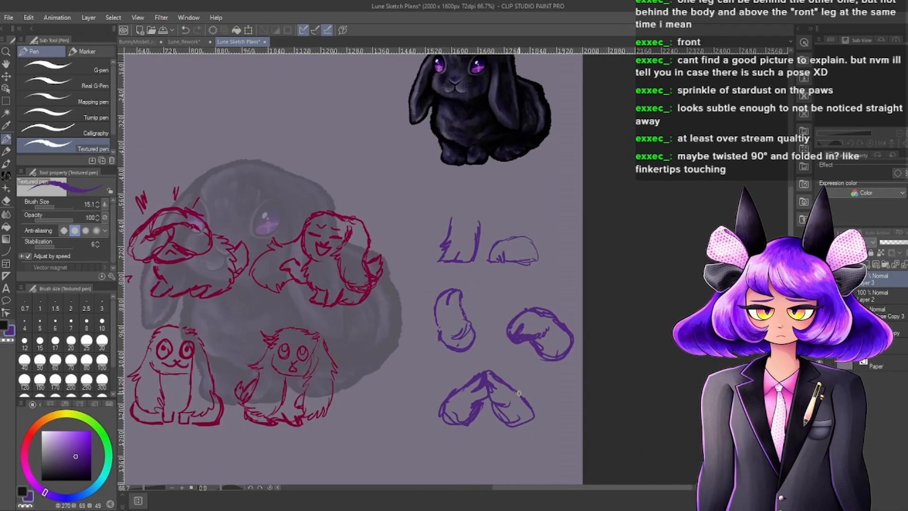
scroll(482, 391, "down", 2)
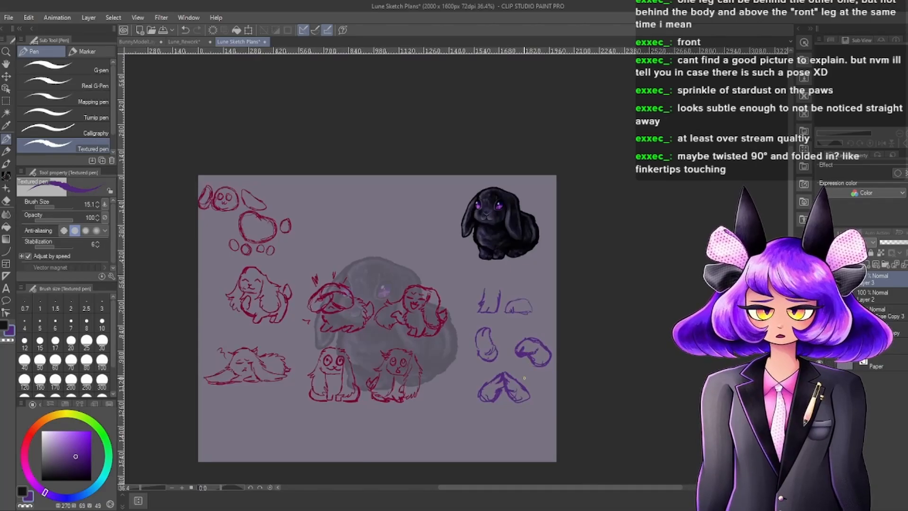
scroll(524, 377, "up", 6)
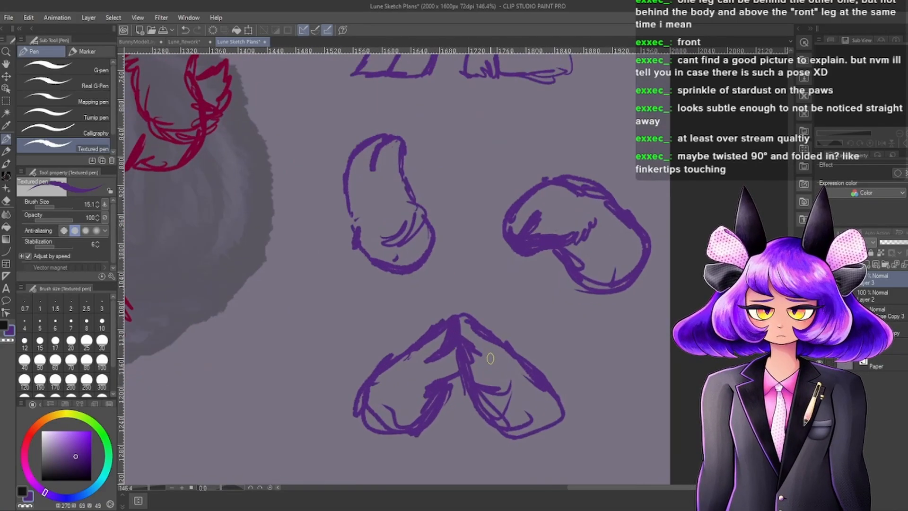
scroll(506, 347, "down", 4)
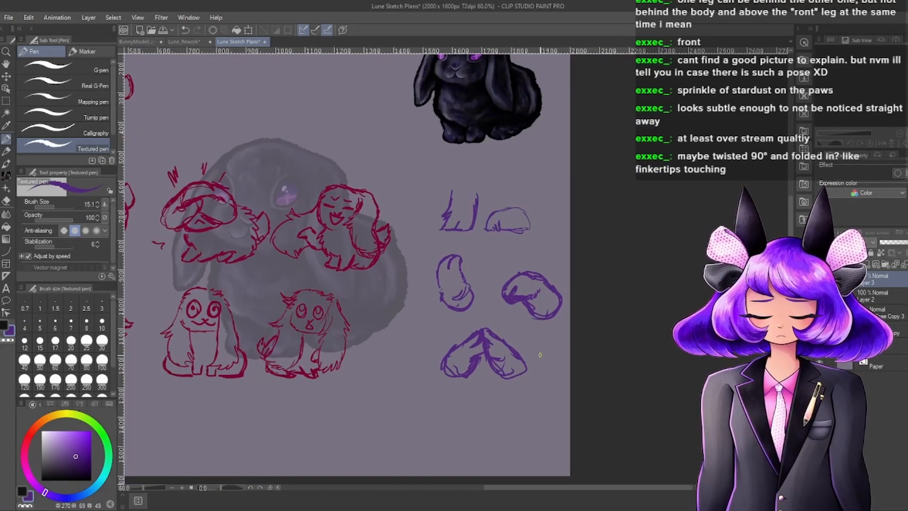
scroll(540, 354, "up", 2)
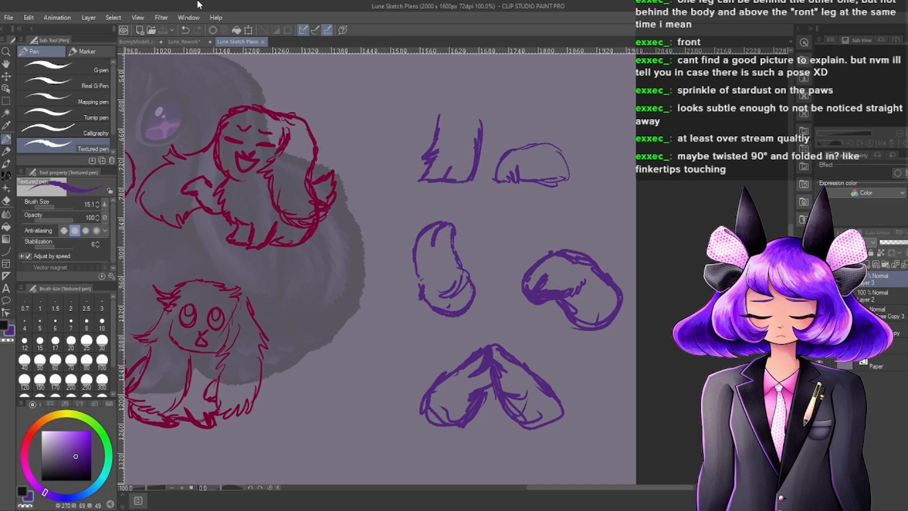
Return to Lune_Rework and examine the red paw sketch against the furry leg and the whole body.
left_click(180, 42)
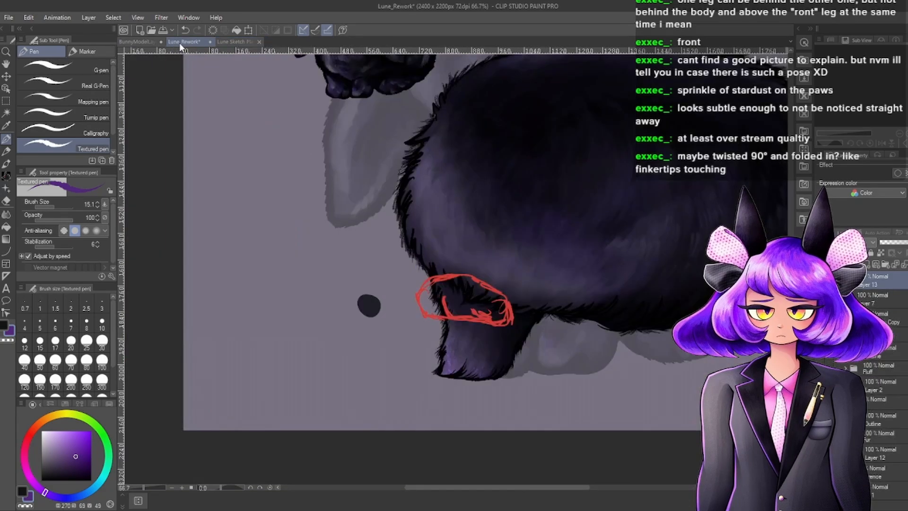
scroll(551, 309, "down", 4)
scroll(551, 310, "up", 3)
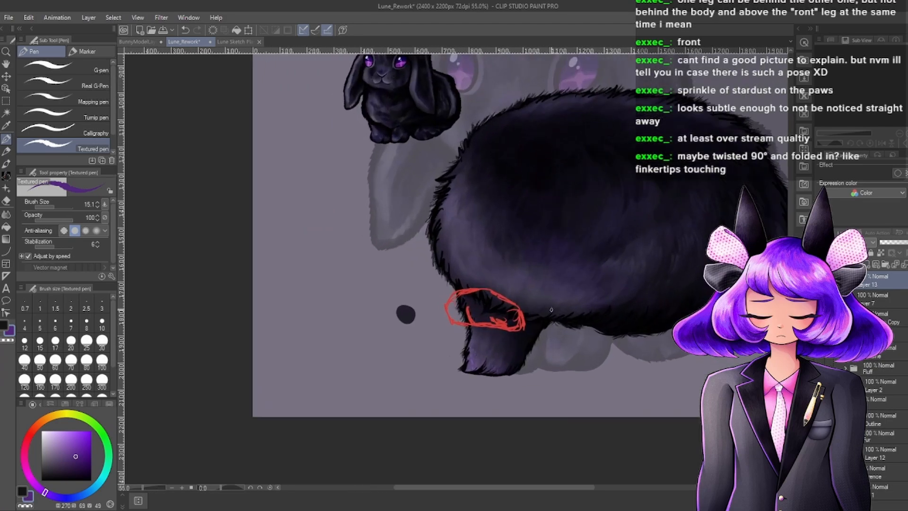
scroll(551, 310, "up", 2)
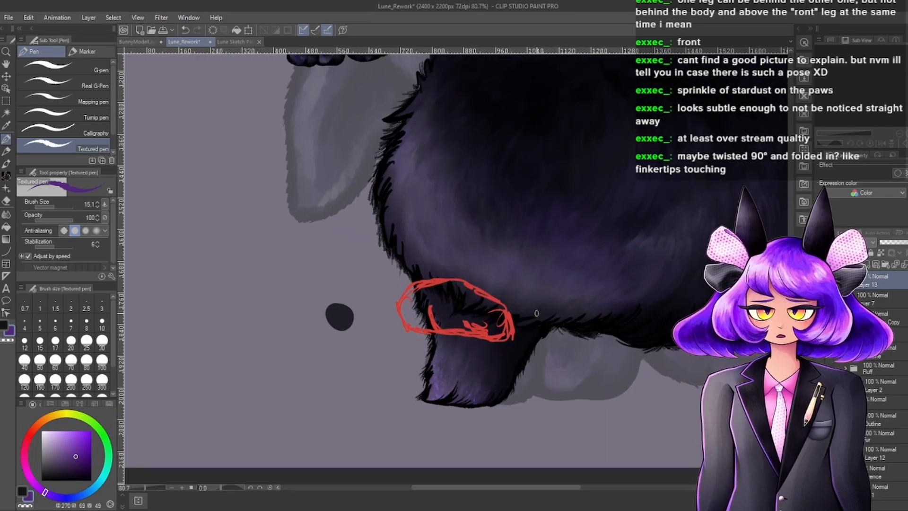
scroll(536, 313, "down", 3)
scroll(468, 352, "up", 5)
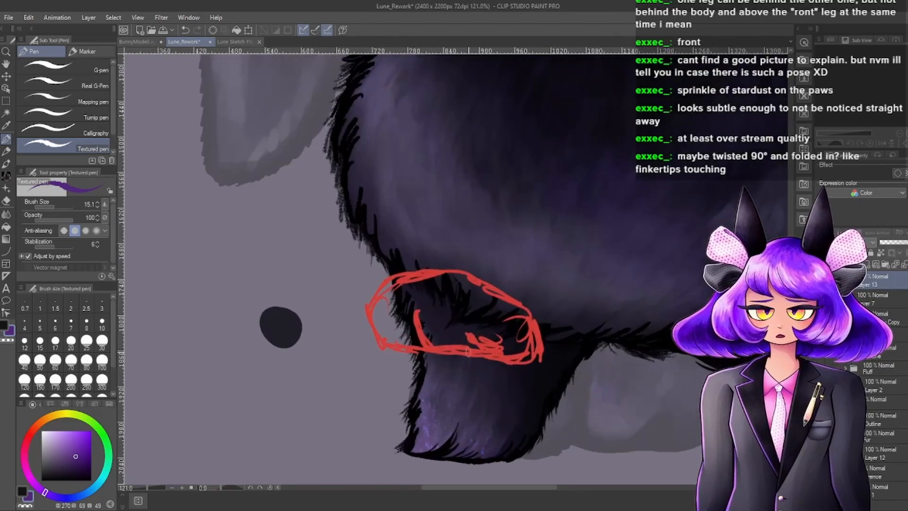
key("x")
scroll(468, 352, "down", 3)
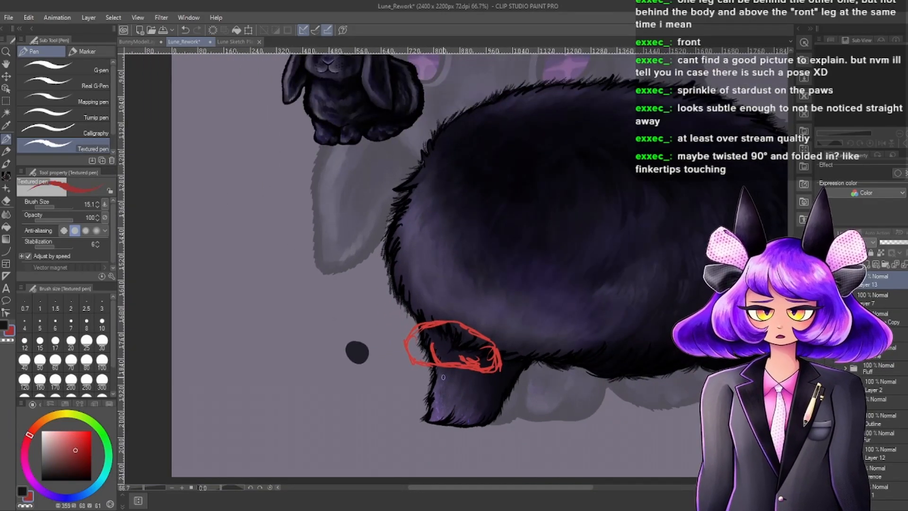
scroll(443, 377, "down", 1)
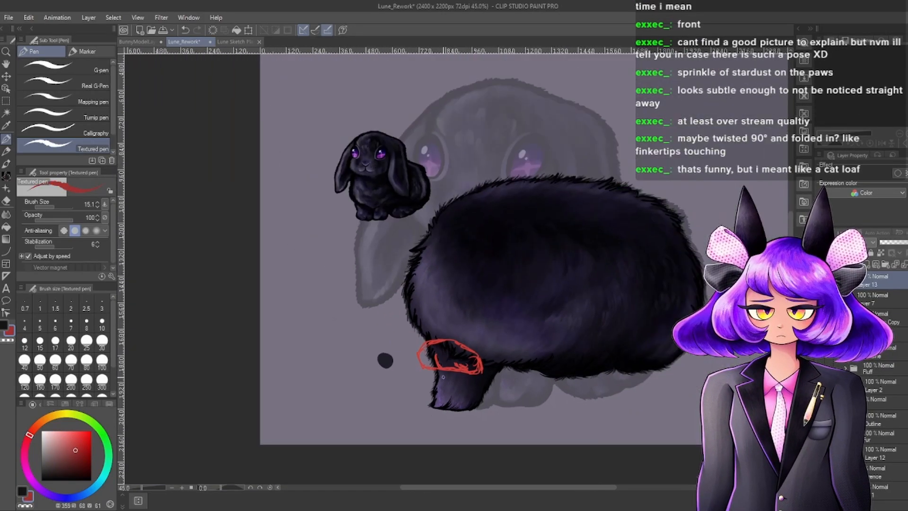
scroll(445, 376, "up", 3)
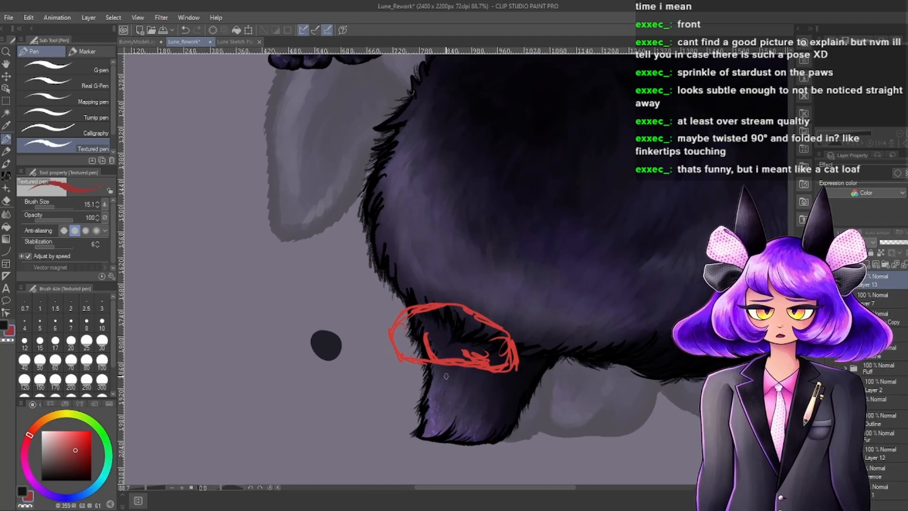
scroll(446, 375, "down", 2)
Sketch a second rounded red paw with toe lines beside the first one along the body's lower edge.
scroll(449, 366, "up", 4)
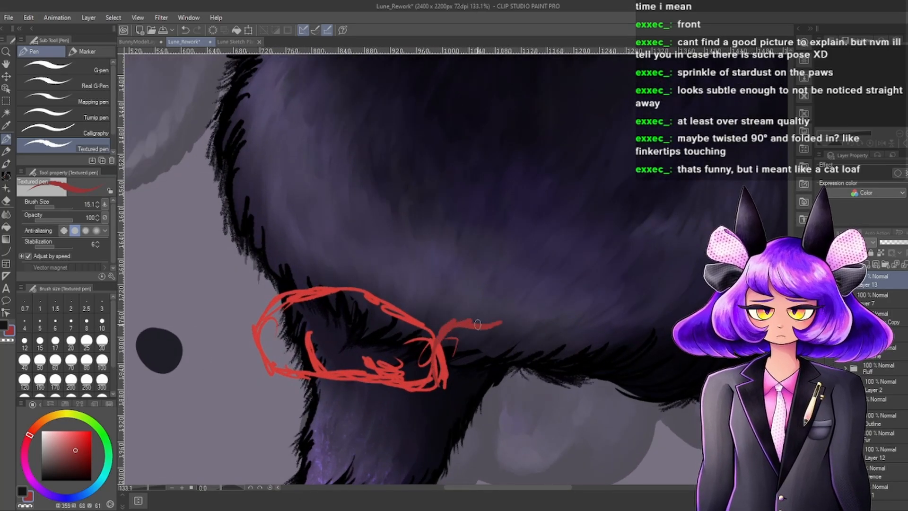
key("ctrl+z")
left_click(313, 295, "alt")
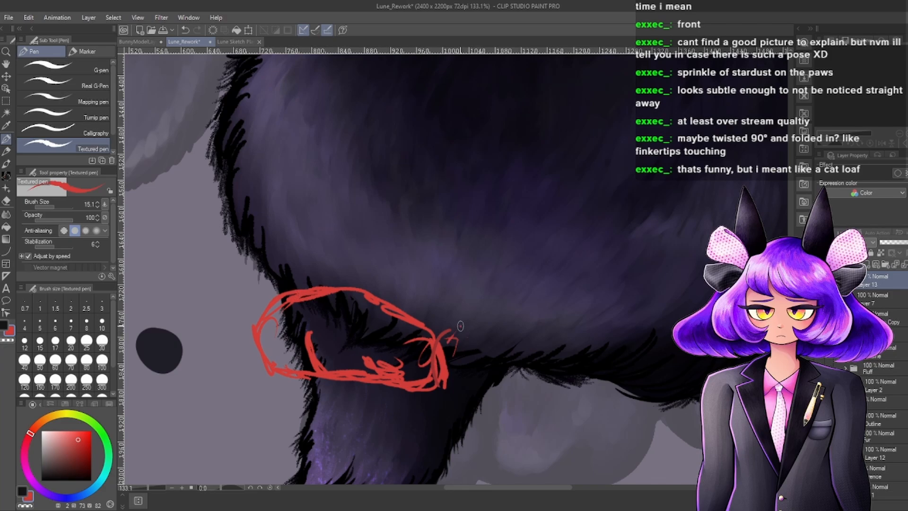
mouse_move(440, 352)
left_mouse_down()
mouse_move(468, 316)
mouse_move(526, 311)
mouse_move(568, 325)
mouse_move(565, 404)
left_mouse_up()
left_click_drag(479, 386, 510, 387)
mouse_move(493, 356)
left_mouse_down()
mouse_move(488, 387)
mouse_move(441, 384)
mouse_move(475, 389)
left_mouse_up()
scroll(538, 303, "down", 2)
scroll(539, 301, "down", 2)
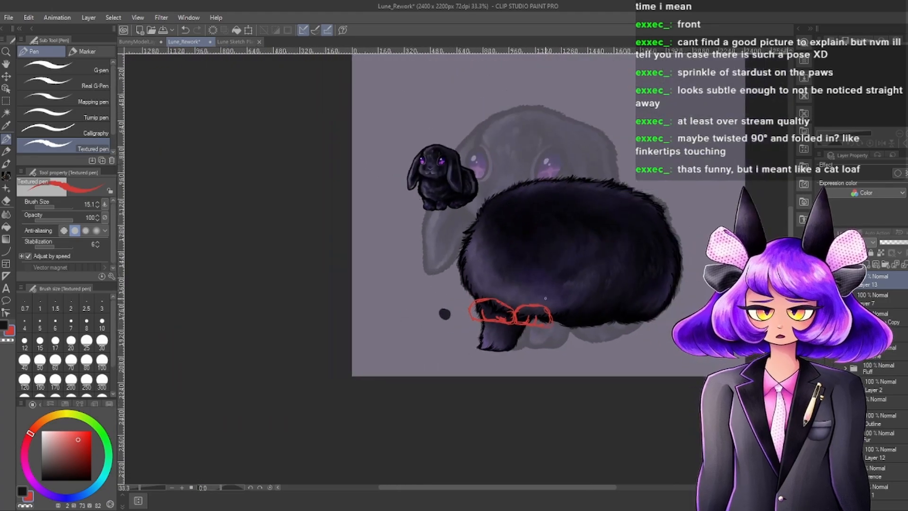
Add curved toe lines inside the first red paw and compare both paws with the body.
scroll(501, 305, "up", 2)
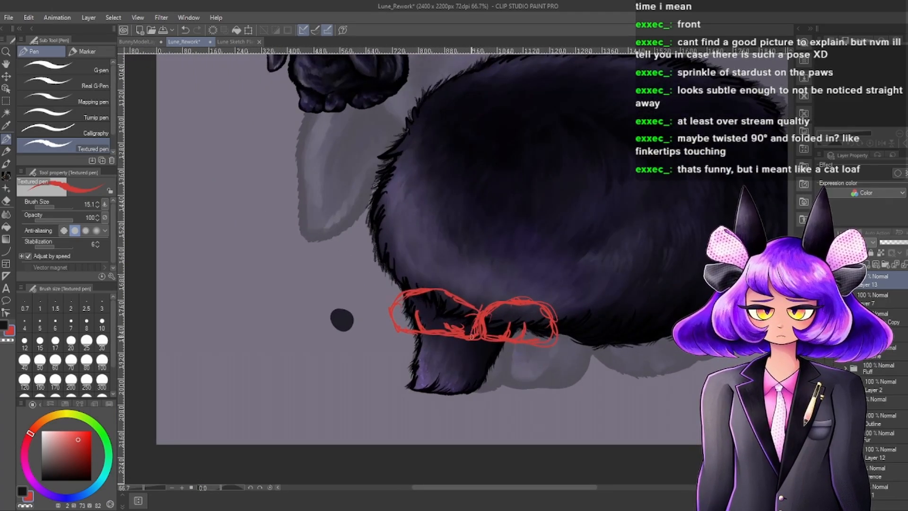
scroll(503, 300, "up", 2)
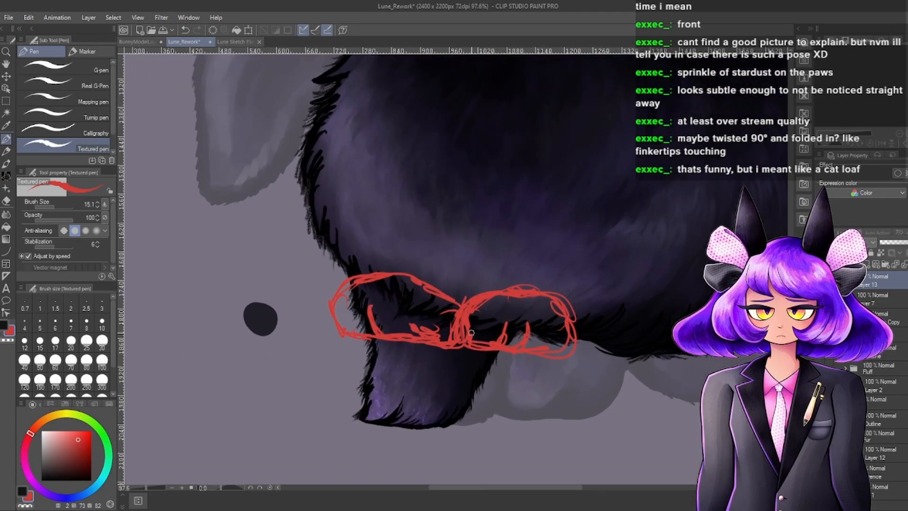
scroll(506, 302, "down", 4)
scroll(474, 282, "up", 7)
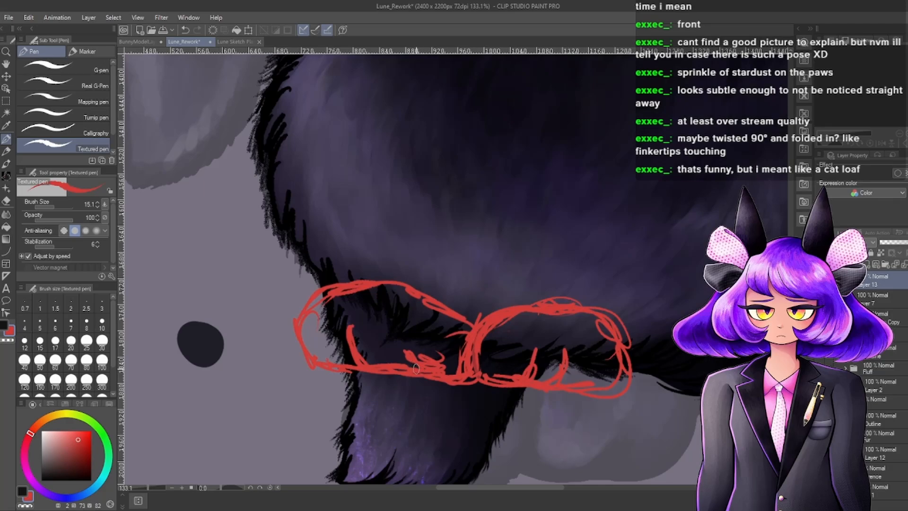
mouse_move(416, 328)
left_mouse_down()
mouse_move(418, 368)
mouse_move(367, 349)
mouse_move(355, 330)
left_mouse_up()
scroll(356, 333, "up", 3)
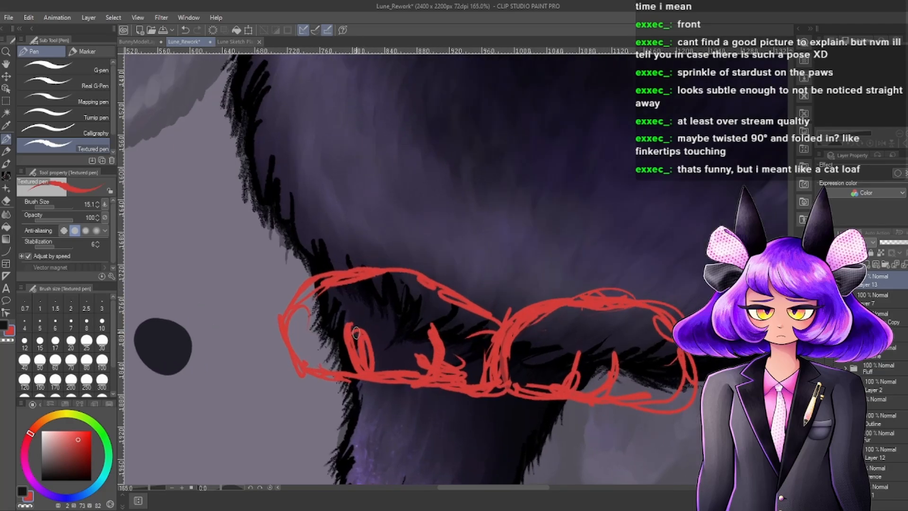
scroll(354, 353, "down", 8)
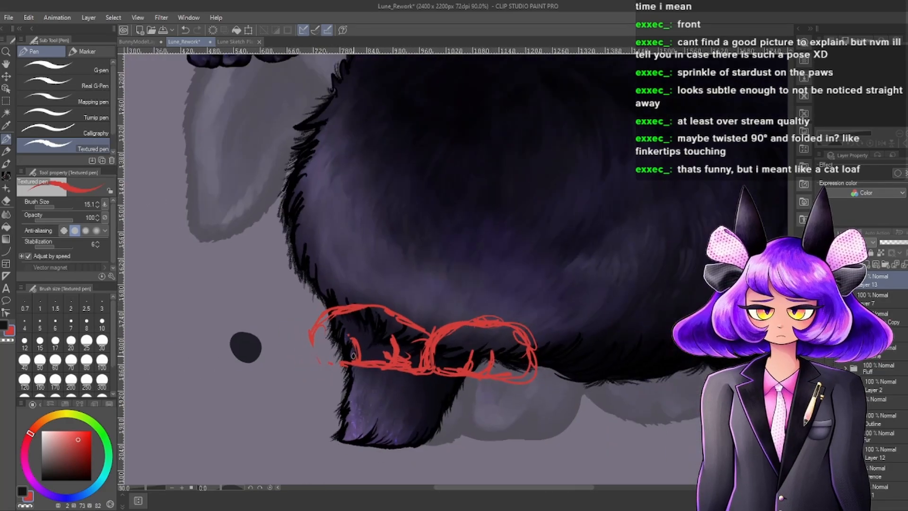
Scale the two red paw sketches up to about 121% and tilt them slightly along the body's lower edge.
scroll(353, 355, "up", 2)
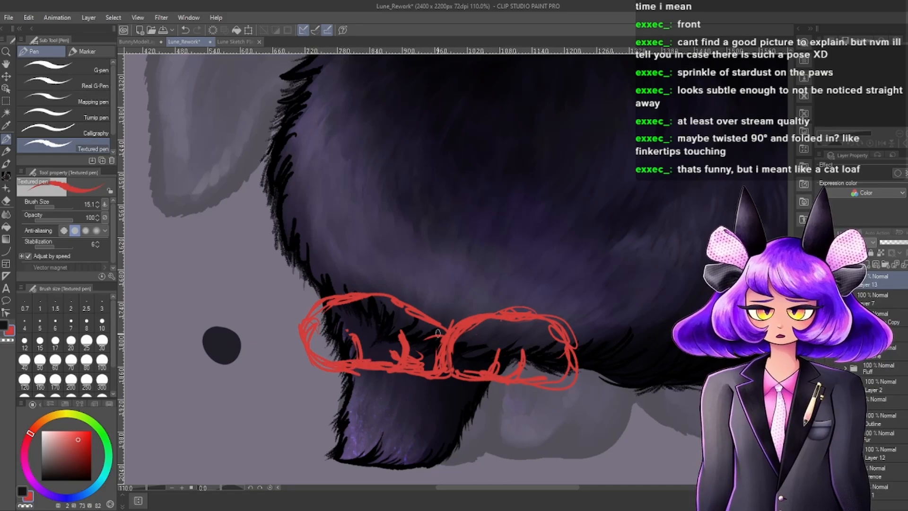
scroll(437, 332, "down", 5)
scroll(486, 365, "up", 3)
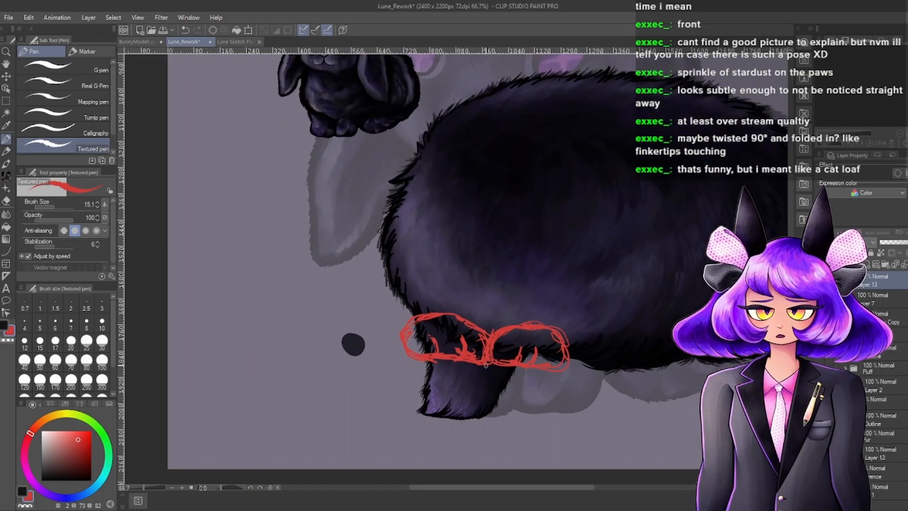
scroll(554, 312, "down", 2)
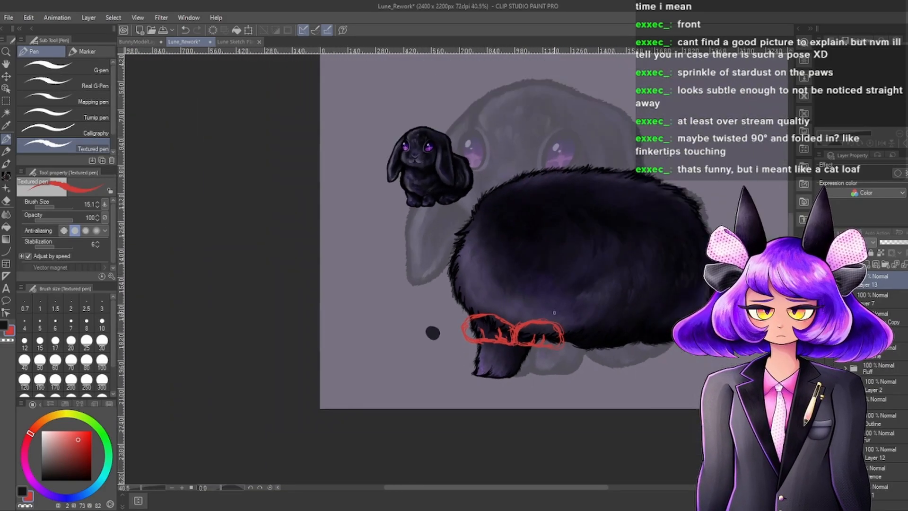
scroll(555, 313, "down", 1)
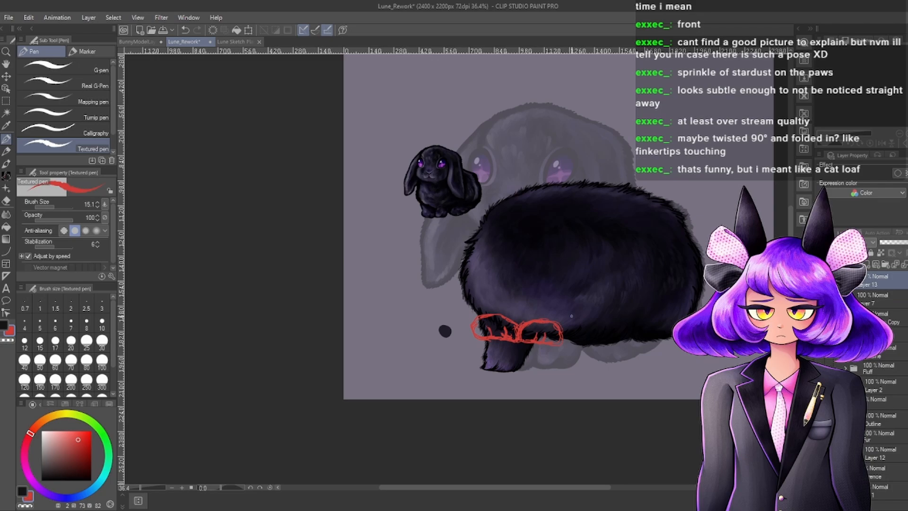
scroll(568, 307, "up", 1)
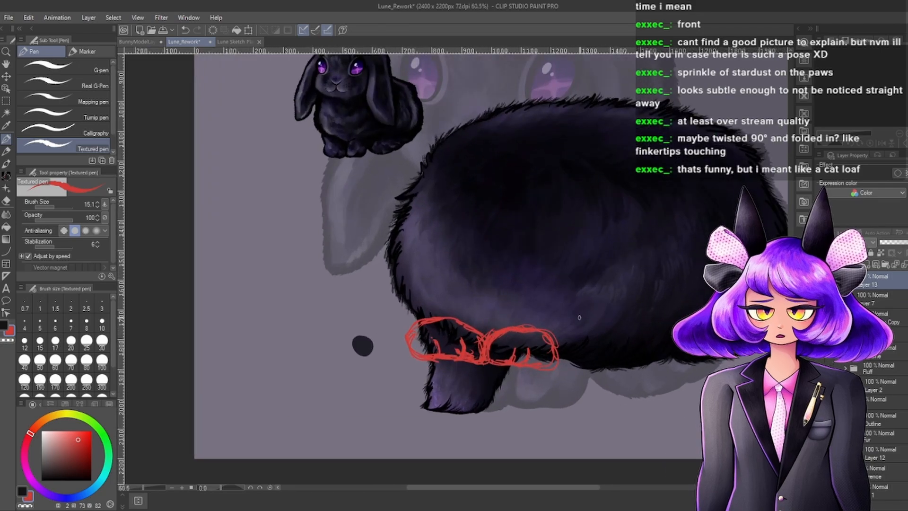
key("ctrl+t")
left_click_drag(558, 371, 581, 374)
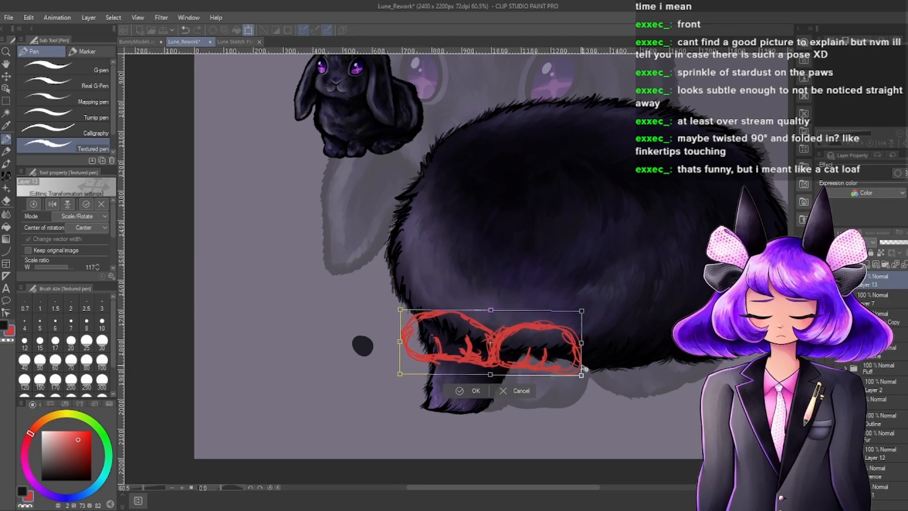
left_click_drag(590, 371, 586, 375)
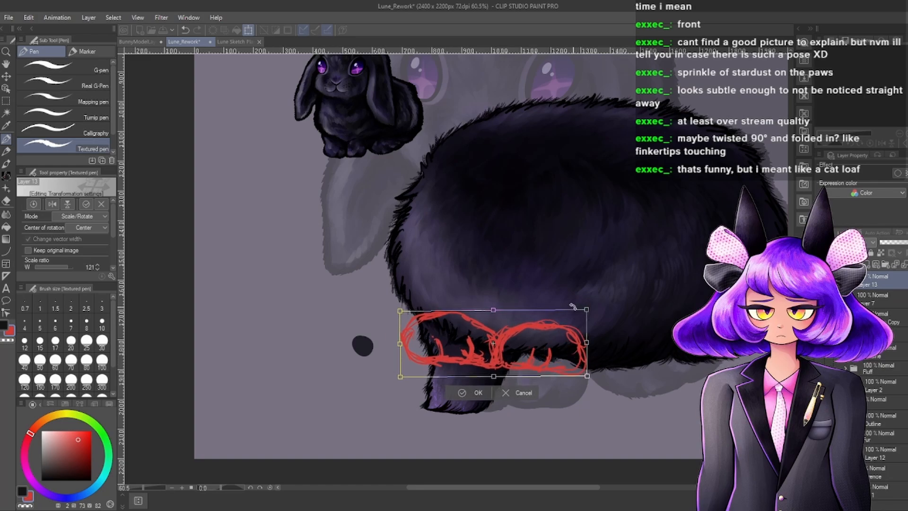
left_click_drag(571, 302, 568, 301)
left_click(461, 390)
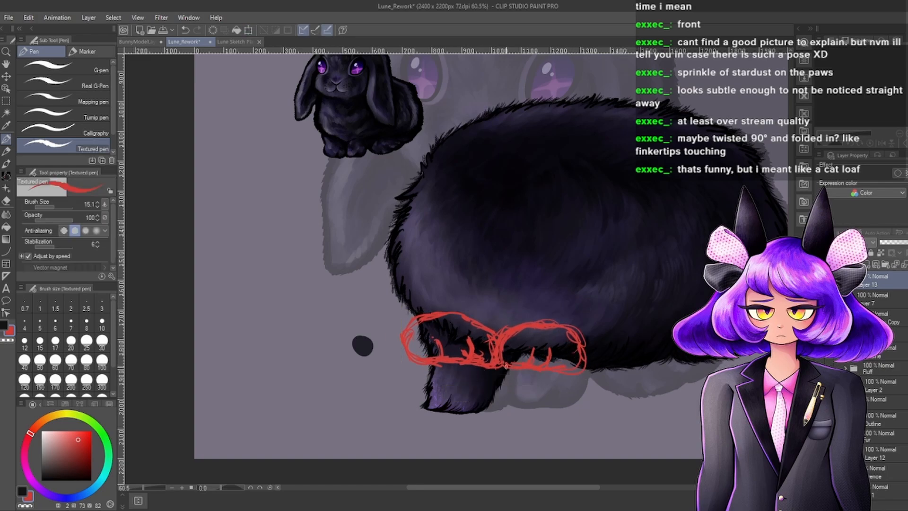
Compare the enlarged red paws with the whole body and the furry leg at several distances.
scroll(567, 331, "down", 3)
scroll(574, 330, "up", 2)
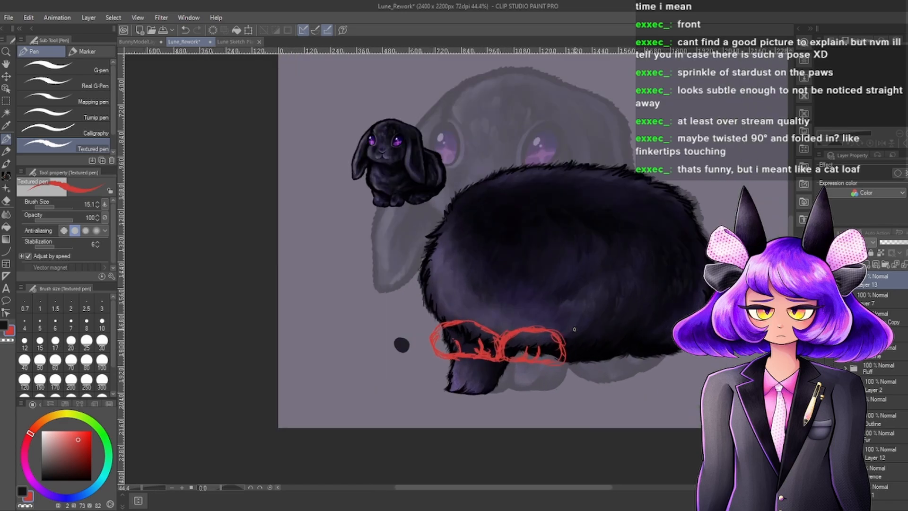
scroll(567, 324, "down", 1)
scroll(507, 364, "up", 3)
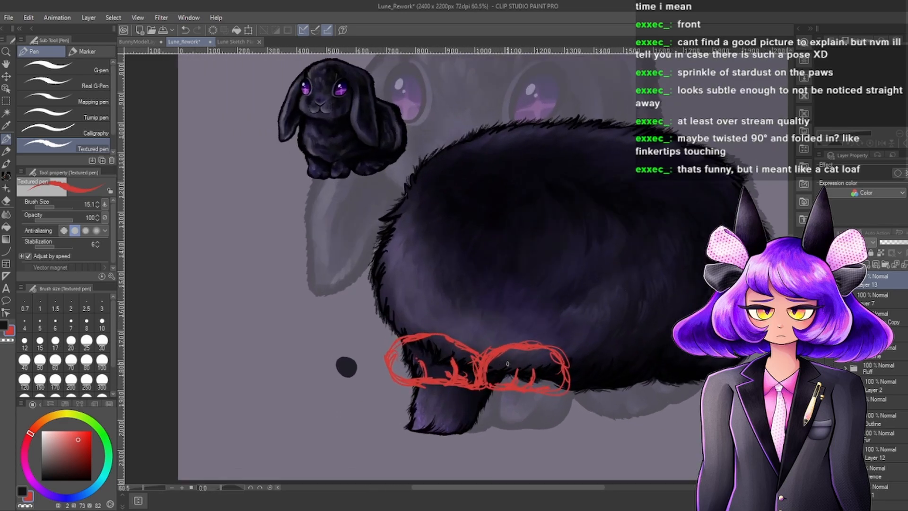
scroll(514, 359, "down", 1)
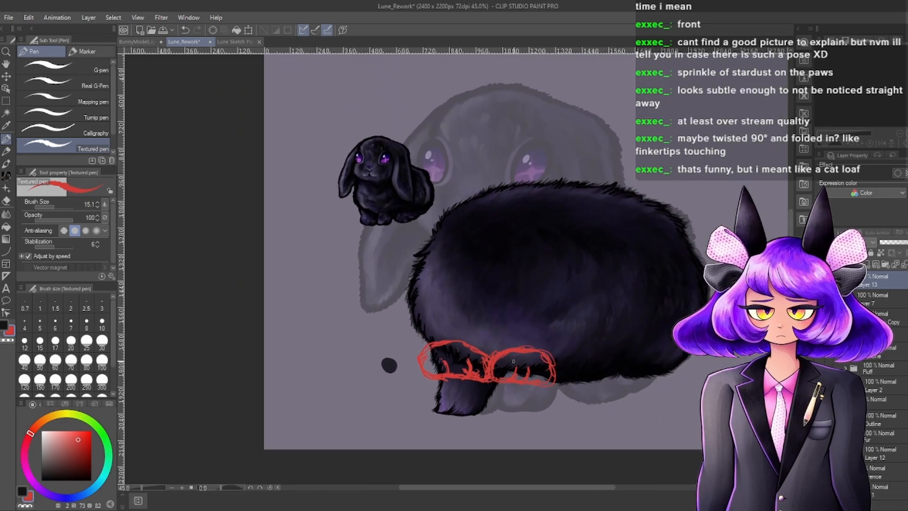
scroll(533, 367, "up", 2)
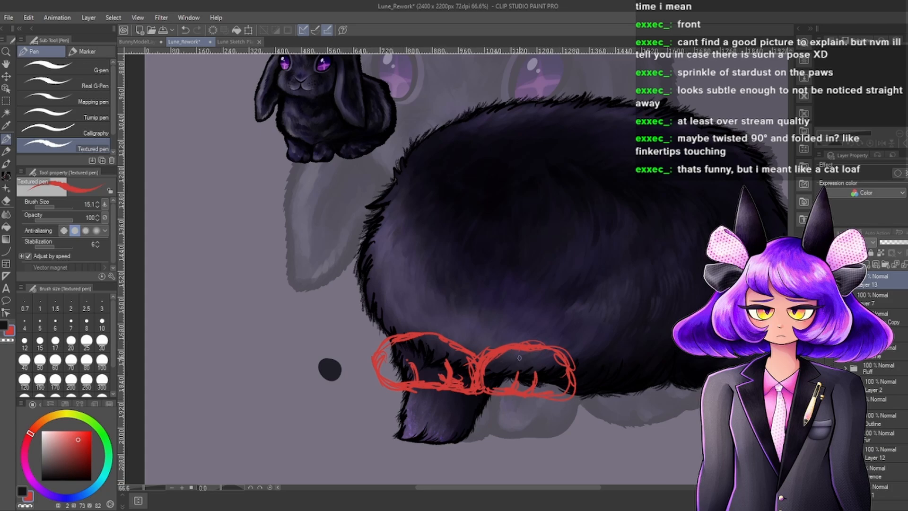
key("ctrl+t")
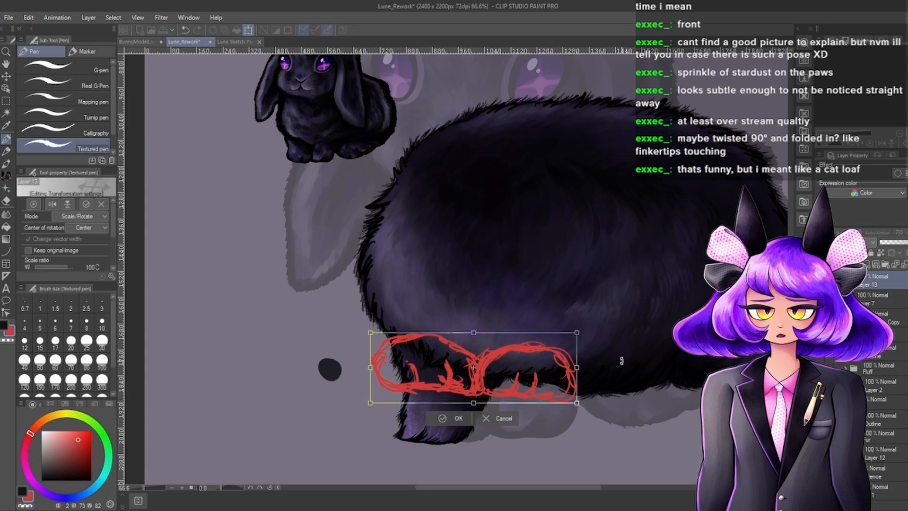
key("Return")
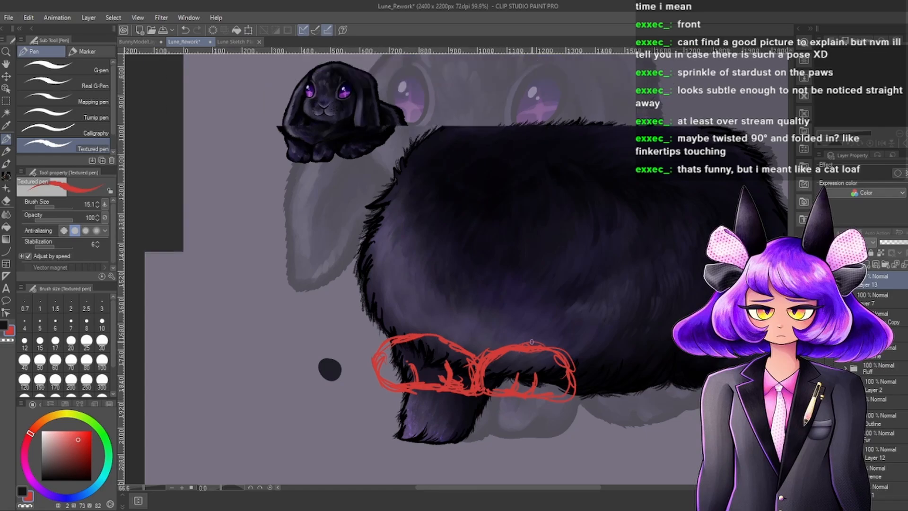
scroll(522, 364, "down", 2)
scroll(523, 364, "up", 2)
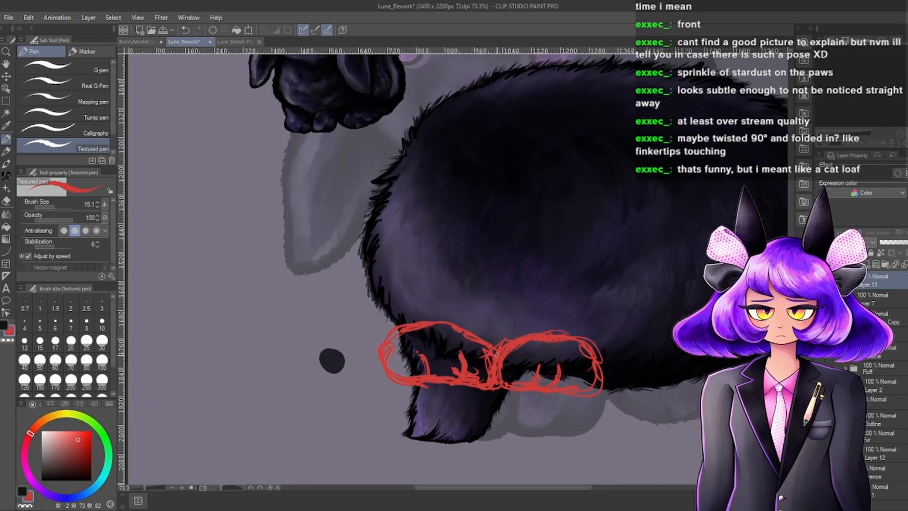
Move the red paw layer, Layer 13, beneath the body layers and directly under Layer 2.
scroll(494, 362, "up", 2)
scroll(463, 348, "up", 2)
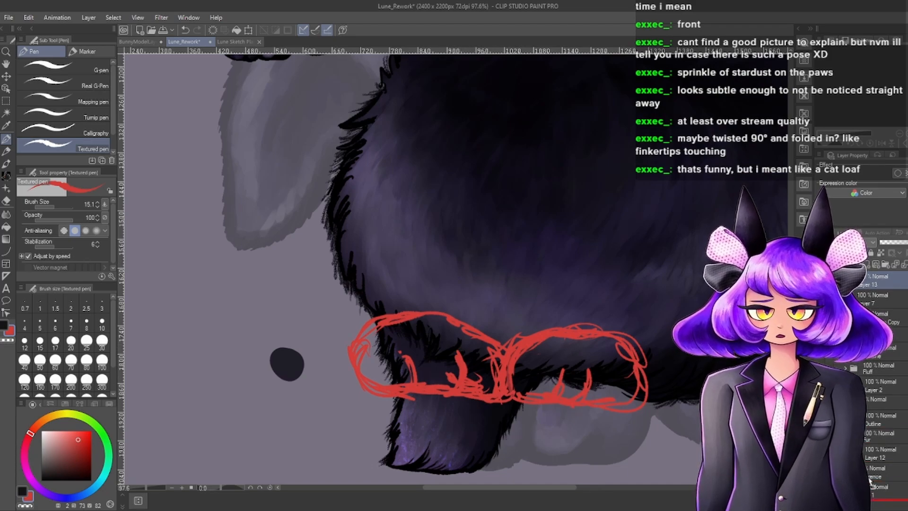
mouse_move(870, 481)
left_mouse_down()
mouse_move(872, 412)
mouse_move(888, 403)
mouse_move(888, 359)
mouse_move(875, 402)
left_mouse_up()
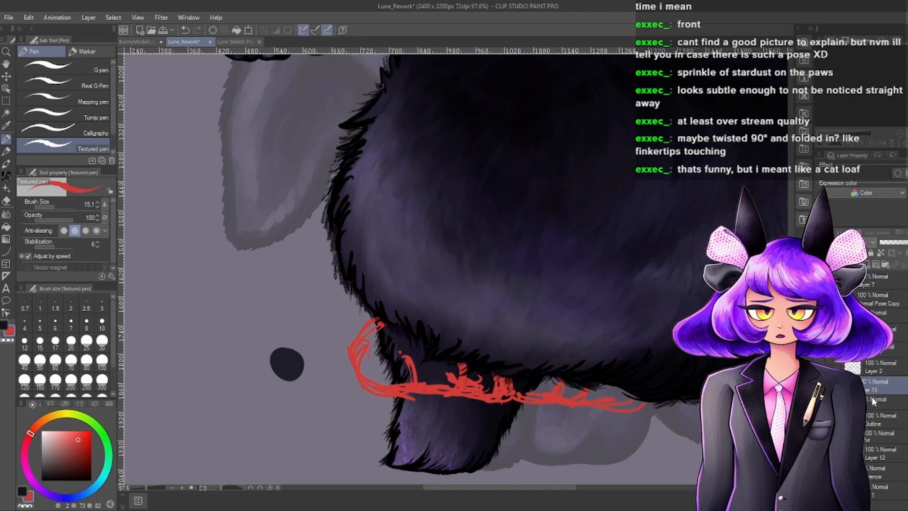
Examine how the red paws tuck under the body fur, from the full canvas and close up.
scroll(591, 337, "down", 5)
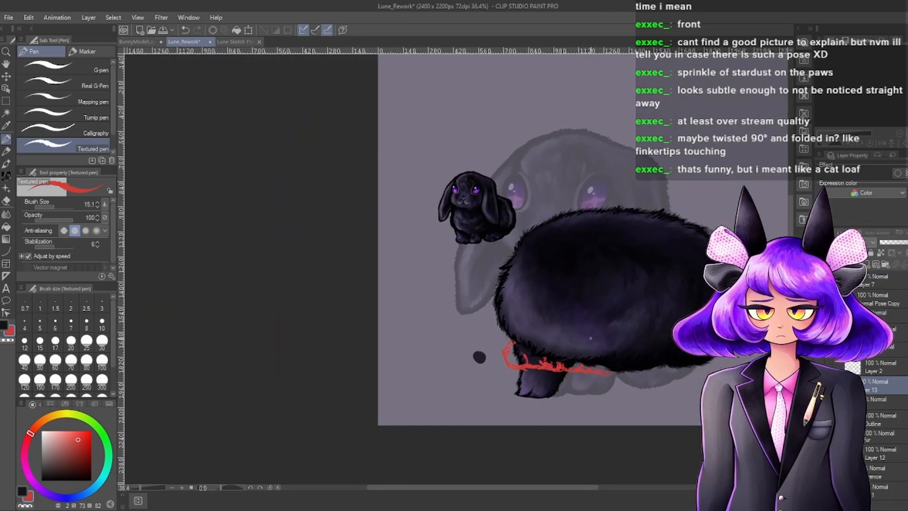
scroll(591, 337, "down", 2)
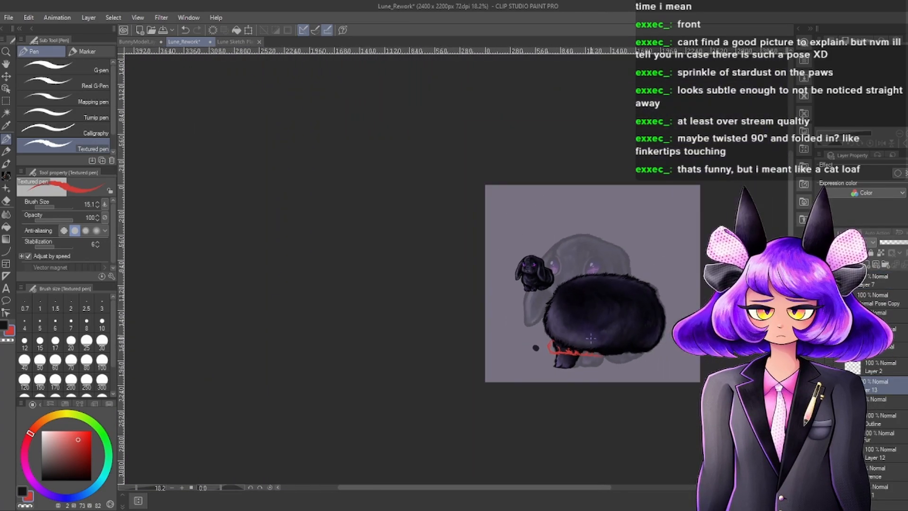
scroll(594, 355, "up", 4)
scroll(595, 366, "up", 3)
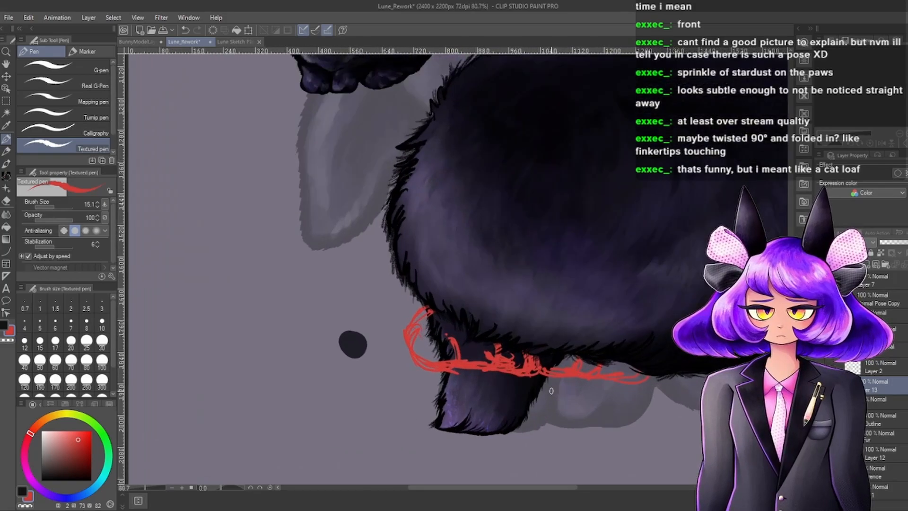
scroll(632, 377, "down", 4)
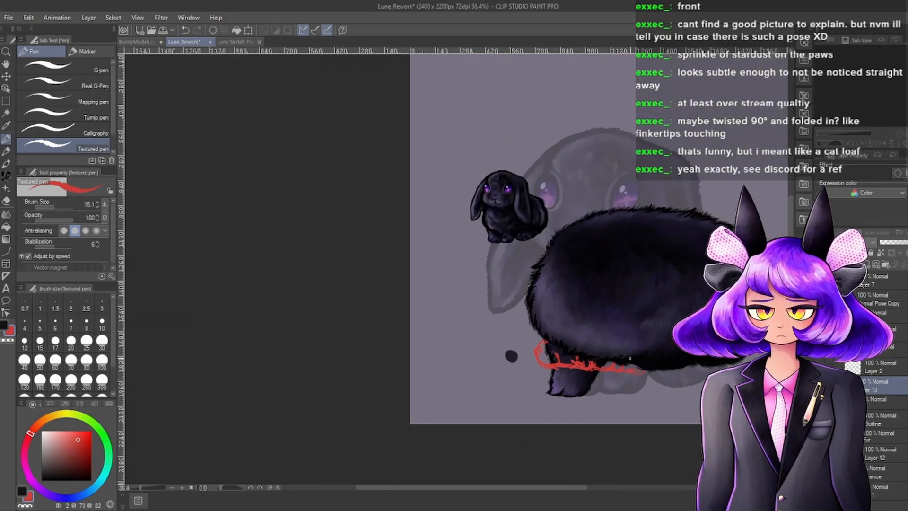
scroll(647, 351, "up", 1)
scroll(649, 359, "down", 3)
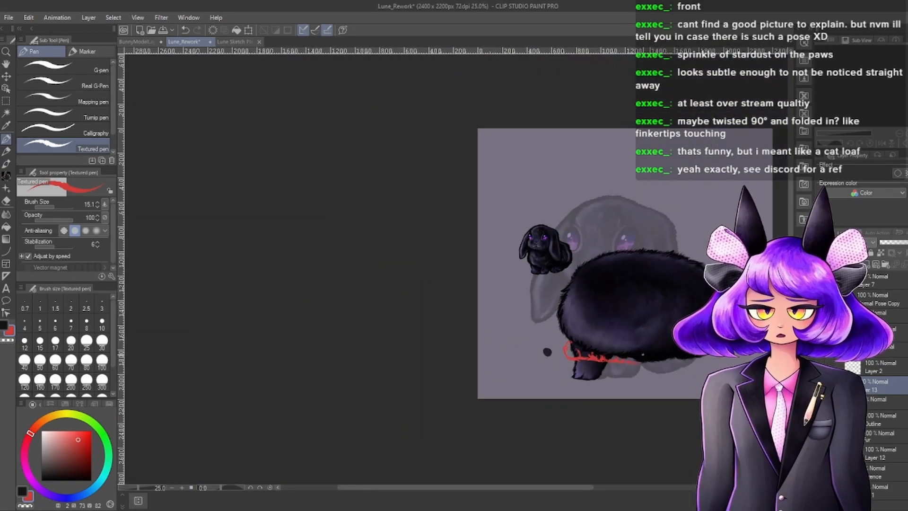
scroll(653, 371, "up", 2)
scroll(610, 353, "up", 2)
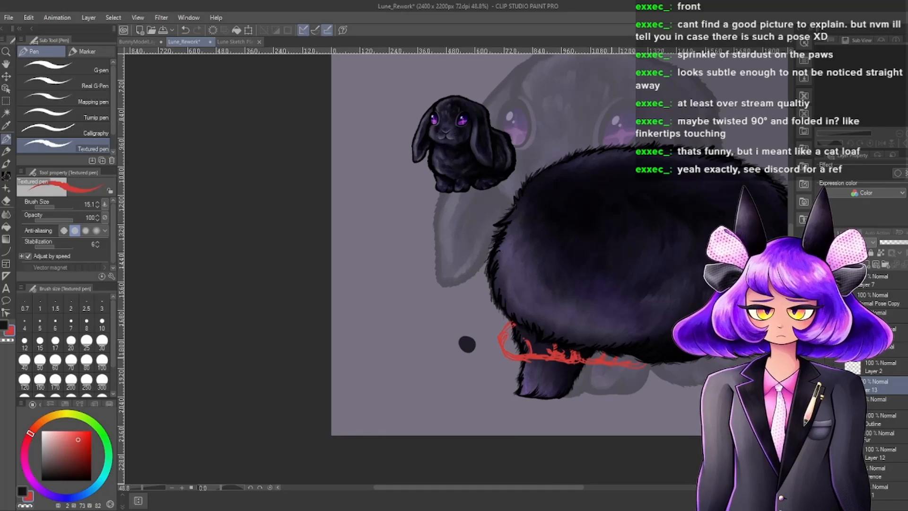
Rotate the tucked red paw sketch slightly clockwise and nudge it a little lower.
key("ctrl+t")
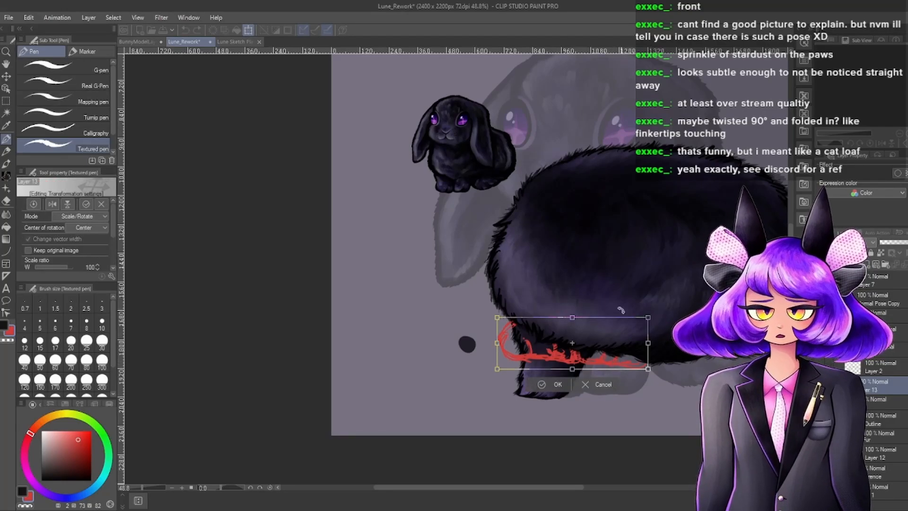
left_click_drag(615, 304, 616, 306)
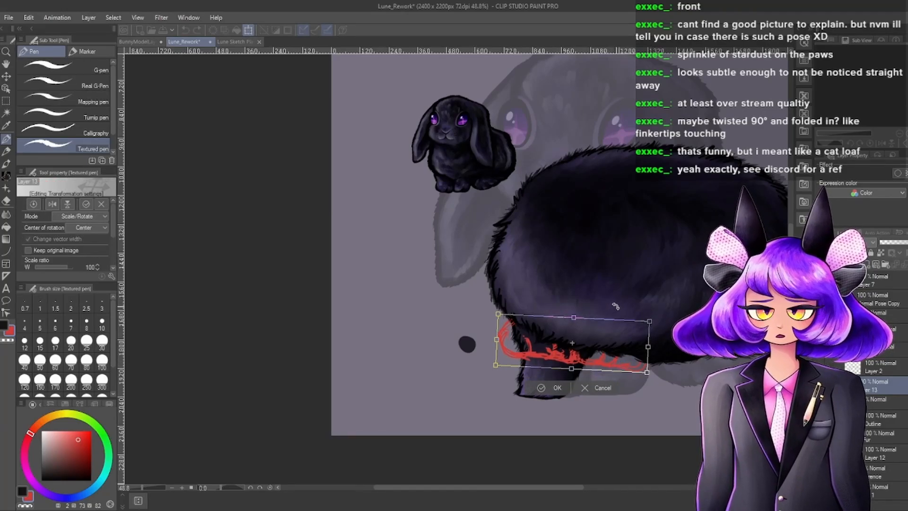
key("Down")
key("Down")
key("Down")
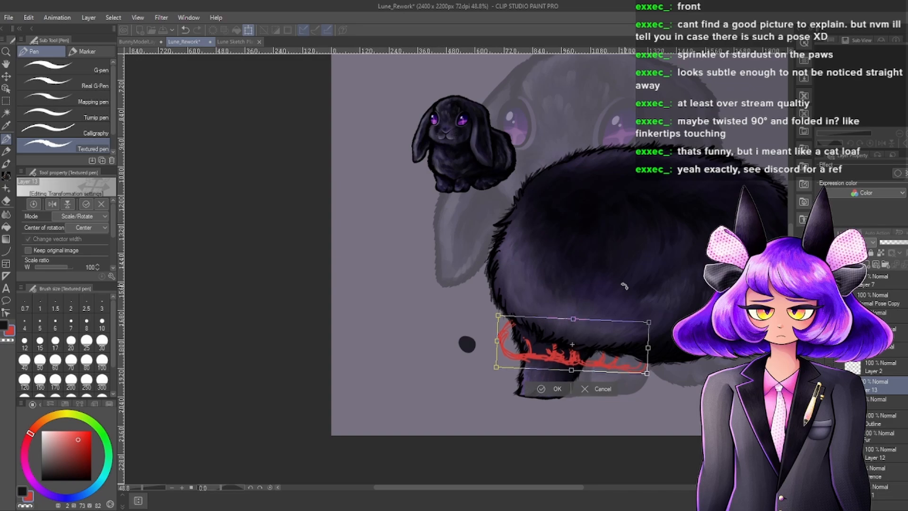
key("Return")
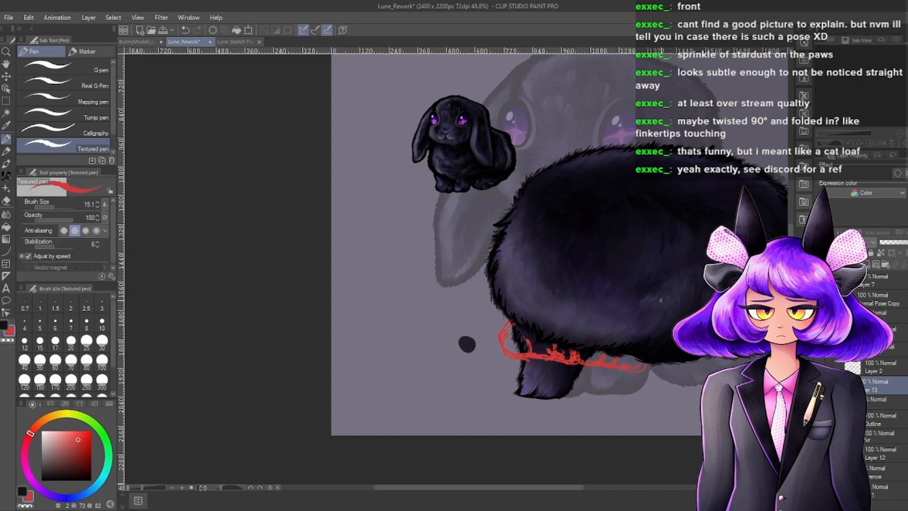
scroll(660, 300, "down", 4)
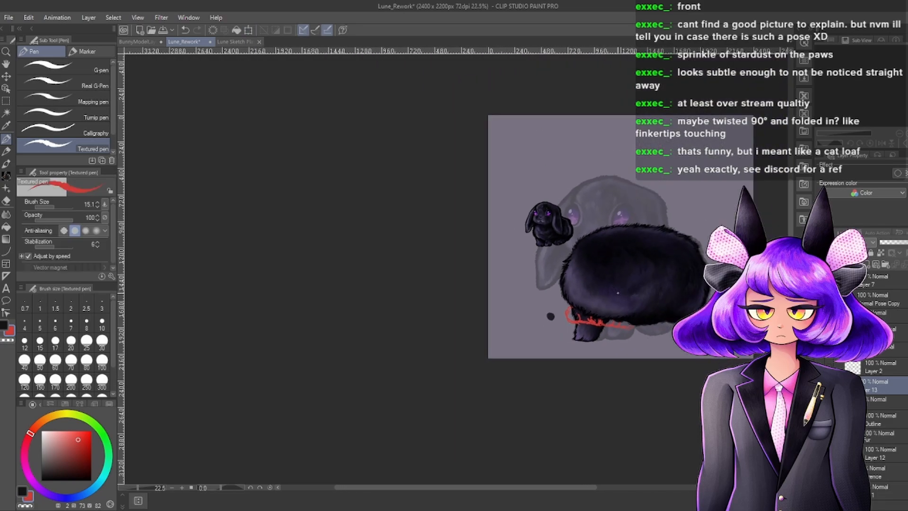
Rename the red paw layer as Sketch.
scroll(617, 293, "up", 4)
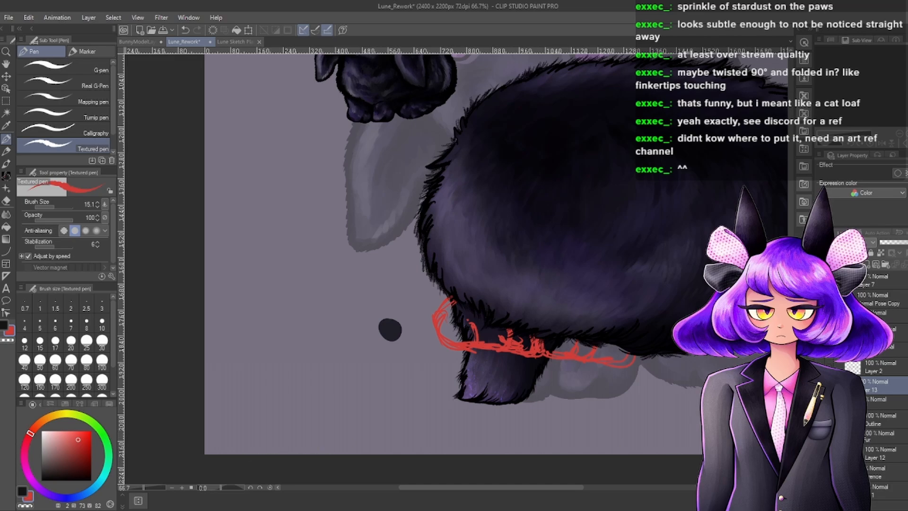
left_click(822, 386)
left_click(821, 386)
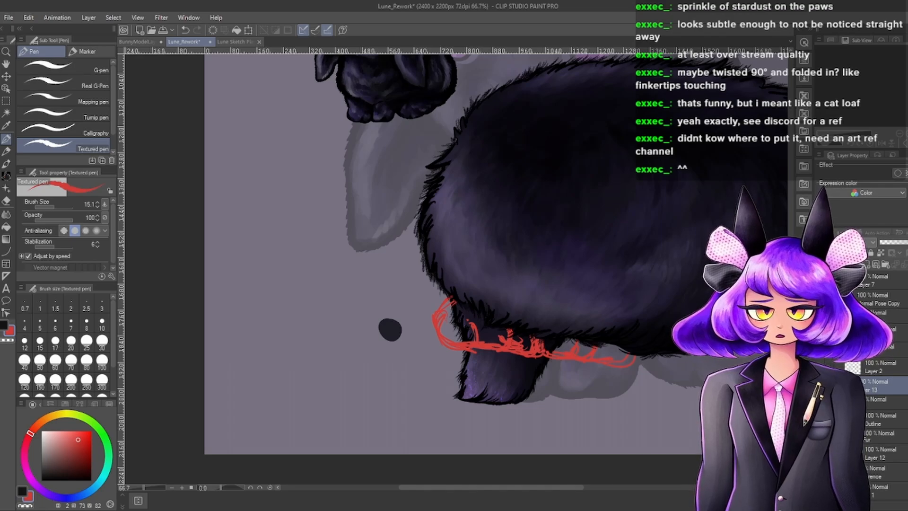
double_click(868, 390)
type("Sketych")
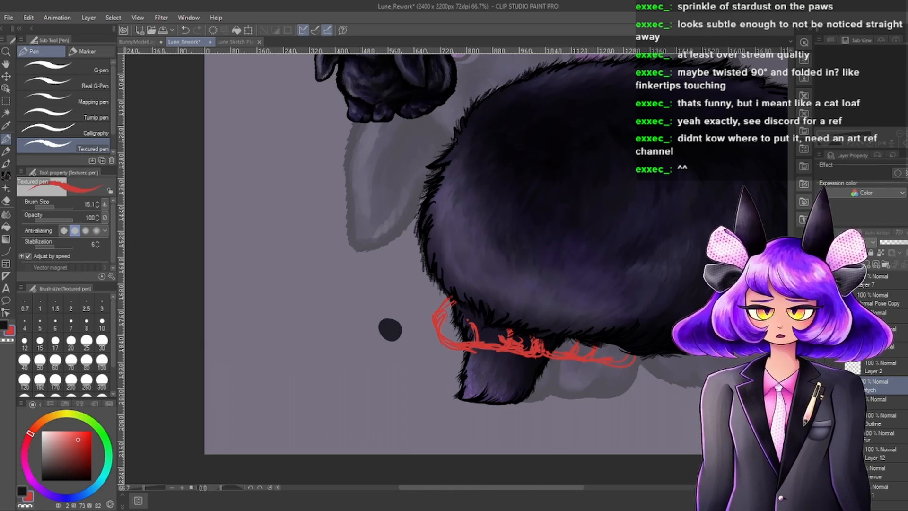
key("Return")
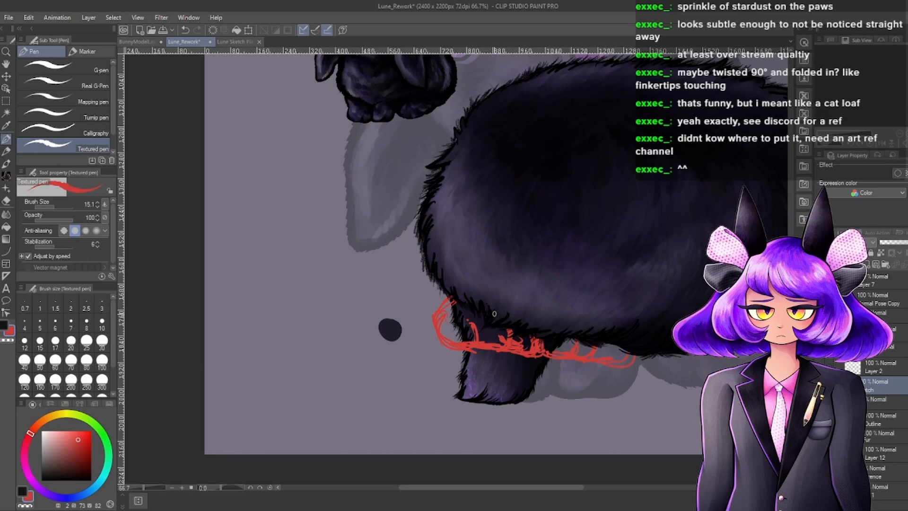
Check the placement of the tucked red paws against the body, the furry leg and the small reference bunny.
scroll(455, 317, "down", 2)
scroll(454, 316, "up", 3)
scroll(496, 358, "down", 2)
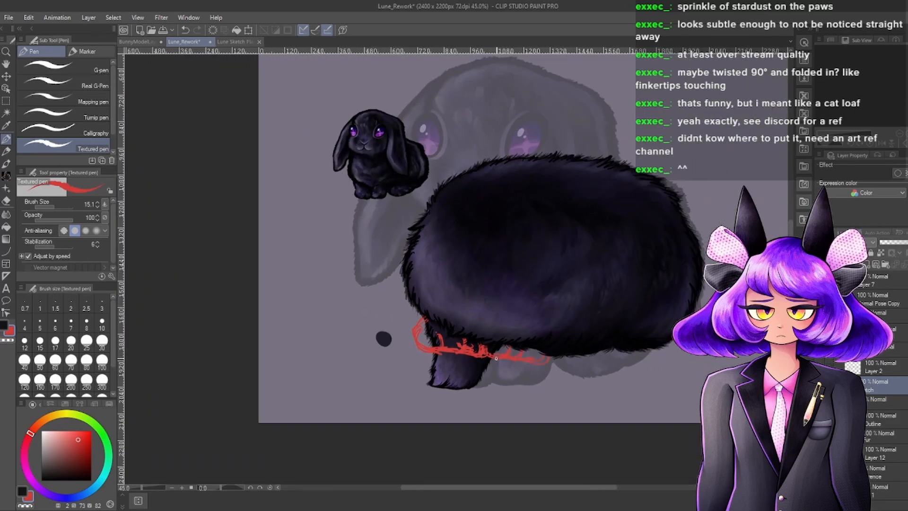
scroll(478, 343, "down", 1)
scroll(487, 352, "up", 3)
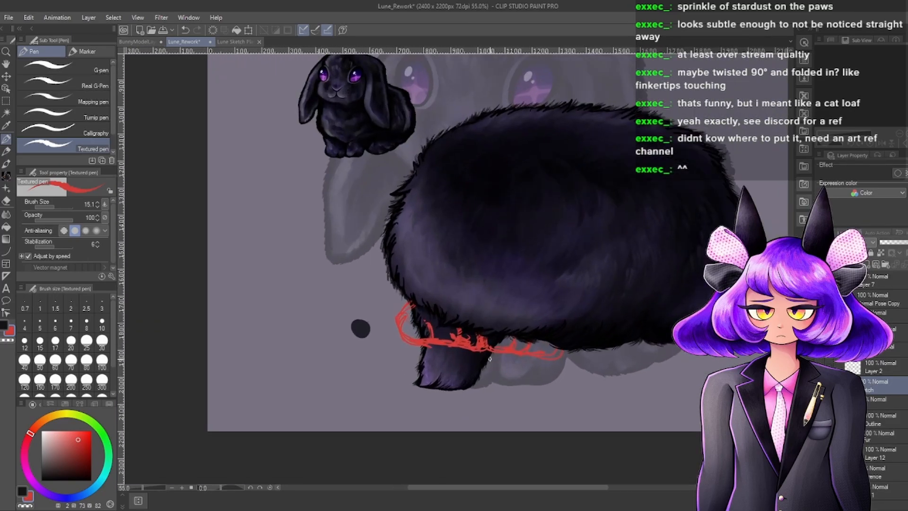
scroll(494, 361, "down", 3)
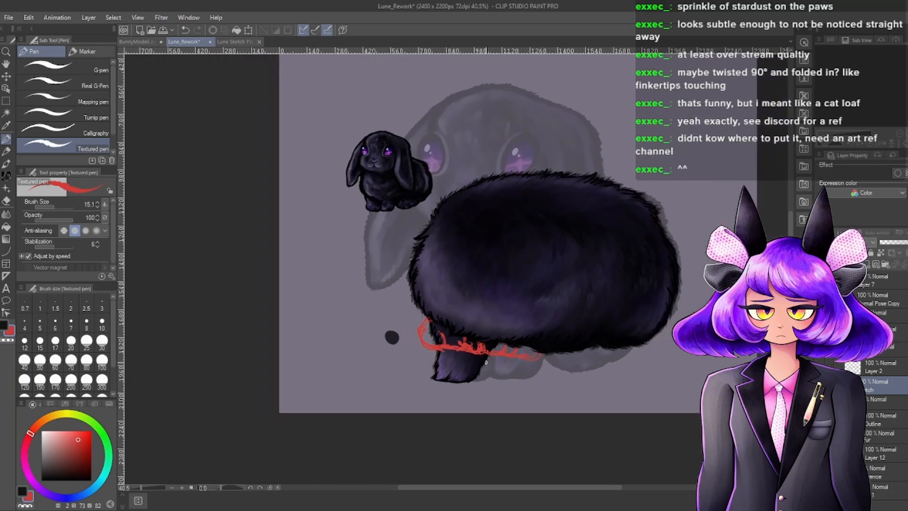
scroll(486, 362, "up", 1)
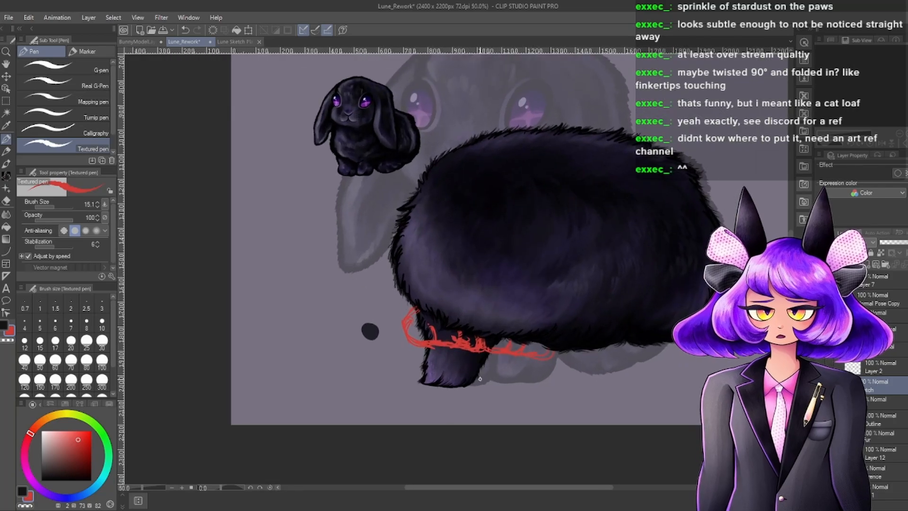
scroll(511, 361, "down", 2)
scroll(520, 384, "up", 1)
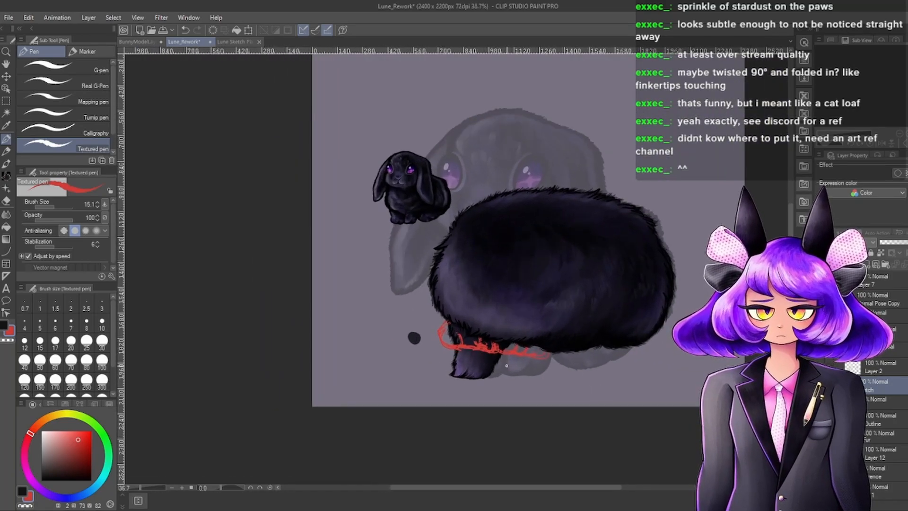
scroll(527, 339, "down", 1)
scroll(528, 340, "up", 1)
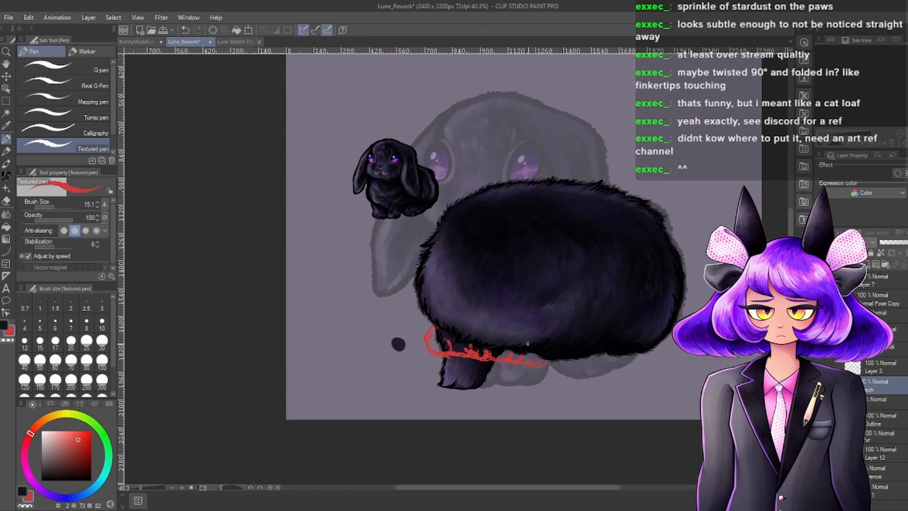
scroll(528, 344, "down", 1)
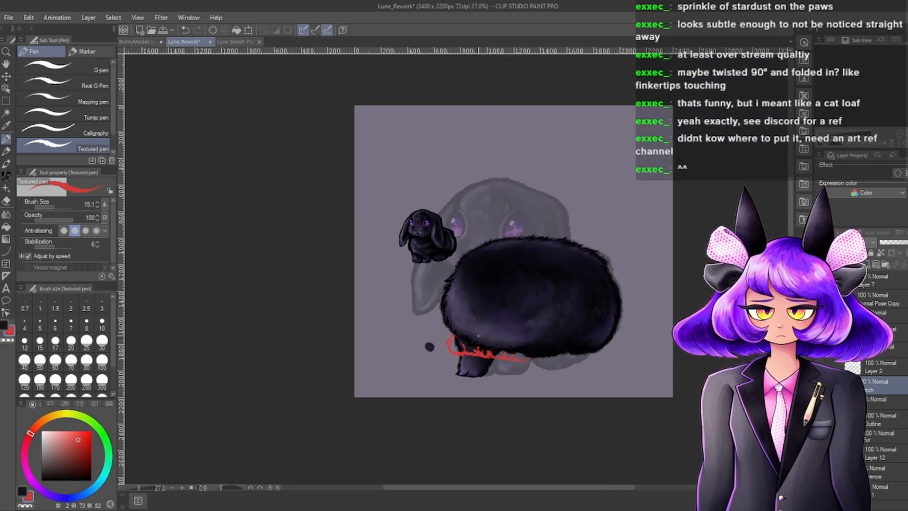
Clear the red sketch lines around the painted front leg from the sketch layer.
scroll(478, 336, "down", 1)
scroll(420, 273, "up", 2)
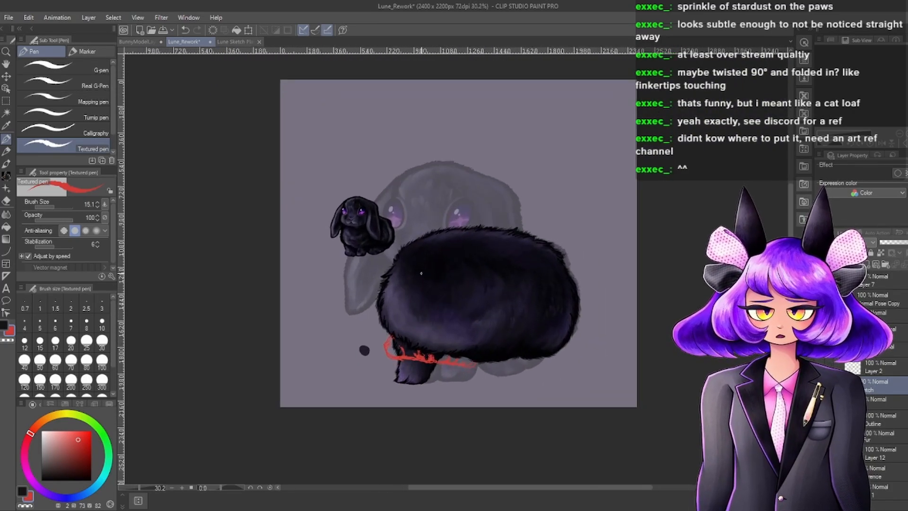
scroll(421, 273, "up", 1)
scroll(421, 273, "up", 2)
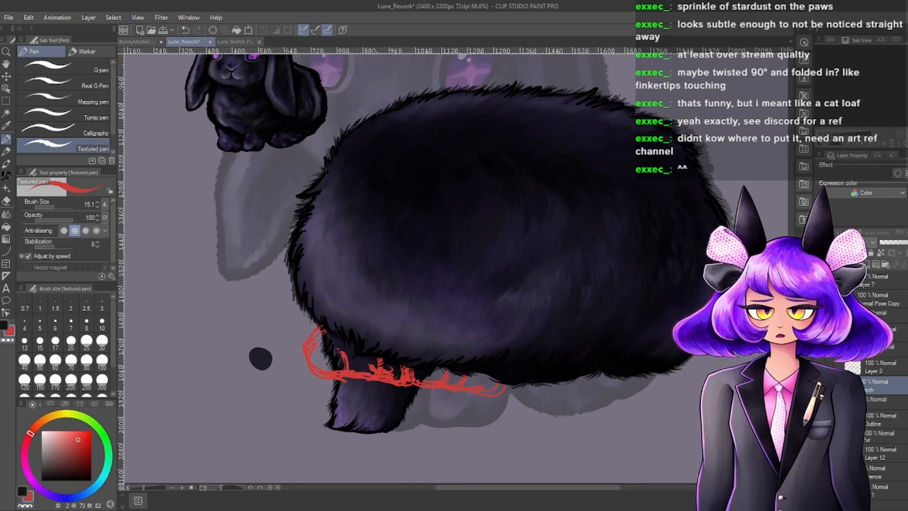
key("Delete")
scroll(504, 334, "down", 2)
scroll(417, 337, "up", 2)
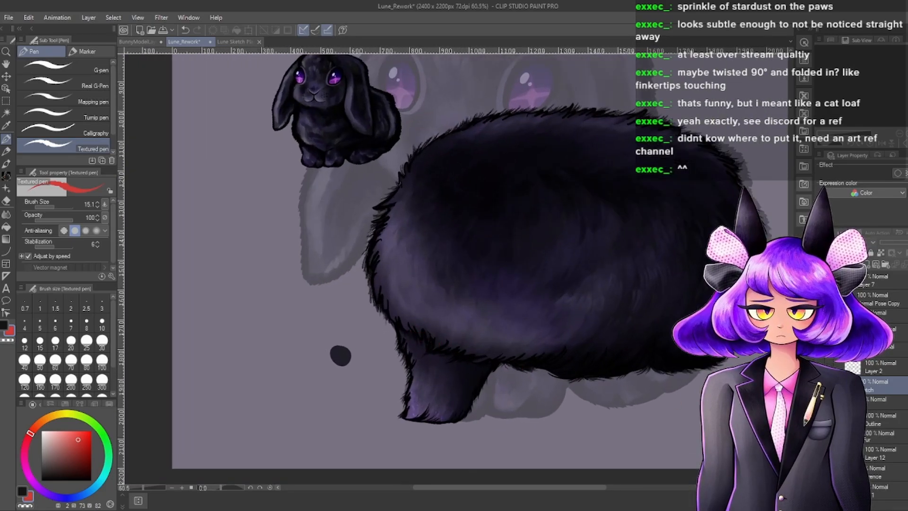
key("ctrl+z")
key("ctrl+y")
scroll(478, 380, "down", 2)
scroll(497, 380, "up", 2)
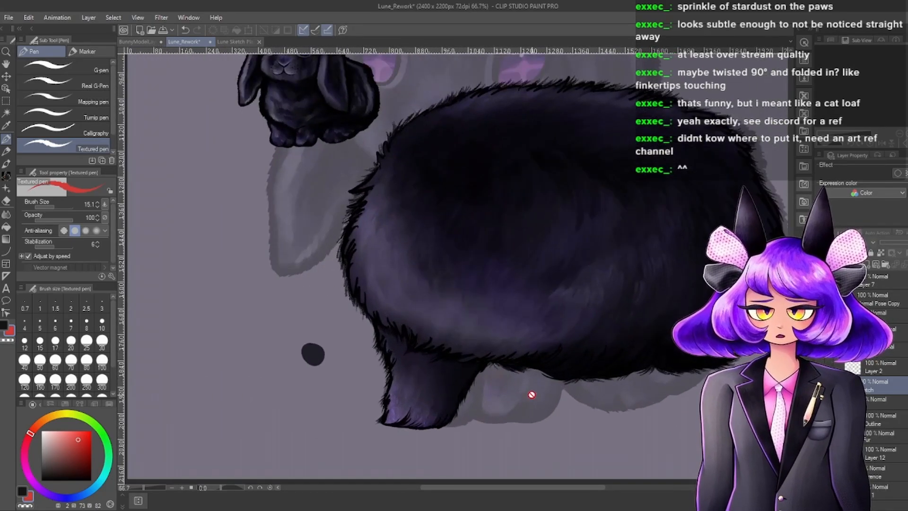
Create a new layer directly above the Outline layer and ready the Textured pen for red sketching.
left_click(879, 401)
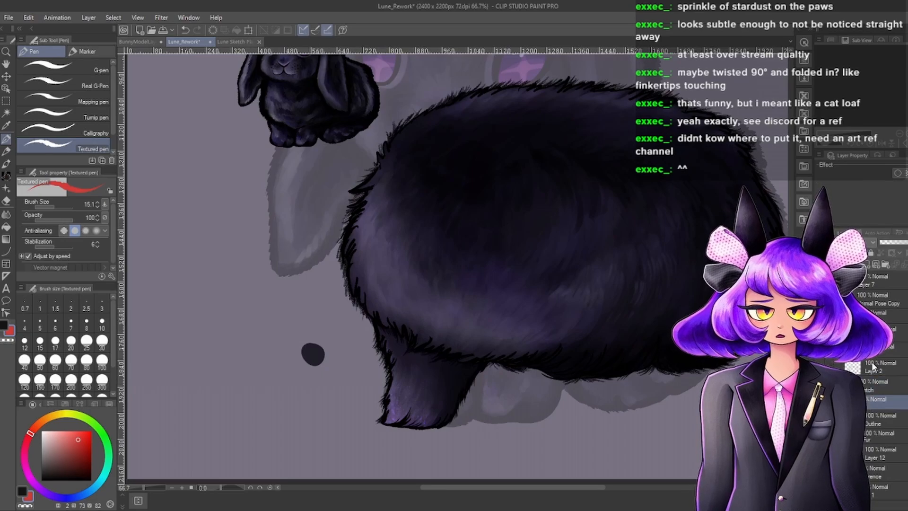
left_click(870, 266)
scroll(298, 373, "up", 2)
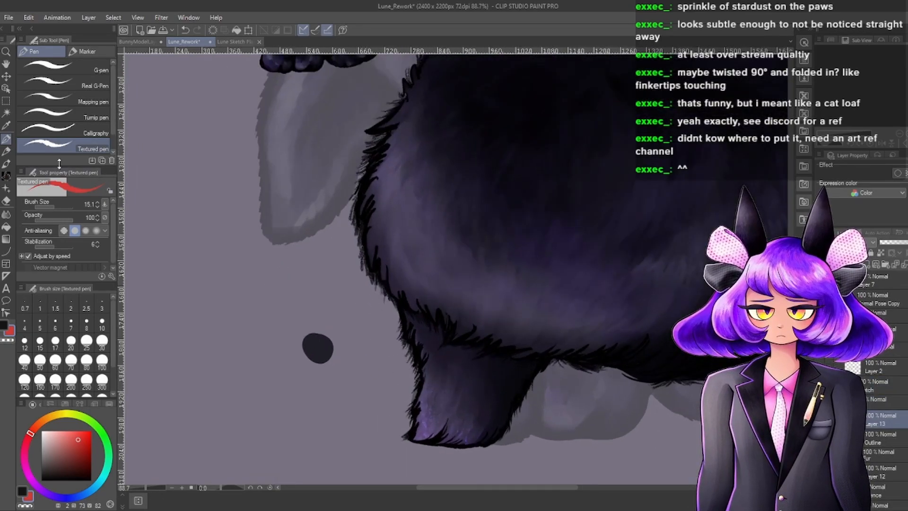
left_click(6, 152)
left_click(7, 140)
scroll(434, 286, "down", 4)
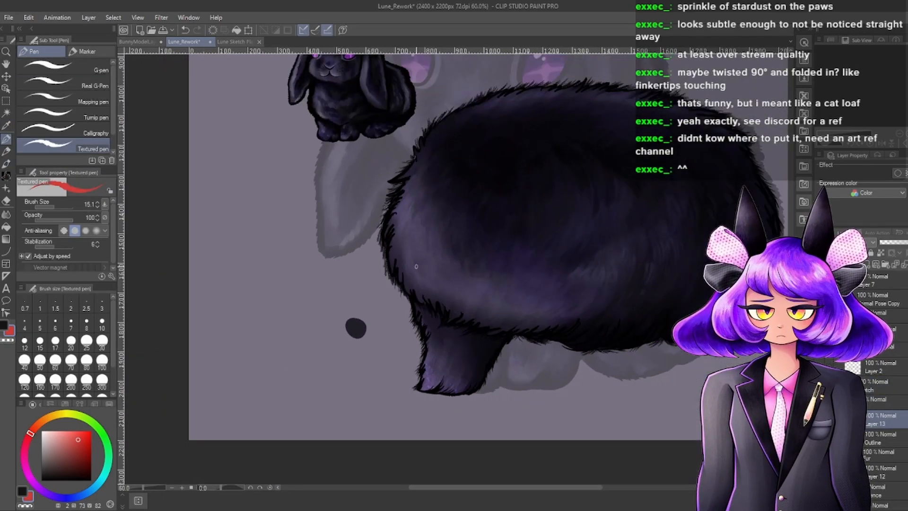
Sketch the second front leg in red beside the painted one, from the belly down to a flat foot.
scroll(532, 362, "up", 3)
mouse_move(432, 360)
left_mouse_down()
mouse_move(410, 416)
mouse_move(519, 410)
mouse_move(525, 365)
left_mouse_up()
mouse_move(521, 396)
left_mouse_down()
mouse_move(546, 362)
mouse_move(537, 380)
mouse_move(569, 326)
left_mouse_up()
scroll(596, 315, "down", 5)
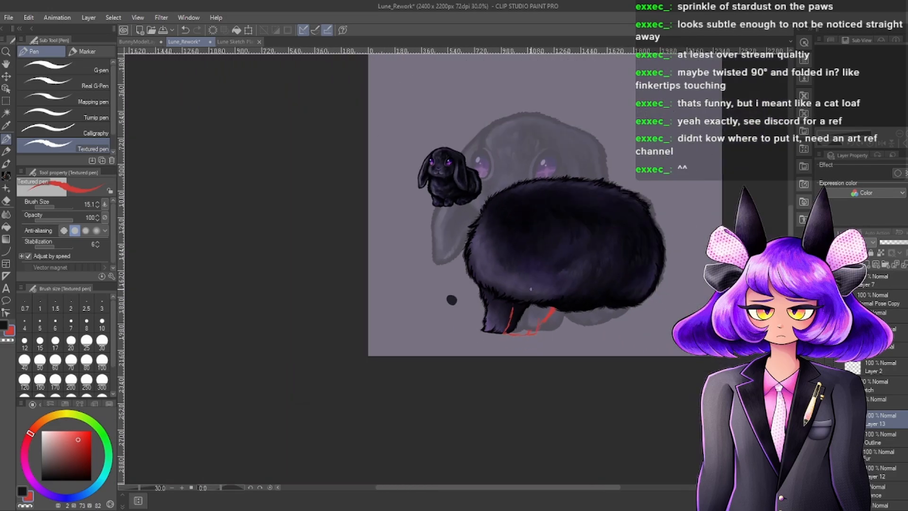
scroll(520, 345, "up", 4)
left_click_drag(544, 320, 518, 356)
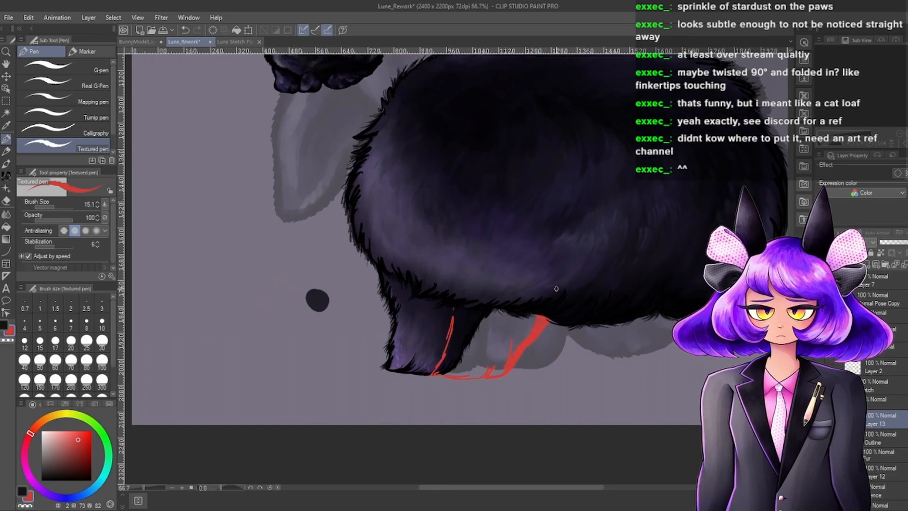
Compare the small reference bunny's legs and paws with the large body and its red leg sketch.
scroll(519, 357, "down", 4)
scroll(541, 278, "down", 1)
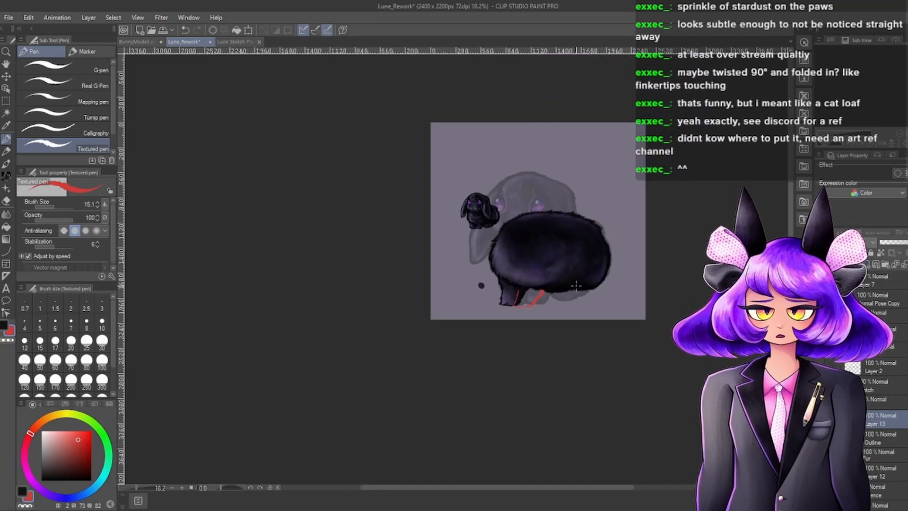
scroll(540, 279, "up", 5)
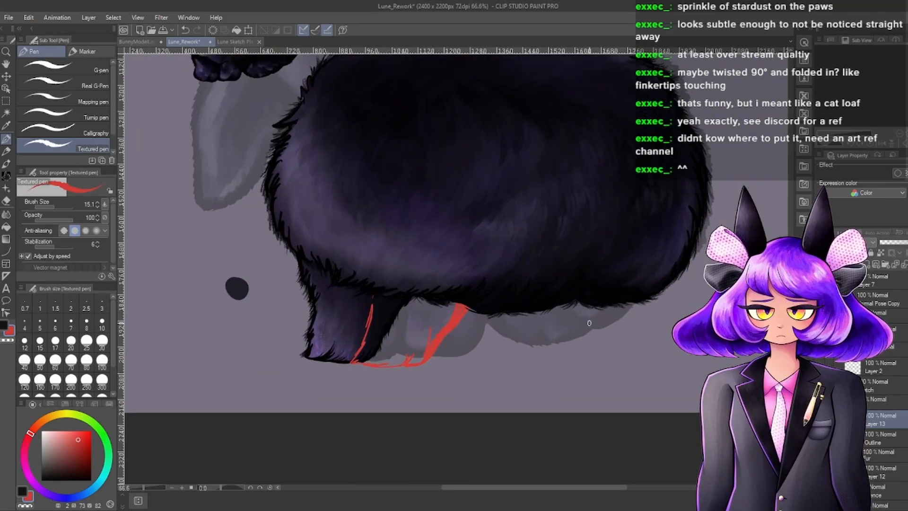
scroll(589, 323, "down", 2)
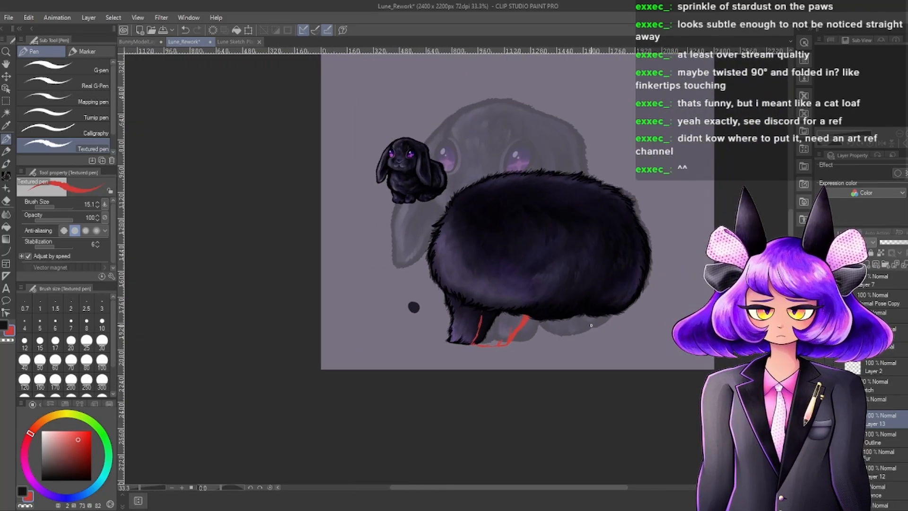
scroll(591, 325, "down", 1)
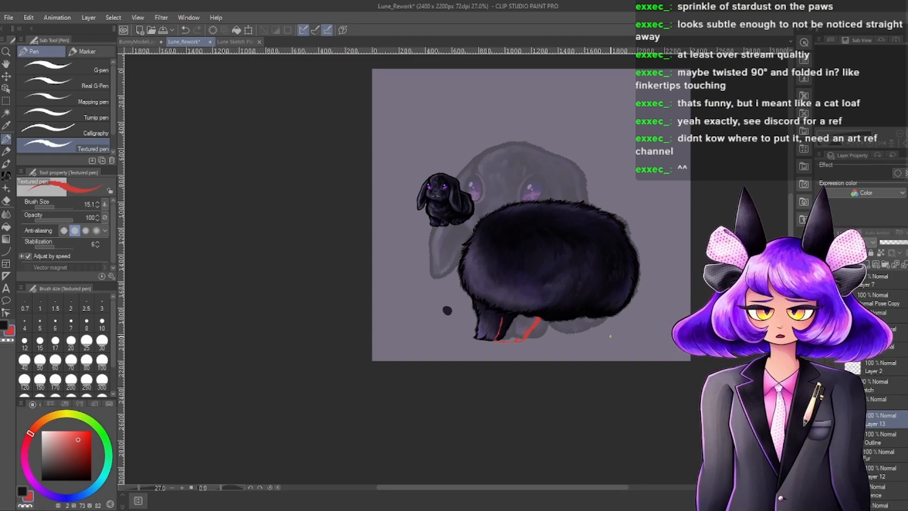
scroll(441, 205, "up", 6)
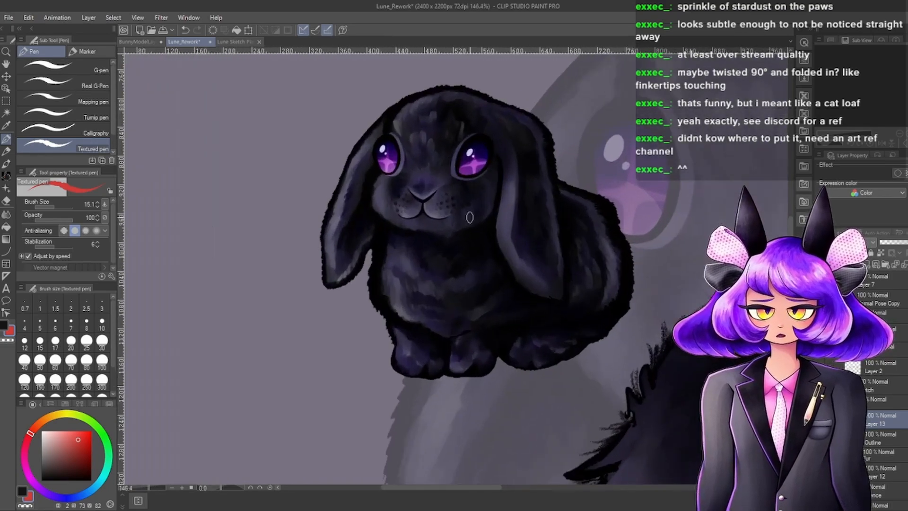
scroll(557, 407, "down", 3)
scroll(620, 368, "up", 2)
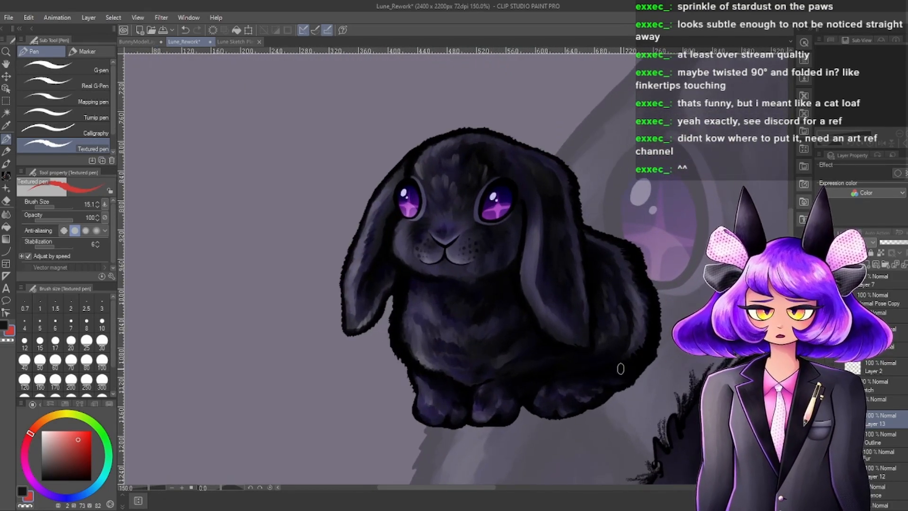
scroll(502, 401, "down", 1)
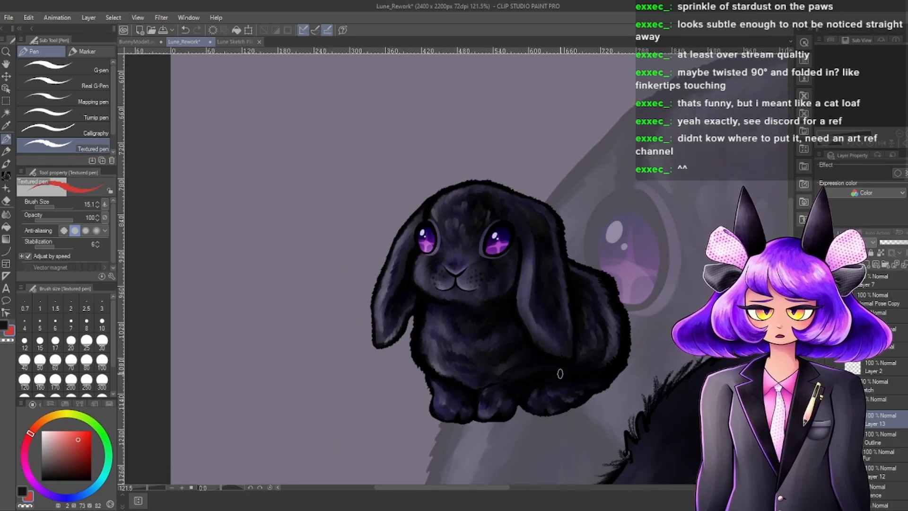
scroll(560, 376, "up", 1)
scroll(596, 410, "down", 2)
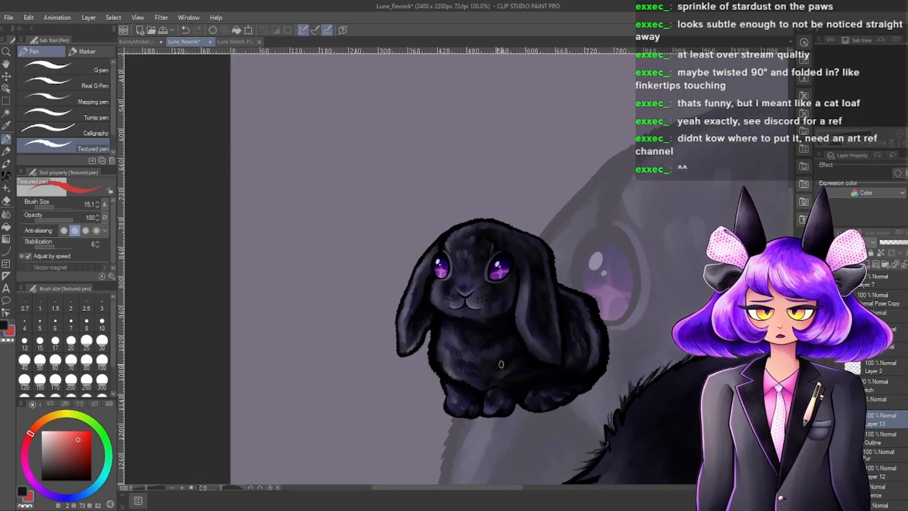
scroll(501, 364, "down", 3)
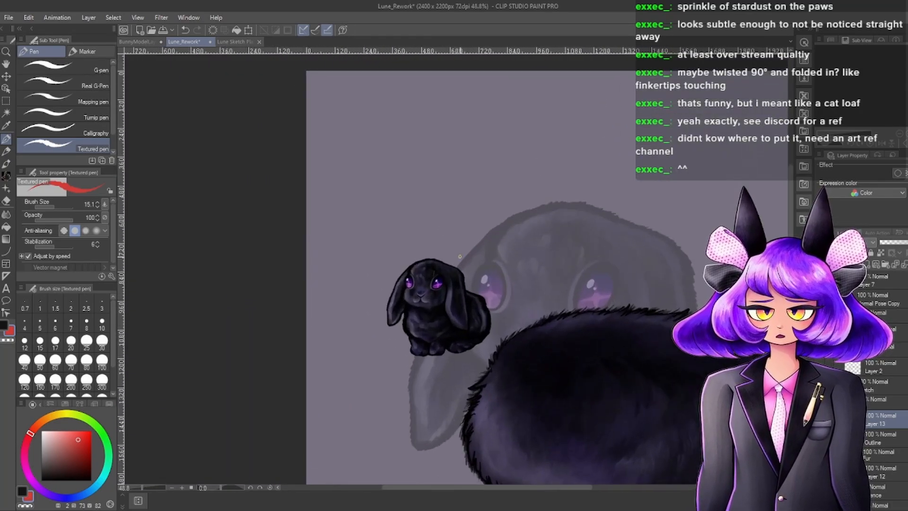
scroll(460, 256, "up", 1)
scroll(454, 269, "down", 1)
scroll(430, 298, "up", 4)
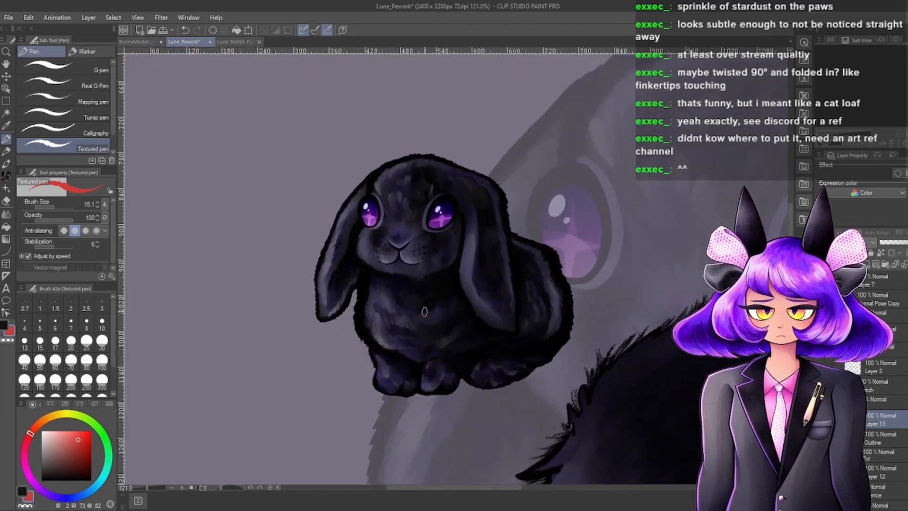
scroll(444, 324, "down", 4)
scroll(514, 350, "up", 3)
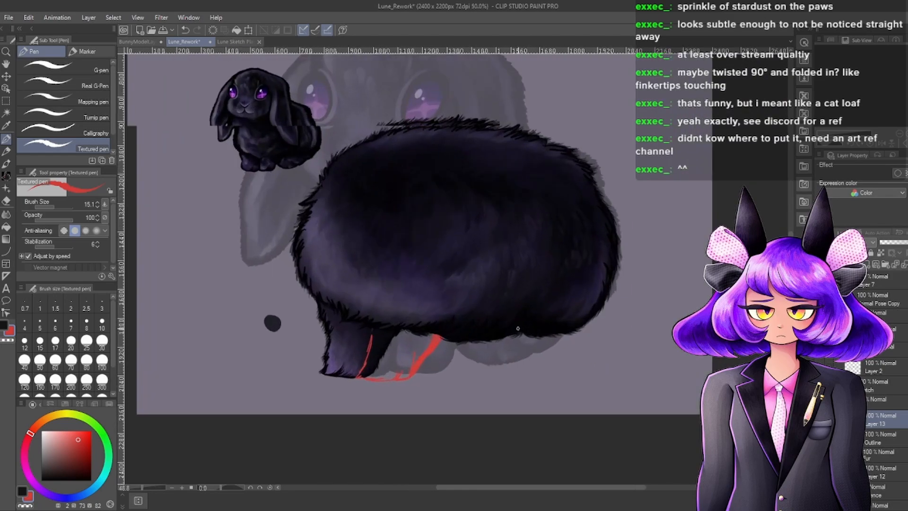
Sketch a short red guide stroke below the rear belly for the hind leg, redoing the first attempt.
left_click_drag(514, 337, 498, 370)
scroll(494, 373, "down", 2)
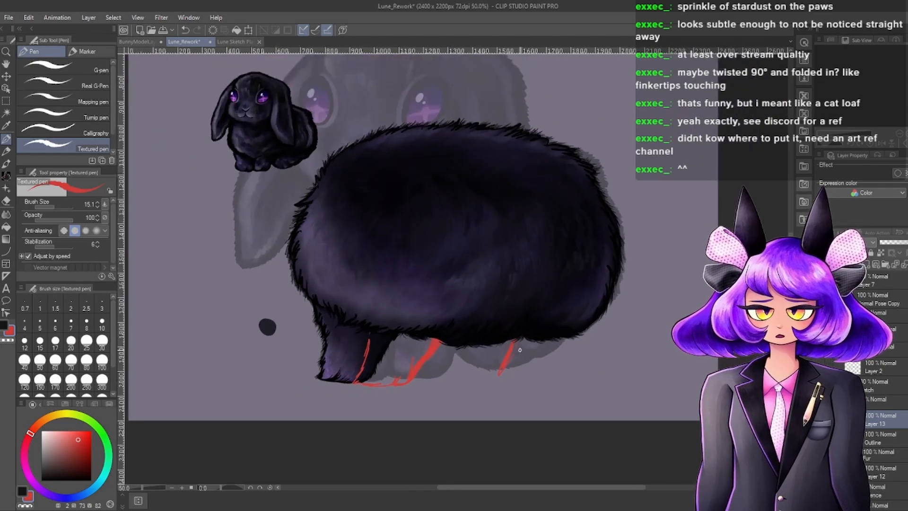
key("ctrl+z")
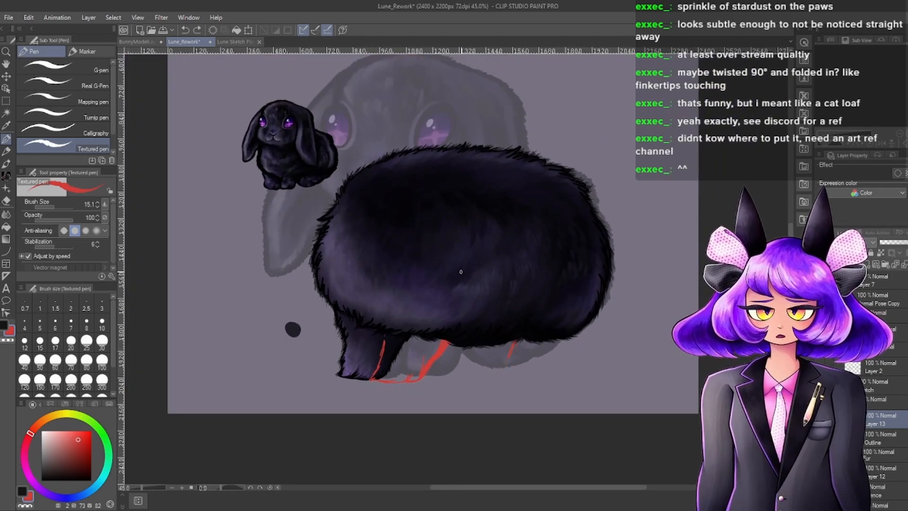
left_click_drag(515, 342, 508, 362)
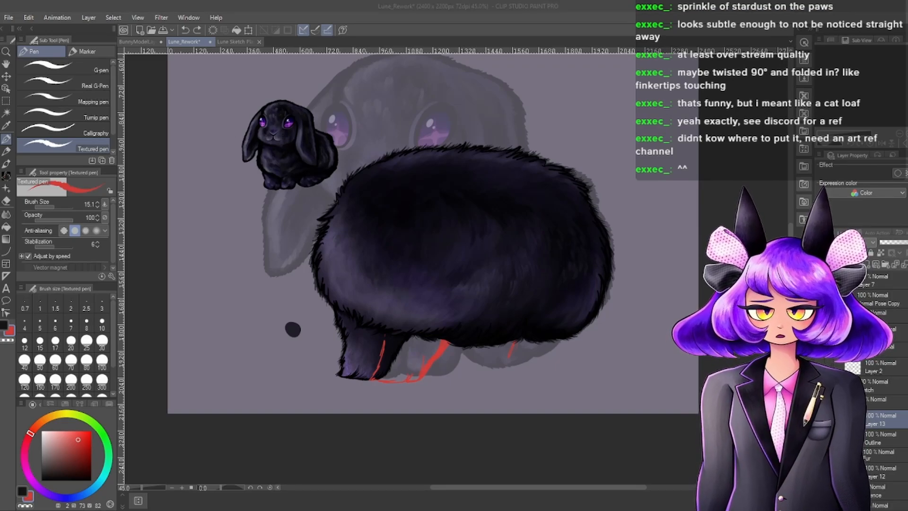
Move the red leg sketch layer up the layer stack above the Fluff folder.
left_click(904, 437)
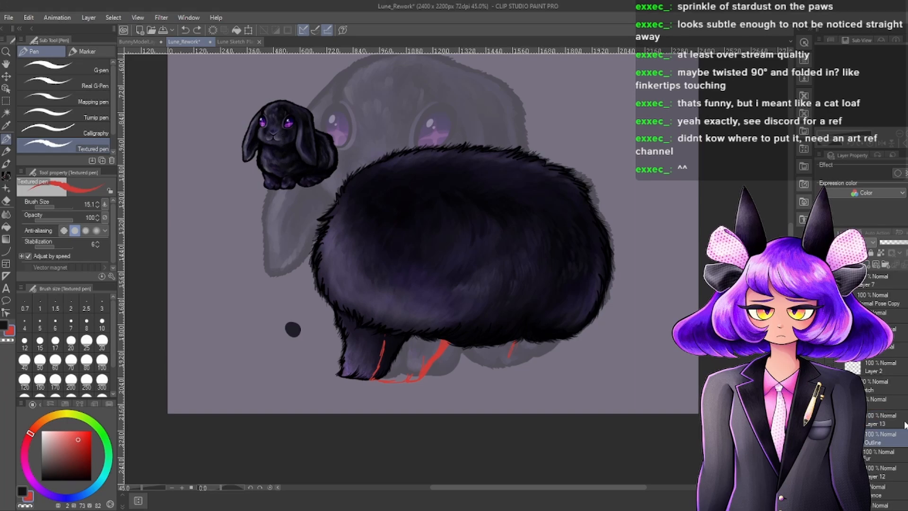
left_click(893, 419)
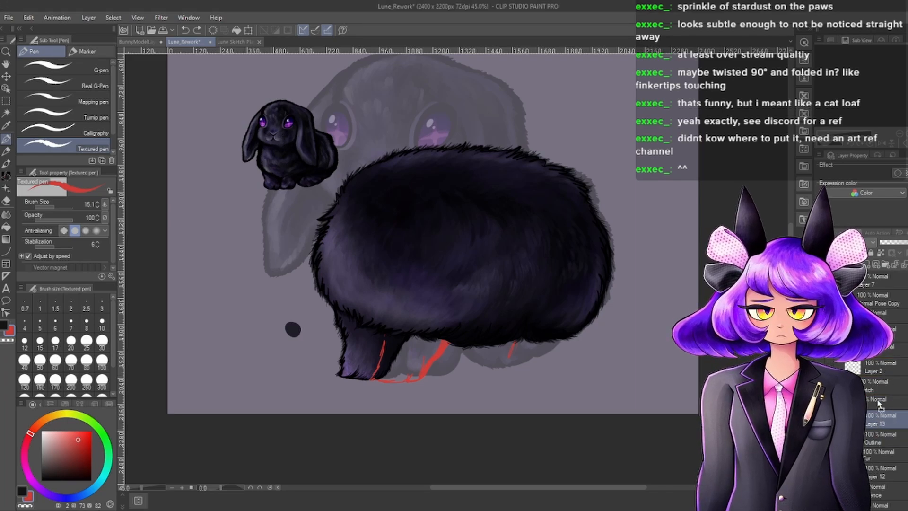
left_click_drag(878, 404, 875, 314)
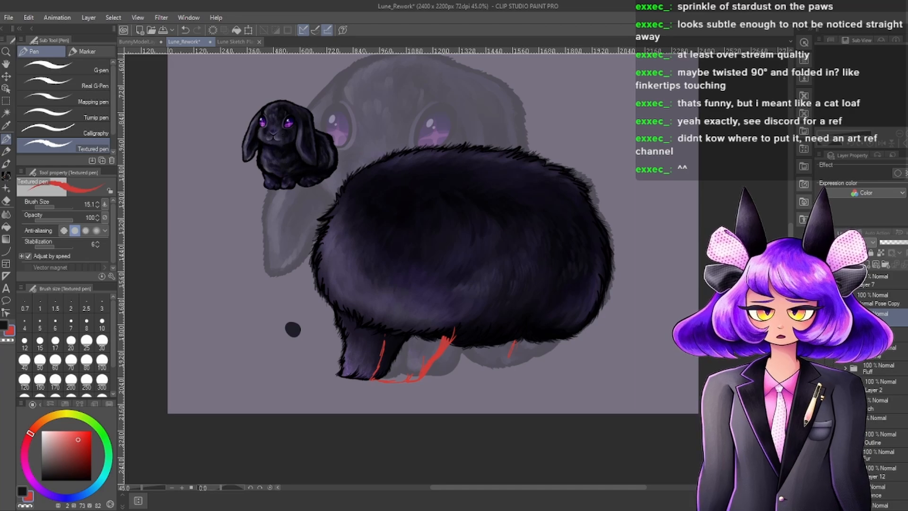
Try to sketch a curved hind leg with a long flat foot in red, then undo those strokes.
scroll(588, 334, "up", 1)
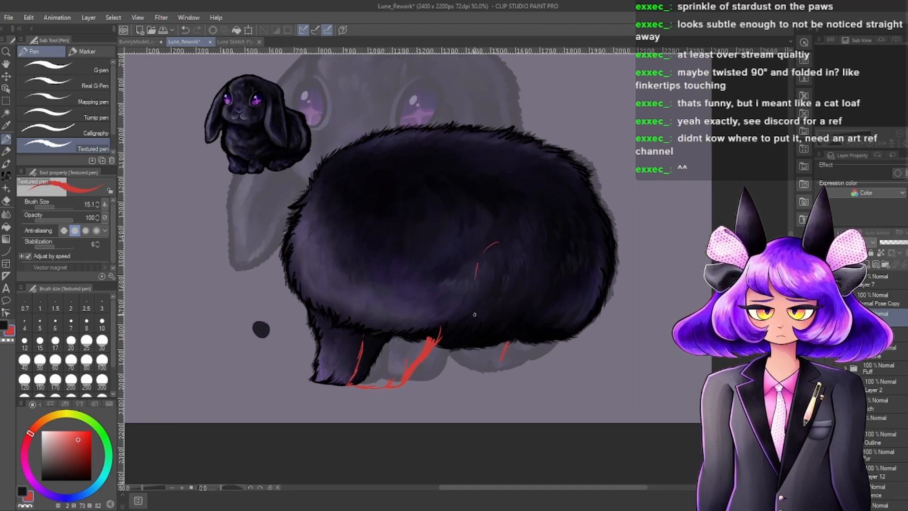
left_click_drag(474, 314, 499, 349)
mouse_move(495, 241)
left_mouse_down()
mouse_move(478, 304)
mouse_move(488, 343)
left_mouse_up()
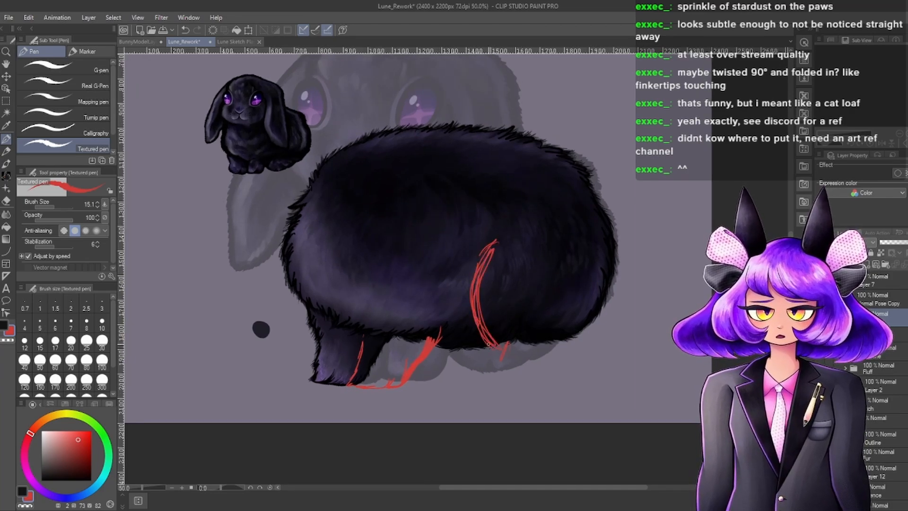
scroll(565, 275, "down", 3)
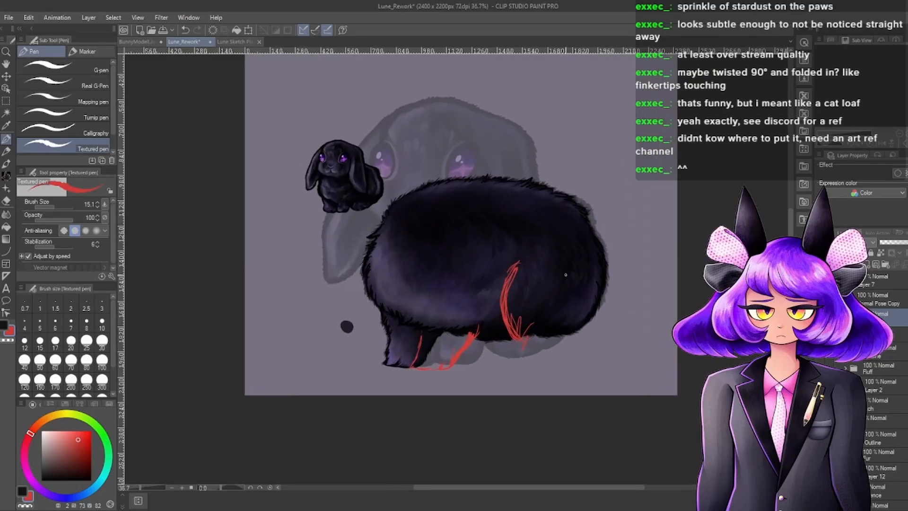
scroll(530, 320, "up", 3)
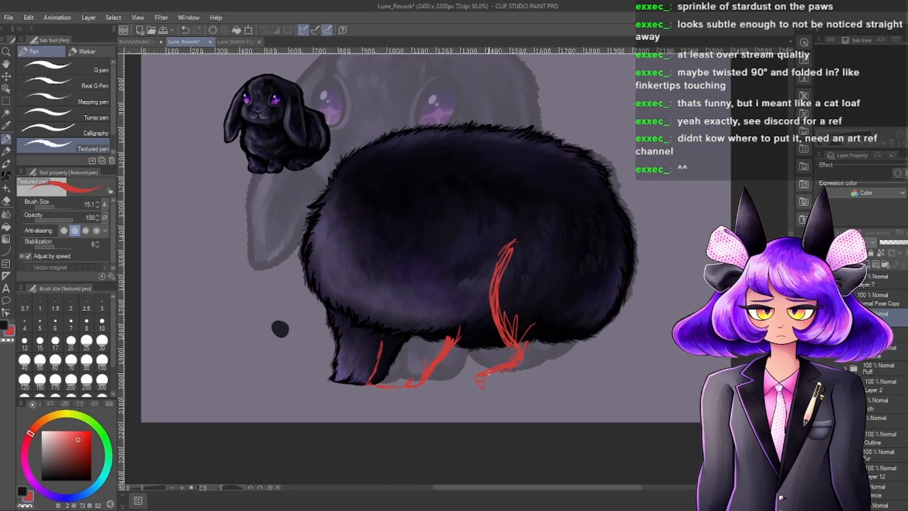
scroll(571, 374, "down", 4)
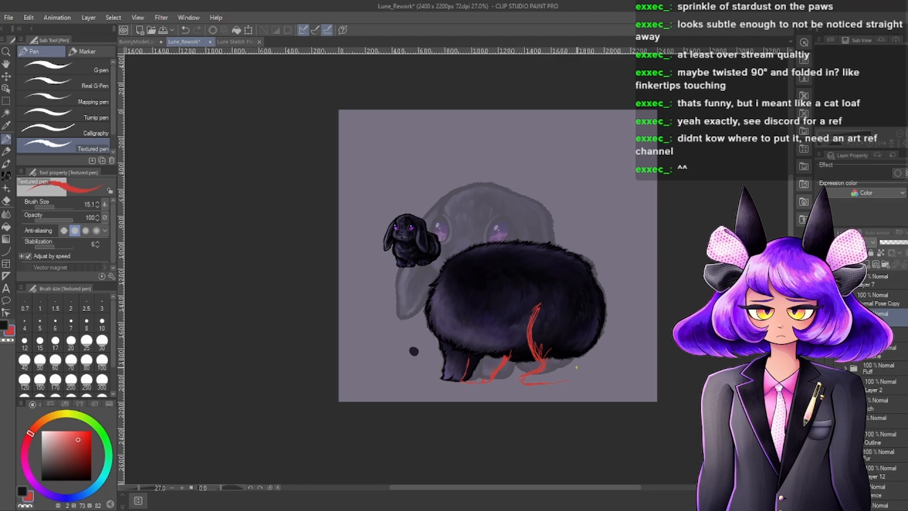
scroll(534, 342, "up", 3)
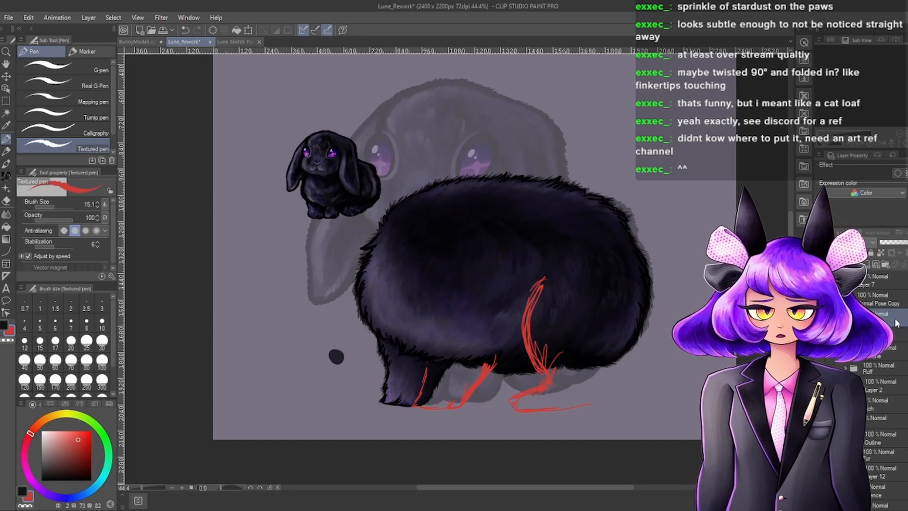
key("ctrl+z")
key("ctrl+z")
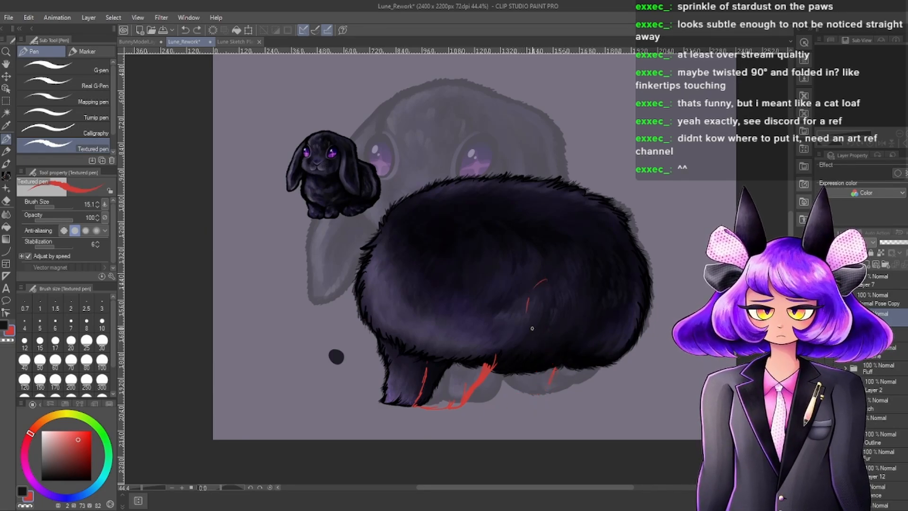
Sketch a broad hind leg in red from the lower rear of the body down to a flat foot.
mouse_move(534, 347)
left_mouse_down()
mouse_move(546, 373)
mouse_move(558, 367)
left_mouse_up()
left_click_drag(549, 328, 557, 367)
left_click_drag(618, 303, 619, 324)
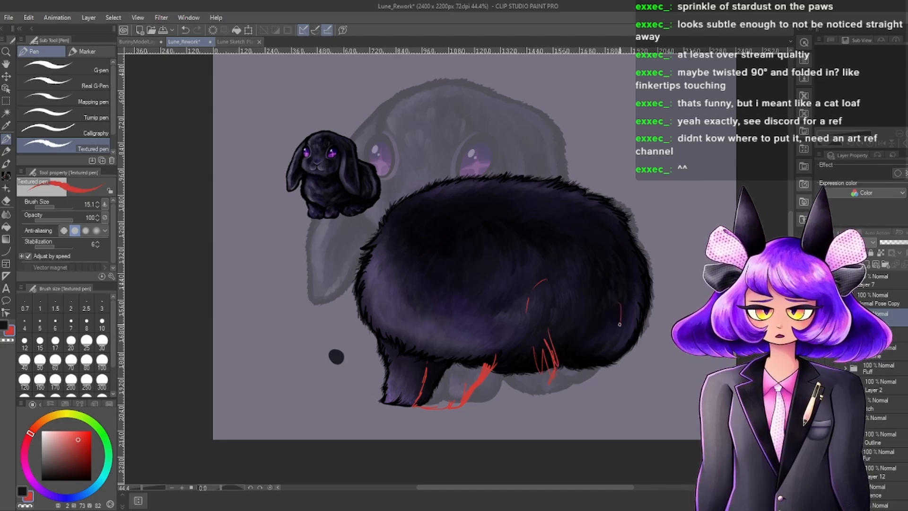
mouse_move(619, 289)
left_mouse_down()
mouse_move(633, 329)
mouse_move(582, 413)
left_mouse_up()
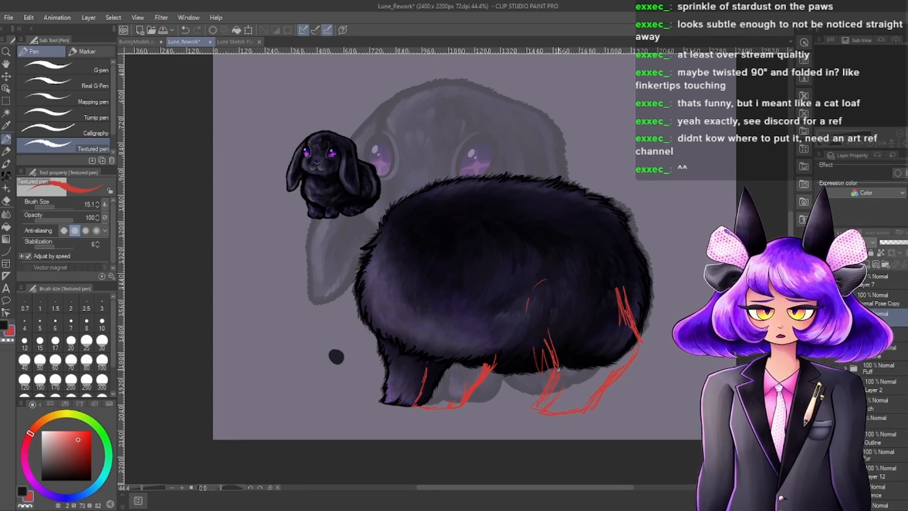
Try to add red strokes rising from the broad hind leg's inner edge up into the body.
left_click_drag(560, 370, 539, 310)
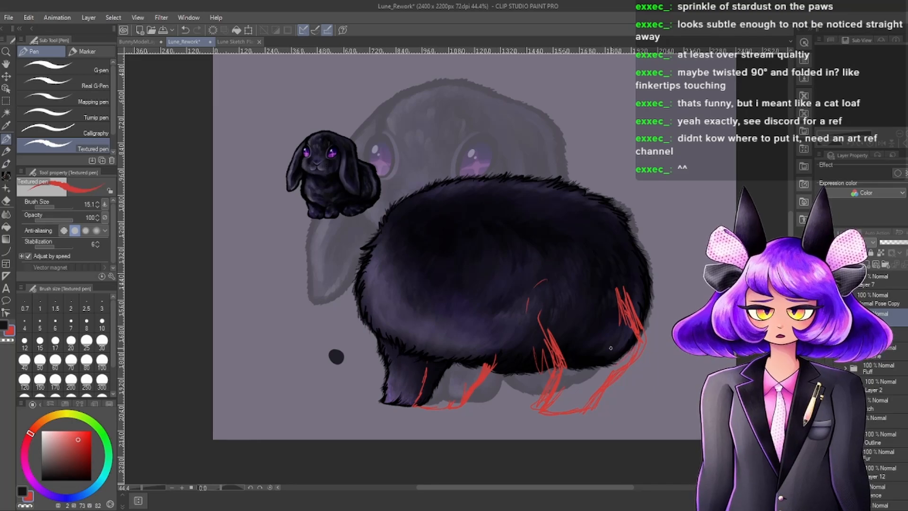
scroll(702, 278, "down", 8)
scroll(660, 297, "up", 7)
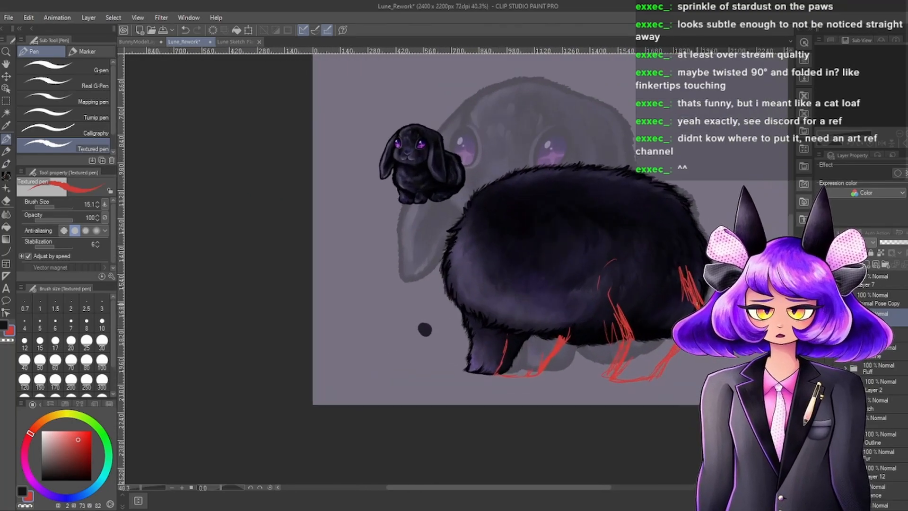
scroll(689, 302, "up", 1)
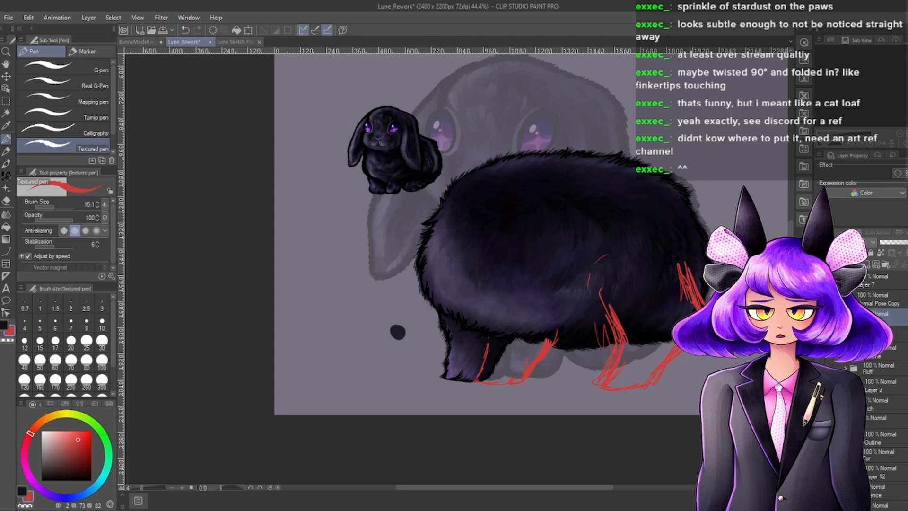
scroll(488, 316, "down", 2)
scroll(648, 317, "up", 3)
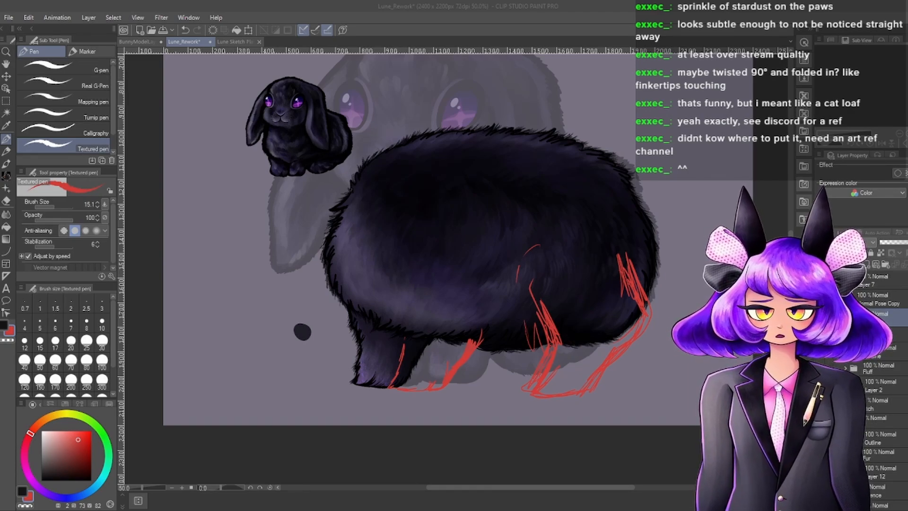
left_click_drag(524, 303, 536, 320)
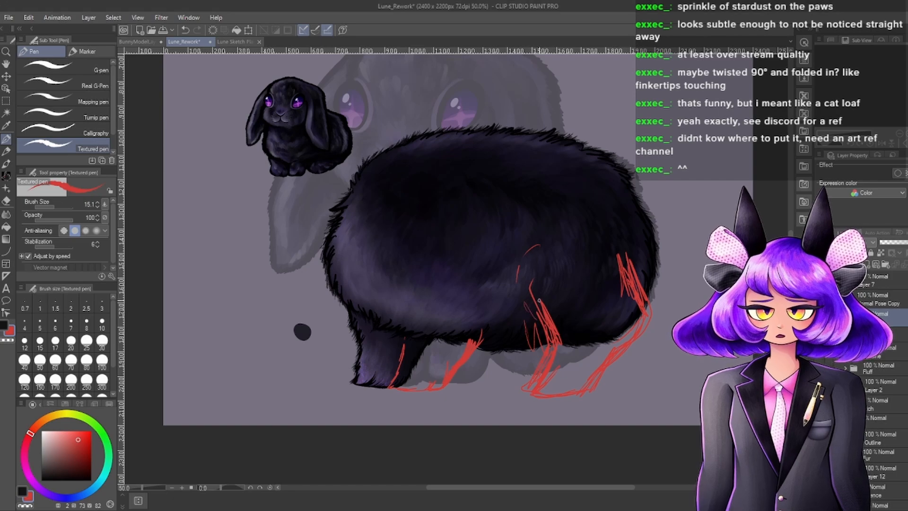
Undo the red strokes of the broad hind leg and its flat foot.
key("ctrl+z")
key("ctrl+z")
key("ctrl+z")
key("ctrl+z")
key("ctrl+z")
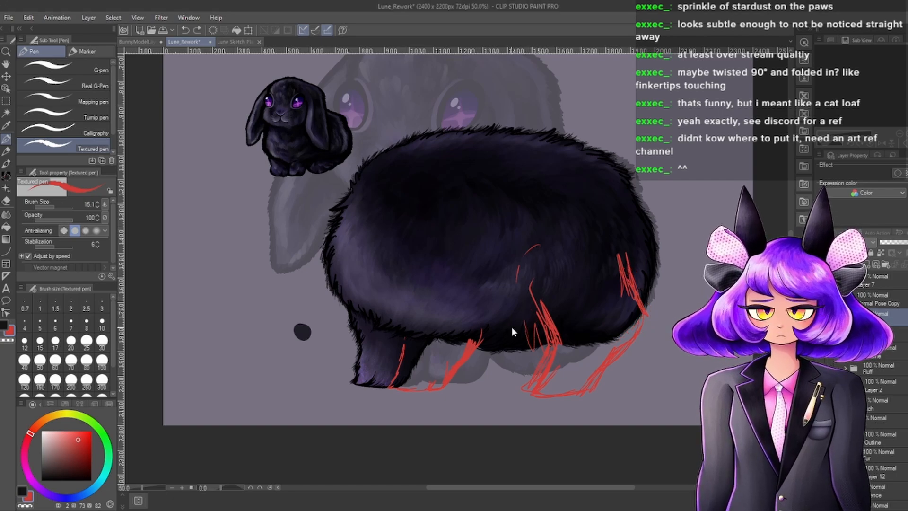
key("ctrl+z")
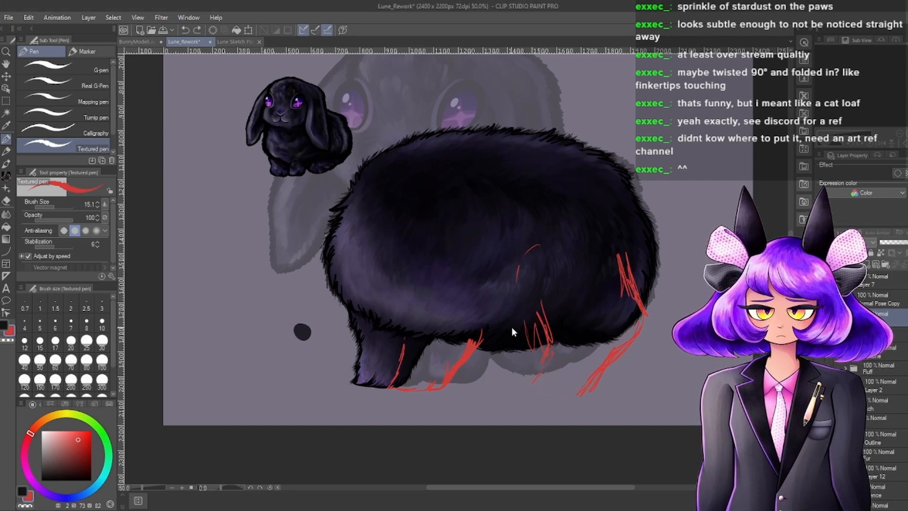
key("ctrl+z")
key("ctrl+z")
key("ctrl+z")
key("ctrl+z")
key("ctrl+z")
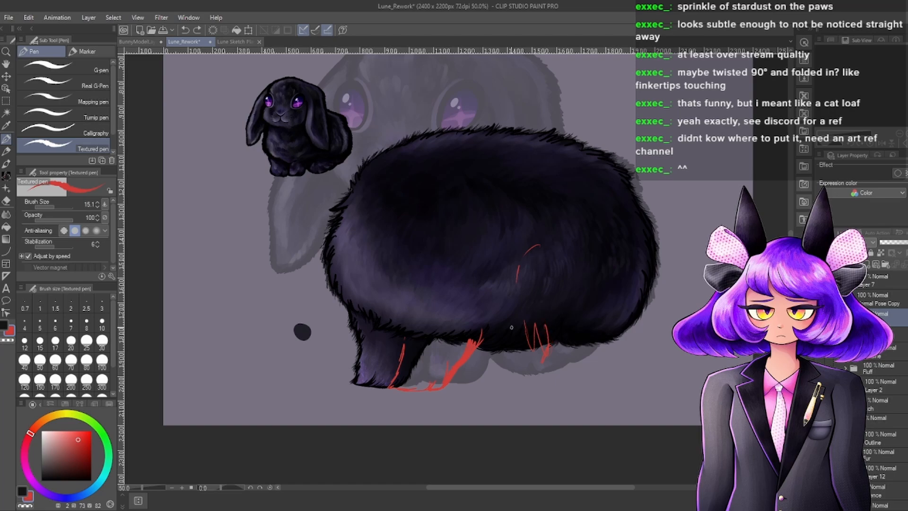
Sketch a new hind leg in red with a thigh line rising into the body and a long flat foot reaching the rump.
mouse_move(525, 346)
left_mouse_down()
mouse_move(563, 232)
mouse_move(538, 273)
mouse_move(529, 349)
mouse_move(512, 368)
mouse_move(549, 364)
mouse_move(490, 369)
mouse_move(516, 389)
mouse_move(487, 385)
mouse_move(500, 370)
mouse_move(483, 392)
mouse_move(578, 385)
left_mouse_up()
left_click_drag(609, 356, 611, 372)
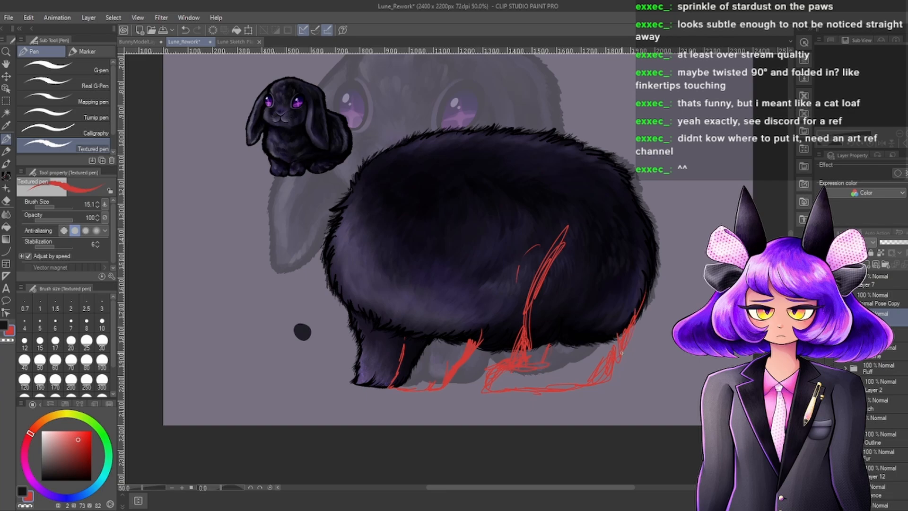
scroll(596, 352, "down", 5)
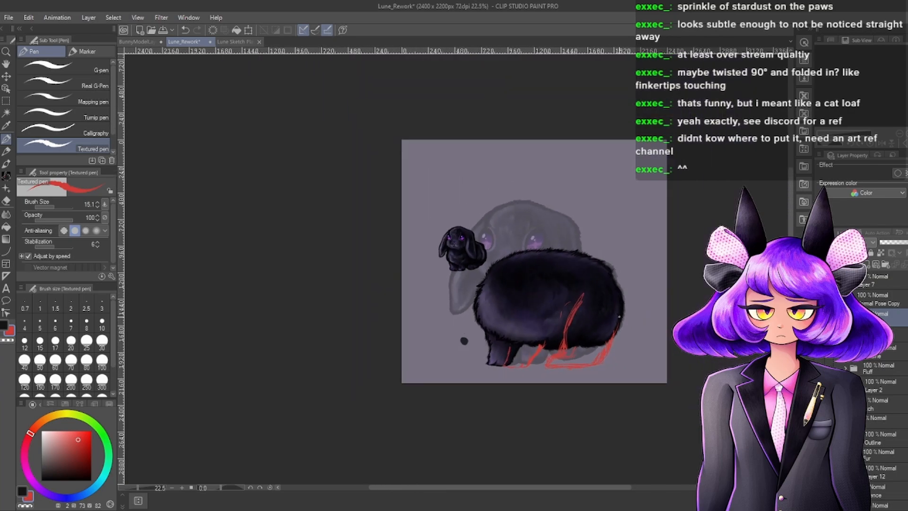
scroll(594, 322, "up", 5)
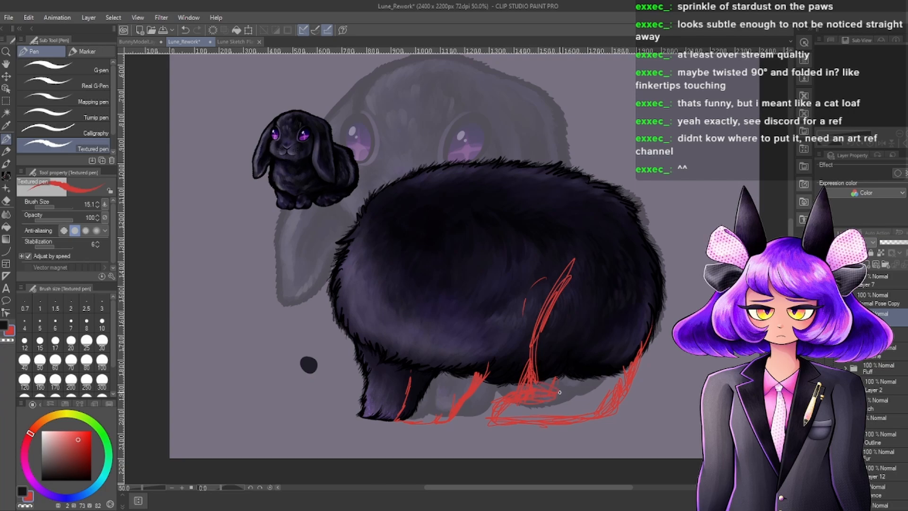
Build up the hind leg's thigh with repeated long curved red strokes along its front edge.
mouse_move(529, 335)
left_mouse_down()
mouse_move(557, 269)
mouse_move(535, 290)
mouse_move(518, 333)
mouse_move(535, 265)
left_mouse_up()
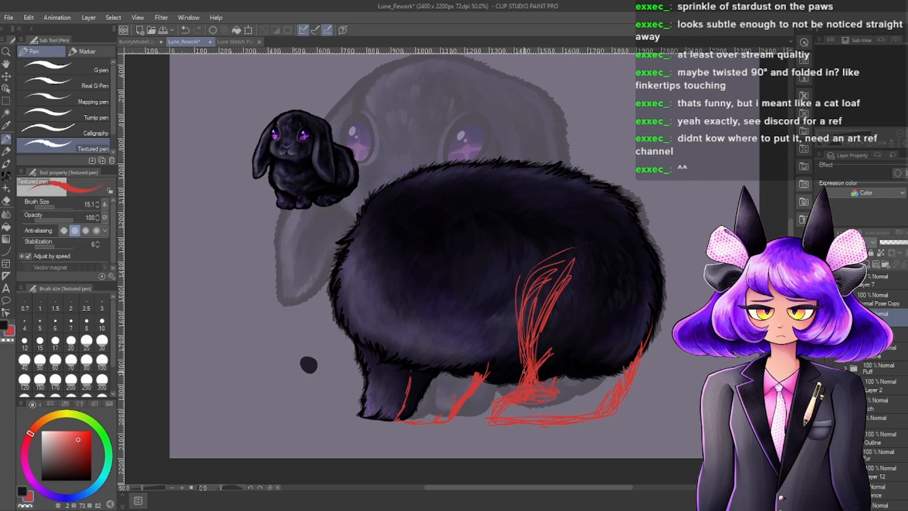
mouse_move(523, 371)
left_mouse_down()
mouse_move(549, 257)
mouse_move(538, 269)
left_mouse_up()
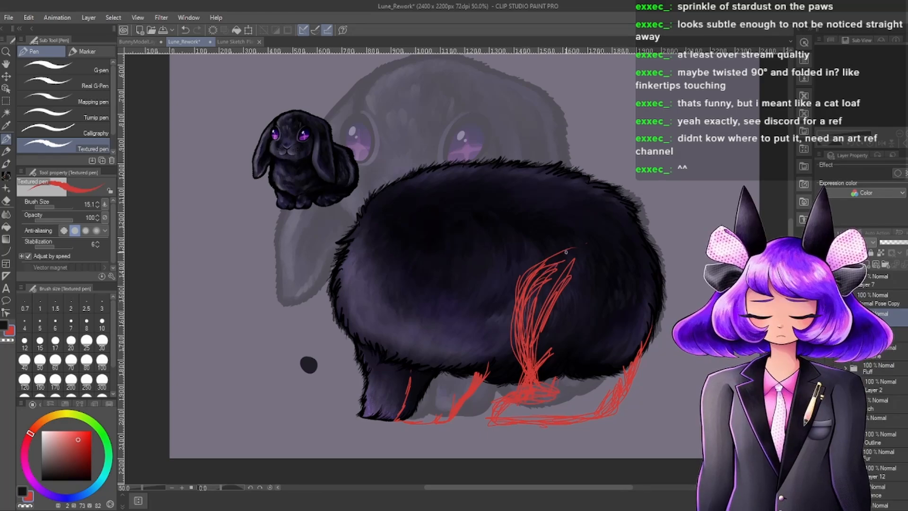
scroll(593, 259, "up", 1)
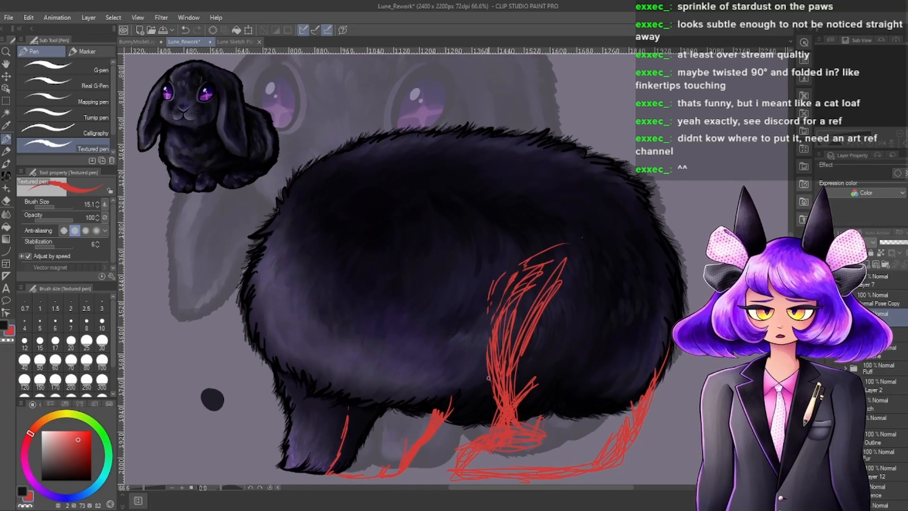
mouse_move(488, 378)
left_mouse_down()
mouse_move(514, 272)
mouse_move(537, 244)
mouse_move(517, 273)
left_mouse_up()
scroll(549, 228, "down", 3)
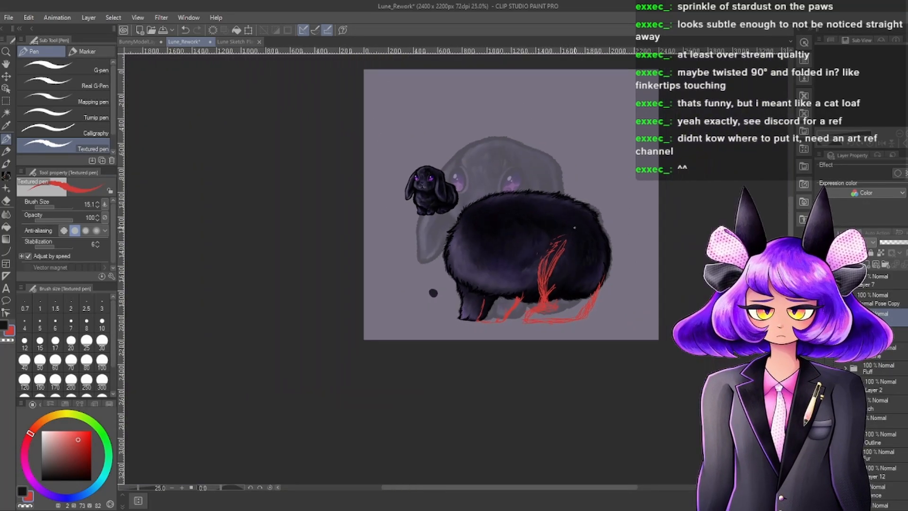
scroll(553, 237, "up", 3)
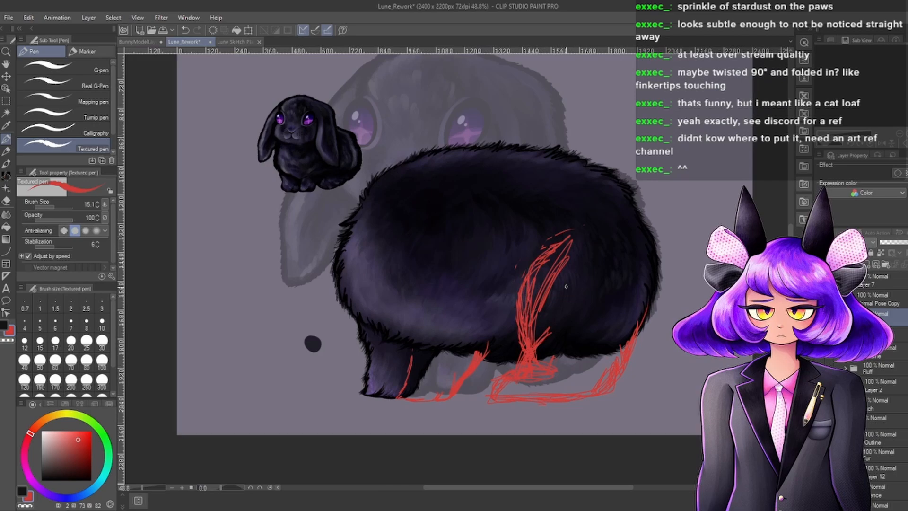
Sketch the far hind leg with short, dense red strokes between the front leg and the near hind foot.
scroll(637, 245, "down", 2)
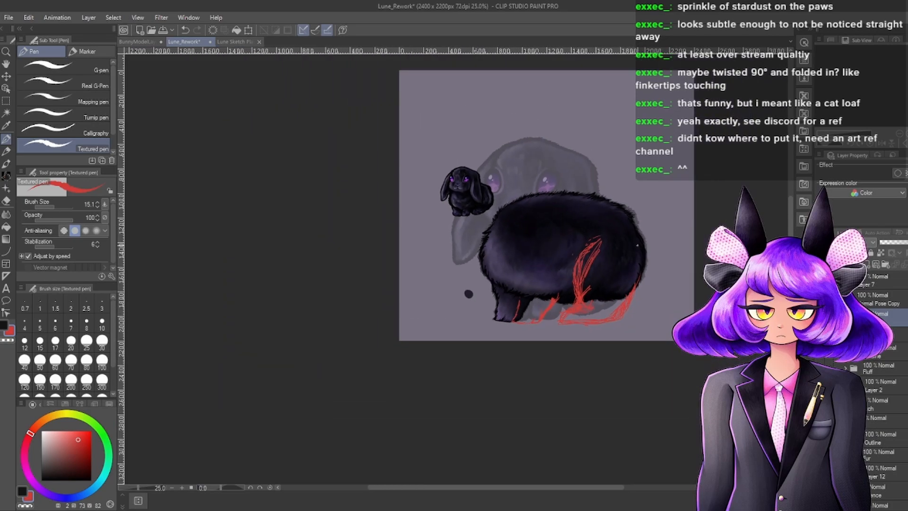
scroll(577, 277, "up", 2)
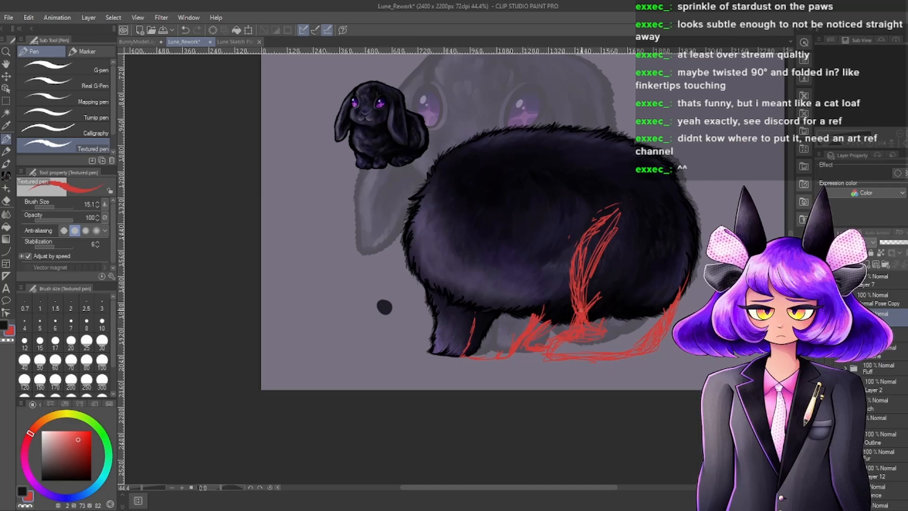
scroll(574, 304, "up", 1)
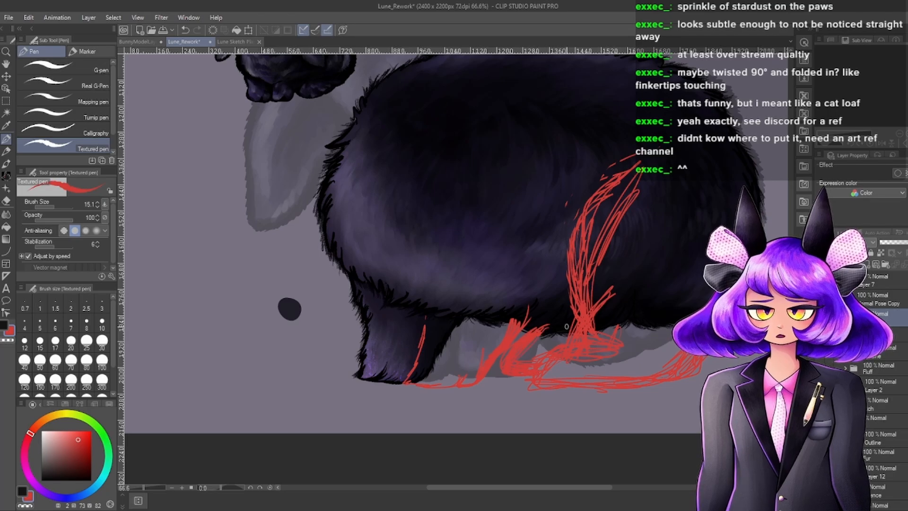
Examine the proportions and placement of the red leg sketch against the whole body, both from afar and close up.
scroll(566, 326, "down", 3)
scroll(566, 318, "up", 1)
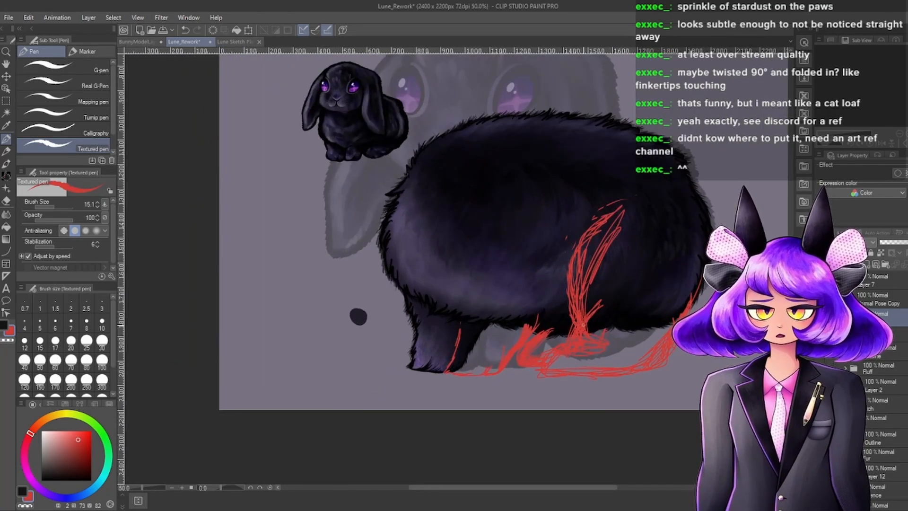
scroll(583, 325, "down", 2)
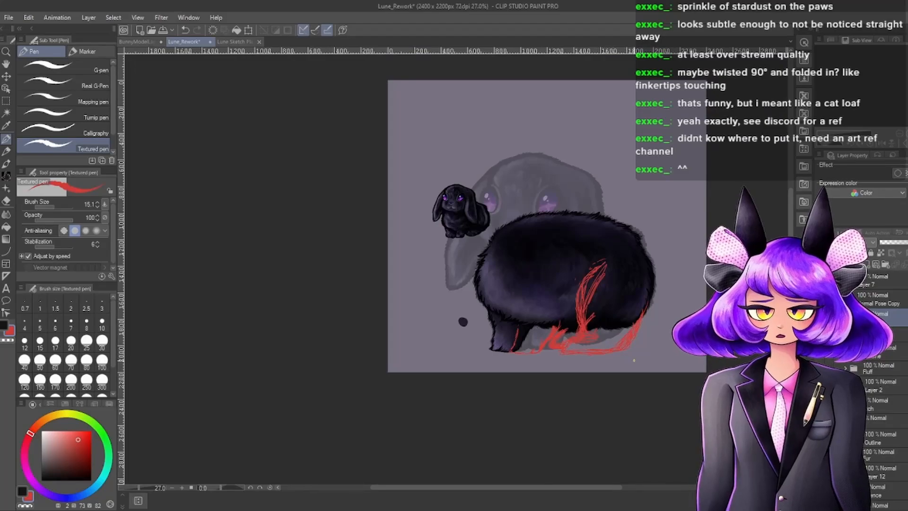
scroll(623, 344, "up", 2)
scroll(614, 341, "down", 2)
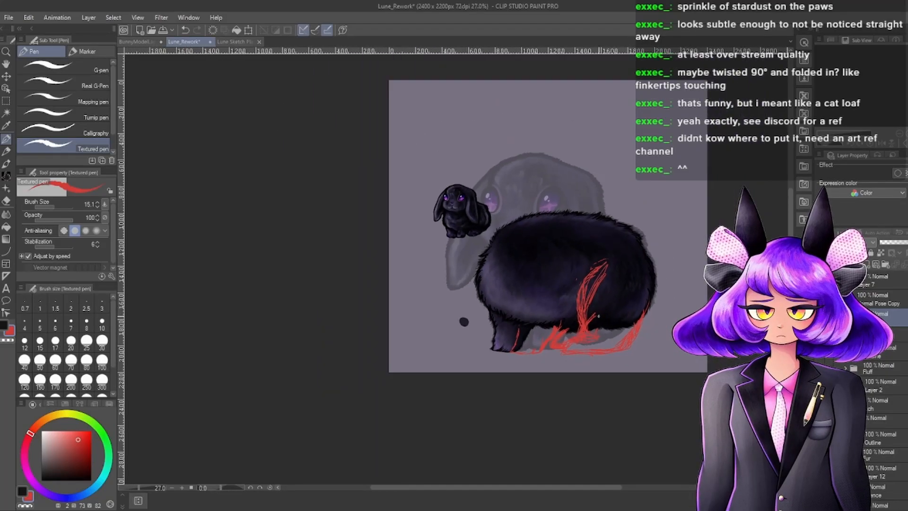
scroll(601, 336, "up", 3)
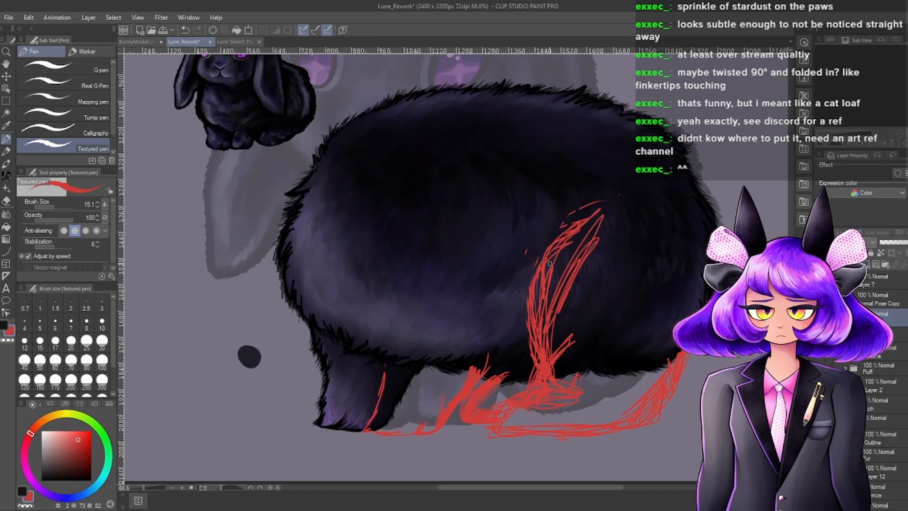
scroll(549, 258, "up", 1)
scroll(615, 233, "down", 4)
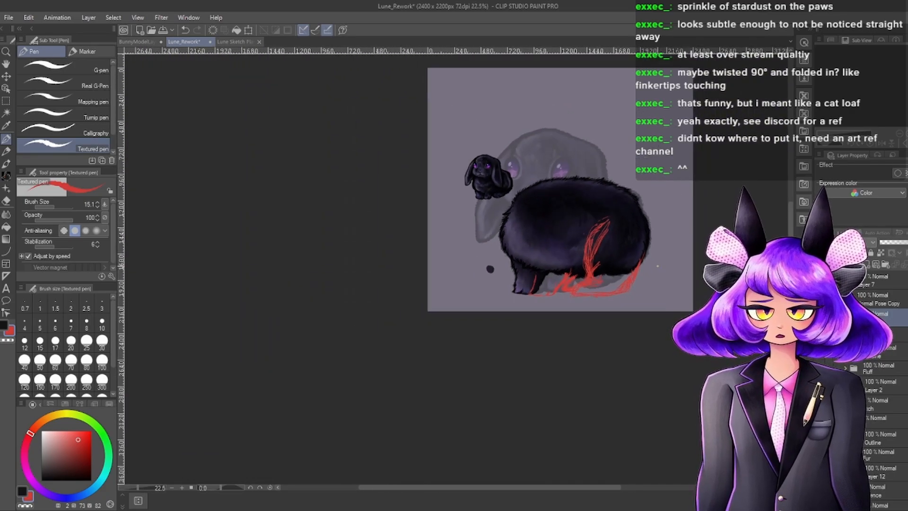
scroll(616, 233, "up", 2)
scroll(591, 227, "down", 3)
scroll(544, 220, "up", 2)
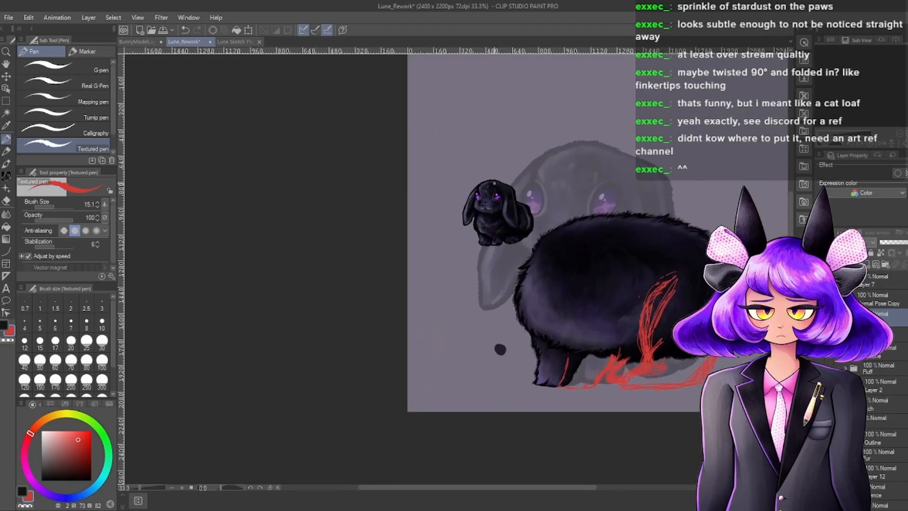
scroll(510, 213, "down", 2)
scroll(511, 213, "up", 1)
scroll(478, 246, "up", 3)
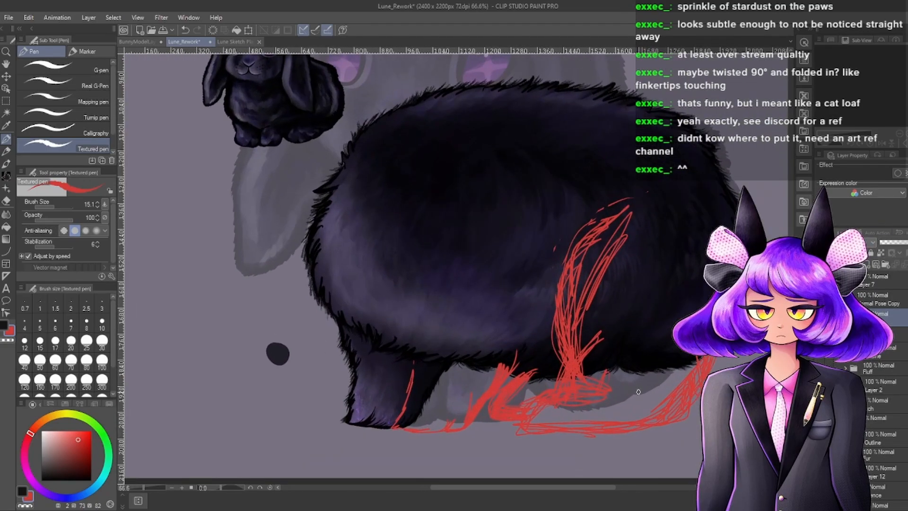
Lower the opacity of the red leg sketch layer and the painted front leg's folder.
scroll(471, 373, "up", 2)
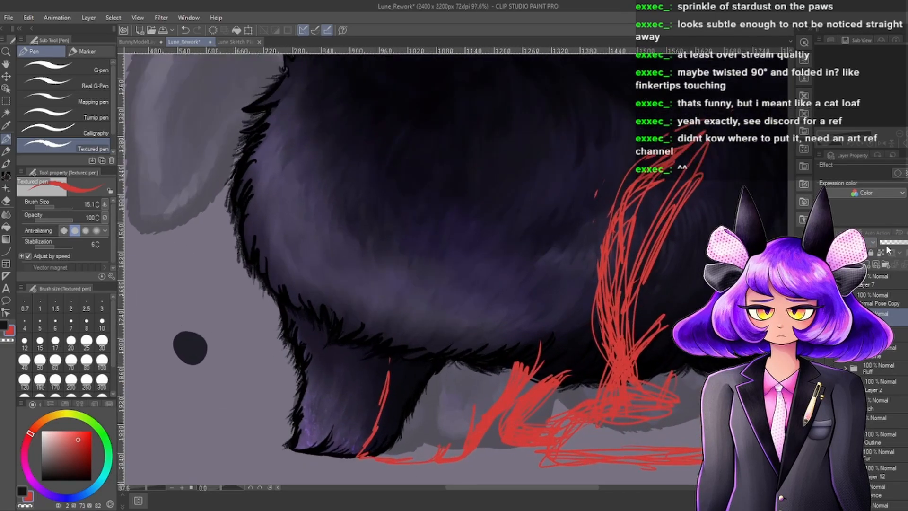
left_click_drag(887, 243, 906, 240)
scroll(589, 298, "down", 3)
scroll(485, 337, "up", 3)
left_click(877, 420)
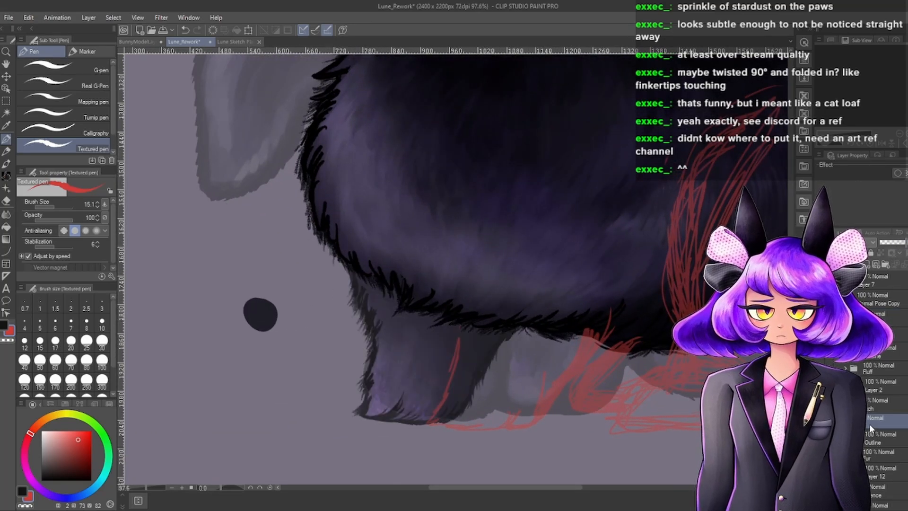
Duplicate the painted front leg's folder and move the copy beside the original onto the second front leg sketch.
left_click(867, 263)
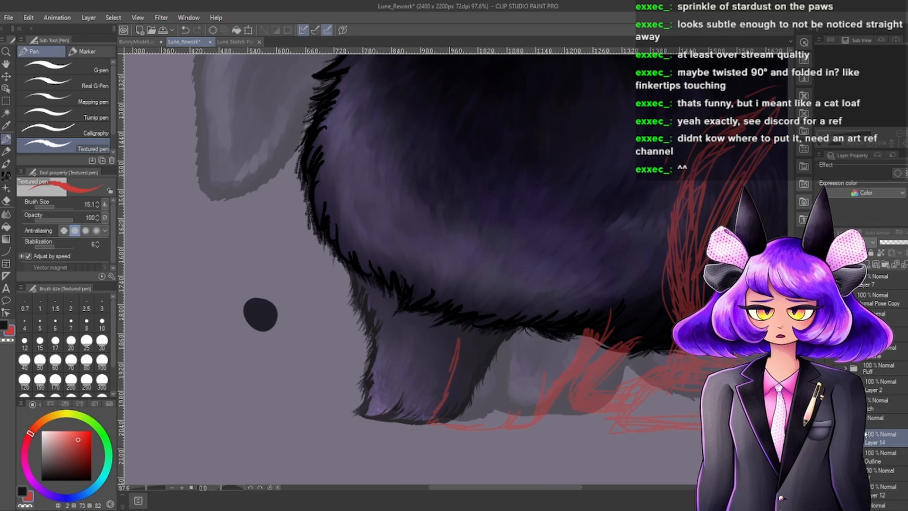
key("ctrl+z")
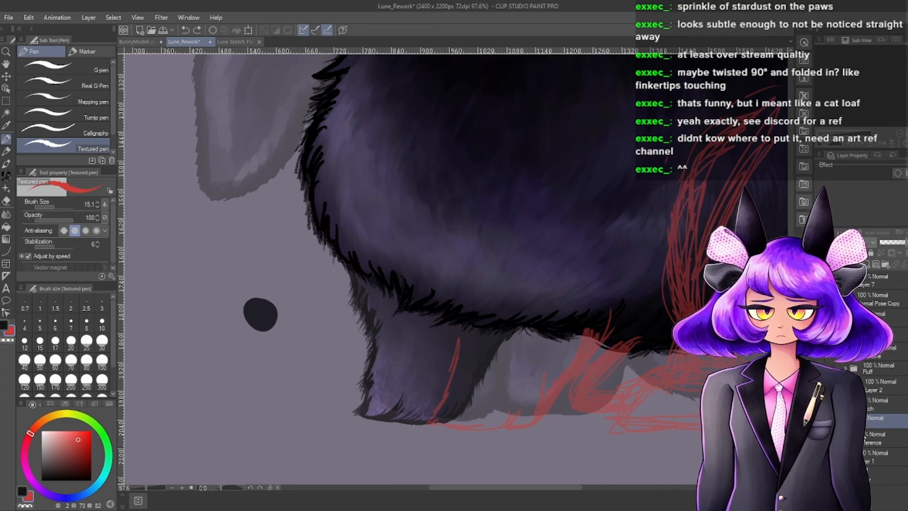
key("ctrl+c")
key("ctrl+v")
key("ctrl+t")
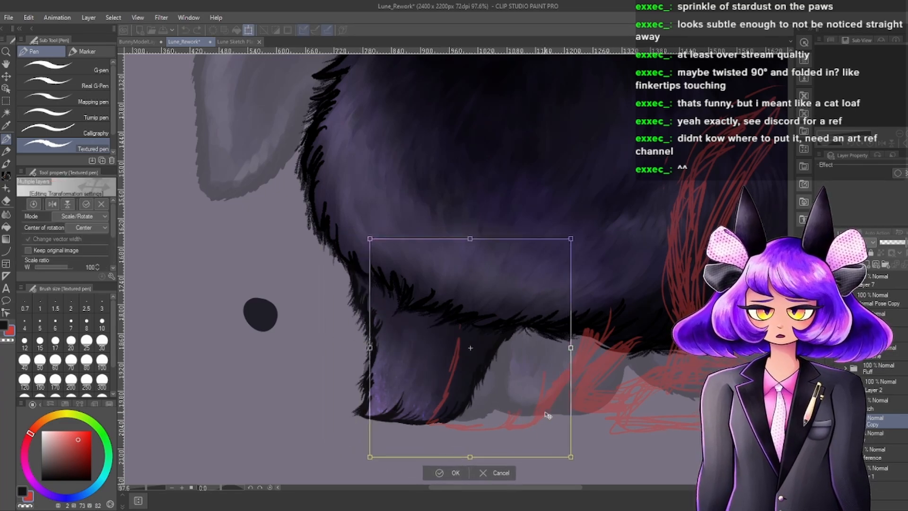
left_click_drag(547, 415, 582, 413)
left_click(488, 470)
Raise the copied front leg folder's opacity and delete its Outline Copy layer.
scroll(453, 400, "up", 2)
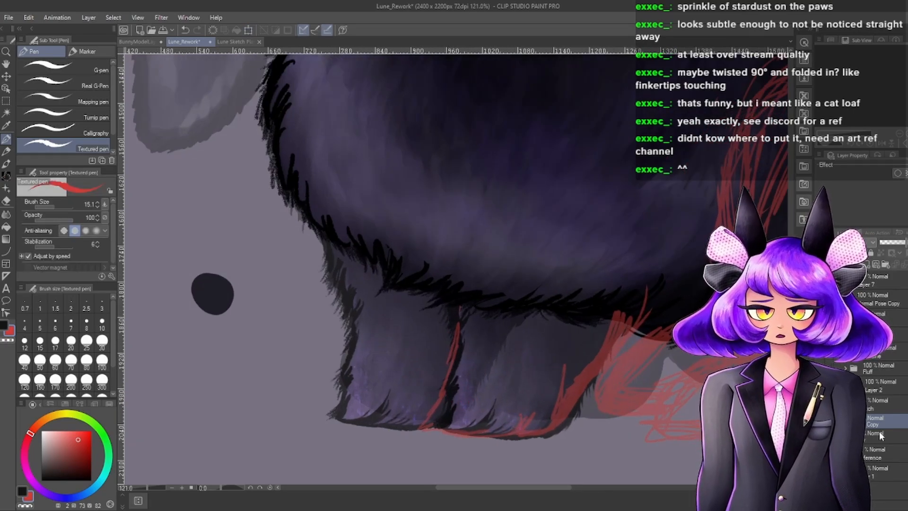
left_click(880, 434)
left_click(878, 422)
left_click(837, 421)
left_click(904, 242)
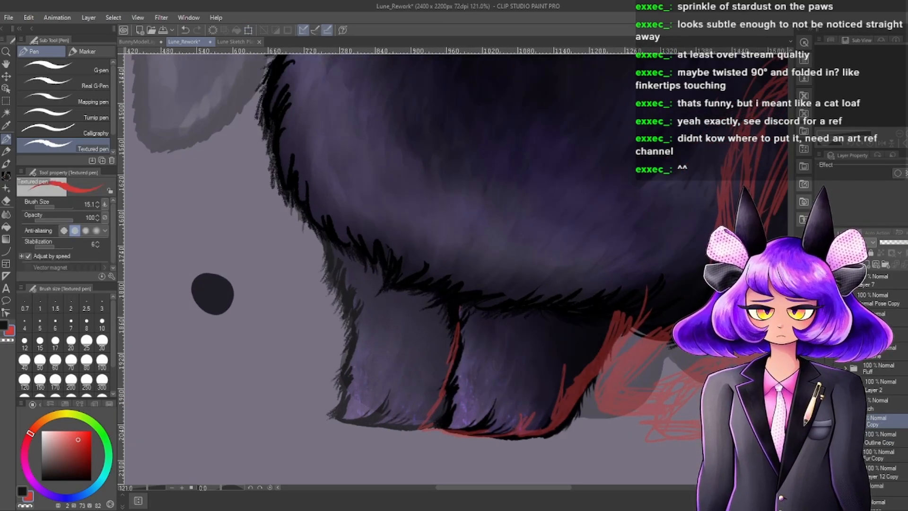
left_click(868, 443)
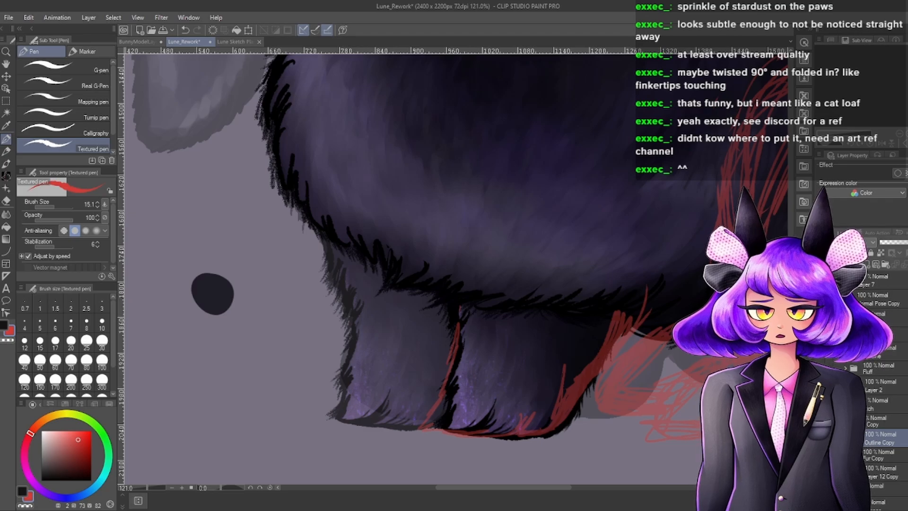
key("Delete")
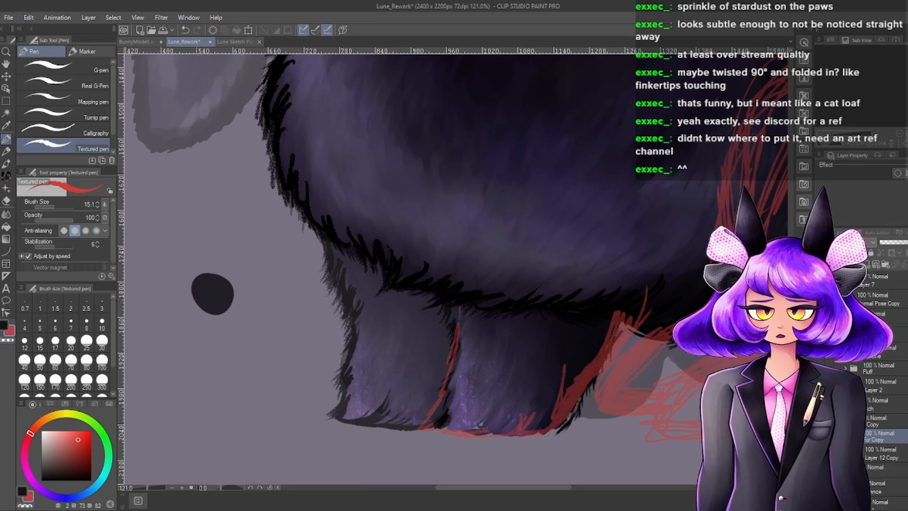
Delete Layer 12 Copy from the copied front leg folder and check the leg's lower edge.
left_click(875, 460)
key("Delete")
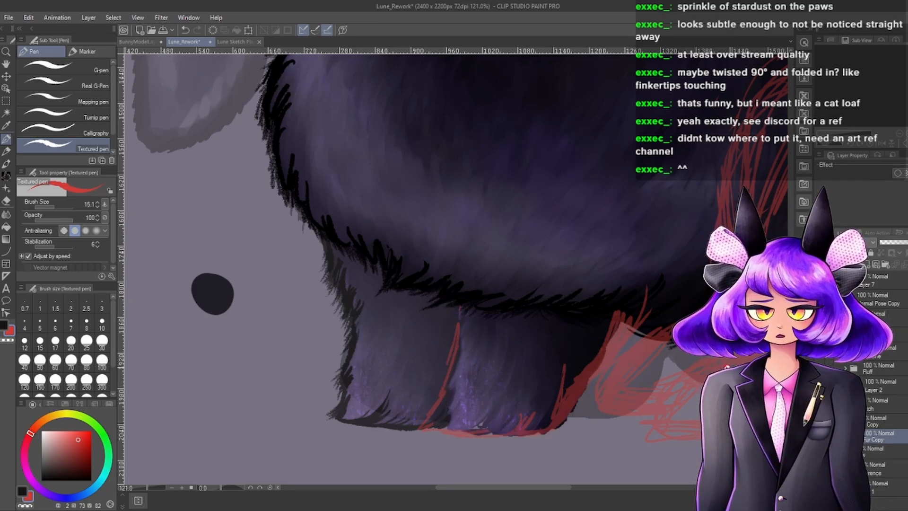
scroll(574, 354, "down", 5)
scroll(523, 348, "up", 6)
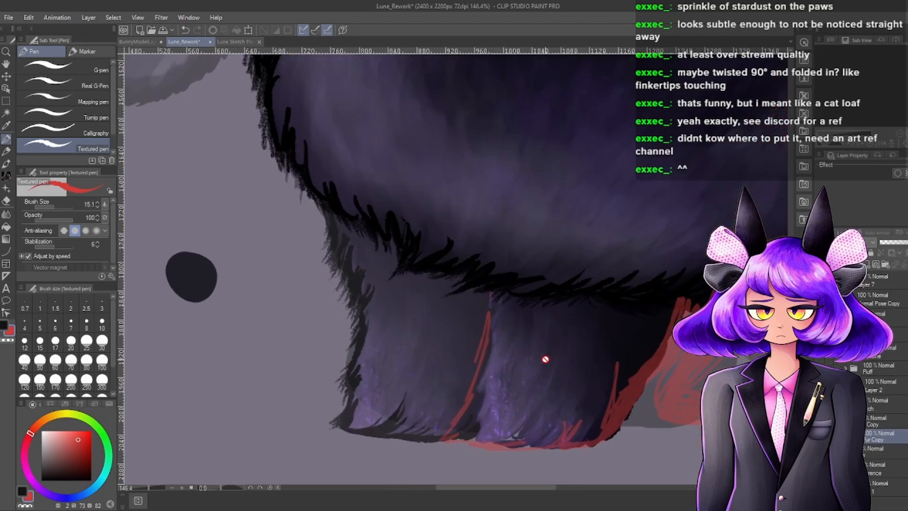
scroll(545, 360, "down", 5)
scroll(560, 361, "up", 4)
scroll(569, 369, "down", 3)
scroll(523, 348, "up", 5)
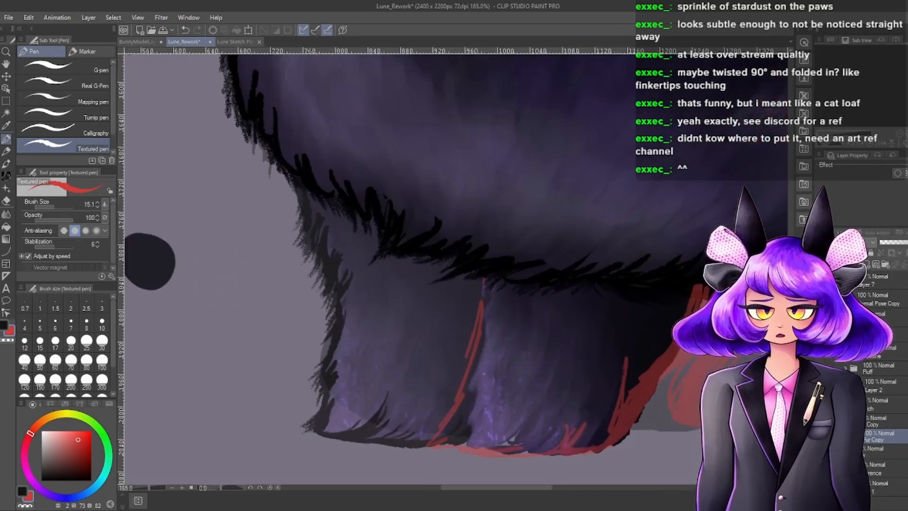
Toggle the visibility of Layer 8 Copy and Layer 3 Copy in the Fur Copy folder to compare their shading.
left_click(846, 436)
scroll(851, 435, "down", 4)
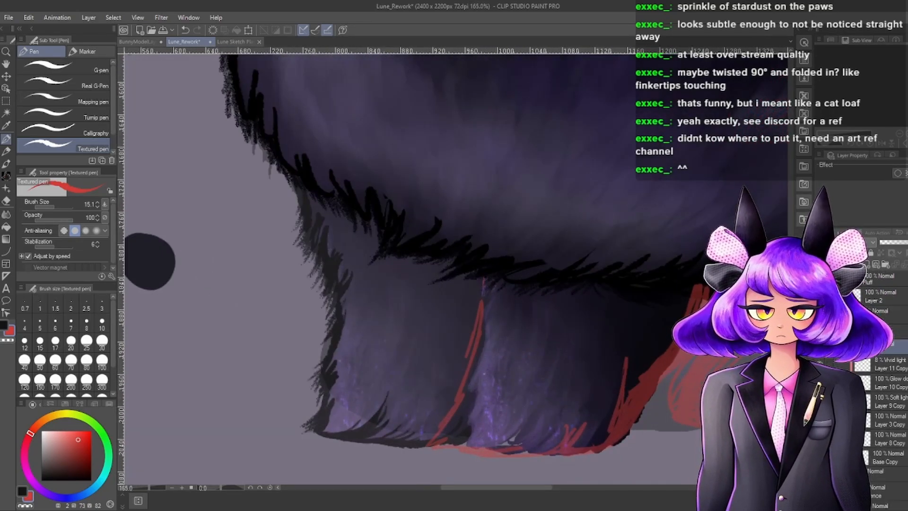
left_click(888, 439)
left_click(819, 439)
left_click(820, 439)
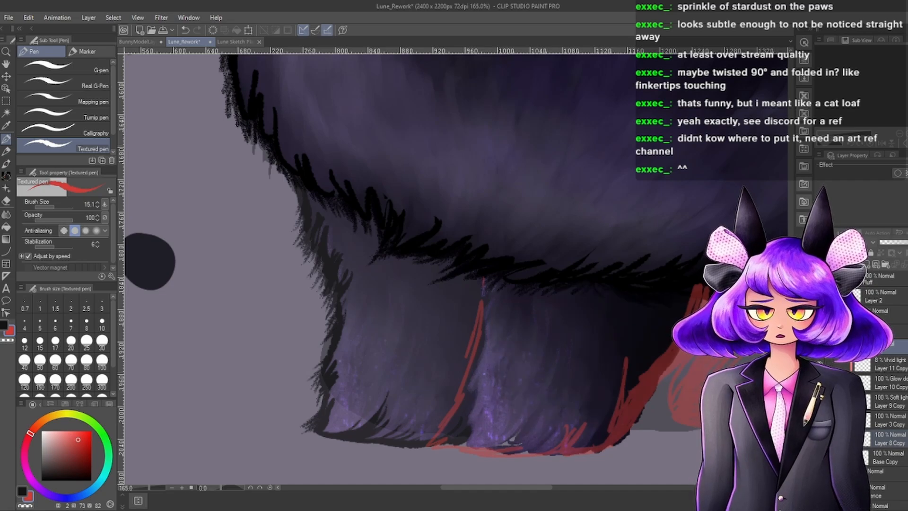
left_click(819, 439)
left_click(819, 420)
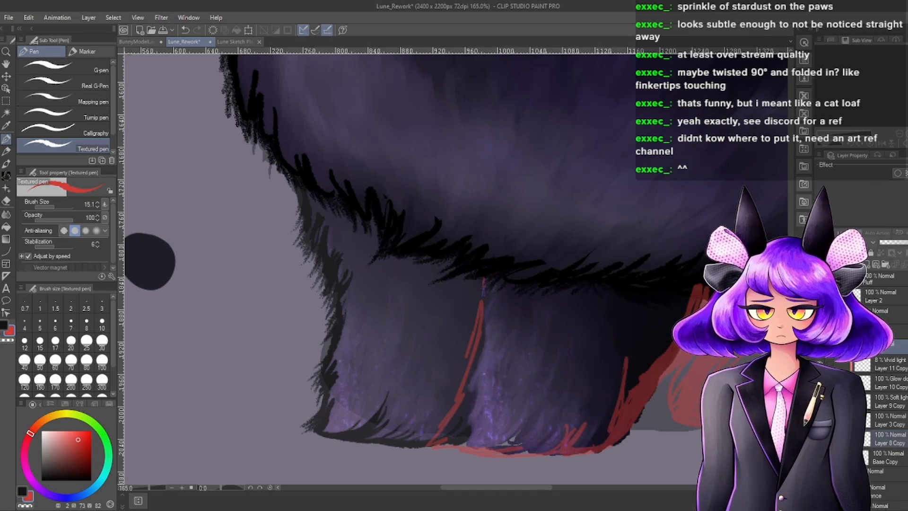
left_click(820, 420)
left_click(819, 439)
left_click(819, 438)
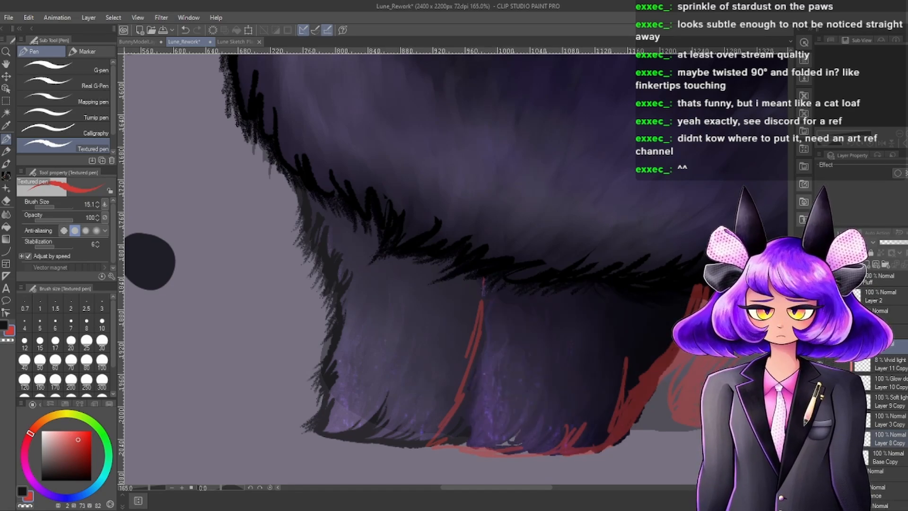
left_click(819, 439)
scroll(879, 378, "up", 3)
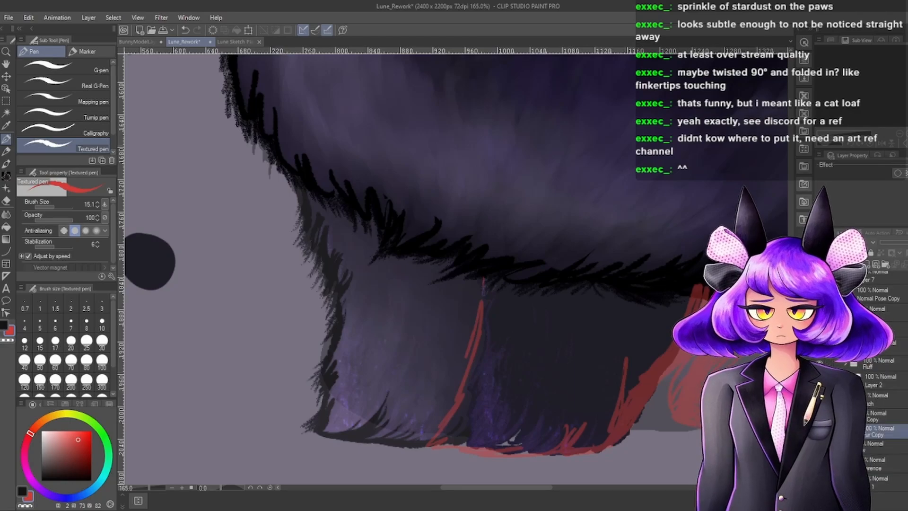
Clear the copied light shading from the Fur Copy folder's layers, keeping the flat dark base of the second front leg.
left_click(845, 431)
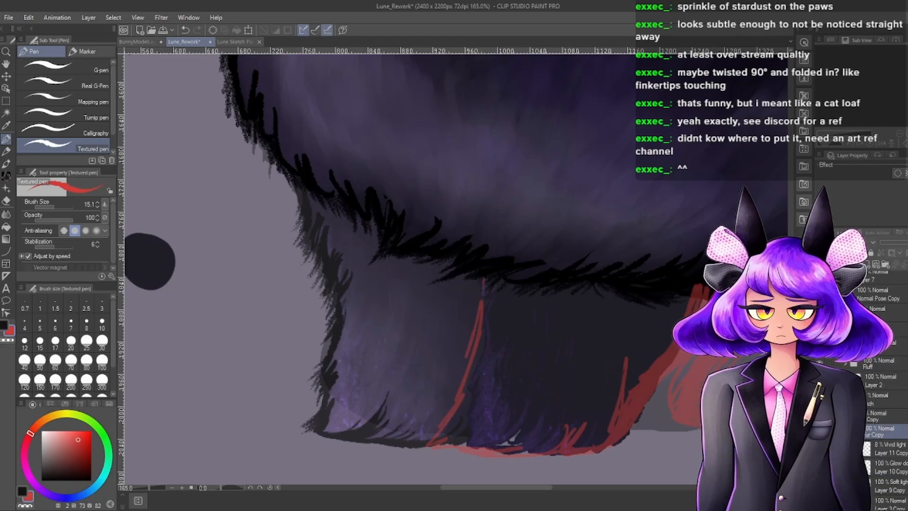
scroll(879, 431, "down", 1)
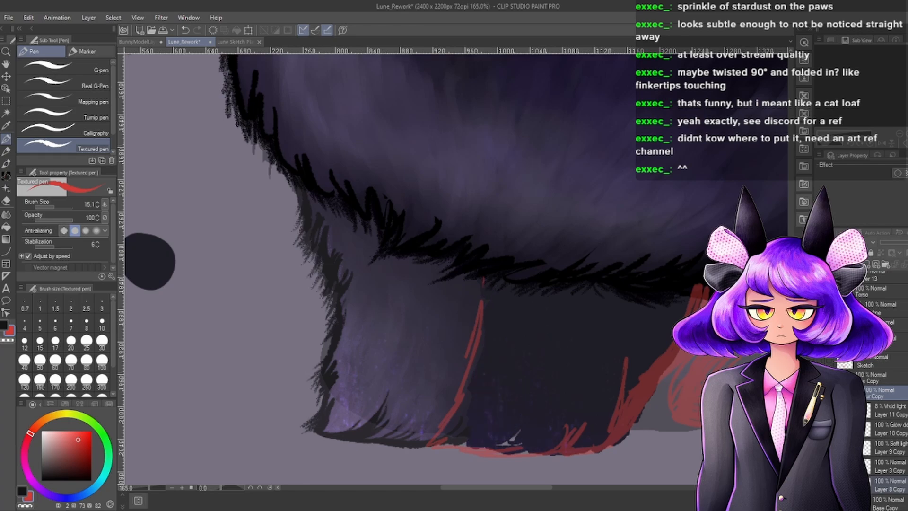
scroll(879, 402, "down", 1)
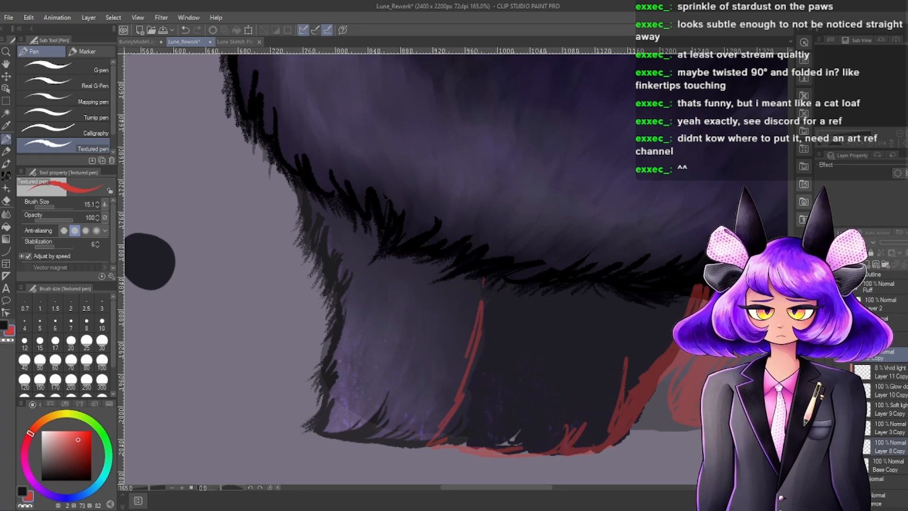
left_click(874, 415)
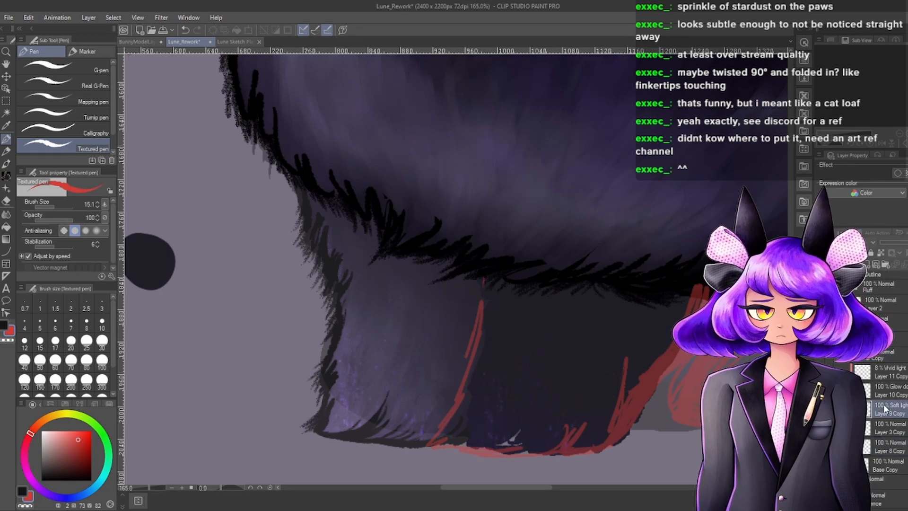
scroll(880, 411, "down", 1)
scroll(513, 327, "down", 5)
scroll(543, 393, "up", 5)
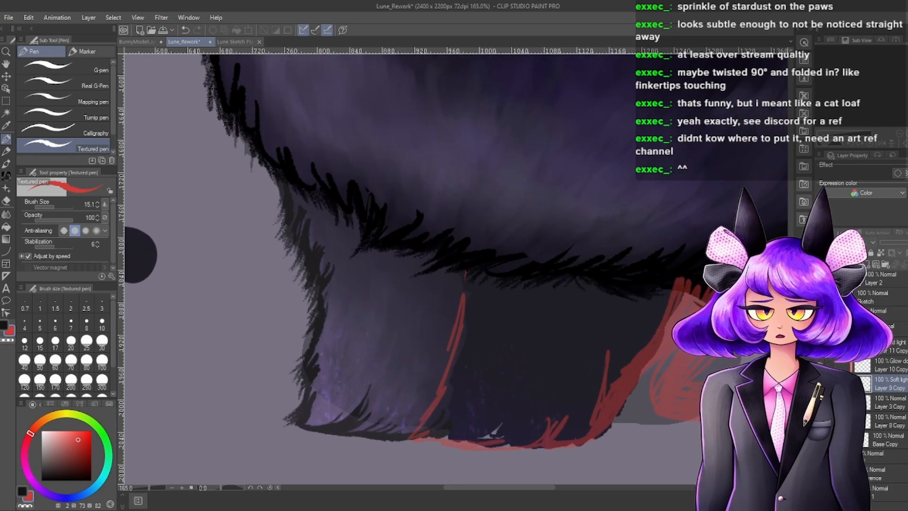
Examine the flat dark leg copy against the body from afar and close up, toggling its folder's visibility.
scroll(645, 335, "down", 6)
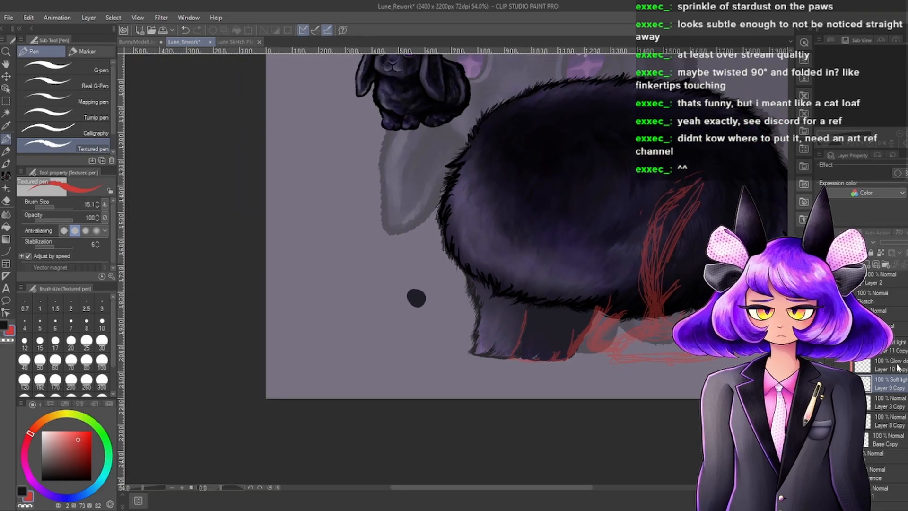
scroll(574, 348, "up", 4)
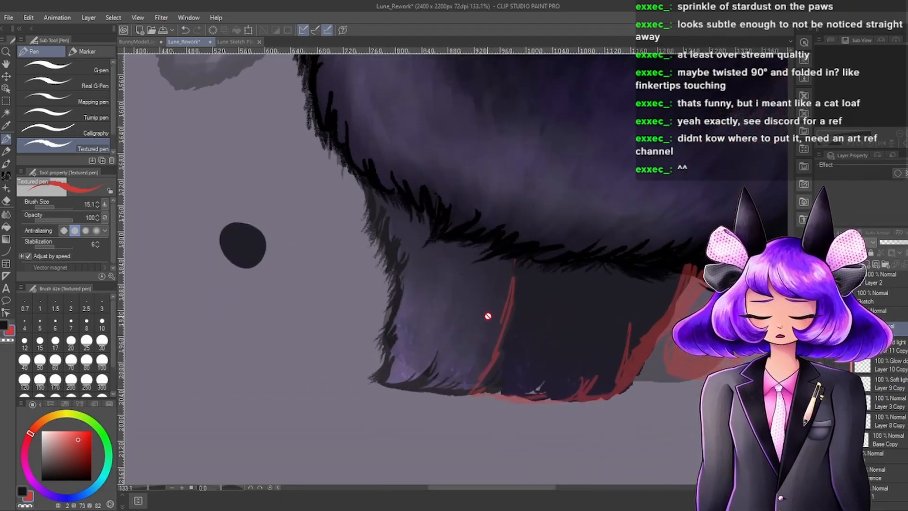
scroll(518, 329, "down", 3)
scroll(529, 328, "up", 7)
scroll(493, 330, "down", 3)
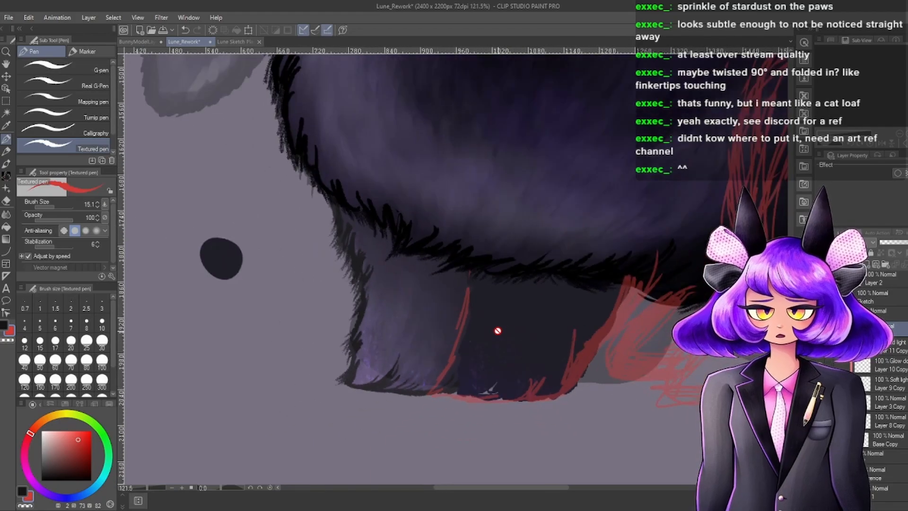
scroll(497, 330, "up", 2)
scroll(506, 329, "down", 3)
scroll(506, 328, "up", 1)
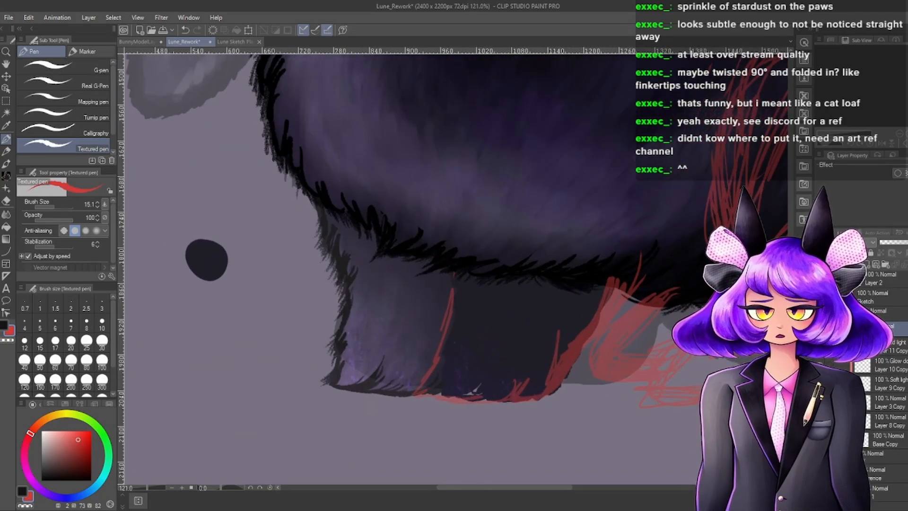
left_click(838, 314)
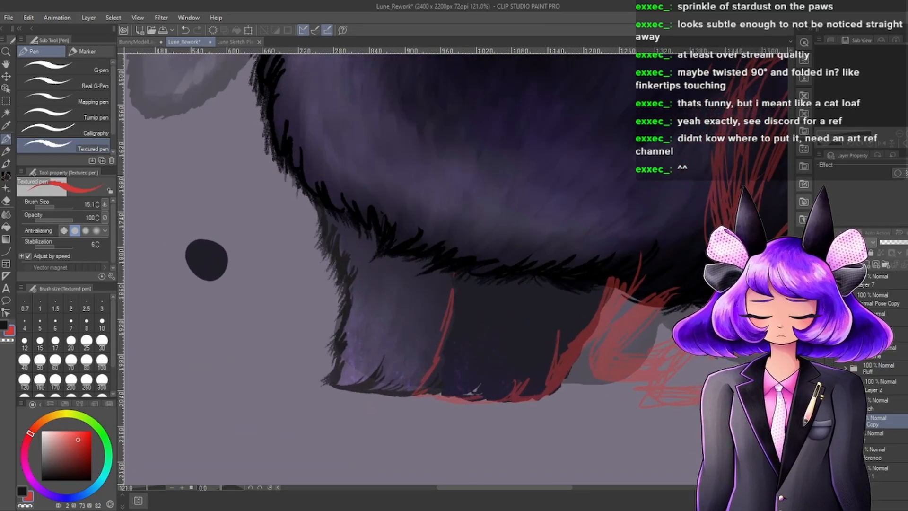
left_click(821, 420)
left_click(821, 421)
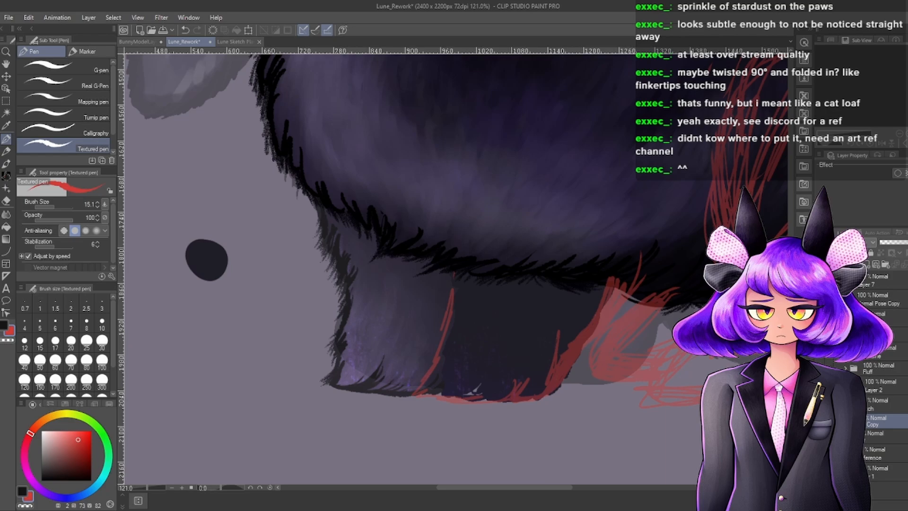
left_click(822, 420)
left_click(822, 421)
scroll(589, 309, "down", 5)
scroll(590, 308, "up", 3)
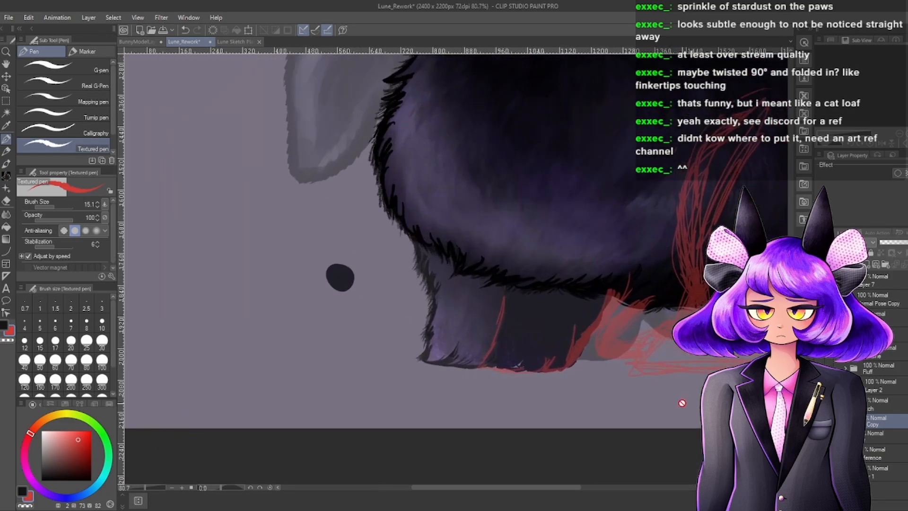
Add a new layer above the Fur Copy folder and set the drawing colour to pure black.
left_click(838, 421)
left_click(873, 441)
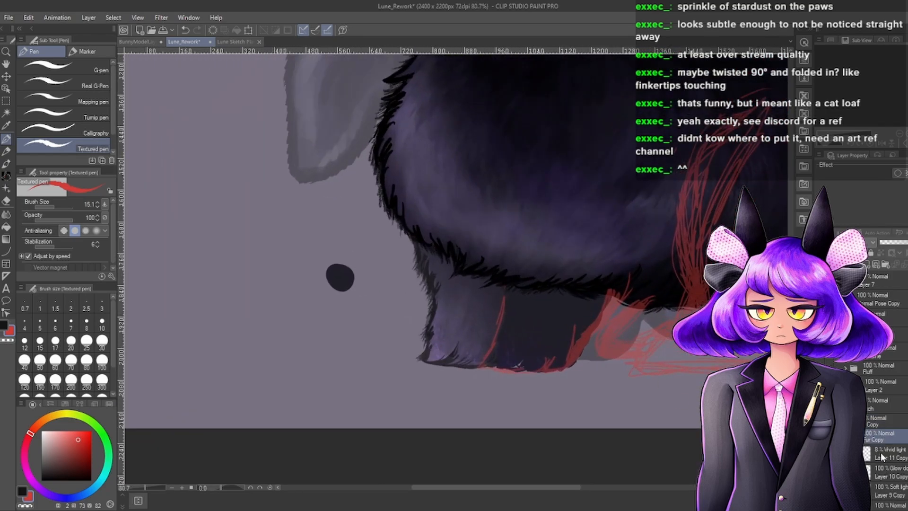
scroll(880, 453, "down", 1)
left_click(846, 409)
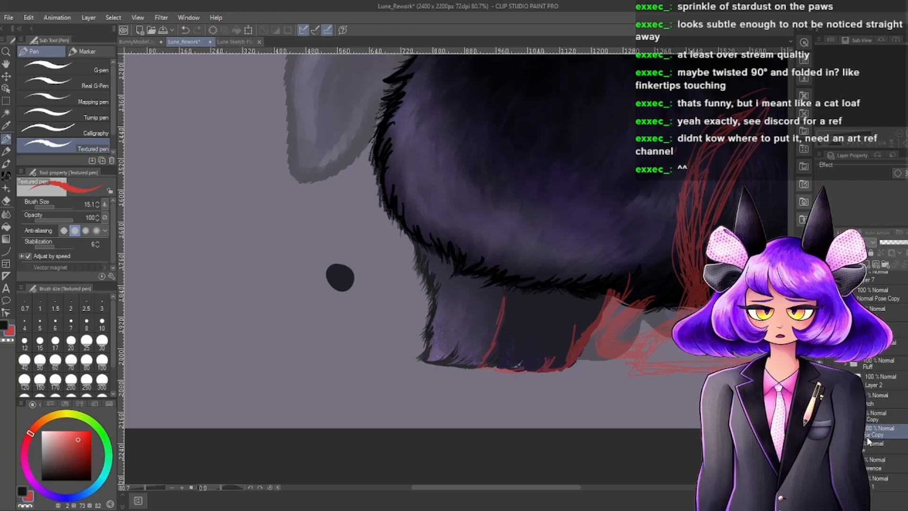
left_click(866, 265)
scroll(522, 283, "up", 2)
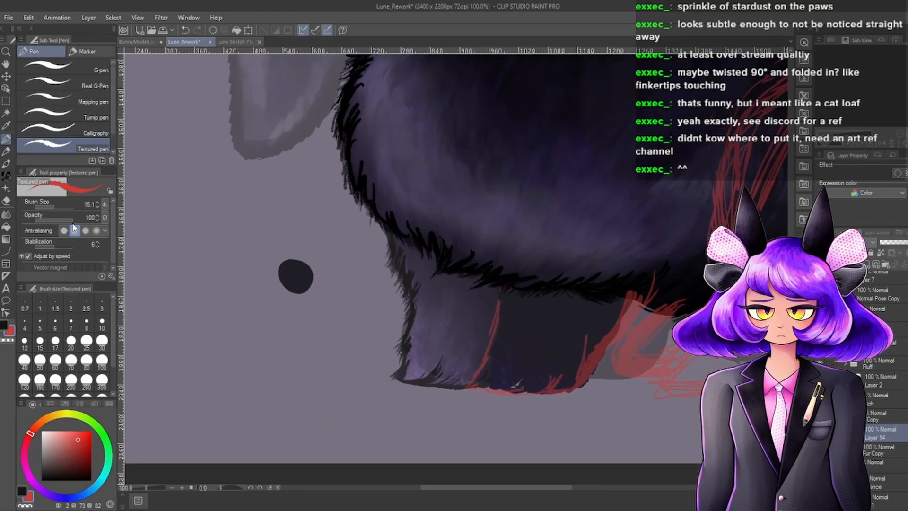
left_click(42, 480)
scroll(358, 234, "up", 2)
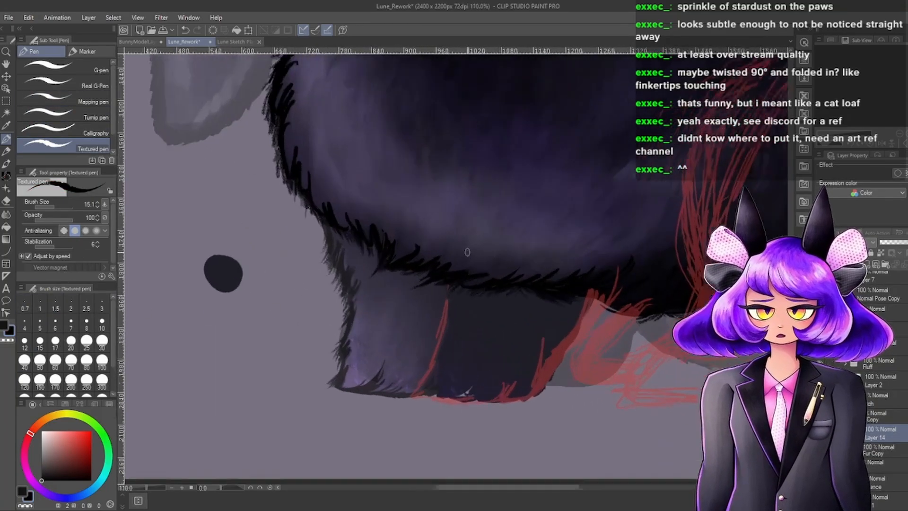
Ink the second front leg's furry front edge, paw bottom and toe tuft in black along the red sketch with the Textured pen.
scroll(358, 234, "down", 4)
scroll(426, 314, "up", 6)
mouse_move(418, 232)
left_mouse_down()
mouse_move(399, 277)
mouse_move(415, 282)
mouse_move(392, 338)
mouse_move(413, 331)
mouse_move(396, 340)
mouse_move(404, 348)
mouse_move(383, 403)
left_mouse_up()
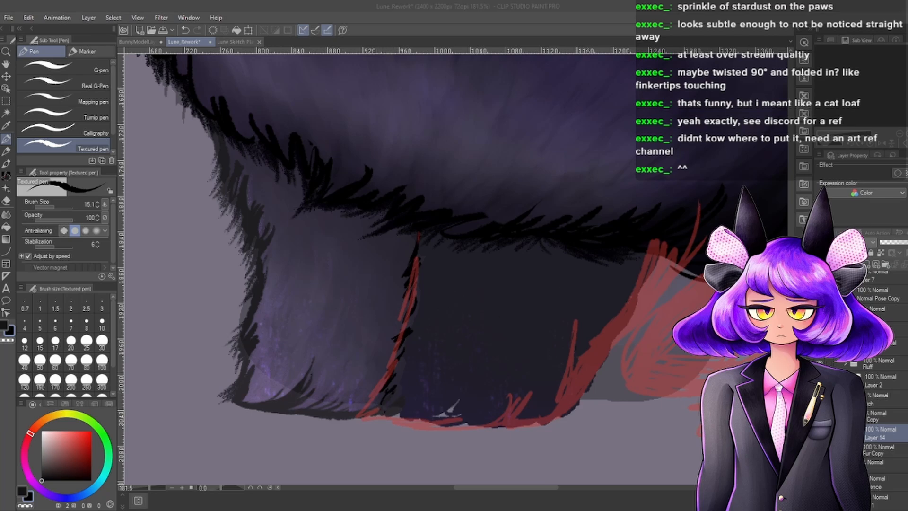
mouse_move(389, 401)
left_mouse_down()
mouse_move(379, 421)
mouse_move(455, 408)
left_mouse_up()
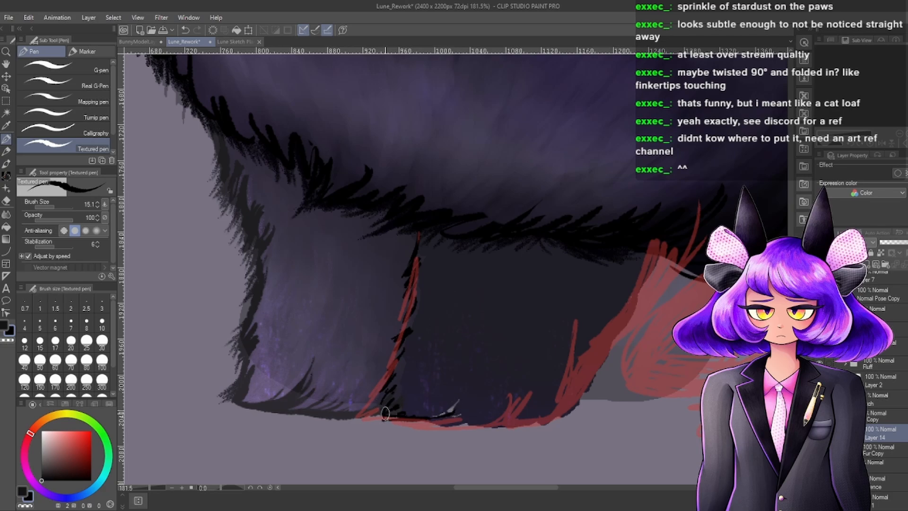
left_click_drag(378, 414, 386, 391)
mouse_move(419, 418)
left_mouse_down()
mouse_move(455, 417)
mouse_move(471, 385)
left_mouse_up()
mouse_move(432, 419)
left_mouse_down()
mouse_move(457, 395)
mouse_move(462, 410)
mouse_move(445, 420)
left_mouse_up()
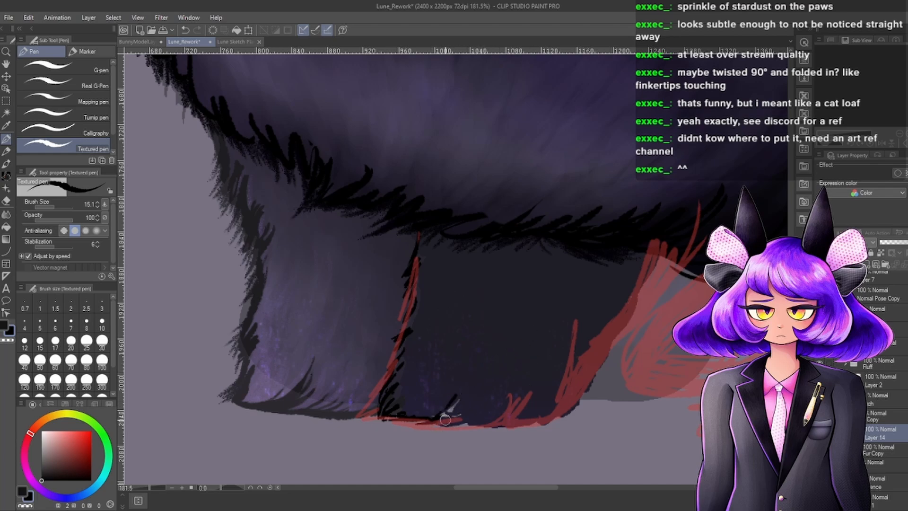
left_click_drag(472, 383, 448, 418)
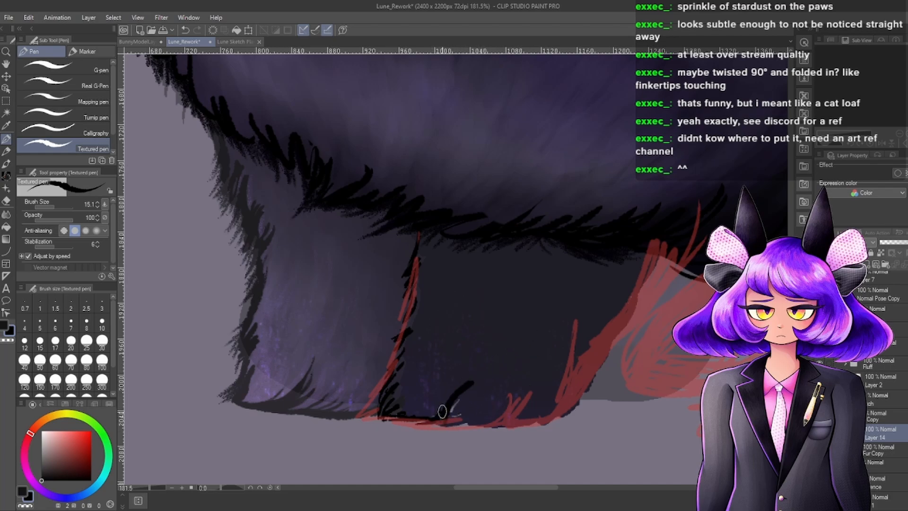
mouse_move(452, 386)
left_mouse_down()
mouse_move(441, 411)
mouse_move(505, 426)
left_mouse_up()
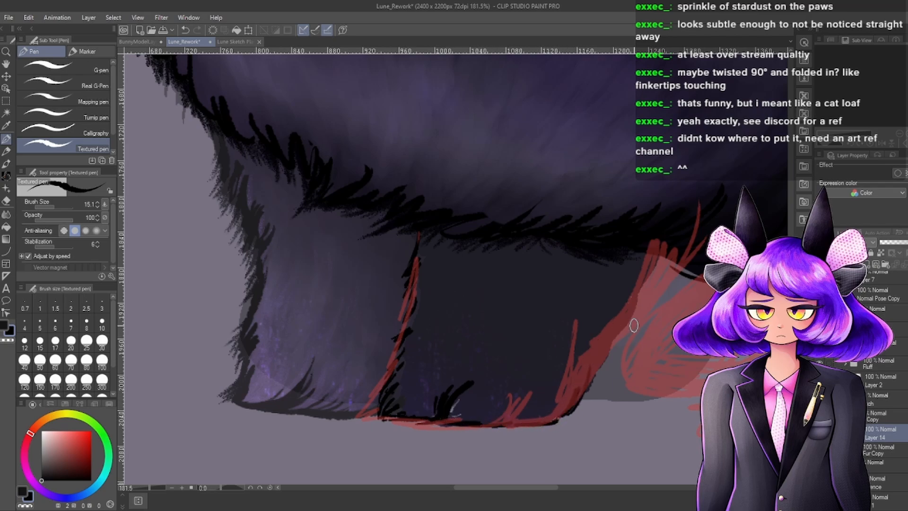
With the copied fur and torso hidden, ink the second front leg's rear edge and close the outline with a rounded top.
key("ctrl+z")
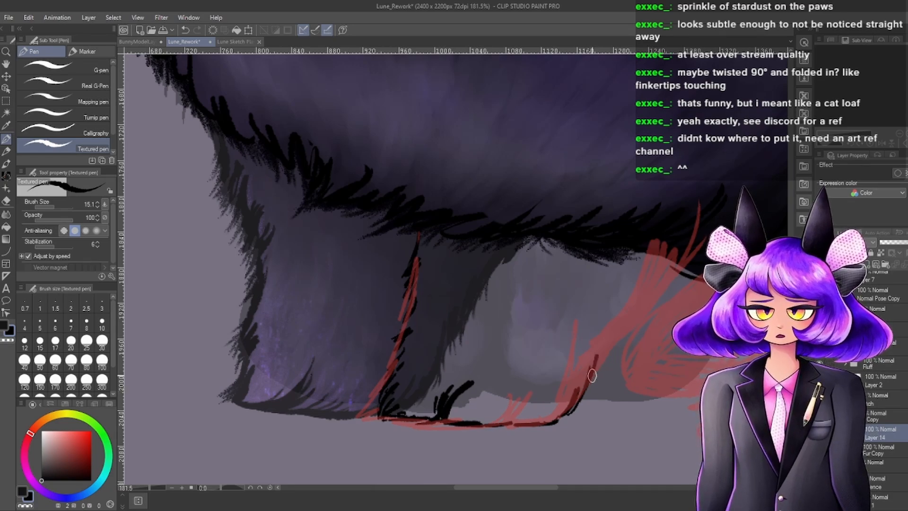
mouse_move(592, 375)
left_mouse_down()
mouse_move(614, 333)
mouse_move(675, 263)
left_mouse_up()
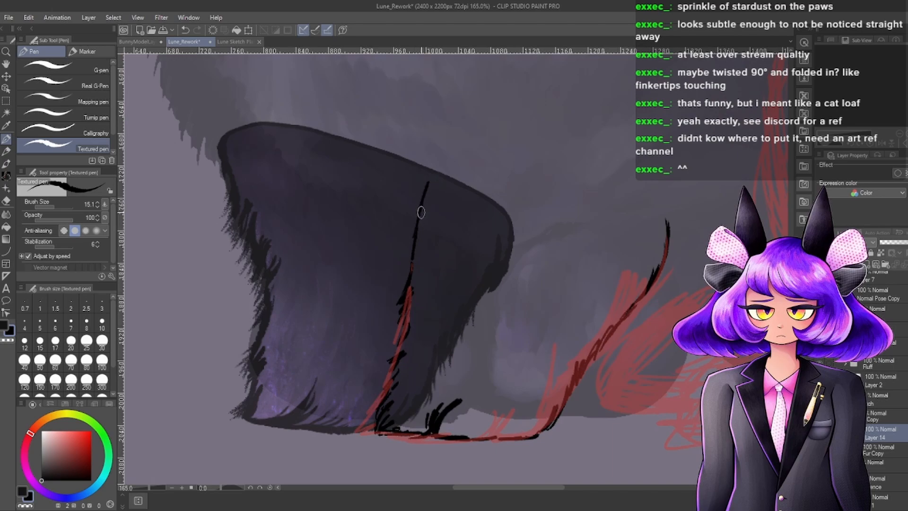
mouse_move(421, 212)
left_mouse_down()
mouse_move(431, 169)
mouse_move(474, 152)
mouse_move(575, 164)
mouse_move(632, 190)
mouse_move(664, 218)
left_mouse_up()
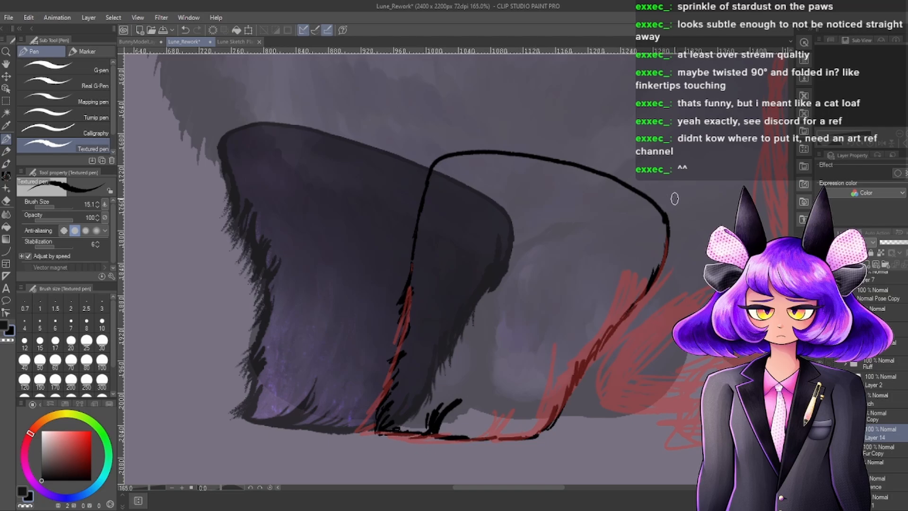
scroll(661, 203, "up", 4)
scroll(610, 260, "down", 2)
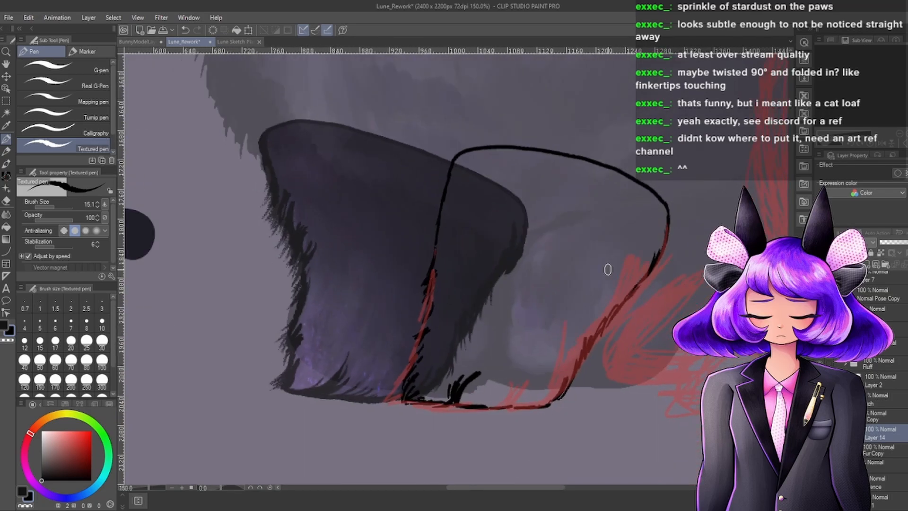
scroll(589, 328, "down", 3)
scroll(630, 358, "up", 2)
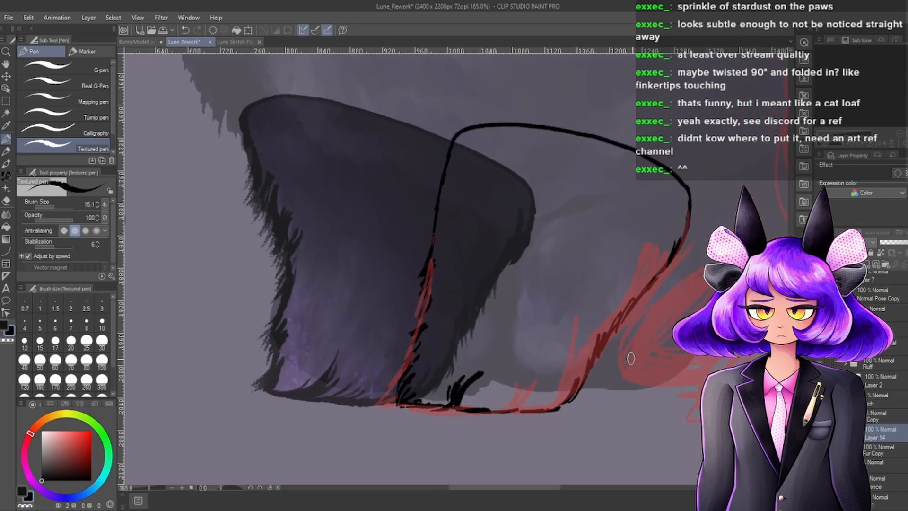
scroll(616, 345, "down", 3)
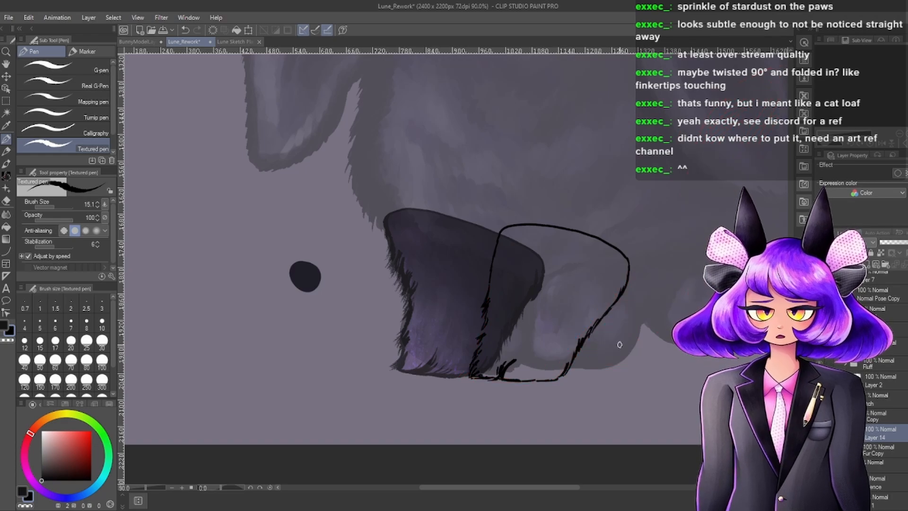
Thicken the second front leg's toe tuft with extra curved black fur strokes rising from the paw's bottom line.
scroll(504, 308, "up", 4)
scroll(505, 307, "up", 1)
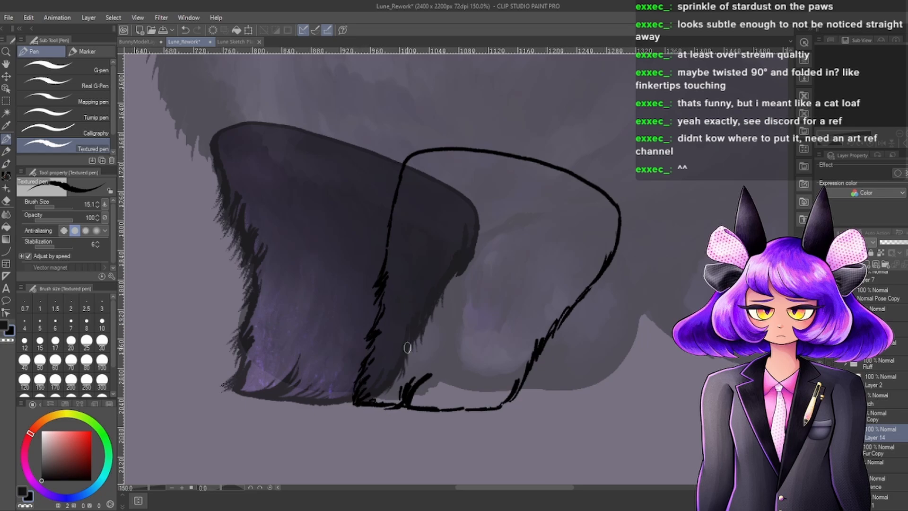
scroll(406, 348, "up", 3)
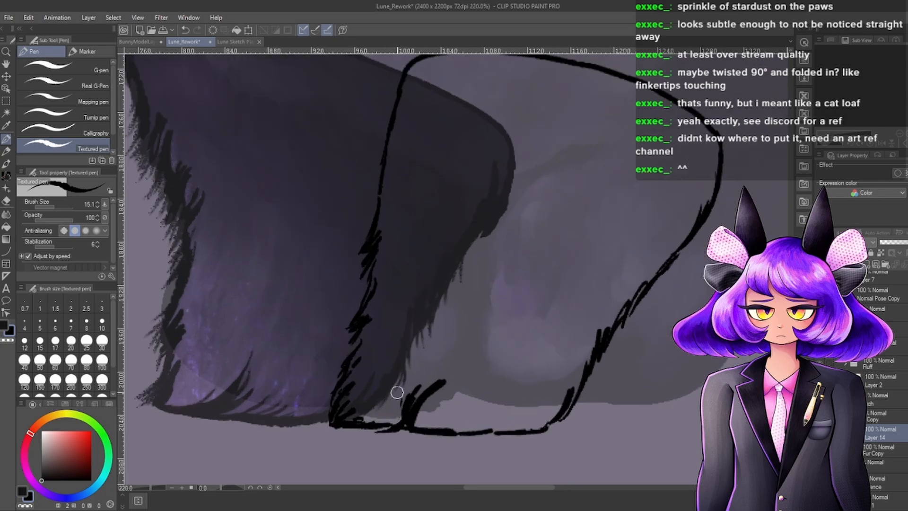
scroll(416, 374, "down", 5)
scroll(461, 363, "up", 2)
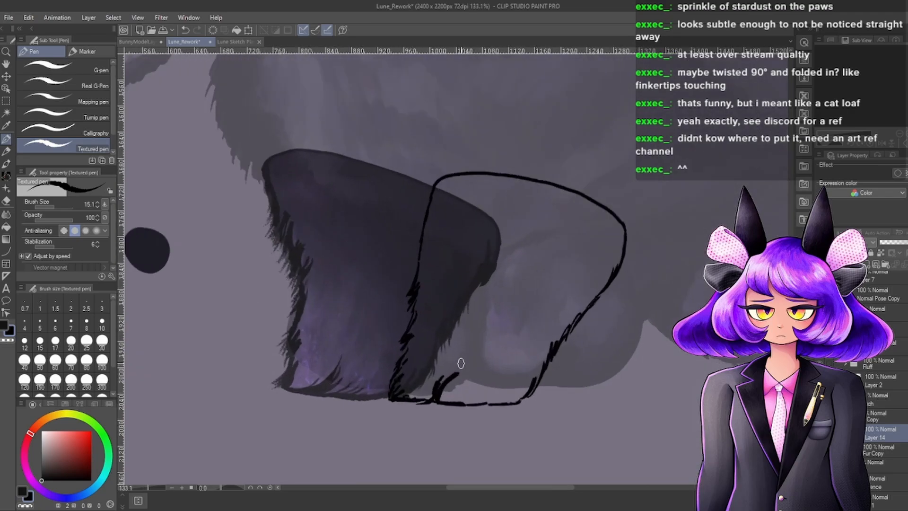
scroll(461, 363, "up", 2)
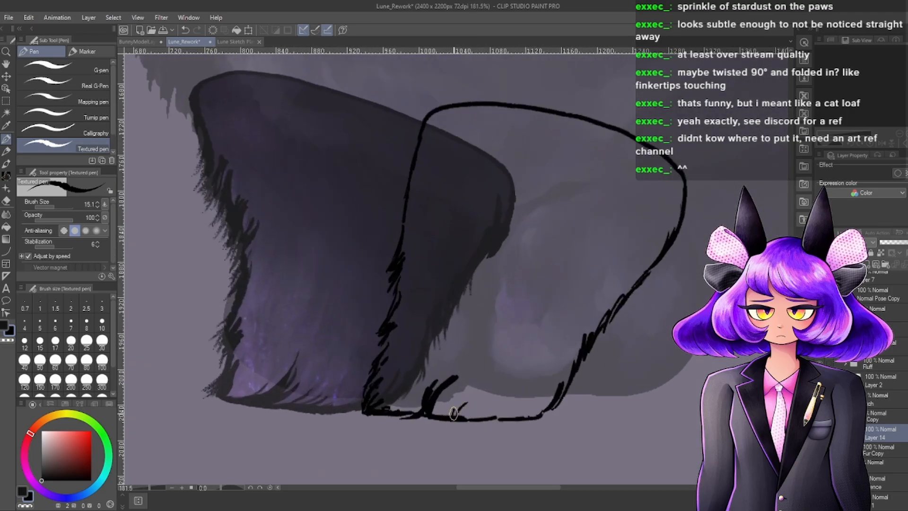
scroll(453, 412, "down", 5)
scroll(455, 360, "up", 1)
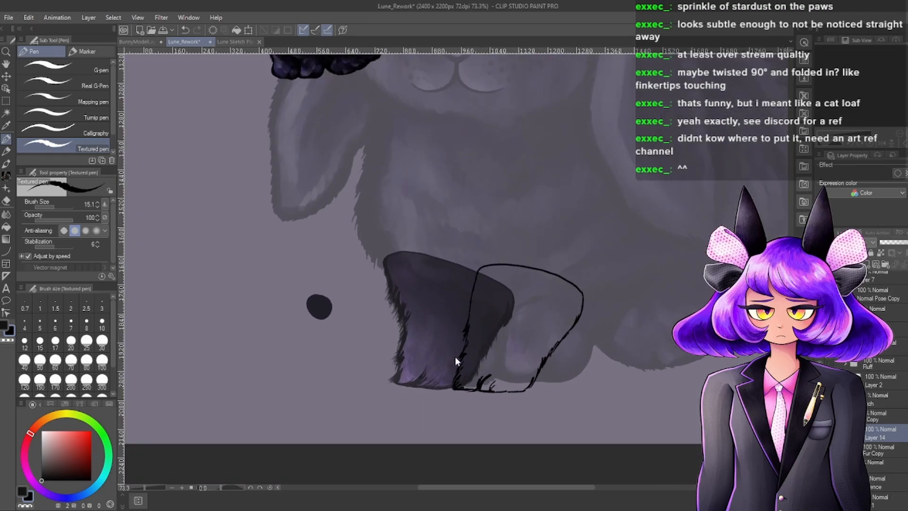
scroll(454, 361, "up", 4)
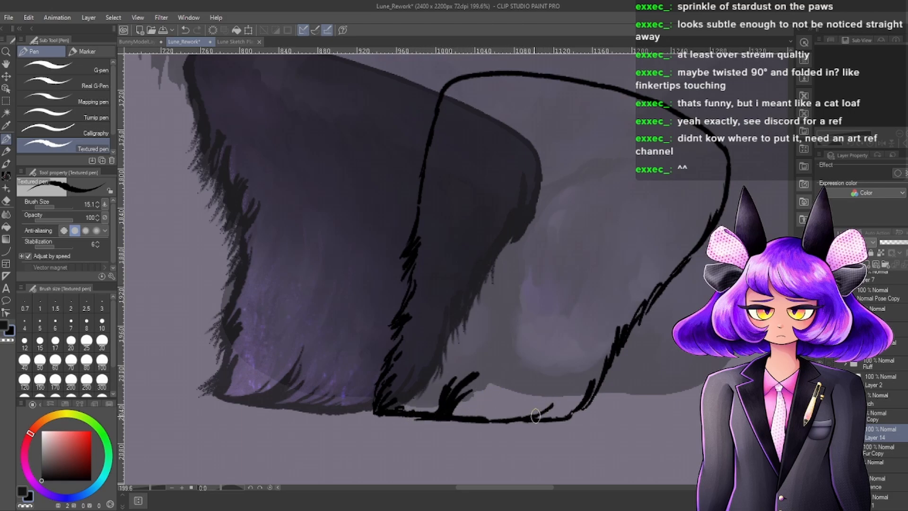
Ink short black fur tufts along the underside of the second front paw near its rear corner.
scroll(572, 342, "down", 4)
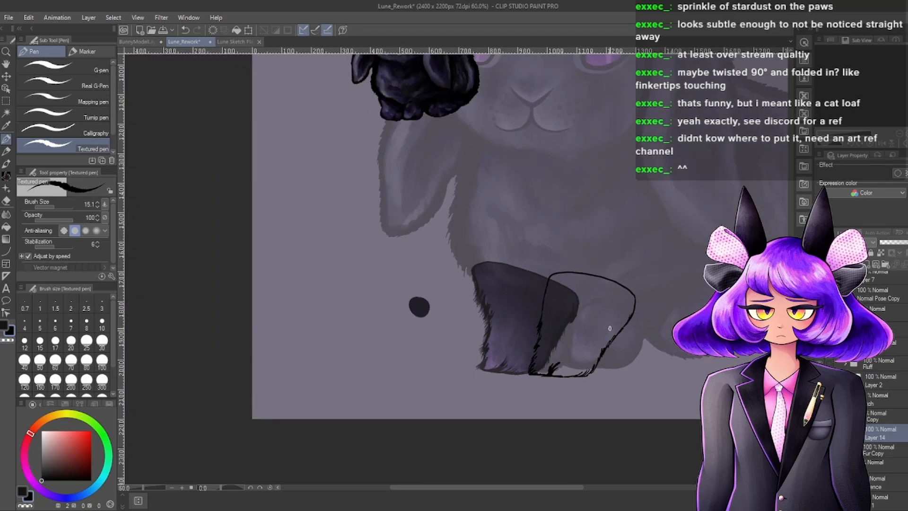
scroll(524, 347, "up", 4)
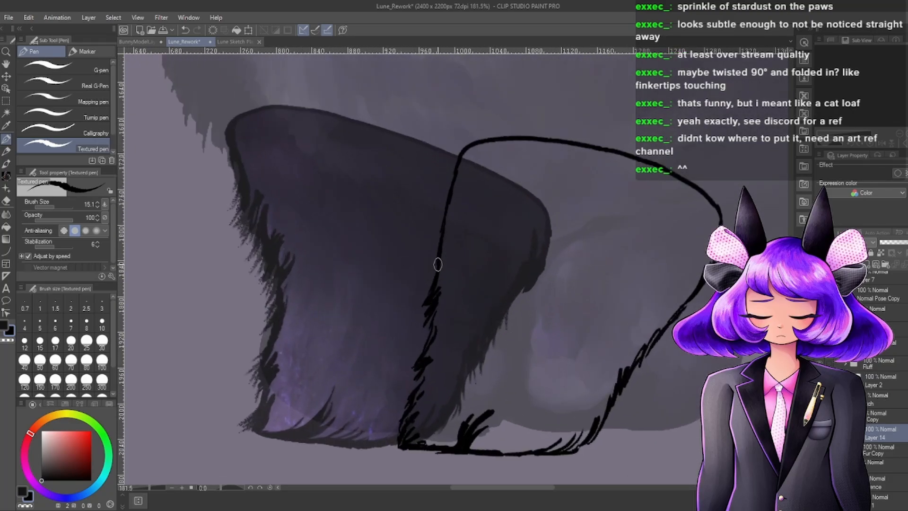
scroll(470, 198, "down", 2)
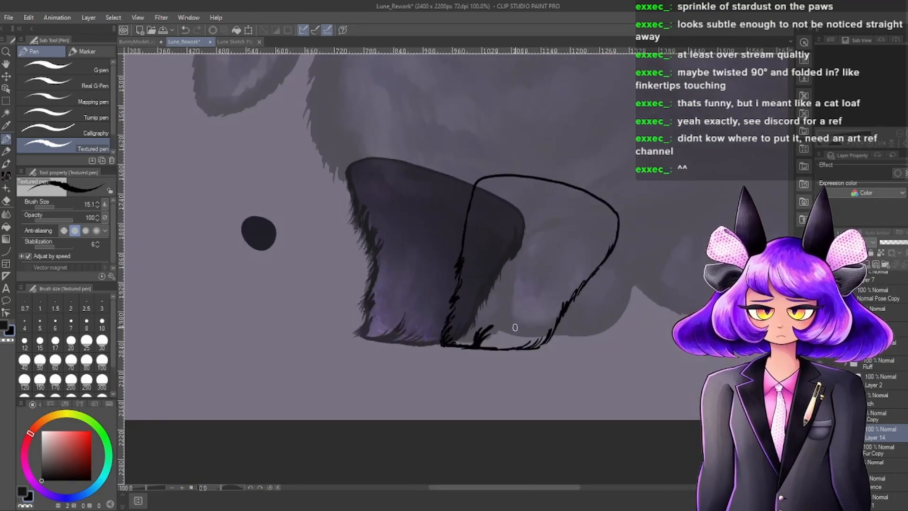
scroll(435, 310, "up", 4)
scroll(481, 301, "down", 2)
scroll(517, 257, "up", 5)
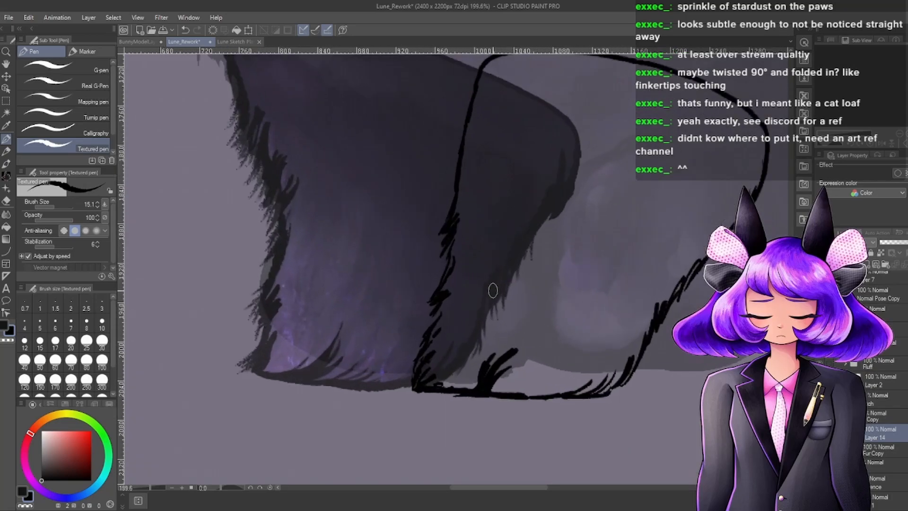
Track down the stray pixels beside the first front leg's rear edge by toggling its Outline layer, and erase them on Layer 12.
scroll(531, 326, "up", 2)
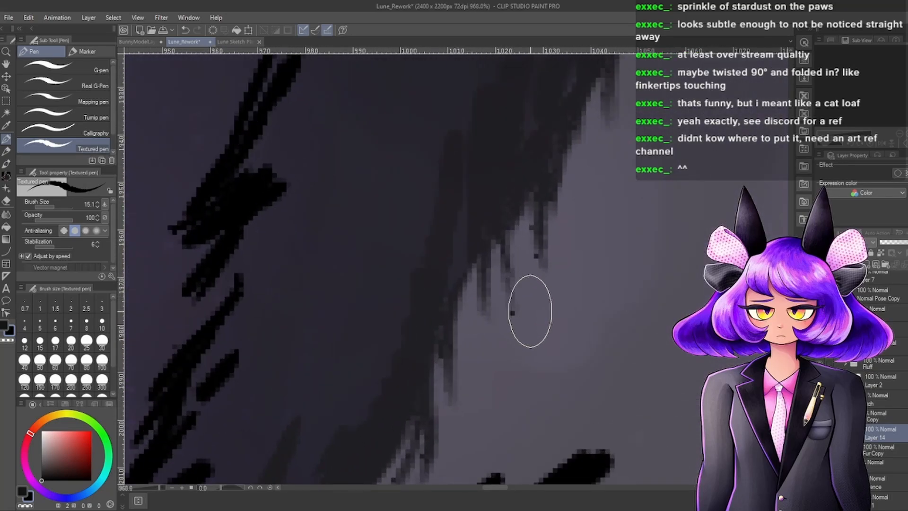
scroll(588, 368, "down", 4)
scroll(590, 366, "down", 3)
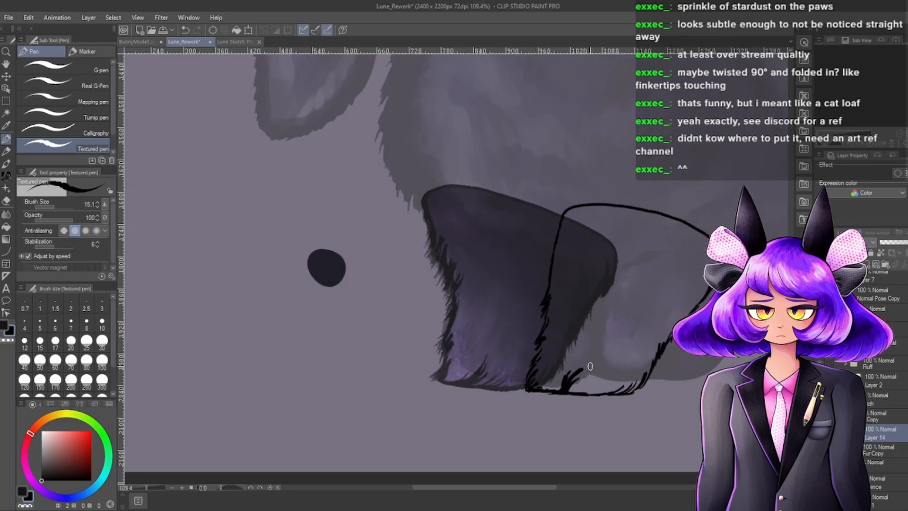
scroll(589, 362, "up", 3)
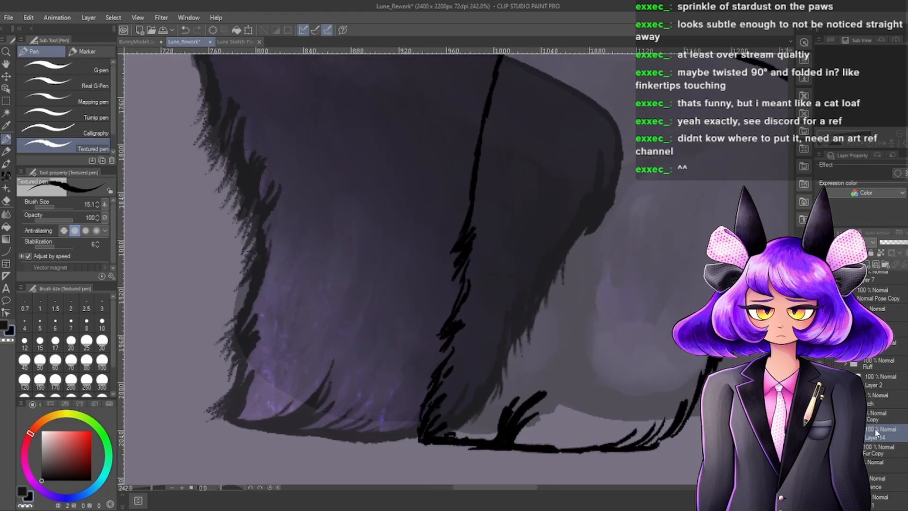
scroll(539, 369, "up", 3)
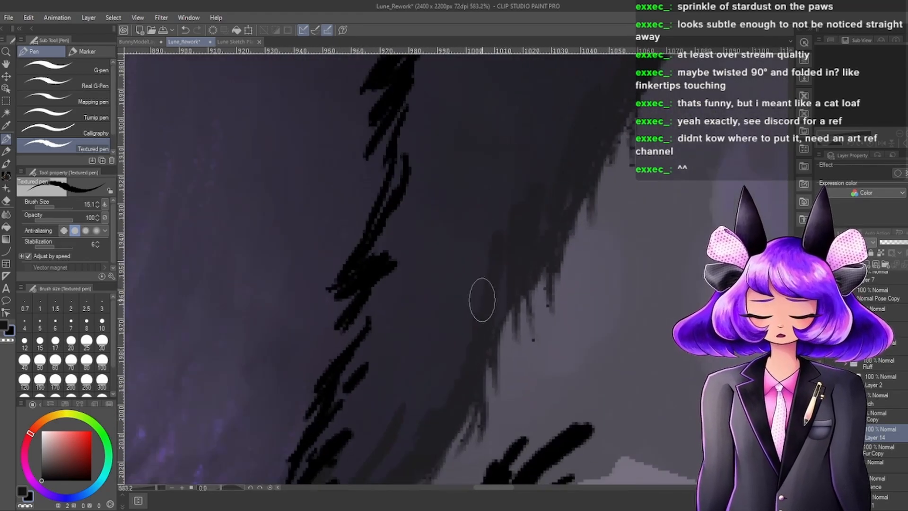
left_click(896, 346)
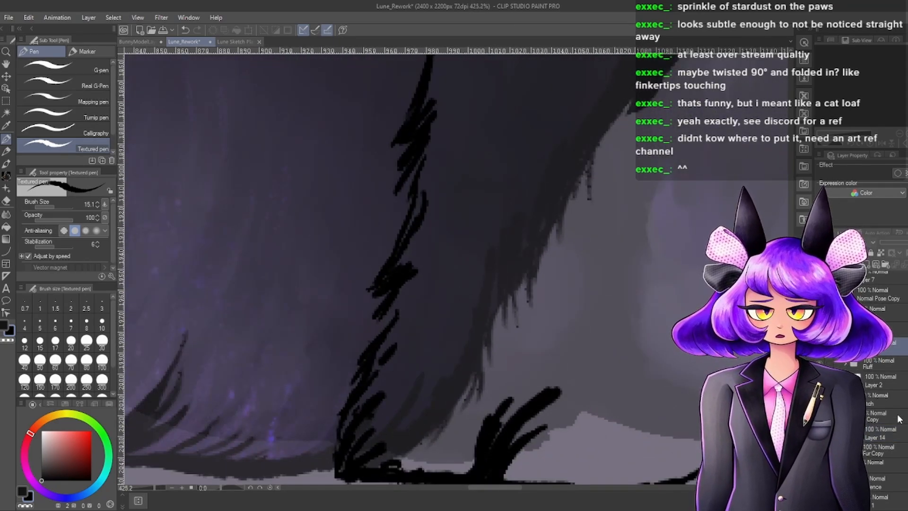
scroll(879, 411, "down", 1)
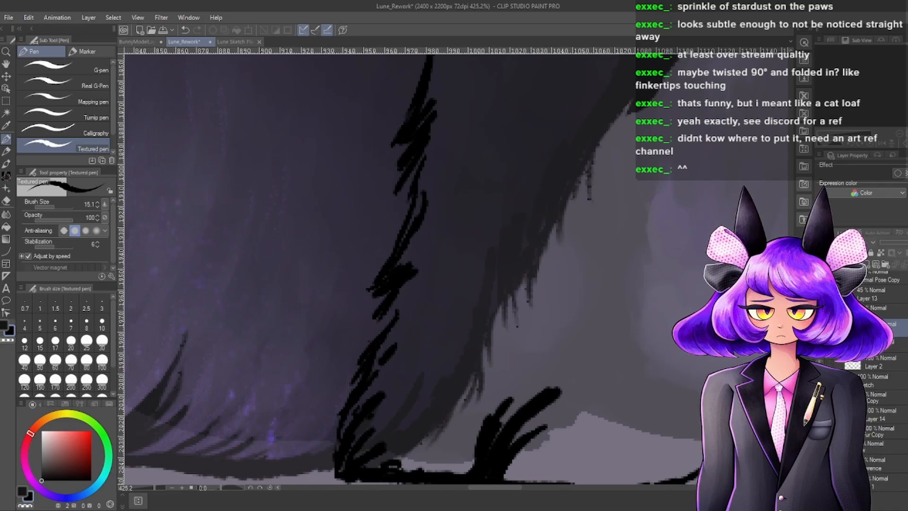
left_click(840, 447)
scroll(880, 435, "down", 3)
left_click(880, 411)
left_click(820, 412)
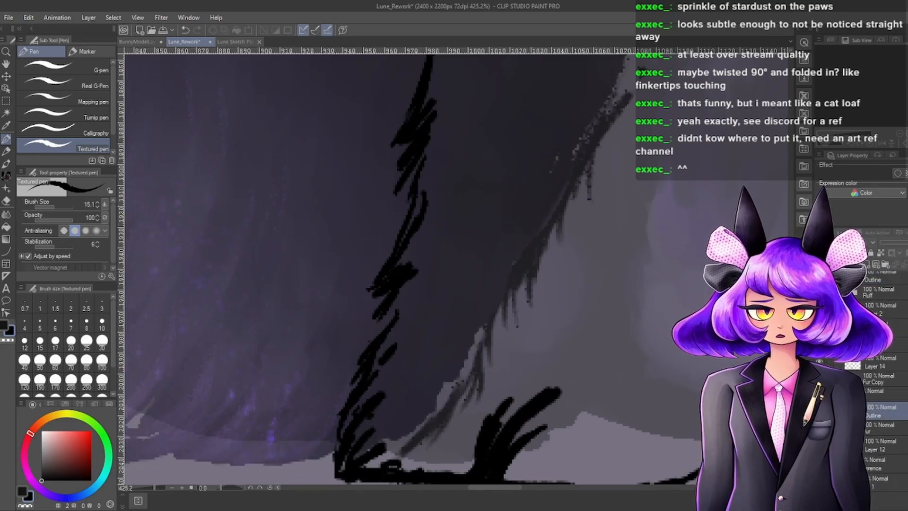
left_click(819, 412)
scroll(517, 325, "up", 4)
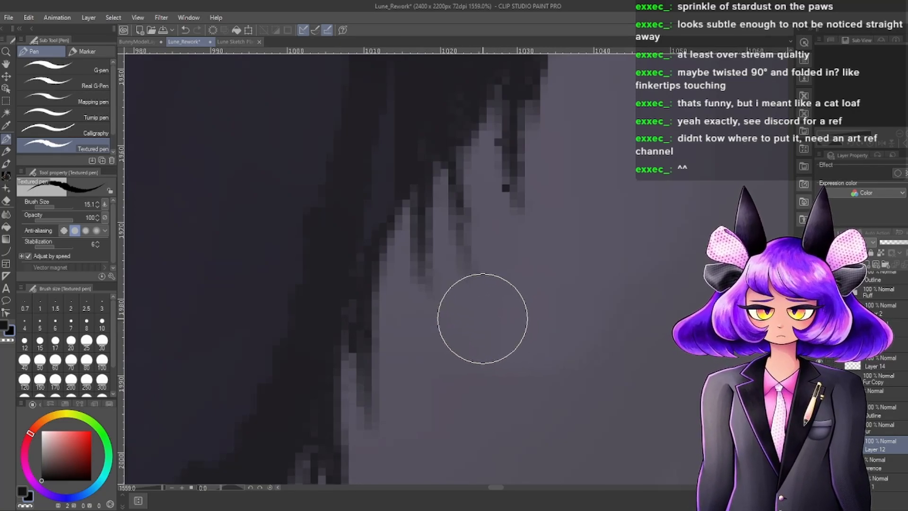
Compare the new outline with the first leg's folder hidden and shown, collapse that folder and reselect Layer 14.
scroll(480, 314, "down", 4)
scroll(589, 274, "down", 3)
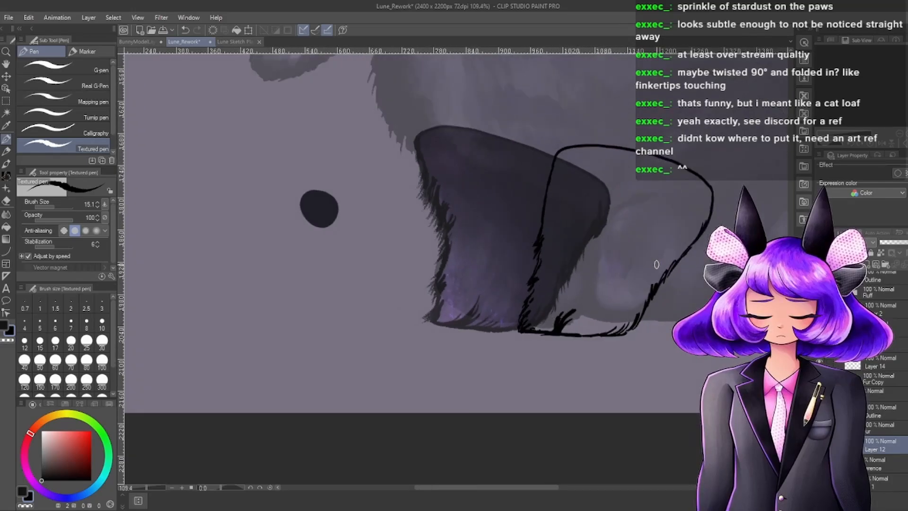
left_click(819, 391)
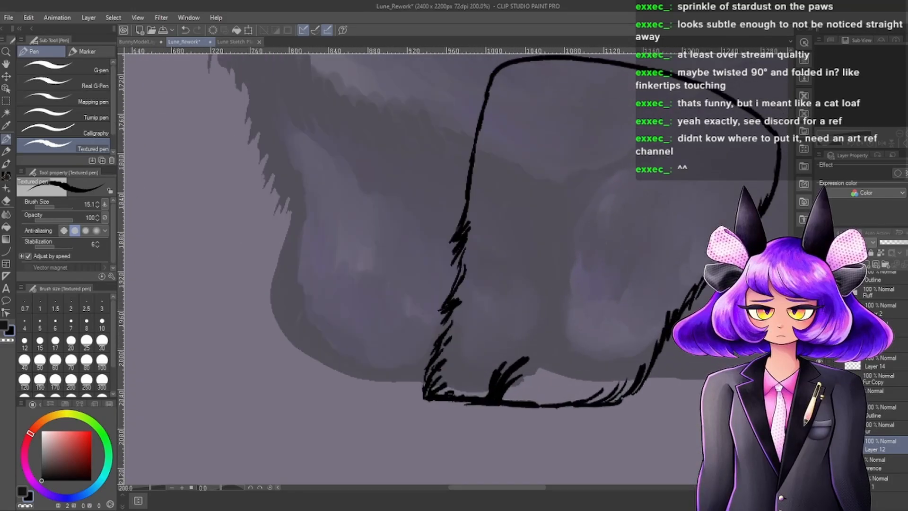
left_click(819, 392)
left_click(876, 392)
left_click(838, 393)
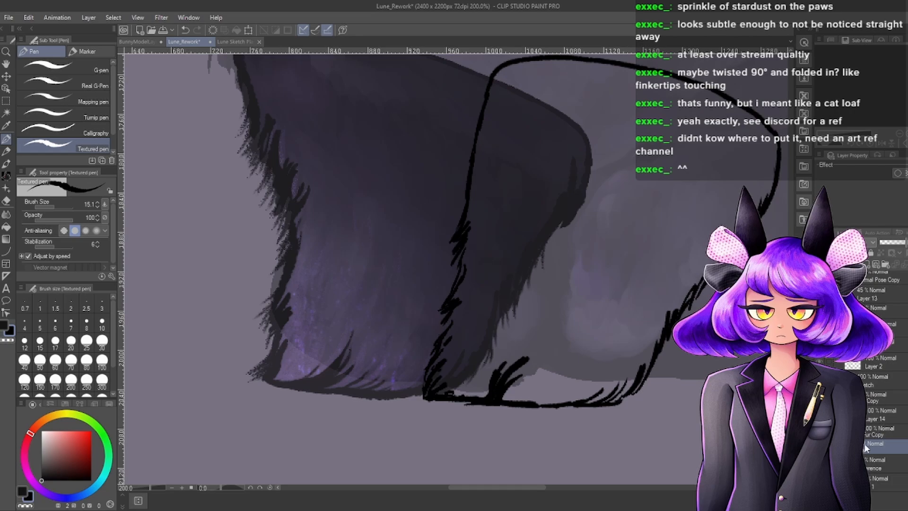
scroll(526, 363, "down", 3)
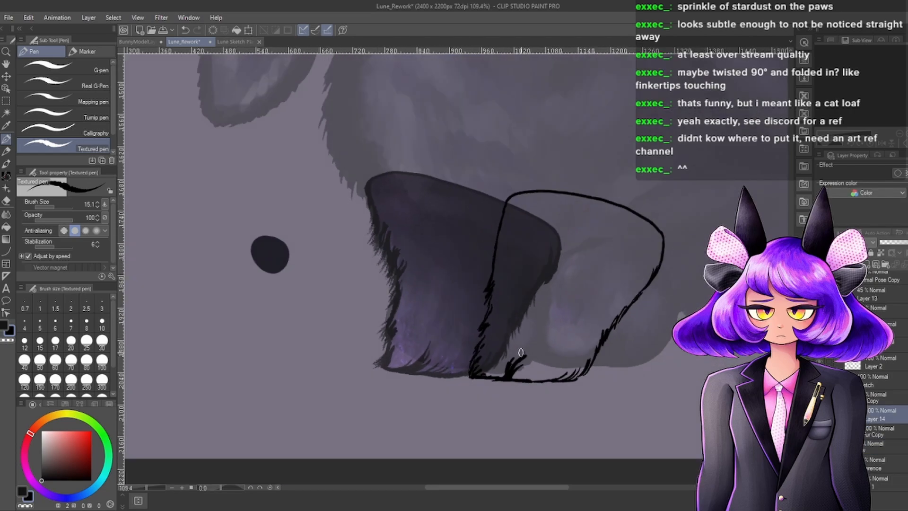
Strengthen the second paw's bottom line and fill the small gaps in its front bottom corner with black.
scroll(526, 363, "up", 4)
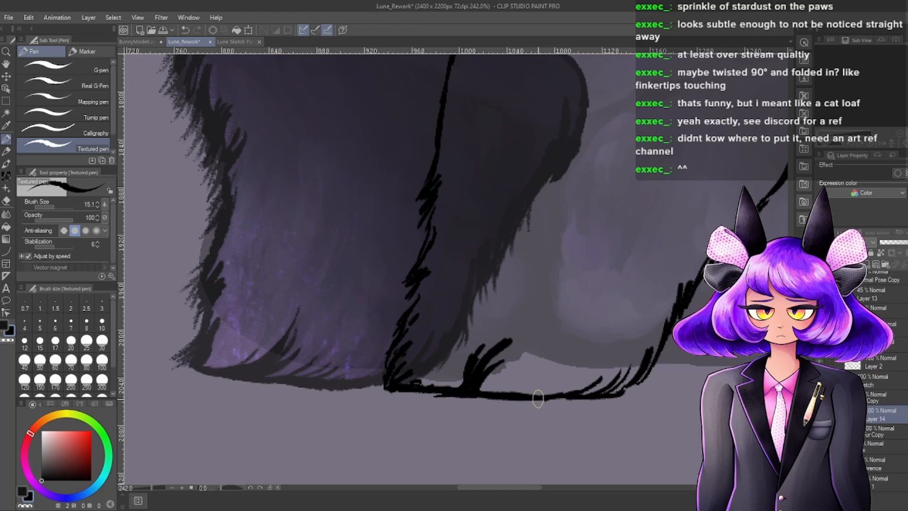
scroll(583, 391, "down", 4)
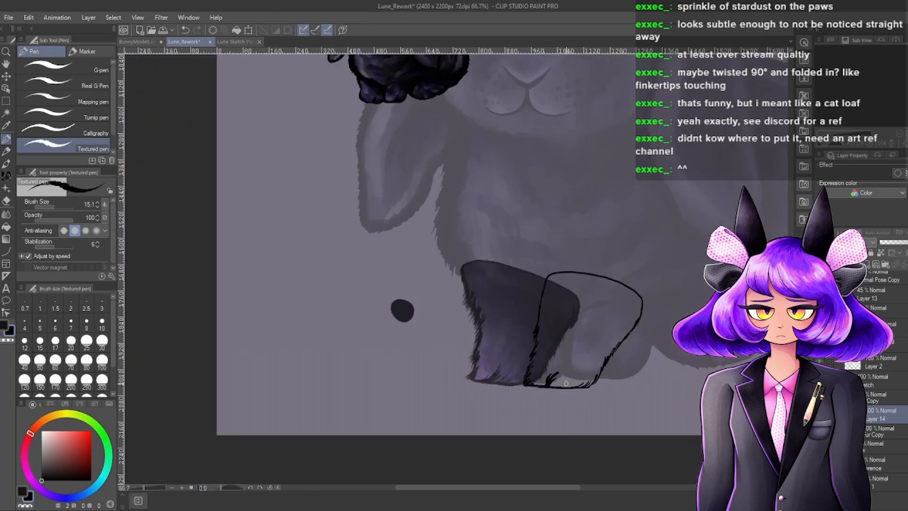
scroll(520, 383, "up", 6)
scroll(521, 383, "up", 5)
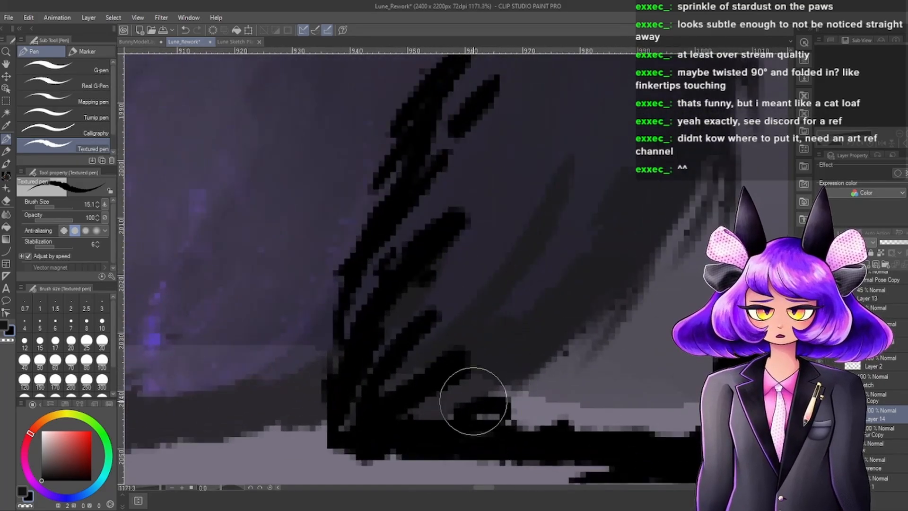
scroll(548, 367, "down", 4)
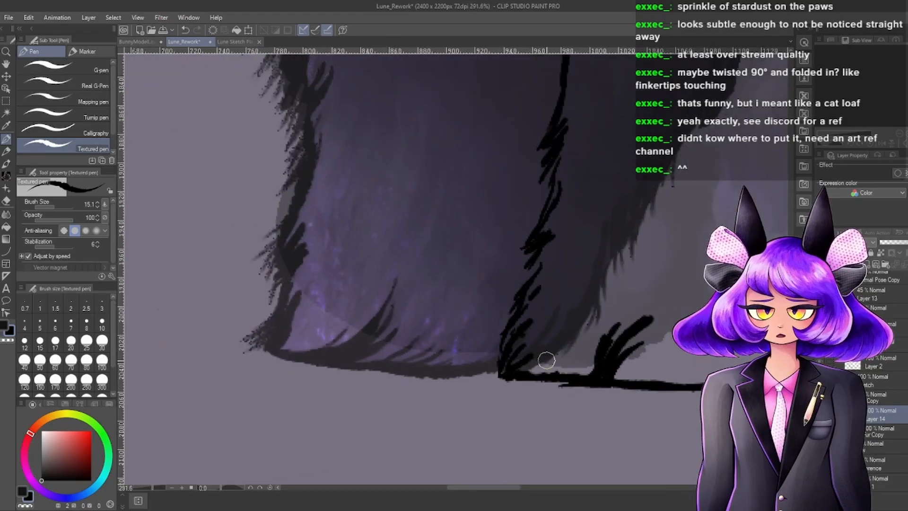
scroll(547, 361, "up", 3)
scroll(551, 316, "down", 3)
scroll(564, 314, "up", 2)
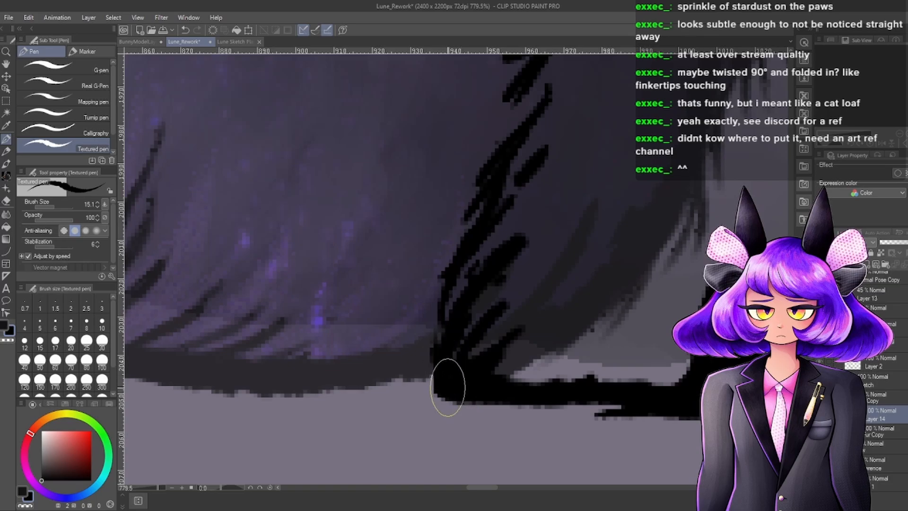
scroll(440, 388, "down", 4)
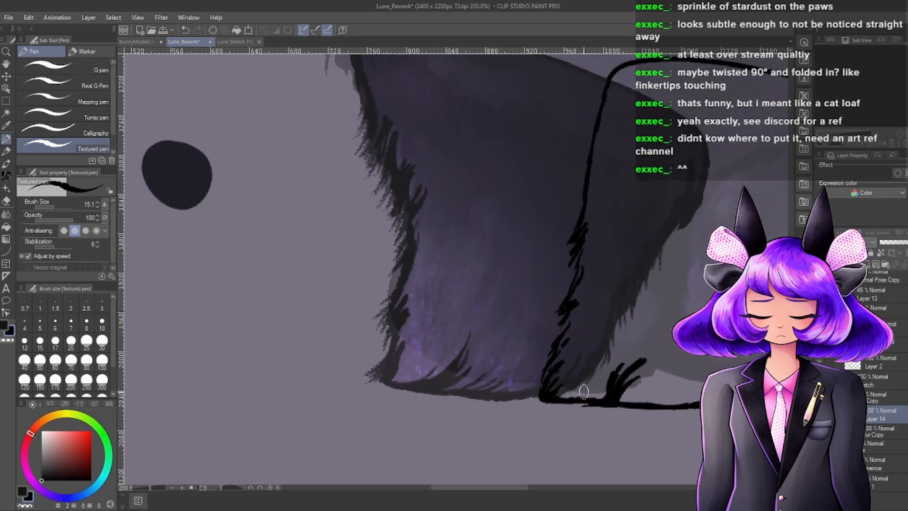
Round off the front bottom corner of the second paw and clear the crowded tufts inside it.
scroll(577, 390, "up", 2)
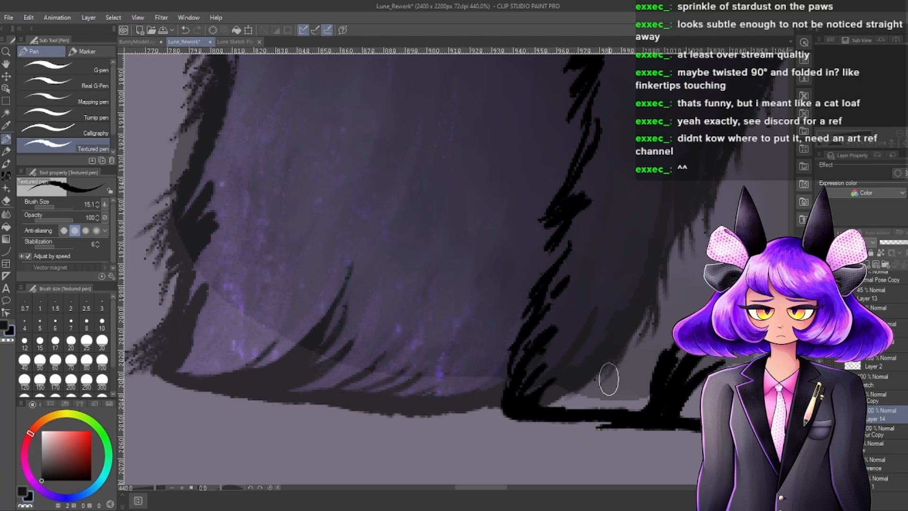
scroll(608, 428, "down", 4)
scroll(624, 371, "up", 2)
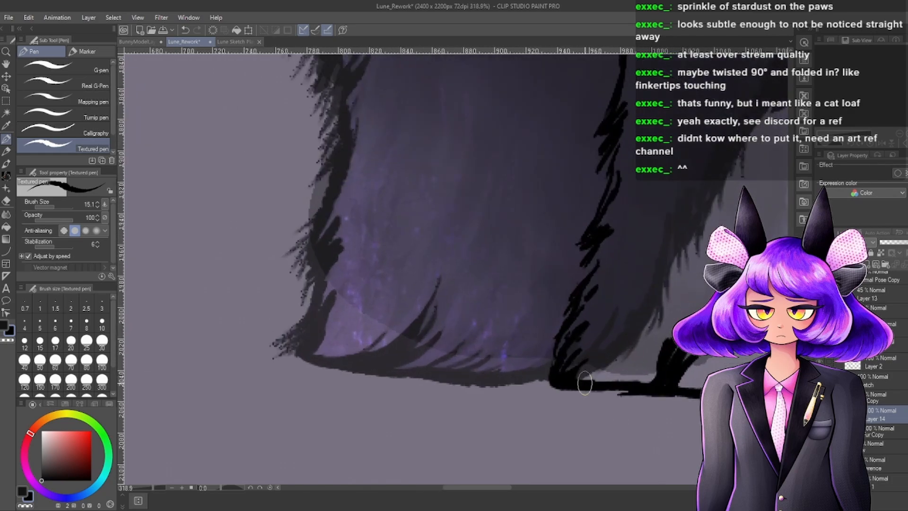
scroll(602, 360, "down", 5)
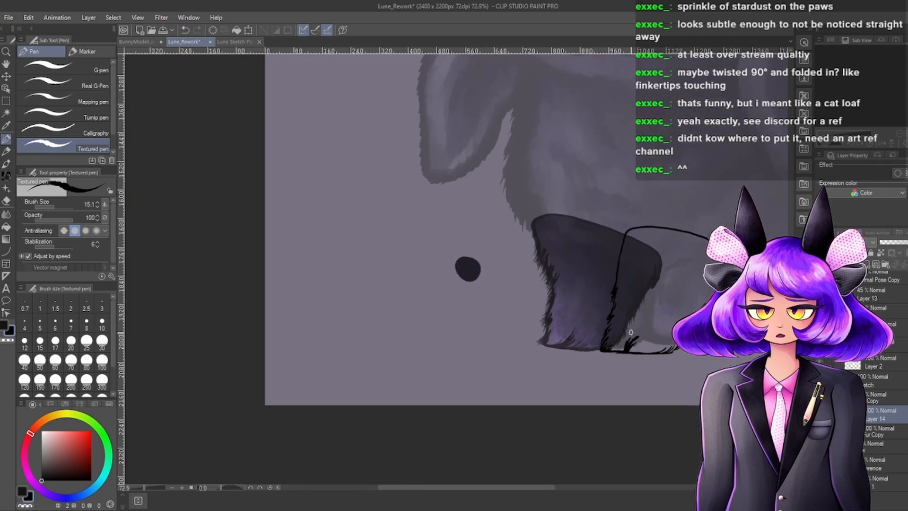
scroll(614, 335, "up", 2)
scroll(613, 334, "up", 3)
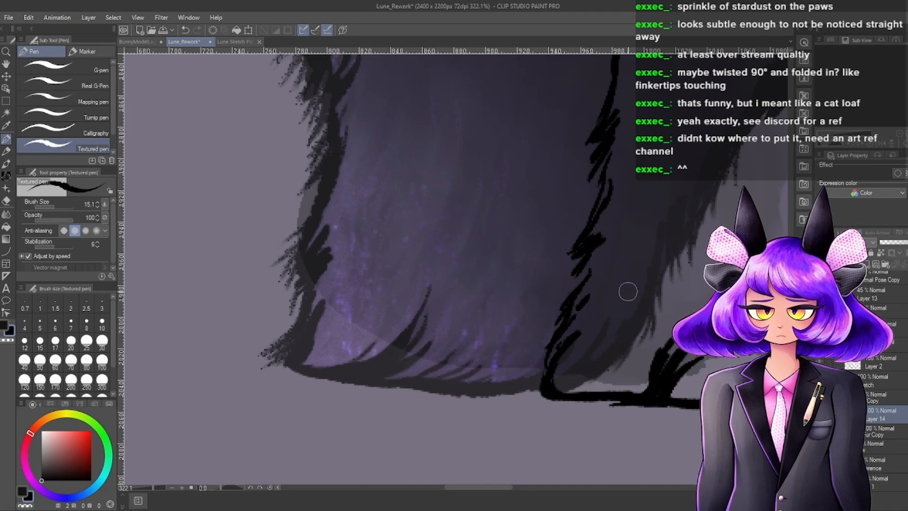
Ink short fur tufts inside the front bottom corner of the second paw with the Textured pen.
scroll(614, 308, "down", 2)
scroll(570, 354, "up", 4)
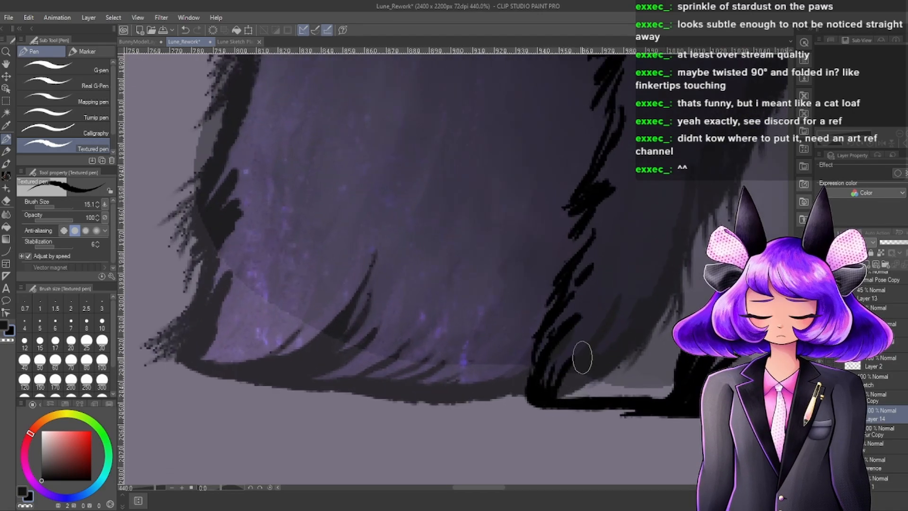
scroll(612, 356, "down", 4)
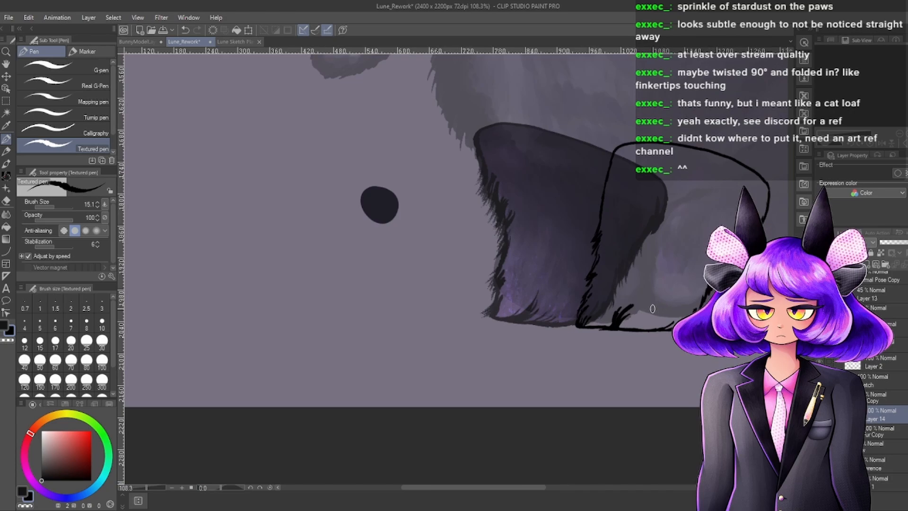
scroll(652, 308, "up", 4)
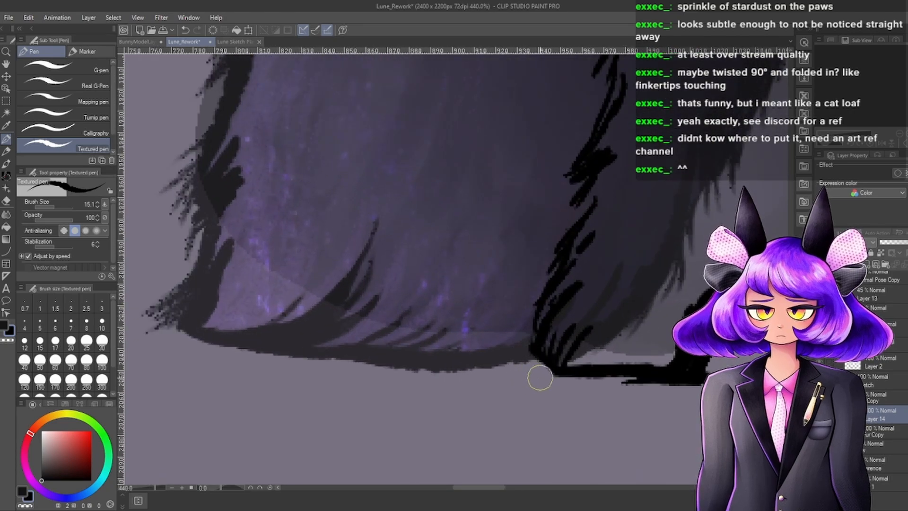
scroll(568, 375, "down", 10)
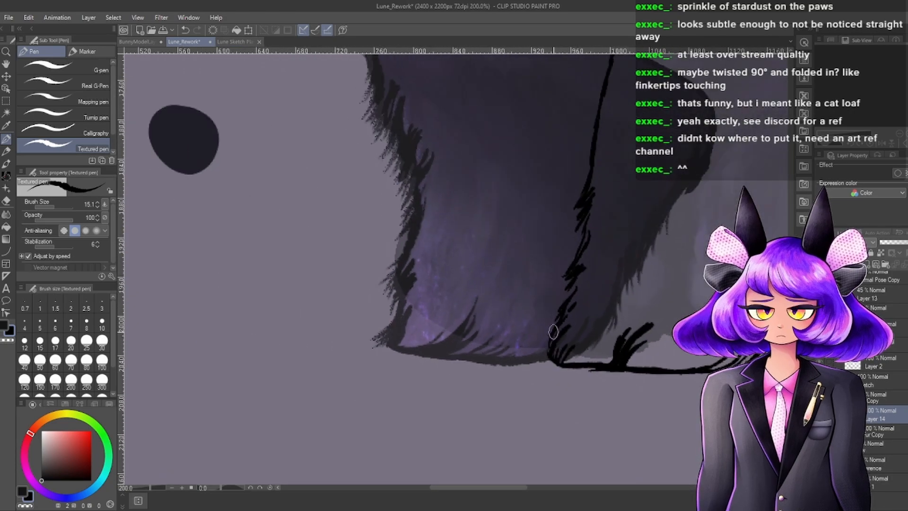
scroll(598, 333, "up", 7)
scroll(569, 347, "up", 1)
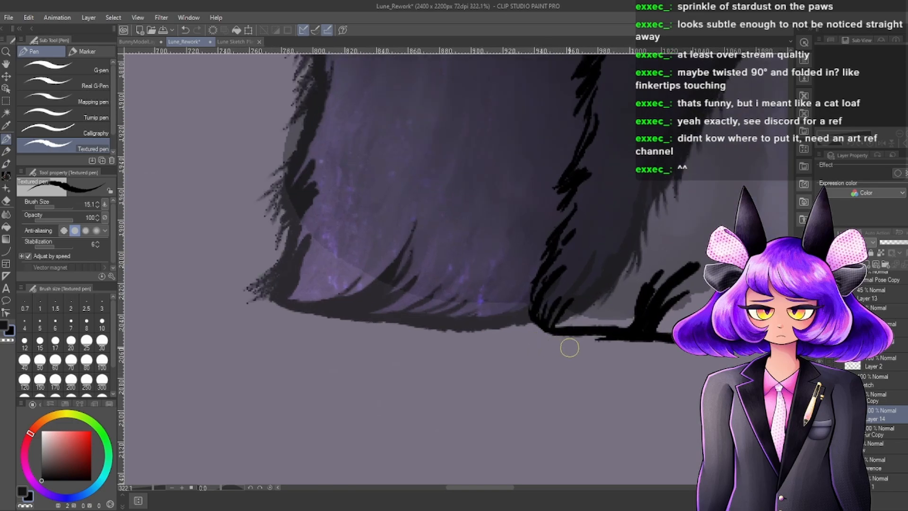
scroll(577, 346, "down", 5)
scroll(572, 353, "up", 3)
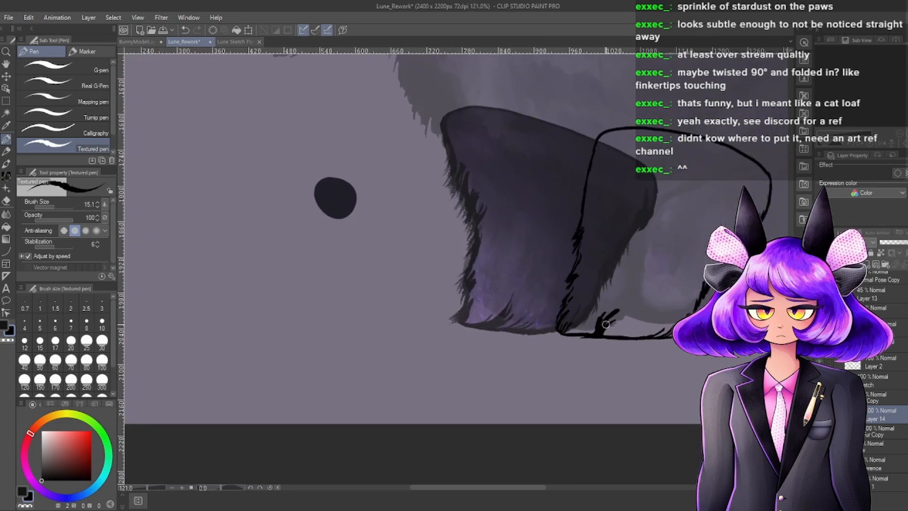
Smooth the join between the second paw's front corner and its bottom line, and add another small tuft there.
scroll(577, 345, "up", 2)
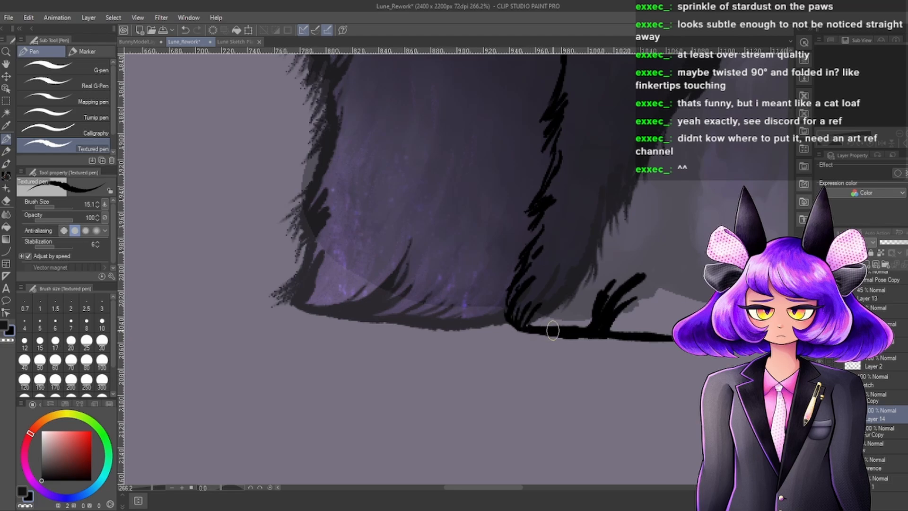
scroll(599, 313, "up", 2)
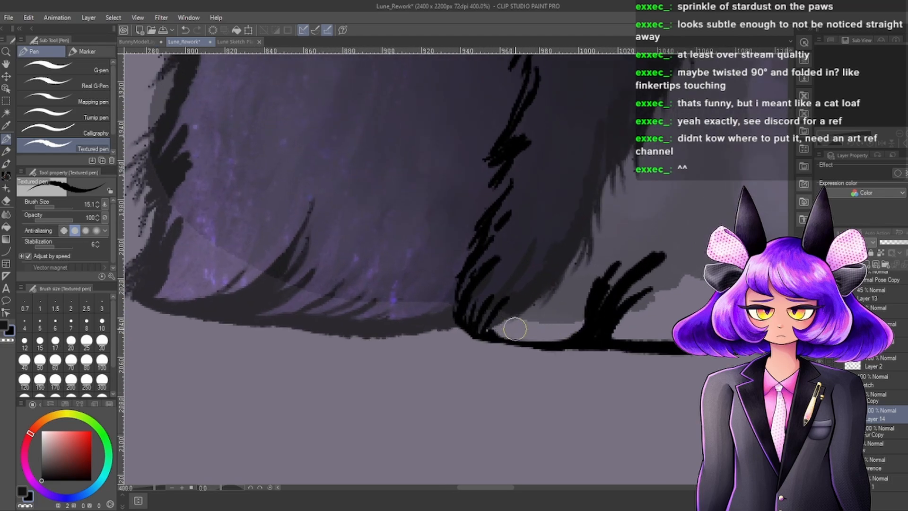
key("e")
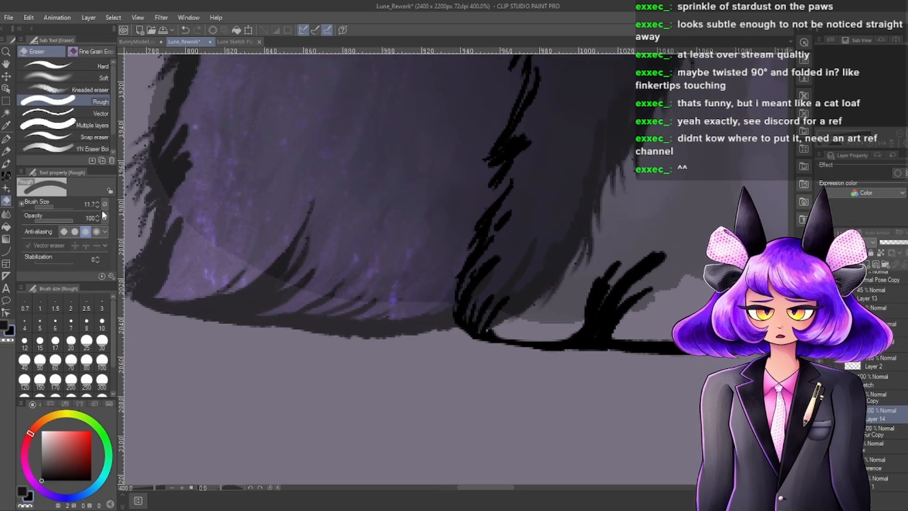
key("p")
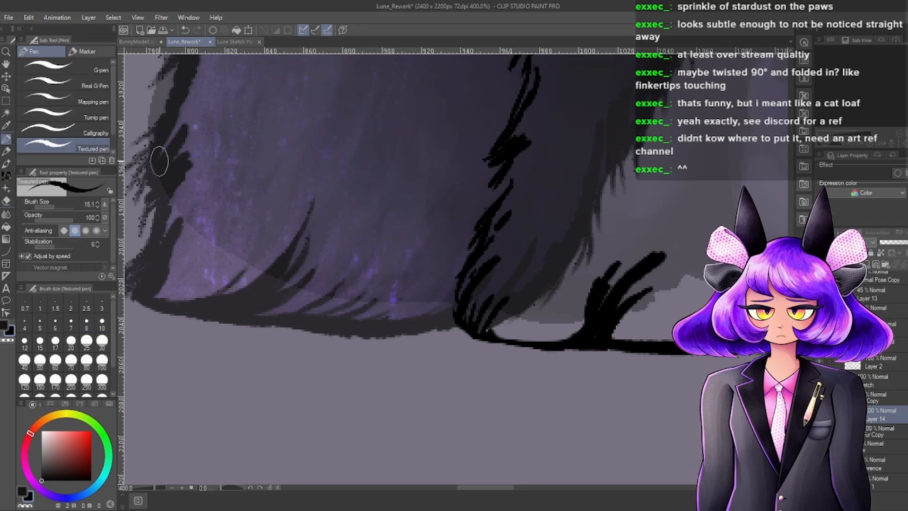
scroll(486, 227, "up", 2)
left_click_drag(486, 370, 493, 379)
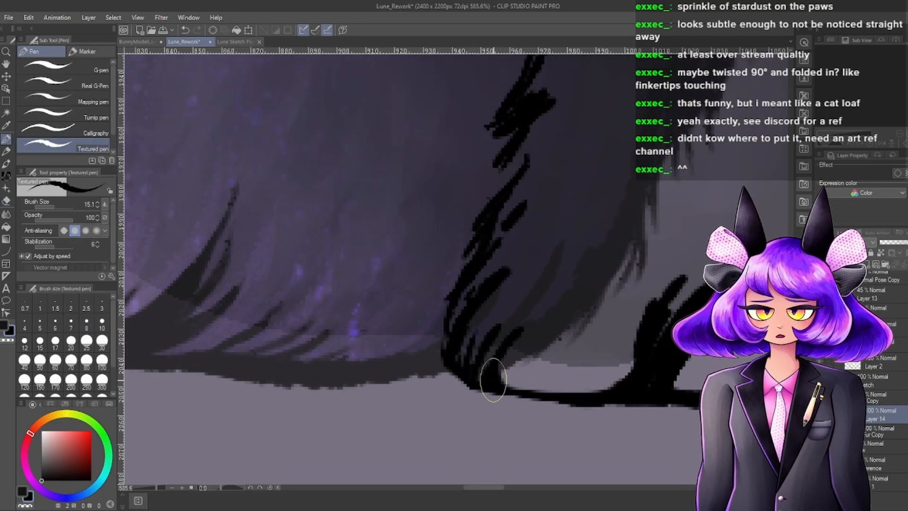
Undo the last thick strokes of the toe tuft rising from the second paw's bottom line.
scroll(616, 374, "down", 8)
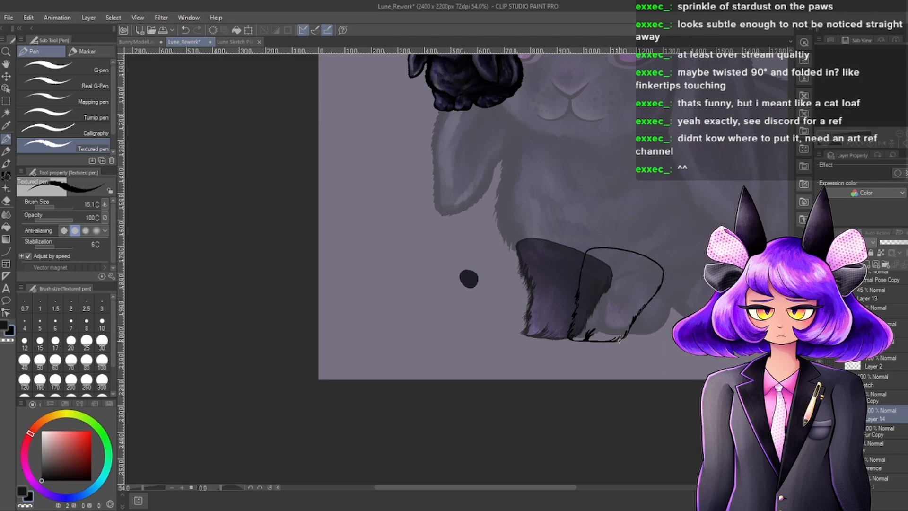
scroll(618, 341, "down", 2)
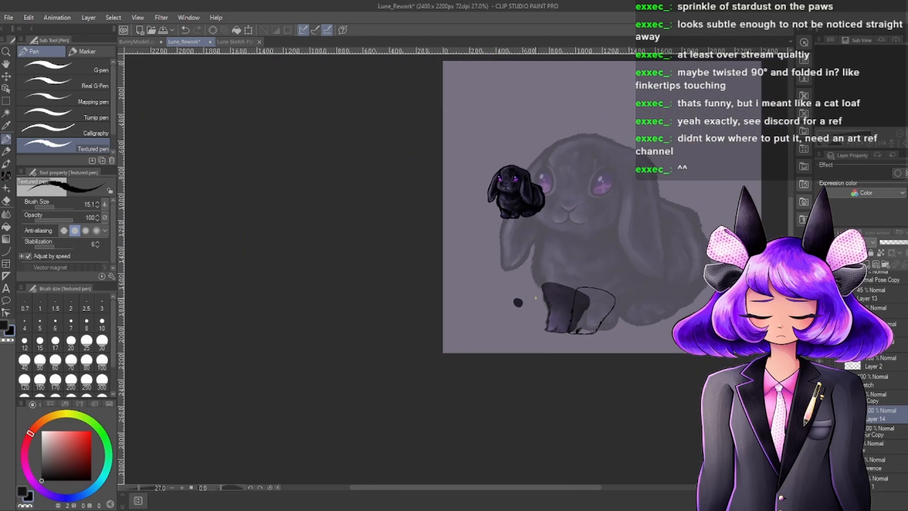
scroll(536, 298, "up", 10)
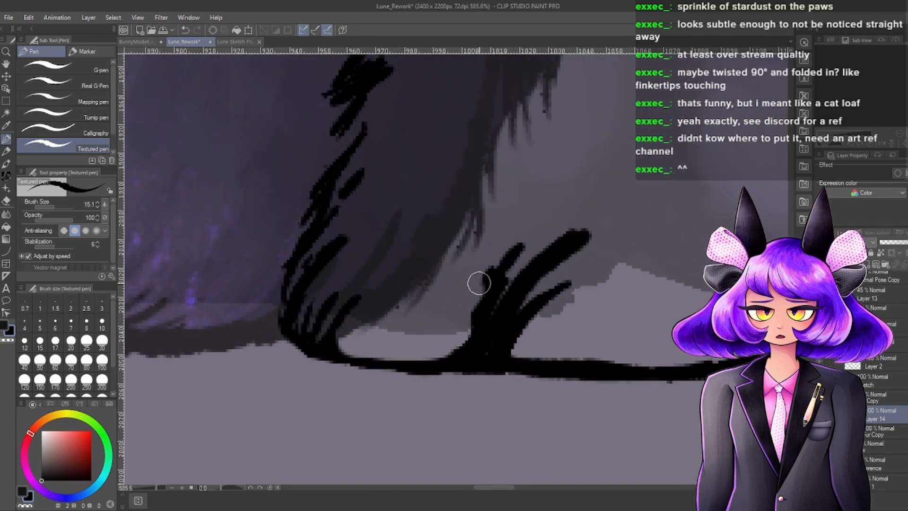
key("ctrl+z")
key("ctrl+z")
key("ctrl+z")
key("ctrl+z")
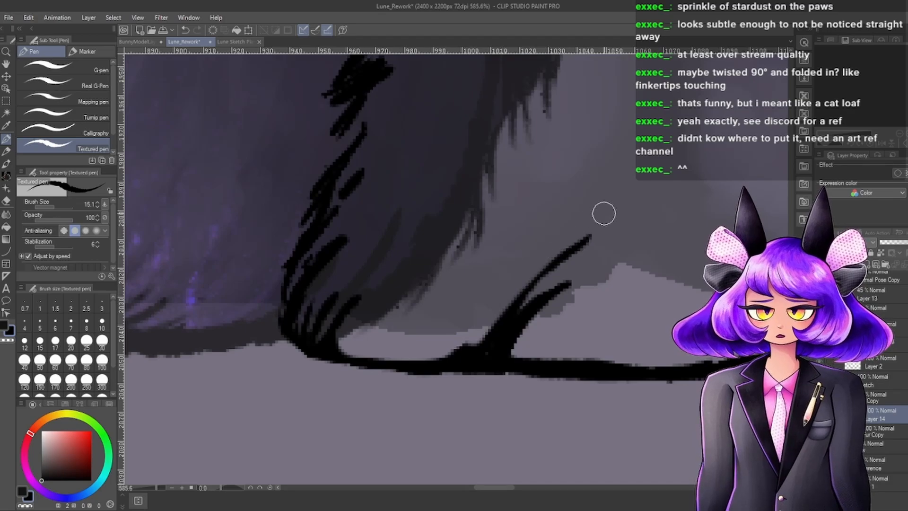
Redraw the toe tuft on the second paw's bottom line as thinner, tapered strokes fanning upward.
left_click_drag(478, 349, 502, 267)
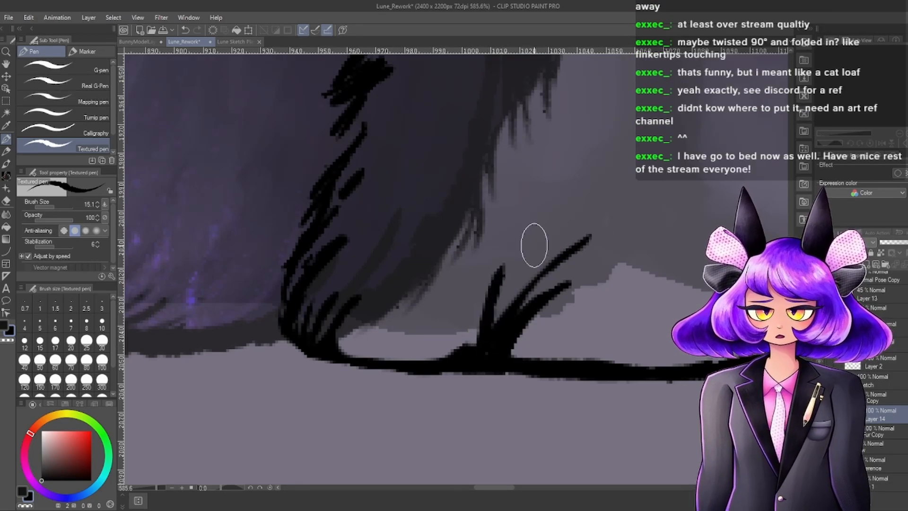
mouse_move(480, 326)
left_mouse_down()
mouse_move(462, 354)
mouse_move(541, 219)
left_mouse_up()
key("ctrl+z")
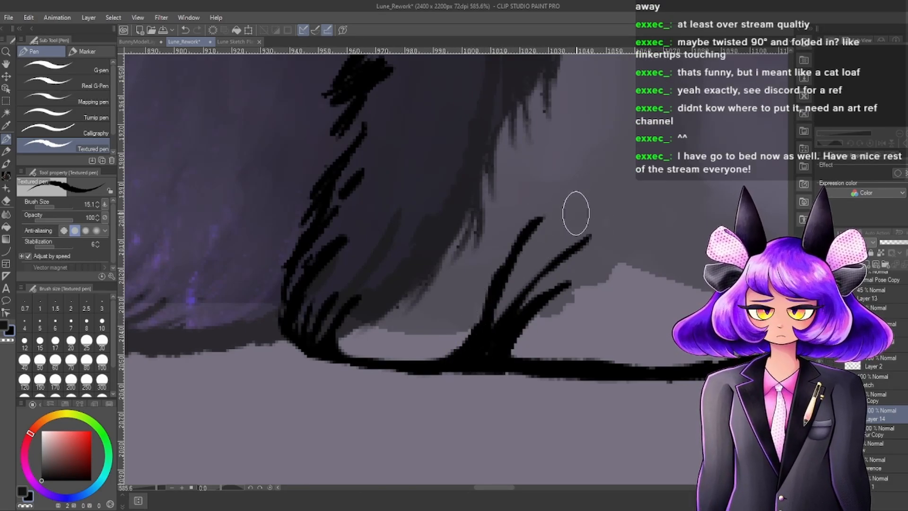
left_click_drag(468, 338, 475, 274)
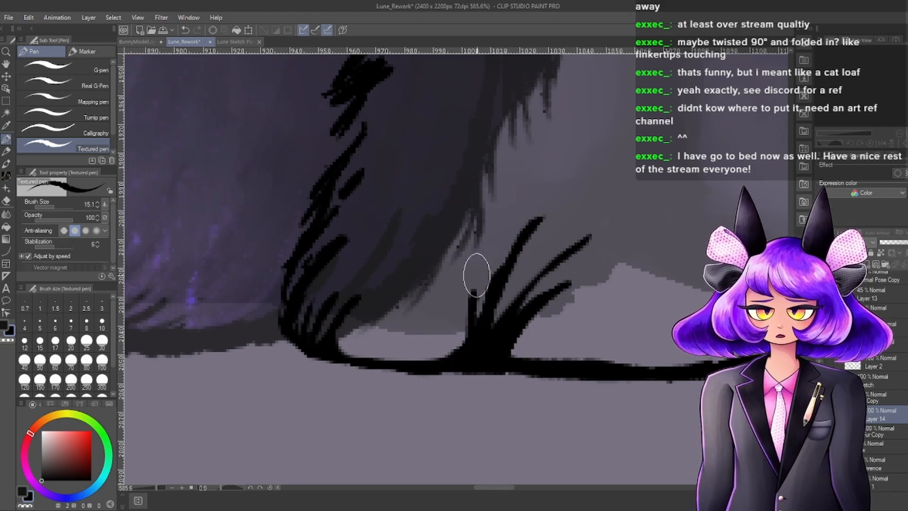
scroll(543, 234, "up", 3)
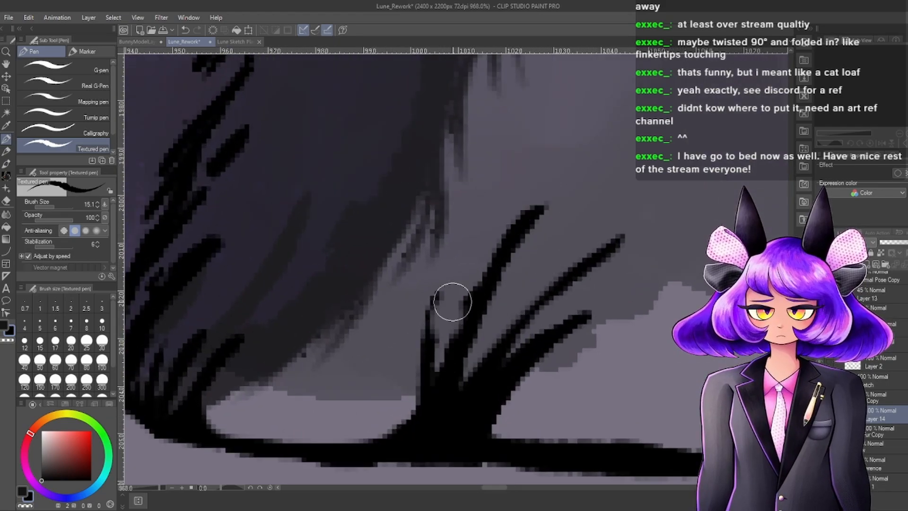
scroll(504, 241, "up", 1)
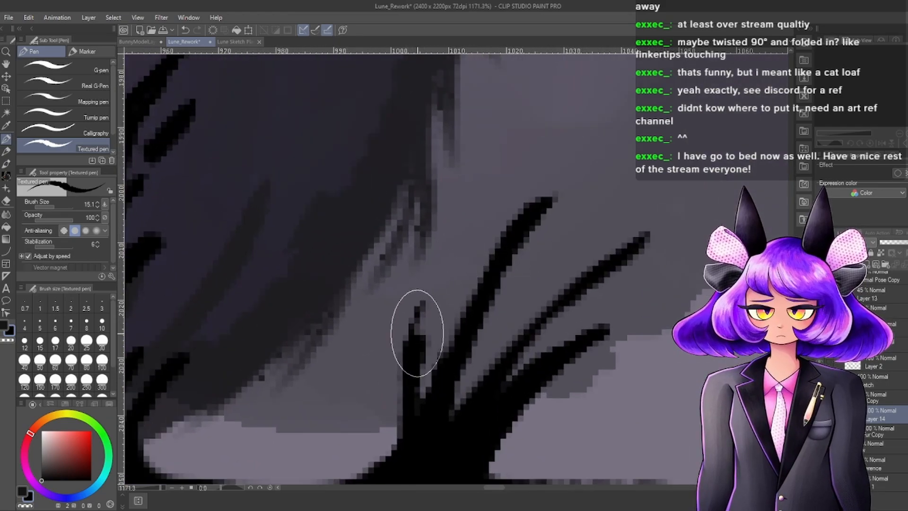
scroll(399, 430, "down", 8)
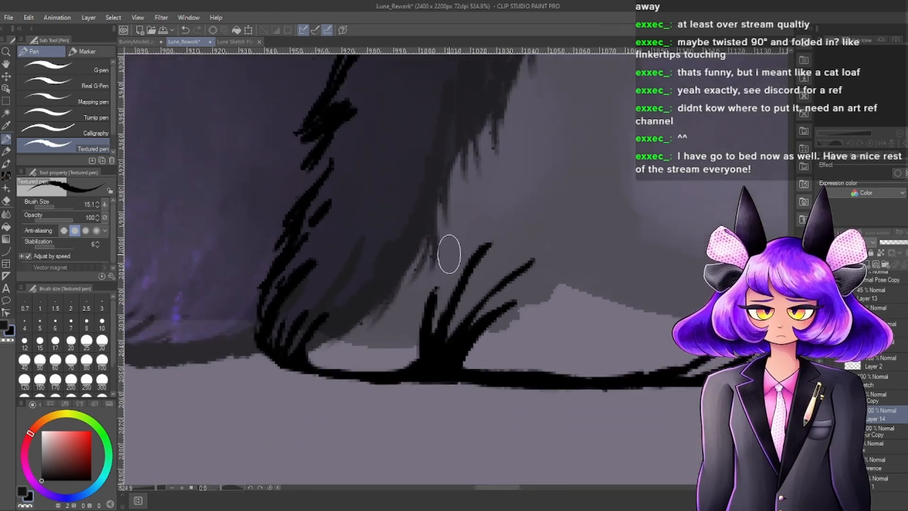
scroll(455, 300, "up", 5)
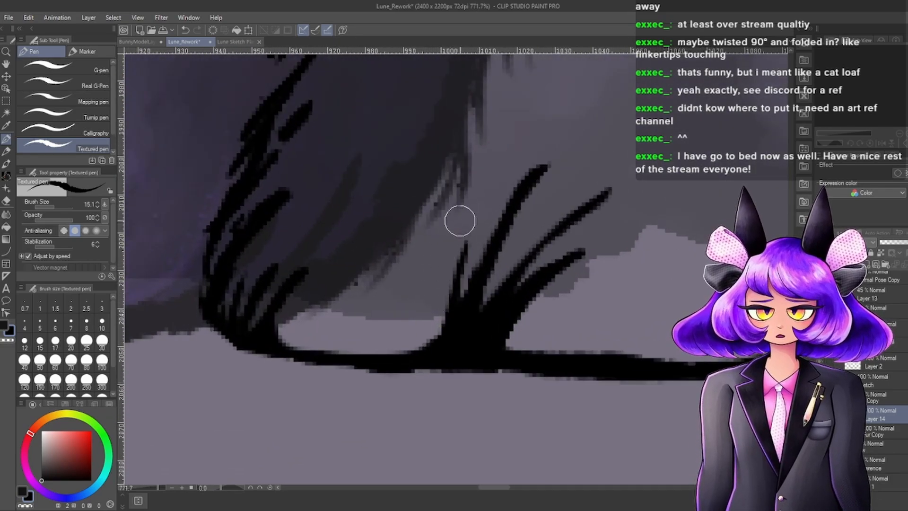
Select the area enclosed by the second leg's outline on Layer 14 with Auto select, referring to the editing layer only.
scroll(551, 324, "down", 12)
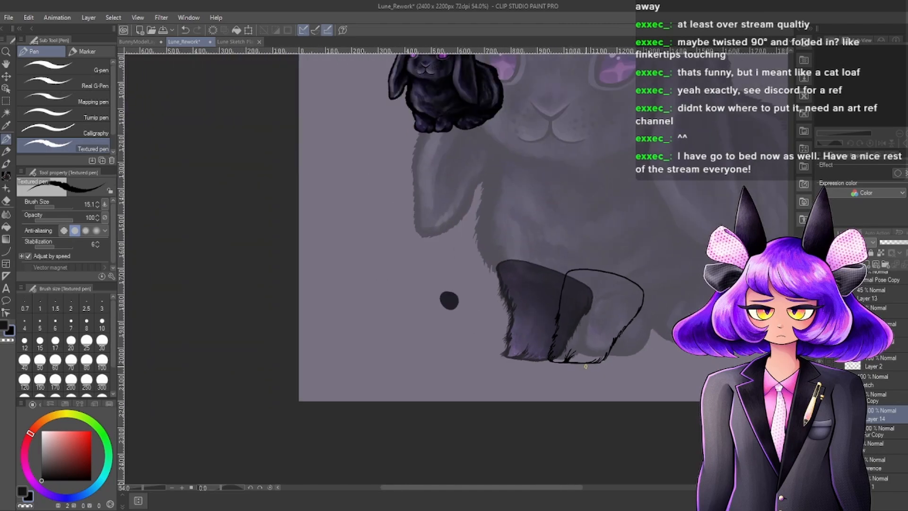
scroll(585, 365, "up", 3)
scroll(580, 345, "down", 3)
scroll(613, 355, "down", 2)
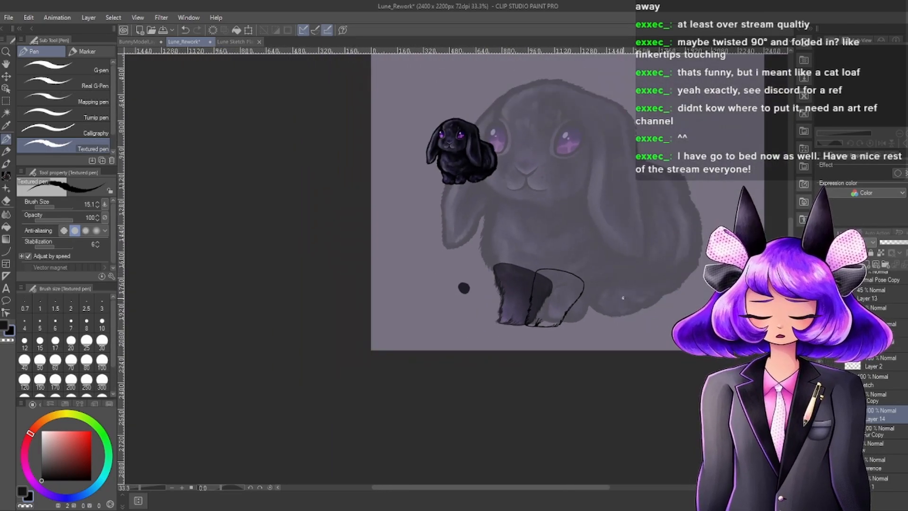
scroll(473, 308, "up", 3)
scroll(454, 298, "down", 2)
scroll(441, 289, "up", 2)
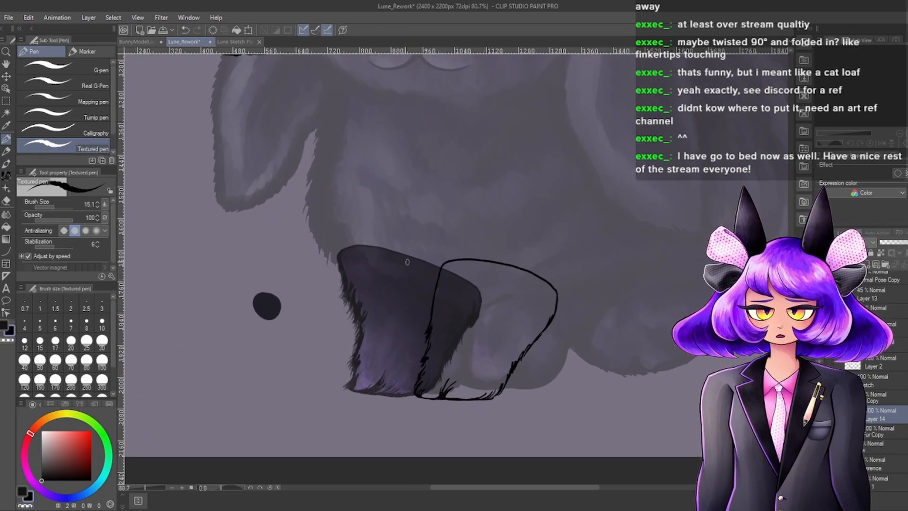
key("w")
left_click(512, 354)
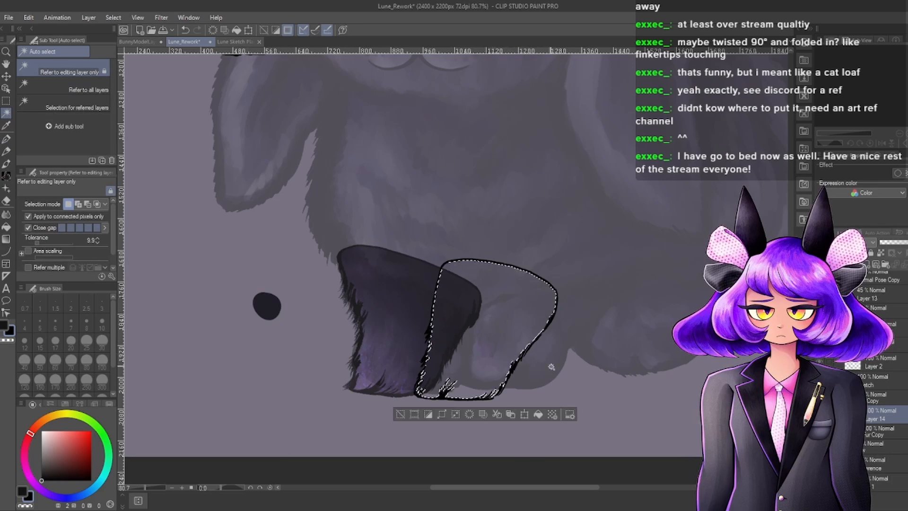
Expand the selection until its edge runs along the middle of the second leg's black outline, undoing the too-wide attempt.
scroll(390, 320, "up", 1)
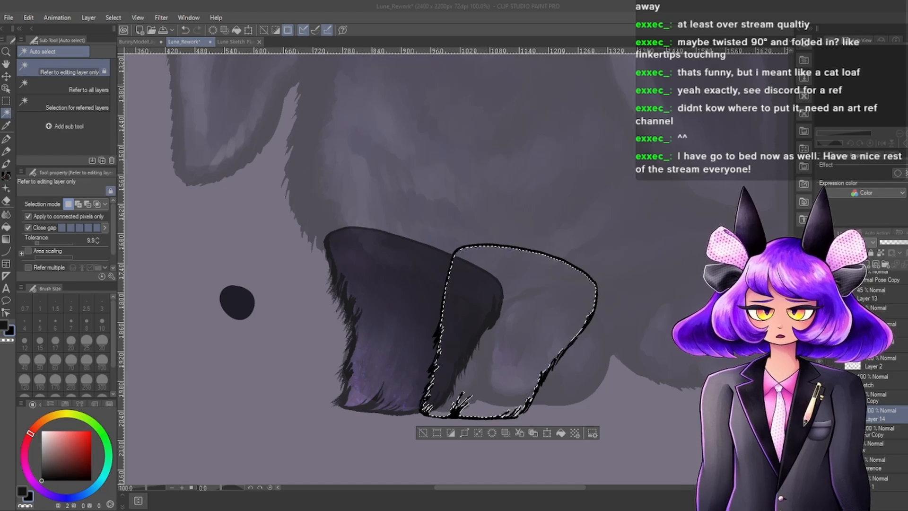
key("Return")
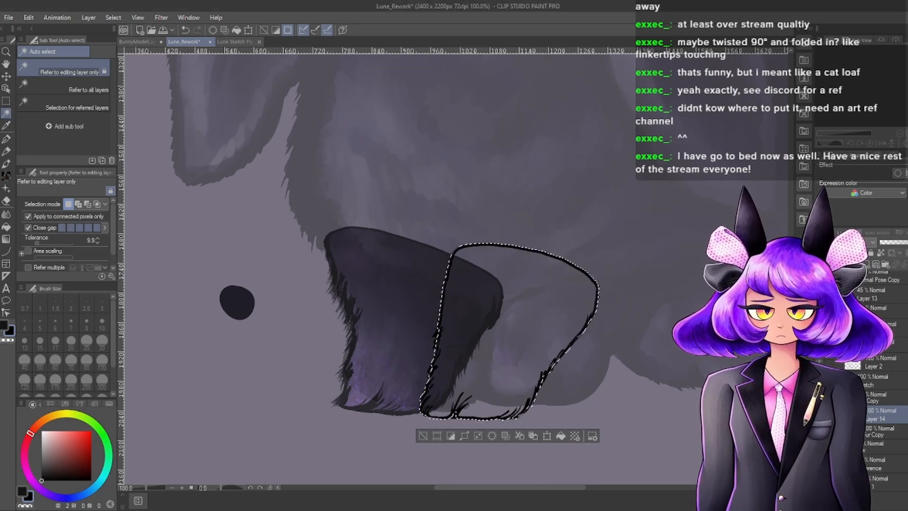
key("ctrl+z")
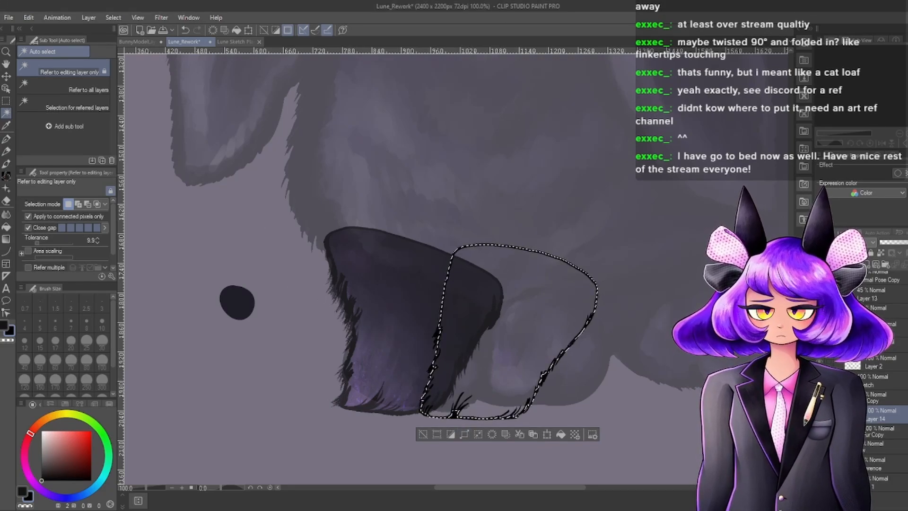
scroll(525, 386, "up", 4)
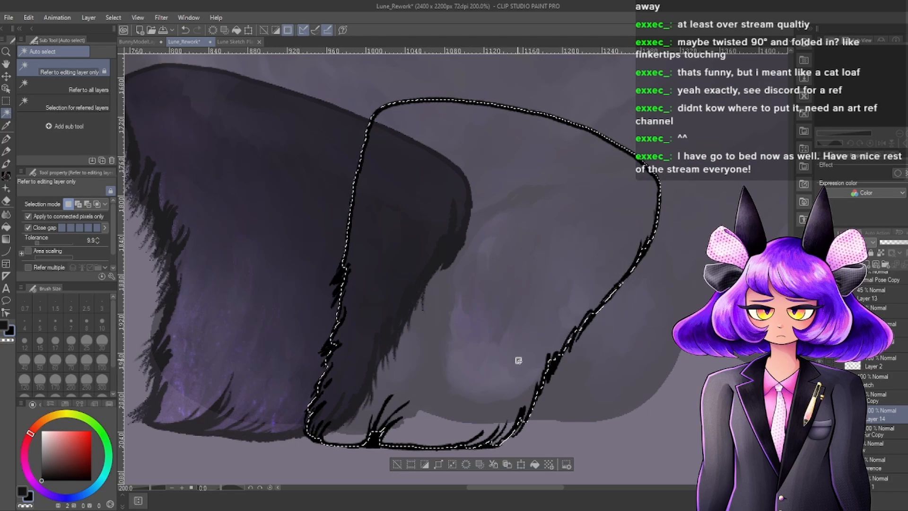
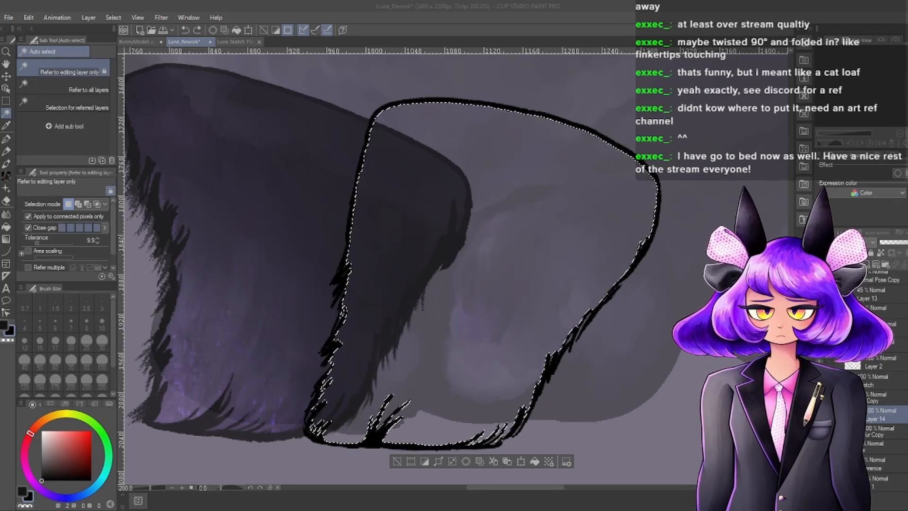
key("Return")
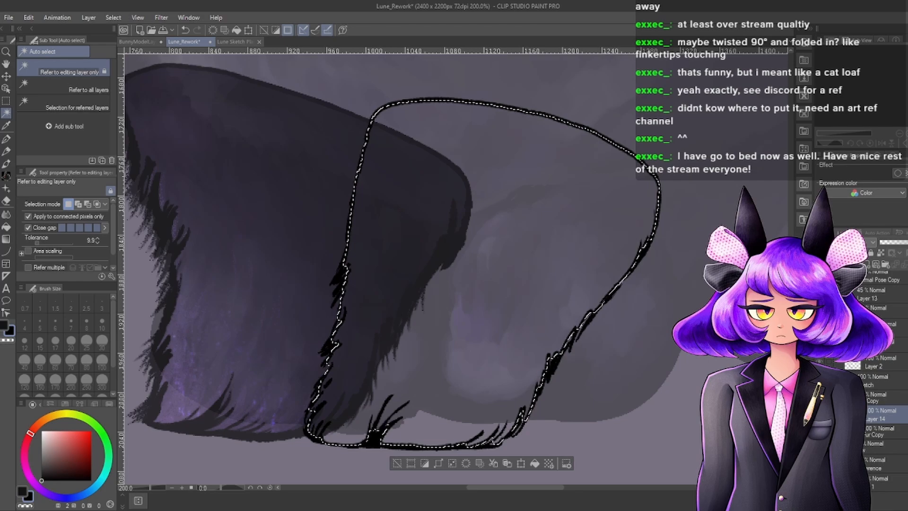
Delete the Base Copy layer in the copied leg's folder and place a new empty layer beneath Layer 8 Copy.
left_click(842, 431)
scroll(875, 431, "down", 3)
left_click(883, 440)
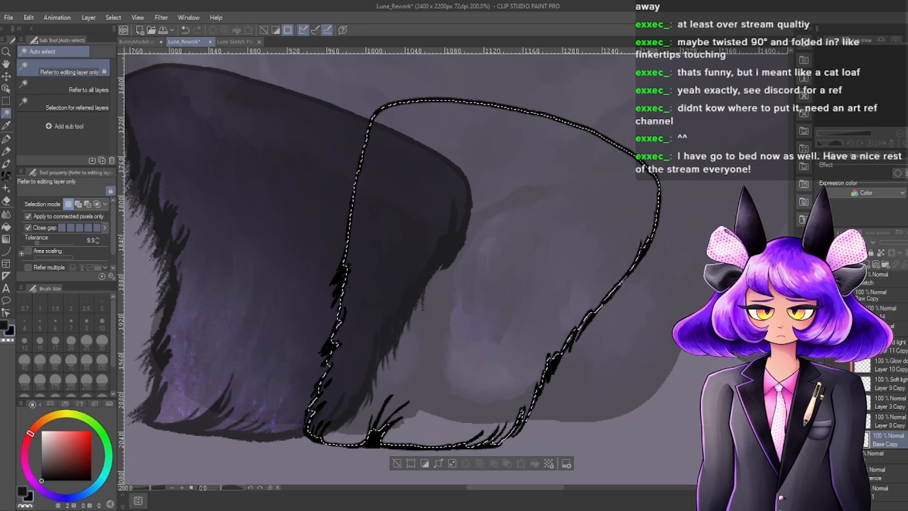
key("Delete")
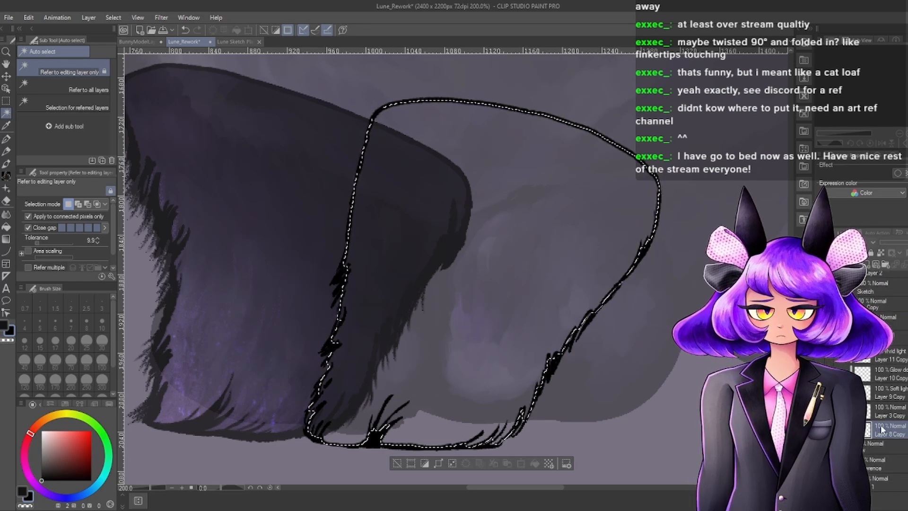
left_click(868, 268)
left_click_drag(882, 451, 885, 461)
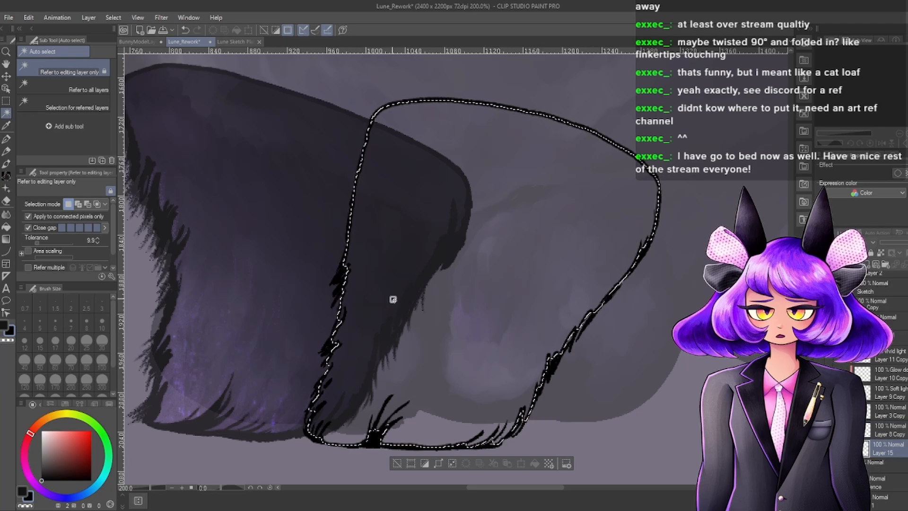
left_click(7, 227)
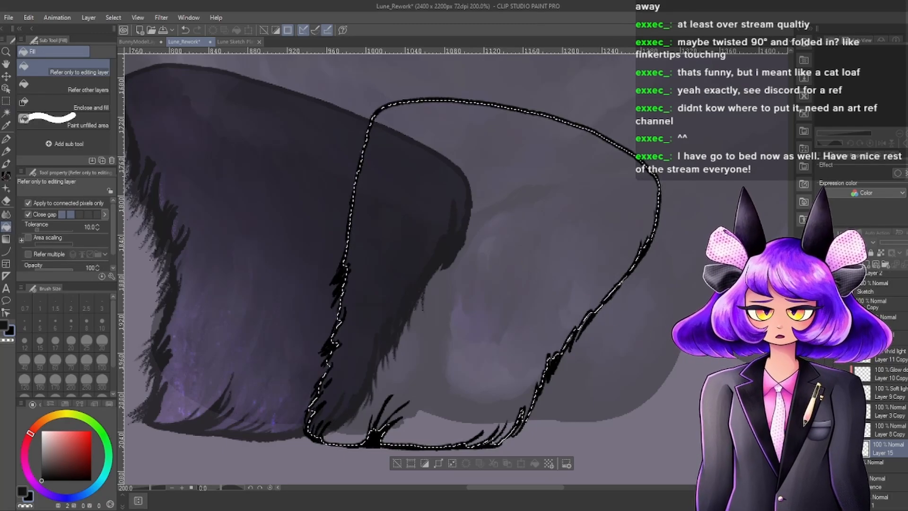
left_click(442, 318)
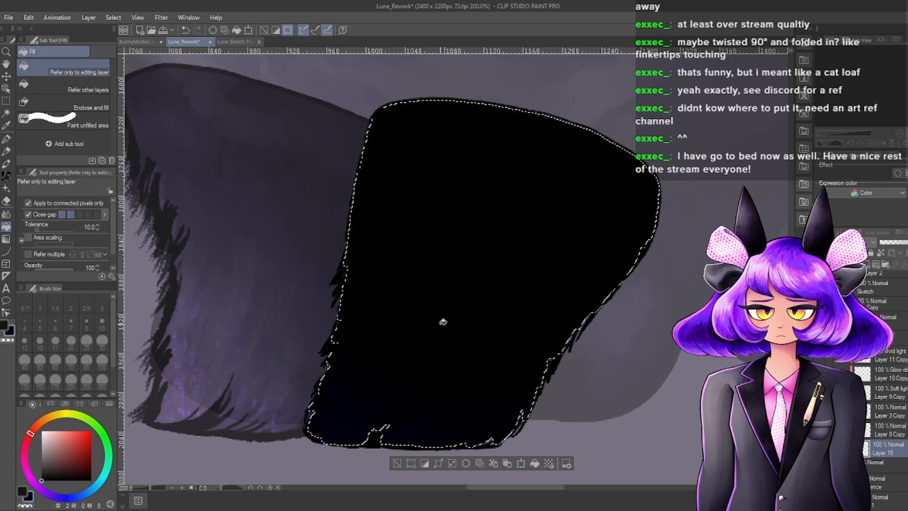
scroll(632, 357, "down", 4)
scroll(572, 343, "up", 5)
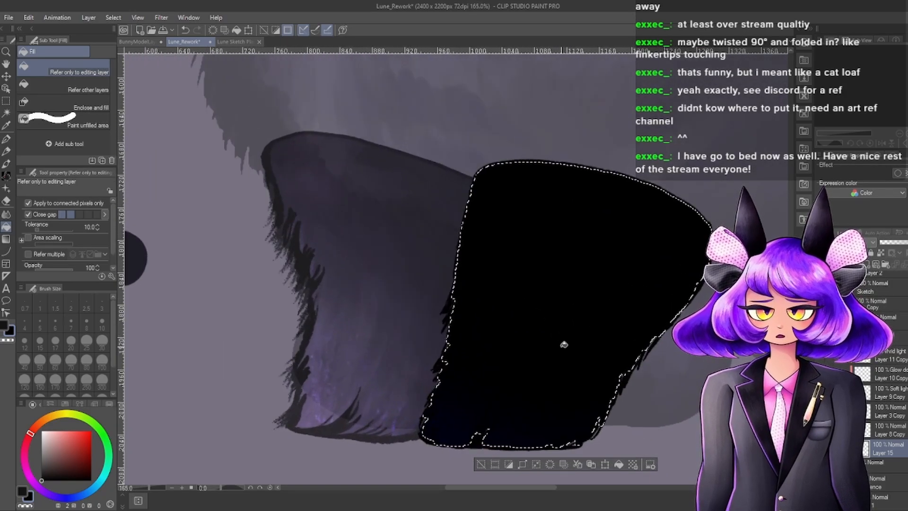
key("ctrl+z")
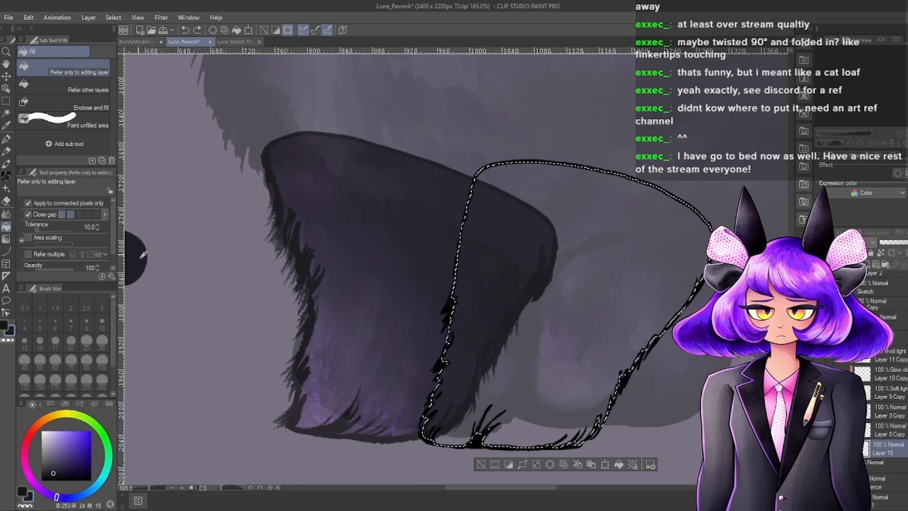
Fill the second leg's selected area on Layer 15 with the dark navy sampled from the swatch blob beside the bunny.
left_click(558, 199)
scroll(517, 385, "down", 2)
scroll(516, 384, "down", 2)
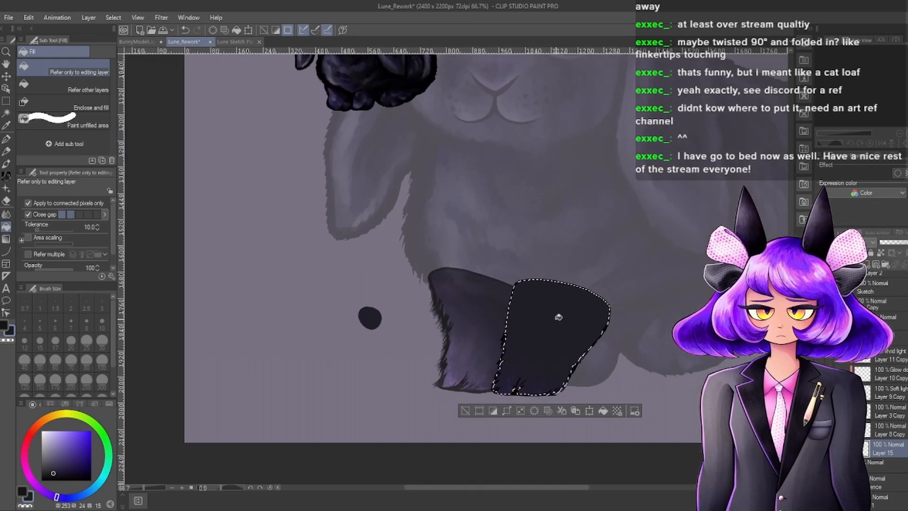
scroll(558, 314, "up", 3)
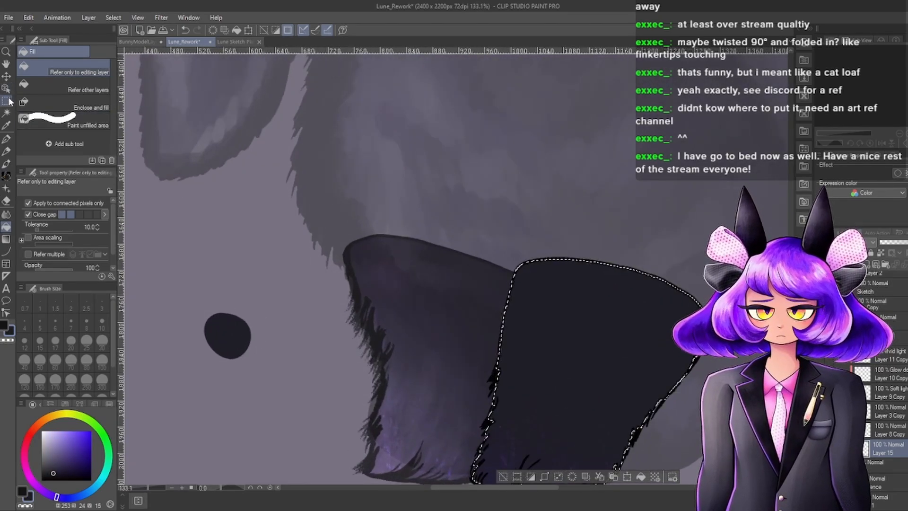
Clear the selection around the filled second leg and rename the fill layer as Base.
left_click(5, 100)
scroll(427, 279, "down", 3)
left_click_drag(507, 347, 472, 308)
scroll(480, 303, "up", 3)
scroll(564, 310, "up", 2)
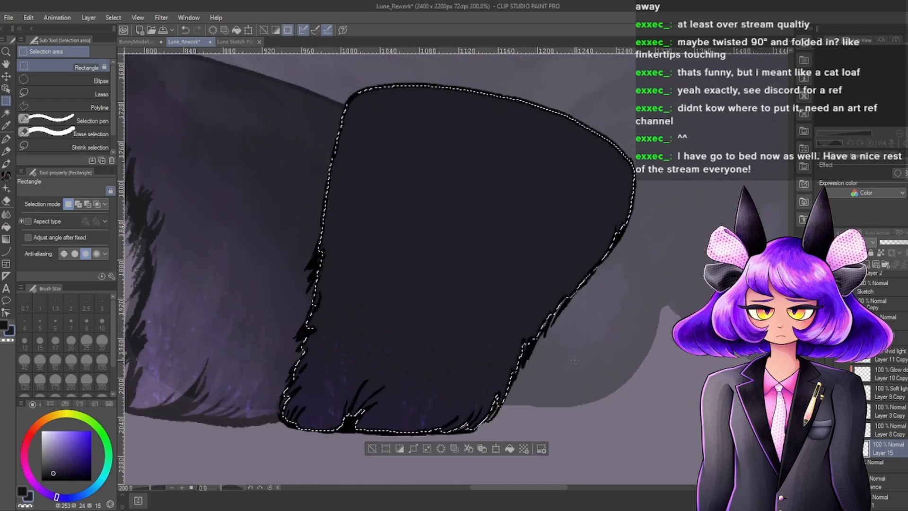
key("ctrl+d")
scroll(223, 367, "down", 2)
scroll(223, 368, "up", 3)
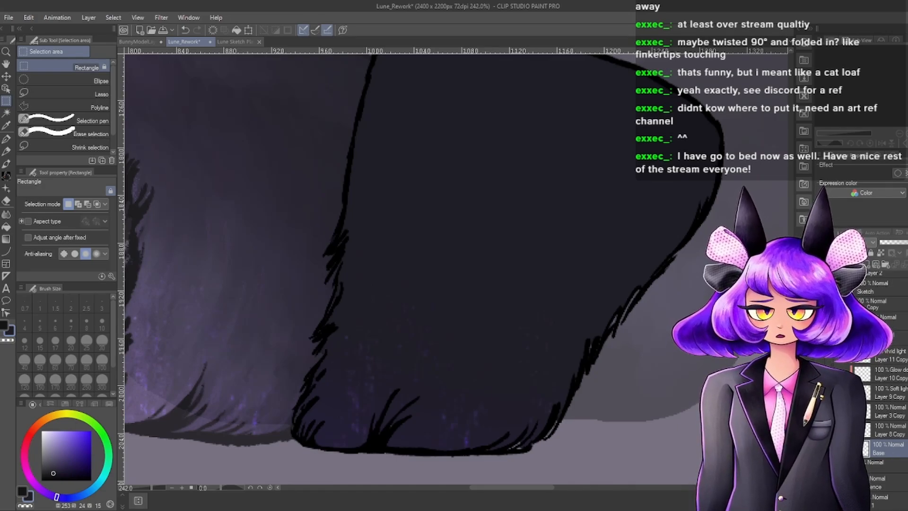
Examine the second leg's base fill and outline against the first leg and the whole bunny for gaps and colour match.
scroll(600, 334, "down", 2)
scroll(600, 335, "up", 2)
scroll(599, 334, "down", 2)
scroll(600, 334, "up", 2)
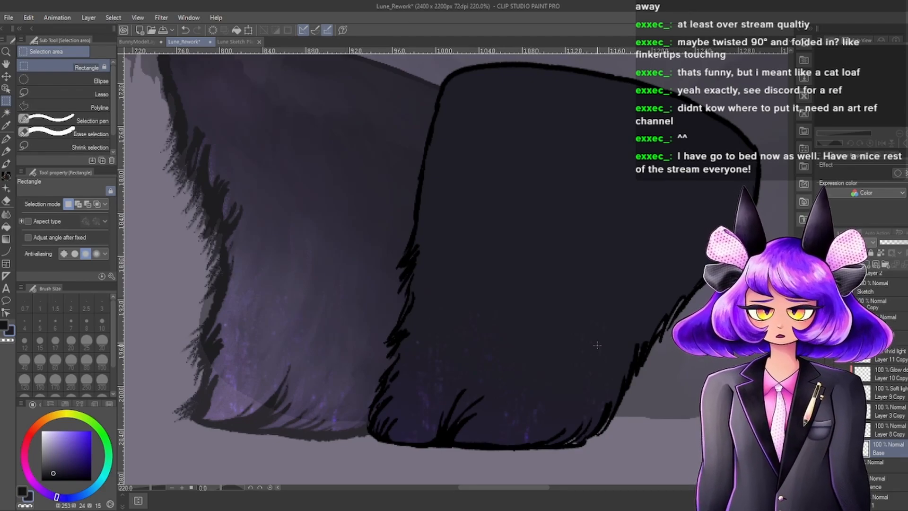
scroll(597, 345, "down", 6)
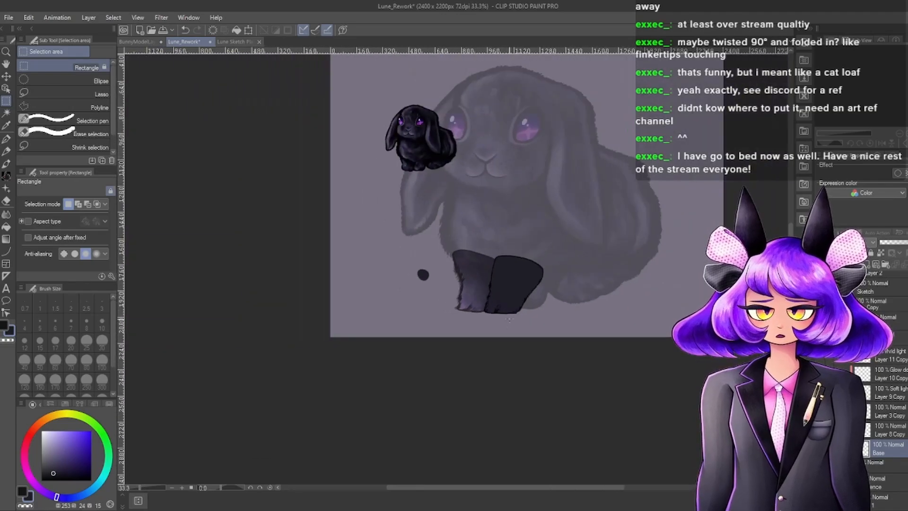
scroll(511, 350, "down", 4)
scroll(482, 293, "up", 5)
scroll(466, 359, "down", 5)
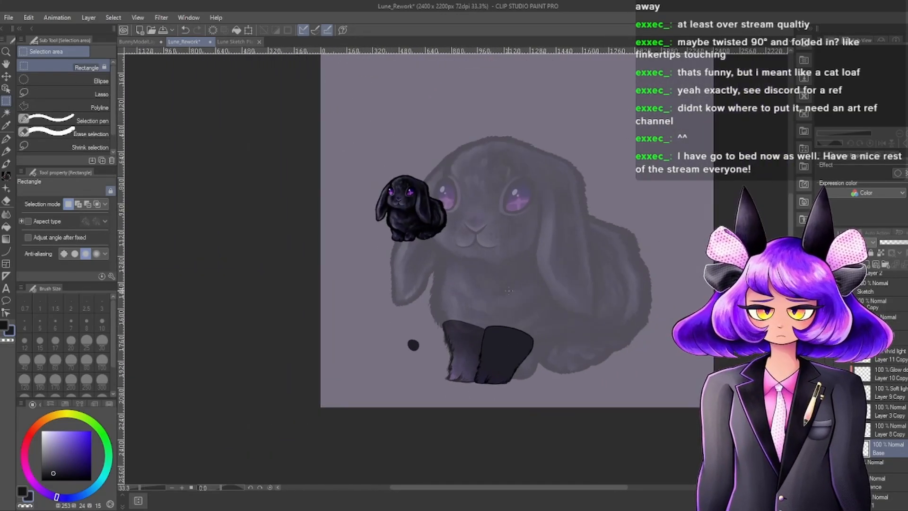
scroll(435, 295, "up", 4)
scroll(426, 295, "down", 1)
scroll(473, 369, "up", 6)
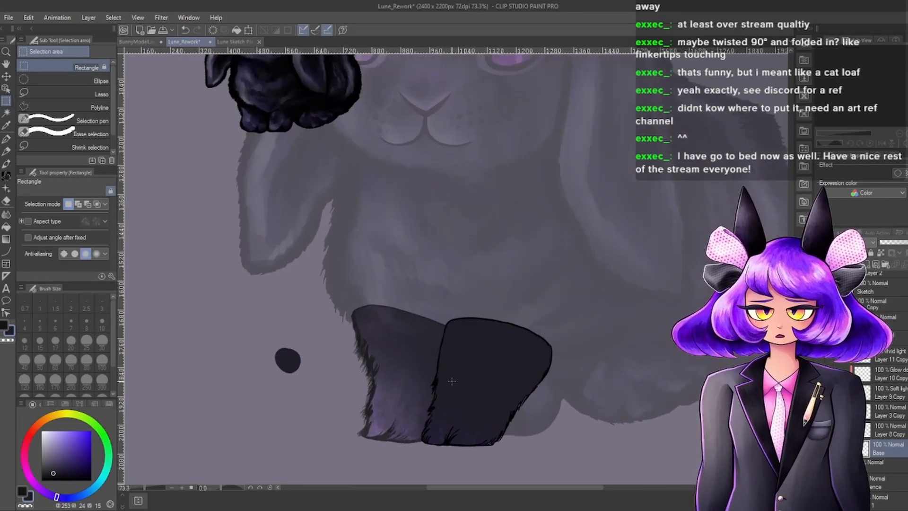
scroll(447, 341, "up", 1)
scroll(446, 342, "down", 2)
scroll(427, 336, "up", 3)
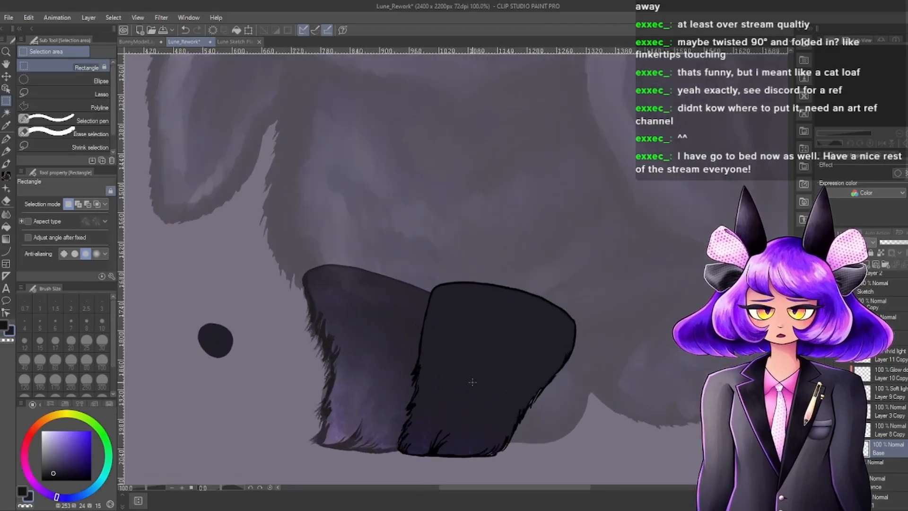
scroll(426, 341, "up", 2)
scroll(428, 341, "down", 3)
scroll(430, 341, "up", 2)
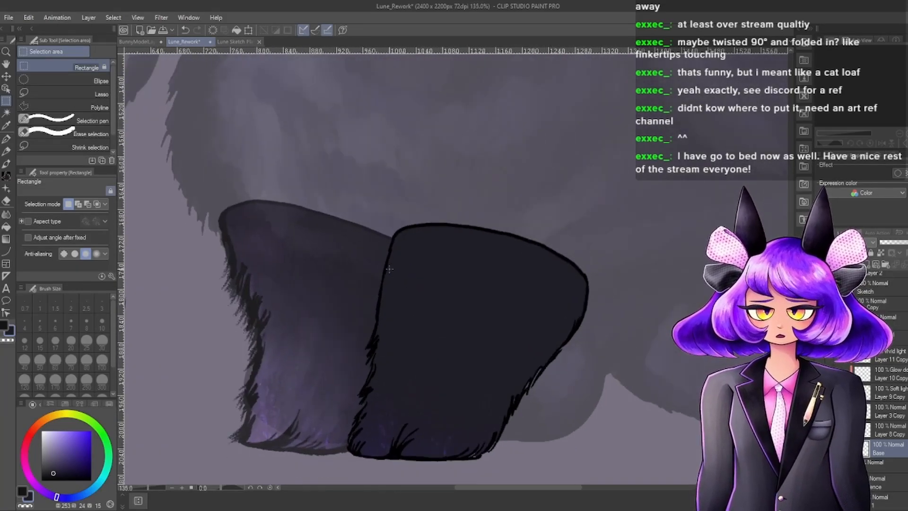
scroll(434, 341, "down", 2)
scroll(434, 342, "up", 5)
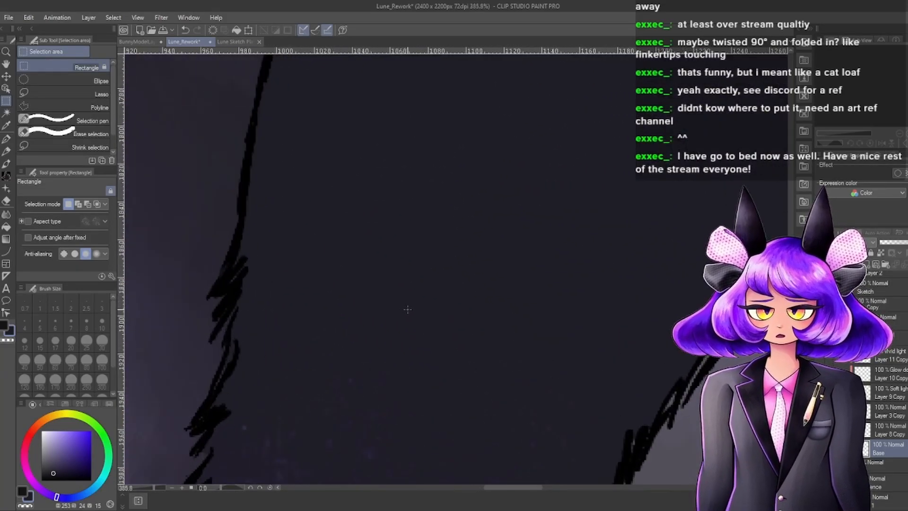
scroll(383, 284, "down", 2)
scroll(383, 283, "up", 2)
scroll(376, 285, "down", 3)
scroll(368, 286, "up", 1)
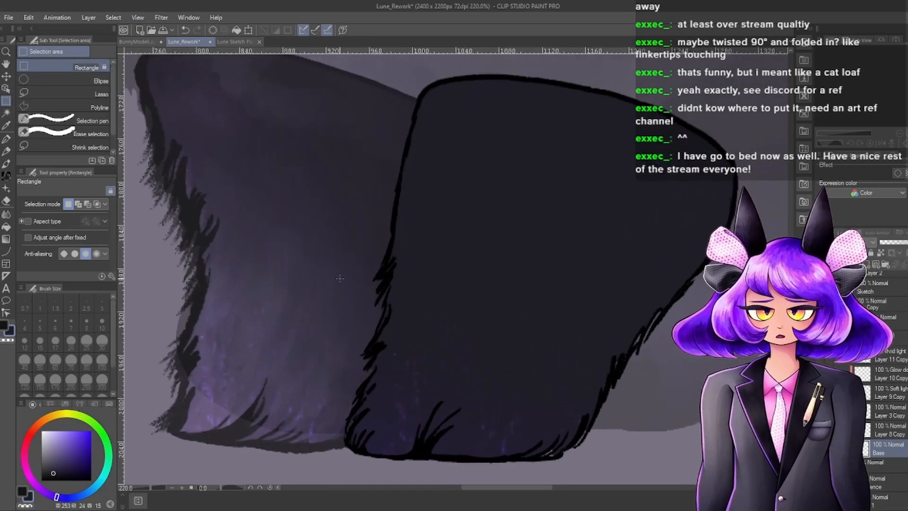
scroll(365, 288, "down", 1)
scroll(359, 284, "down", 1)
scroll(340, 274, "up", 2)
scroll(322, 260, "up", 1)
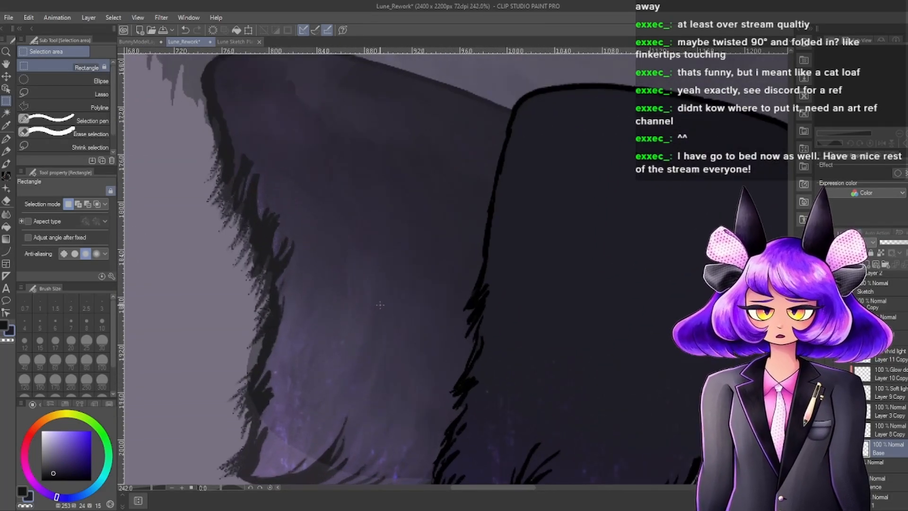
scroll(293, 242, "down", 3)
scroll(293, 243, "down", 2)
scroll(322, 260, "up", 1)
scroll(359, 283, "down", 1)
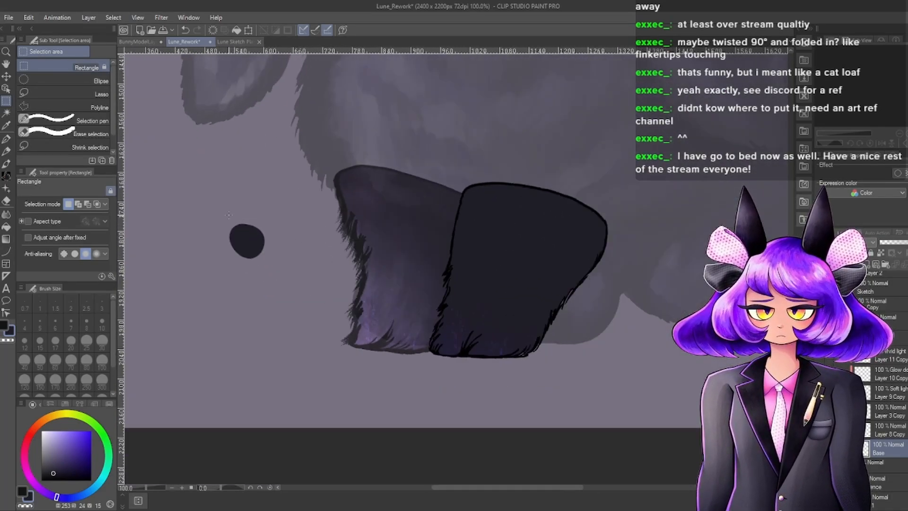
Paint over the unfilled gaps between the fur strokes along the second leg's outer edge and paw corner with the Textured pen.
scroll(409, 307, "up", 2)
scroll(409, 307, "up", 8)
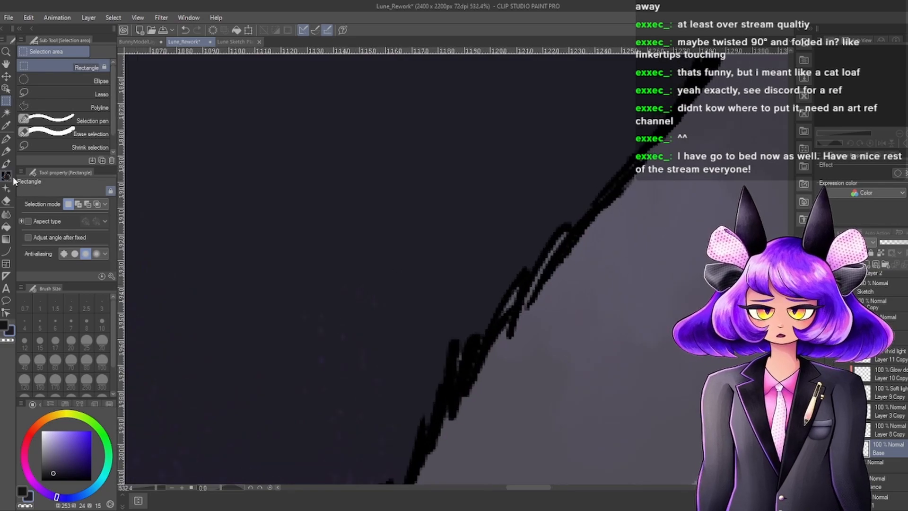
left_click(6, 139)
scroll(496, 269, "up", 1)
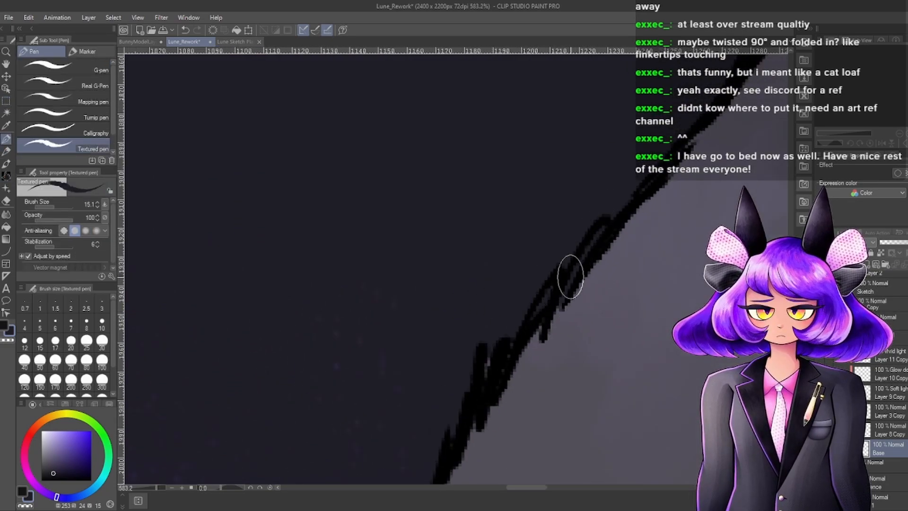
scroll(595, 180, "down", 2)
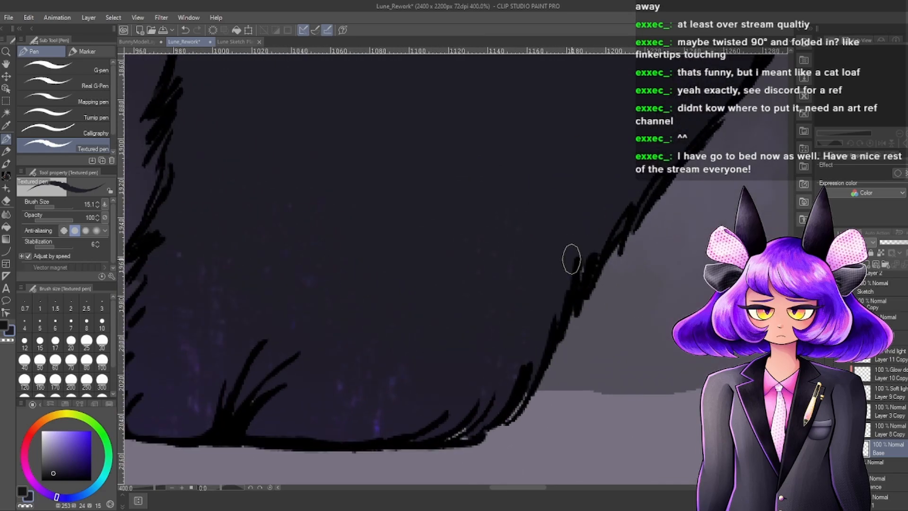
left_click_drag(571, 287, 601, 237)
left_click_drag(509, 394, 520, 403)
mouse_move(458, 431)
left_mouse_down()
mouse_move(472, 430)
mouse_move(431, 438)
left_mouse_up()
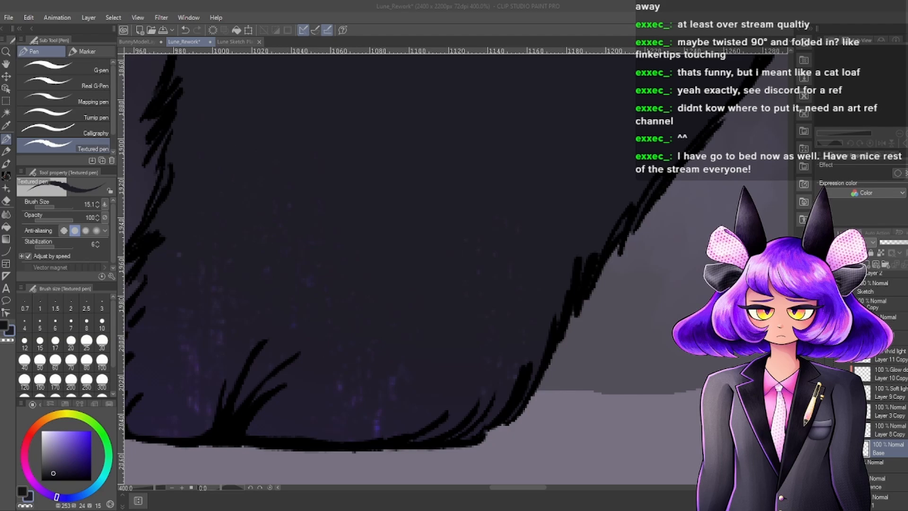
Select Layer 8 Copy above the Base layer and make its purple-black leg shading visible.
scroll(423, 377, "down", 6)
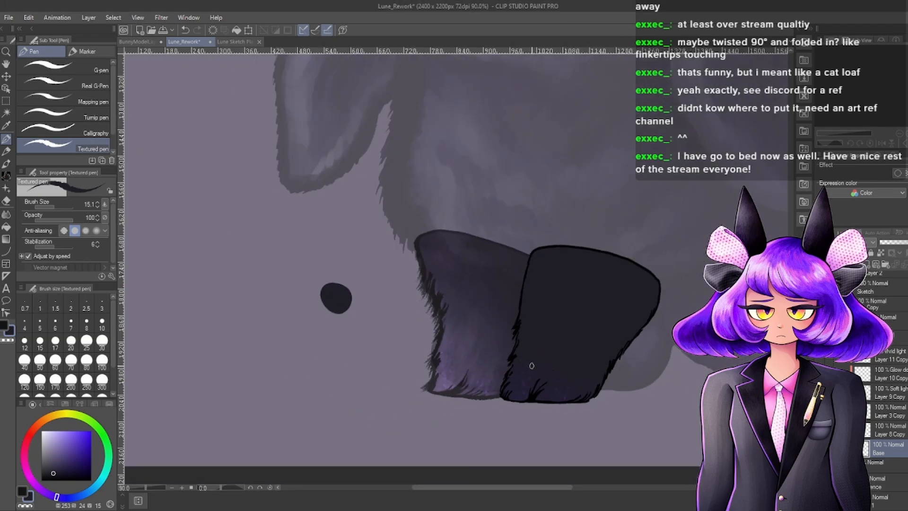
scroll(531, 365, "down", 2)
scroll(549, 361, "up", 6)
left_click(889, 432)
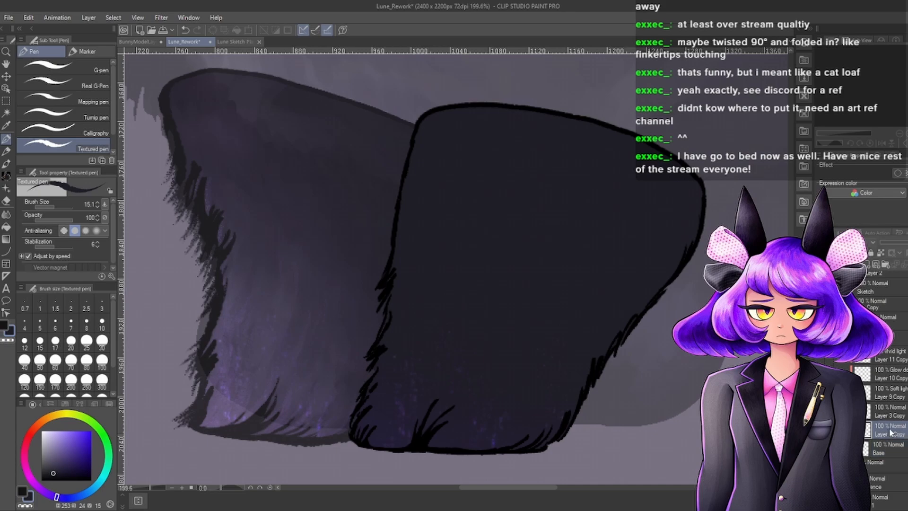
left_click(822, 430)
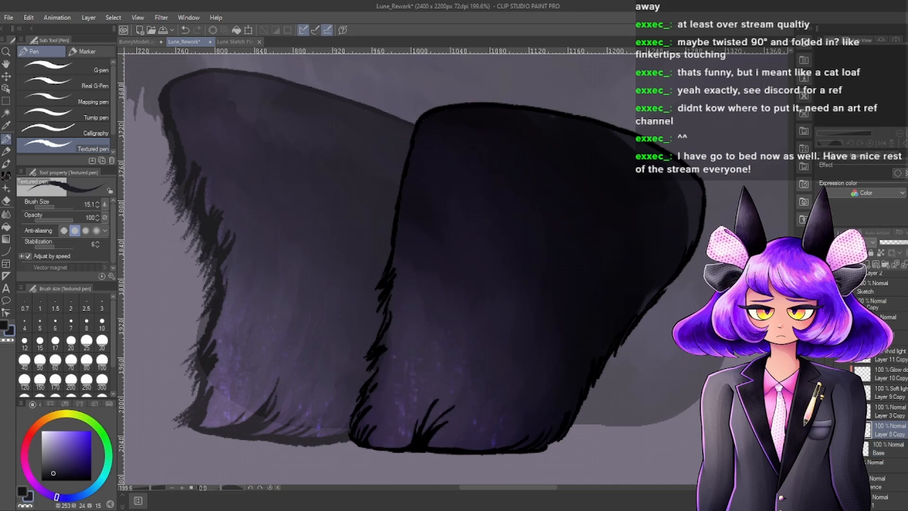
Extend the near-black shading to the second leg's outer edge on Layer 8 Copy using the Magda's brush at size 32.6.
scroll(581, 369, "down", 4)
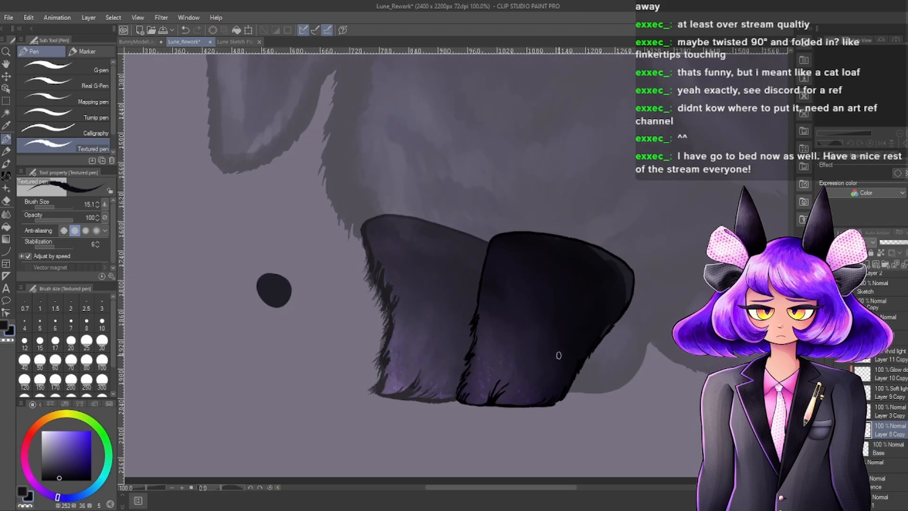
scroll(550, 335, "up", 3)
key("b")
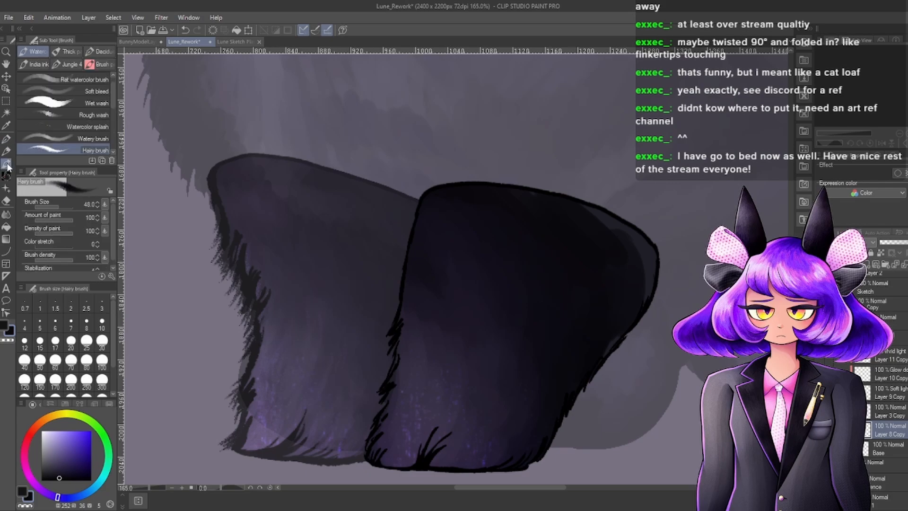
scroll(597, 265, "up", 2)
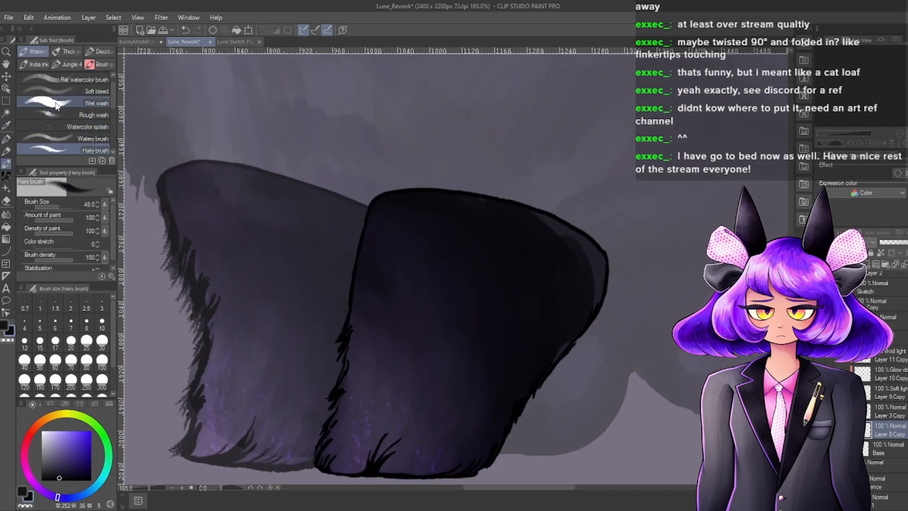
scroll(83, 118, "down", 3)
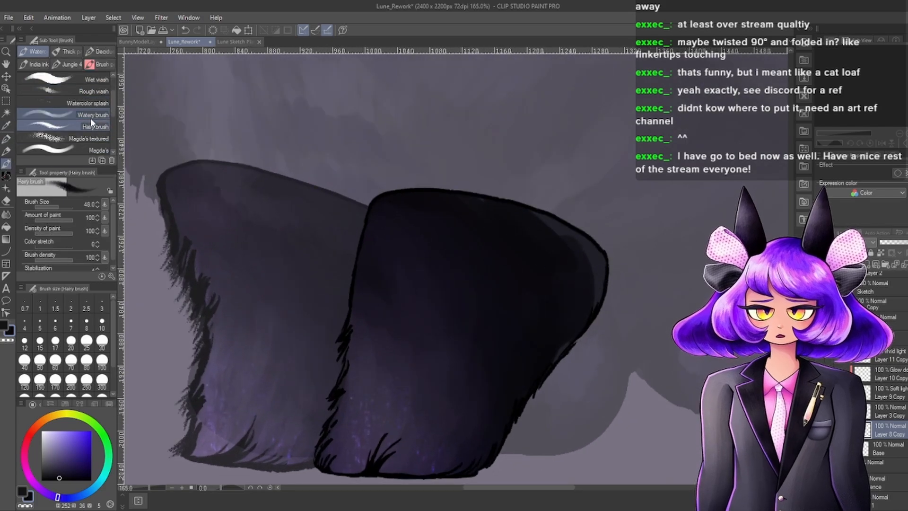
left_click(95, 138)
scroll(484, 180, "down", 1)
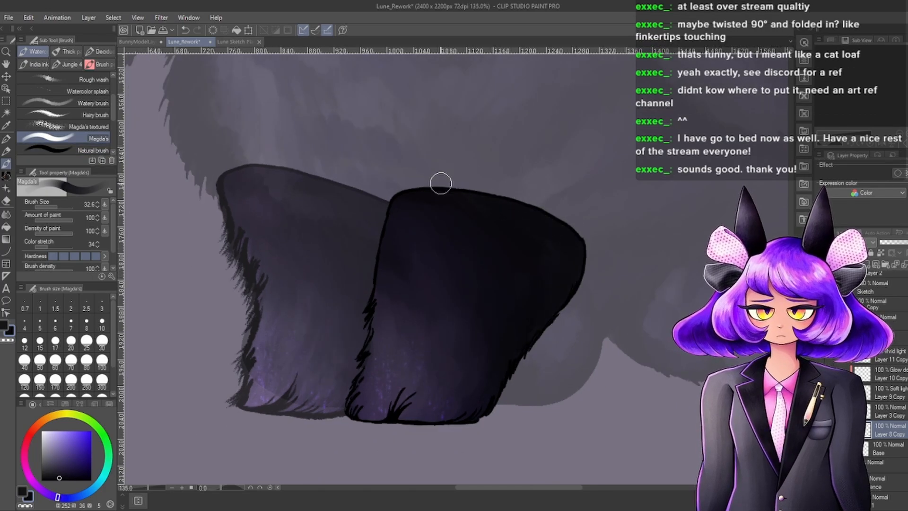
scroll(545, 227, "up", 1)
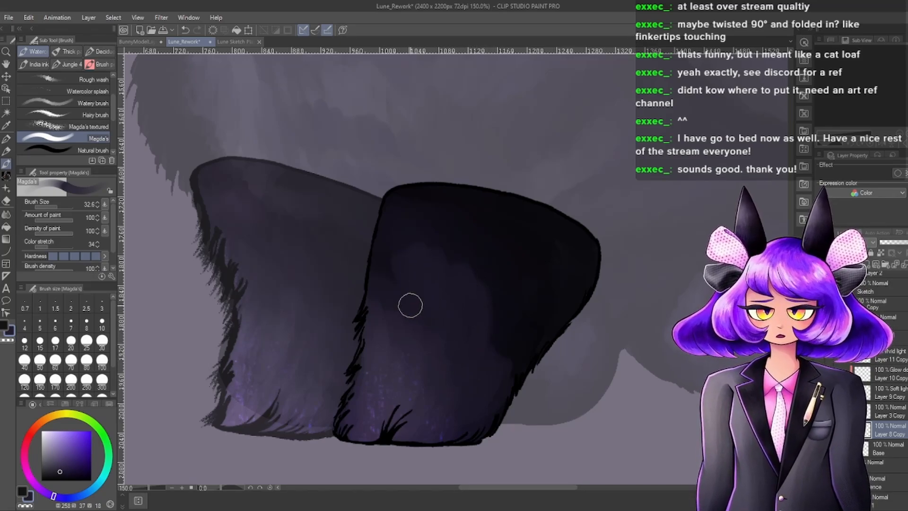
Blend the near-black outer shading into the dark purple across the second leg's middle and outer edge, sampling tones from the leg.
left_click(413, 227, "alt")
mouse_move(414, 227)
left_mouse_down()
mouse_move(485, 260)
mouse_move(488, 341)
left_mouse_up()
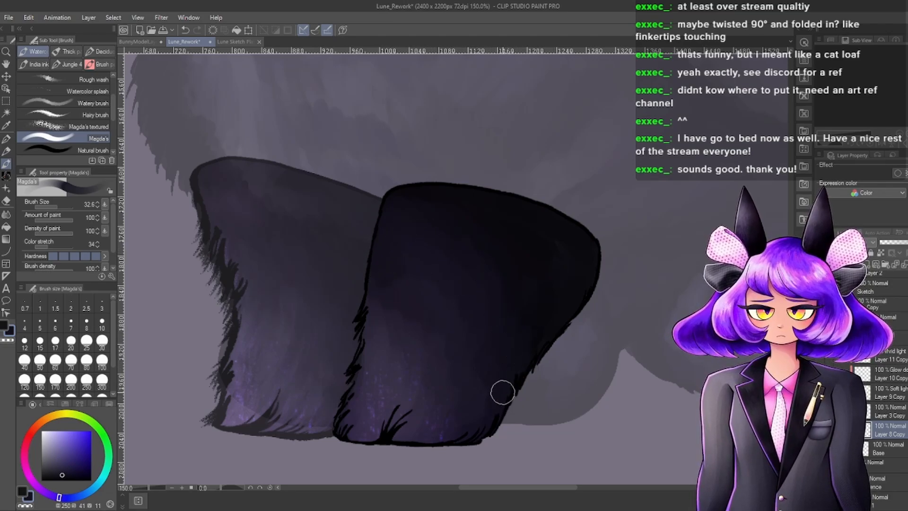
left_click(519, 306, "alt")
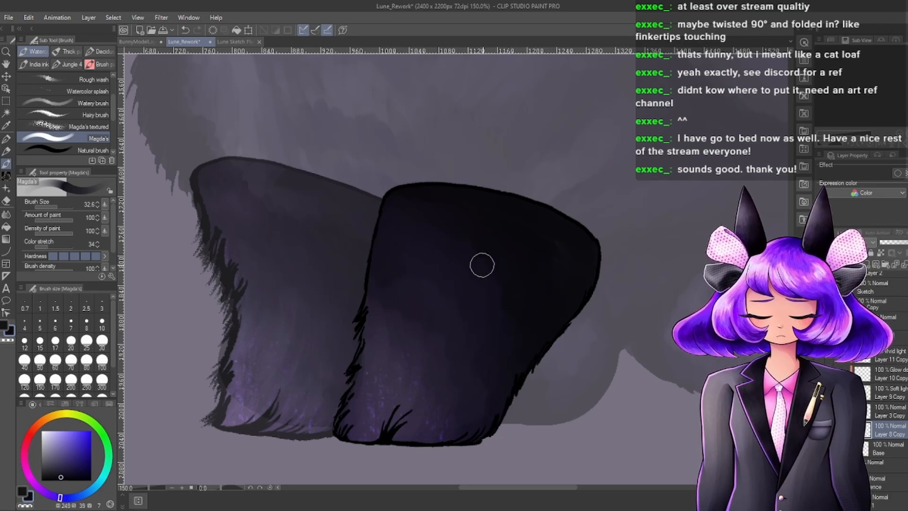
left_click(490, 300, "alt")
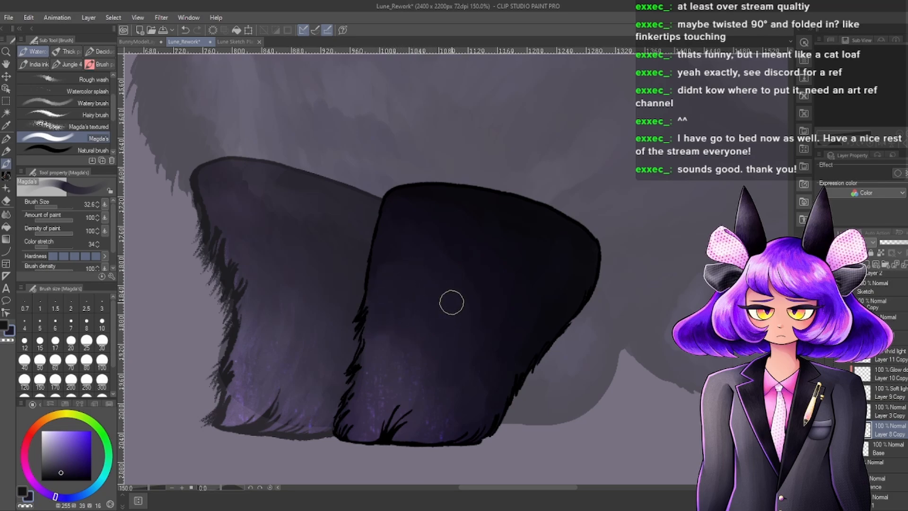
Smooth the purple shading over the second leg's lower half and paw with purple tones sampled from the leg.
left_click(398, 367, "alt")
left_click_drag(399, 362, 379, 342)
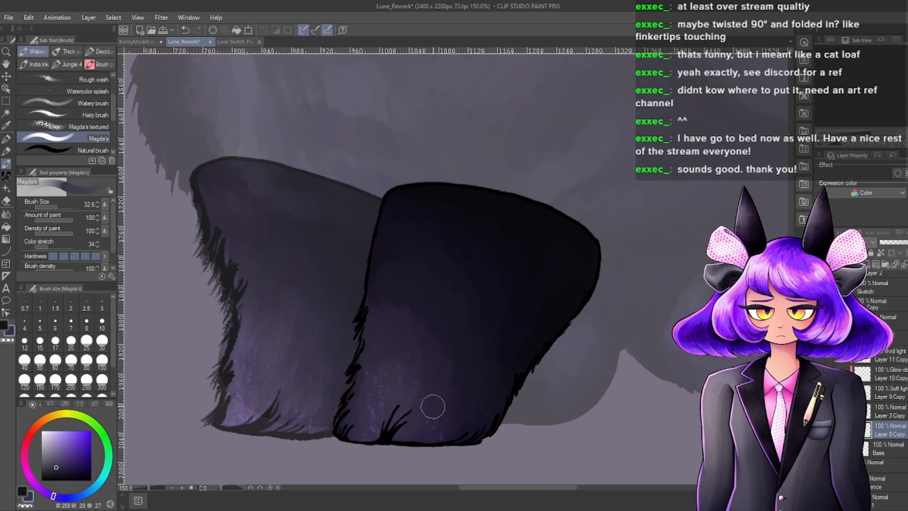
left_click(481, 422, "alt")
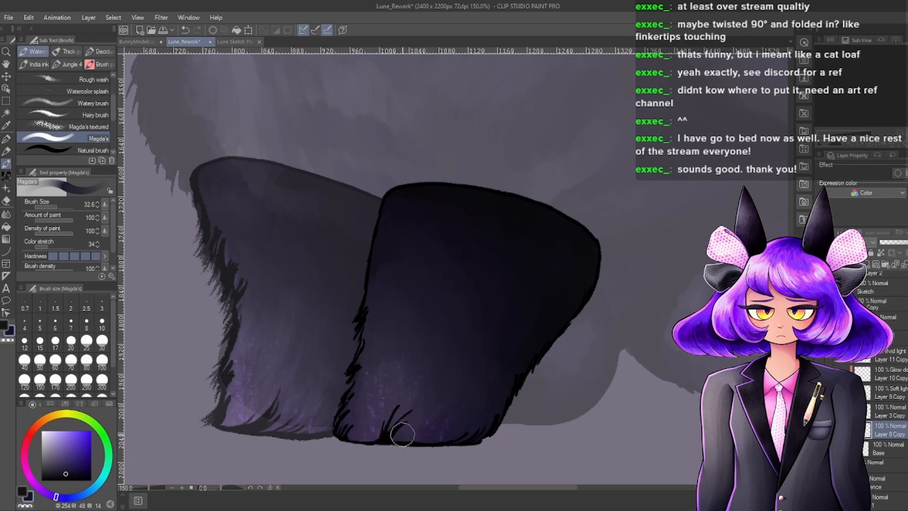
mouse_move(402, 435)
left_mouse_down()
mouse_move(421, 435)
mouse_move(411, 407)
left_mouse_up()
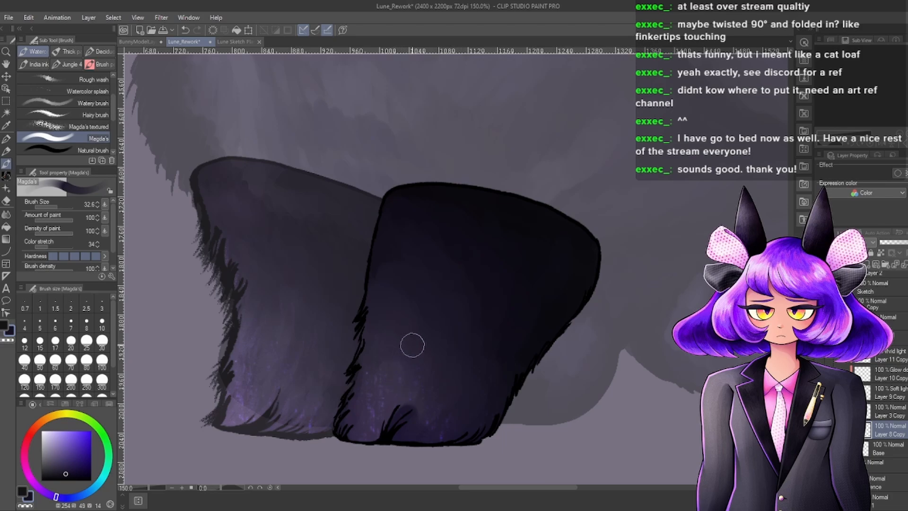
left_click(393, 348, "alt")
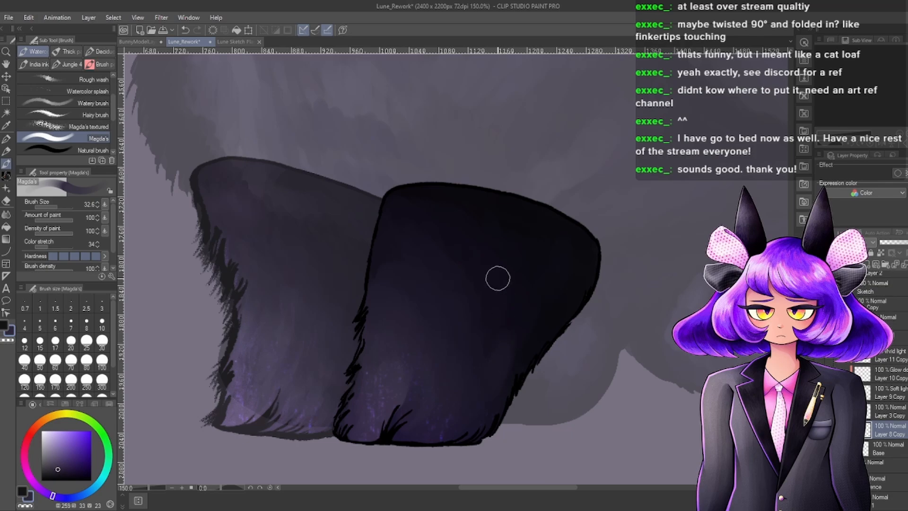
Even out the second leg's gradient, brushing near-black along the upper part and lighter purple down the inner side.
left_click(386, 343, "alt")
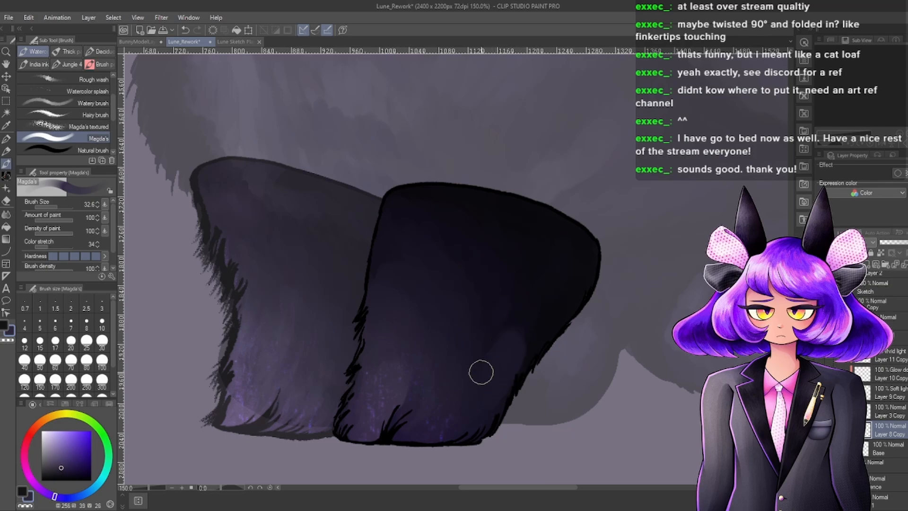
left_click(501, 249, "alt")
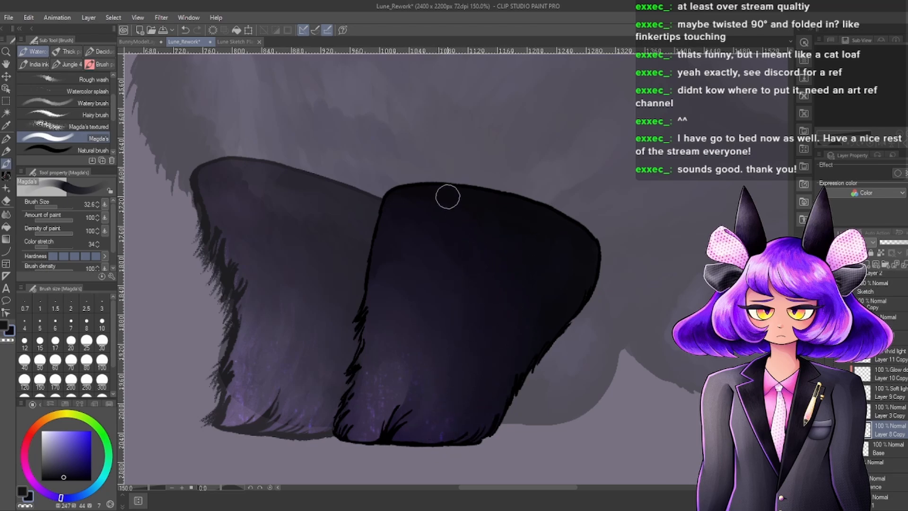
left_click(384, 291, "alt")
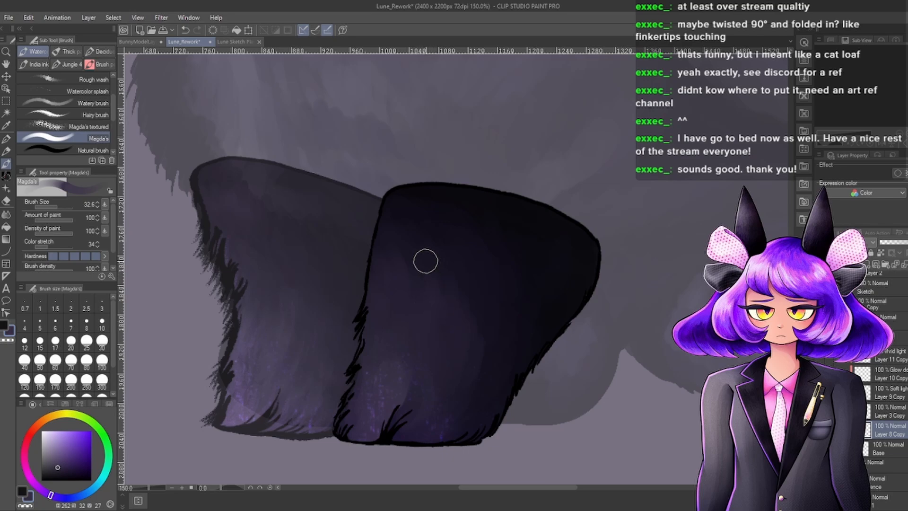
left_click(467, 280, "alt")
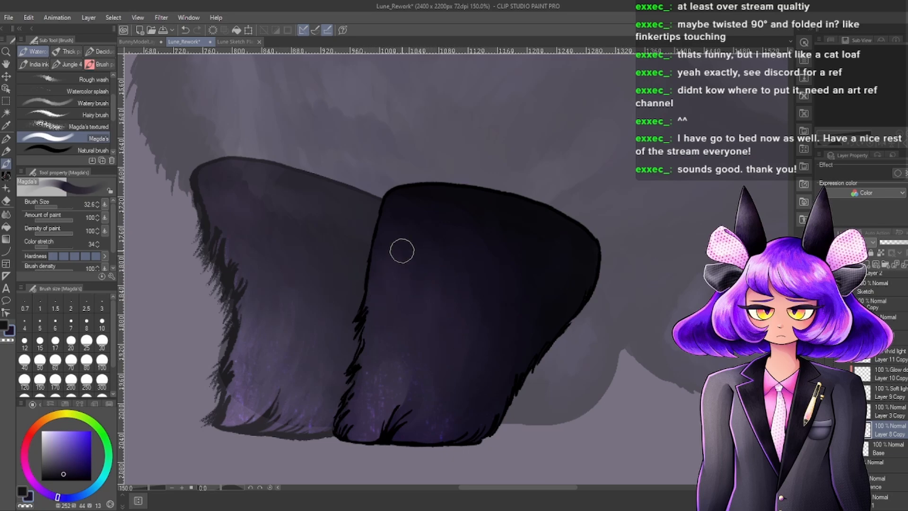
Brush a brighter purple along the second leg's lower inner edge and blend it into the surrounding dark purple.
left_click(391, 378, "alt")
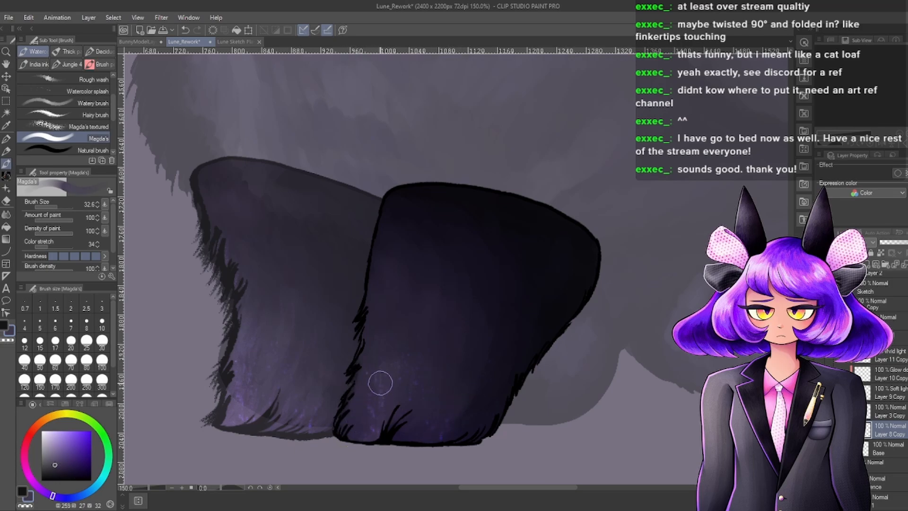
left_click(54, 459)
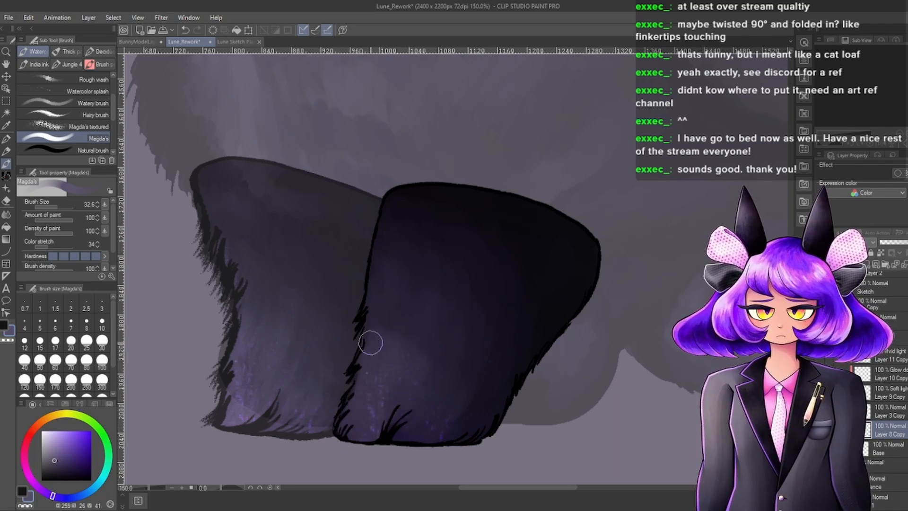
left_click(441, 347, "alt")
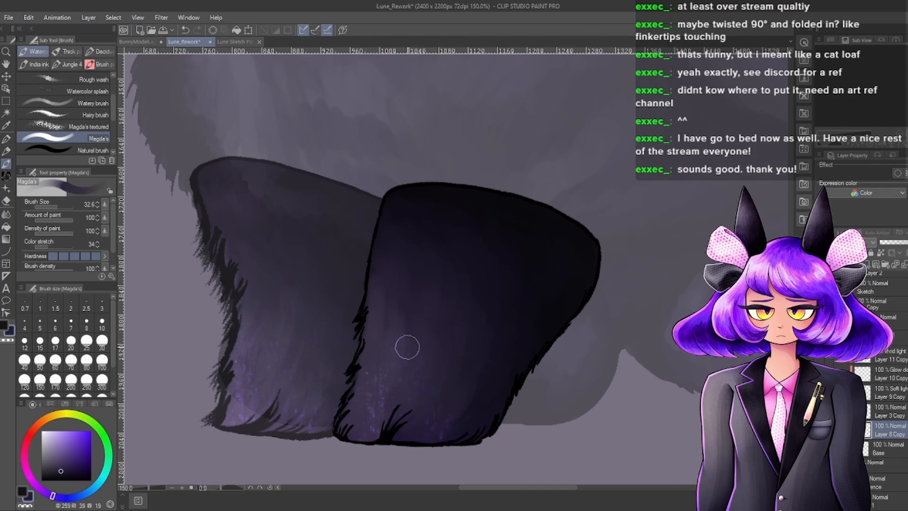
Refine the transition from dark purple to near-black around the second leg's outer side and upper outer corner.
left_click(489, 225, "alt")
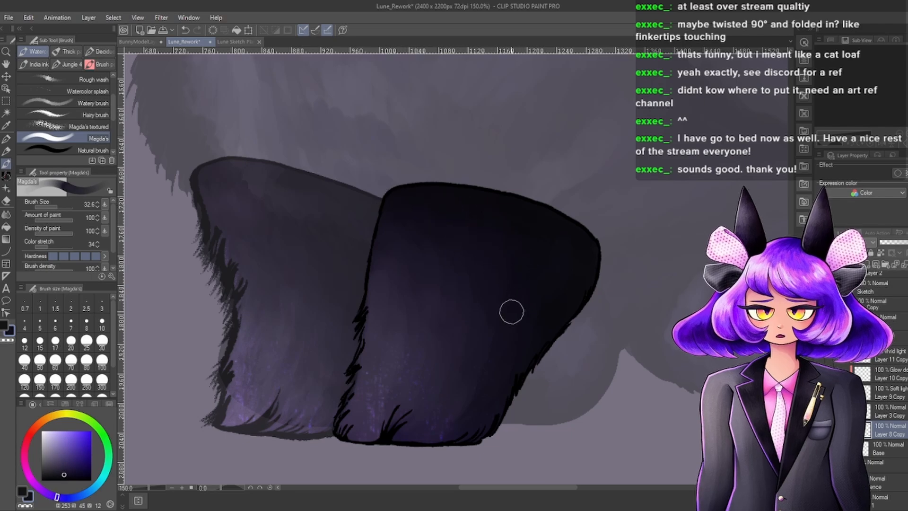
left_click(437, 325, "alt")
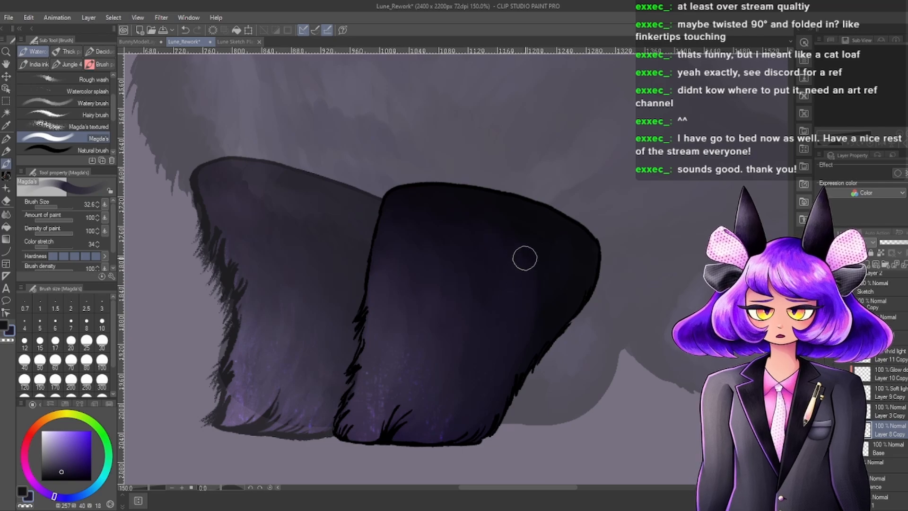
mouse_move(525, 258)
left_mouse_down()
mouse_move(504, 225)
mouse_move(470, 225)
left_mouse_up()
left_click(551, 272, "alt")
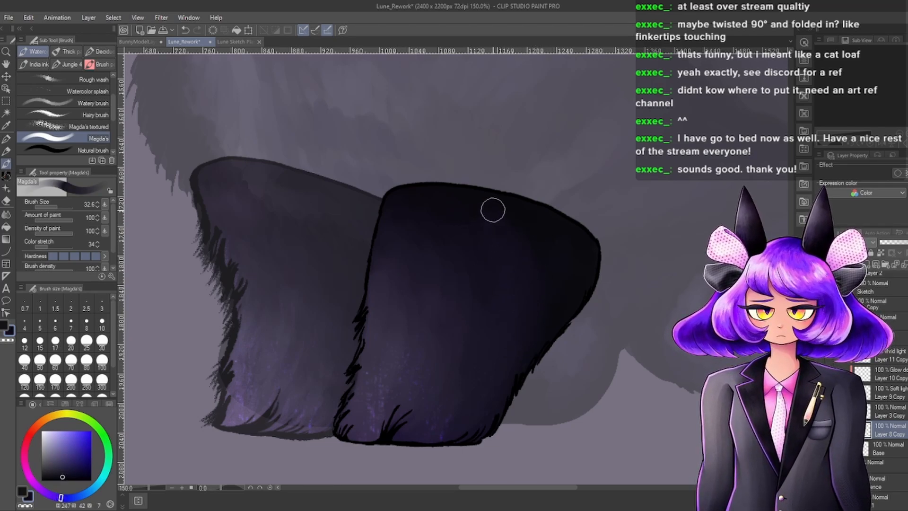
Soften the shading between the second leg's purple inner side and near-black upper edge with alternating sampled purples and blacks.
left_click(435, 352, "alt")
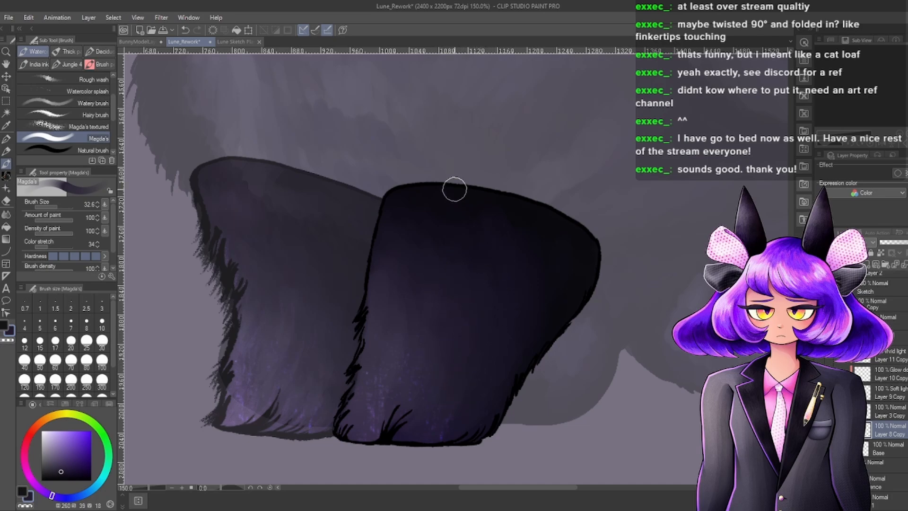
left_click(395, 326, "alt")
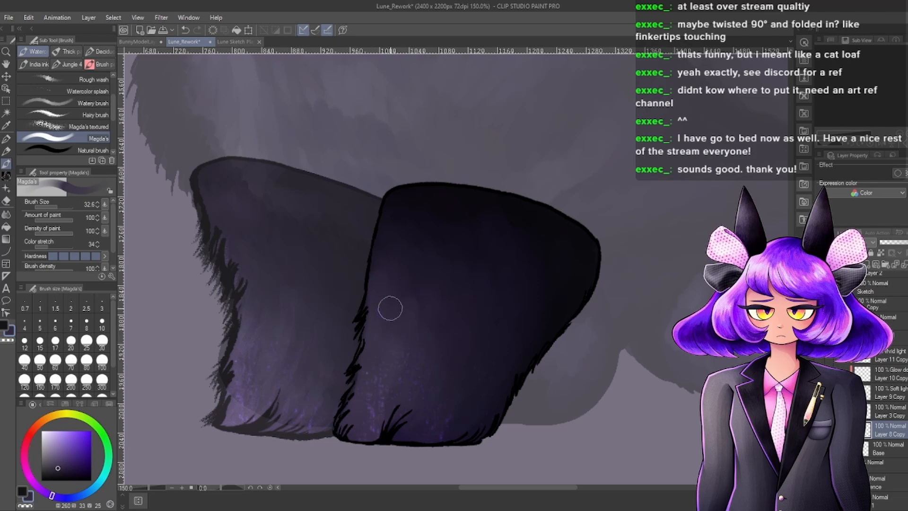
left_click(412, 278, "alt")
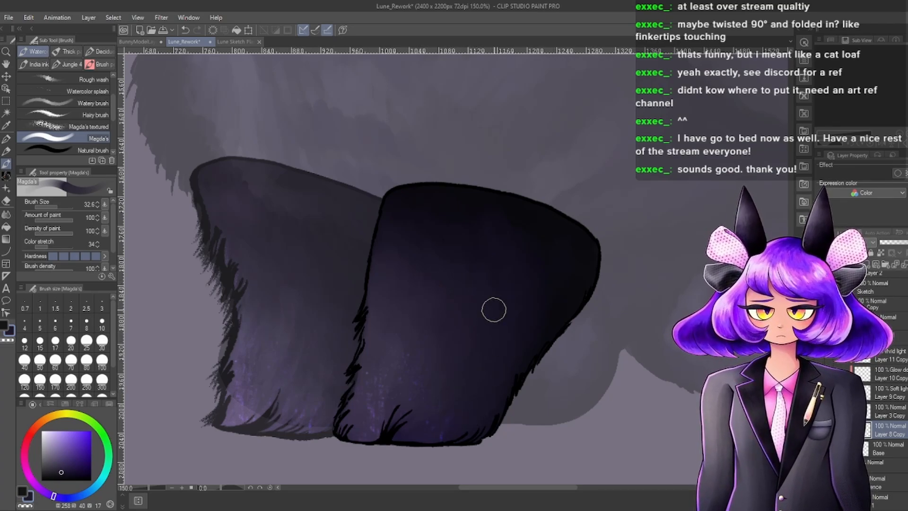
left_click(509, 204, "alt")
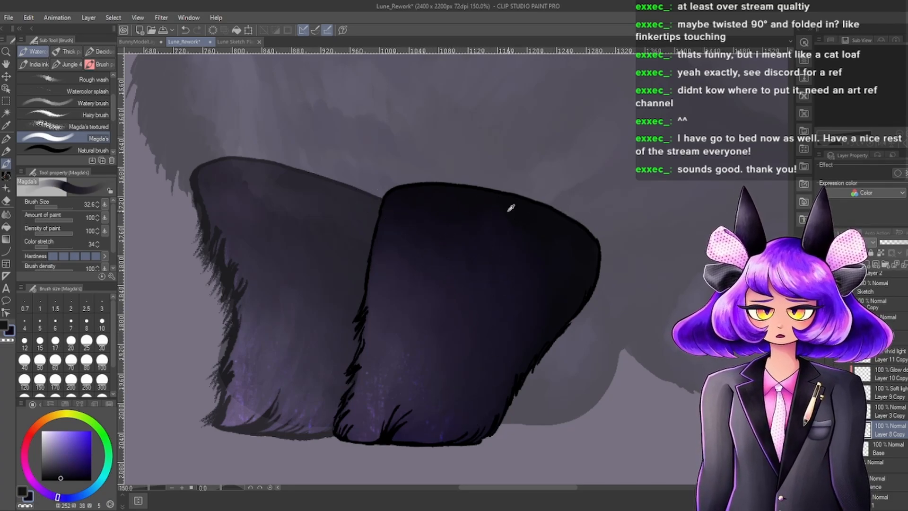
left_click_drag(485, 222, 434, 217)
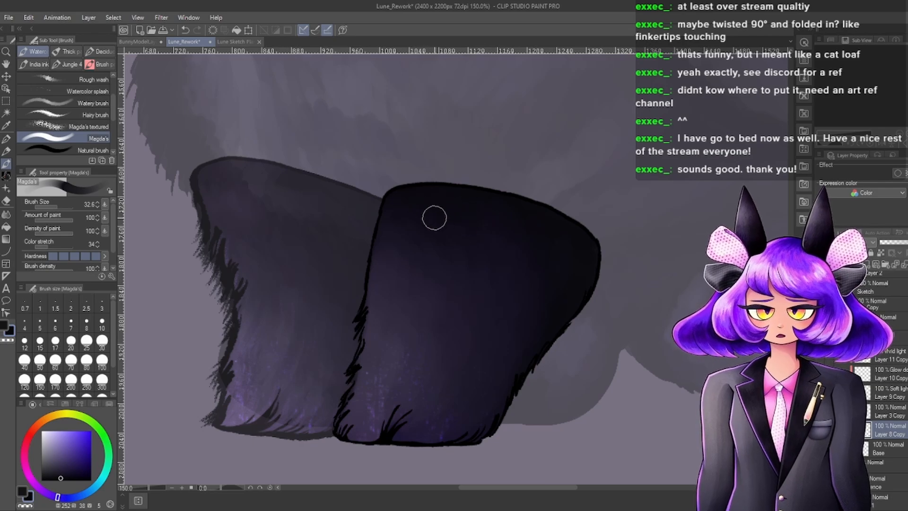
left_click(478, 268, "alt")
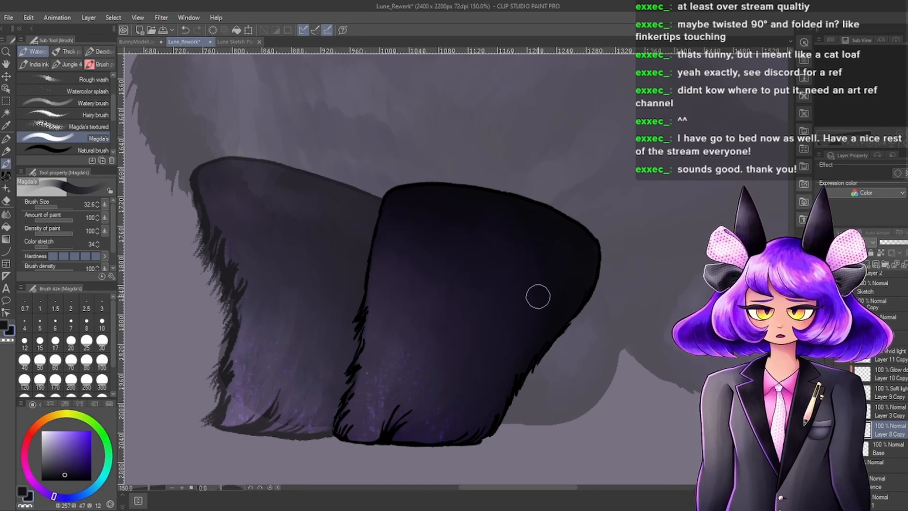
Touch up the second leg's dark purple shading with sampled tones while comparing it with the first leg and the whole bunny.
scroll(531, 318, "down", 11)
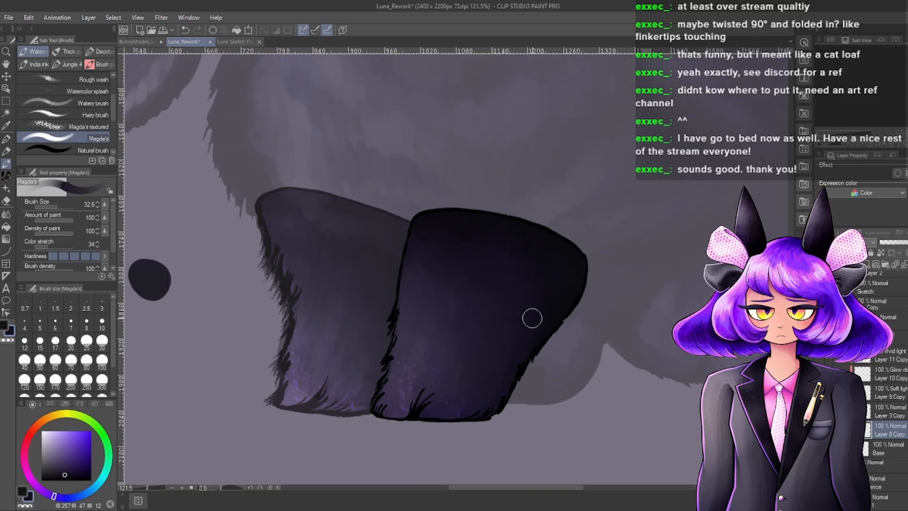
scroll(488, 359, "up", 12)
left_click(502, 311, "alt")
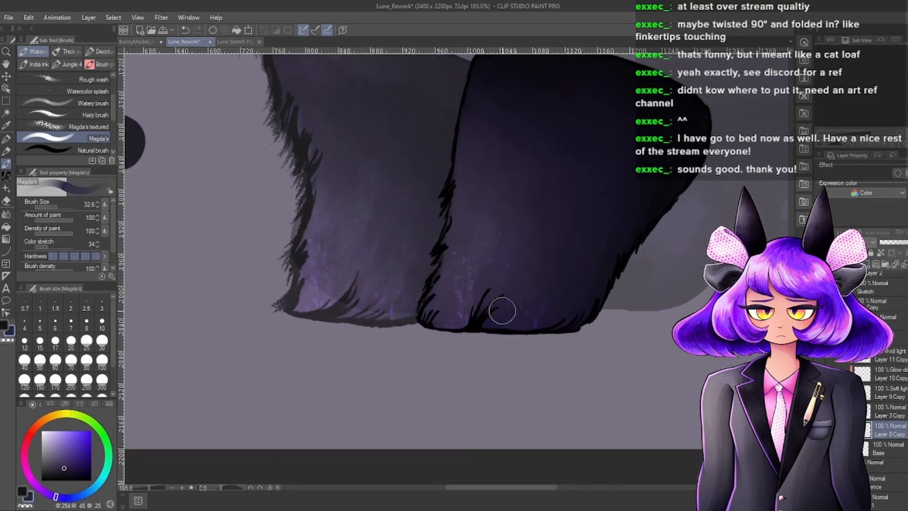
scroll(545, 265, "down", 12)
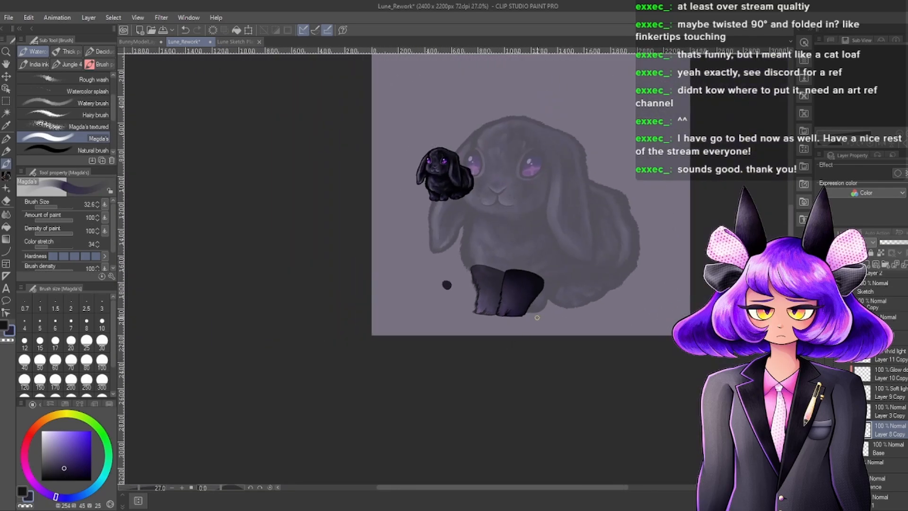
scroll(482, 259, "up", 6)
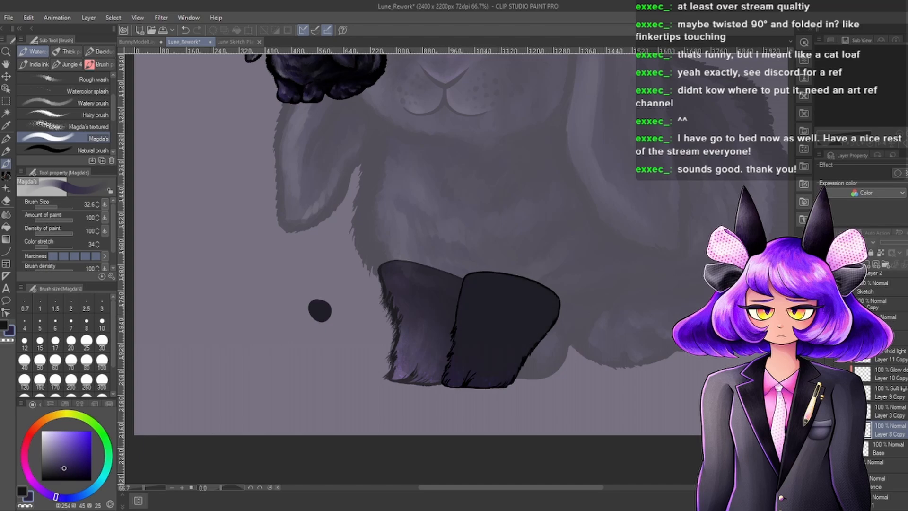
scroll(514, 304, "down", 5)
scroll(515, 304, "up", 8)
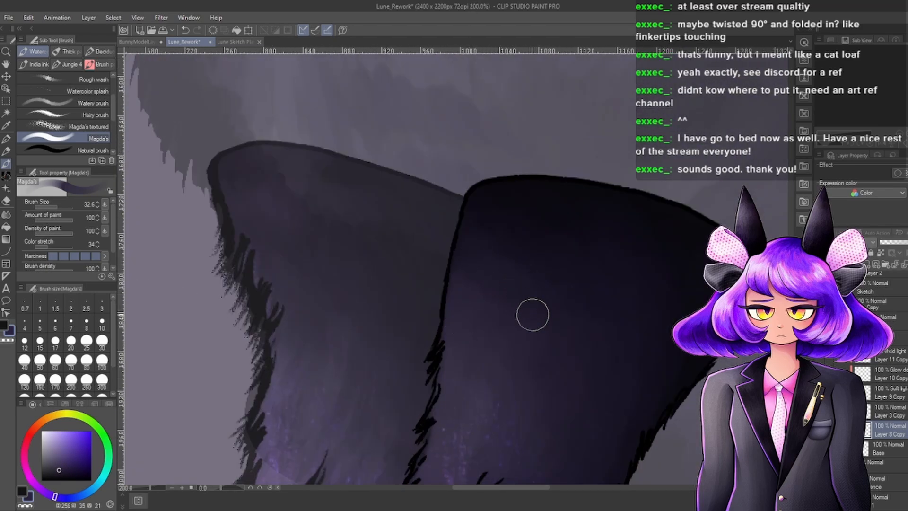
scroll(497, 284, "down", 3)
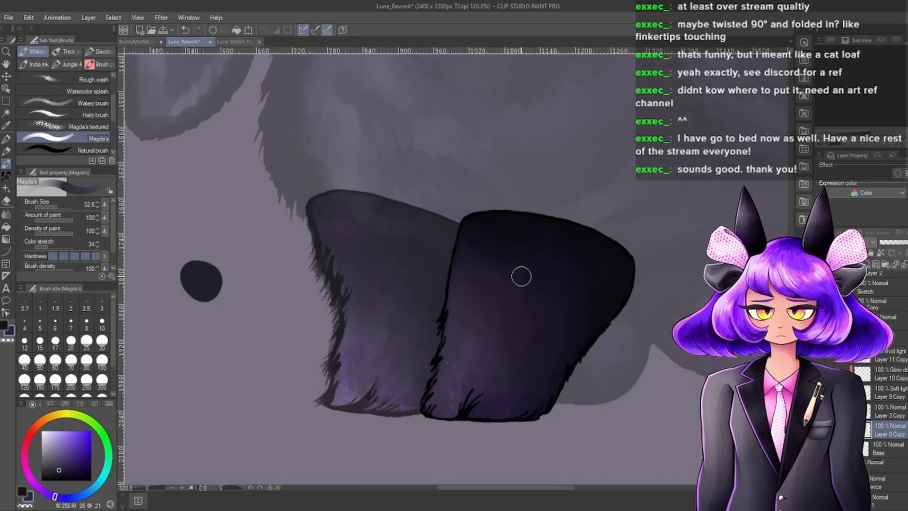
scroll(525, 277, "up", 3)
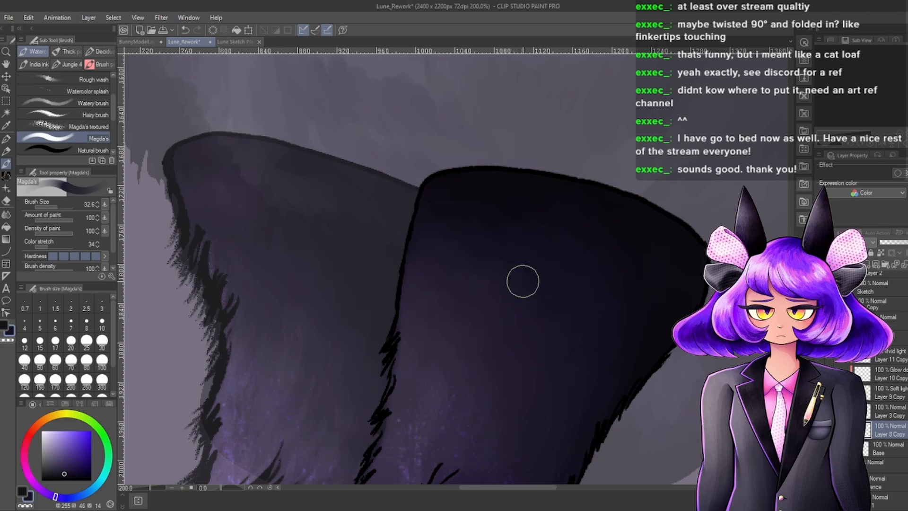
scroll(539, 233, "down", 10)
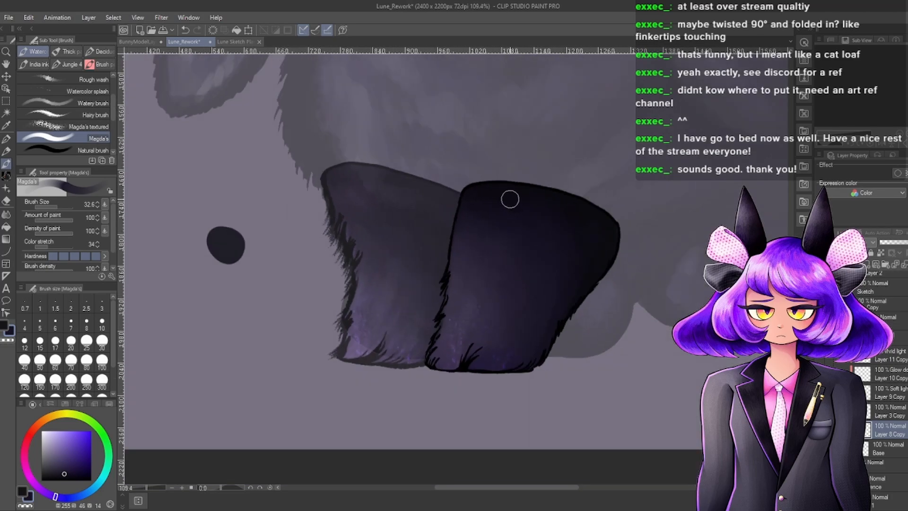
scroll(578, 264, "up", 8)
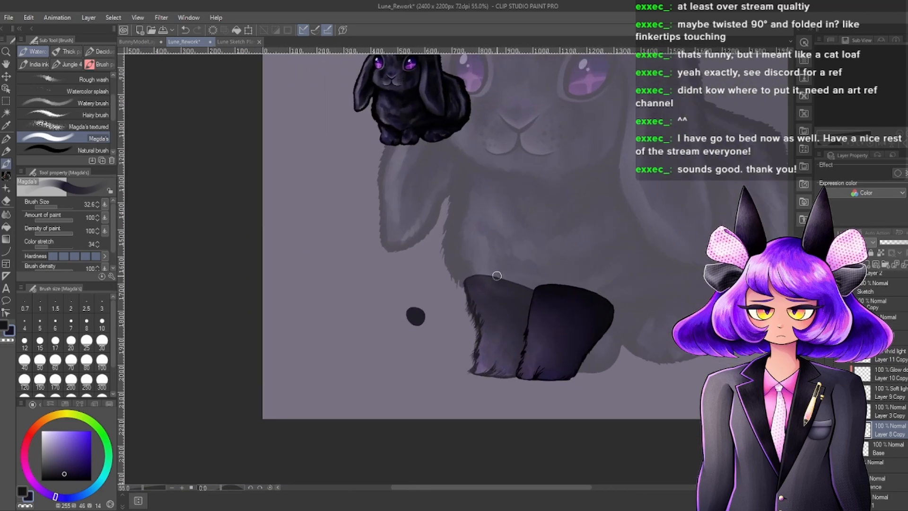
Select Layer 3 Copy and toggle its visibility to check its effect on the second leg.
left_click(868, 417)
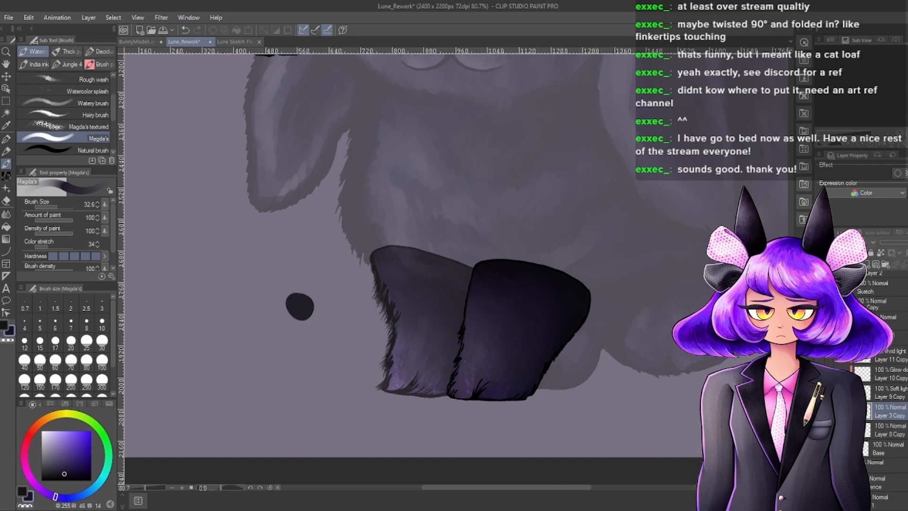
left_click(822, 411)
left_click(823, 411)
scroll(618, 300, "down", 3)
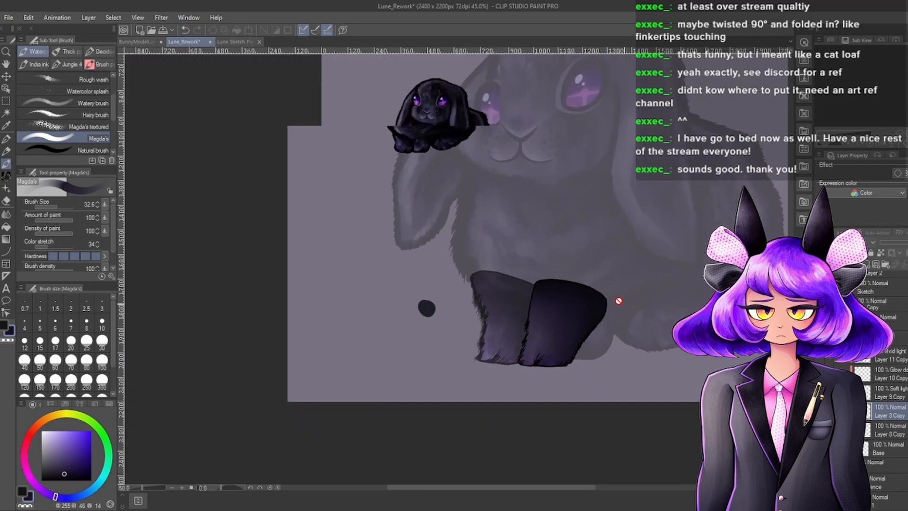
scroll(622, 303, "up", 4)
scroll(624, 308, "up", 3)
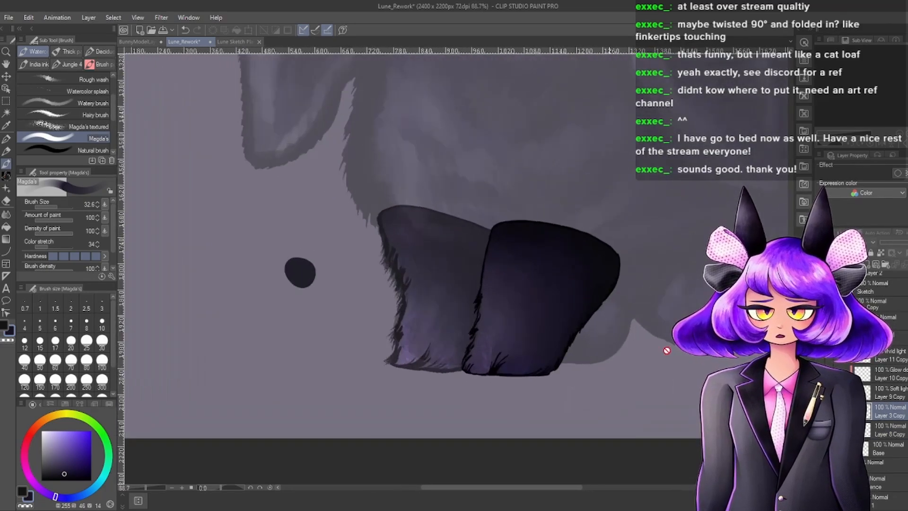
Delete Layer 3 Copy and add a new raster layer above Layer 8 Copy for the second leg's fur.
scroll(551, 293, "up", 3)
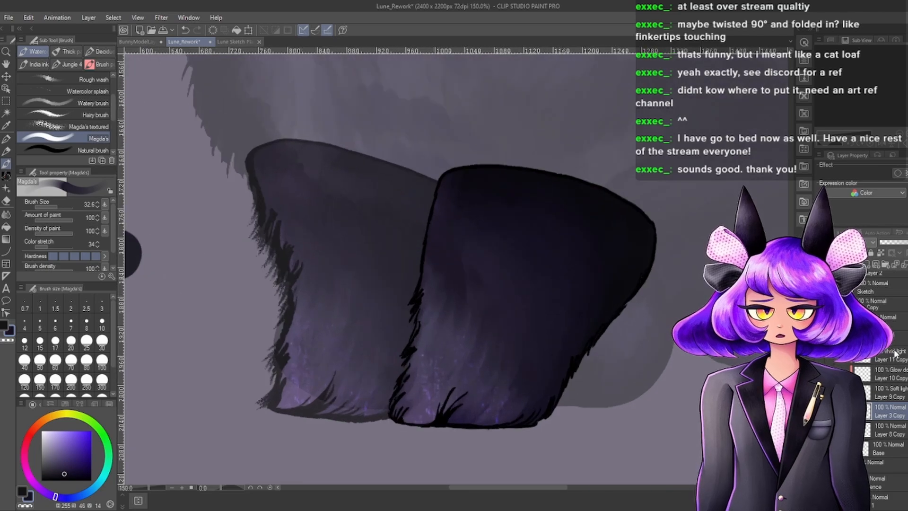
key("Delete")
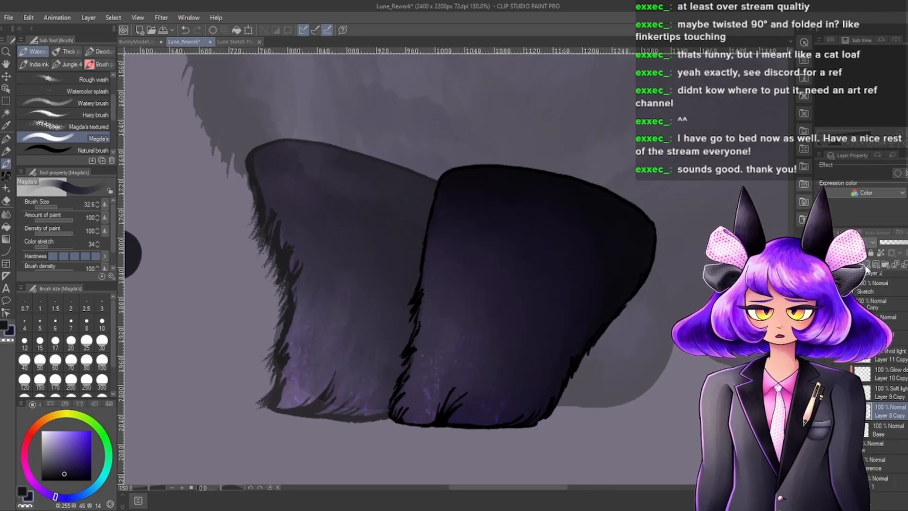
left_click(865, 265)
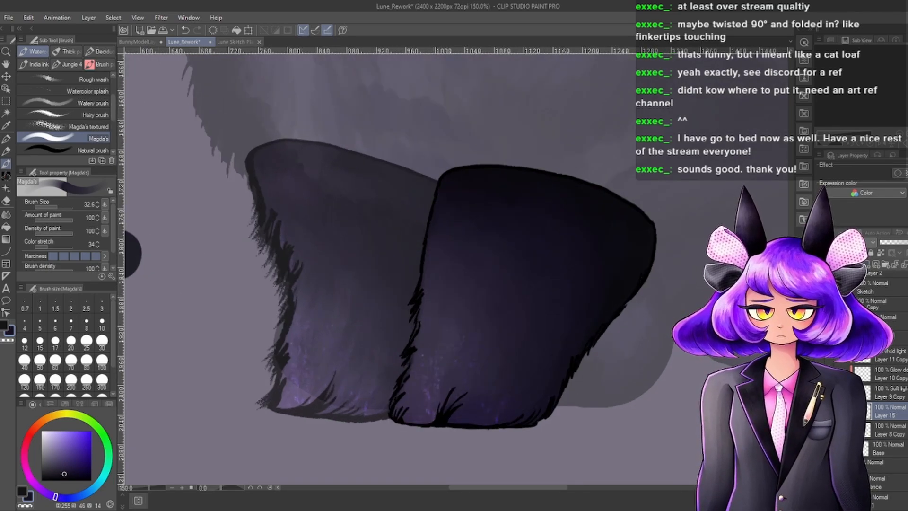
scroll(543, 296, "down", 5)
scroll(501, 294, "up", 5)
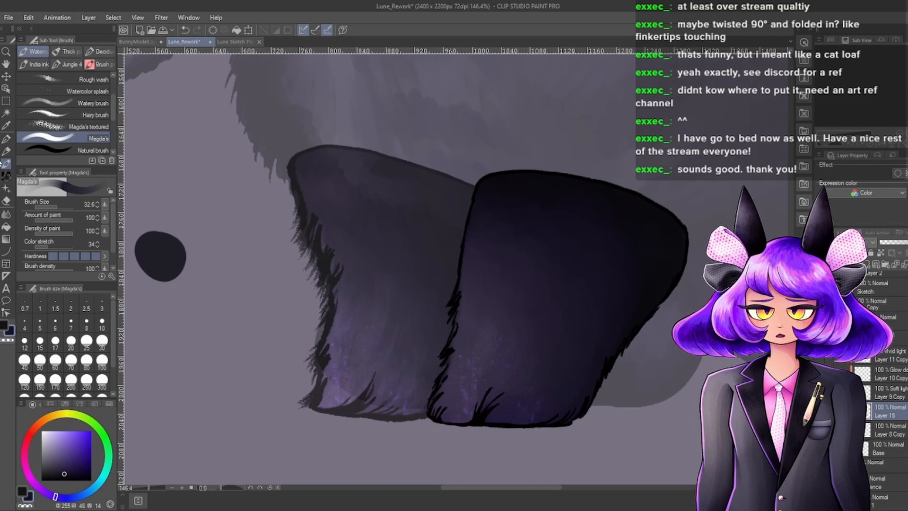
scroll(70, 138, "down", 1)
scroll(77, 109, "up", 1)
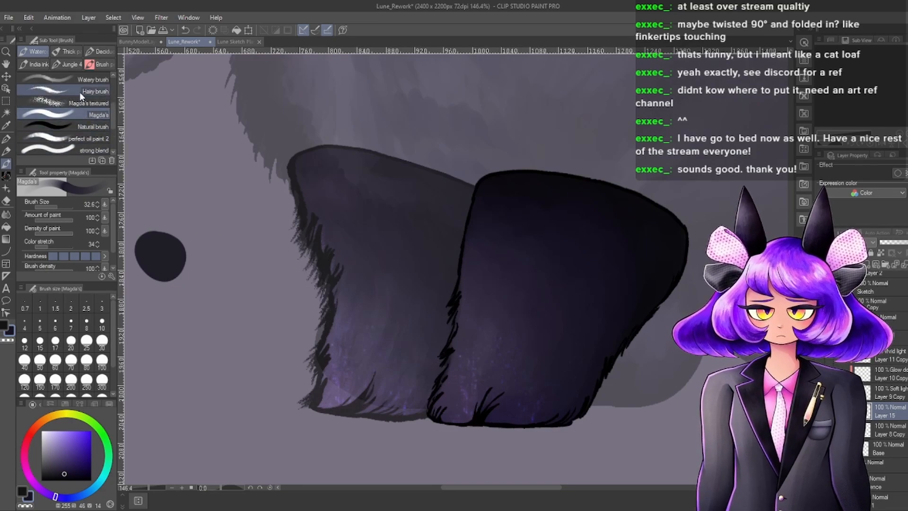
Try dark blue and black hair strokes on the second leg's upper outer side with the Hairy brush.
left_click(79, 90)
scroll(525, 290, "up", 3)
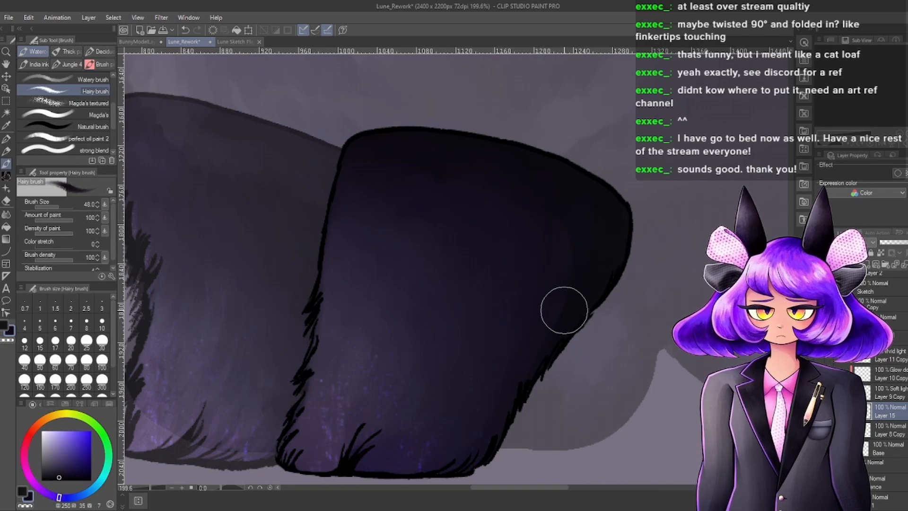
left_click(563, 310, "alt")
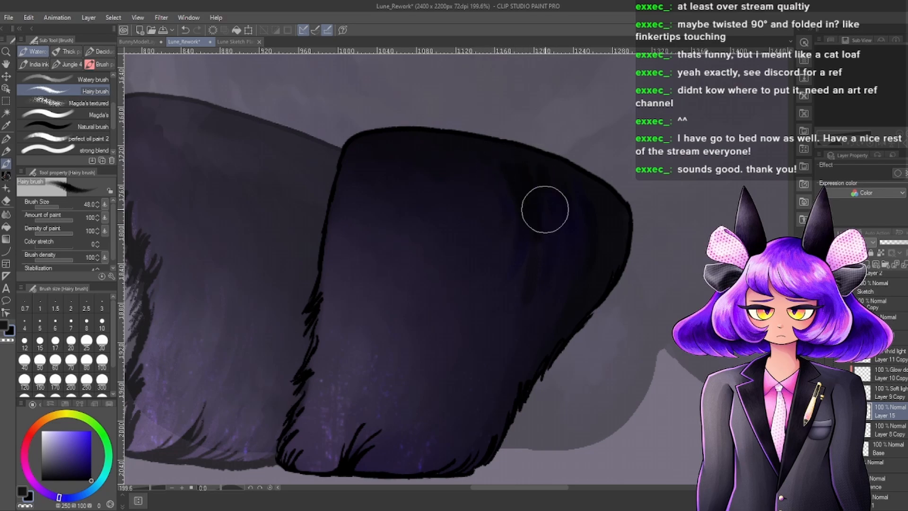
left_click_drag(544, 209, 526, 264)
scroll(522, 140, "down", 5)
scroll(479, 137, "up", 5)
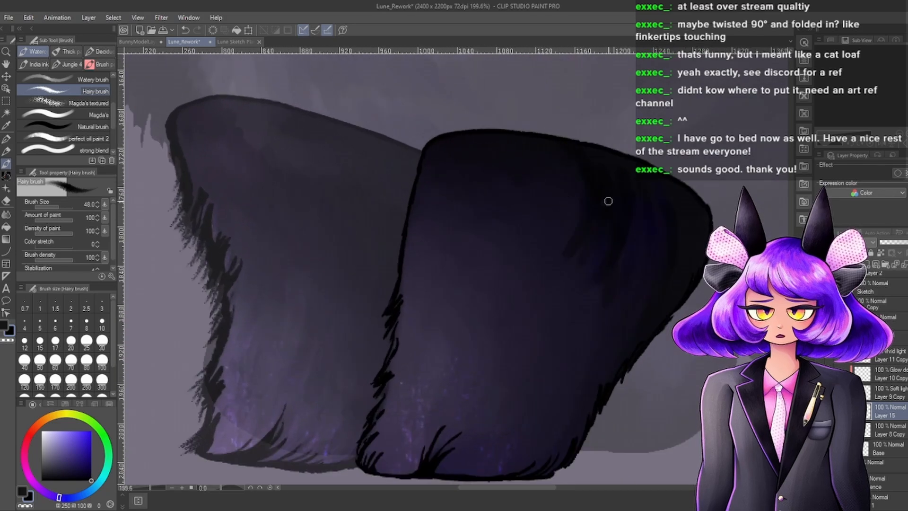
scroll(558, 185, "down", 3)
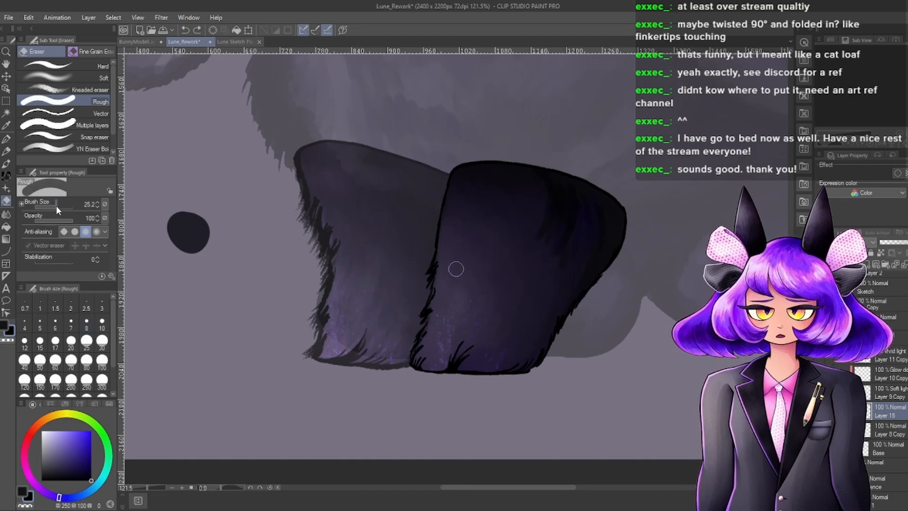
Try thin light purple hair strokes on the second leg's lower inner side with the Textured pen, and undo them.
left_click(6, 139)
left_click(42, 147)
scroll(566, 178, "up", 4)
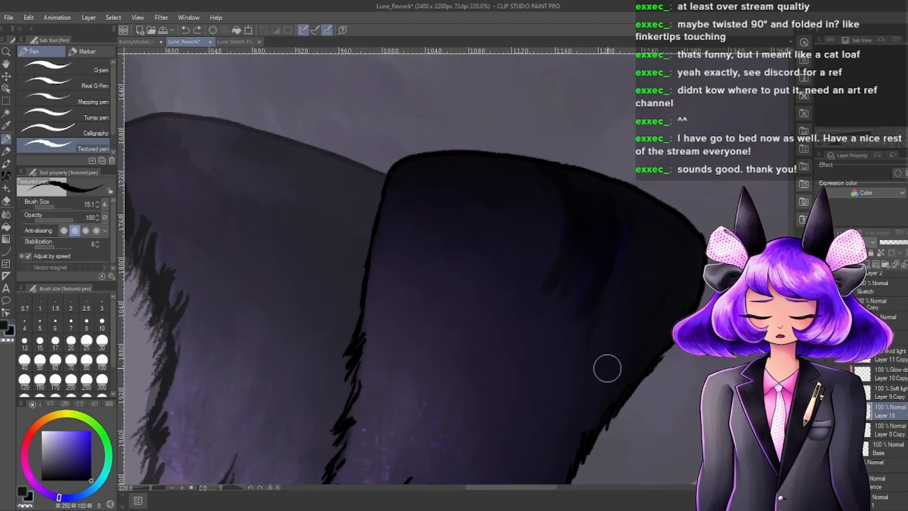
scroll(544, 152, "down", 3)
scroll(506, 216, "up", 3)
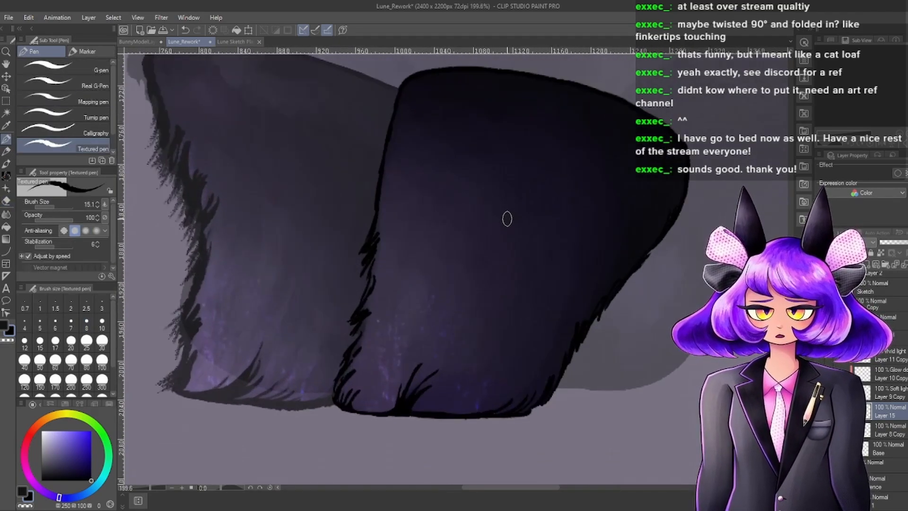
left_click(53, 461)
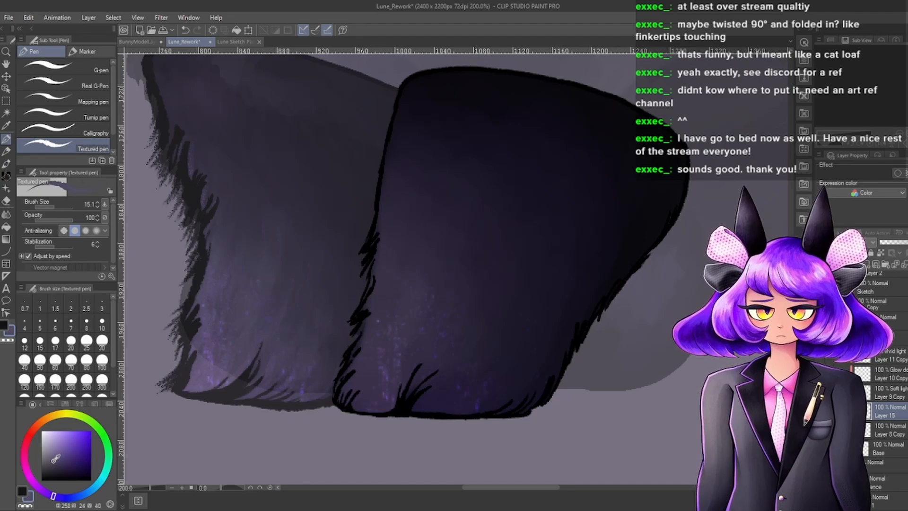
left_click_drag(377, 326, 372, 349)
key("ctrl+z")
key("ctrl+z")
key("ctrl+z")
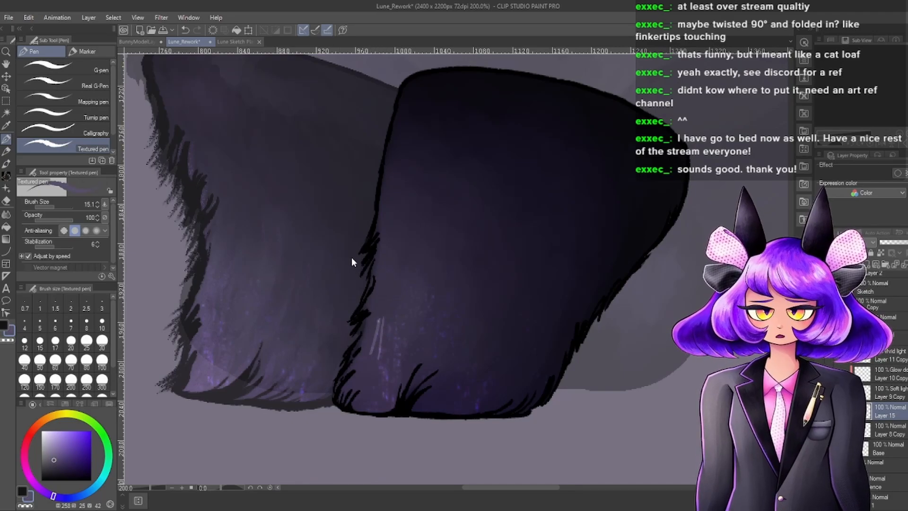
Switch back to the Hairy brush and restore the first leg's layer folder to full opacity for comparing both legs.
left_click(5, 175)
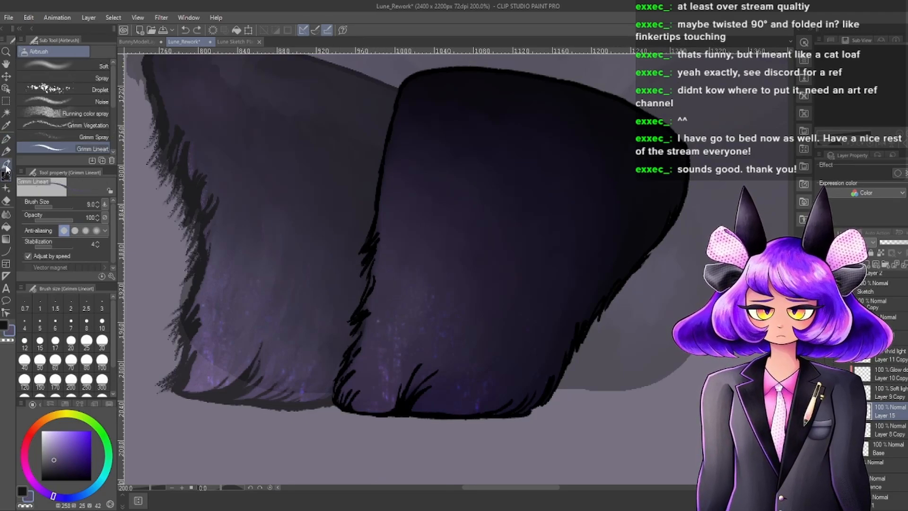
left_click(6, 163)
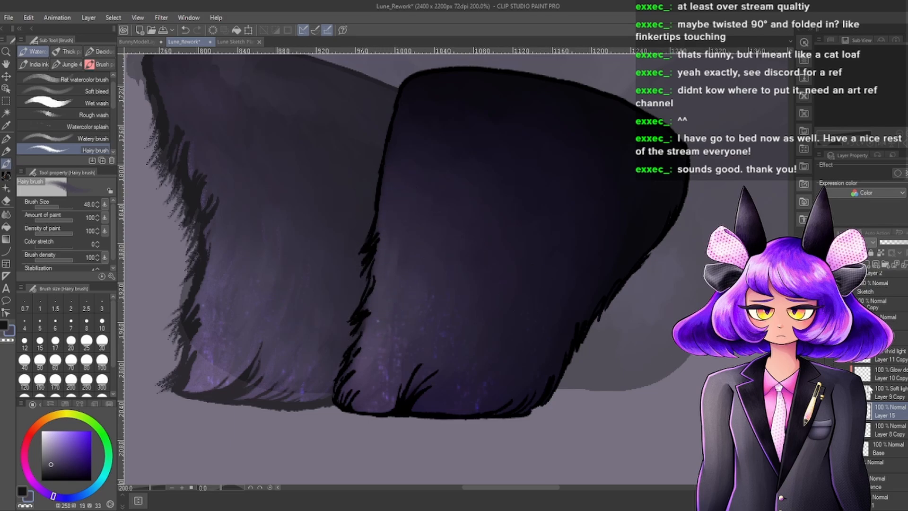
left_click(842, 338)
left_click(880, 446)
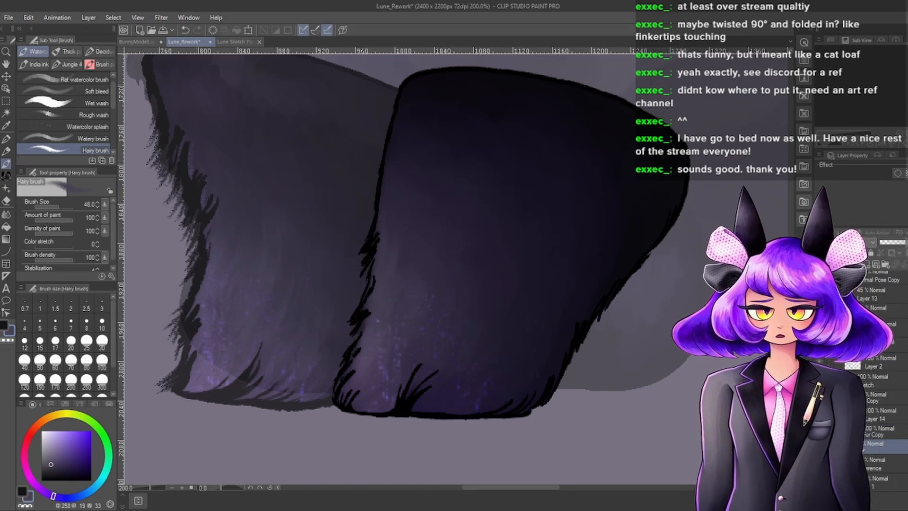
left_click(905, 242)
scroll(539, 360, "down", 1)
scroll(430, 271, "down", 5)
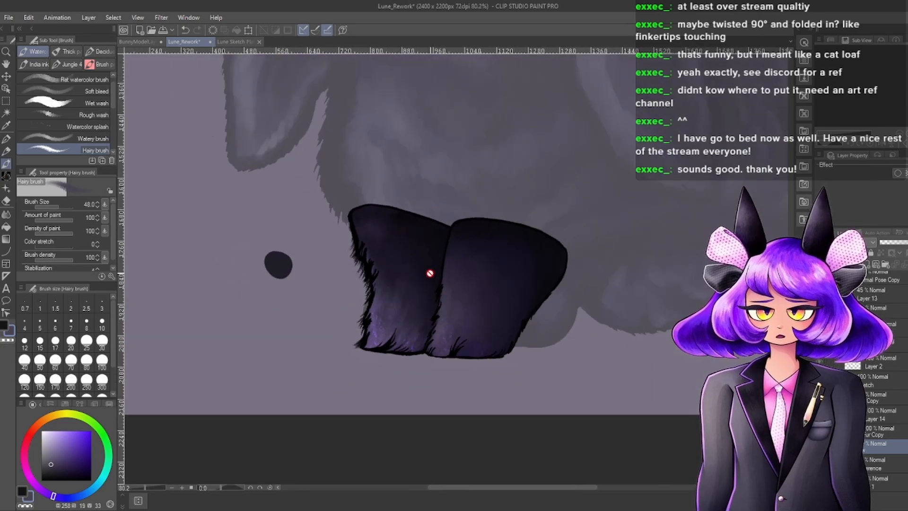
scroll(434, 271, "up", 4)
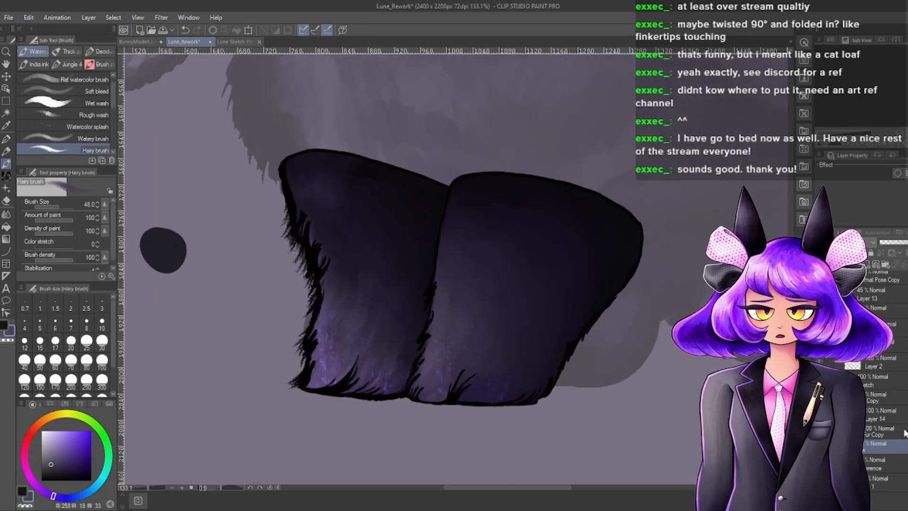
Expand the second leg's fur folder and select Layer 15 for painting.
left_click(876, 417)
left_click(842, 431)
scroll(879, 423, "down", 1)
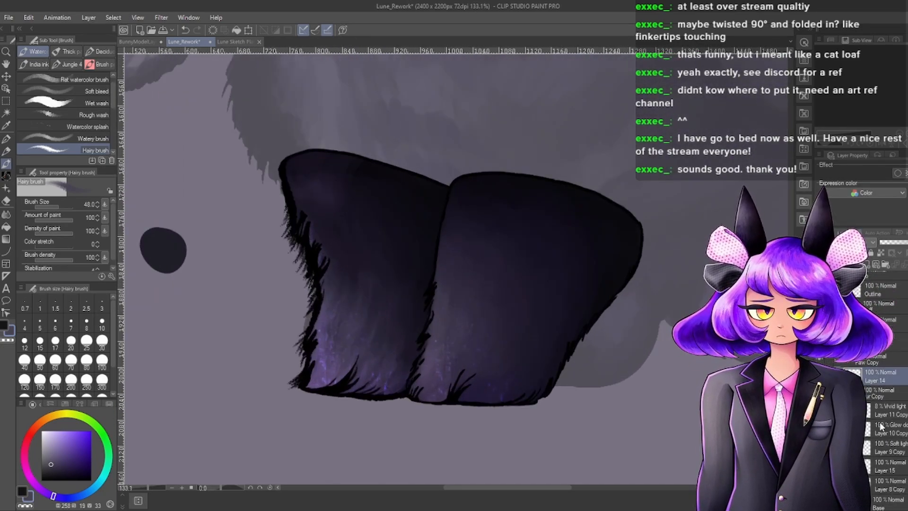
left_click(892, 432)
scroll(892, 432, "down", 1)
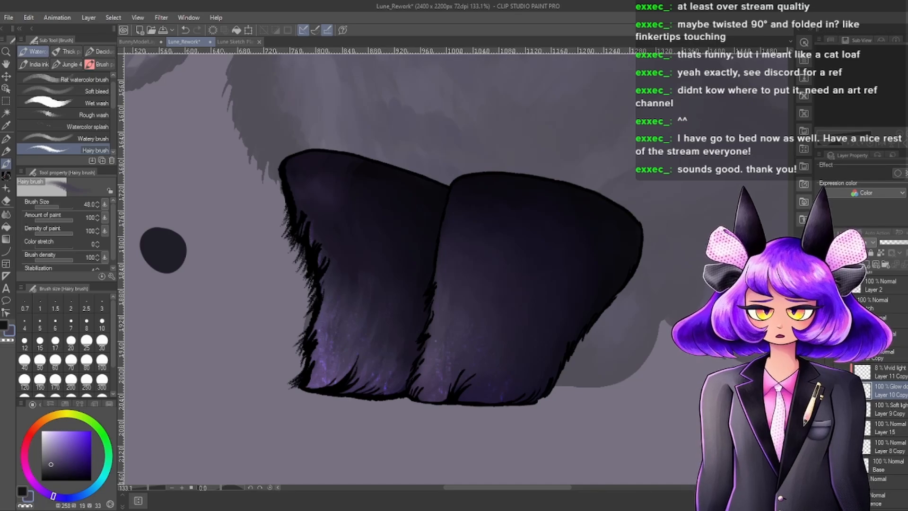
left_click(887, 430)
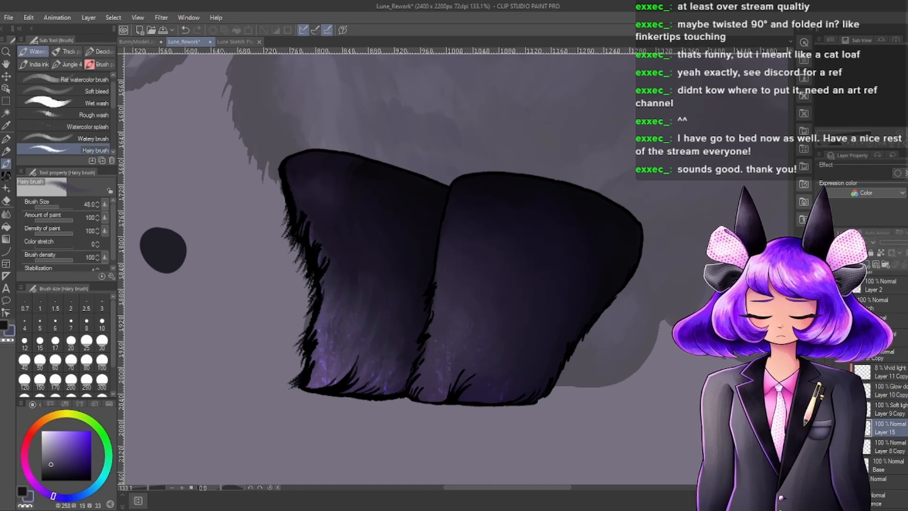
Paint a soft greyish purple highlight along the second leg's inner edge, from the upper corner down to the fur tufts.
scroll(539, 336, "up", 1)
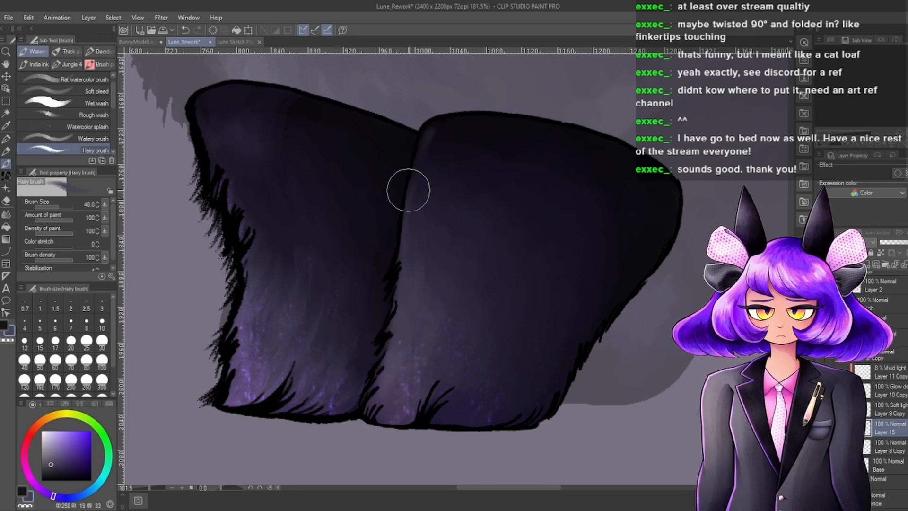
mouse_move(425, 146)
left_mouse_down()
mouse_move(434, 126)
mouse_move(405, 200)
mouse_move(444, 113)
mouse_move(401, 240)
mouse_move(417, 160)
mouse_move(411, 181)
mouse_move(400, 268)
left_mouse_up()
mouse_move(430, 131)
left_mouse_down()
mouse_move(407, 202)
mouse_move(442, 123)
mouse_move(416, 169)
left_mouse_up()
mouse_move(454, 119)
left_mouse_down()
mouse_move(428, 131)
mouse_move(404, 205)
left_mouse_up()
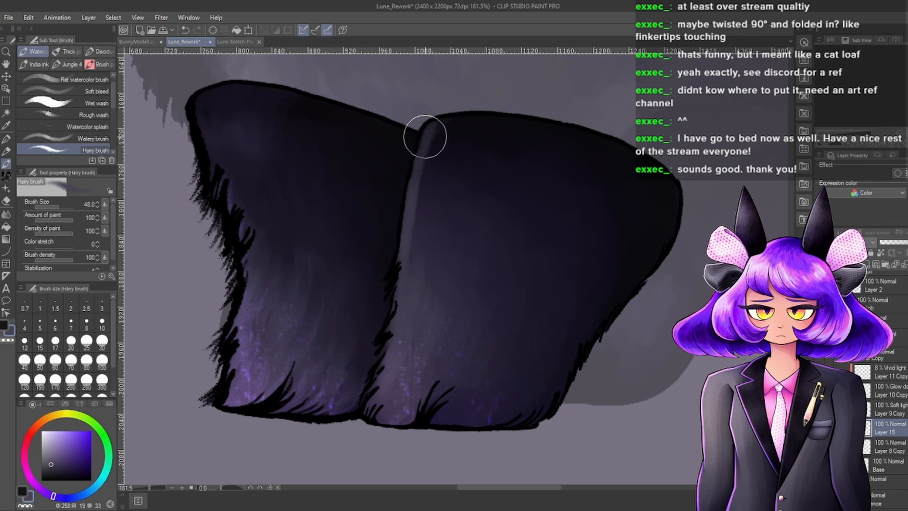
mouse_move(447, 109)
left_mouse_down()
mouse_move(425, 140)
mouse_move(409, 194)
mouse_move(424, 174)
mouse_move(412, 194)
mouse_move(393, 330)
left_mouse_up()
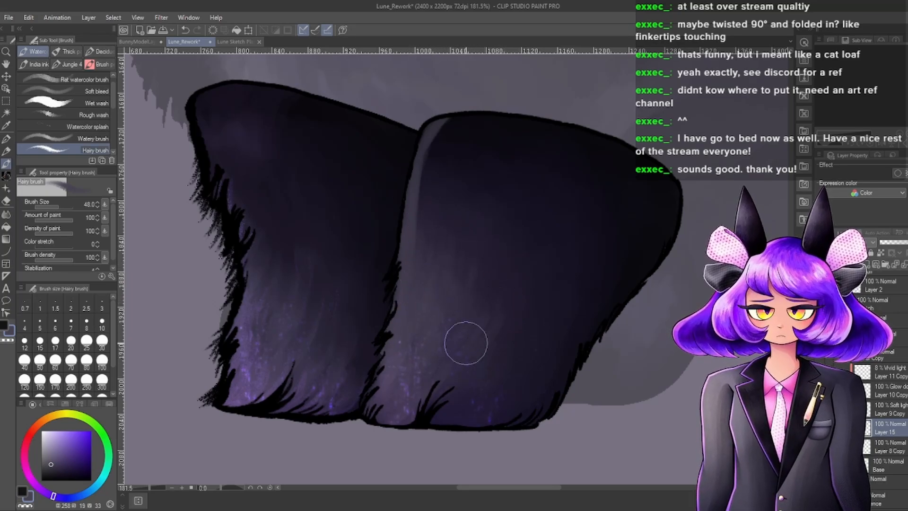
Add muted purple hair strokes over the second leg's lower middle, checking them against the first leg.
scroll(532, 265, "down", 5)
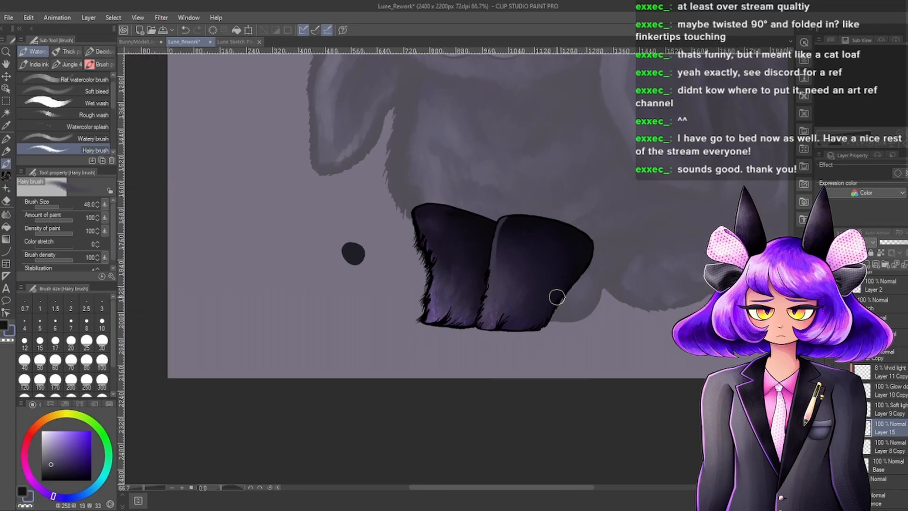
scroll(557, 284, "up", 5)
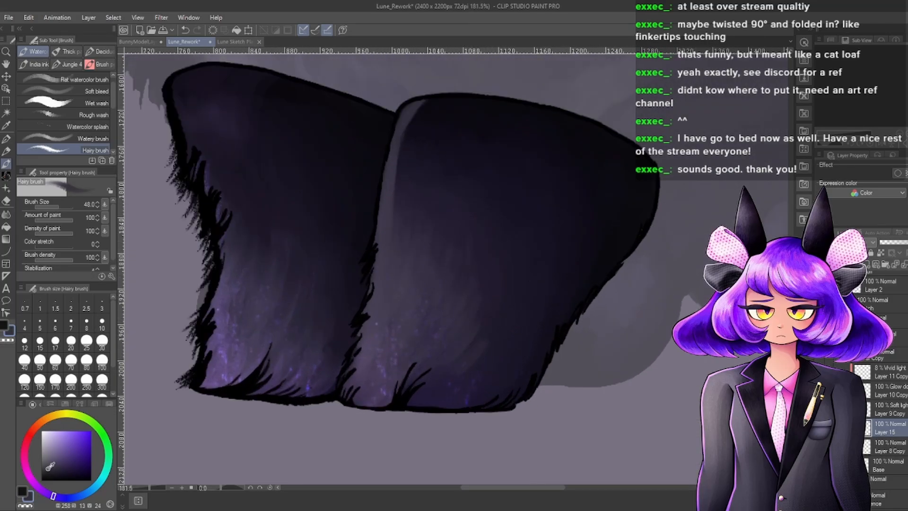
scroll(519, 255, "down", 5)
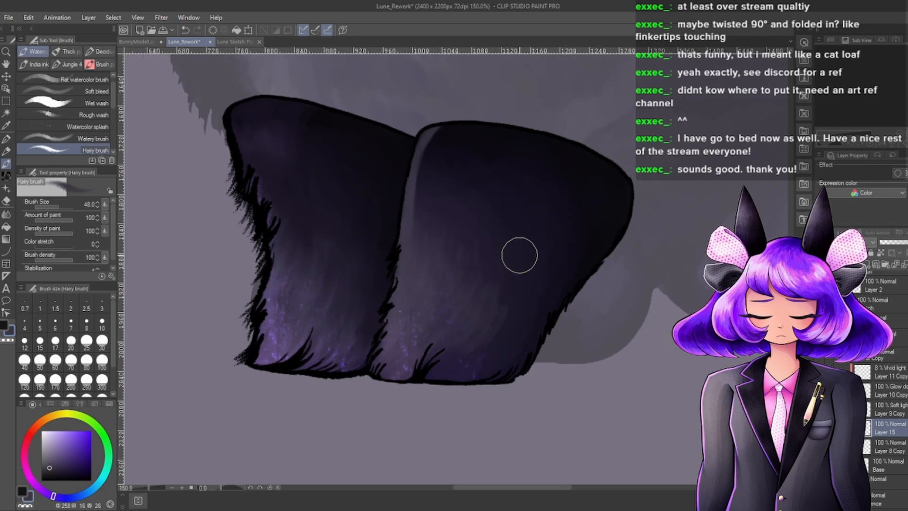
scroll(562, 294, "up", 4)
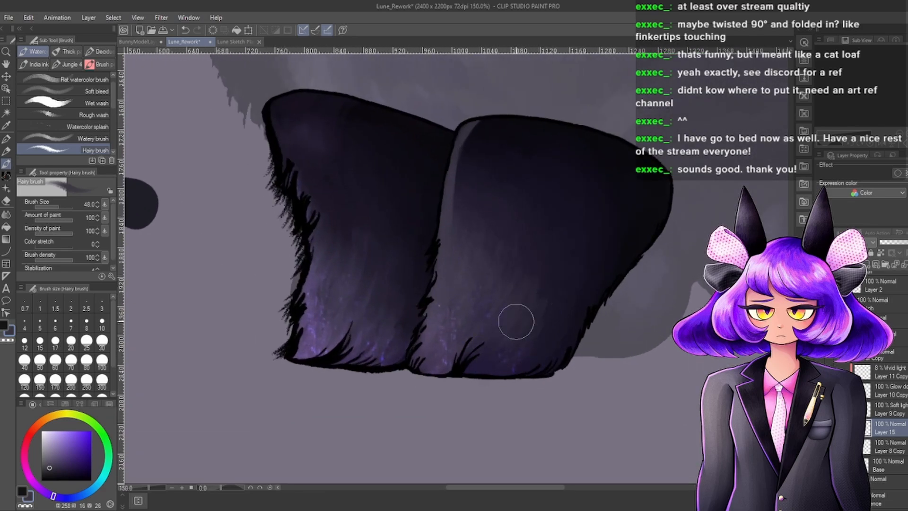
Darken the second leg's lower outer corner with black Hairy brush strokes and compare both legs.
left_click(55, 476)
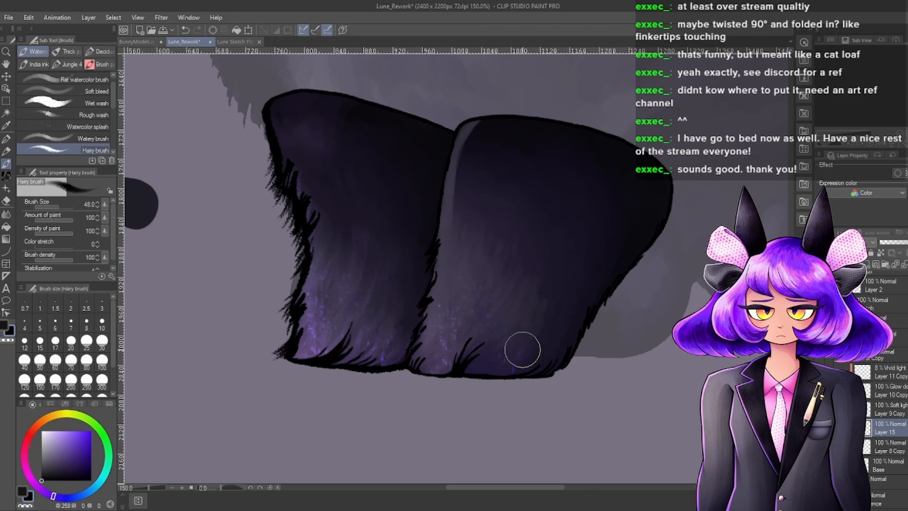
left_click_drag(568, 338, 533, 365)
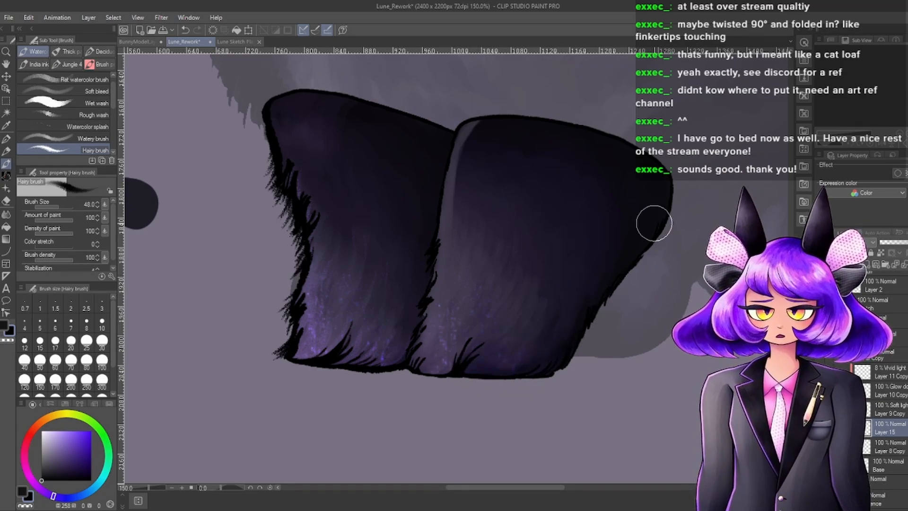
scroll(648, 223, "down", 8)
scroll(615, 220, "up", 9)
scroll(704, 190, "down", 2)
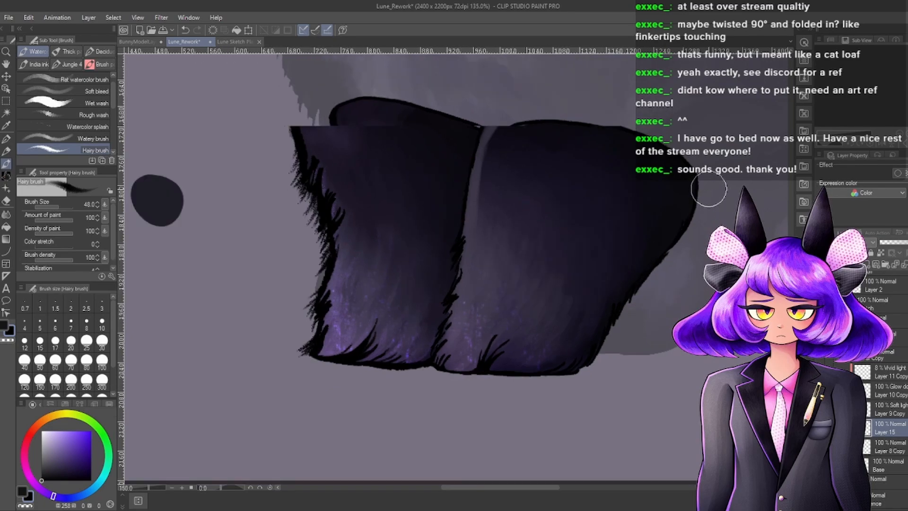
scroll(664, 245, "down", 3)
scroll(620, 211, "up", 6)
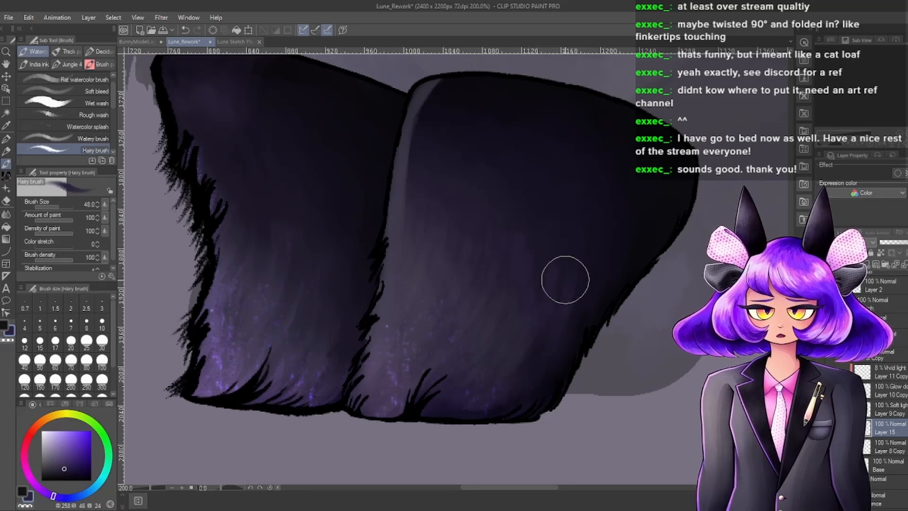
Paint muted purple Hairy brush strokes over the second leg's lower outer side.
scroll(545, 249, "down", 3)
scroll(574, 245, "up", 3)
left_click(61, 464)
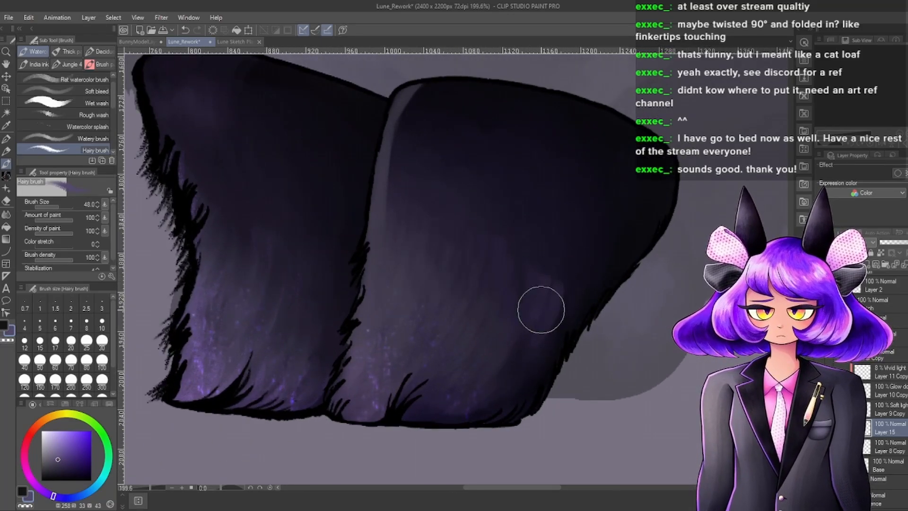
scroll(539, 307, "down", 3)
scroll(539, 307, "up", 4)
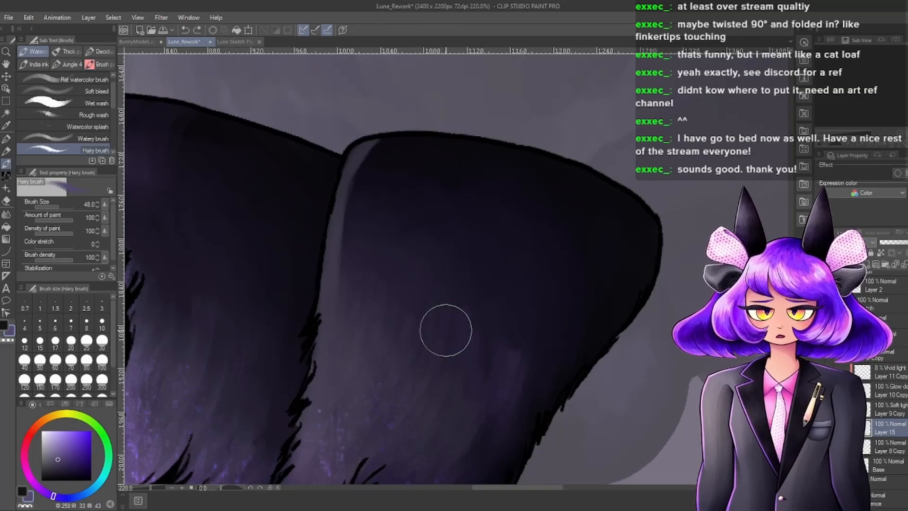
Blend the second leg's outer middle with a near-black purple sampled from its fur.
scroll(448, 328, "down", 3)
scroll(485, 305, "up", 3)
left_click(523, 324, "alt")
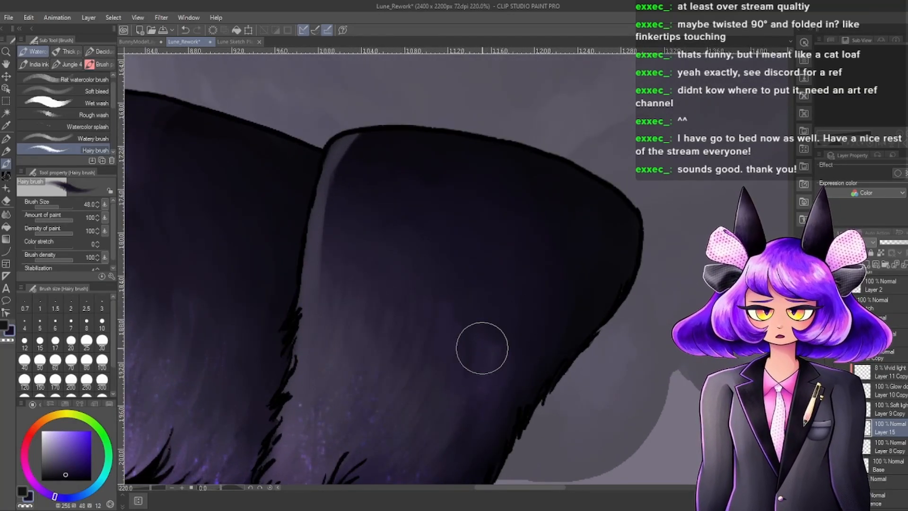
scroll(511, 278, "down", 5)
scroll(475, 306, "up", 4)
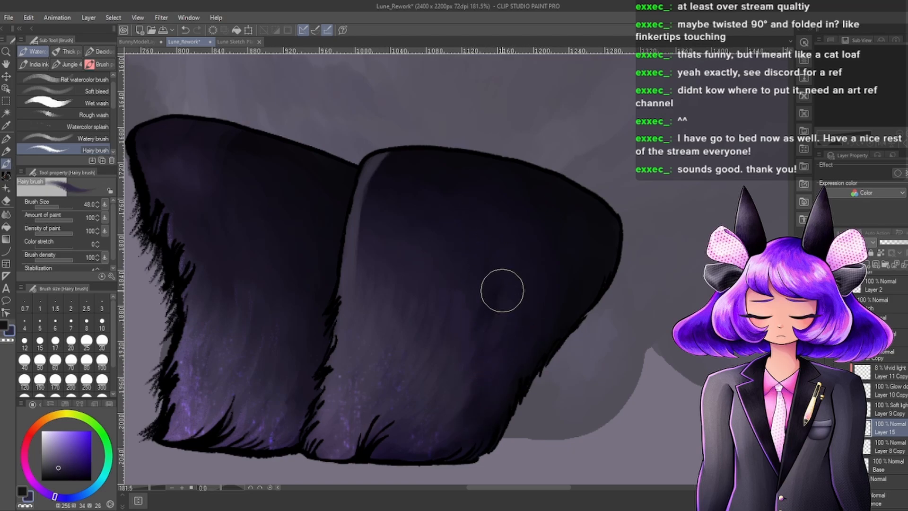
Brush upward hair strokes through the second leg's outer middle and soften the lighter patch with sampled dark purple.
left_click_drag(482, 321, 483, 285)
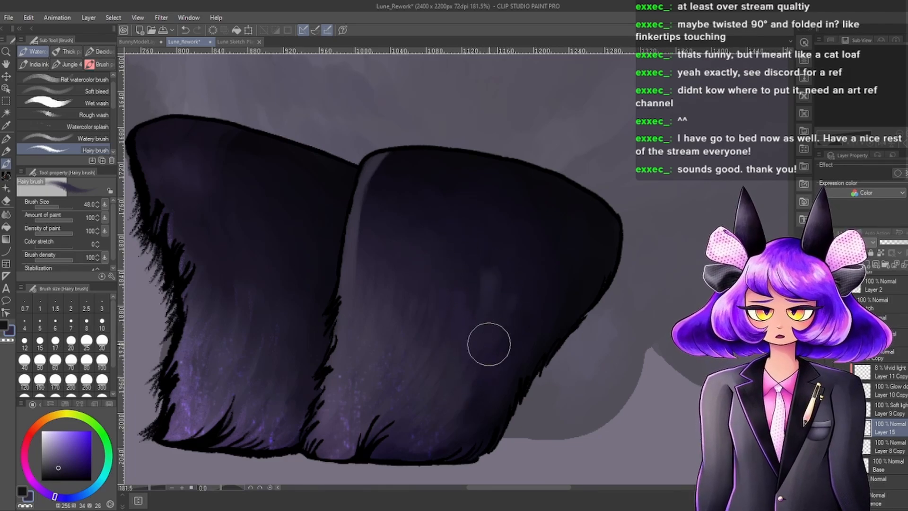
left_click_drag(489, 343, 515, 303)
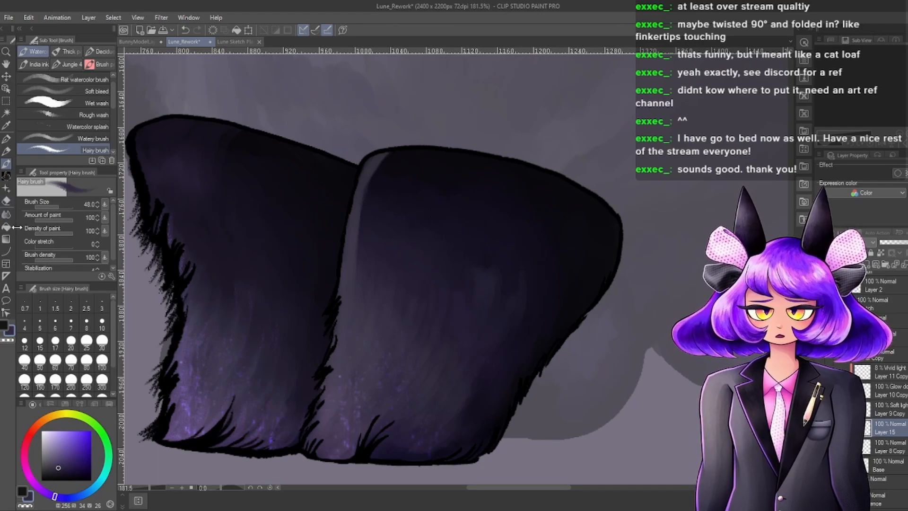
left_click(7, 176)
left_click(6, 165)
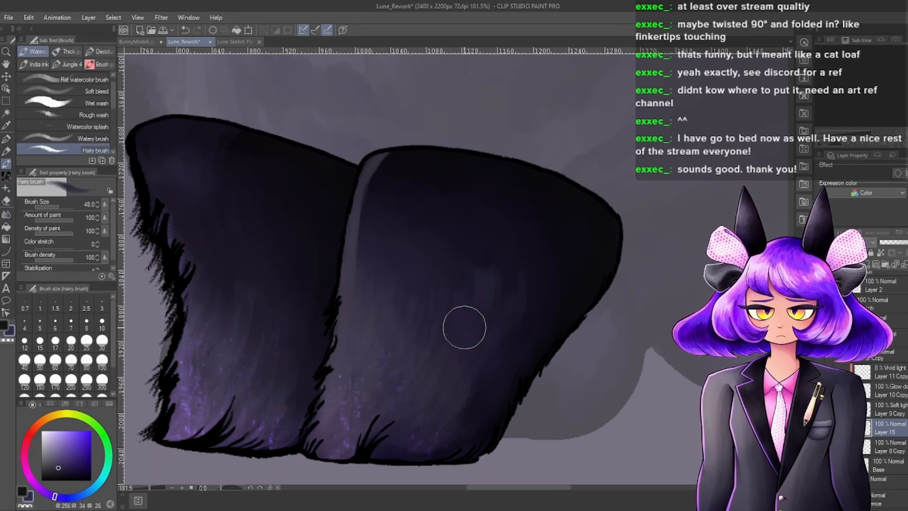
left_click(504, 253, "alt")
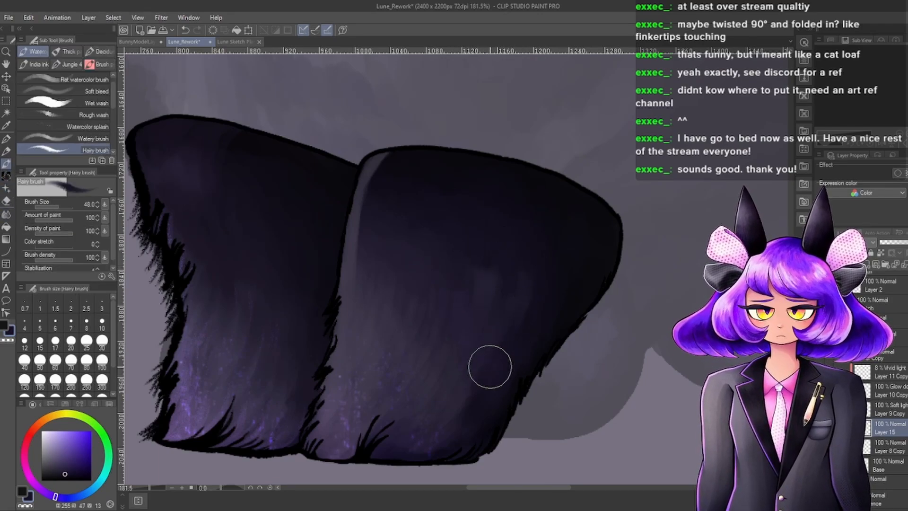
left_click_drag(491, 341, 481, 244)
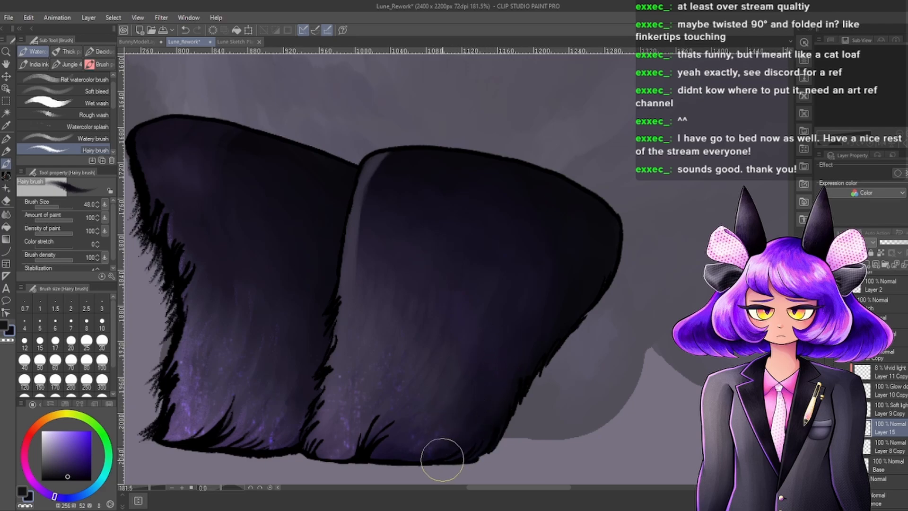
Compare the second leg's shading with the first leg and the small bunny reference, both close up and from afar.
scroll(554, 340, "down", 5)
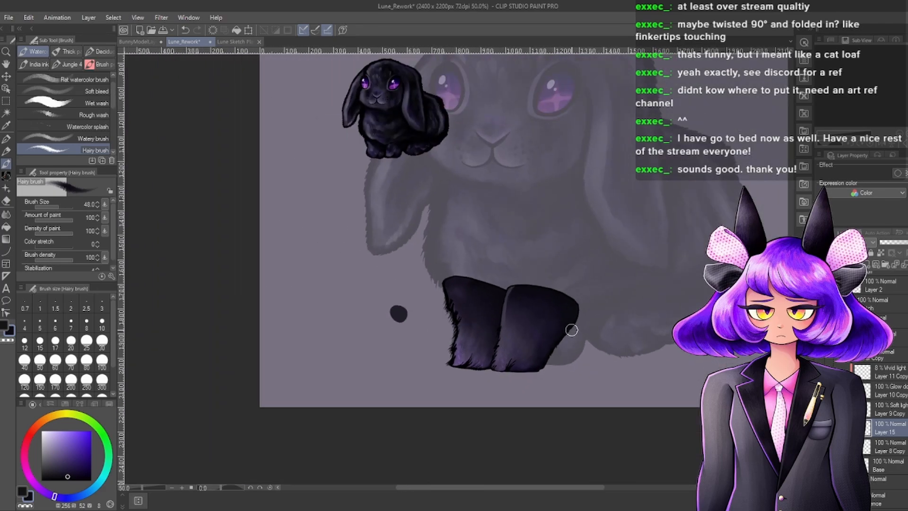
scroll(539, 313, "up", 3)
scroll(563, 299, "down", 2)
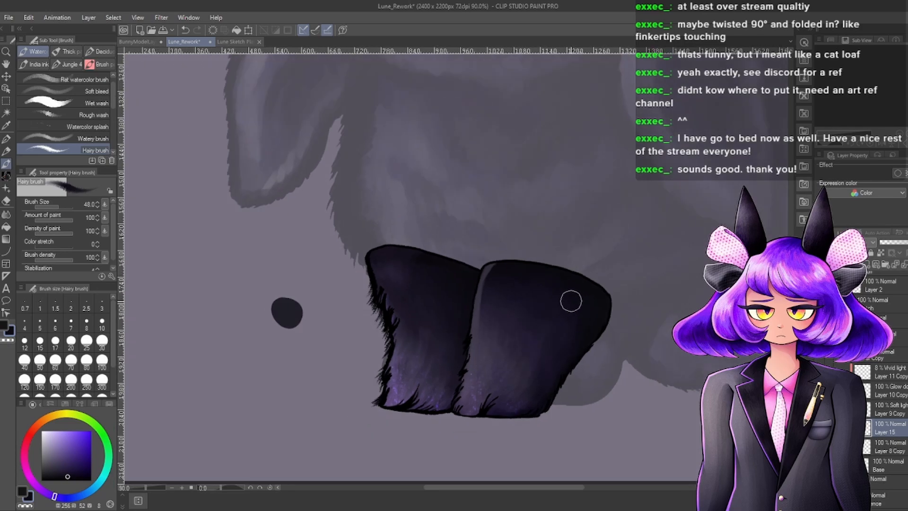
scroll(510, 306, "up", 3)
scroll(565, 319, "down", 4)
scroll(513, 317, "up", 4)
scroll(532, 318, "down", 3)
scroll(528, 318, "up", 3)
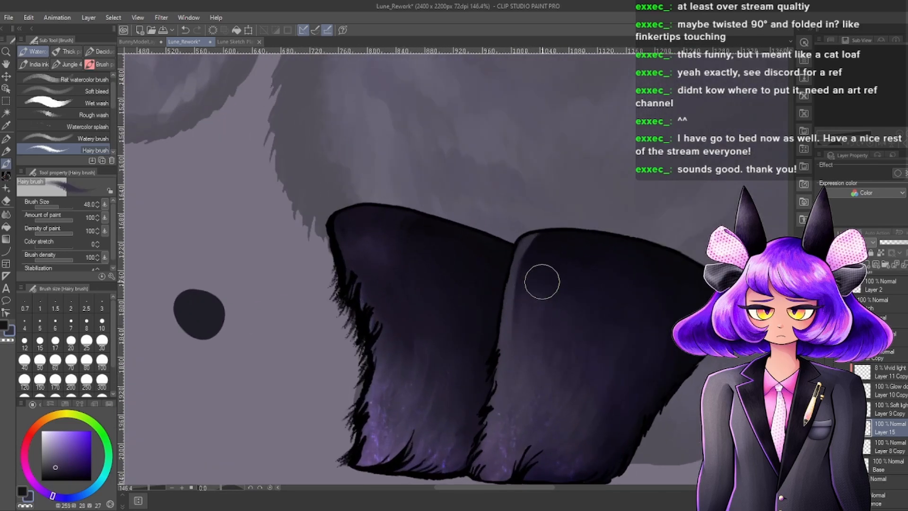
Refine the second leg's upper middle with dark purple Hairy brush strokes, using tones sampled from the fur.
scroll(619, 235, "down", 2)
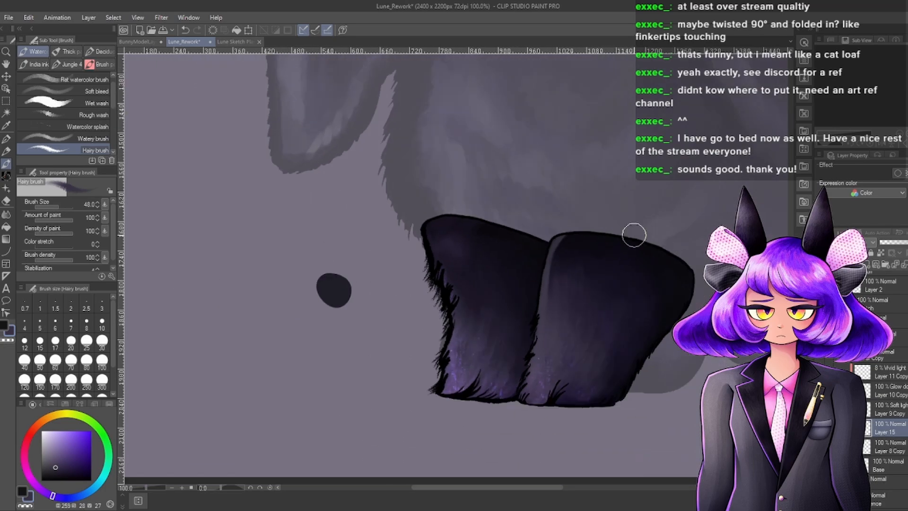
scroll(588, 261, "up", 4)
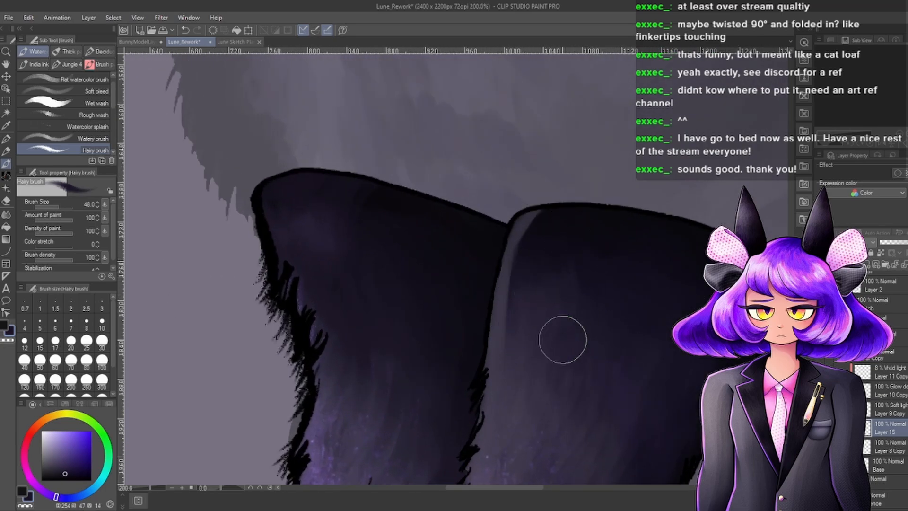
scroll(577, 298, "down", 4)
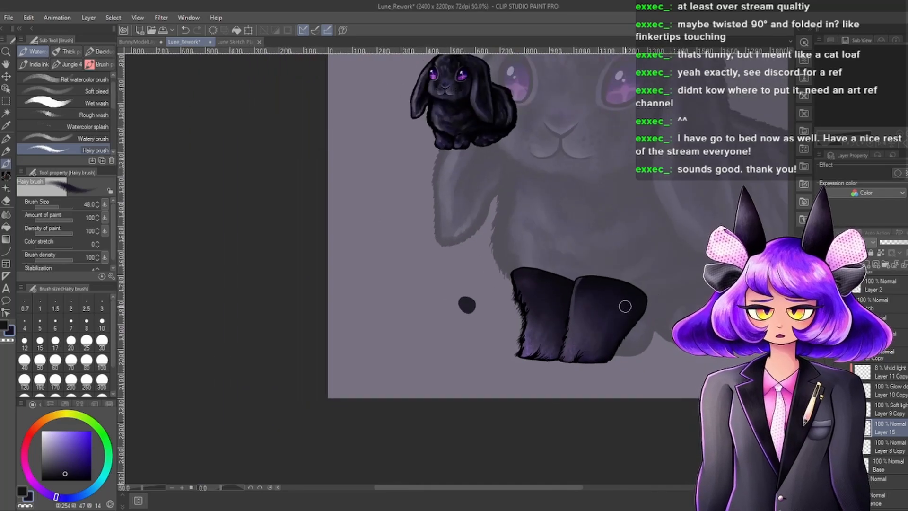
scroll(625, 307, "up", 5)
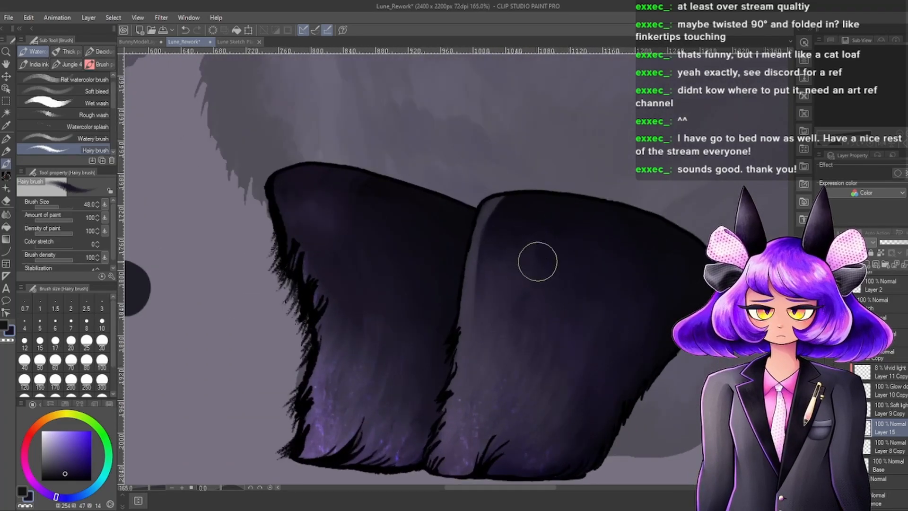
scroll(562, 230, "down", 5)
scroll(589, 266, "up", 4)
left_click(513, 300, "alt")
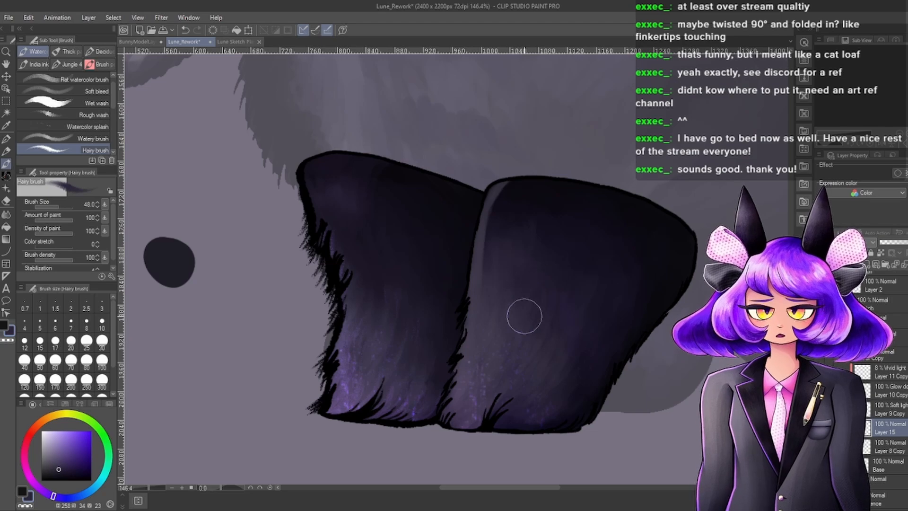
Deepen the second leg's upper area with near-black purple and blend it into the fur with a sampled mid tone.
scroll(609, 310, "down", 3)
scroll(614, 312, "up", 4)
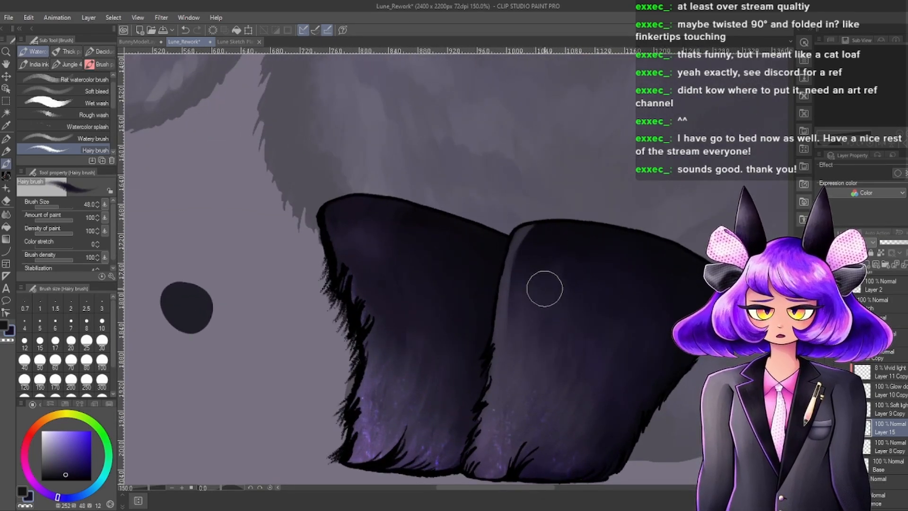
scroll(580, 243, "down", 3)
scroll(639, 295, "down", 2)
scroll(616, 273, "up", 4)
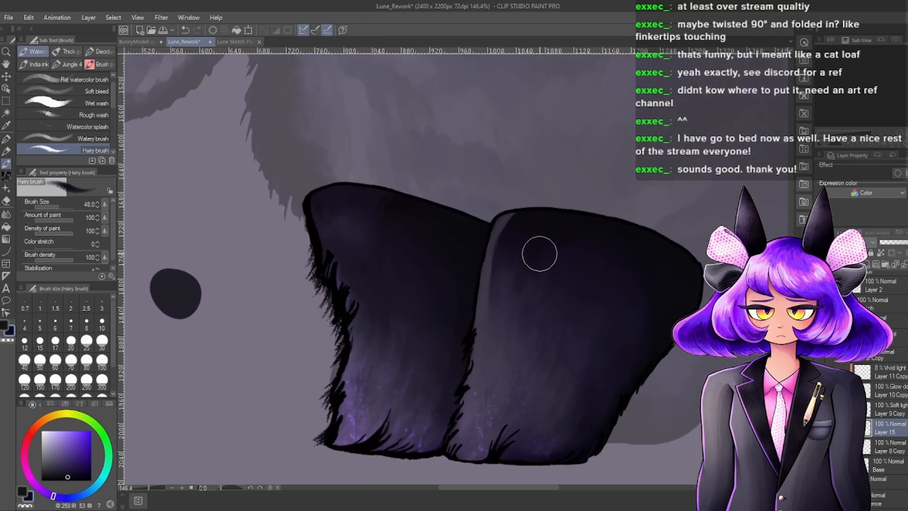
left_click(549, 286, "alt")
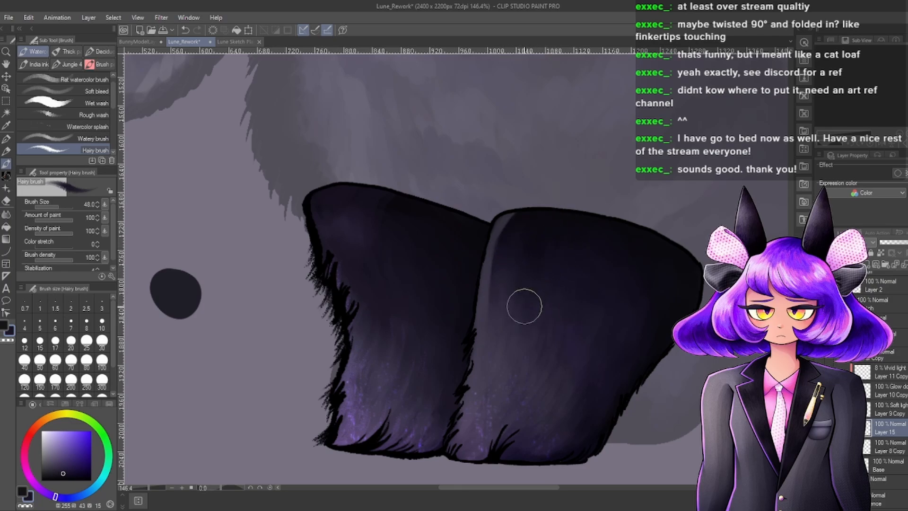
Tint the highlight along the second leg's upper inner edge with muted purple, checking it against the first leg.
scroll(586, 211, "down", 5)
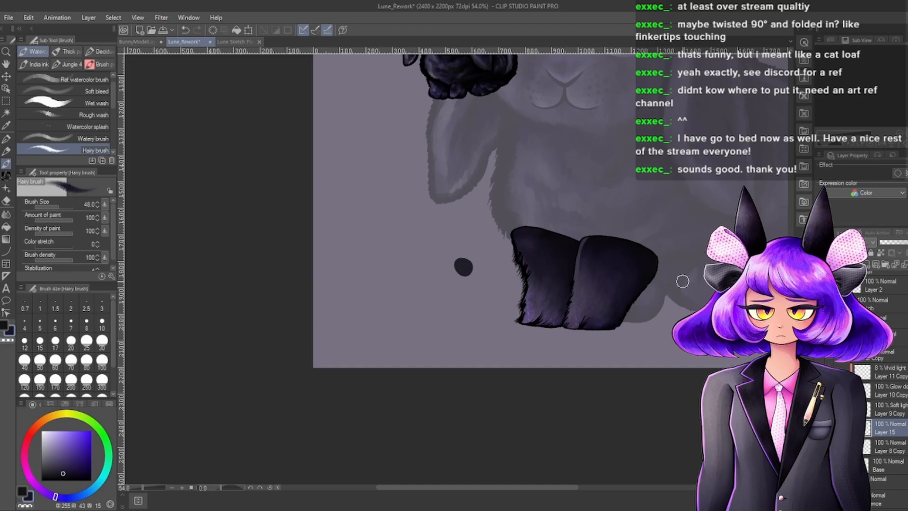
scroll(681, 281, "down", 2)
scroll(652, 279, "up", 6)
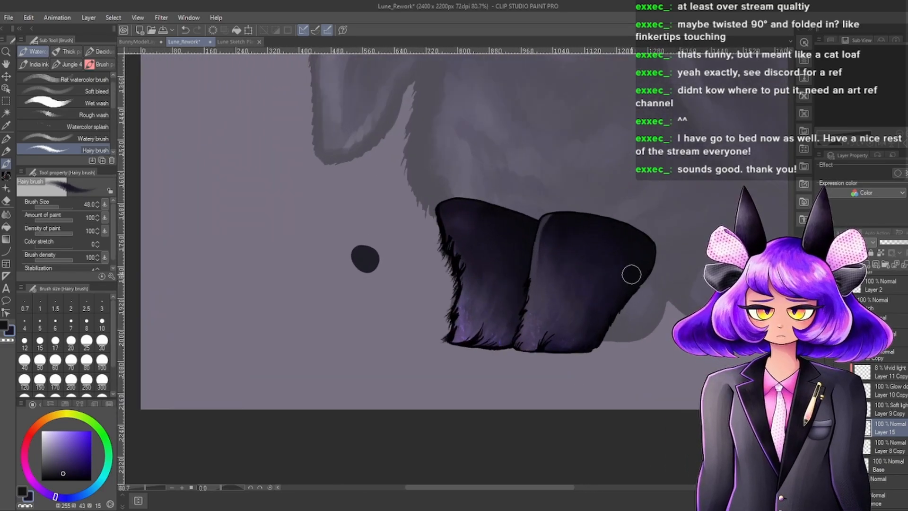
scroll(631, 274, "up", 3)
scroll(580, 258, "down", 8)
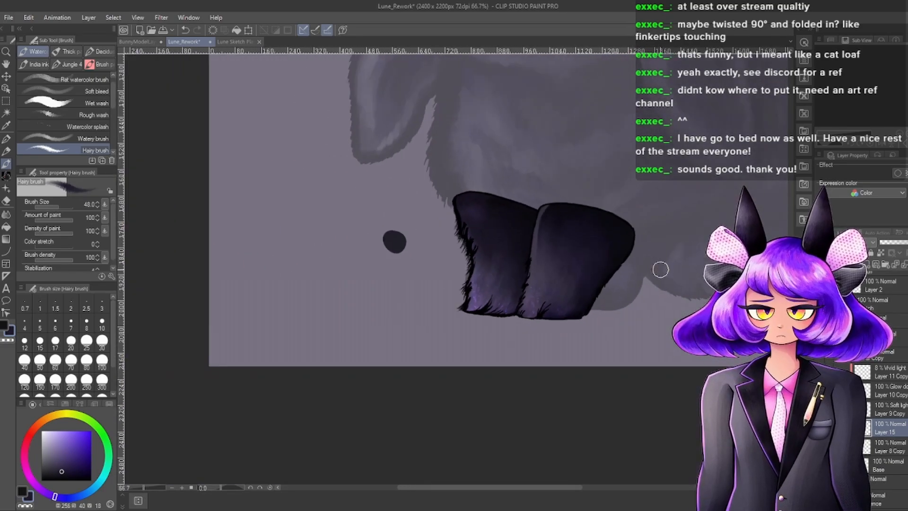
scroll(634, 306, "up", 8)
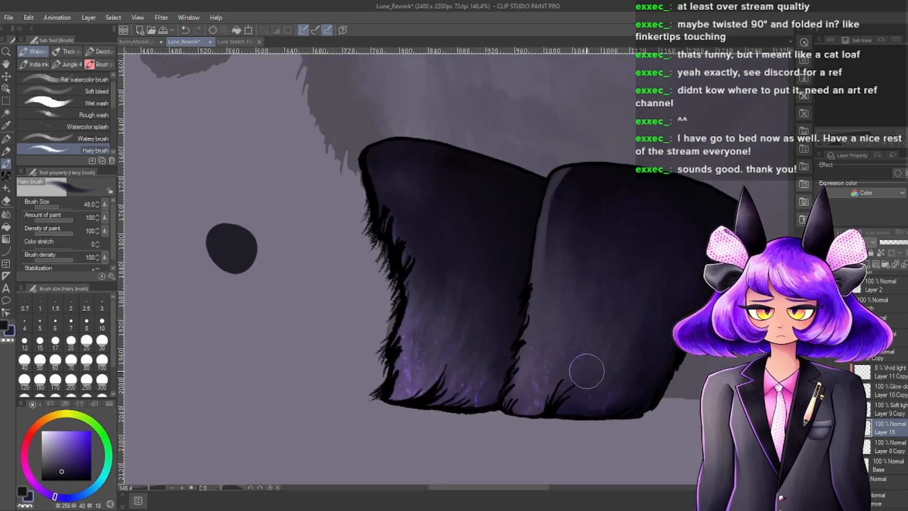
scroll(581, 321, "up", 2)
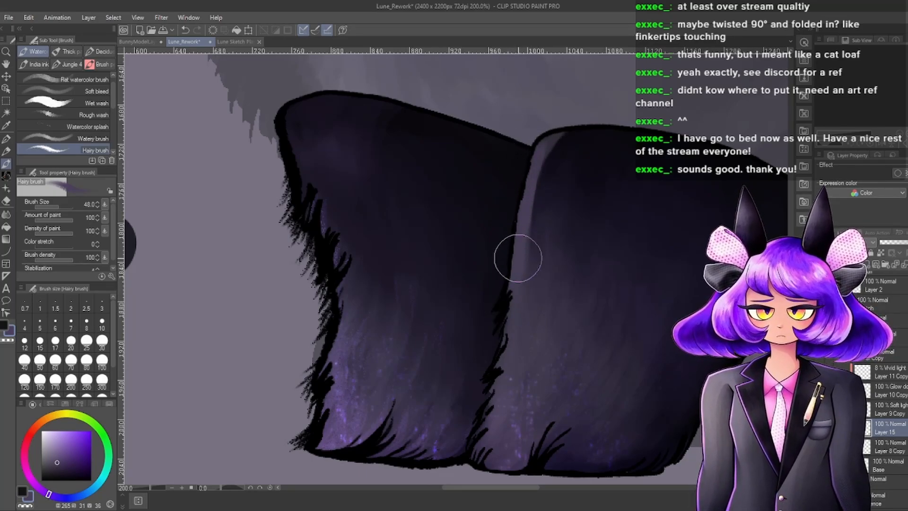
scroll(543, 222, "down", 3)
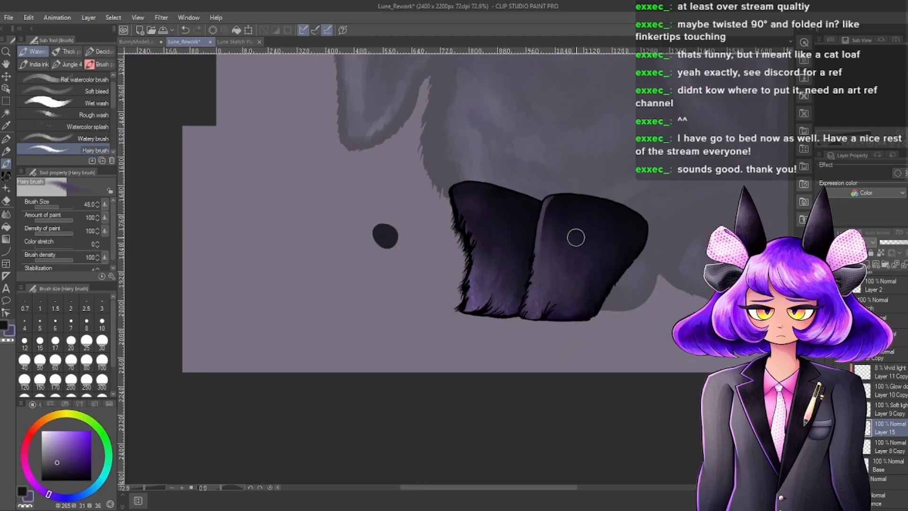
scroll(548, 221, "up", 2)
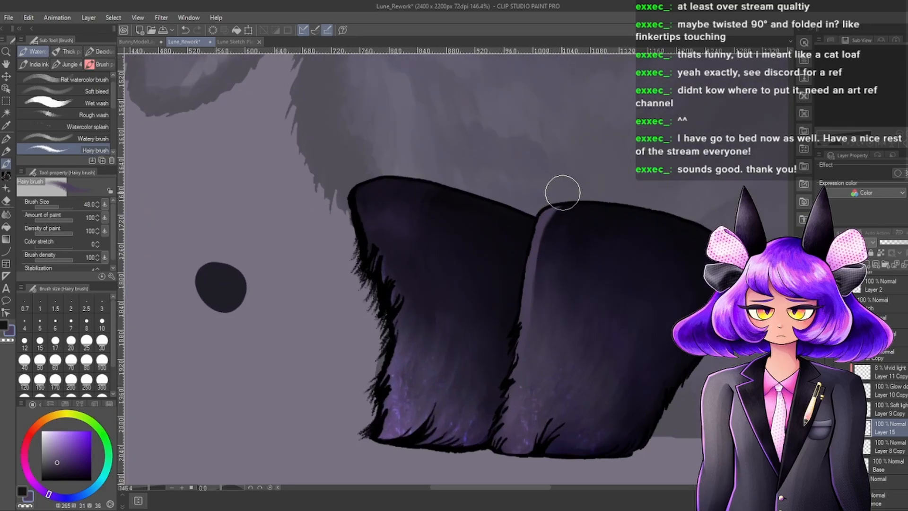
scroll(563, 192, "down", 4)
scroll(581, 155, "up", 3)
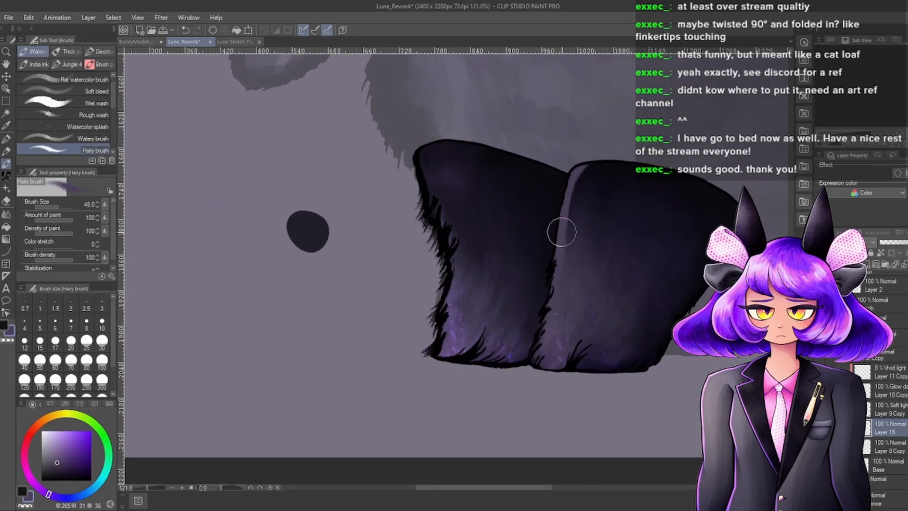
scroll(563, 214, "up", 3)
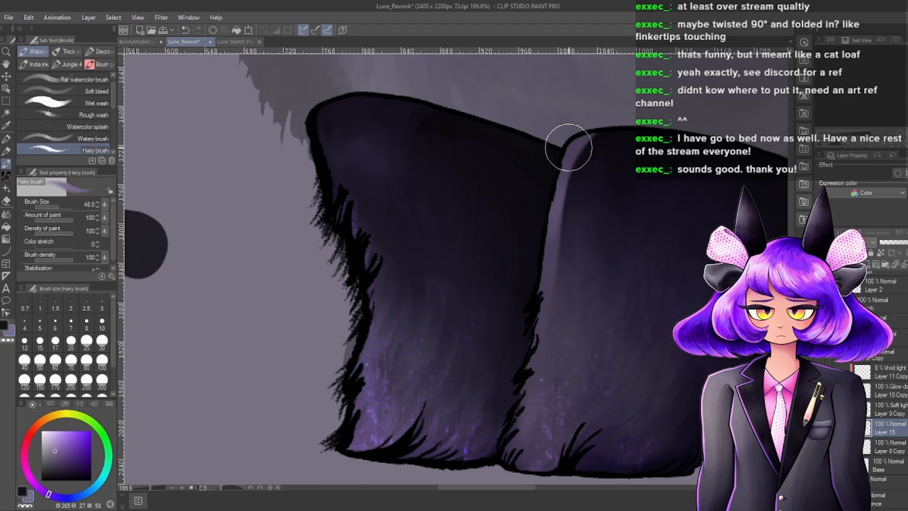
Brighten the second leg's inner edge with lighter lavender strokes from the upper corner down along the fur tufts.
left_click_drag(559, 187, 550, 274)
left_click_drag(561, 183, 548, 253)
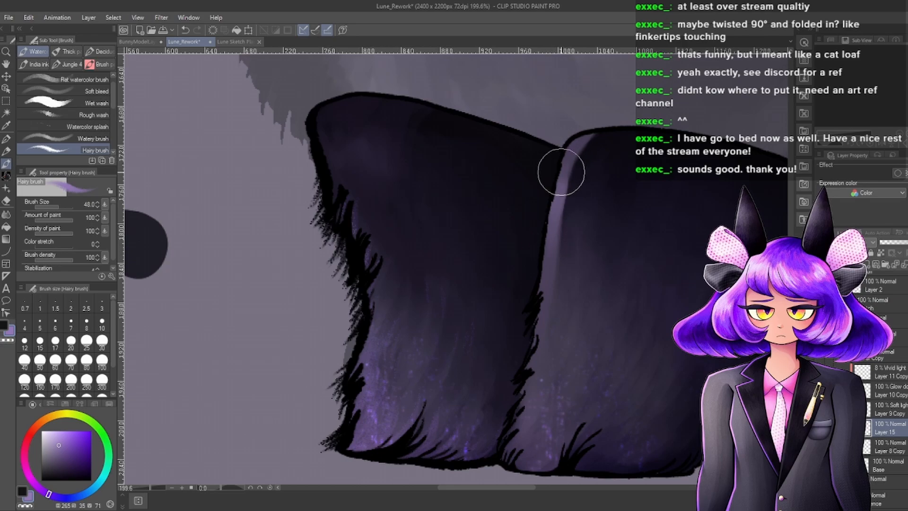
left_click_drag(563, 160, 549, 266)
left_click_drag(555, 207, 550, 283)
left_click_drag(553, 226, 535, 334)
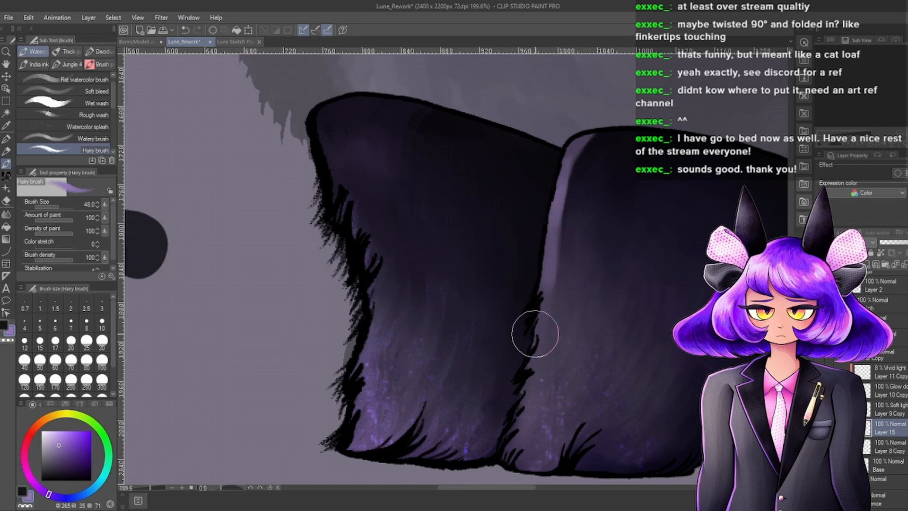
mouse_move(544, 269)
left_mouse_down()
mouse_move(536, 340)
mouse_move(508, 397)
left_mouse_up()
mouse_move(543, 326)
left_mouse_down()
mouse_move(508, 451)
mouse_move(522, 443)
mouse_move(508, 427)
left_mouse_up()
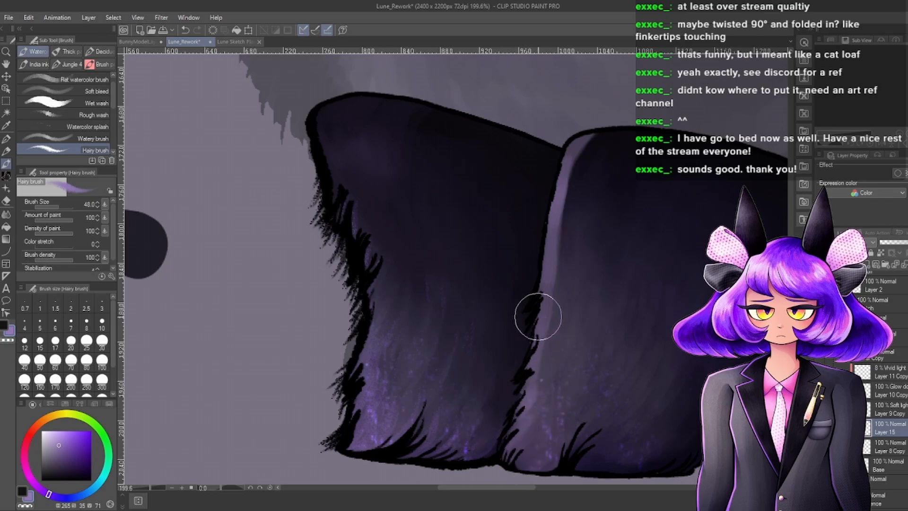
Extend the lavender highlight into the second leg's lower inner corner and blend it with a sampled dark greyish purple.
scroll(543, 235, "down", 5)
scroll(567, 276, "up", 5)
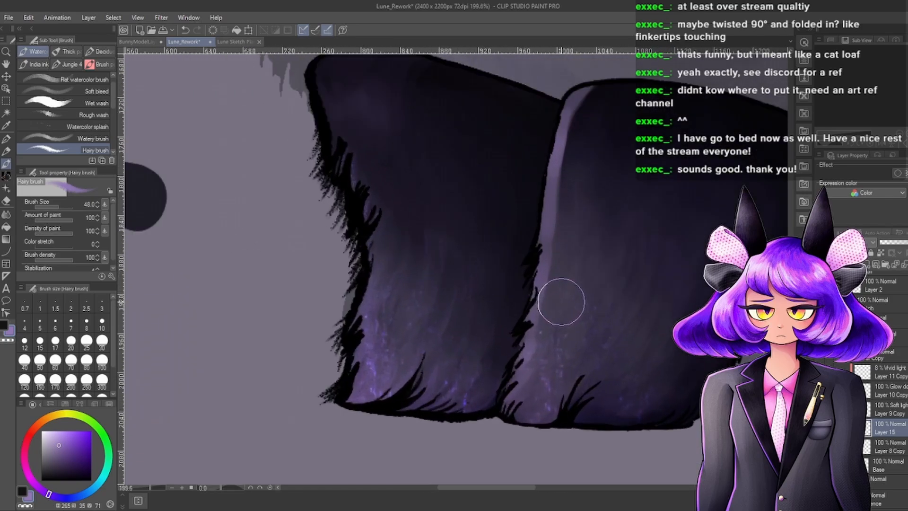
mouse_move(509, 402)
left_mouse_down()
mouse_move(560, 302)
mouse_move(525, 407)
mouse_move(536, 422)
left_mouse_up()
left_click(562, 301, "alt")
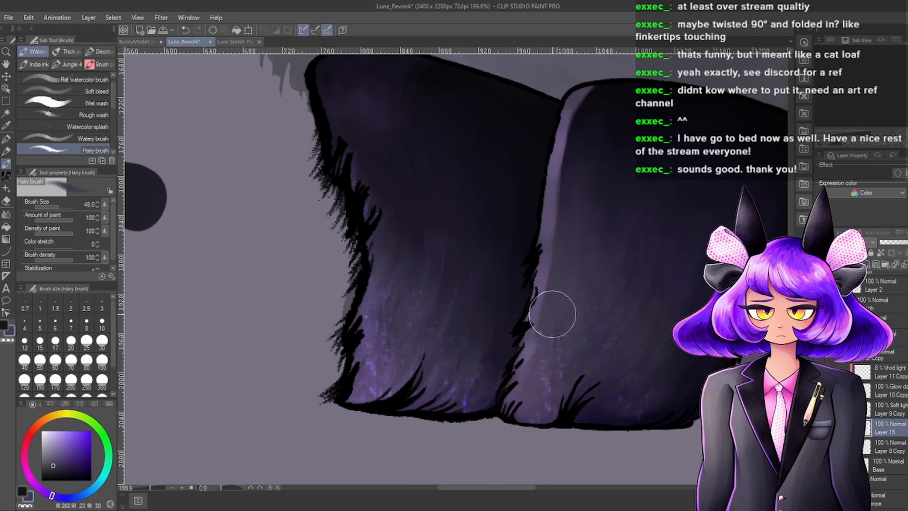
scroll(591, 280, "down", 5)
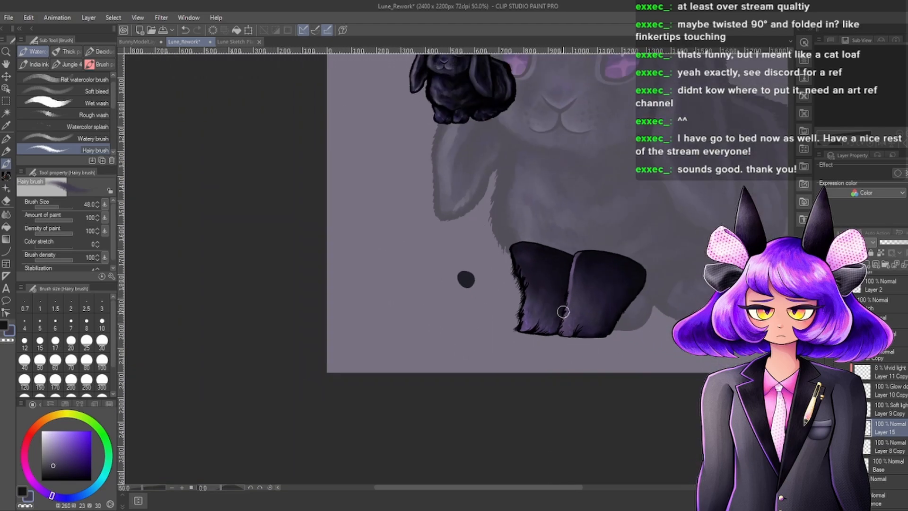
Replace the duplicated soft light layer in the second leg's group with a new empty layer in Soft light mode.
scroll(591, 281, "up", 4)
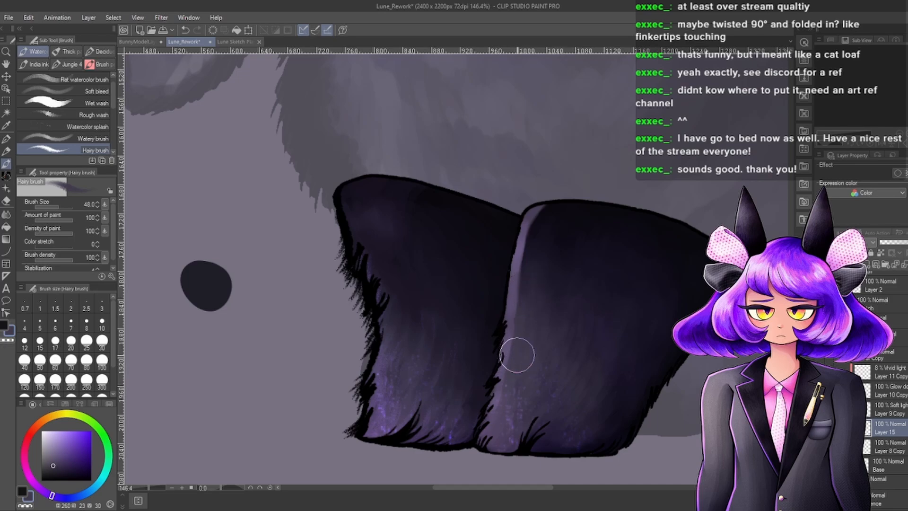
scroll(518, 329, "down", 5)
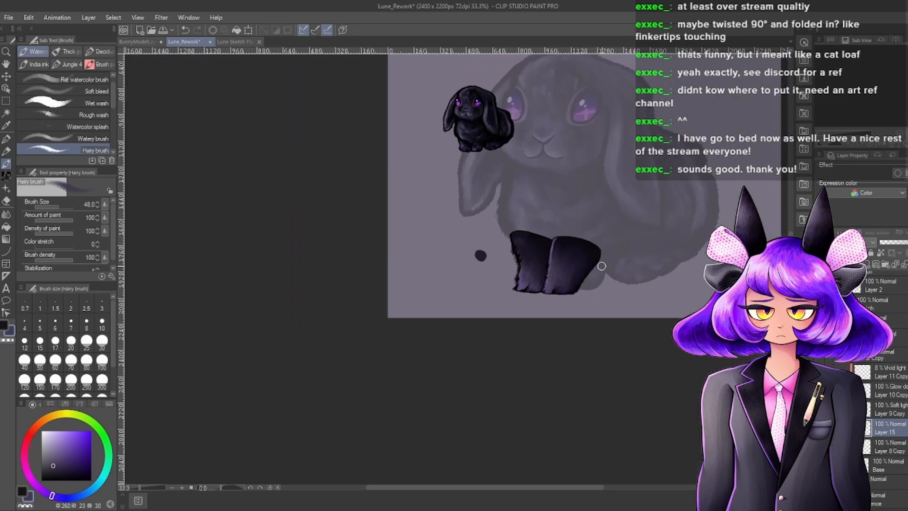
scroll(601, 266, "down", 2)
scroll(612, 311, "up", 7)
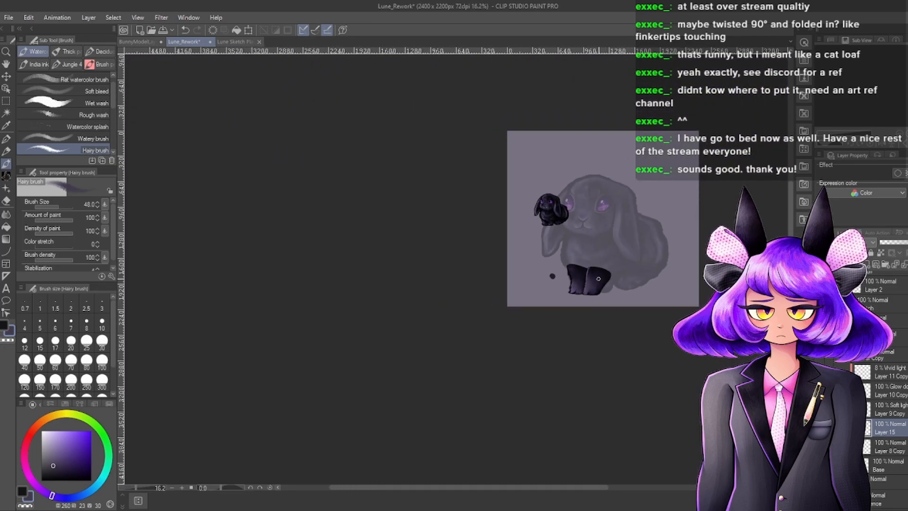
scroll(610, 290, "down", 3)
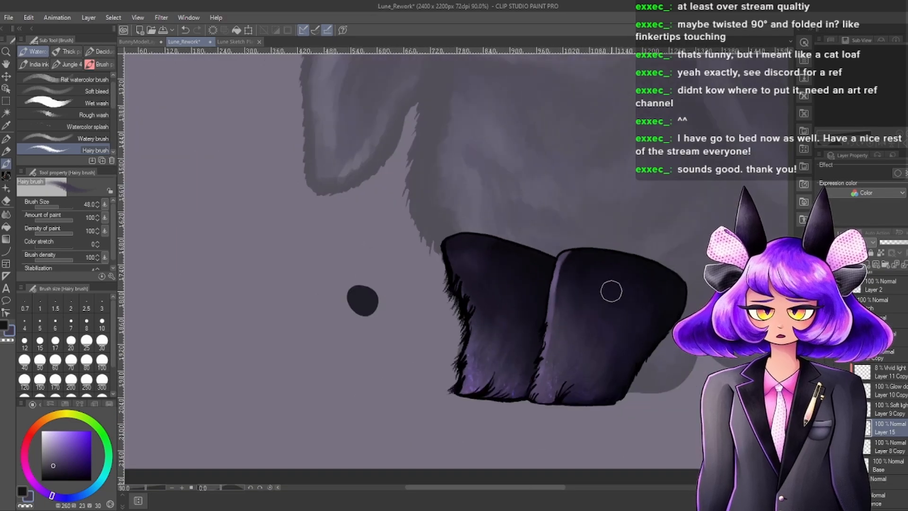
scroll(571, 284, "up", 2)
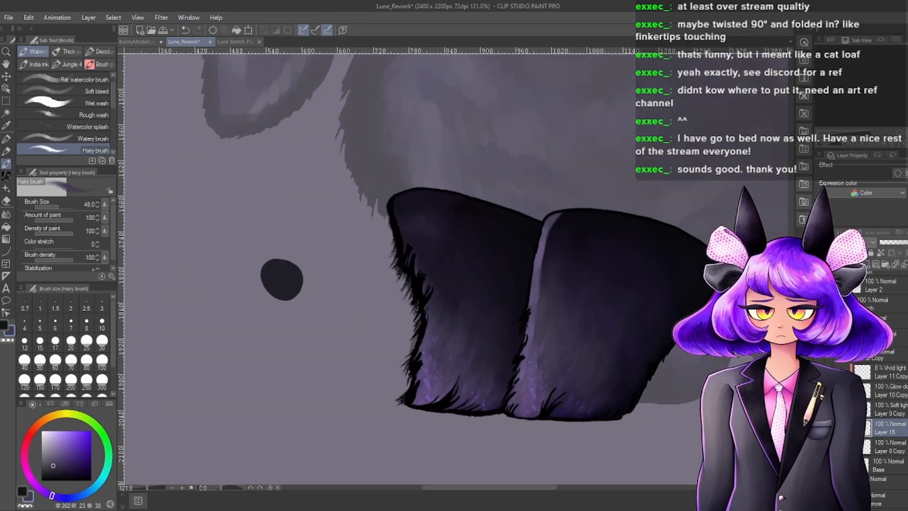
scroll(576, 347, "up", 3)
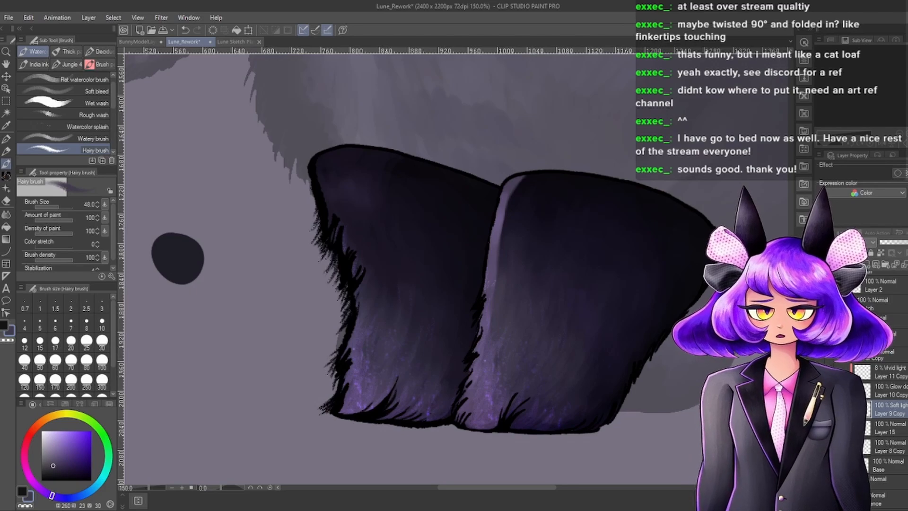
left_click(904, 264)
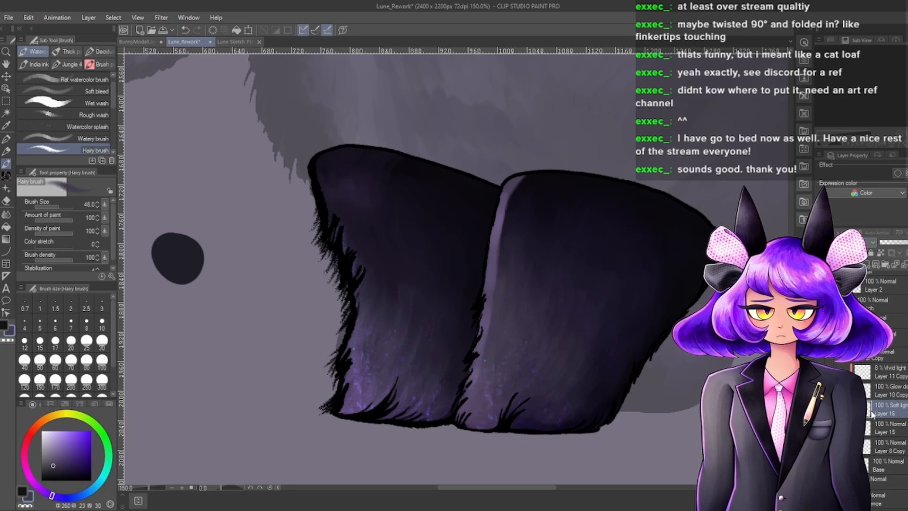
Copy the first leg's soft light layer, Layer 9, and paste it at the top of the second leg's layers.
scroll(872, 412, "down", 2)
scroll(879, 378, "down", 3)
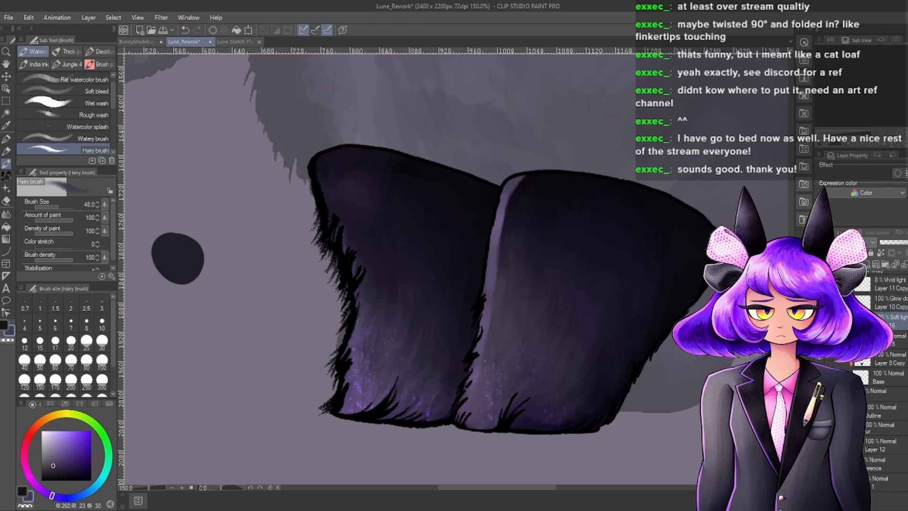
scroll(900, 413, "down", 5)
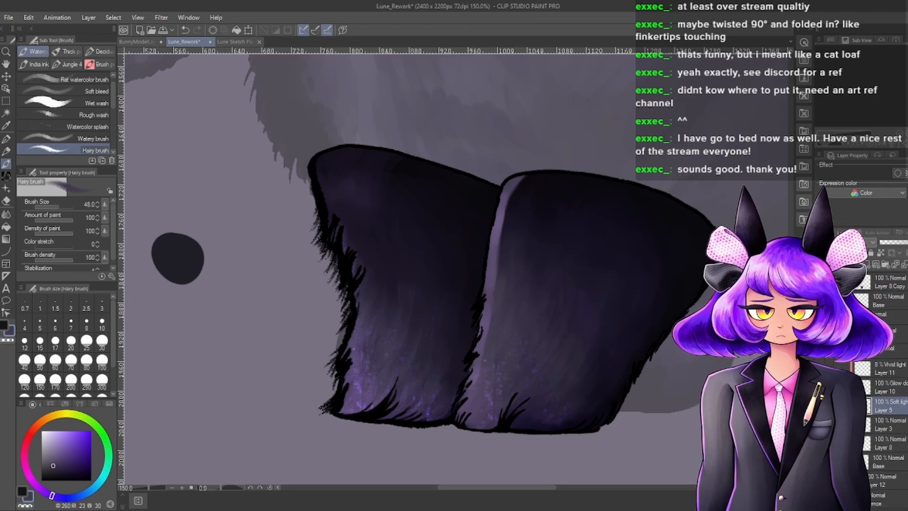
scroll(884, 378, "up", 4)
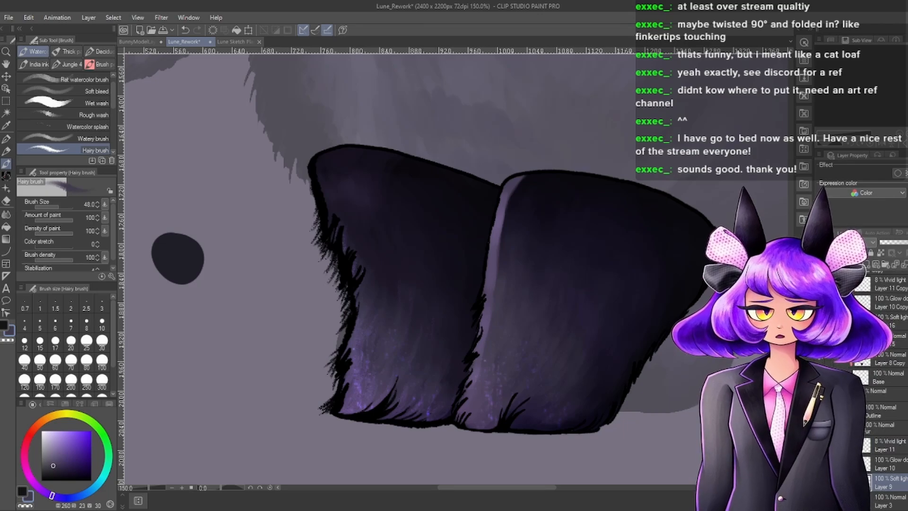
scroll(879, 381, "down", 4)
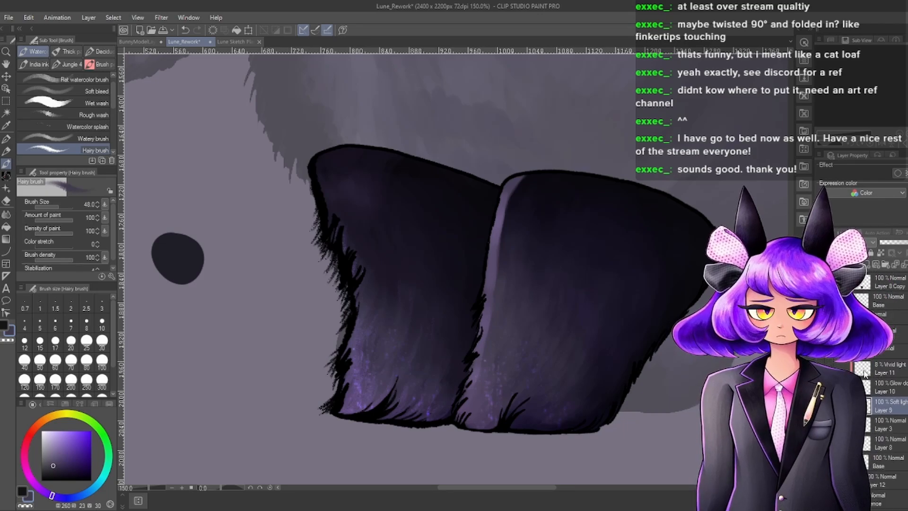
scroll(865, 373, "up", 1)
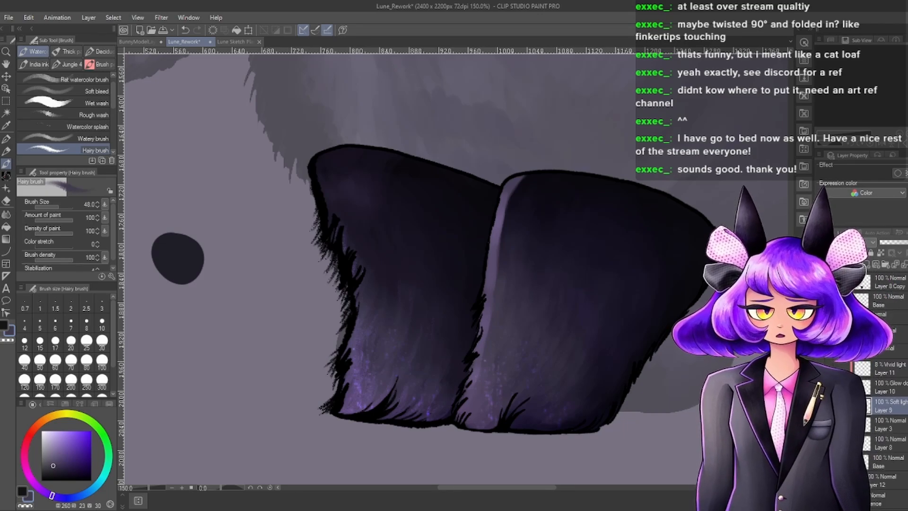
left_click(836, 343)
scroll(851, 368, "up", 5)
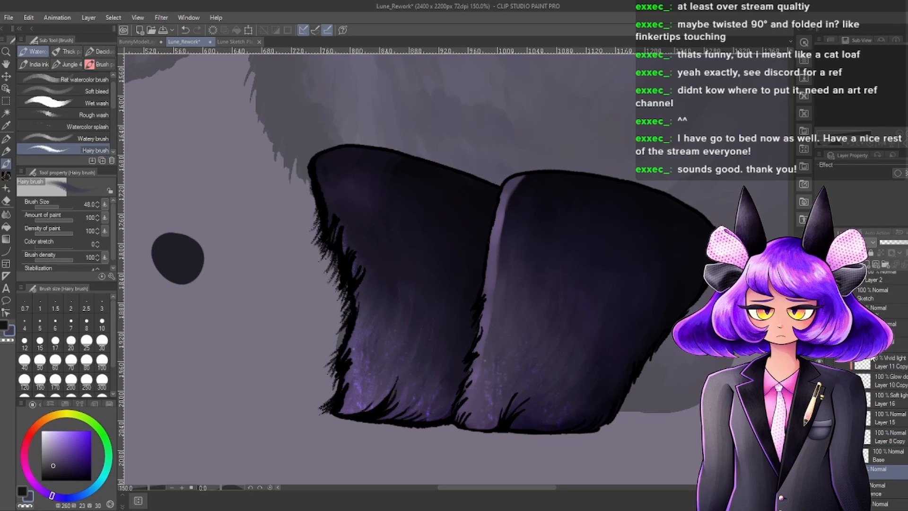
left_click(875, 344)
key("ctrl+v")
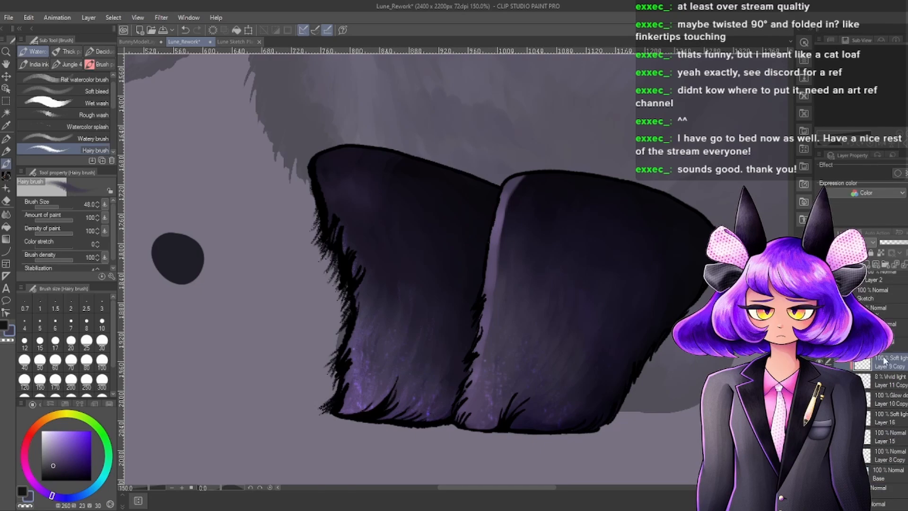
Move the pasted highlight layer off the legs onto the plain background beside the first leg's outer edge.
key("ctrl+t")
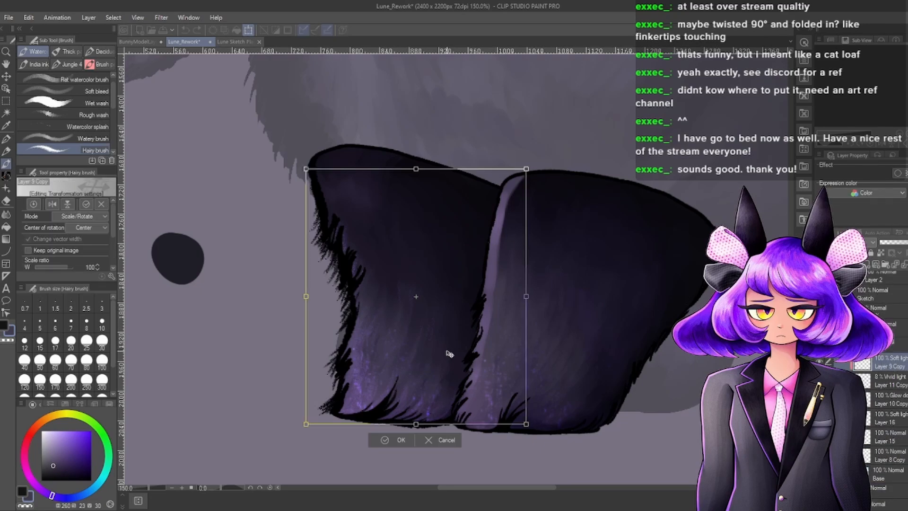
left_click_drag(450, 354, 348, 371)
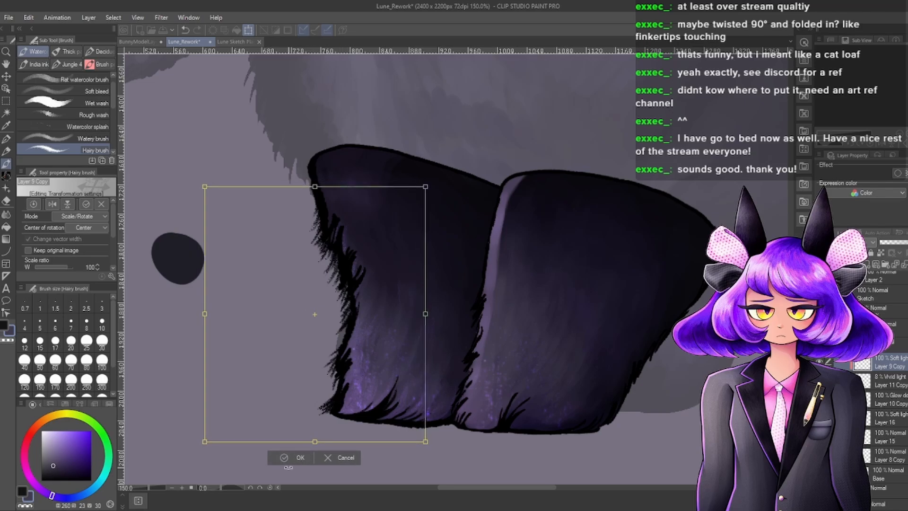
left_click(289, 459)
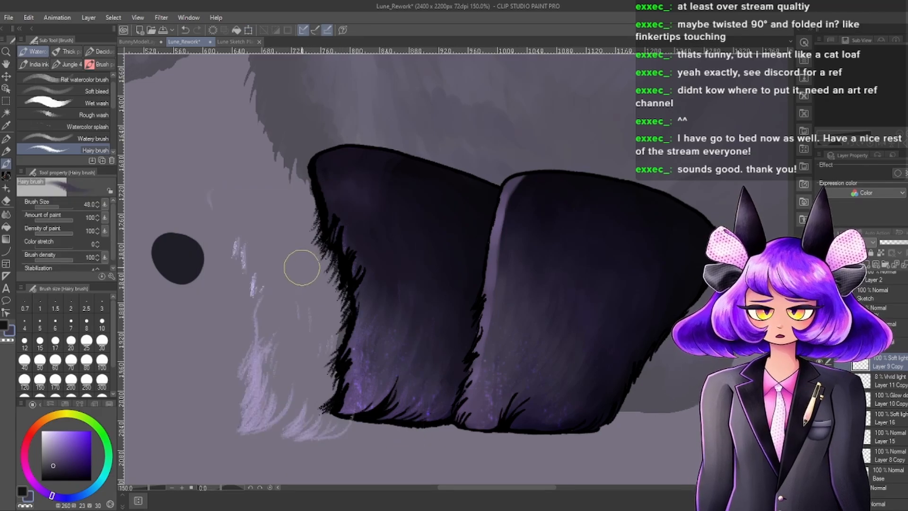
Pick a pale lavender matching the copied highlight strokes as the painting color.
scroll(301, 268, "up", 8)
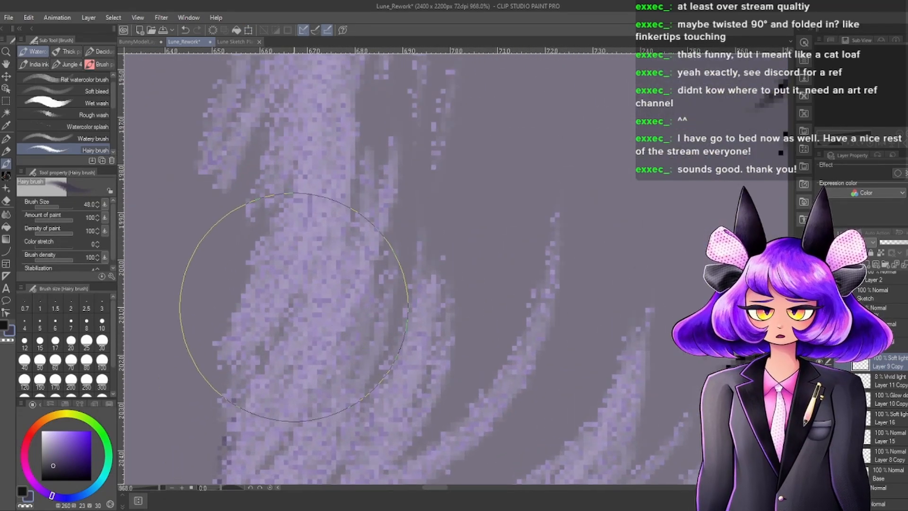
scroll(294, 306, "down", 6)
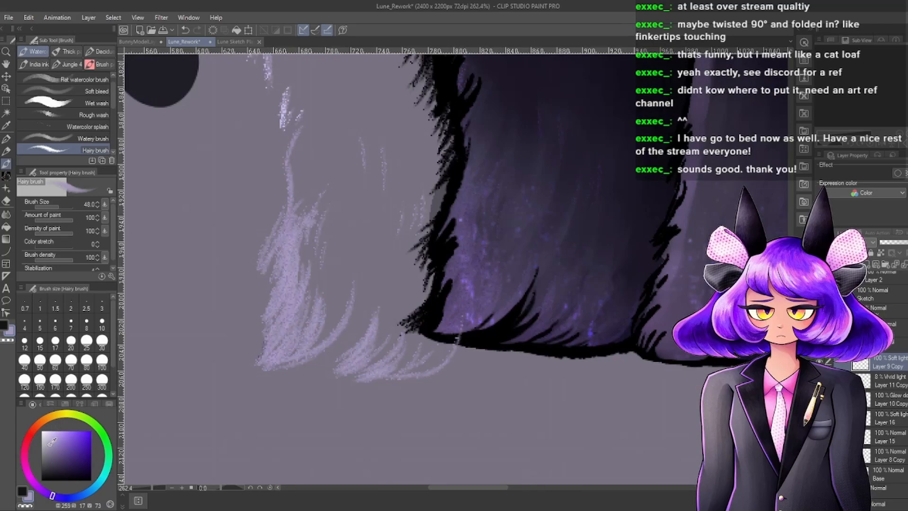
left_click(54, 435)
scroll(406, 284, "down", 3)
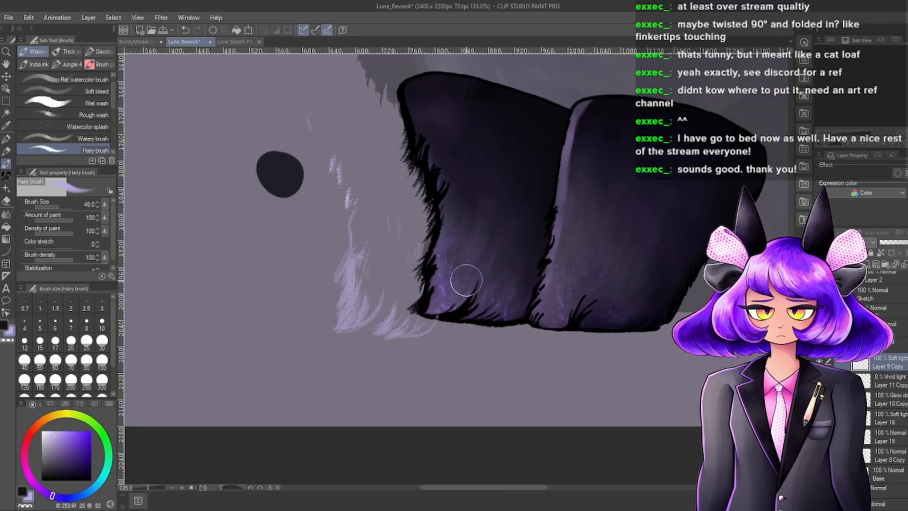
Hide the copied highlight layer and select the empty soft light layer, Layer 16, for painting.
scroll(368, 237, "down", 3)
scroll(530, 238, "up", 3)
left_click(818, 362)
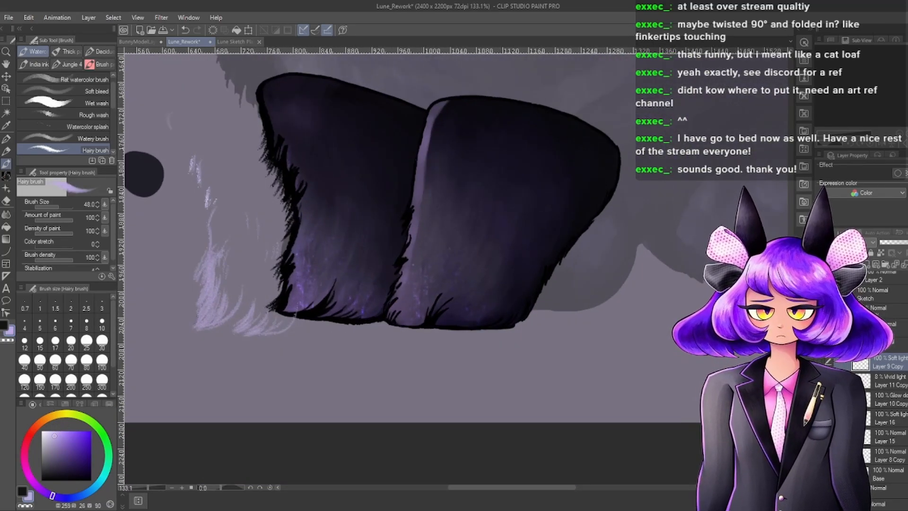
left_click(896, 419)
Try broad lavender Hairy brush strokes over the second leg's lower inner corner on the soft light layer.
scroll(364, 243, "up", 2)
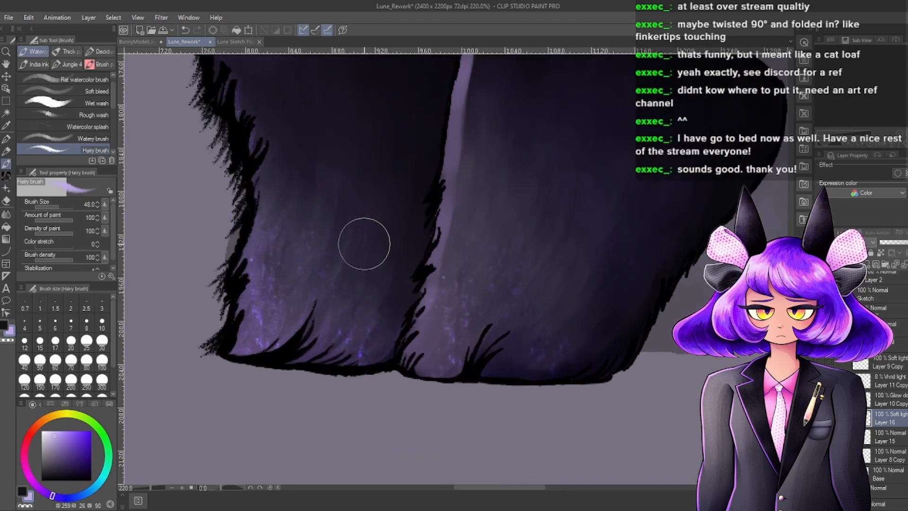
mouse_move(426, 365)
left_mouse_down()
mouse_move(437, 323)
mouse_move(445, 339)
mouse_move(429, 373)
mouse_move(474, 302)
mouse_move(449, 381)
mouse_move(470, 296)
mouse_move(419, 385)
mouse_move(428, 335)
mouse_move(434, 355)
left_mouse_up()
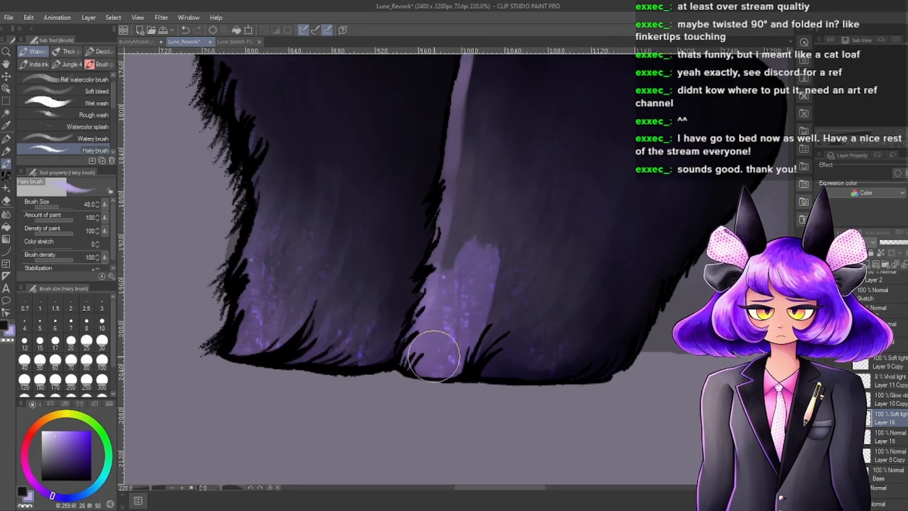
key("ctrl+z")
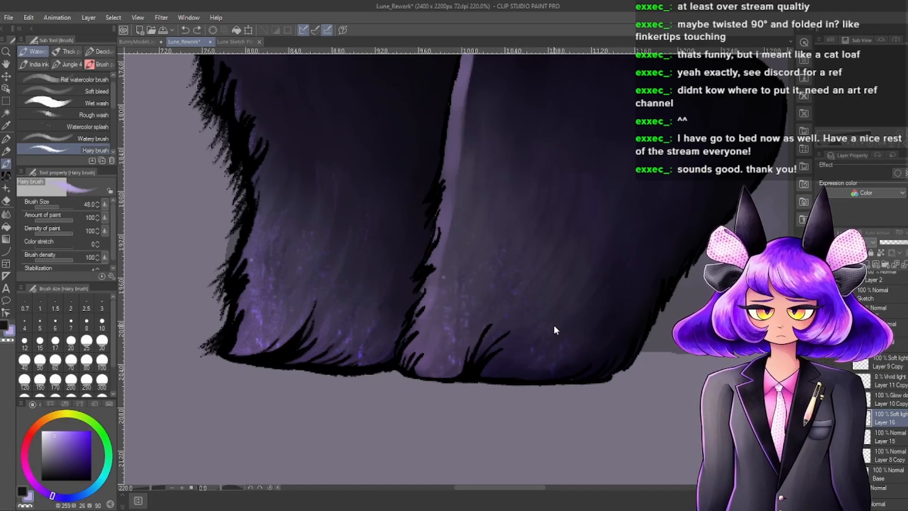
Switch to the Grimm Lineart airbrush for adding highlights to the second leg.
scroll(554, 326, "down", 5)
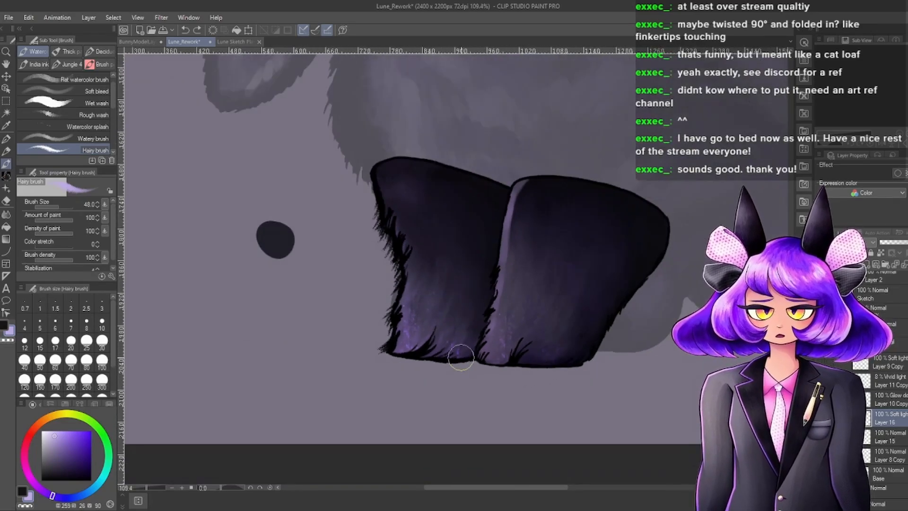
scroll(592, 288, "up", 2)
scroll(593, 288, "up", 1)
left_click(7, 176)
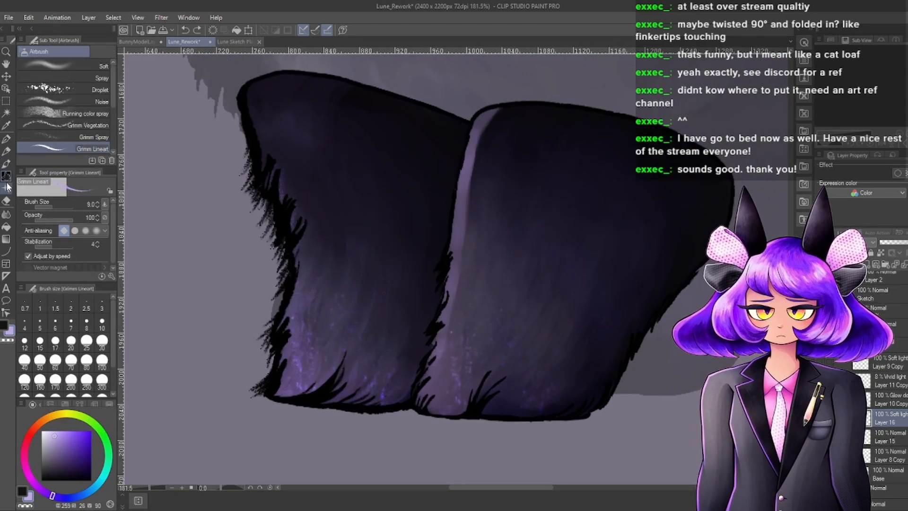
Try thin light lavender hair strokes at the second leg's lower inner corner.
scroll(482, 318, "up", 2)
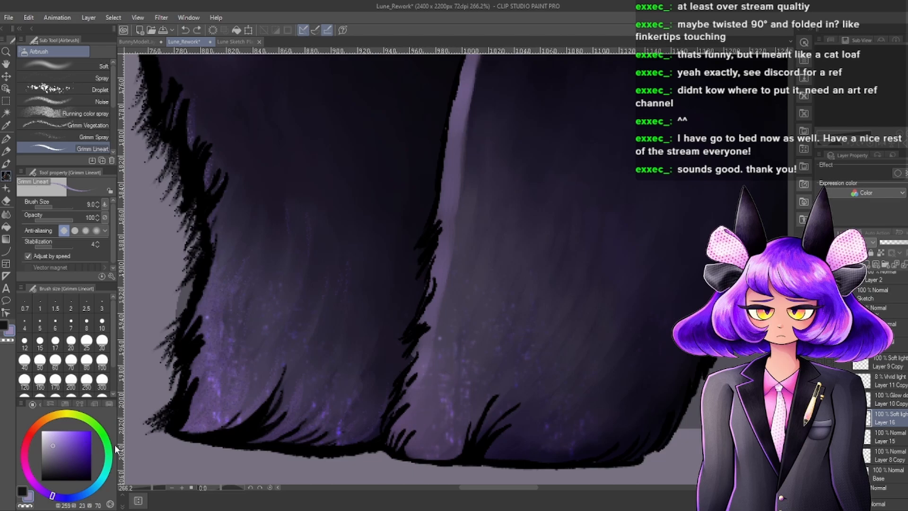
left_click(53, 436)
mouse_move(430, 405)
left_mouse_down()
mouse_move(410, 429)
mouse_move(422, 406)
left_mouse_up()
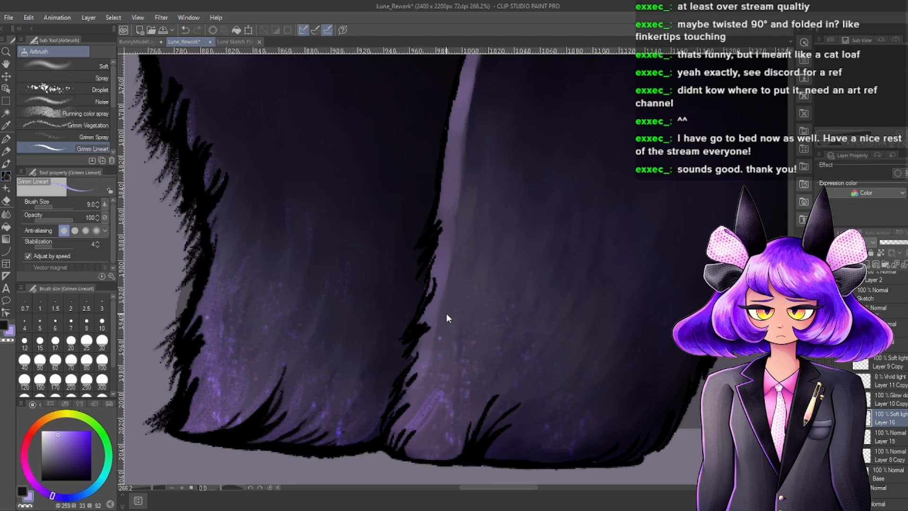
key("ctrl+z")
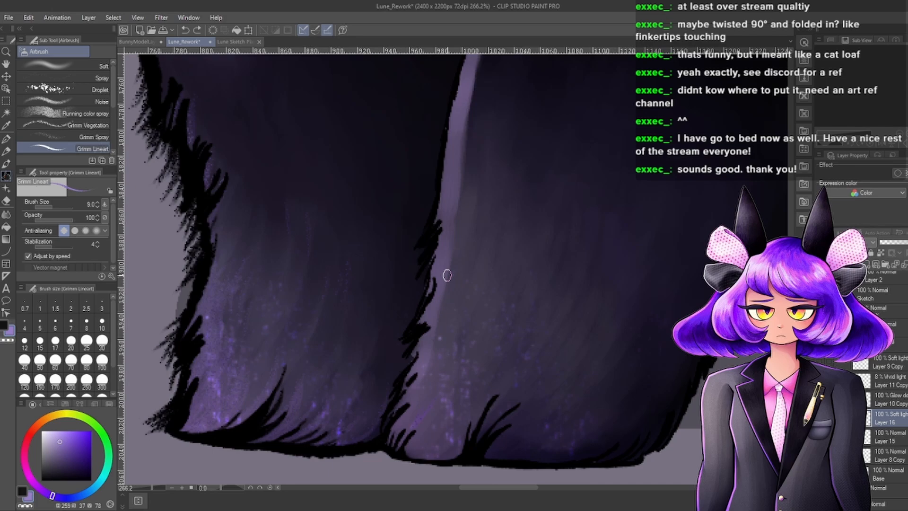
Set the brush size to 25.2 and paint a muted purple glow over the second leg's lower inner corner.
left_click(71, 324)
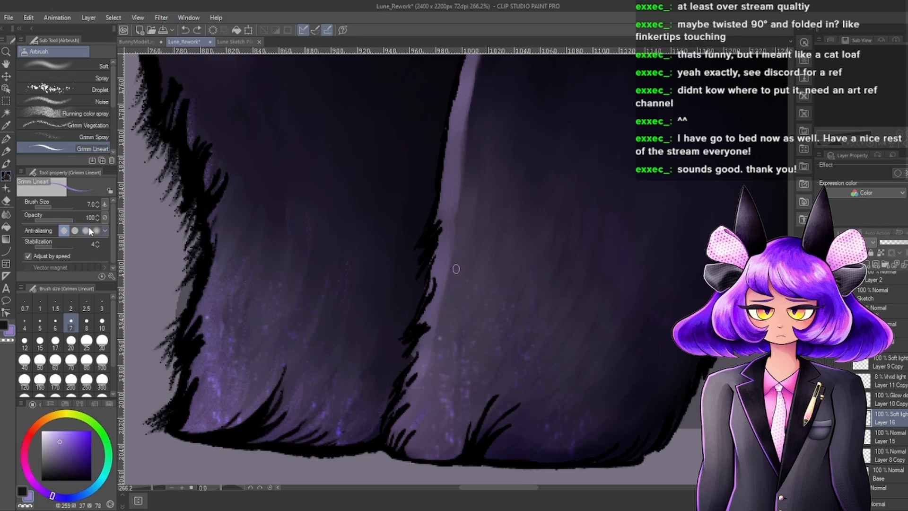
left_click(55, 205)
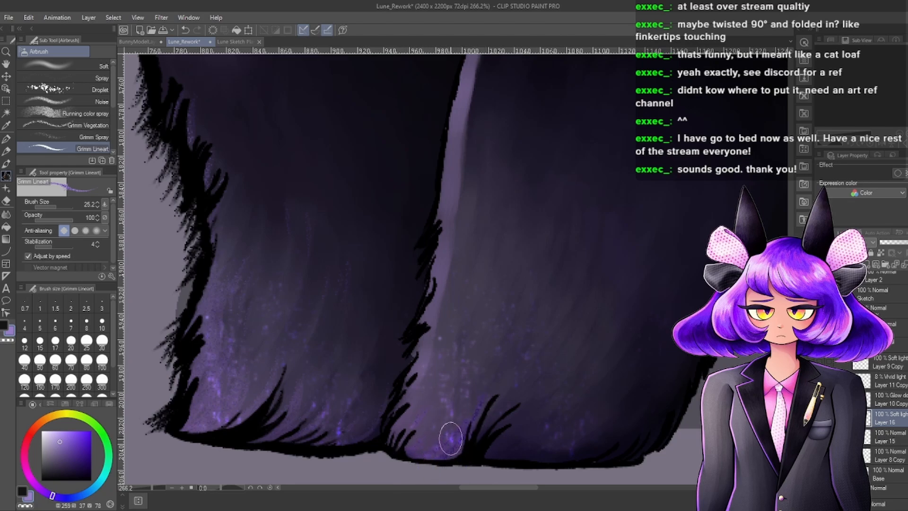
mouse_move(451, 437)
left_mouse_down()
mouse_move(450, 406)
mouse_move(404, 452)
mouse_move(424, 422)
mouse_move(439, 370)
mouse_move(392, 454)
mouse_move(439, 337)
mouse_move(393, 426)
mouse_move(432, 380)
left_mouse_up()
scroll(506, 391, "down", 5)
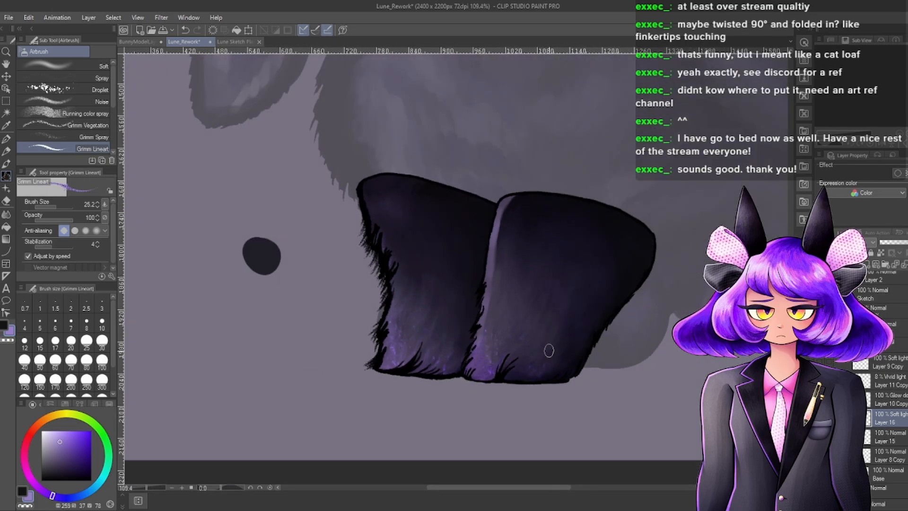
Pick a lighter lavender and paint soft highlights around the black fur tufts along the second leg's bottom edge.
scroll(548, 351, "up", 3)
scroll(493, 379, "up", 3)
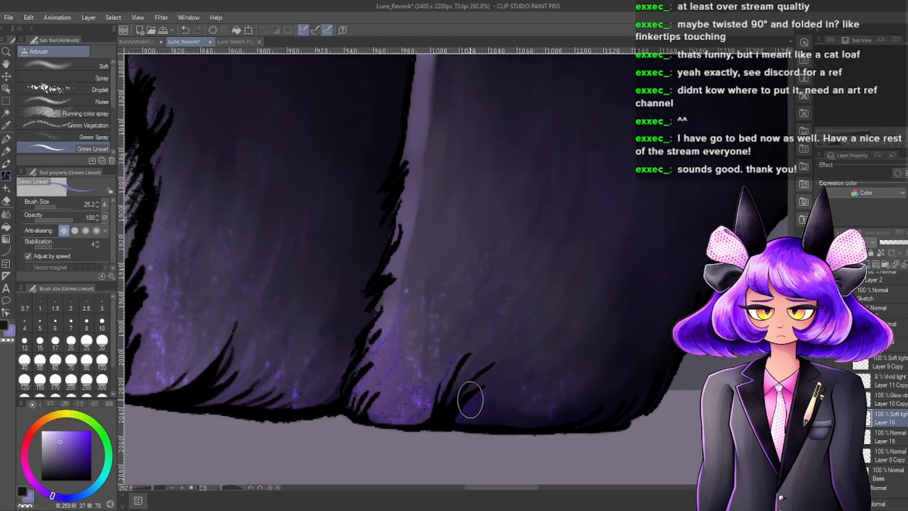
scroll(534, 314, "up", 1)
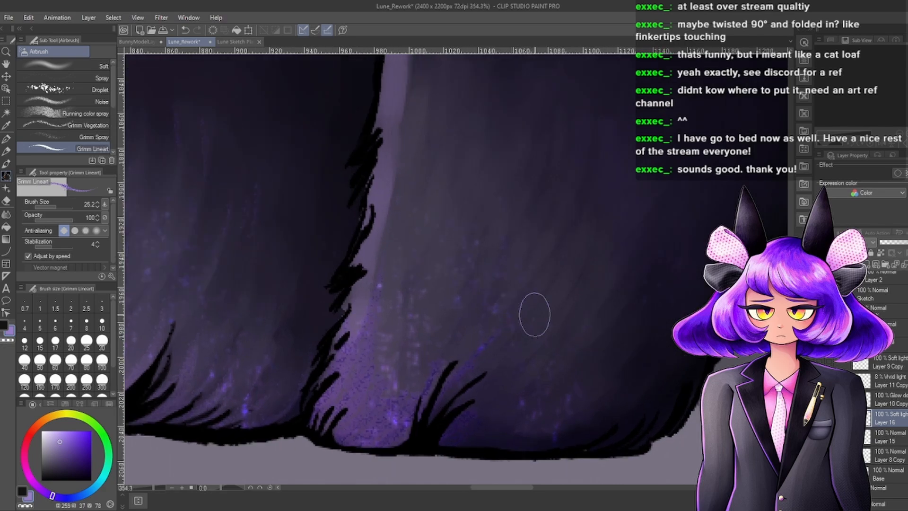
left_click(56, 437)
mouse_move(452, 439)
left_mouse_down()
mouse_move(491, 398)
mouse_move(452, 439)
mouse_move(454, 447)
mouse_move(492, 439)
left_mouse_up()
left_click_drag(438, 448, 508, 345)
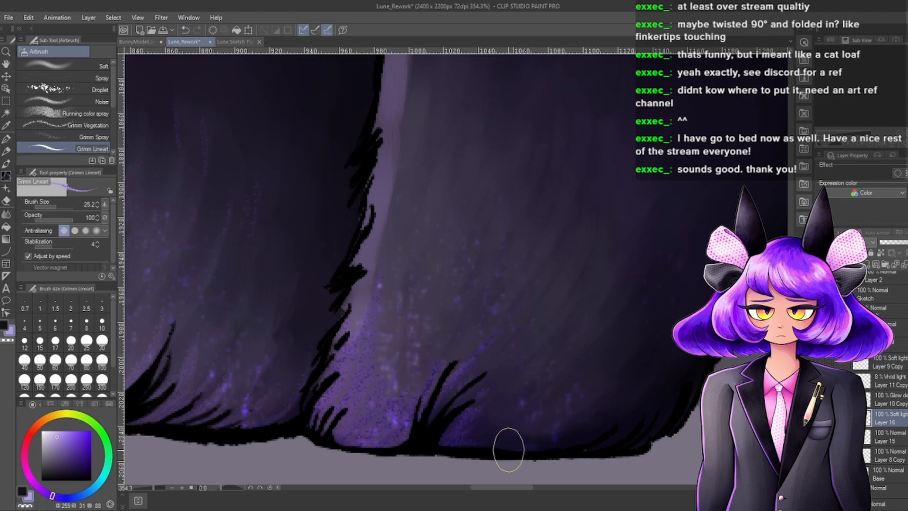
Pick a lighter lavender and paint soft highlights around the fur tufts along the second leg's bottom edge and outer corner.
left_click(51, 431)
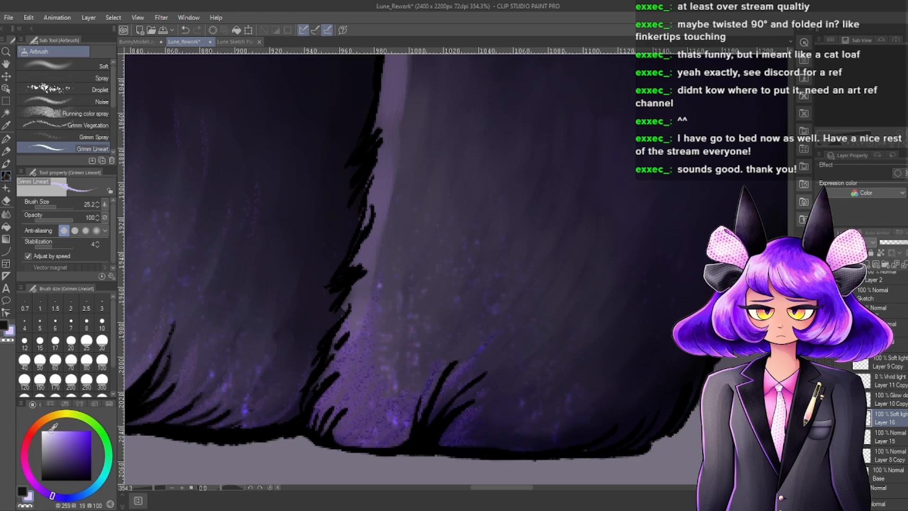
mouse_move(554, 451)
left_mouse_down()
mouse_move(605, 430)
mouse_move(615, 415)
left_mouse_up()
left_click_drag(547, 449, 618, 420)
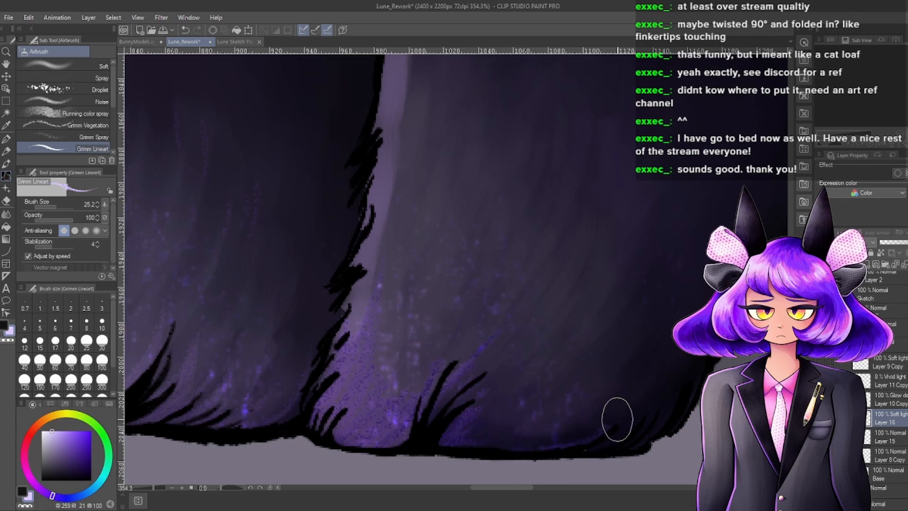
mouse_move(584, 451)
left_mouse_down()
mouse_move(613, 441)
mouse_move(644, 412)
left_mouse_up()
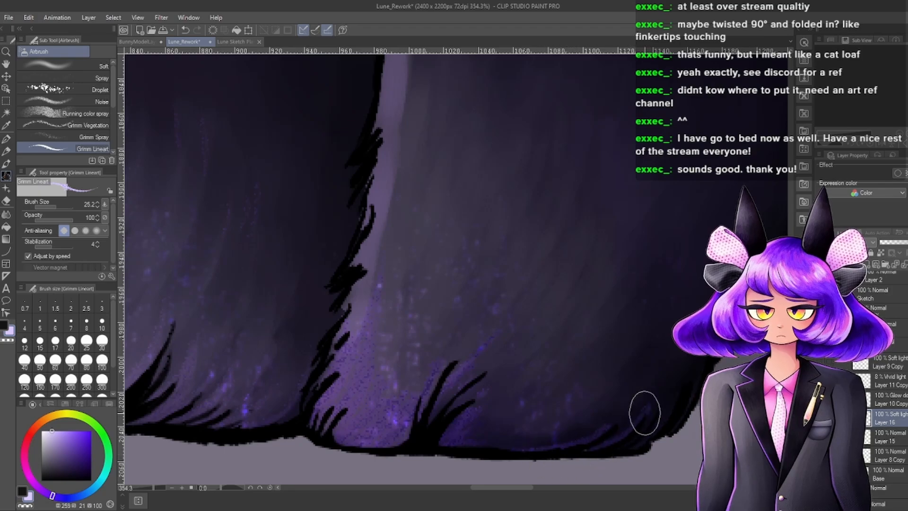
left_click_drag(446, 447, 538, 412)
Brighten the second leg's lower inner corner with light lavender, then layer a more muted purple over it.
scroll(531, 337, "down", 1)
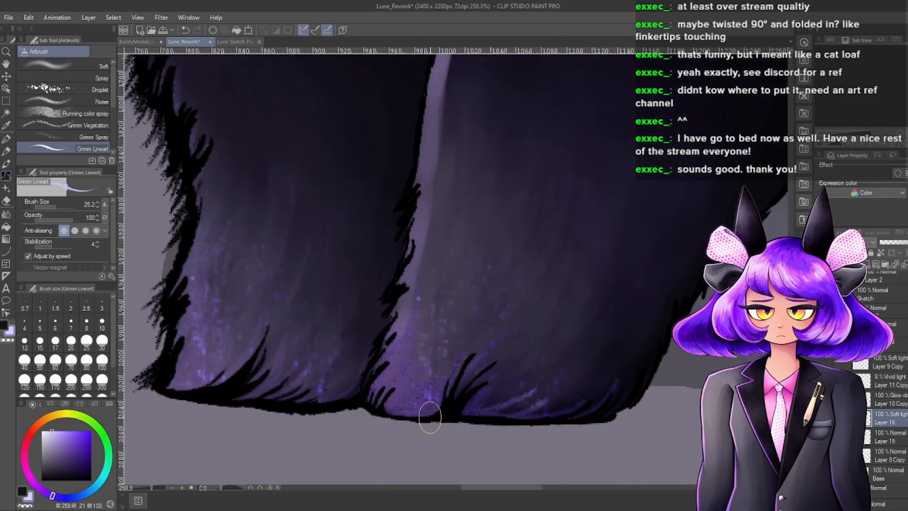
mouse_move(396, 425)
left_mouse_down()
mouse_move(410, 390)
mouse_move(395, 376)
mouse_move(410, 340)
left_mouse_up()
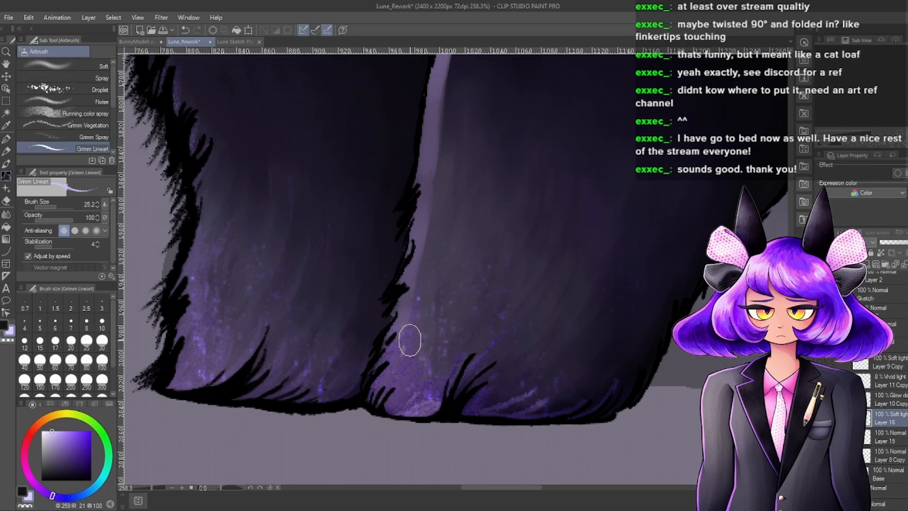
scroll(442, 299, "down", 3)
scroll(453, 321, "up", 4)
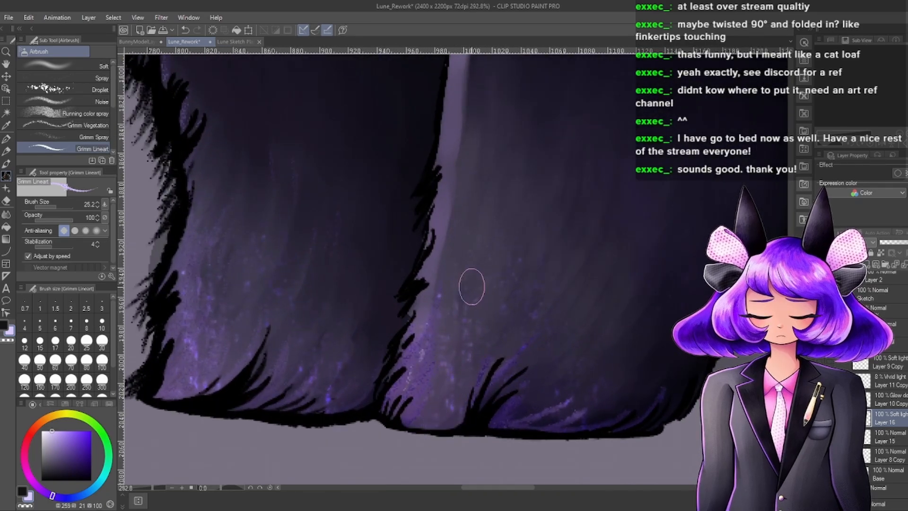
scroll(470, 284, "up", 2)
left_click(58, 441)
mouse_move(372, 466)
left_mouse_down()
mouse_move(423, 460)
mouse_move(461, 432)
mouse_move(467, 438)
mouse_move(423, 477)
mouse_move(389, 471)
left_mouse_up()
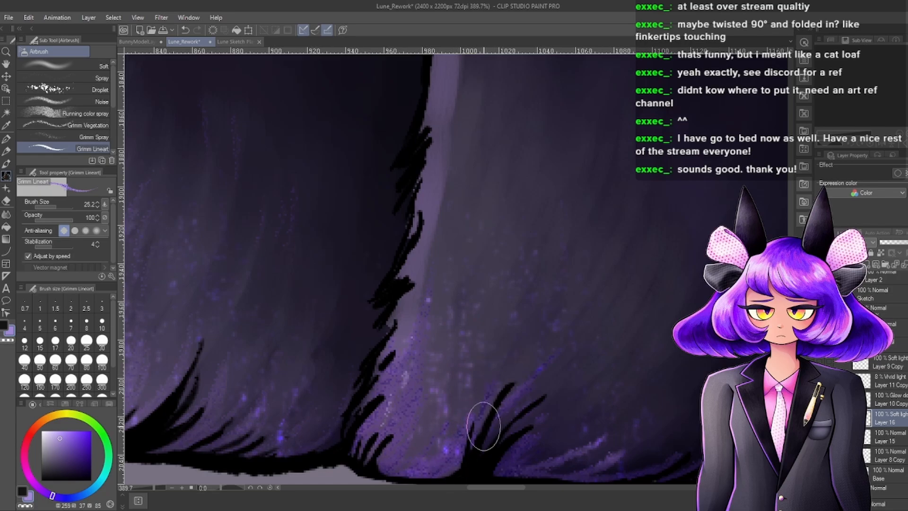
Examine how the second leg's lavender highlights compare with the first leg's and with the rest of the bunny.
scroll(492, 353, "down", 5)
scroll(513, 354, "up", 2)
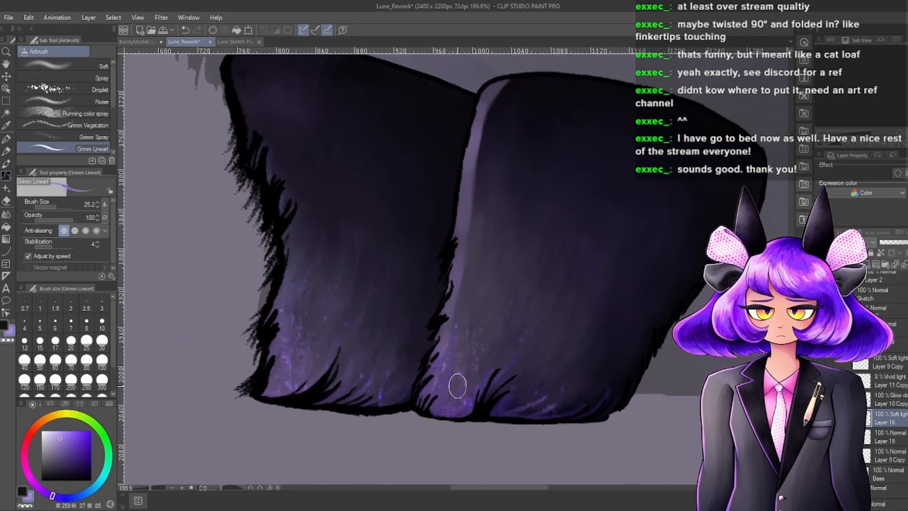
scroll(468, 341, "down", 3)
scroll(414, 378, "up", 2)
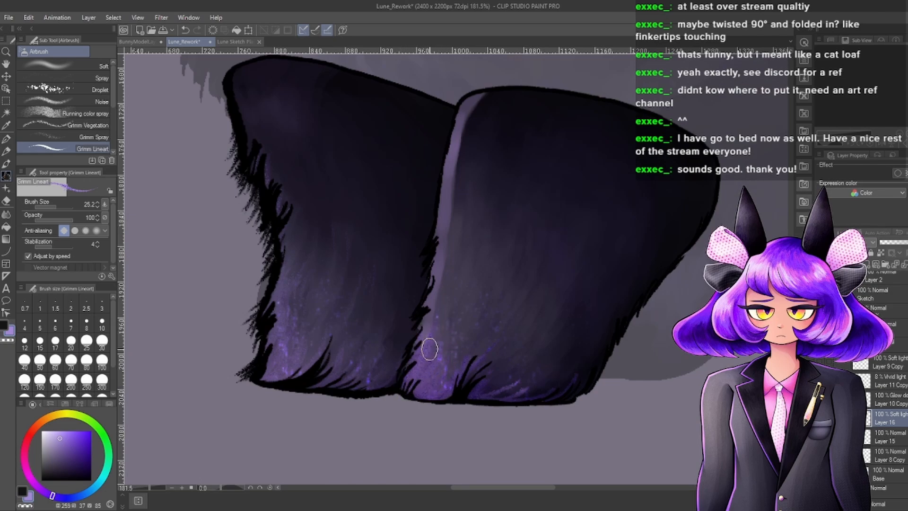
scroll(495, 292, "down", 3)
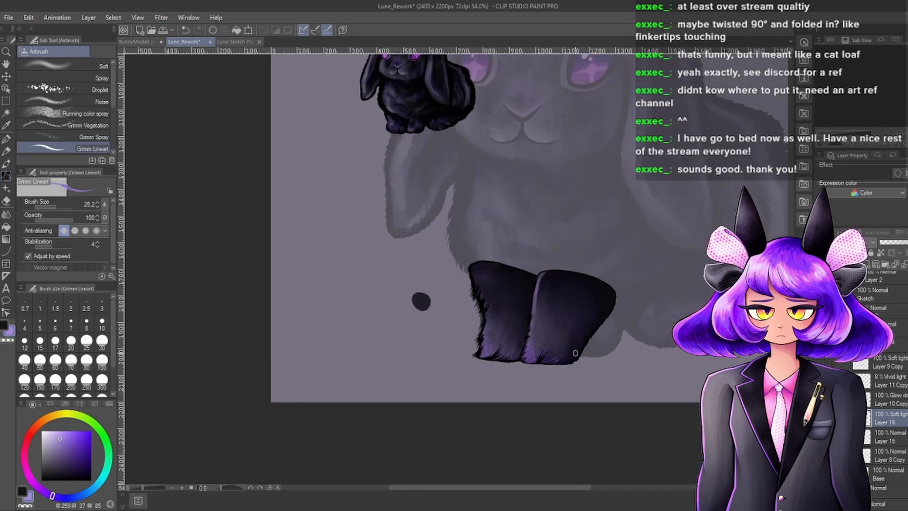
scroll(564, 335, "up", 4)
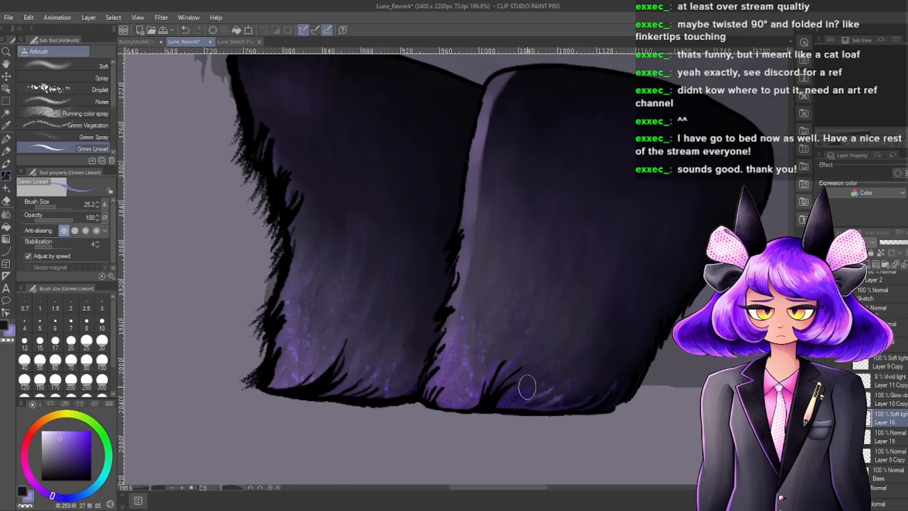
scroll(560, 323, "up", 1)
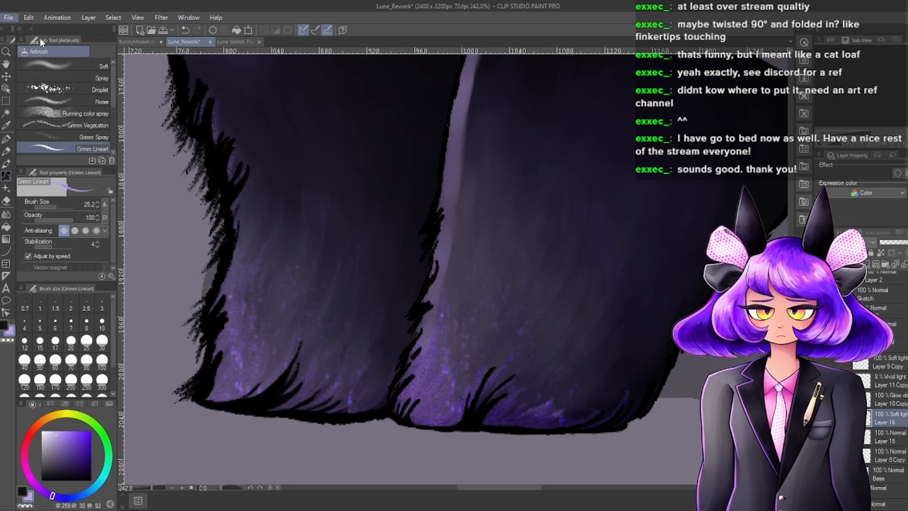
Open cleans.PNG to check the free space on the OS (C:) and DATA (D:) drives, and close the image.
left_click(45, 51)
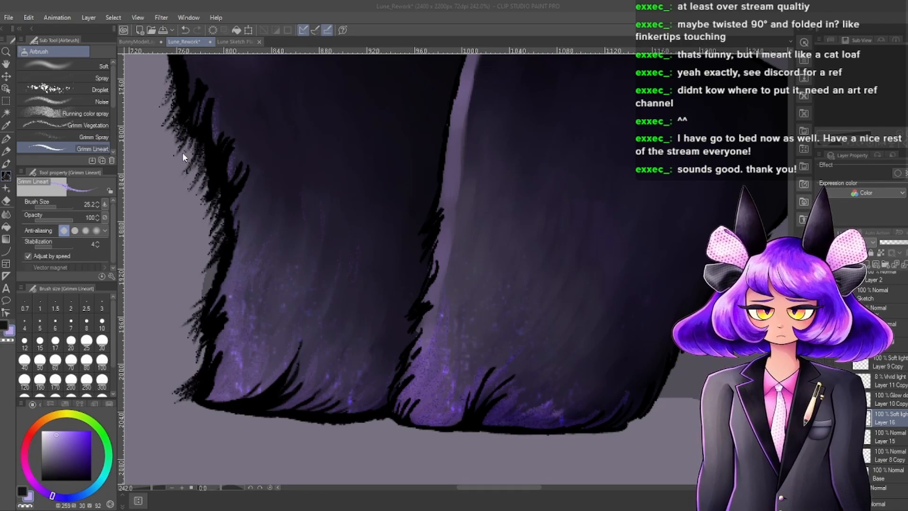
double_click(380, 231)
scroll(467, 253, "up", 9)
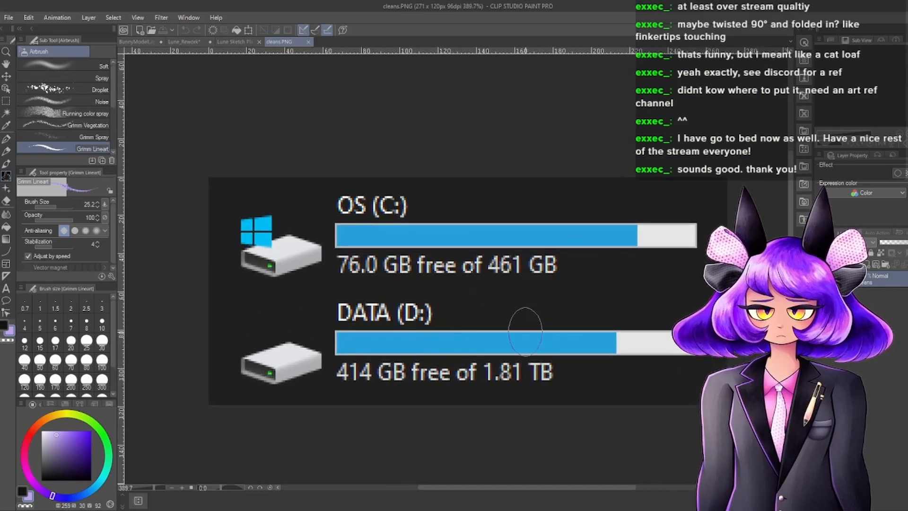
scroll(616, 407, "up", 2)
scroll(610, 390, "down", 1)
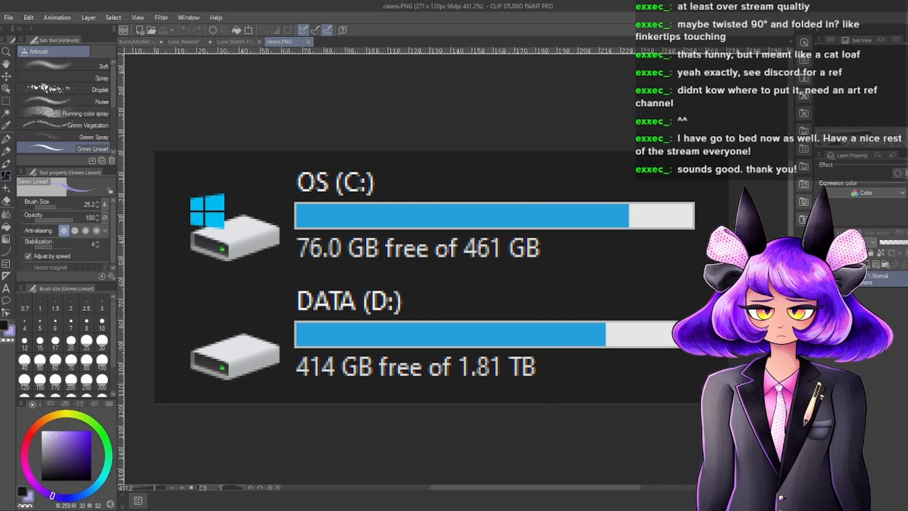
left_click(310, 41)
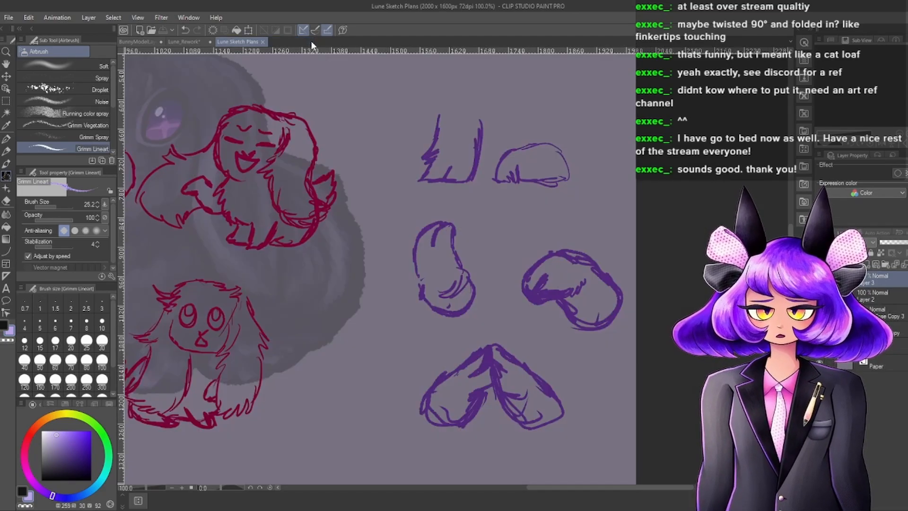
Look over the bunny poses and paw studies in the Lune Sketch Plans document.
scroll(555, 259, "down", 2)
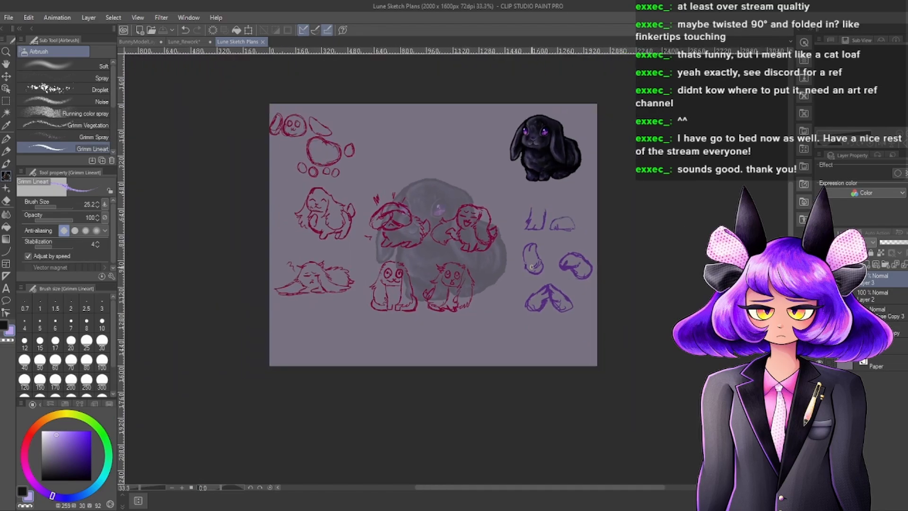
scroll(558, 260, "up", 2)
scroll(465, 239, "down", 1)
scroll(487, 258, "up", 1)
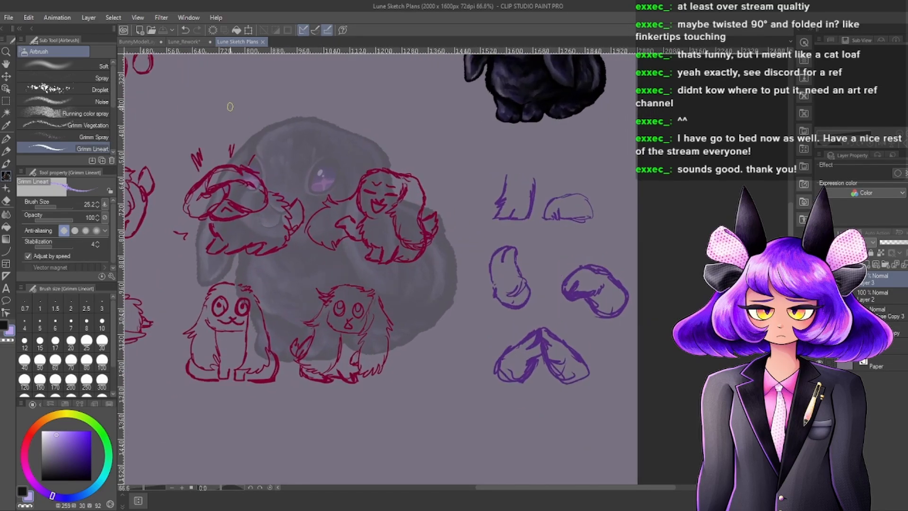
Return to the Lune_Rework document and paint more lavender highlights over the second leg's lower inner corner and beside the central tuft.
left_click(188, 41)
scroll(534, 270, "down", 2)
scroll(539, 308, "up", 2)
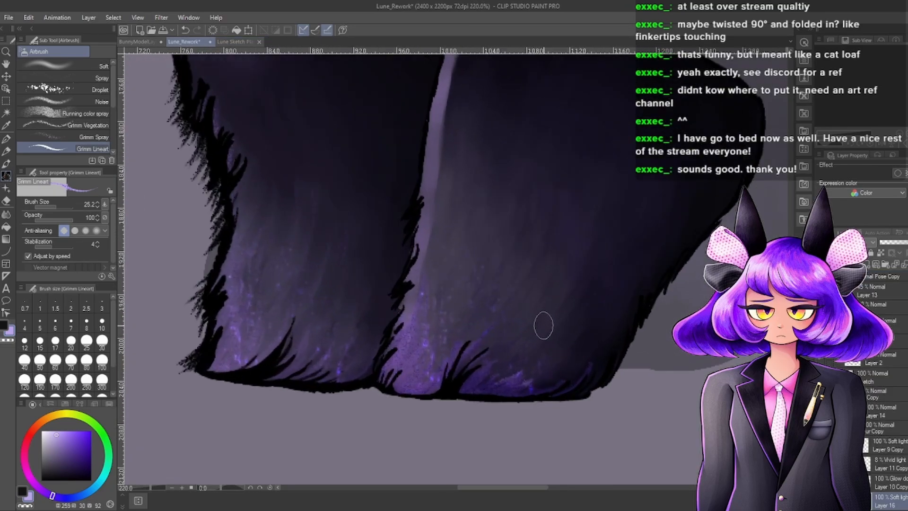
mouse_move(425, 390)
left_mouse_down()
mouse_move(446, 371)
mouse_move(419, 386)
mouse_move(434, 361)
mouse_move(428, 353)
mouse_move(400, 382)
mouse_move(422, 355)
mouse_move(420, 324)
left_mouse_up()
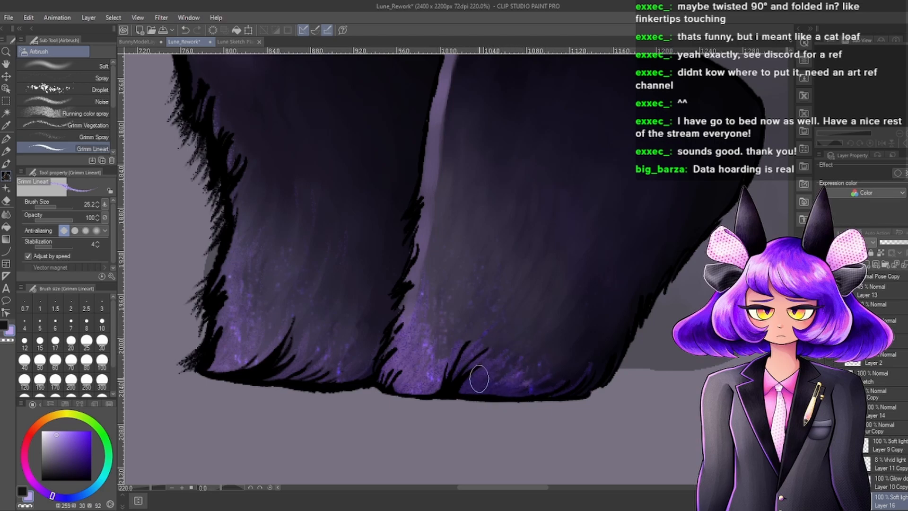
scroll(532, 290, "down", 2)
scroll(591, 343, "up", 5)
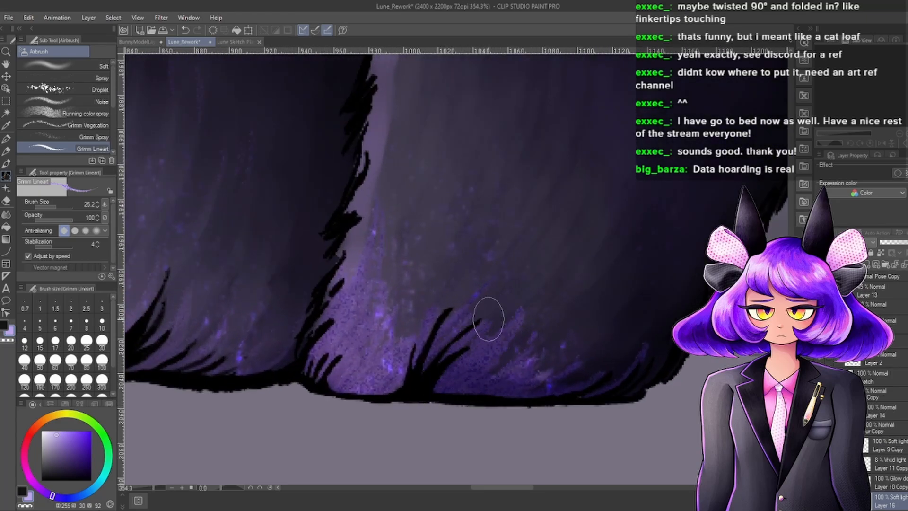
Compare the legs with Layer 16's highlights hidden and shown, and try the layer at 48% opacity.
scroll(624, 360, "down", 5)
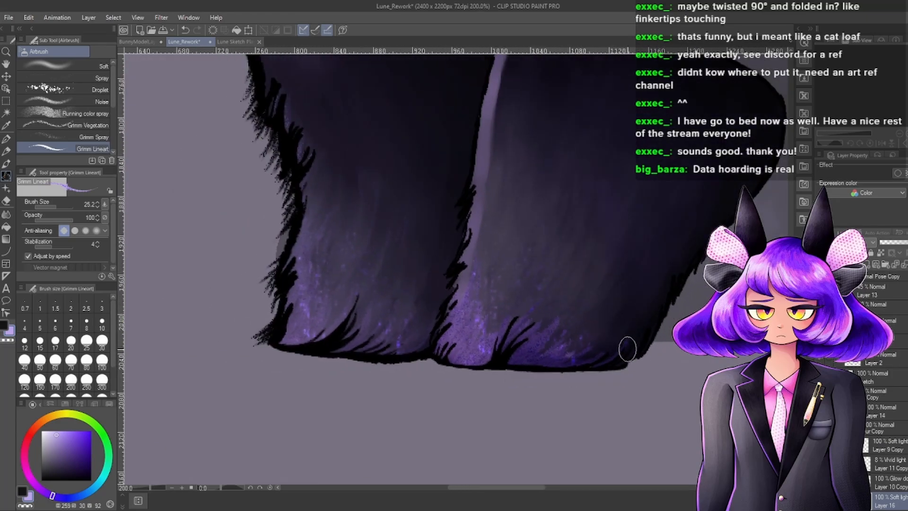
scroll(625, 375, "down", 2)
scroll(580, 328, "up", 5)
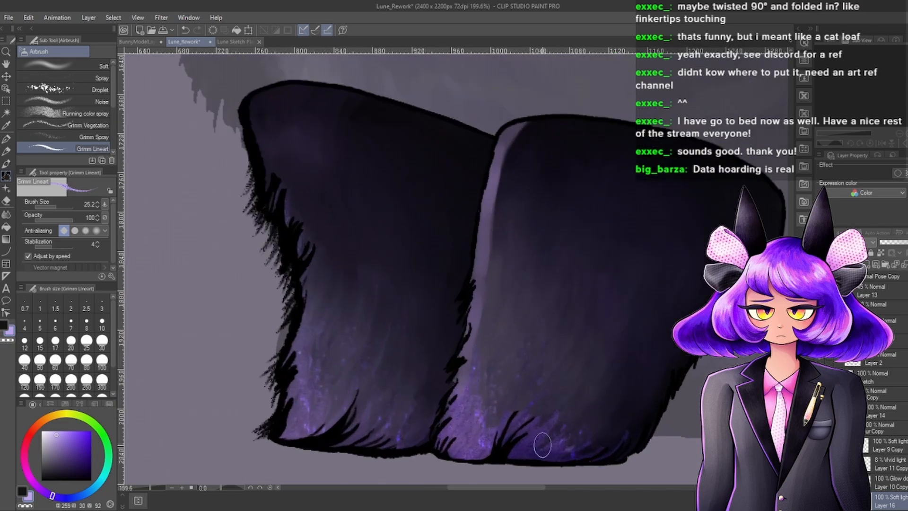
scroll(561, 392, "down", 2)
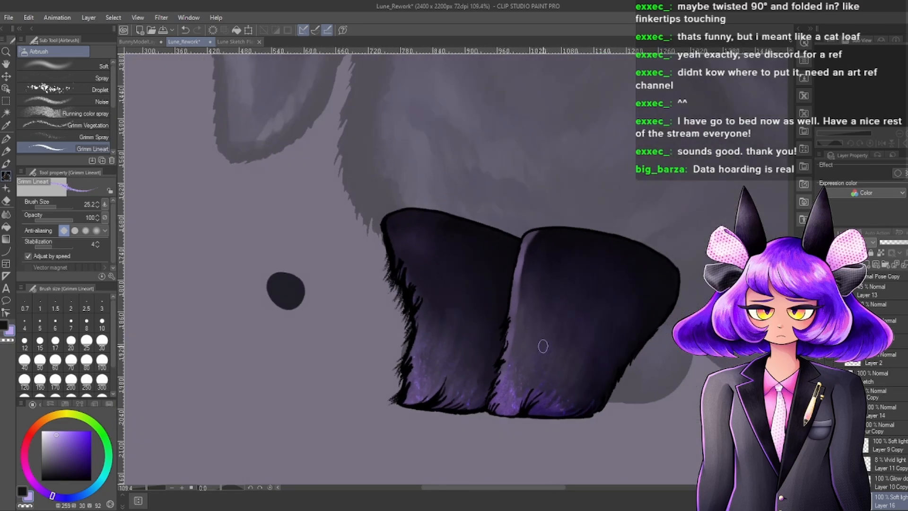
scroll(560, 349, "up", 1)
scroll(610, 426, "up", 3)
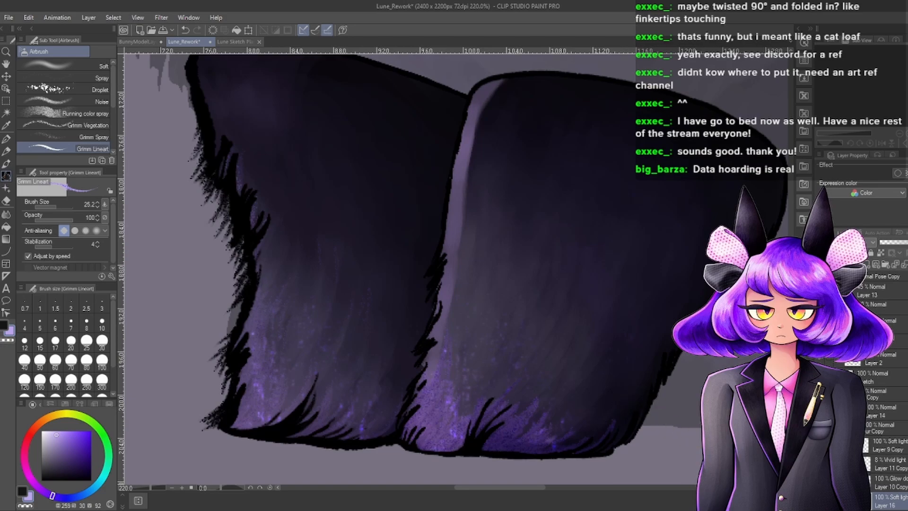
left_click(822, 501)
left_click(822, 501)
left_click(891, 243)
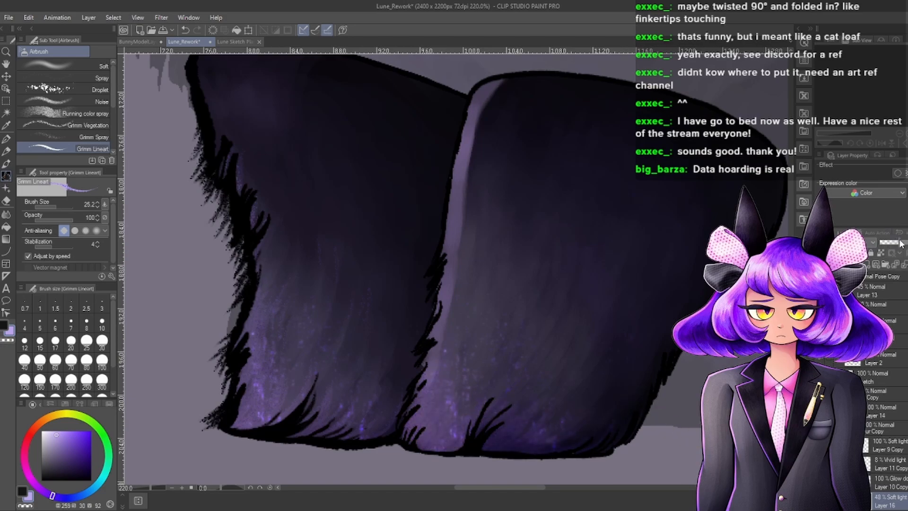
left_click_drag(900, 243, 907, 243)
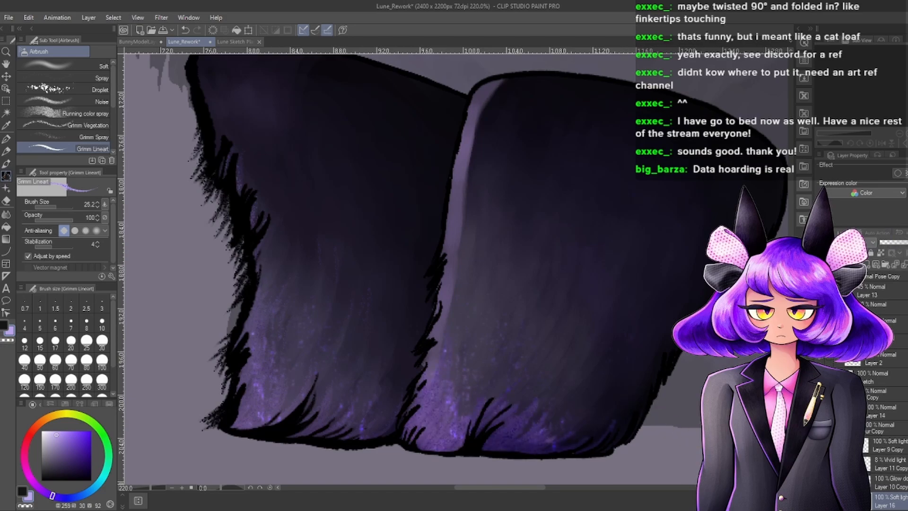
Use Gradient erase on Layer 16 to soften the highlights from the second leg's middle toward its outer lower corner.
left_click(6, 240)
scroll(482, 279, "down", 3)
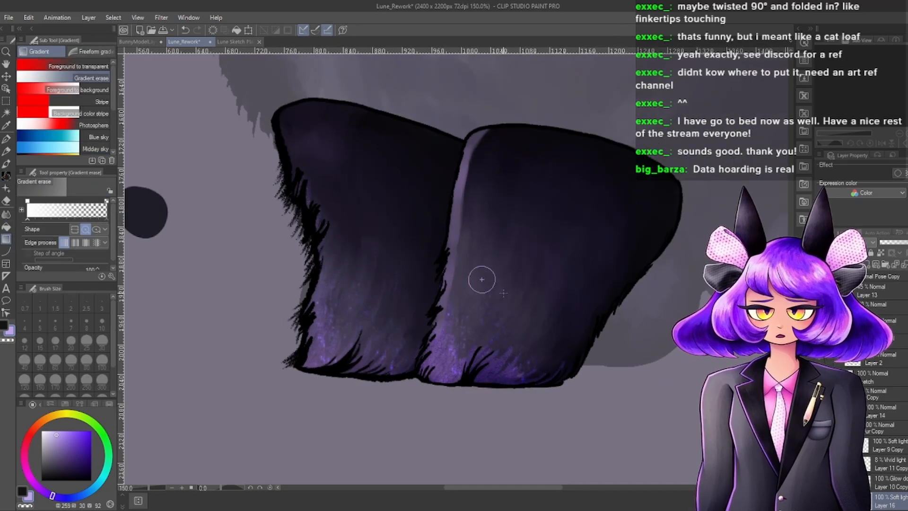
left_click_drag(504, 293, 587, 353)
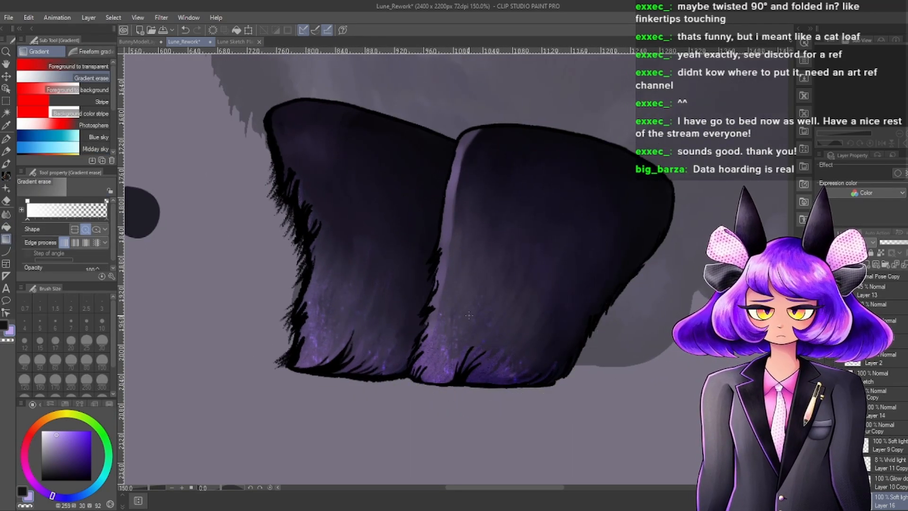
left_click_drag(482, 284, 563, 332)
mouse_move(485, 321)
left_mouse_down()
mouse_move(595, 348)
mouse_move(528, 350)
mouse_move(546, 361)
left_mouse_up()
Fade the remaining highlights at the second leg's outer lower corner with Gradient erase.
scroll(498, 308, "down", 7)
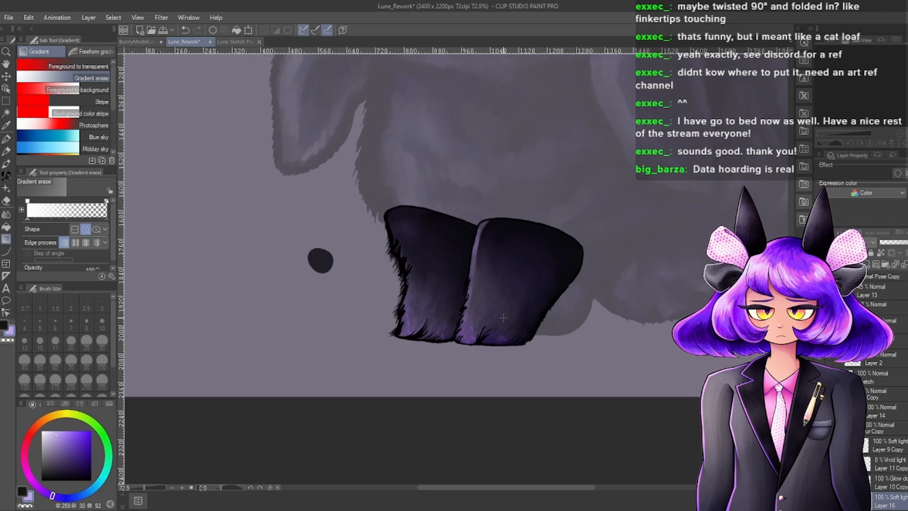
scroll(503, 317, "up", 5)
scroll(579, 346, "up", 1)
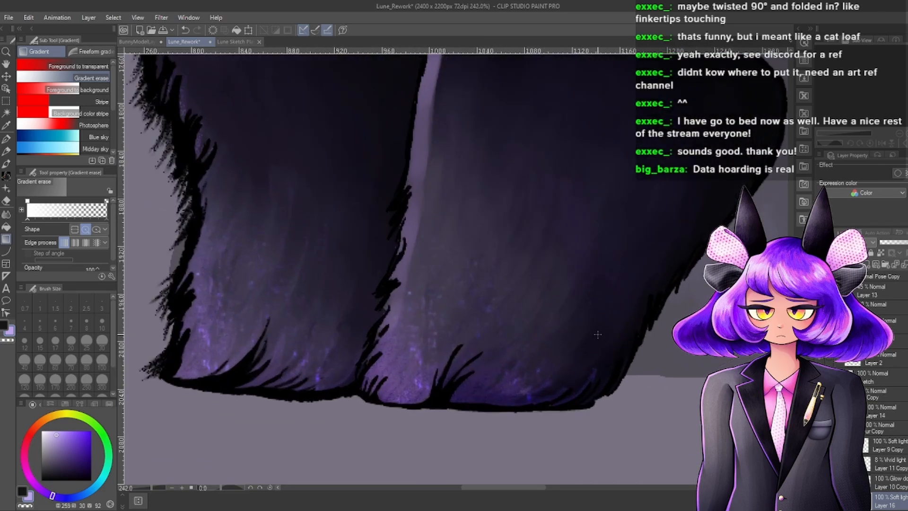
left_click_drag(574, 330, 687, 381)
left_click_drag(599, 351, 620, 401)
Lower the opacity of the soft light highlight layer, Layer 16, to 76%.
scroll(567, 353, "down", 3)
scroll(502, 310, "up", 2)
scroll(894, 442, "down", 1)
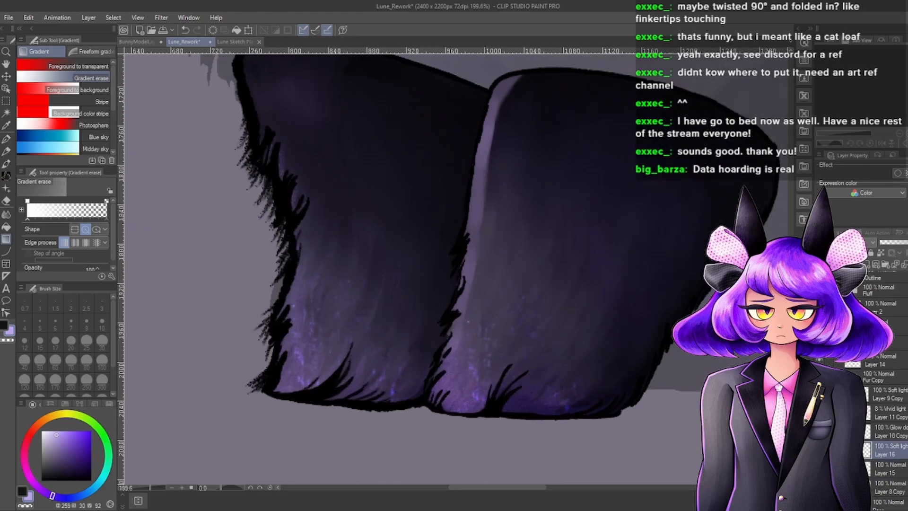
scroll(556, 363, "down", 4)
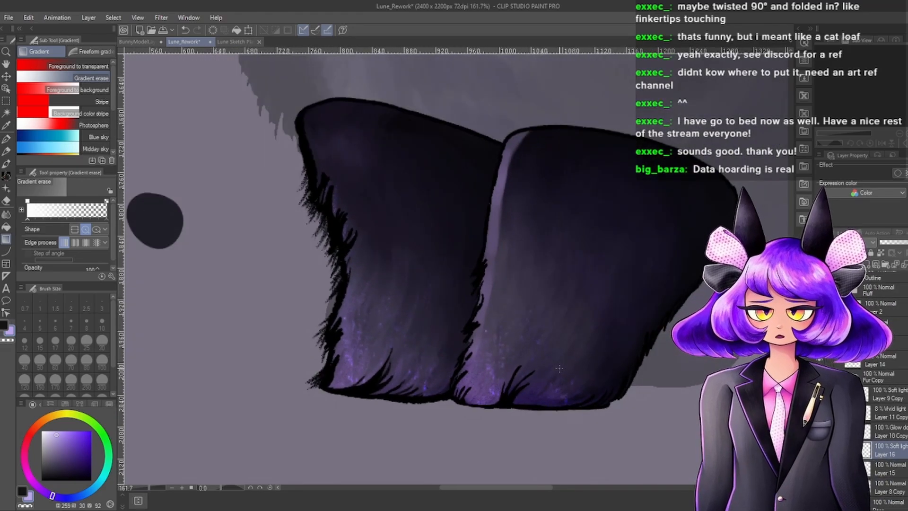
scroll(556, 363, "up", 3)
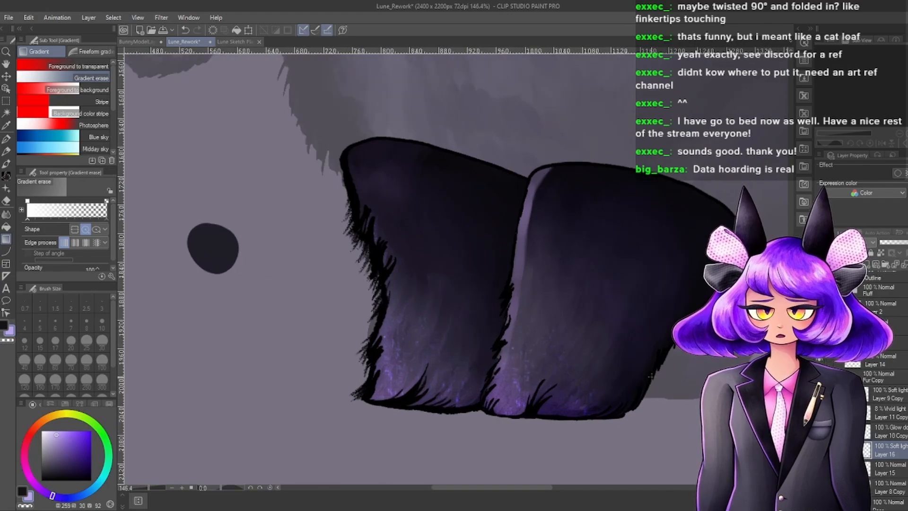
left_click_drag(903, 243, 904, 242)
scroll(550, 375, "up", 3)
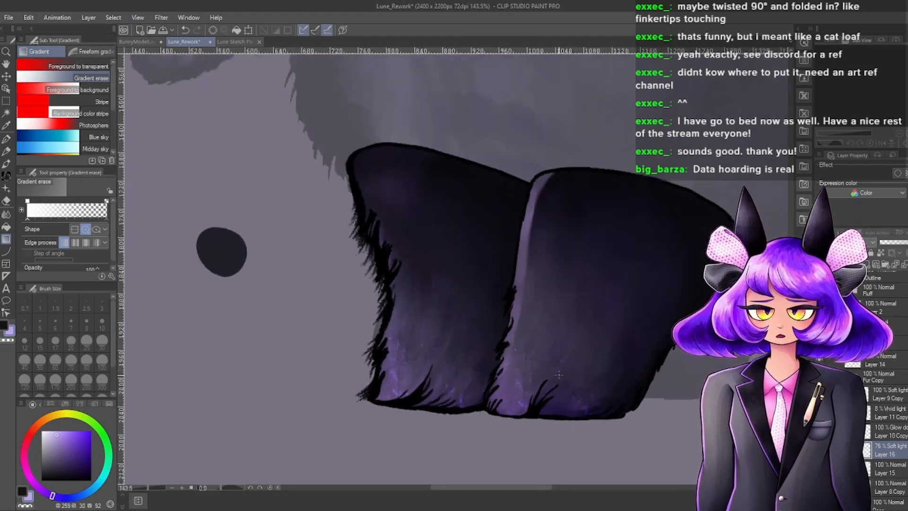
Raise the opacity of the soft light highlight layer, Layer 16, to 100% and compare both front legs at different magnifications.
scroll(550, 375, "up", 1)
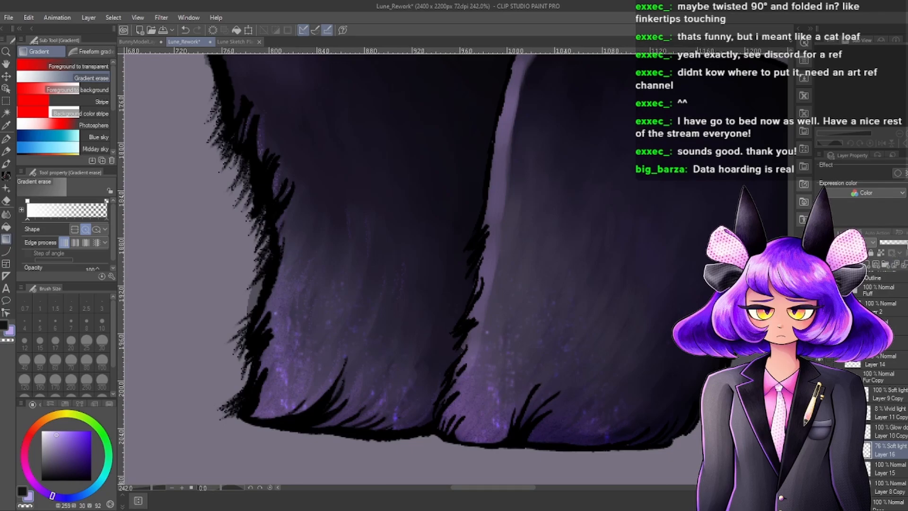
scroll(587, 347, "down", 6)
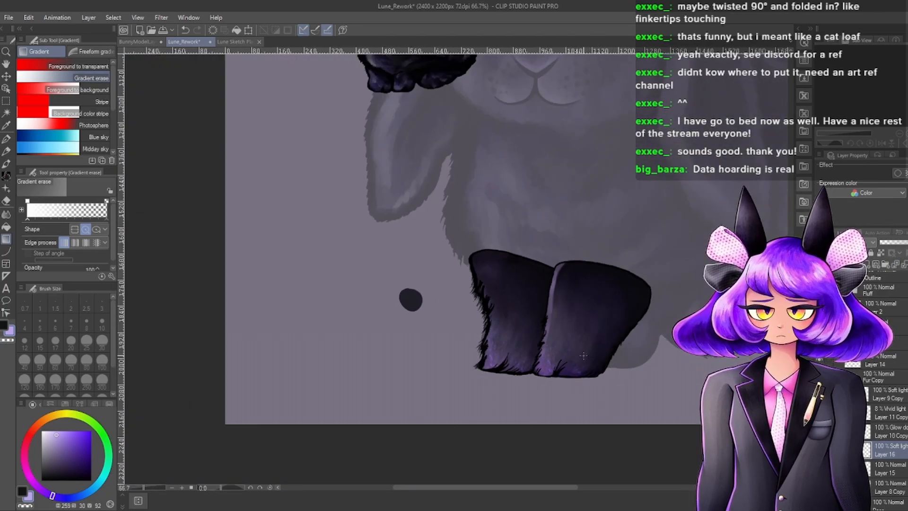
scroll(583, 355, "down", 3)
scroll(561, 349, "up", 6)
Set the opacity of the vivid light layer, Layer 11 Copy, to 6% and check the legs against the whole bunny.
left_click(893, 428)
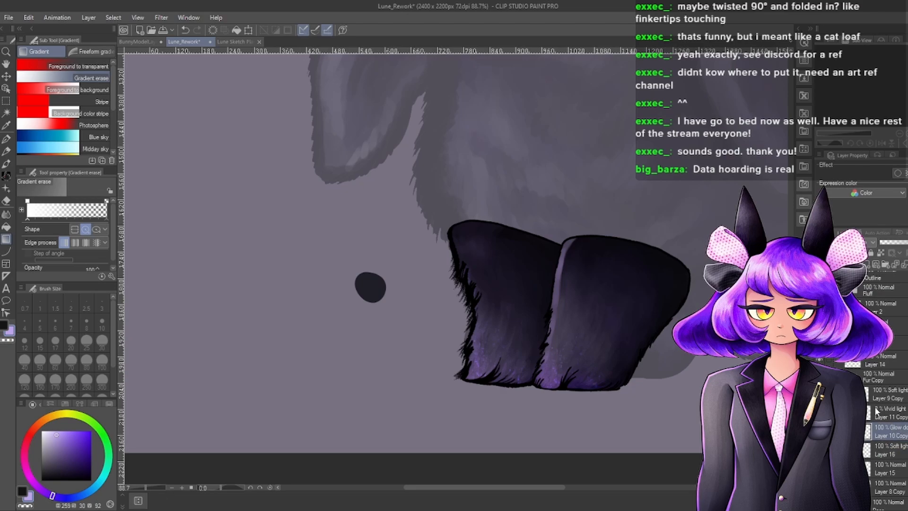
left_click(876, 413)
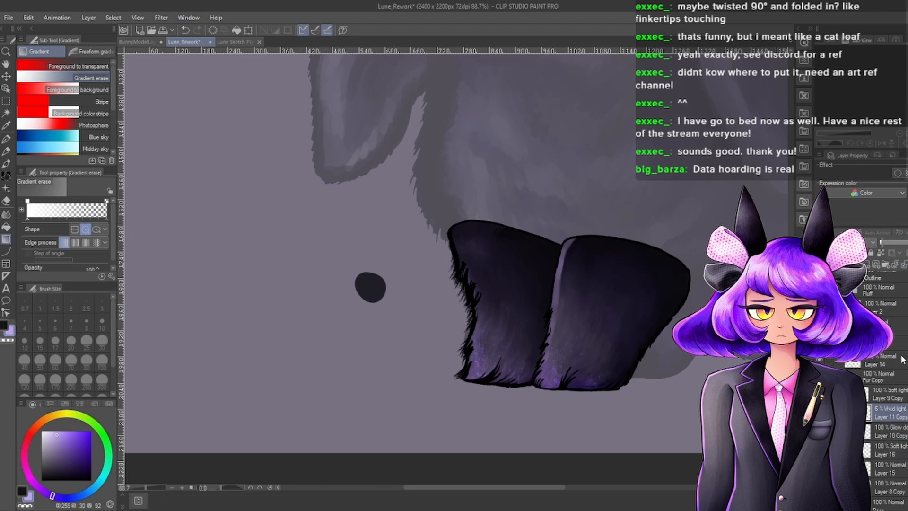
scroll(629, 331, "down", 5)
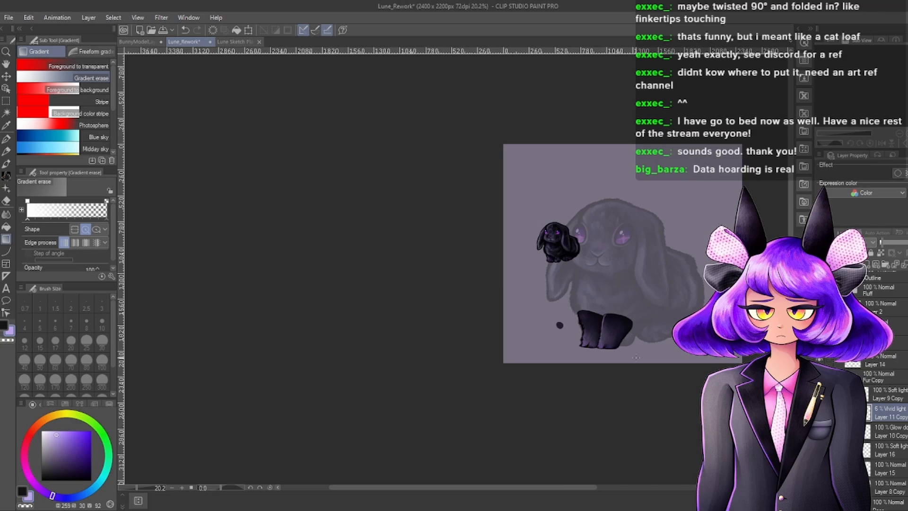
scroll(611, 341, "up", 5)
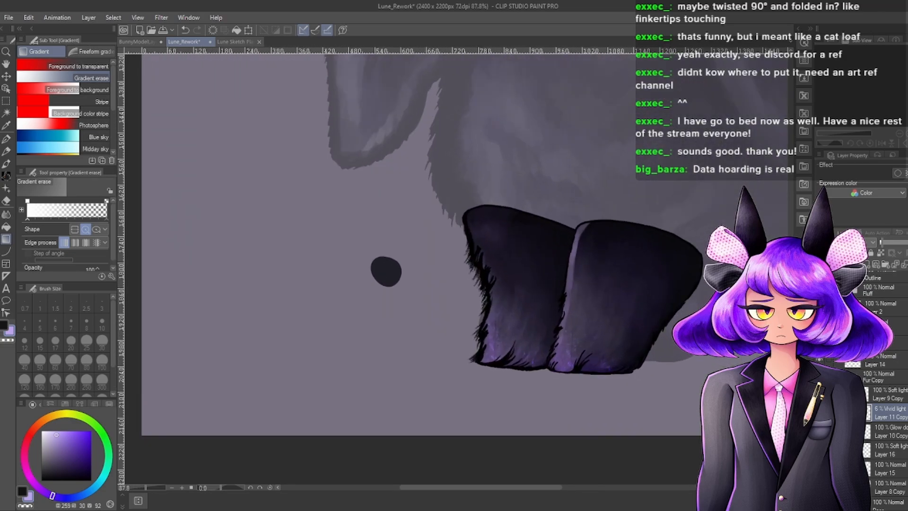
Select Layer 15 in the paw's layer stack for touching up the light rim on the front paw.
scroll(572, 365, "down", 2)
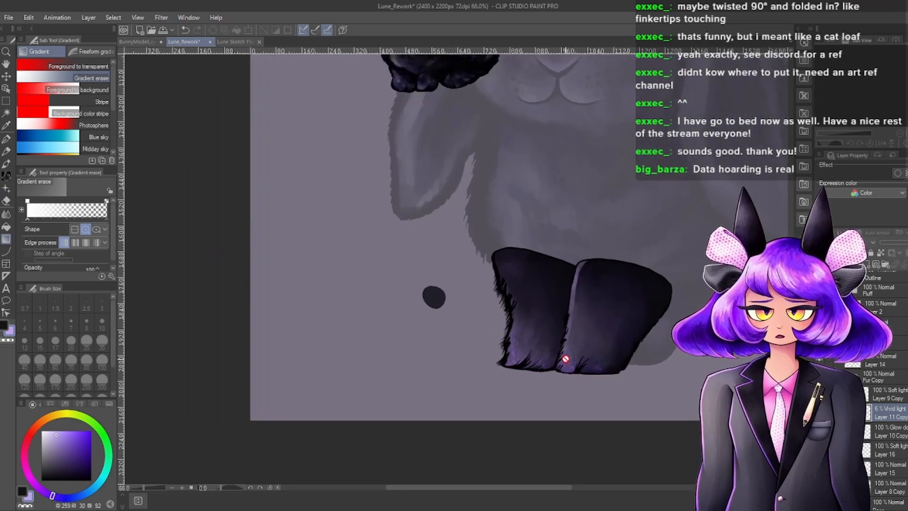
scroll(582, 351, "up", 5)
scroll(531, 370, "down", 3)
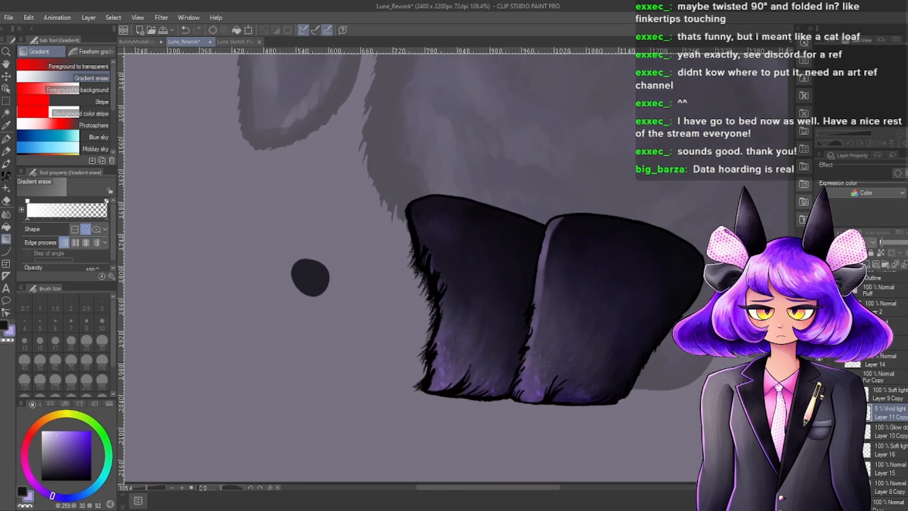
scroll(878, 370, "down", 3)
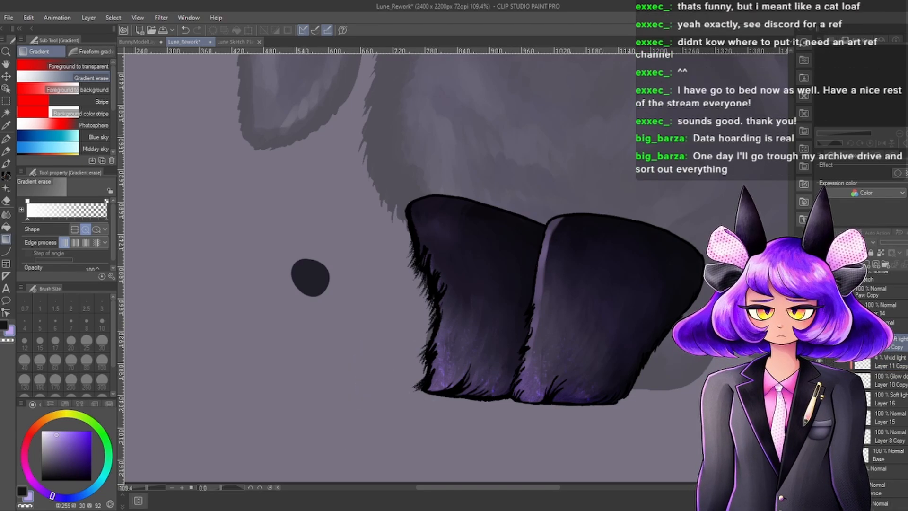
scroll(867, 409, "down", 1)
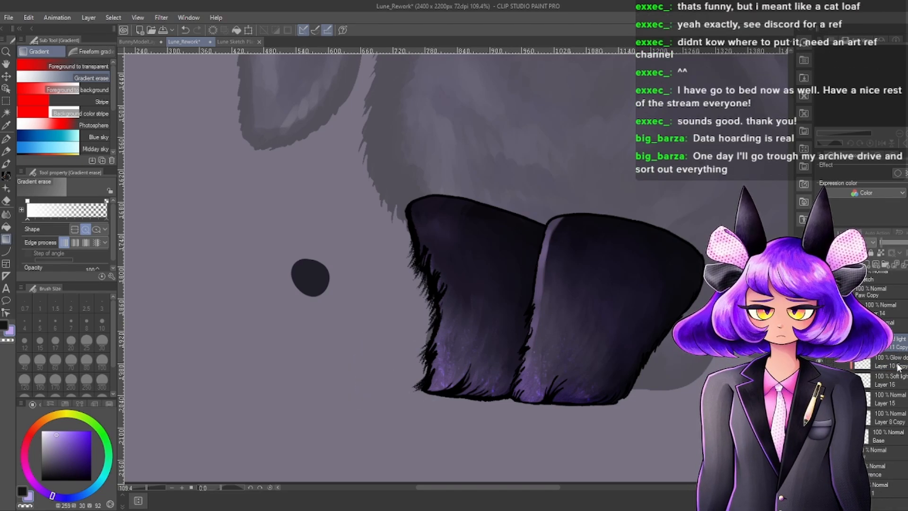
left_click(878, 410)
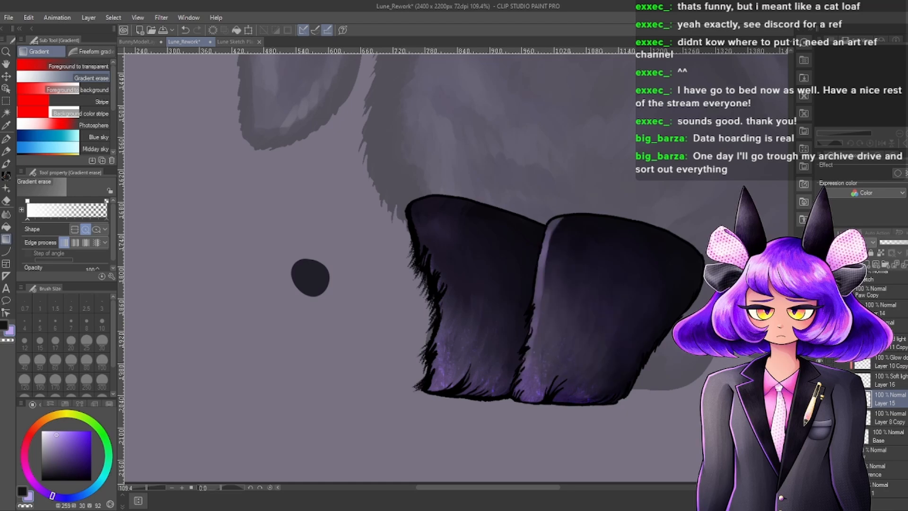
scroll(565, 291, "down", 2)
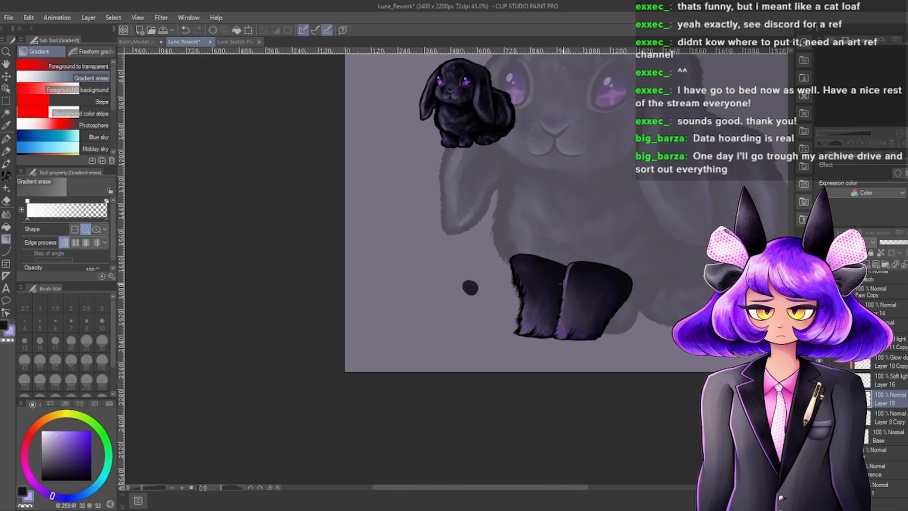
scroll(564, 291, "up", 4)
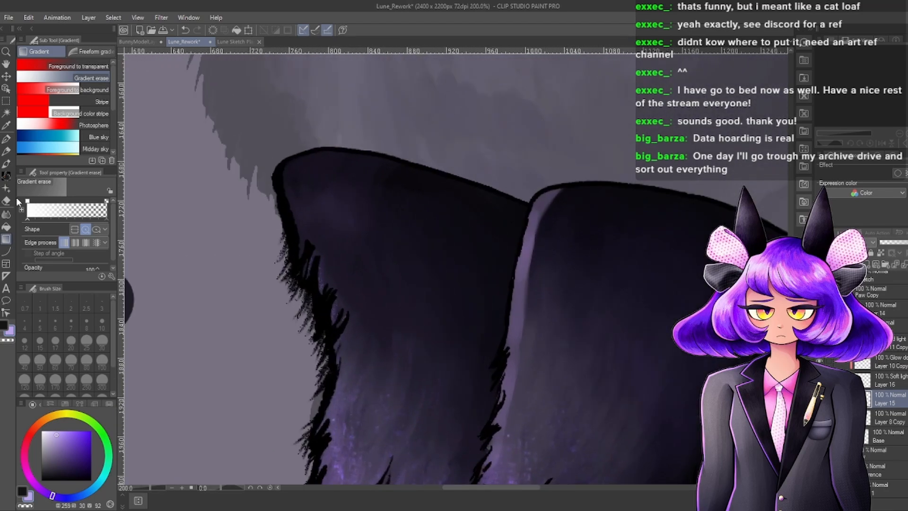
Try painting over the light rim of the right front paw with the Grimm Lineart airbrush.
left_click(6, 176)
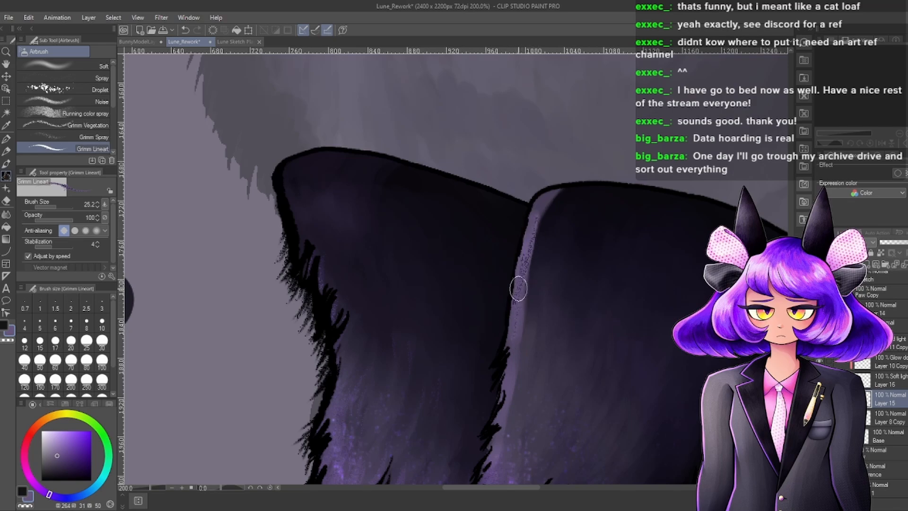
scroll(551, 189, "down", 3)
scroll(582, 235, "up", 3)
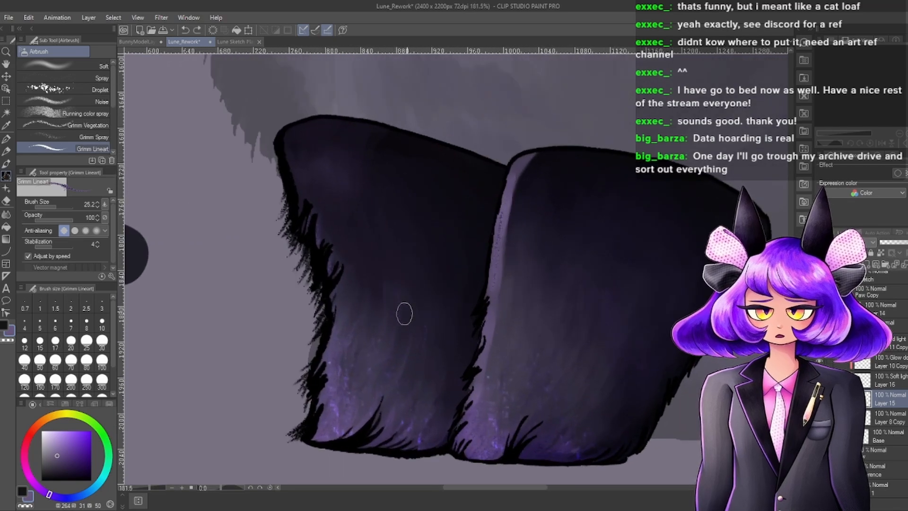
Repaint the right front paw's light rim with the Hairy brush at size 13.3, using sampled and lighter muted purple.
left_click(6, 163)
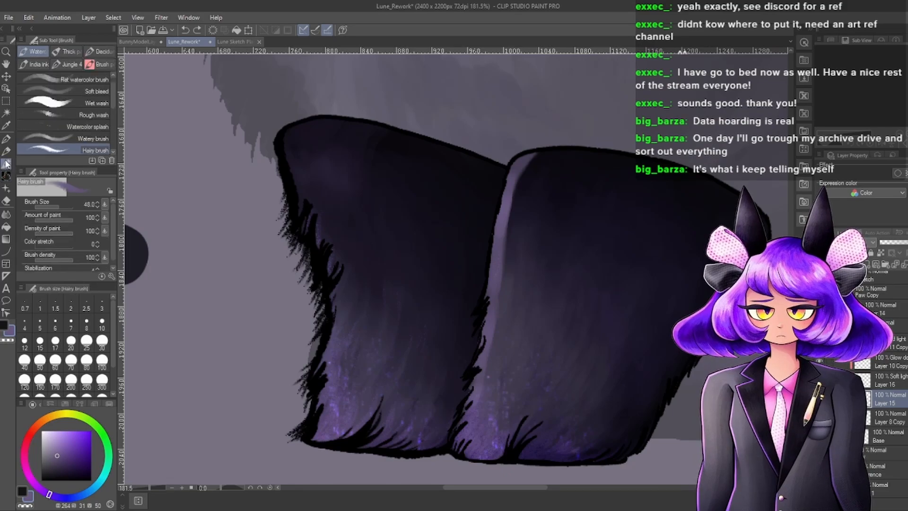
left_click(50, 207)
left_click_drag(50, 208, 53, 203)
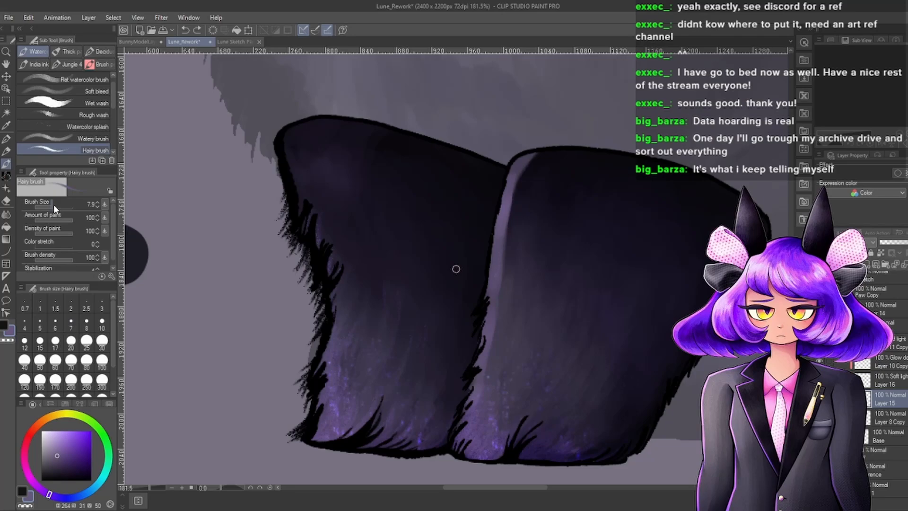
left_click_drag(52, 204, 55, 205)
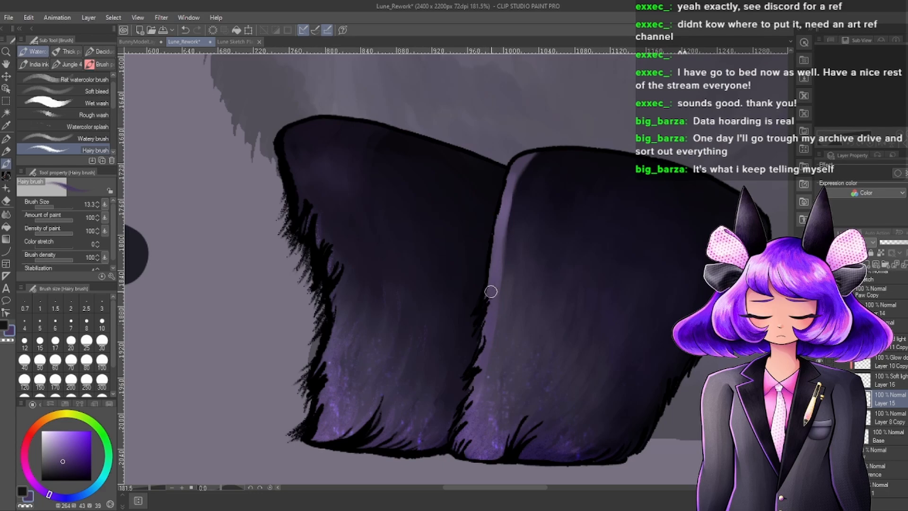
left_click(502, 250, "alt")
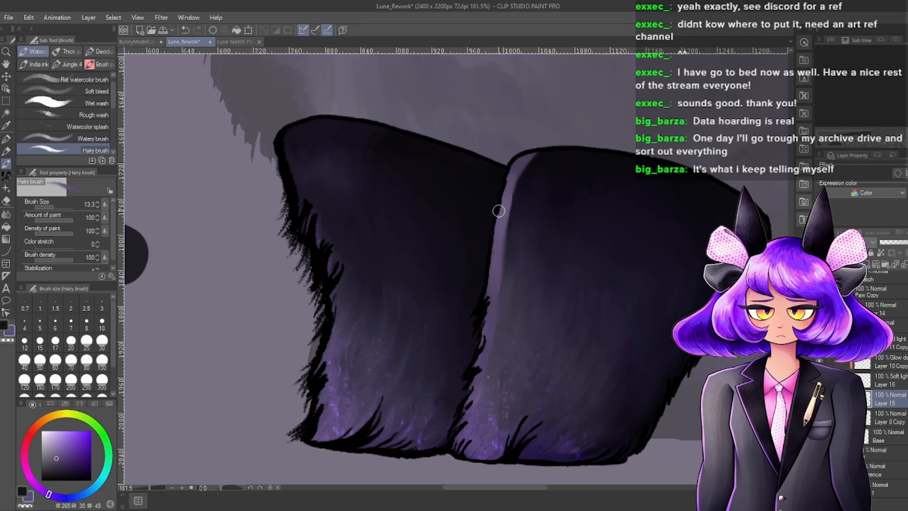
left_click(58, 444)
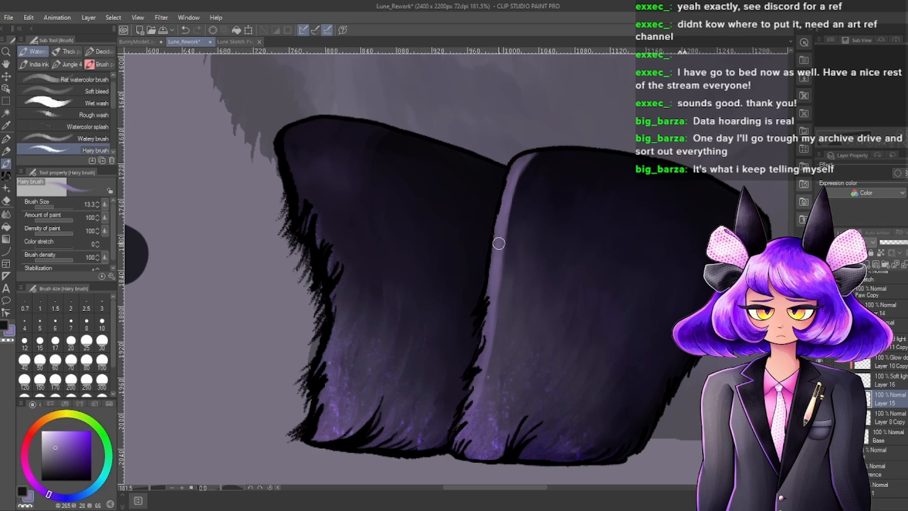
Examine the repainted rim and paw shading up close and against the whole bunny.
scroll(503, 220, "down", 15)
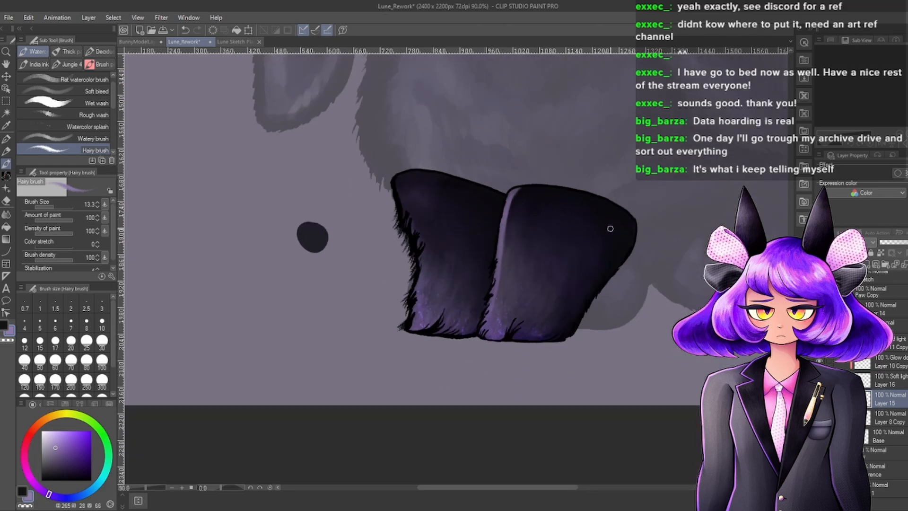
scroll(598, 293, "down", 3)
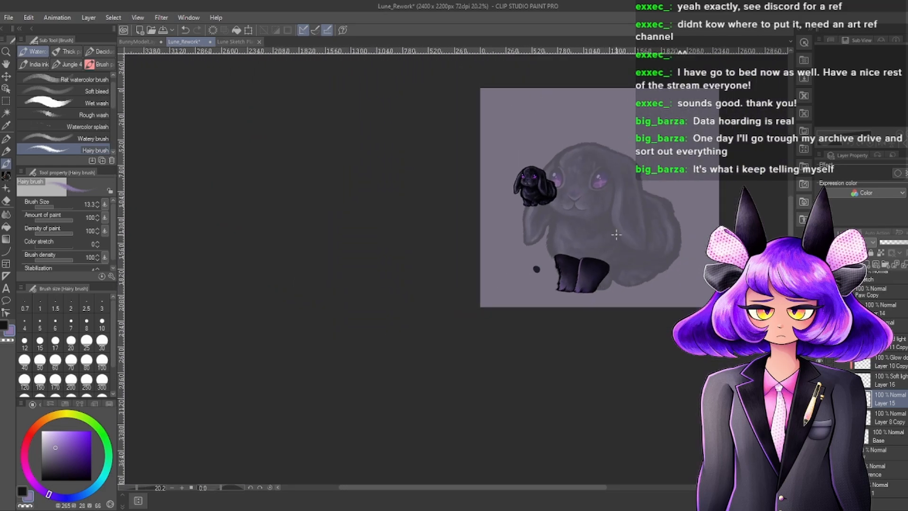
scroll(624, 236, "up", 6)
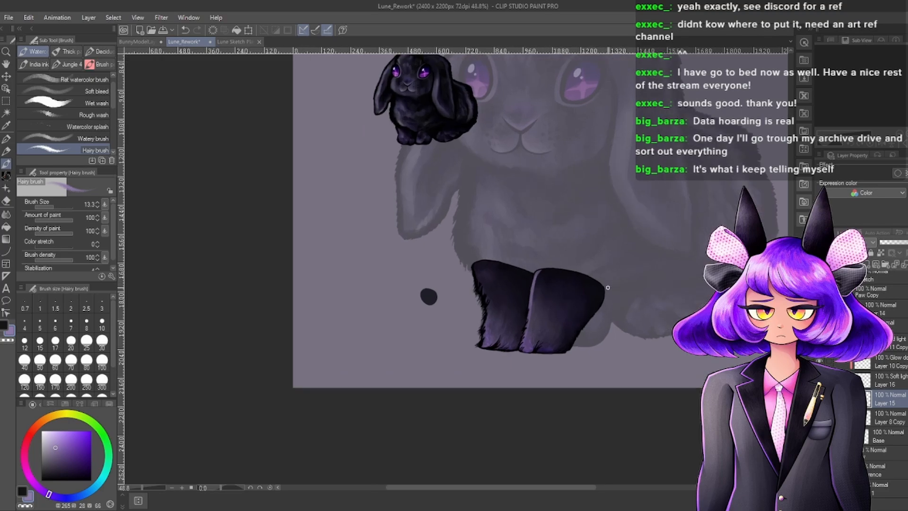
scroll(539, 308, "up", 2)
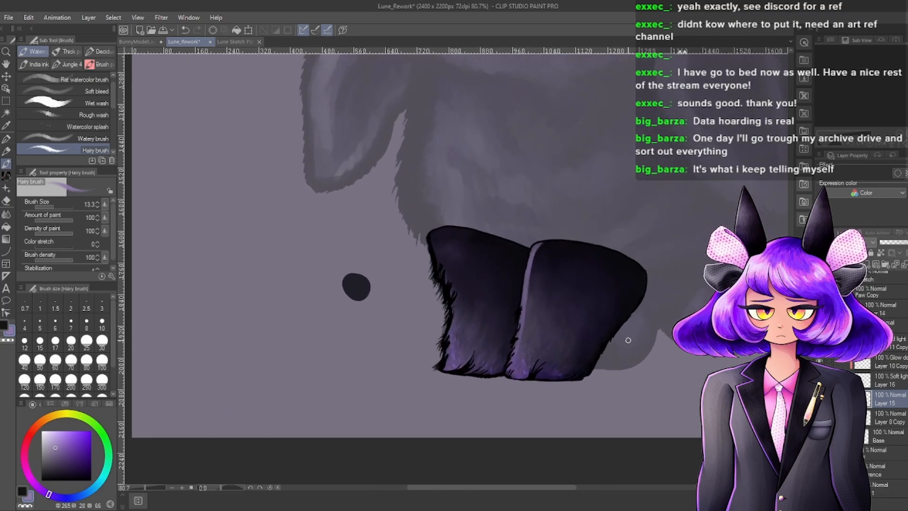
scroll(551, 298, "up", 4)
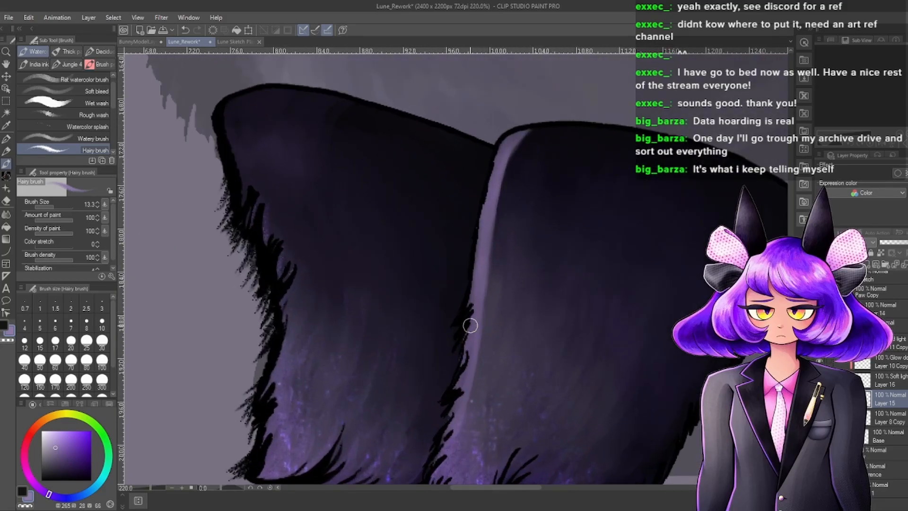
scroll(491, 268, "down", 3)
scroll(494, 262, "down", 2)
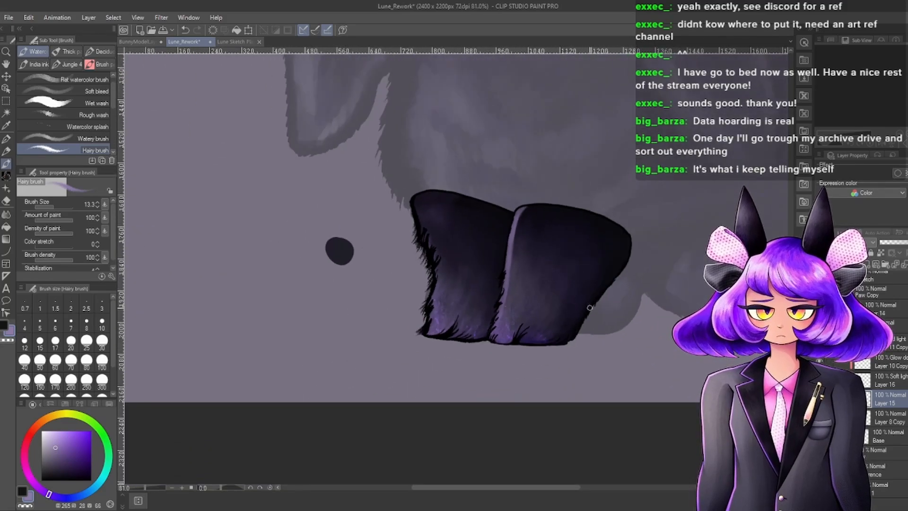
scroll(505, 271, "up", 3)
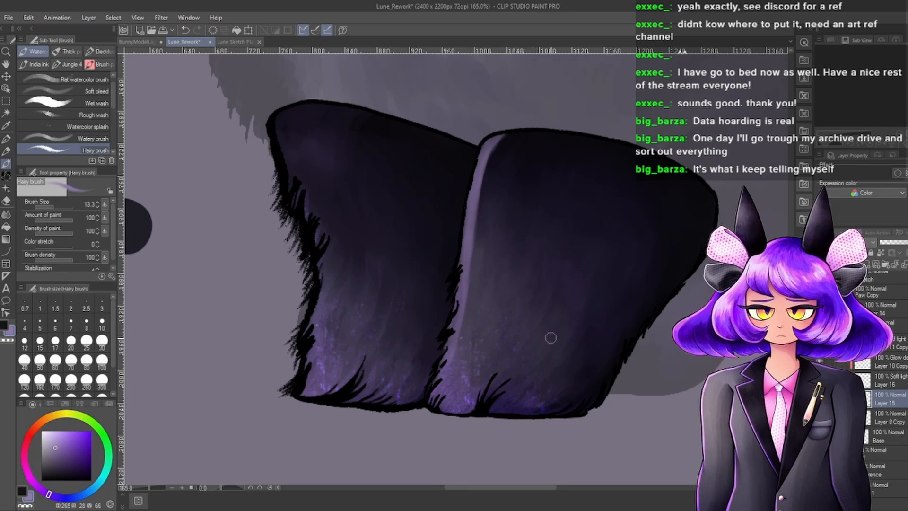
scroll(553, 338, "down", 2)
scroll(560, 354, "down", 5)
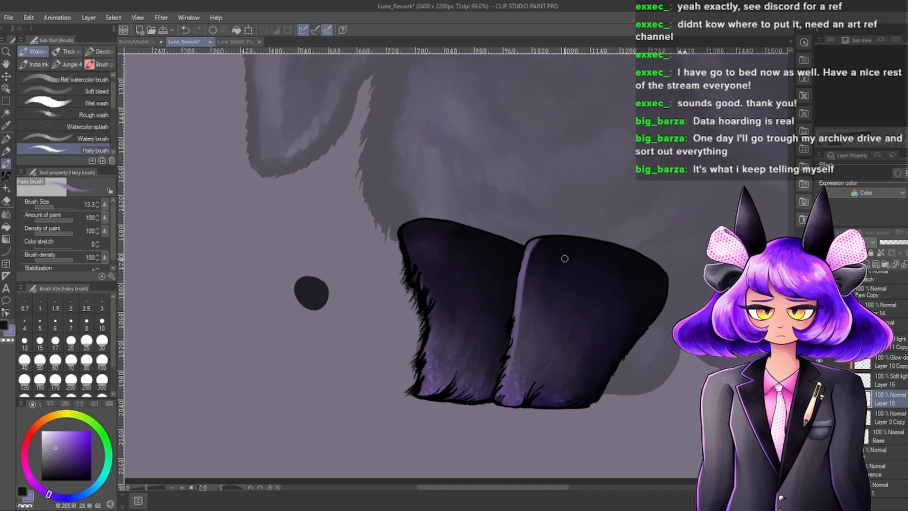
scroll(654, 331, "up", 3)
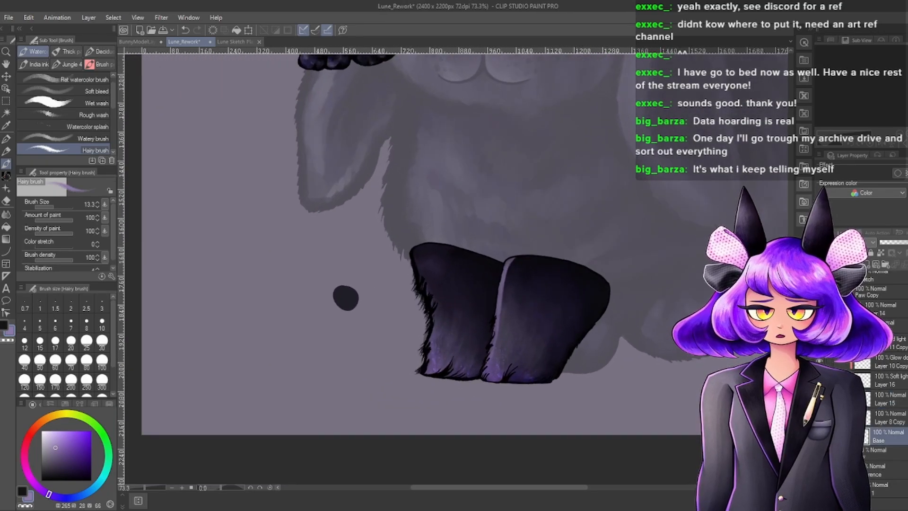
Add a new layer and move it directly below the Fur Copy folder.
left_click(867, 265)
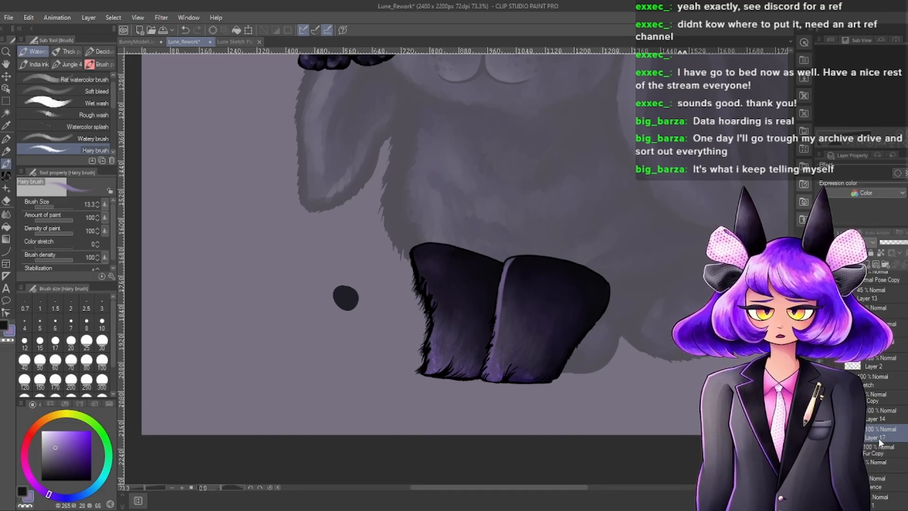
left_click_drag(879, 438, 881, 460)
scroll(492, 312, "up", 1)
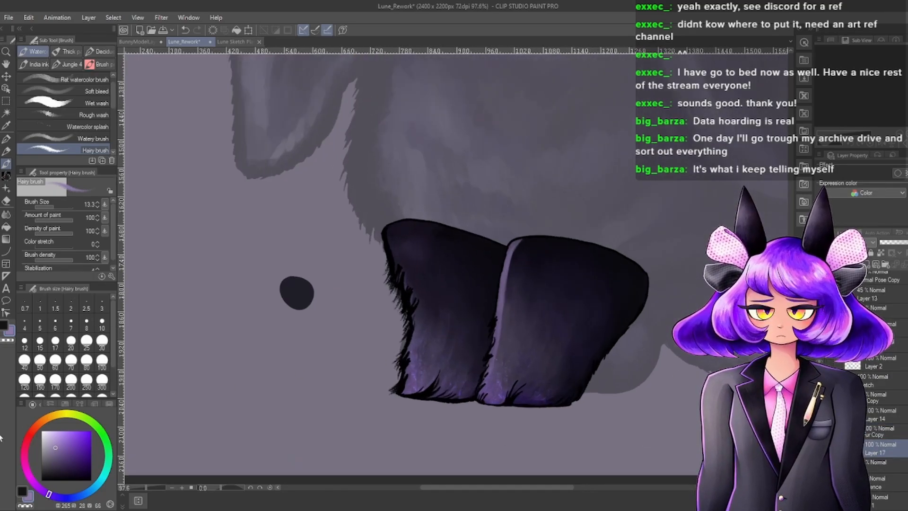
Draw black fur tufts along the upper outer edge of the right front paw with the Grimm Lineart airbrush at size 25.2.
left_click(79, 472)
left_click(8, 176)
scroll(332, 234, "down", 2)
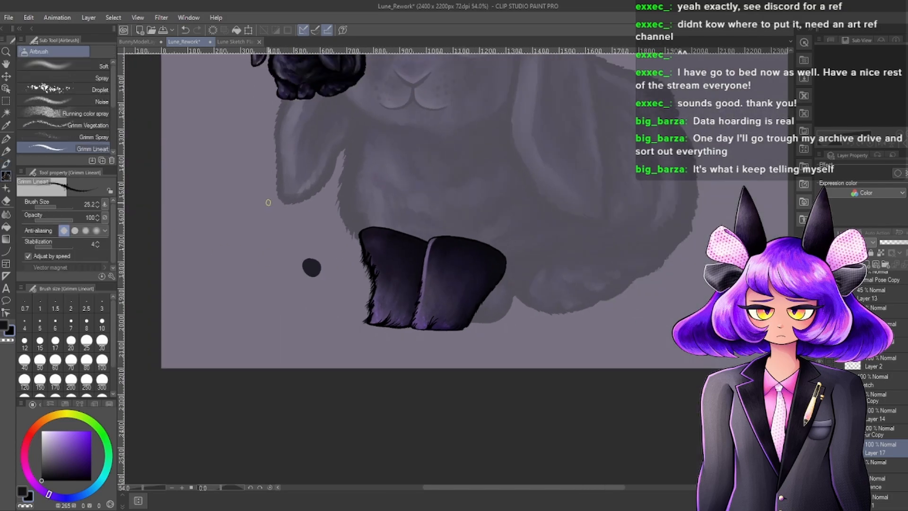
scroll(388, 289, "up", 5)
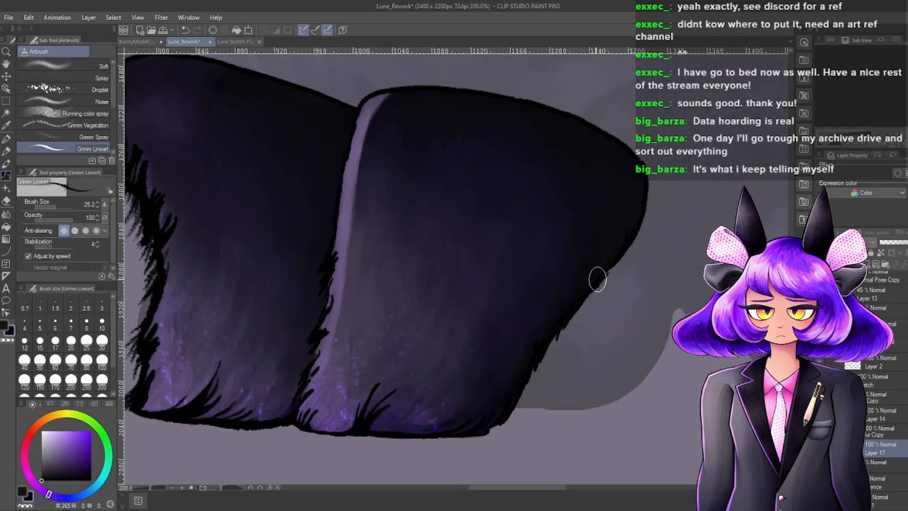
mouse_move(582, 316)
left_mouse_down()
mouse_move(598, 279)
mouse_move(588, 325)
mouse_move(580, 322)
mouse_move(586, 297)
mouse_move(599, 280)
mouse_move(588, 310)
mouse_move(623, 253)
left_mouse_up()
mouse_move(602, 294)
left_mouse_down()
mouse_move(625, 246)
mouse_move(634, 247)
mouse_move(642, 215)
mouse_move(626, 273)
mouse_move(647, 209)
mouse_move(652, 242)
mouse_move(643, 225)
mouse_move(646, 183)
mouse_move(652, 245)
mouse_move(646, 184)
mouse_move(647, 219)
mouse_move(646, 192)
left_mouse_up()
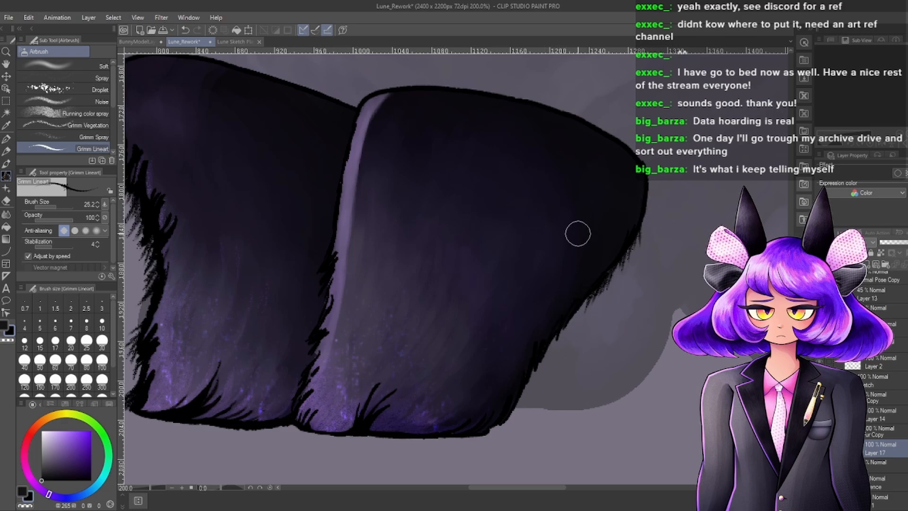
Extend the black fur tufts down the right front paw's lower outer edge to its base.
left_click_drag(590, 300, 586, 311)
mouse_move(586, 293)
left_mouse_down()
mouse_move(582, 331)
mouse_move(574, 332)
mouse_move(576, 311)
mouse_move(553, 339)
mouse_move(552, 359)
mouse_move(568, 330)
left_mouse_up()
left_click_drag(538, 363, 538, 380)
mouse_move(543, 344)
left_mouse_down()
mouse_move(530, 391)
mouse_move(531, 357)
mouse_move(550, 367)
mouse_move(554, 342)
mouse_move(535, 385)
mouse_move(554, 340)
mouse_move(528, 400)
left_mouse_up()
left_click_drag(531, 365, 520, 415)
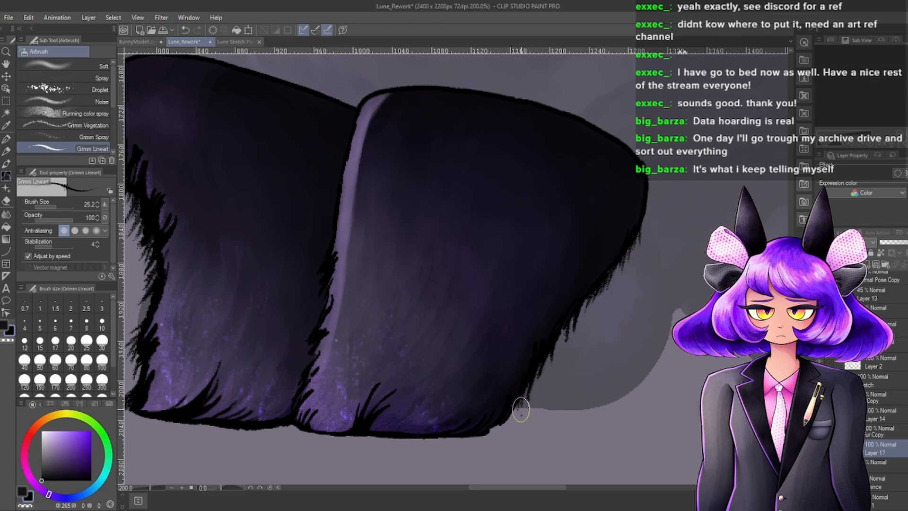
mouse_move(533, 365)
left_mouse_down()
mouse_move(520, 418)
mouse_move(528, 400)
left_mouse_up()
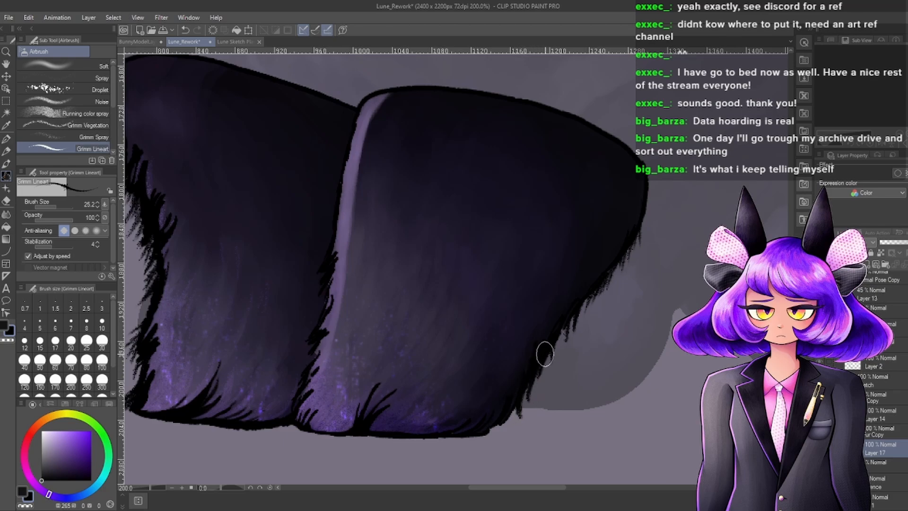
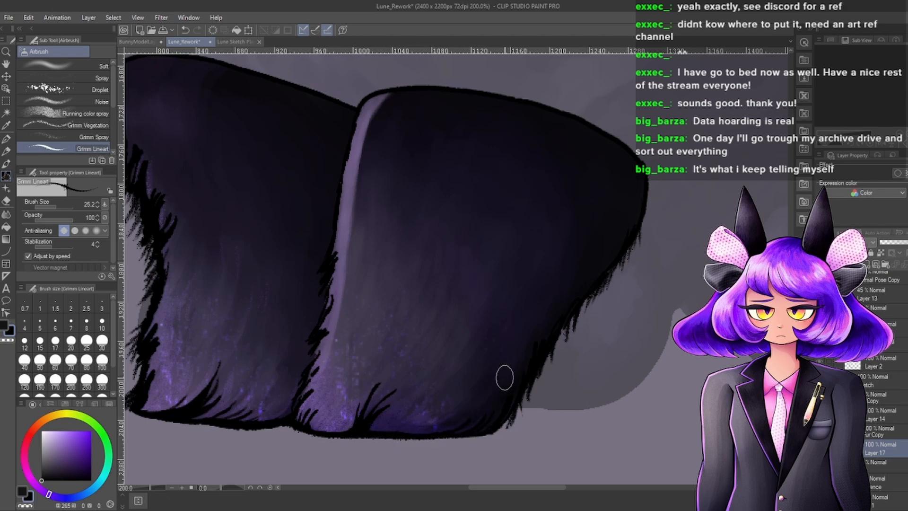
Add black fur strokes along the seam between the two front paws, up towards its upper end.
scroll(504, 378, "down", 5)
scroll(537, 403, "down", 1)
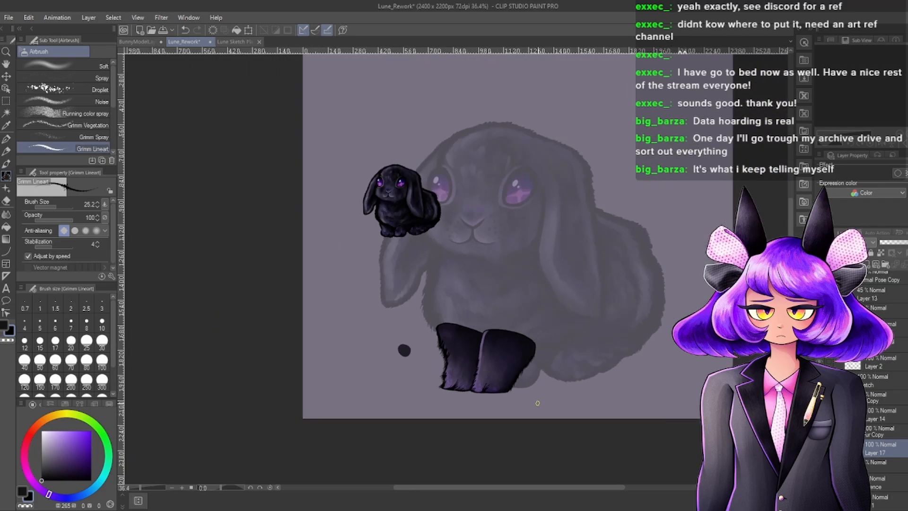
scroll(513, 320, "up", 5)
scroll(462, 341, "up", 2)
scroll(436, 272, "down", 3)
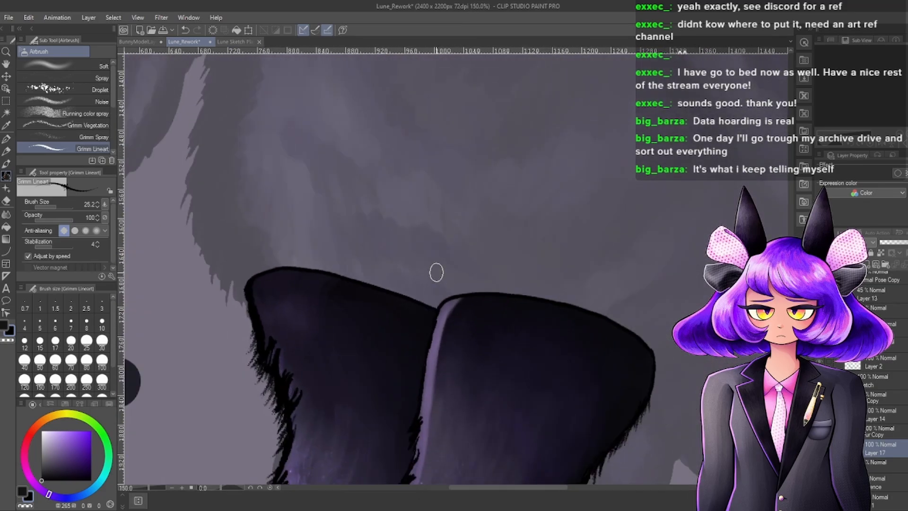
scroll(405, 365, "up", 2)
scroll(425, 289, "down", 3)
scroll(406, 416, "up", 1)
scroll(373, 421, "down", 1)
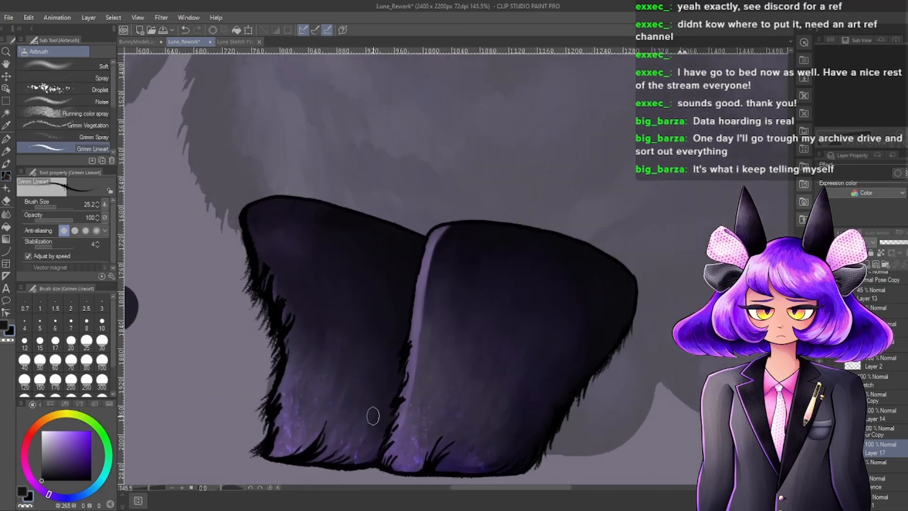
scroll(409, 360, "up", 2)
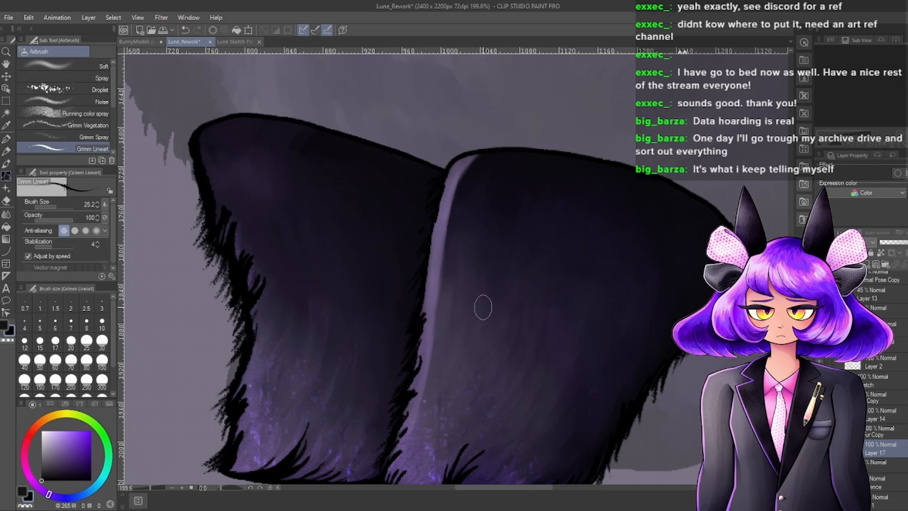
Examine the furry outline of both front paws and the seam between them, from afar and close up.
scroll(477, 287, "down", 5)
scroll(461, 272, "up", 2)
scroll(517, 290, "down", 1)
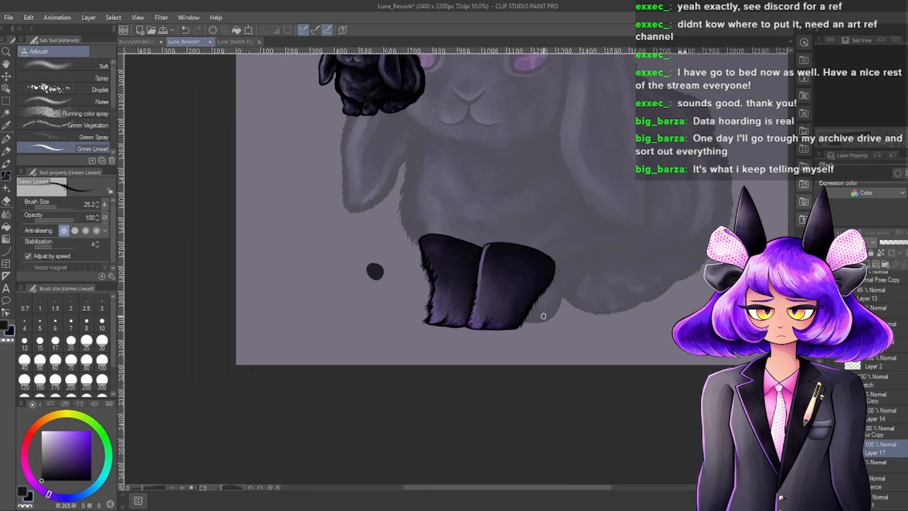
scroll(544, 316, "down", 2)
scroll(501, 317, "up", 5)
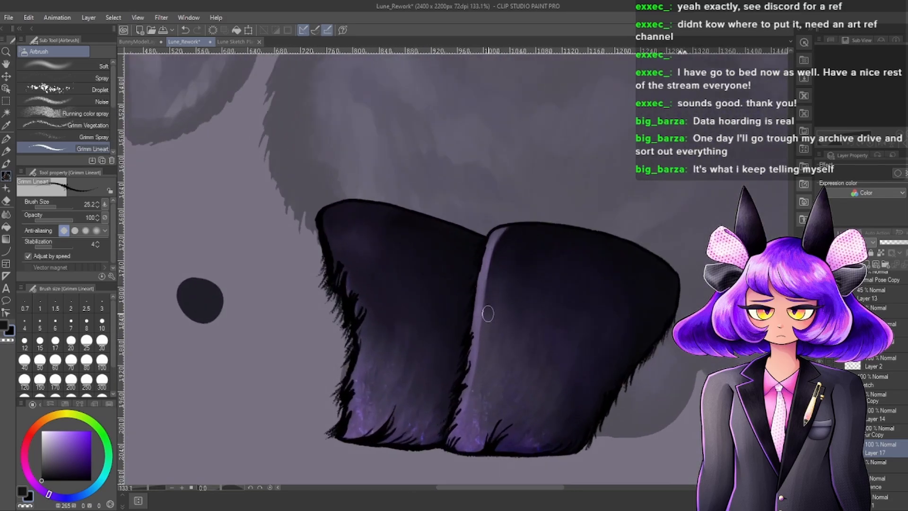
scroll(487, 313, "up", 1)
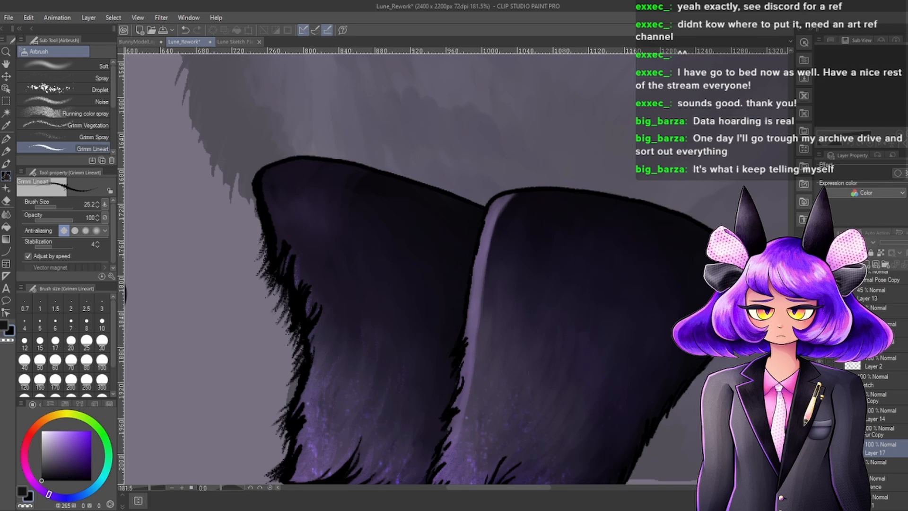
scroll(495, 340, "down", 2)
scroll(550, 376, "up", 1)
scroll(551, 377, "up", 1)
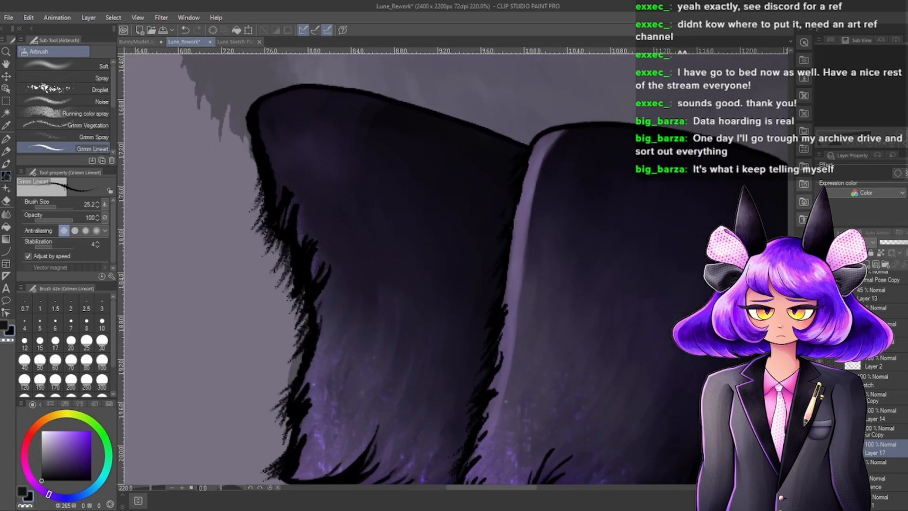
Select Layer 14 and draw black fur strokes over the light rim midway along the seam between the paws.
left_click(883, 420)
scroll(543, 319, "up", 2)
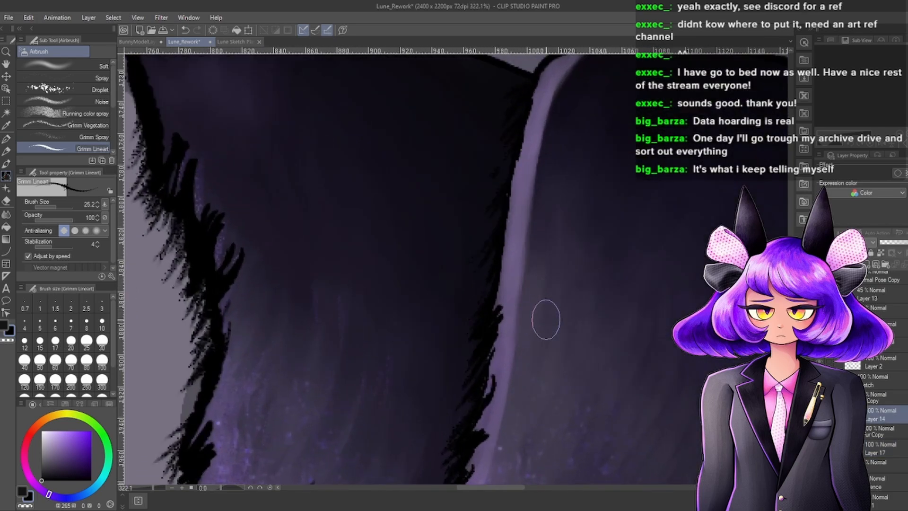
left_click_drag(509, 289, 482, 314)
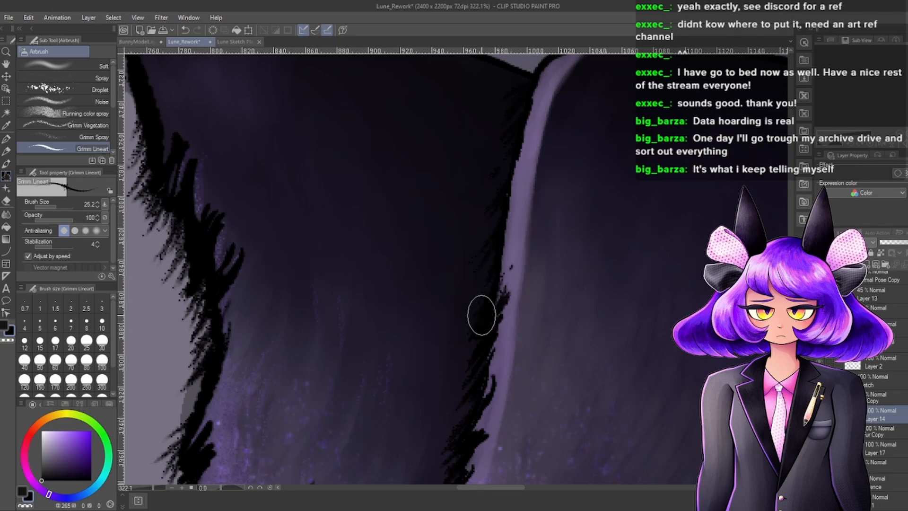
left_click_drag(520, 247, 491, 302)
left_click_drag(520, 240, 504, 277)
scroll(524, 220, "down", 2)
scroll(534, 236, "up", 3)
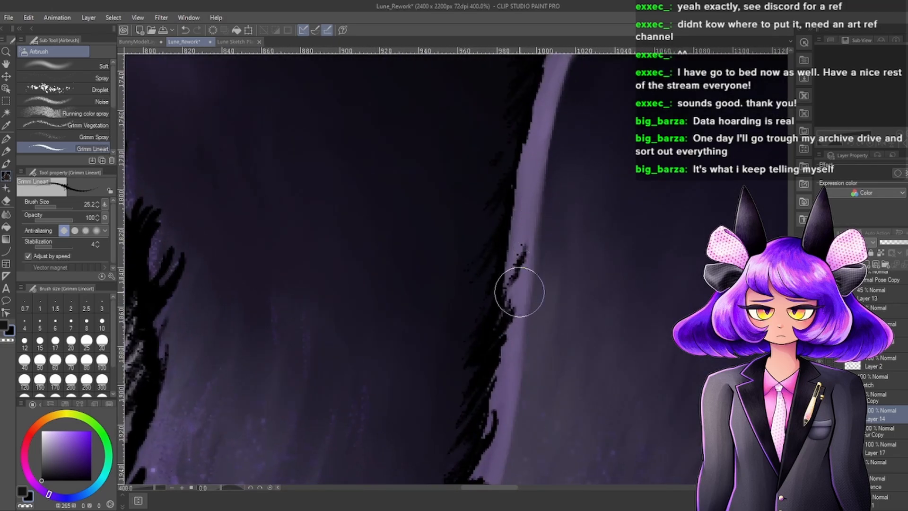
Undo the last two fur strokes and redraw black tufts across the inner edge of the light rim at mid-seam.
key("ctrl+z")
key("ctrl+z")
scroll(534, 238, "up", 2)
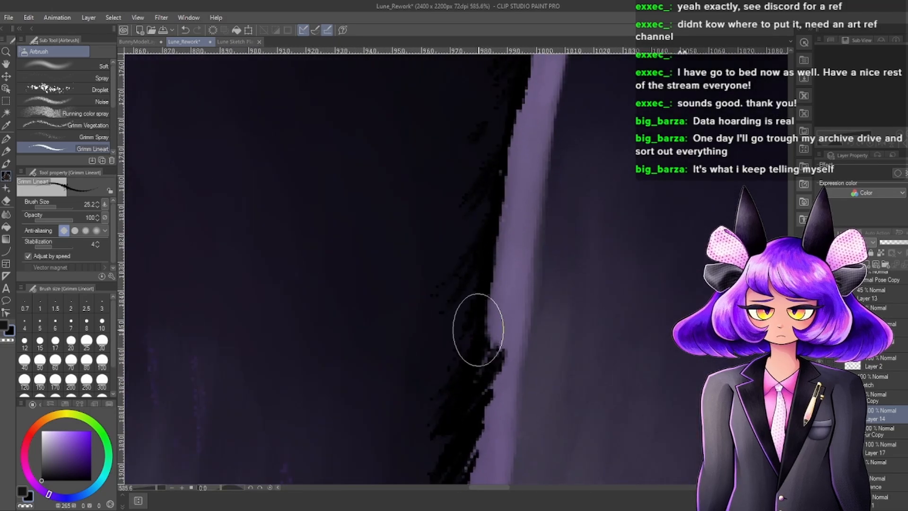
left_click_drag(512, 273, 490, 342)
left_click_drag(504, 309, 482, 352)
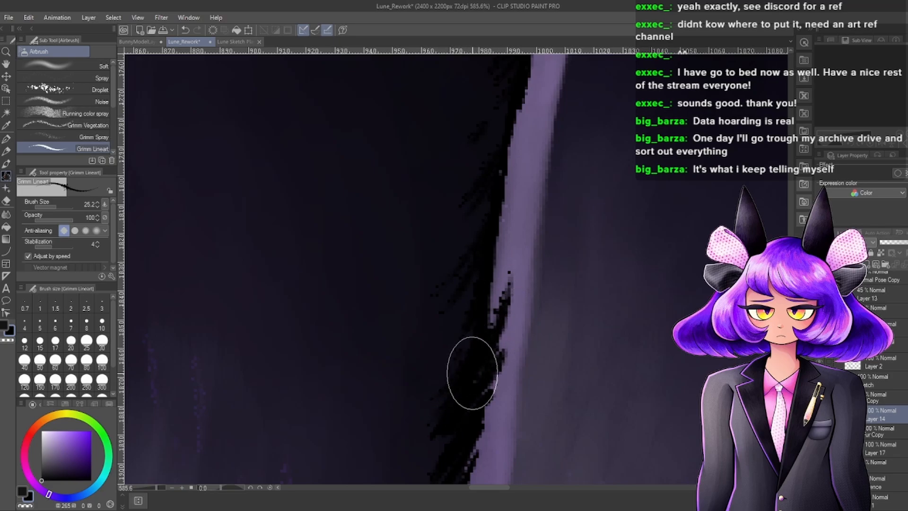
scroll(544, 204, "down", 1)
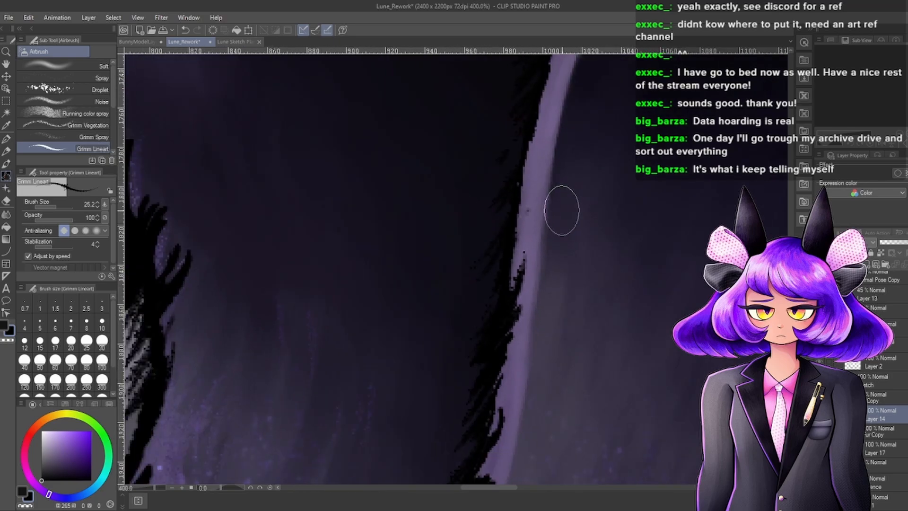
Extend the black fur strokes over the light rim near the upper end of the seam.
scroll(549, 201, "down", 6)
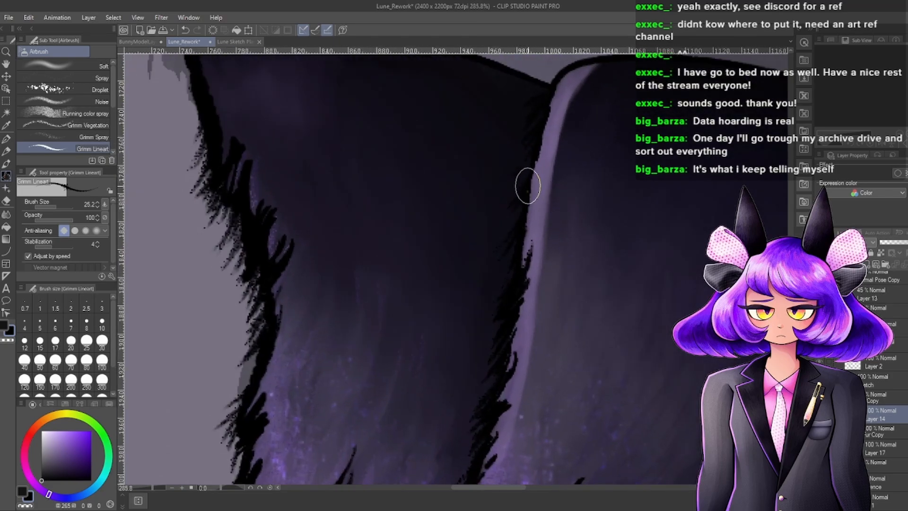
scroll(525, 200, "down", 1)
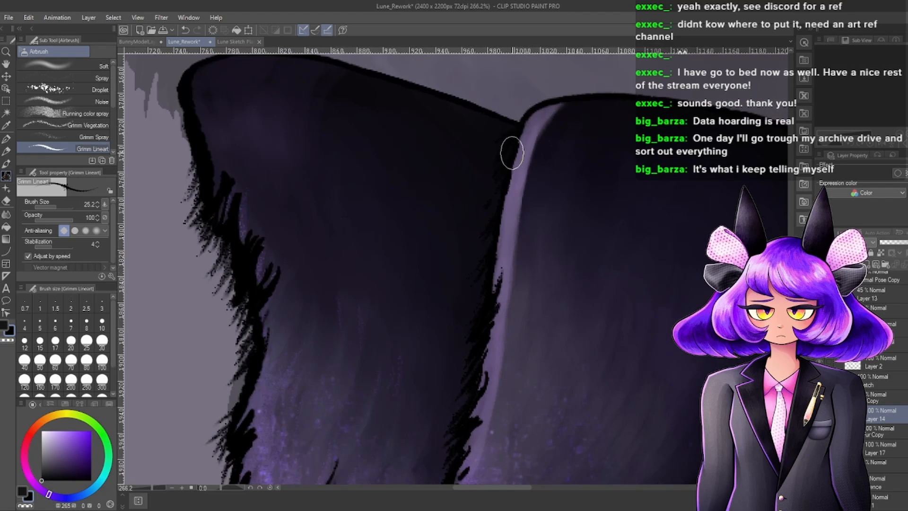
mouse_move(506, 178)
left_mouse_down()
mouse_move(517, 142)
mouse_move(494, 219)
mouse_move(520, 242)
left_mouse_up()
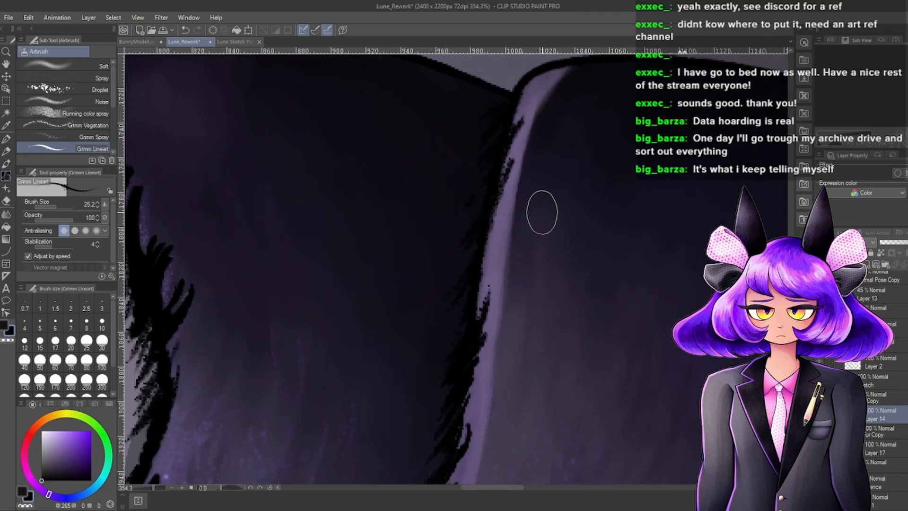
scroll(542, 208, "up", 3)
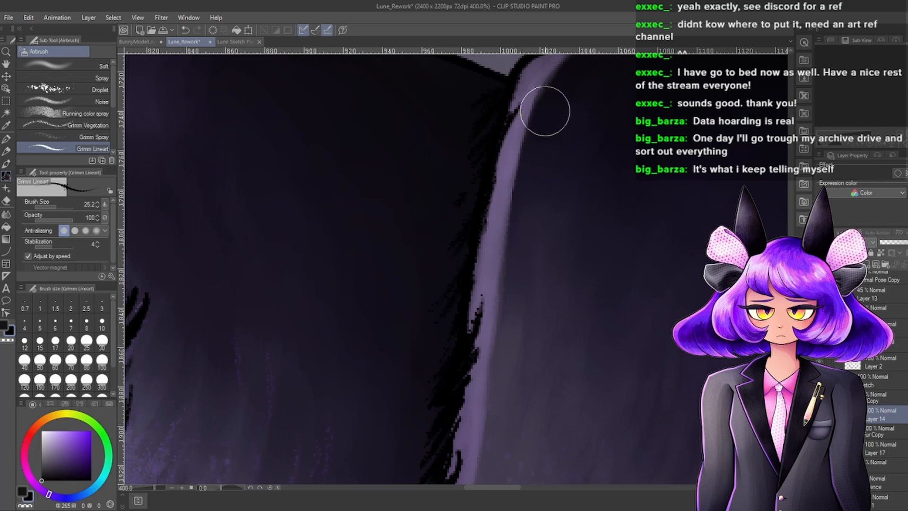
scroll(544, 172, "down", 4)
scroll(548, 178, "up", 2)
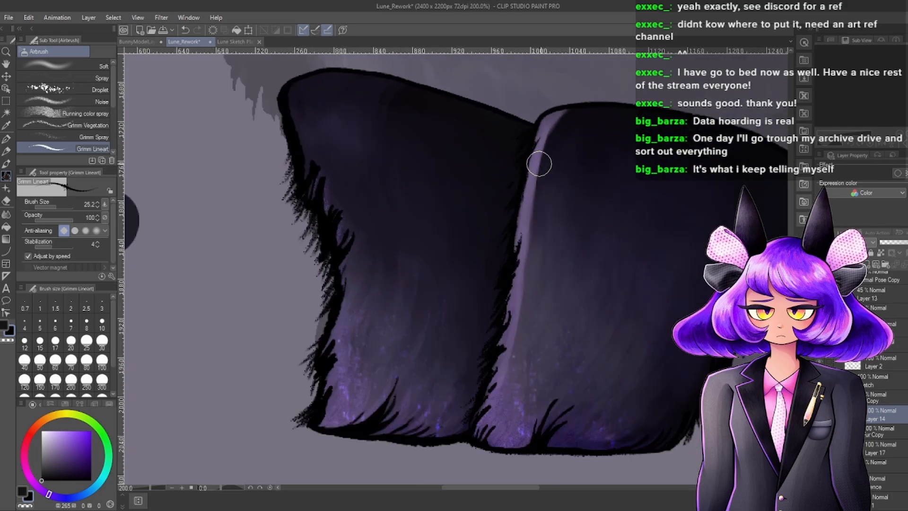
Add small black fur tufts rising from the bottom edge of the right front paw.
scroll(536, 190, "down", 3)
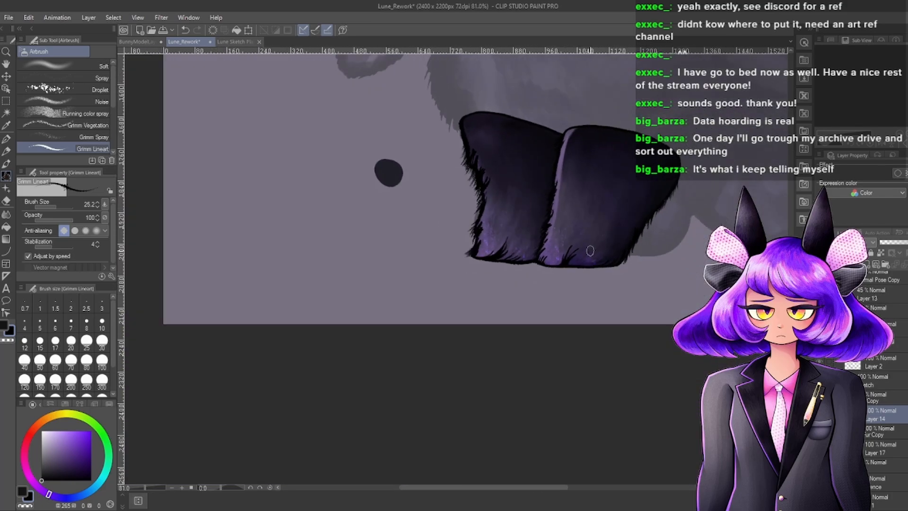
scroll(551, 248, "up", 4)
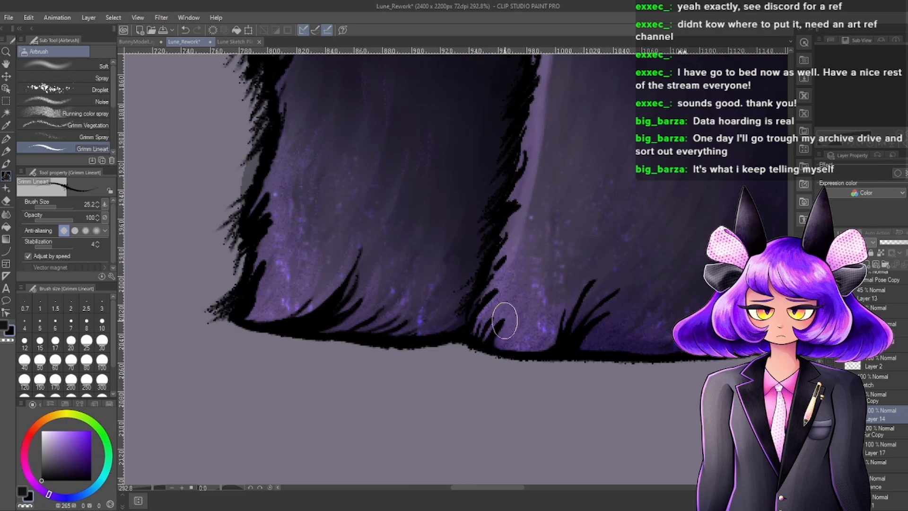
scroll(544, 307, "up", 1)
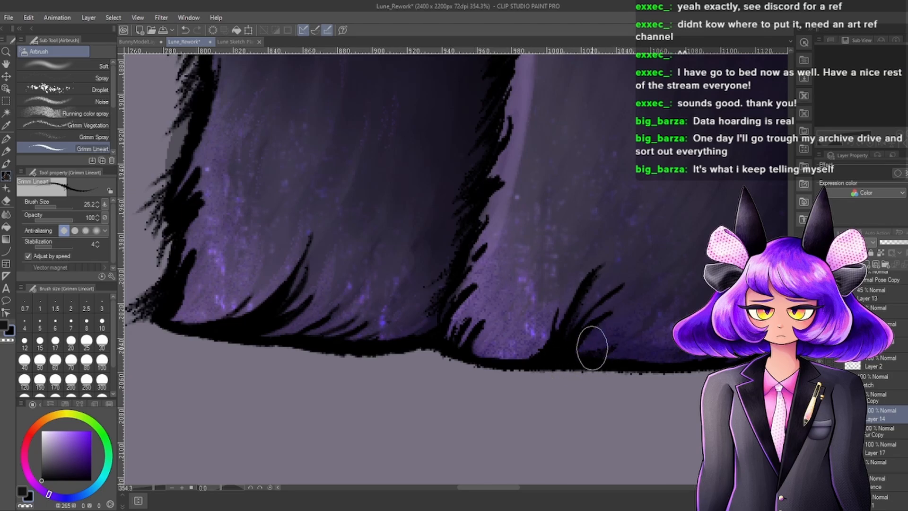
scroll(662, 321, "up", 2)
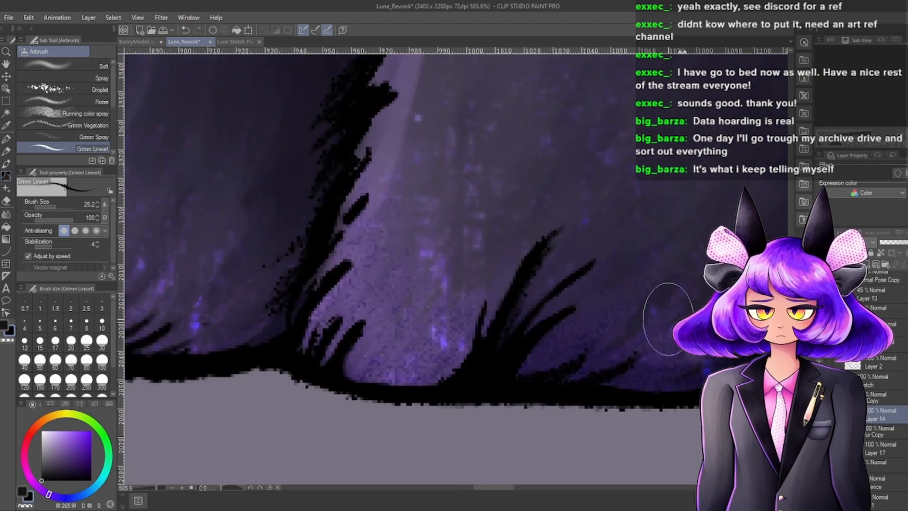
scroll(526, 354, "down", 1)
scroll(614, 331, "down", 2)
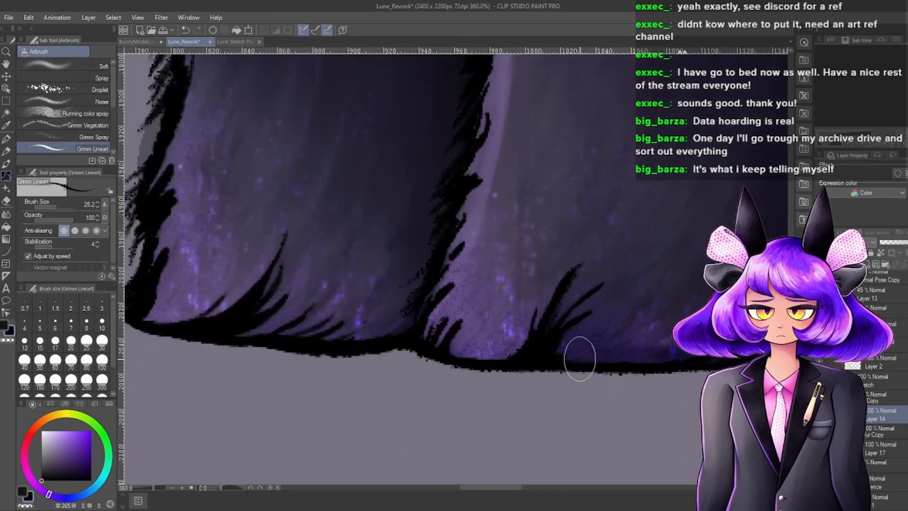
scroll(607, 365, "down", 6)
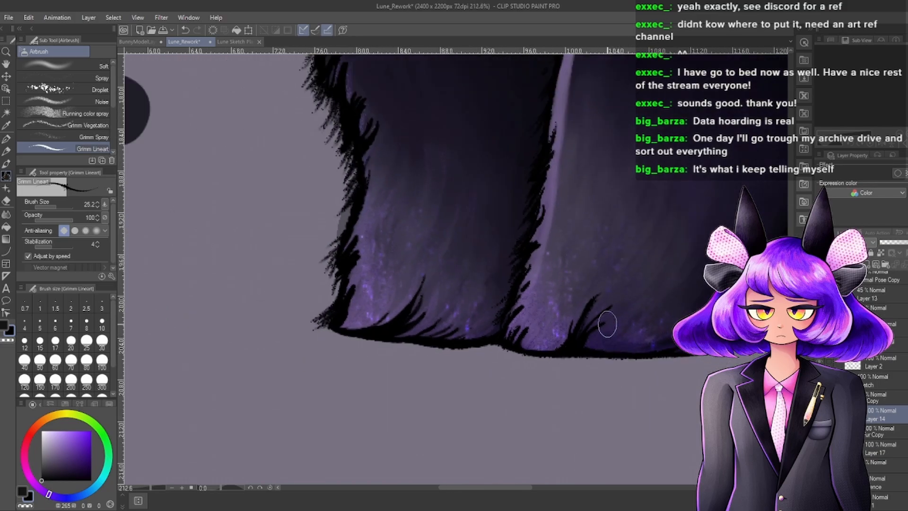
scroll(596, 349, "up", 3)
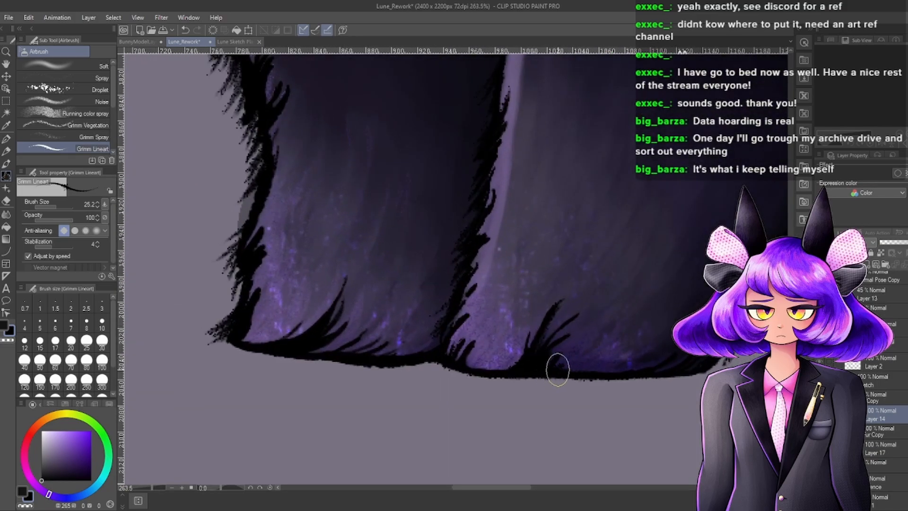
Add another black fur stroke along the inner edge of the light rim on the upper half of the seam.
scroll(620, 341, "down", 5)
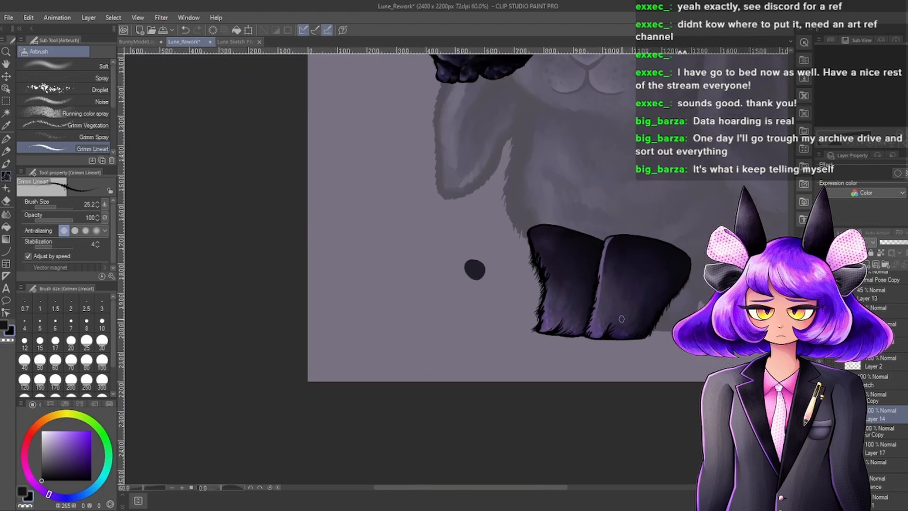
scroll(636, 320, "up", 2)
scroll(634, 314, "down", 2)
scroll(628, 303, "up", 2)
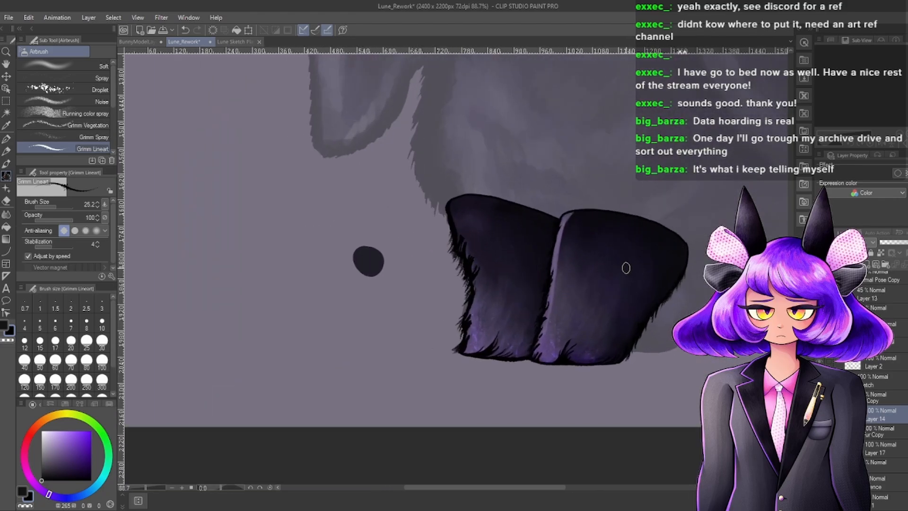
scroll(509, 323, "up", 5)
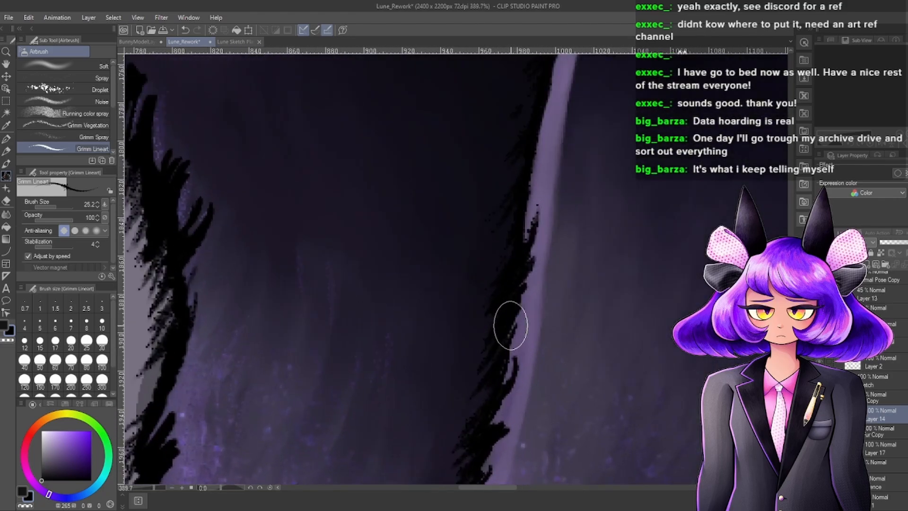
scroll(551, 237, "down", 3)
scroll(547, 173, "up", 3)
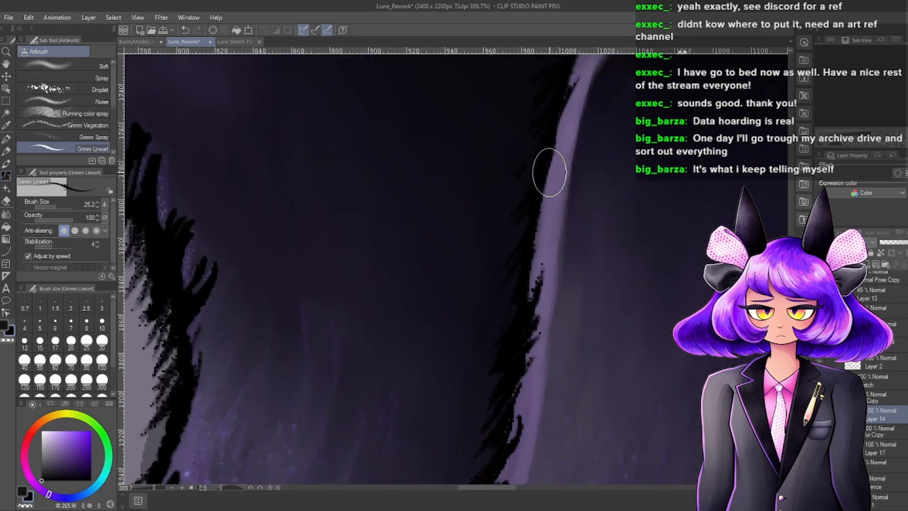
left_click_drag(529, 263, 548, 213)
scroll(594, 166, "down", 6)
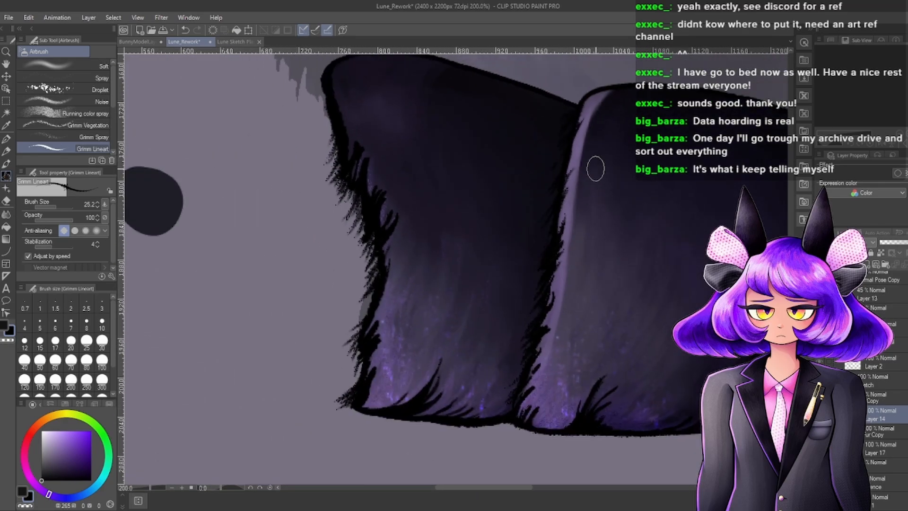
Check the fur tufts along the seam, rim and base of the front paws at several magnifications.
scroll(643, 206, "down", 2)
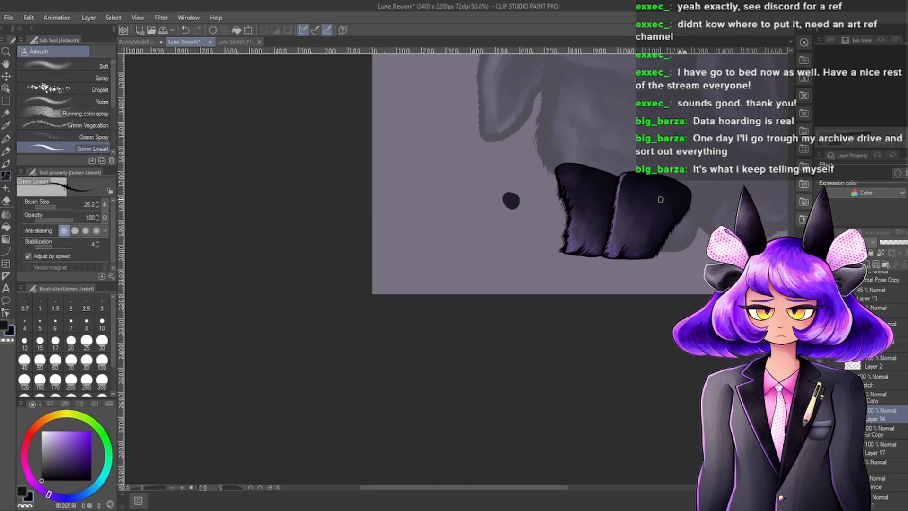
scroll(665, 196, "up", 7)
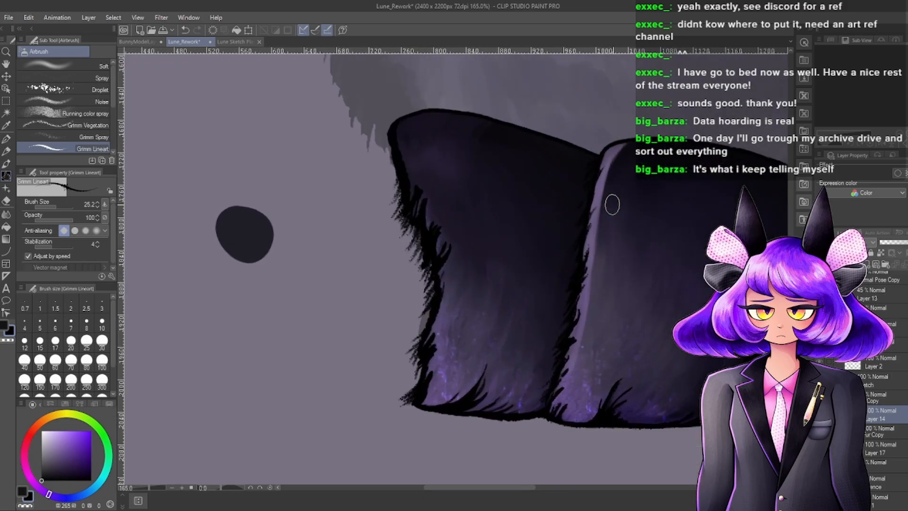
scroll(594, 213, "down", 7)
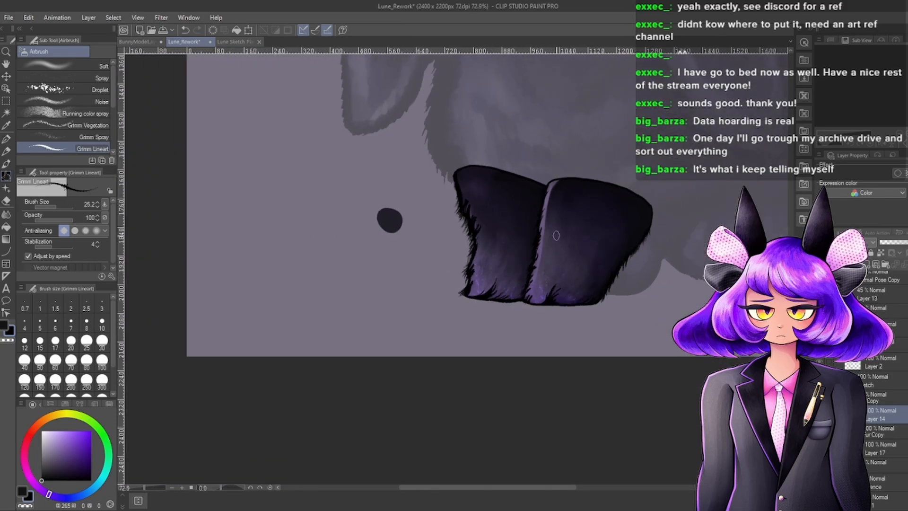
scroll(615, 208, "up", 2)
scroll(596, 227, "down", 2)
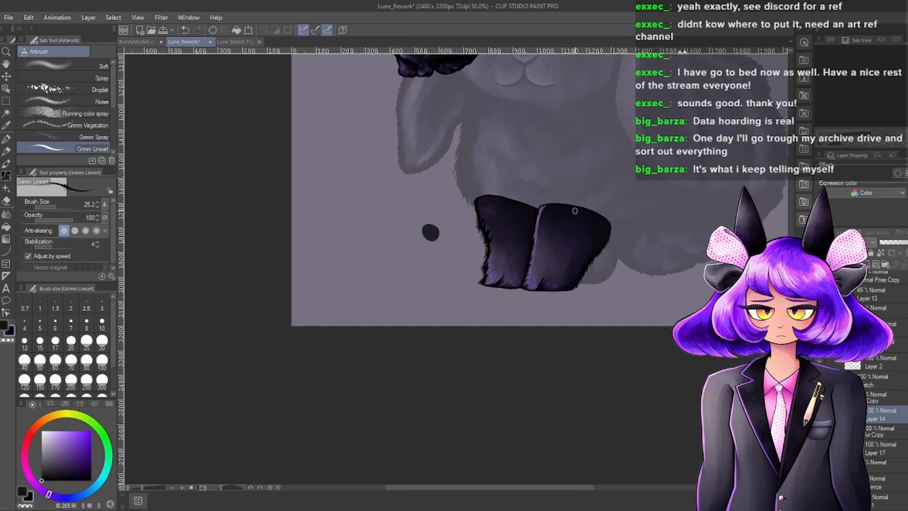
scroll(569, 268, "up", 1)
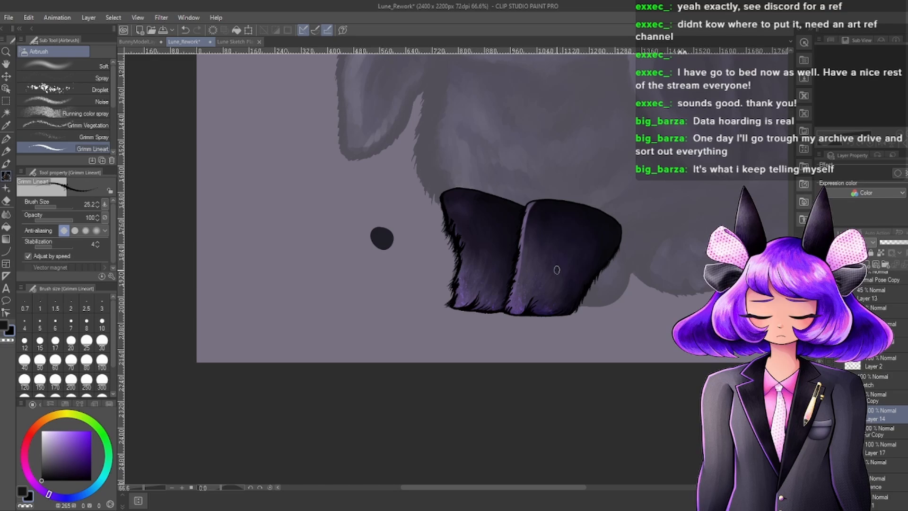
scroll(484, 386, "down", 2)
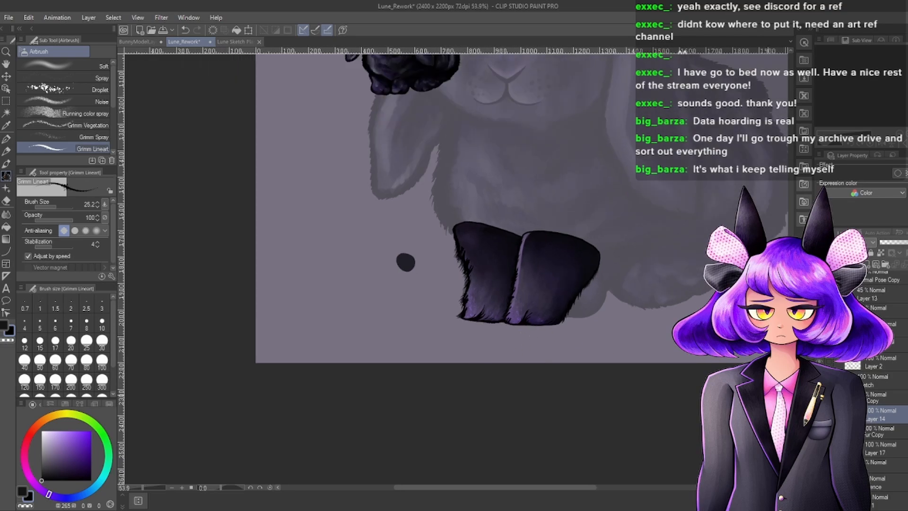
scroll(574, 293, "up", 4)
scroll(482, 194, "down", 1)
scroll(533, 314, "up", 5)
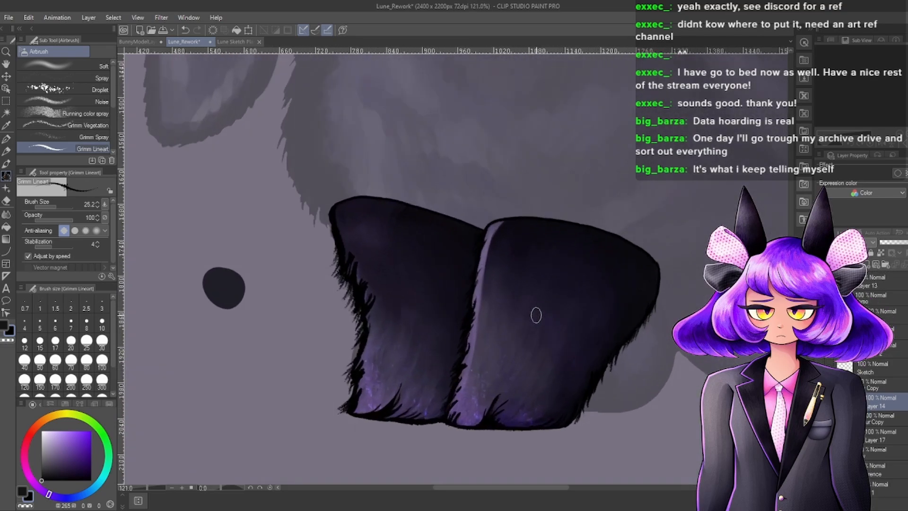
scroll(425, 397, "down", 2)
scroll(450, 375, "up", 4)
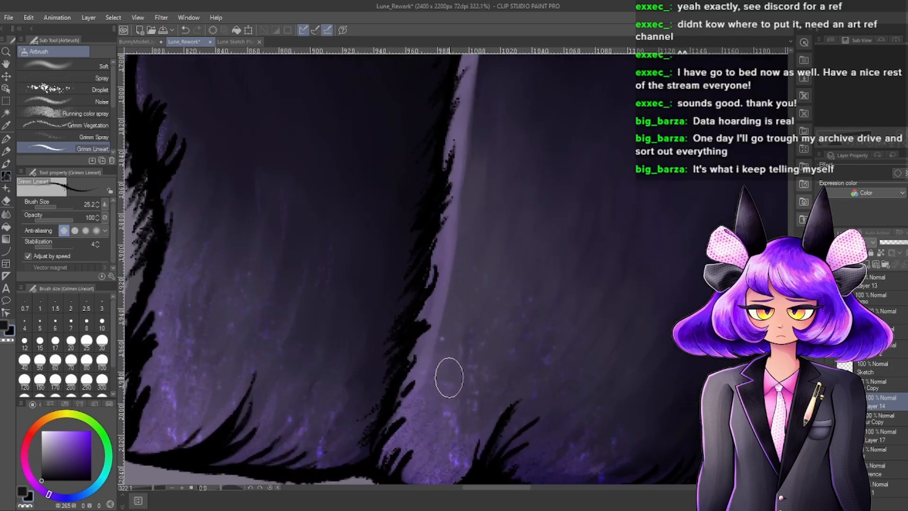
Select Layer 17 and compare the front paws' fur edges with the whole bunny at several magnifications.
scroll(450, 360, "down", 6)
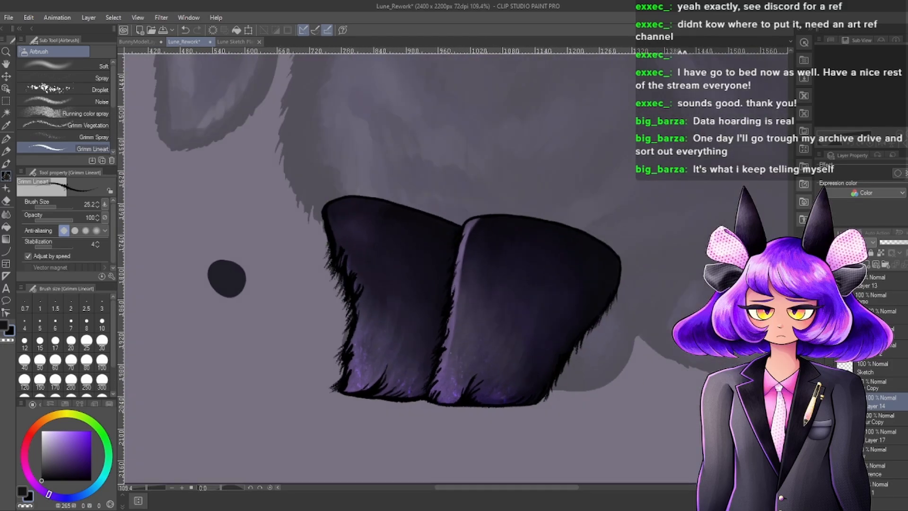
left_click(867, 436)
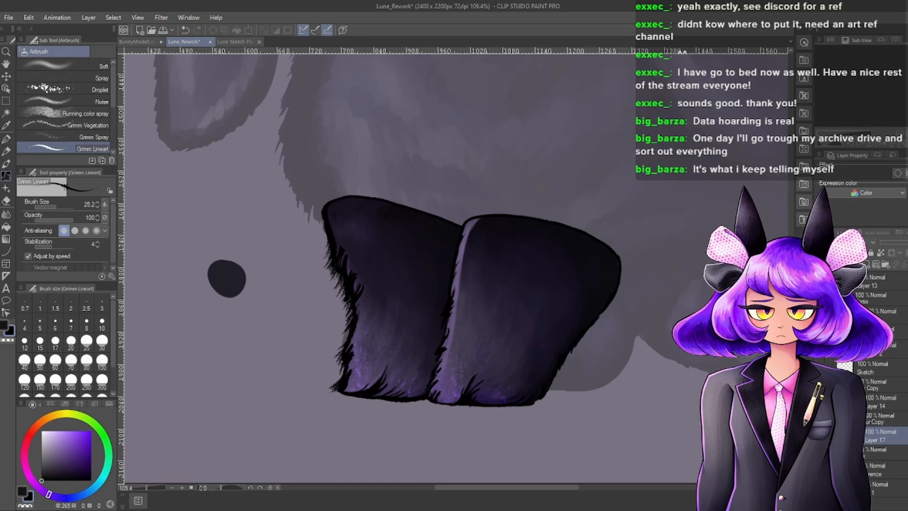
scroll(530, 292, "down", 3)
scroll(530, 292, "up", 4)
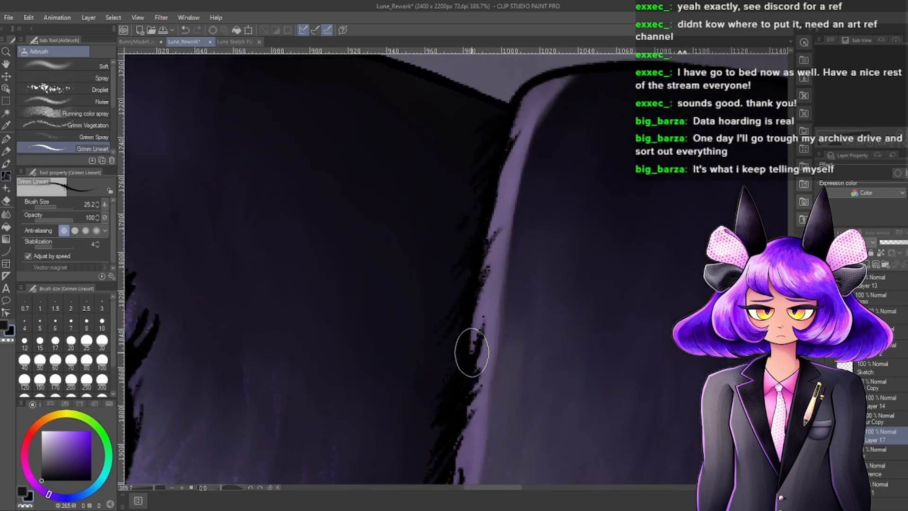
scroll(468, 320, "down", 1)
scroll(598, 364, "down", 6)
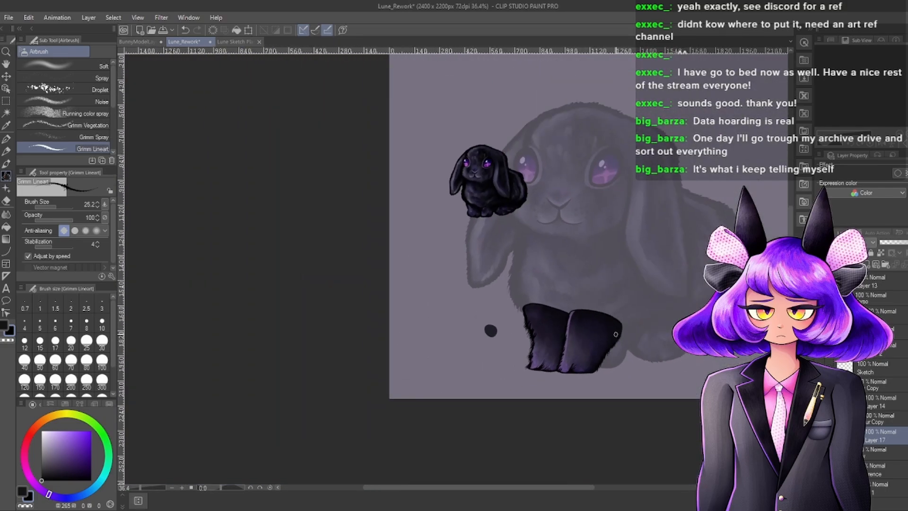
scroll(630, 350, "down", 1)
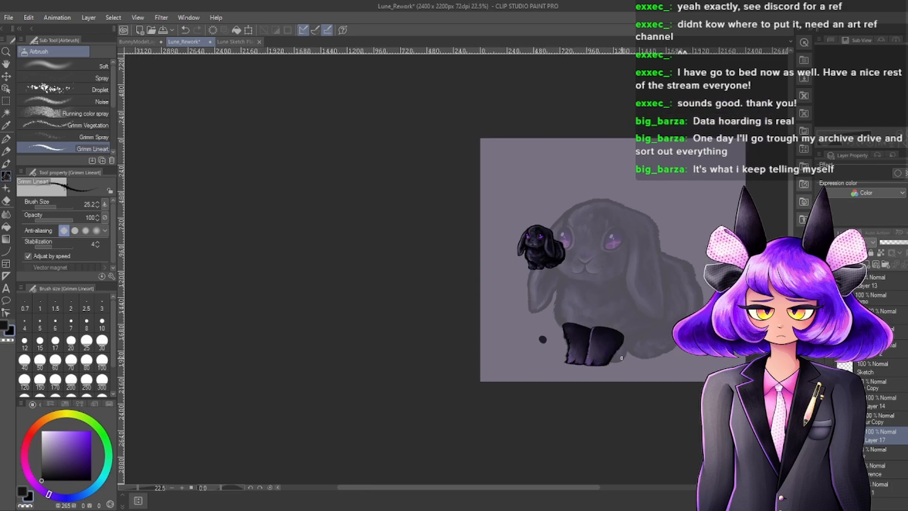
scroll(621, 357, "down", 1)
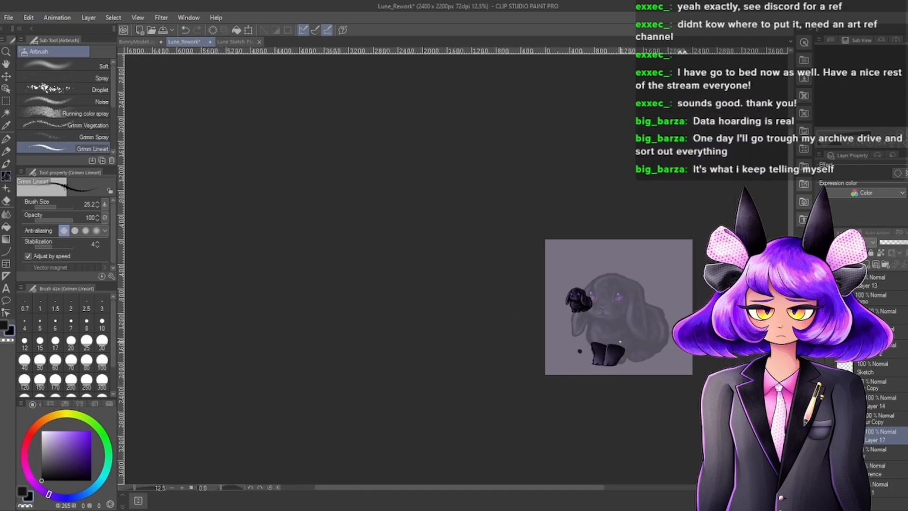
scroll(596, 355, "up", 8)
scroll(570, 351, "up", 2)
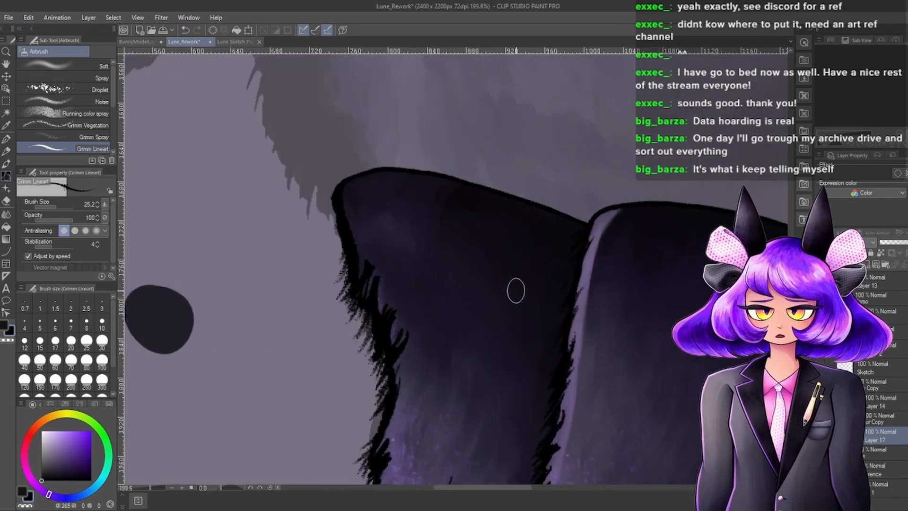
scroll(591, 359, "down", 9)
scroll(610, 371, "up", 3)
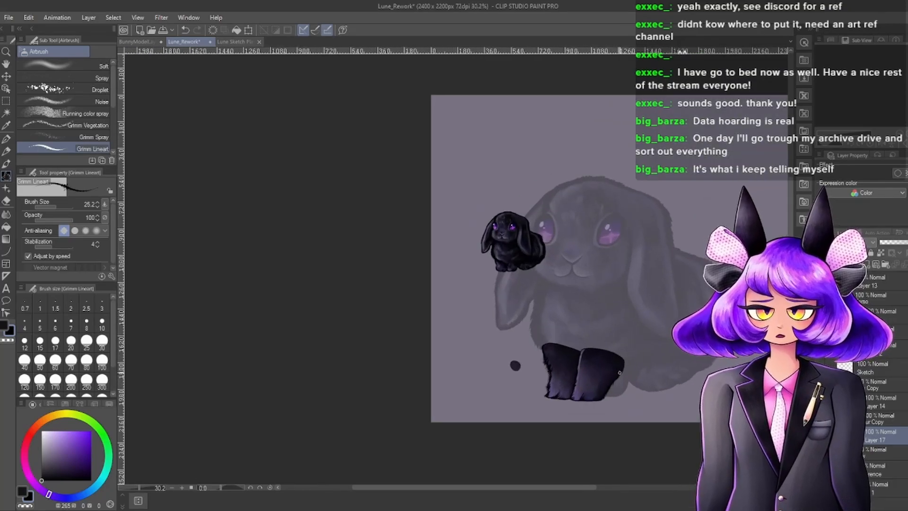
scroll(539, 354, "up", 6)
scroll(534, 352, "up", 1)
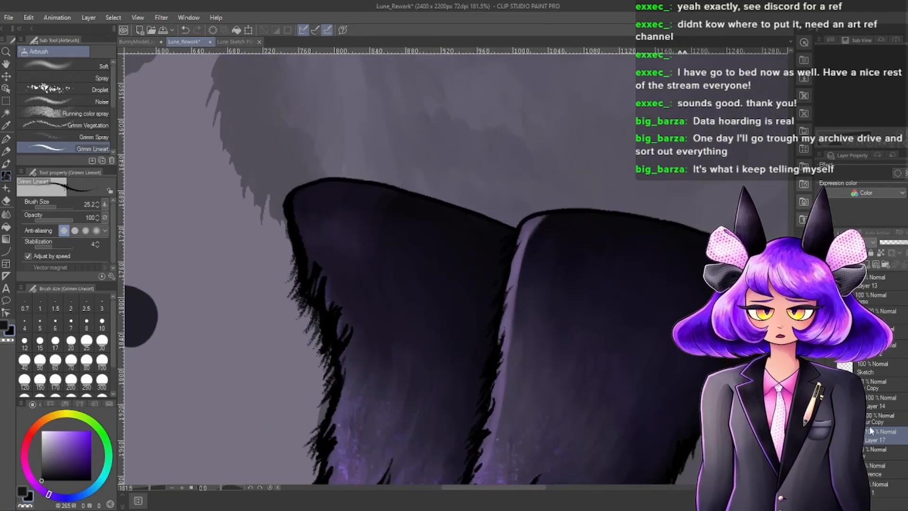
scroll(563, 383, "down", 9)
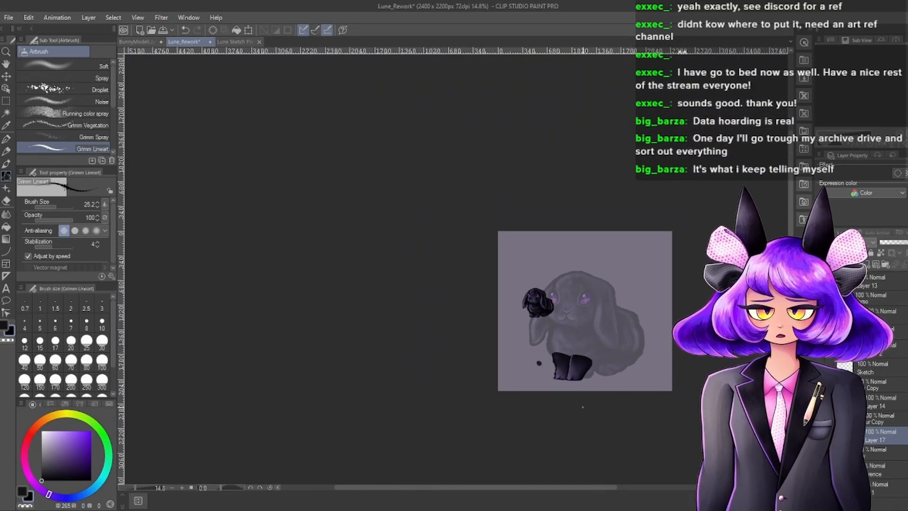
scroll(593, 387, "up", 3)
scroll(597, 363, "up", 6)
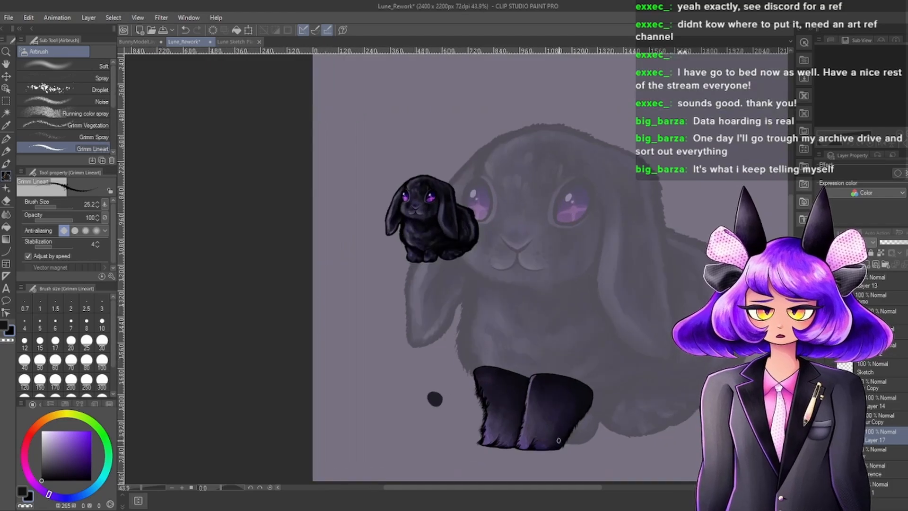
scroll(560, 257, "up", 2)
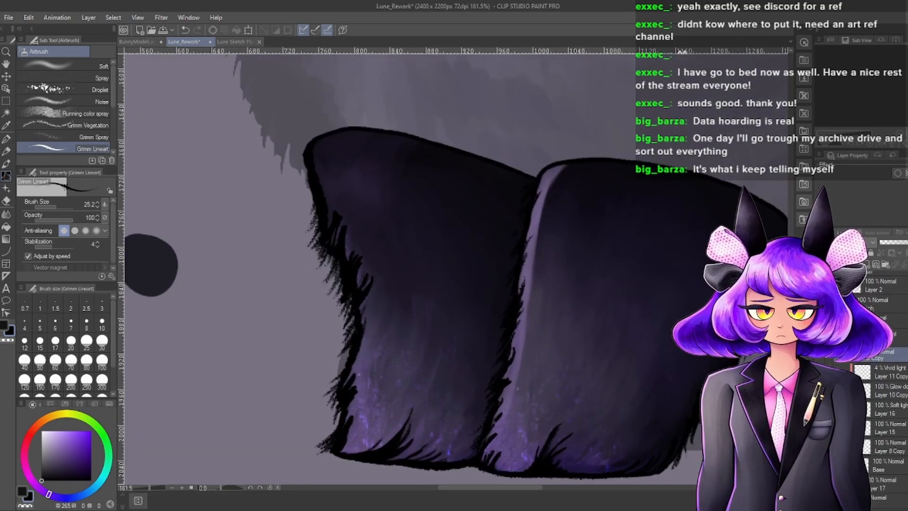
Hide and reshow Layer 8 Copy and Layer 15 to find the paw shading, leaving Layer 15 selected.
left_click(887, 447)
left_click(822, 446)
left_click(822, 446)
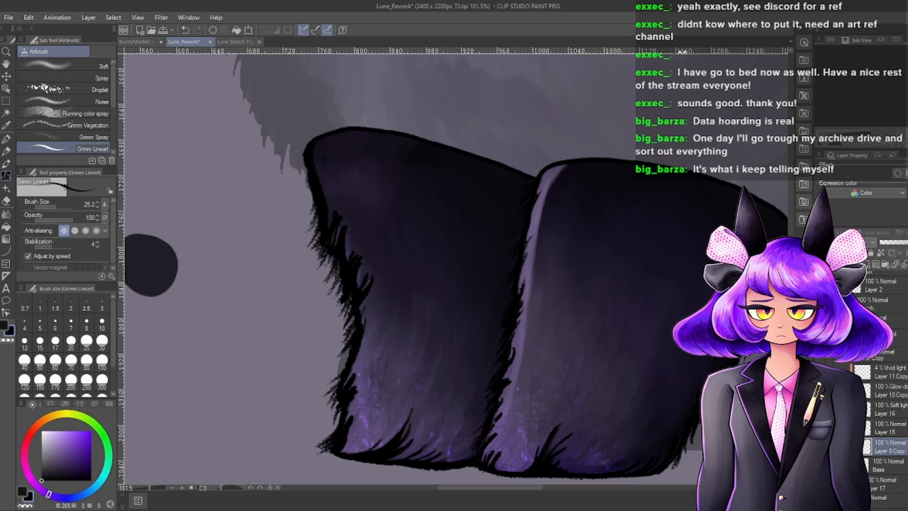
left_click(888, 428)
left_click(822, 427)
left_click(822, 428)
scroll(572, 333, "up", 1)
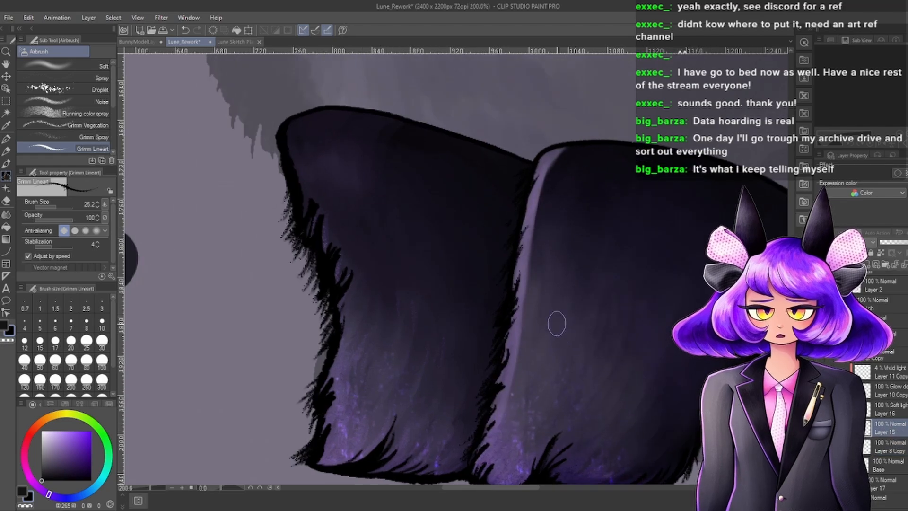
Blend the lower part of the light rim into the right front paw with dark purple Hairy brush strokes.
scroll(420, 375, "up", 1)
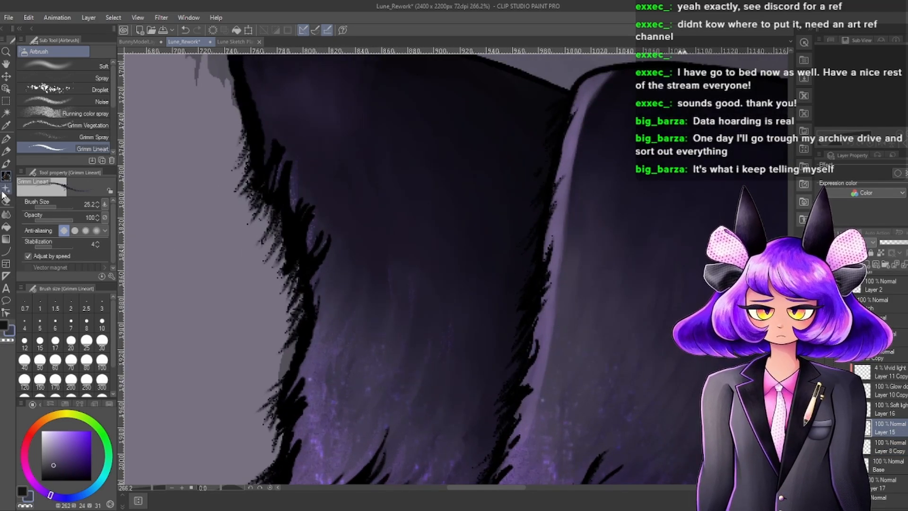
left_click(5, 165)
scroll(243, 158, "down", 3)
scroll(446, 186, "up", 3)
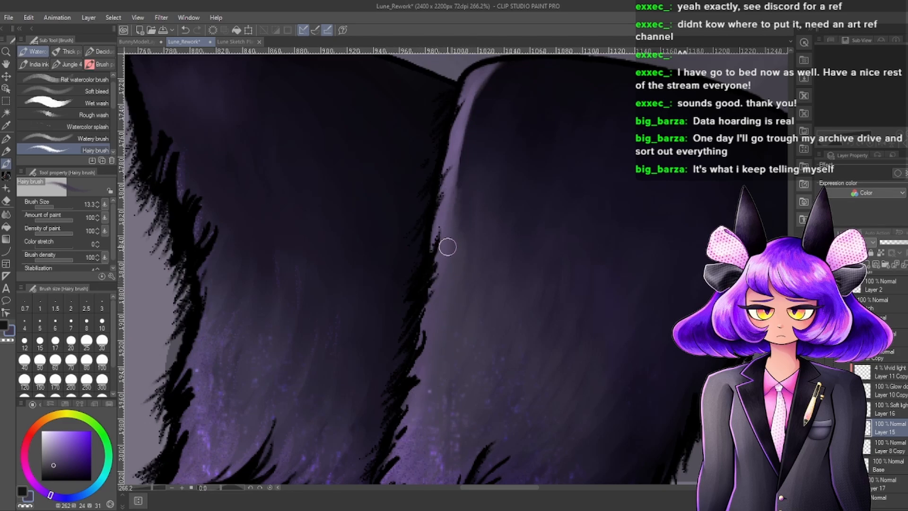
Examine the softened rim, the seam and the outline of both front paws at several magnifications.
scroll(443, 310, "down", 3)
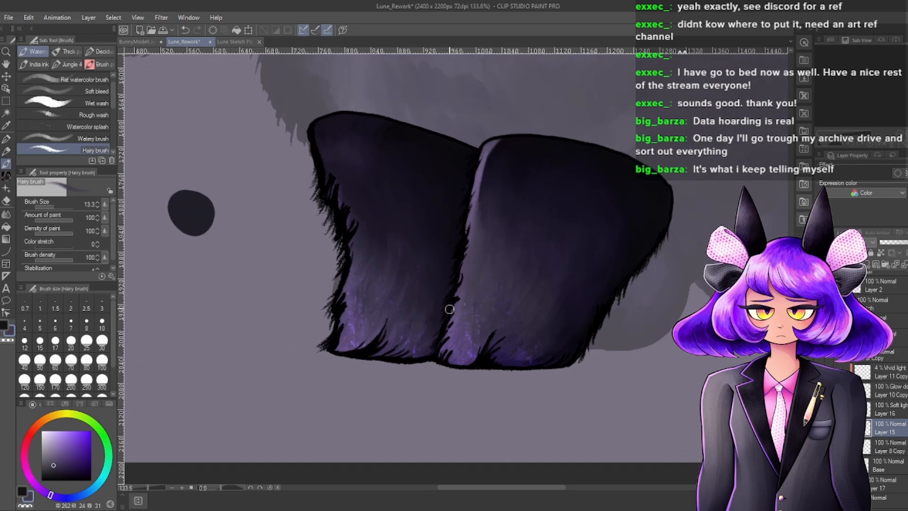
scroll(514, 307, "down", 6)
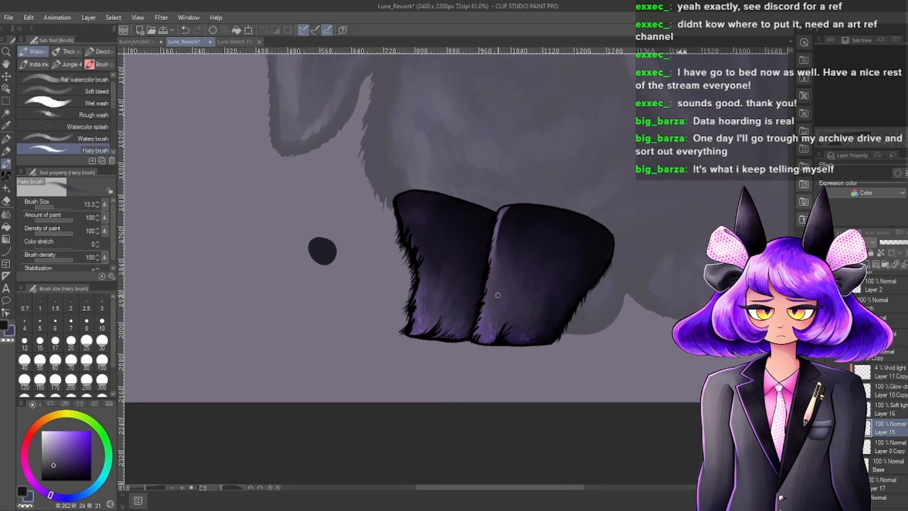
scroll(497, 286, "up", 7)
scroll(478, 208, "down", 1)
scroll(523, 231, "up", 2)
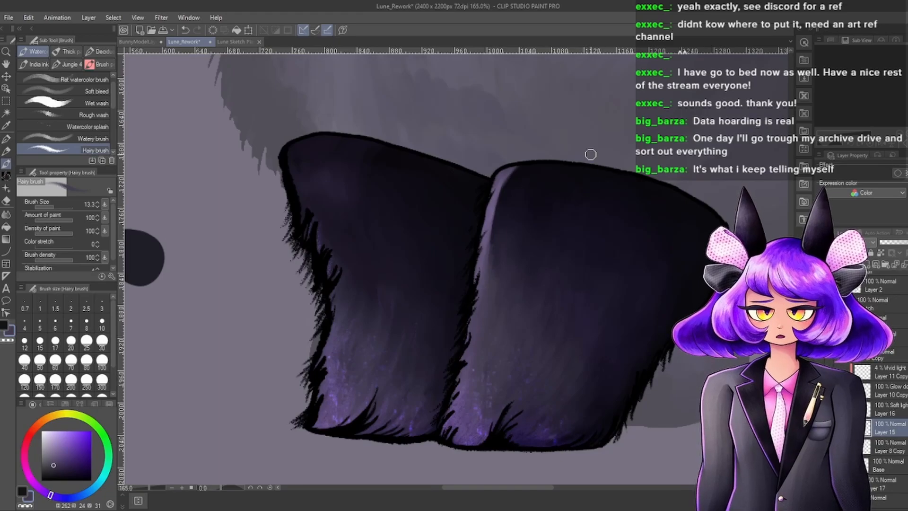
scroll(559, 210, "down", 4)
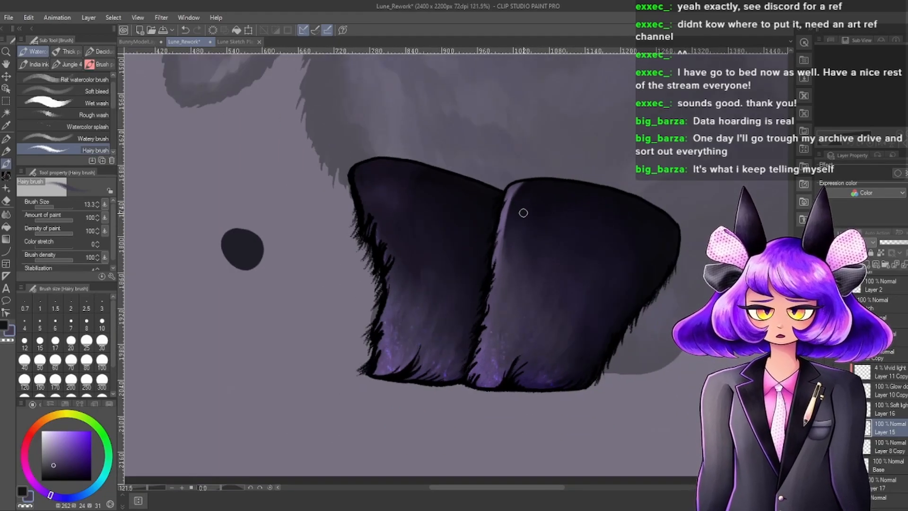
scroll(569, 222, "up", 2)
scroll(569, 223, "down", 2)
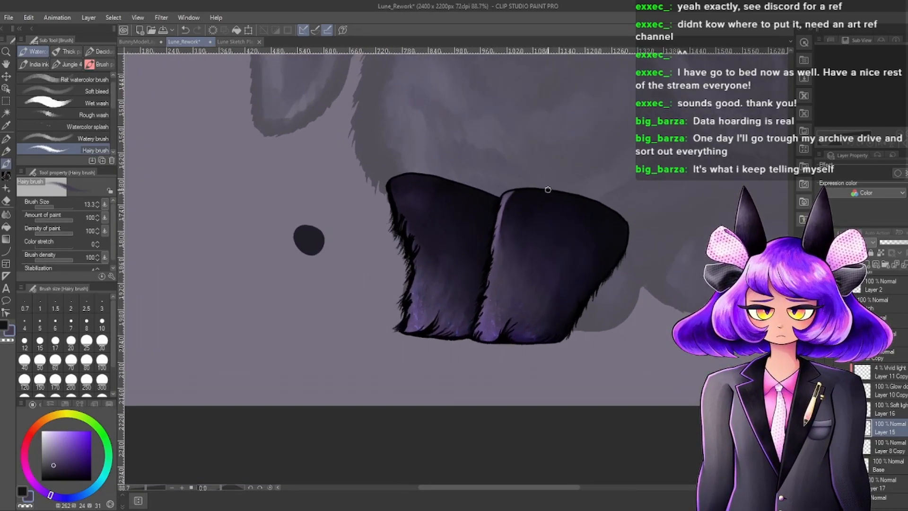
scroll(547, 193, "up", 4)
scroll(618, 233, "down", 2)
scroll(519, 156, "up", 2)
scroll(574, 183, "up", 1)
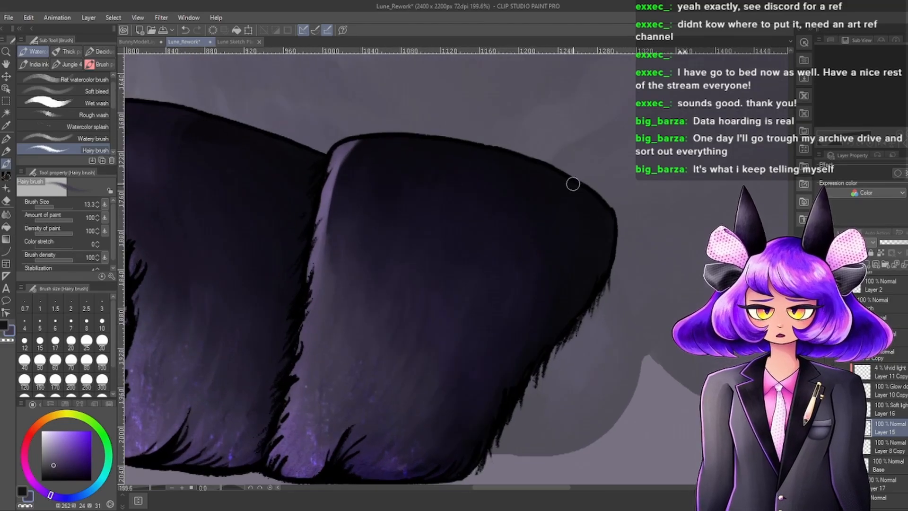
scroll(543, 166, "down", 4)
scroll(617, 170, "up", 2)
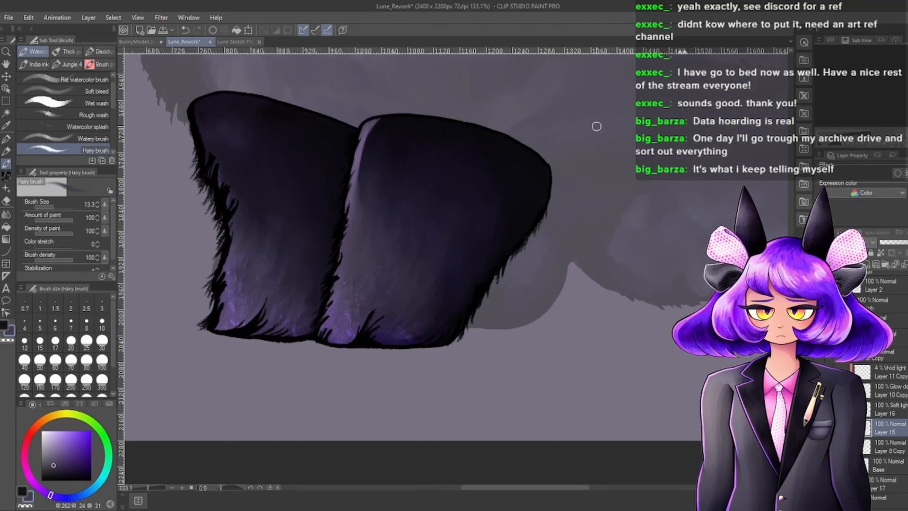
scroll(262, 188, "up", 2)
scroll(478, 178, "up", 1)
scroll(477, 180, "up", 2)
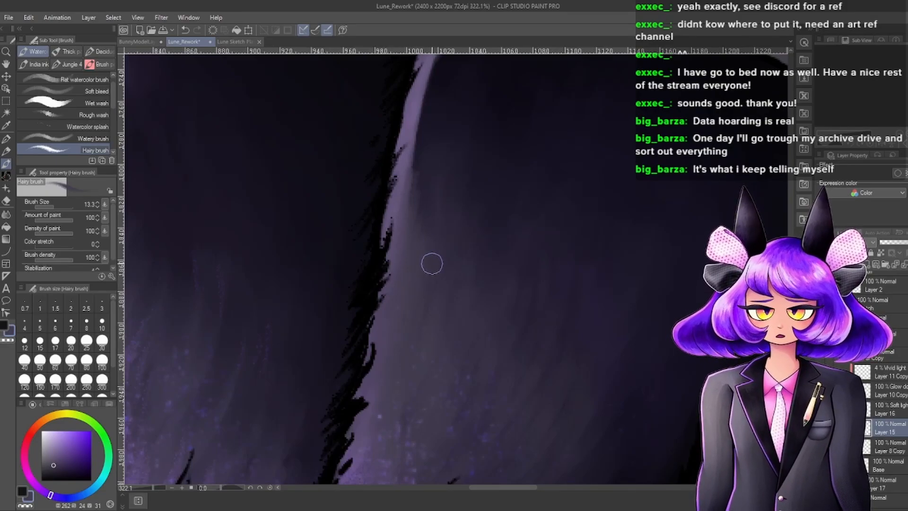
scroll(432, 264, "down", 3)
scroll(453, 231, "up", 2)
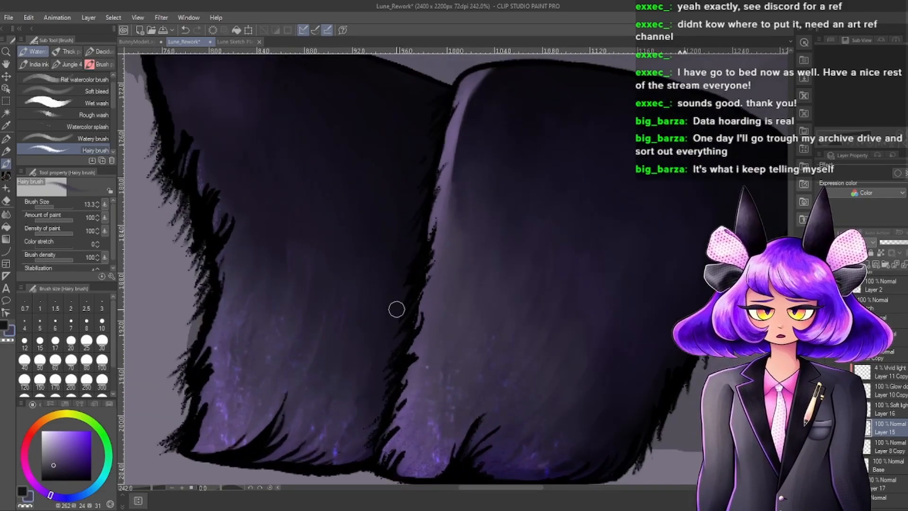
scroll(446, 329, "down", 3)
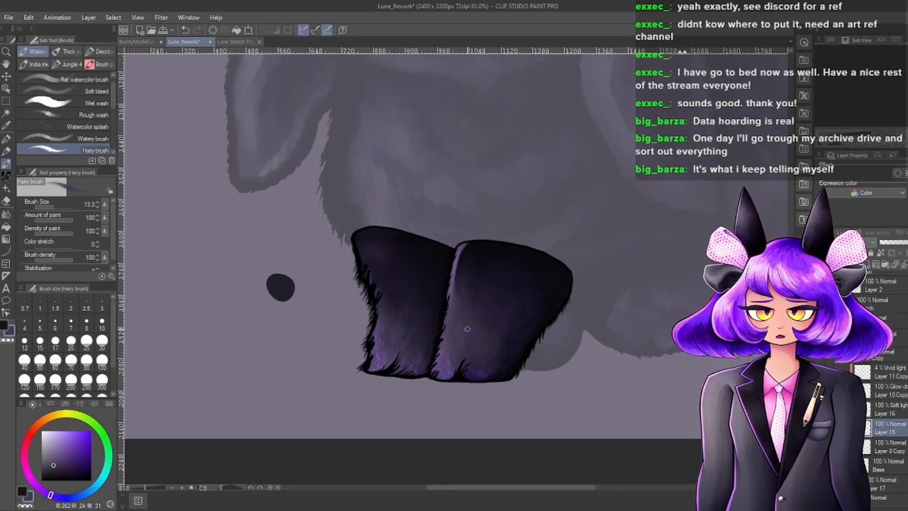
Soften the inner edge of the light rim at the upper end of the right front paw with Hairy brush strokes.
scroll(501, 268, "up", 3)
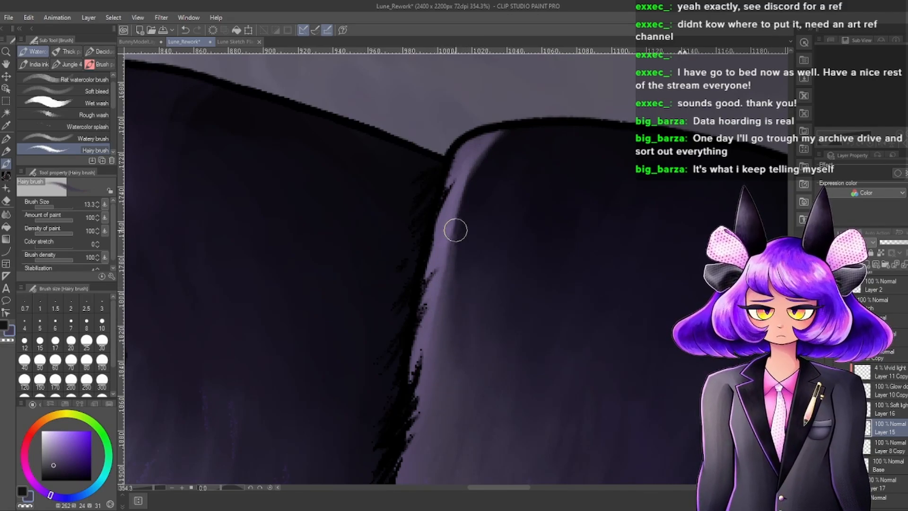
left_click_drag(473, 174, 447, 244)
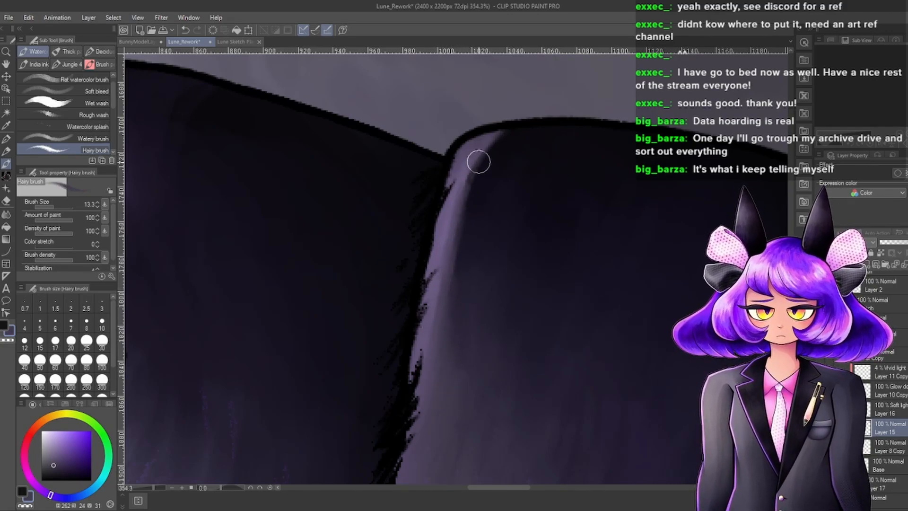
left_click_drag(485, 153, 462, 191)
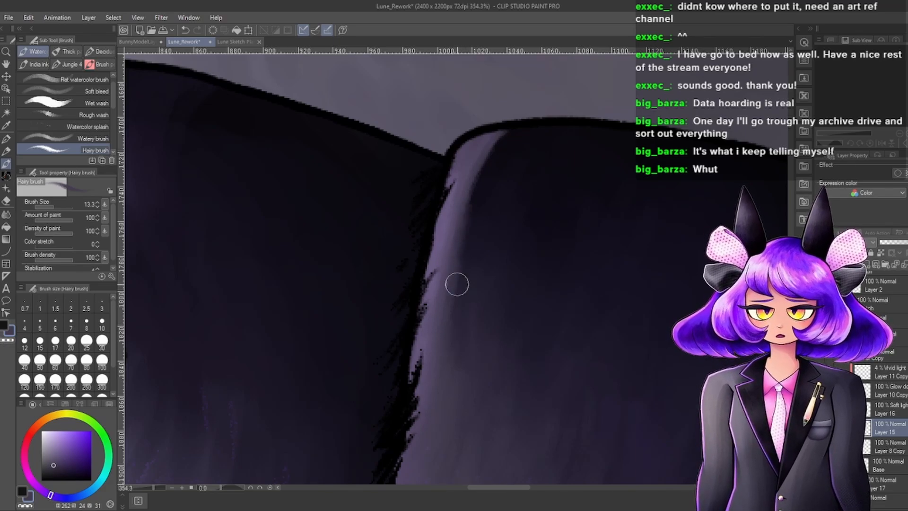
scroll(477, 274, "down", 7)
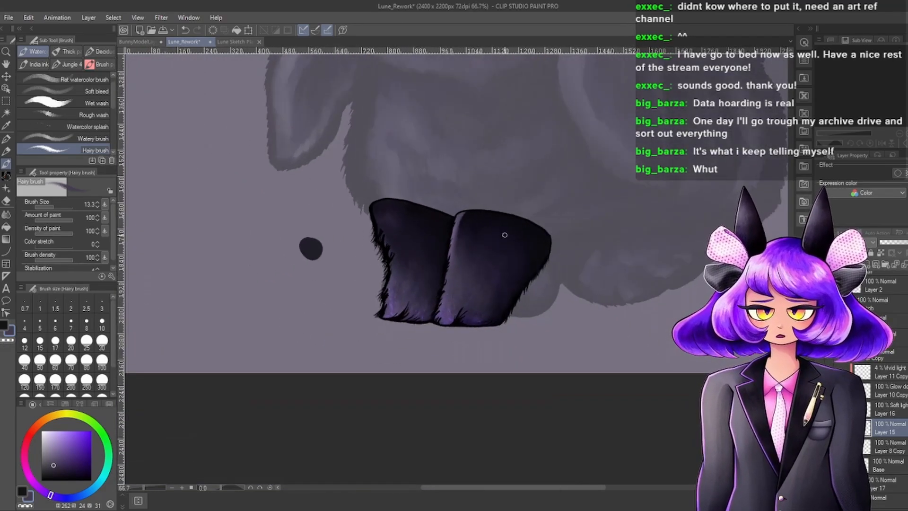
Paint another dark purple stroke from the top of the light rim down along its inner edge.
scroll(508, 242, "up", 7)
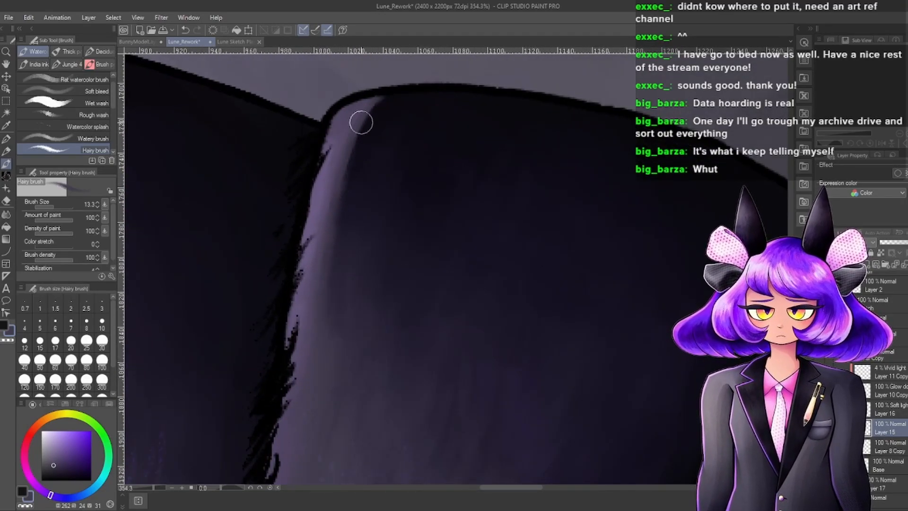
left_click_drag(365, 106, 325, 235)
scroll(462, 243, "down", 3)
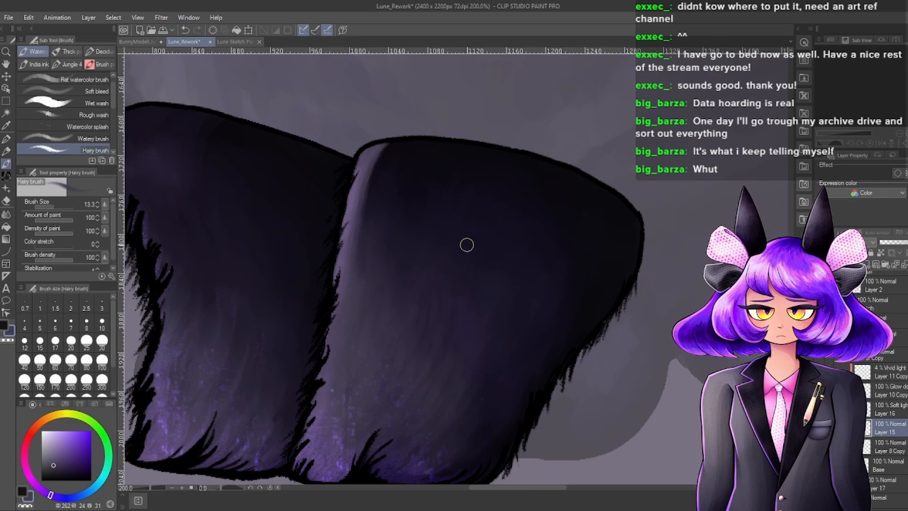
scroll(467, 244, "down", 1)
scroll(323, 189, "up", 2)
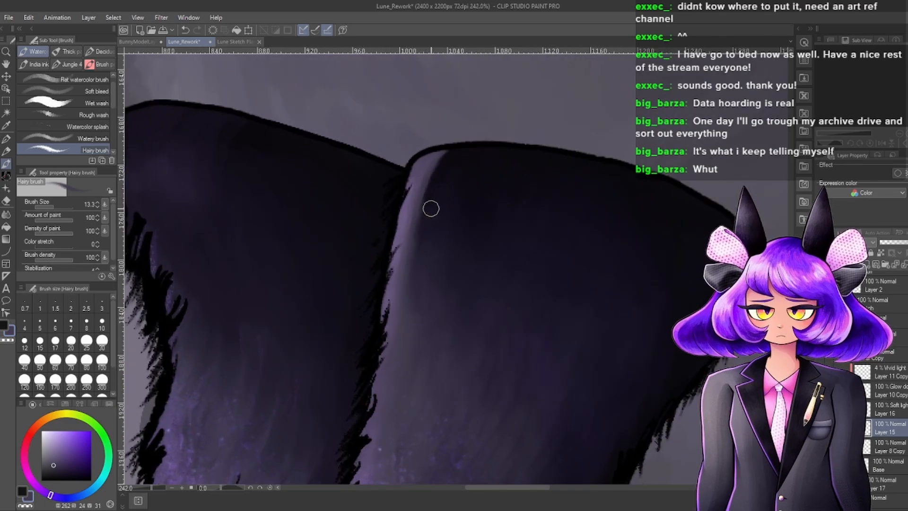
Blend the middle of the light rim's inner edge into the right paw with upward Hairy brush strokes.
scroll(431, 208, "down", 1)
scroll(411, 166, "up", 3)
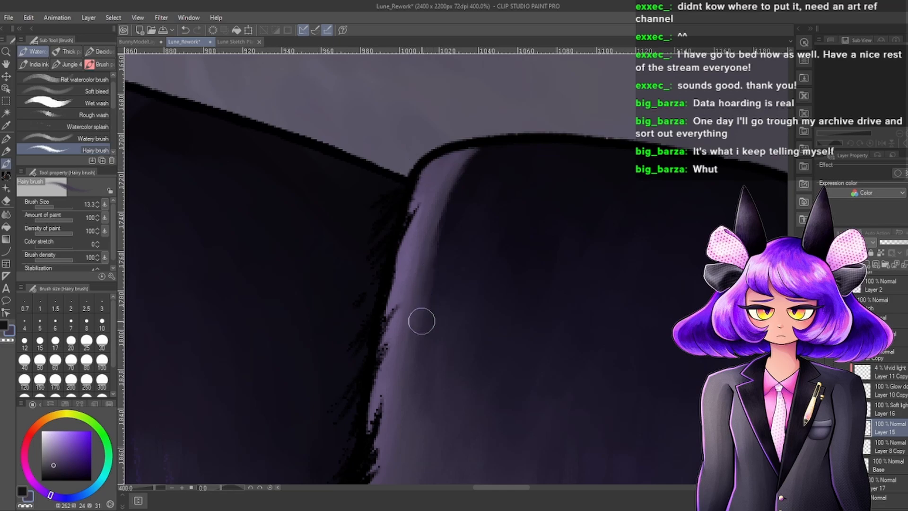
left_click_drag(422, 321, 440, 279)
left_click_drag(418, 342, 445, 206)
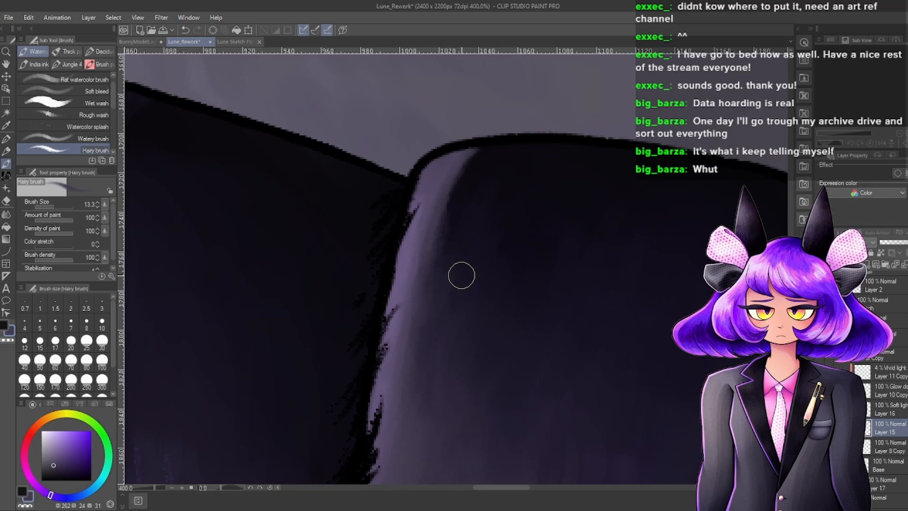
Sample a dark purple from the right paw and darken the upper end of its light rim with short Hairy brush strokes.
scroll(474, 195, "down", 4)
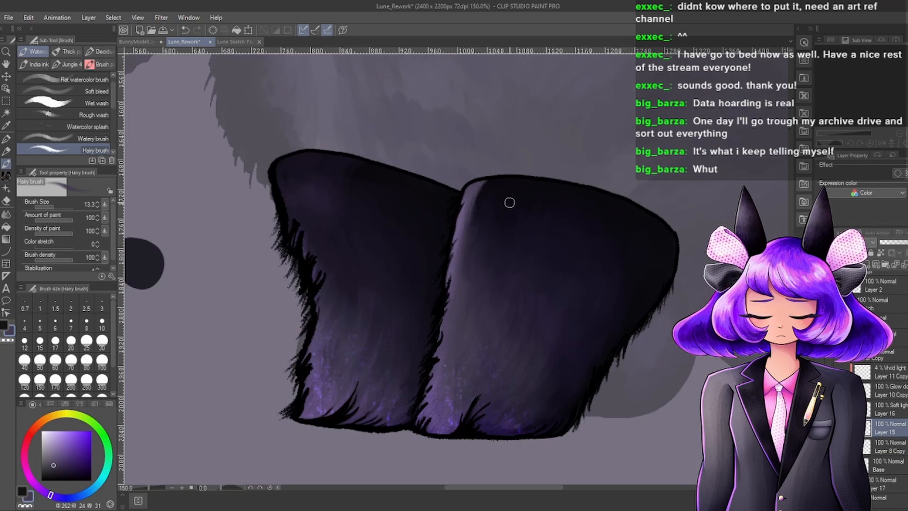
scroll(486, 180, "up", 4)
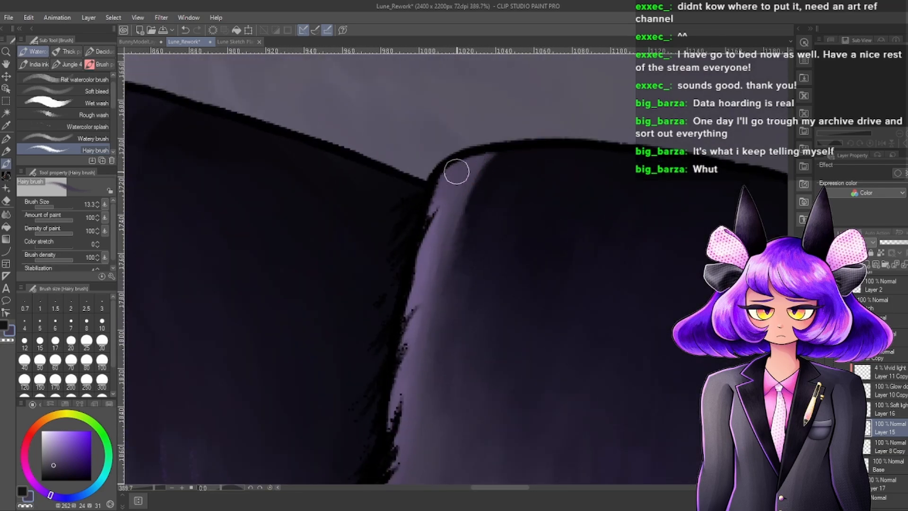
left_click(463, 288, "alt")
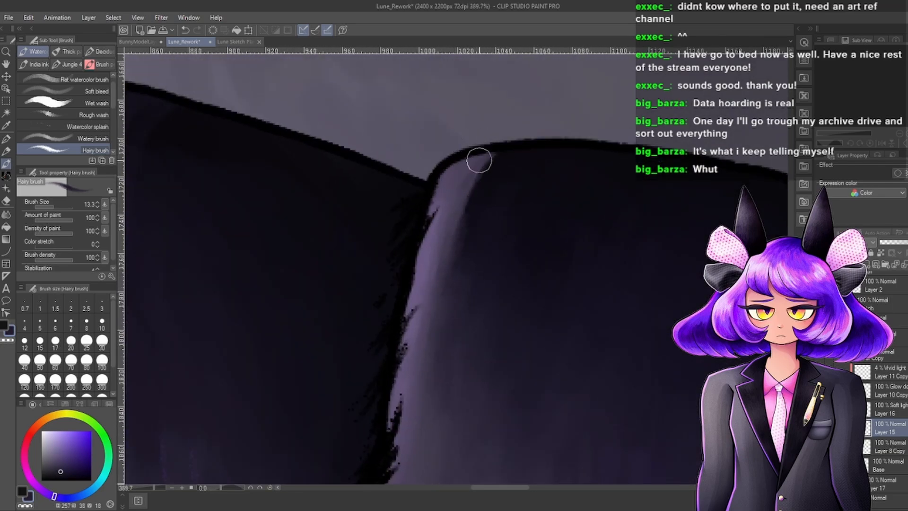
mouse_move(478, 160)
left_mouse_down()
mouse_move(453, 193)
mouse_move(471, 159)
mouse_move(449, 182)
mouse_move(450, 162)
mouse_move(451, 181)
left_mouse_up()
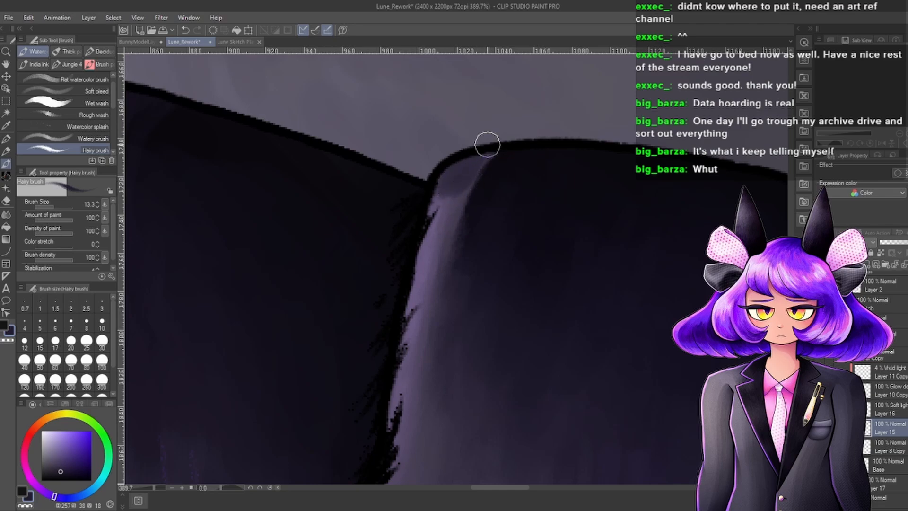
left_click_drag(487, 144, 460, 193)
mouse_move(454, 158)
left_mouse_down()
mouse_move(421, 250)
mouse_move(452, 167)
mouse_move(465, 181)
mouse_move(452, 224)
left_mouse_up()
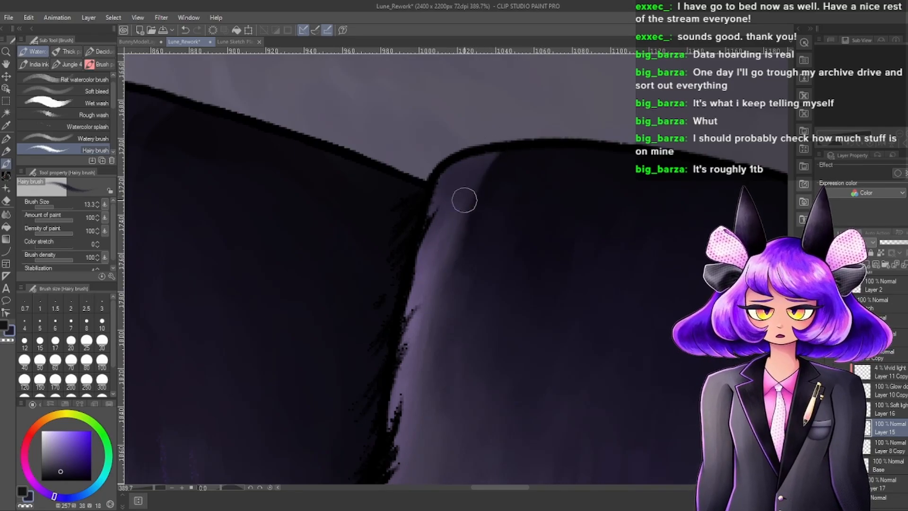
Examine the darkened upper end of the light rim and its transition into the right paw at several magnifications.
scroll(500, 146, "down", 10)
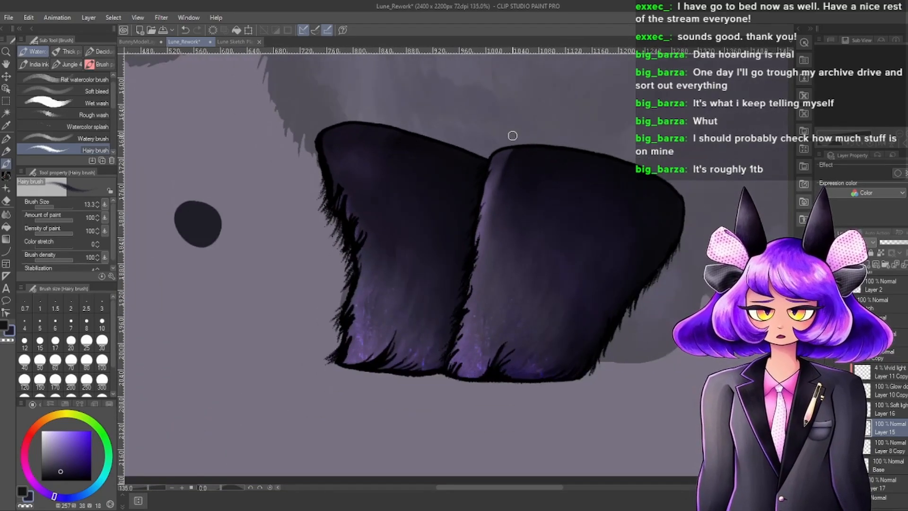
scroll(488, 111, "up", 3)
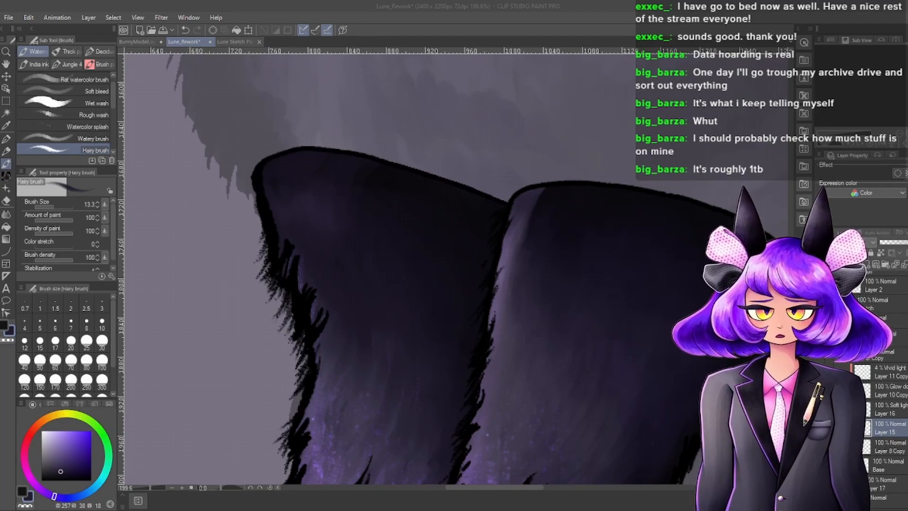
left_click(420, 57)
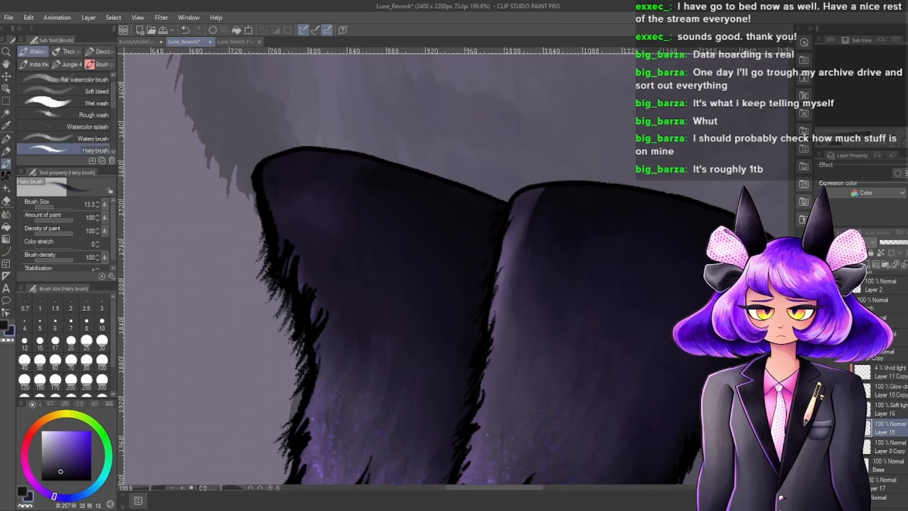
scroll(476, 223, "down", 5)
scroll(476, 223, "up", 3)
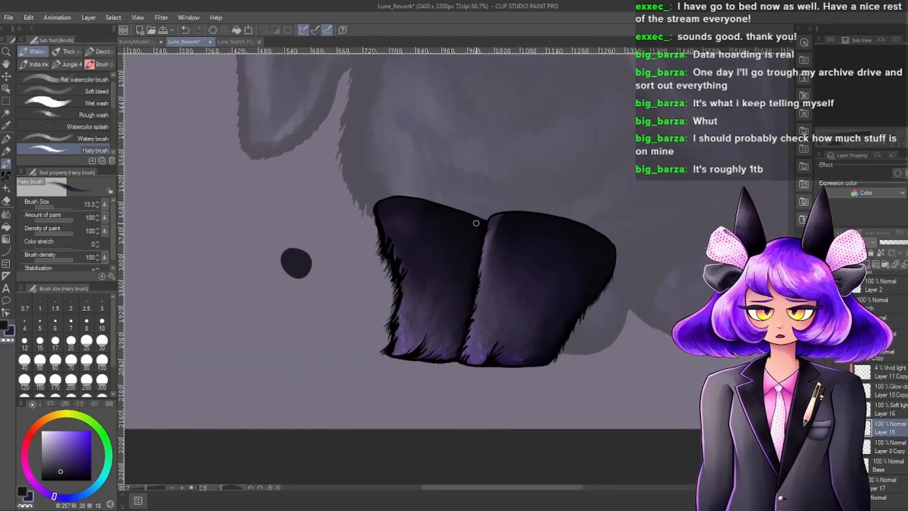
scroll(476, 223, "up", 6)
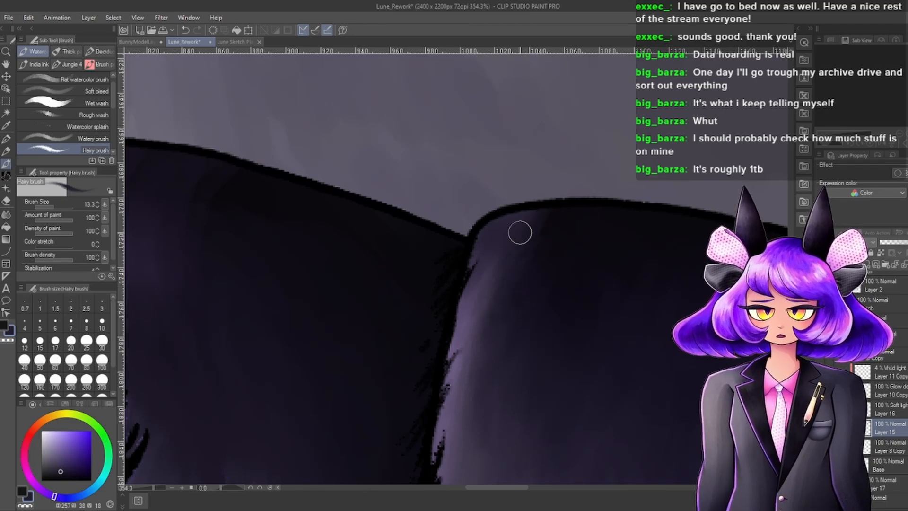
scroll(518, 265, "down", 3)
scroll(525, 258, "down", 3)
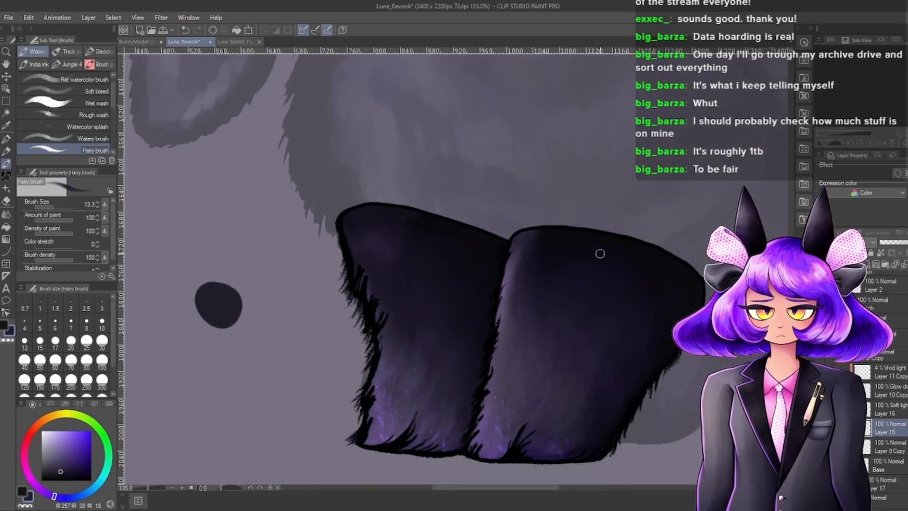
scroll(597, 254, "up", 3)
scroll(508, 205, "down", 3)
scroll(501, 267, "up", 5)
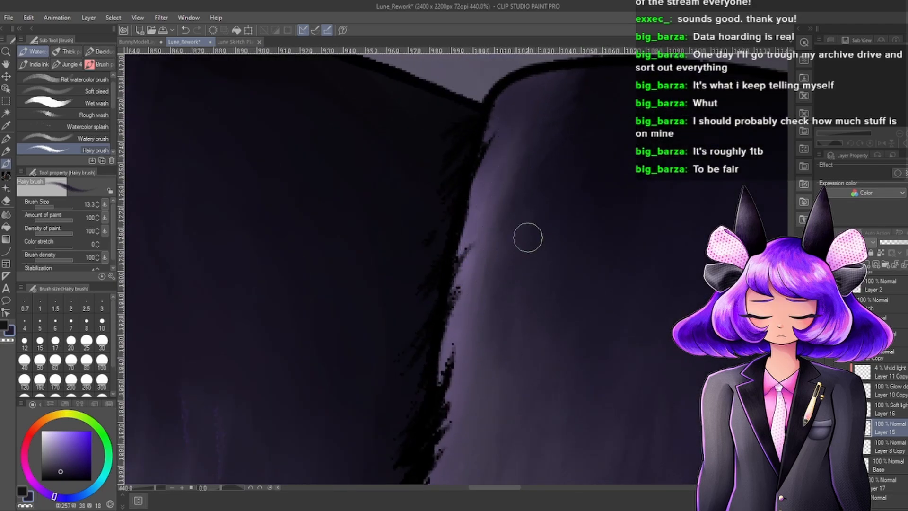
scroll(525, 209, "down", 6)
scroll(570, 285, "up", 5)
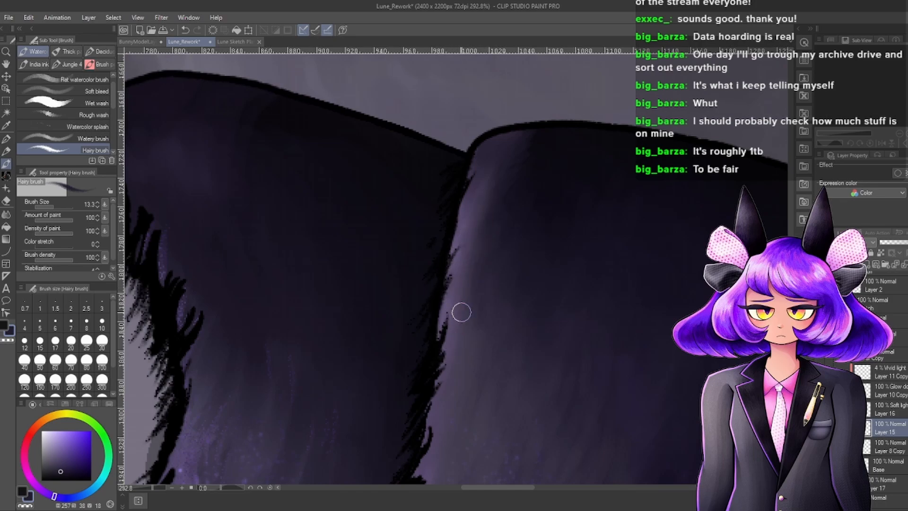
scroll(496, 249, "down", 4)
scroll(513, 255, "up", 3)
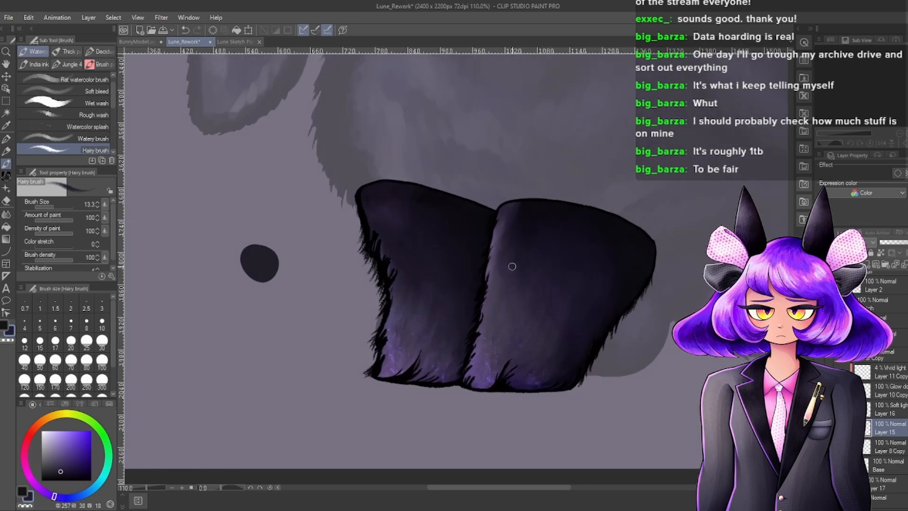
Examine the fur tufts along the outer edge, seam and lower edge of both front paws, close up and from afar.
scroll(482, 269, "up", 2)
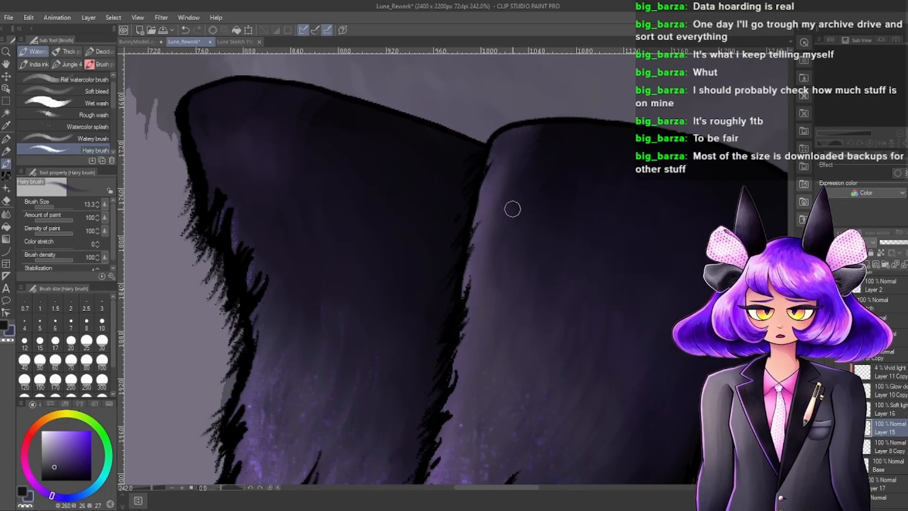
scroll(520, 213, "down", 6)
scroll(576, 269, "up", 4)
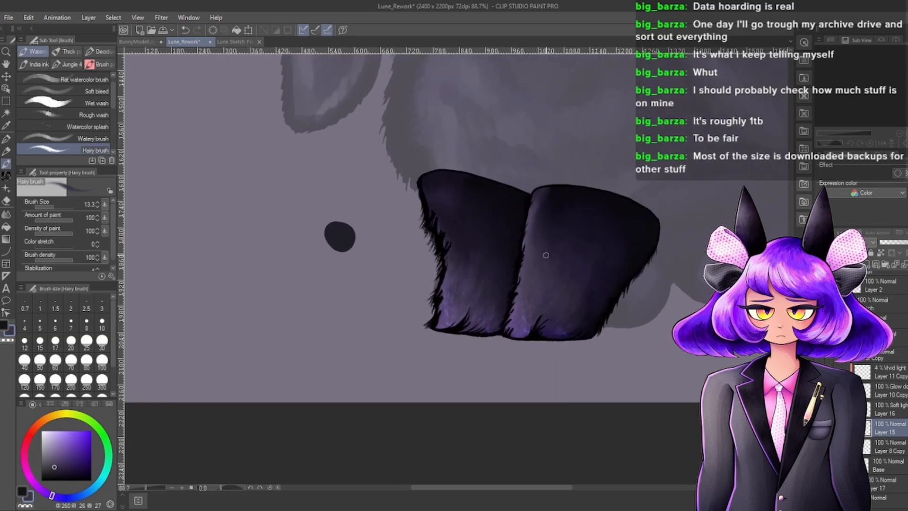
scroll(545, 335, "down", 4)
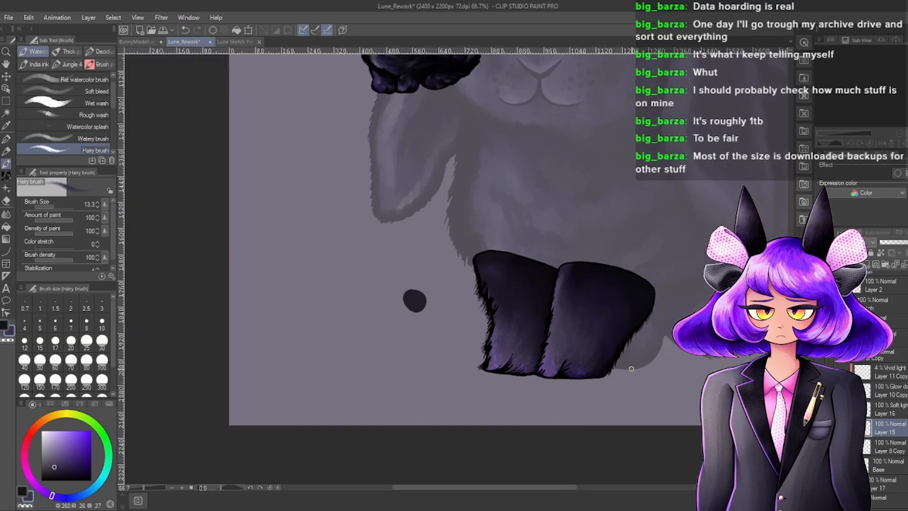
scroll(613, 372, "up", 3)
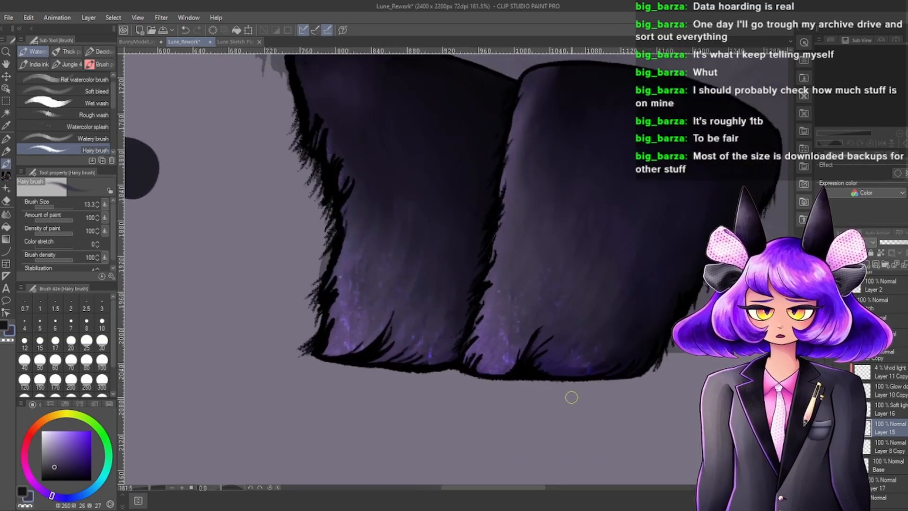
scroll(573, 387, "down", 3)
scroll(577, 376, "up", 3)
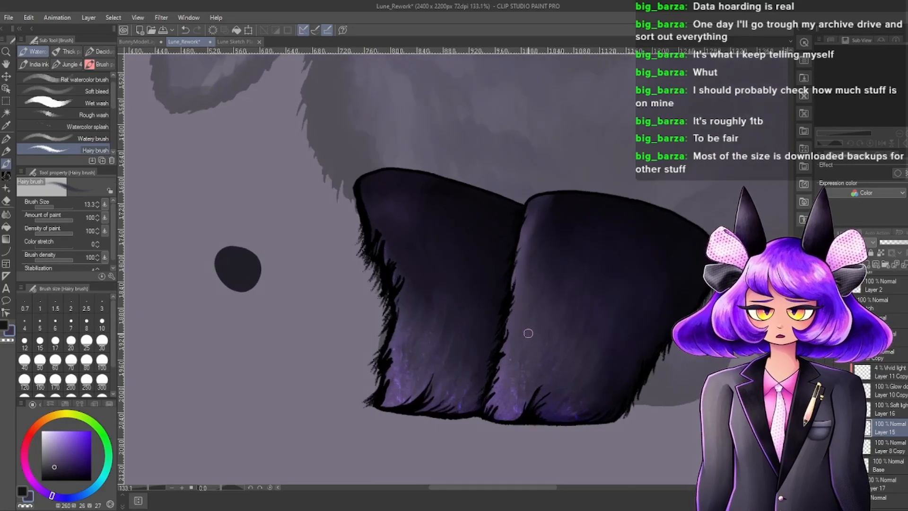
scroll(415, 330, "up", 3)
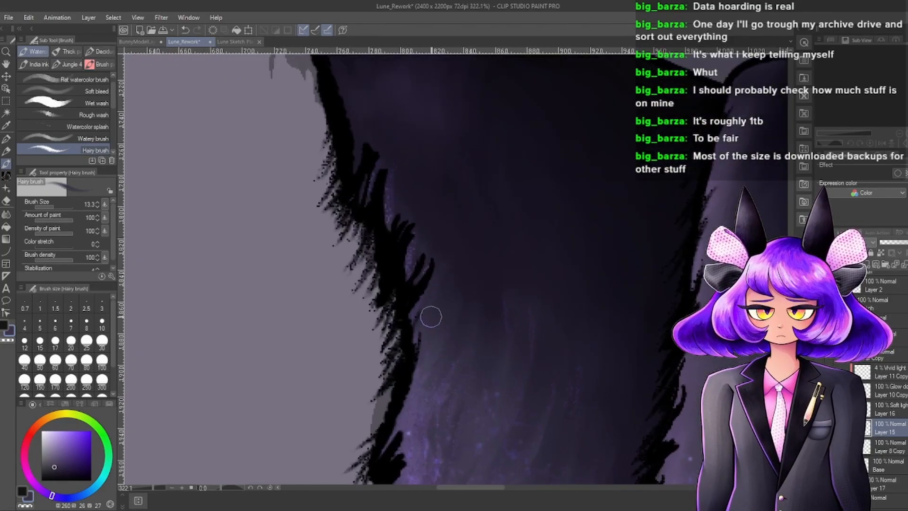
scroll(430, 316, "down", 4)
scroll(447, 331, "up", 3)
scroll(448, 331, "down", 4)
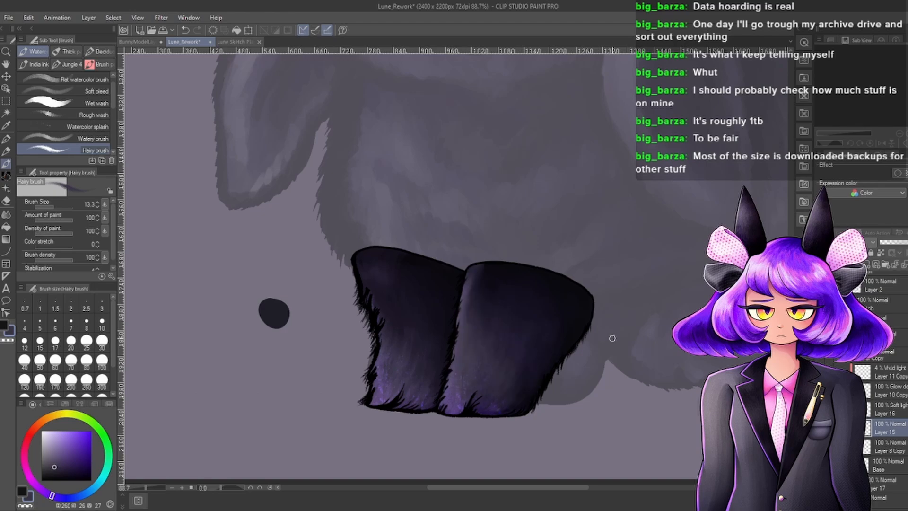
Compare the painted front paws with the whole bunny and the small reference bunny at different magnifications.
scroll(593, 366, "down", 5)
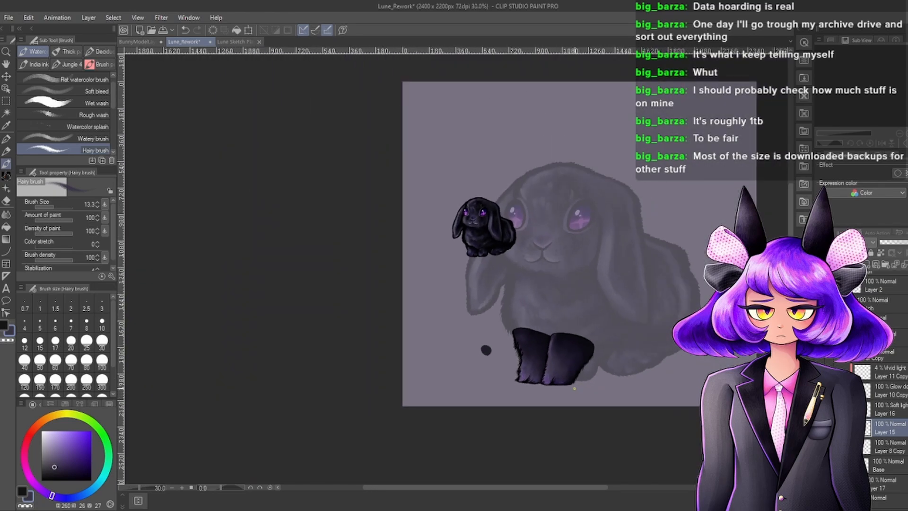
scroll(575, 388, "up", 6)
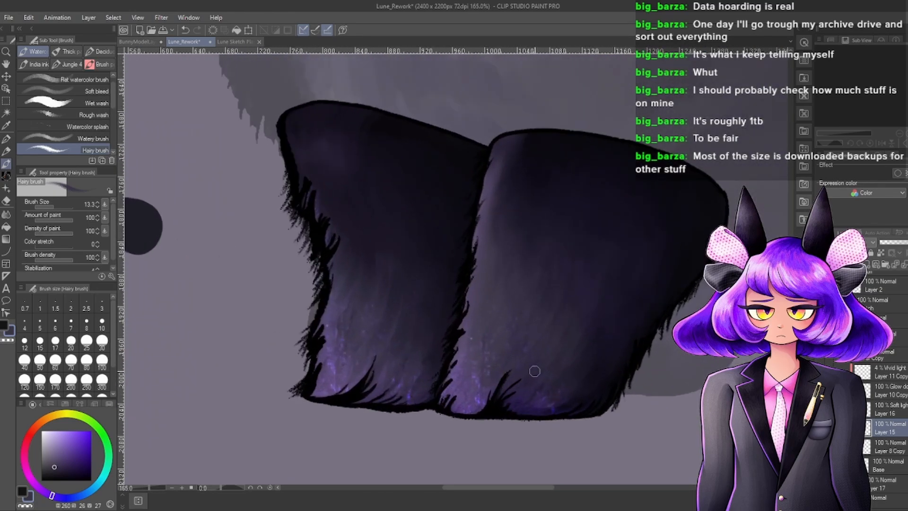
scroll(535, 372, "up", 2)
scroll(535, 373, "down", 3)
scroll(537, 375, "up", 1)
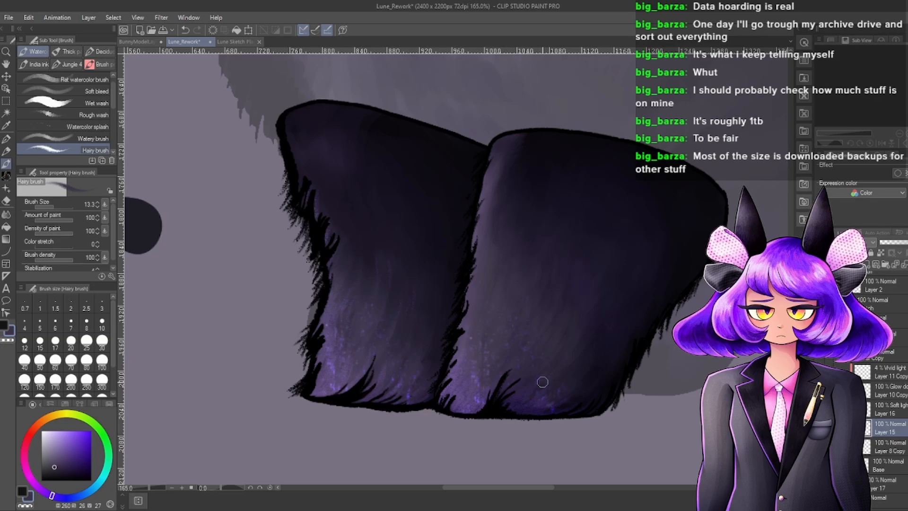
scroll(499, 369, "up", 1)
scroll(661, 439, "down", 6)
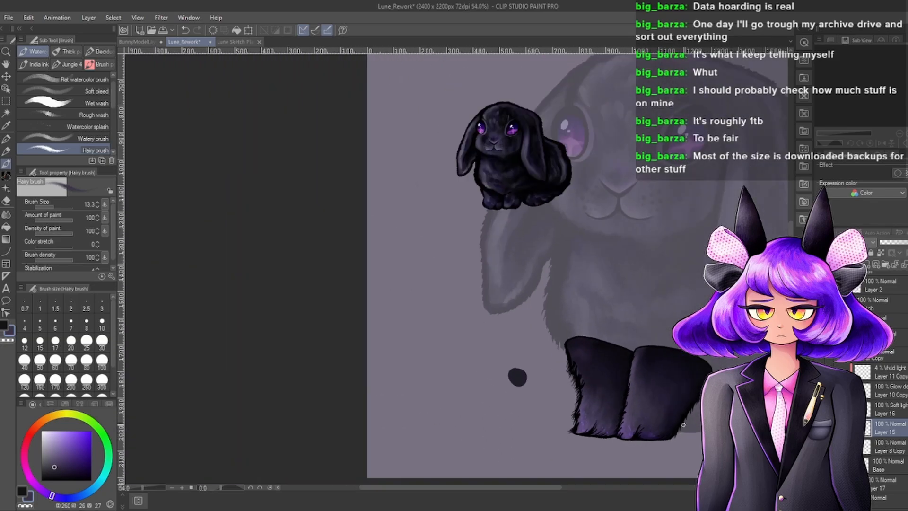
scroll(614, 425, "up", 6)
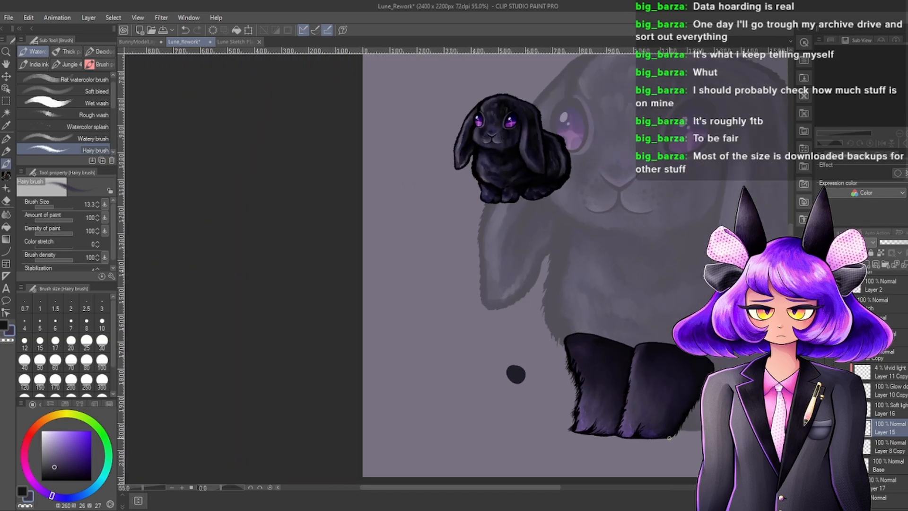
Make the Soft light layer, Layer 16, active for working on the lower part of the right front paw.
scroll(593, 416, "up", 1)
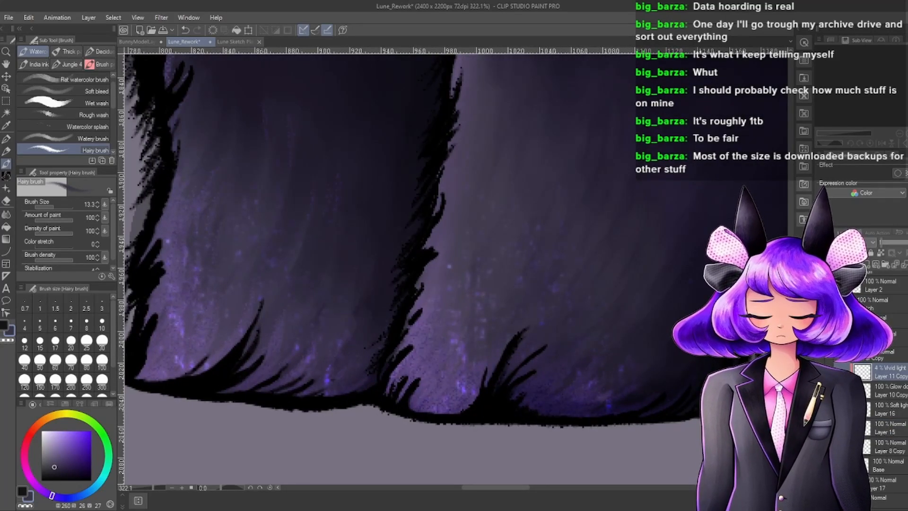
scroll(563, 405, "down", 2)
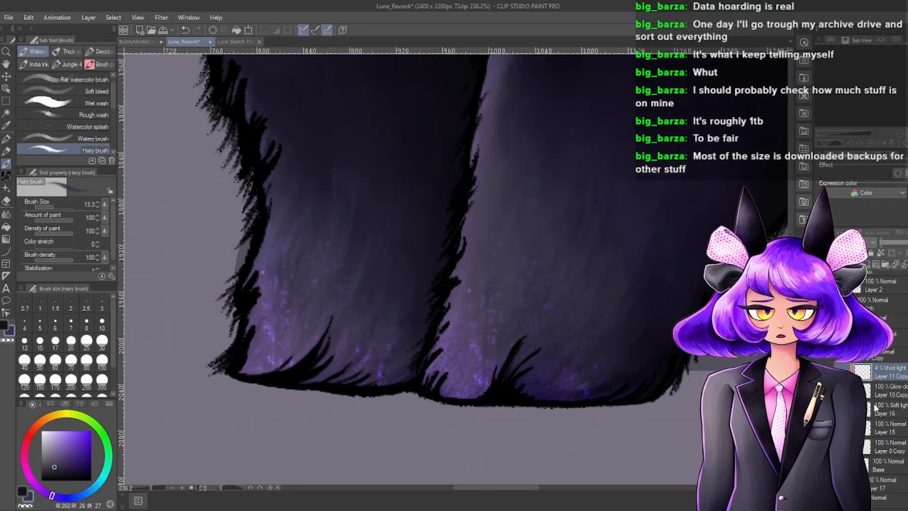
left_click(872, 406)
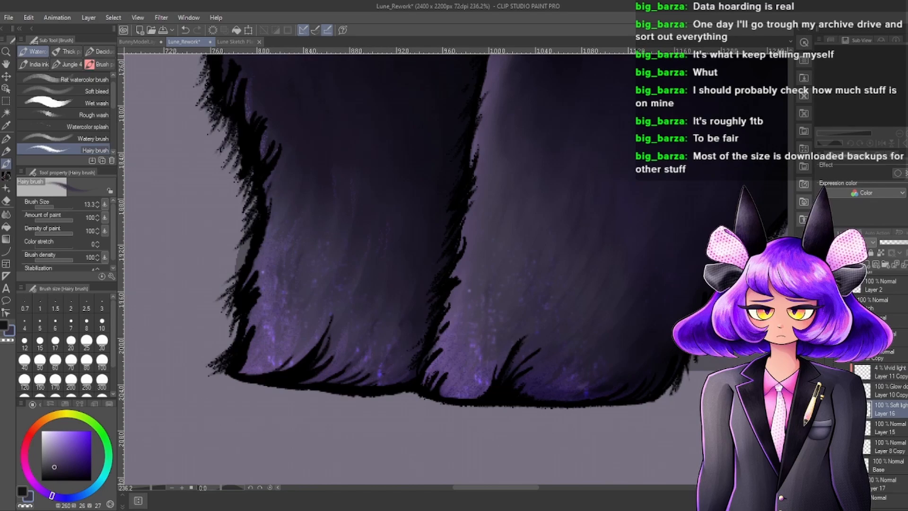
scroll(578, 383, "up", 1)
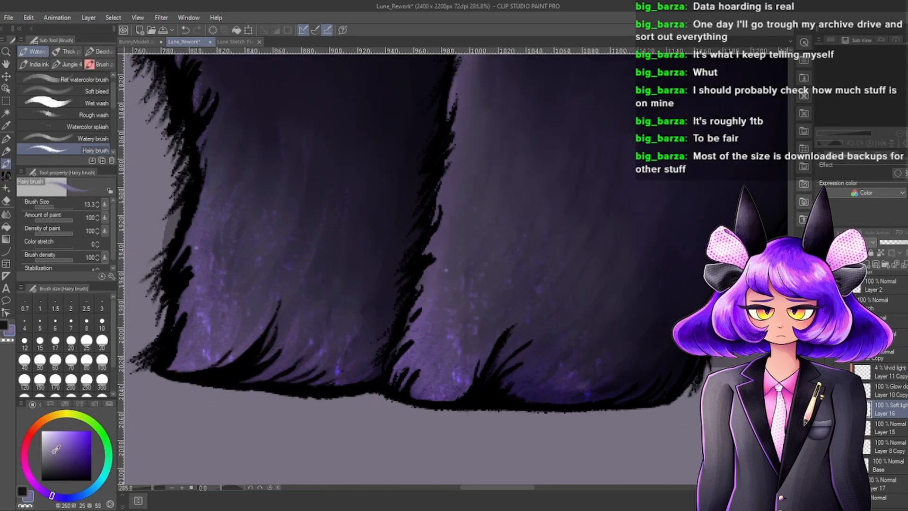
scroll(496, 316, "up", 2)
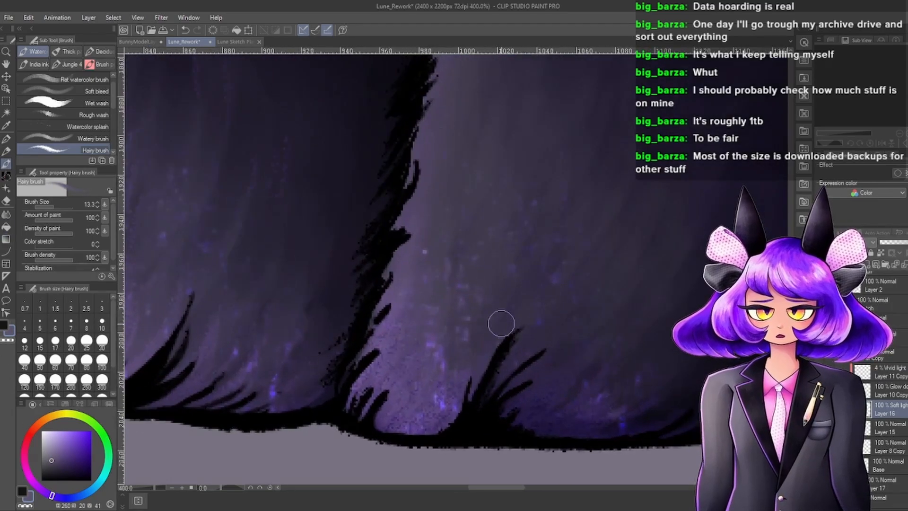
Switch to the Grimm Lineart airbrush and choose a light, nearly neutral grey as the painting colour.
key("b")
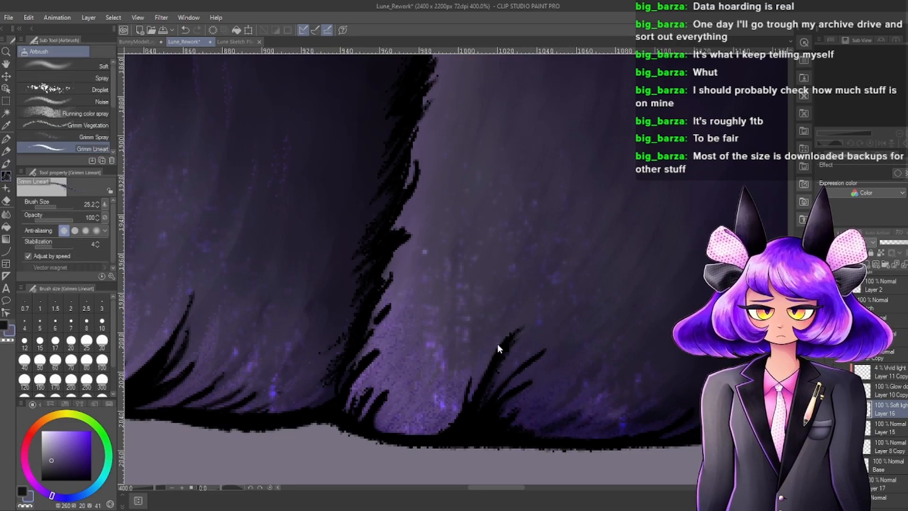
left_click(52, 454)
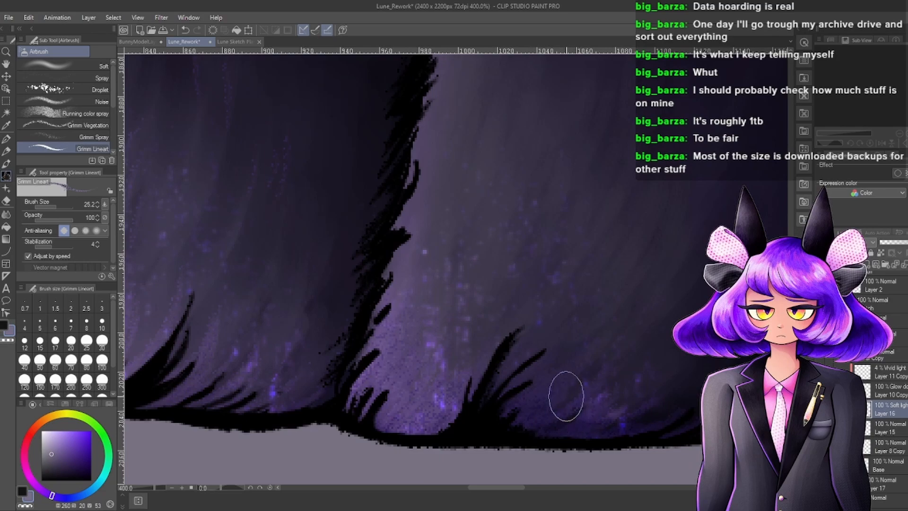
left_click(50, 445)
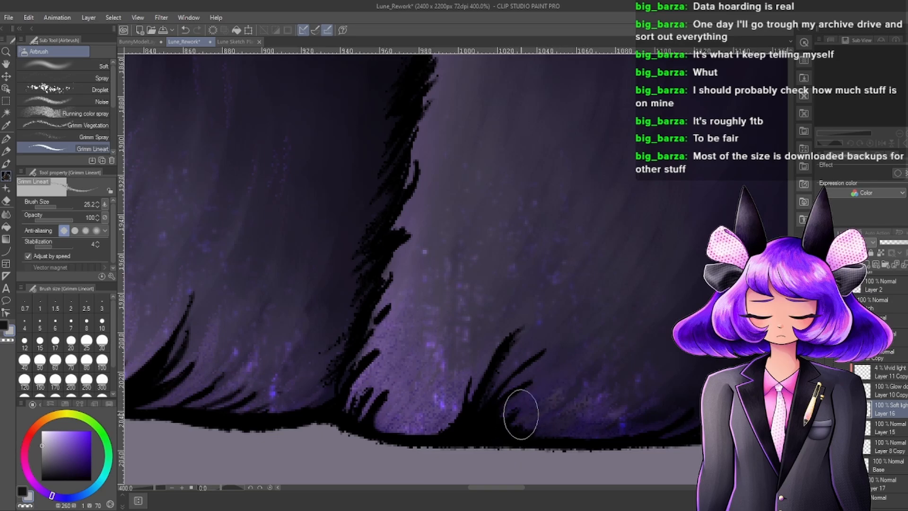
scroll(567, 383, "down", 4)
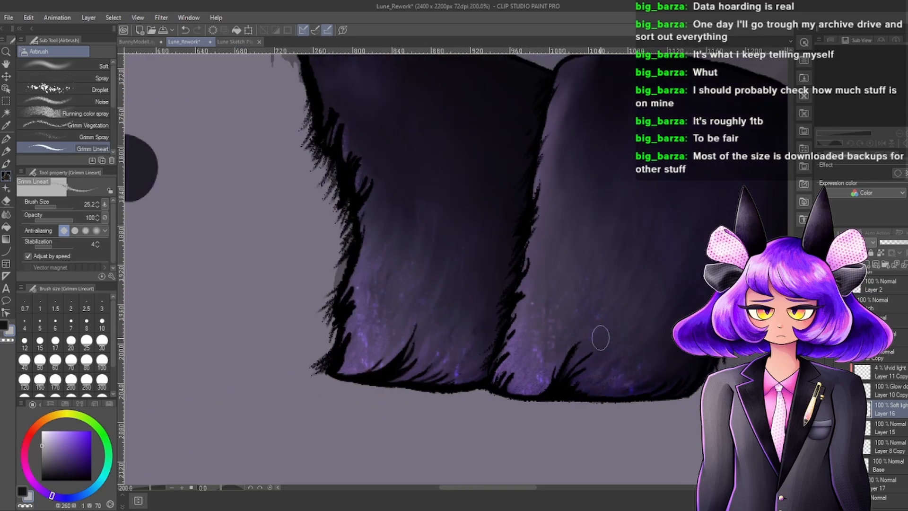
Brush light muted purple onto the fur beside the dark tuft at the right front paw's base on the Soft light layer.
scroll(624, 331, "up", 3)
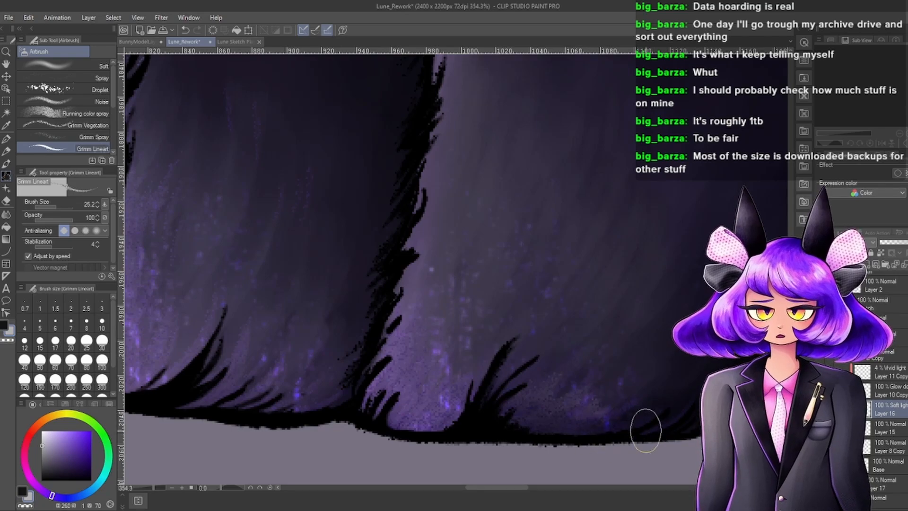
scroll(577, 361, "up", 1)
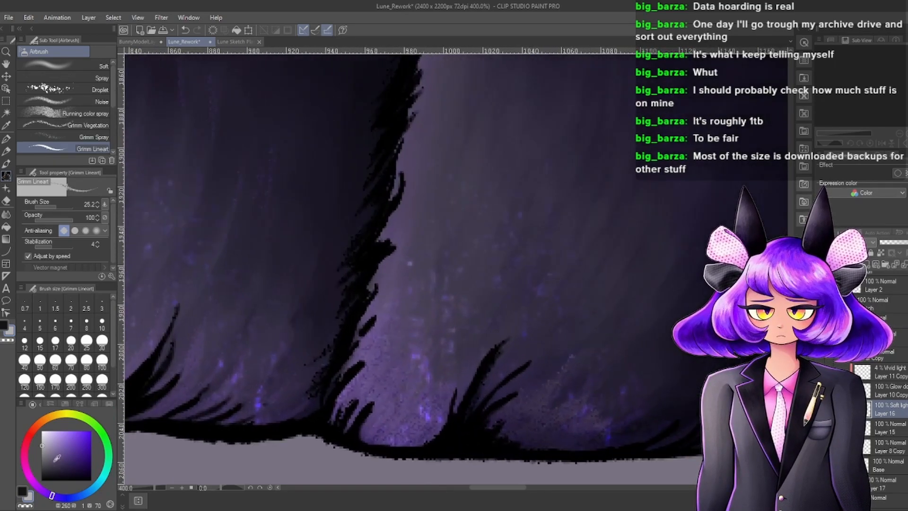
mouse_move(544, 402)
left_mouse_down()
mouse_move(523, 420)
mouse_move(532, 405)
mouse_move(517, 408)
mouse_move(521, 433)
mouse_move(572, 426)
left_mouse_up()
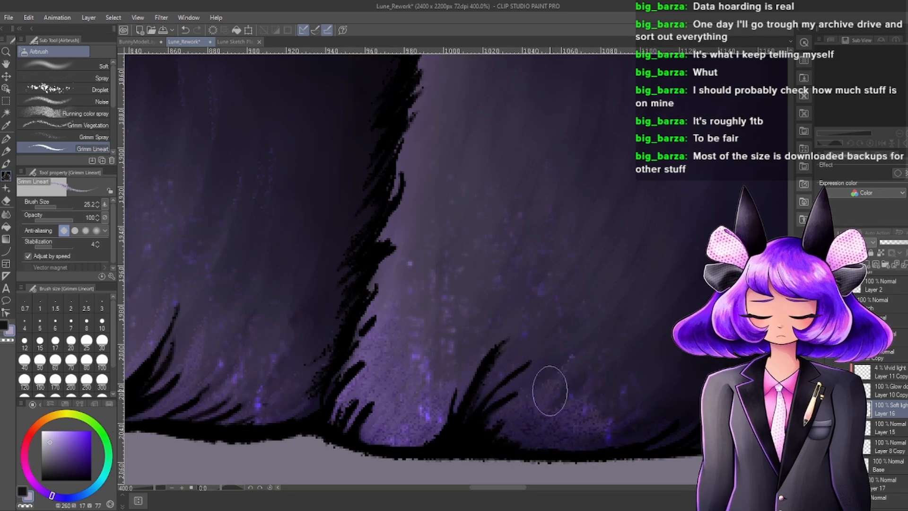
scroll(534, 330, "down", 1)
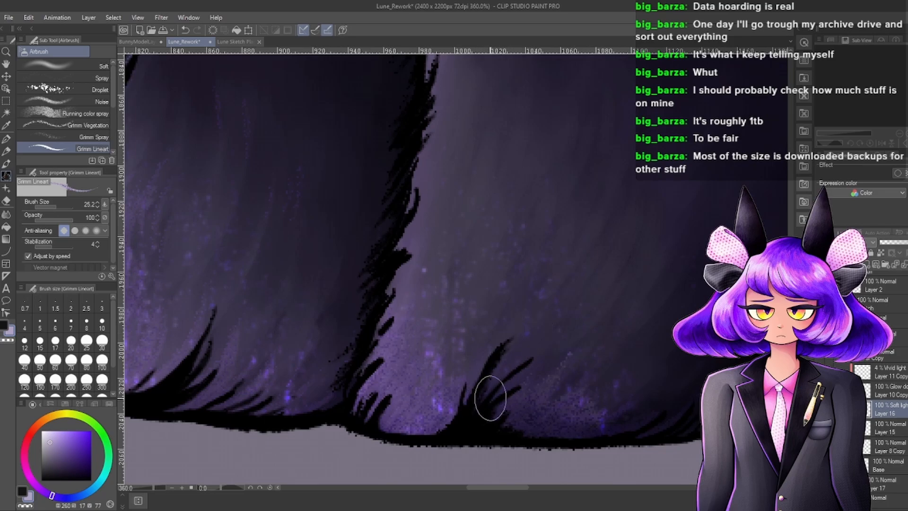
Examine the soft light highlights along the base of both front paws, close up and from afar.
scroll(570, 349, "down", 5)
scroll(630, 356, "up", 3)
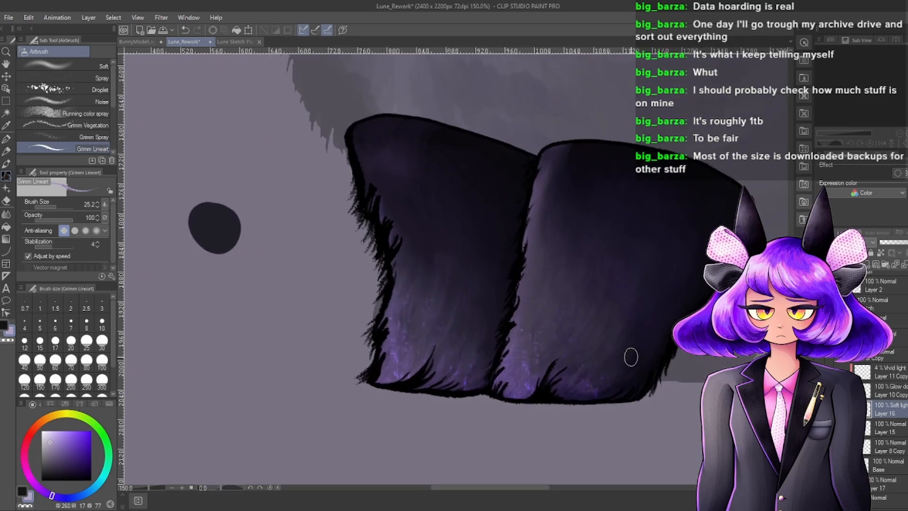
scroll(572, 405, "up", 3)
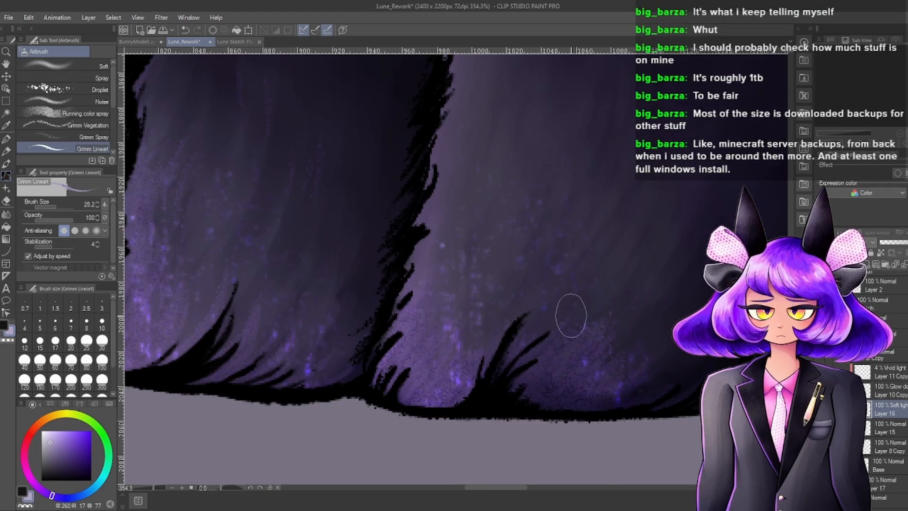
scroll(582, 302, "down", 4)
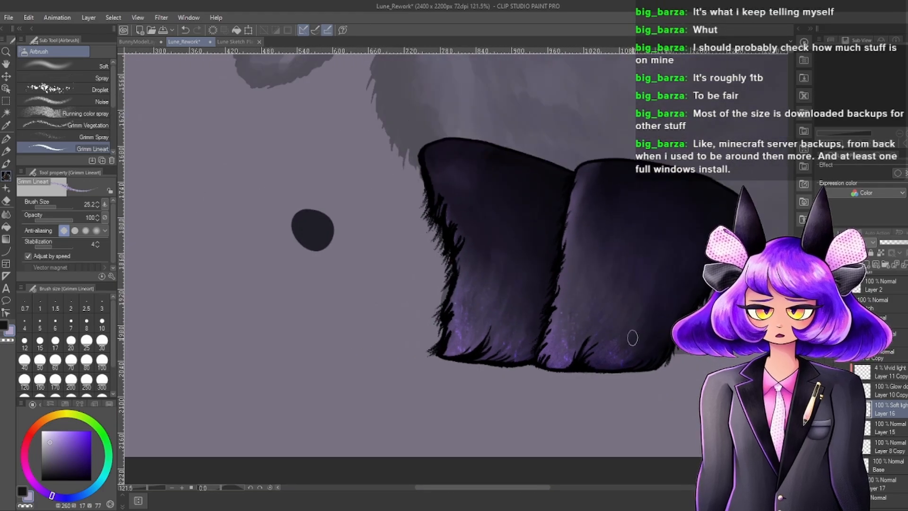
scroll(628, 334, "up", 3)
scroll(601, 279, "up", 2)
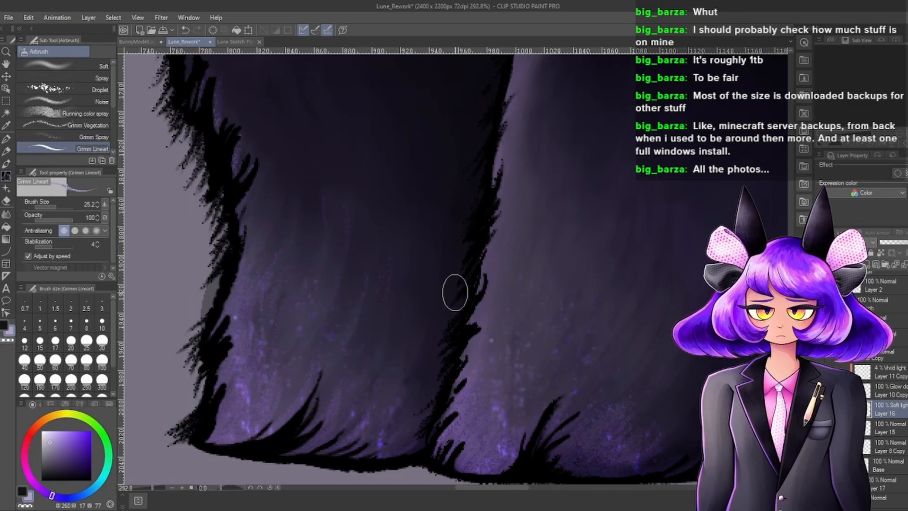
scroll(473, 279, "down", 5)
scroll(562, 331, "up", 6)
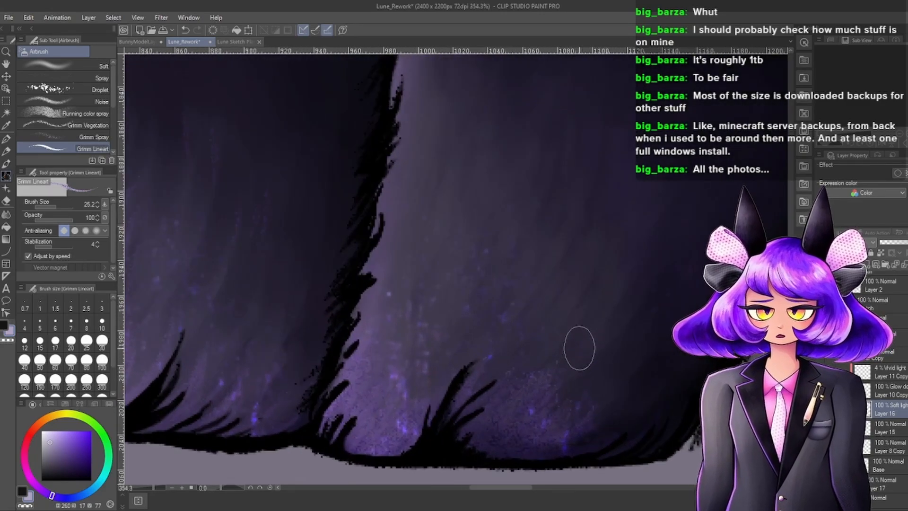
scroll(579, 348, "down", 4)
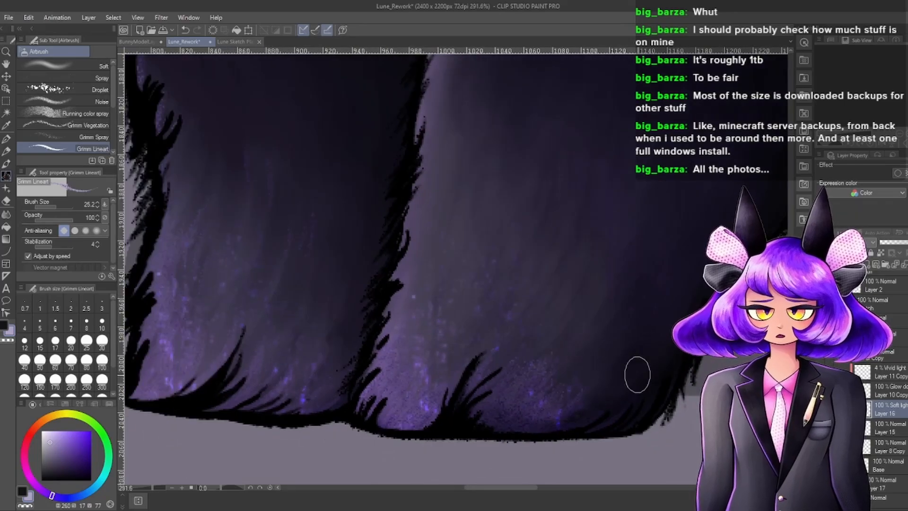
scroll(607, 351, "up", 3)
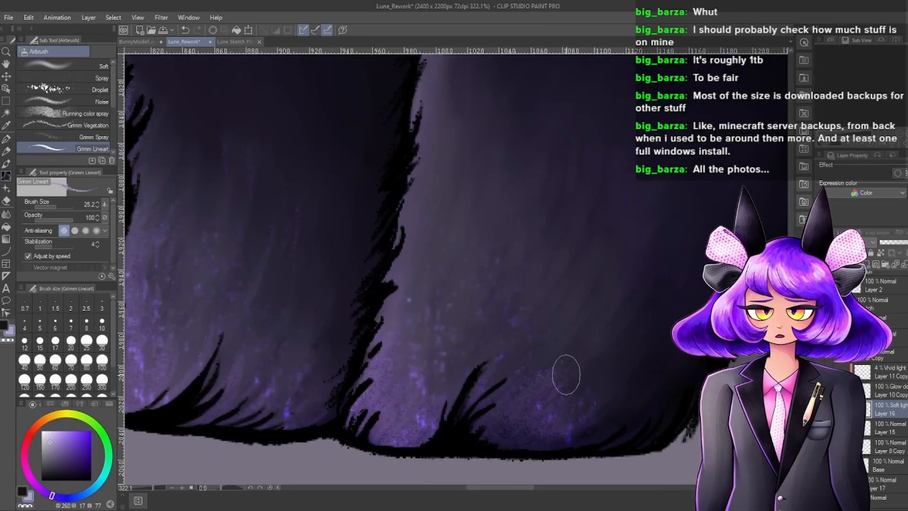
scroll(533, 348, "down", 3)
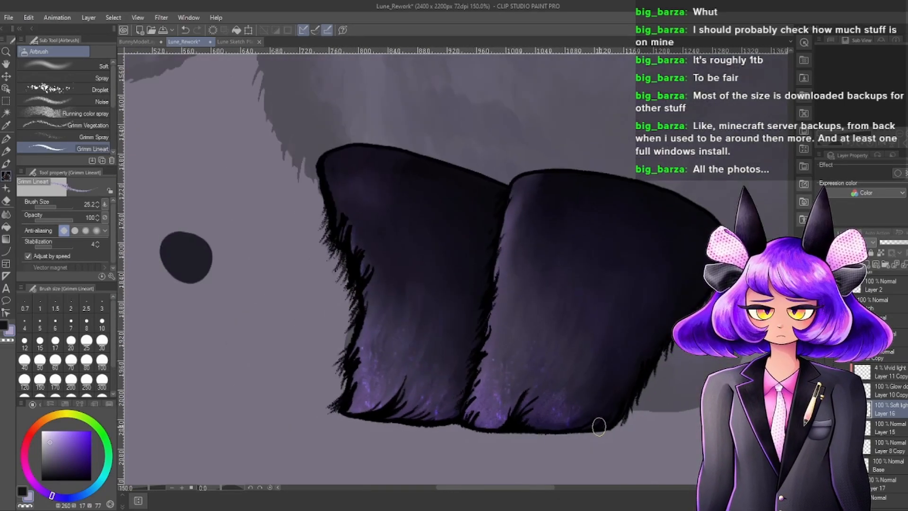
scroll(560, 393, "up", 3)
scroll(629, 385, "down", 8)
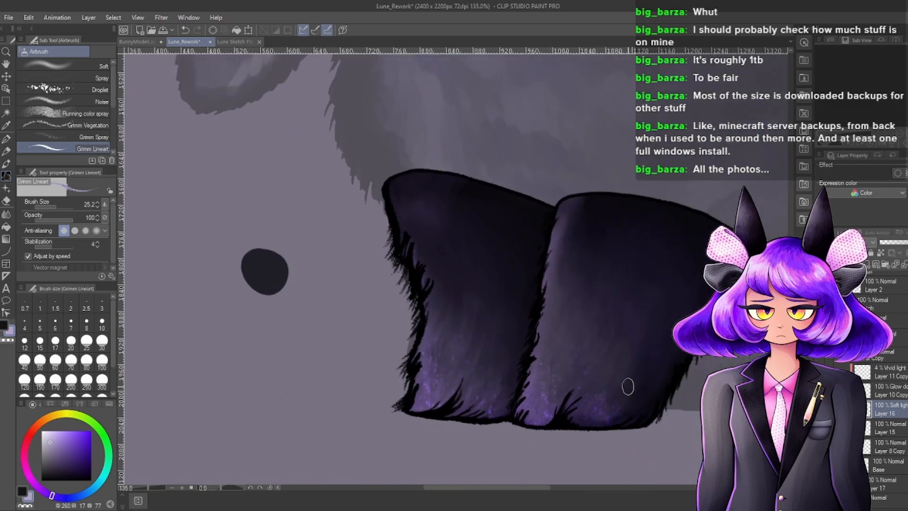
Fade the highlight at the right front paw's base with Gradient erase inside a rectangular selection around it, and clear the selection.
scroll(629, 385, "up", 5)
left_click(6, 101)
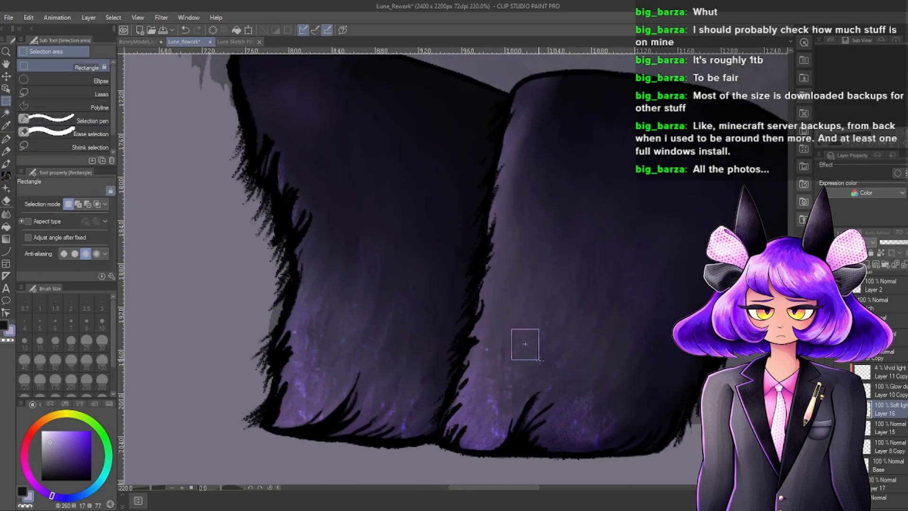
left_click_drag(512, 329, 714, 482)
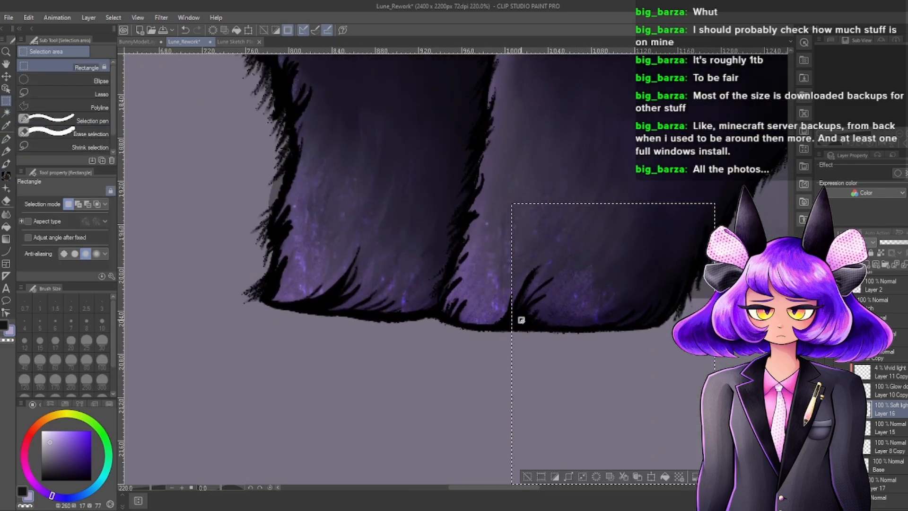
left_click(5, 239)
scroll(687, 259, "up", 3)
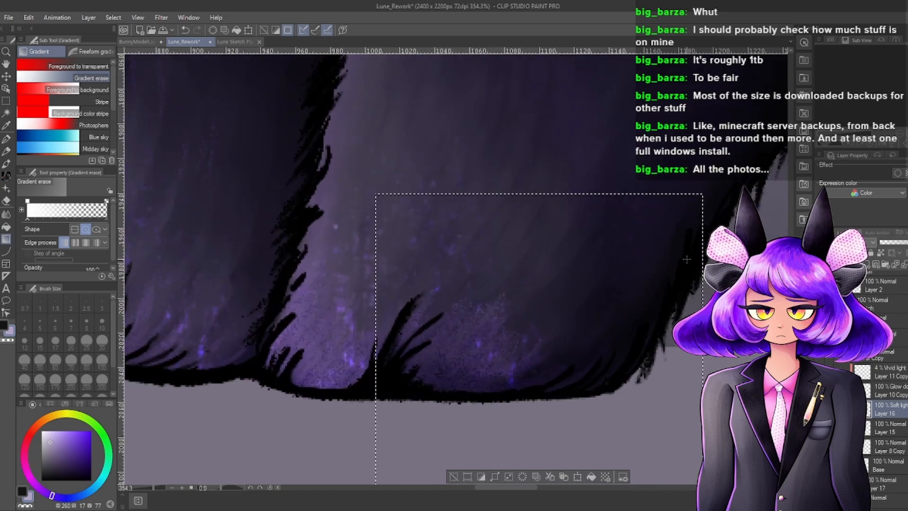
left_click_drag(514, 247, 619, 326)
scroll(554, 334, "down", 2)
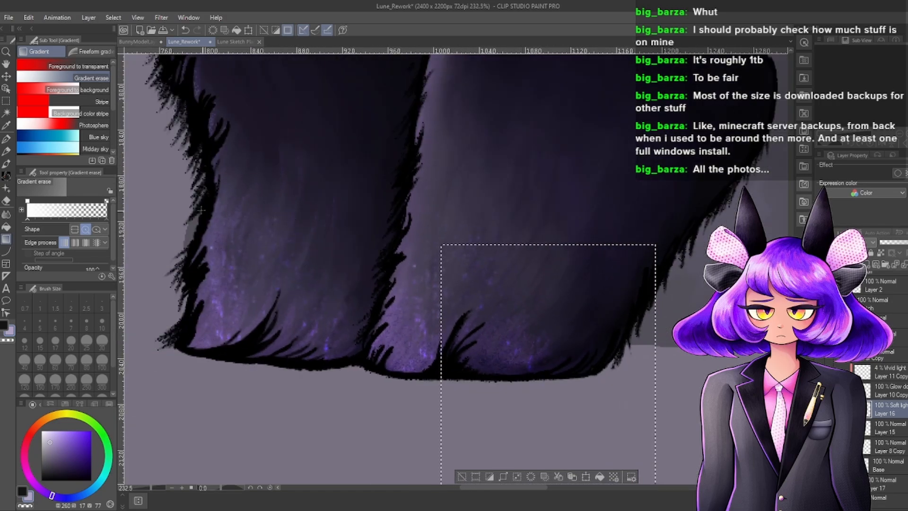
key("m")
key("ctrl+d")
scroll(494, 373, "down", 2)
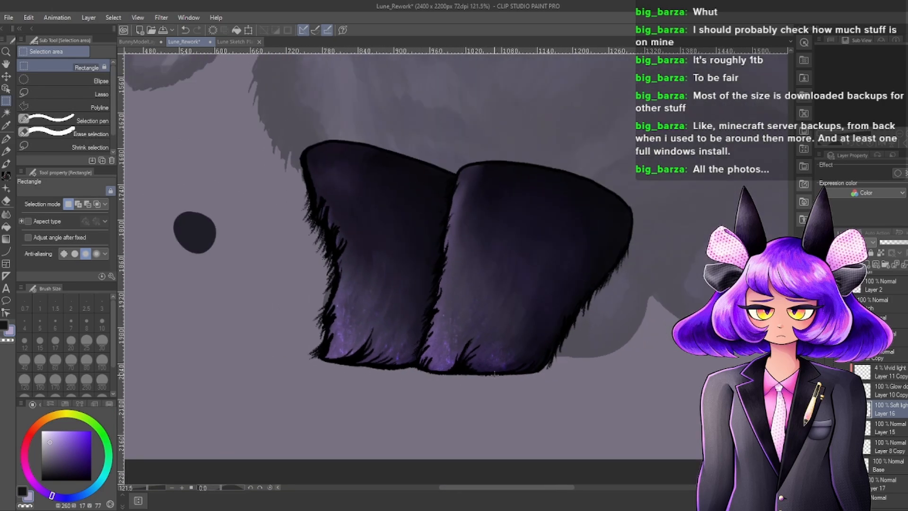
Compare the shaded front paws with the faded full bunny and the small reference bunny at several magnifications.
scroll(495, 373, "down", 2)
scroll(492, 295, "up", 2)
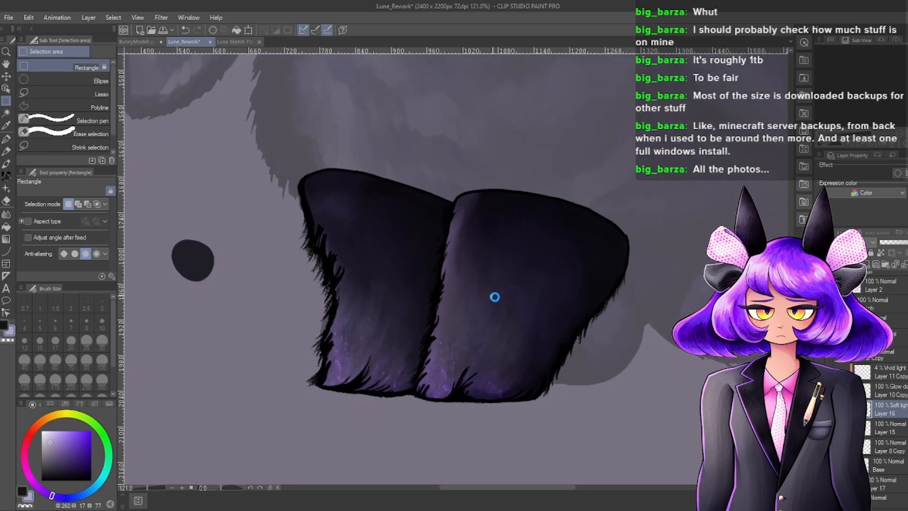
scroll(518, 330, "down", 2)
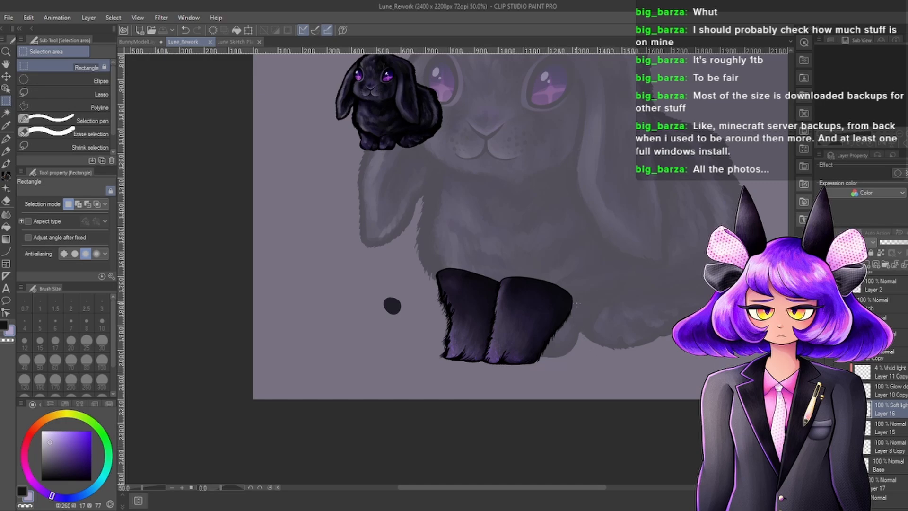
scroll(529, 346, "up", 2)
scroll(535, 322, "down", 3)
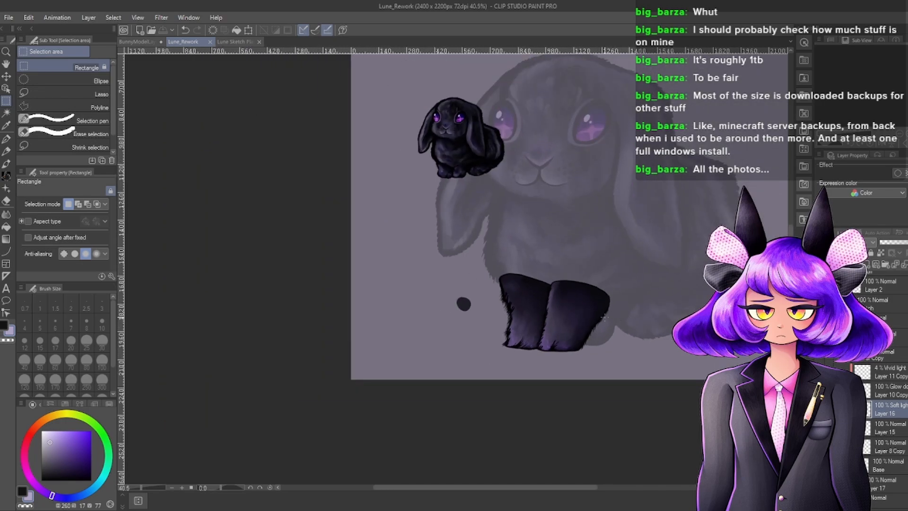
scroll(549, 265, "up", 4)
scroll(556, 242, "down", 4)
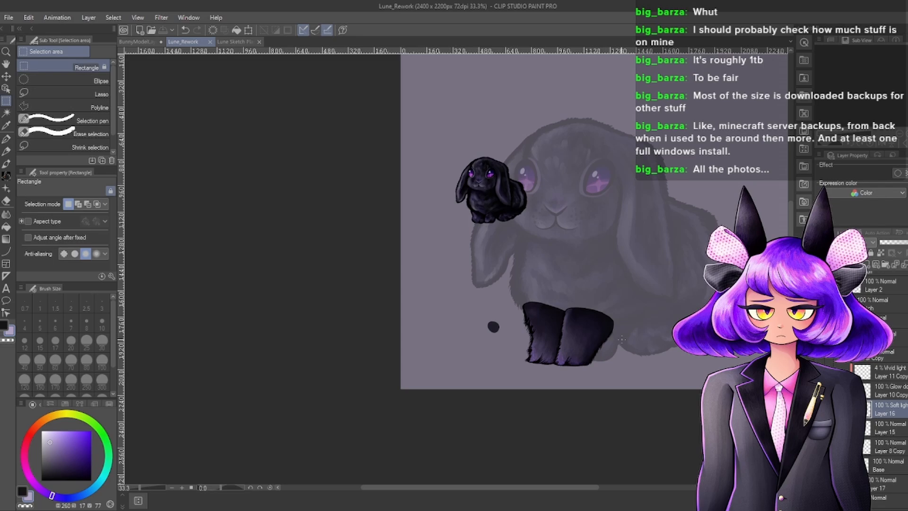
scroll(606, 340, "up", 2)
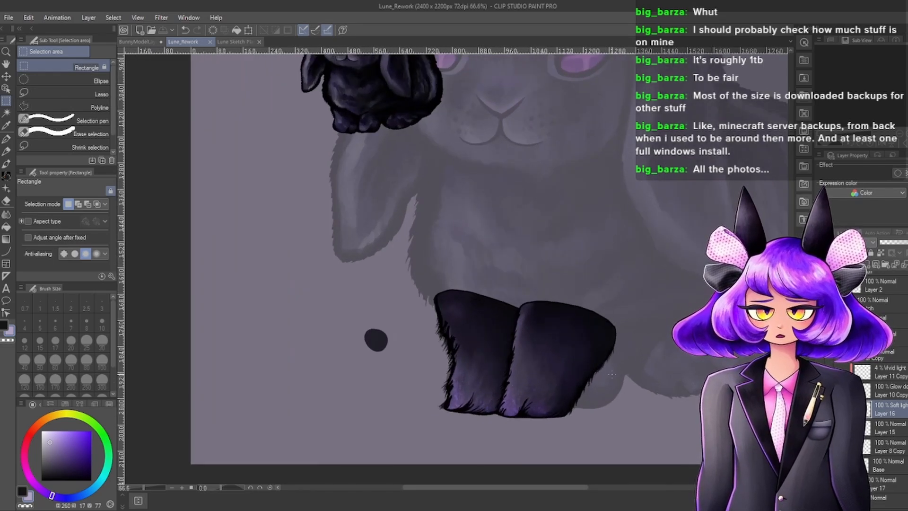
scroll(612, 374, "down", 4)
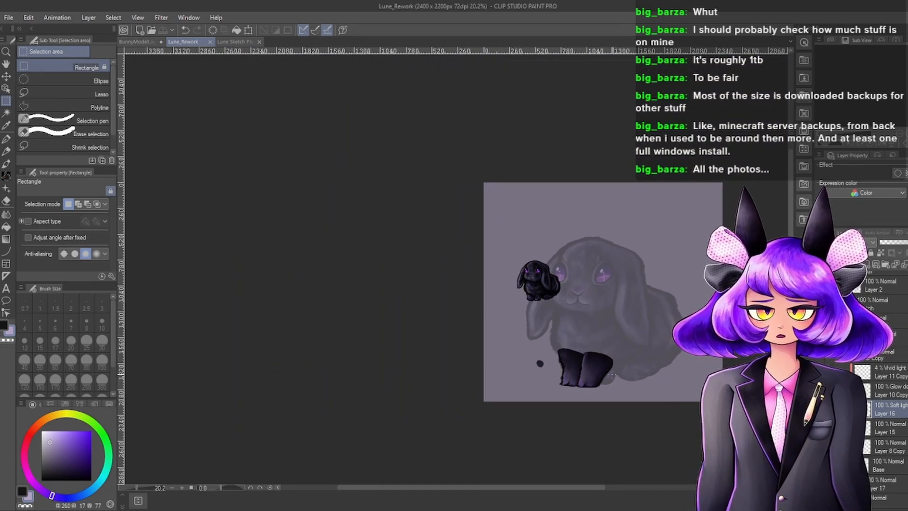
scroll(573, 364, "up", 4)
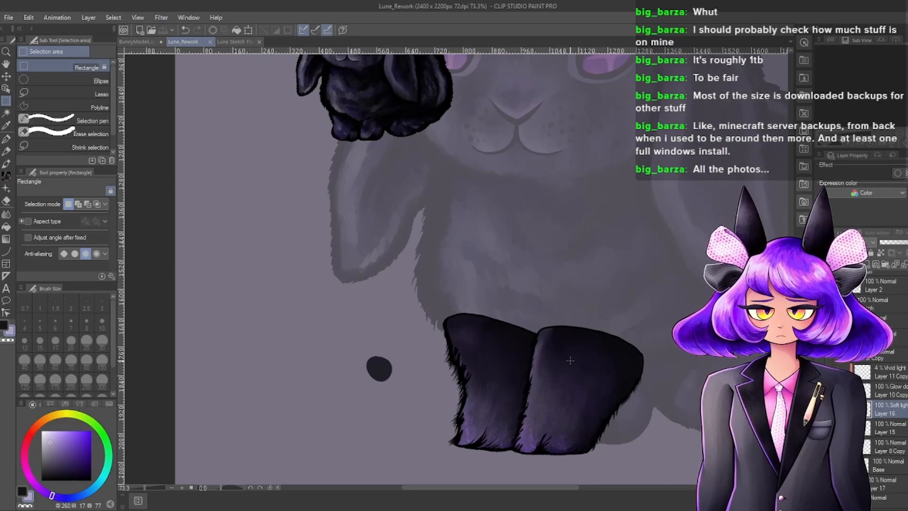
scroll(595, 382, "up", 1)
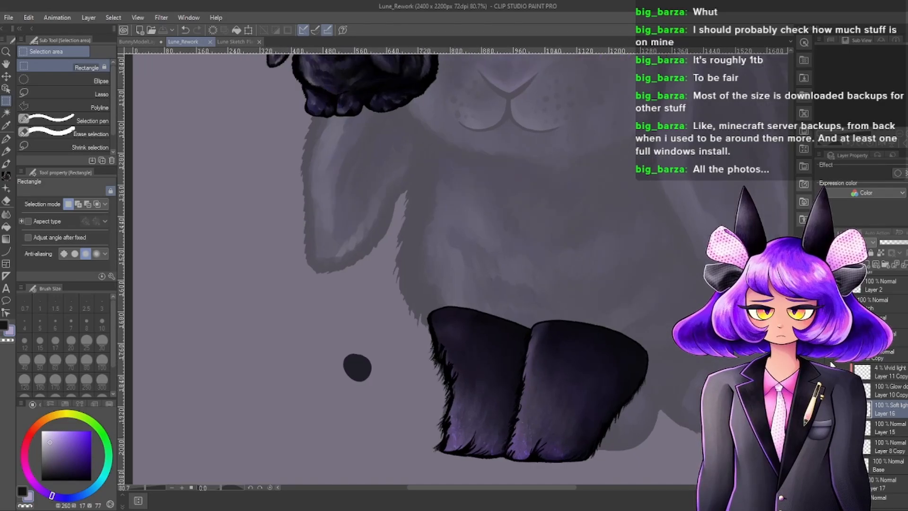
Collapse the front paws' layer folder and make the painted torso visible together with the paws.
left_click(847, 360)
left_click(847, 413)
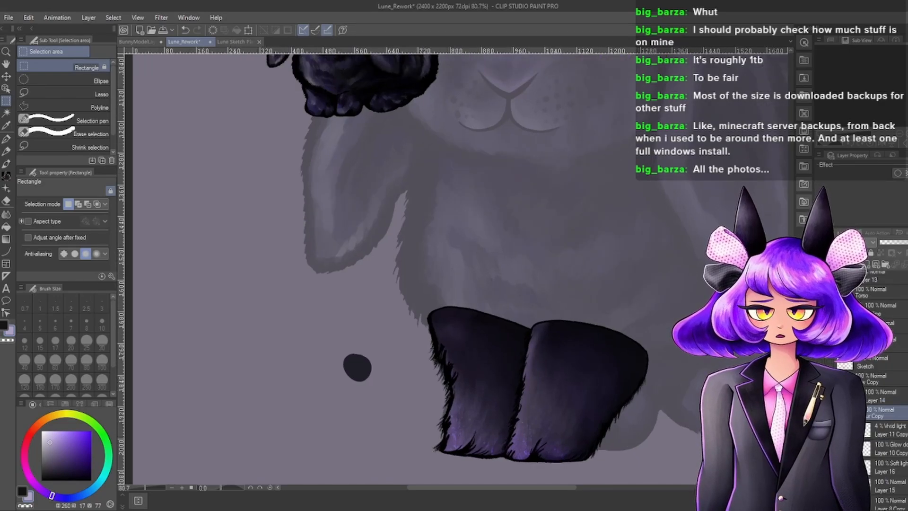
left_click(846, 412)
scroll(554, 284, "down", 3)
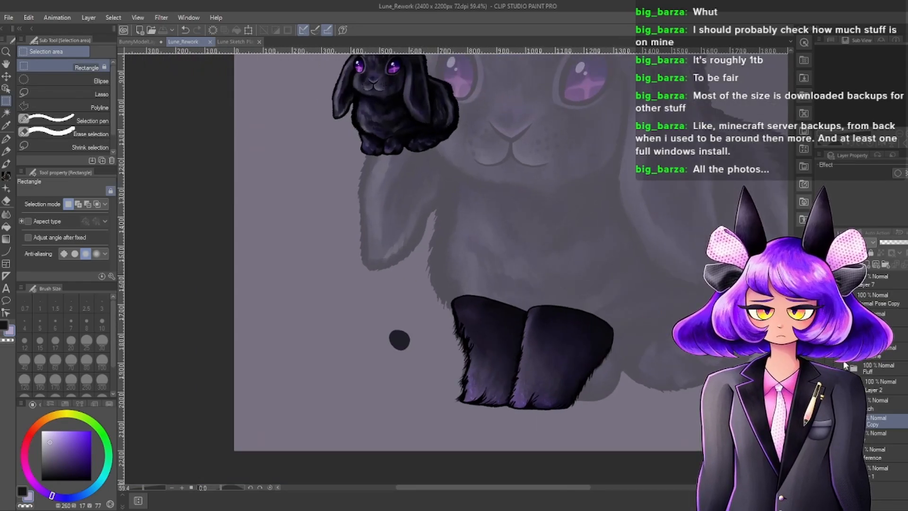
left_click(825, 421)
scroll(506, 317, "down", 3)
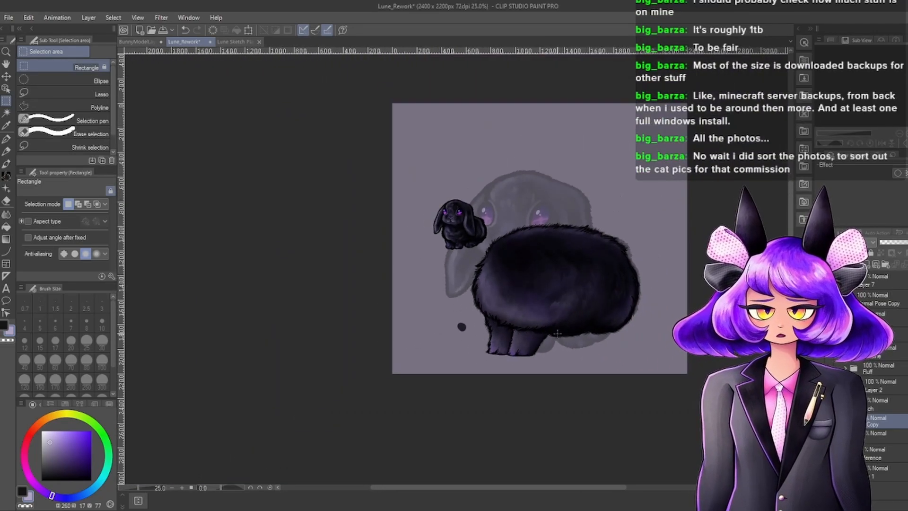
Examine how the front paws join the torso's lower fur edge and match its shading, close up and from afar.
scroll(574, 335, "up", 5)
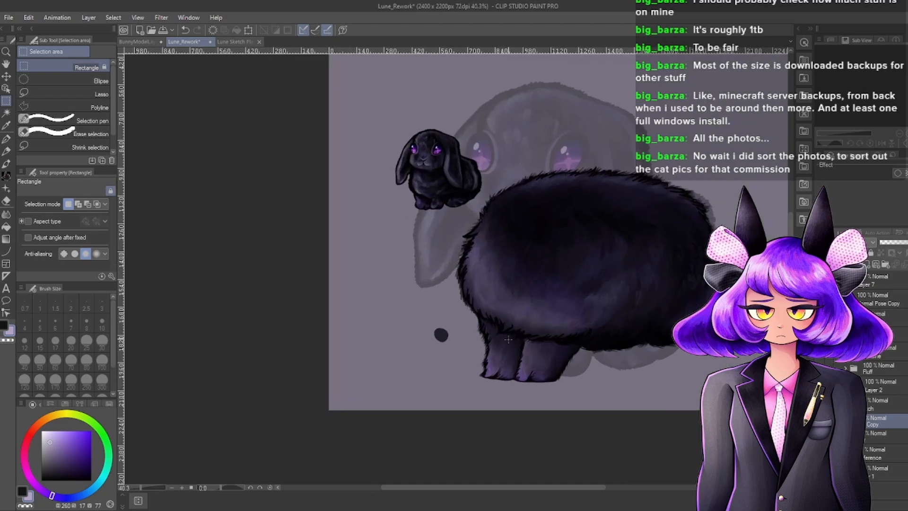
scroll(598, 347, "down", 5)
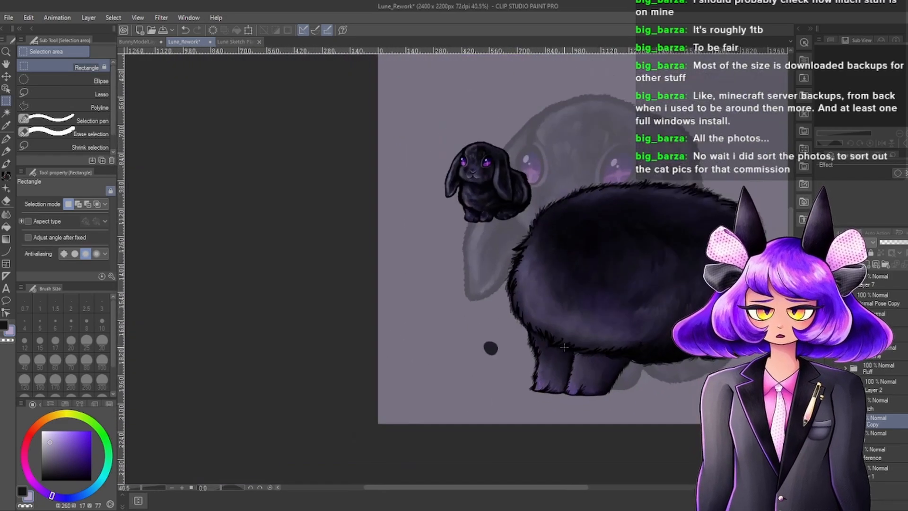
scroll(625, 336, "up", 7)
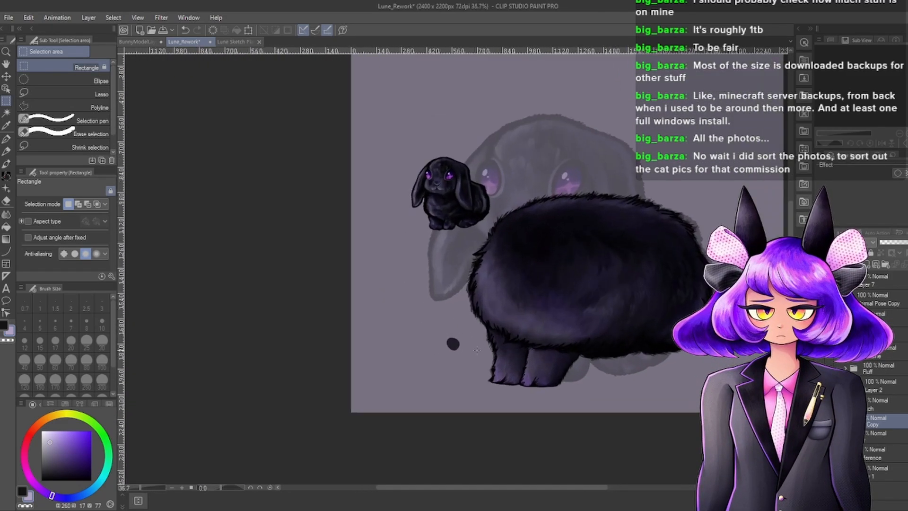
scroll(544, 346, "down", 2)
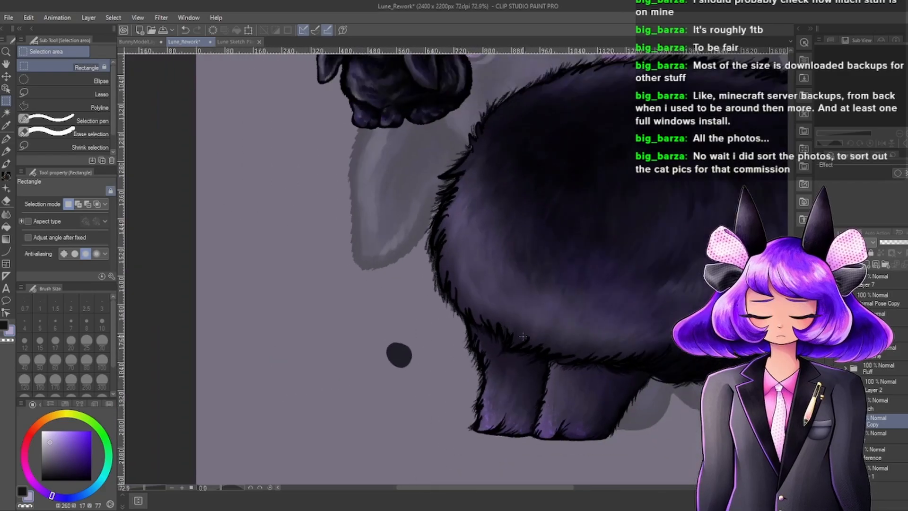
scroll(541, 343, "down", 2)
scroll(549, 342, "down", 2)
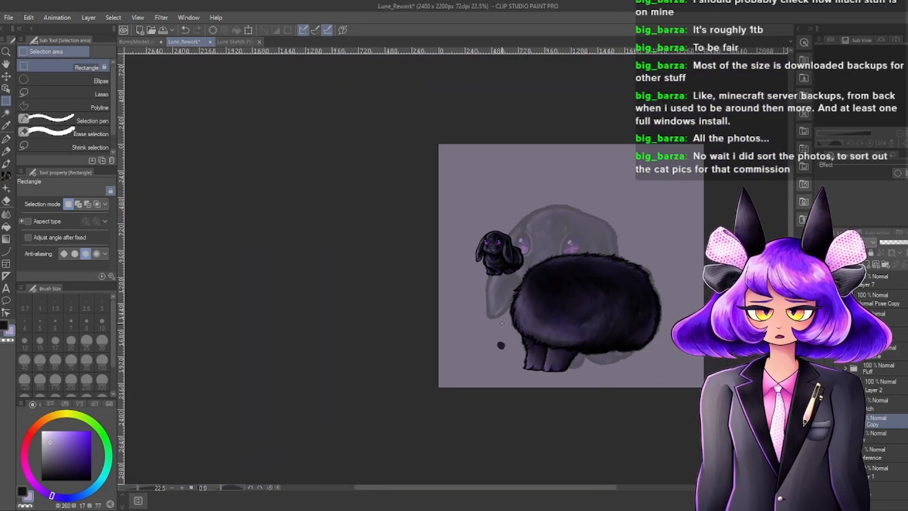
scroll(562, 341, "up", 4)
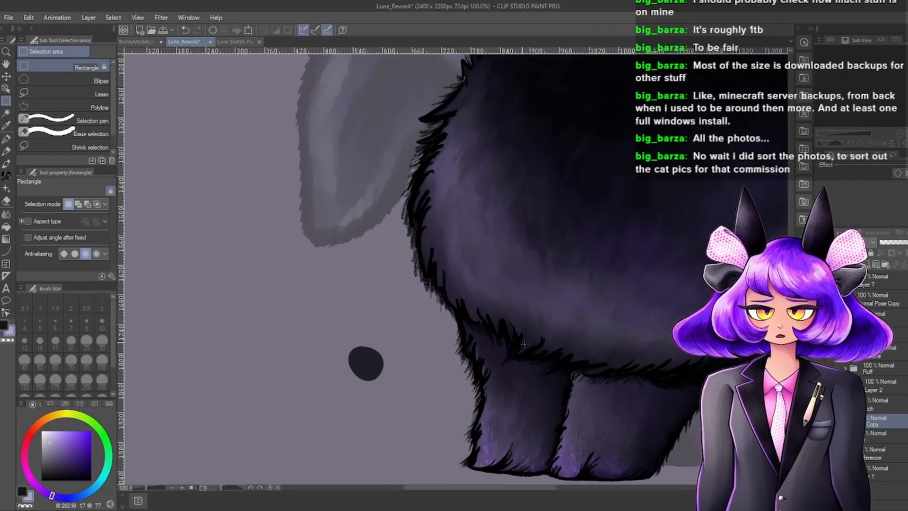
Compare the front paws and torso shading with the small reference bunny, close up and at full-canvas view.
scroll(552, 346, "down", 2)
scroll(552, 346, "up", 4)
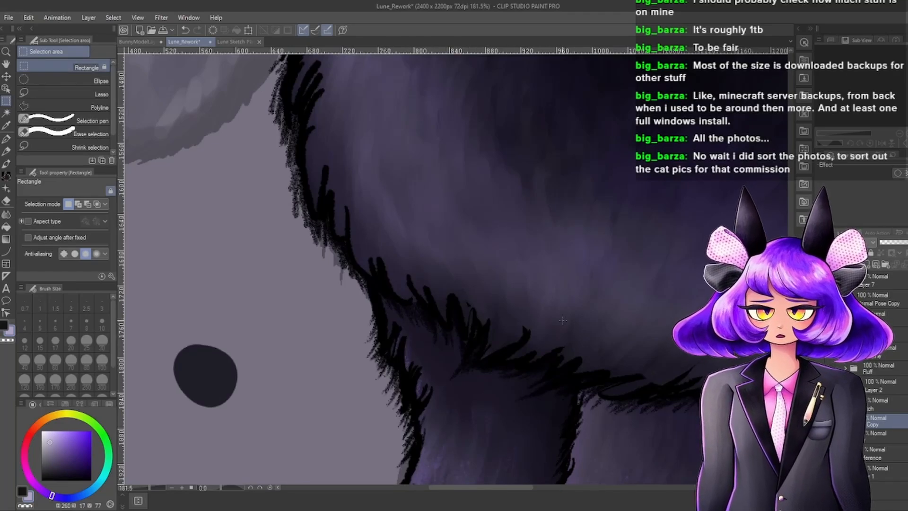
scroll(562, 320, "down", 3)
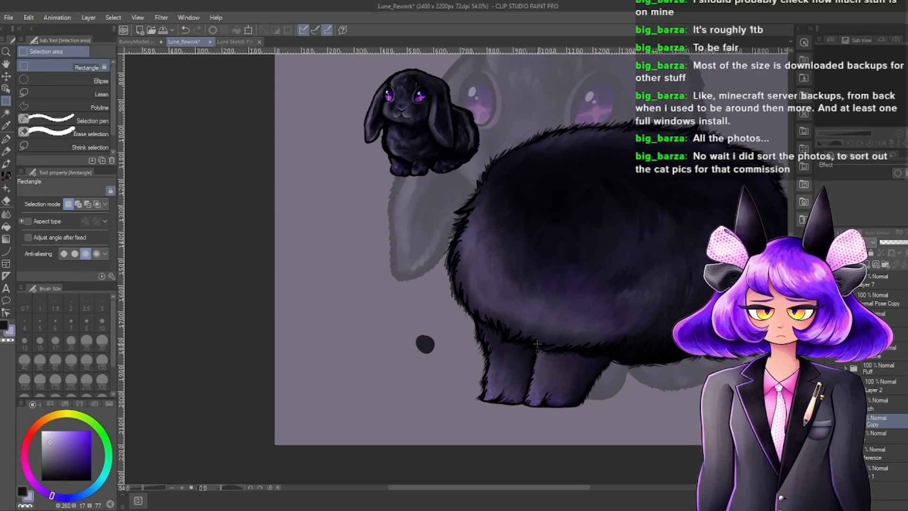
scroll(536, 344, "down", 2)
scroll(603, 368, "down", 1)
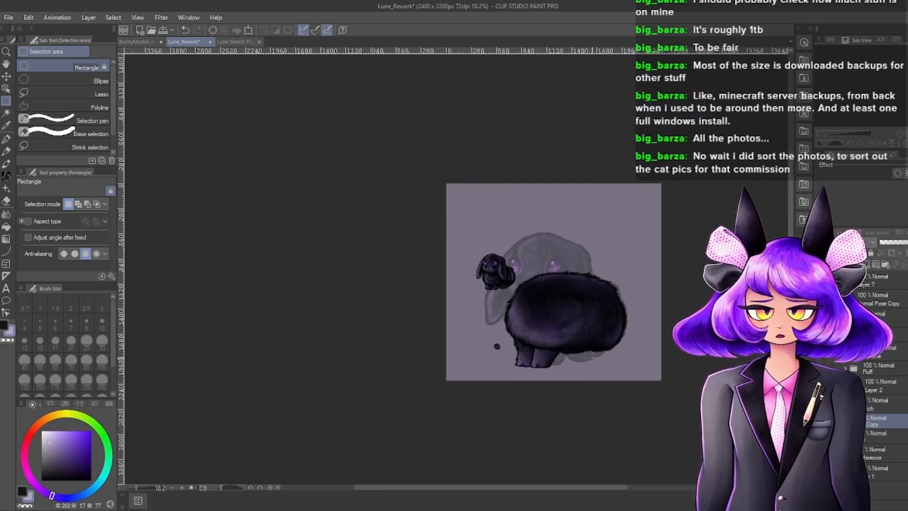
scroll(549, 315, "up", 2)
scroll(550, 317, "down", 1)
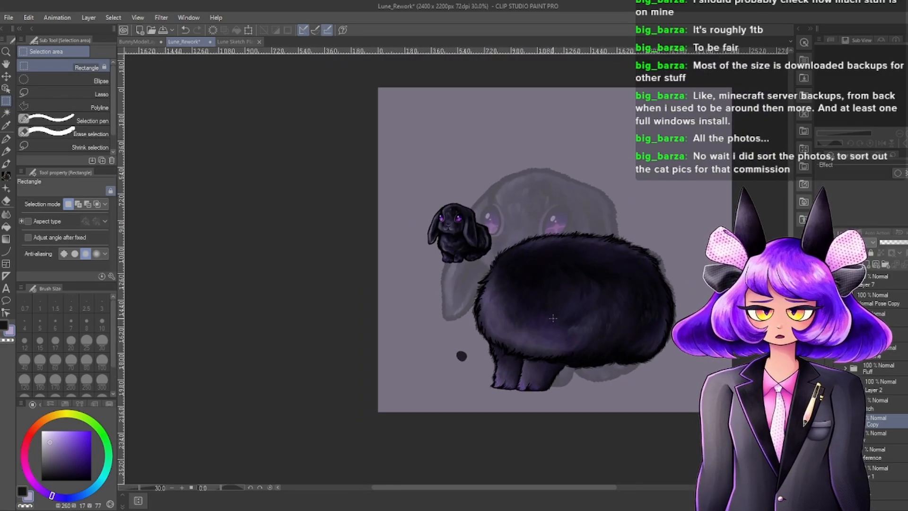
scroll(389, 214, "up", 10)
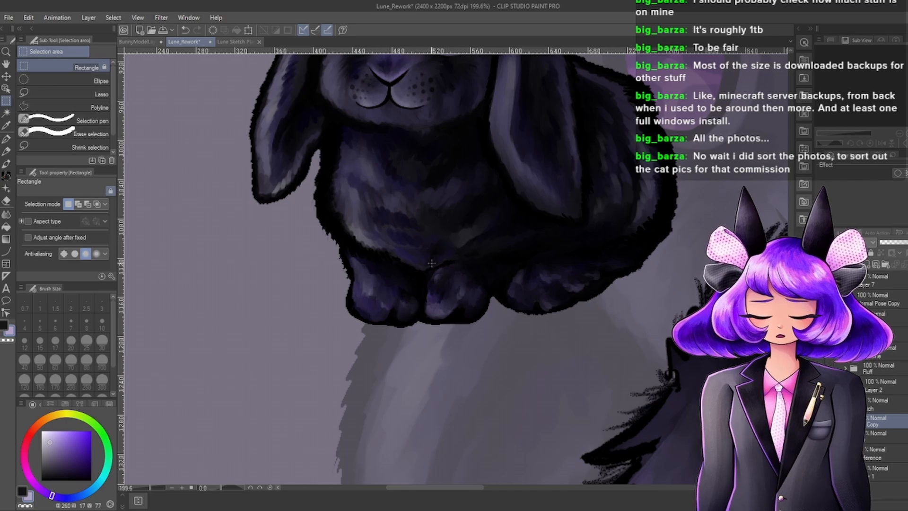
scroll(439, 344, "down", 9)
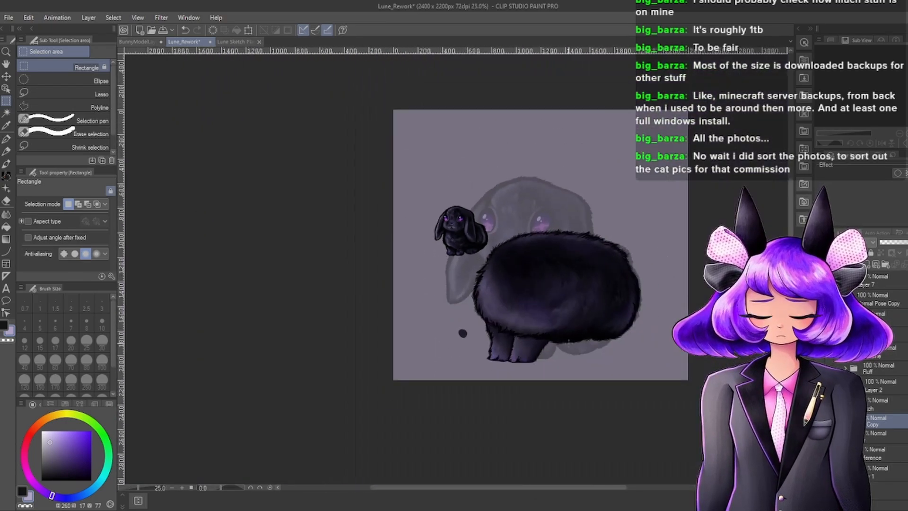
scroll(550, 365, "up", 2)
scroll(550, 364, "down", 3)
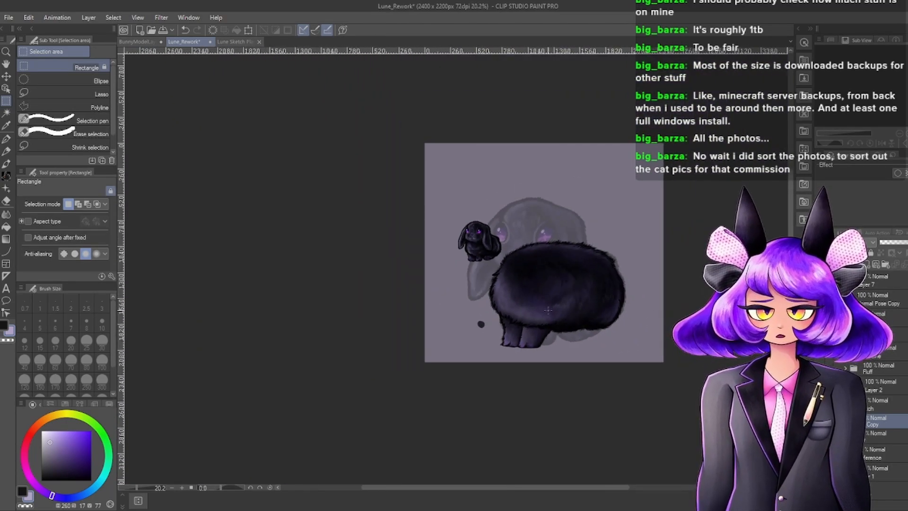
scroll(579, 319, "up", 1)
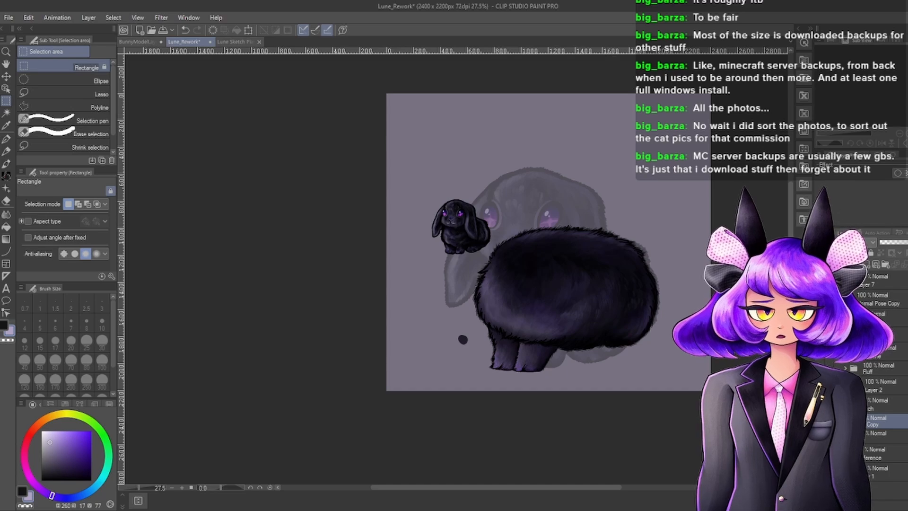
Check the contrast between the front paws and the torso's lower fur edge at several magnifications.
scroll(545, 248, "up", 1)
scroll(545, 248, "down", 2)
scroll(545, 294, "up", 7)
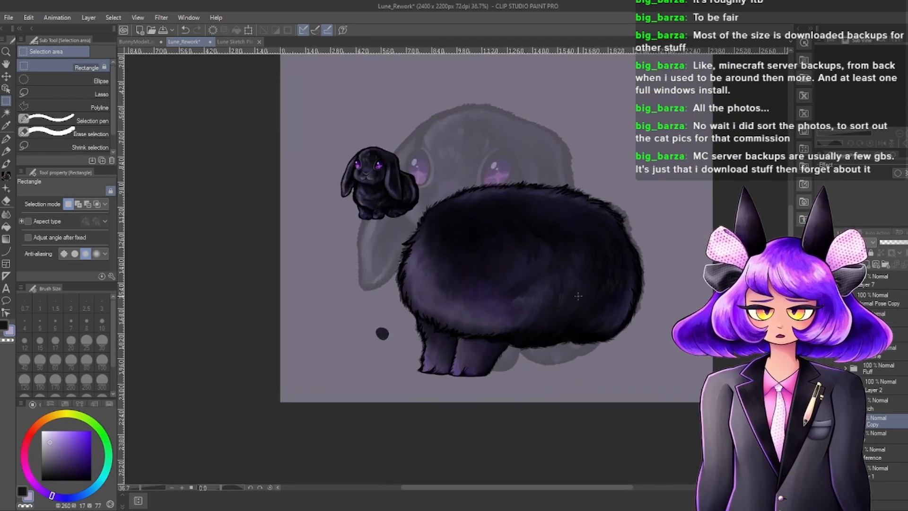
scroll(544, 303, "down", 6)
scroll(544, 303, "up", 4)
scroll(543, 303, "down", 1)
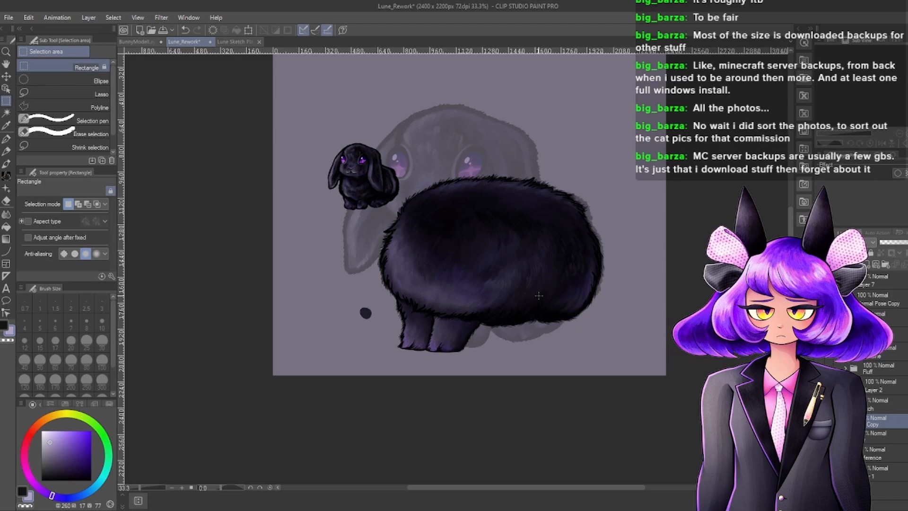
scroll(539, 295, "up", 4)
scroll(539, 296, "down", 3)
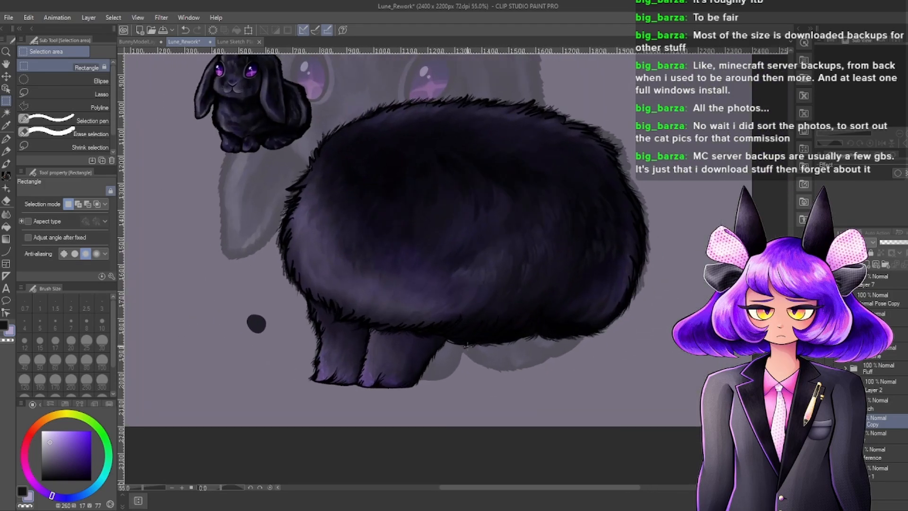
scroll(493, 362, "down", 2)
scroll(487, 363, "up", 3)
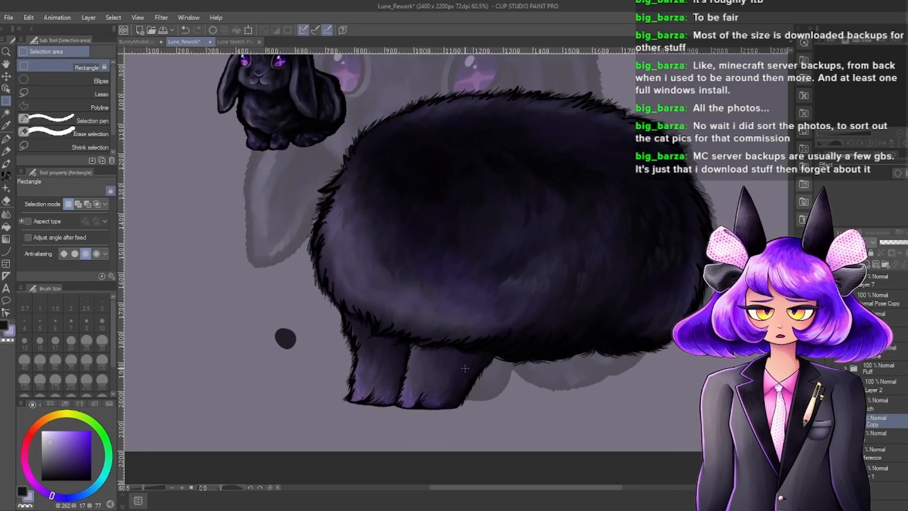
scroll(476, 366, "down", 3)
scroll(476, 352, "down", 1)
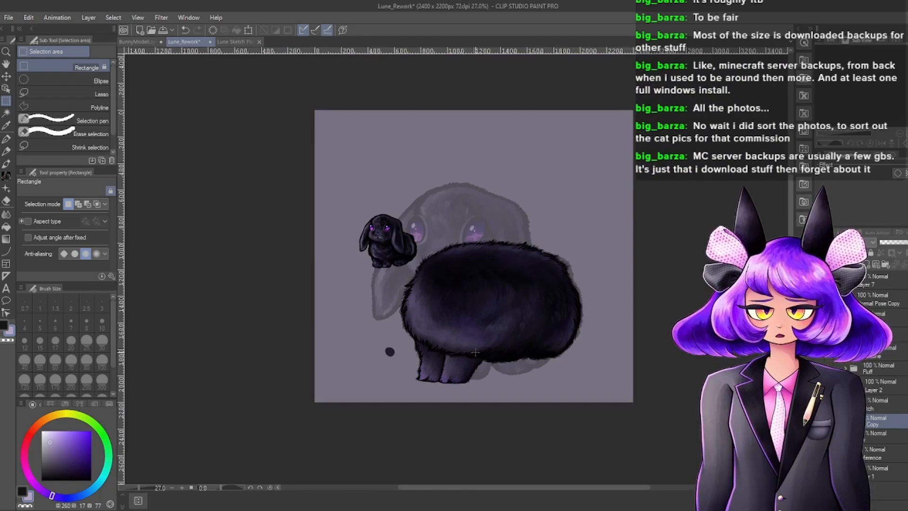
scroll(458, 351, "up", 3)
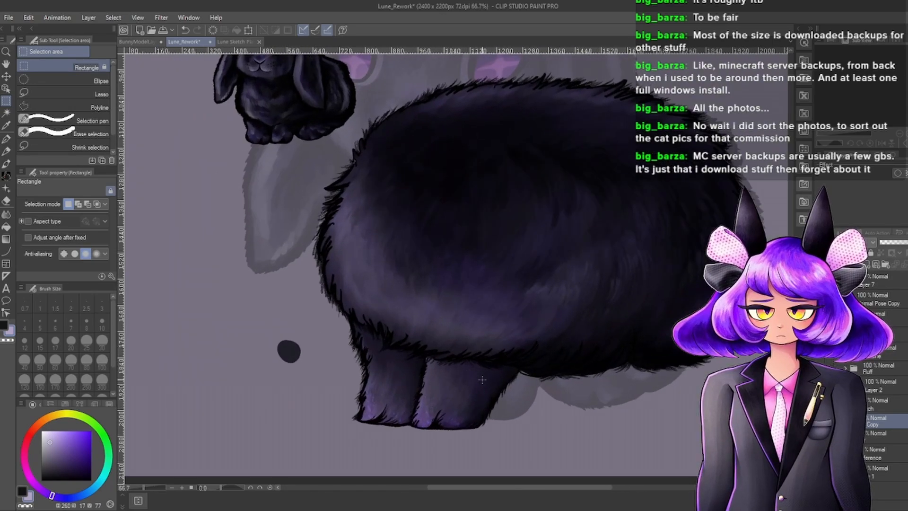
scroll(483, 379, "down", 3)
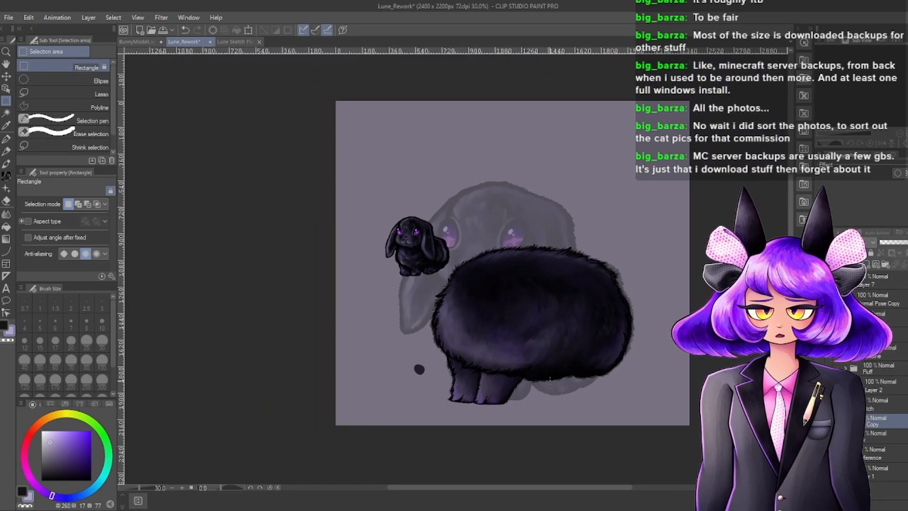
scroll(482, 380, "up", 3)
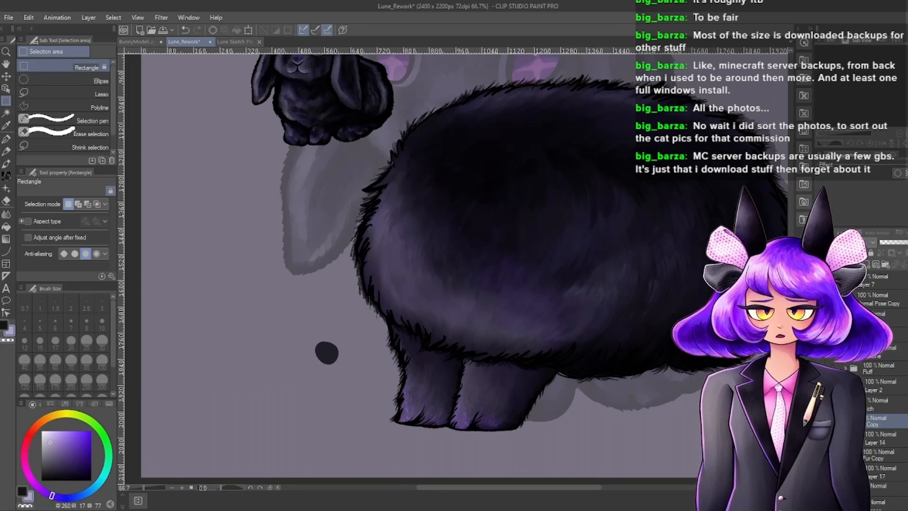
Add a new raster layer directly above the Fur Copy layer for shading the front paws.
left_click(880, 438)
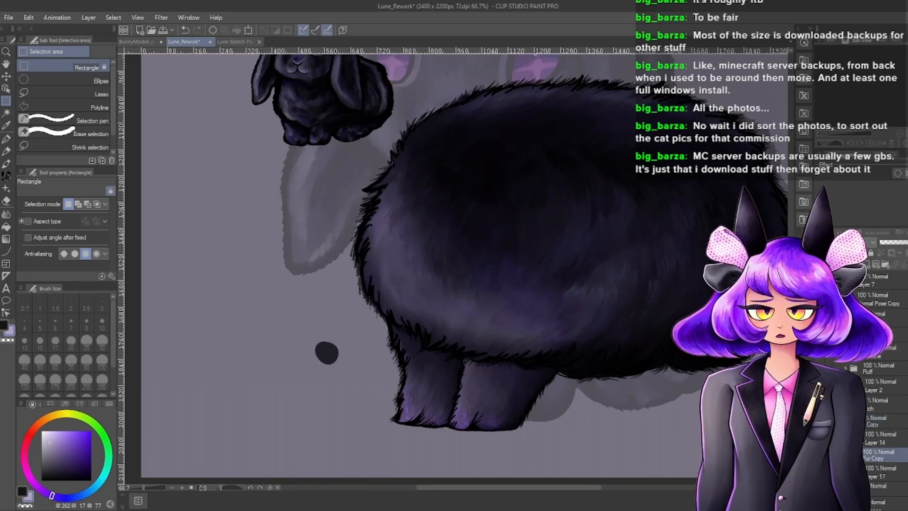
left_click(822, 438)
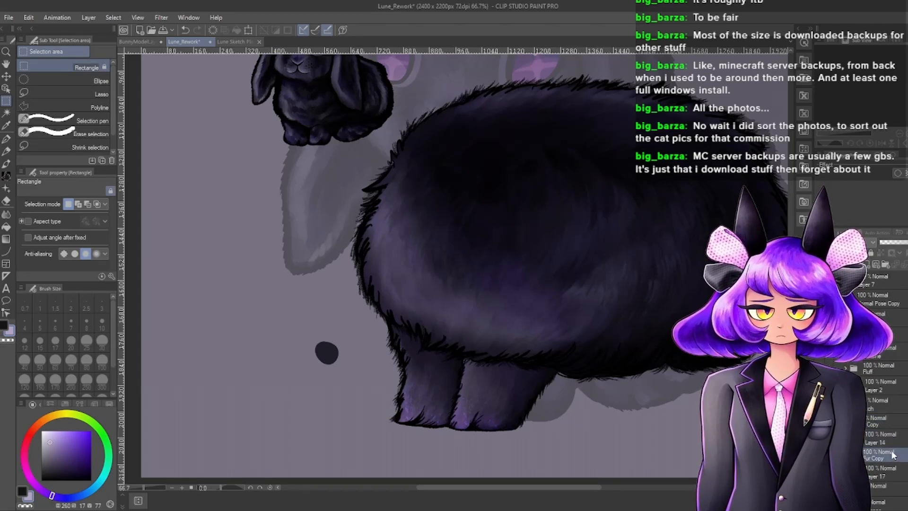
left_click(867, 265)
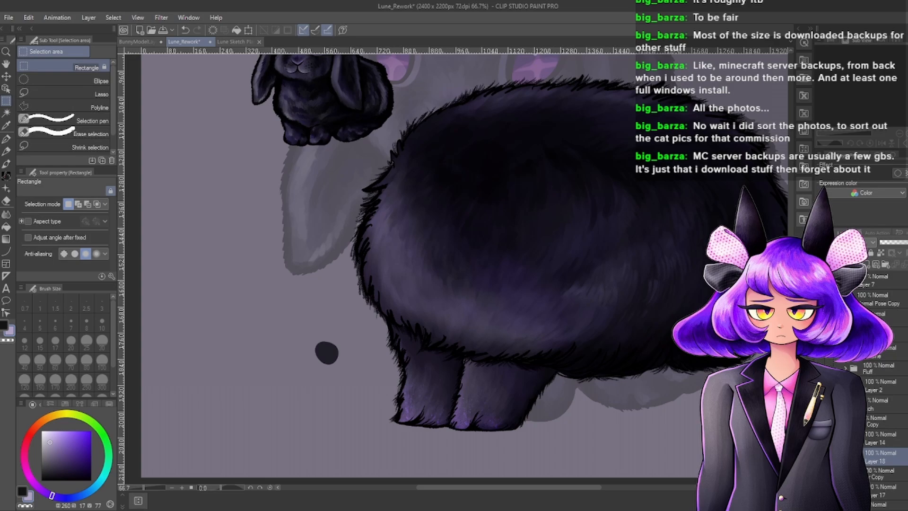
scroll(555, 348, "up", 4)
scroll(503, 277, "down", 3)
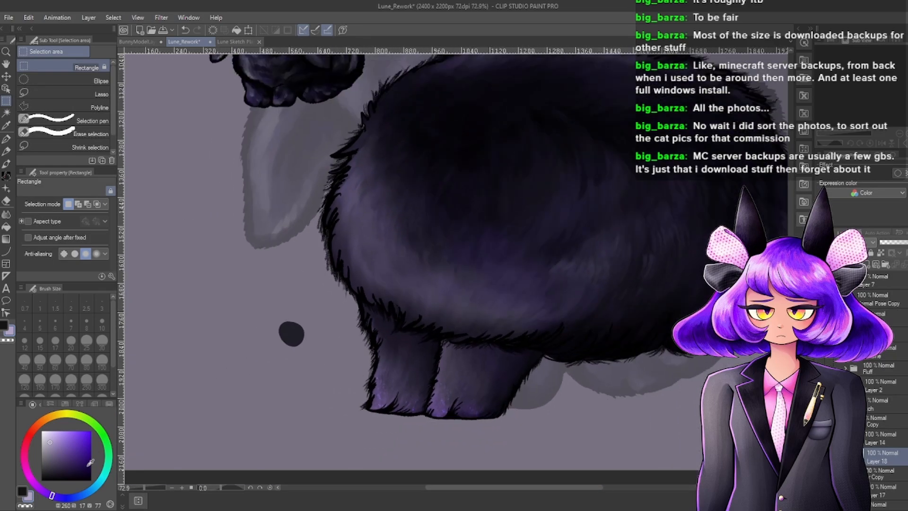
Choose a very dark purple and make a rectangular selection around both front paws and the torso's lower fur edge.
key("g")
scroll(394, 347, "up", 3)
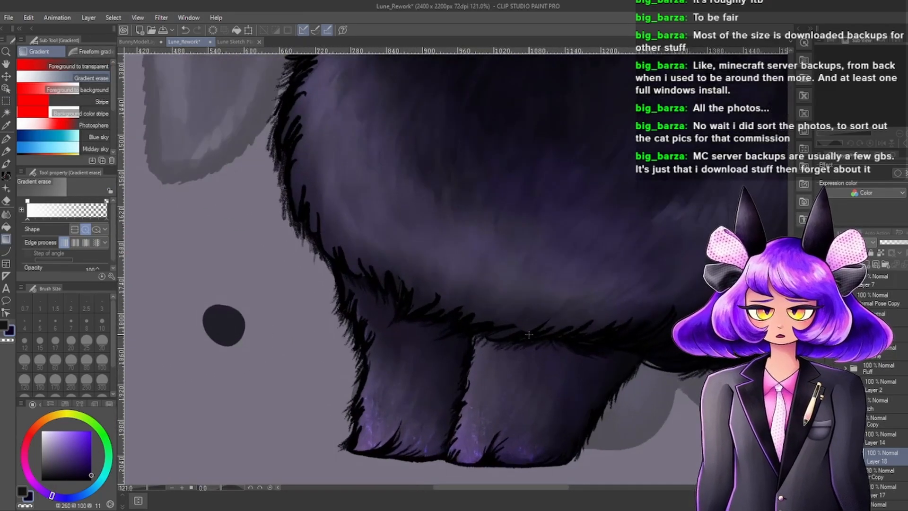
left_click(6, 100)
scroll(340, 209, "down", 2)
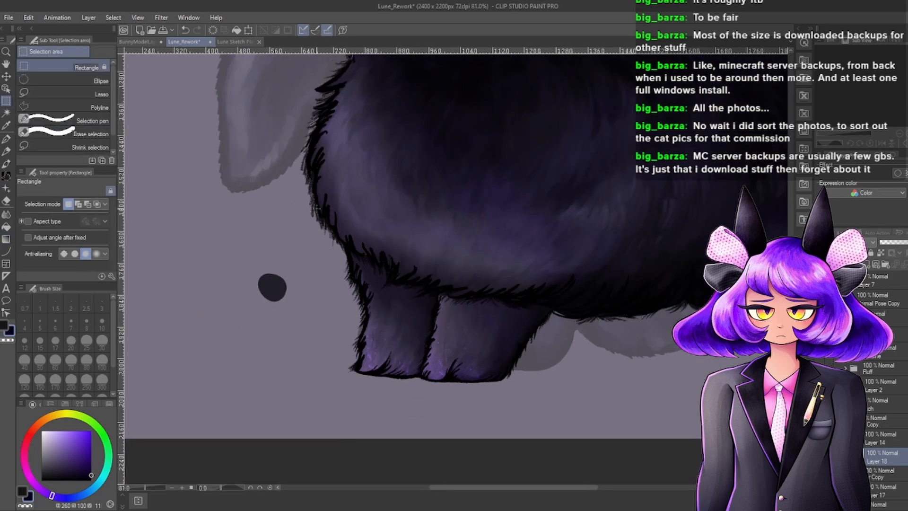
left_click_drag(299, 201, 594, 464)
scroll(411, 305, "up", 2)
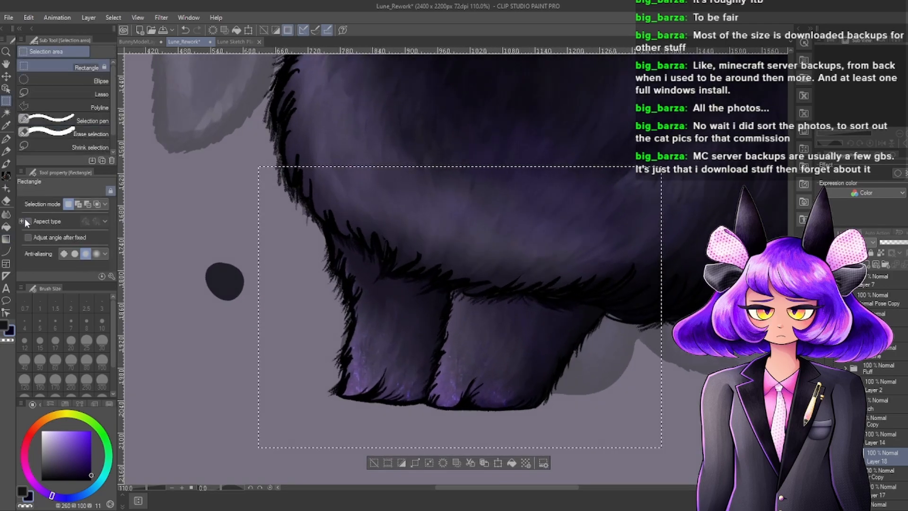
Set the new layer to Soft light and try a Foreground to transparent gradient down over the front paws' upper part.
left_click(6, 239)
scroll(412, 304, "up", 2)
left_click_drag(480, 375, 504, 247)
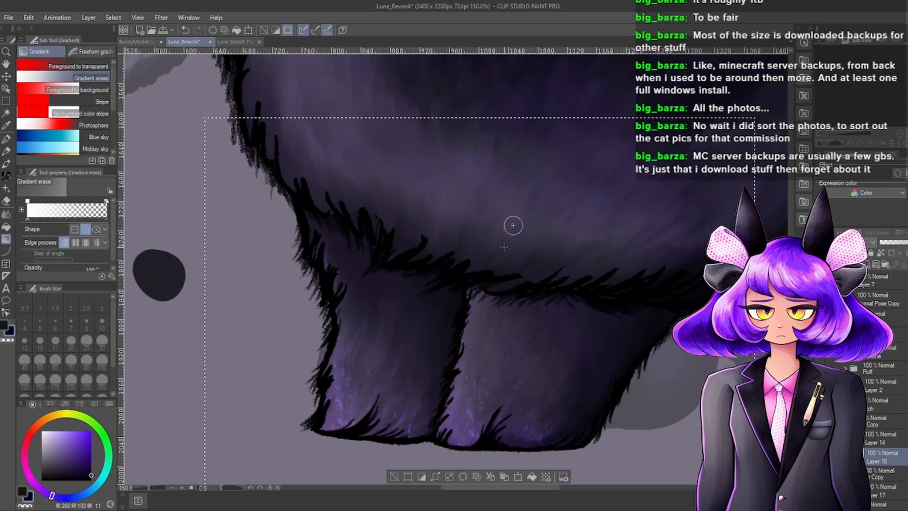
left_click(38, 62)
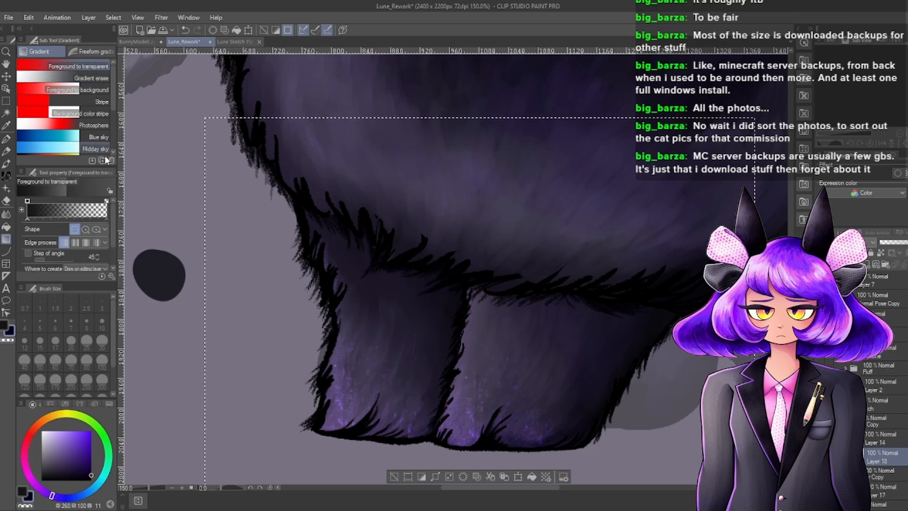
scroll(447, 224, "down", 1)
left_click_drag(466, 290, 448, 368)
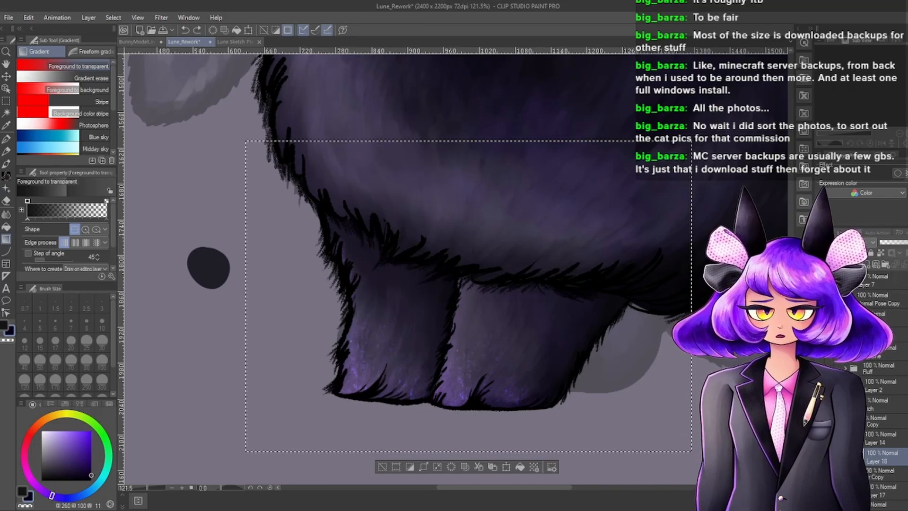
left_click_drag(457, 229, 438, 353)
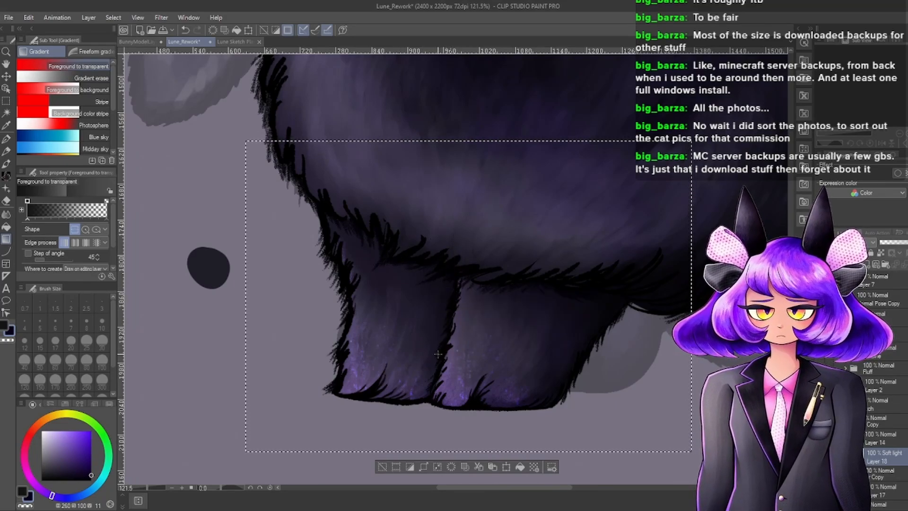
Undo the gradient over the front paws, retry it twice from the torso's lower fur downward, and undo those attempts.
key("ctrl+z")
left_click_drag(459, 232, 446, 348)
key("ctrl+z")
left_click_drag(457, 236, 436, 360)
scroll(567, 279, "down", 8)
scroll(513, 268, "up", 3)
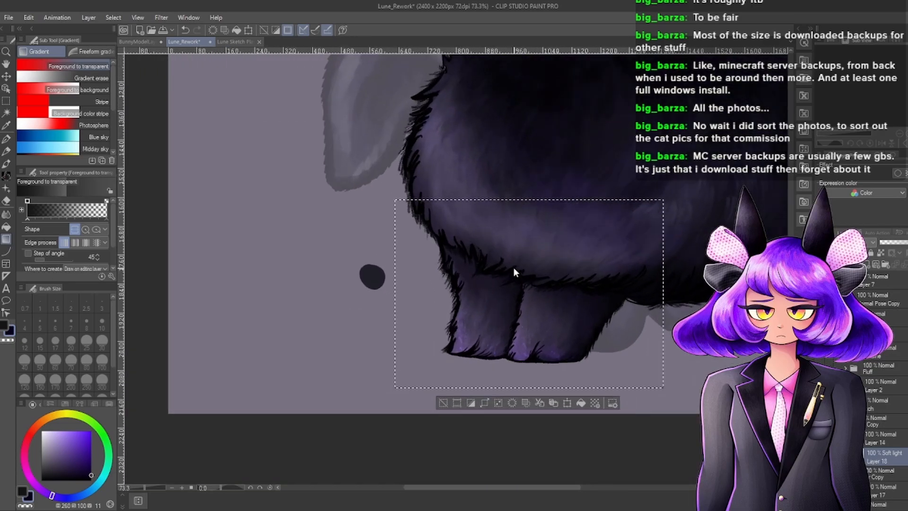
key("ctrl+z")
Shade the front paws' upper part with a dark gradient running down from the torso's lower fur, and check the whole bunny.
left_click_drag(516, 239, 504, 316)
scroll(504, 316, "down", 4)
scroll(518, 258, "up", 3)
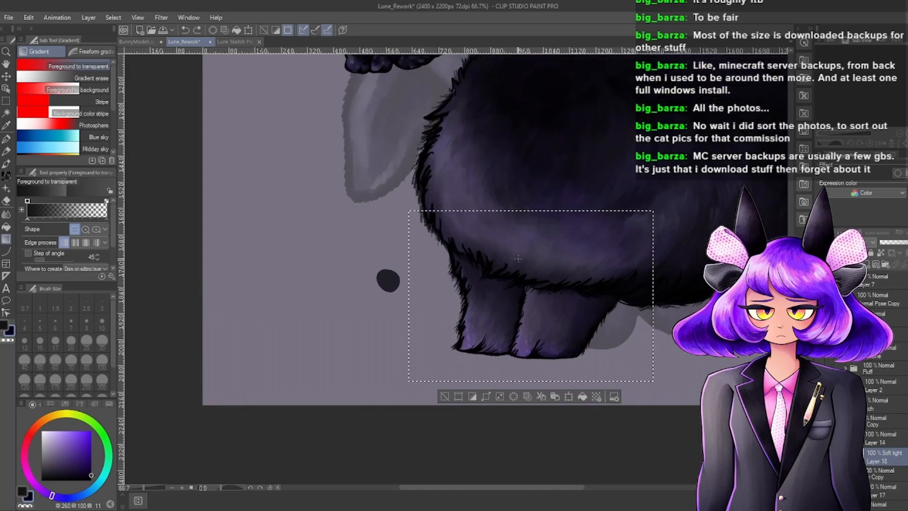
left_click_drag(515, 318, 513, 317)
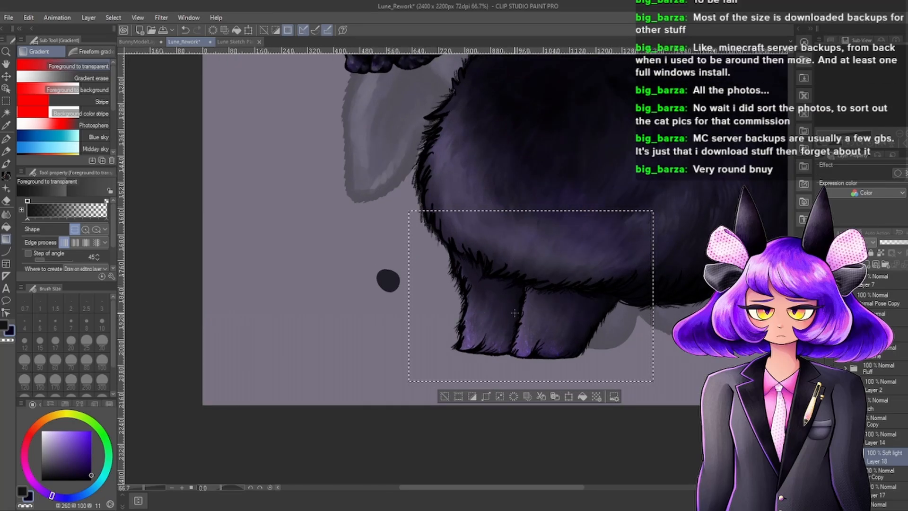
scroll(514, 313, "down", 5)
scroll(533, 299, "up", 2)
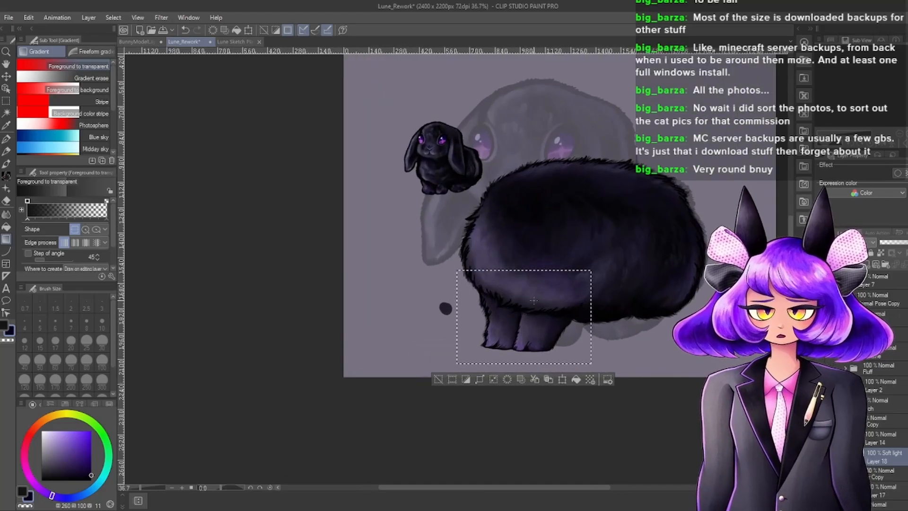
Examine the shading on the bunny's front paws and look through the fur layers below the Soft light shadow layer.
scroll(533, 300, "up", 4)
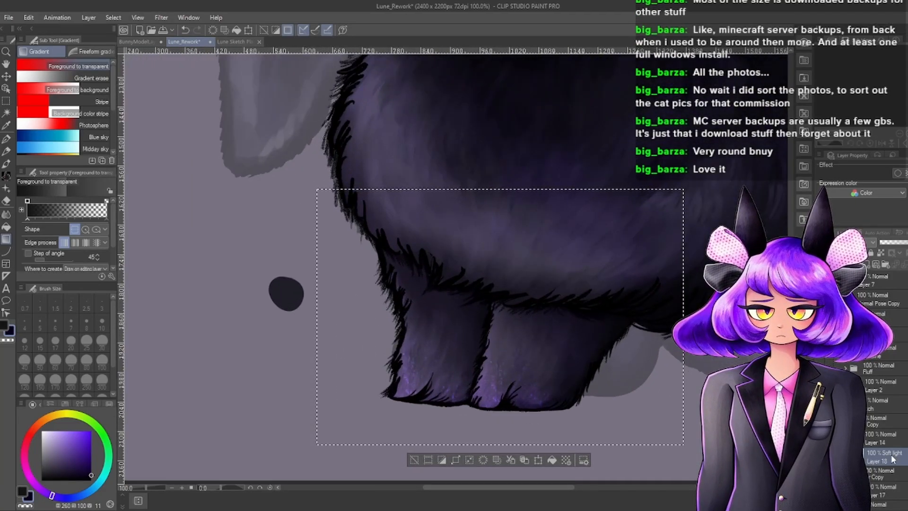
scroll(552, 284, "down", 1)
scroll(593, 306, "up", 1)
scroll(865, 456, "down", 2)
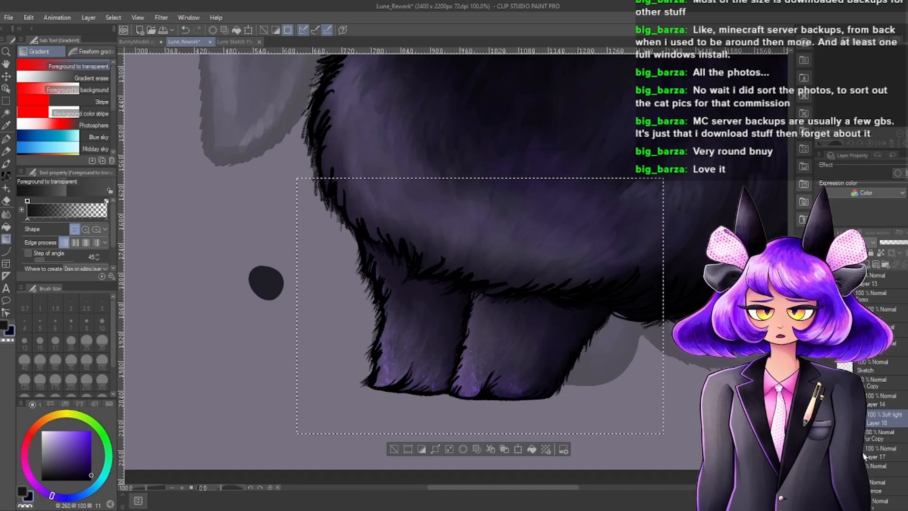
scroll(865, 456, "down", 5)
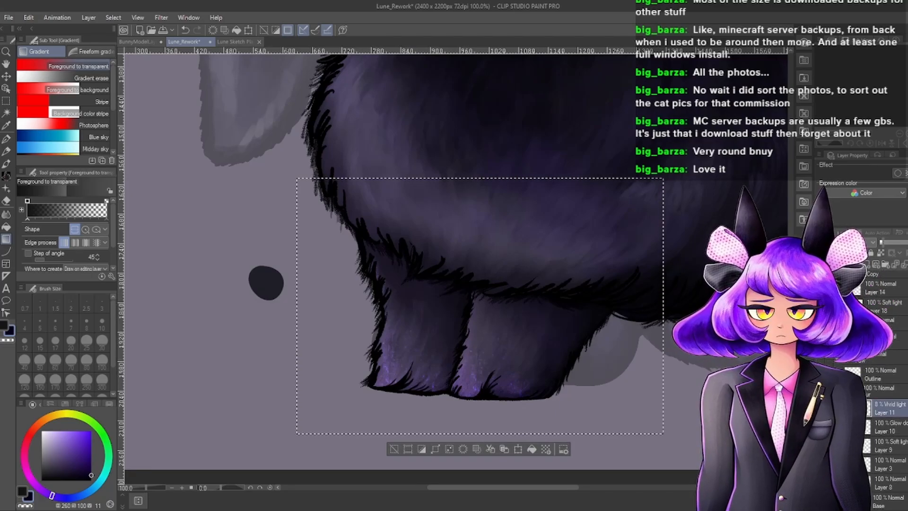
left_click(893, 434)
scroll(507, 396, "down", 3)
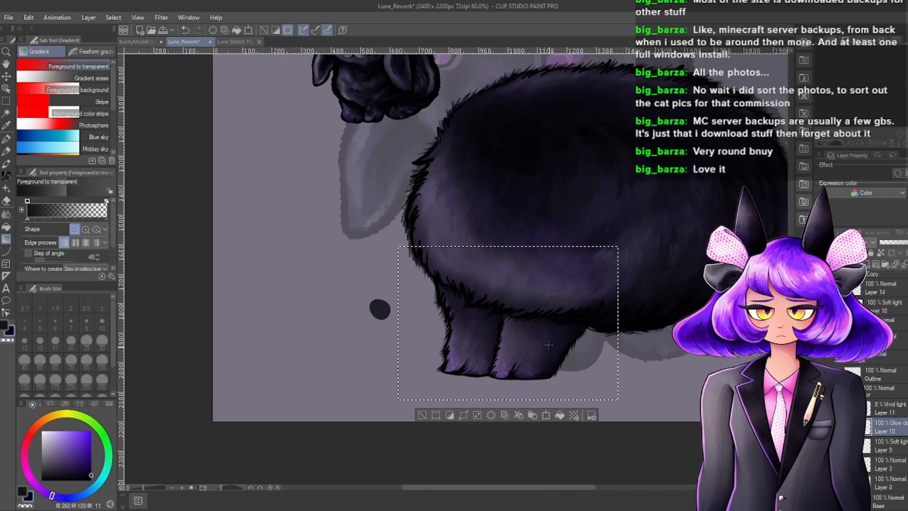
scroll(544, 307, "up", 3)
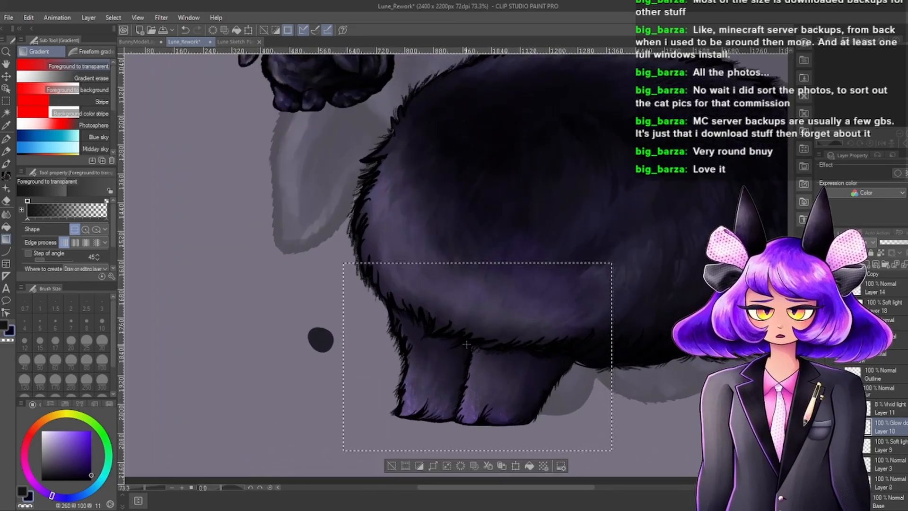
scroll(558, 317, "down", 4)
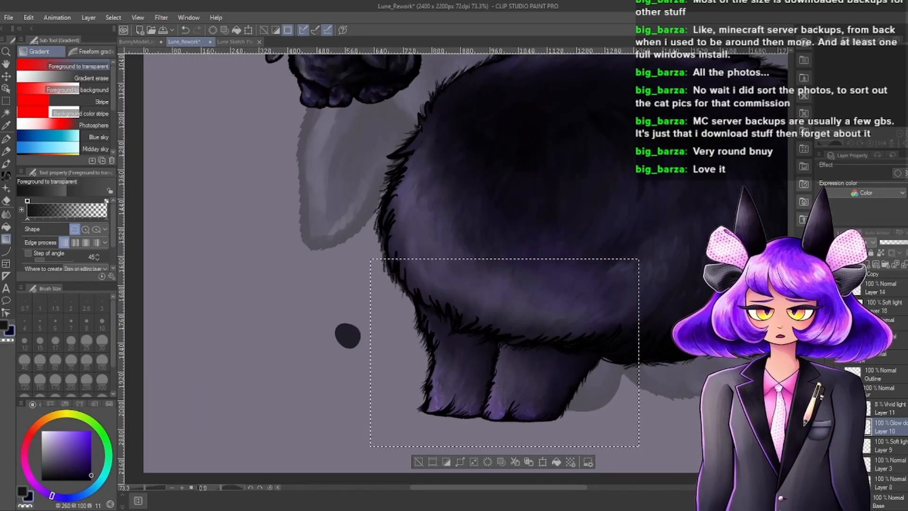
Collapse the Fur folder and paste a copy of the Soft light shadow layer directly above it.
scroll(886, 463, "down", 1)
left_click(880, 458)
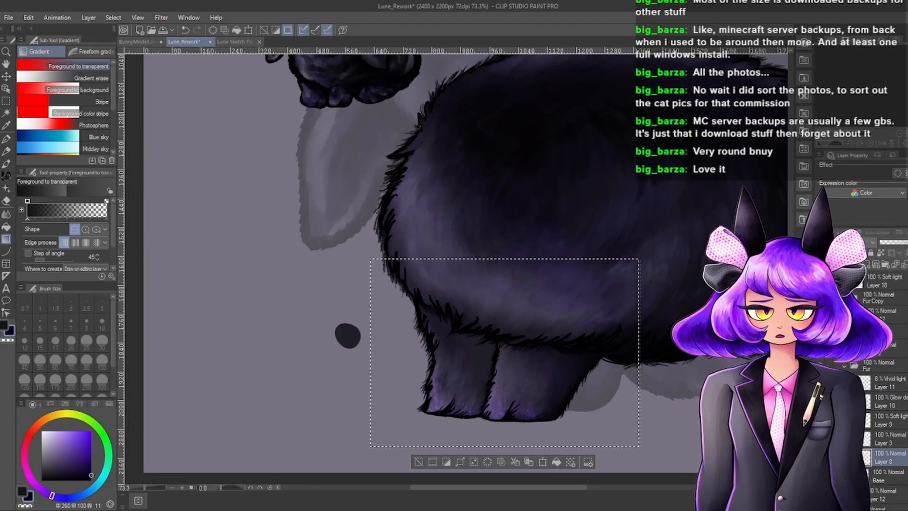
left_click(843, 367)
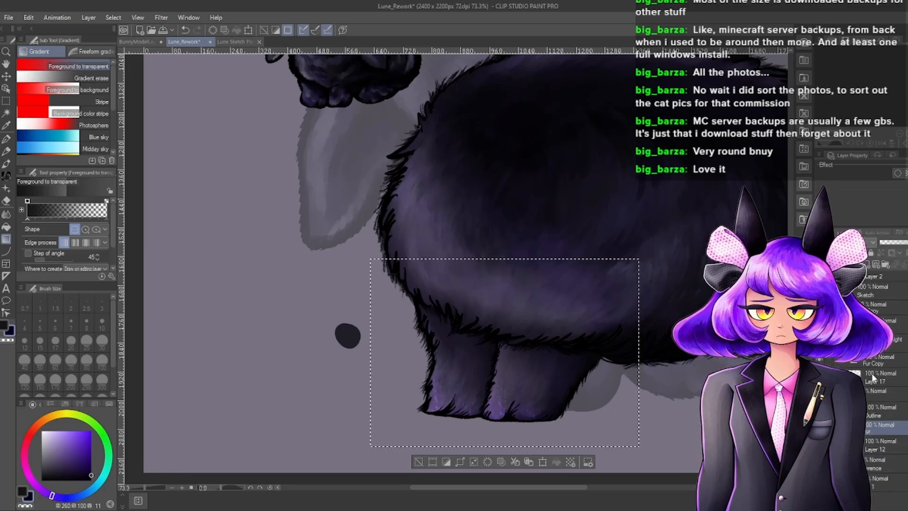
key("ctrl+v")
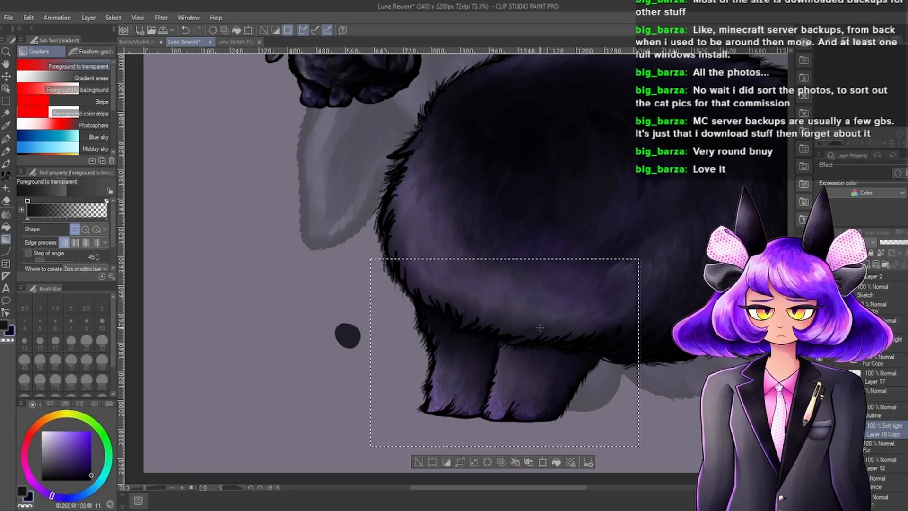
Lower the copied Soft light layer's opacity to 62% and check the front paws against the whole body.
scroll(509, 352, "down", 2)
scroll(509, 352, "up", 5)
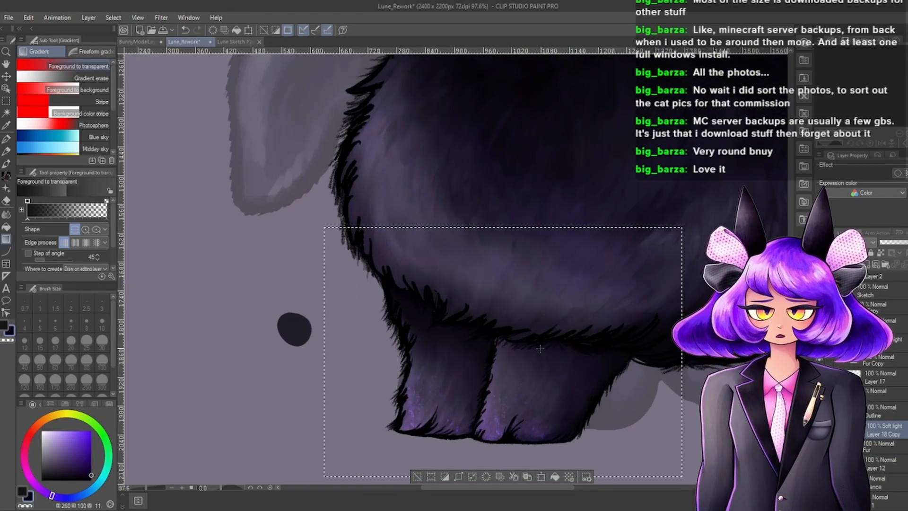
scroll(549, 337, "down", 7)
scroll(535, 330, "up", 4)
left_click_drag(907, 242, 904, 242)
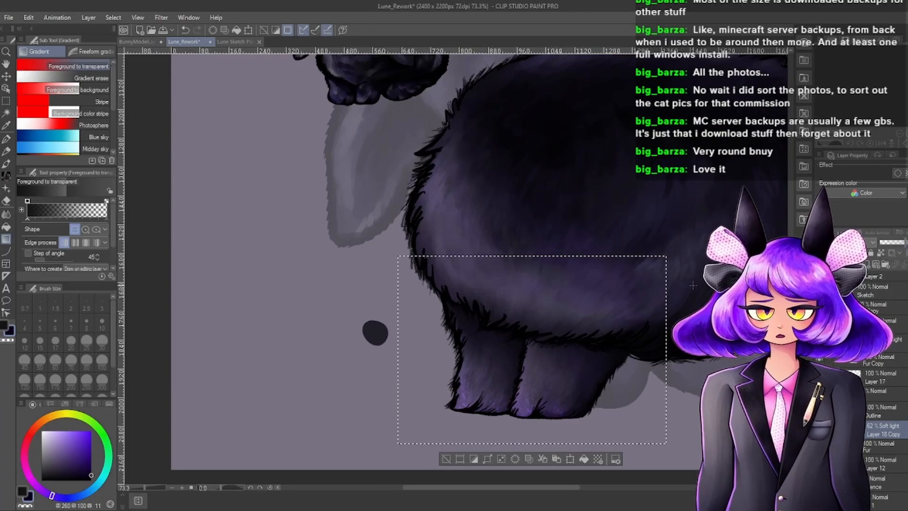
scroll(613, 303, "down", 4)
scroll(610, 295, "up", 2)
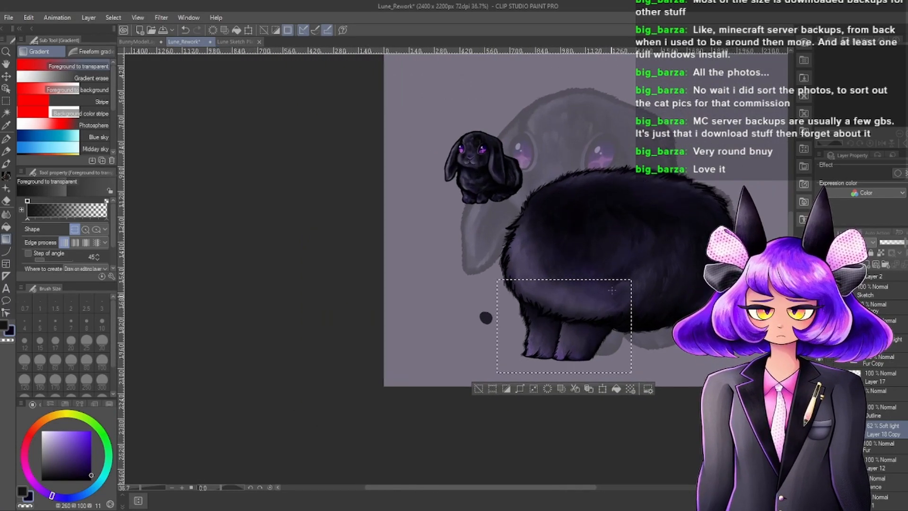
Clear the rectangular selection around the front paws, check the whole bunny, and save the Lune_Rework drawing.
key("m")
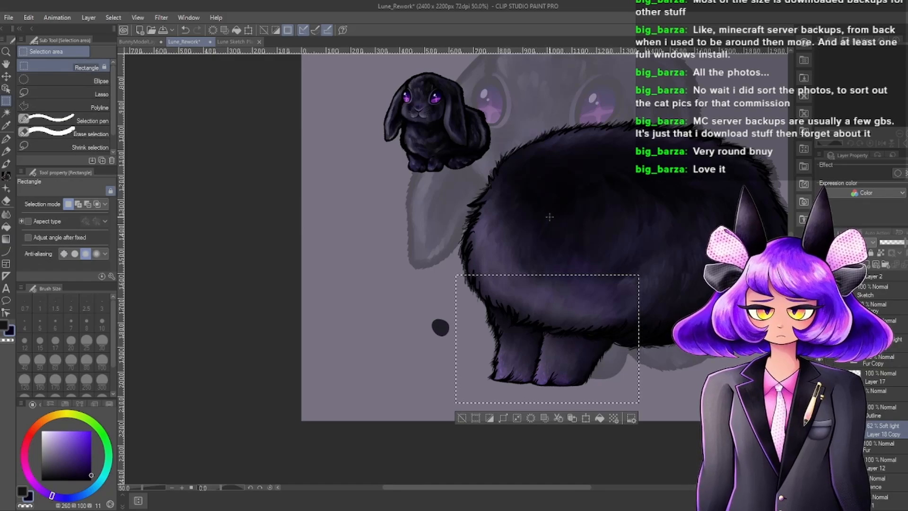
left_click(339, 218)
scroll(340, 218, "down", 5)
scroll(474, 184, "up", 4)
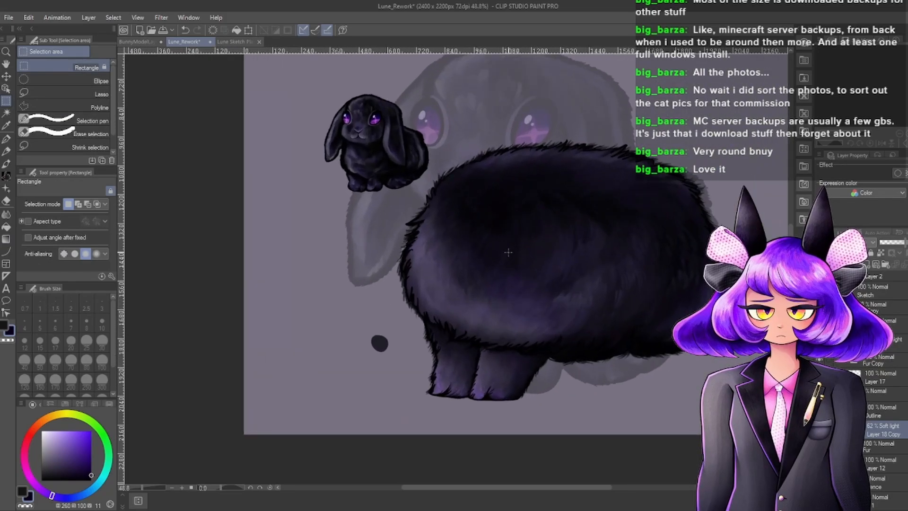
scroll(638, 284, "up", 1)
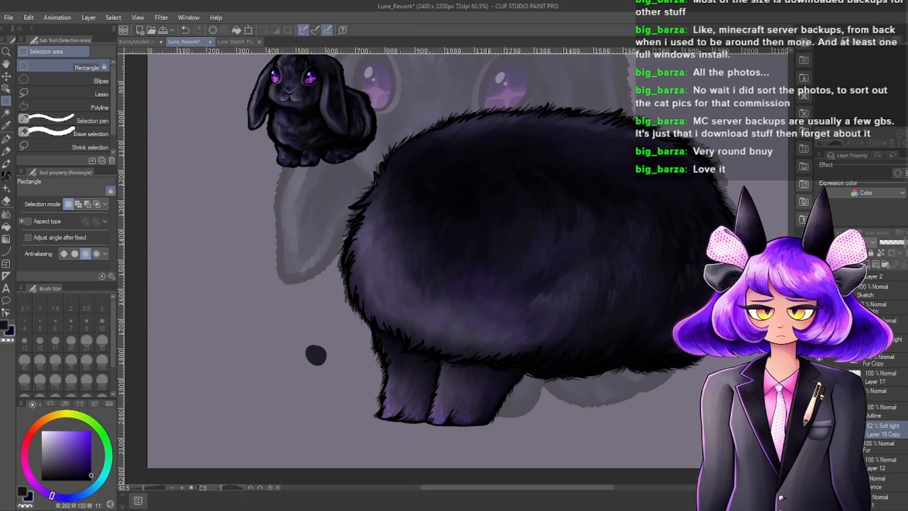
scroll(435, 207, "up", 1)
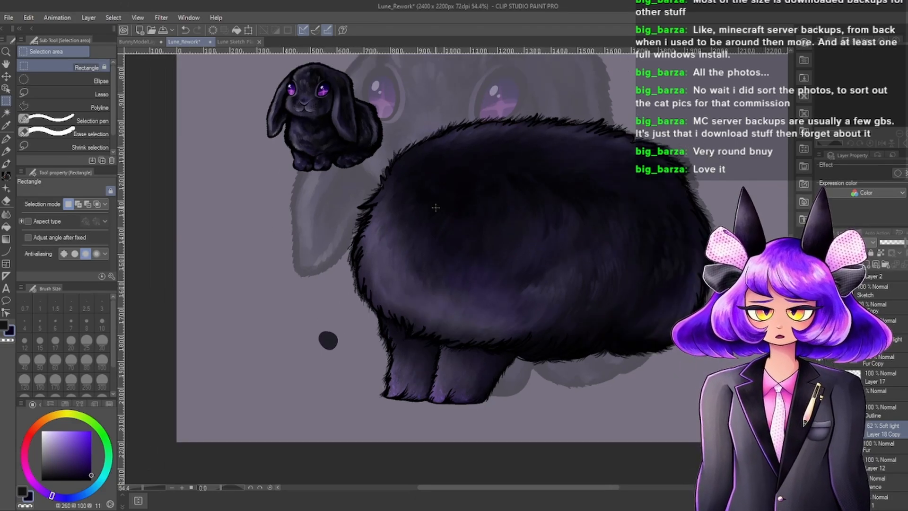
key("ctrl+s")
scroll(478, 210, "down", 1)
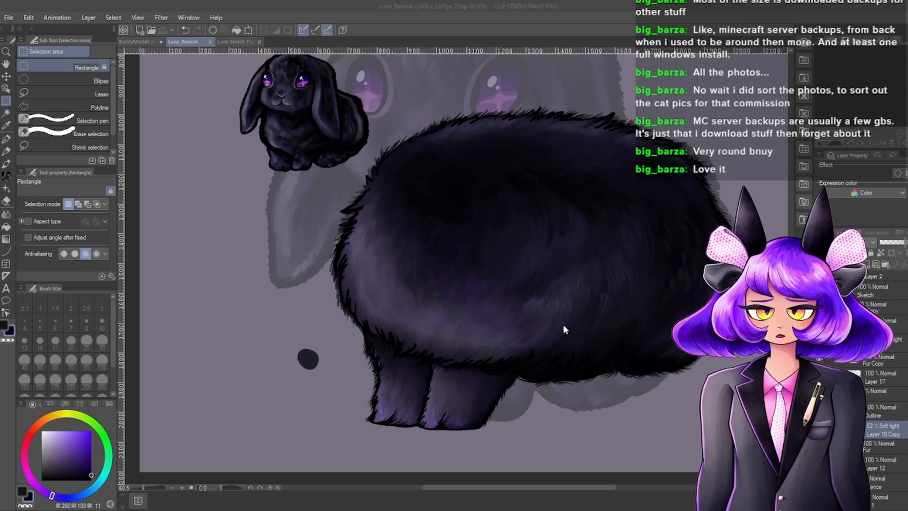
Open Coral.png and examine the bumpy texture and rim highlights on the large coral's trunk and main branches.
scroll(553, 333, "down", 3)
scroll(637, 286, "up", 2)
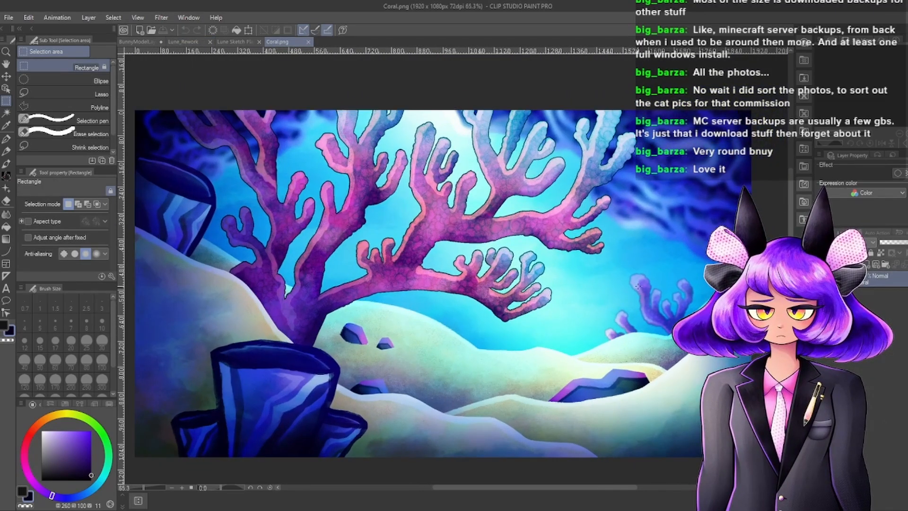
scroll(633, 290, "down", 1)
scroll(526, 289, "up", 1)
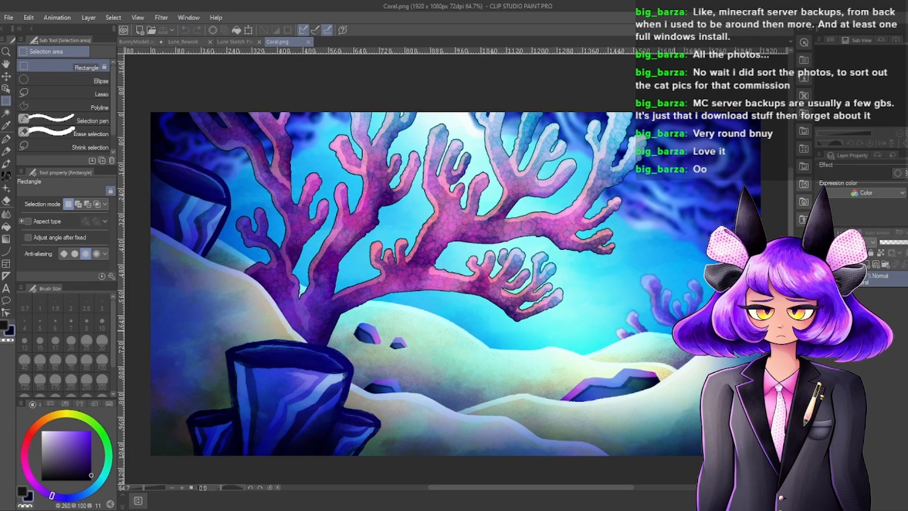
scroll(511, 246, "up", 8)
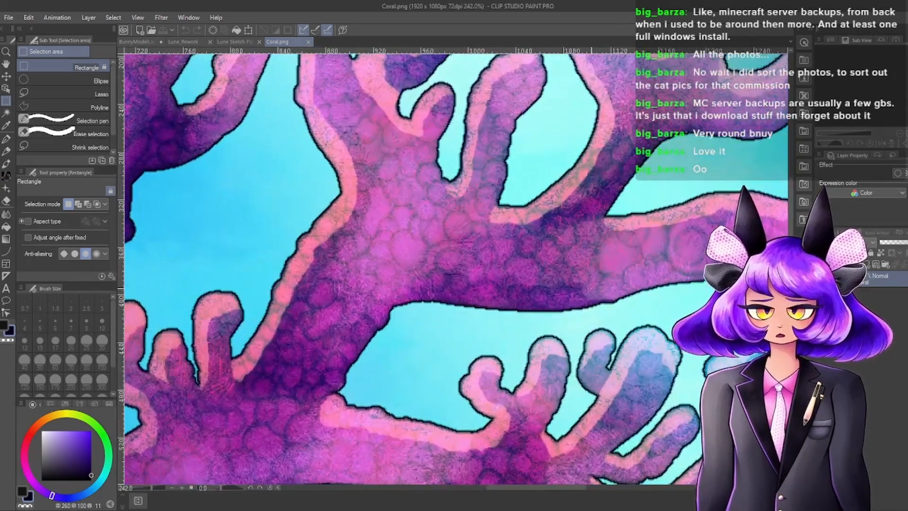
scroll(511, 284, "down", 2)
scroll(473, 279, "up", 2)
scroll(477, 272, "down", 4)
scroll(425, 267, "up", 4)
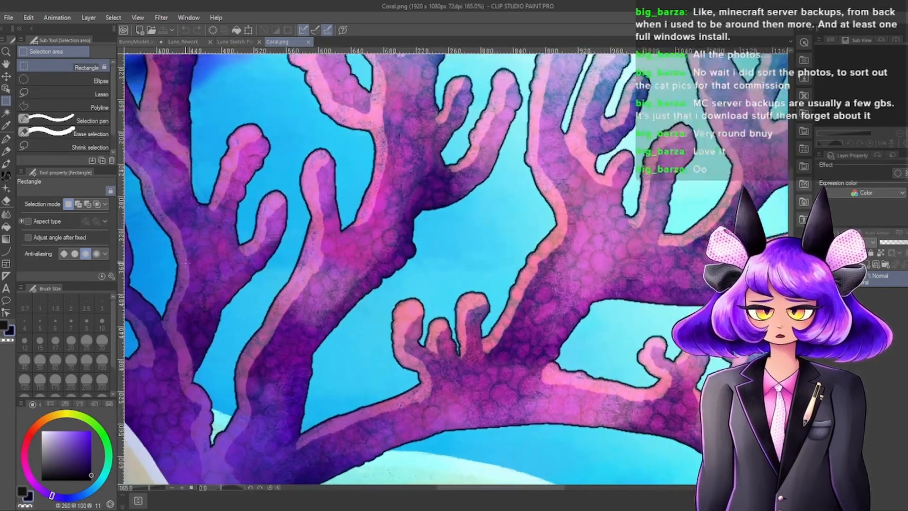
scroll(456, 263, "down", 2)
scroll(456, 263, "down", 1)
scroll(401, 255, "up", 1)
scroll(329, 246, "down", 3)
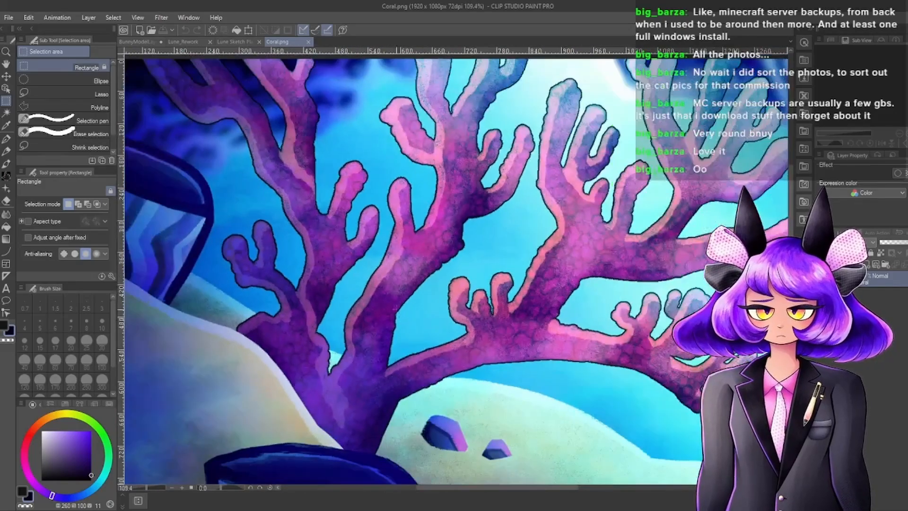
Examine Coral.png's outer branches, the distant purple coral, the blurred blue background and the whole composition.
scroll(330, 246, "down", 1)
scroll(520, 331, "up", 6)
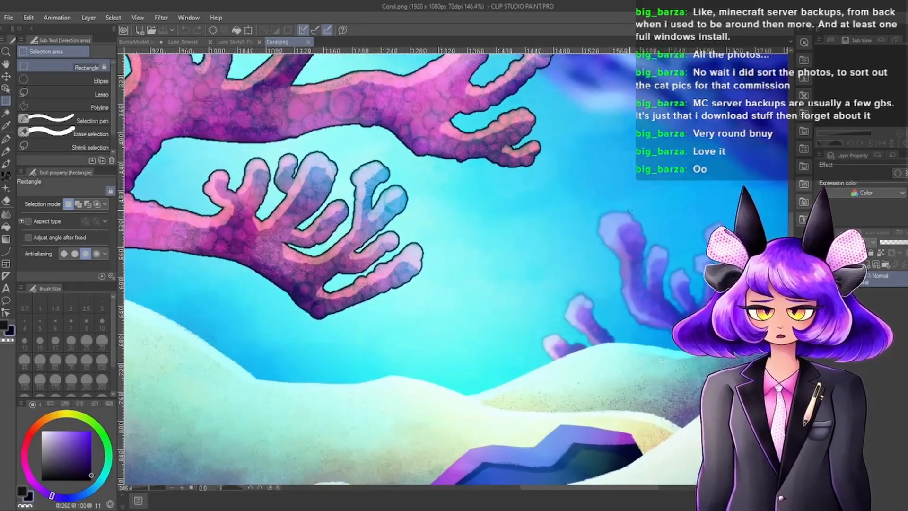
scroll(582, 382, "down", 9)
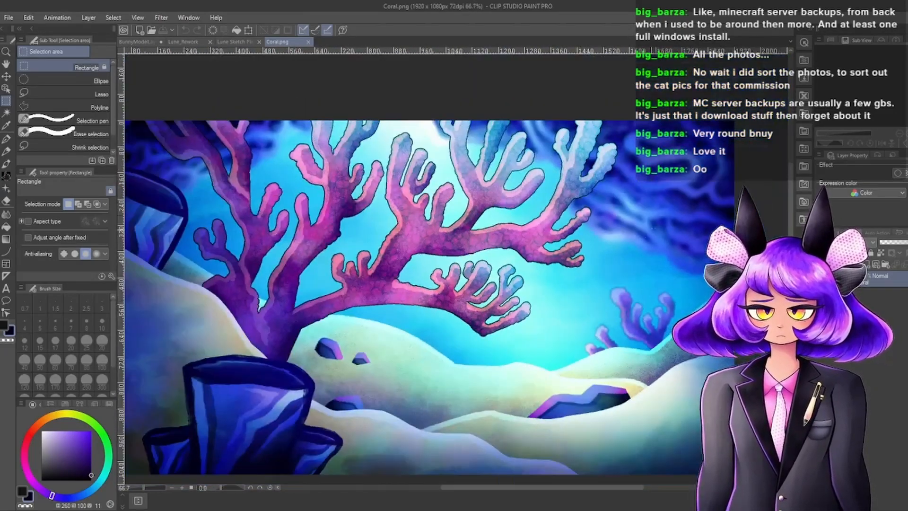
scroll(721, 128, "up", 5)
scroll(563, 290, "up", 2)
scroll(563, 291, "down", 1)
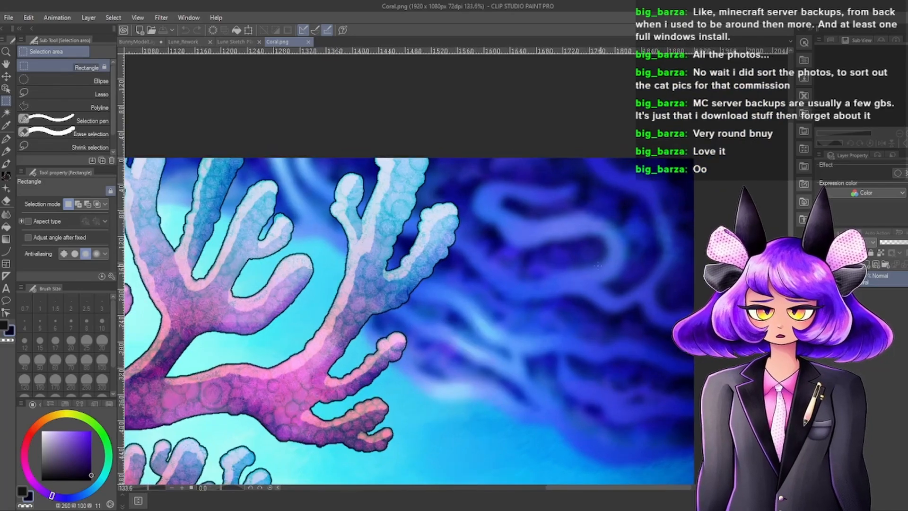
scroll(660, 300, "down", 6)
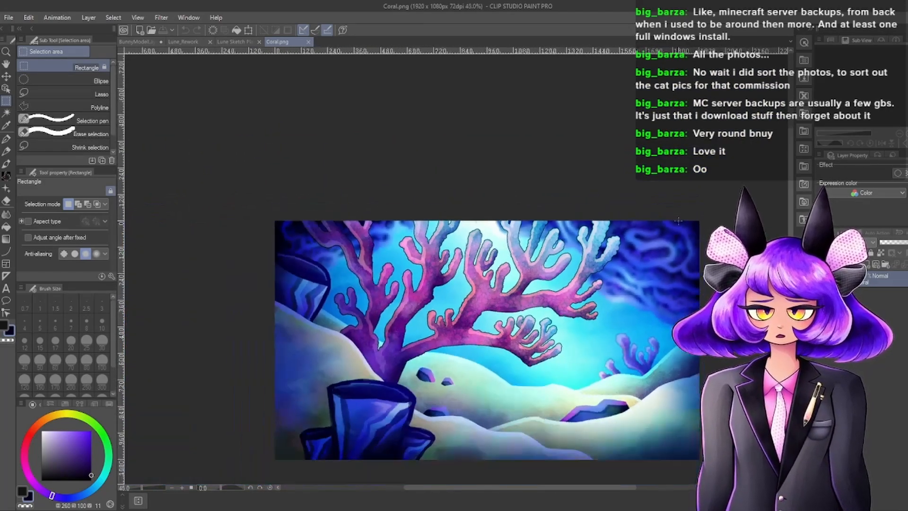
scroll(660, 300, "up", 2)
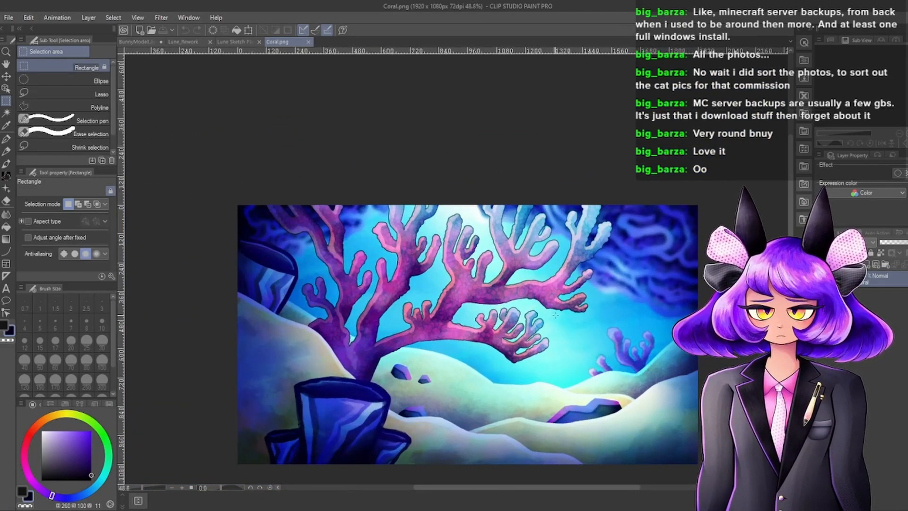
scroll(438, 352, "down", 1)
scroll(465, 380, "up", 3)
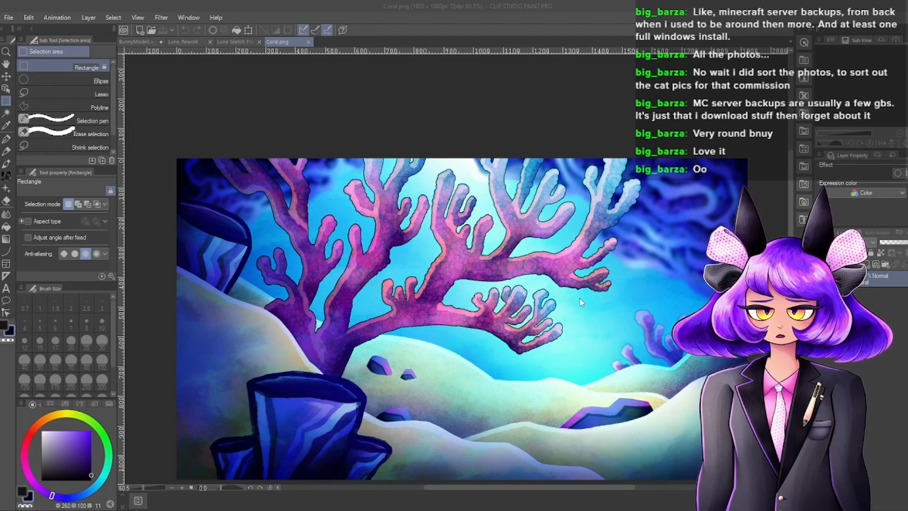
Open Field.png and examine the pebble-like swirl, the purple berry clusters and the green leaves up close.
left_click(567, 325)
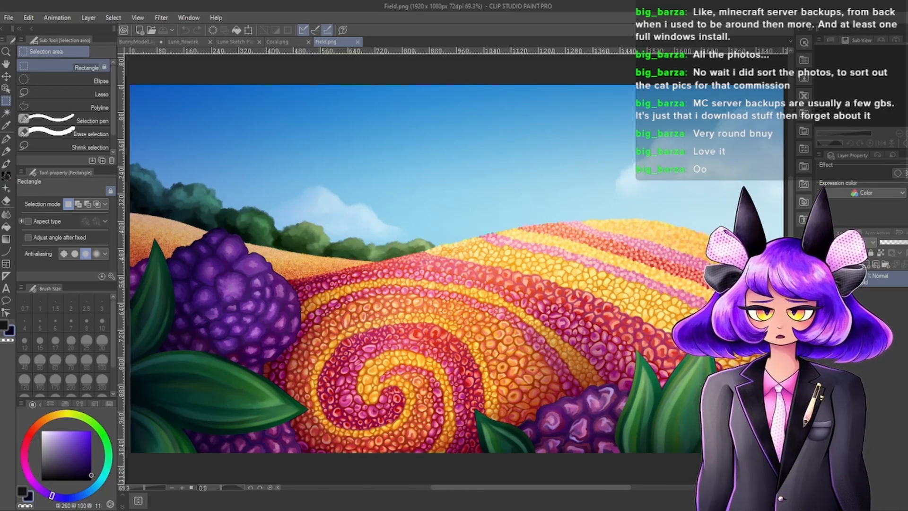
scroll(454, 378, "up", 3)
scroll(616, 349, "down", 3)
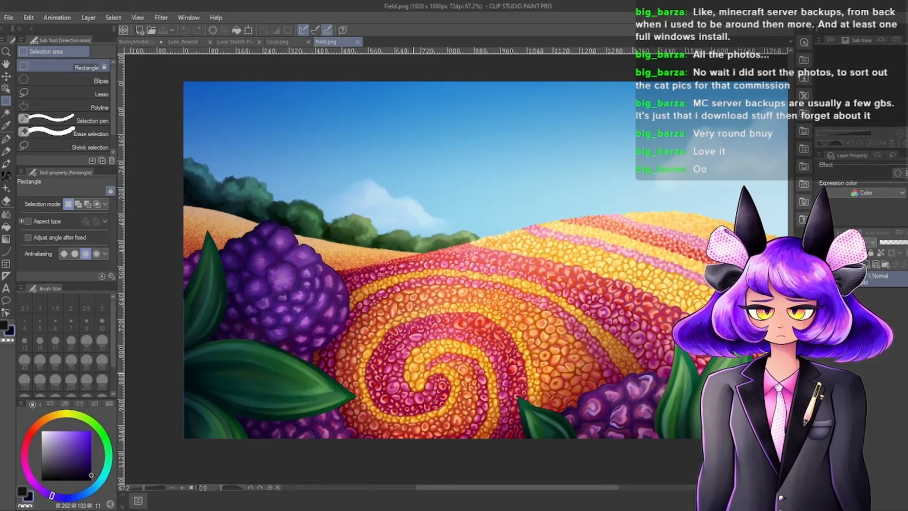
scroll(404, 363, "up", 8)
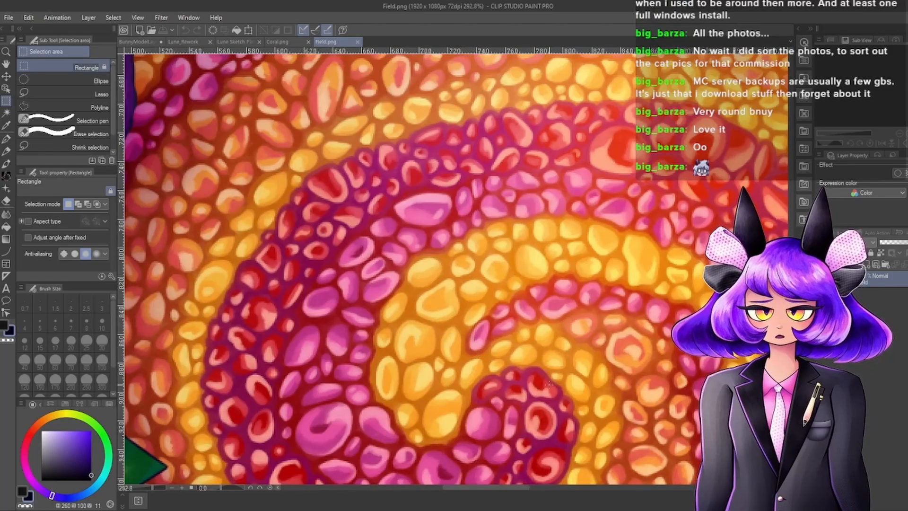
scroll(549, 384, "down", 4)
scroll(206, 282, "up", 5)
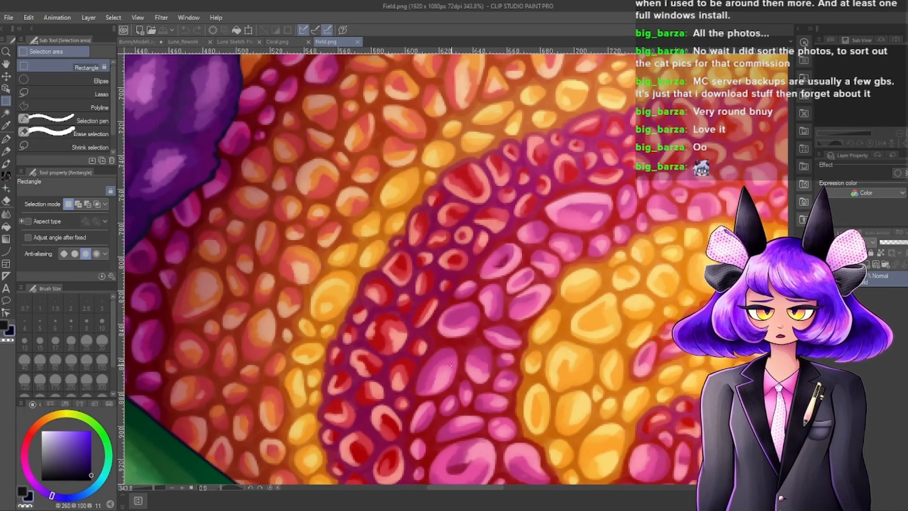
scroll(473, 372, "down", 4)
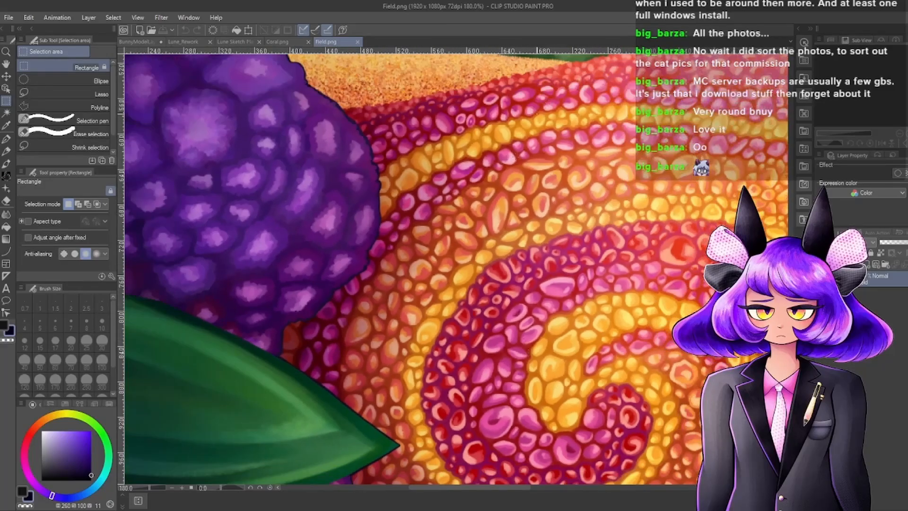
scroll(461, 174, "up", 7)
scroll(462, 174, "down", 5)
scroll(628, 264, "up", 4)
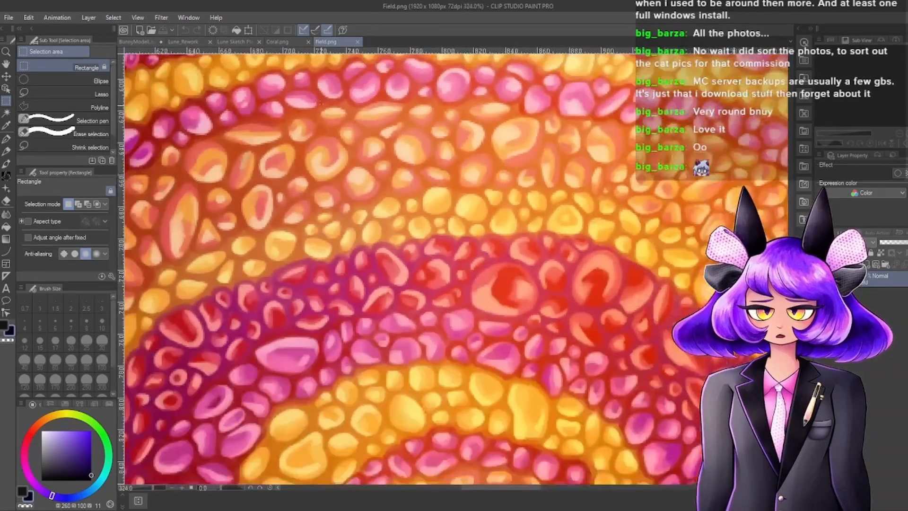
scroll(346, 163, "down", 4)
scroll(606, 314, "up", 5)
scroll(484, 213, "down", 6)
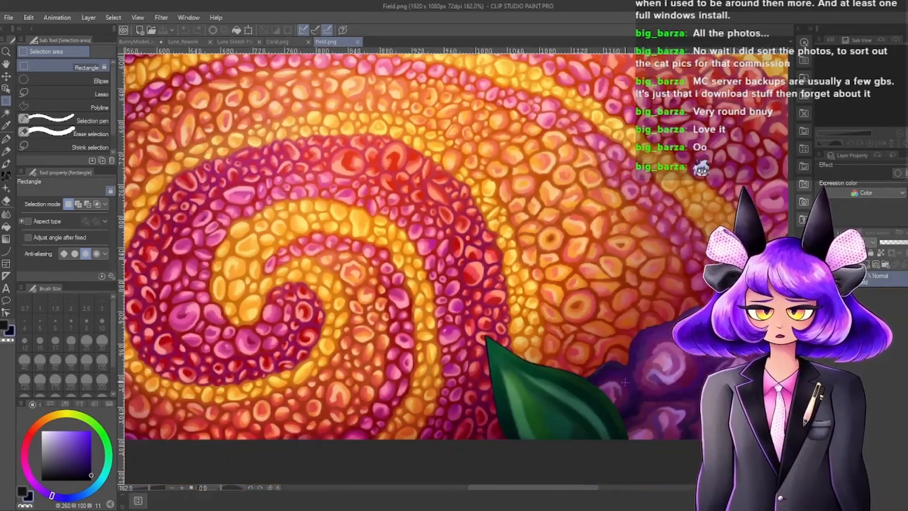
Examine Field.png's bumpy swirl up close, then the pink, red and yellow bands above the purple berries.
scroll(563, 331, "up", 8)
scroll(539, 276, "up", 2)
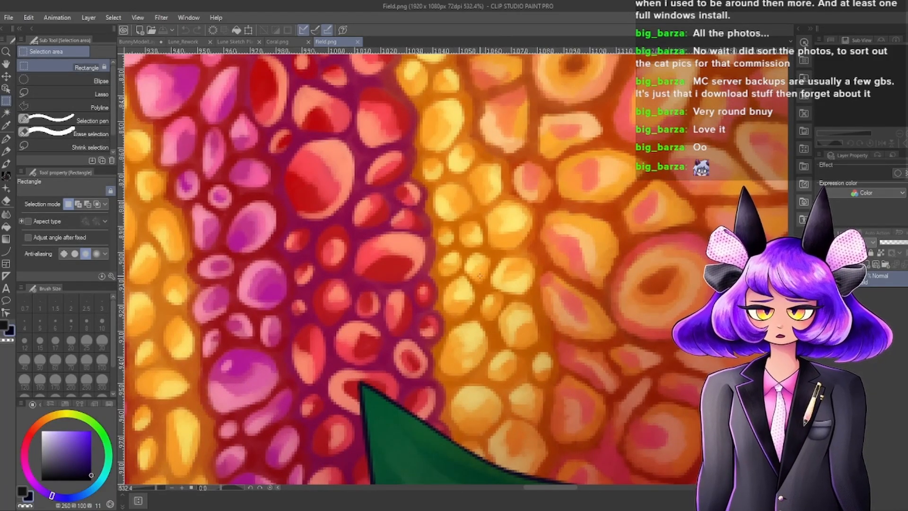
scroll(477, 275, "down", 8)
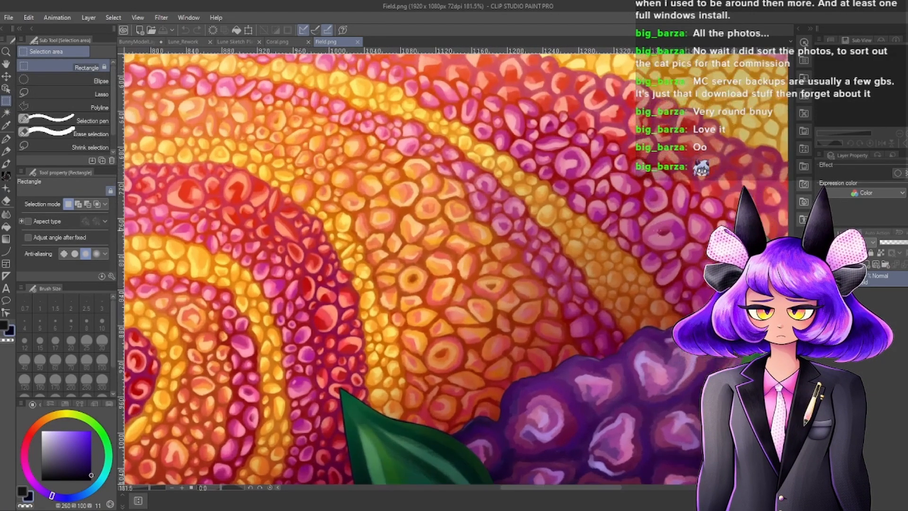
scroll(614, 245, "up", 8)
scroll(388, 262, "down", 8)
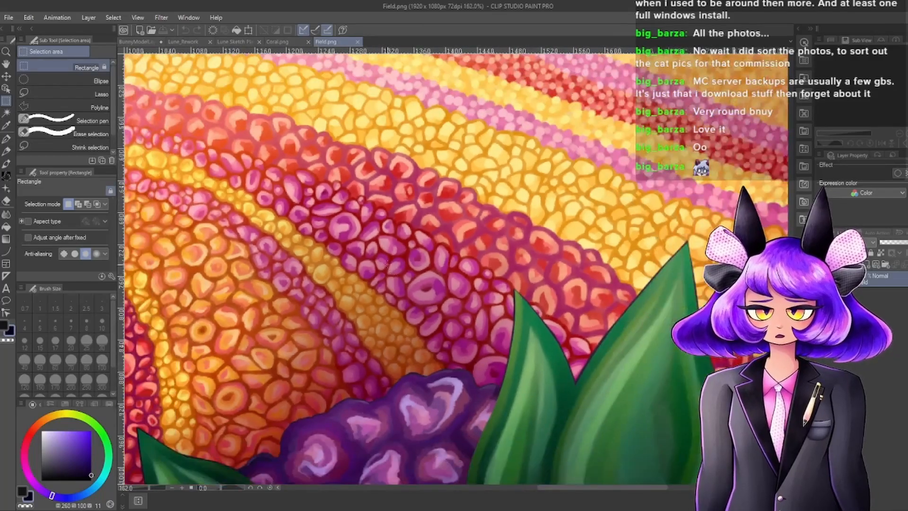
scroll(531, 142, "up", 4)
scroll(620, 316, "down", 7)
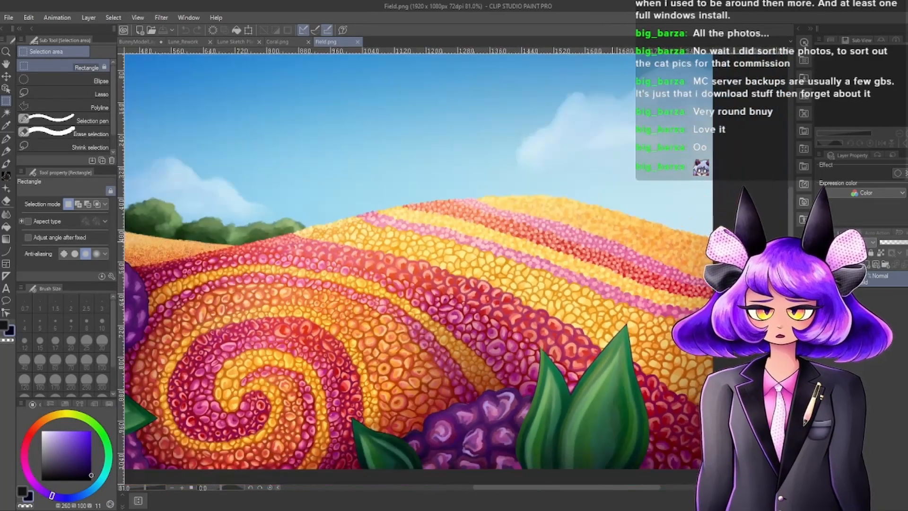
Examine Field.png's dotted hilltop stripes, the large purple berry cluster, the distant trees and the whole composition.
scroll(575, 248, "up", 3)
scroll(624, 270, "up", 5)
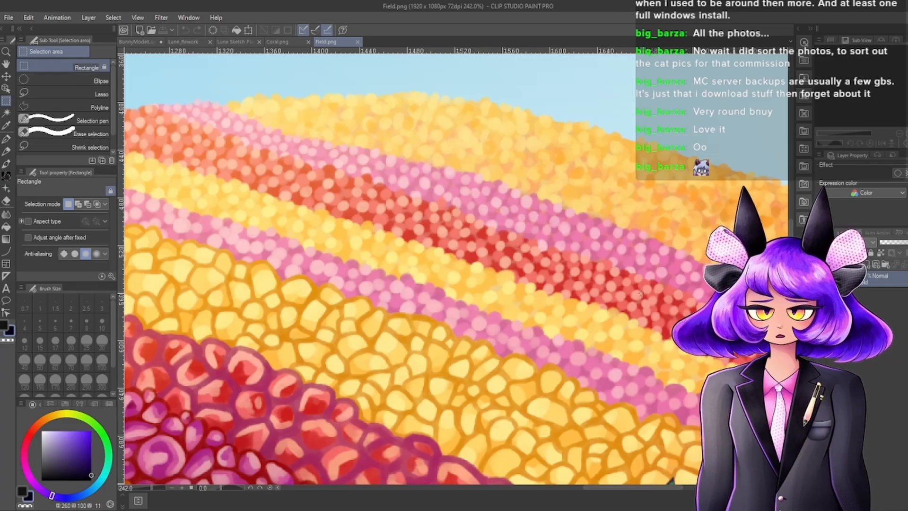
scroll(638, 294, "down", 2)
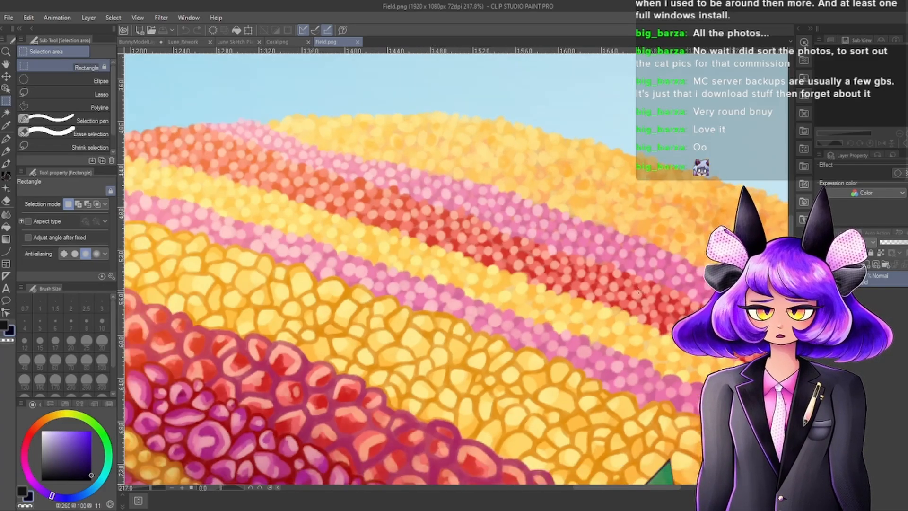
scroll(635, 284, "down", 5)
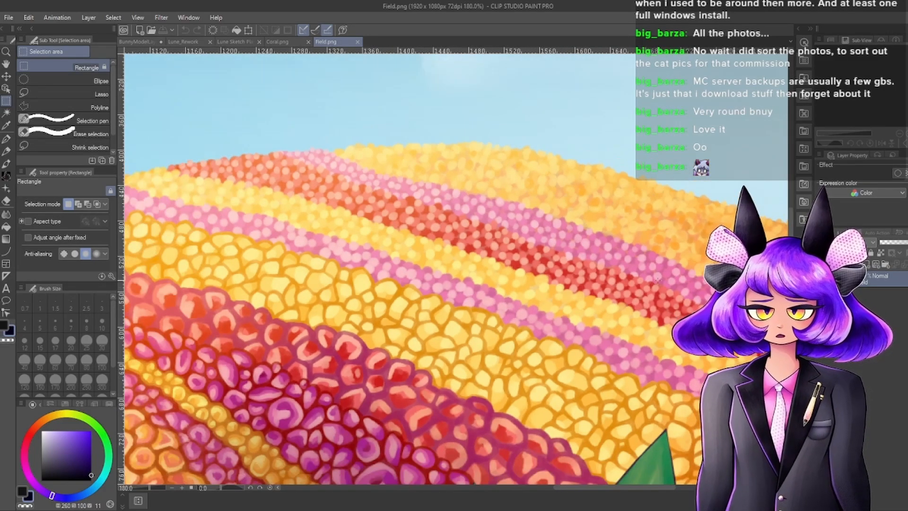
scroll(452, 255, "up", 1)
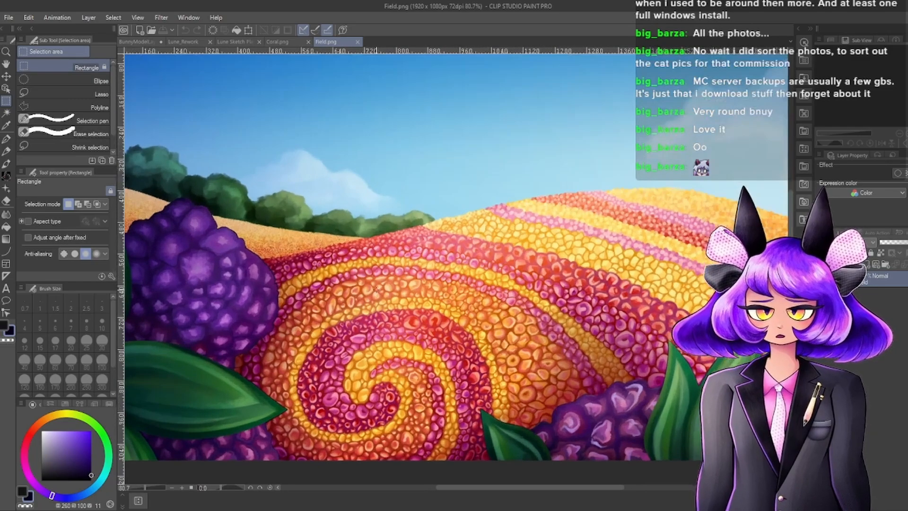
scroll(241, 236, "up", 6)
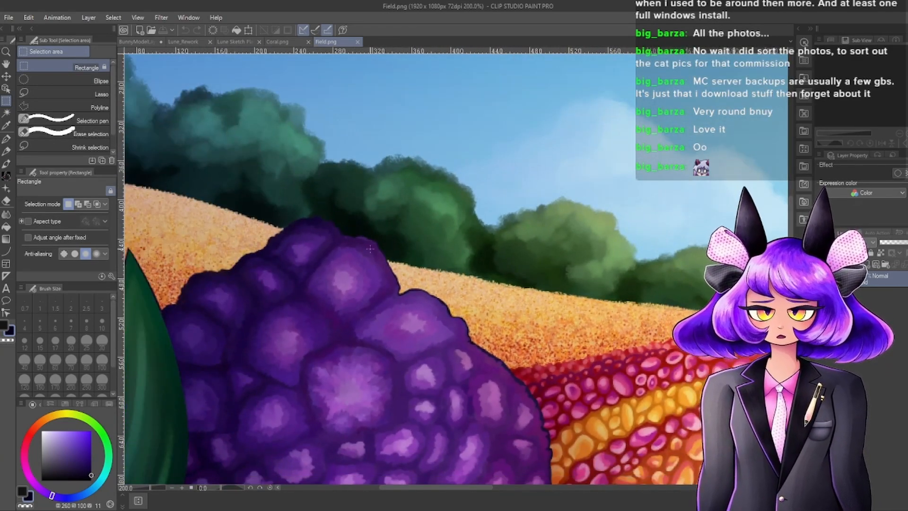
scroll(312, 234, "down", 6)
scroll(473, 283, "up", 1)
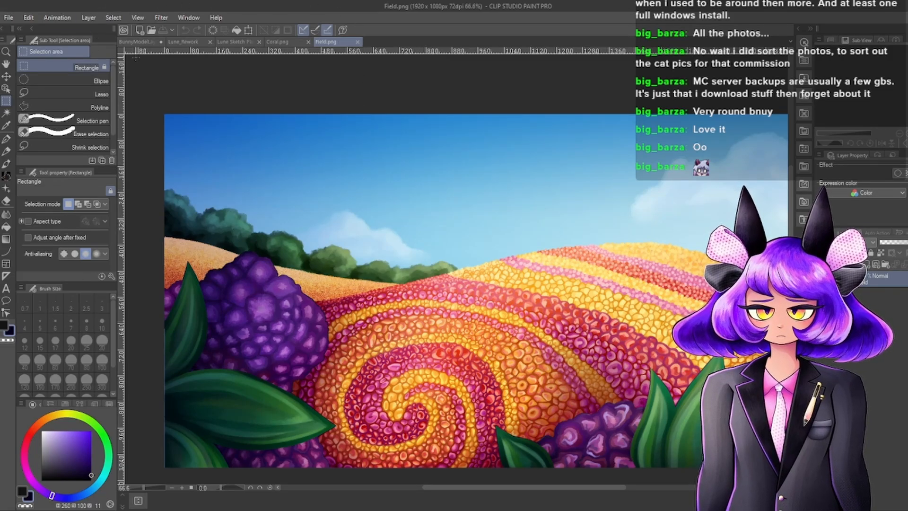
Close the Coral.png and Field.png paintings.
left_click(293, 41)
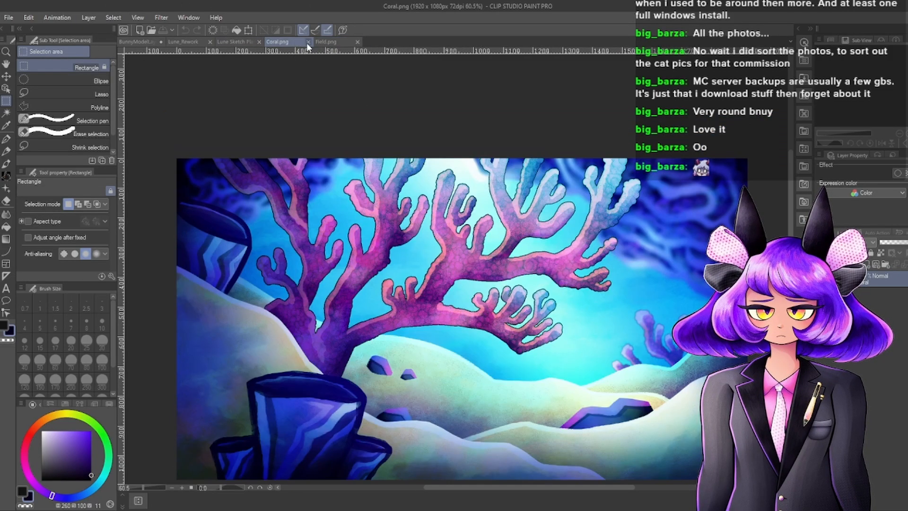
left_click(308, 42)
left_click(307, 42)
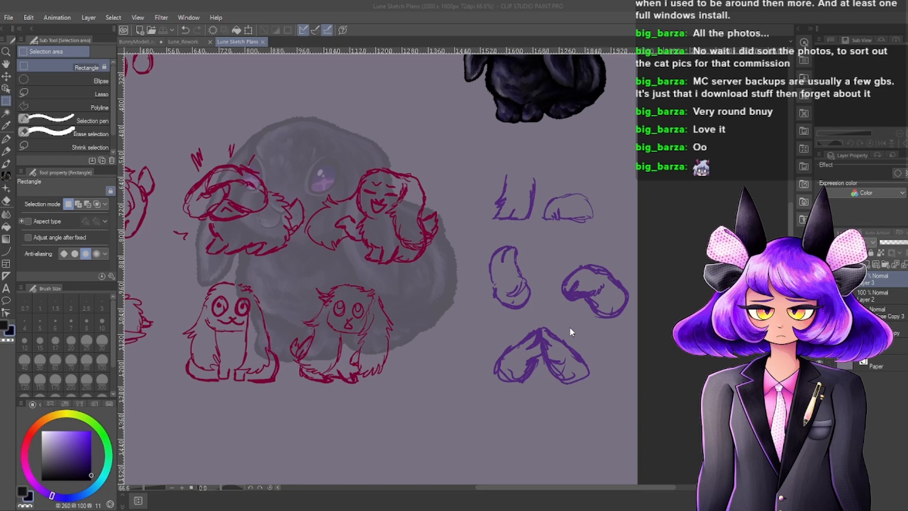
Open Self_1.png and examine the character's striped bag, patterned green skirt and orange top.
left_click(686, 356)
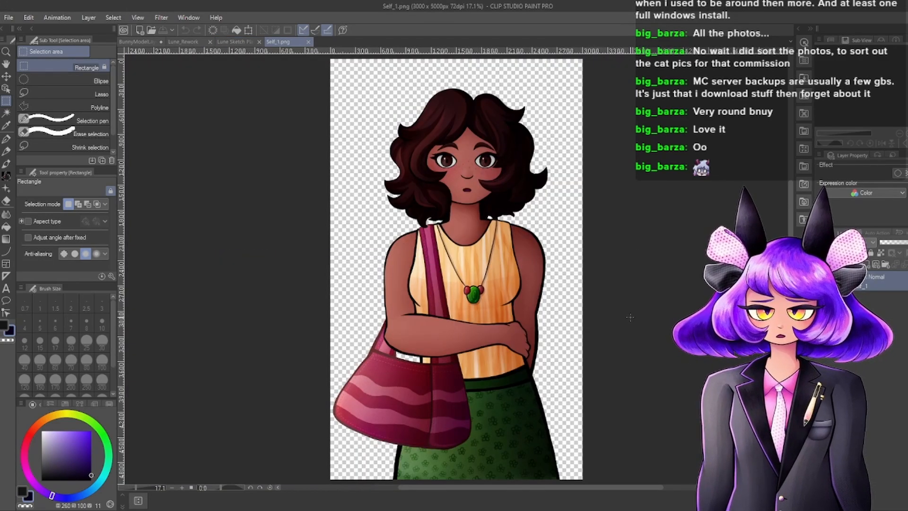
scroll(615, 310, "down", 1)
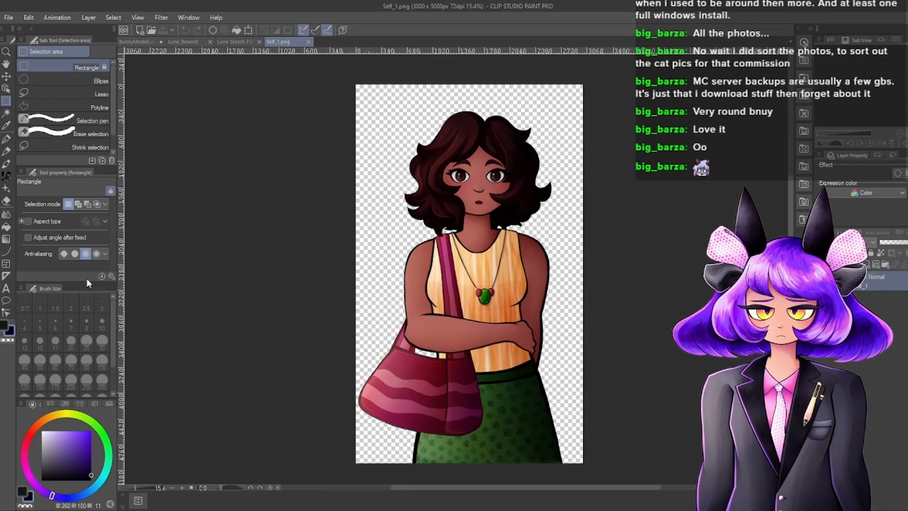
scroll(583, 235, "down", 1)
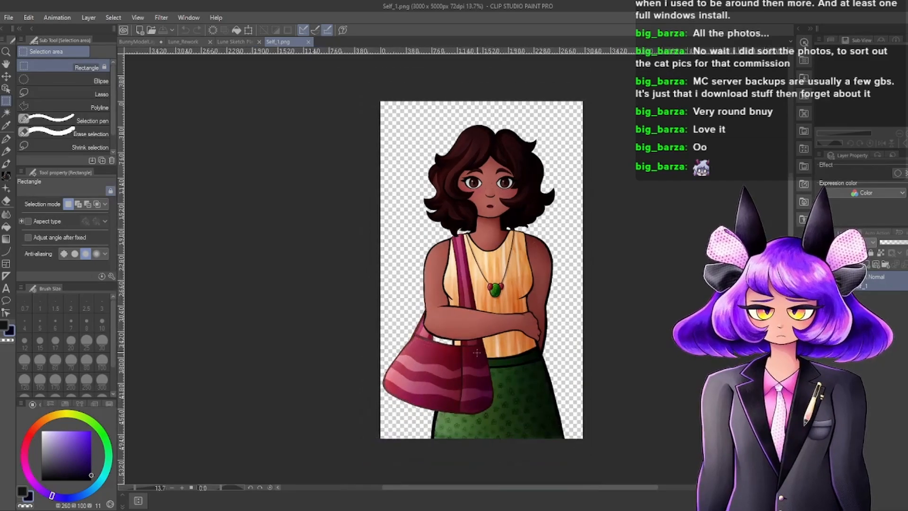
scroll(476, 352, "up", 5)
scroll(501, 420, "up", 8)
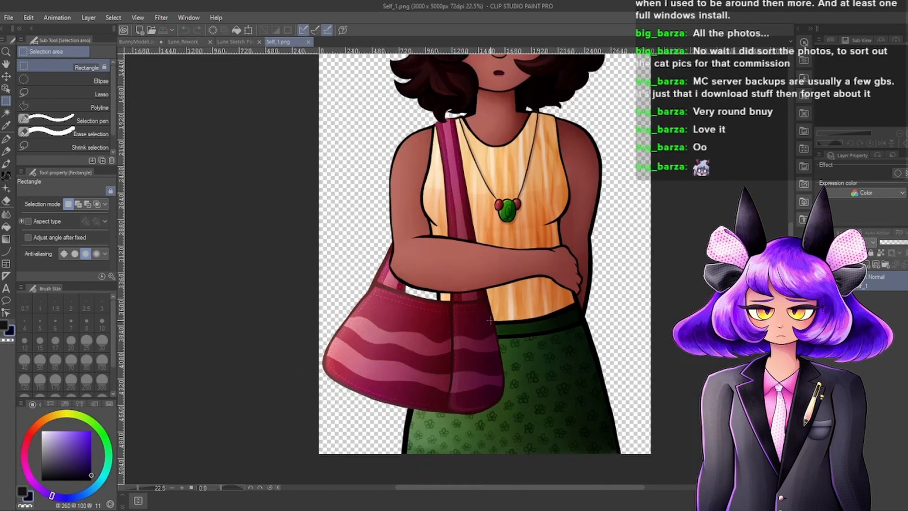
scroll(521, 412, "down", 9)
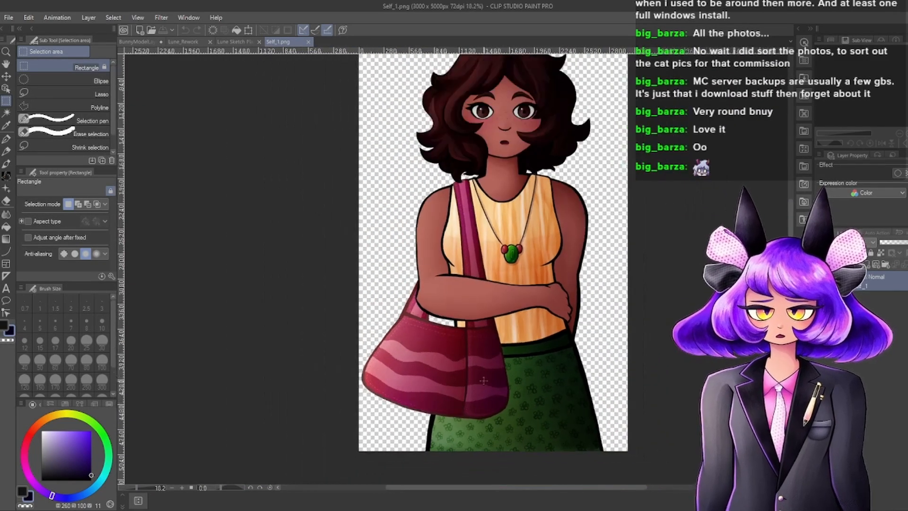
scroll(493, 270, "up", 2)
scroll(493, 269, "down", 3)
scroll(478, 283, "up", 2)
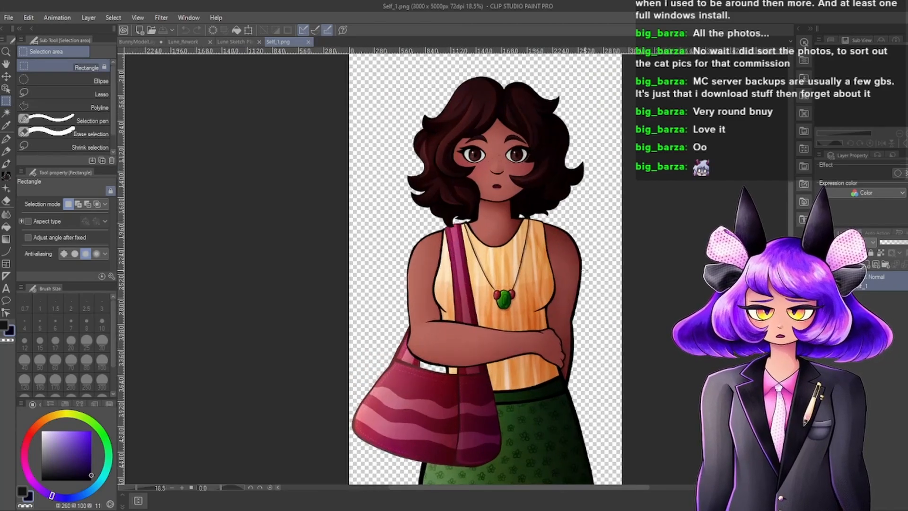
Examine Self_1.png's face, freckles and curly hair up close, and compare them with the whole figure.
scroll(473, 288, "down", 2)
scroll(458, 305, "up", 3)
scroll(459, 303, "down", 1)
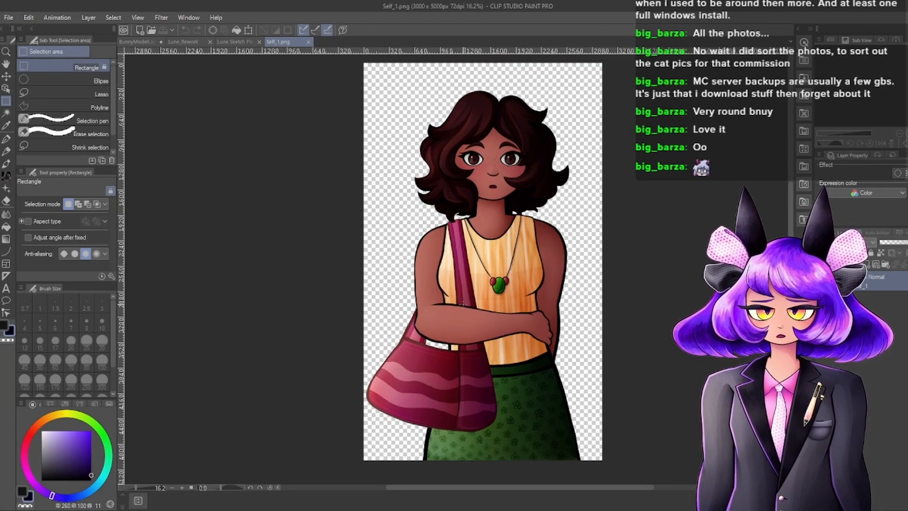
scroll(434, 298, "up", 1)
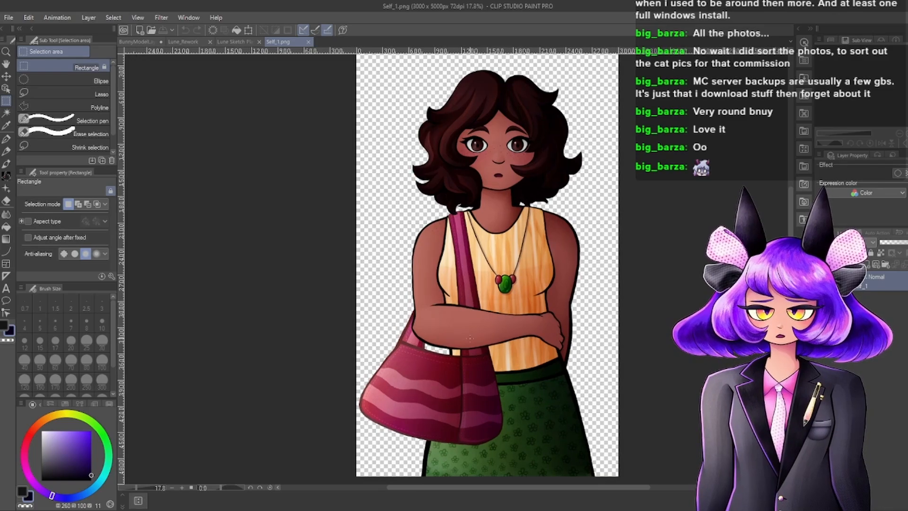
scroll(467, 360, "up", 2)
scroll(463, 307, "down", 3)
scroll(459, 189, "up", 3)
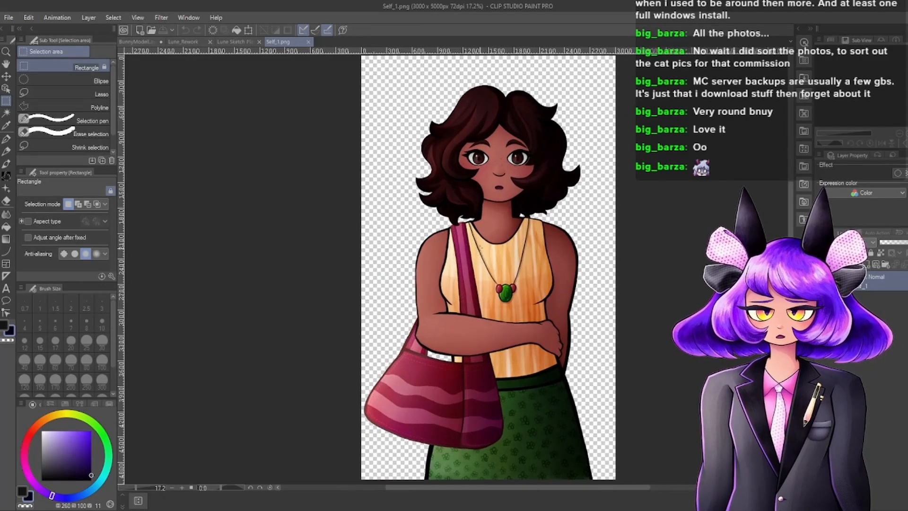
scroll(456, 142, "up", 1)
scroll(554, 140, "up", 3)
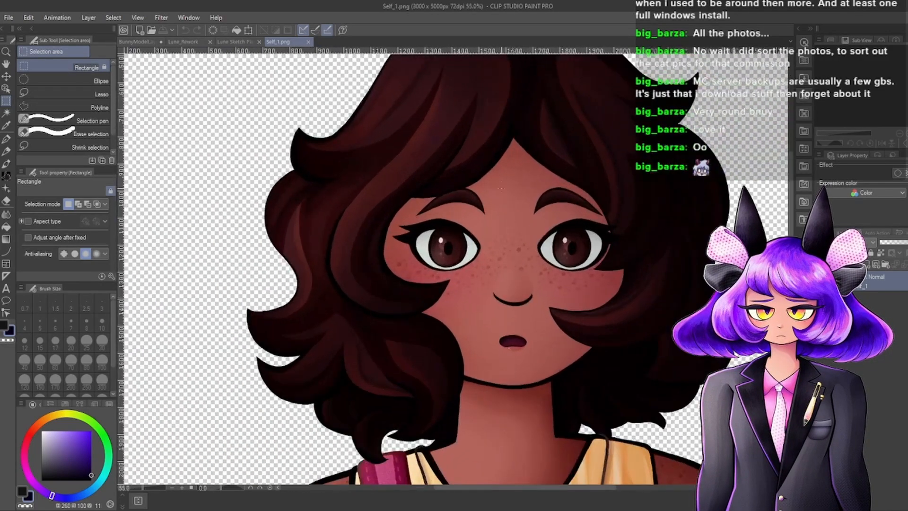
scroll(514, 274, "down", 6)
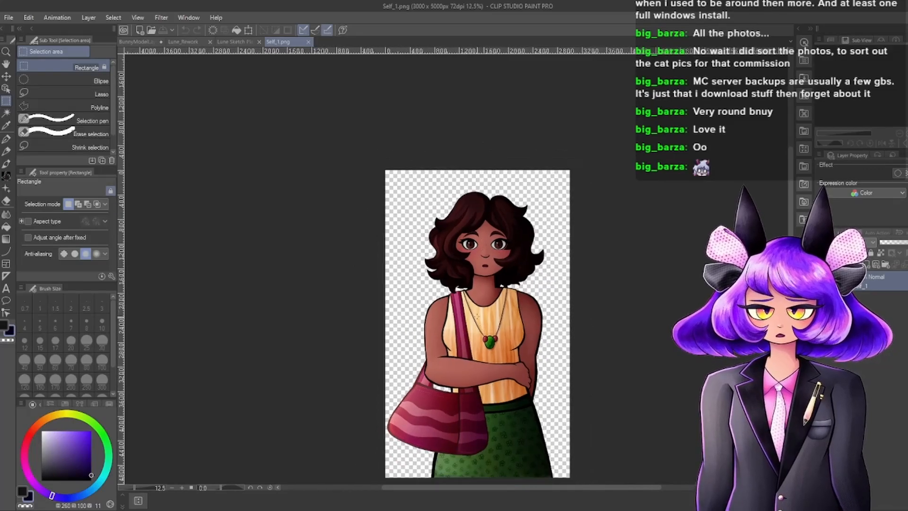
scroll(485, 371, "up", 1)
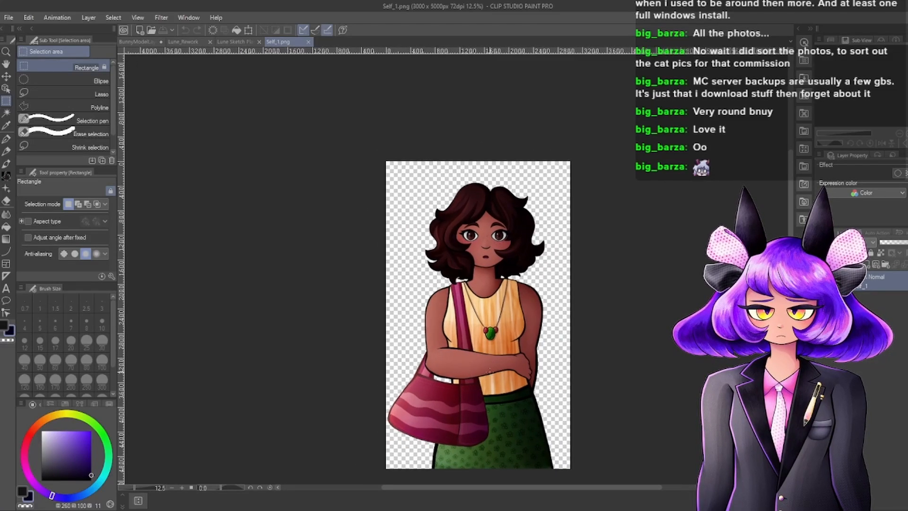
Close Self_1.png and look over the whole Lune Sketch Plans page of bunny poses and paw sketches.
left_click(307, 41)
scroll(584, 217, "down", 2)
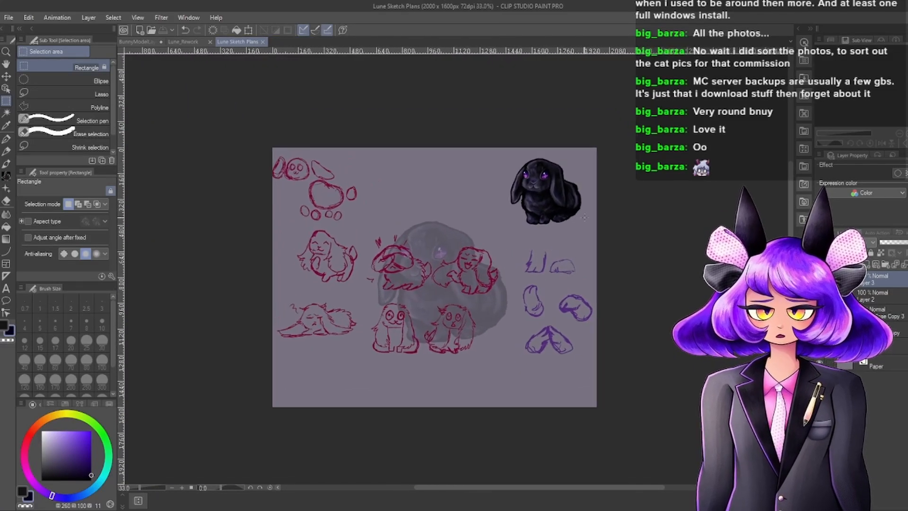
scroll(467, 248, "up", 2)
scroll(527, 323, "down", 2)
scroll(528, 329, "up", 1)
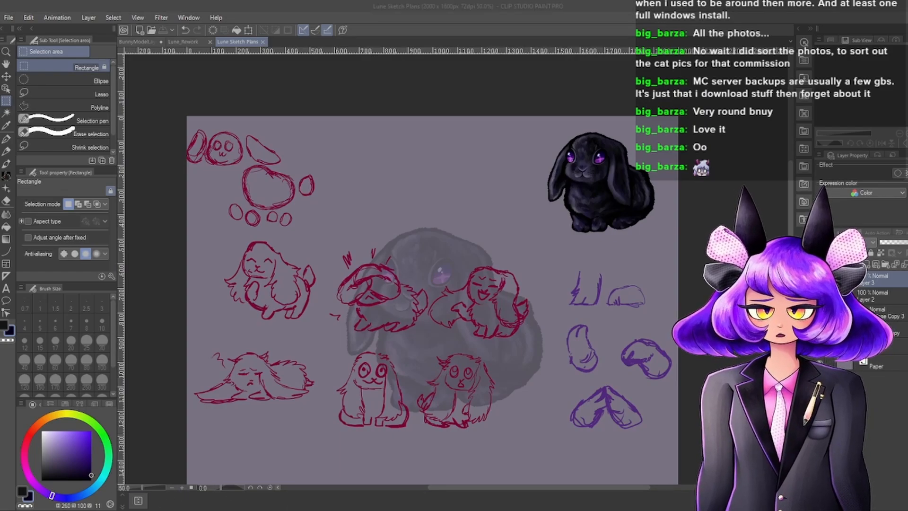
key("alt+Tab")
key("alt")
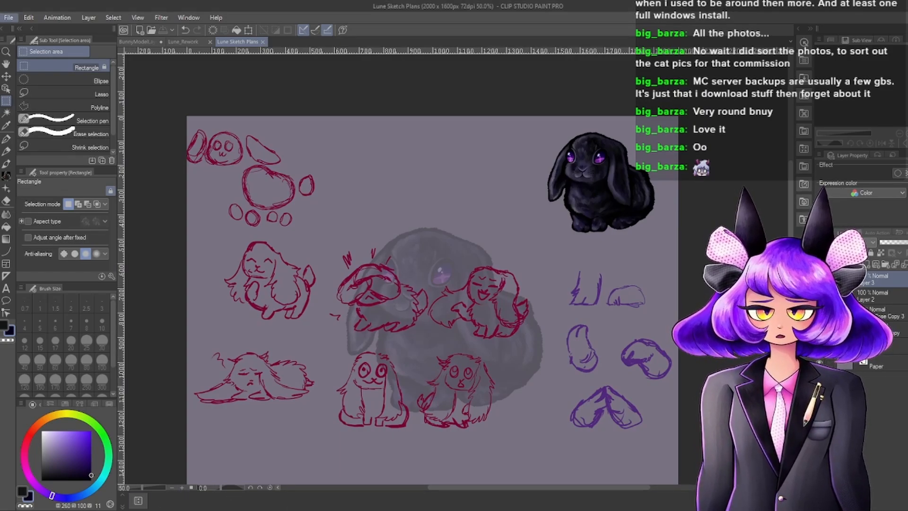
key("alt+Tab")
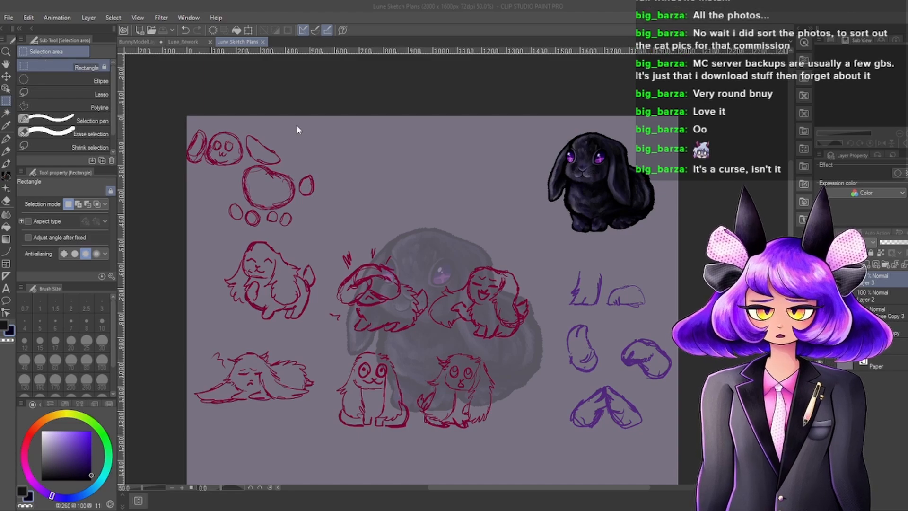
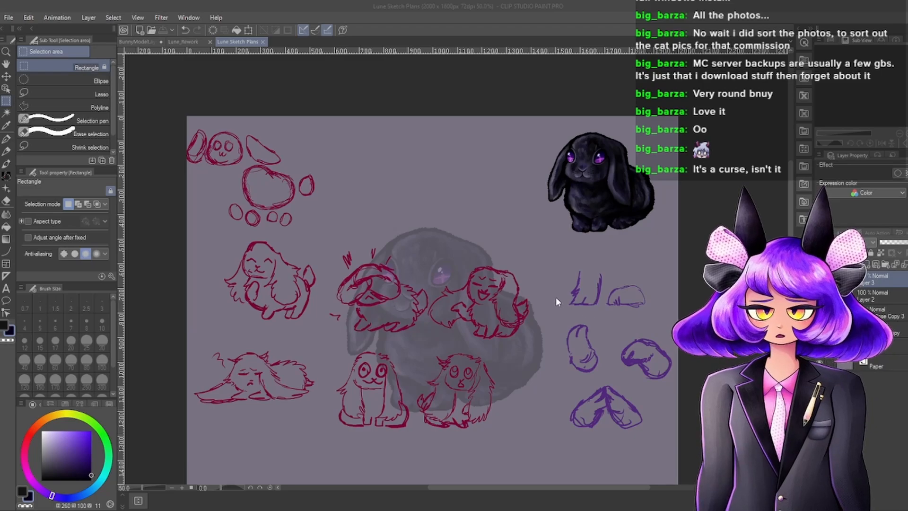
left_click(614, 324)
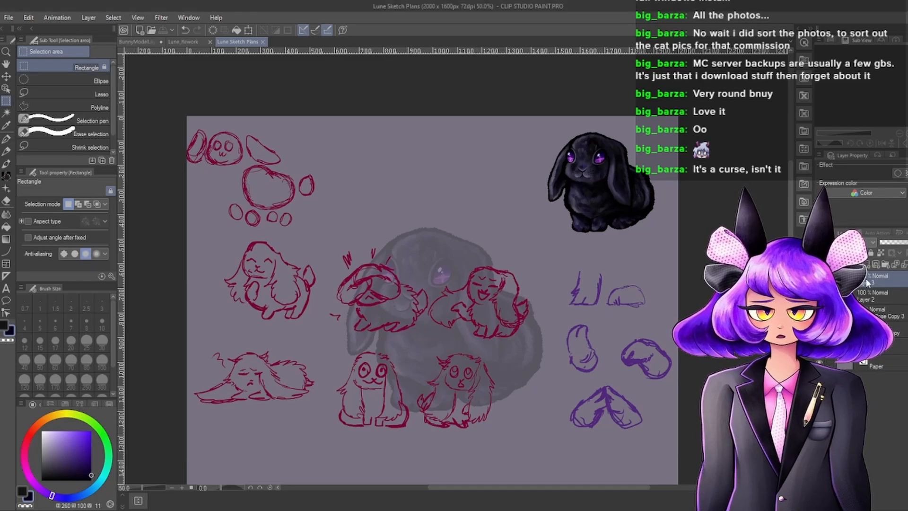
Return to the Lune_Rework drawing and check the bunny's furry body and front paws.
left_click(183, 41)
scroll(501, 329, "down", 3)
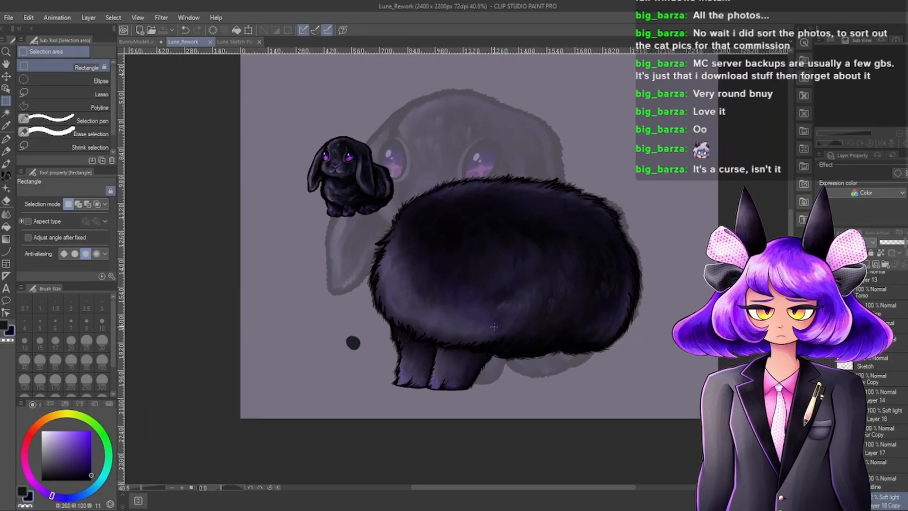
scroll(496, 294, "up", 1)
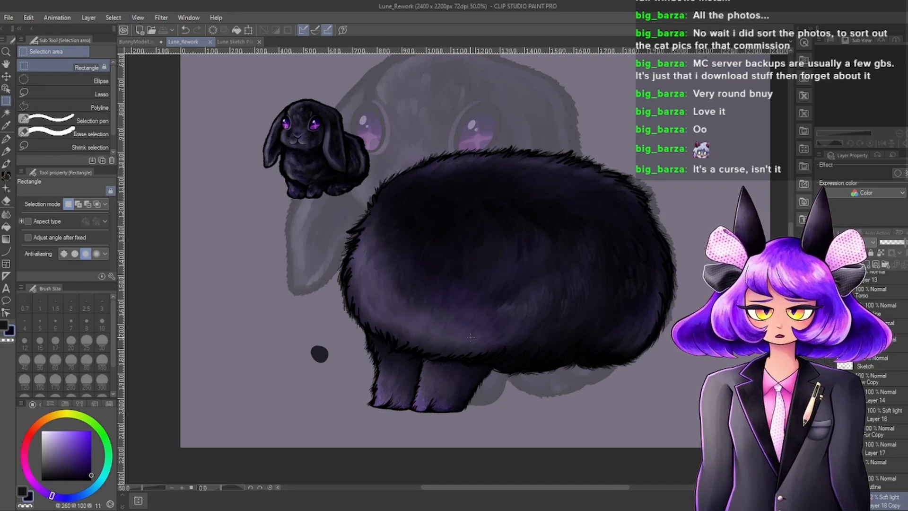
scroll(480, 251, "up", 2)
Collapse the two front-paw layer folders, and hide and show the Paw Copy folder to check its paw.
left_click(840, 414)
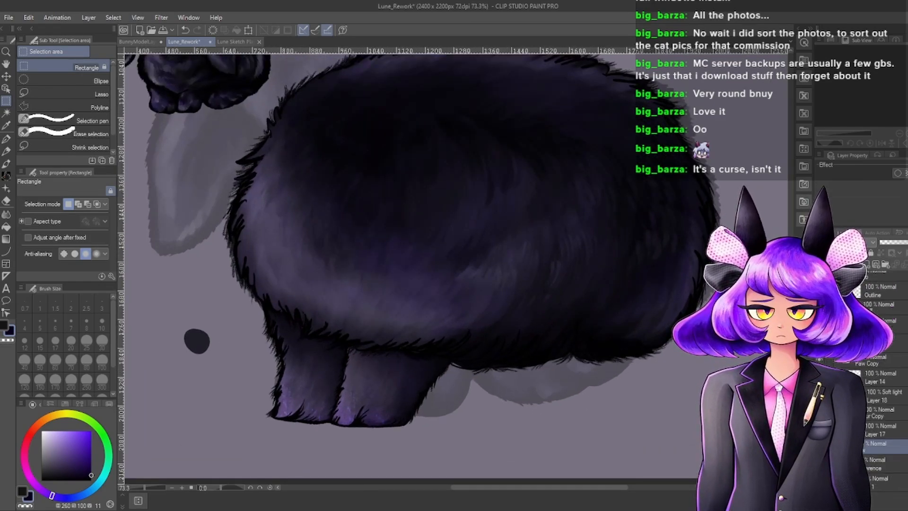
left_click(839, 362)
left_click(821, 421)
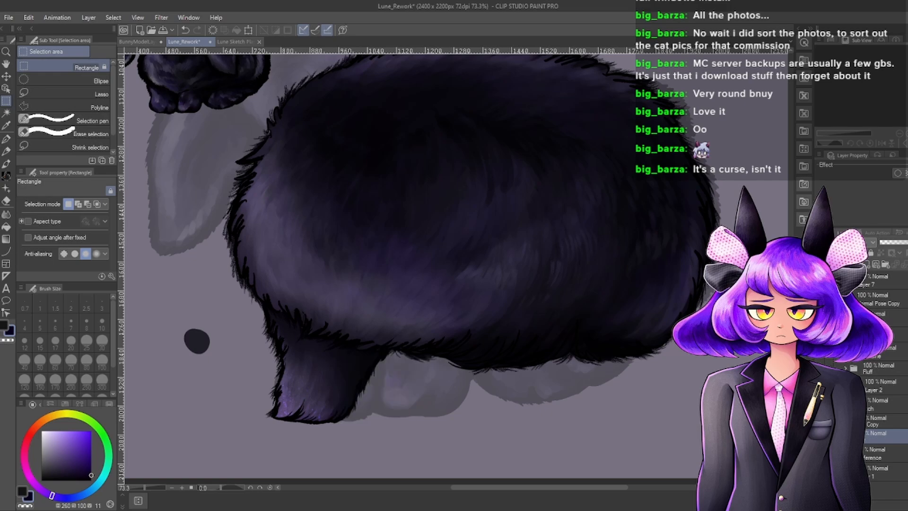
left_click(822, 421)
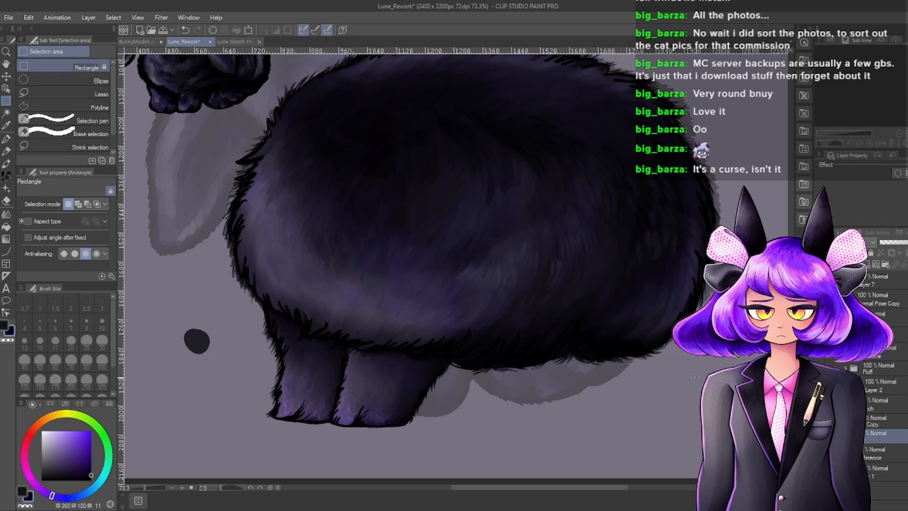
Hide and show the lower front-paw folder to identify its paw, and end its name in Left.
scroll(533, 327, "down", 3)
scroll(562, 323, "up", 2)
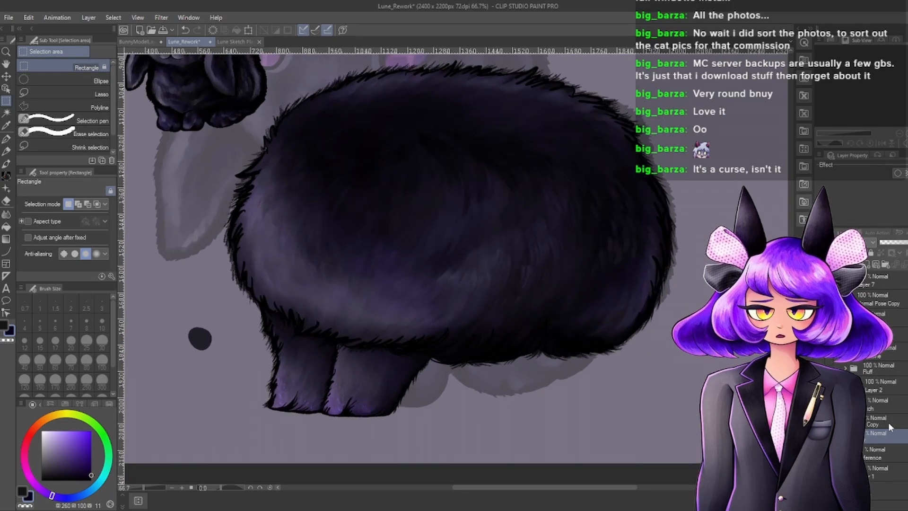
left_click(822, 436)
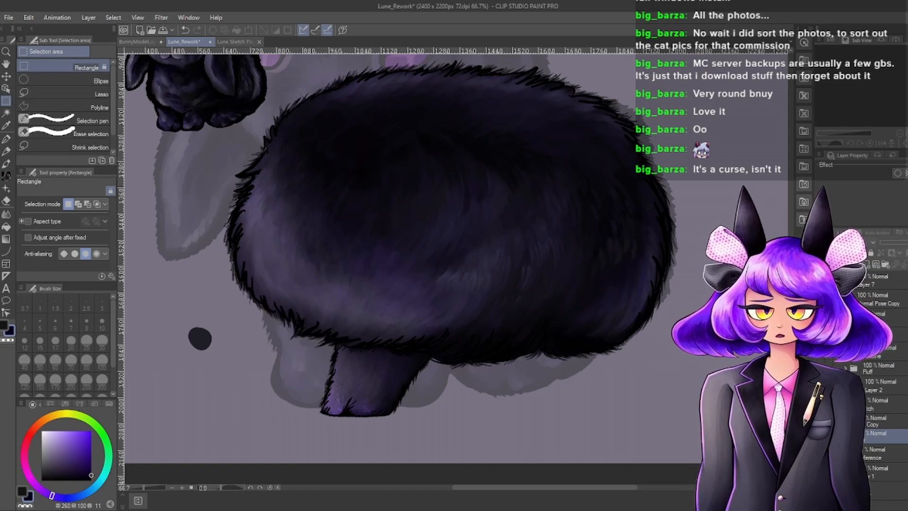
left_click(822, 436)
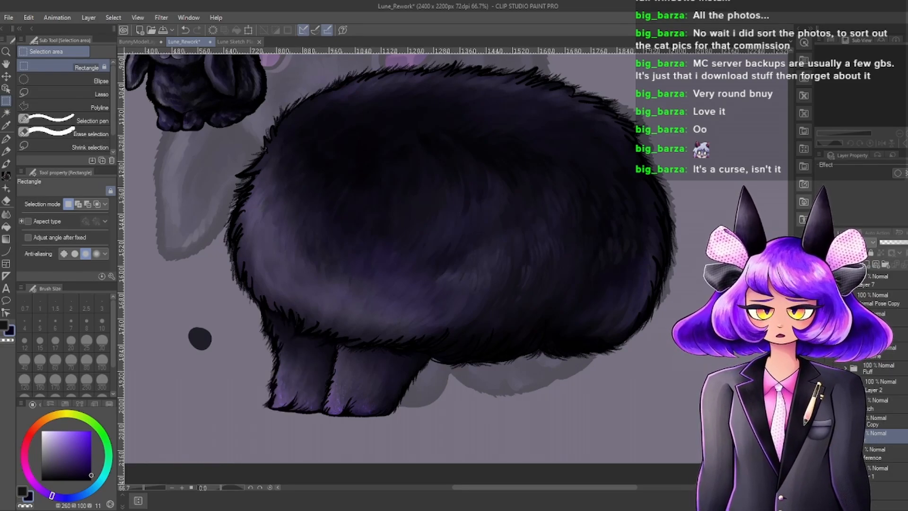
Rename the Paw Copy folder so its name ends in Right instead of Copy.
left_click(885, 420)
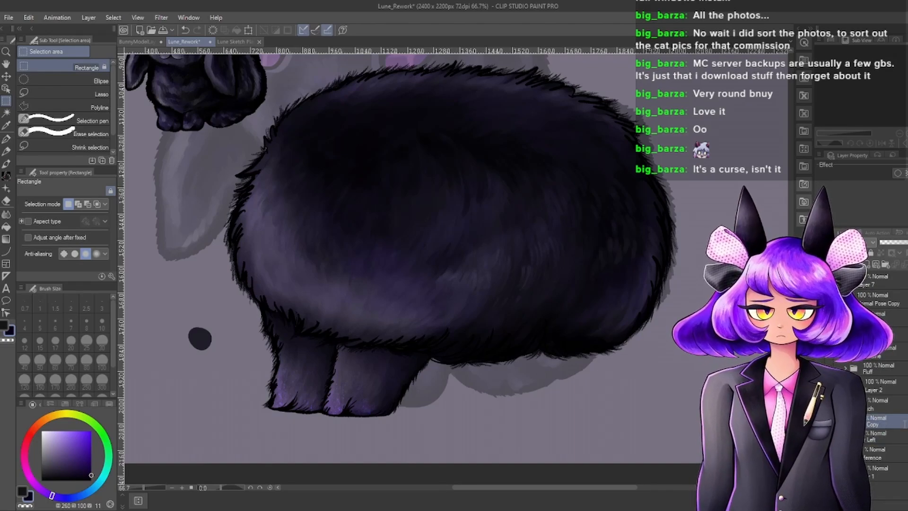
key("BackSpace")
key("BackSpace")
key("BackSpace")
key("BackSpace")
type("Right")
key("Return")
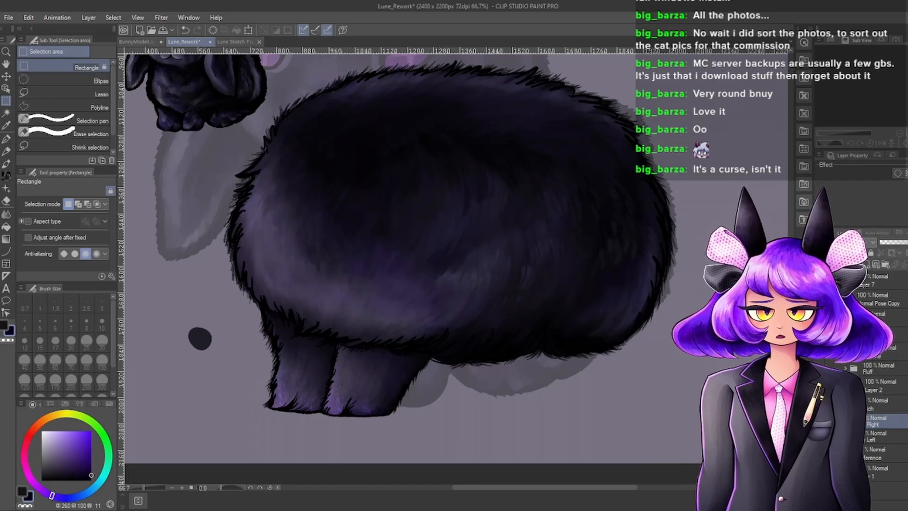
Add a new layer folder directly above the two front-paw folders.
scroll(399, 351, "down", 4)
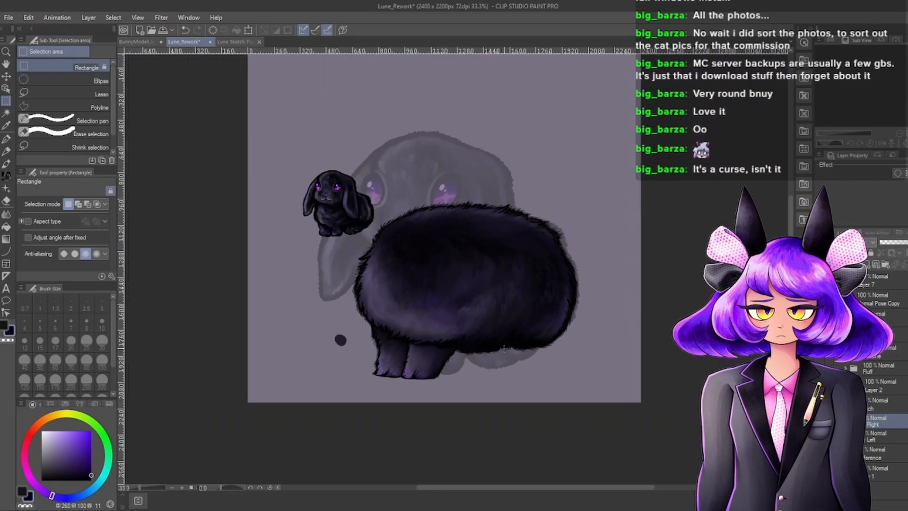
scroll(400, 351, "up", 3)
scroll(399, 351, "down", 3)
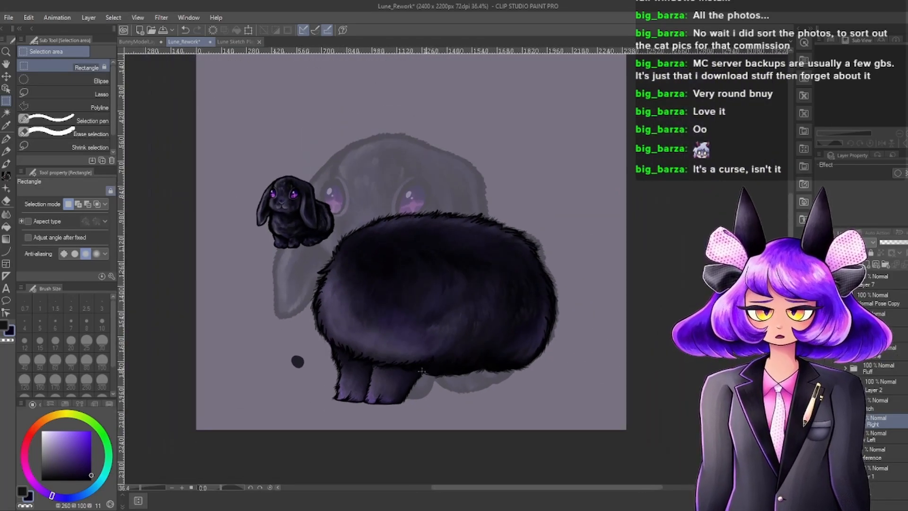
scroll(425, 364, "up", 4)
scroll(451, 377, "down", 3)
scroll(451, 377, "up", 2)
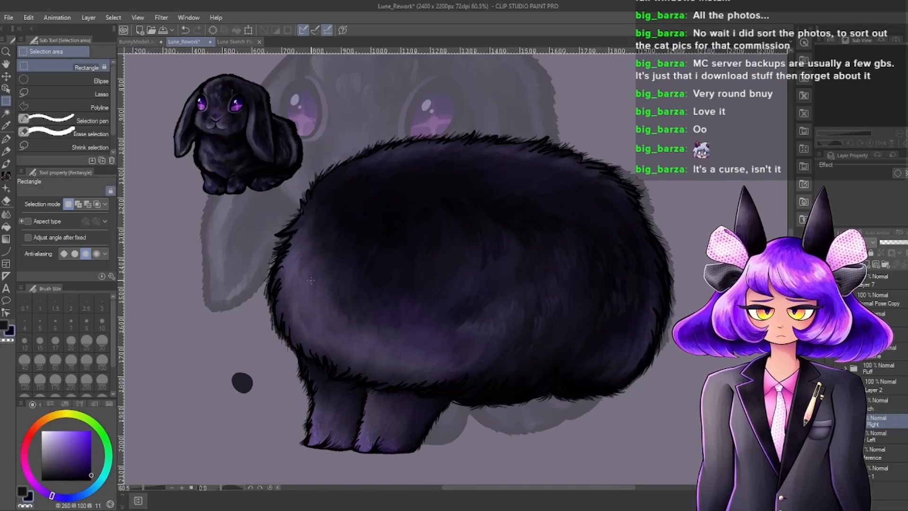
scroll(439, 348, "down", 2)
scroll(440, 349, "up", 2)
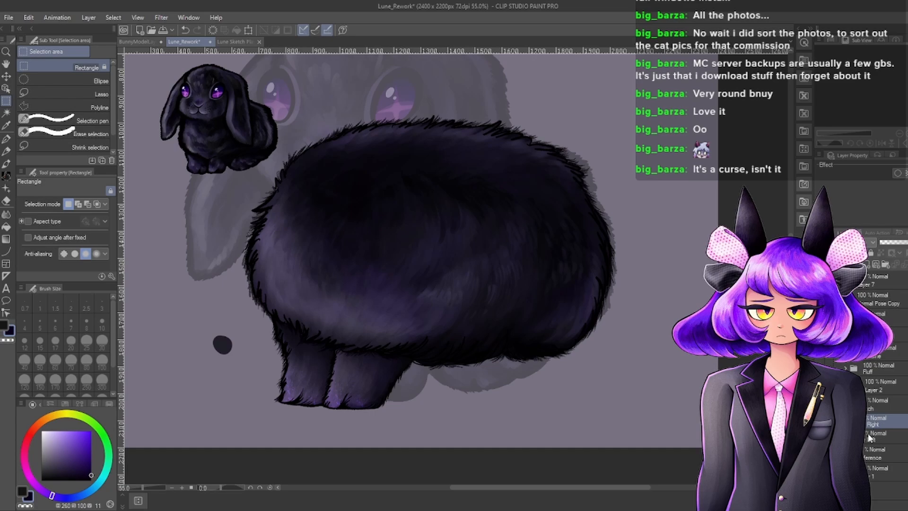
left_click(885, 265)
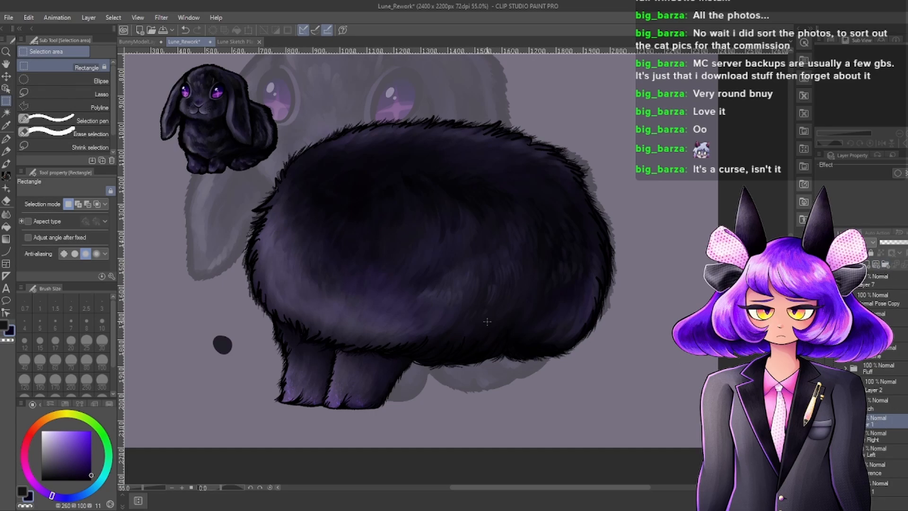
Examine the bunny's front paws and the body's lower edge against the faded reference pose.
scroll(487, 322, "down", 2)
scroll(458, 314, "up", 2)
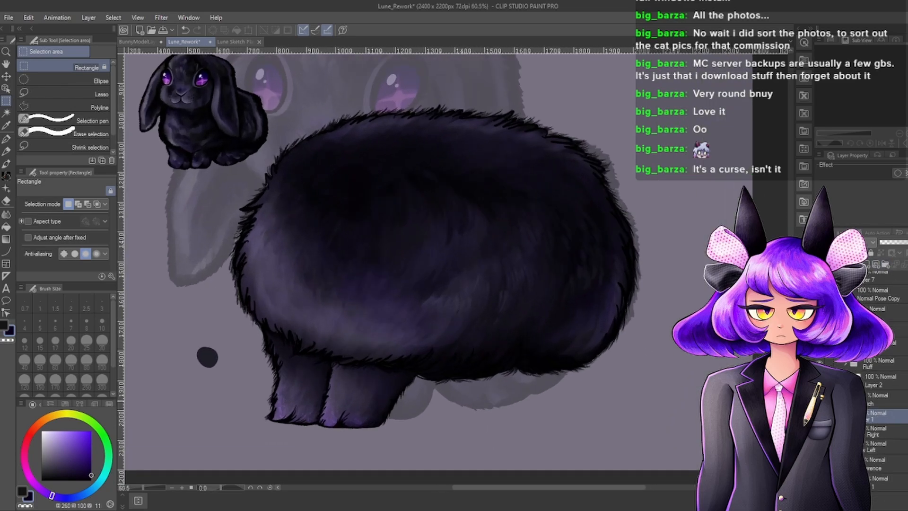
scroll(459, 315, "down", 1)
scroll(458, 315, "up", 1)
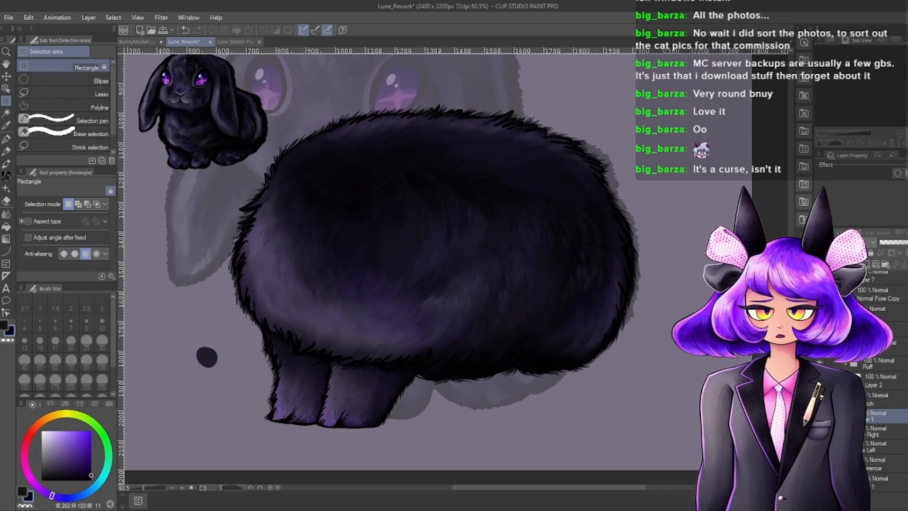
scroll(425, 365, "up", 1)
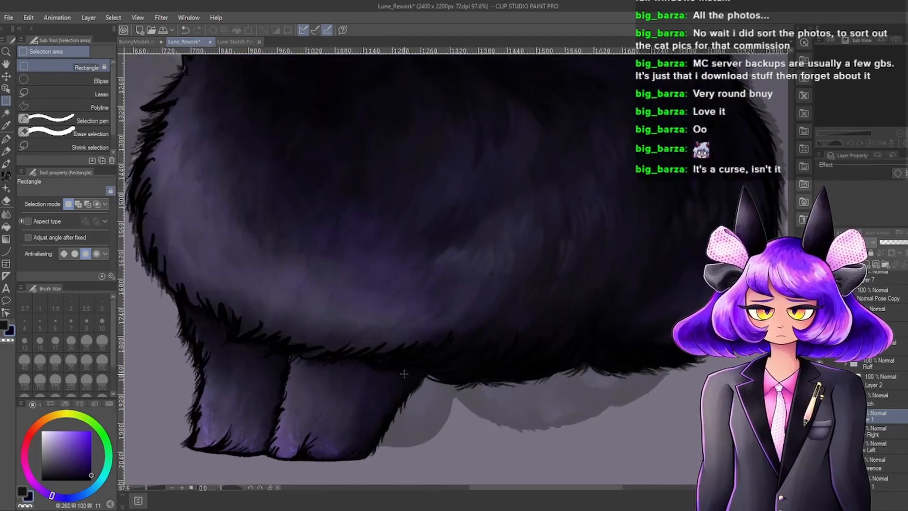
scroll(426, 365, "down", 2)
scroll(444, 387, "down", 2)
scroll(348, 383, "up", 4)
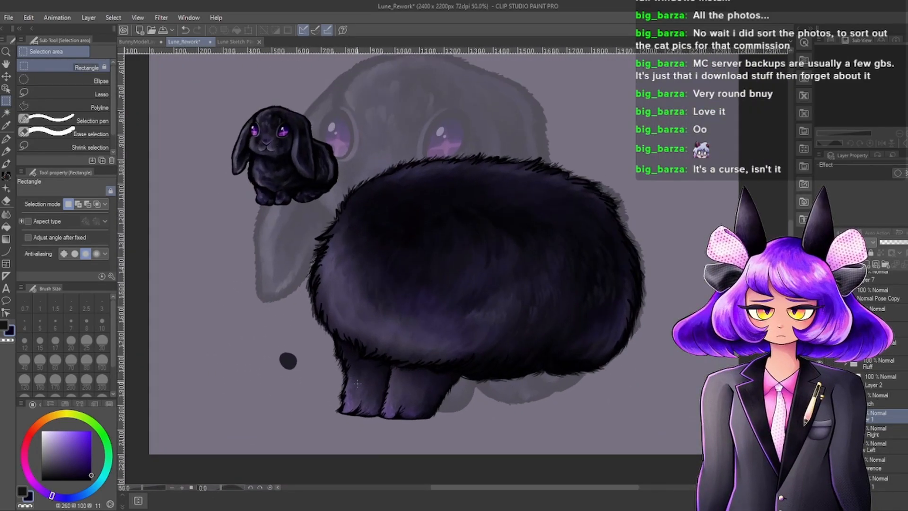
scroll(450, 391, "down", 4)
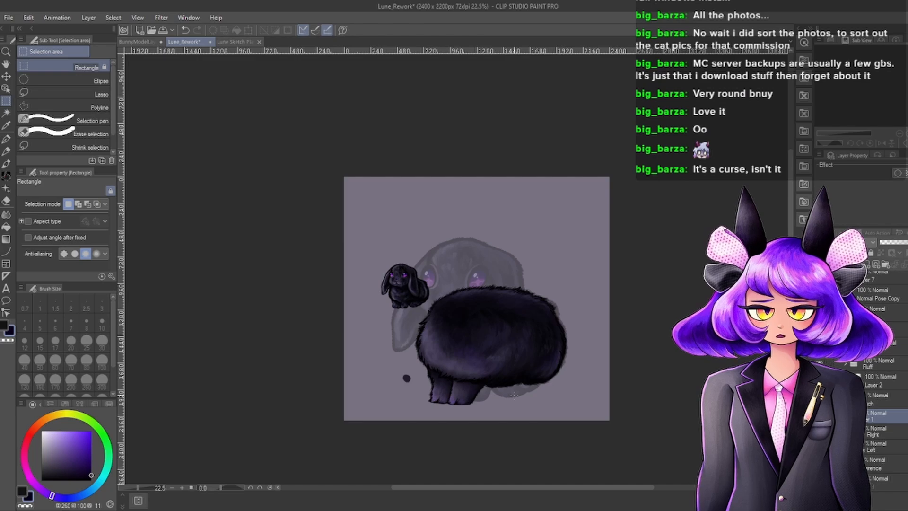
scroll(441, 397, "up", 3)
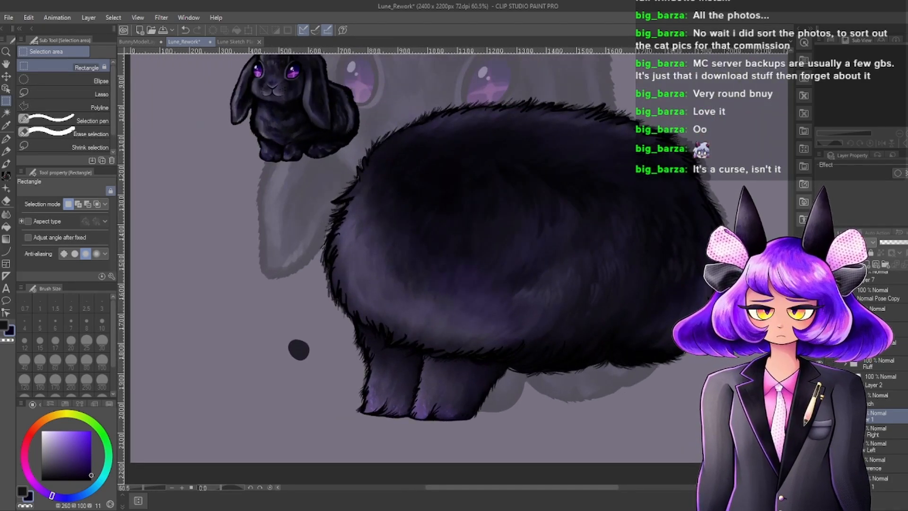
Expand the right front-paw folder and select its Soft light Layer 18.
left_click(841, 431)
left_click(841, 431)
left_click(840, 431)
scroll(877, 393, "down", 2)
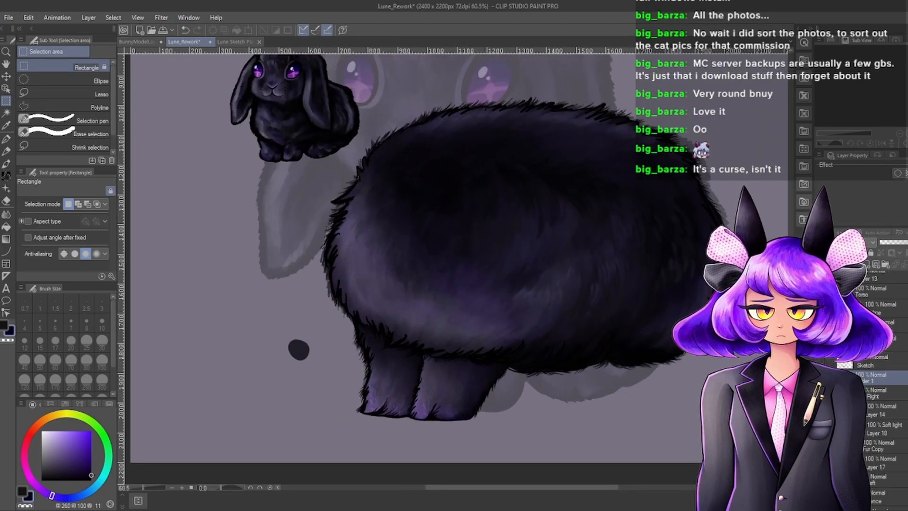
left_click(865, 435)
scroll(335, 367, "up", 6)
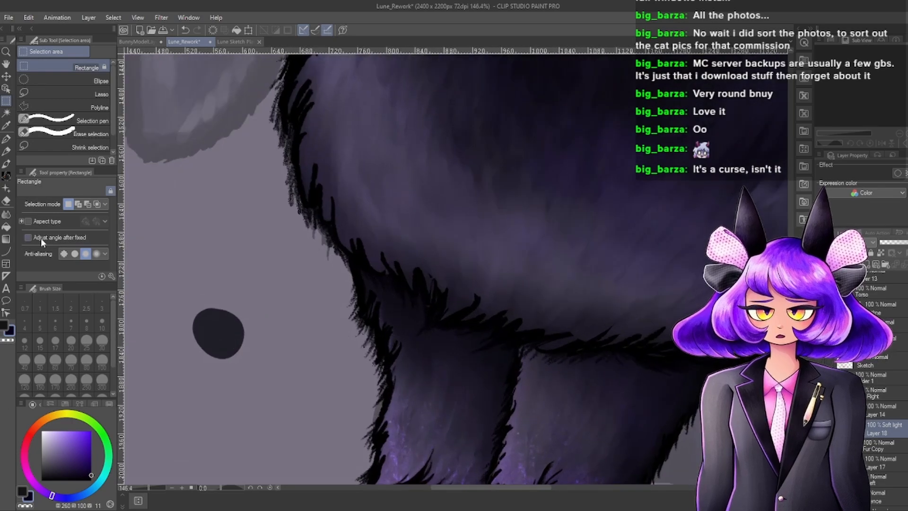
Try a foreground-to-transparent gradient over the front paws on the Soft light layer.
left_click(6, 239)
left_click_drag(533, 284, 571, 409)
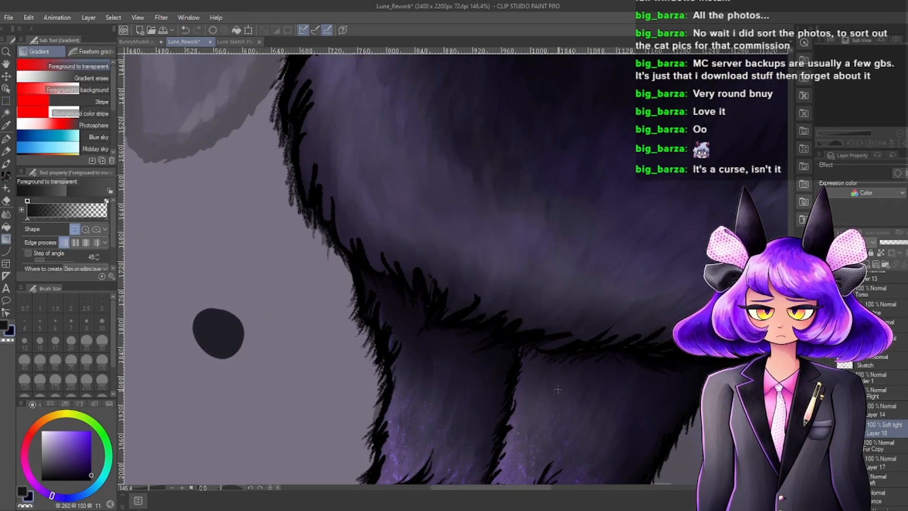
scroll(562, 336, "down", 5)
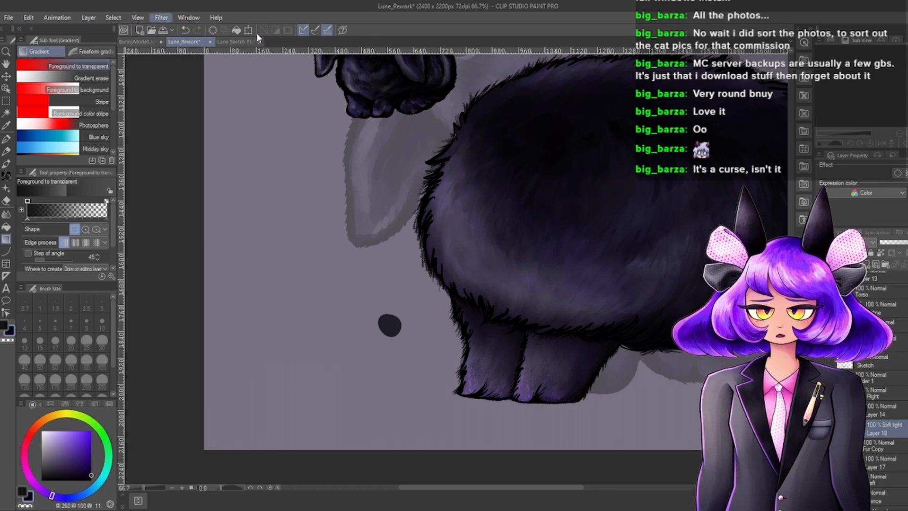
scroll(528, 335, "down", 3)
scroll(633, 329, "up", 4)
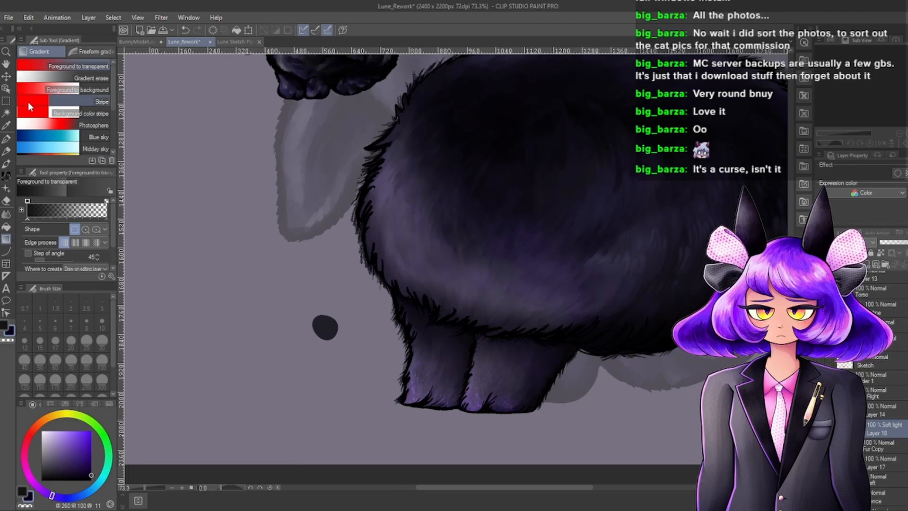
Copy the area of Layer 18 around the front paws to a new layer and delete the original Layer 18.
left_click(7, 101)
left_click_drag(310, 195, 651, 462)
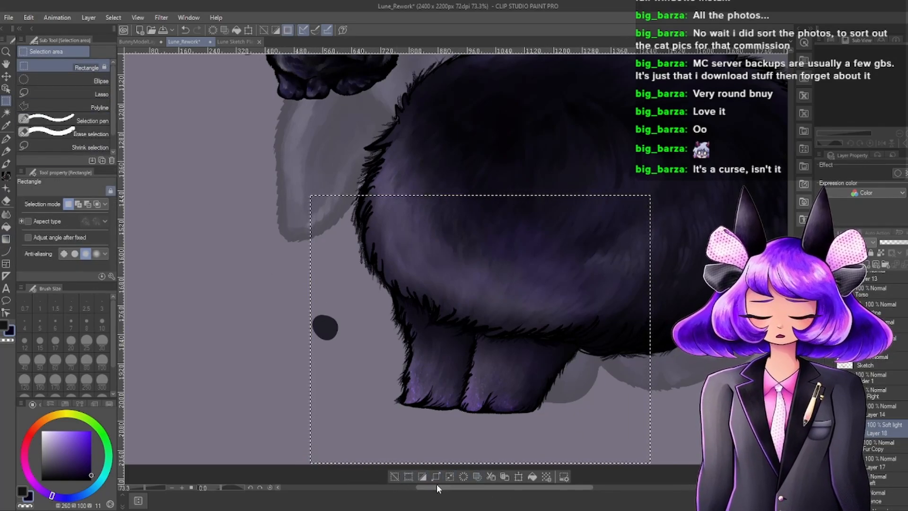
left_click_drag(347, 236, 613, 437)
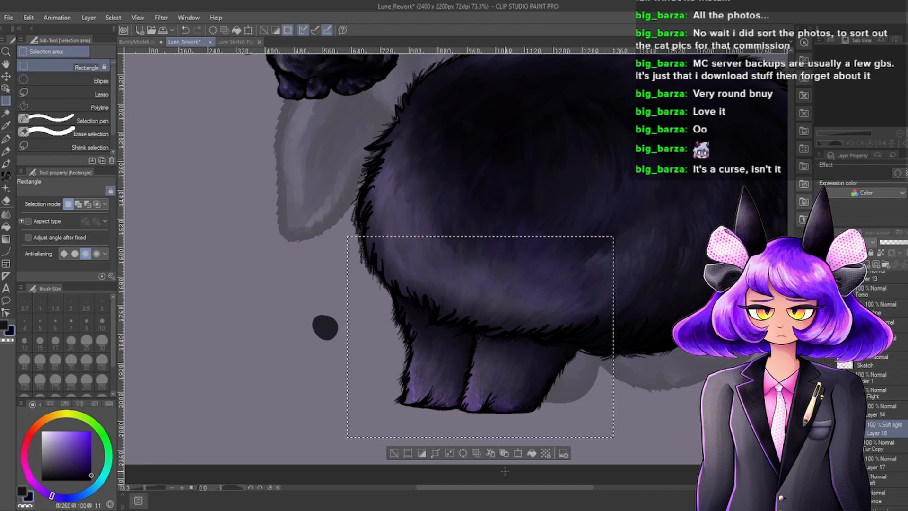
left_click(487, 454)
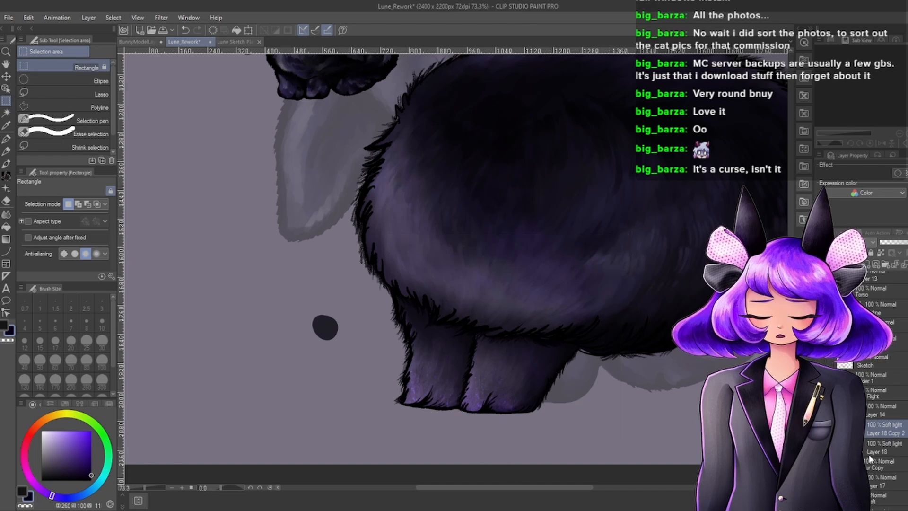
key("Delete")
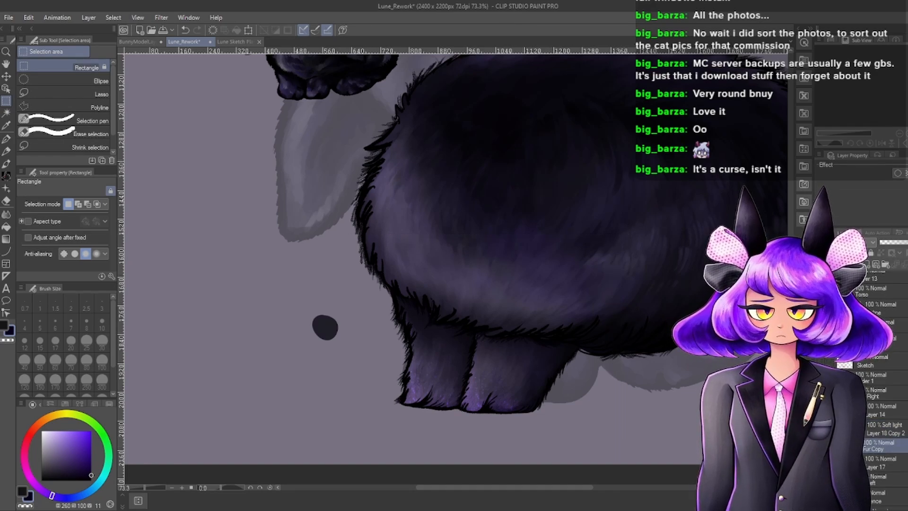
left_click(885, 429)
Collapse the right front-paw folder and select the new empty folder above it.
scroll(474, 344, "down", 3)
scroll(492, 323, "up", 2)
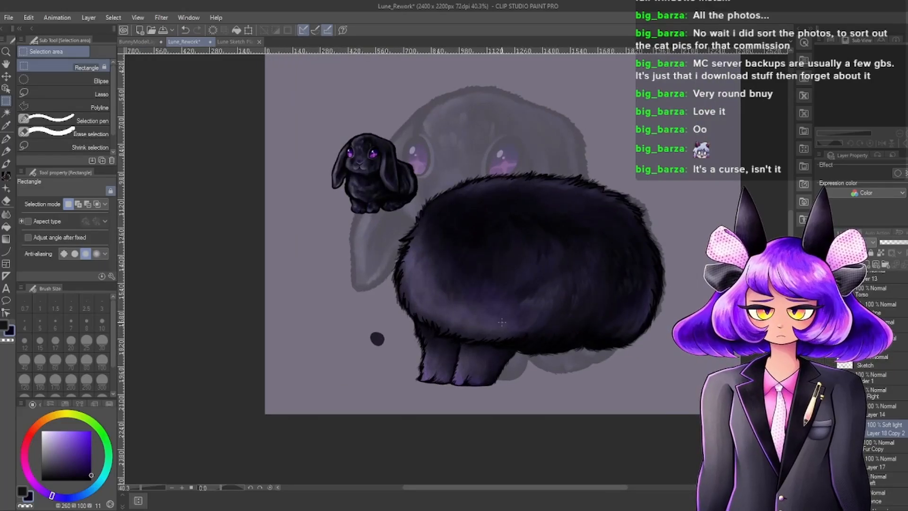
scroll(502, 322, "up", 3)
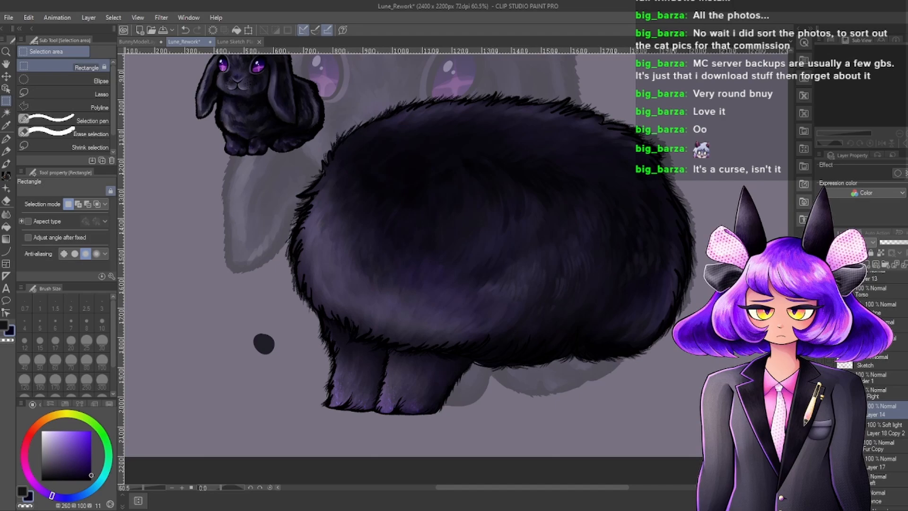
left_click(838, 393)
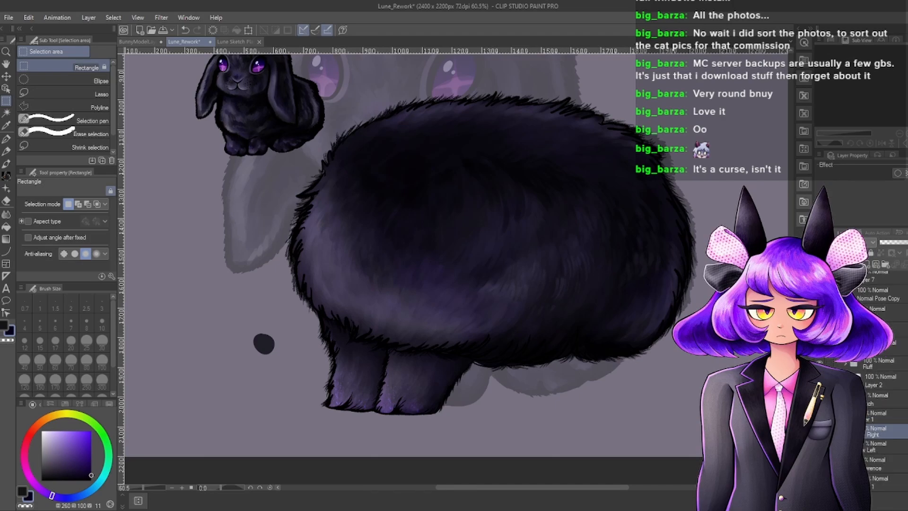
left_click(858, 416)
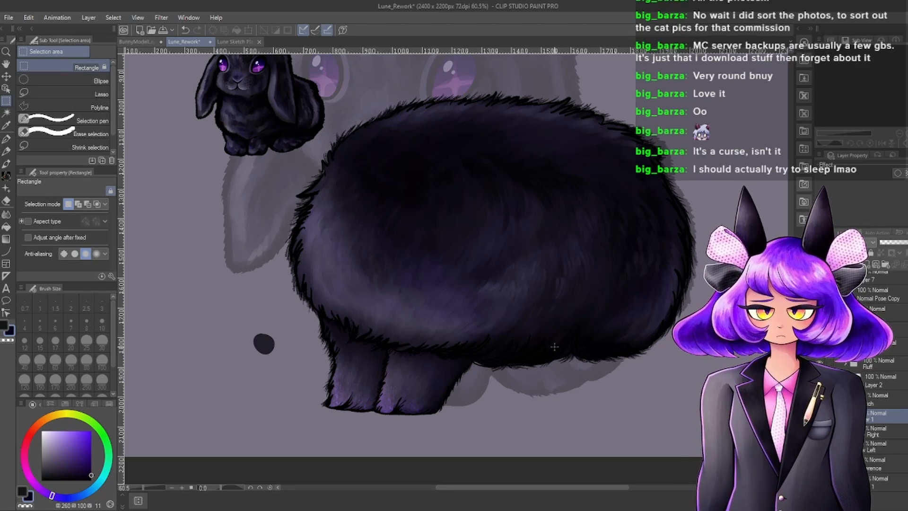
Save the Lune_Rework drawing.
scroll(501, 308, "down", 4)
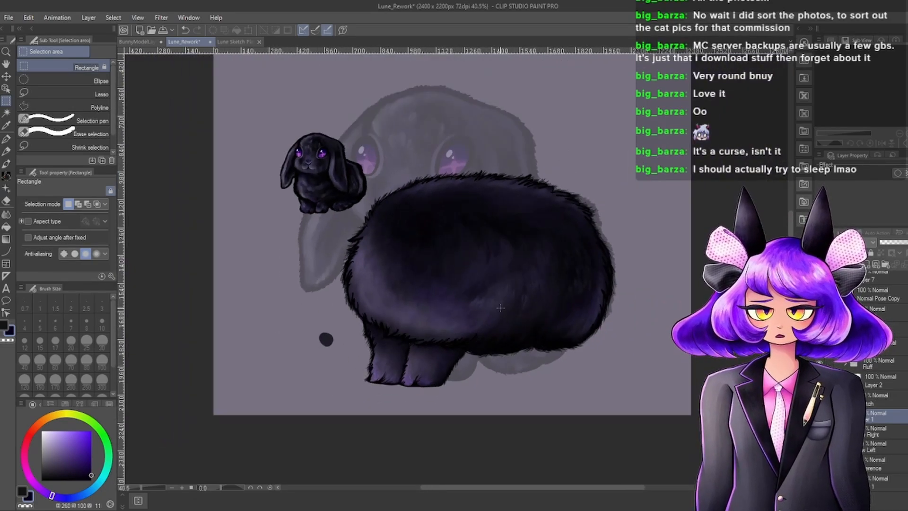
scroll(520, 301, "up", 4)
scroll(524, 300, "down", 2)
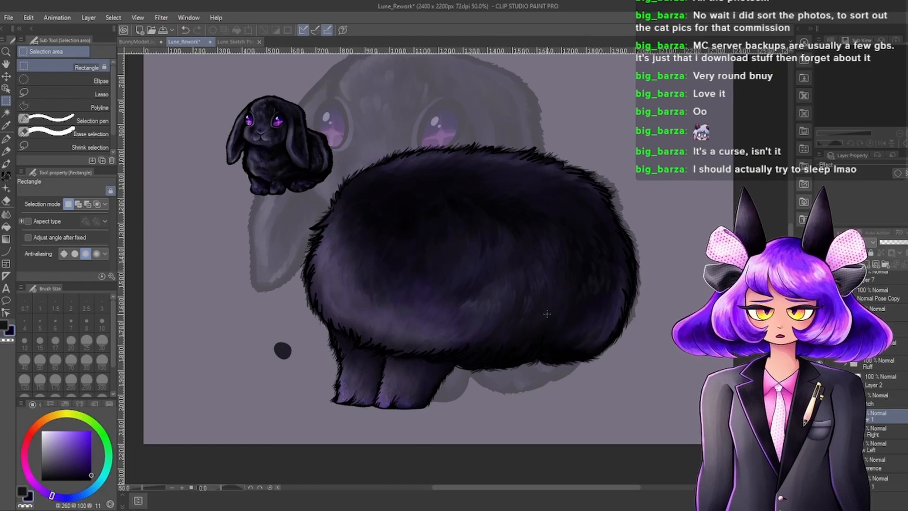
key("ctrl+s")
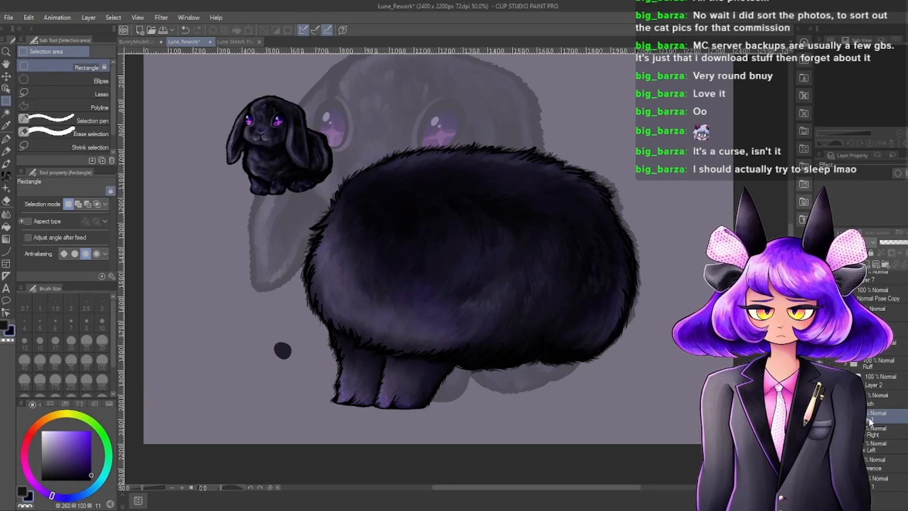
Add a new raster layer inside the empty folder above the front-paw folders.
scroll(502, 345, "up", 4)
scroll(502, 367, "down", 4)
scroll(529, 361, "up", 4)
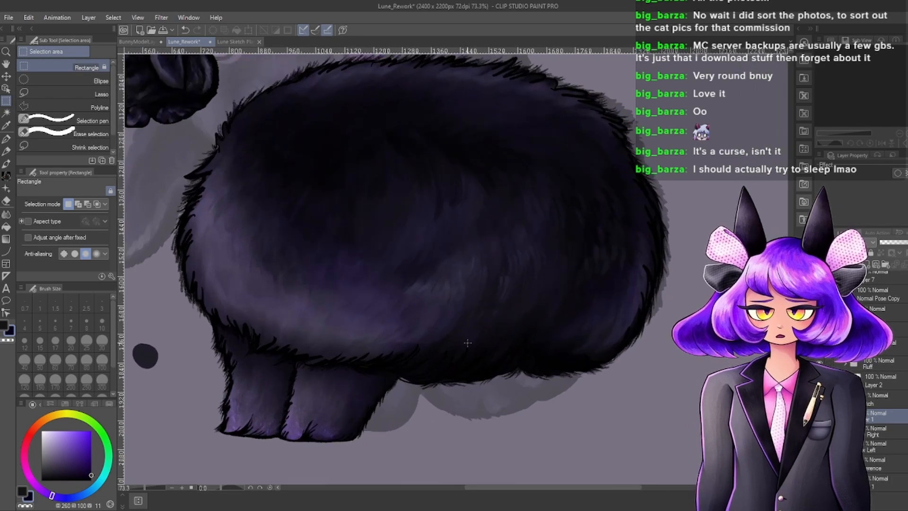
scroll(473, 347, "up", 1)
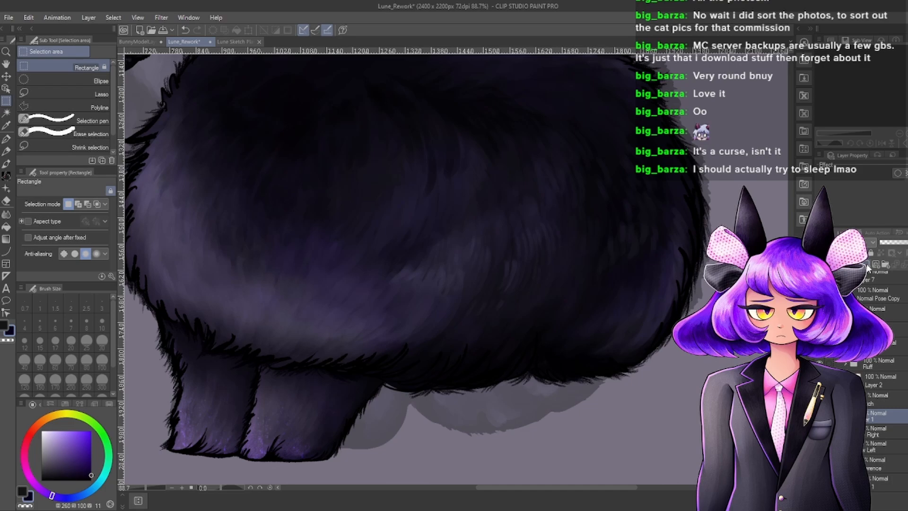
scroll(615, 339, "down", 3)
scroll(614, 339, "up", 3)
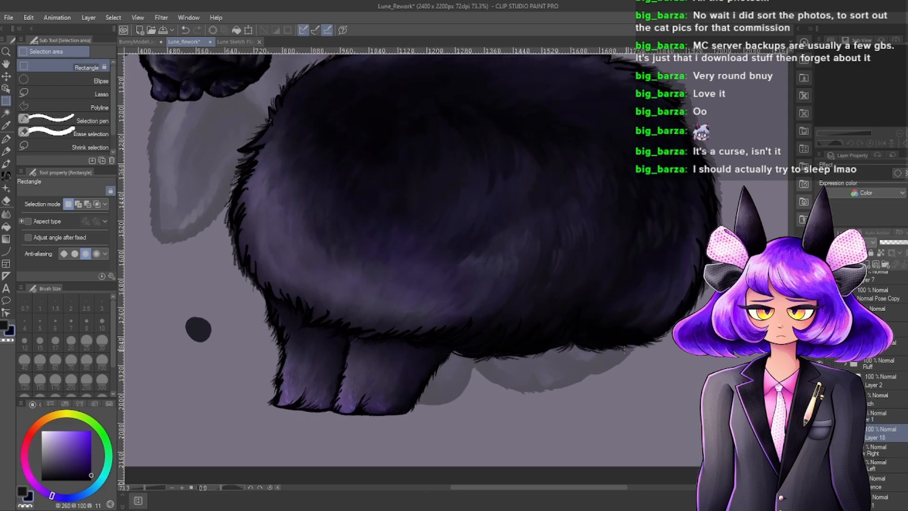
Choose the Textured pen and show the red leg sketch over the body as a guide for the hind leg.
scroll(670, 305, "up", 2)
scroll(388, 331, "down", 2)
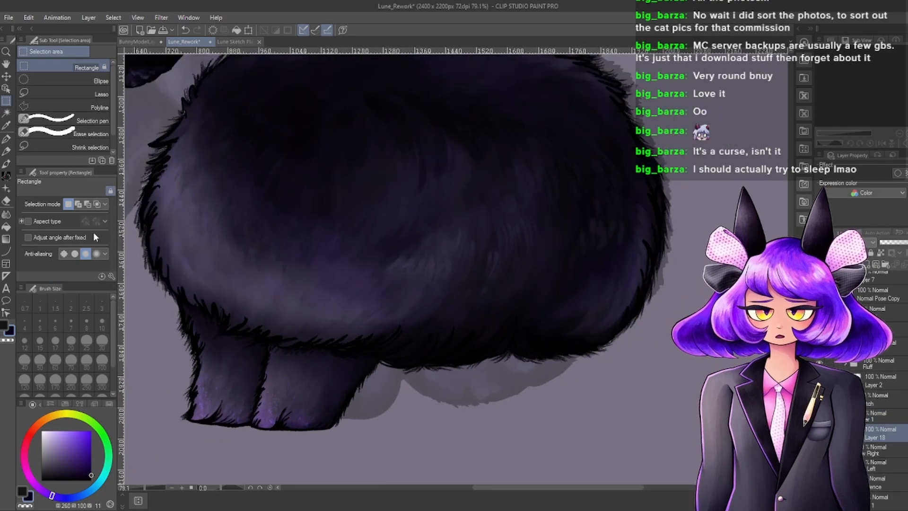
left_click(5, 142)
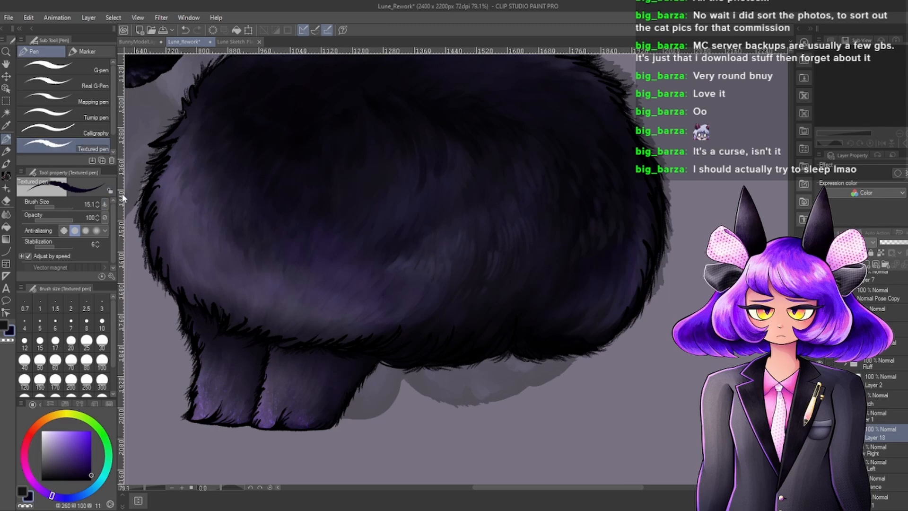
scroll(440, 347, "down", 2)
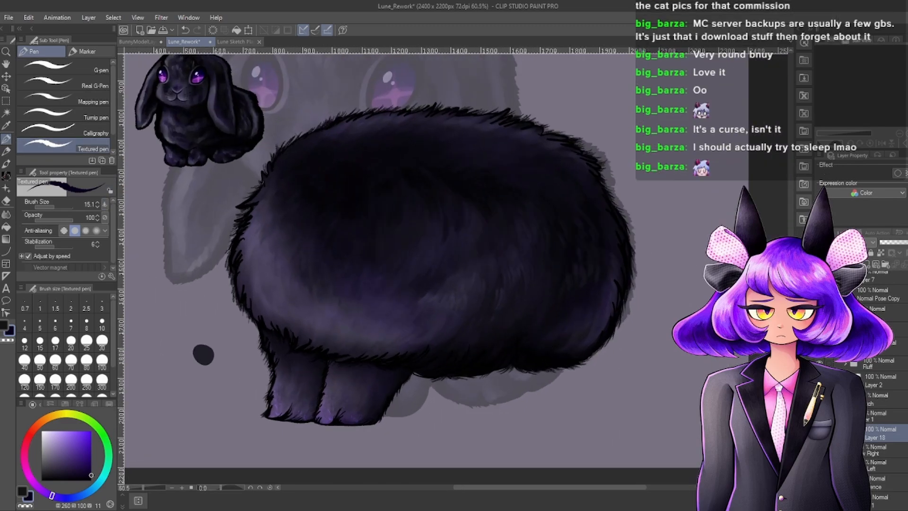
left_click_drag(258, 328, 423, 383)
key("ctrl+z")
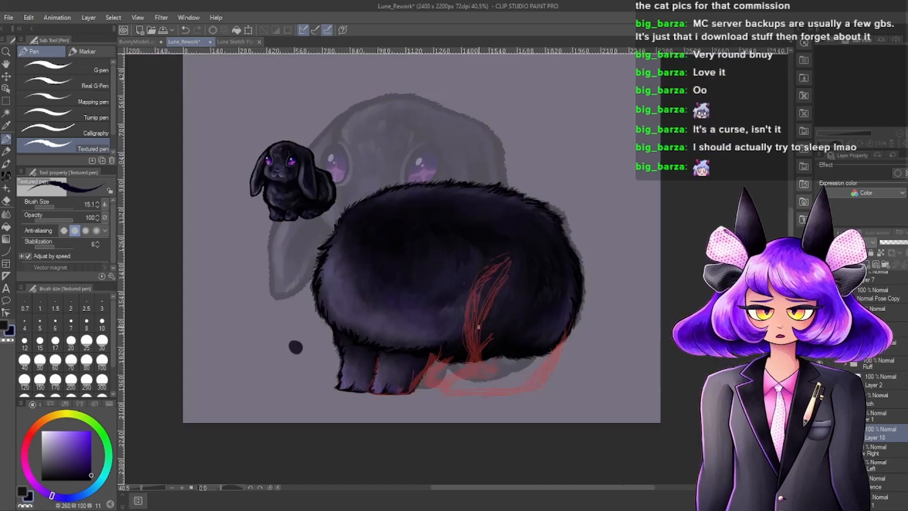
scroll(479, 327, "up", 3)
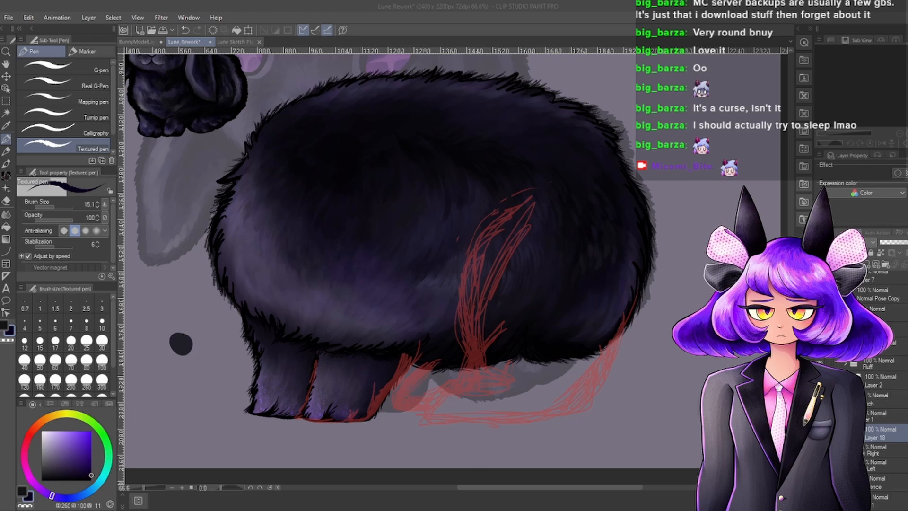
Draw a short dark stroke along the upper edge of the hind foot, following the red sketch.
key("alt+Tab")
scroll(494, 402, "up", 3)
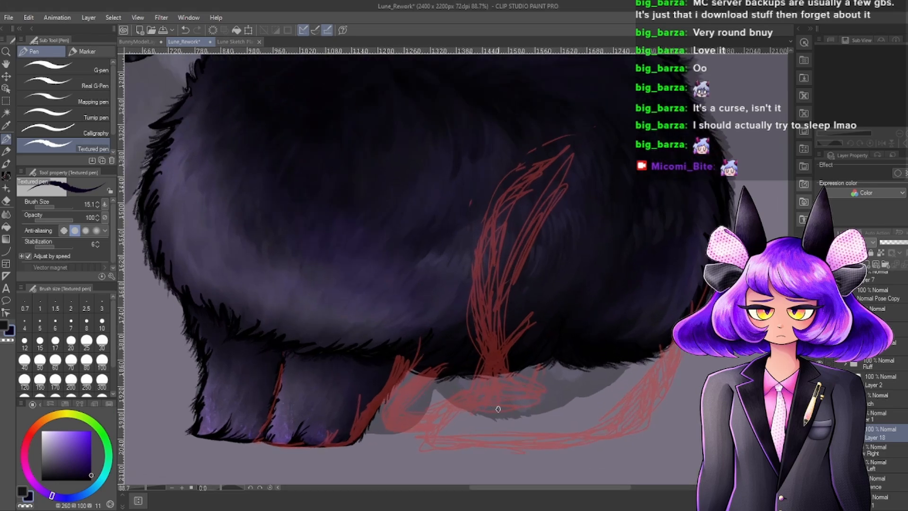
scroll(499, 392, "down", 2)
scroll(515, 387, "up", 3)
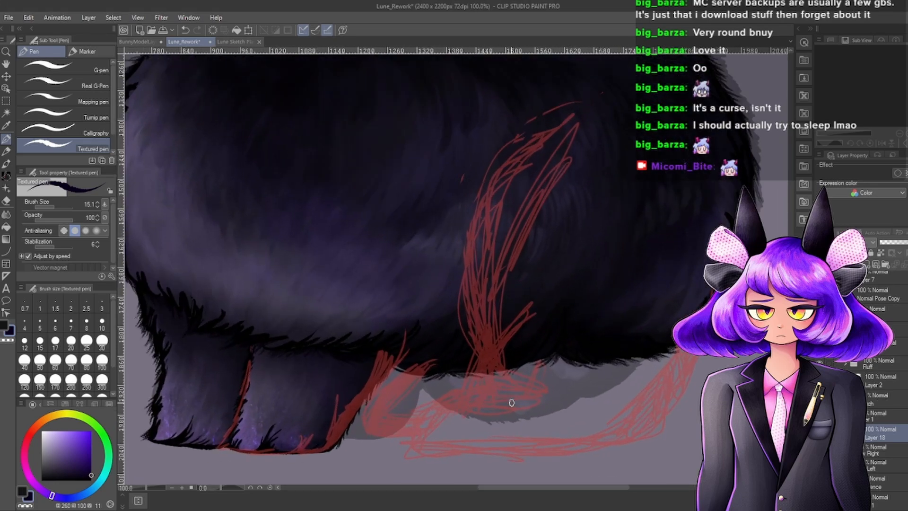
left_click_drag(524, 385, 499, 387)
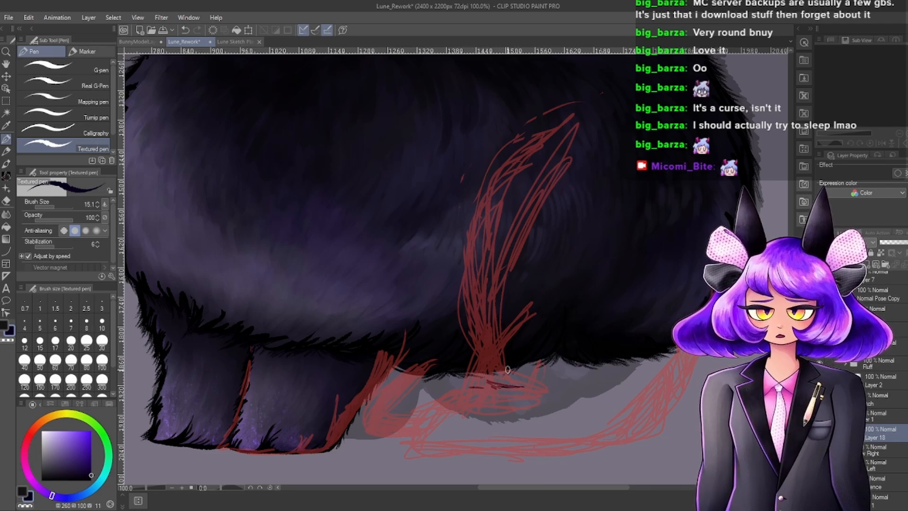
Move the new folder and its layer above the Torso folder and the red sketch, and select its layer for drawing.
left_click(870, 416)
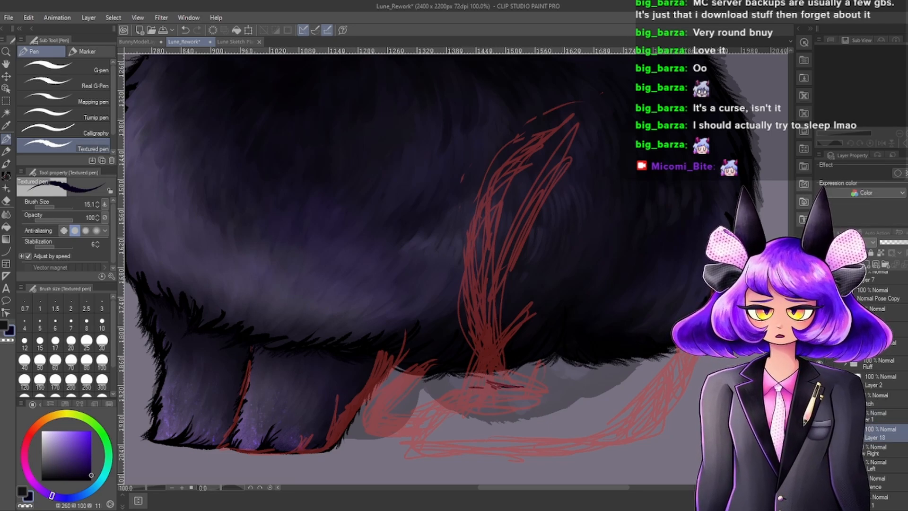
left_click_drag(874, 337, 874, 321)
left_click_drag(904, 383, 905, 383)
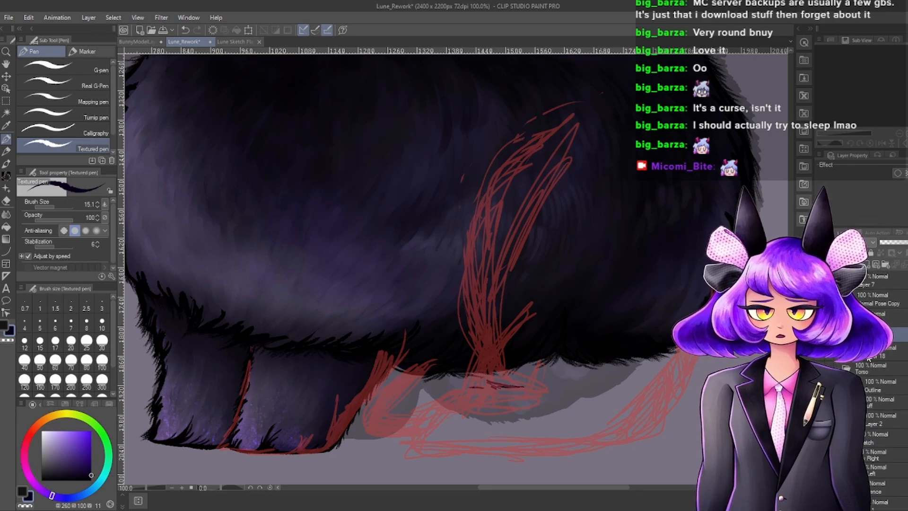
left_click(889, 352)
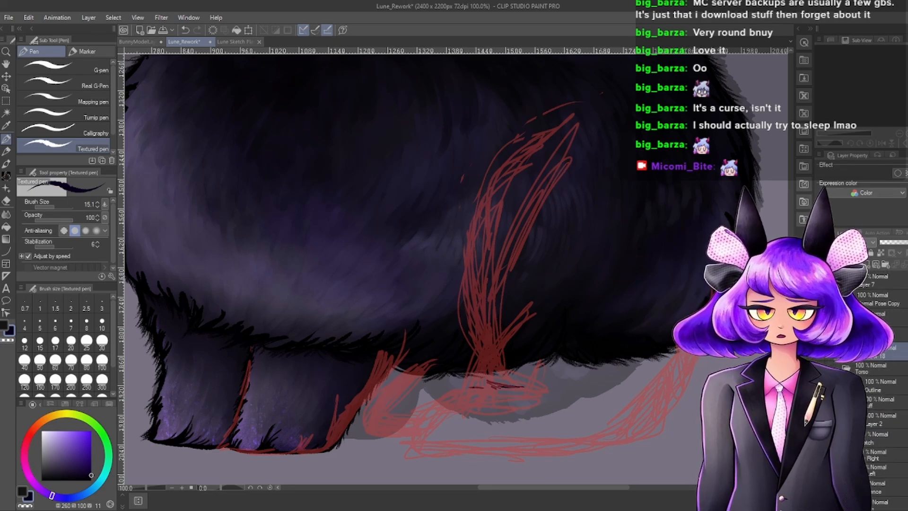
left_click(889, 335)
left_click_drag(873, 311, 873, 310)
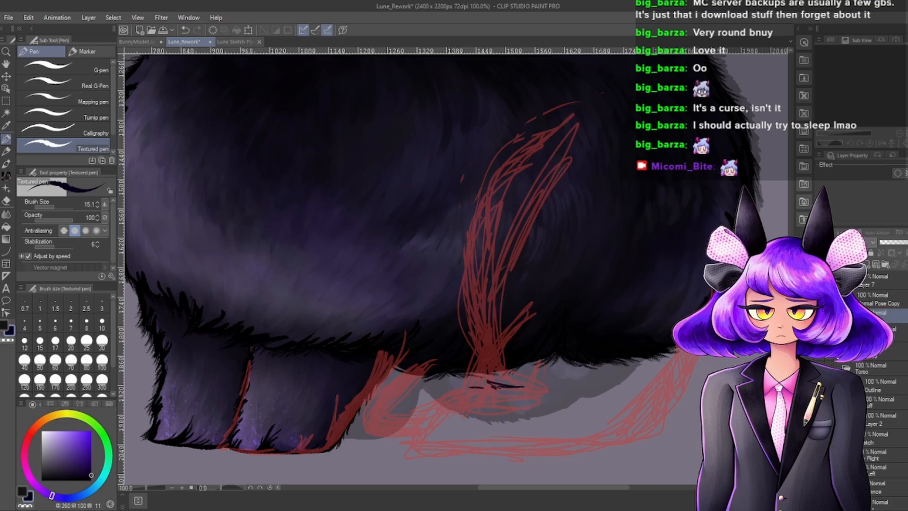
left_click(889, 331)
Ink the rounded, furry front of the hind foot and a short toe line at its base.
scroll(574, 380, "down", 1)
scroll(575, 381, "down", 2)
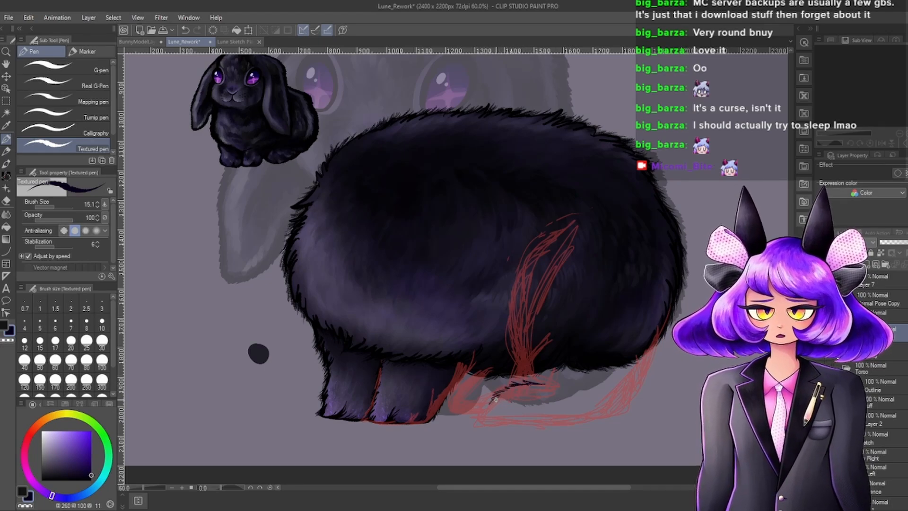
left_click_drag(491, 409, 495, 423)
mouse_move(502, 422)
left_mouse_down()
mouse_move(491, 422)
mouse_move(512, 418)
left_mouse_up()
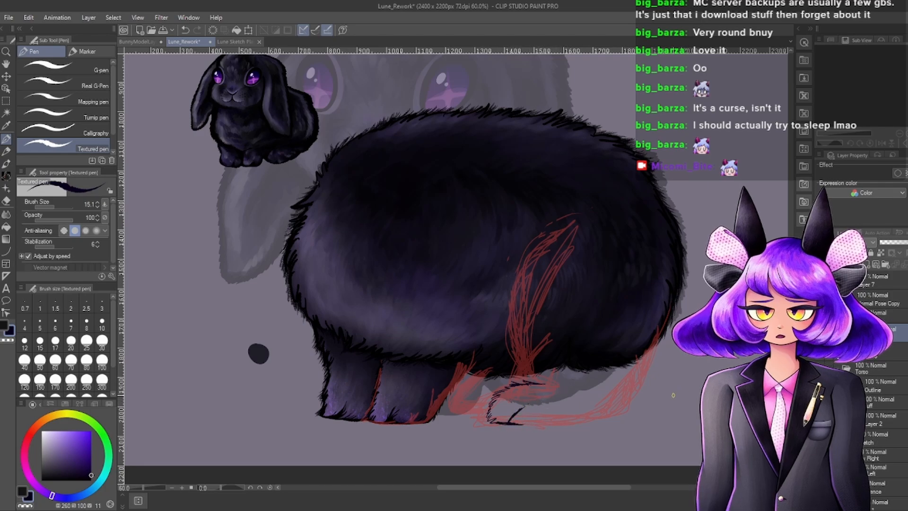
Recolour the hind-foot strokes black and return to the Textured pen.
left_click_drag(701, 390, 749, 389)
left_click(867, 266)
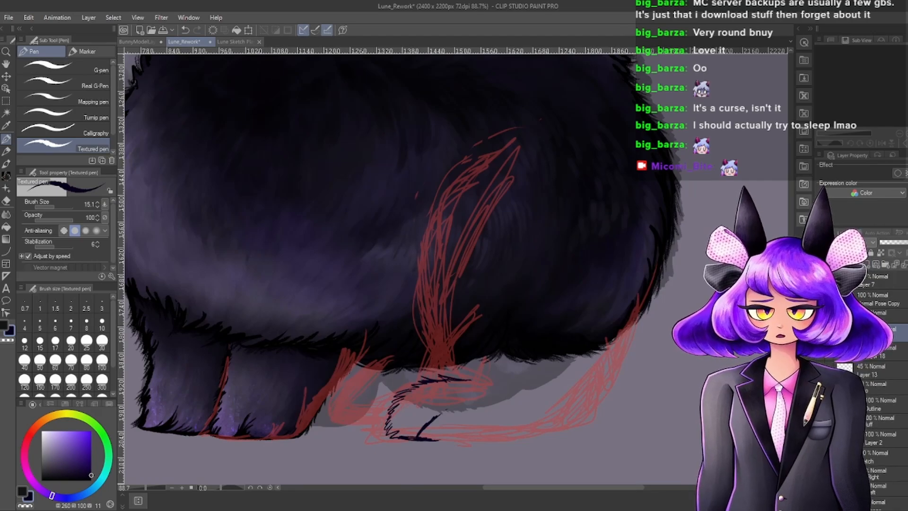
left_click_drag(53, 473, 175, 506)
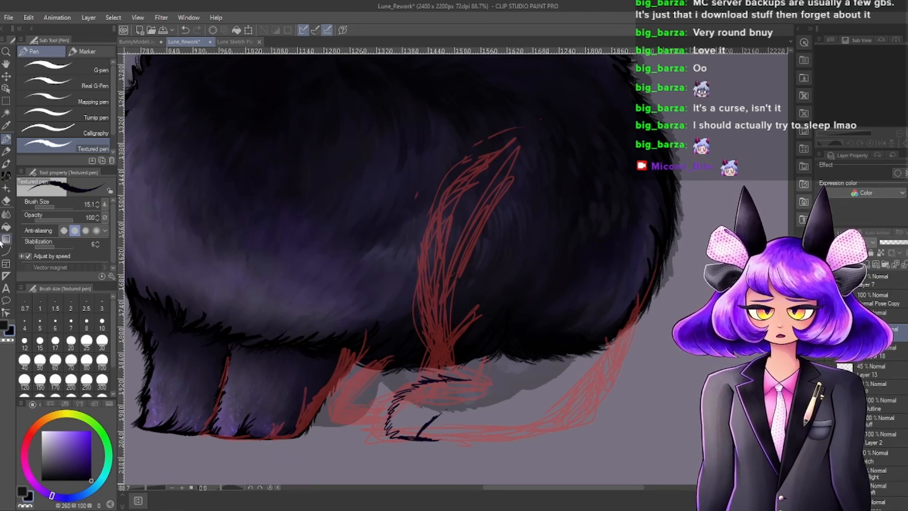
left_click(7, 227)
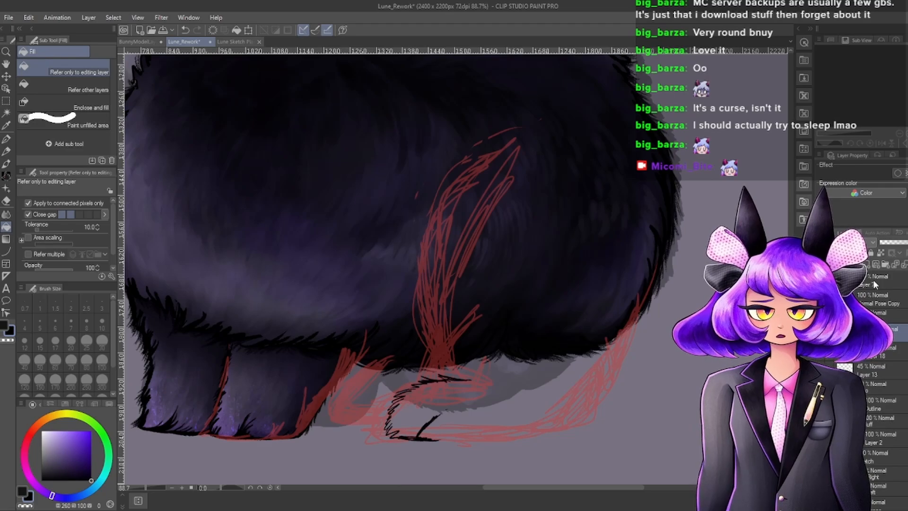
scroll(403, 371, "up", 1)
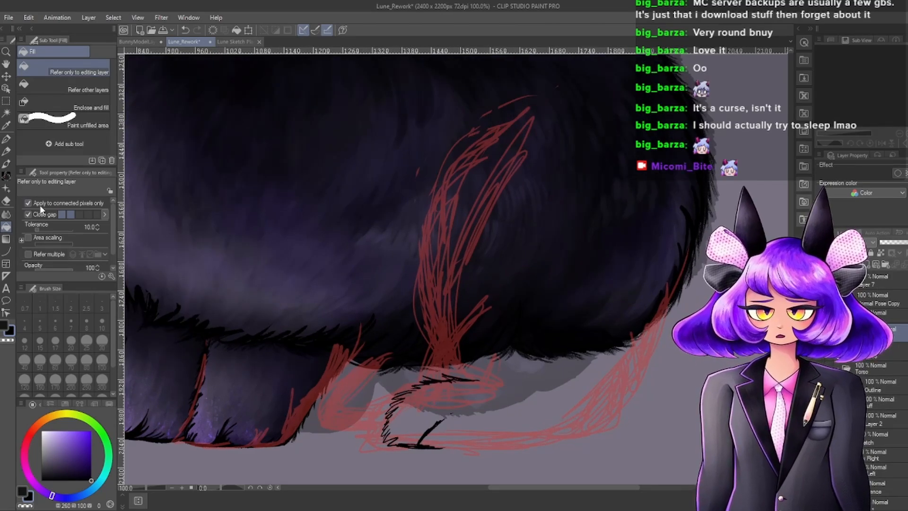
left_click(7, 176)
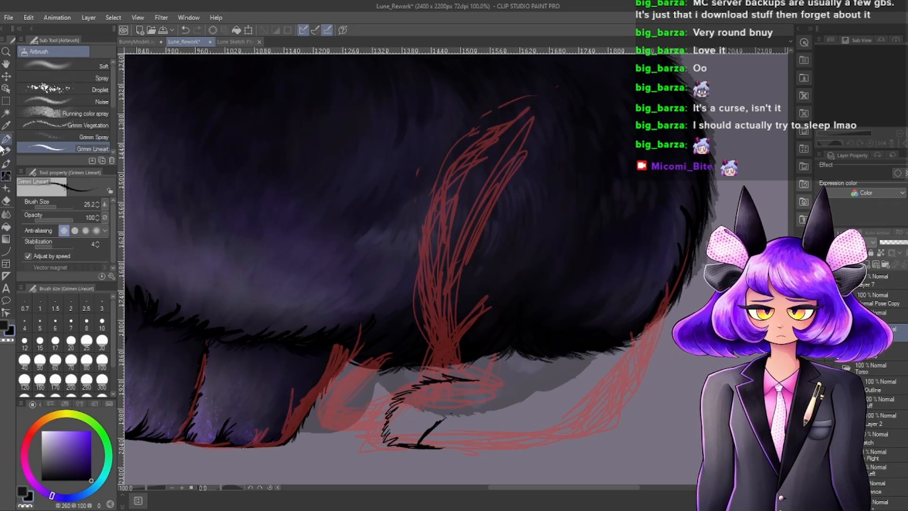
left_click(7, 139)
Draw a short curved stroke joining the upper edge of the hind foot to the lower thigh.
scroll(301, 270, "down", 4)
scroll(326, 330, "up", 5)
scroll(316, 326, "down", 4)
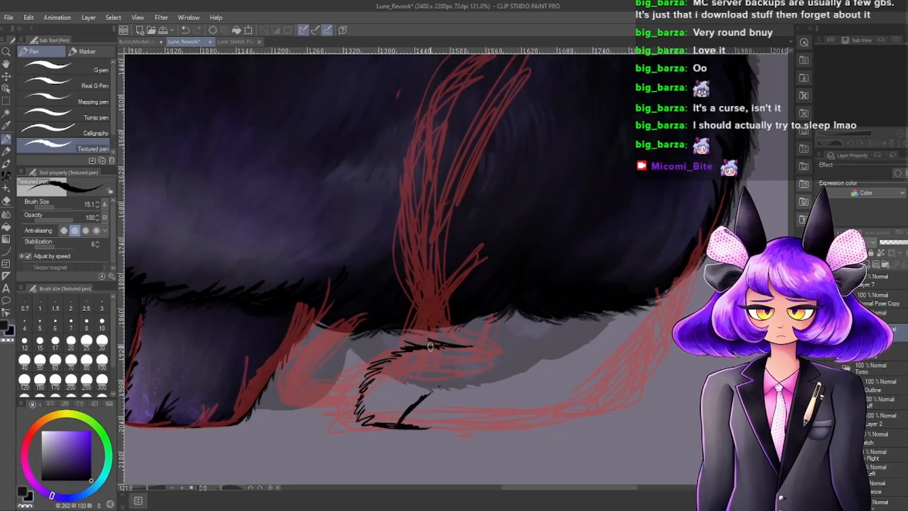
scroll(492, 357, "up", 4)
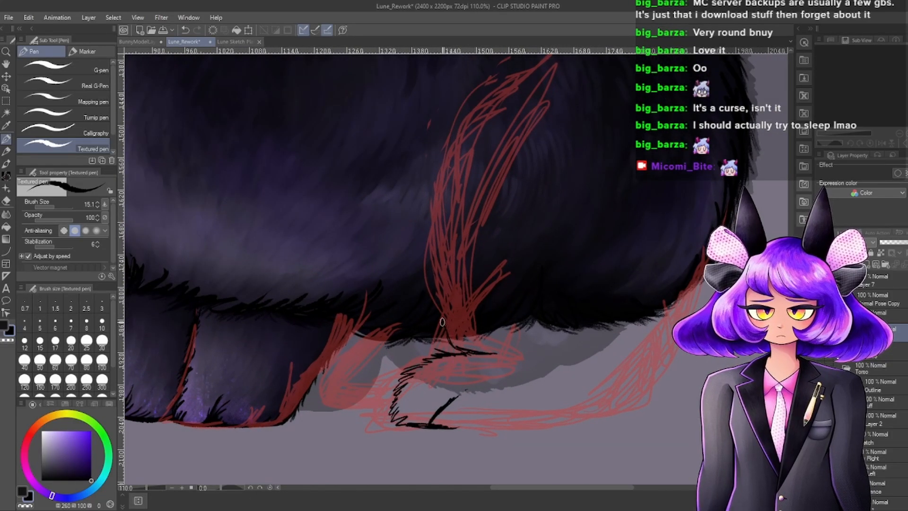
scroll(444, 330, "down", 4)
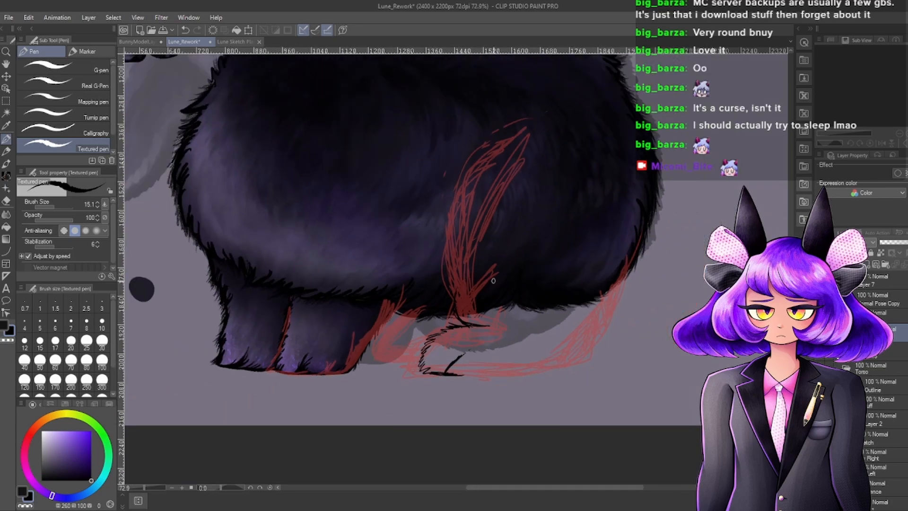
Ink the sole of the hind foot from the toes to the heel and up to the rump with short fur strokes.
scroll(494, 279, "up", 4)
mouse_move(470, 418)
left_mouse_down()
mouse_move(584, 412)
mouse_move(649, 396)
mouse_move(710, 285)
left_mouse_up()
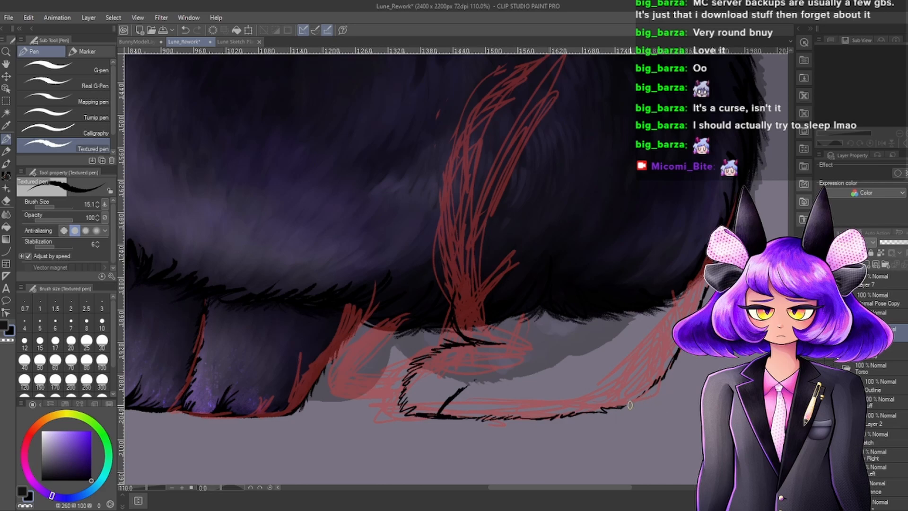
left_click_drag(618, 407, 669, 365)
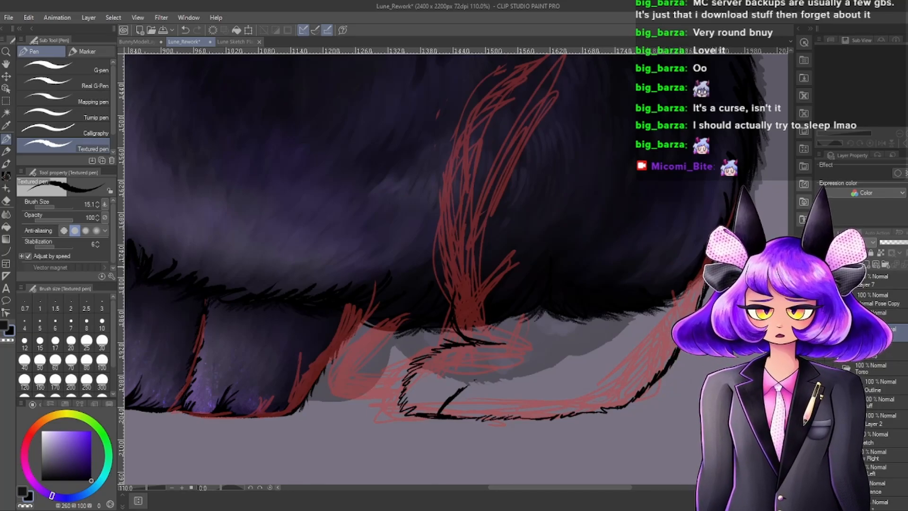
scroll(746, 188, "down", 4)
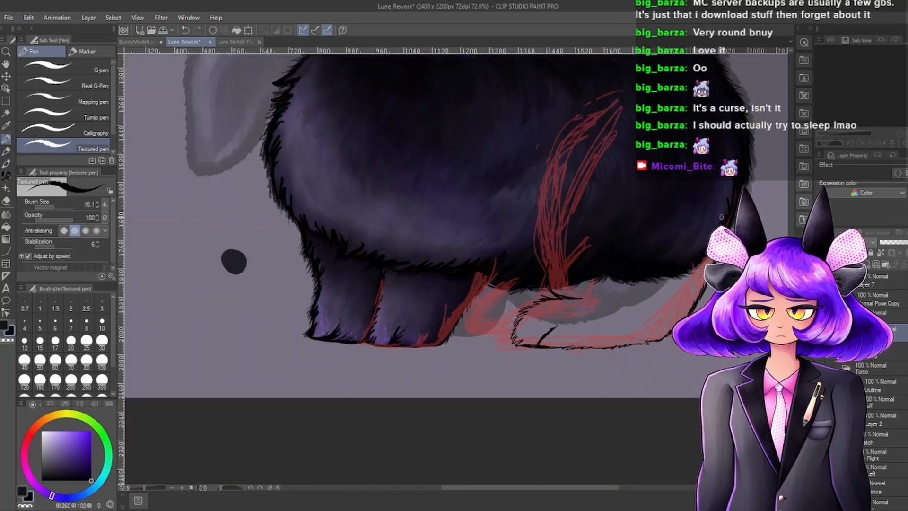
scroll(746, 188, "up", 8)
scroll(709, 255, "down", 6)
scroll(679, 270, "down", 3)
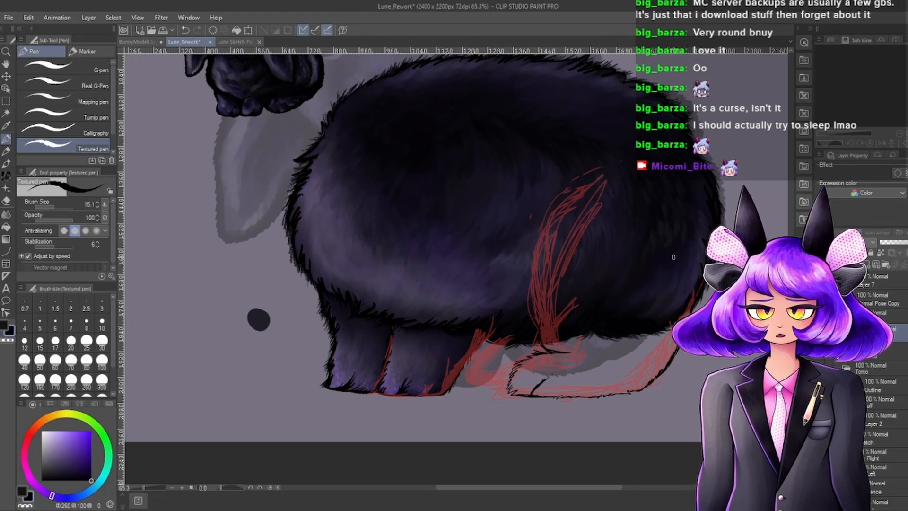
scroll(627, 229, "down", 2)
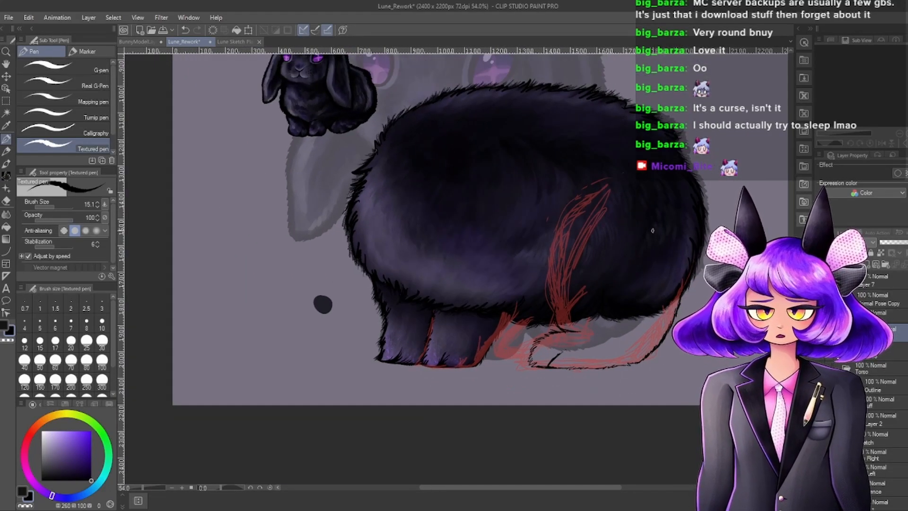
Lower the opacity of the Torso folder to 40%.
scroll(653, 230, "up", 4)
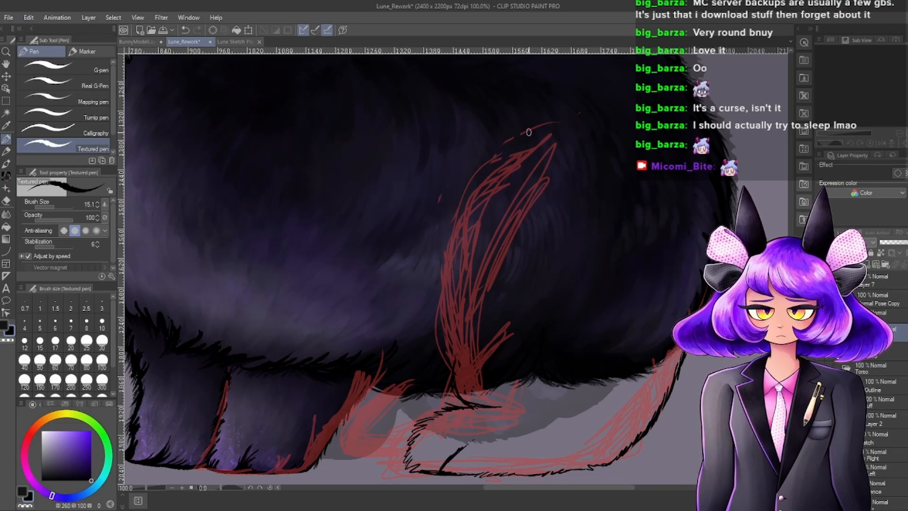
left_click(889, 368)
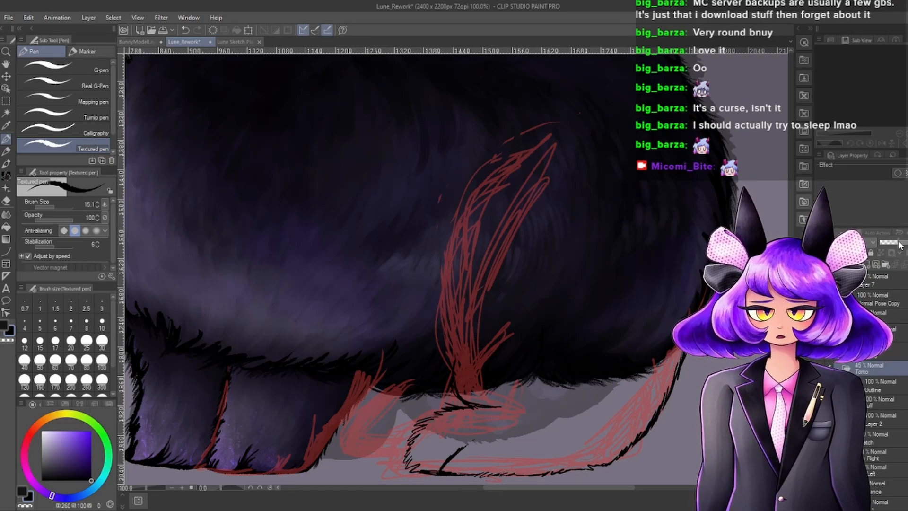
left_click_drag(901, 242, 903, 243)
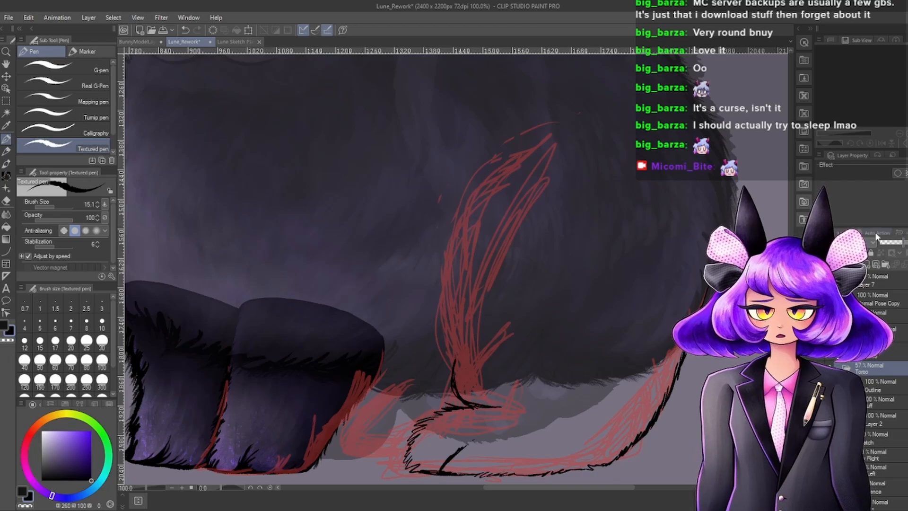
left_click(897, 243)
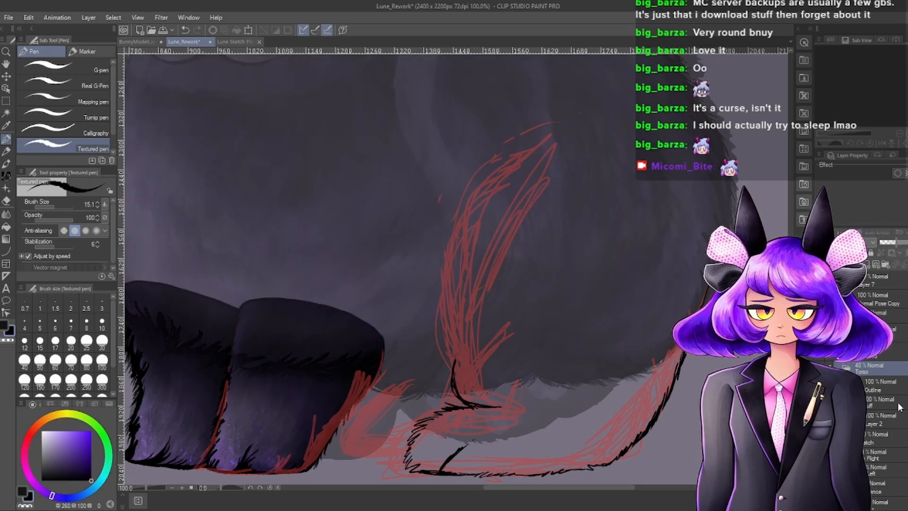
left_click(870, 387)
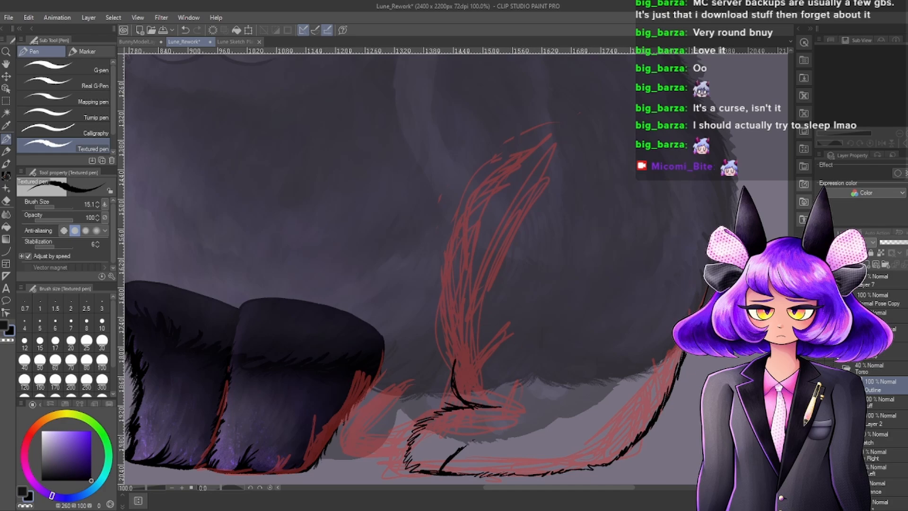
Return to the hind-leg layer and ink the front edge of the thigh upward along the red sketch to its tip.
left_click(884, 316)
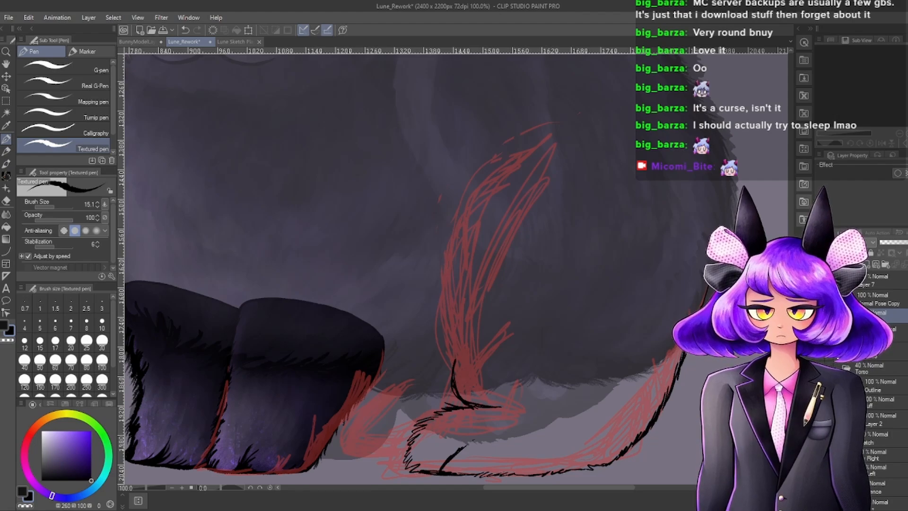
left_click(886, 333)
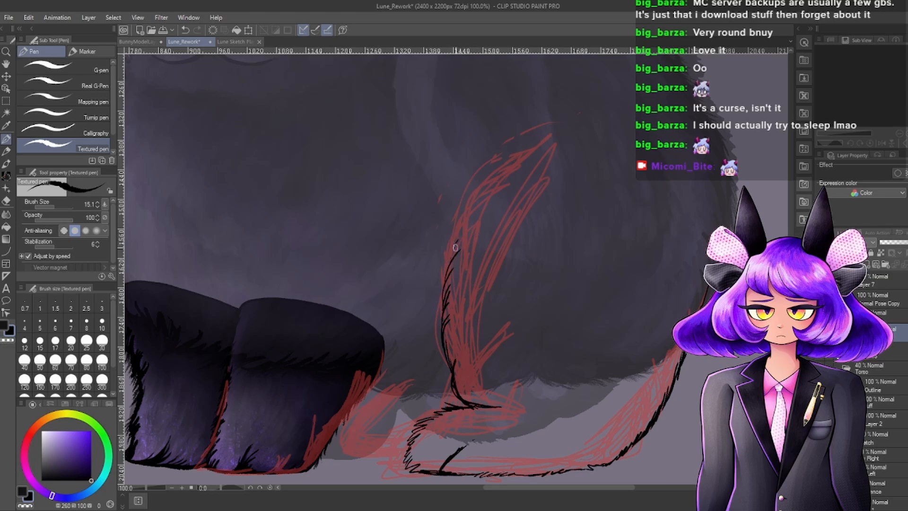
left_click_drag(458, 233, 496, 176)
left_click_drag(524, 150, 533, 141)
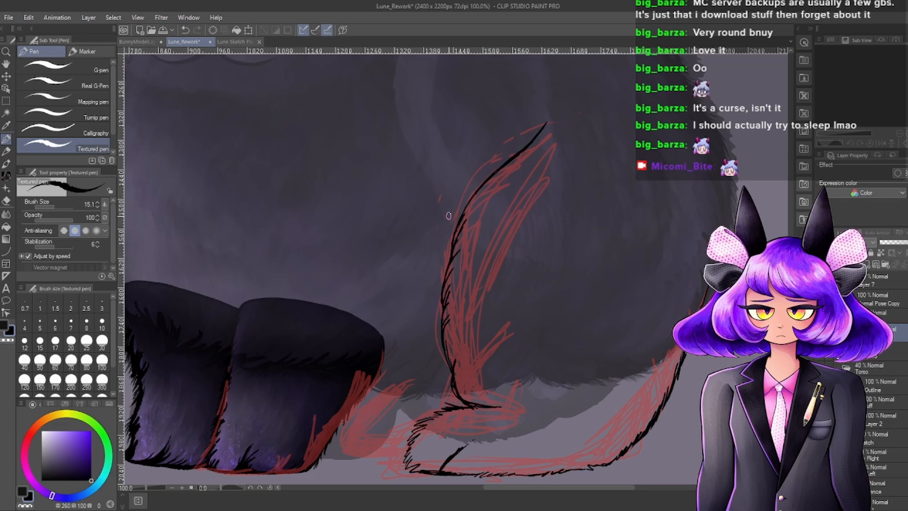
Extend the existing toe line on the hind foot and add short toe strokes rising from the sole behind it.
scroll(548, 258, "down", 6)
scroll(623, 256, "up", 2)
scroll(623, 255, "down", 2)
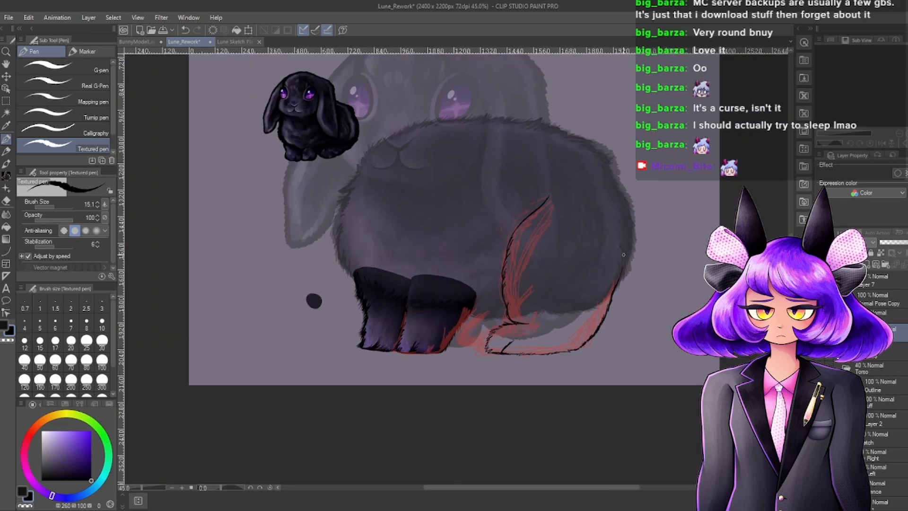
scroll(526, 292, "up", 4)
scroll(530, 291, "down", 2)
scroll(520, 293, "up", 1)
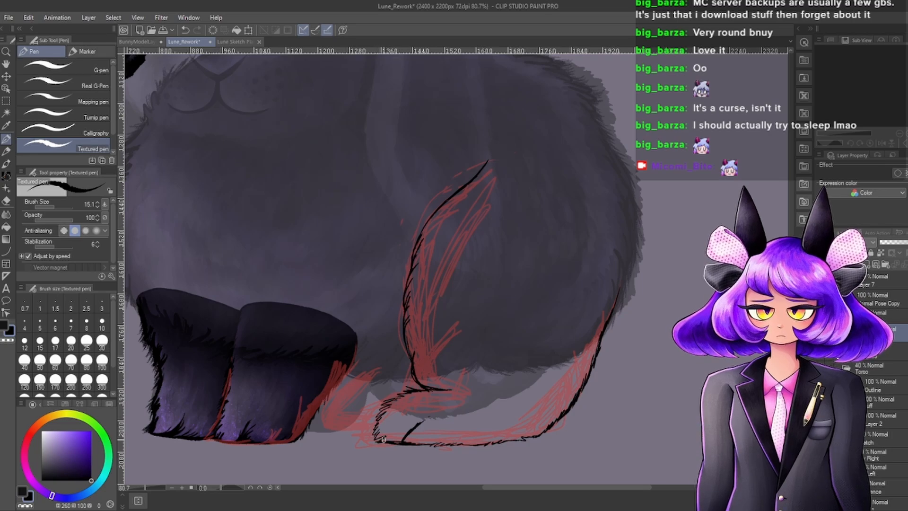
scroll(403, 413, "up", 4)
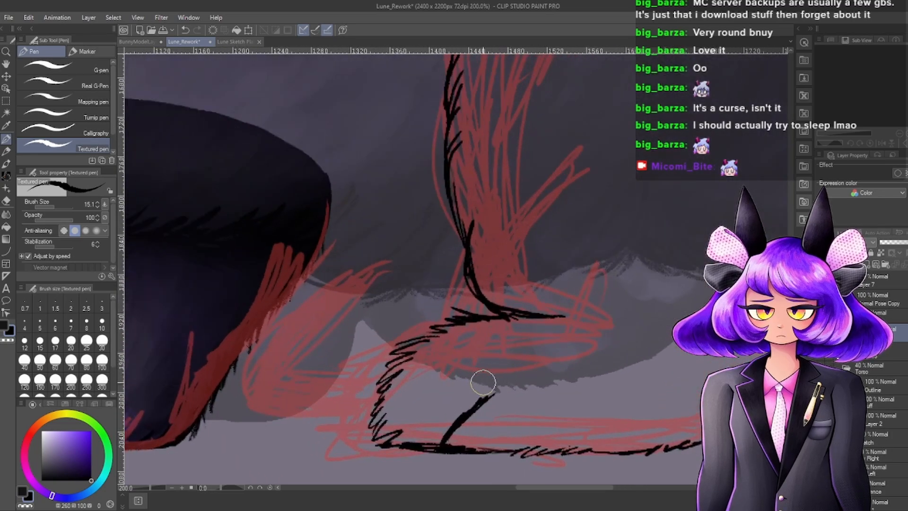
left_click_drag(477, 408, 498, 391)
mouse_move(507, 453)
left_mouse_down()
mouse_move(531, 430)
mouse_move(553, 451)
mouse_move(539, 427)
left_mouse_up()
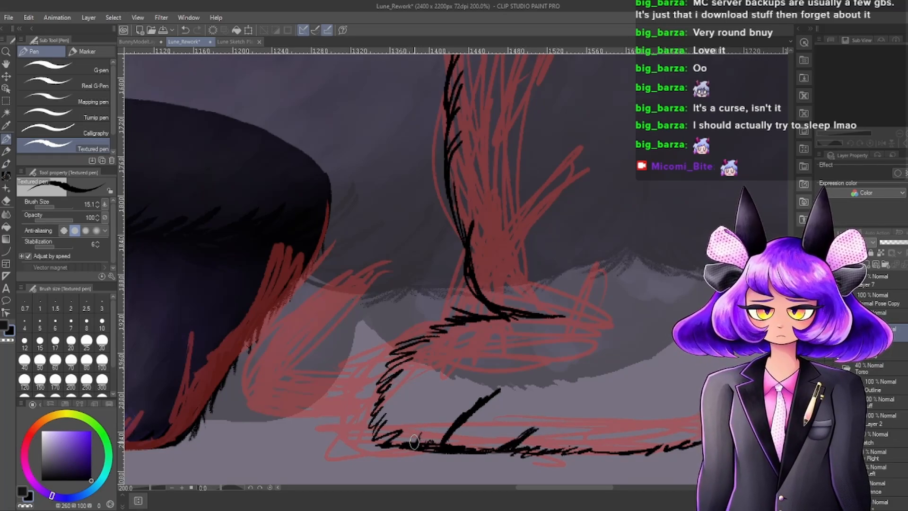
Thicken the front edge of the hind foot with short fur strokes from the toe tip up toward the ankle.
mouse_move(411, 446)
left_mouse_down()
mouse_move(426, 425)
mouse_move(408, 442)
mouse_move(400, 430)
mouse_move(366, 447)
mouse_move(391, 418)
left_mouse_up()
mouse_move(366, 446)
left_mouse_down()
mouse_move(393, 407)
mouse_move(366, 442)
mouse_move(381, 398)
left_mouse_up()
mouse_move(372, 428)
left_mouse_down()
mouse_move(380, 402)
mouse_move(408, 384)
mouse_move(371, 420)
mouse_move(368, 443)
mouse_move(393, 407)
mouse_move(370, 421)
mouse_move(398, 373)
mouse_move(433, 356)
mouse_move(384, 379)
mouse_move(427, 343)
left_mouse_up()
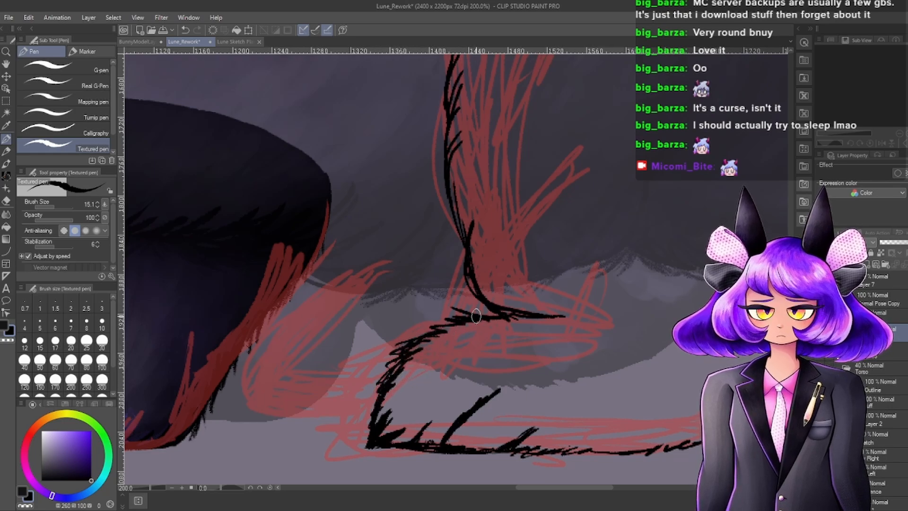
mouse_move(379, 376)
left_mouse_down()
mouse_move(387, 345)
mouse_move(405, 331)
left_mouse_up()
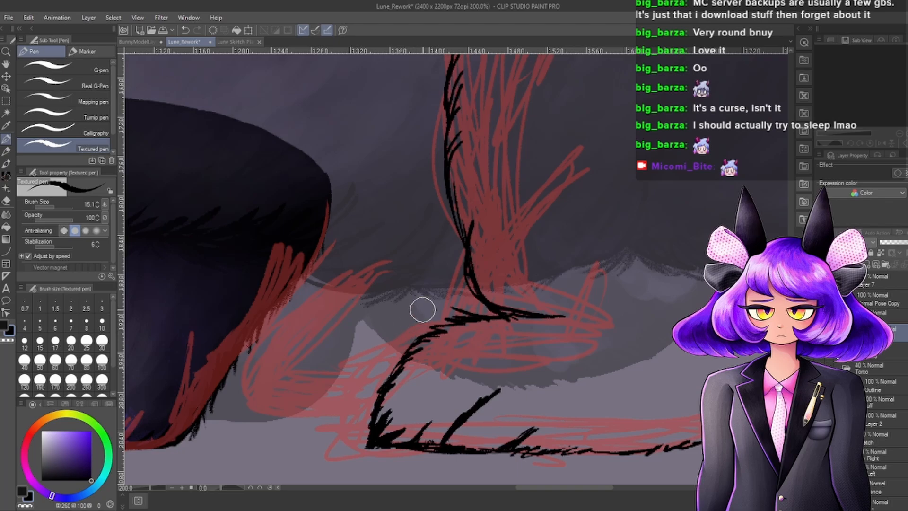
Close the open leg outline with a straight ink line from the thigh tip to the top of the rump line.
scroll(495, 266, "down", 6)
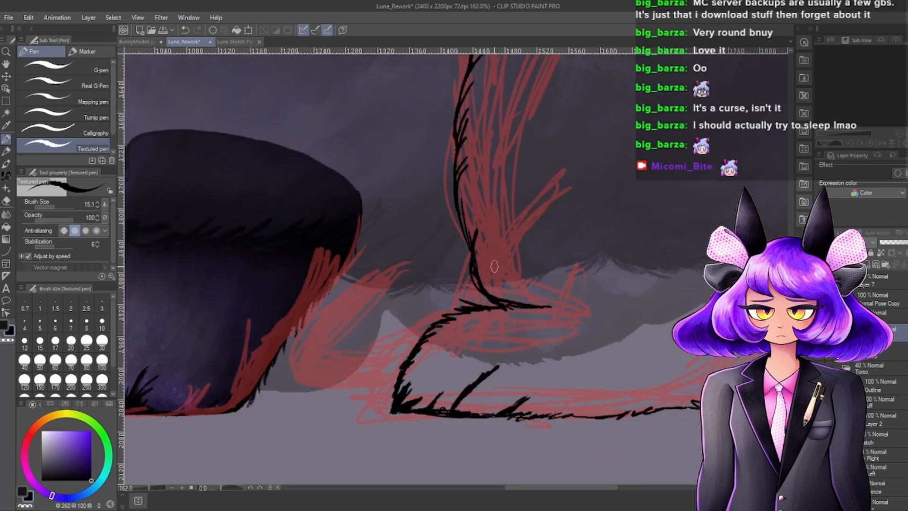
scroll(495, 267, "up", 3)
scroll(703, 220, "up", 2)
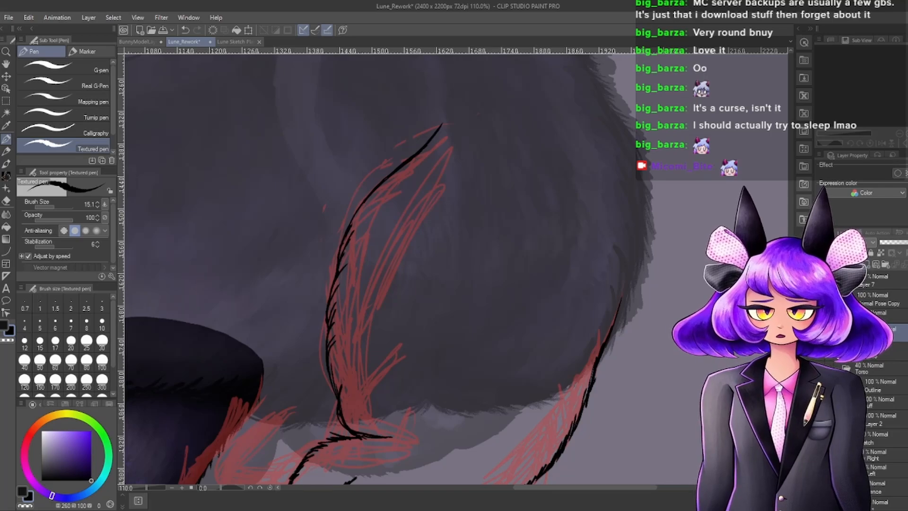
scroll(543, 215, "down", 3)
scroll(558, 210, "up", 6)
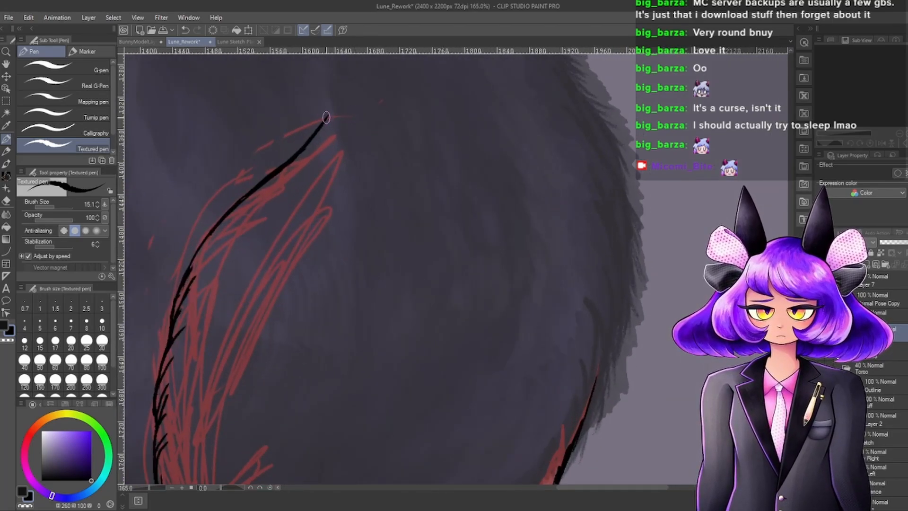
left_click_drag(326, 117, 608, 380)
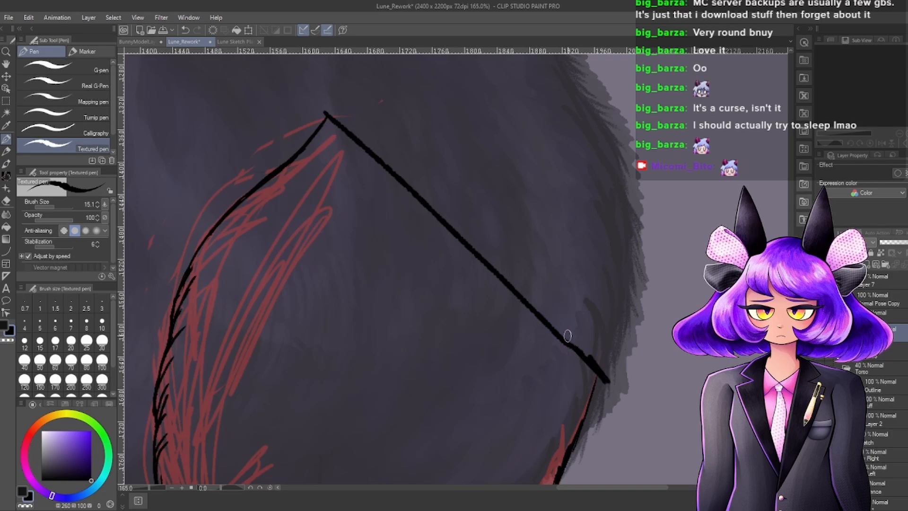
Auto-select the enclosed interior of the hind leg, referring to the editing layer only.
key("w")
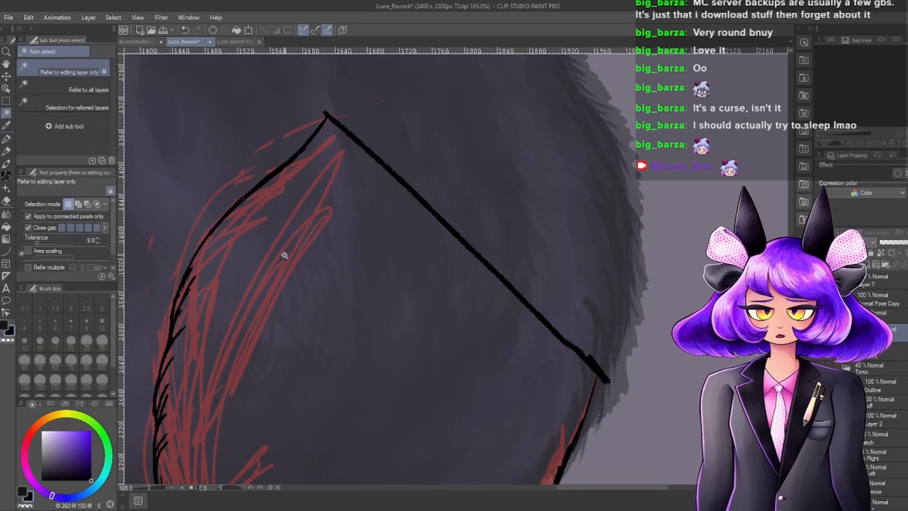
left_click(359, 231)
scroll(360, 231, "down", 2)
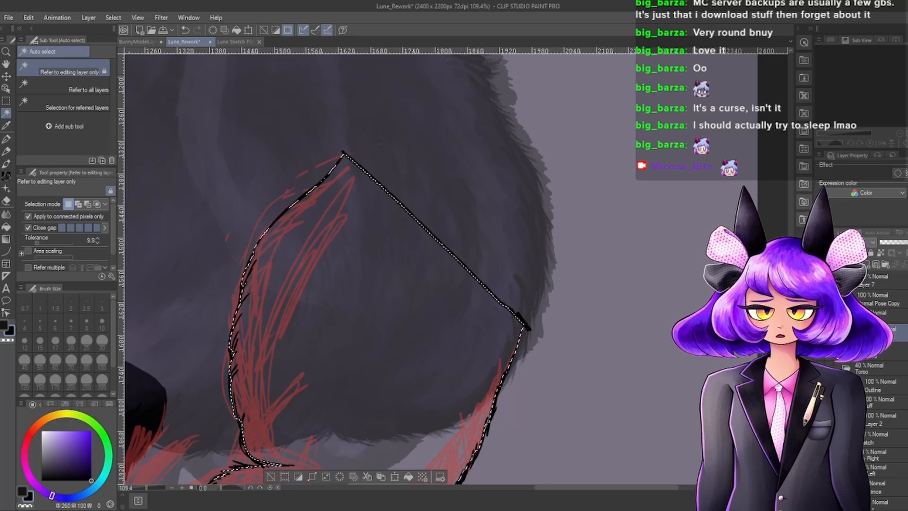
scroll(525, 217, "down", 4)
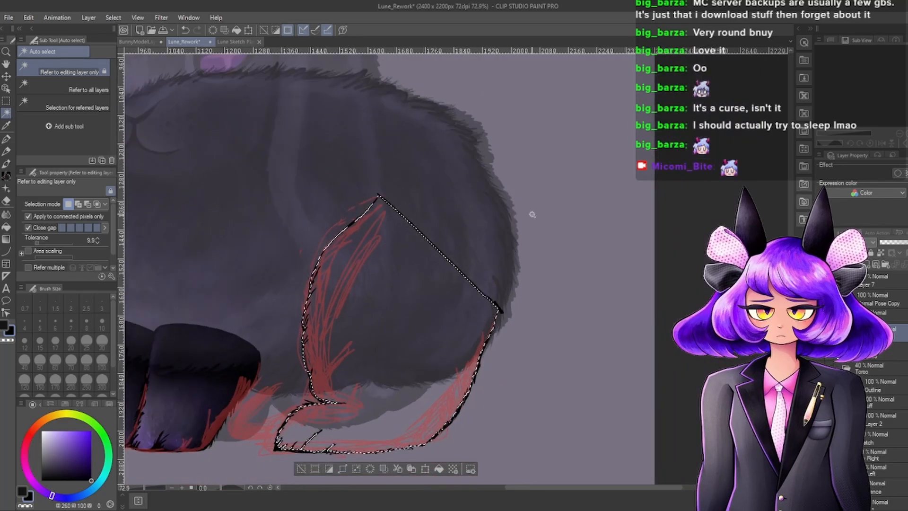
scroll(384, 290, "up", 4)
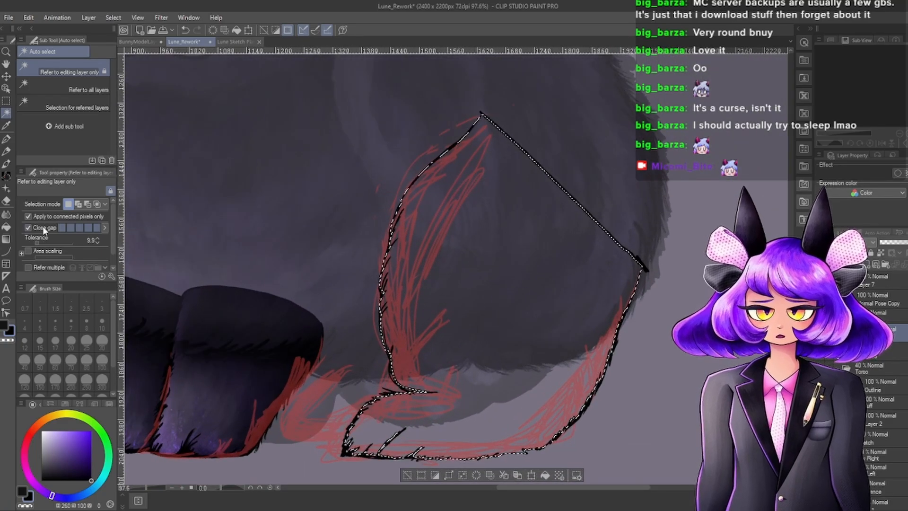
scroll(371, 315, "down", 3)
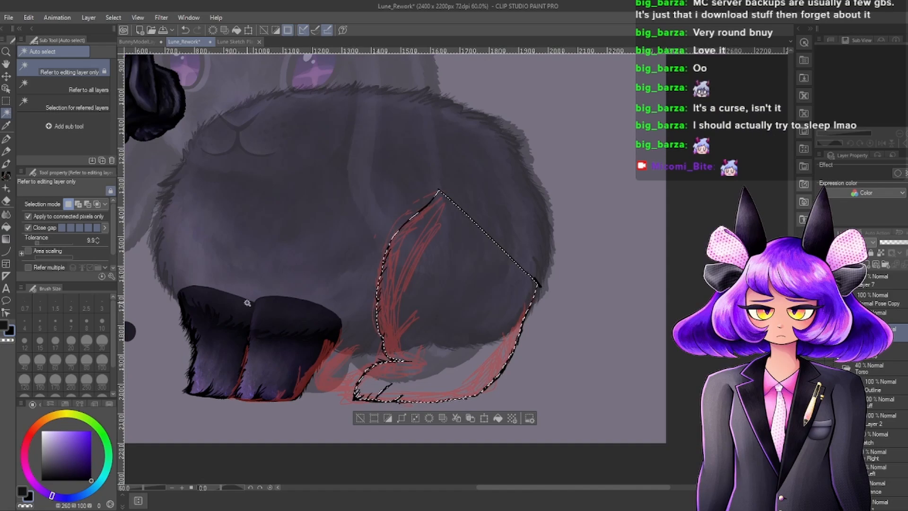
scroll(467, 304, "up", 1)
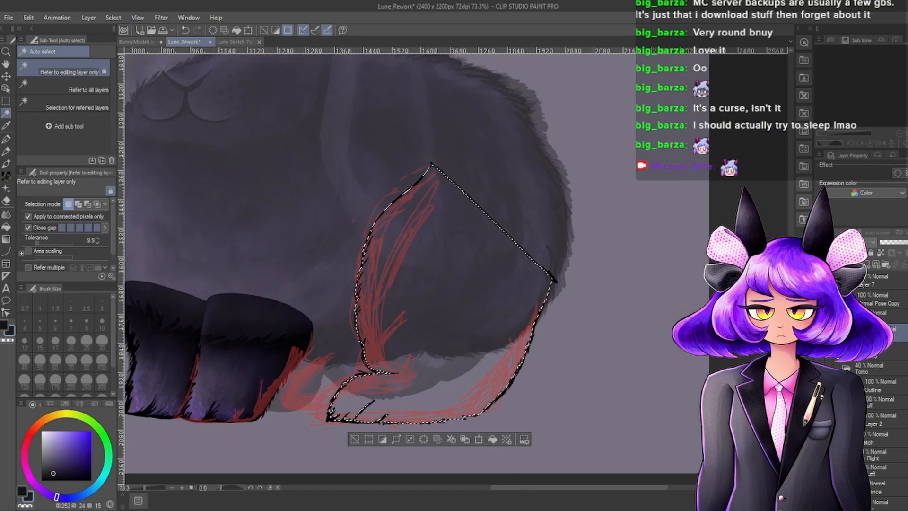
Add a new layer beneath the hind-leg ink, fill the selected area with dark blue-black (253, 24, 15), and clear the selection.
left_click(866, 264)
left_click_drag(883, 332, 882, 359)
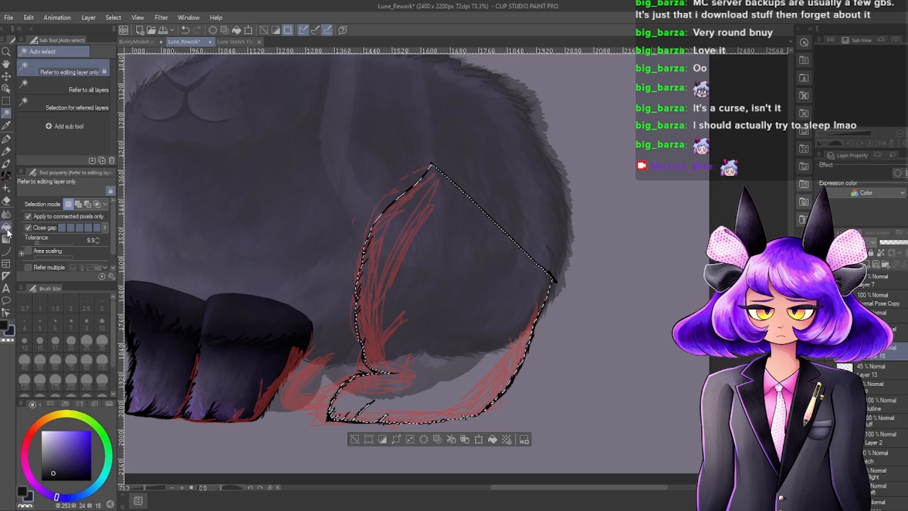
key("g")
left_click(477, 254)
scroll(473, 271, "down", 4)
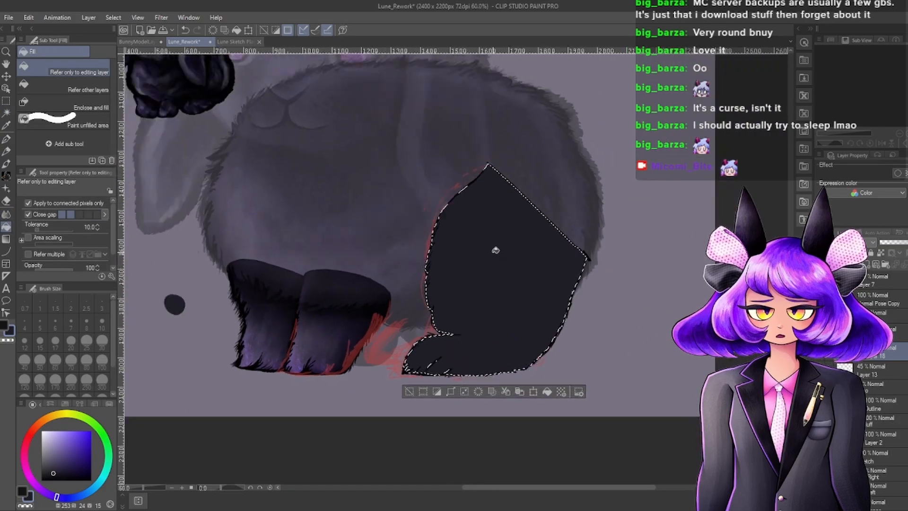
scroll(470, 211, "up", 3)
scroll(509, 269, "down", 1)
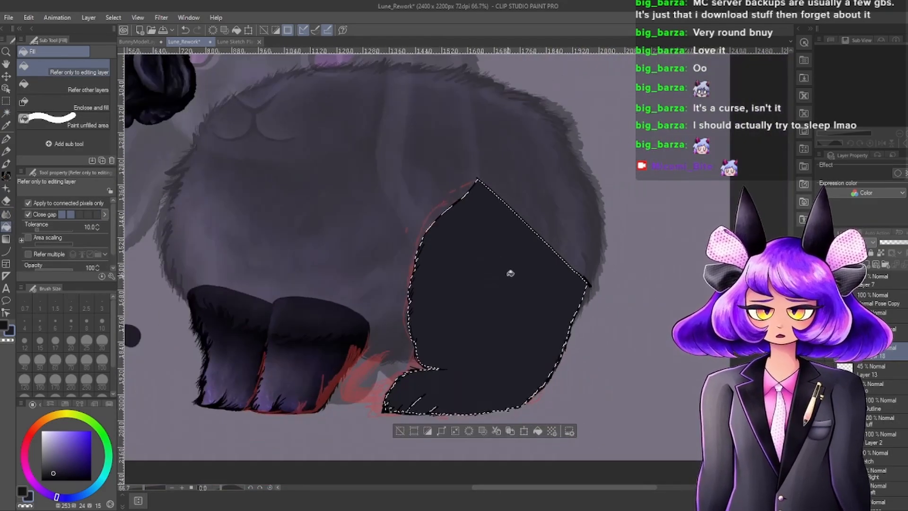
scroll(509, 269, "up", 1)
scroll(412, 299, "up", 1)
scroll(547, 318, "down", 4)
scroll(603, 298, "up", 4)
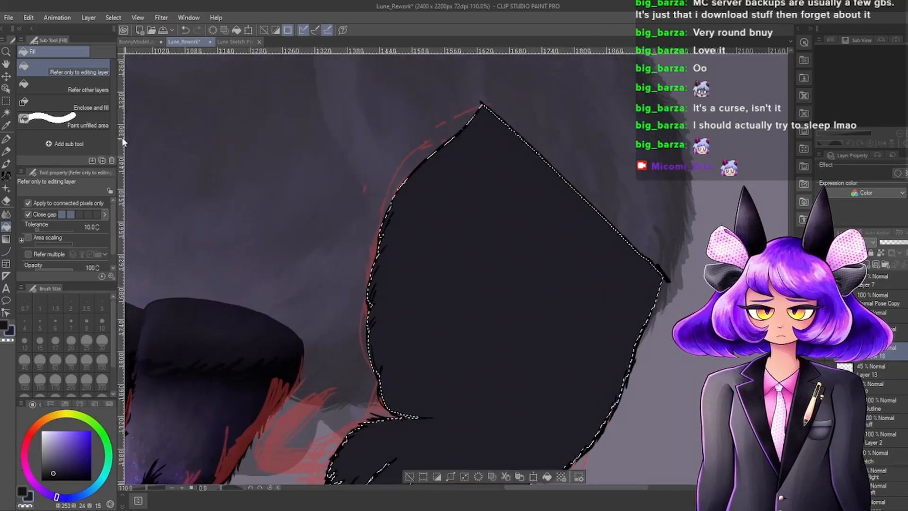
left_click(6, 101)
key("ctrl+d")
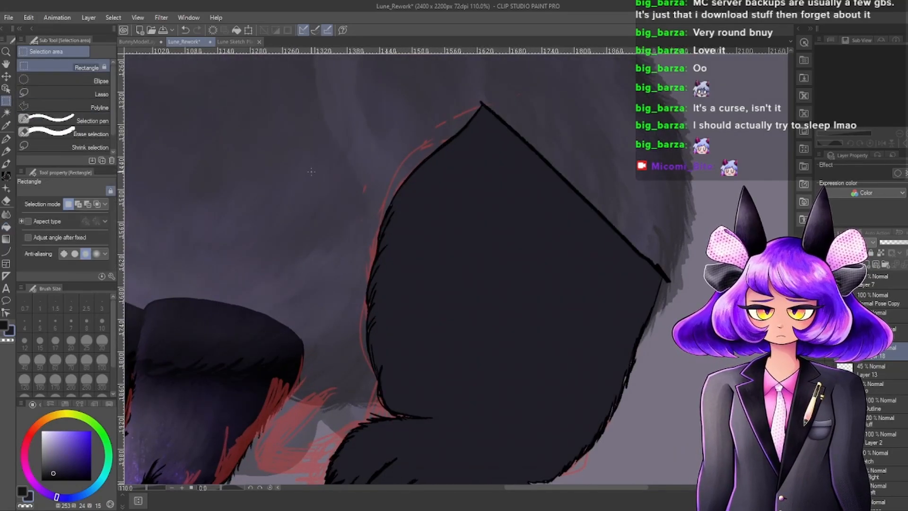
Copy the leg fill layer and undo back past the straight closing line across the thigh.
scroll(511, 238, "down", 4)
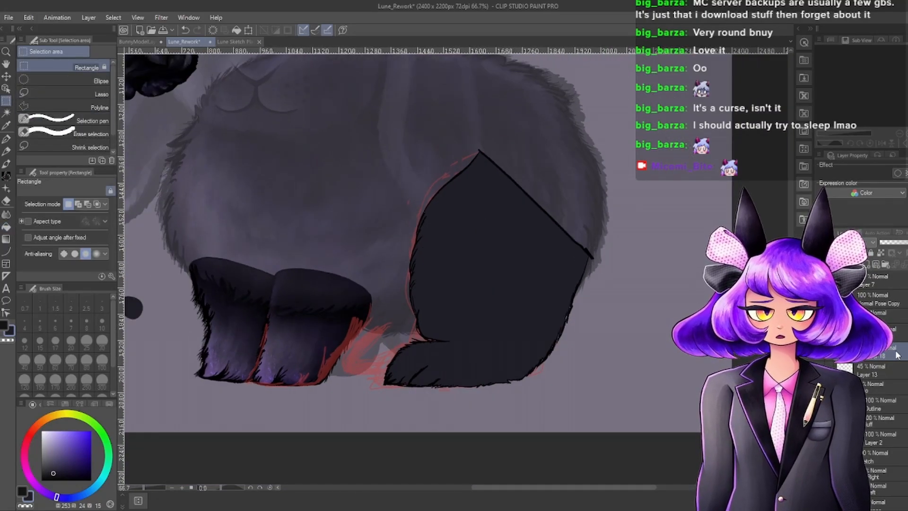
key("ctrl+z")
key("ctrl+z")
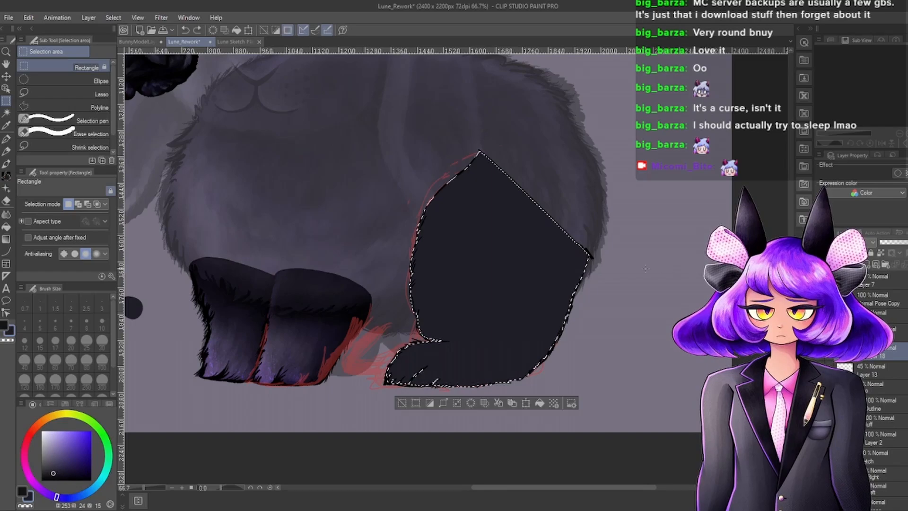
key("ctrl+d")
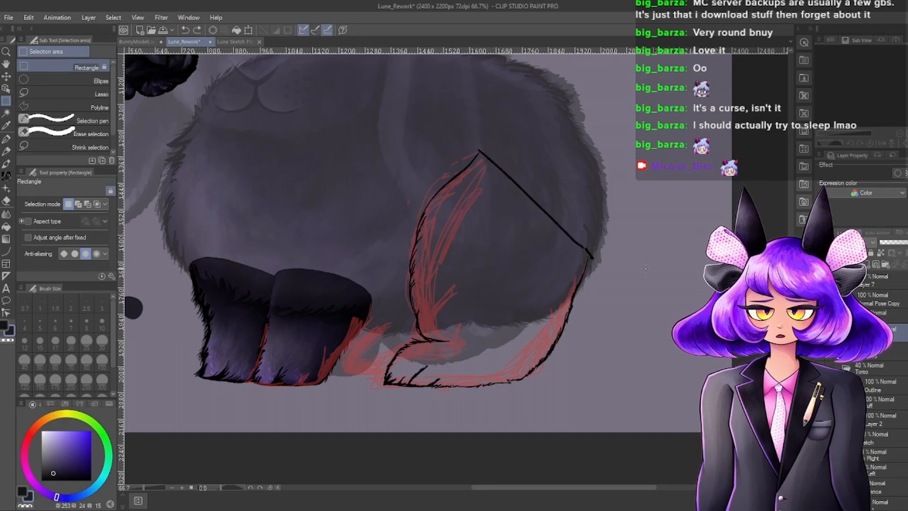
scroll(635, 262, "up", 3)
key("ctrl+z")
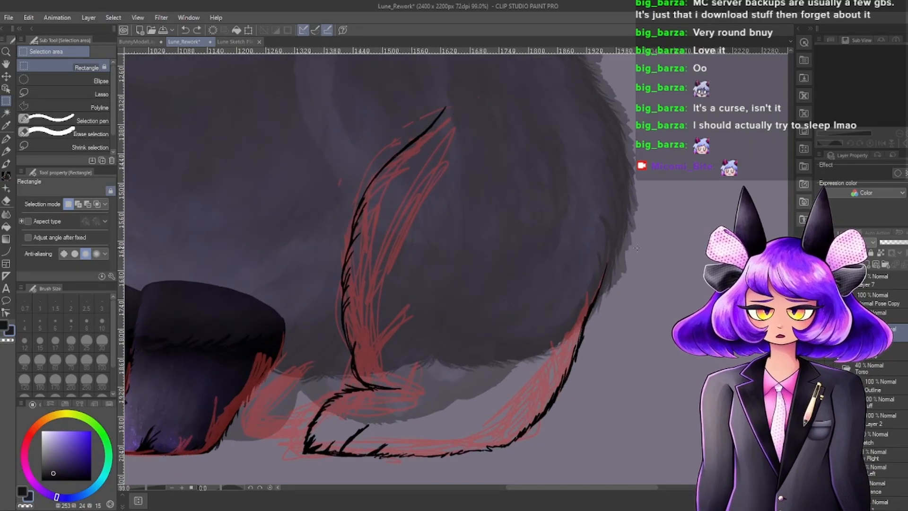
Paste the copied leg fill as its own layer and place it beneath the hind-leg ink layer.
key("ctrl+v")
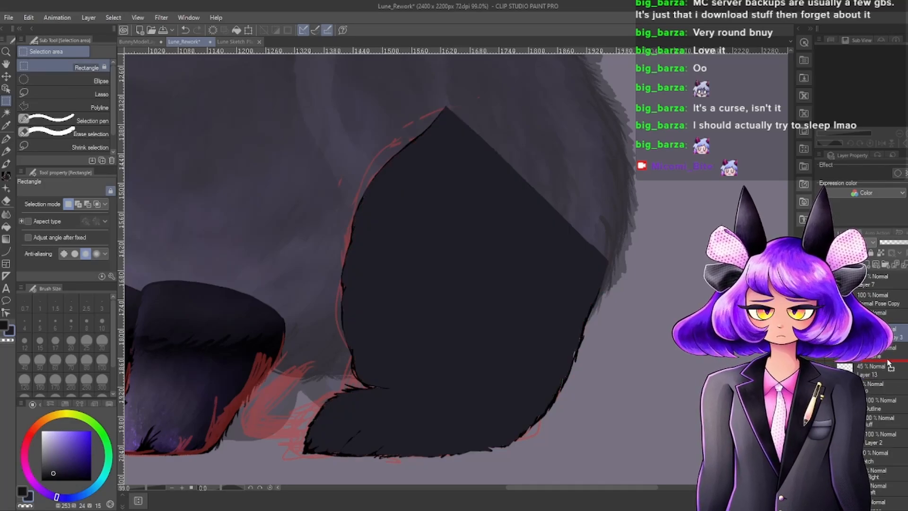
left_click_drag(887, 364, 886, 352)
scroll(397, 317, "down", 4)
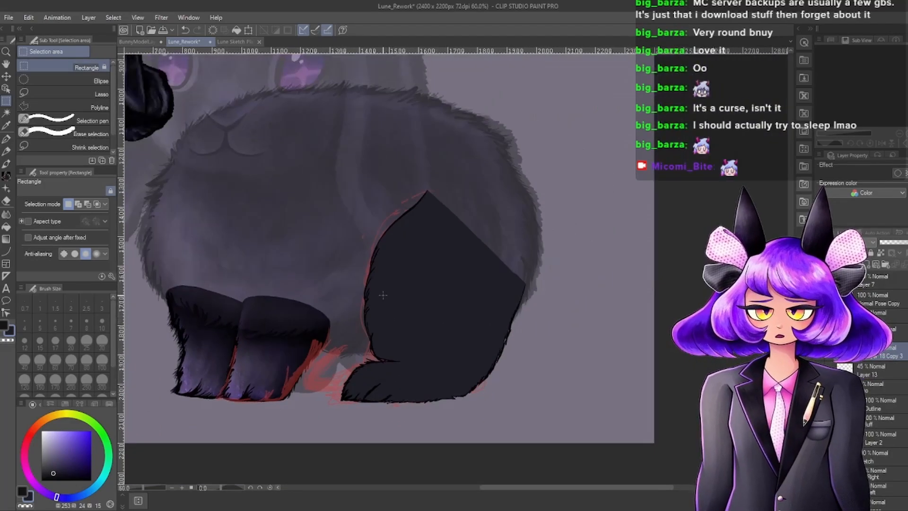
Examine how the hind leg's ink outline meets the fill along the thigh edge, ankle, toes and sole.
scroll(381, 297, "up", 3)
left_click(4, 140)
scroll(395, 407, "up", 5)
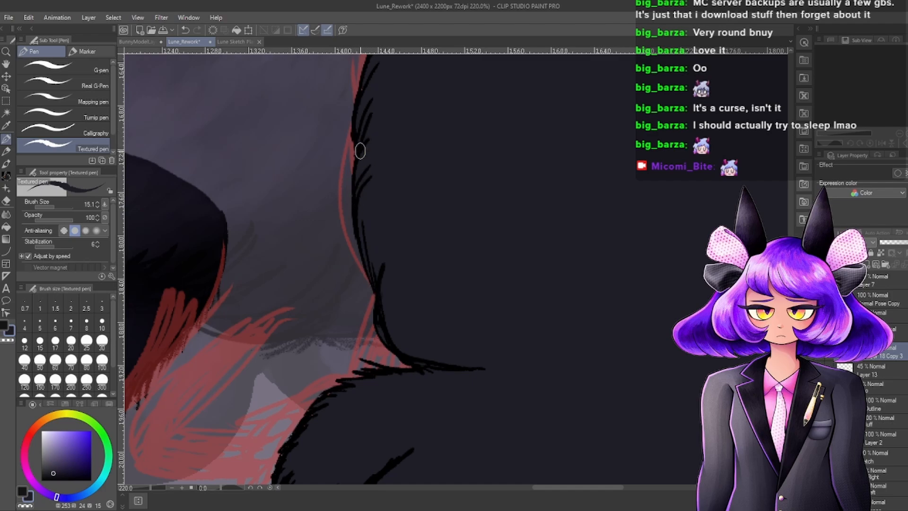
scroll(397, 118, "down", 4)
scroll(462, 145, "up", 3)
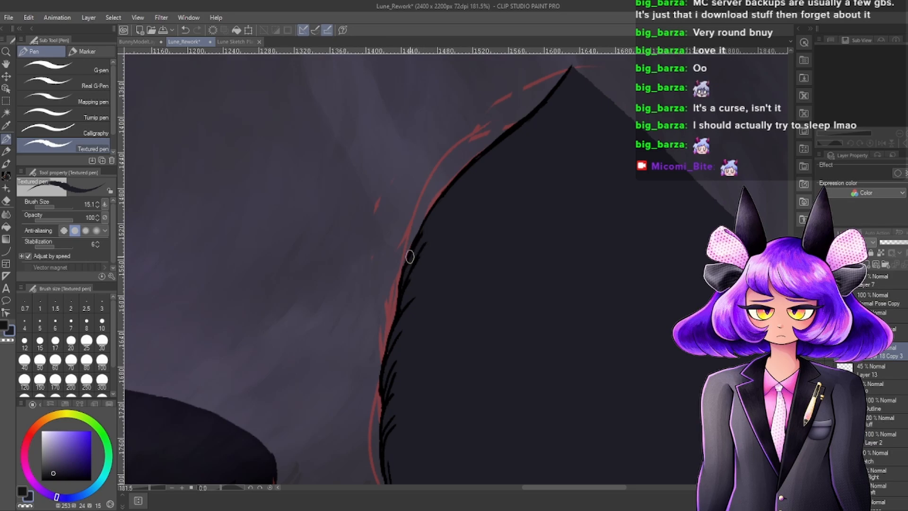
scroll(395, 342, "down", 7)
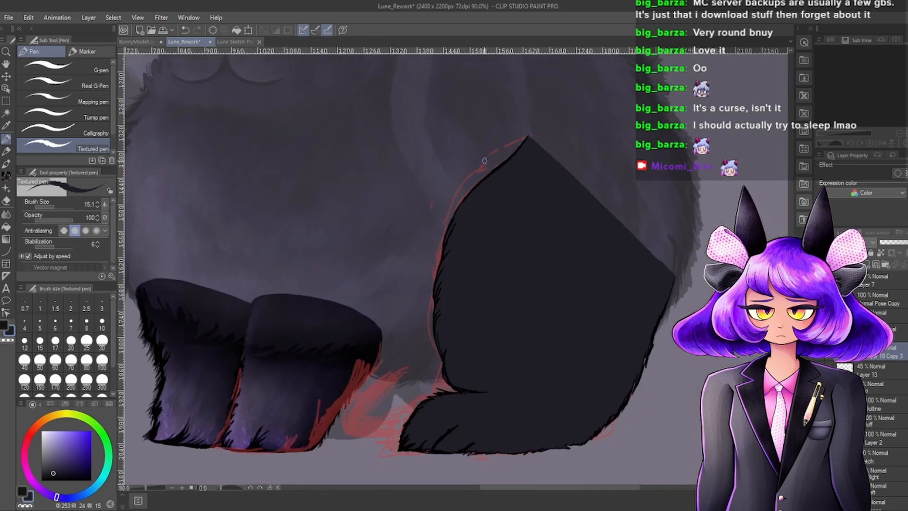
left_click_drag(437, 421, 434, 369)
scroll(434, 369, "up", 12)
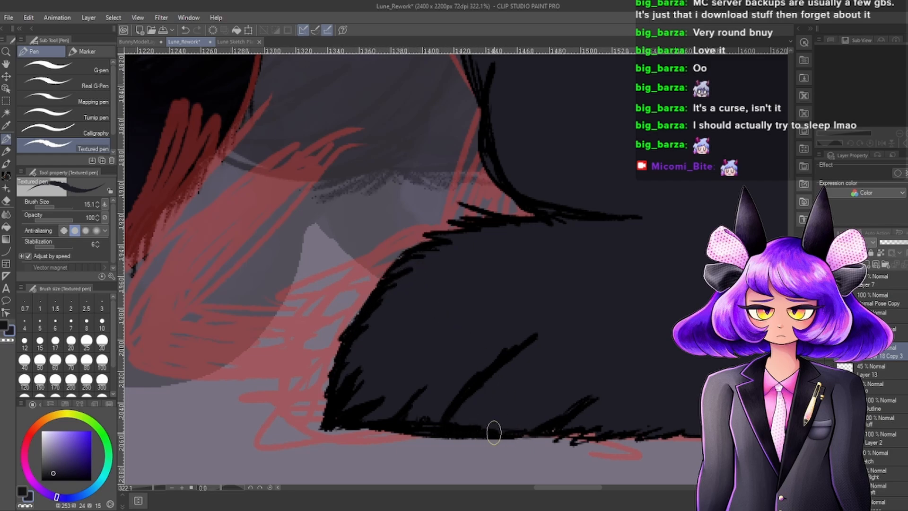
scroll(644, 420, "down", 5)
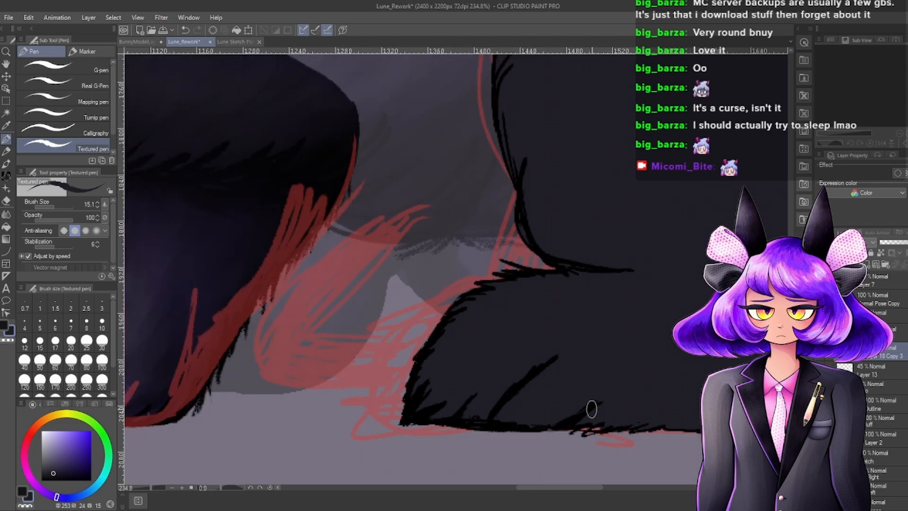
scroll(515, 398, "up", 3)
scroll(514, 398, "up", 2)
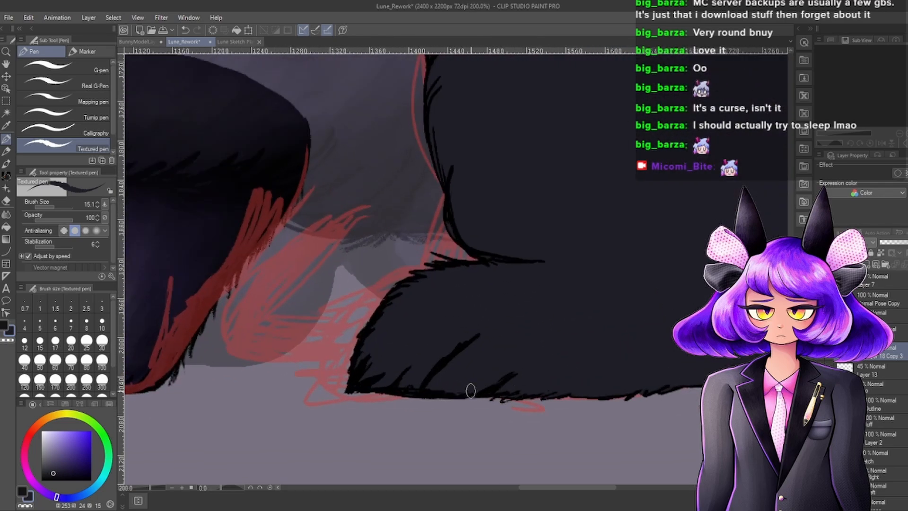
scroll(456, 375, "down", 6)
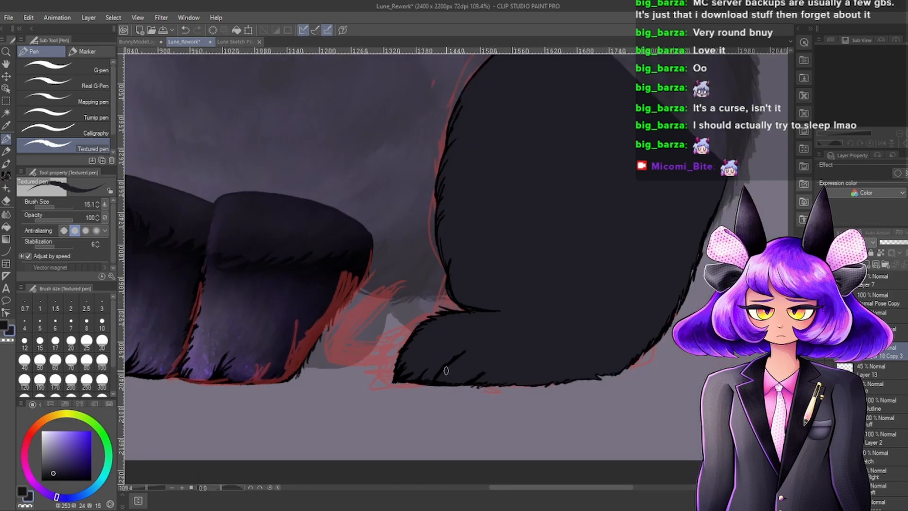
Draw a curved Textured pen line outside the hind leg's straight upper edge and fill the gap with the leg's dark colour.
scroll(407, 373, "up", 10)
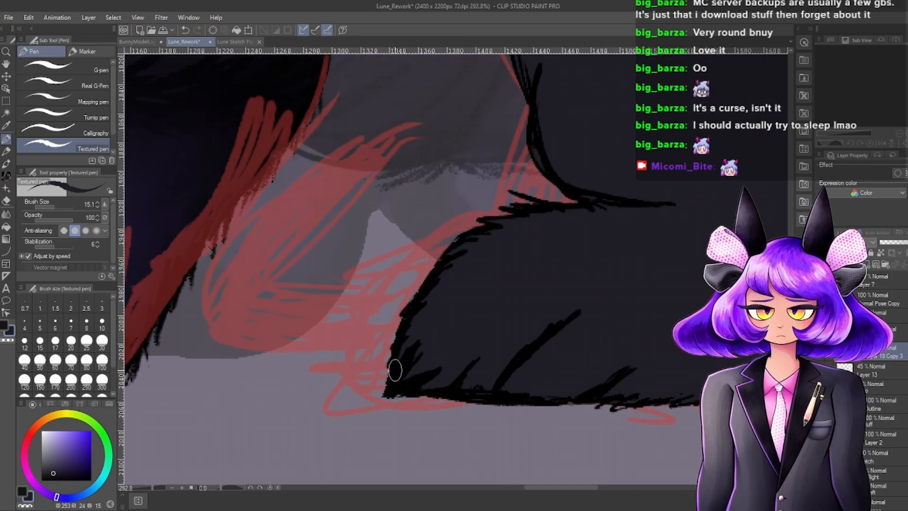
scroll(446, 299, "down", 12)
scroll(670, 231, "up", 8)
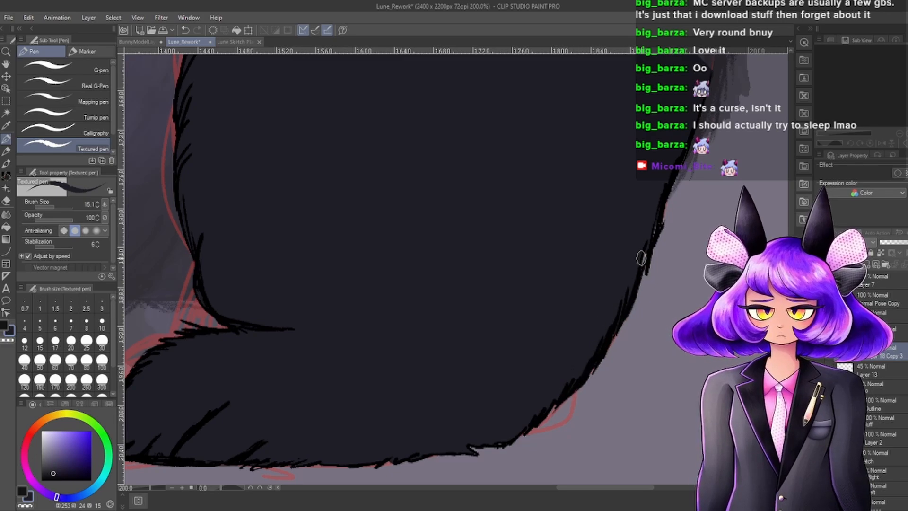
scroll(653, 218, "down", 2)
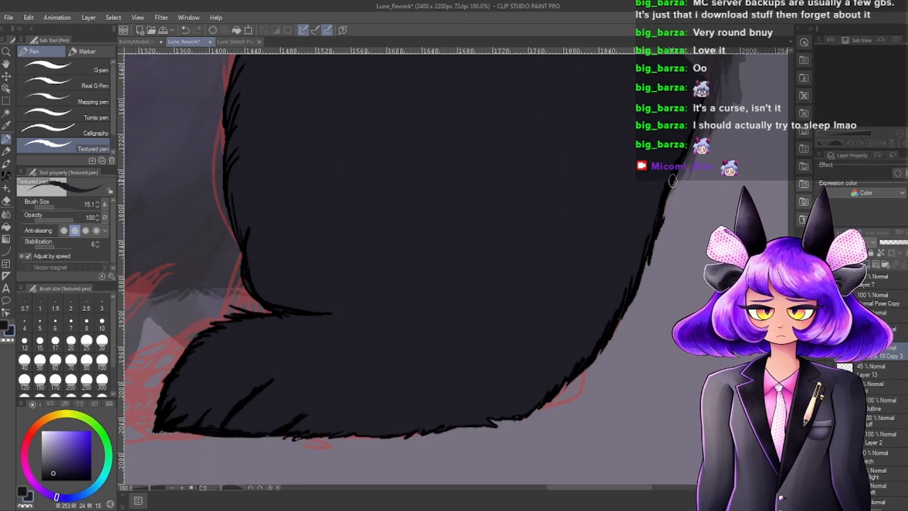
scroll(669, 203, "down", 5)
scroll(652, 128, "up", 4)
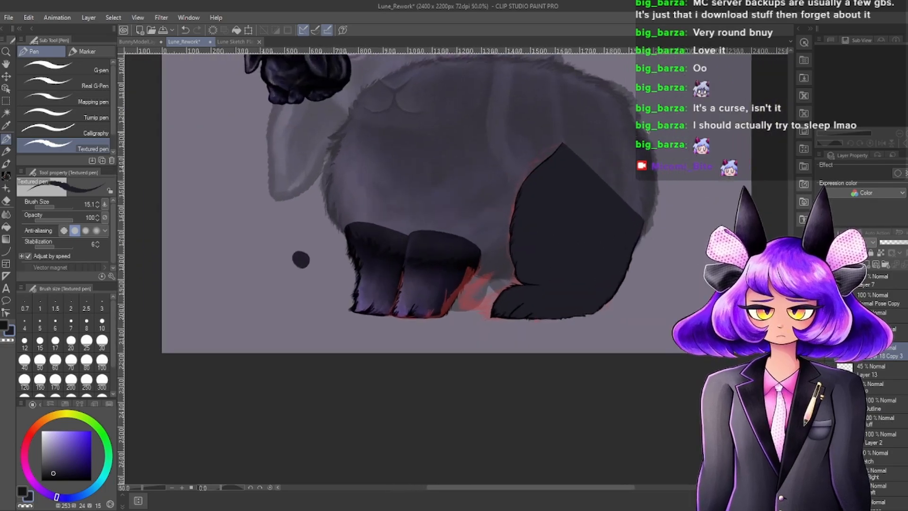
scroll(426, 216, "up", 2)
scroll(496, 251, "down", 1)
scroll(573, 291, "up", 3)
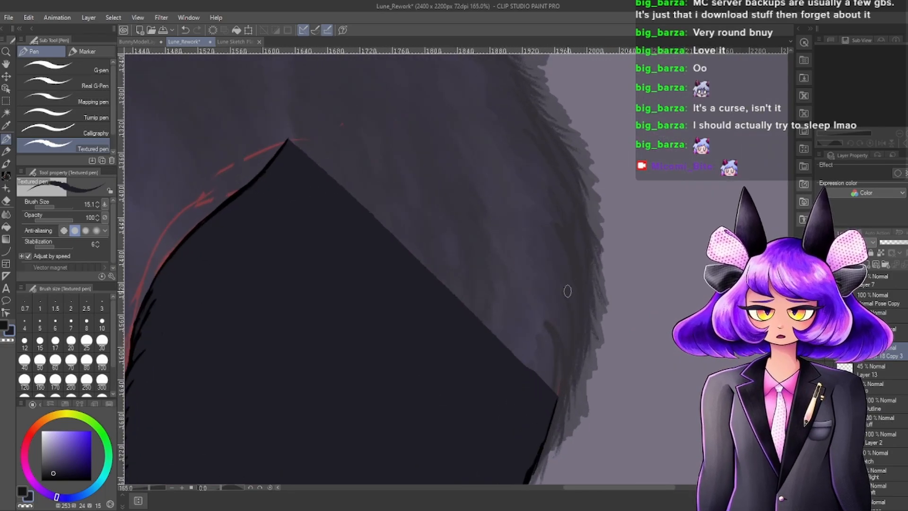
mouse_move(301, 151)
left_mouse_down()
mouse_move(348, 185)
mouse_move(509, 356)
left_mouse_up()
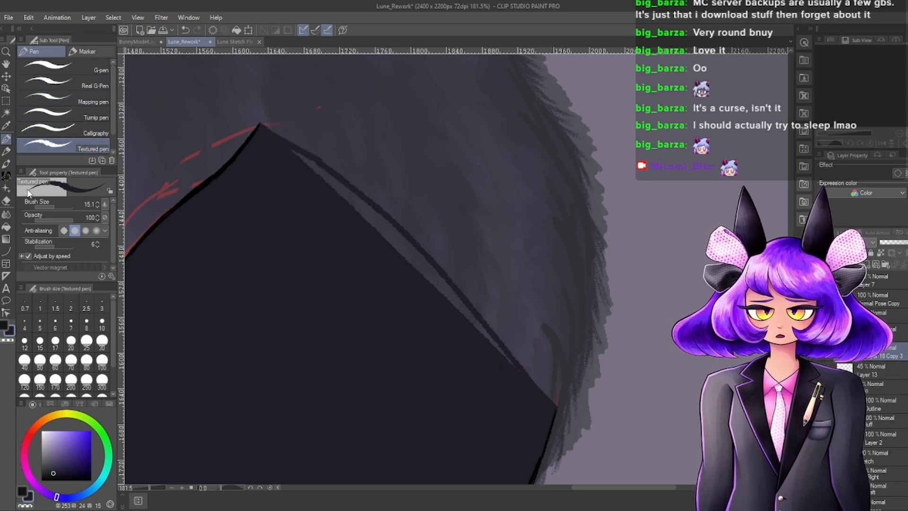
left_click(6, 227)
left_click(386, 222)
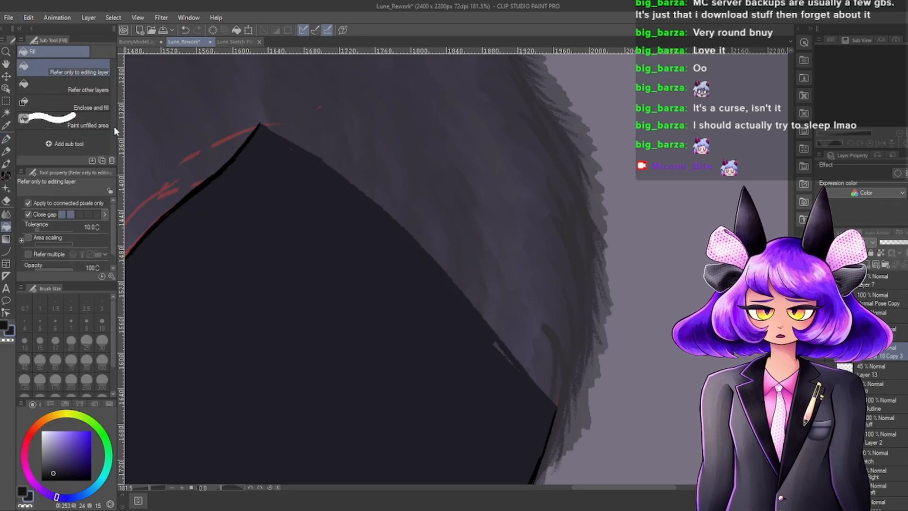
Patch the leftover gaps along the hind leg's upper curve with the G-pen and set its brush size to 13.3.
left_click(8, 140)
left_click(66, 67)
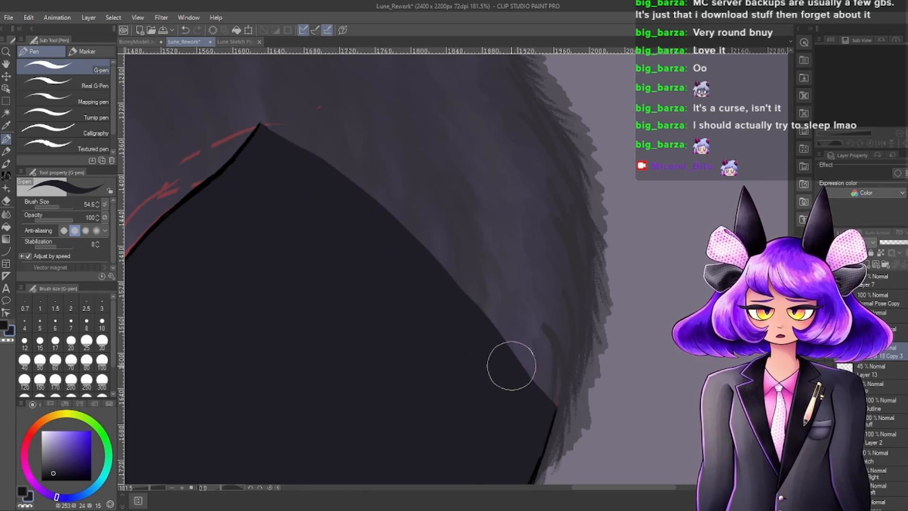
scroll(482, 202, "down", 10)
scroll(366, 382, "up", 12)
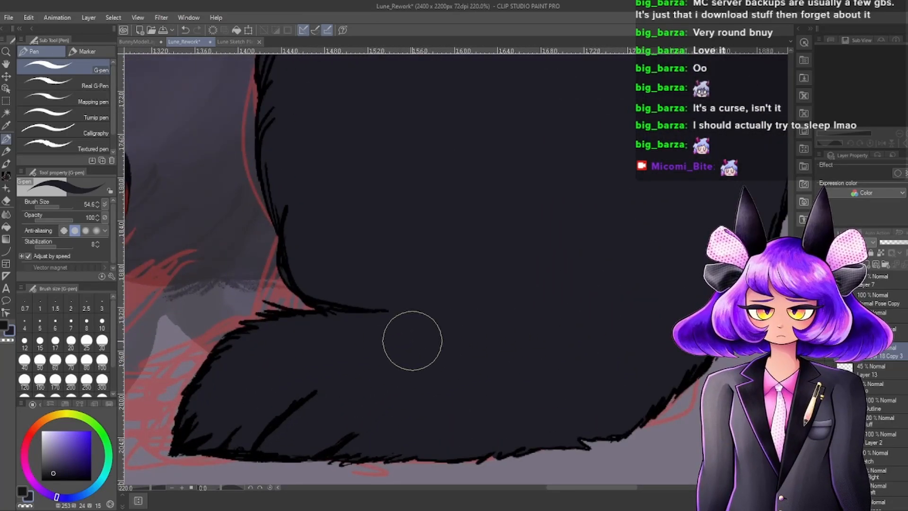
left_click(53, 207)
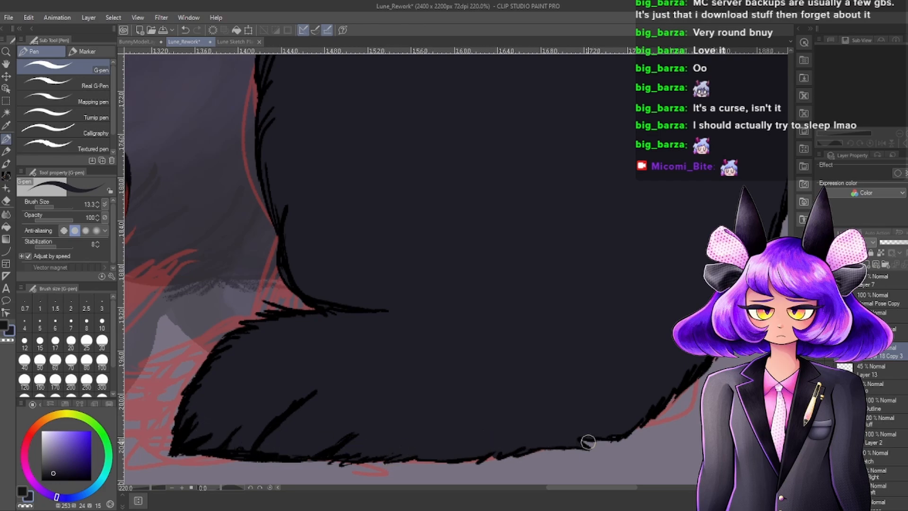
scroll(579, 444, "up", 3)
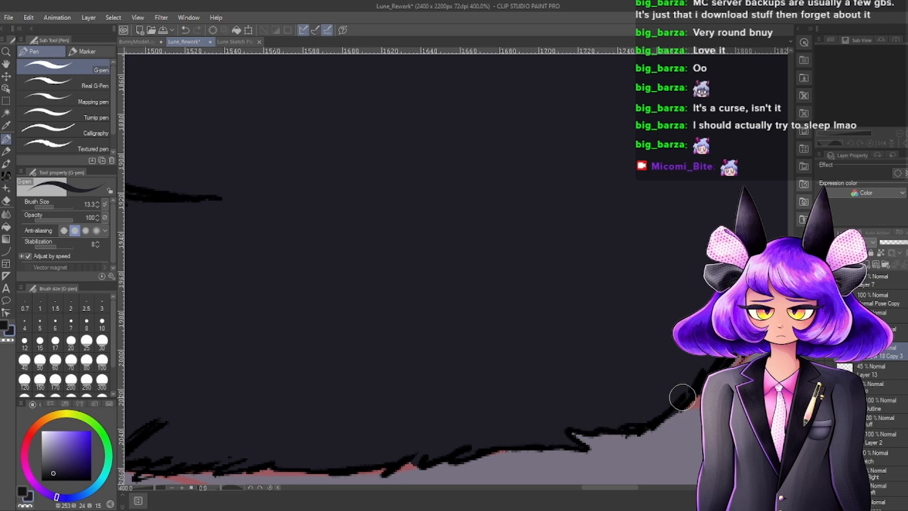
scroll(568, 419, "down", 8)
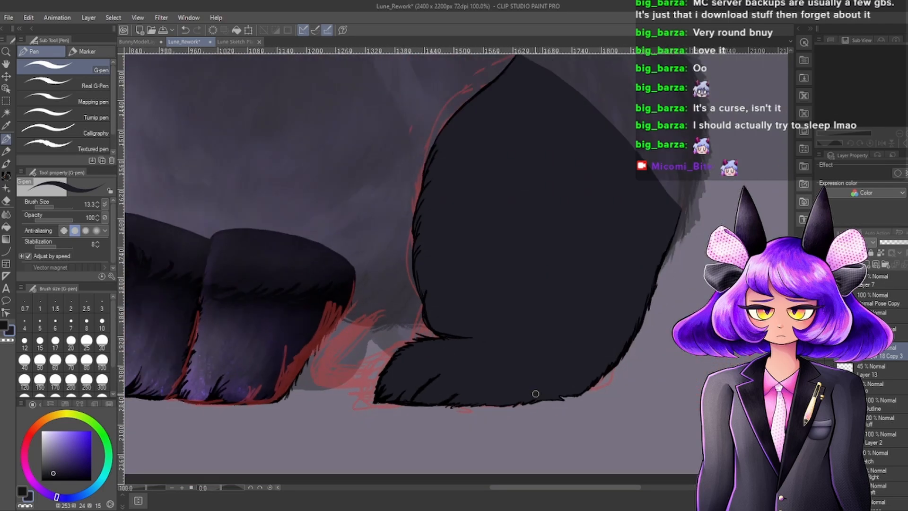
scroll(583, 172, "up", 5)
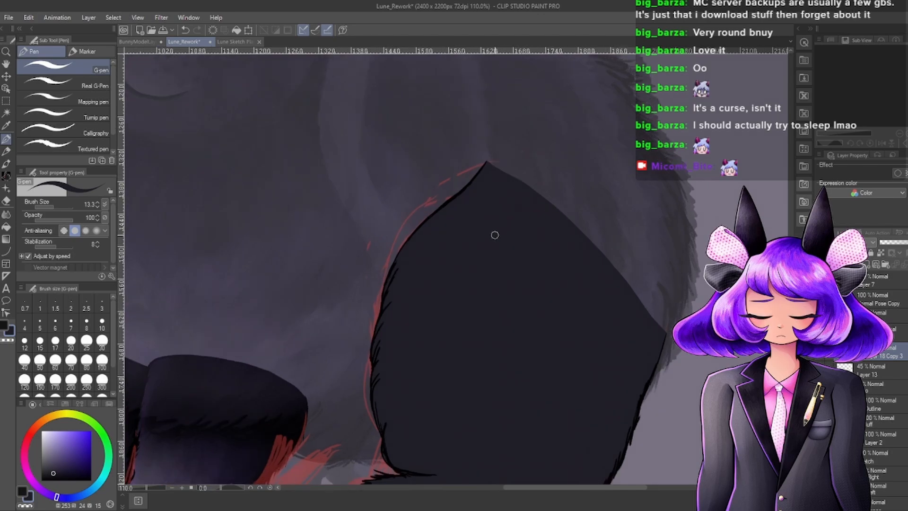
scroll(425, 292, "down", 5)
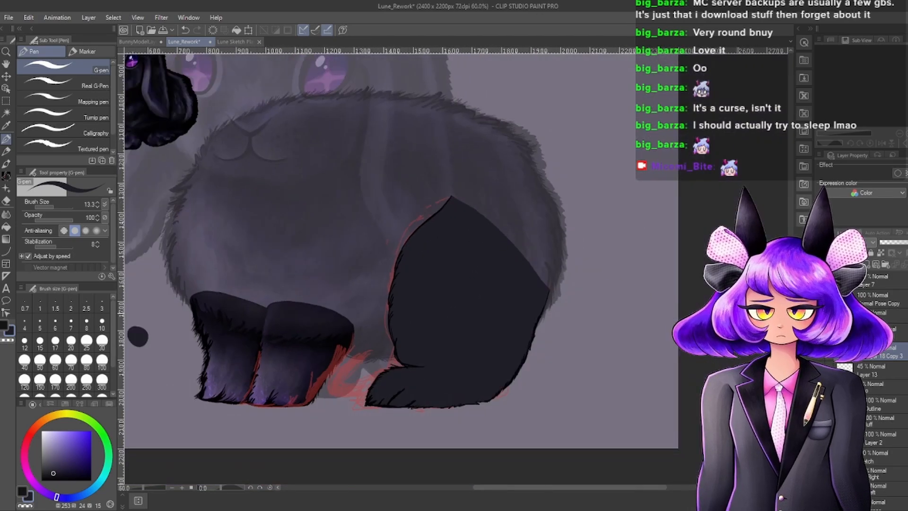
Select the rabbit's body layer and raise it to full opacity.
left_click(874, 387)
left_click(903, 243)
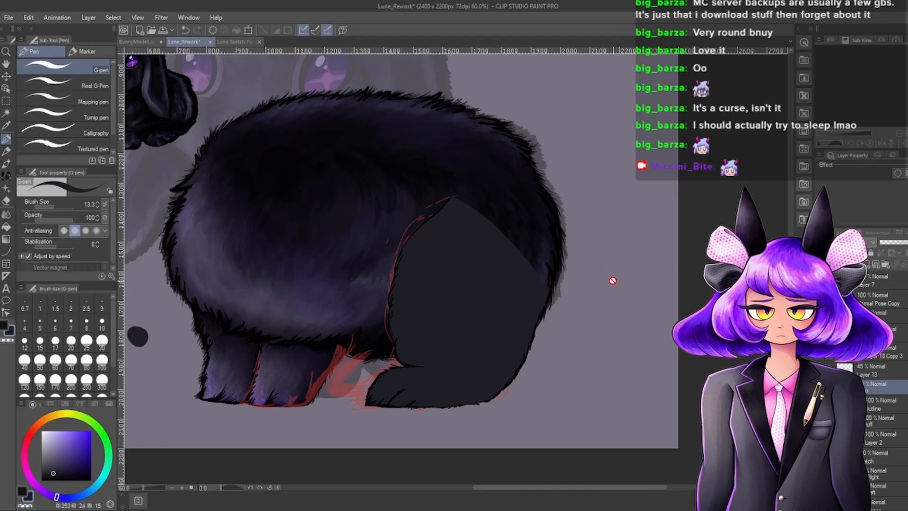
Examine how the flat hind leg shape sits against the shaded body, both in close-up and across the whole rabbit.
scroll(492, 246, "up", 2)
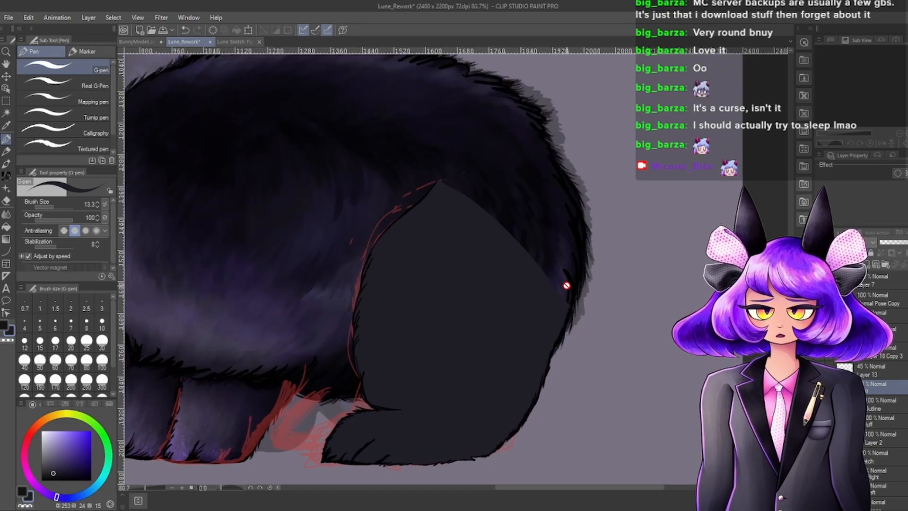
scroll(551, 304, "up", 4)
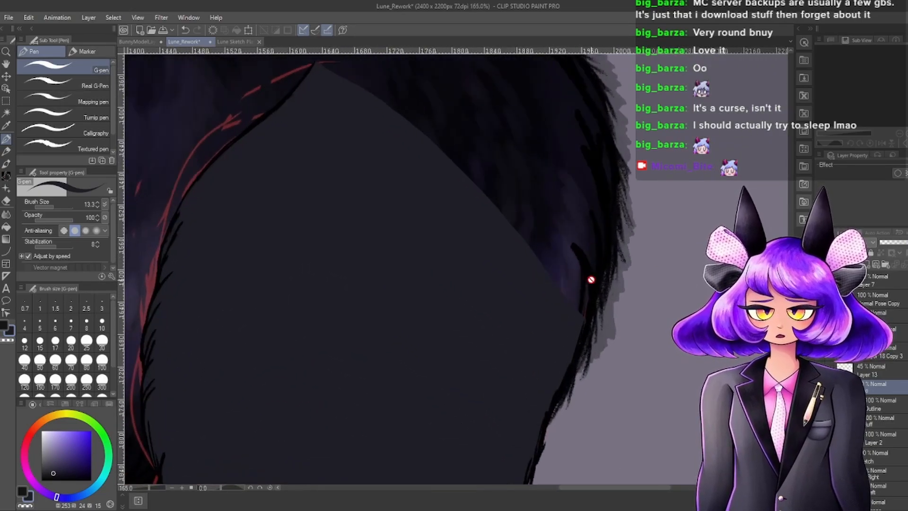
scroll(615, 299, "down", 4)
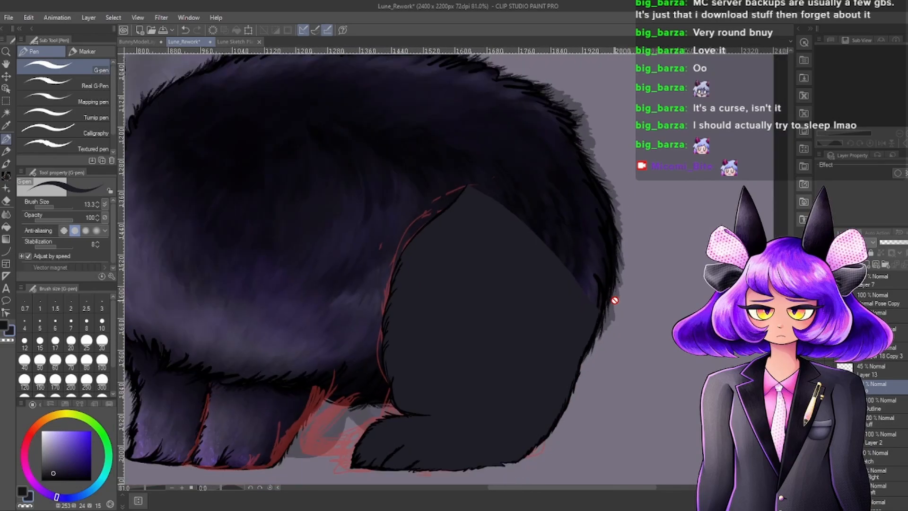
scroll(439, 357, "down", 1)
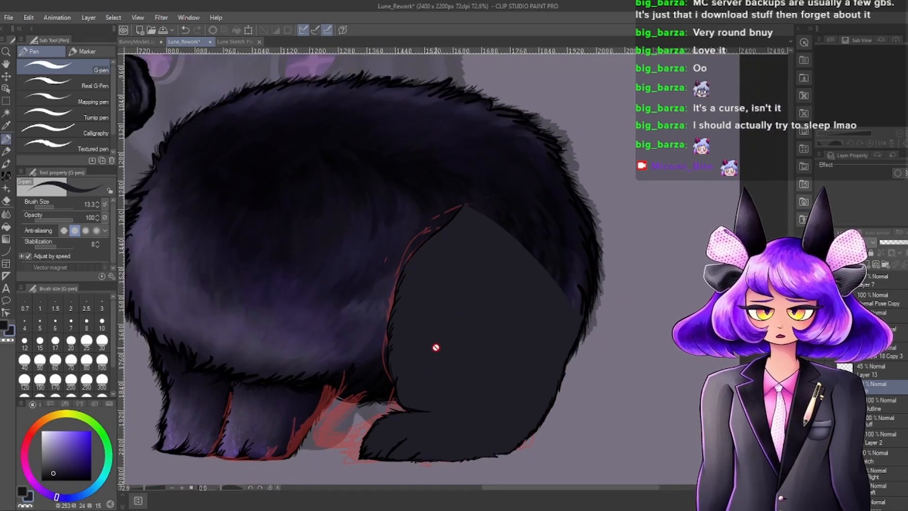
scroll(442, 286, "down", 4)
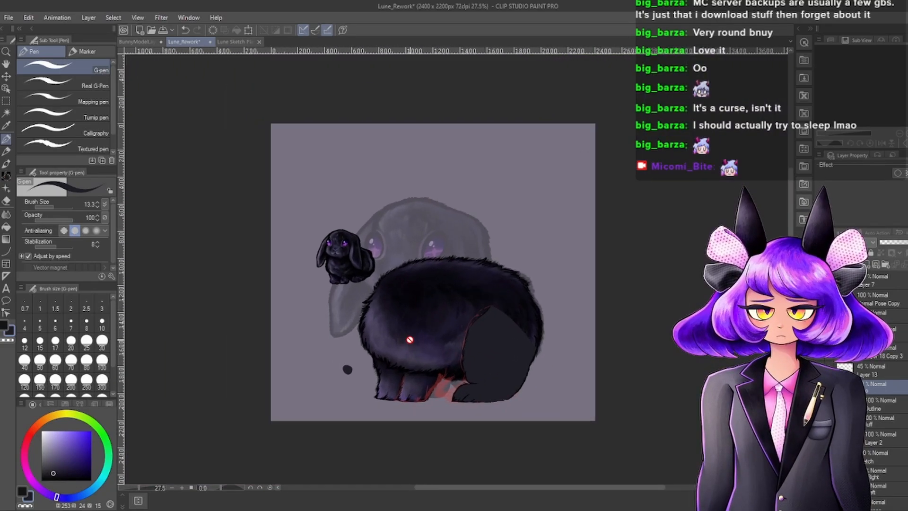
scroll(462, 336, "up", 1)
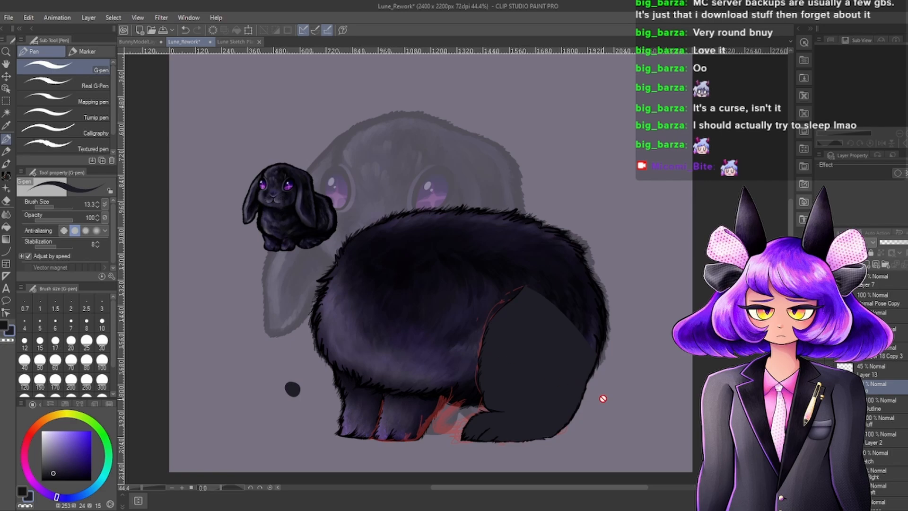
scroll(533, 334, "up", 5)
scroll(513, 303, "down", 5)
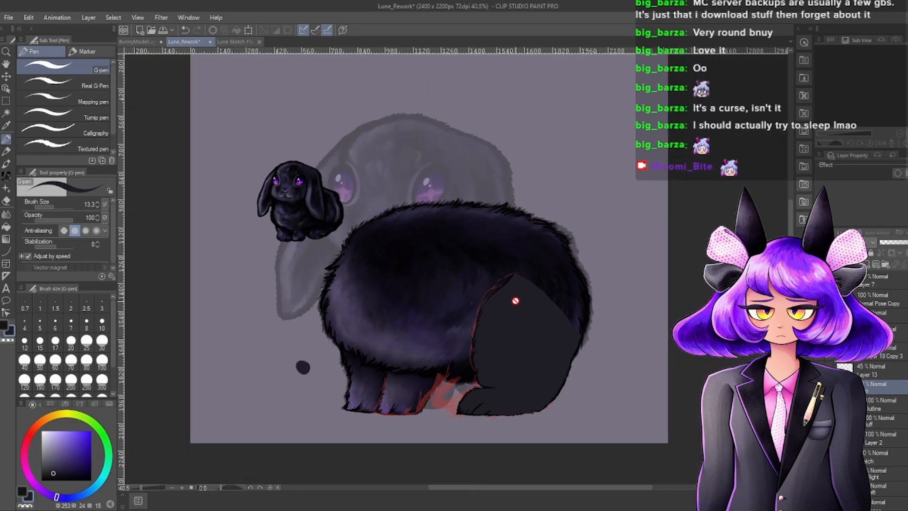
scroll(498, 304, "up", 6)
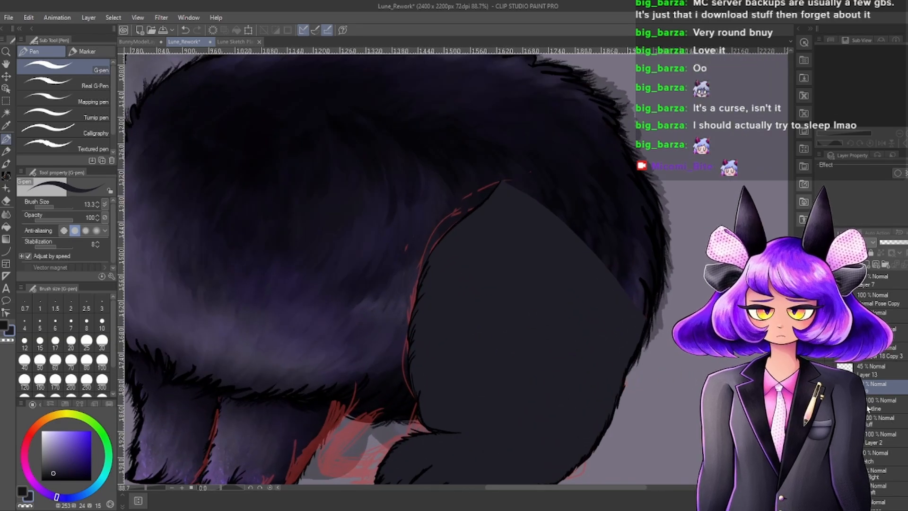
Place the hind leg layer, Layer 18 Copy 3, in a new layer folder and duplicate it there.
left_click(886, 407)
left_click(881, 356)
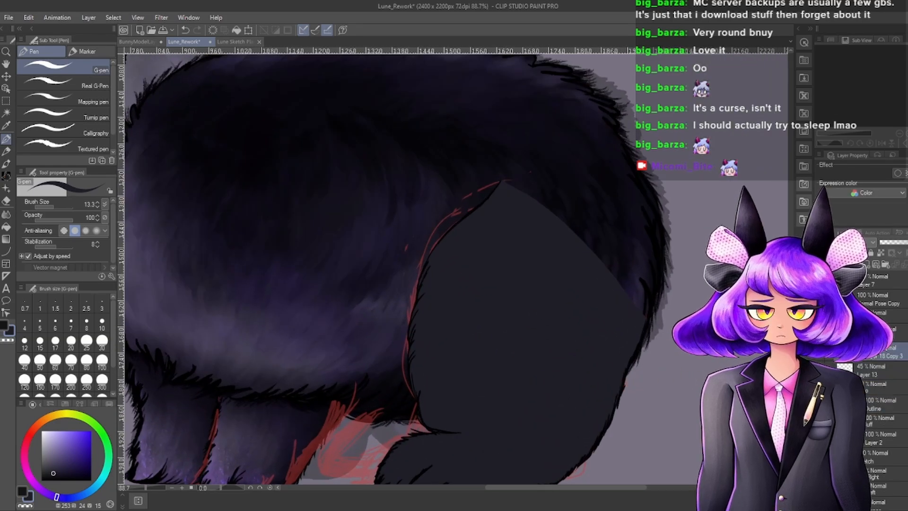
left_click(886, 265)
left_click_drag(897, 363, 880, 350)
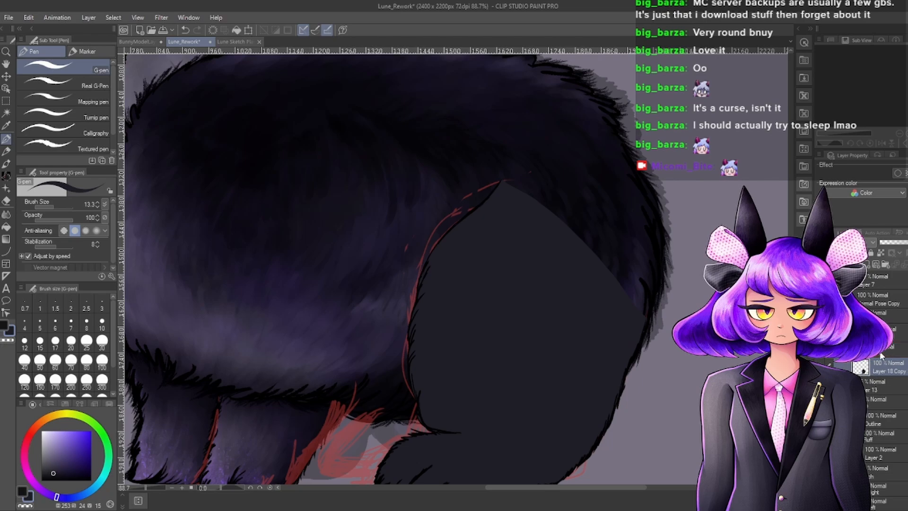
double_click(879, 351)
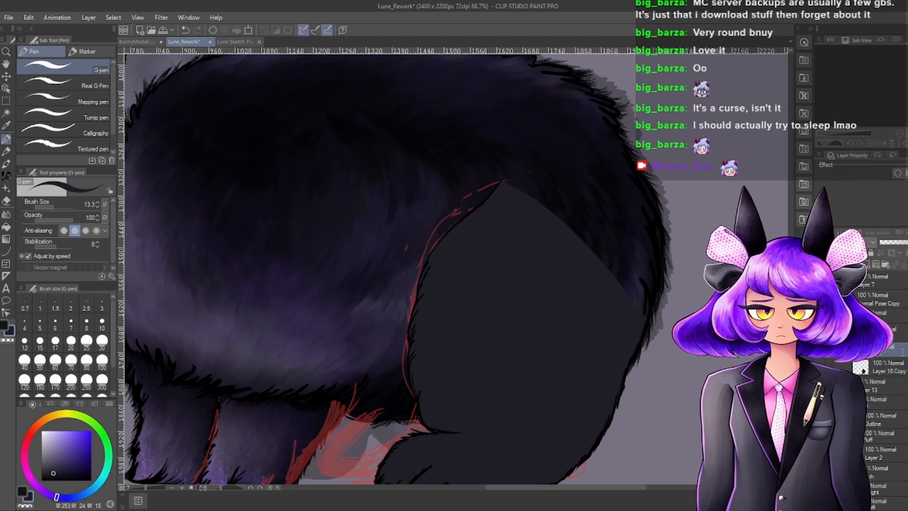
left_click(903, 368)
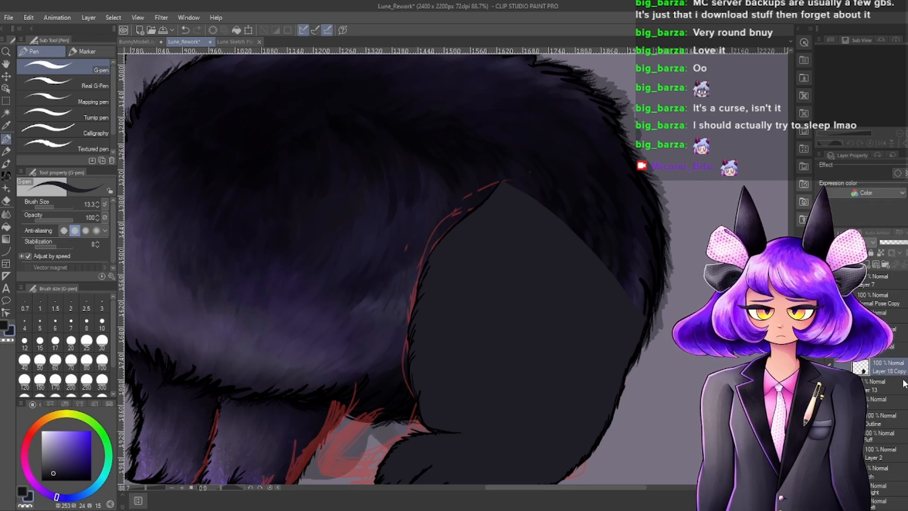
key("ctrl+c")
key("ctrl+v")
Examine the hind leg's upper edge where it meets the rump fur.
scroll(546, 251, "down", 6)
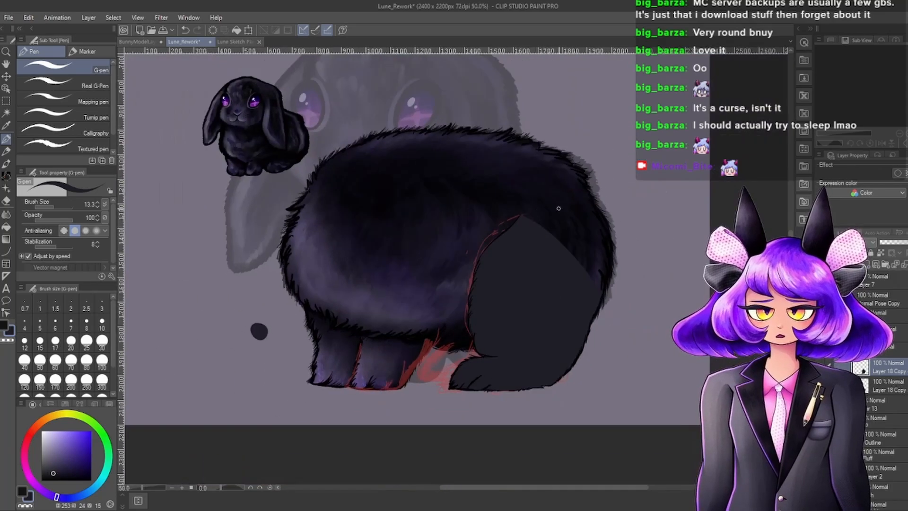
scroll(579, 267, "up", 1)
scroll(582, 270, "up", 4)
scroll(558, 225, "down", 3)
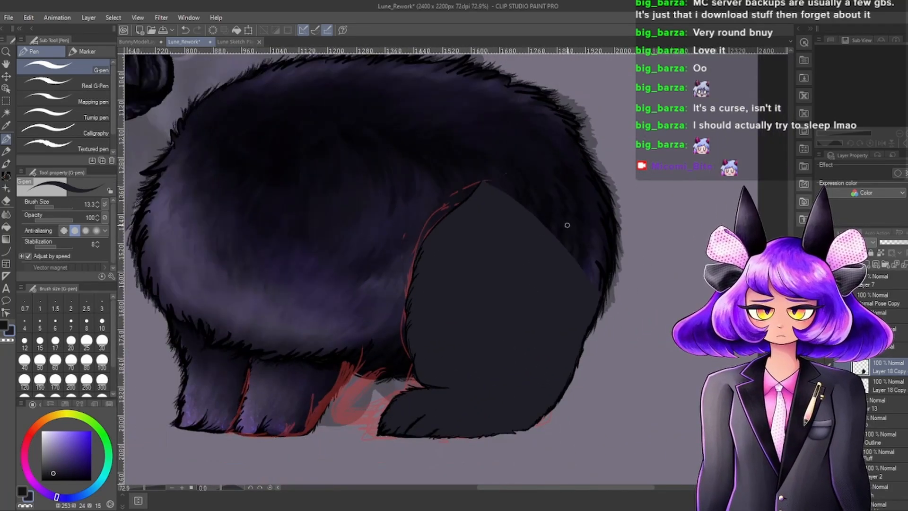
scroll(574, 255, "up", 3)
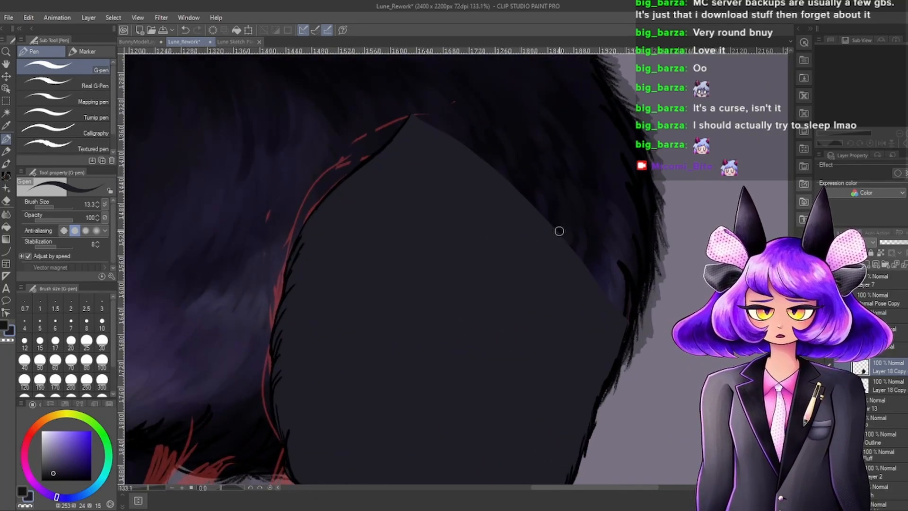
scroll(560, 229, "up", 1)
scroll(527, 192, "down", 5)
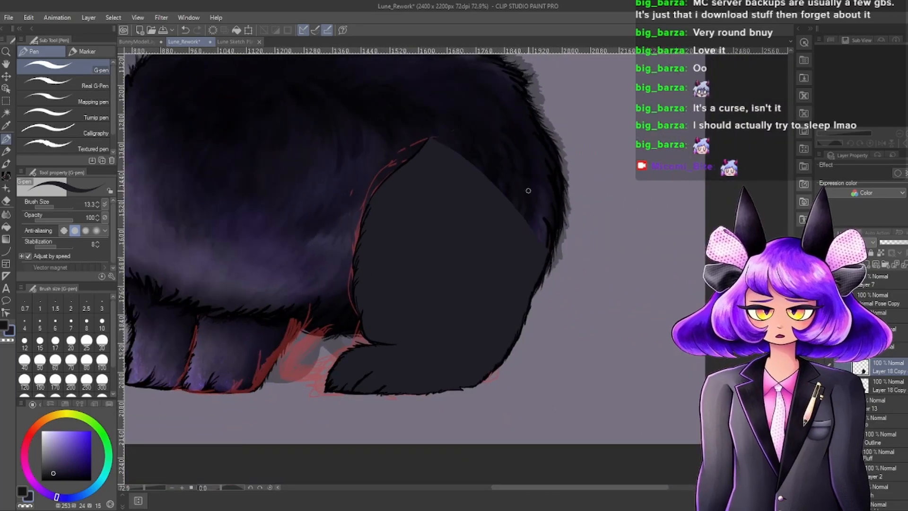
scroll(514, 171, "up", 4)
scroll(507, 197, "down", 3)
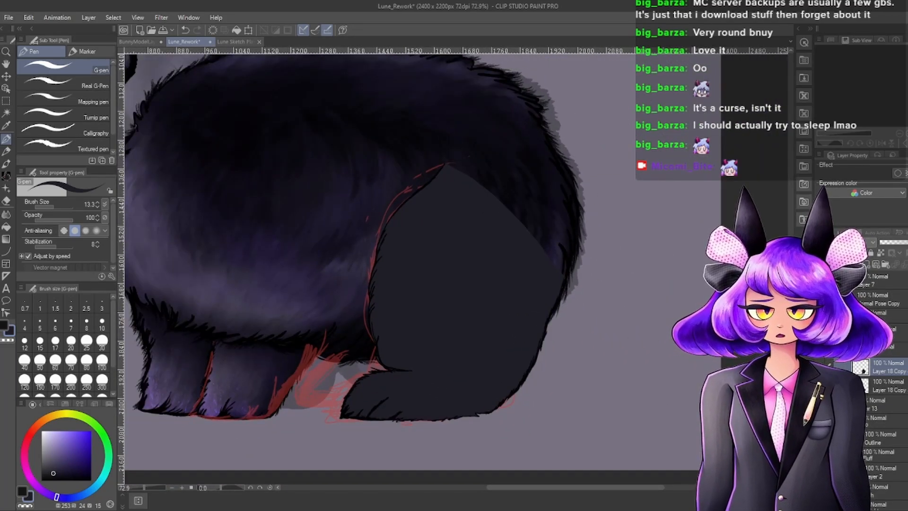
Try to fade the hind leg's upper edge into the rump fur with a Gradient erase.
left_click(6, 239)
scroll(501, 239, "up", 3)
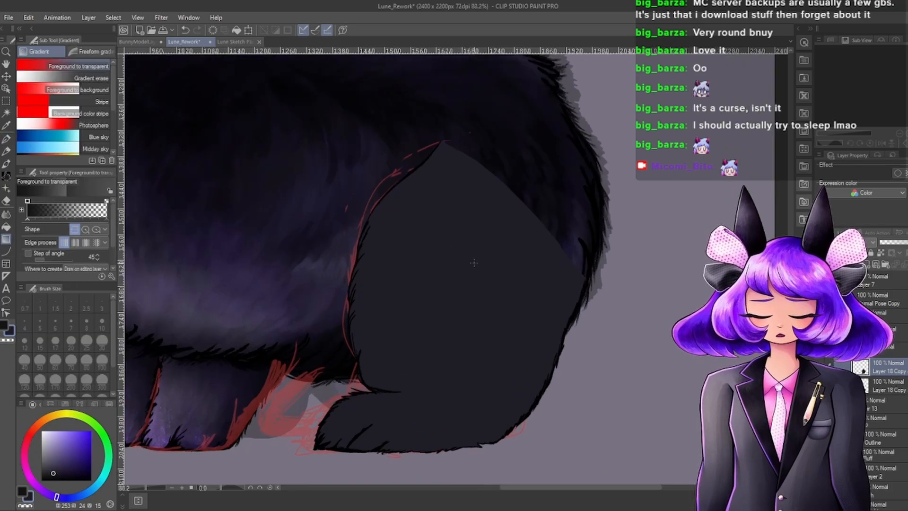
scroll(500, 239, "down", 4)
scroll(500, 239, "up", 2)
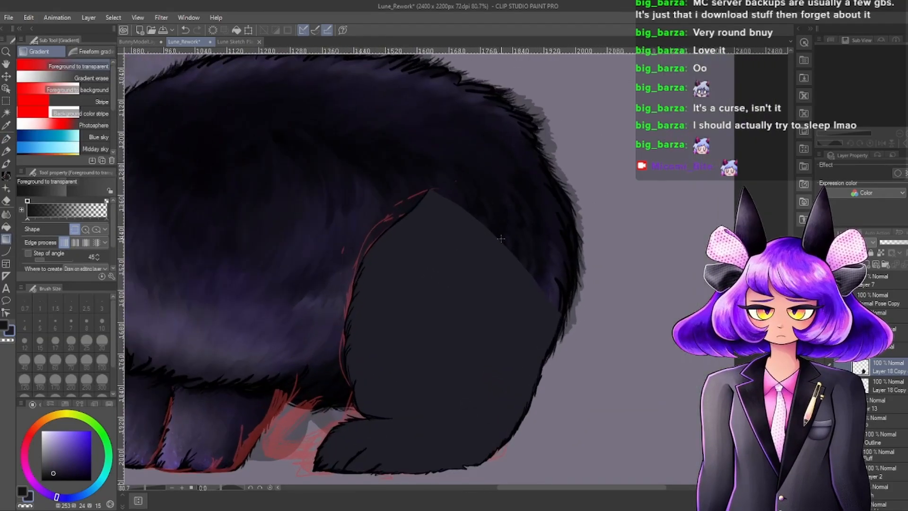
left_click(93, 78)
mouse_move(494, 225)
left_mouse_down()
mouse_move(426, 308)
mouse_move(500, 232)
left_mouse_up()
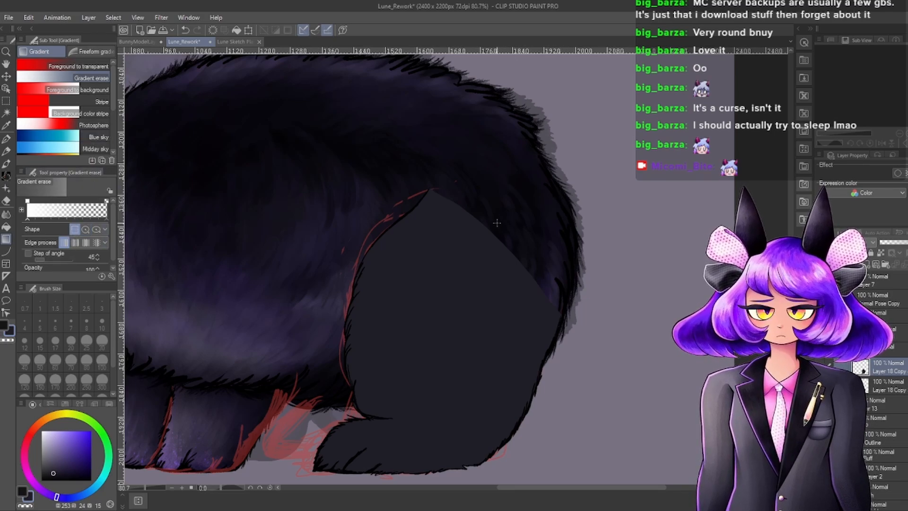
mouse_move(461, 269)
left_mouse_down()
mouse_move(434, 314)
mouse_move(441, 329)
mouse_move(438, 308)
left_mouse_up()
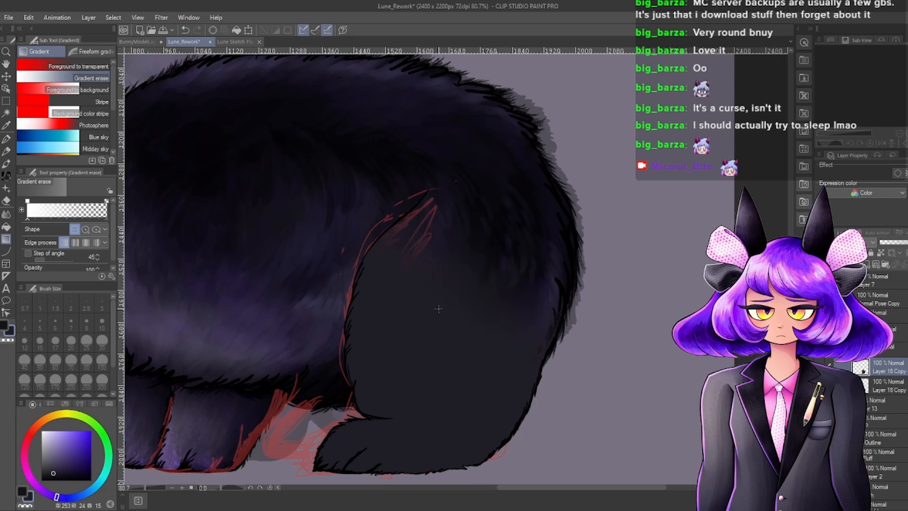
Check the faded upper edge in close-up and across the body, and undo the gradient erase.
scroll(462, 274, "up", 2)
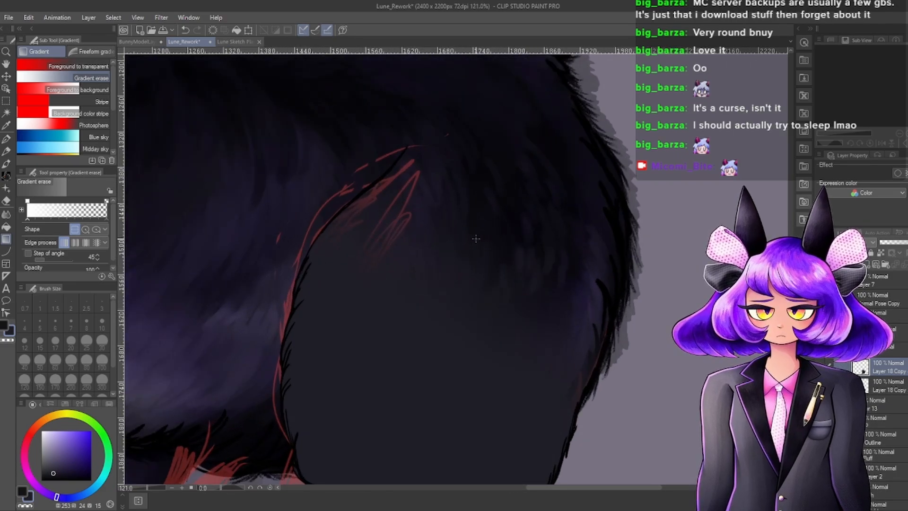
scroll(486, 230, "down", 5)
scroll(502, 206, "up", 6)
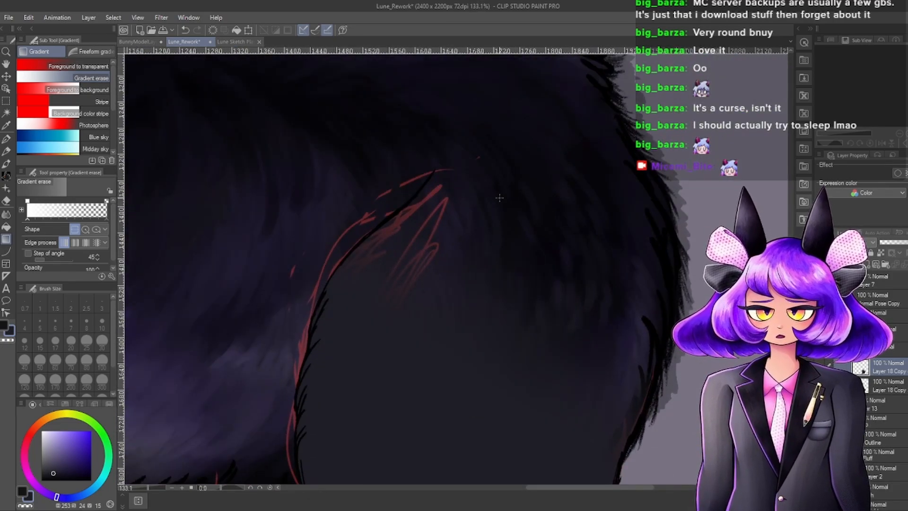
scroll(499, 198, "down", 6)
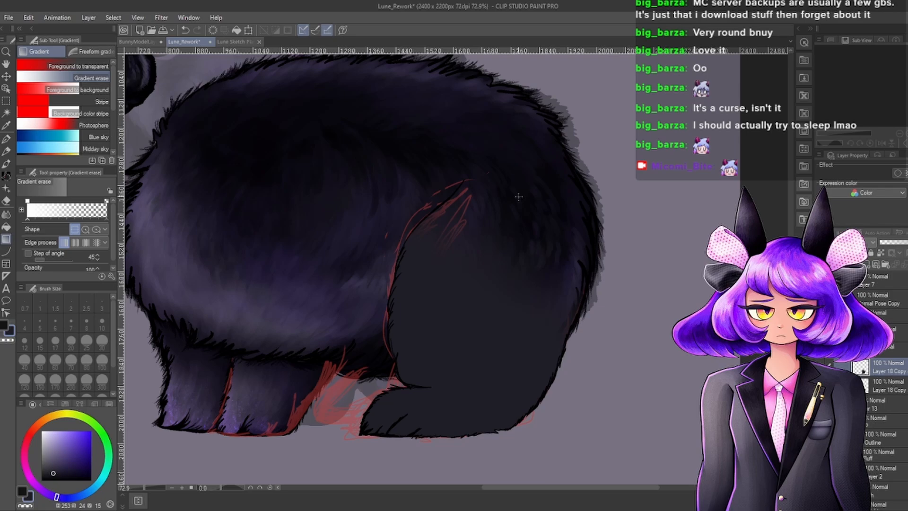
scroll(519, 197, "down", 3)
scroll(551, 209, "up", 3)
key("ctrl+z")
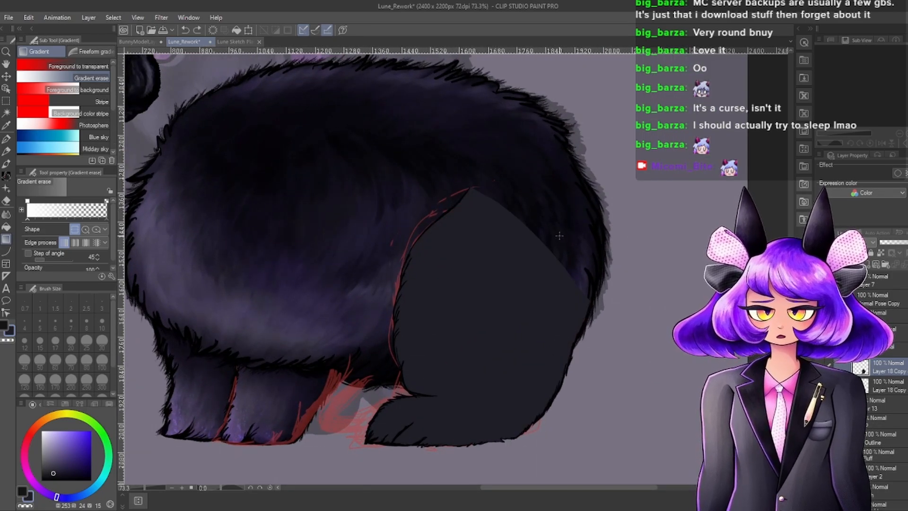
Fade the hind leg's upper rear edge into the rump with diagonal Gradient erase passes, undoing and redrawing unwanted ones.
left_click_drag(561, 239, 471, 254)
key("ctrl+z")
left_click_drag(549, 215, 477, 278)
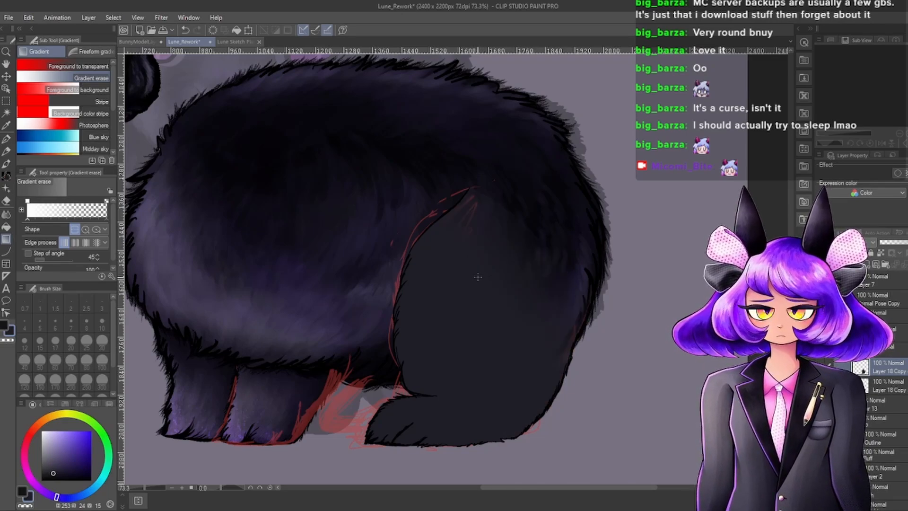
scroll(539, 213, "up", 3)
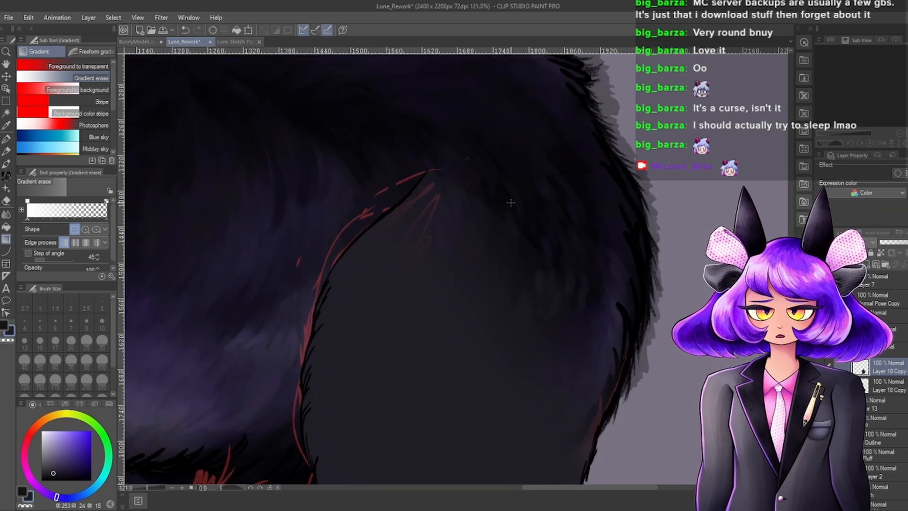
left_click_drag(526, 209, 466, 231)
key("ctrl+z")
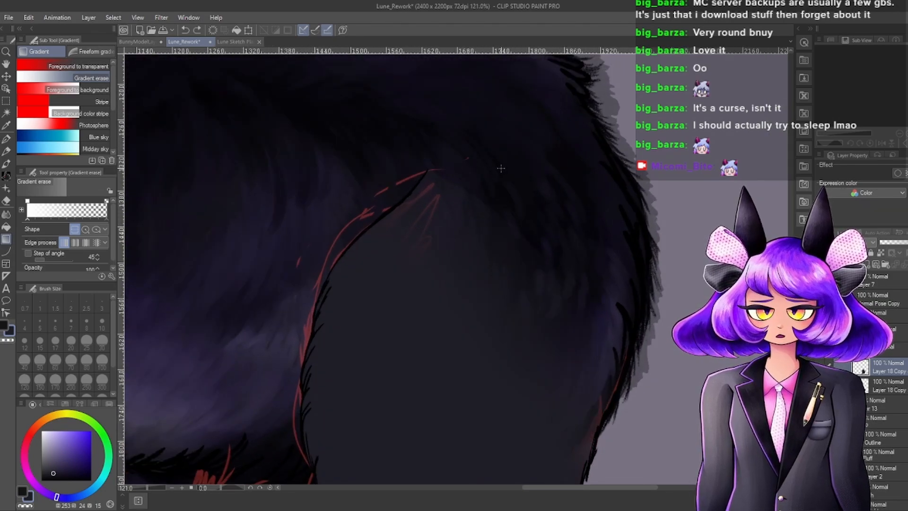
left_click_drag(503, 169, 458, 220)
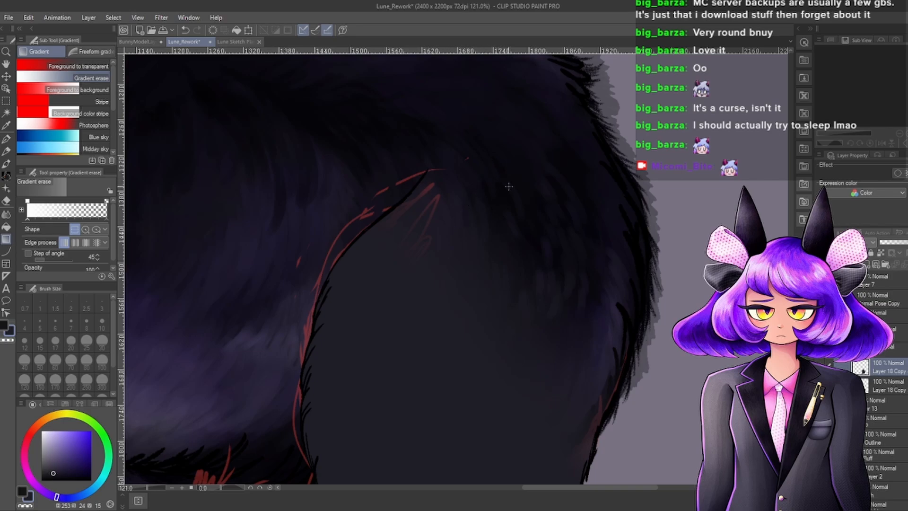
Examine the faded upper edge and the rear outline of the hind leg, both in close-up and across the whole body.
scroll(510, 209, "up", 3)
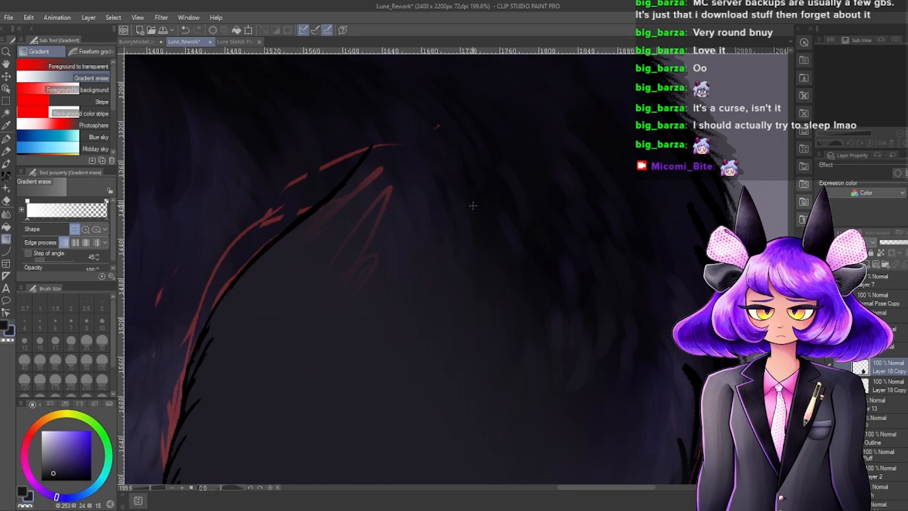
scroll(455, 219, "down", 10)
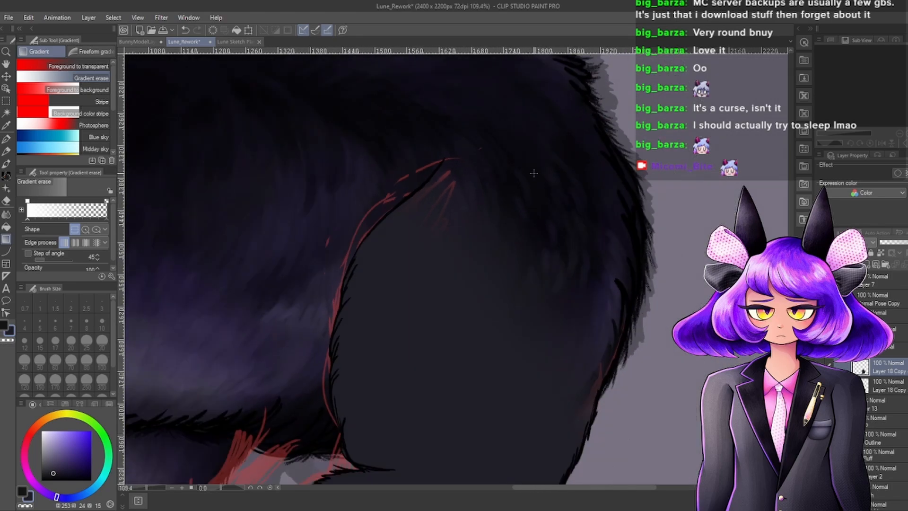
scroll(597, 217, "up", 6)
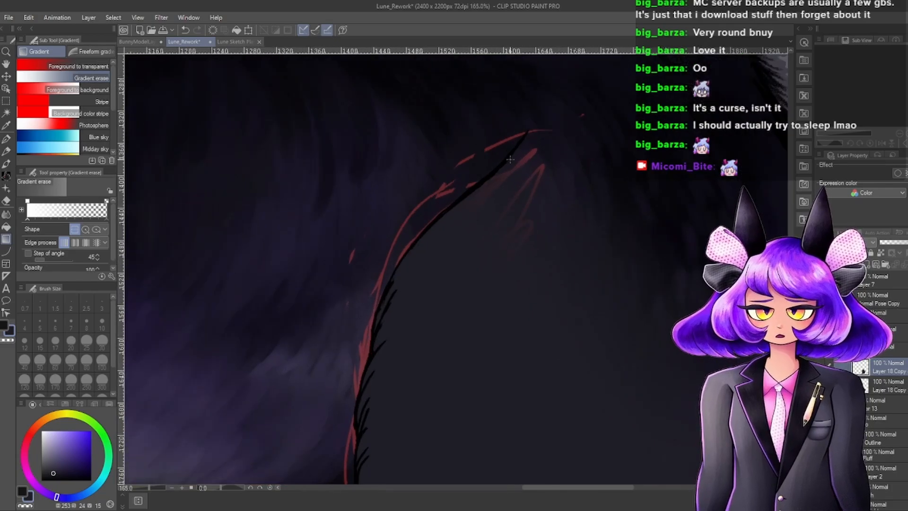
scroll(462, 196, "down", 3)
scroll(462, 197, "up", 4)
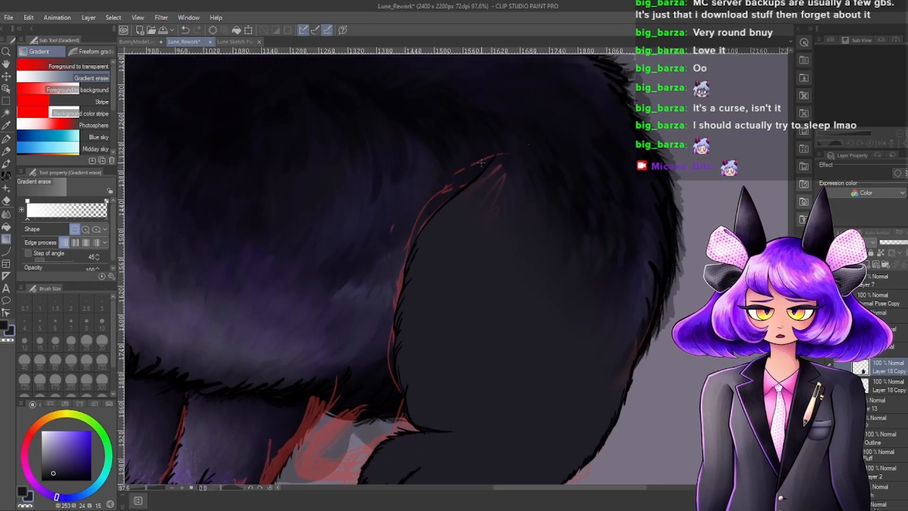
scroll(474, 178, "down", 2)
scroll(475, 178, "down", 3)
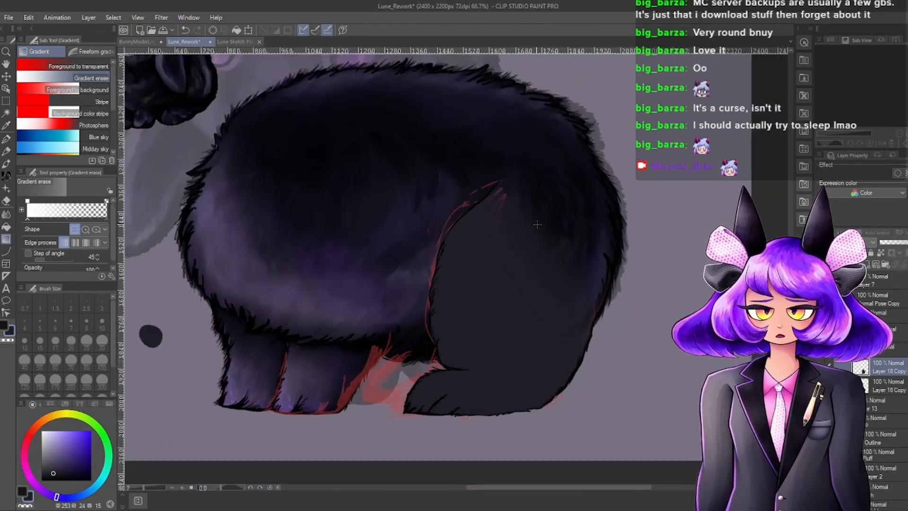
scroll(525, 285, "up", 3)
scroll(525, 285, "up", 3)
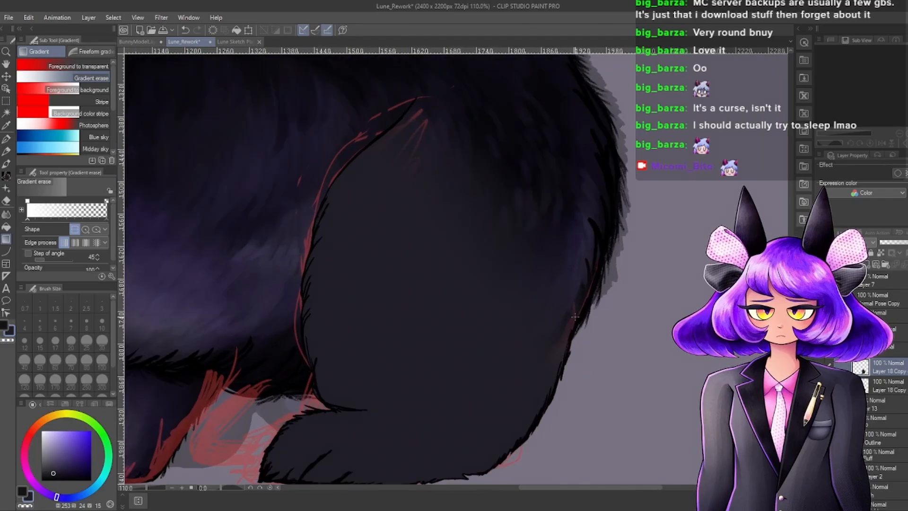
scroll(517, 319, "down", 2)
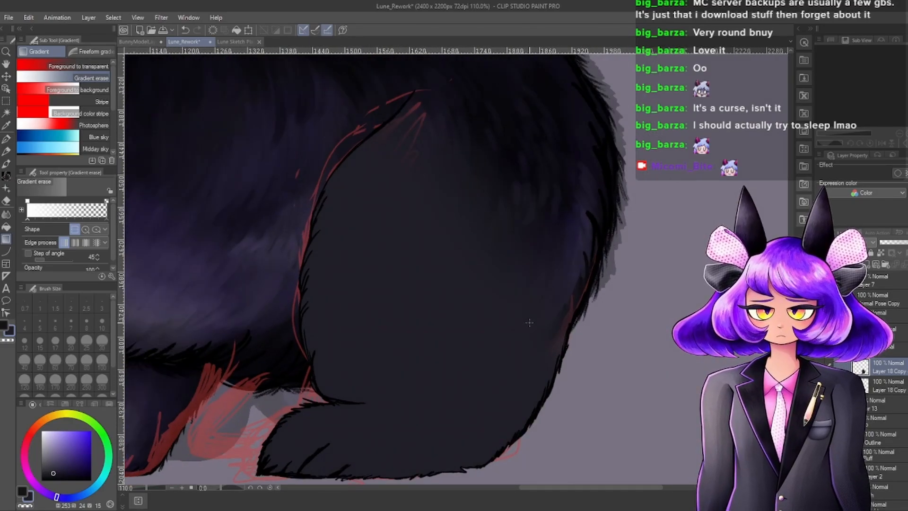
scroll(573, 325, "down", 3)
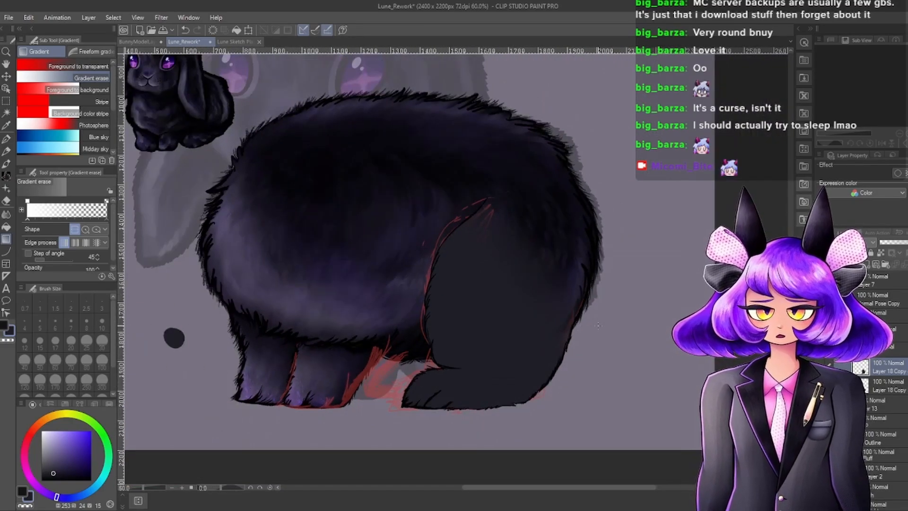
scroll(577, 310, "up", 2)
scroll(573, 323, "up", 2)
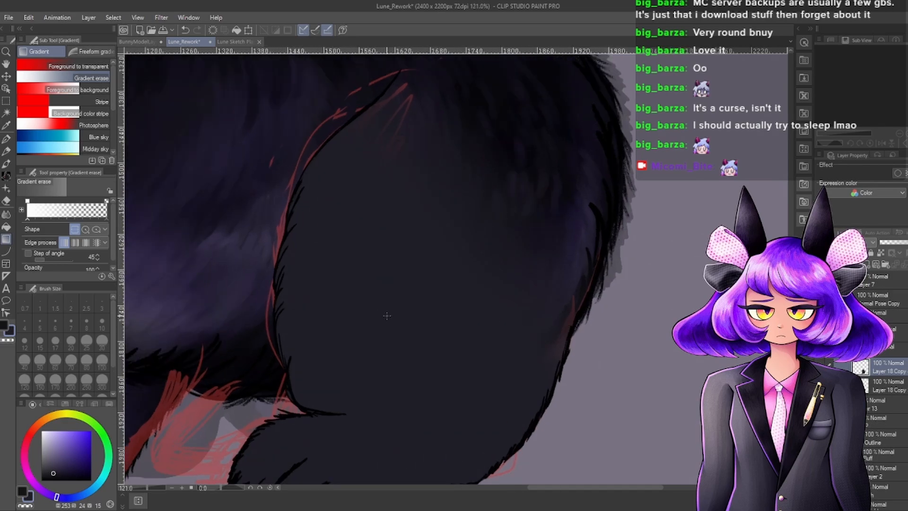
scroll(543, 312, "down", 3)
scroll(520, 302, "up", 3)
scroll(506, 294, "up", 1)
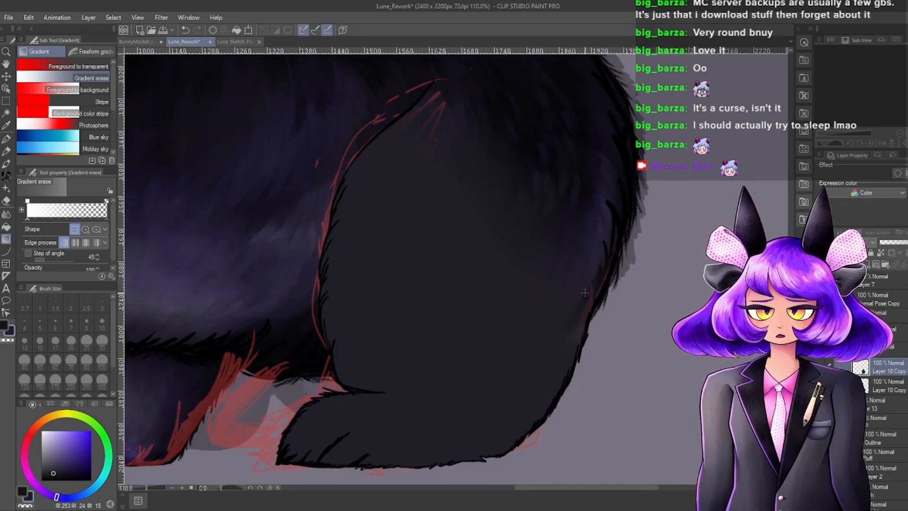
scroll(585, 292, "up", 1)
Select a large rounded area over the lower rear of the hind leg with the Lasso.
left_click(9, 115)
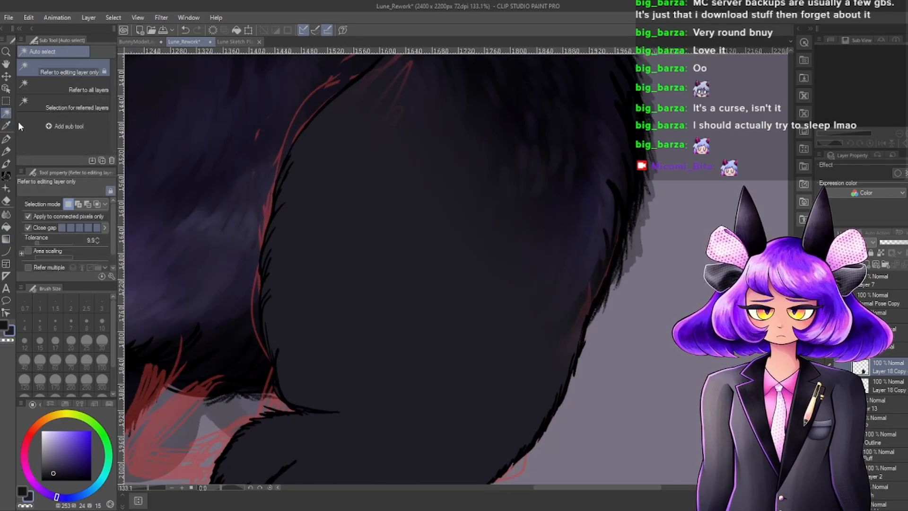
left_click(9, 101)
left_click(42, 95)
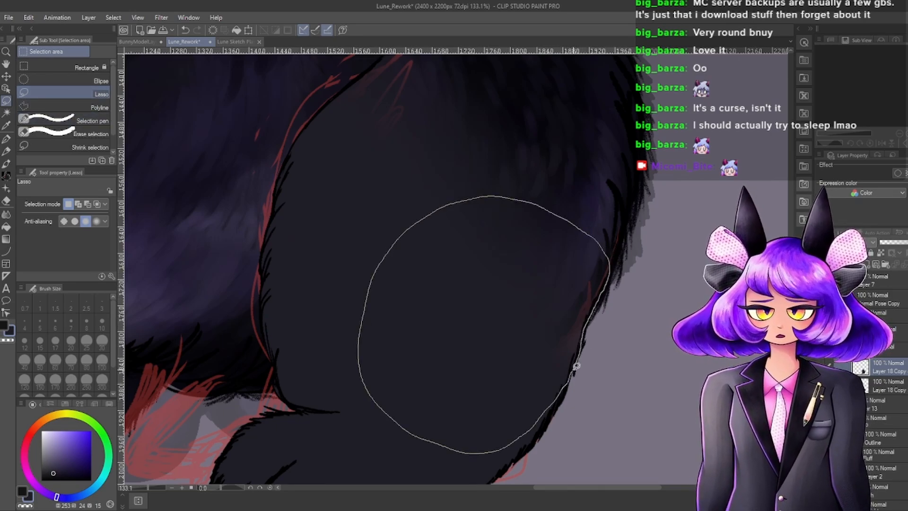
left_click_drag(576, 367, 575, 368)
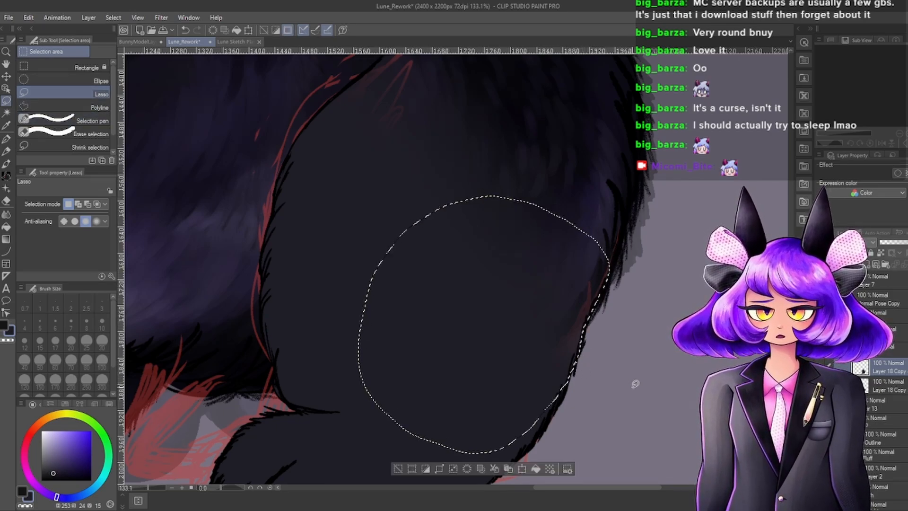
Try Foreground to transparent gradients upward inside the selection, and sample the leg's dark fill colour.
left_click(6, 238)
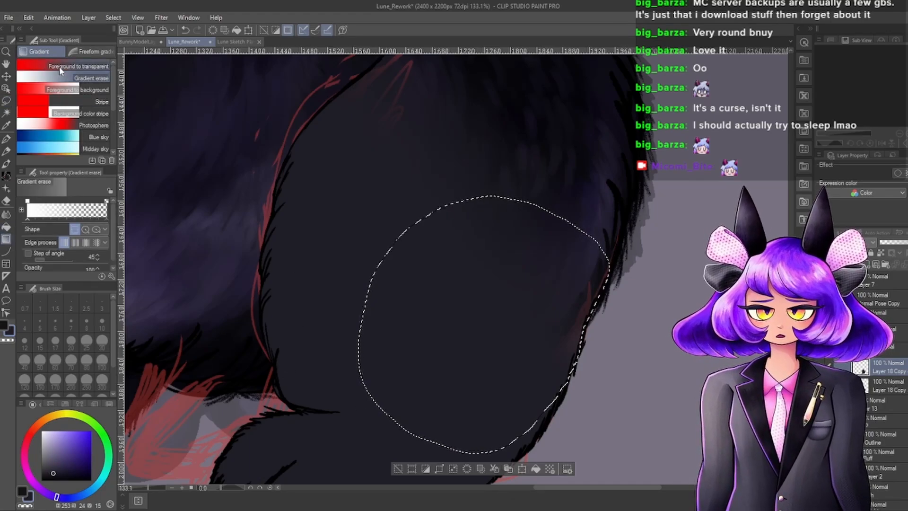
left_click(78, 66)
left_click_drag(537, 370, 562, 258)
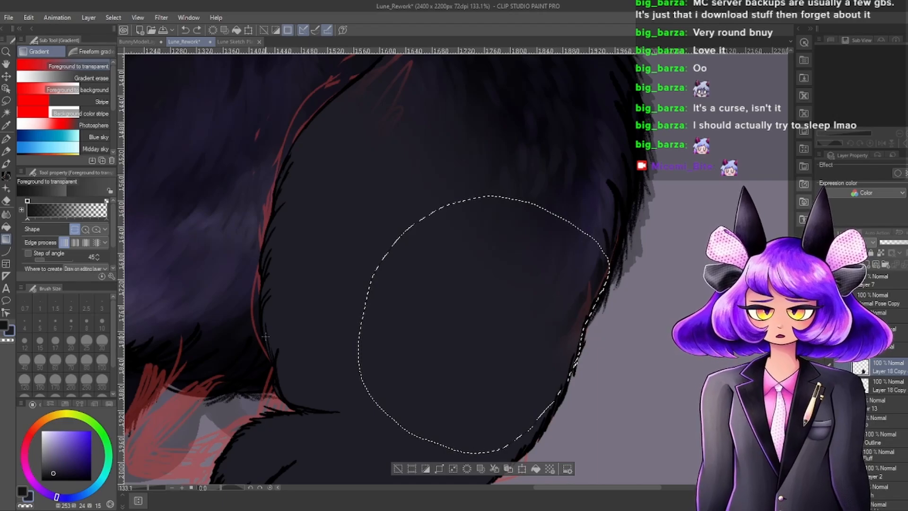
left_click_drag(505, 367, 535, 223)
left_click_drag(47, 469, 33, 478)
left_click(403, 353, "alt")
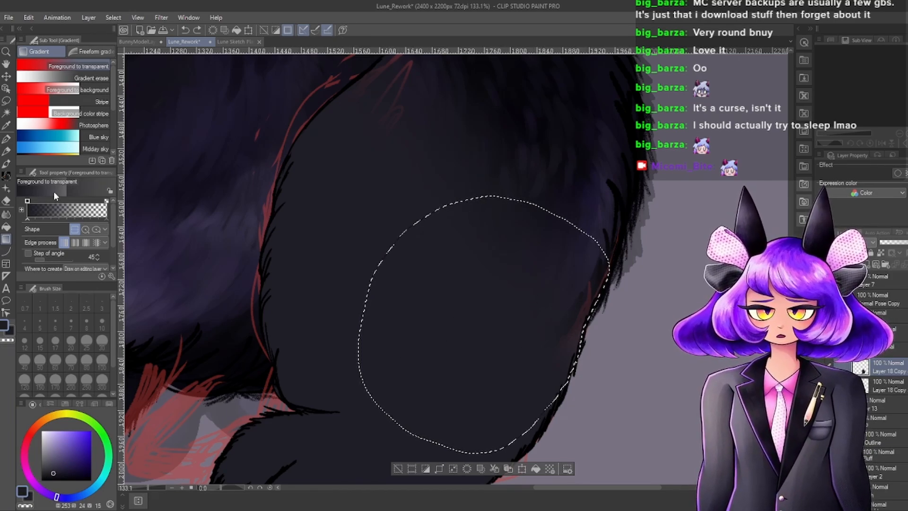
Restore the leg's dark colour along its rear edge inside the selection with upward Foreground to transparent gradients.
key("g")
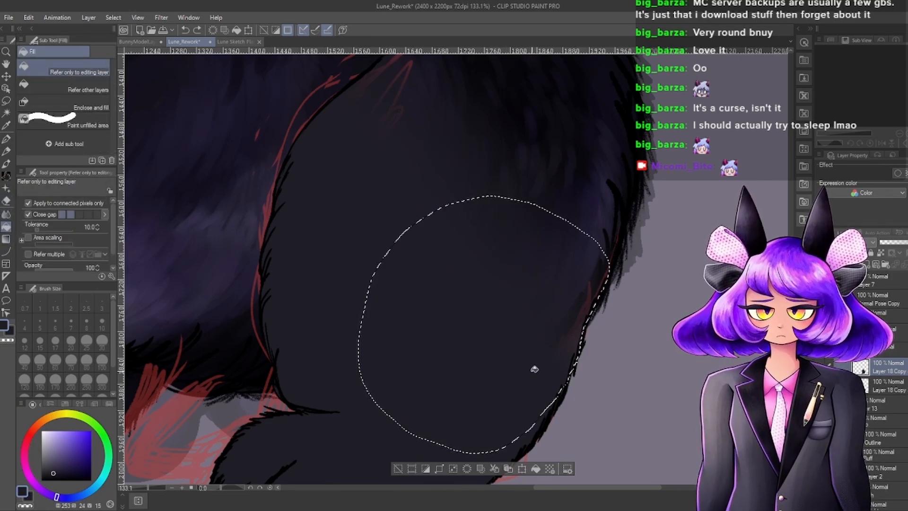
key("g")
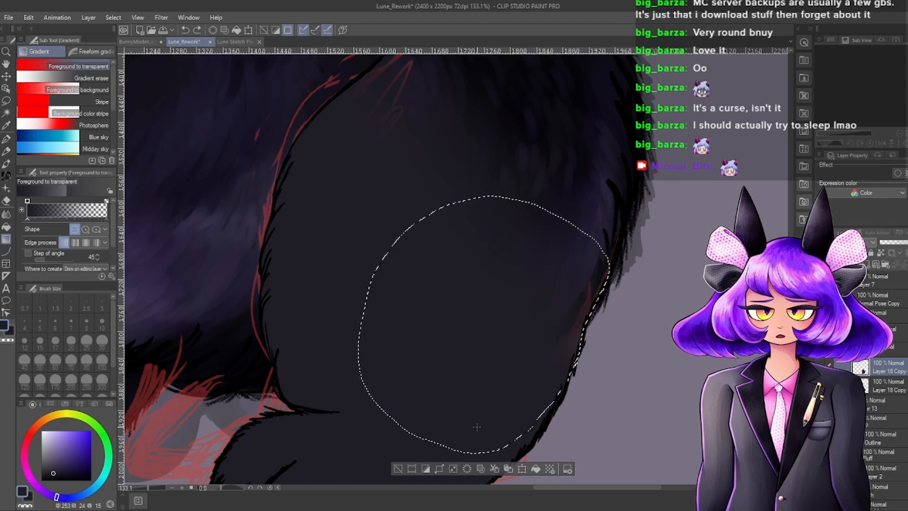
left_click_drag(532, 399, 549, 302)
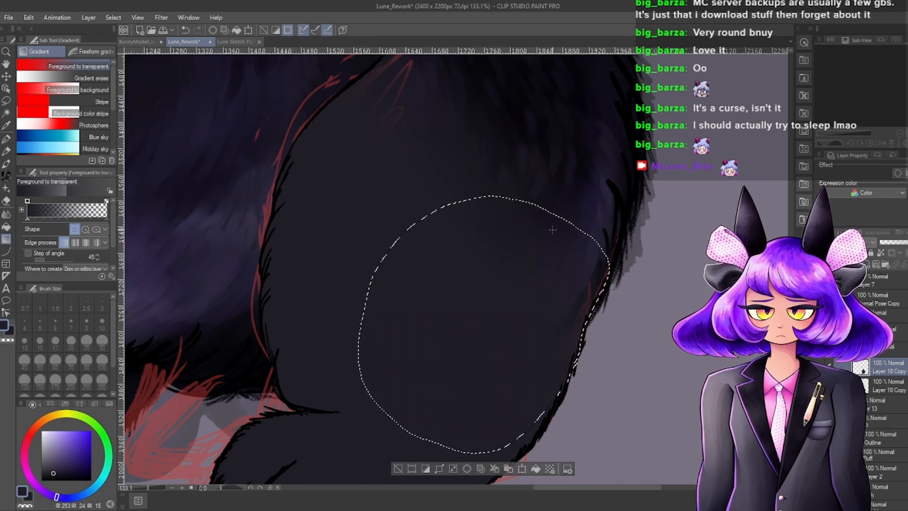
left_click_drag(564, 354, 576, 253)
left_click_drag(556, 339, 577, 247)
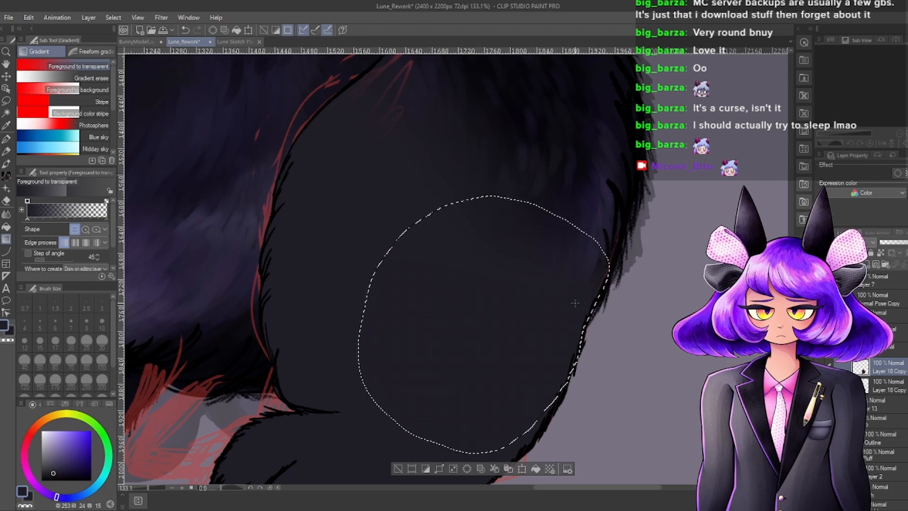
left_click_drag(575, 316, 563, 248)
Replace the selection with a larger lassoed oval covering the hind leg's upper rear and the adjoining rump edge.
key("m")
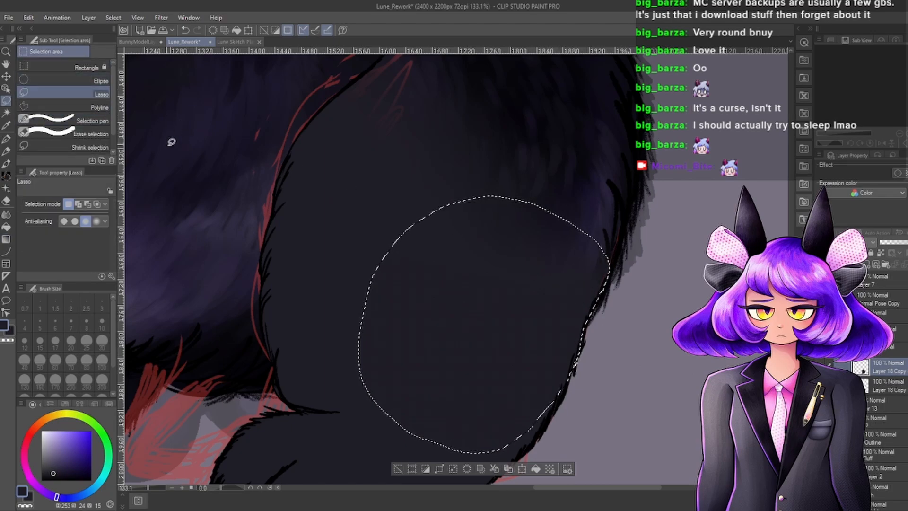
left_click_drag(581, 320, 644, 263)
mouse_move(614, 343)
left_mouse_down()
mouse_move(610, 280)
mouse_move(604, 293)
left_mouse_up()
left_click(609, 283)
left_click_drag(473, 114, 364, 156)
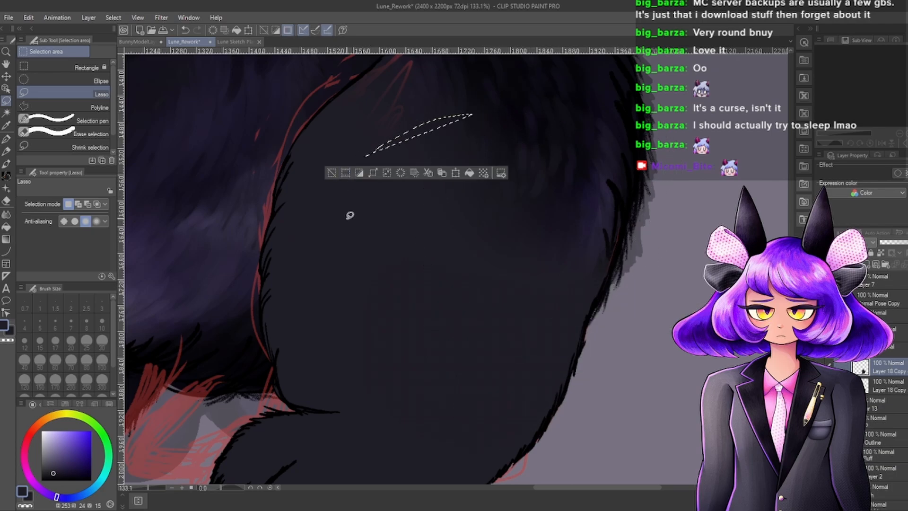
mouse_move(642, 328)
left_mouse_down()
mouse_move(371, 128)
mouse_move(633, 342)
mouse_move(643, 329)
left_mouse_up()
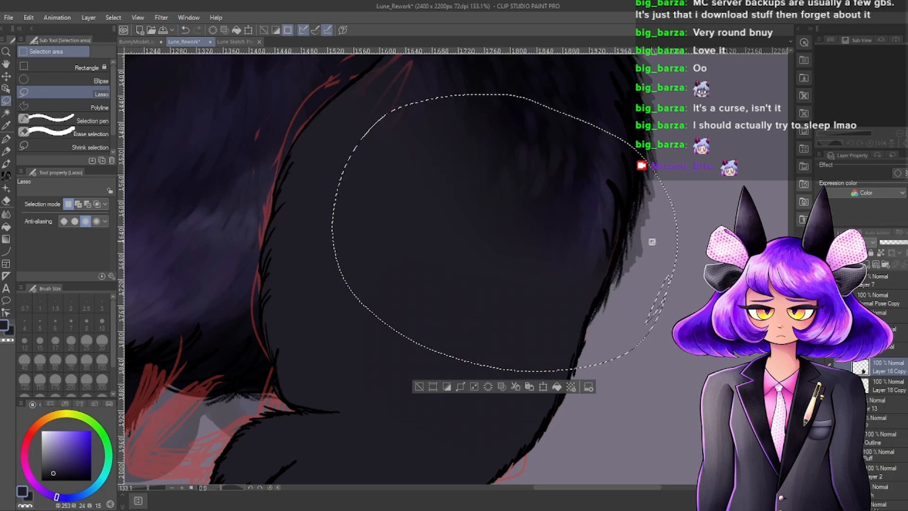
Replace the current selection with a smaller lassoed oval over the hind leg's upper rear, following its rear outline.
left_click(7, 238)
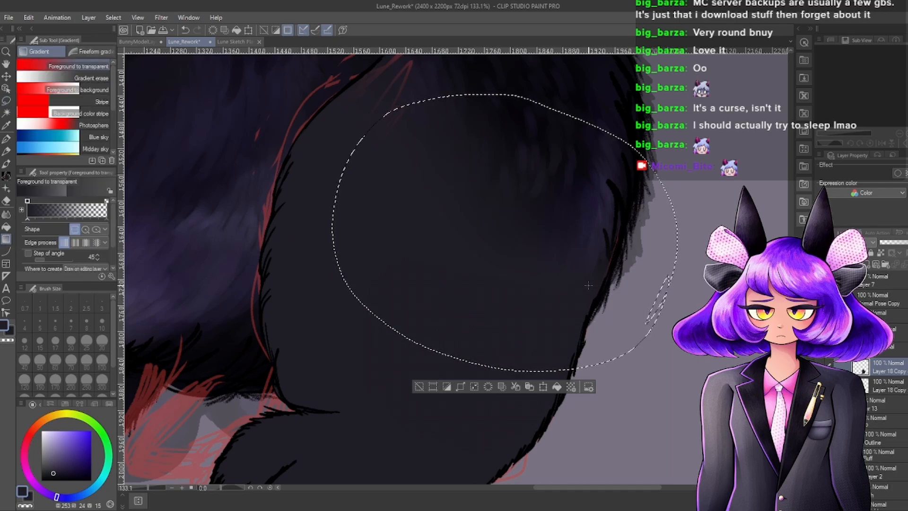
key("m")
key("ctrl+d")
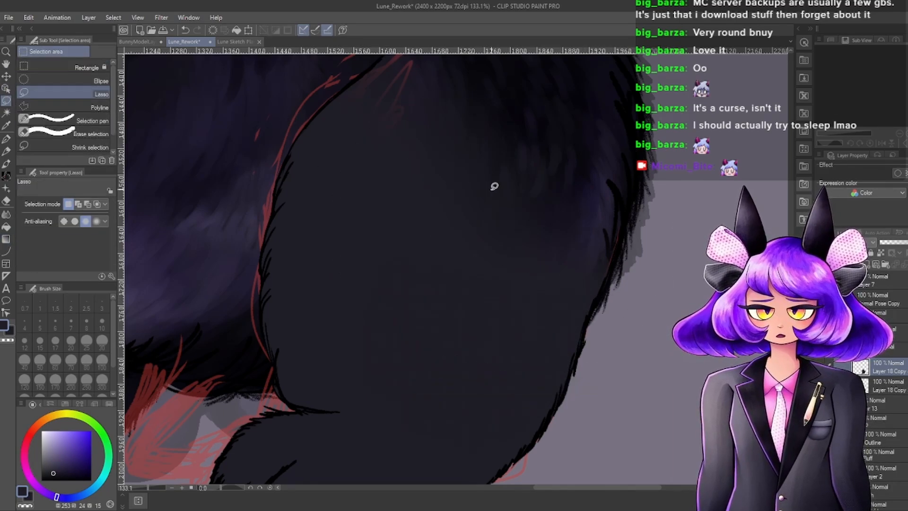
left_click_drag(592, 313, 607, 288)
mouse_move(627, 235)
left_mouse_down()
mouse_move(590, 126)
mouse_move(624, 171)
left_mouse_up()
left_click_drag(592, 311, 597, 302)
left_click_drag(611, 273, 617, 261)
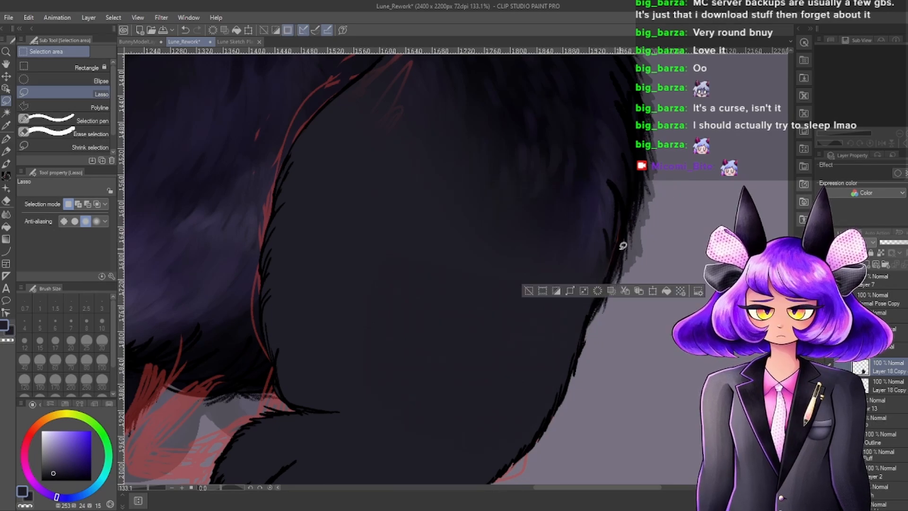
mouse_move(510, 92)
left_mouse_down()
mouse_move(395, 182)
mouse_move(430, 330)
left_mouse_up()
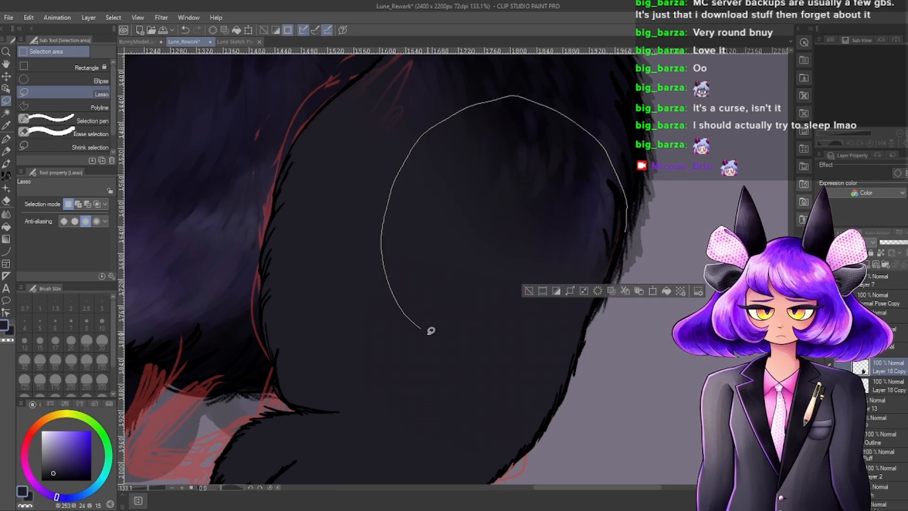
left_click_drag(595, 314, 612, 275)
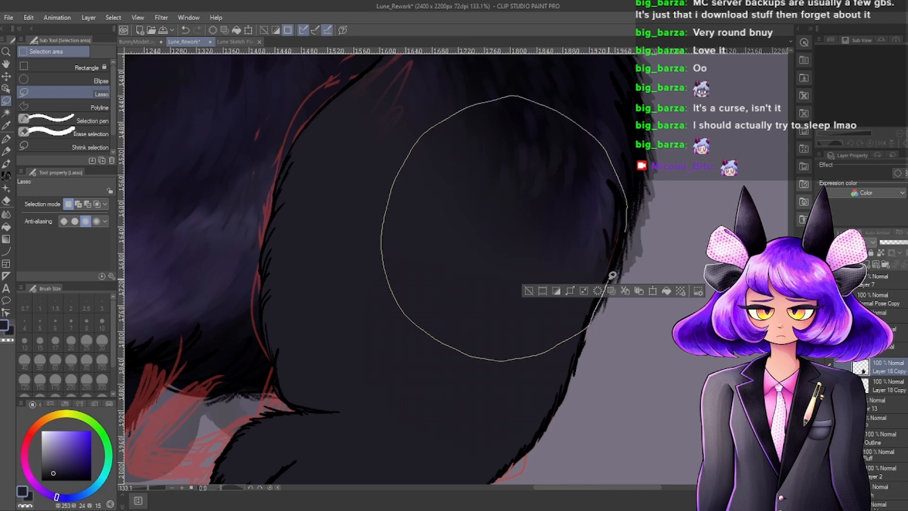
left_click_drag(629, 228, 630, 221)
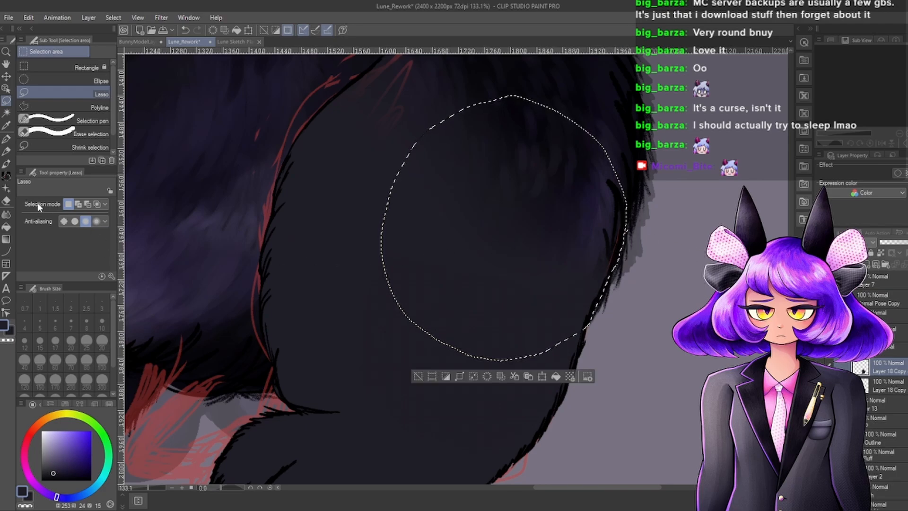
Blend the leg's rear edge inside the selection with diagonal Foreground to transparent gradients toward the leg's interior, and clear the selection.
key("g")
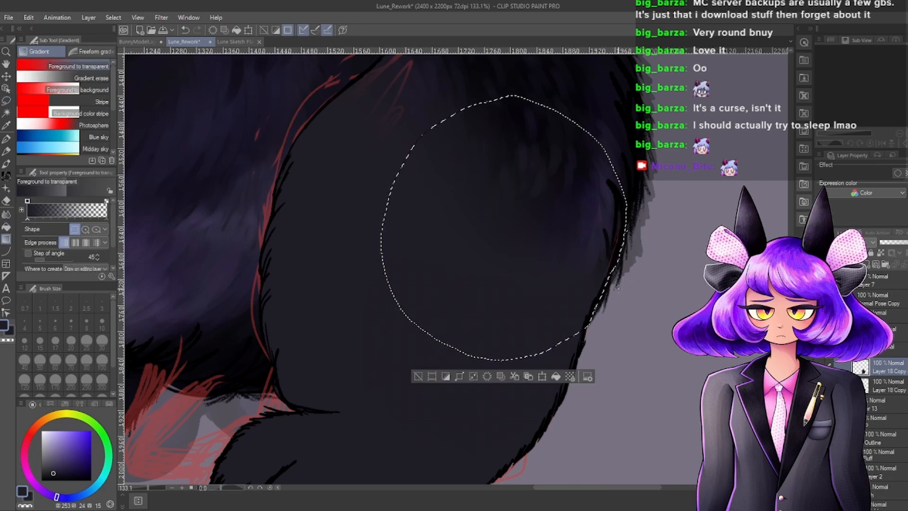
left_click_drag(609, 282, 562, 250)
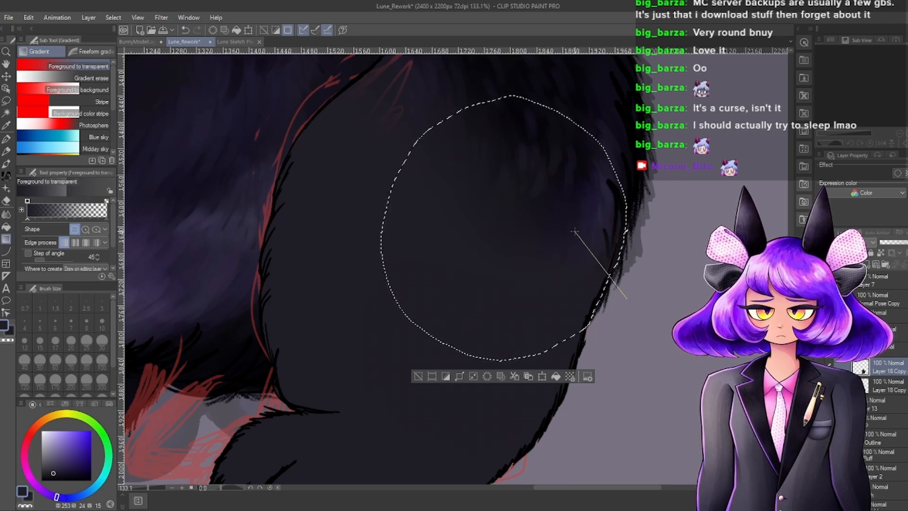
left_click_drag(575, 232, 567, 223)
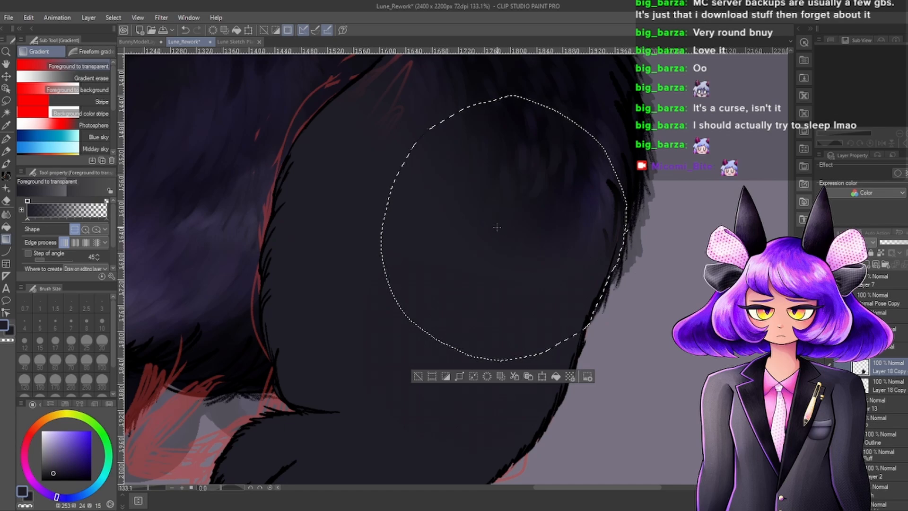
left_click(6, 101)
left_click(291, 148)
scroll(609, 299, "down", 2)
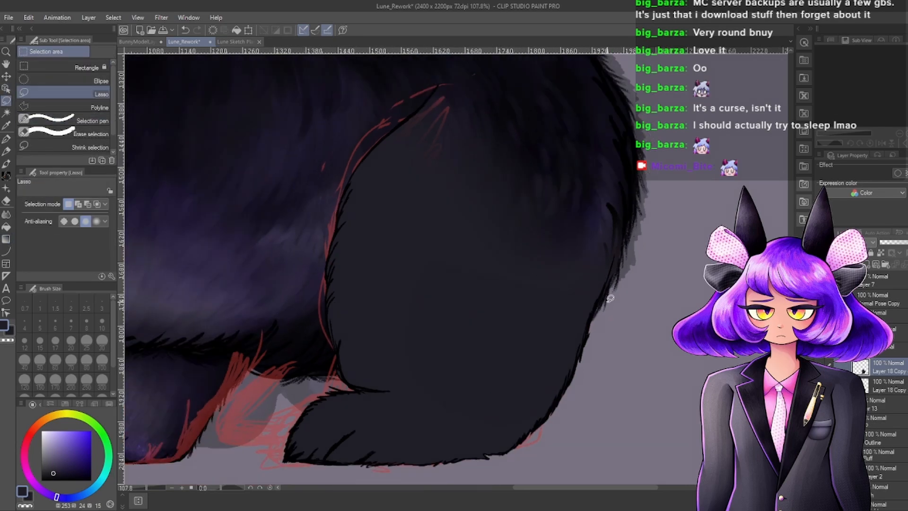
Examine the hind leg's blended upper and rear edges up close and against the whole body.
scroll(609, 298, "up", 2)
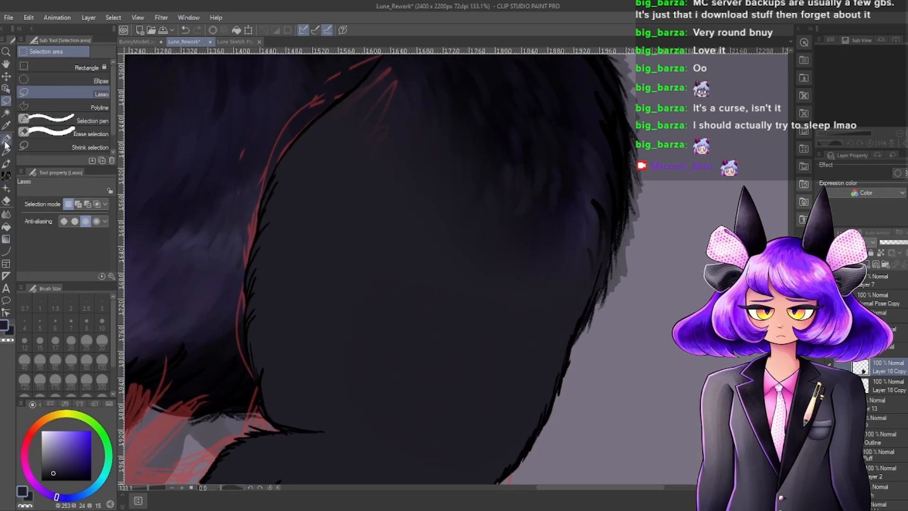
left_click(6, 140)
scroll(662, 235, "up", 3)
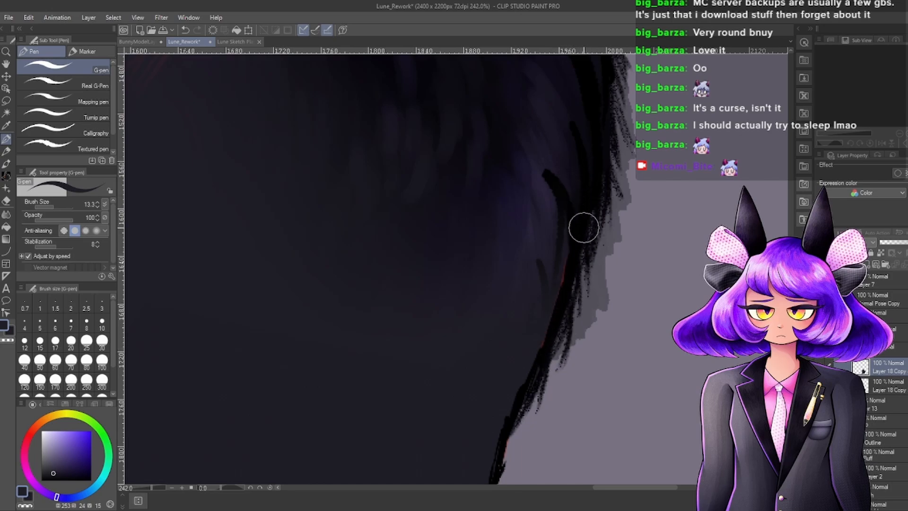
scroll(583, 218, "down", 6)
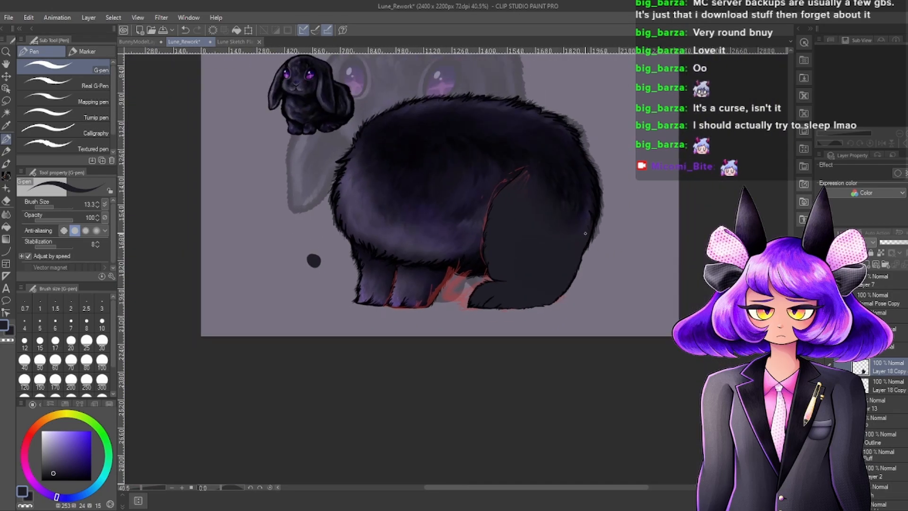
scroll(546, 178, "up", 8)
scroll(525, 211, "down", 6)
scroll(583, 299, "down", 1)
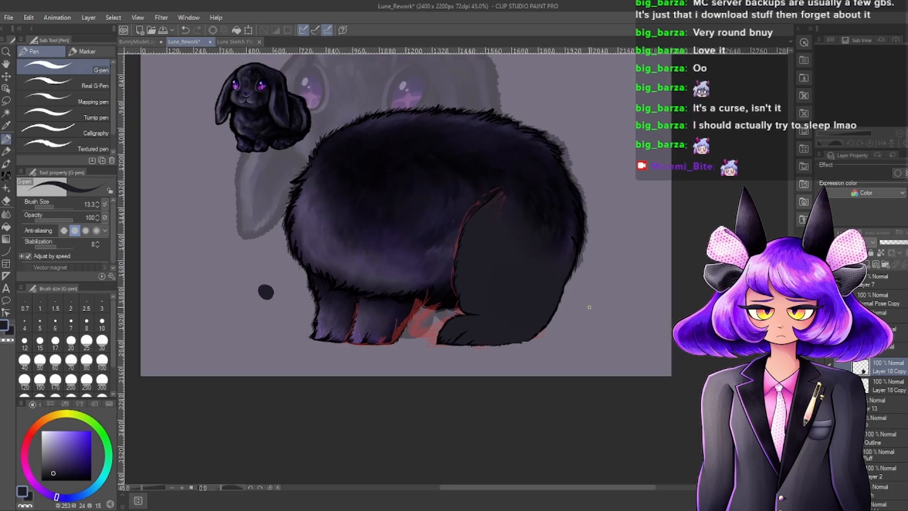
scroll(589, 307, "down", 1)
scroll(551, 298, "up", 8)
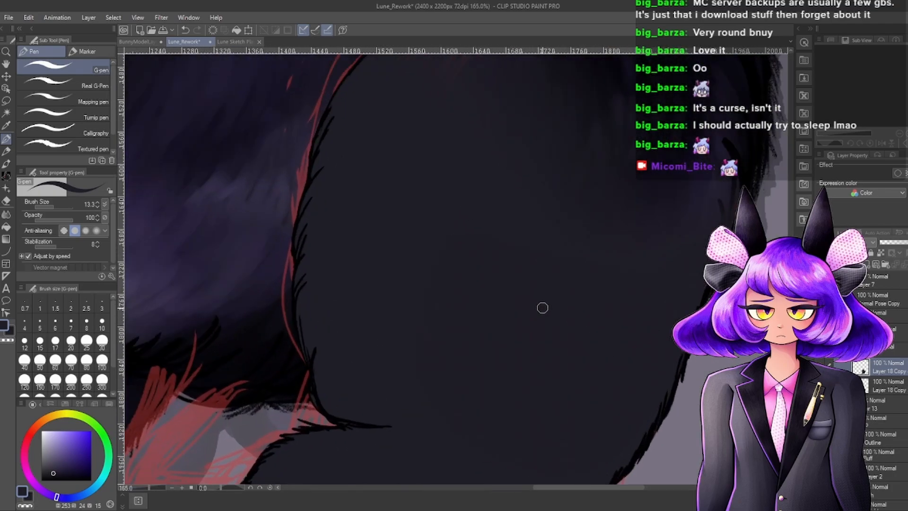
scroll(541, 303, "down", 2)
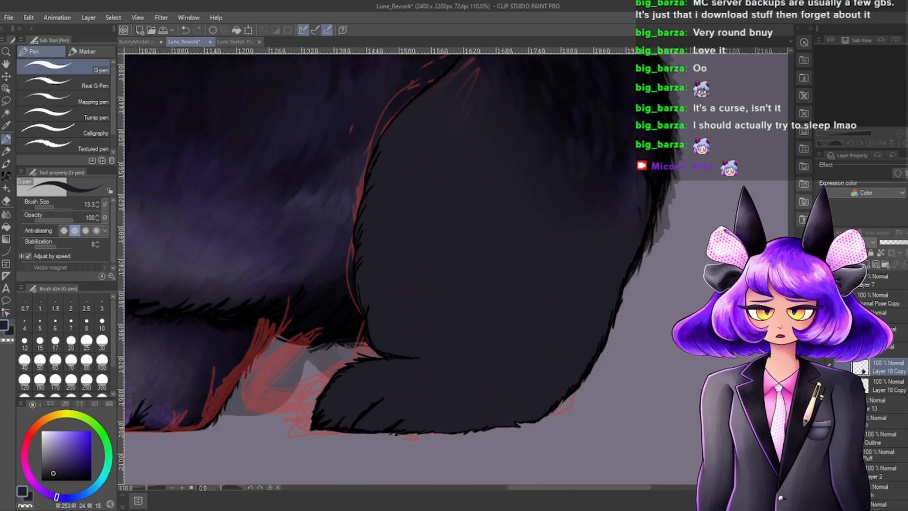
left_click(820, 367)
left_click(820, 367)
scroll(554, 299, "up", 3)
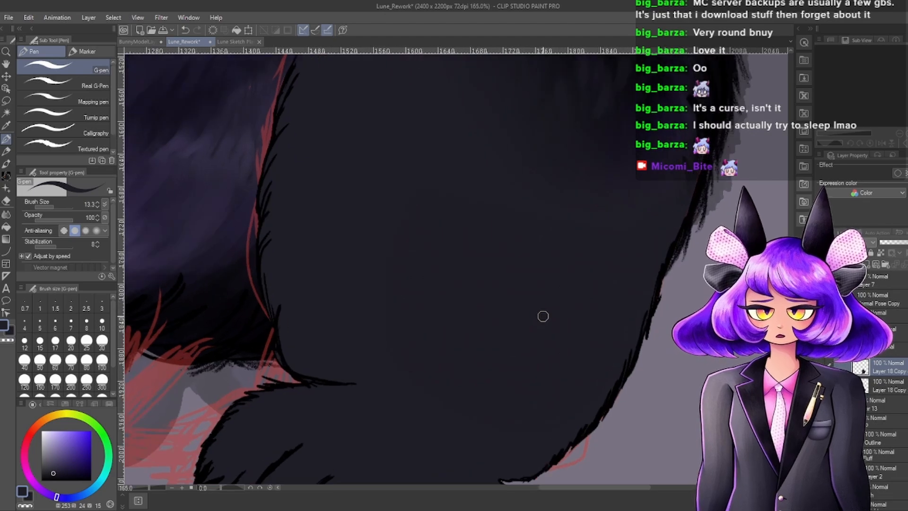
left_click(6, 227)
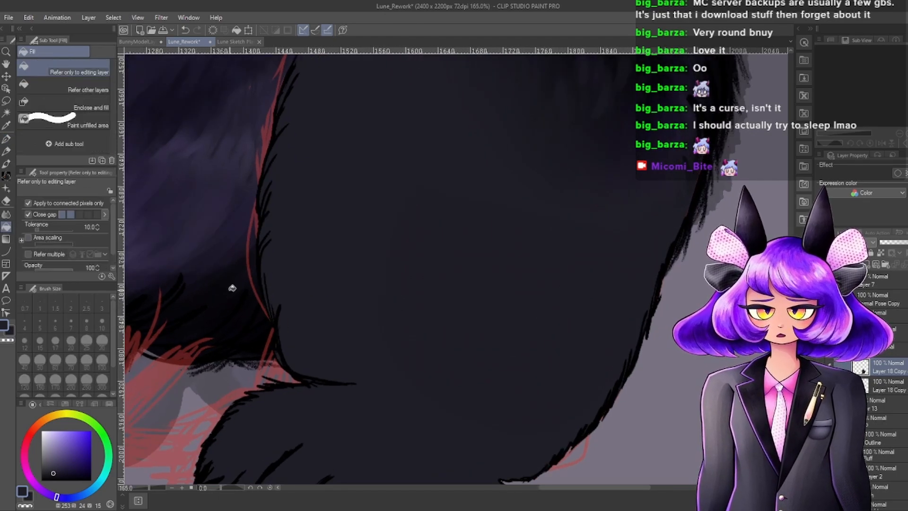
scroll(606, 302, "down", 3)
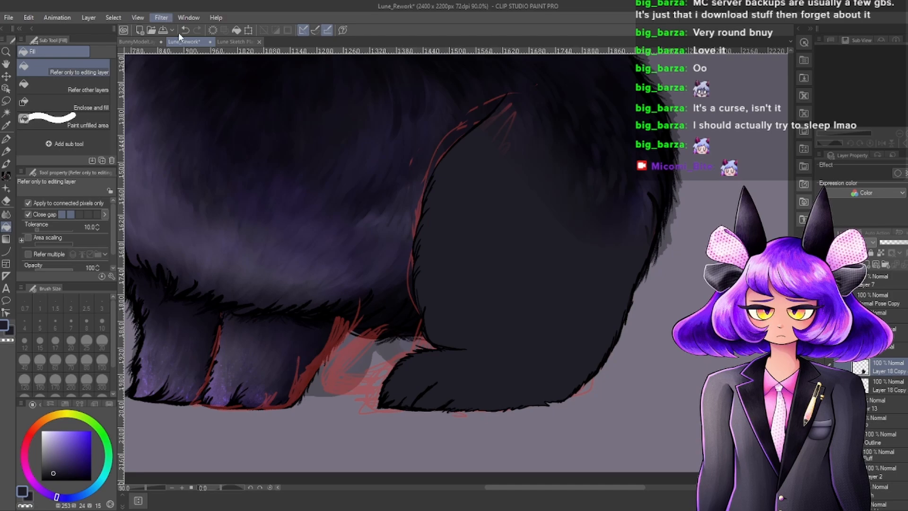
scroll(610, 148, "up", 5)
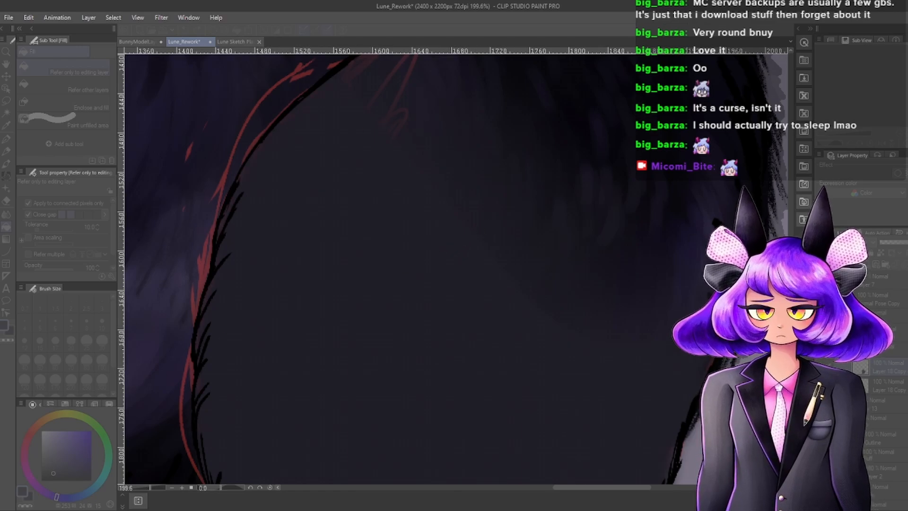
scroll(452, 249, "down", 5)
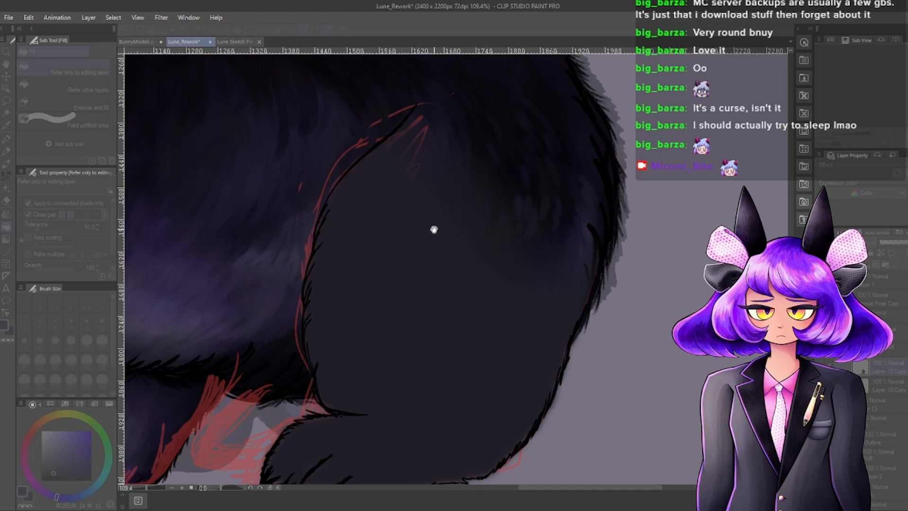
scroll(434, 229, "down", 2)
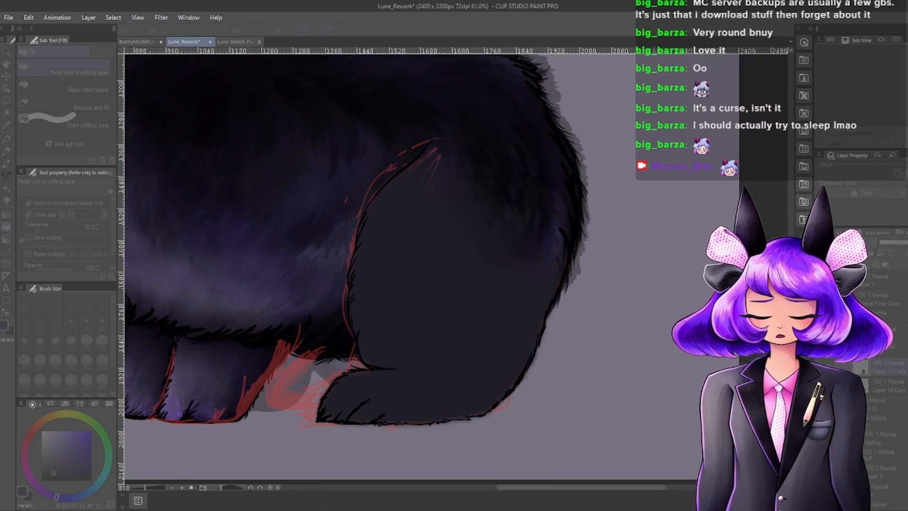
scroll(480, 214, "up", 4)
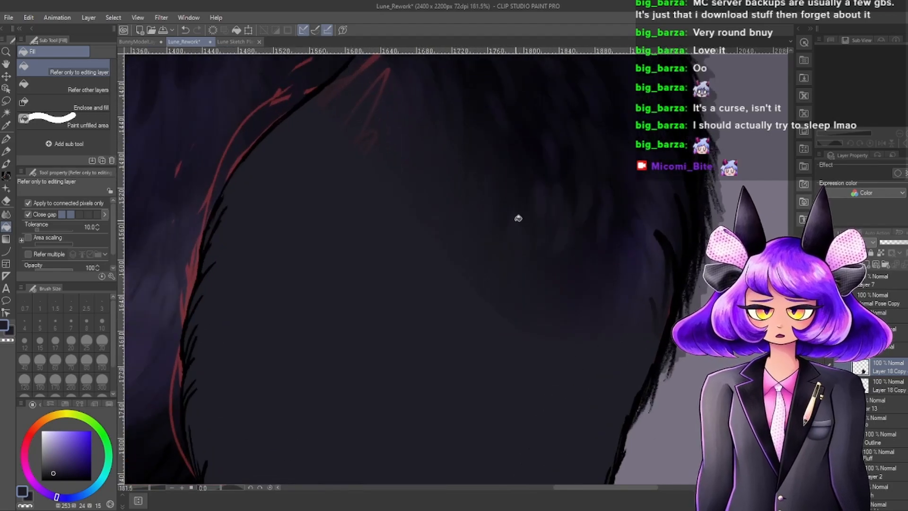
key("j")
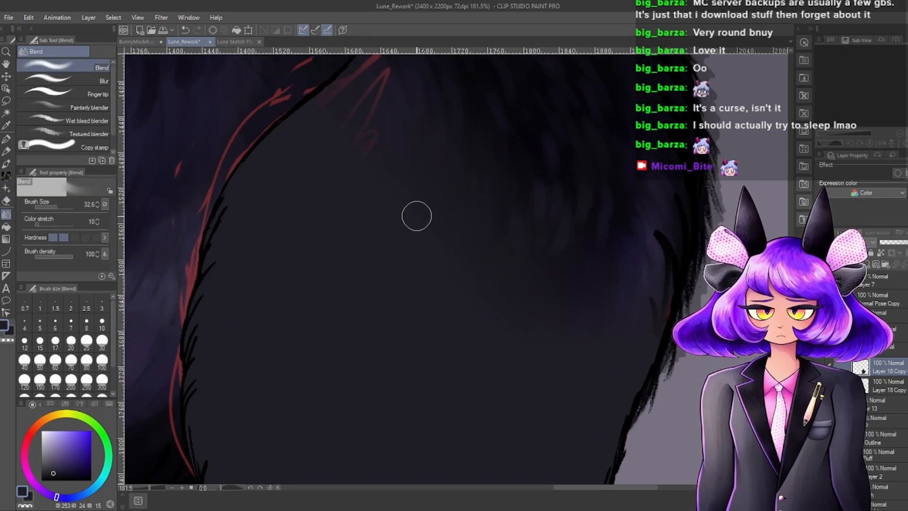
scroll(540, 269, "down", 3)
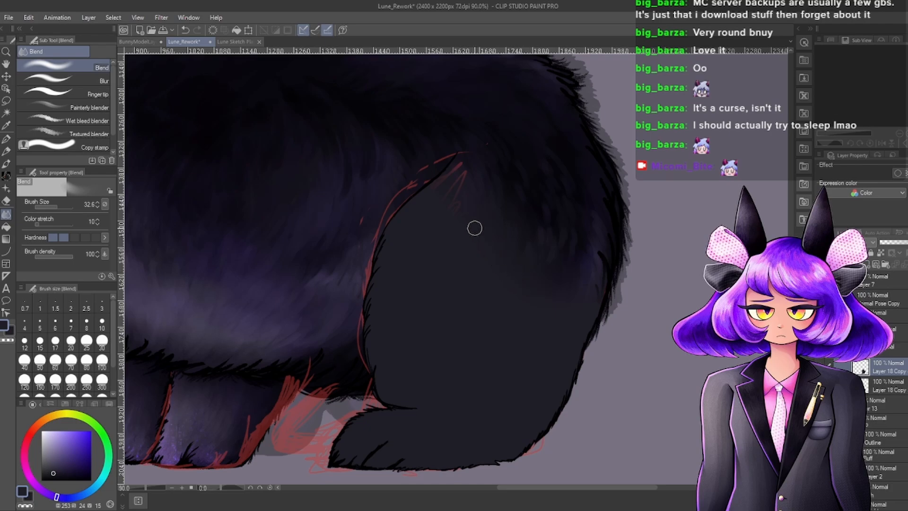
scroll(549, 298, "up", 3)
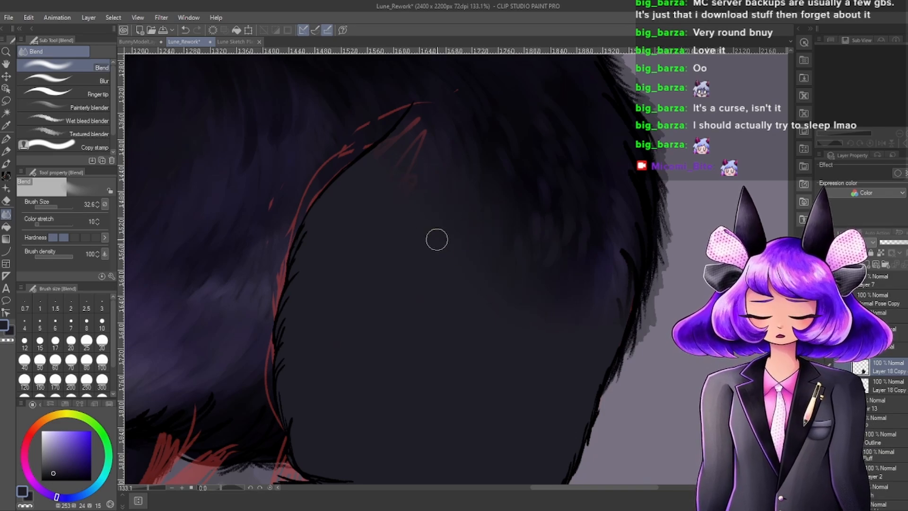
scroll(607, 286, "down", 3)
scroll(607, 286, "down", 2)
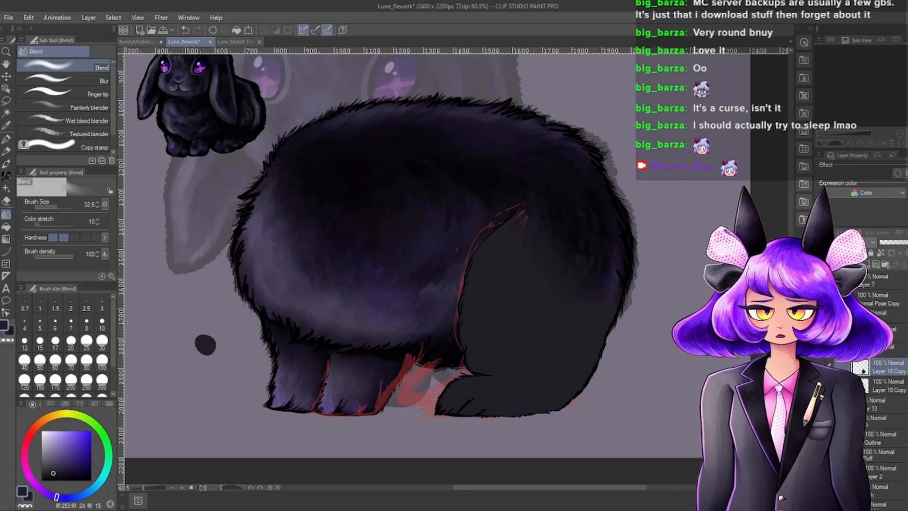
Add a new layer above the hind leg layer and clip it to the layer below.
left_click(867, 265)
left_click(841, 253)
scroll(530, 342, "up", 3)
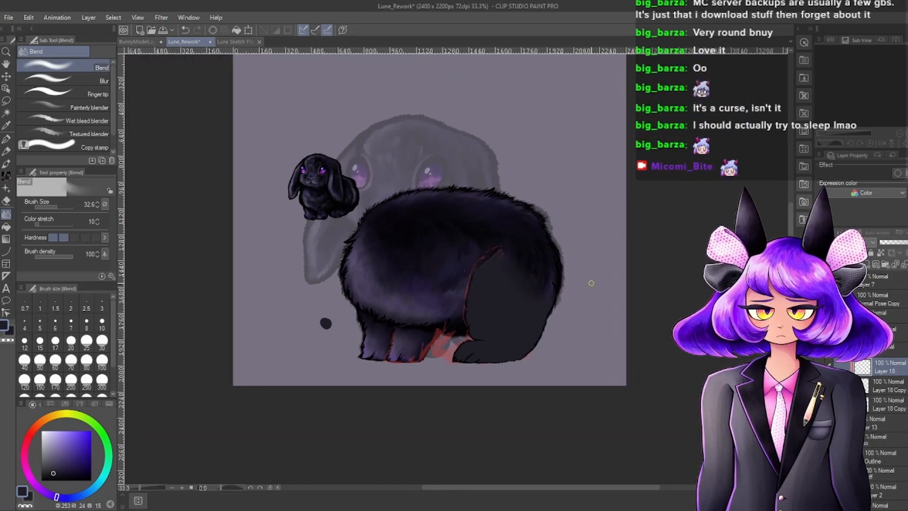
scroll(472, 393, "down", 2)
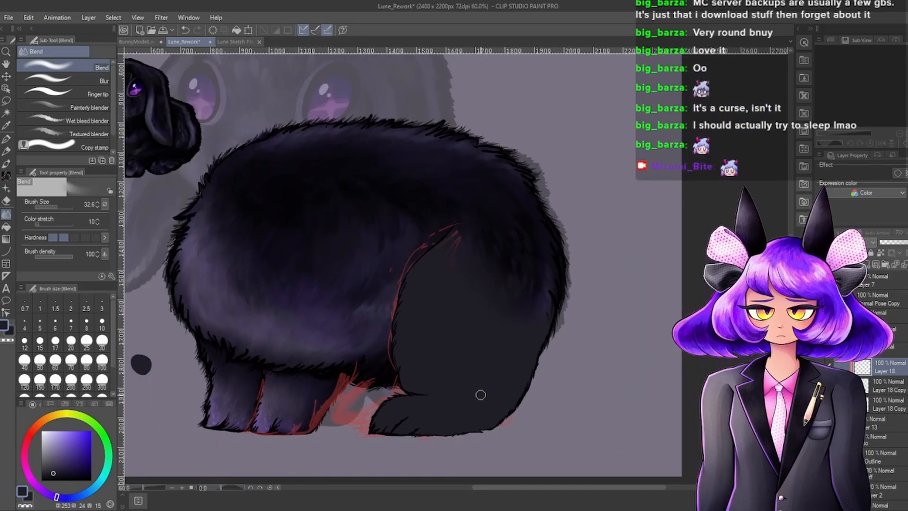
scroll(478, 387, "up", 2)
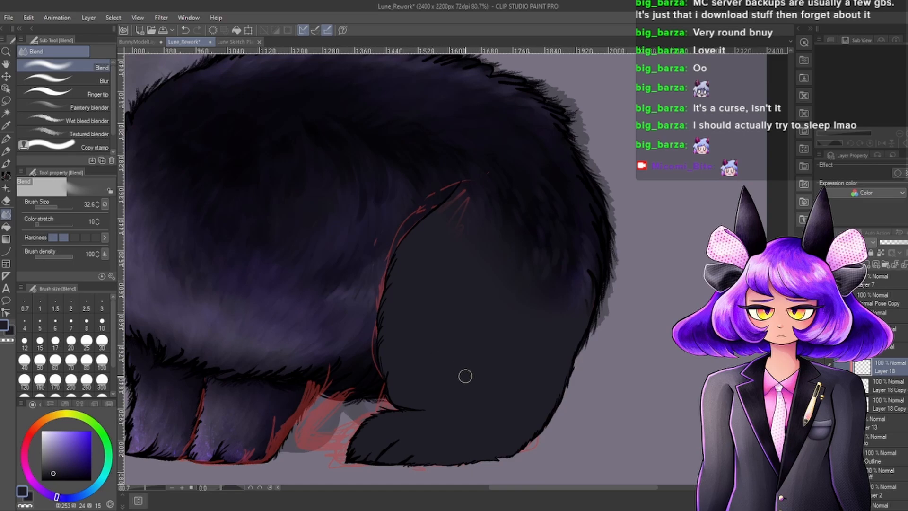
Paint a curved dark shadow down the hind leg's upper middle with the Magda's brush, using a near-black colour sampled from the fur.
left_click(69, 475)
left_click(532, 225, "alt")
left_click(7, 164)
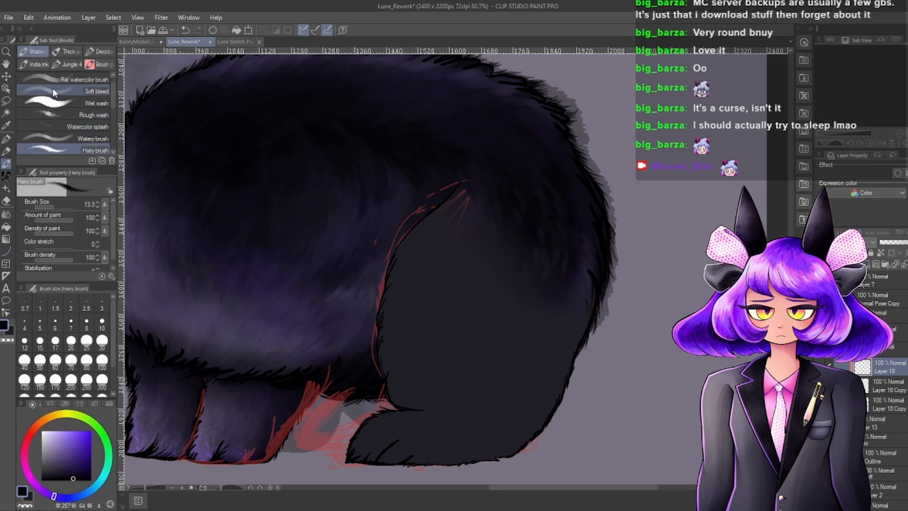
left_click_drag(110, 103, 112, 120)
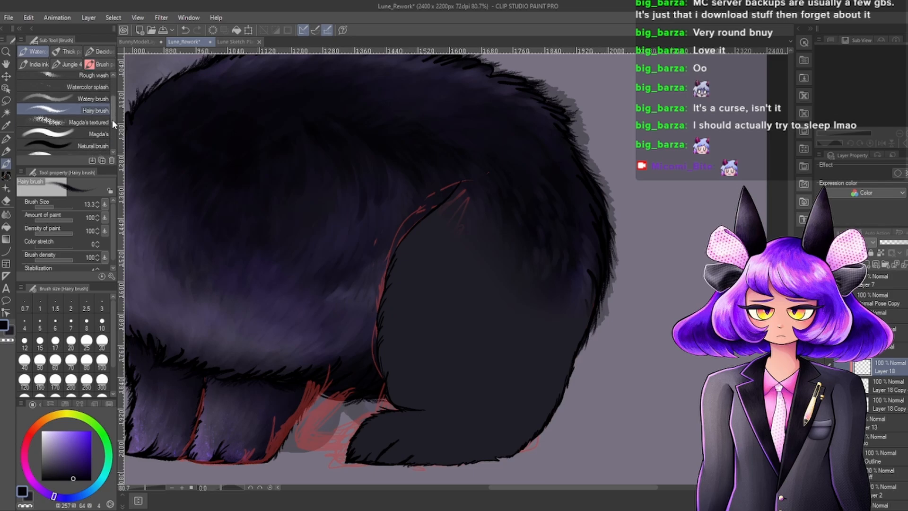
left_click(87, 134)
mouse_move(521, 291)
left_mouse_down()
mouse_move(522, 324)
mouse_move(503, 272)
left_mouse_up()
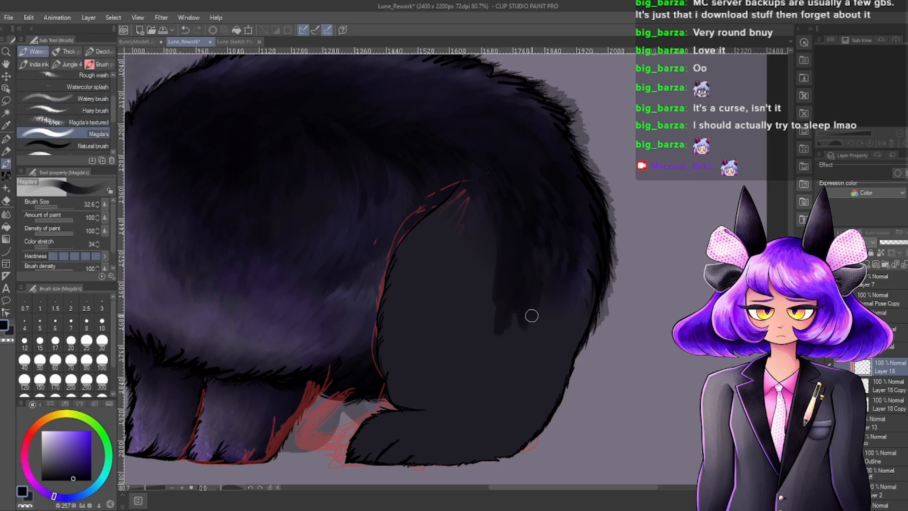
left_click_drag(492, 176, 481, 281)
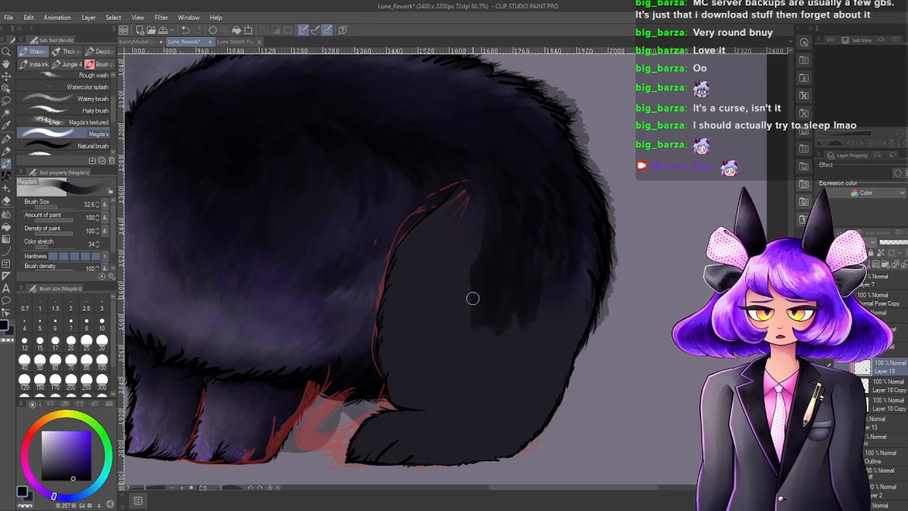
mouse_move(472, 300)
left_mouse_down()
mouse_move(491, 304)
mouse_move(475, 337)
mouse_move(493, 340)
mouse_move(539, 278)
left_mouse_up()
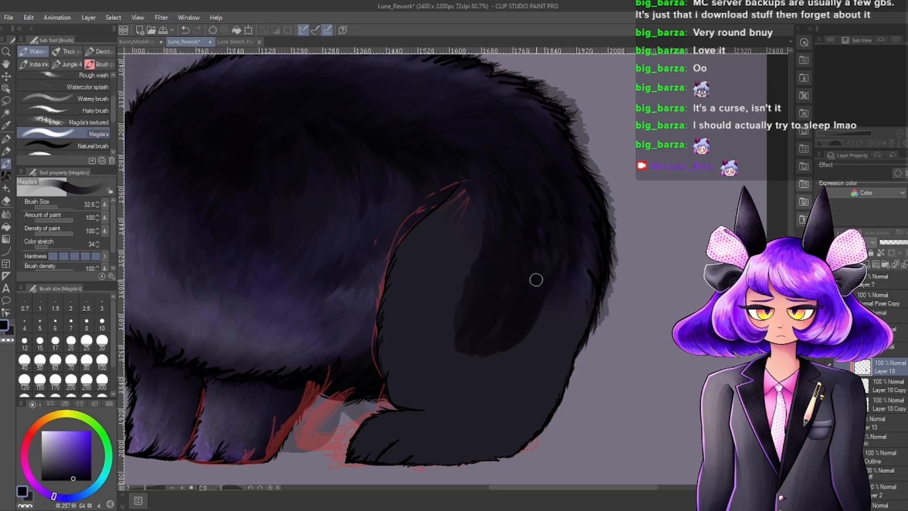
Extend the near-black shadow toward the thigh's front edge, and paint matching shadows along the heel, sole and fold above the hind foot.
left_click_drag(492, 208, 452, 288)
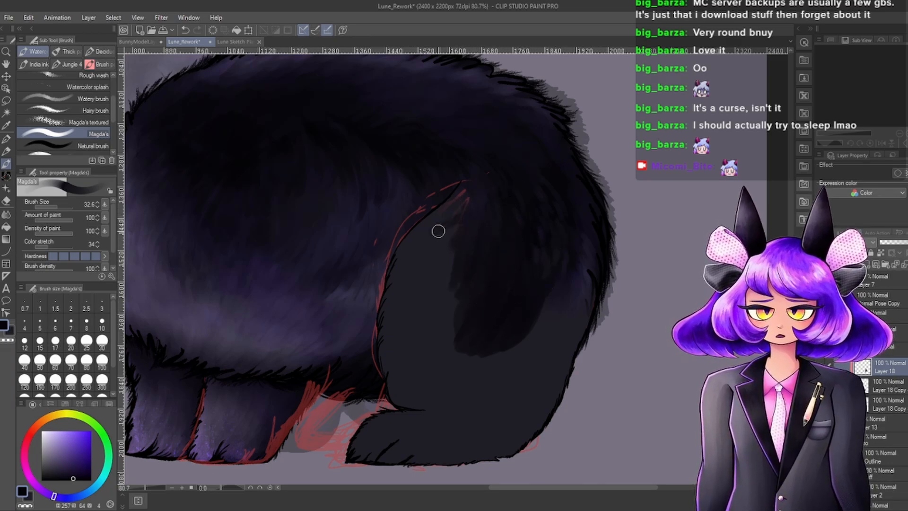
mouse_move(419, 251)
left_mouse_down()
mouse_move(466, 212)
mouse_move(450, 303)
mouse_move(440, 296)
mouse_move(473, 233)
left_mouse_up()
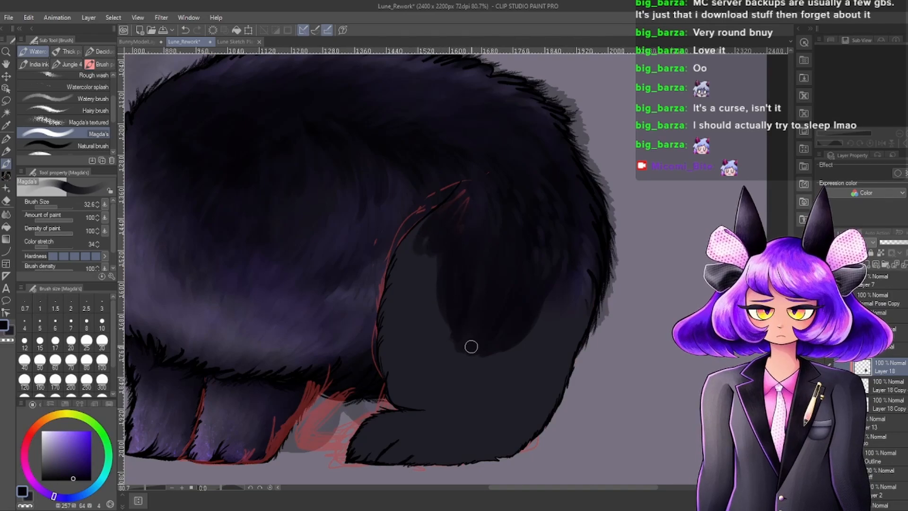
mouse_move(543, 410)
left_mouse_down()
mouse_move(541, 380)
mouse_move(519, 403)
left_mouse_up()
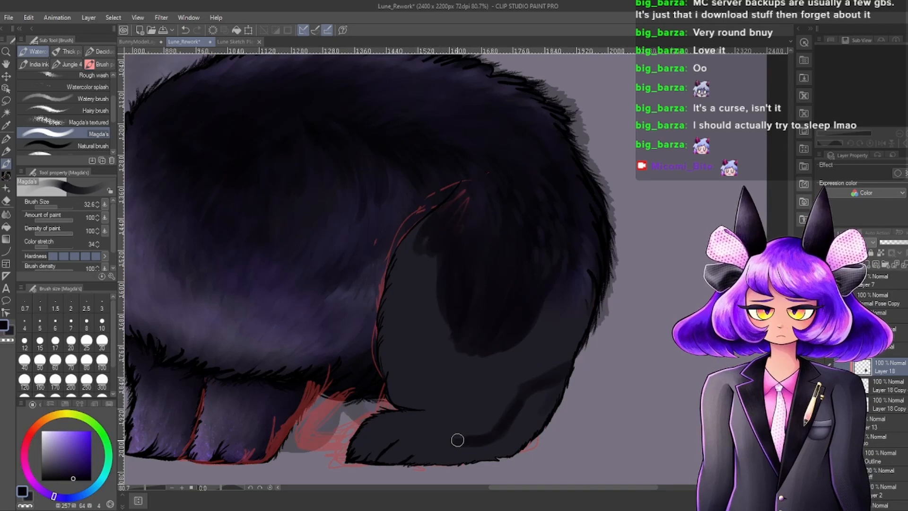
mouse_move(458, 440)
left_mouse_down()
mouse_move(415, 464)
mouse_move(491, 444)
mouse_move(438, 458)
mouse_move(458, 462)
mouse_move(536, 431)
mouse_move(540, 412)
mouse_move(509, 443)
mouse_move(536, 401)
mouse_move(500, 431)
left_mouse_up()
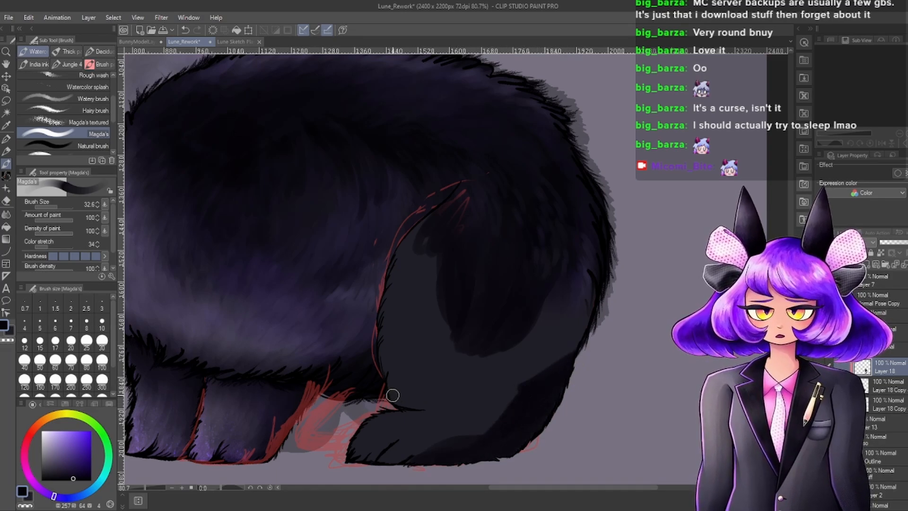
mouse_move(393, 395)
left_mouse_down()
mouse_move(471, 405)
mouse_move(465, 395)
left_mouse_up()
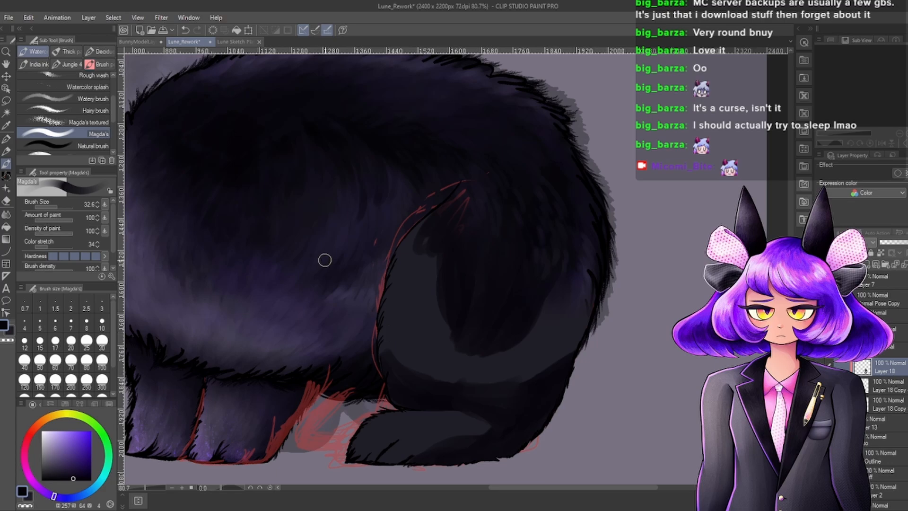
Paint muted purple light along the thigh's rear, lower and front edges, using colours sampled from the body fur.
left_click(573, 287, "alt")
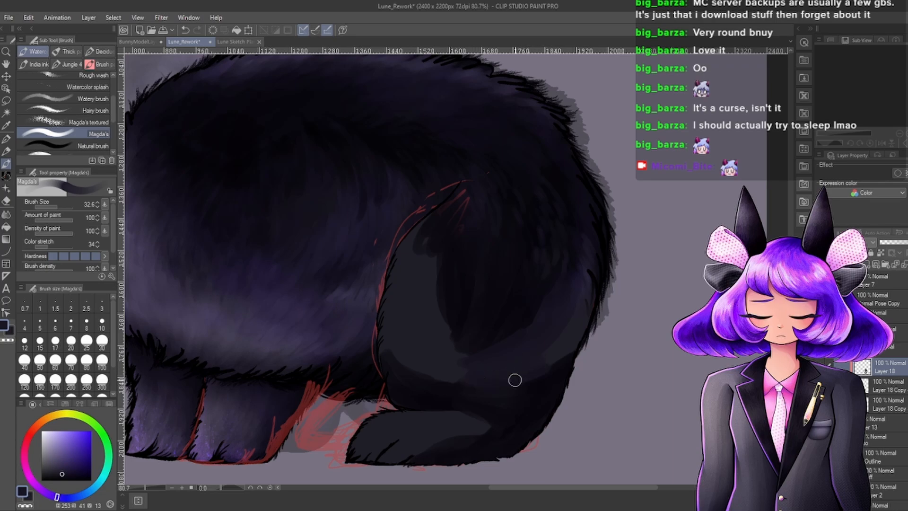
left_click(588, 278, "alt")
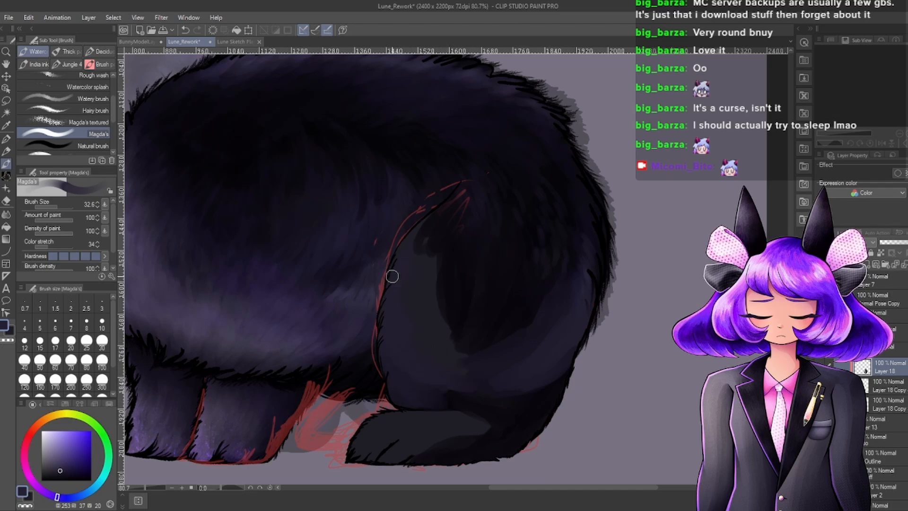
left_click(275, 350, "alt")
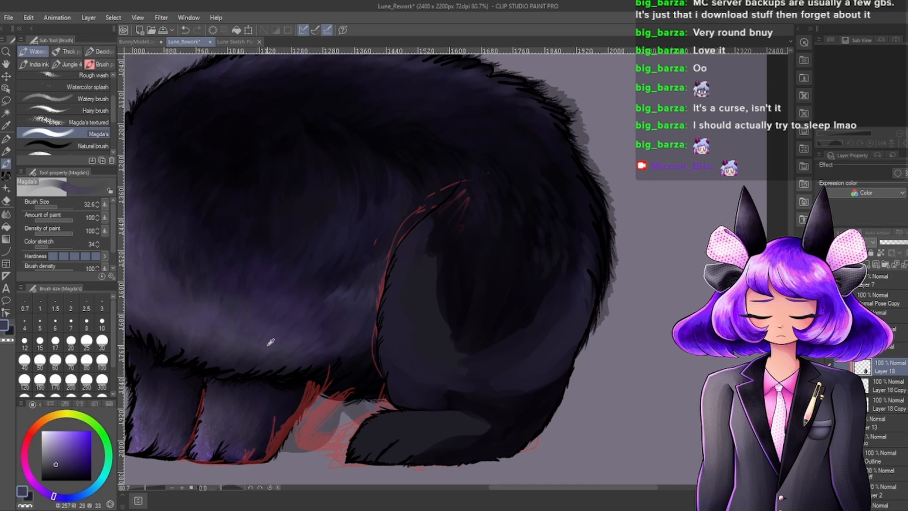
mouse_move(397, 312)
left_mouse_down()
mouse_move(382, 351)
mouse_move(399, 331)
mouse_move(386, 343)
mouse_move(390, 362)
mouse_move(402, 339)
mouse_move(397, 383)
left_mouse_up()
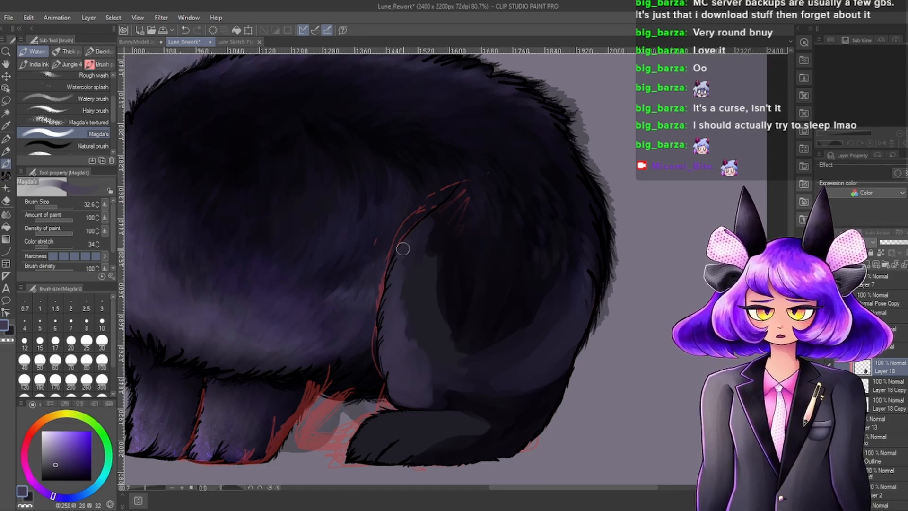
mouse_move(397, 284)
left_mouse_down()
mouse_move(395, 325)
mouse_move(413, 310)
mouse_move(421, 362)
mouse_move(430, 350)
left_mouse_up()
Blend the thigh's dark centre into its lighter front and lower edges with mid-tones sampled from the leg.
left_click(428, 346, "alt")
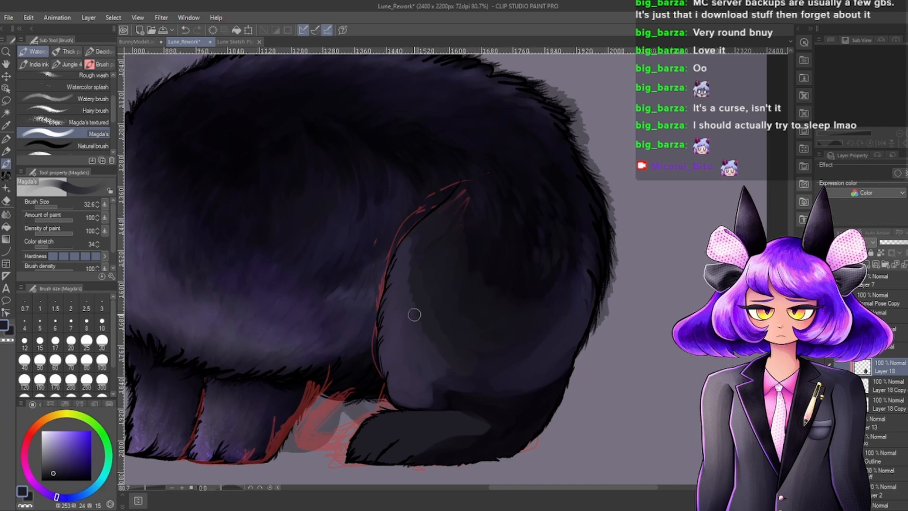
left_click(409, 292, "alt")
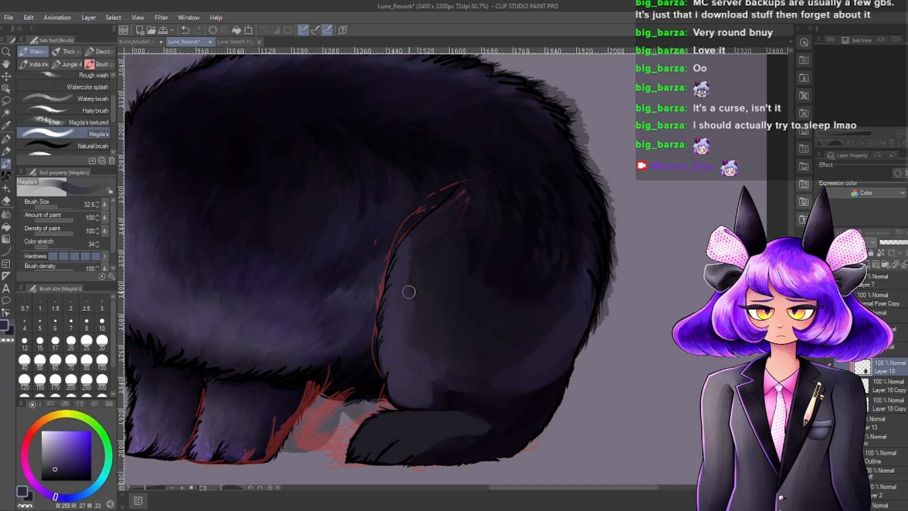
left_click_drag(408, 291, 415, 341)
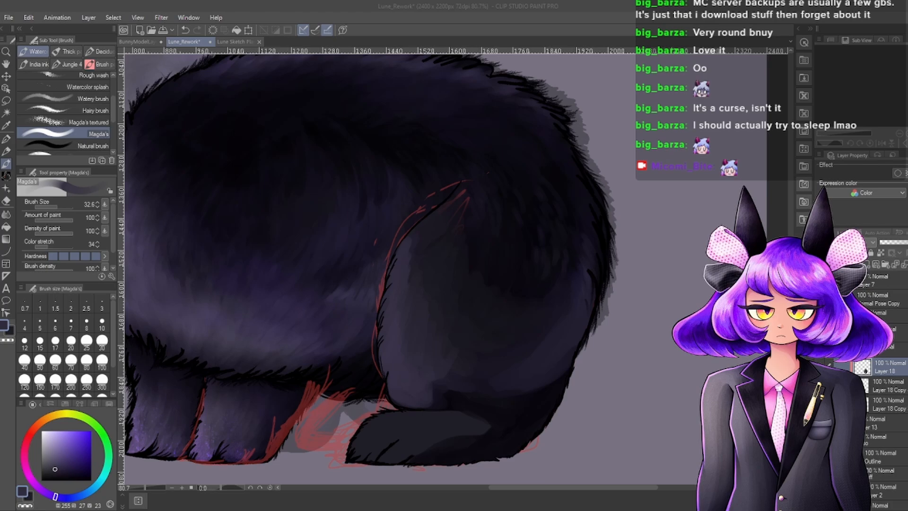
mouse_move(433, 386)
left_mouse_down()
mouse_move(432, 373)
mouse_move(438, 404)
left_mouse_up()
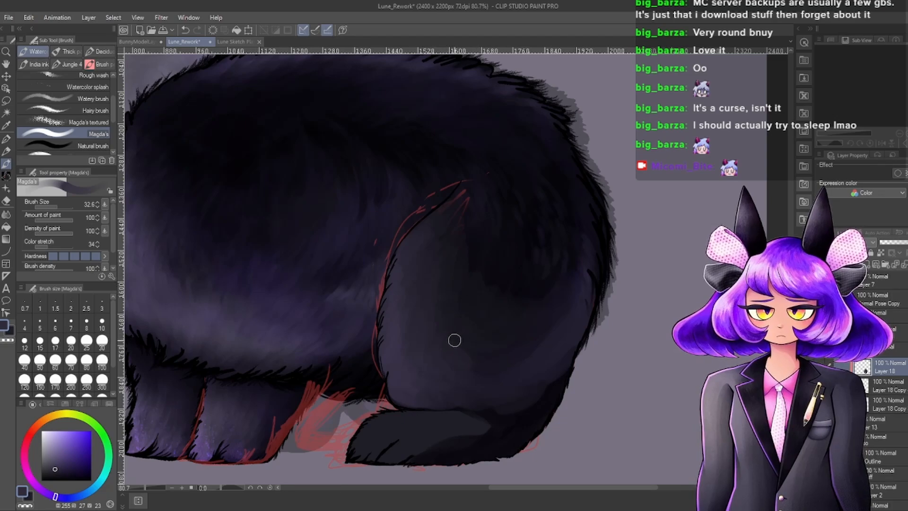
Examine the hind leg's shading up close and against the whole rabbit body.
scroll(438, 332, "down", 6)
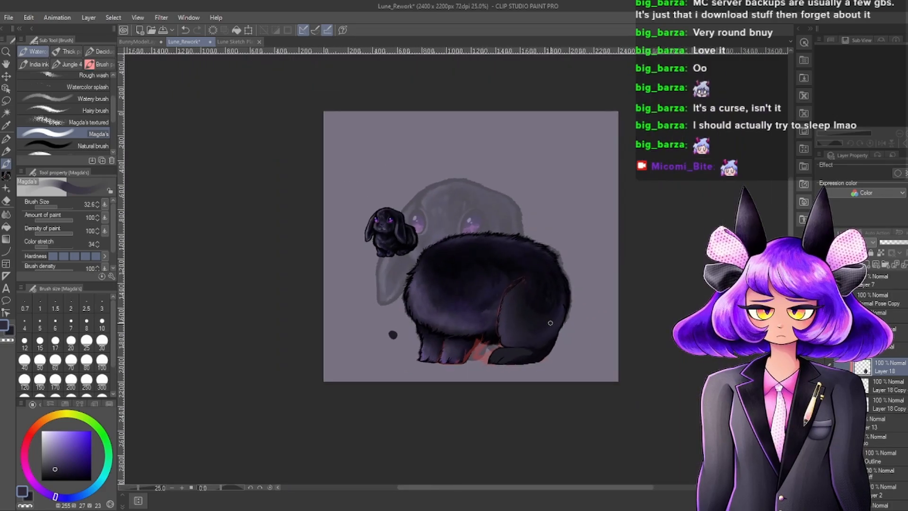
scroll(543, 328, "up", 3)
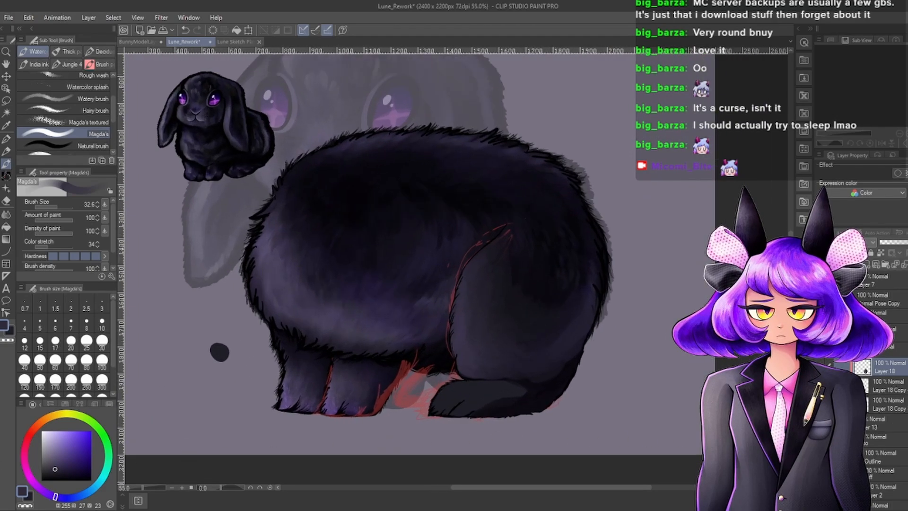
scroll(536, 386, "down", 2)
scroll(520, 383, "up", 8)
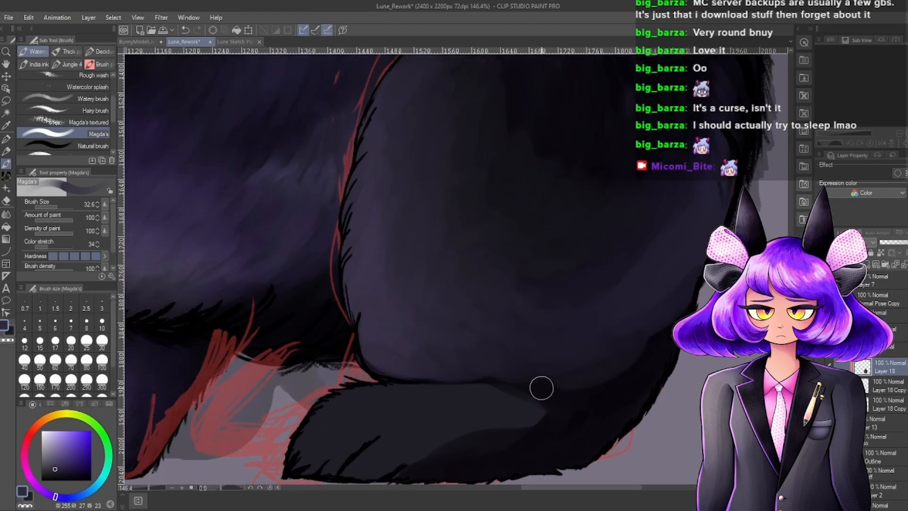
scroll(563, 371, "down", 2)
scroll(588, 318, "up", 2)
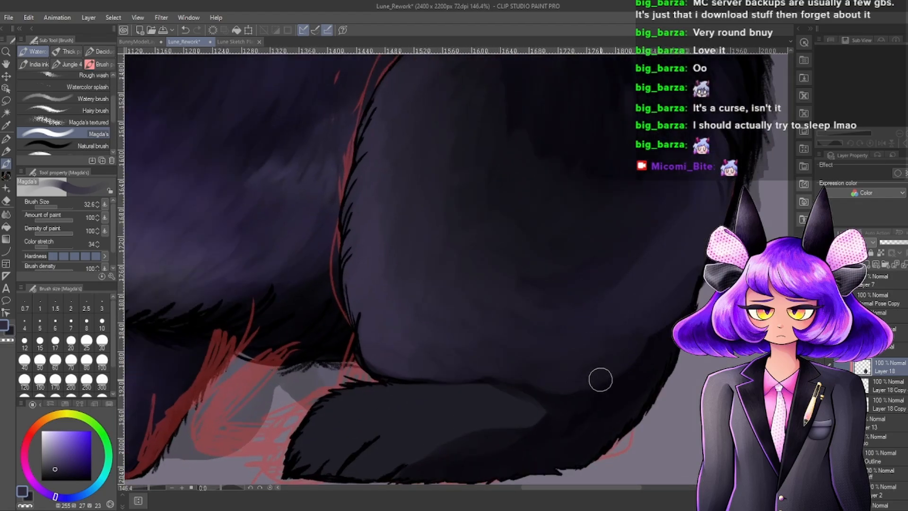
scroll(636, 359, "down", 5)
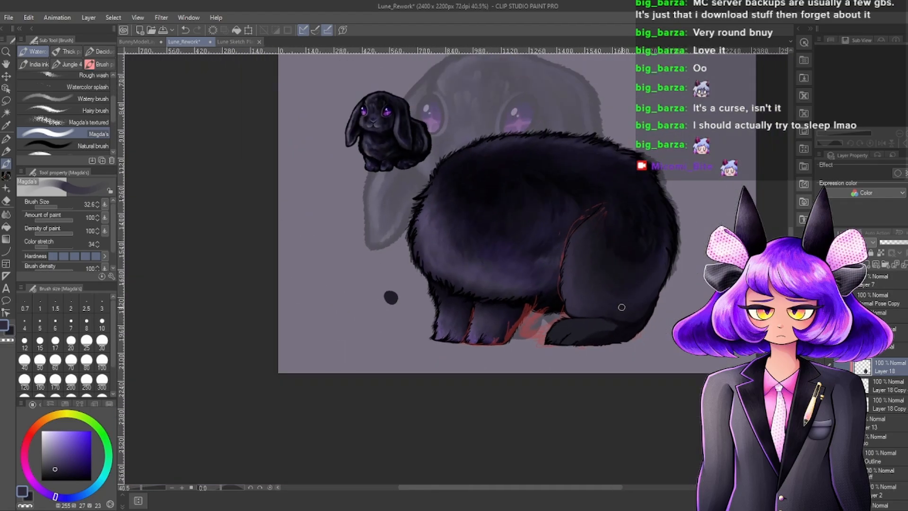
scroll(668, 266, "up", 1)
scroll(668, 267, "up", 1)
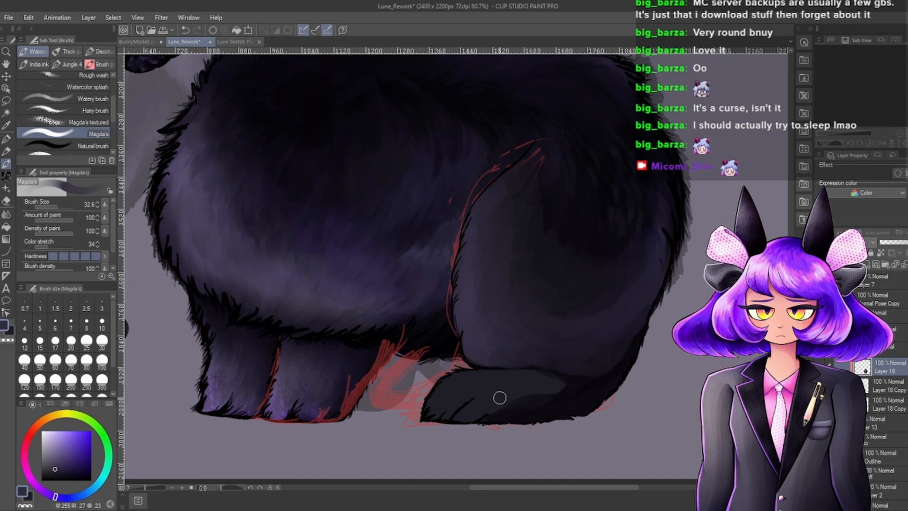
Paint the hind foot with dark purple tones sampled from the thigh, softening the shading between the foot's top and heel.
scroll(567, 388, "up", 1)
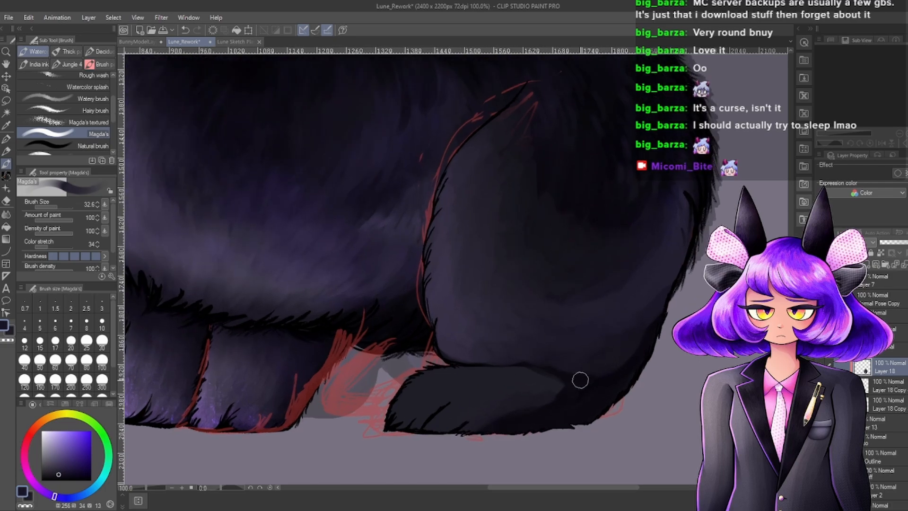
left_click(622, 271, "alt")
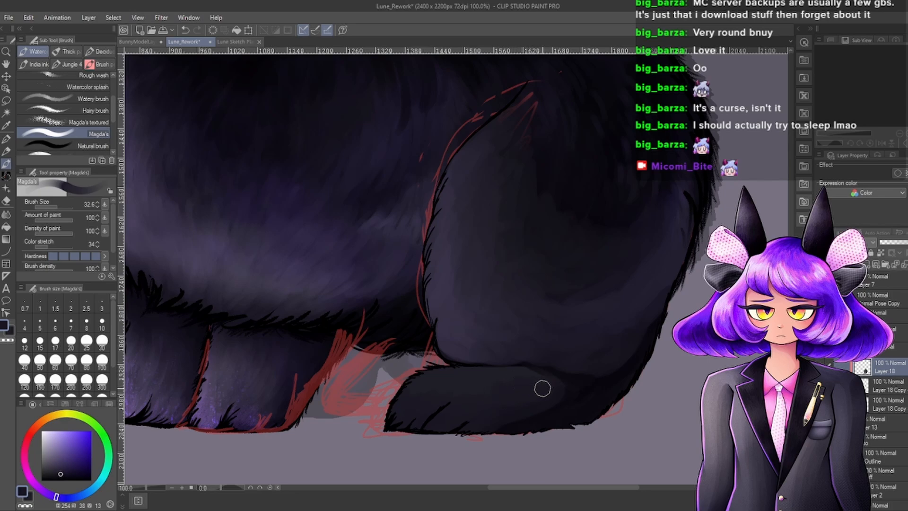
left_click(443, 318, "alt")
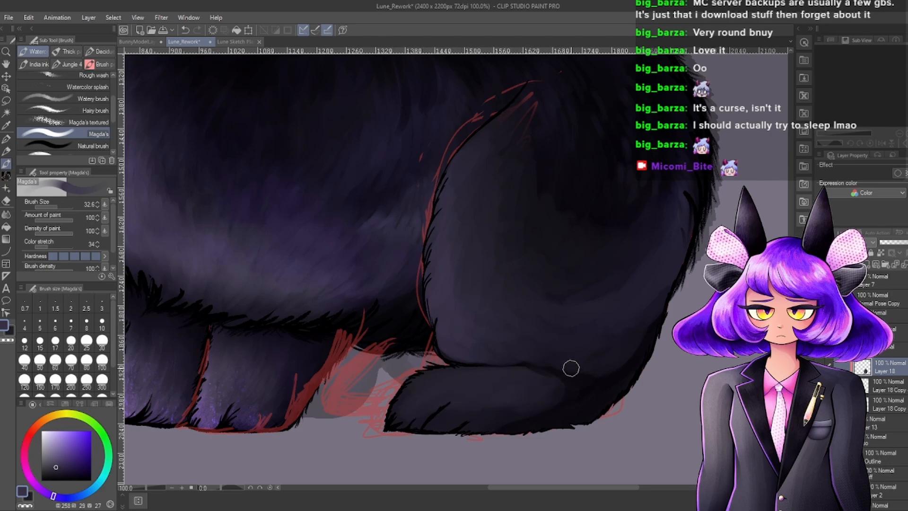
scroll(573, 368, "down", 5)
scroll(533, 325, "up", 6)
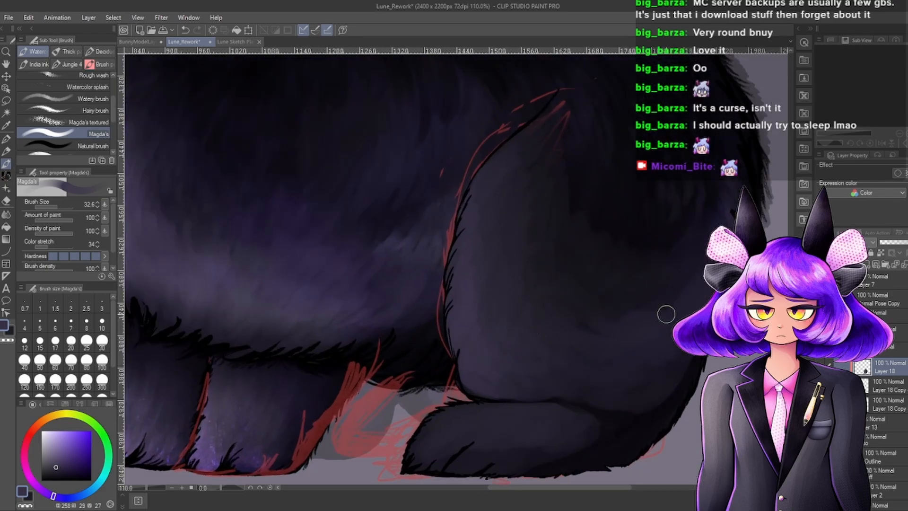
left_click(655, 295, "alt")
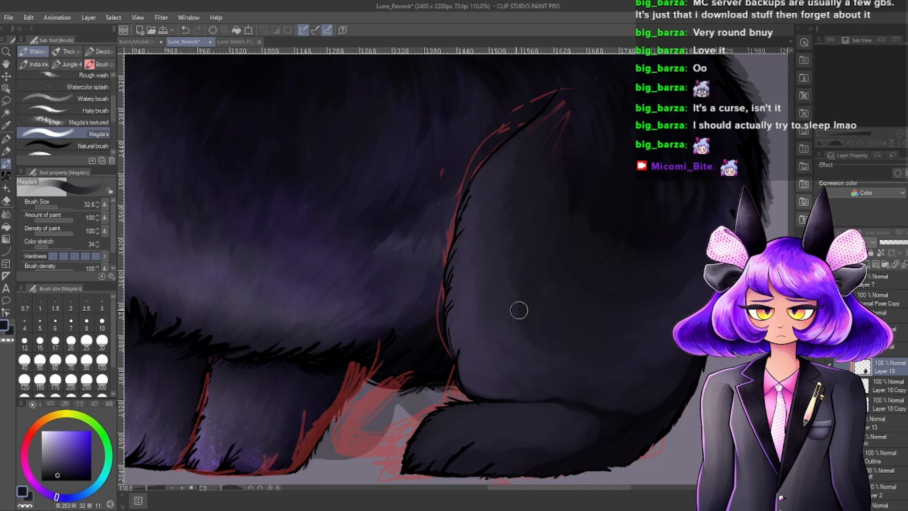
Soften the dark centre of the thigh and blend it toward the rear edge with sampled blue-purple fur tones.
scroll(672, 284, "down", 4)
scroll(646, 198, "up", 5)
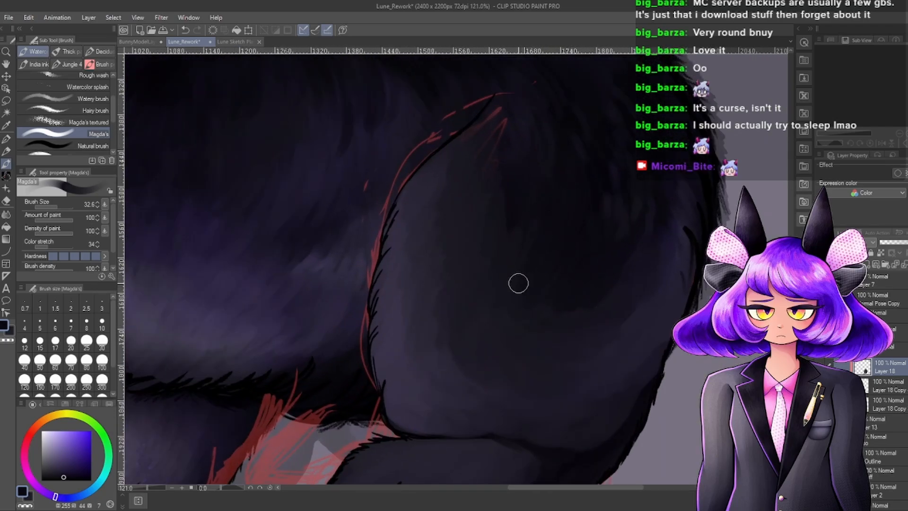
scroll(566, 282, "down", 5)
scroll(572, 281, "down", 3)
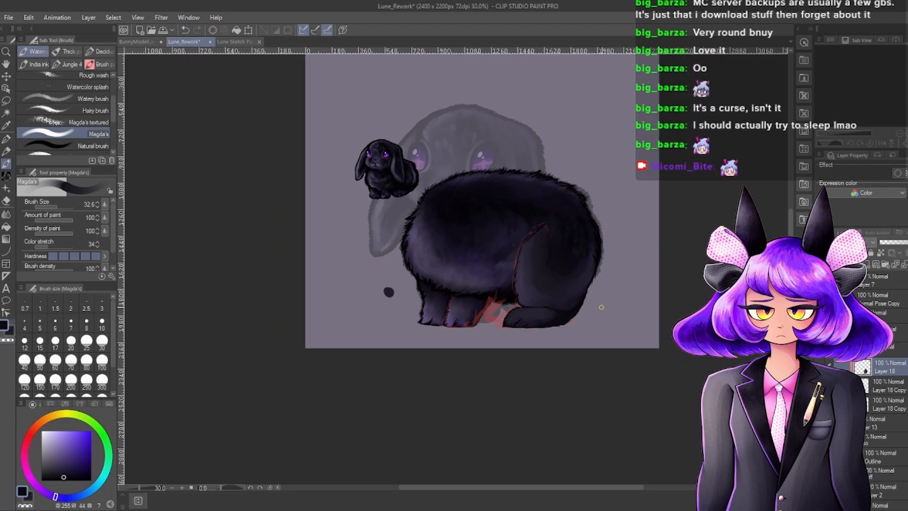
scroll(562, 236, "up", 4)
scroll(669, 399, "up", 2)
scroll(670, 400, "up", 2)
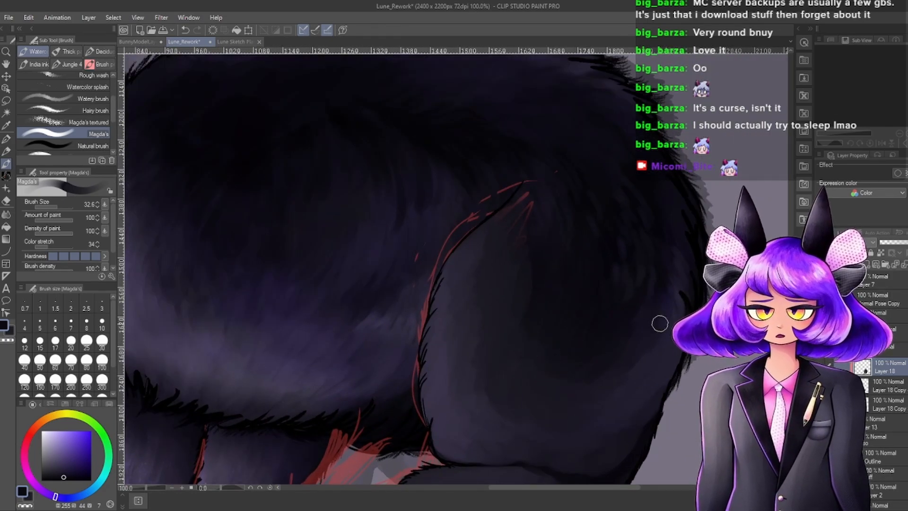
left_click(669, 305, "alt")
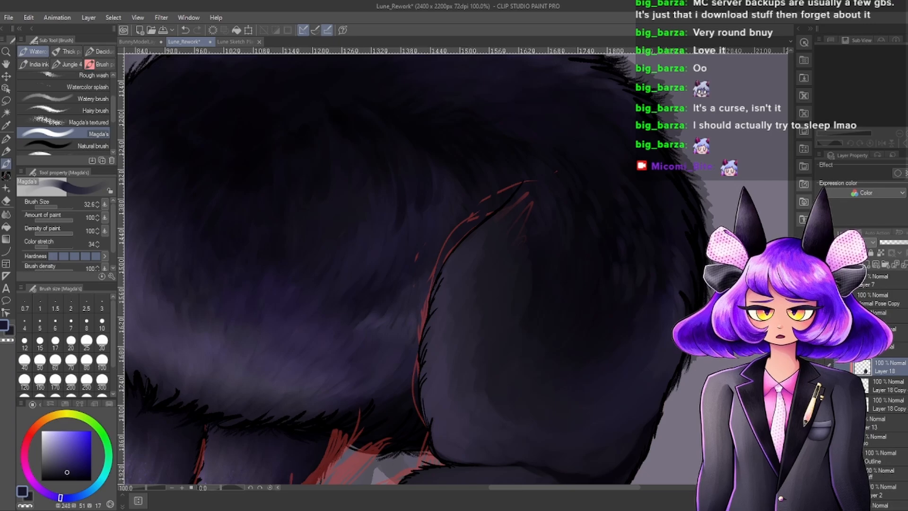
Hide the body artwork to check the hind leg's shading on its own, and show the body again.
left_click(821, 441)
scroll(677, 300, "down", 3)
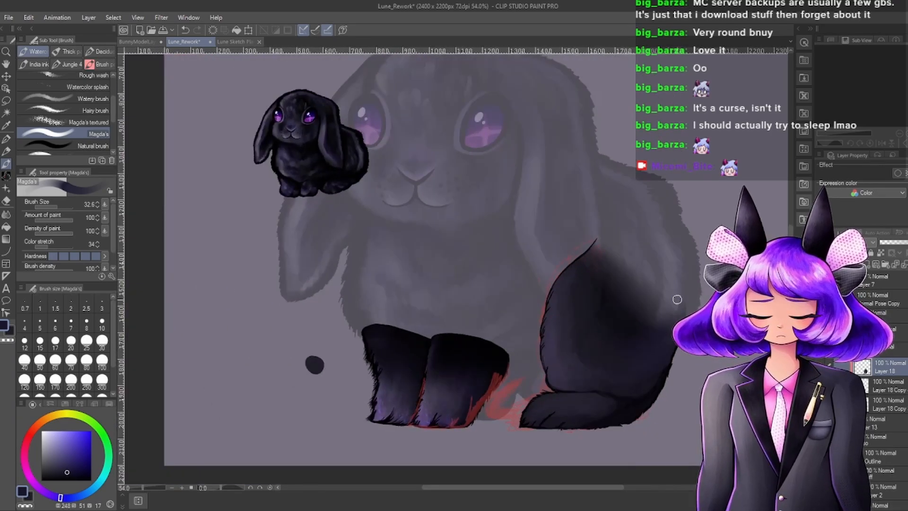
scroll(678, 300, "up", 2)
scroll(728, 362, "up", 1)
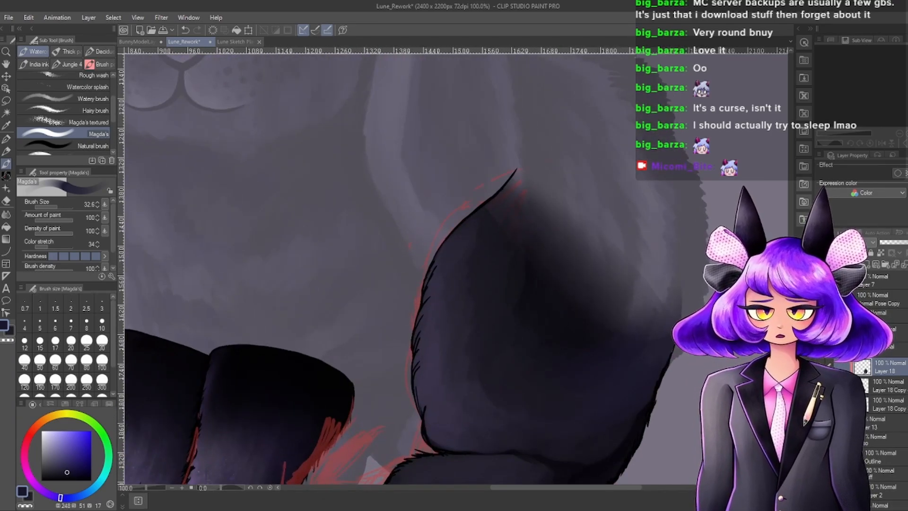
left_click(821, 440)
Blend the upper thigh below the leg's peak with dark and muted purple tones sampled from the surrounding fur.
scroll(622, 324, "down", 3)
scroll(625, 305, "up", 5)
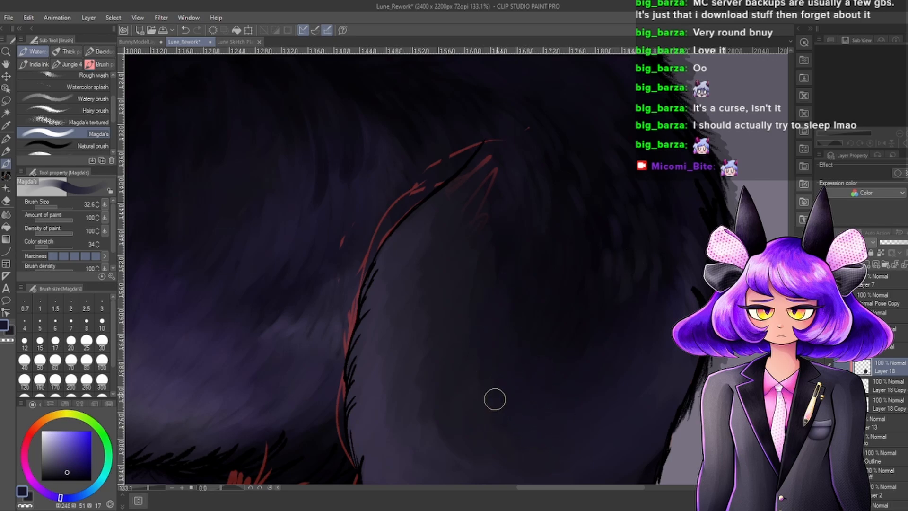
left_click(547, 243, "alt")
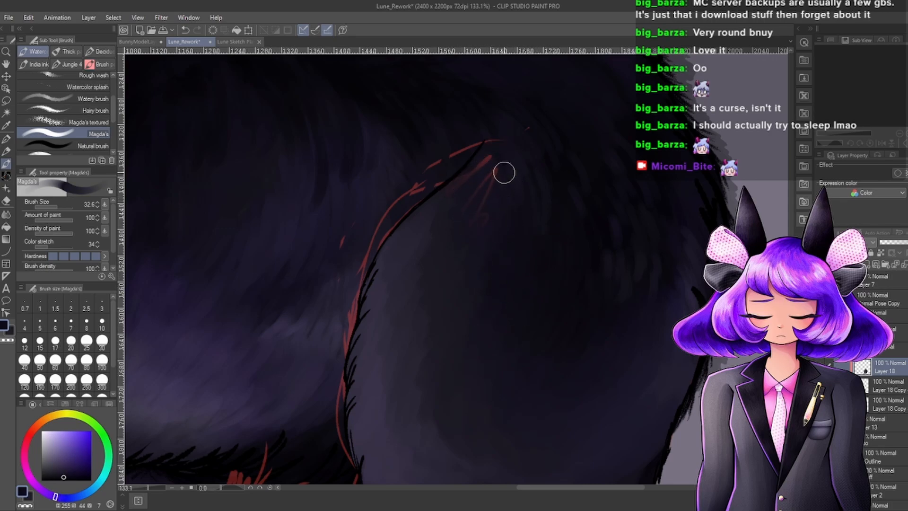
left_click(507, 149, "alt")
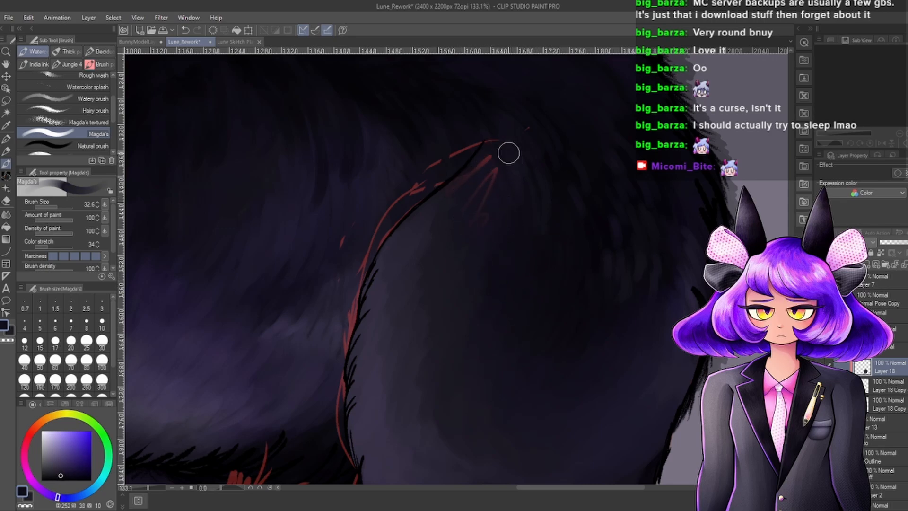
left_click(511, 181, "alt")
left_click(424, 239, "alt")
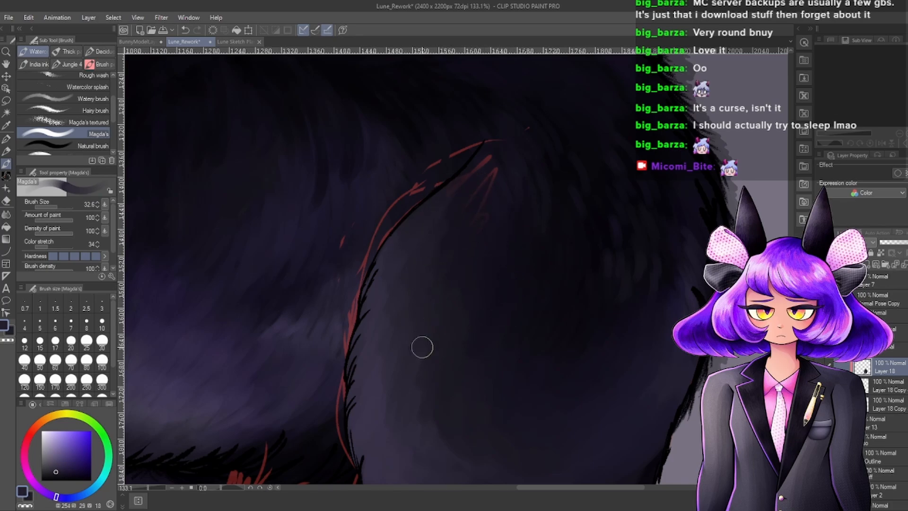
scroll(477, 237, "down", 6)
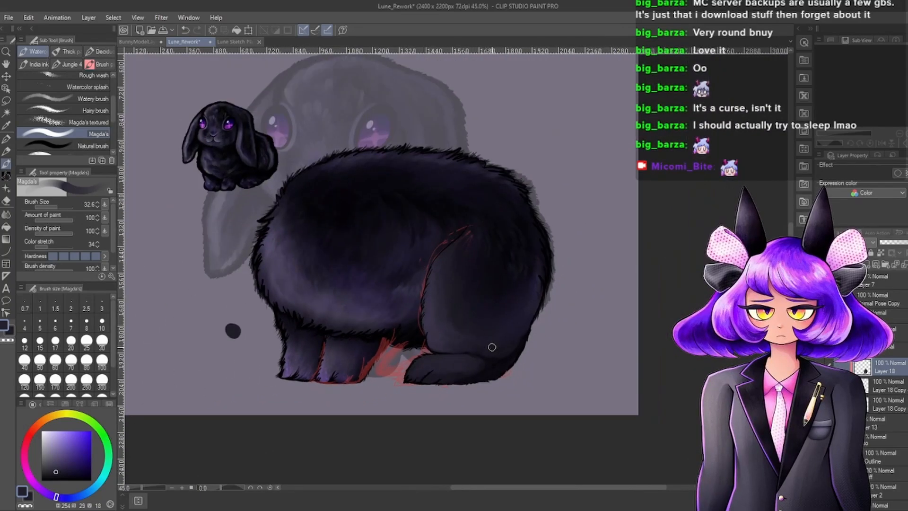
Lighten the hind foot's top and toes with a muted purple tone, keeping the crease below the thigh dark.
scroll(423, 286, "up", 3)
left_click(151, 213, "alt")
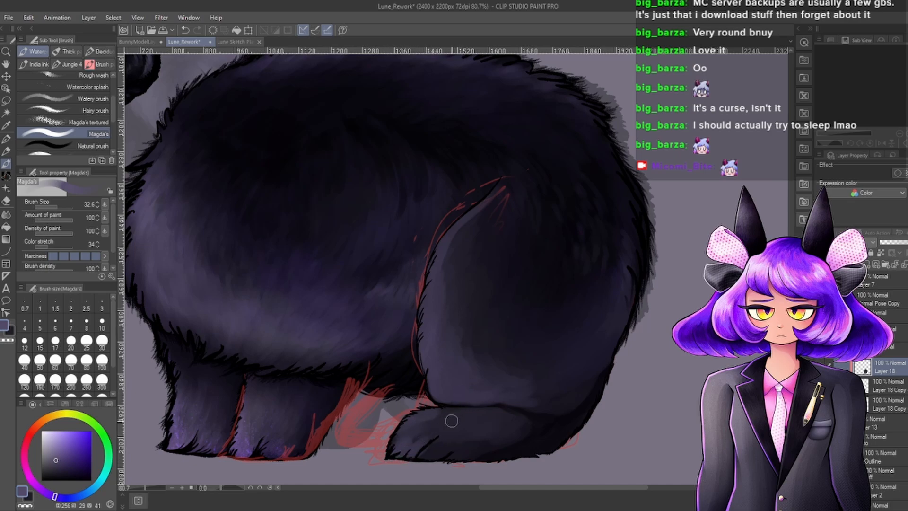
key("ctrl+z")
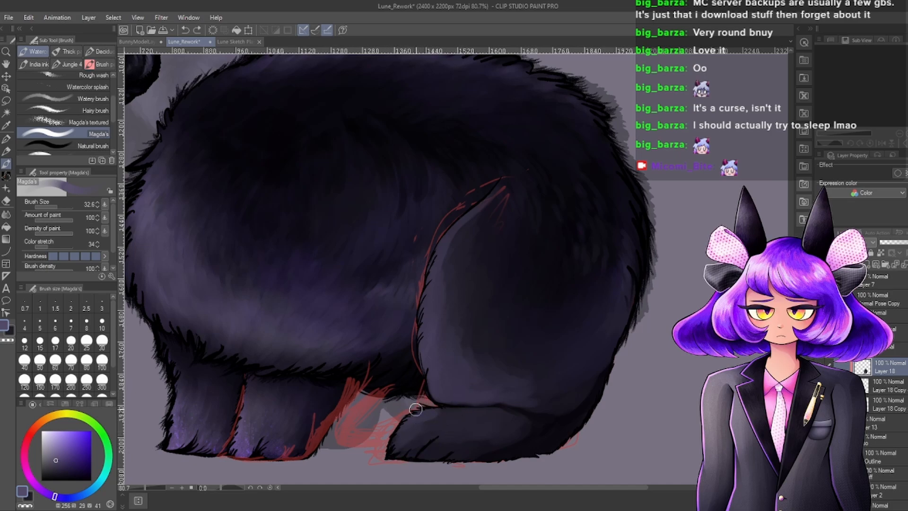
left_click_drag(394, 452, 414, 443)
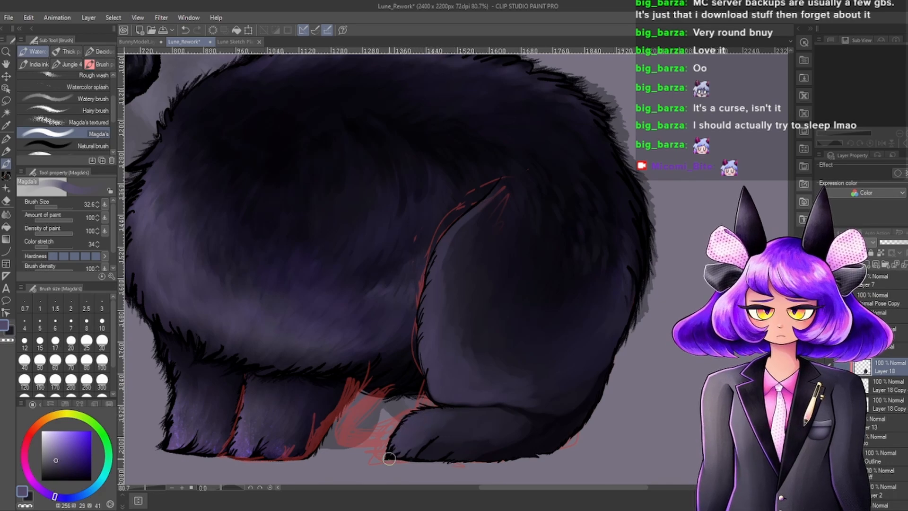
scroll(492, 391, "down", 4)
scroll(423, 440, "up", 3)
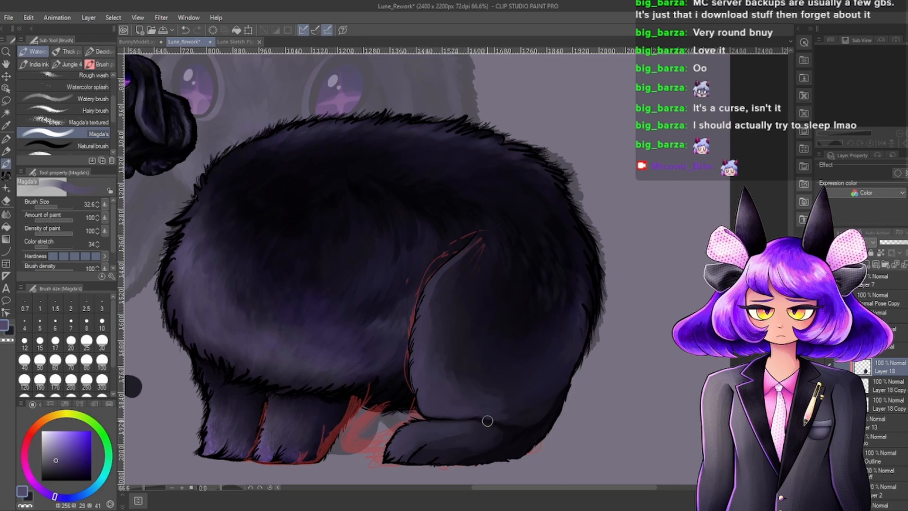
scroll(487, 420, "down", 4)
scroll(482, 407, "up", 5)
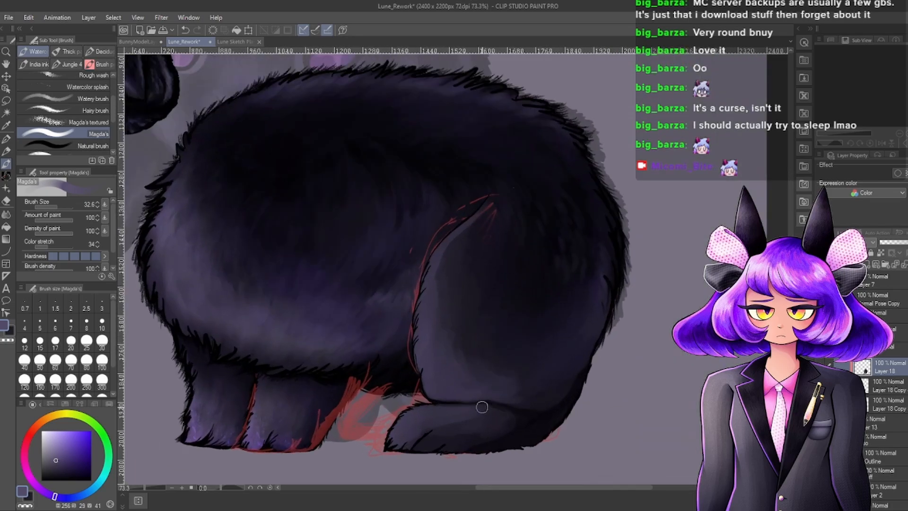
Blend the lower thigh above the foot with dark purple tones sampled from the leg.
scroll(489, 411, "down", 6)
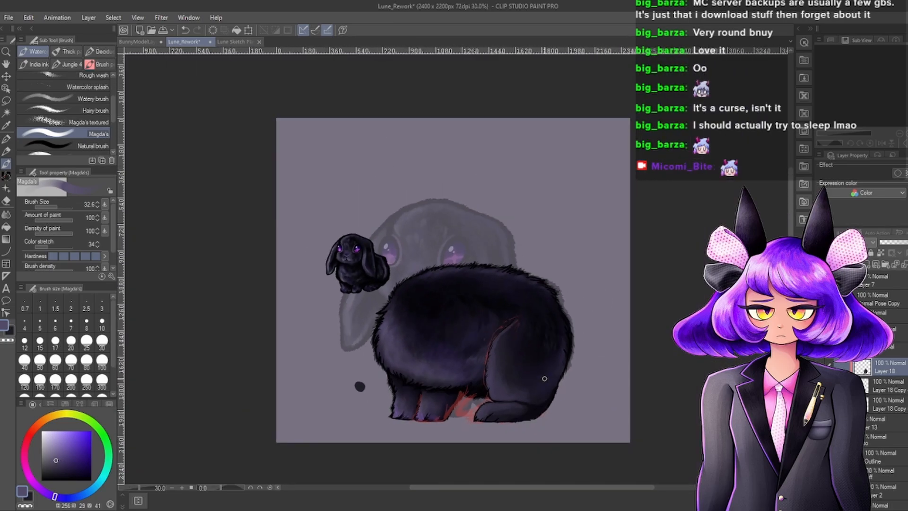
scroll(514, 369, "up", 3)
scroll(515, 369, "up", 5)
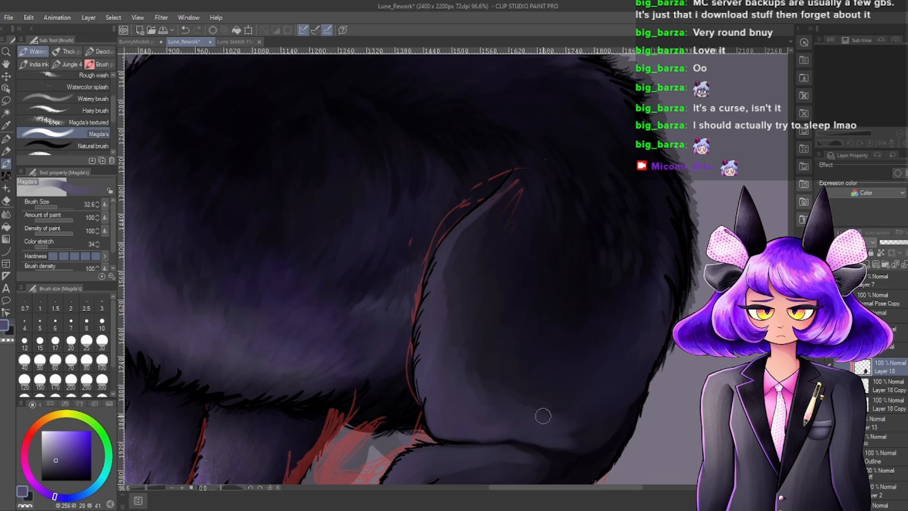
left_click(493, 372, "alt")
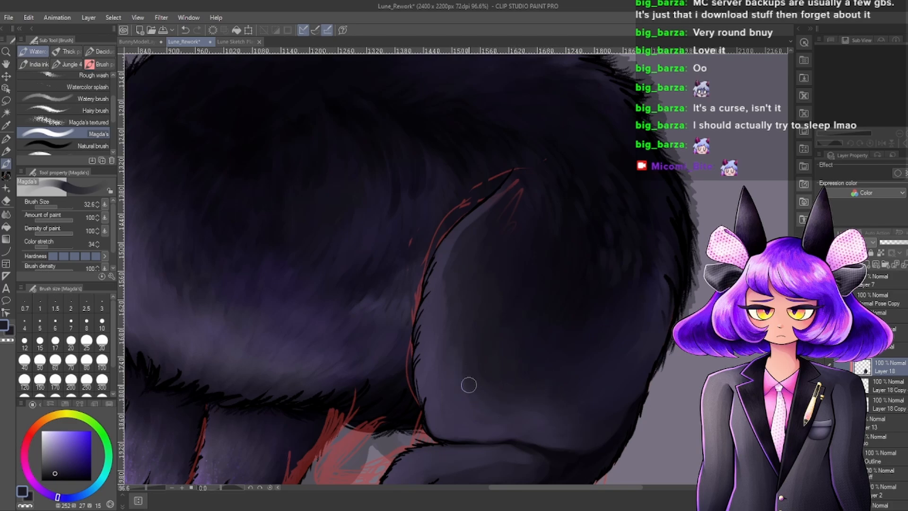
scroll(484, 296, "down", 3)
scroll(531, 312, "up", 1)
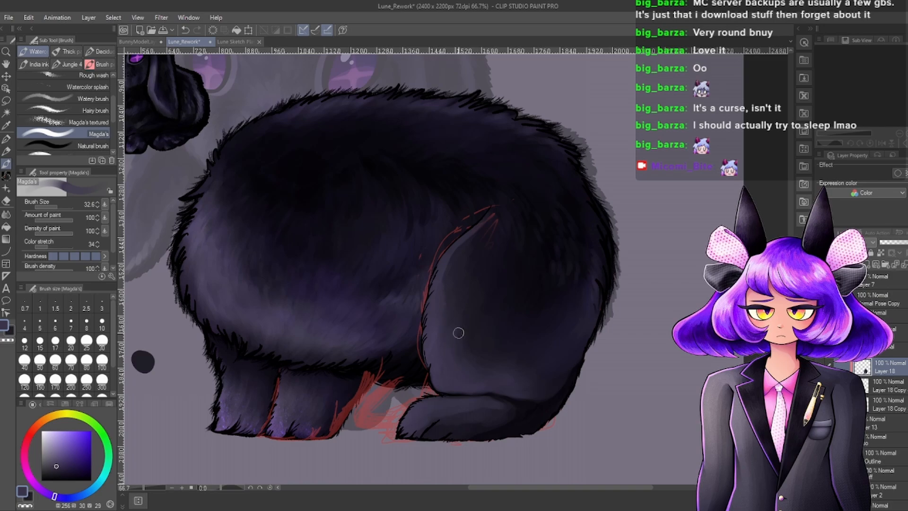
scroll(466, 333, "down", 4)
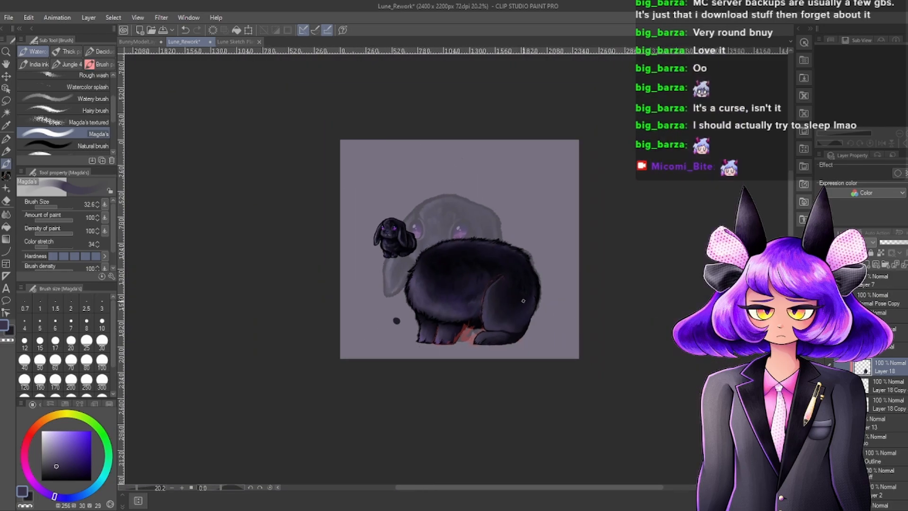
scroll(496, 295, "down", 1)
scroll(497, 298, "up", 4)
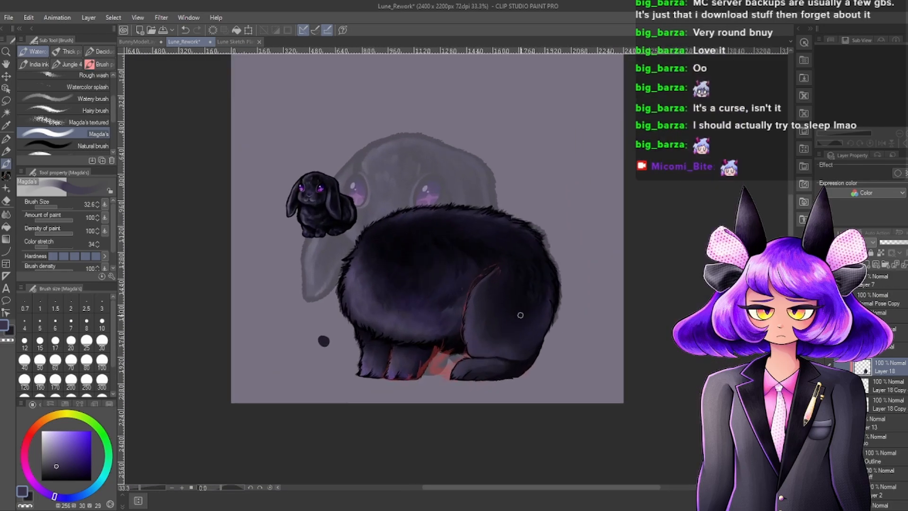
scroll(434, 274, "up", 2)
scroll(520, 312, "up", 3)
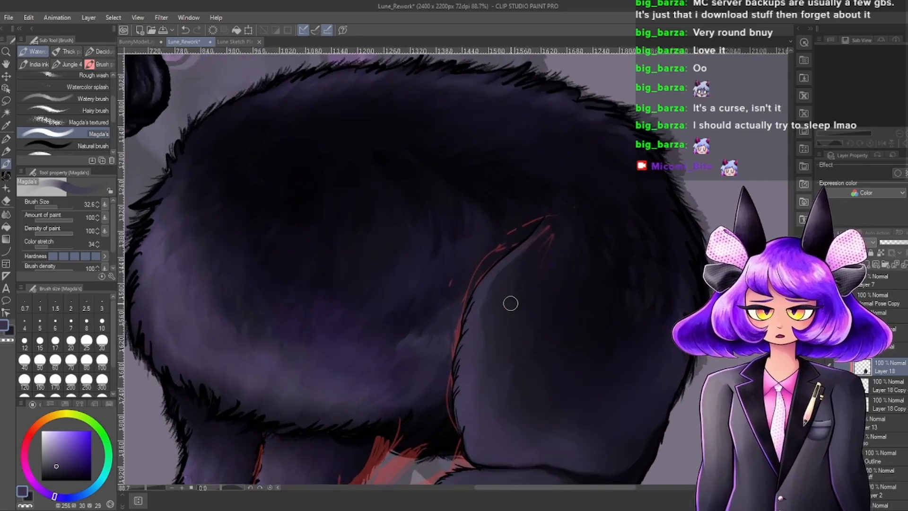
Soften the transition between the thigh's dark centre and its lighter front edge with a sampled dark tone.
left_click(479, 348, "alt")
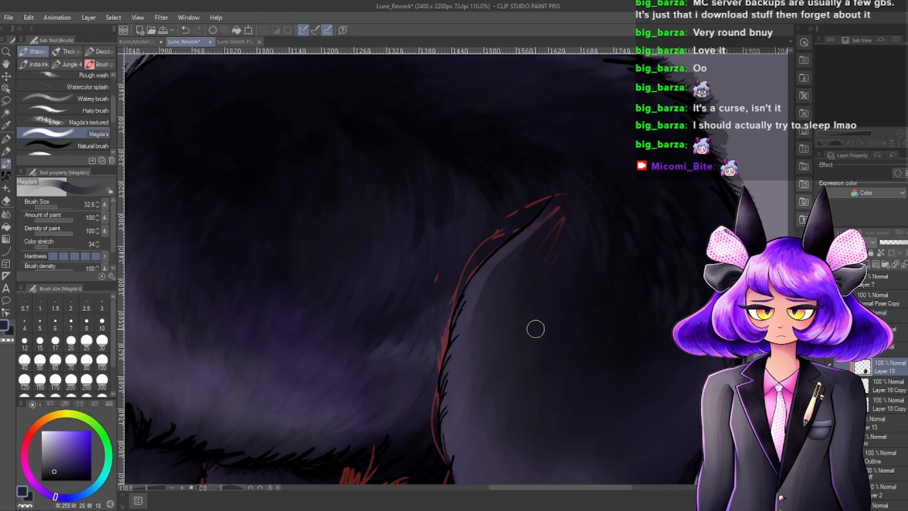
scroll(524, 298, "down", 5)
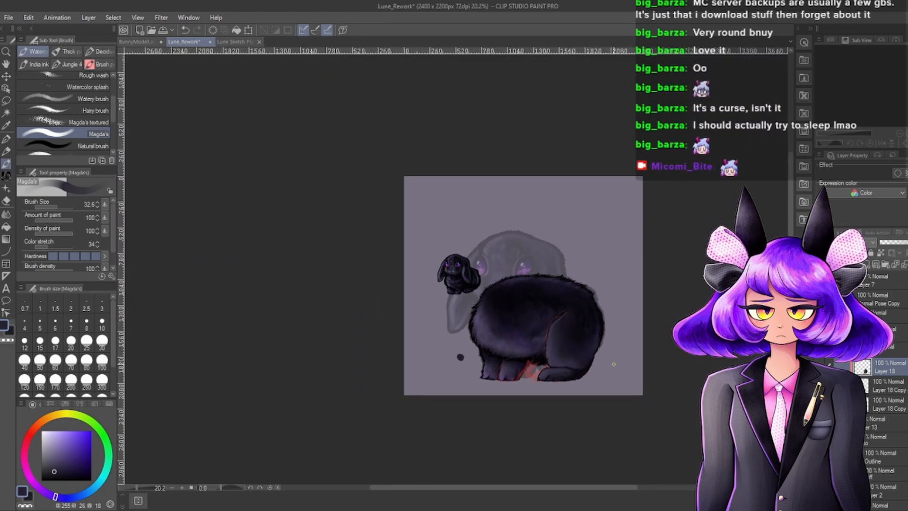
scroll(592, 355, "up", 3)
scroll(592, 355, "up", 4)
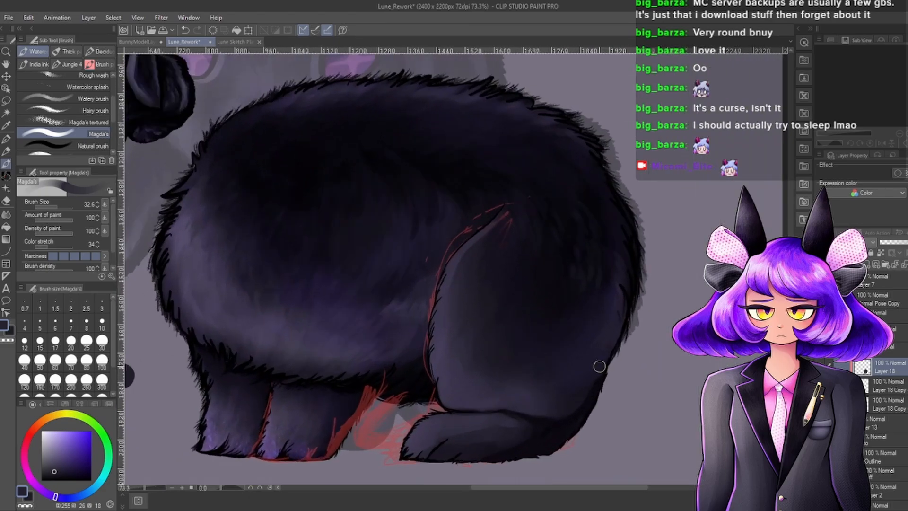
scroll(667, 359, "down", 4)
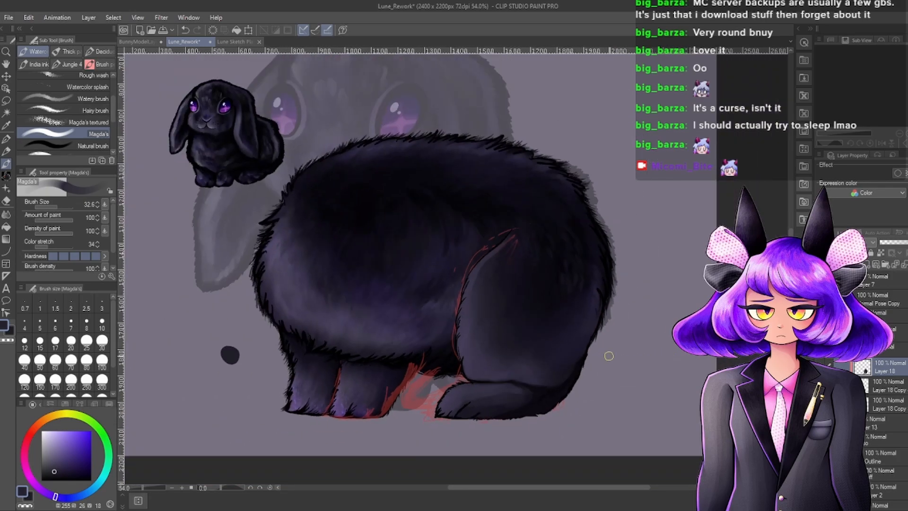
scroll(615, 355, "up", 3)
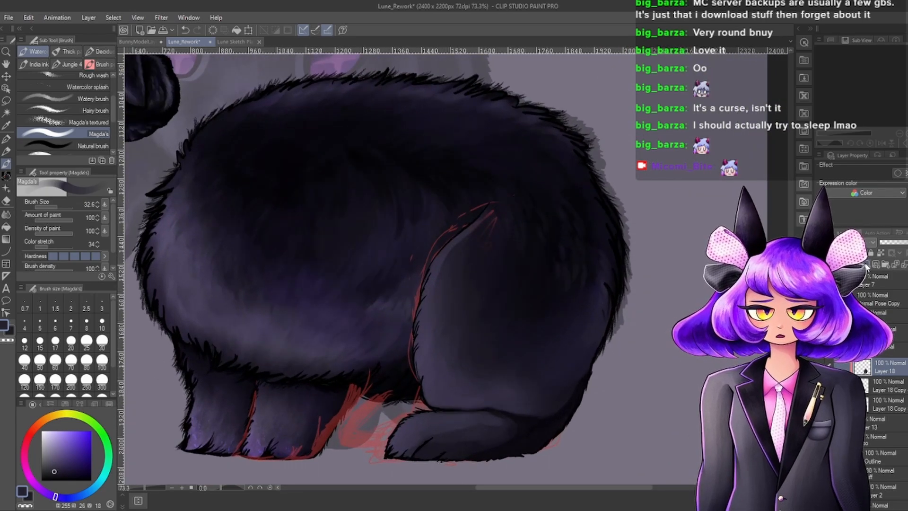
Add a new layer above the leg shading and choose the Hairy brush at size 32.6 with a lighter muted purple.
scroll(525, 287, "down", 2)
scroll(525, 288, "up", 1)
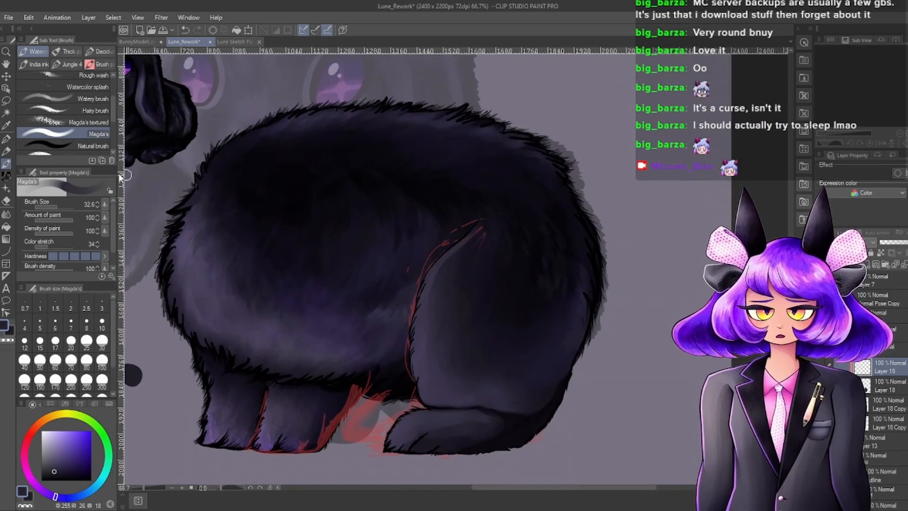
scroll(90, 132, "down", 1)
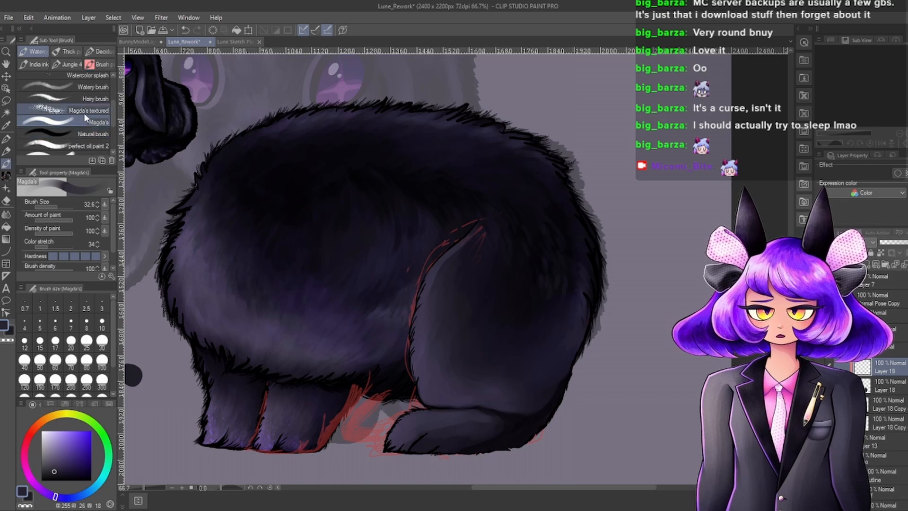
left_click(85, 98)
scroll(465, 326, "down", 1)
scroll(465, 326, "up", 3)
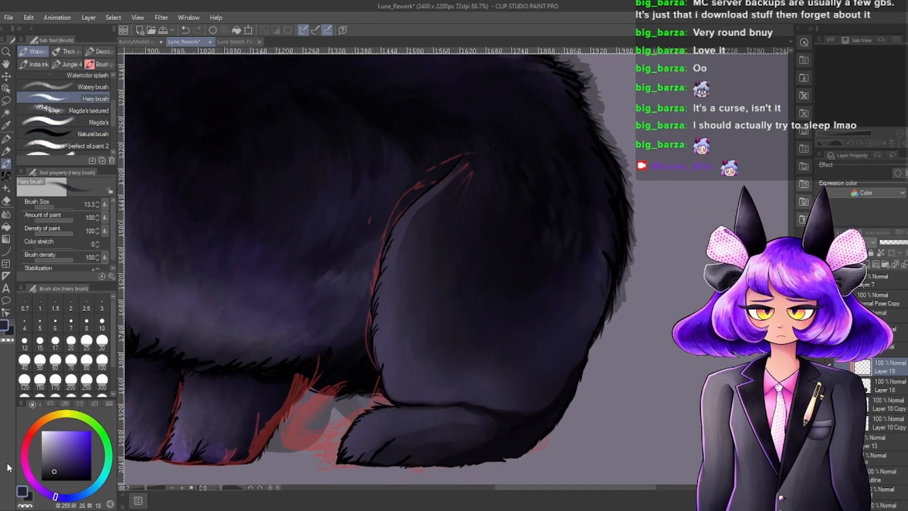
left_click_drag(50, 465, 47, 454)
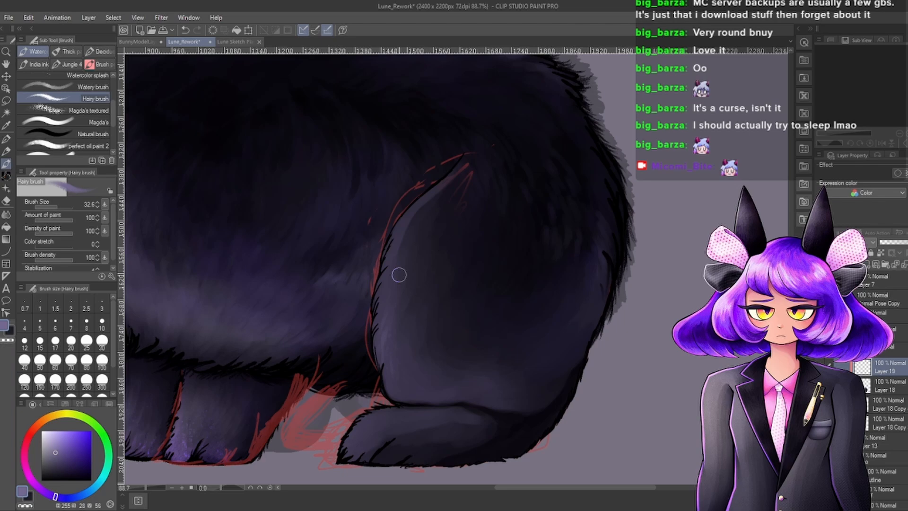
Paint light purple fur strokes along the thigh's lower front edge, just above the foot.
scroll(415, 355, "up", 3)
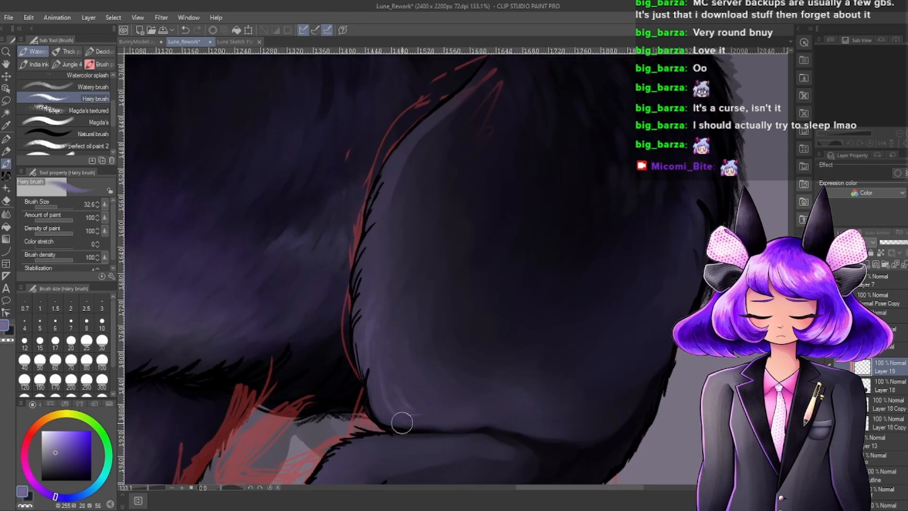
left_click_drag(375, 404, 407, 424)
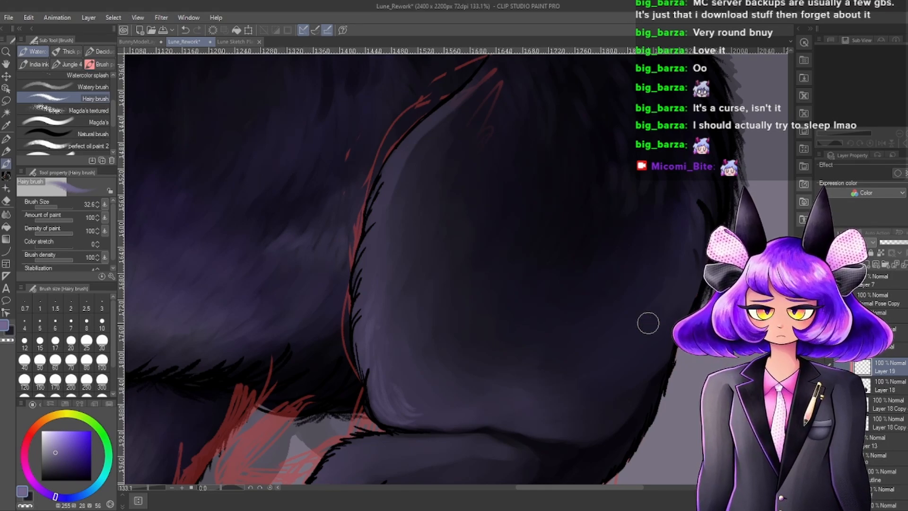
scroll(485, 317, "down", 5)
scroll(470, 361, "up", 5)
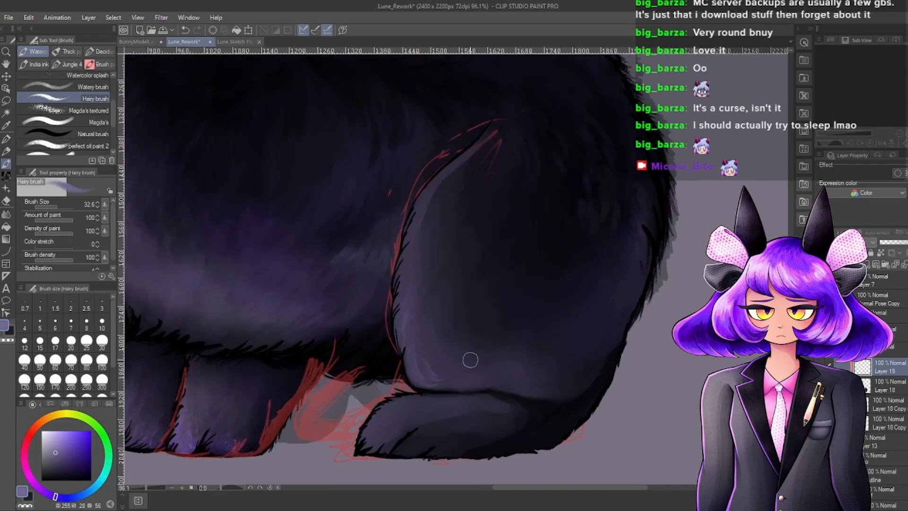
mouse_move(427, 393)
left_mouse_down()
mouse_move(448, 377)
mouse_move(435, 378)
mouse_move(456, 380)
left_mouse_up()
Set the Hairy brush size to 62.1 and paint broader light fur tufts on the thigh's lower front corner.
left_click(59, 206)
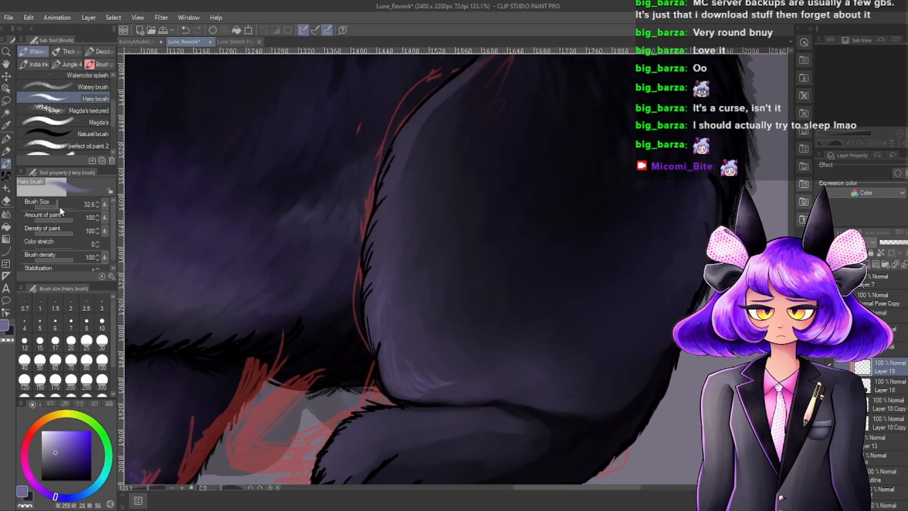
mouse_move(426, 367)
left_mouse_down()
mouse_move(455, 380)
mouse_move(465, 357)
mouse_move(432, 401)
mouse_move(408, 394)
mouse_move(426, 388)
mouse_move(432, 363)
mouse_move(459, 342)
mouse_move(448, 367)
mouse_move(466, 368)
mouse_move(478, 344)
mouse_move(413, 372)
mouse_move(414, 382)
mouse_move(448, 382)
mouse_move(473, 358)
mouse_move(388, 371)
mouse_move(396, 385)
mouse_move(383, 370)
mouse_move(382, 378)
mouse_move(410, 334)
mouse_move(402, 376)
mouse_move(392, 372)
mouse_move(416, 387)
mouse_move(418, 347)
mouse_move(391, 327)
mouse_move(402, 348)
mouse_move(445, 366)
mouse_move(432, 379)
mouse_move(435, 395)
mouse_move(405, 398)
left_mouse_up()
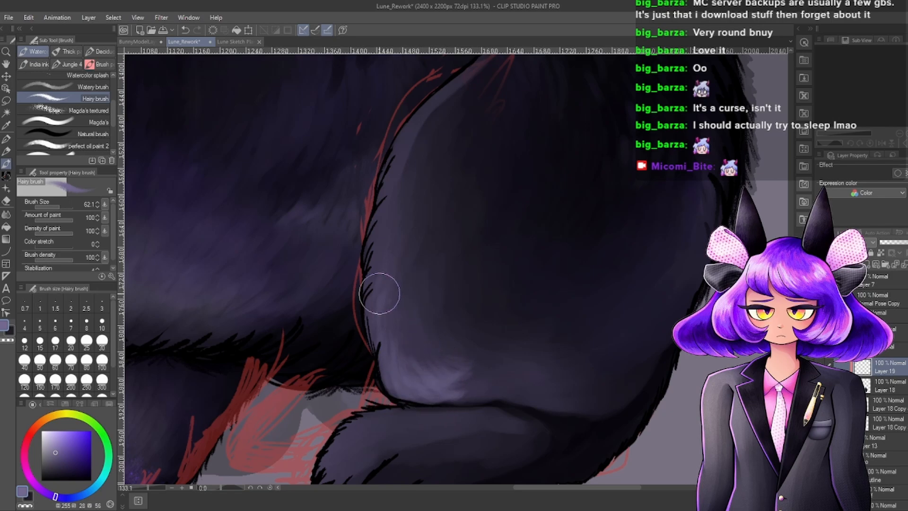
mouse_move(369, 314)
left_mouse_down()
mouse_move(384, 293)
mouse_move(398, 294)
mouse_move(403, 320)
mouse_move(429, 311)
mouse_move(432, 298)
mouse_move(393, 291)
mouse_move(417, 327)
left_mouse_up()
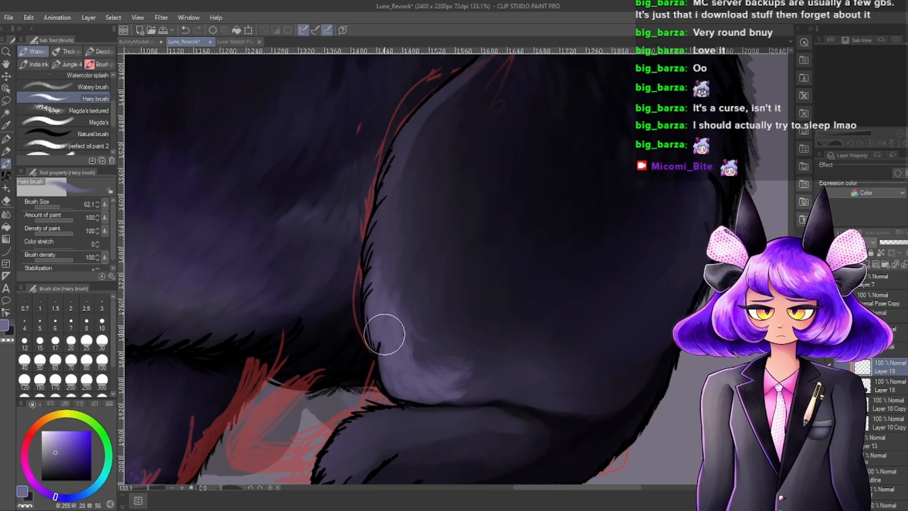
scroll(563, 250, "down", 6)
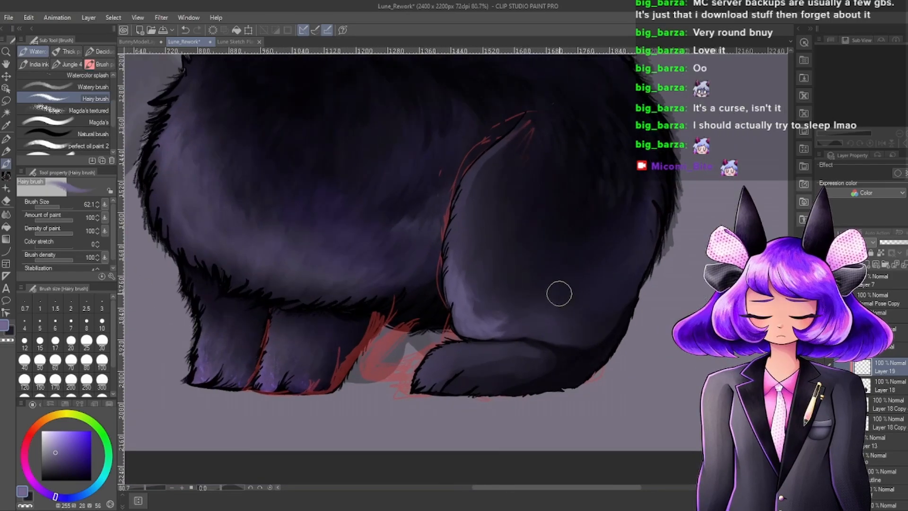
scroll(560, 293, "up", 6)
key("ctrl+z")
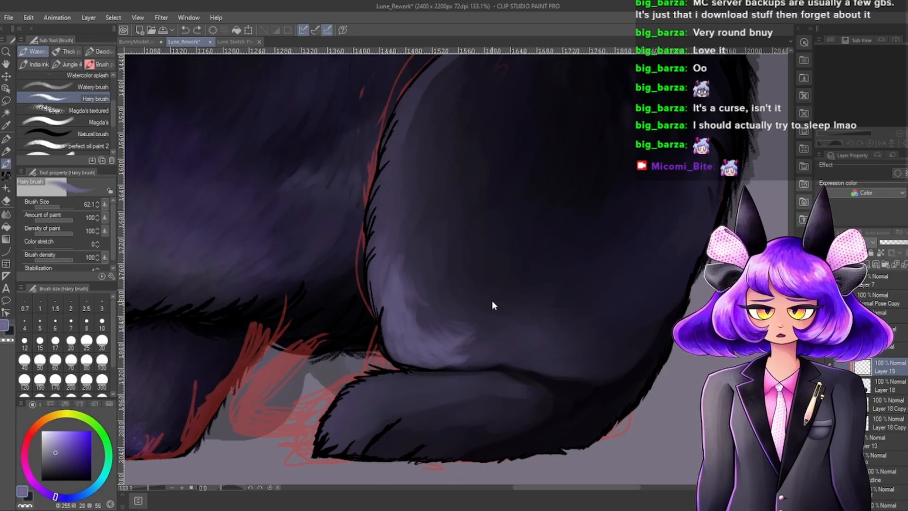
Soften the light fur tufts at the thigh's lower front corner into the darker fur with a dark purple tone.
scroll(487, 311, "down", 3)
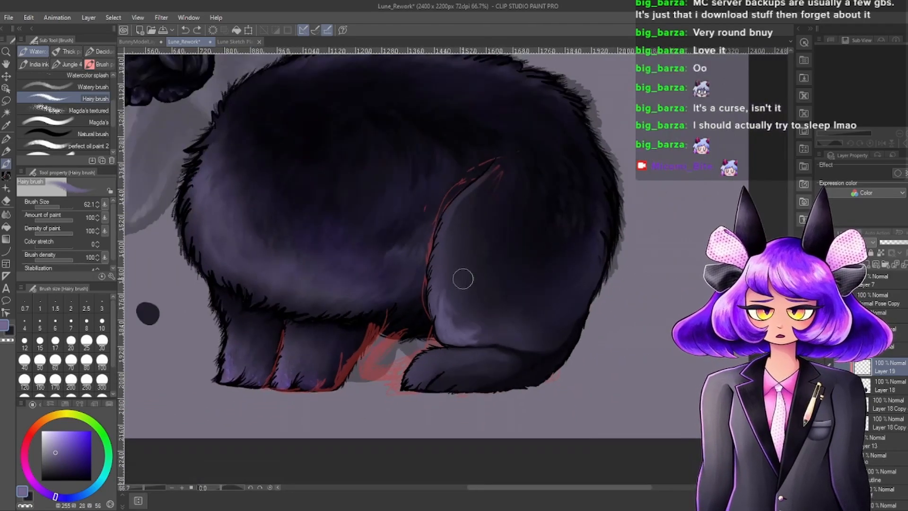
scroll(463, 279, "up", 3)
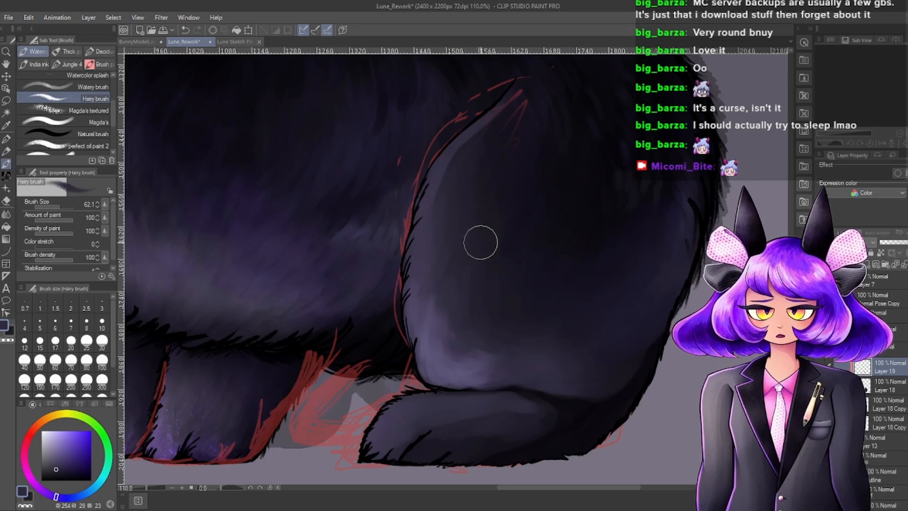
scroll(548, 314, "down", 5)
scroll(520, 295, "up", 4)
Highlight the thigh's front contour and the edge above the foot with sampled light purple and the Hairy brush at size 25.2.
left_click(481, 381, "alt")
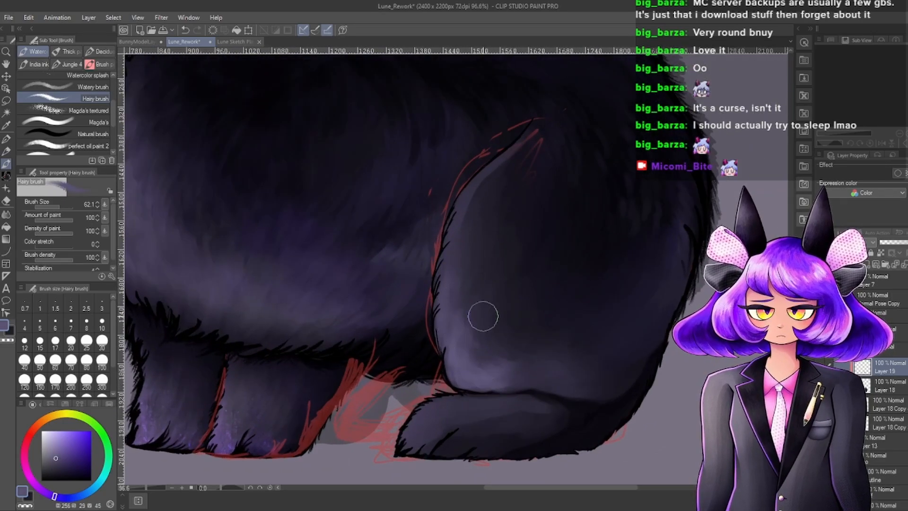
scroll(479, 278, "up", 2)
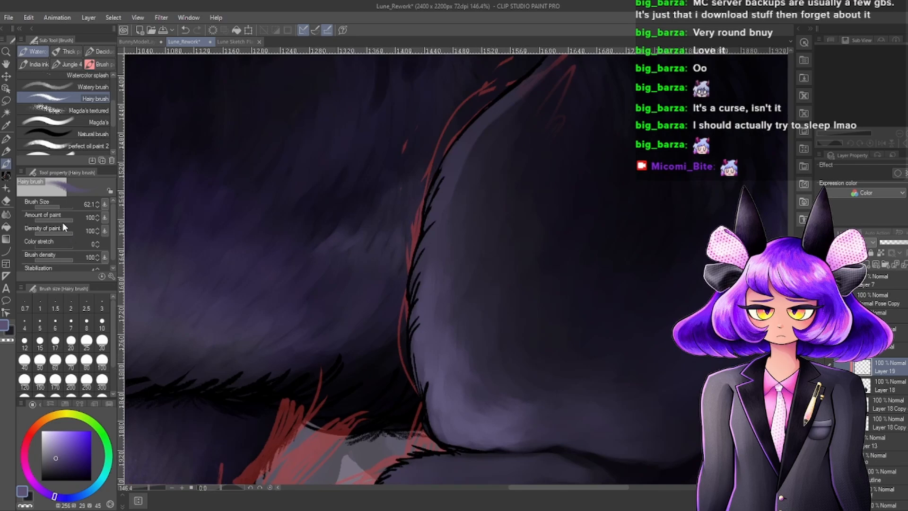
left_click(57, 207)
scroll(482, 131, "down", 3)
scroll(454, 101, "up", 4)
mouse_move(530, 200)
left_mouse_down()
mouse_move(510, 235)
mouse_move(554, 195)
mouse_move(522, 217)
mouse_move(560, 174)
mouse_move(507, 259)
mouse_move(531, 213)
mouse_move(510, 233)
mouse_move(519, 212)
mouse_move(496, 245)
mouse_move(491, 259)
mouse_move(516, 228)
mouse_move(493, 294)
mouse_move(516, 228)
mouse_move(505, 254)
left_mouse_up()
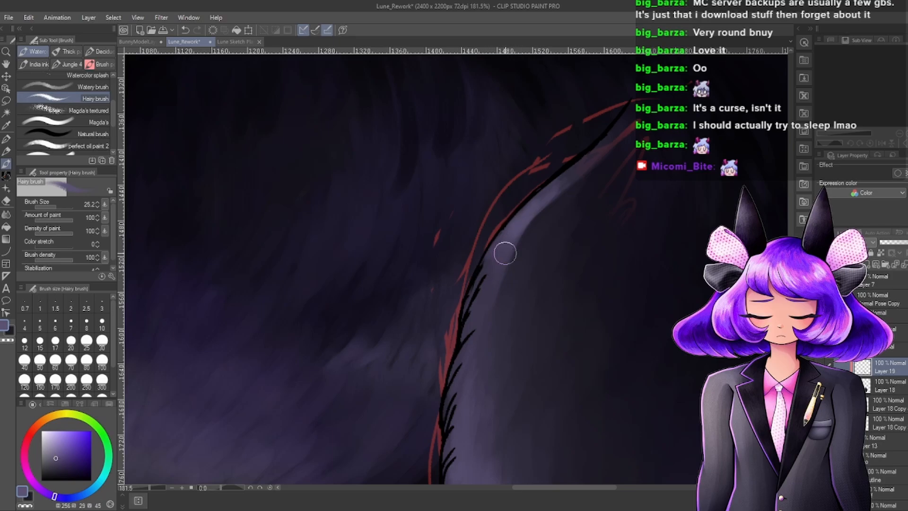
scroll(502, 222, "down", 3)
scroll(549, 243, "up", 2)
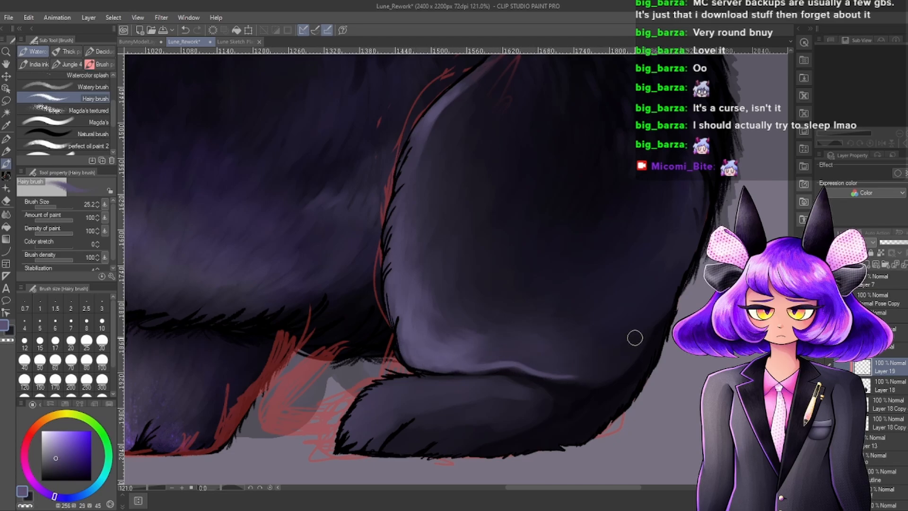
Soften the light highlight along the thigh's edge above the foot with sampled dark purple and the Hairy brush at size 42.2.
scroll(625, 321, "down", 12)
scroll(624, 347, "up", 9)
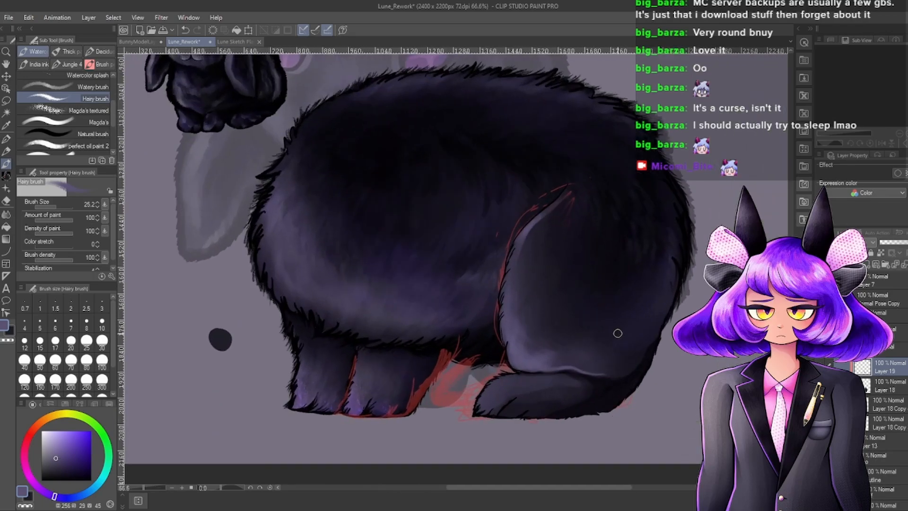
scroll(620, 338, "down", 4)
scroll(610, 385, "up", 4)
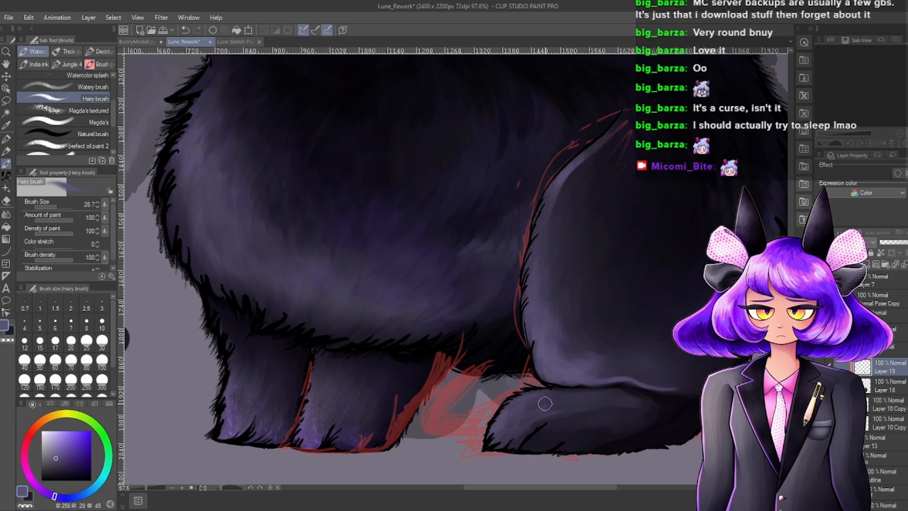
left_click_drag(58, 206, 59, 205)
left_click(589, 408, "alt")
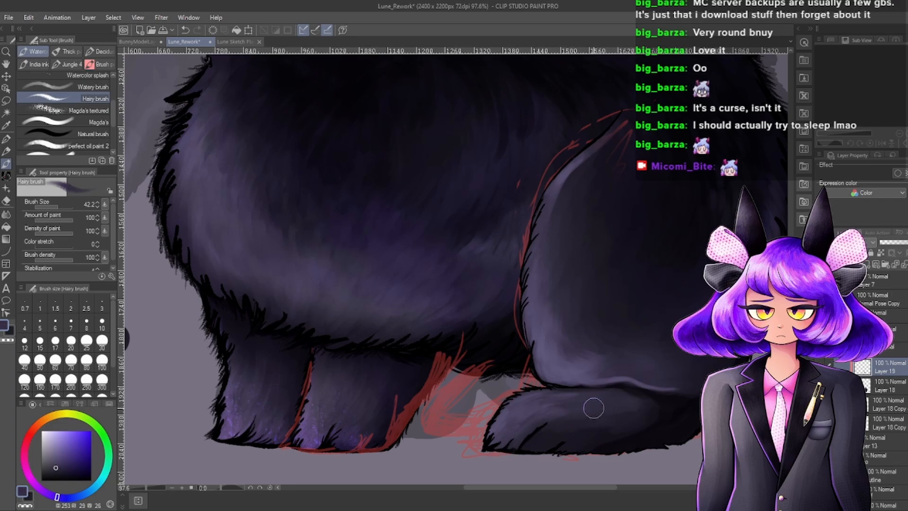
scroll(506, 359, "down", 5)
scroll(628, 361, "up", 5)
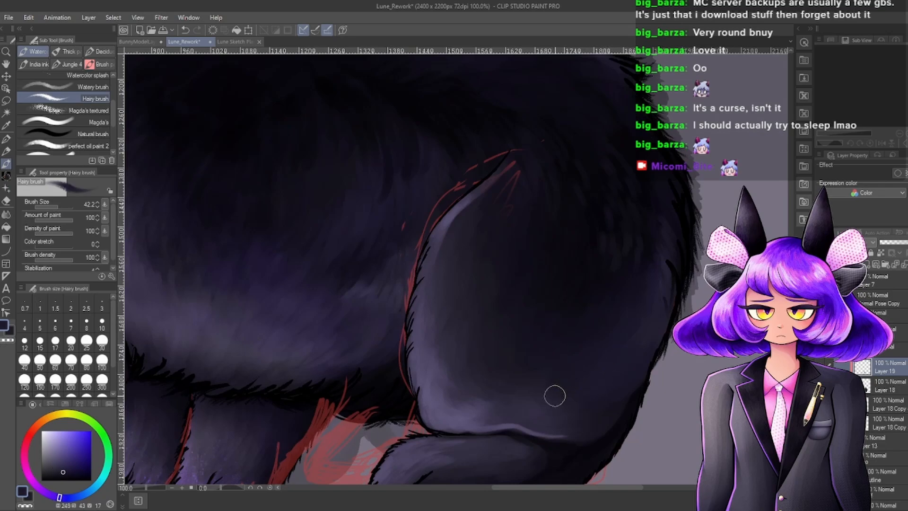
left_click(503, 416, "alt")
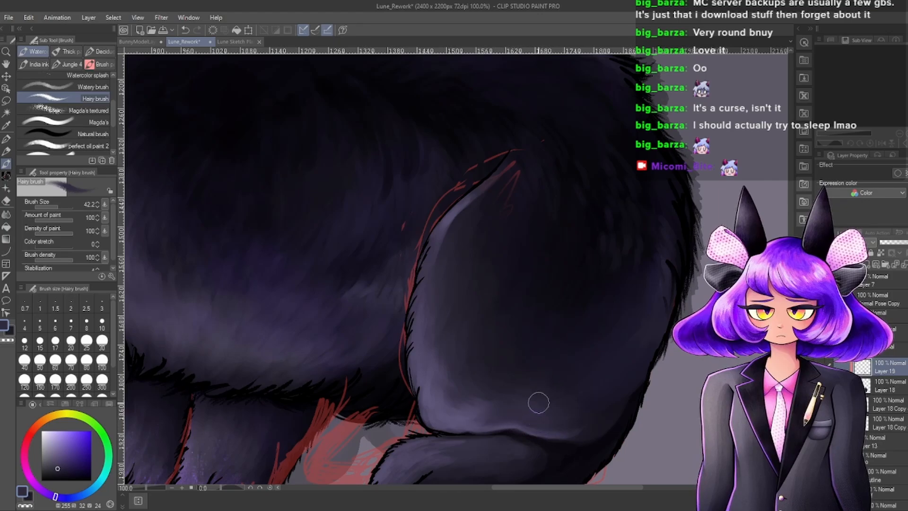
key("ctrl+0")
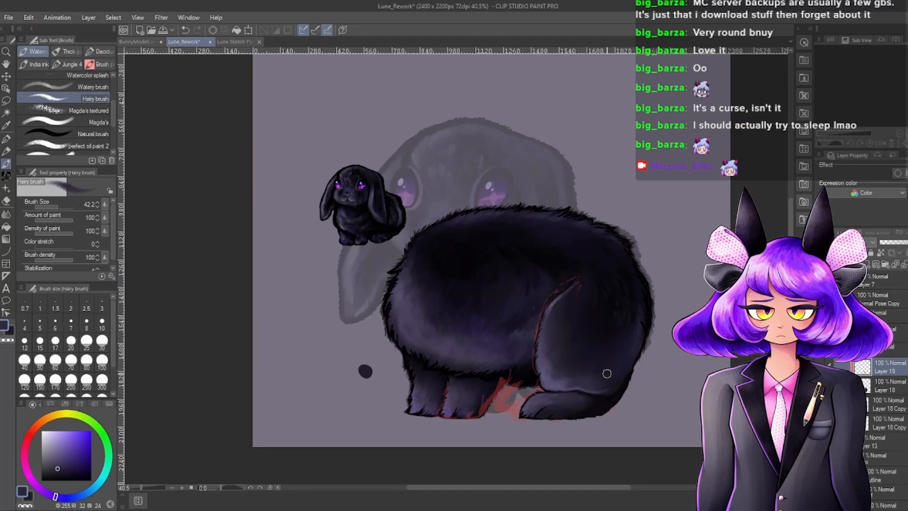
Paint lighter greyish-purple fur tufts across the middle of the lower thigh using a sampled fur colour shifted to a greyer tone.
scroll(607, 374, "down", 2)
scroll(593, 358, "up", 5)
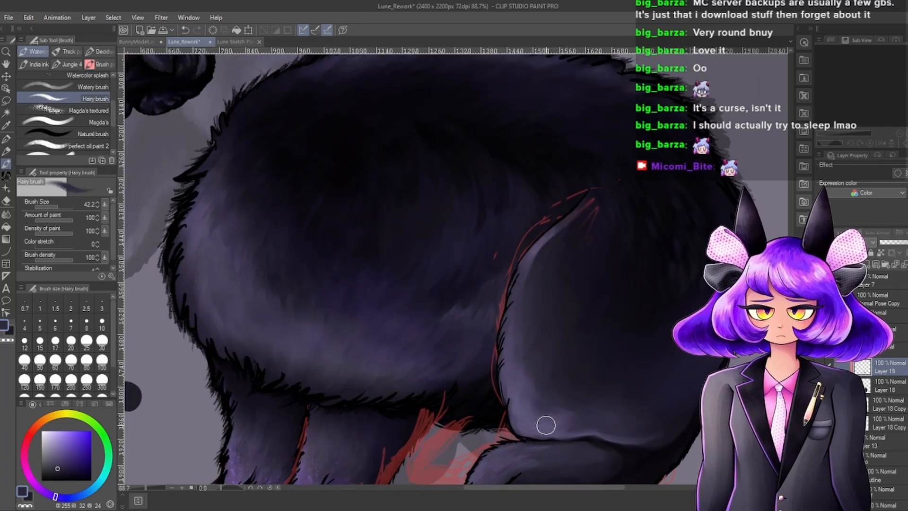
scroll(587, 373, "down", 4)
scroll(595, 359, "up", 6)
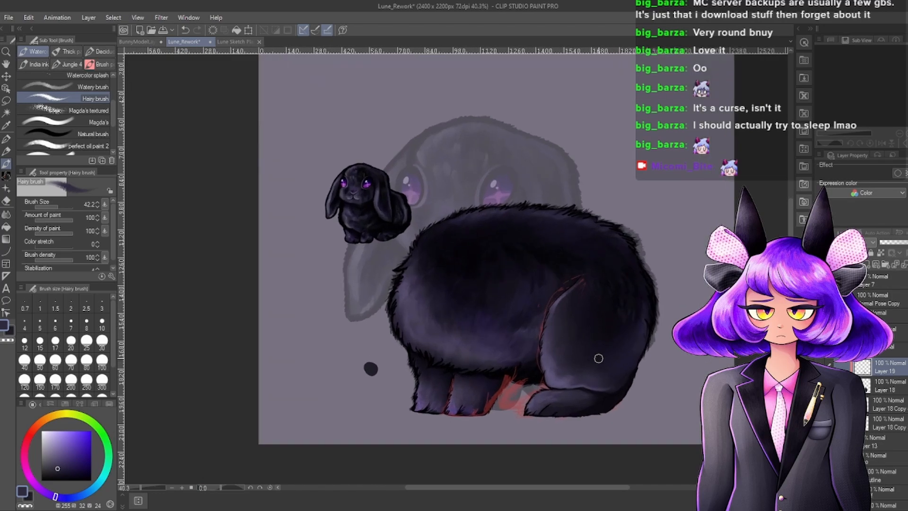
scroll(524, 372, "down", 2)
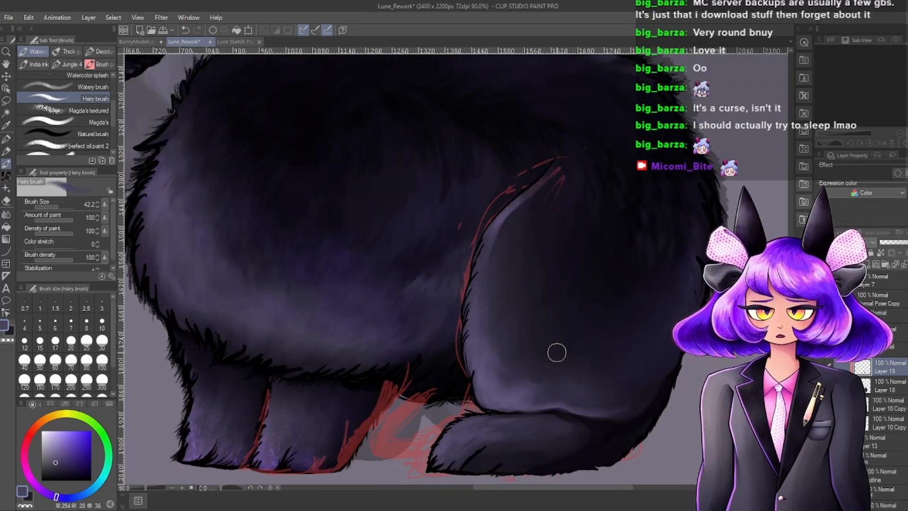
left_click(143, 256, "alt")
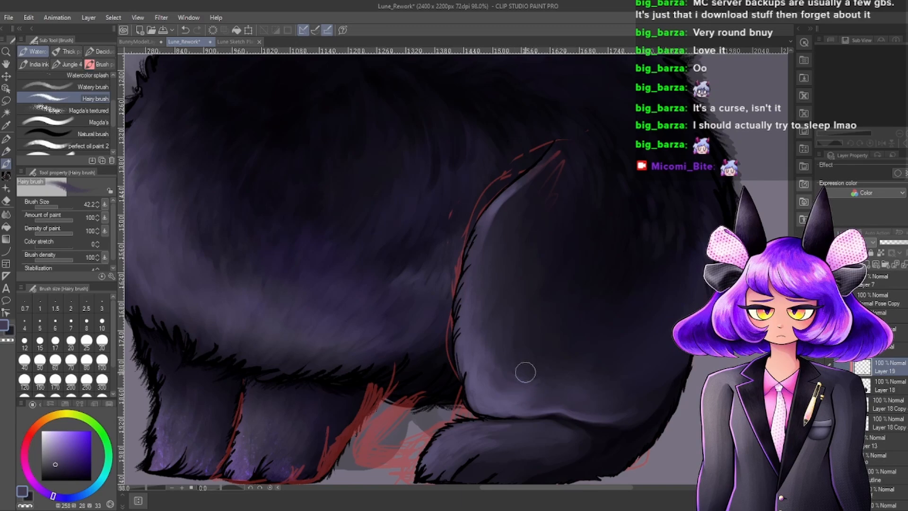
left_click_drag(55, 463, 52, 461)
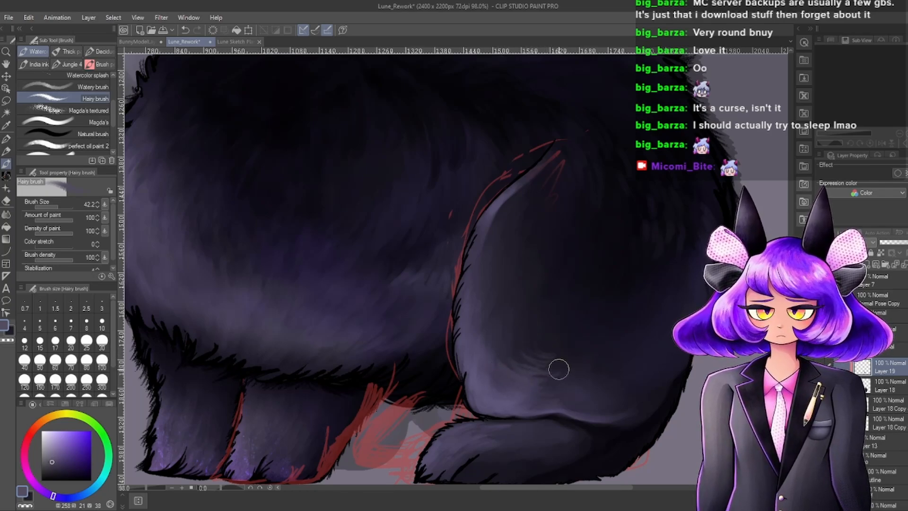
mouse_move(558, 369)
left_mouse_down()
mouse_move(507, 340)
mouse_move(521, 380)
left_mouse_up()
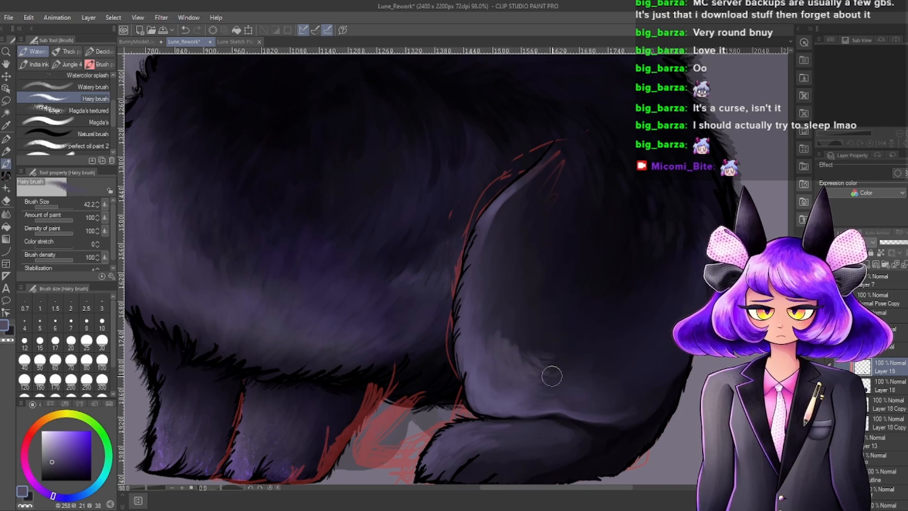
mouse_move(552, 376)
left_mouse_down()
mouse_move(575, 364)
mouse_move(565, 383)
mouse_move(534, 370)
mouse_move(550, 338)
left_mouse_up()
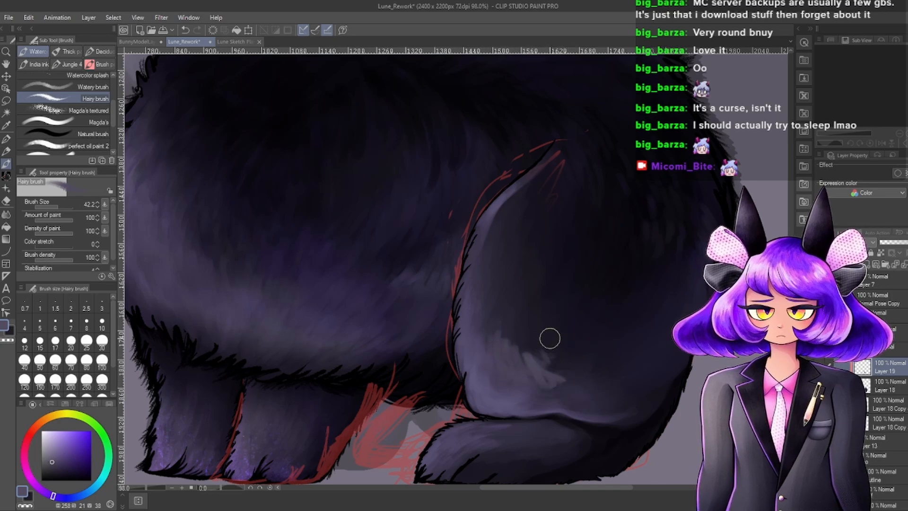
mouse_move(532, 368)
left_mouse_down()
mouse_move(544, 388)
mouse_move(522, 392)
mouse_move(496, 376)
mouse_move(524, 402)
mouse_move(552, 377)
left_mouse_up()
Blend the light tufts on the lower thigh into the shaded upper thigh with darker purple tones sampled from the leg.
left_click(573, 383, "alt")
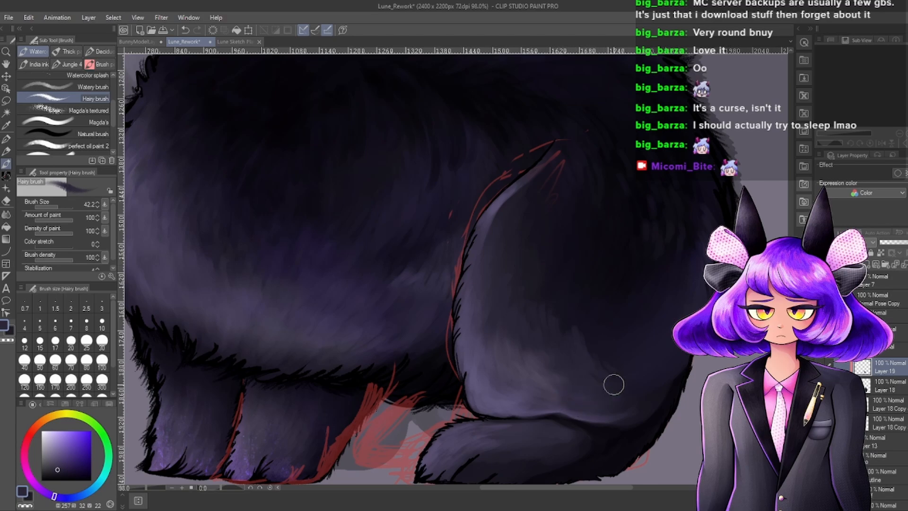
left_click(595, 243, "alt")
left_click(595, 273, "alt")
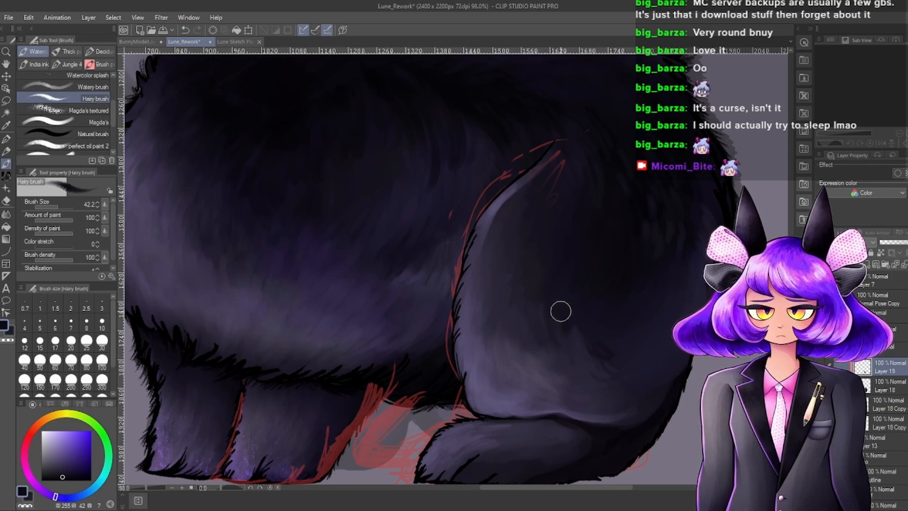
scroll(563, 275, "down", 4)
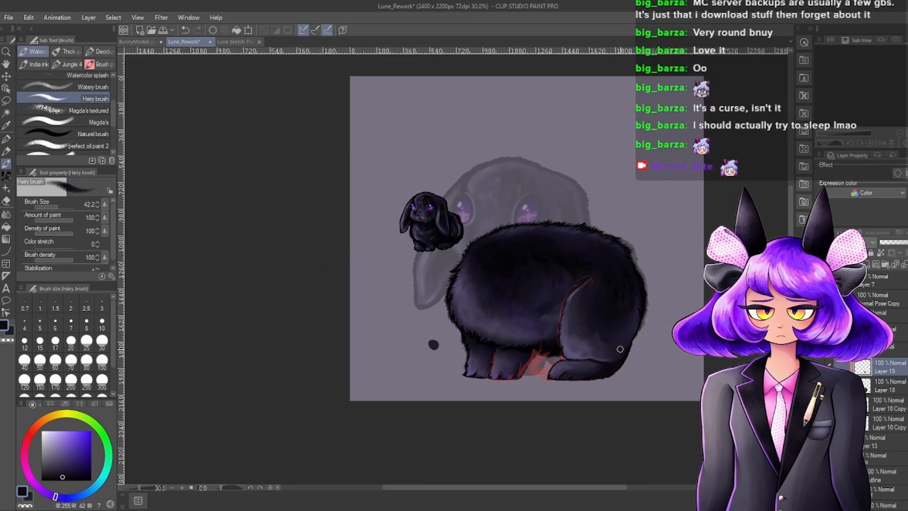
scroll(634, 354, "up", 5)
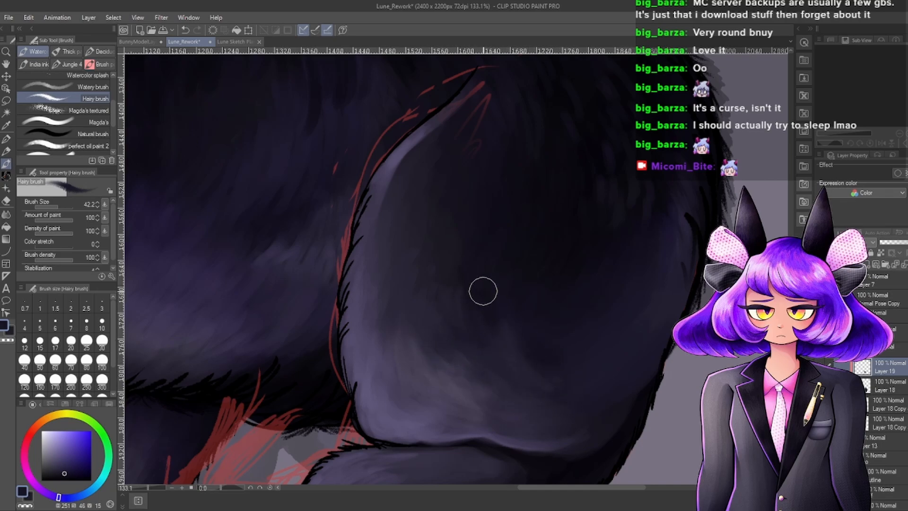
Examine the fur shading on the small reference rabbit's hindquarters, chest, paws and face against the large body.
scroll(481, 305, "down", 2)
scroll(631, 345, "down", 3)
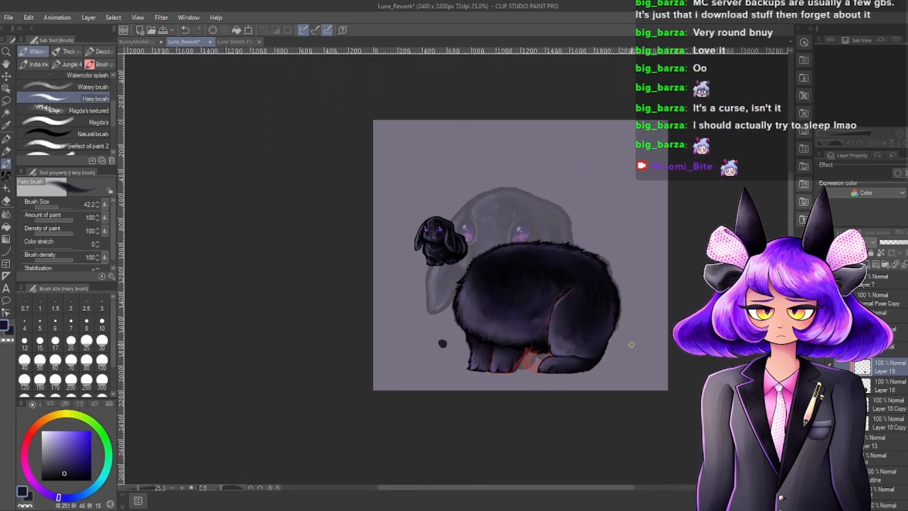
scroll(417, 228, "up", 6)
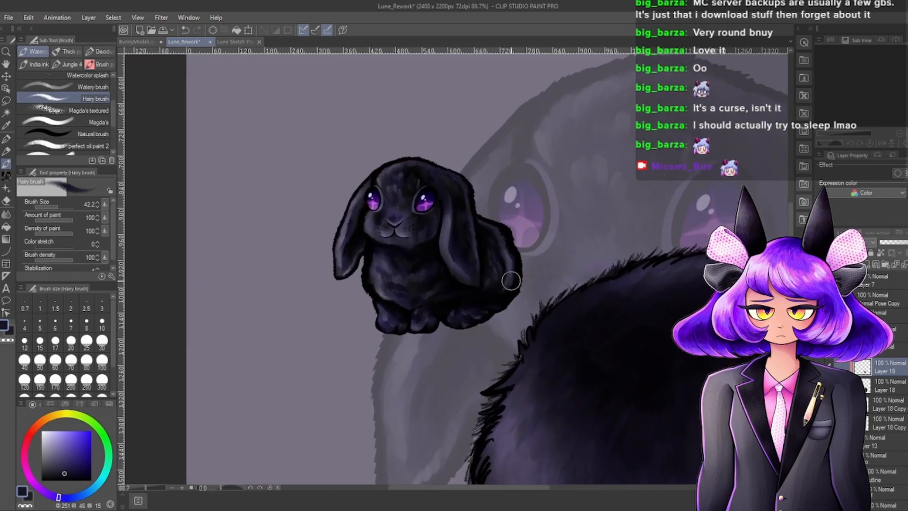
scroll(555, 286, "down", 4)
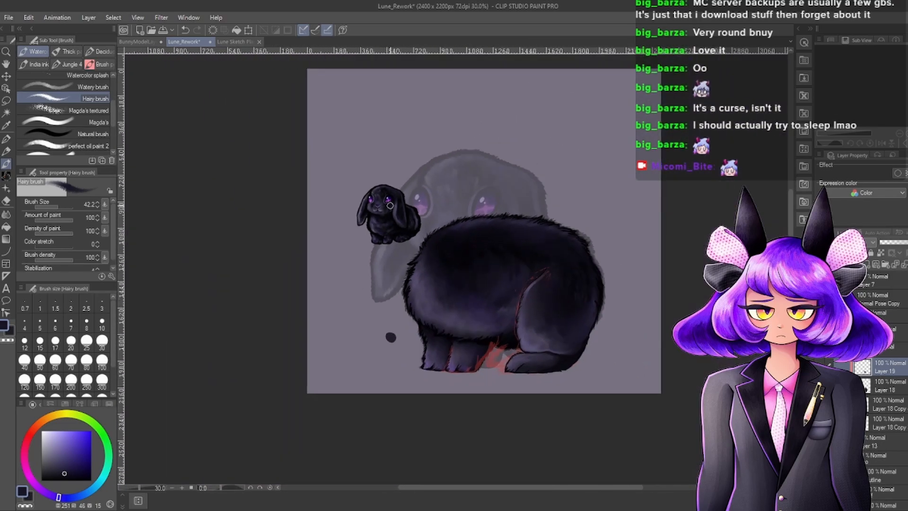
scroll(516, 312, "up", 3)
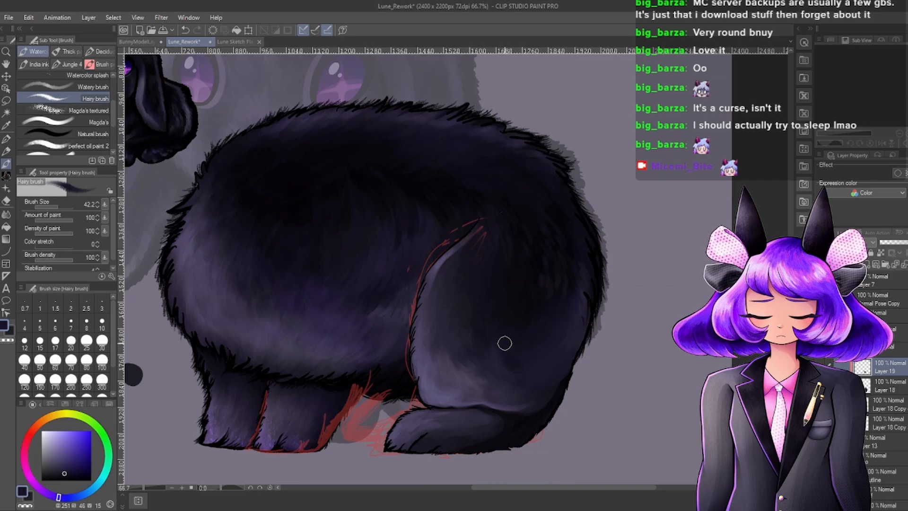
scroll(513, 270, "down", 2)
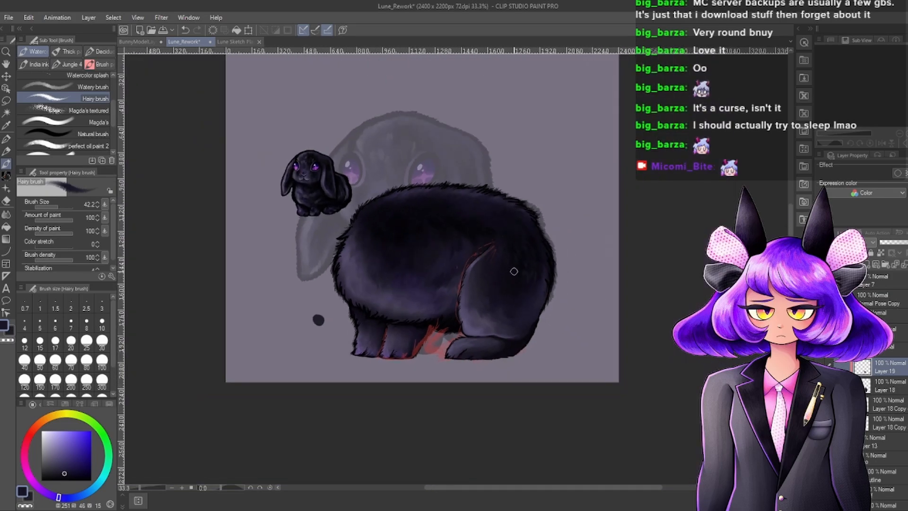
scroll(405, 225, "up", 5)
scroll(229, 141, "up", 2)
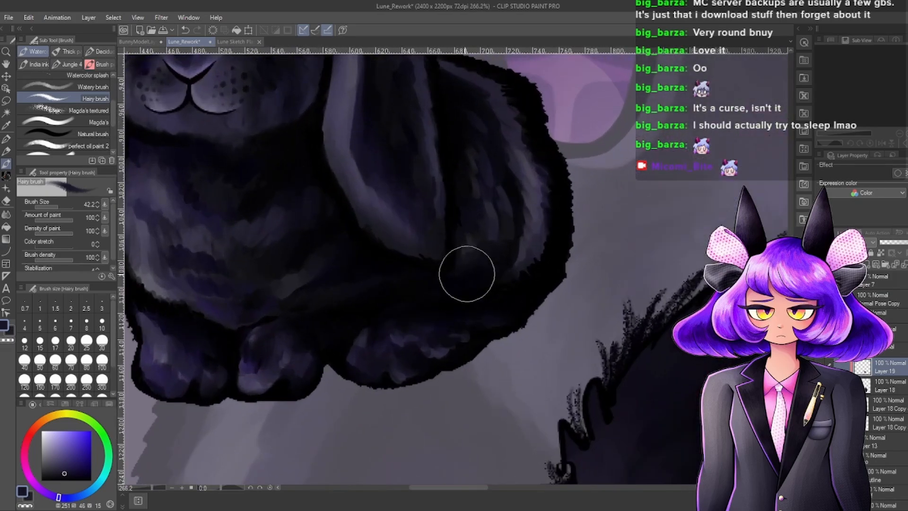
scroll(397, 256, "down", 3)
scroll(243, 163, "up", 3)
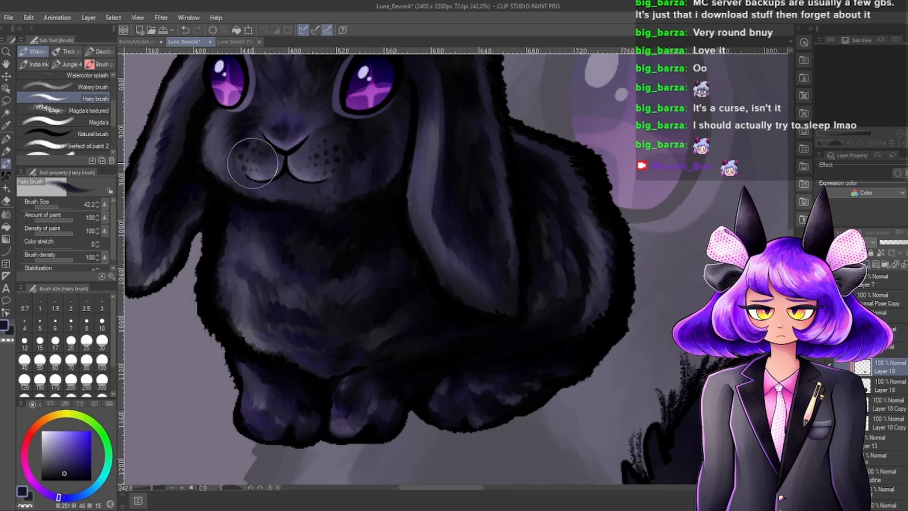
scroll(252, 163, "down", 3)
scroll(236, 152, "up", 3)
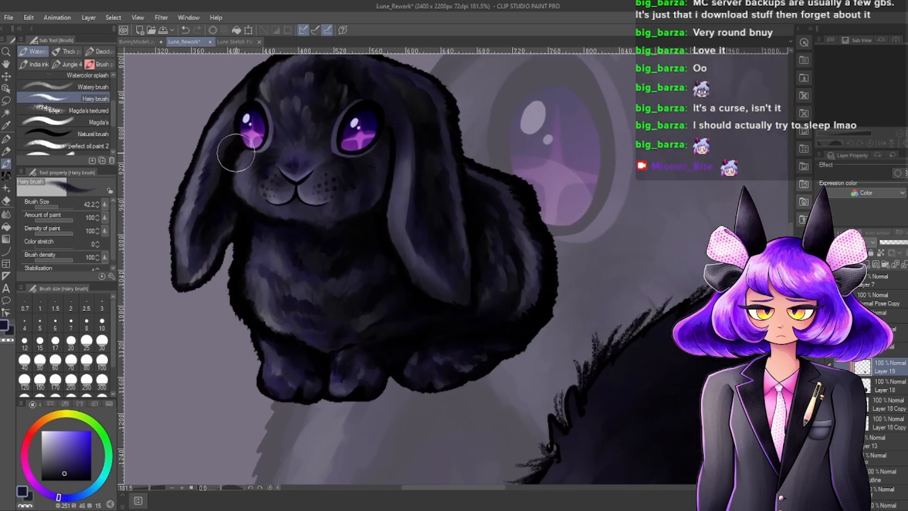
scroll(235, 153, "up", 2)
scroll(320, 208, "down", 1)
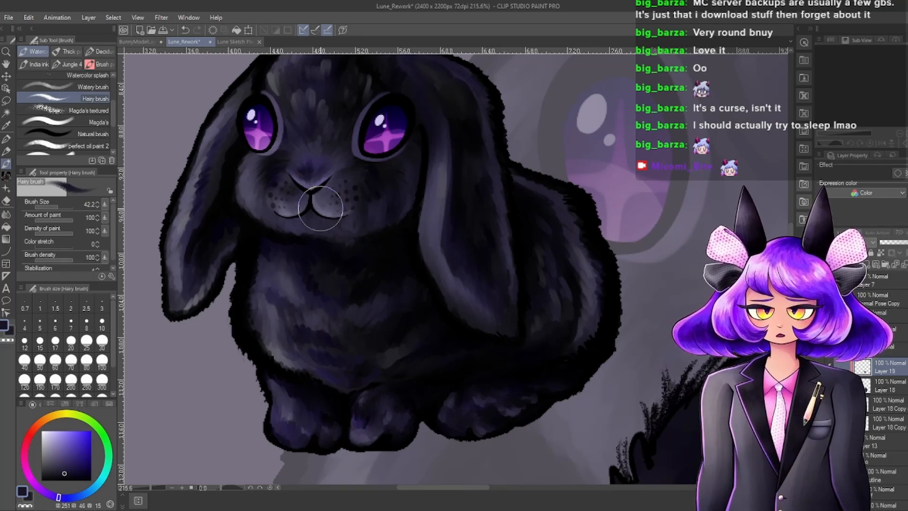
Compare the large rabbit's thigh and body shading with the small reference rabbit, both close up and as a whole.
scroll(320, 208, "down", 8)
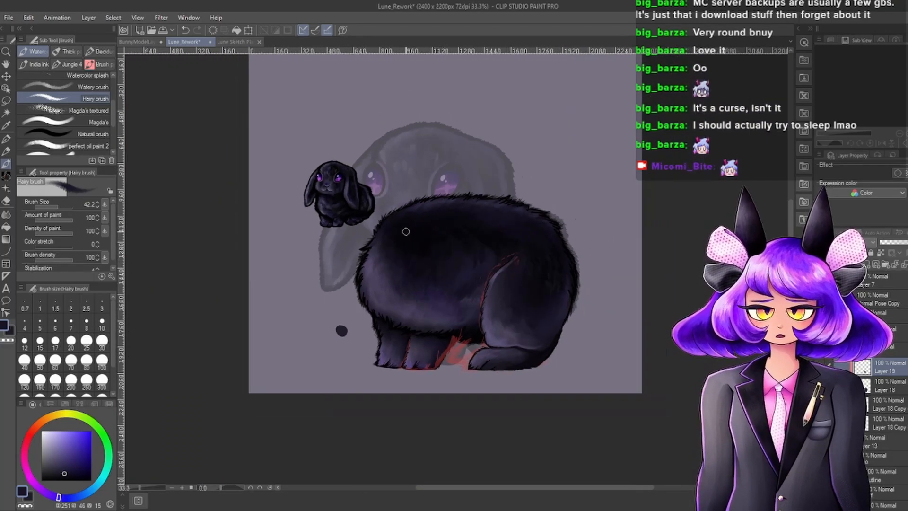
scroll(509, 338, "up", 4)
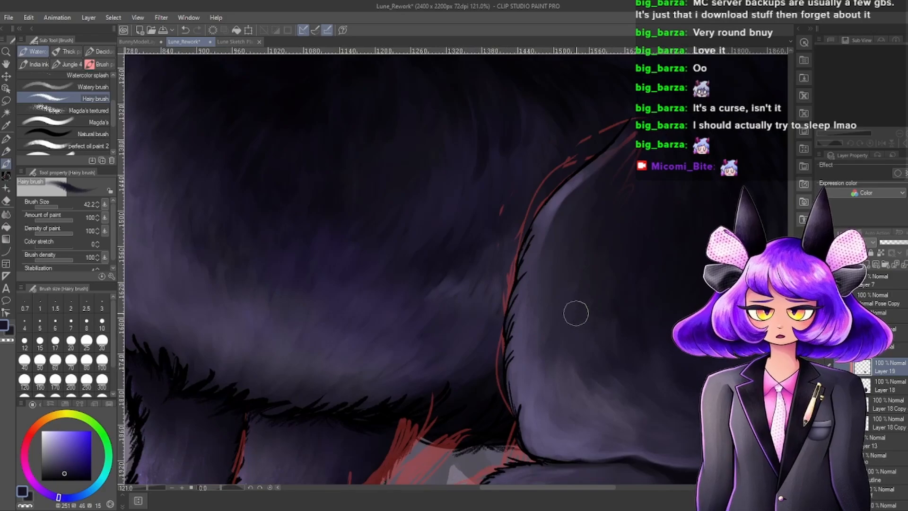
scroll(576, 313, "down", 4)
scroll(540, 286, "up", 1)
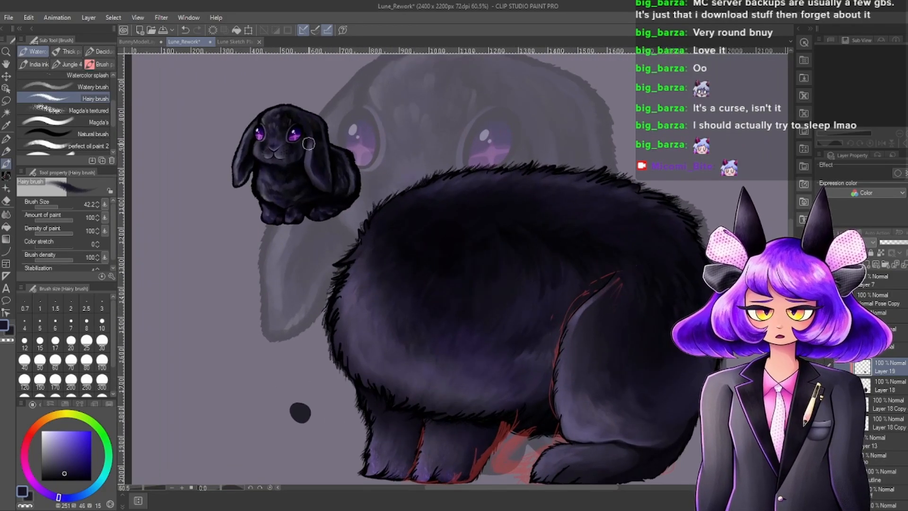
scroll(309, 143, "up", 4)
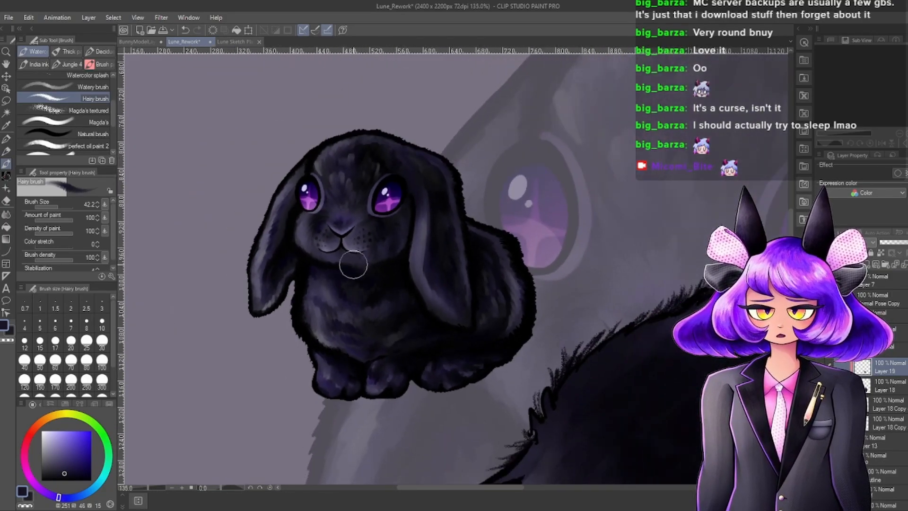
scroll(325, 152, "up", 3)
scroll(375, 152, "down", 3)
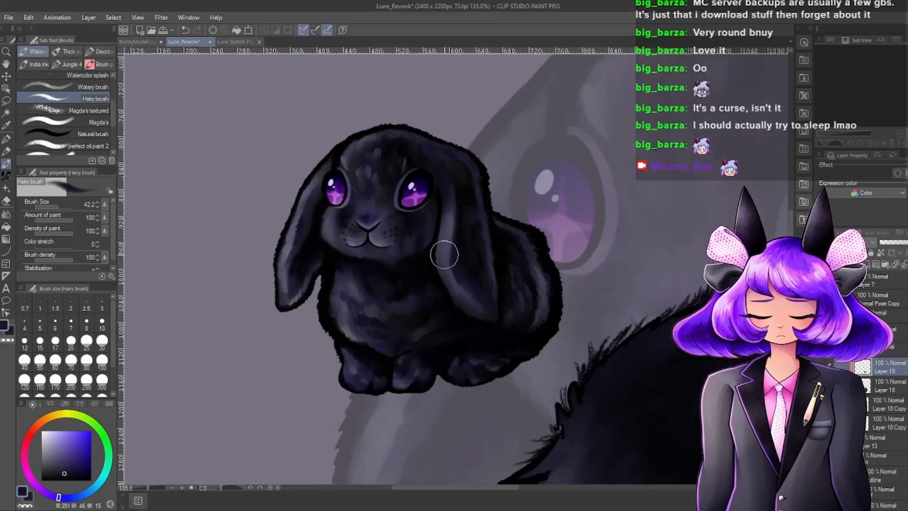
scroll(444, 254, "down", 6)
scroll(550, 340, "up", 3)
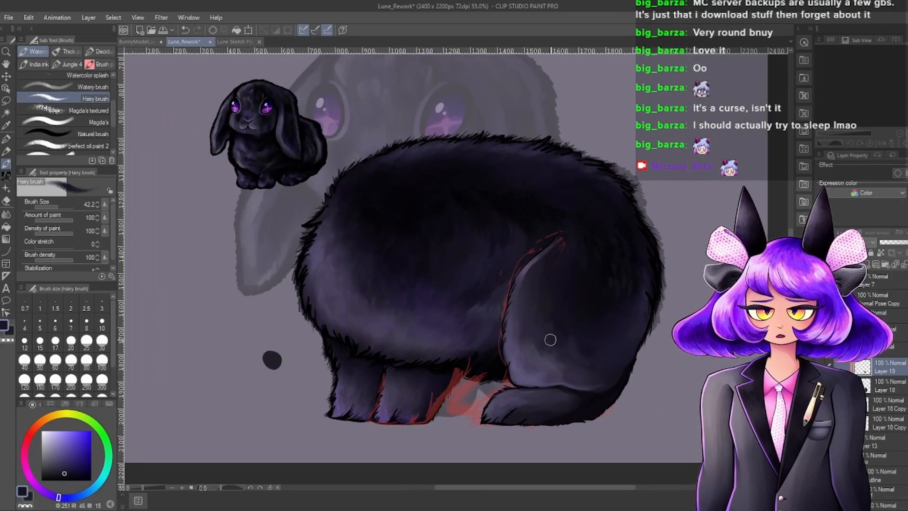
scroll(550, 339, "down", 2)
scroll(480, 318, "up", 3)
scroll(506, 310, "down", 2)
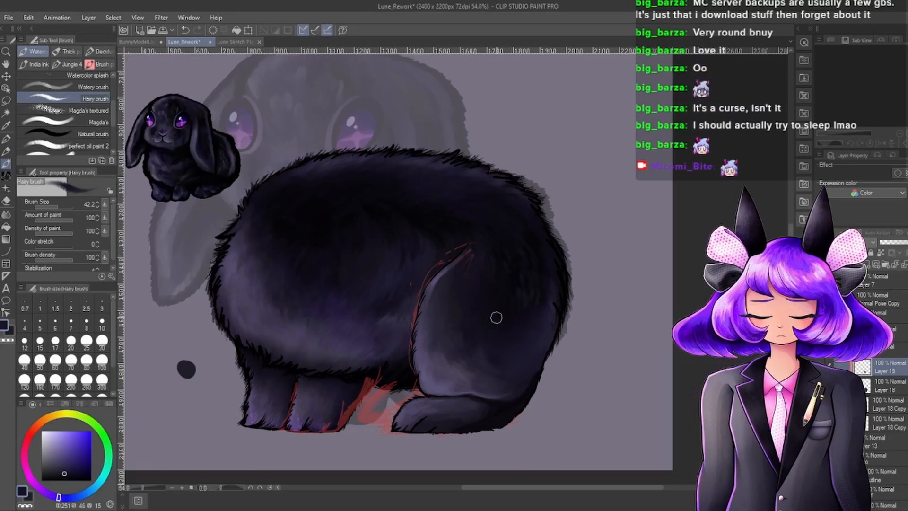
scroll(450, 293, "up", 2)
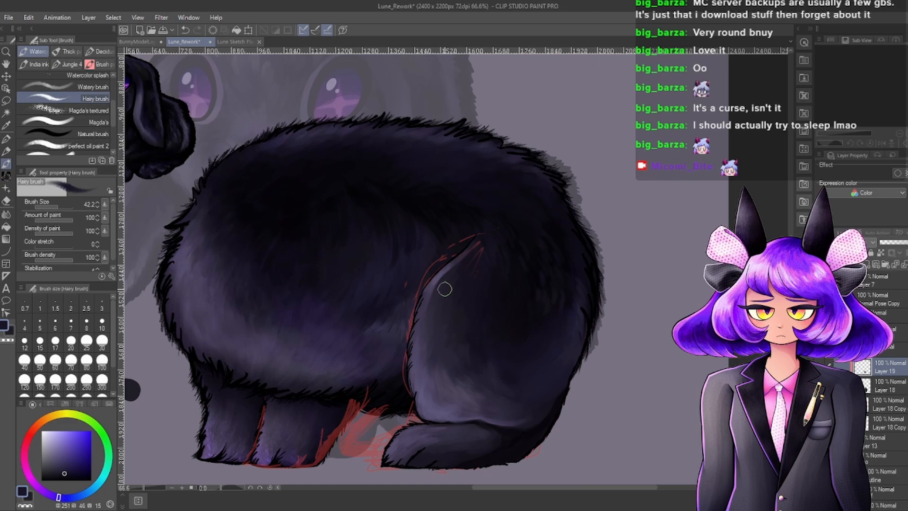
scroll(444, 289, "up", 2)
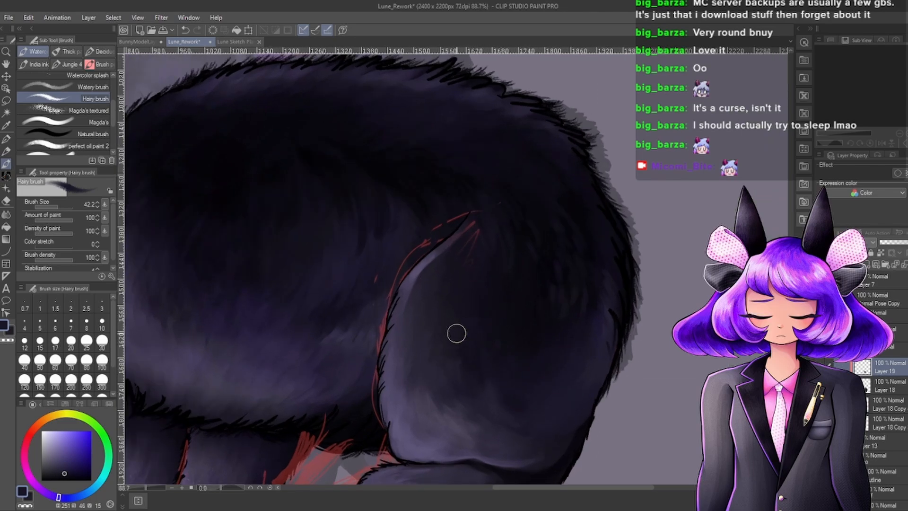
Examine the fur shading on the small reference rabbit's face, ears and chest against the large rabbit's body.
scroll(515, 268, "down", 2)
scroll(456, 325, "up", 3)
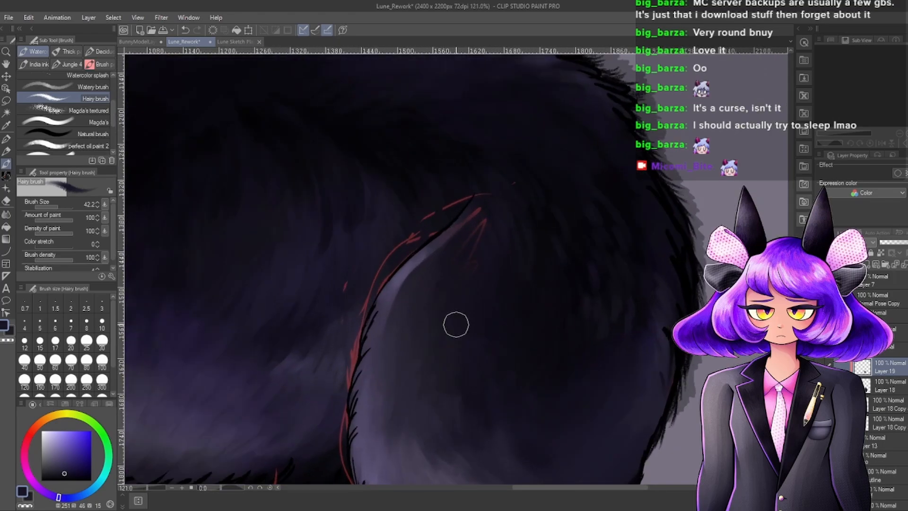
scroll(492, 317, "down", 2)
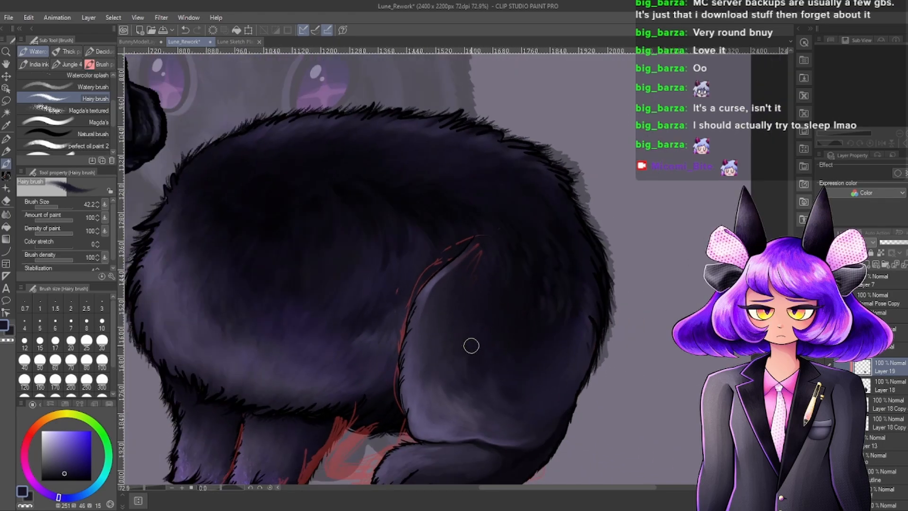
scroll(471, 345, "down", 2)
scroll(364, 270, "up", 1)
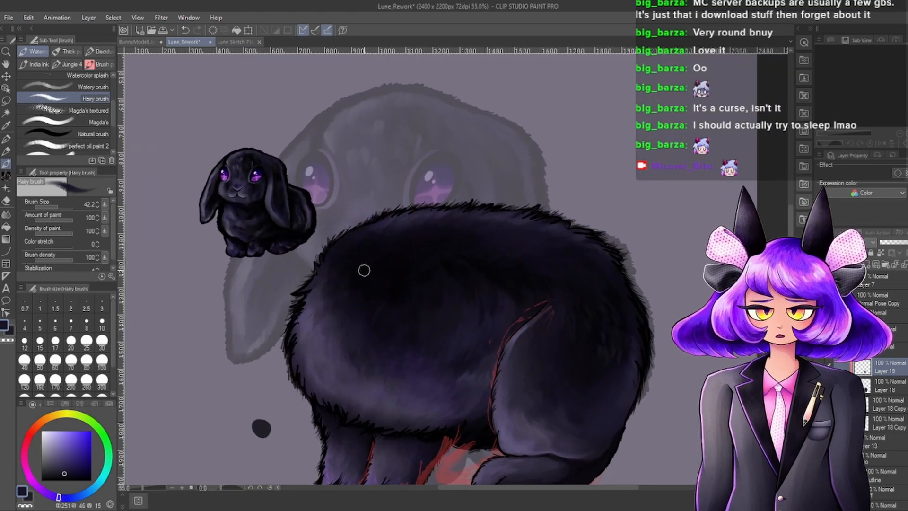
scroll(272, 203, "up", 4)
scroll(402, 244, "down", 2)
scroll(265, 203, "up", 2)
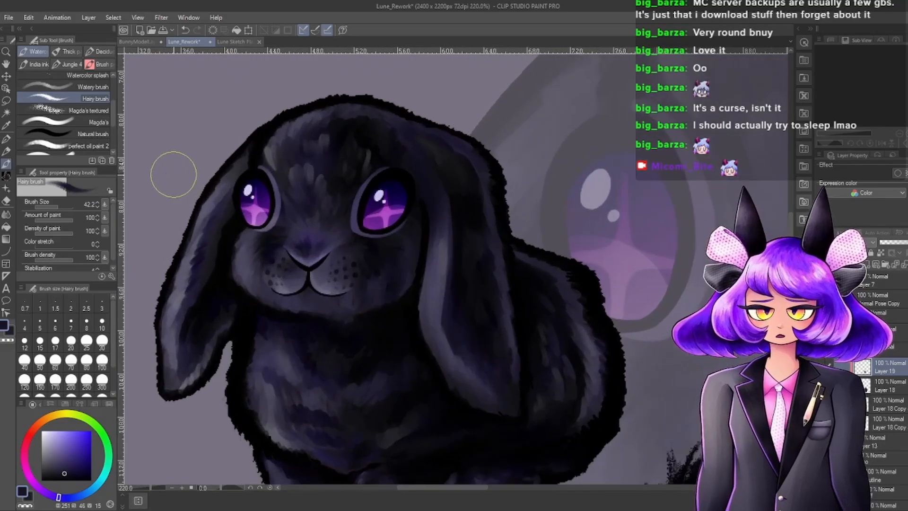
scroll(331, 180, "up", 3)
scroll(386, 204, "down", 1)
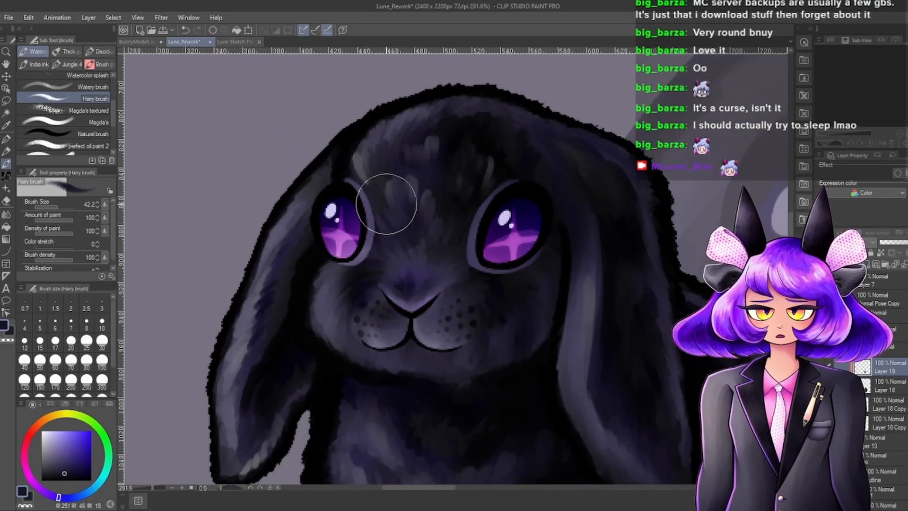
scroll(385, 204, "down", 4)
scroll(255, 229, "up", 2)
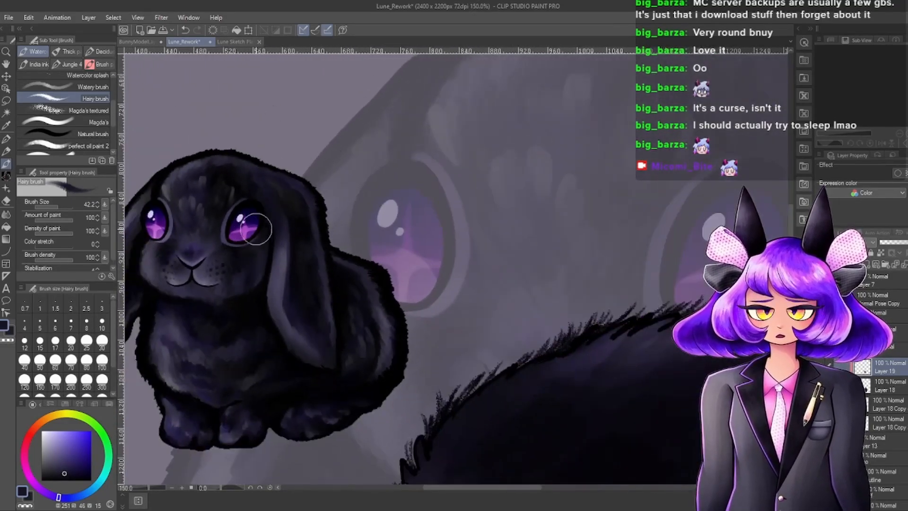
scroll(255, 229, "down", 3)
scroll(511, 213, "up", 2)
scroll(628, 205, "down", 2)
scroll(474, 204, "up", 1)
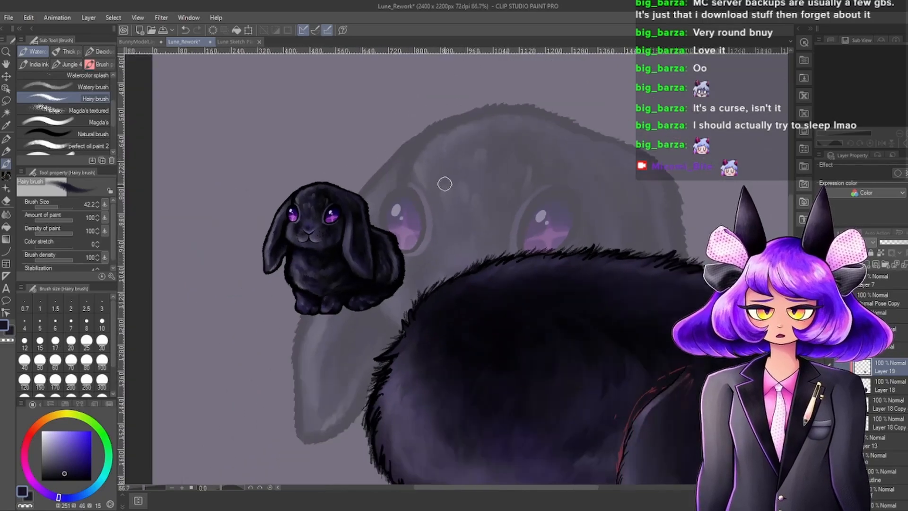
Review the whole illustration and the hind thigh's shading, both from a distance and close up.
scroll(445, 184, "down", 2)
scroll(498, 196, "up", 2)
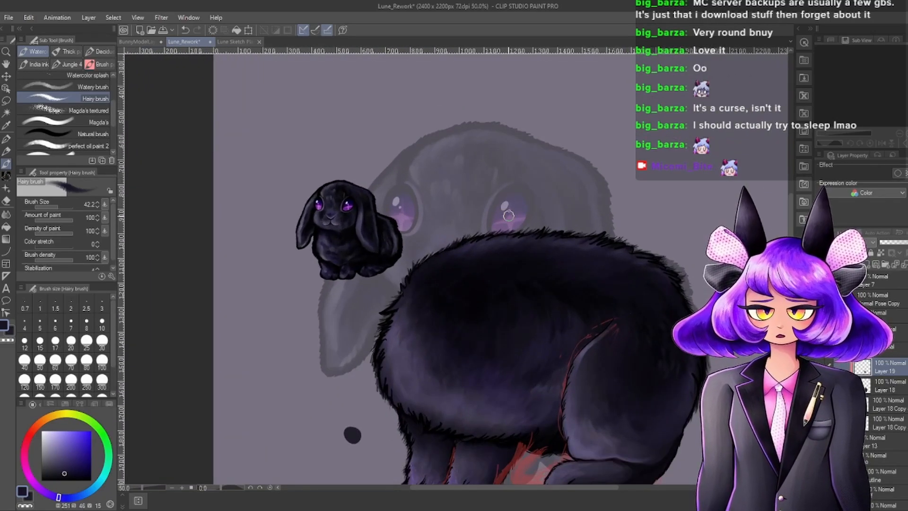
scroll(509, 216, "up", 2)
scroll(463, 184, "down", 1)
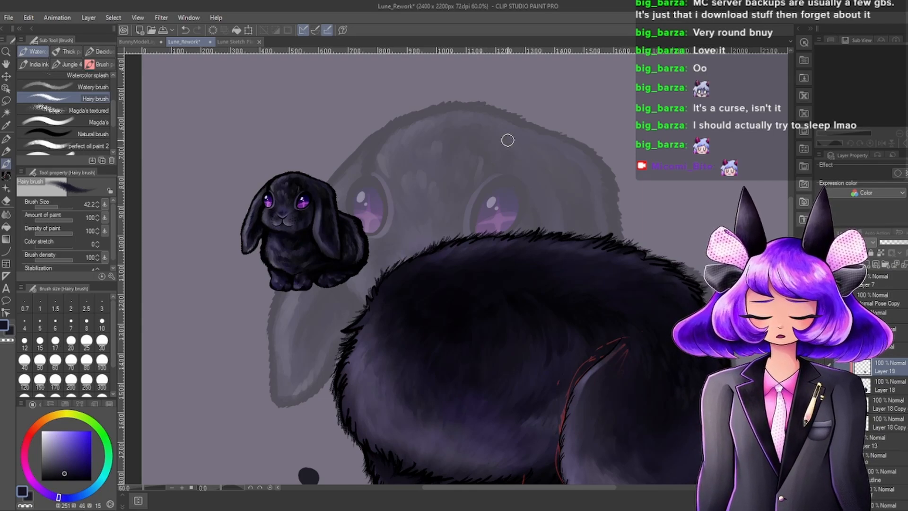
scroll(515, 153, "down", 4)
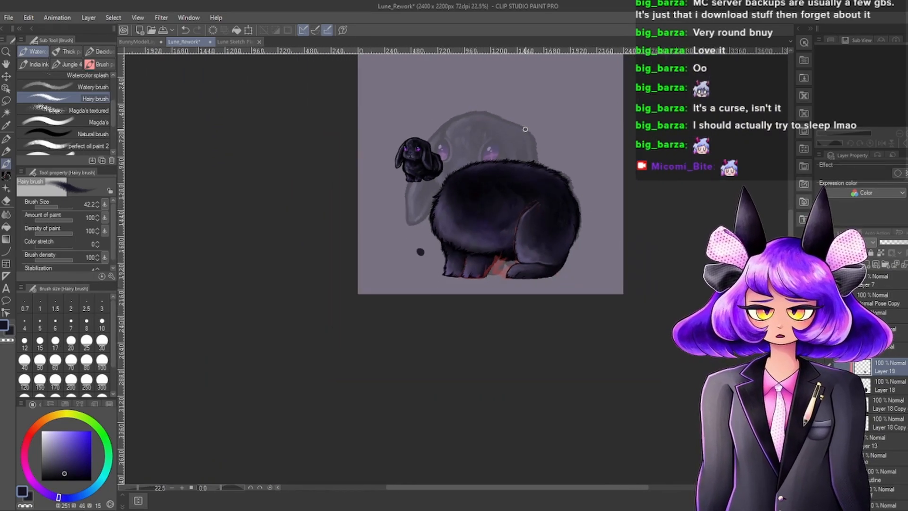
scroll(512, 169, "up", 1)
scroll(516, 193, "up", 4)
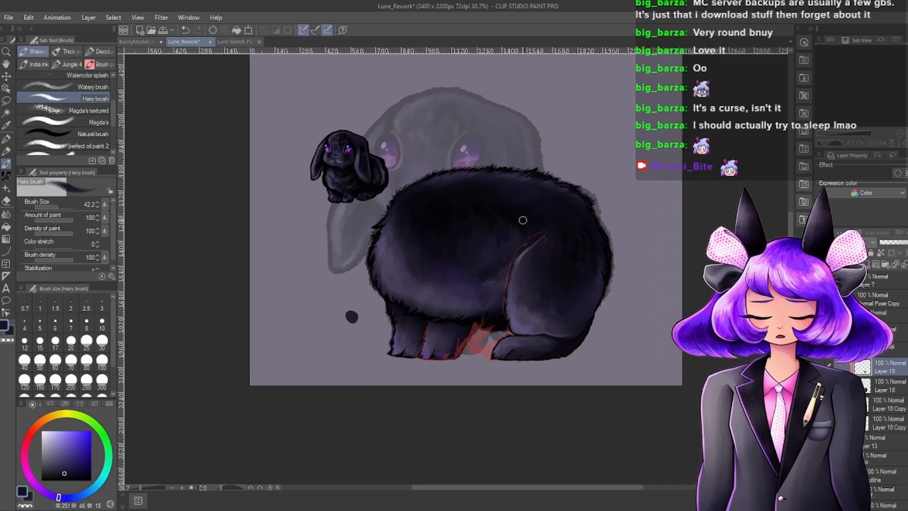
scroll(569, 341, "up", 2)
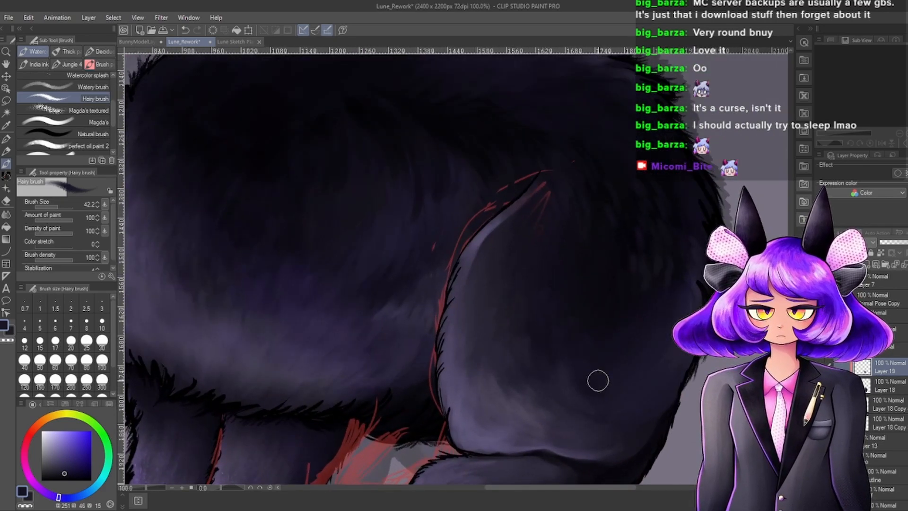
scroll(558, 330, "down", 3)
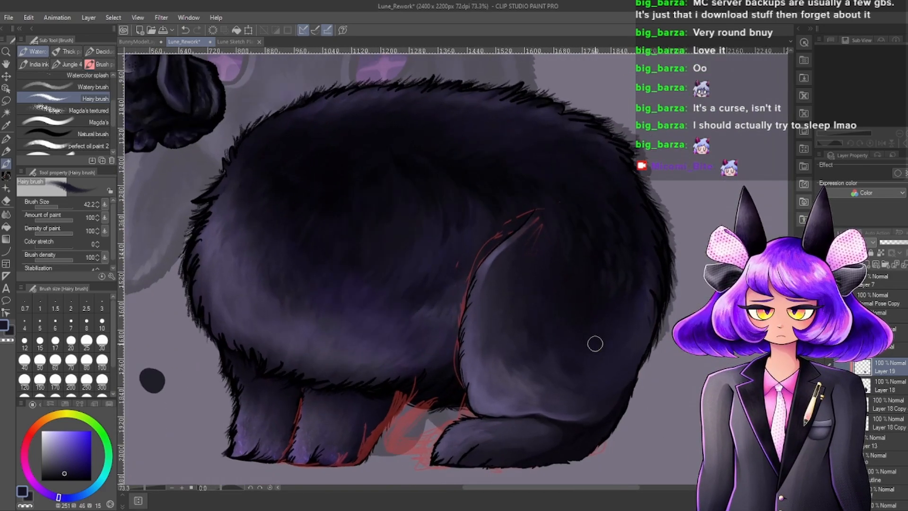
scroll(586, 333, "up", 4)
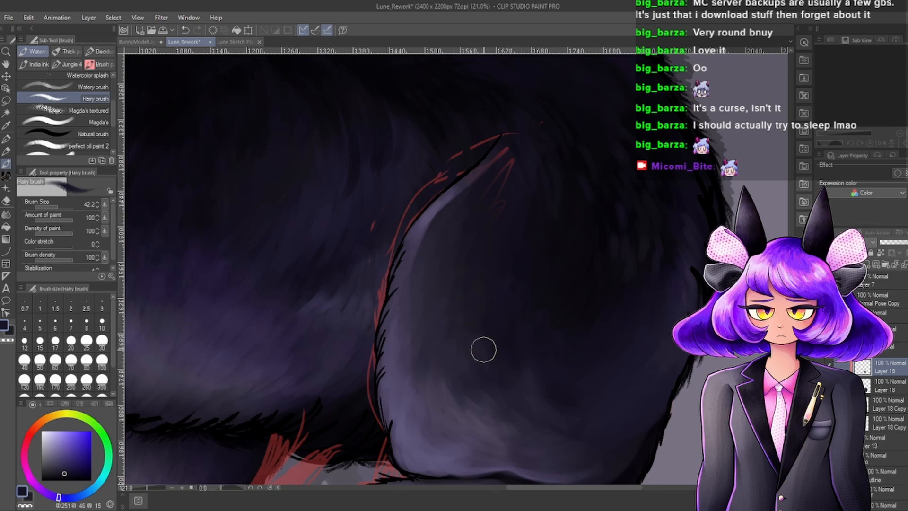
scroll(506, 325, "down", 4)
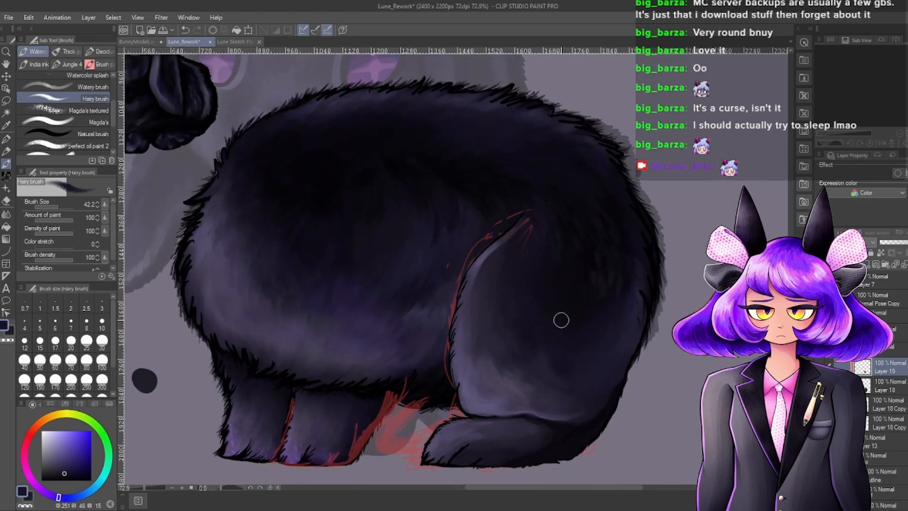
Paint lighter greyish-purple curved fur tufts across the rear middle of the hind thigh using a sampled fur colour.
scroll(559, 297, "up", 2)
scroll(500, 382, "up", 1)
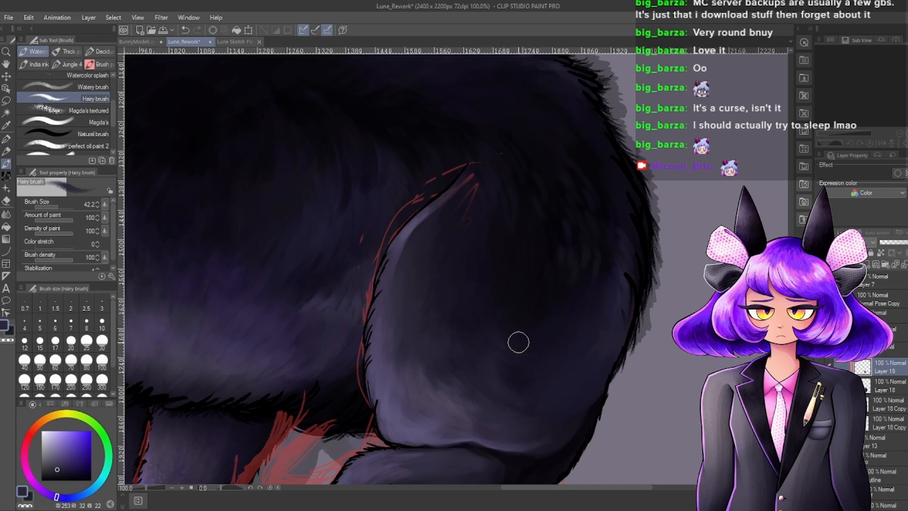
scroll(526, 335, "down", 5)
scroll(559, 233, "up", 6)
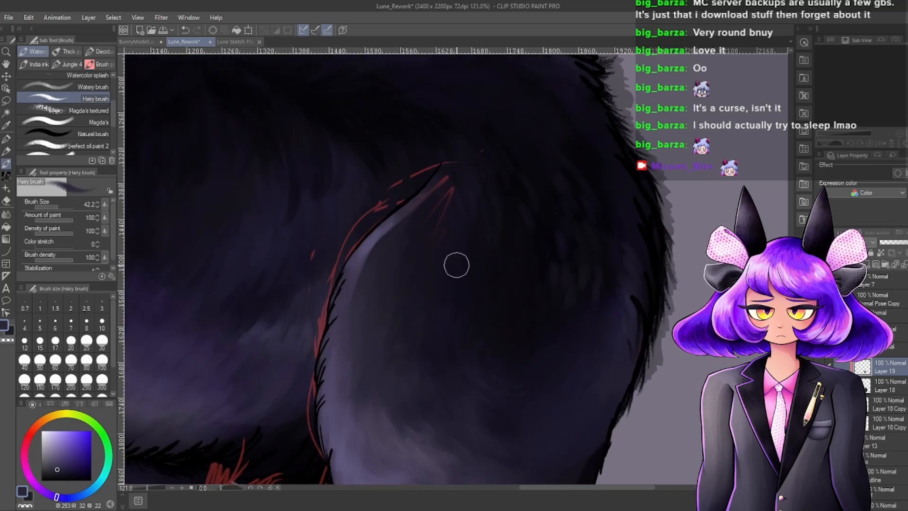
scroll(588, 251, "down", 5)
scroll(497, 217, "up", 6)
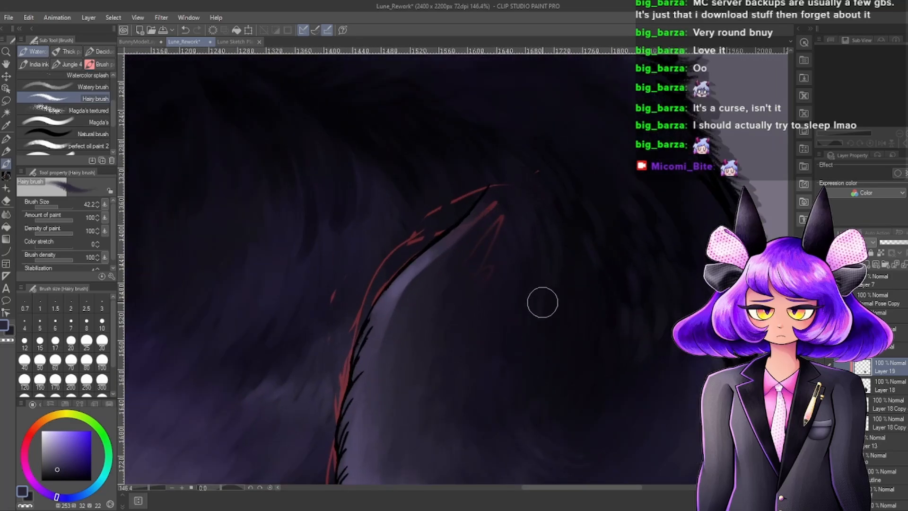
mouse_move(607, 360)
left_mouse_down()
mouse_move(596, 388)
mouse_move(596, 364)
mouse_move(571, 389)
mouse_move(594, 376)
mouse_move(603, 410)
left_mouse_up()
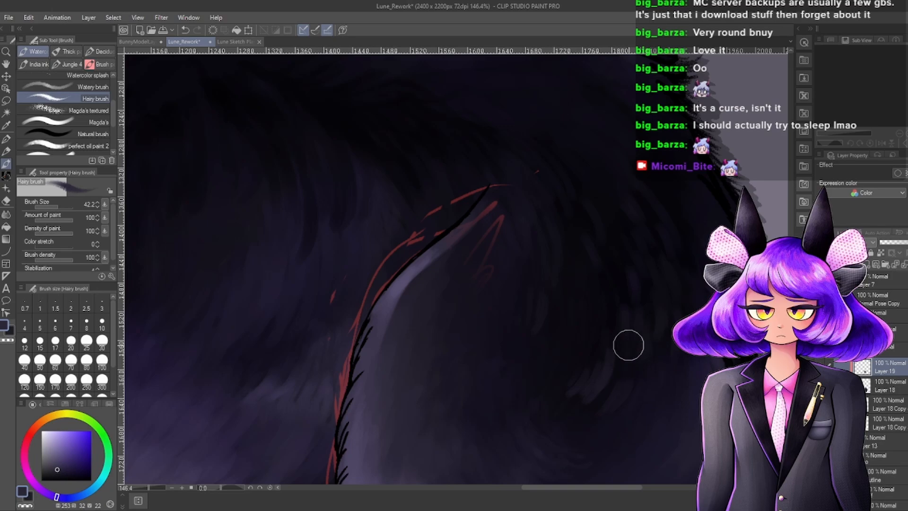
scroll(635, 303, "down", 1)
scroll(634, 303, "down", 4)
scroll(622, 334, "up", 4)
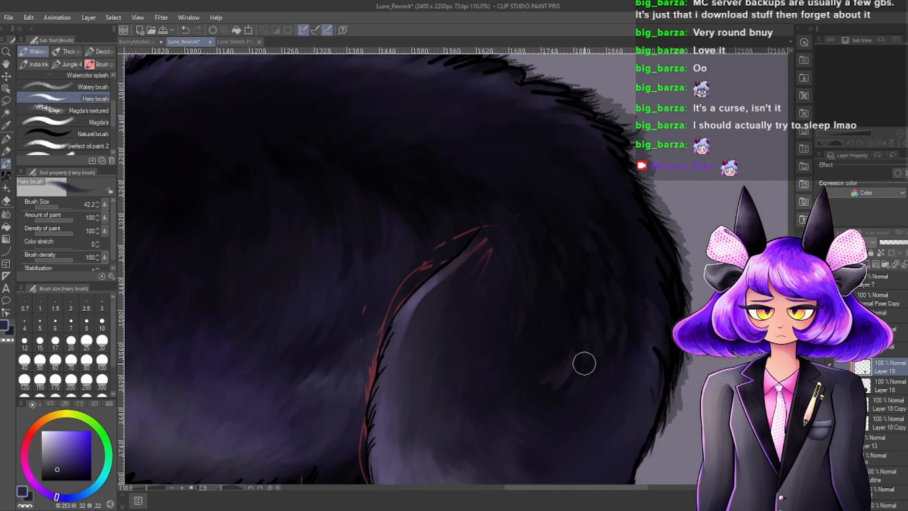
scroll(535, 415, "up", 1)
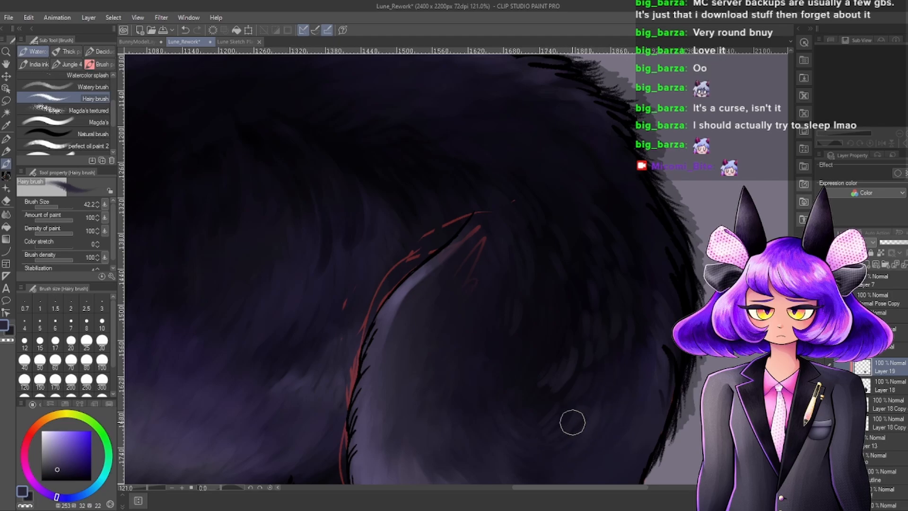
scroll(572, 423, "down", 6)
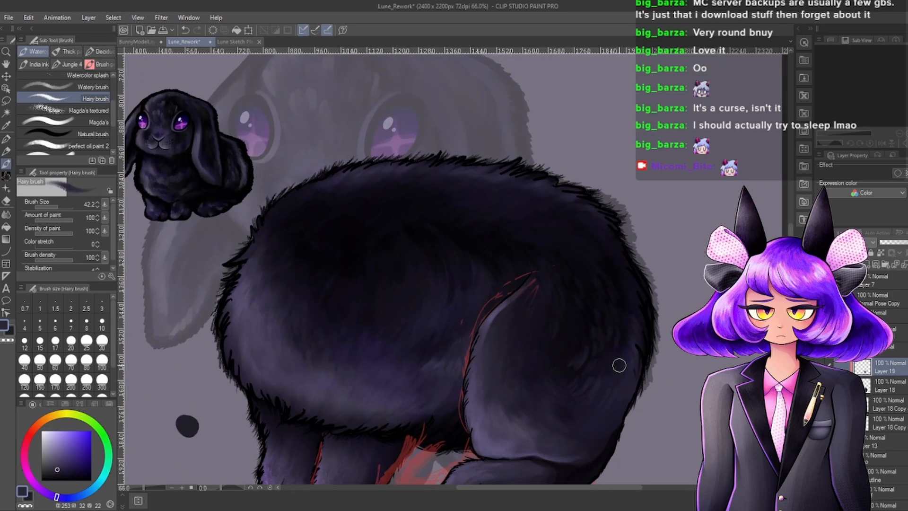
Soften the light tufts on the rear of the thigh with near-black and mid purple tones sampled from the fur.
scroll(619, 365, "up", 6)
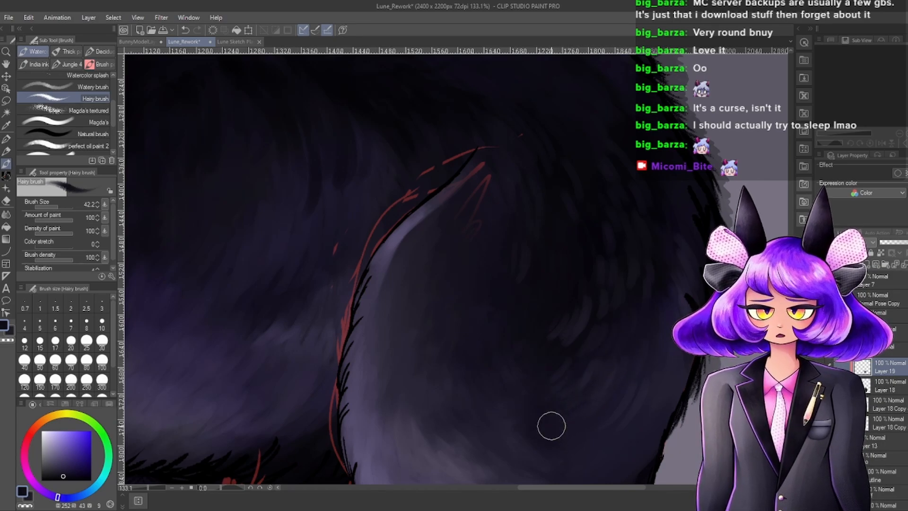
scroll(579, 309, "down", 7)
scroll(617, 371, "up", 6)
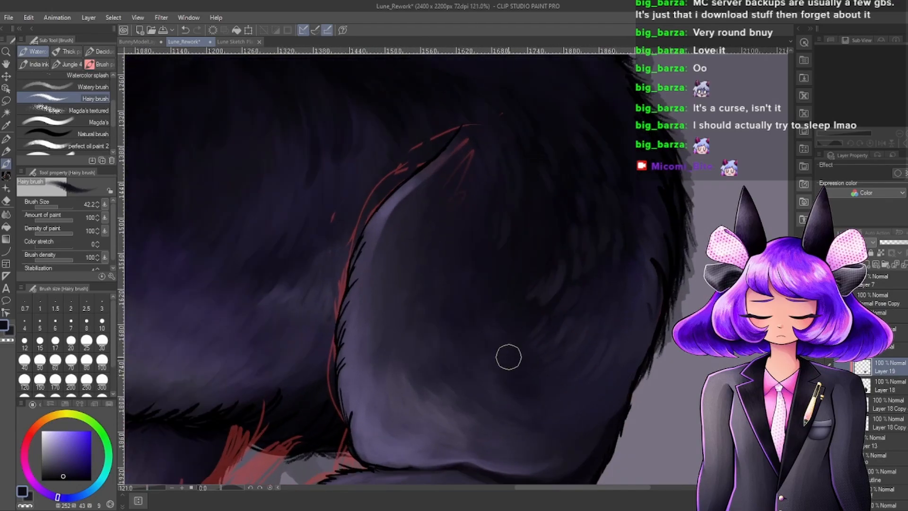
scroll(522, 397, "down", 7)
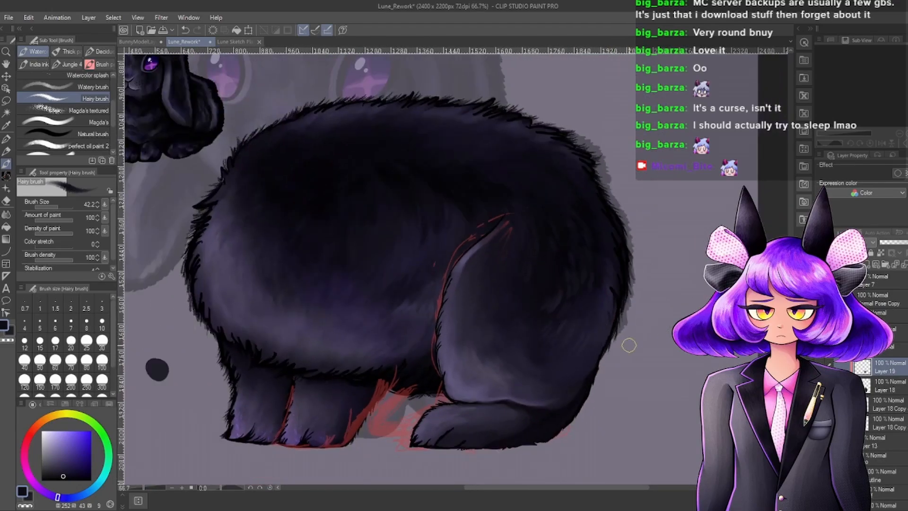
scroll(565, 340, "up", 6)
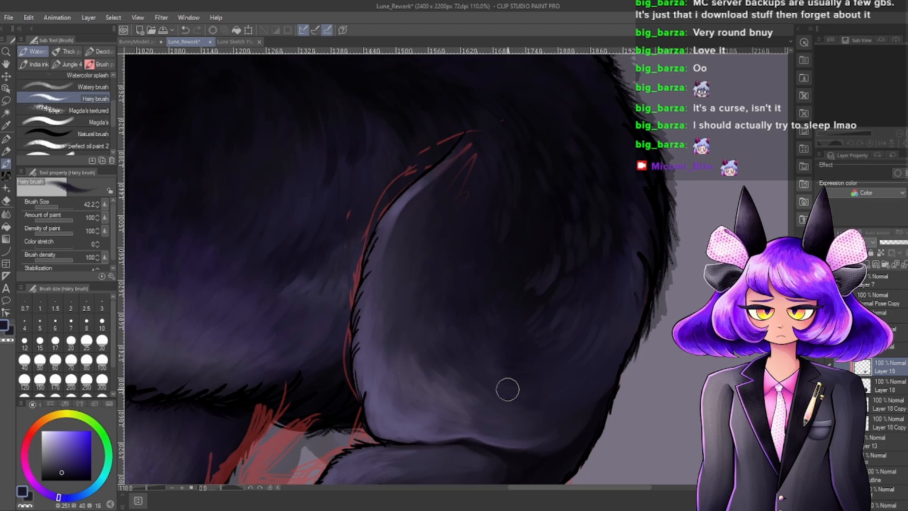
scroll(585, 337, "down", 5)
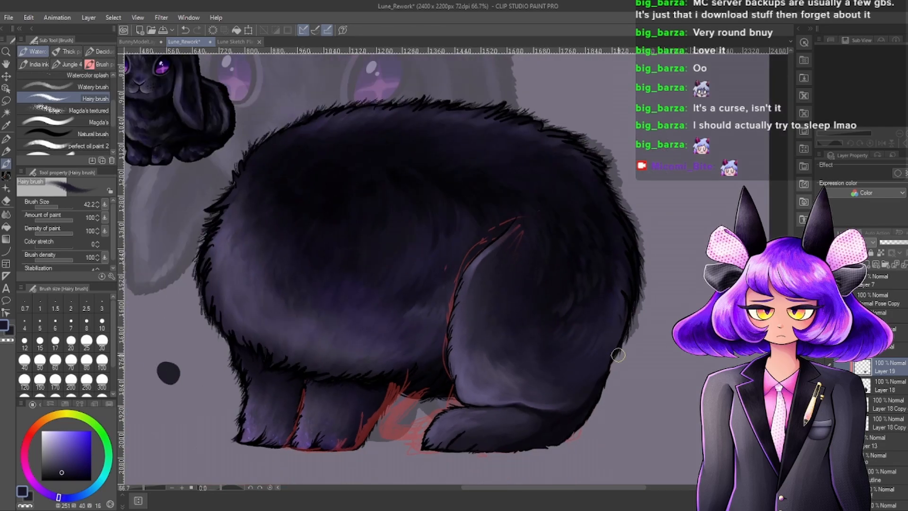
scroll(577, 330, "up", 3)
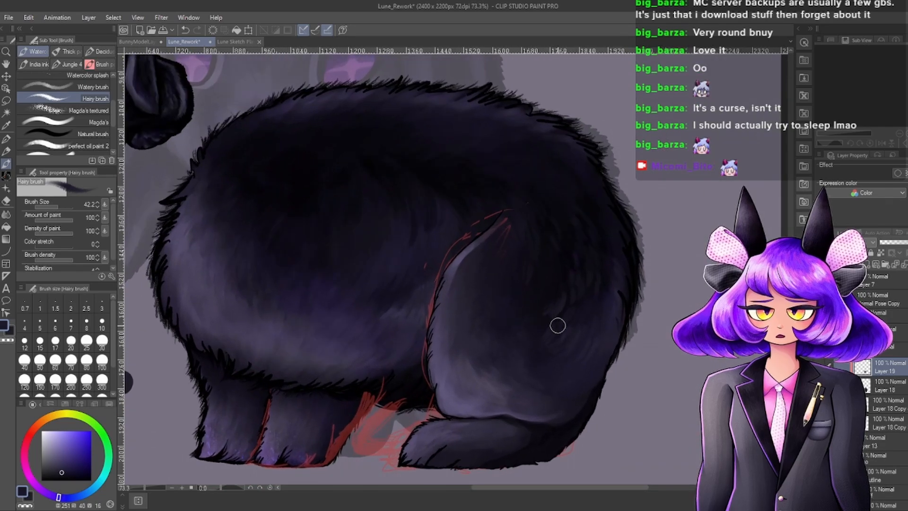
scroll(549, 324, "up", 3)
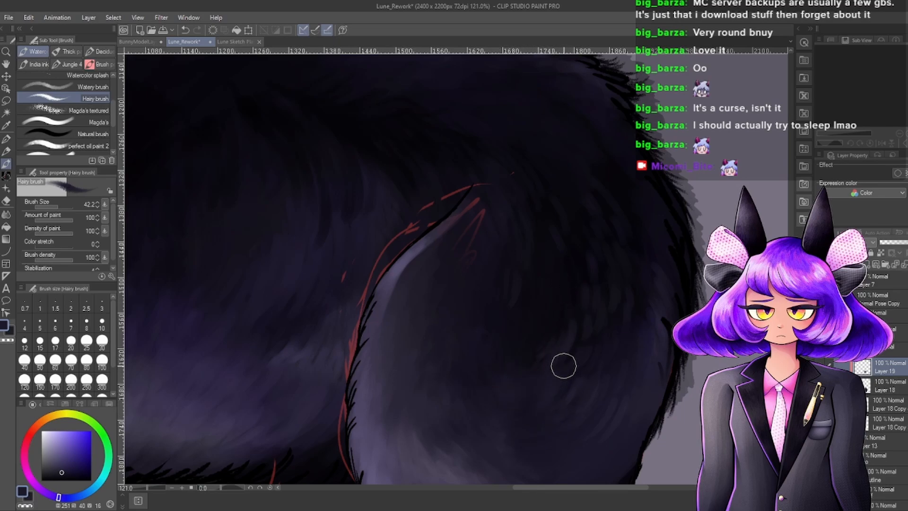
Blend the remaining tufts into the dark upper thigh and rump with a very dark purple and a slightly lighter muted purple.
scroll(552, 271, "down", 5)
scroll(589, 293, "up", 5)
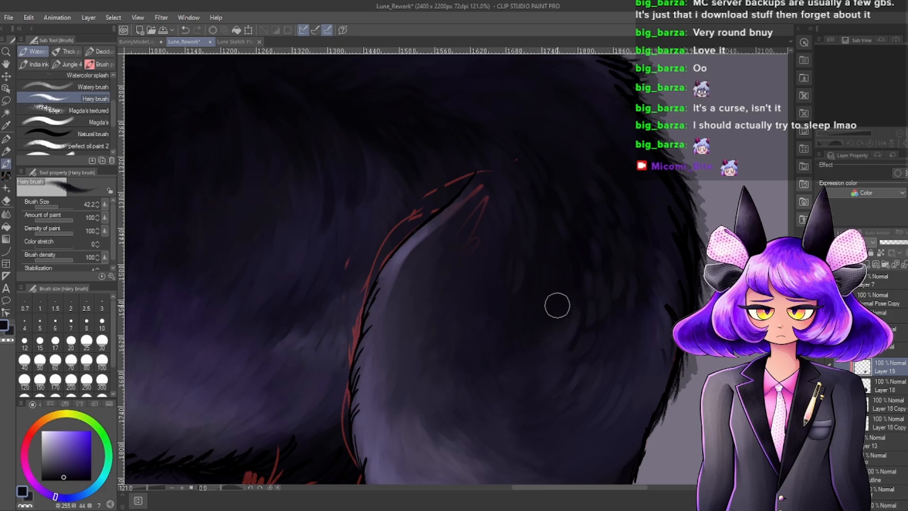
scroll(645, 259, "down", 5)
scroll(644, 271, "up", 4)
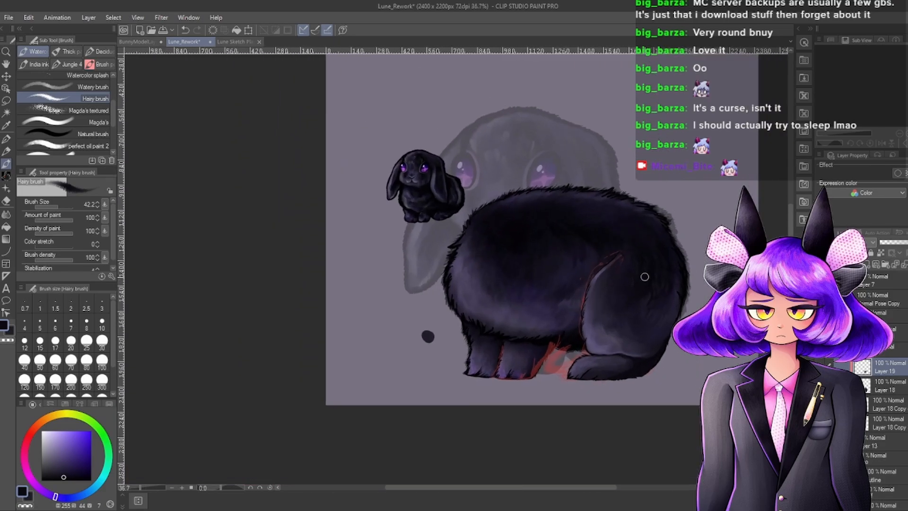
scroll(675, 301, "up", 3)
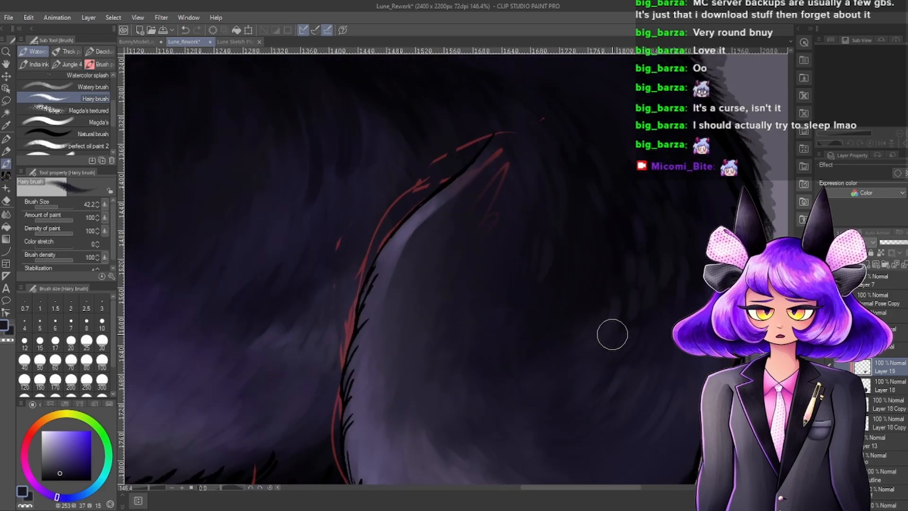
scroll(643, 308, "down", 6)
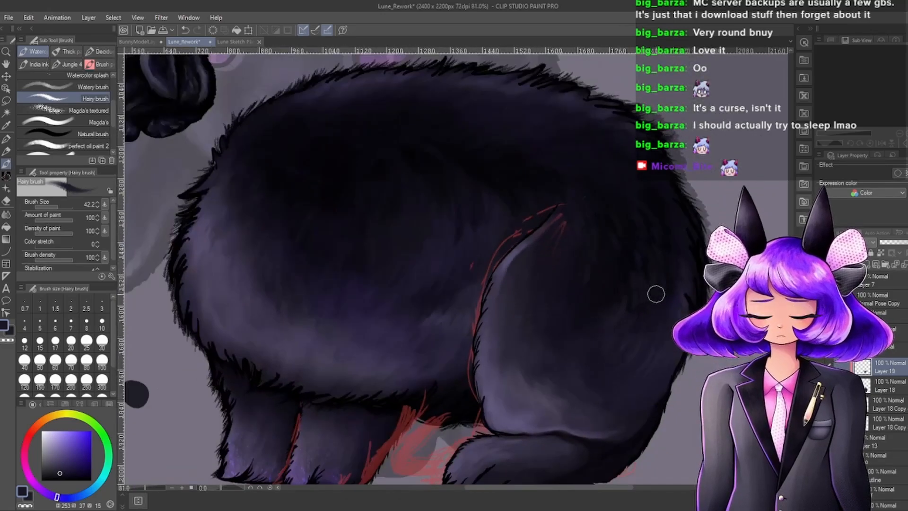
scroll(672, 313, "up", 3)
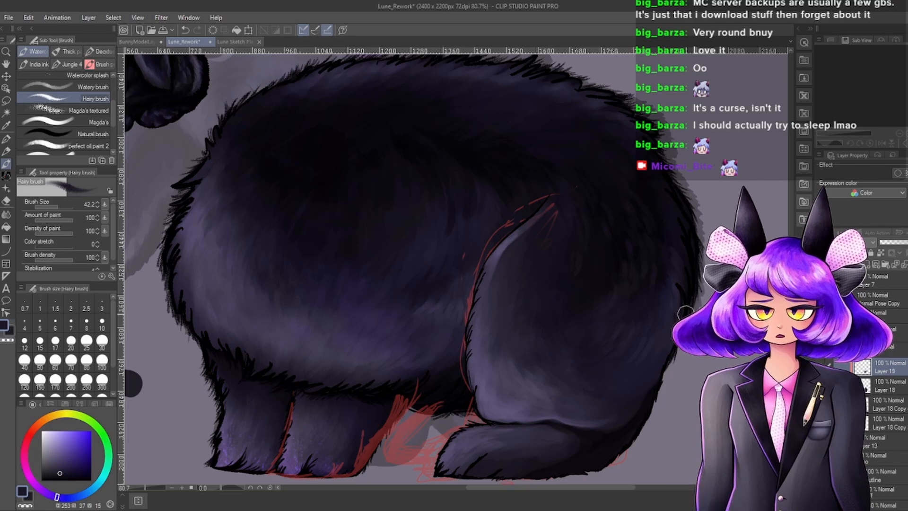
scroll(684, 298, "up", 3)
scroll(482, 212, "down", 2)
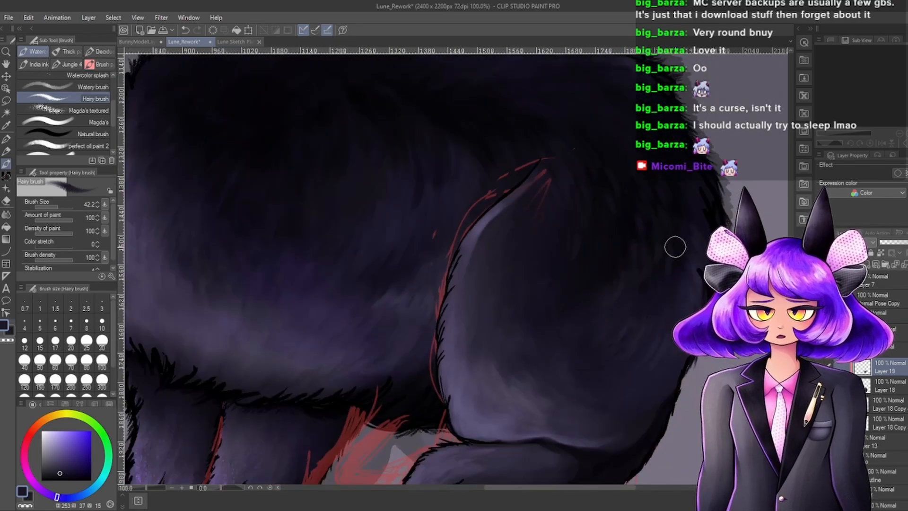
Examine the hind thigh's shading against the body and the small reference rabbit, both close up and from a distance.
scroll(630, 184, "down", 3)
scroll(618, 146, "up", 2)
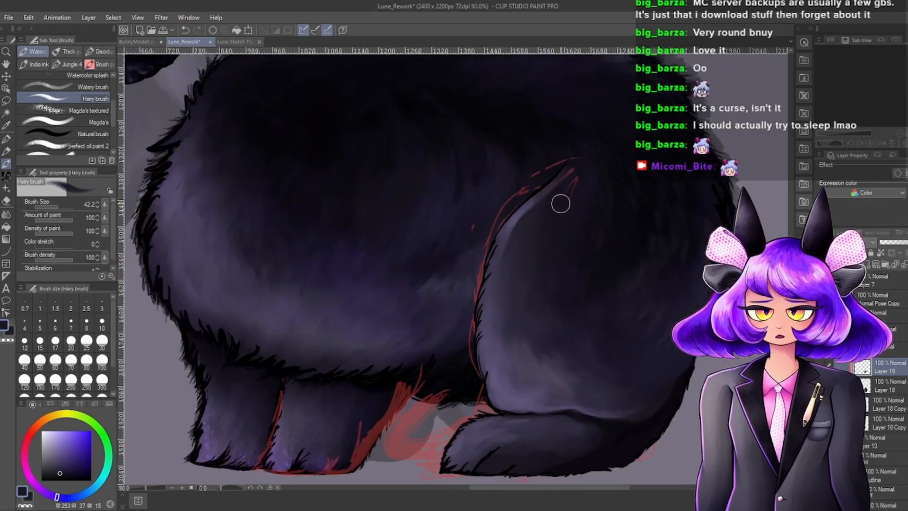
scroll(548, 189, "up", 1)
scroll(562, 202, "down", 3)
scroll(671, 283, "up", 2)
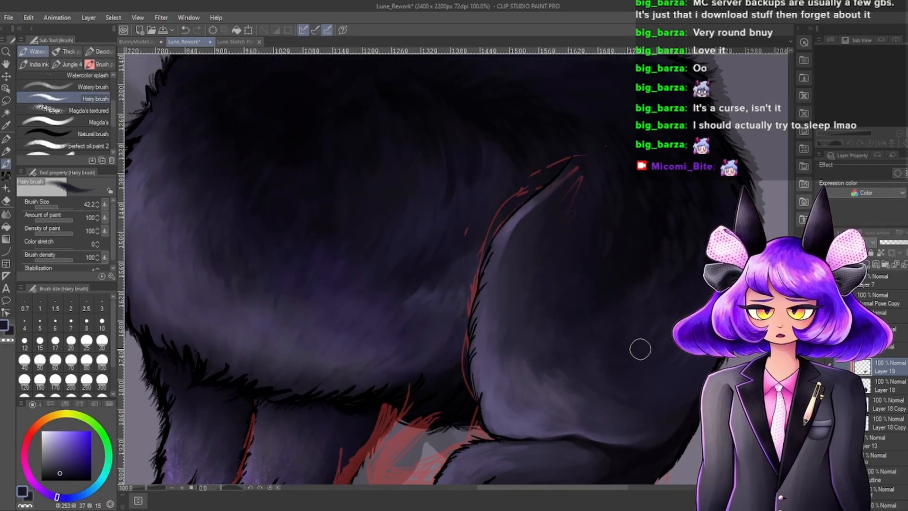
scroll(654, 283, "down", 2)
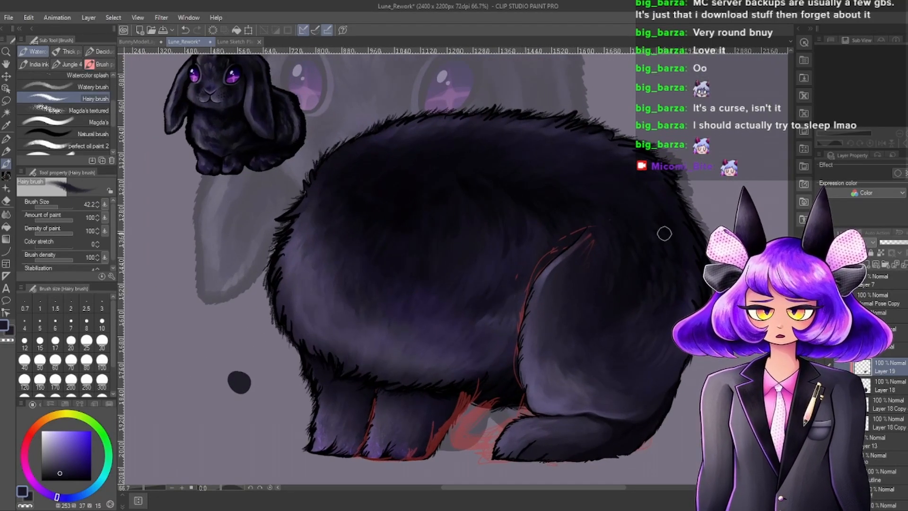
scroll(548, 258, "down", 3)
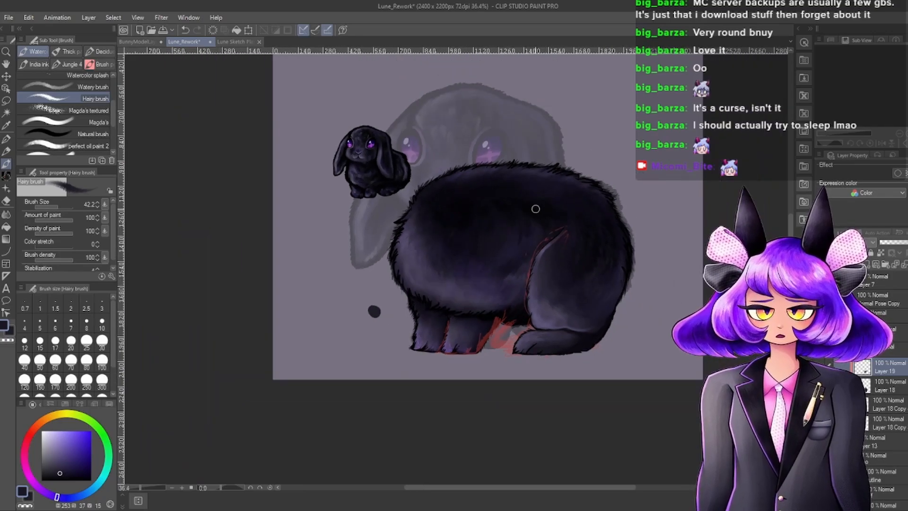
scroll(586, 230, "up", 3)
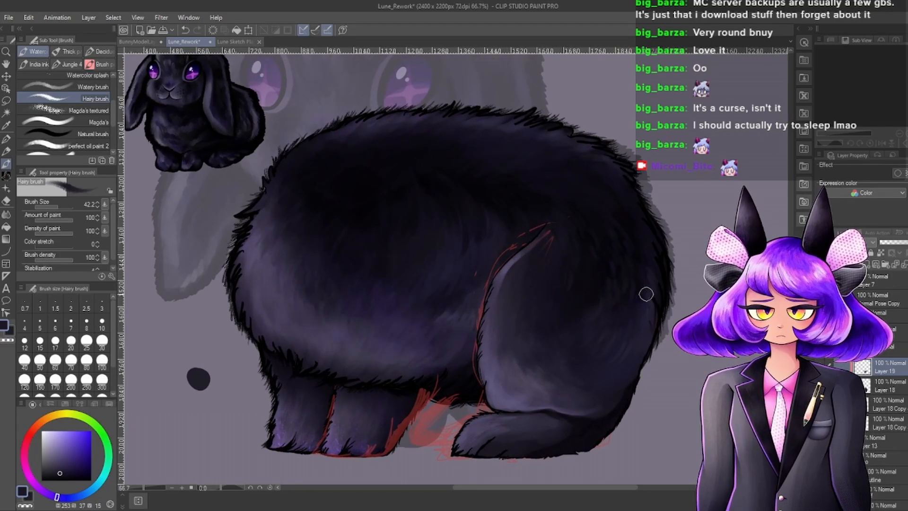
scroll(645, 294, "down", 2)
scroll(649, 282, "up", 1)
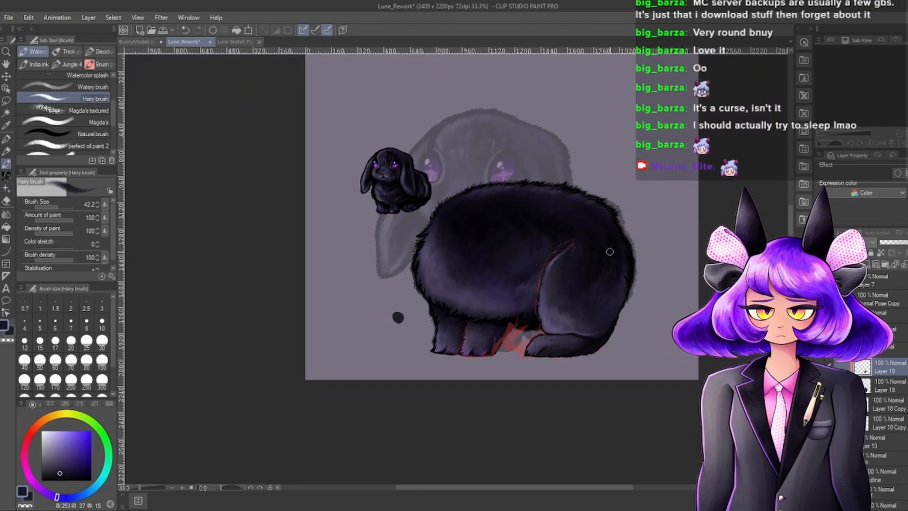
scroll(608, 251, "up", 2)
scroll(564, 272, "down", 2)
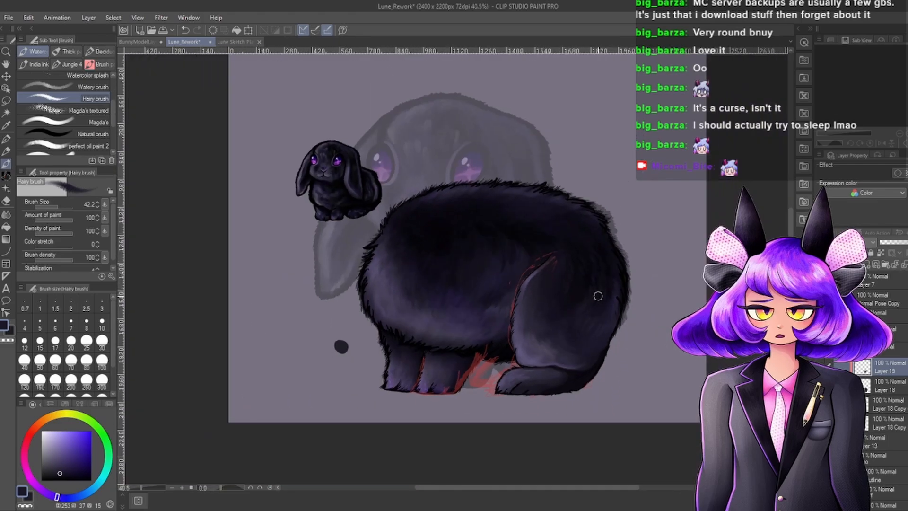
Smooth the fur across the upper and middle hind thigh with a dark muted purple sampled from the fur.
scroll(598, 296, "up", 4)
left_click(411, 302, "alt")
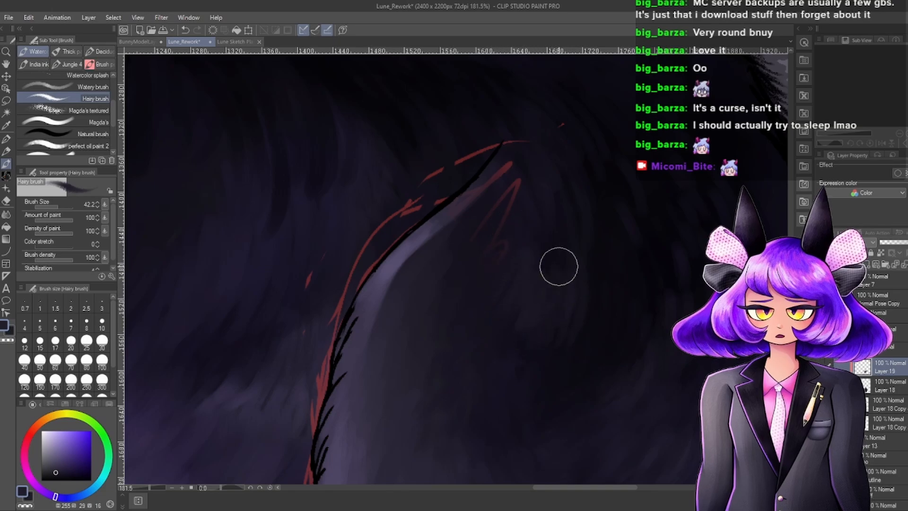
scroll(544, 211, "down", 8)
scroll(588, 234, "up", 4)
scroll(513, 287, "up", 2)
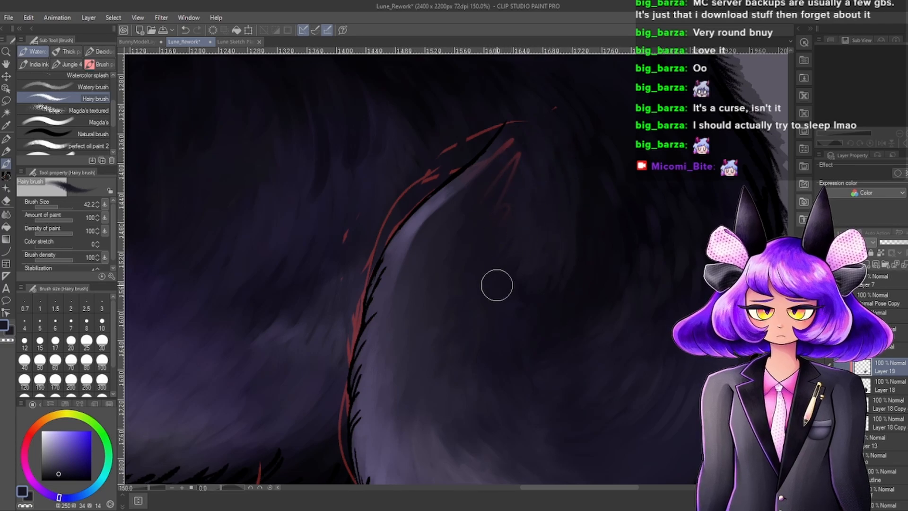
scroll(577, 255, "down", 4)
scroll(527, 183, "up", 2)
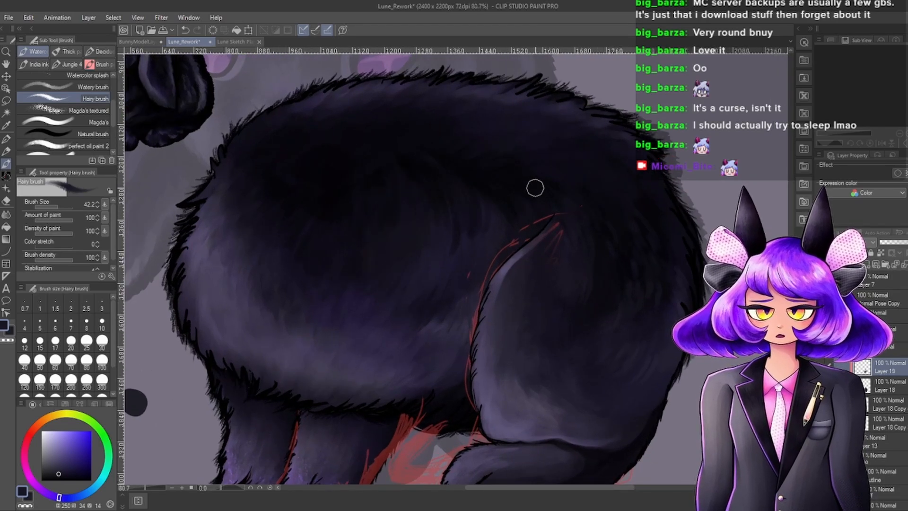
Toggle the hind leg's painting off and on to compare the body with and without it.
scroll(657, 237, "down", 3)
scroll(694, 247, "up", 3)
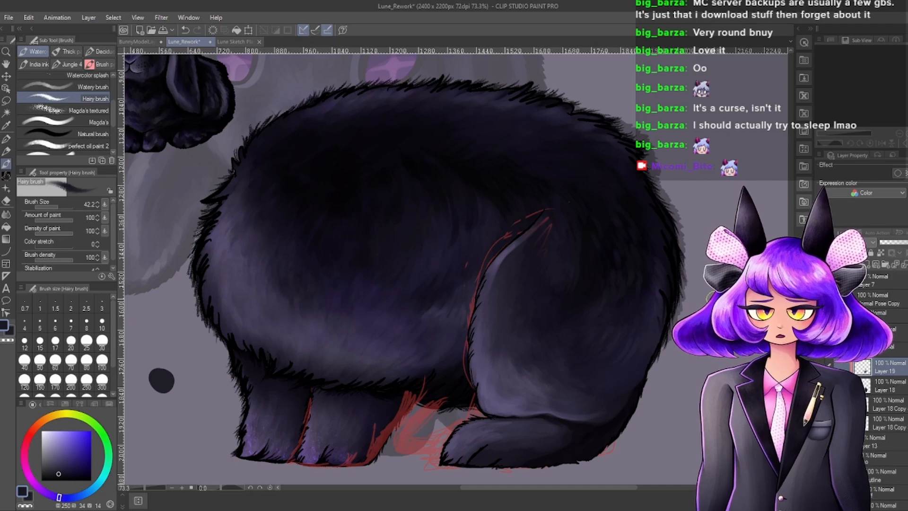
left_click(821, 350)
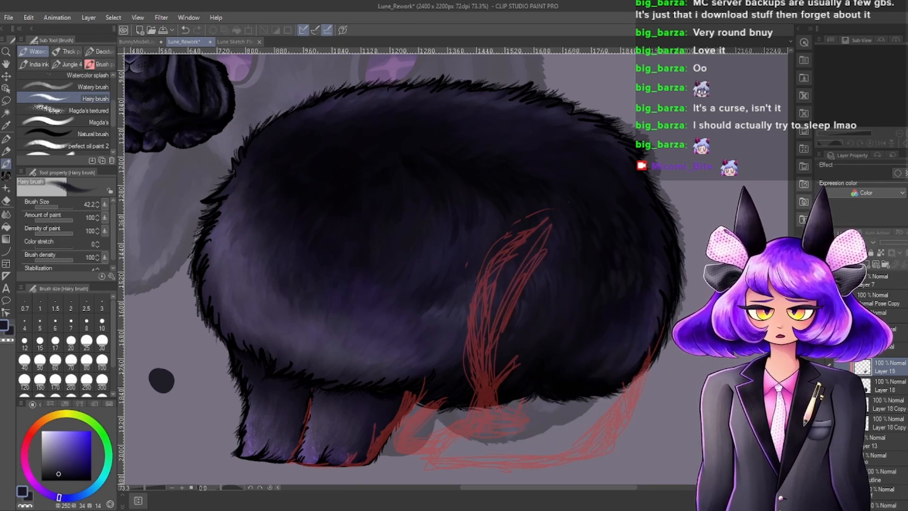
left_click(821, 350)
left_click(822, 350)
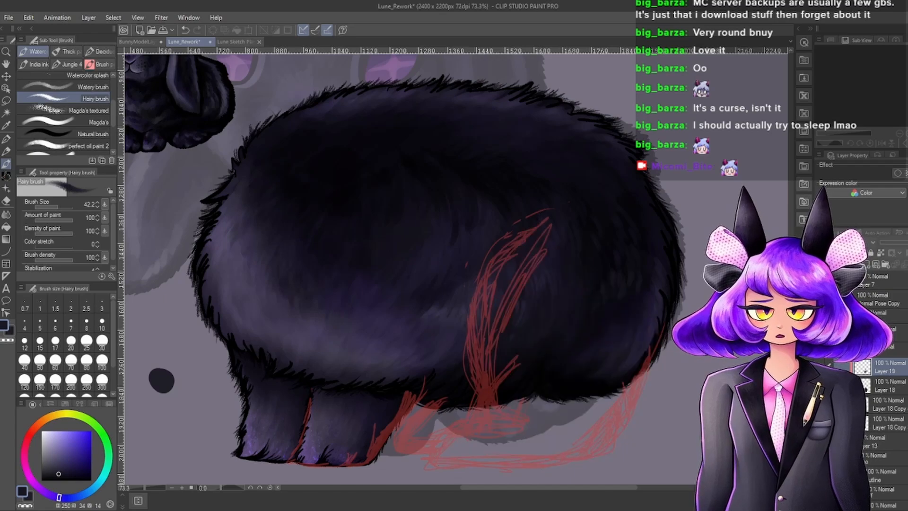
left_click(821, 350)
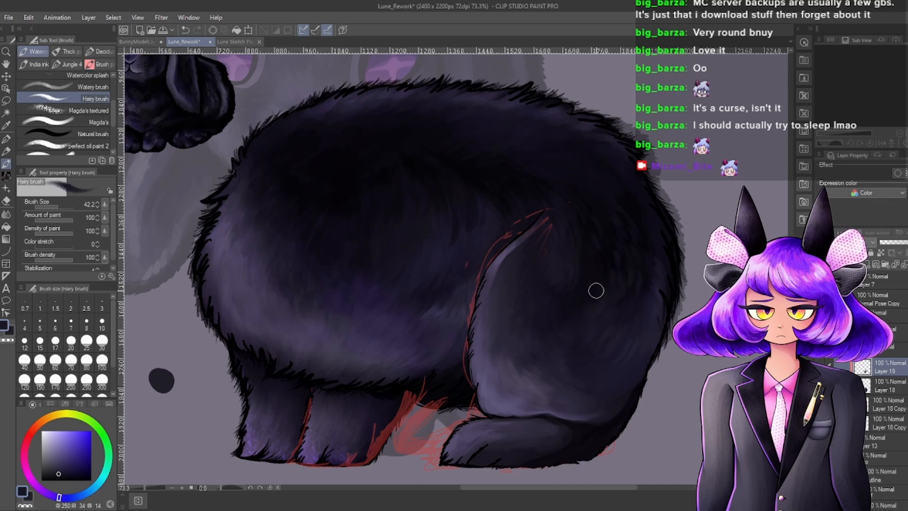
Deepen the shadow in the middle of the hind thigh with near-black and dark purple tones sampled from the fur.
scroll(595, 290, "up", 5)
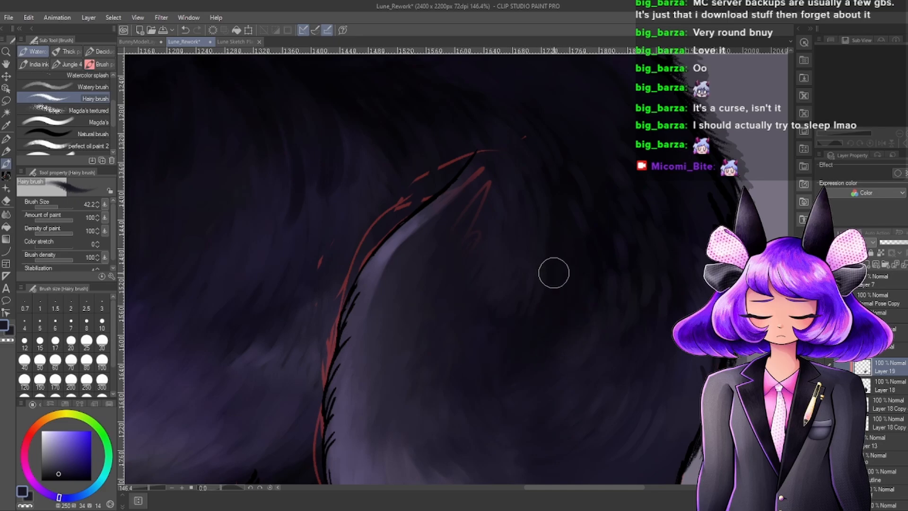
scroll(560, 226, "down", 5)
scroll(573, 223, "up", 5)
left_click(557, 298, "alt")
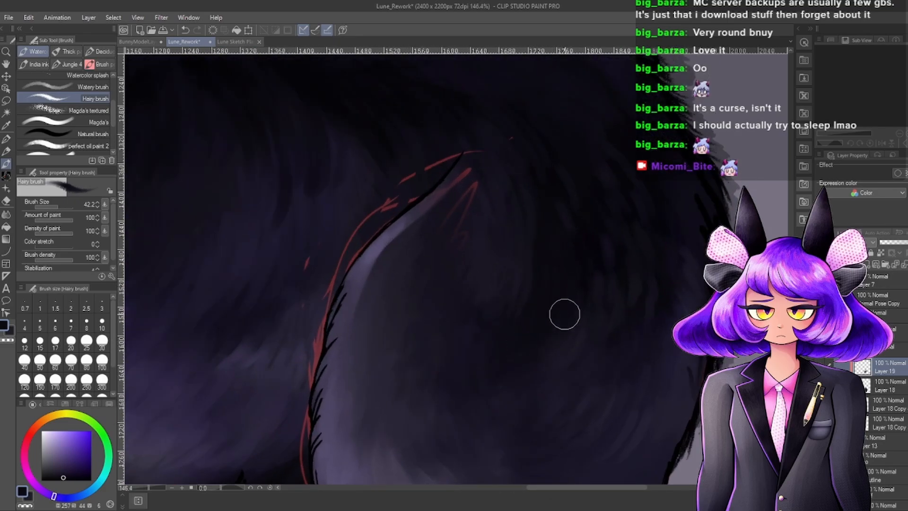
scroll(553, 279, "down", 5)
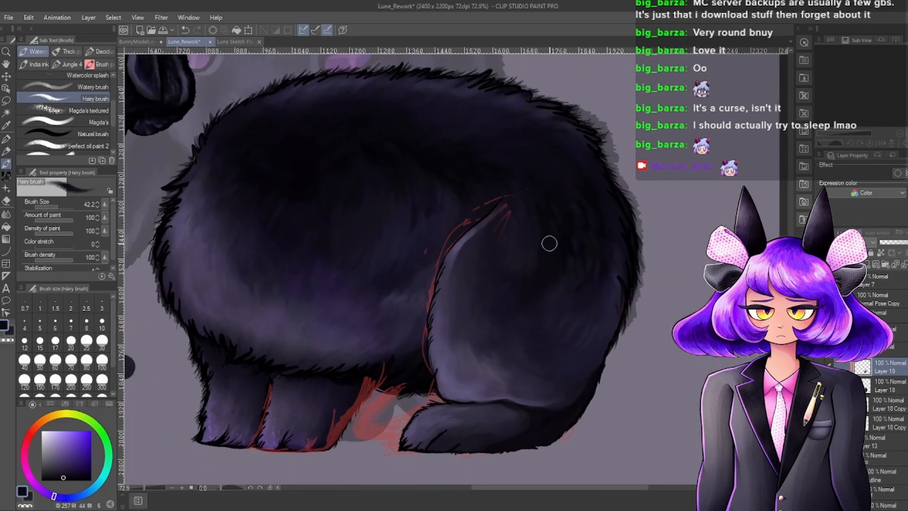
scroll(543, 247, "up", 4)
left_click(515, 251, "alt")
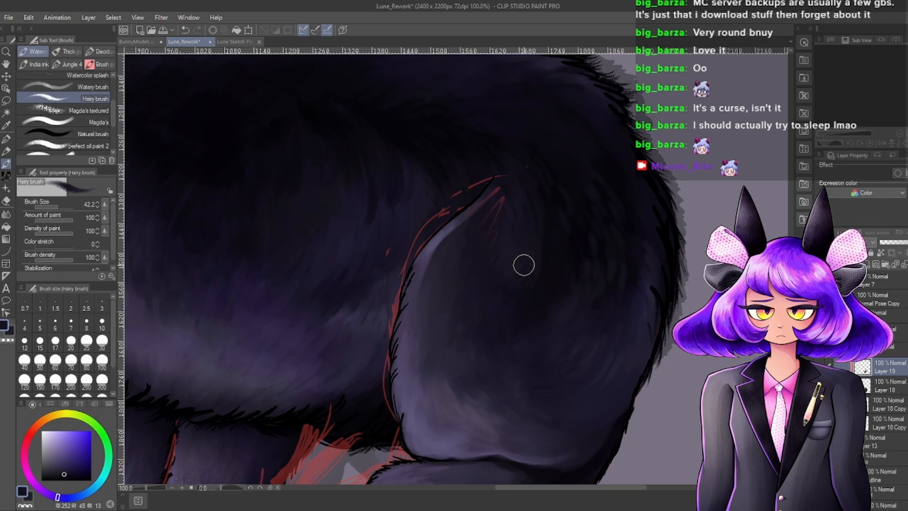
scroll(523, 265, "up", 1)
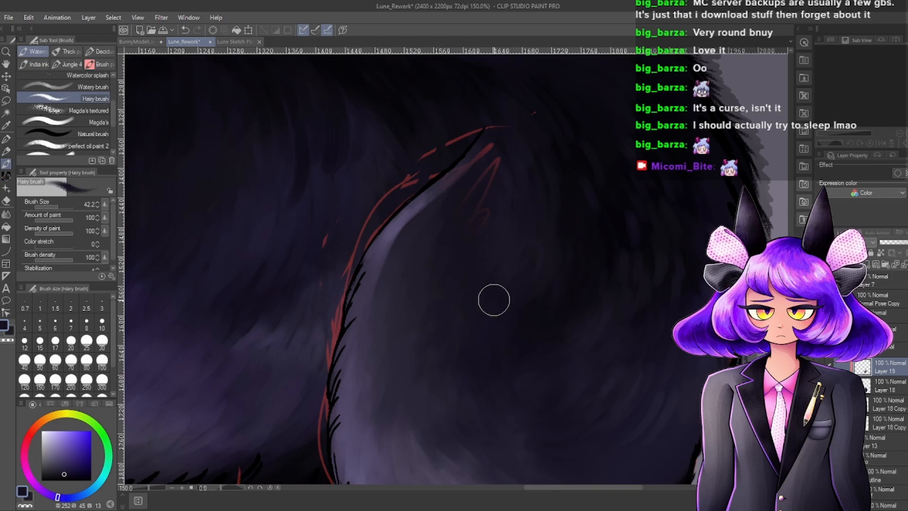
scroll(590, 250, "down", 3)
scroll(618, 234, "up", 2)
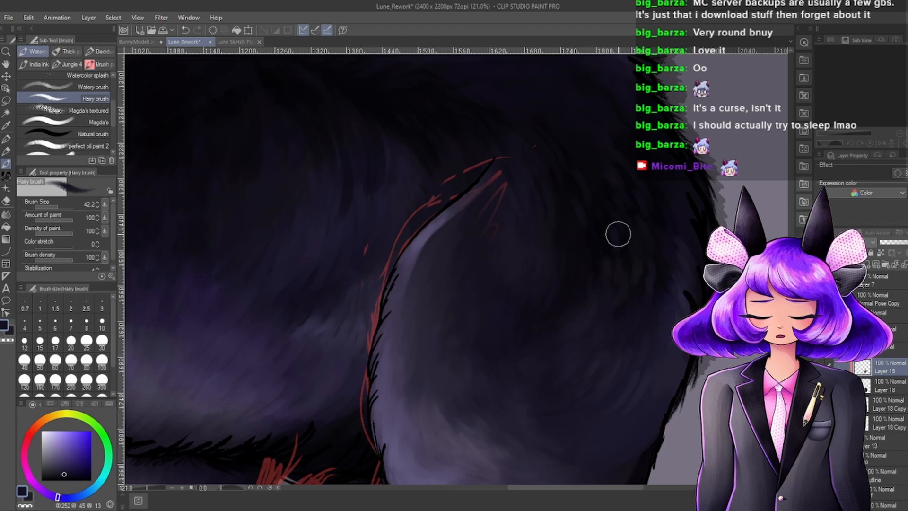
Blend the thigh's central shadow into the surrounding fur with a slightly lighter dark purple sampled from the thigh.
left_click(583, 325, "alt")
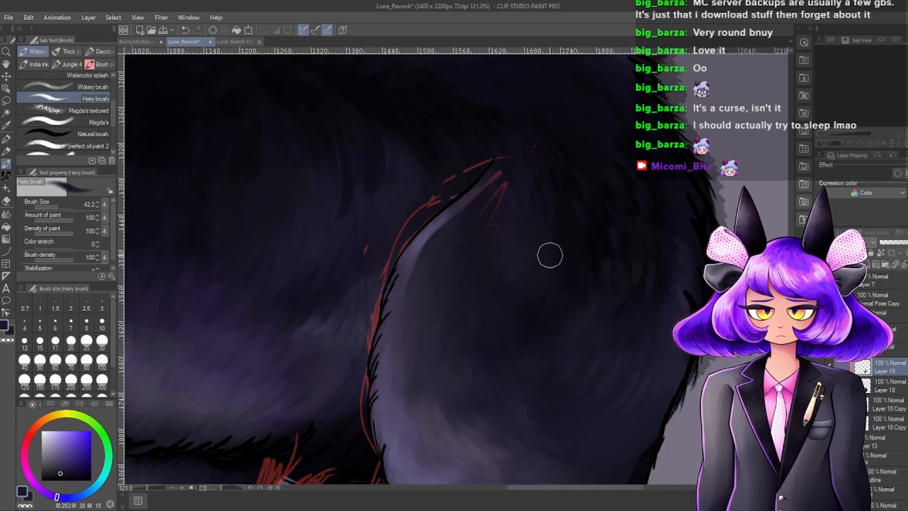
scroll(620, 286, "down", 3)
scroll(522, 316, "up", 4)
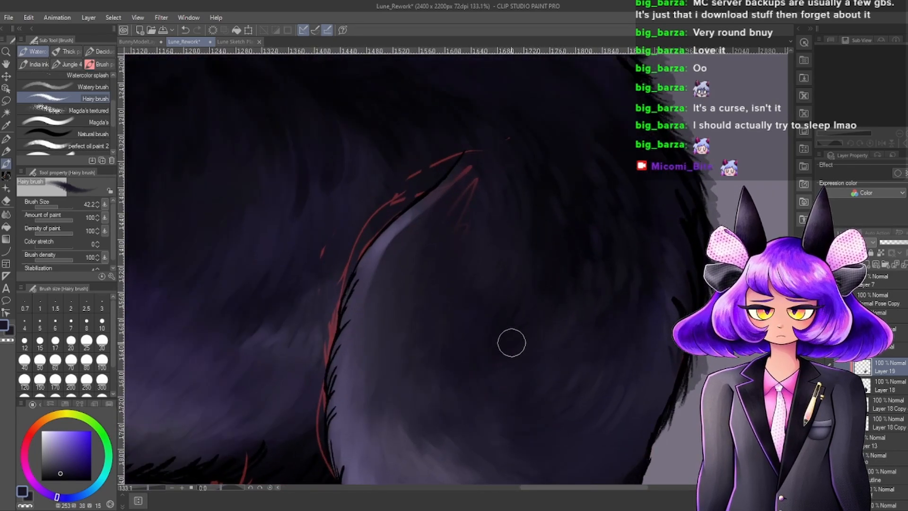
Check the hind leg within the whole illustration and save the file.
scroll(543, 269, "down", 5)
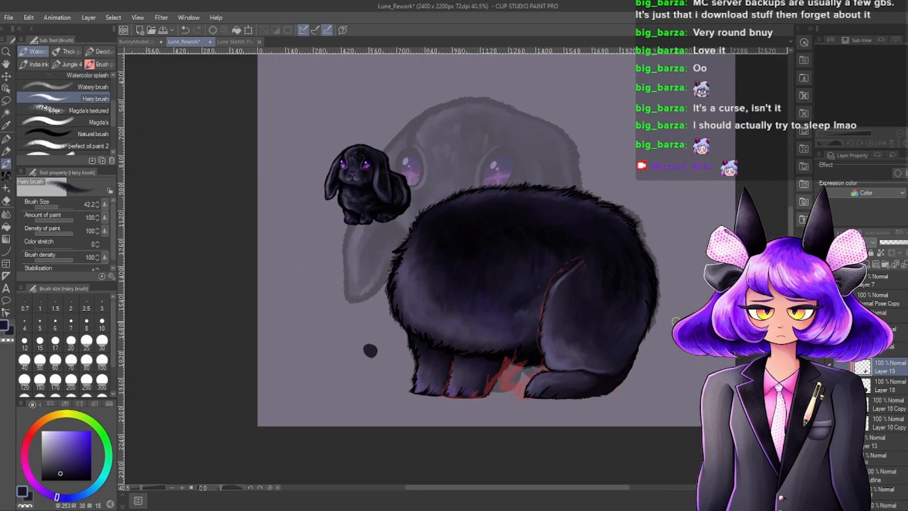
scroll(636, 291, "up", 2)
scroll(557, 233, "up", 1)
scroll(547, 229, "down", 2)
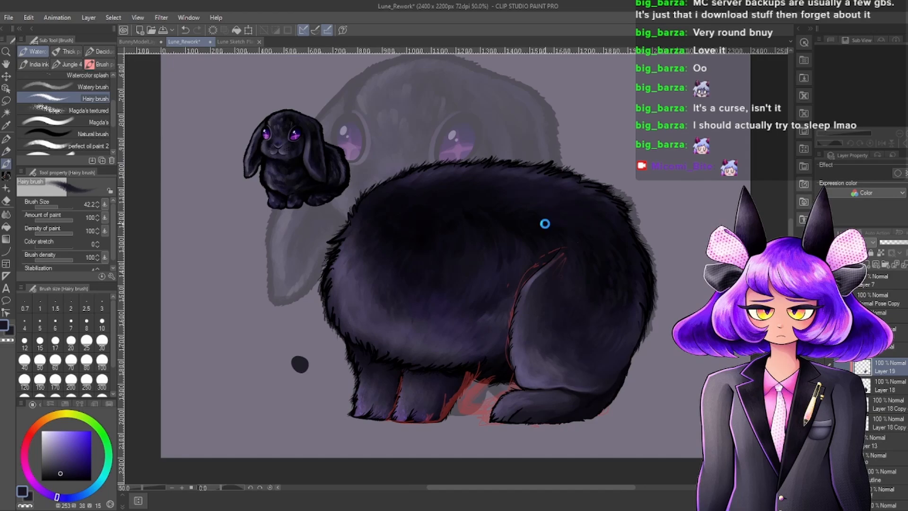
key("ctrl+s")
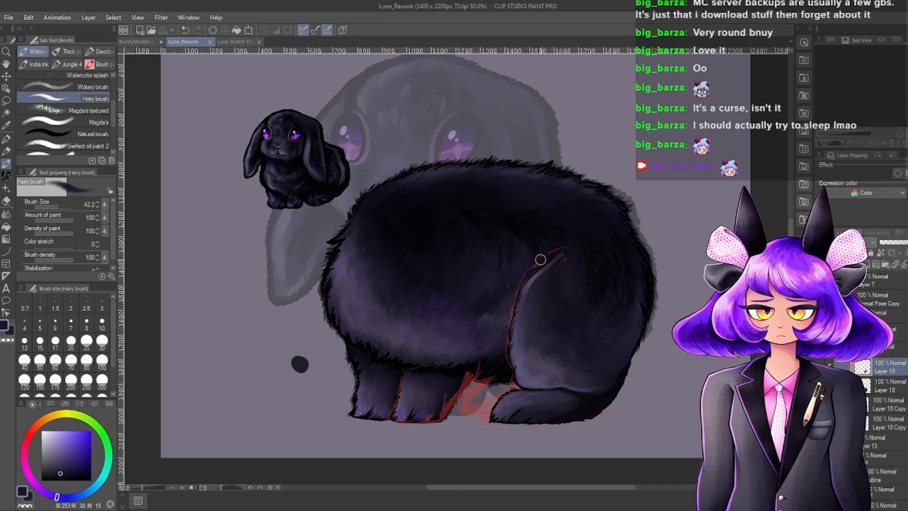
Darken the upper and rear part of the hind thigh with a near-black purple sampled from the shadowed fur.
scroll(582, 348, "up", 4)
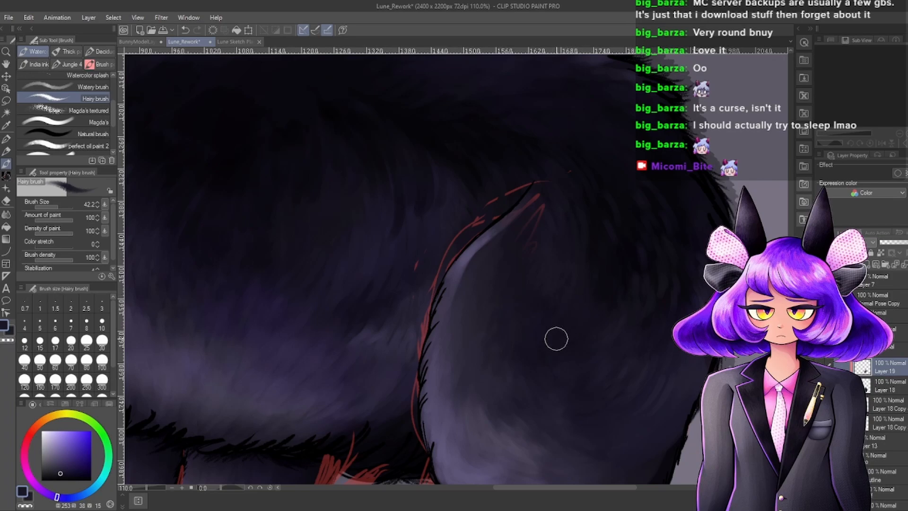
left_click(615, 283, "alt")
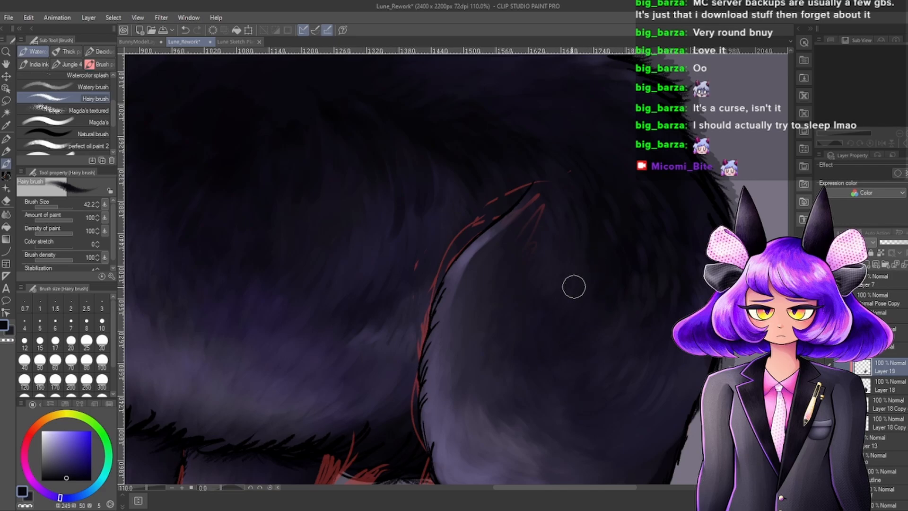
scroll(595, 227, "down", 5)
scroll(603, 318, "up", 4)
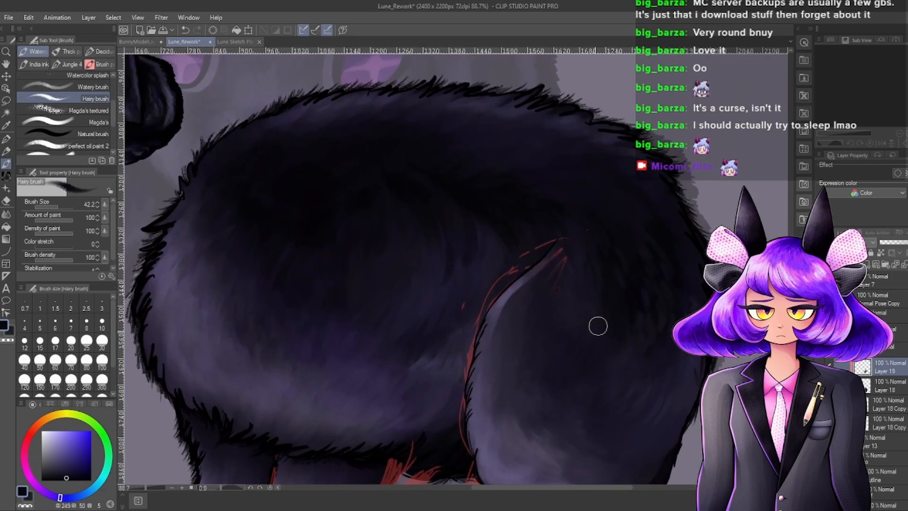
Inspect the darkened thigh and its pointed upper edge up close, then judge them within the whole rabbit.
scroll(596, 260, "up", 1)
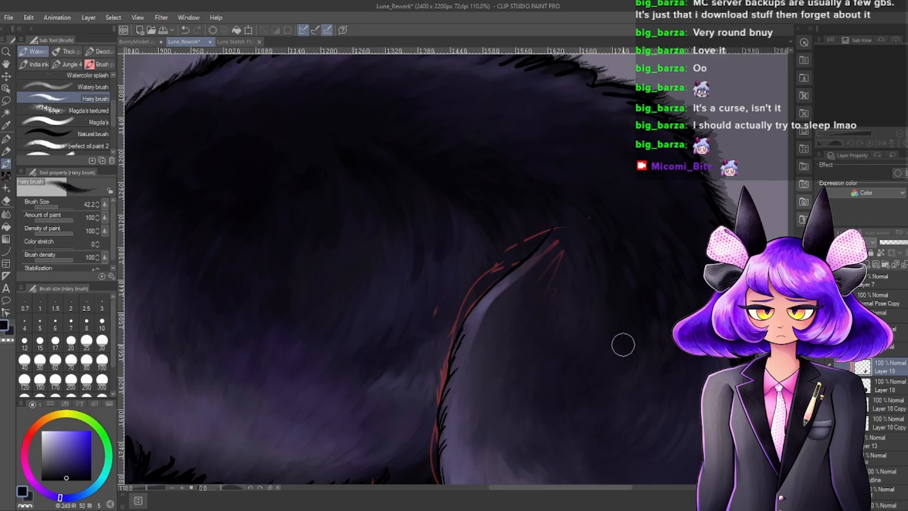
scroll(589, 232, "down", 1)
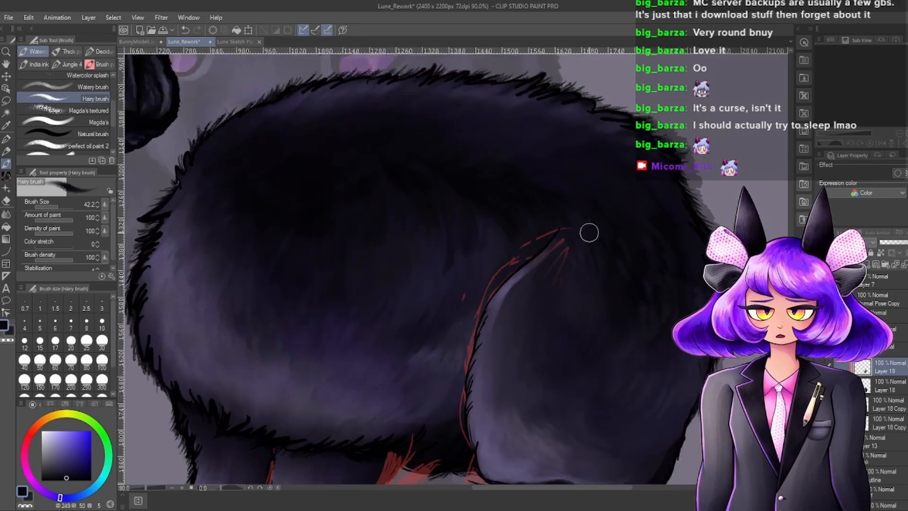
scroll(589, 232, "down", 3)
scroll(647, 299, "up", 6)
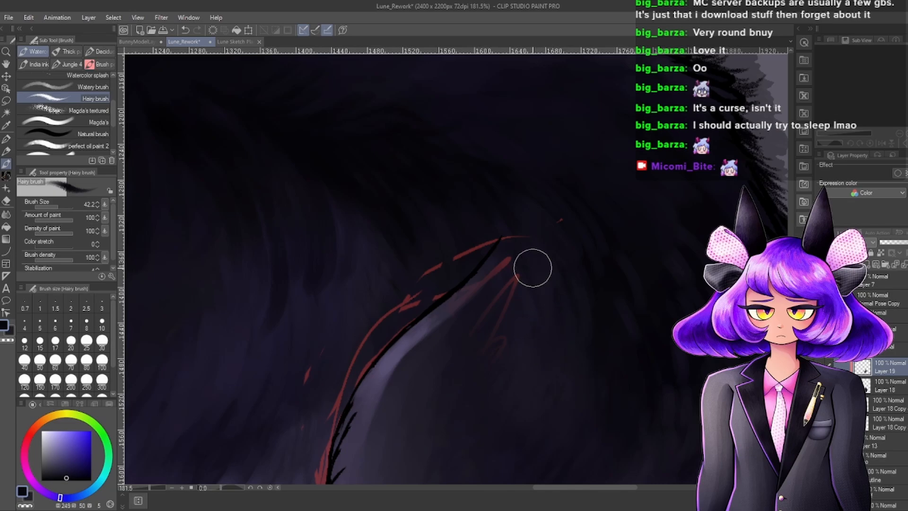
scroll(564, 281, "down", 4)
scroll(547, 352, "down", 4)
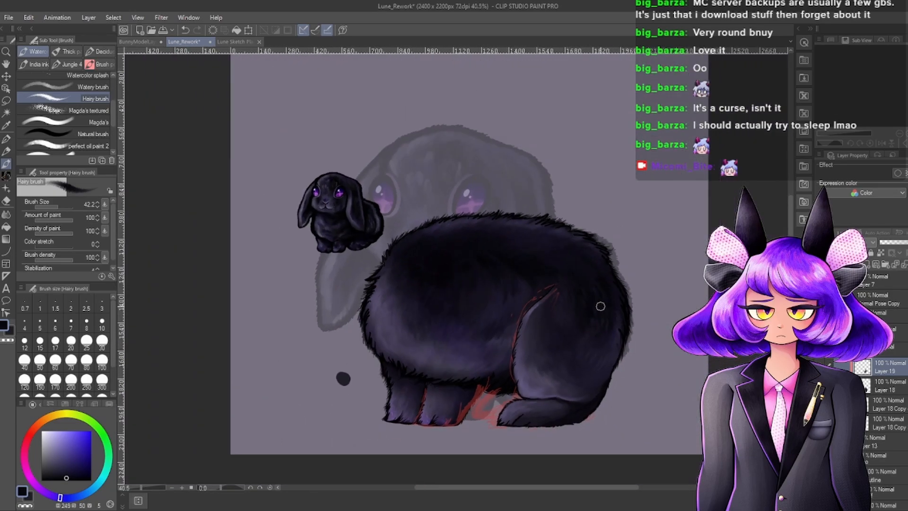
scroll(552, 365, "up", 1)
scroll(551, 365, "up", 3)
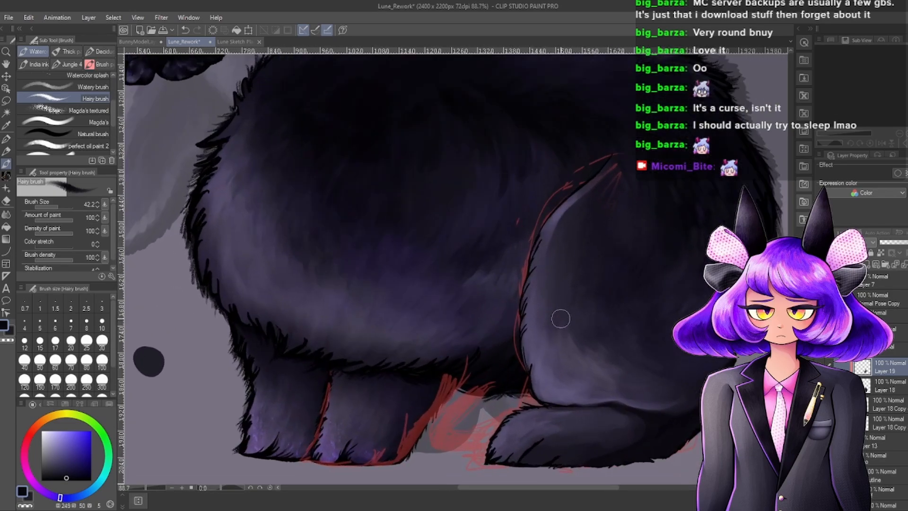
scroll(591, 332, "down", 2)
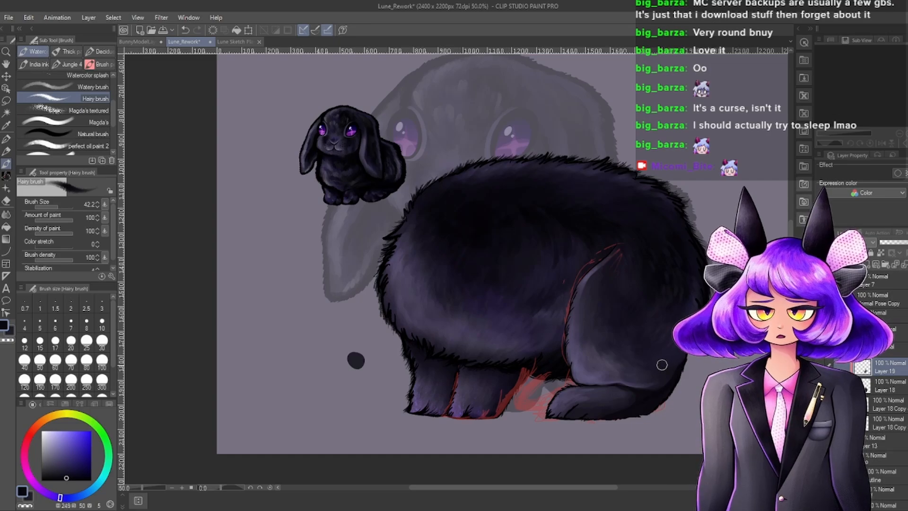
scroll(661, 365, "up", 1)
scroll(672, 372, "down", 3)
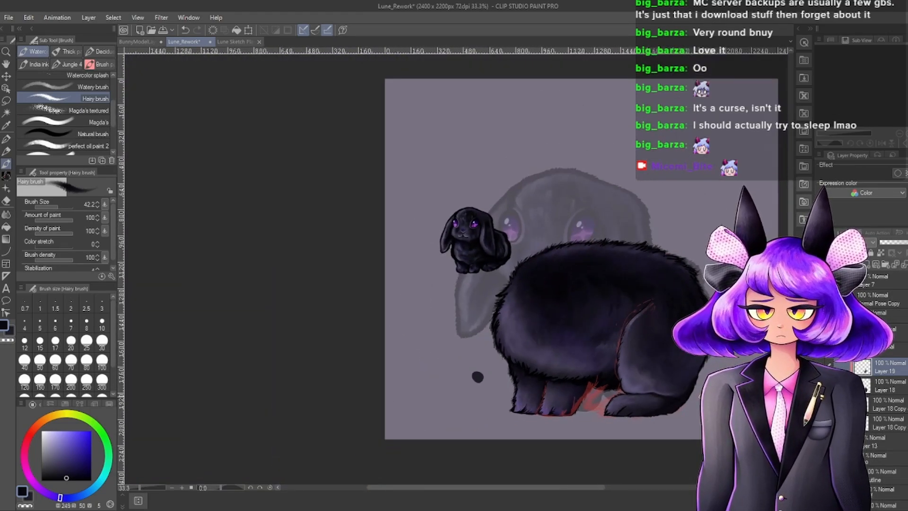
Lighten the toe end of the hind foot with furry strokes in a muted purple sampled from the foot.
scroll(671, 394, "up", 1)
scroll(671, 394, "up", 5)
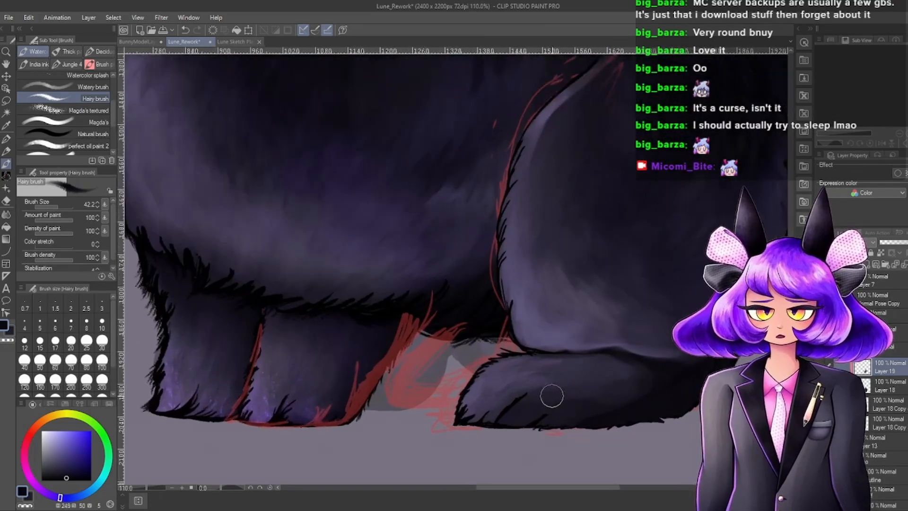
scroll(574, 422, "up", 2)
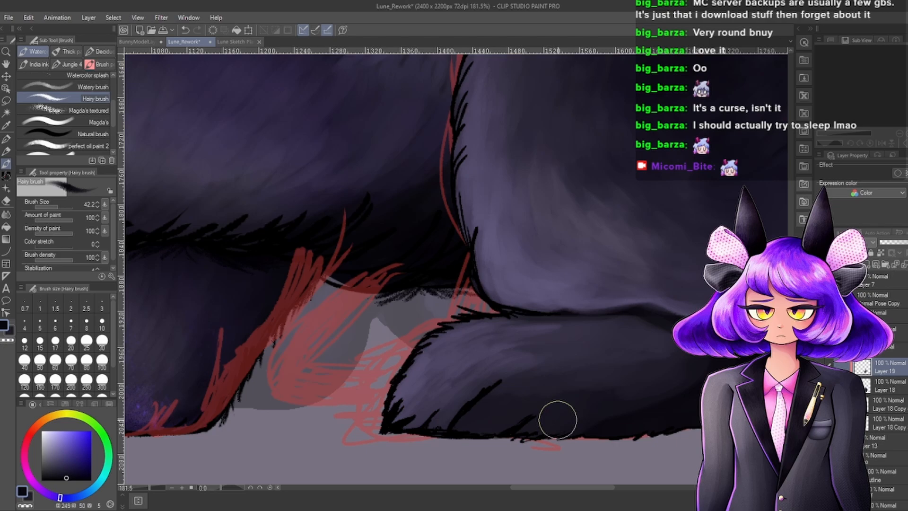
scroll(580, 421, "up", 1)
left_click(469, 345, "alt")
left_click_drag(436, 382, 466, 359)
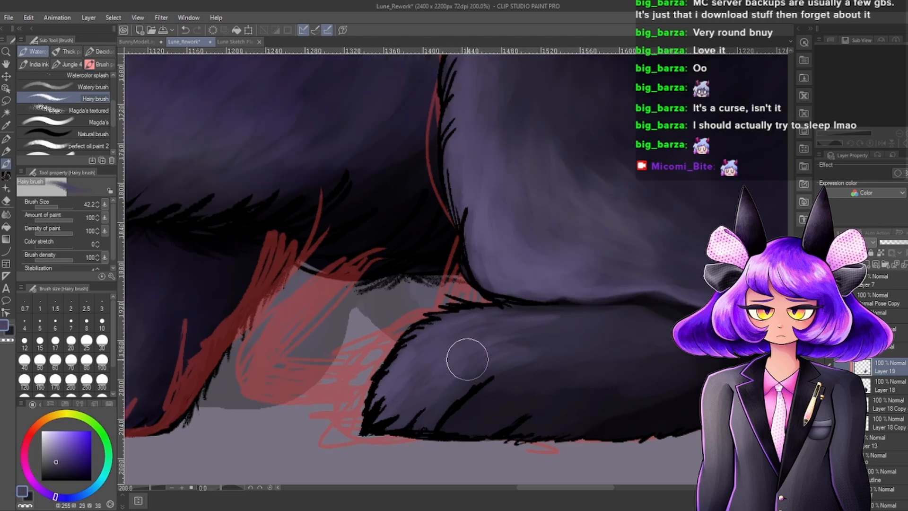
left_click_drag(434, 390, 444, 359)
left_click_drag(400, 422, 437, 390)
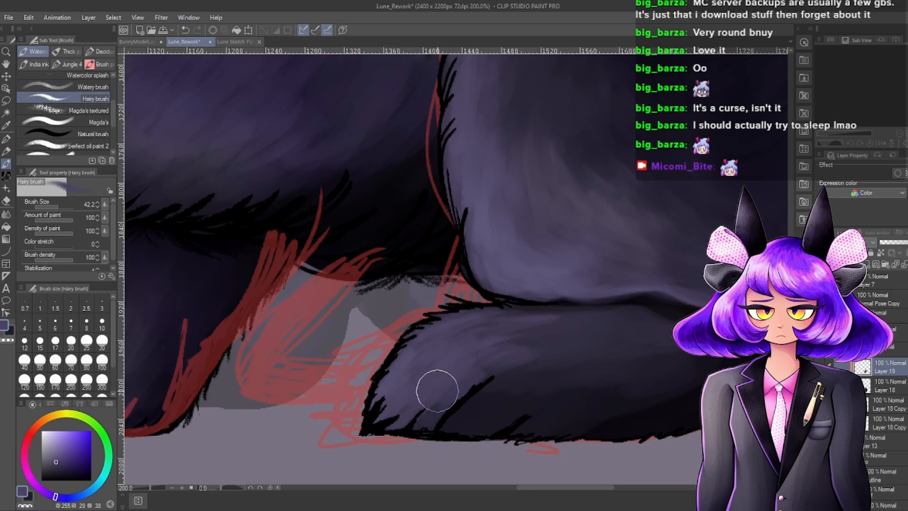
left_click_drag(409, 437, 445, 400)
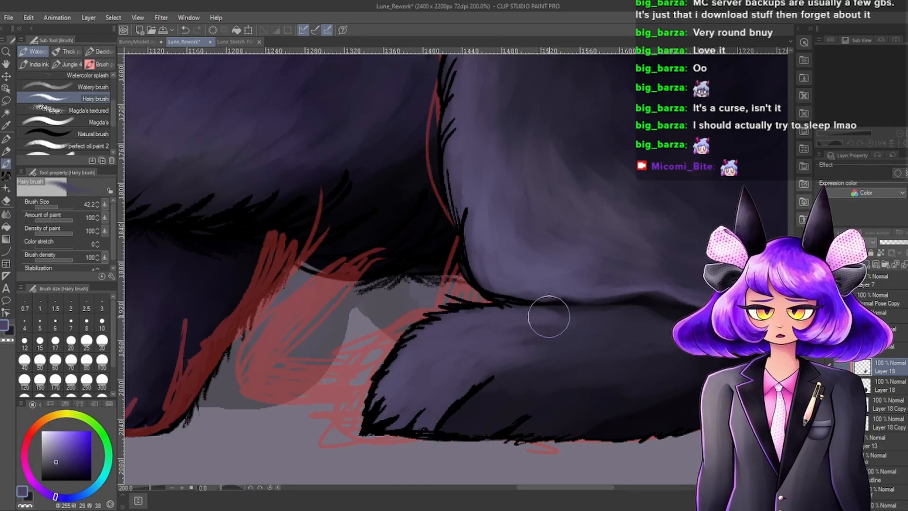
Blend the top and middle of the hind foot using darker purples sampled from the foot's own fur.
left_click(594, 343, "alt")
mouse_move(566, 324)
left_mouse_down()
mouse_move(547, 328)
mouse_move(563, 324)
left_mouse_up()
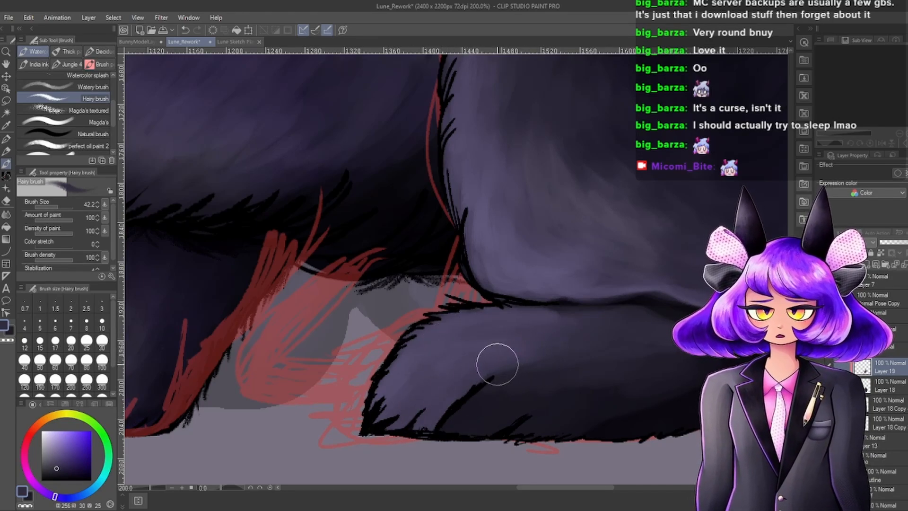
left_click(556, 384, "alt")
left_click(556, 386, "alt")
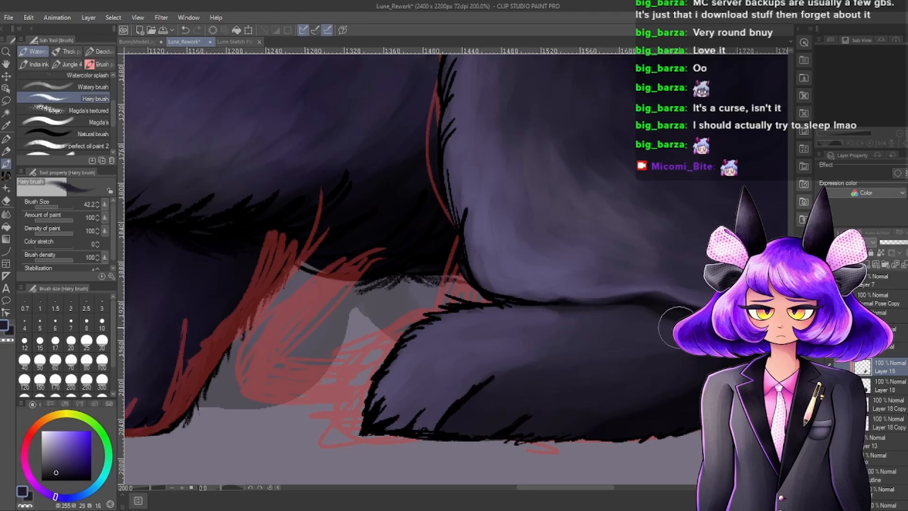
left_click(628, 330, "alt")
scroll(578, 311, "down", 5)
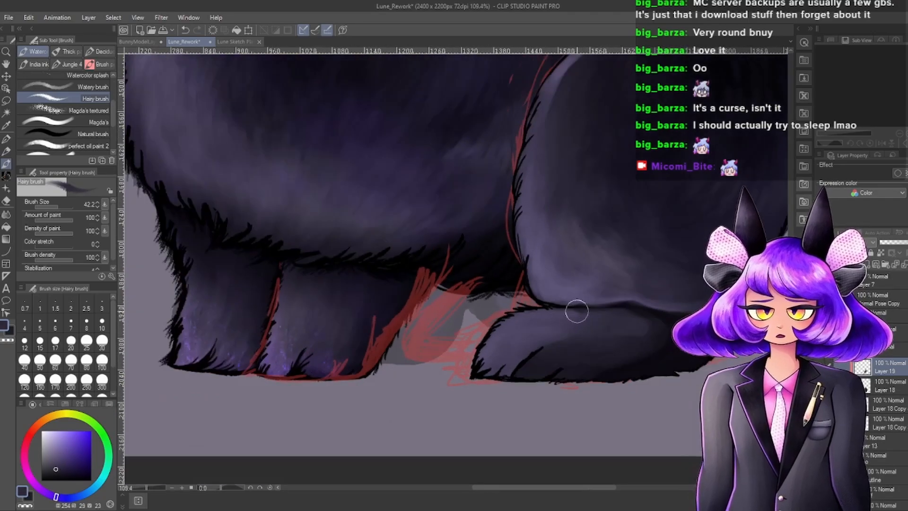
scroll(598, 292, "up", 2)
scroll(601, 293, "up", 2)
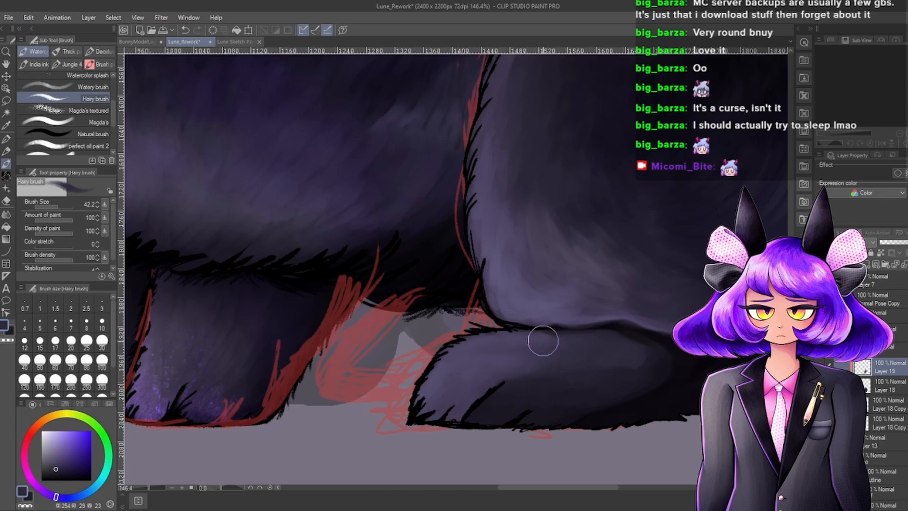
scroll(449, 394, "down", 4)
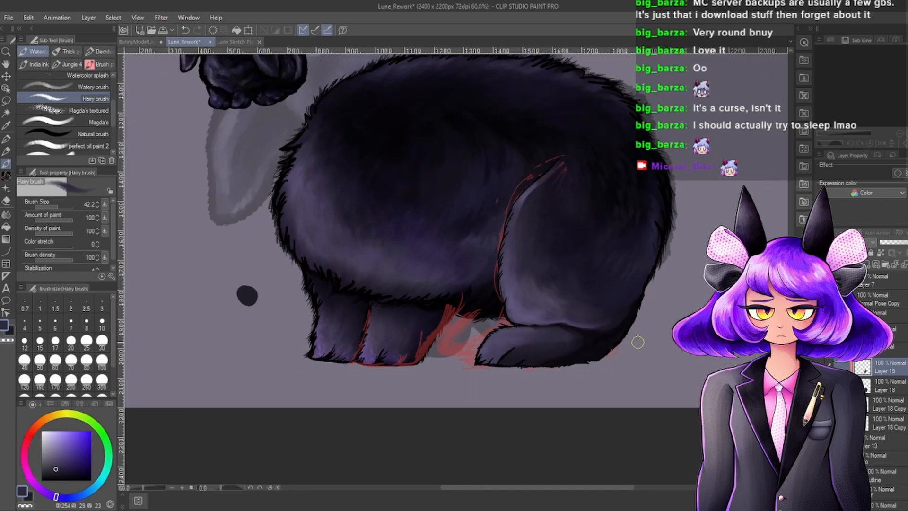
Soften the shading on the rear half of the hind foot with a very dark purple.
scroll(635, 340, "up", 3)
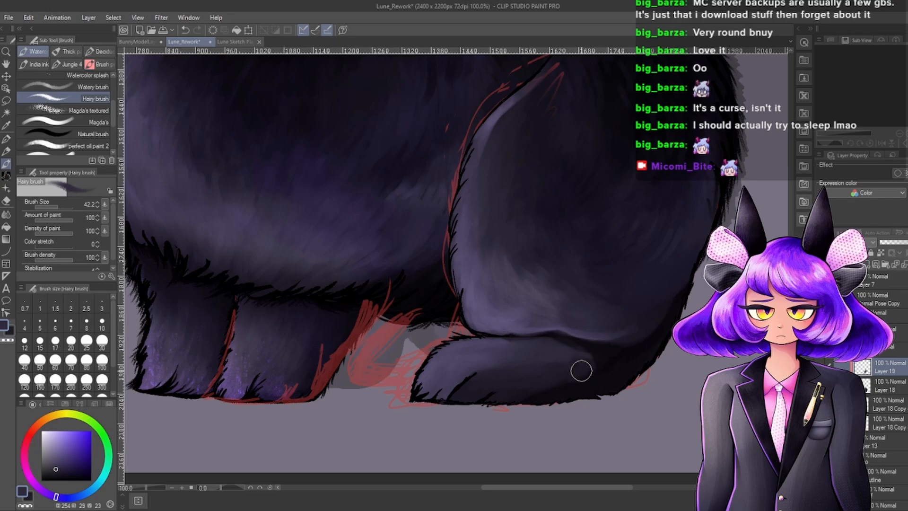
scroll(587, 355, "up", 3)
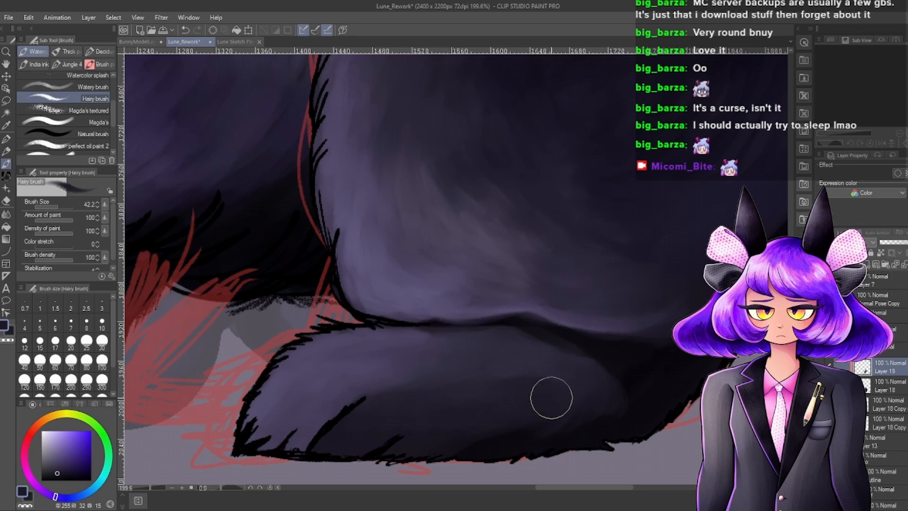
scroll(514, 383, "down", 2)
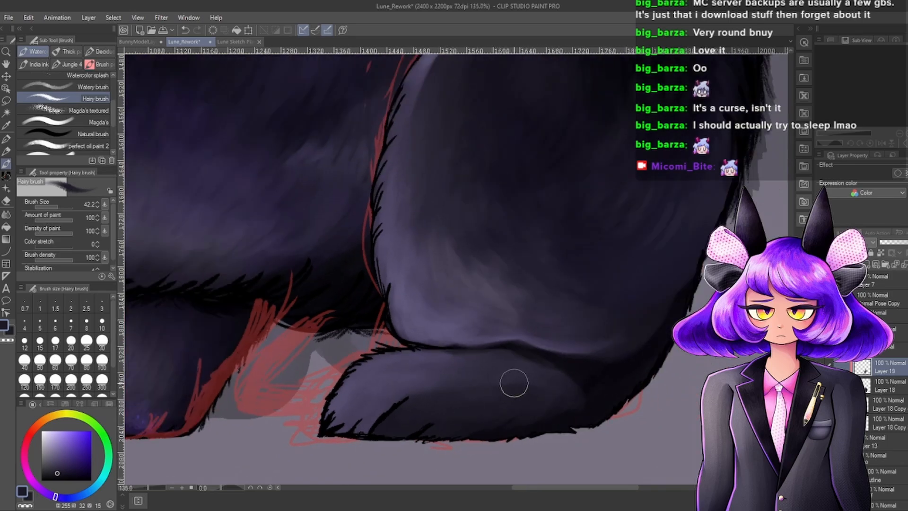
scroll(506, 415, "up", 1)
scroll(590, 377, "down", 6)
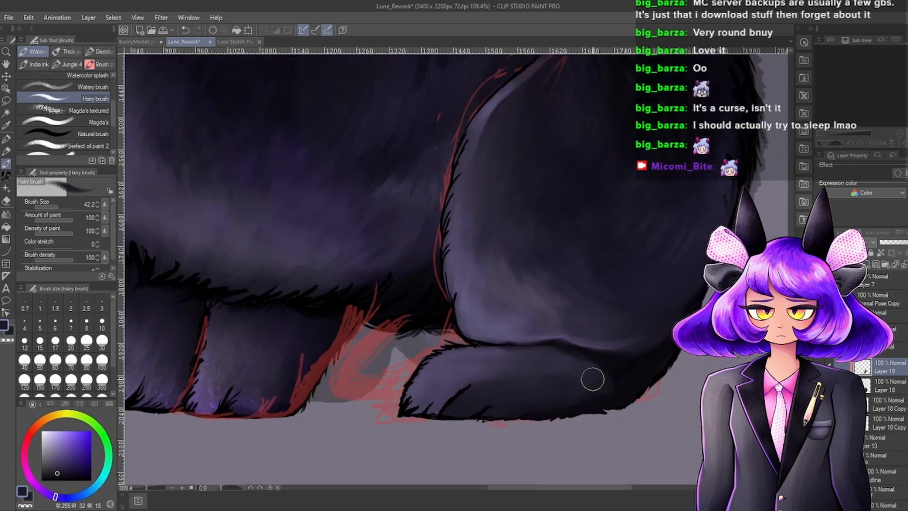
scroll(637, 374, "up", 6)
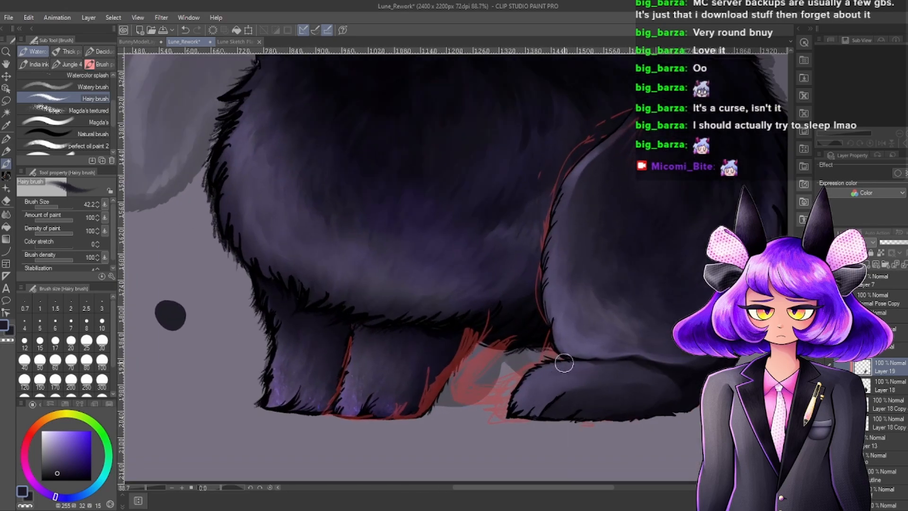
Refine the fur at the tip of the hind foot with sampled dark and light purples, and check it against the whole rabbit.
scroll(544, 378, "up", 2)
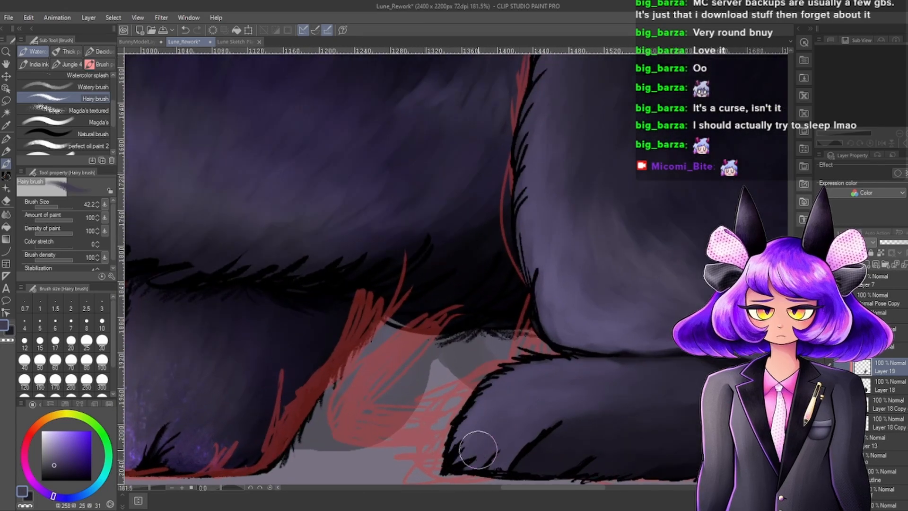
left_click(652, 382, "alt")
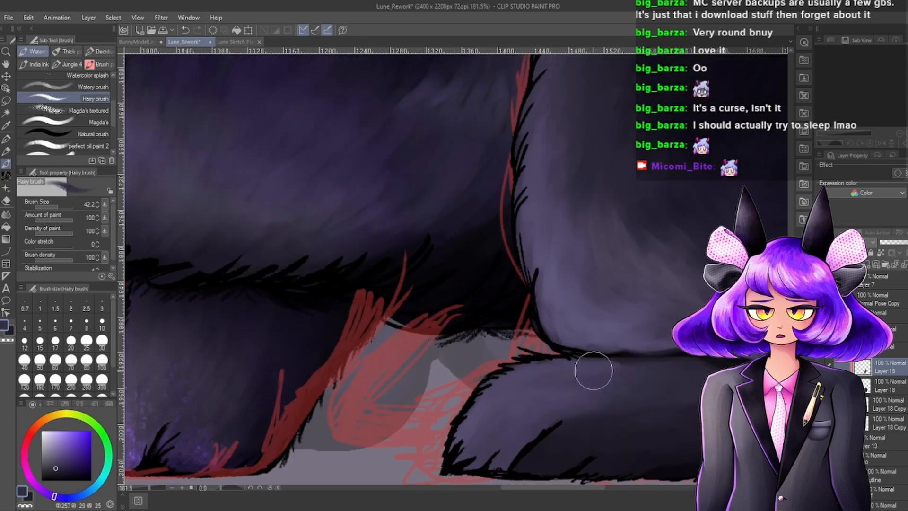
scroll(590, 367, "down", 4)
scroll(559, 377, "up", 3)
scroll(557, 426, "up", 2)
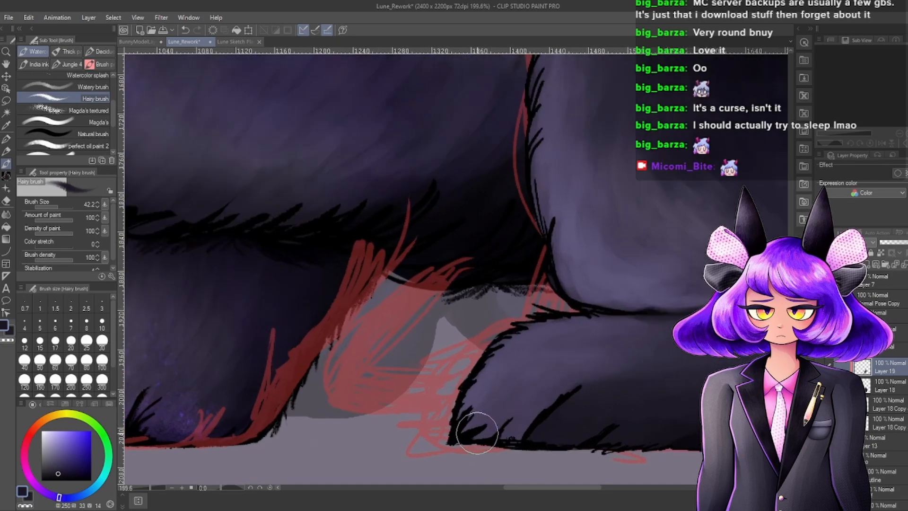
mouse_move(481, 444)
left_mouse_down()
mouse_move(468, 422)
mouse_move(459, 437)
mouse_move(504, 409)
mouse_move(491, 438)
mouse_move(504, 437)
mouse_move(527, 409)
mouse_move(511, 444)
mouse_move(535, 370)
mouse_move(517, 402)
mouse_move(489, 401)
mouse_move(454, 429)
mouse_move(470, 398)
mouse_move(445, 432)
mouse_move(508, 420)
mouse_move(501, 443)
mouse_move(521, 425)
mouse_move(500, 388)
mouse_move(491, 414)
mouse_move(470, 410)
left_mouse_up()
left_click(498, 381, "alt")
left_click_drag(499, 381, 481, 381)
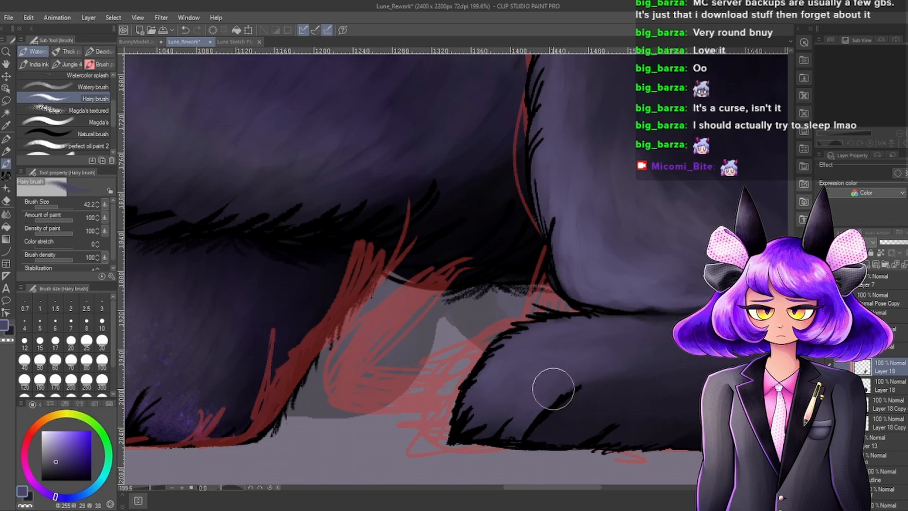
scroll(532, 381, "down", 4)
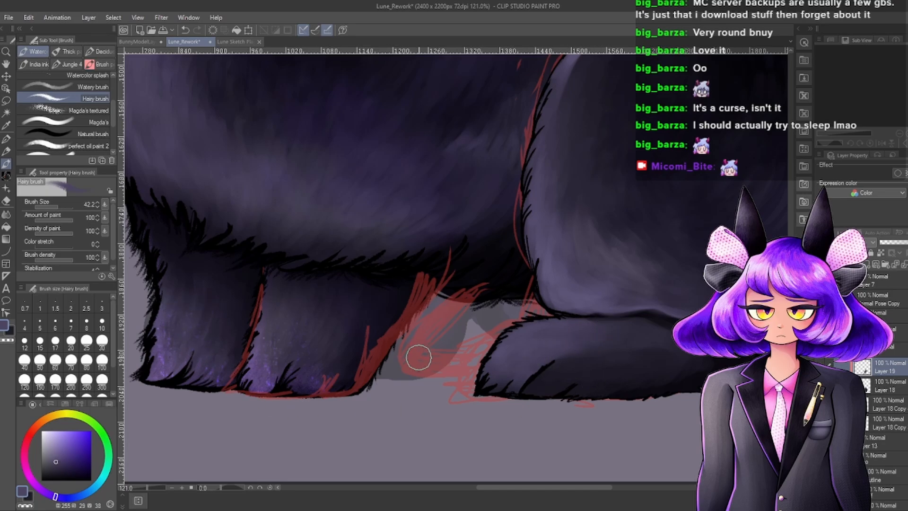
left_click_drag(419, 358, 545, 366)
scroll(468, 383, "down", 6)
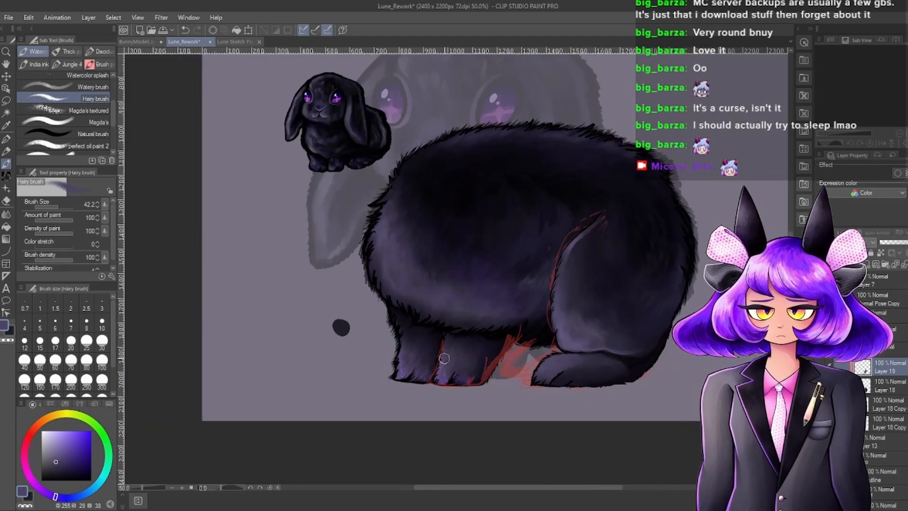
Flip the speckled glow on the right front paw (Layer 10 Copy) horizontally, move it over the paw and rotate it clockwise.
scroll(449, 369, "up", 7)
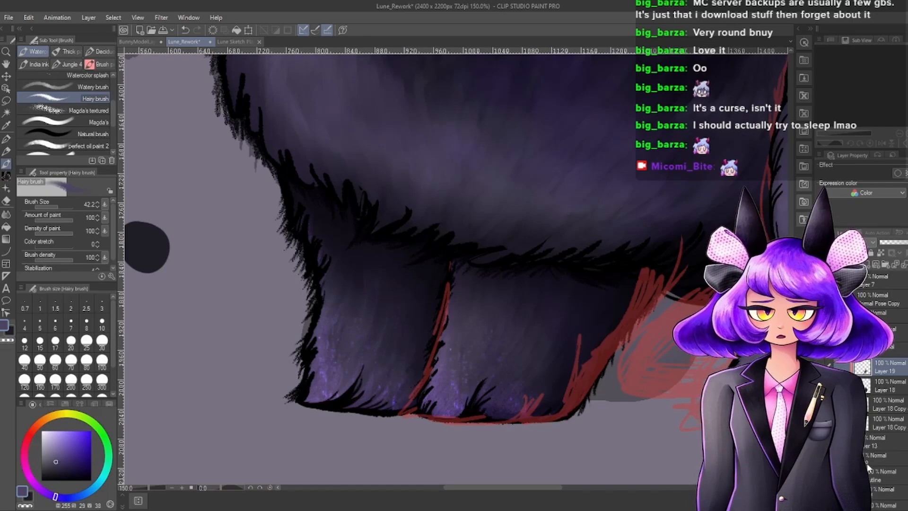
scroll(869, 404, "down", 5)
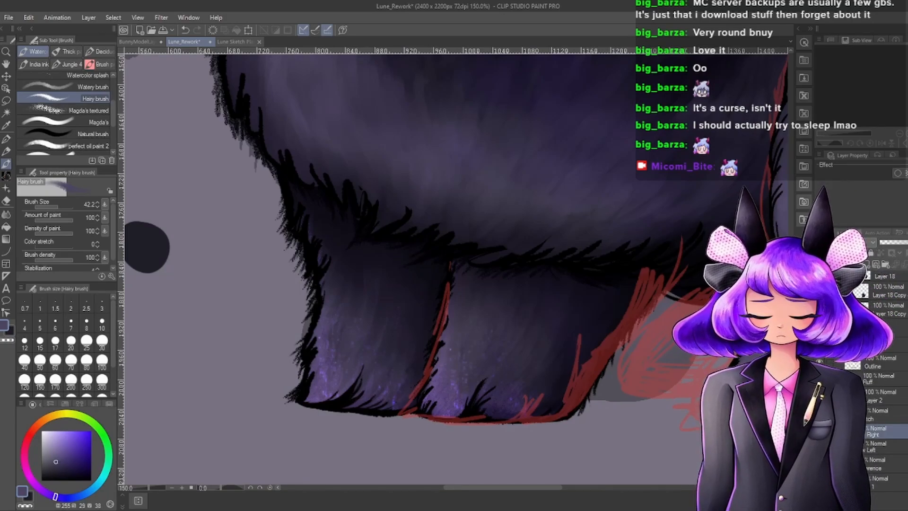
scroll(869, 404, "down", 3)
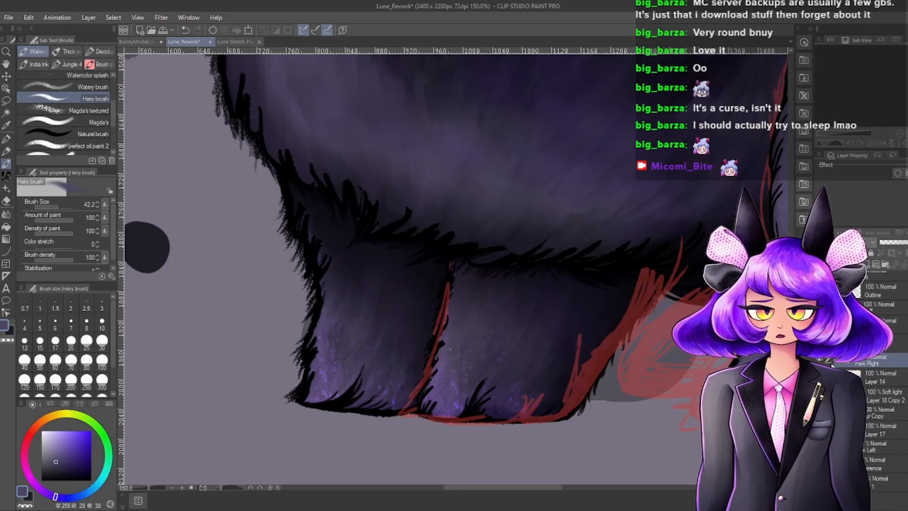
scroll(491, 358, "up", 2)
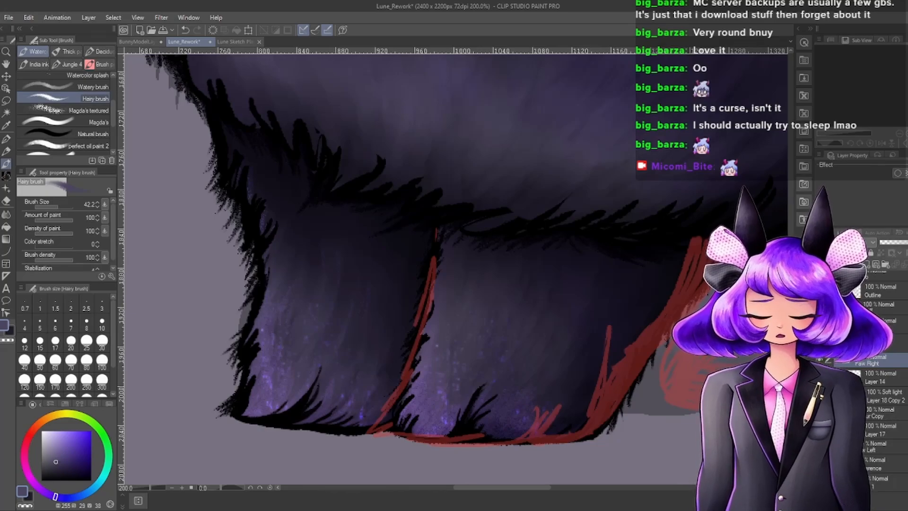
left_click(893, 451)
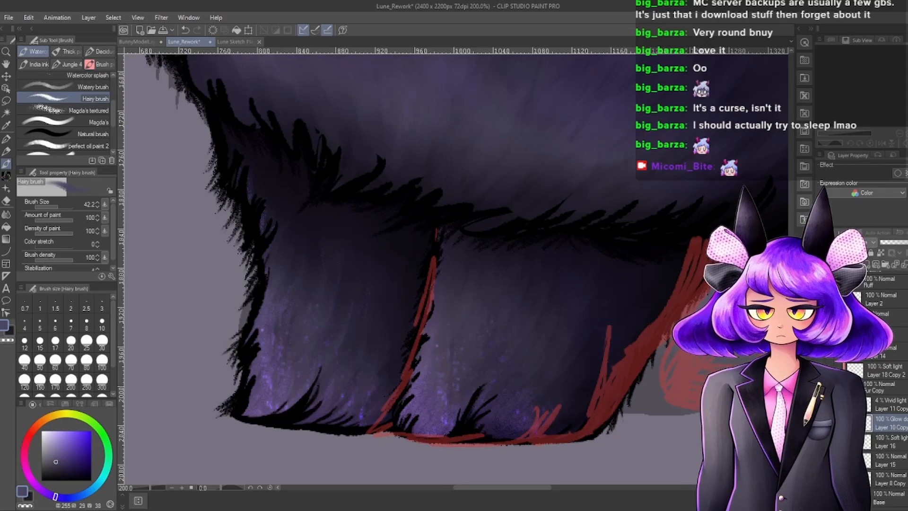
key("ctrl+t")
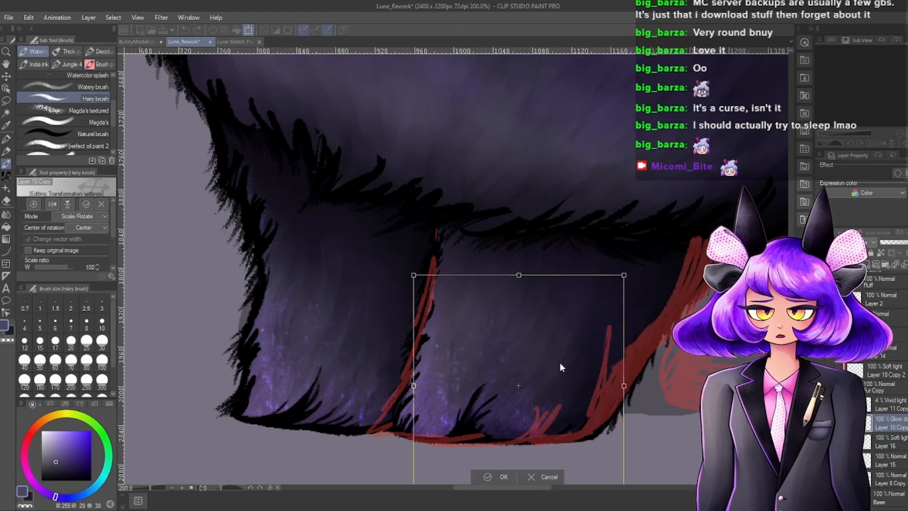
key("h")
scroll(552, 328, "down", 2)
scroll(543, 390, "up", 2)
left_click_drag(521, 403, 442, 395)
left_click_drag(415, 188, 466, 187)
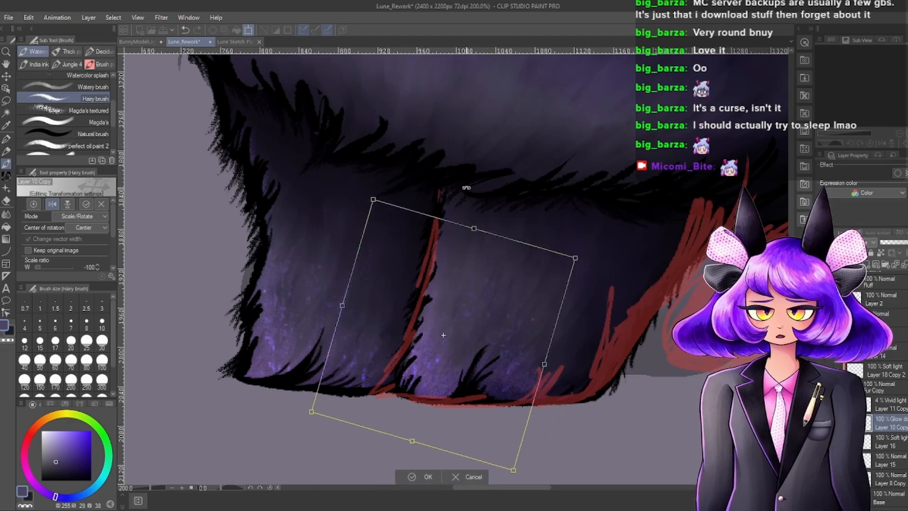
Fine-tune the flipped glow's position and rotation to fit the right front paw's lower edge, and apply the transformation.
left_click_drag(512, 359, 529, 350)
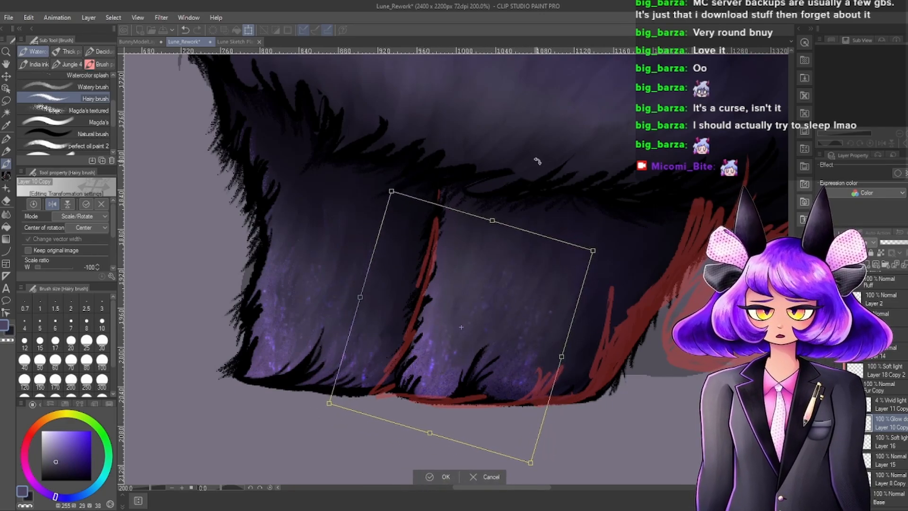
left_click_drag(537, 161, 549, 167)
left_click_drag(476, 299, 486, 298)
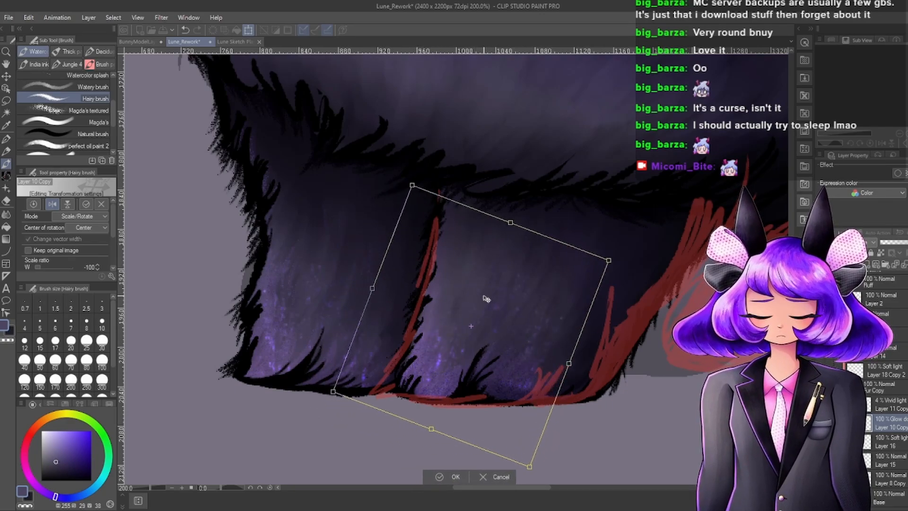
mouse_move(487, 341)
left_mouse_down()
mouse_move(573, 354)
mouse_move(503, 353)
mouse_move(481, 341)
mouse_move(489, 343)
left_mouse_up()
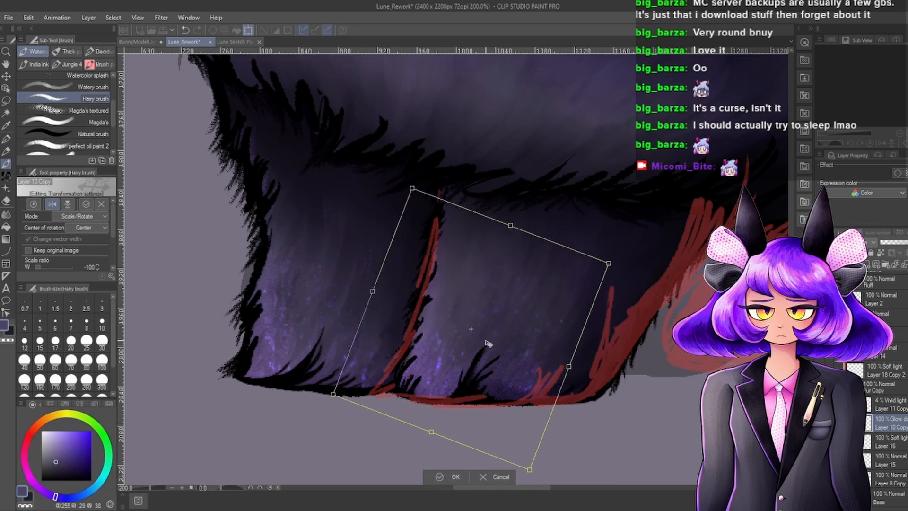
left_click_drag(556, 210, 565, 215)
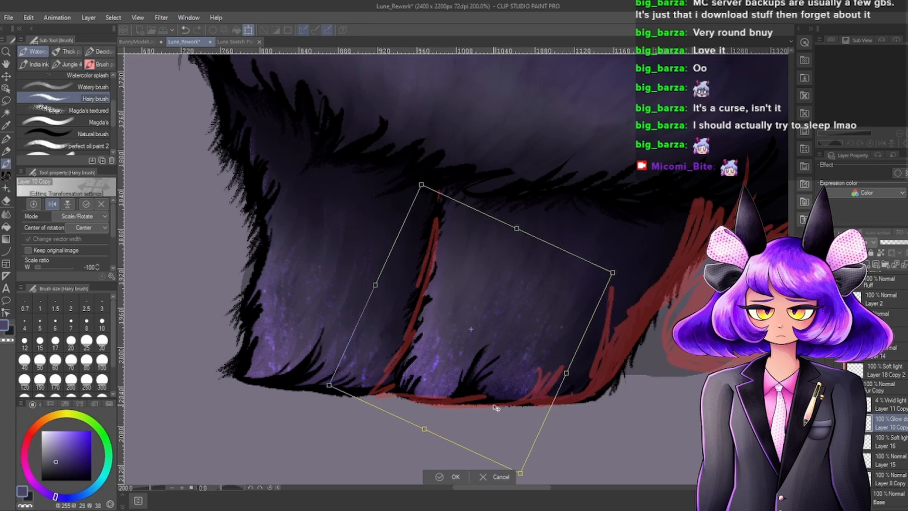
left_click_drag(469, 381, 466, 380)
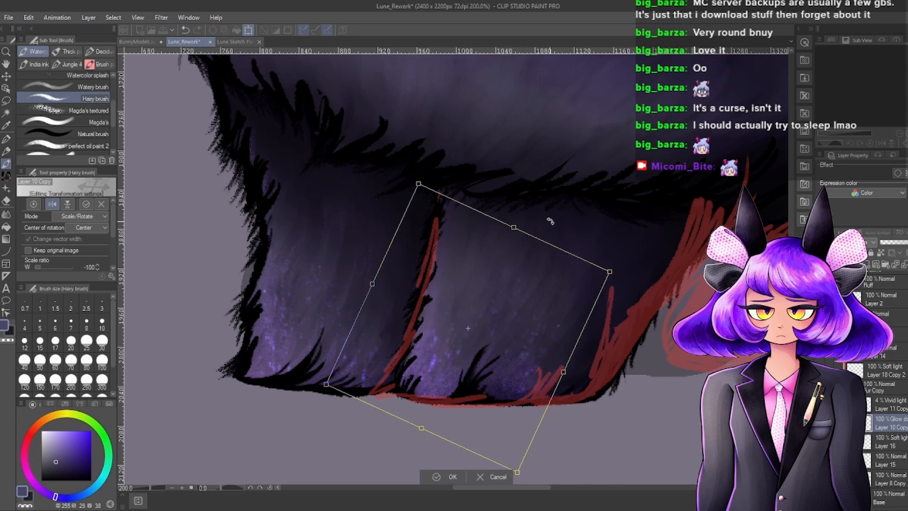
left_click_drag(551, 221, 559, 224)
left_click_drag(534, 331, 540, 331)
left_click_drag(559, 222, 549, 209)
left_click_drag(493, 414, 492, 414)
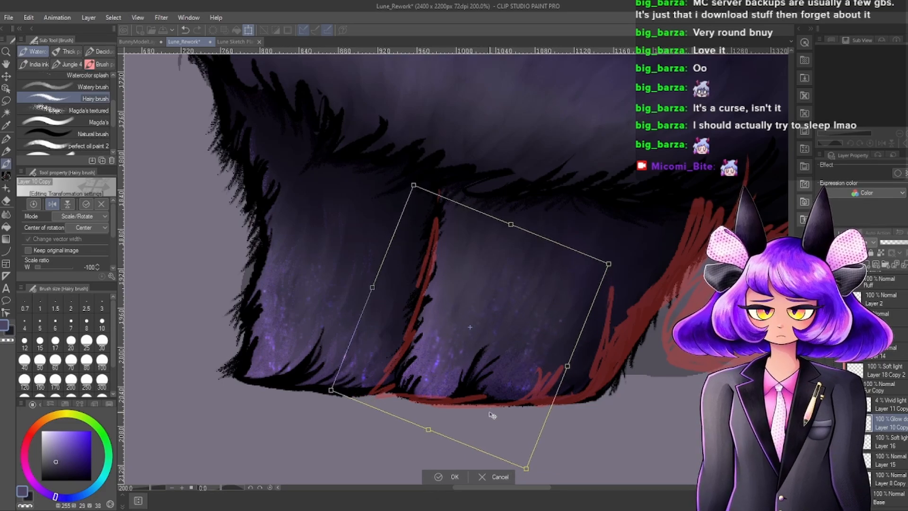
left_click(454, 478)
scroll(621, 364, "down", 7)
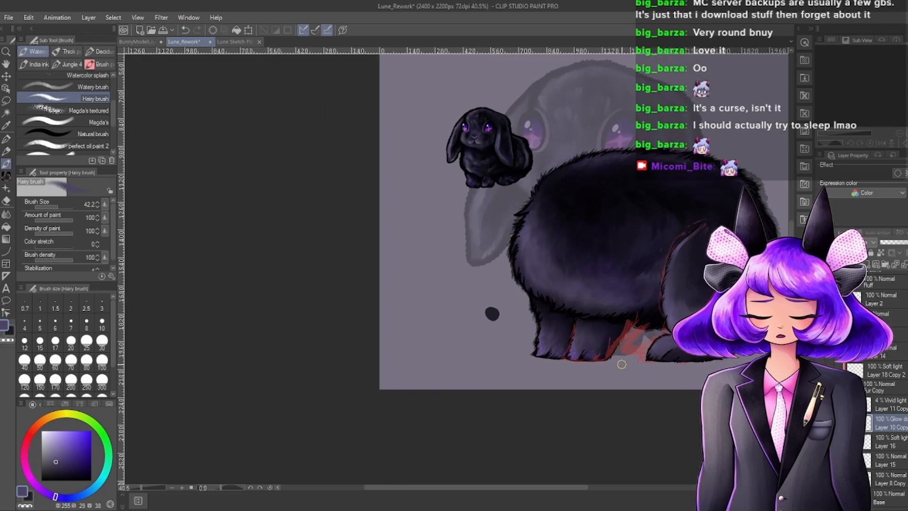
Inspect the front paws and hind leg up close, and switch the Paw Right folder off and on to compare.
scroll(709, 313, "up", 4)
scroll(574, 315, "down", 3)
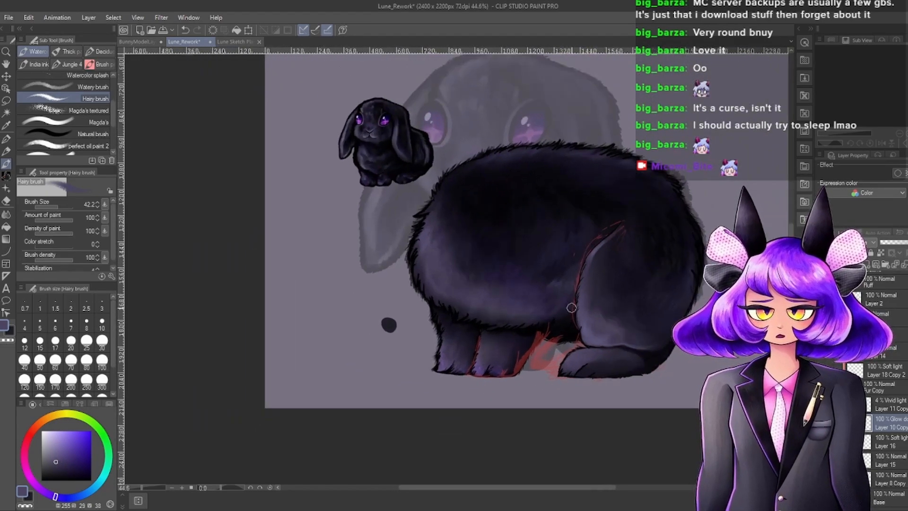
scroll(571, 308, "up", 5)
scroll(521, 344, "down", 4)
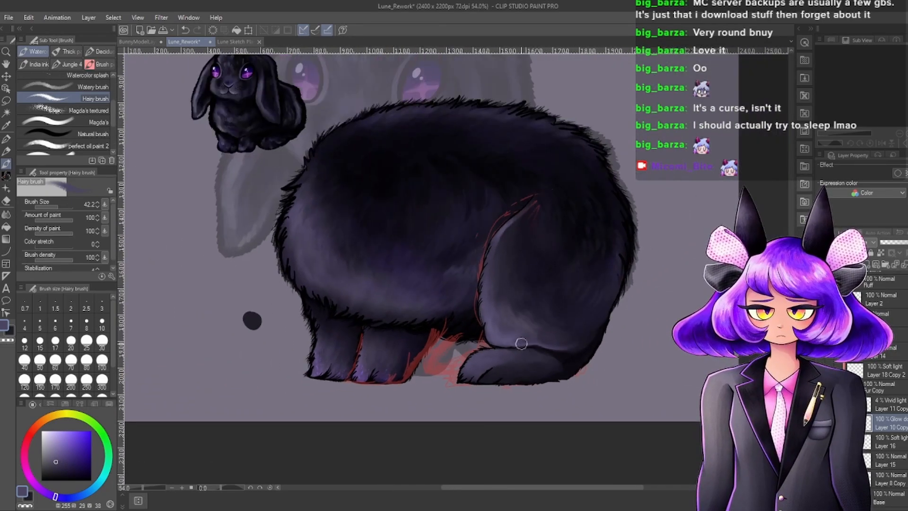
scroll(489, 306, "up", 2)
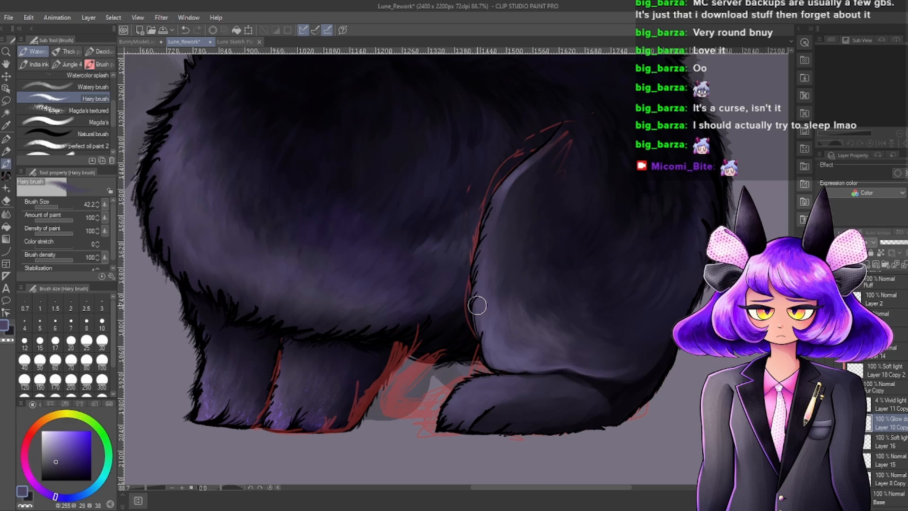
scroll(502, 259, "up", 2)
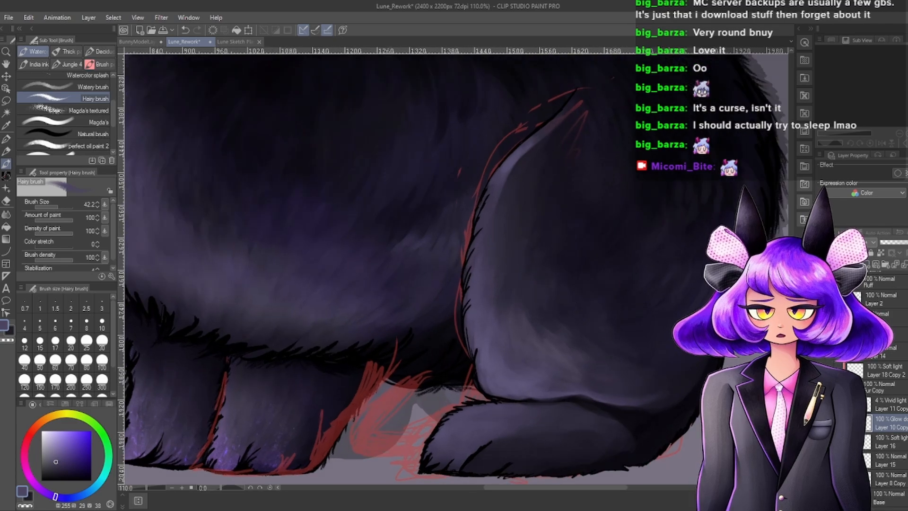
scroll(903, 387, "down", 2)
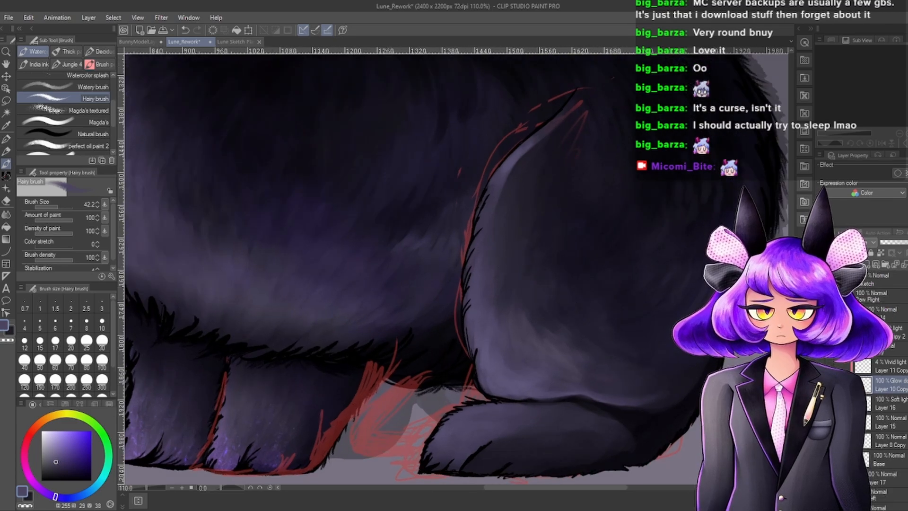
left_click(884, 372)
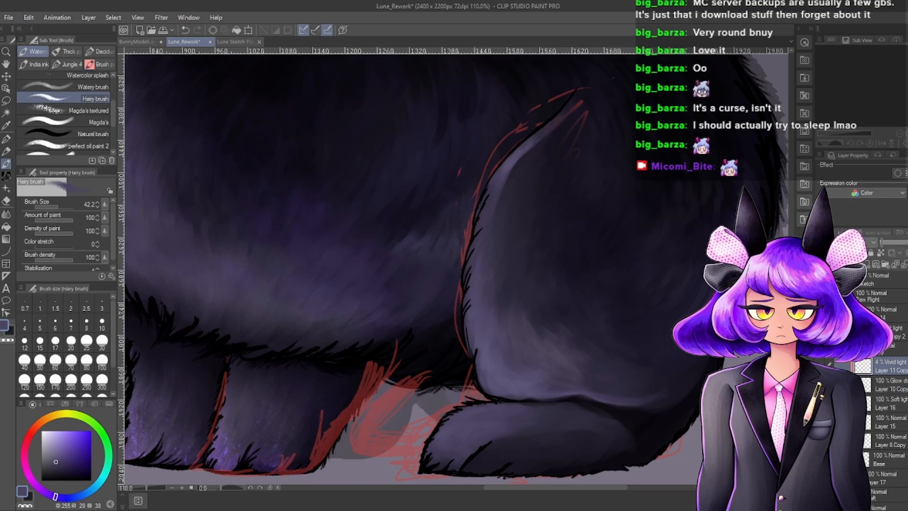
left_click(823, 296)
left_click(822, 296)
scroll(635, 332, "down", 5)
scroll(689, 355, "up", 3)
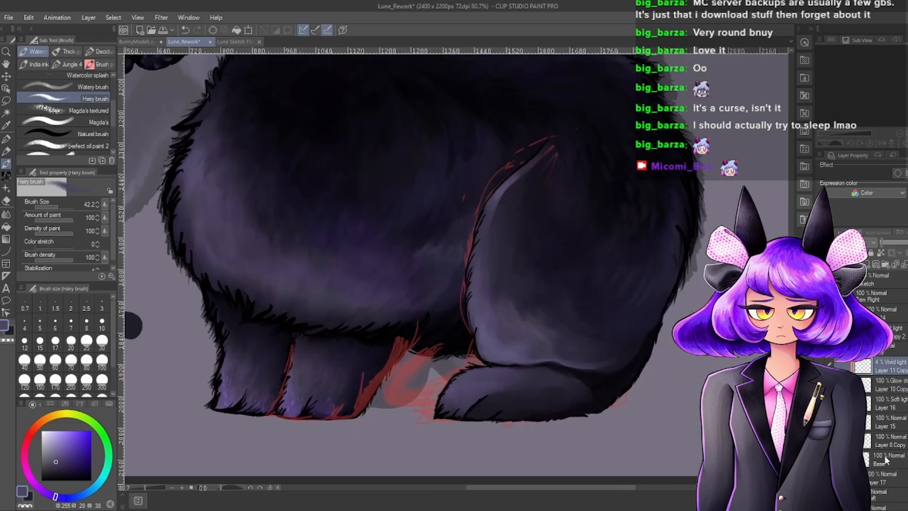
Toggle the visibility of Layer 8 Copy to compare the right paw's shading, and review the whole rabbit.
left_click(873, 437)
left_click(820, 440)
left_click(821, 441)
scroll(626, 369, "down", 5)
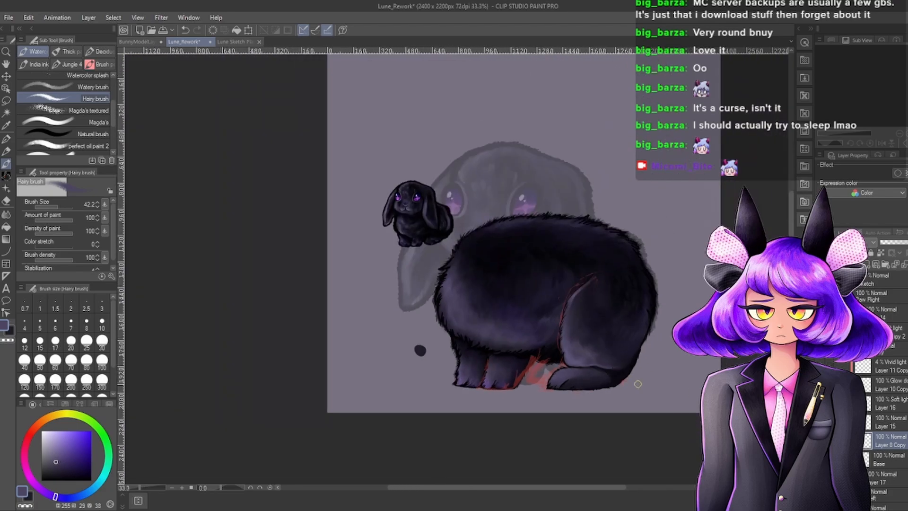
scroll(637, 384, "down", 2)
scroll(625, 347, "up", 1)
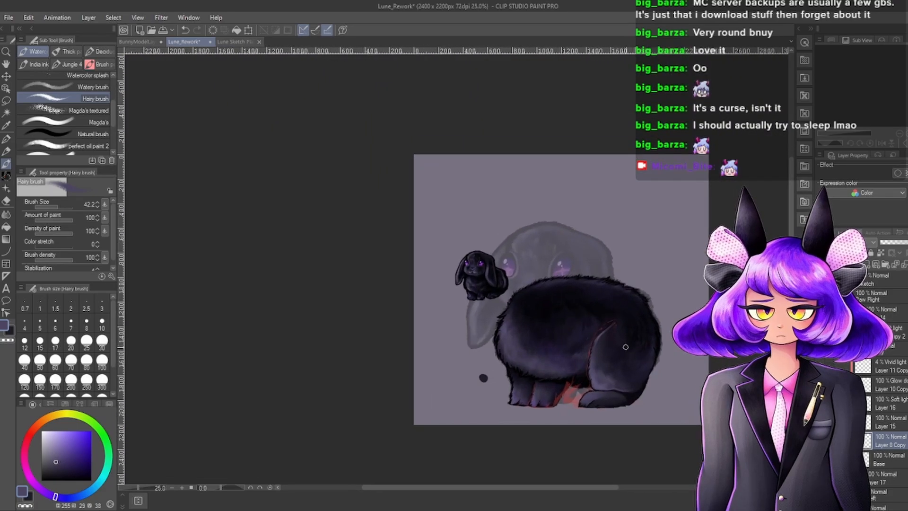
scroll(600, 361, "up", 3)
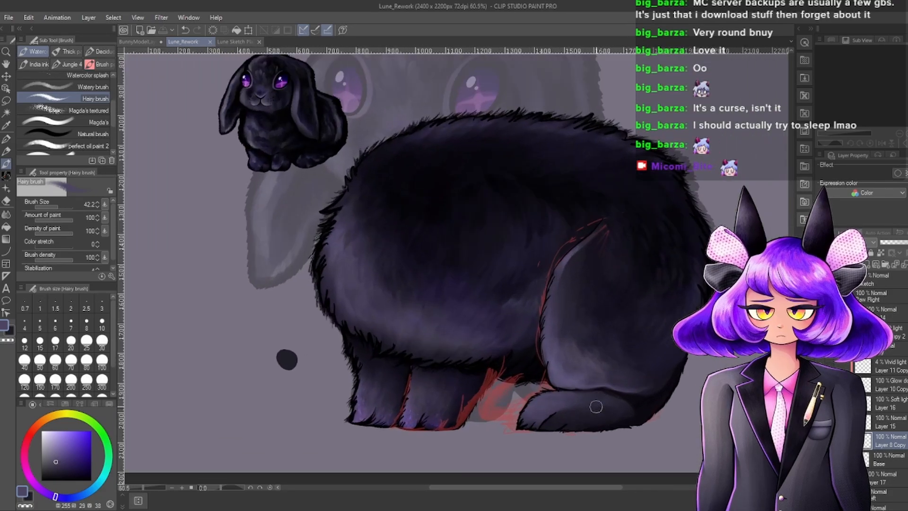
scroll(615, 386, "down", 3)
scroll(600, 365, "up", 2)
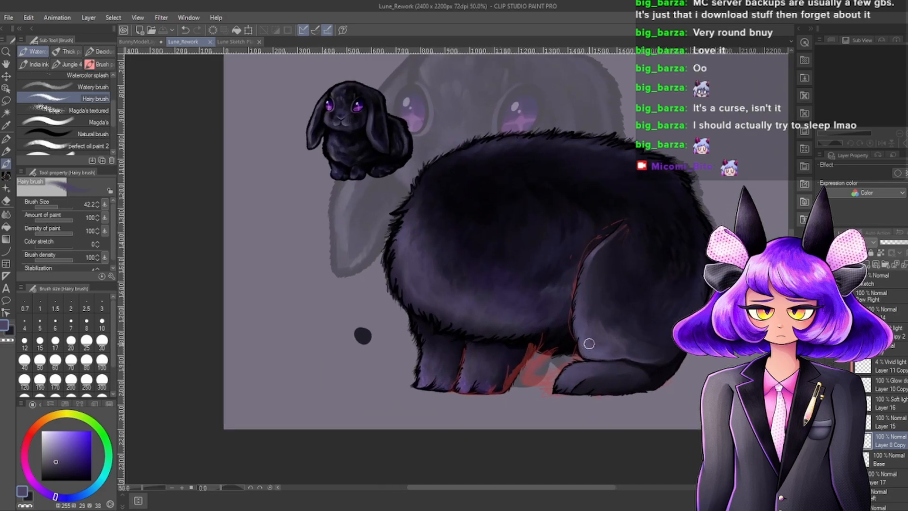
Leave the right front paw's layers and make Layer 19, the hind leg's shading layer, active.
left_click(886, 368)
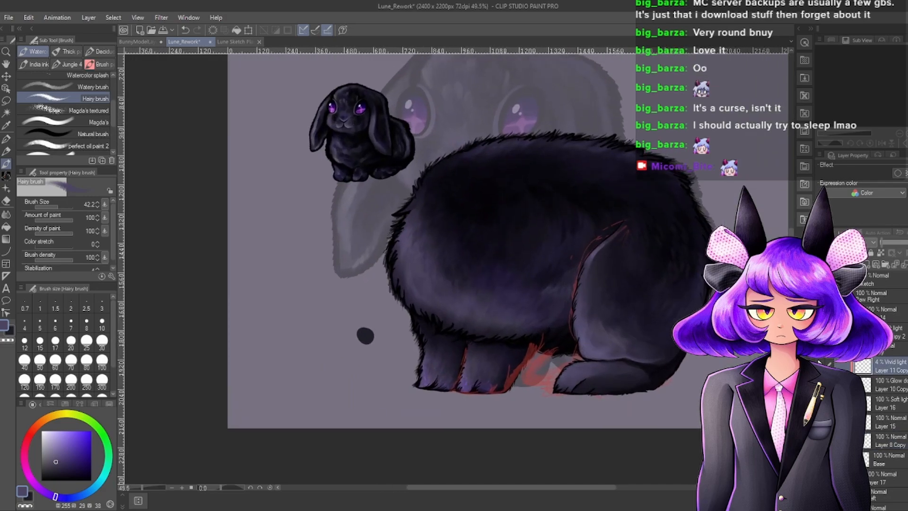
scroll(655, 326, "up", 2)
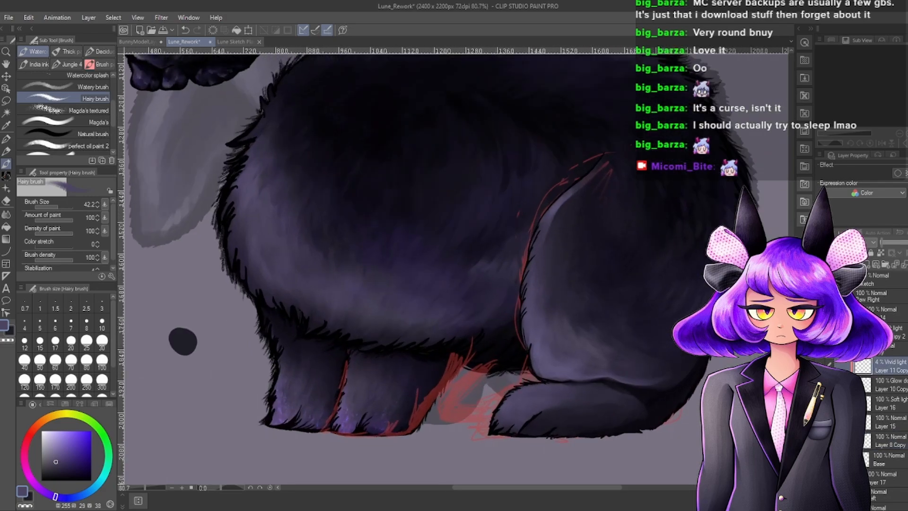
left_click(844, 349)
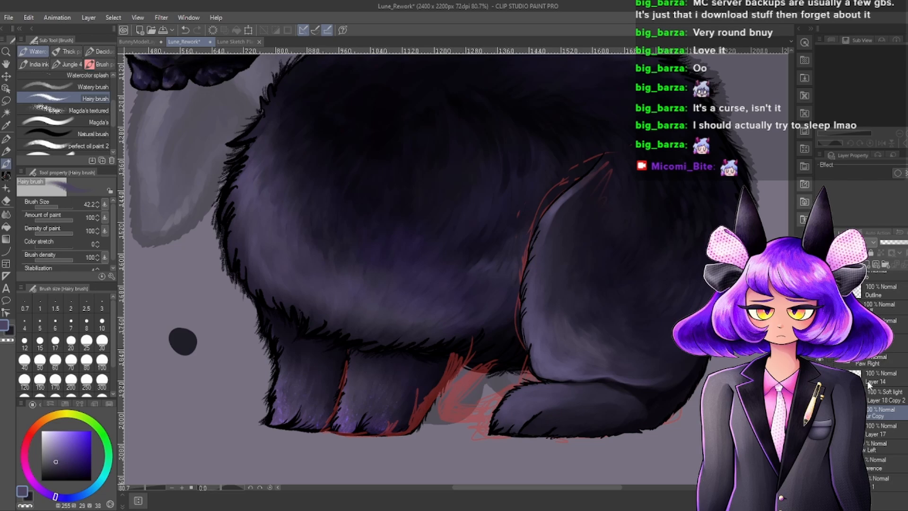
left_click(871, 395)
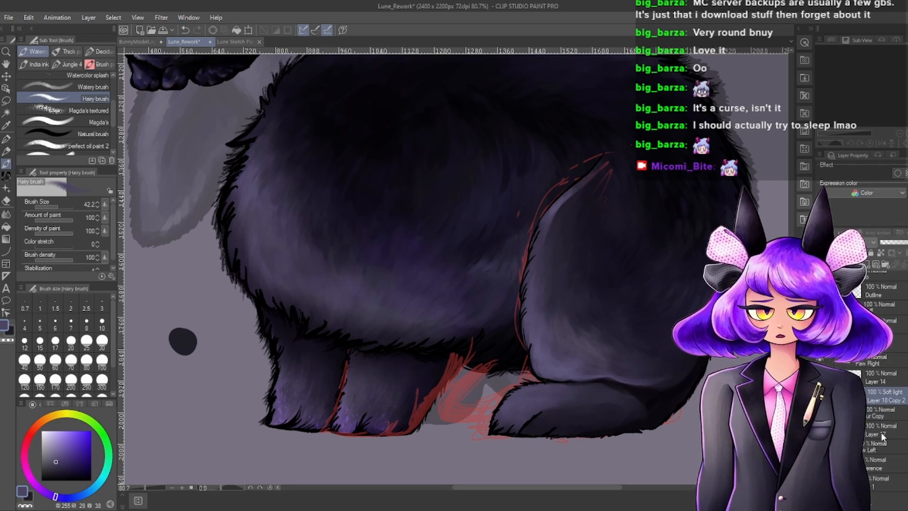
left_click(867, 432)
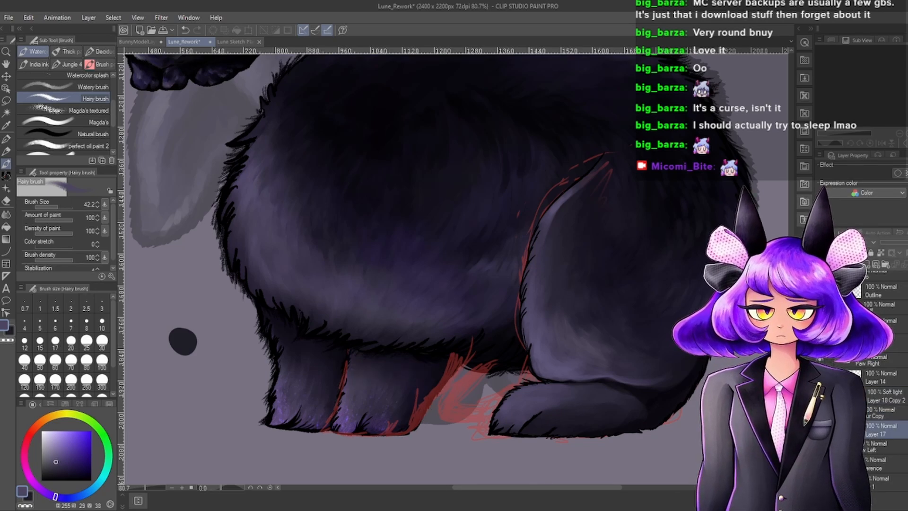
left_click(876, 447)
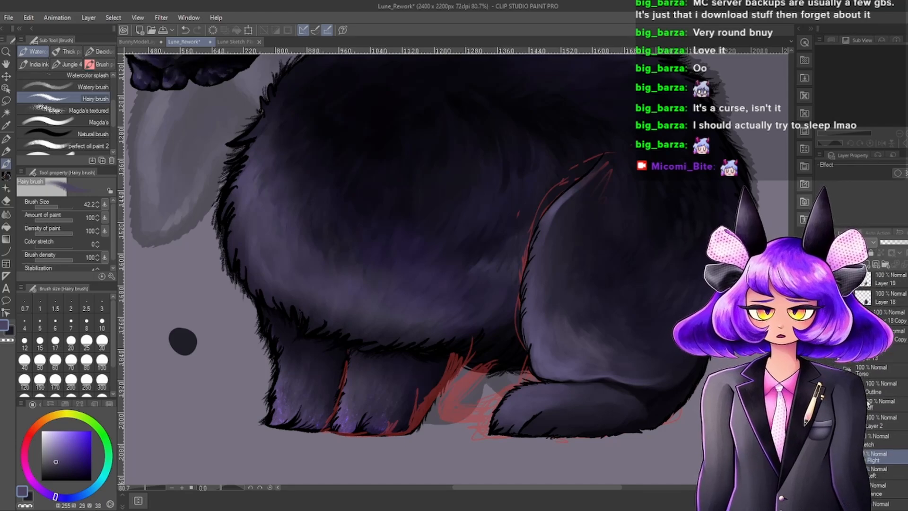
scroll(869, 385, "up", 4)
left_click(886, 380)
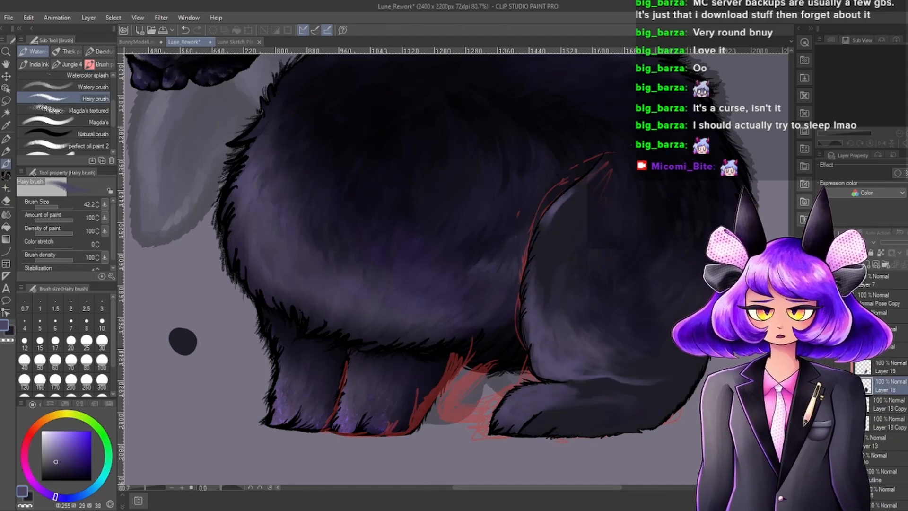
left_click(879, 367)
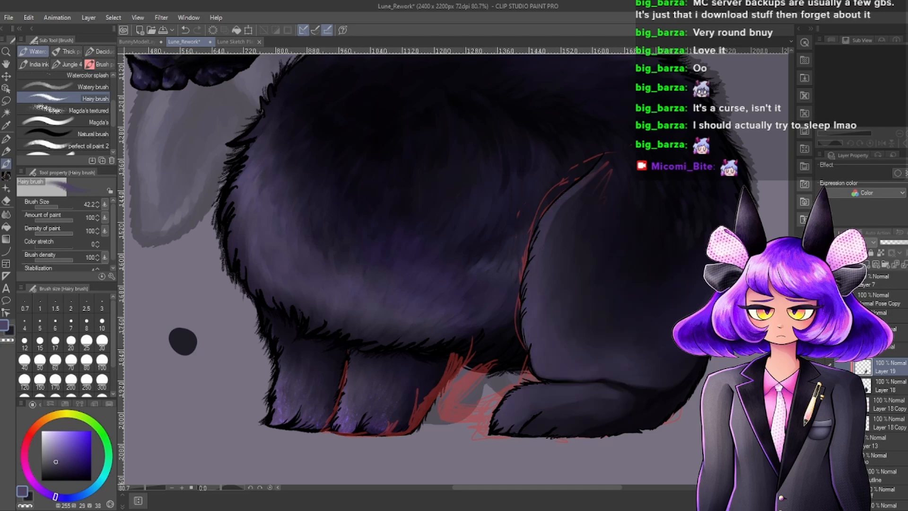
Deepen the shading along the lower part of the hind foot with very dark purples, using the Hairy brush at size 15.1.
scroll(579, 383, "up", 3)
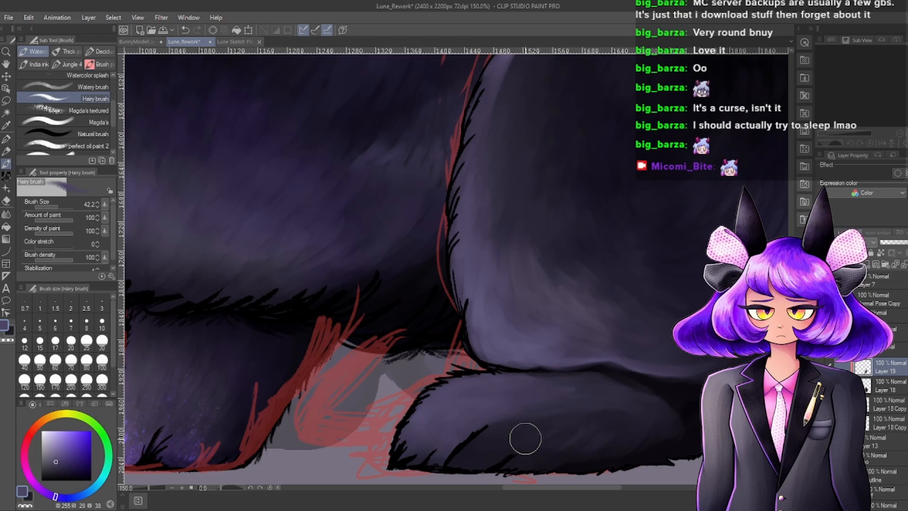
scroll(589, 389, "down", 1)
scroll(578, 405, "up", 1)
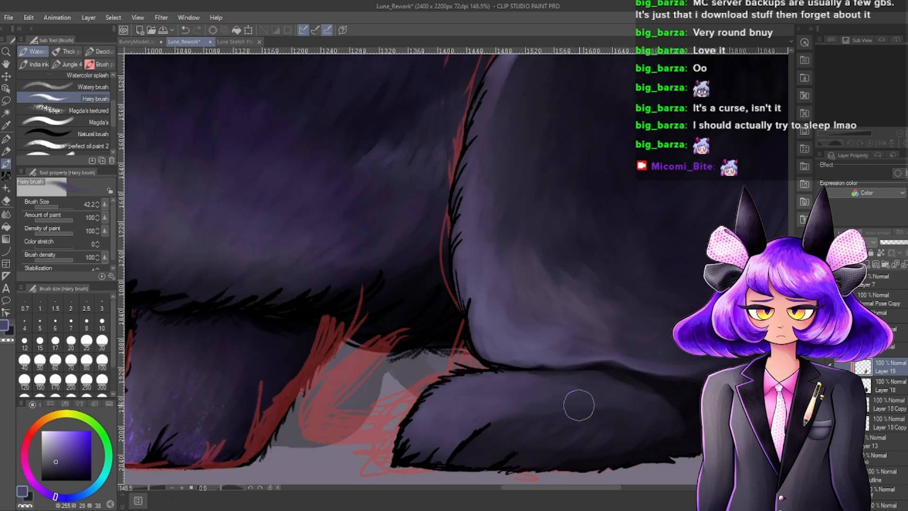
left_click(78, 467)
left_click_drag(77, 467, 71, 476)
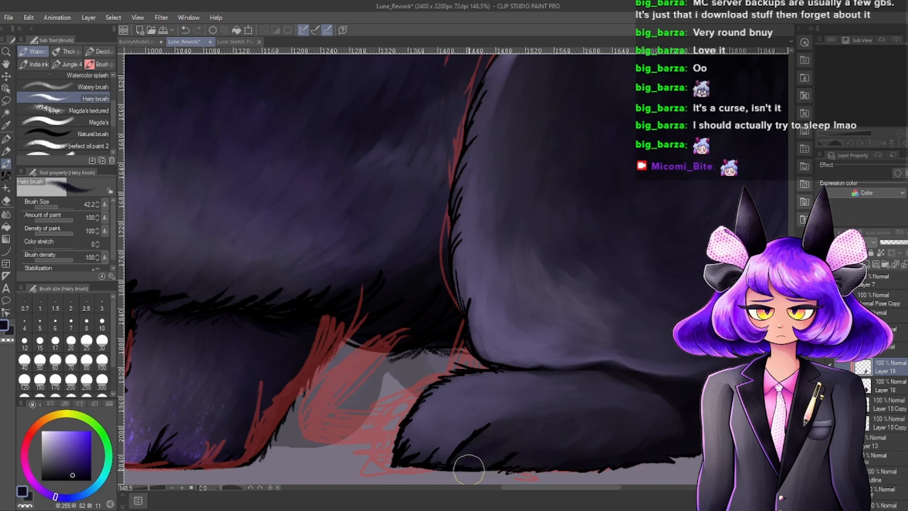
scroll(550, 376, "up", 2)
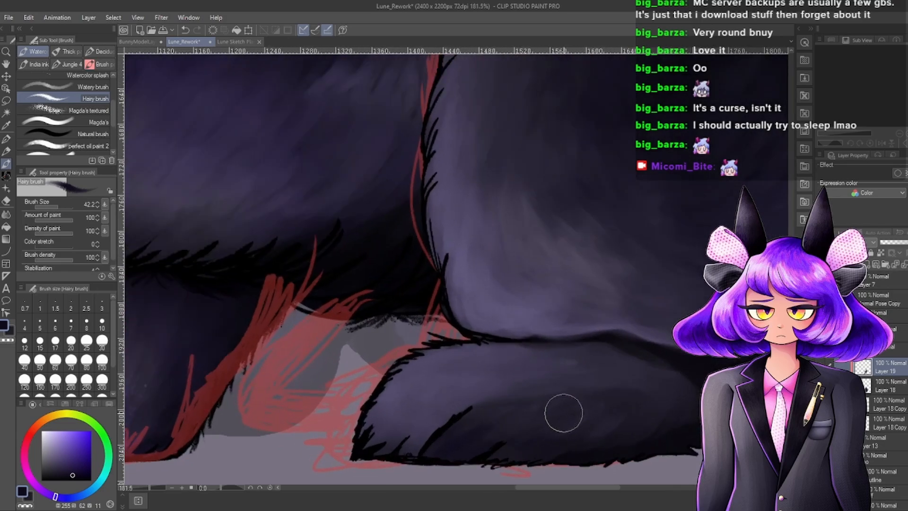
left_click(51, 206)
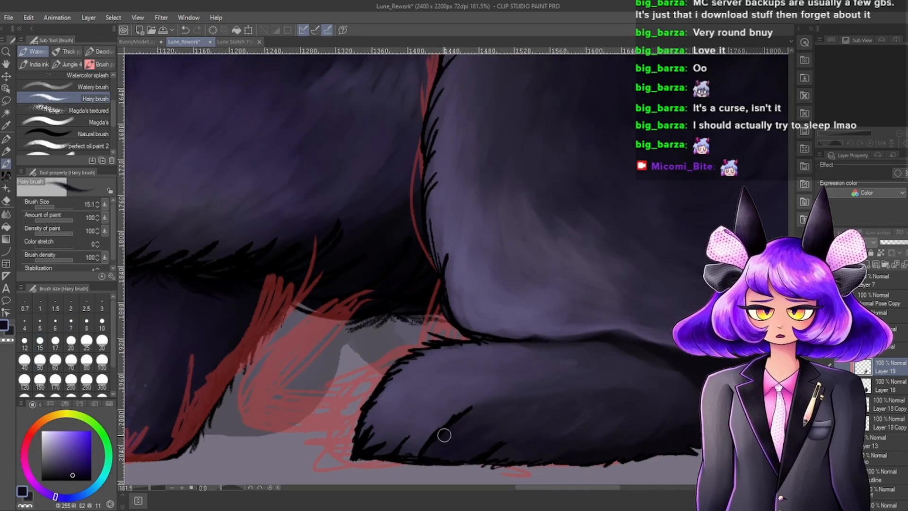
left_click(68, 475)
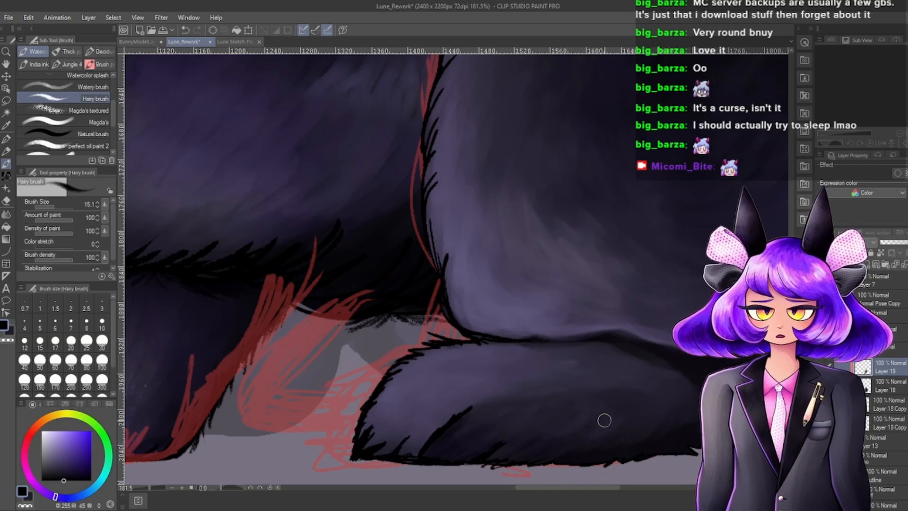
scroll(658, 375, "down", 3)
scroll(654, 395, "up", 4)
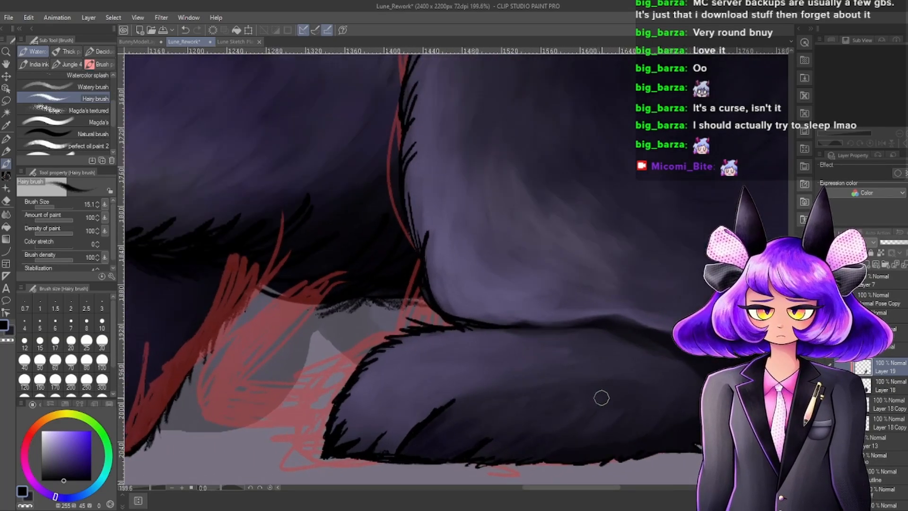
Blend the hind foot's shading with a dark purple sampled from its middle, and check it against the whole rabbit.
left_click(603, 393, "alt")
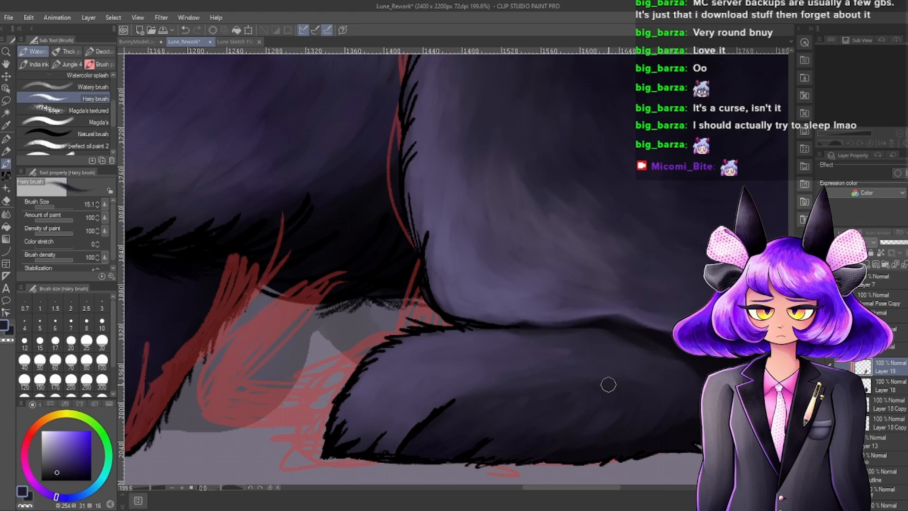
scroll(541, 401, "down", 3)
scroll(477, 402, "up", 4)
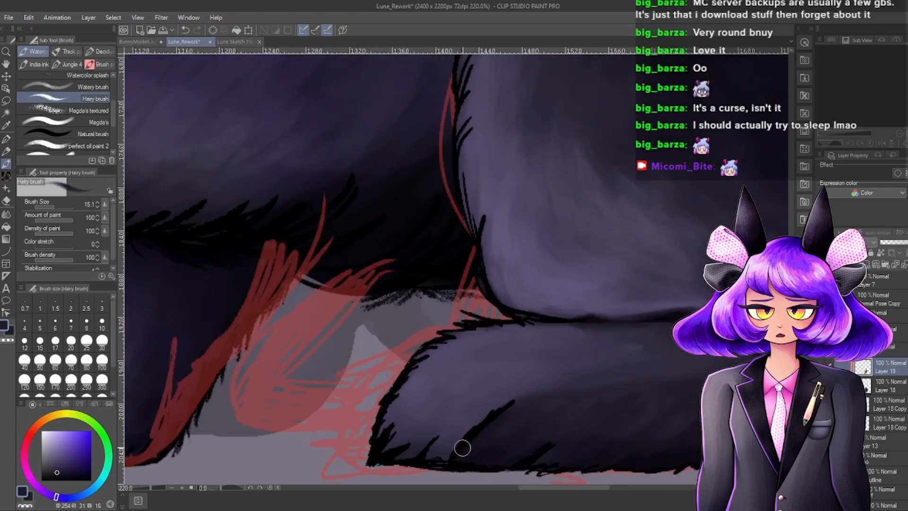
scroll(558, 387, "down", 4)
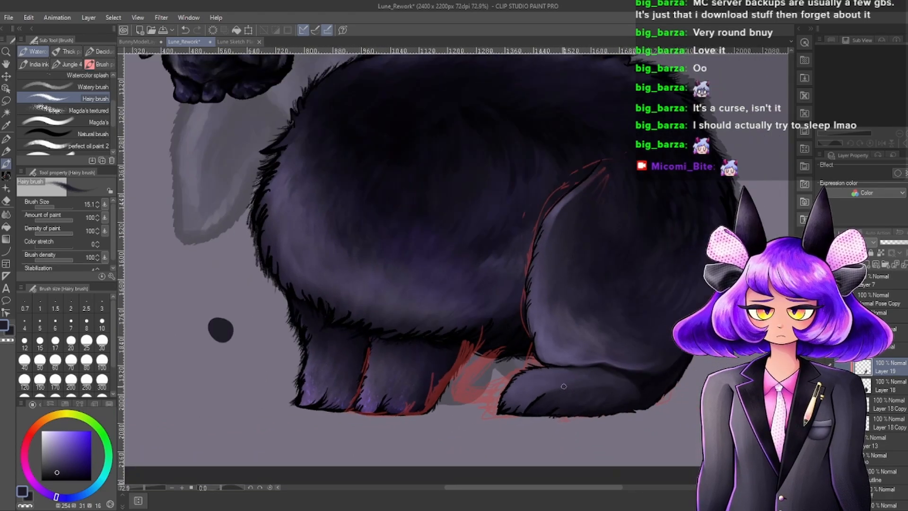
scroll(587, 389, "up", 3)
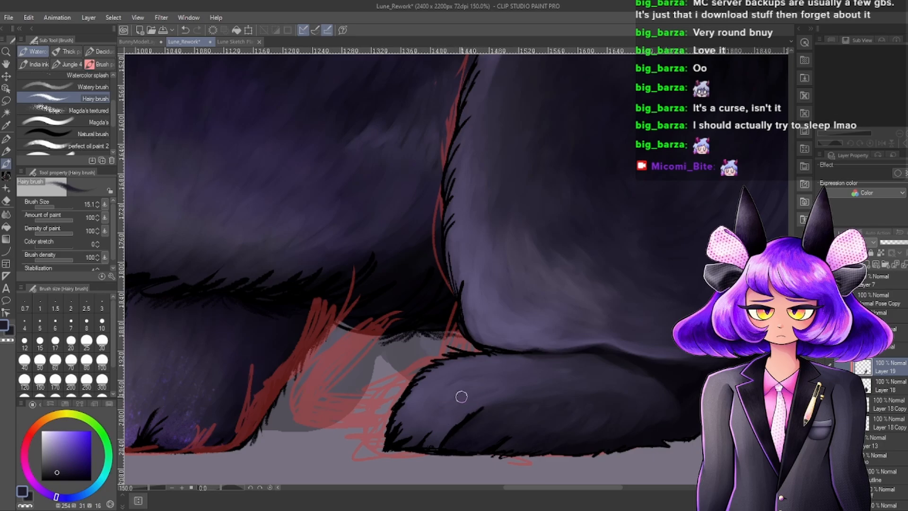
scroll(524, 373, "down", 5)
scroll(578, 360, "up", 5)
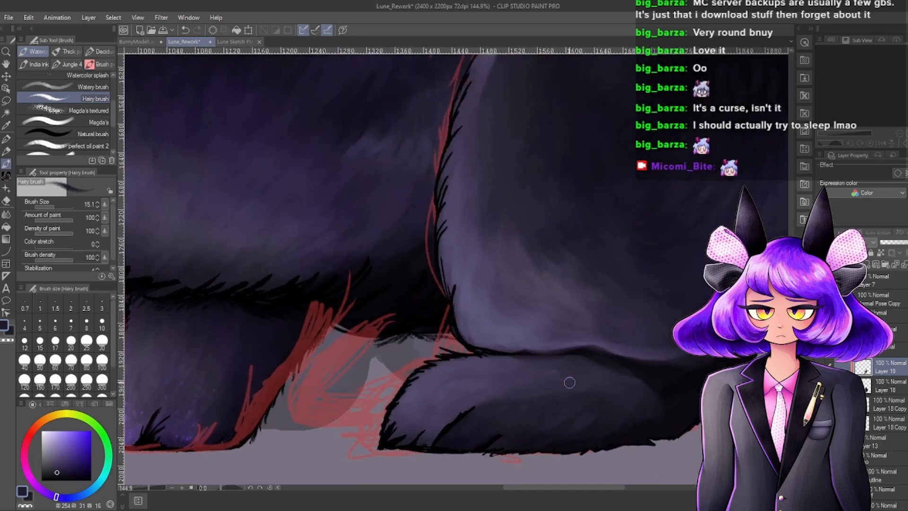
Darken the lower back of the thigh with a near-black purple sampled from its shadow, using the Hairy brush at size 15.1.
scroll(569, 382, "down", 5)
scroll(558, 312, "up", 5)
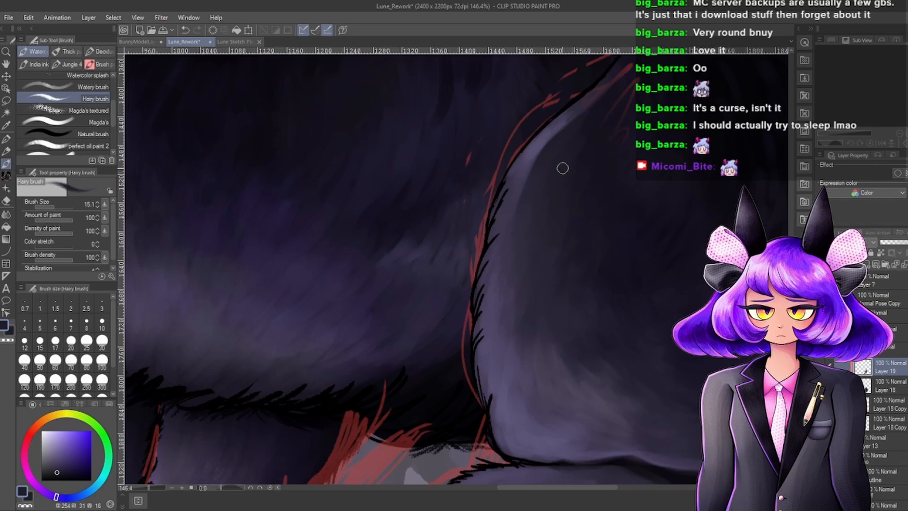
scroll(557, 222, "down", 5)
scroll(623, 243, "up", 5)
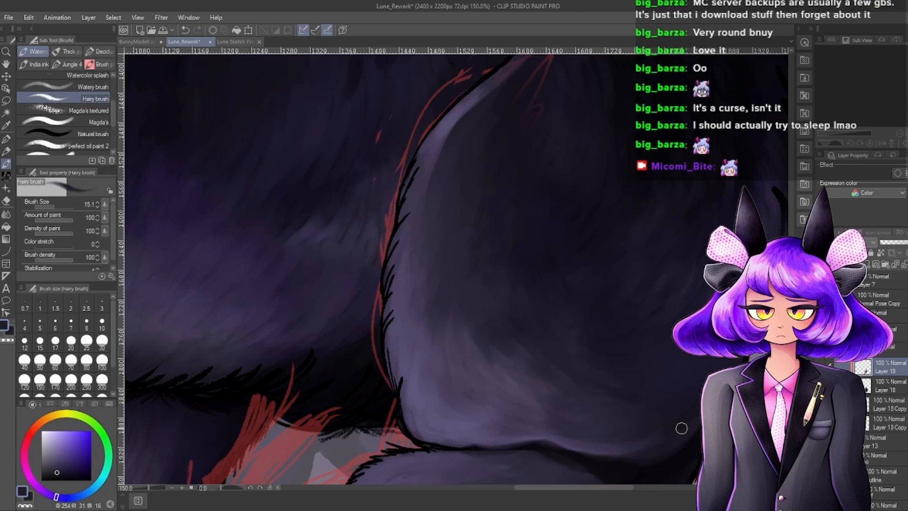
scroll(681, 428, "down", 2)
scroll(680, 435, "up", 2)
left_click(678, 447, "alt")
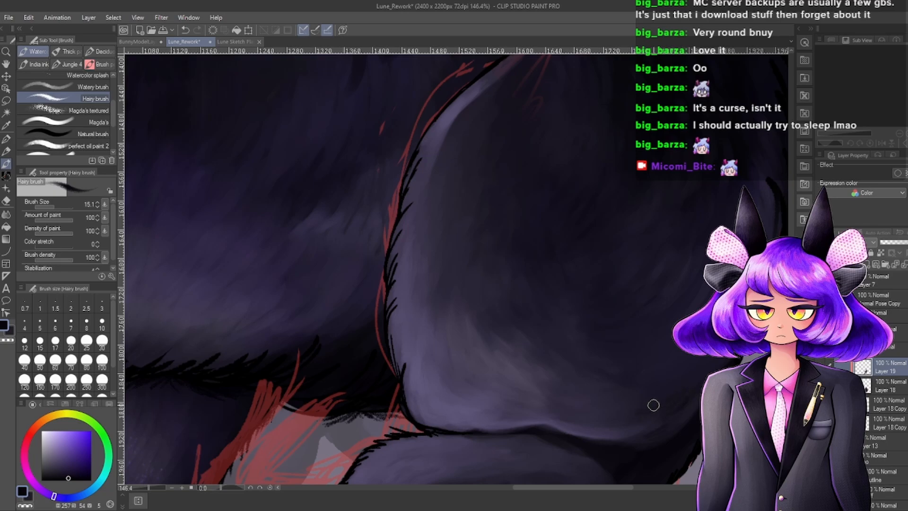
scroll(671, 327, "down", 4)
scroll(681, 355, "up", 3)
Blend the thigh's rear shadow with a dark purple sampled from that area, using the Hairy brush at size 54.6.
left_click(686, 372, "alt")
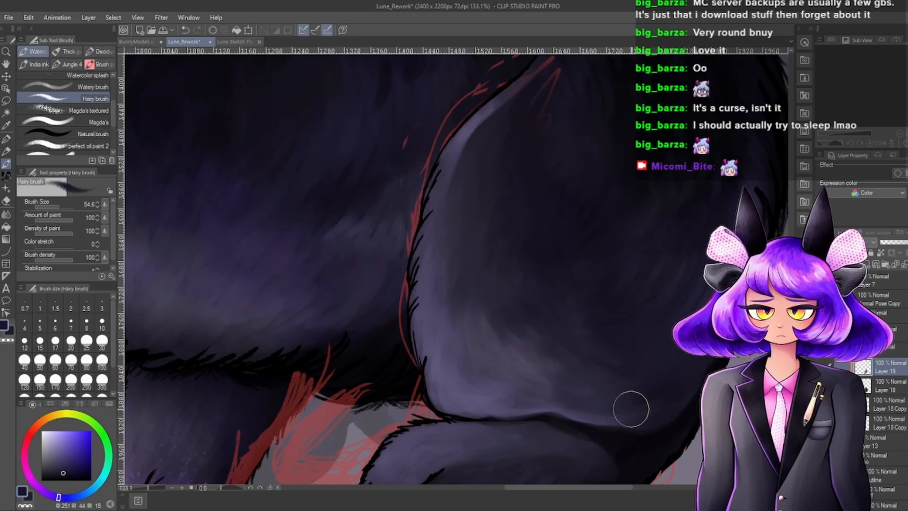
scroll(673, 342, "down", 3)
scroll(672, 338, "up", 6)
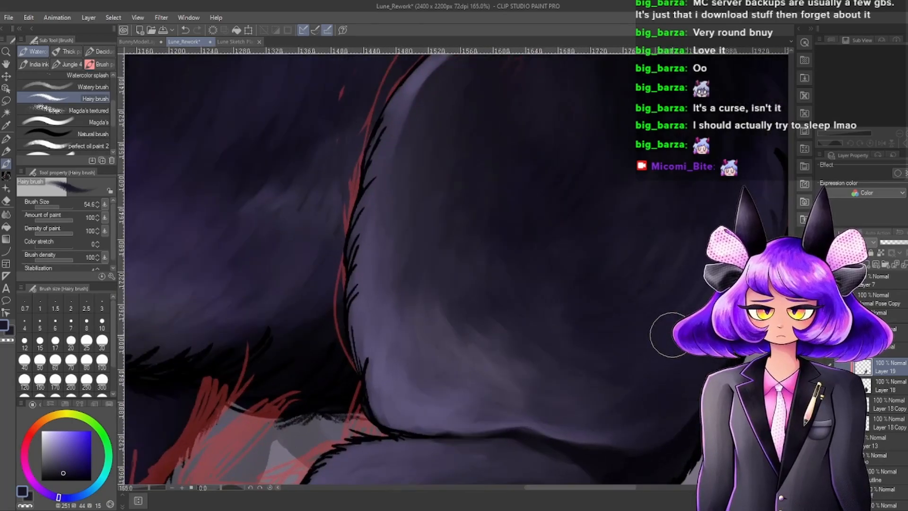
Paint lighter muted-purple fur strokes above the thigh's lower edge with a color sampled there, using the Hairy brush at size 22.2.
left_click(459, 396, "alt")
left_click(486, 377, "alt")
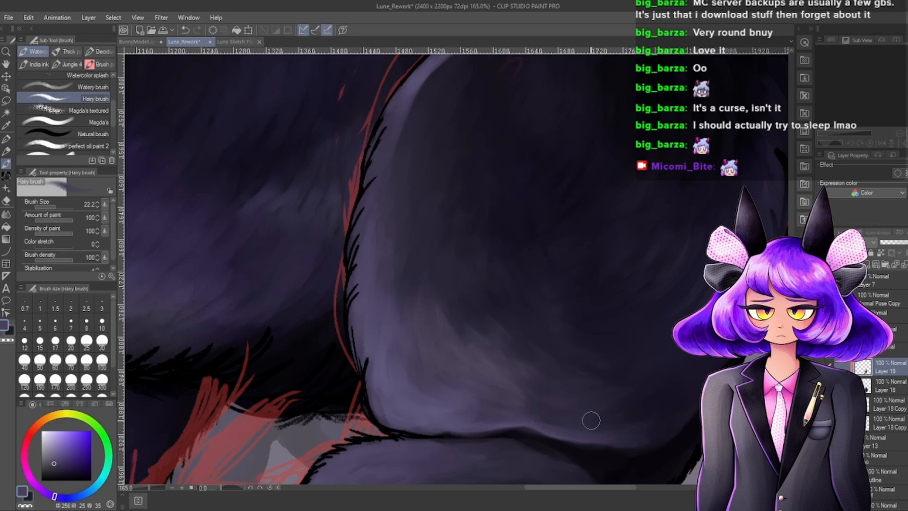
scroll(616, 371, "down", 7)
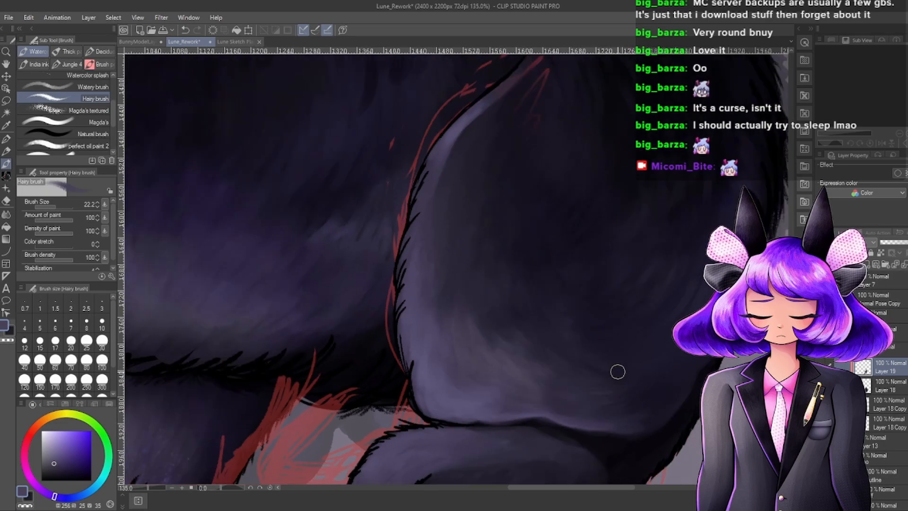
scroll(602, 400, "up", 6)
scroll(593, 410, "down", 6)
scroll(476, 438, "up", 5)
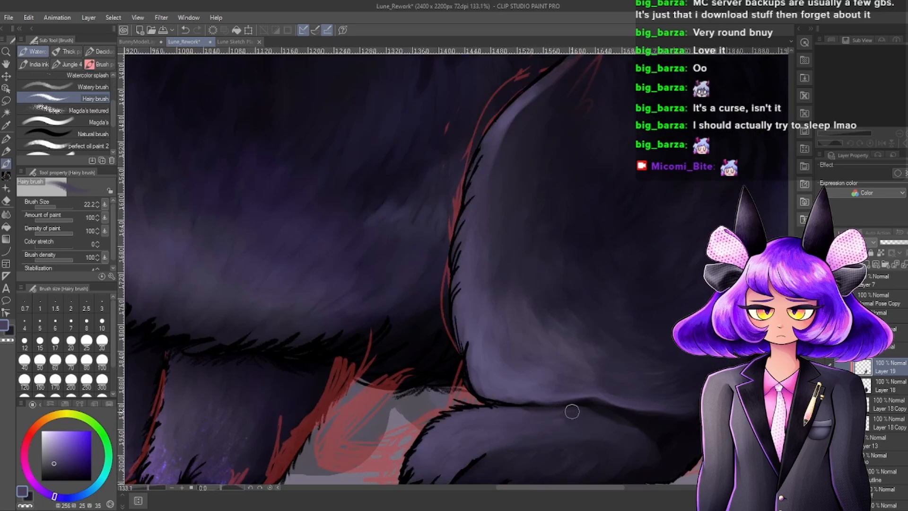
scroll(475, 384, "down", 5)
scroll(456, 426, "up", 3)
scroll(429, 423, "up", 1)
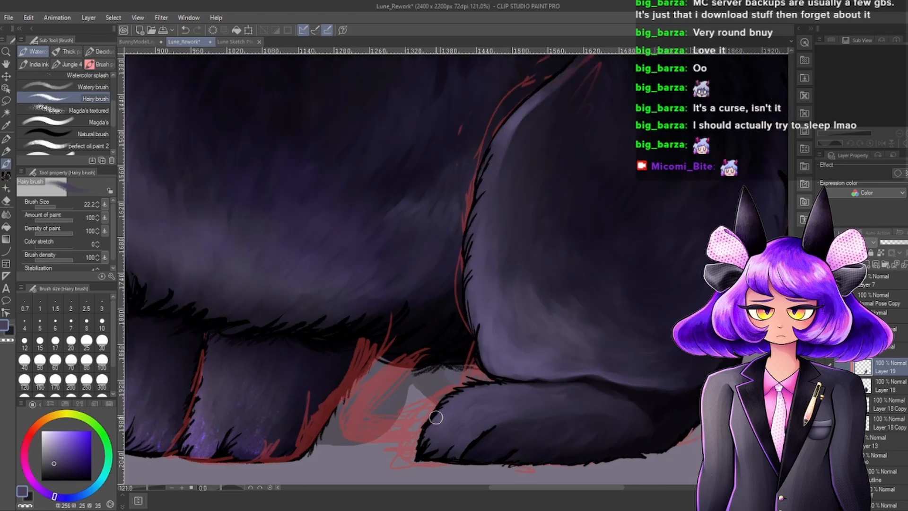
Blend the muted purple up into the middle of the thigh with the size 22.2 Hairy brush.
scroll(440, 414, "up", 2)
scroll(480, 386, "down", 6)
scroll(523, 312, "up", 4)
scroll(524, 310, "up", 1)
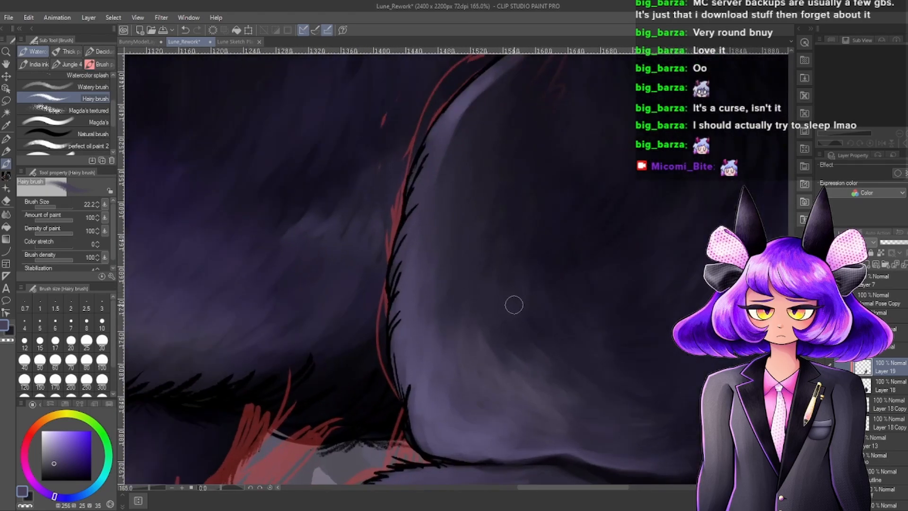
scroll(473, 228, "up", 1)
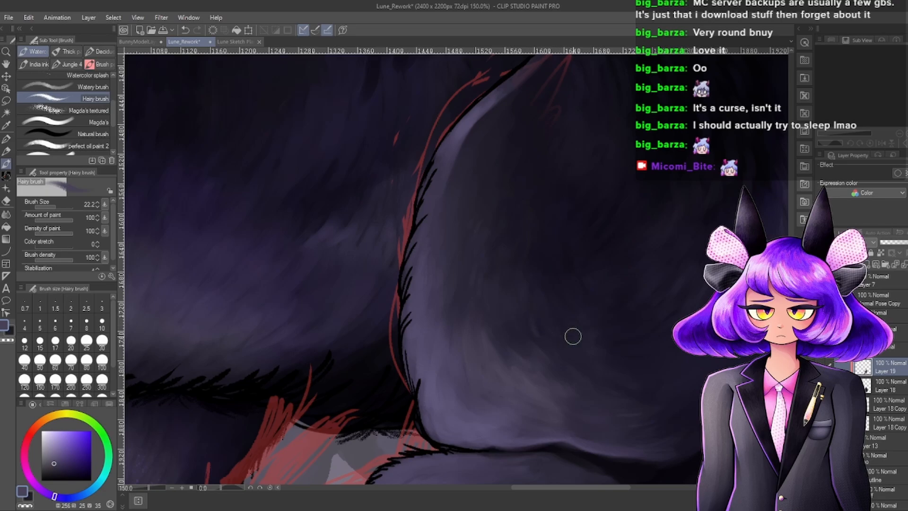
scroll(579, 326, "up", 1)
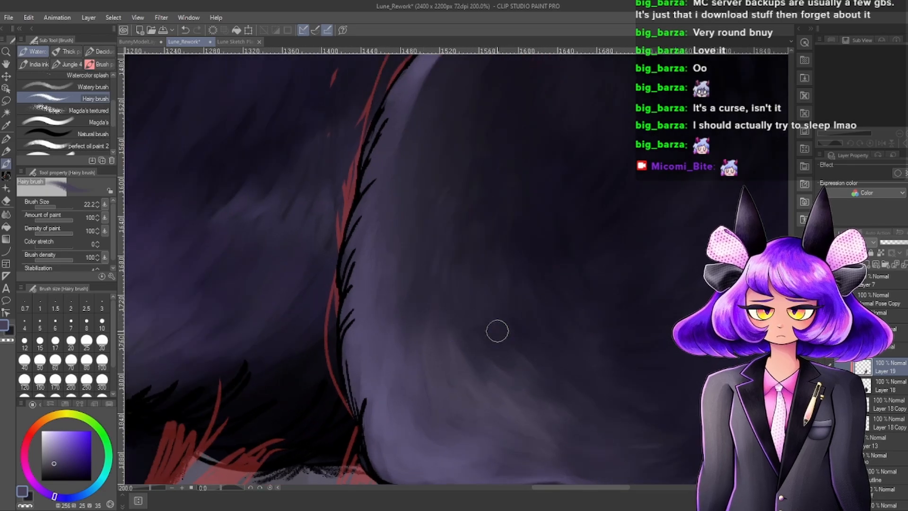
scroll(499, 329, "down", 1)
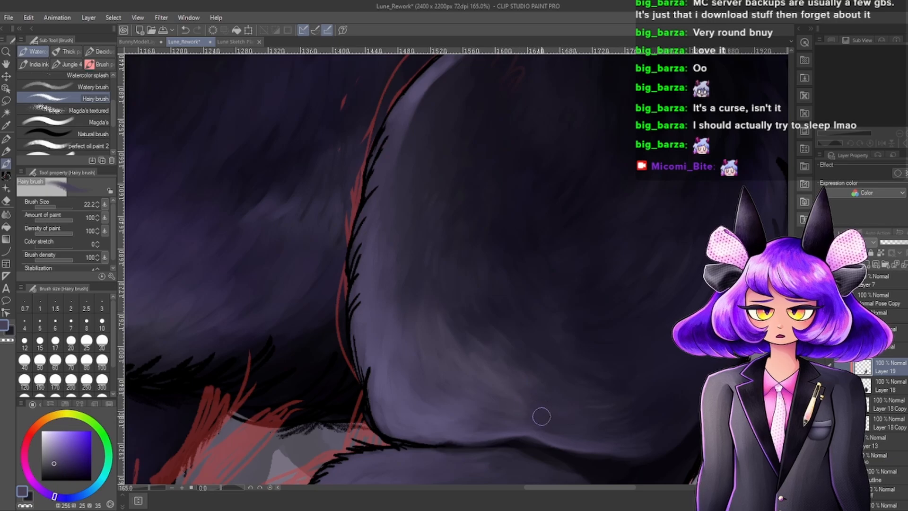
scroll(541, 416, "down", 4)
scroll(413, 438, "up", 5)
scroll(417, 405, "down", 4)
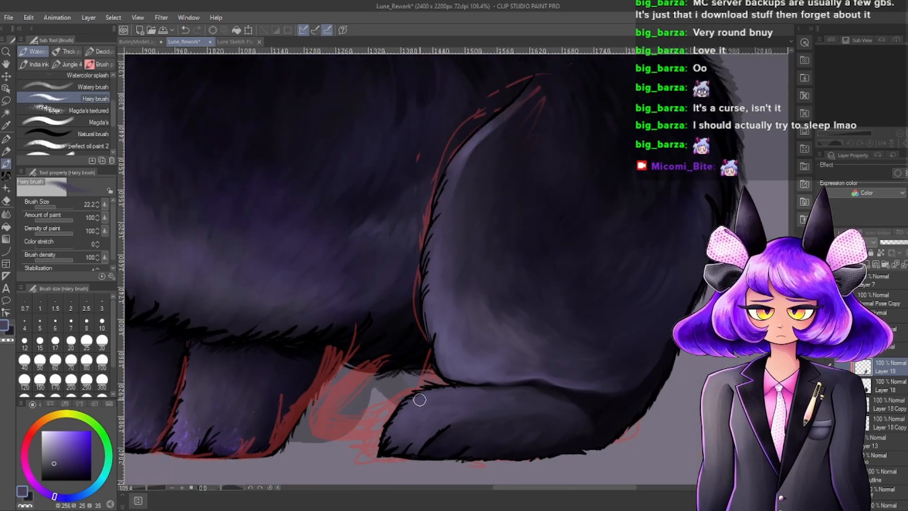
Examine the hind leg's shading up close and against the whole rabbit.
scroll(398, 422, "up", 4)
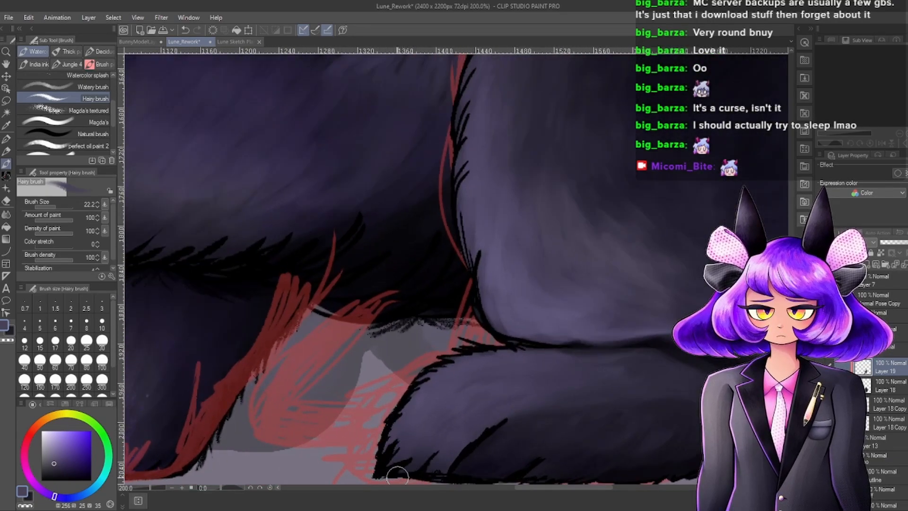
scroll(503, 373, "down", 3)
scroll(503, 373, "down", 2)
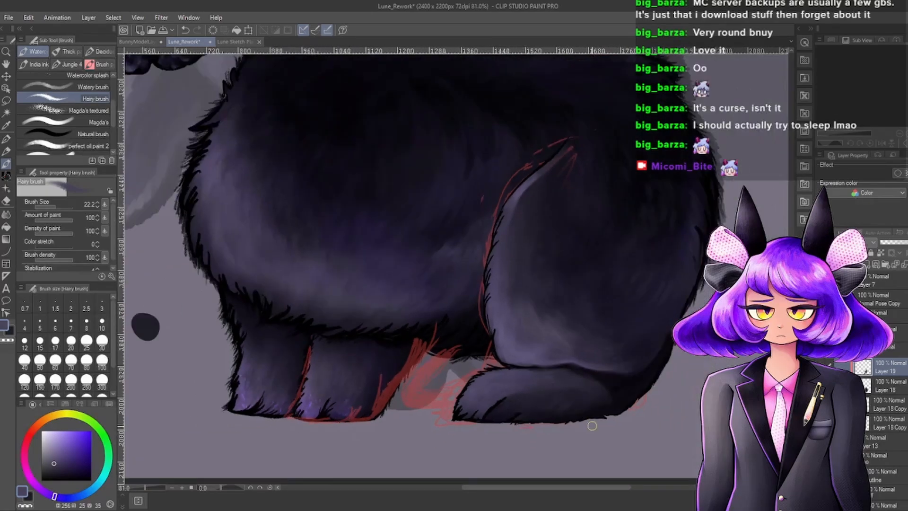
scroll(515, 390, "up", 3)
scroll(523, 394, "down", 4)
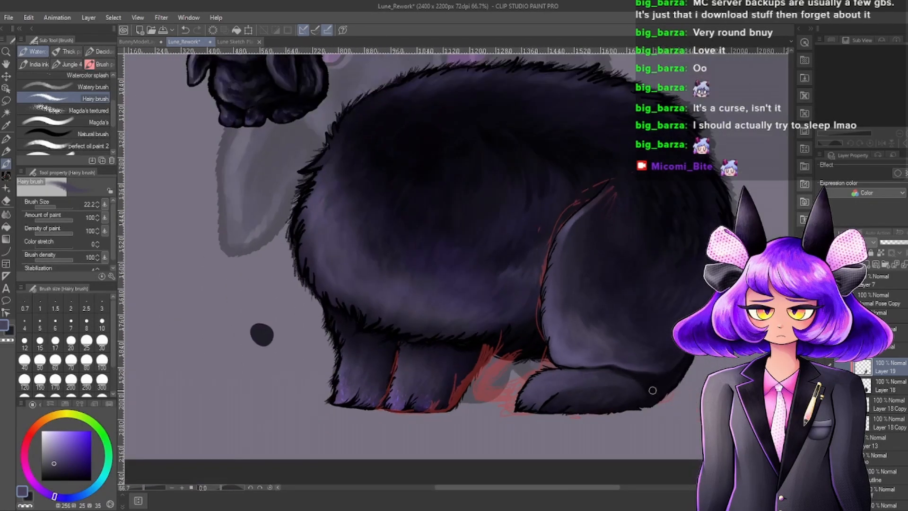
scroll(614, 387, "up", 5)
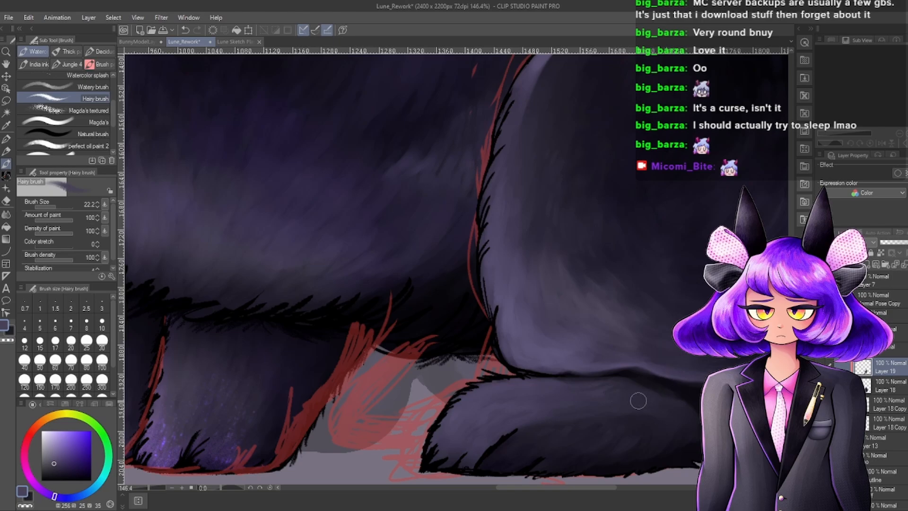
scroll(624, 387, "down", 6)
scroll(650, 397, "down", 1)
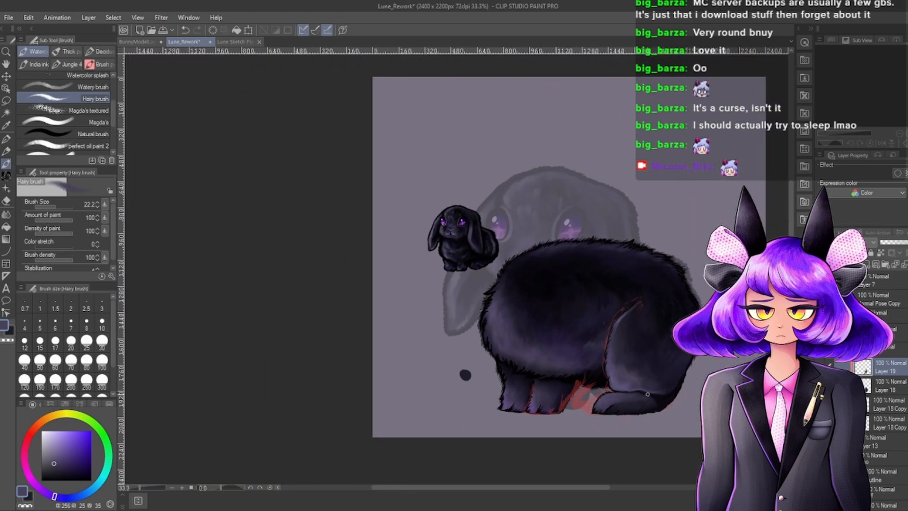
scroll(652, 352, "up", 1)
scroll(675, 364, "up", 1)
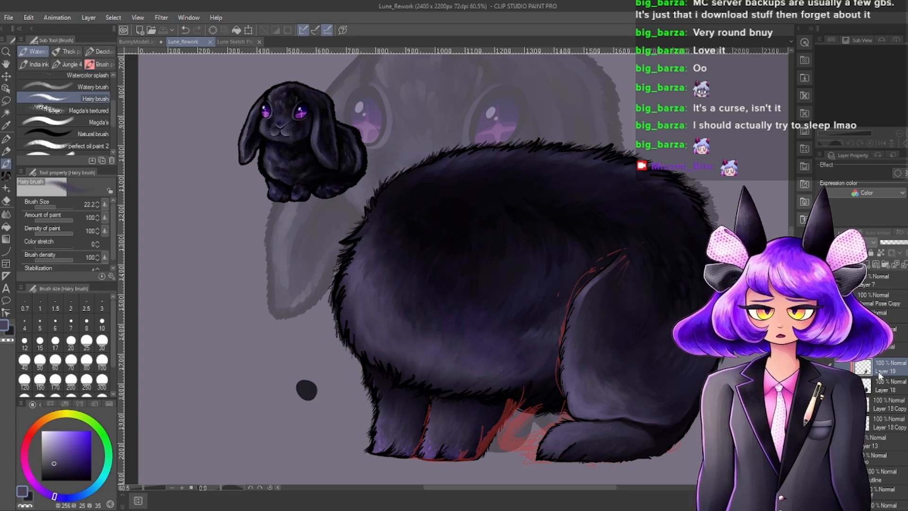
Hide the red sketch lines around the legs and save the illustration.
scroll(885, 378, "down", 1)
scroll(568, 384, "down", 2)
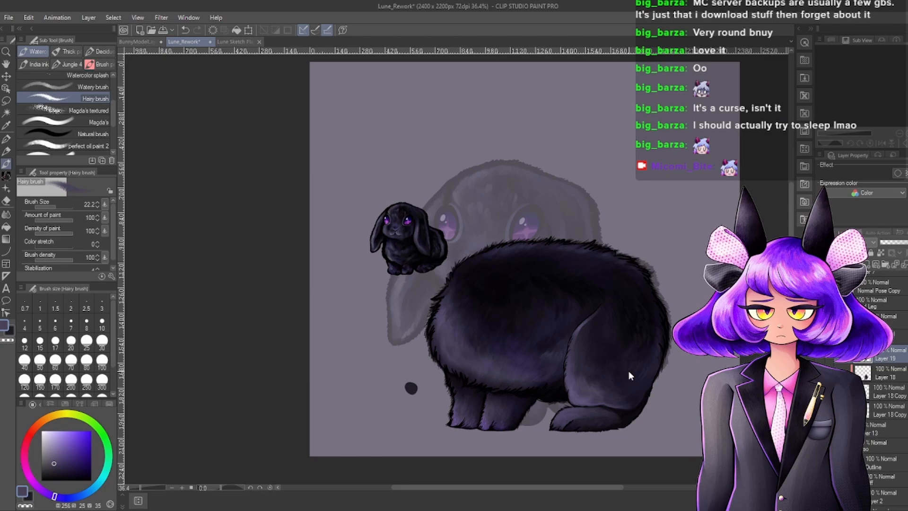
key("ctrl+s")
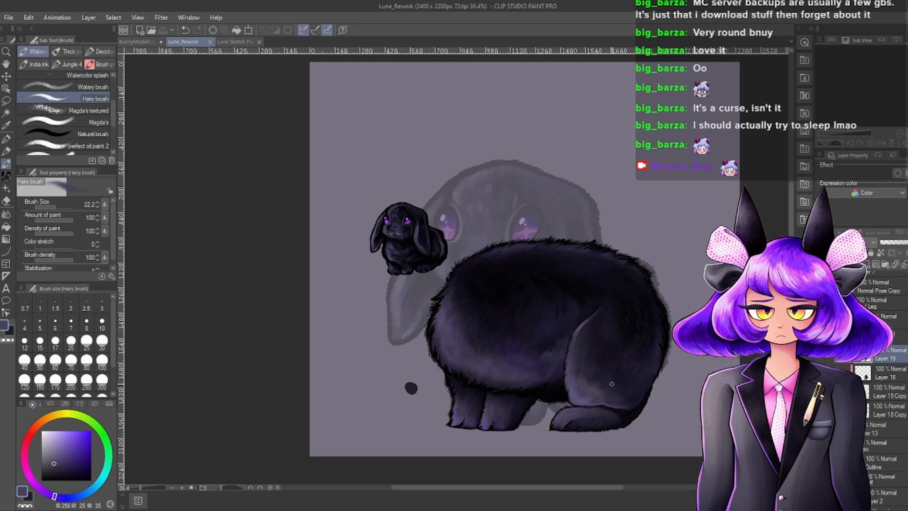
Review the shading of the body, front paws and hind leg without the red sketch lines.
scroll(611, 384, "up", 3)
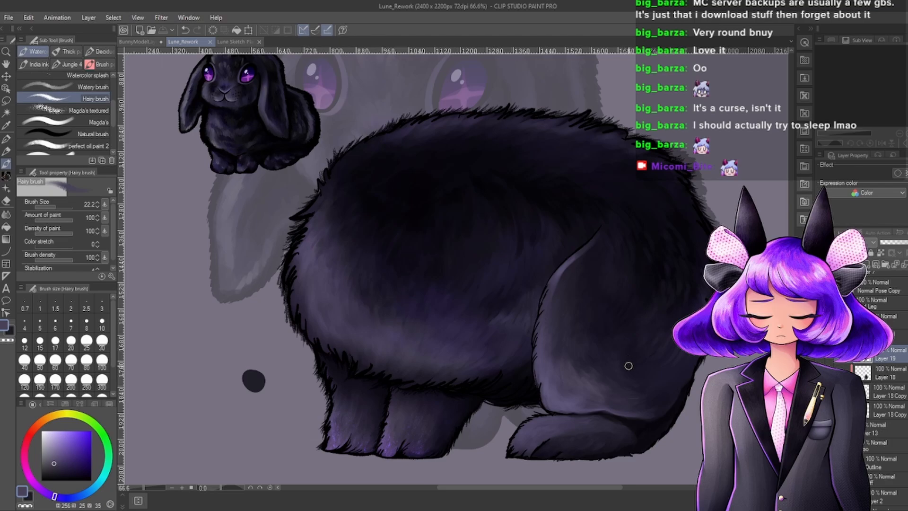
scroll(574, 469, "up", 1)
scroll(574, 470, "down", 4)
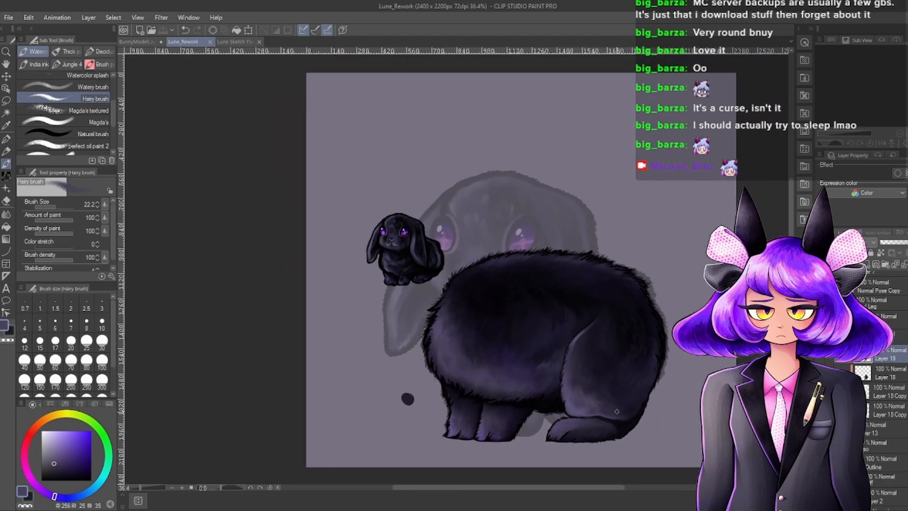
scroll(617, 412, "up", 1)
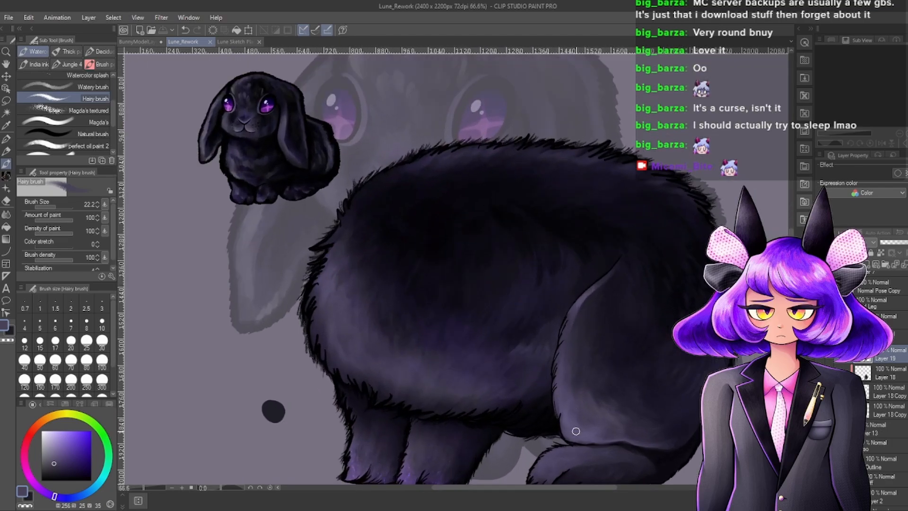
scroll(527, 383, "down", 2)
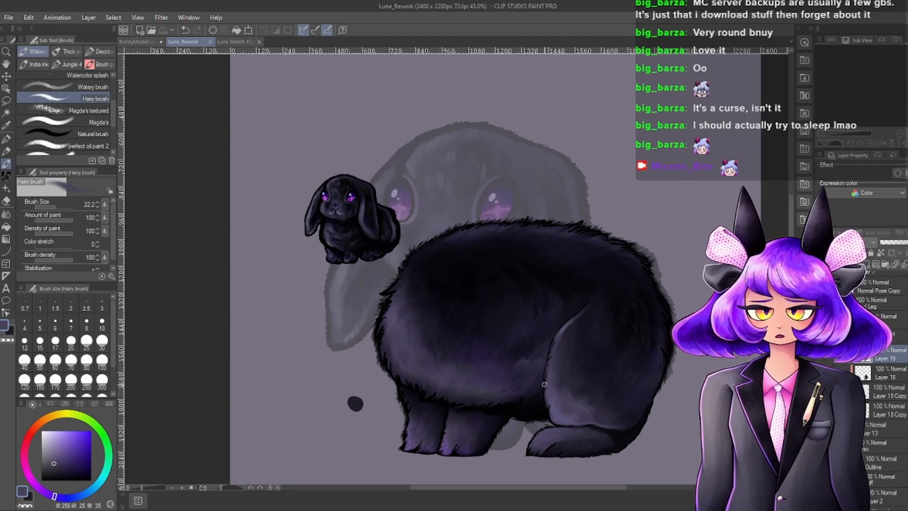
scroll(548, 317, "down", 1)
scroll(534, 283, "up", 2)
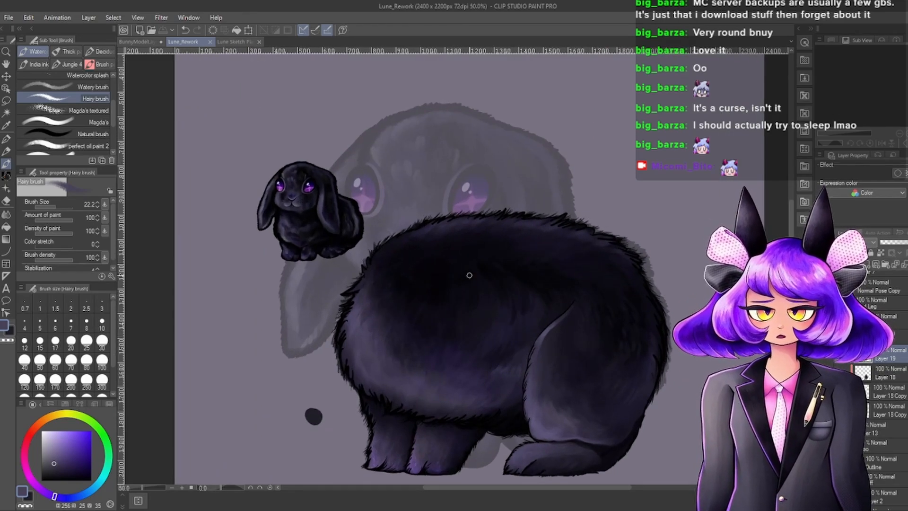
scroll(481, 269, "down", 1)
scroll(505, 270, "up", 2)
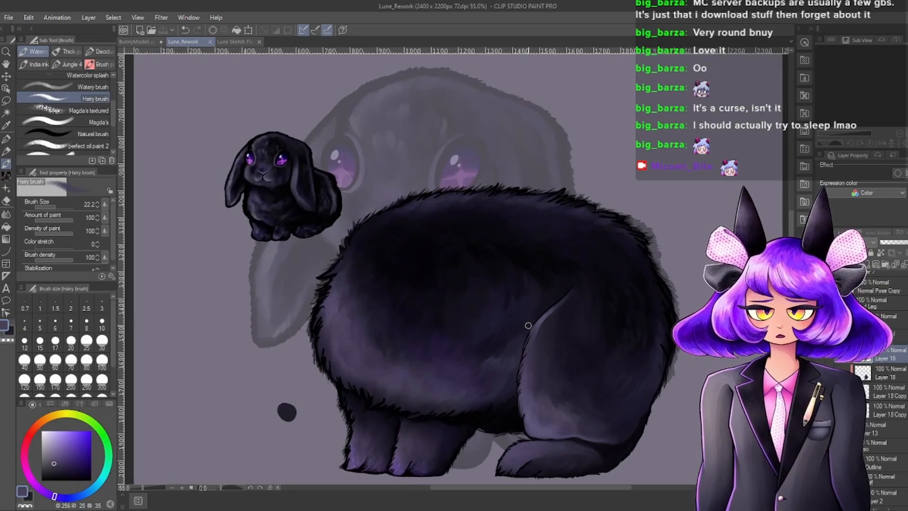
scroll(534, 378, "up", 2)
scroll(525, 374, "down", 1)
scroll(520, 371, "up", 1)
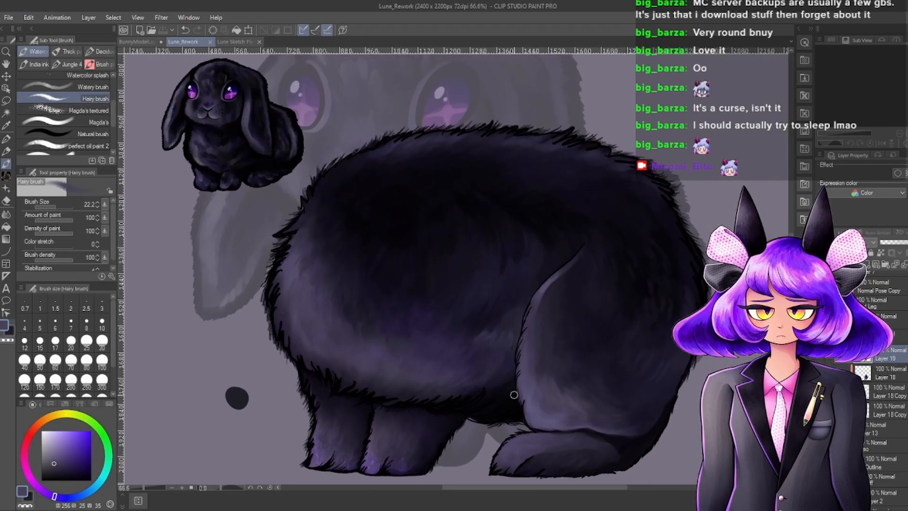
scroll(520, 371, "down", 1)
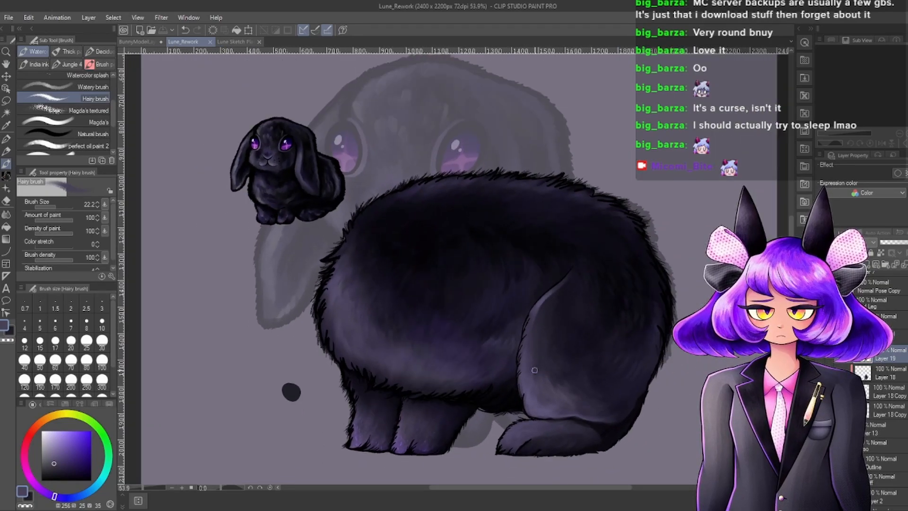
scroll(534, 370, "down", 2)
scroll(548, 370, "up", 2)
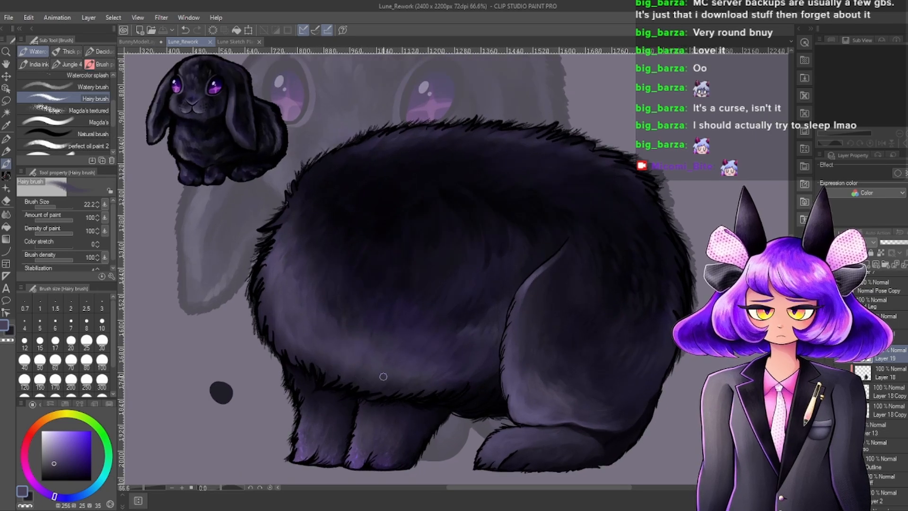
scroll(615, 369, "down", 2)
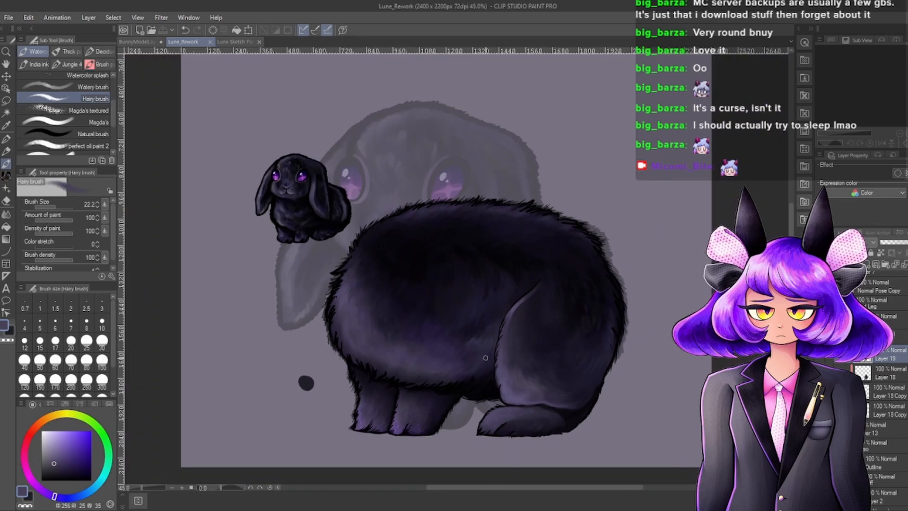
scroll(489, 378, "up", 2)
scroll(487, 359, "up", 2)
scroll(491, 364, "down", 3)
scroll(504, 389, "up", 1)
scroll(504, 392, "up", 1)
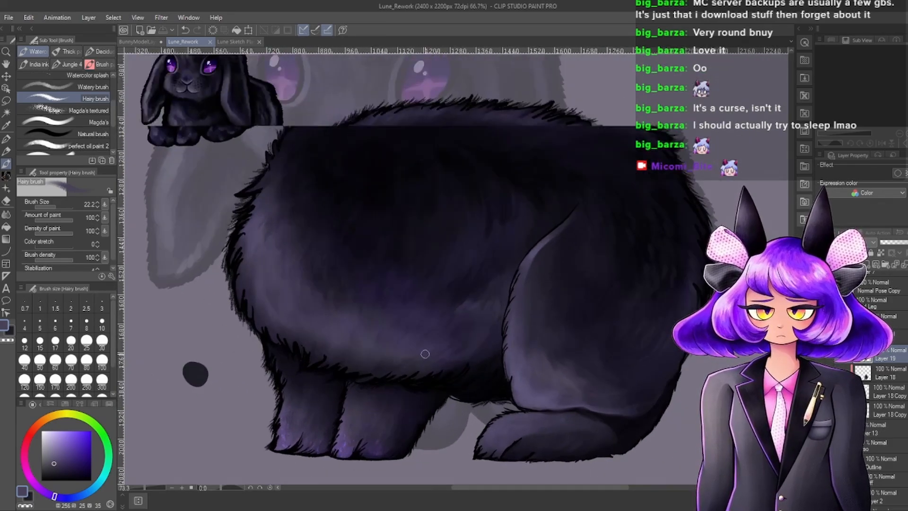
scroll(424, 355, "down", 2)
scroll(424, 362, "up", 1)
scroll(378, 356, "up", 2)
scroll(407, 357, "down", 2)
scroll(414, 359, "up", 1)
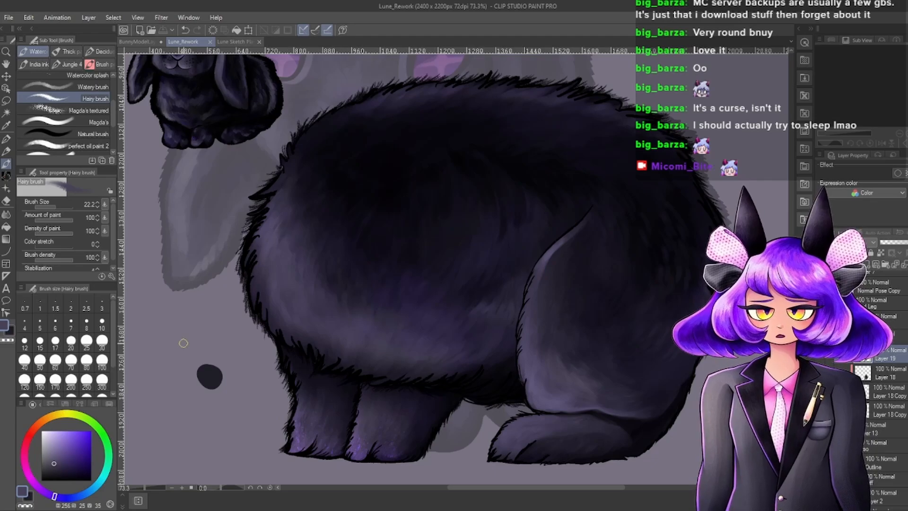
Inspect the small reference rabbit up close and compare its shading with the large rabbit's body.
scroll(620, 356, "down", 7)
scroll(402, 222, "up", 6)
left_click_drag(393, 217, 441, 261)
scroll(466, 264, "up", 7)
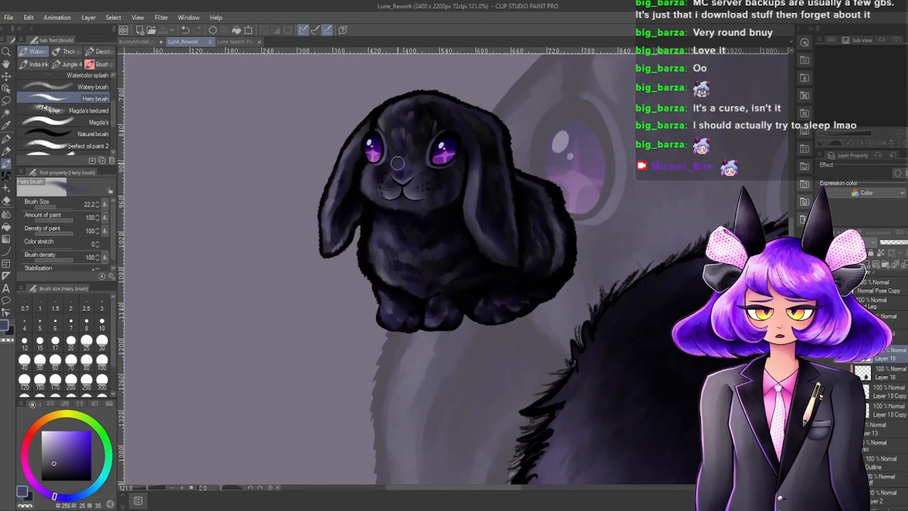
scroll(310, 213, "down", 13)
scroll(394, 215, "up", 4)
scroll(395, 215, "down", 4)
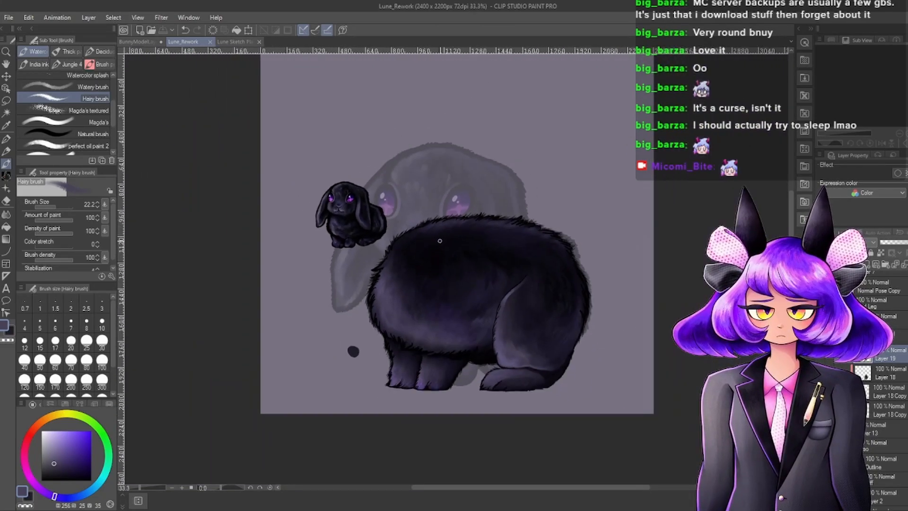
scroll(439, 242, "up", 4)
scroll(511, 296, "down", 1)
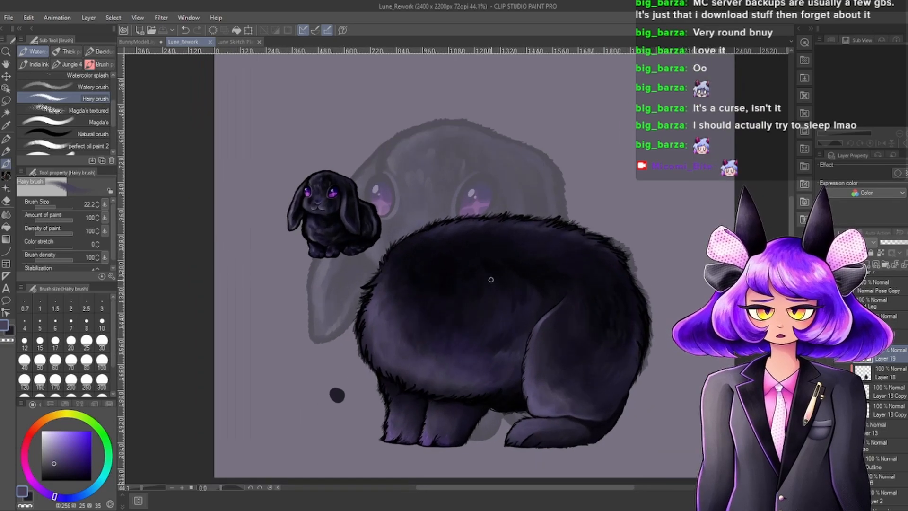
scroll(566, 307, "up", 1)
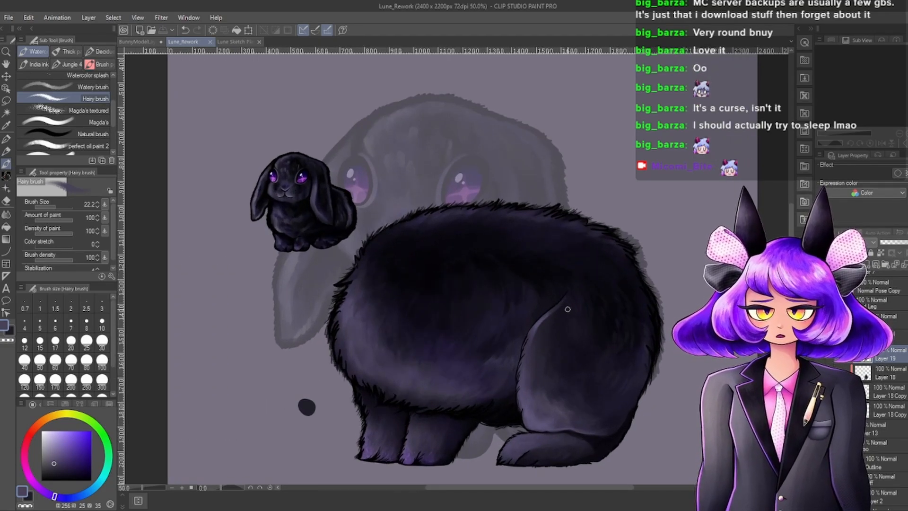